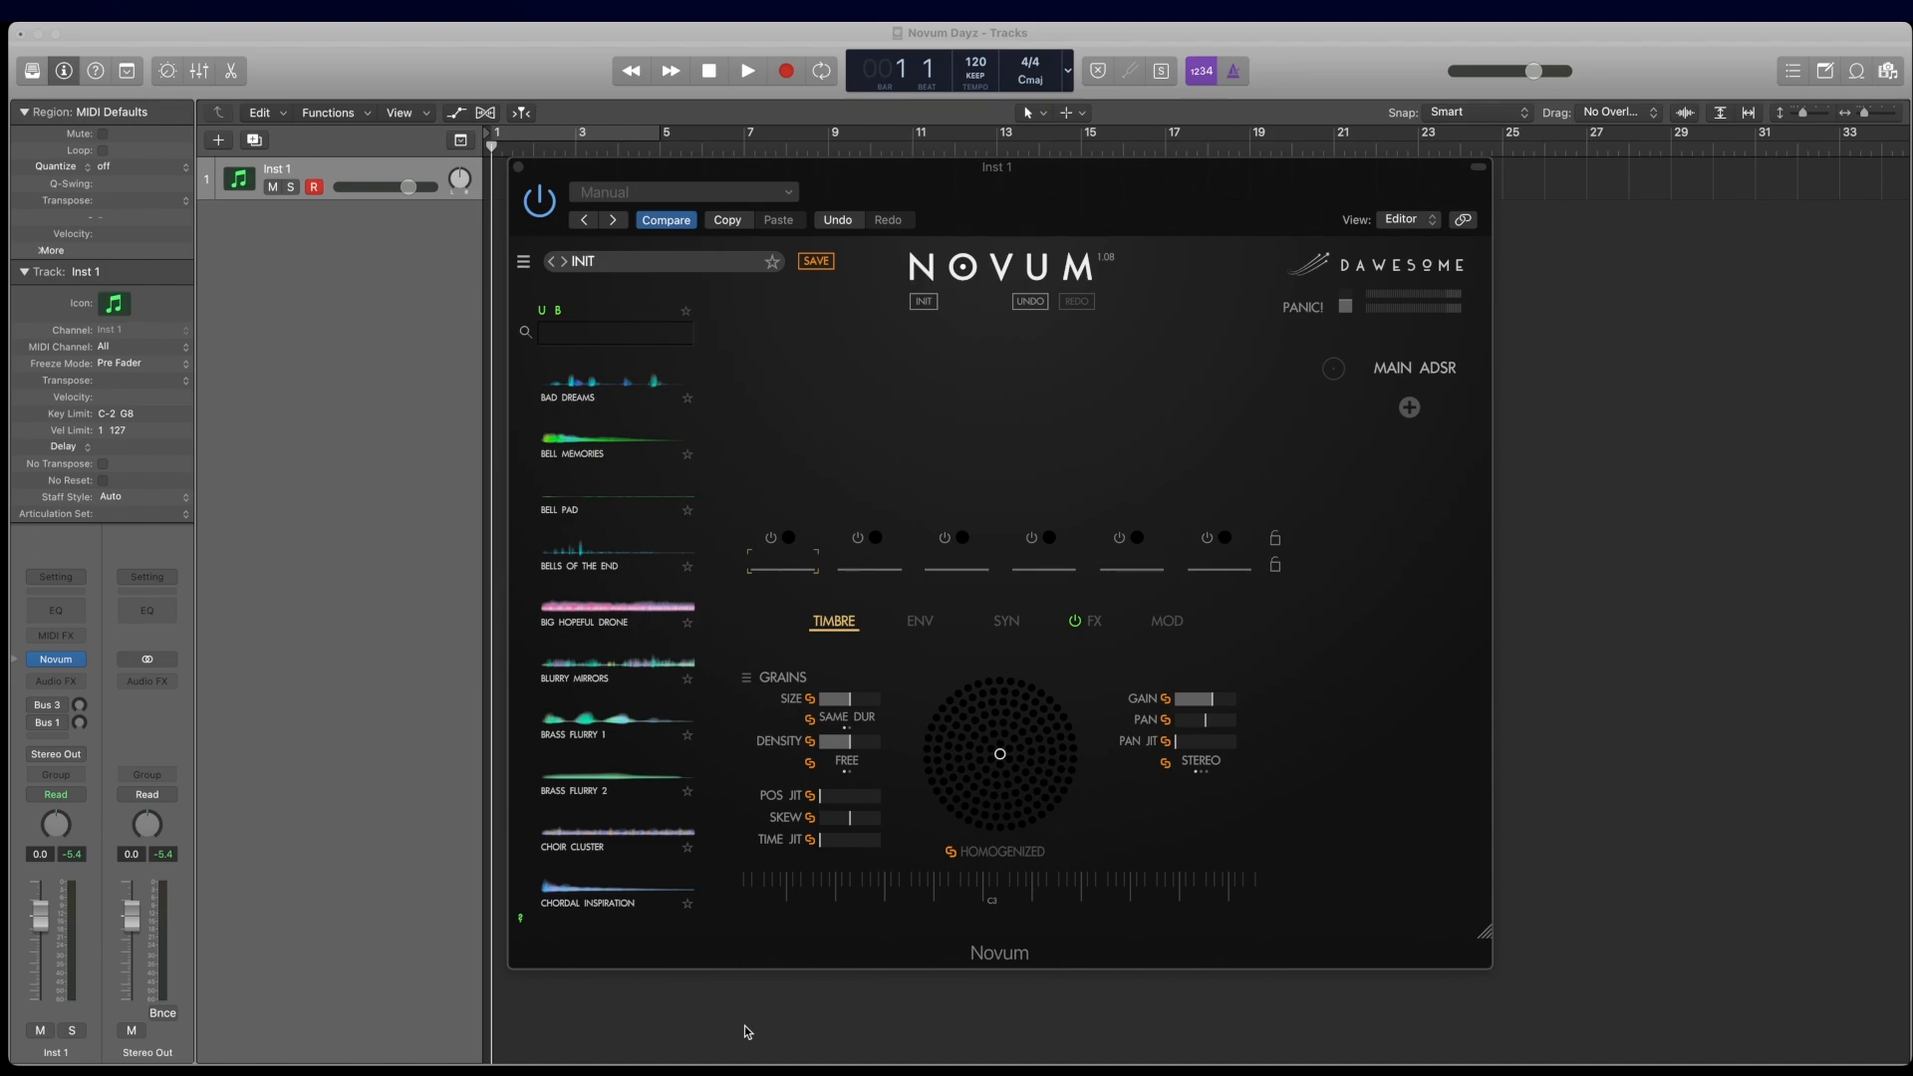
Step: Bring the Novum (24-bit) sample folder fully into view and move the Novum plugin window closer to it
left_click(734, 970)
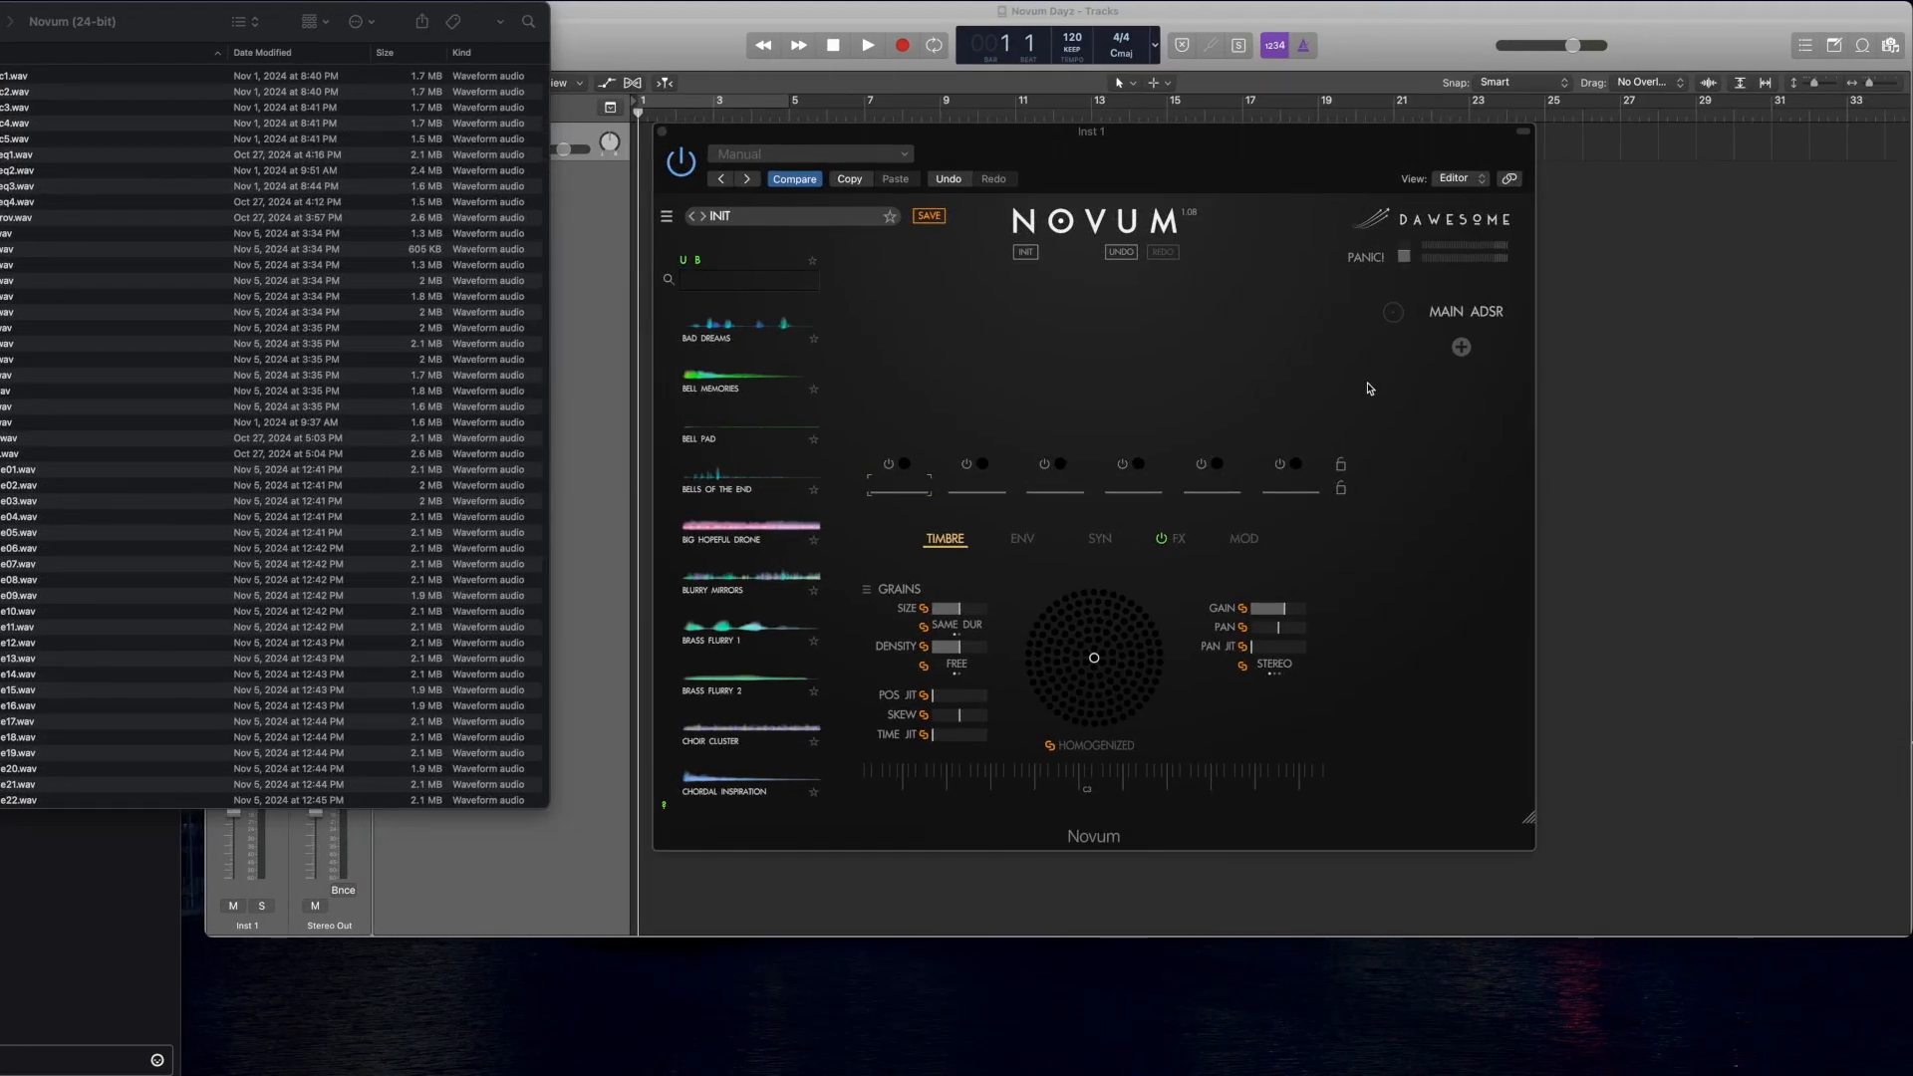
left_click_drag(159, 21, 264, 11)
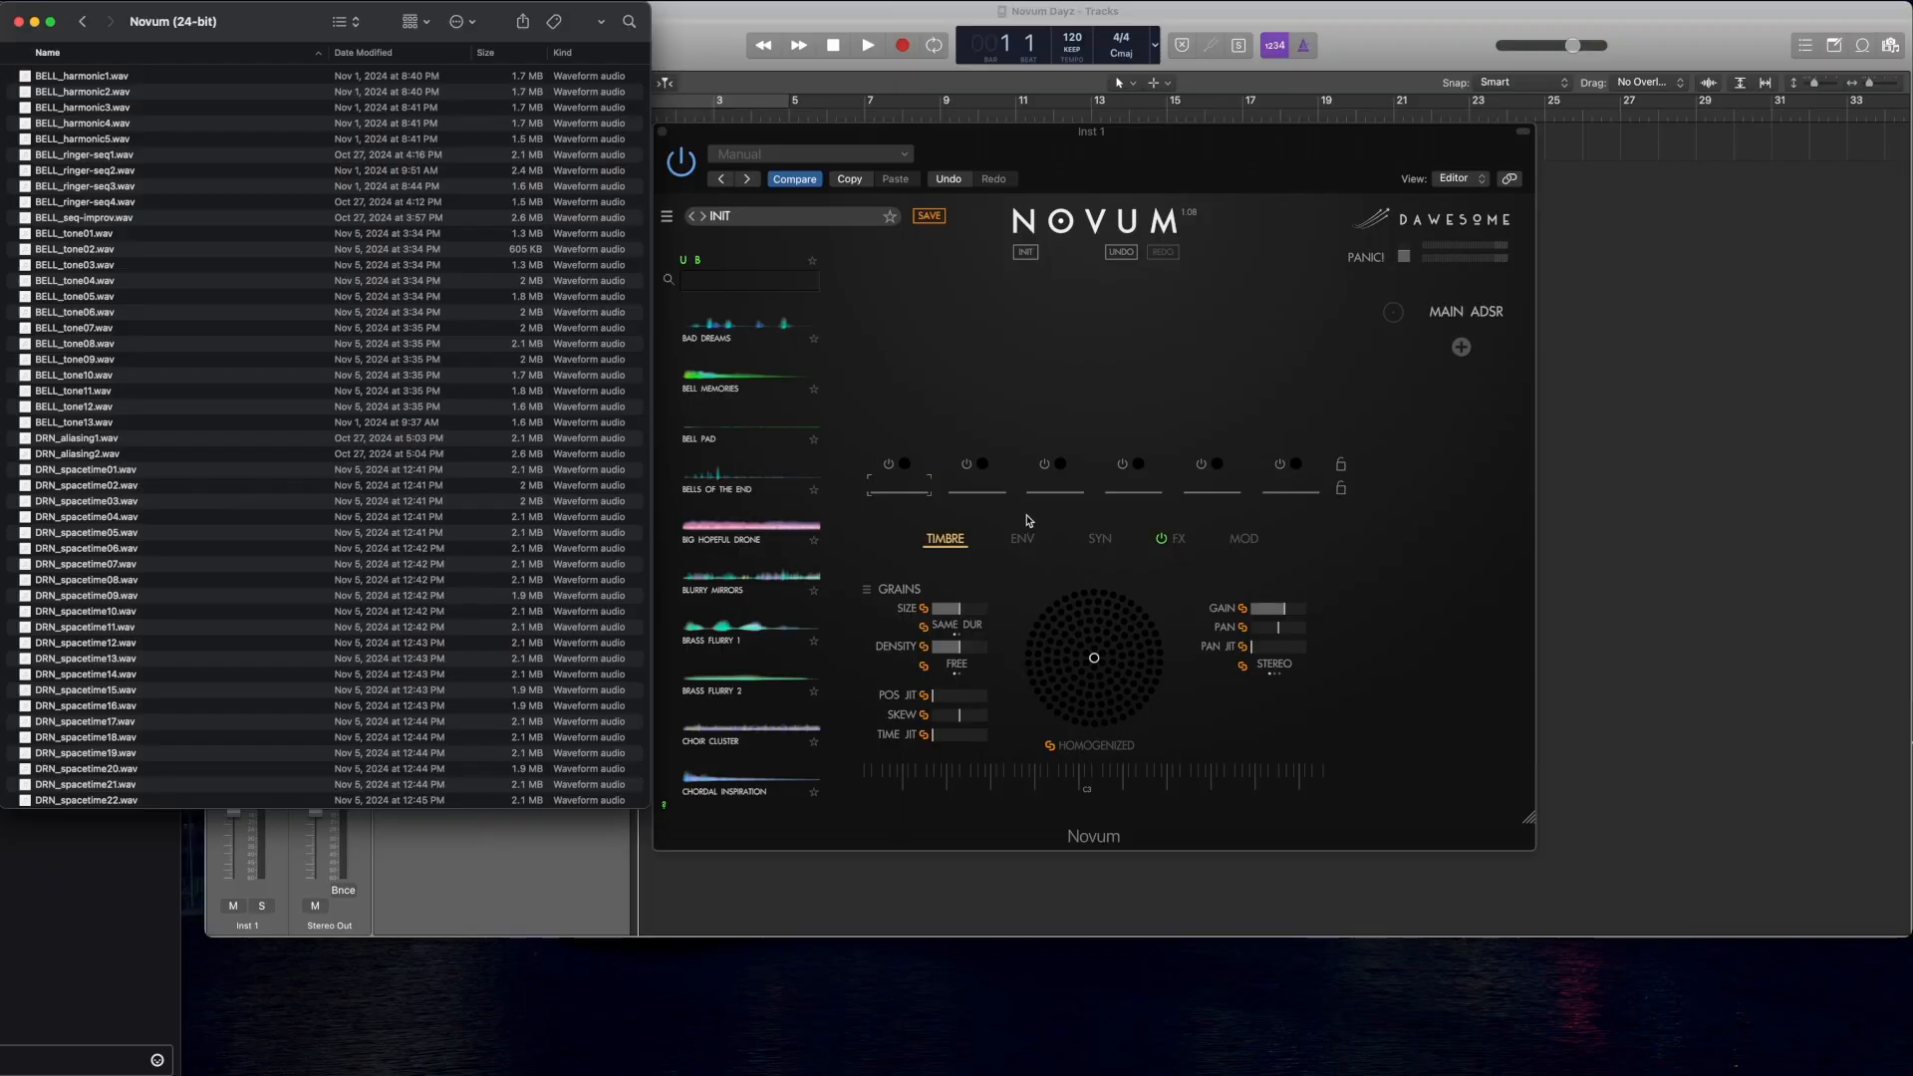
left_click(1135, 170)
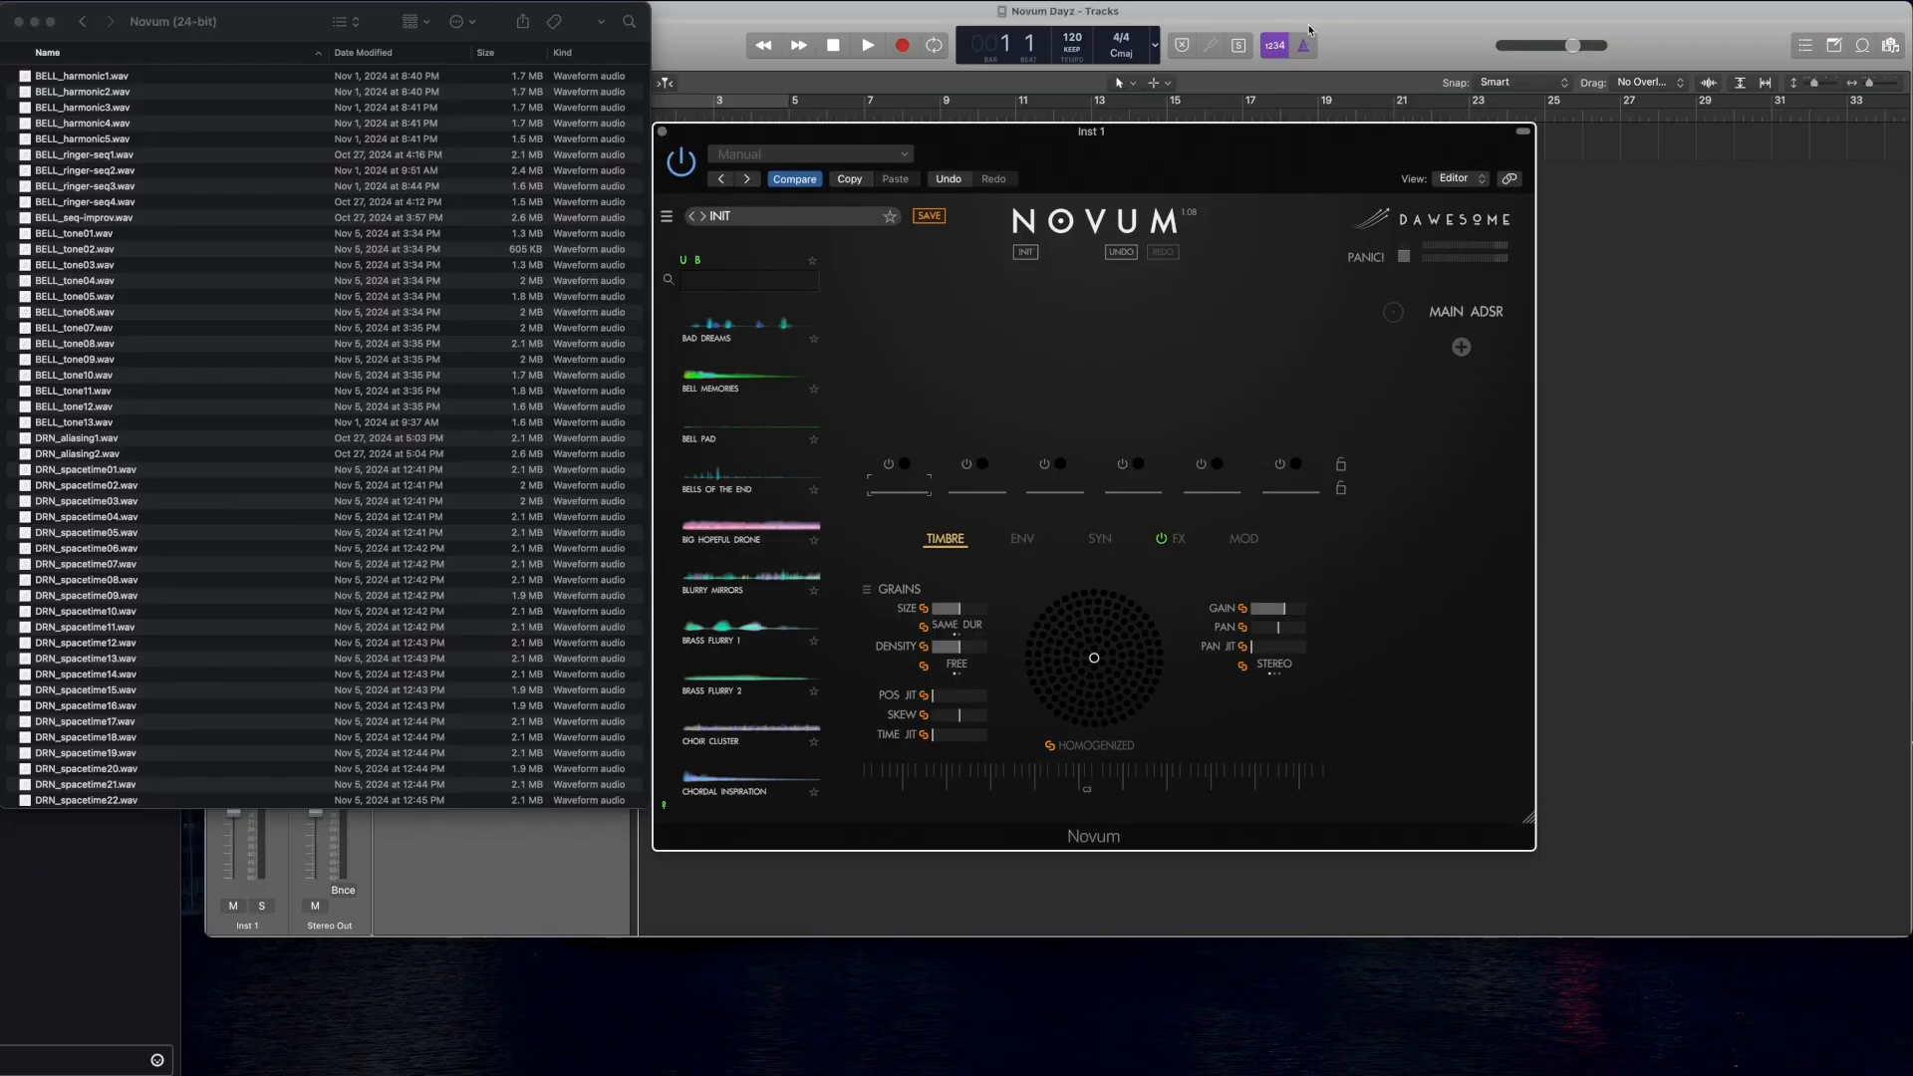
left_click(1402, 22)
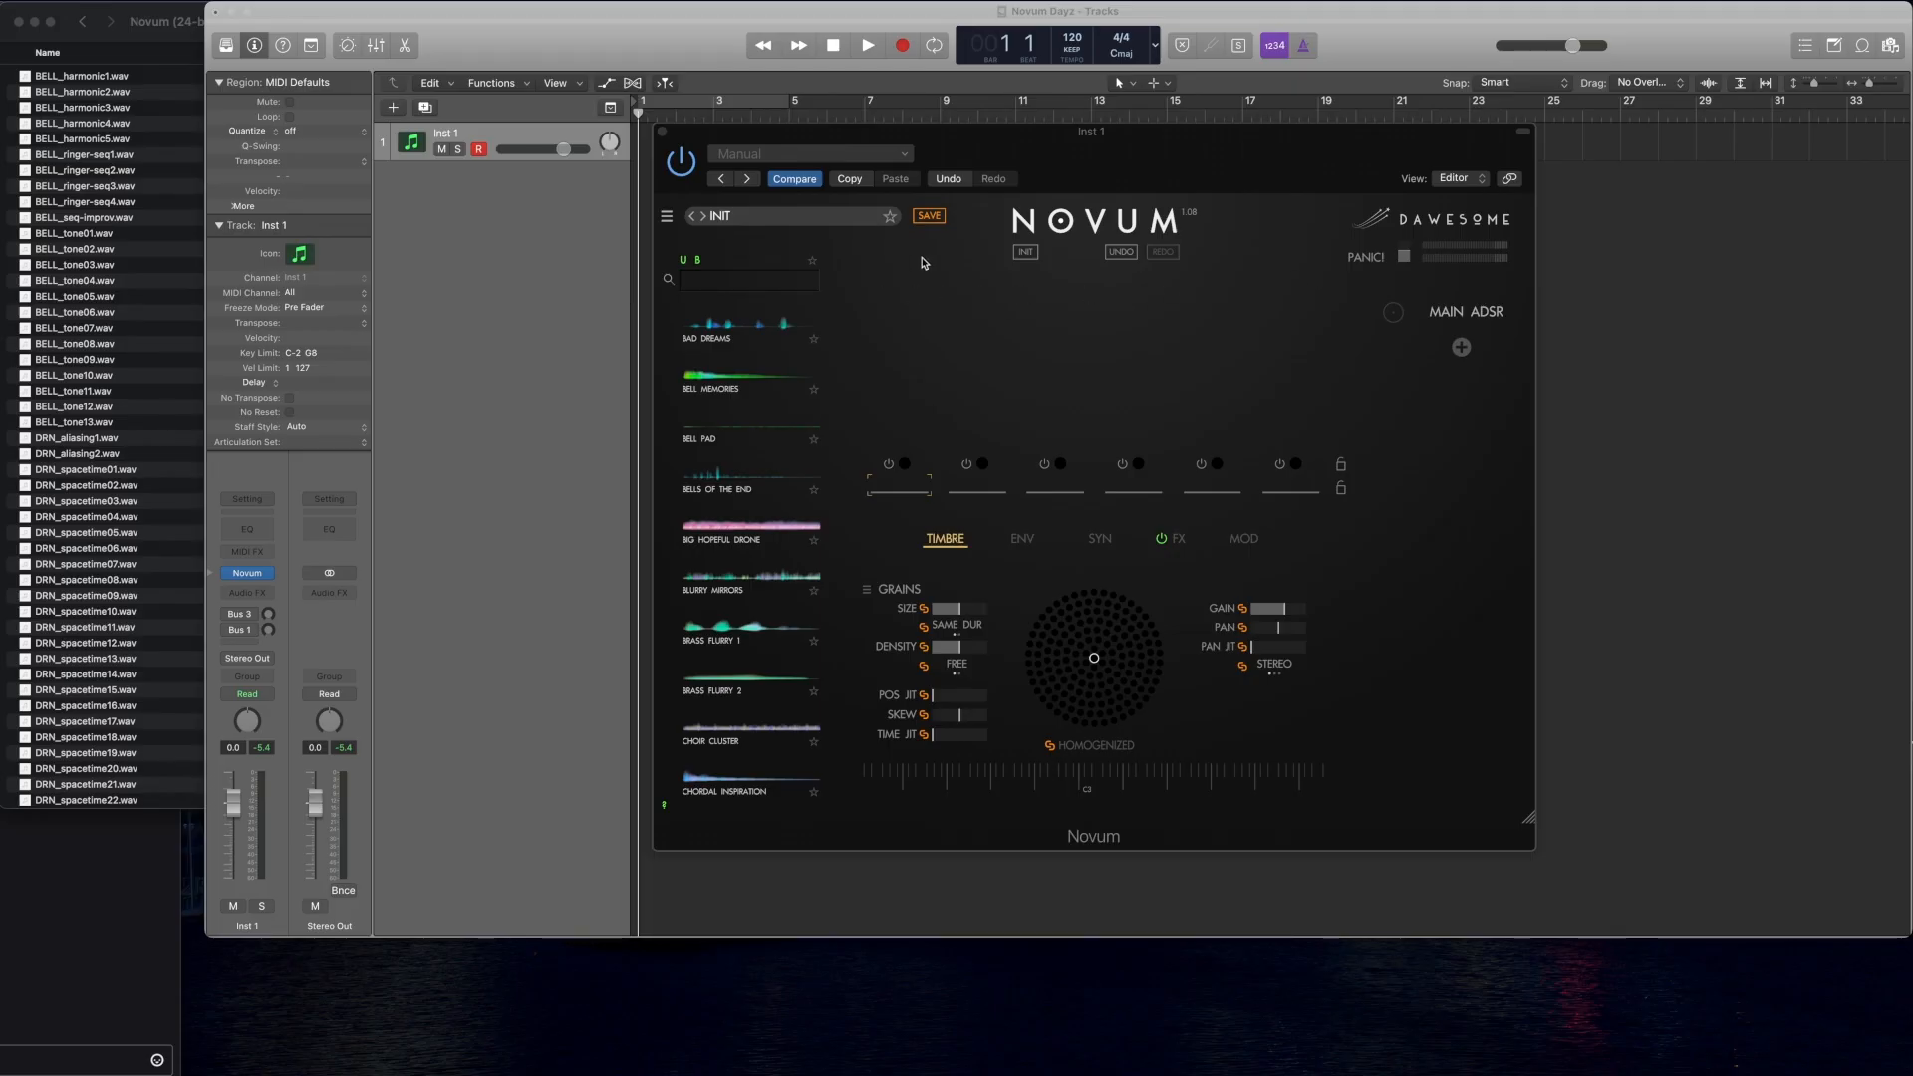
left_click_drag(1029, 137, 824, 133)
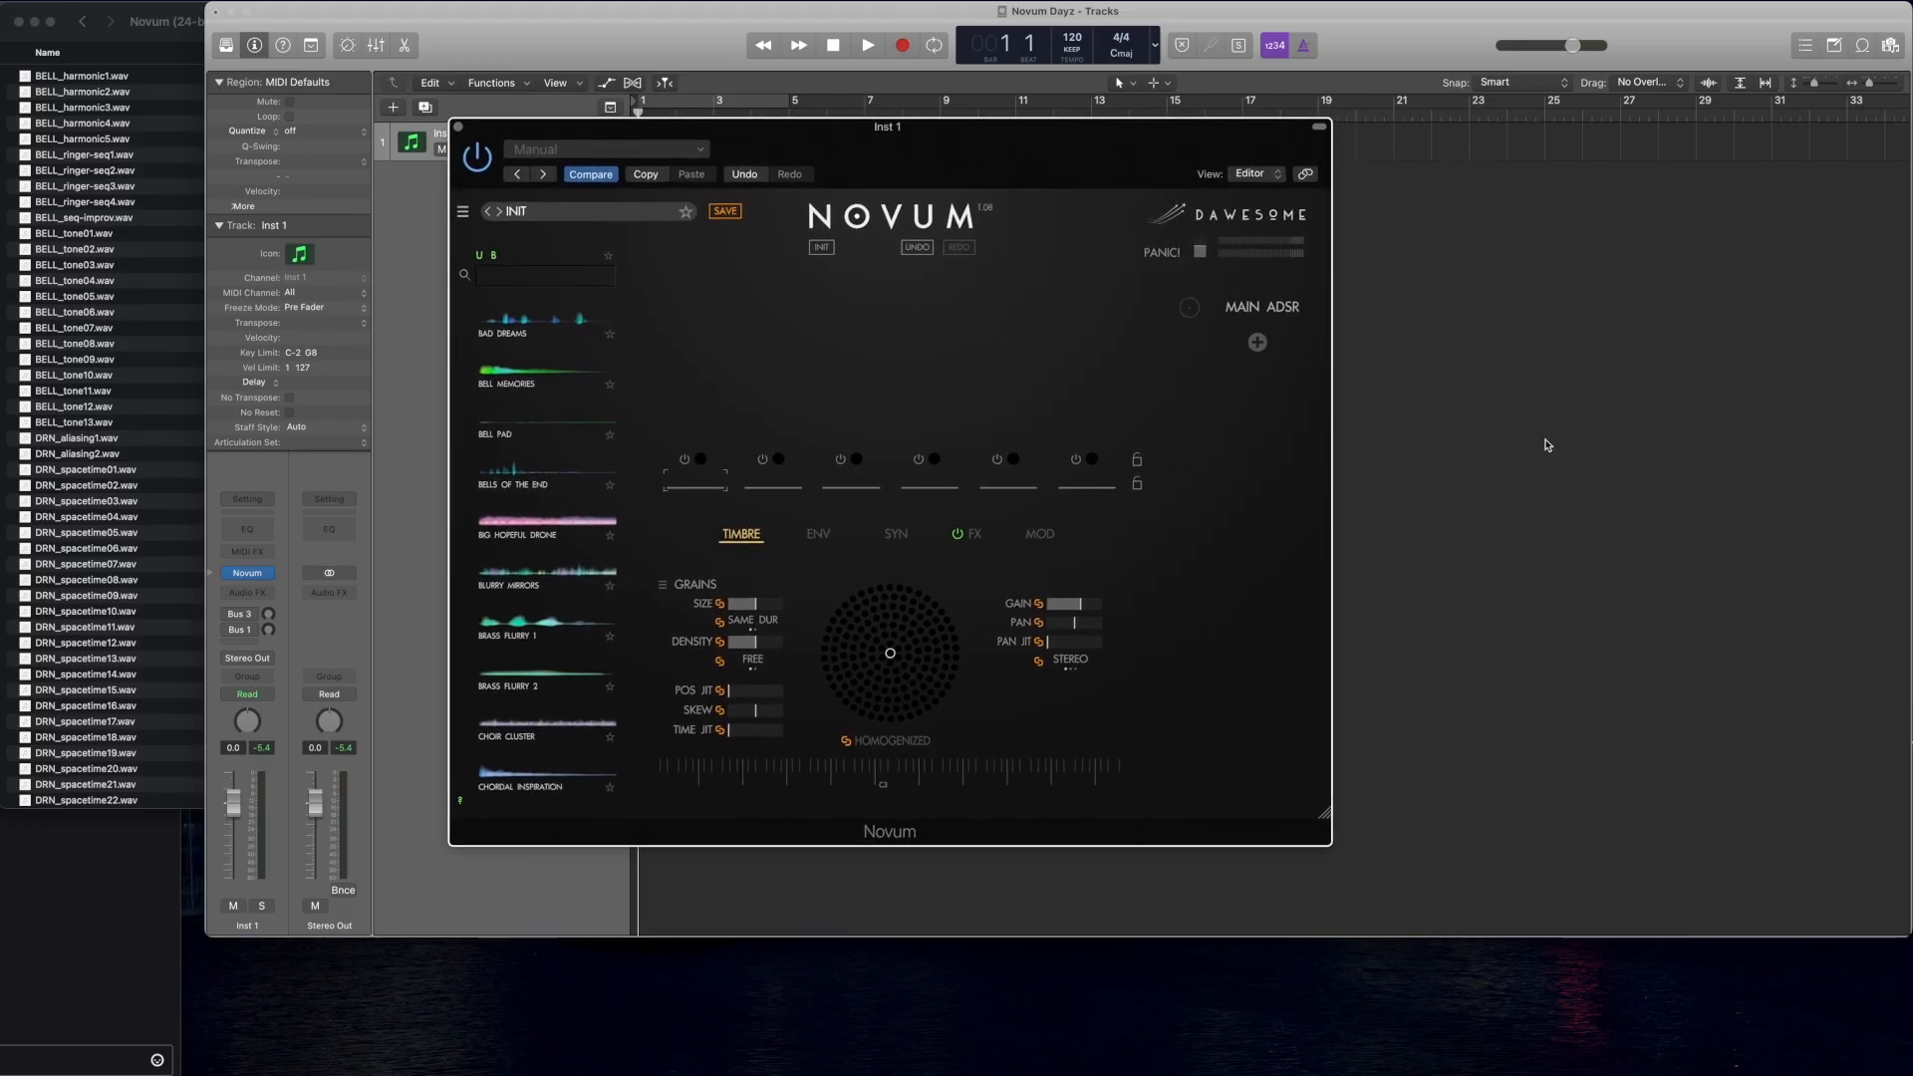
left_click(1632, 347)
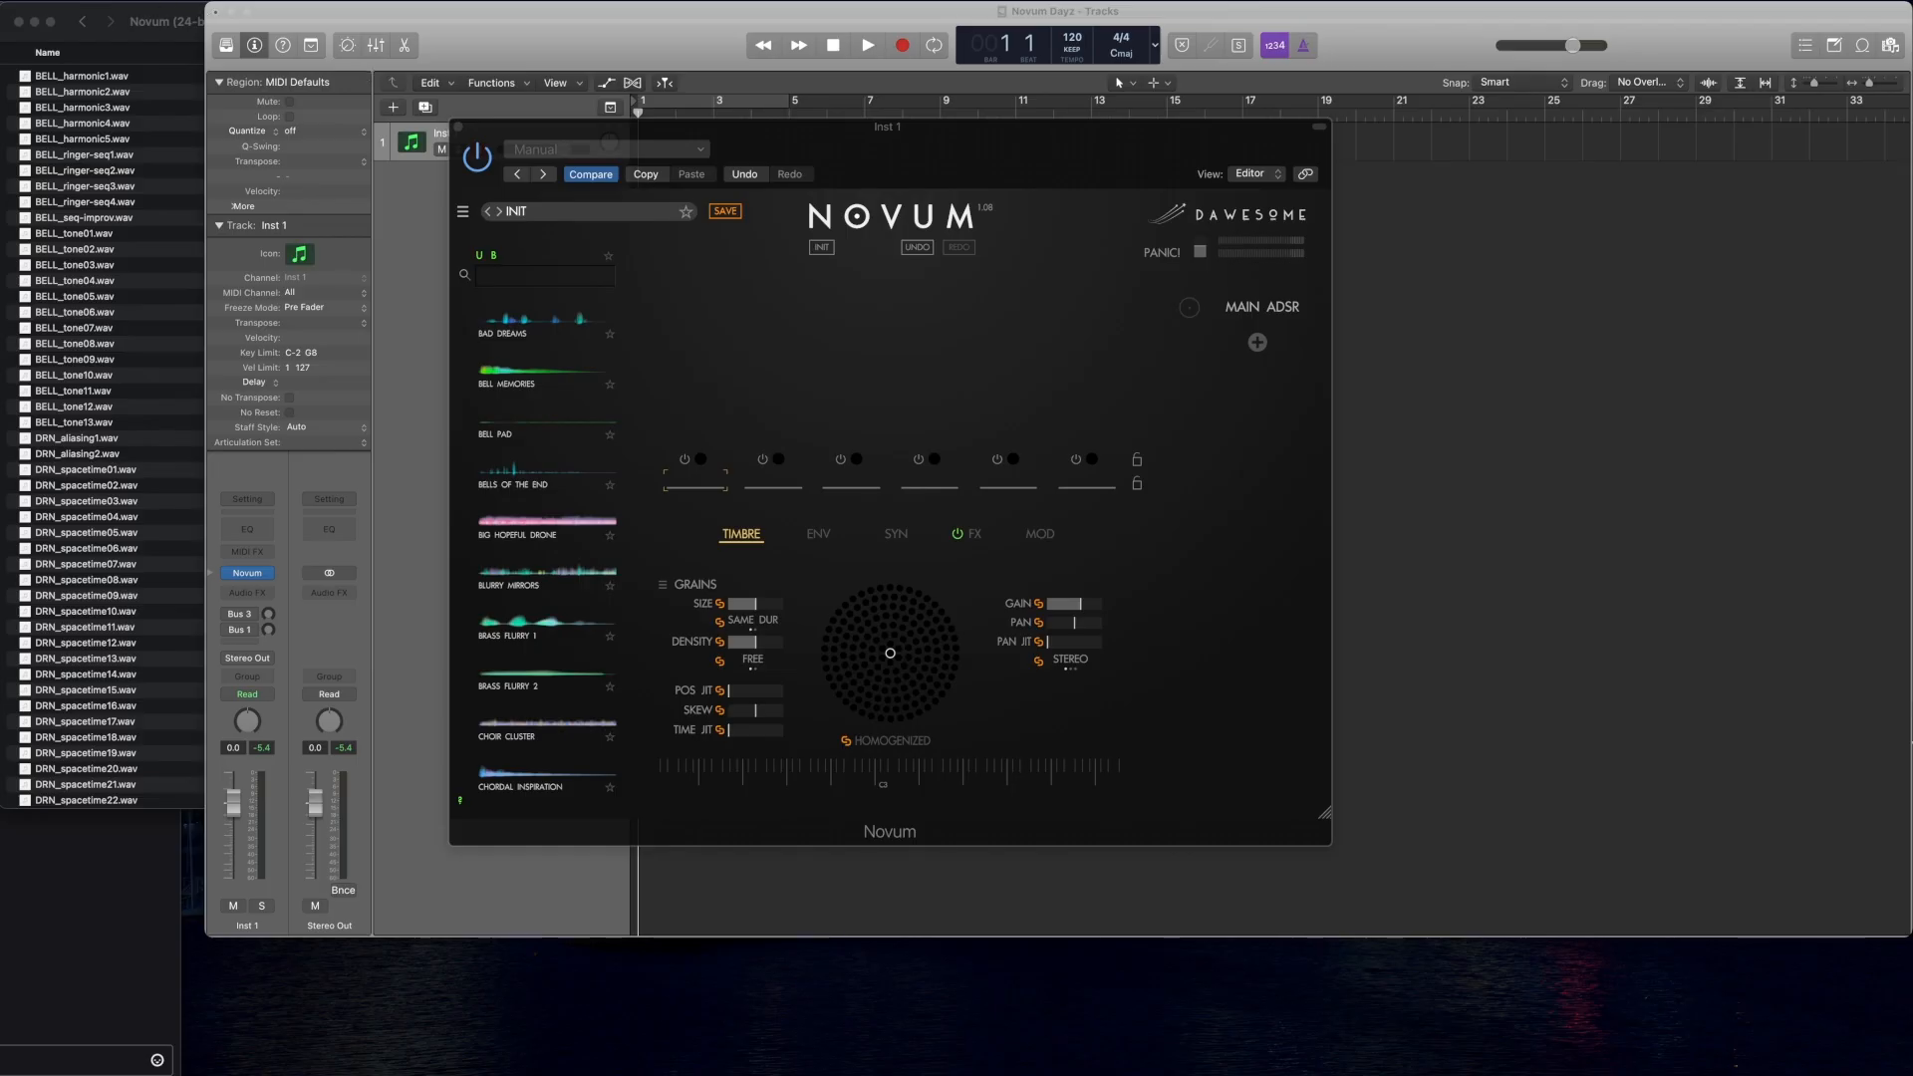
left_click(128, 12)
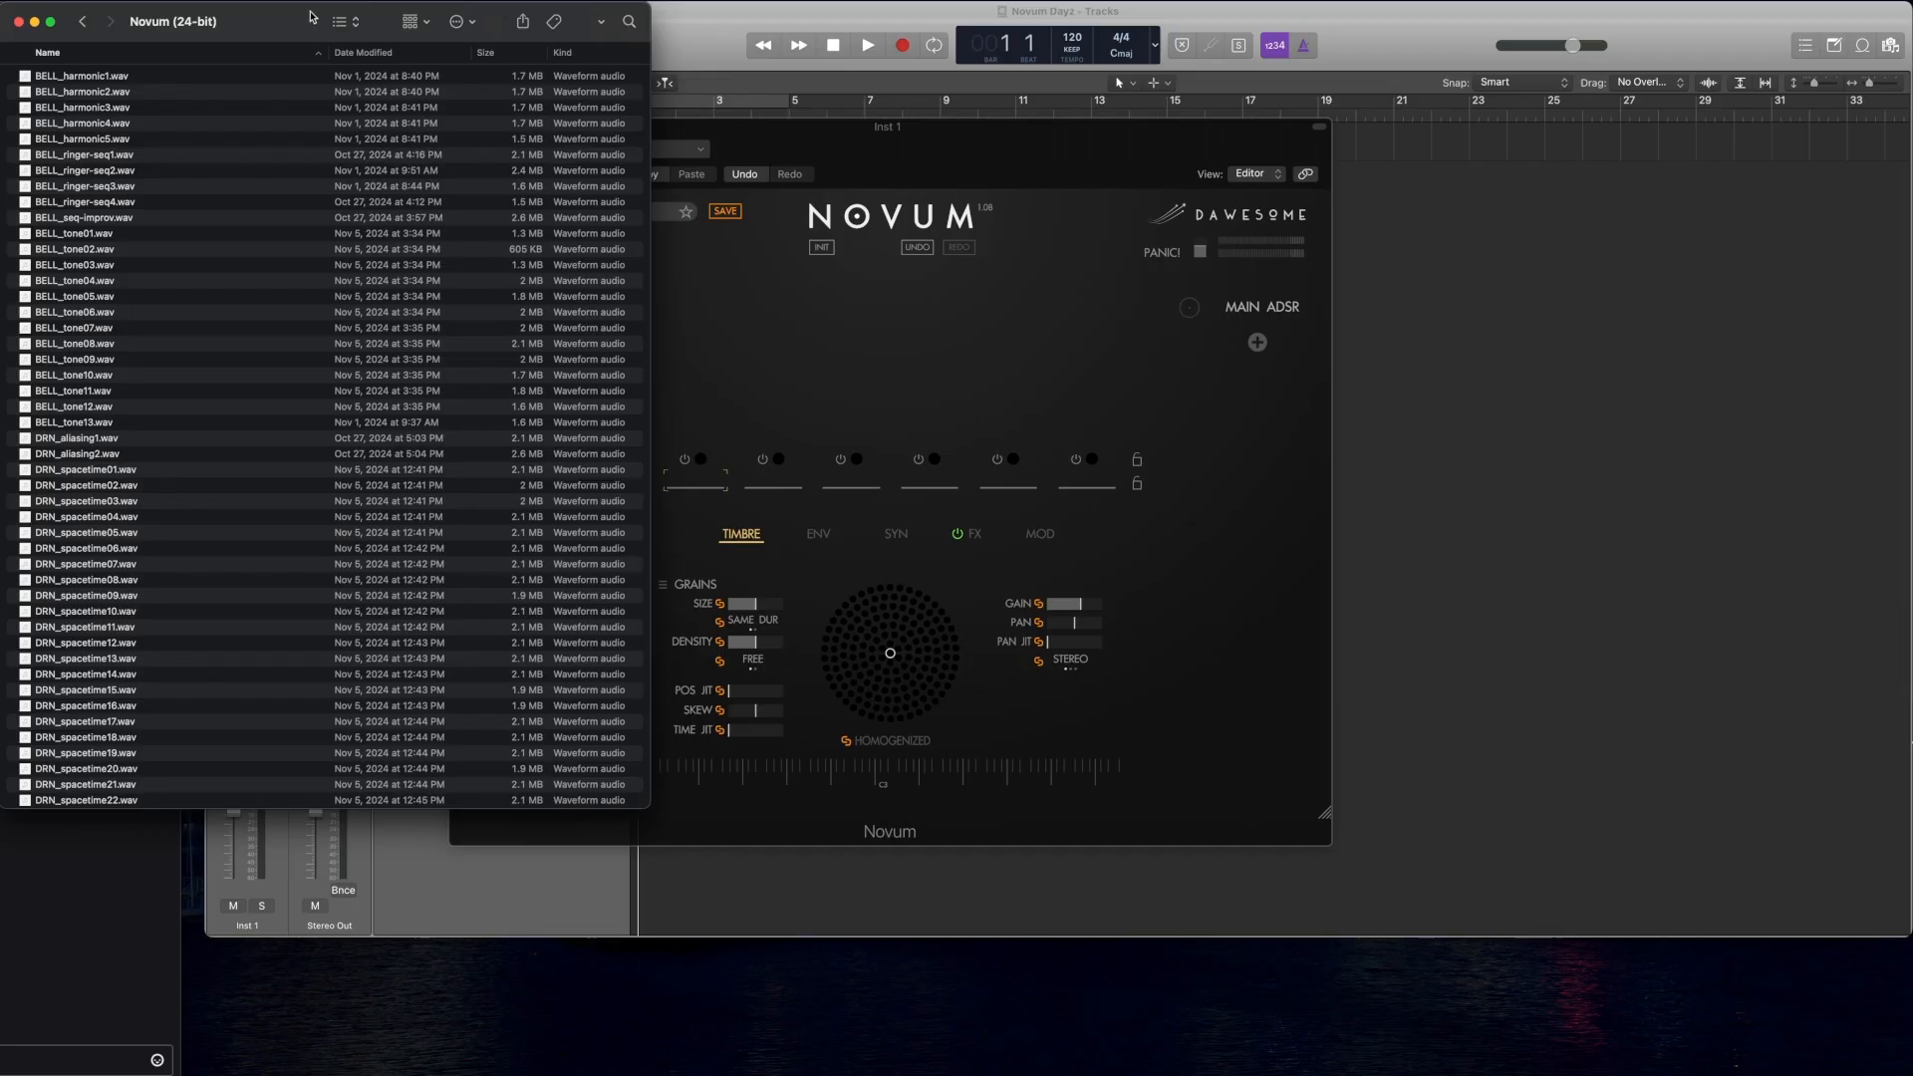
left_click(826, 136)
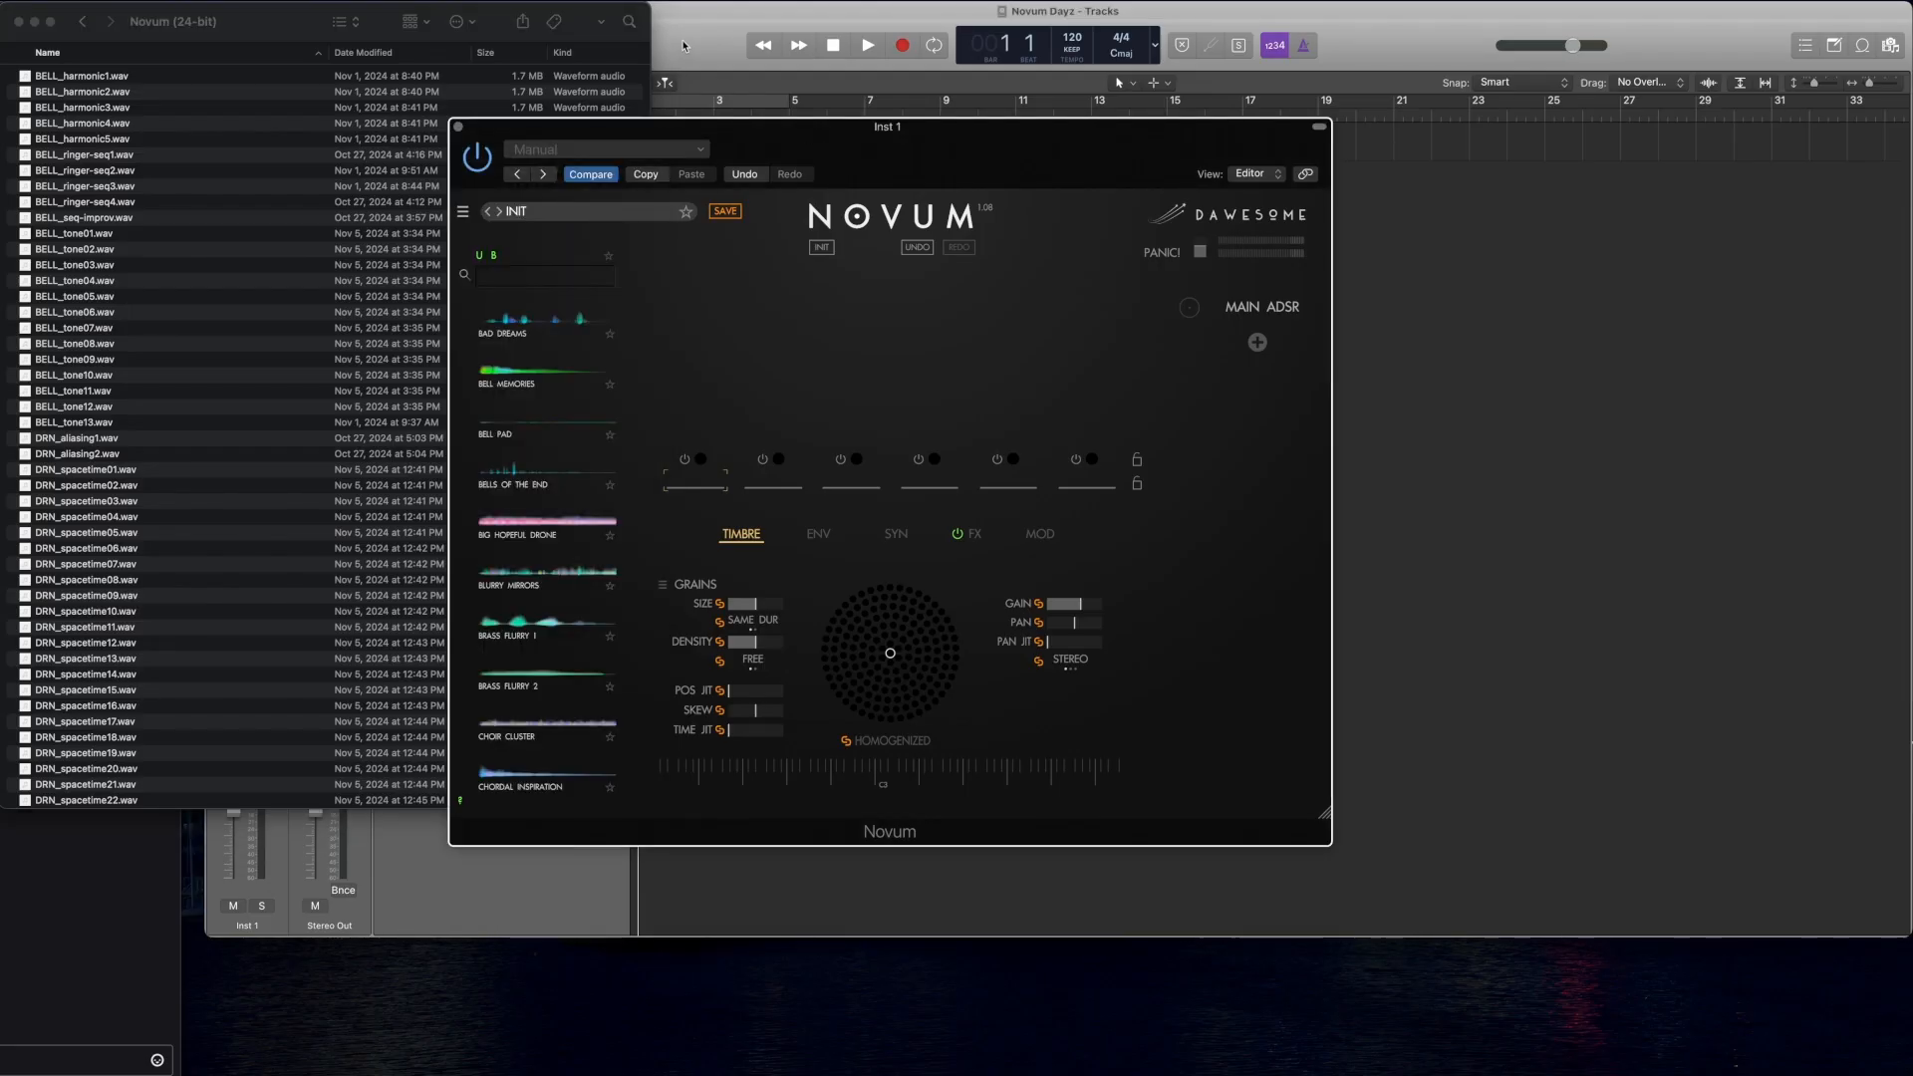
Step: Look through the WAV files in the Novum (24-bit) folder, covering the BELL, DRN, GRAN, SEQ and SYN samples
scroll(148, 189, "down", 2)
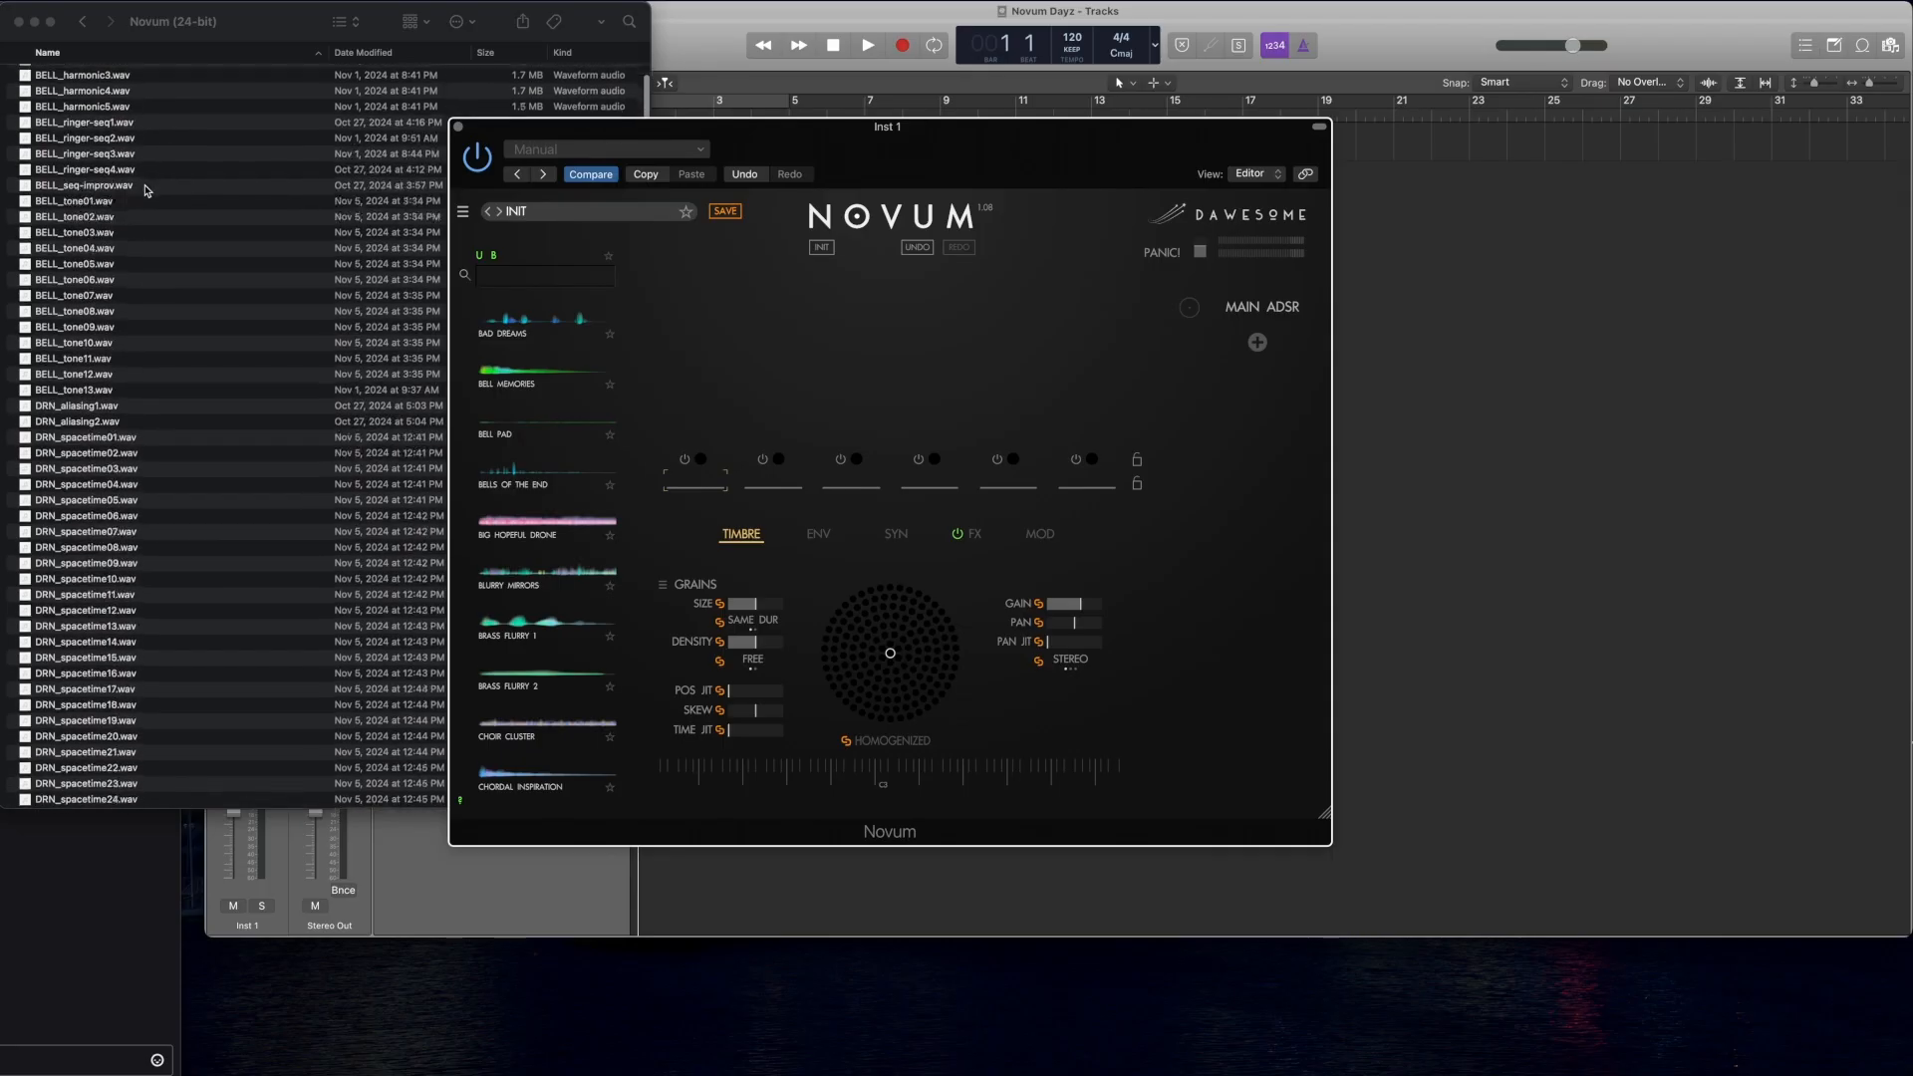
scroll(148, 189, "down", 20)
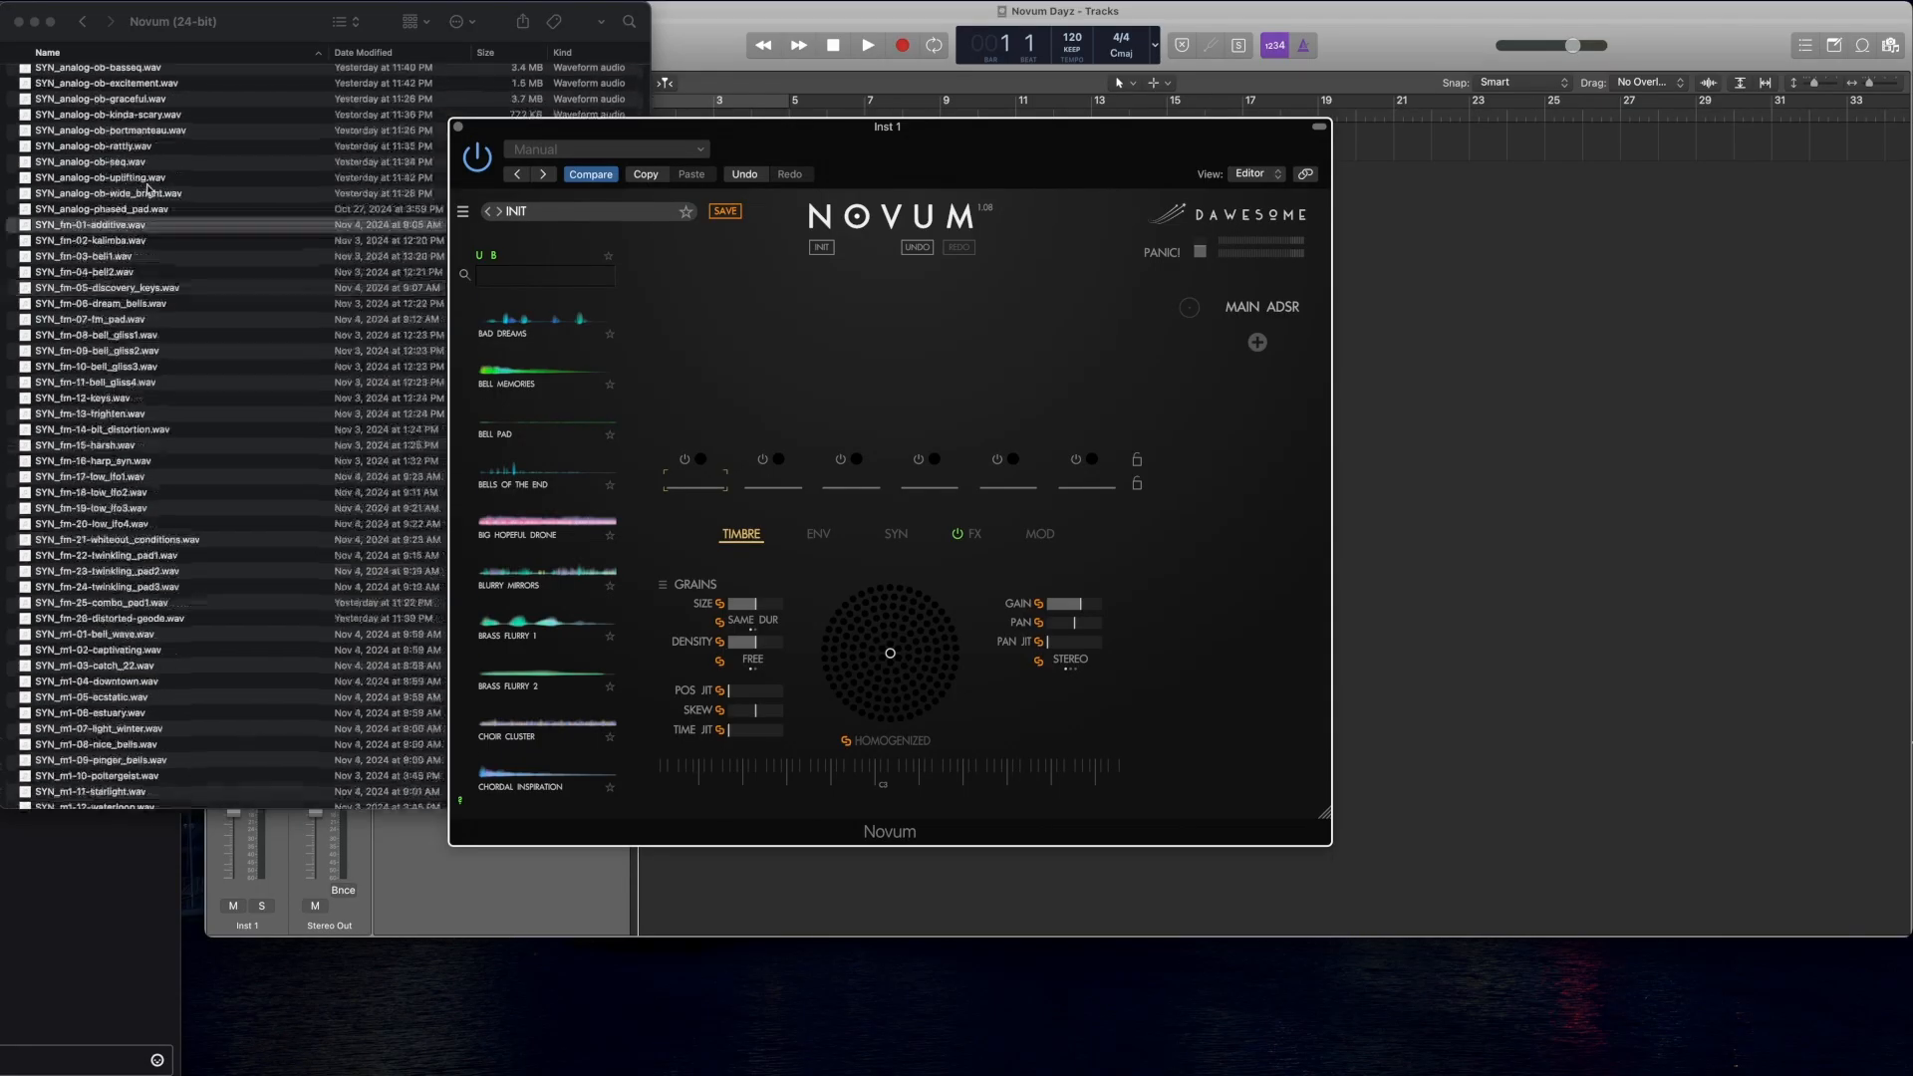
scroll(148, 189, "up", 10)
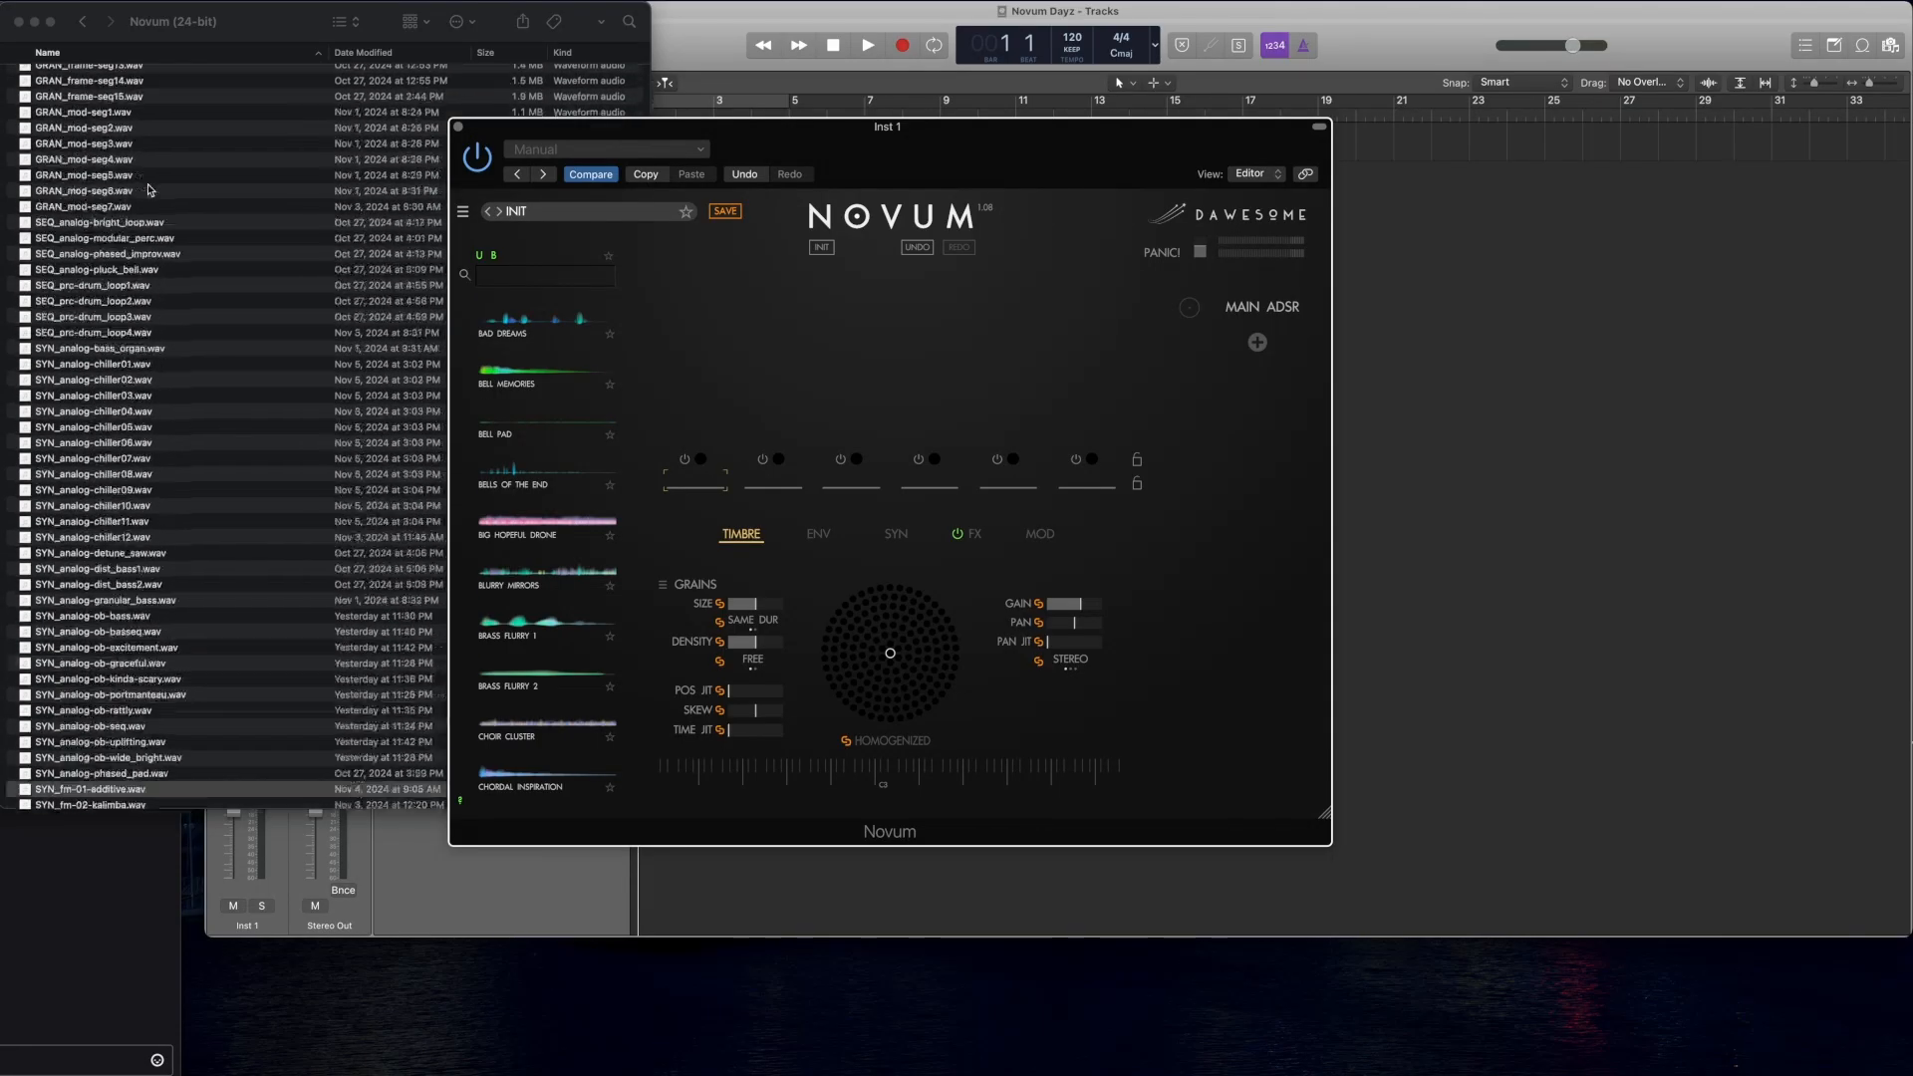
scroll(147, 189, "up", 3)
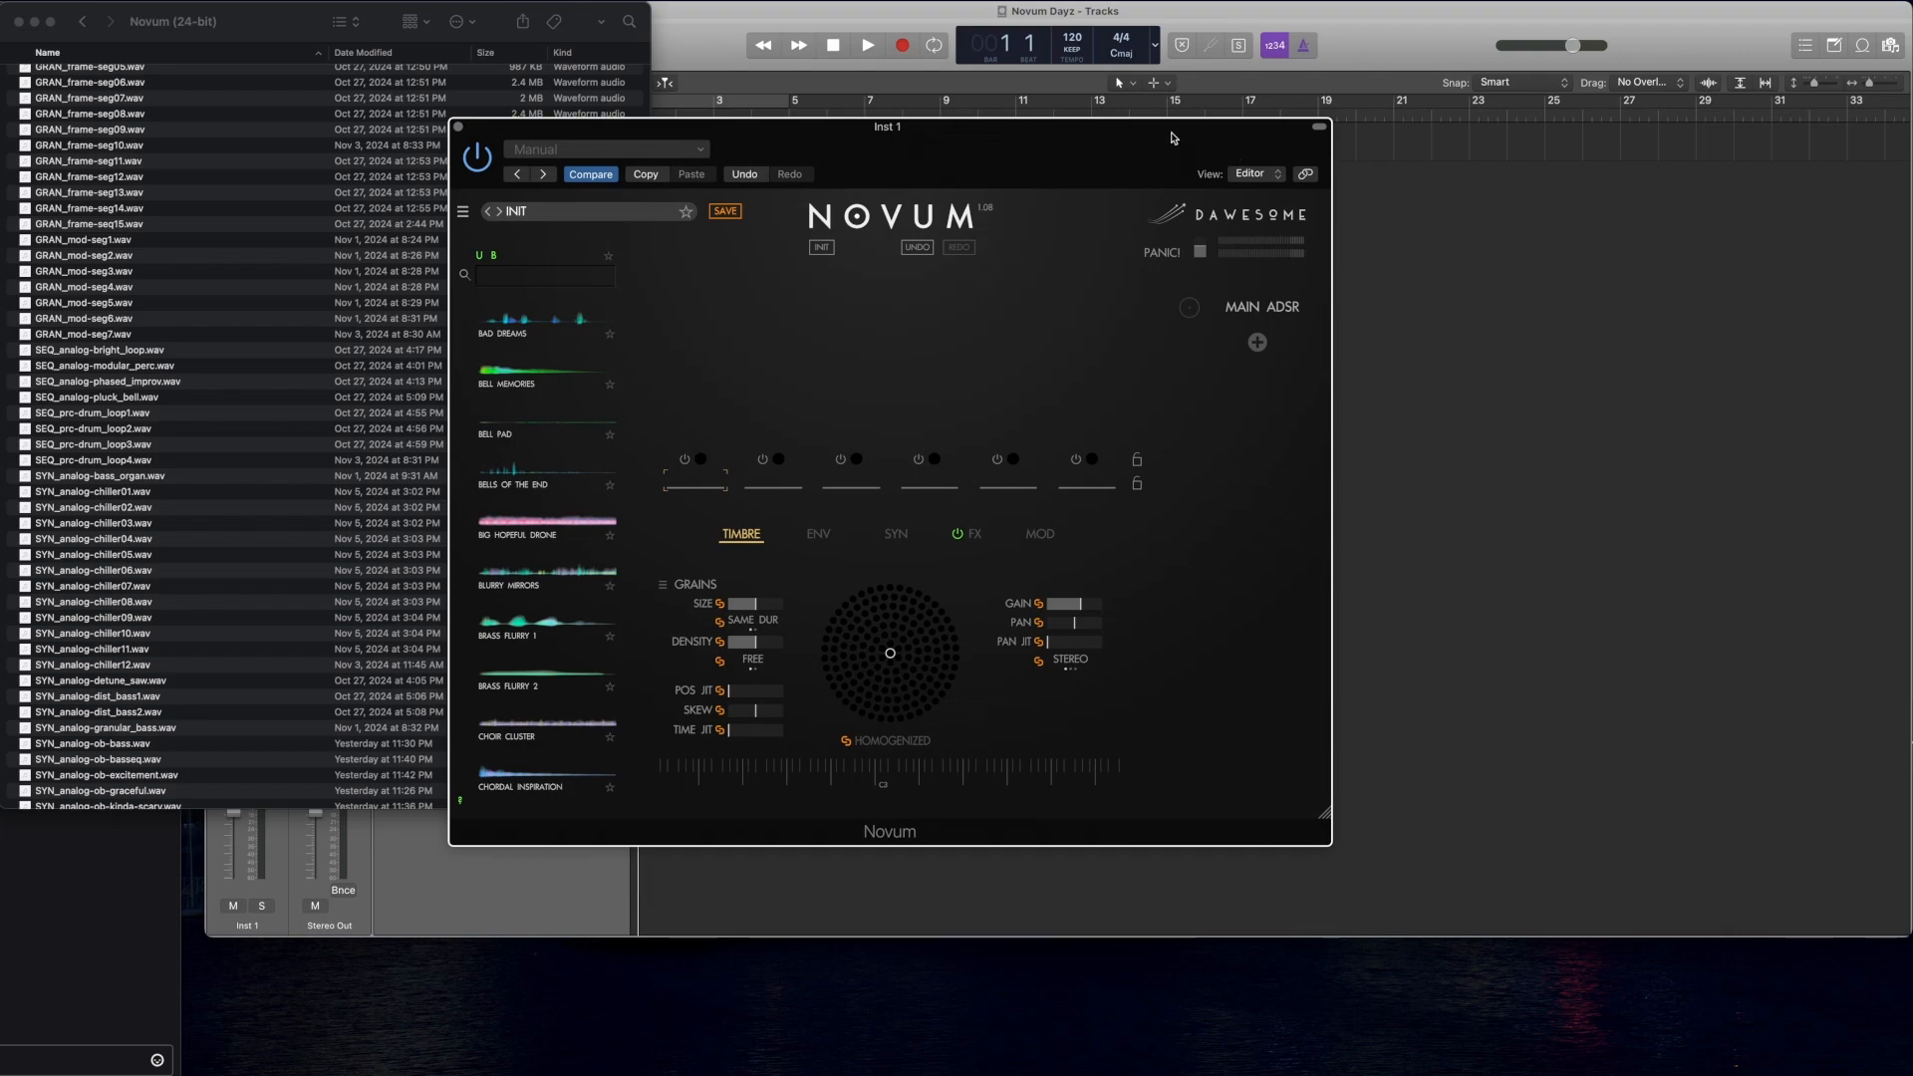
key("super+Tab")
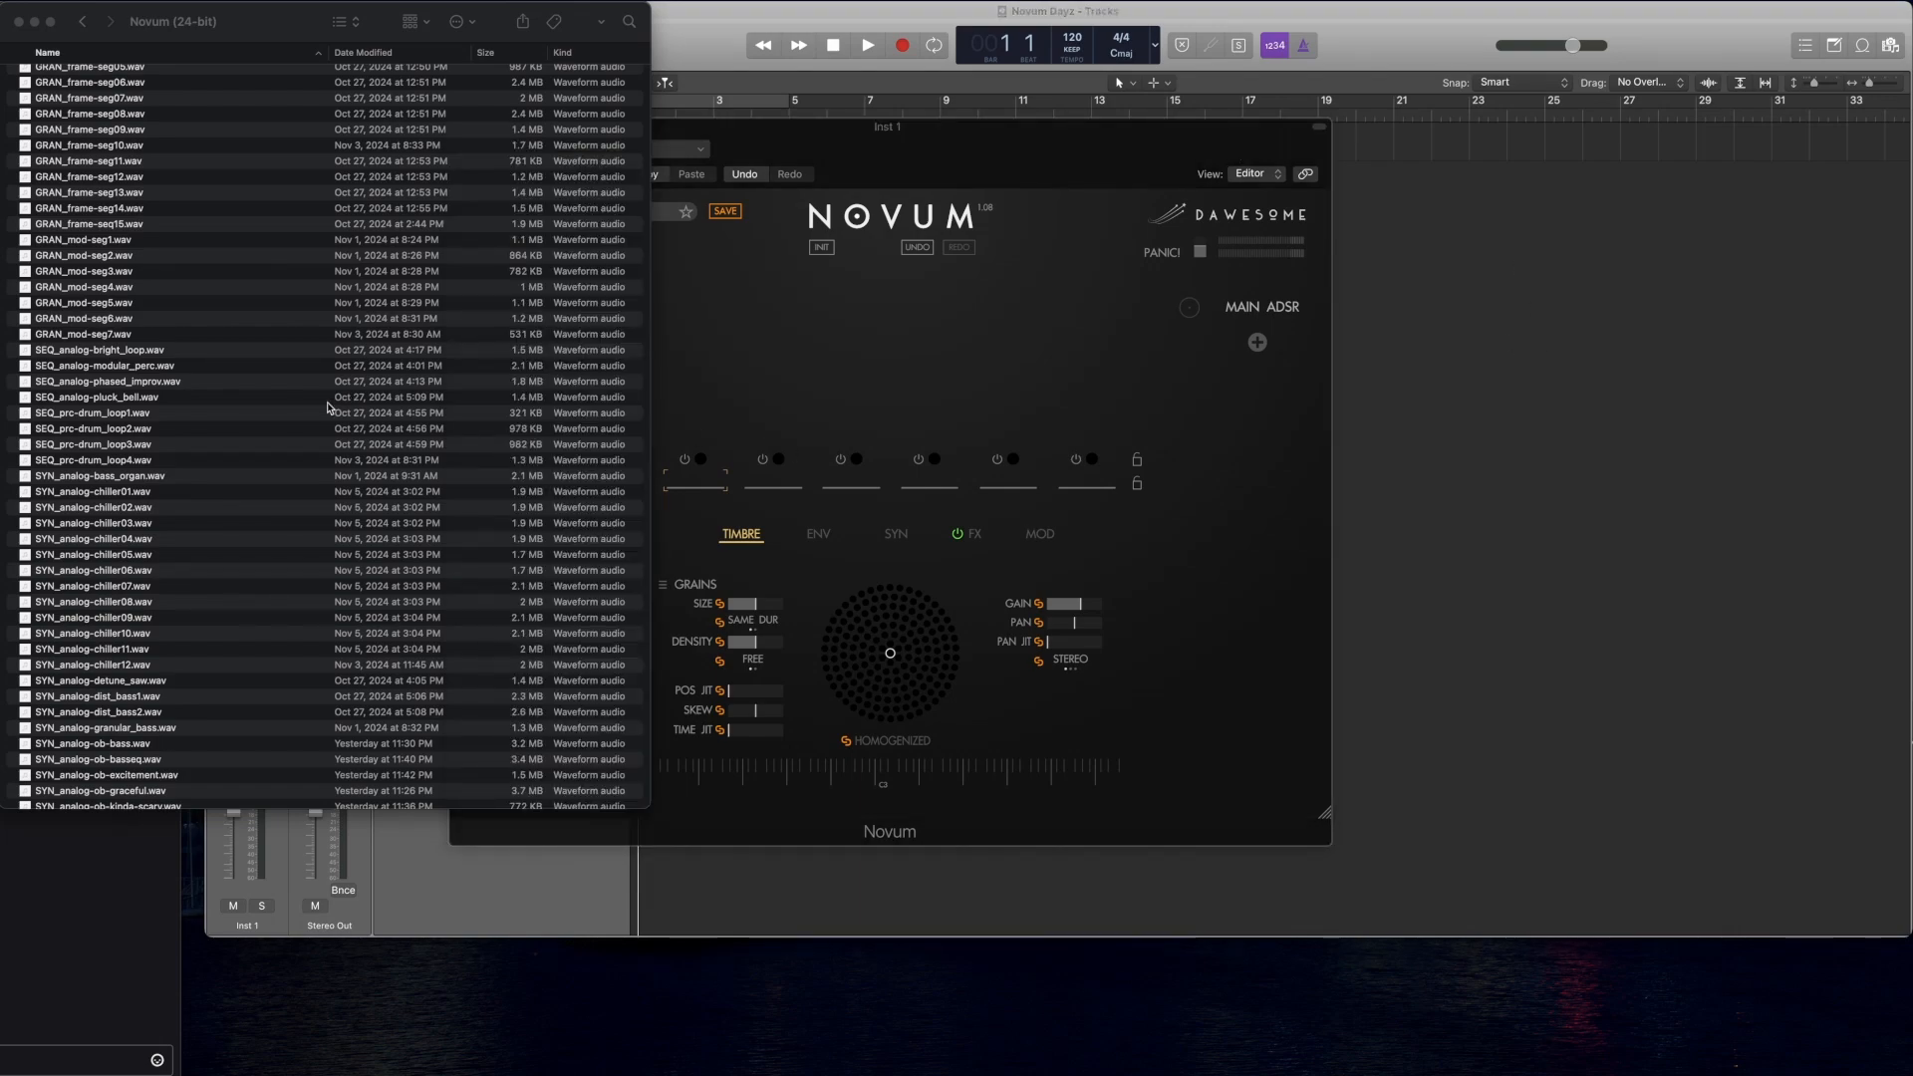
left_click(744, 134)
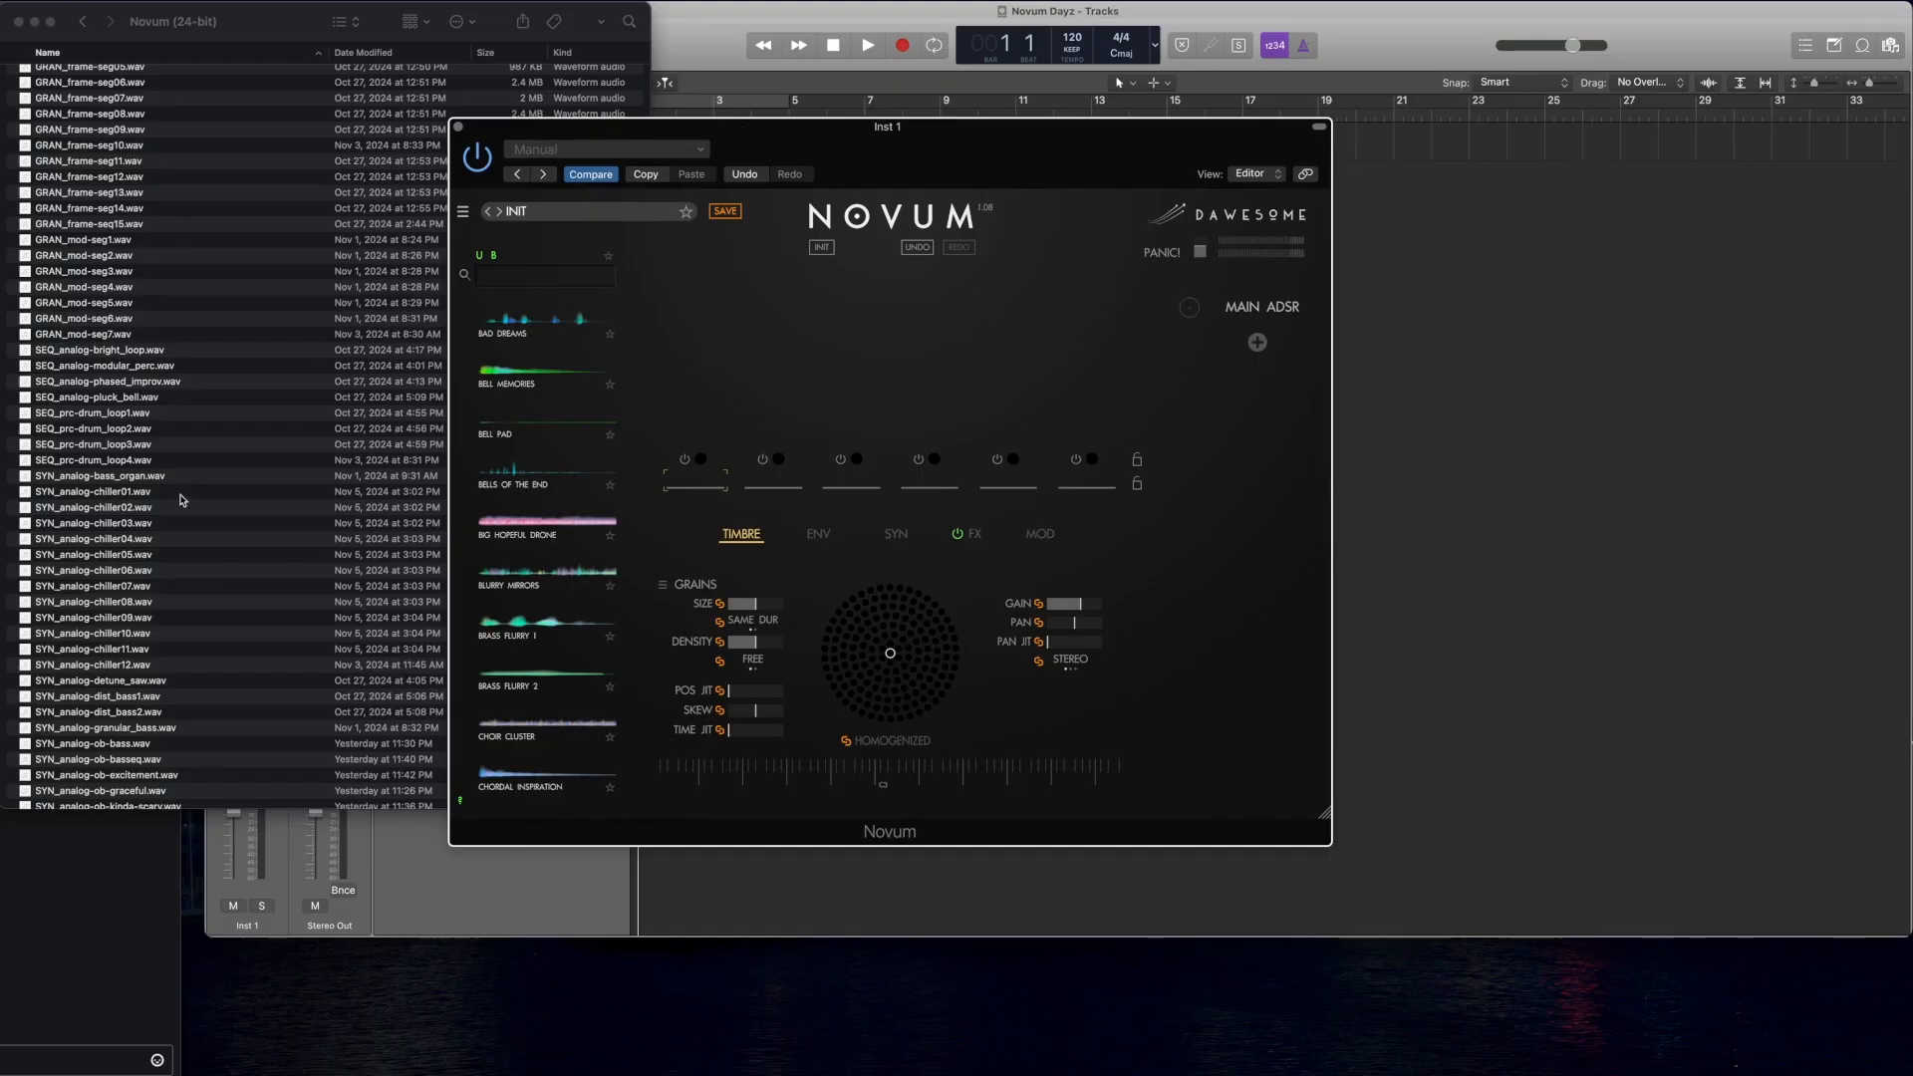
scroll(76, 487, "up", 4)
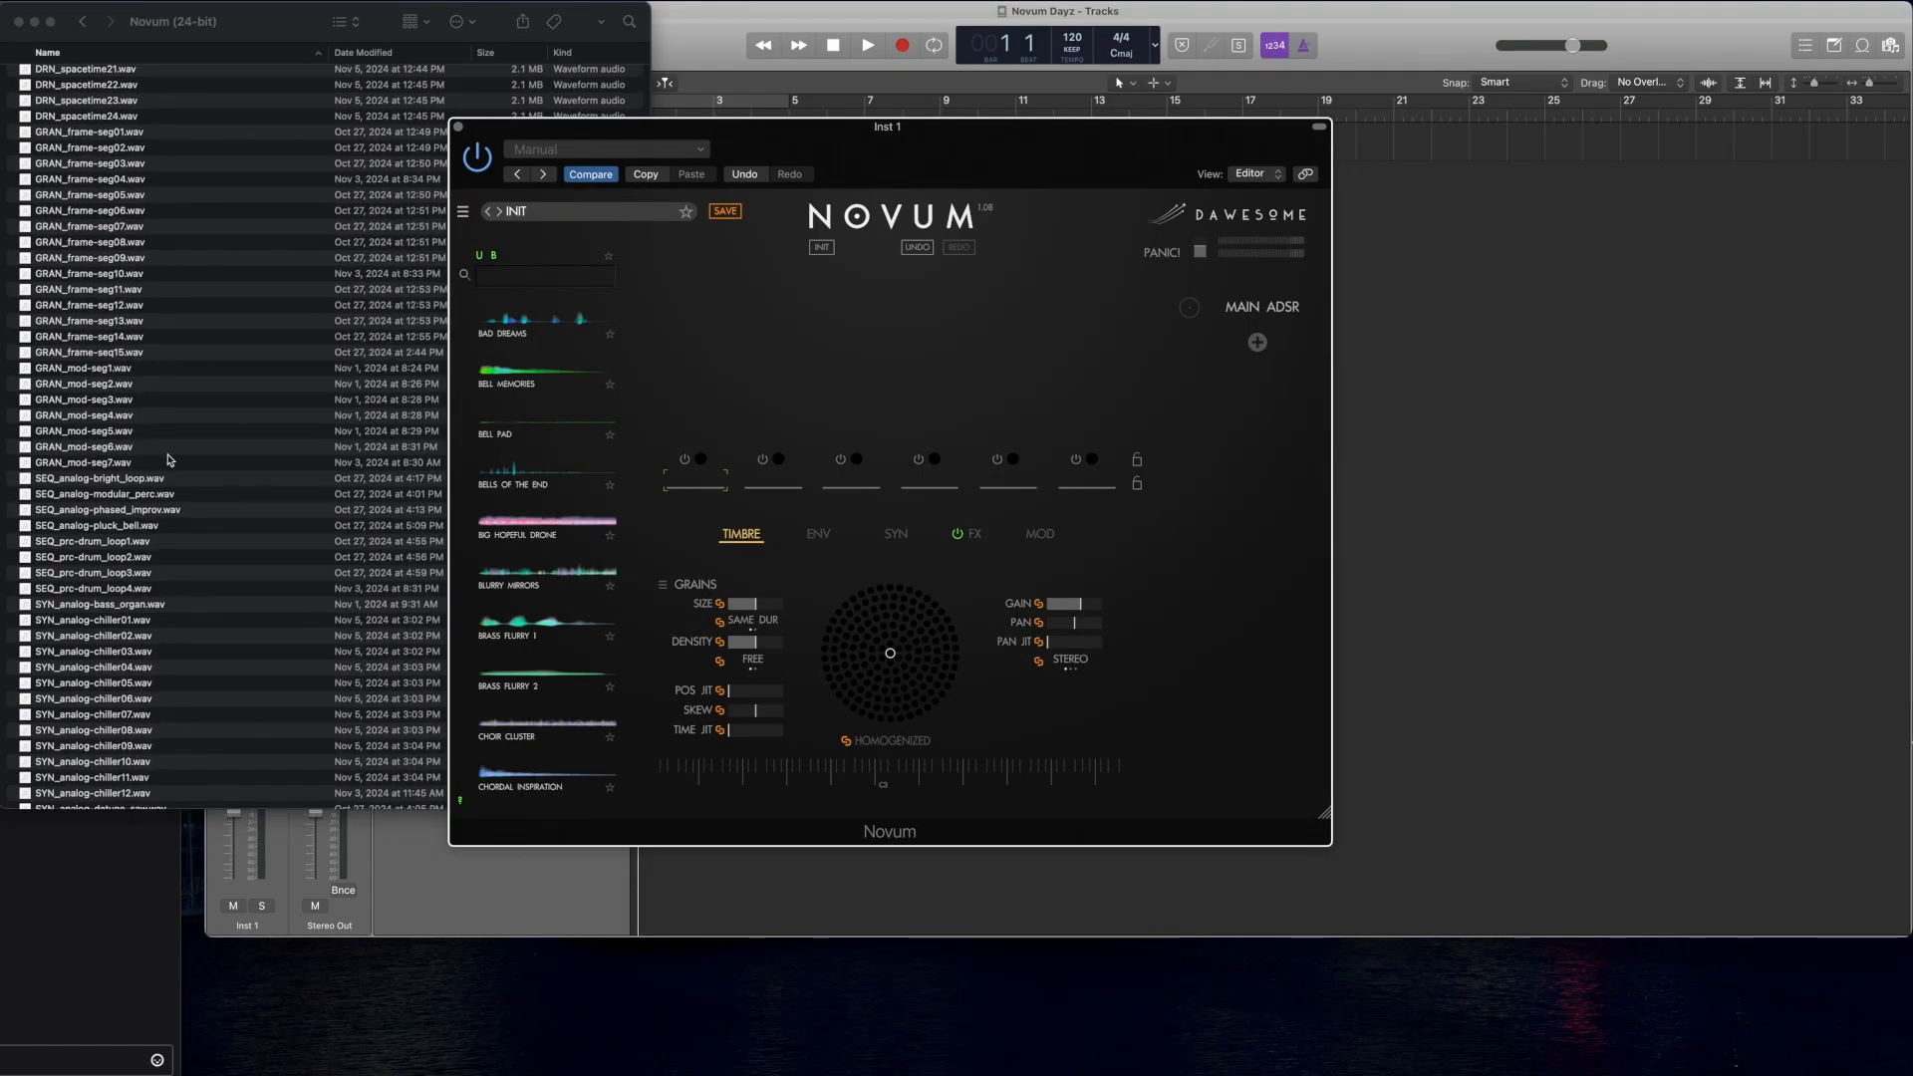
scroll(172, 445, "up", 5)
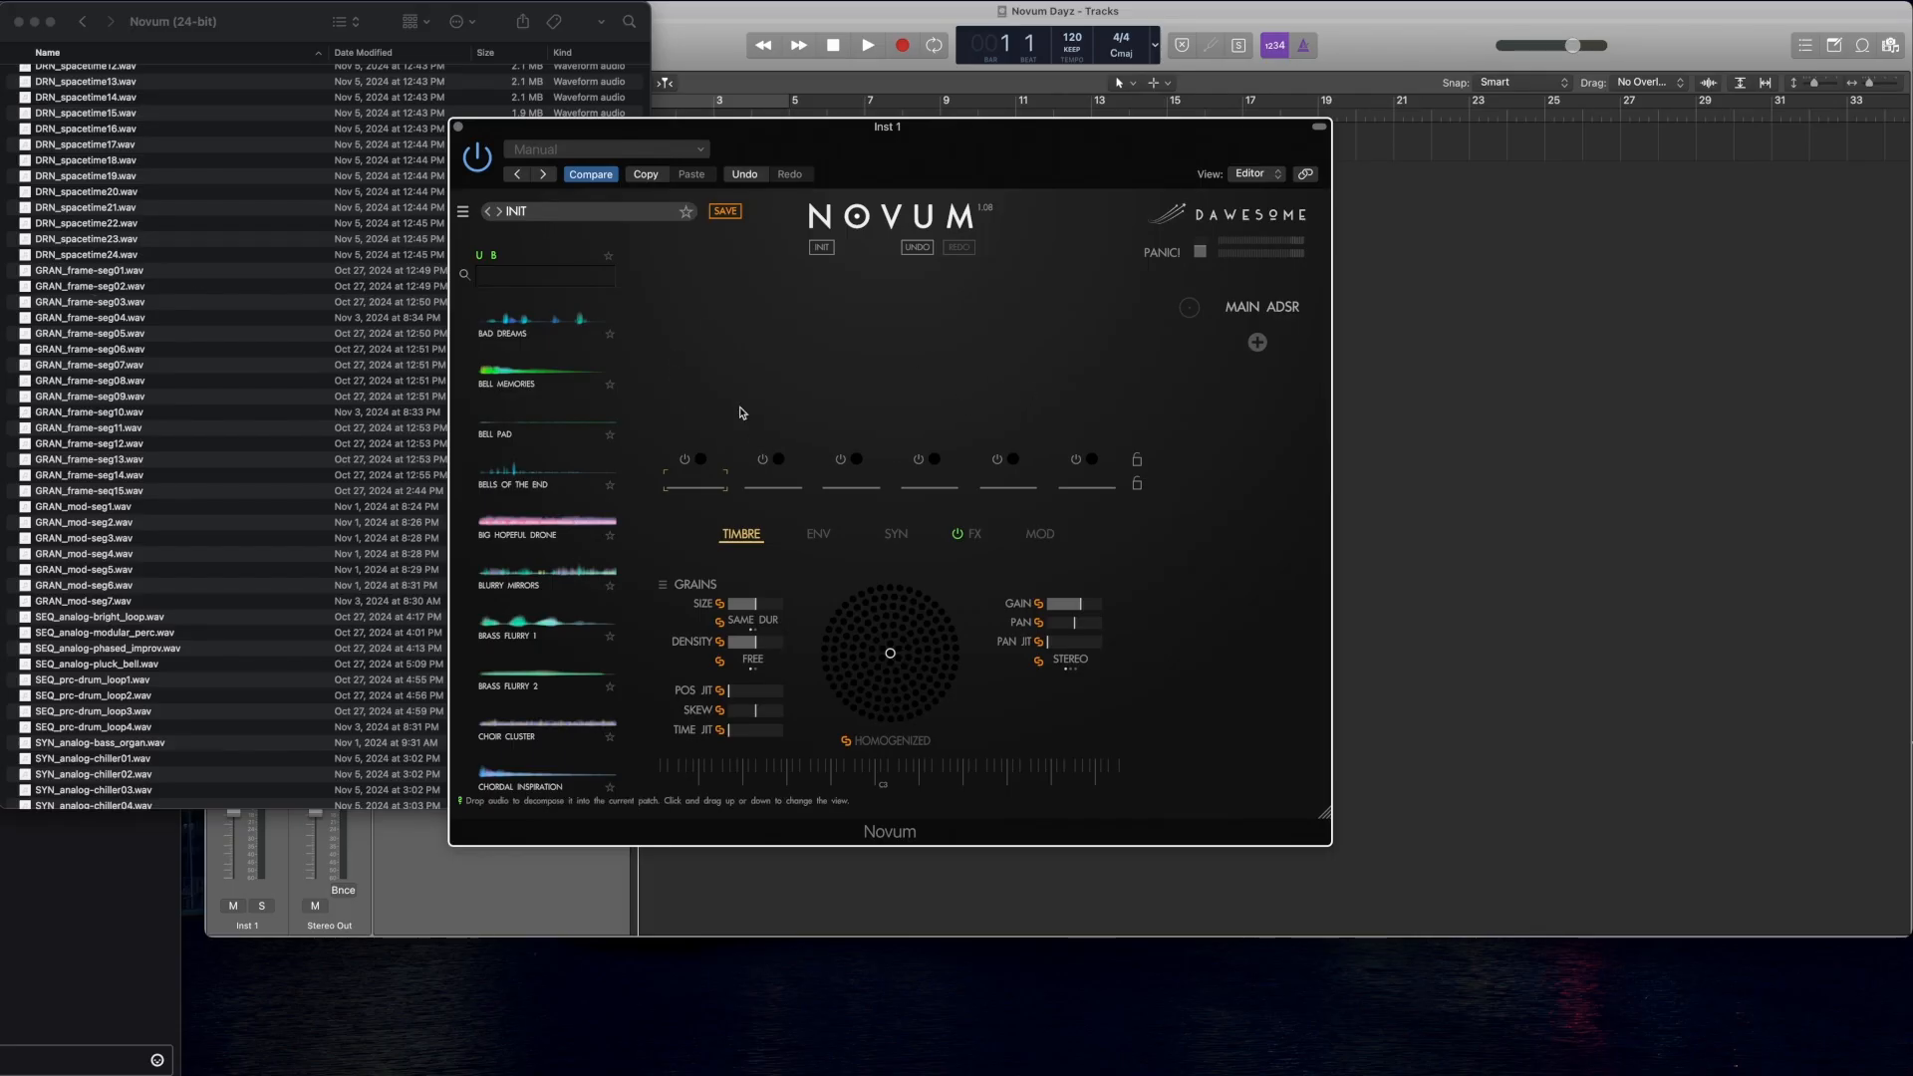
scroll(152, 343, "up", 10)
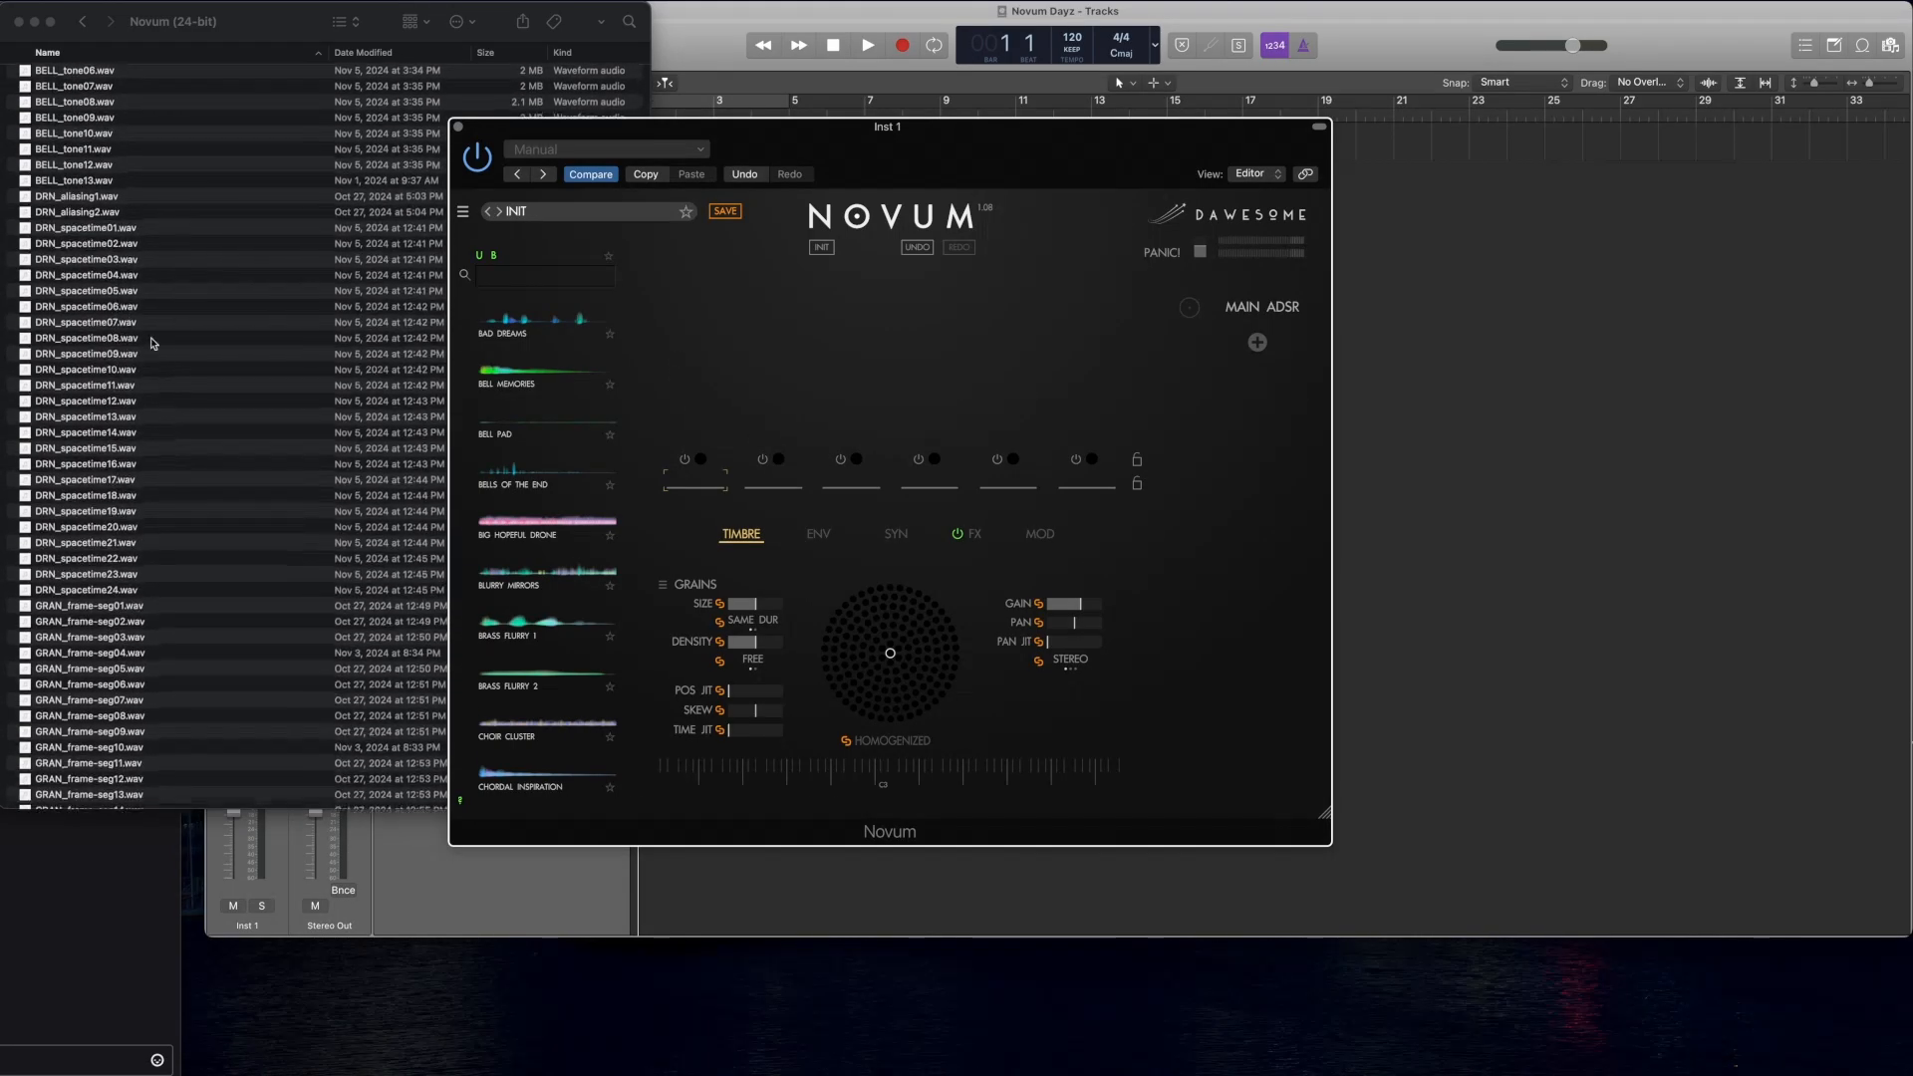
Step: Listen to DRN_spacetime01.wav in a file preview, closing it and playing it a second time
left_click(144, 235)
left_click(159, 234)
key("space")
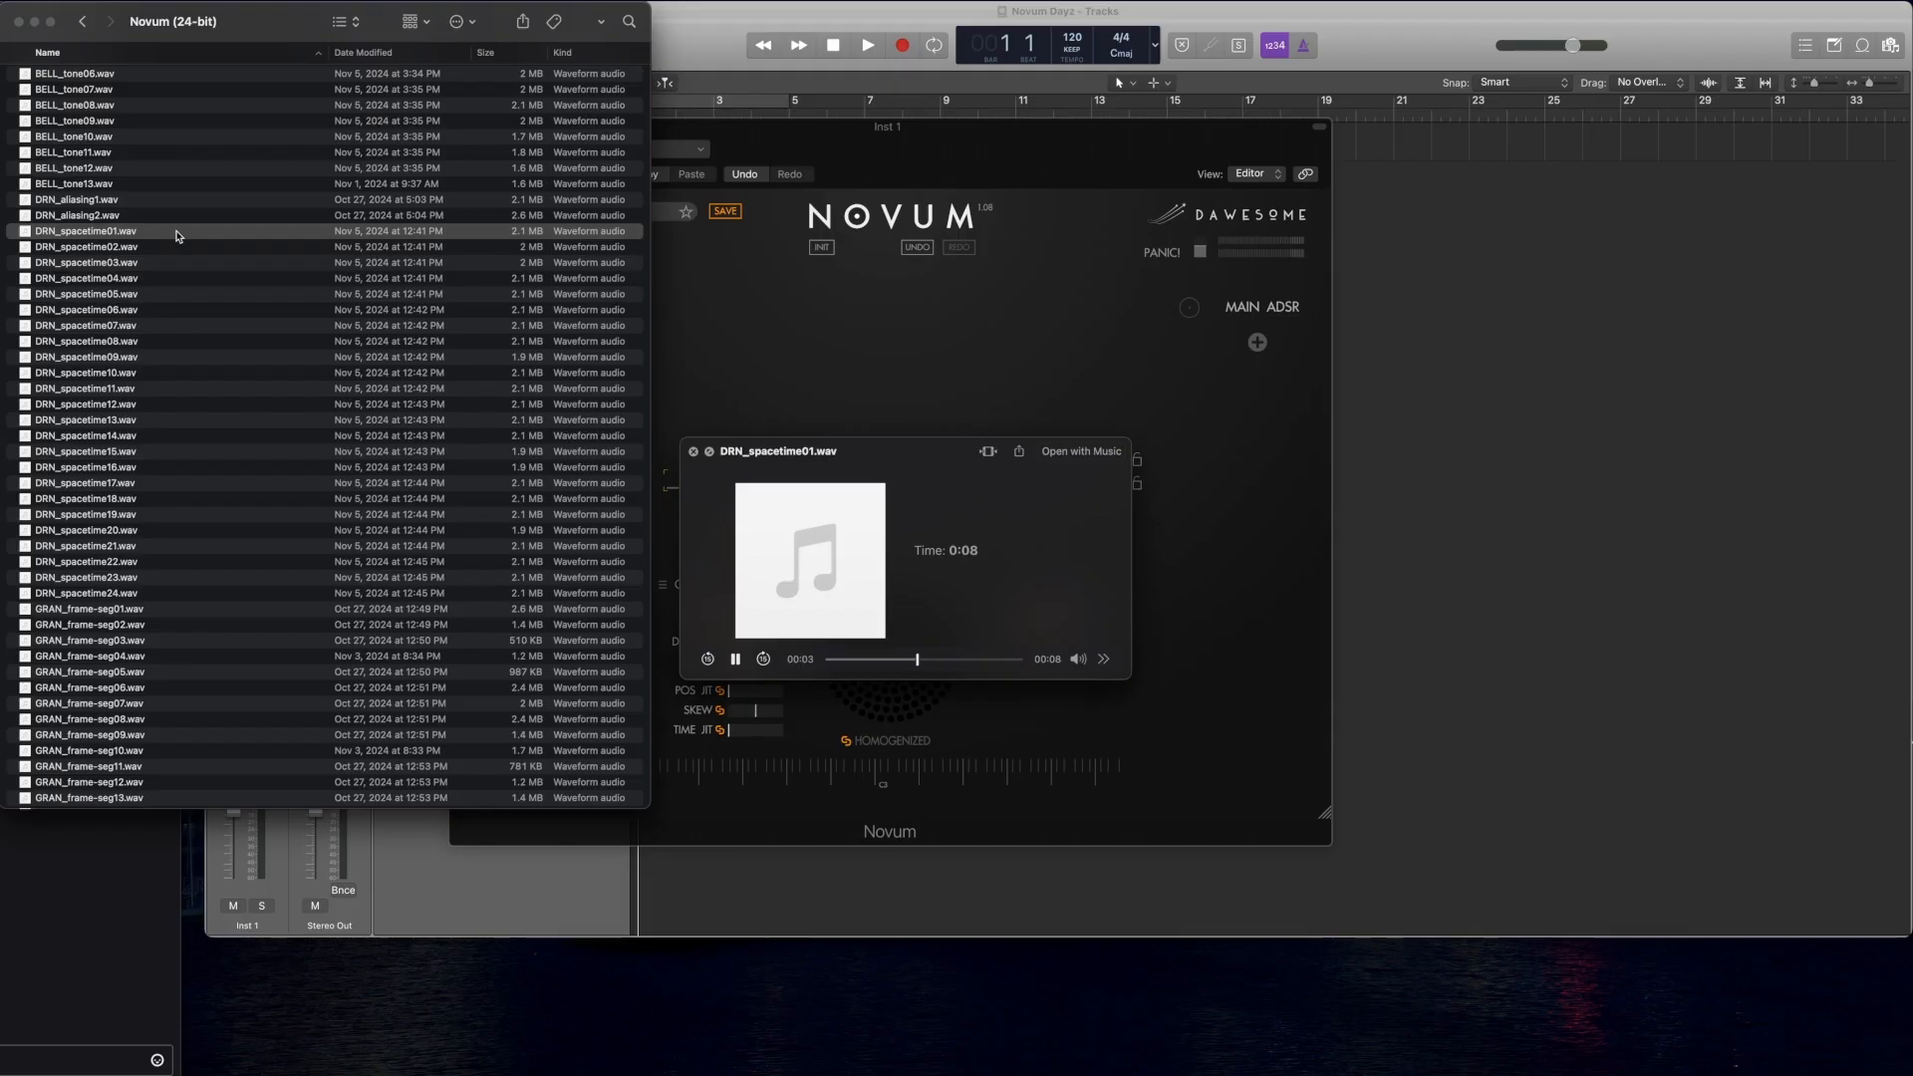
key("space")
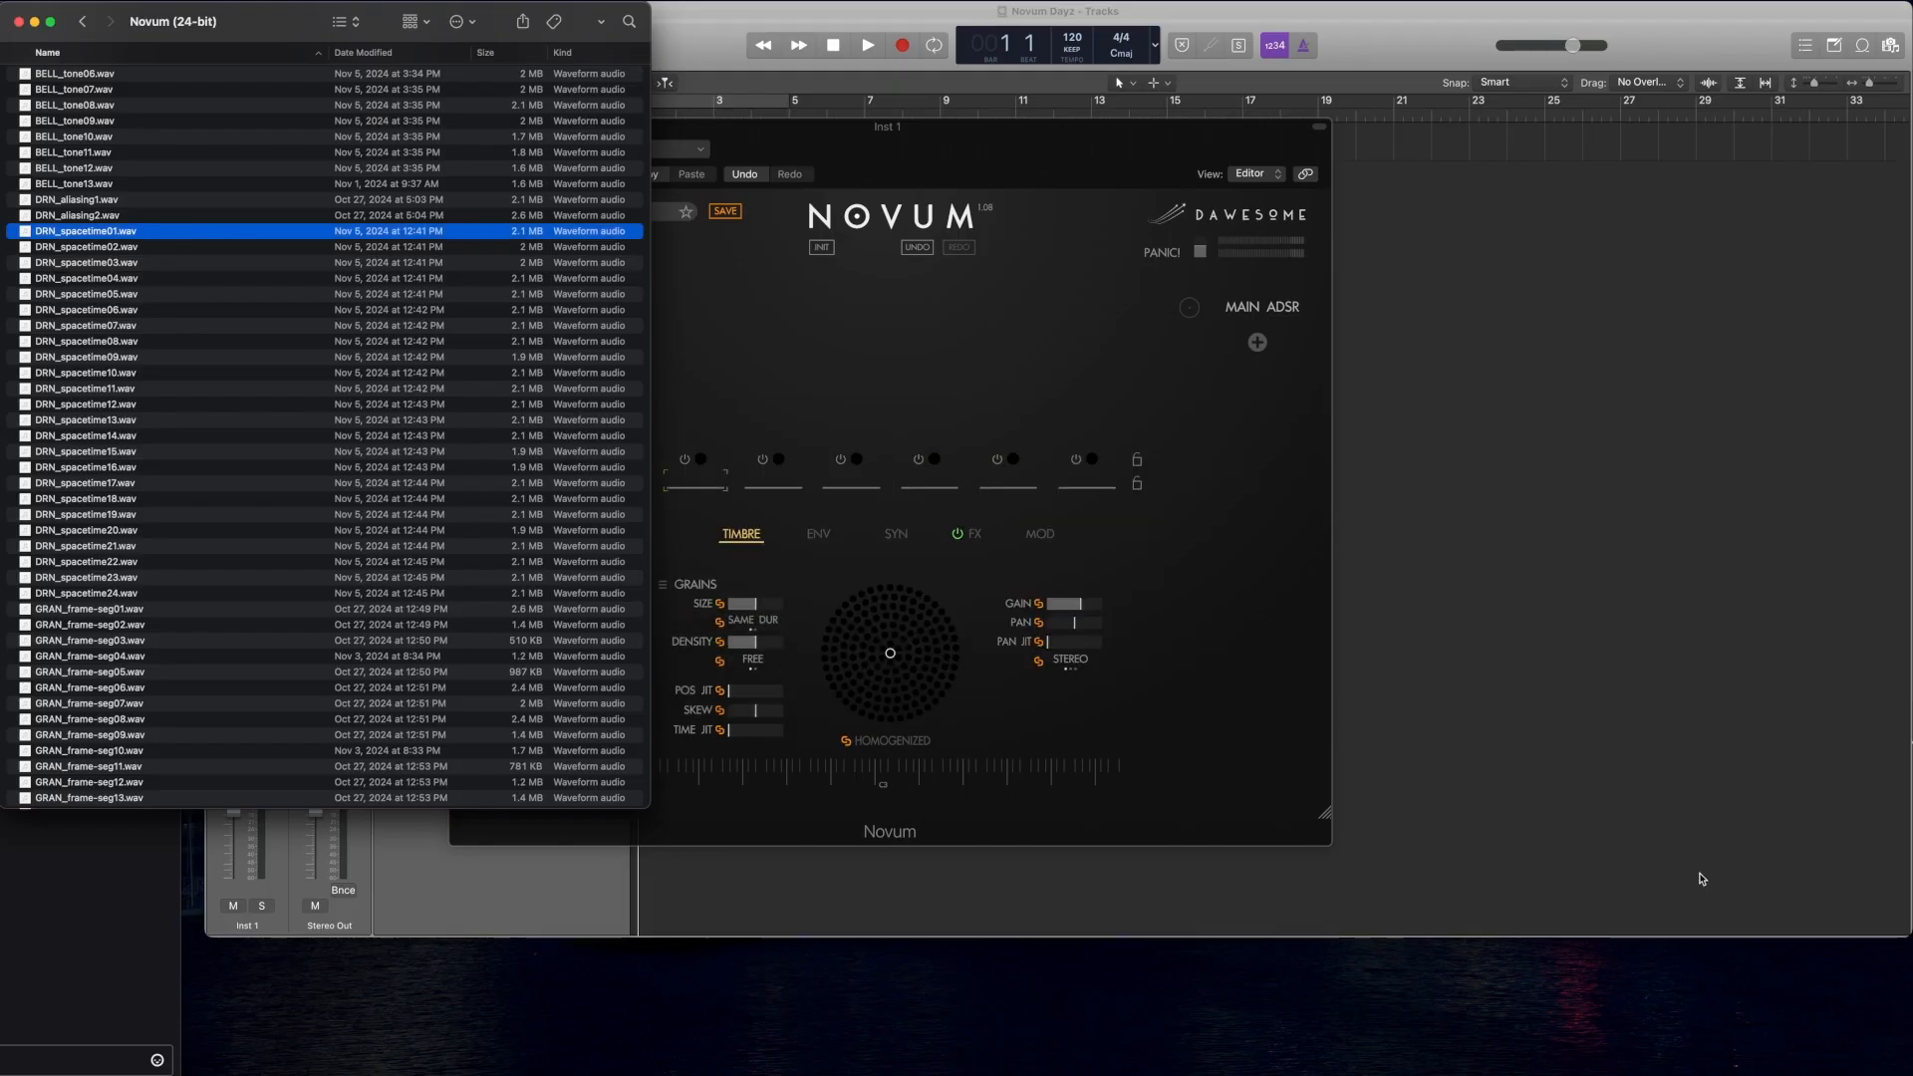
left_click(1670, 918)
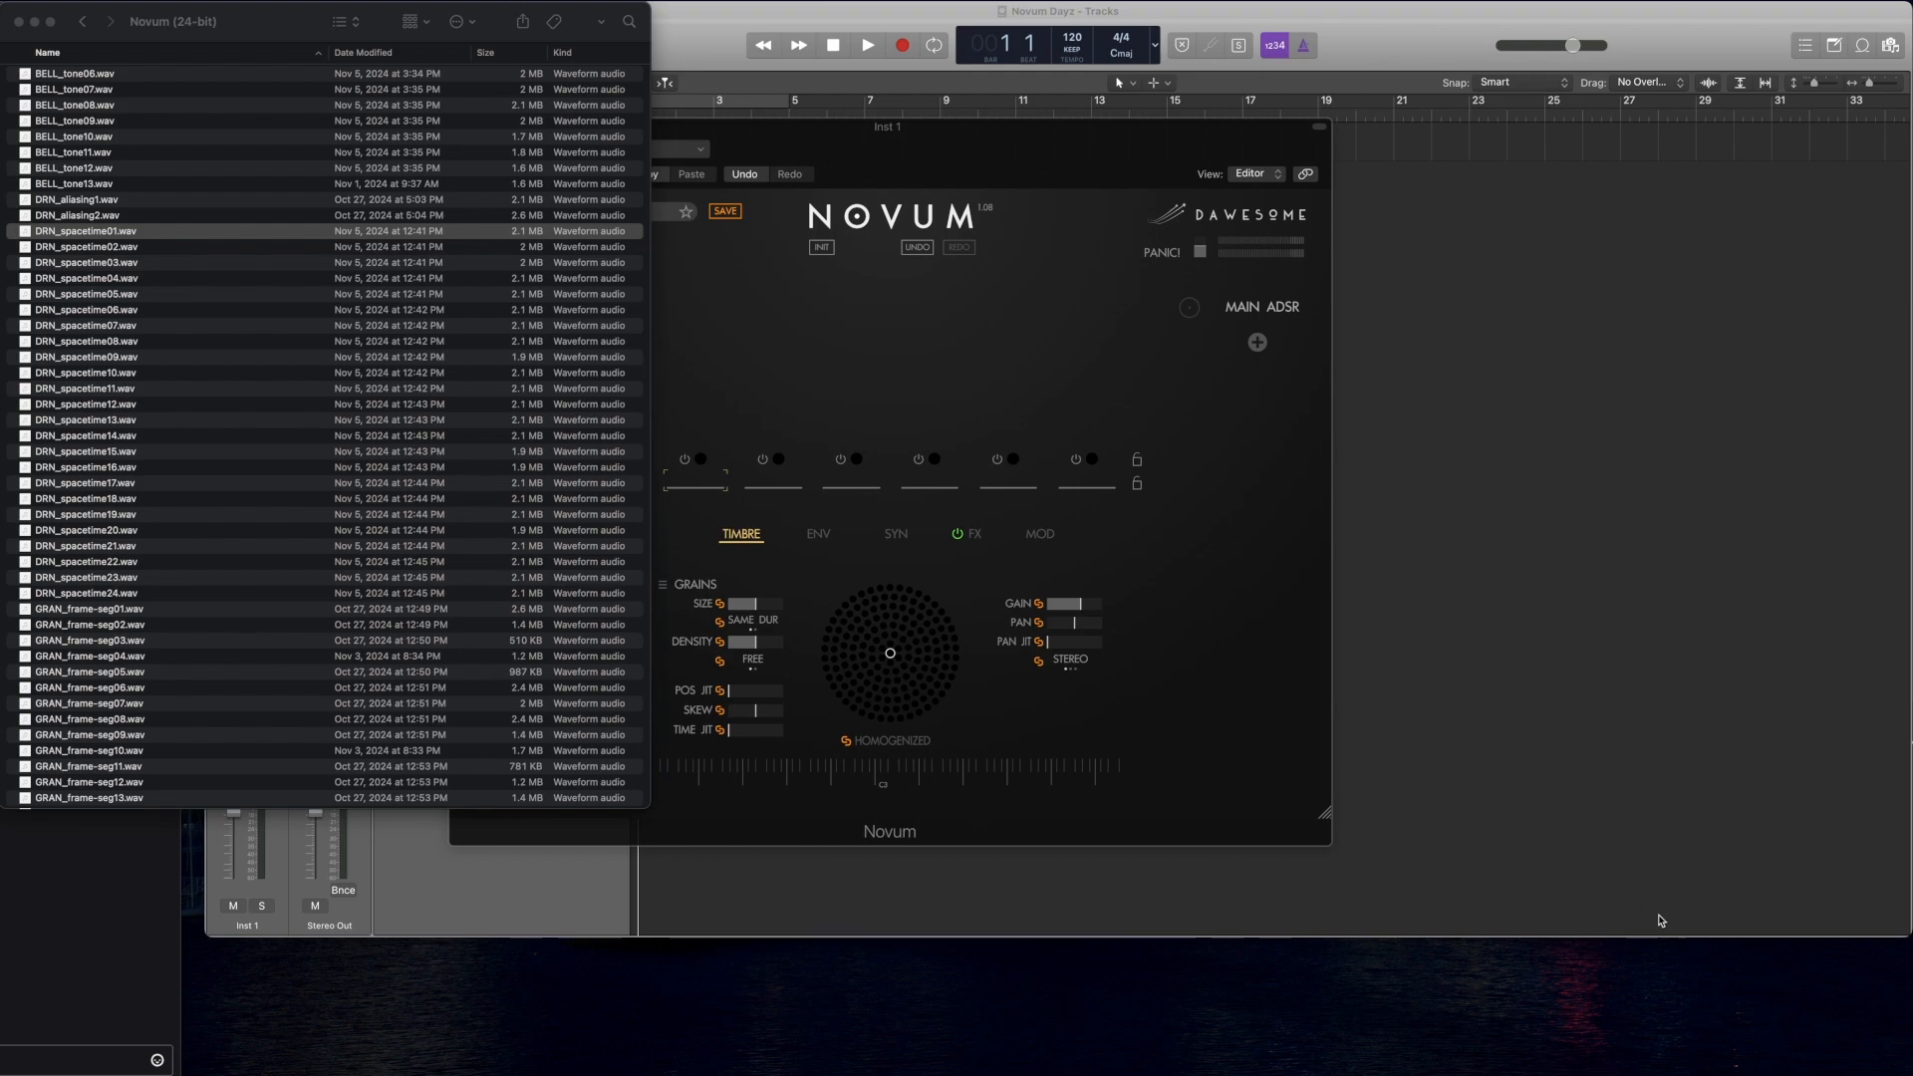
left_click(406, 461)
key("space")
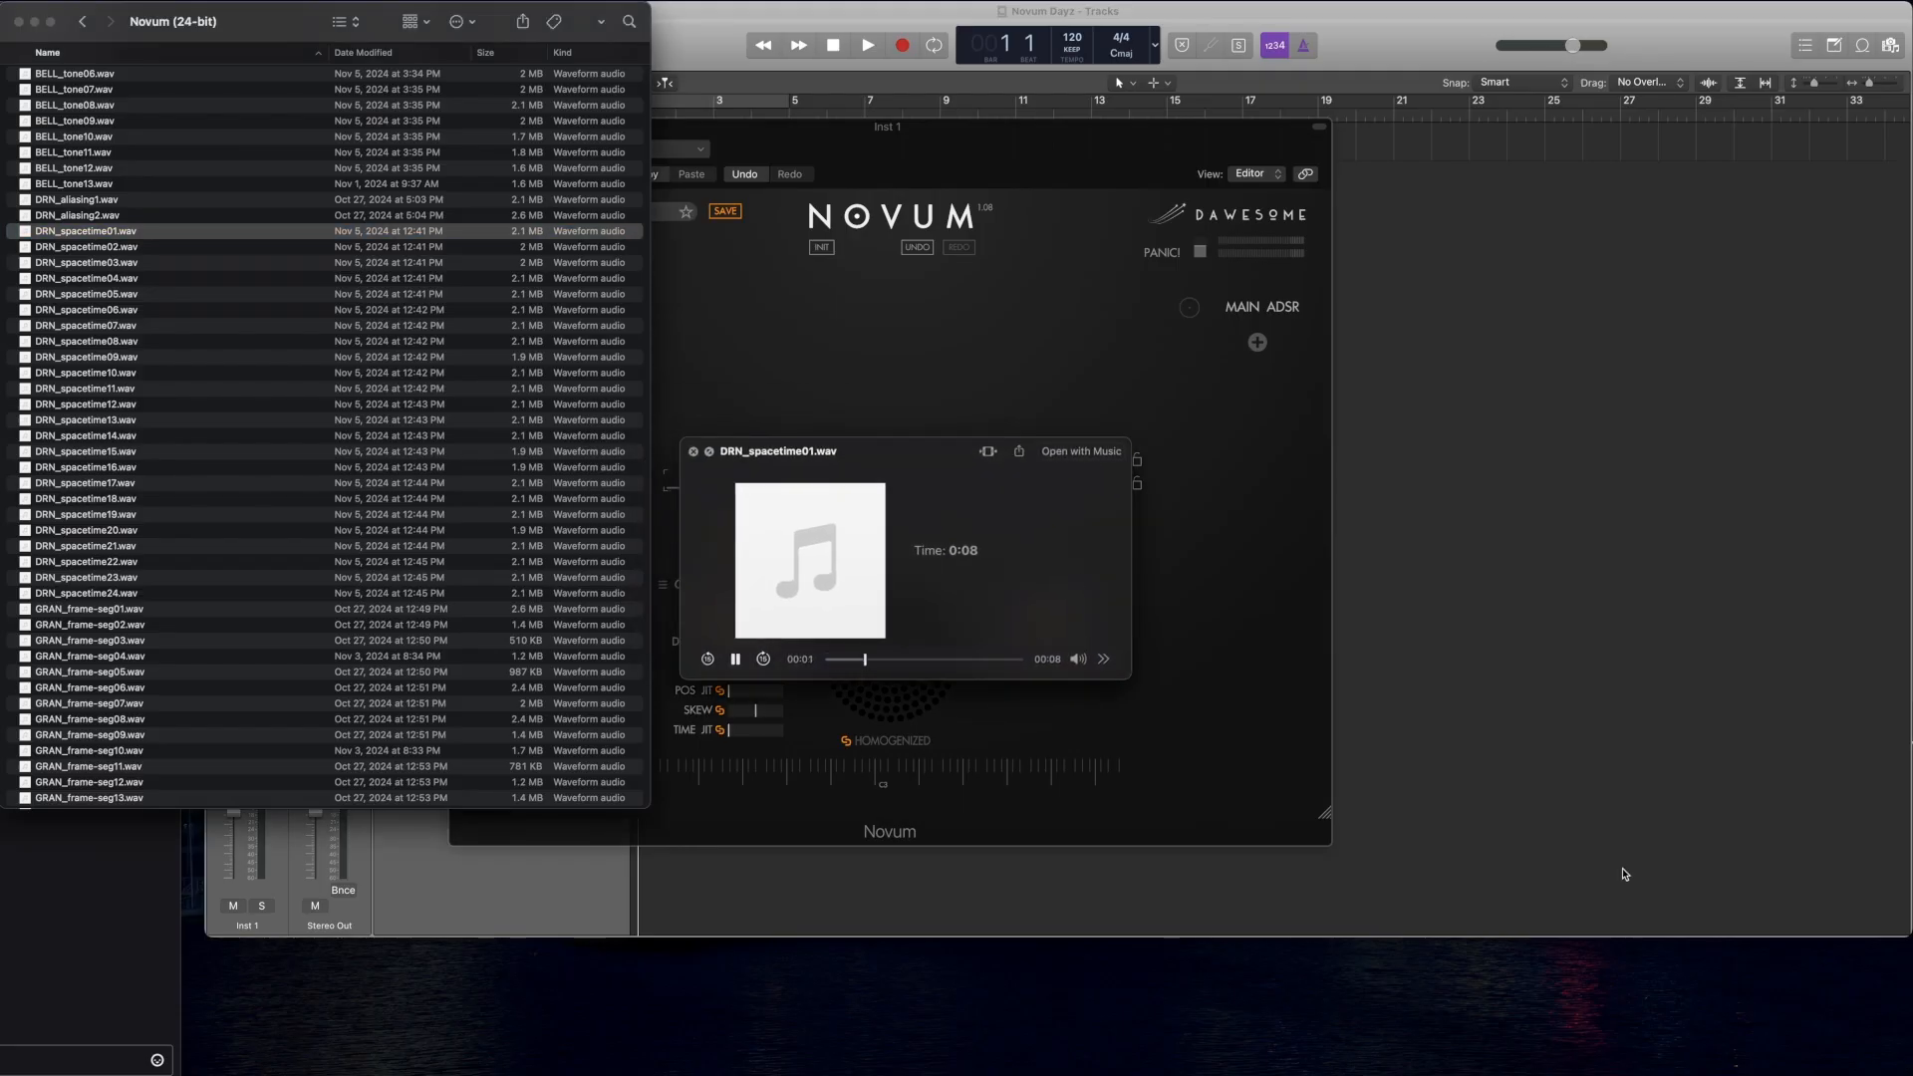
left_click(1786, 935)
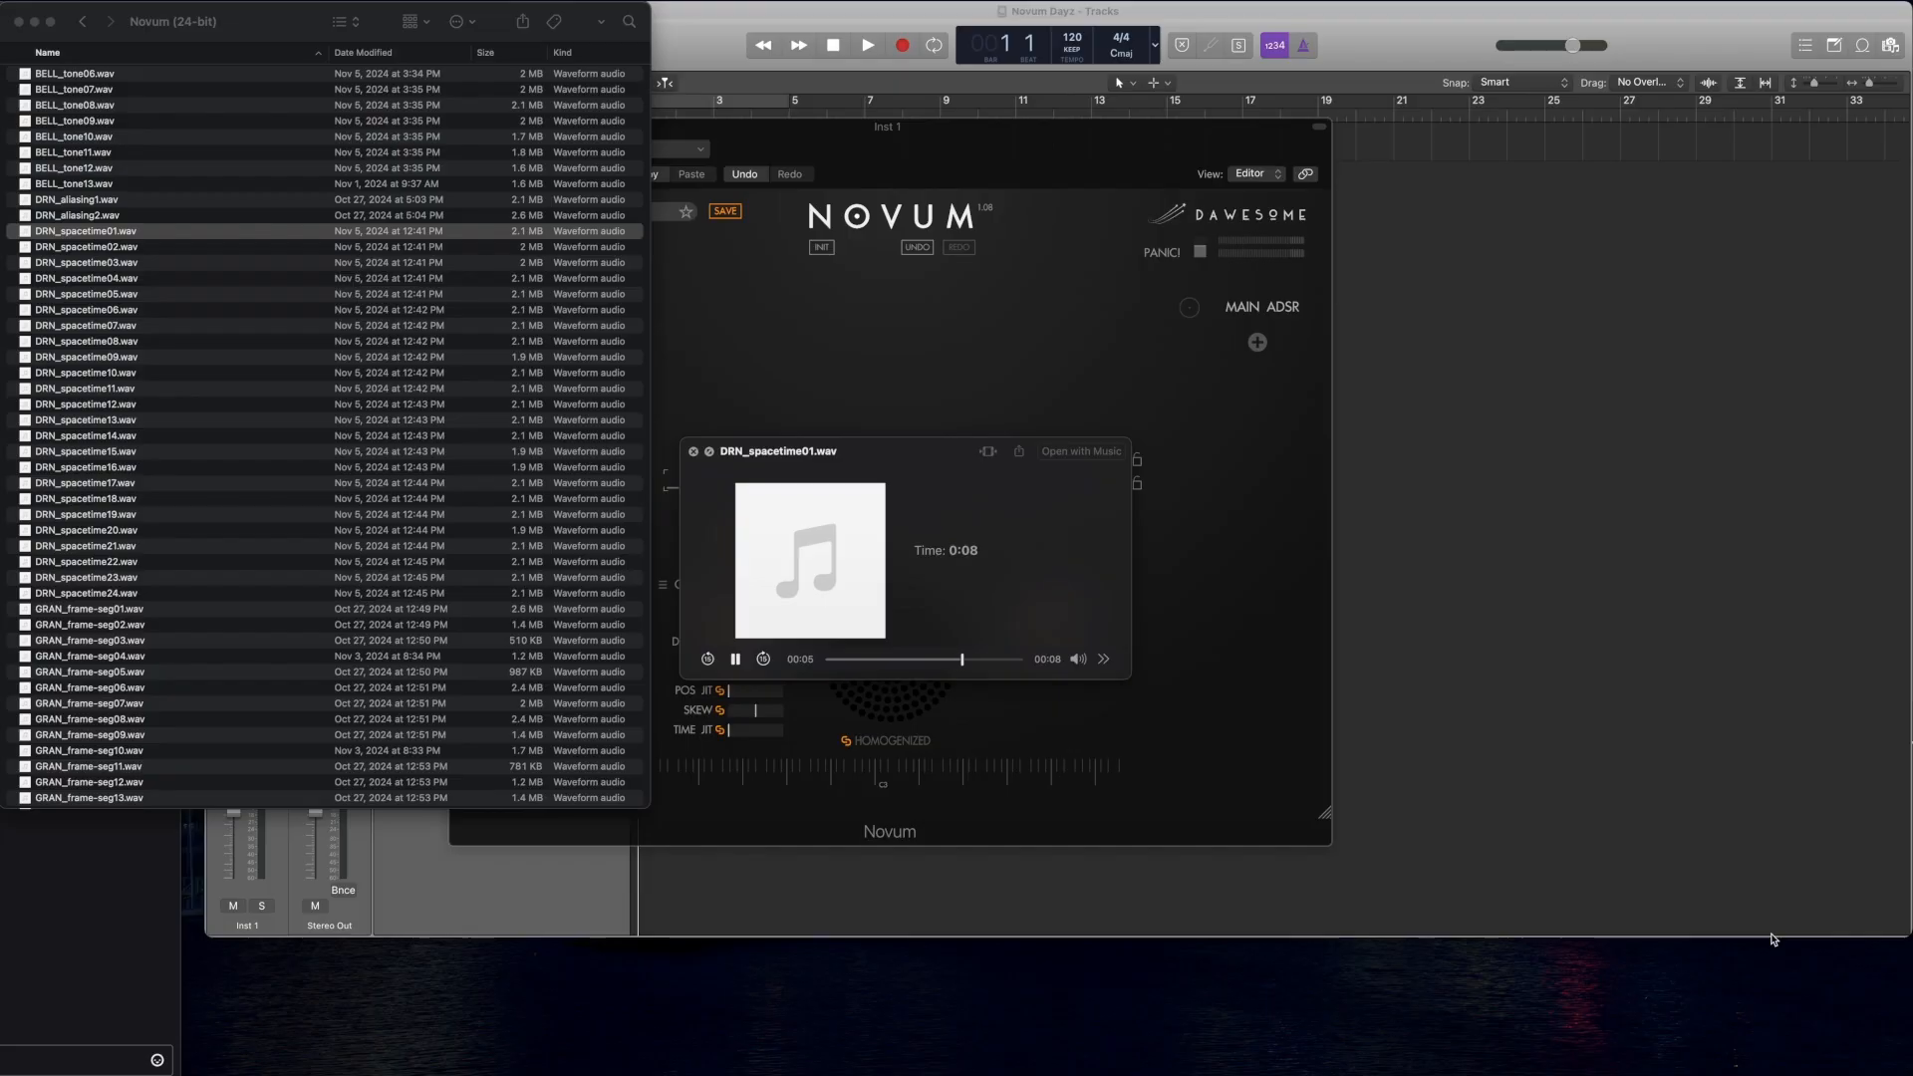
left_click(863, 461)
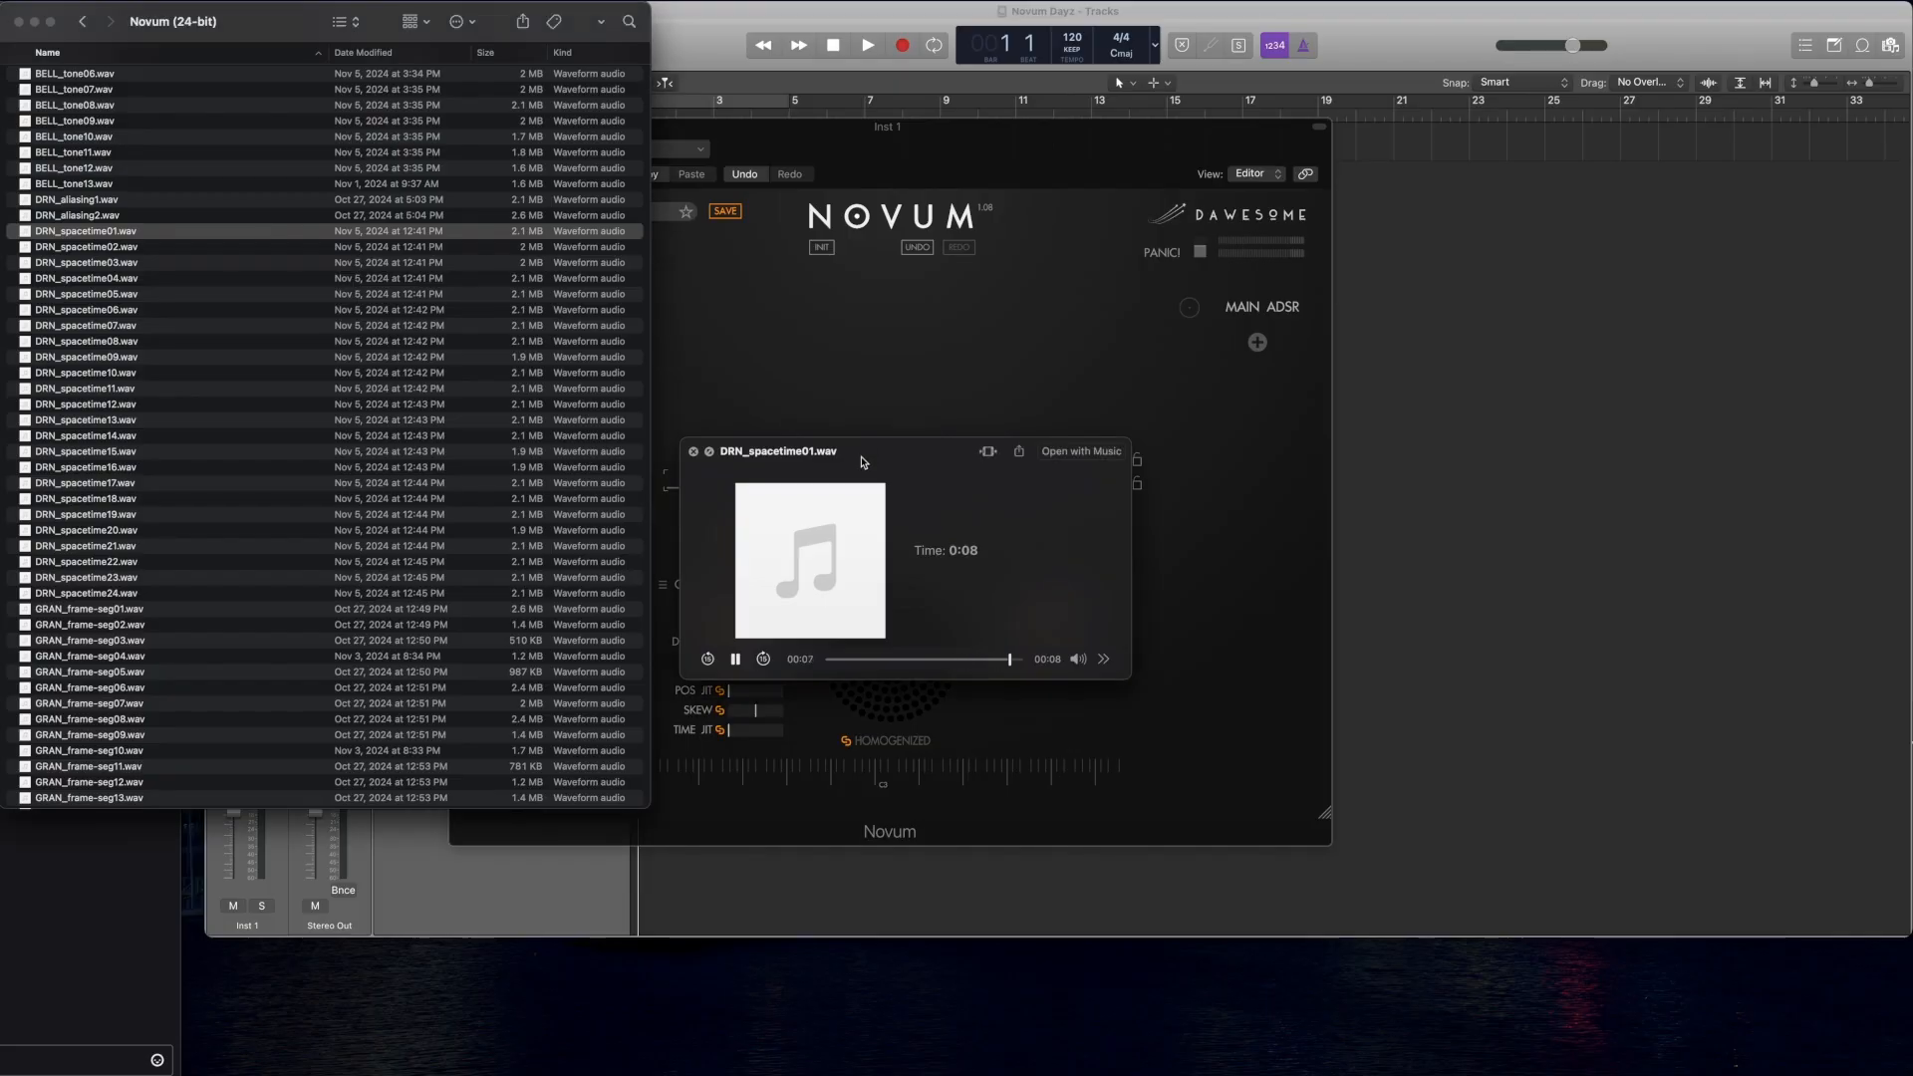
Step: Preview further drone samples in turn: DRN_spacetime02, 03, 04 and 12
key("Down")
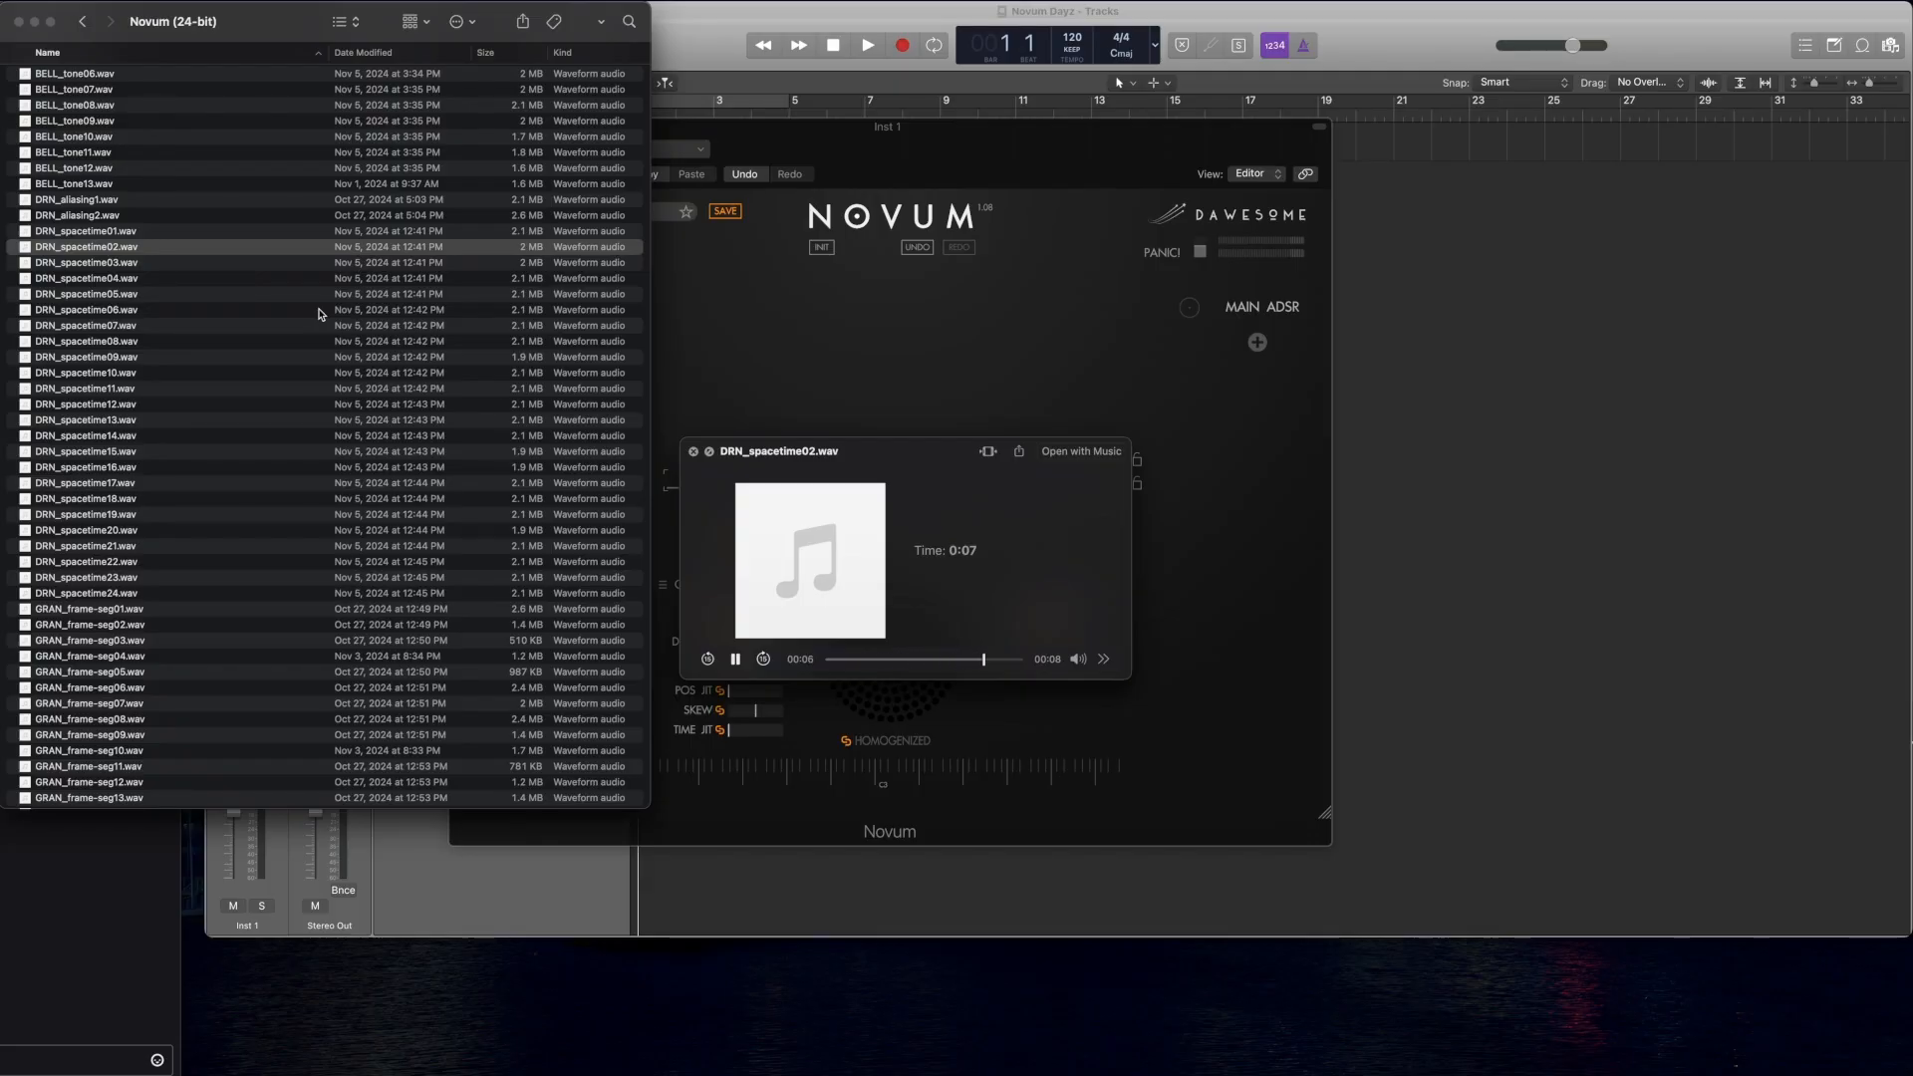
key("Down")
key("Down")
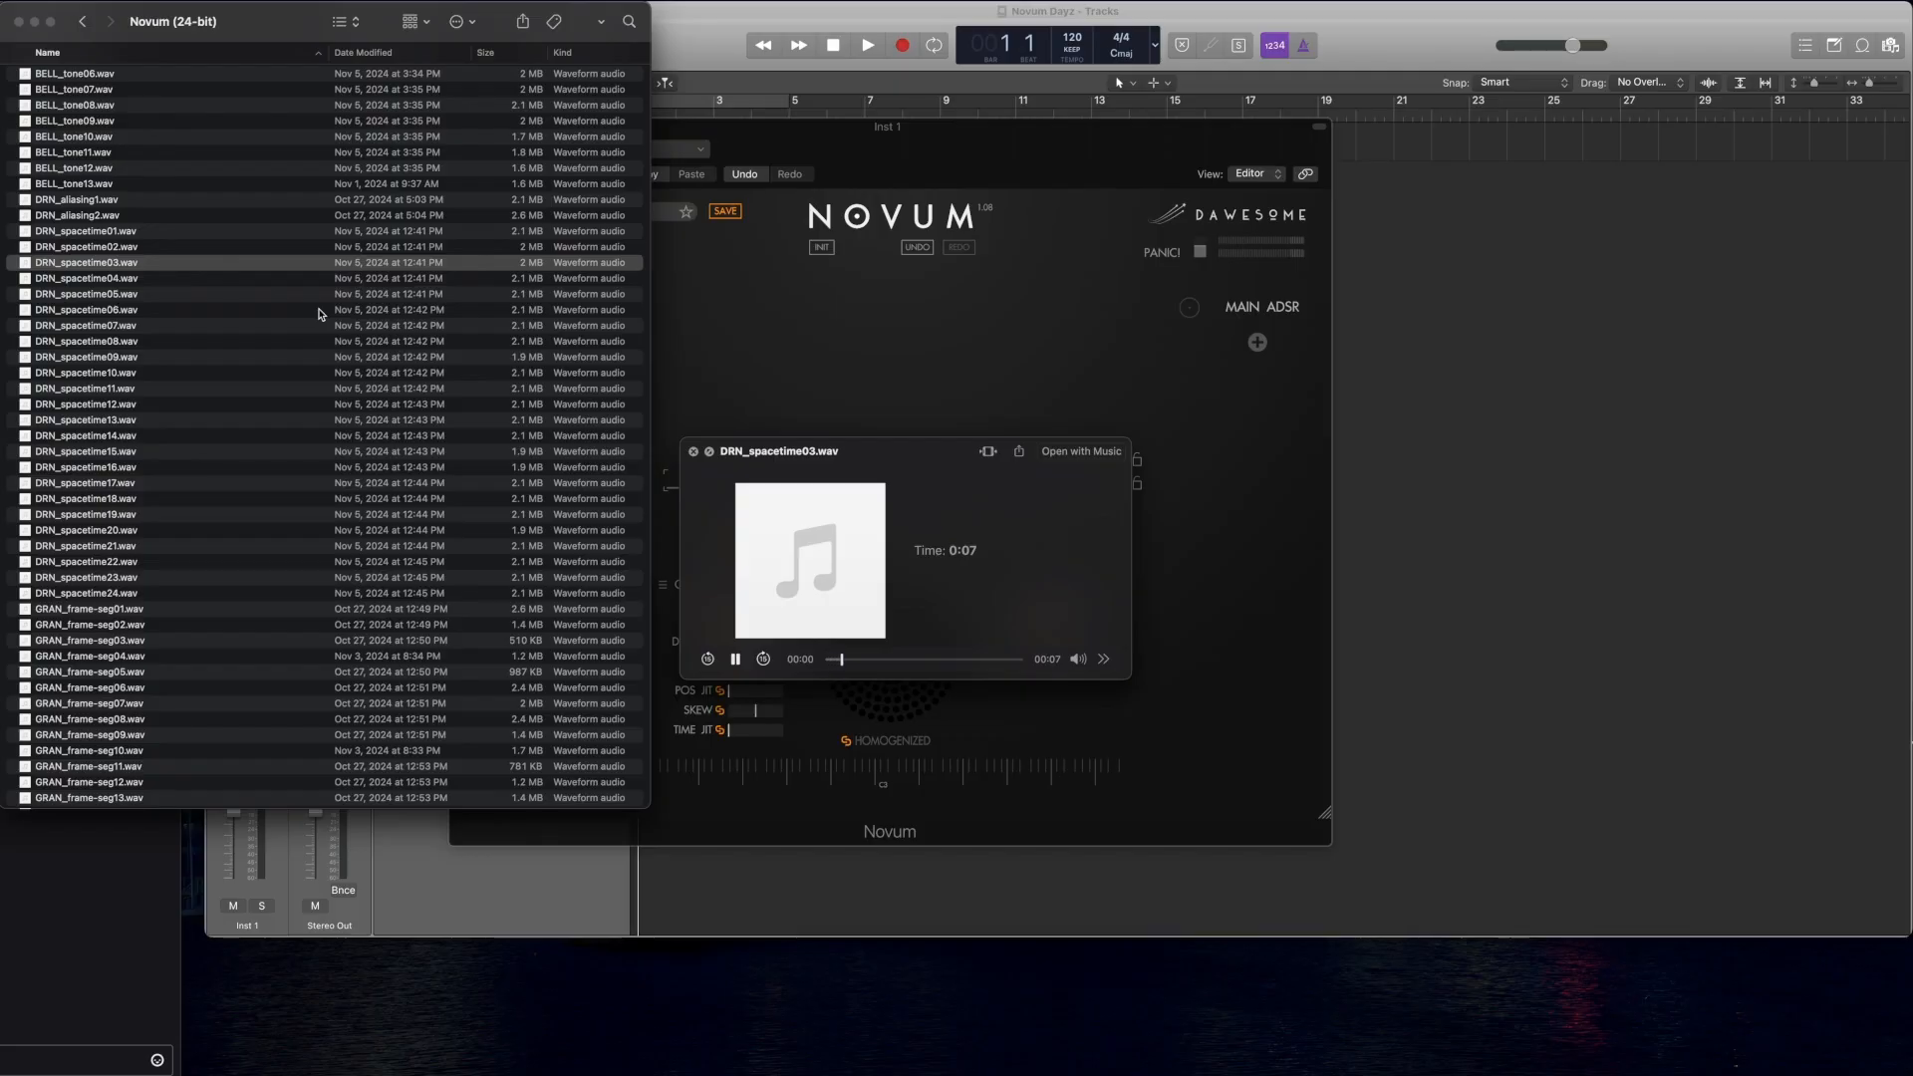
left_click(222, 423)
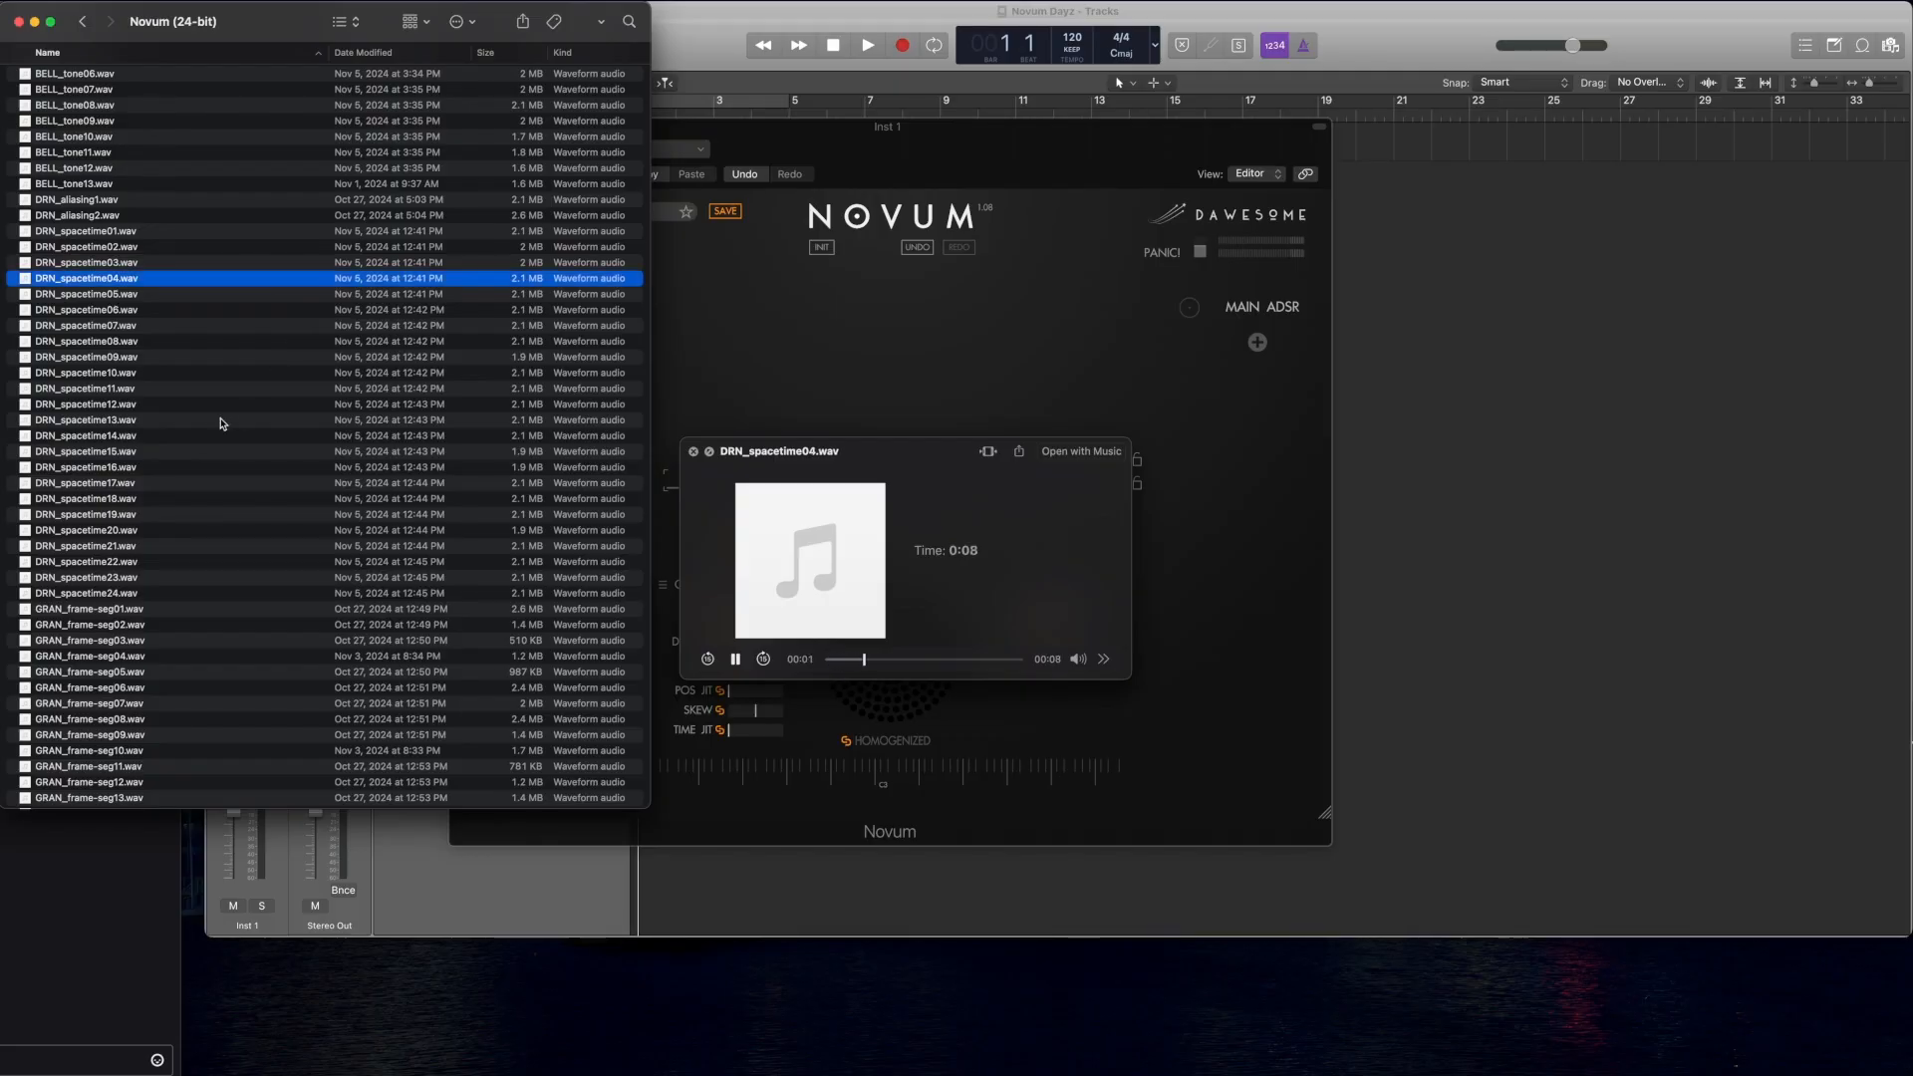
left_click(220, 405)
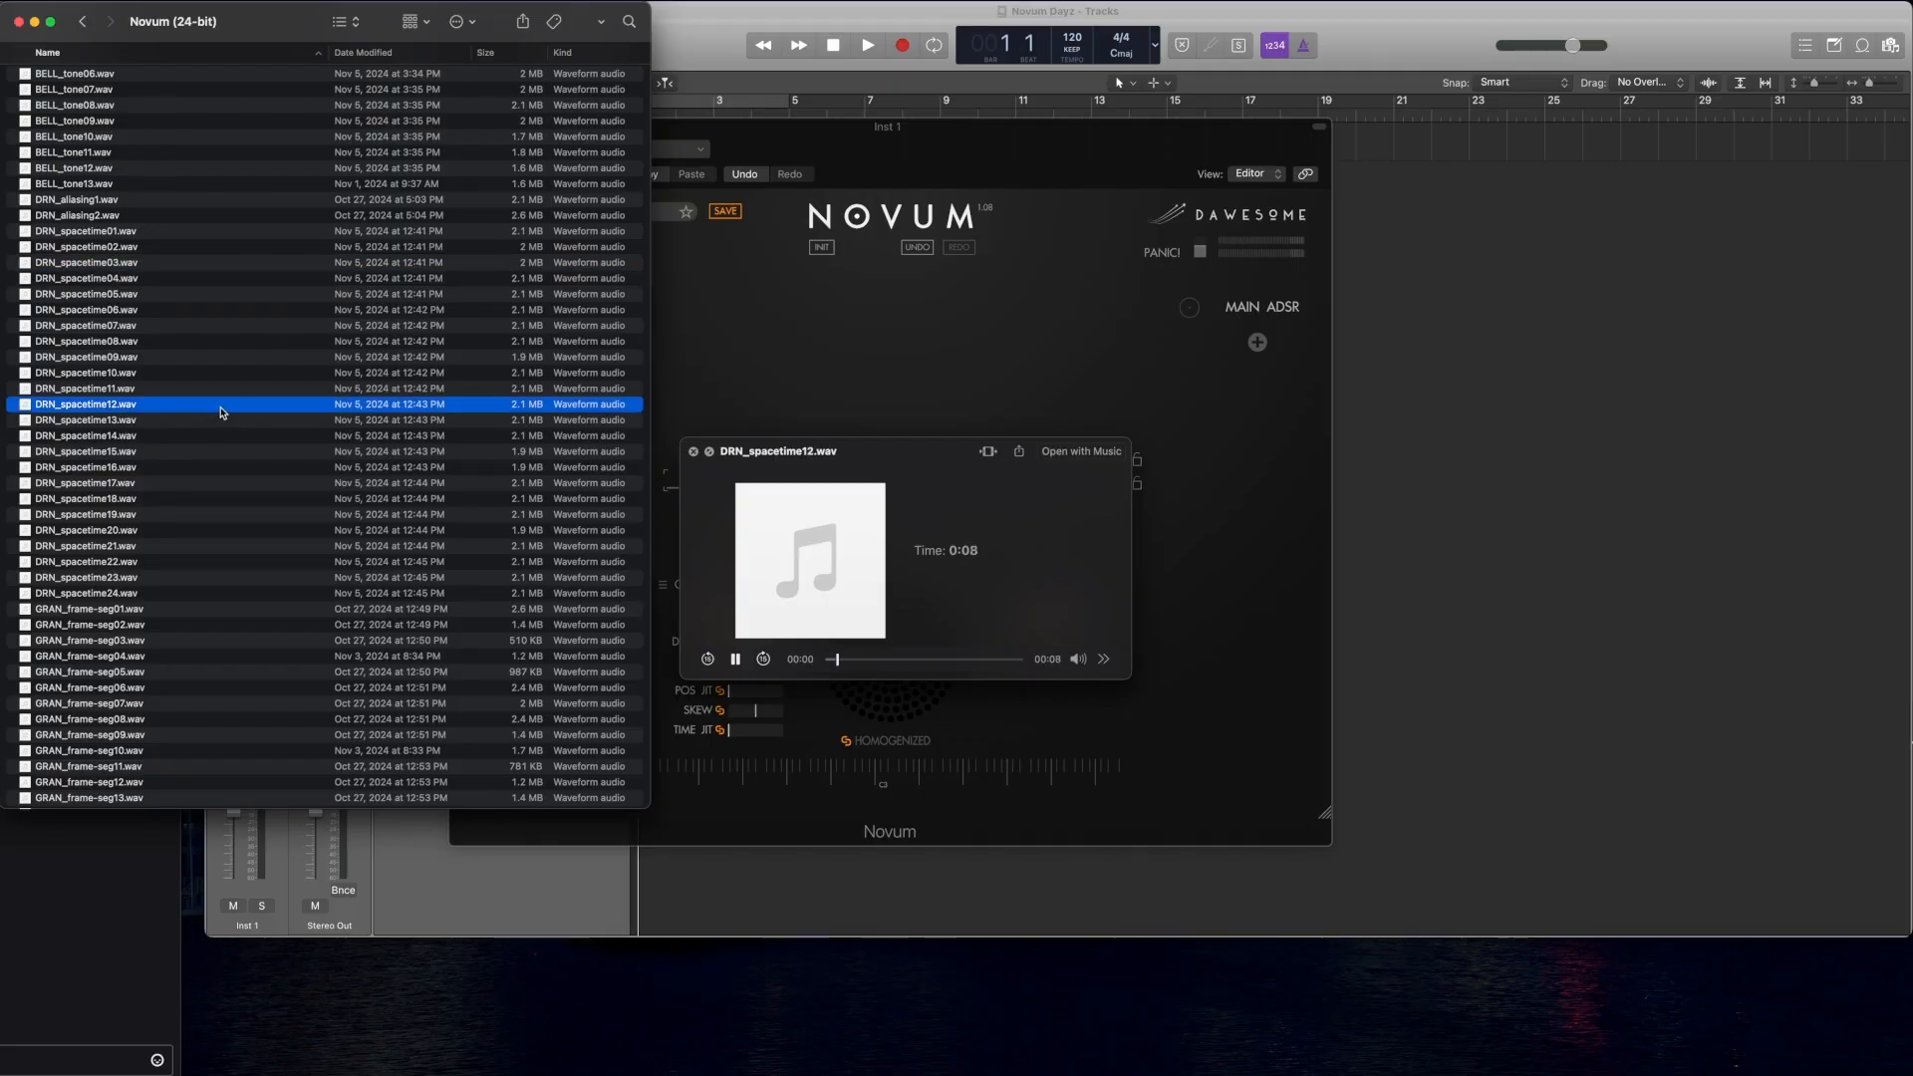
Step: Preview DRN_aliasing1.wav, DRN_aliasing2.wav and BELL_tone13.wav one after another
left_click(164, 203)
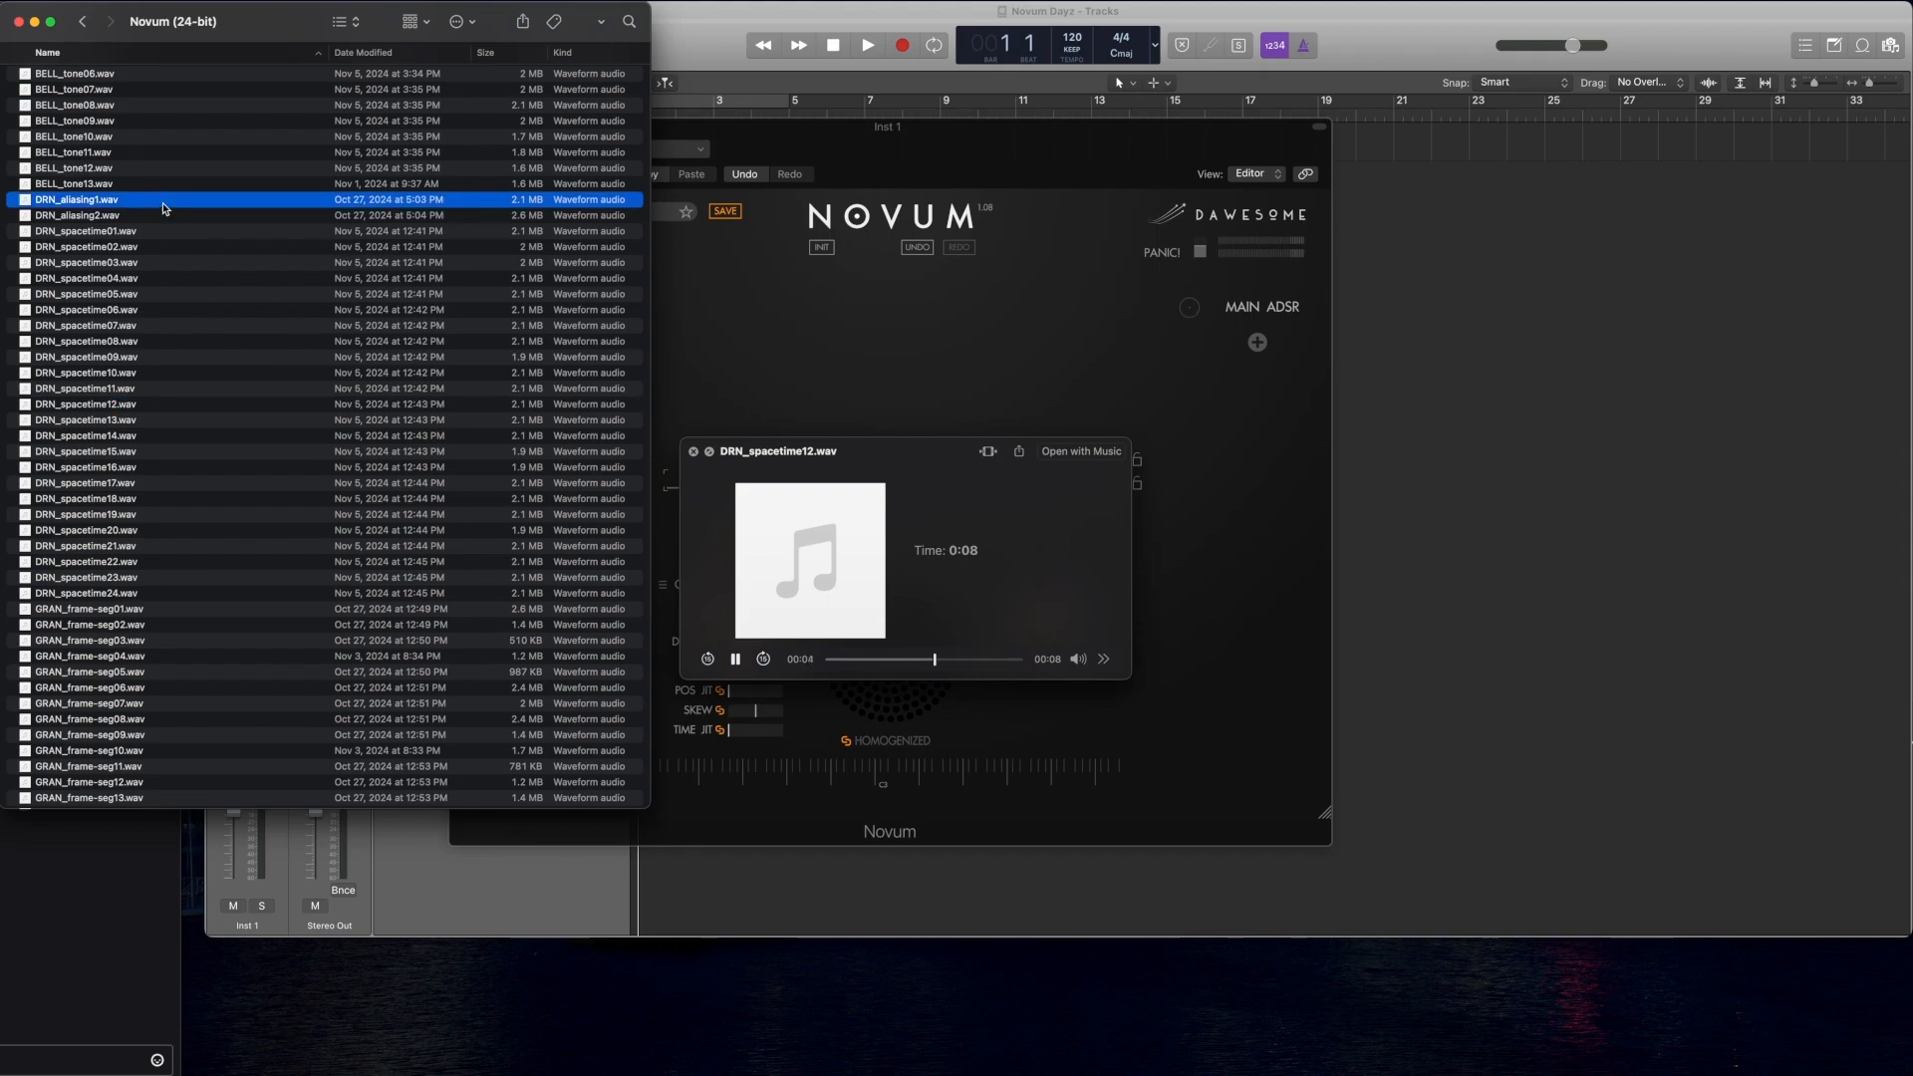
left_click(1299, 980)
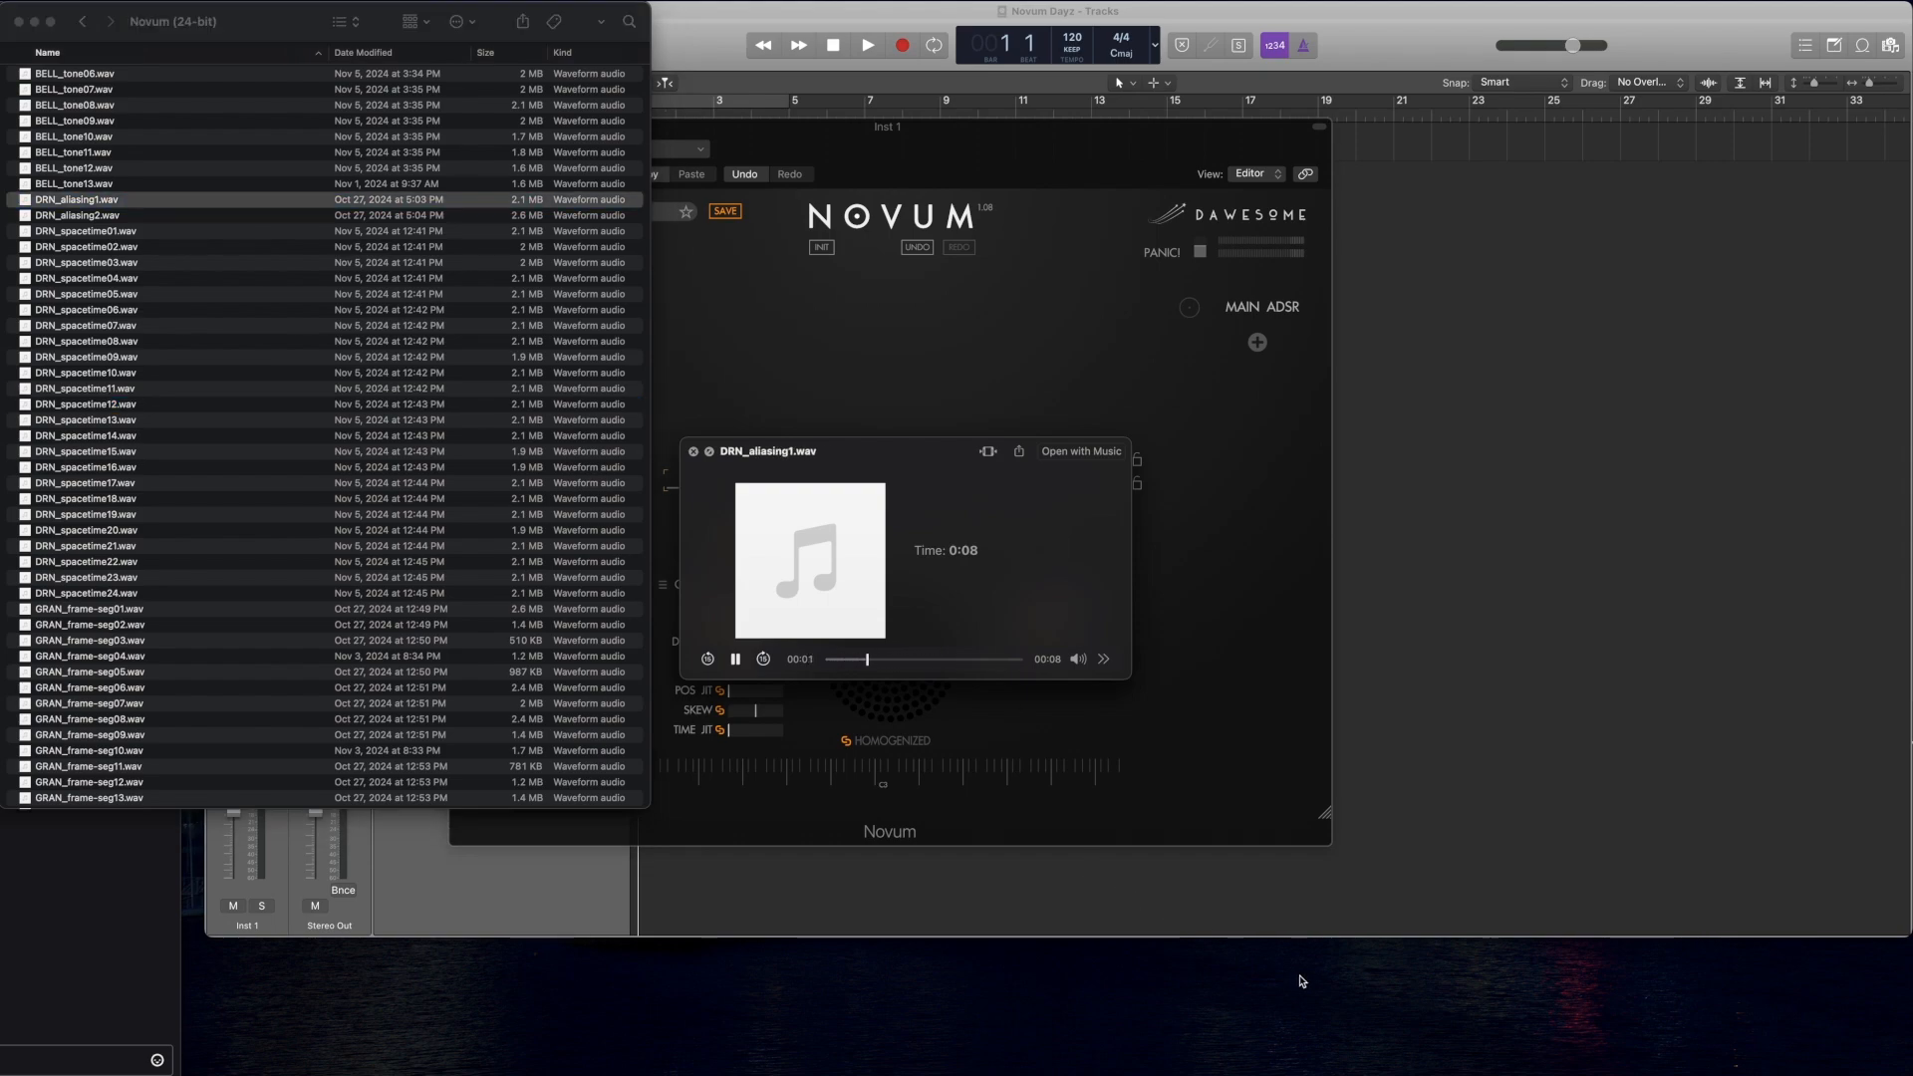
left_click(255, 220)
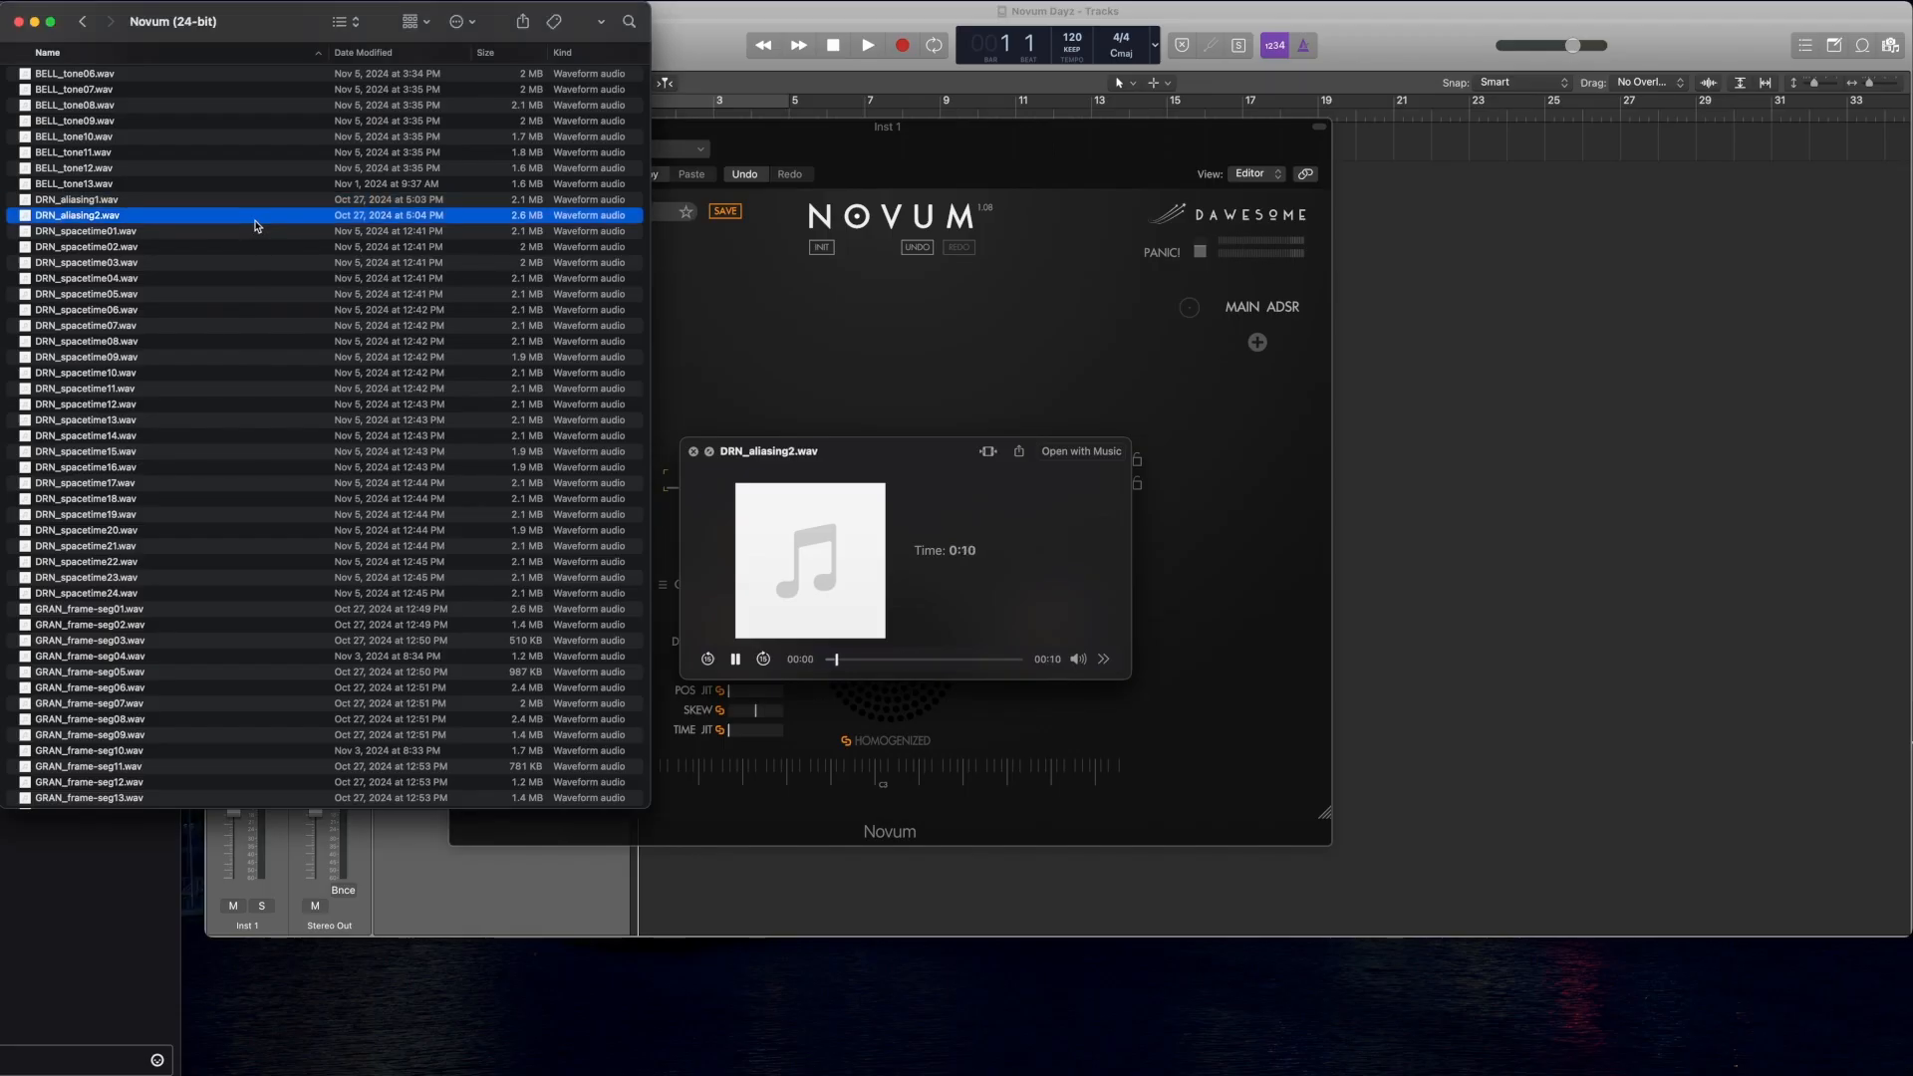
left_click(201, 187)
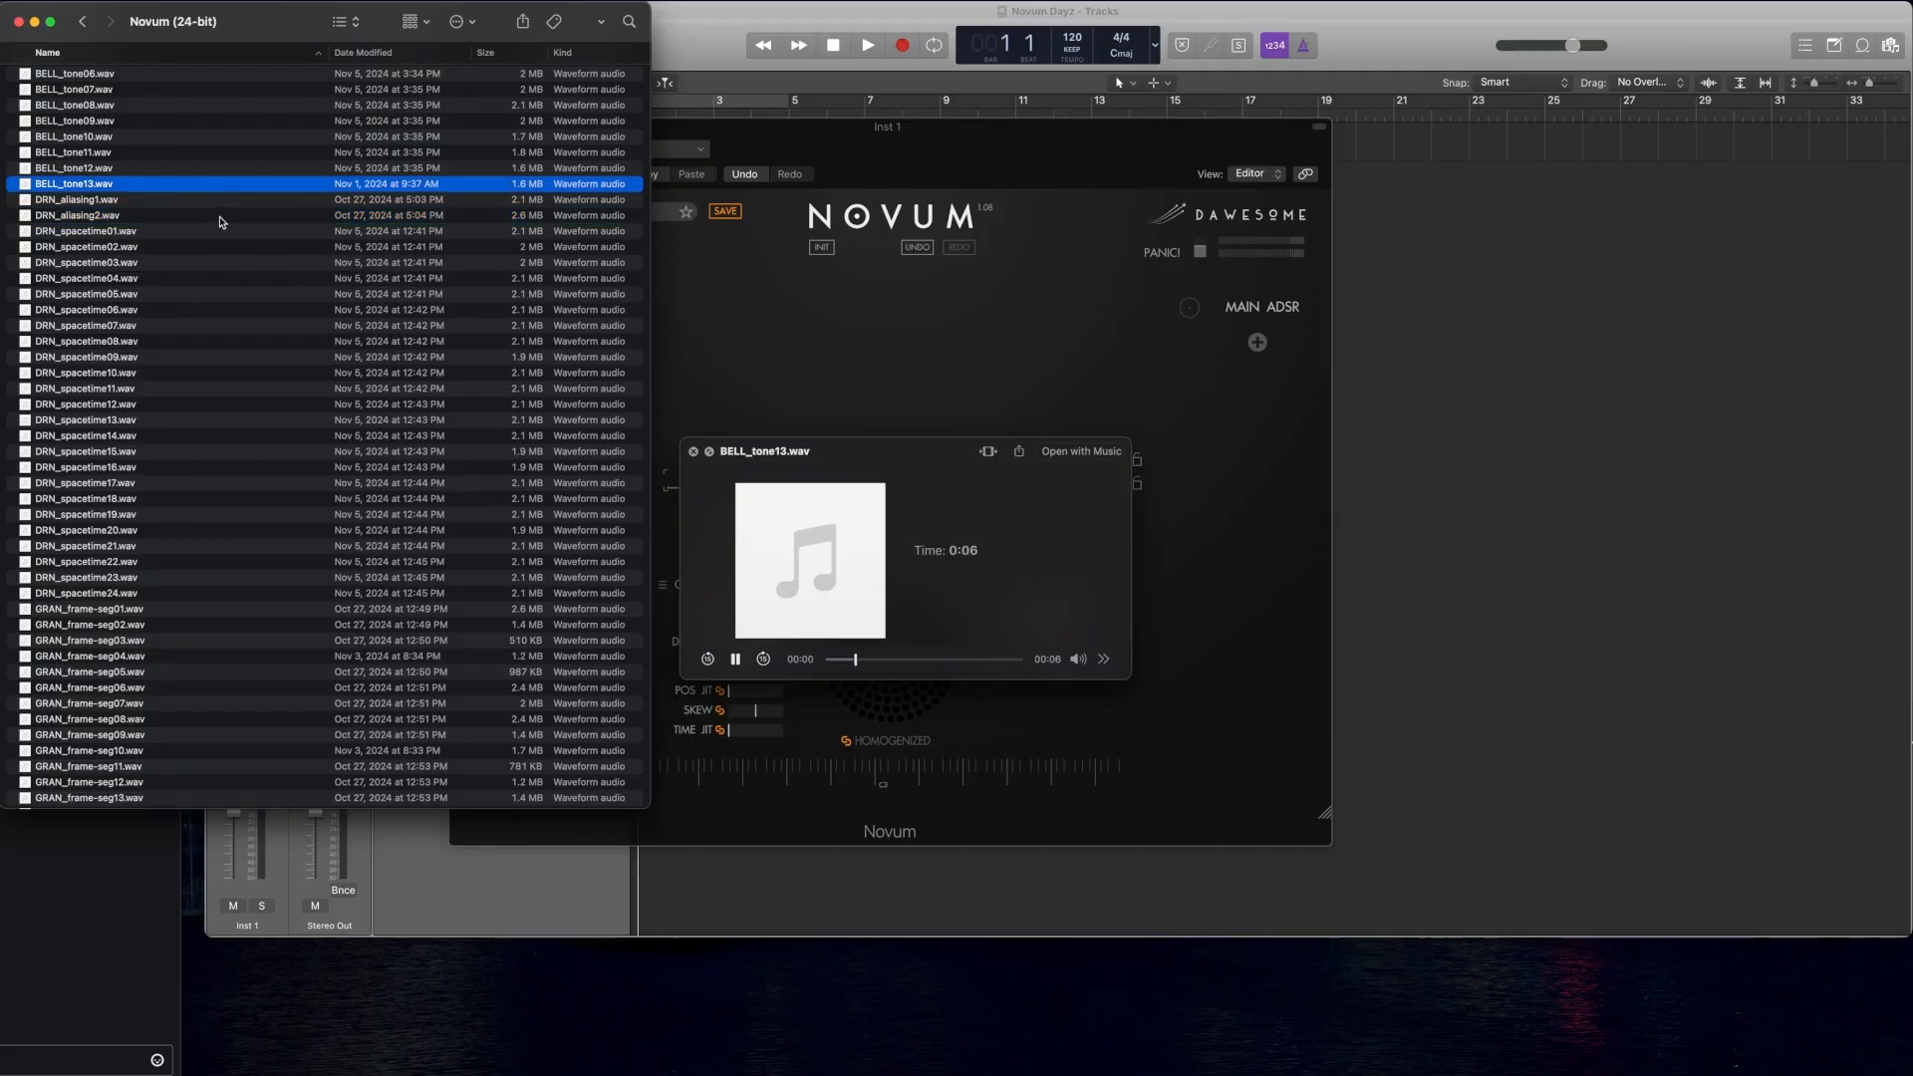
Step: Preview the granular samples GRAN_frame-seg06.wav and GRAN_mod-seg1.wav, closing the preview after each
left_click(193, 687)
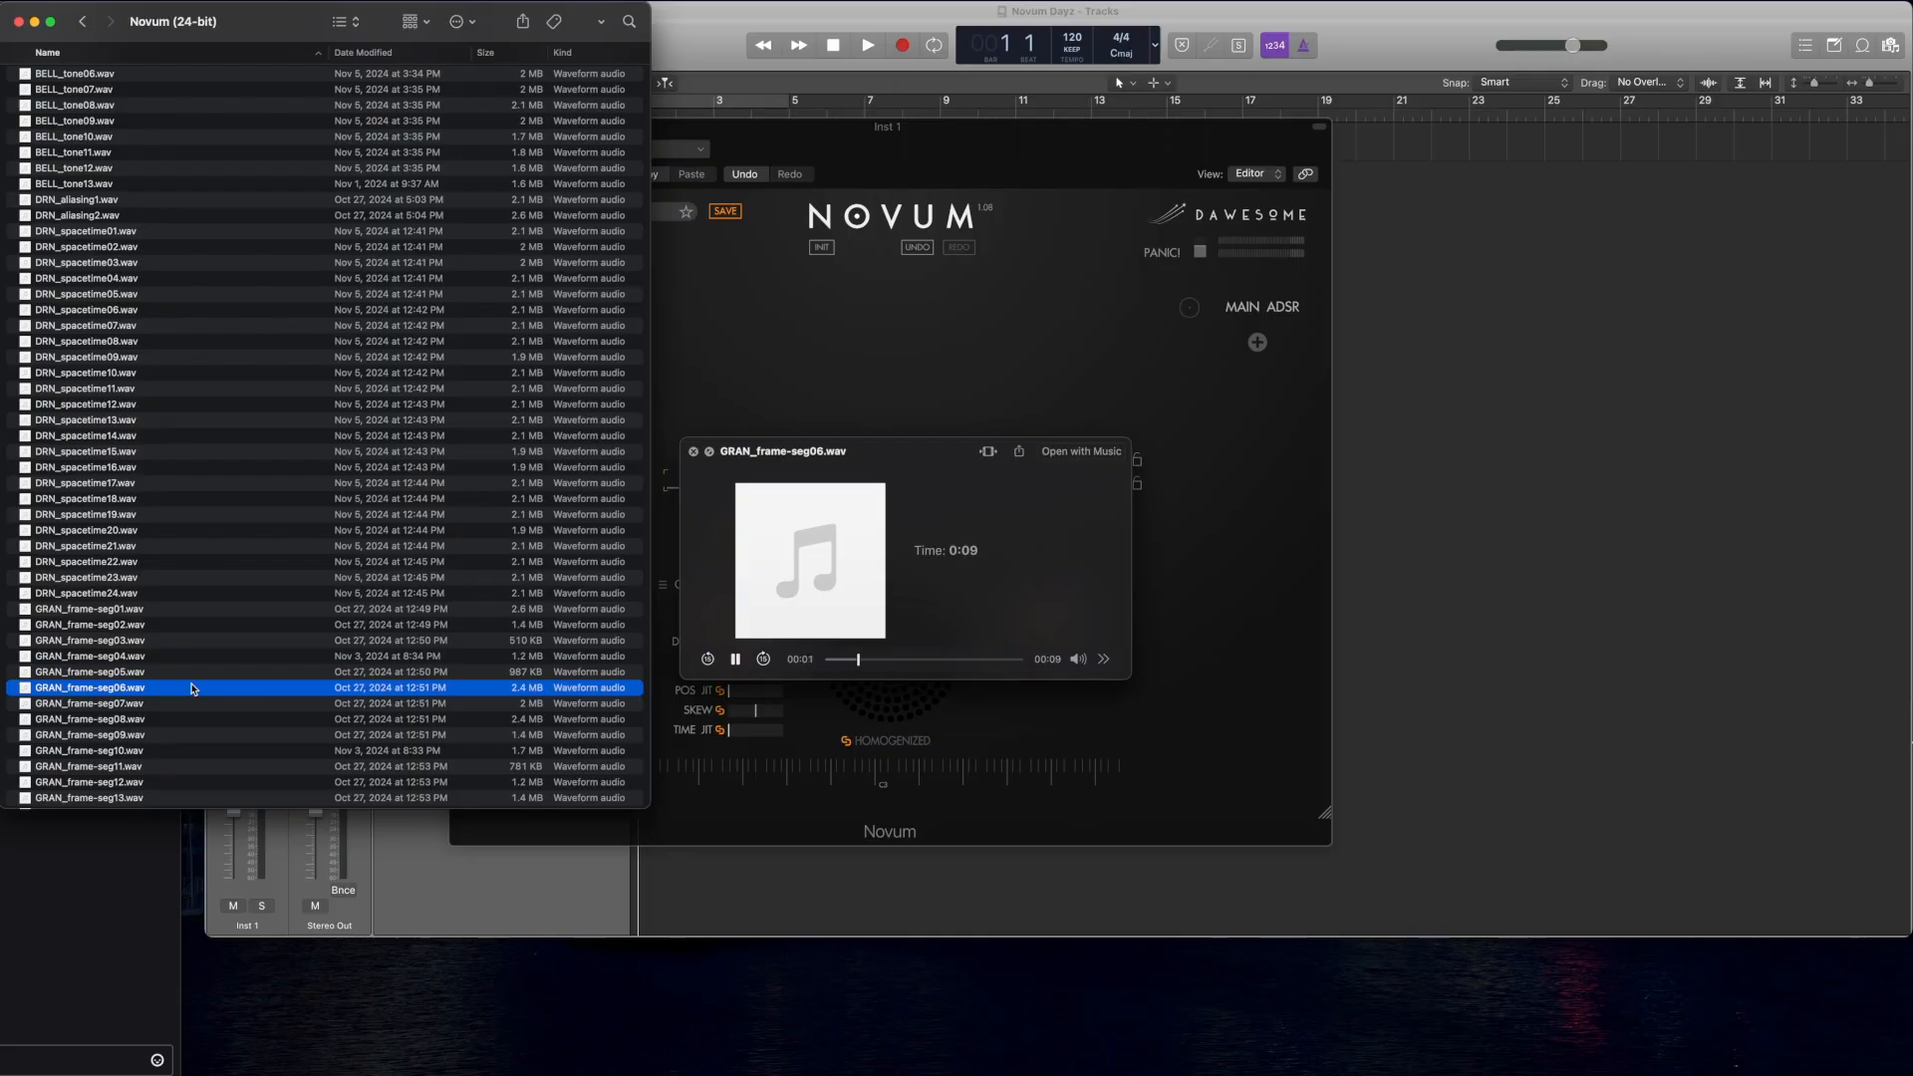
key("space")
scroll(257, 296, "down", 10)
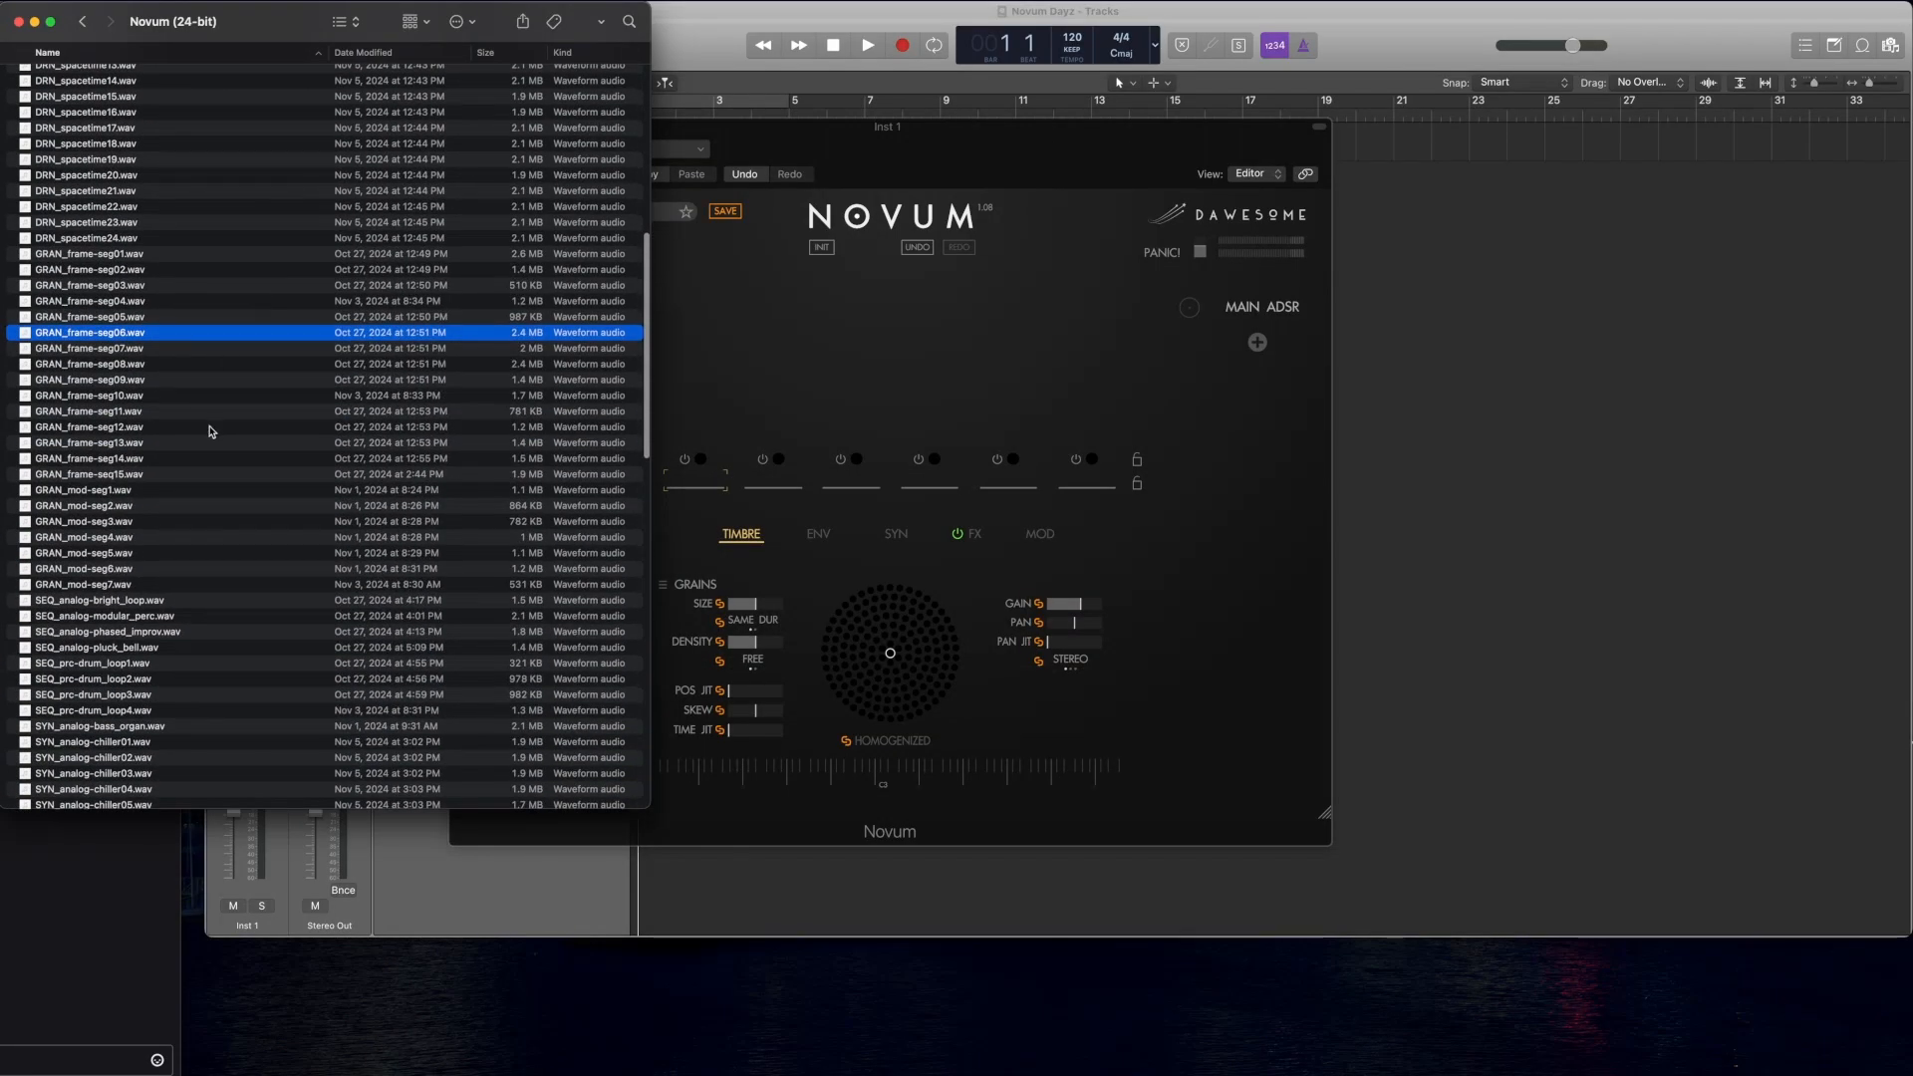
left_click(292, 492)
key("space")
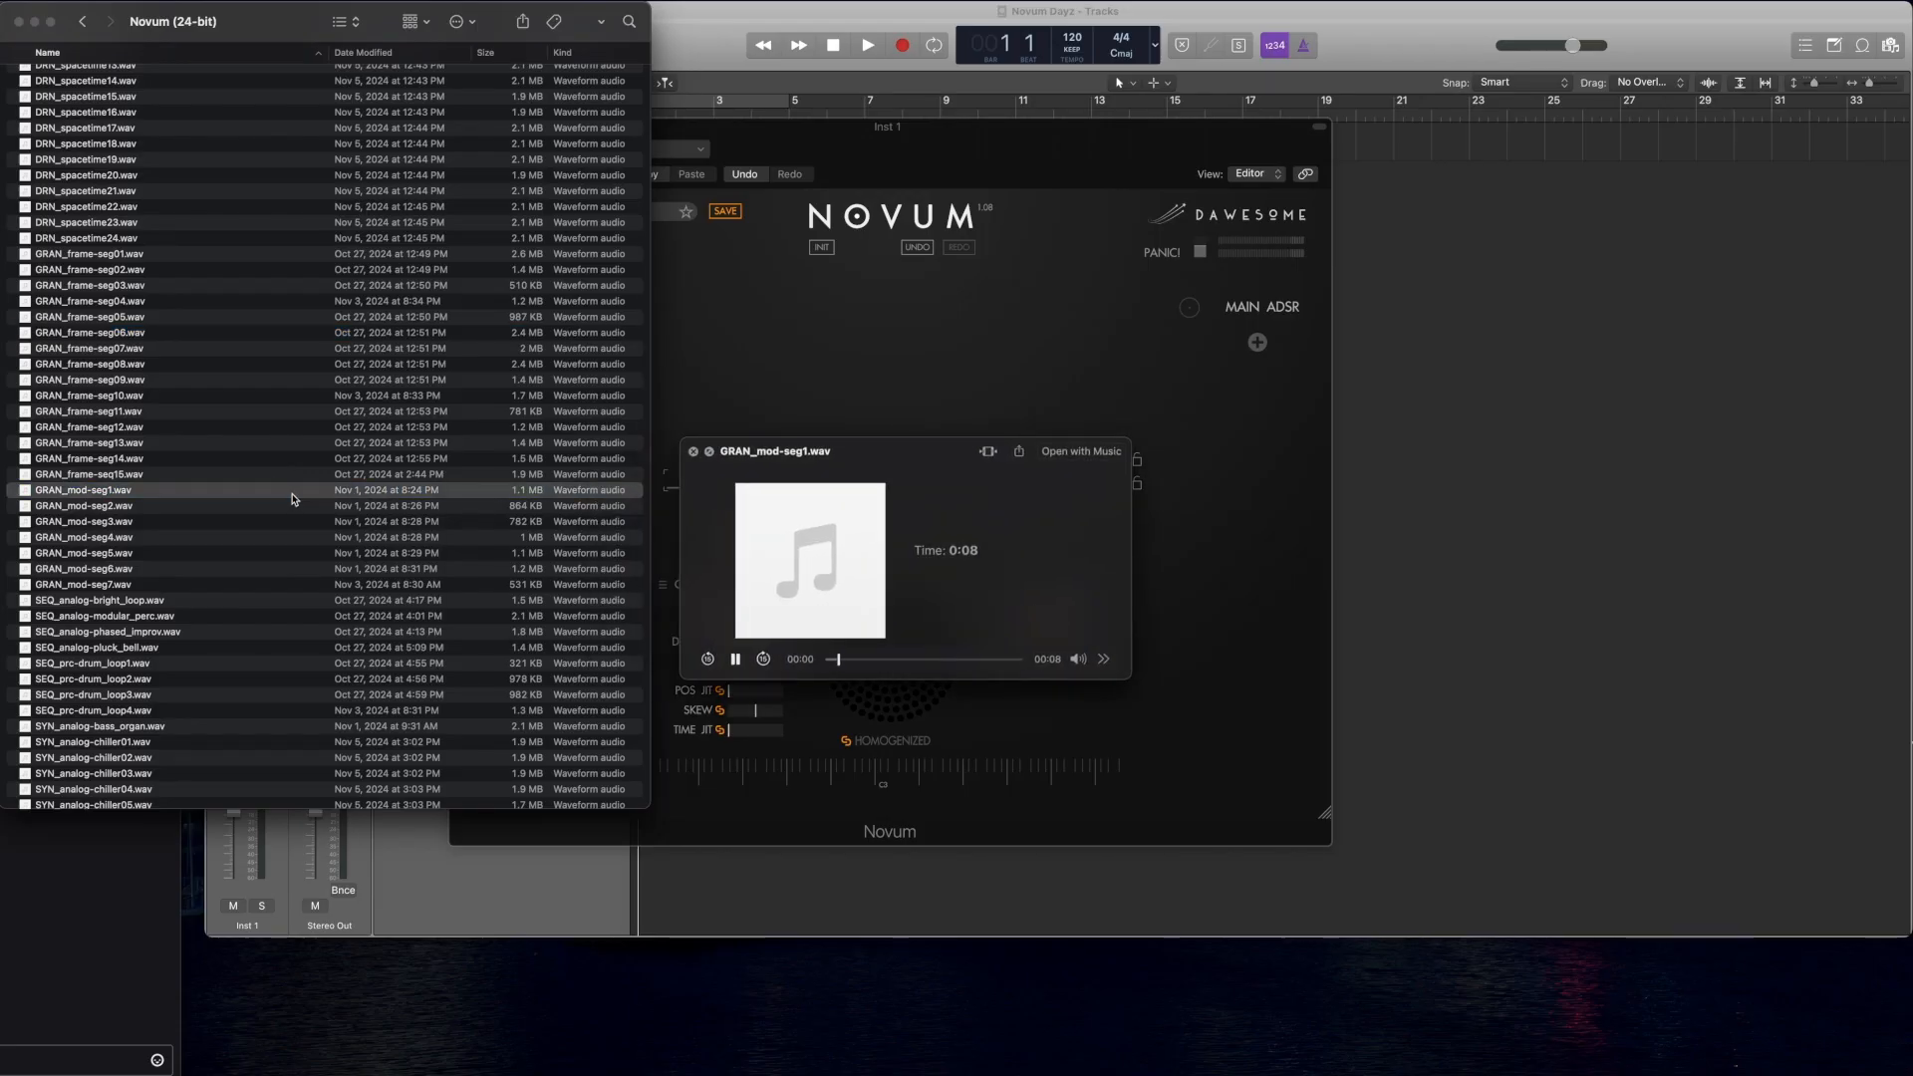
key("space")
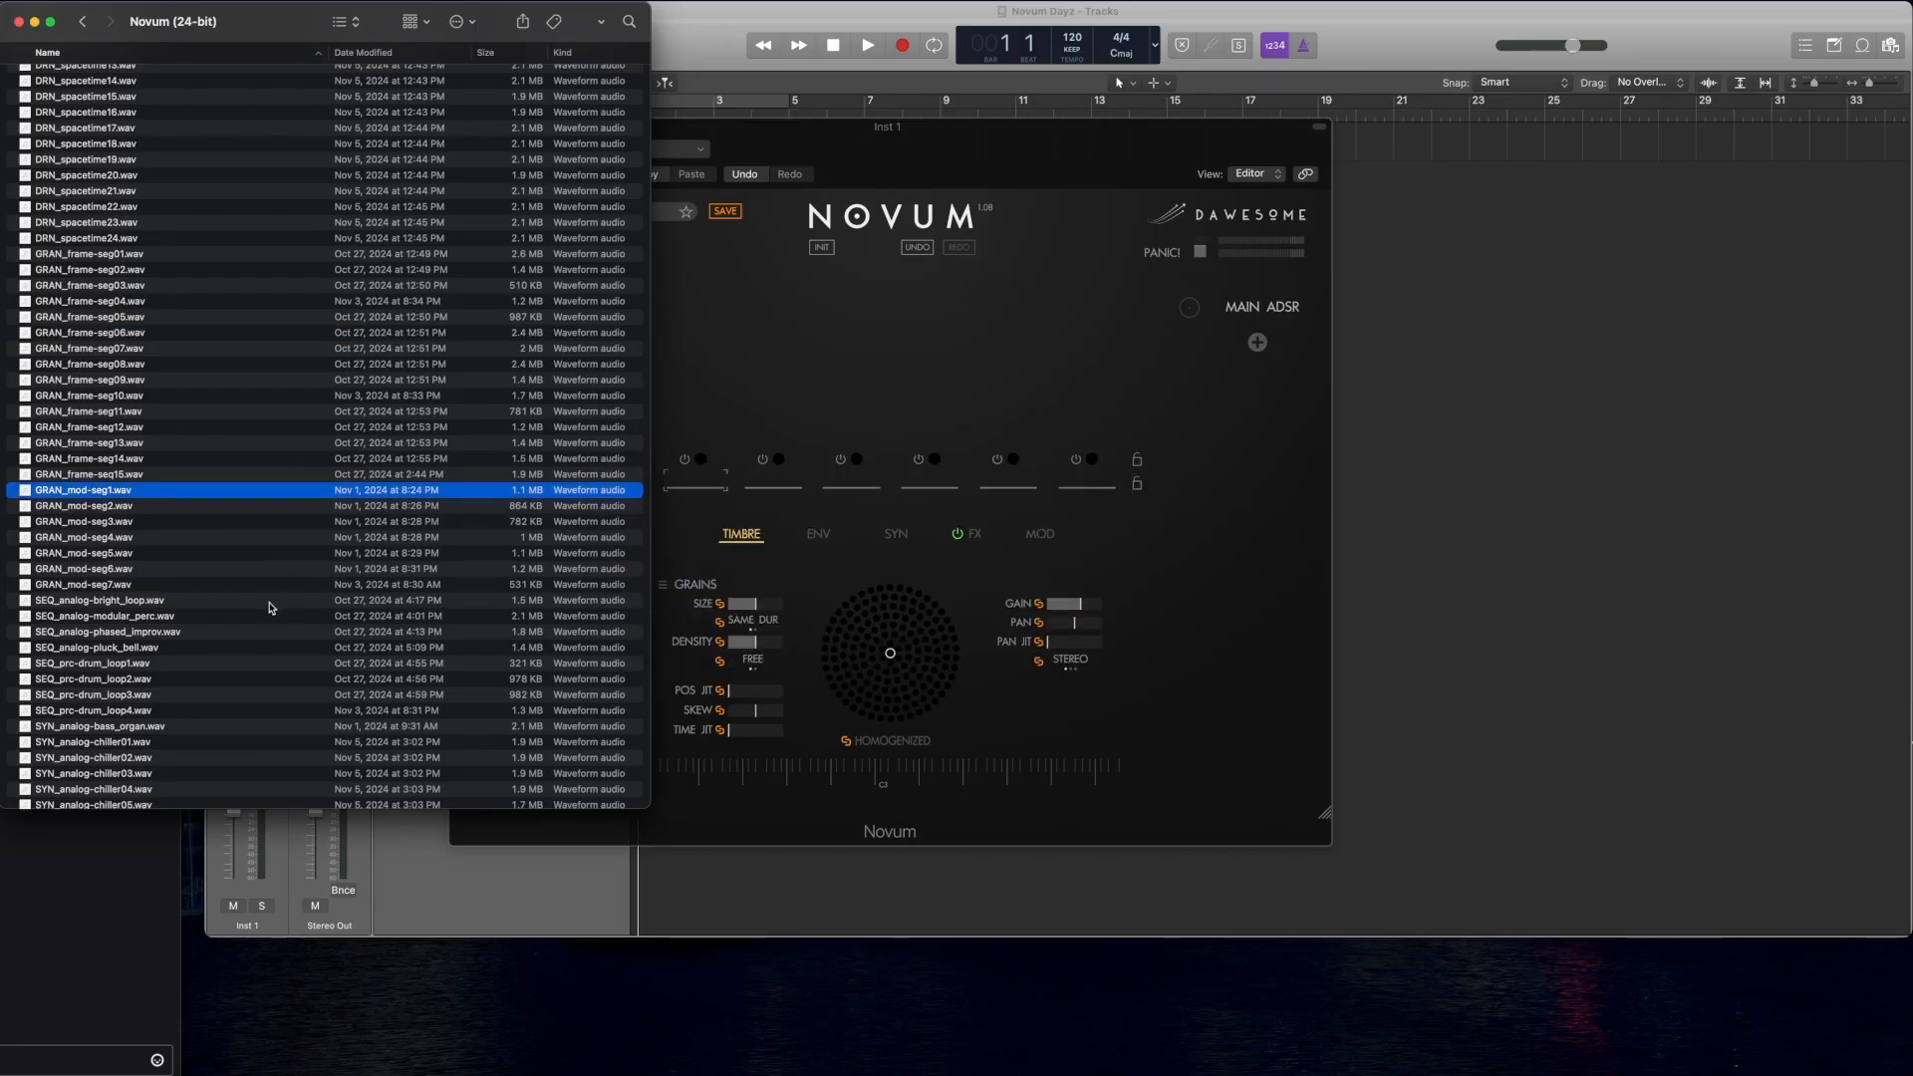
Step: Preview SEQ_analog-bright_loop.wav, SEQ_analog-phased_improv.wav and SYN_analog-bass_organ.wav in turn, closing the preview after the last one
left_click(269, 602)
key("space")
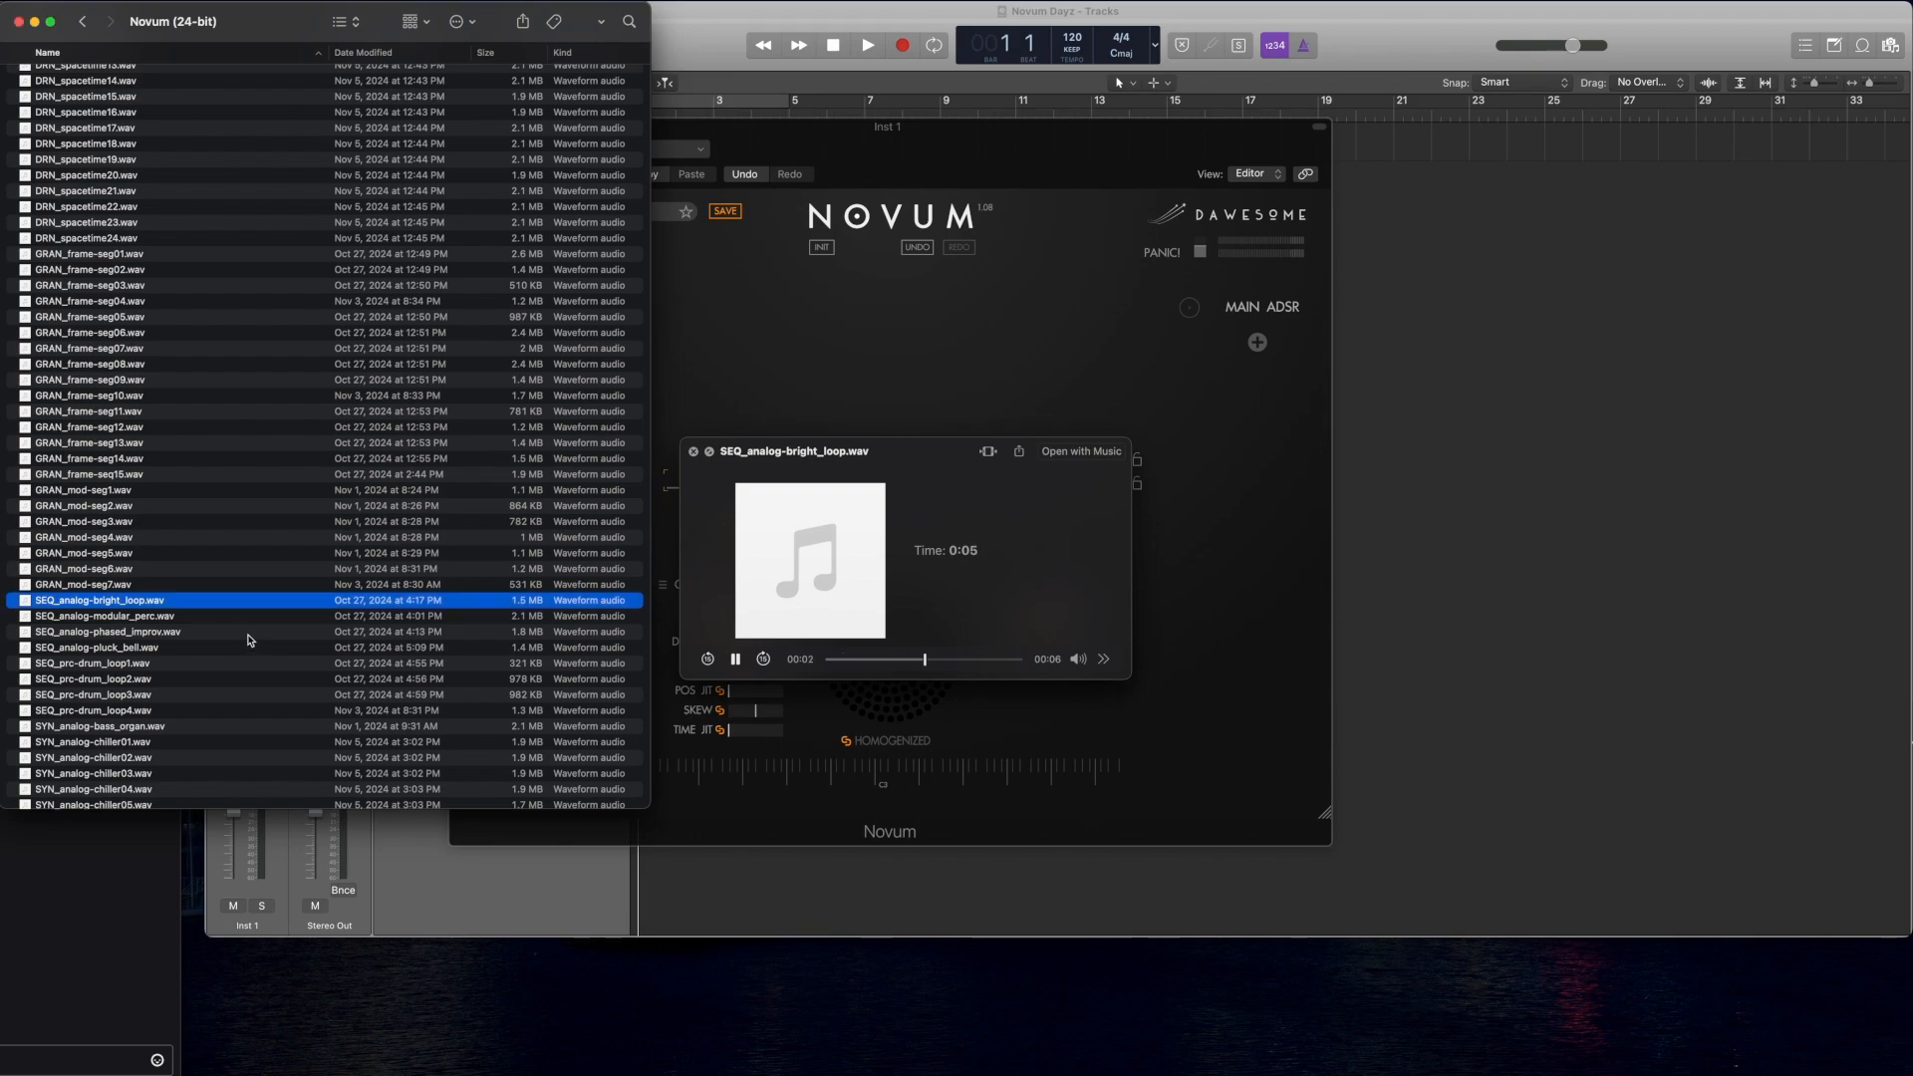
left_click(250, 636)
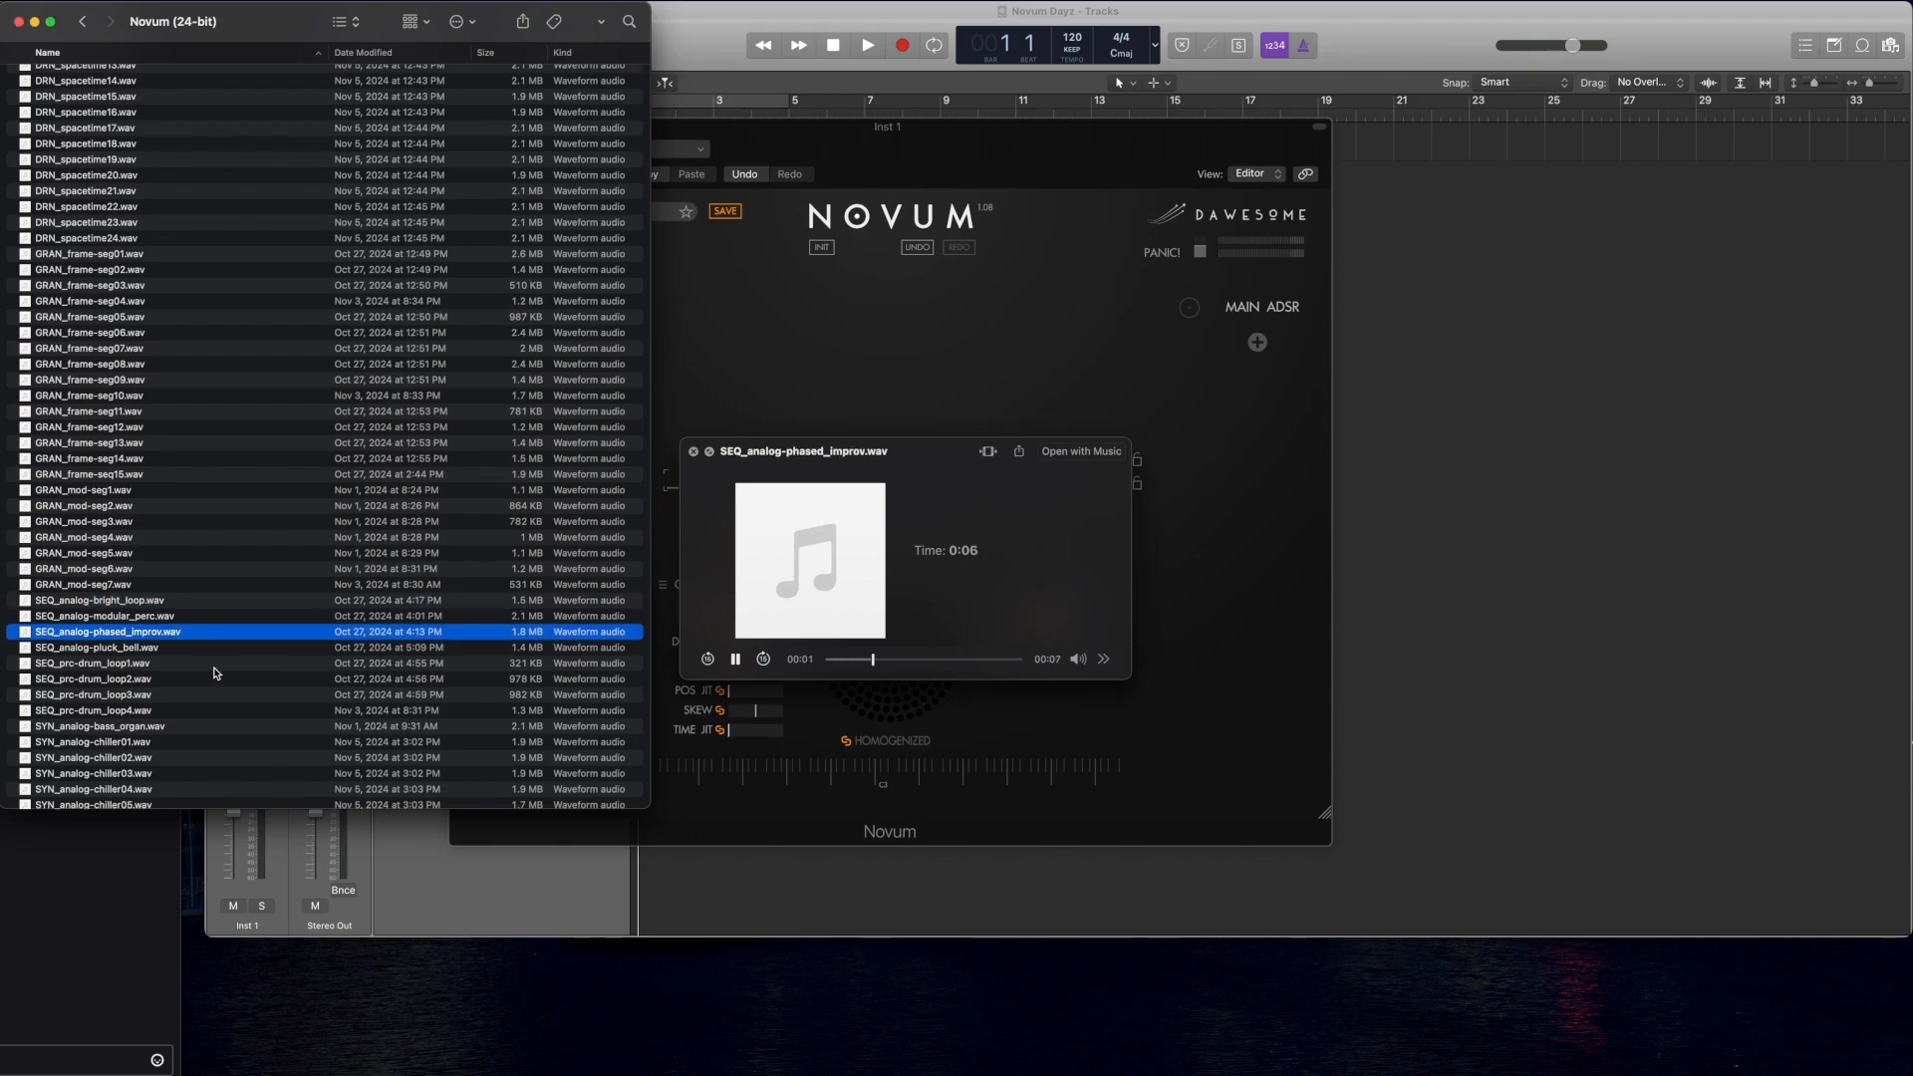
left_click(234, 728)
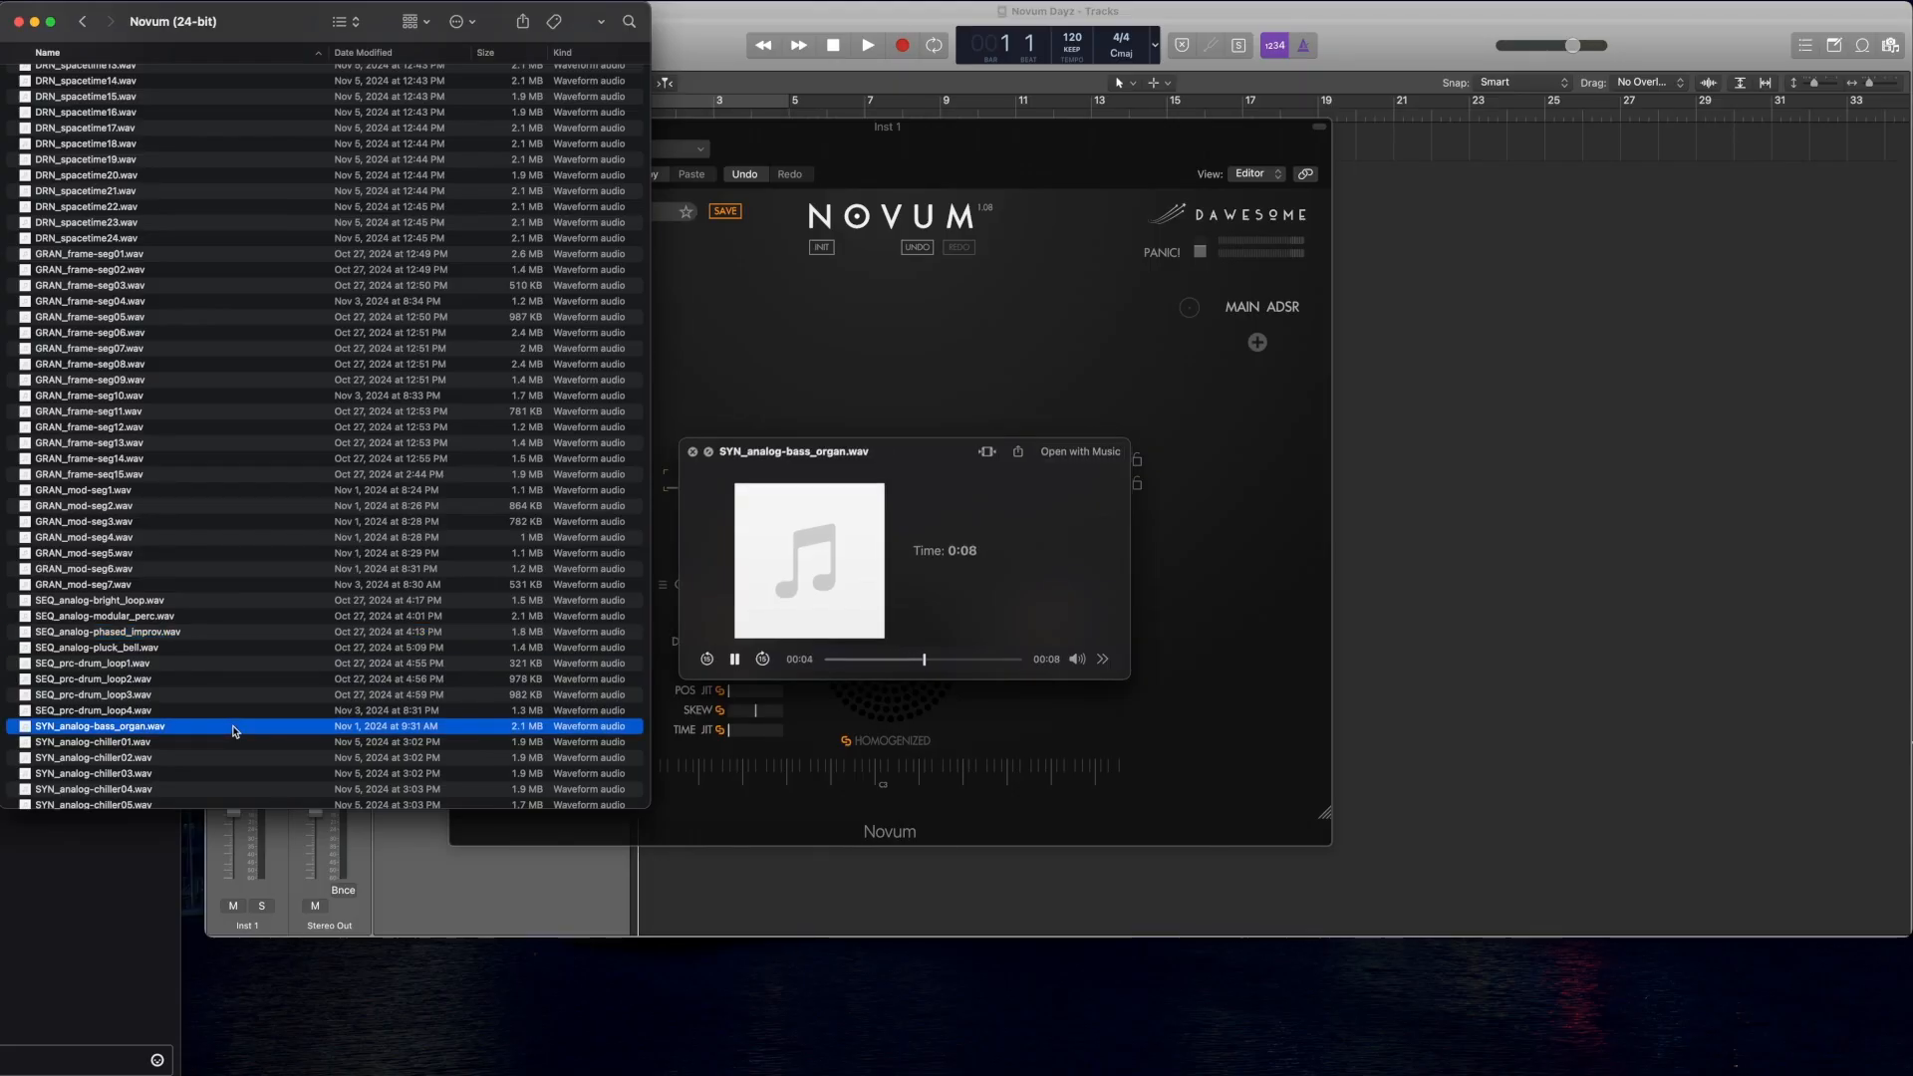
key("space")
Step: Load SYN_analog-bass_organ.wav into Novum's main waveform display to decompose it into layers, and bring the Novum window to the front
left_click_drag(160, 730, 792, 371)
left_click(1061, 131)
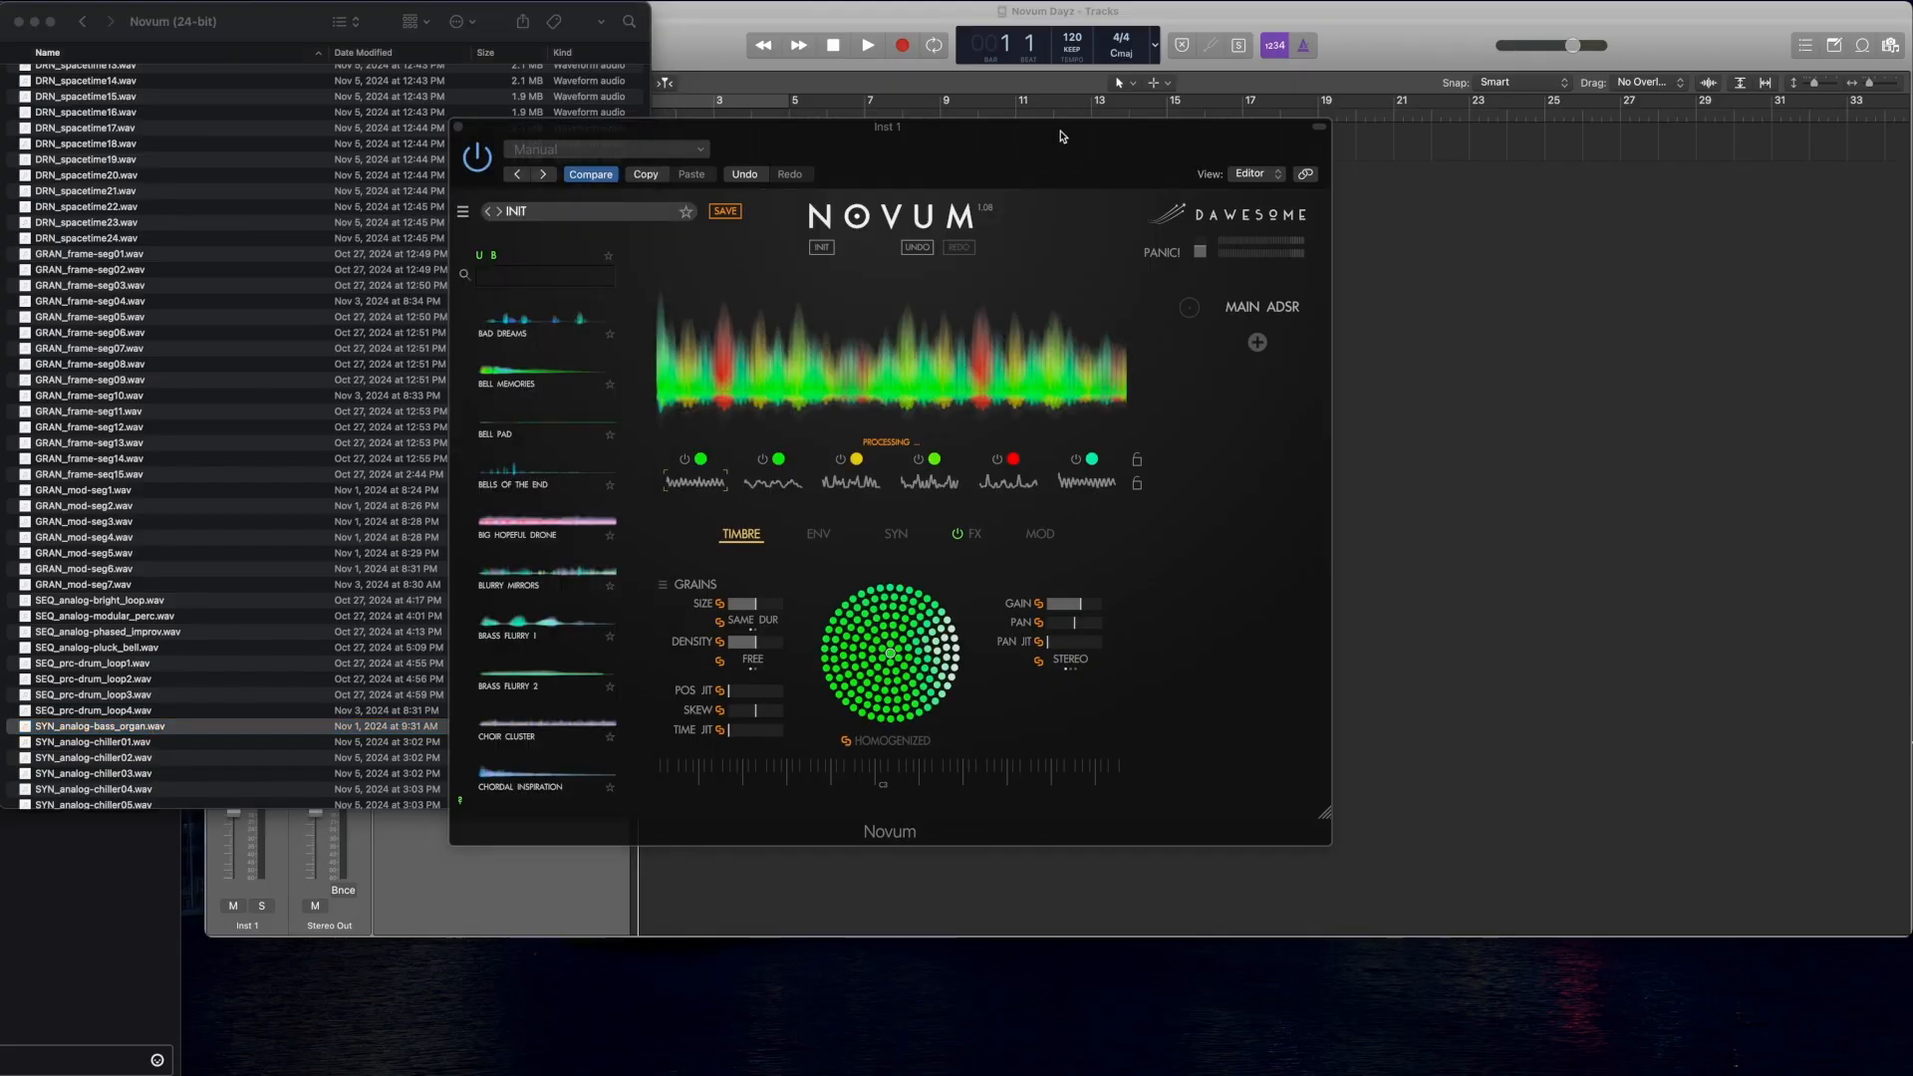
left_click(1558, 239)
left_click(972, 150)
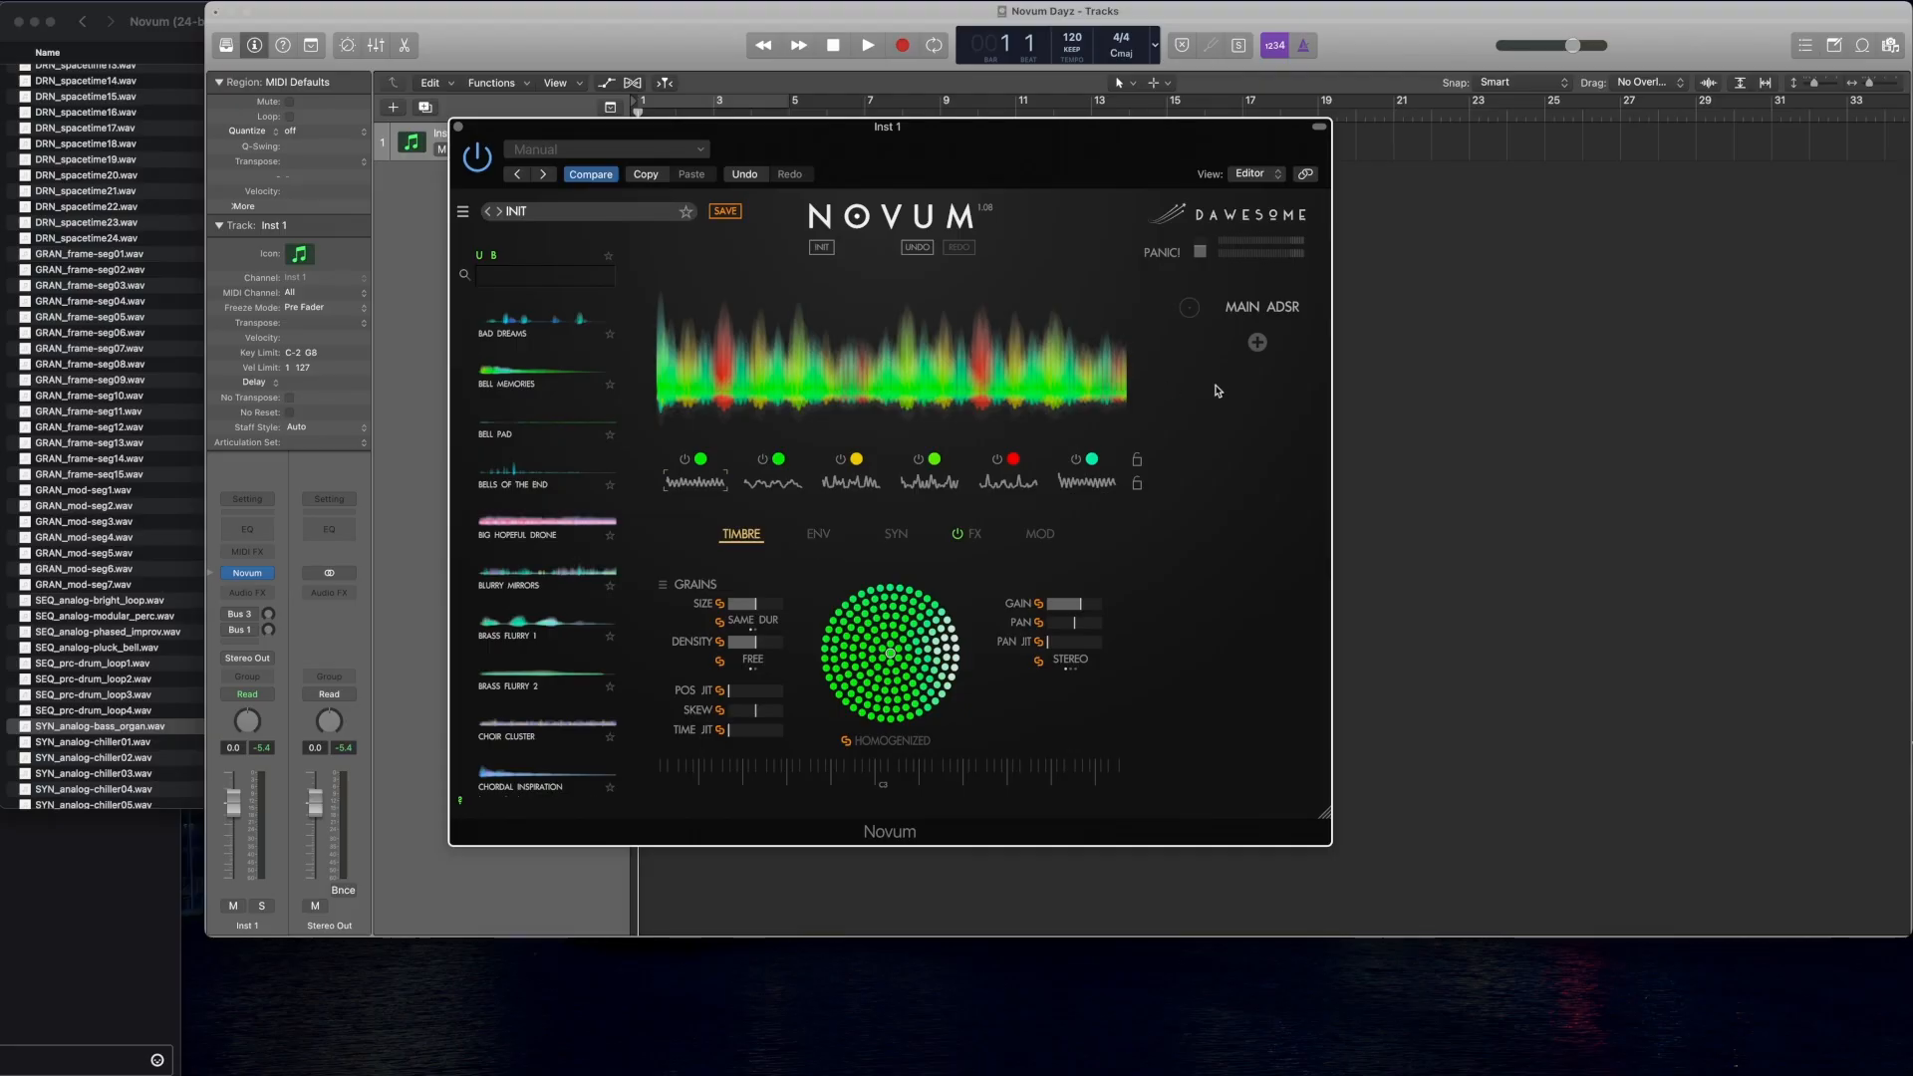
Step: Switch off layers 2 to 6 so that only layer 1 plays
left_click(761, 459)
left_click(840, 459)
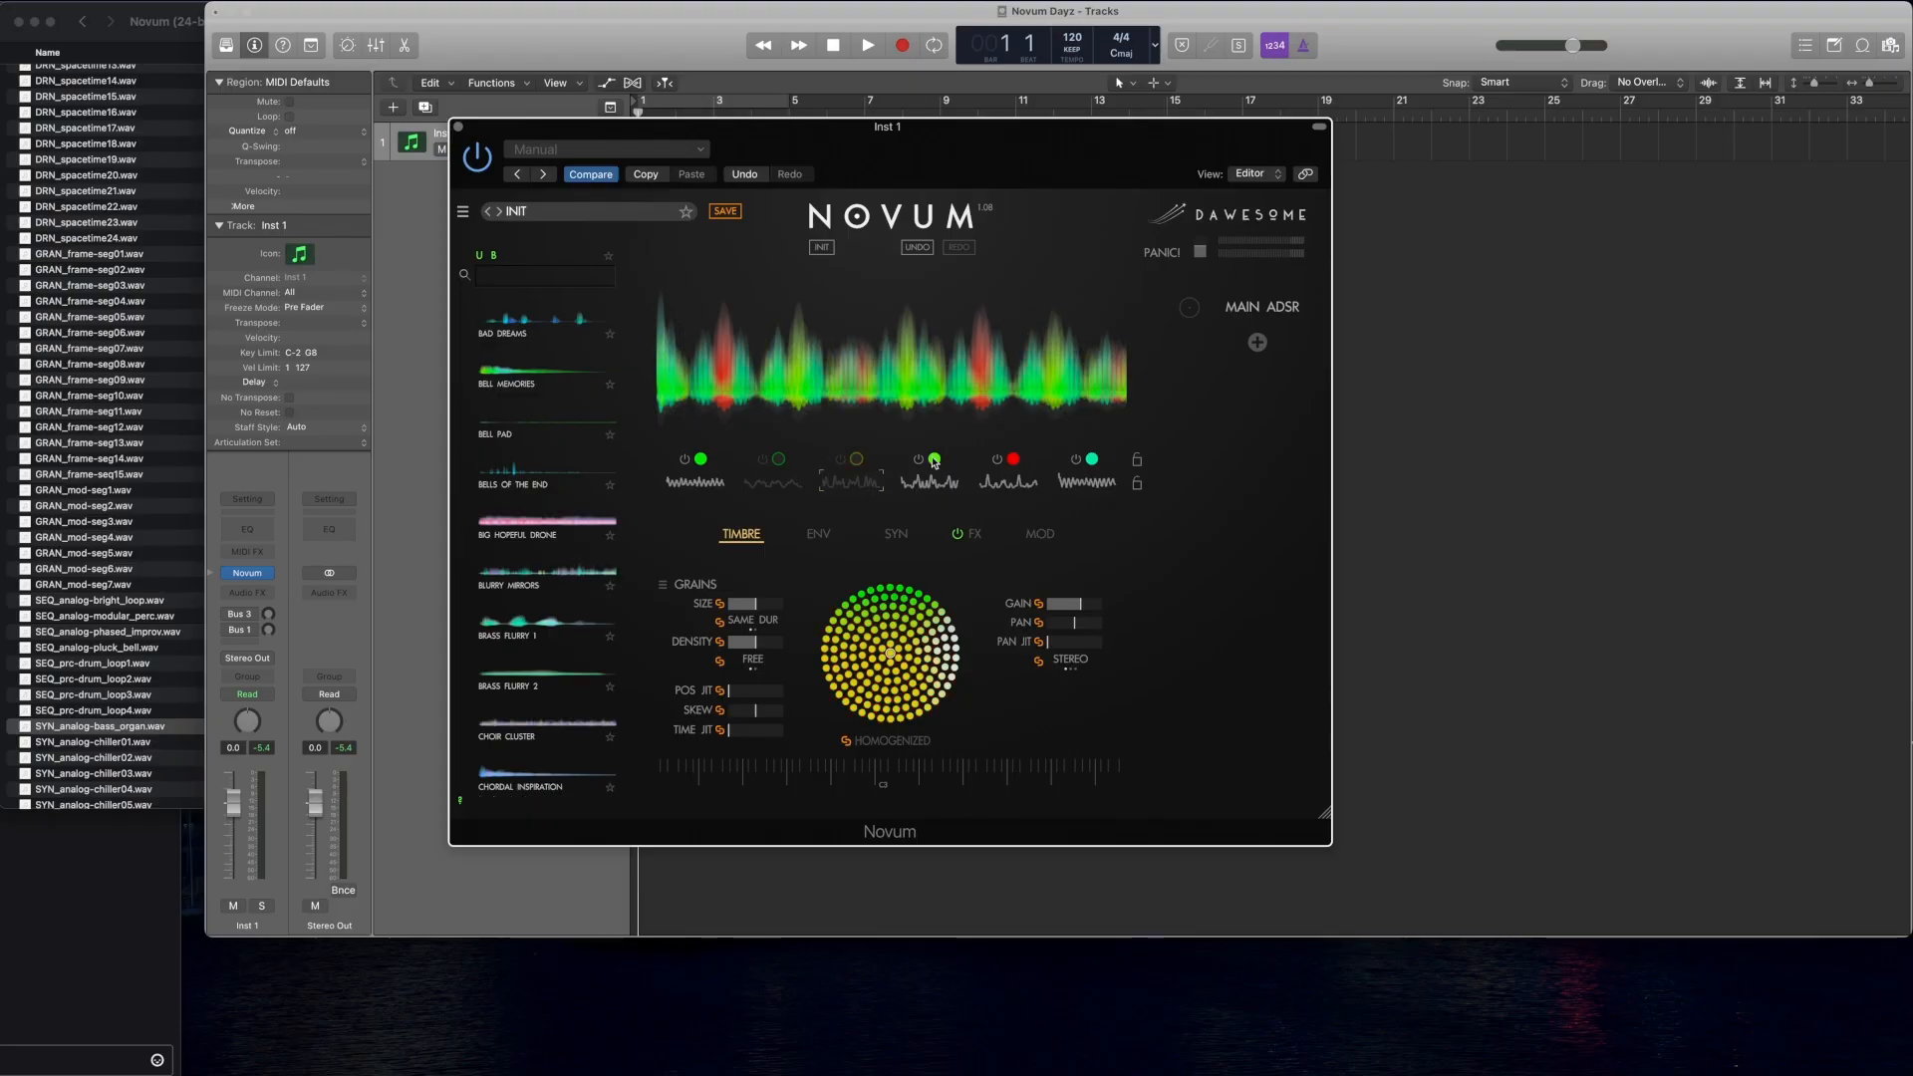
left_click(918, 459)
left_click(996, 459)
left_click(1075, 459)
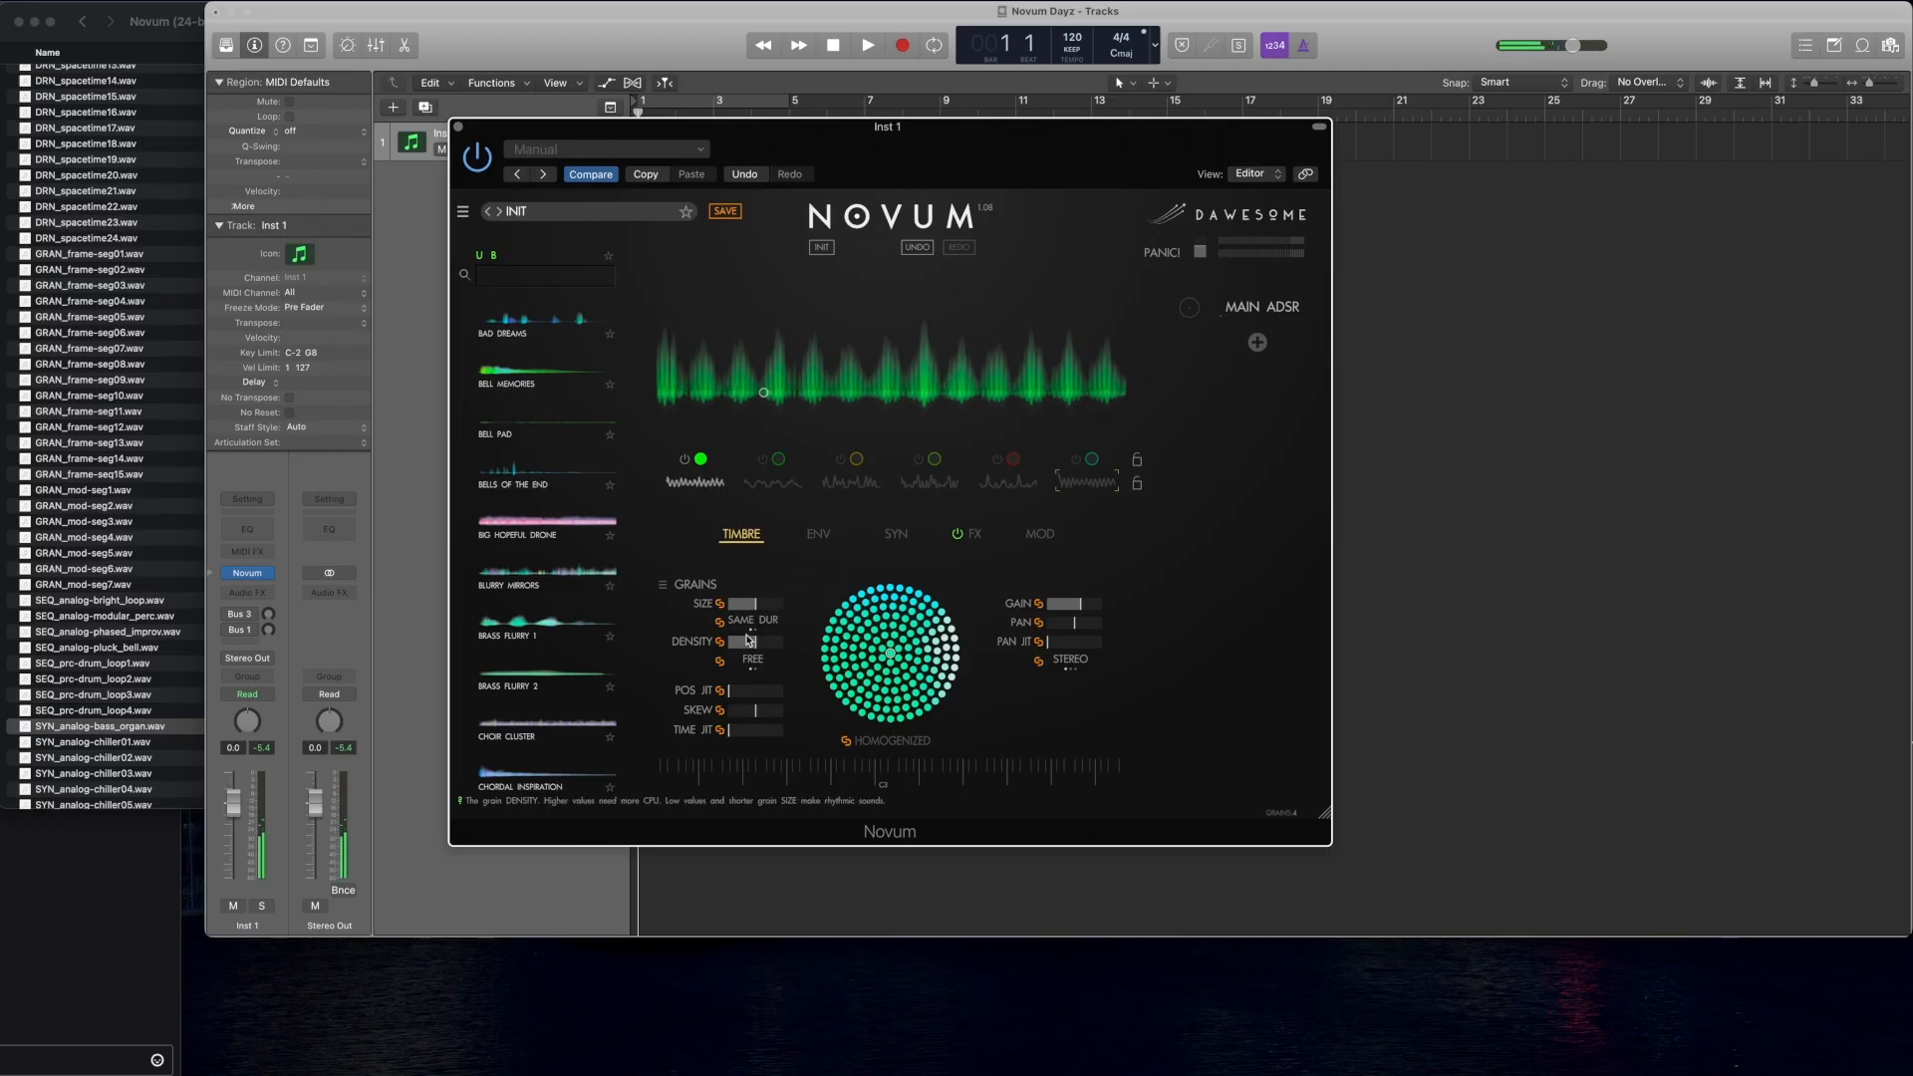
Step: Lower the grain density close to its minimum and raise the linked grain size above the middle
left_click(767, 647)
left_click_drag(767, 648, 658, 643)
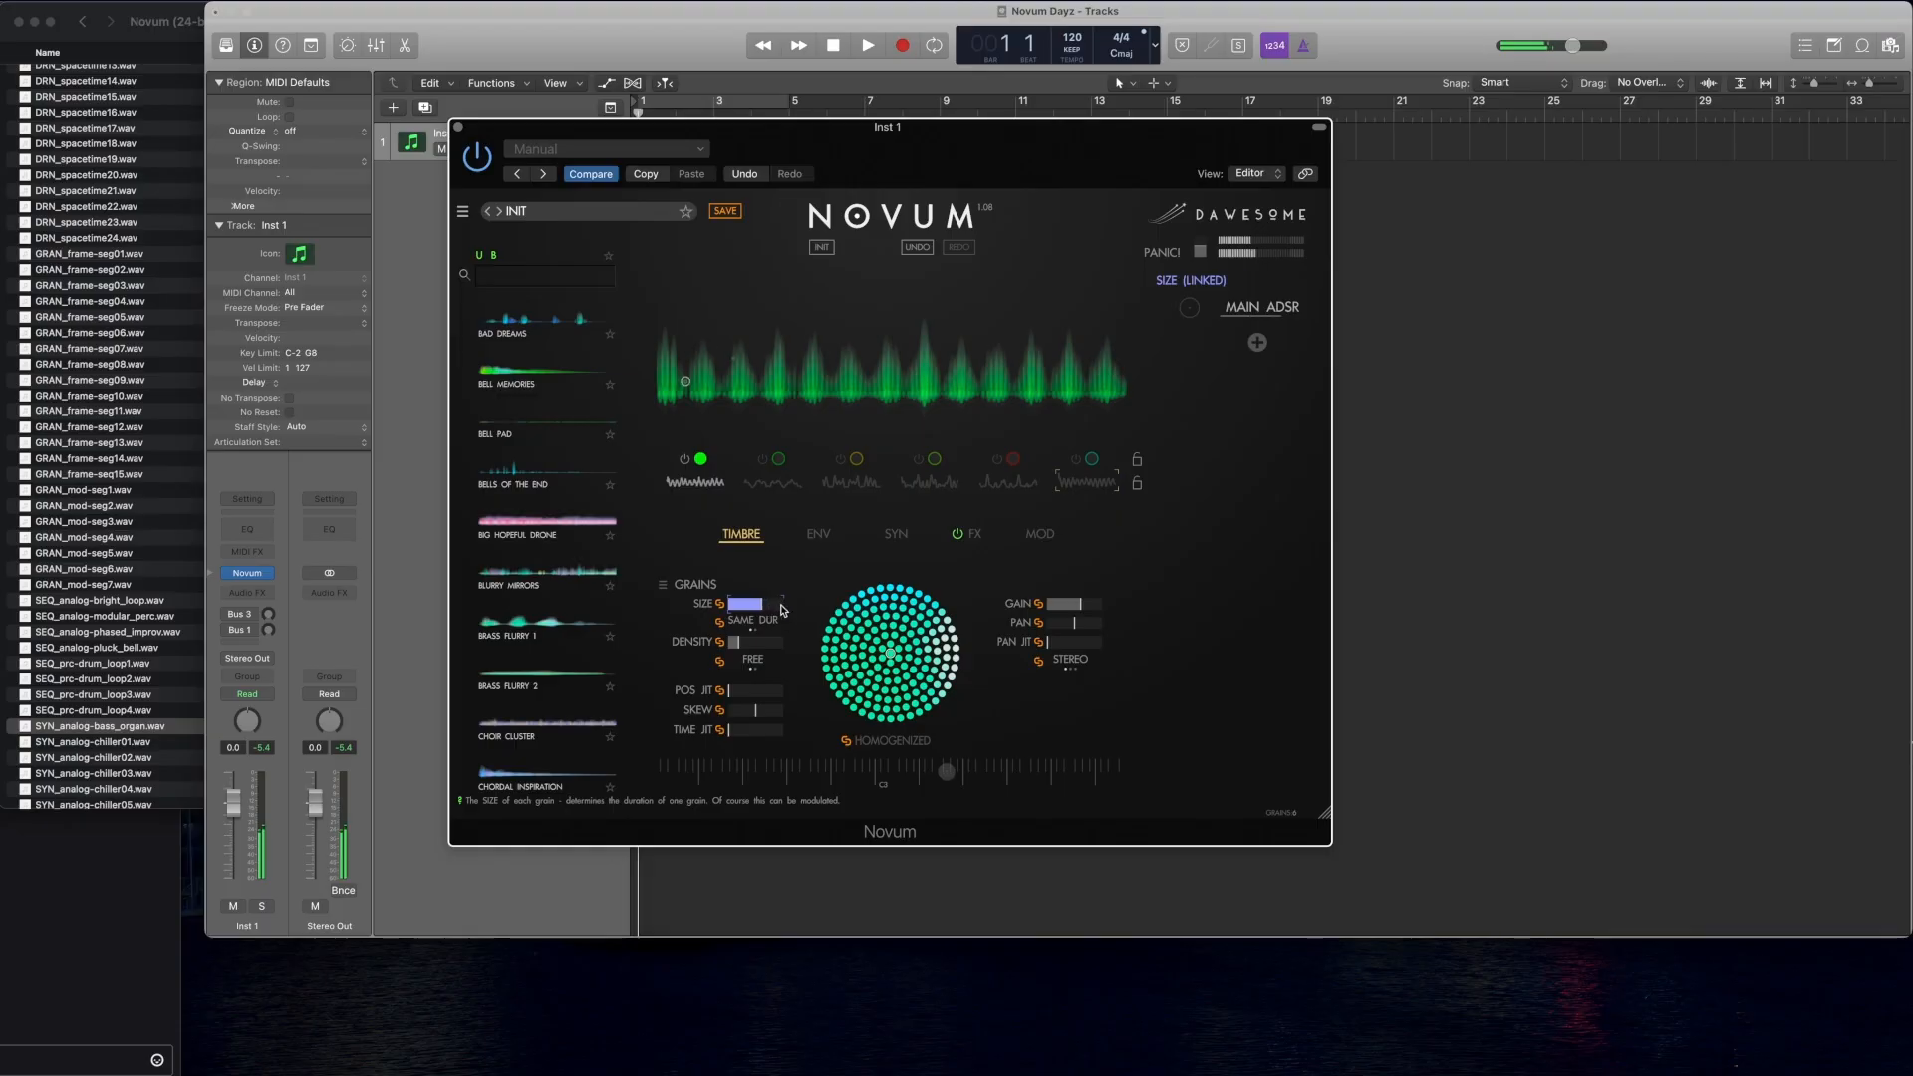
left_click_drag(709, 610, 788, 610)
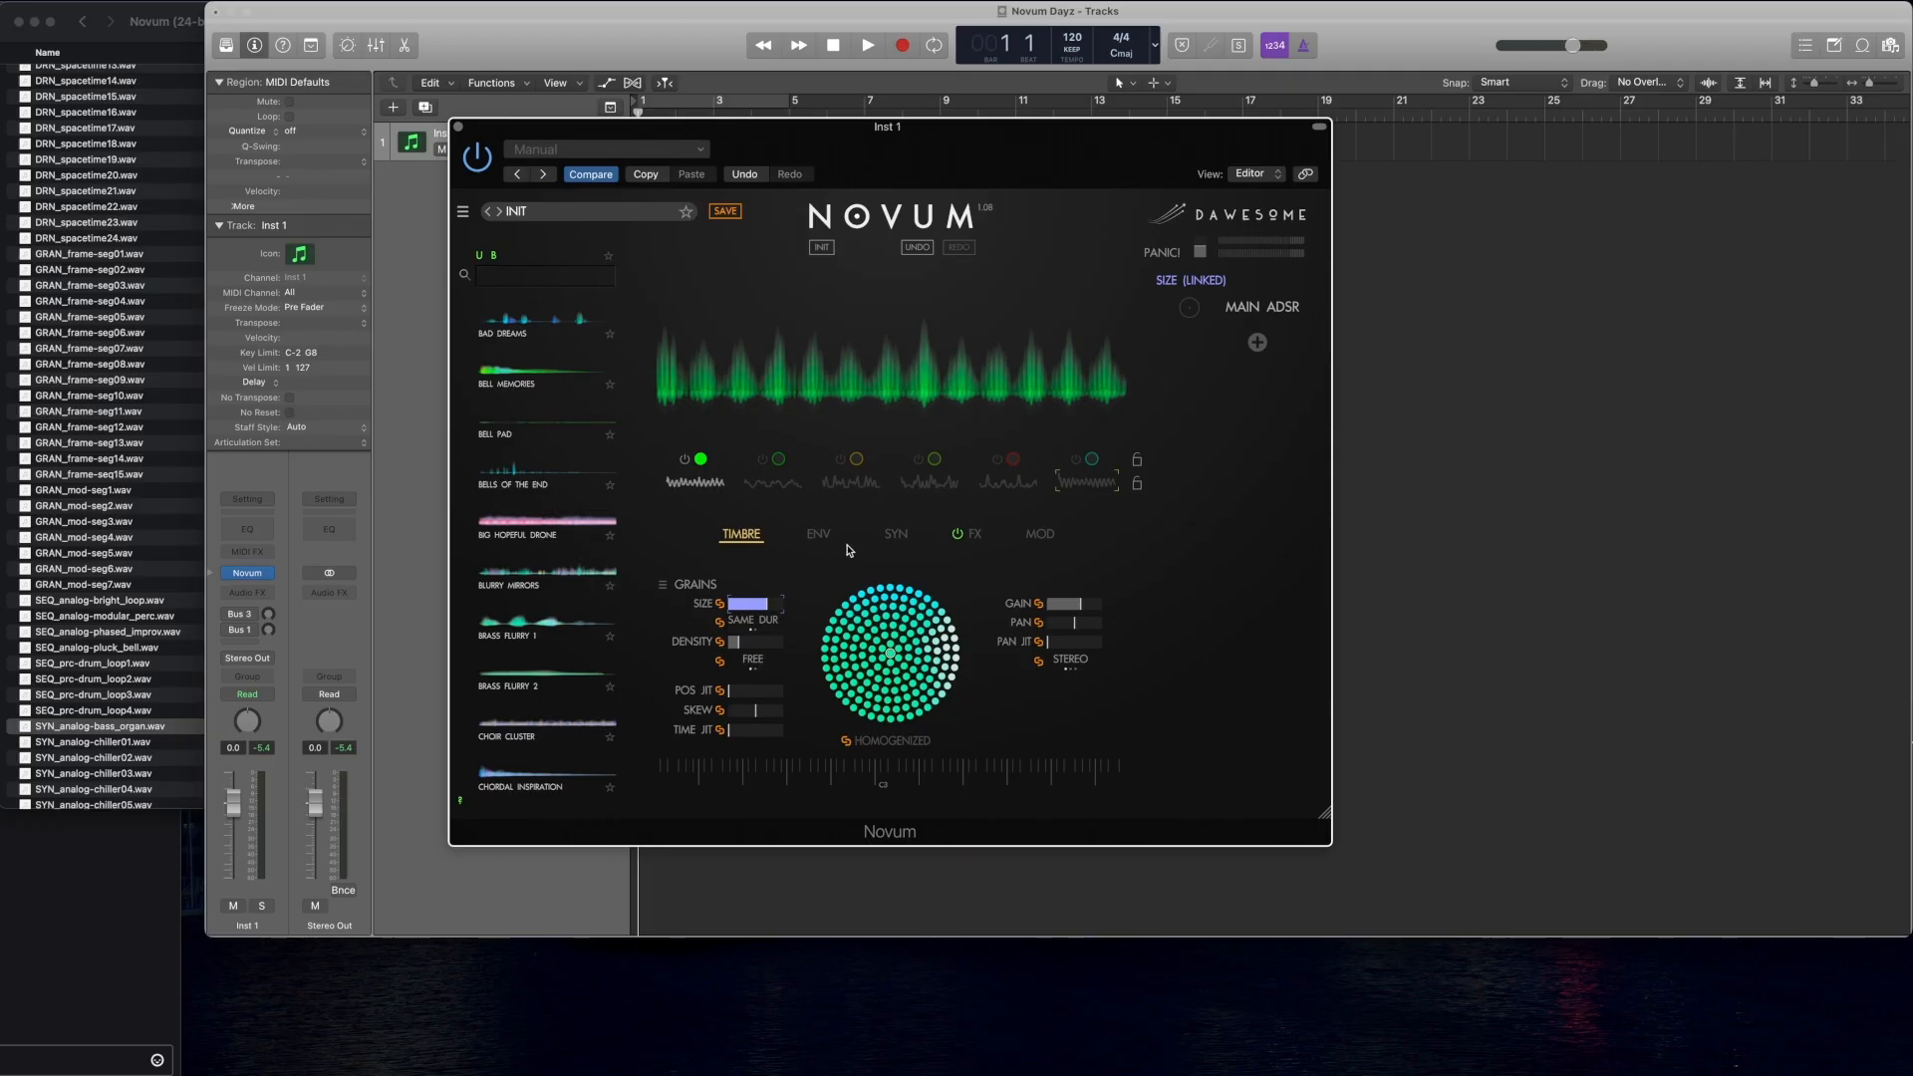
Step: Slow the emitter playback speed to x0.051 and narrow the envelope loop by moving L1 and L2 inward
left_click(818, 534)
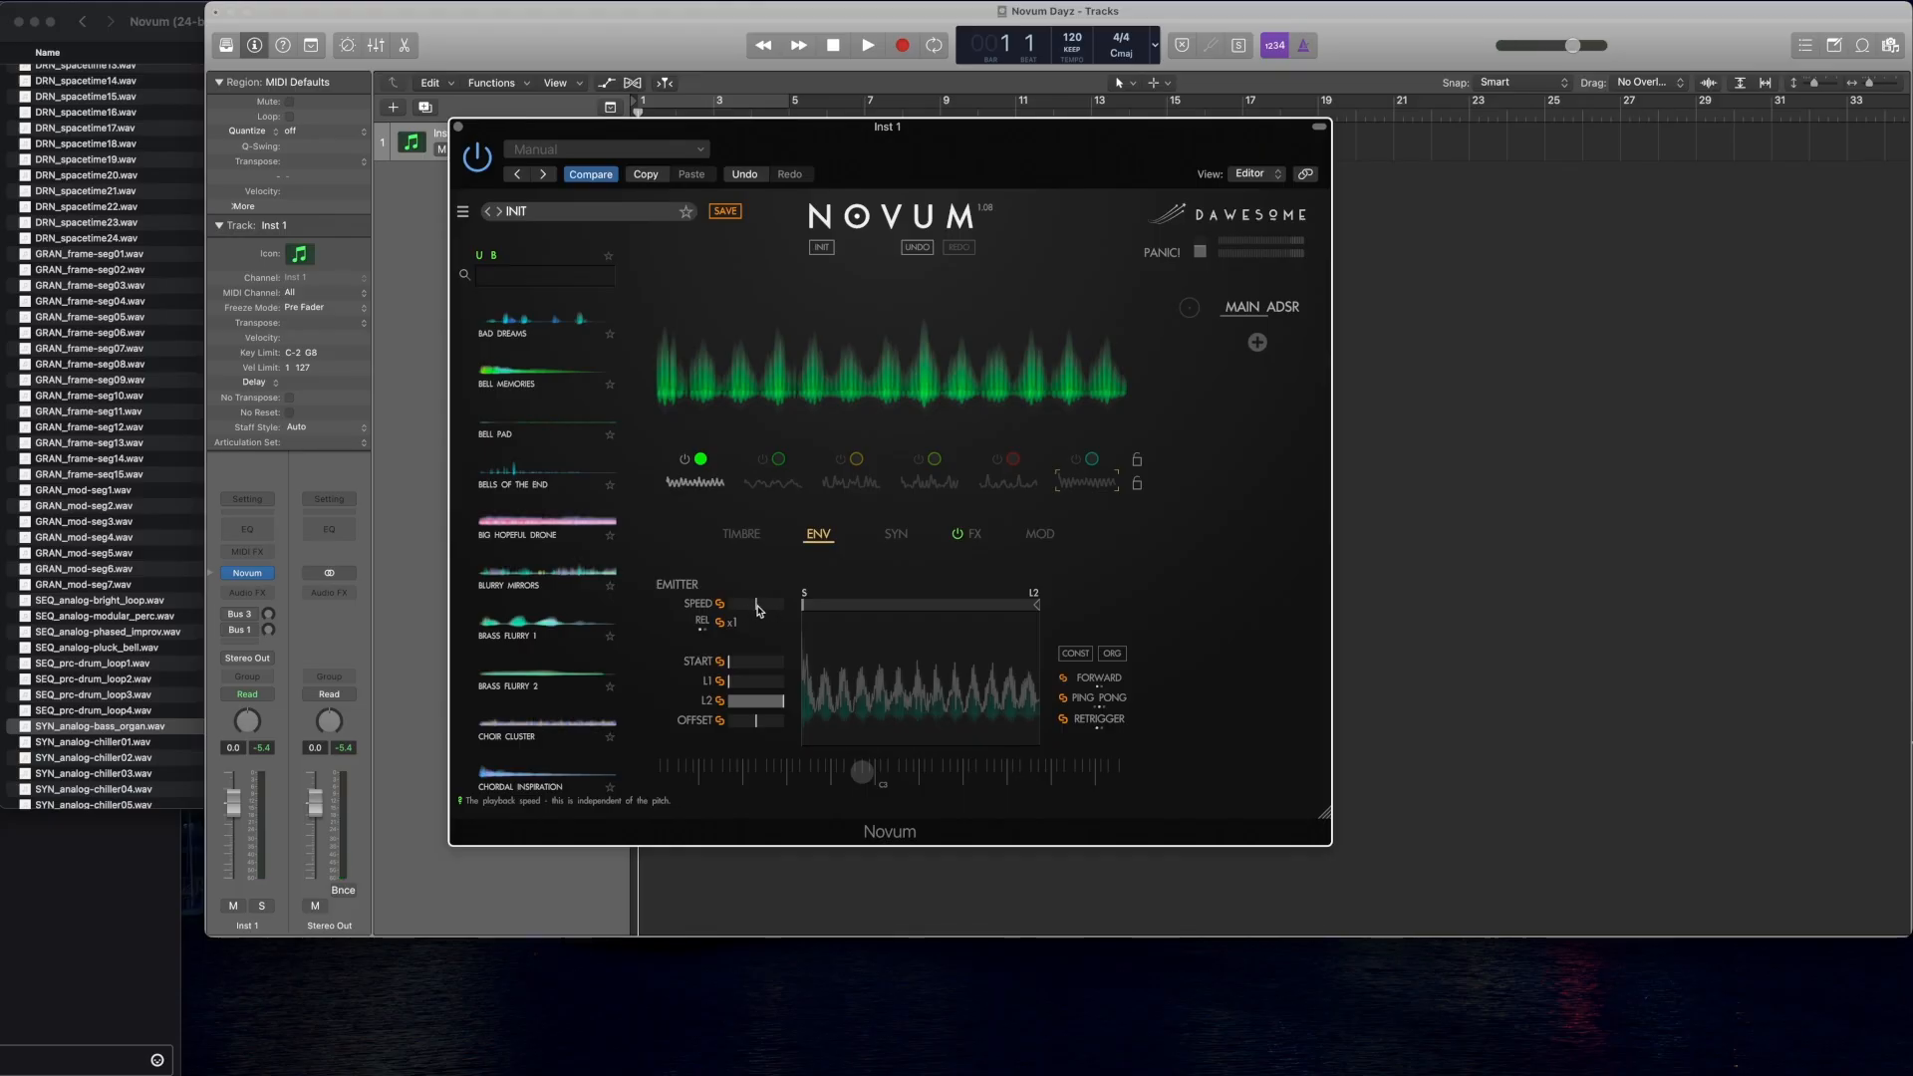
left_click_drag(757, 610, 740, 612)
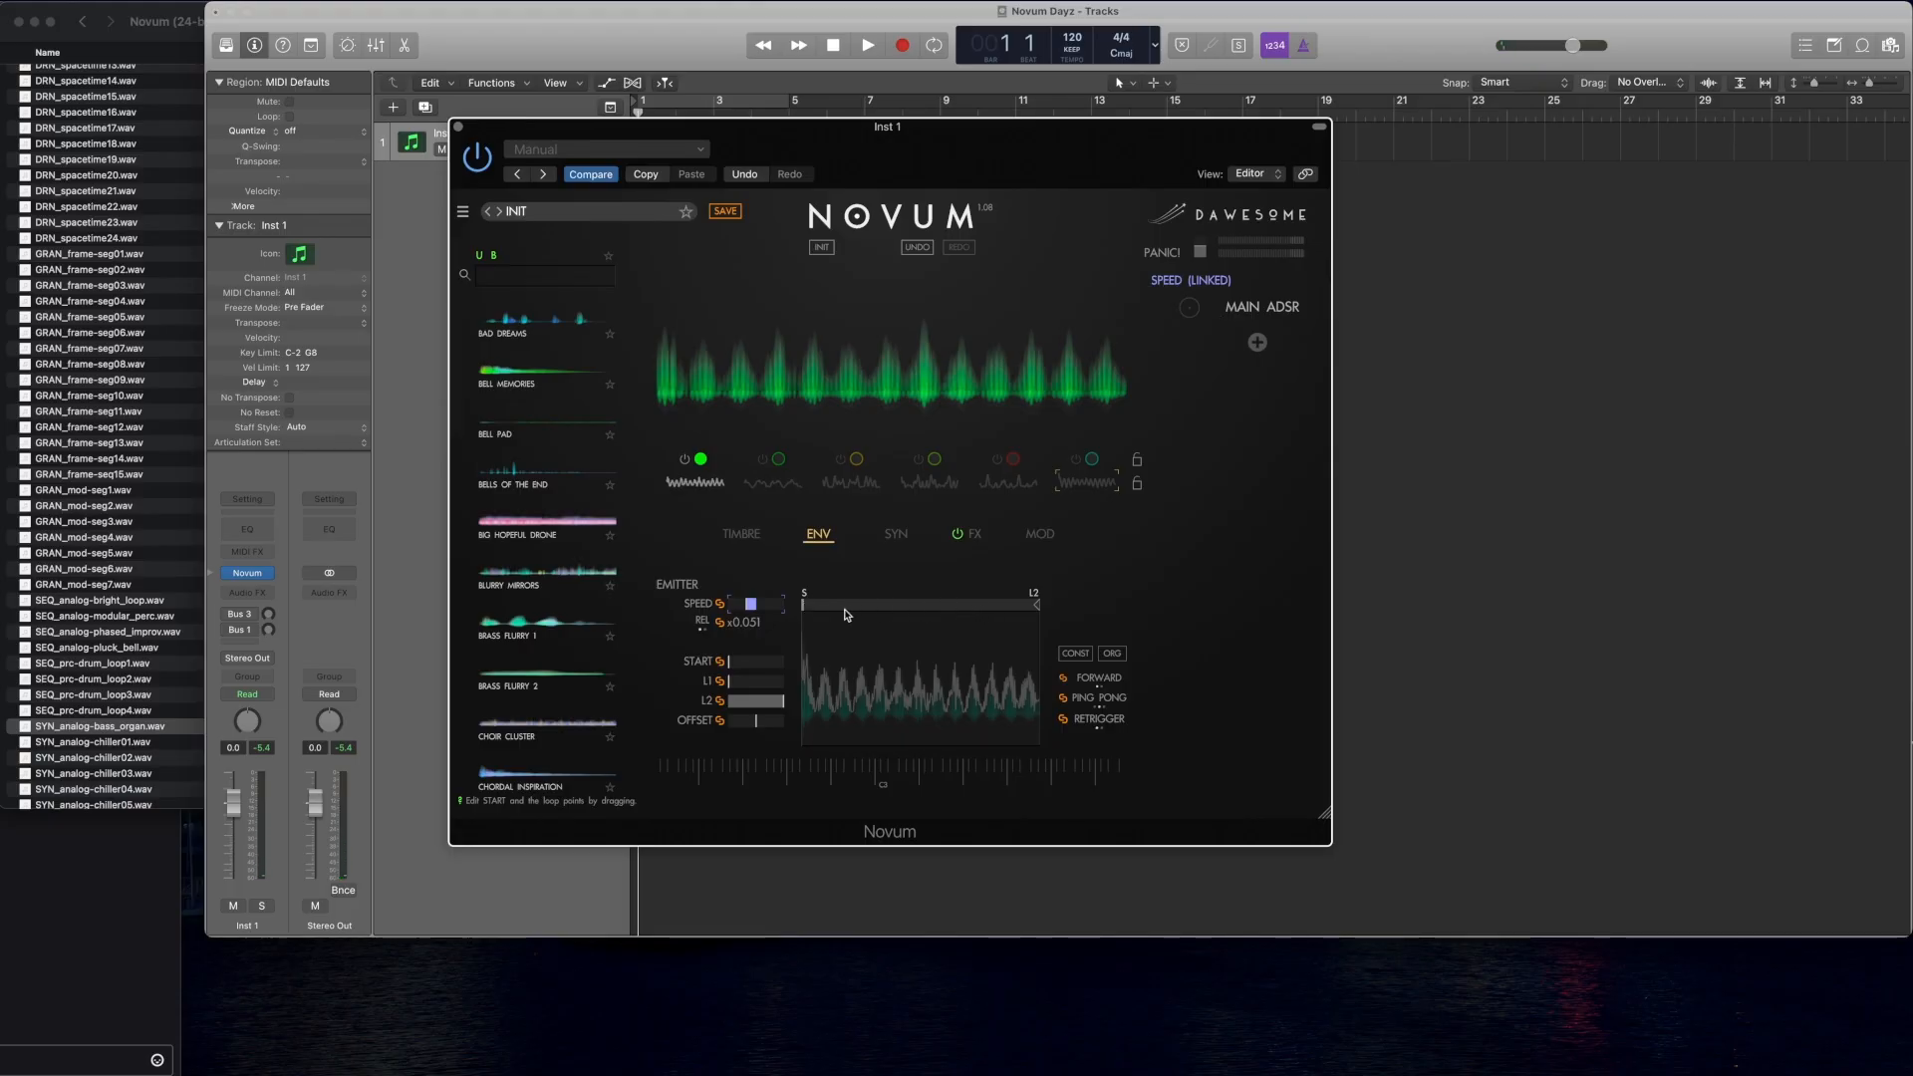
left_click_drag(805, 605, 850, 605)
left_click_drag(1037, 606, 958, 607)
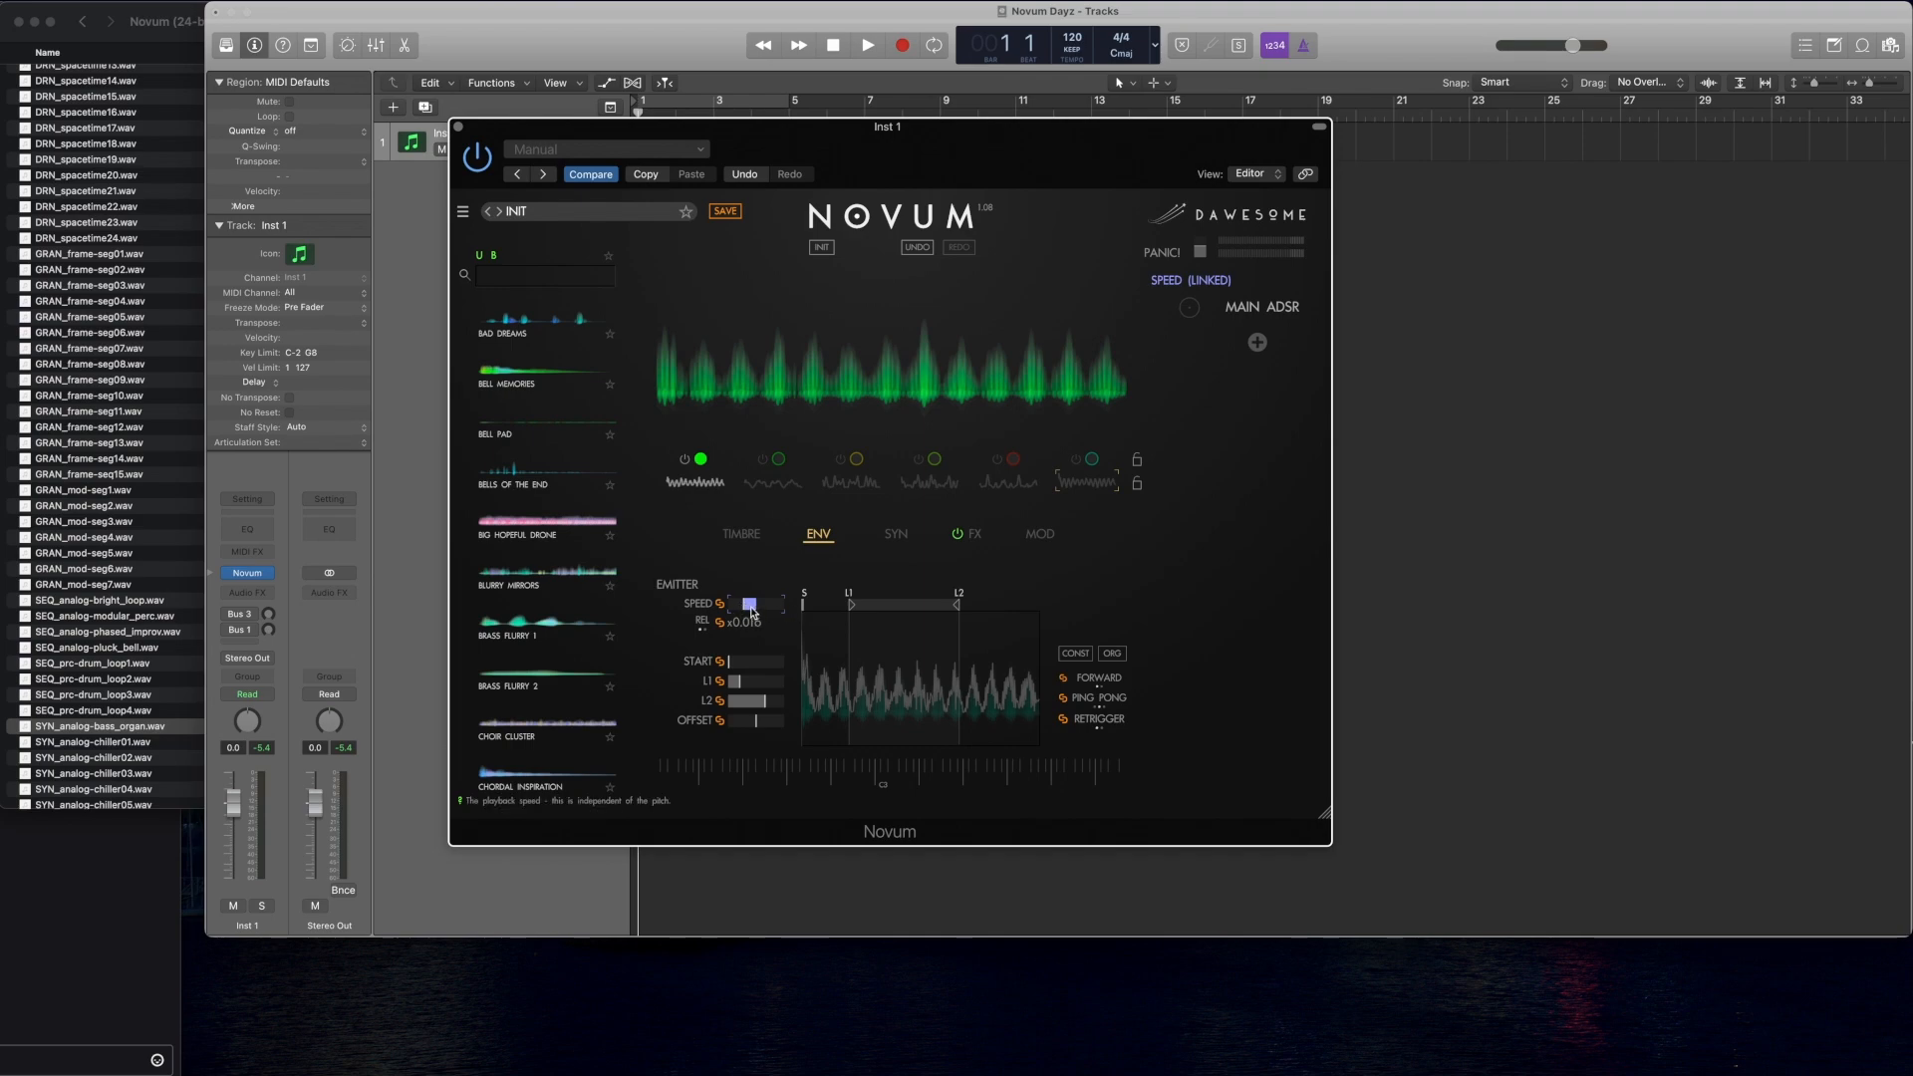
Step: Raise the grain density back towards the middle of its range and fine-tune the linked grain size above the middle
left_click(740, 534)
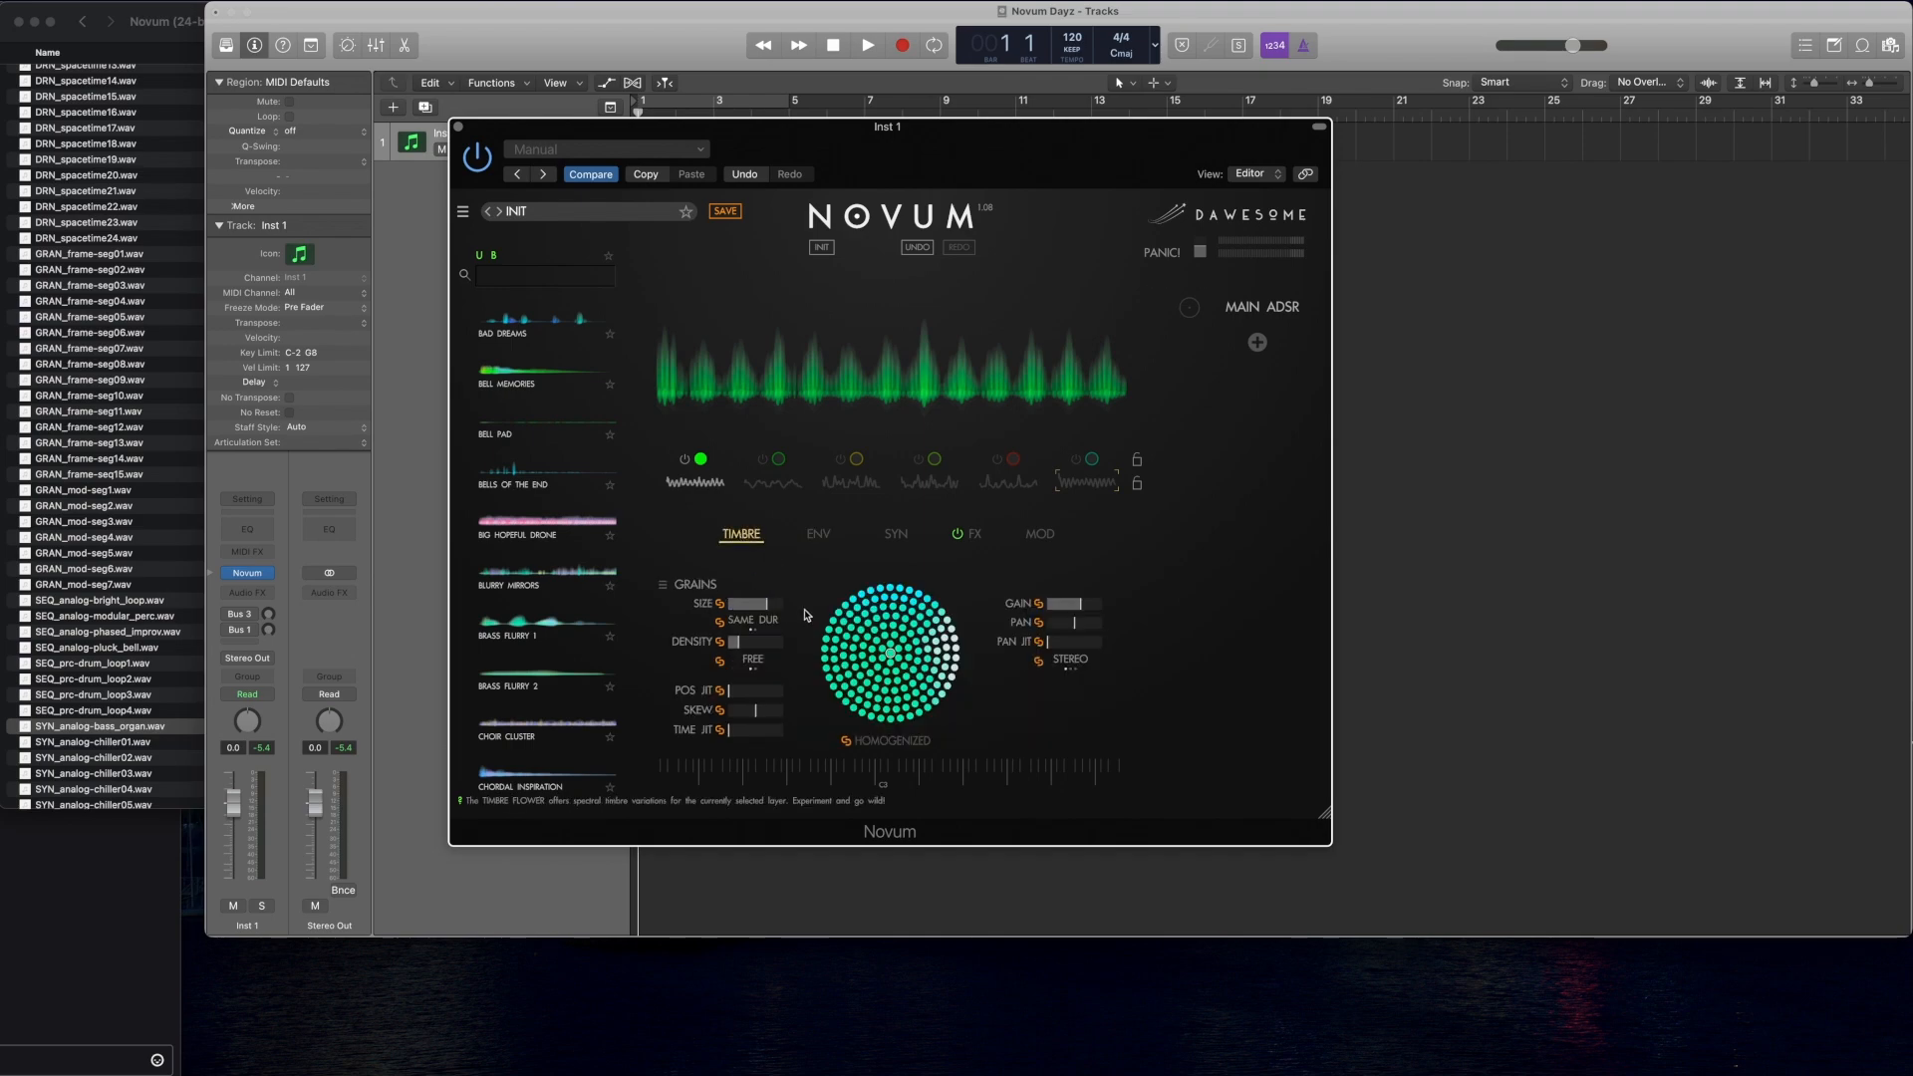
left_click_drag(735, 643, 808, 644)
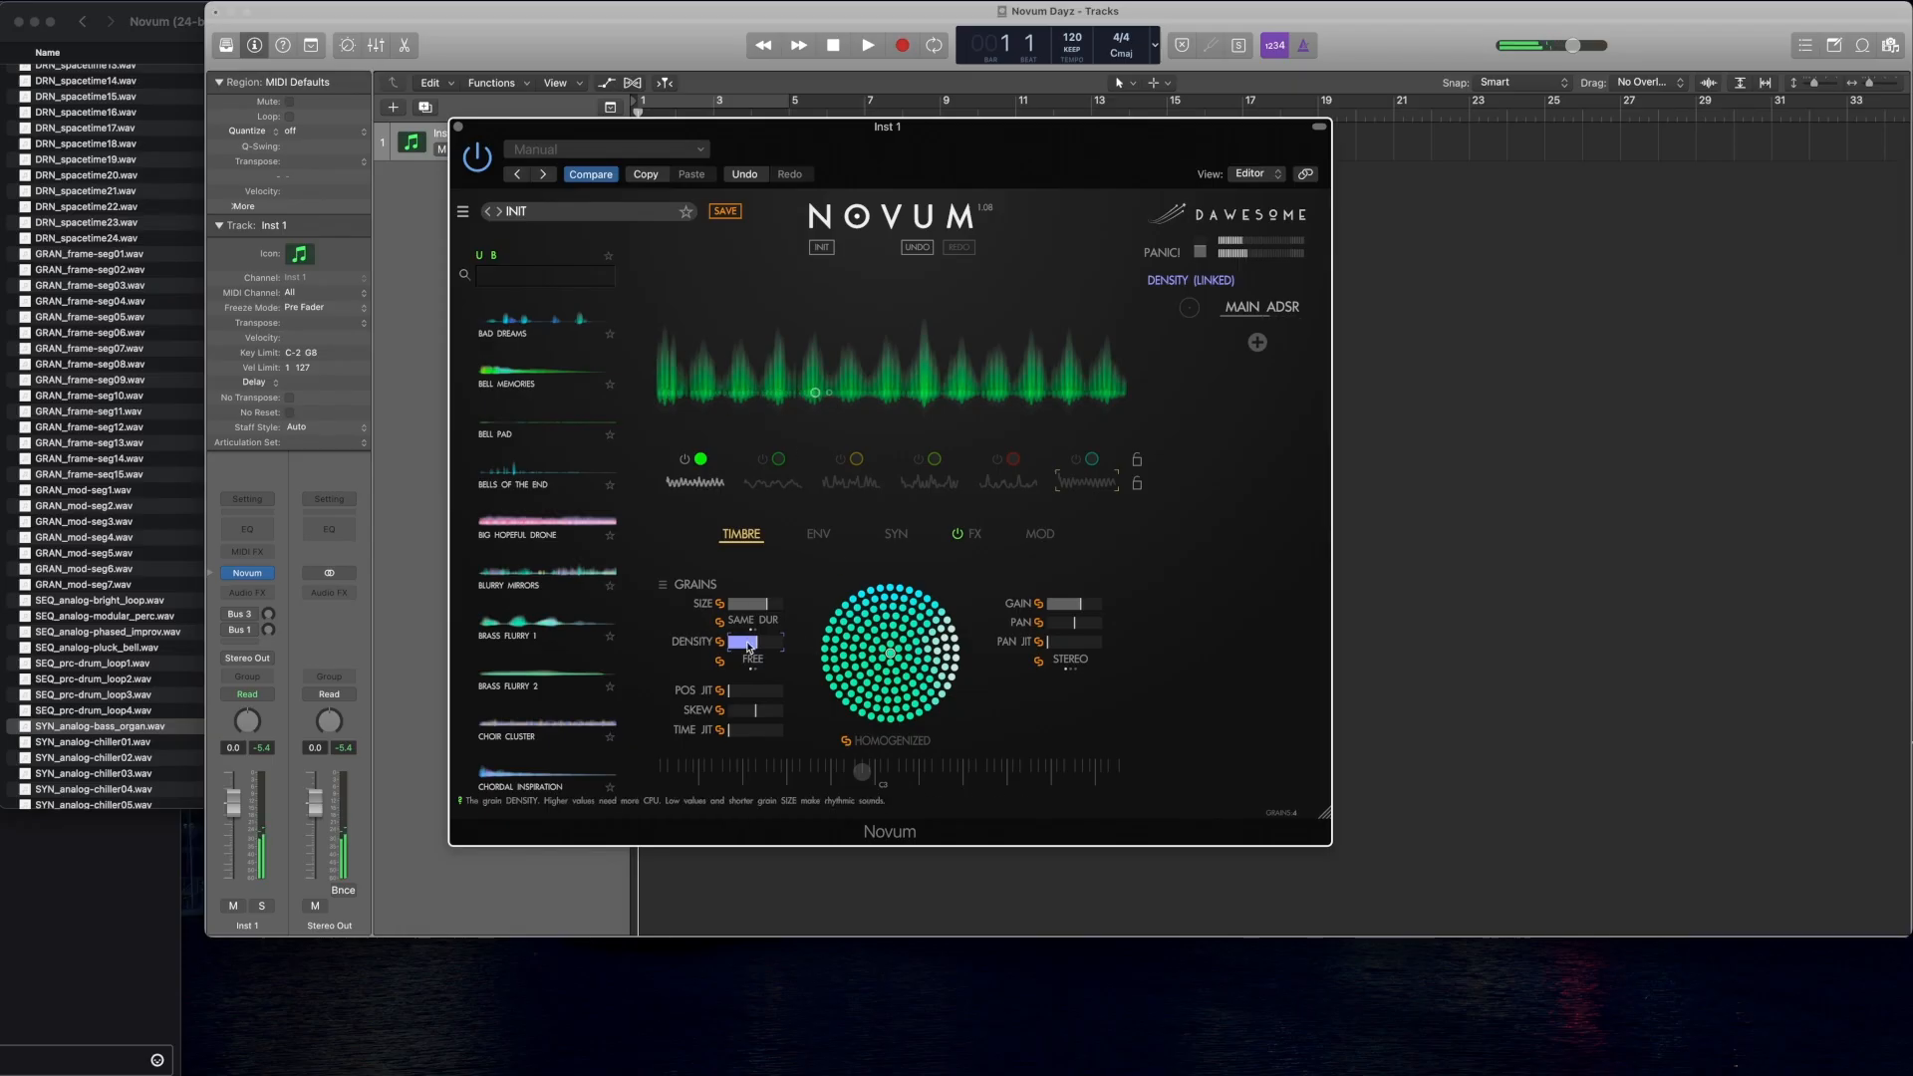
left_click_drag(749, 647, 736, 649)
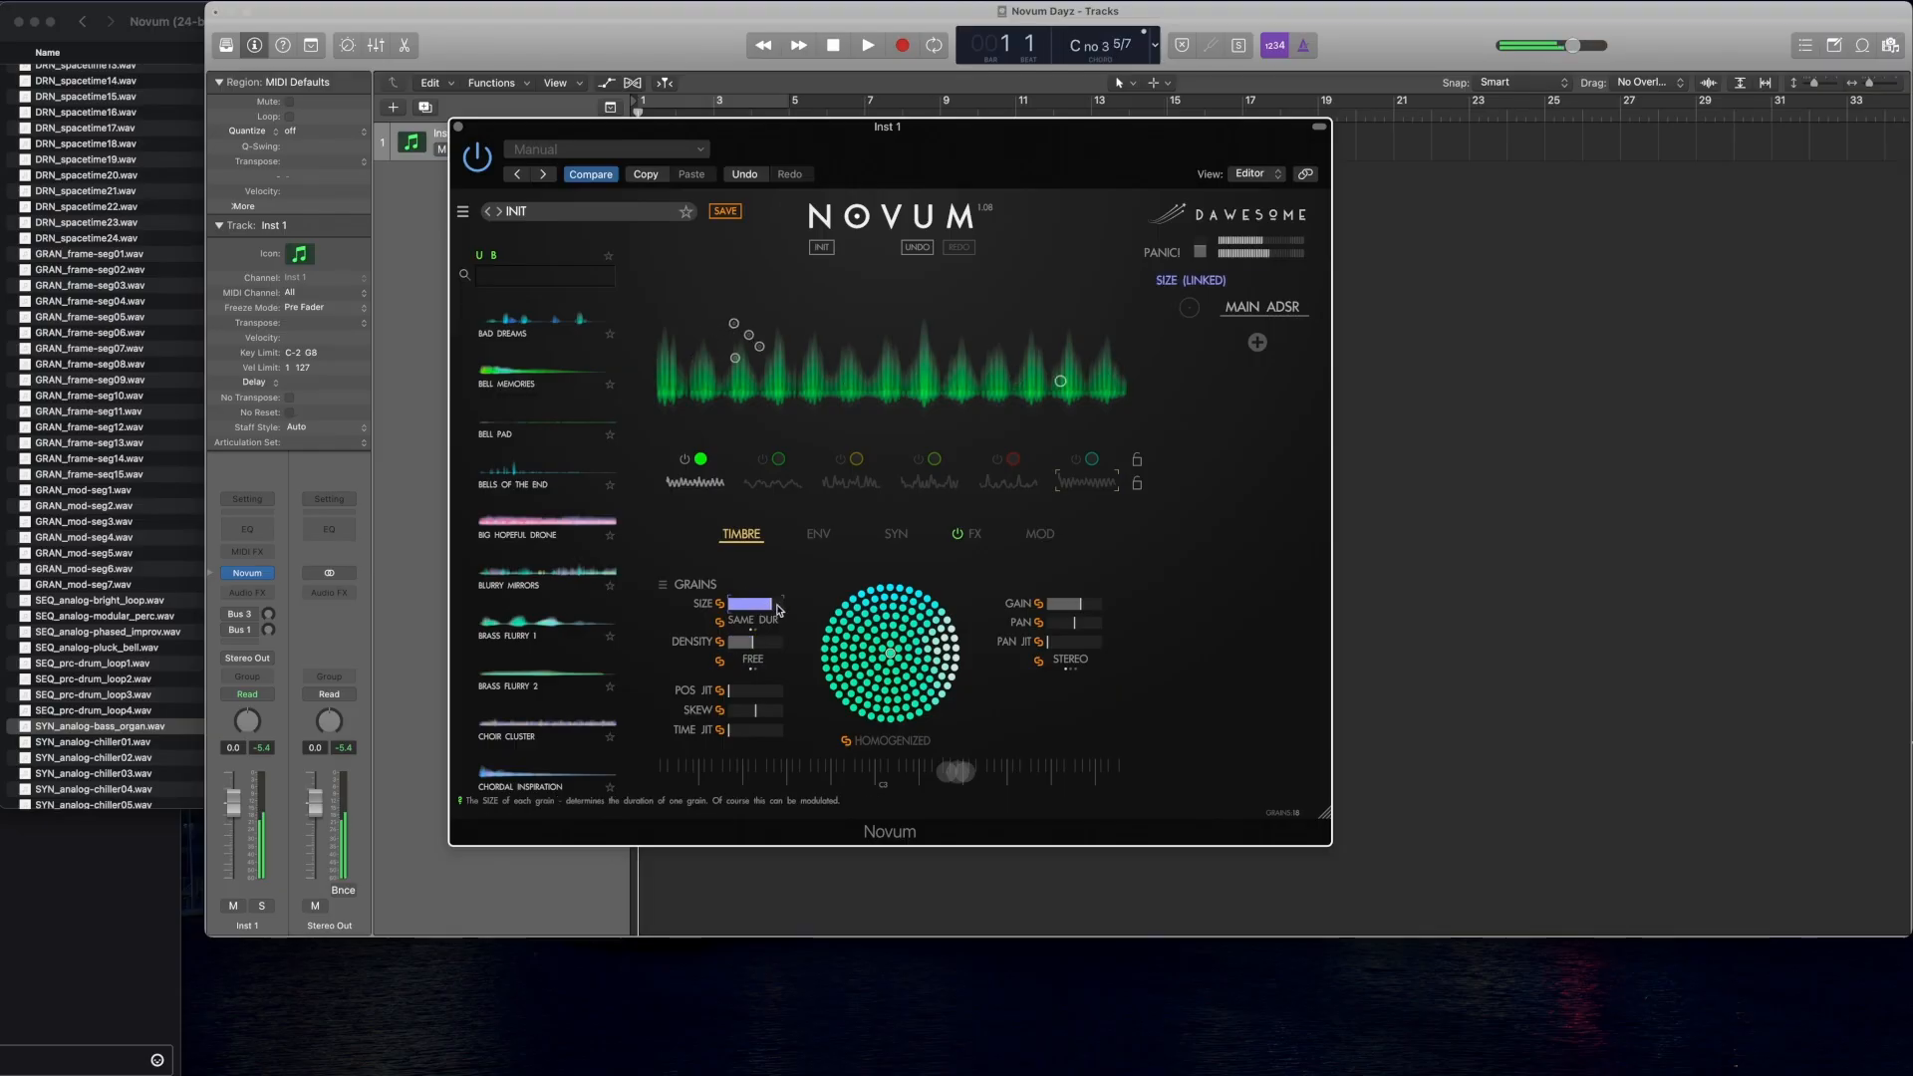
mouse_move(778, 610)
left_mouse_down()
mouse_move(676, 609)
mouse_move(766, 609)
left_mouse_up()
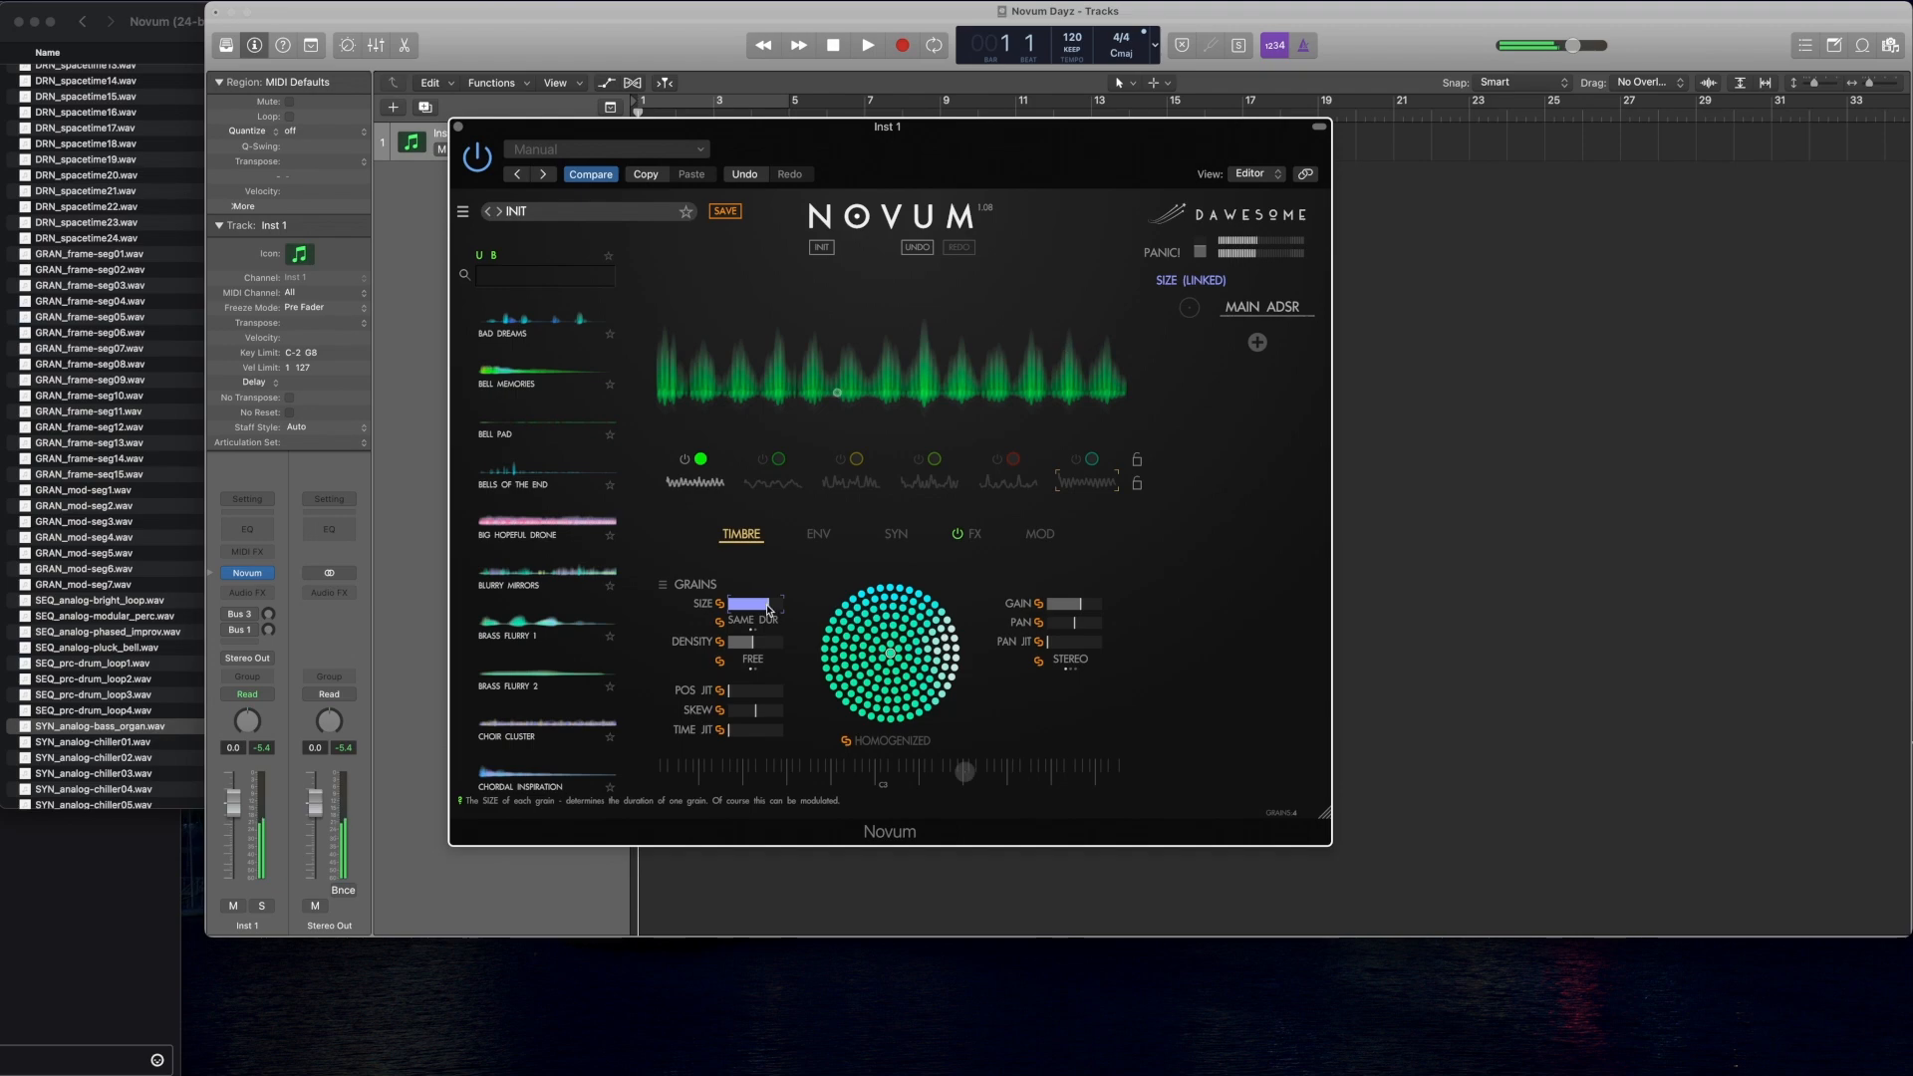
Step: Solo layer 2 in the timbre view and reduce the linked grain size almost to its minimum
left_click(901, 542)
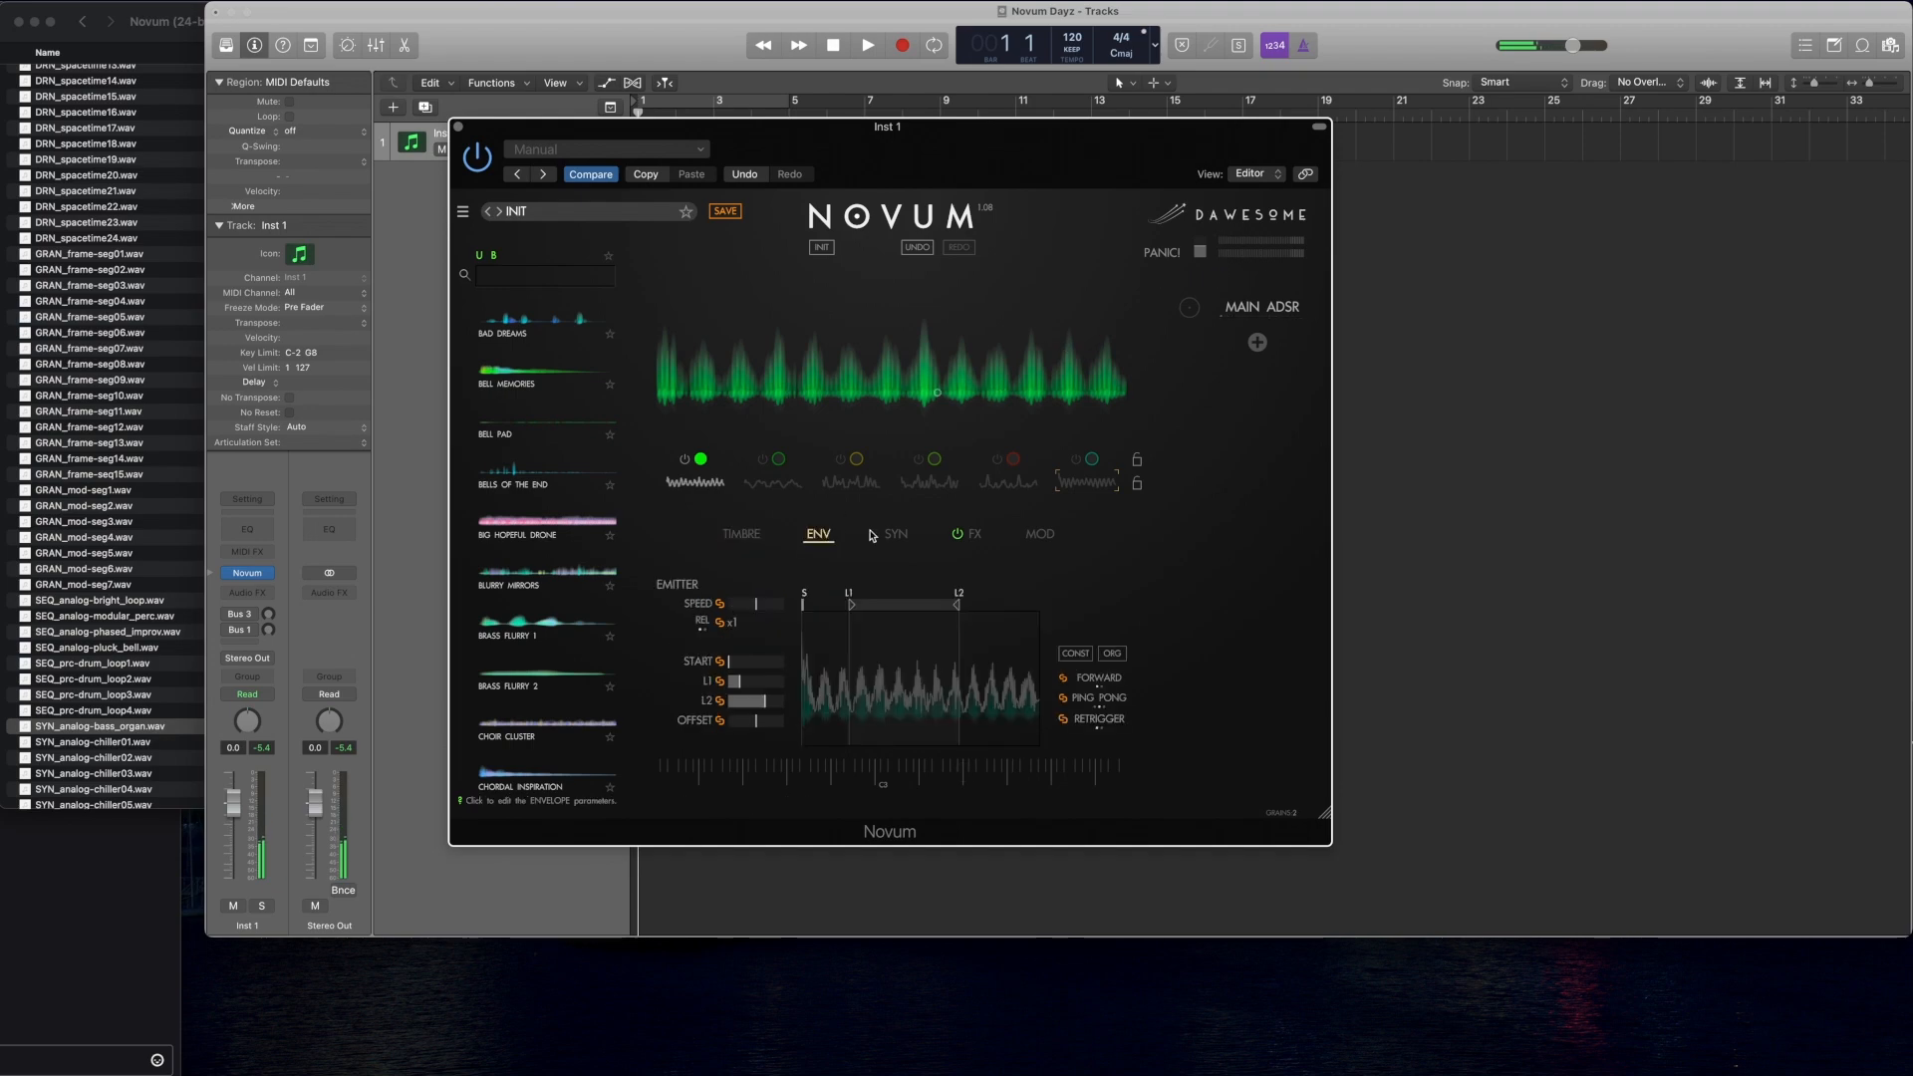
left_click(818, 535)
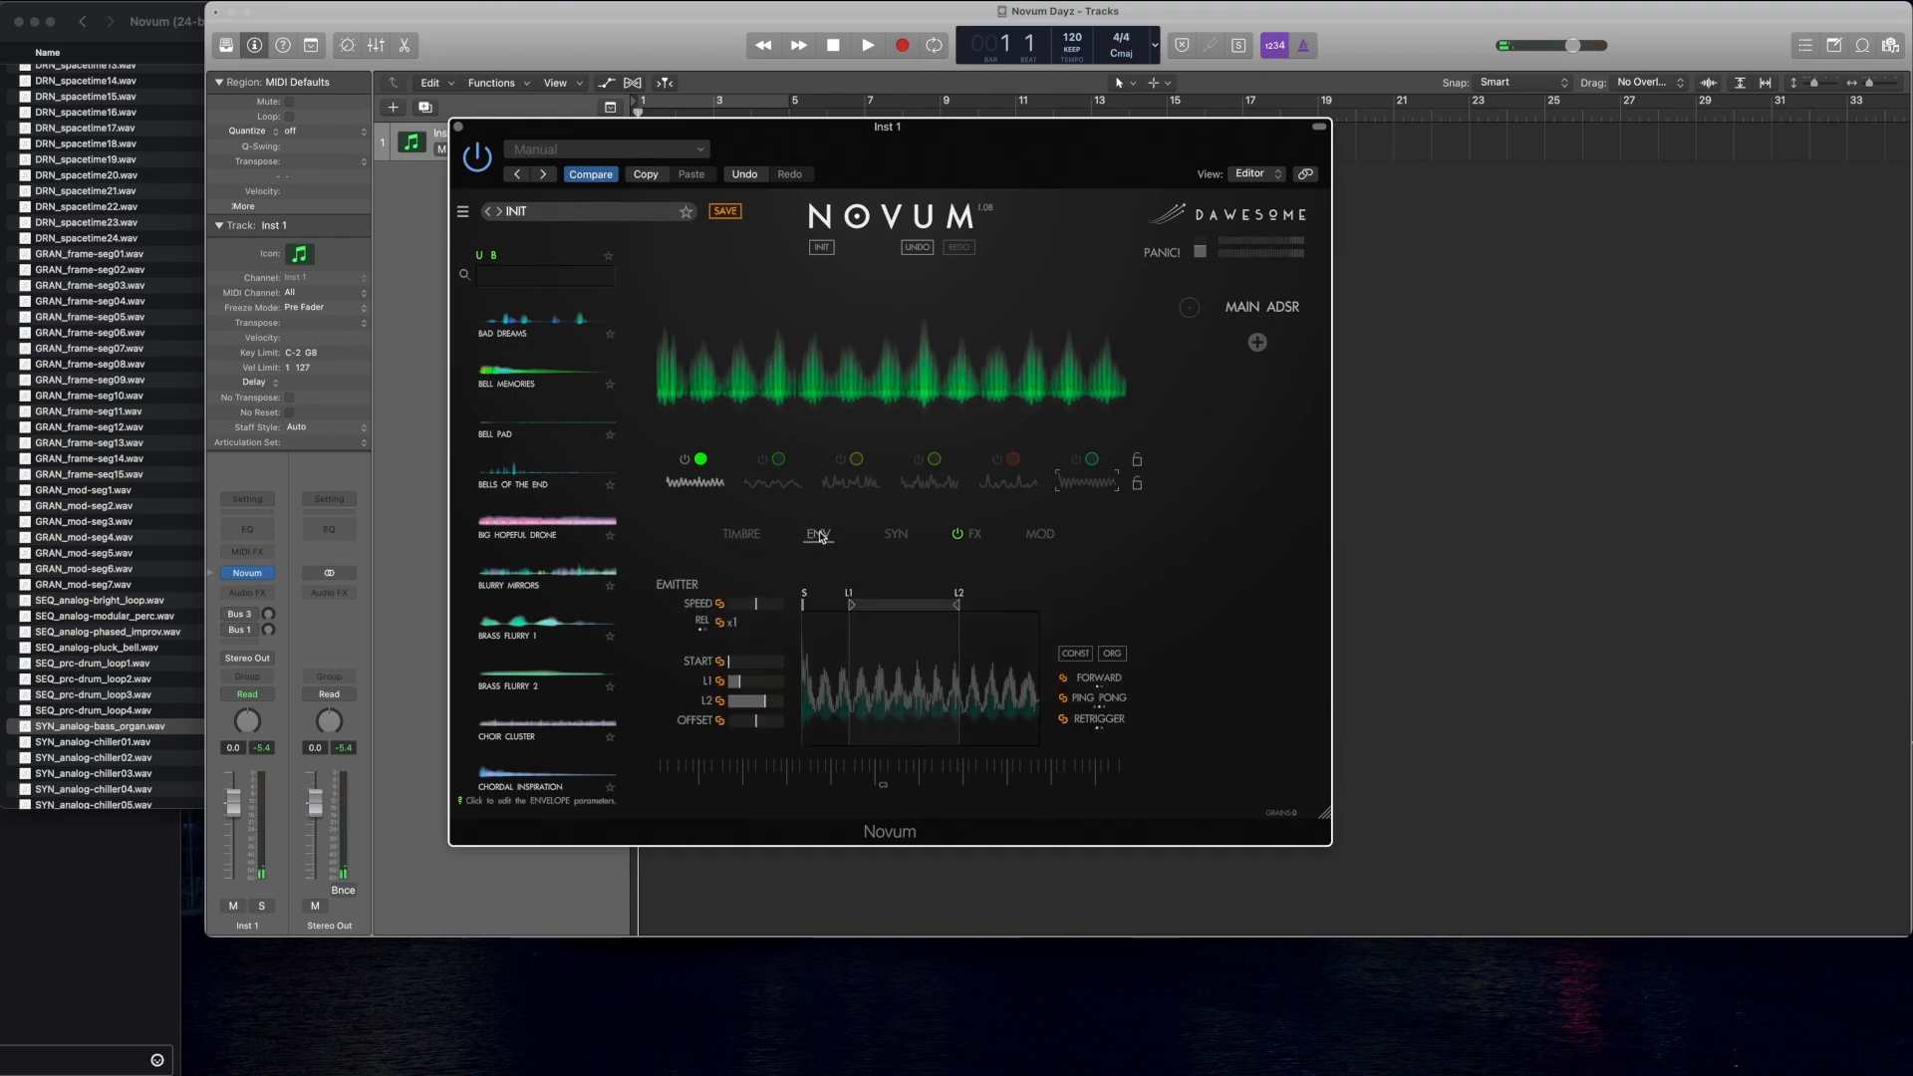
left_click(741, 535)
left_click(763, 461)
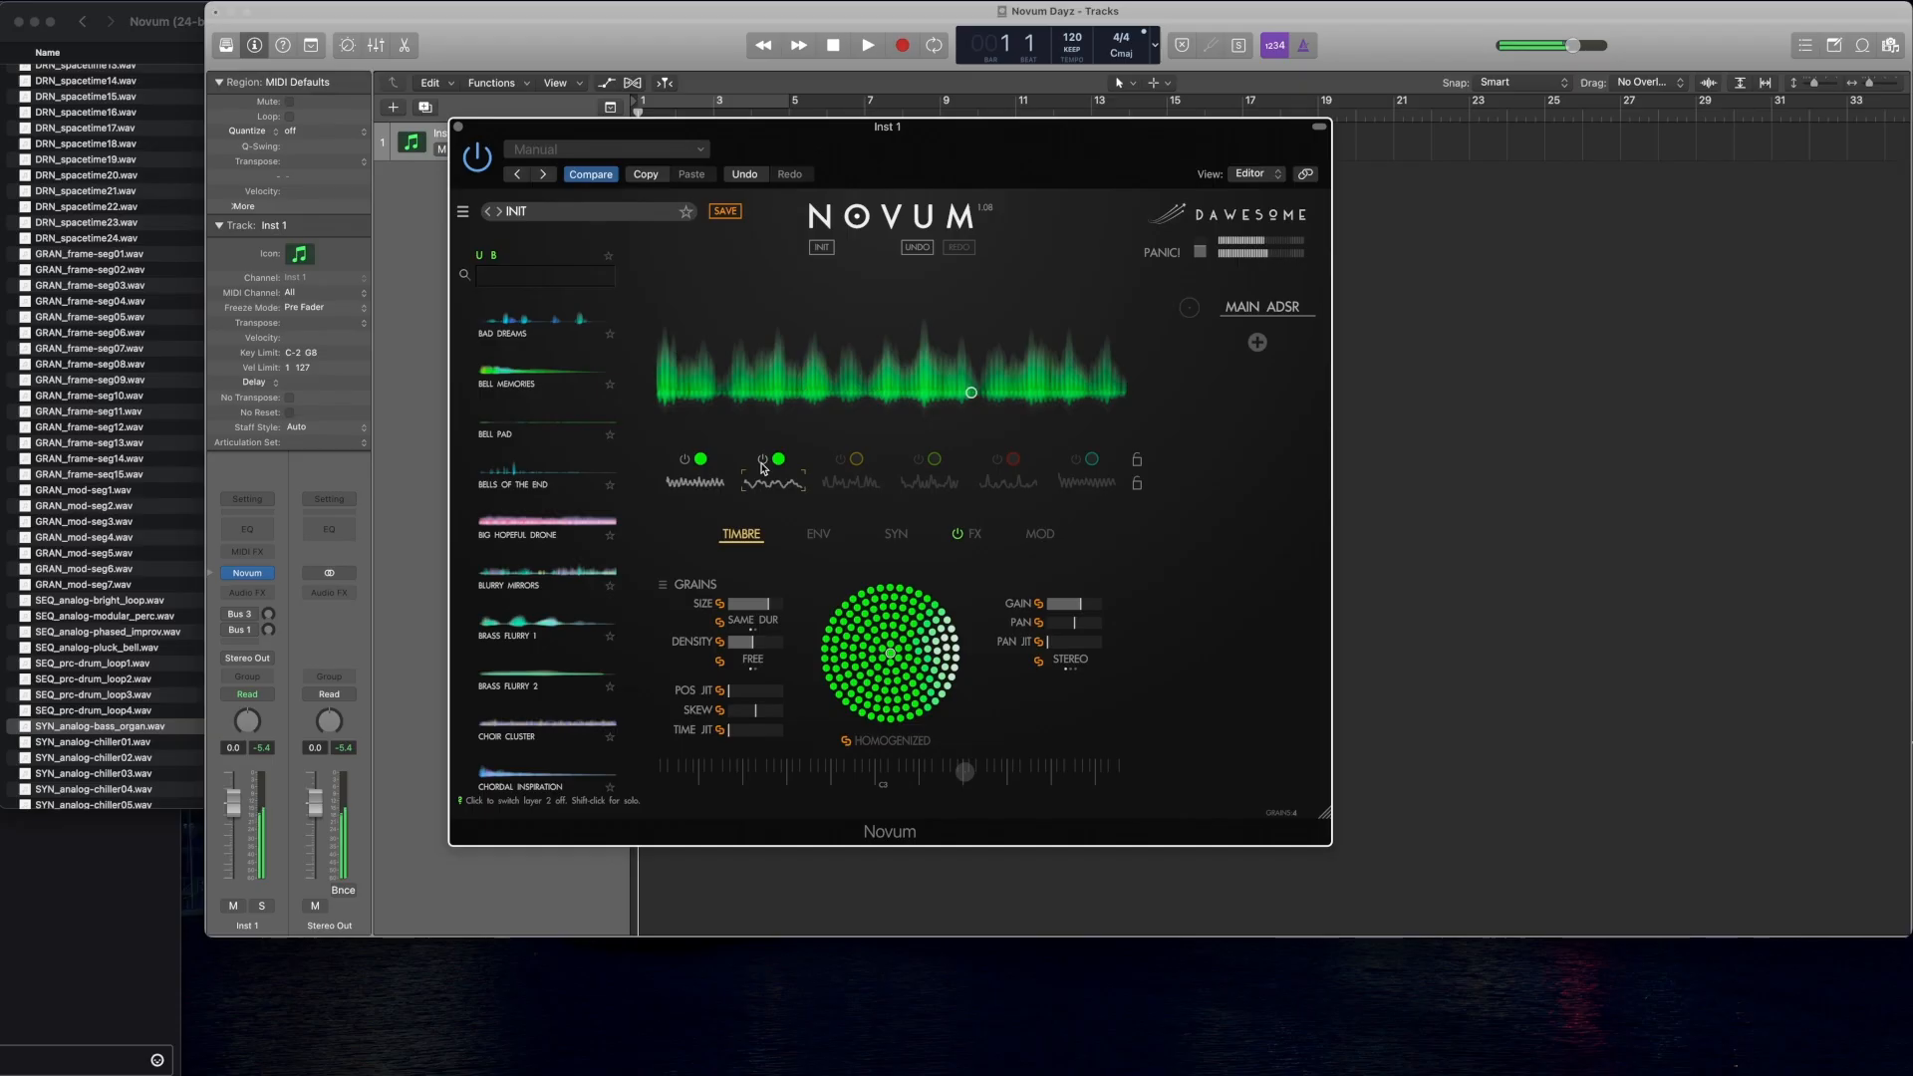
left_click(764, 466, "shift")
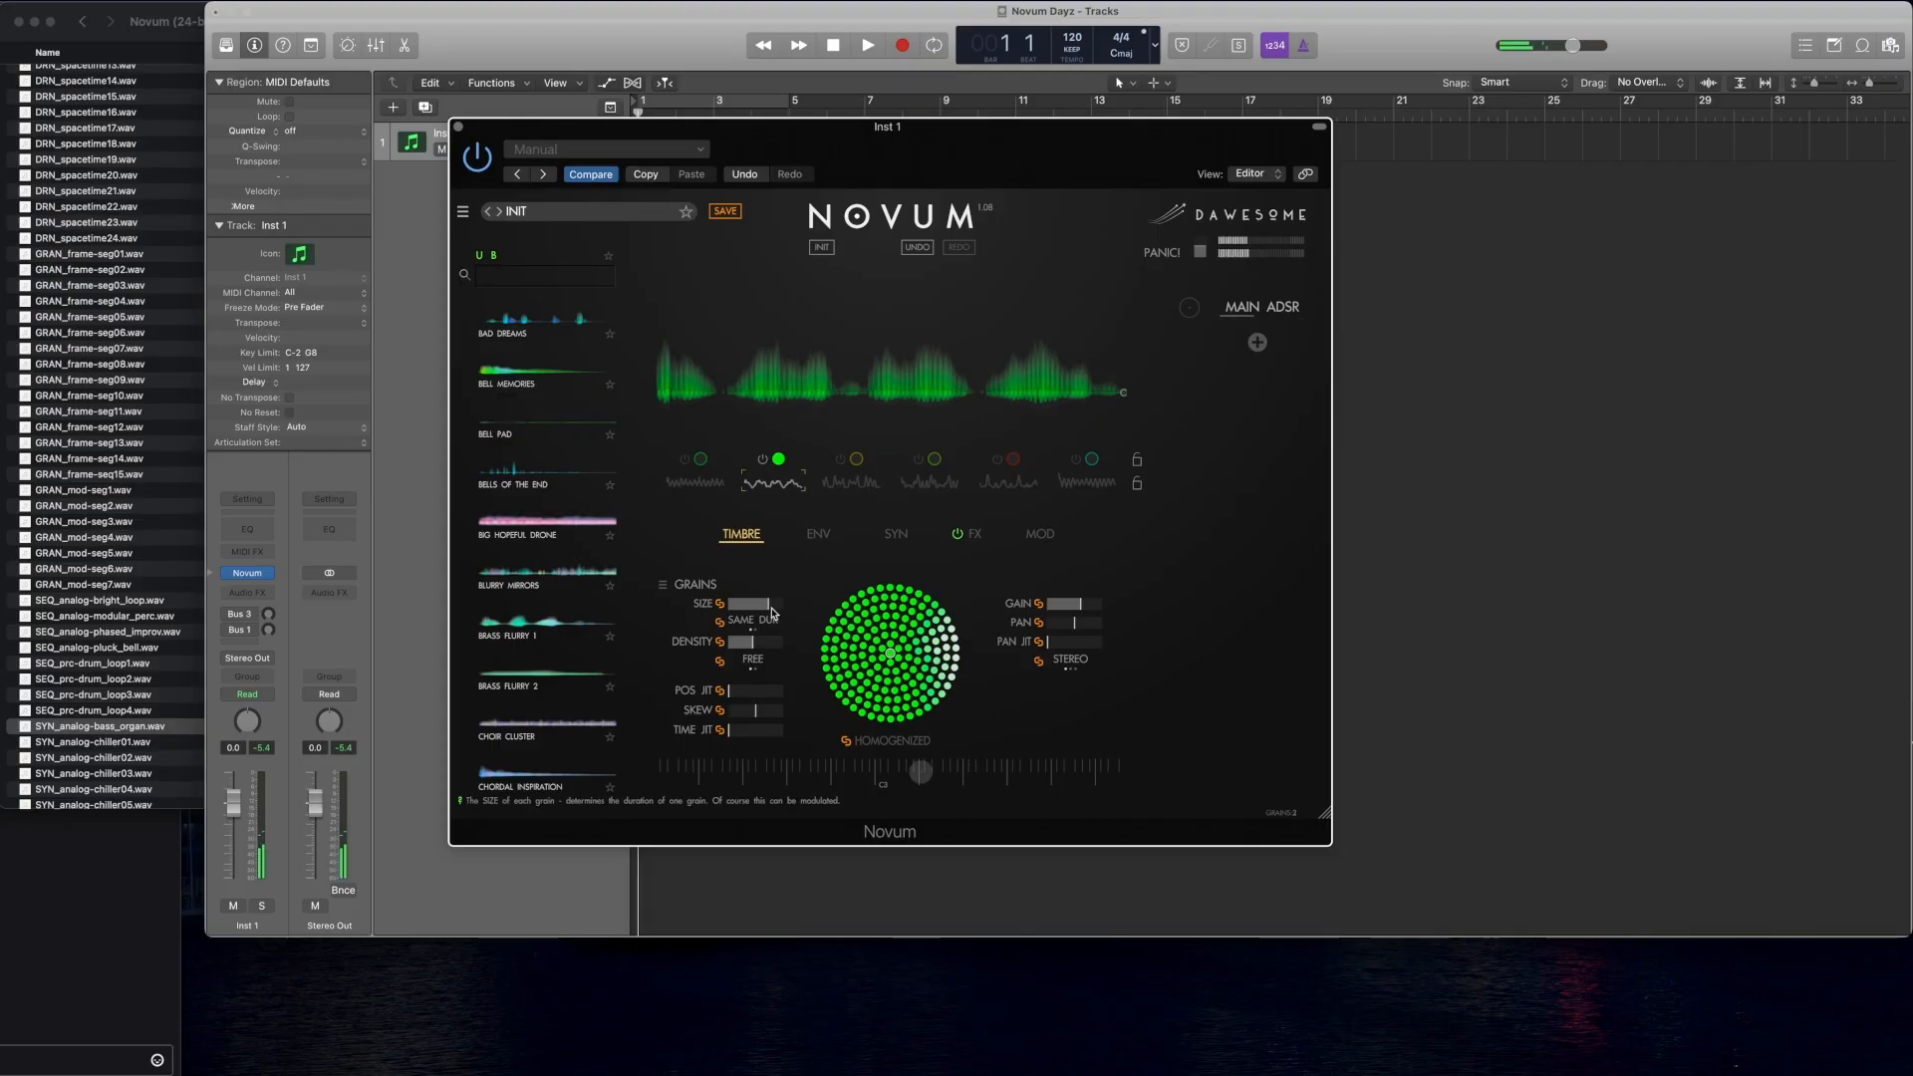
left_click_drag(766, 608, 663, 609)
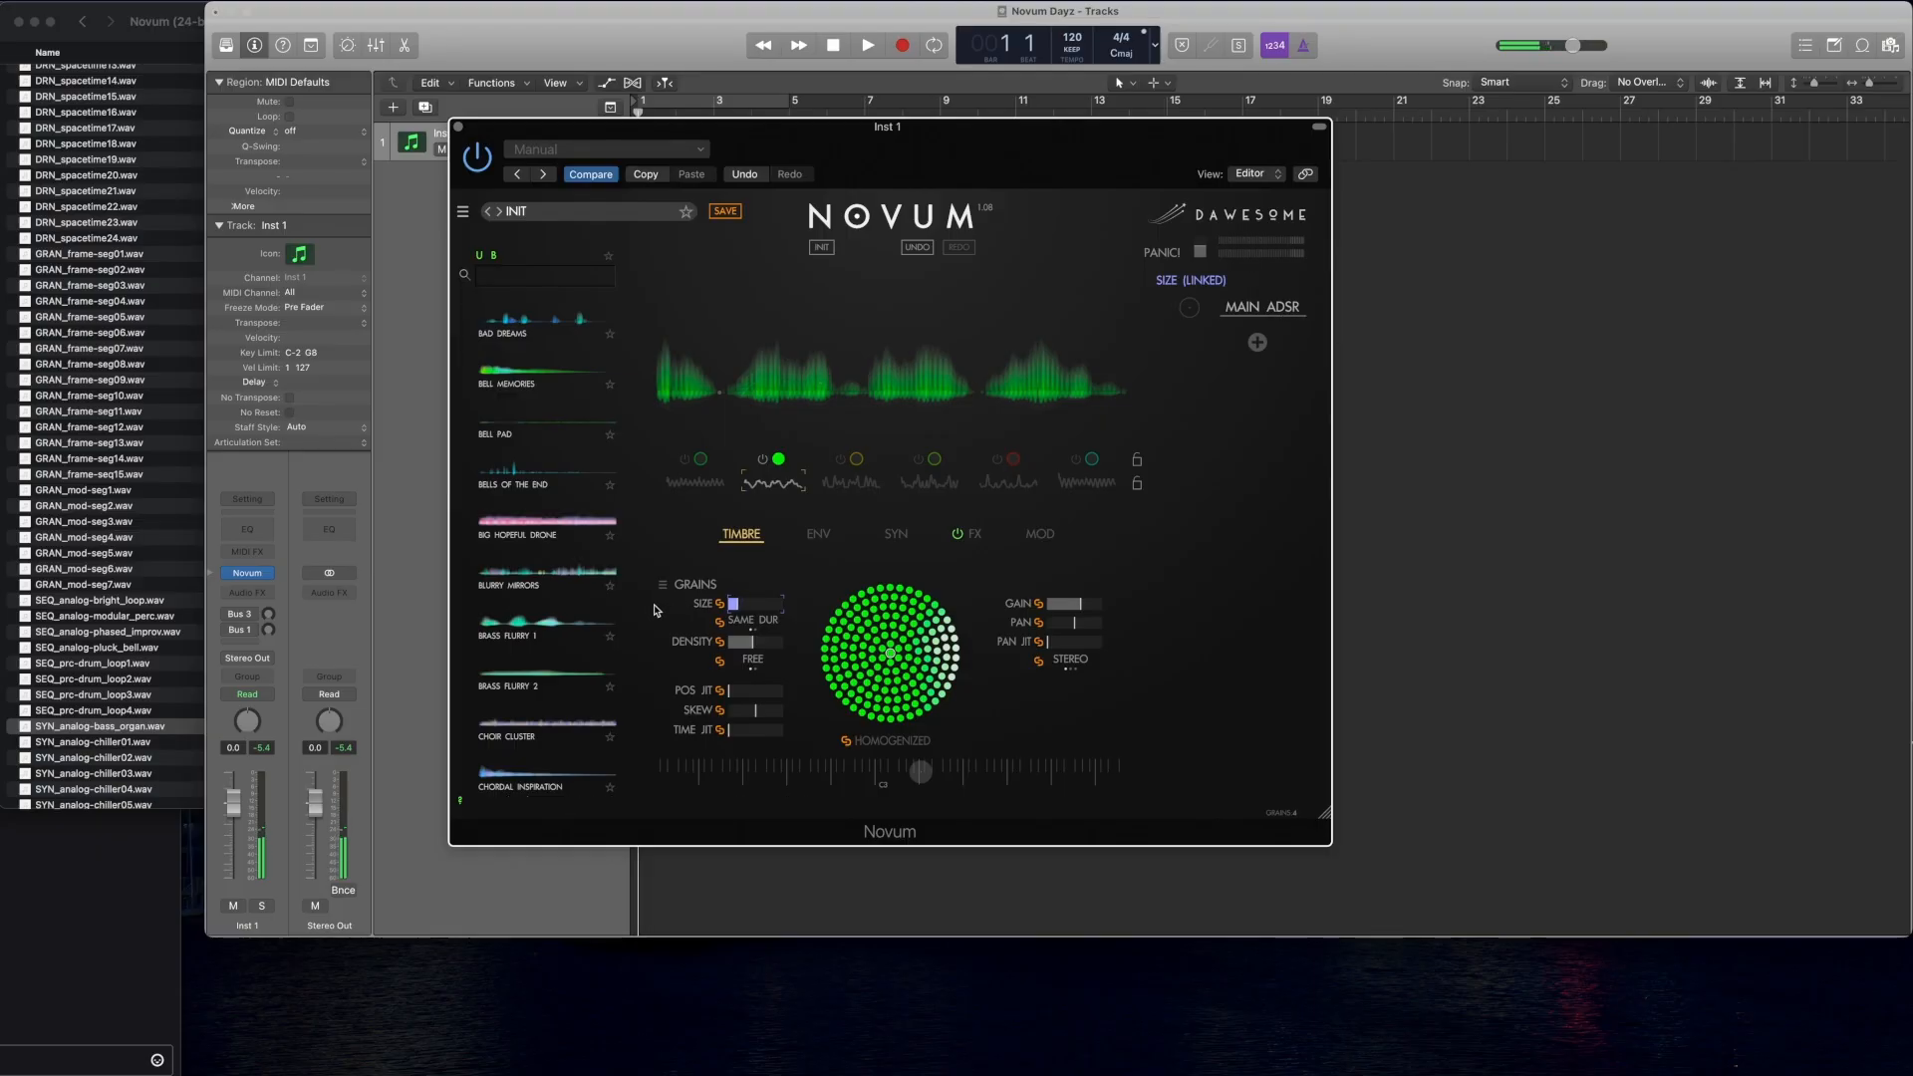
Step: Bring Novum back to the front and switch layers 1, 3, 4, 5 and 6 back on
left_click(1384, 994)
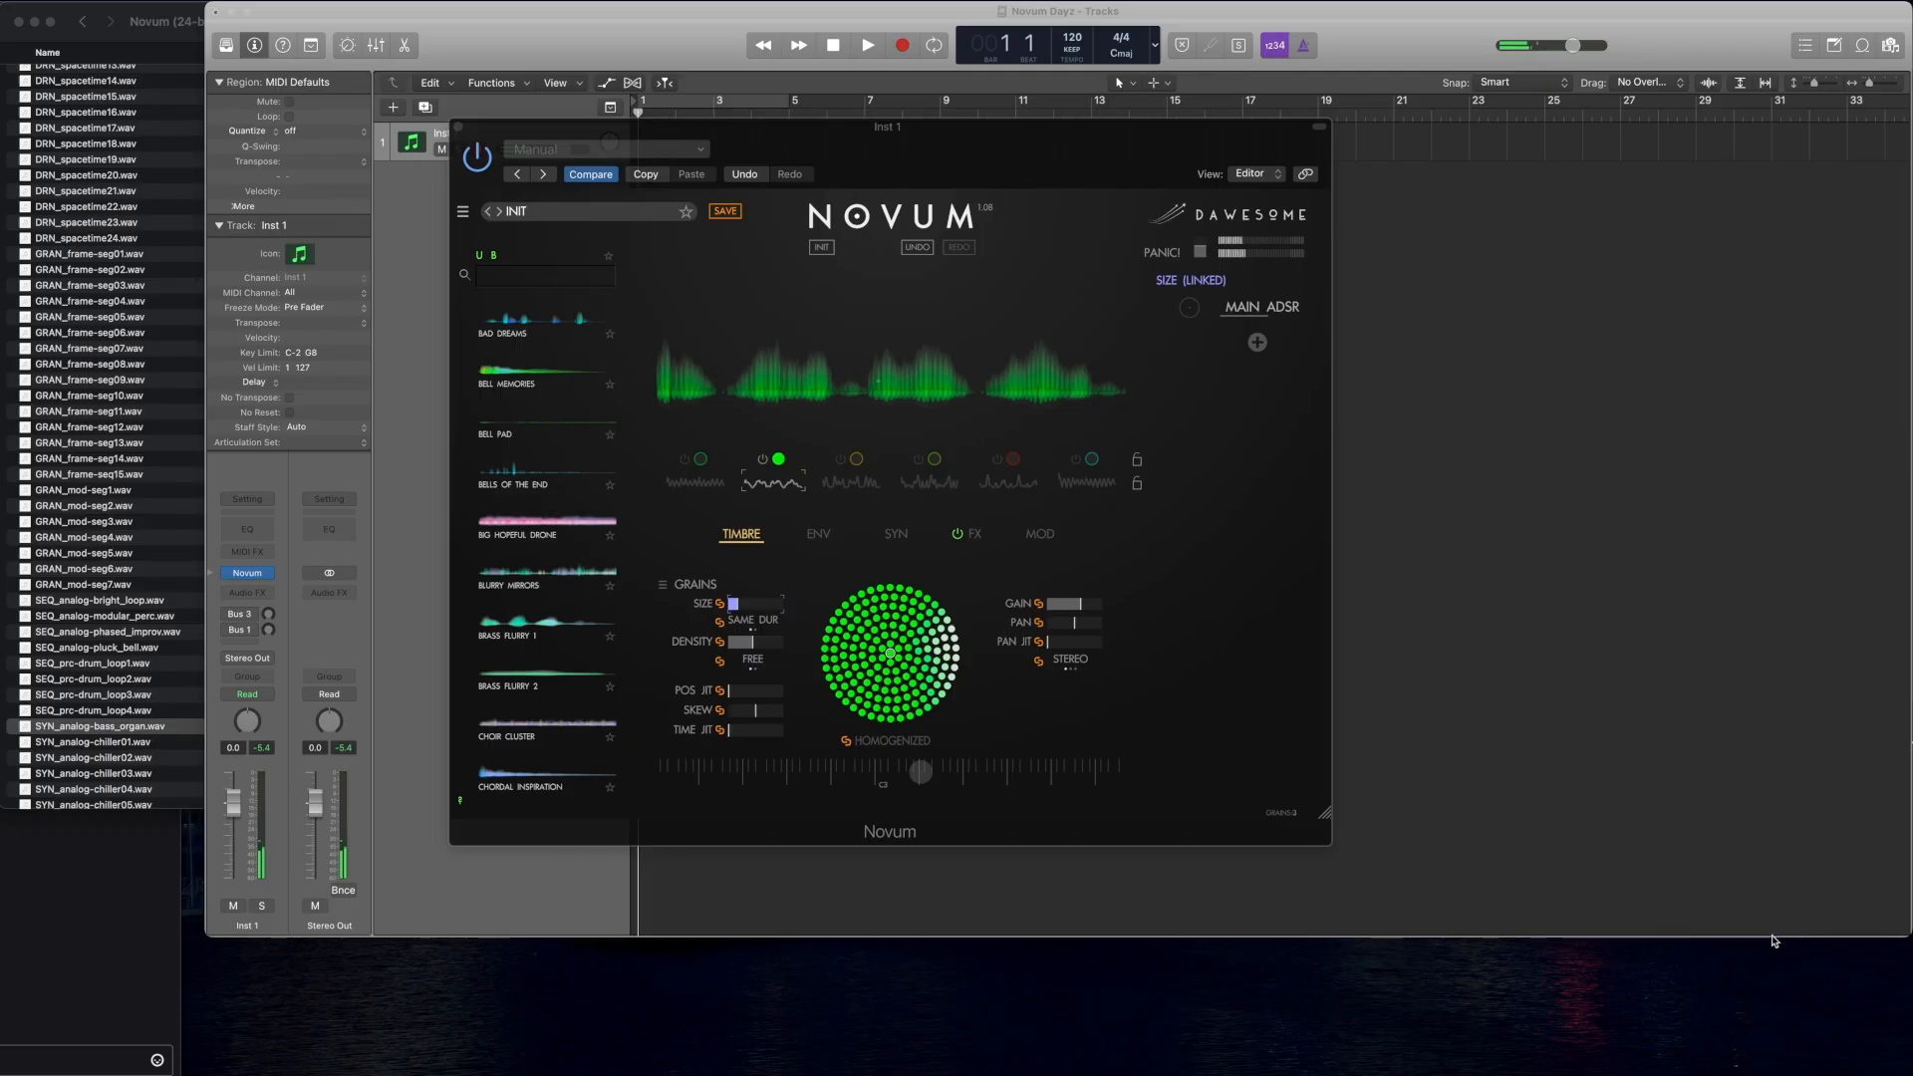
left_click(1041, 147)
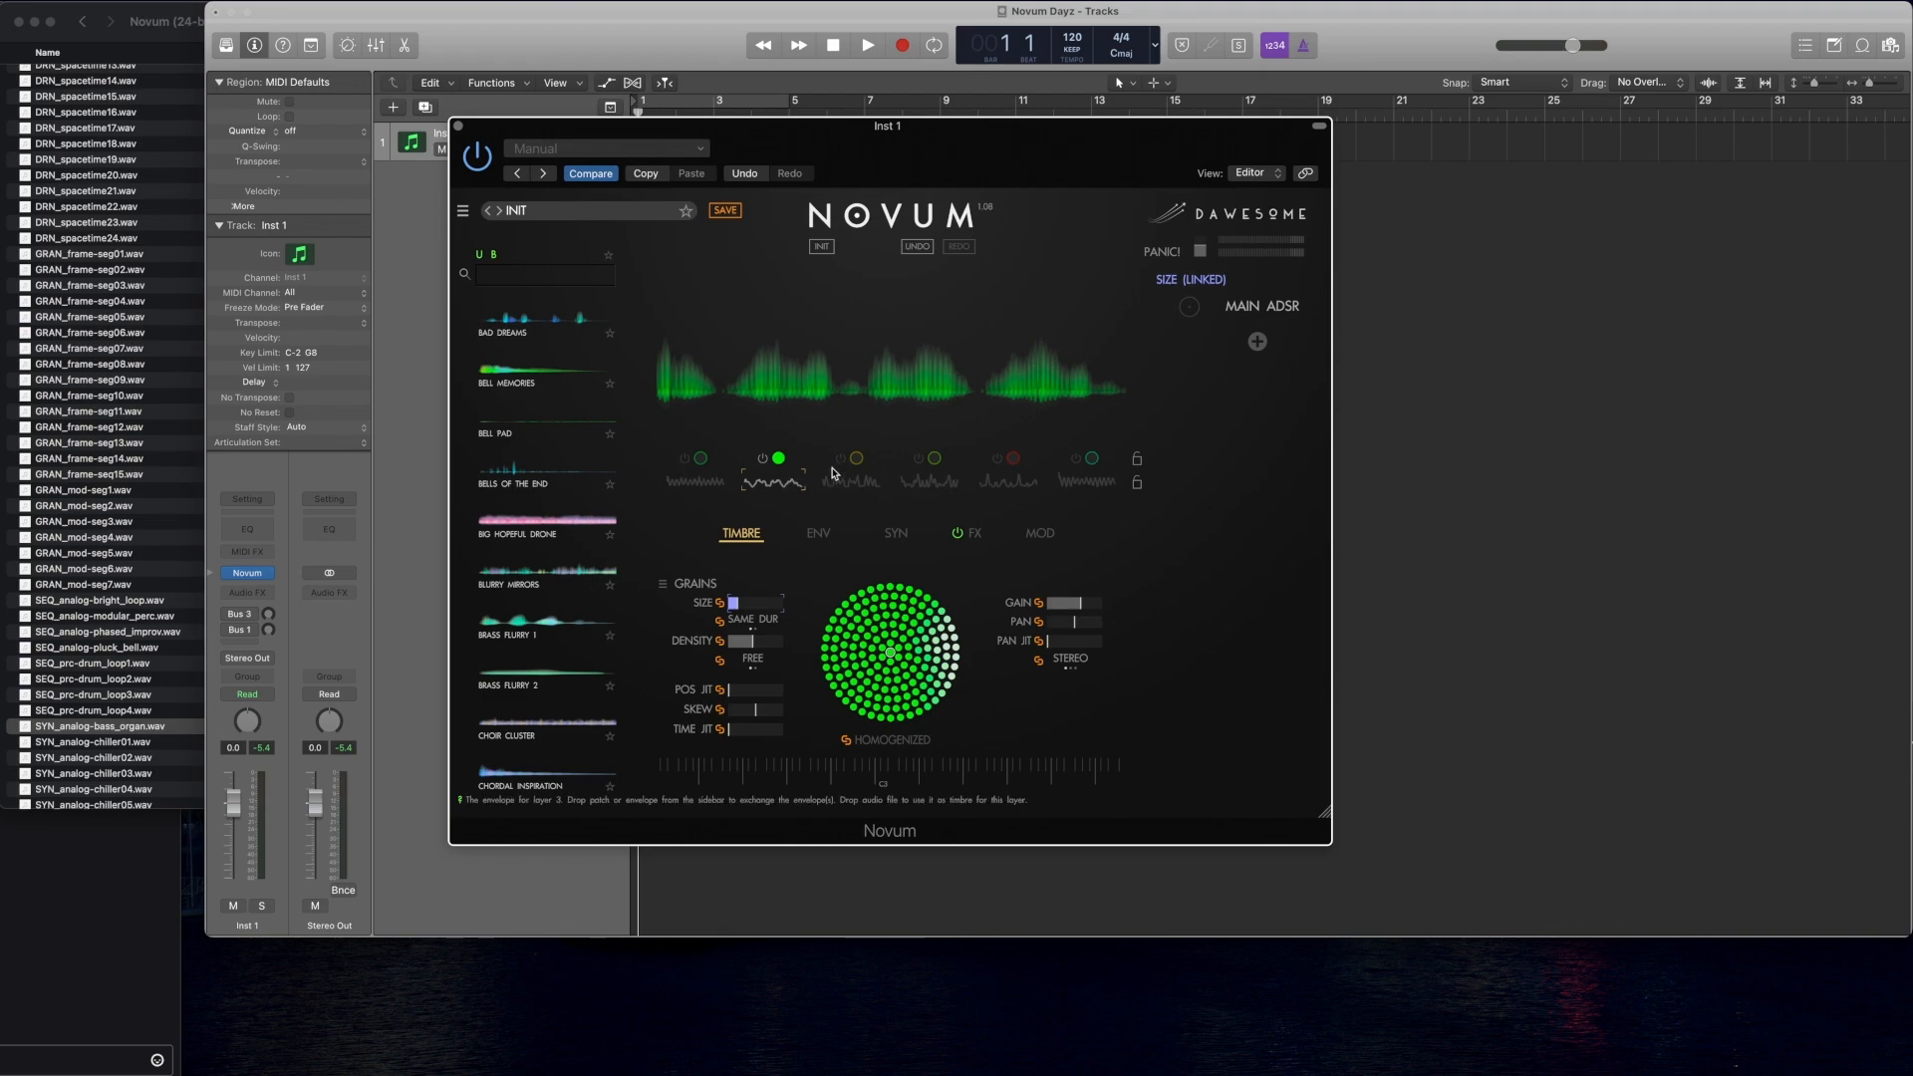
left_click(685, 458)
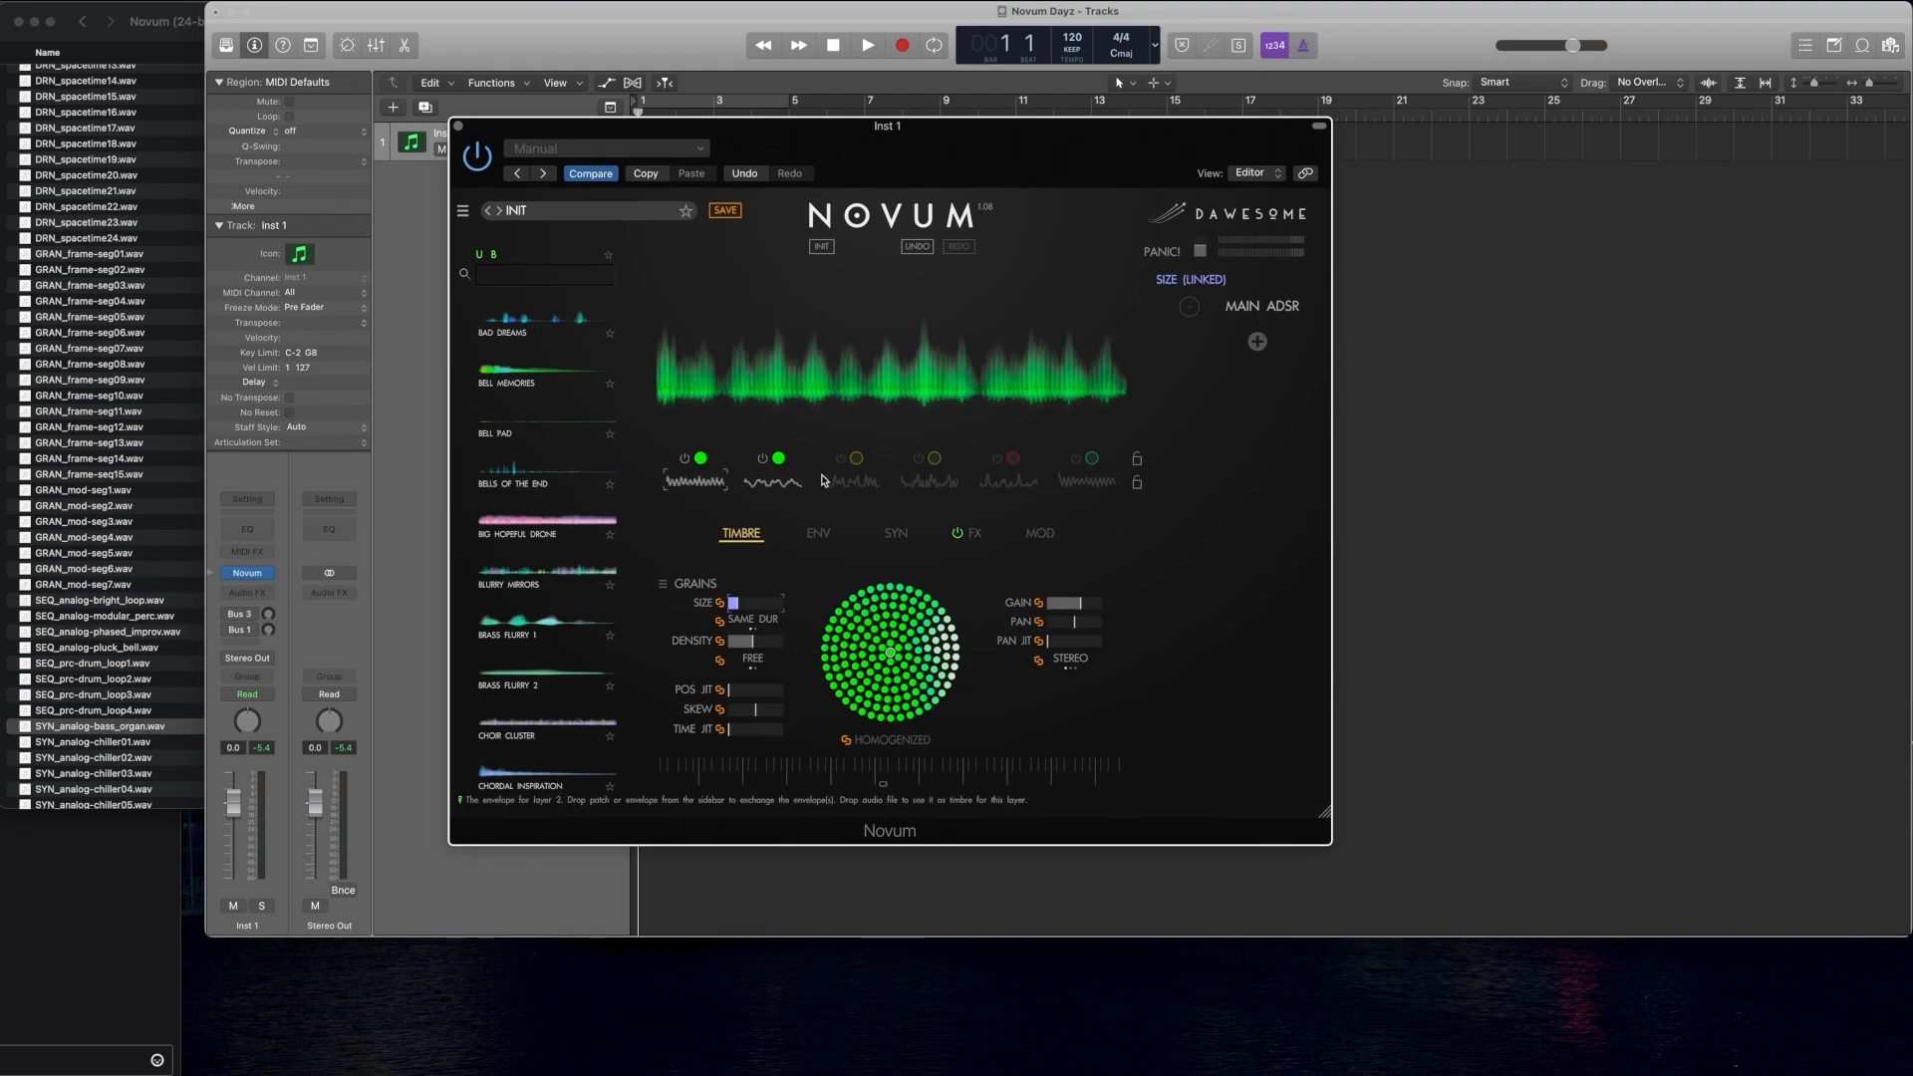
left_click(840, 458)
left_click(917, 459)
left_click(996, 460)
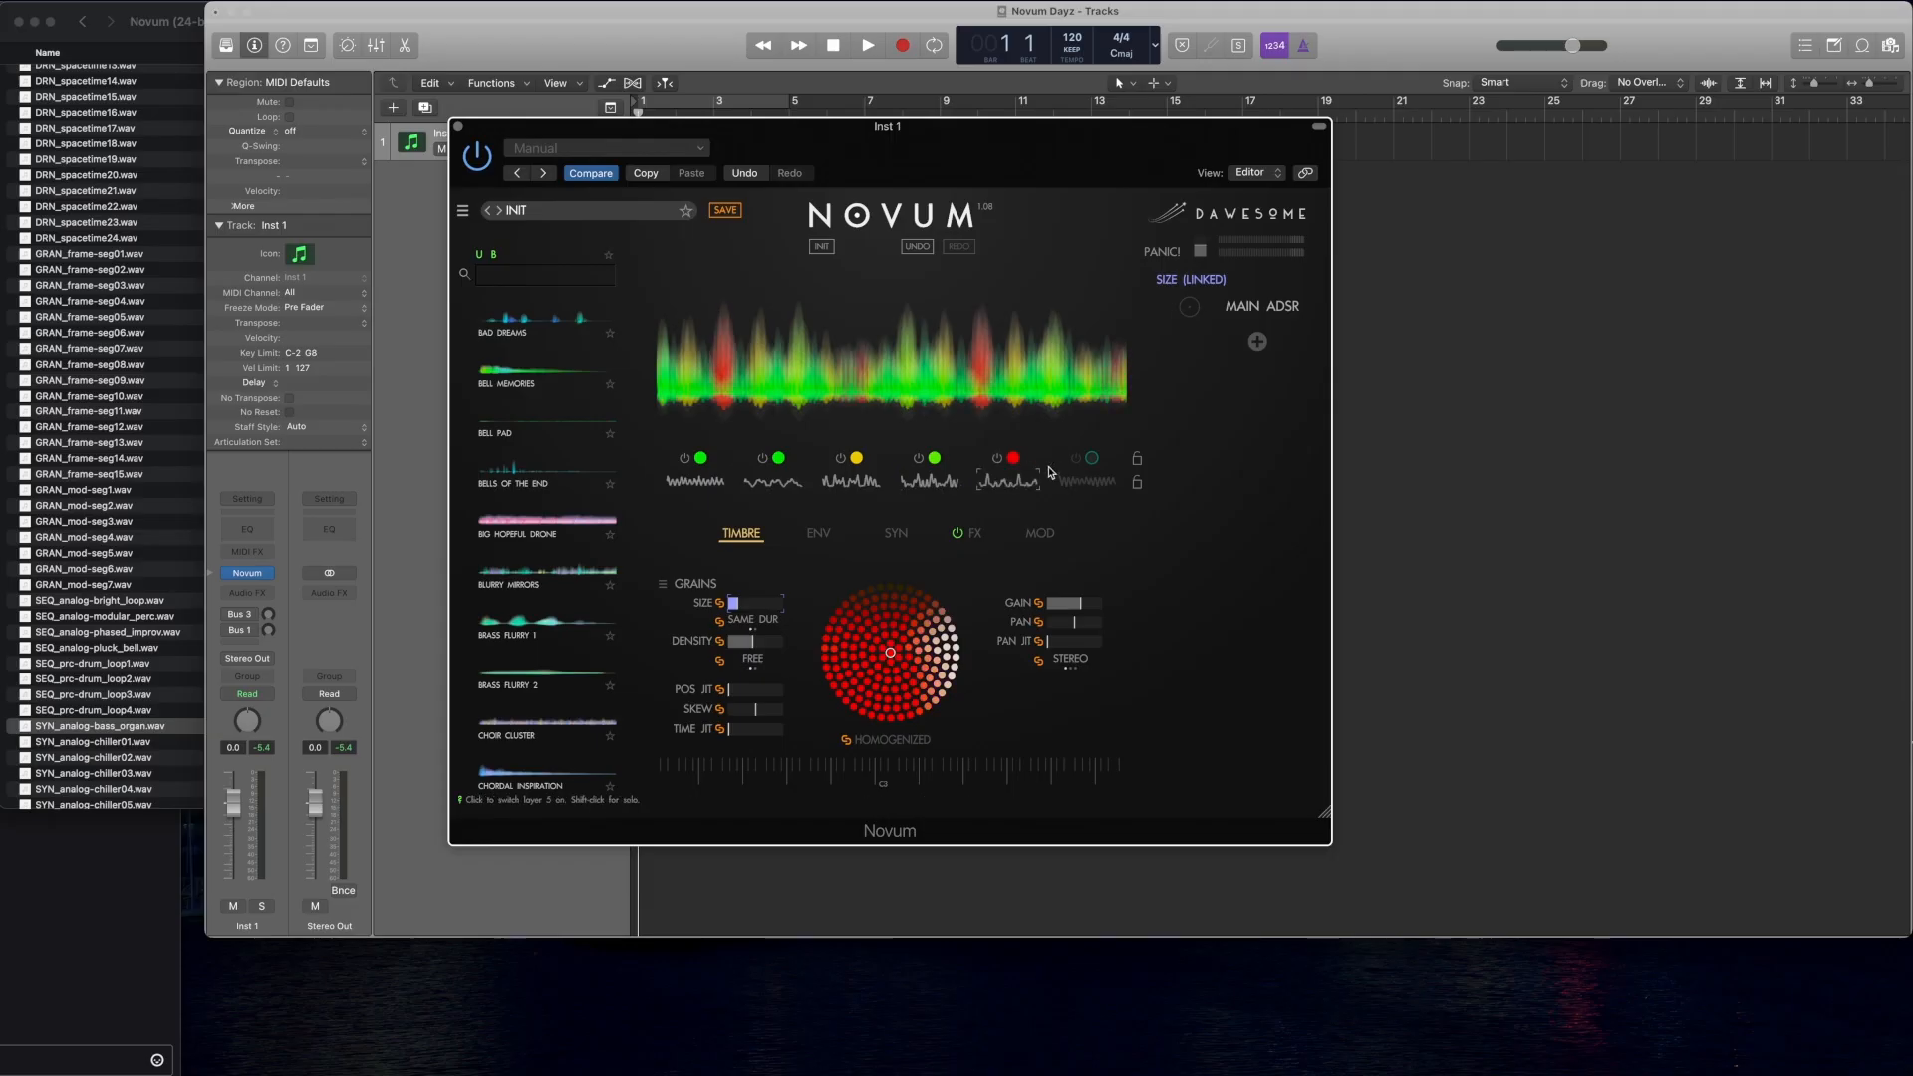
left_click(1075, 460)
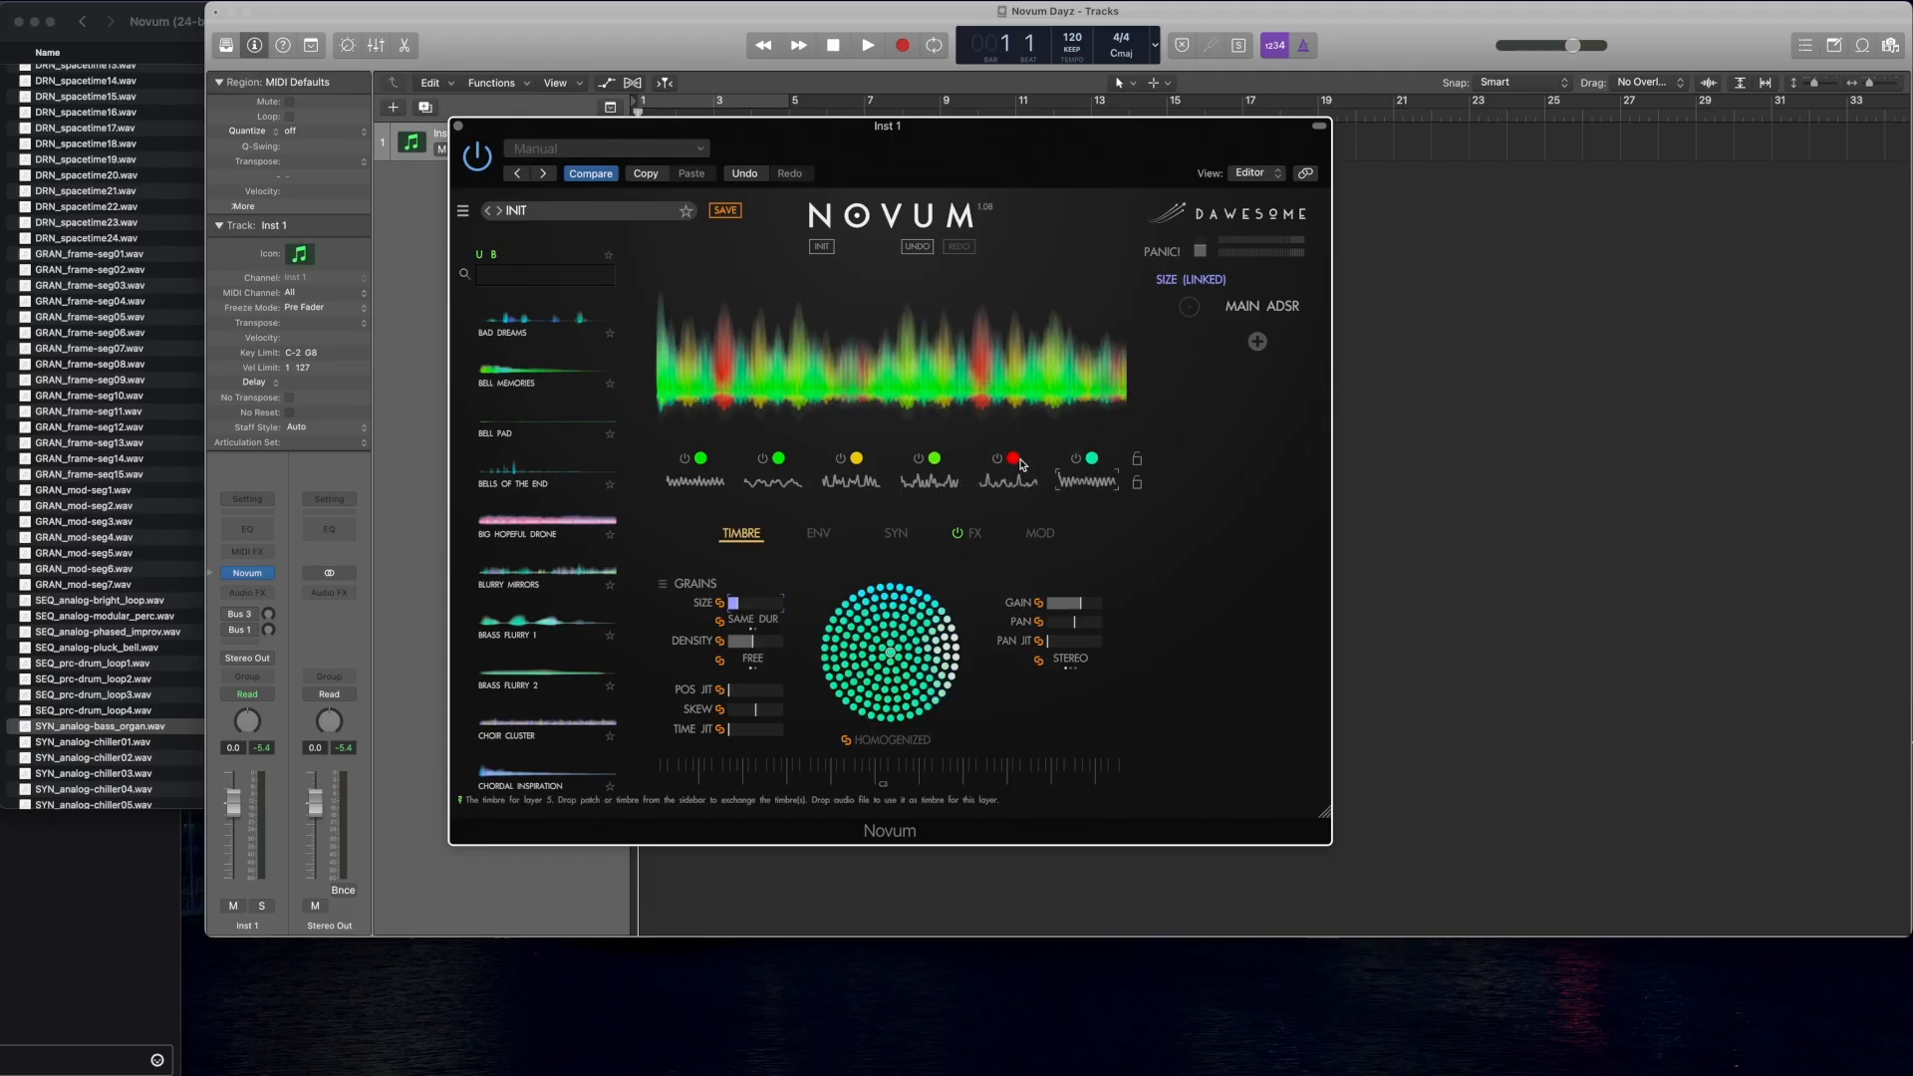
Step: Switch off layers 6, 5, 4, 3 and 2 one after another to hear layer 1 alone
left_click(1075, 458)
left_click(997, 459)
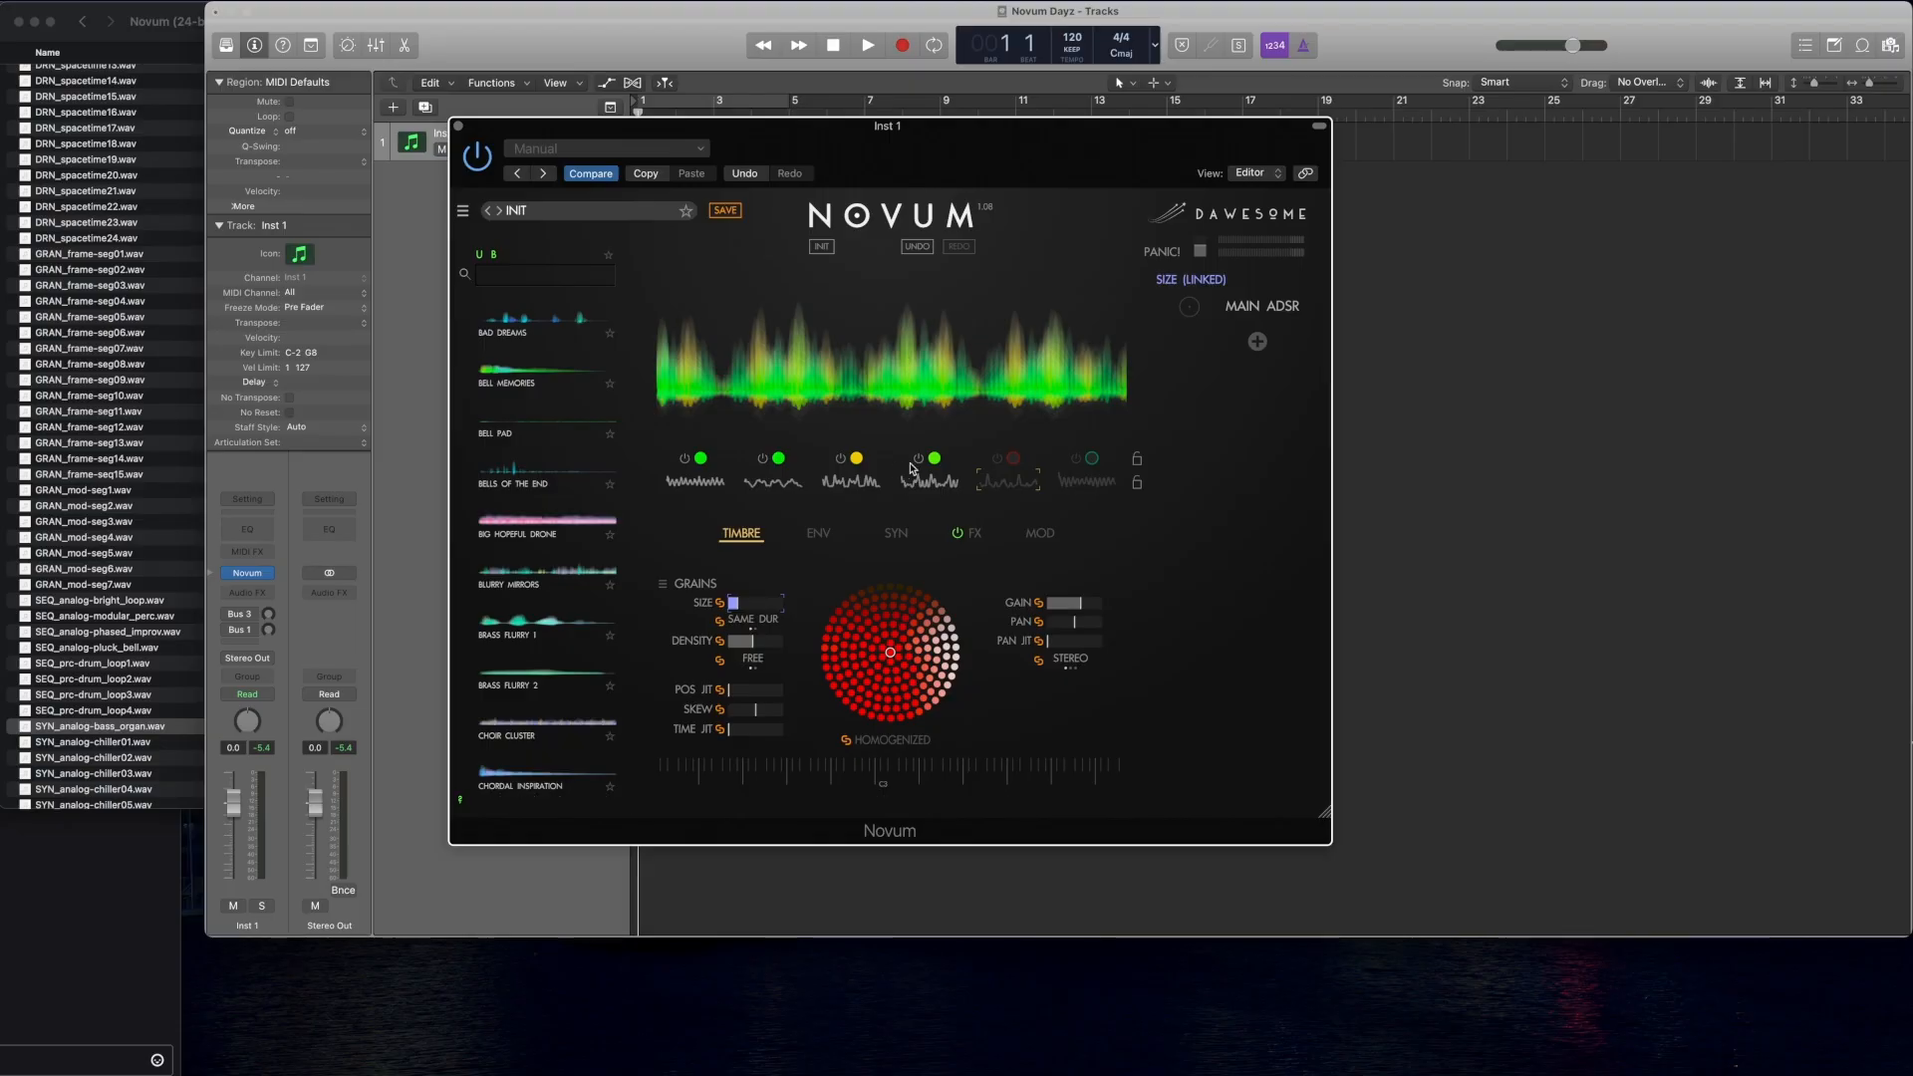
left_click(918, 459)
left_click(840, 458)
left_click(762, 459)
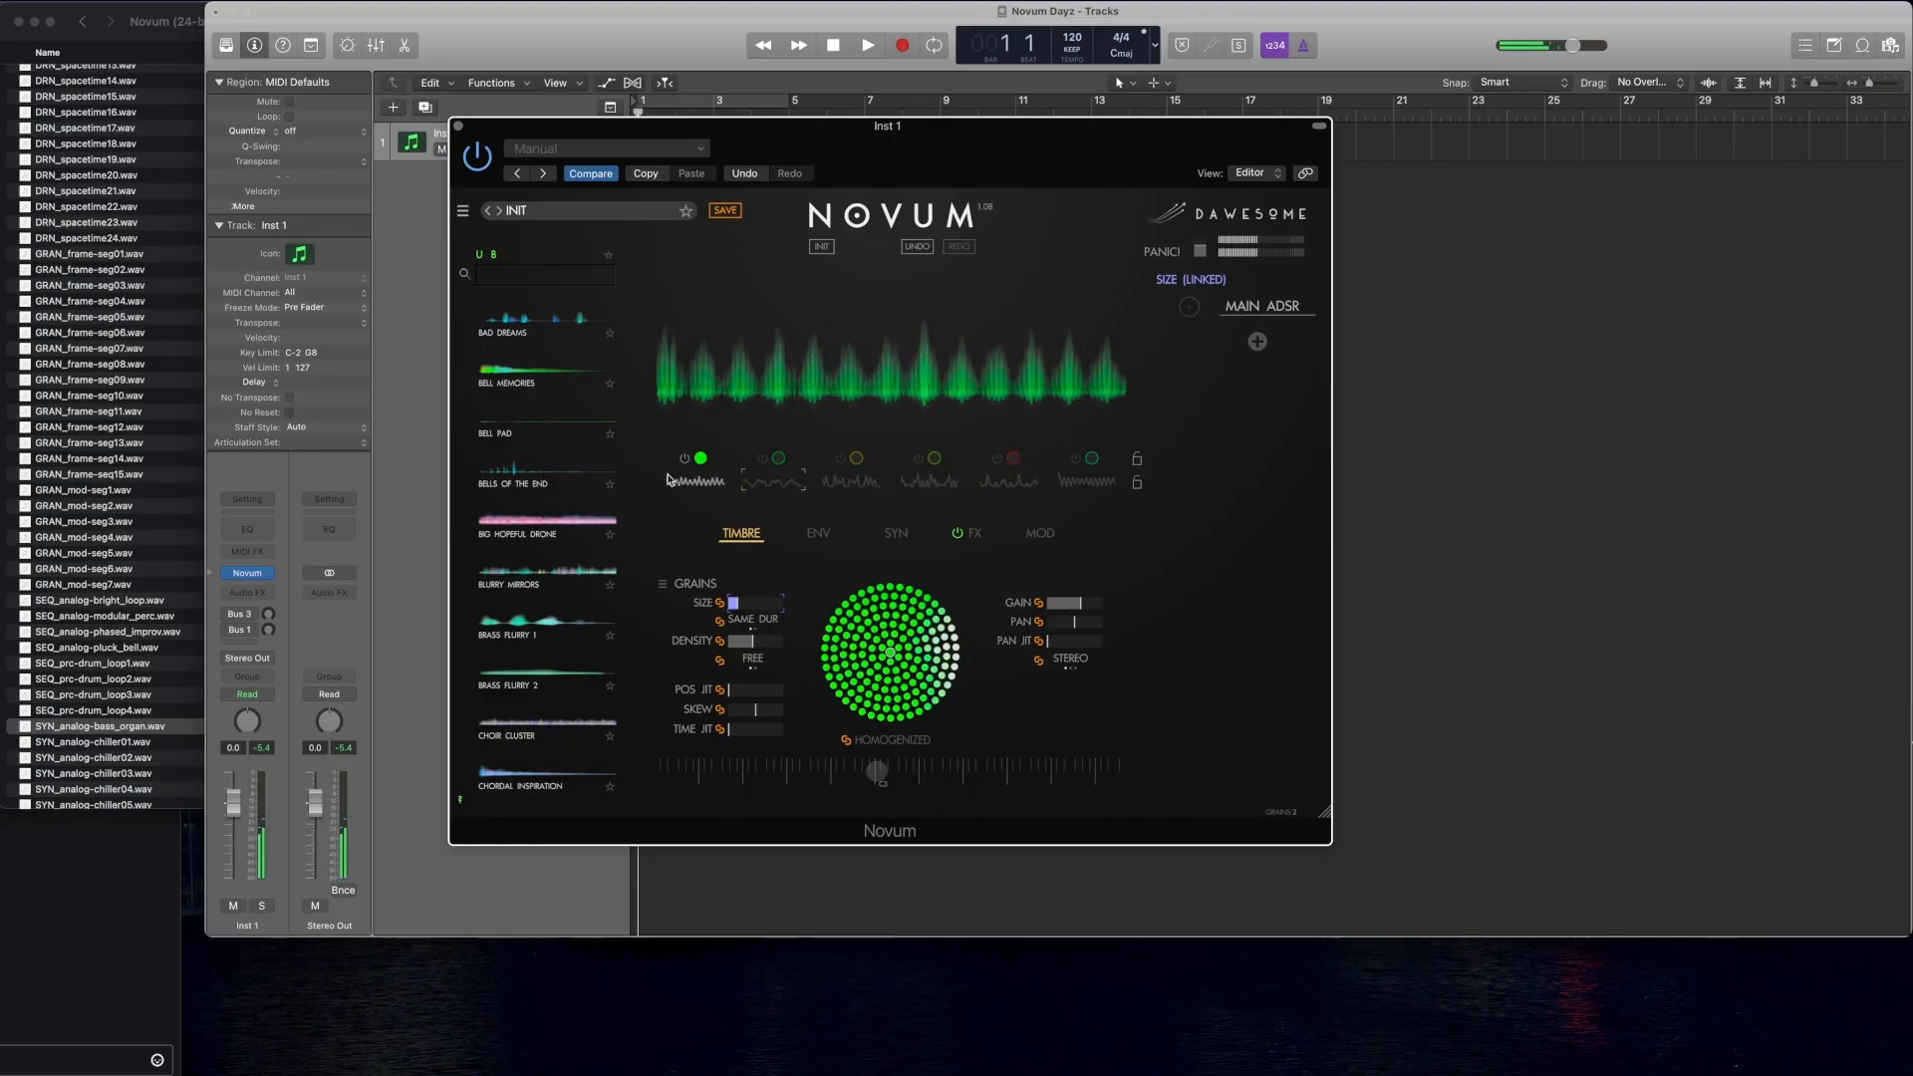
Step: Audition layers 2 to 6 in turn, isolating each one to hear its timbre
left_click(763, 462, "shift")
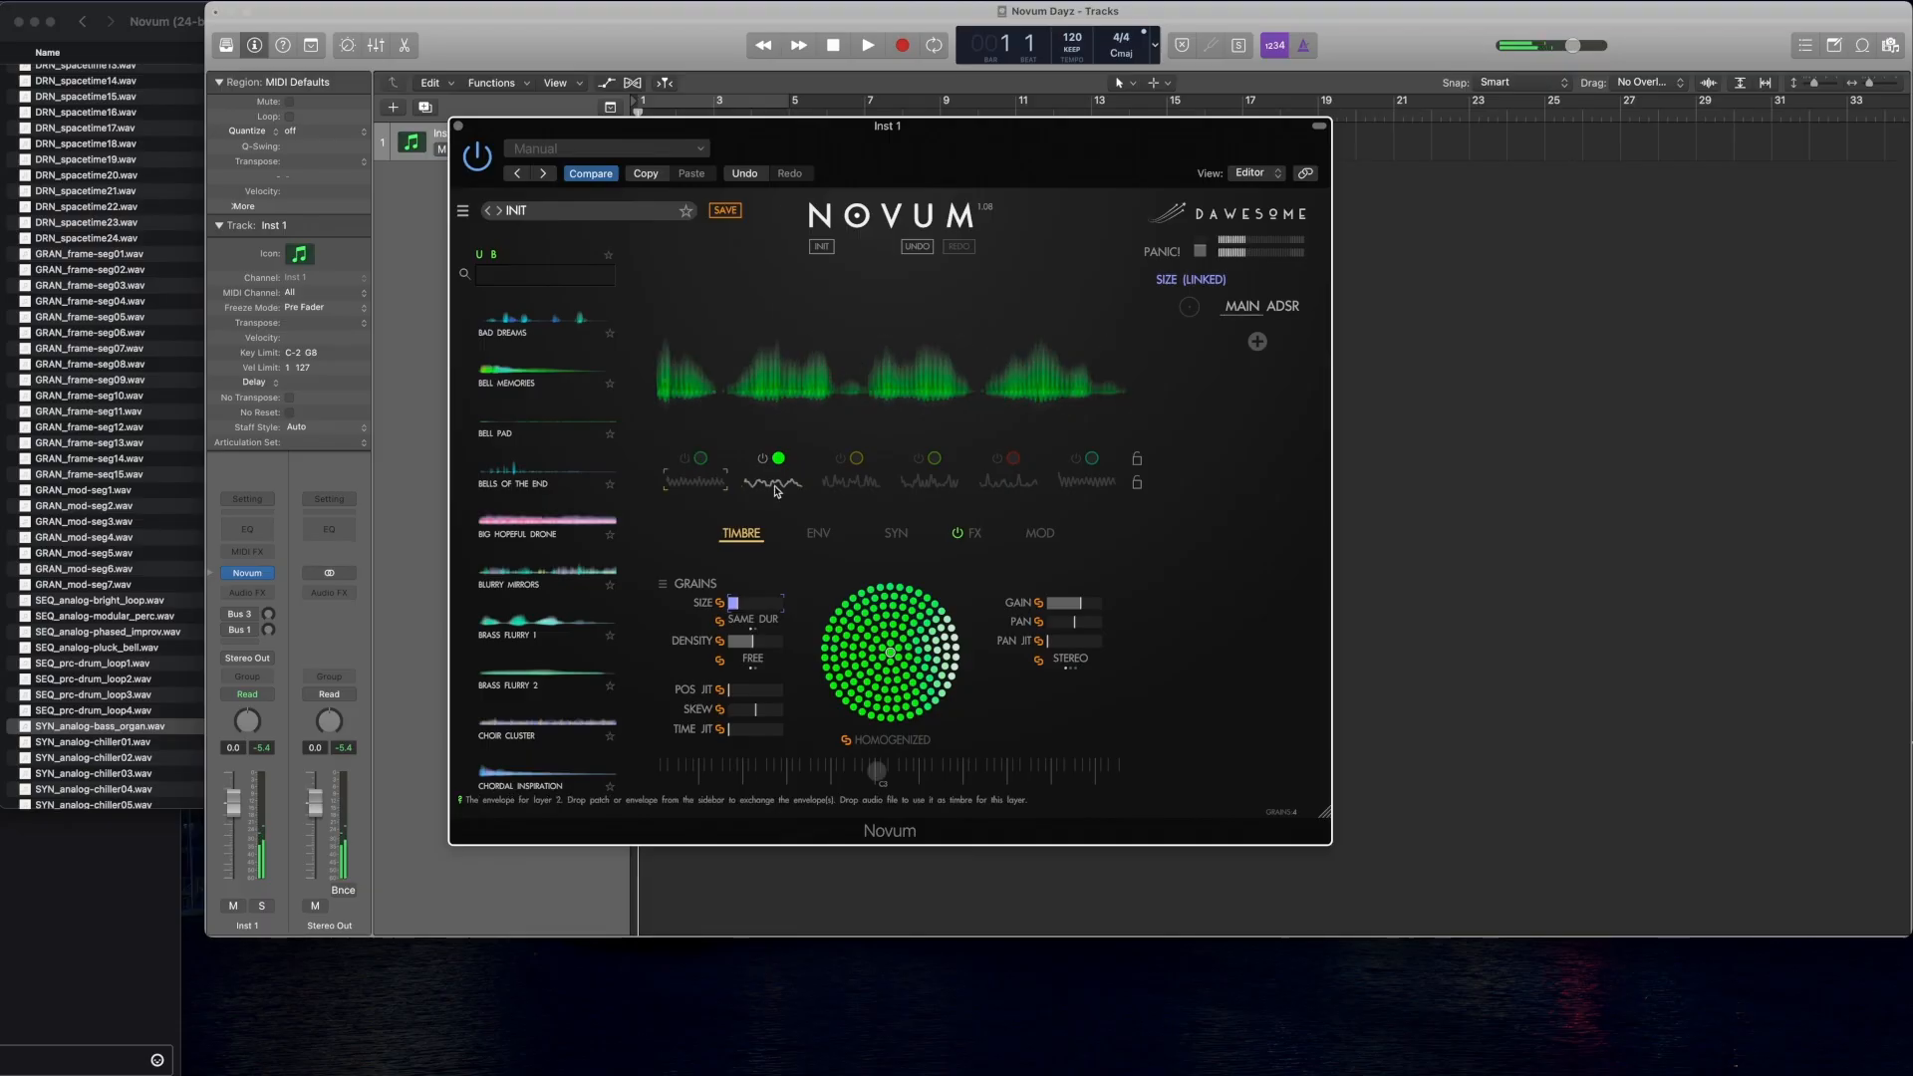
left_click(842, 460, "shift")
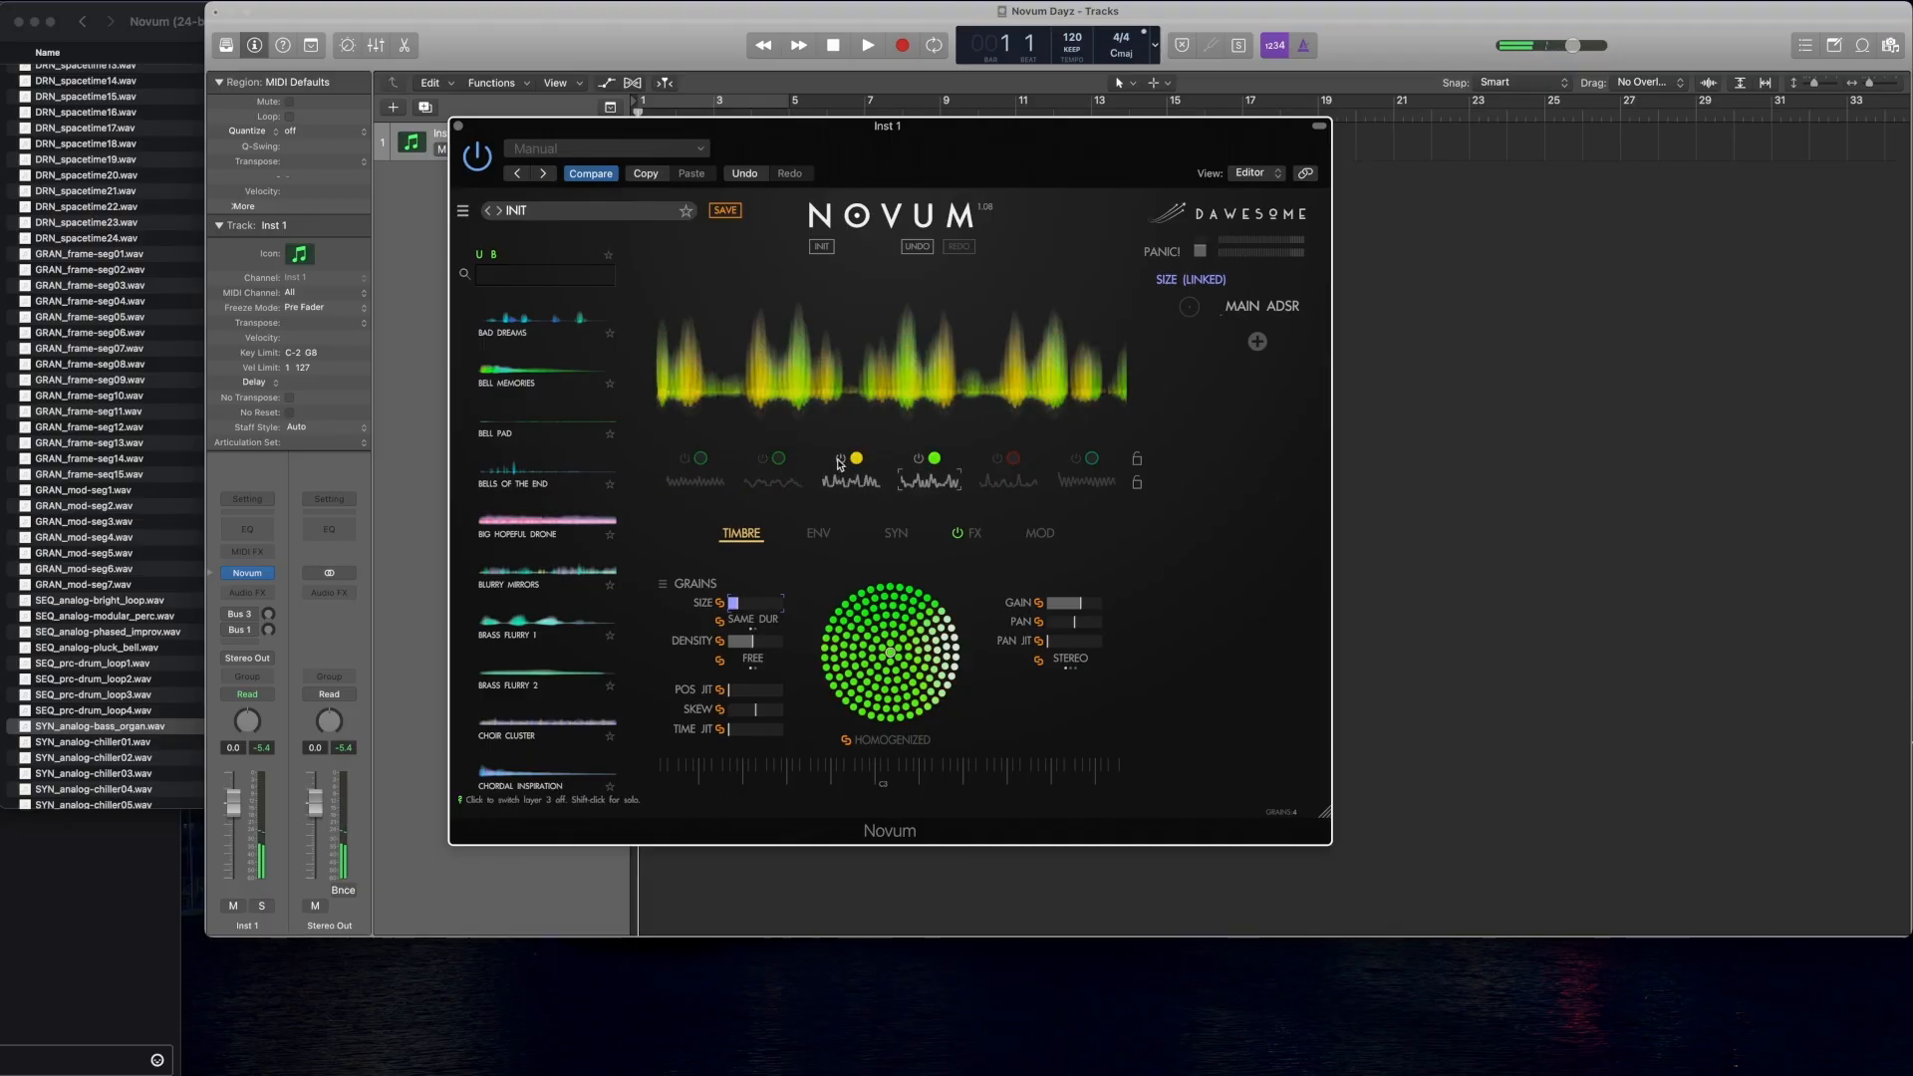
left_click(917, 459, "shift")
left_click(1013, 460, "shift")
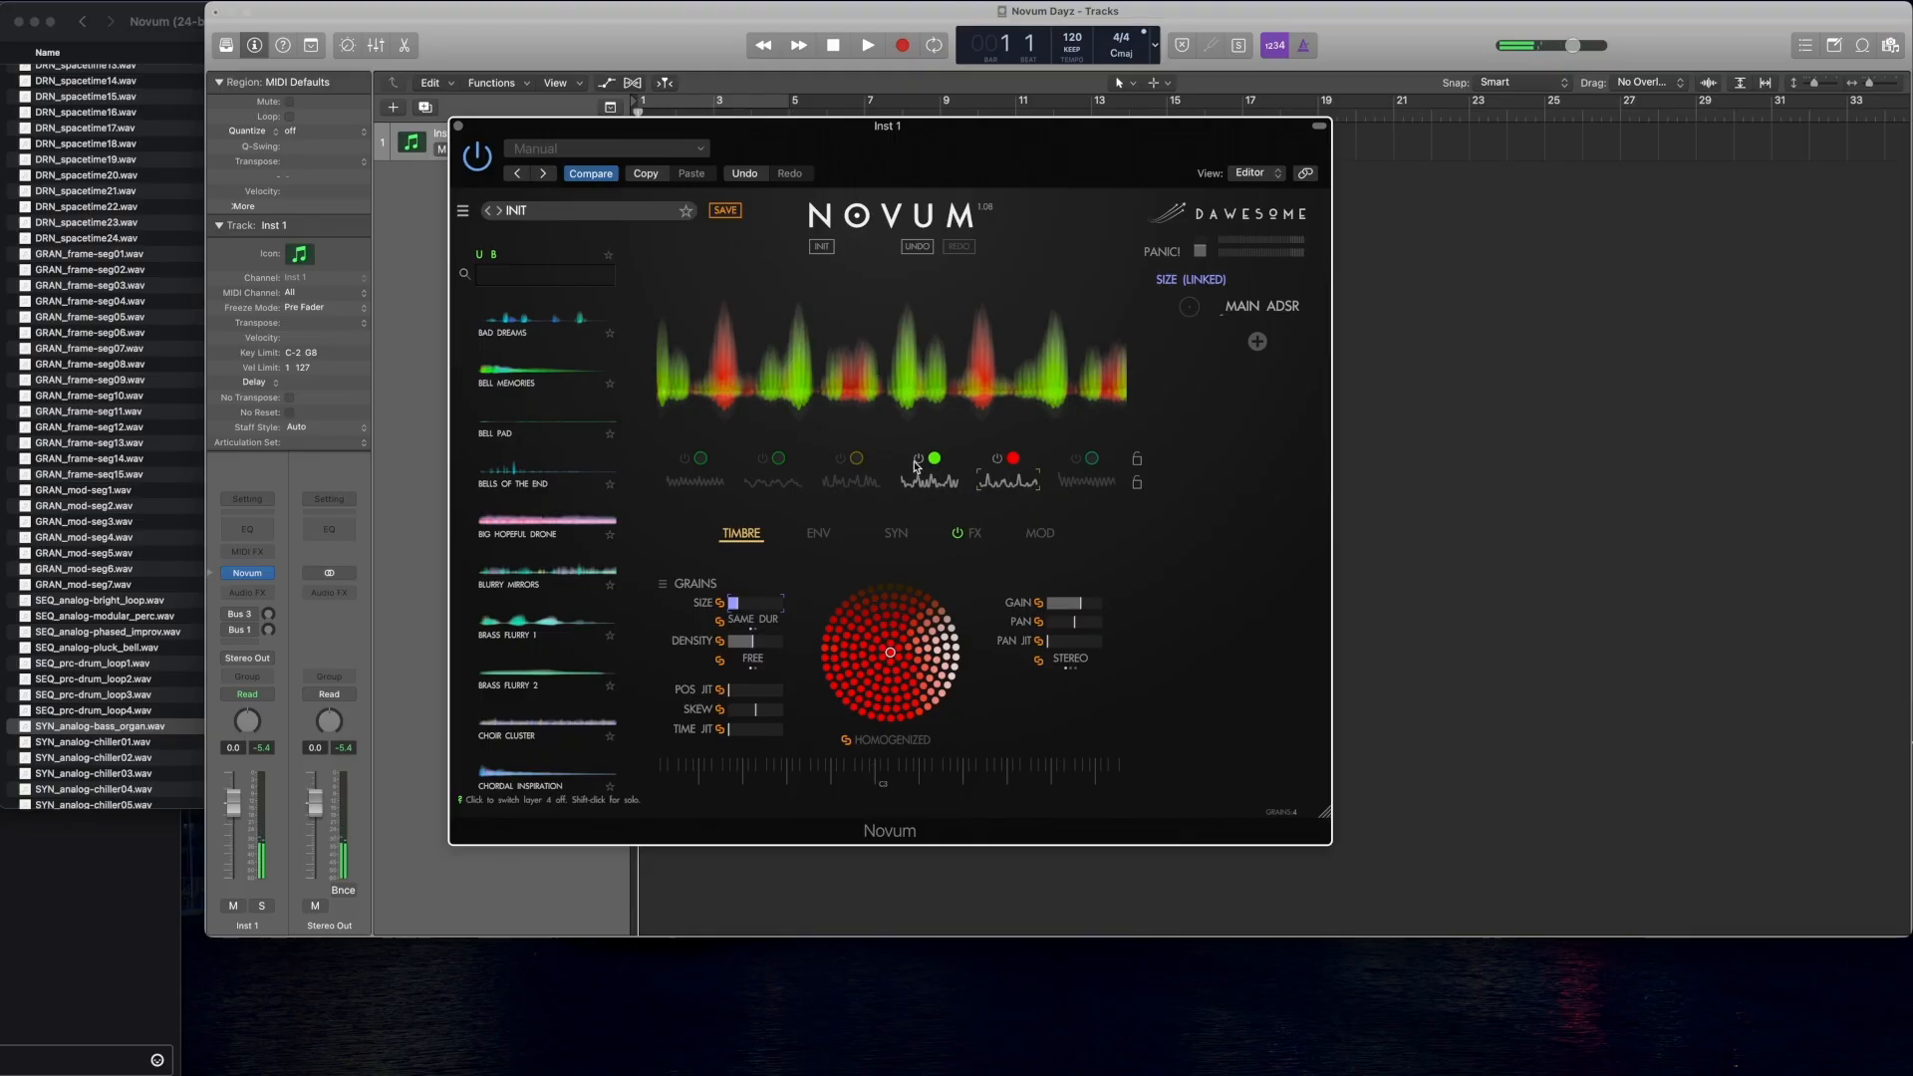
left_click(1075, 460)
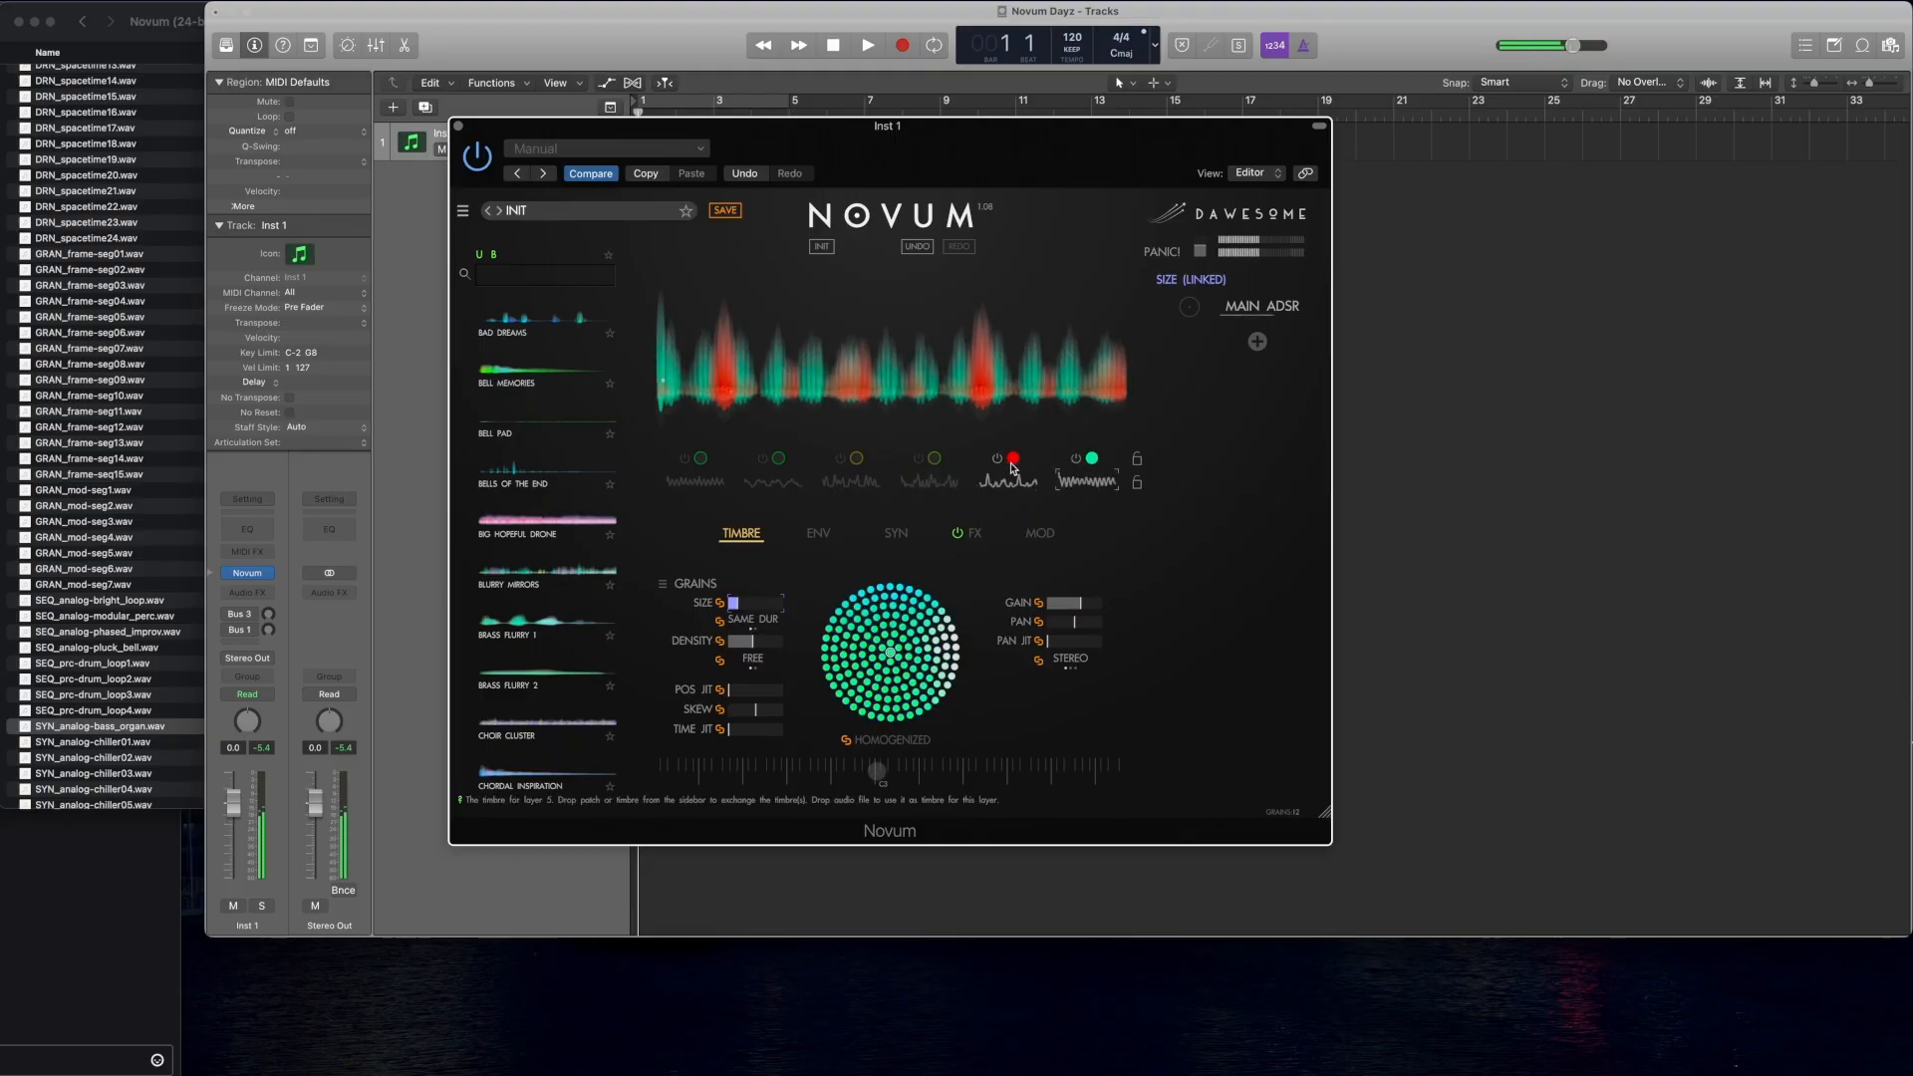
left_click(995, 462)
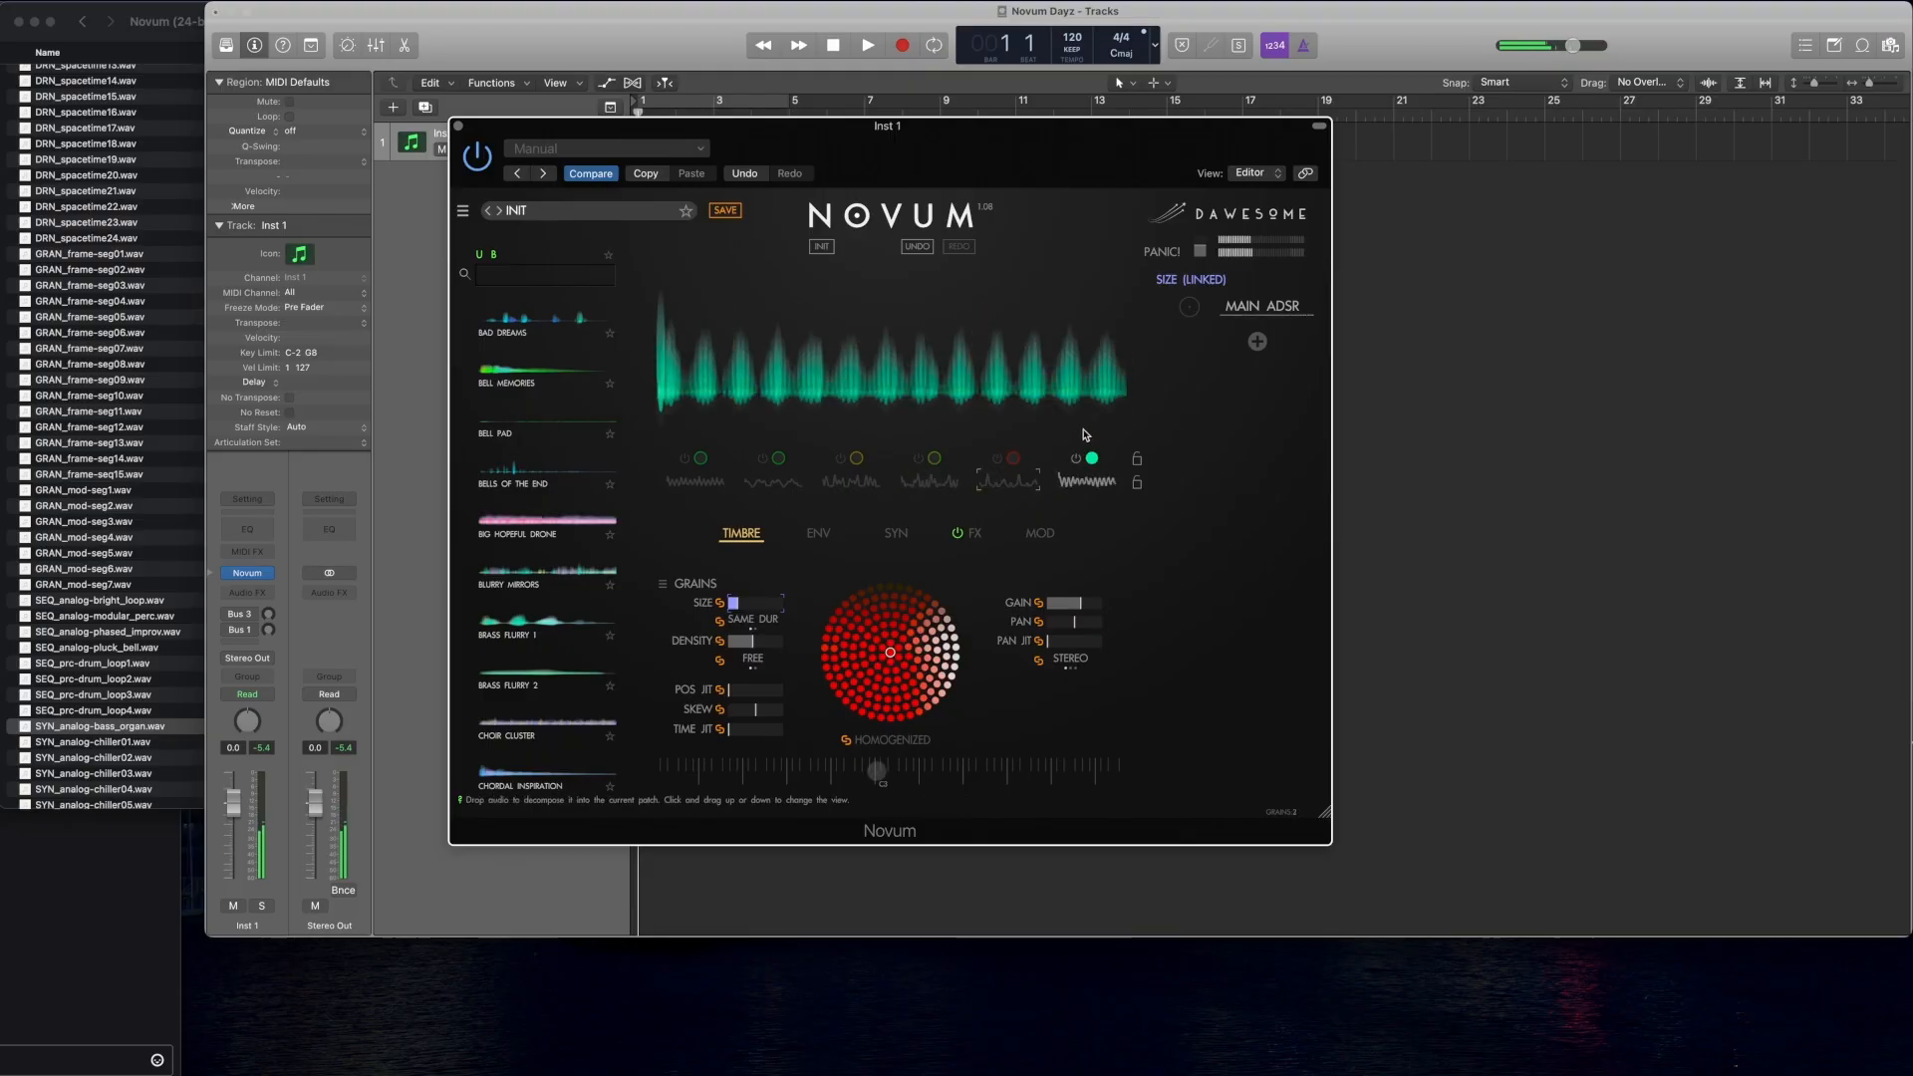
Step: Switch layers 5, 4, 3, 2 and 1 back on alongside layer 6 so all six layers play
left_click(1076, 460)
left_click(1077, 460)
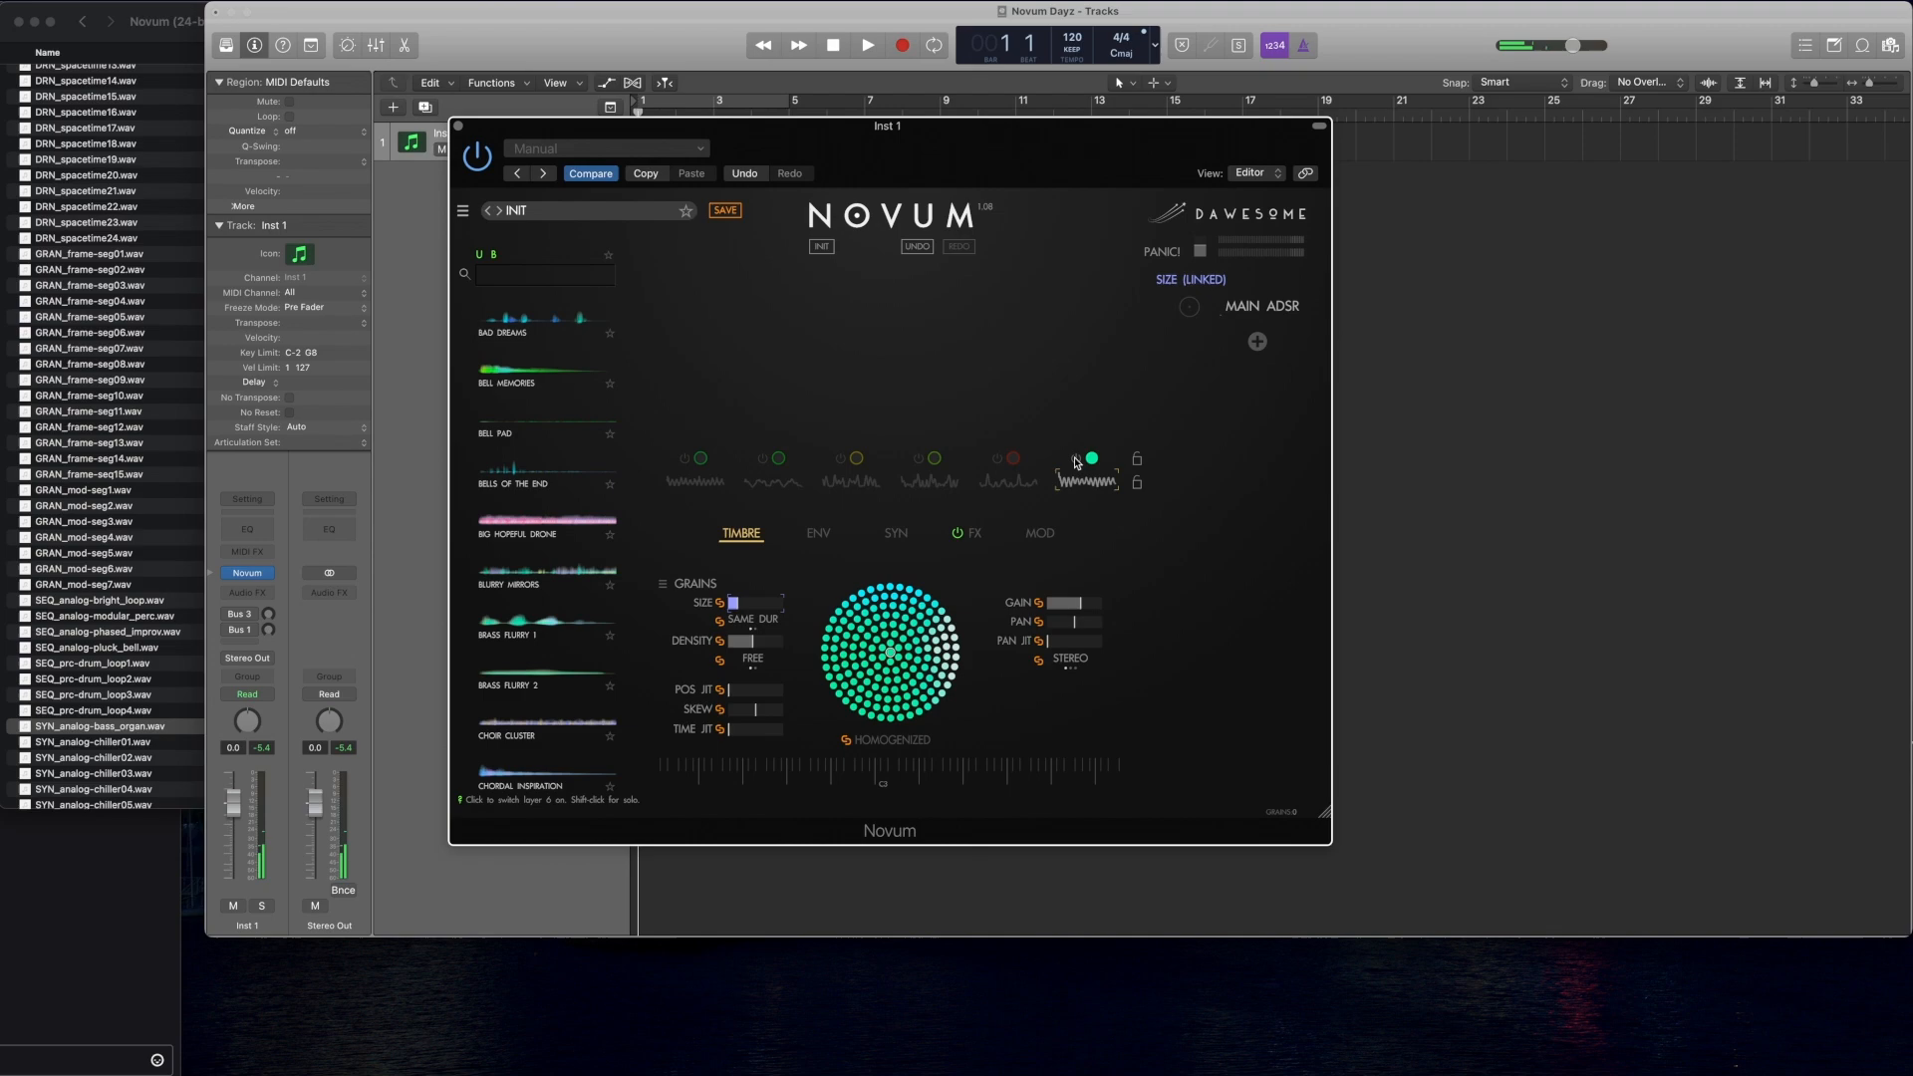
left_click(995, 459)
left_click(917, 461)
left_click(840, 461)
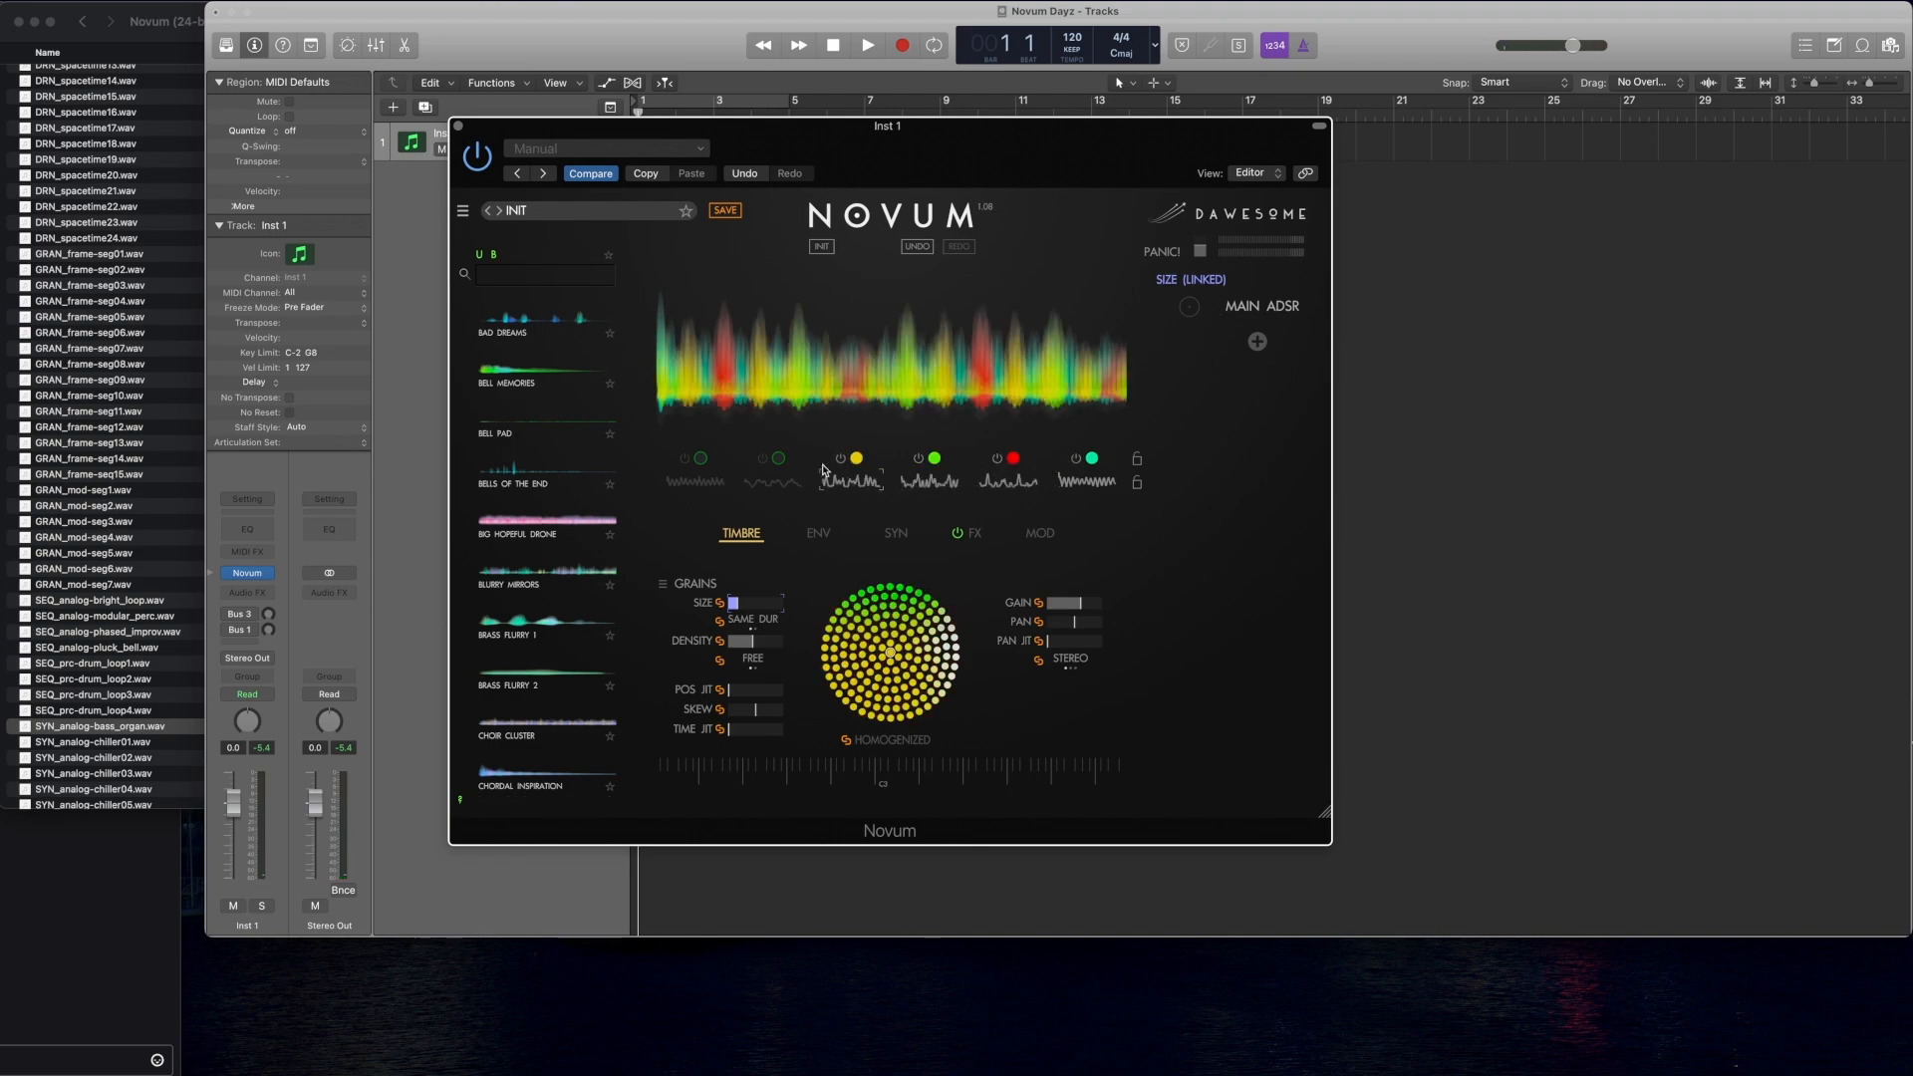
left_click(762, 461)
left_click(683, 461)
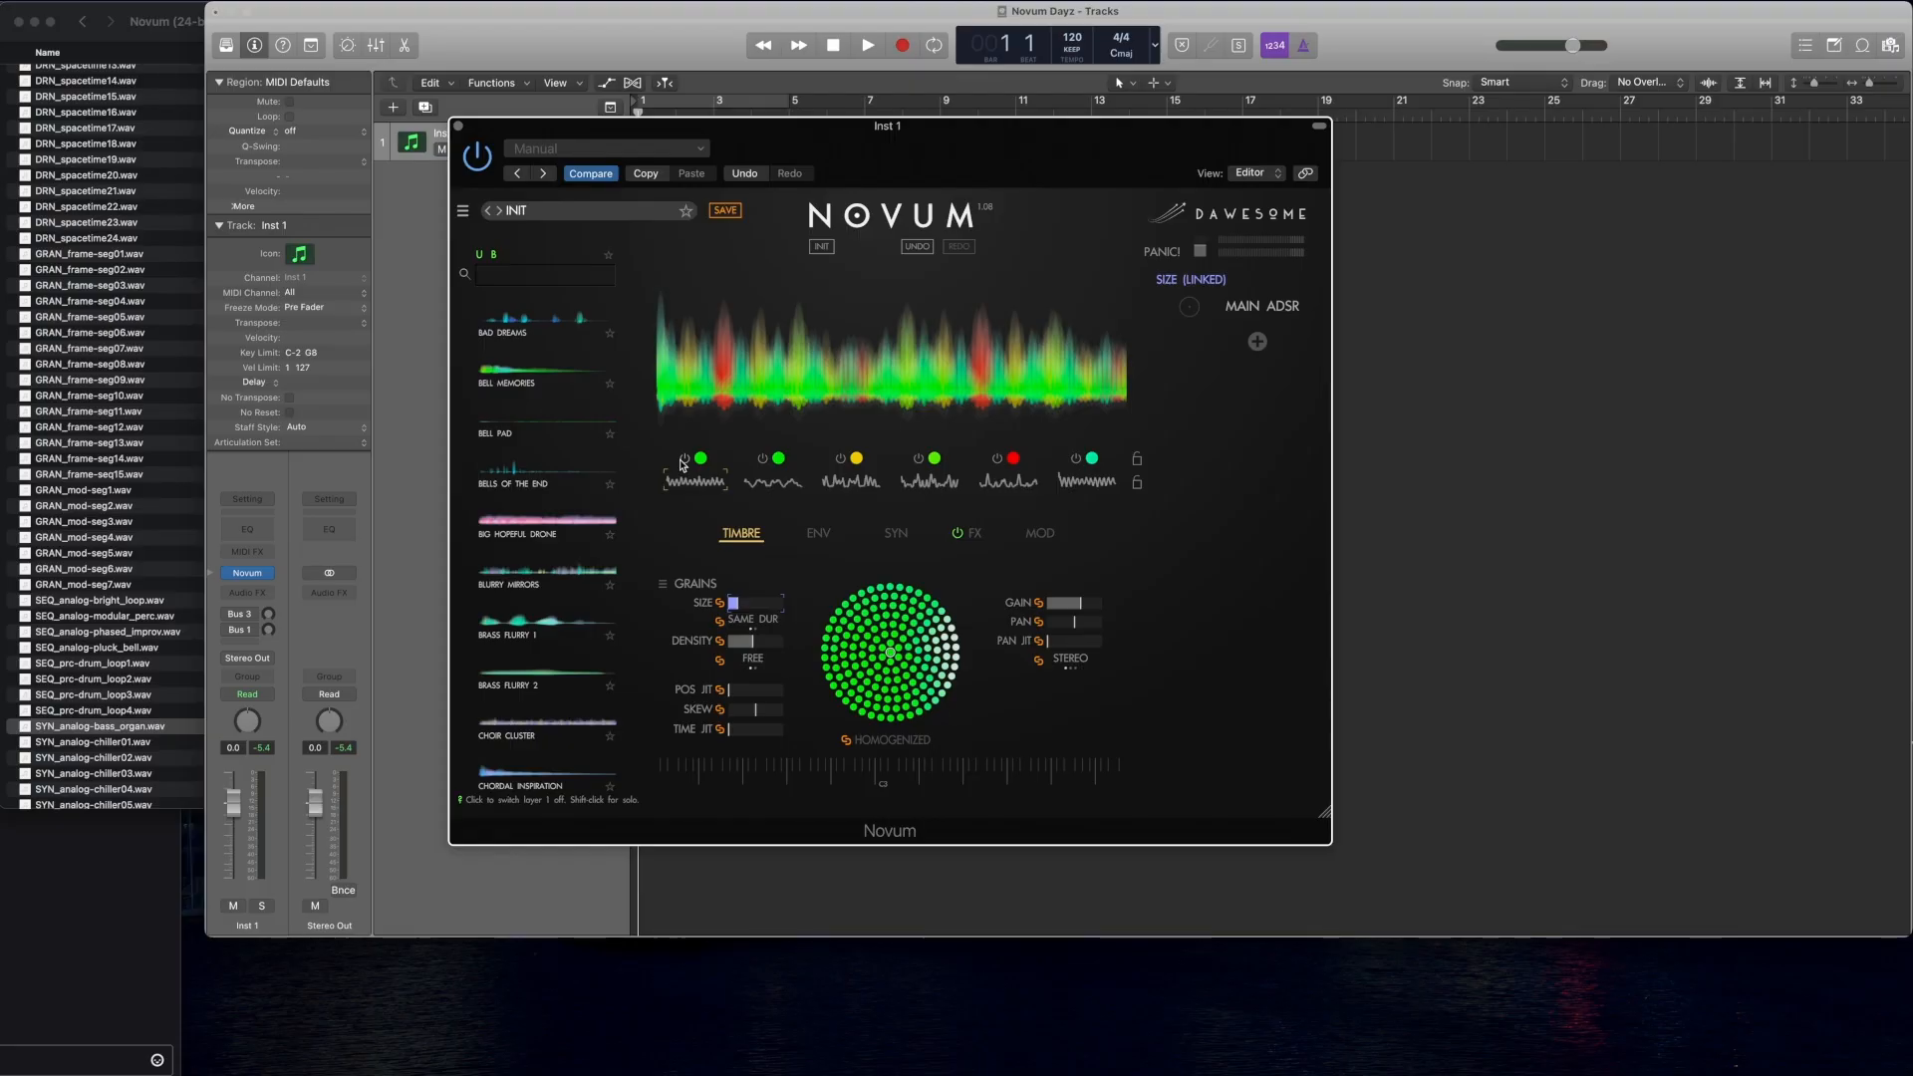
Step: Switch off layers 2 to 6 one by one, followed by layer 1, to silence the whole patch
left_click(762, 459)
left_click(840, 459)
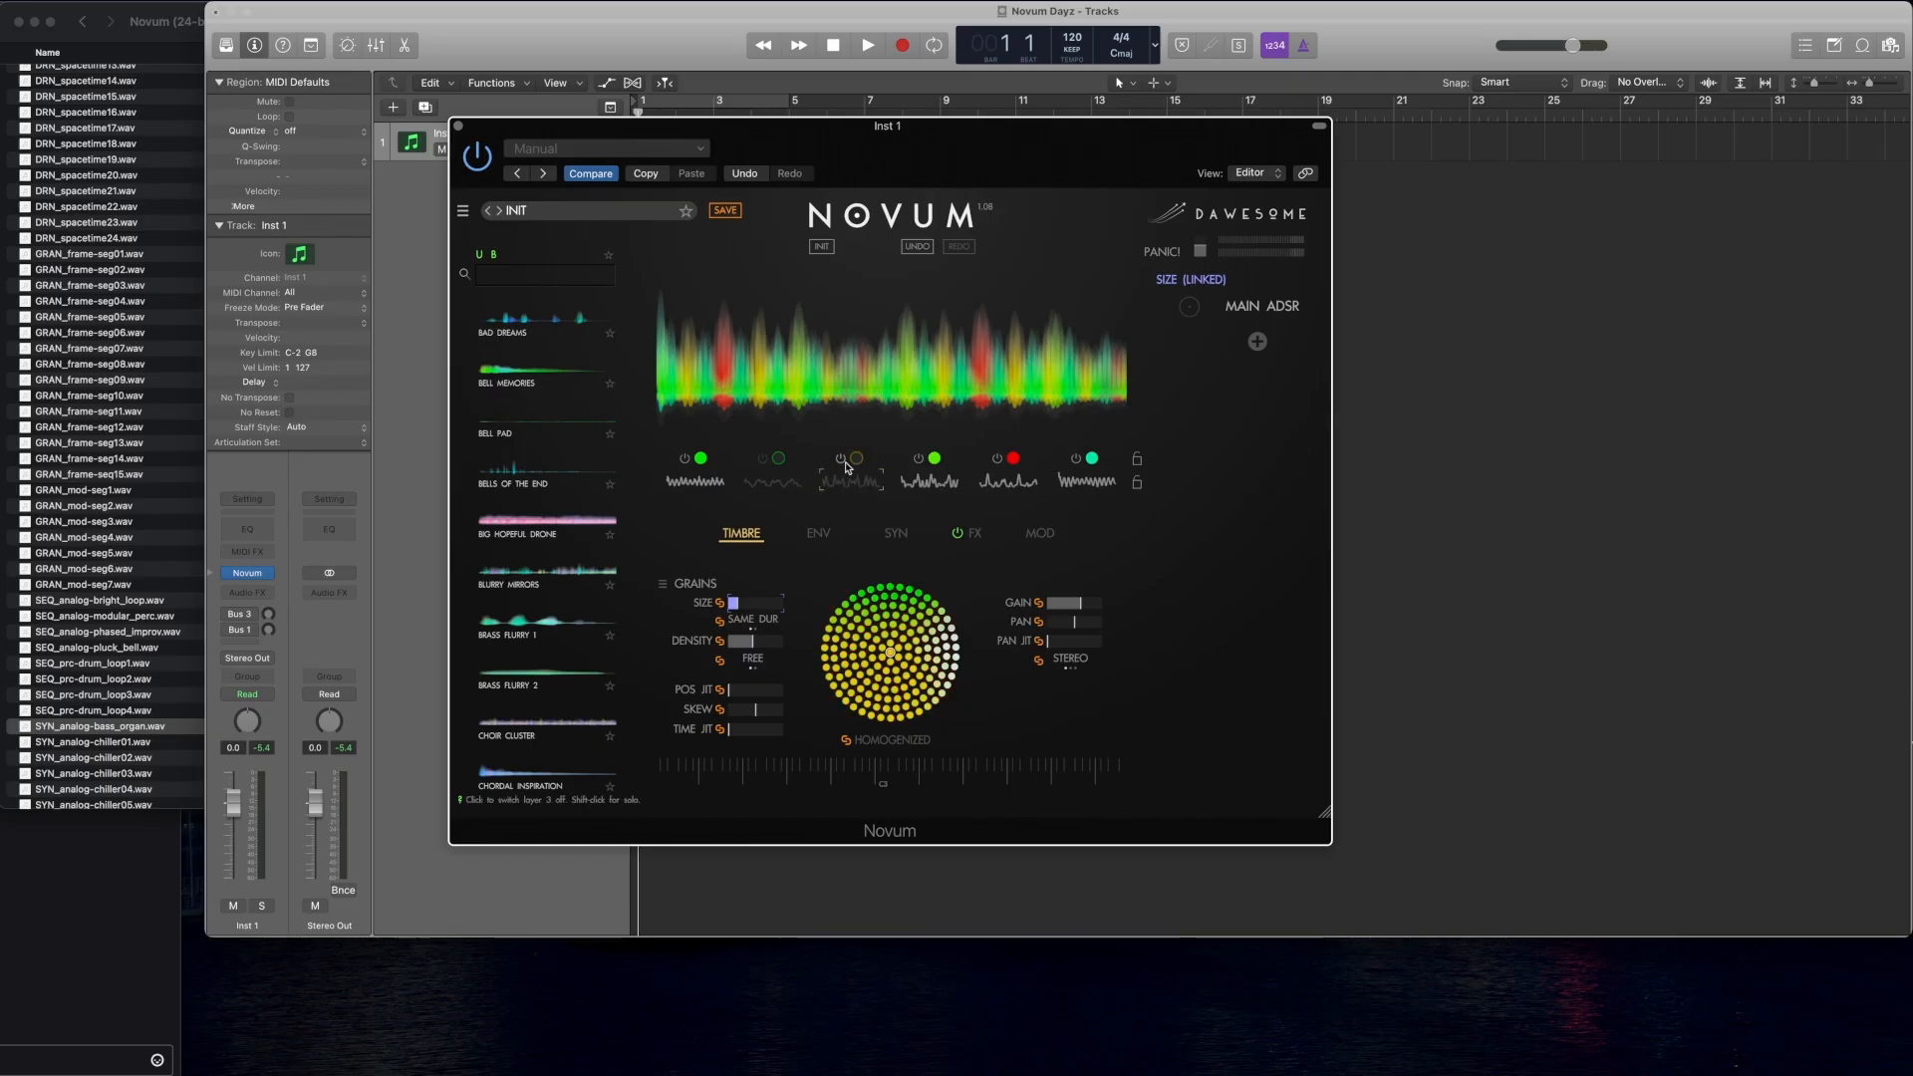
left_click(918, 460)
left_click(997, 460)
left_click(1076, 459)
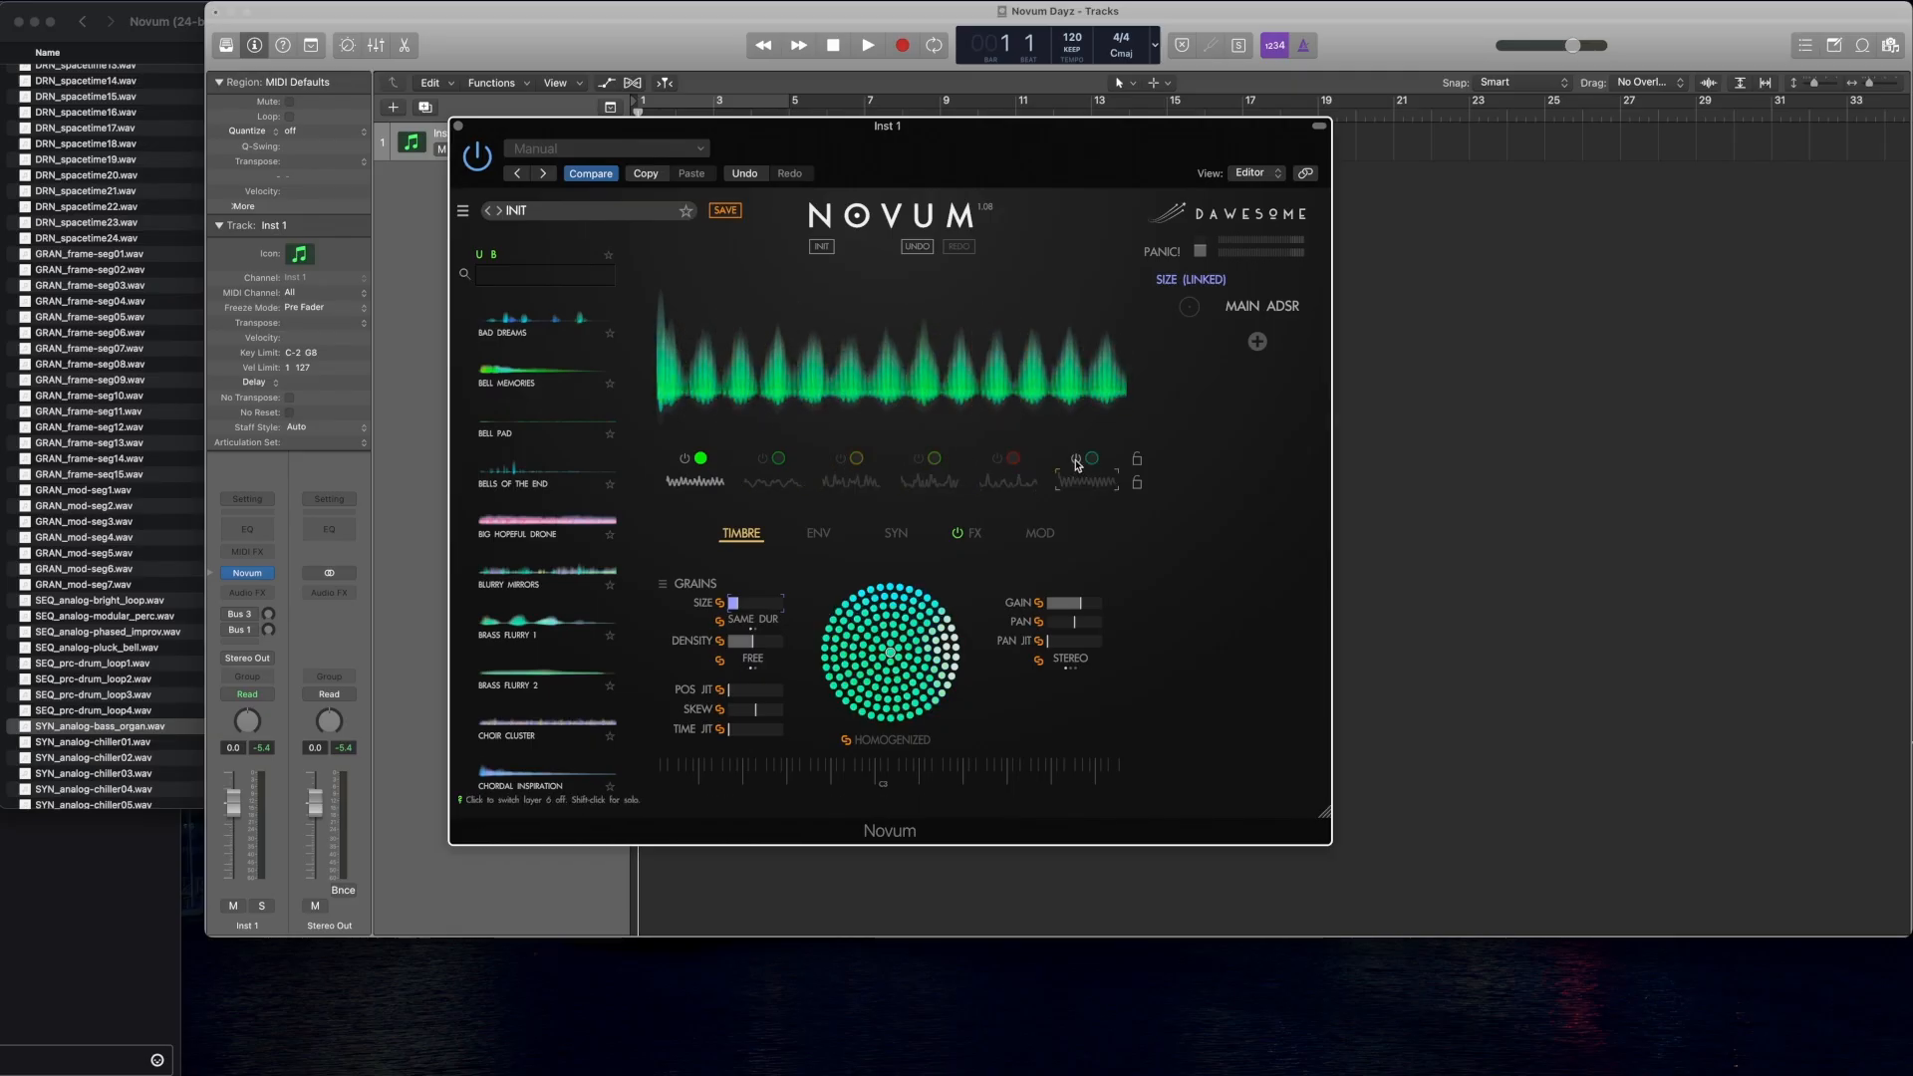
left_click(684, 460)
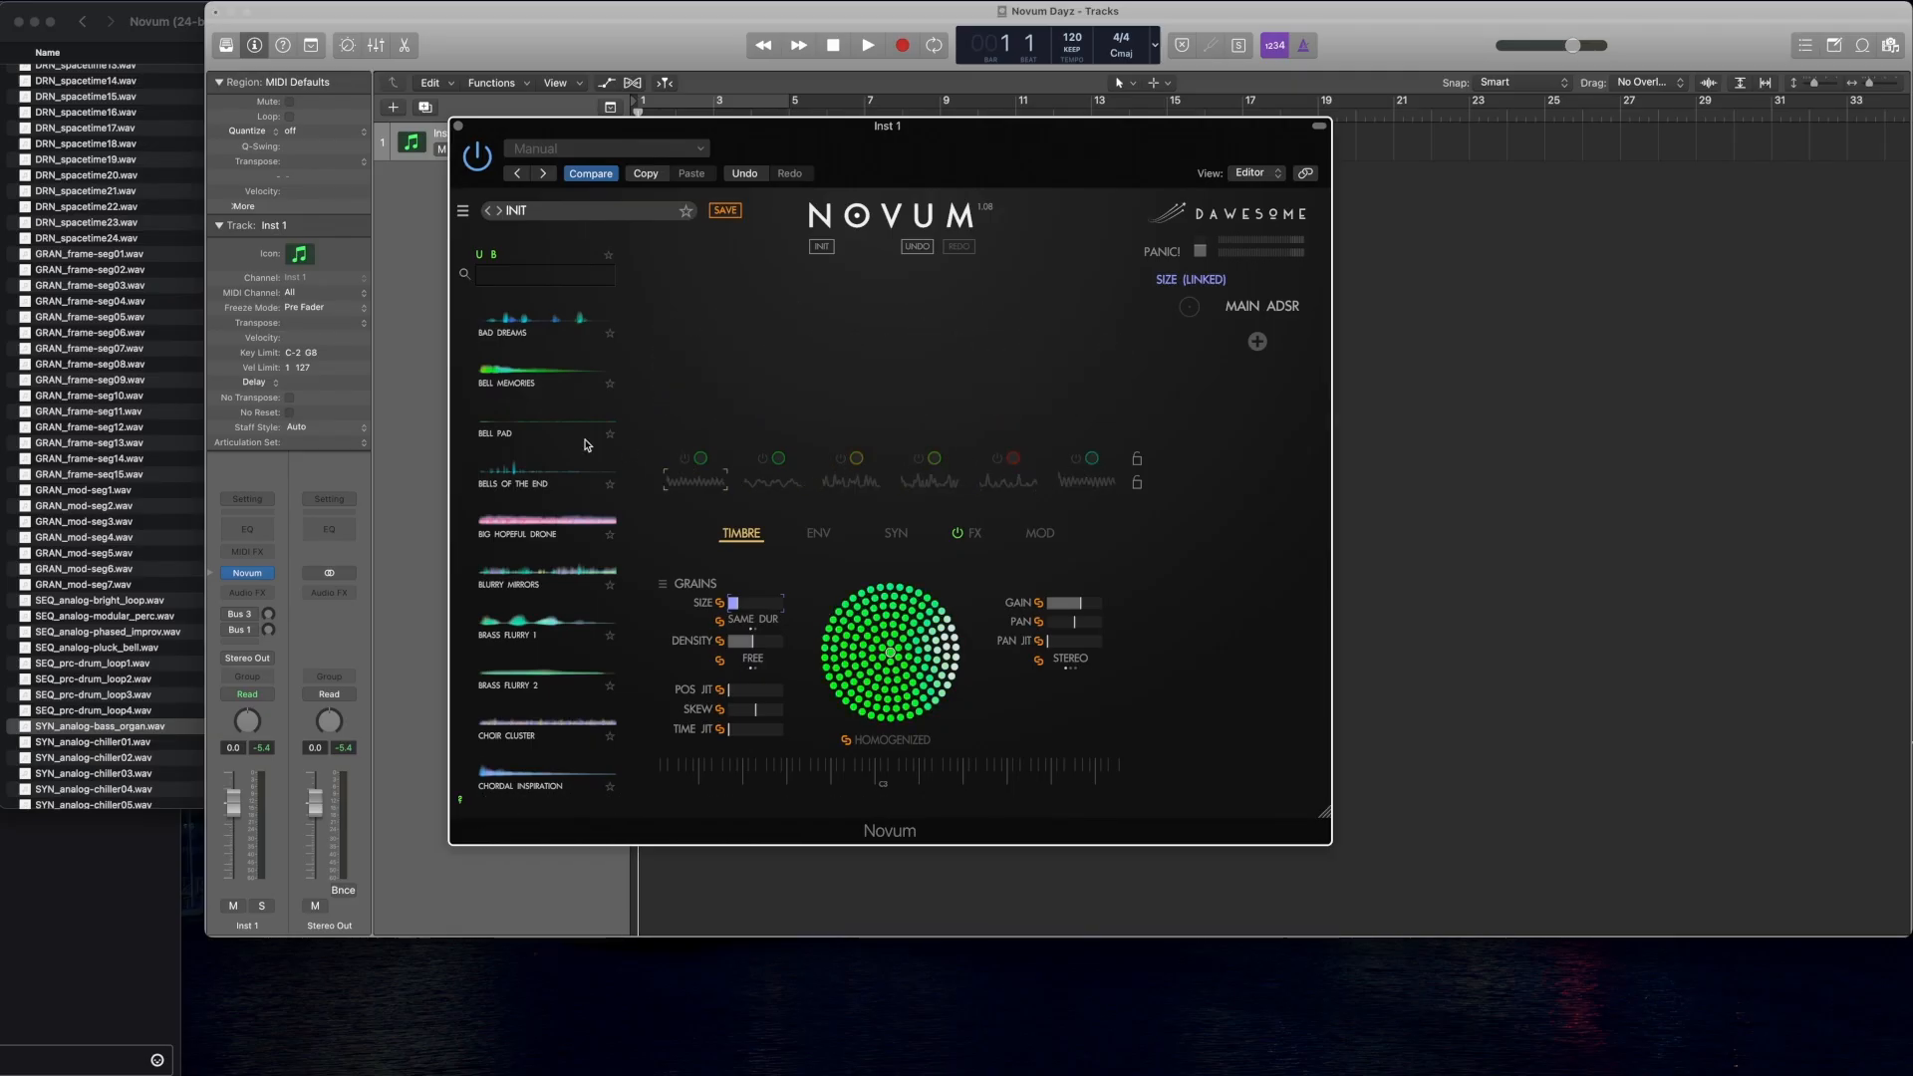
Step: Reactivate all six layers, starting with layers 2 and 1 and finishing with layer 3
left_click(762, 460)
left_click(684, 459)
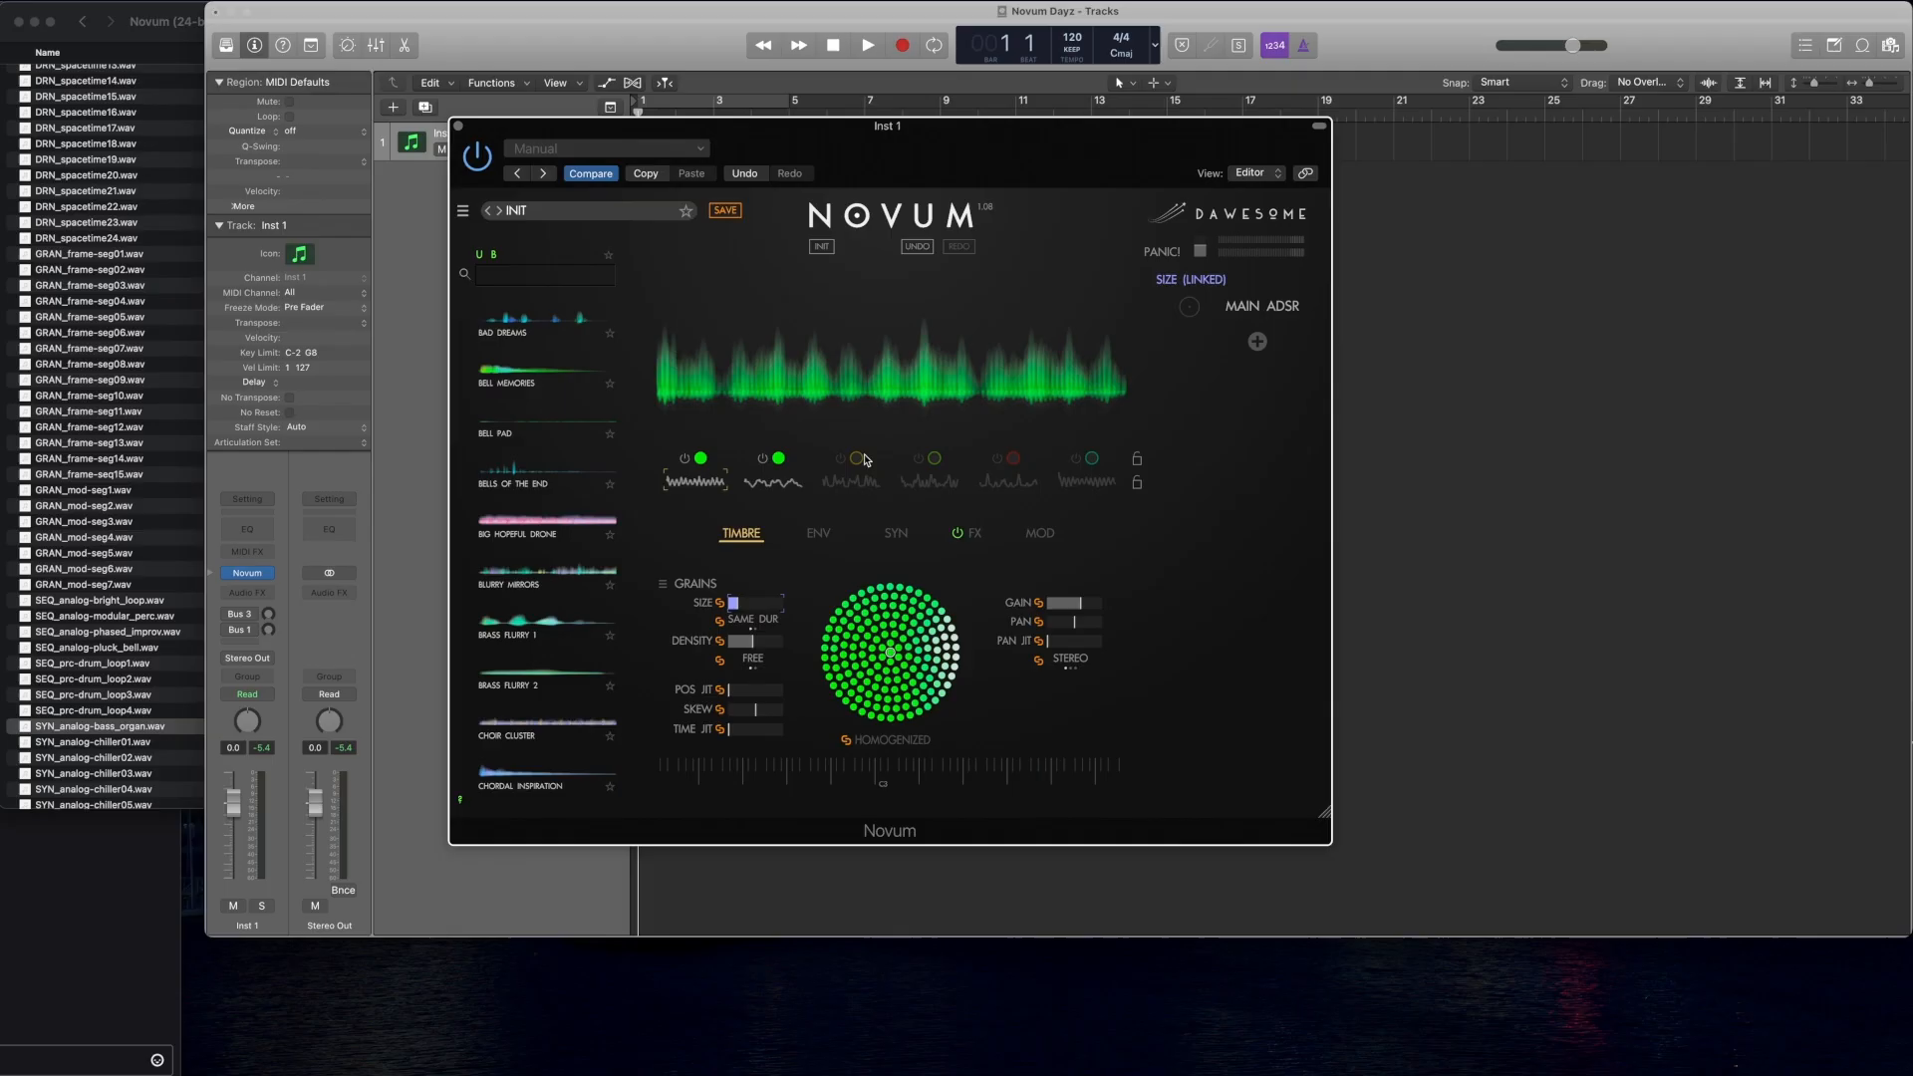
left_click(918, 459)
left_click(995, 462)
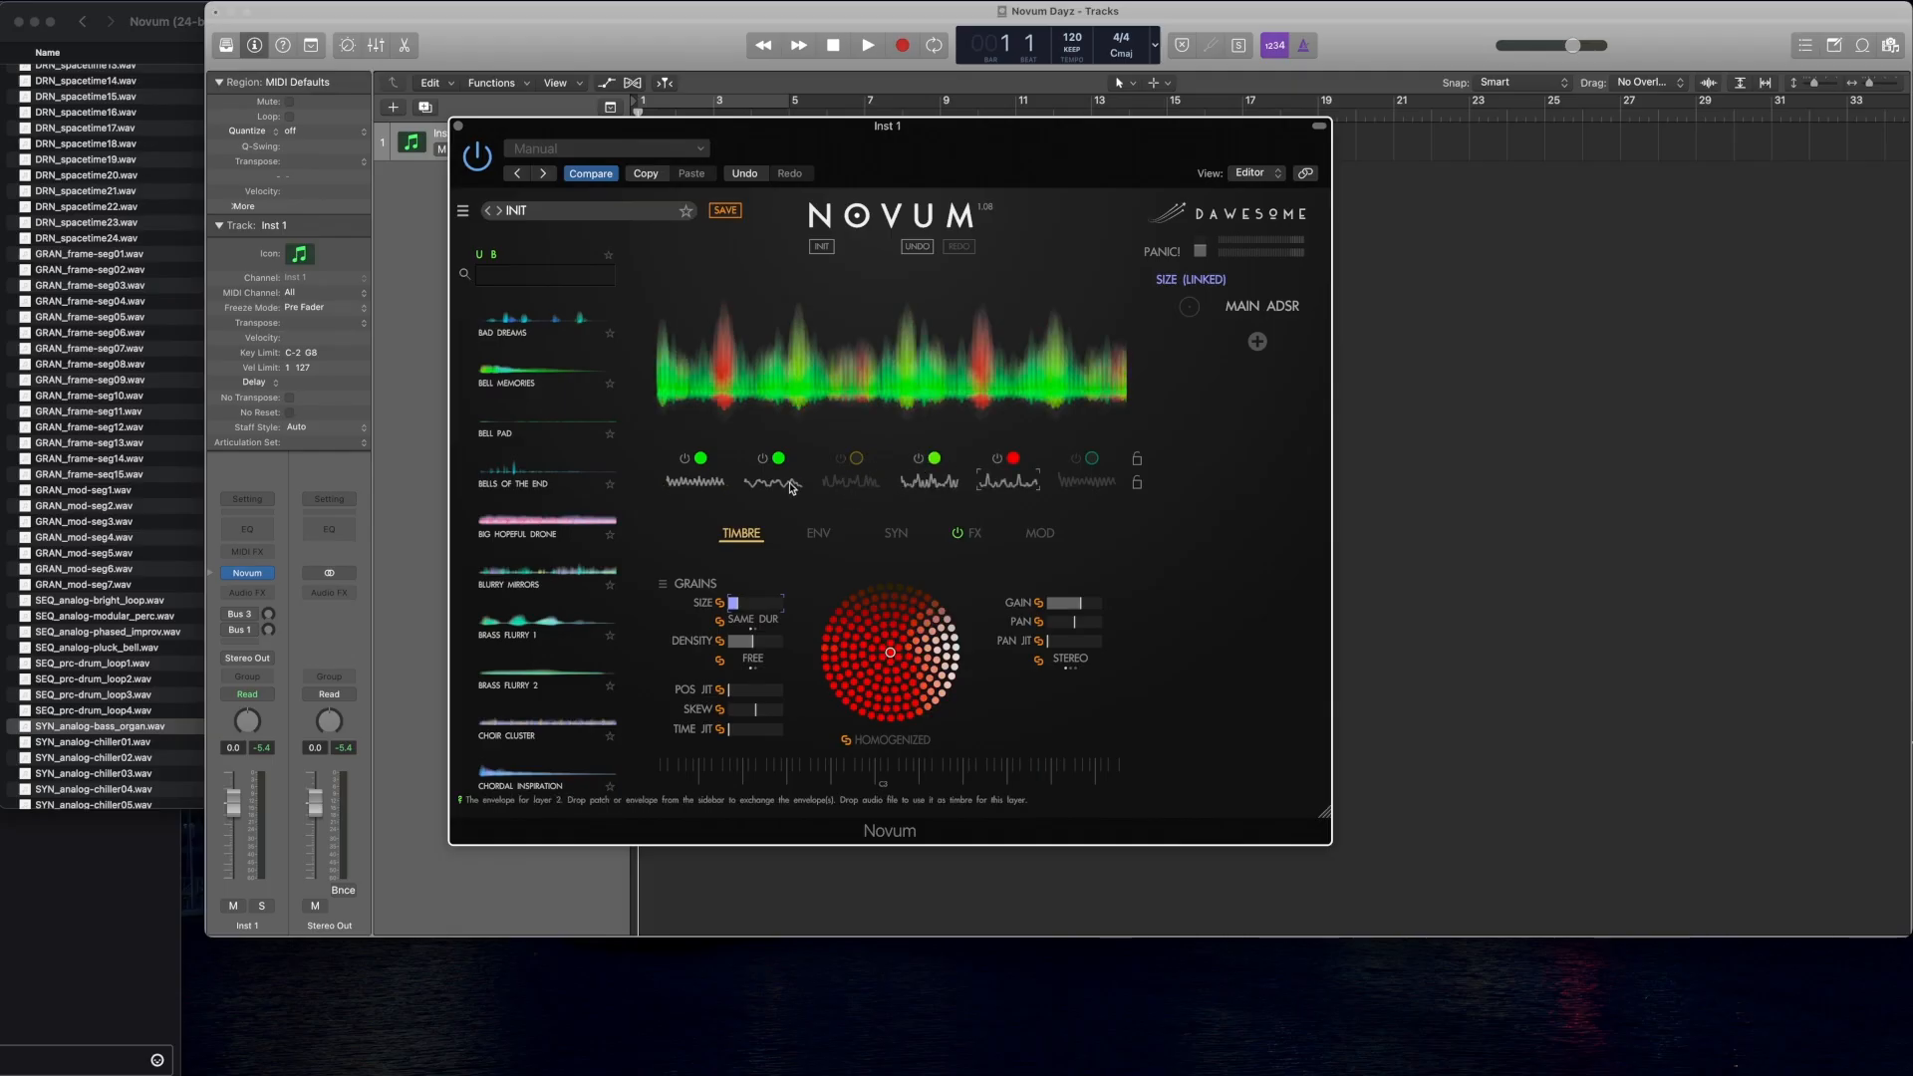
left_click(1075, 459)
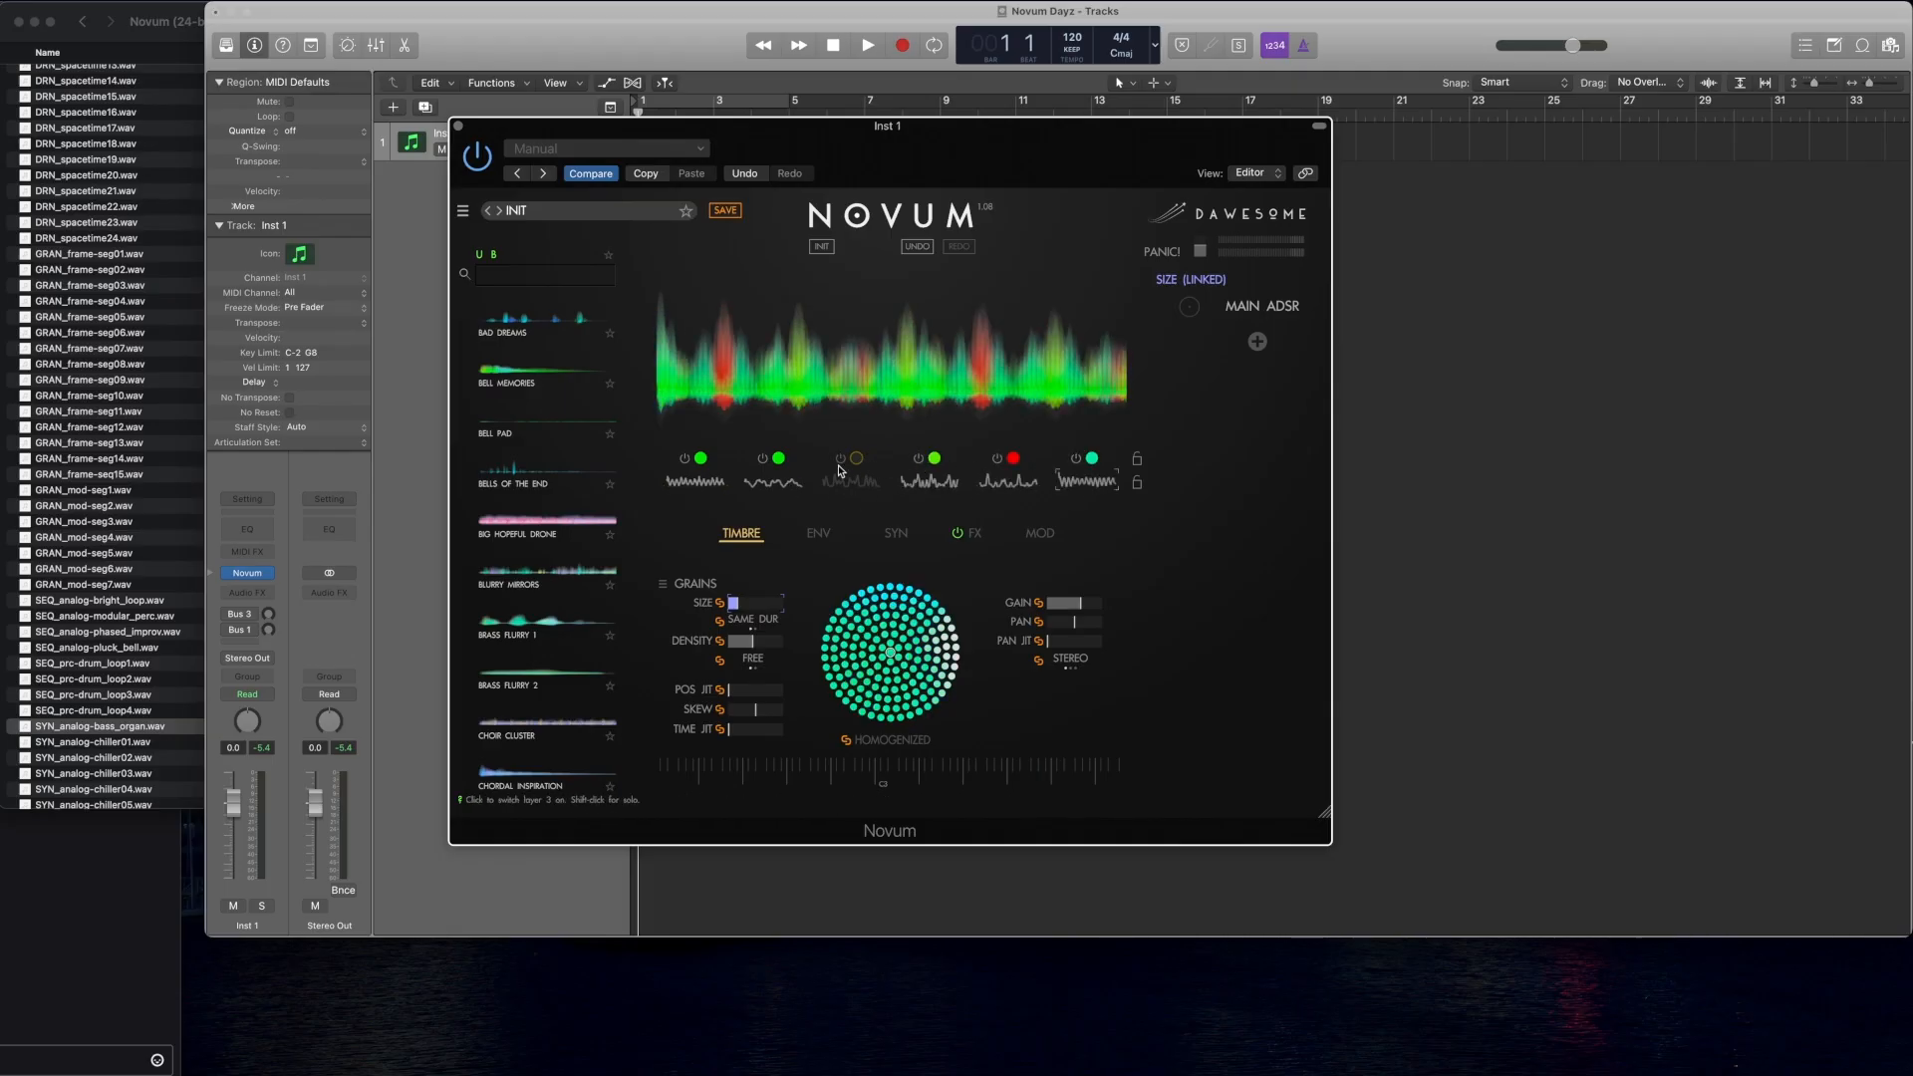
left_click(840, 459)
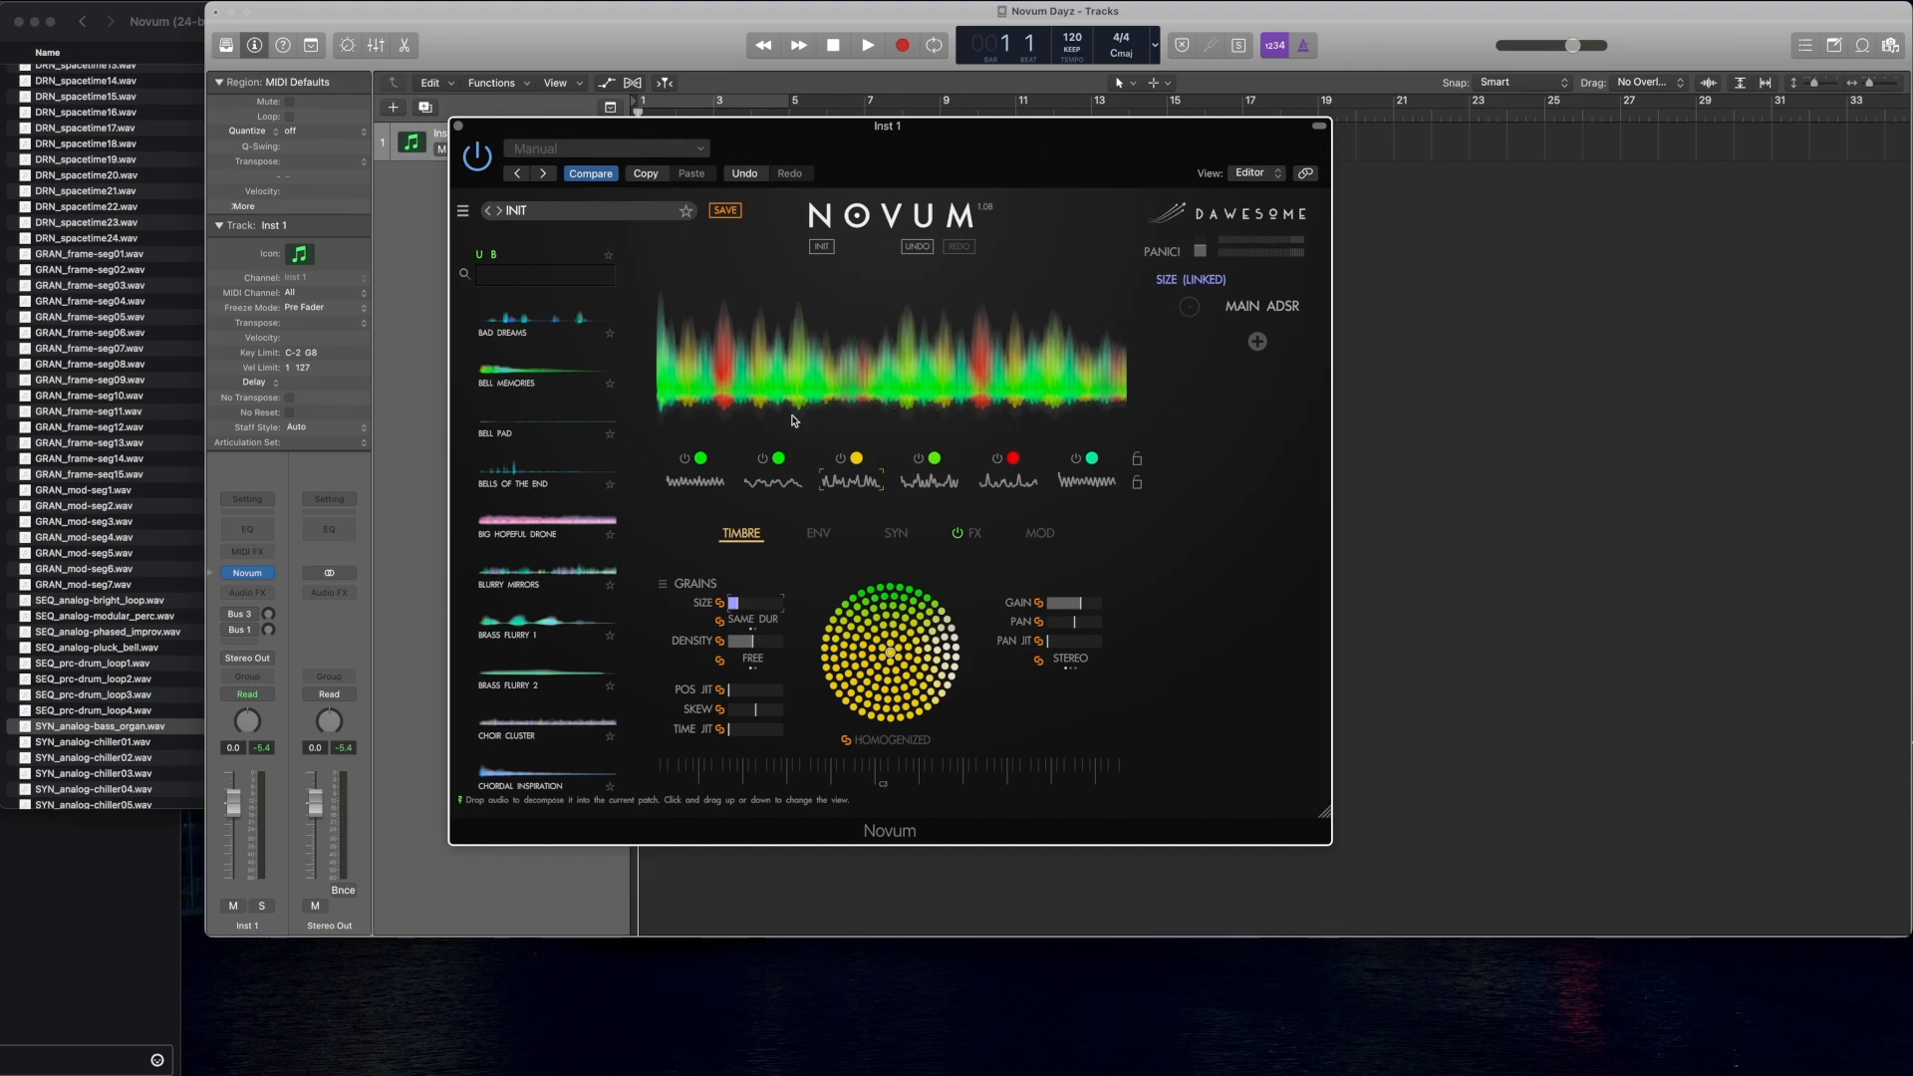
Step: Isolate layer 1 by switching off layers 2, 3, 4, 5 and 6
left_click(764, 460)
left_click(841, 460)
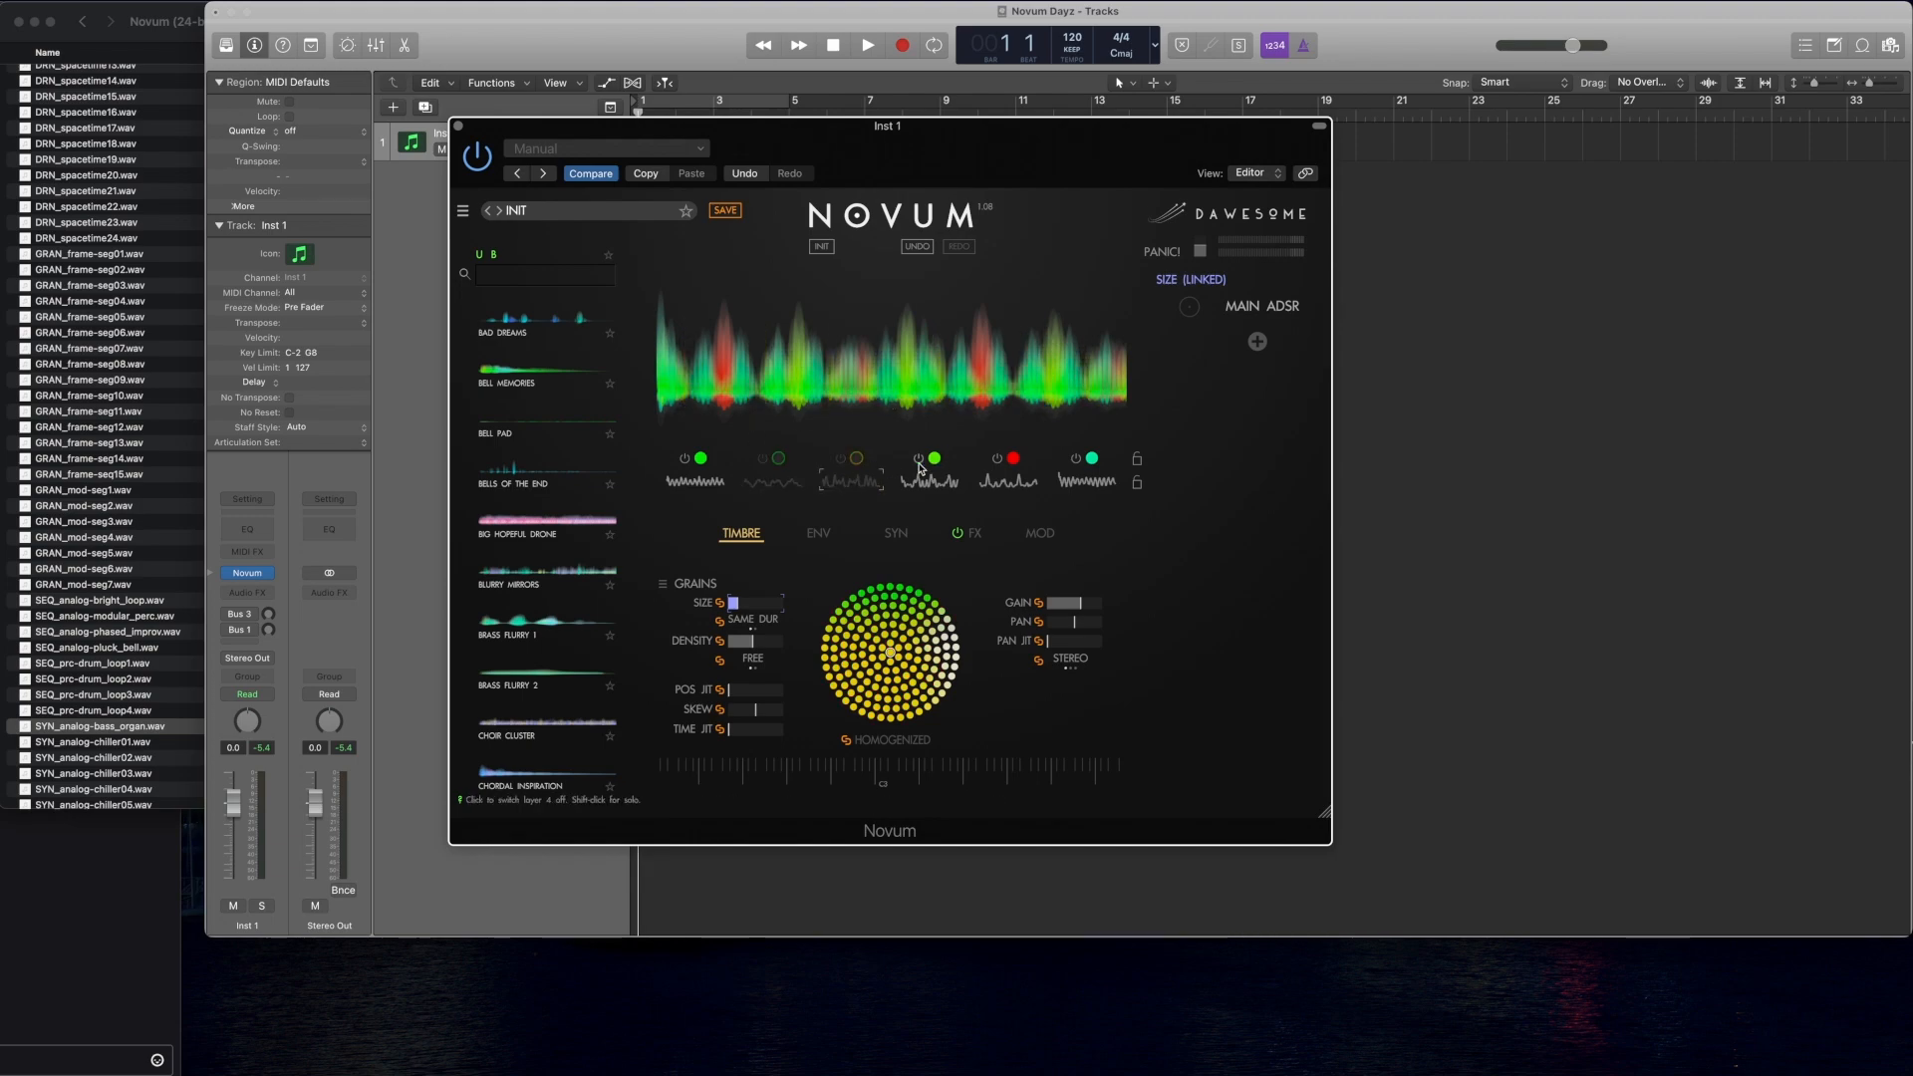
left_click(918, 460)
left_click(996, 459)
left_click(1075, 460)
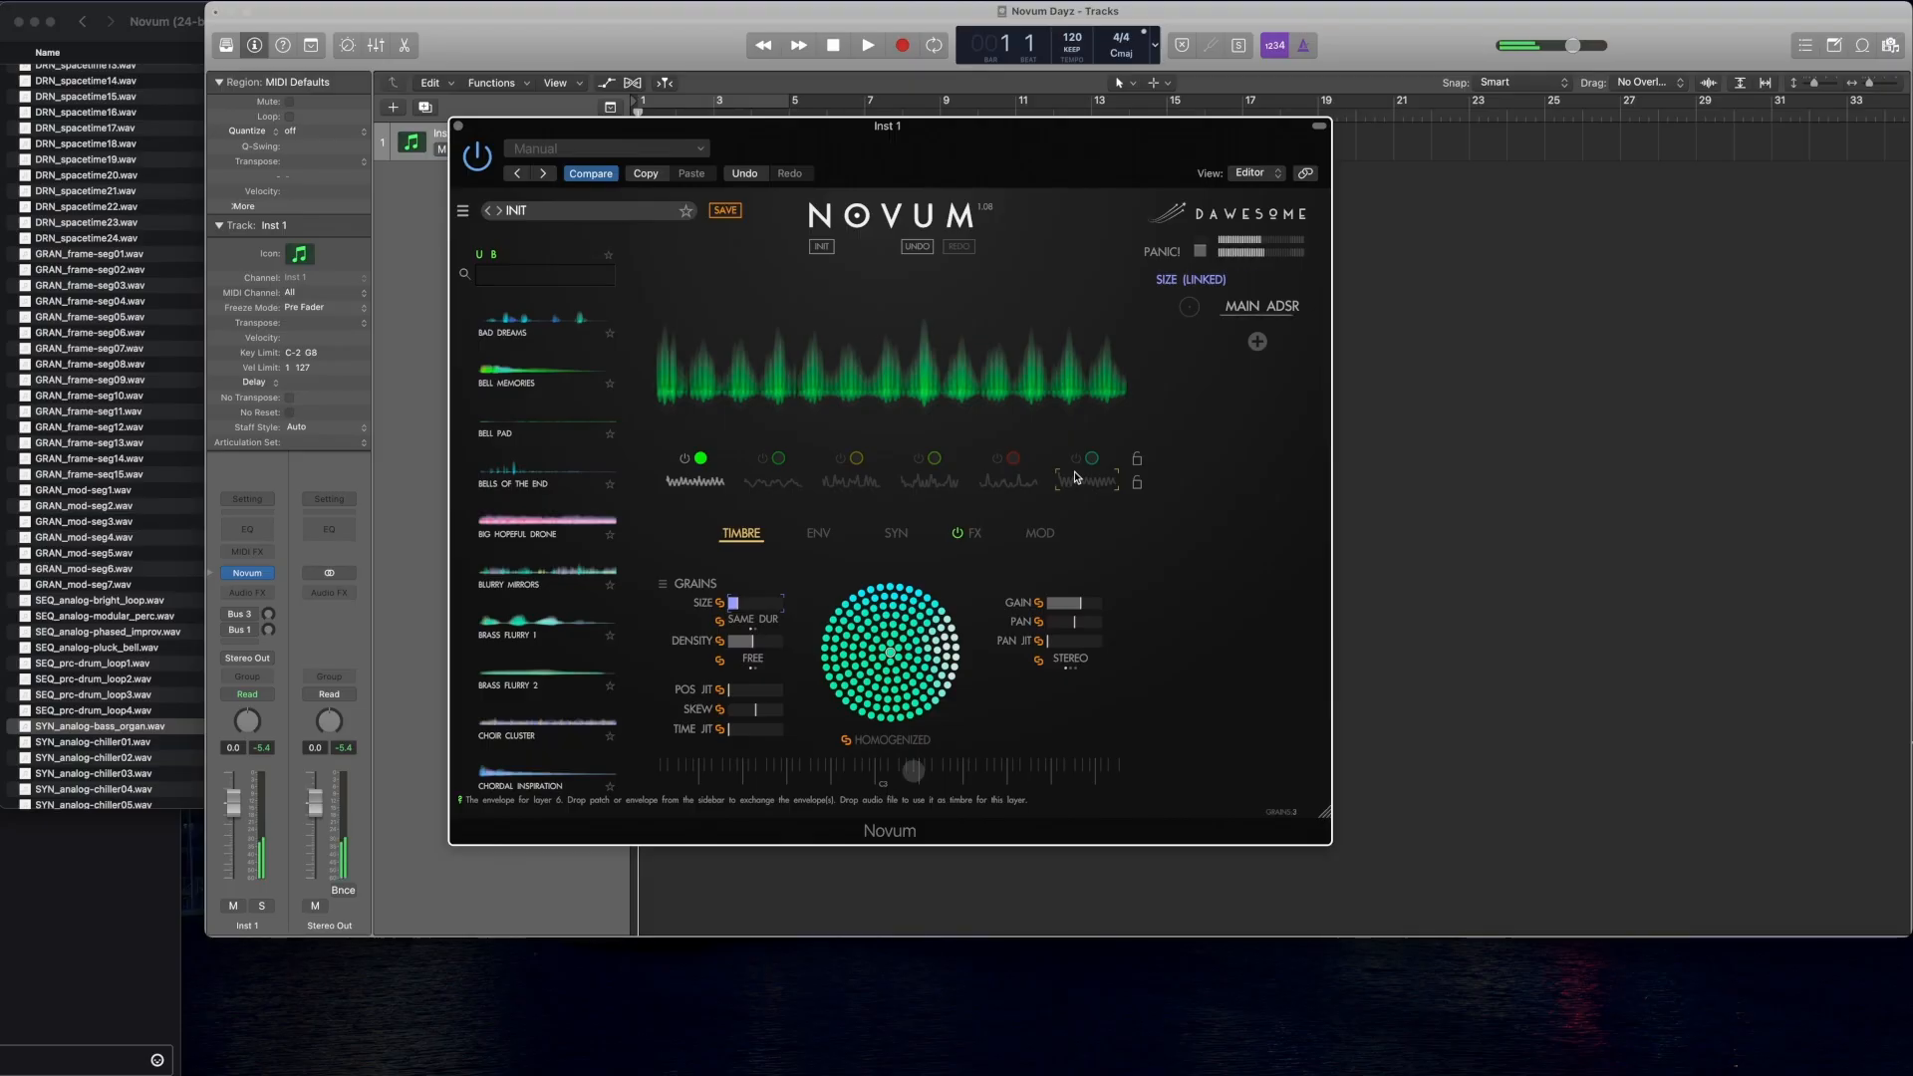
key("XF86AudioRaiseVolume")
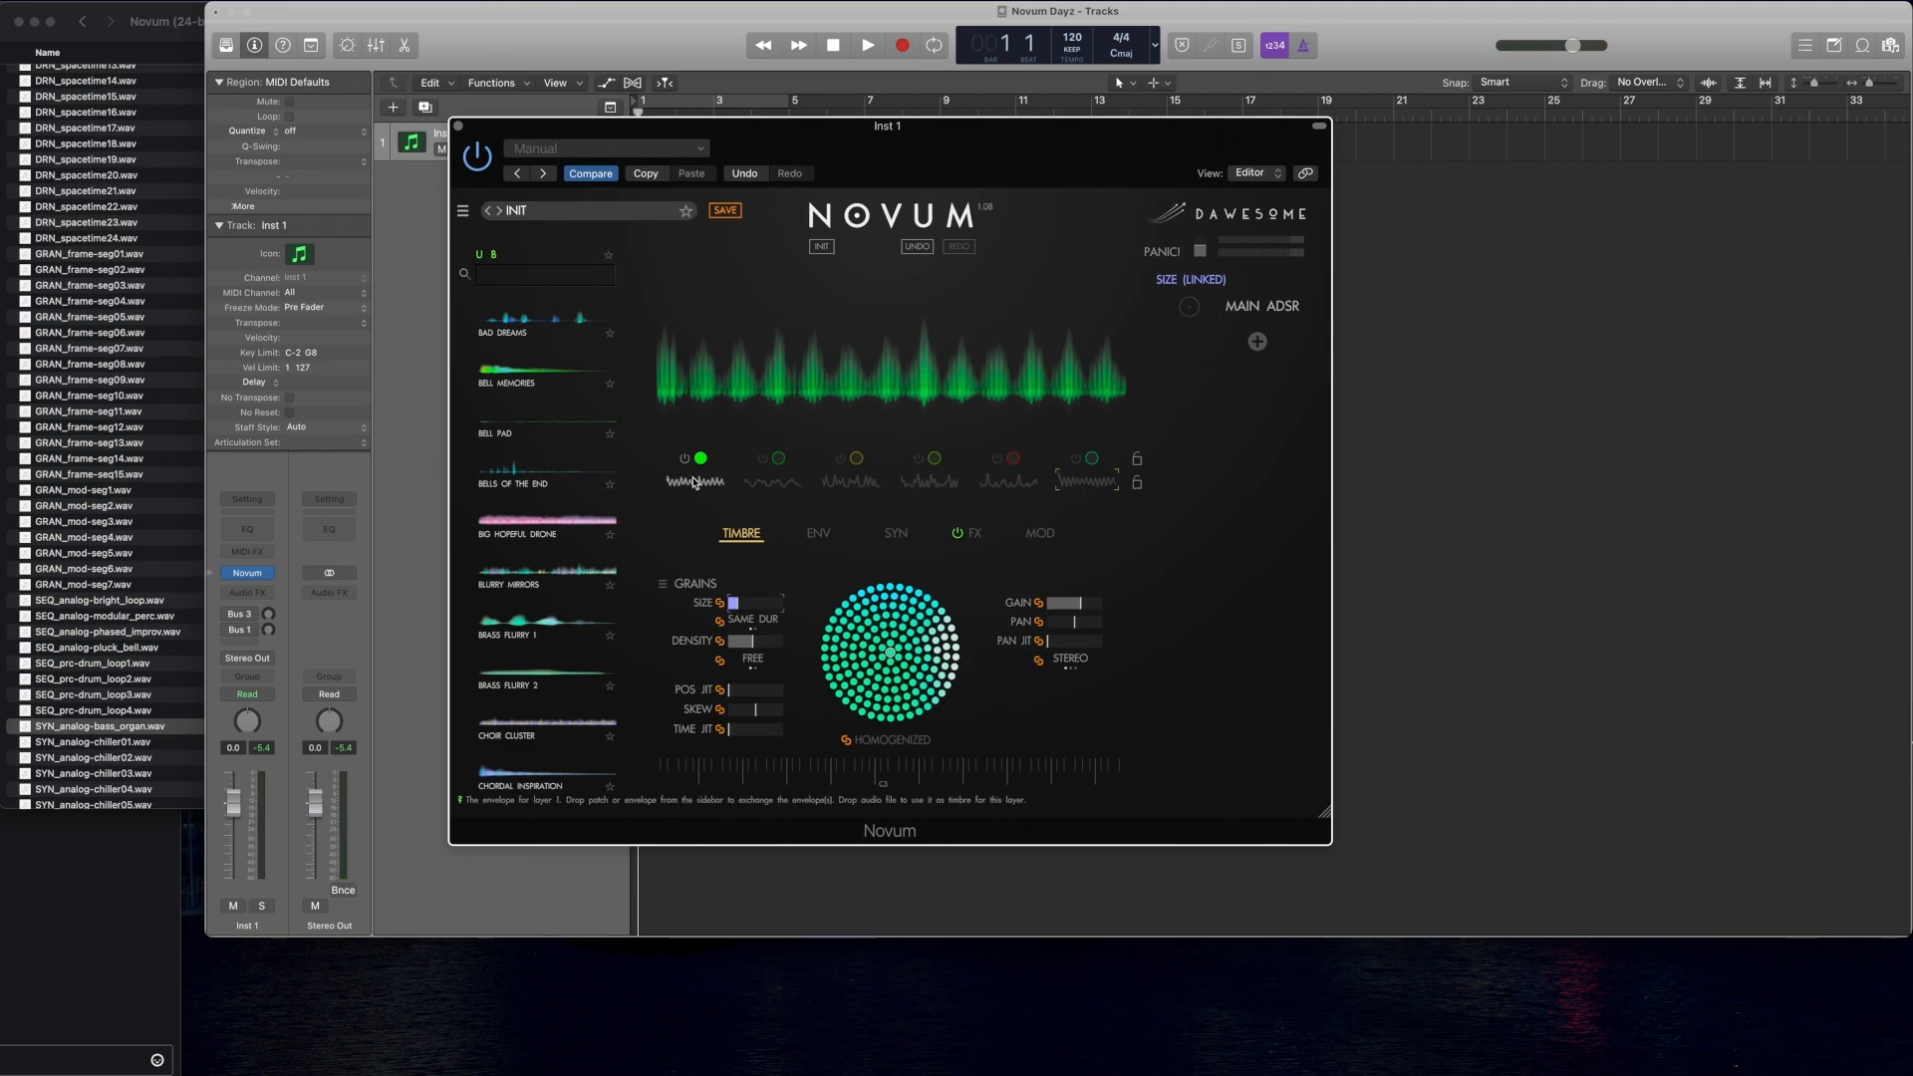
Step: Compare layers 1 and 2 together and layer 2 alone, ending with only layer 1 active
left_click(762, 460)
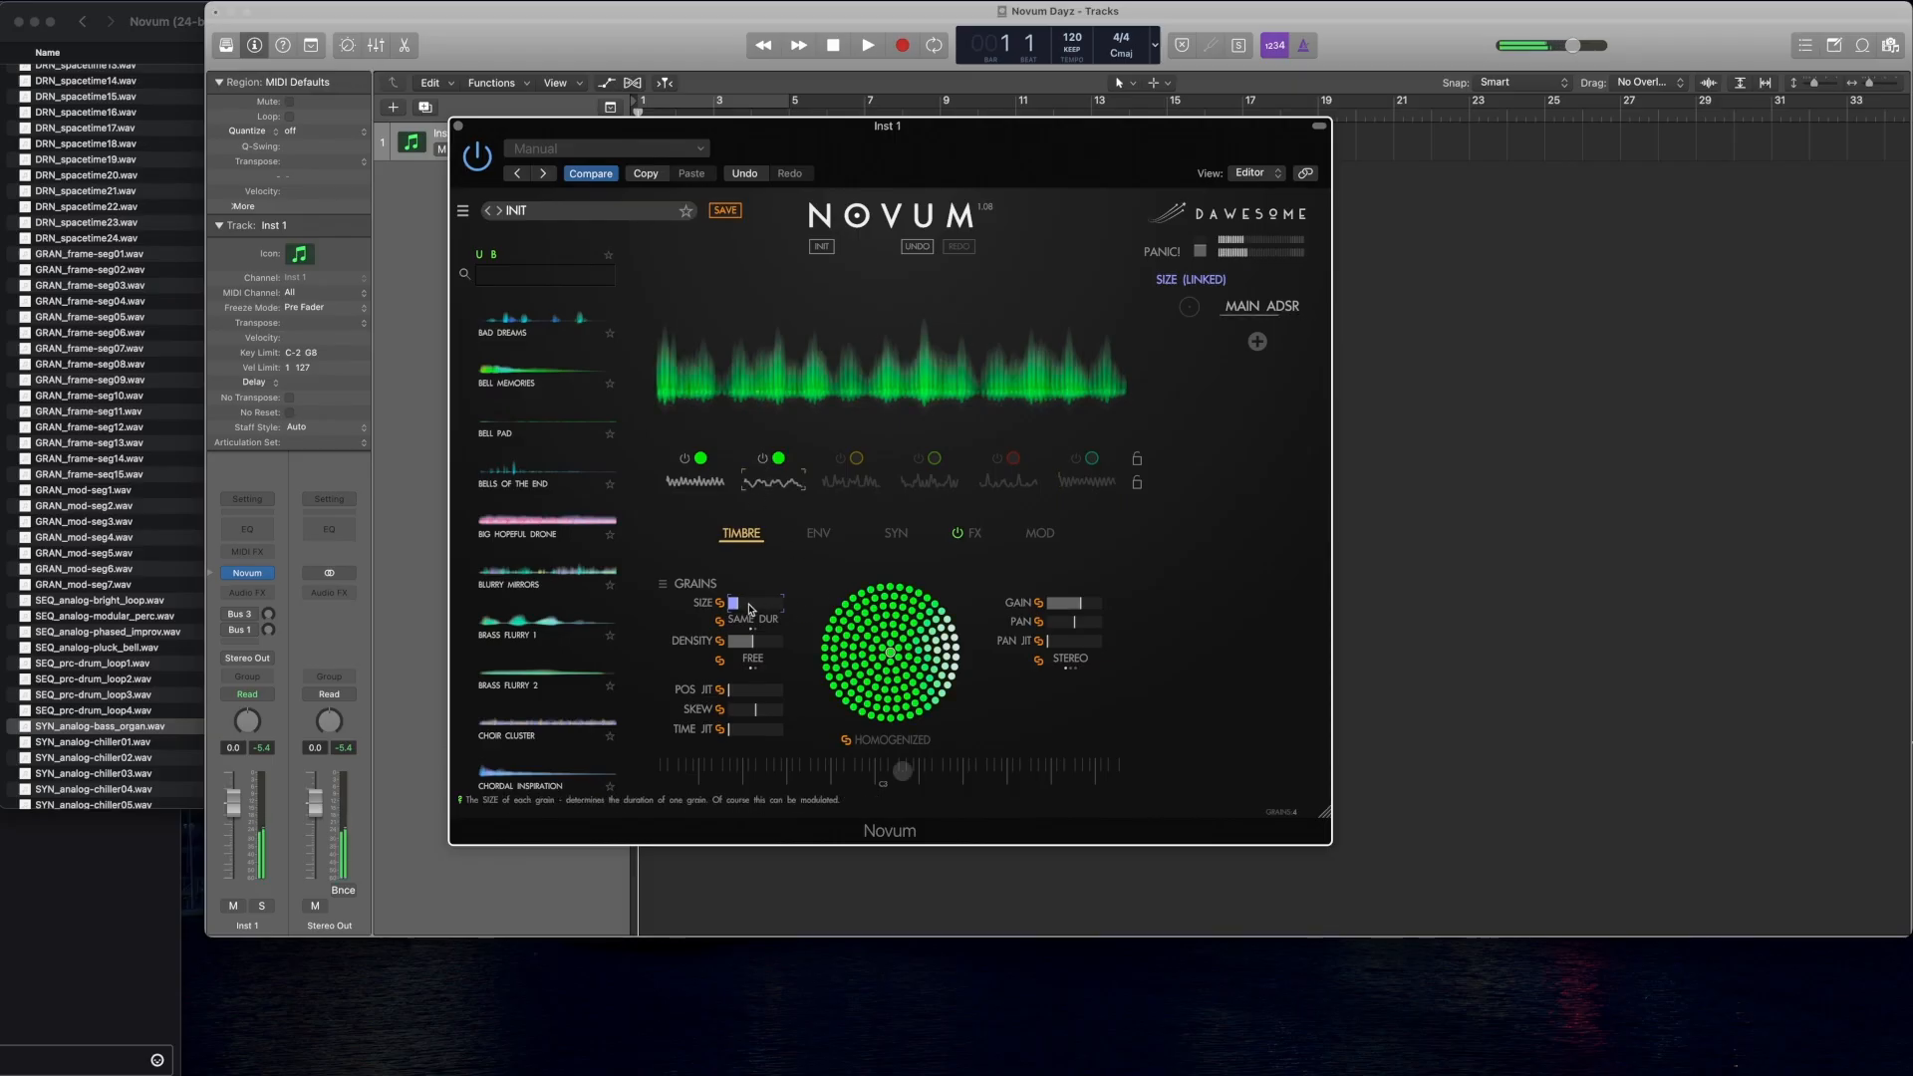
left_click(686, 458)
left_click(762, 459)
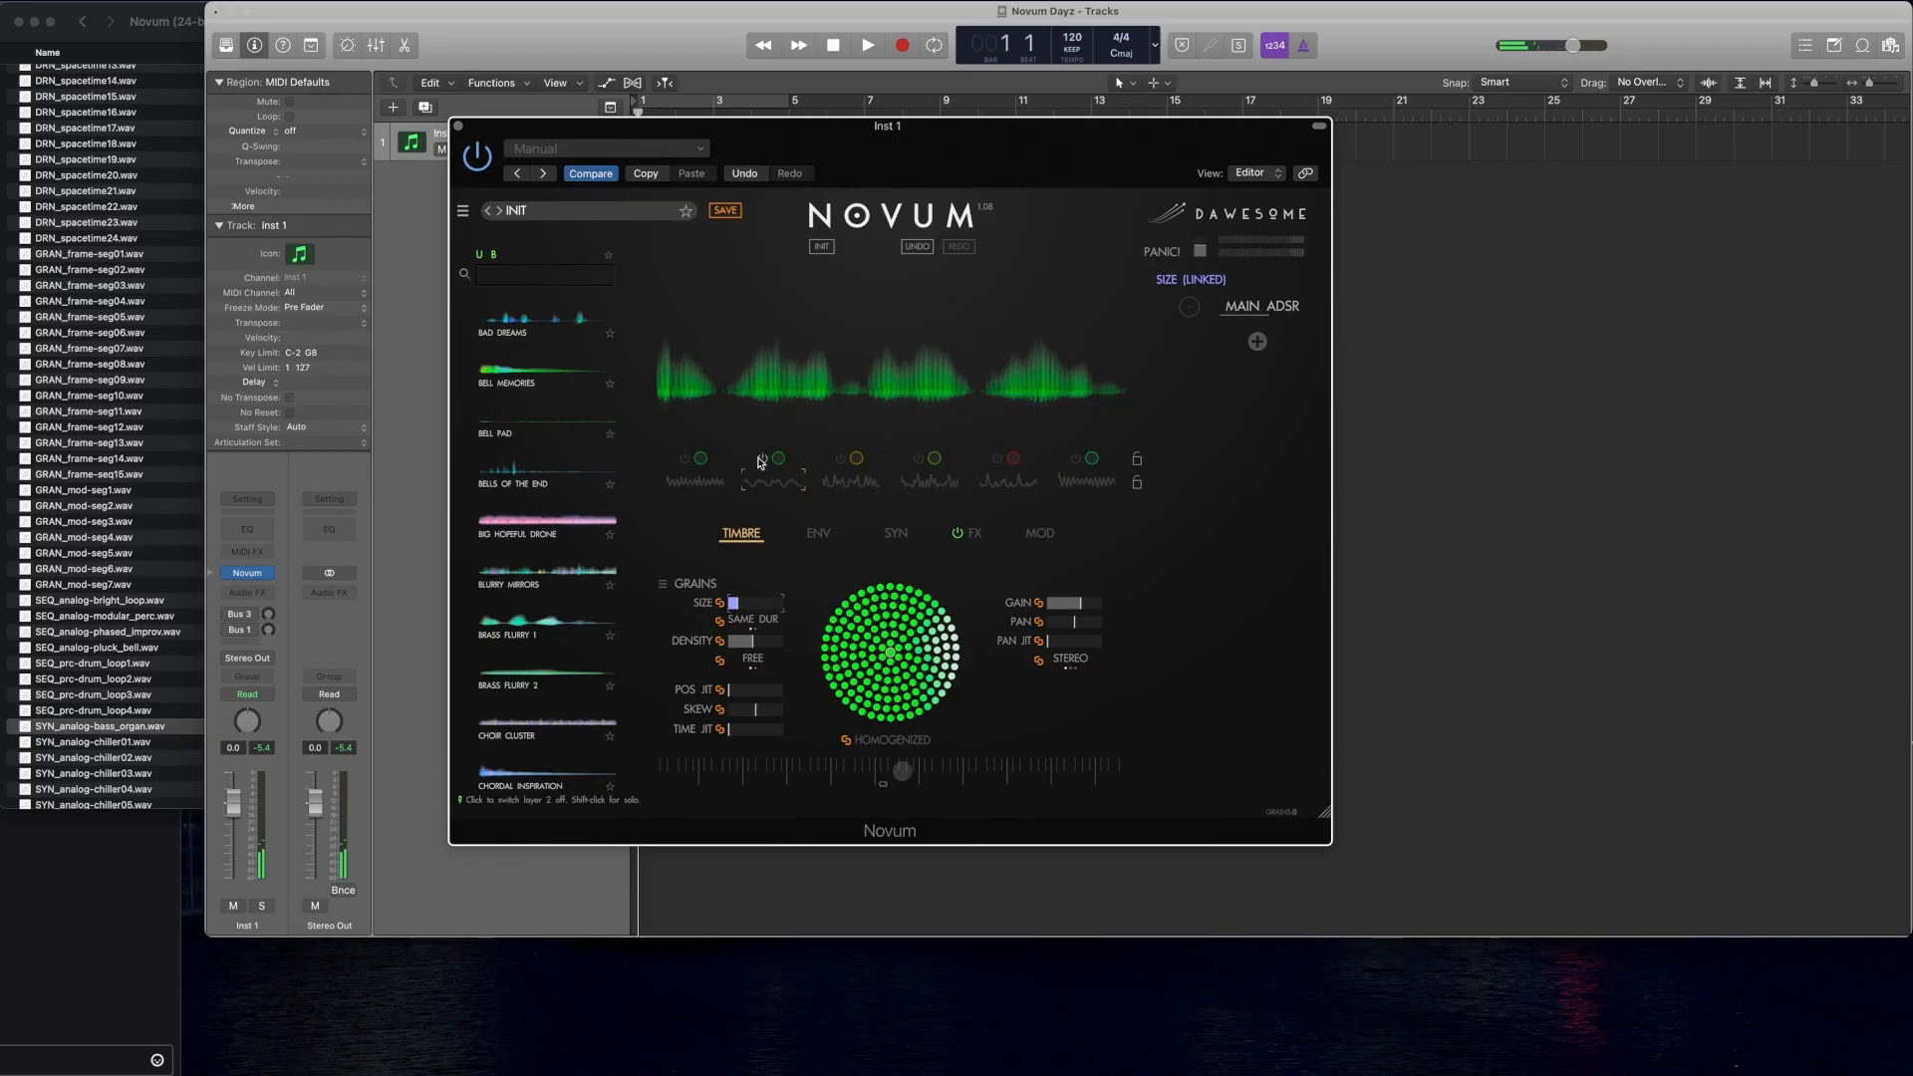
left_click(686, 459)
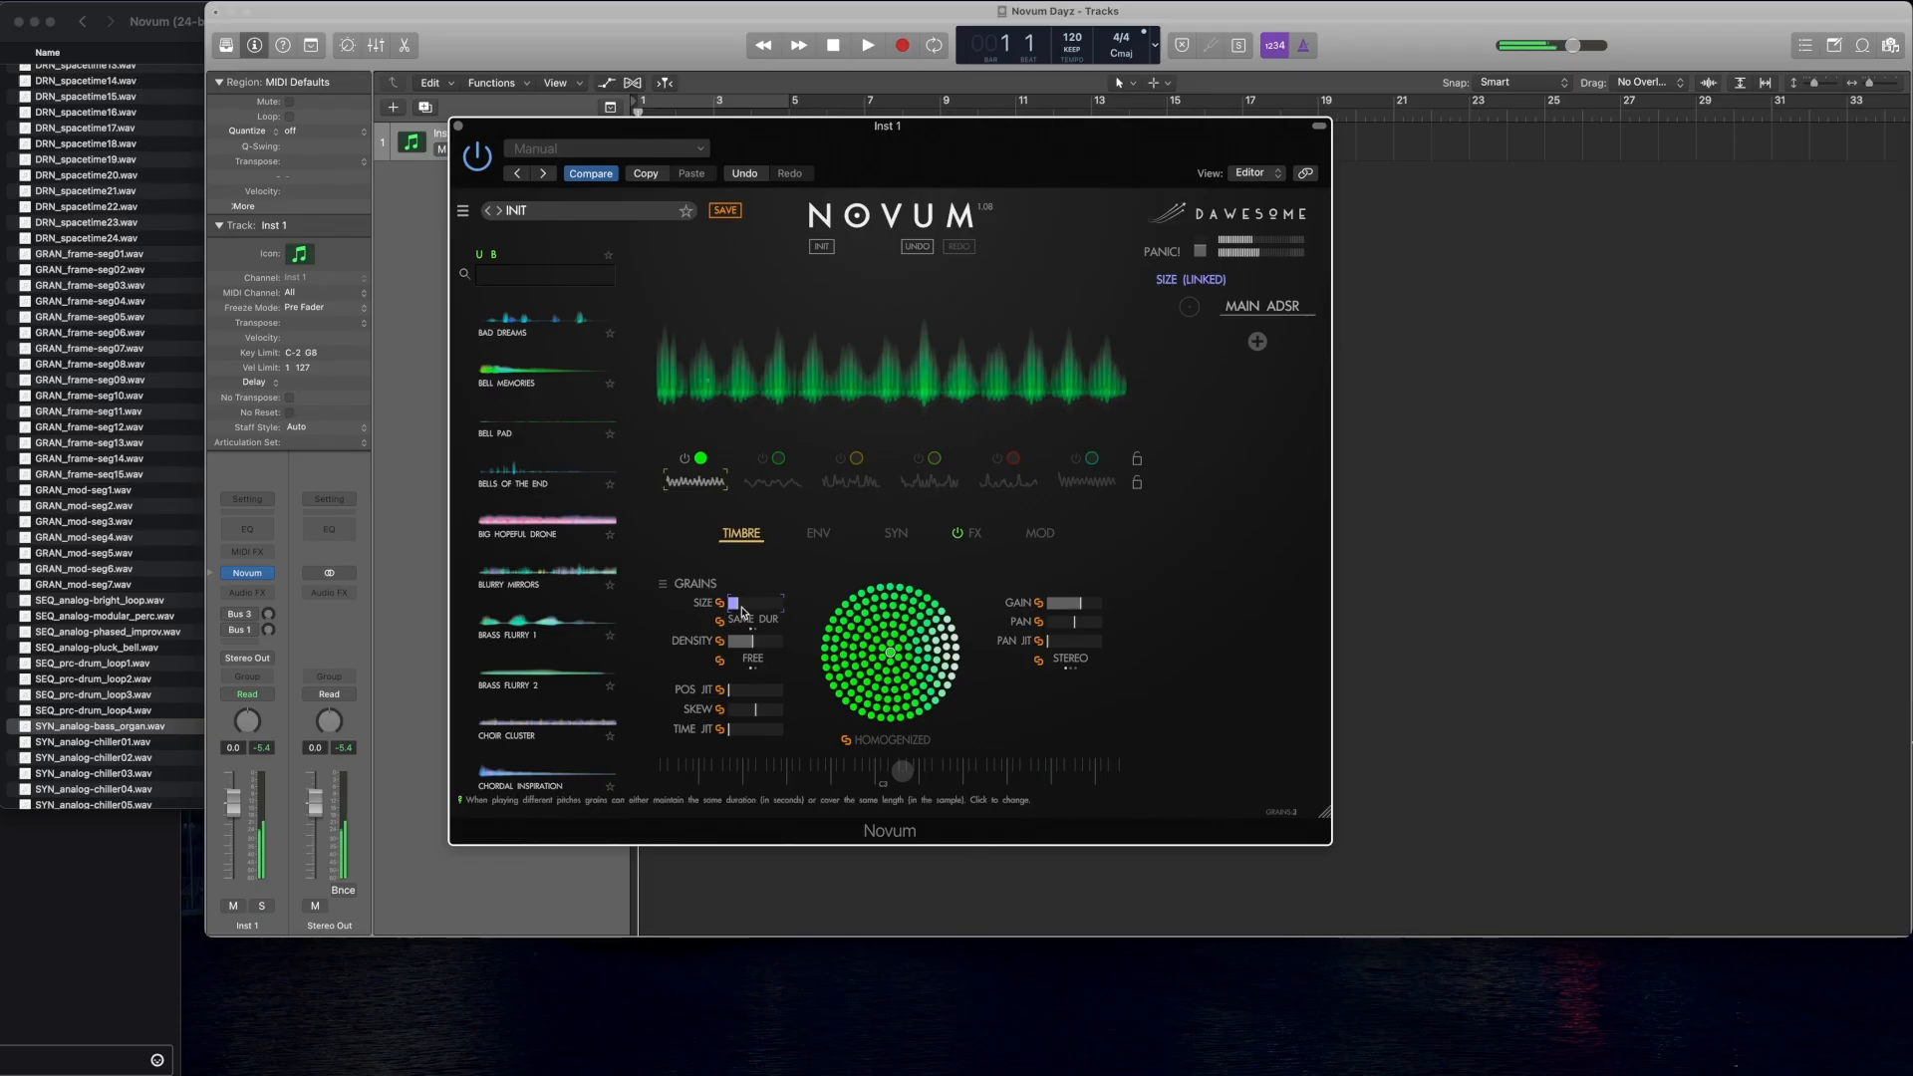
Step: Raise the linked grain size and density of layer 1 to about the middle of their ranges
left_click_drag(734, 604, 739, 652)
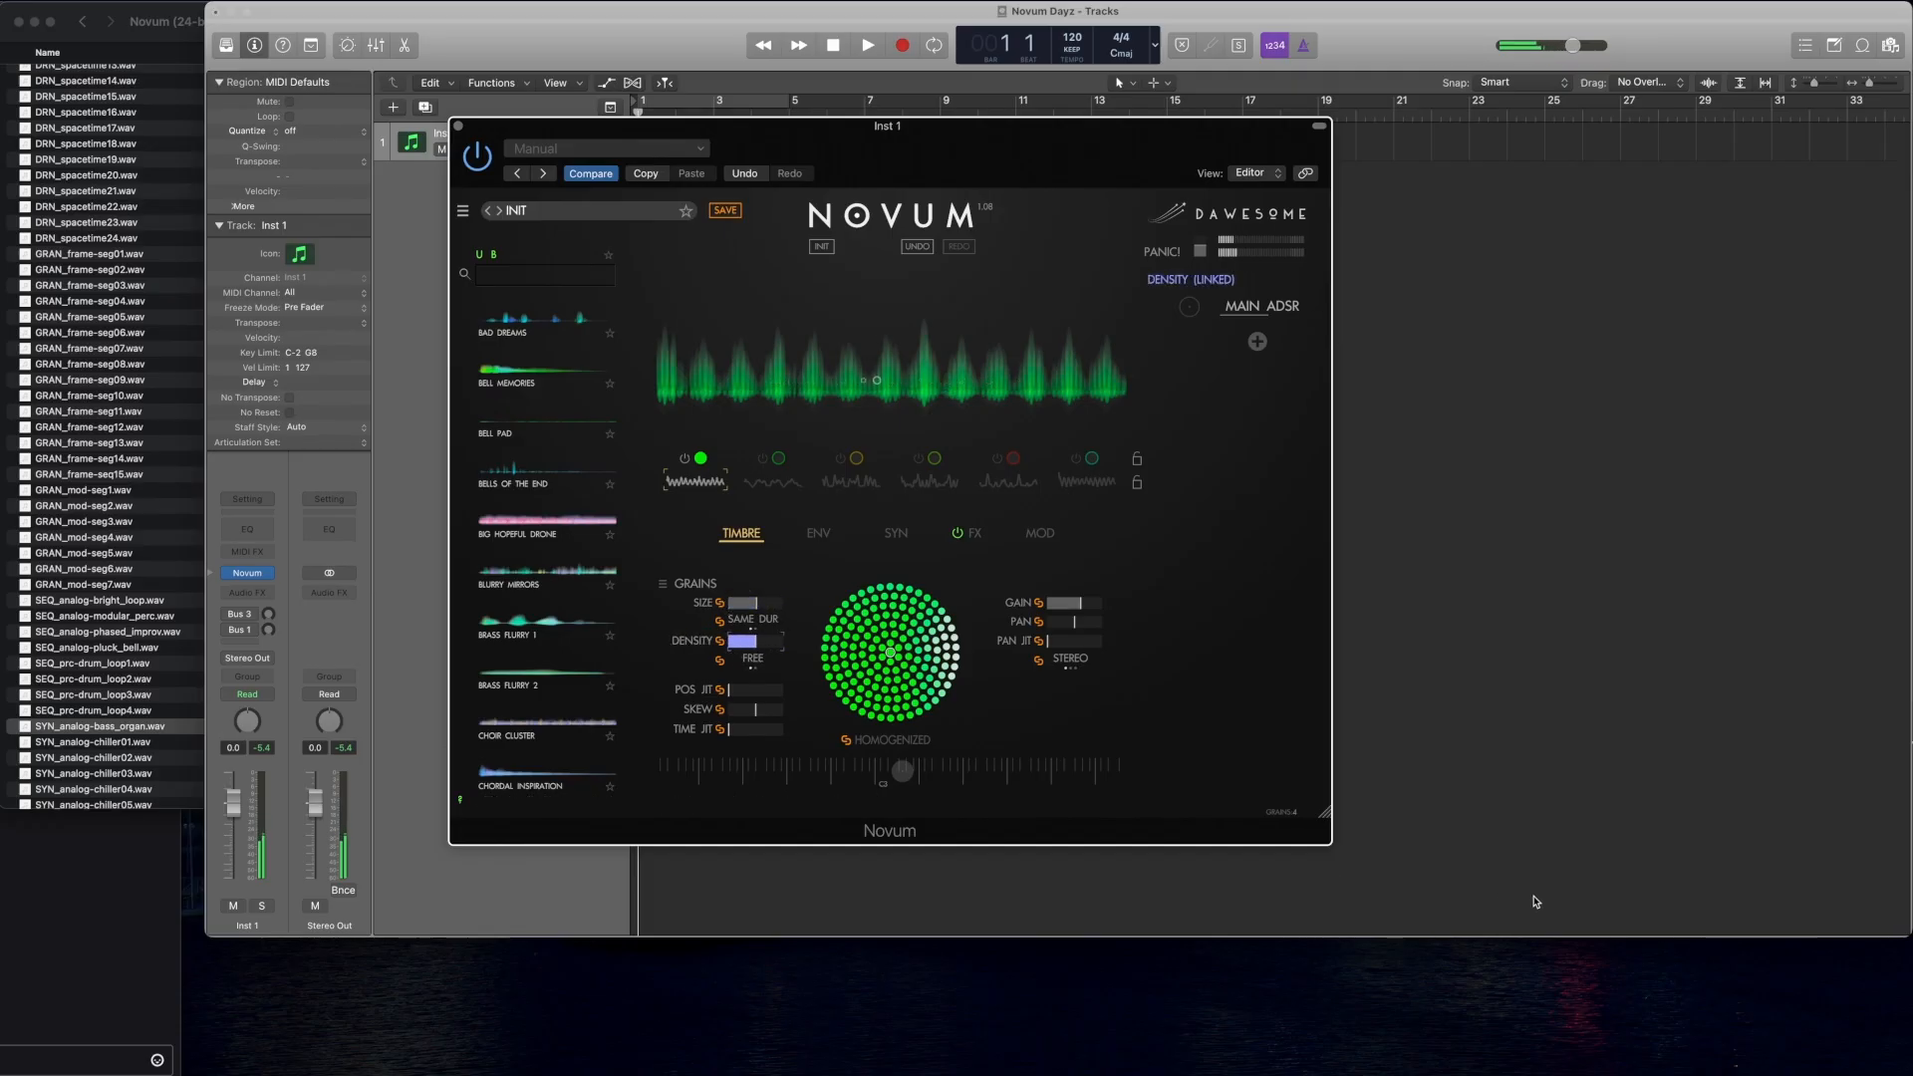
left_click(1776, 939)
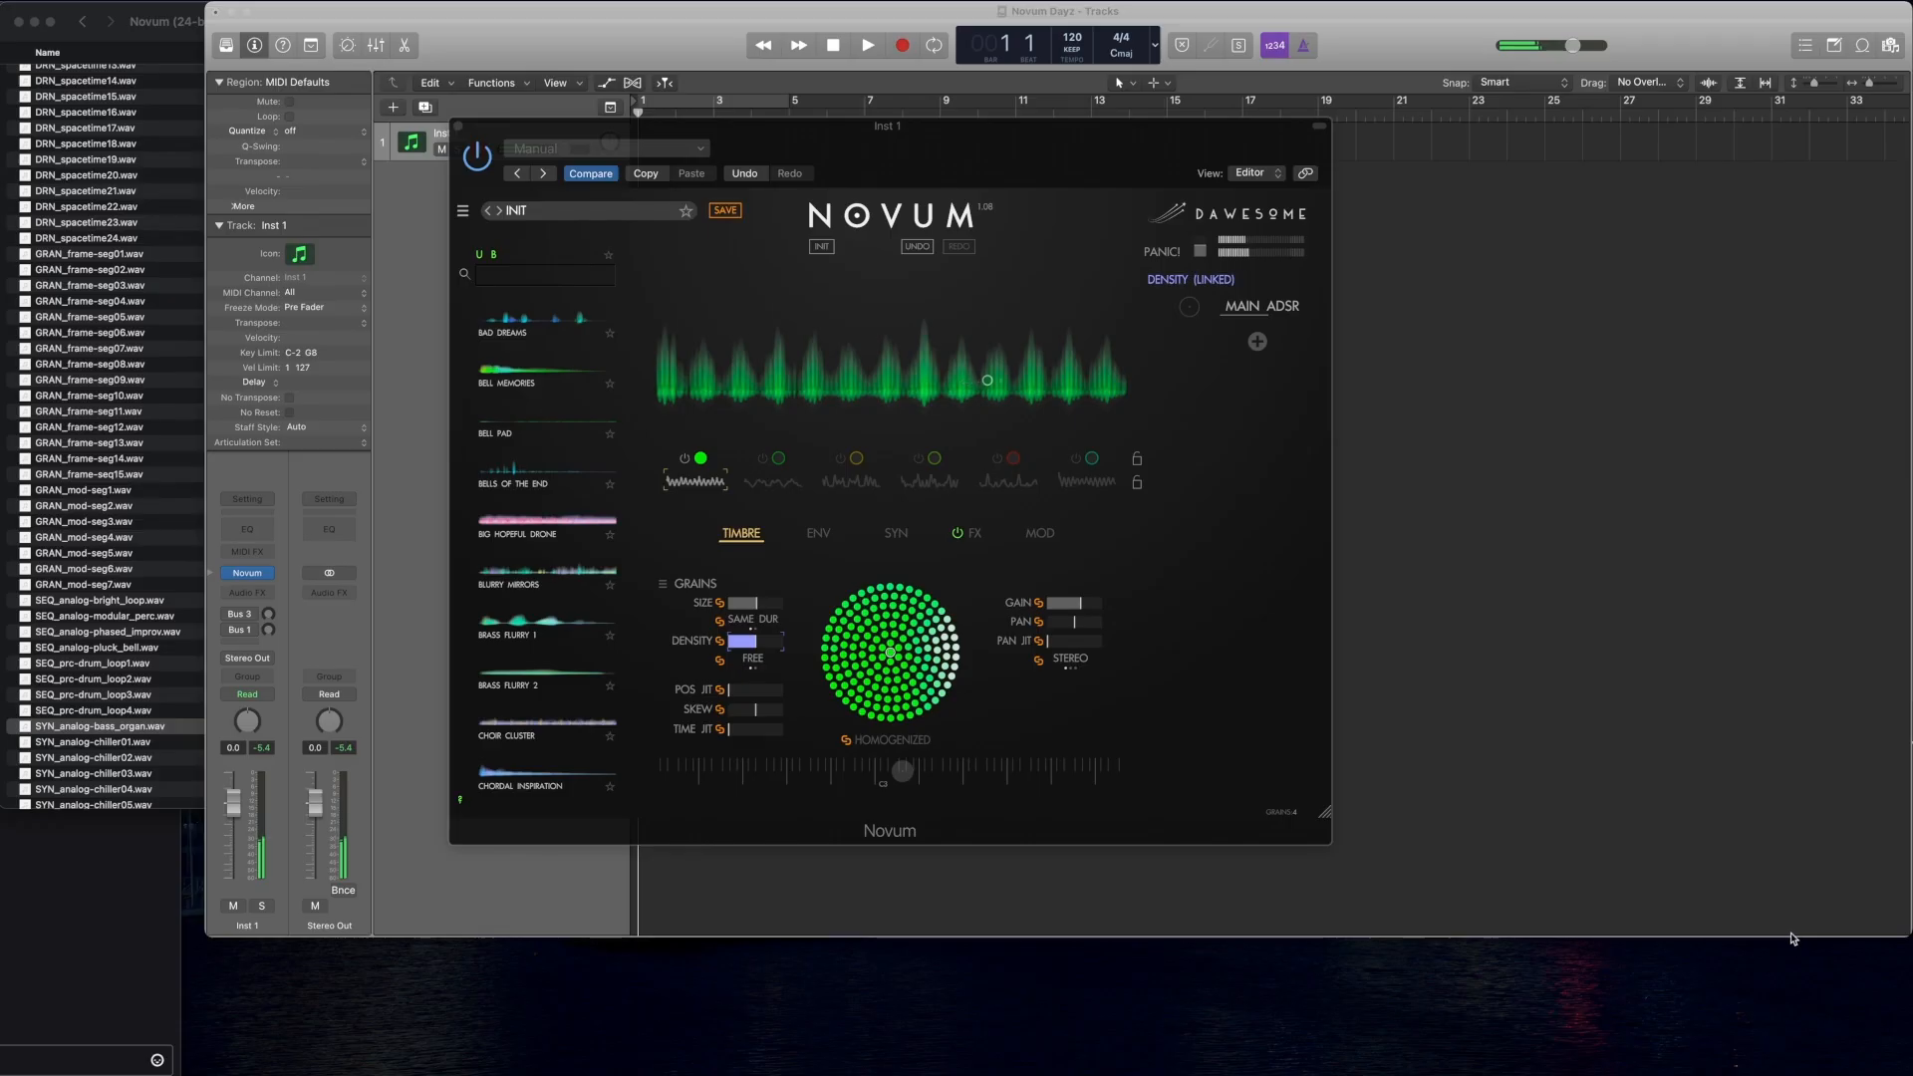
left_click(810, 818)
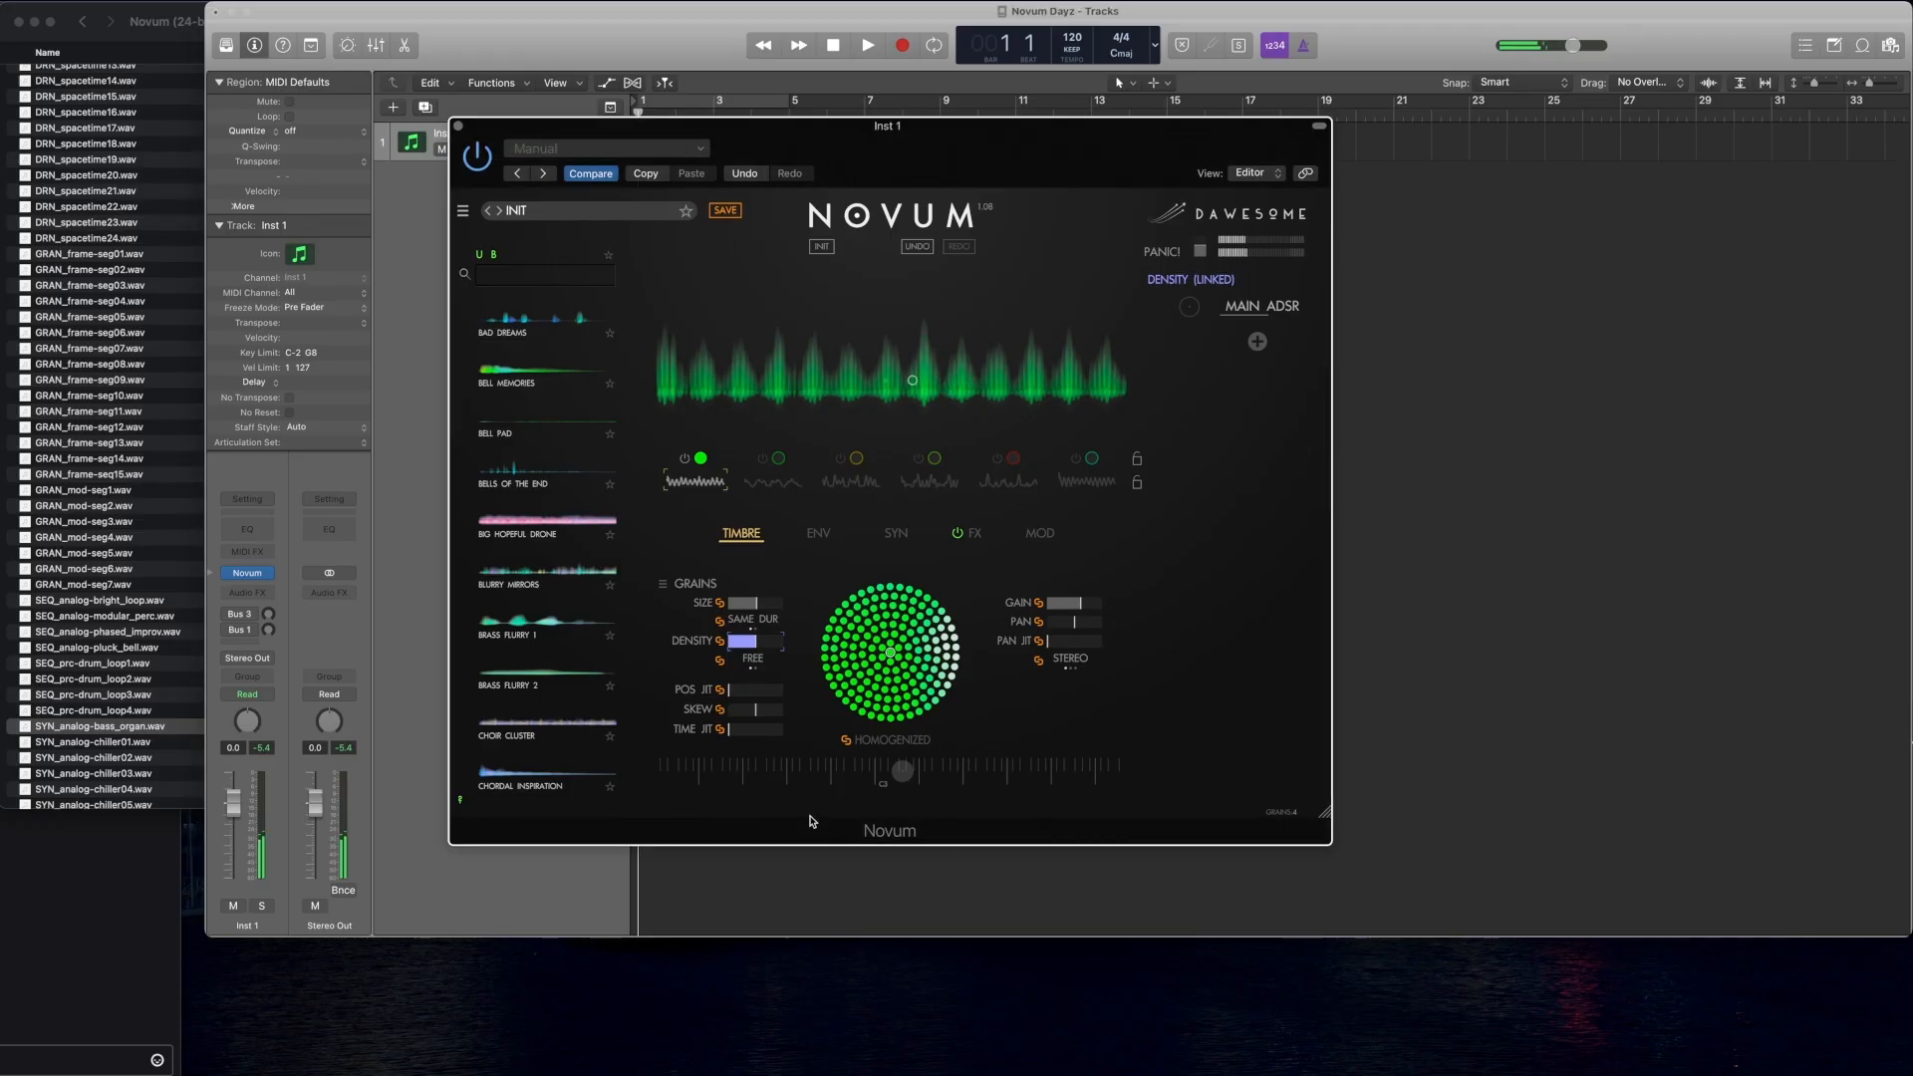
Step: Lower the linked grain skew below centre, raise time jitter to about a quarter and add slight position jitter
left_click(751, 705)
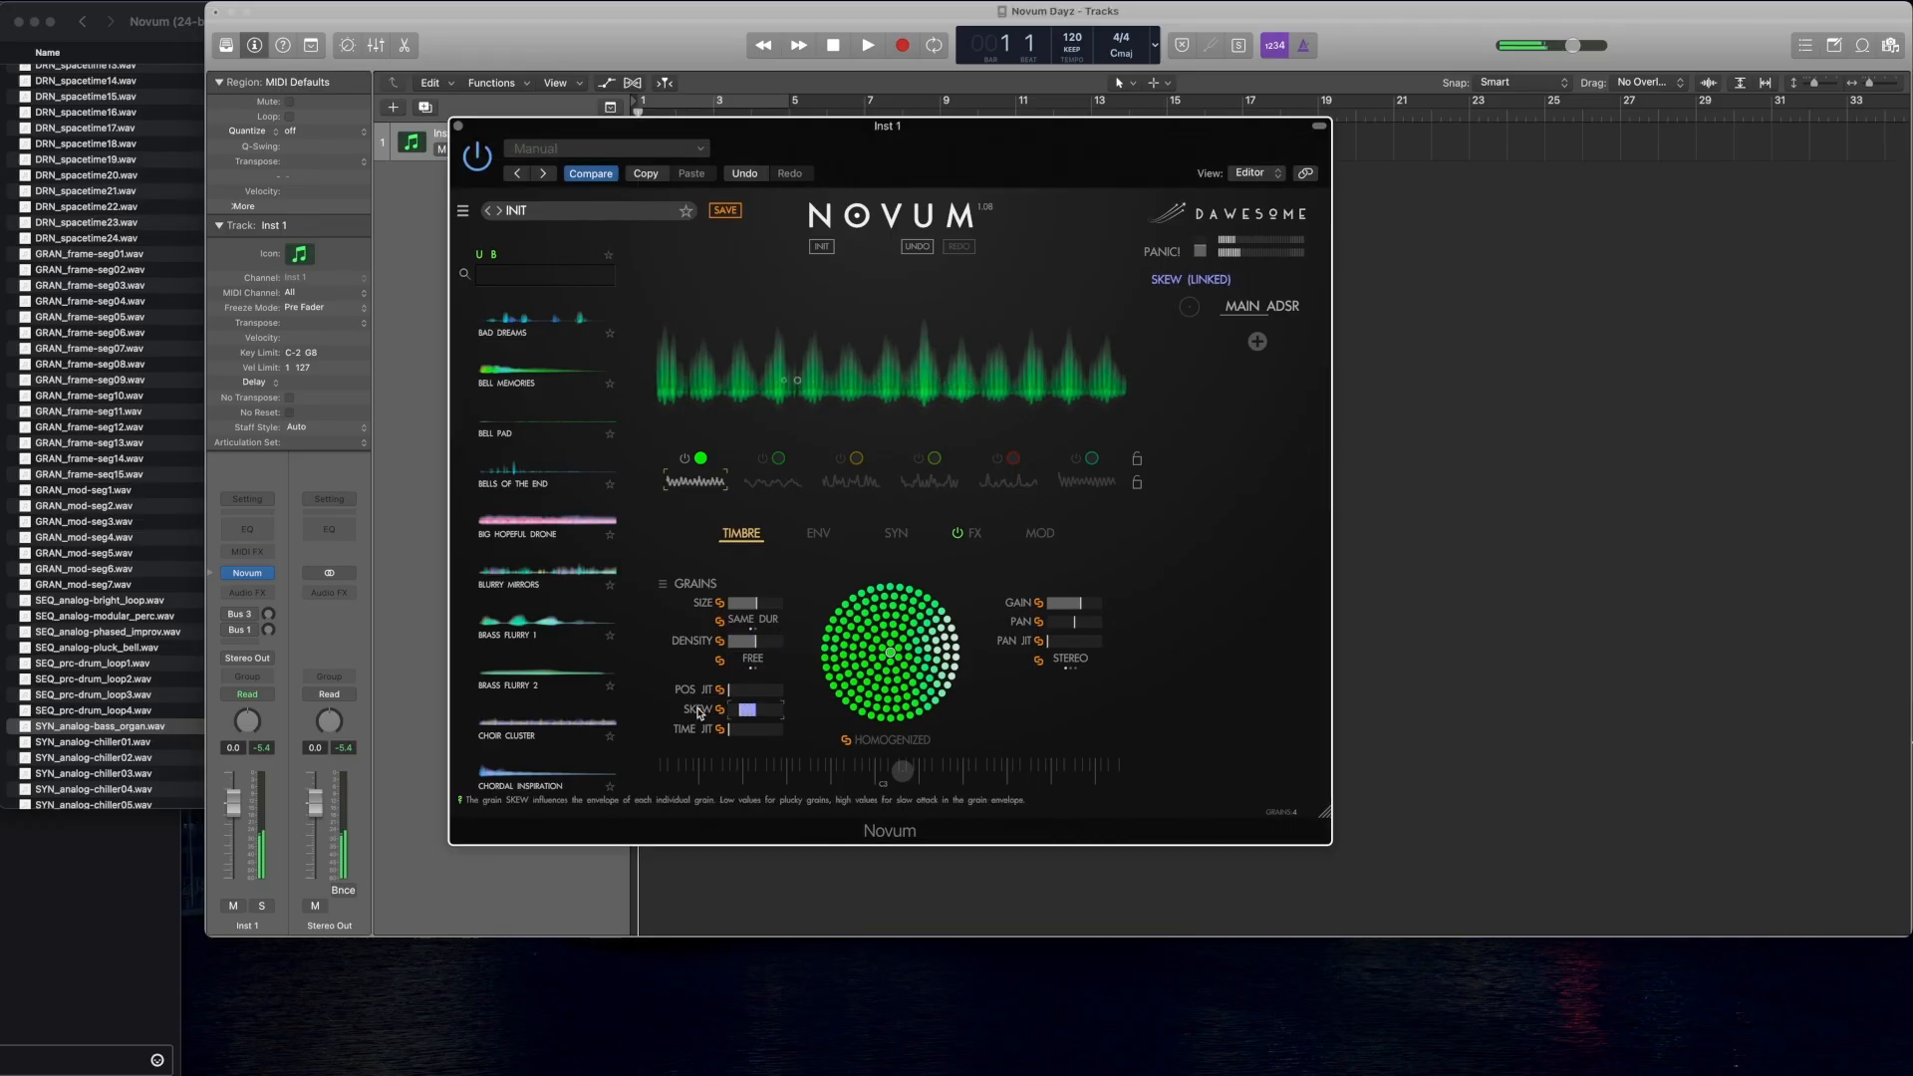
left_click(737, 729)
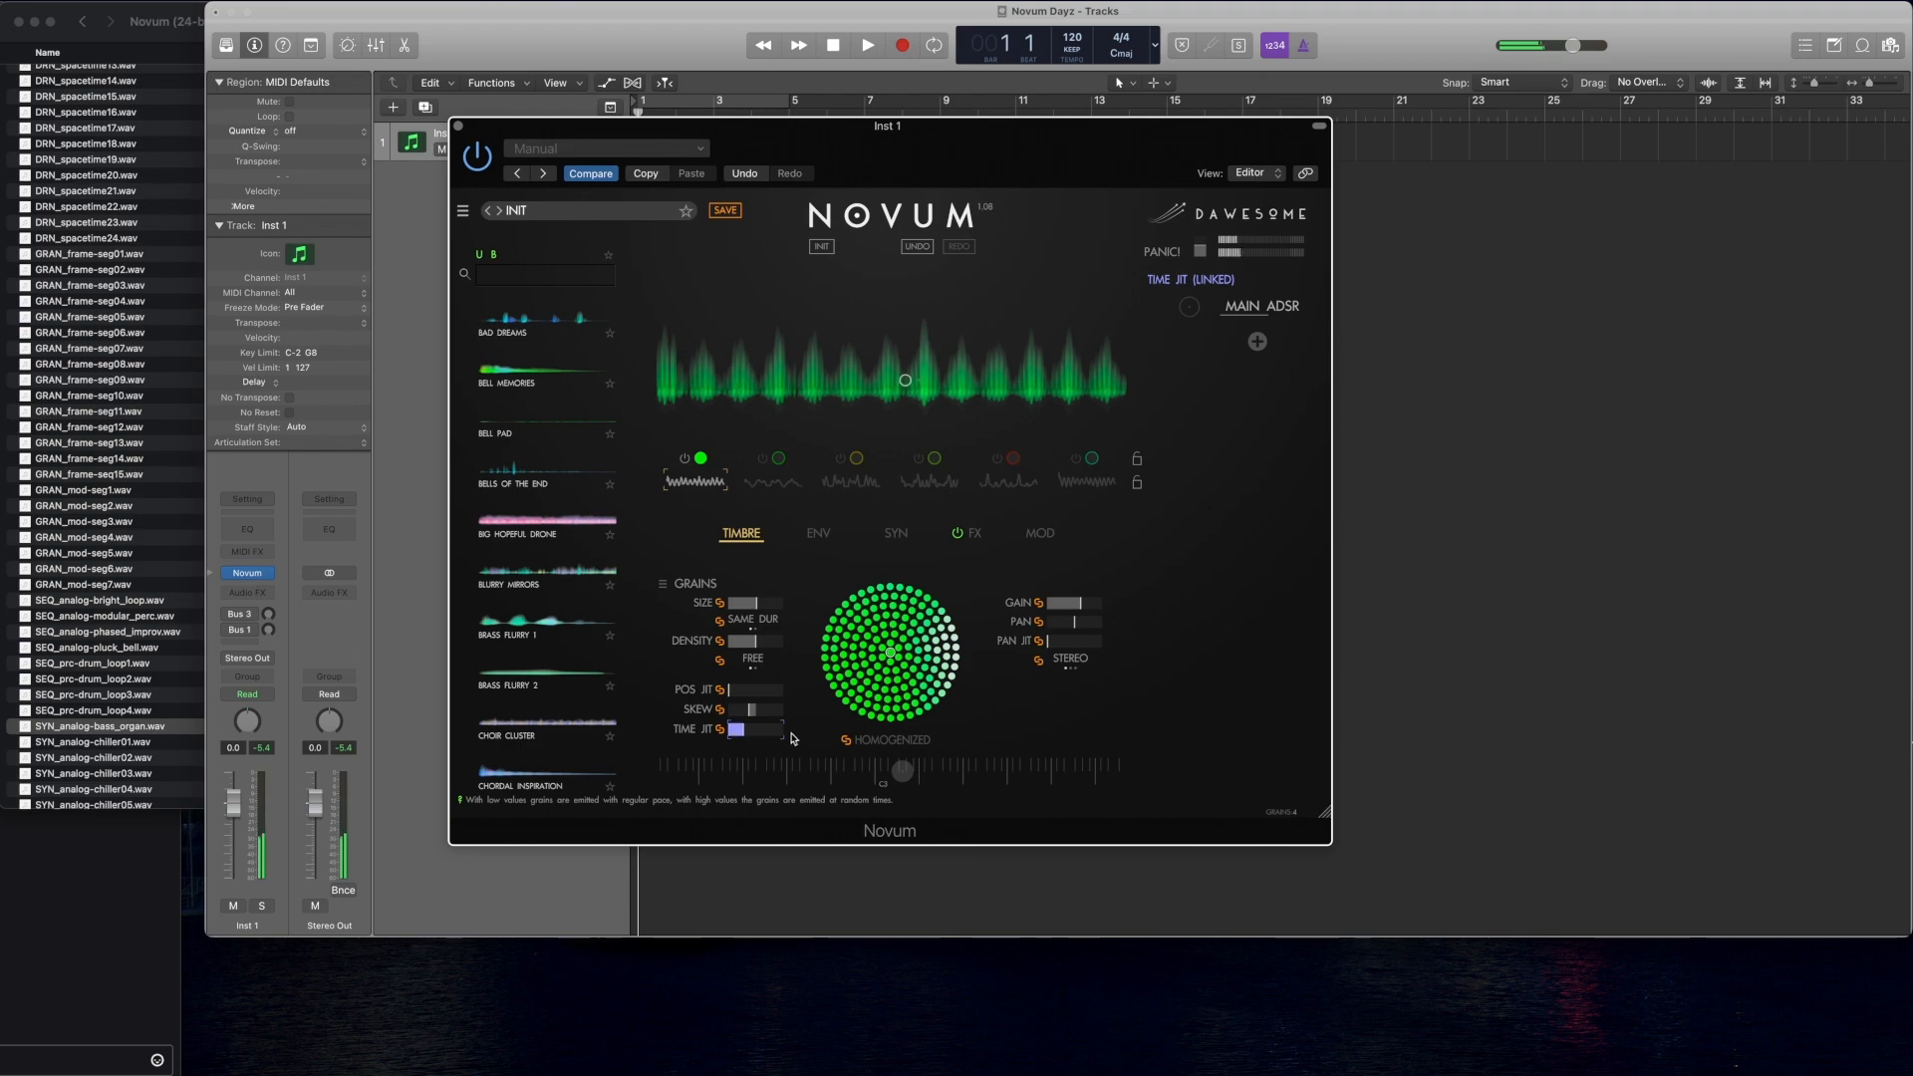
mouse_move(745, 731)
left_mouse_down()
mouse_move(769, 734)
mouse_move(747, 734)
left_mouse_up()
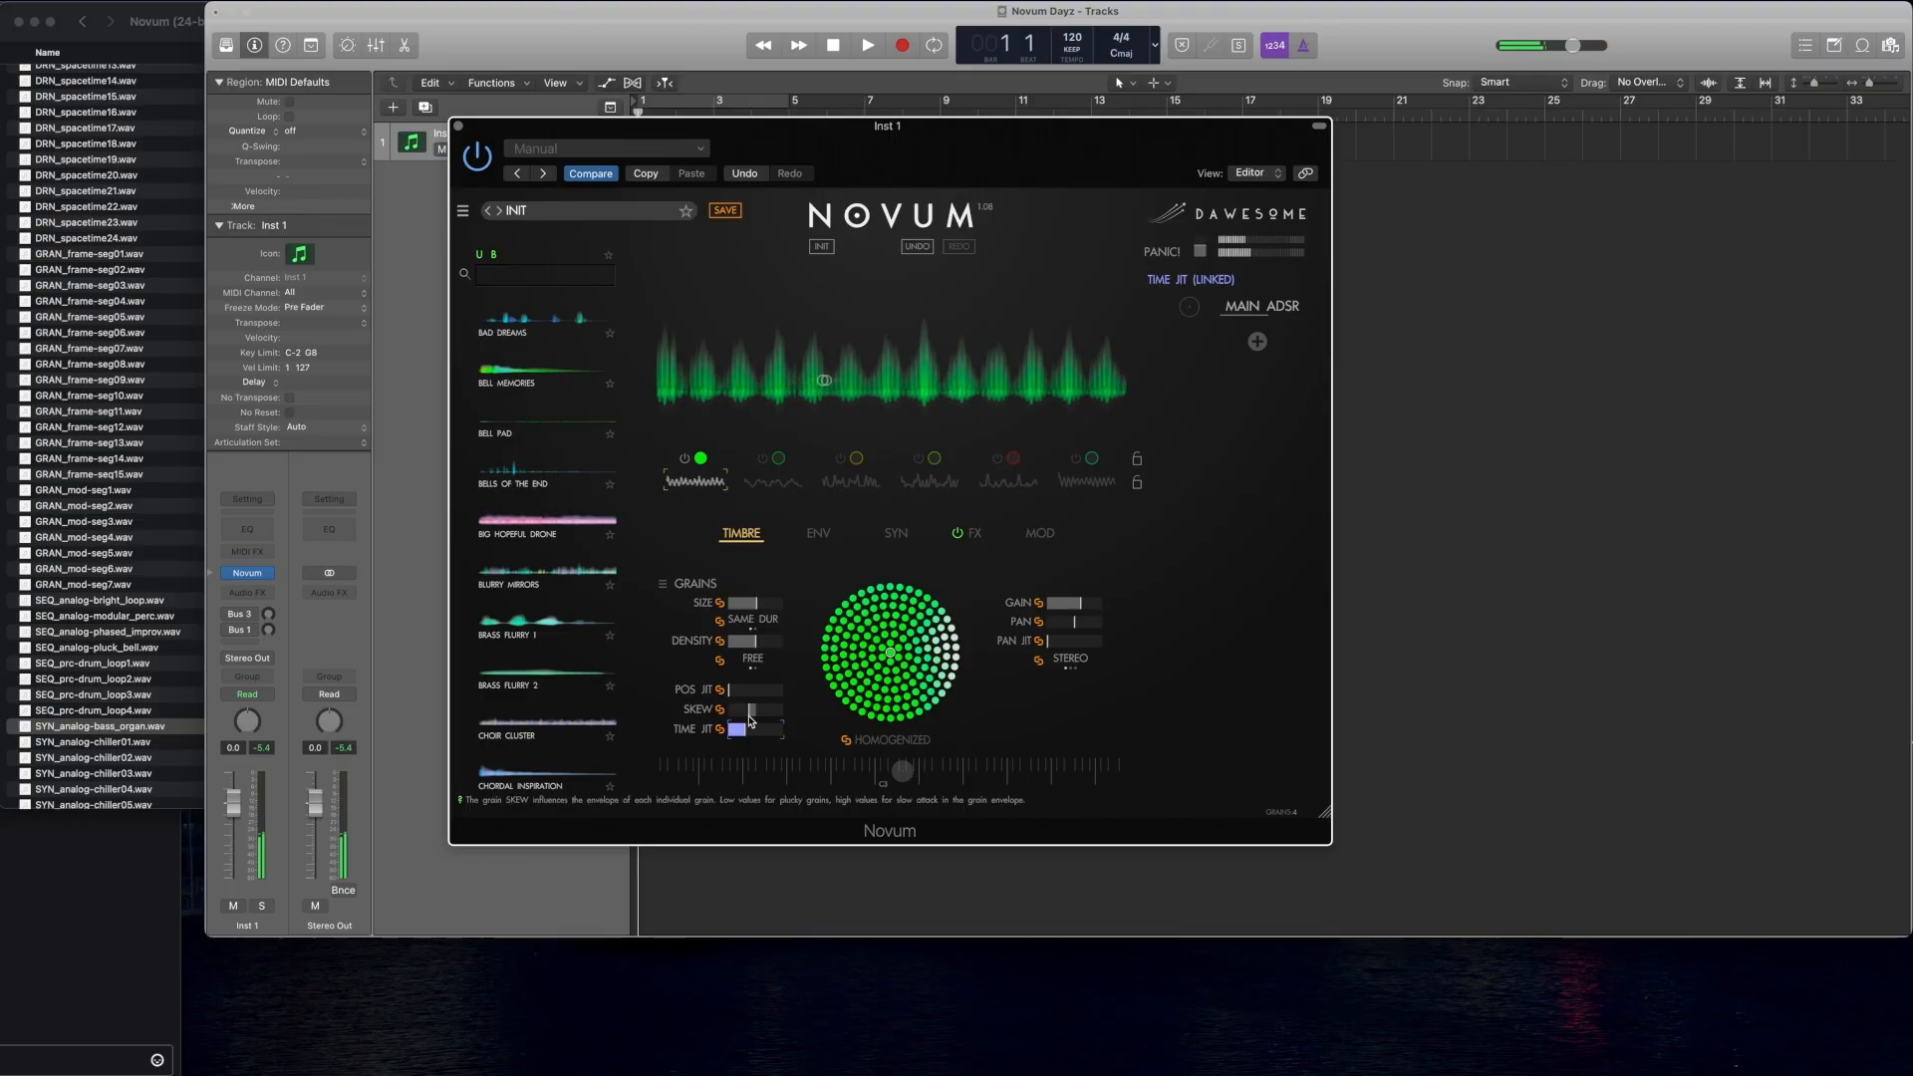
left_click(743, 690)
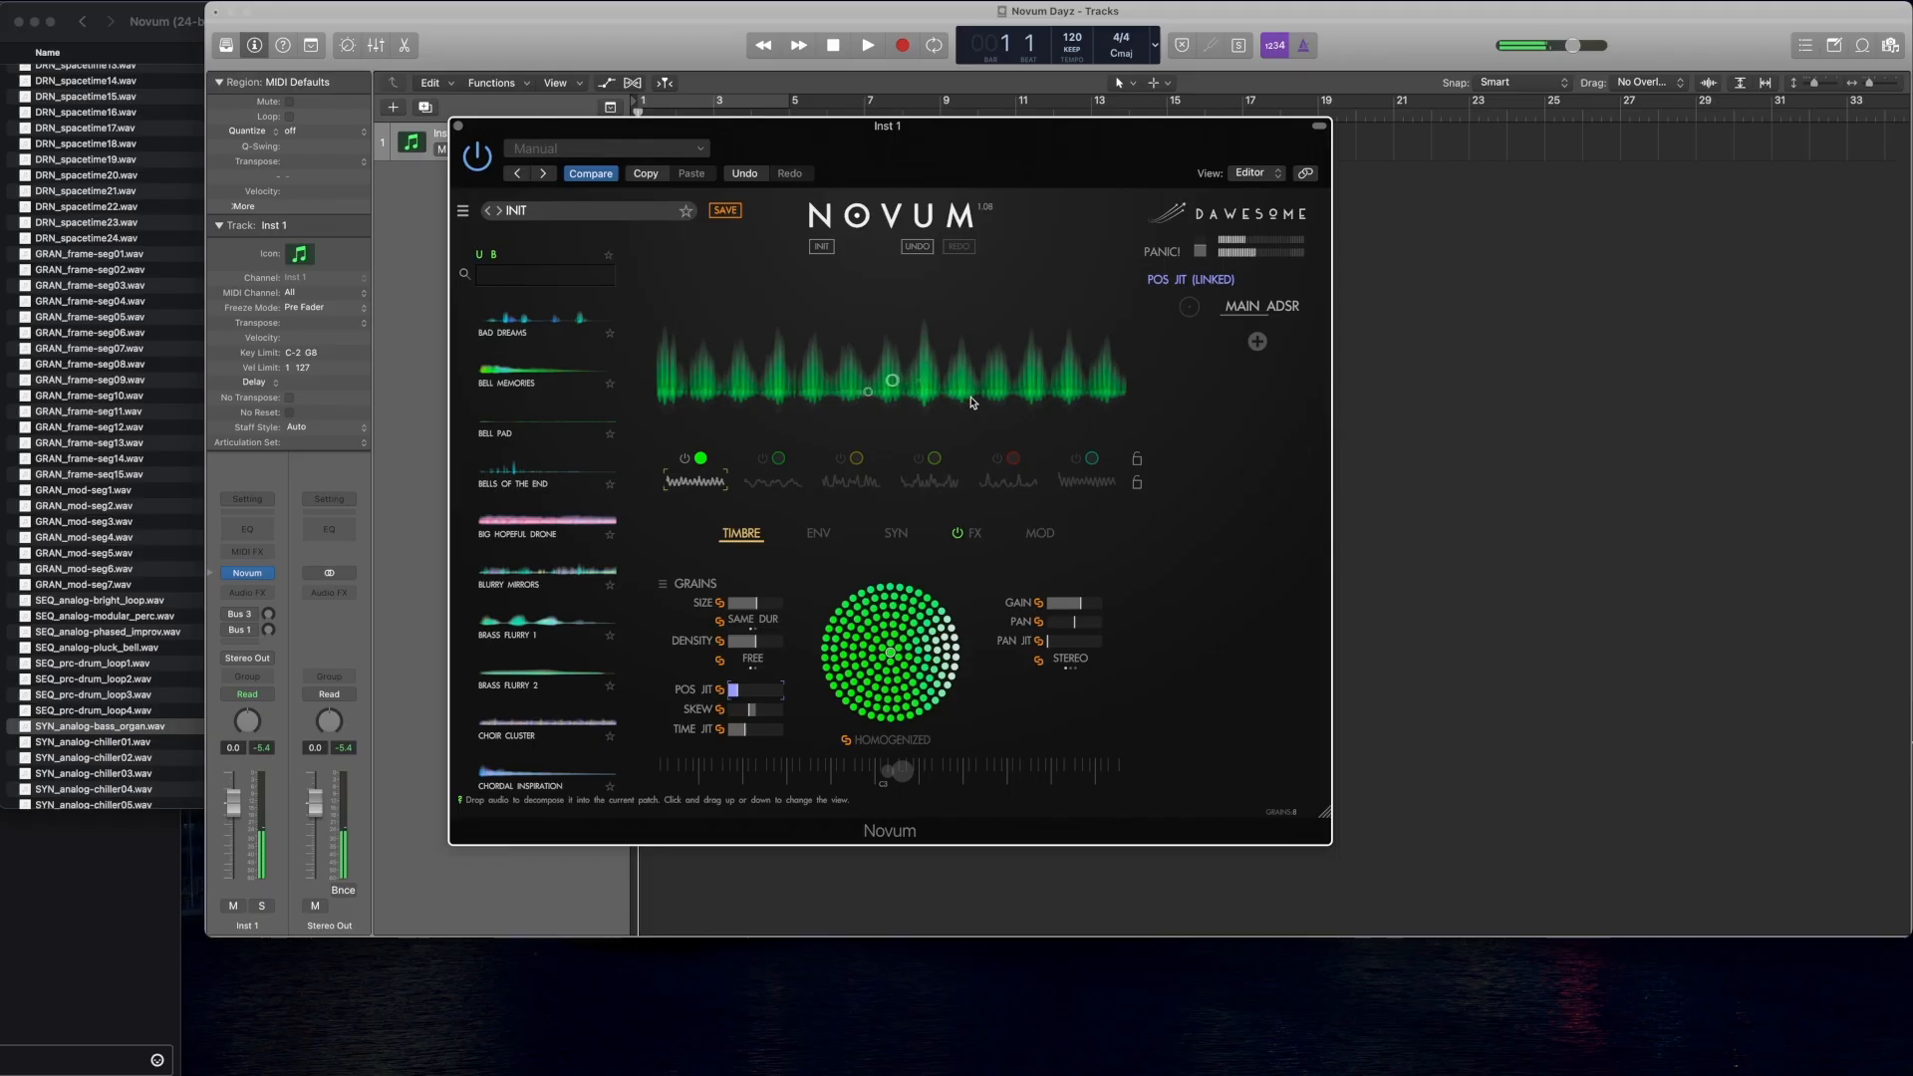
Step: Set the linked grain skew just below centre, consulting layer 1's envelope view before and after
left_click(815, 536)
left_click(740, 534)
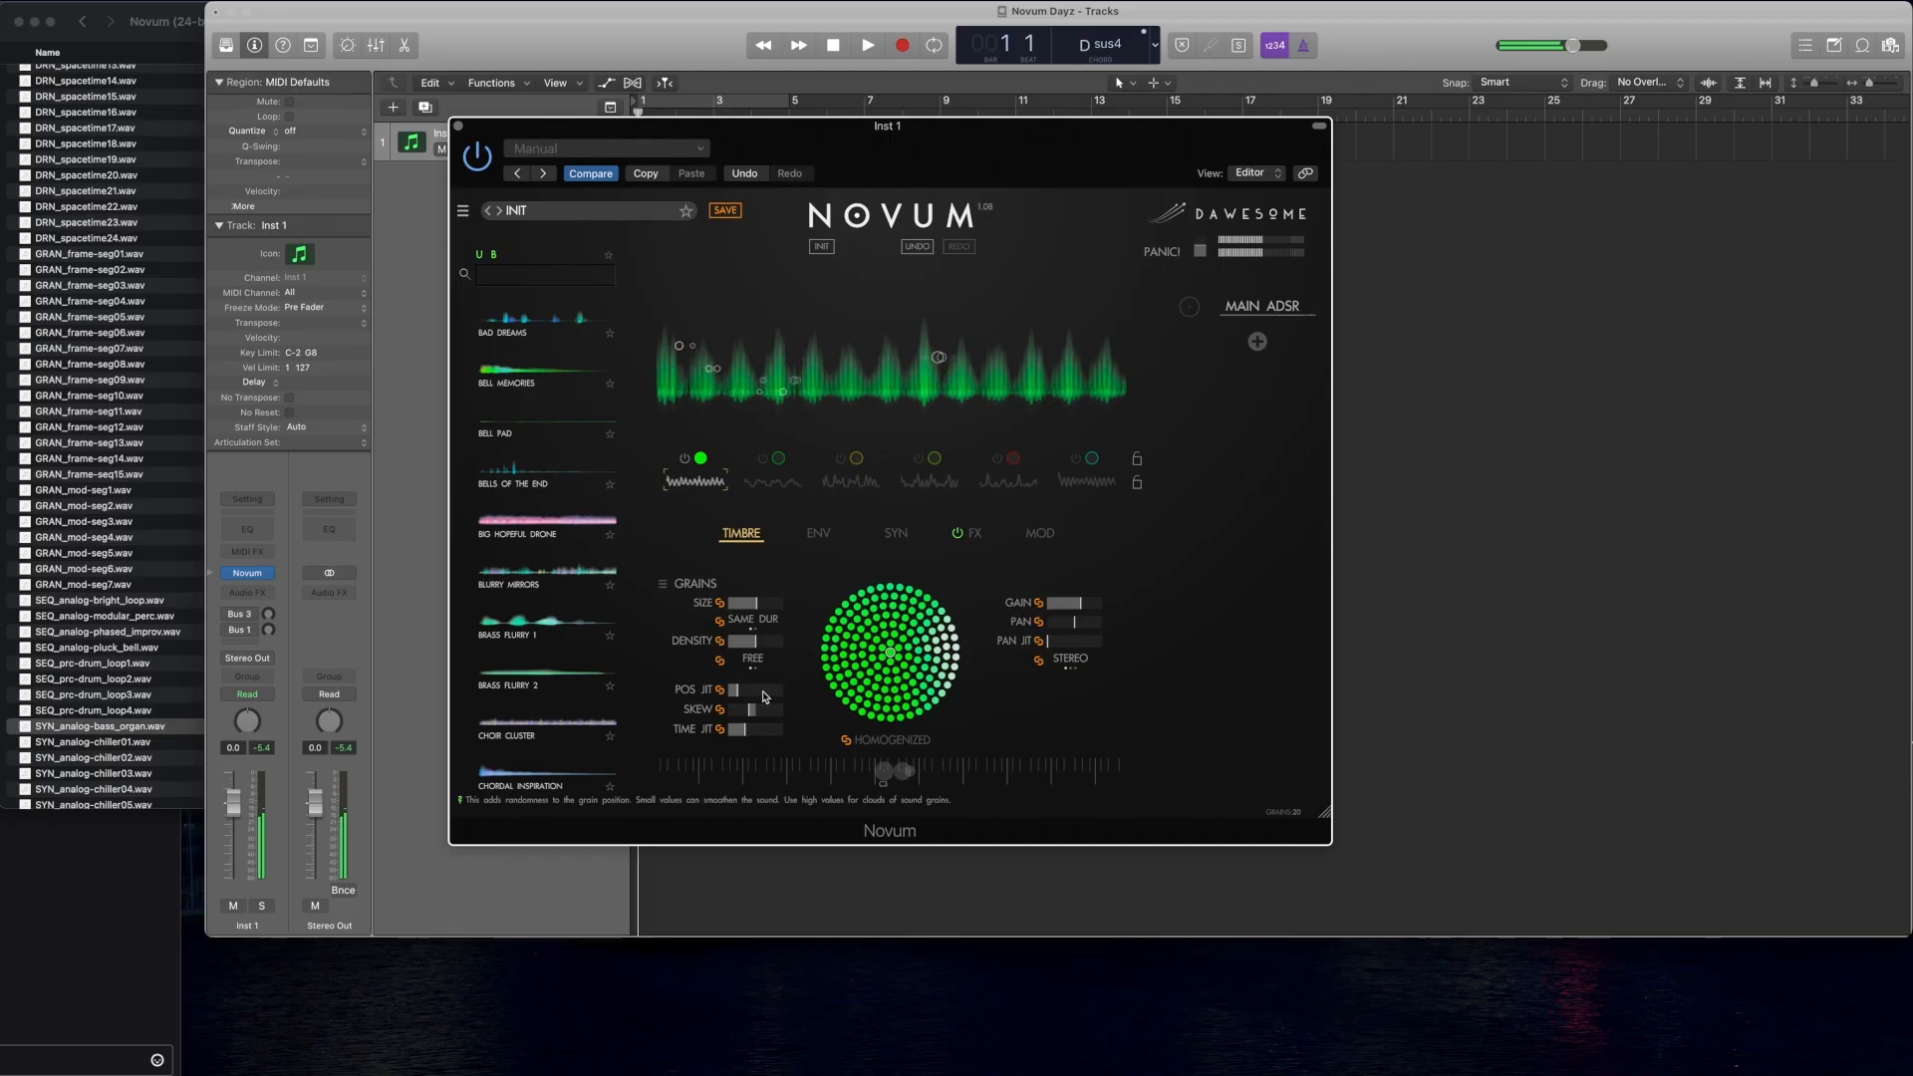
left_click_drag(756, 710, 768, 714)
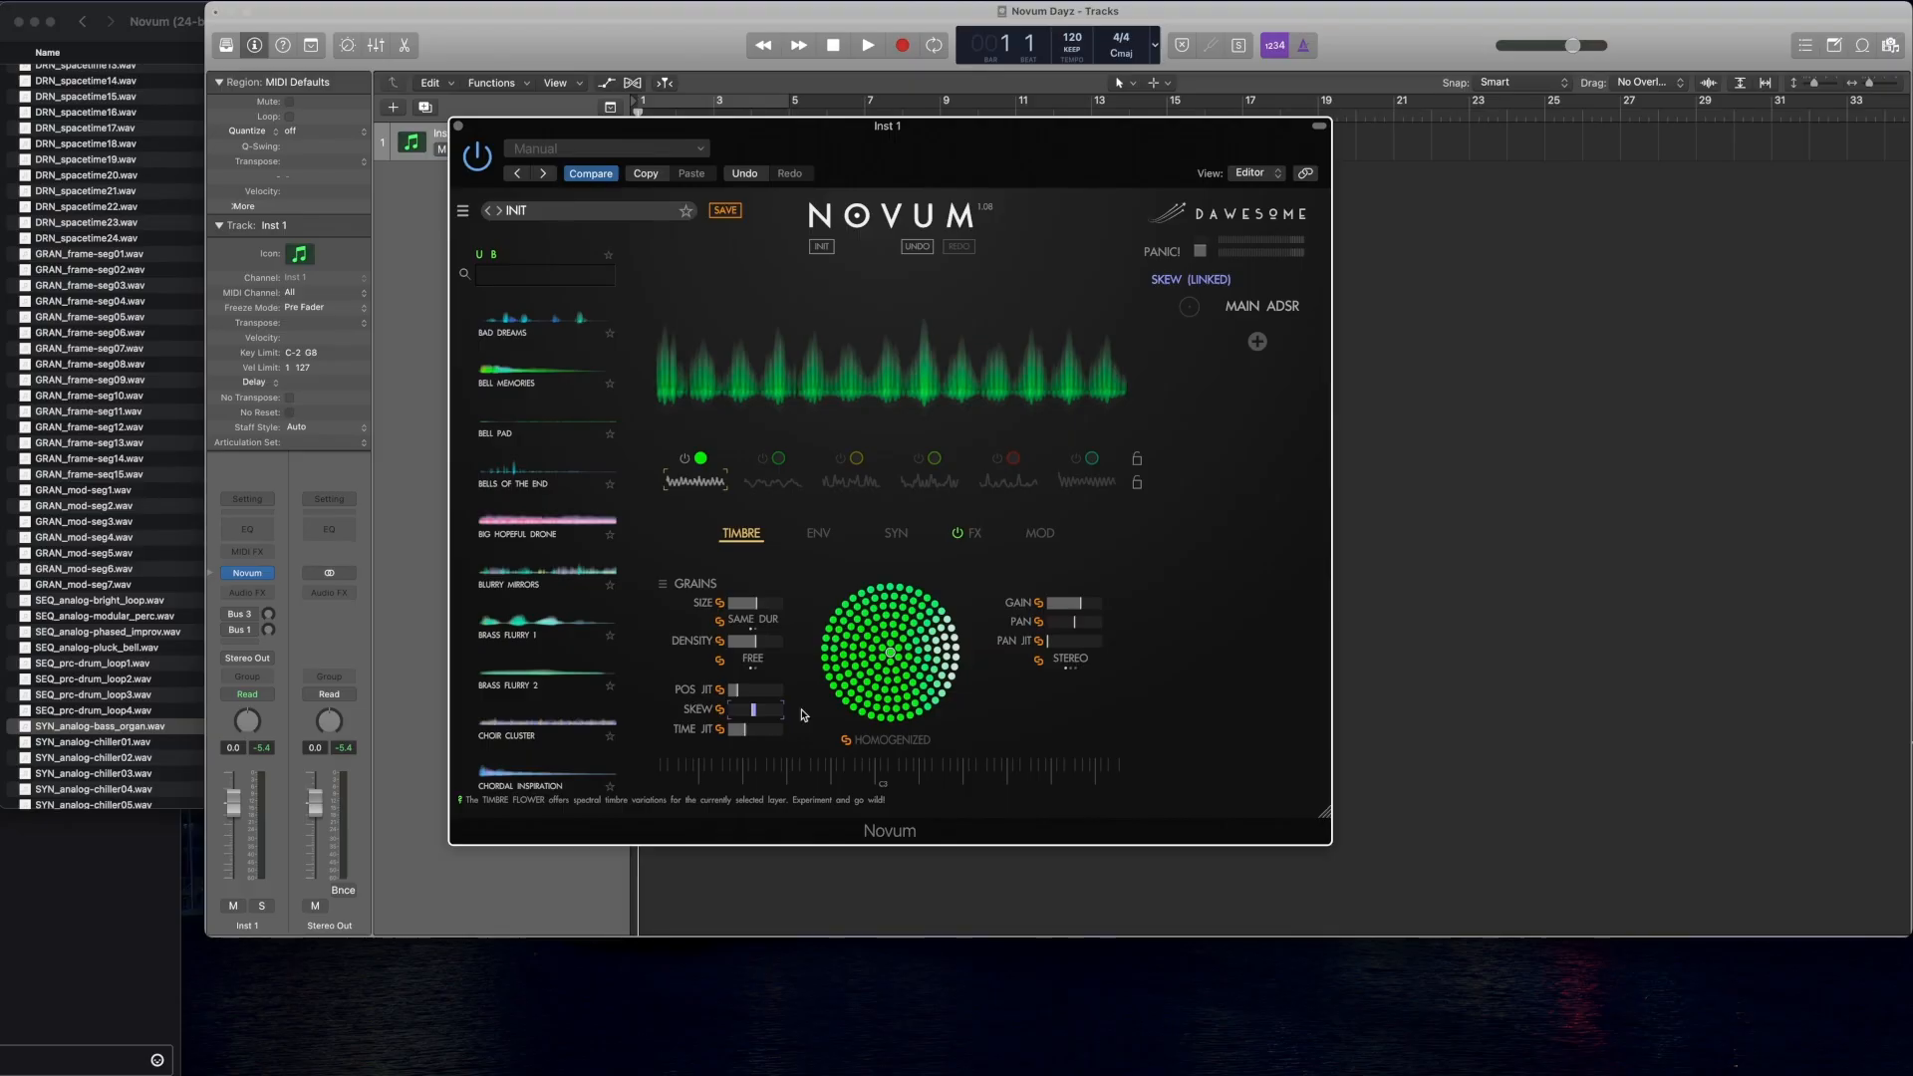
left_click(826, 546)
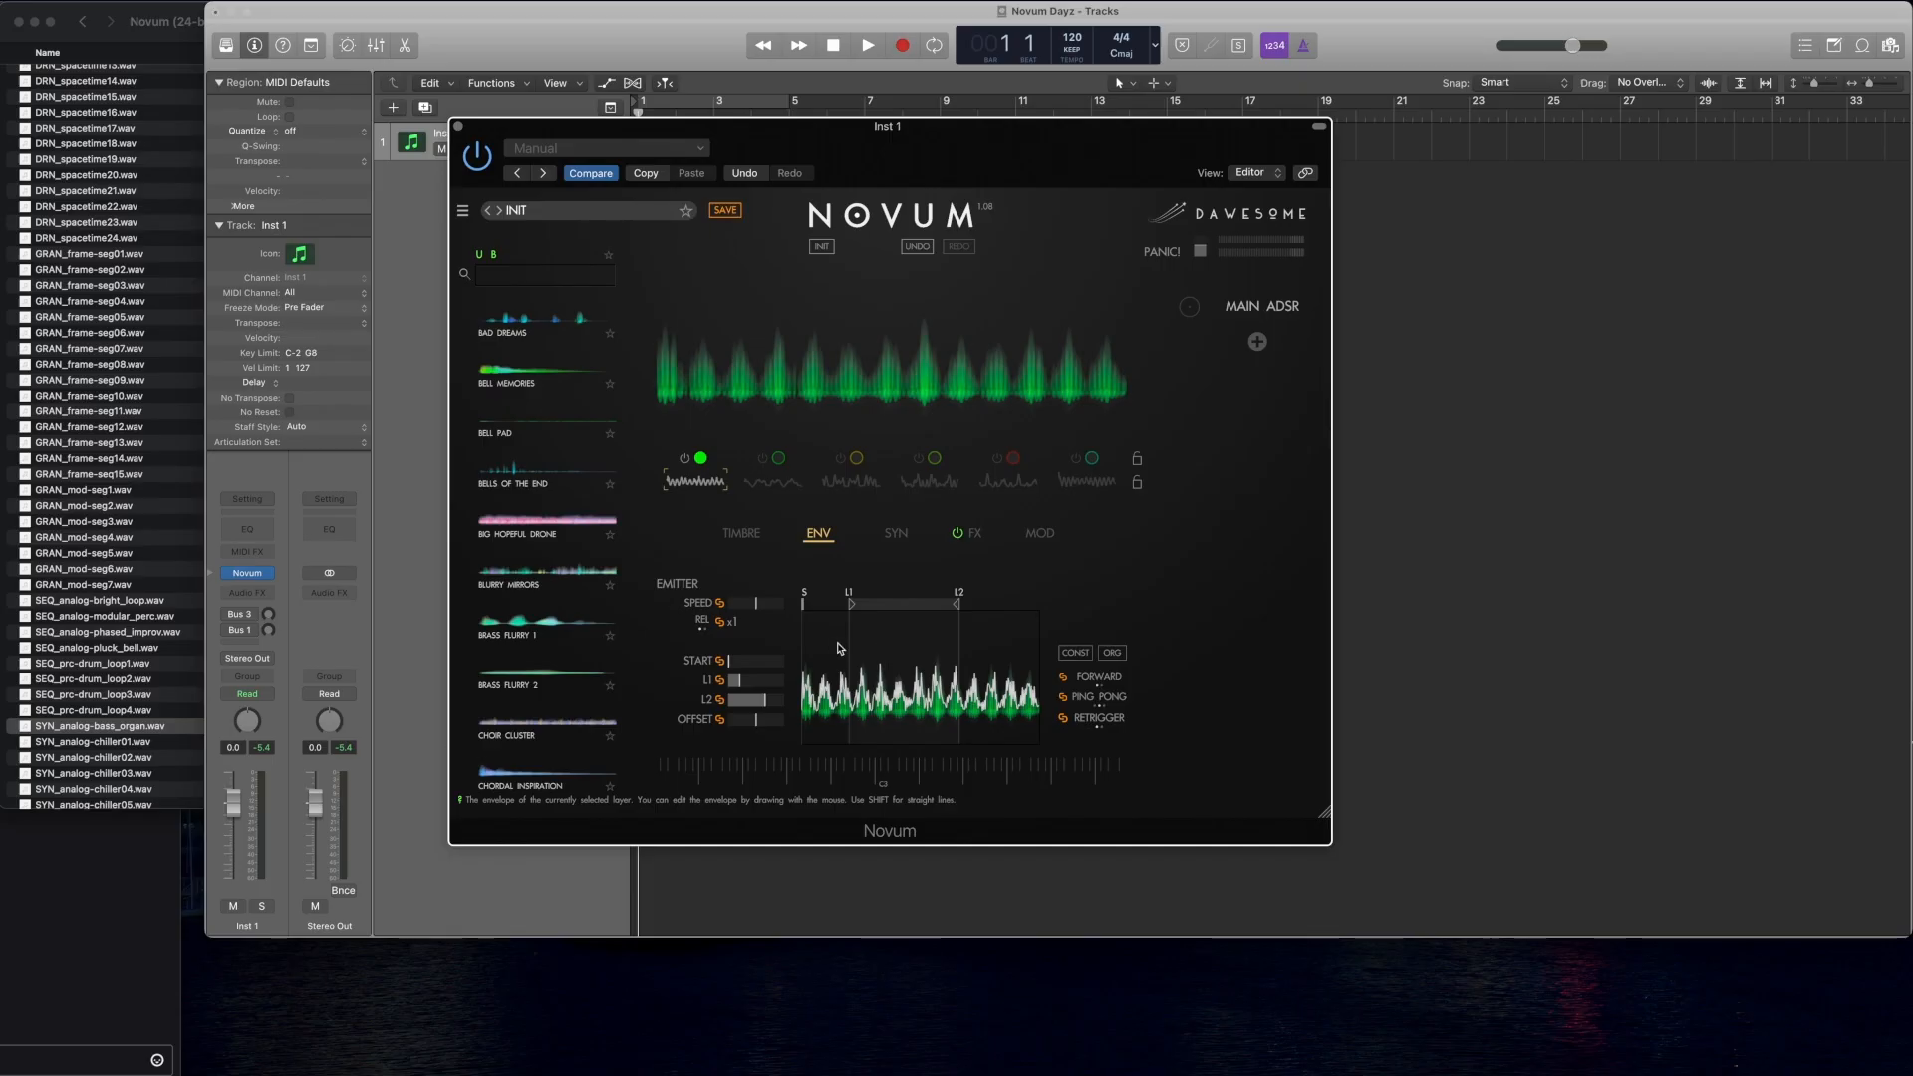
left_click(743, 536)
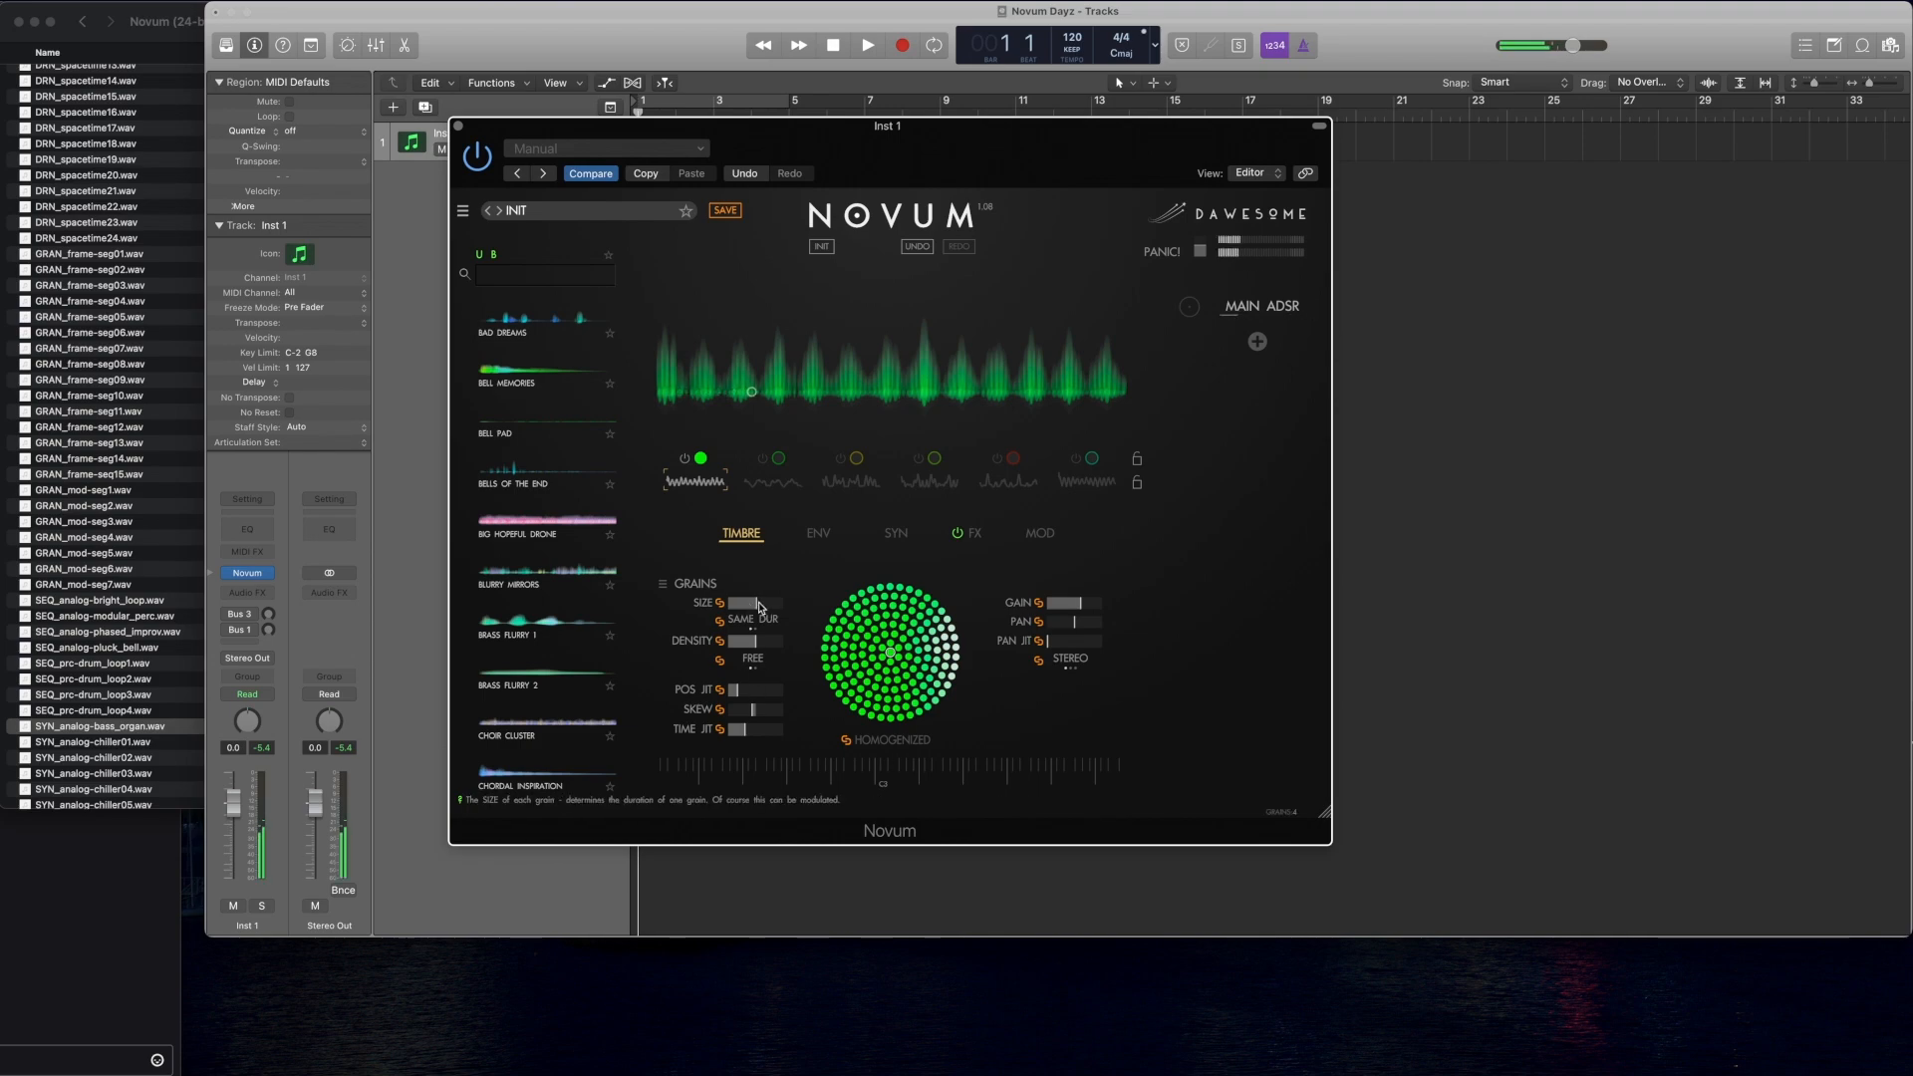
Step: Vary the linked grain size and density against each other, leaving both at roughly a third of their range
left_click_drag(759, 606, 685, 649)
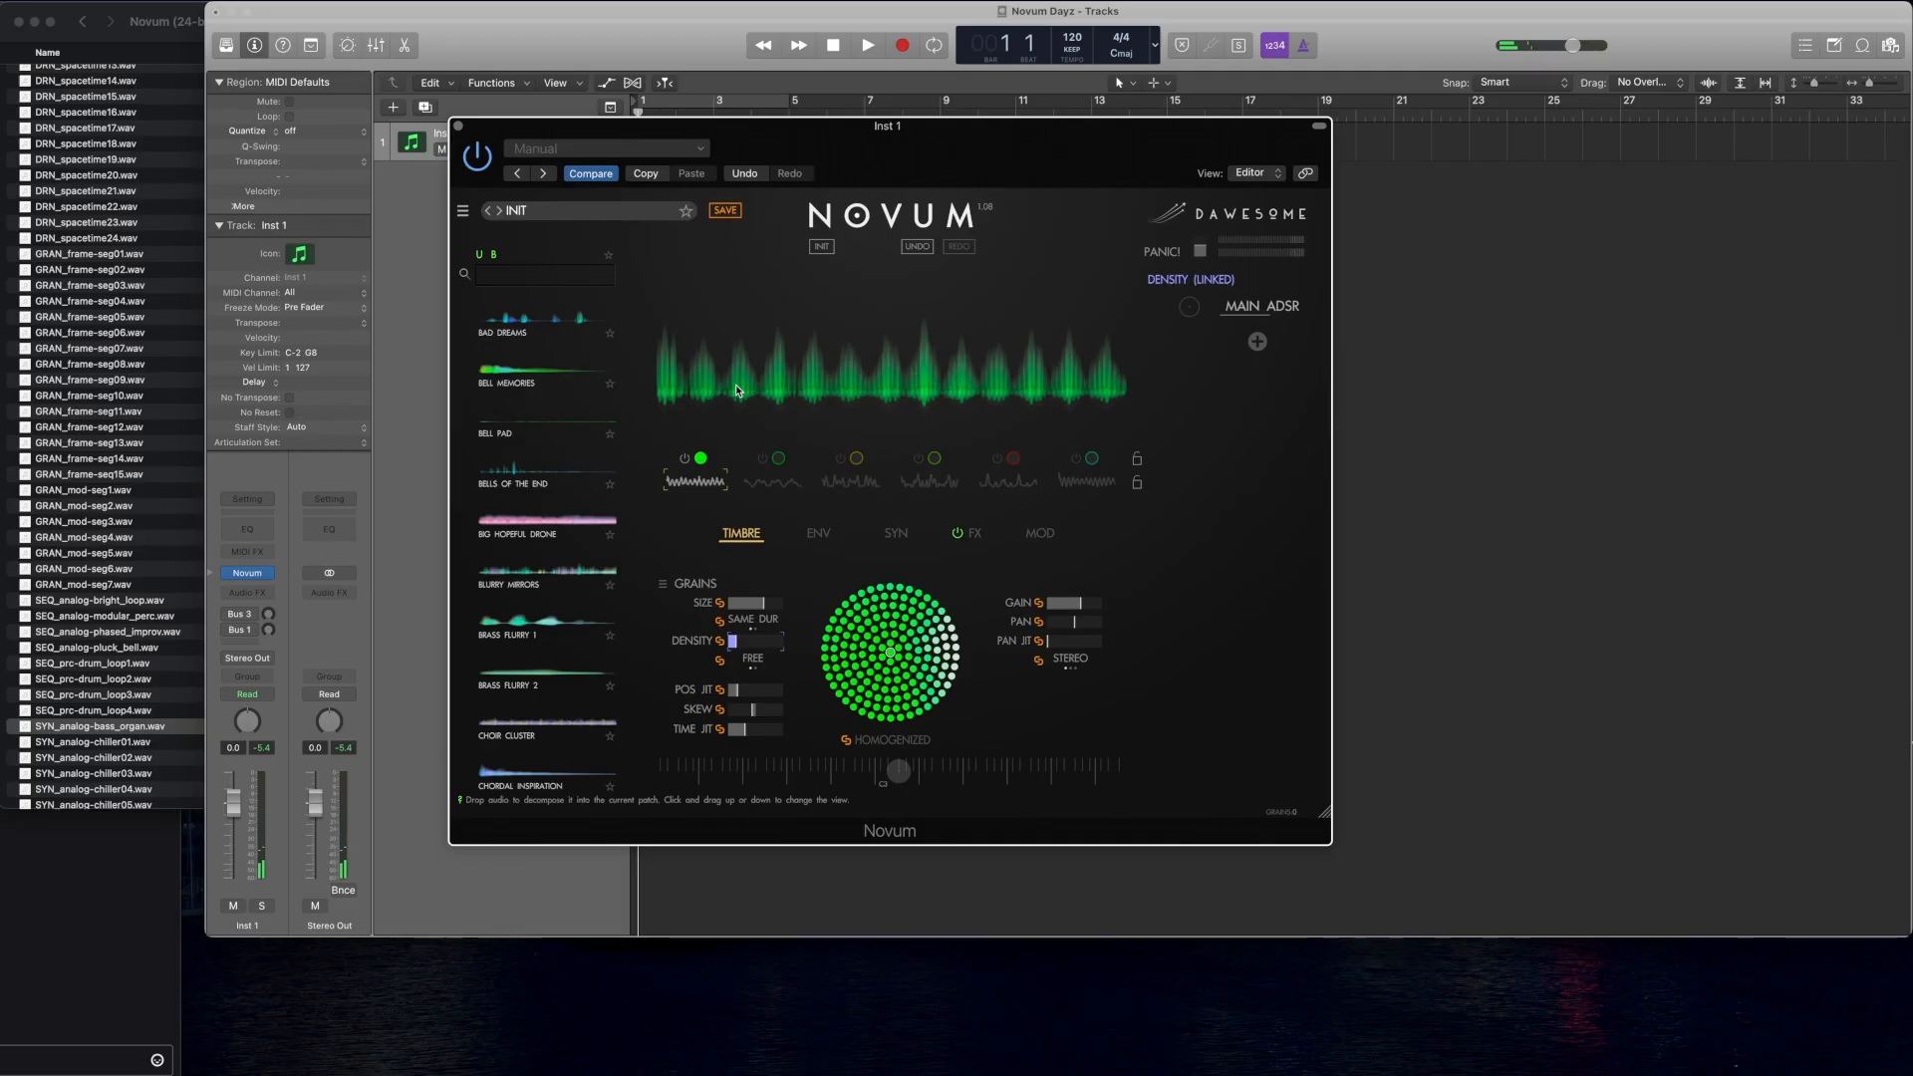
left_click_drag(754, 645, 724, 606)
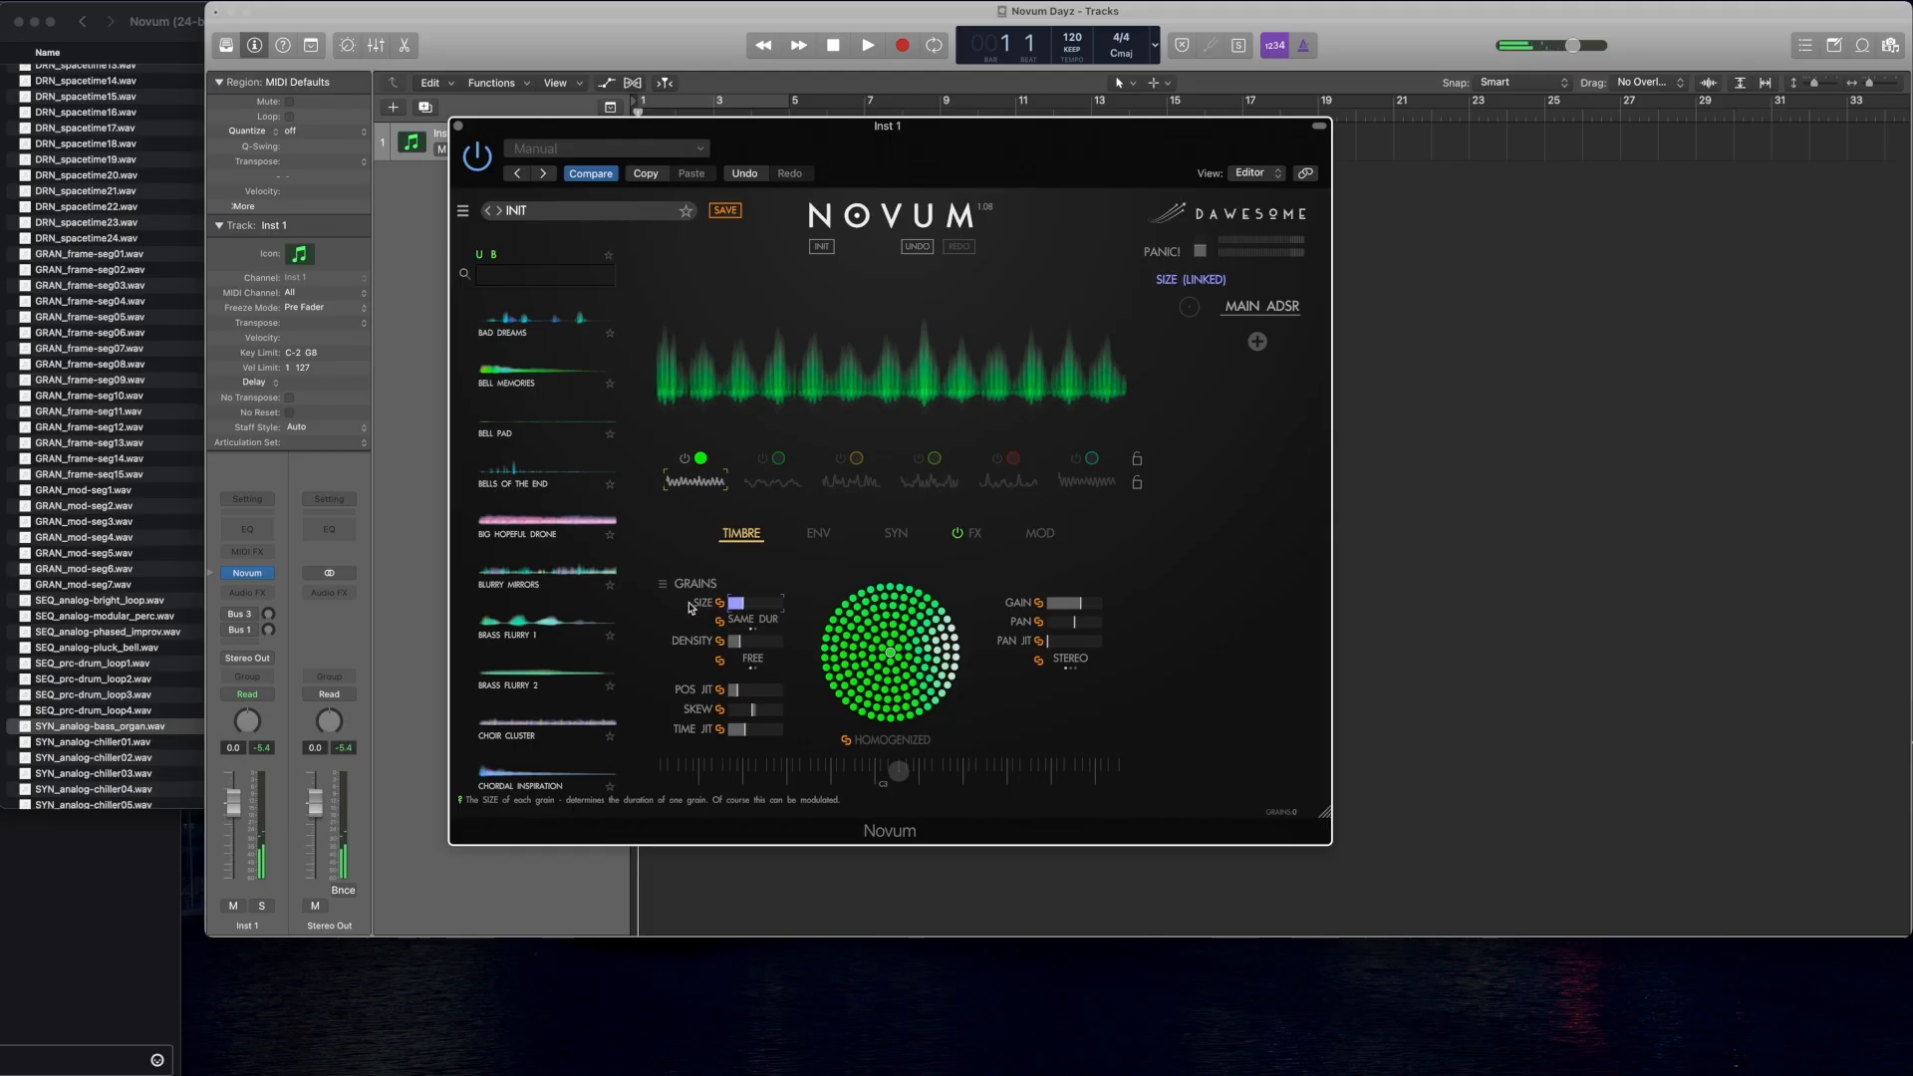
mouse_move(749, 648)
left_mouse_down()
mouse_move(758, 606)
mouse_move(740, 648)
left_mouse_up()
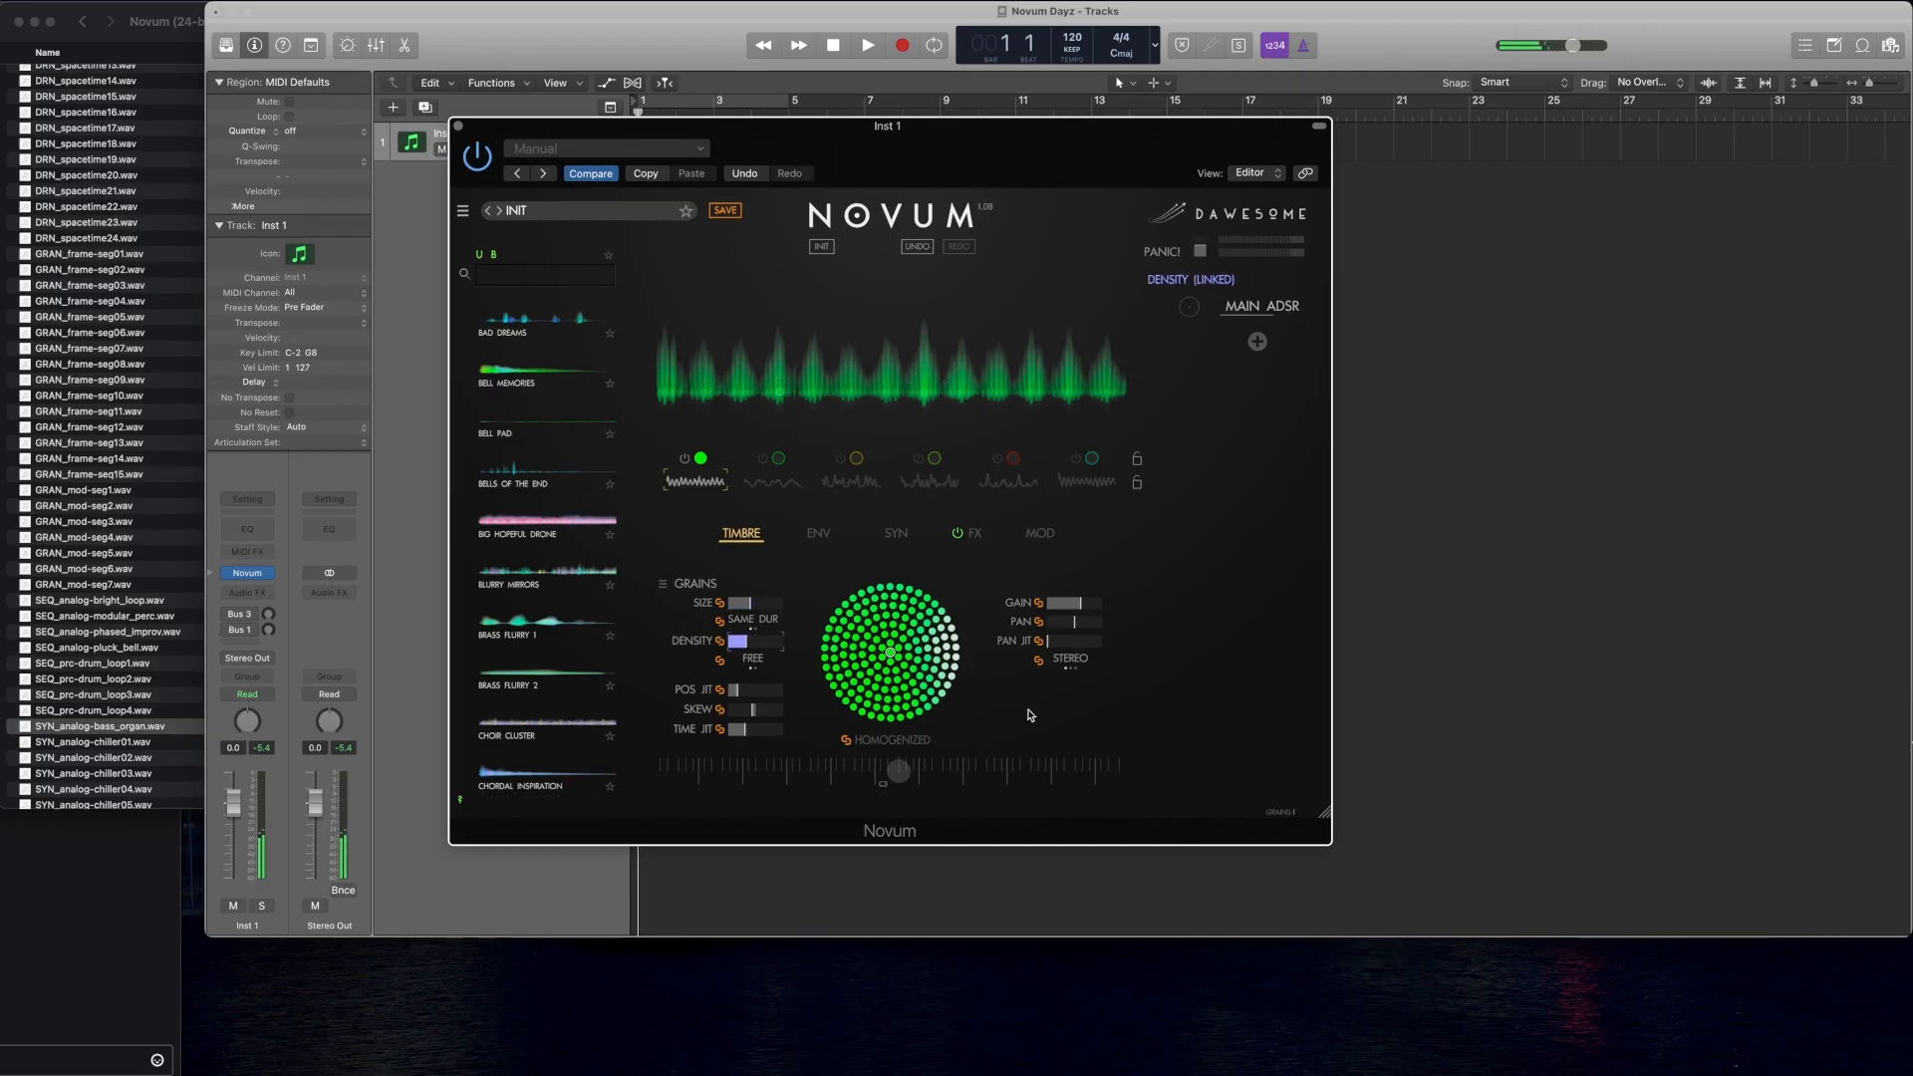
Step: Raise the linked grain skew to its maximum for a slow grain attack and shorten the grain size
left_click(752, 710)
left_click_drag(673, 708, 1008, 708)
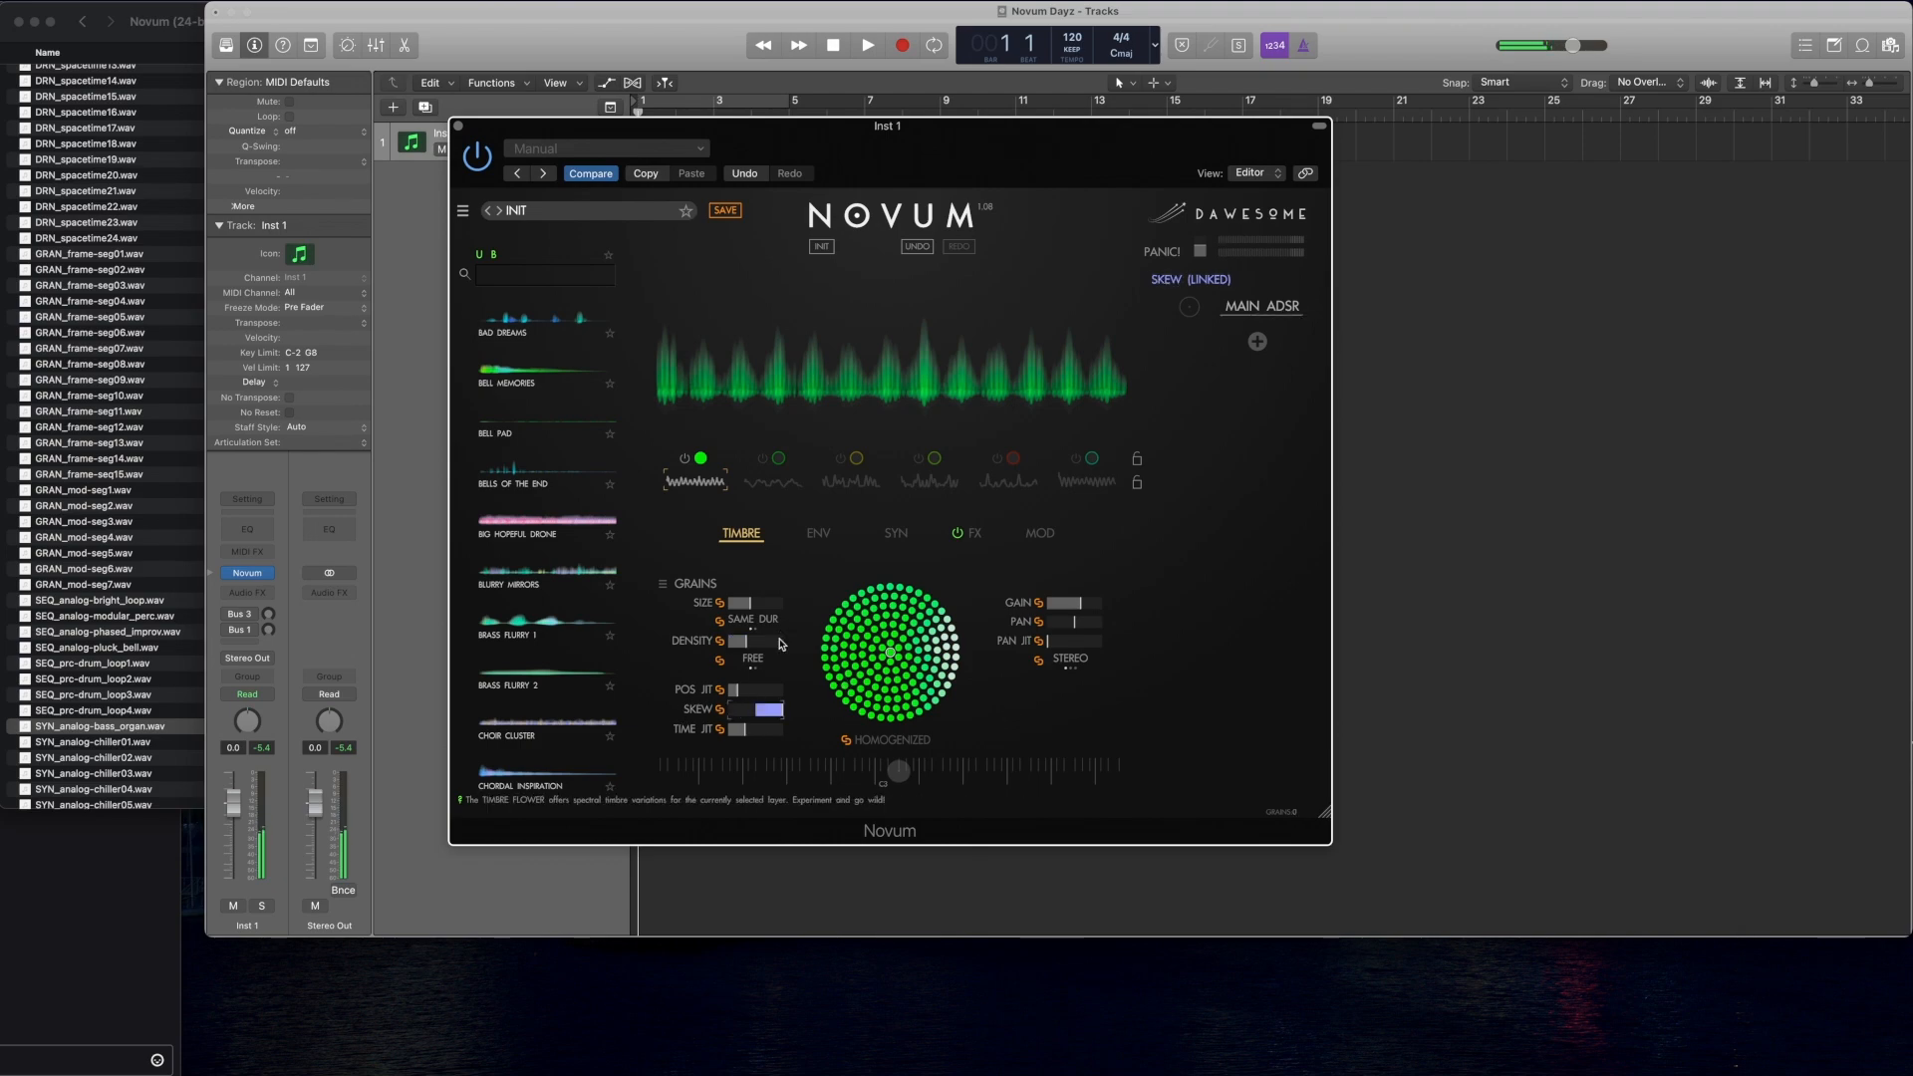
left_click_drag(746, 604, 710, 602)
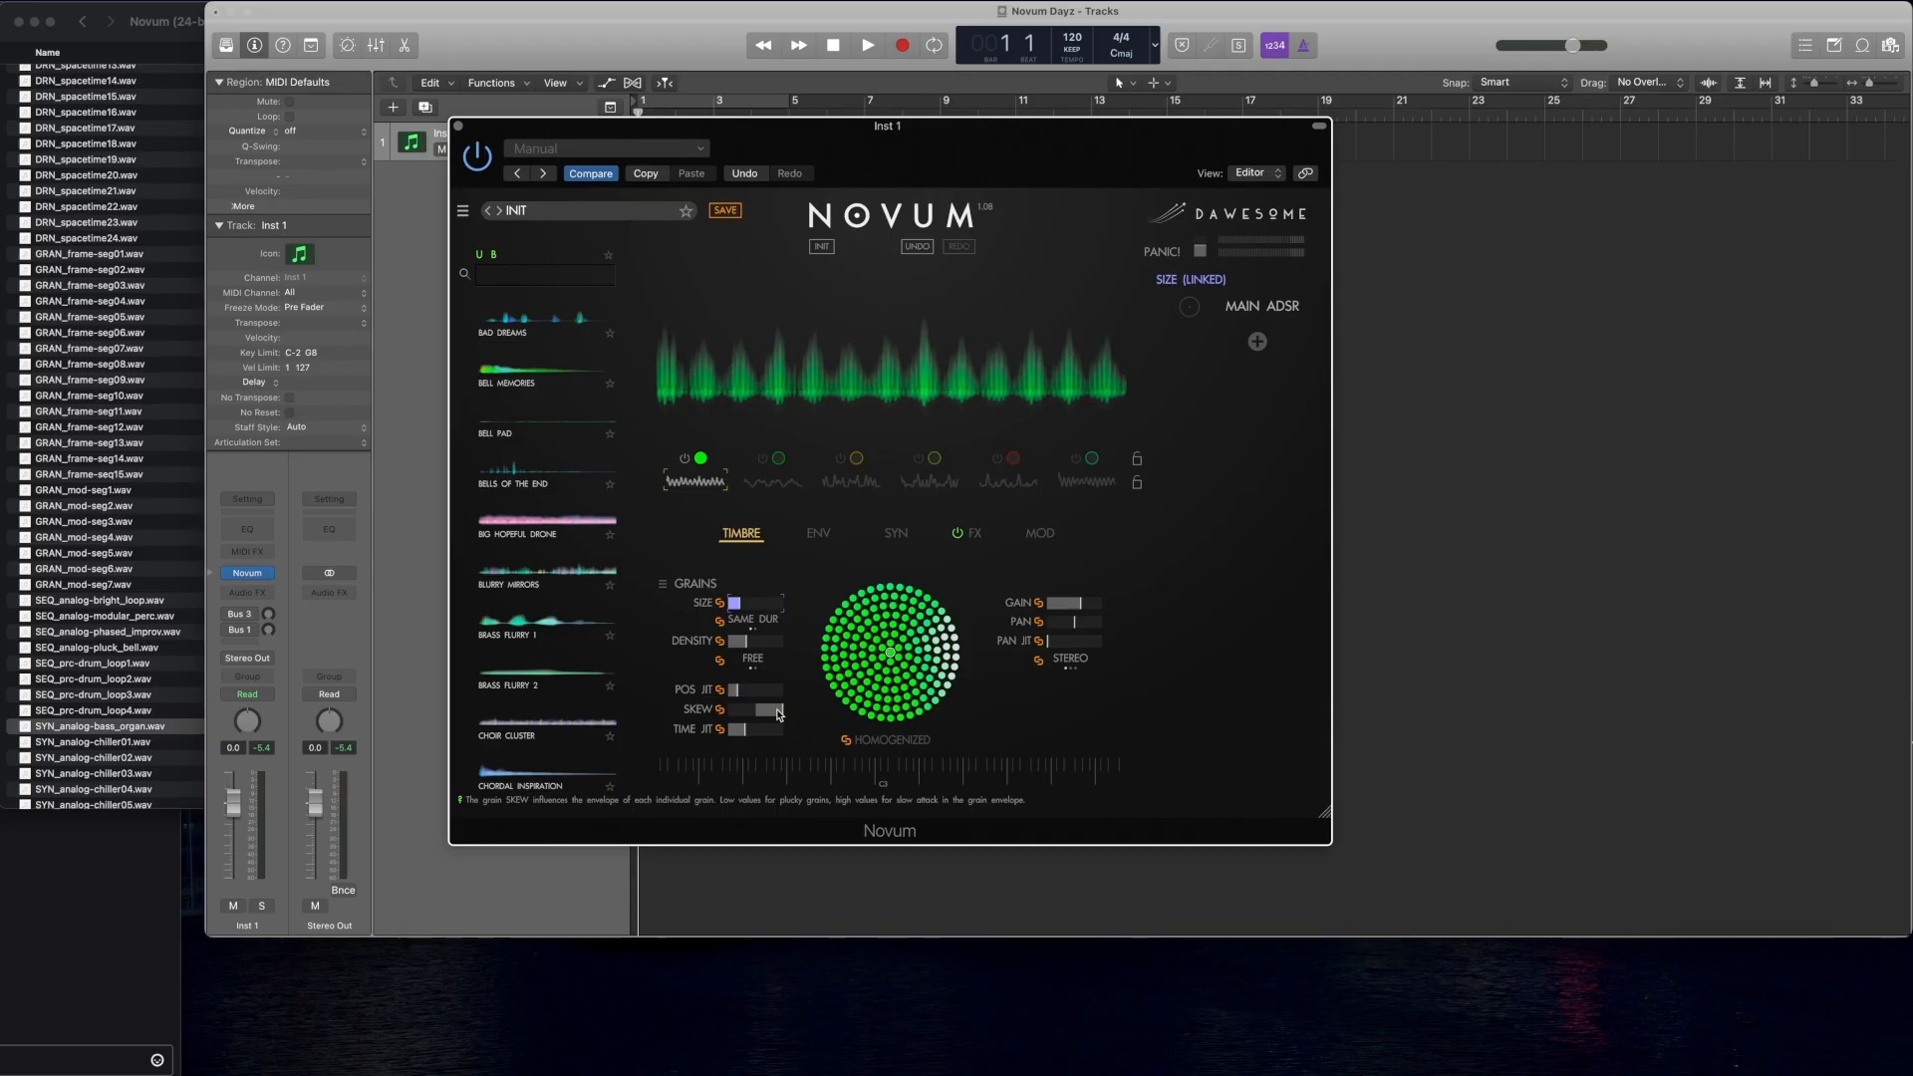
Step: Lower the linked grain skew to its minimum and sweep grain size from near minimum to about a third
left_click_drag(783, 712, 735, 713)
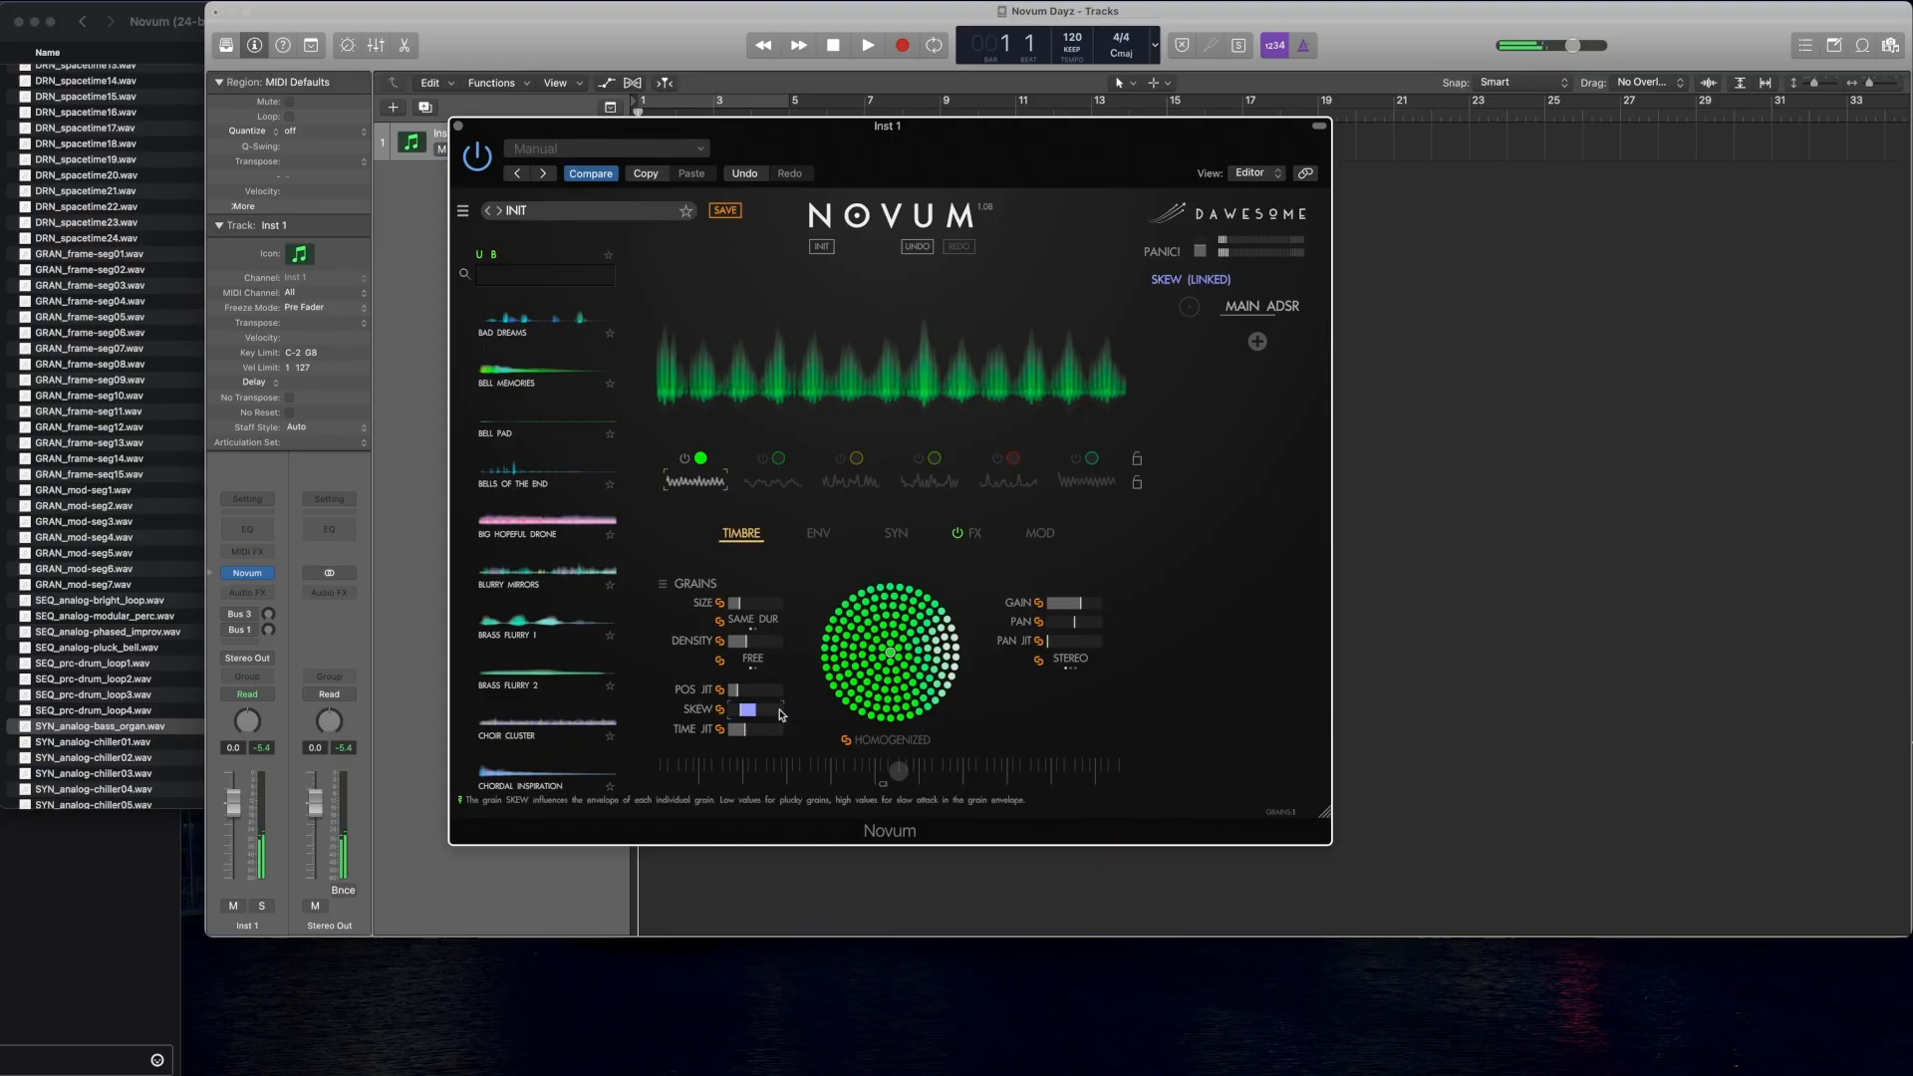
left_click(742, 605)
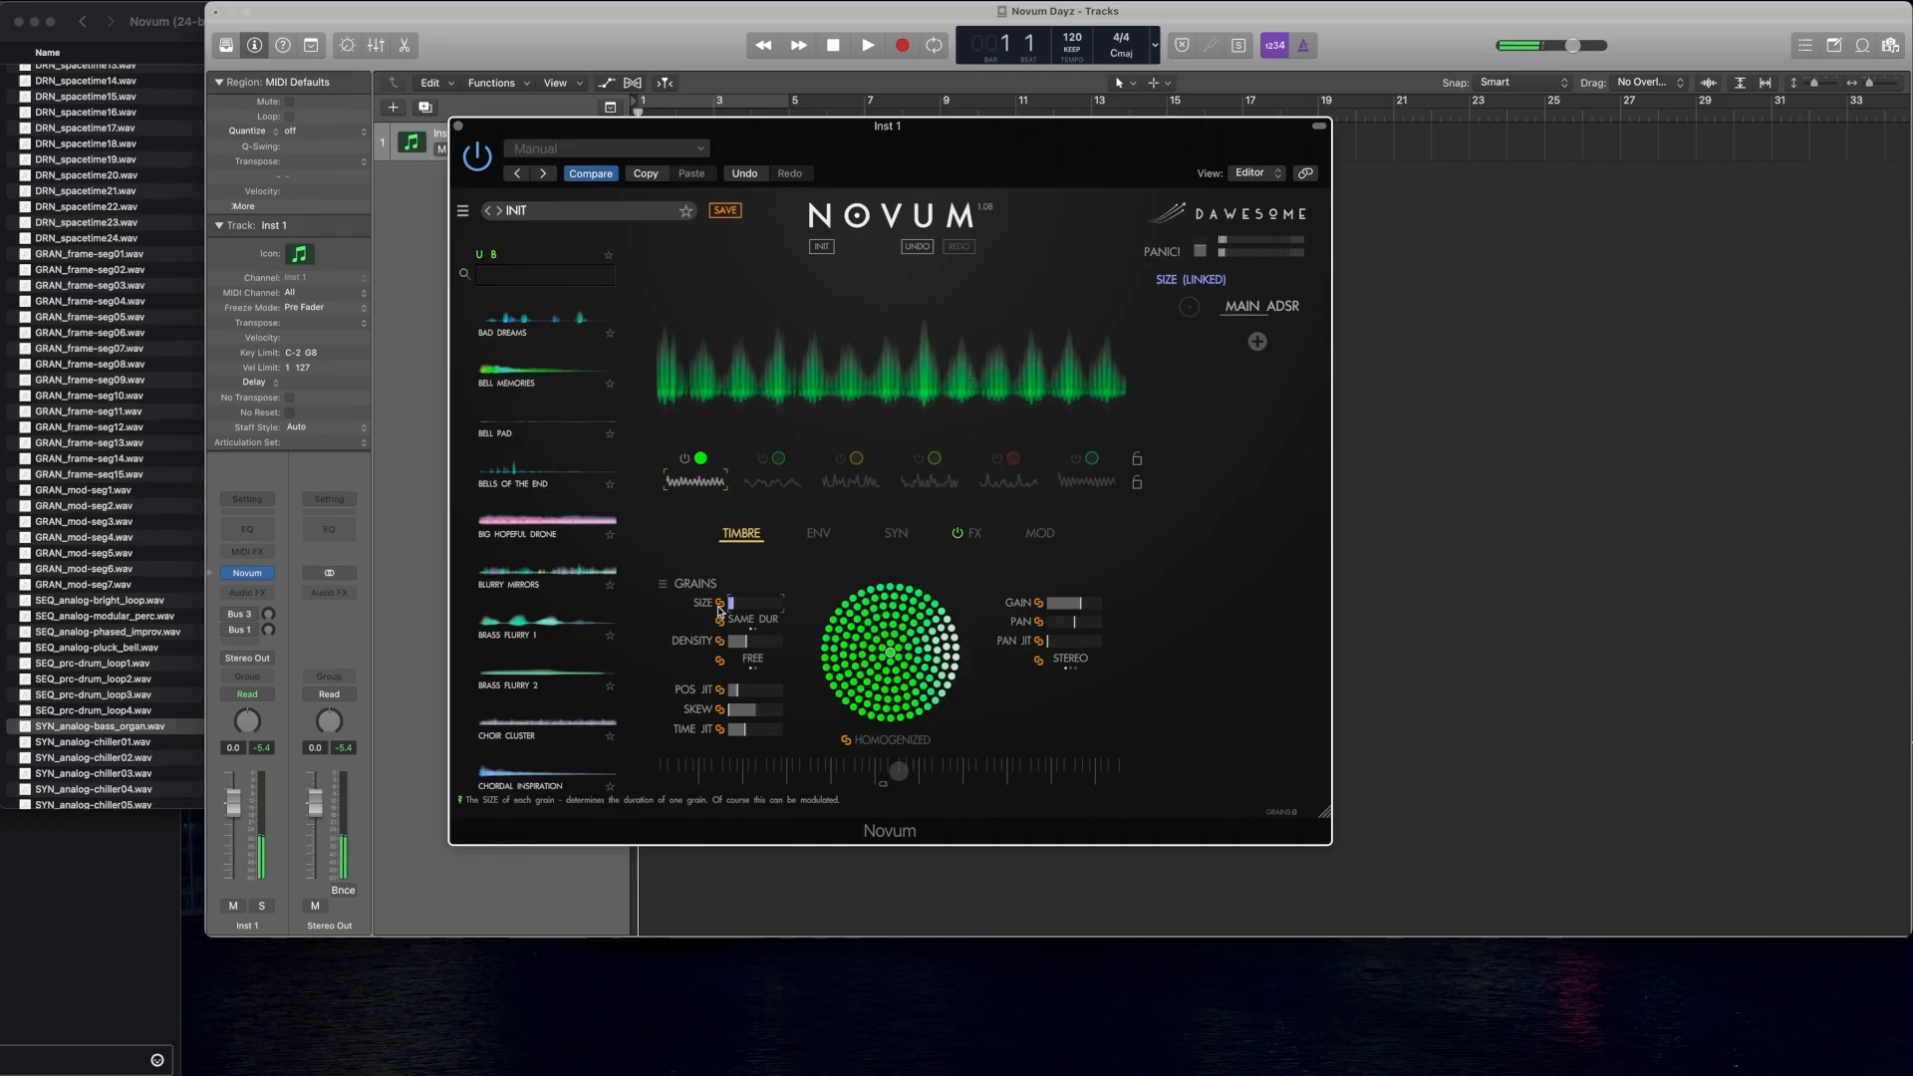
left_click_drag(724, 608, 790, 610)
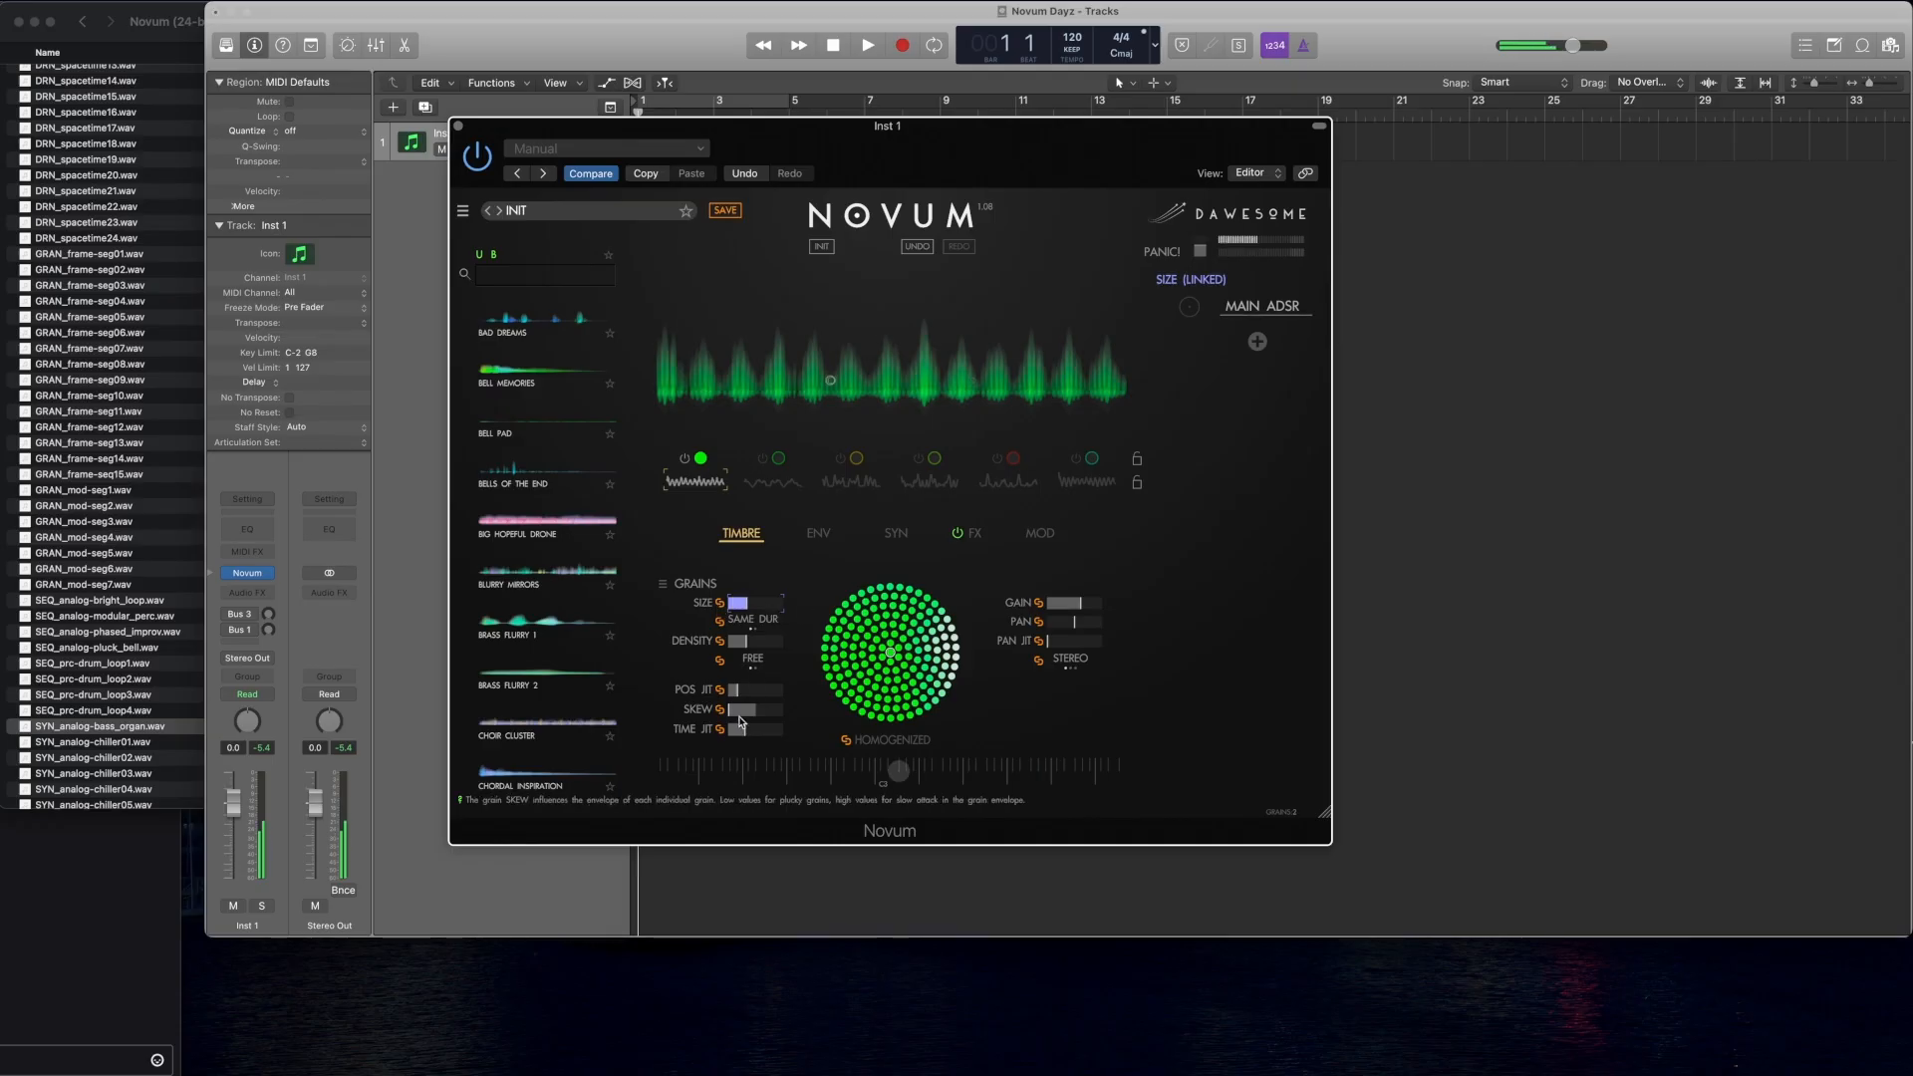
Step: Return the linked grain skew to just below centre and lower the linked grain size and density to near their minimums
left_click(776, 713)
left_click(752, 643)
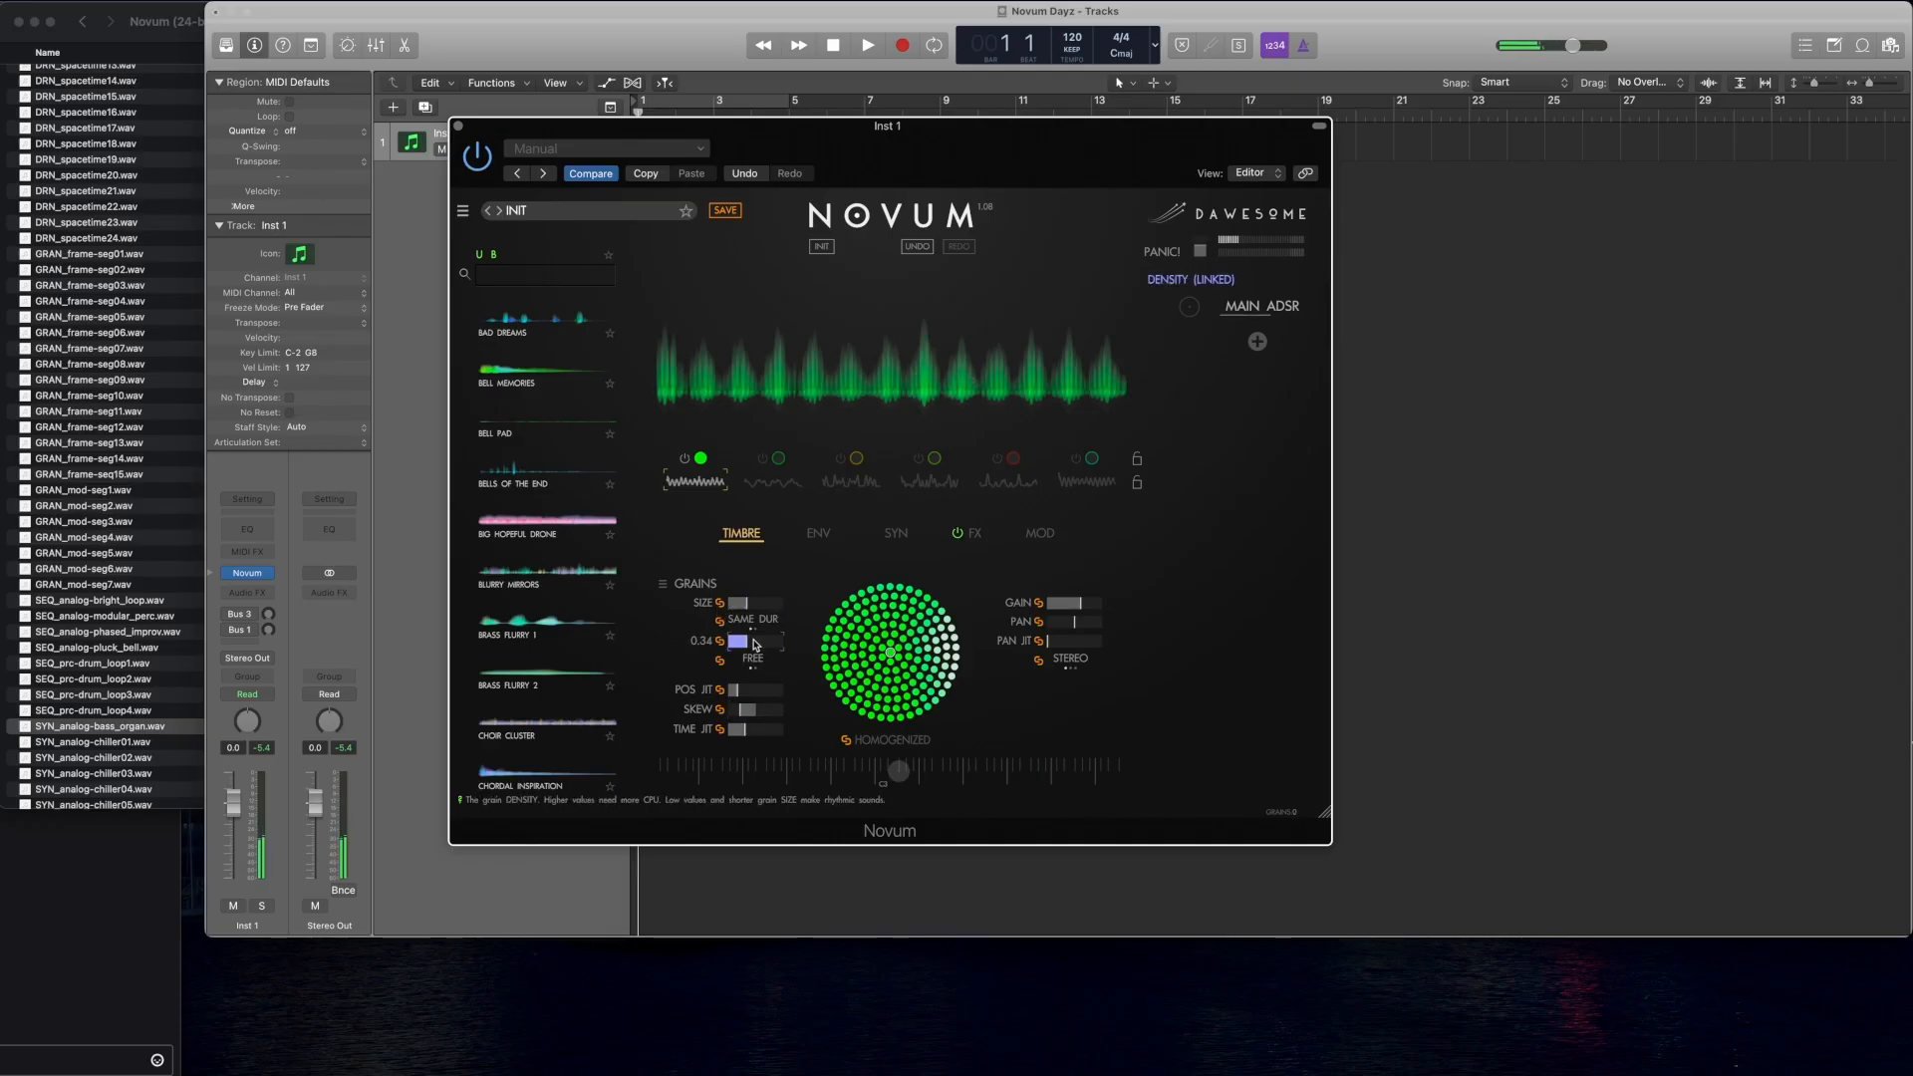
left_click(736, 604)
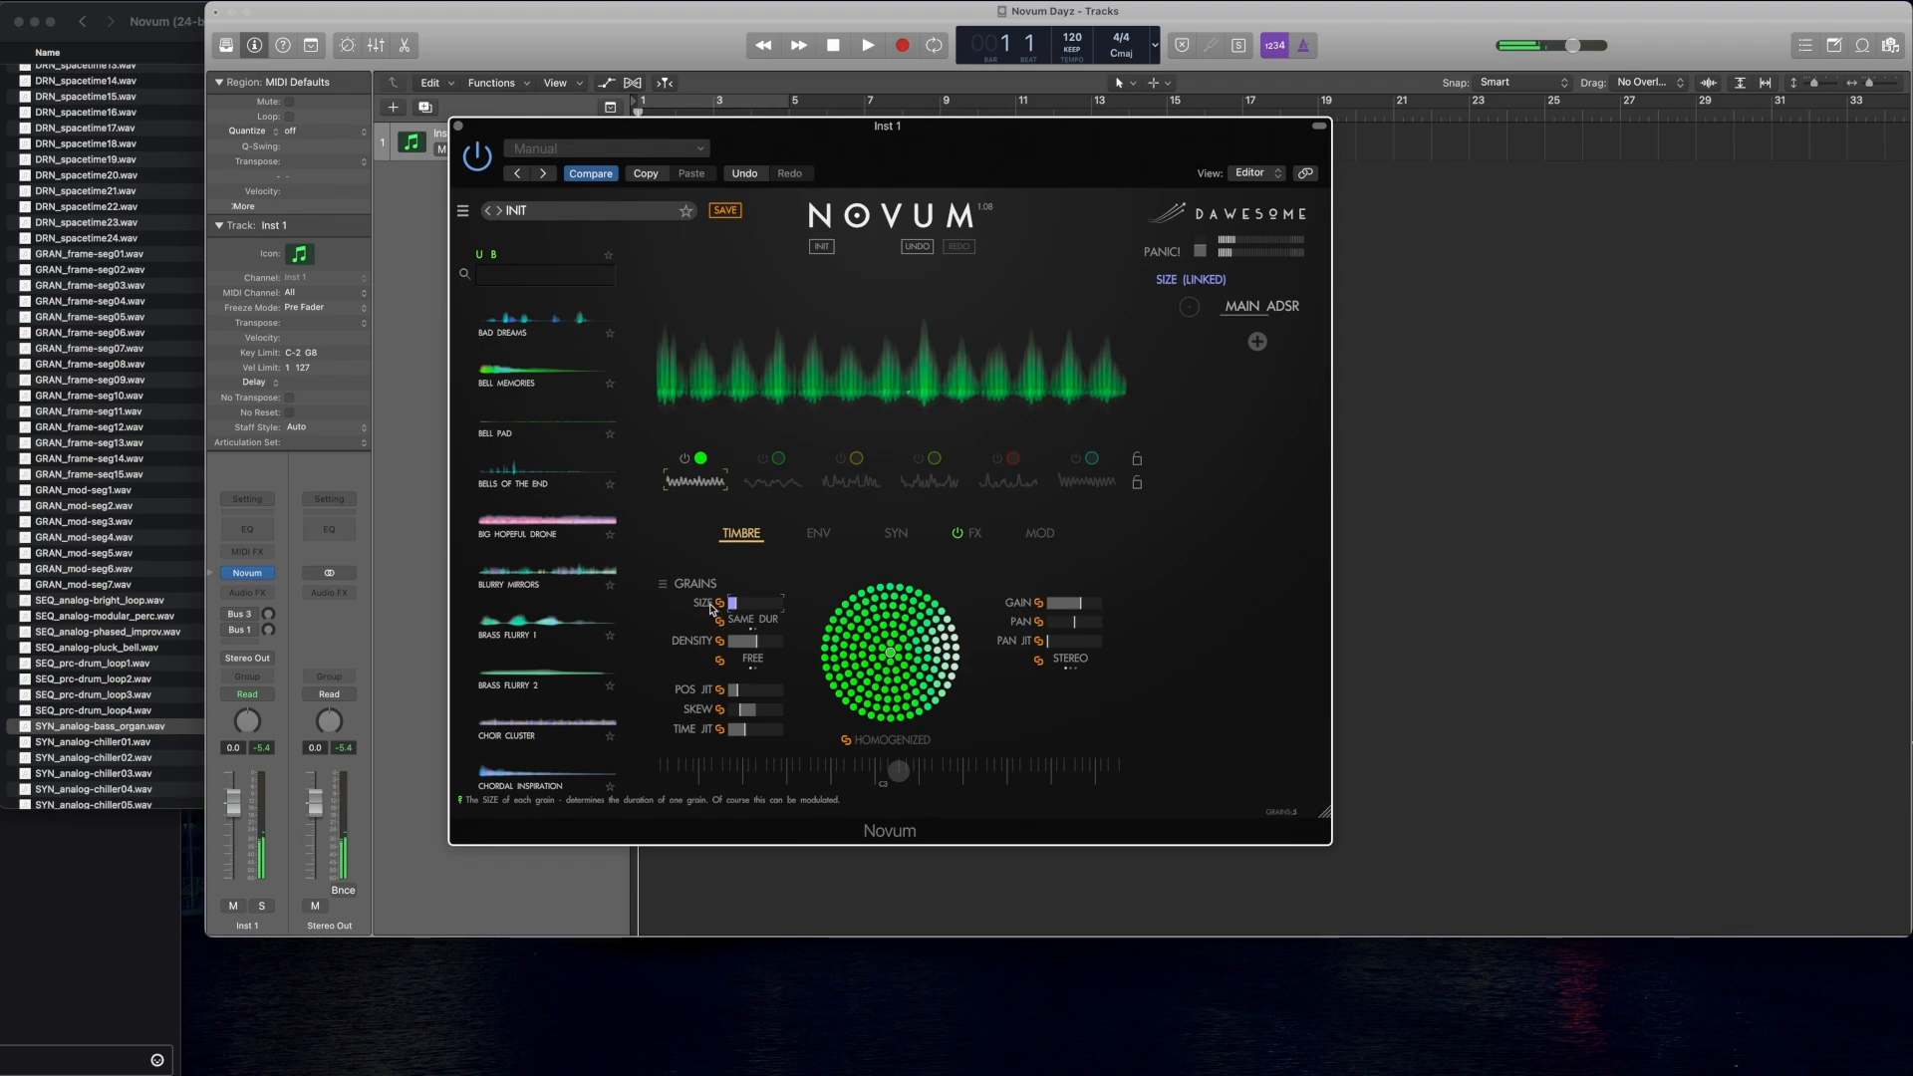
left_click(733, 644)
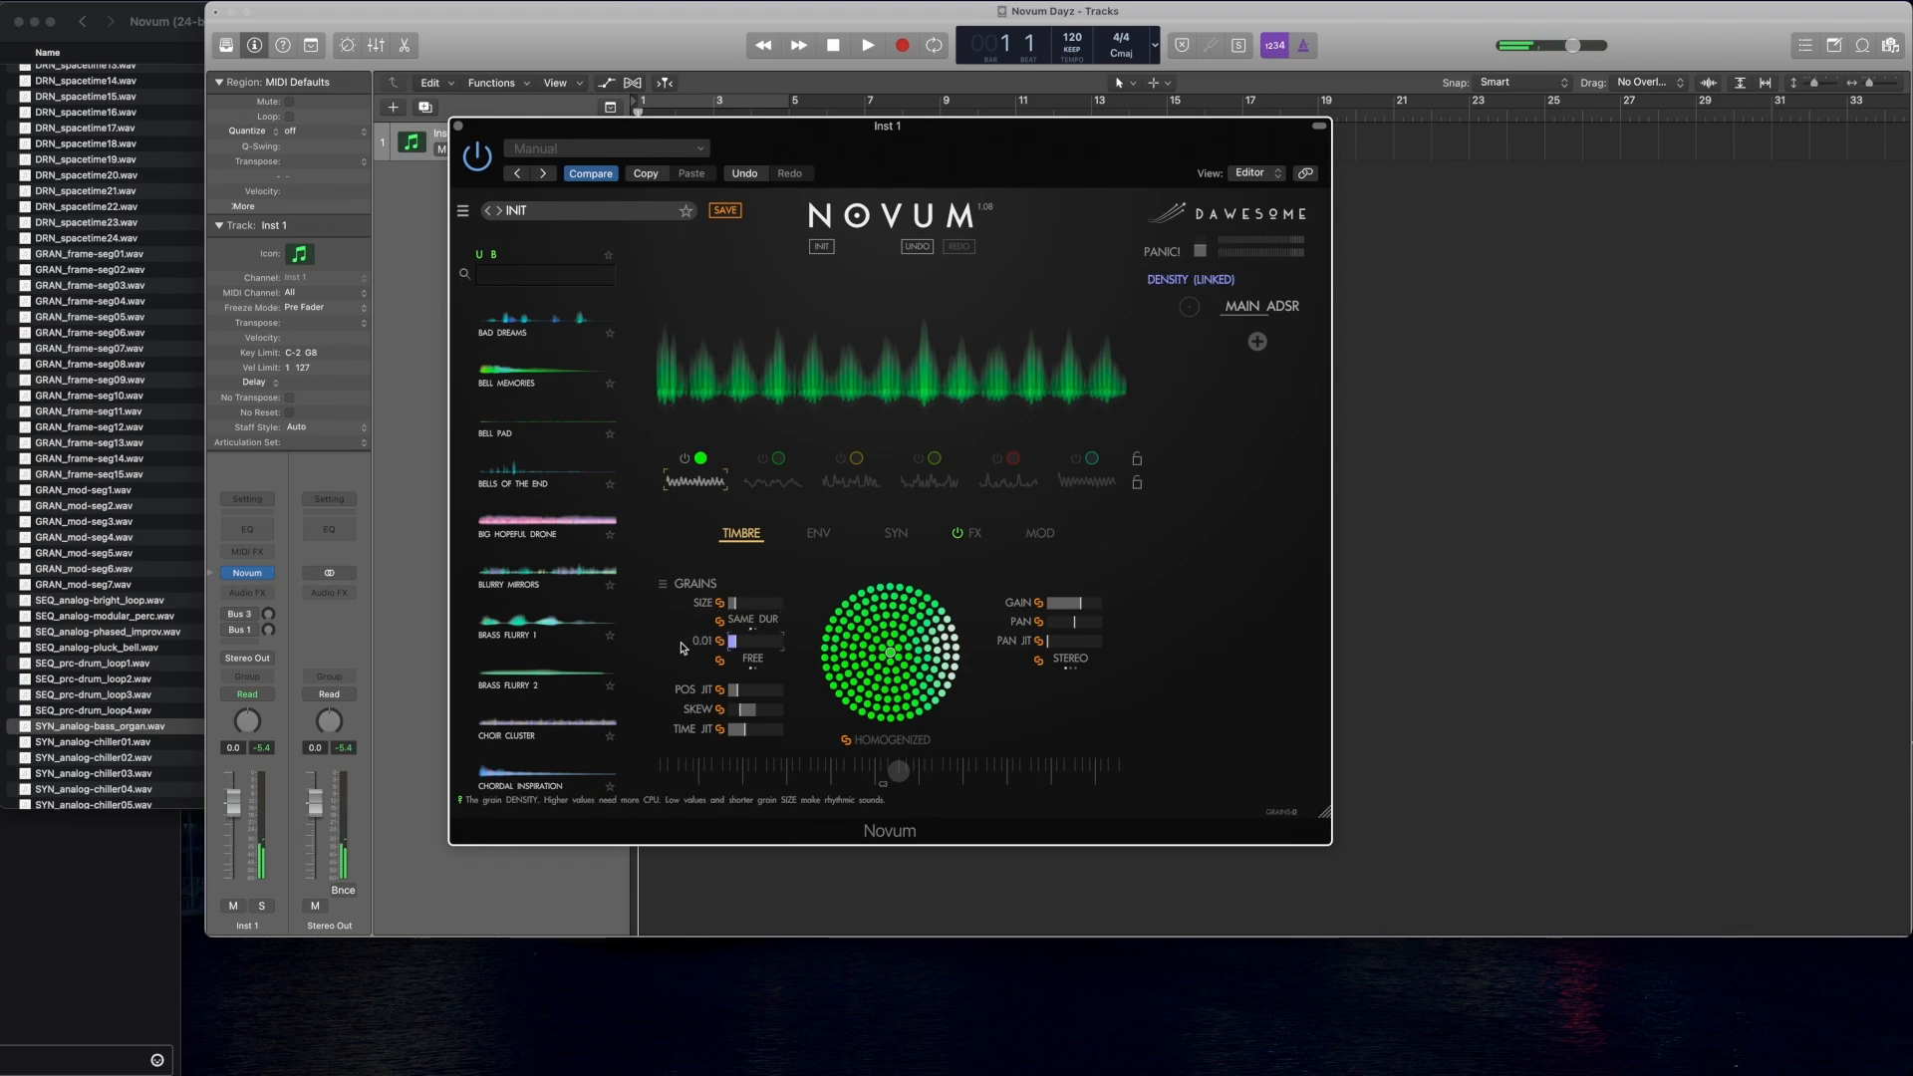
Step: Raise the linked grain size and density to around half of their range and fine-tune the linked skew and time jitter
left_click_drag(669, 648, 803, 607)
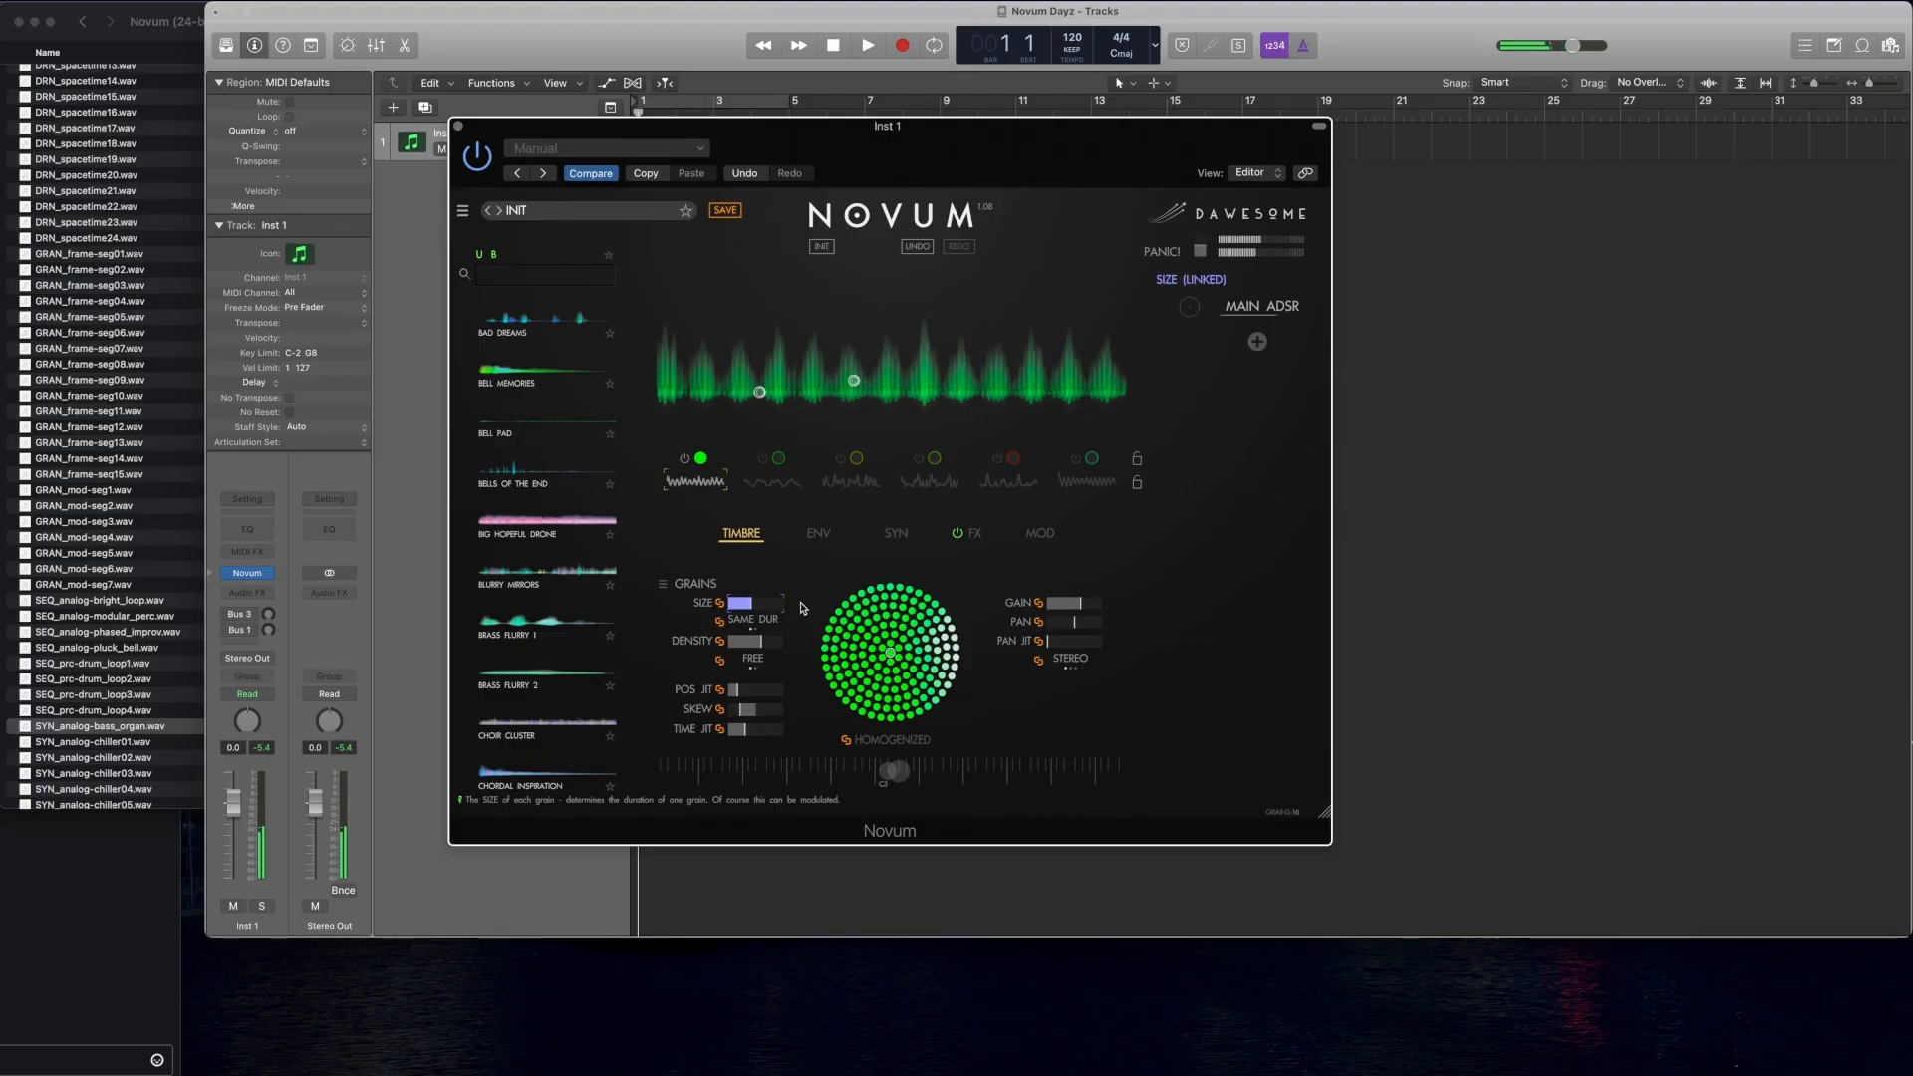
left_click(763, 639)
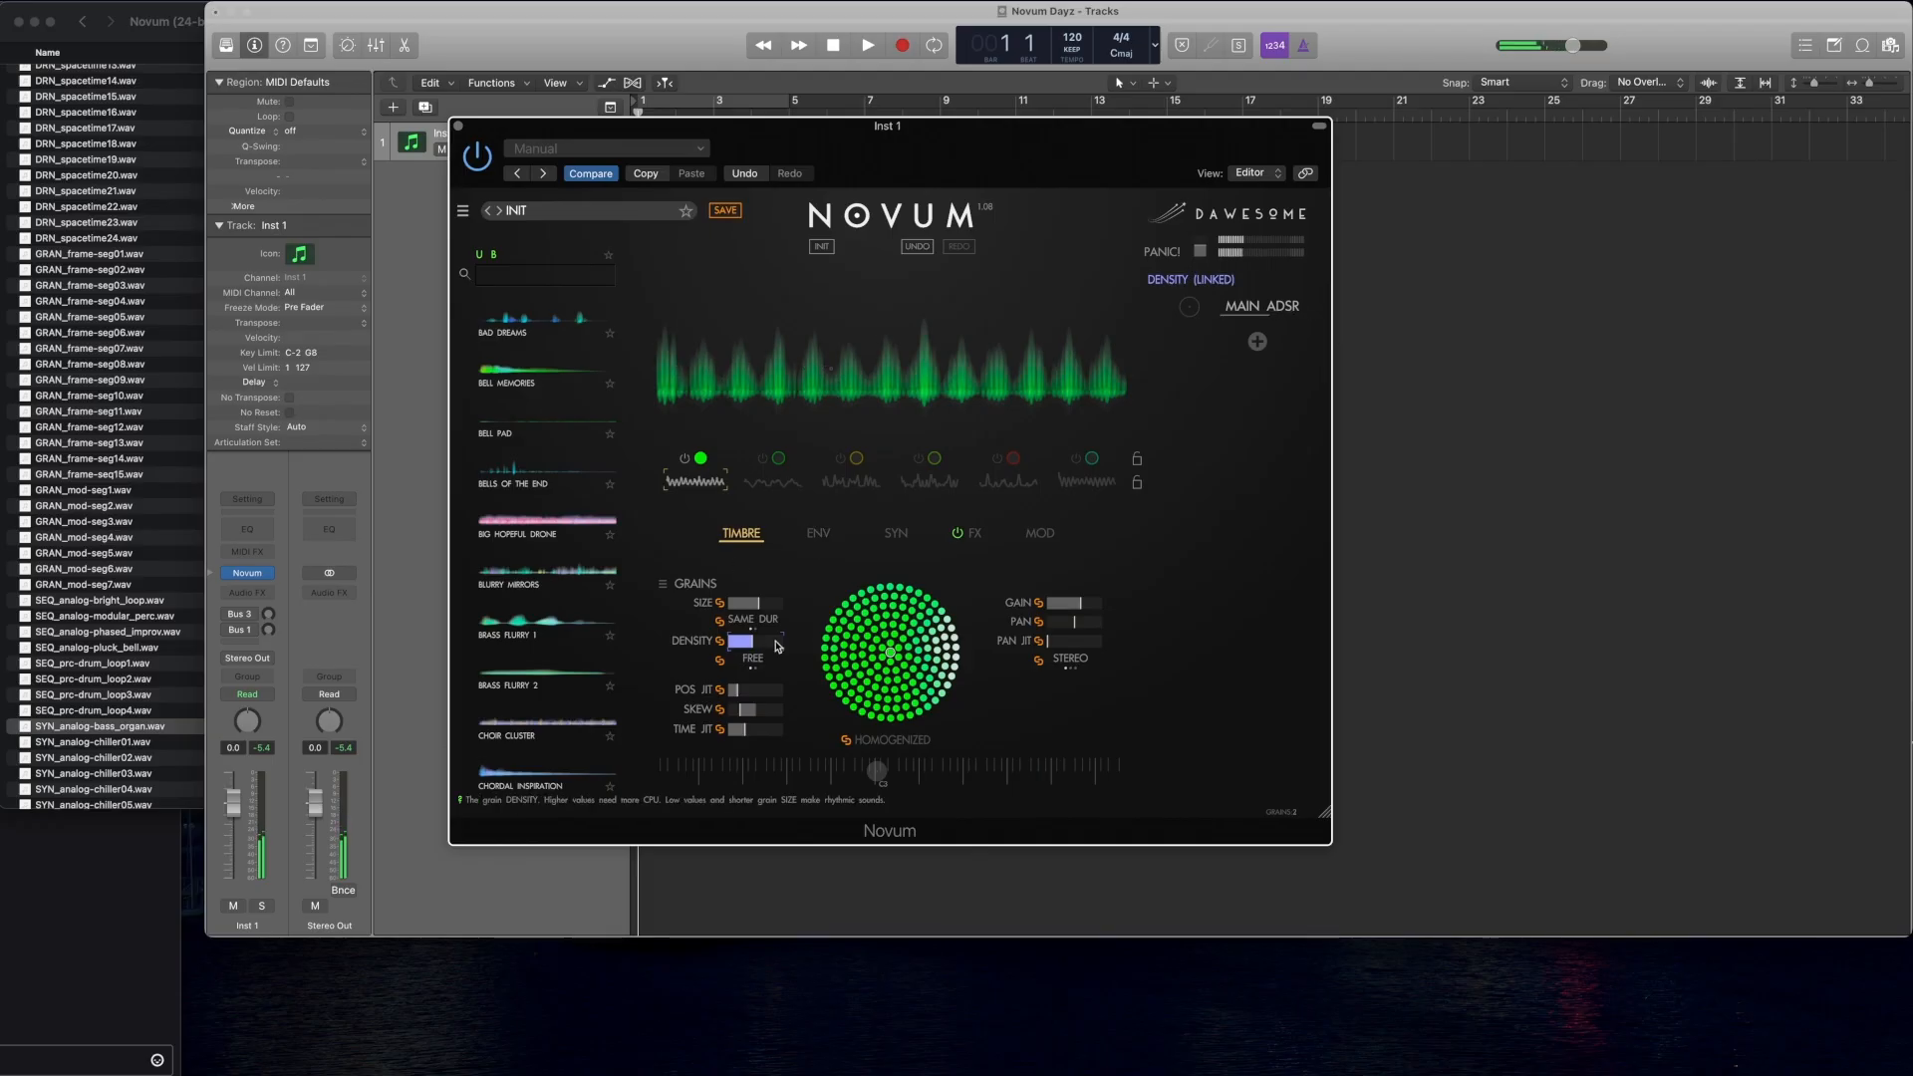
left_click(750, 712)
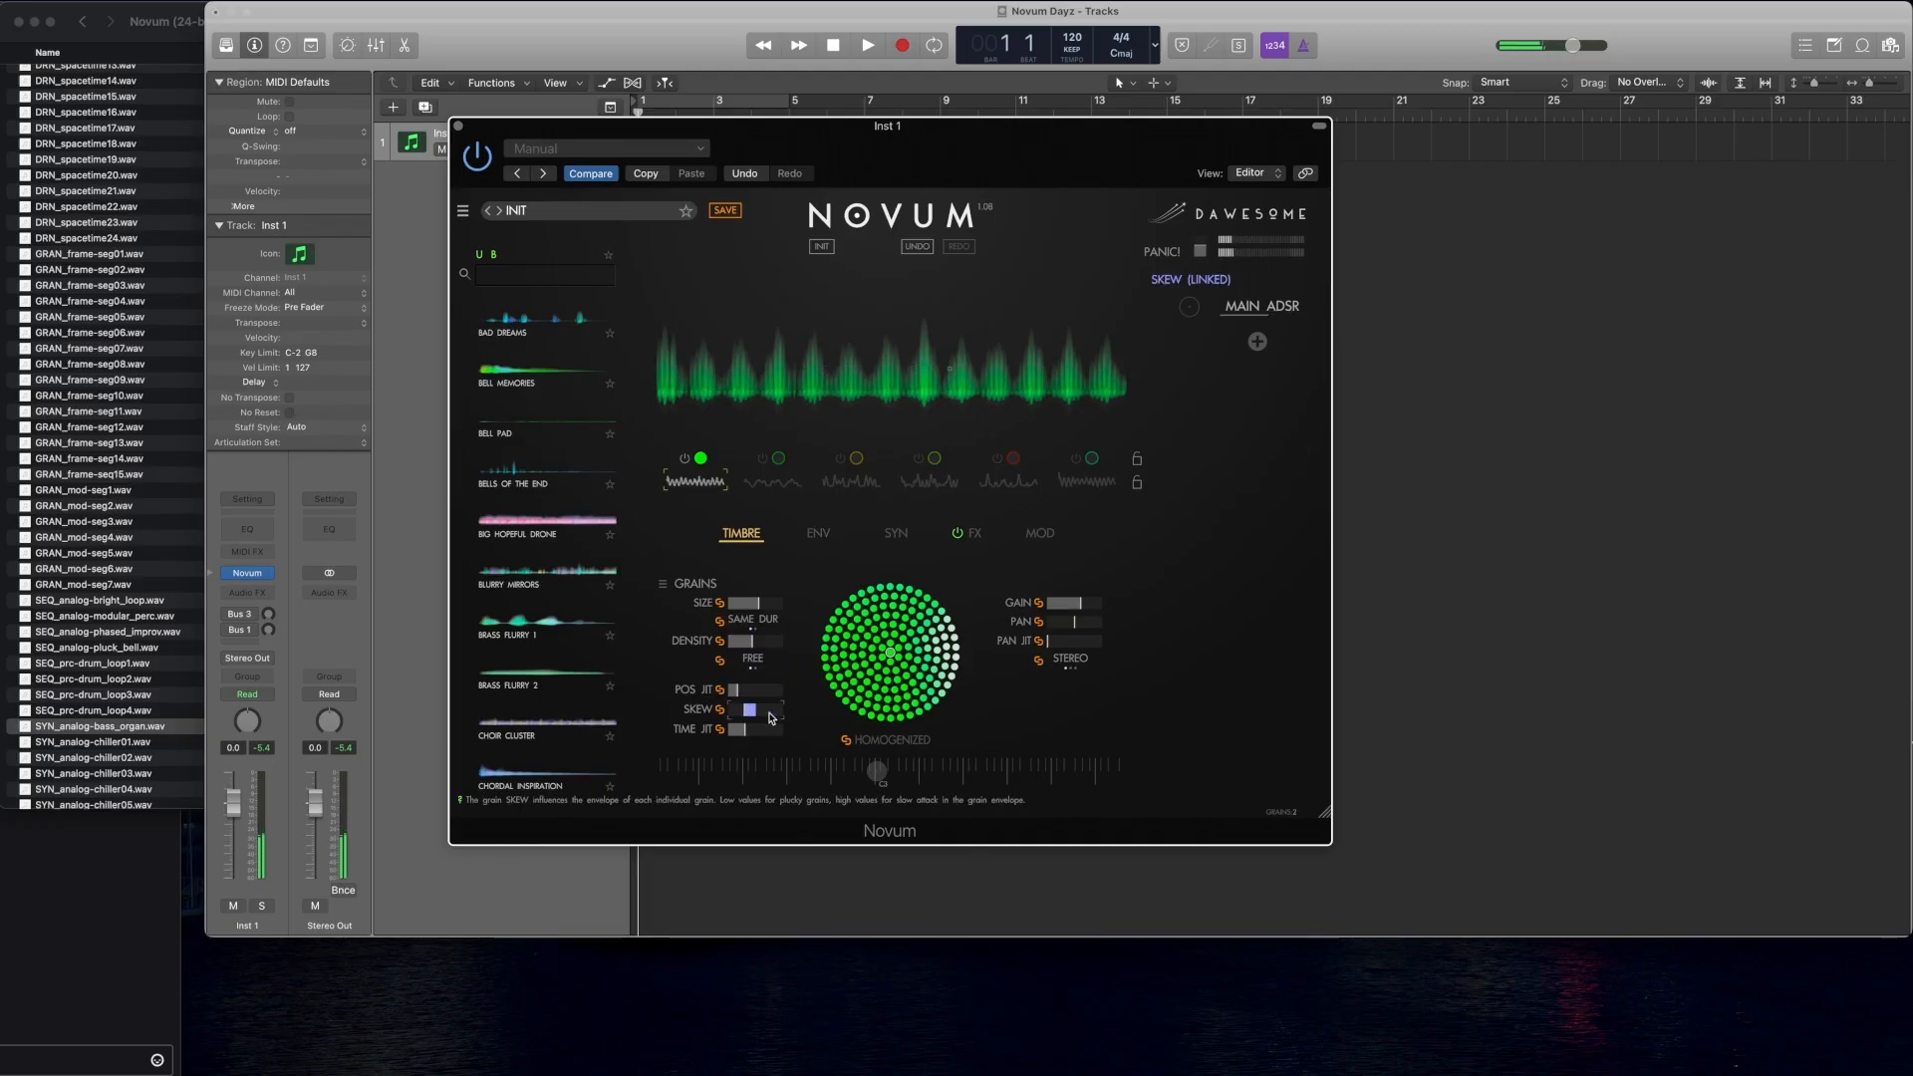
left_click(757, 733)
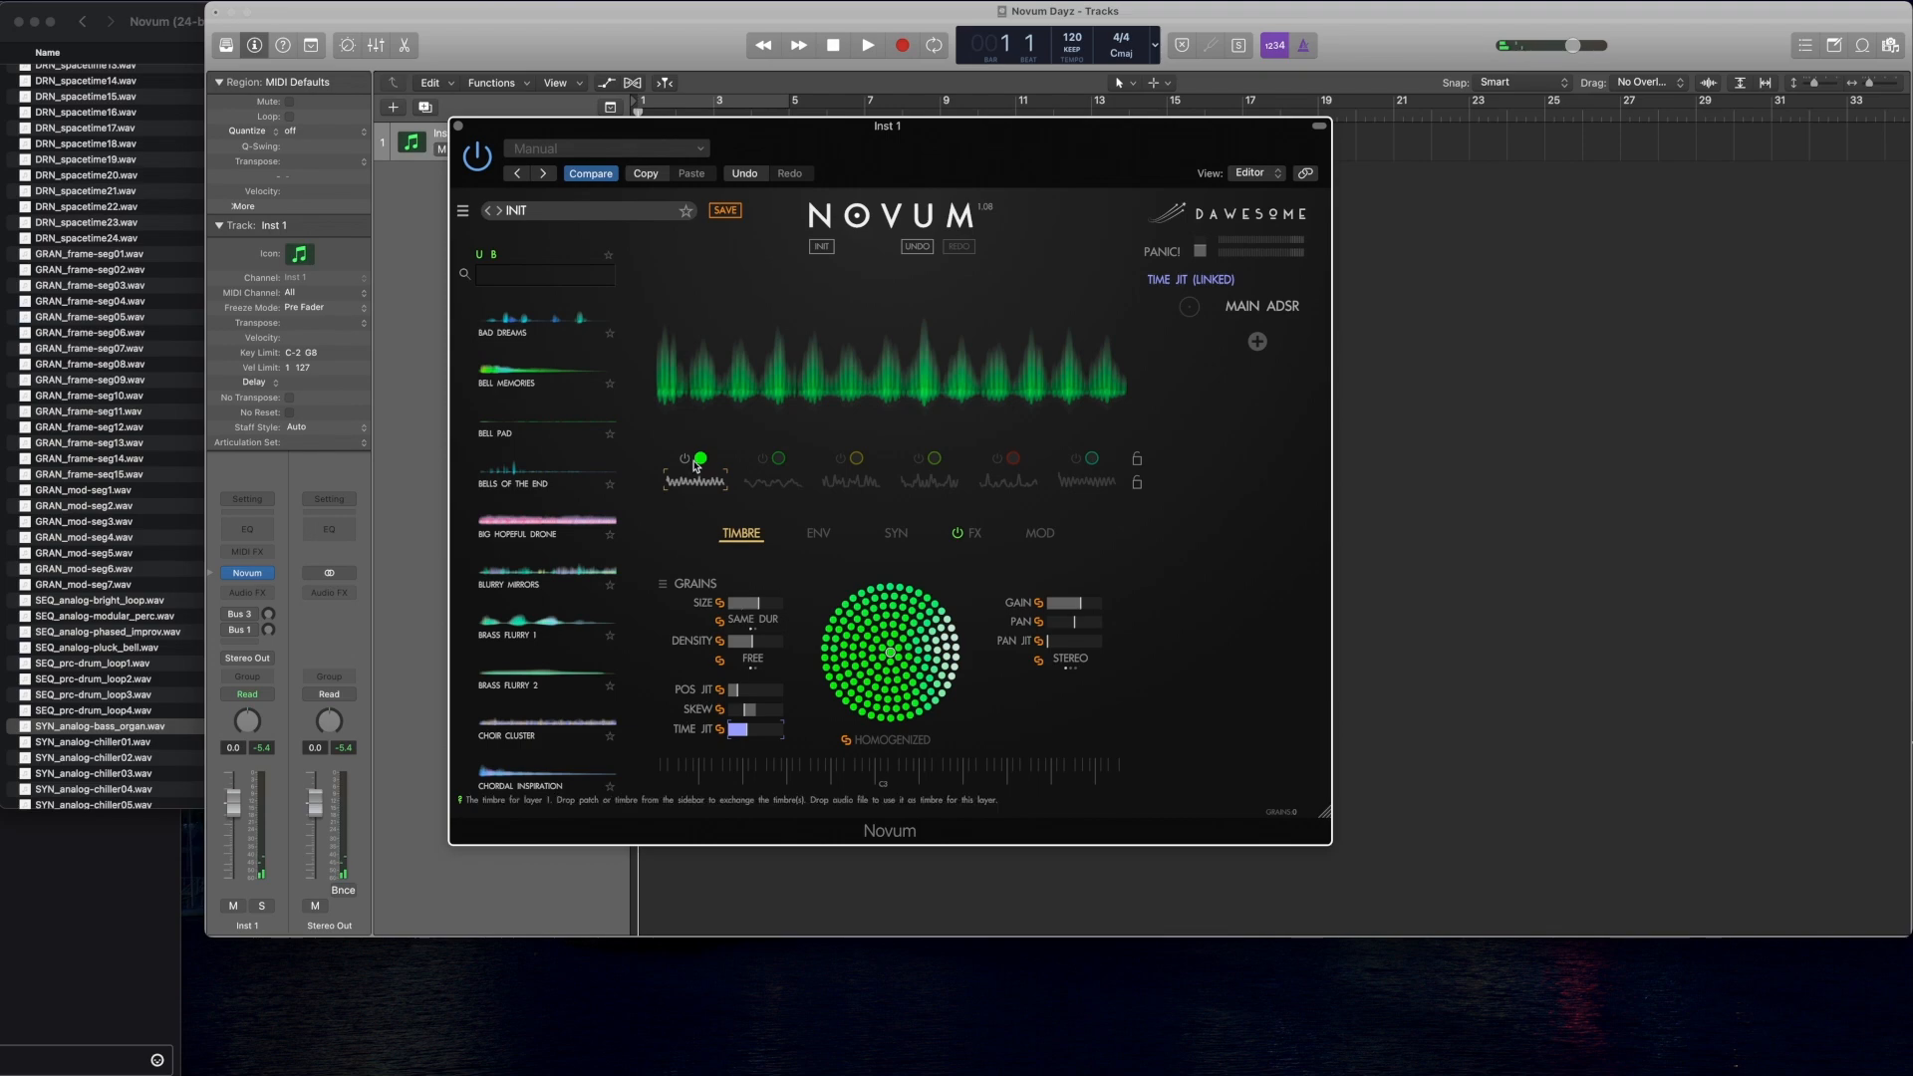
Step: Isolate layer 2 in place of layer 1, fine-tune the linked gain and density, and raise the position jitter to about a third
left_click(767, 491)
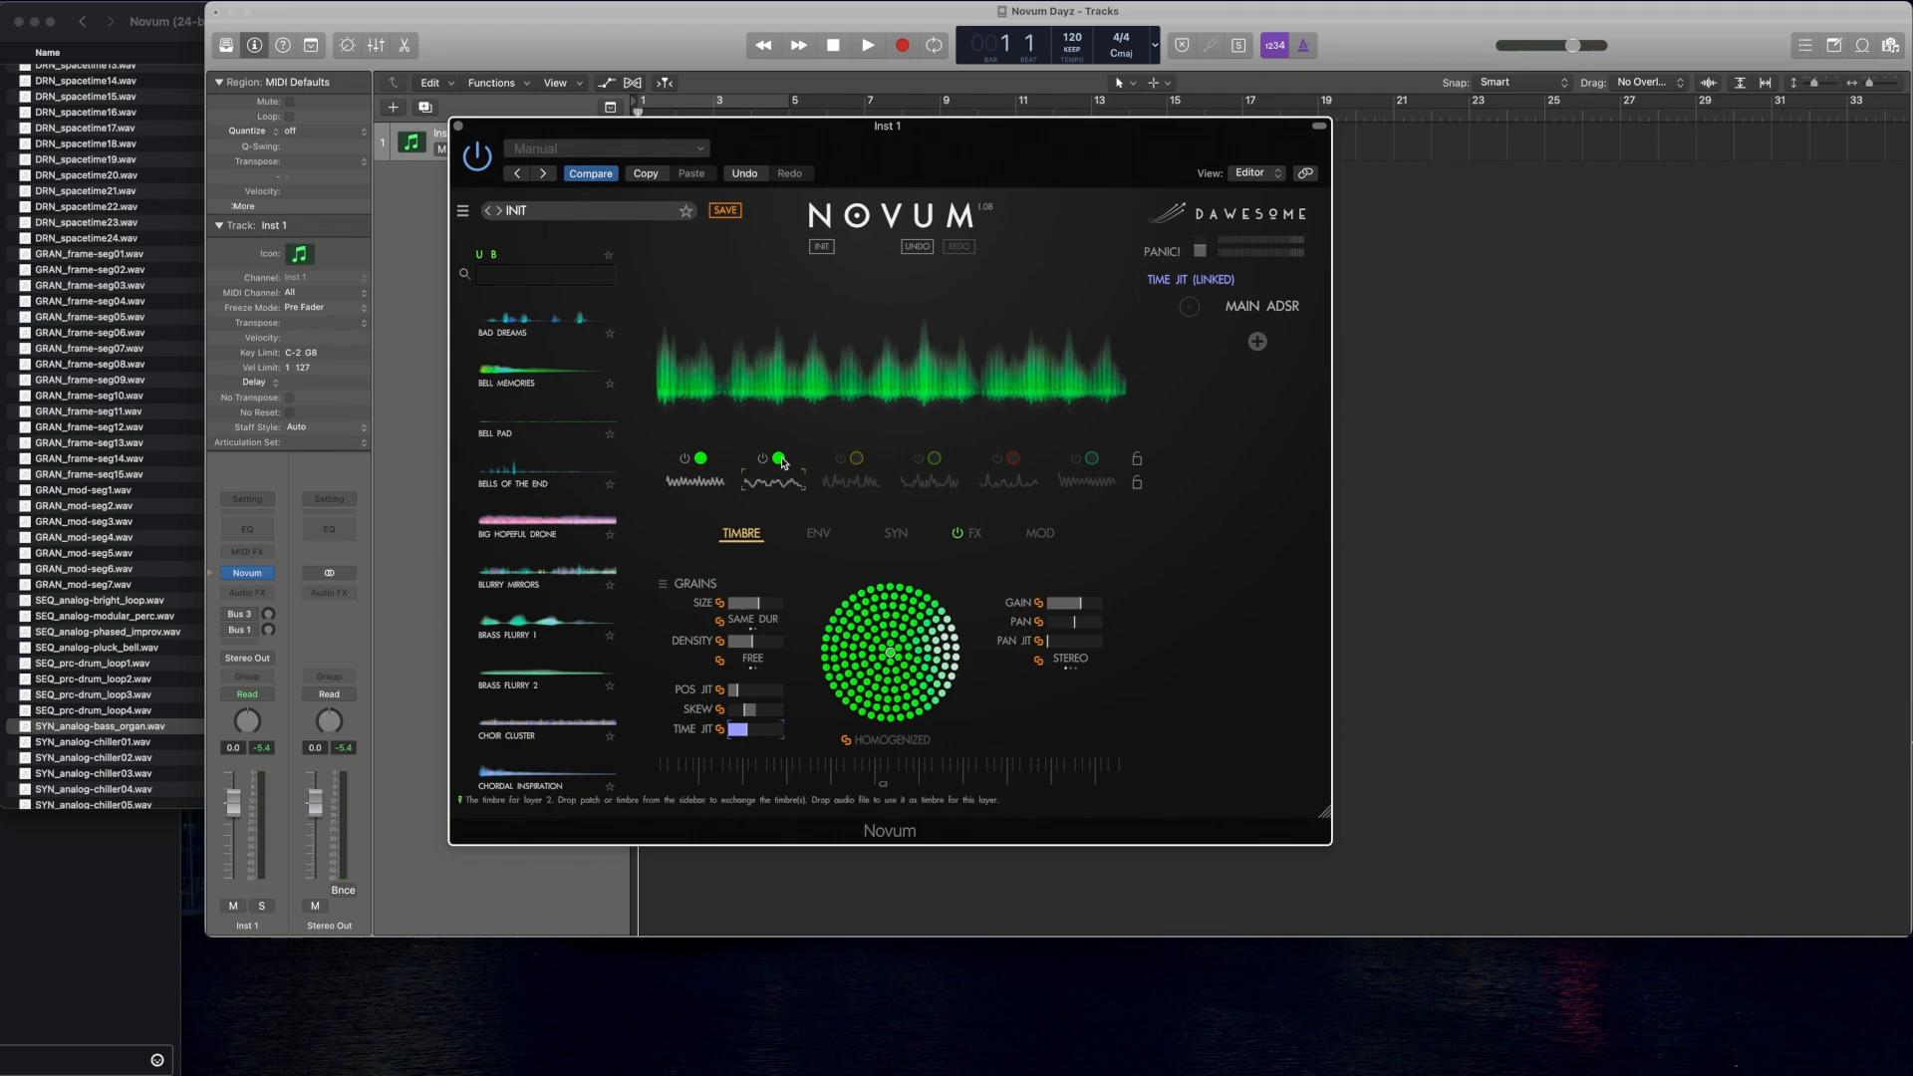
left_click(1084, 605)
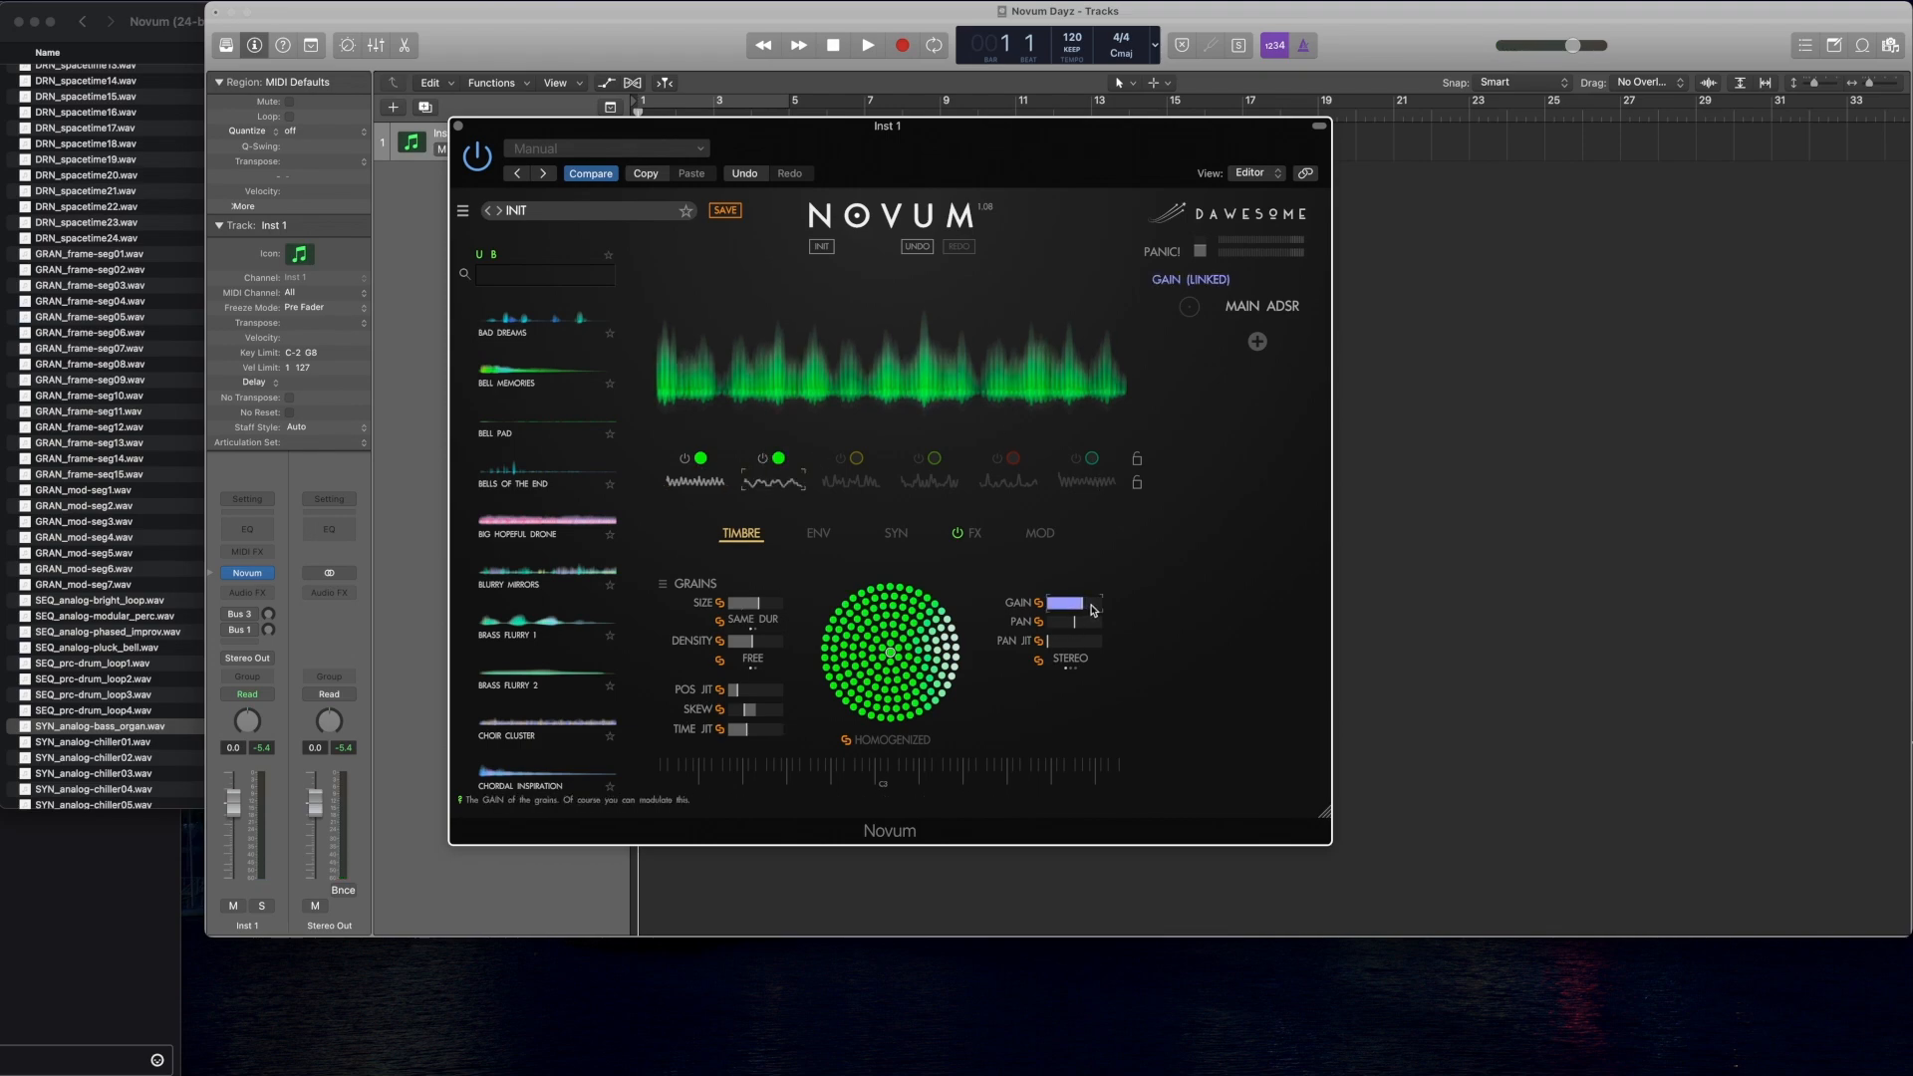
left_click(683, 460)
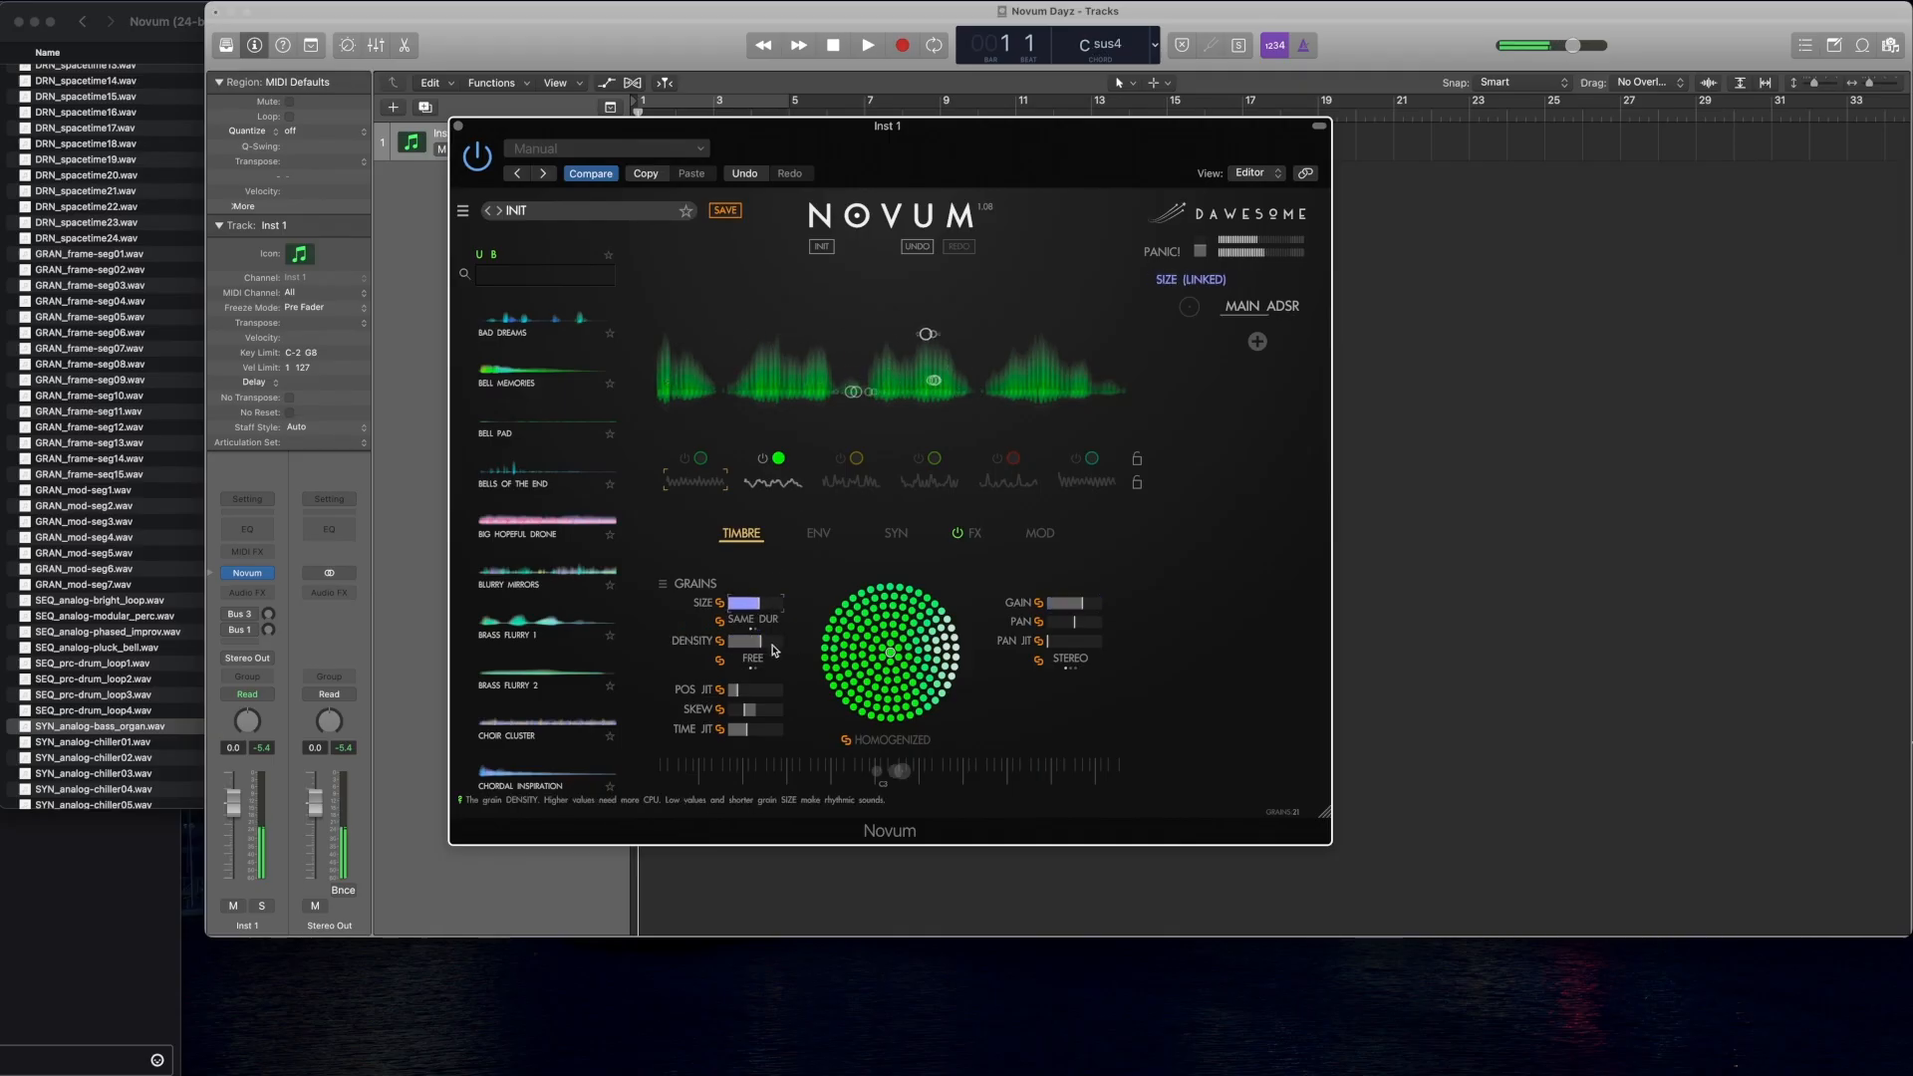
mouse_move(747, 652)
left_mouse_down()
mouse_move(711, 648)
mouse_move(765, 650)
left_mouse_up()
left_click(737, 690)
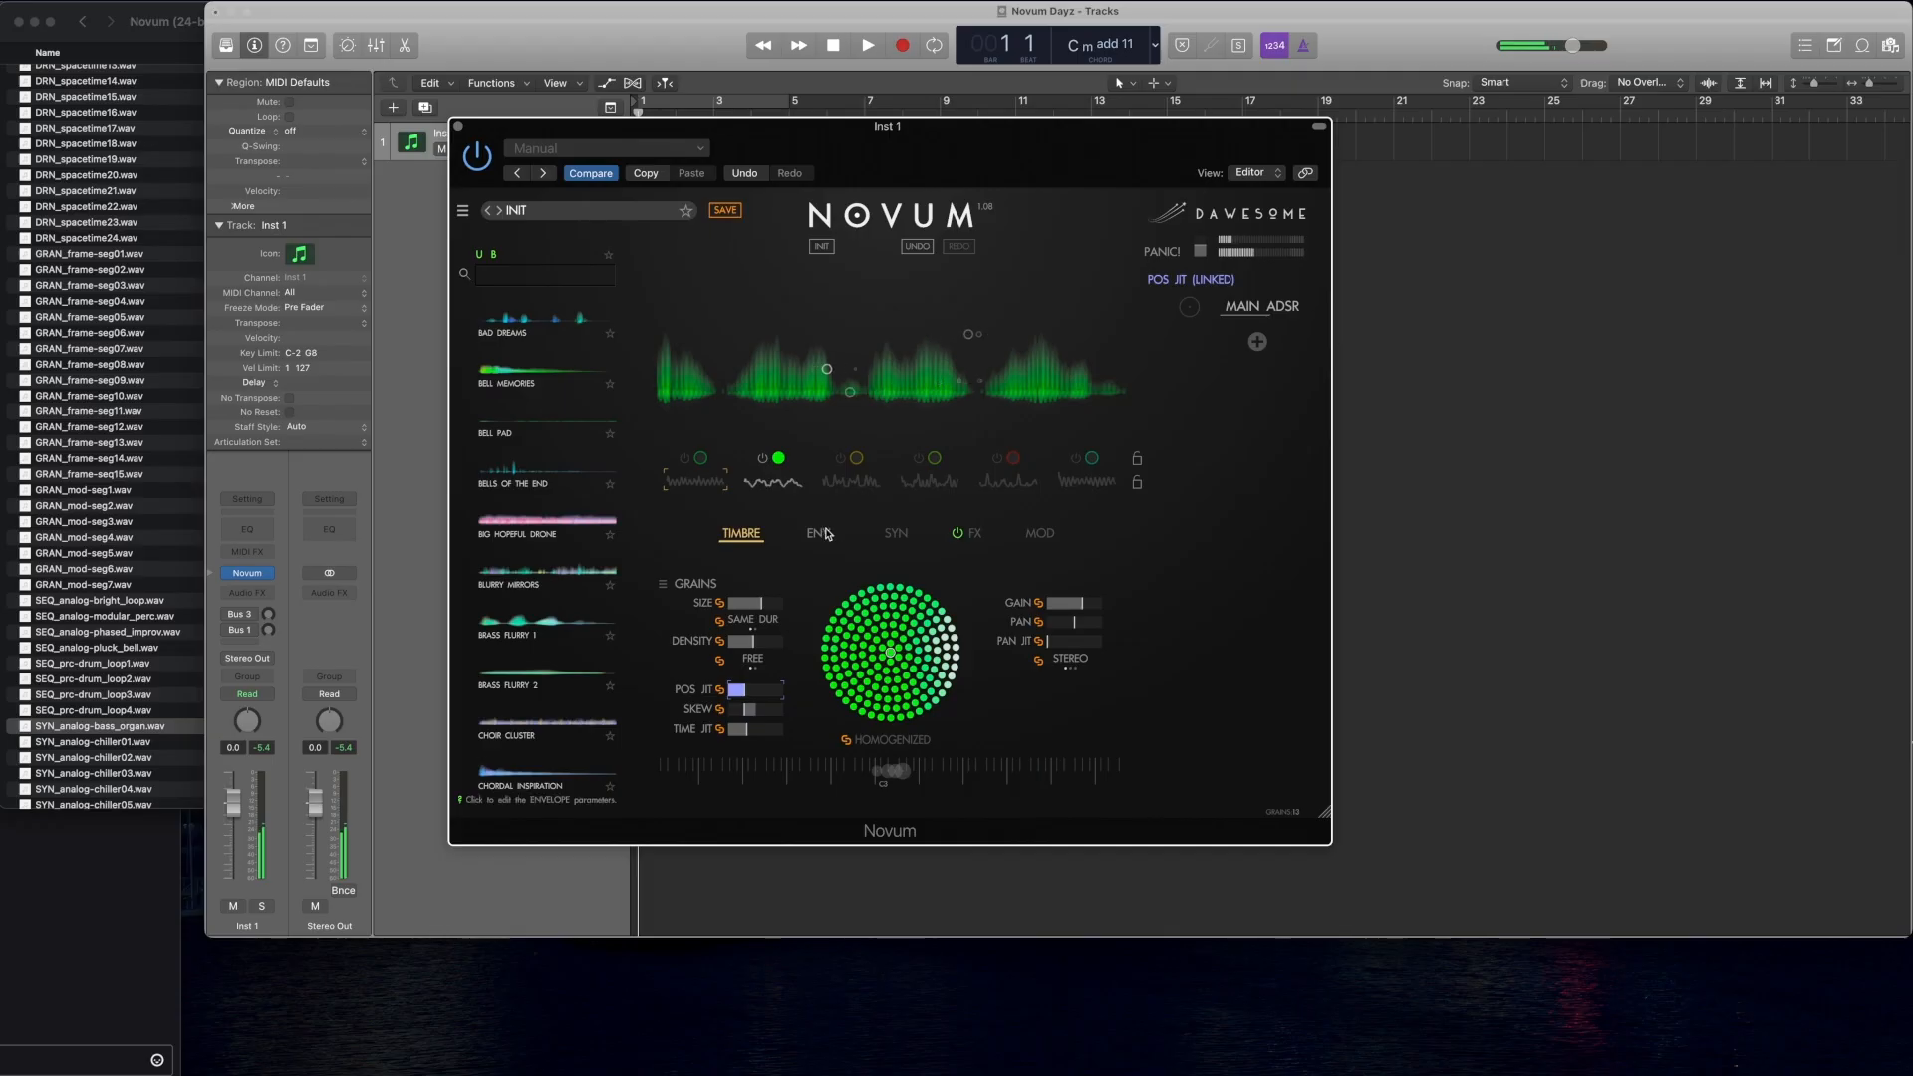
Step: Compare layer 1 and layer 2 together and separately, ending with only layer 2 switched on
left_click(684, 459)
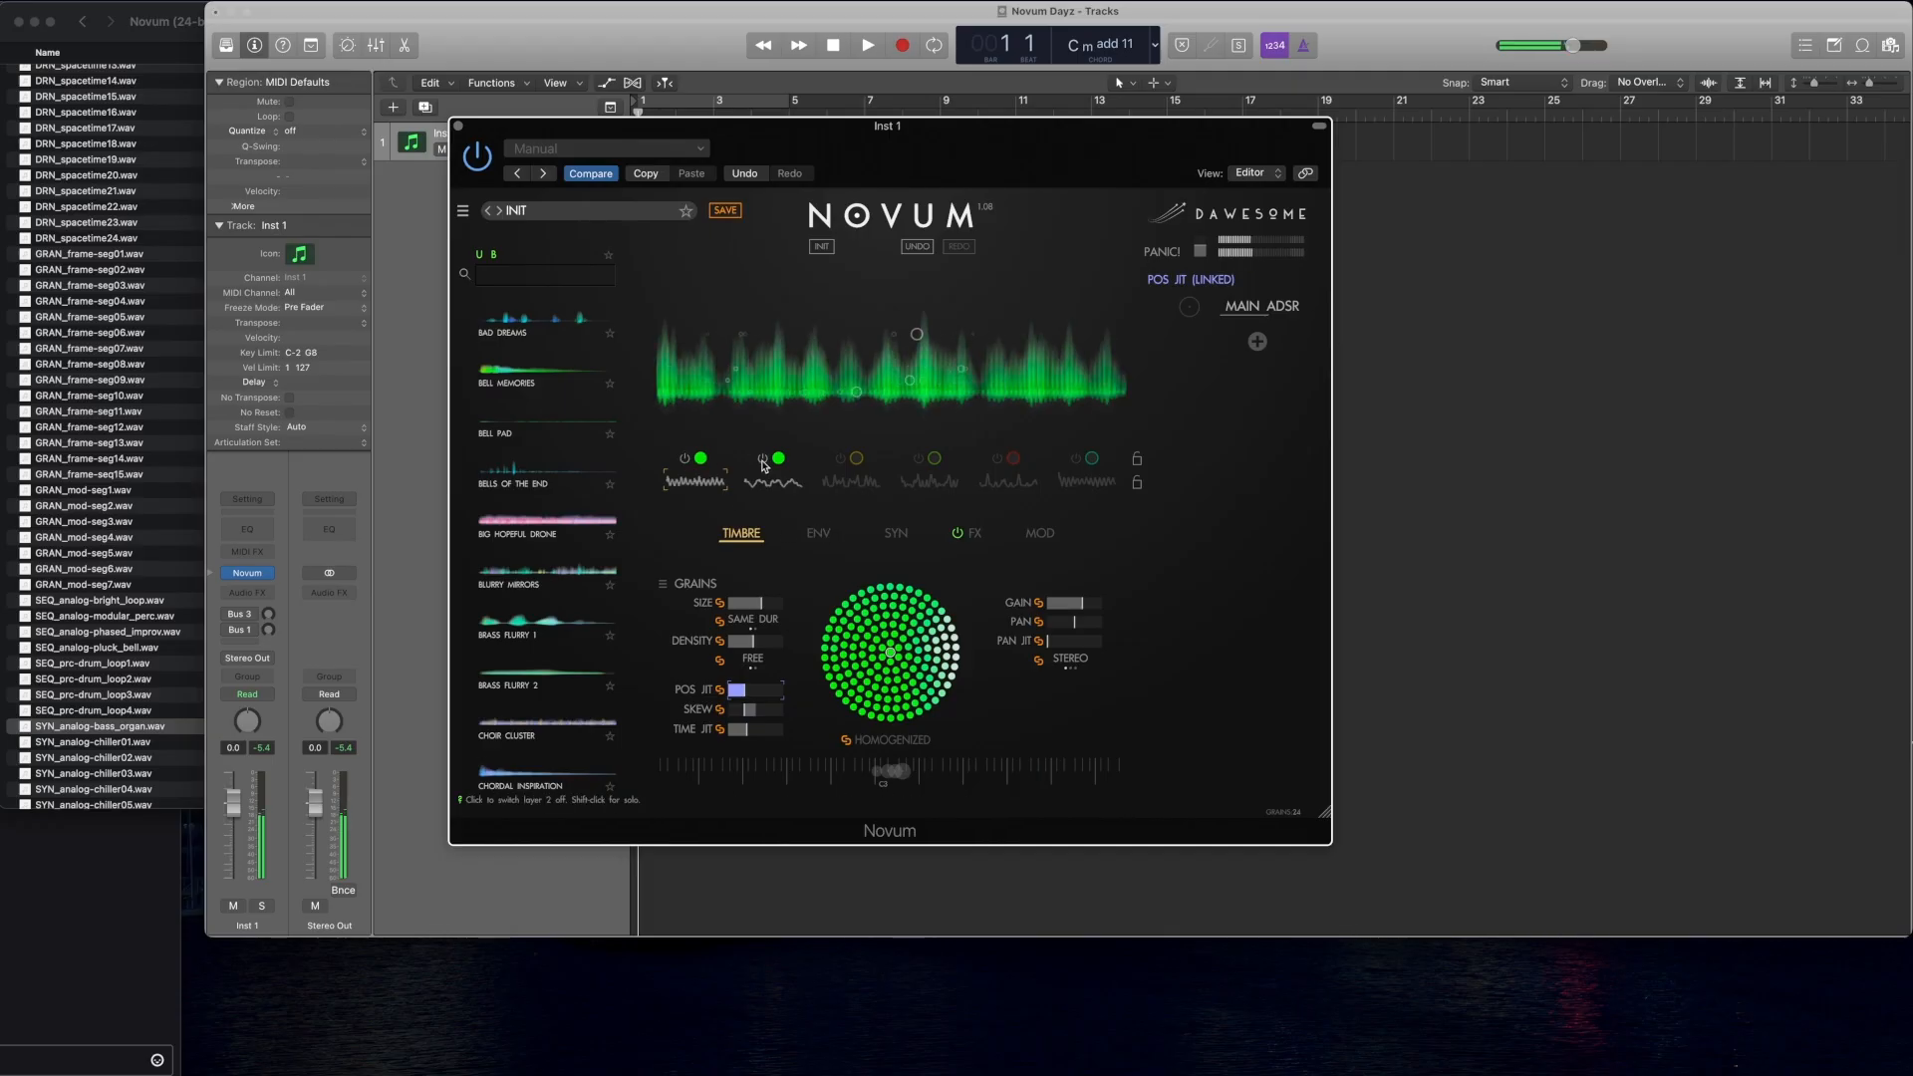
left_click(763, 461)
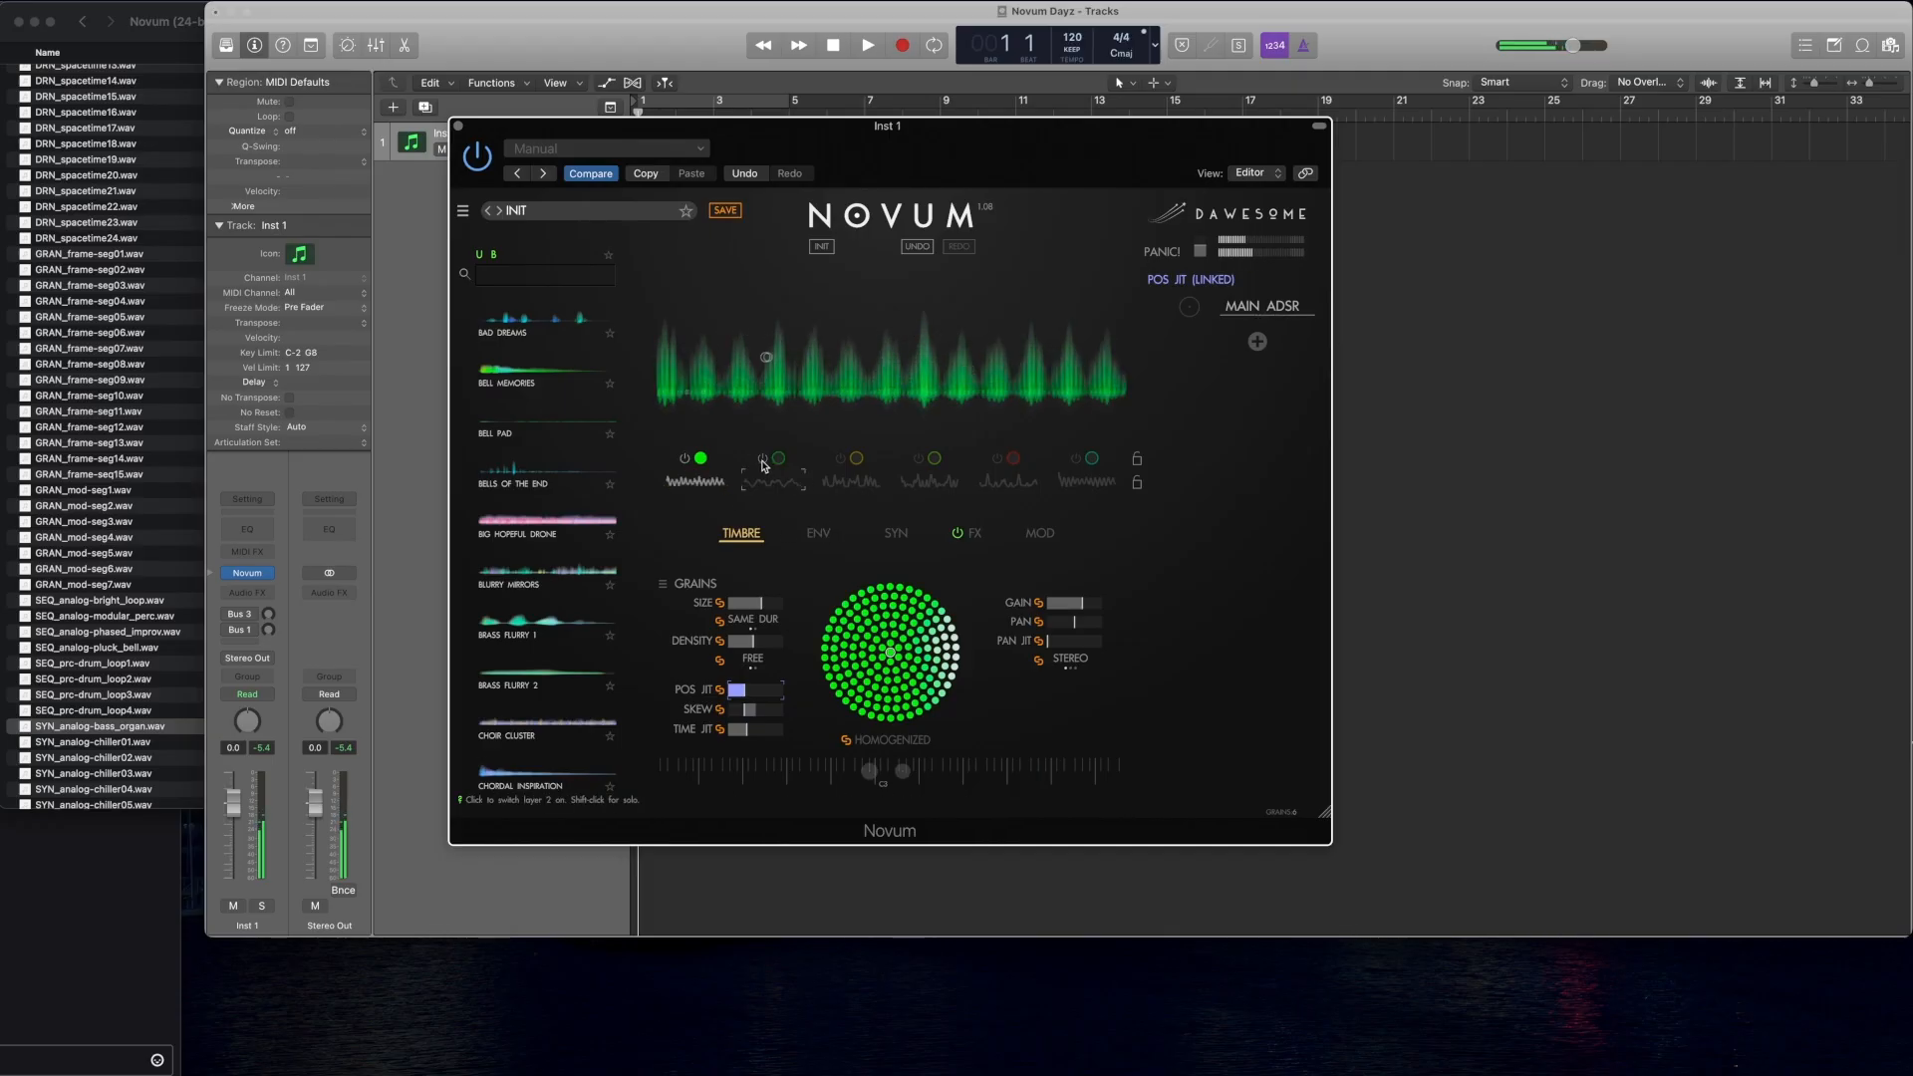
left_click(684, 459)
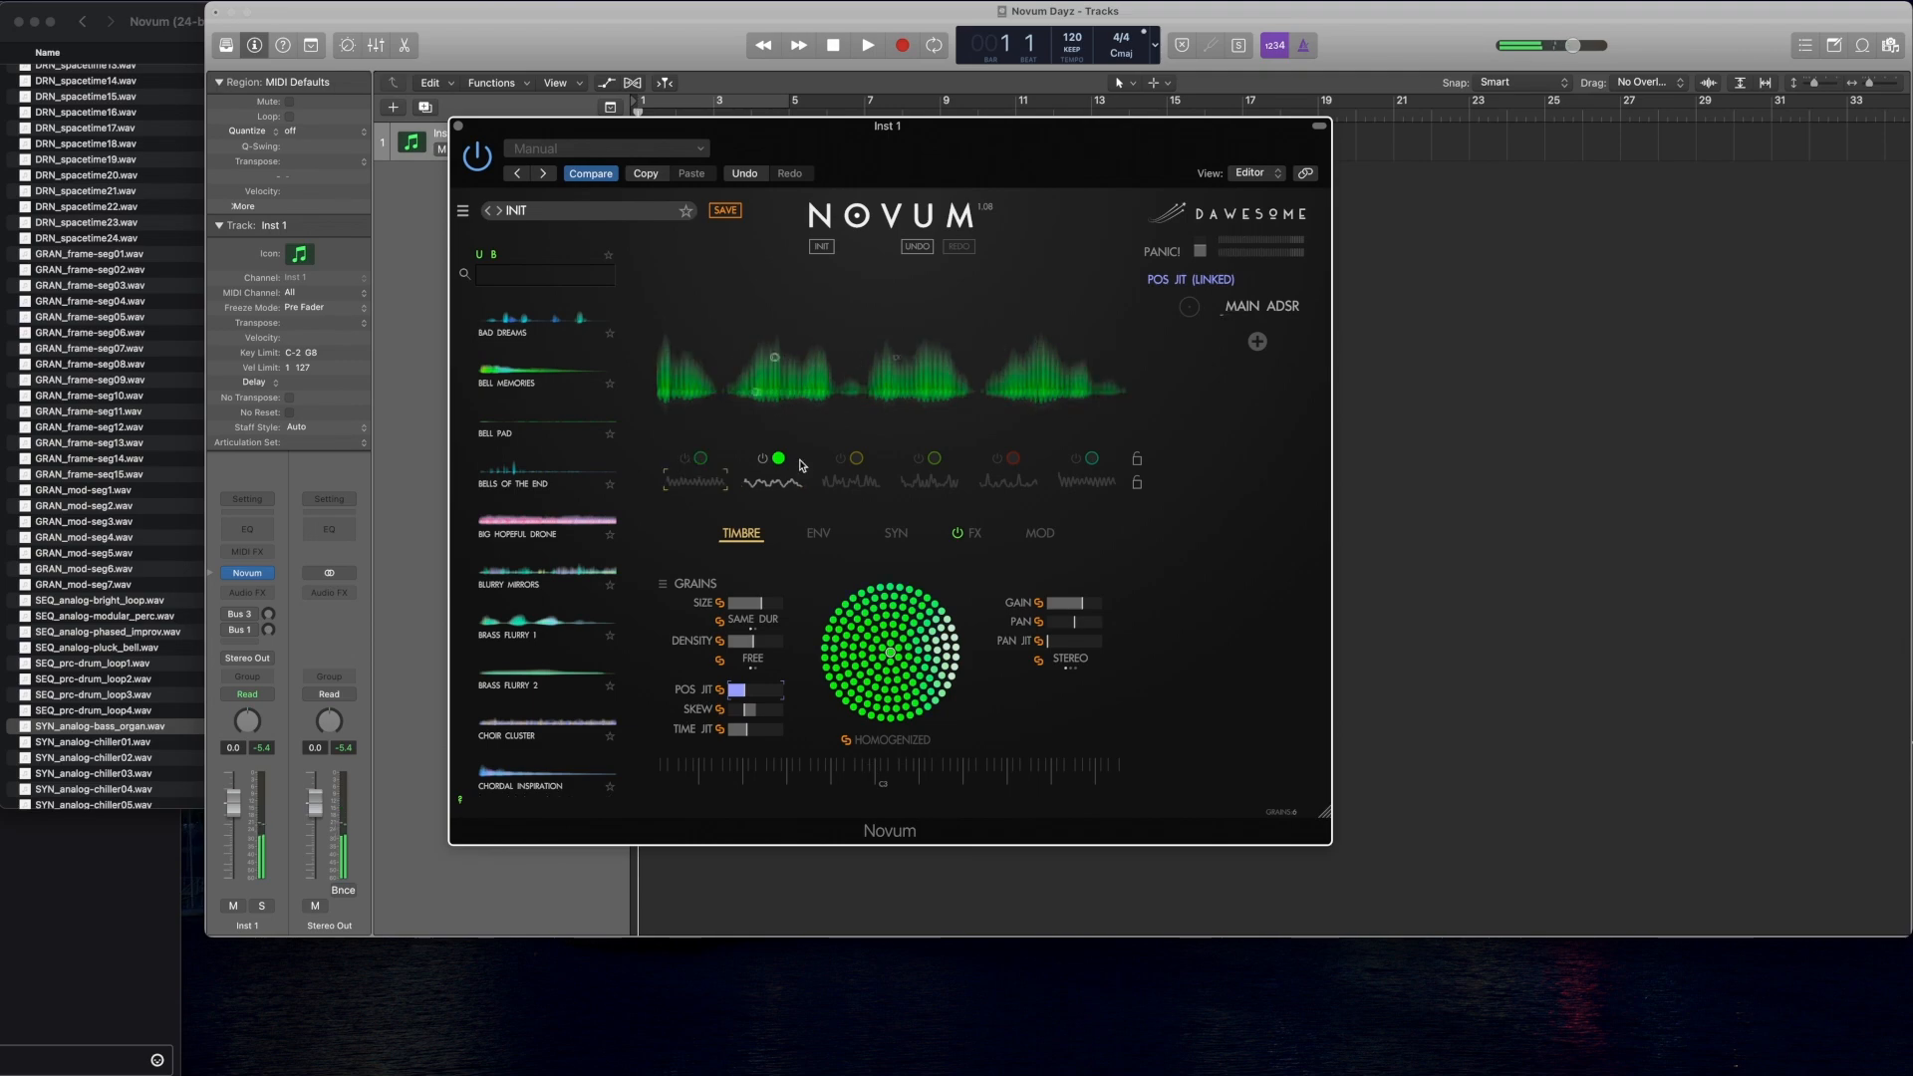
Step: Audition layer 3 alone in place of layer 2, and switch over to layer 4 alone
left_click(840, 465)
left_click(763, 462)
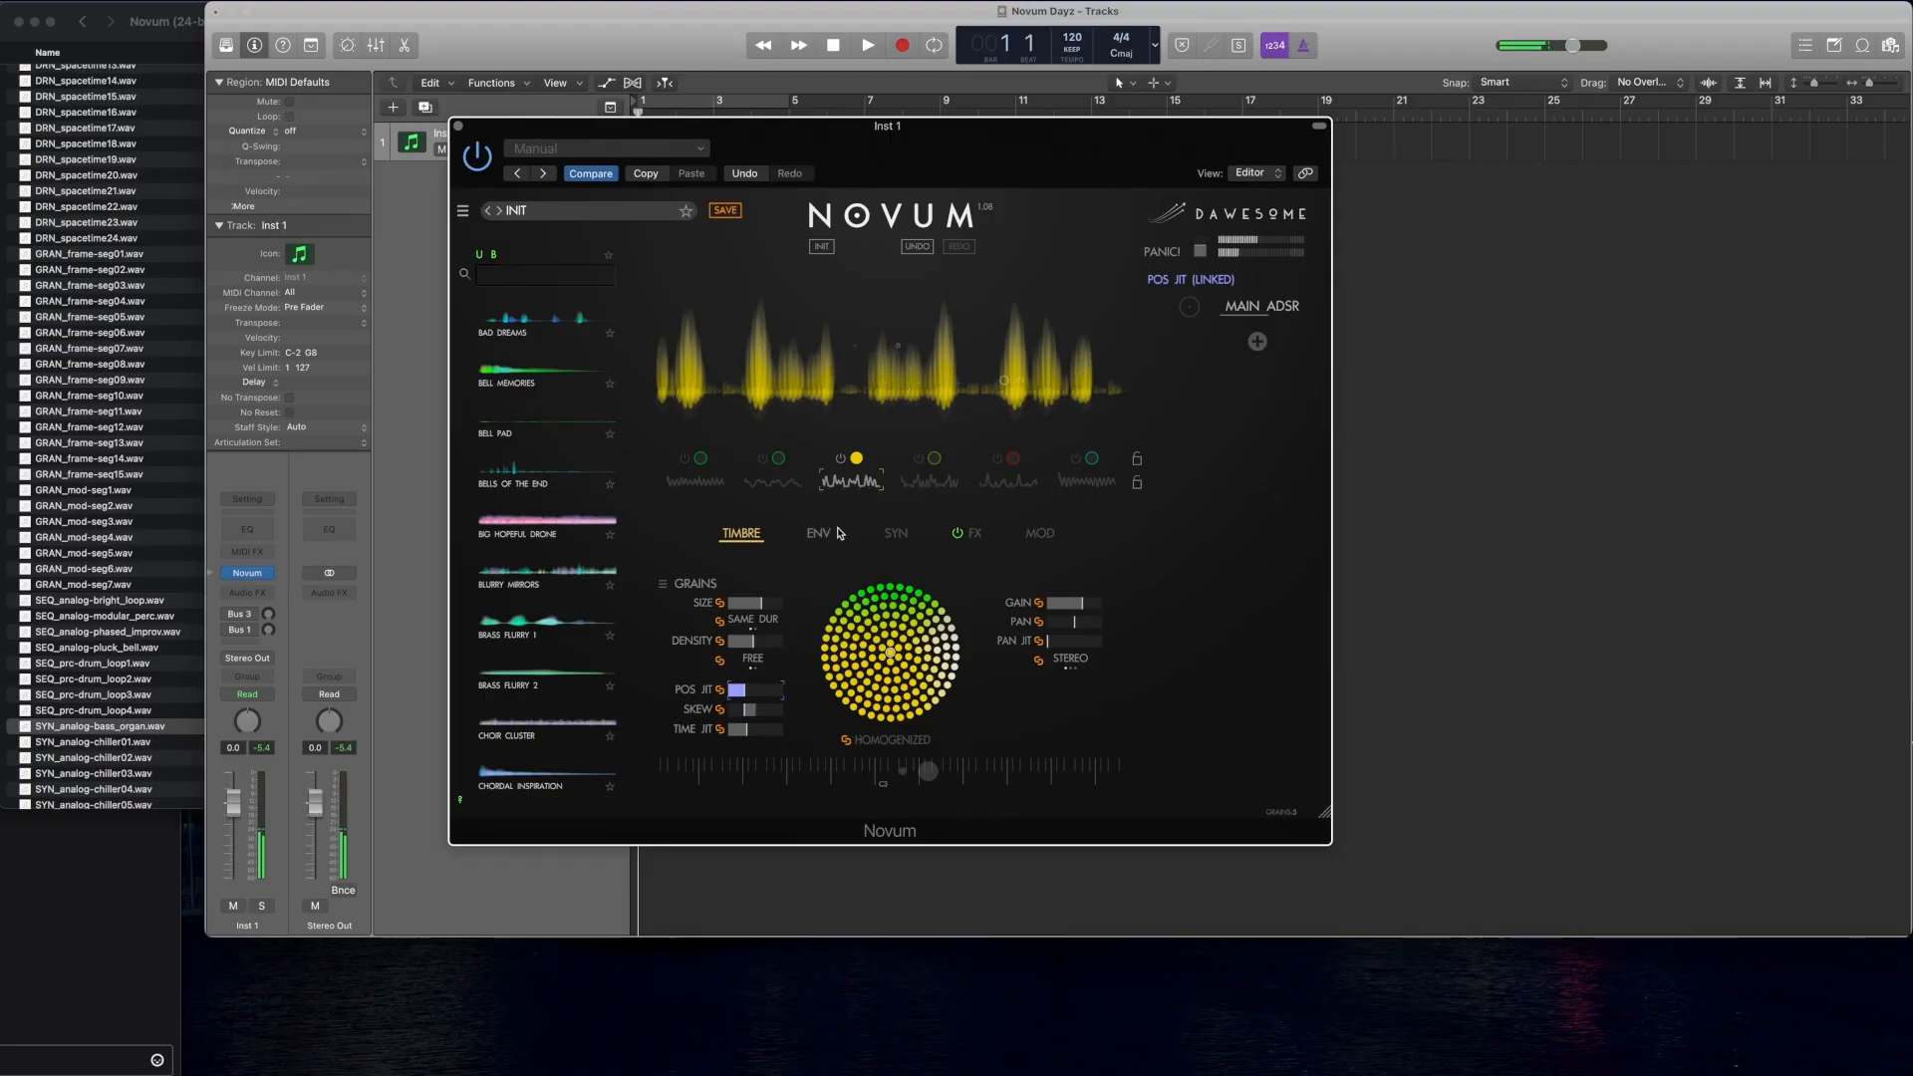
left_click(917, 459)
left_click(839, 461)
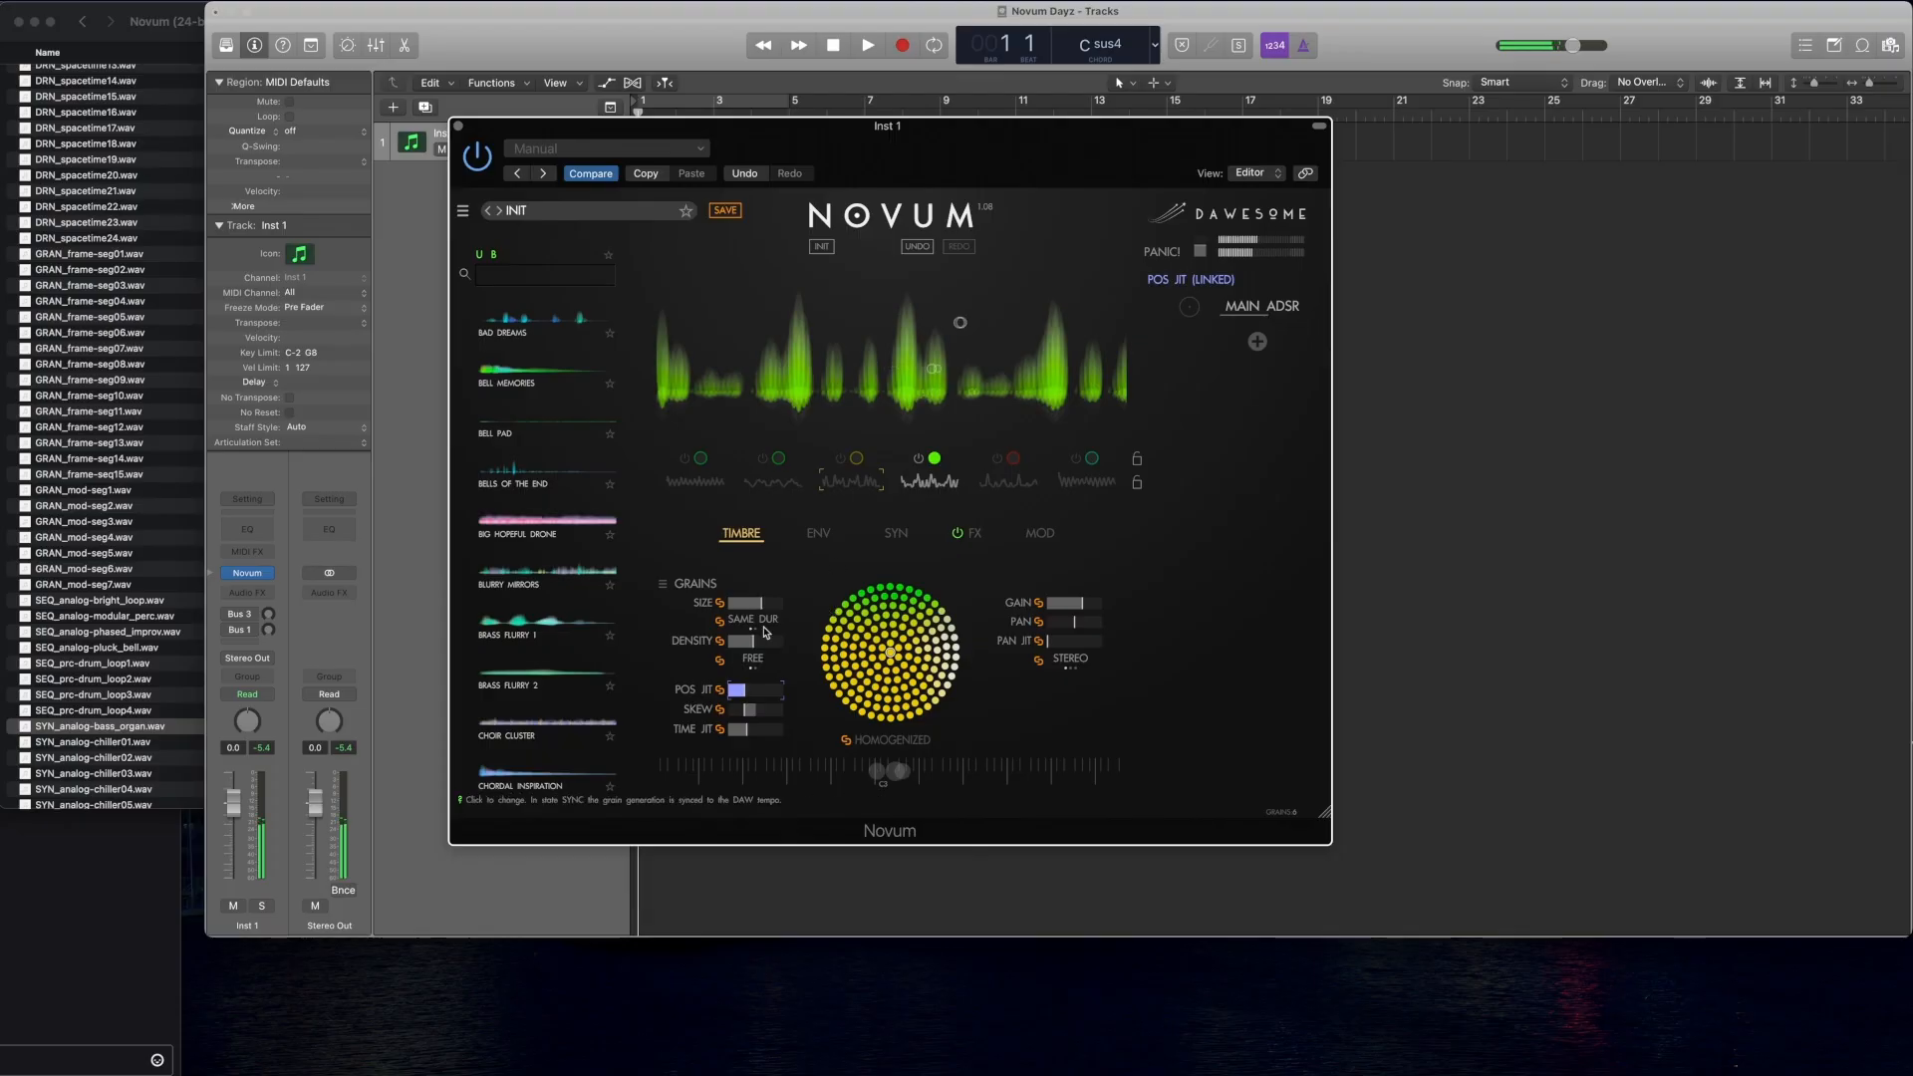
Step: Slightly widen the envelope loop on both sides and set the linked emitter speed to x2.281
left_click(895, 535)
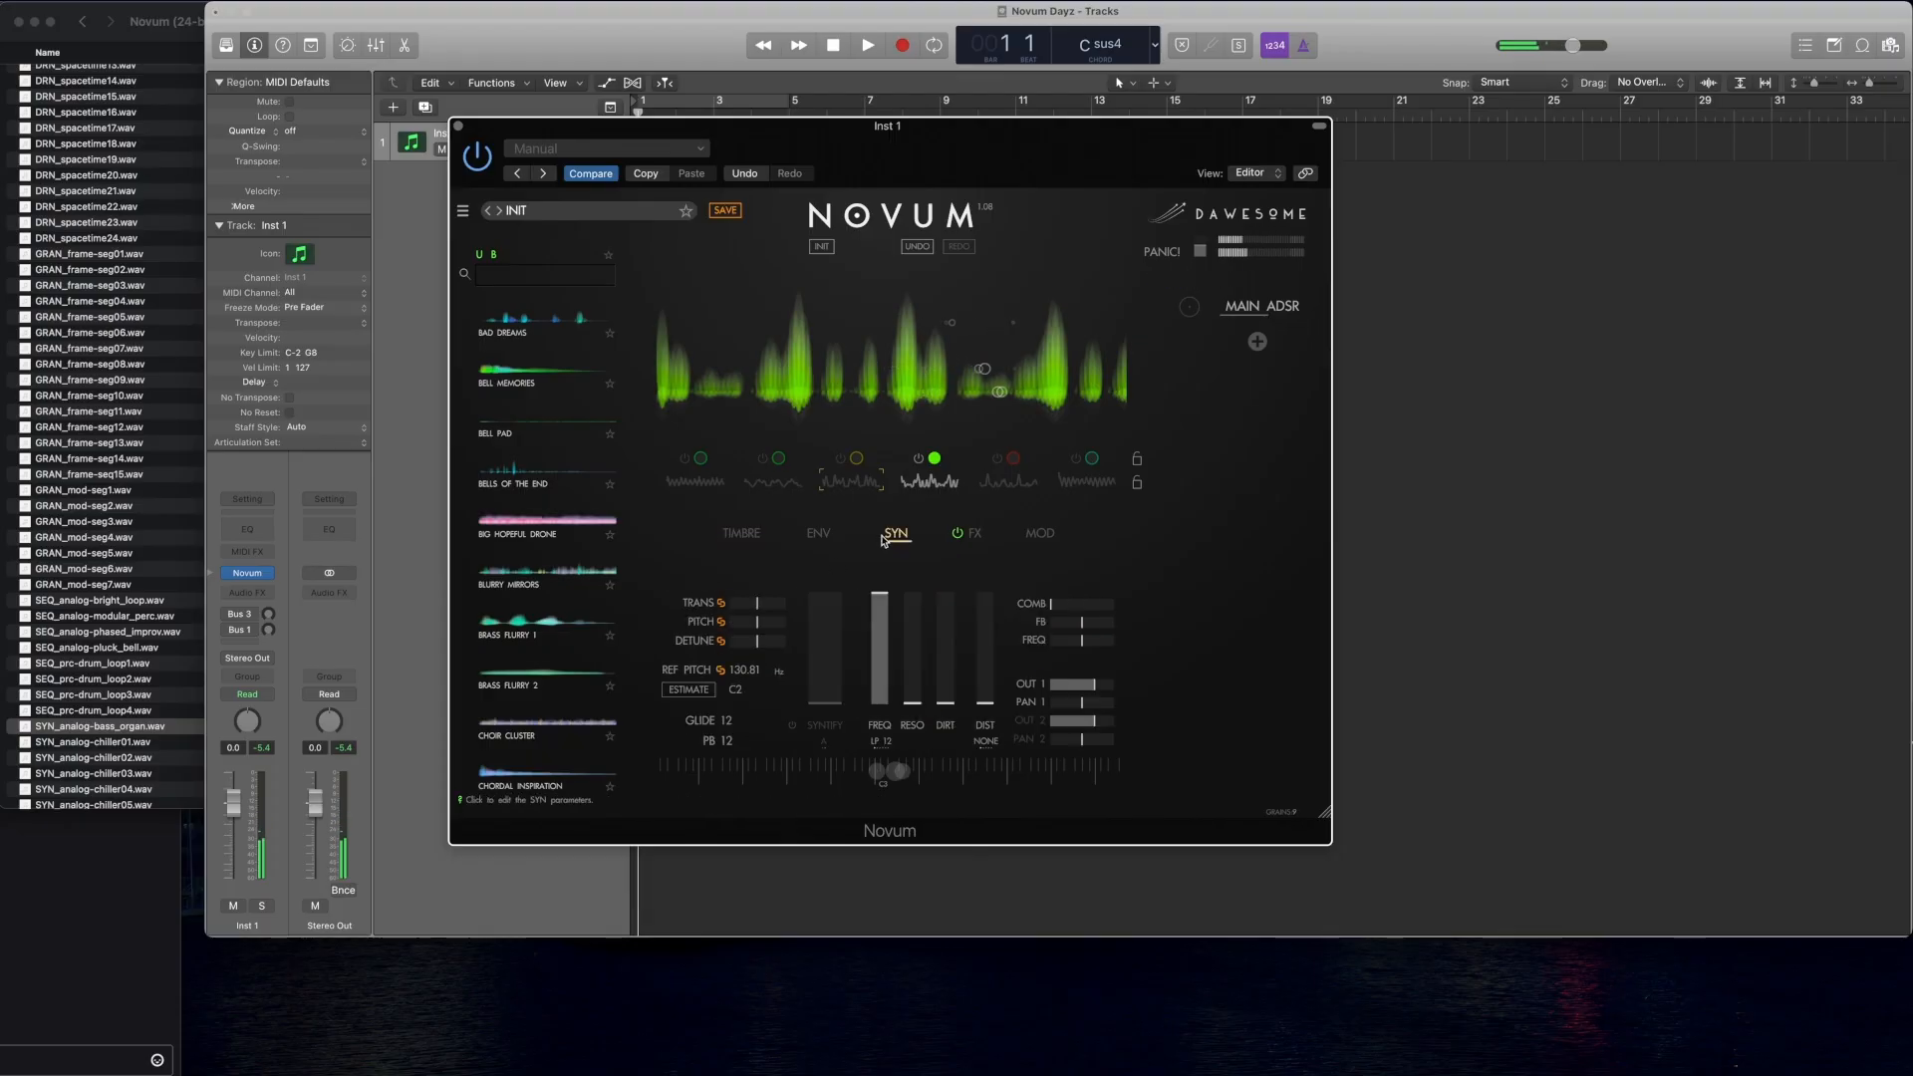
left_click(815, 535)
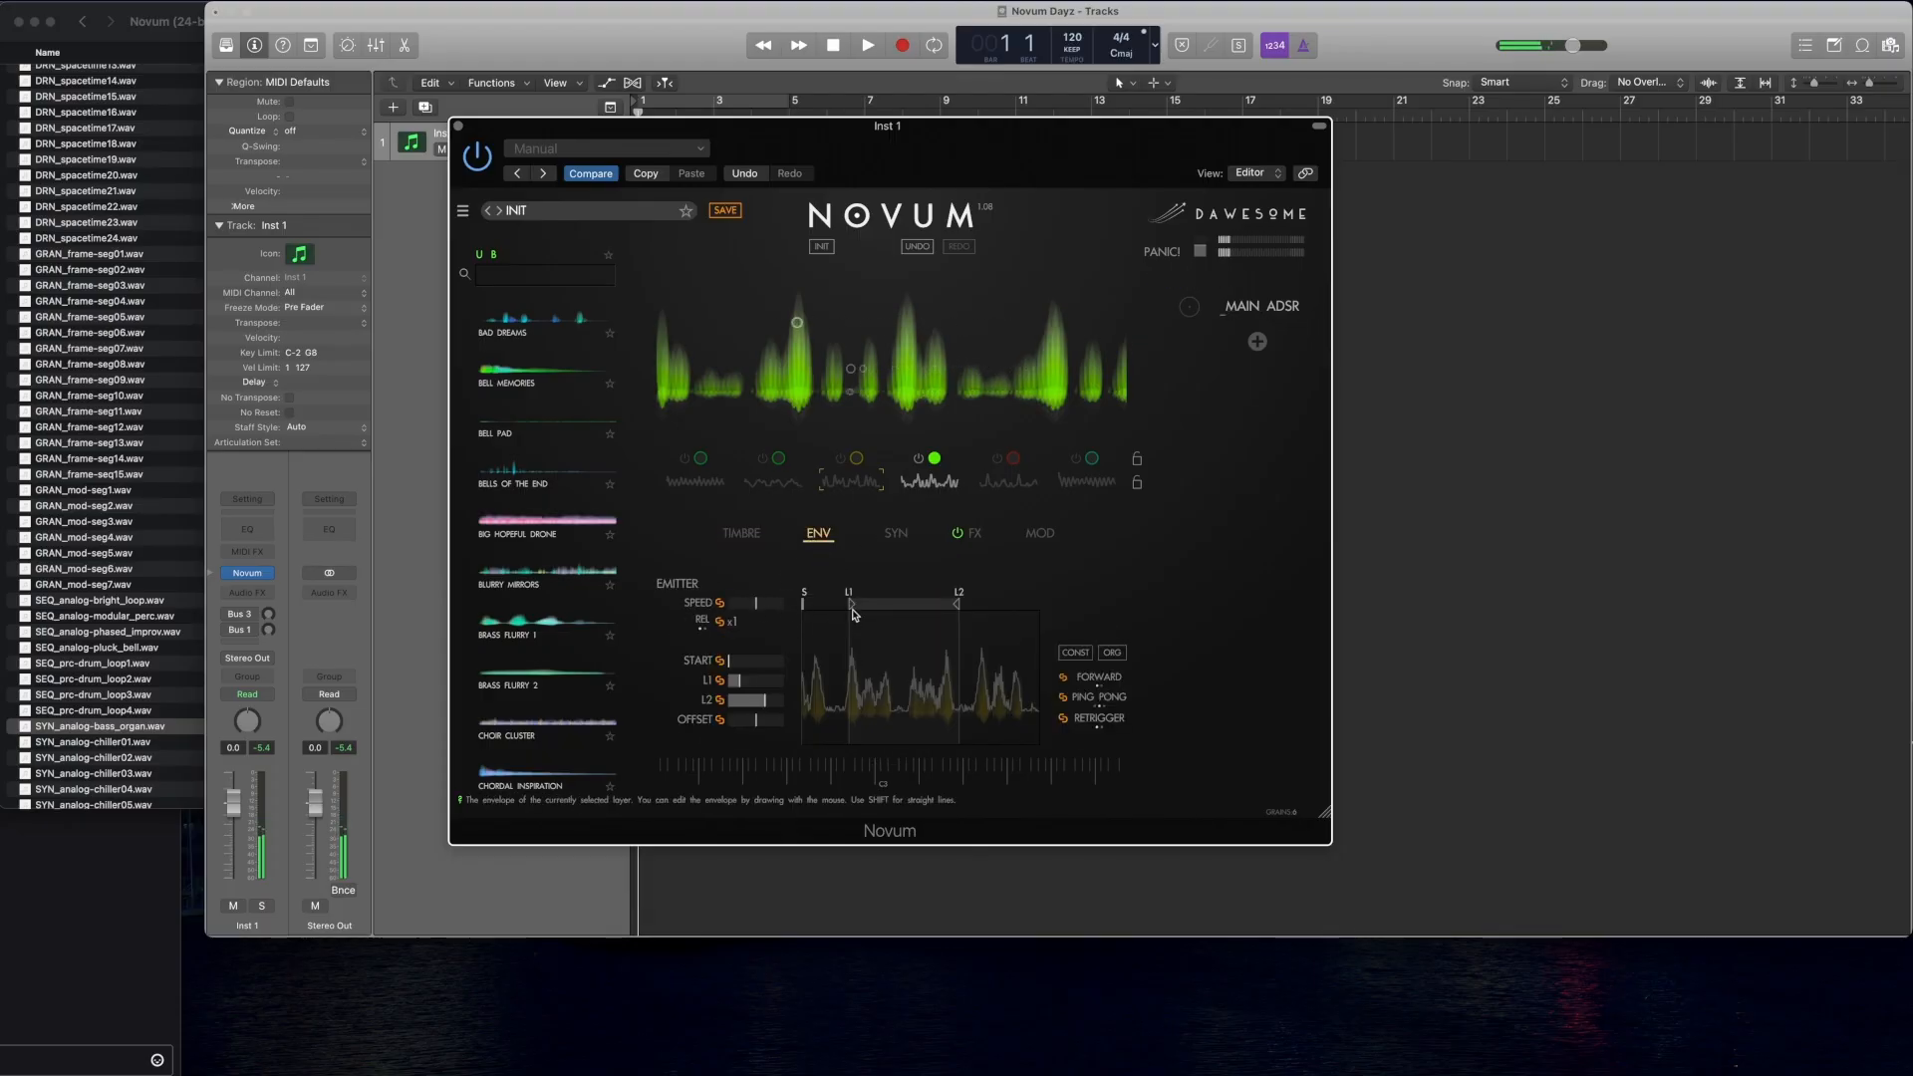
mouse_move(848, 604)
left_mouse_down()
mouse_move(1000, 607)
mouse_move(965, 608)
left_mouse_up()
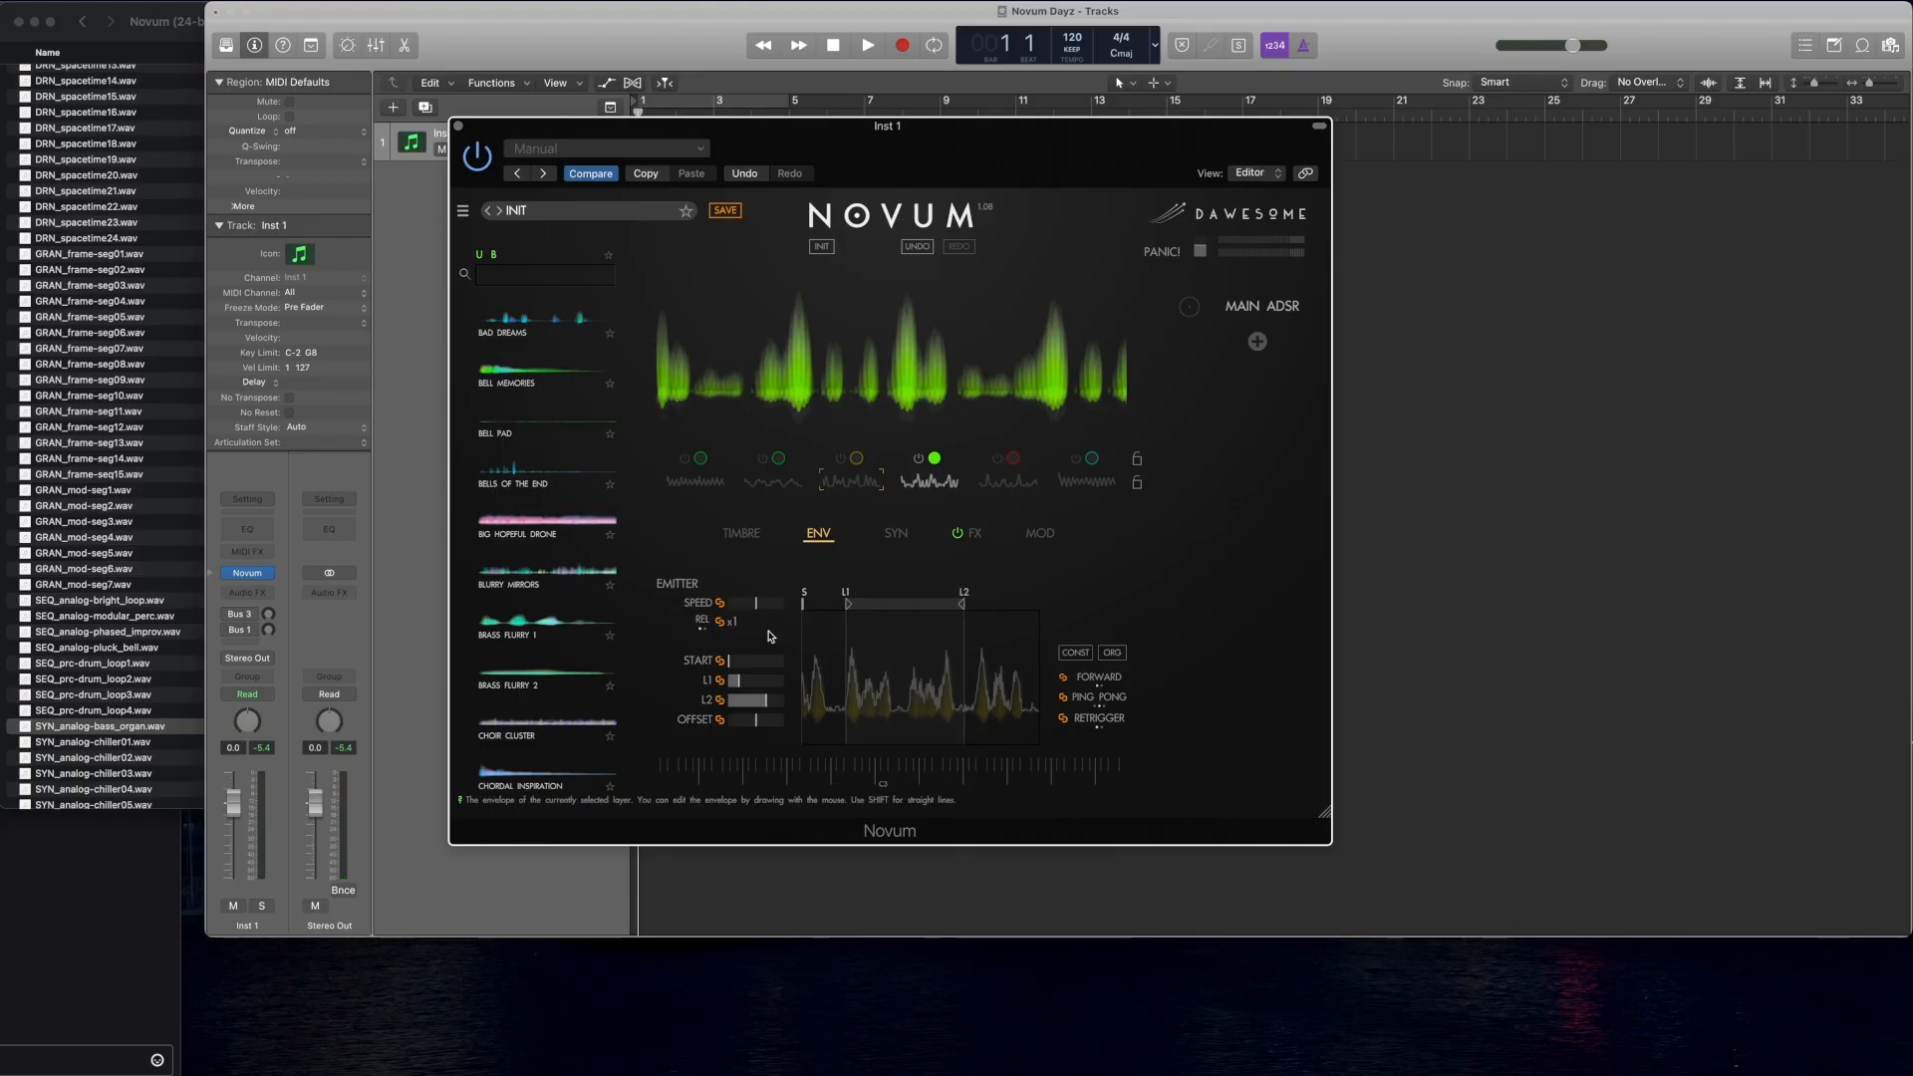
left_click_drag(759, 608, 754, 611)
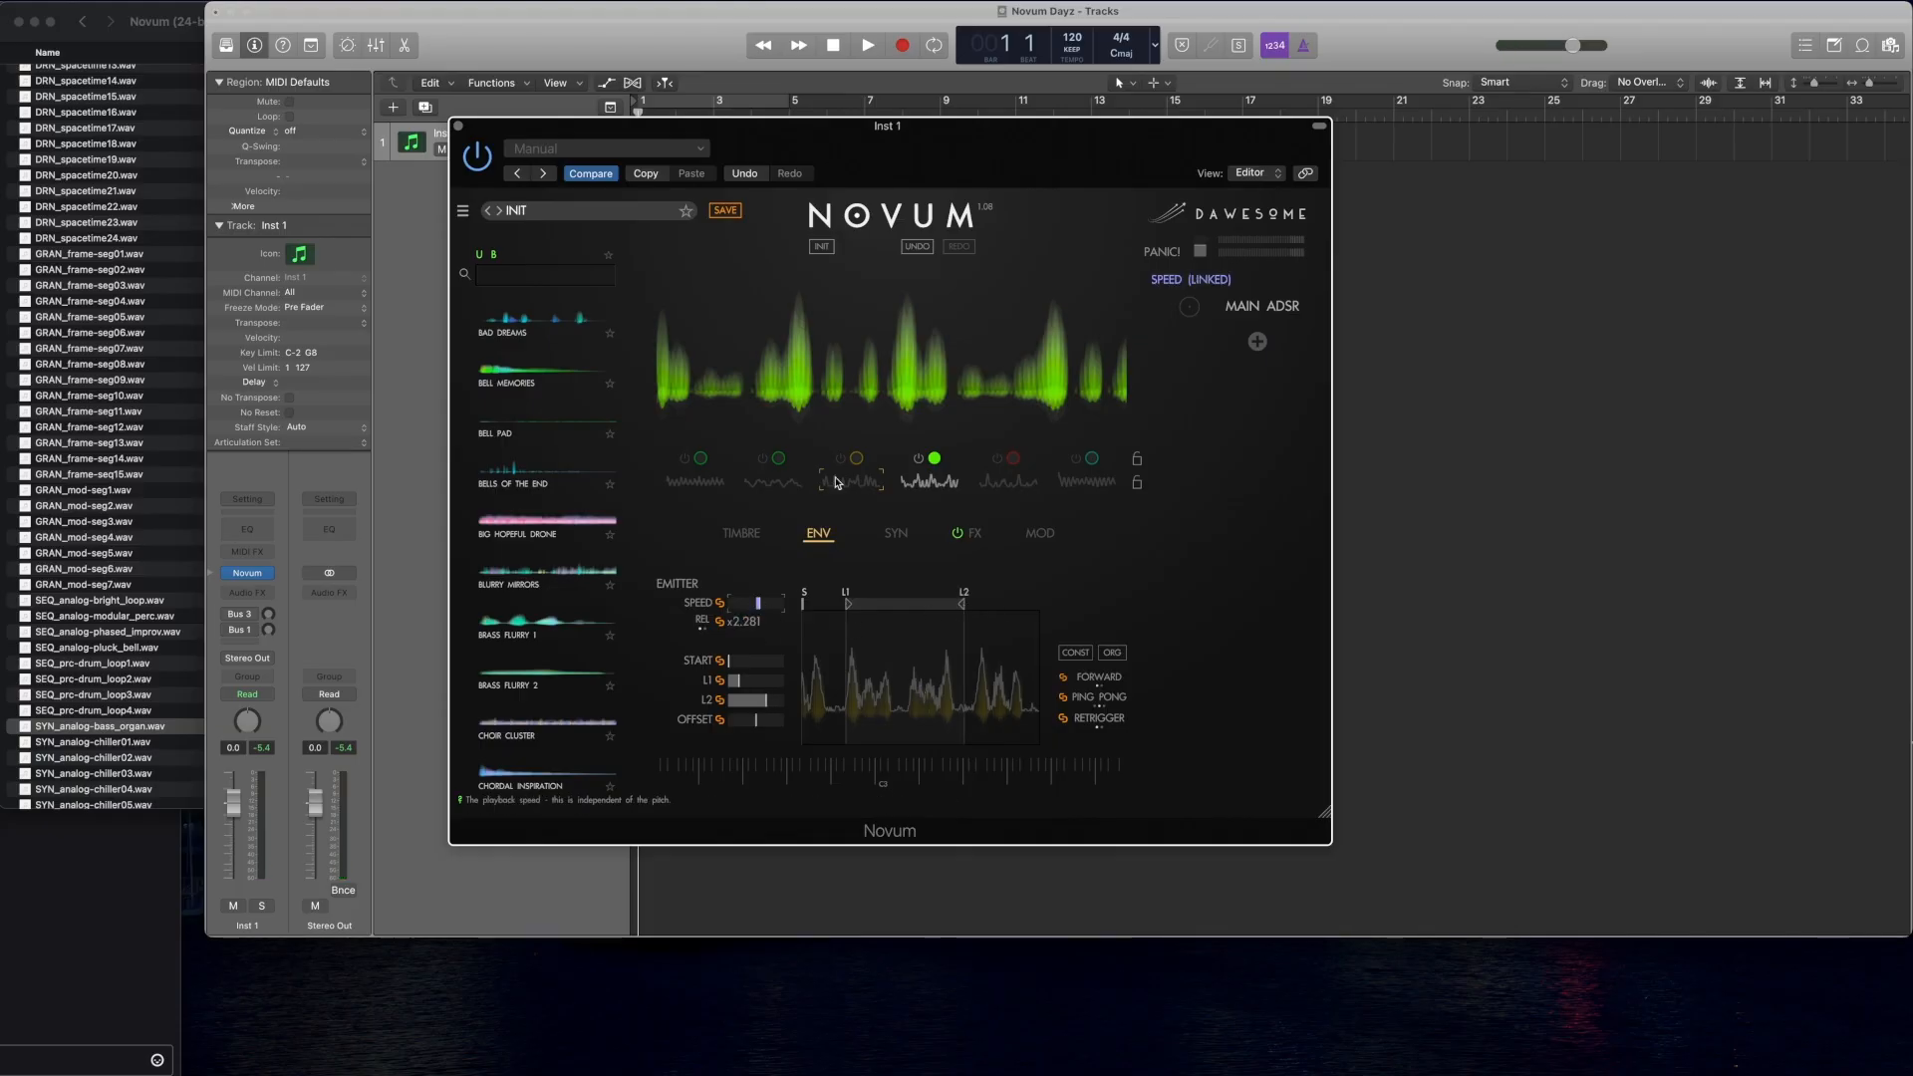
Step: Compare the envelopes of layers 3 and 4, move loop point L1 slightly earlier, and select layer 4's envelope
left_click(942, 484)
left_click(862, 485)
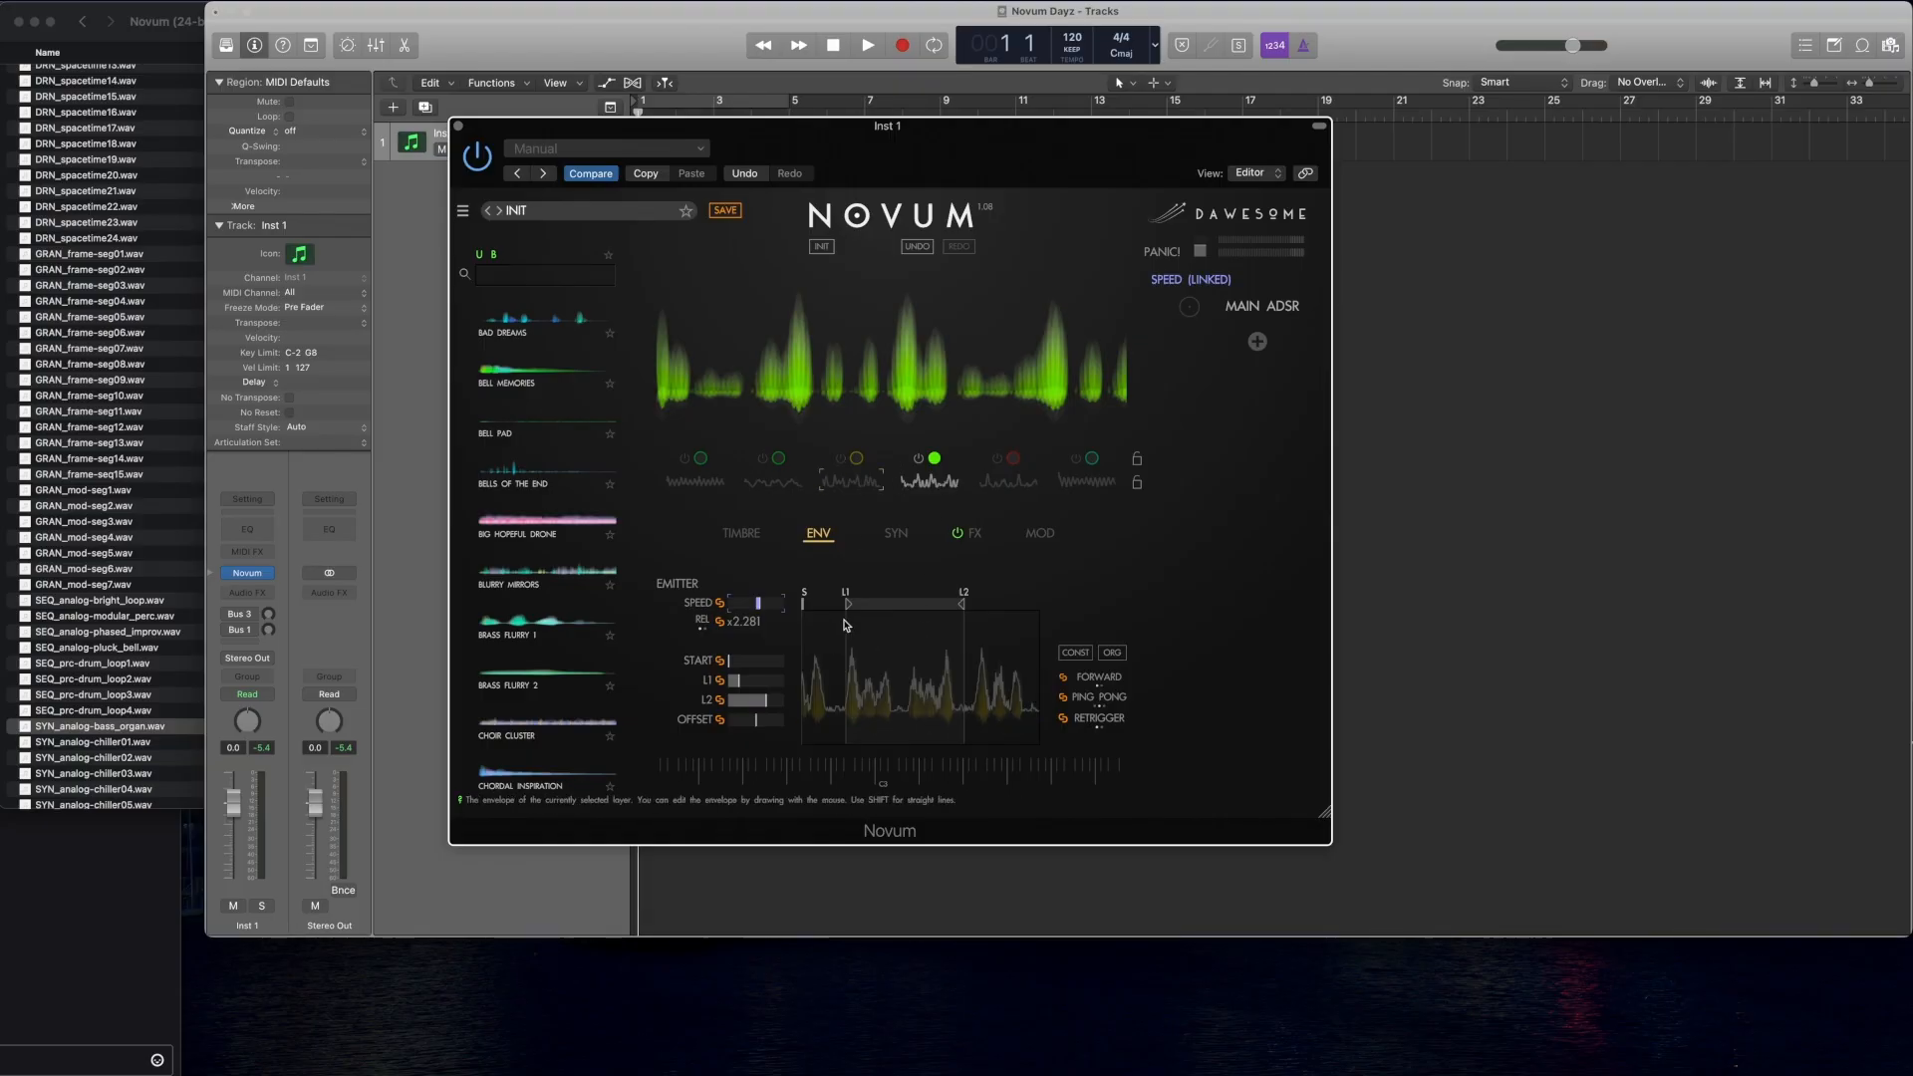
left_click_drag(847, 605, 842, 610)
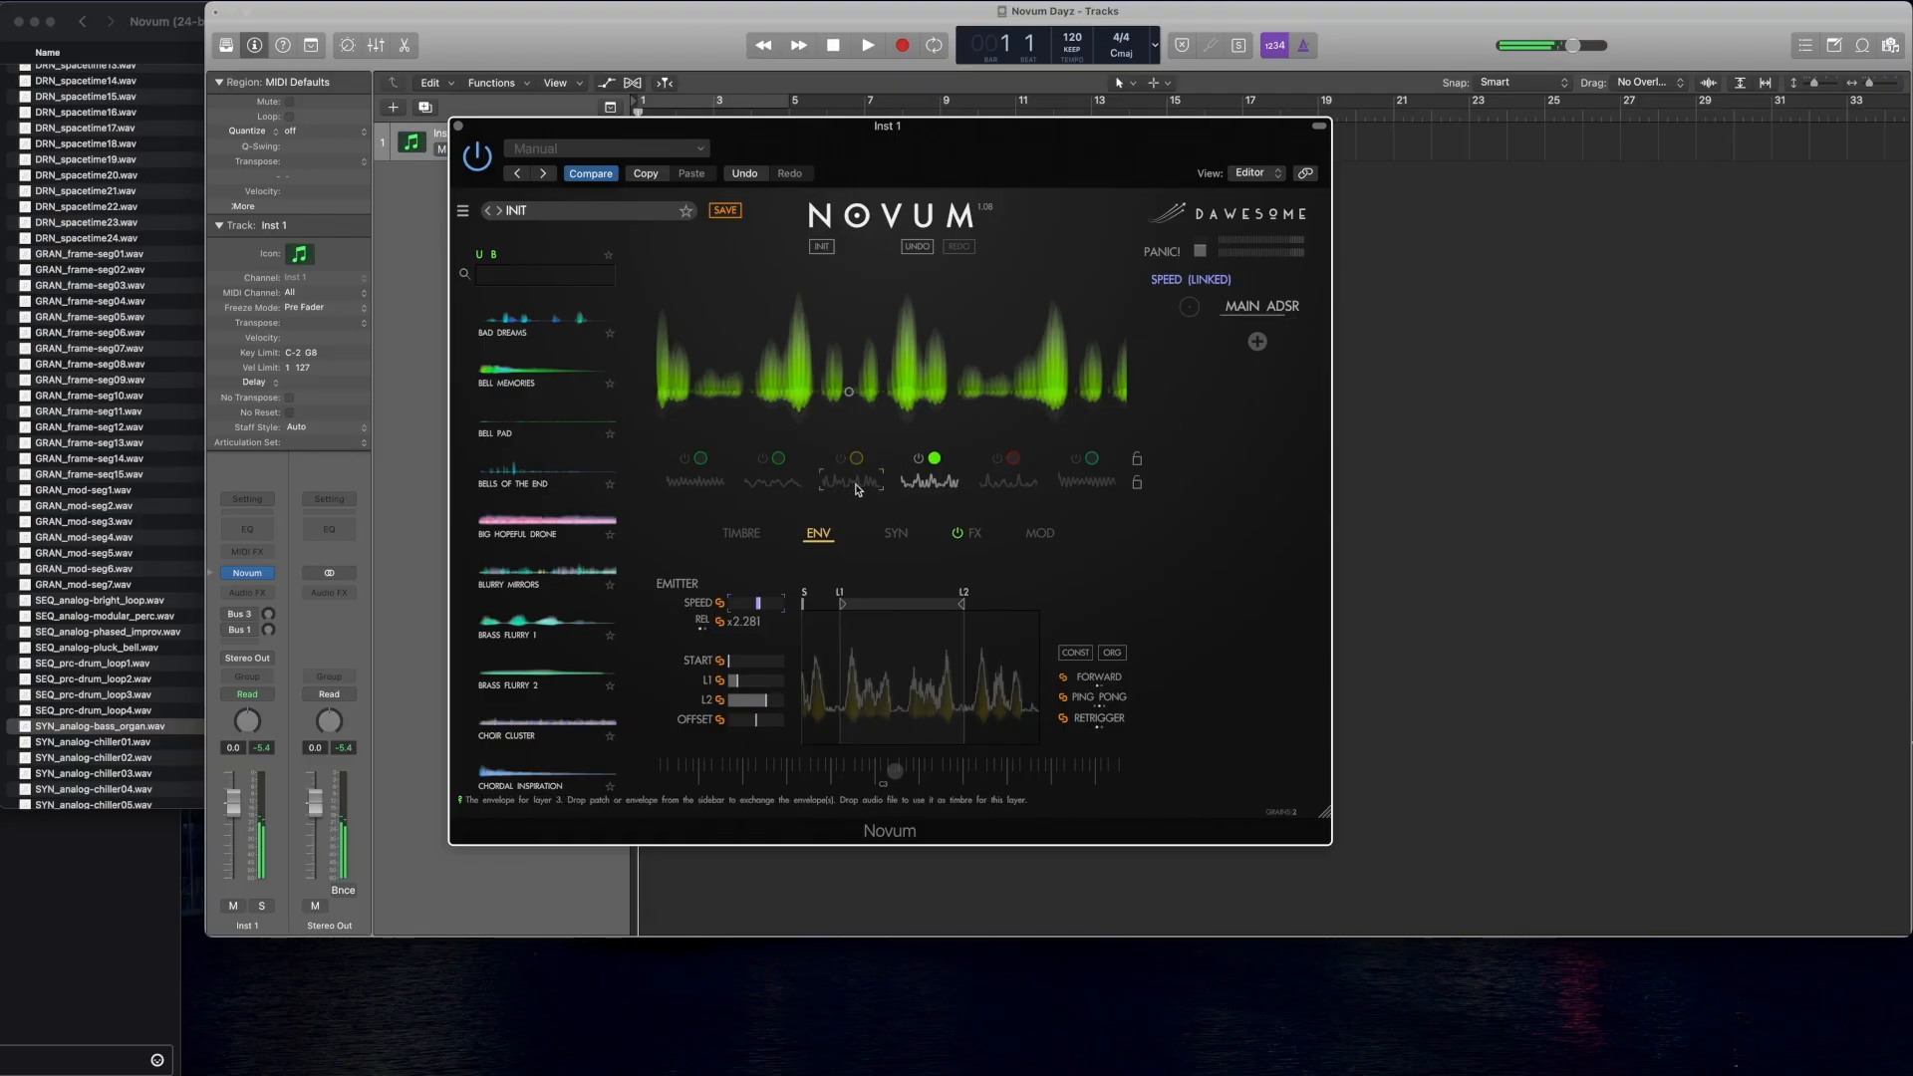
left_click(906, 485)
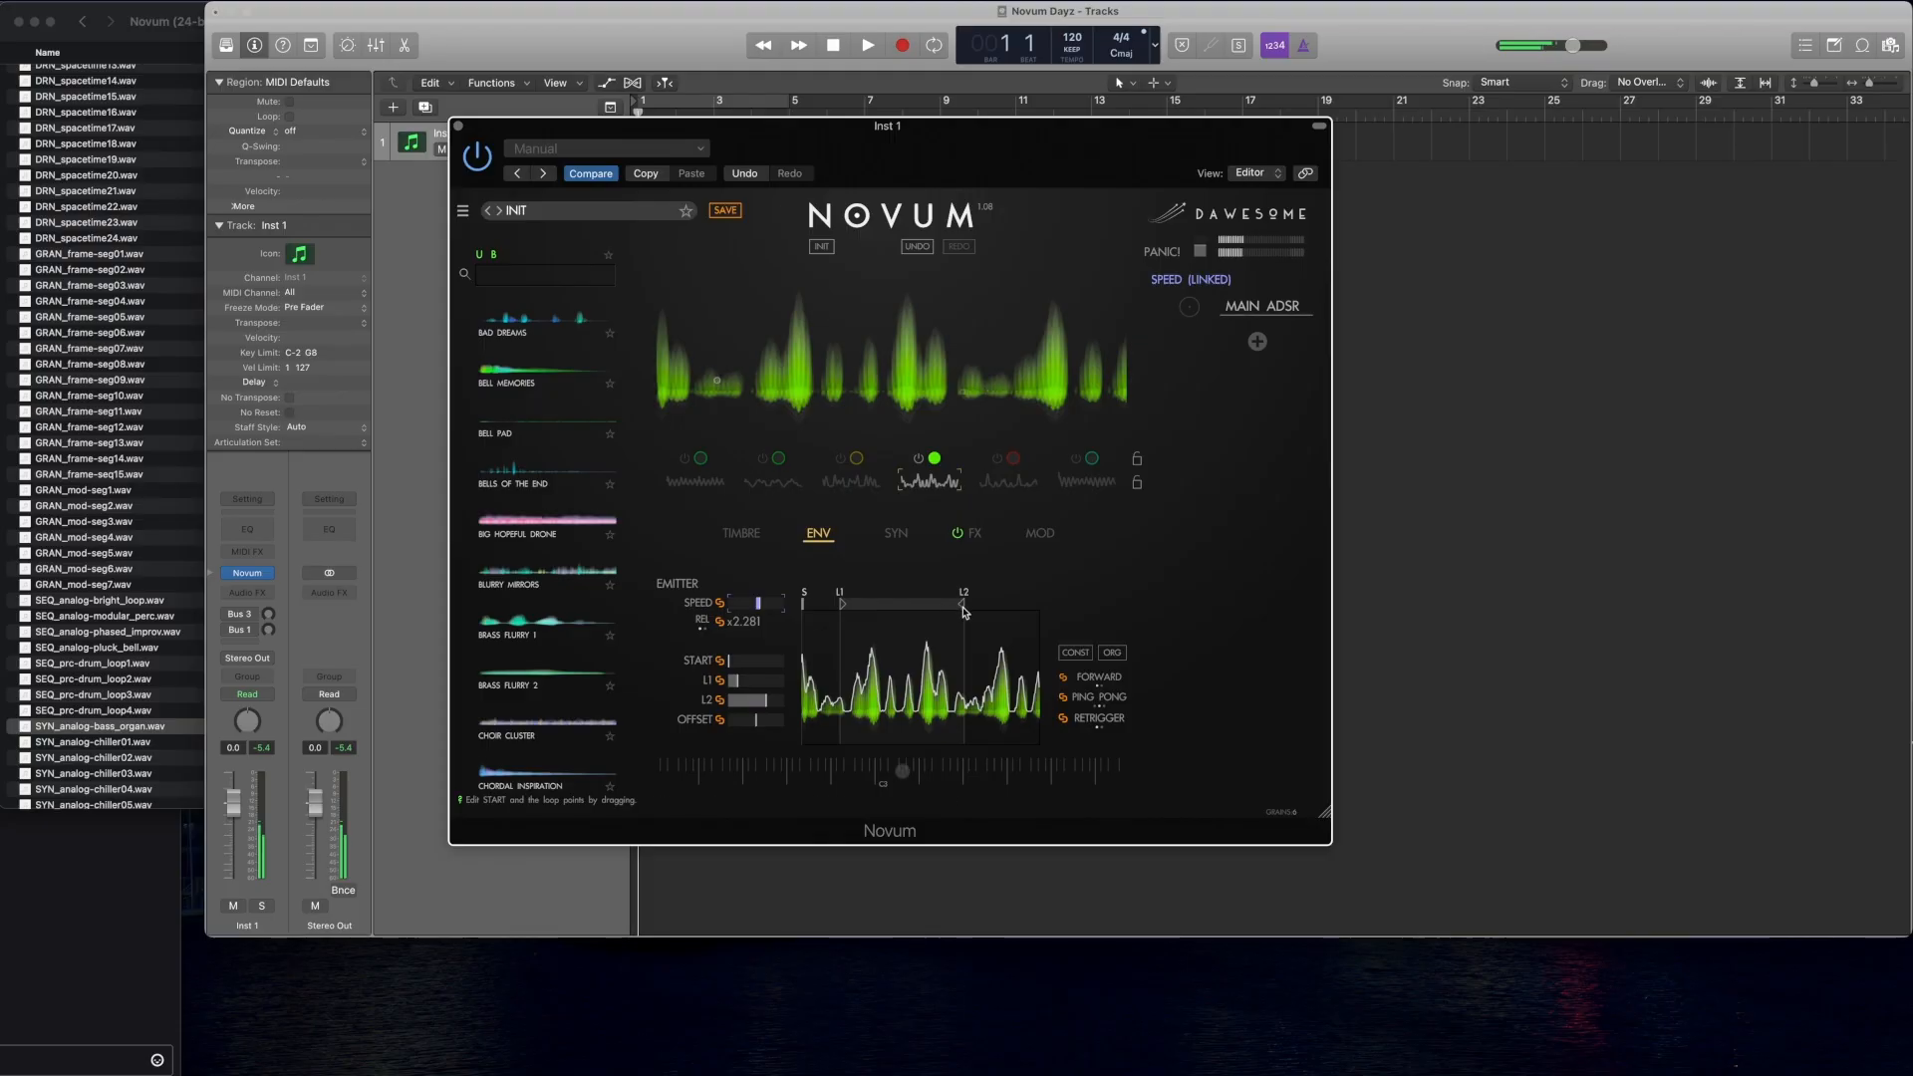
Step: Move the start and both loop points later in layer 4's envelope and redraw its curve with raised levels between the peaks
mouse_move(963, 605)
left_mouse_down()
mouse_move(849, 611)
mouse_move(972, 606)
left_mouse_up()
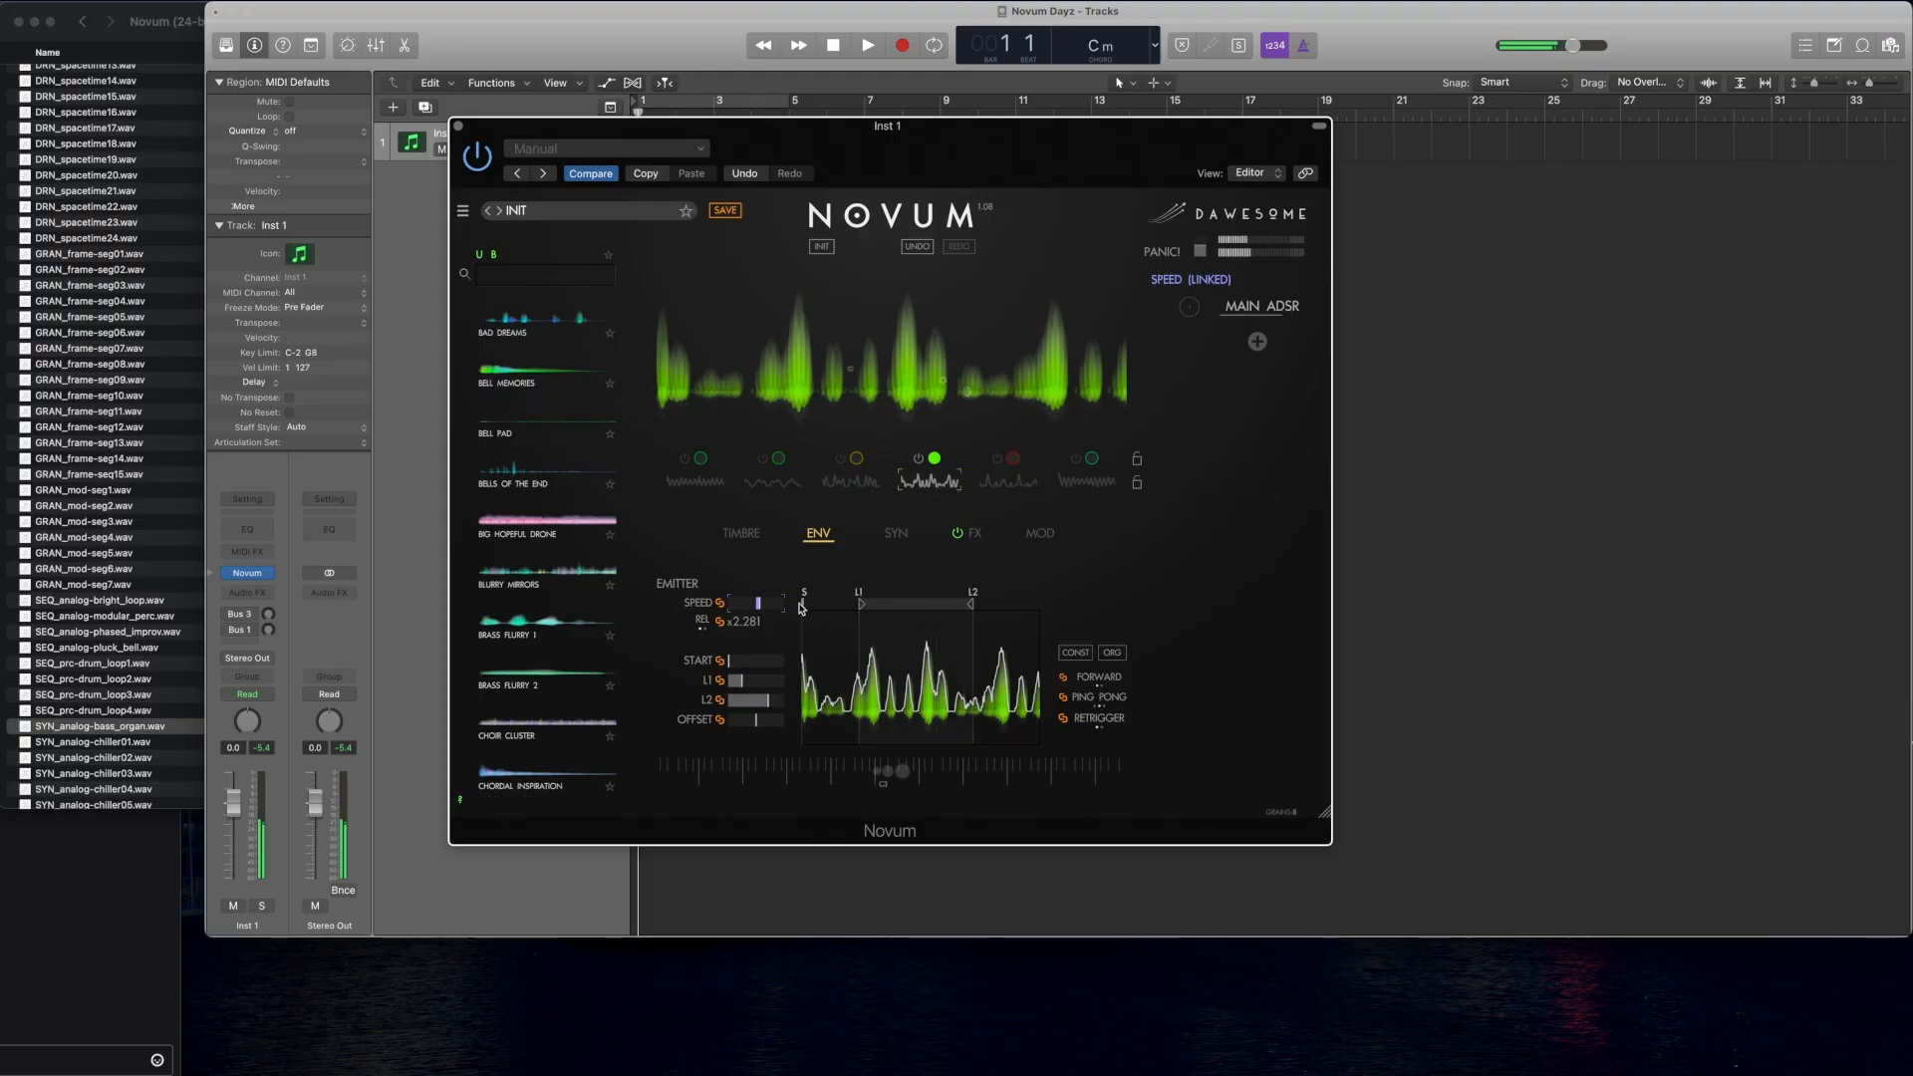
mouse_move(805, 606)
left_mouse_down()
mouse_move(835, 607)
mouse_move(761, 605)
mouse_move(936, 610)
mouse_move(821, 605)
left_mouse_up()
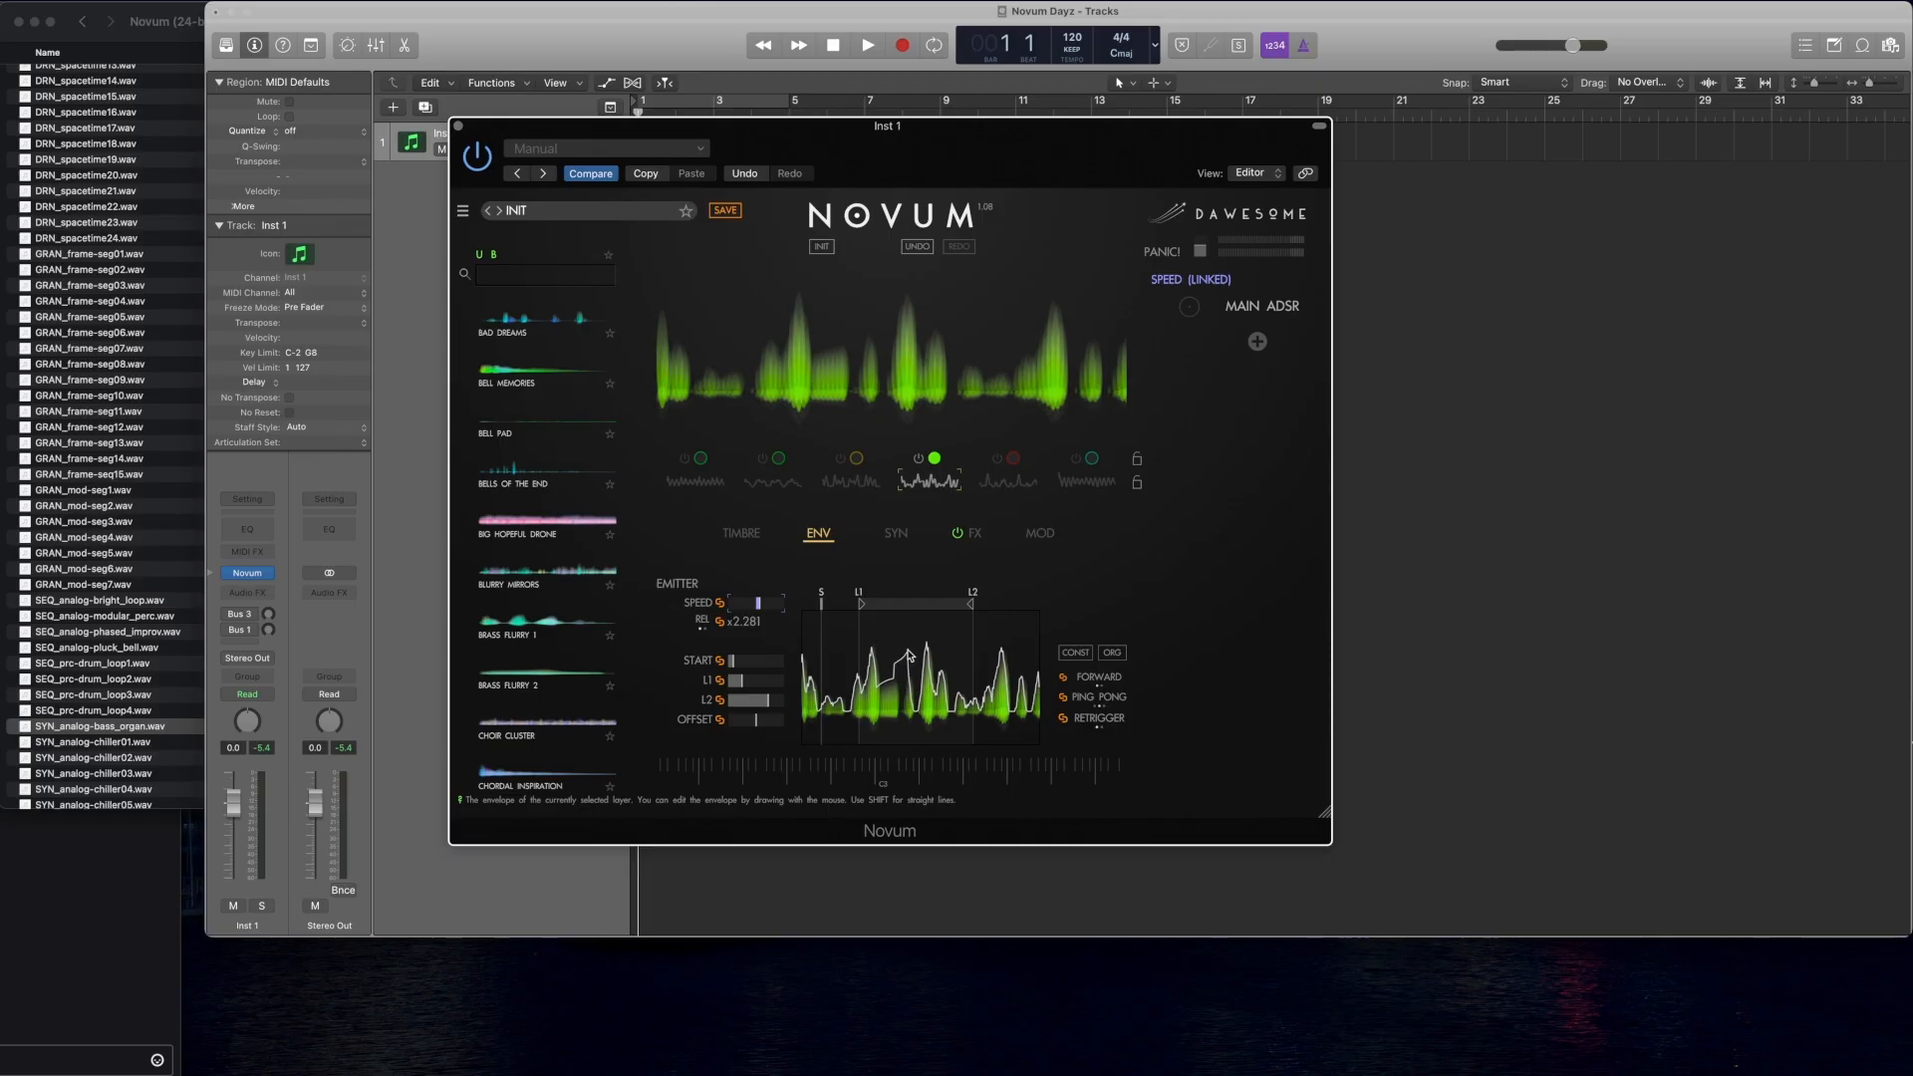
left_click_drag(907, 656, 919, 670)
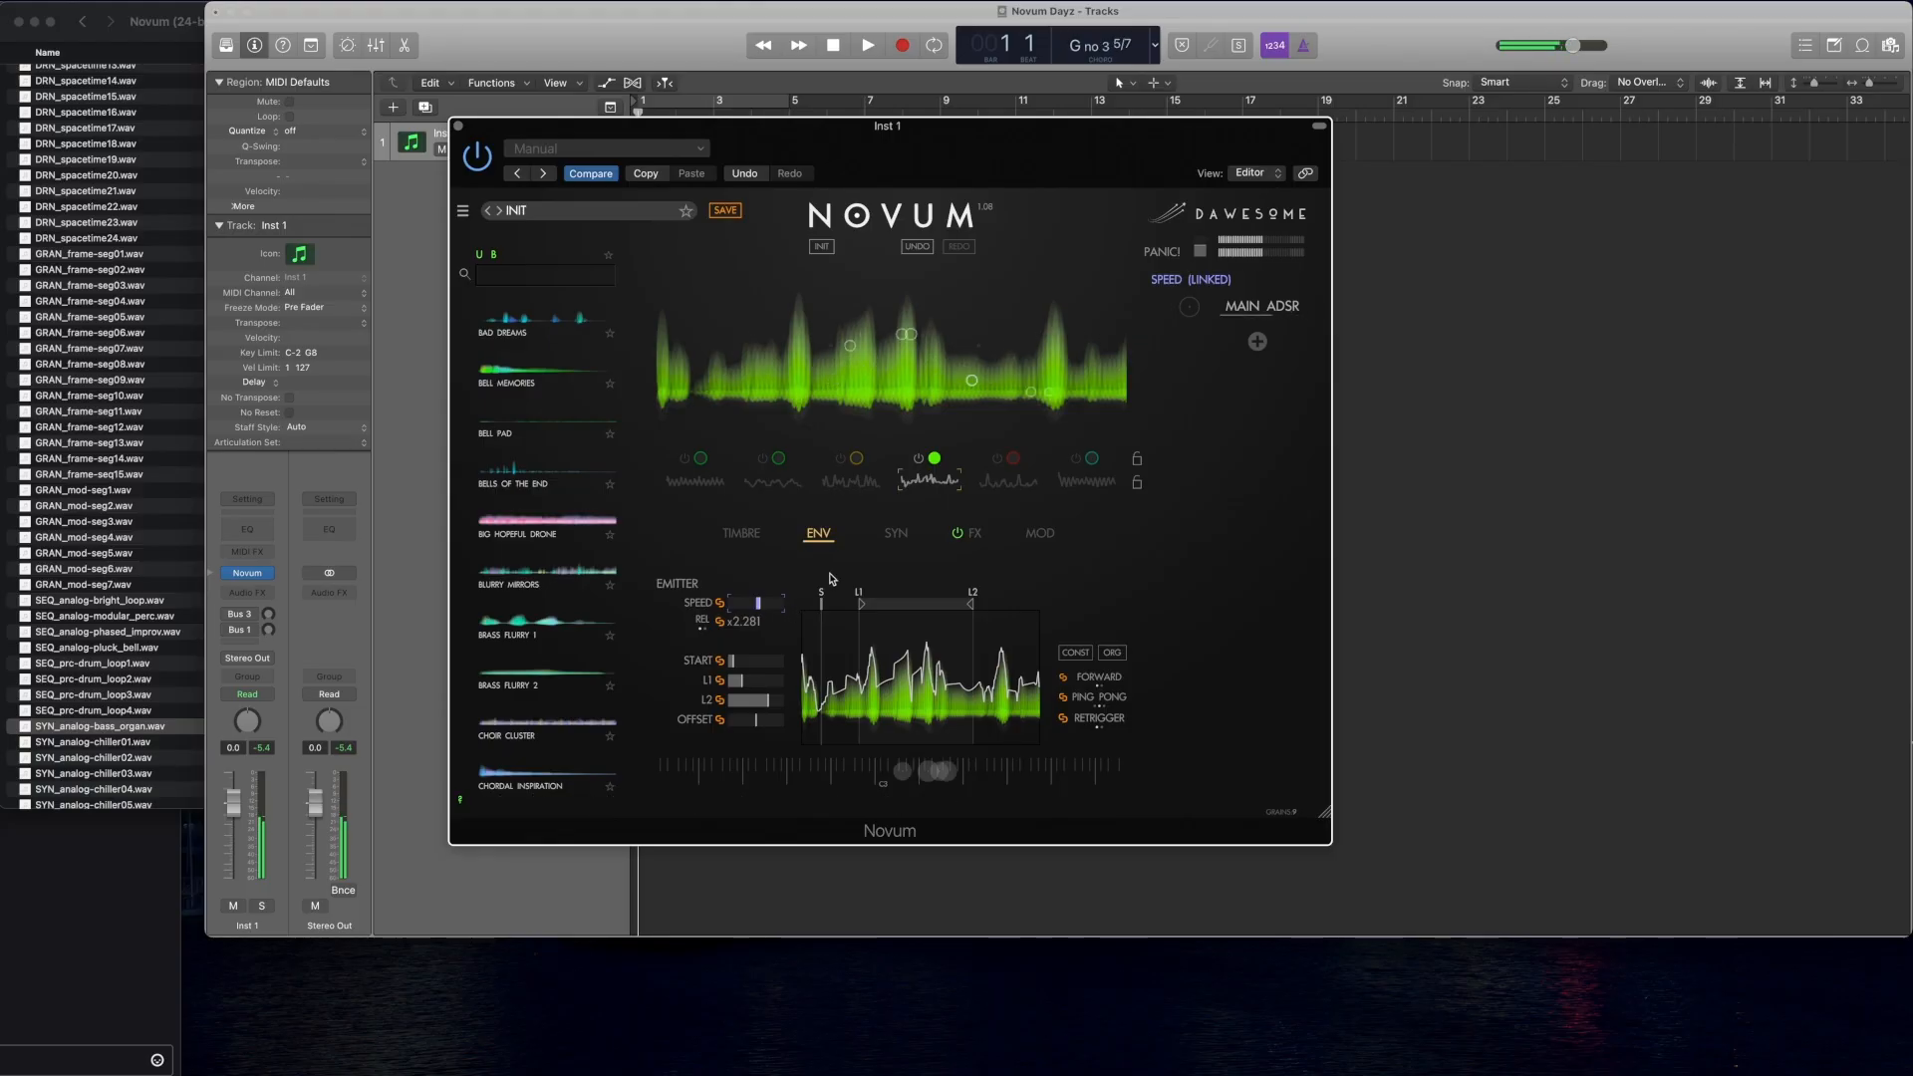
Step: Adjust the attack and decay/release slopes of the Main ADSR and lengthen its attack to 1.51 s
left_click(1037, 538)
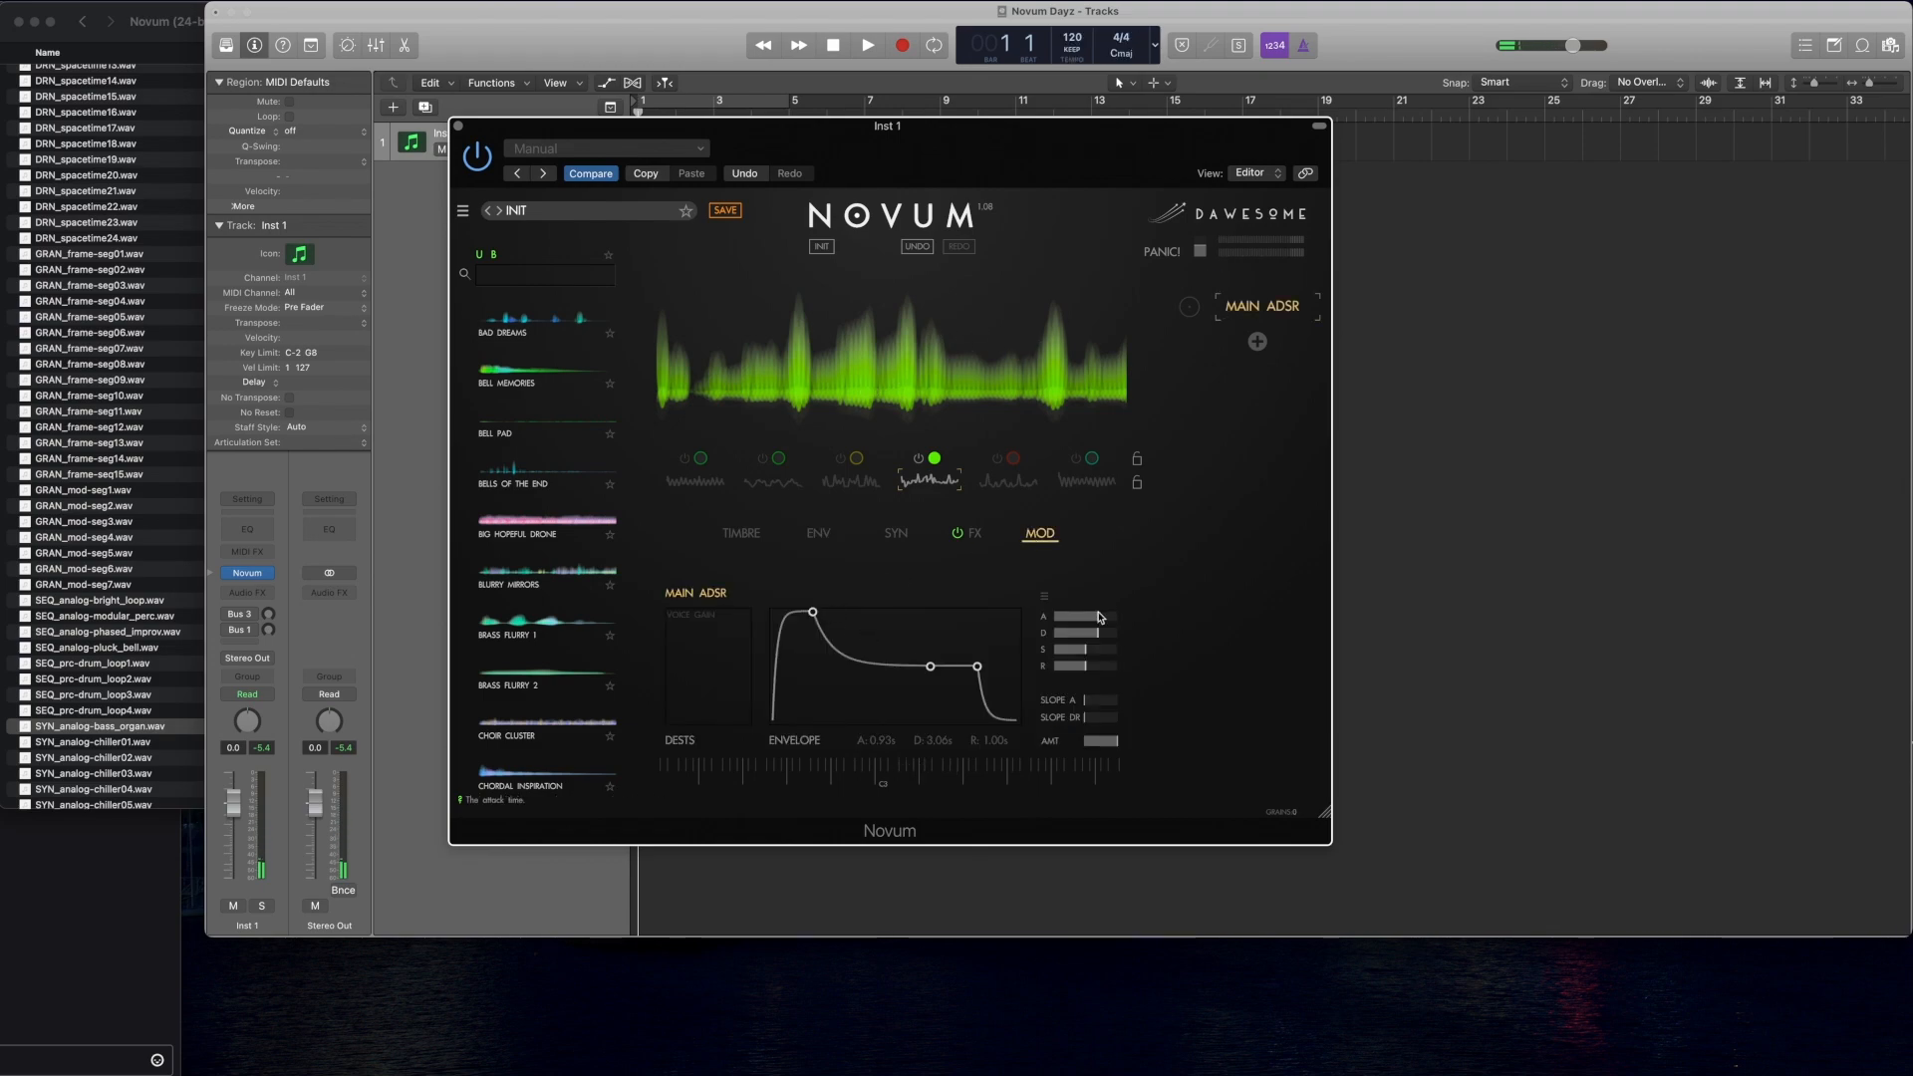
left_click_drag(1092, 701, 1137, 721)
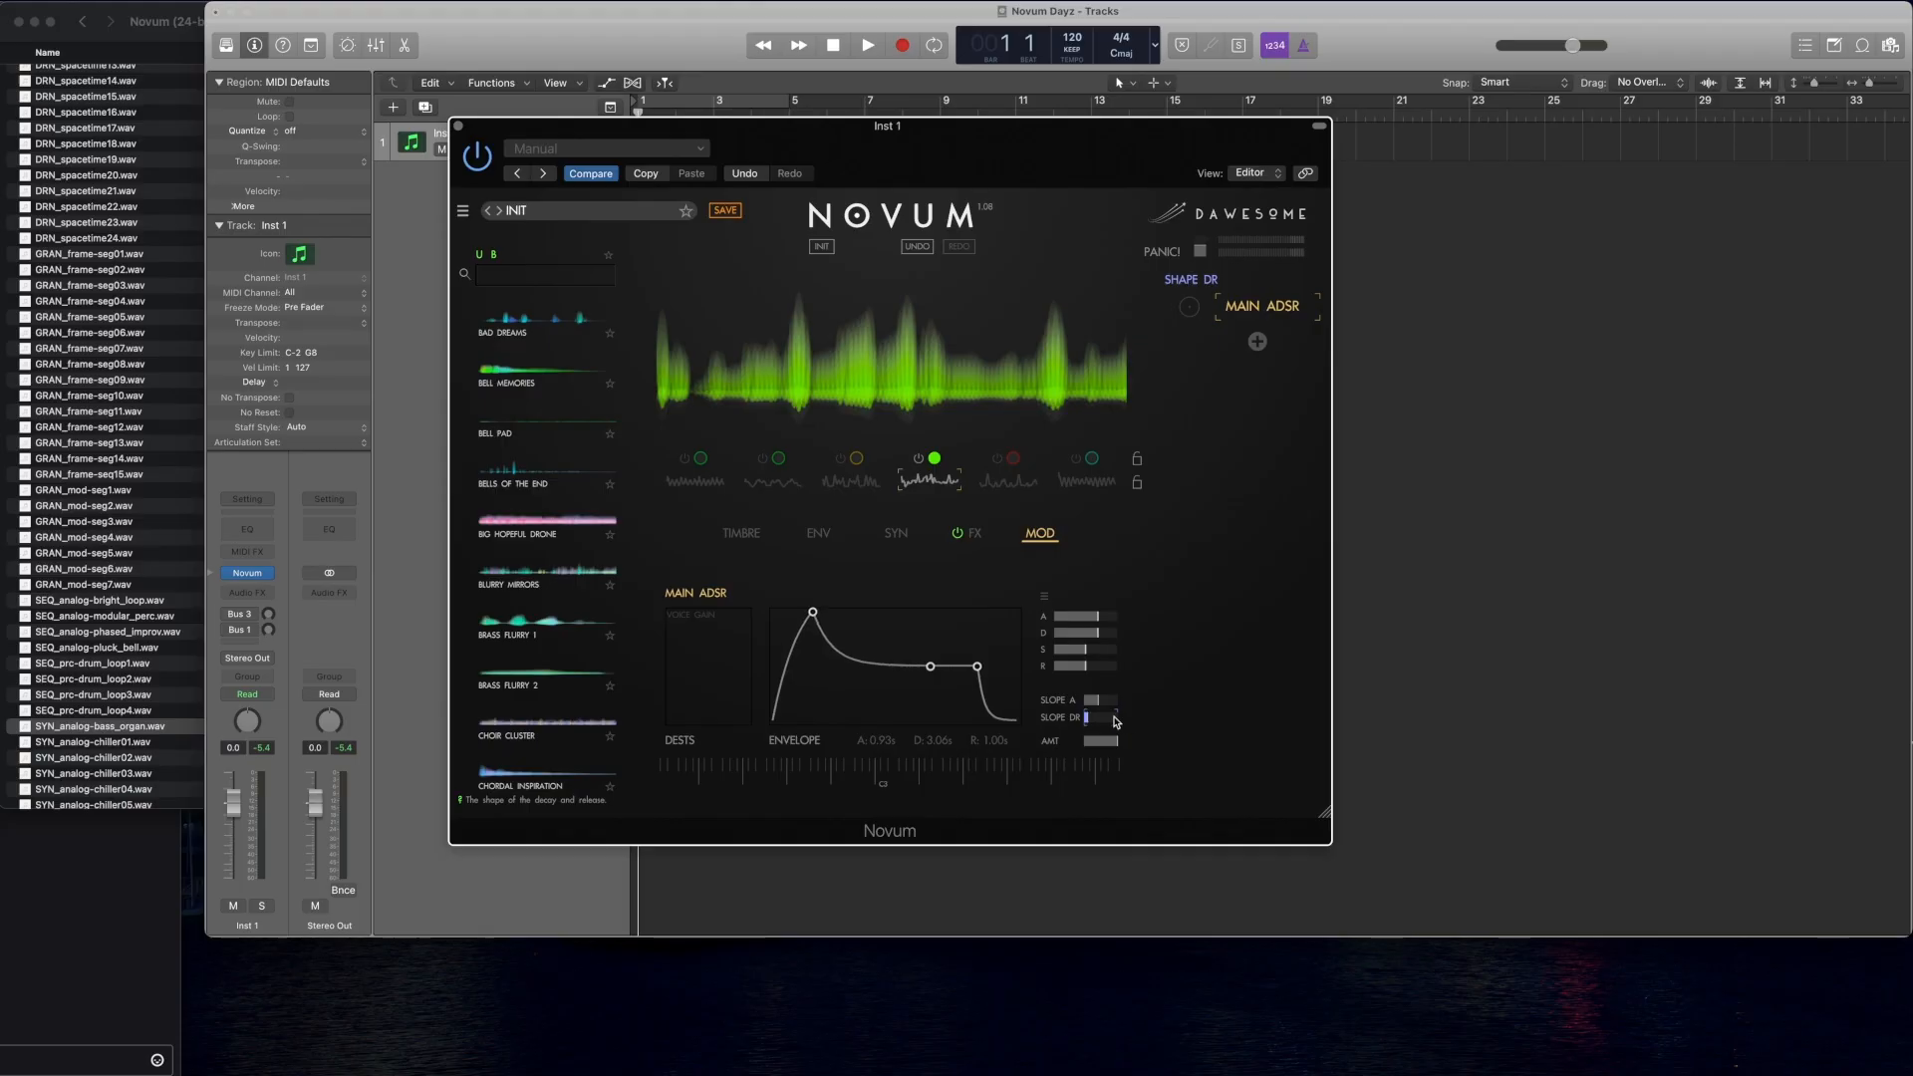
left_click_drag(1099, 619, 1107, 618)
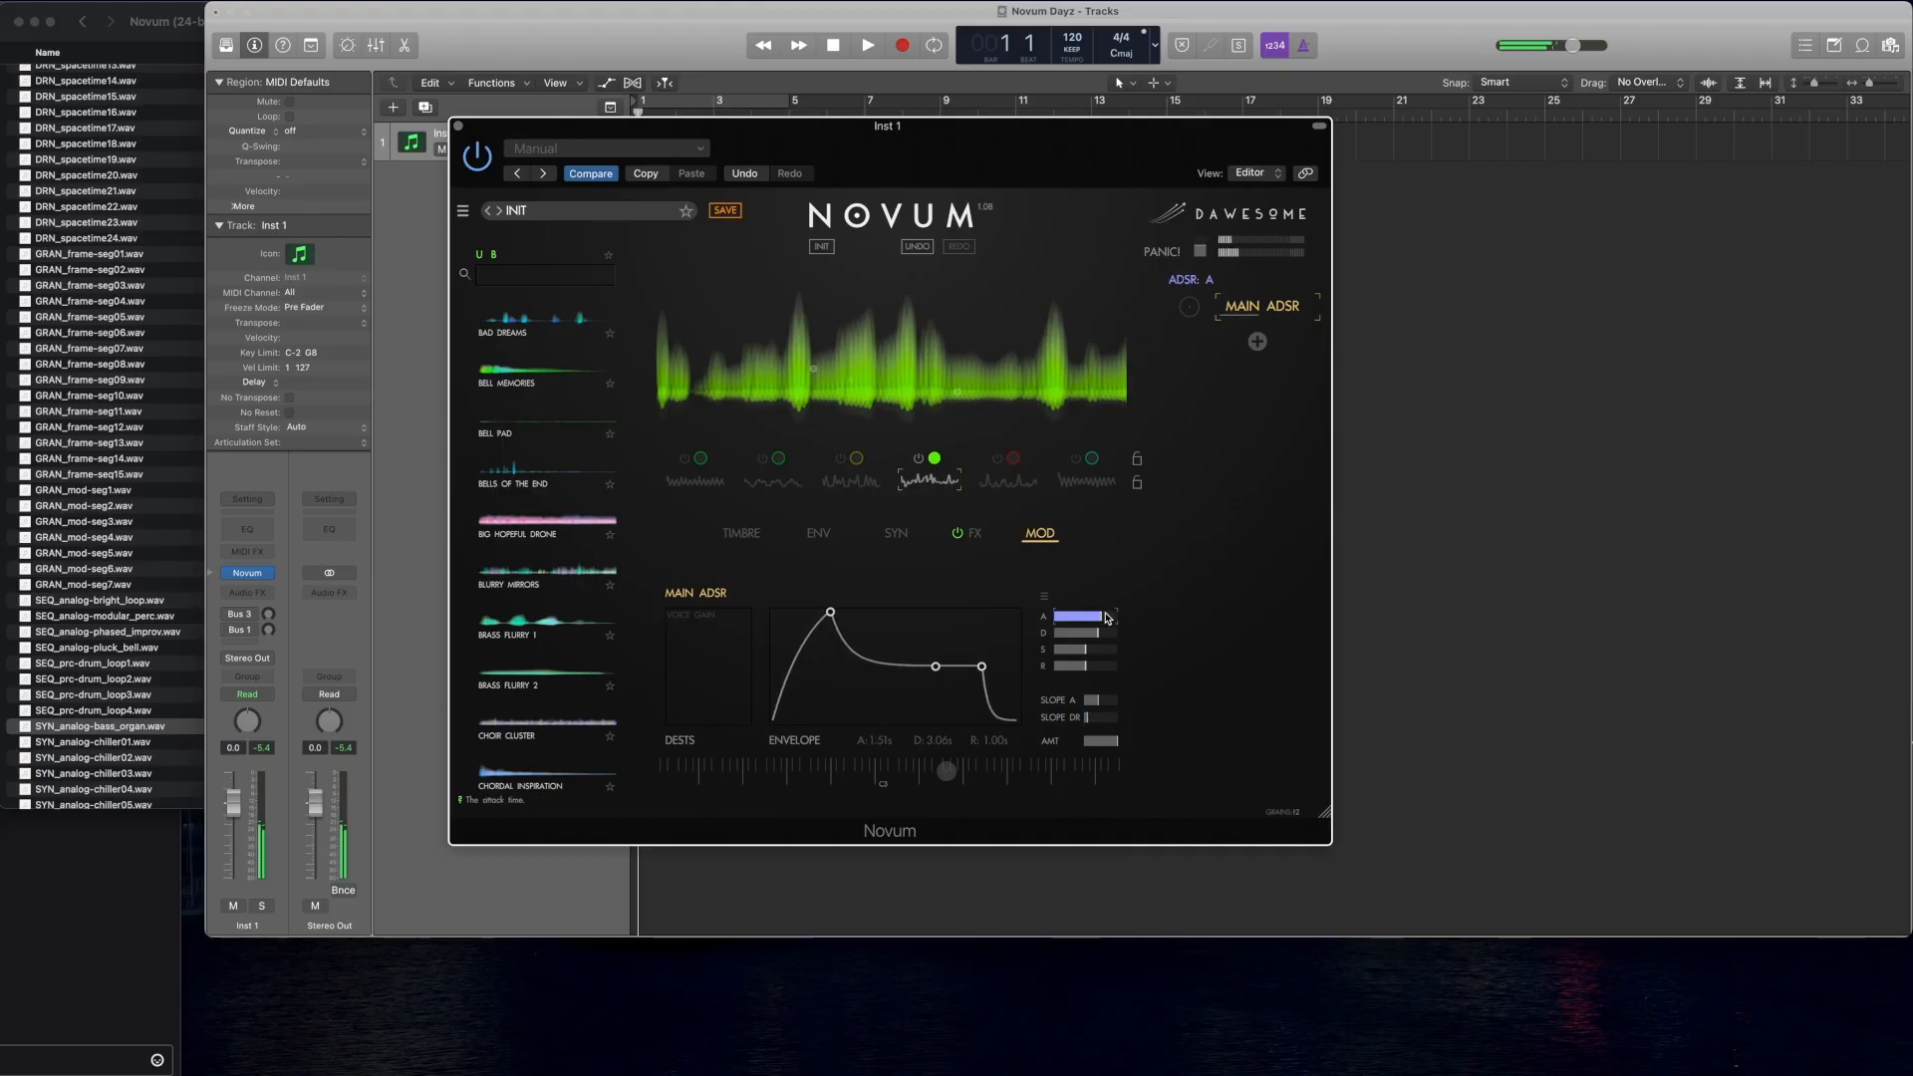
Step: Set the Main ADSR to 1.20 s attack, 1.48 s decay and 5.15 s release, with sustain at about 70 percent
mouse_move(1105, 616)
left_mouse_down()
mouse_move(1106, 669)
mouse_move(1133, 673)
mouse_move(1091, 635)
left_mouse_up()
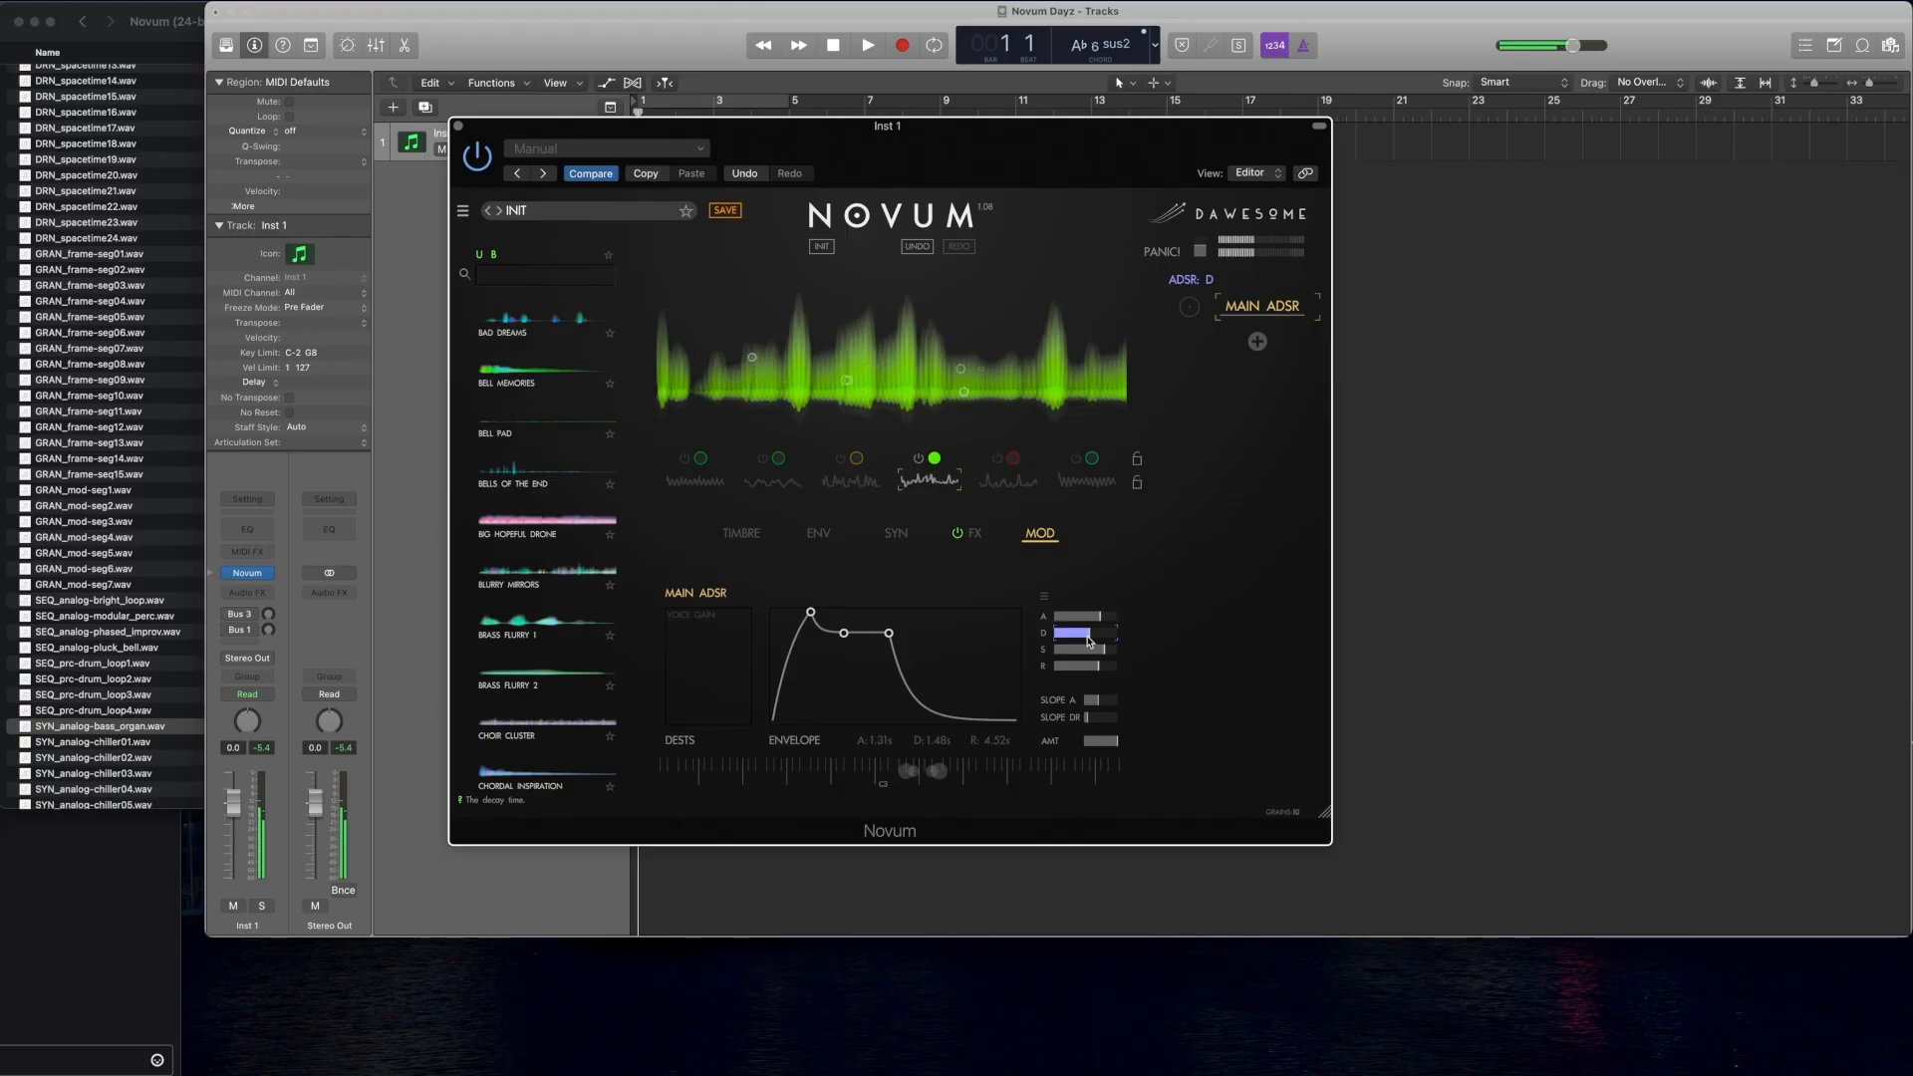
left_click(1113, 667)
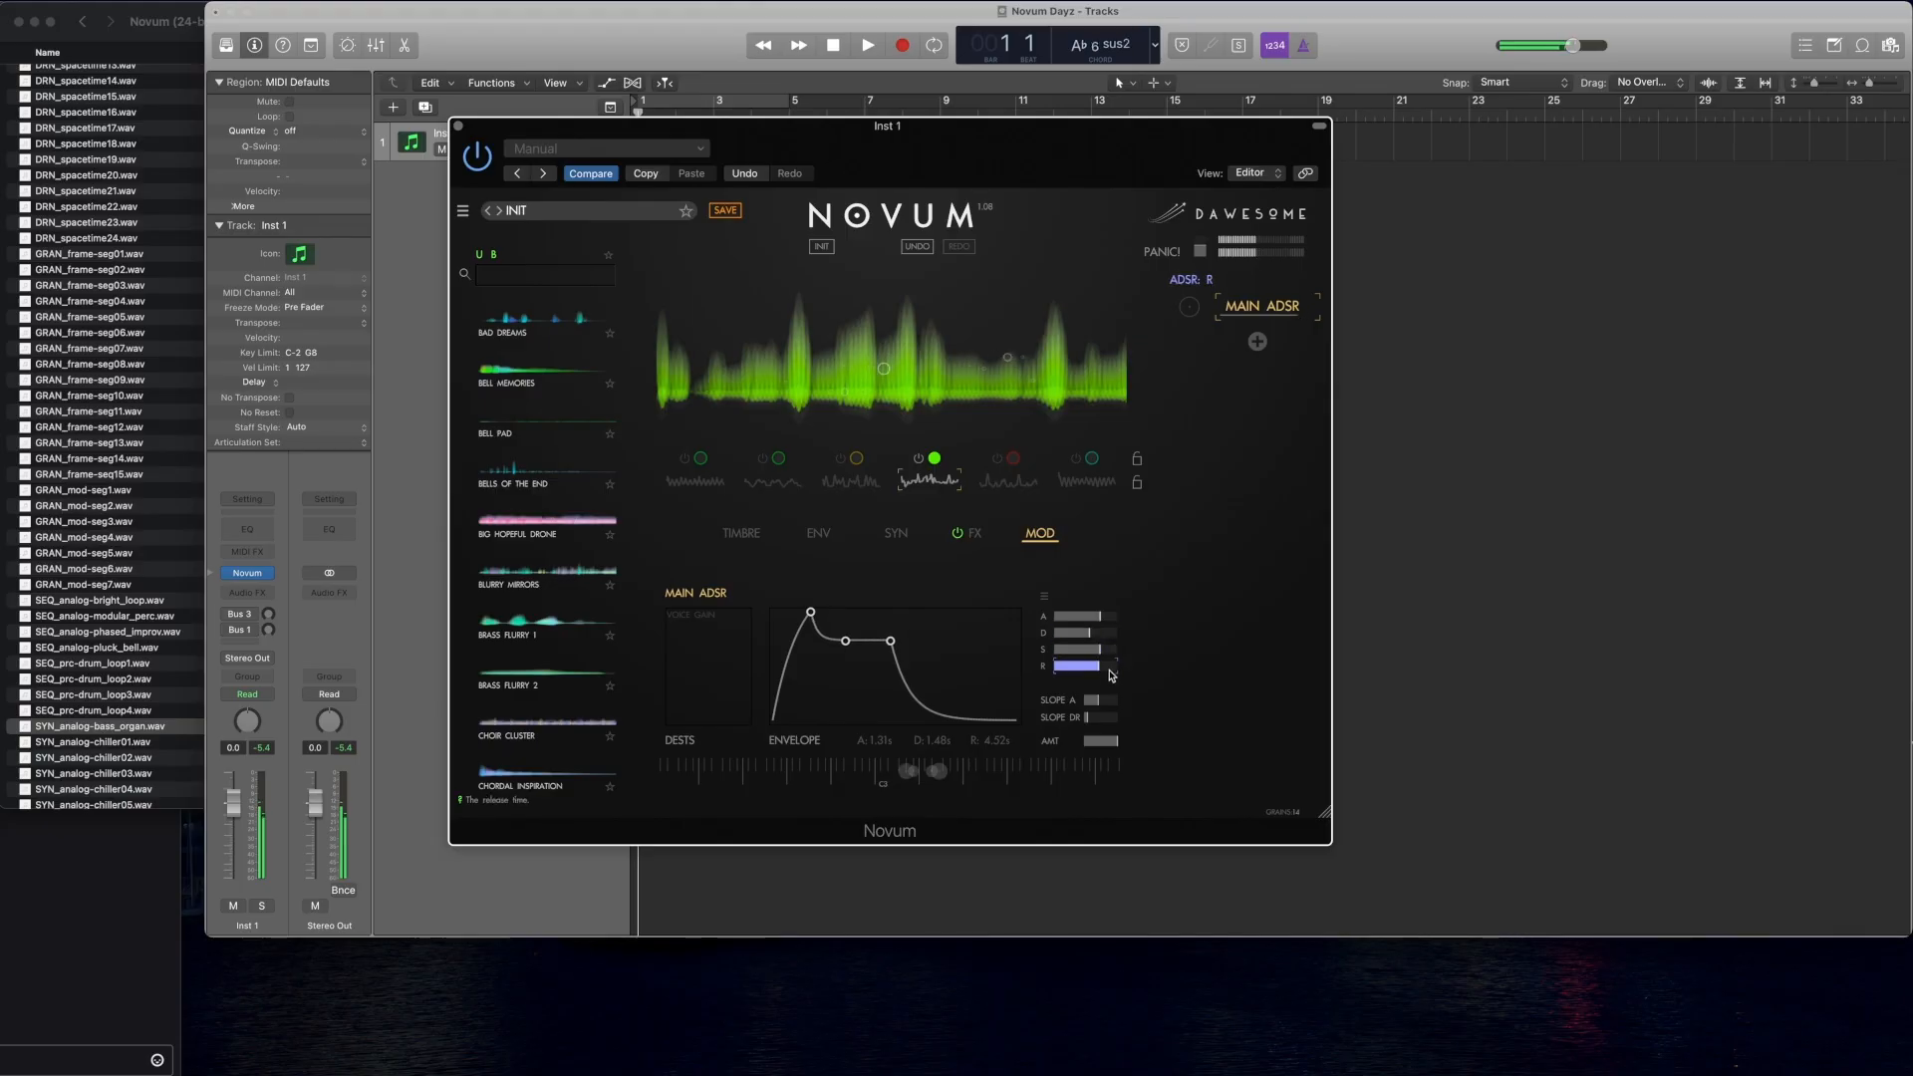
left_click_drag(1104, 667, 1096, 618)
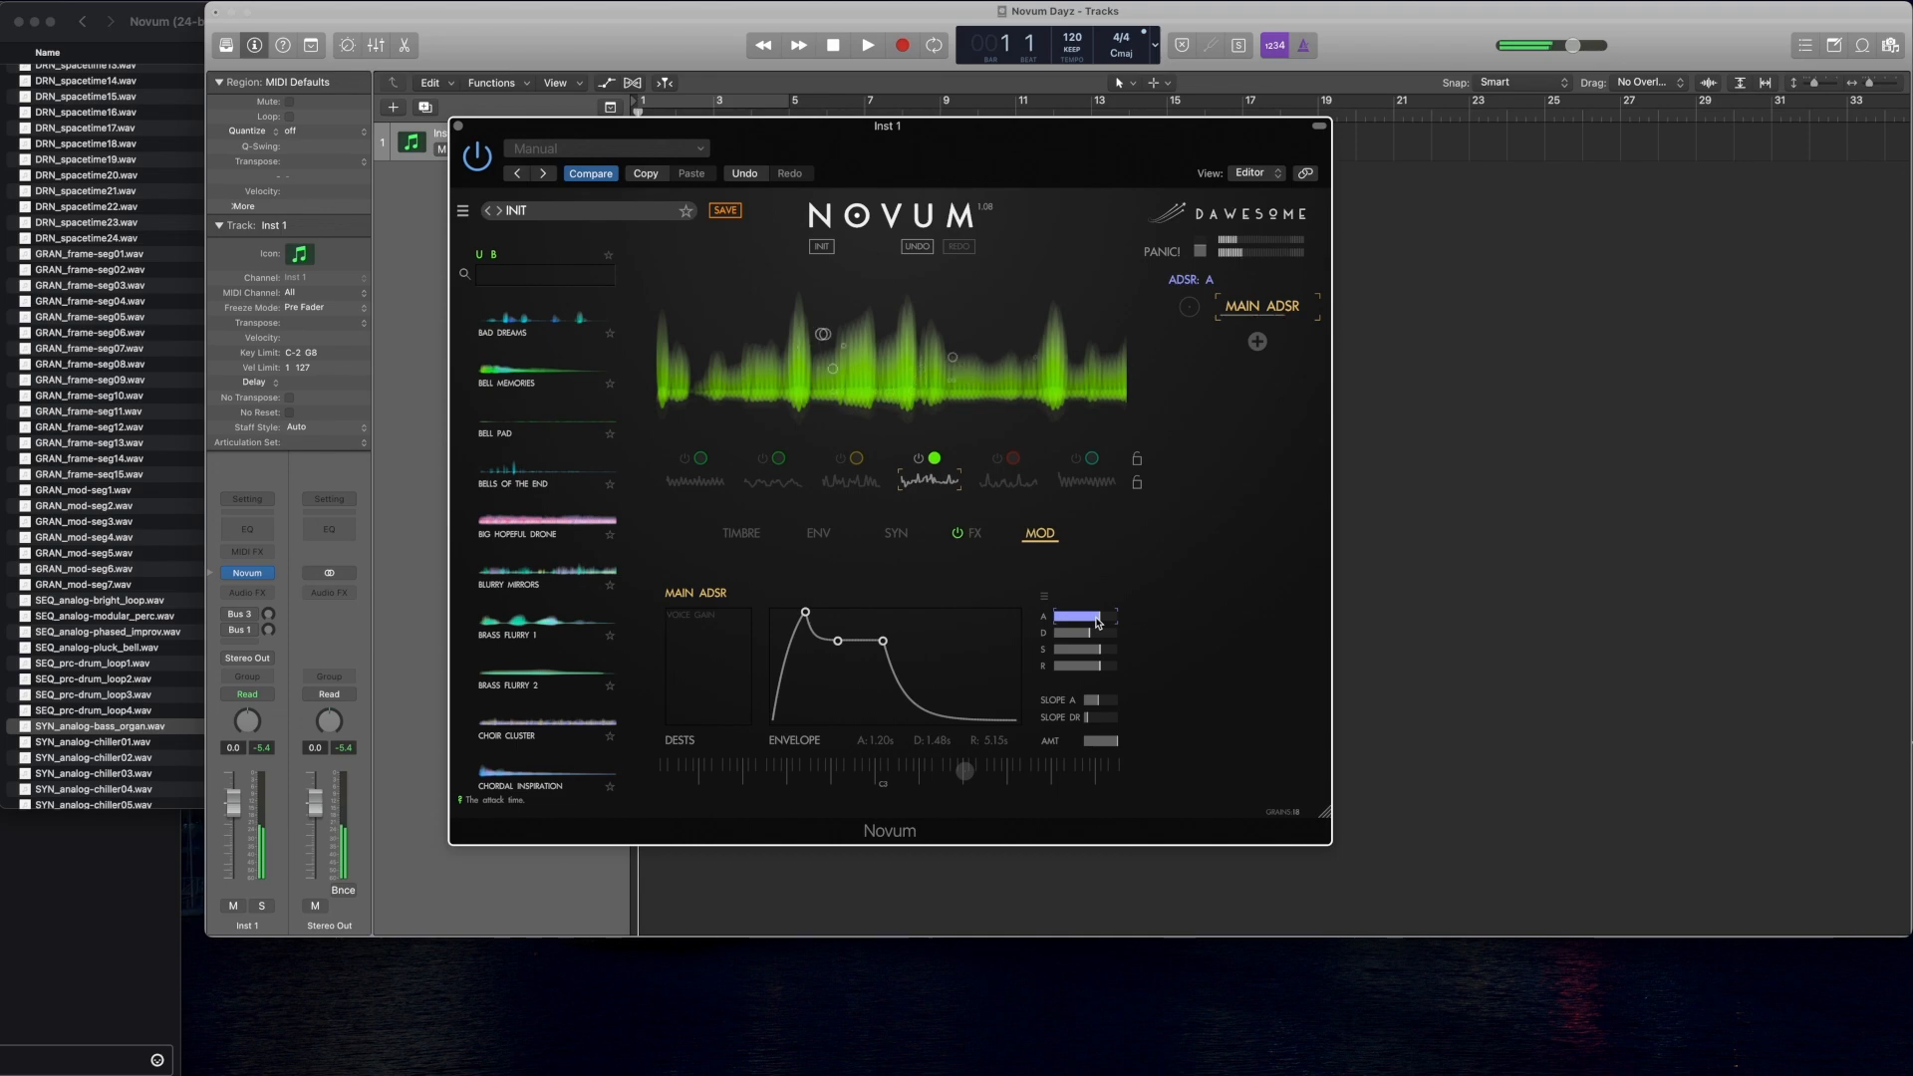
Step: Audition layer 5 alone with its envelope shown, and switch over to layer 6 alone
left_click(997, 459)
left_click(917, 459)
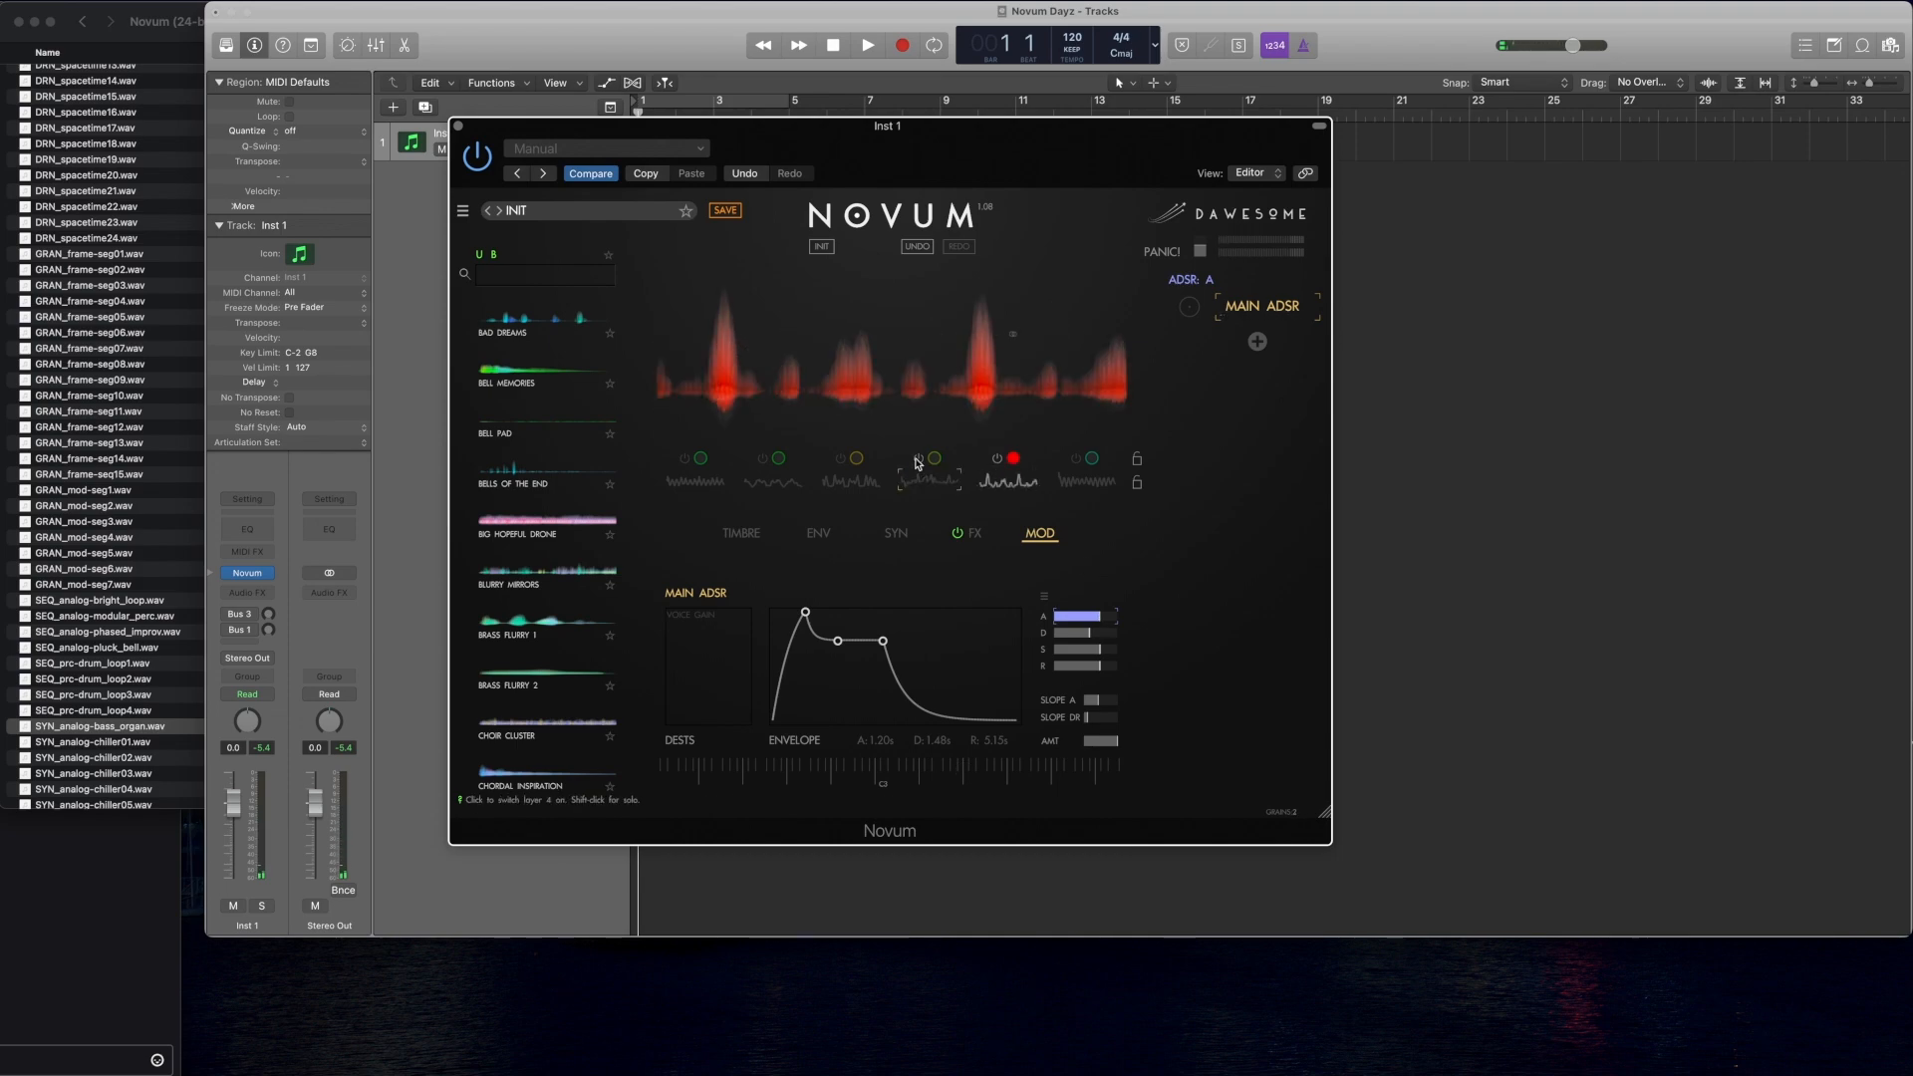
left_click(817, 535)
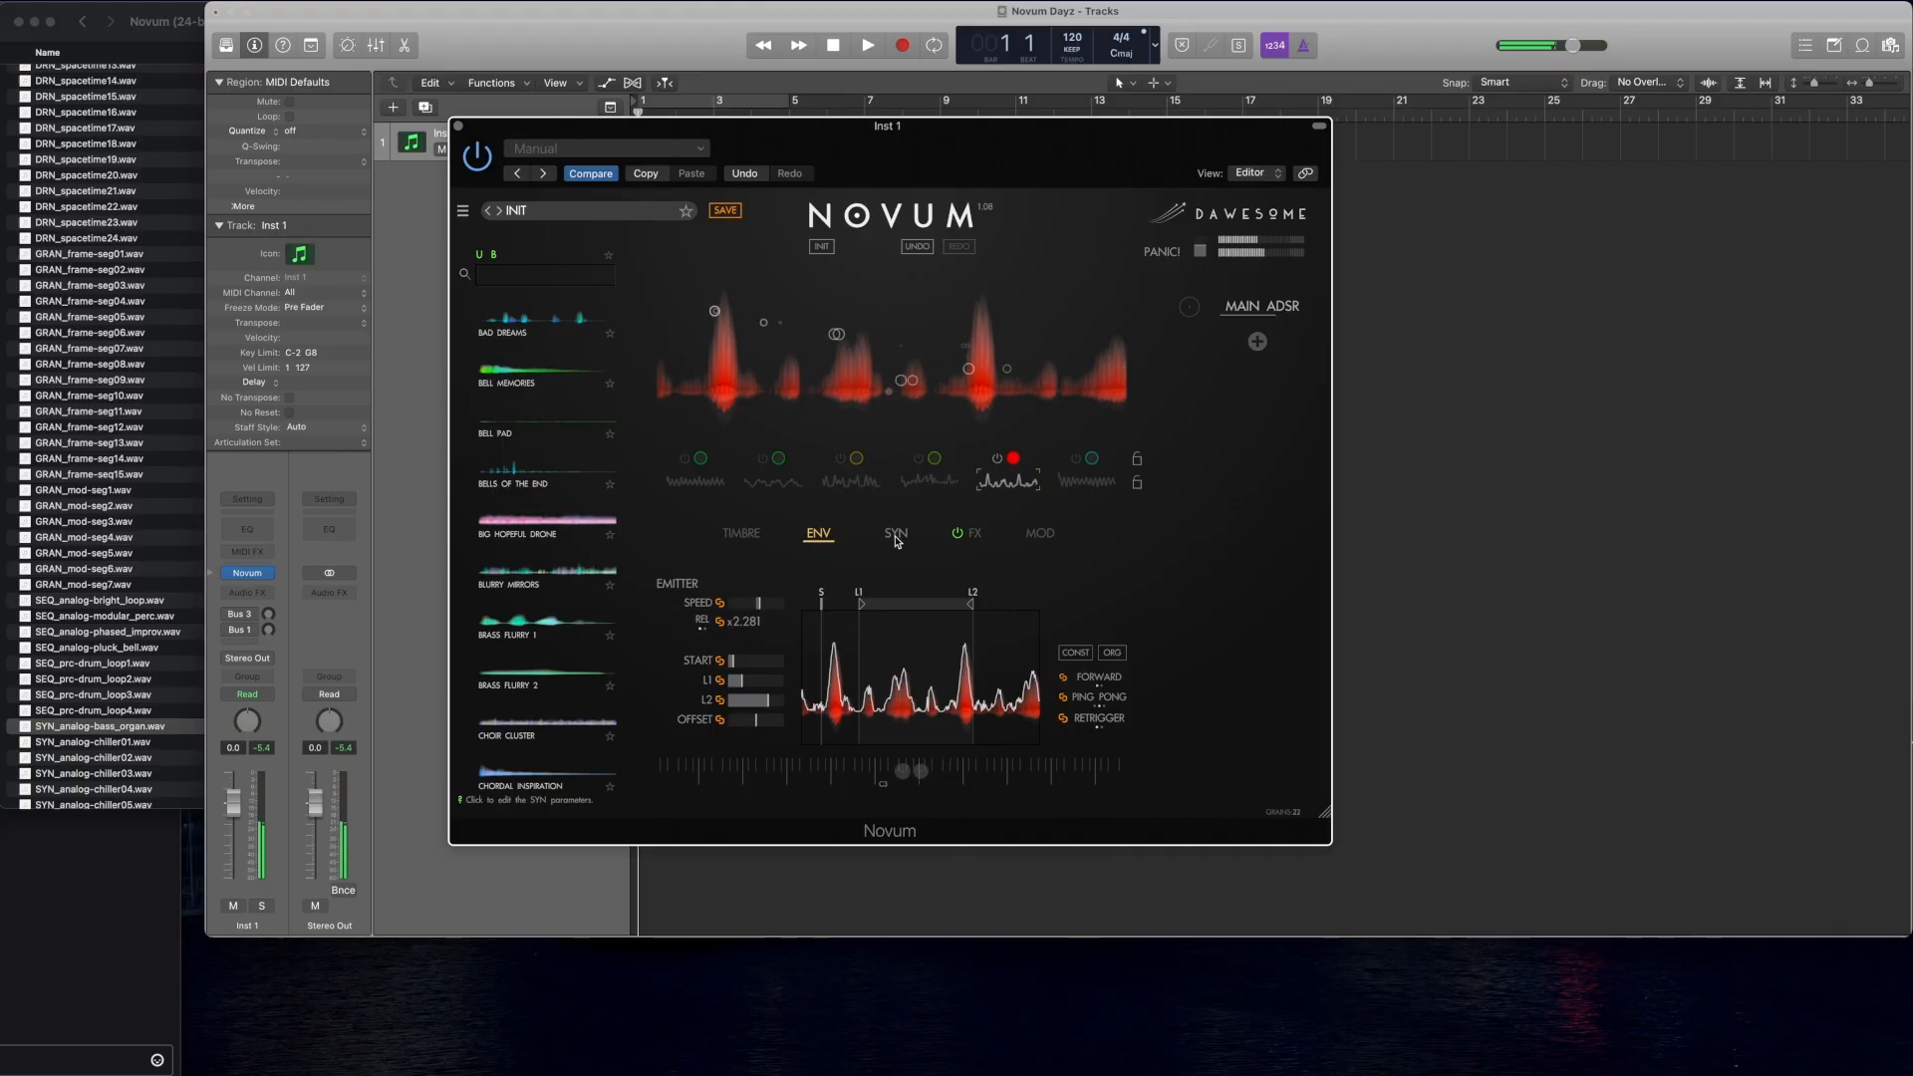
left_click(1076, 460)
left_click(998, 459)
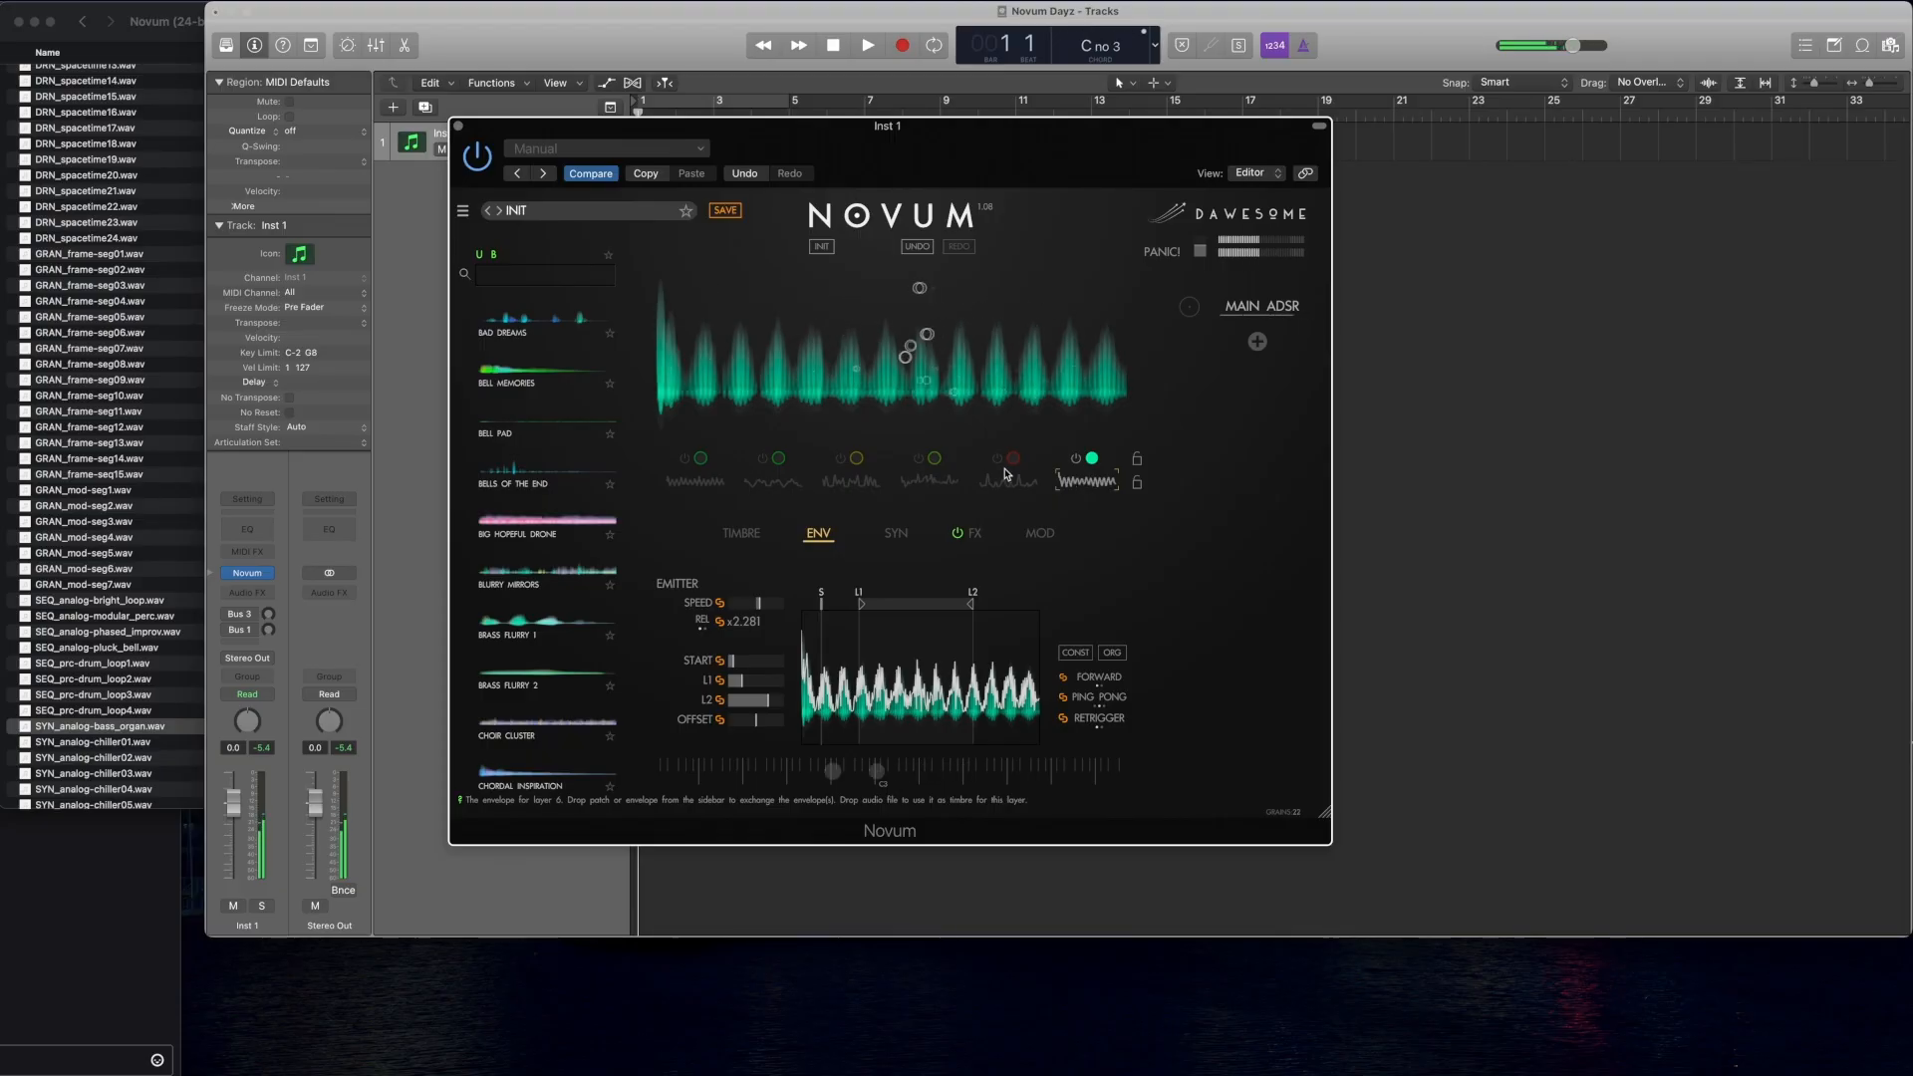
Step: Switch layers 5, 4, 3, 2 and 1 back on so all six layers play together
left_click(997, 459)
left_click(918, 459)
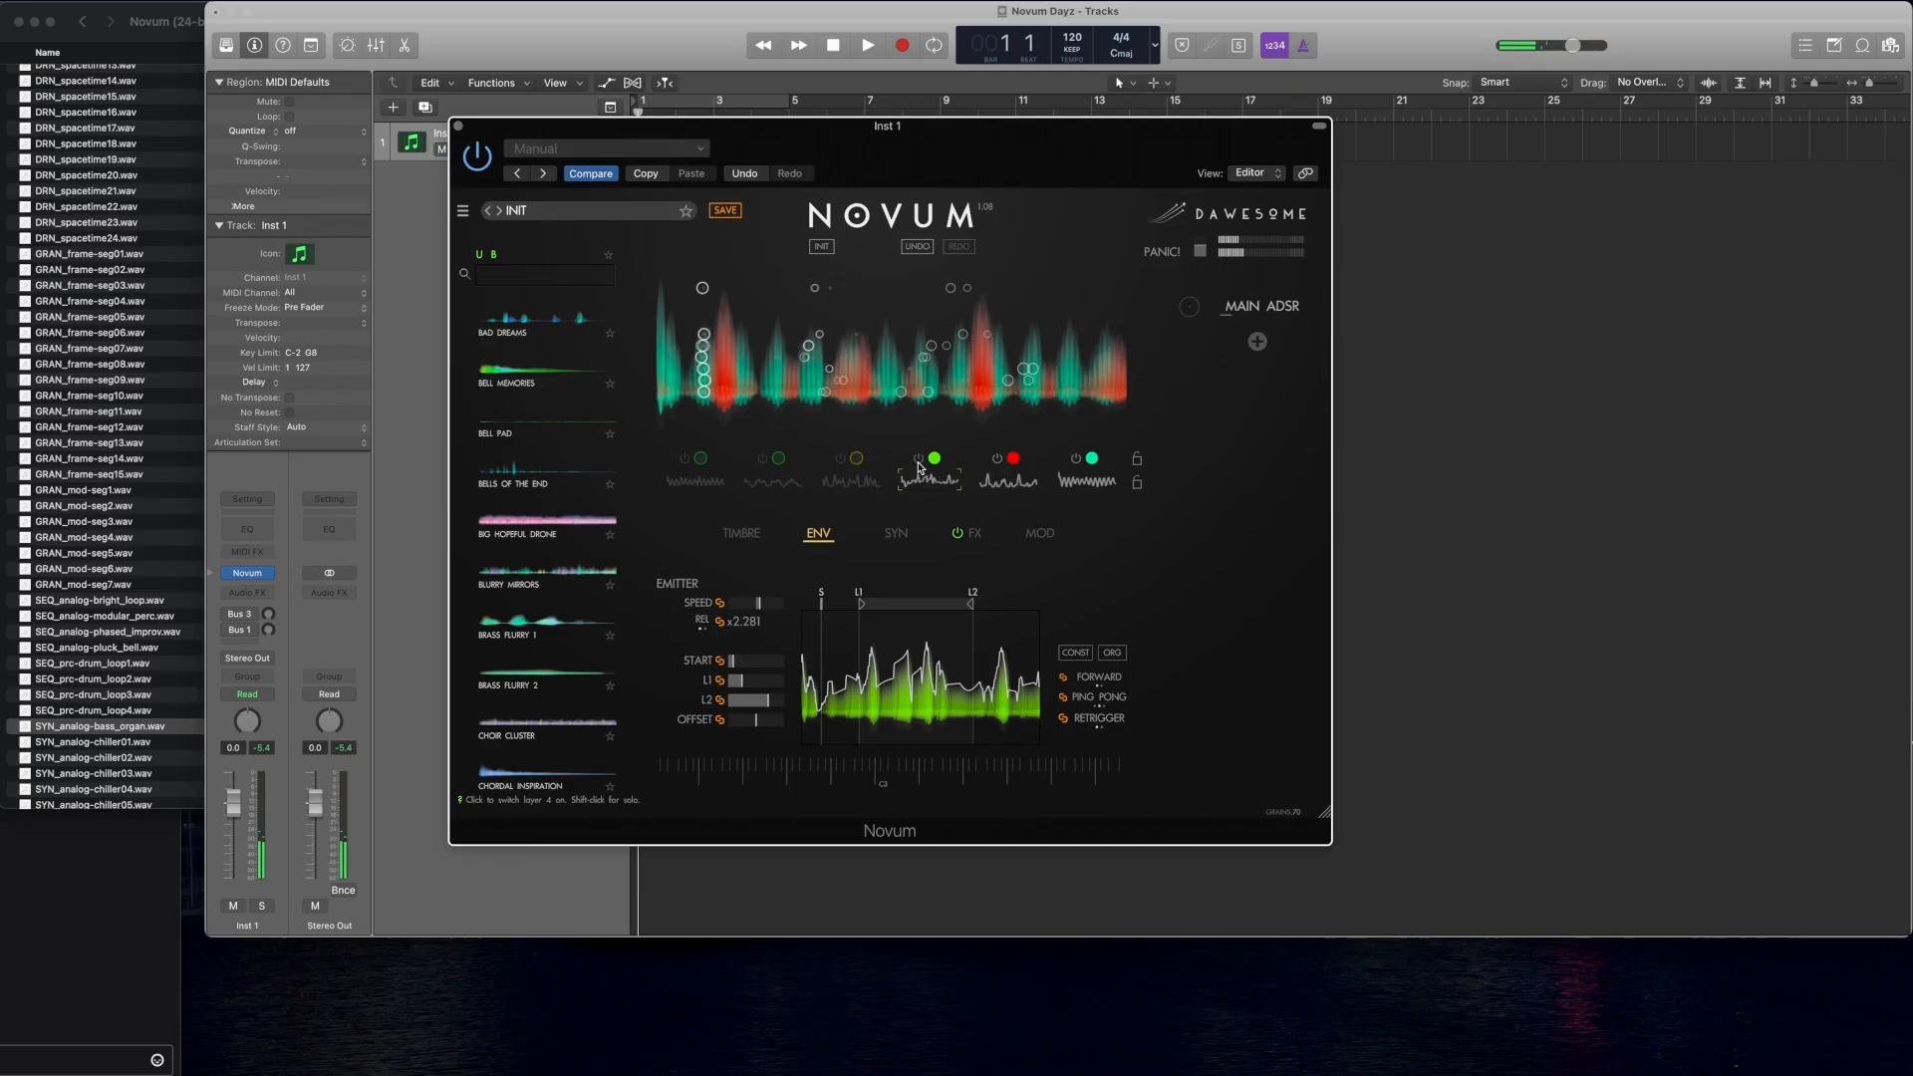
left_click(841, 459)
left_click(763, 459)
left_click(684, 459)
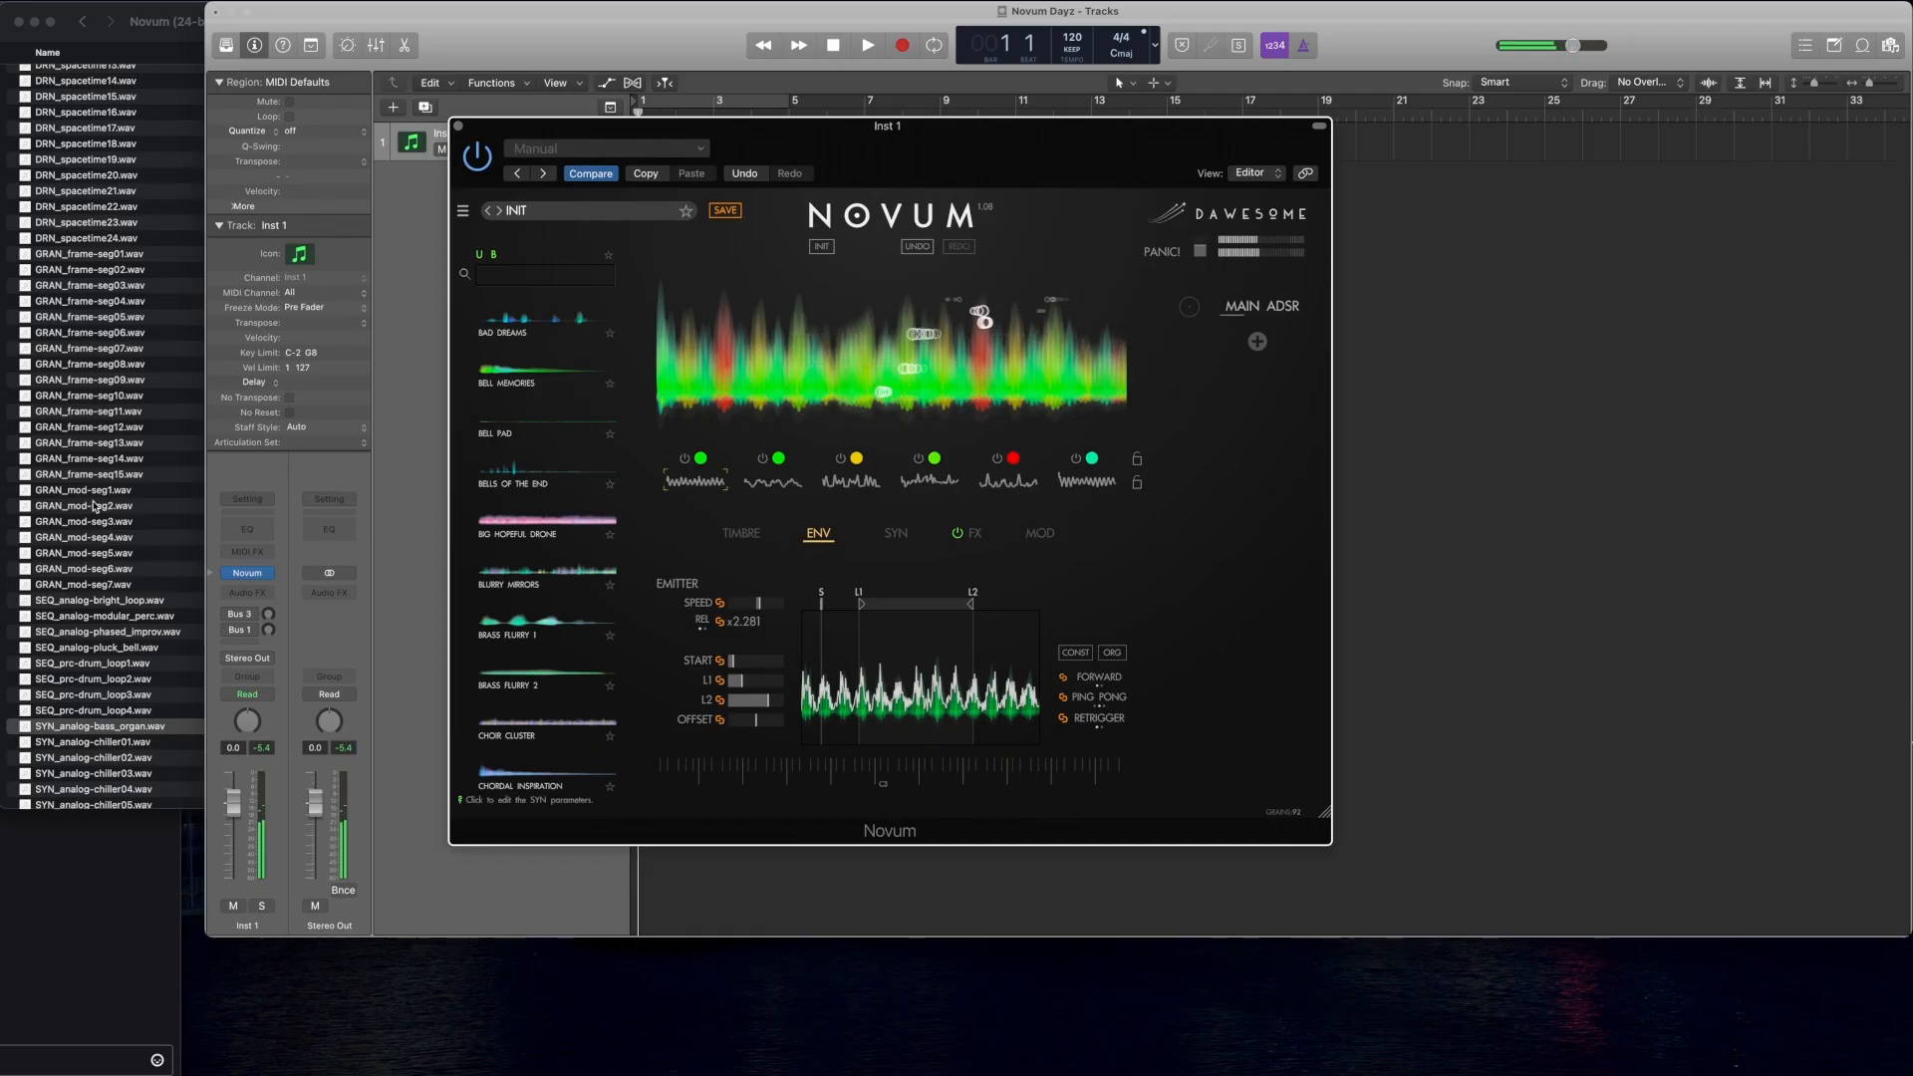
Step: Switch to the Novum (24-bit) sample folder, preview SYN_analog-bass_organ.wav and return to the synth
left_click(180, 513)
key("space")
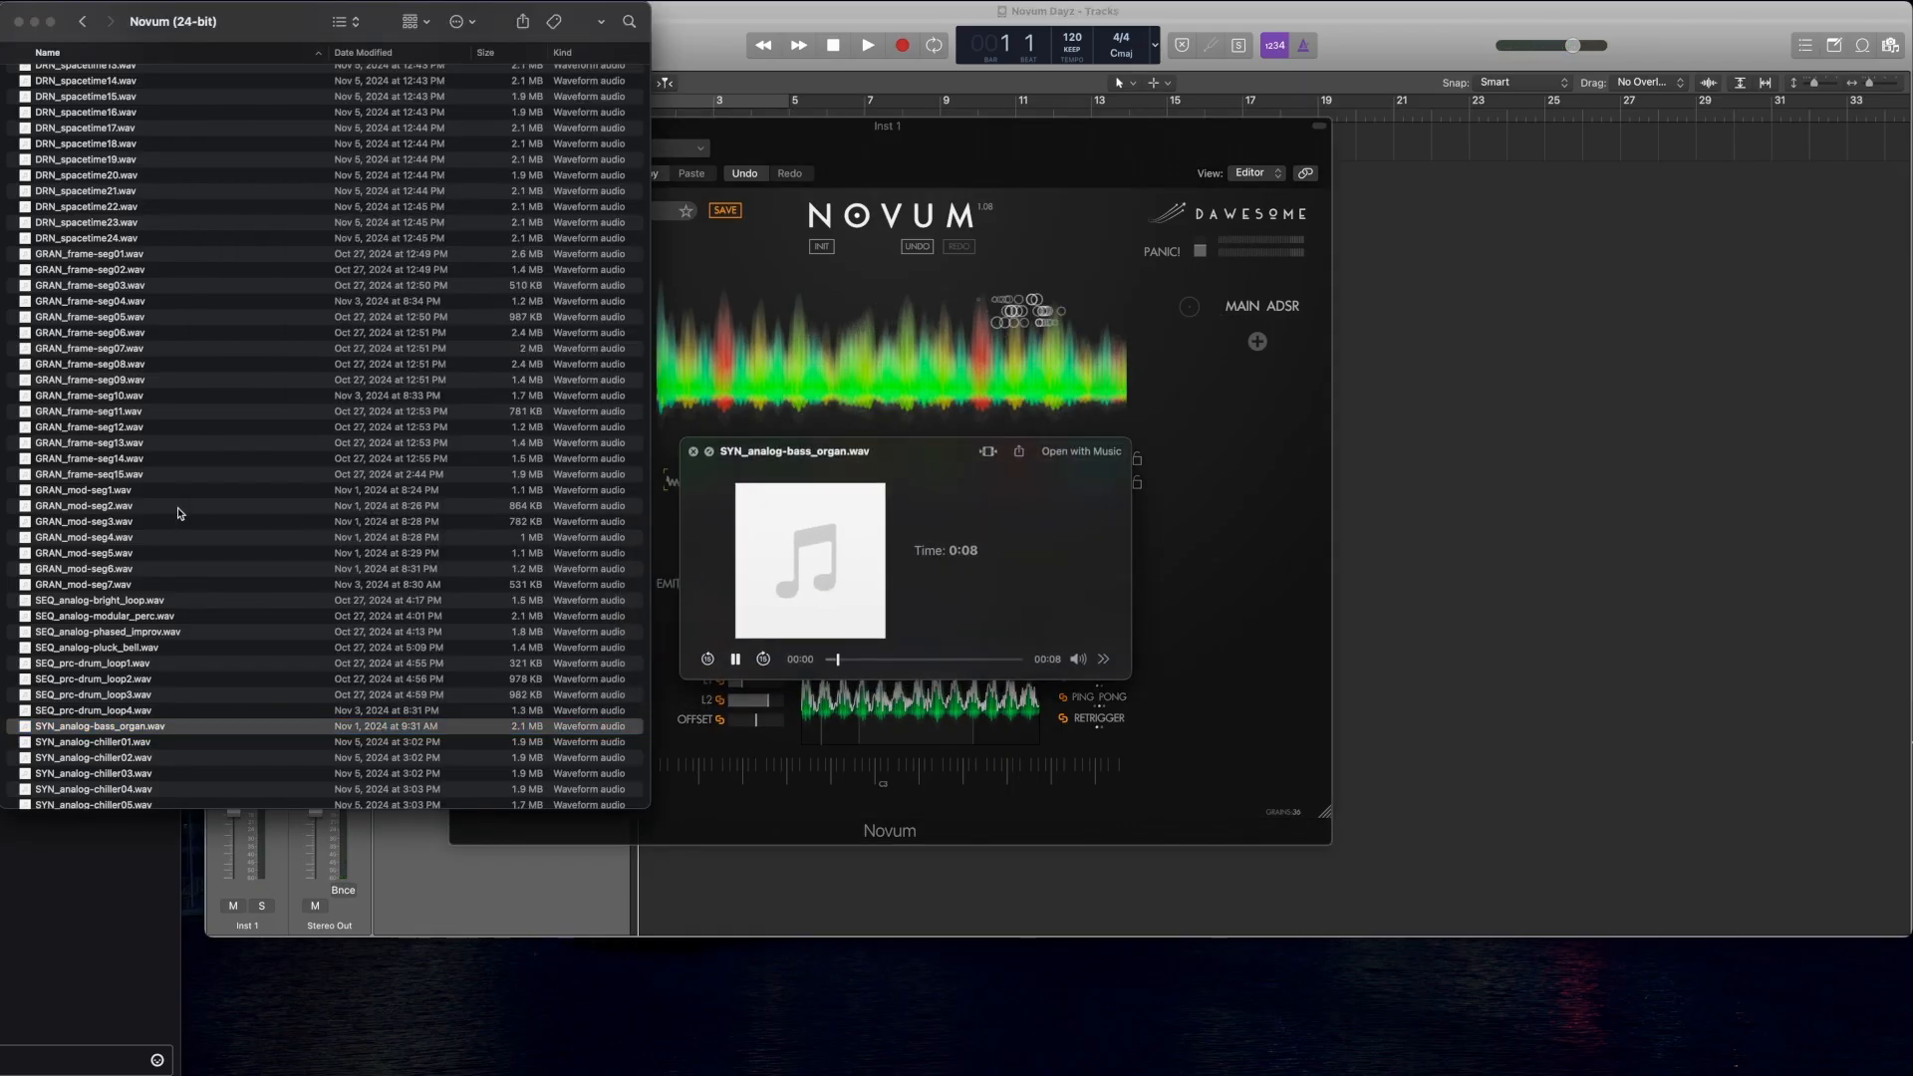
left_click(1001, 140)
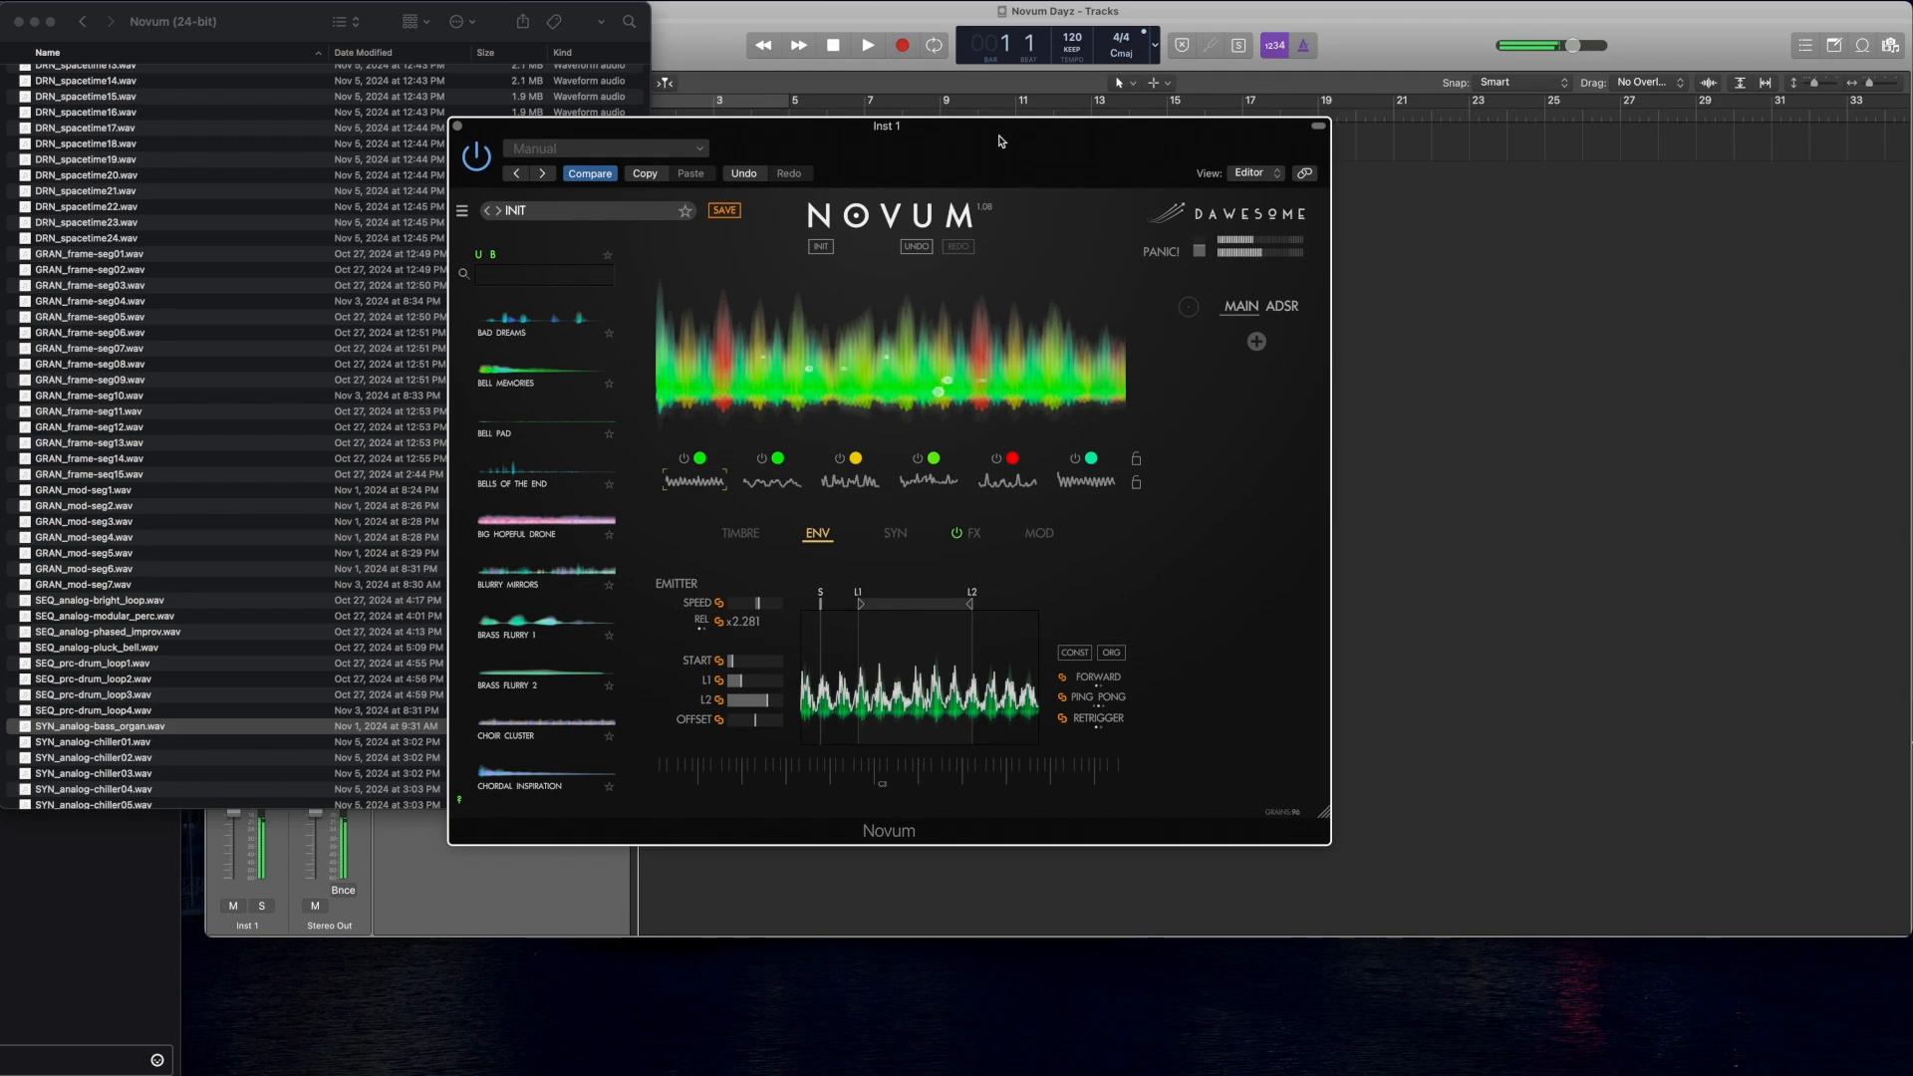
left_click(1409, 45)
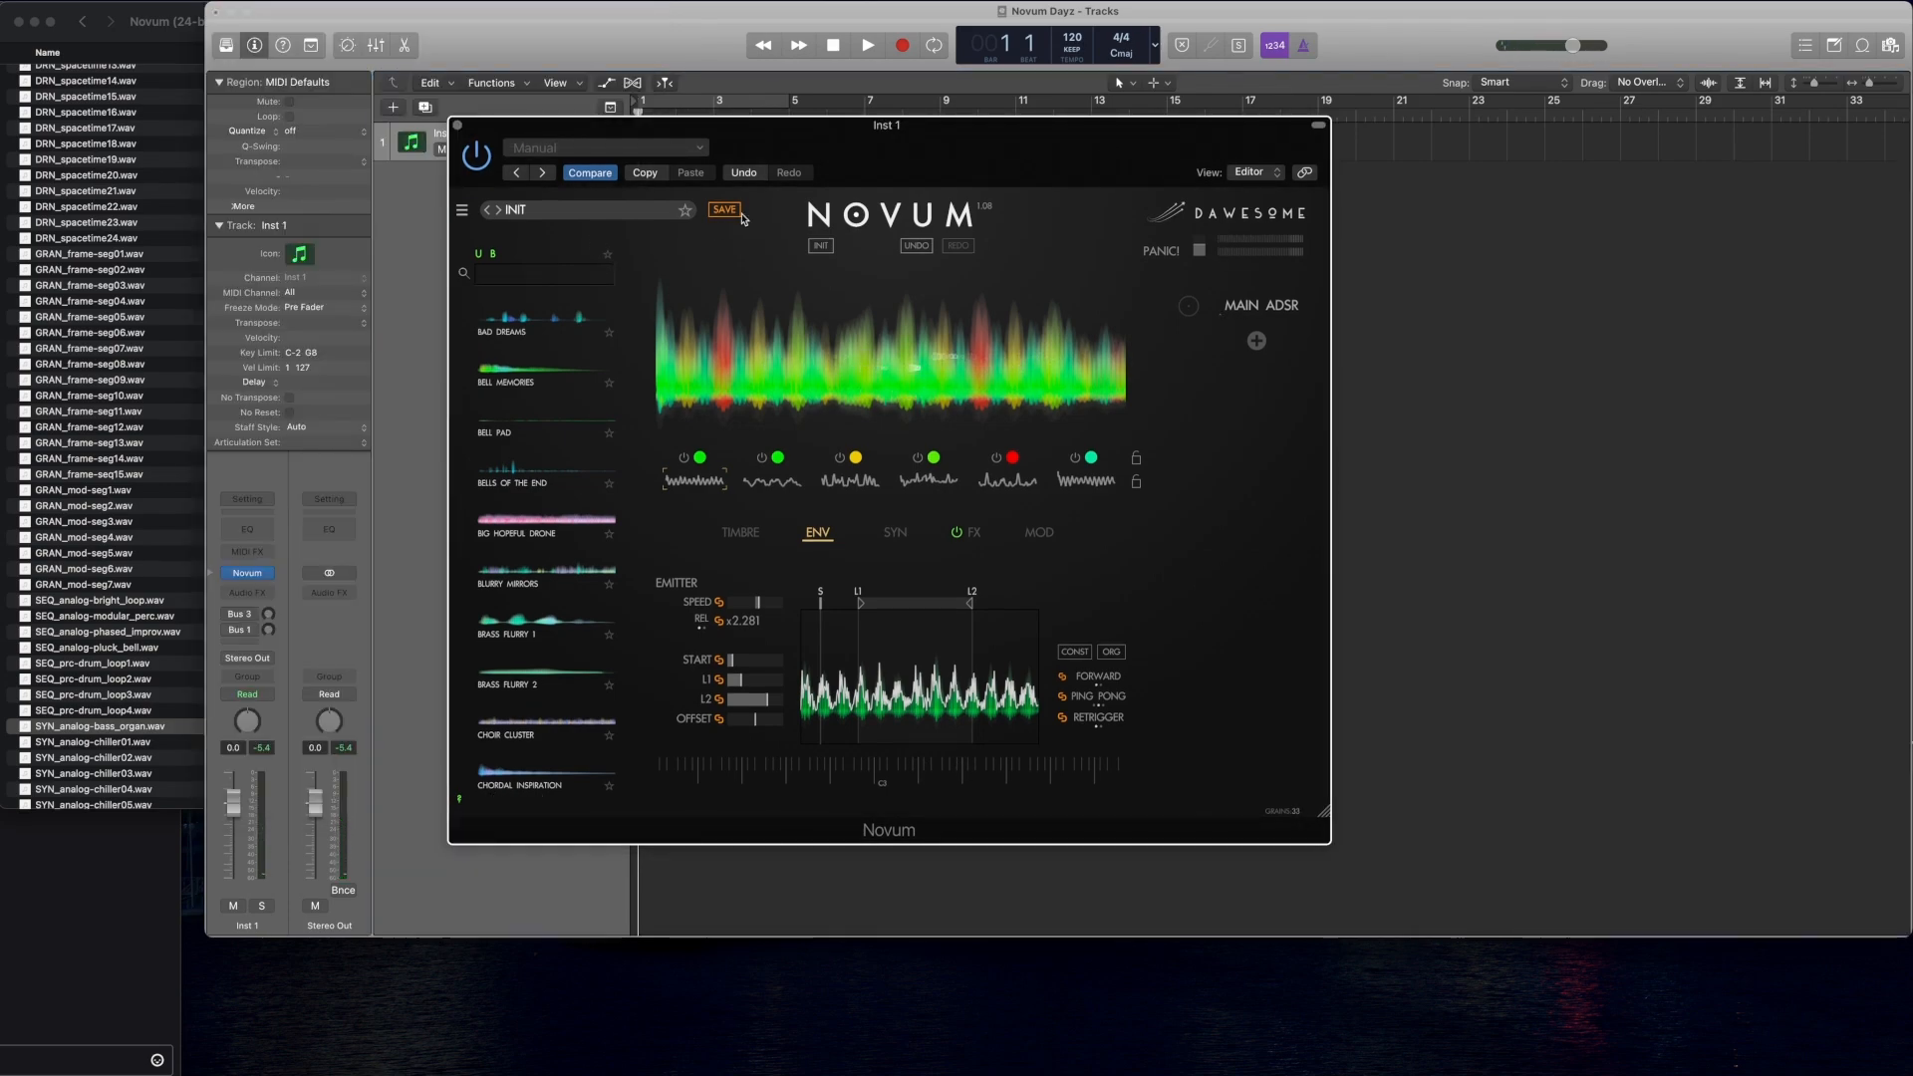
Step: Save the current sound as a new patch named Day 1 Patch 1A in the User Patches folder
left_click(461, 212)
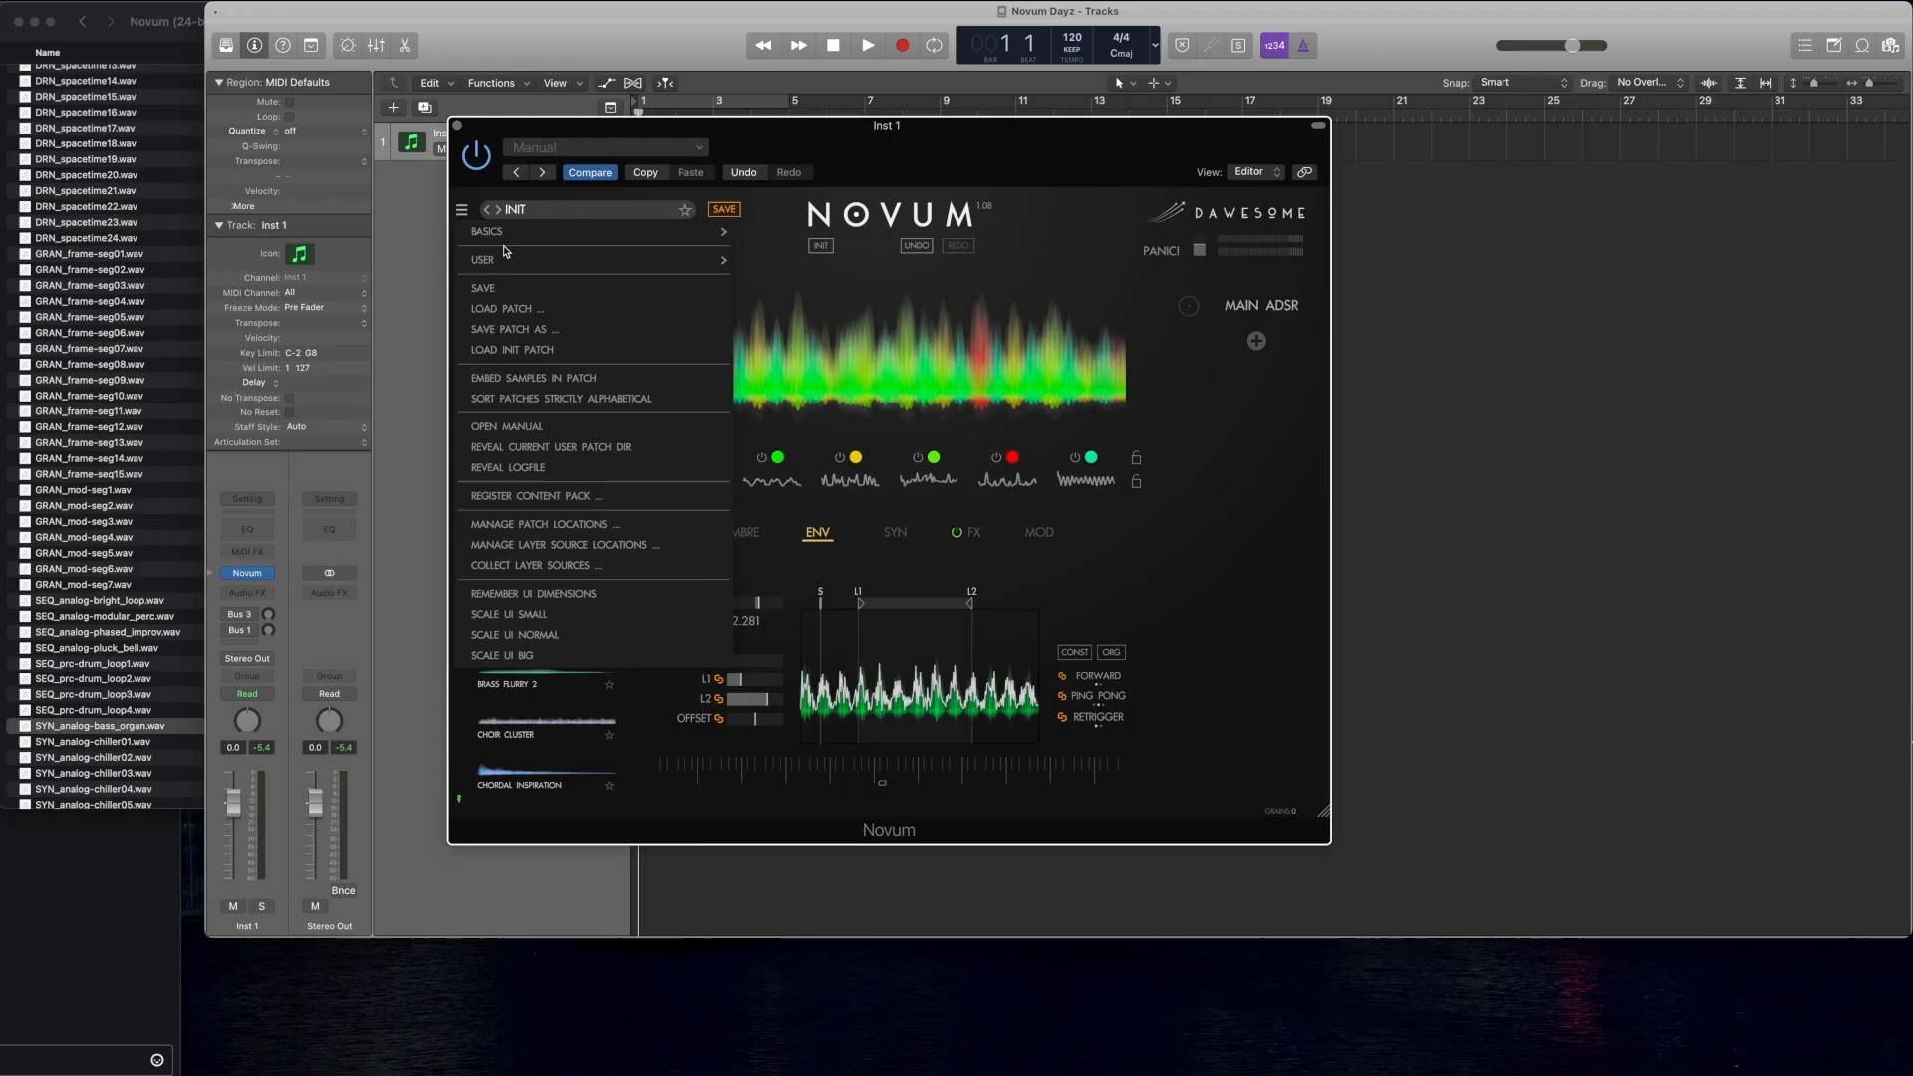
left_click(545, 330)
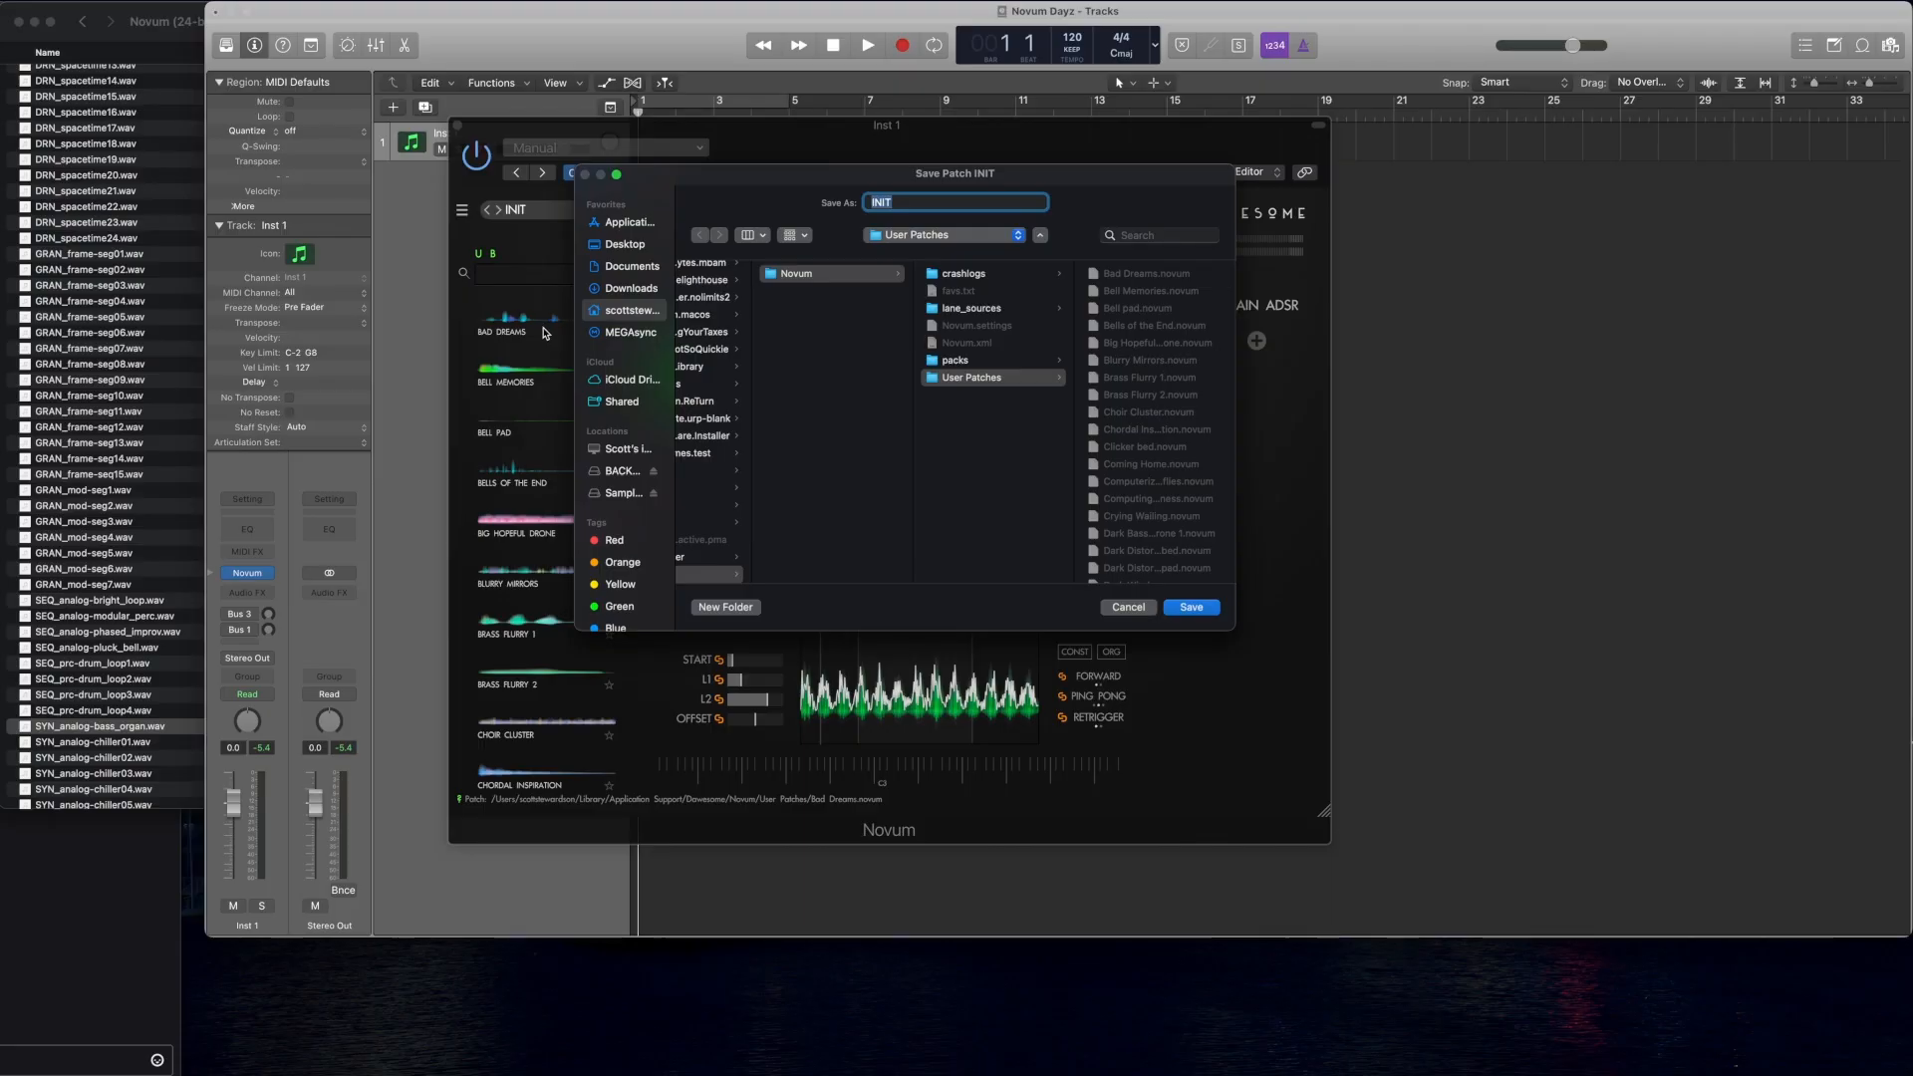
left_click_drag(779, 178, 653, 180)
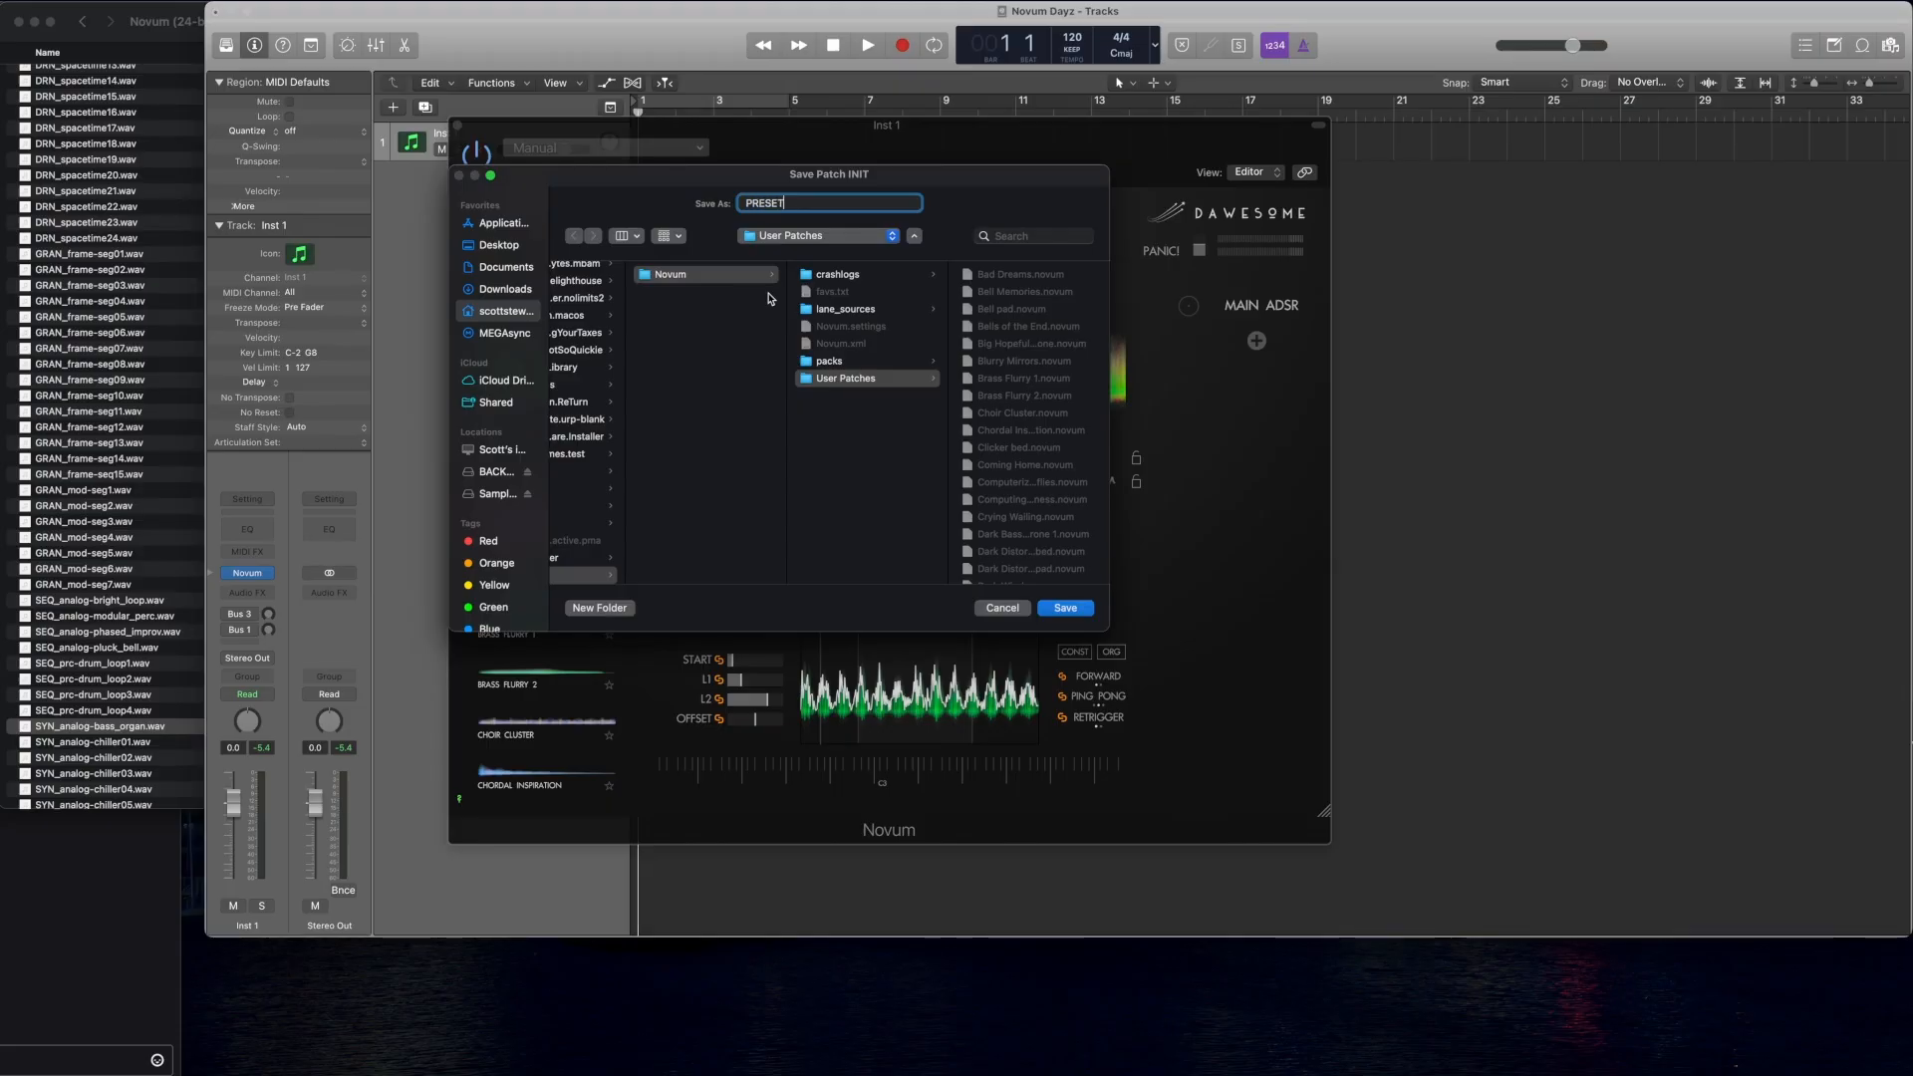
type("AY")
key("BackSpace")
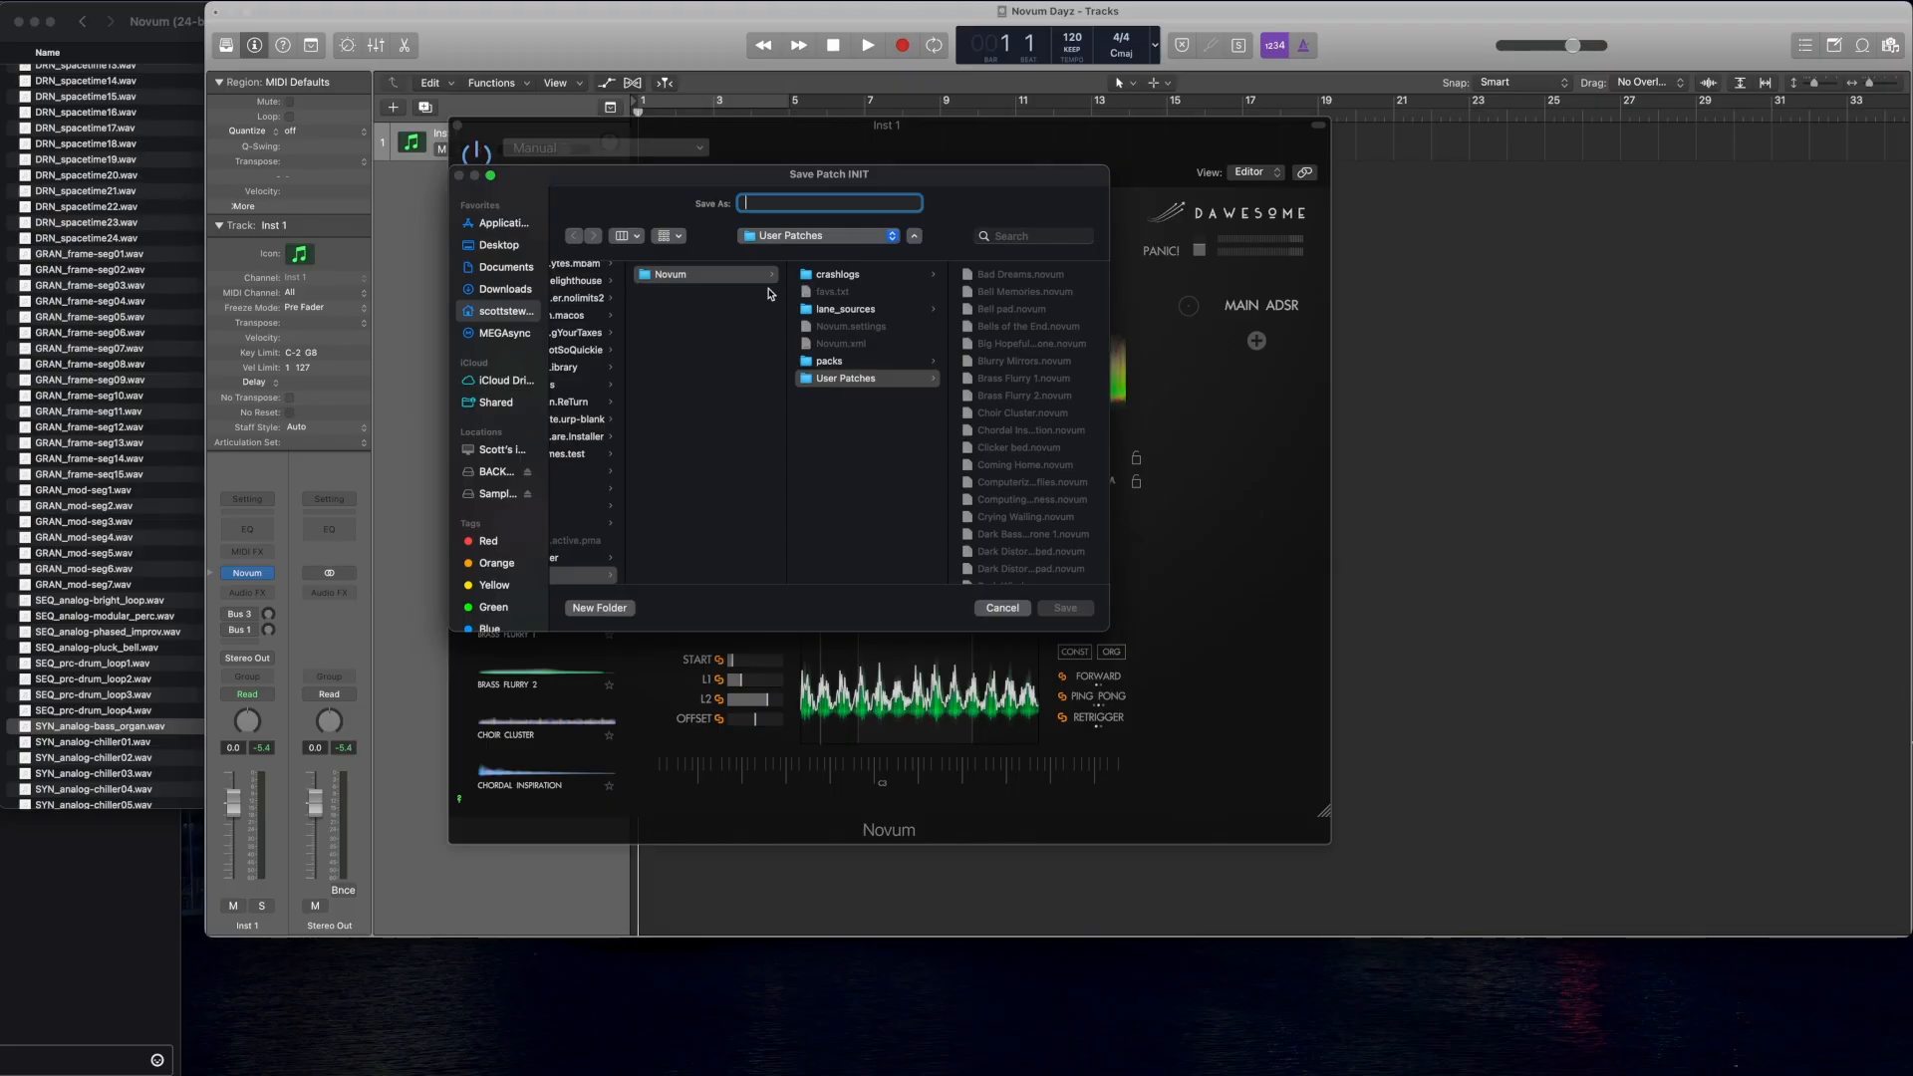
type("Day 1 Patch 1A")
key("Return")
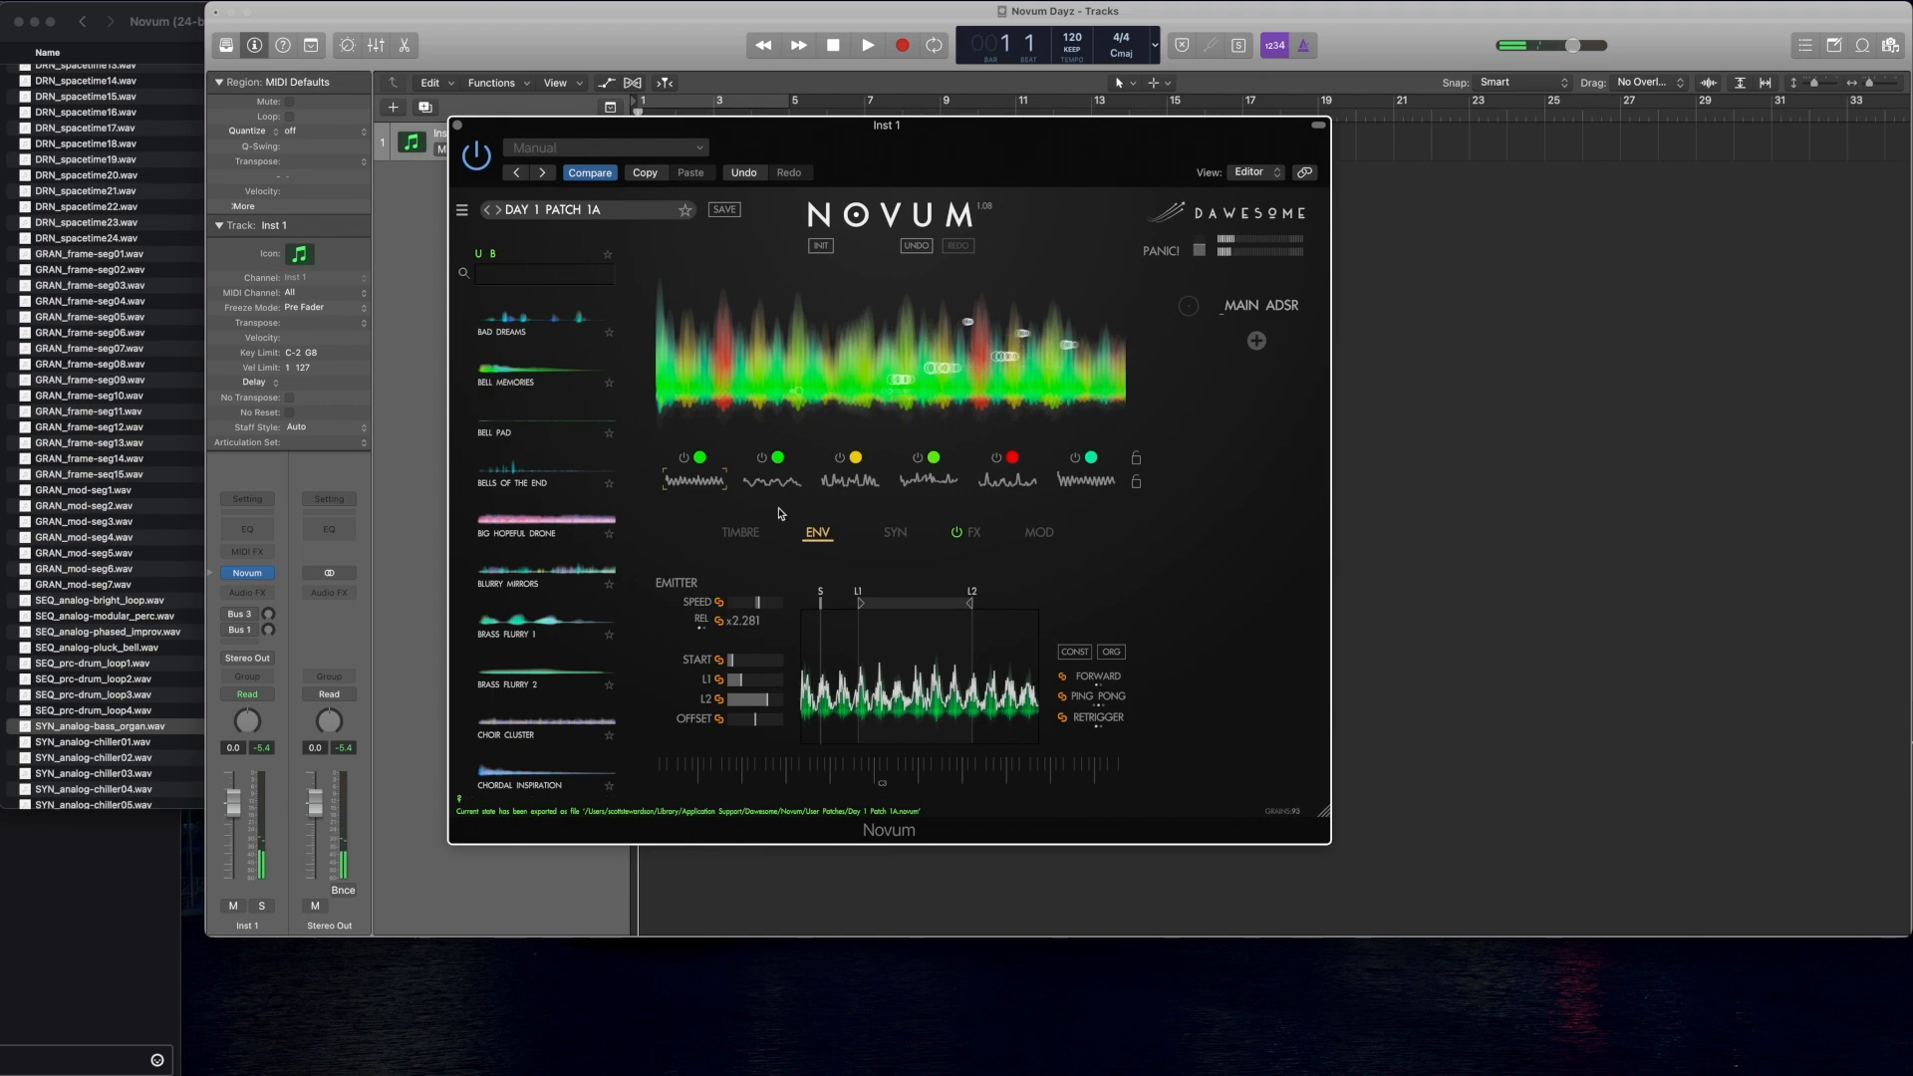
Step: Unlink the Timbre grain settings, including size, density, position jitter, skew and time jitter, so each layer has its own values
left_click(740, 532)
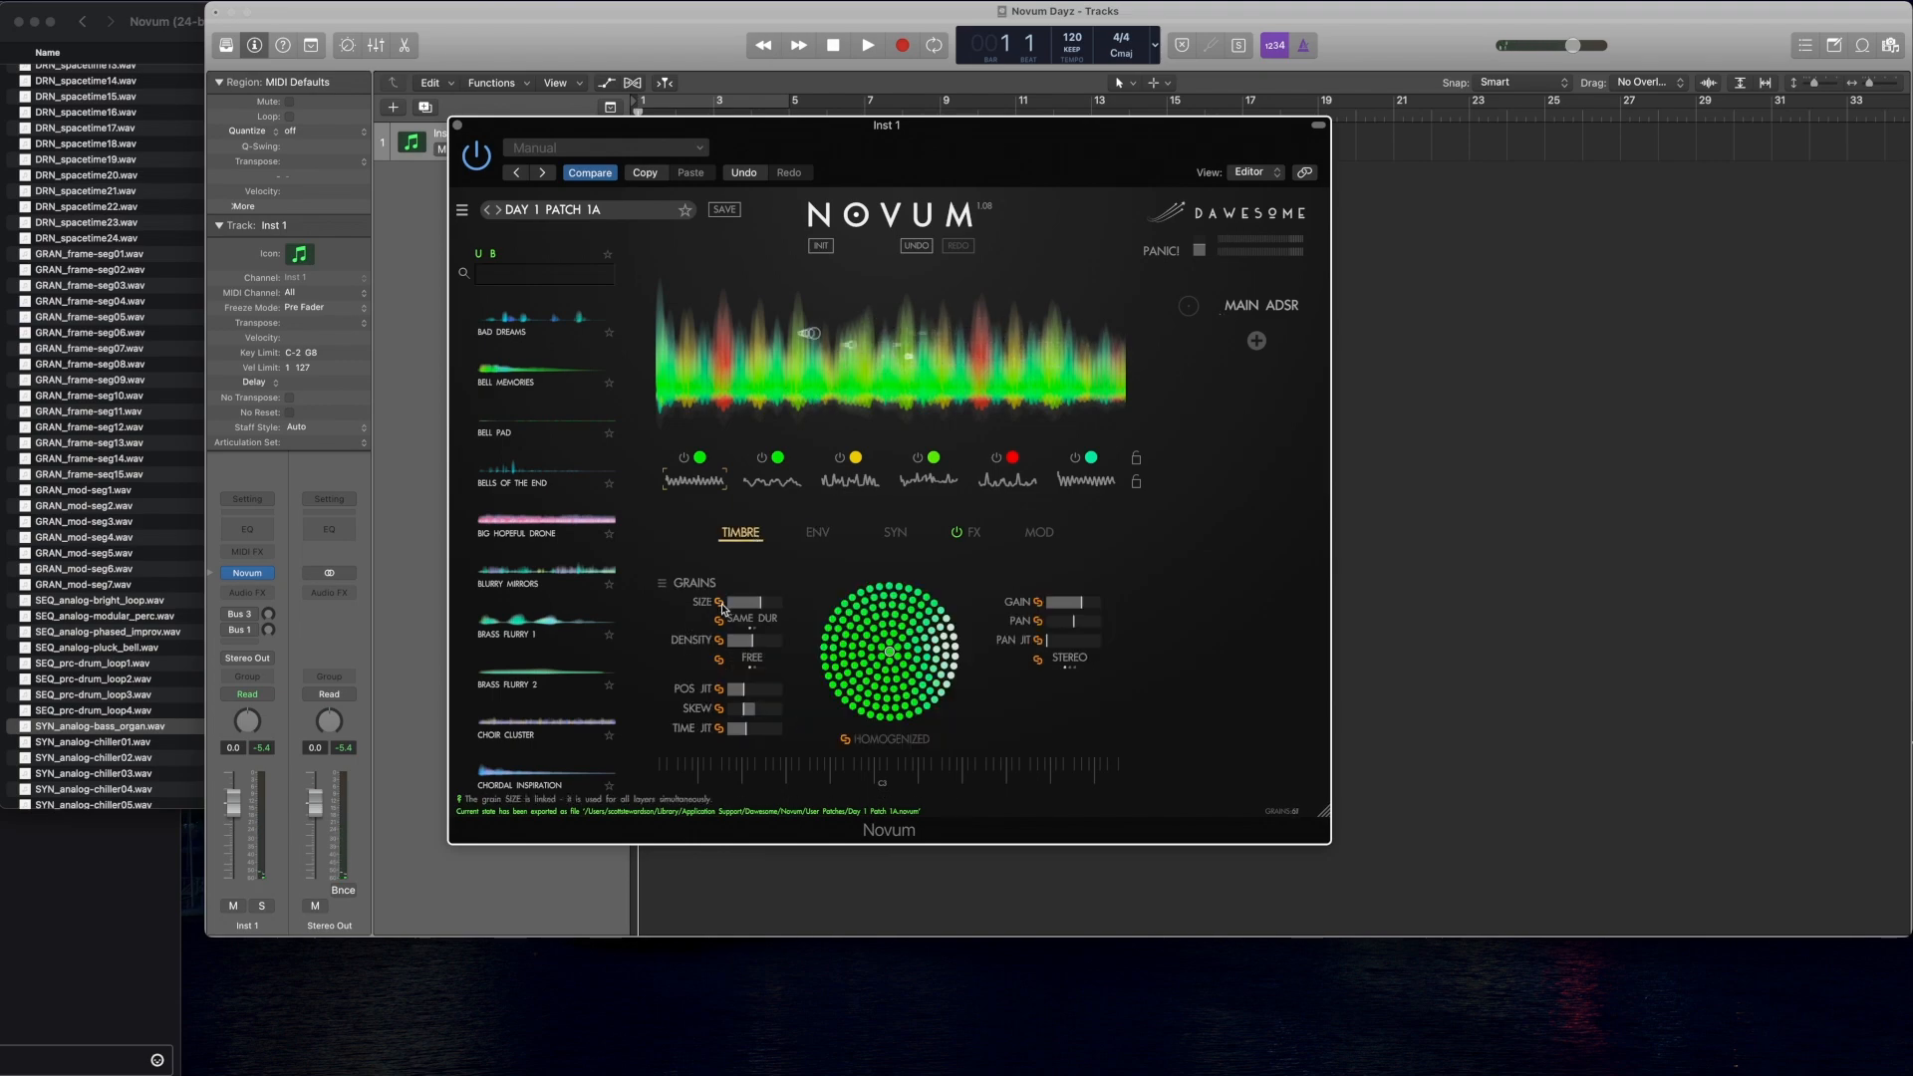
left_click(719, 658)
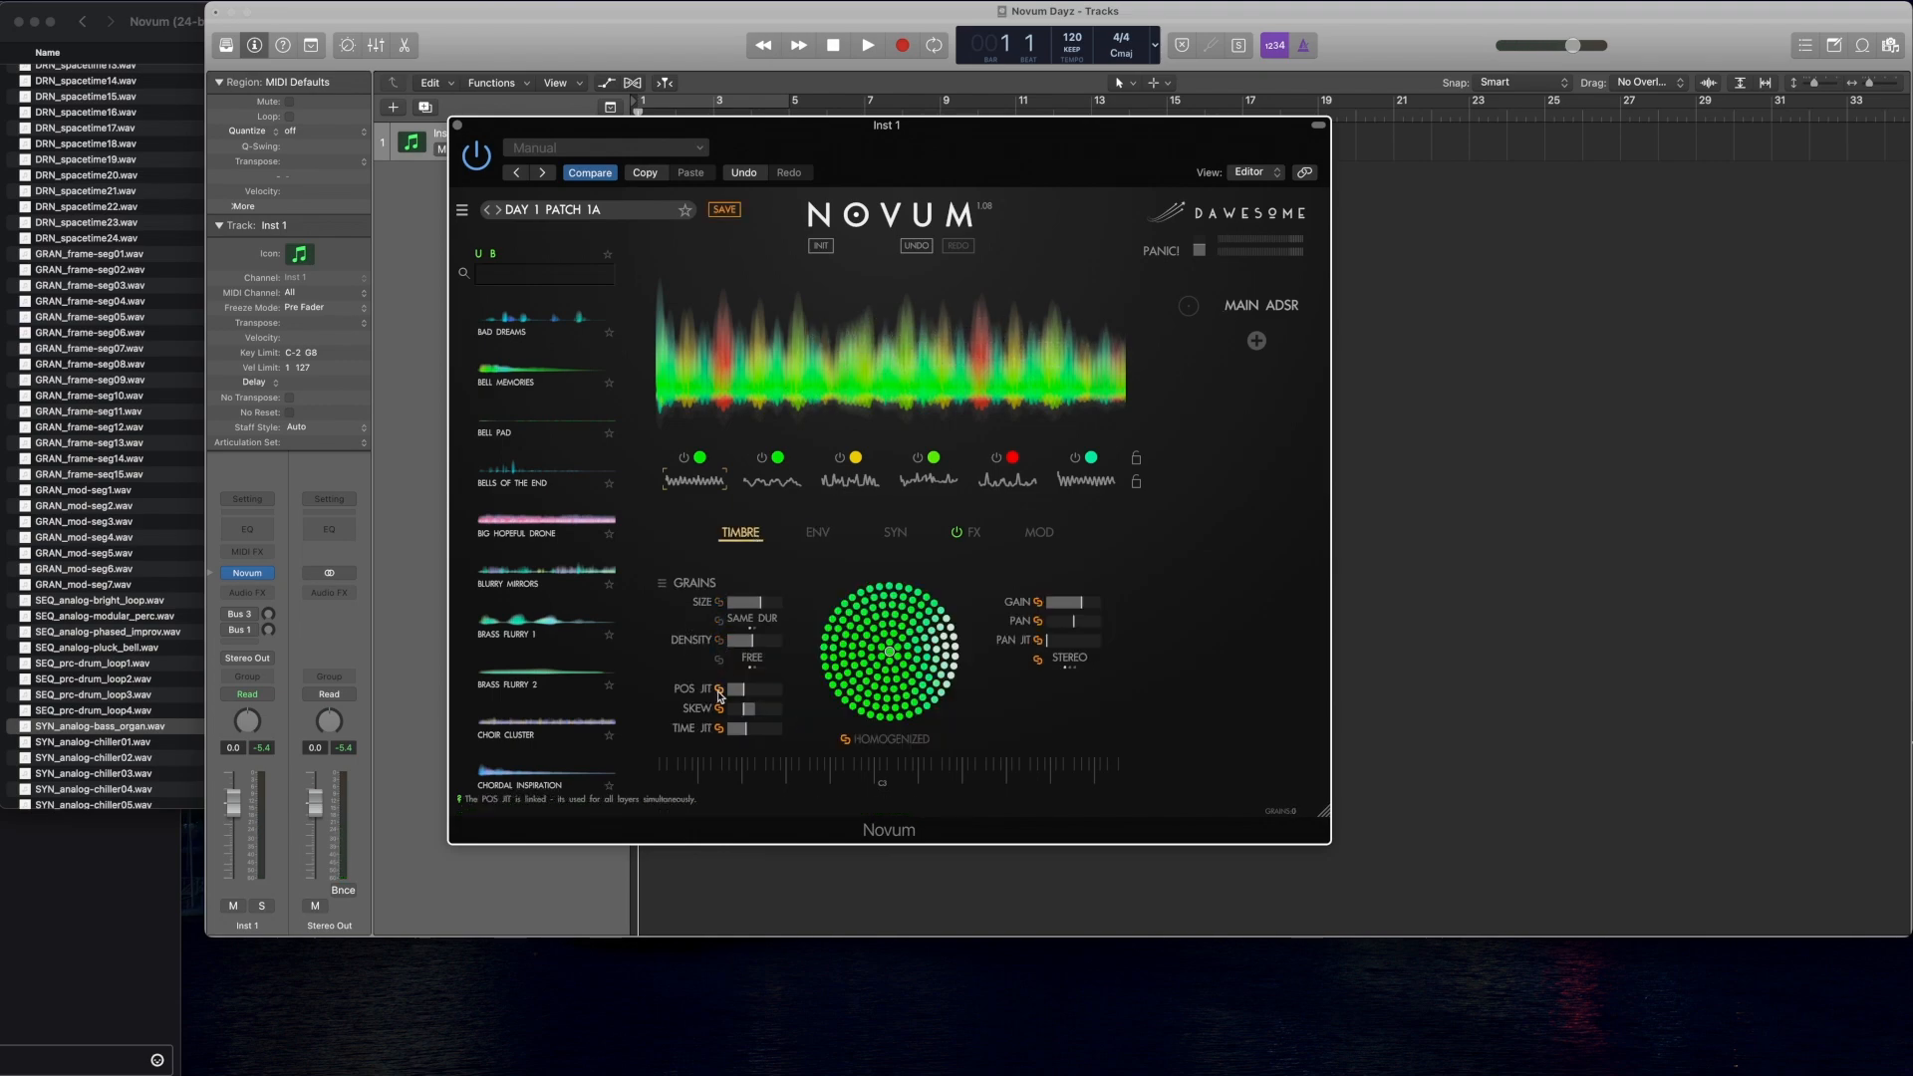
left_click(1037, 661)
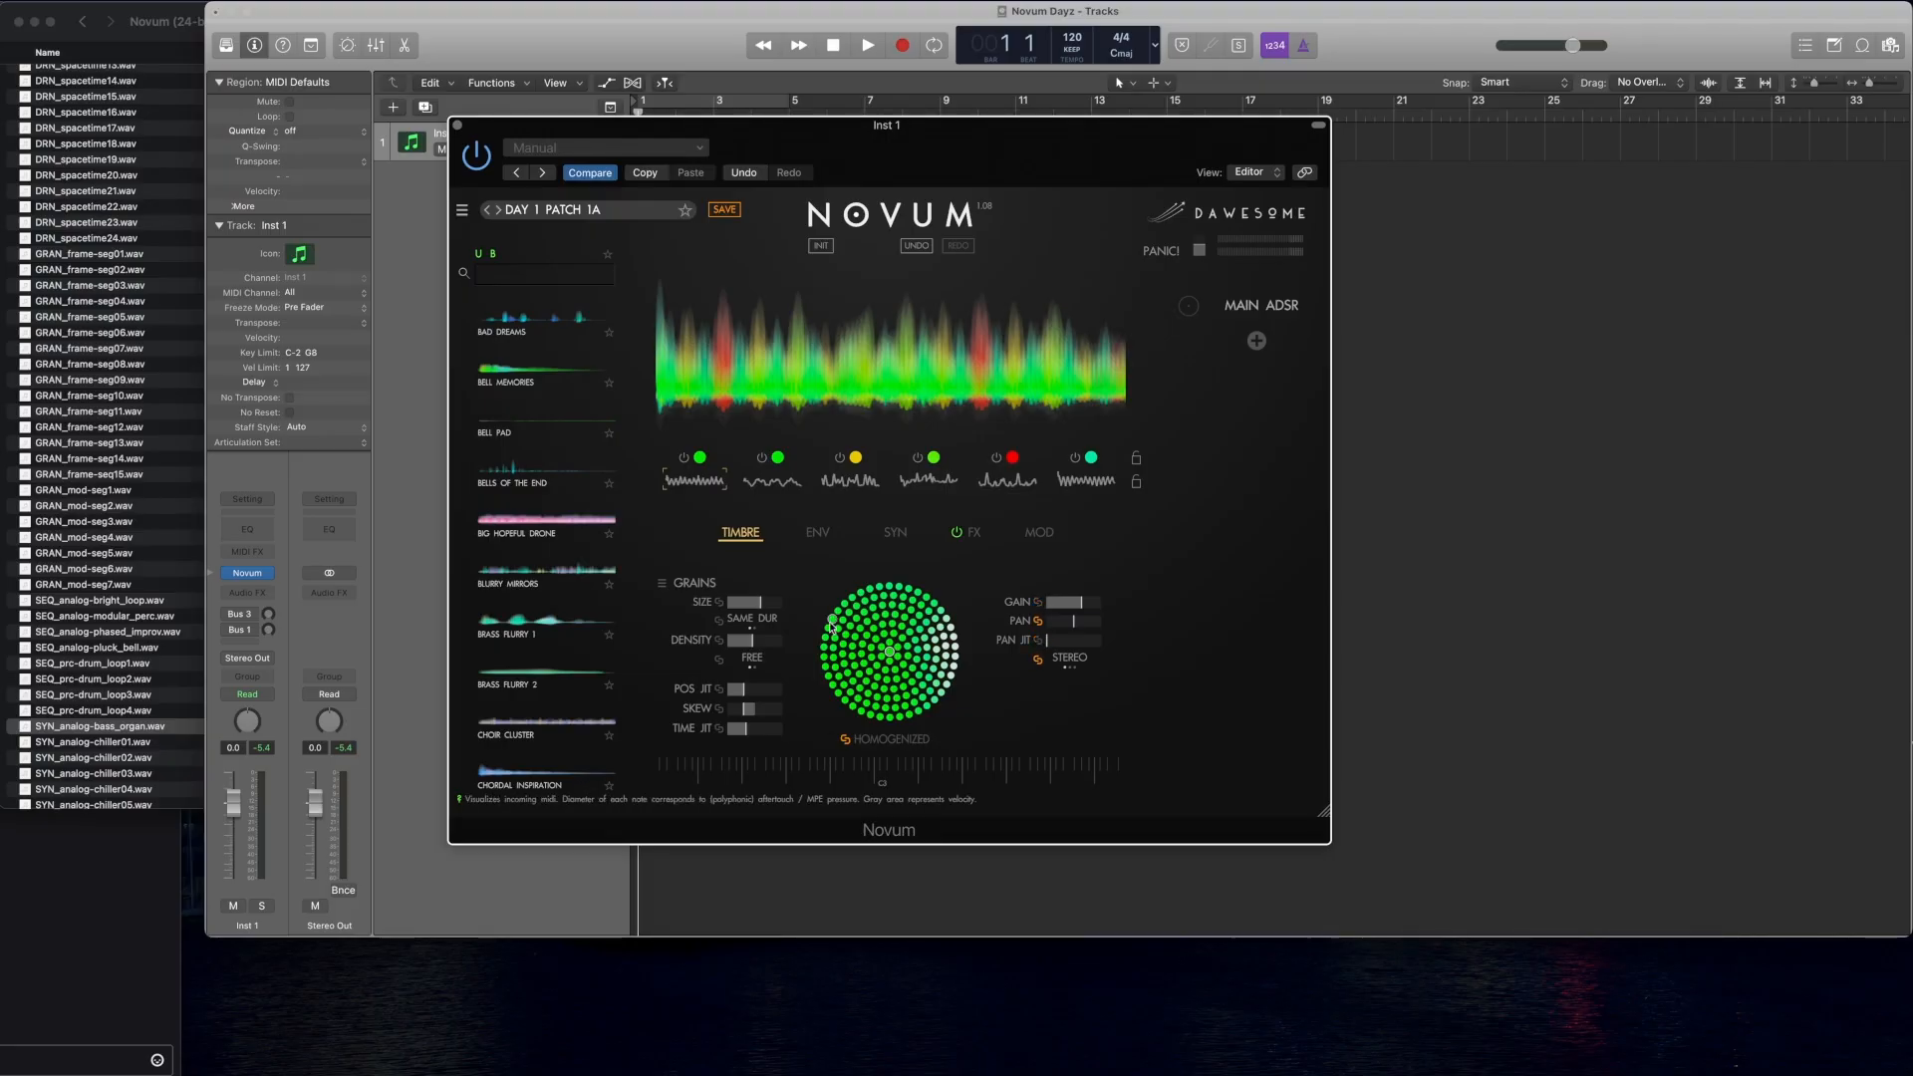
Step: Check the Timbre settings of layers 3, 5 and 6 and go back to layer 1
left_click(840, 489)
left_click(988, 487)
left_click(1066, 486)
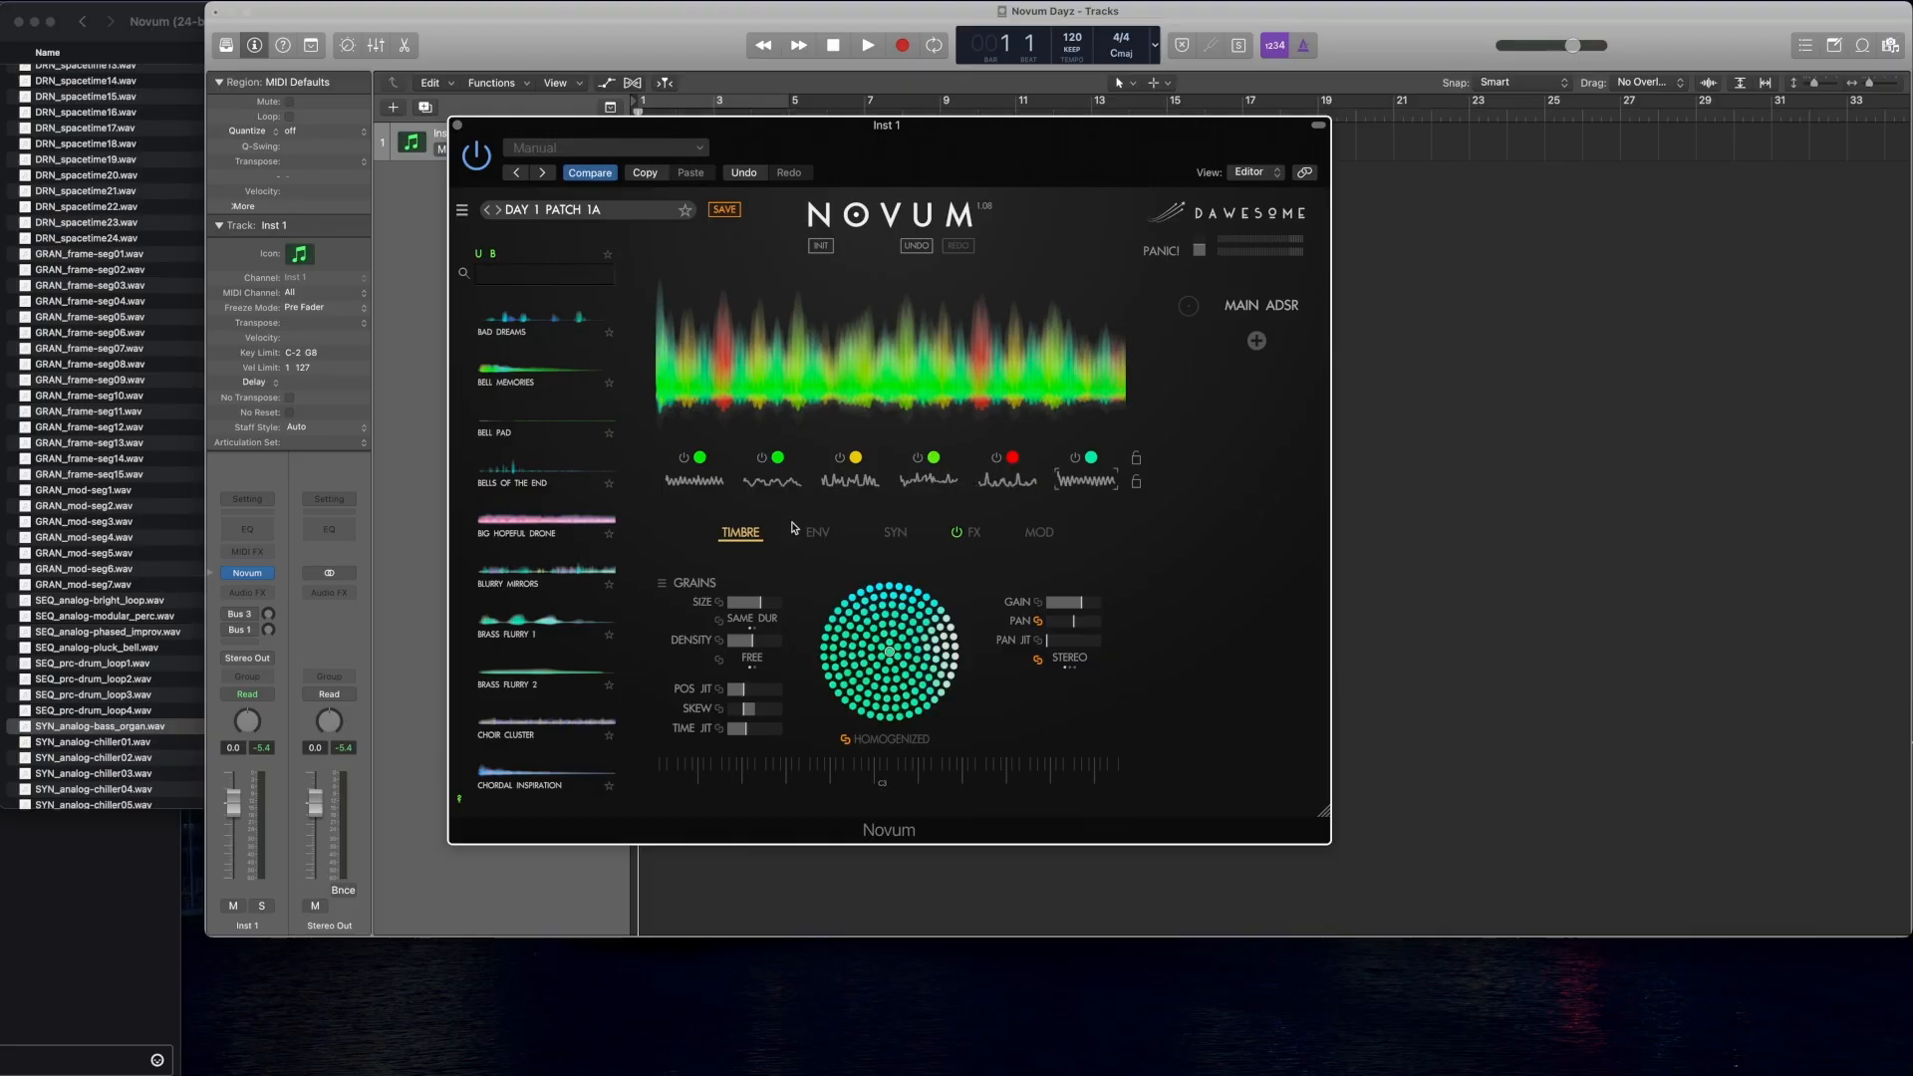
left_click(717, 486)
Step: Unlink the envelope's speed, start, loop points, offset, direction, ping-pong and retrigger settings across the layers
left_click(817, 532)
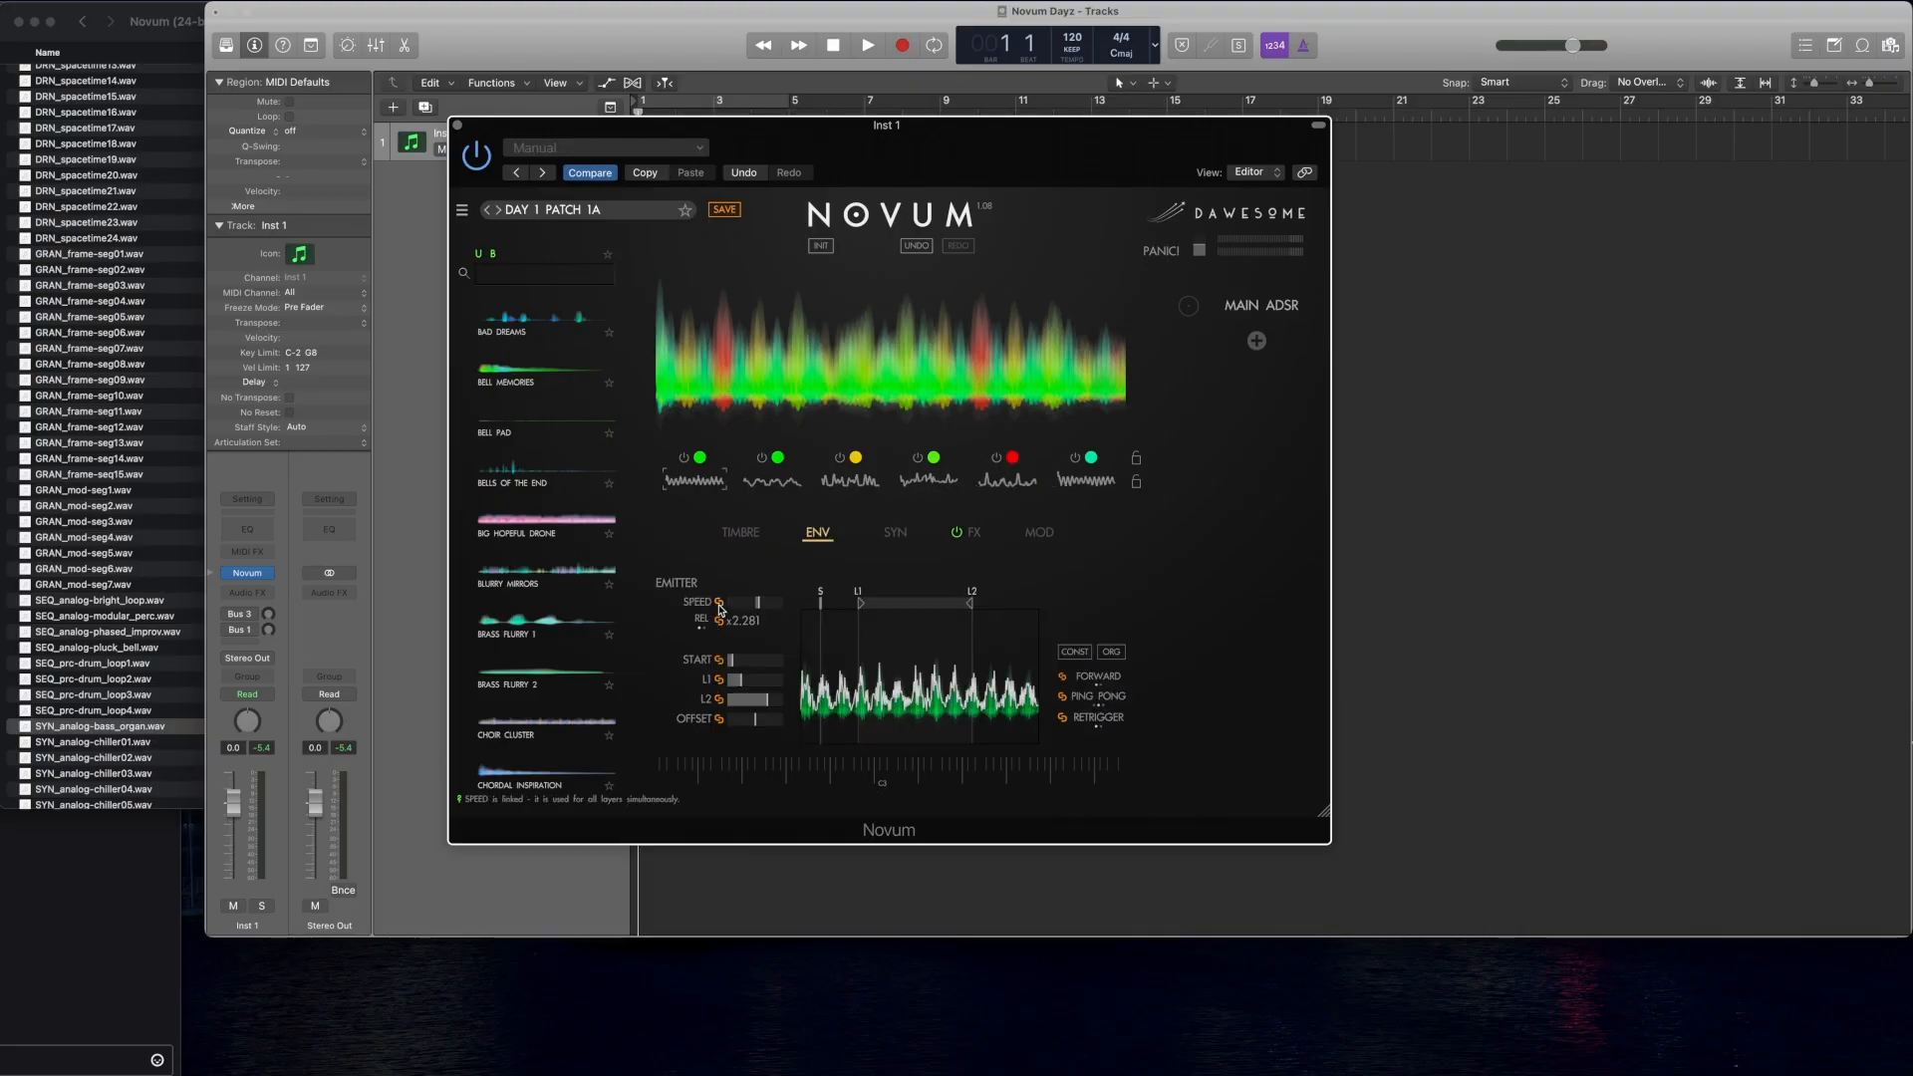
left_click(721, 661)
left_click(721, 701)
left_click(721, 720)
left_click(1063, 698)
left_click(1062, 677)
left_click(1063, 719)
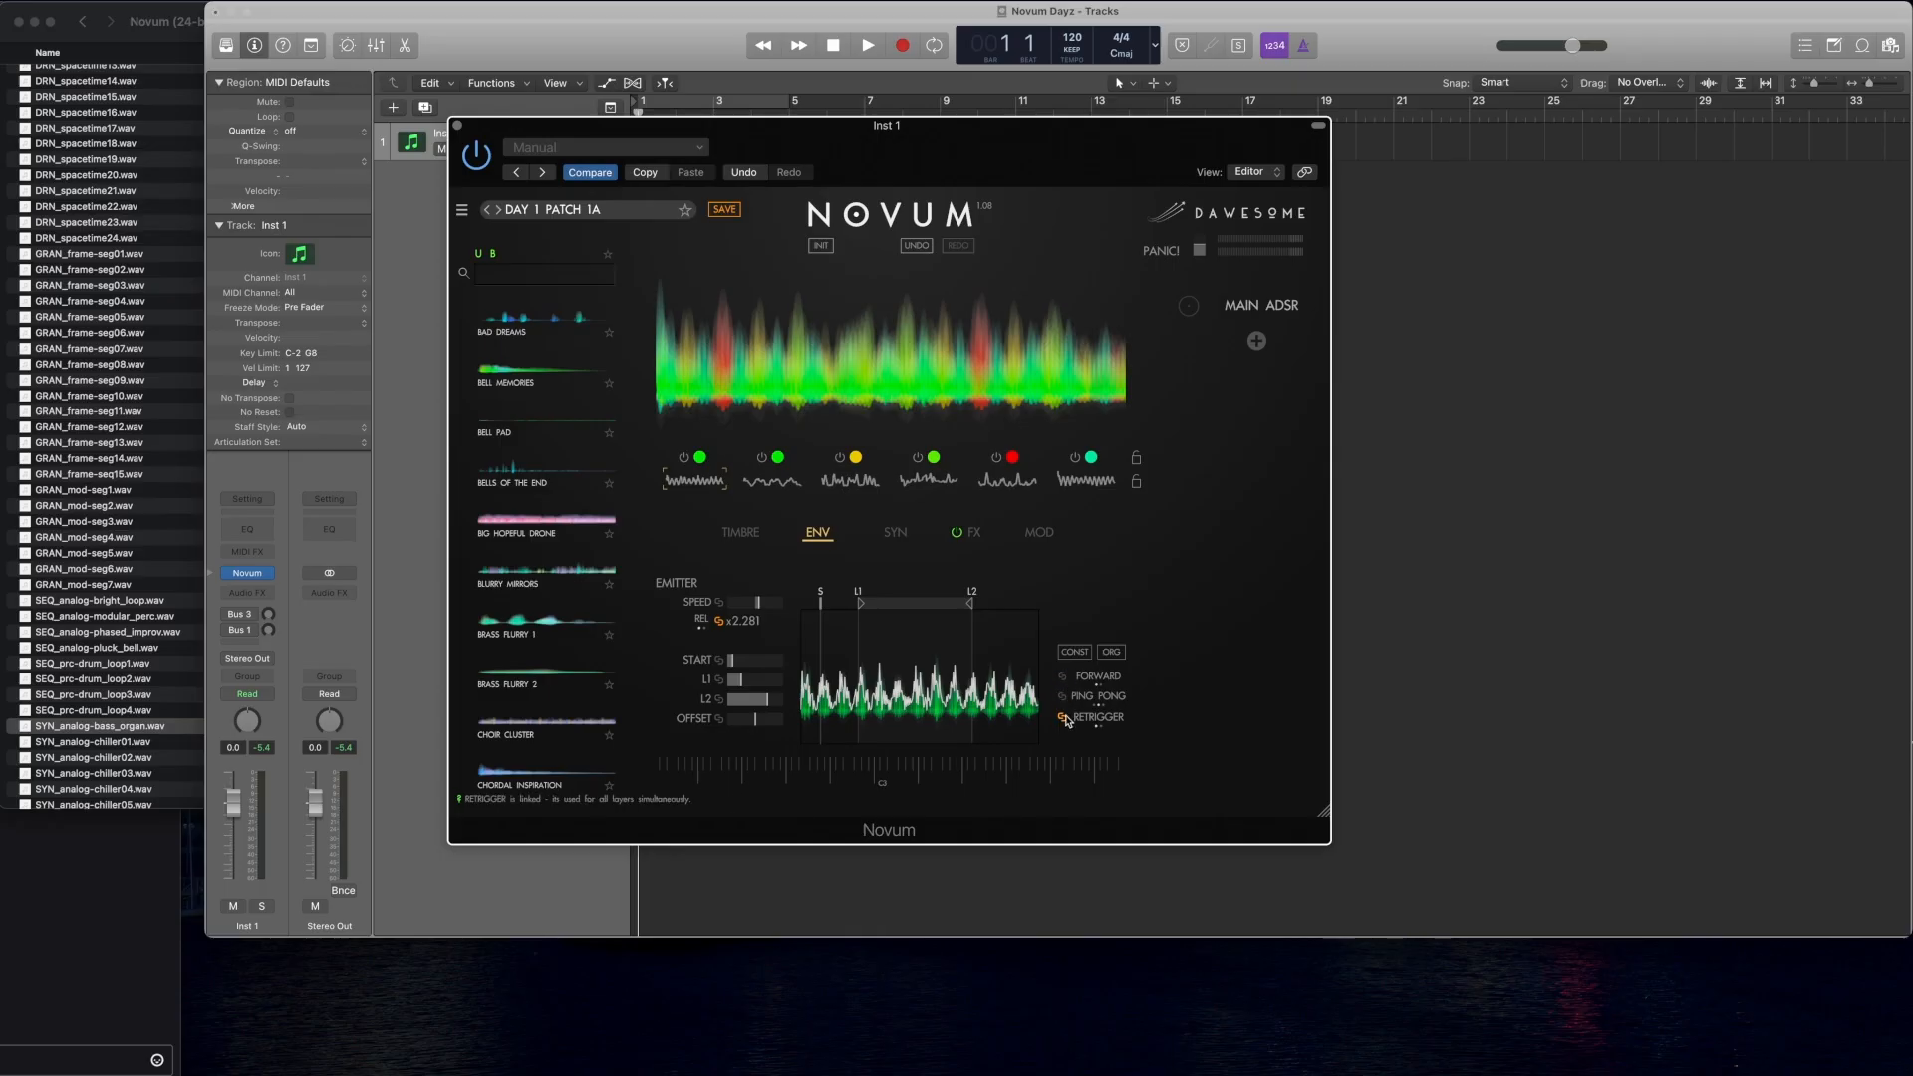
Step: Unlink the transpose, pitch, detune and reference pitch in the SYN settings
left_click(900, 535)
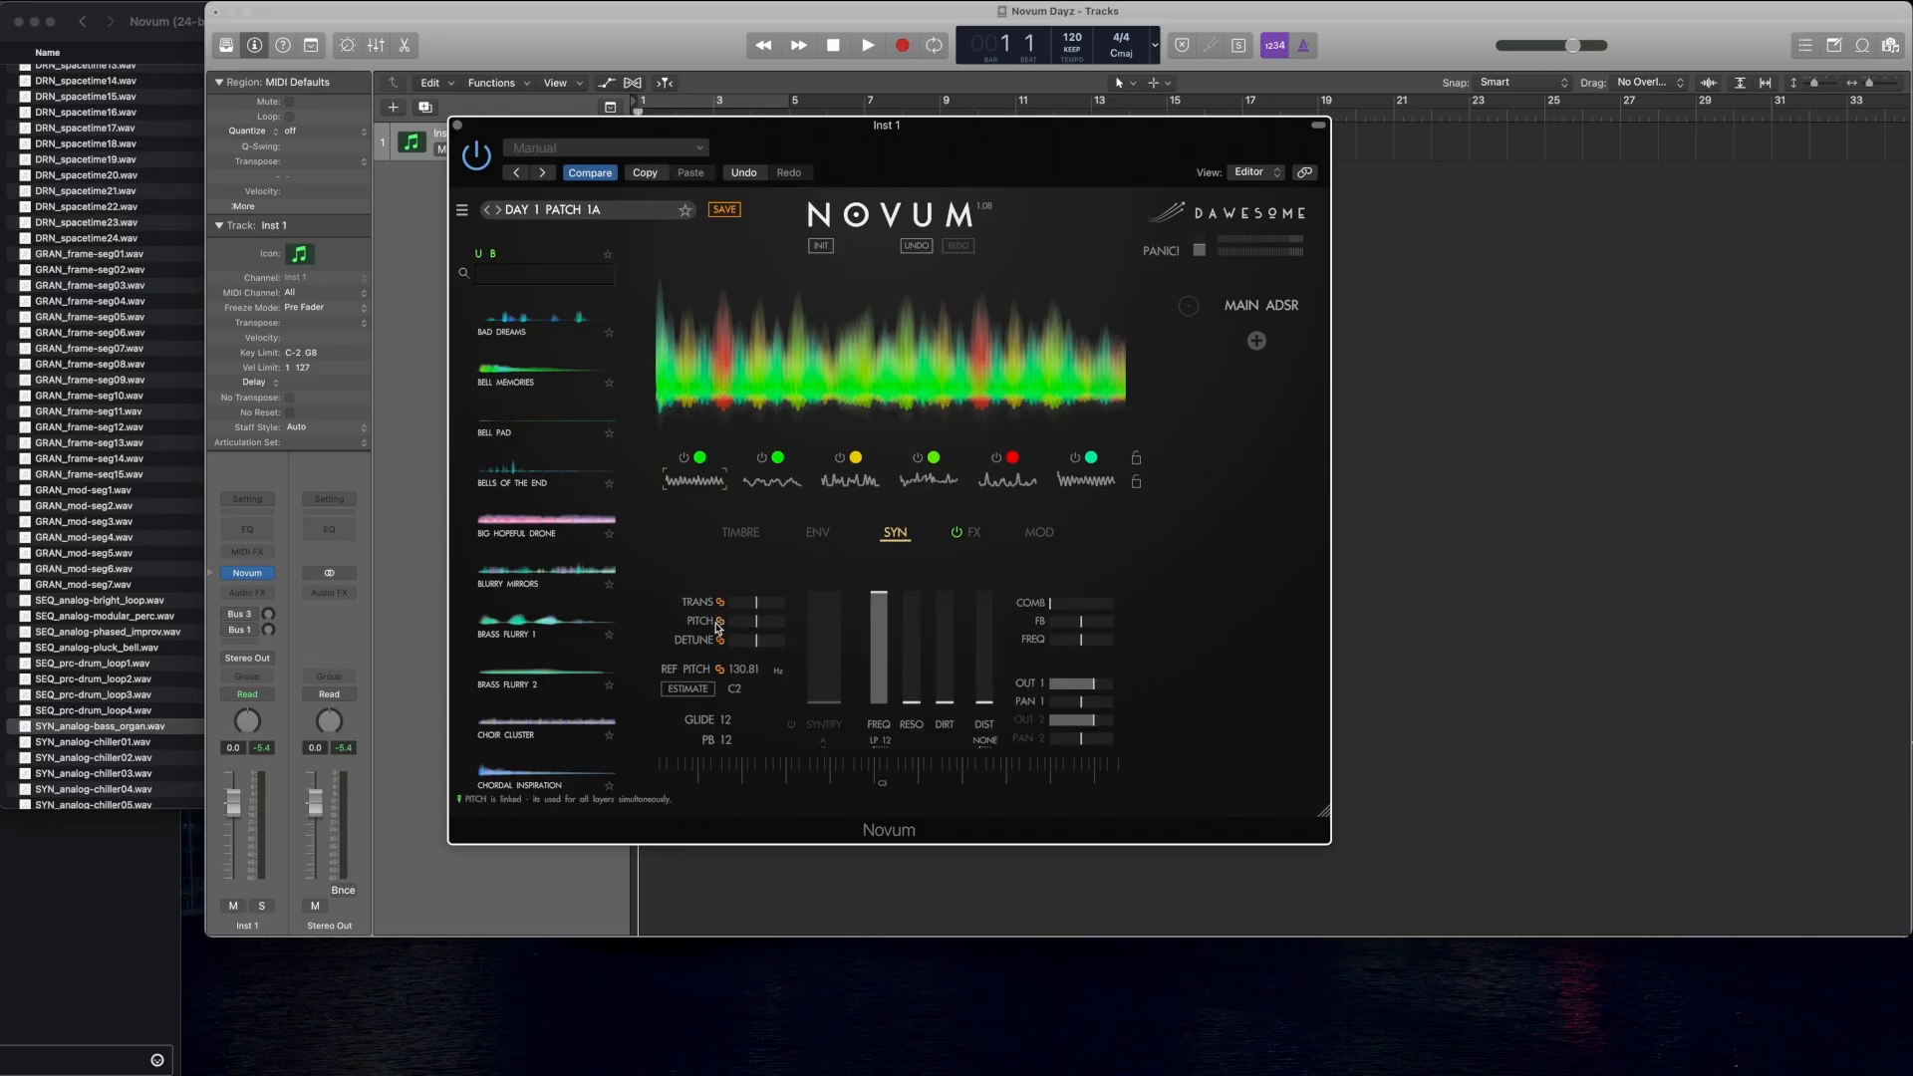
left_click(718, 623)
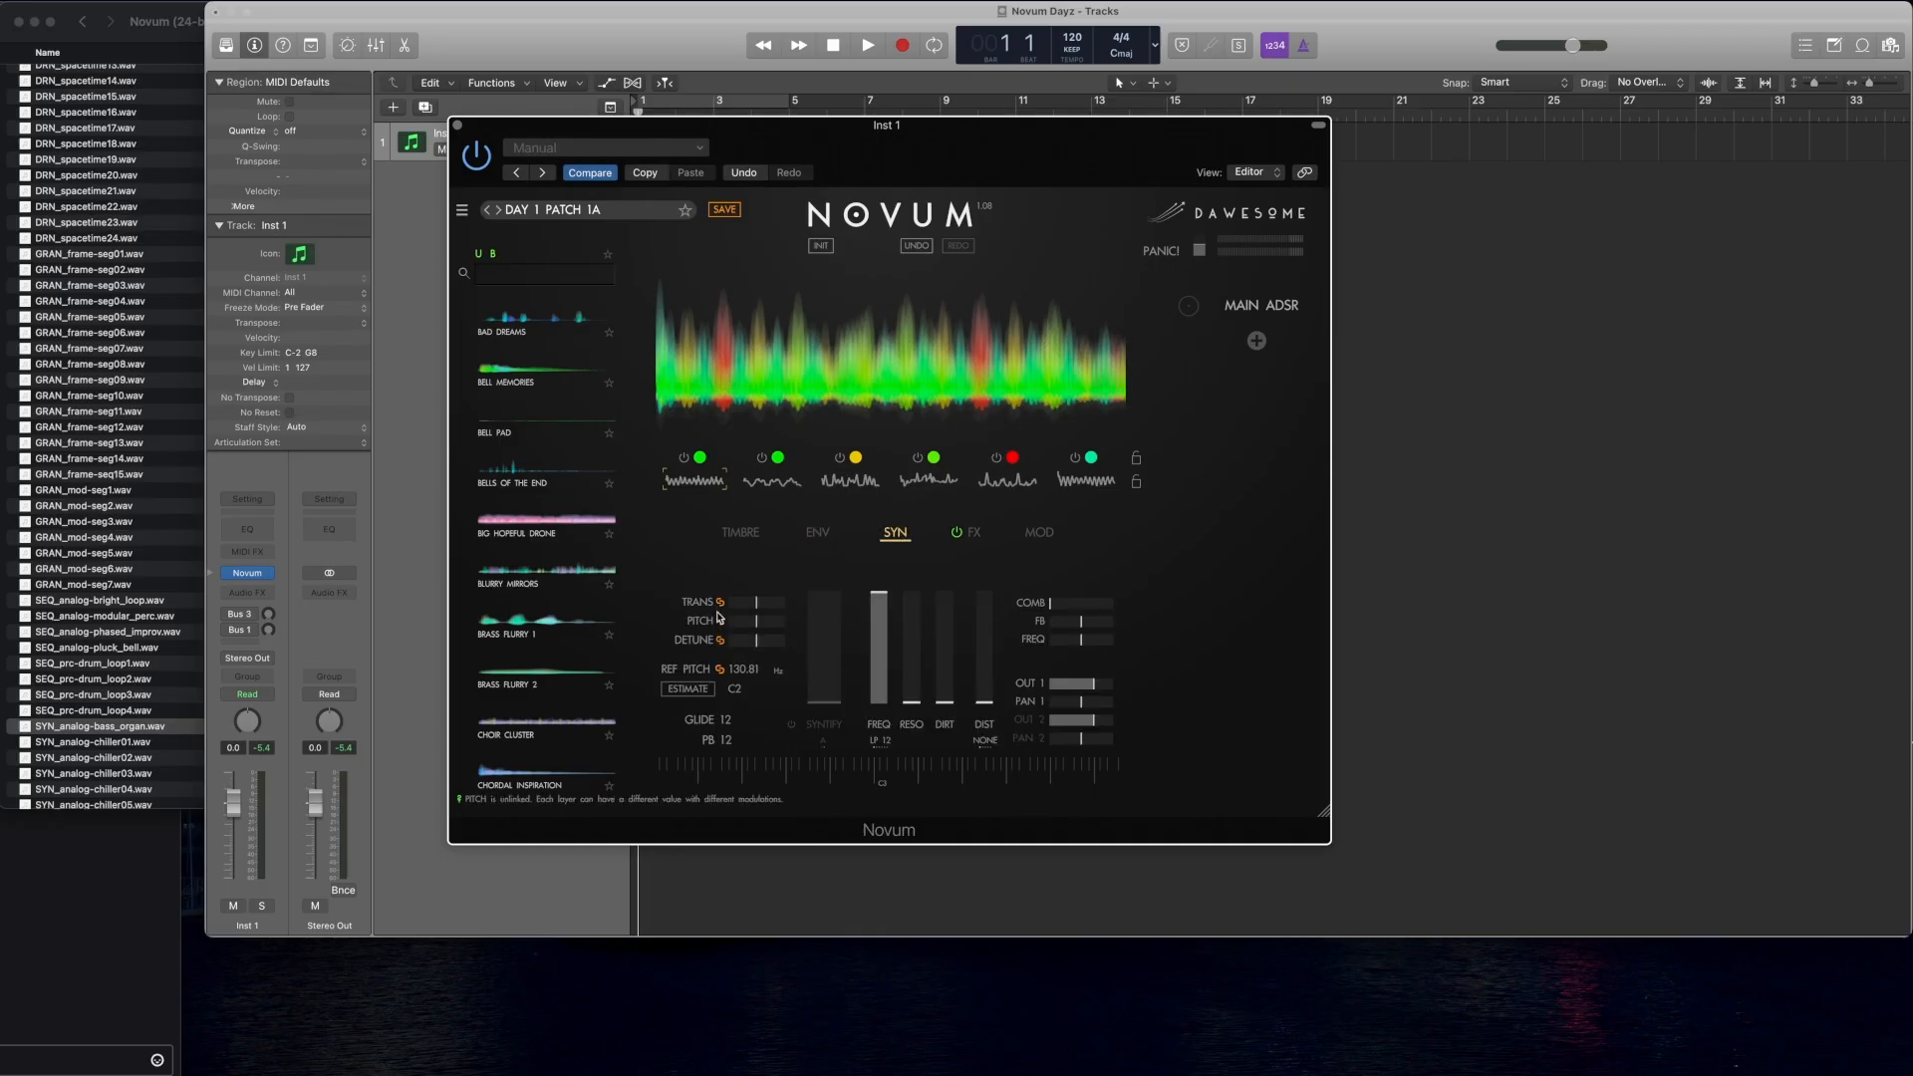
left_click(721, 670)
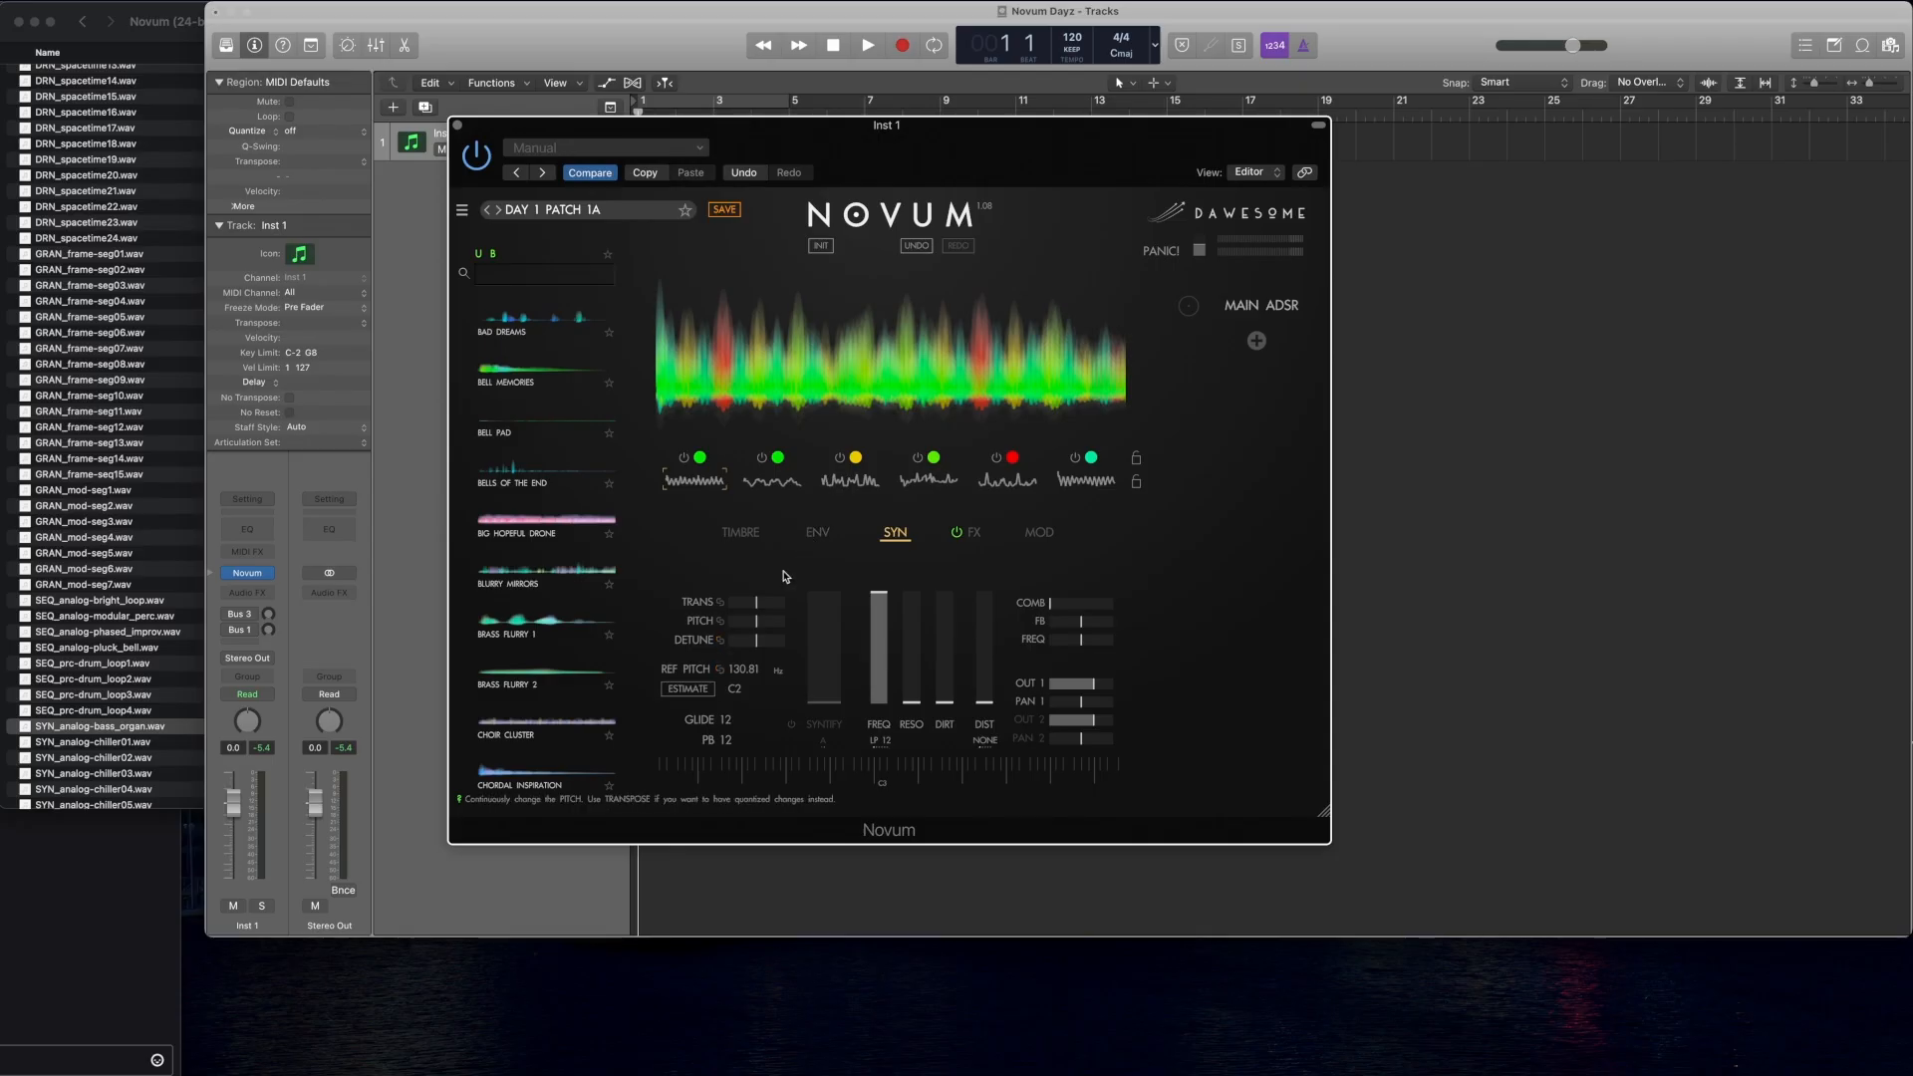
Step: Look through the FX and Main ADSR modulation settings and return to the Timbre settings
left_click(979, 535)
left_click(1039, 533)
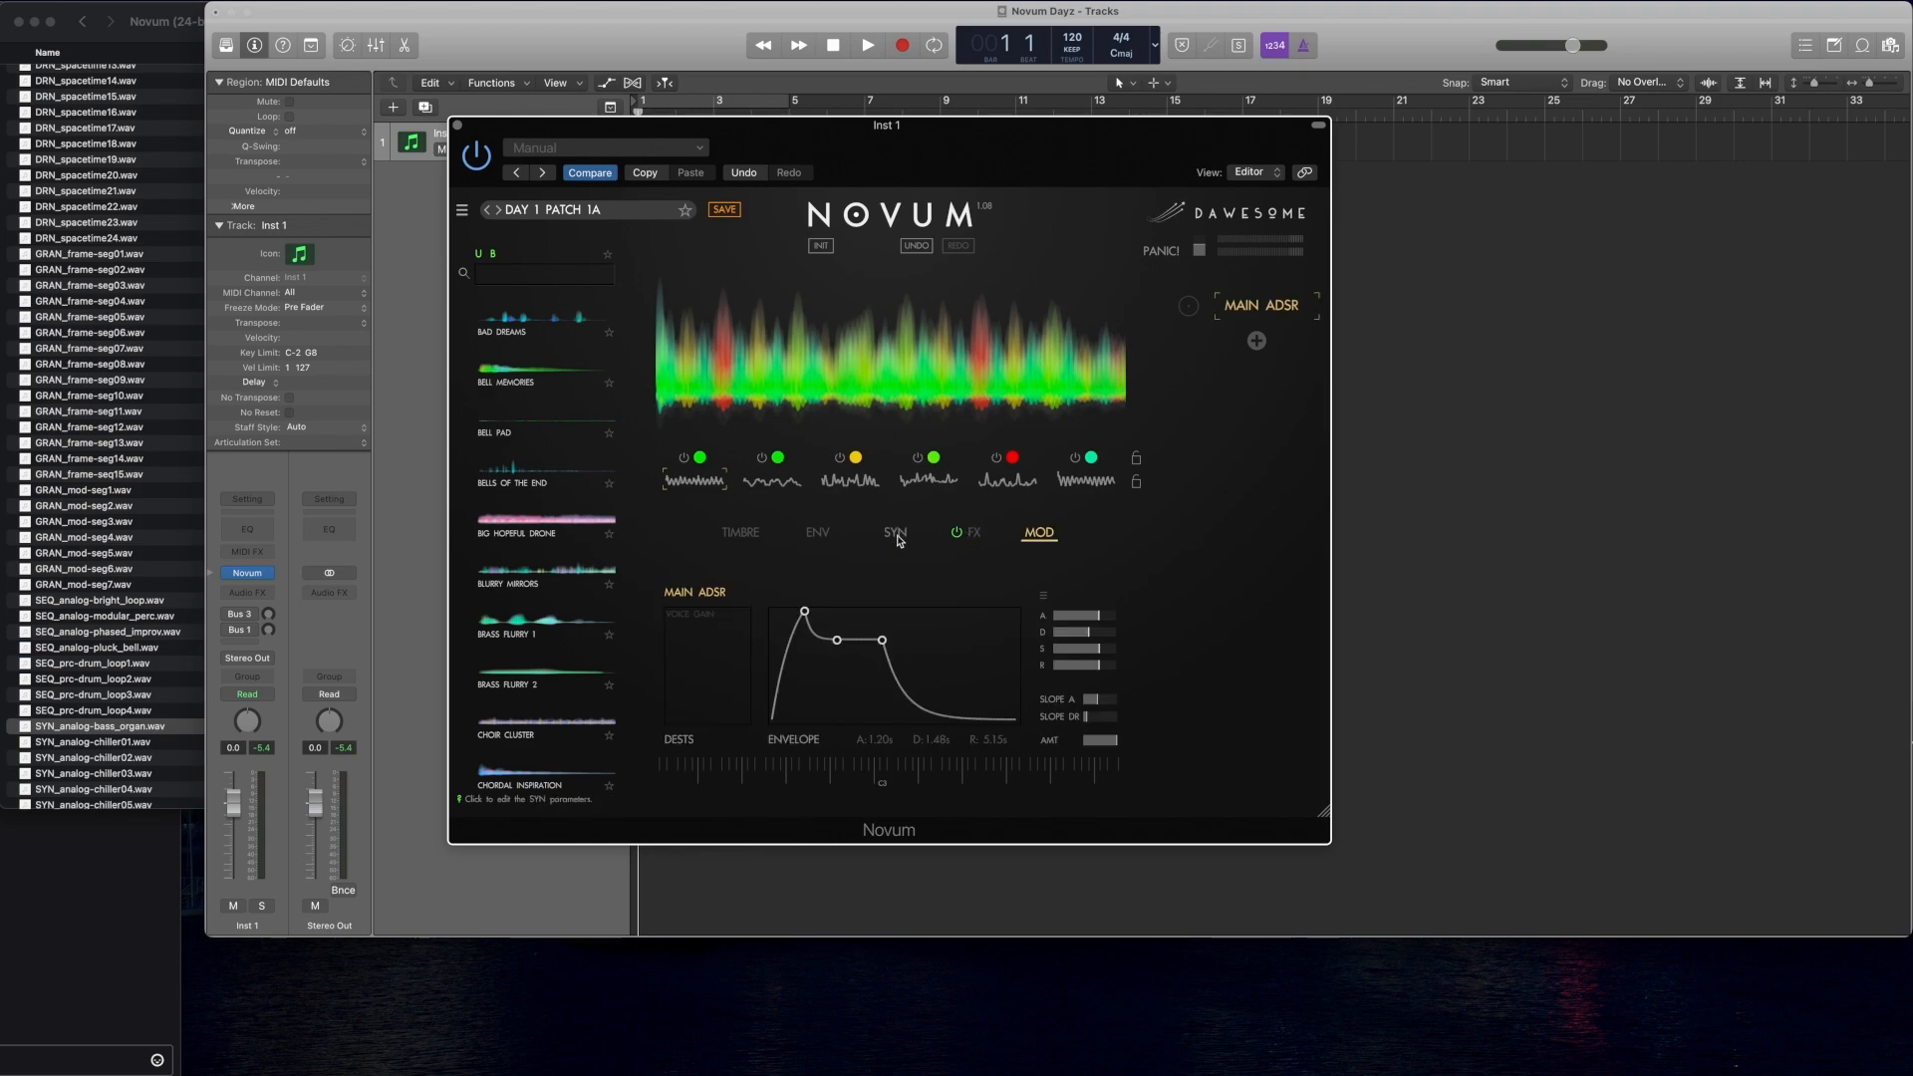
left_click(740, 532)
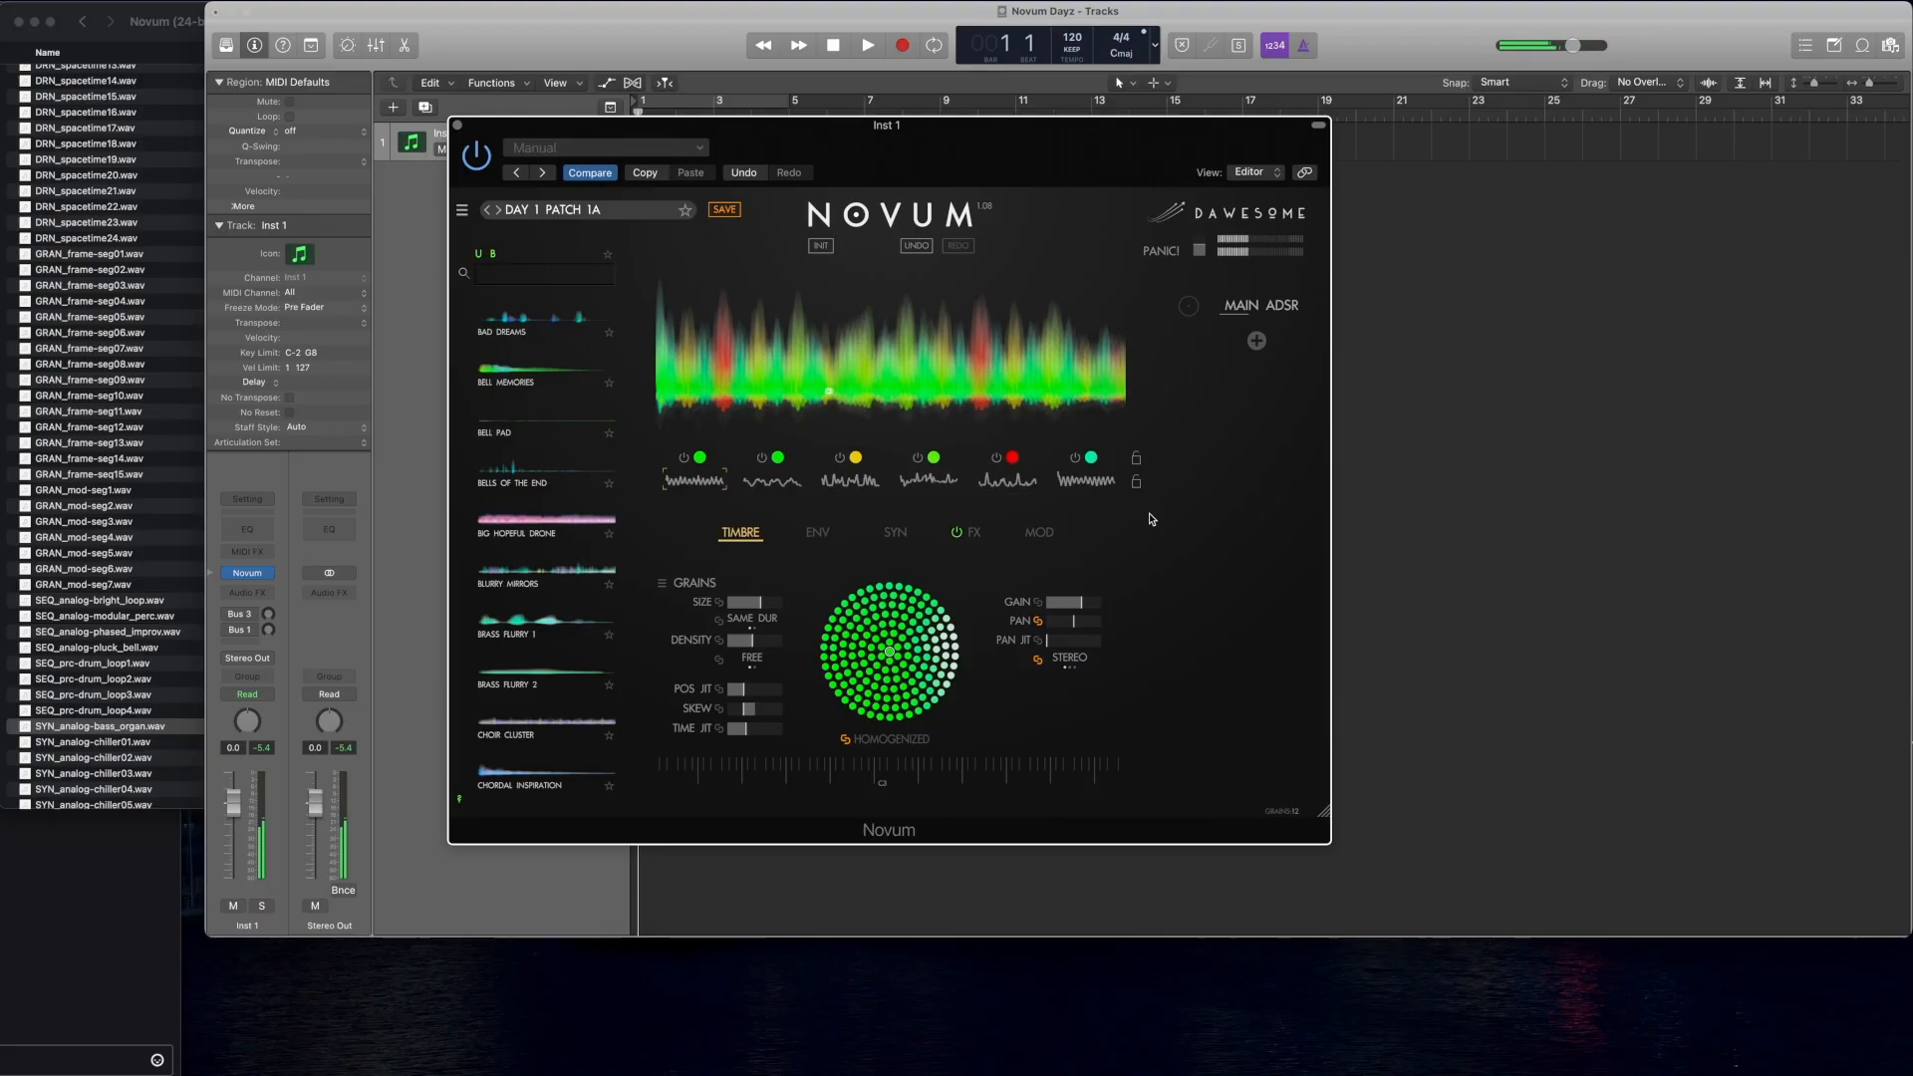
Step: Turn off layers 2 through 6 so that only layer 1 plays
left_click(762, 457)
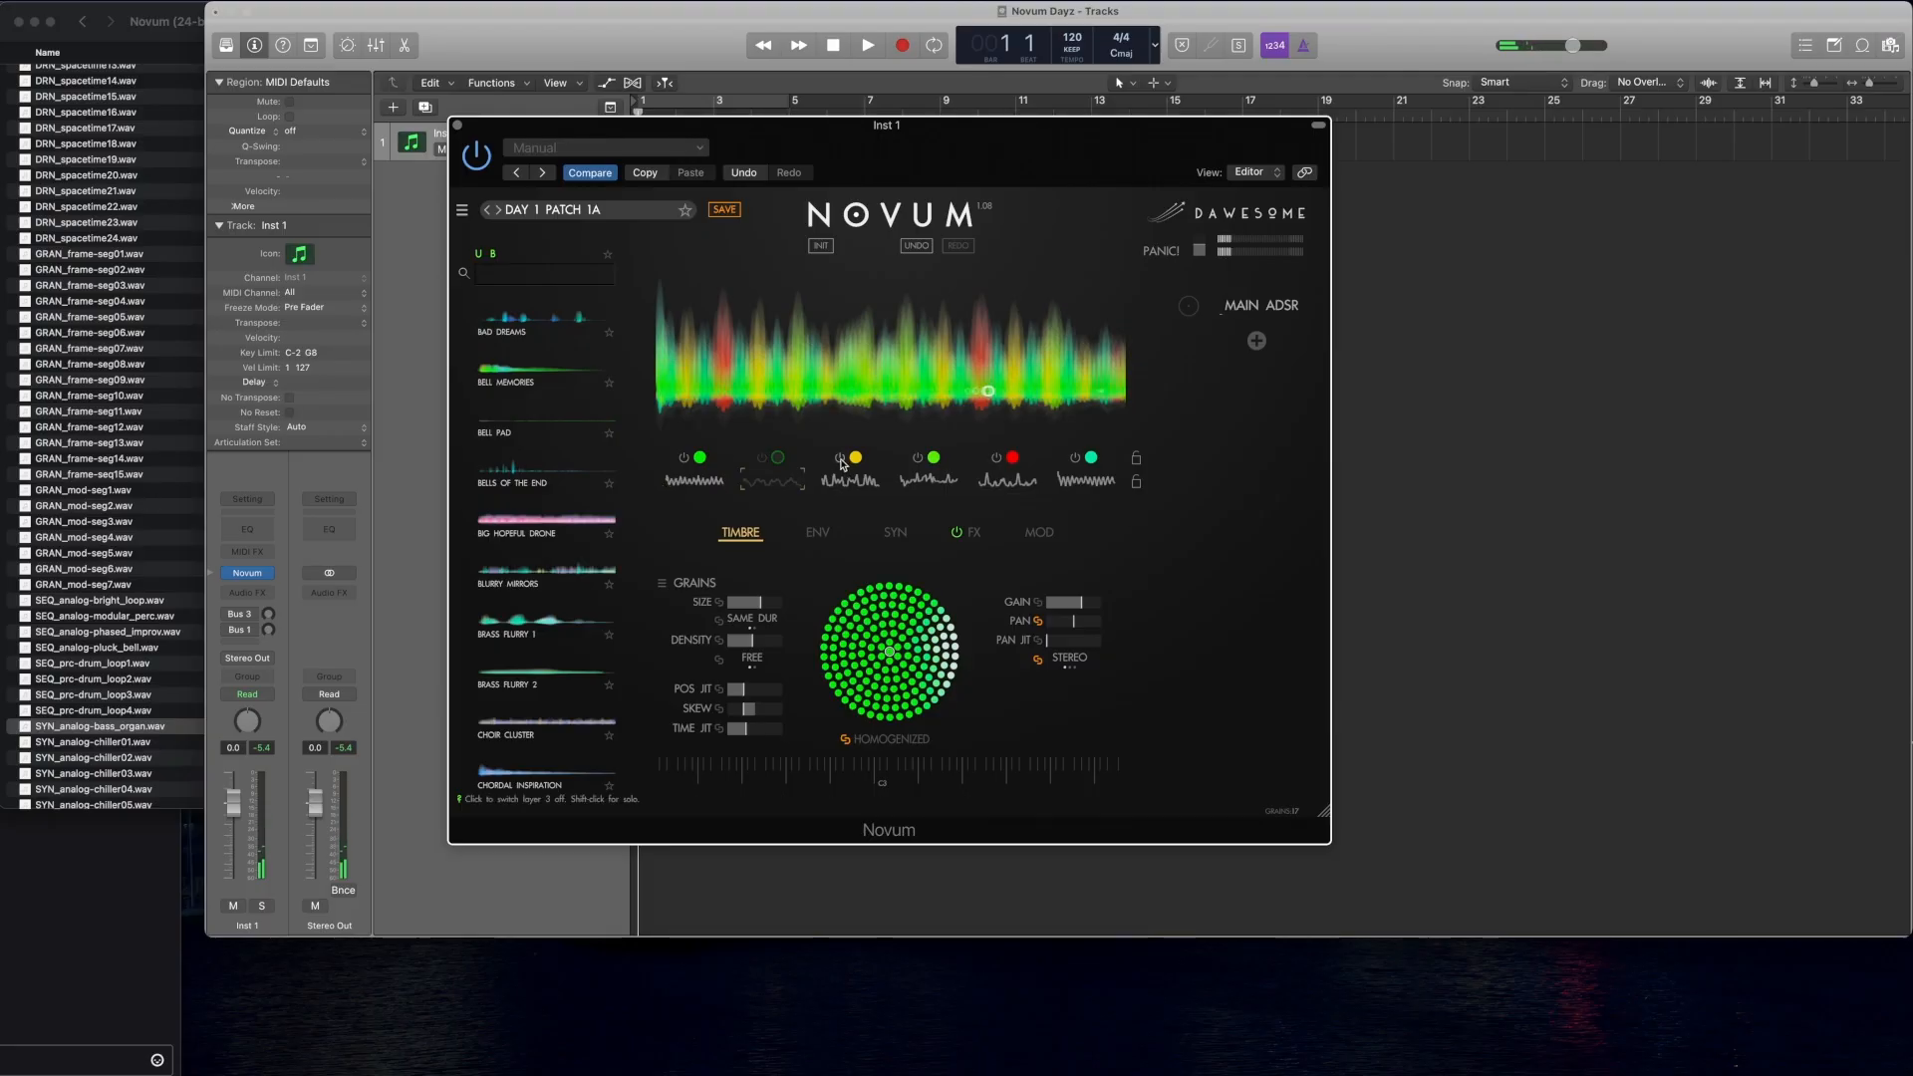
left_click(840, 458)
left_click(917, 458)
left_click(996, 458)
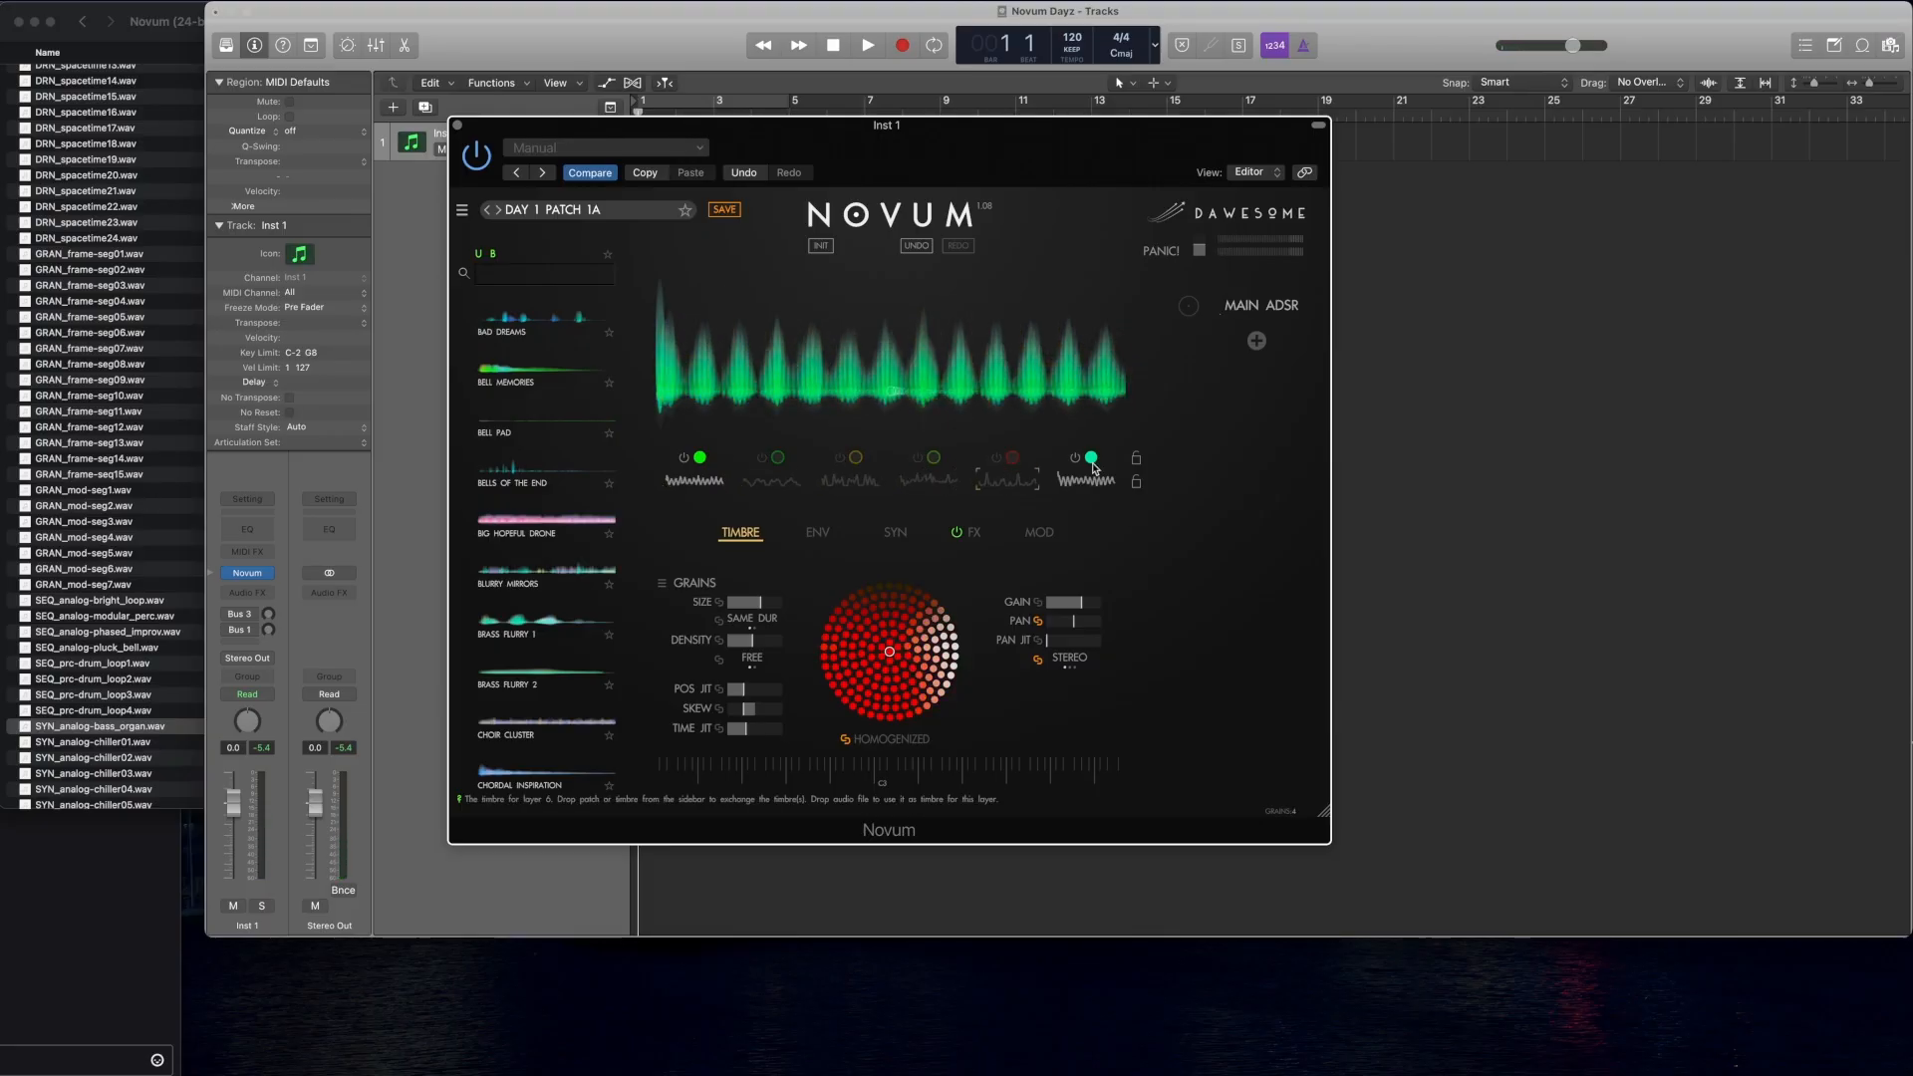
left_click(1090, 460)
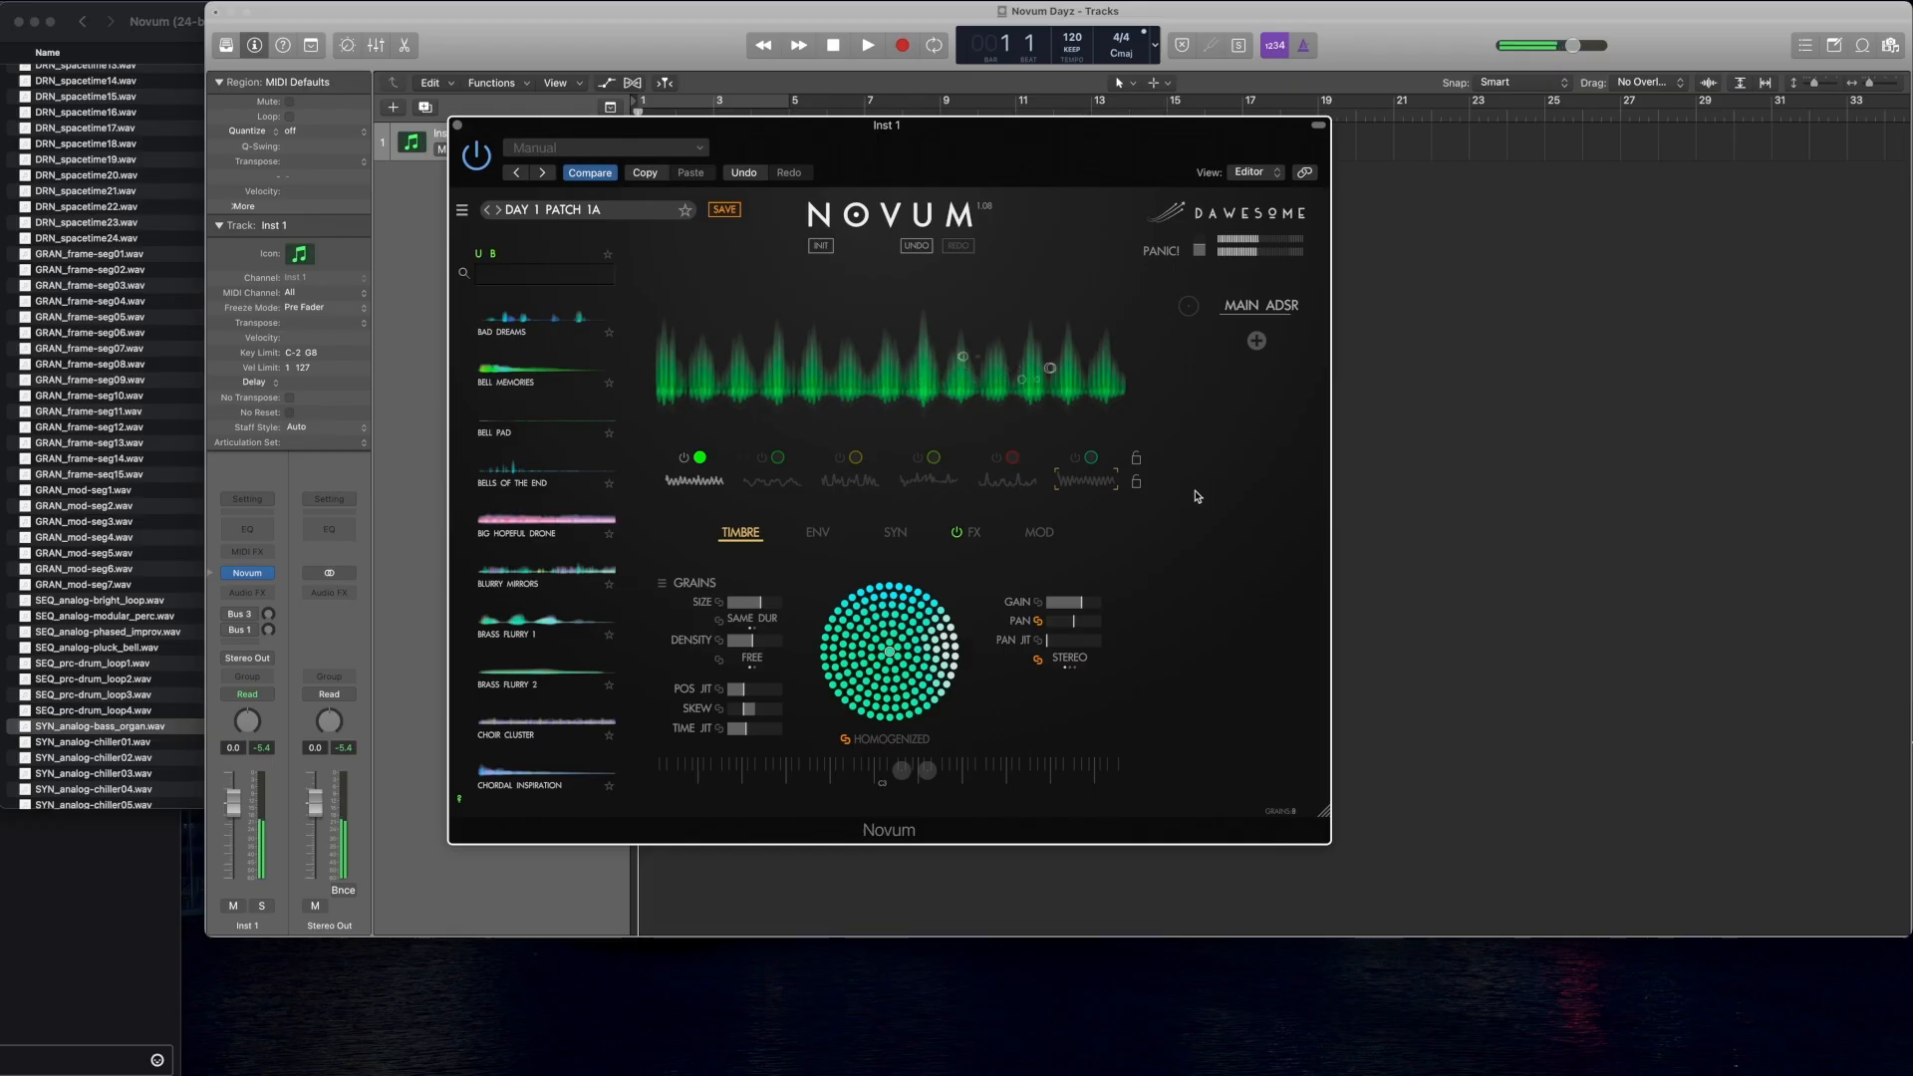
Step: Reduce layer 6's grain size and density, and raise its position jitter
left_click(737, 604)
left_click(747, 640)
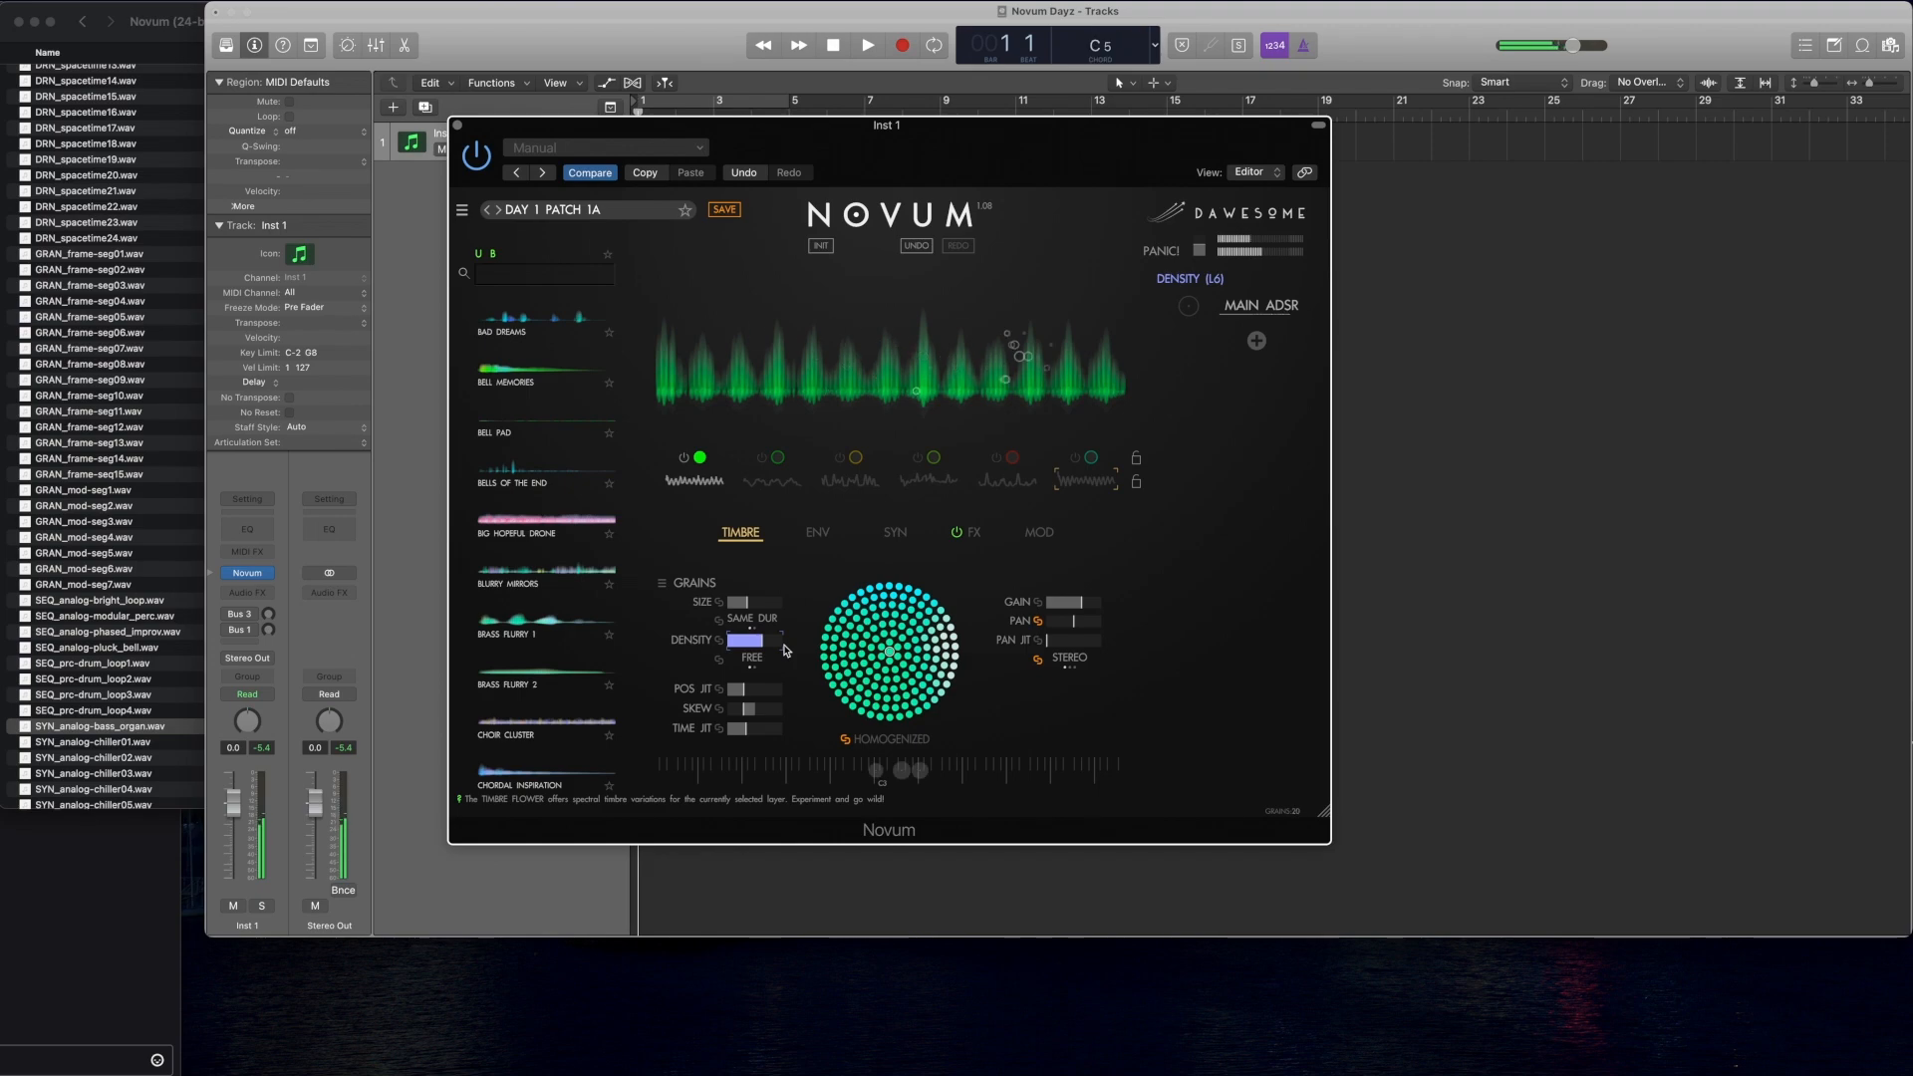
left_click_drag(785, 650, 700, 648)
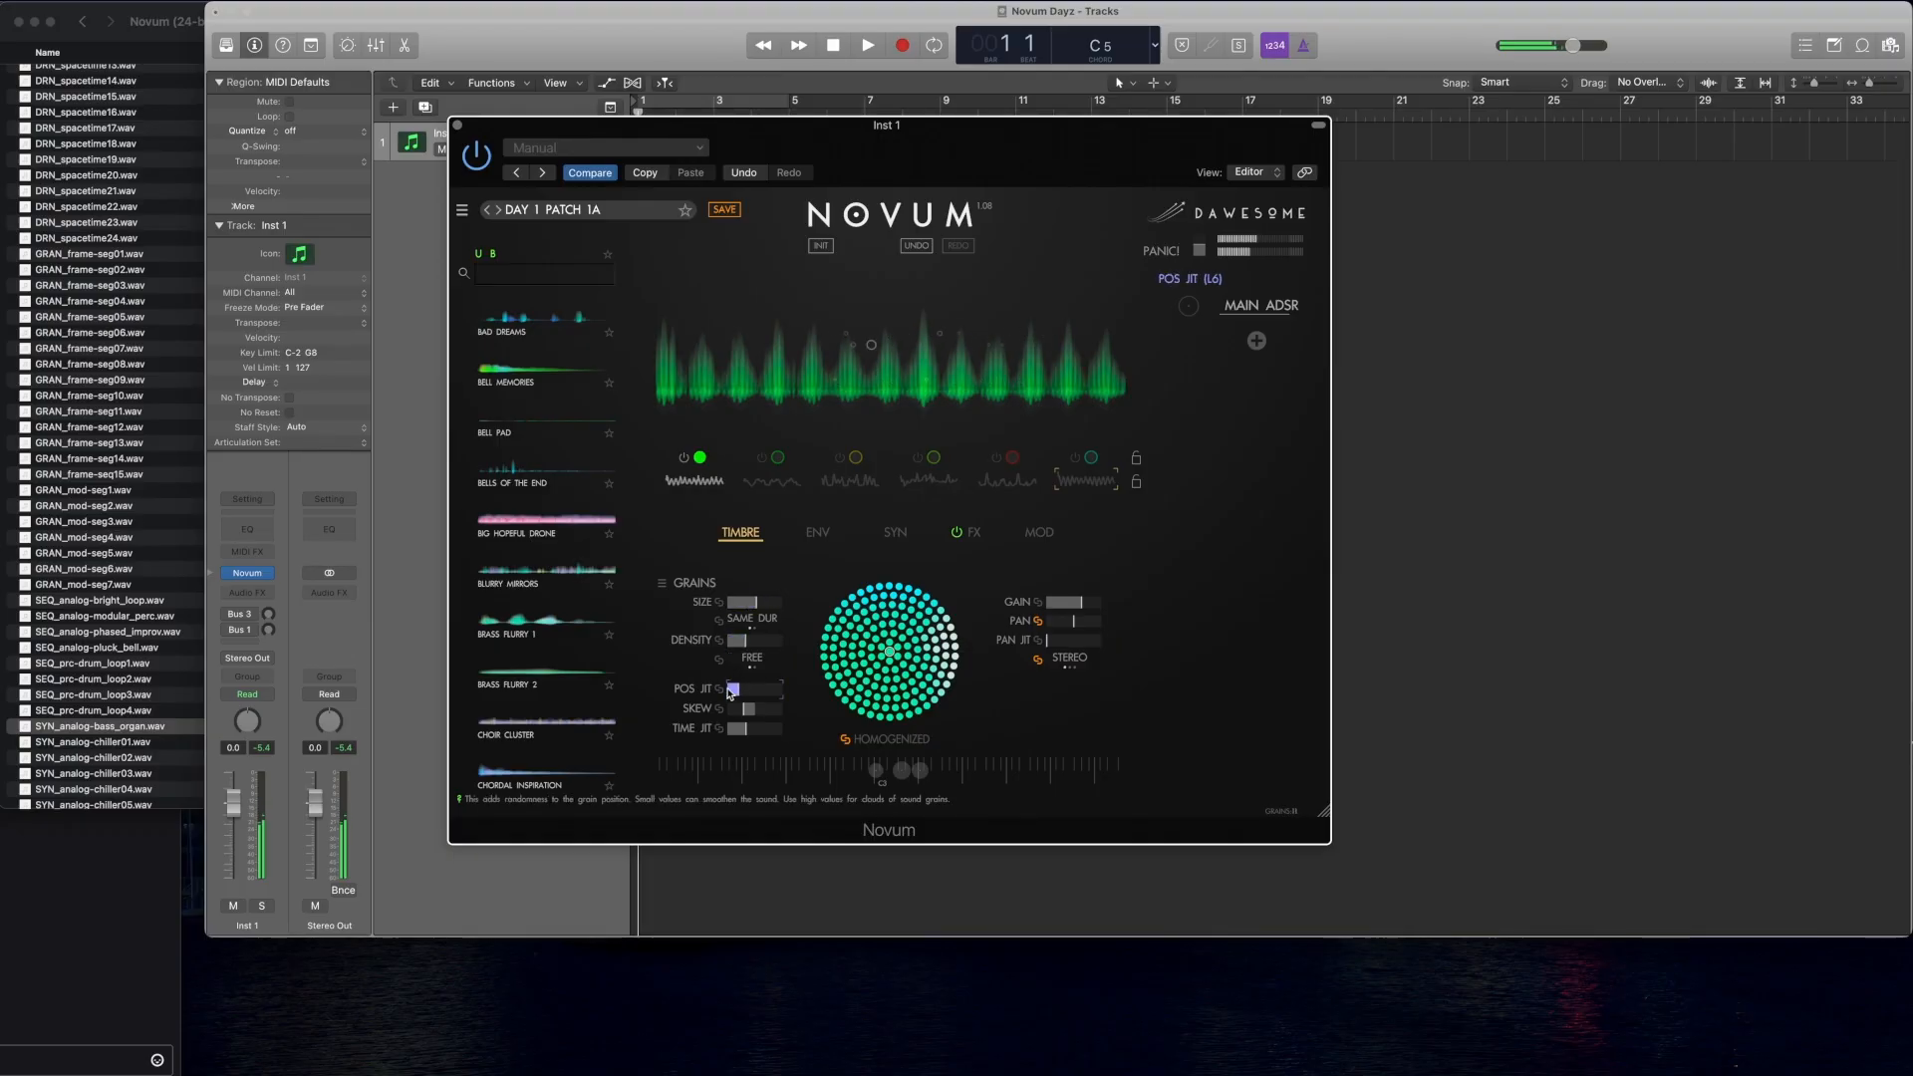
left_click_drag(728, 689, 809, 689)
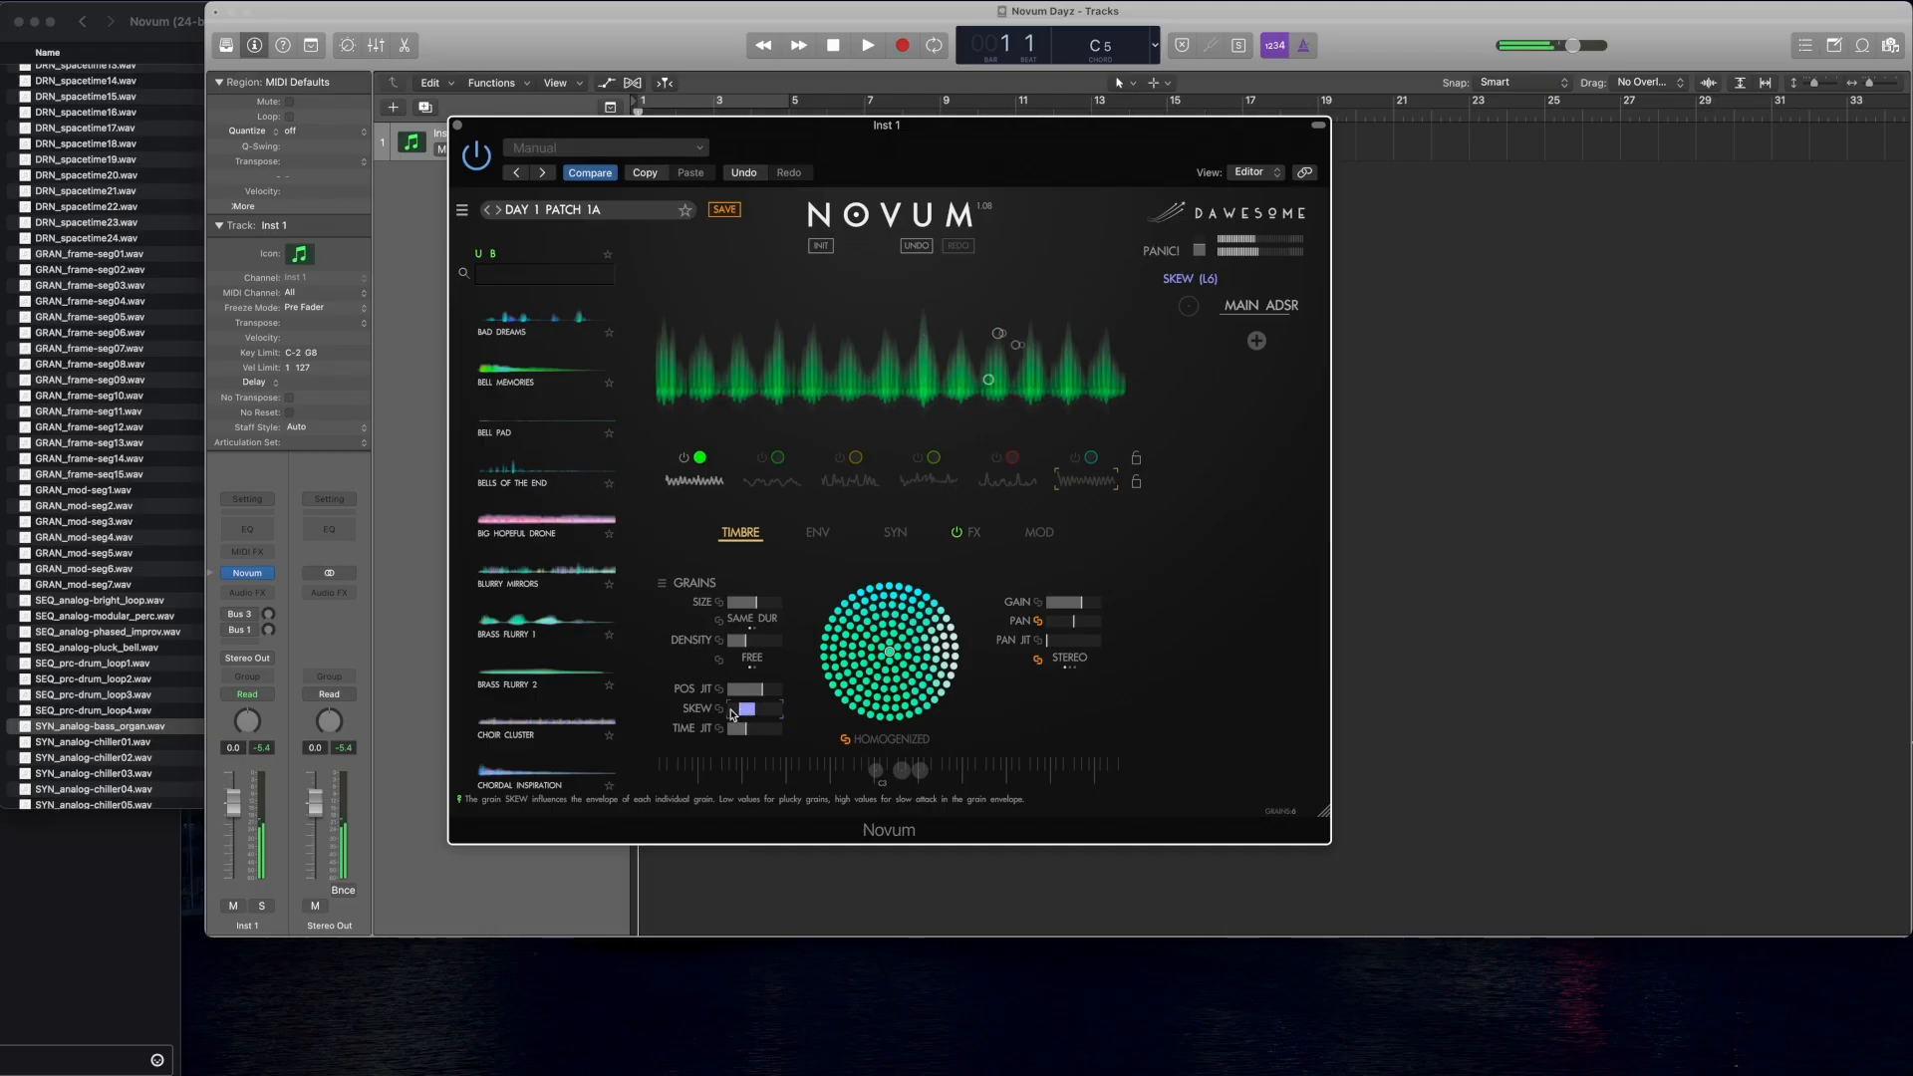
Step: Set layer 6's envelope speed to x0.453, move its start and first loop point later, and bring the second loop point earlier
left_click(817, 532)
left_click_drag(767, 609, 743, 610)
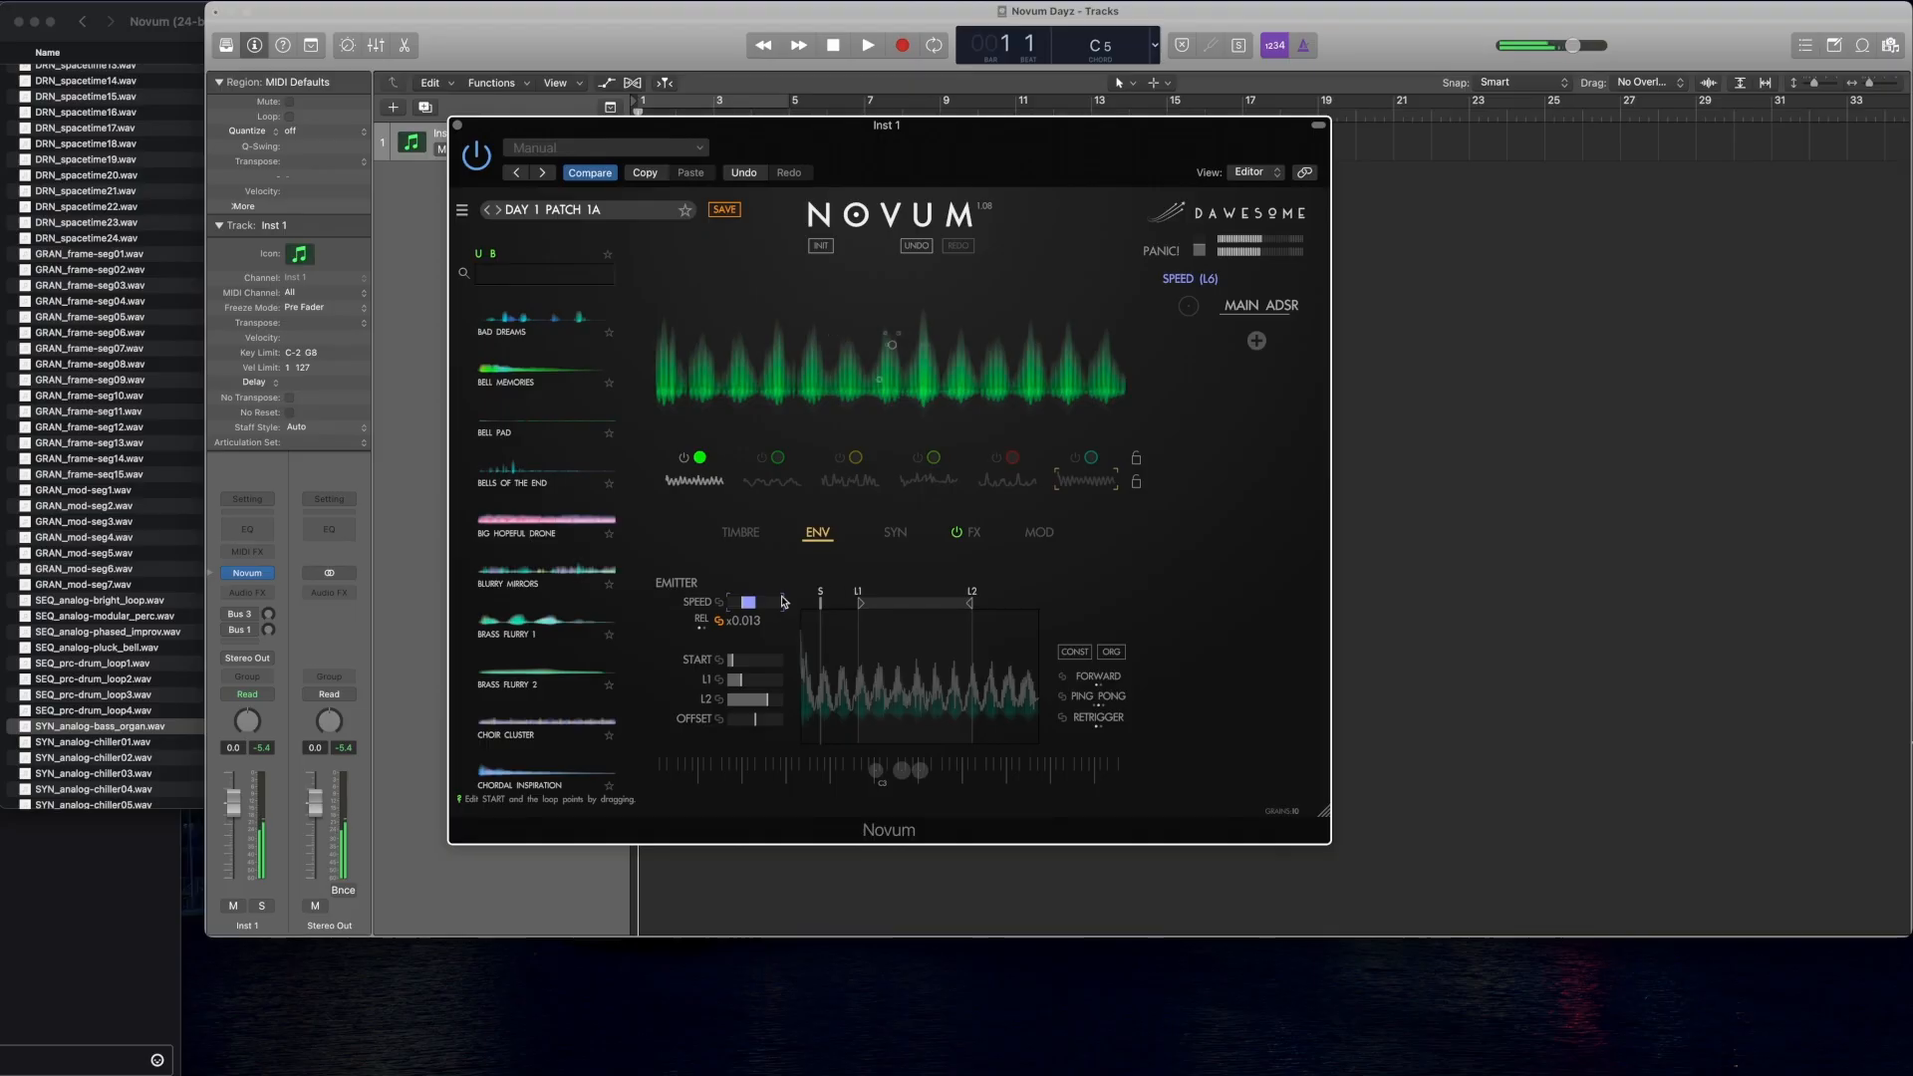
mouse_move(762, 659)
left_mouse_down()
mouse_move(788, 666)
mouse_move(730, 705)
left_mouse_up()
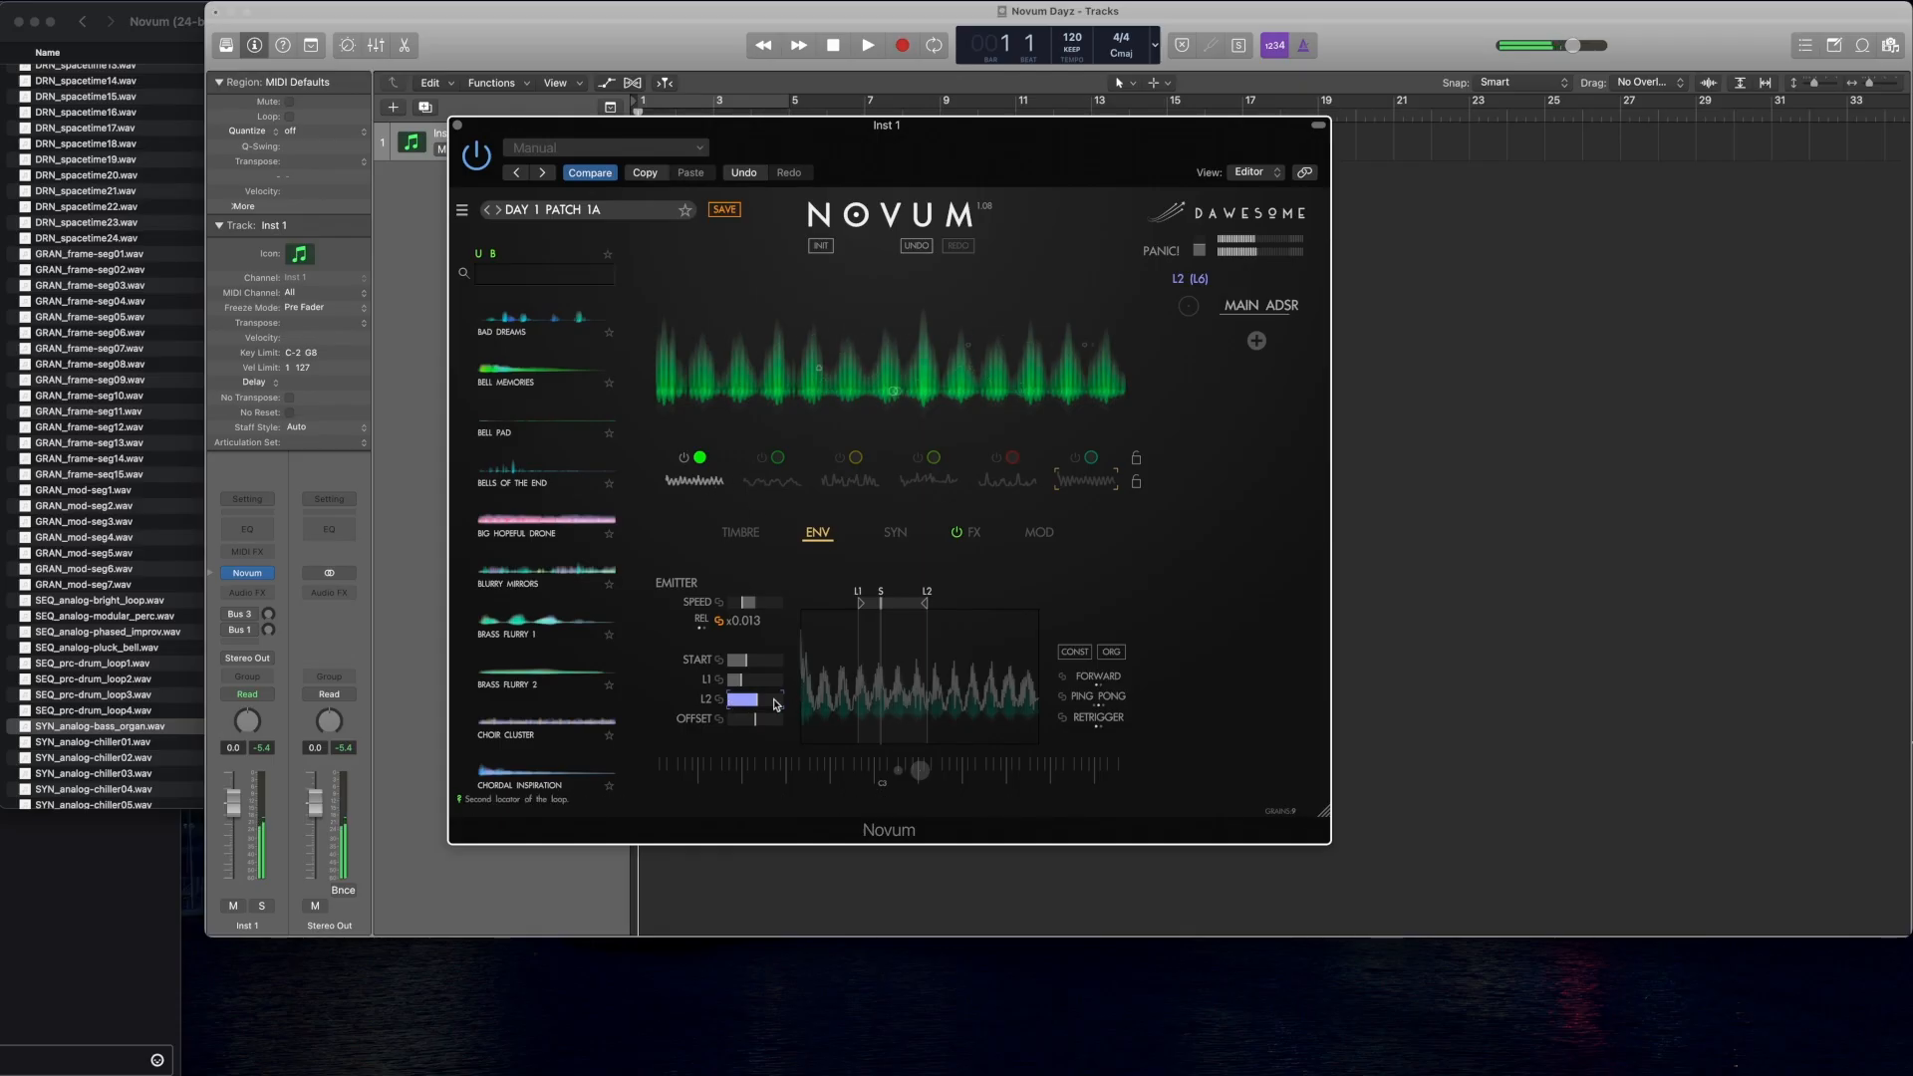
mouse_move(759, 700)
left_mouse_down()
mouse_move(743, 662)
mouse_move(752, 683)
left_mouse_up()
left_click_drag(753, 603, 772, 601)
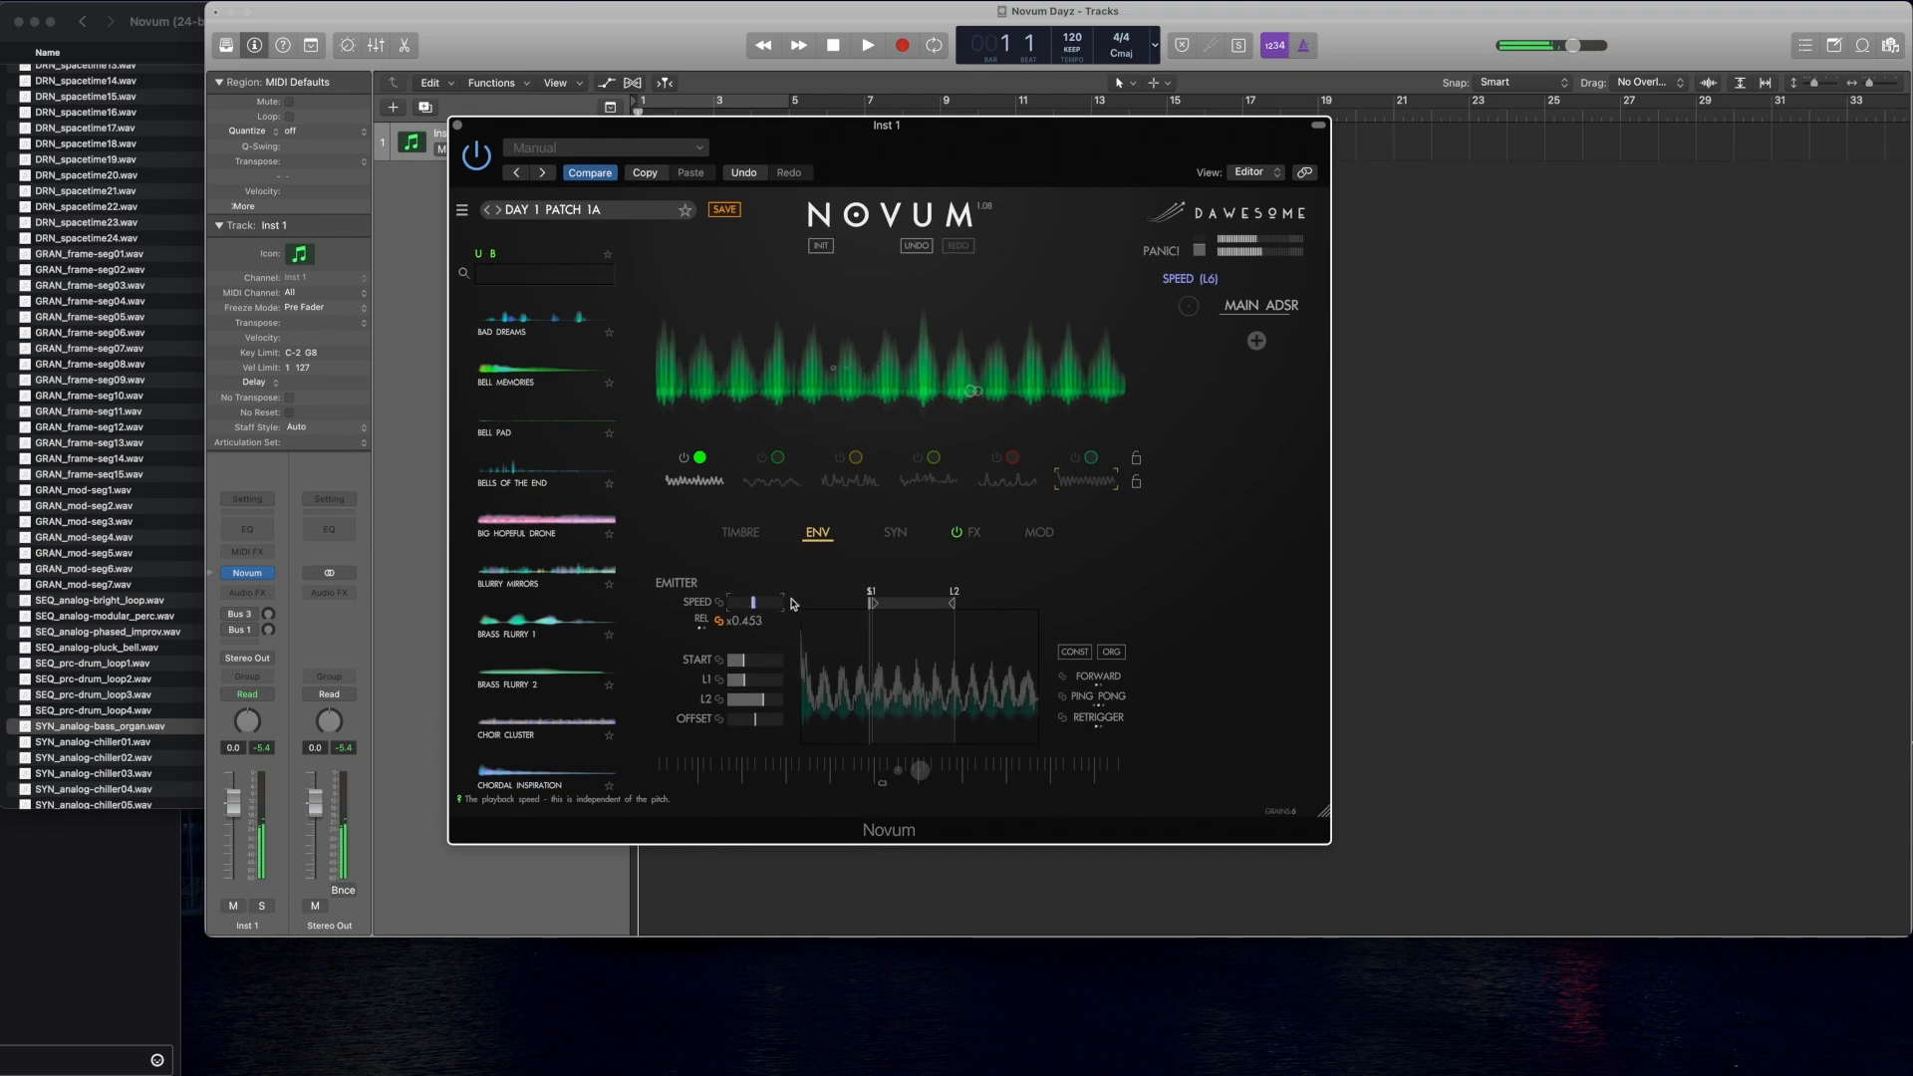
Step: Set layer 1's envelope speed to x4.329 and move its start and both loop points later
left_click(703, 483)
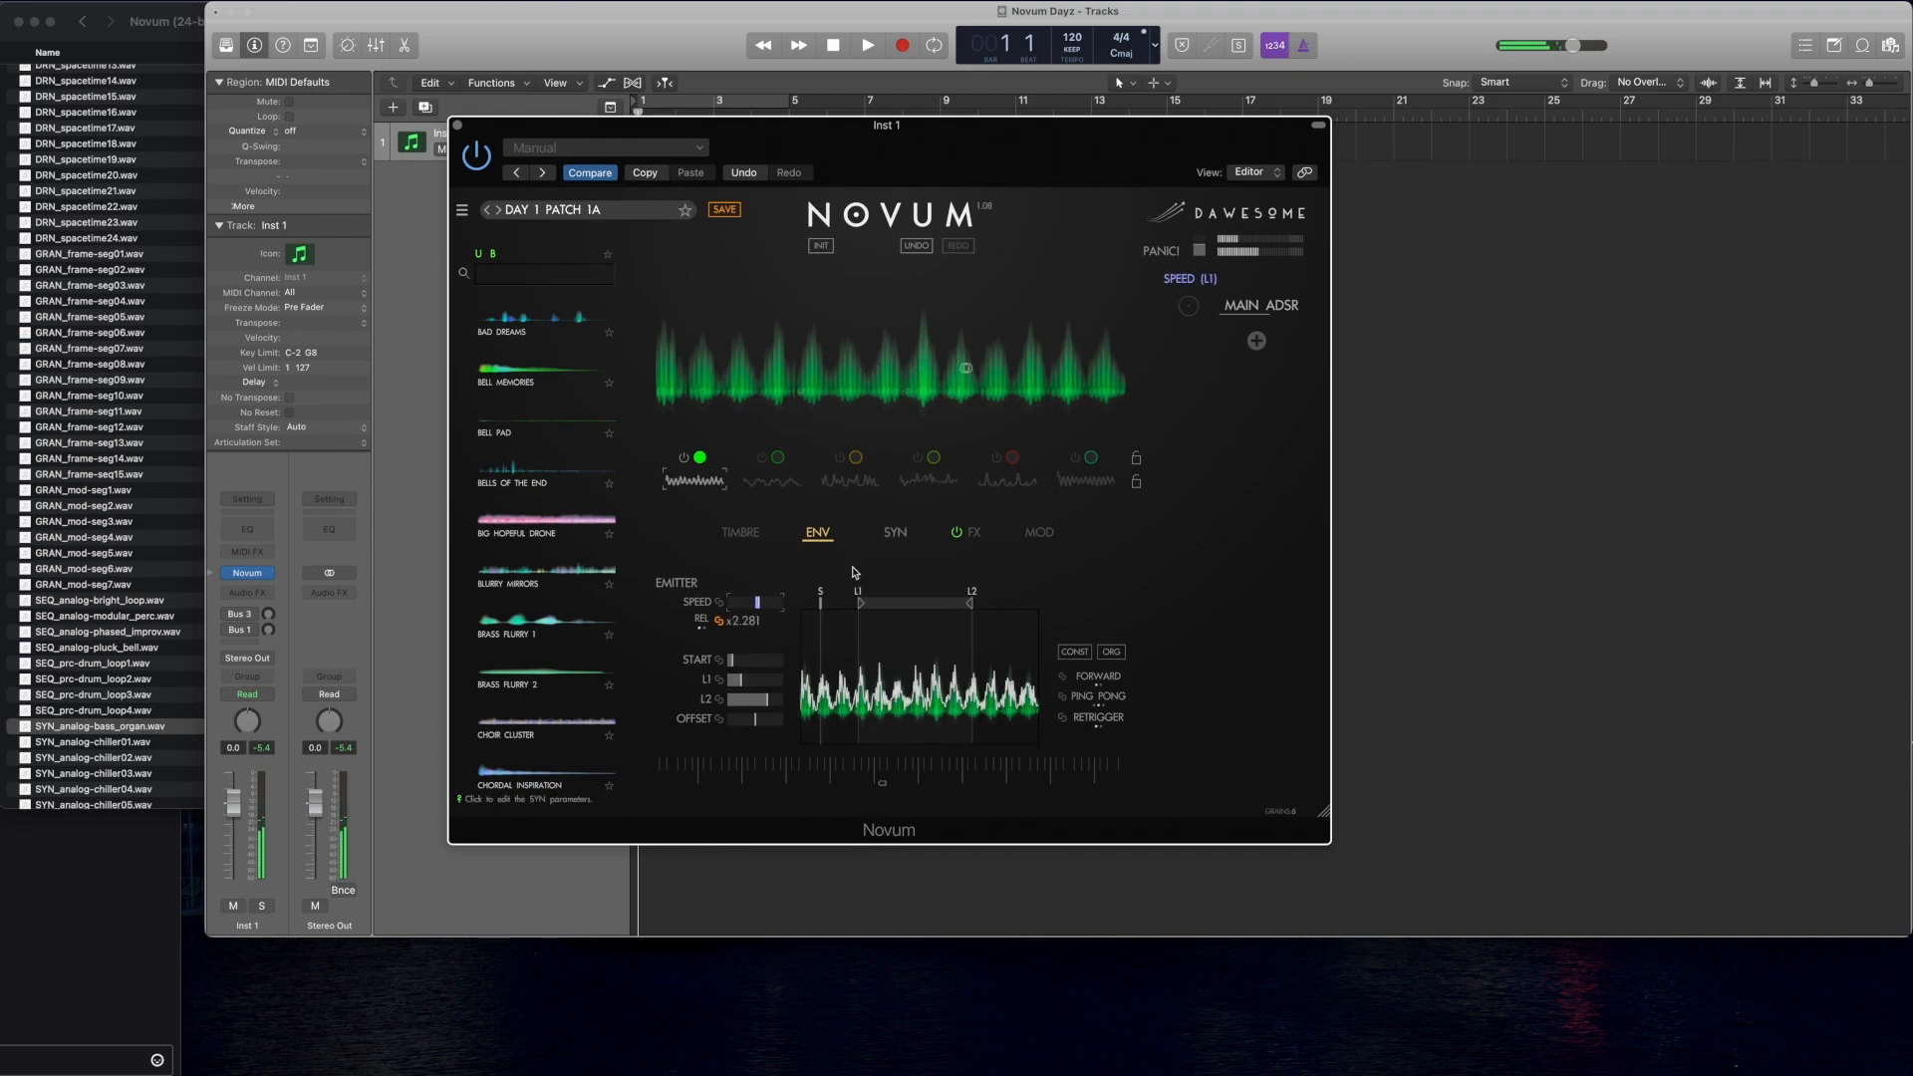
mouse_move(757, 602)
left_mouse_down()
mouse_move(706, 605)
mouse_move(744, 661)
mouse_move(799, 666)
mouse_move(740, 682)
mouse_move(750, 709)
mouse_move(766, 703)
mouse_move(749, 607)
left_mouse_up()
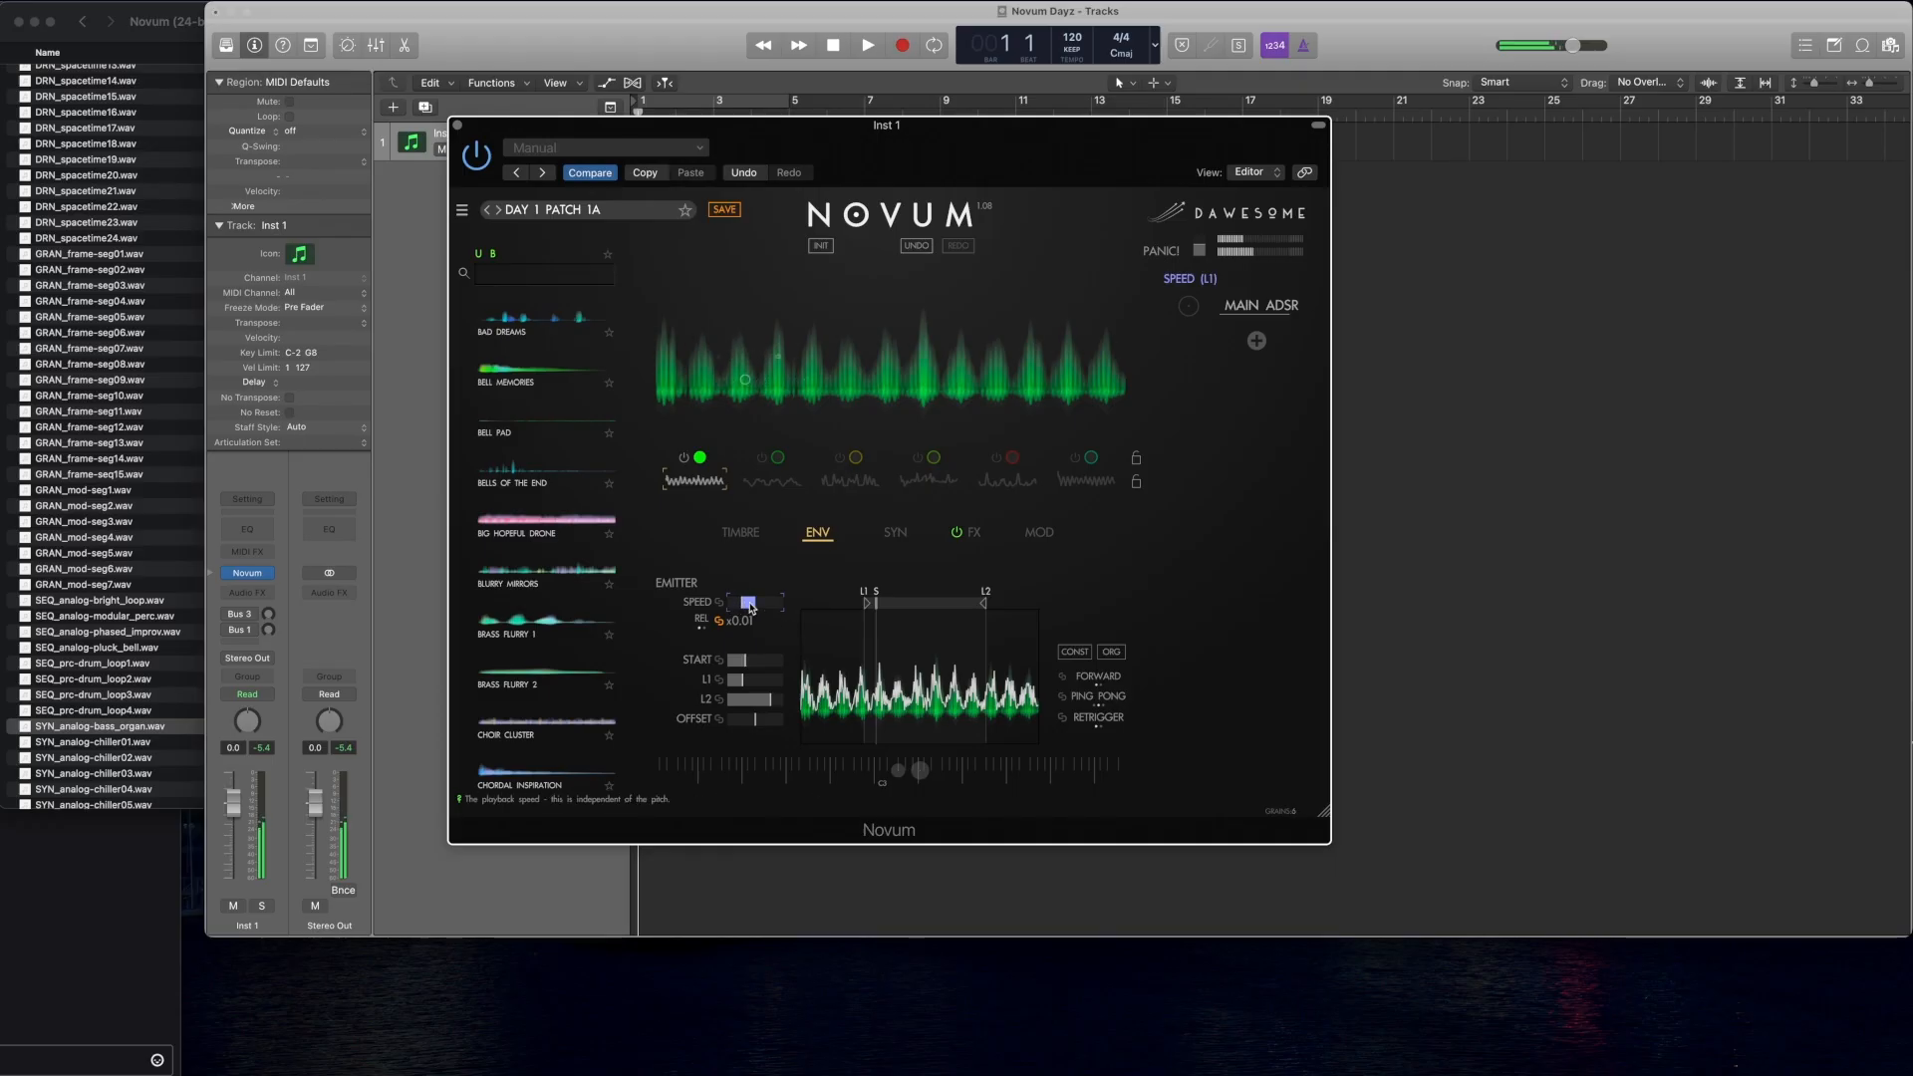
left_click_drag(750, 607, 826, 607)
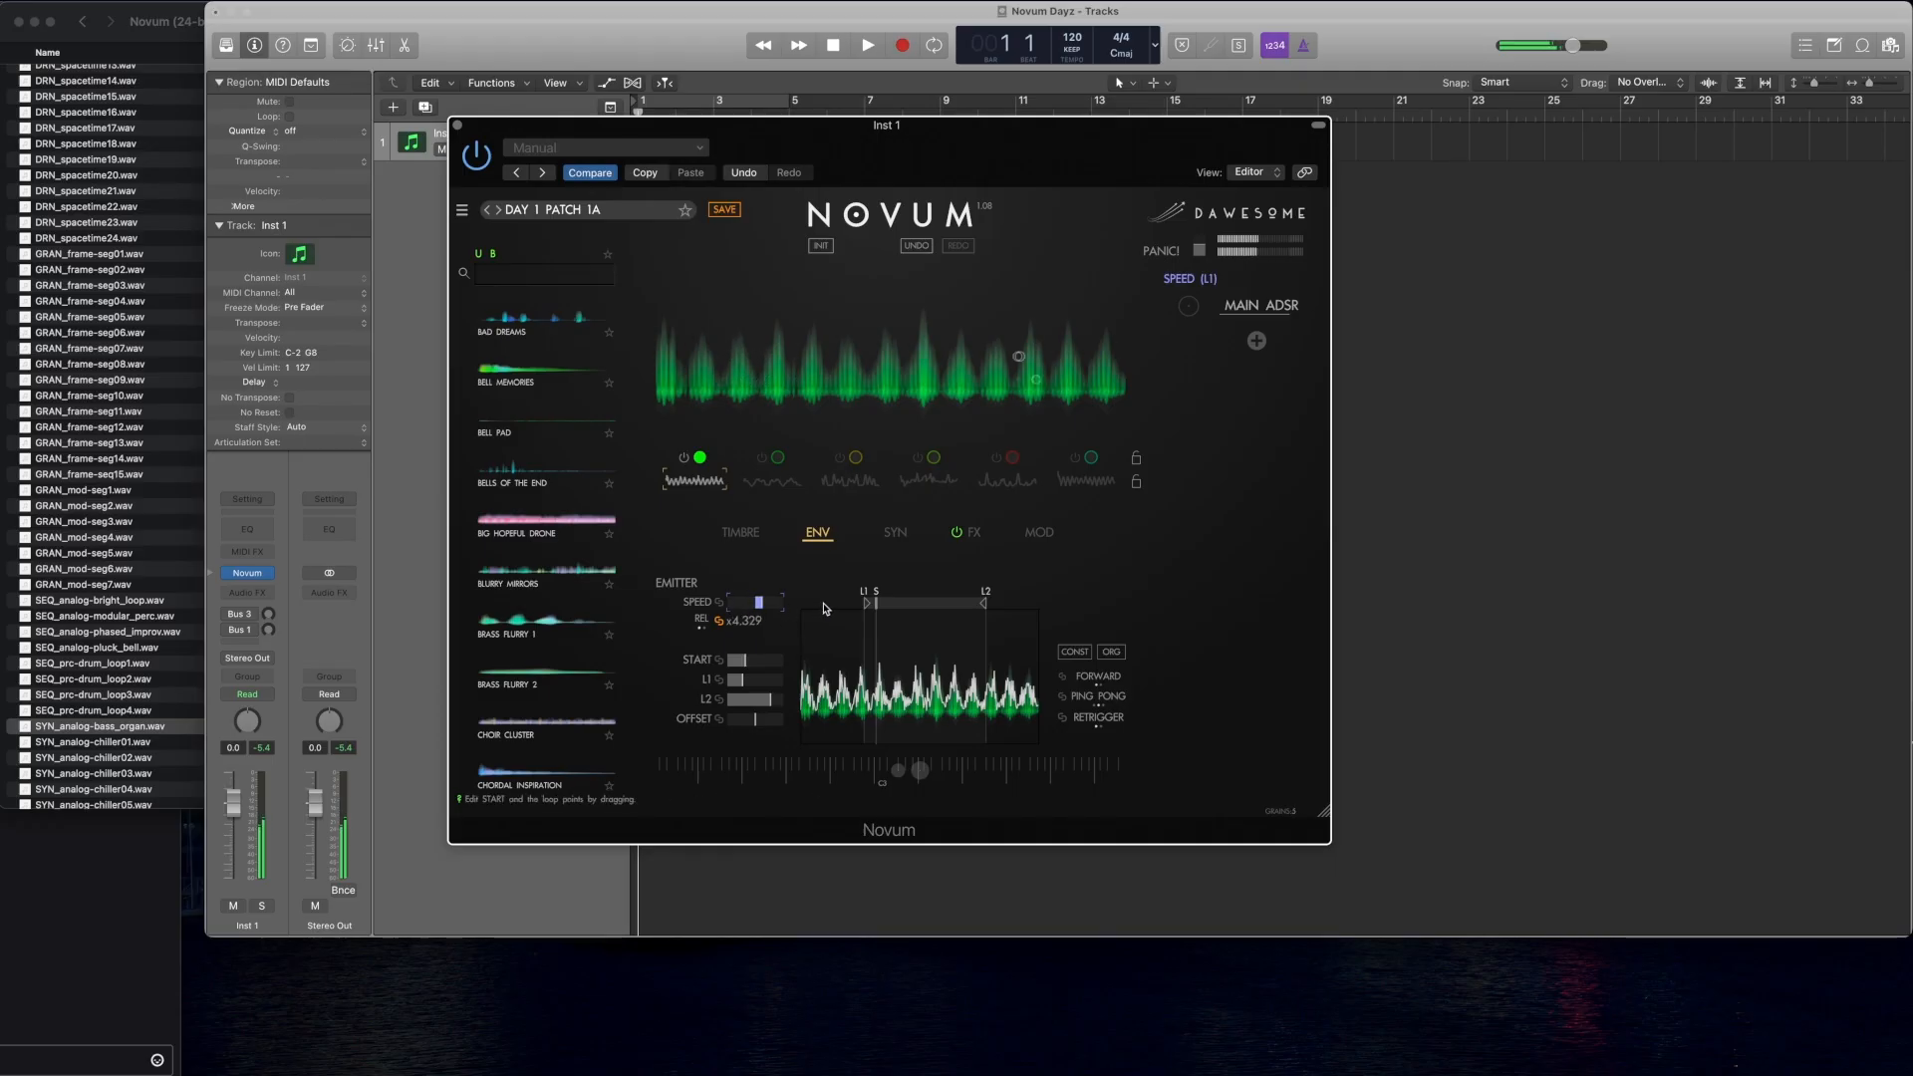
Step: Redraw layer 1's envelope inside the loop as a flatter, low plateau followed by a silent gap
mouse_move(946, 700)
left_mouse_down()
mouse_move(887, 702)
mouse_move(984, 719)
mouse_move(947, 689)
left_mouse_up()
left_click(931, 635)
left_click(903, 679)
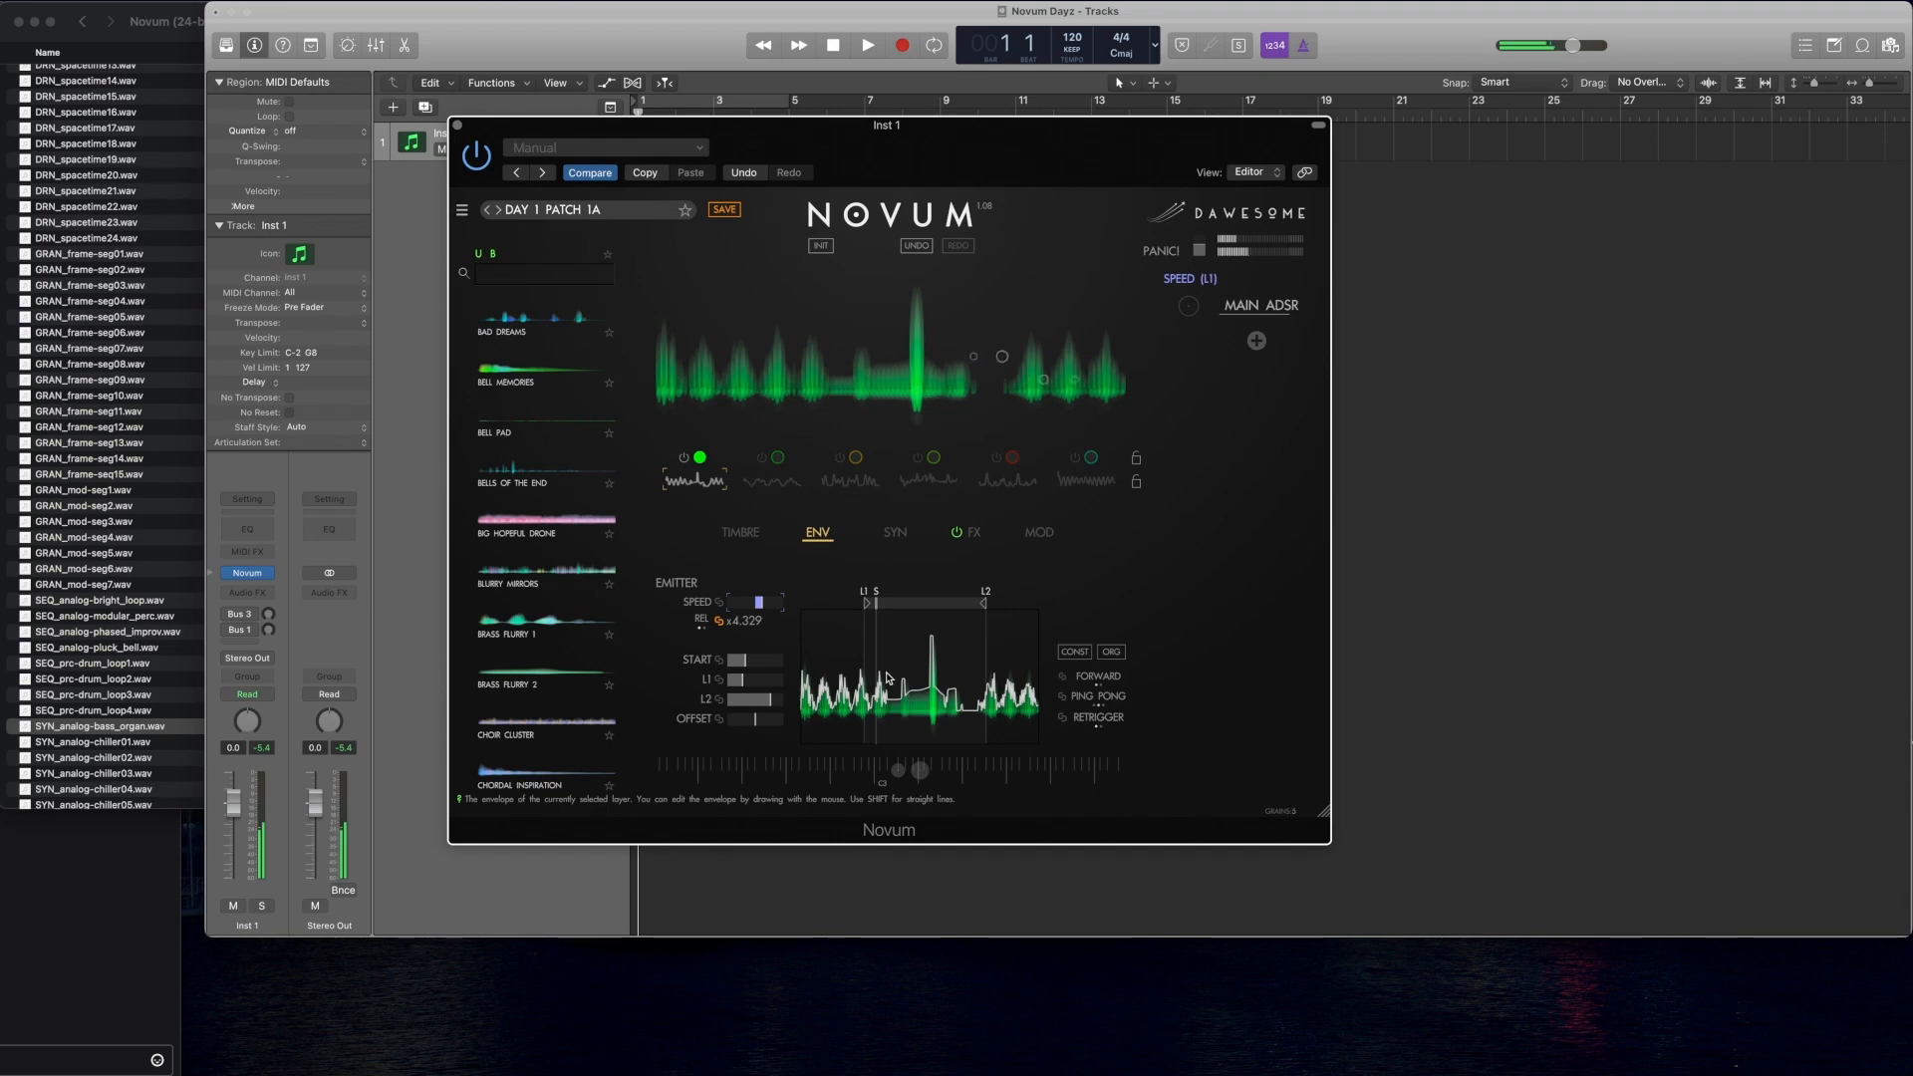
left_click(885, 673)
left_click(932, 681)
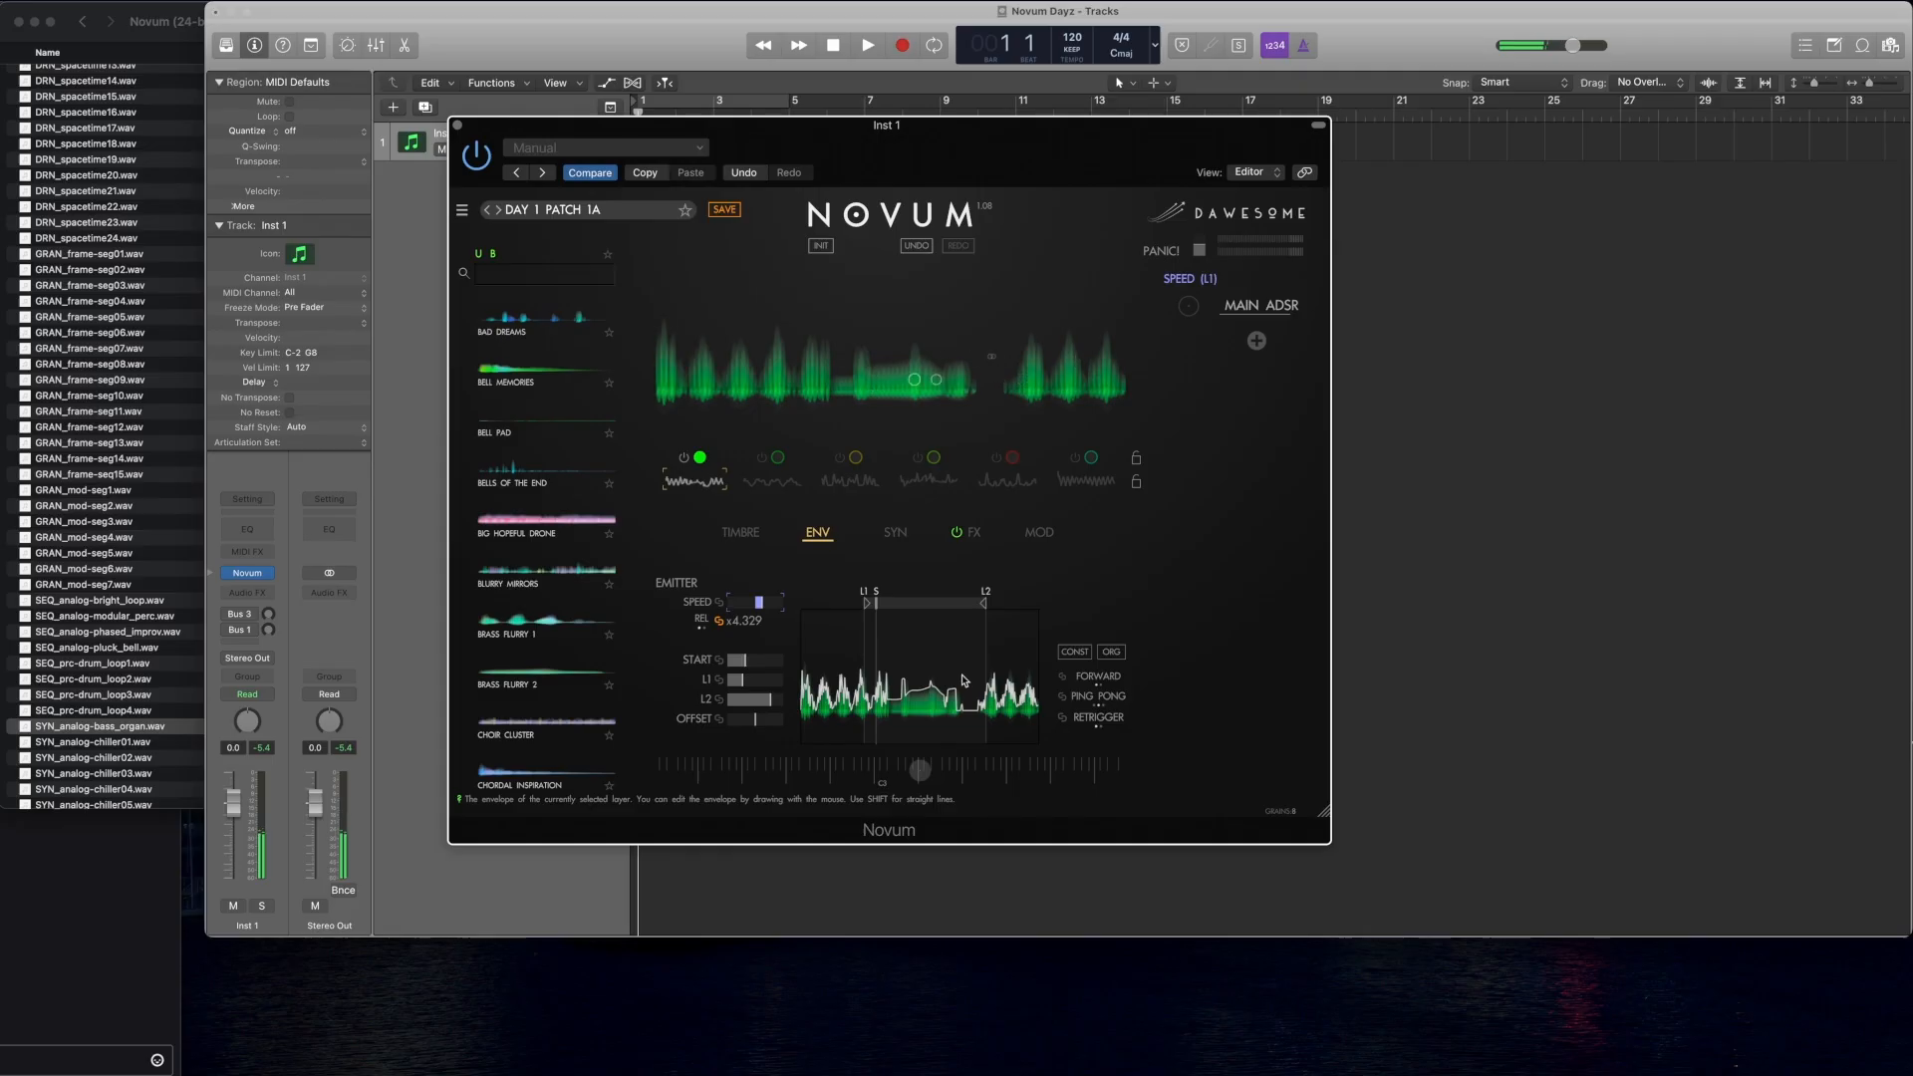
Step: Redraw layer 1's envelope as a smooth, raised plateau spanning almost its whole length, flattening the peaks on both sides of the loop
left_click(965, 685)
mouse_move(966, 687)
left_mouse_down()
mouse_move(989, 687)
mouse_move(867, 678)
left_mouse_up()
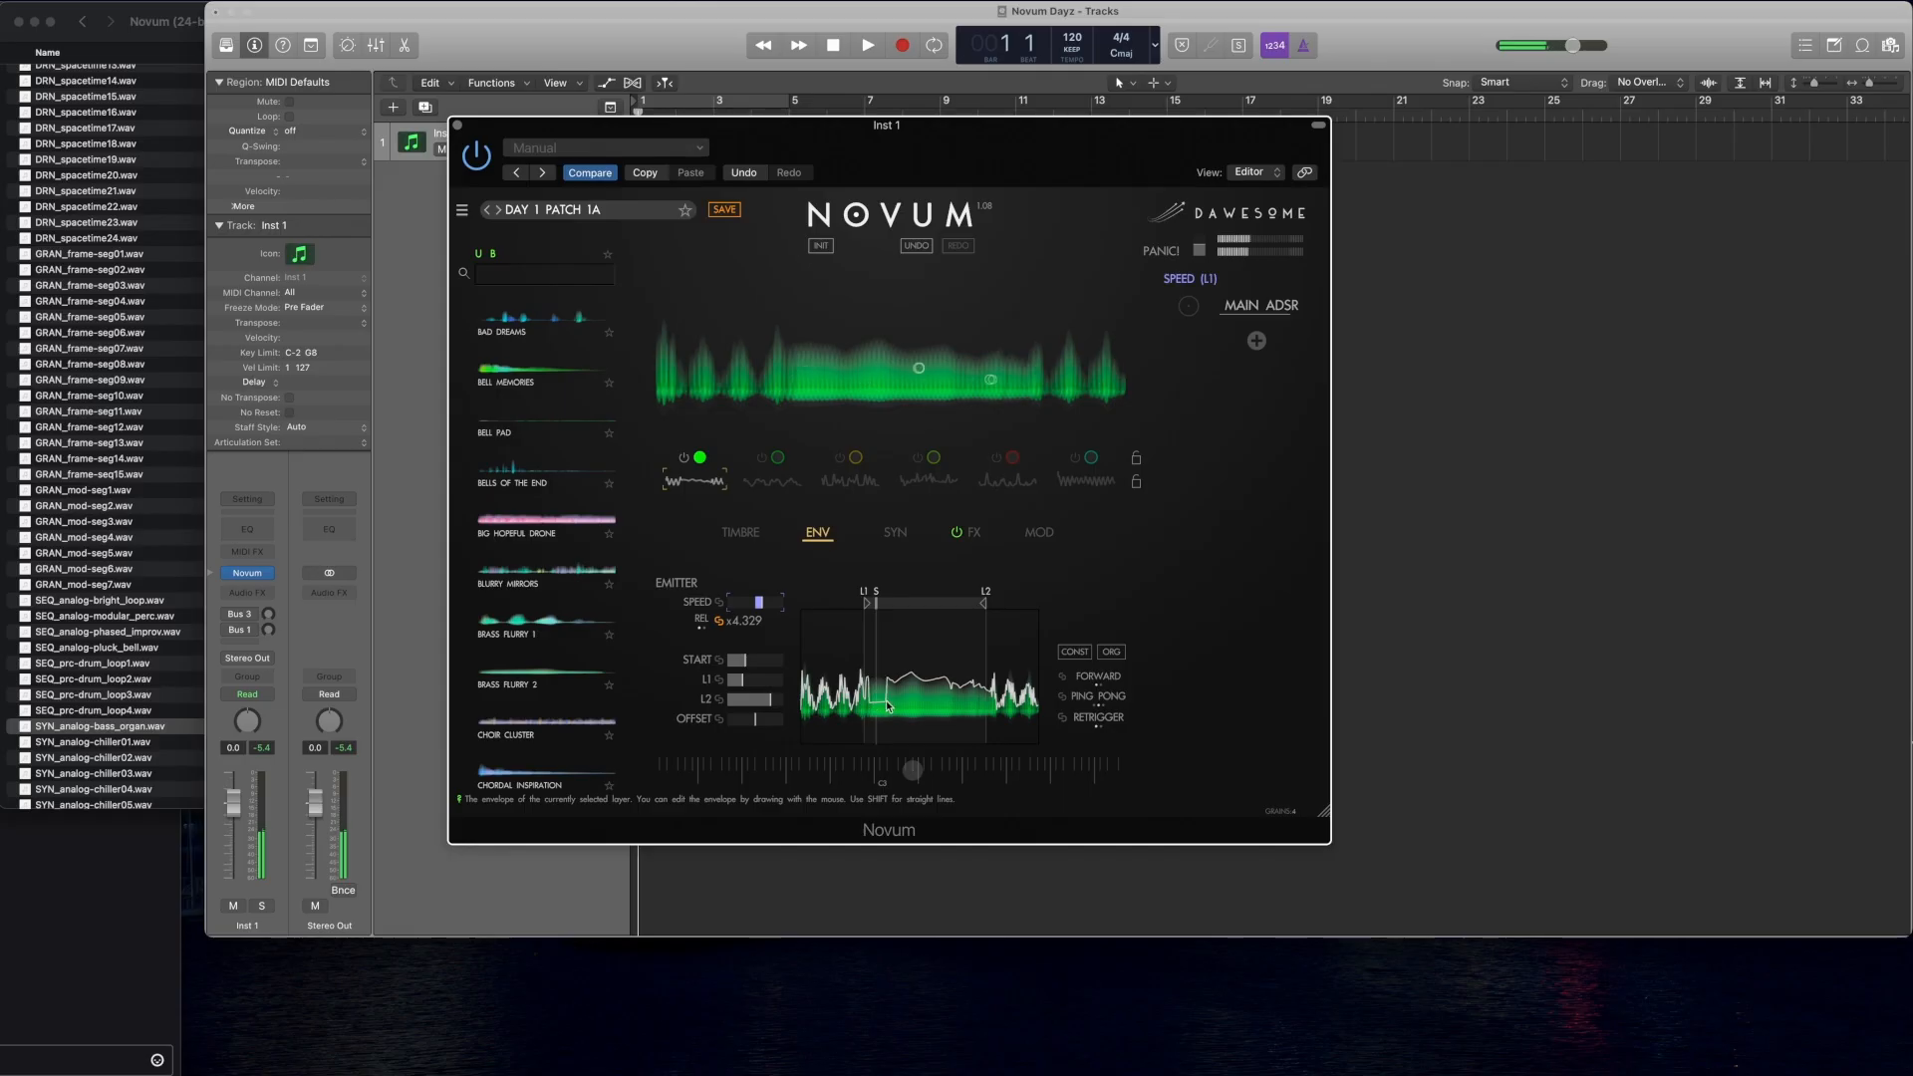
mouse_move(888, 706)
left_mouse_down()
mouse_move(991, 707)
mouse_move(986, 678)
mouse_move(862, 671)
left_mouse_up()
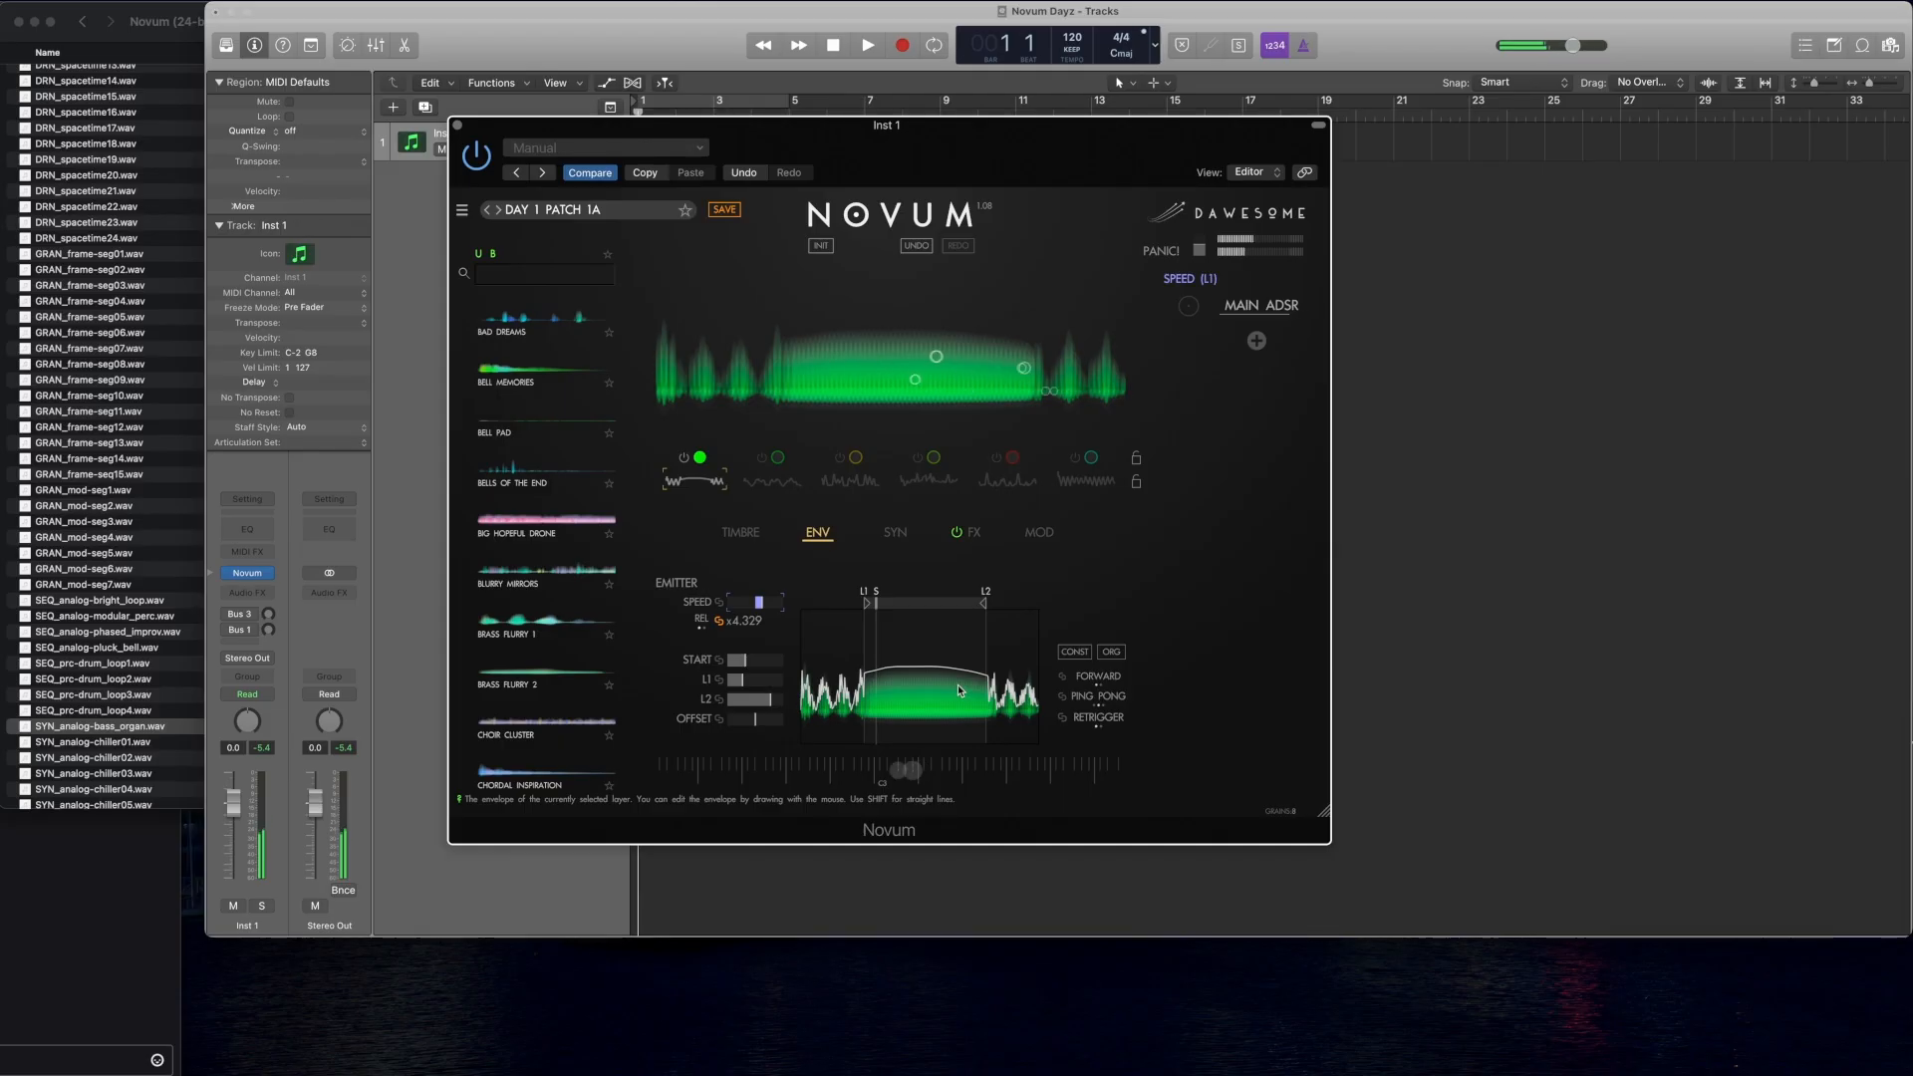
left_click_drag(968, 671, 993, 670)
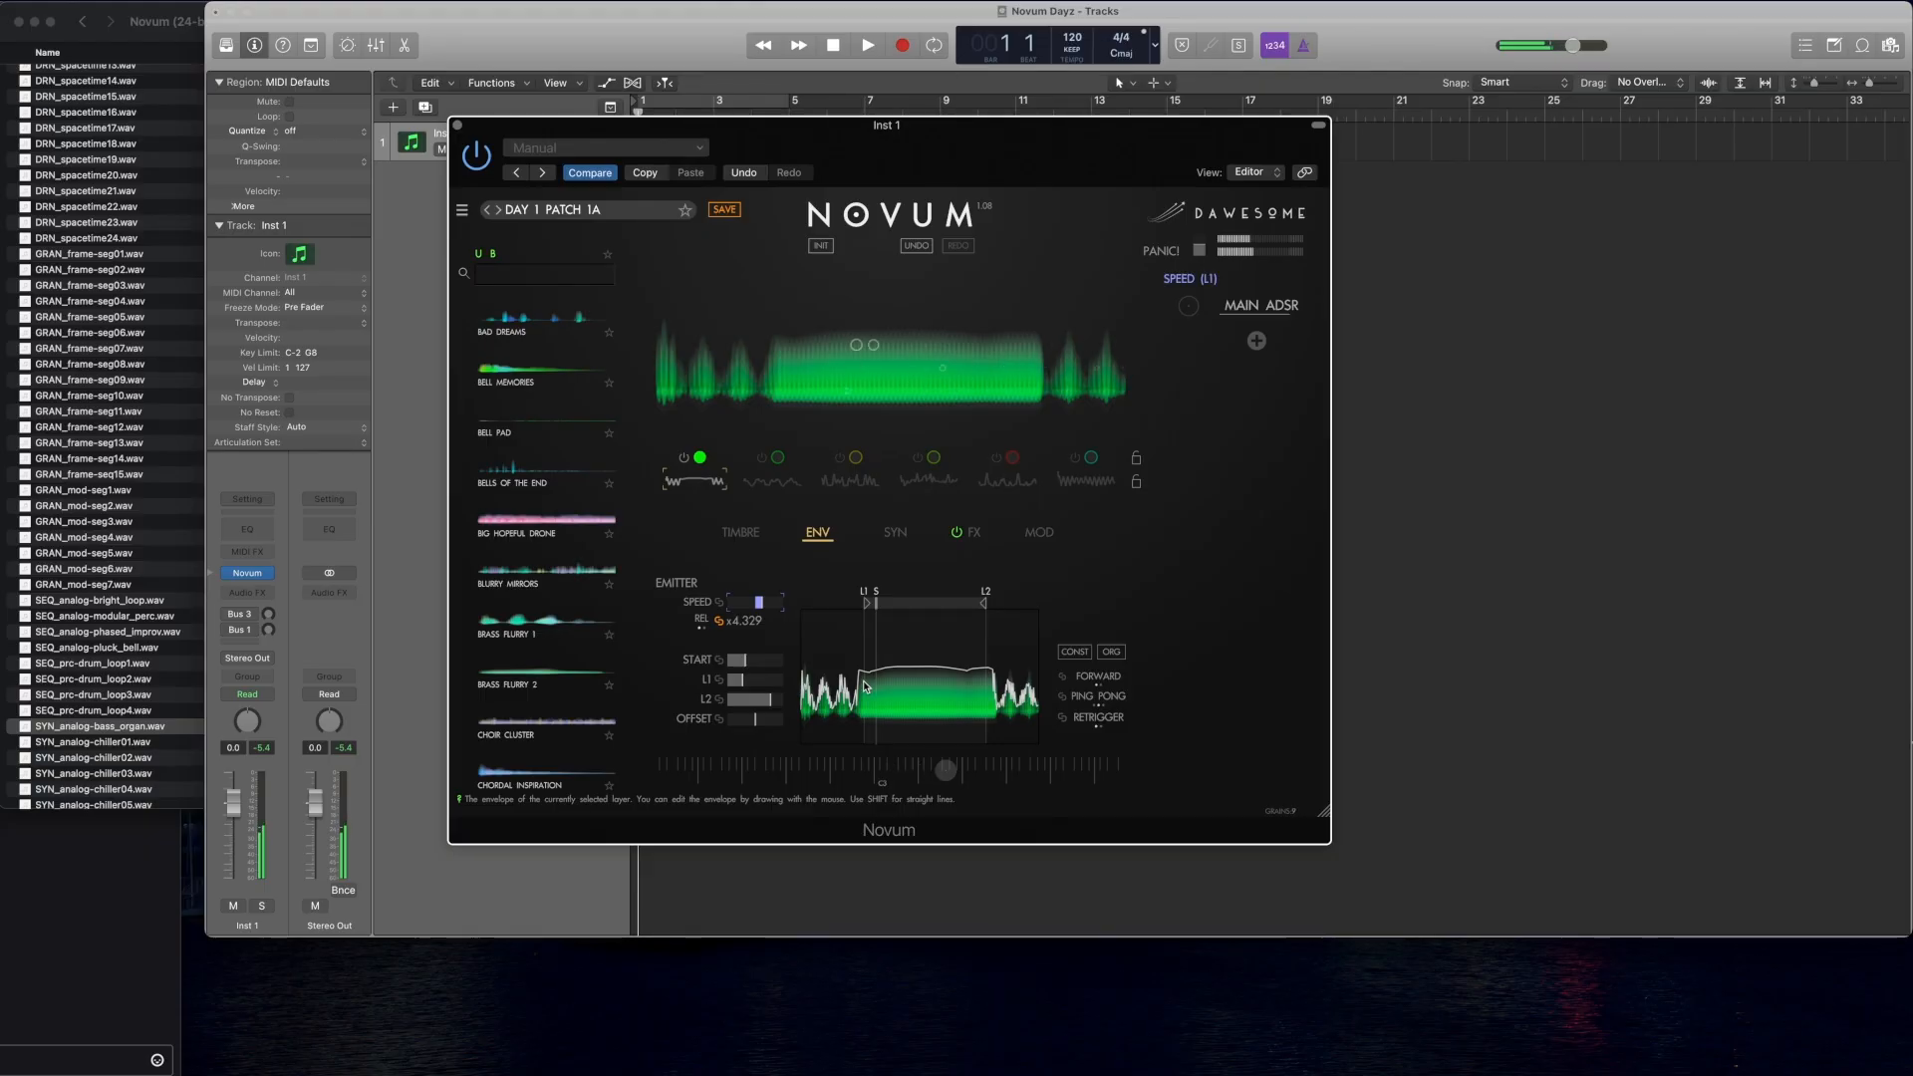
mouse_move(861, 685)
left_mouse_down()
mouse_move(839, 687)
mouse_move(1036, 693)
left_mouse_up()
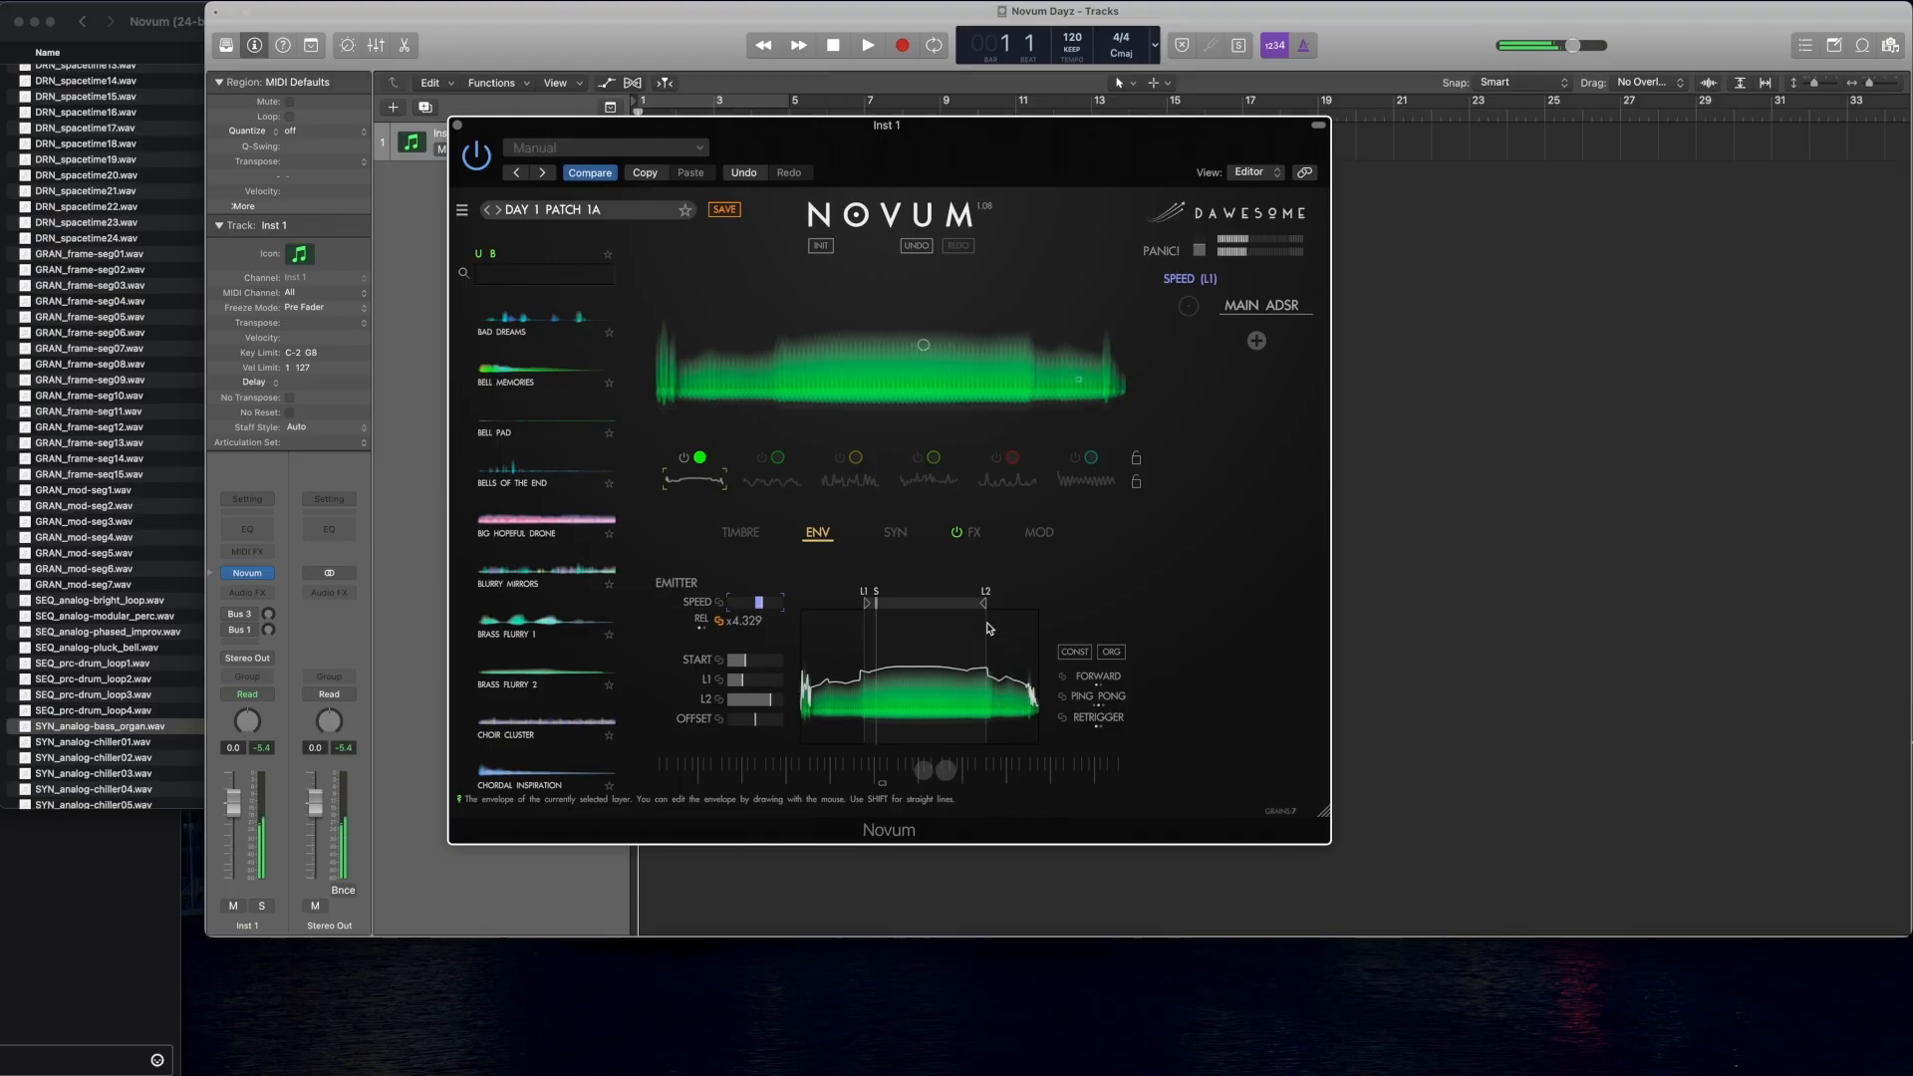
Step: Narrow layer 1's loop from both ends, set its envelope speed to x0.084, and place the start at the first loop point
mouse_move(867, 604)
left_mouse_down()
mouse_move(848, 610)
mouse_move(965, 610)
left_mouse_up()
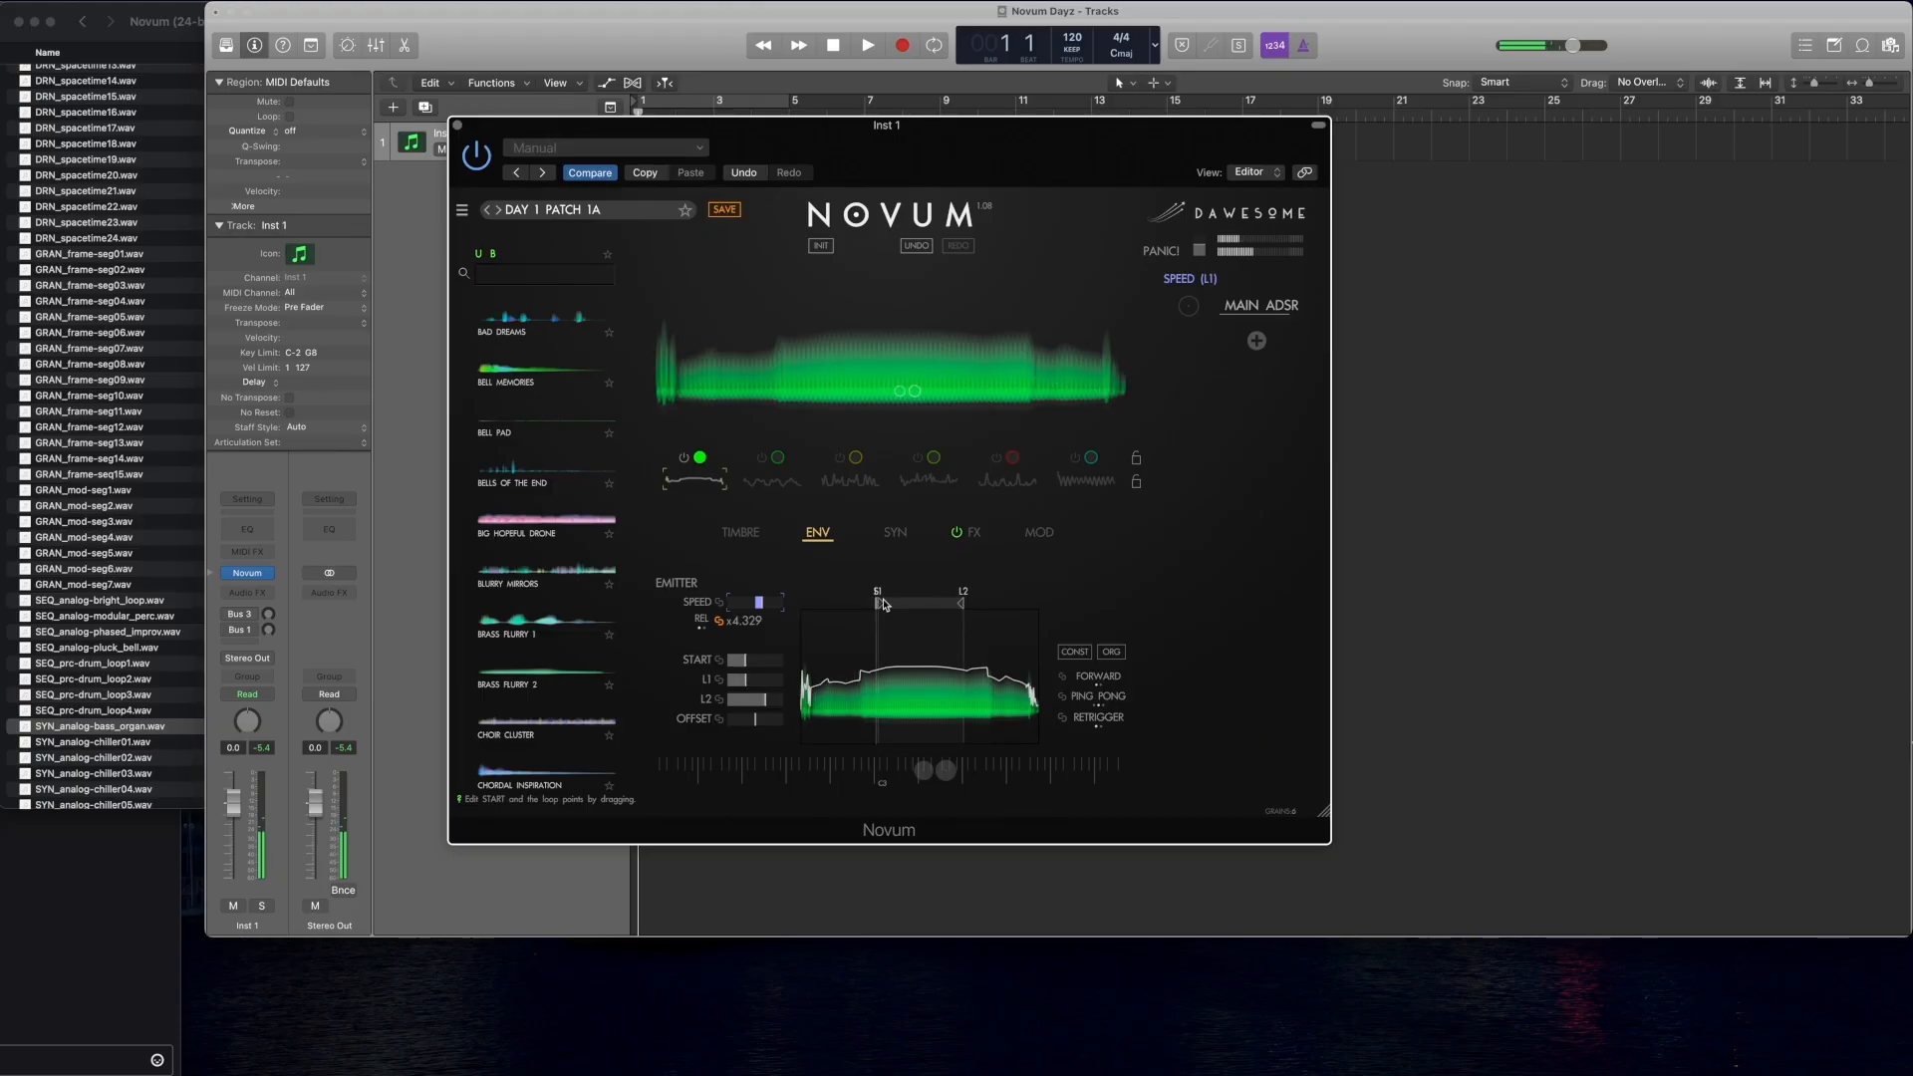
left_click_drag(743, 661, 752, 662)
left_click_drag(963, 604, 943, 607)
left_click_drag(760, 606, 706, 610)
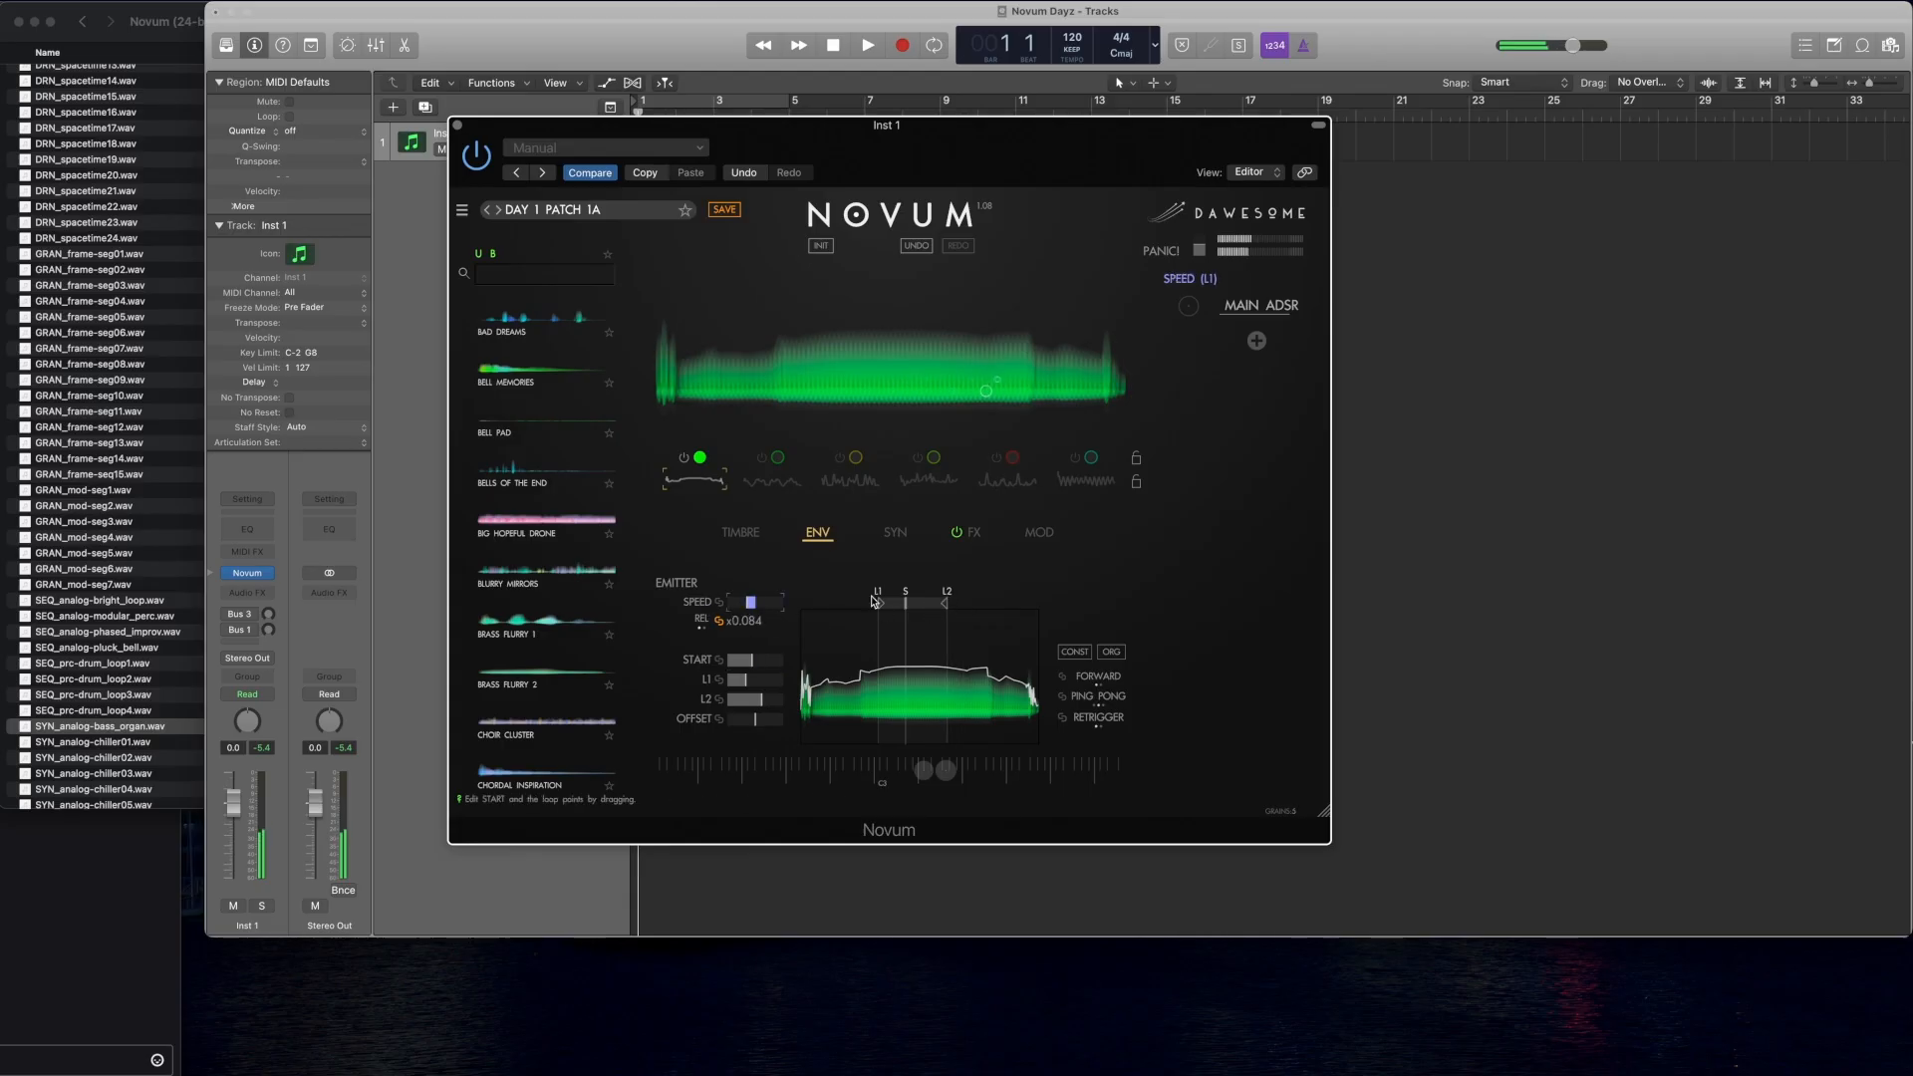
left_click_drag(908, 605, 877, 606)
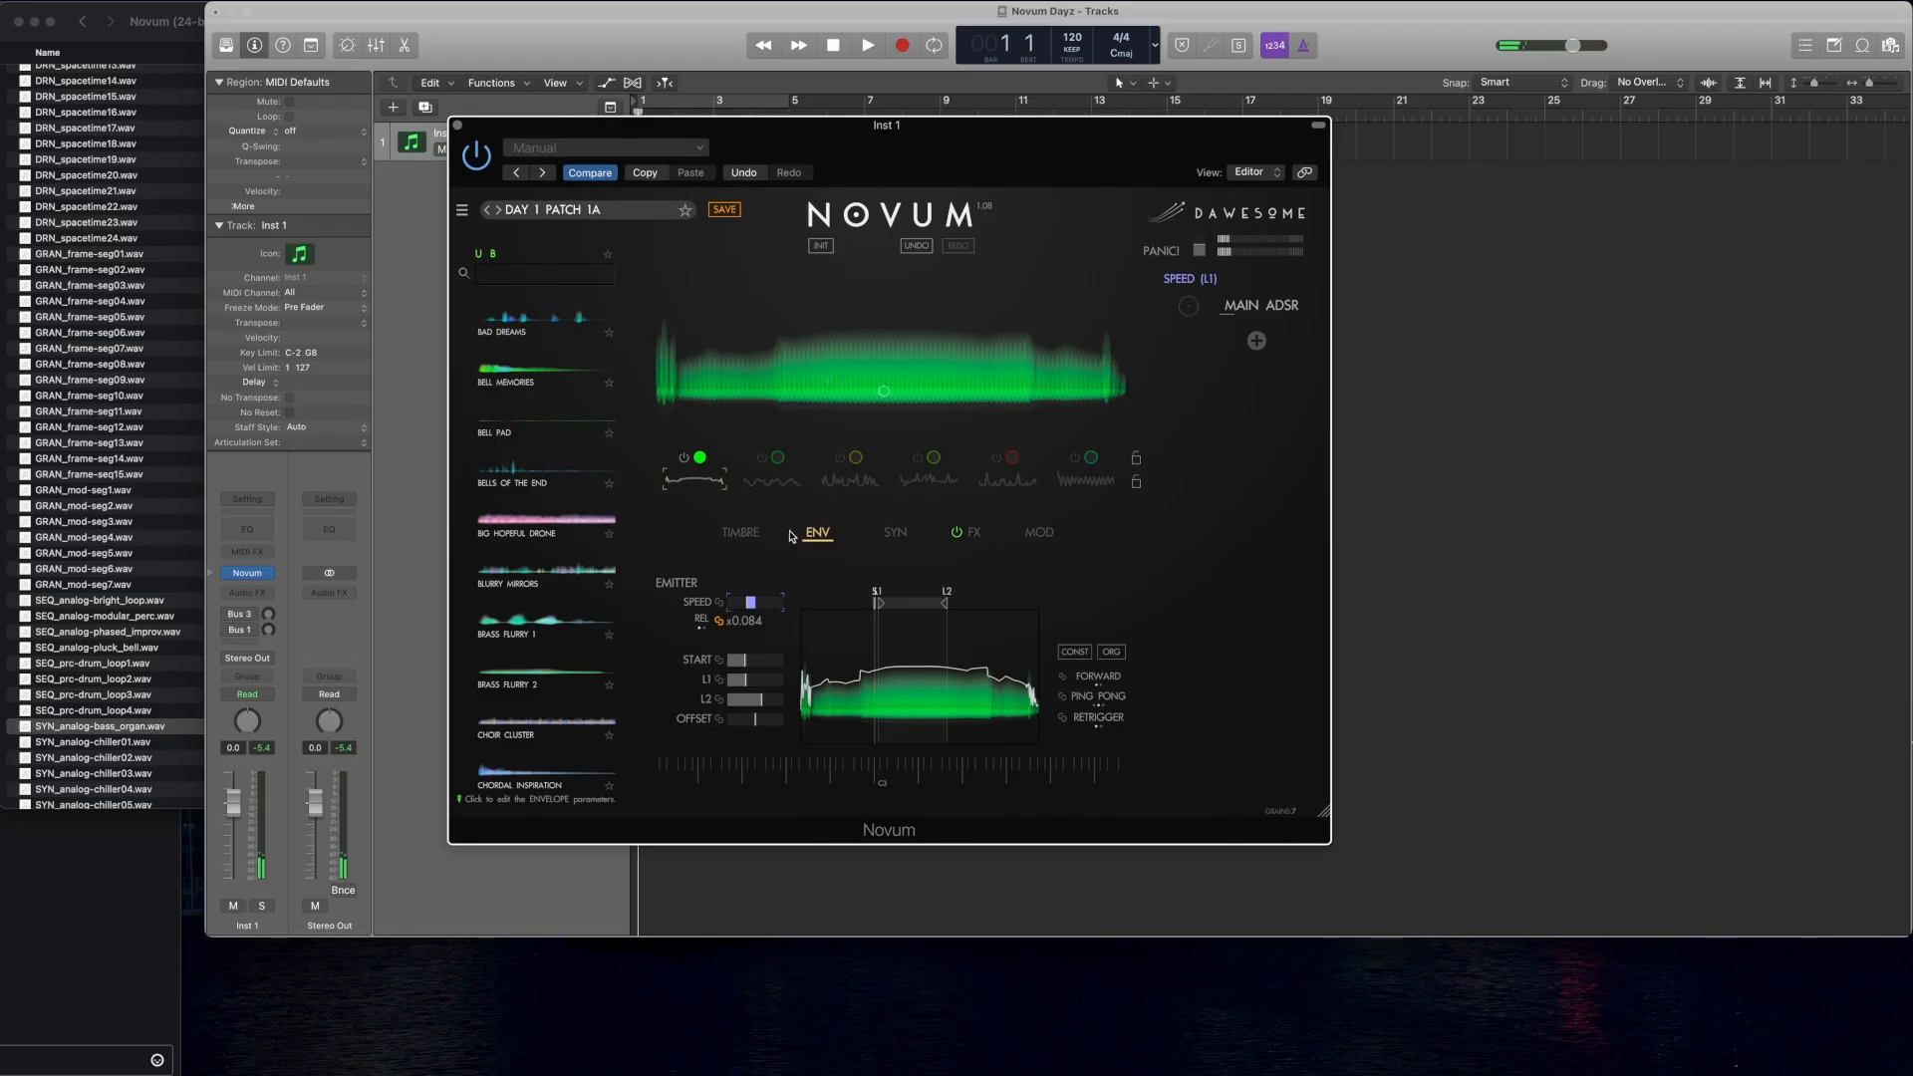
Step: Raise layer 1's position jitter, cut its time jitter to a low value, and fine-tune its grain size, density and skew
left_click(752, 537)
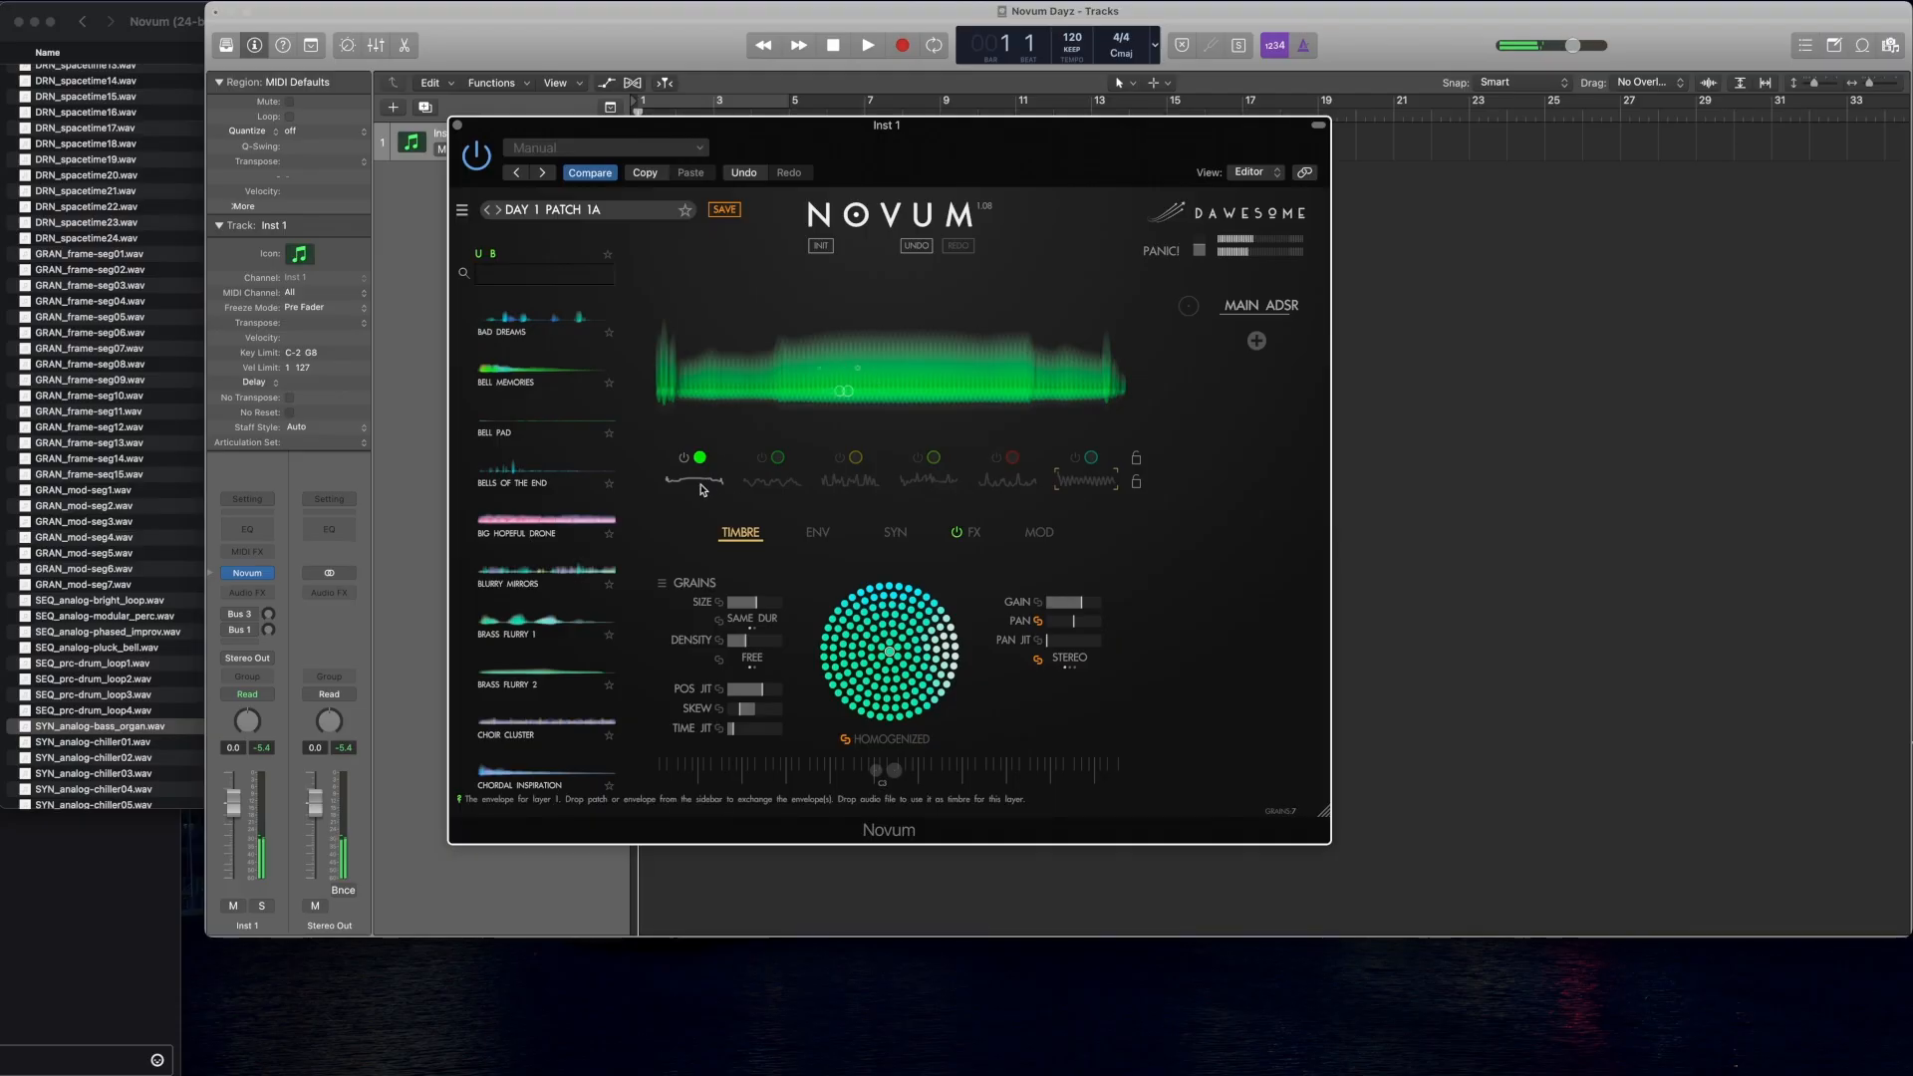
left_click_drag(761, 602, 759, 603)
left_click(748, 640)
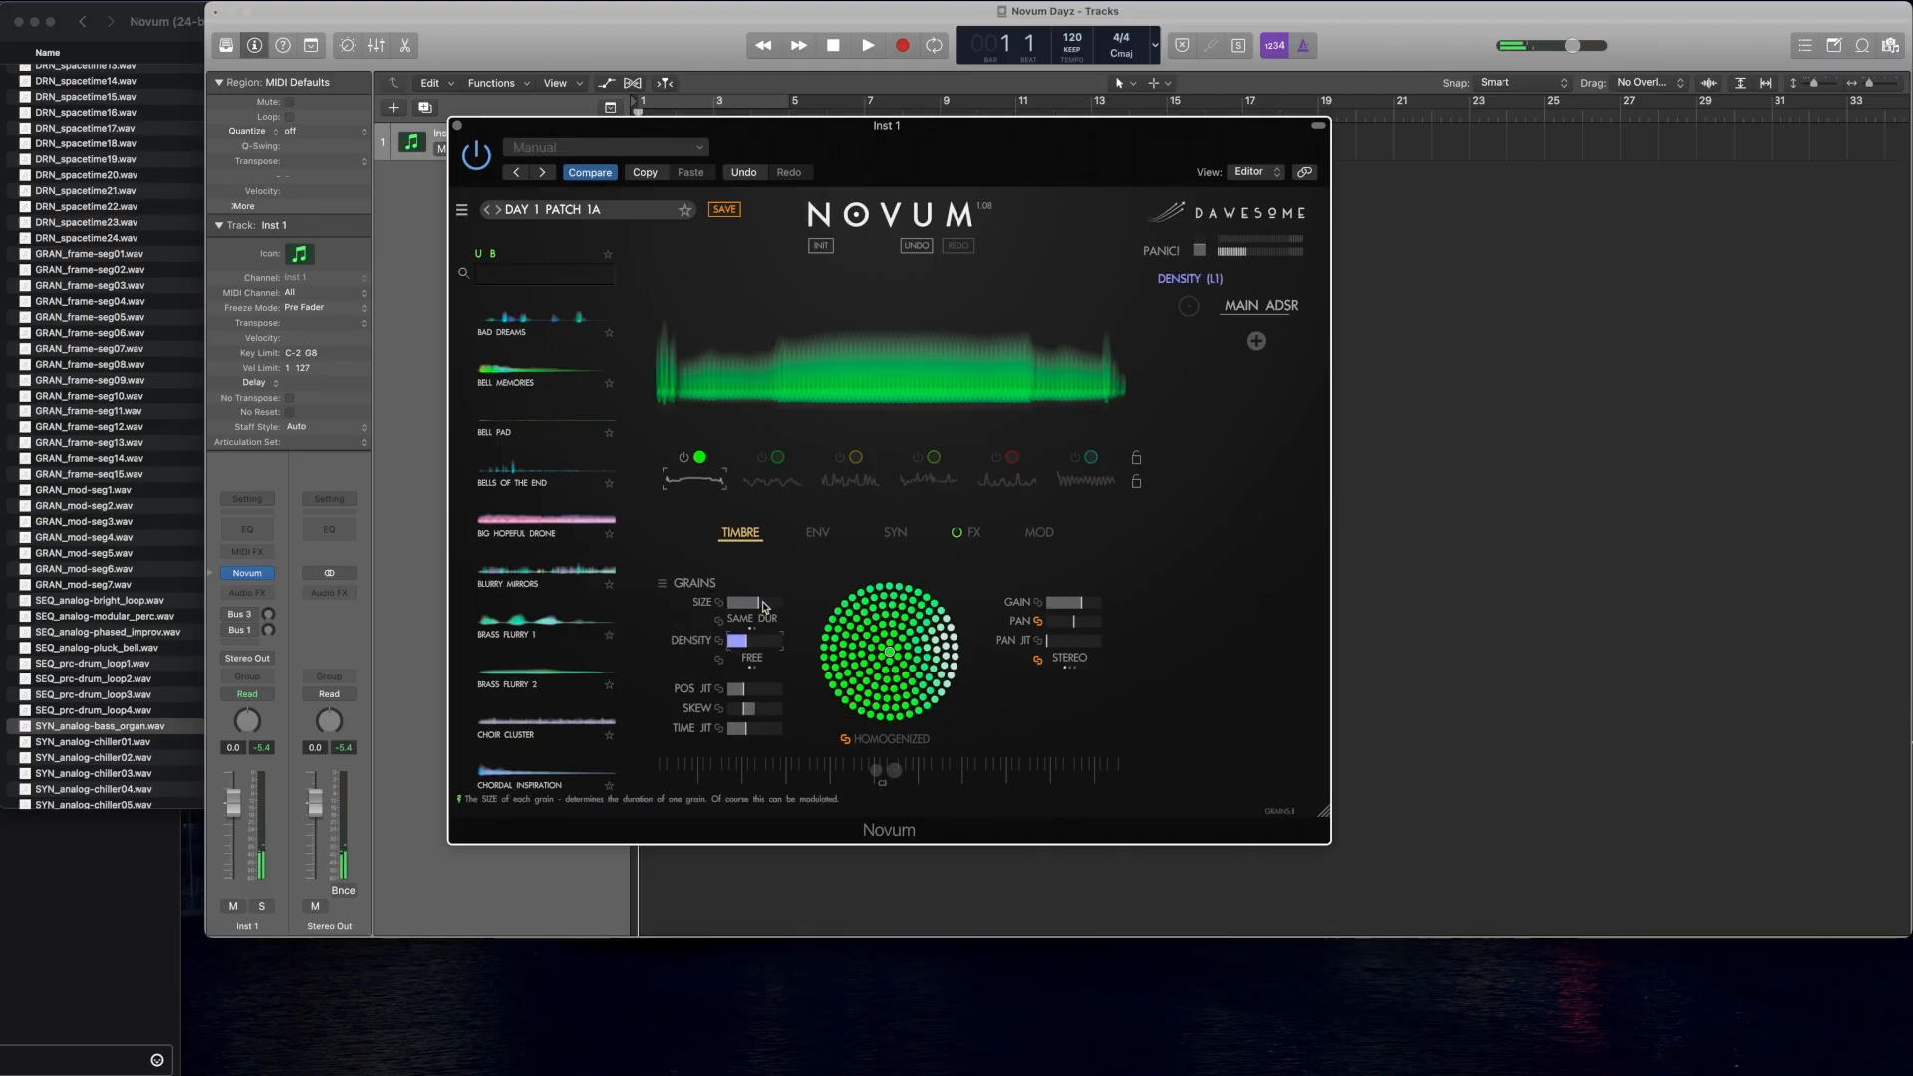
left_click(757, 602)
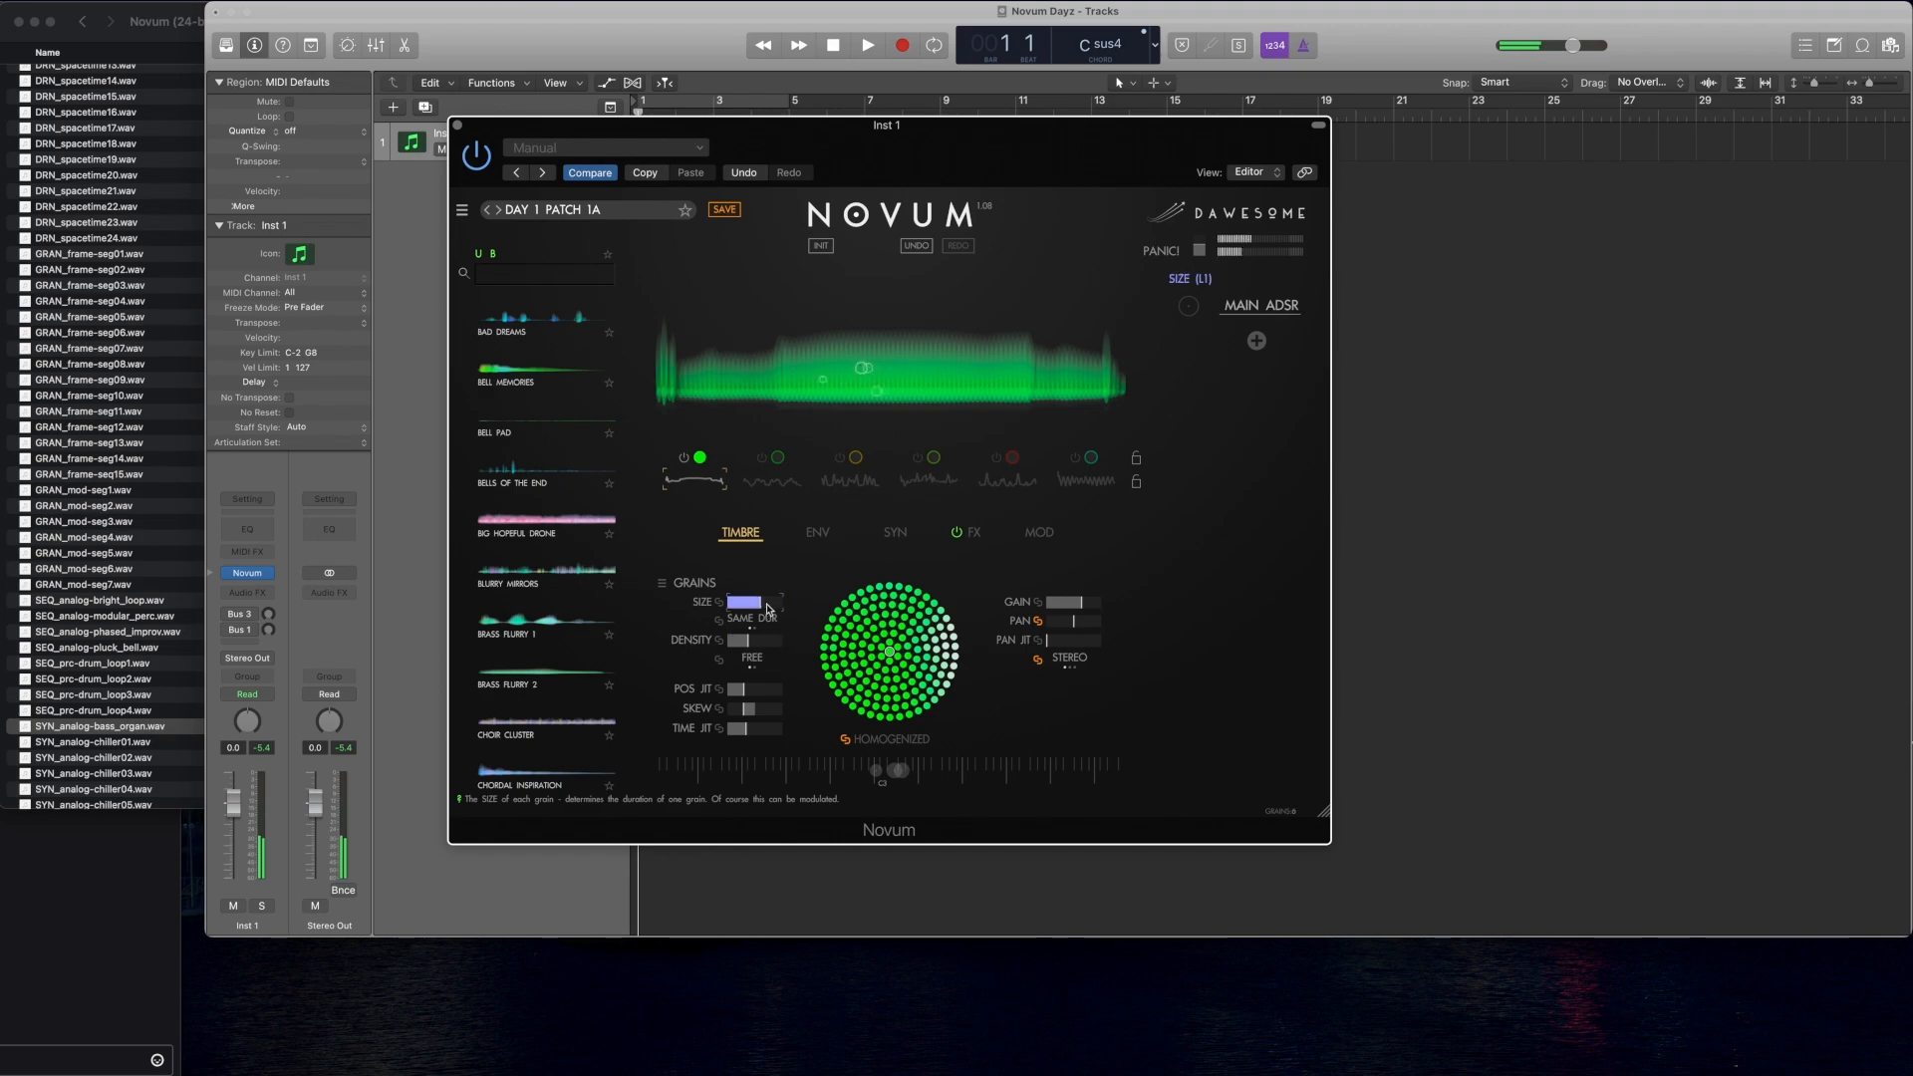
left_click(753, 697)
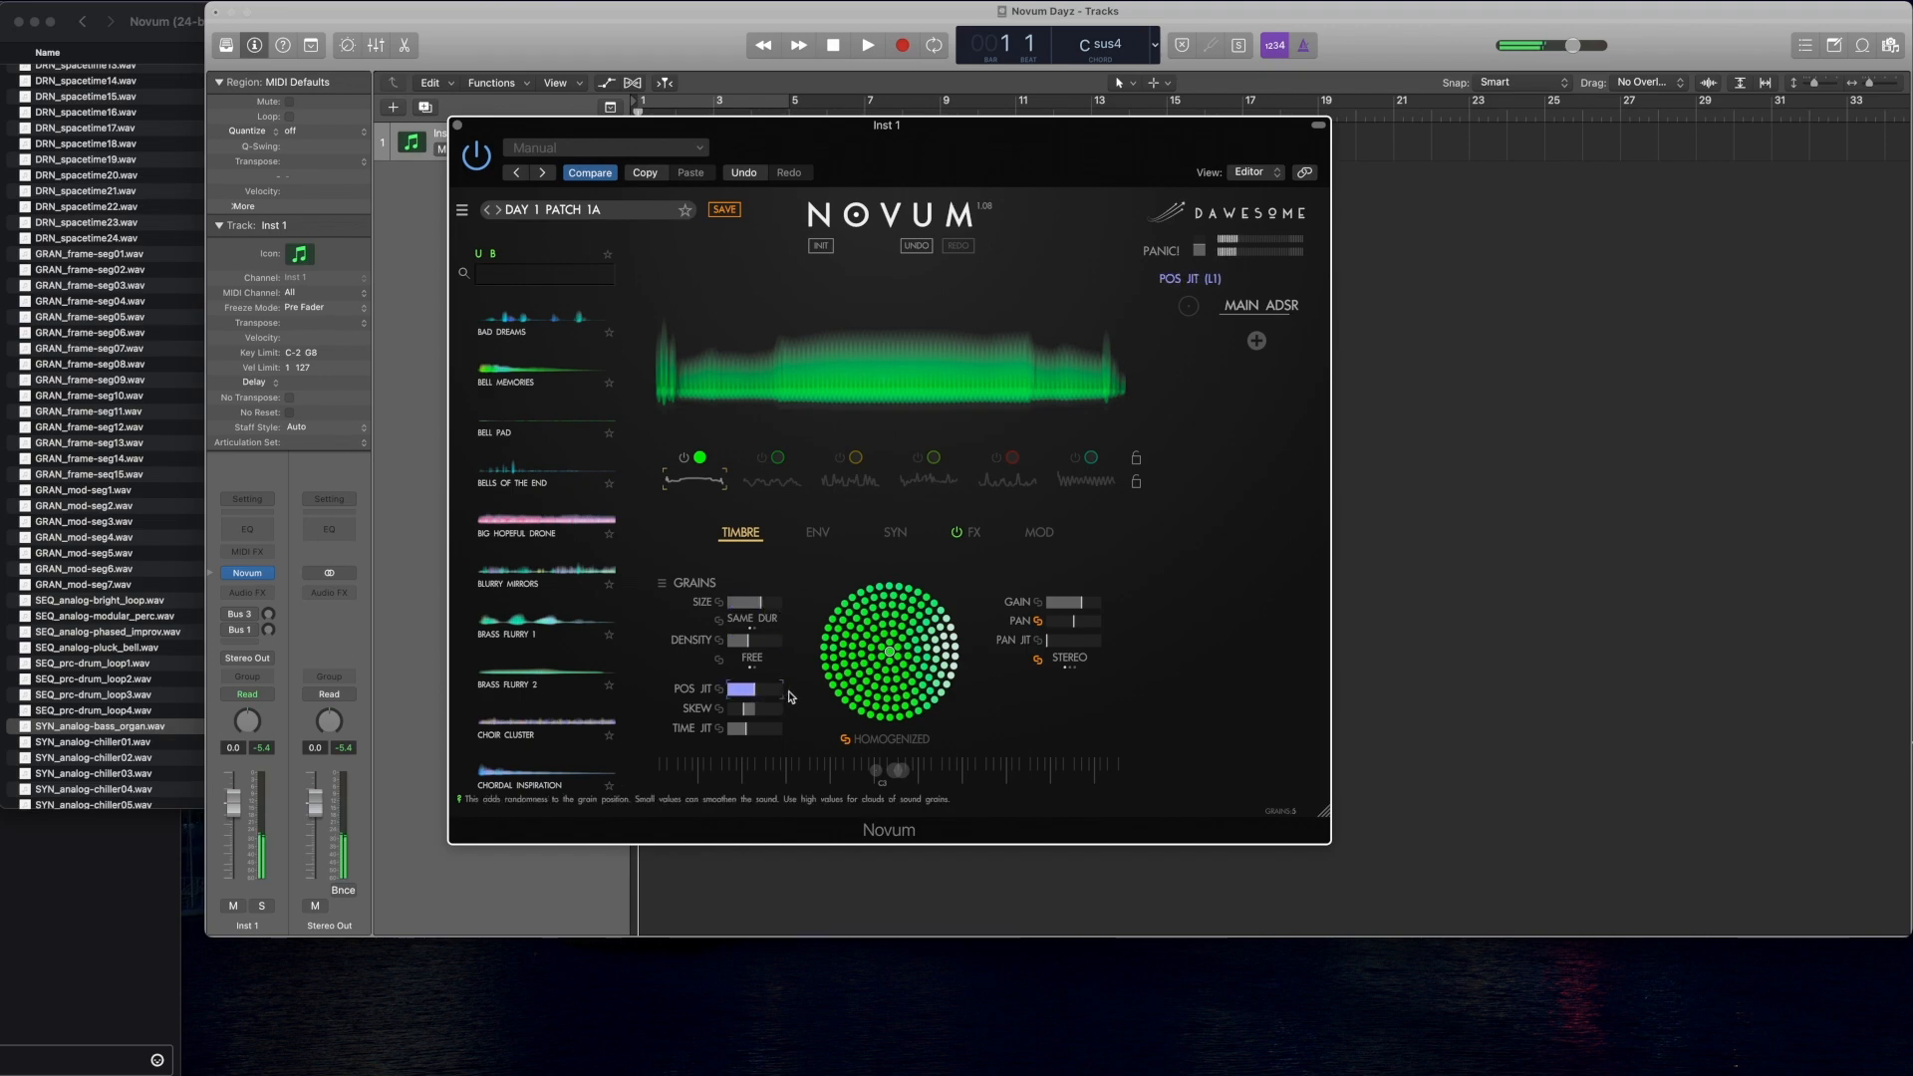
left_click(747, 708)
left_click(734, 729)
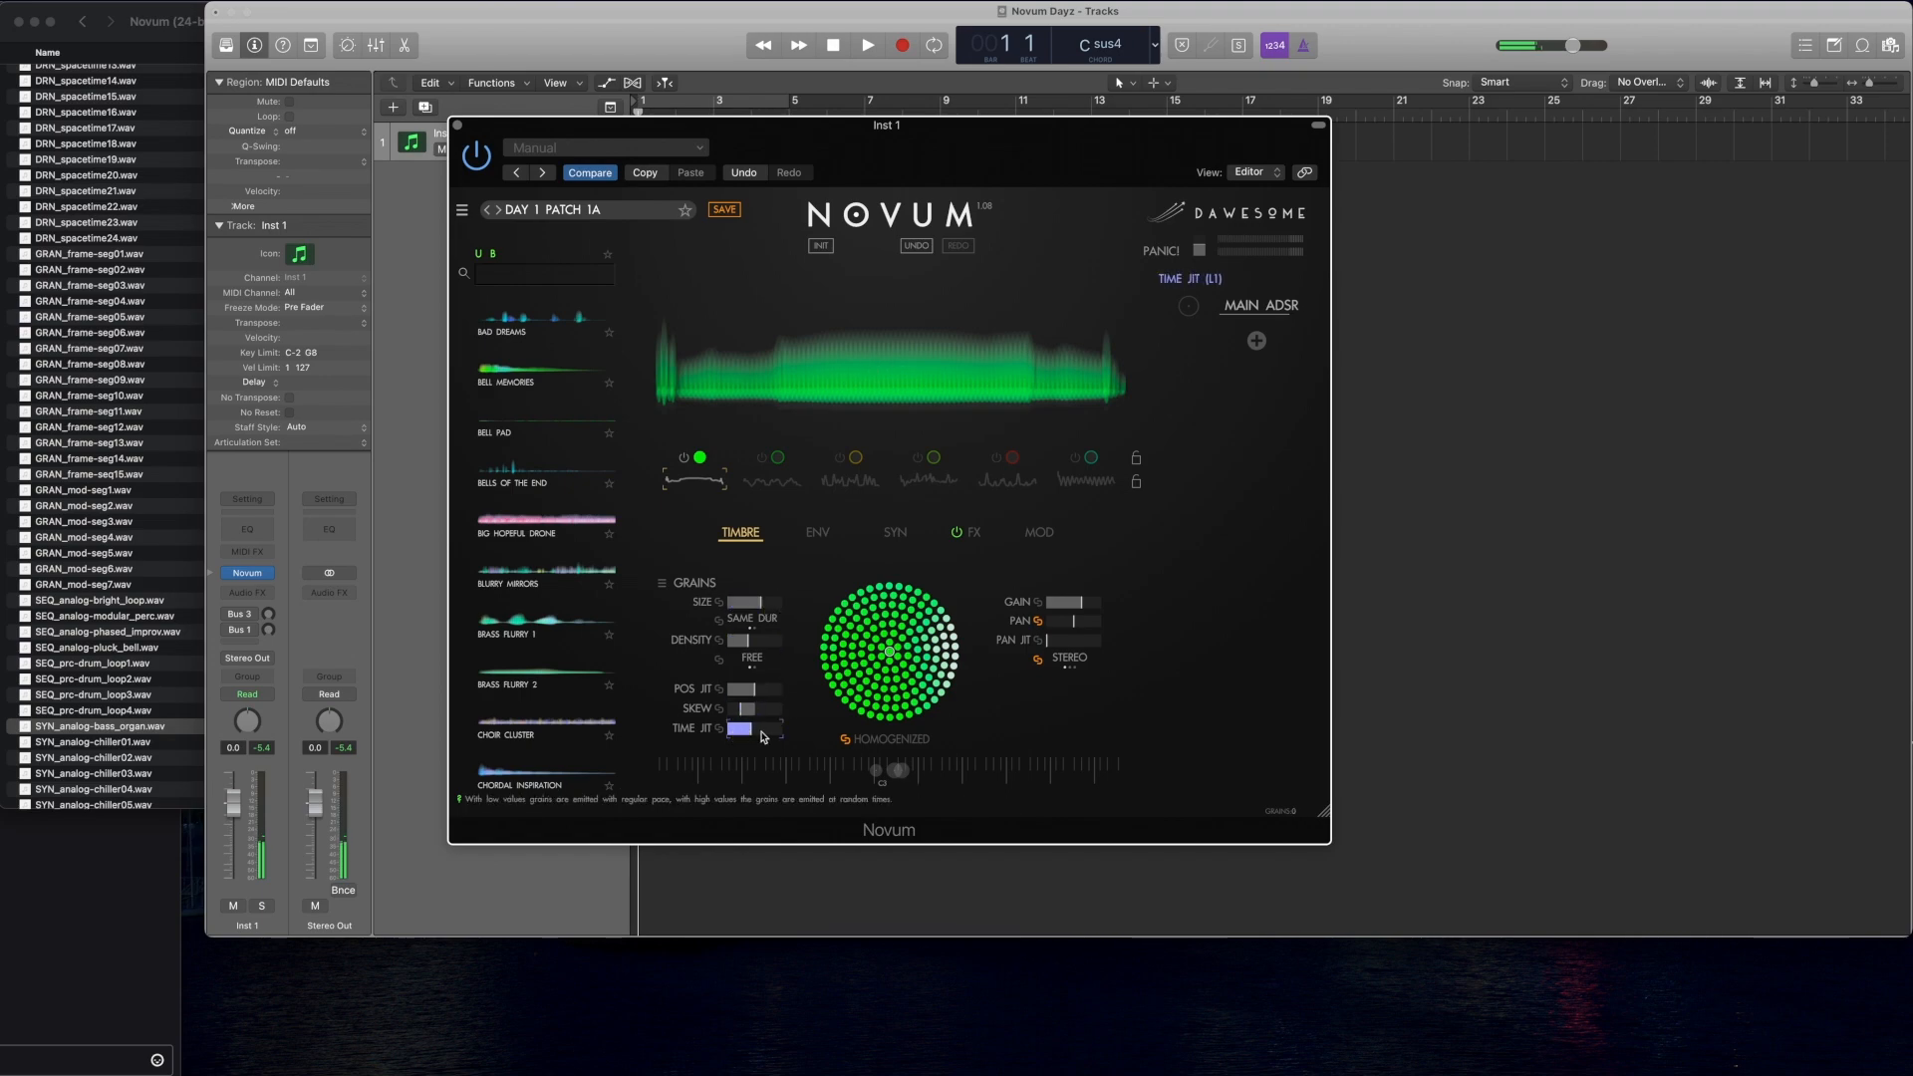
left_click_drag(764, 737, 724, 735)
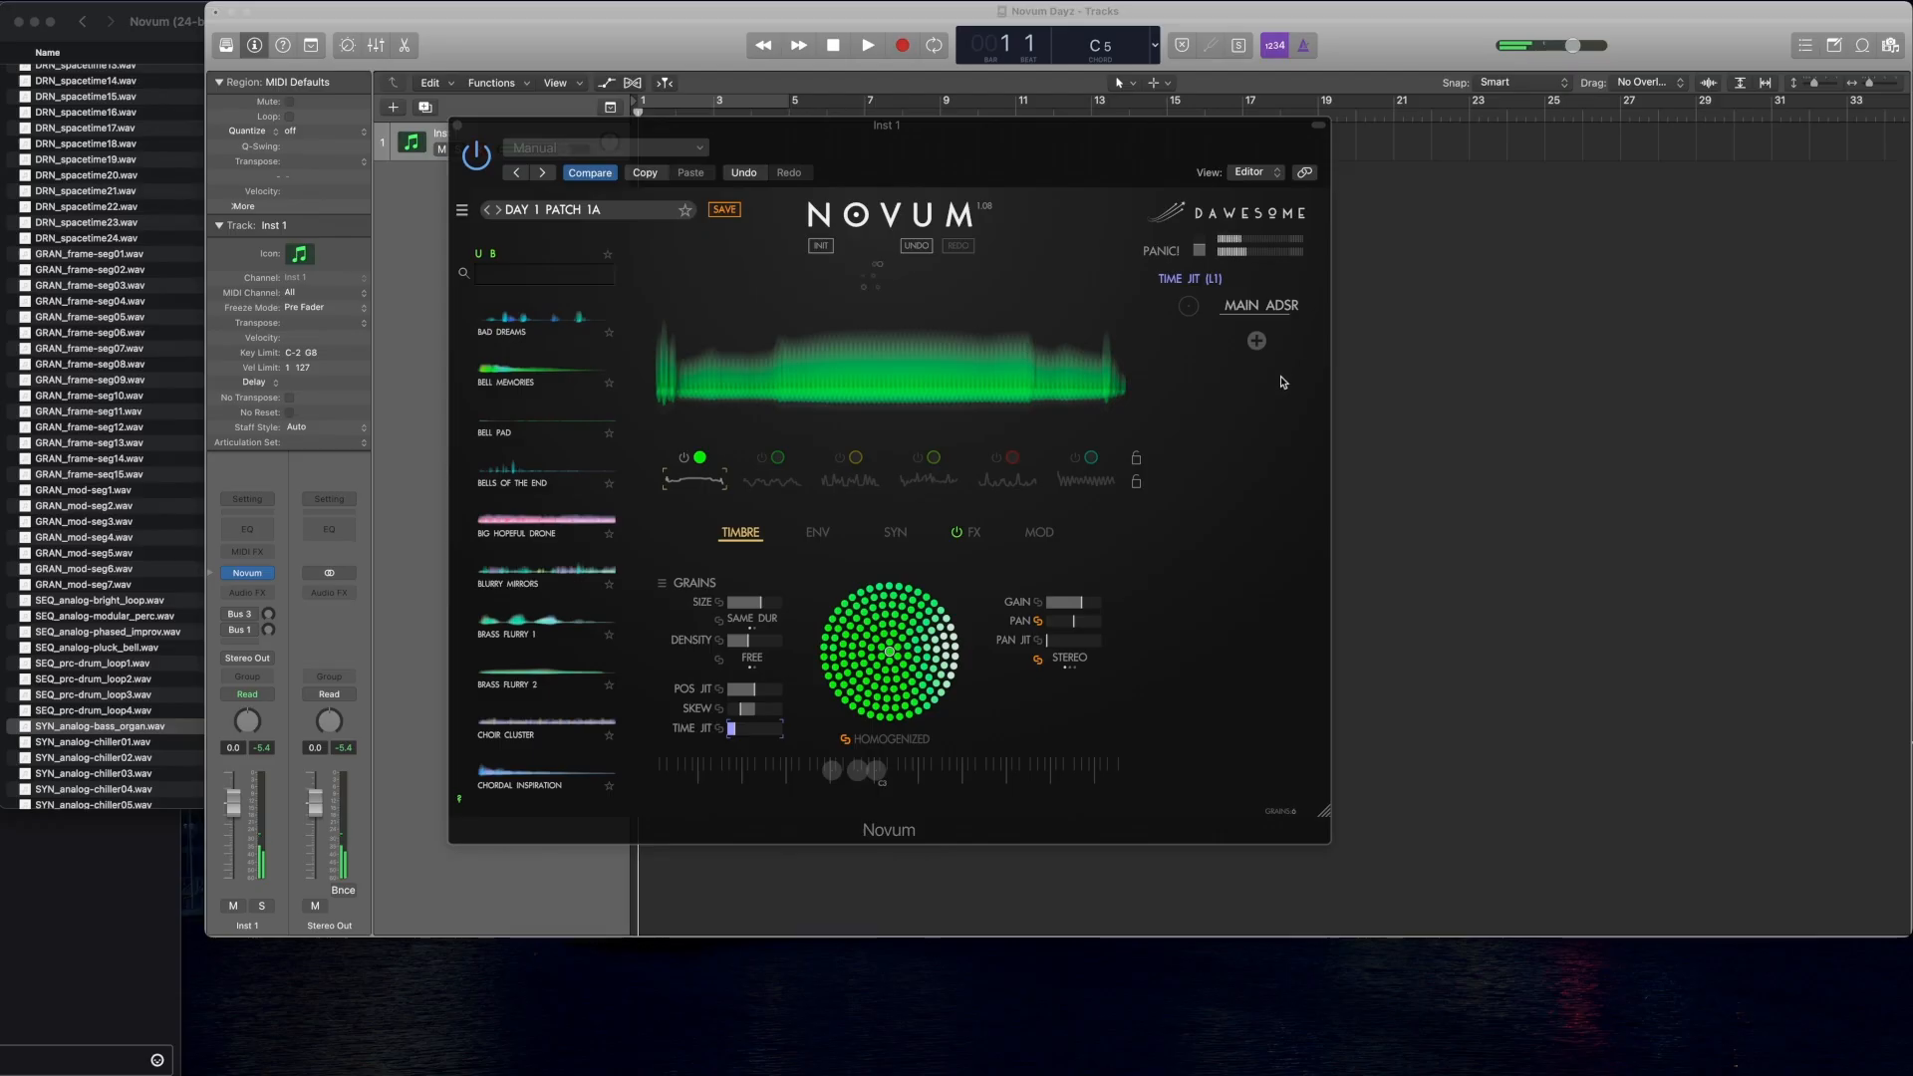
Step: Show the synthesis parameters, switch layer 6 on and switch layer 1 off
left_click(837, 895)
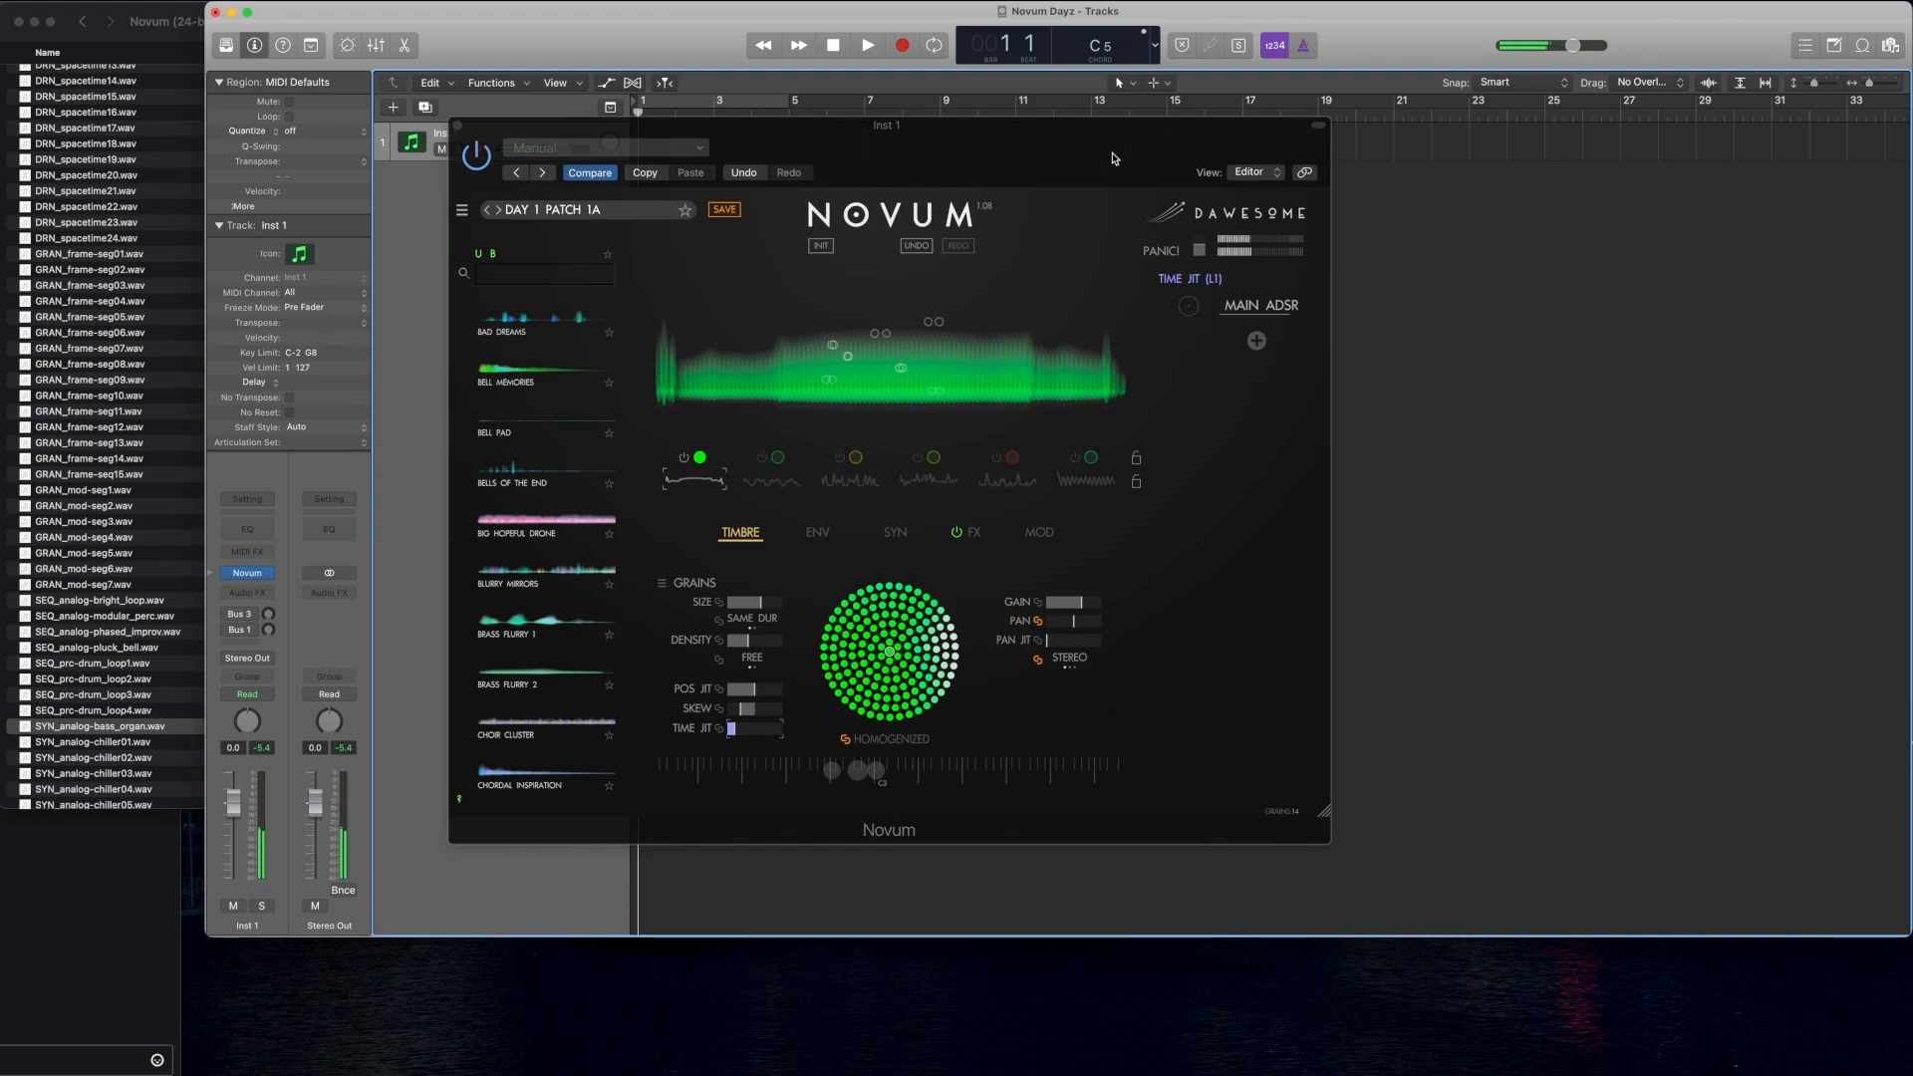
left_click(817, 532)
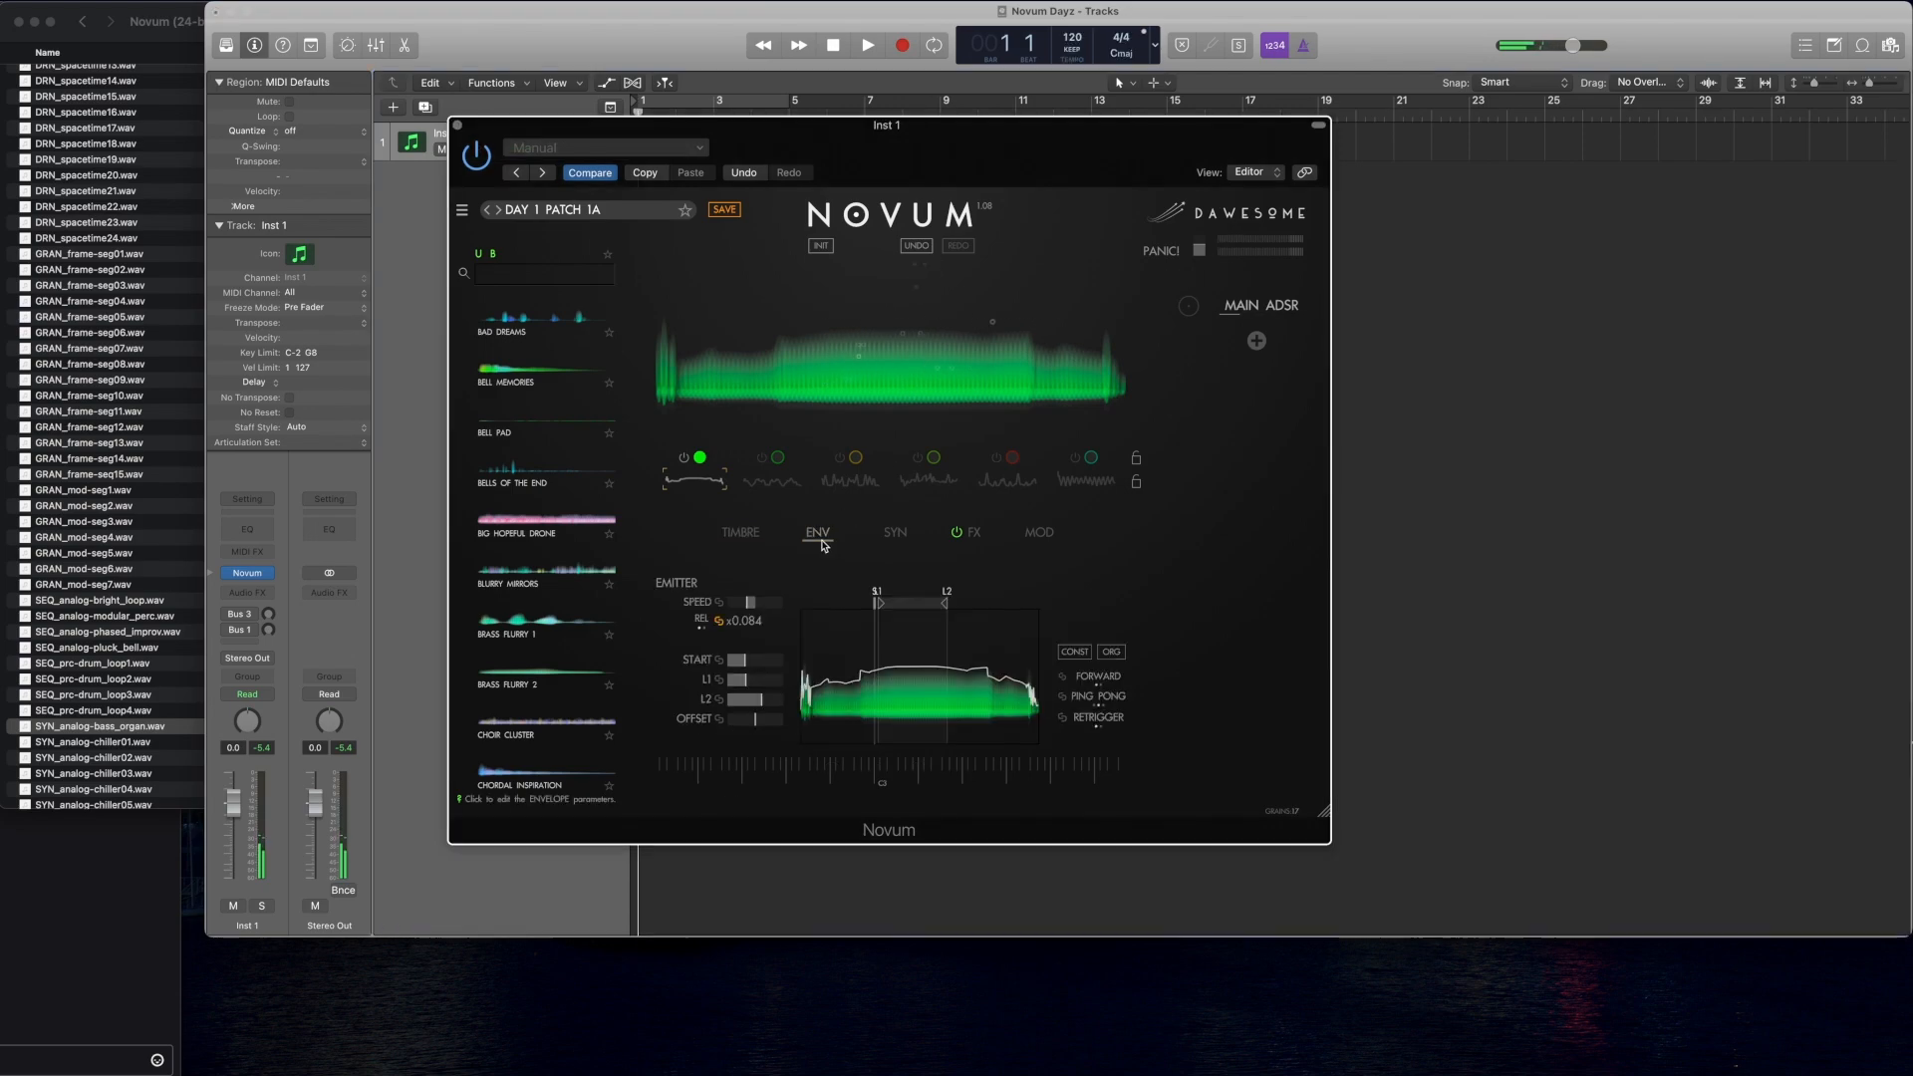
left_click(895, 534)
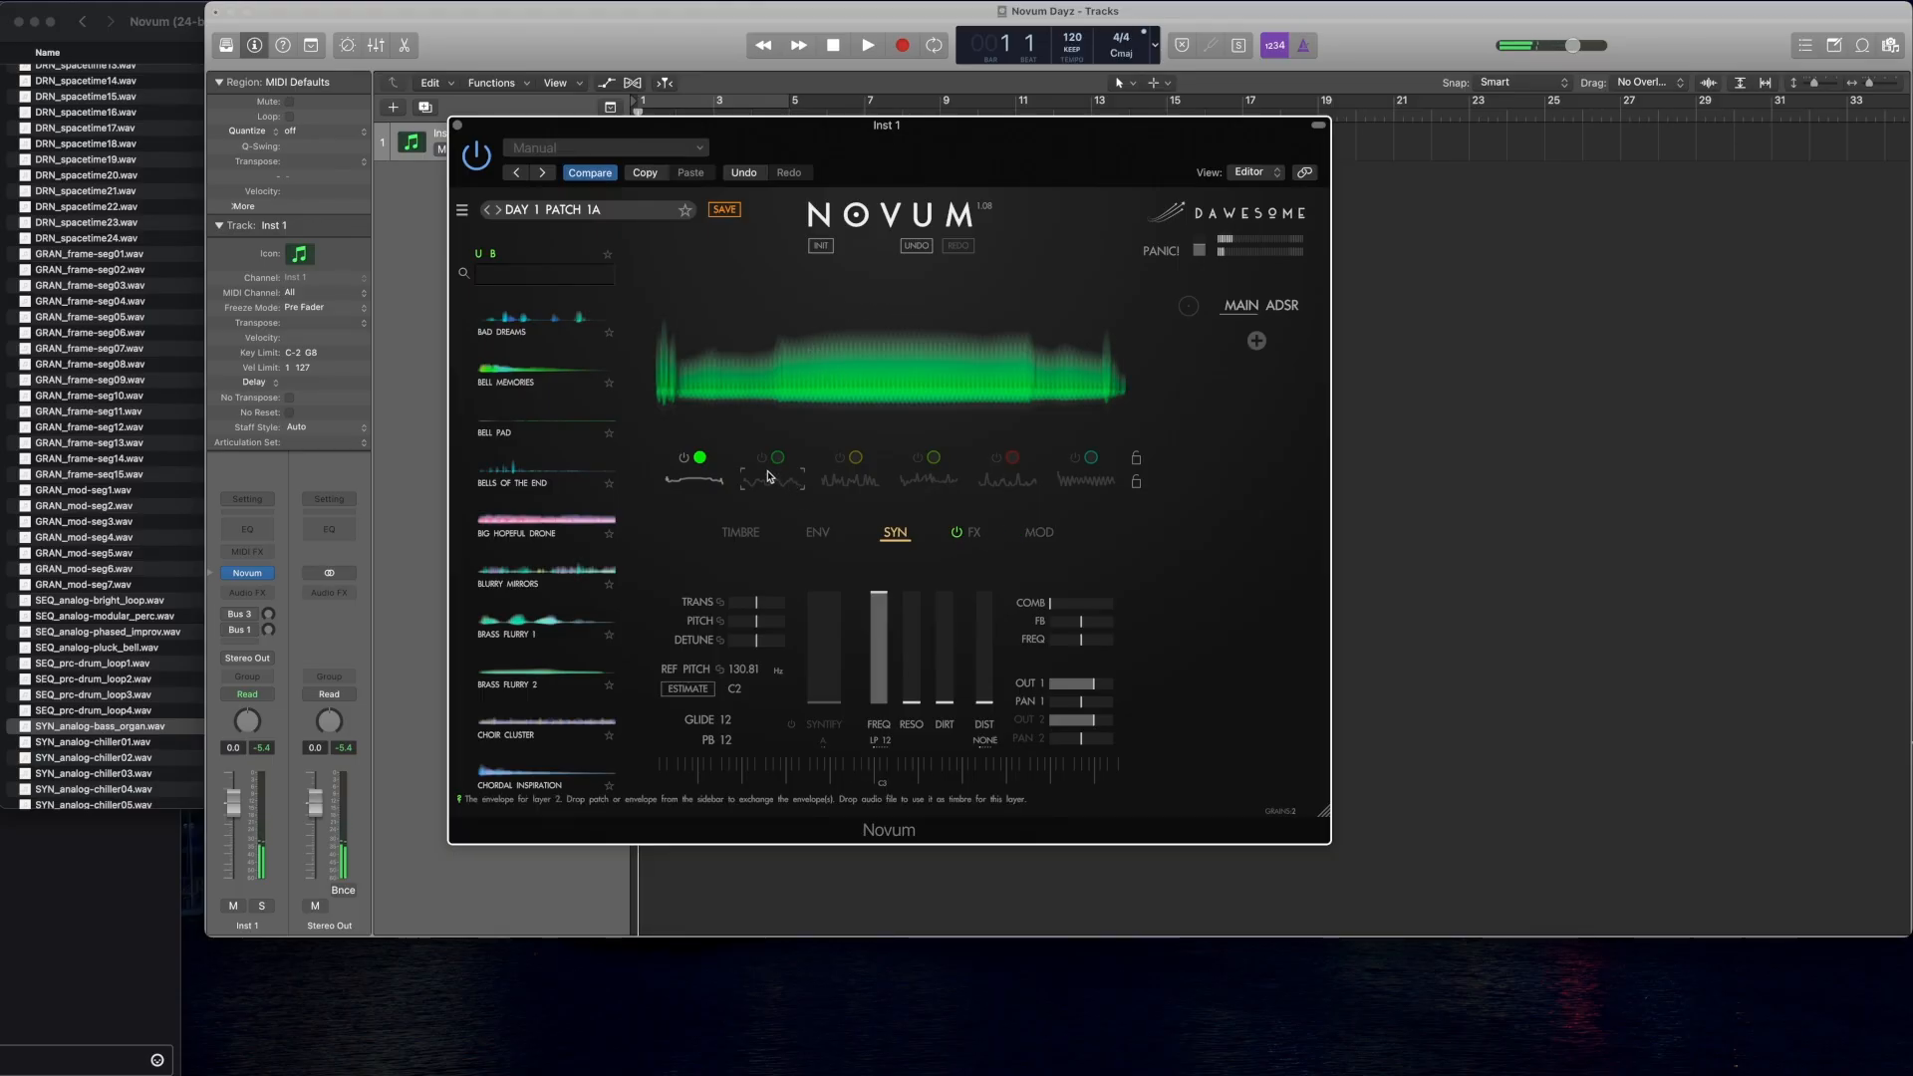
left_click(1075, 458)
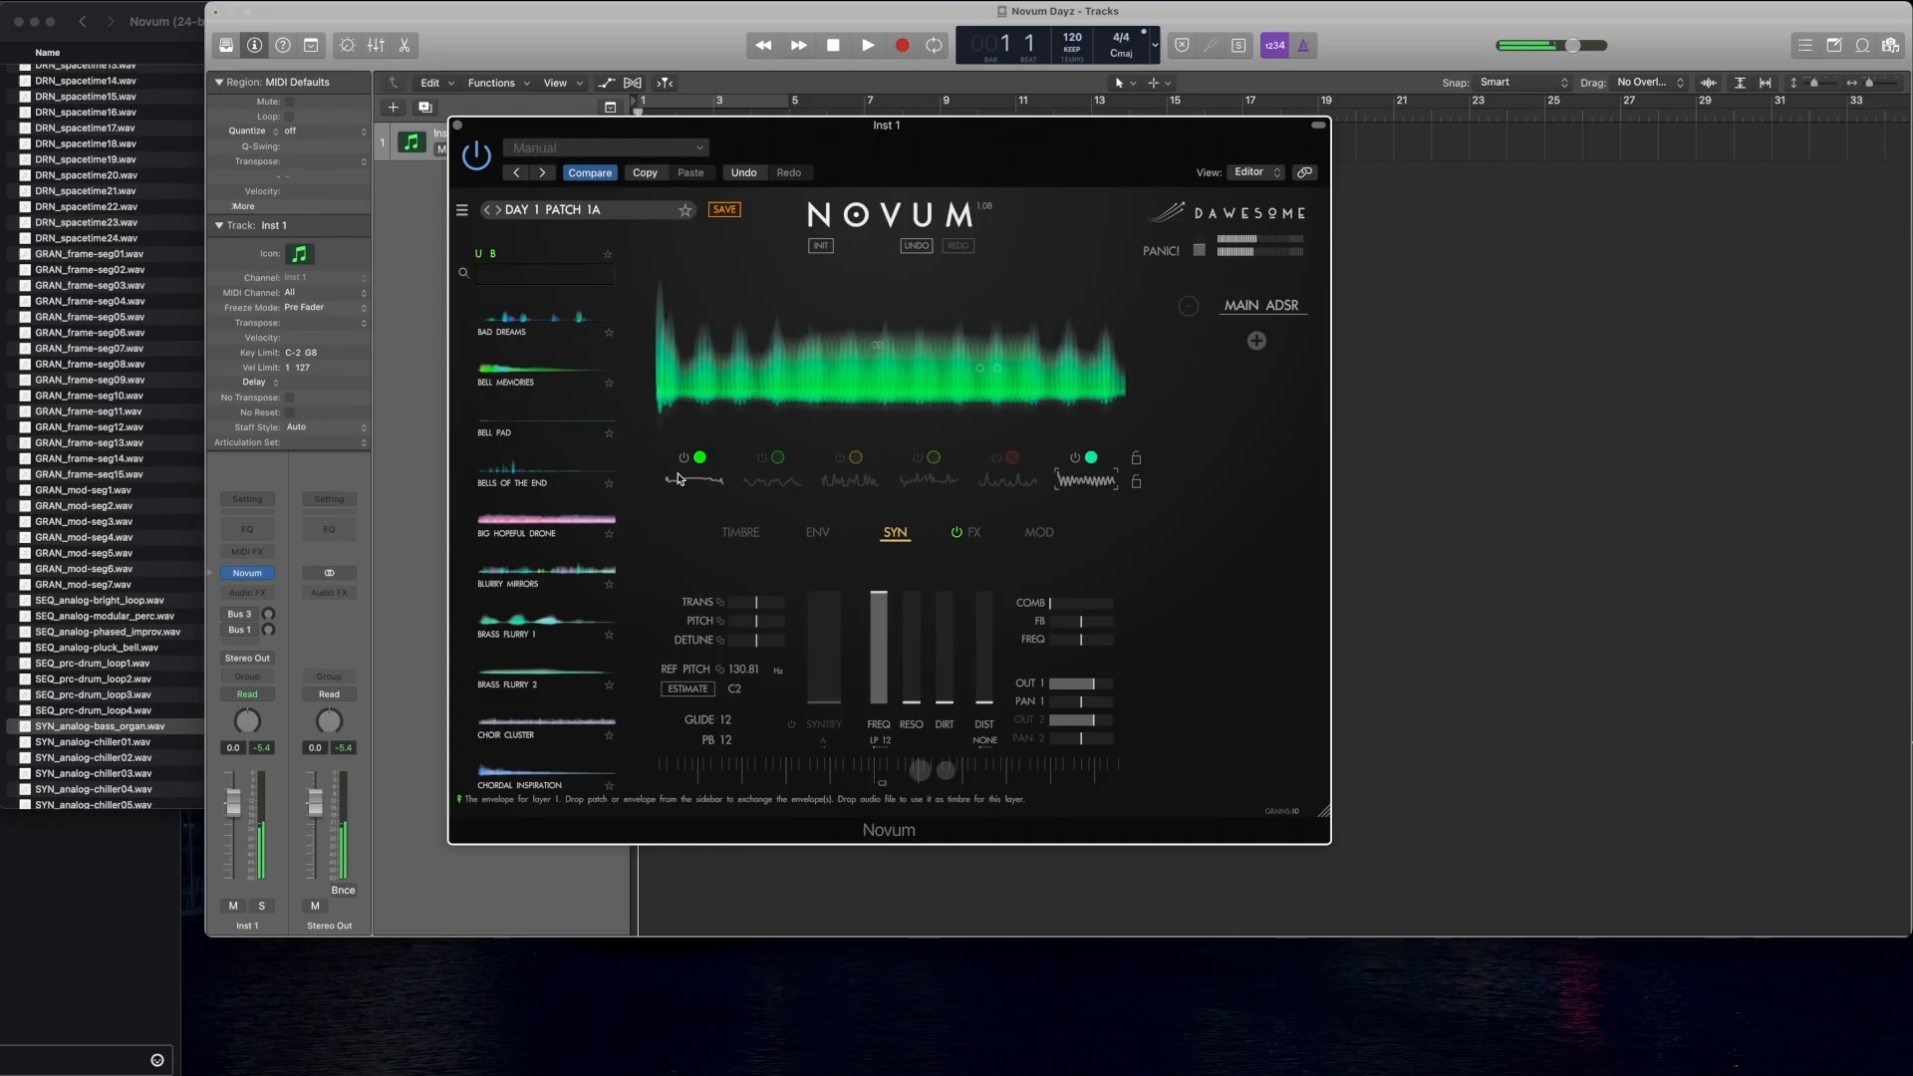
left_click(683, 460)
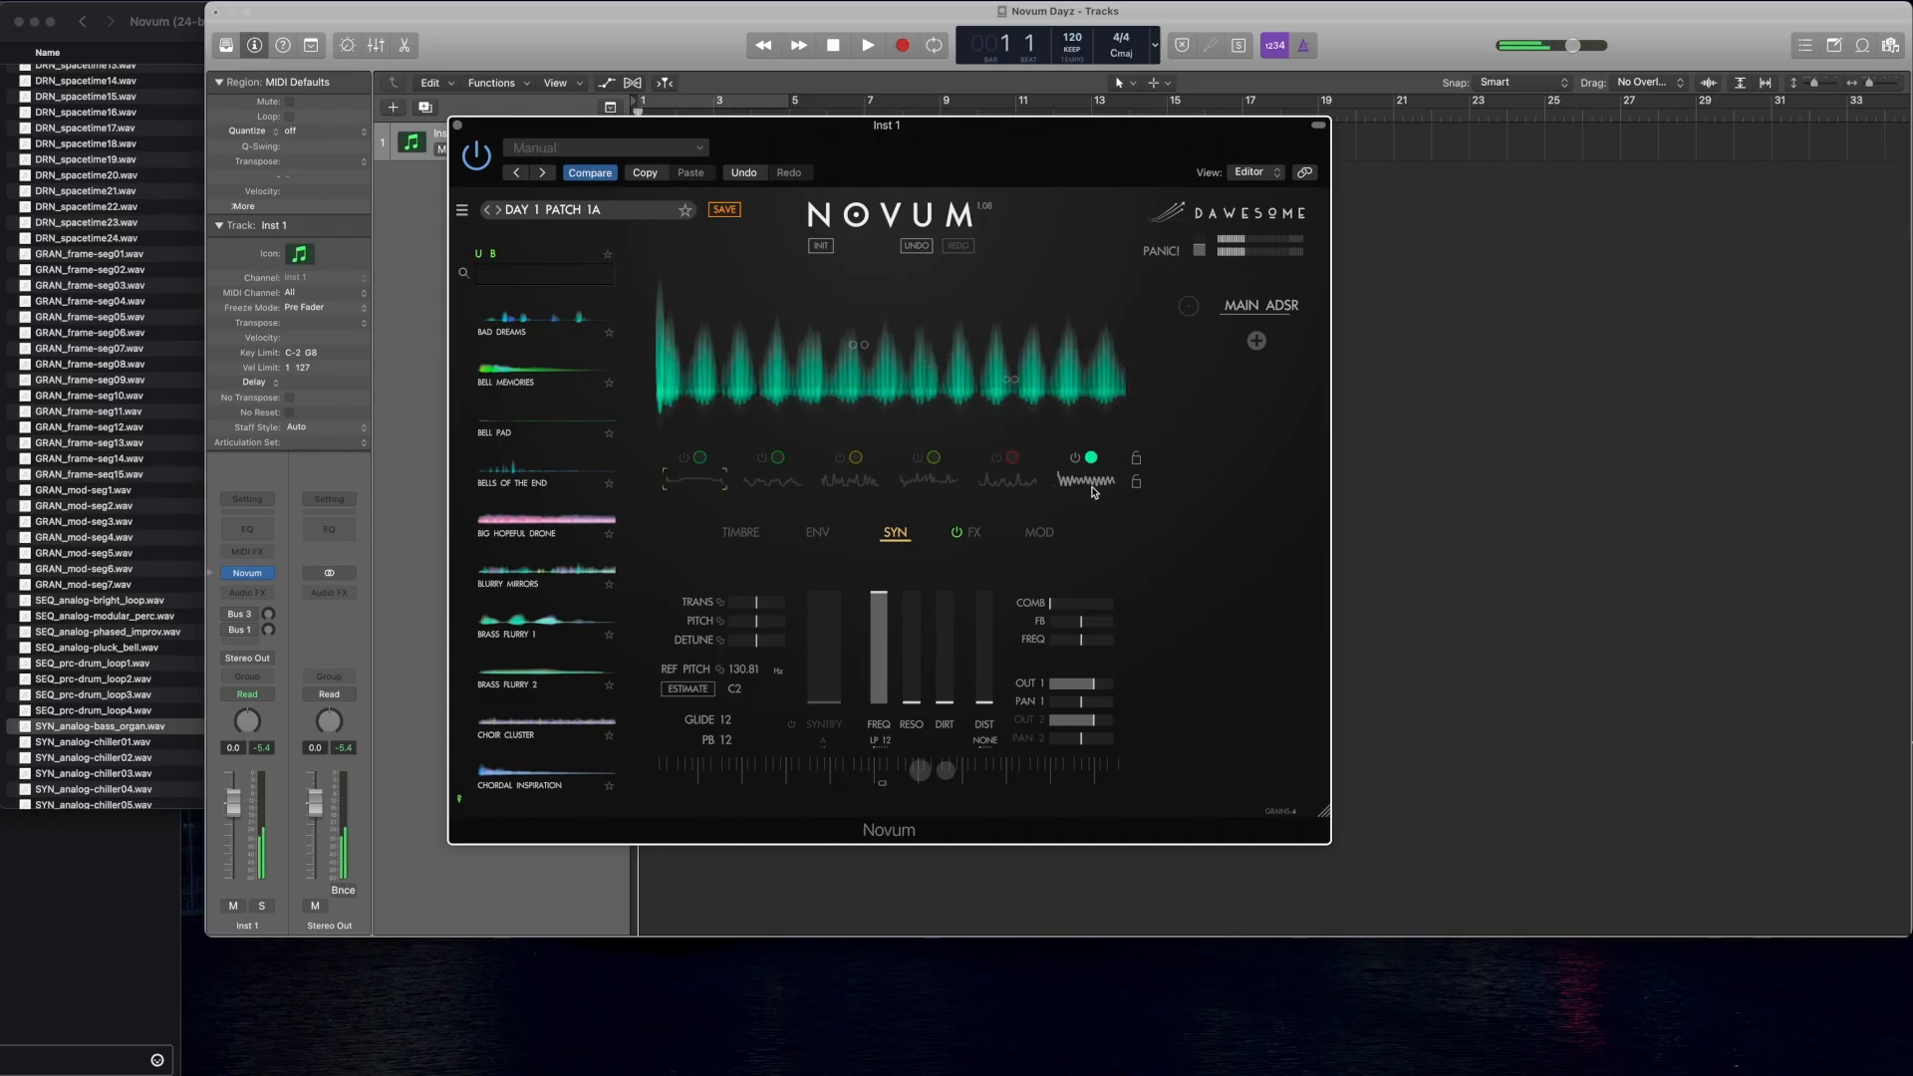
Step: Reduce layer 6's grain size, try a lower density before raising it again, and increase the grain skew
left_click(740, 532)
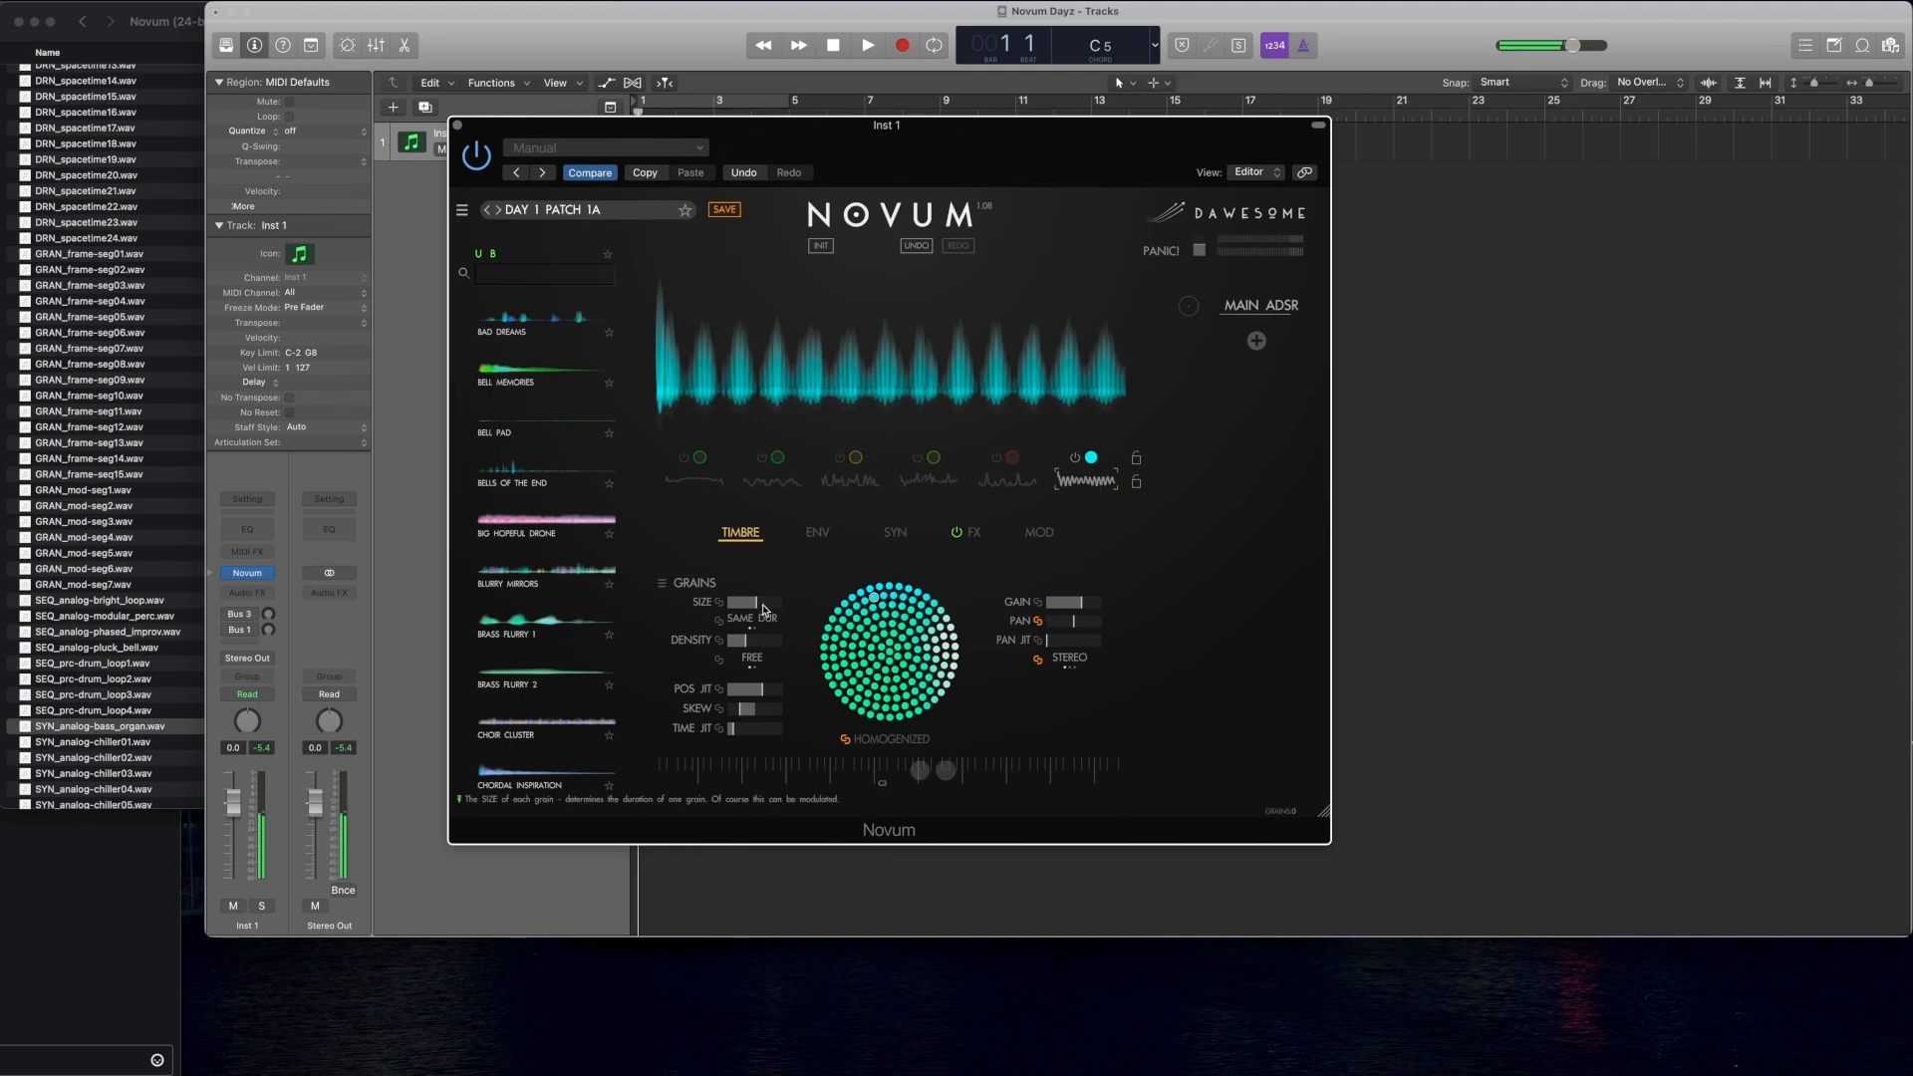
left_click(733, 643)
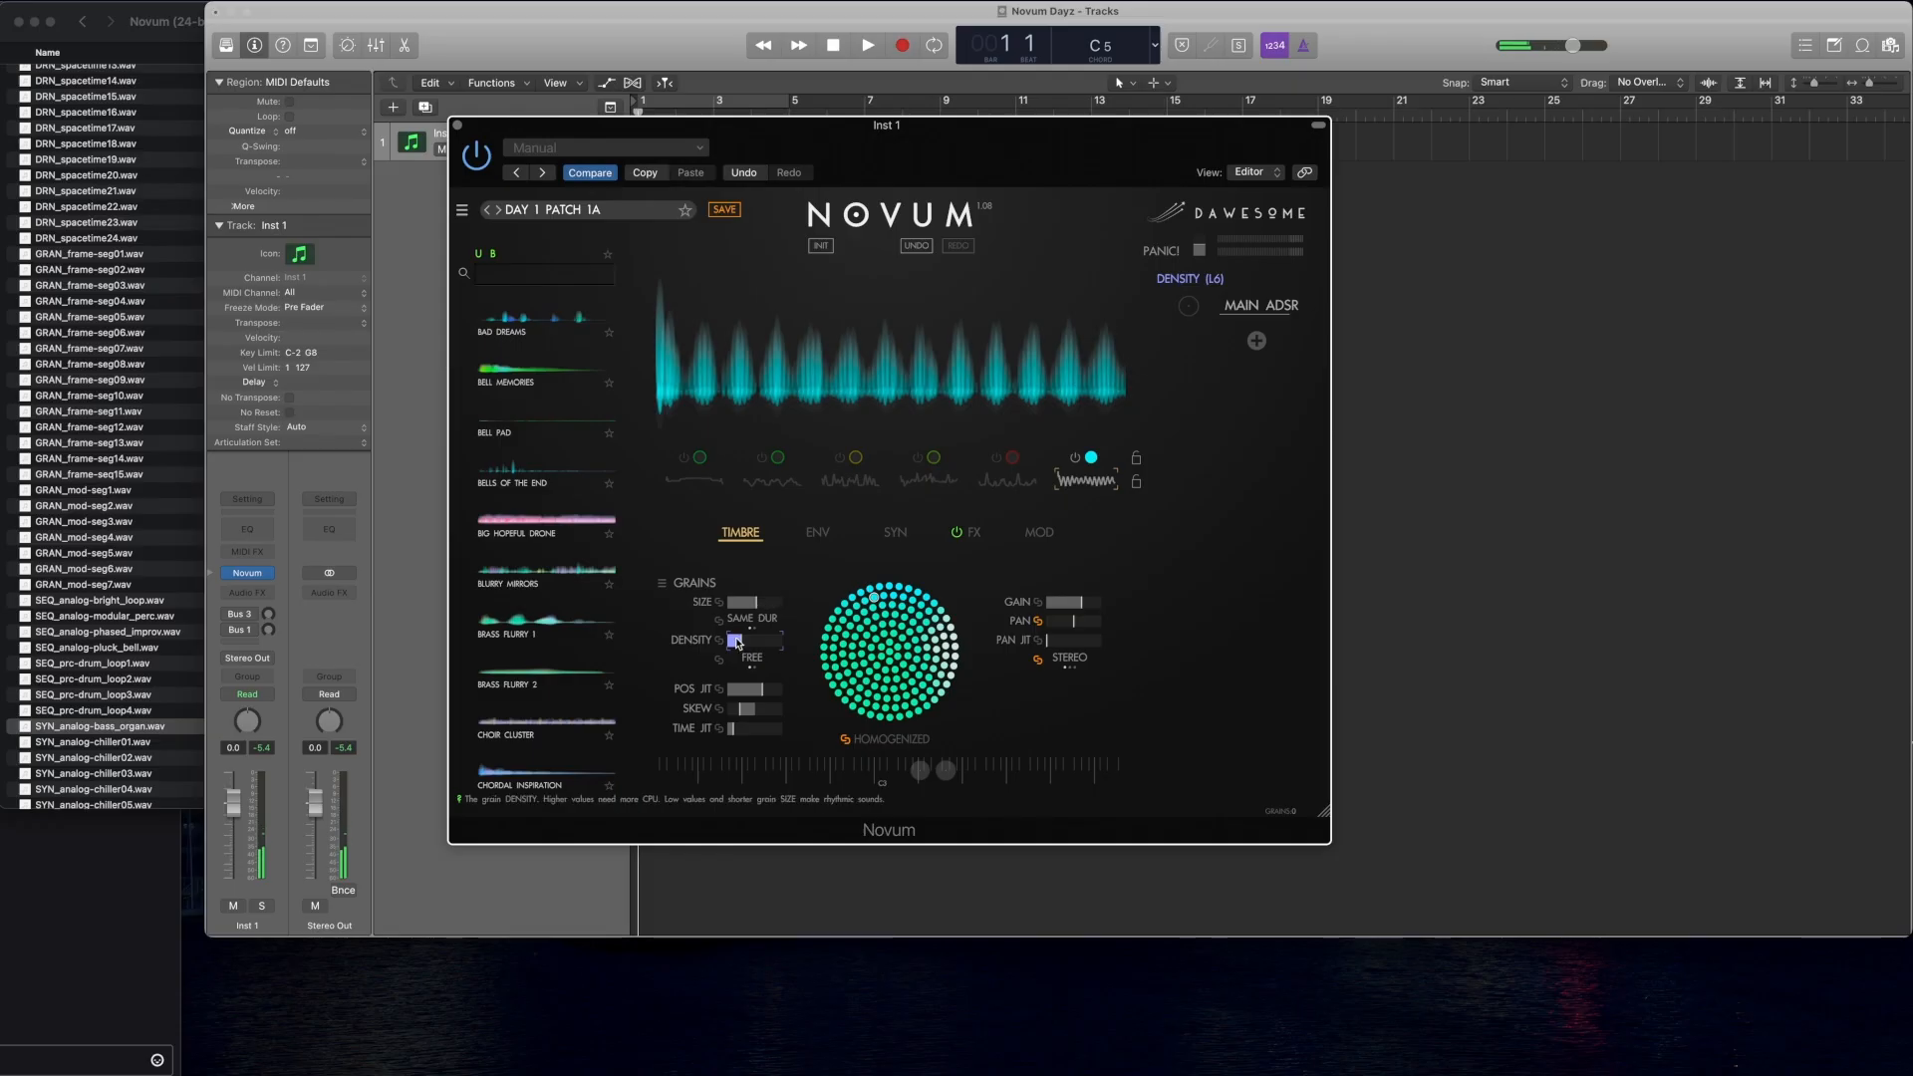
left_click_drag(733, 646, 744, 648)
left_click(737, 603)
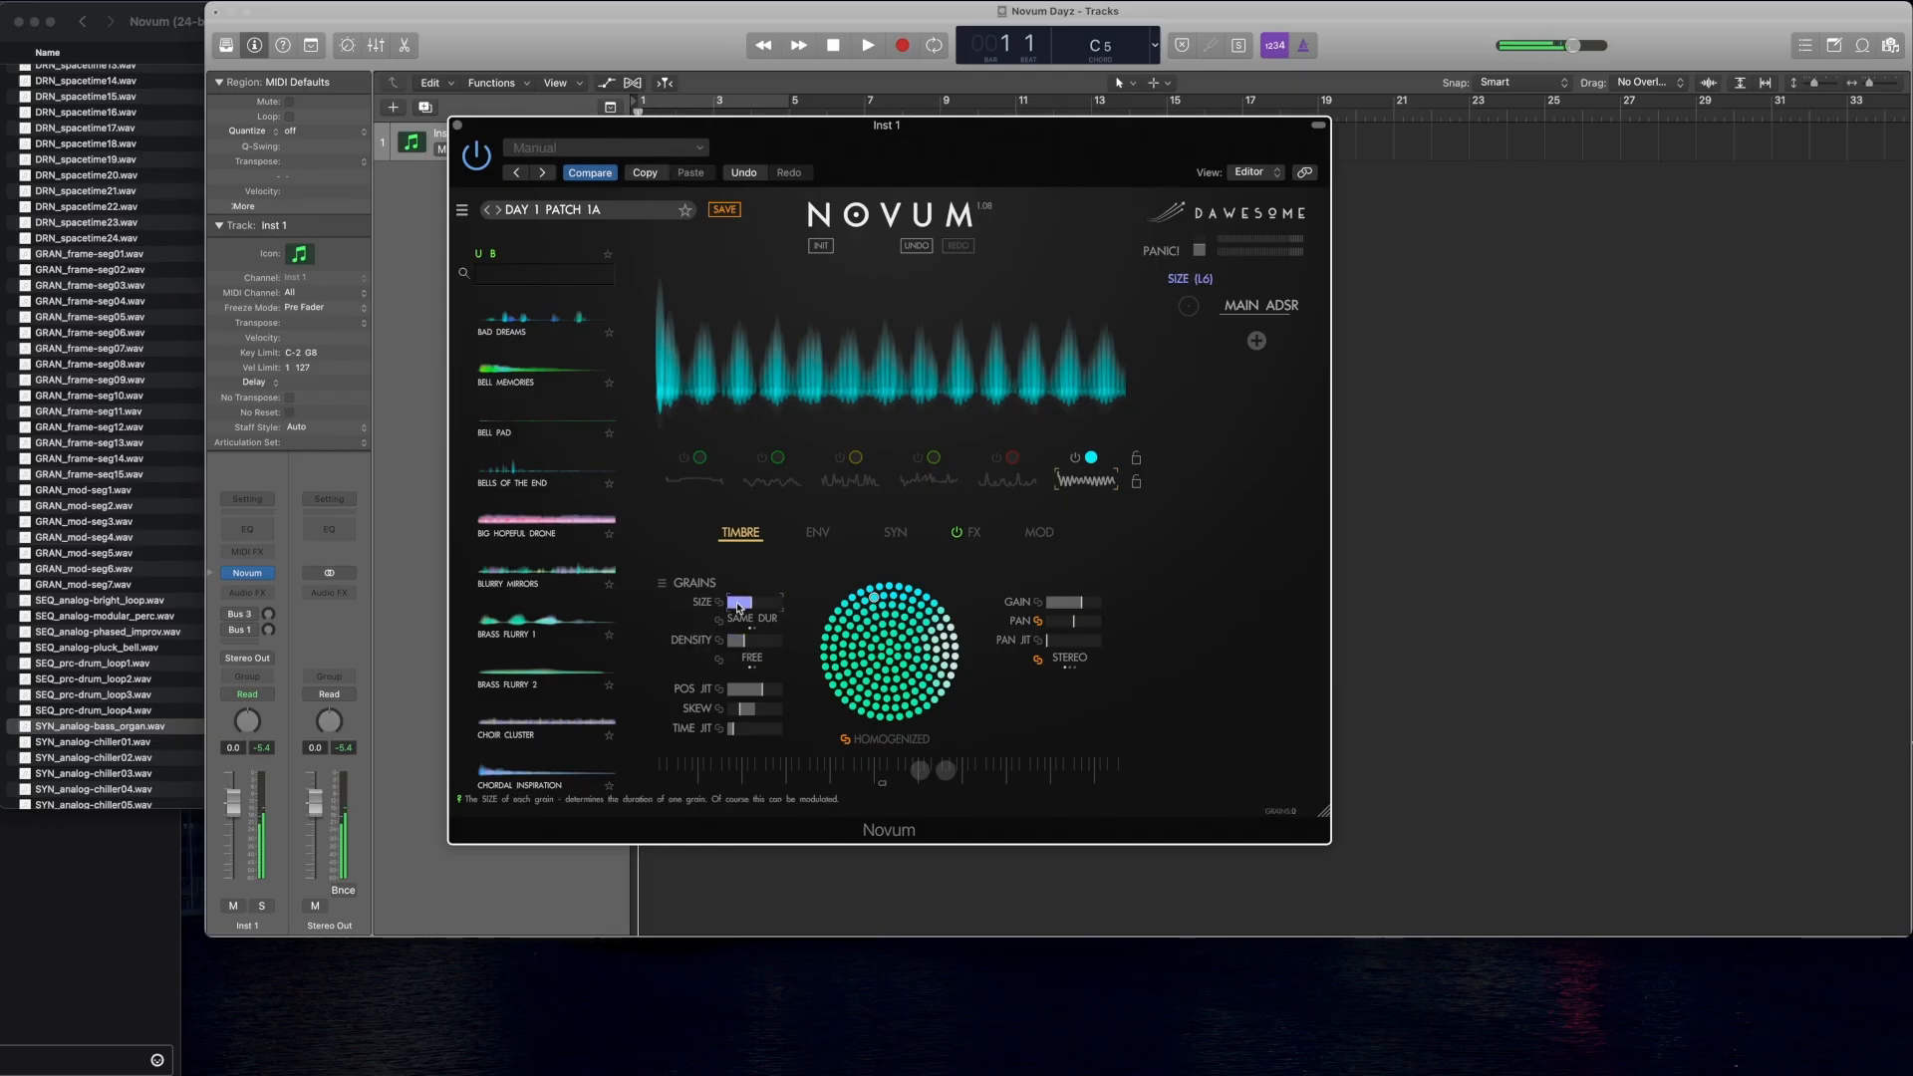
left_click(749, 708)
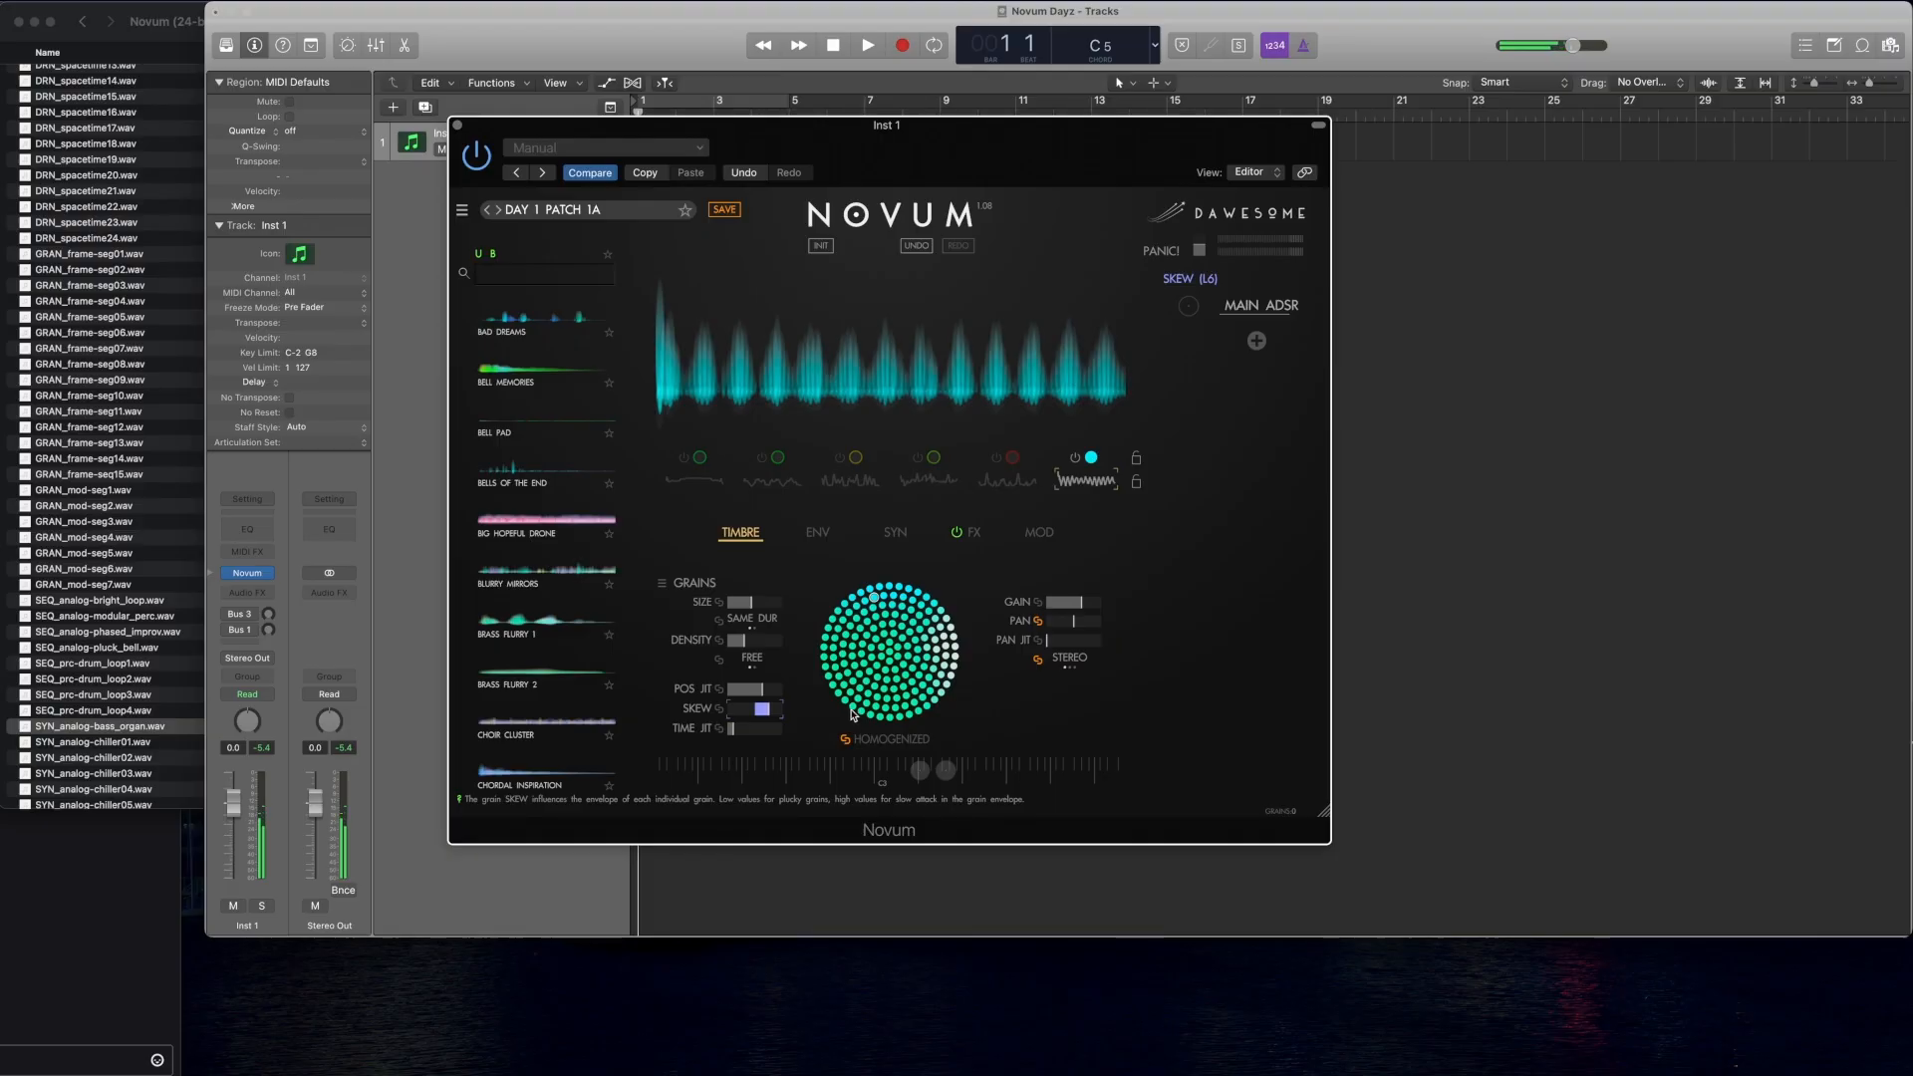
Step: Sweep layer 6's time jitter between high and minimum, settle it near the middle, and raise the grain density
left_click(742, 728)
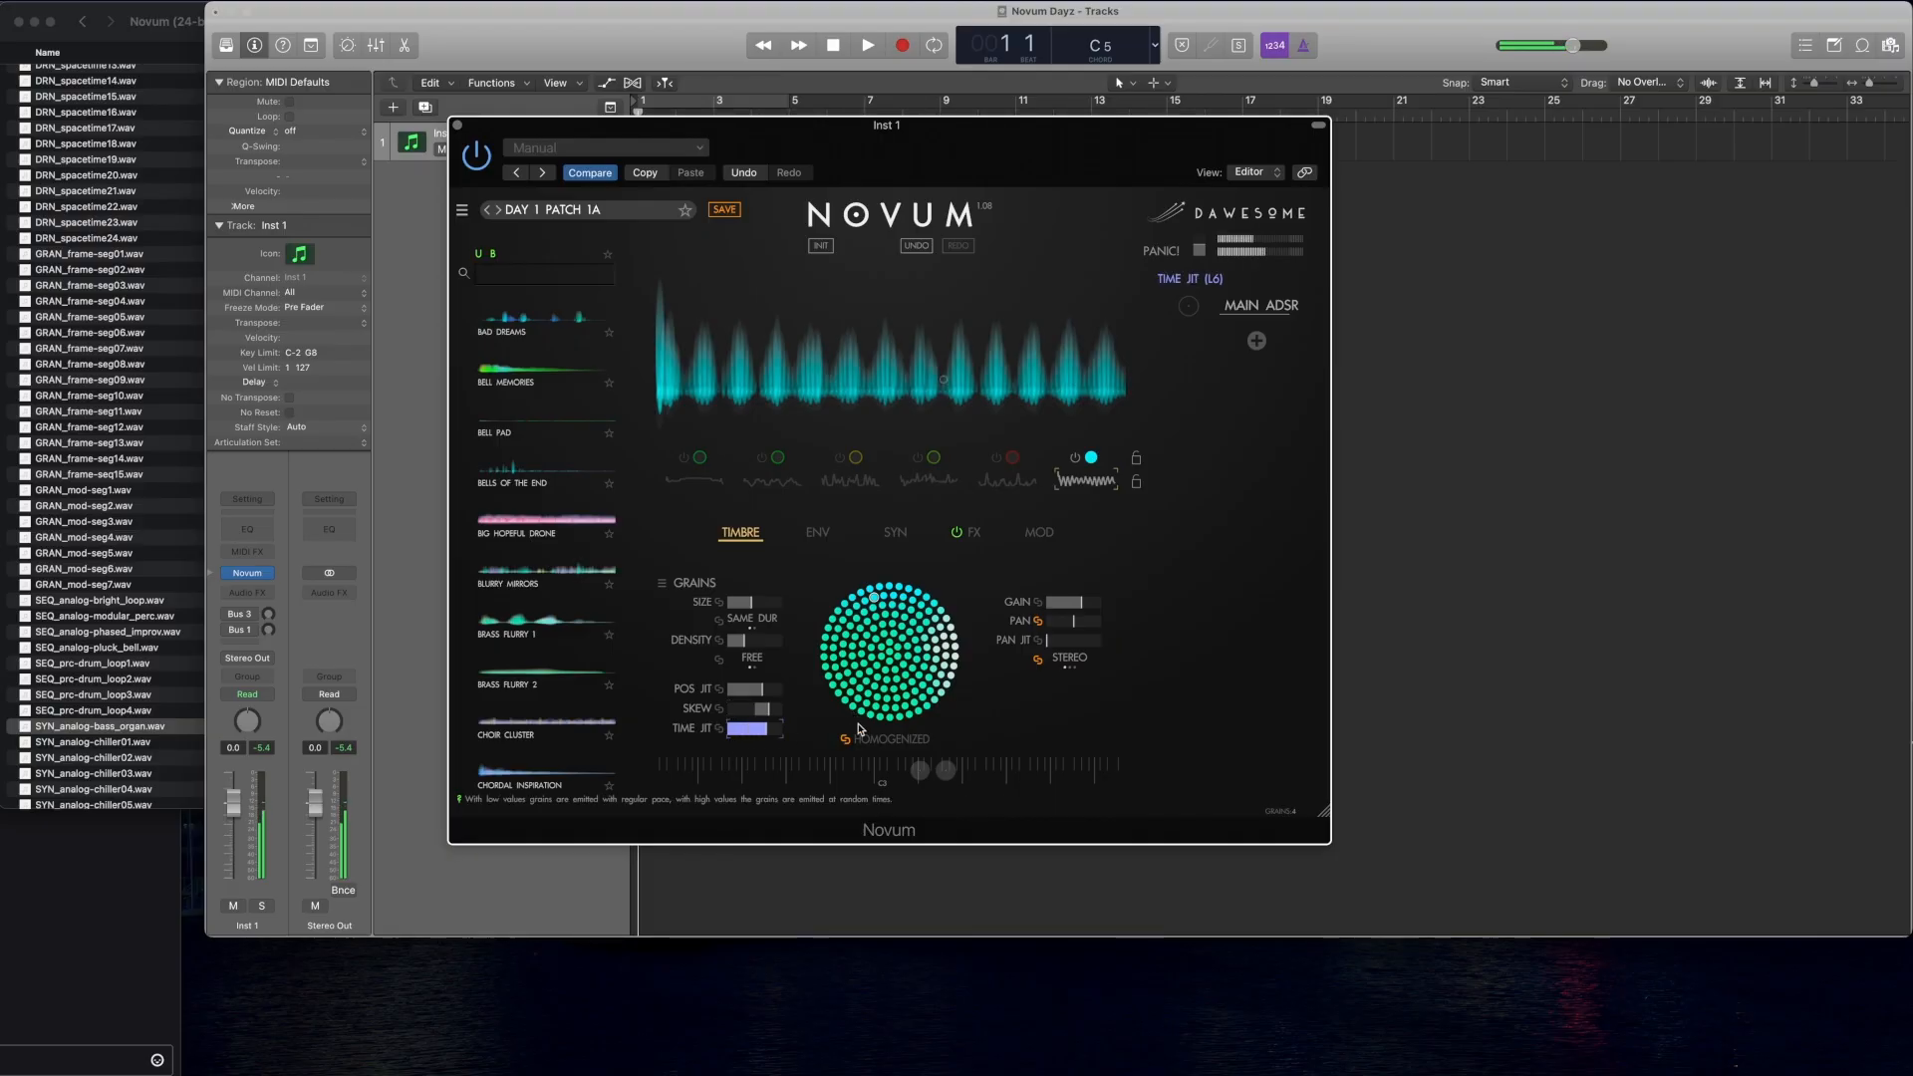
left_click_drag(858, 729, 883, 727)
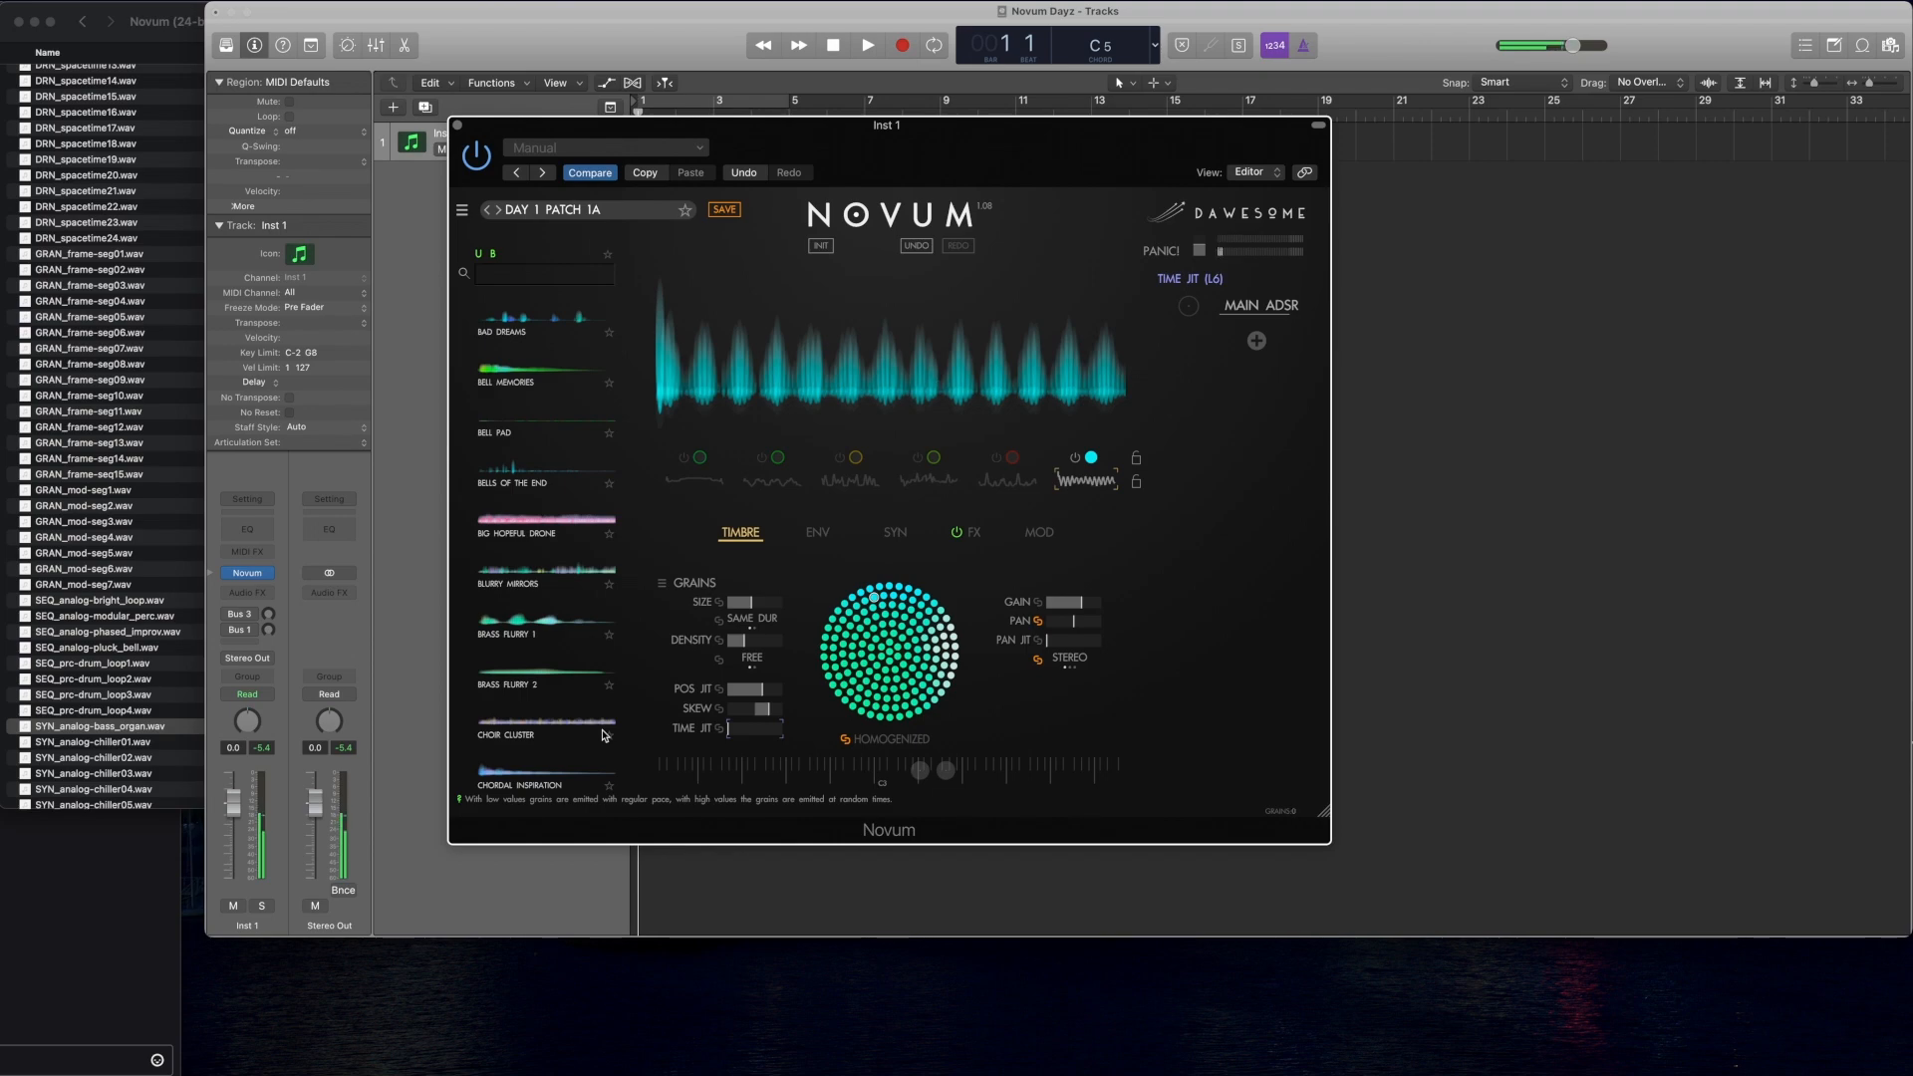
left_click_drag(620, 735, 601, 698)
left_click_drag(759, 728, 732, 728)
left_click_drag(749, 647, 800, 647)
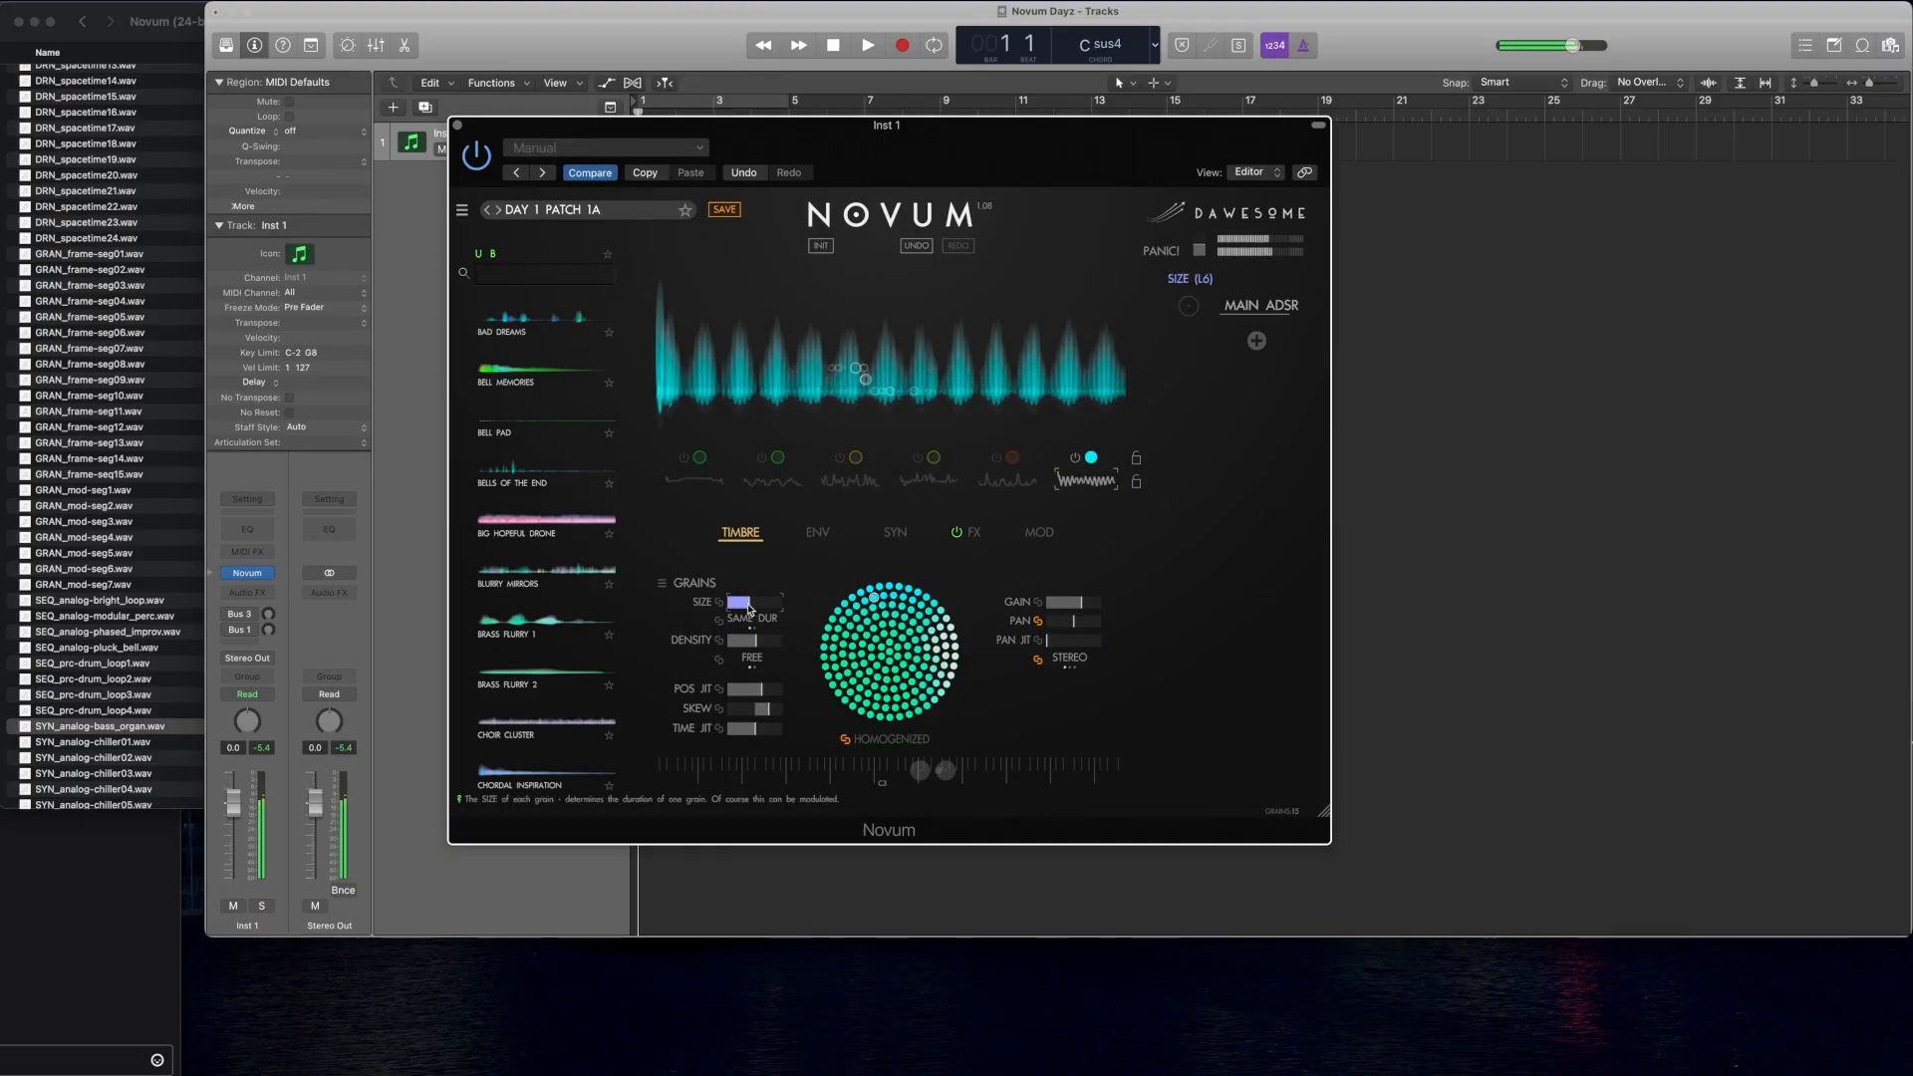
Step: Set layer 6's envelope speed to x4.076, move its first loop point slightly earlier, and reduce its grain gain
left_click(817, 532)
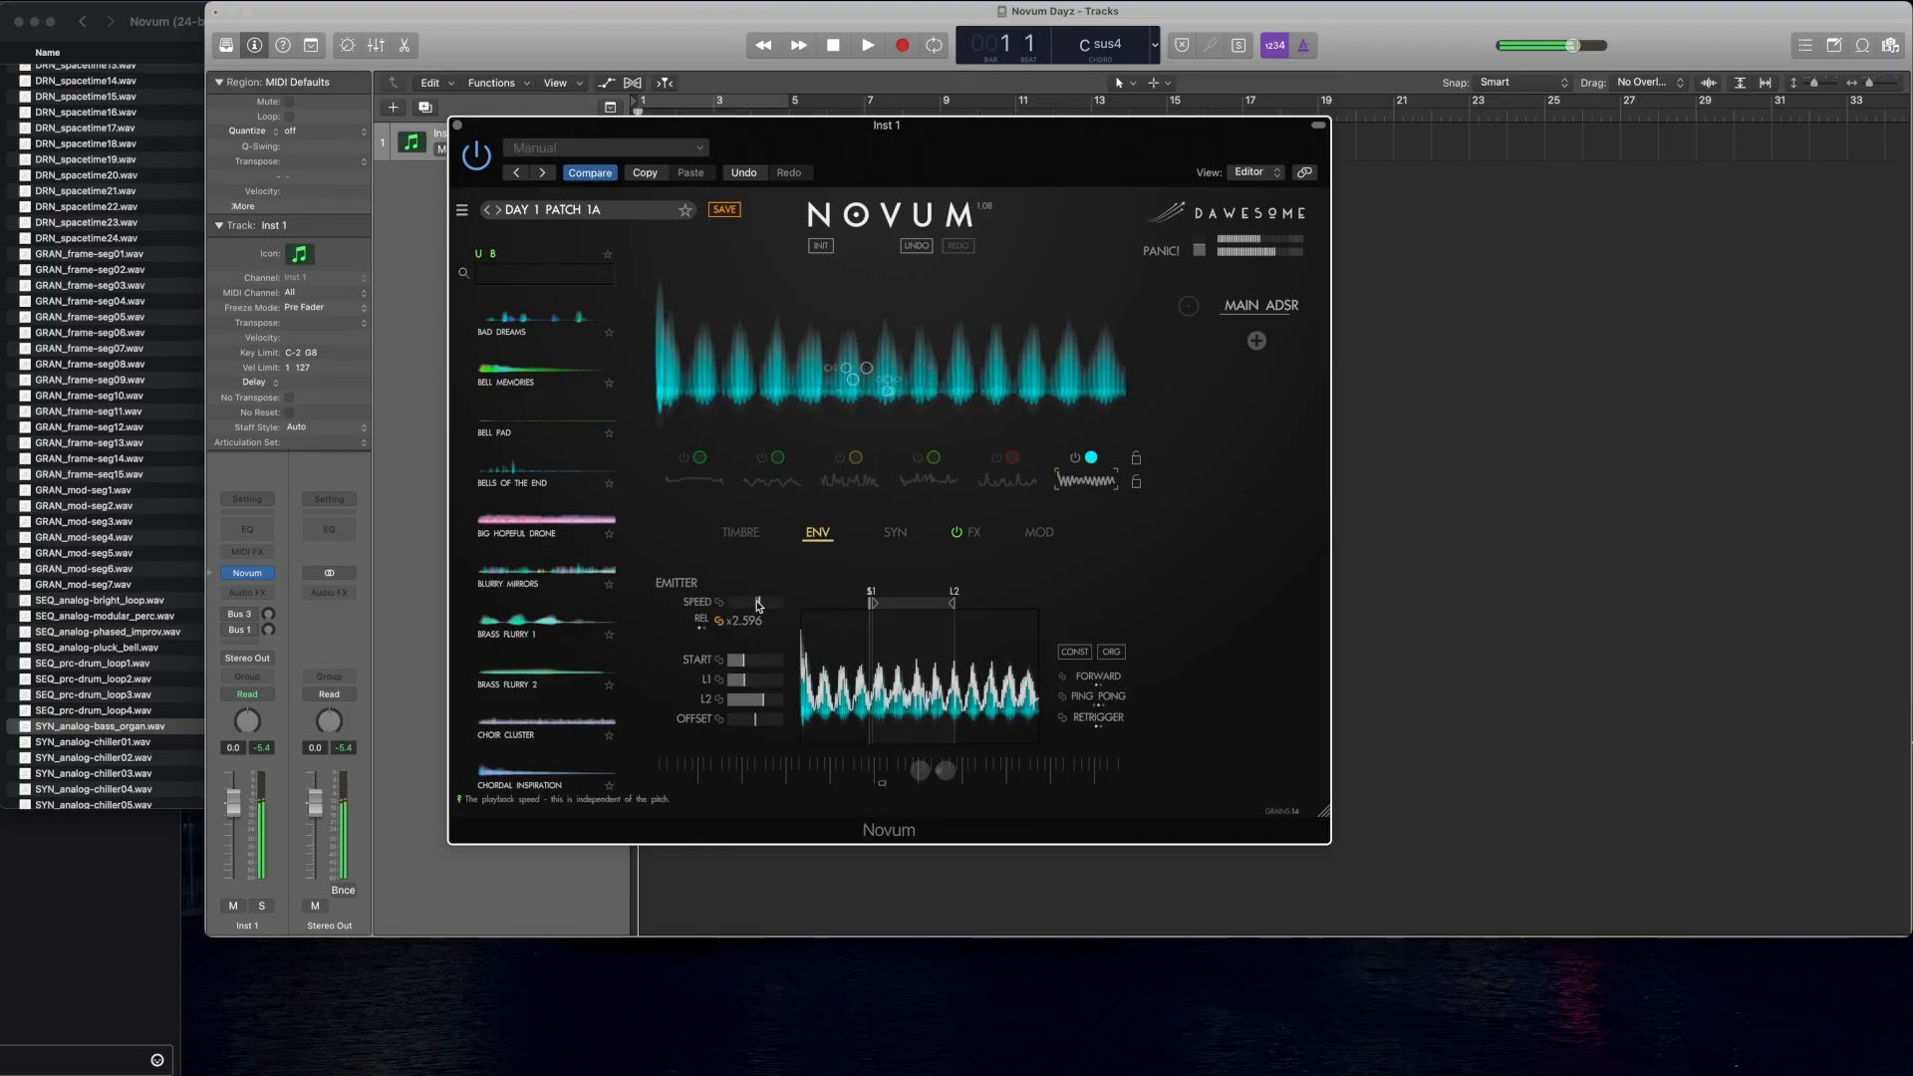
left_click_drag(760, 603, 766, 606)
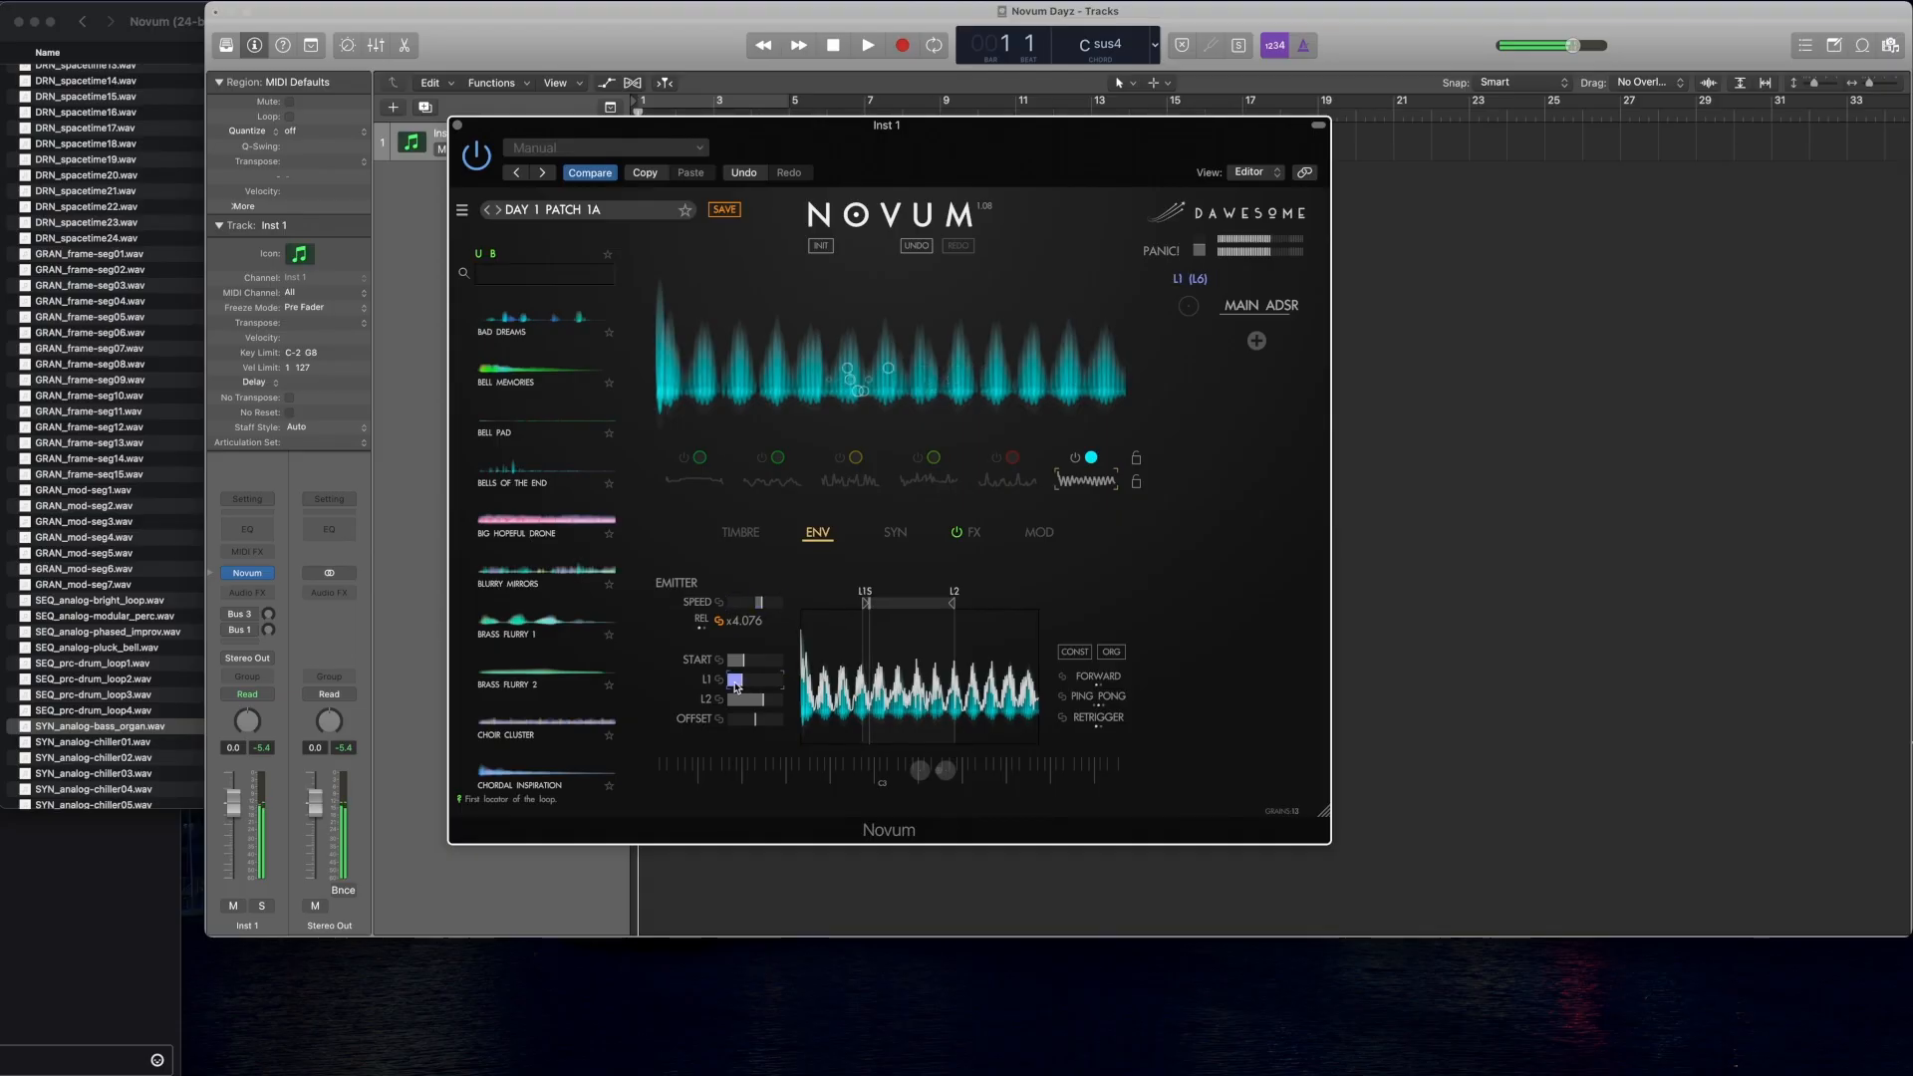
left_click(895, 534)
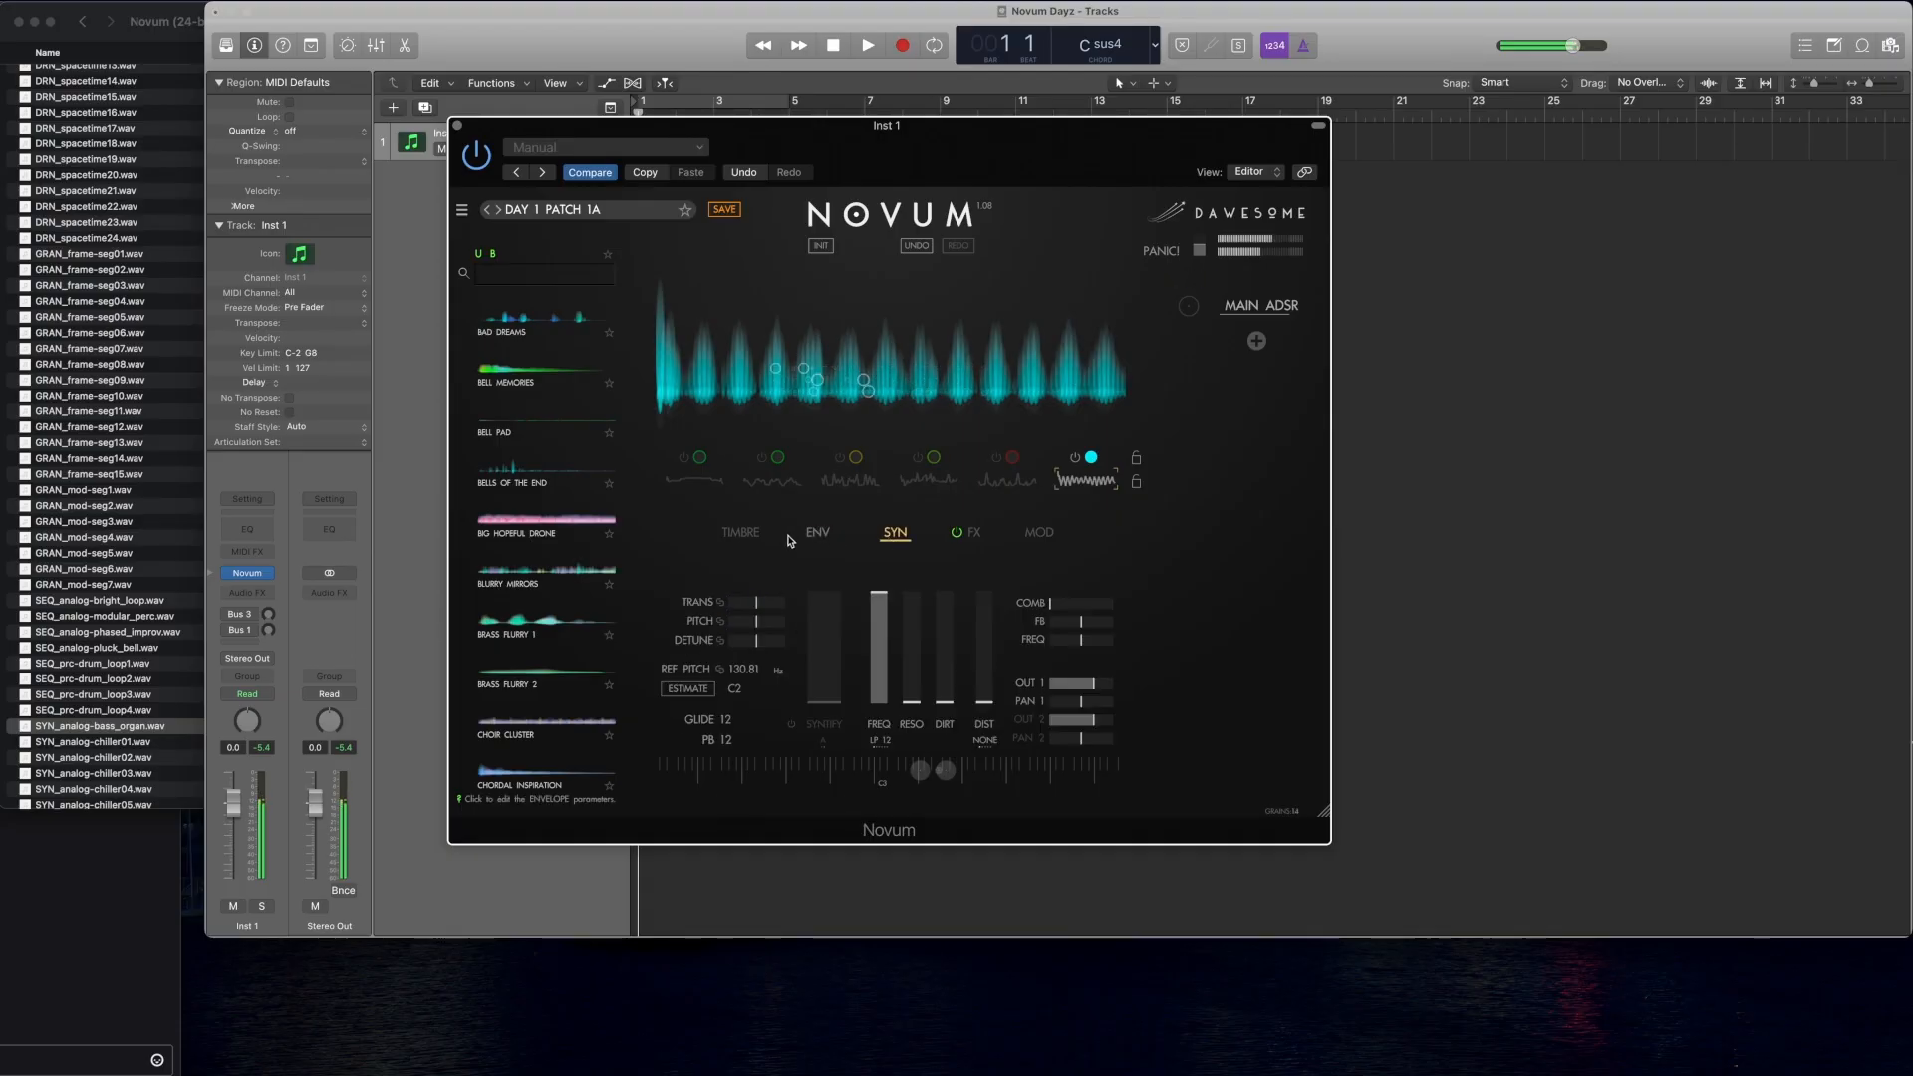
left_click(740, 533)
left_click_drag(1081, 609, 1064, 611)
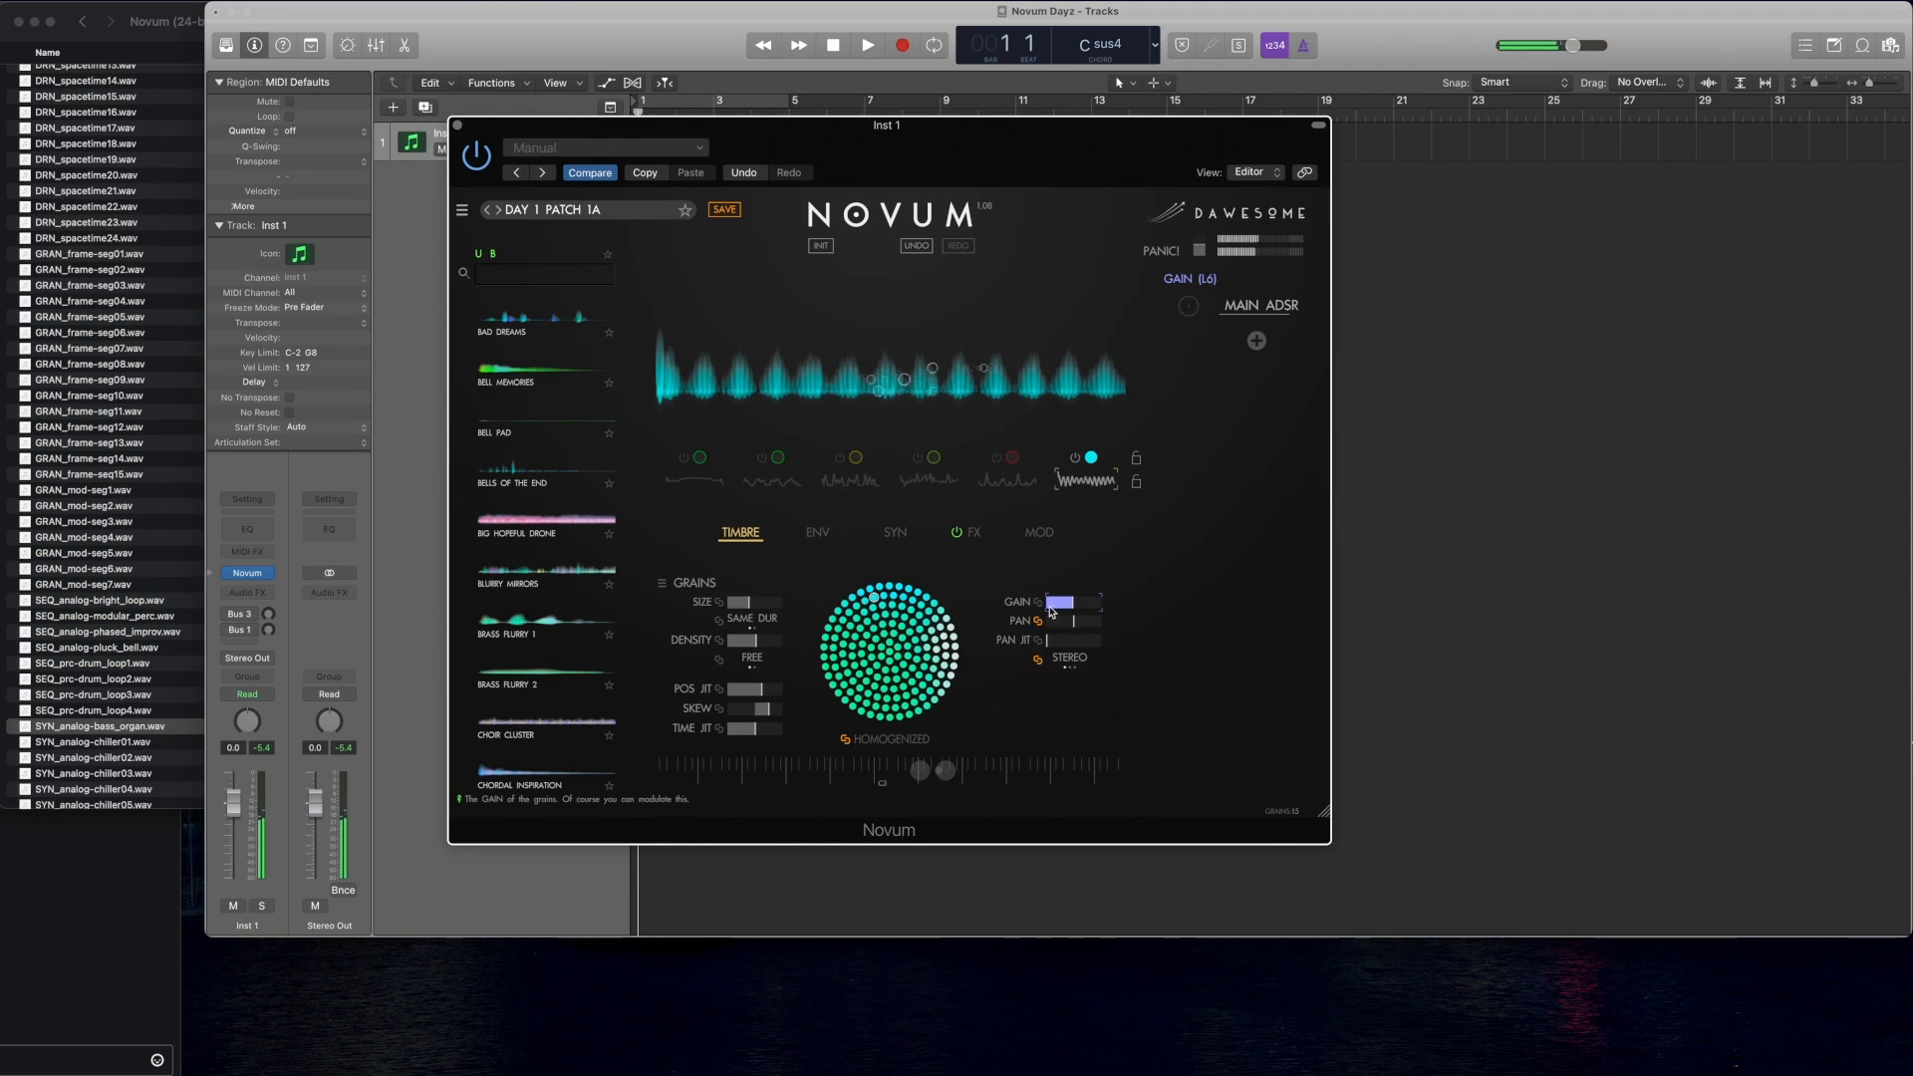
Step: Switch layer 1 on alongside layer 6 and briefly audition layer 5 with them
left_click(683, 460)
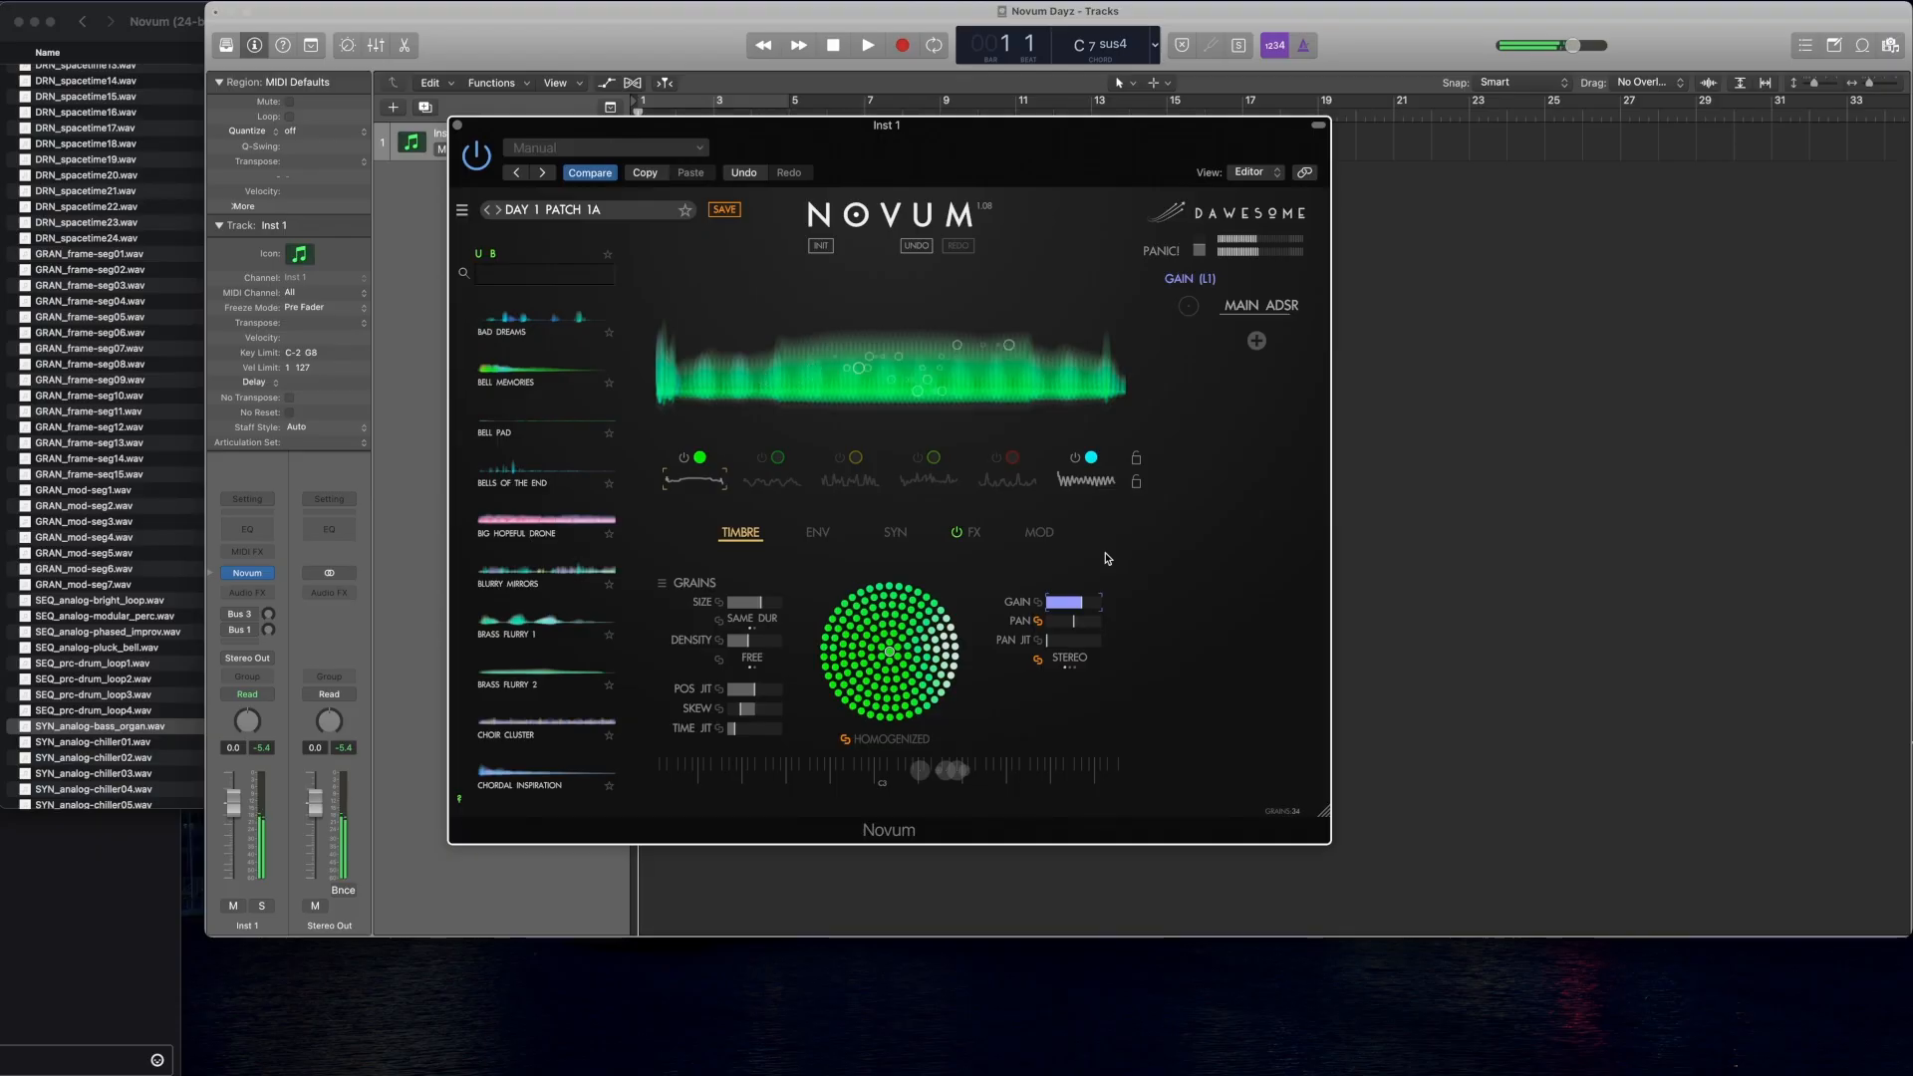
left_click(996, 458)
left_click(1000, 466)
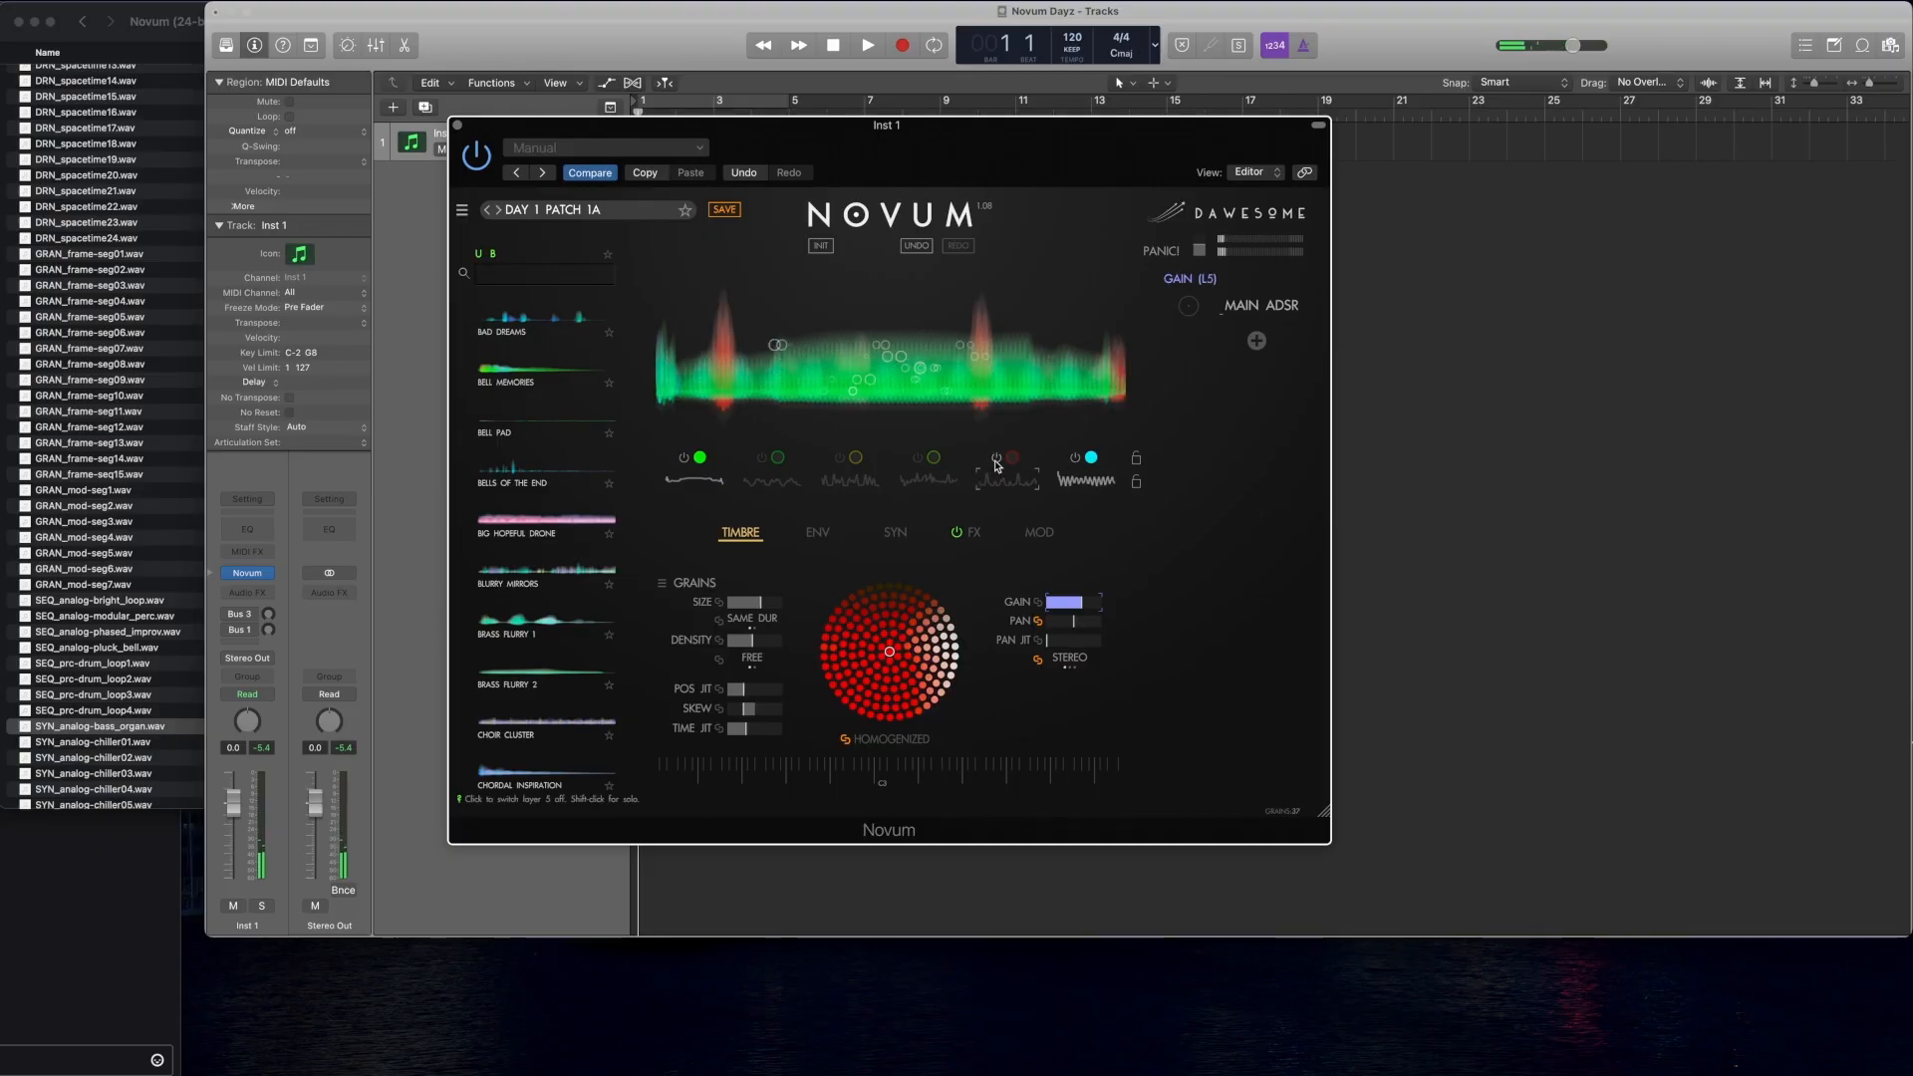
Step: Switch layer 2 on, turn layers 6 and 1 off, and lower layer 1's grain gain
left_click(763, 458)
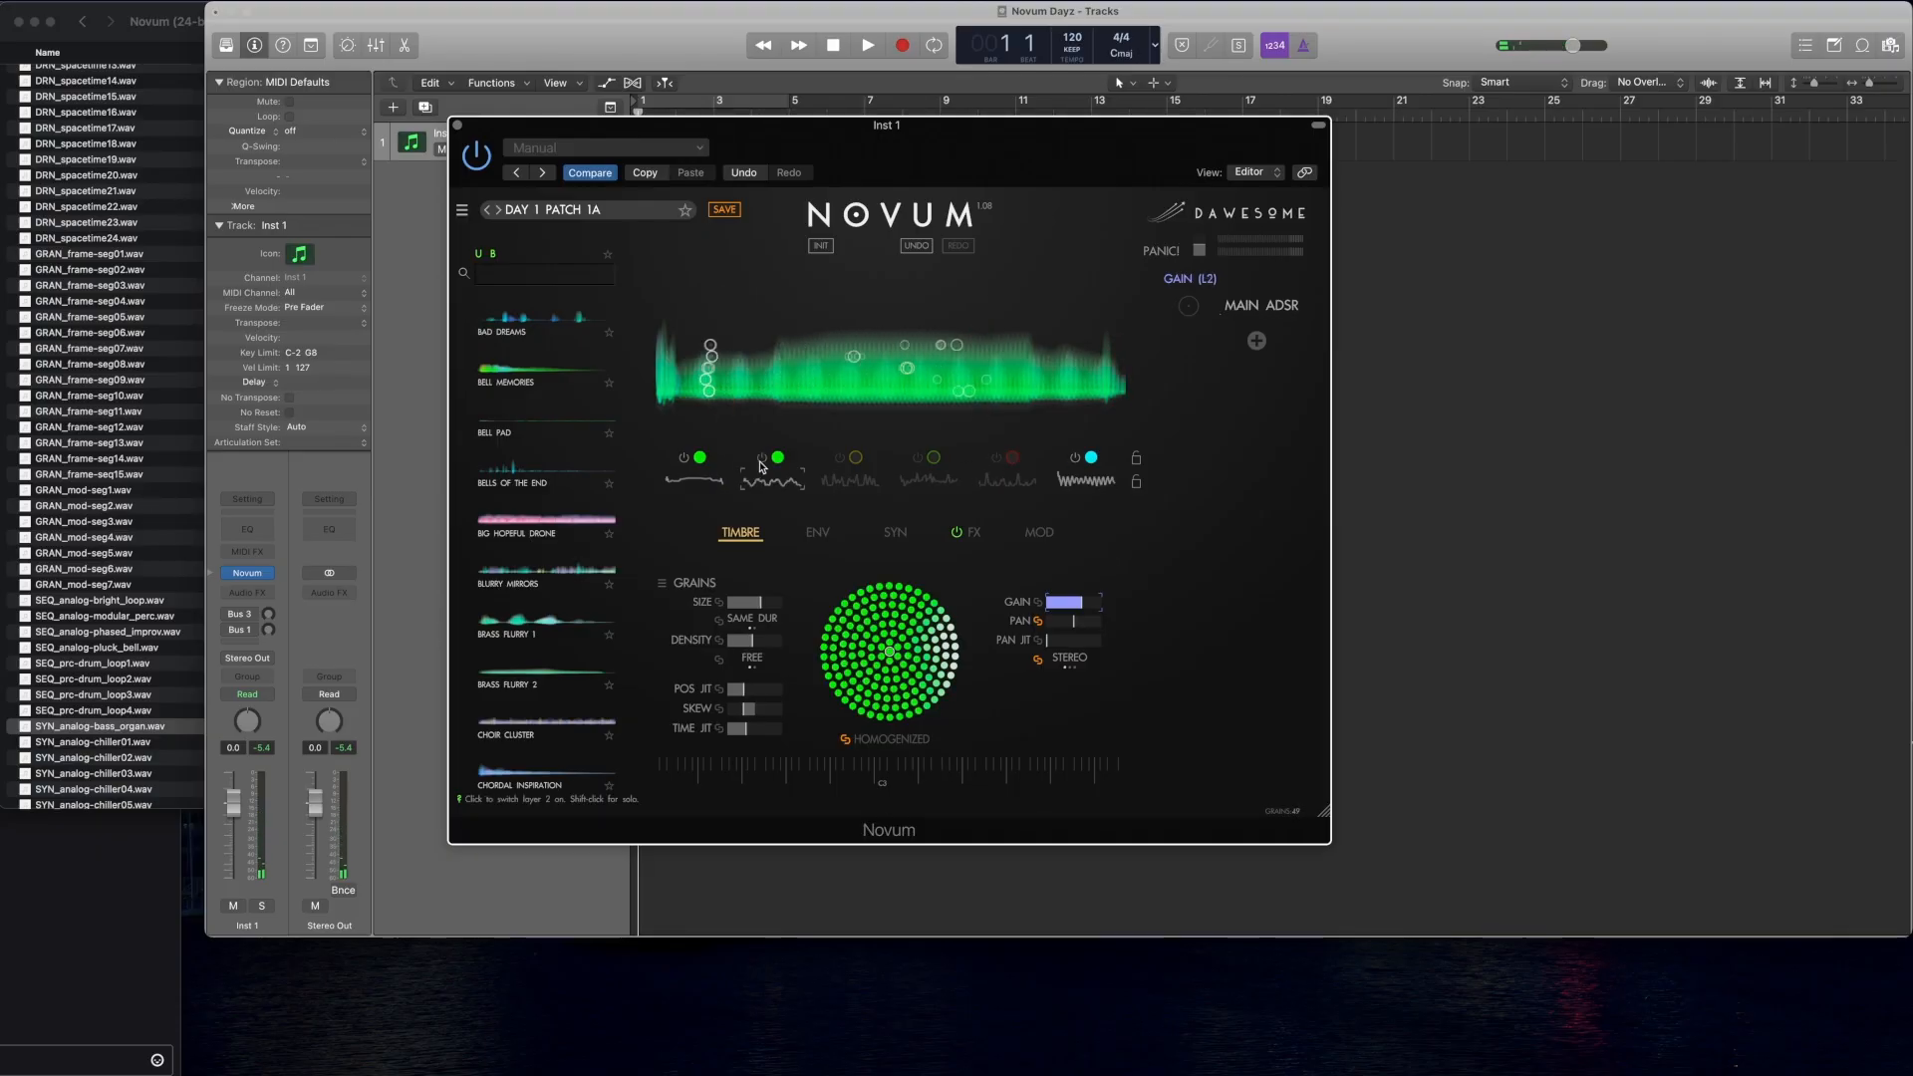
left_click(1075, 458)
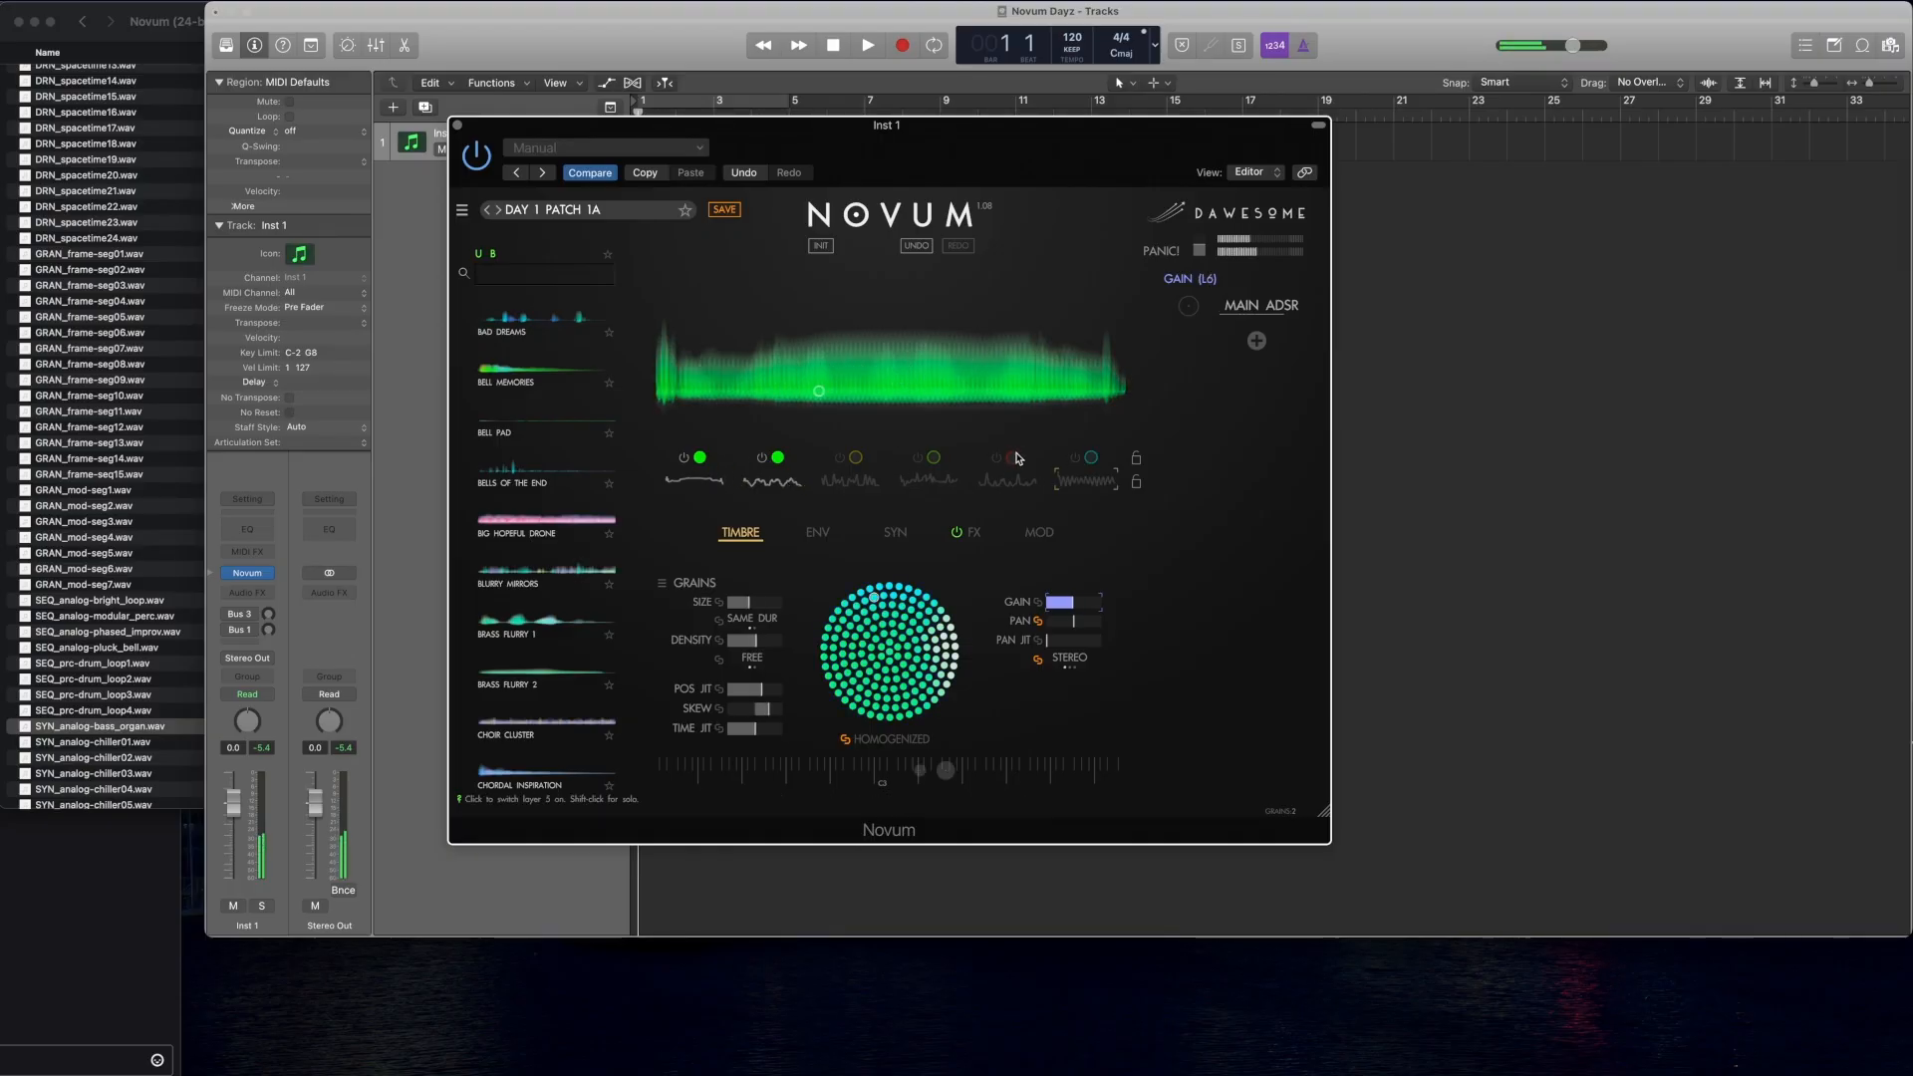
left_click(685, 461)
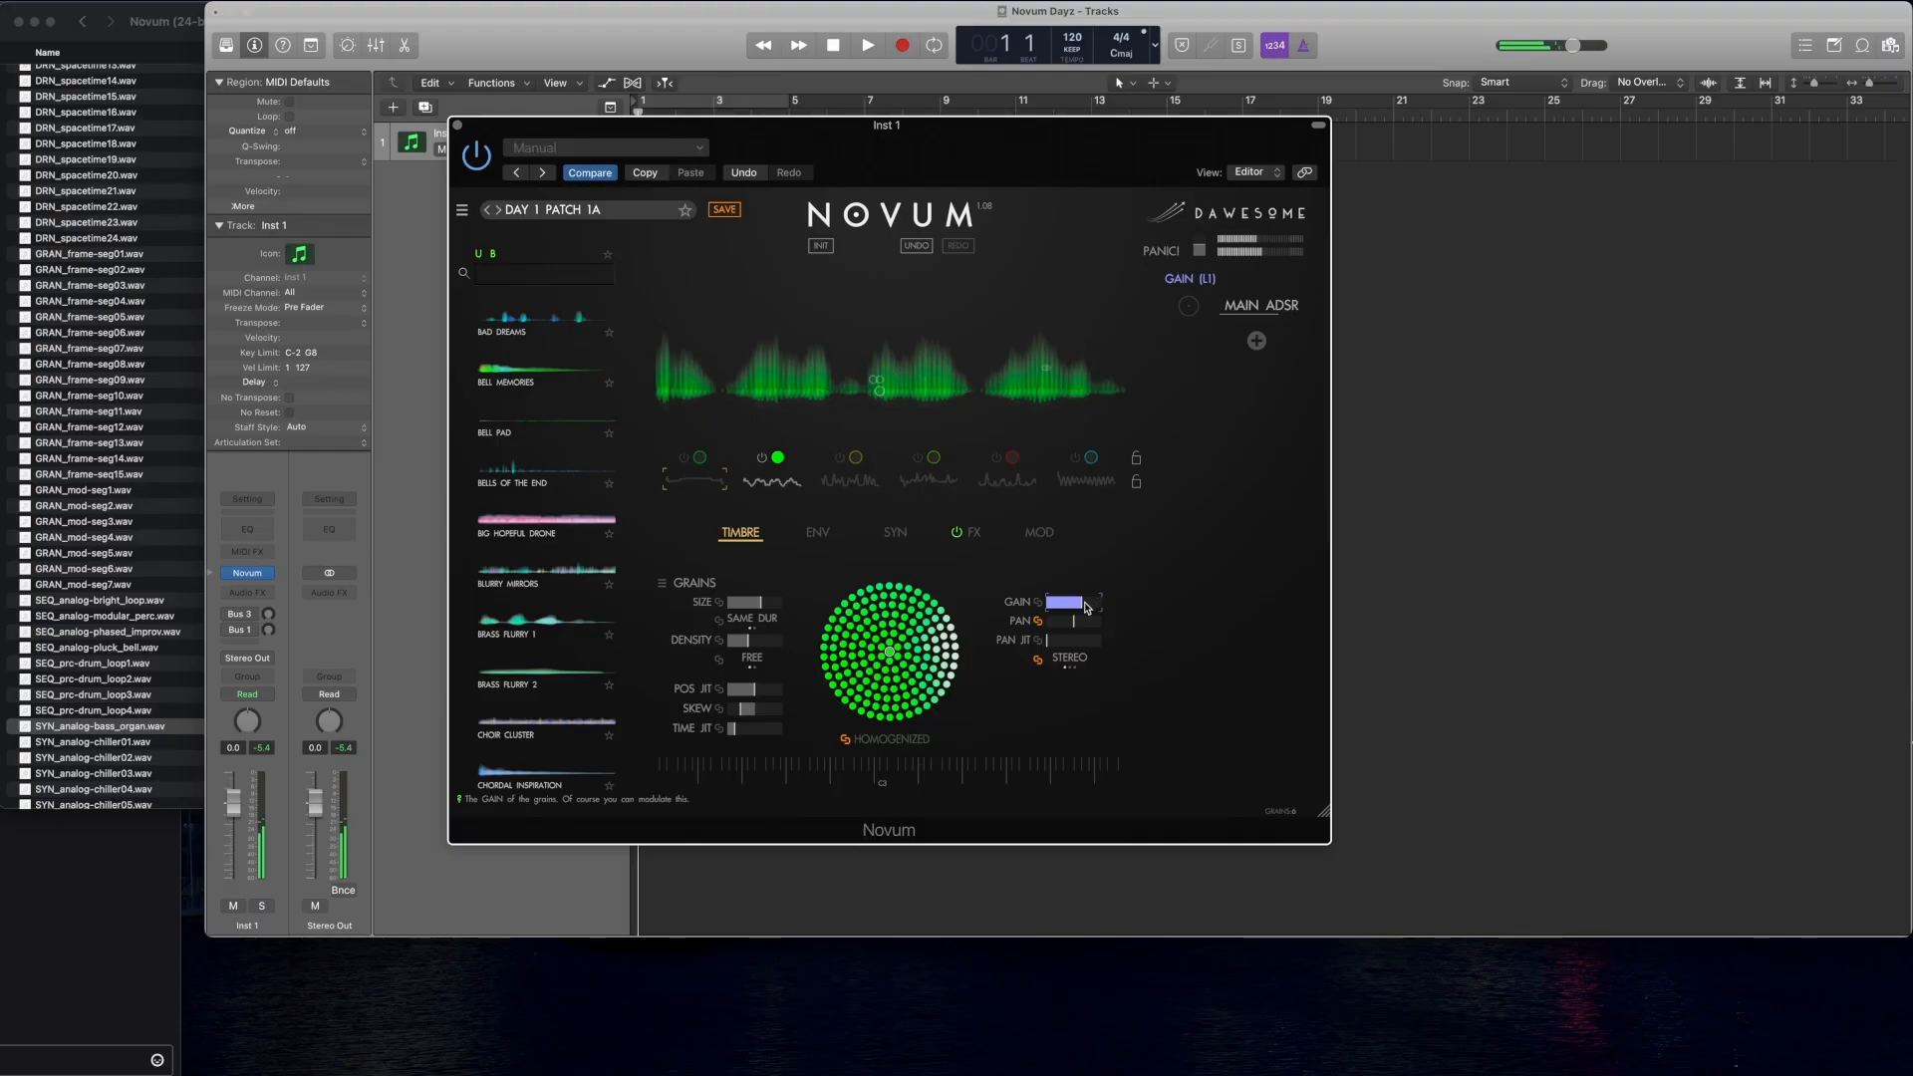
left_click(855, 659)
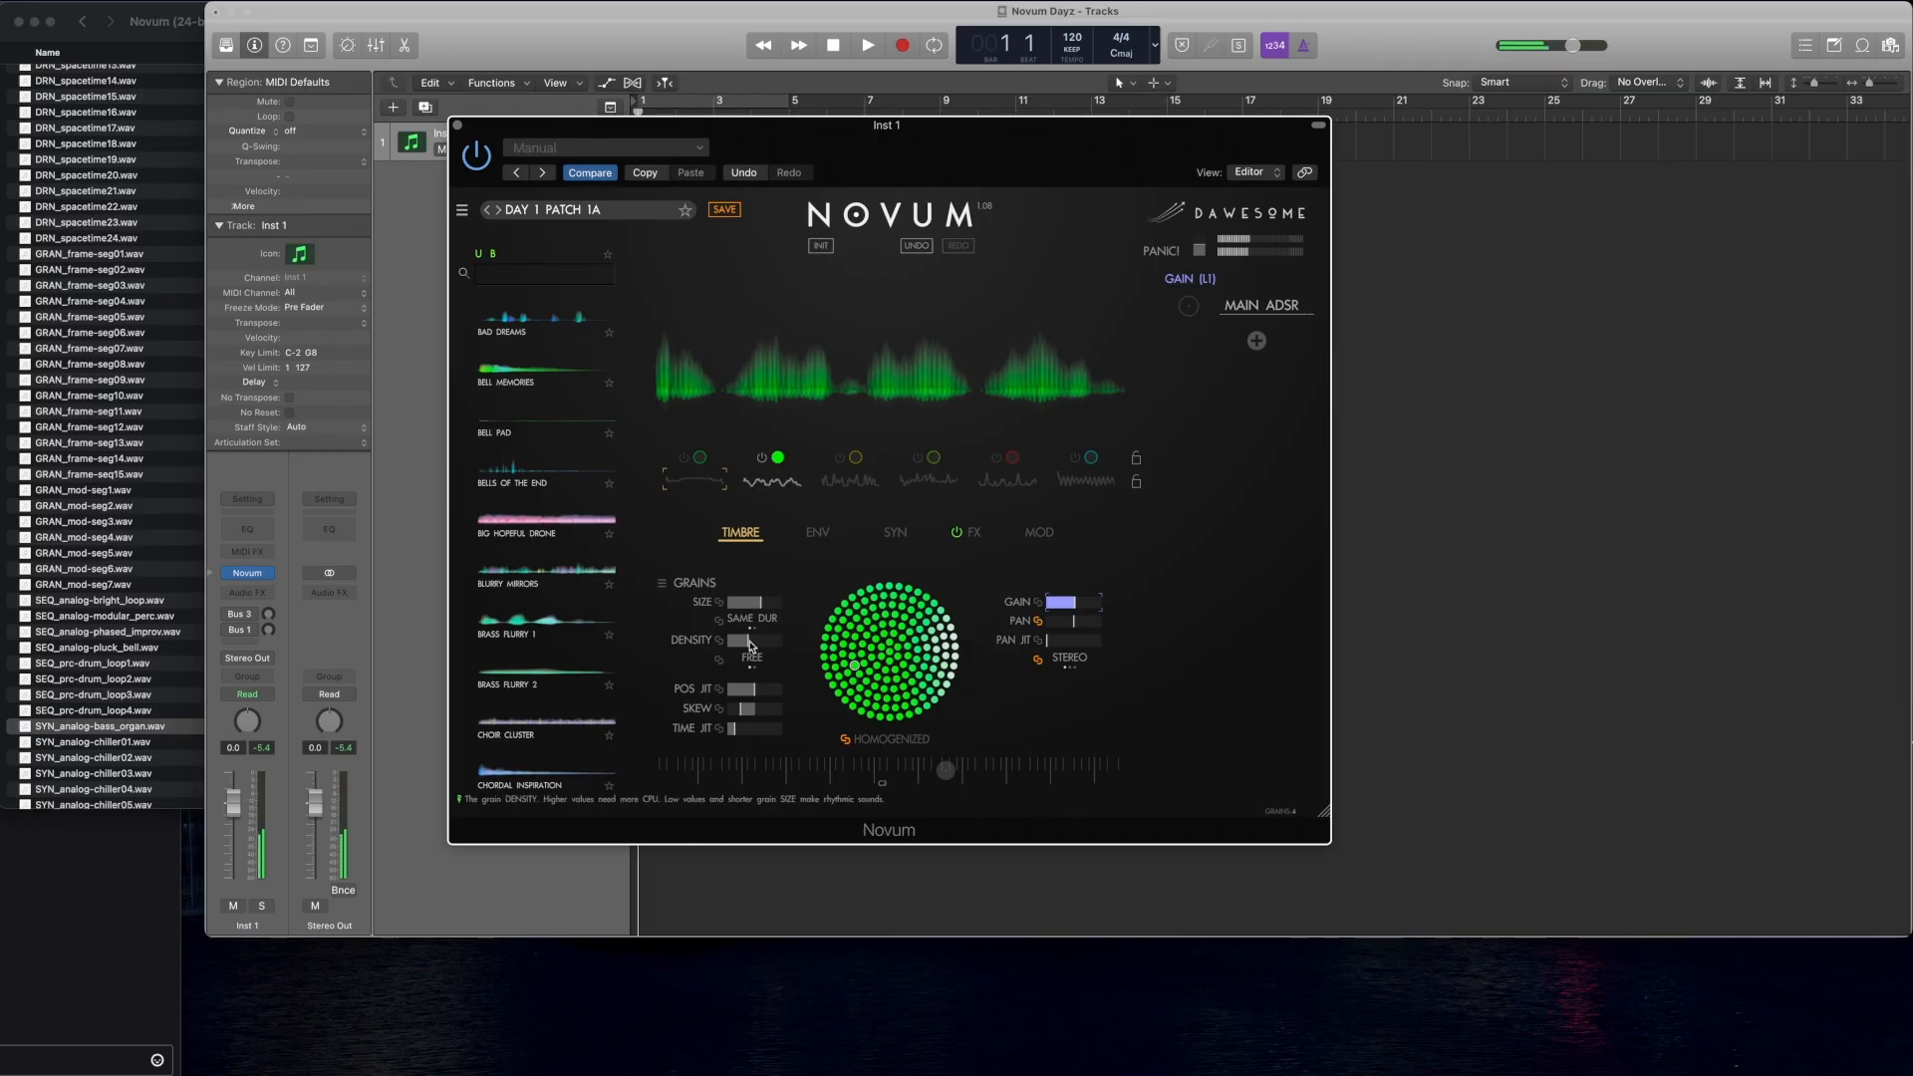
Step: Sweep layer 1's grain density down and then high, shorten its grain size, and switch playback from layer 2 to layer 1
left_click_drag(749, 644, 733, 647)
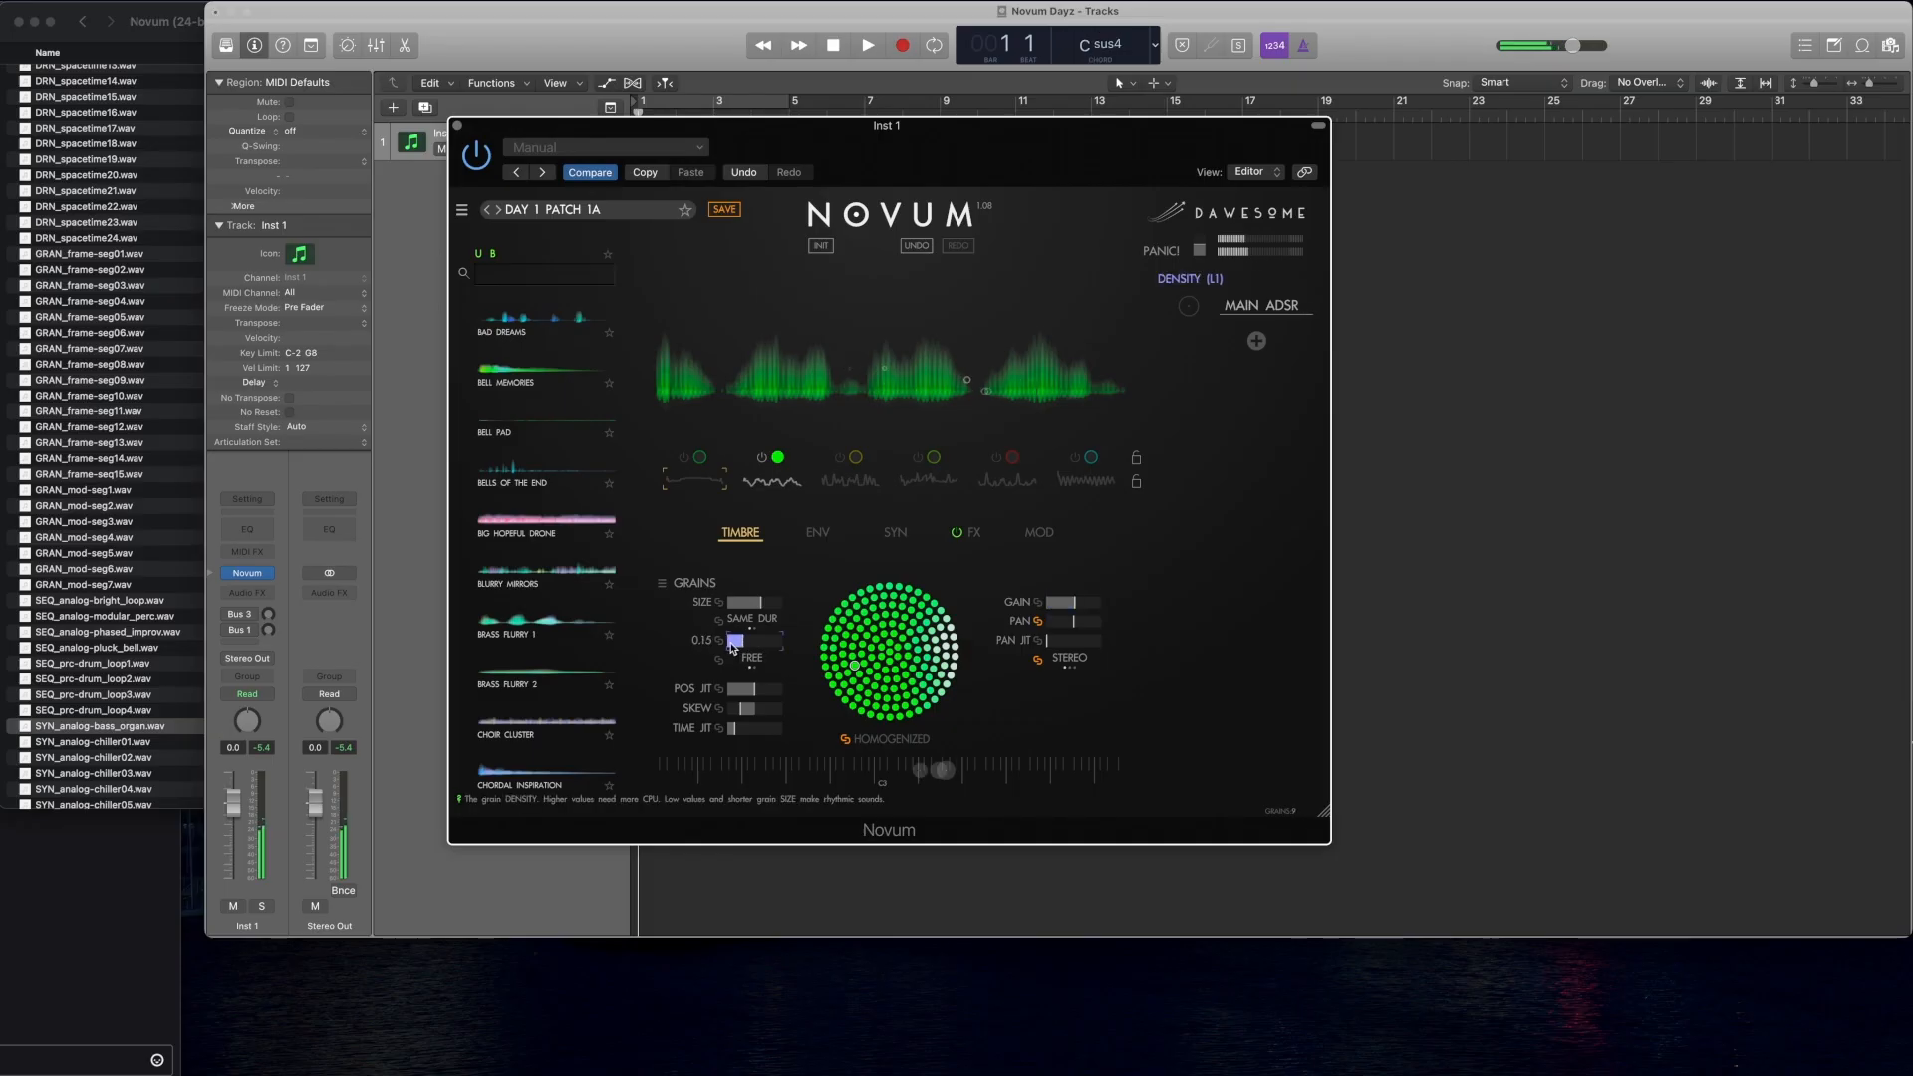
left_click_drag(730, 648, 853, 646)
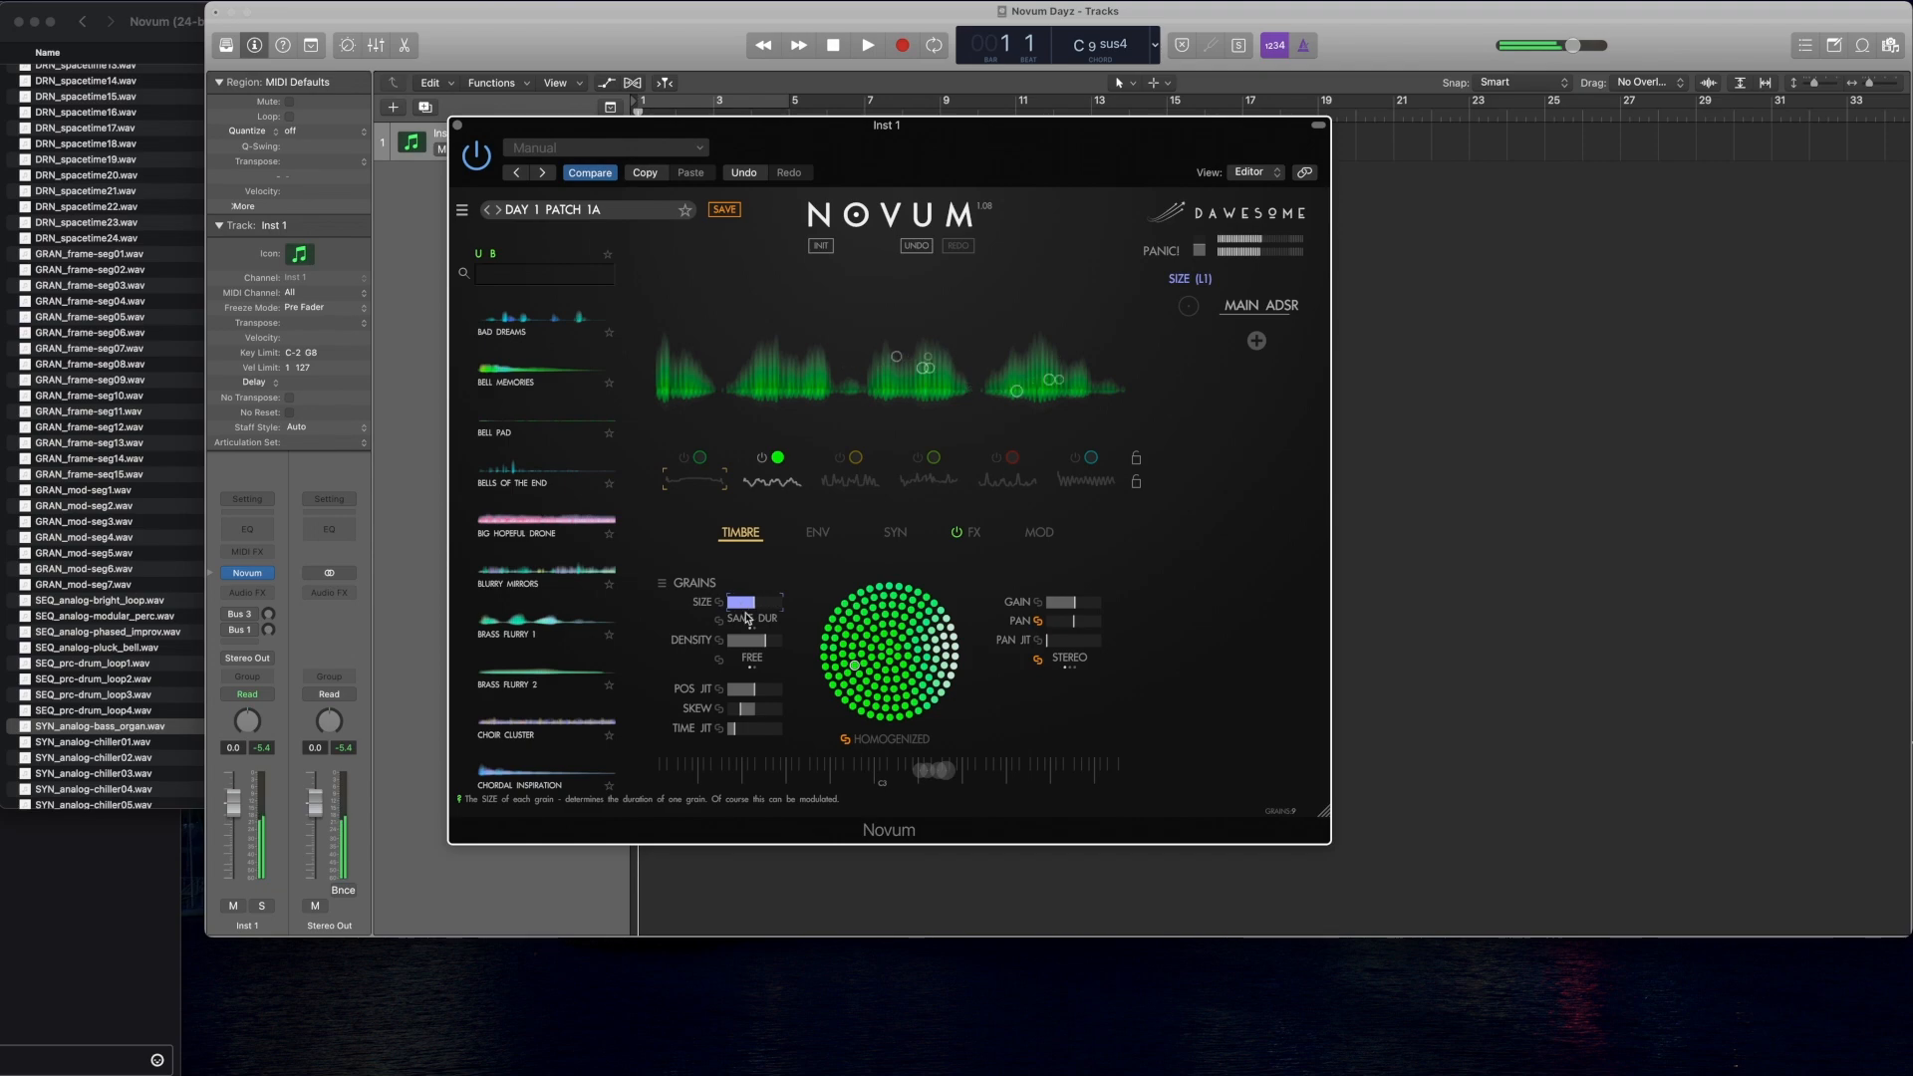
left_click(685, 471)
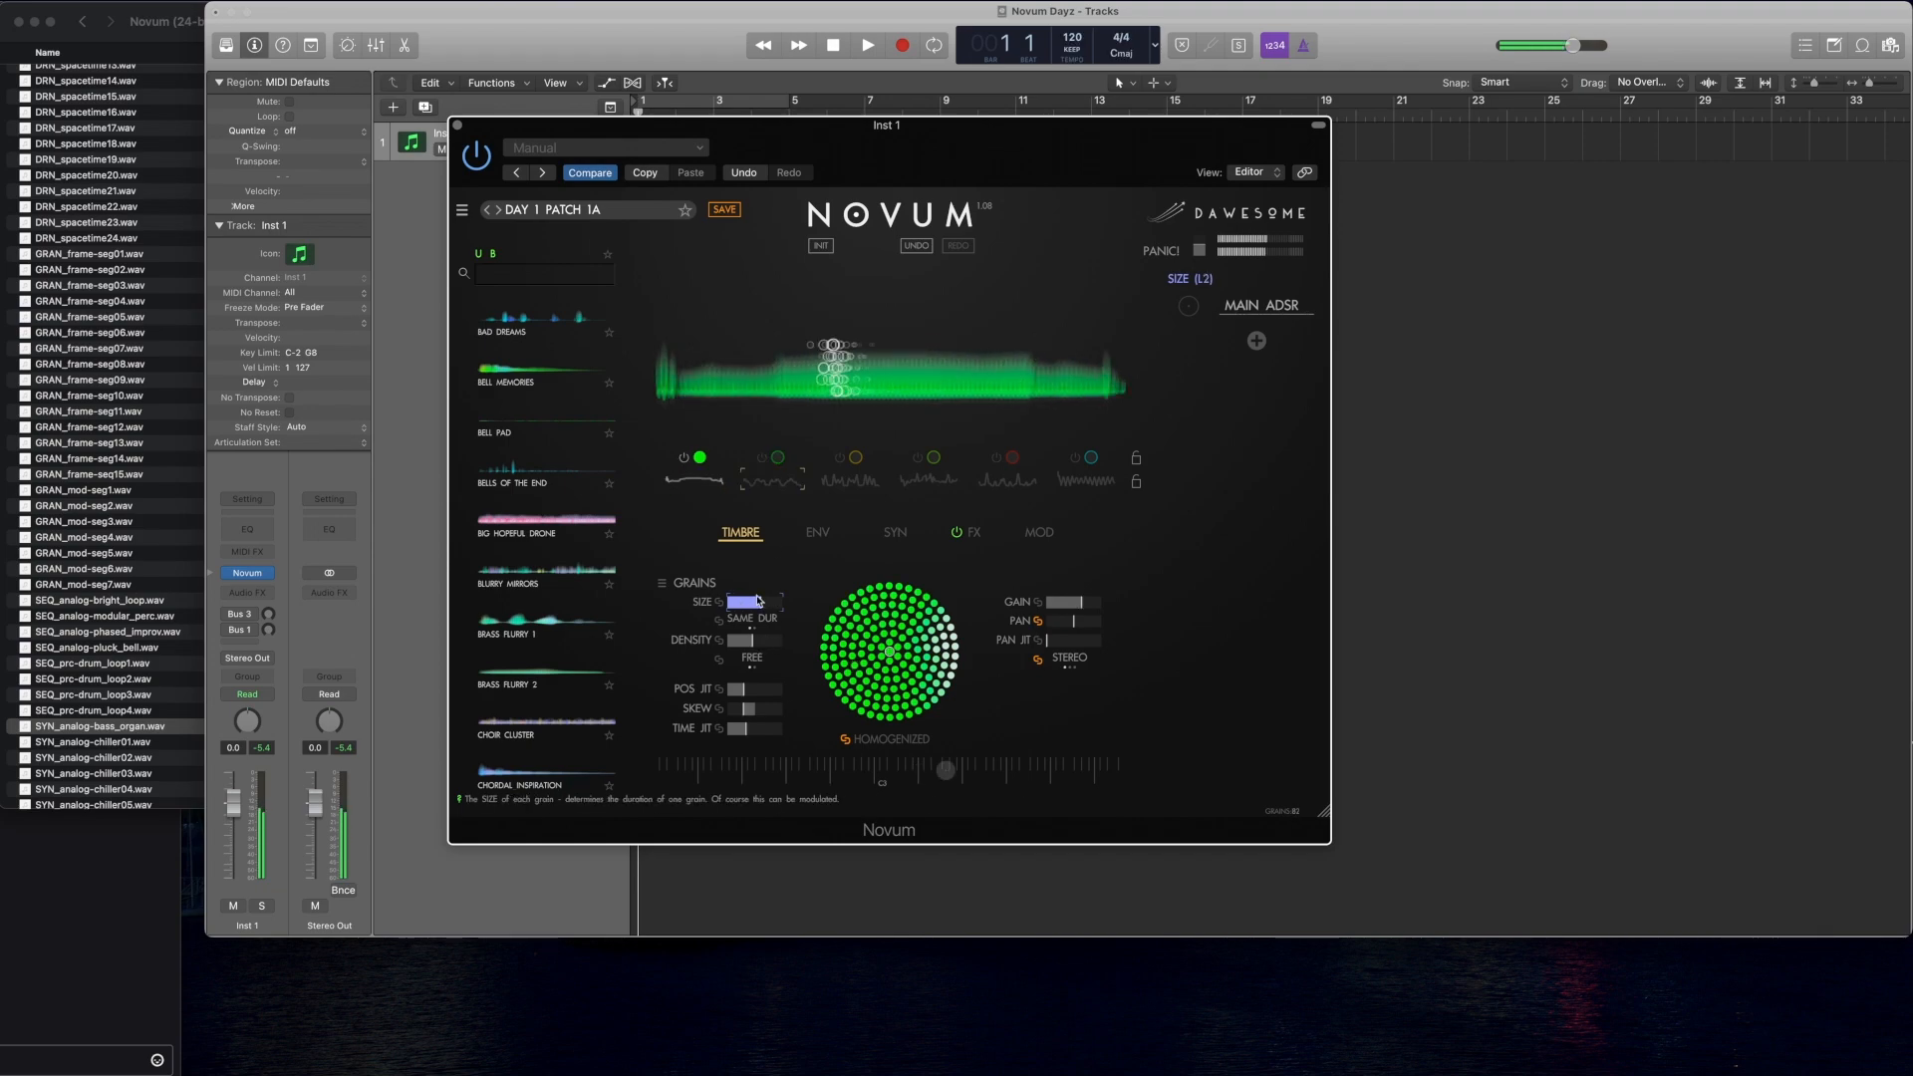
Step: Lower the grain density of layer 2 and then layer 1, and raise layer 1's time jitter
left_click_drag(742, 605, 742, 640)
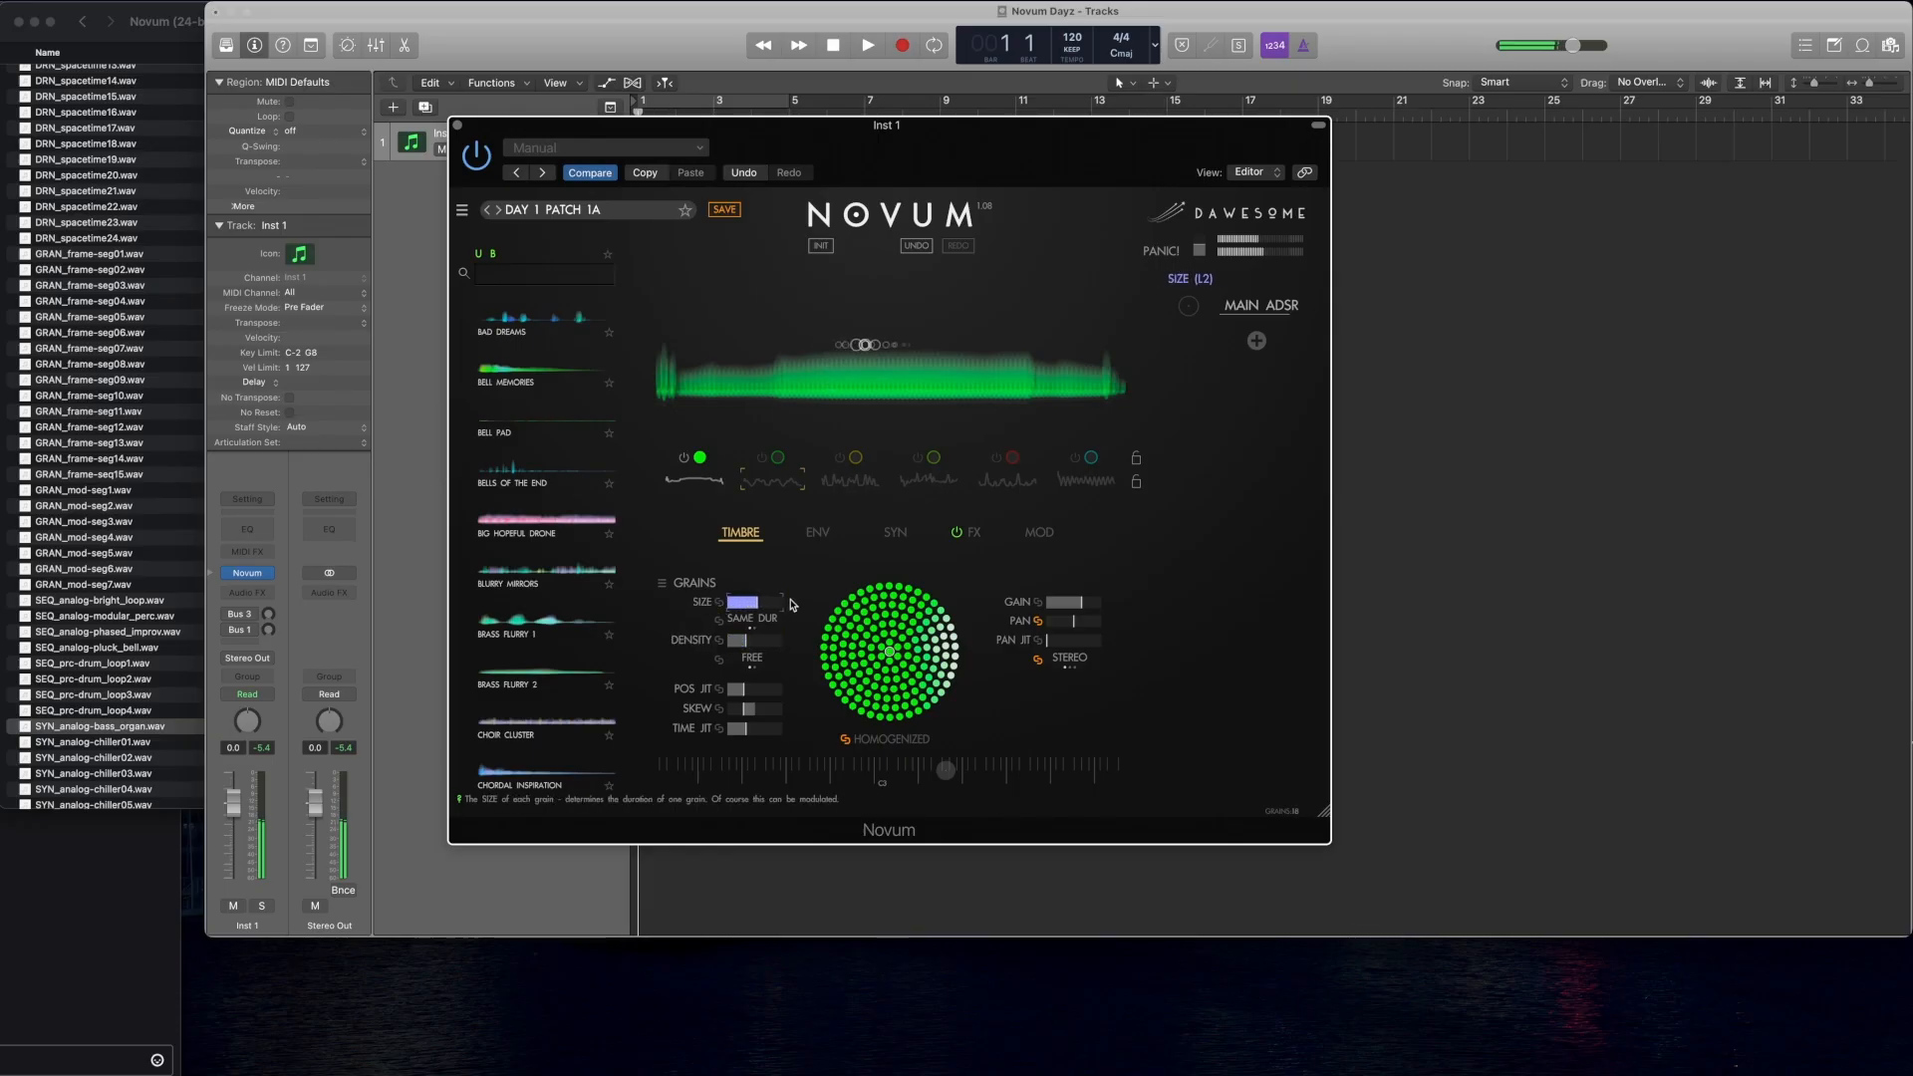
left_click(691, 477)
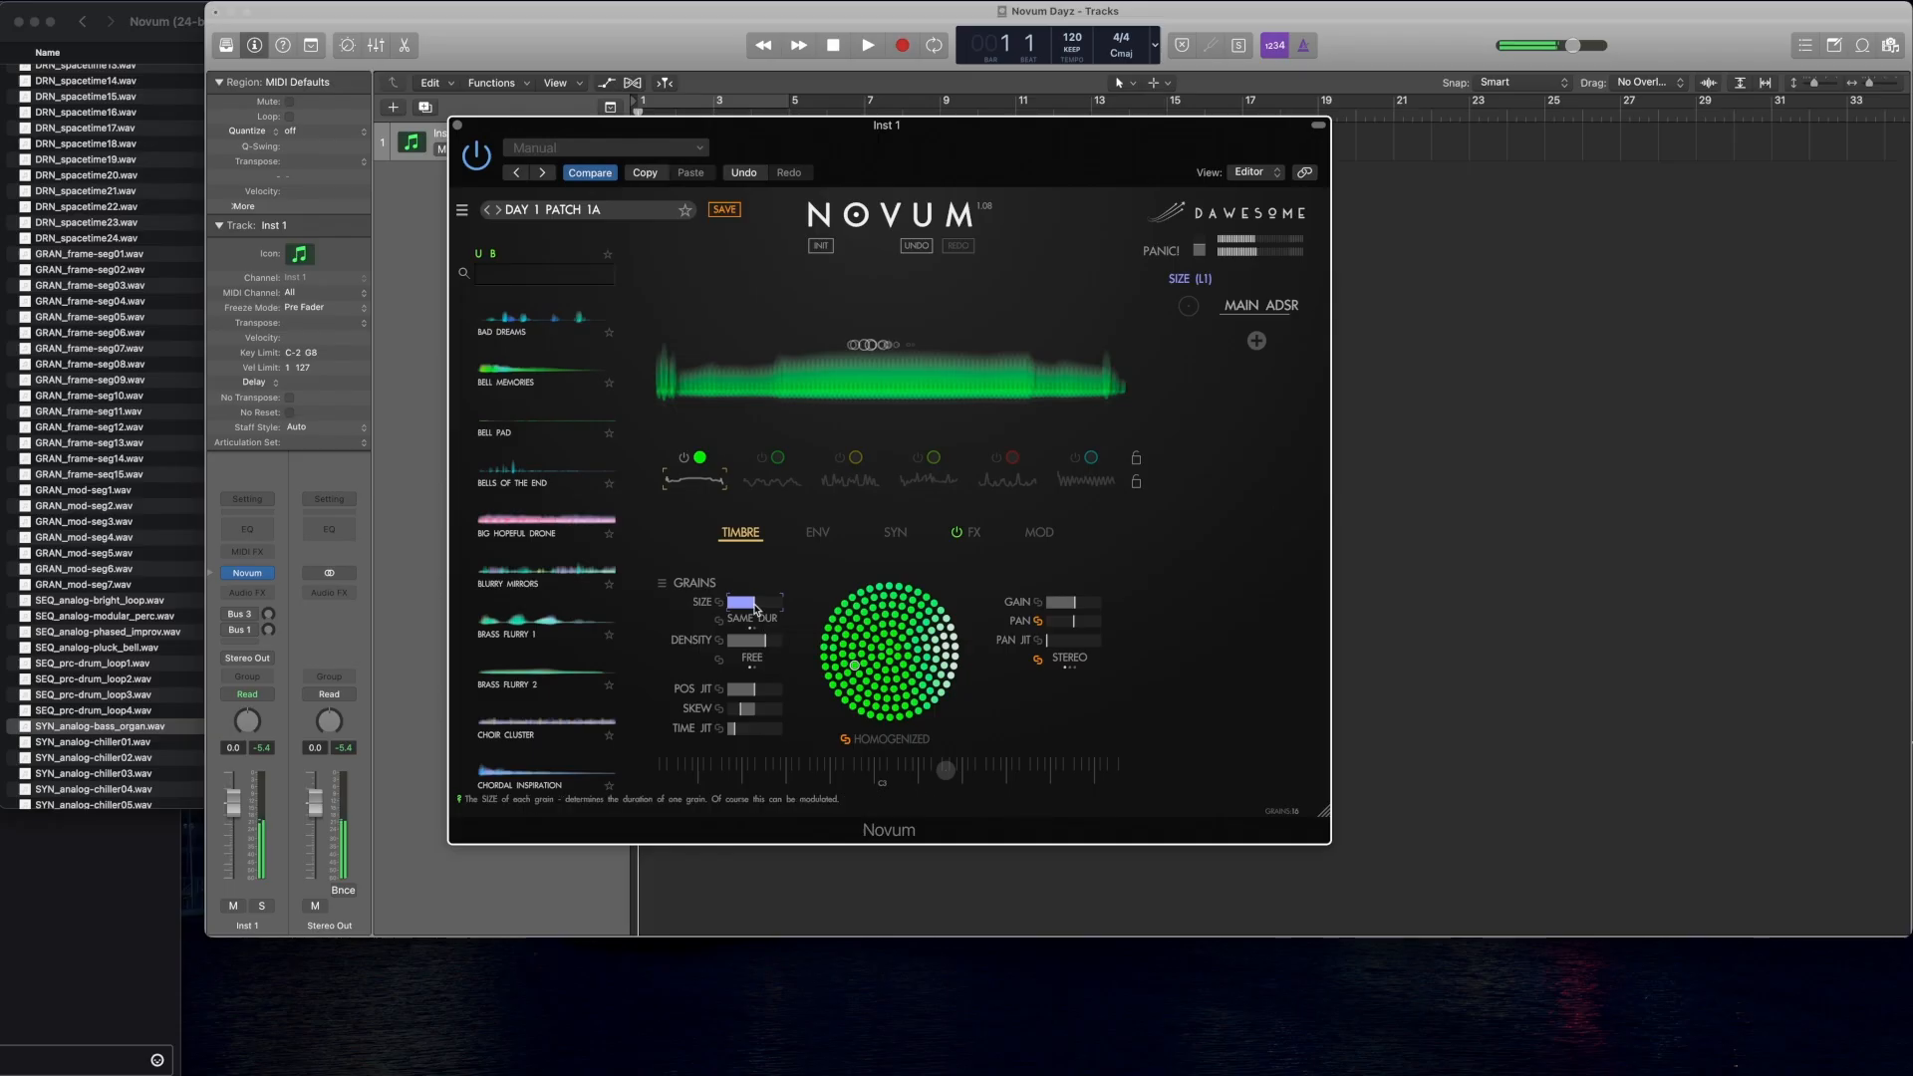
left_click_drag(734, 642, 728, 645)
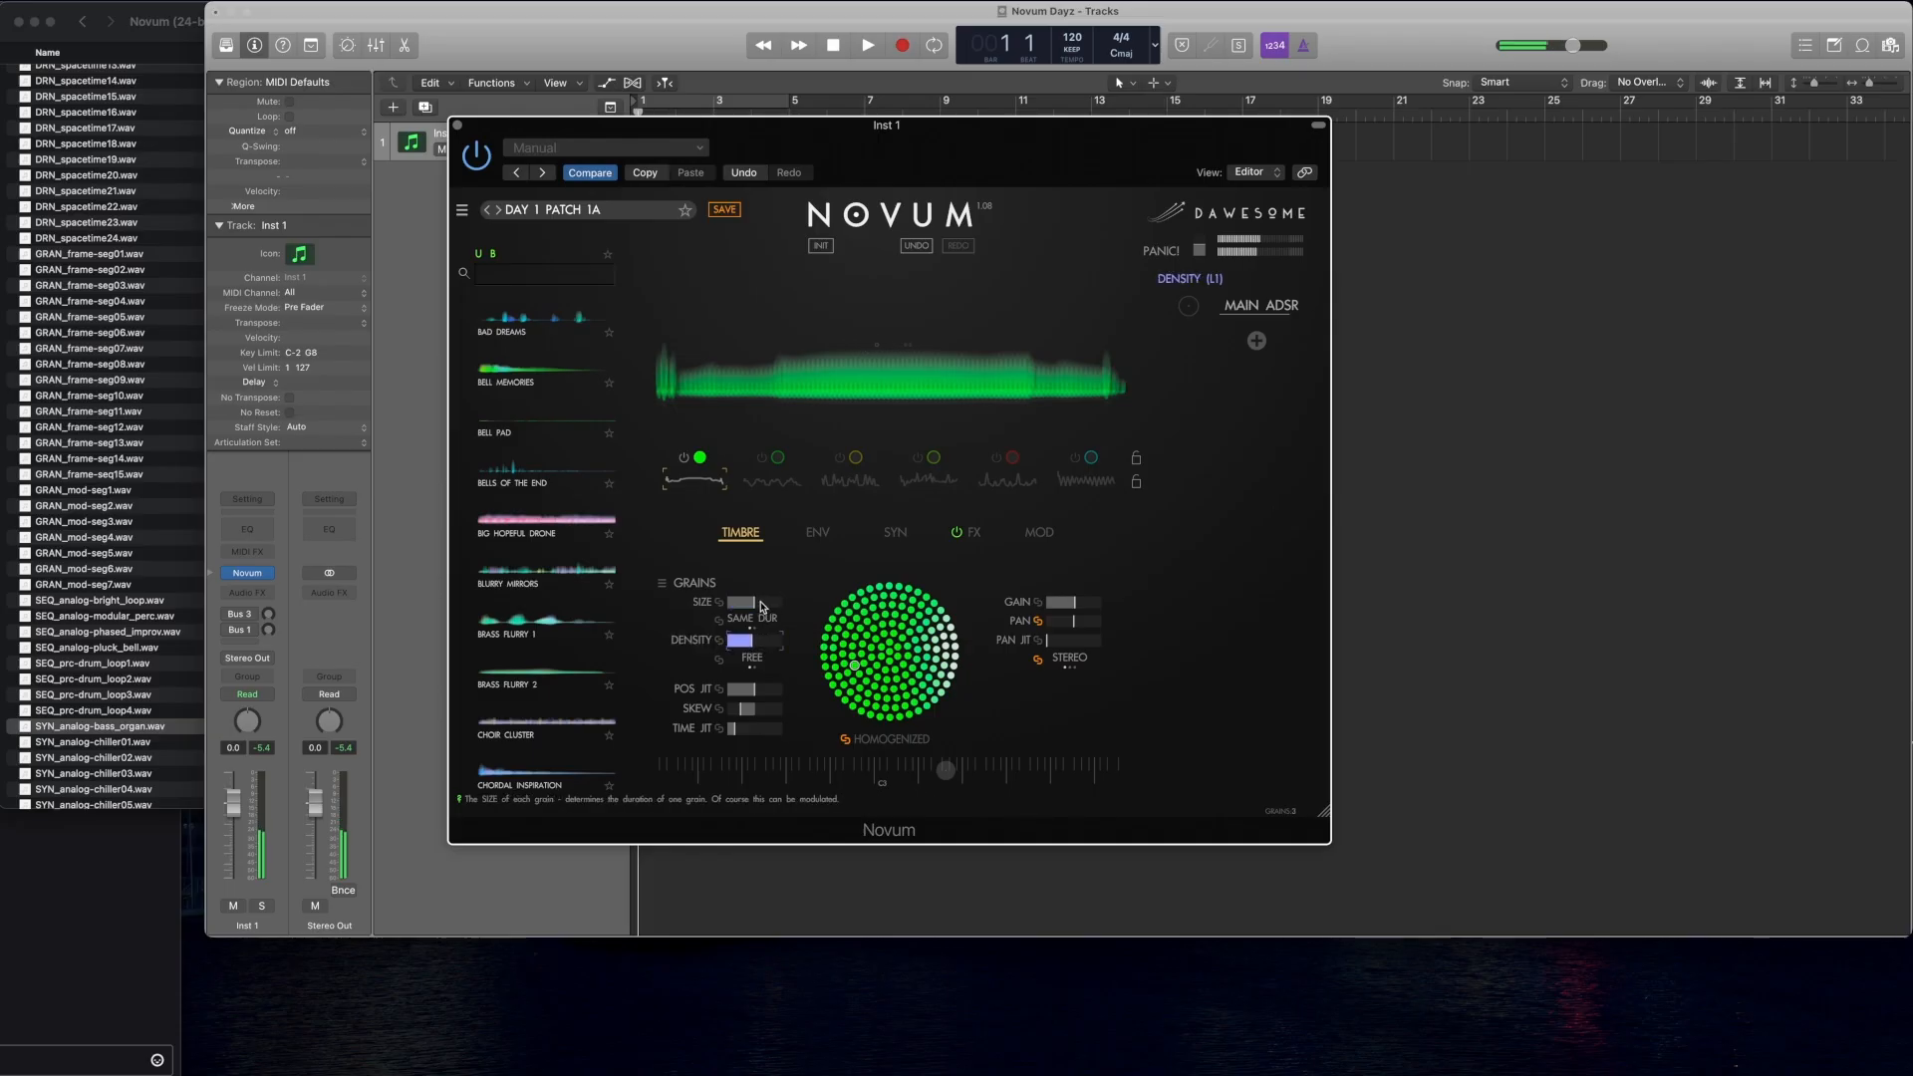
left_click_drag(754, 643, 747, 647)
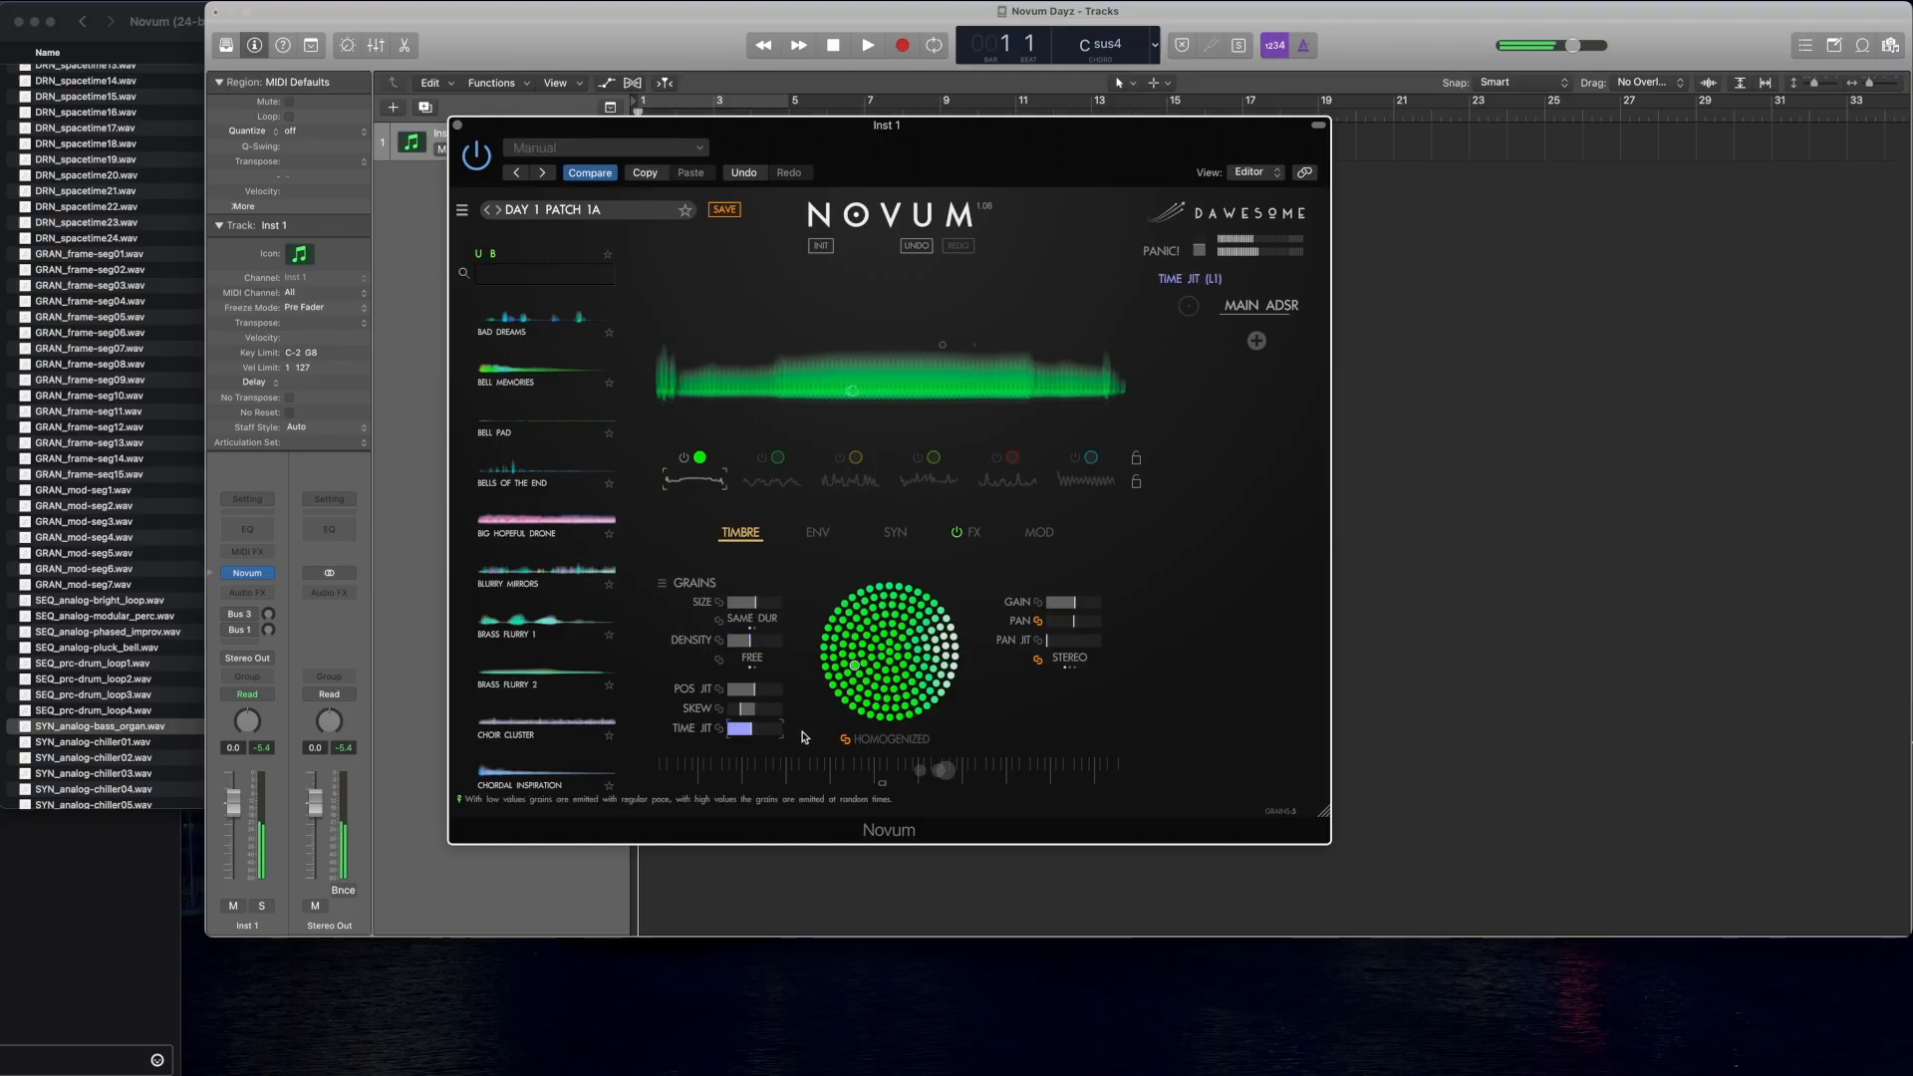
Step: Fine-tune layer 1's grain size and density against each other and raise its position jitter
left_click(757, 606)
left_click(751, 642)
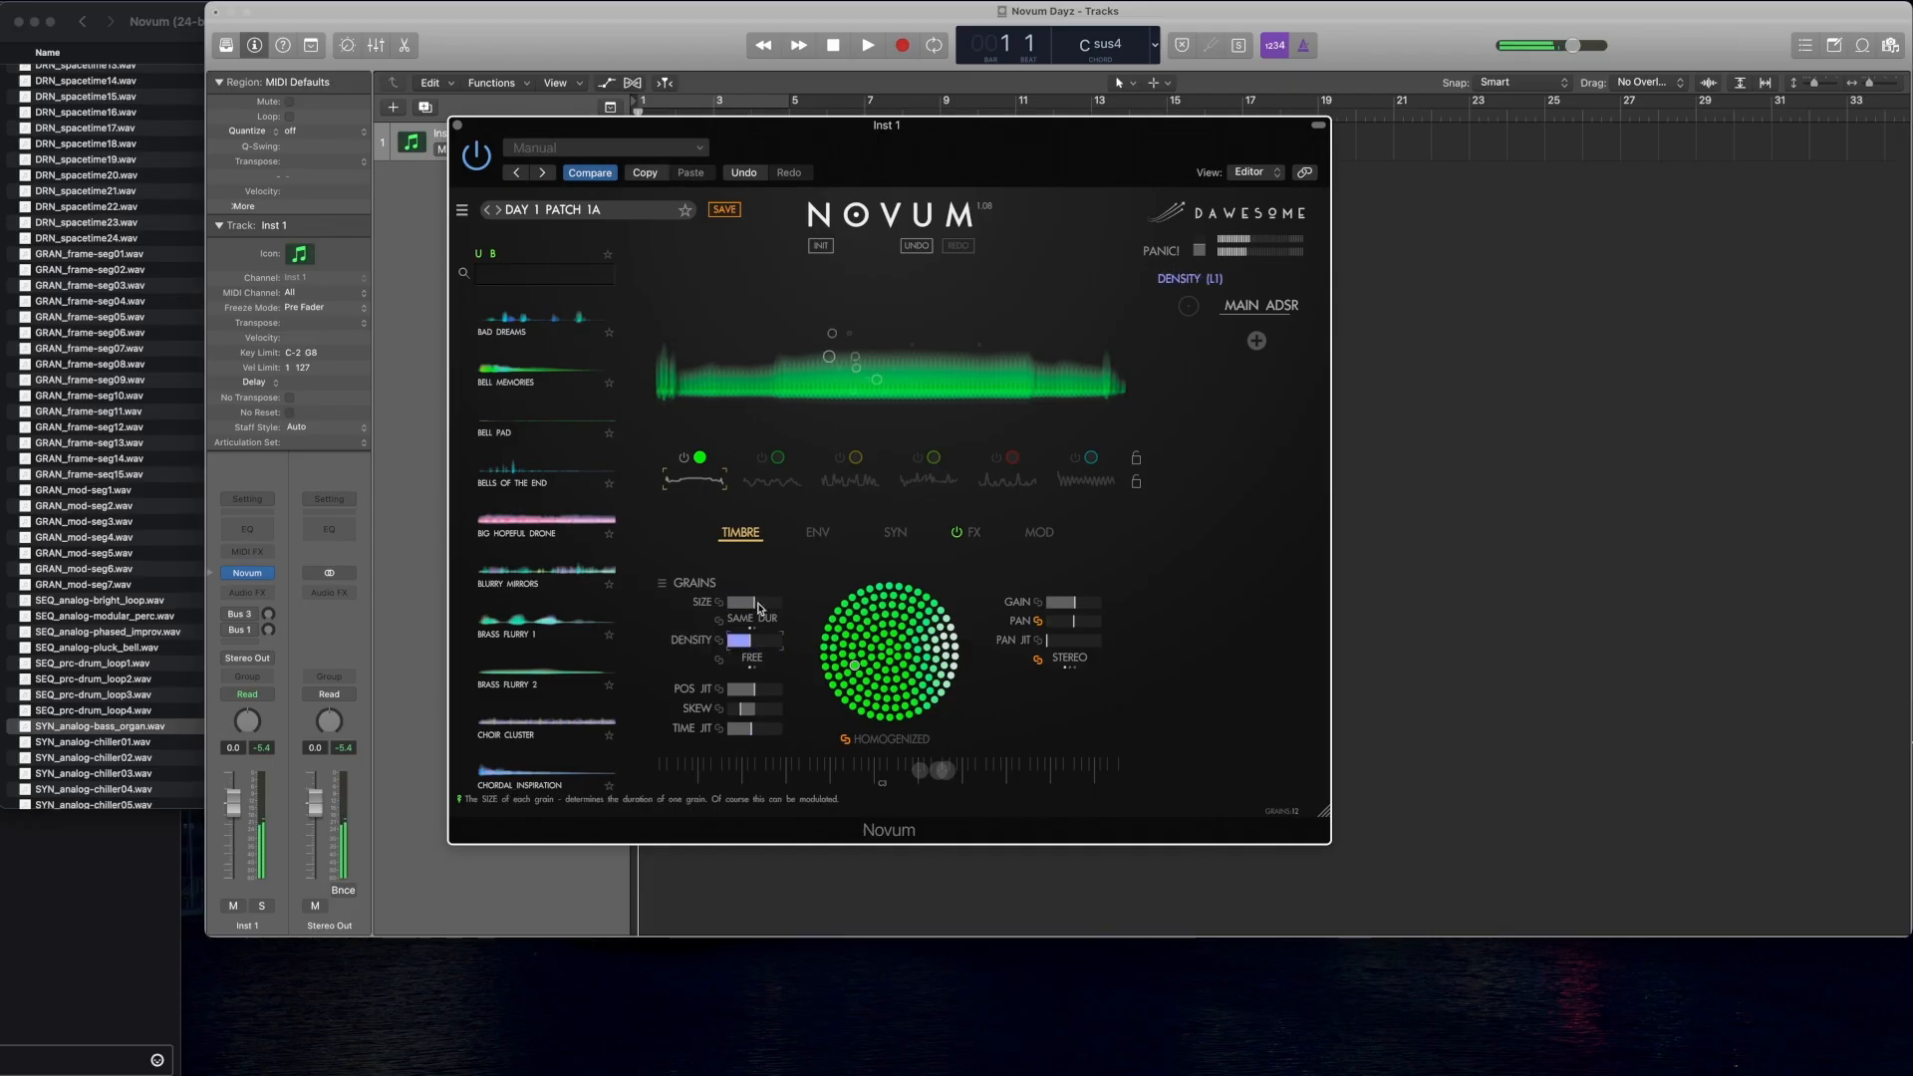
left_click(757, 607)
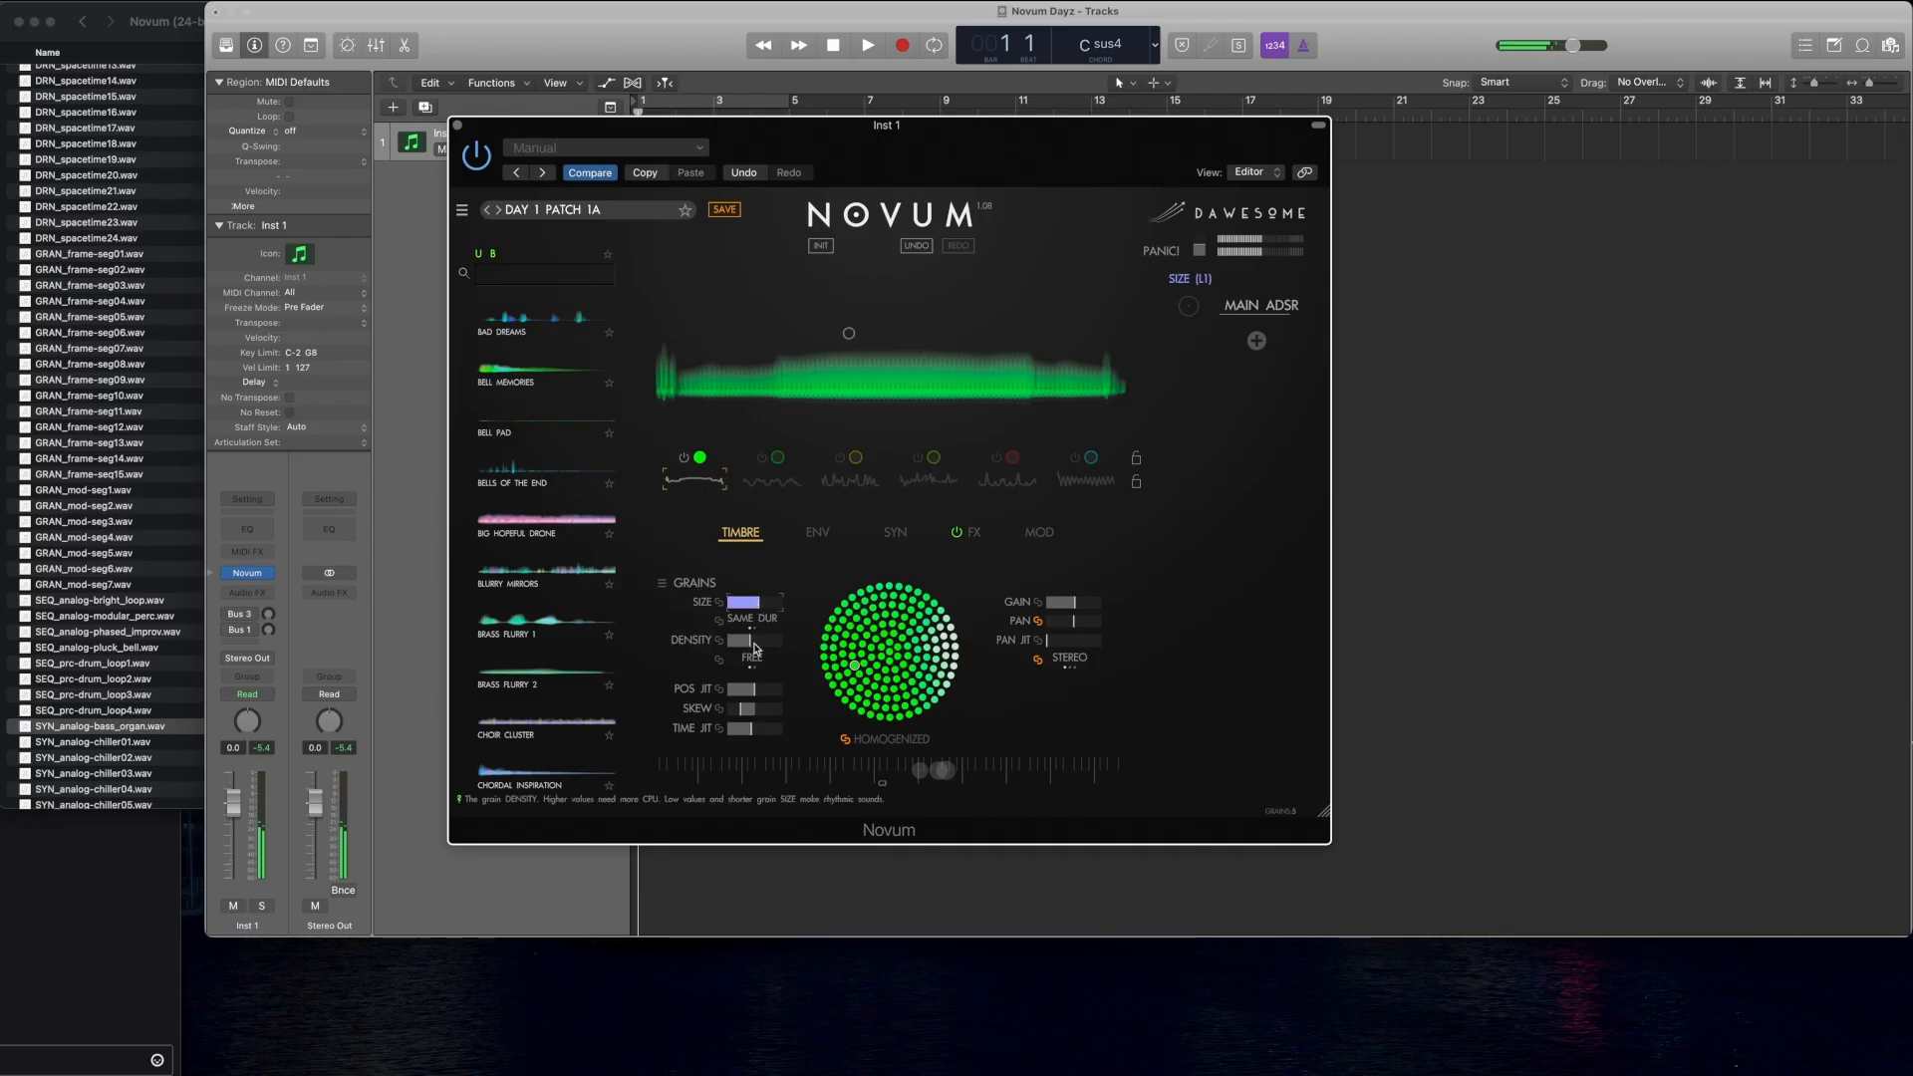
left_click(753, 644)
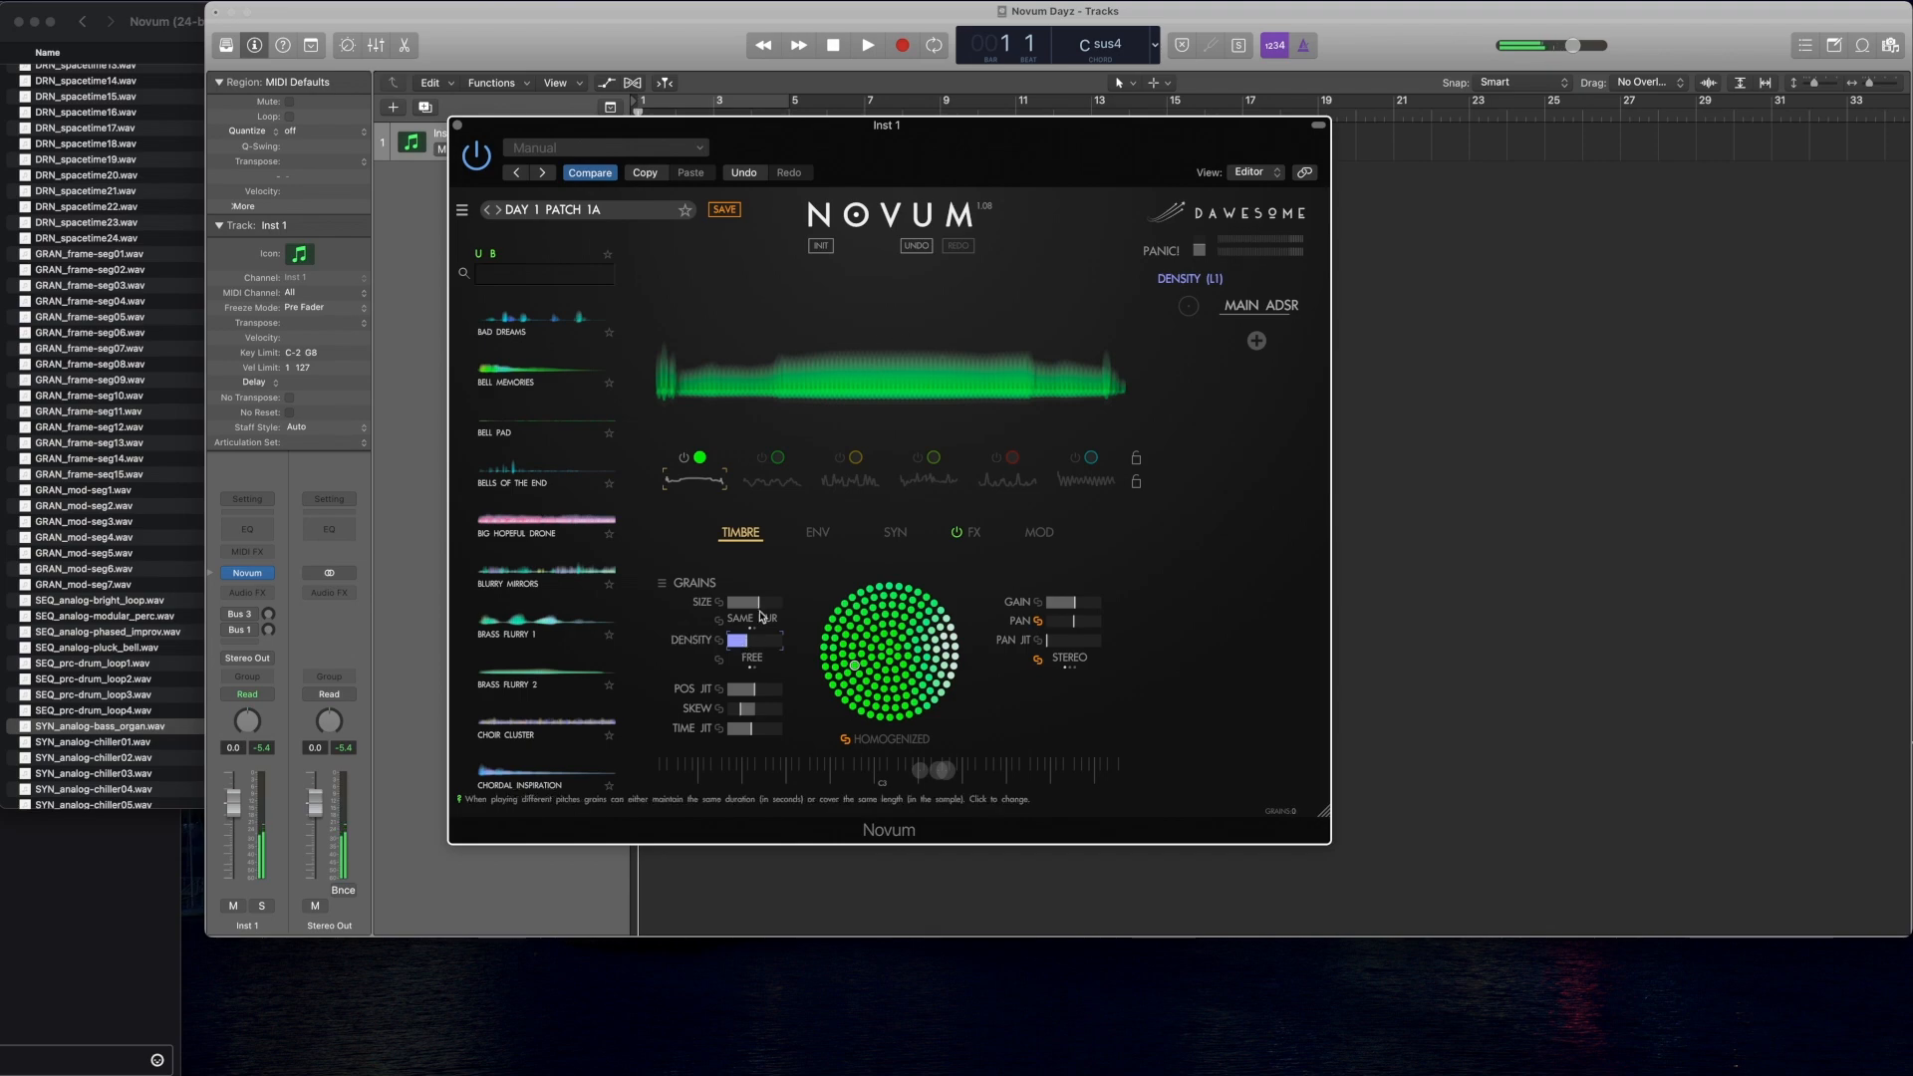
left_click(759, 604)
left_click(751, 643)
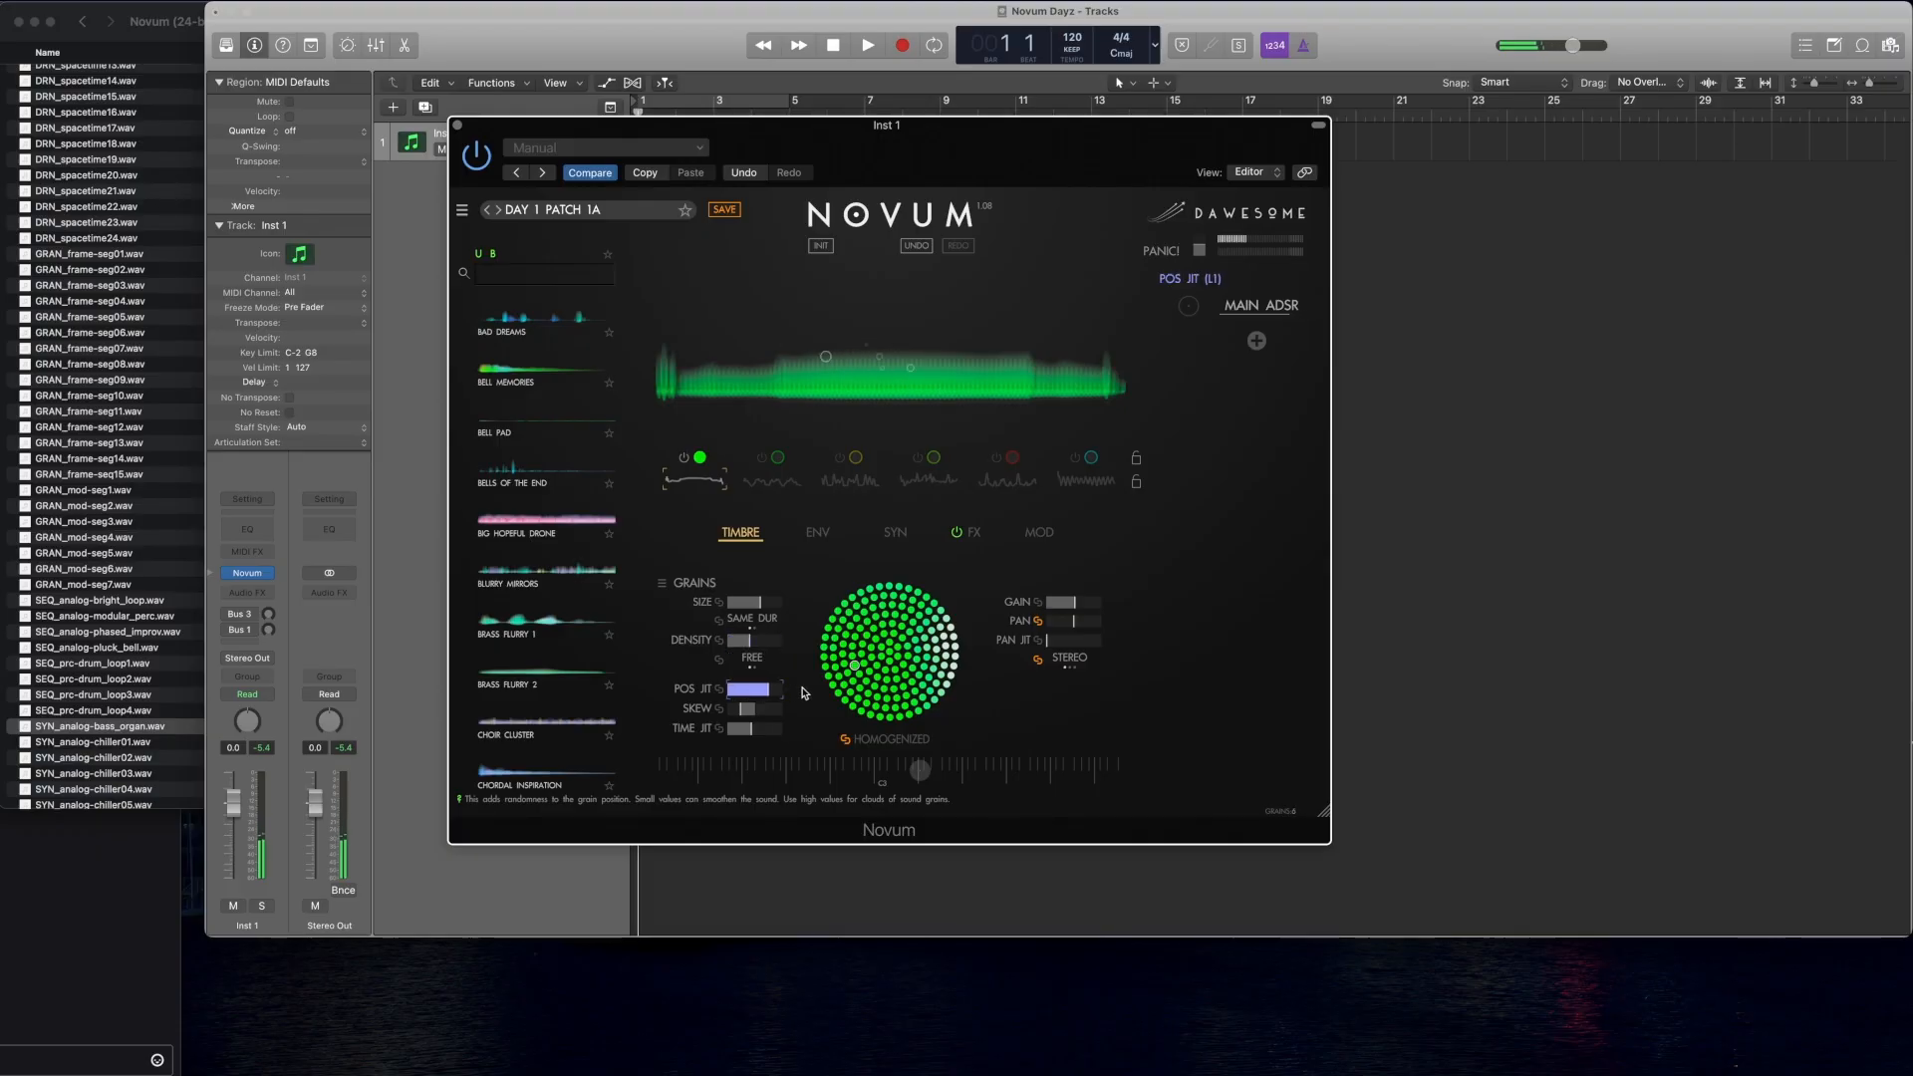
Step: Raise layer 1's time jitter, nudge its skew up, and readjust its grain size and density
left_click_drag(797, 735, 828, 734)
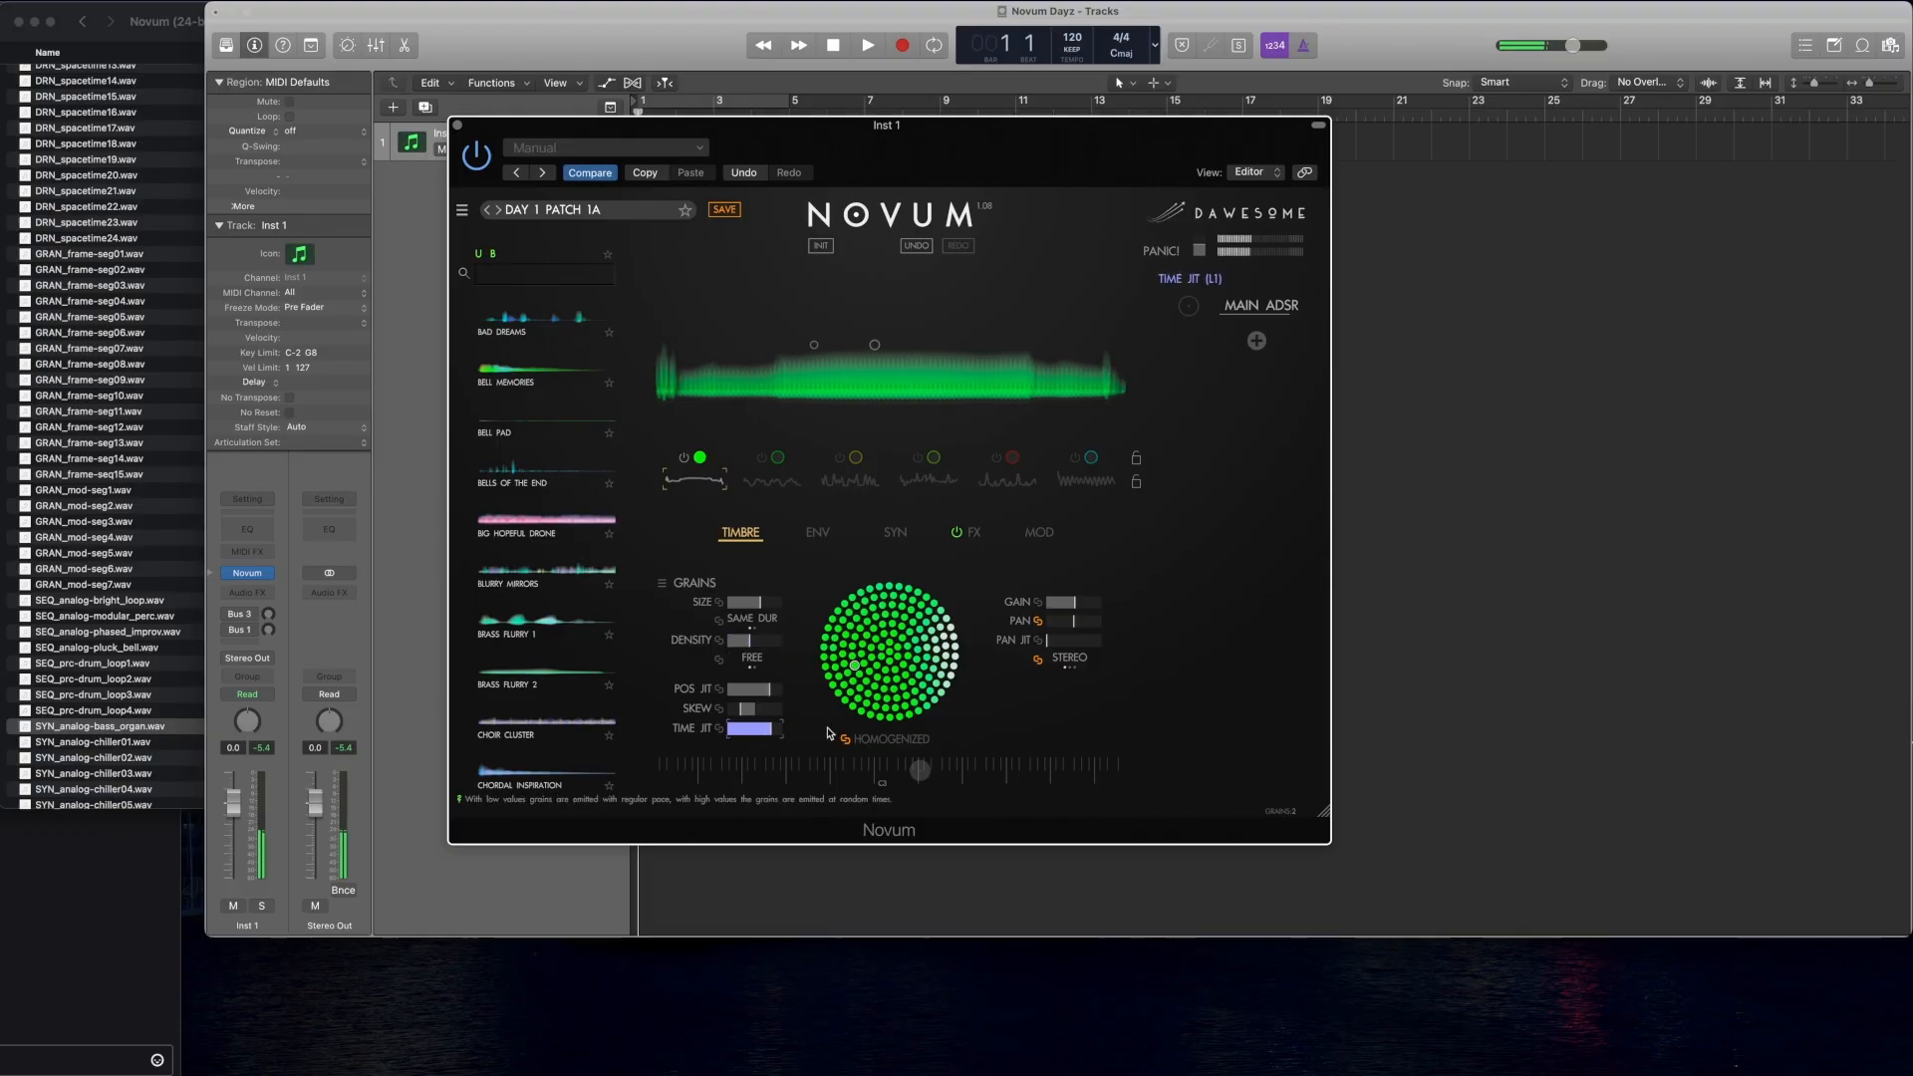
left_click(753, 712)
left_click(767, 605)
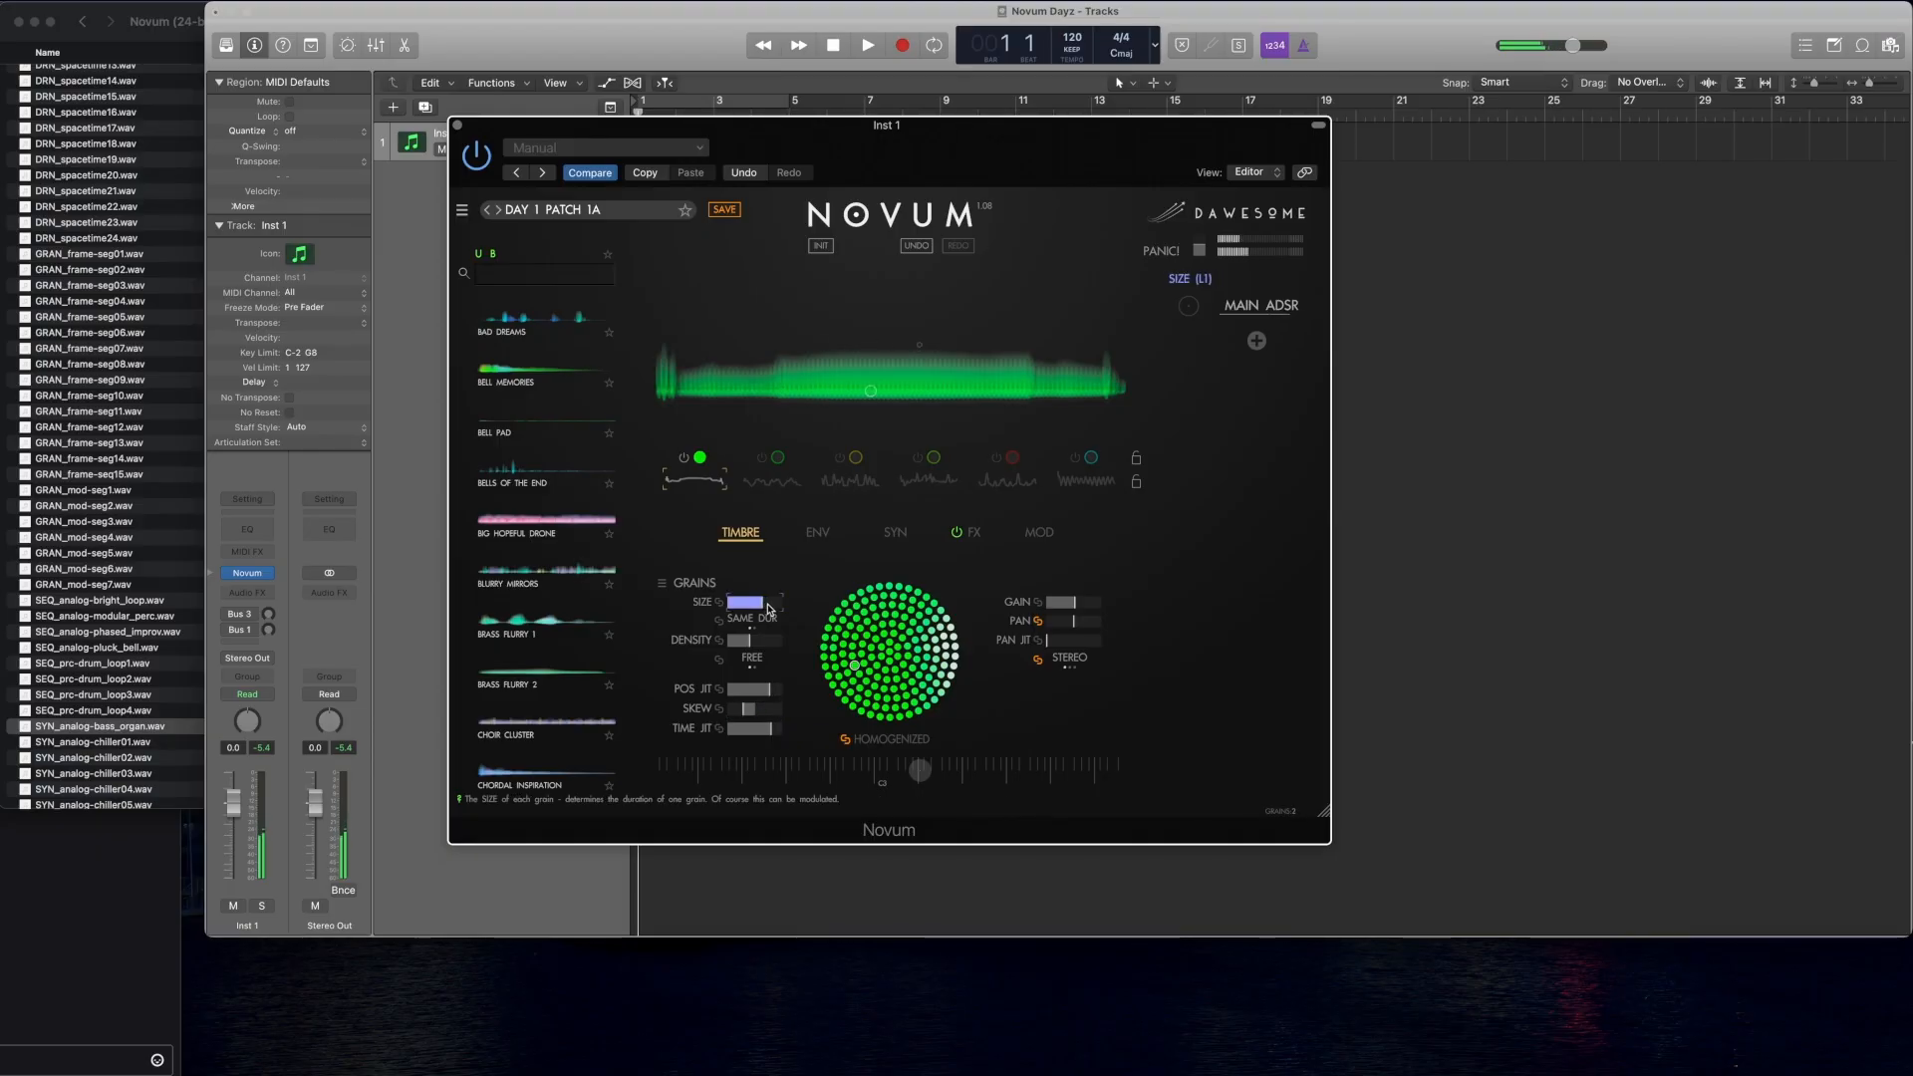
left_click(753, 642)
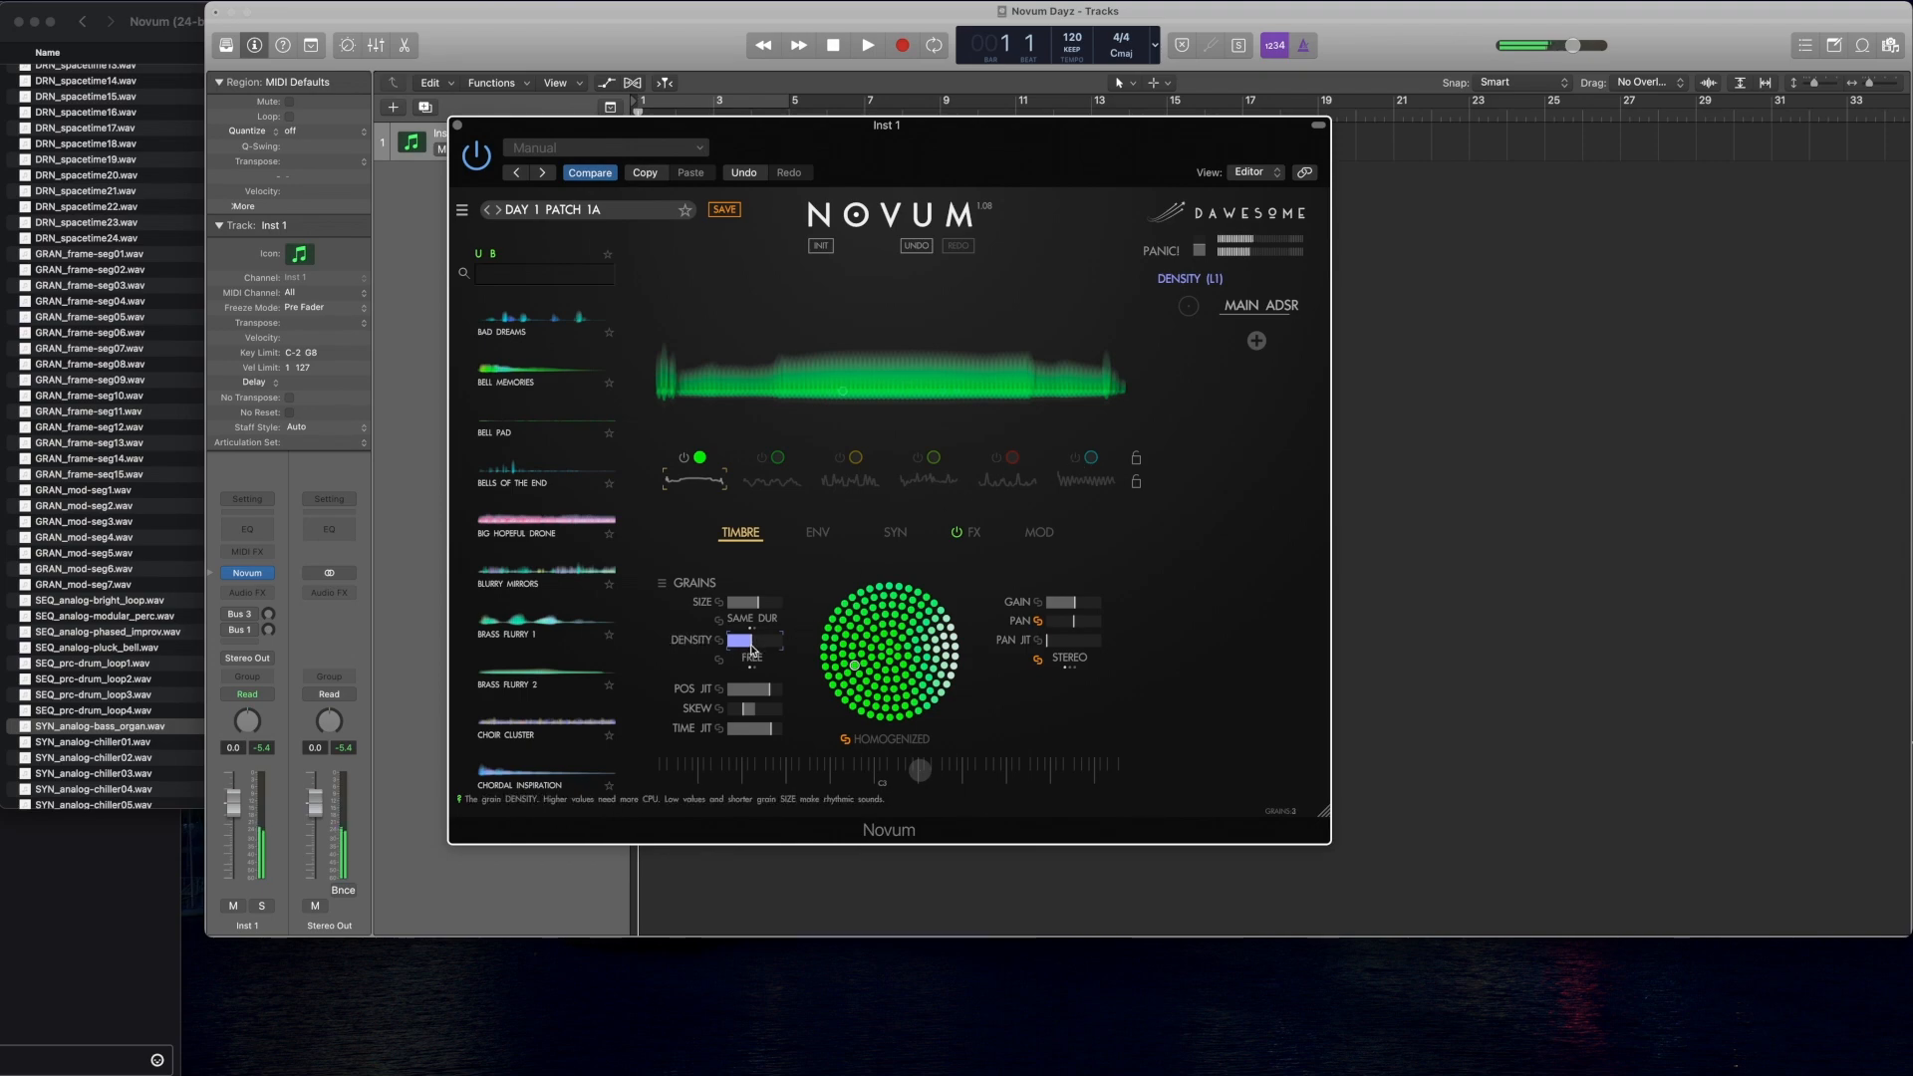
Step: Briefly audition layer 6 with layer 1, then switch layer 2 on and layer 1 off
left_click(1081, 470)
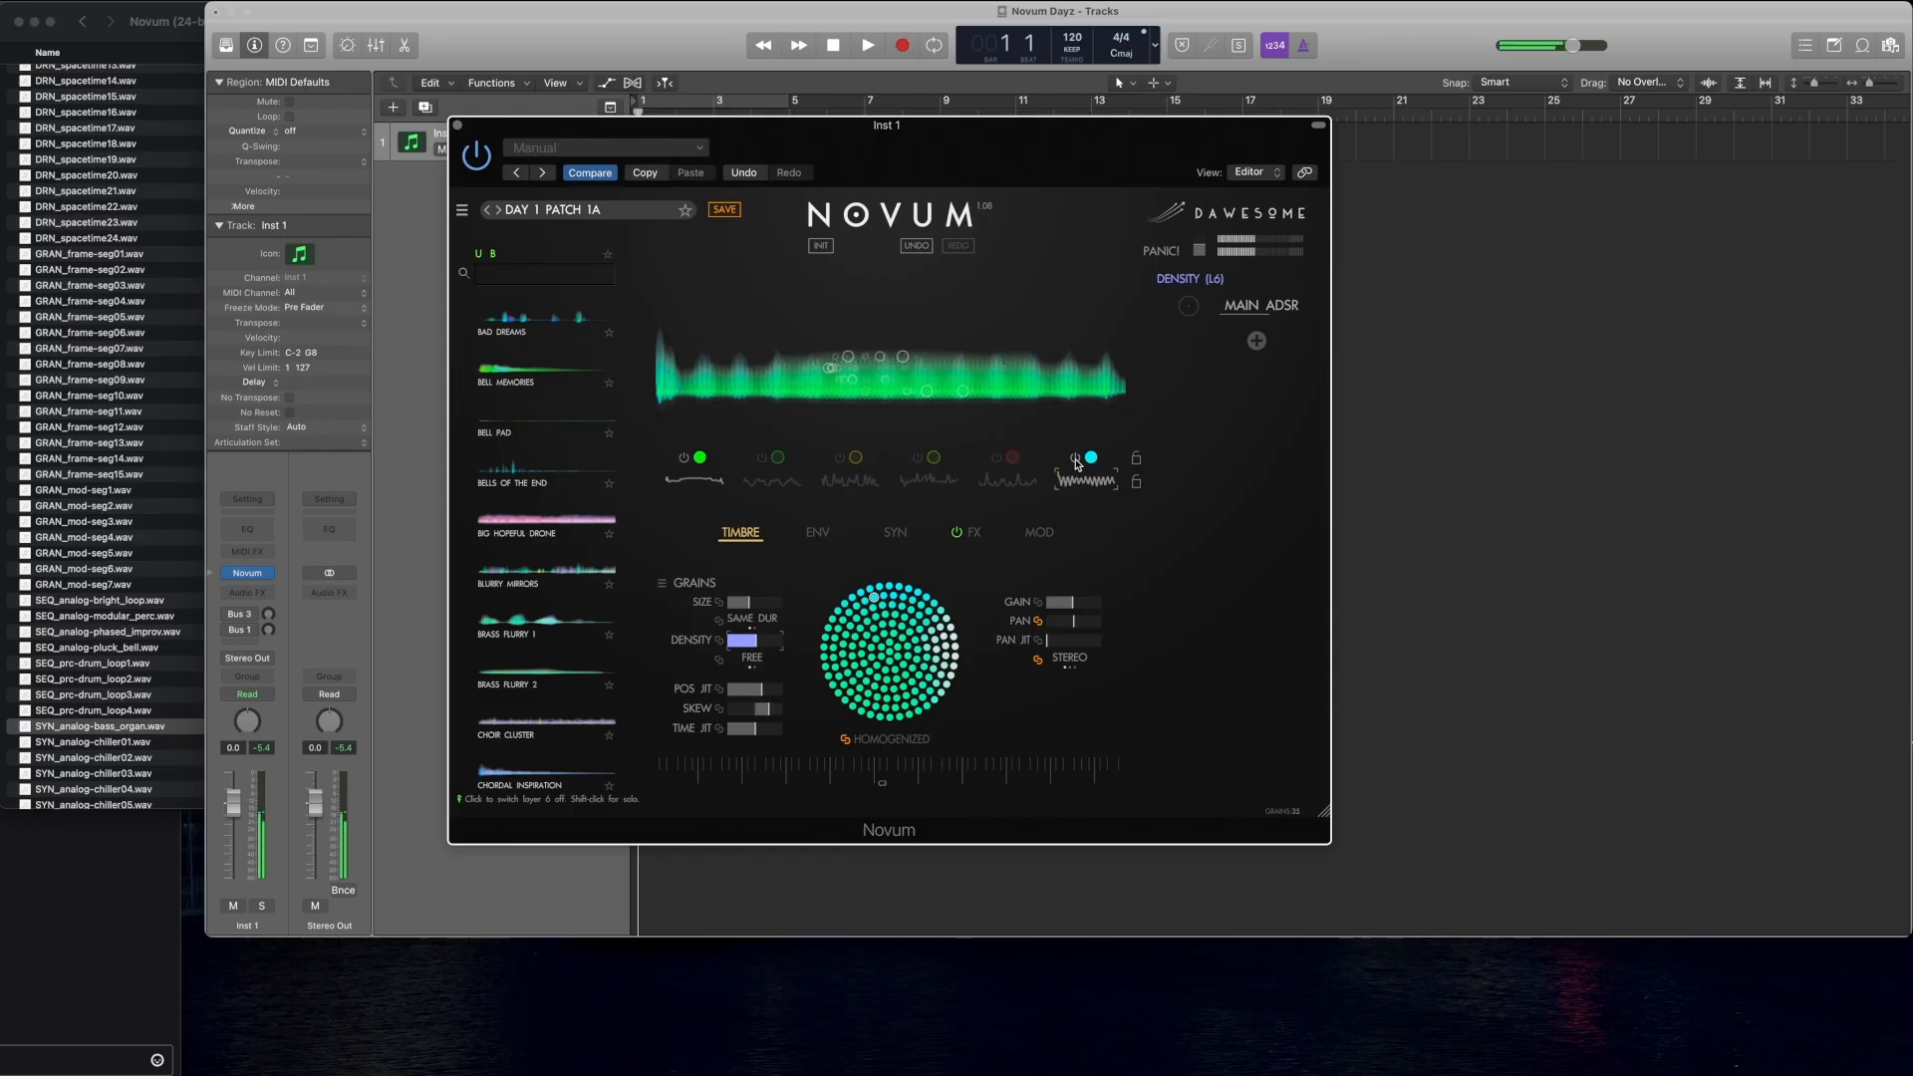
left_click(1076, 462)
left_click(763, 459)
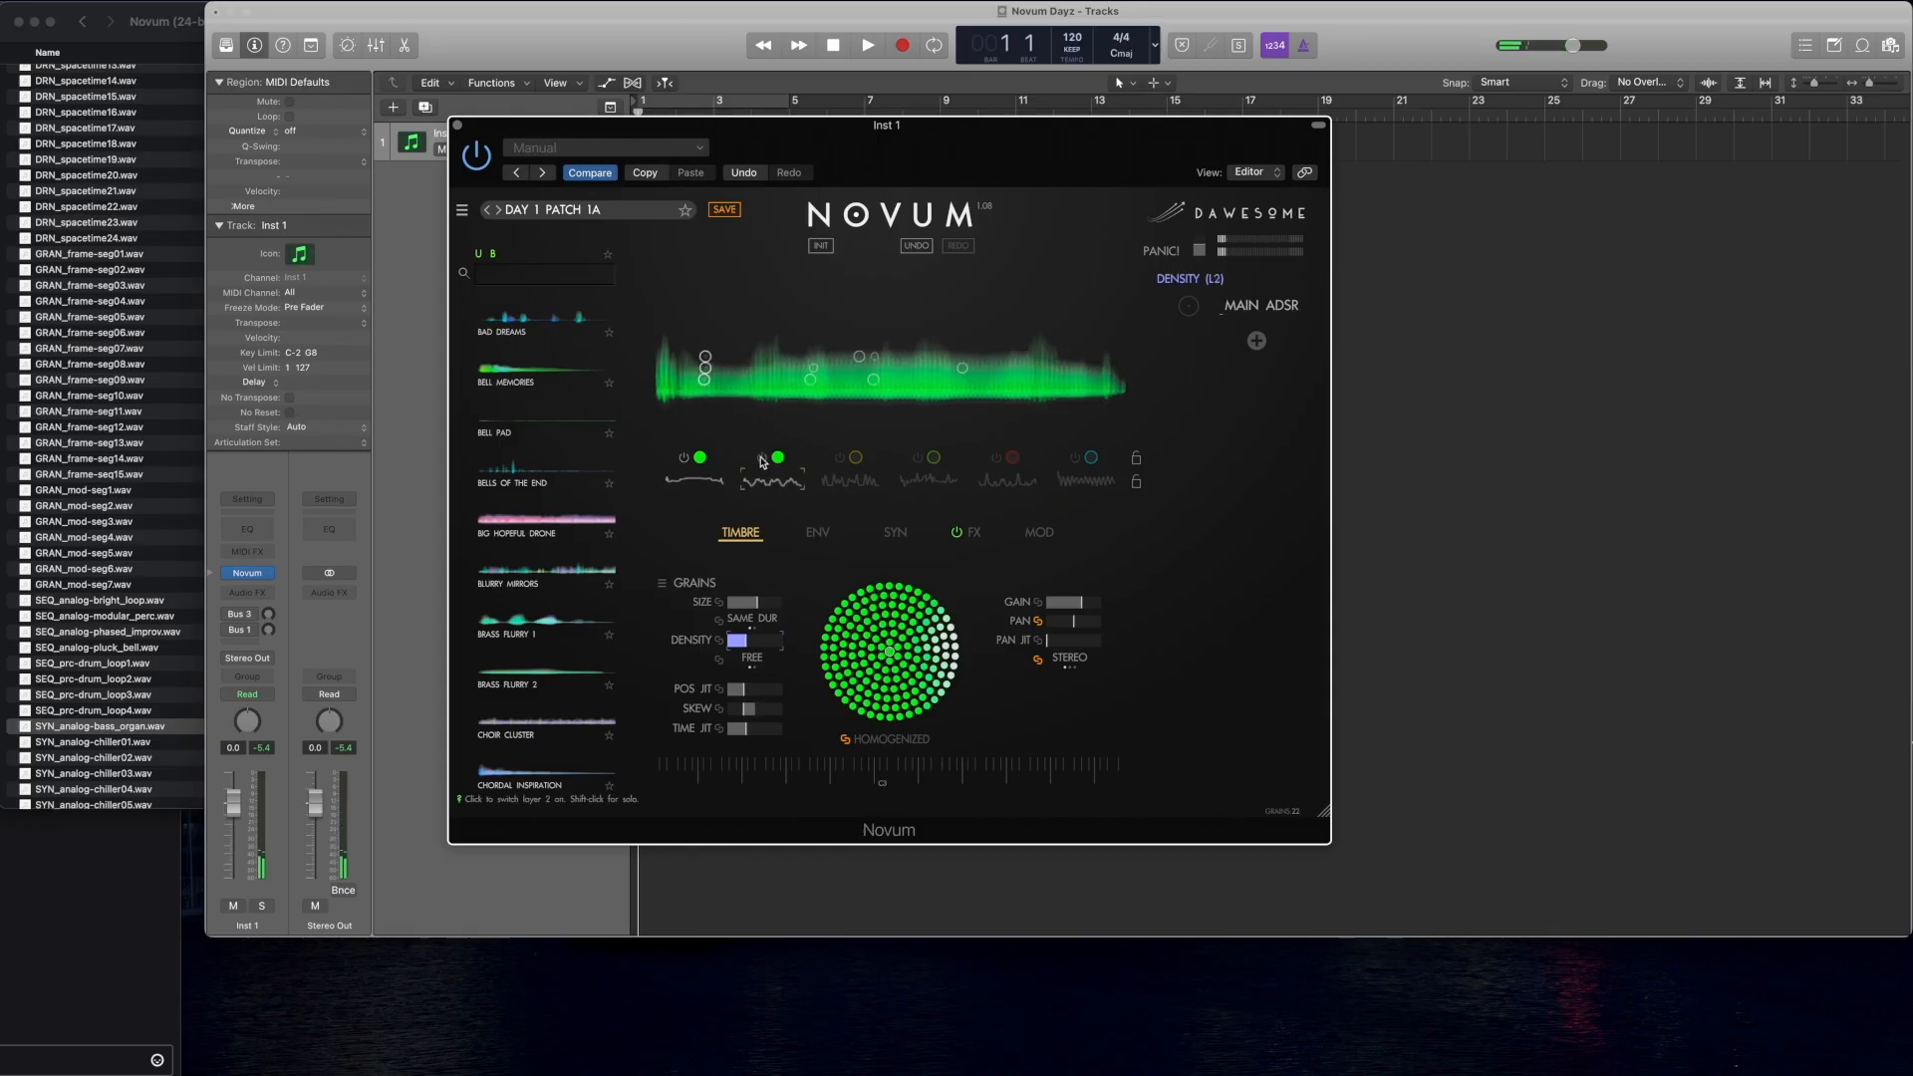
left_click(695, 463)
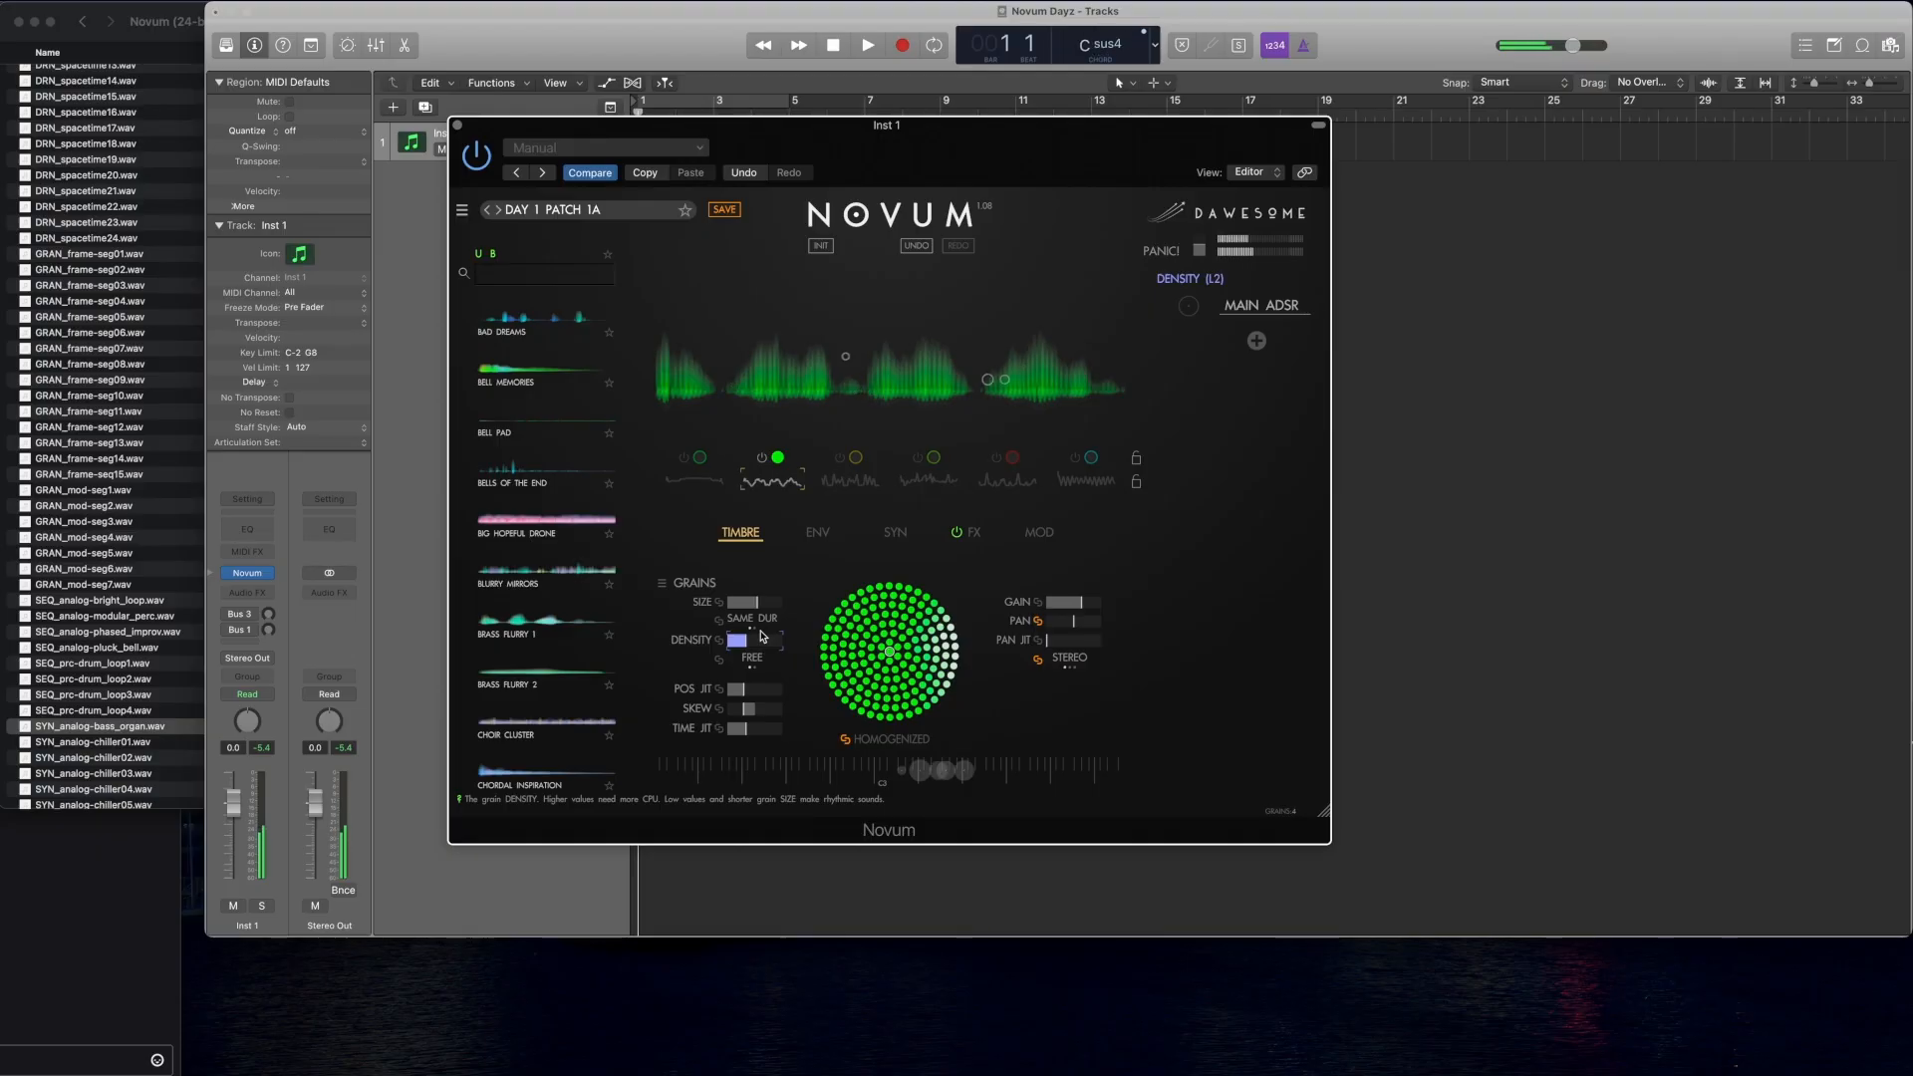
Step: Raise layer 2's position jitter, time jitter and grain density, and drop its grain size close to minimum
left_click(738, 689)
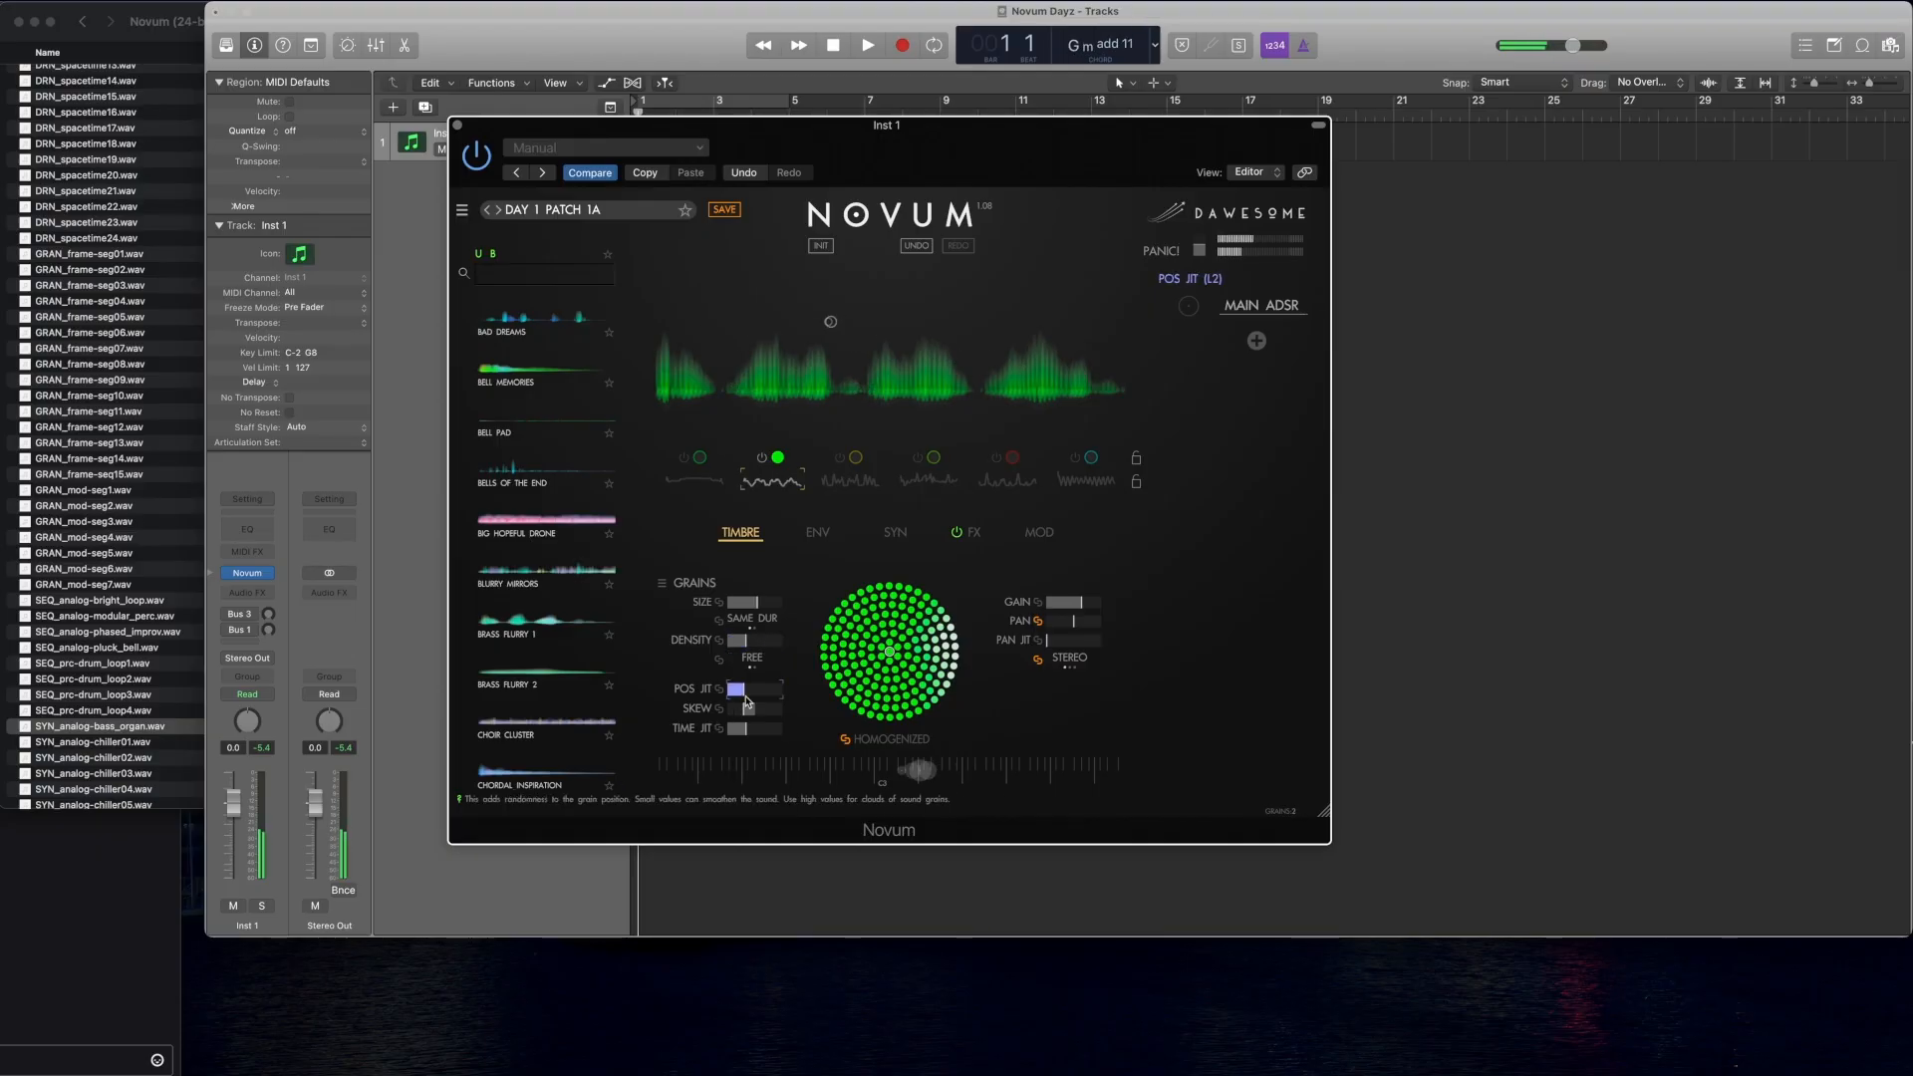
left_click(767, 733)
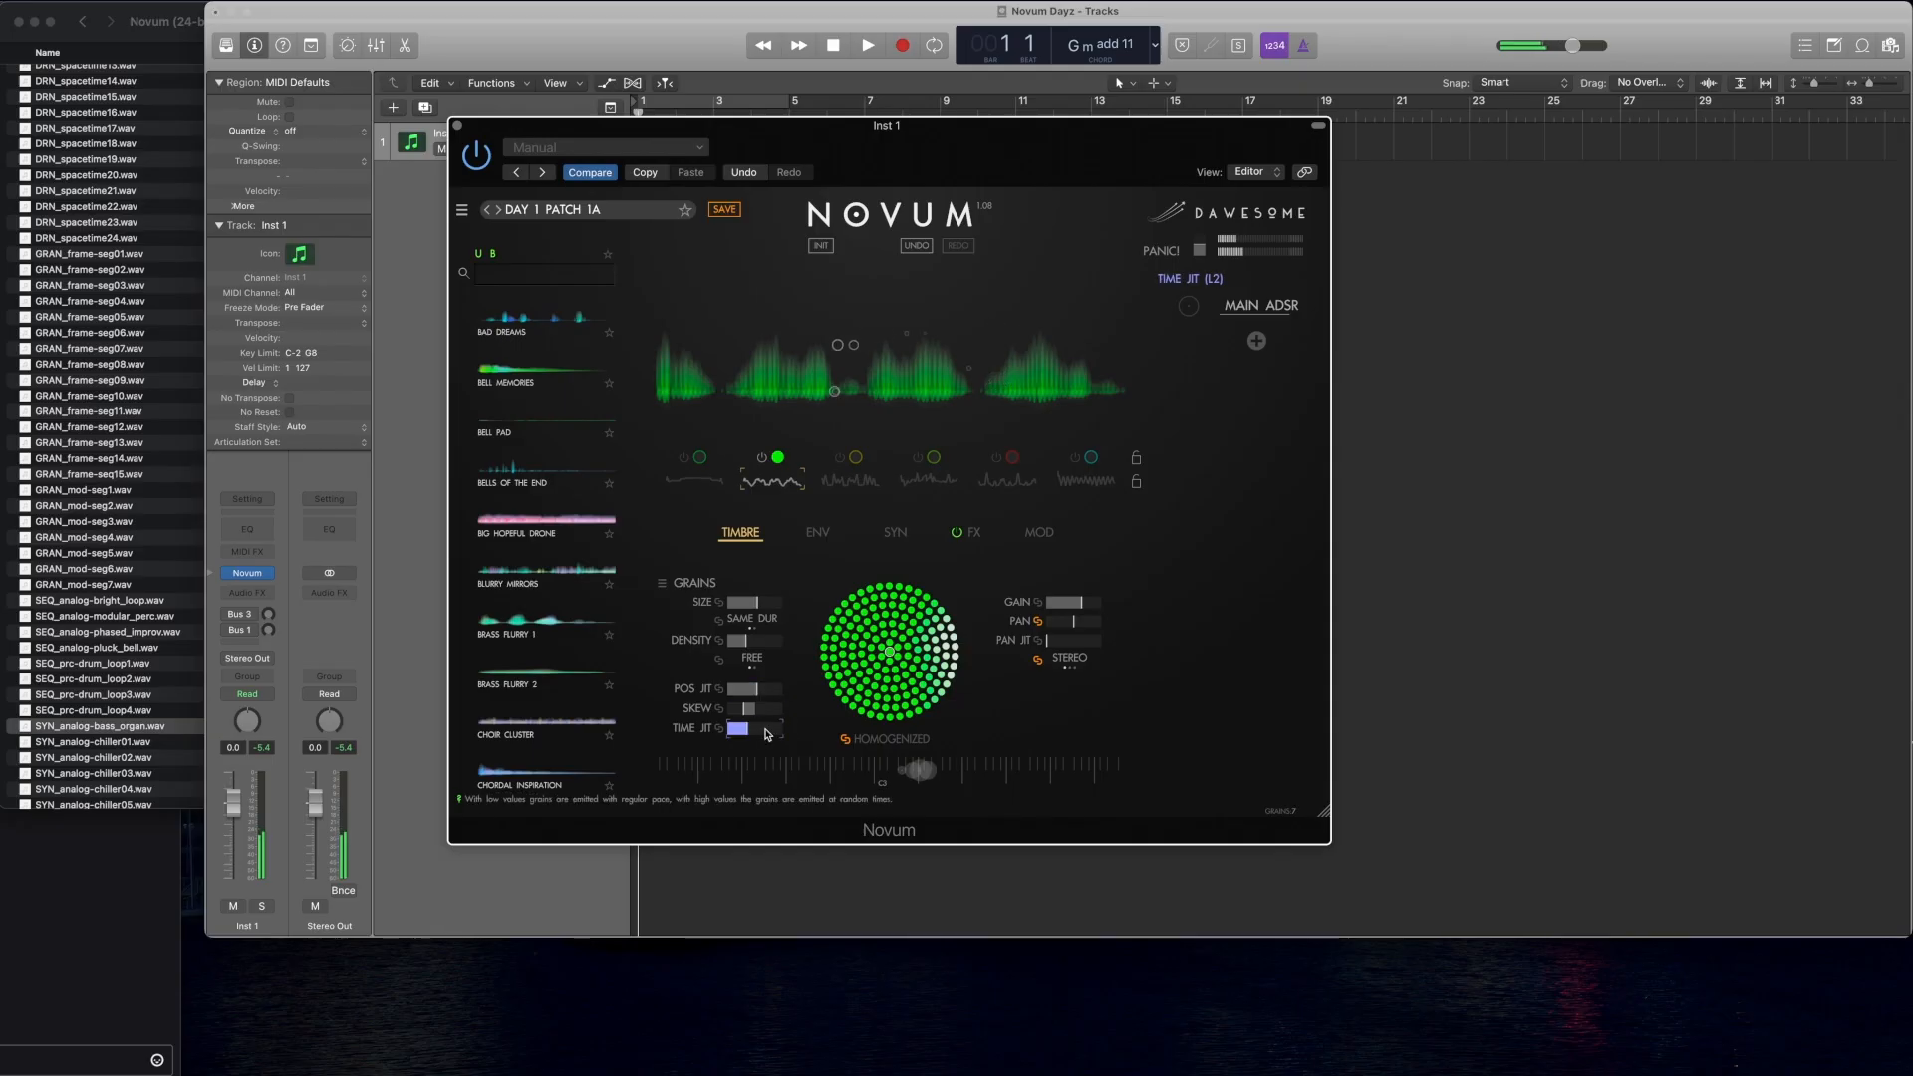
left_click(770, 643)
left_click_drag(770, 647, 732, 603)
left_click(731, 603)
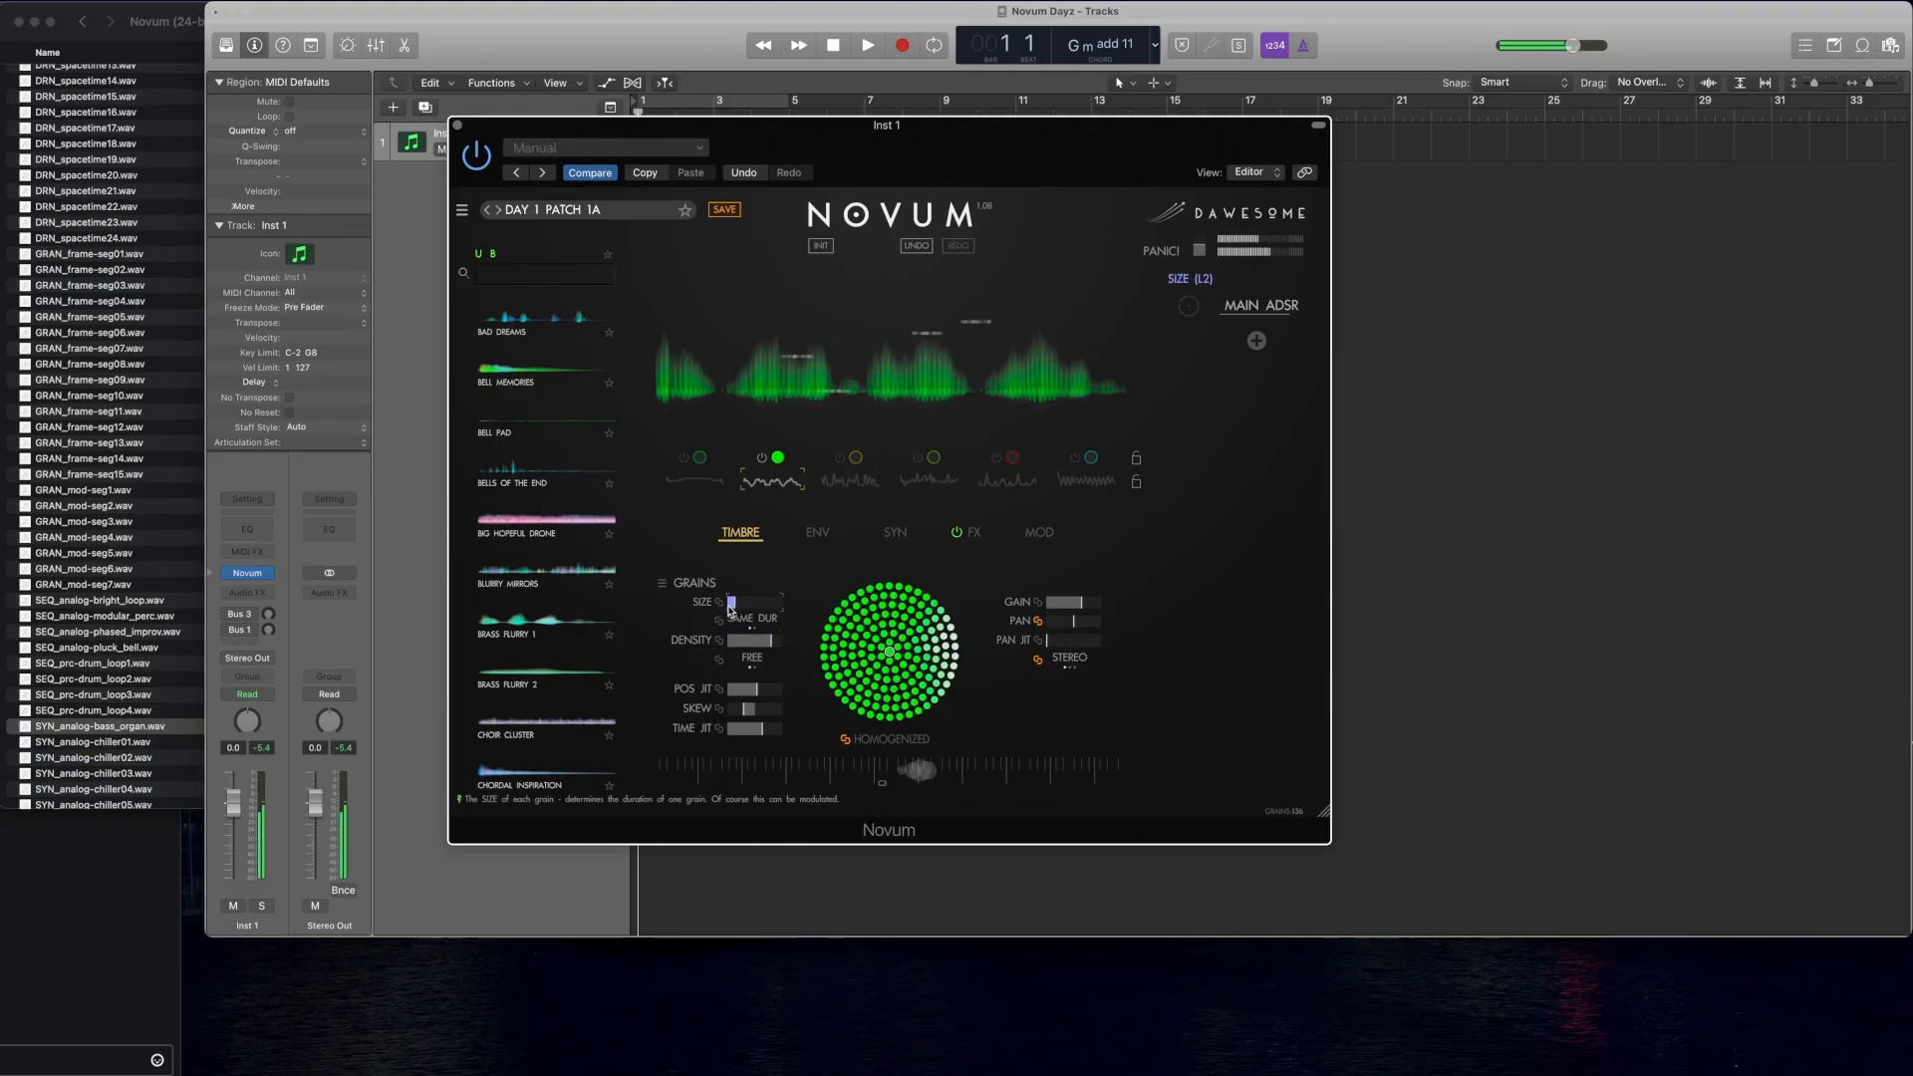
Step: Increase layer 2's grain size well past the middle and raise its time and position jitter further
left_click_drag(805, 610, 854, 609)
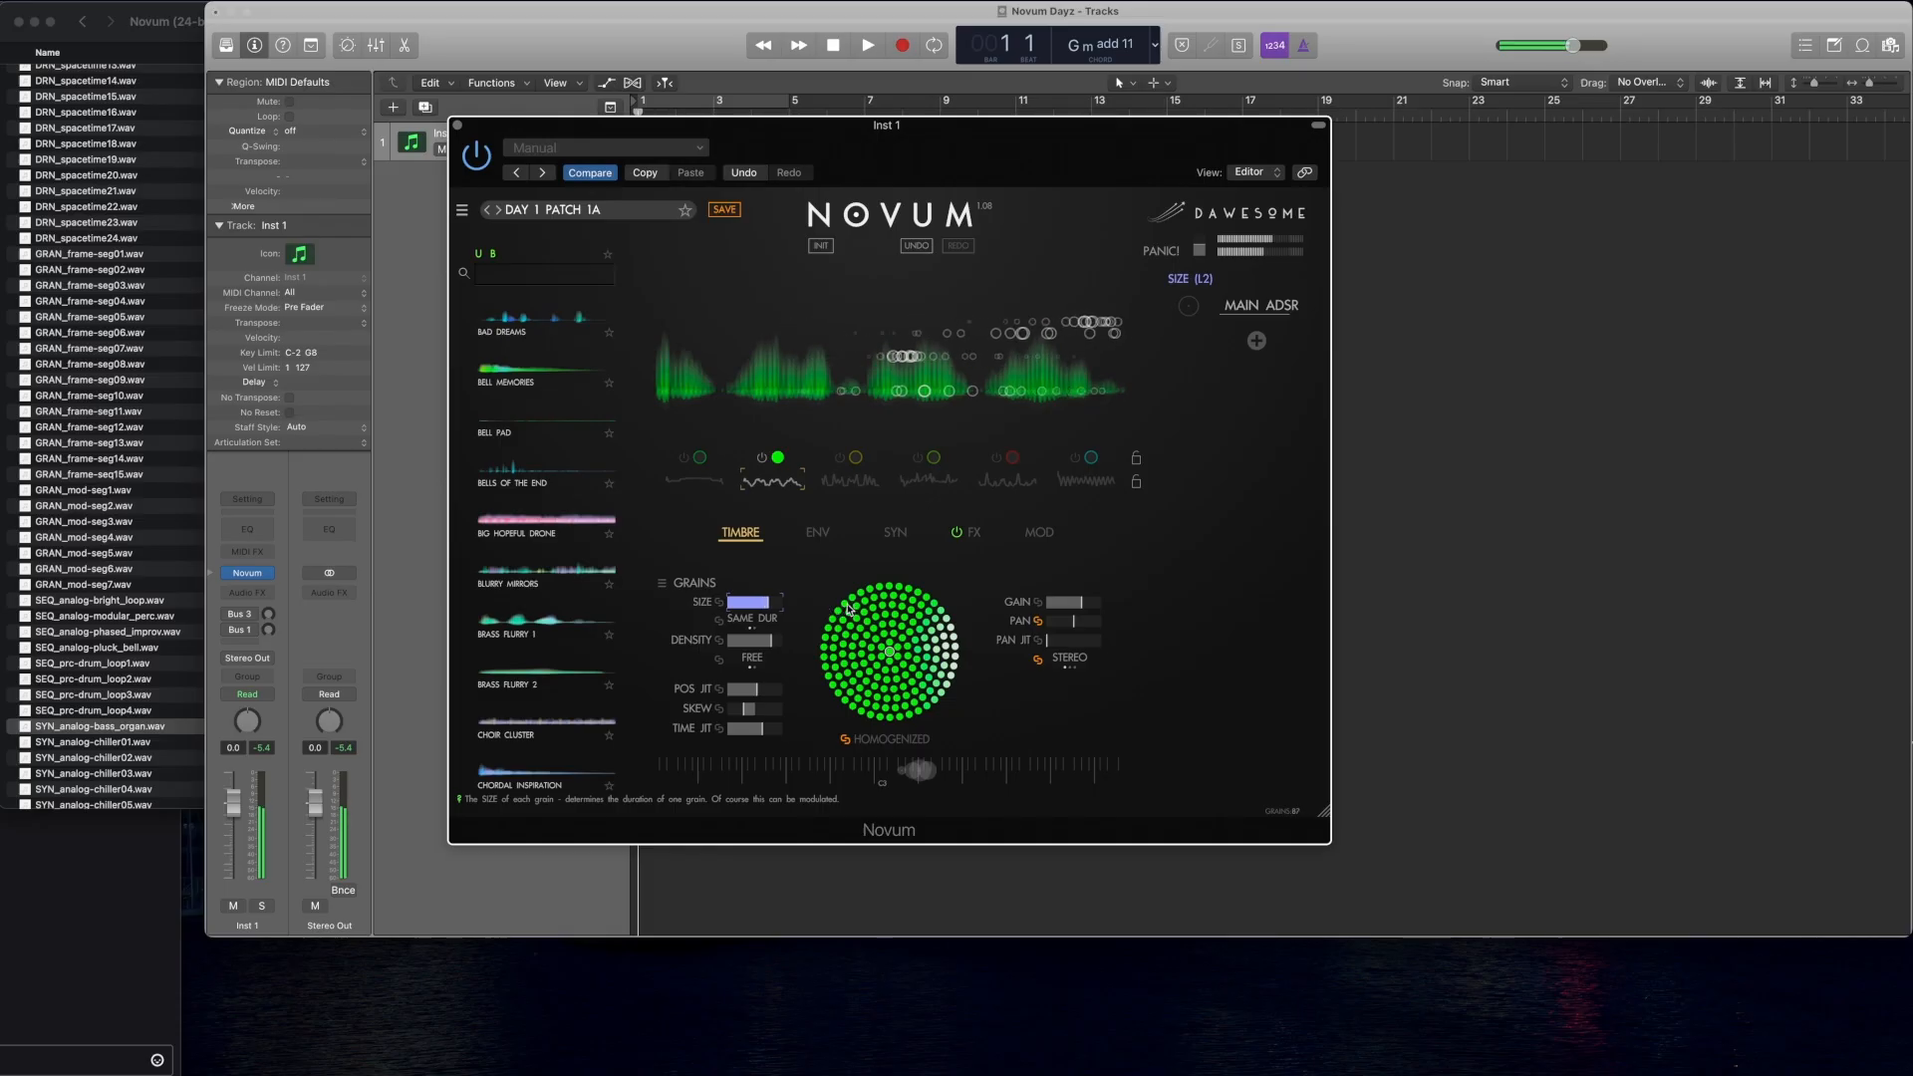
left_click_drag(768, 729, 788, 730)
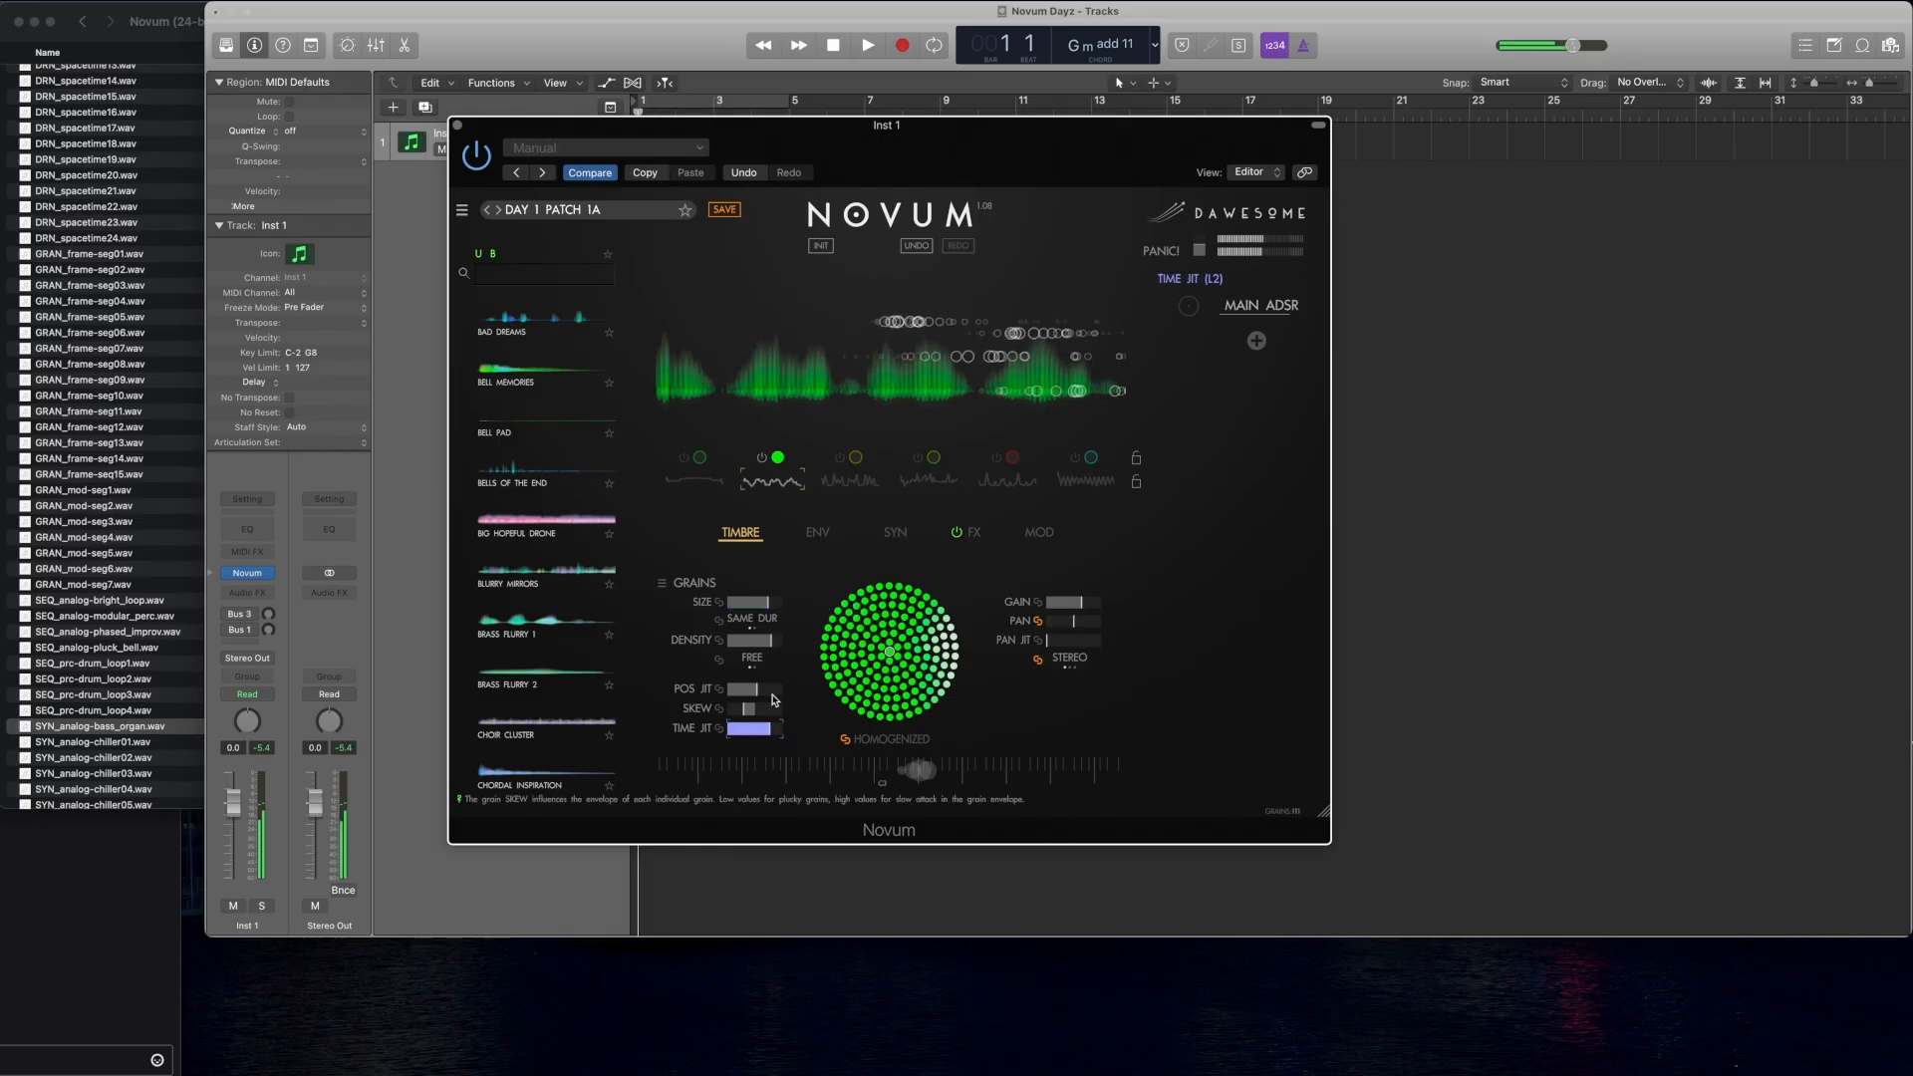
left_click(767, 688)
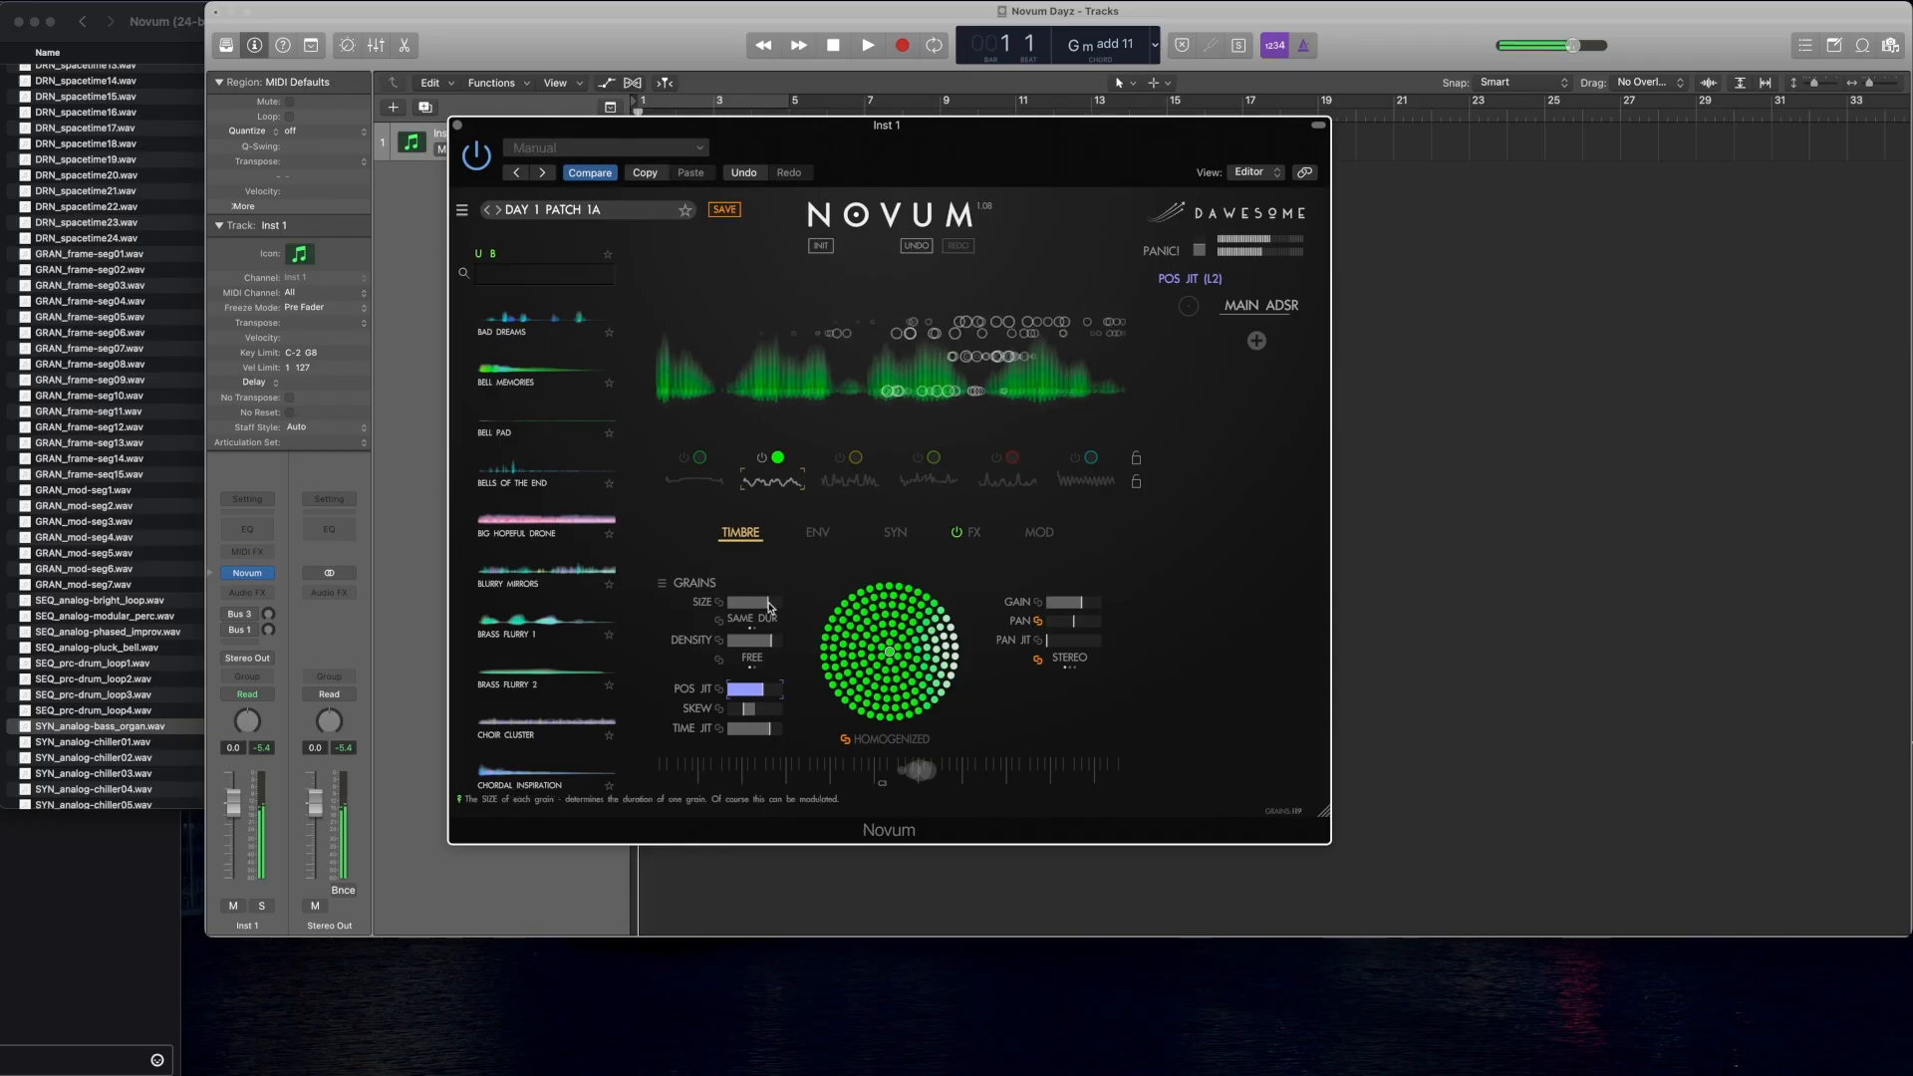
Step: Bring layer 2's grain size and density back to about the middle, and slightly reduce its gain and position jitter
left_click_drag(768, 606, 752, 609)
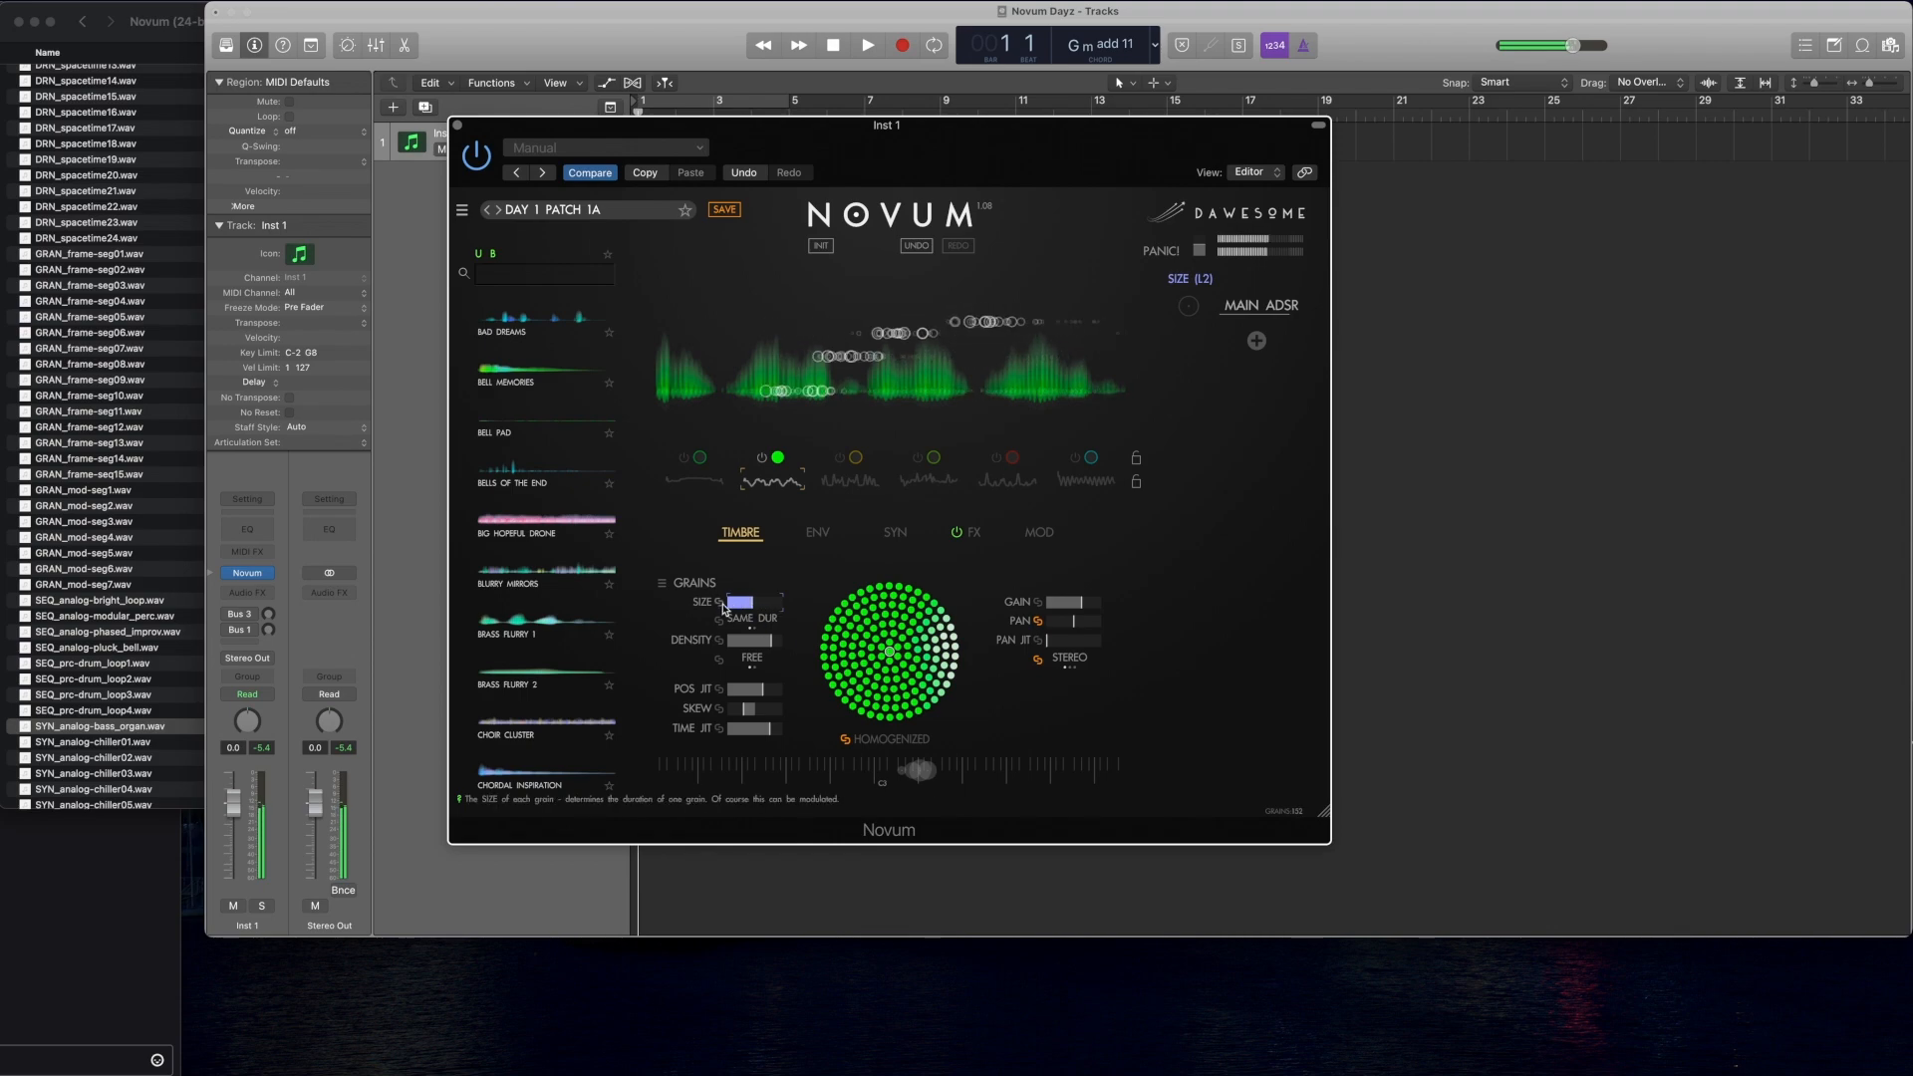
left_click(755, 641)
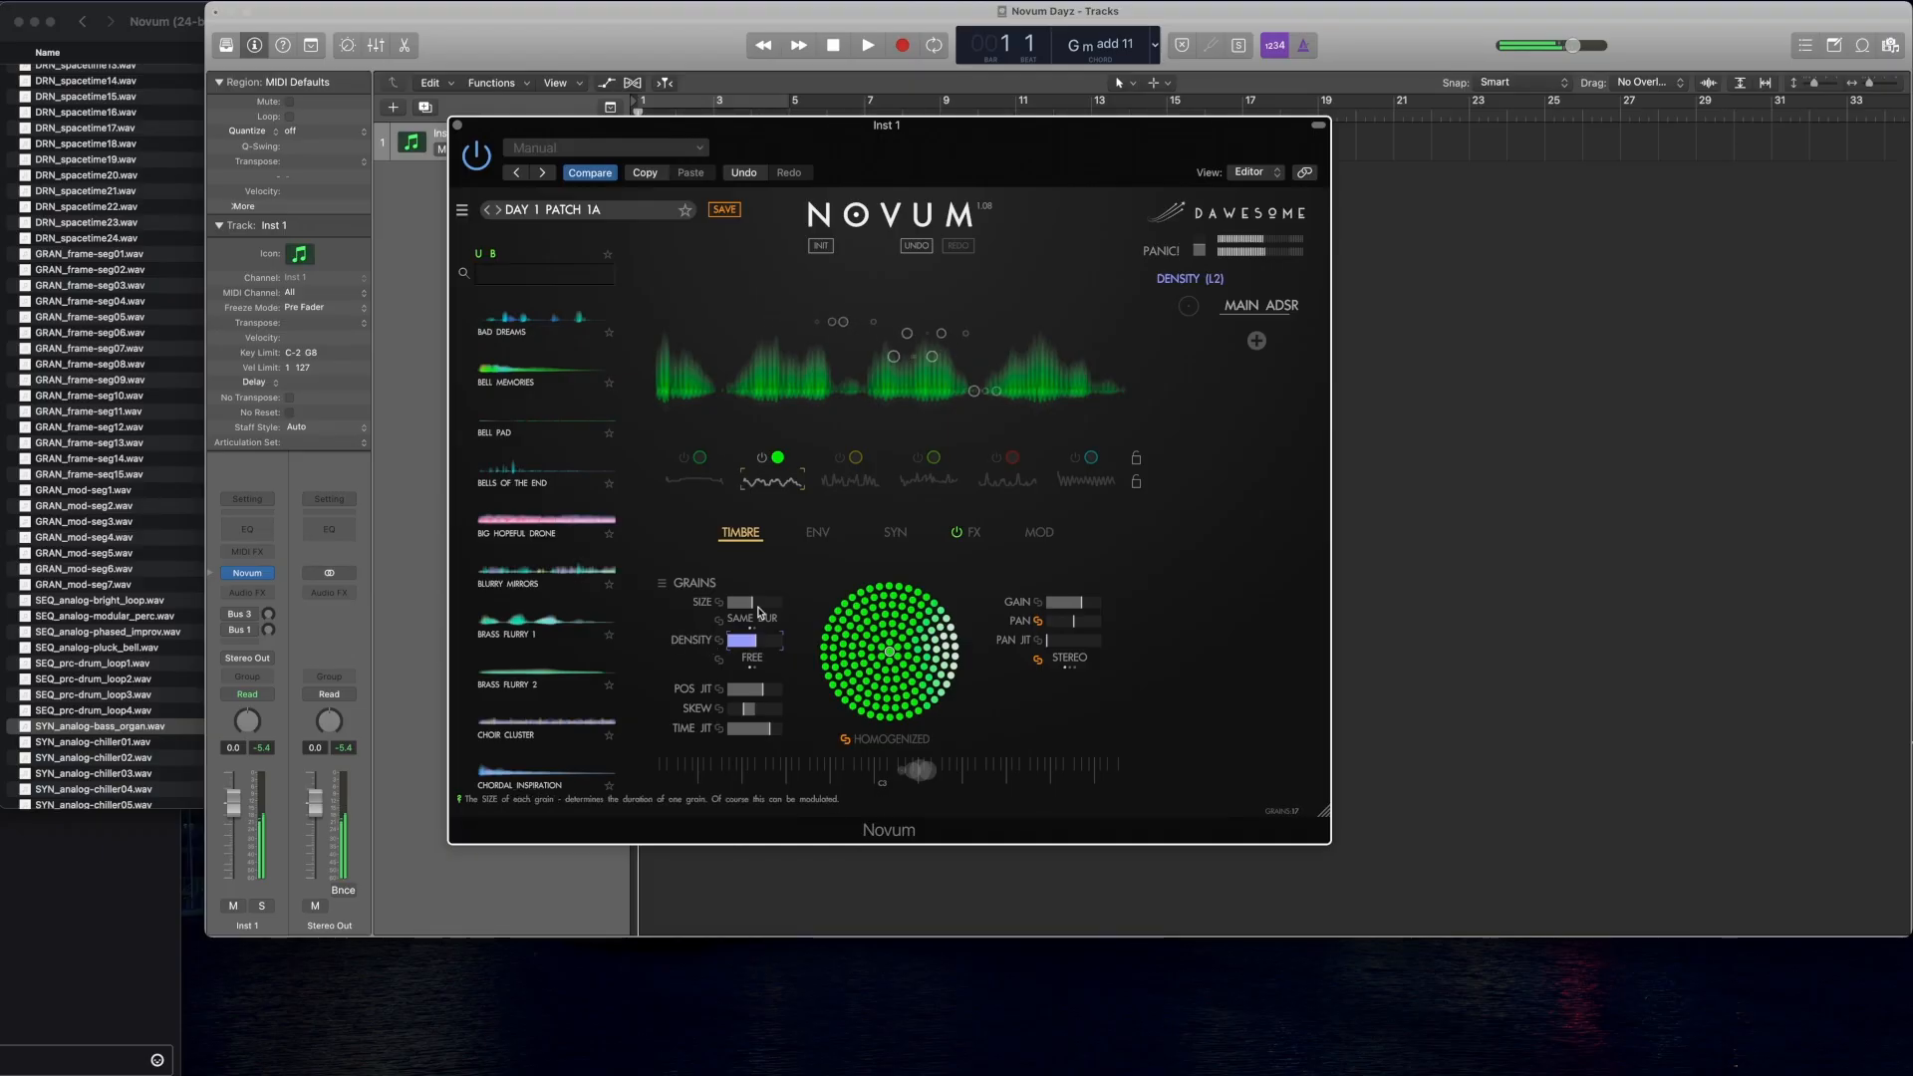
left_click(754, 603)
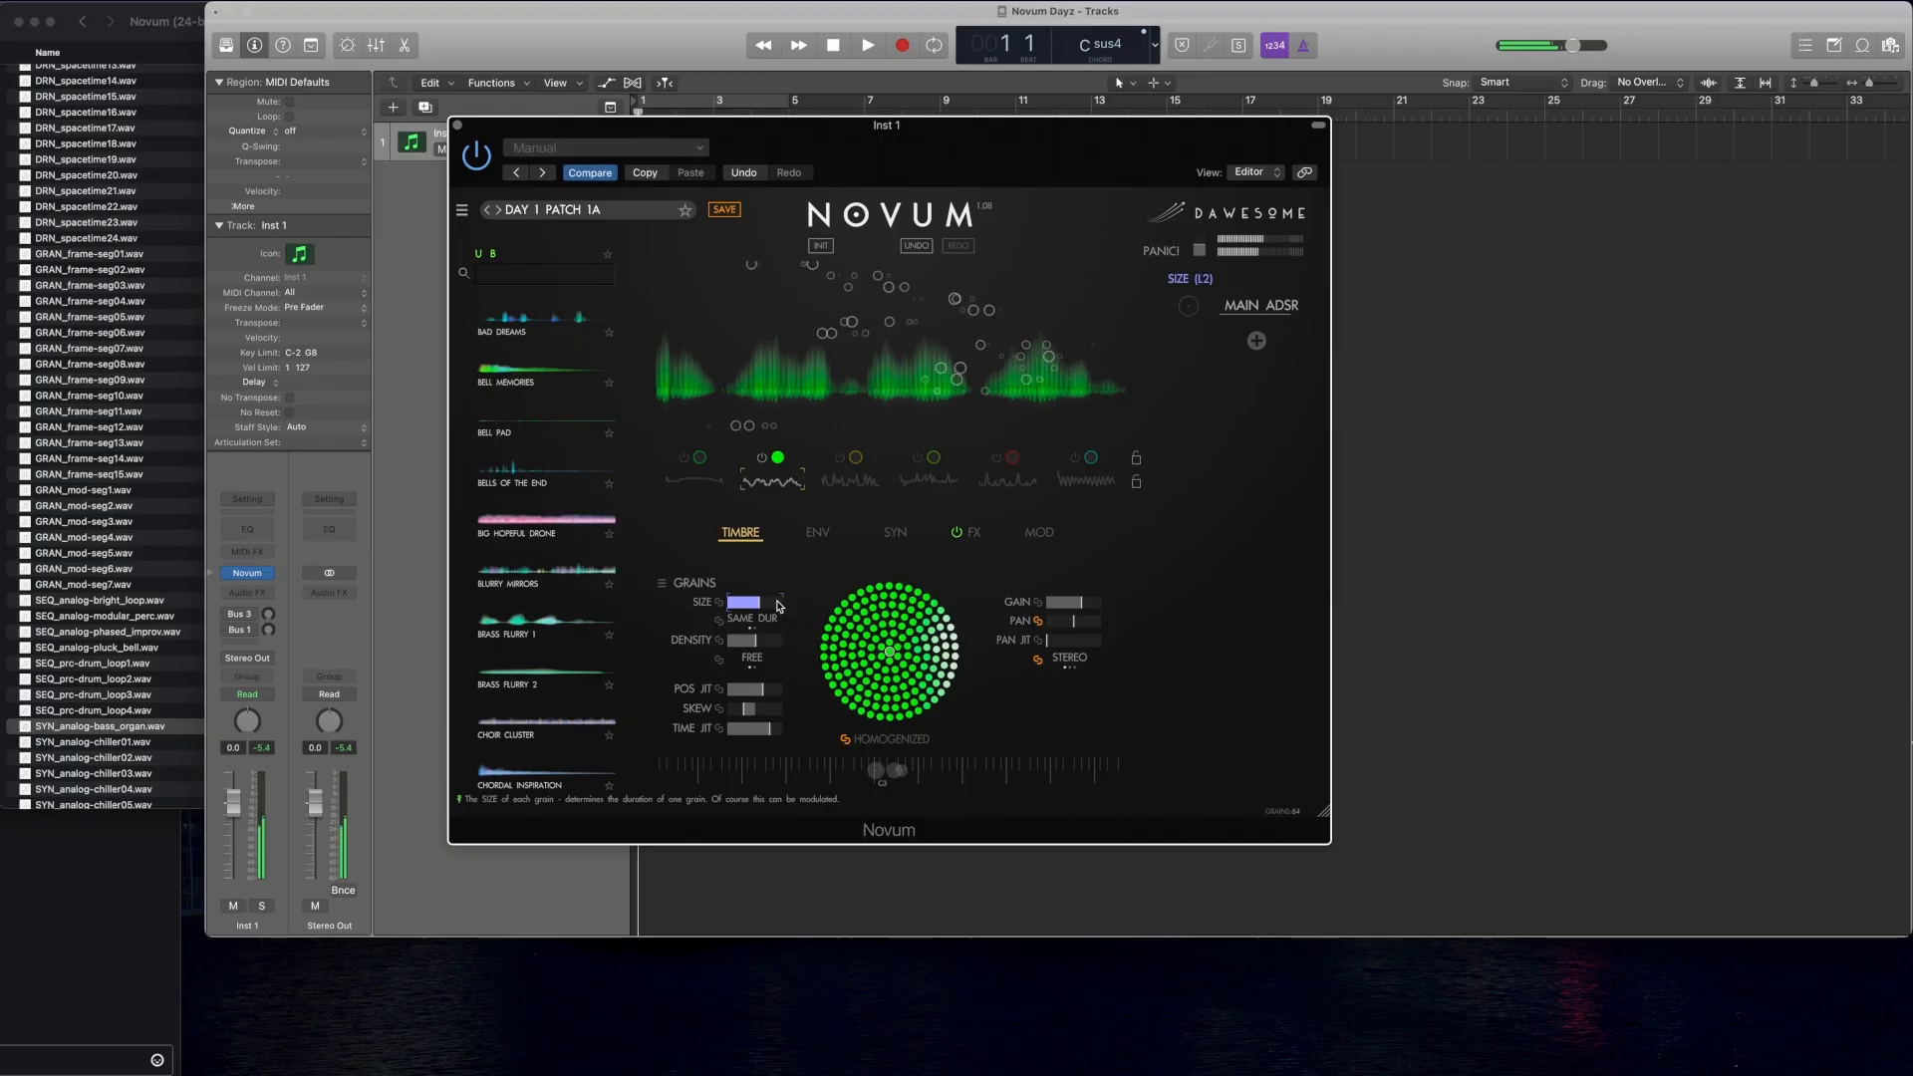
left_click(1069, 606)
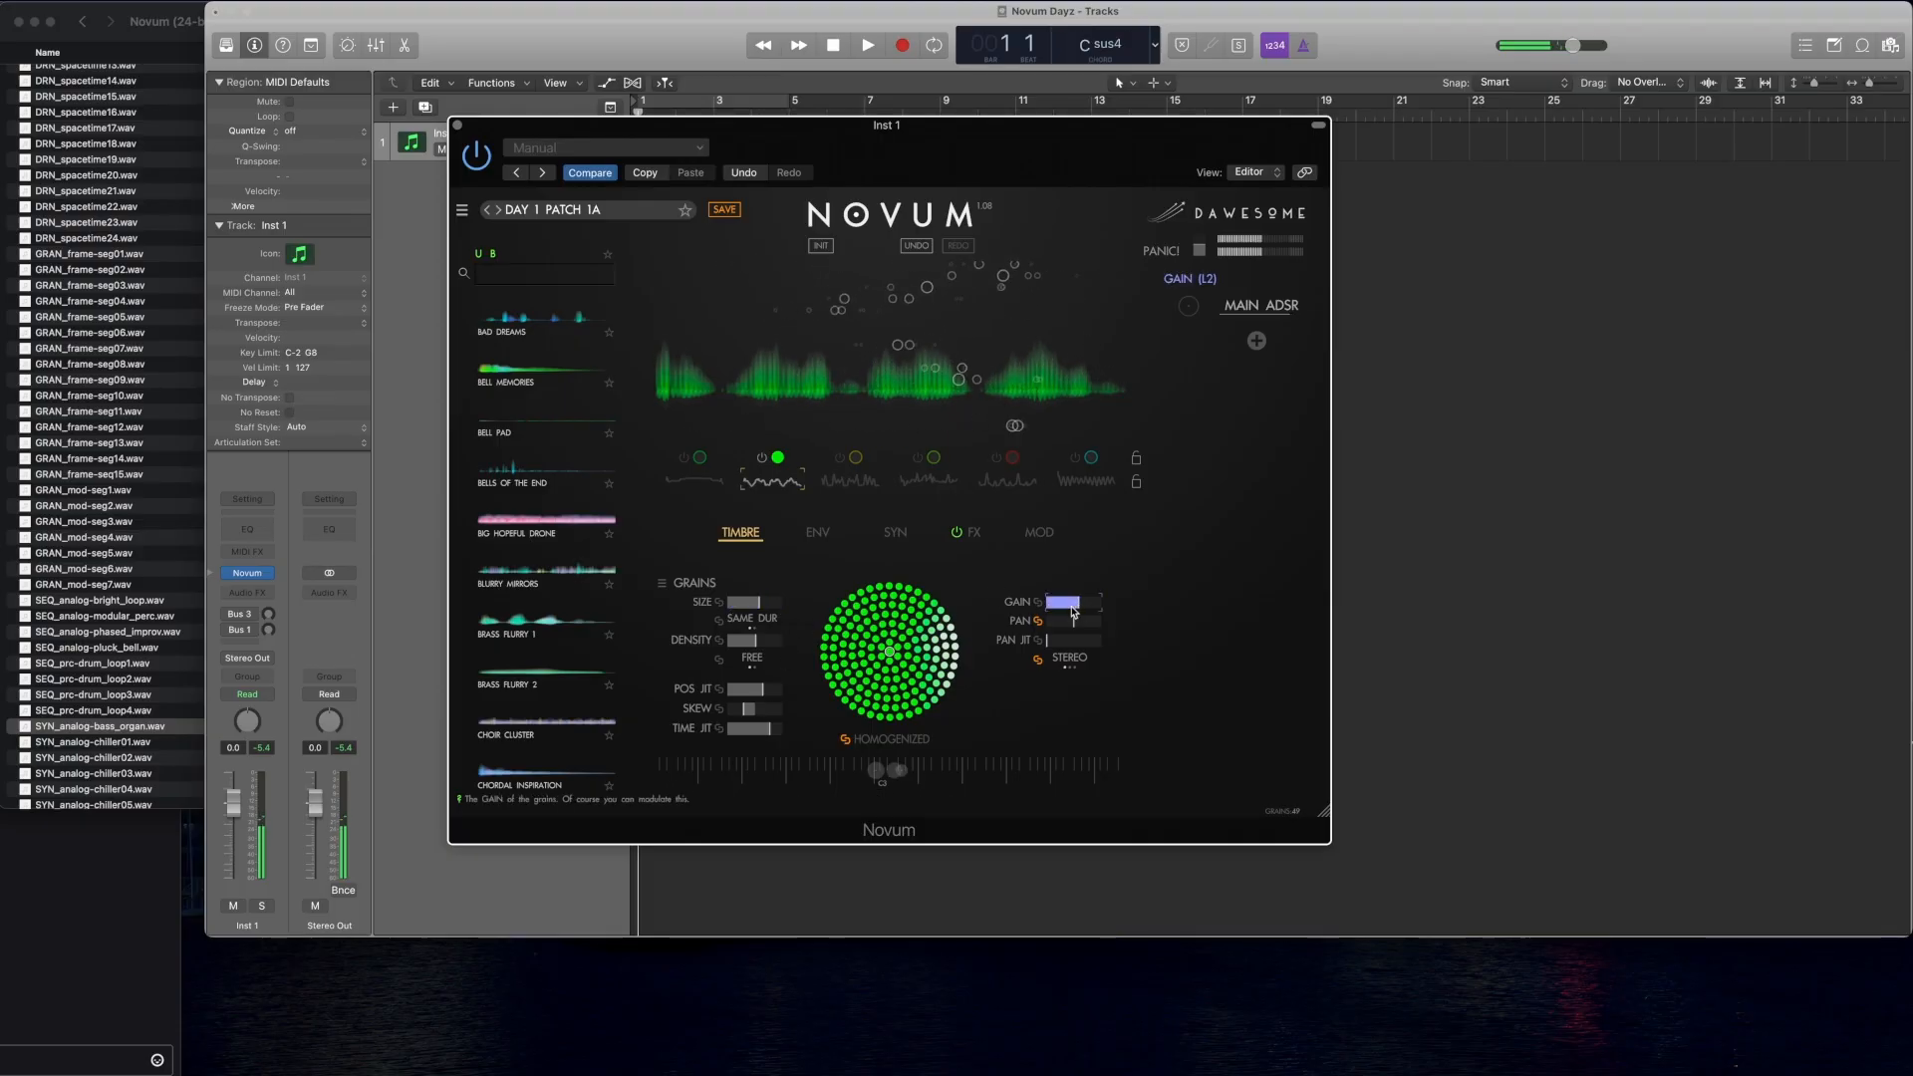
left_click(754, 688)
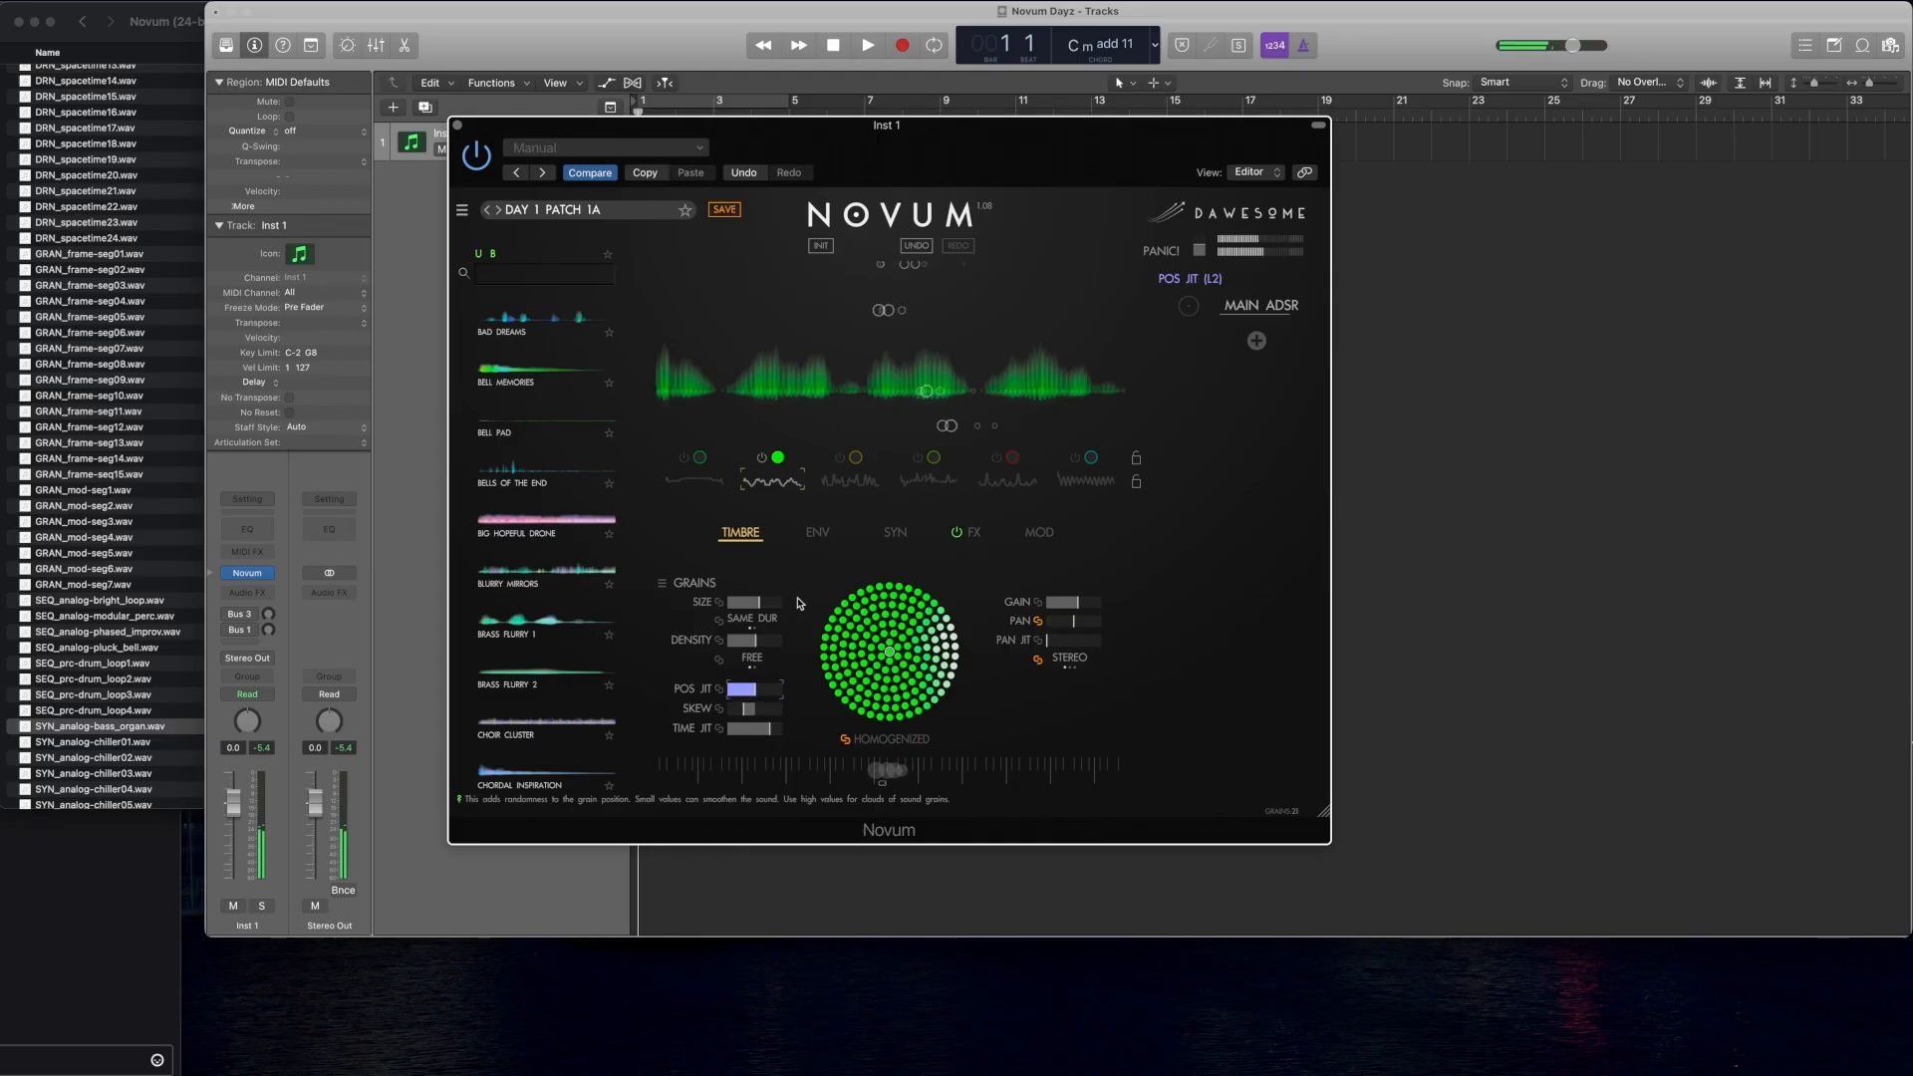
Step: Set layer 2's envelope speed to x0.218, moving its first loop point slightly earlier and its second slightly later
left_click(817, 534)
left_click(780, 603)
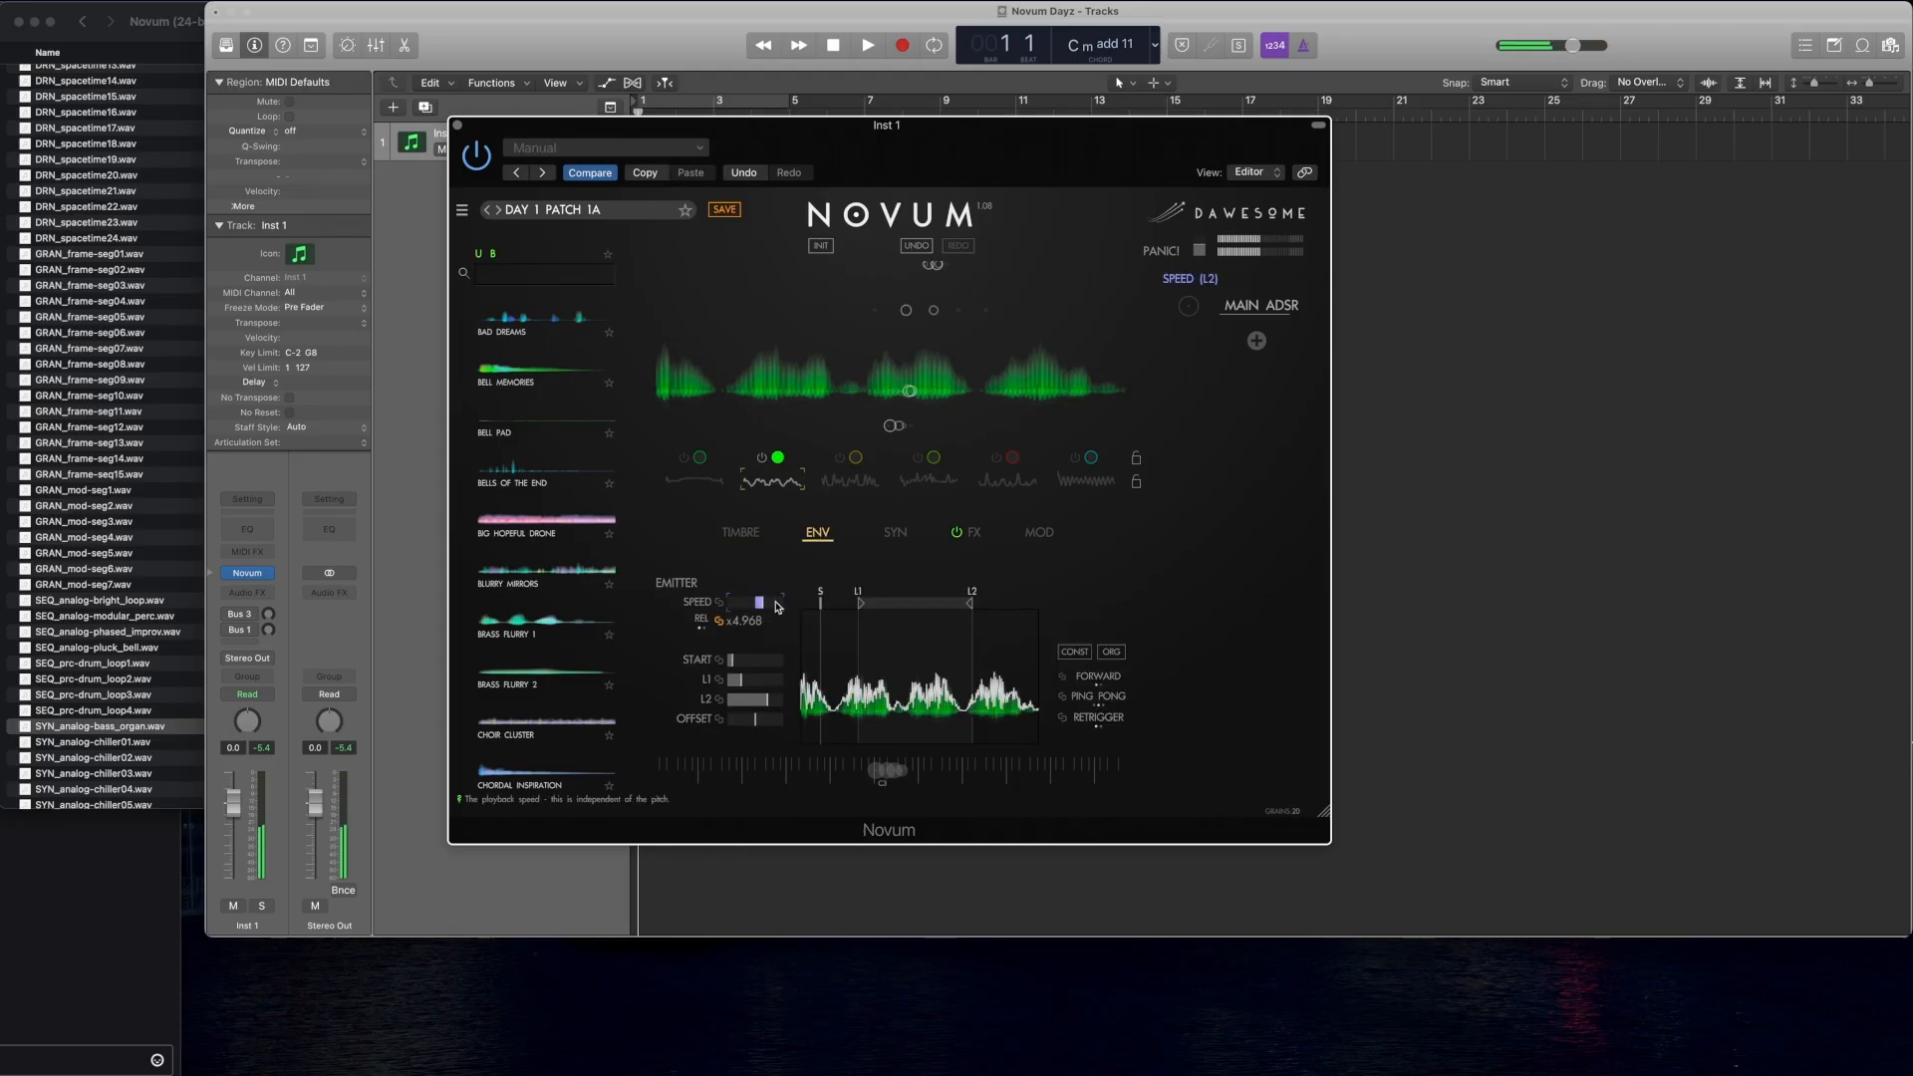
left_click_drag(781, 604, 725, 606)
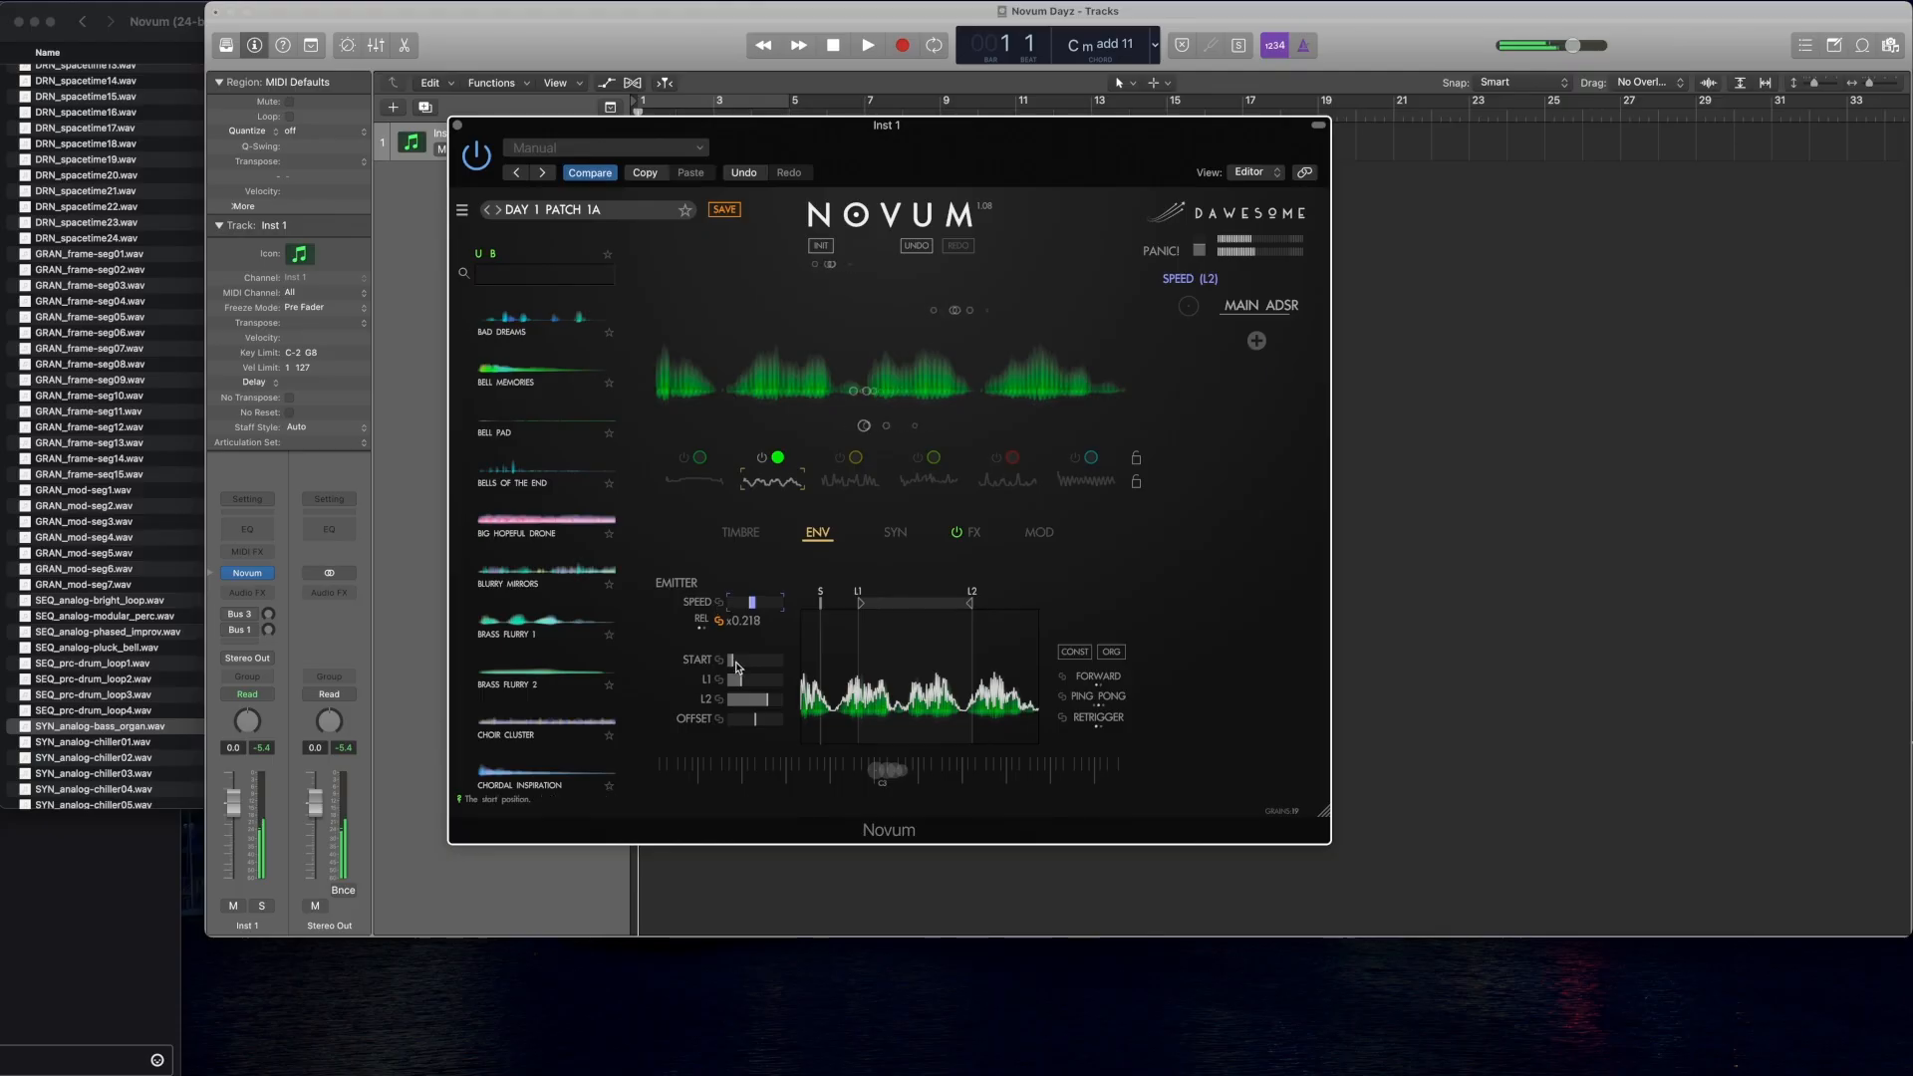
left_click_drag(746, 682, 774, 702)
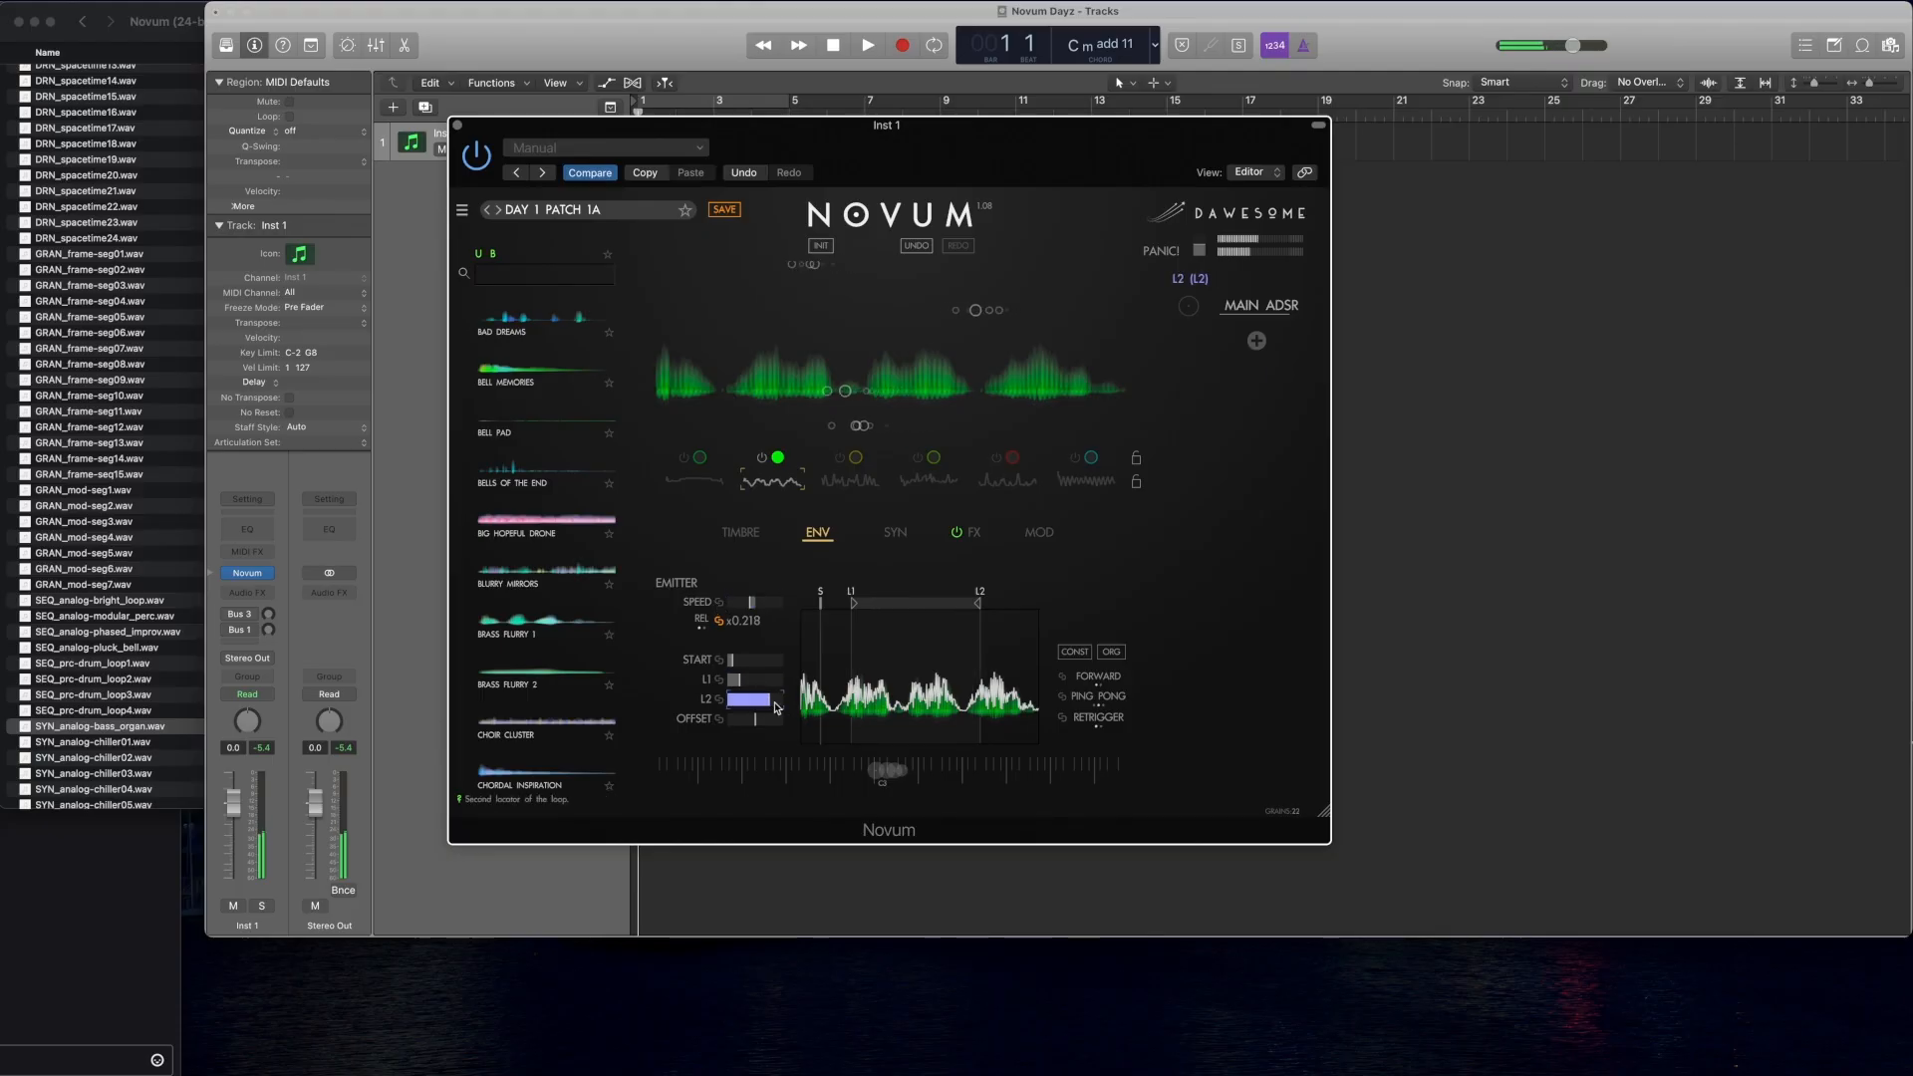
Step: Sweep layer 2's envelope offset around the centre and settle it slightly below centre
left_click(759, 720)
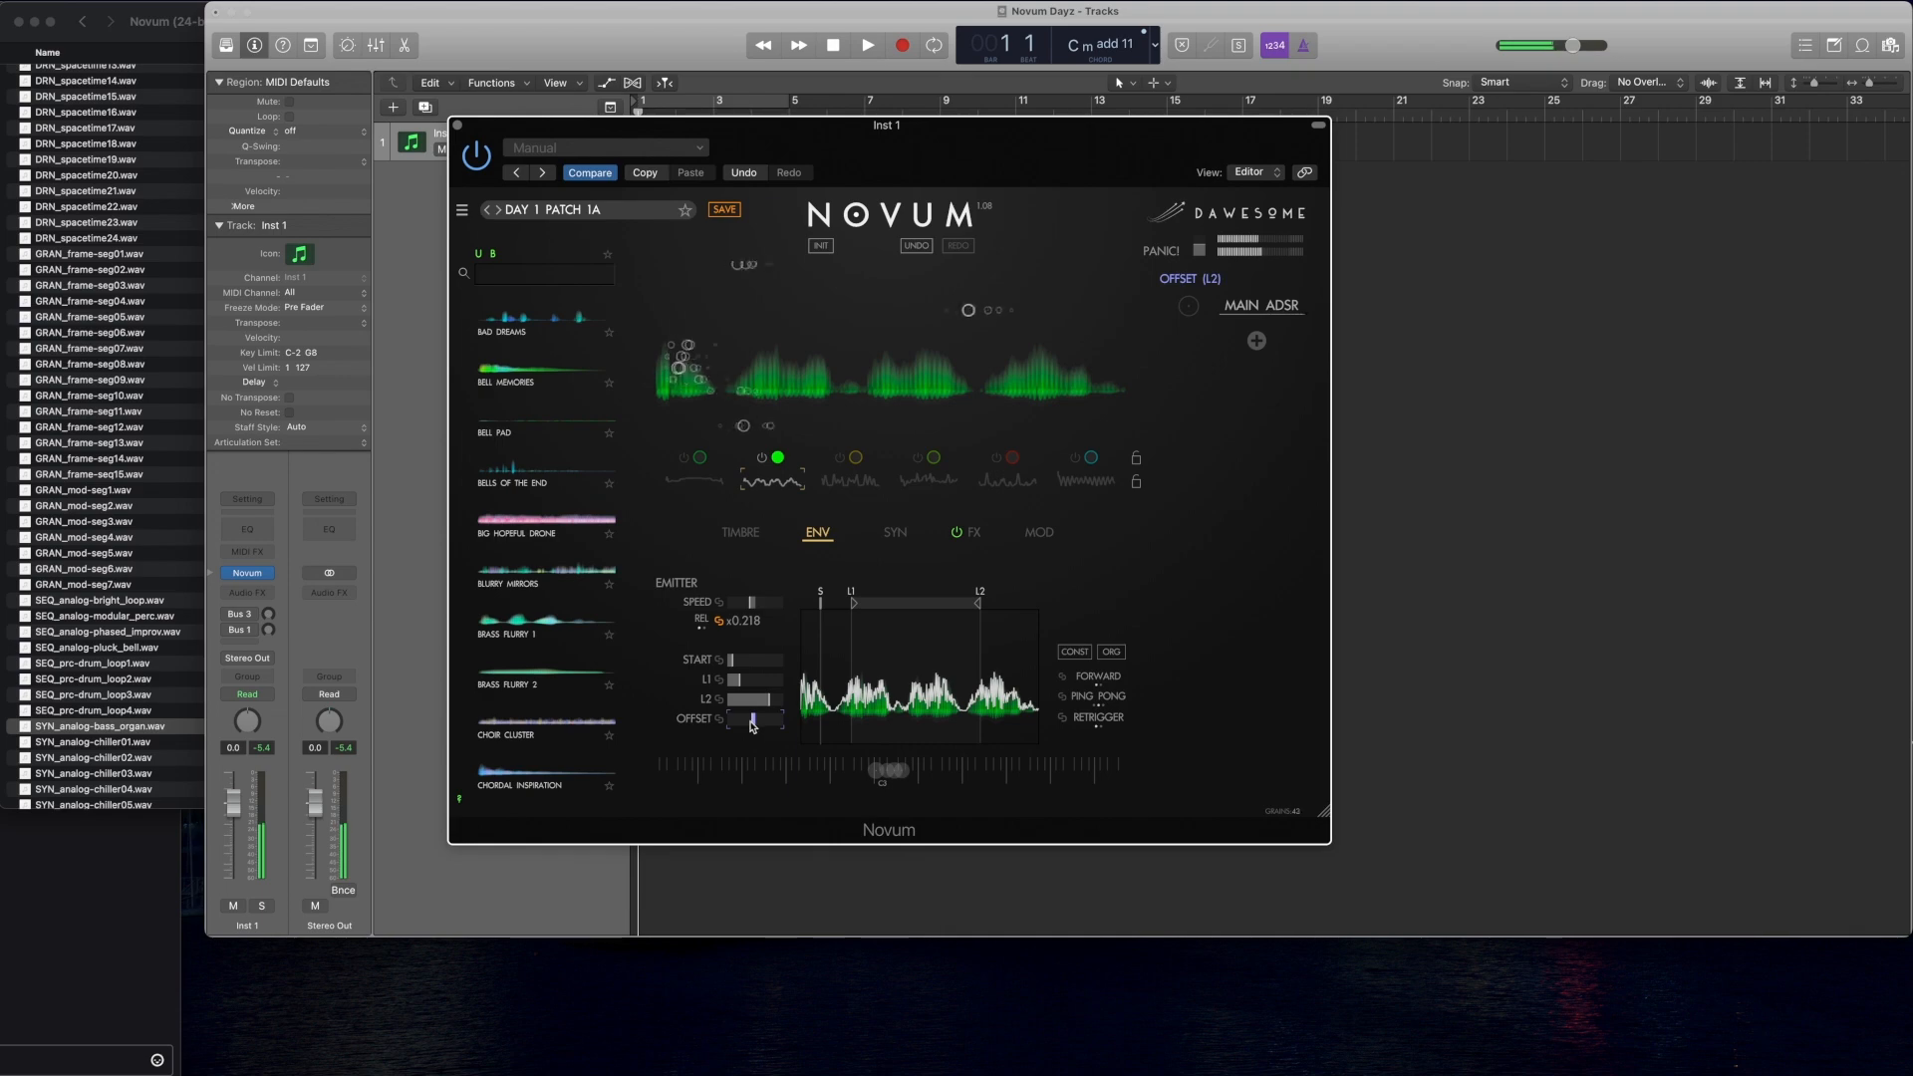
left_click_drag(752, 727, 760, 729)
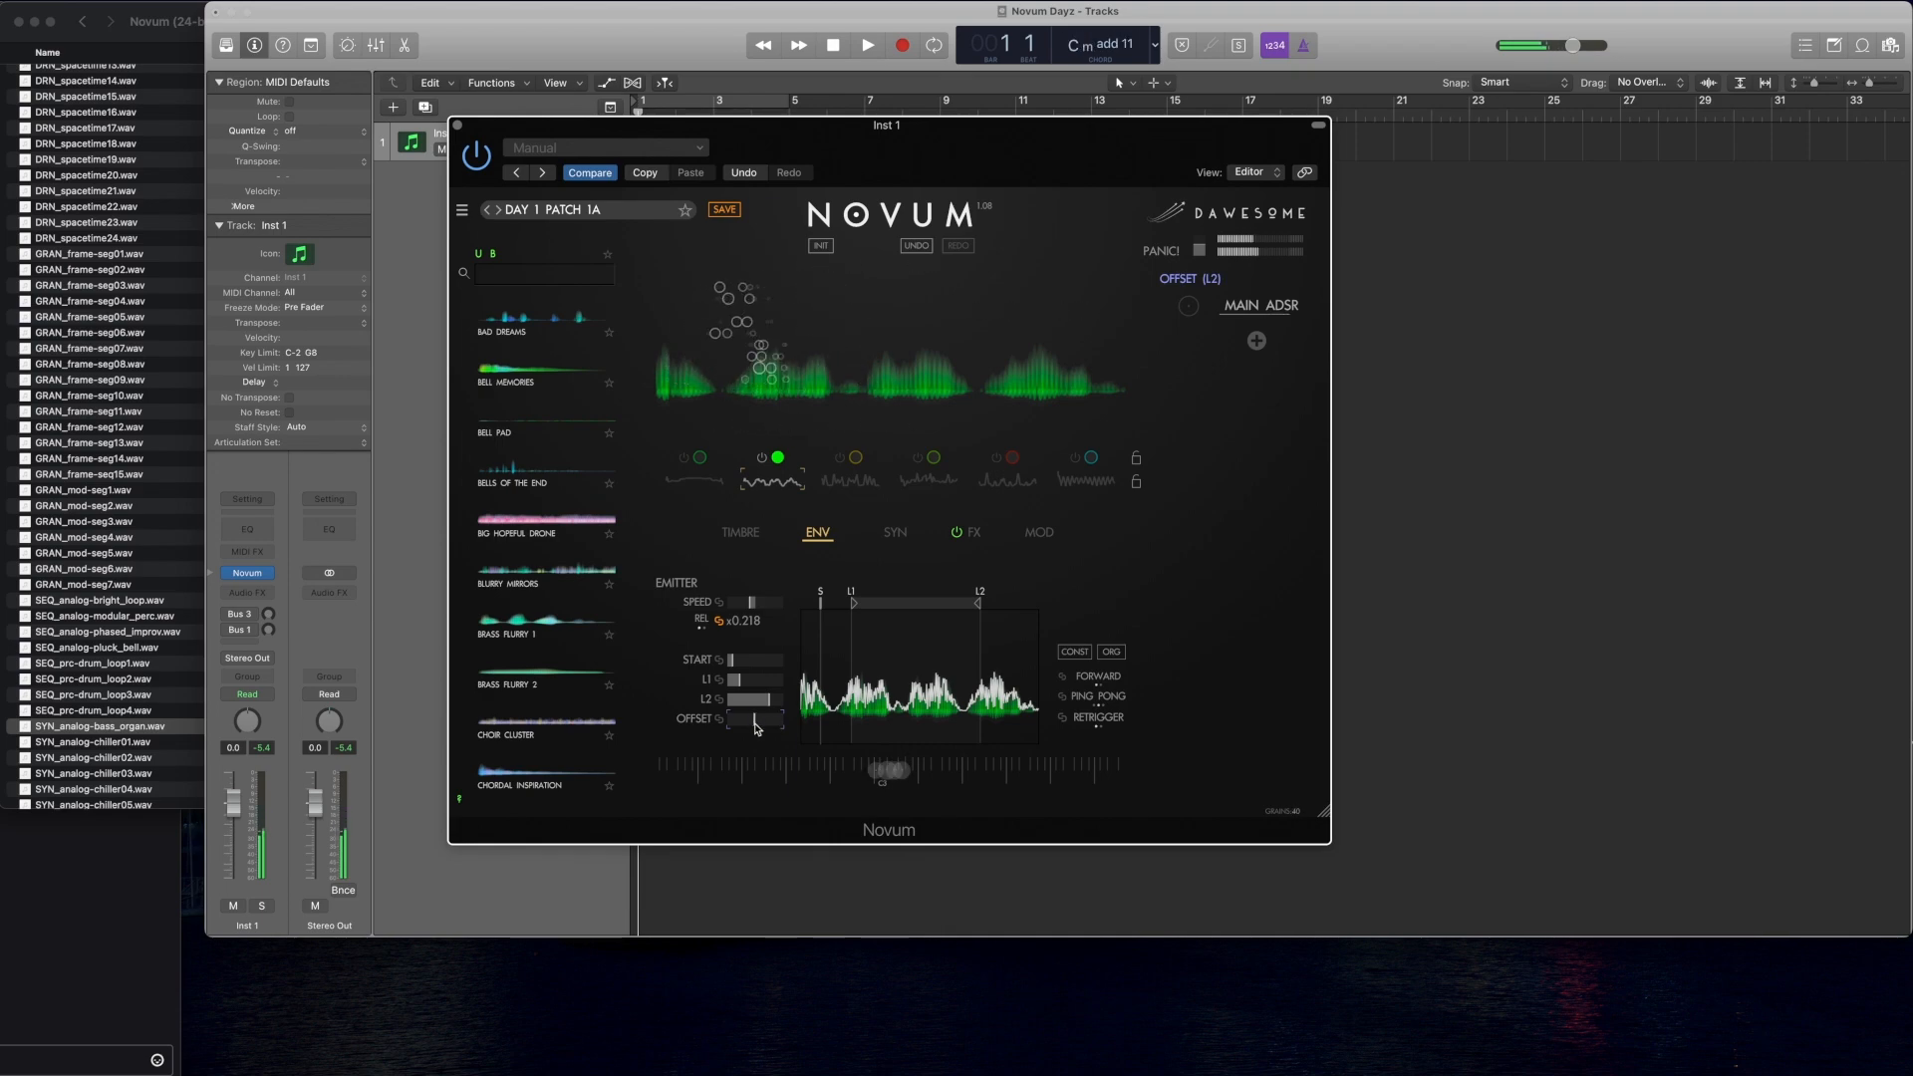
left_click_drag(755, 729, 769, 730)
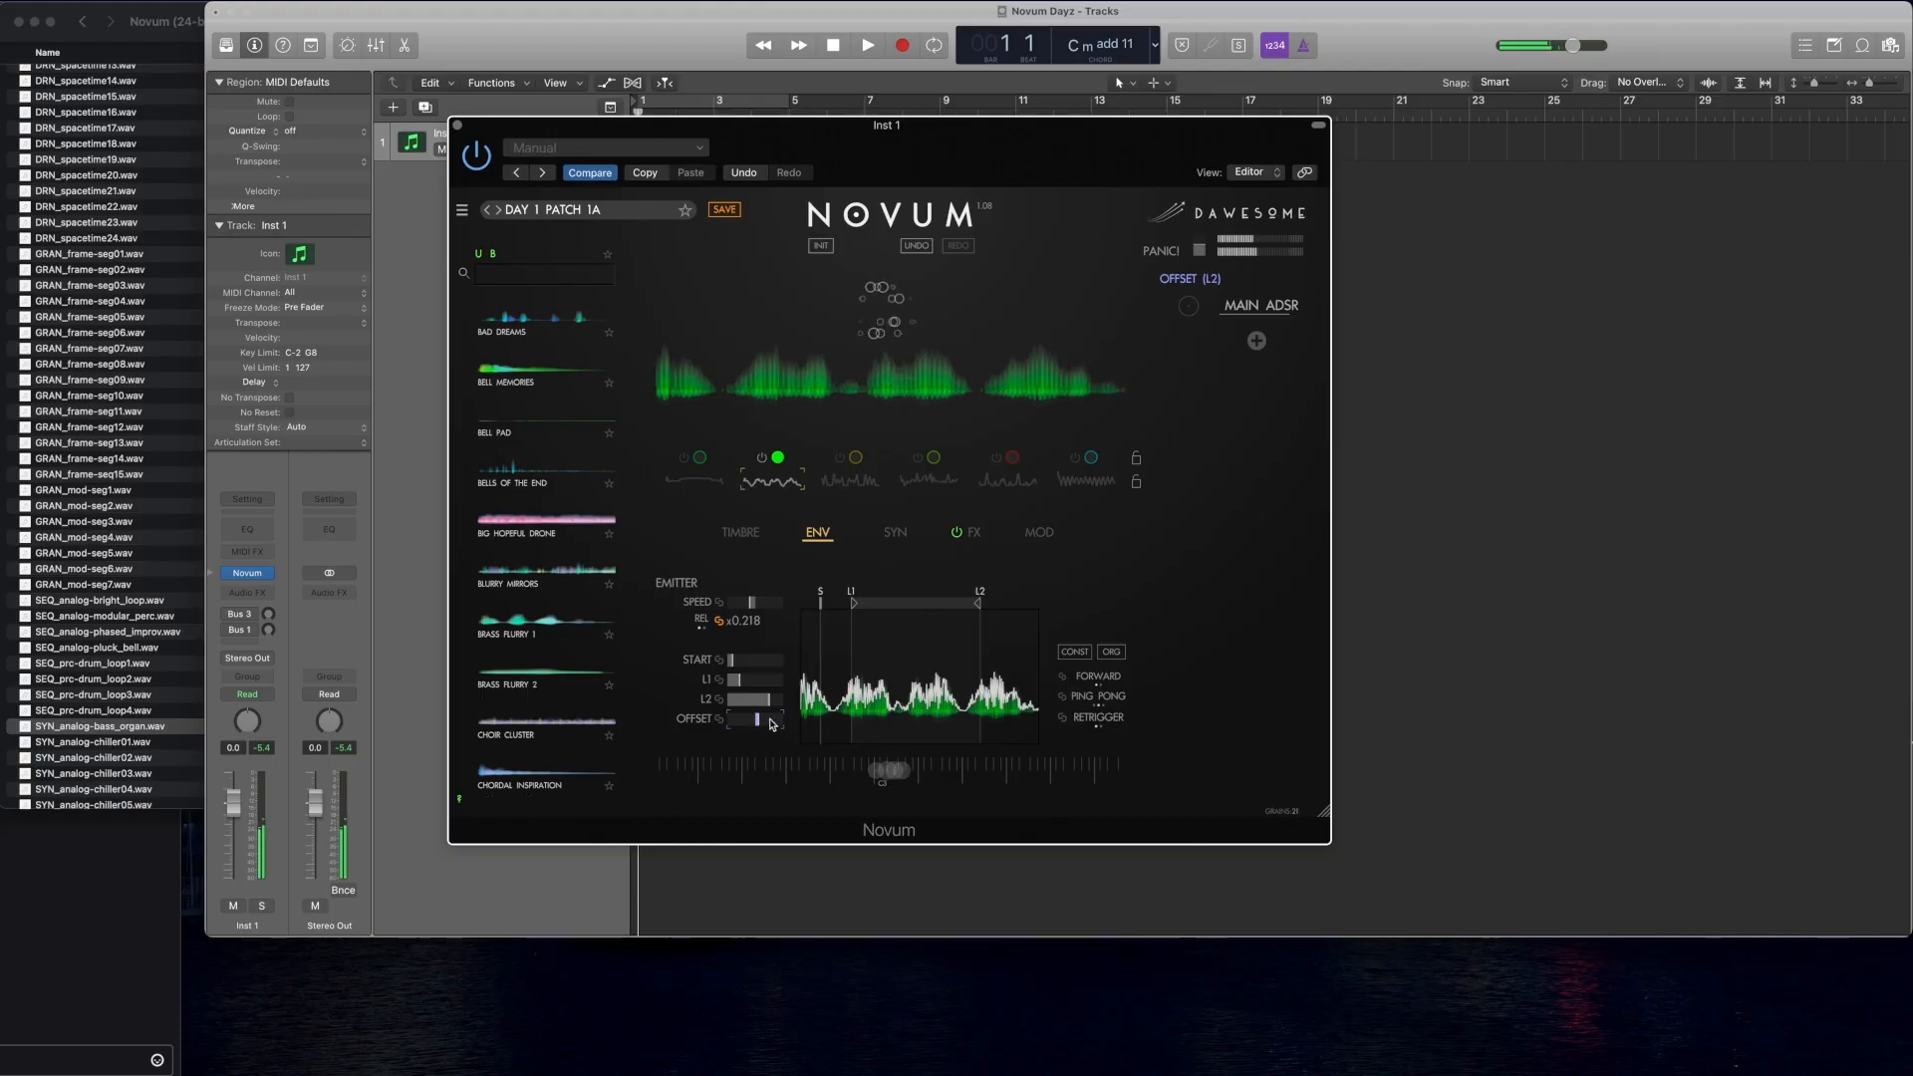
left_click_drag(771, 719, 751, 718)
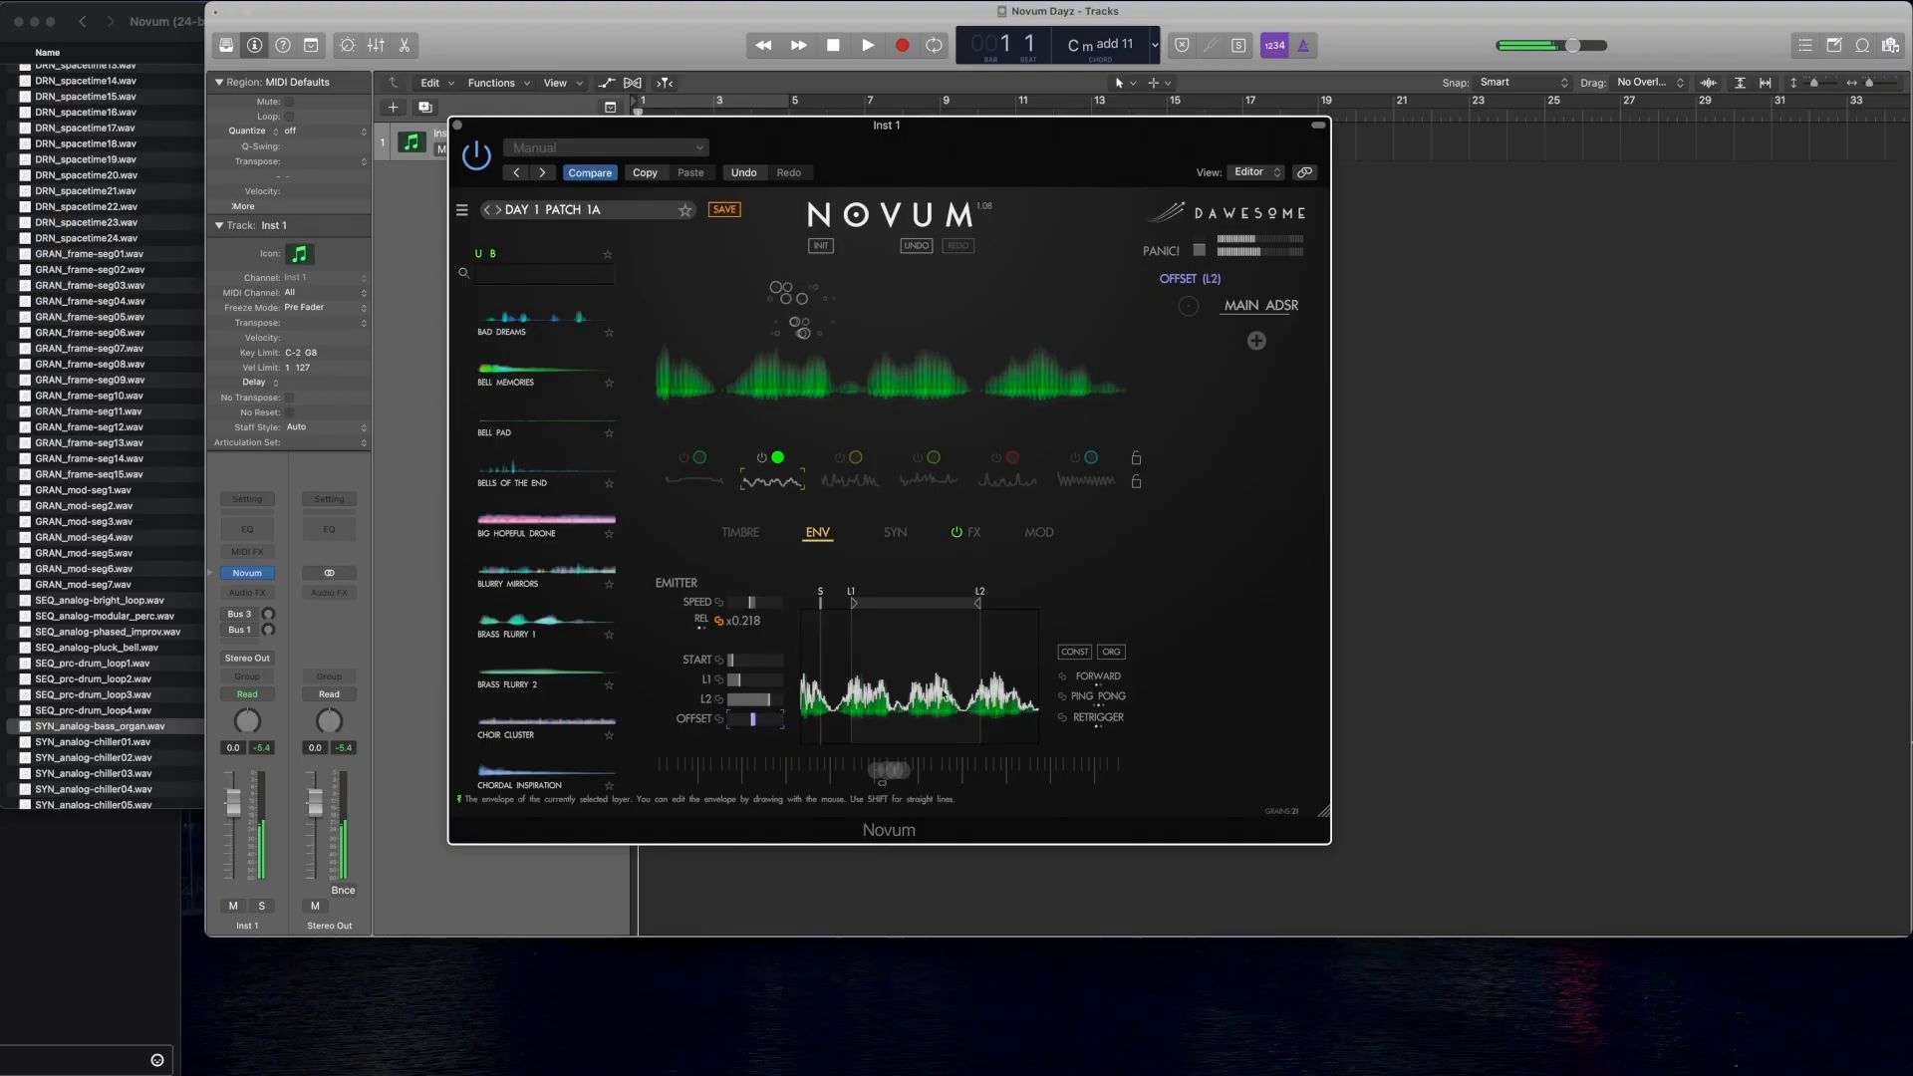
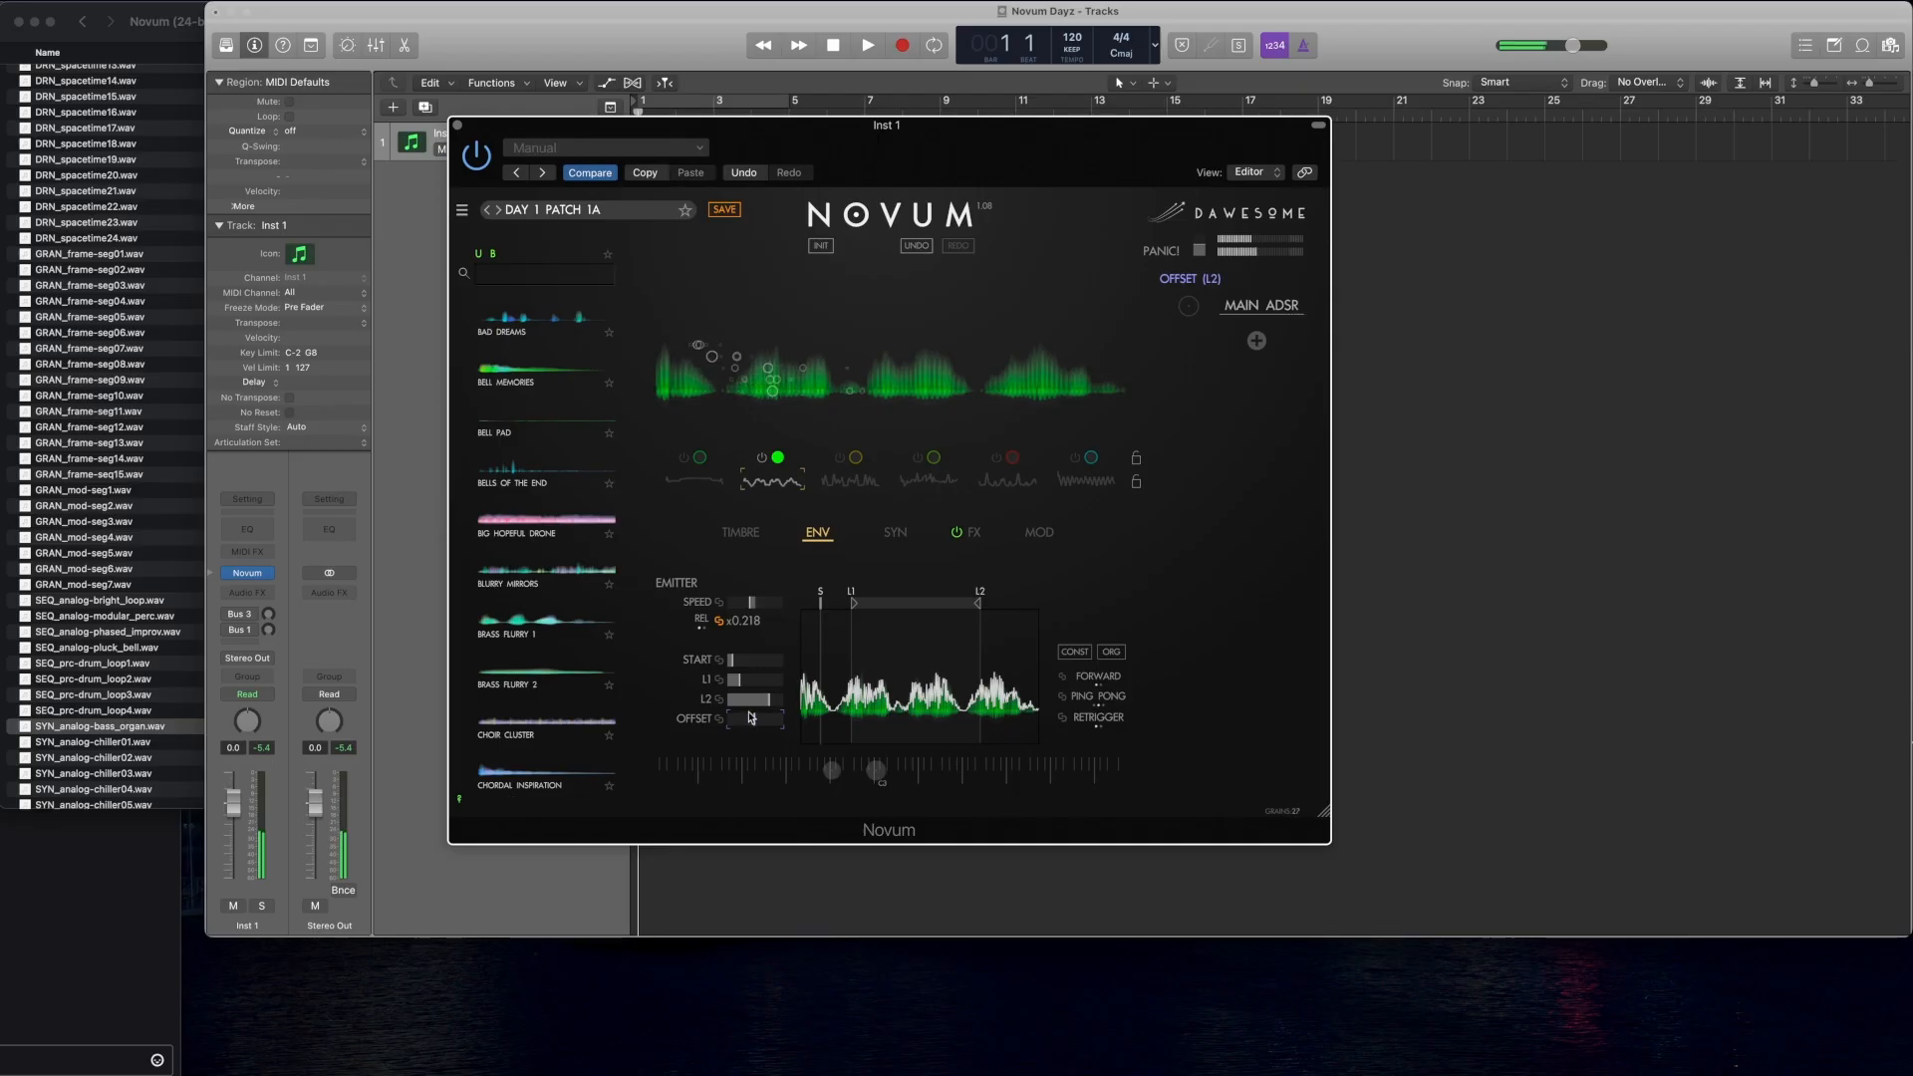
Step: Move layer 2's envelope start point slightly later and return its offset to about centre
left_click_drag(737, 660, 747, 660)
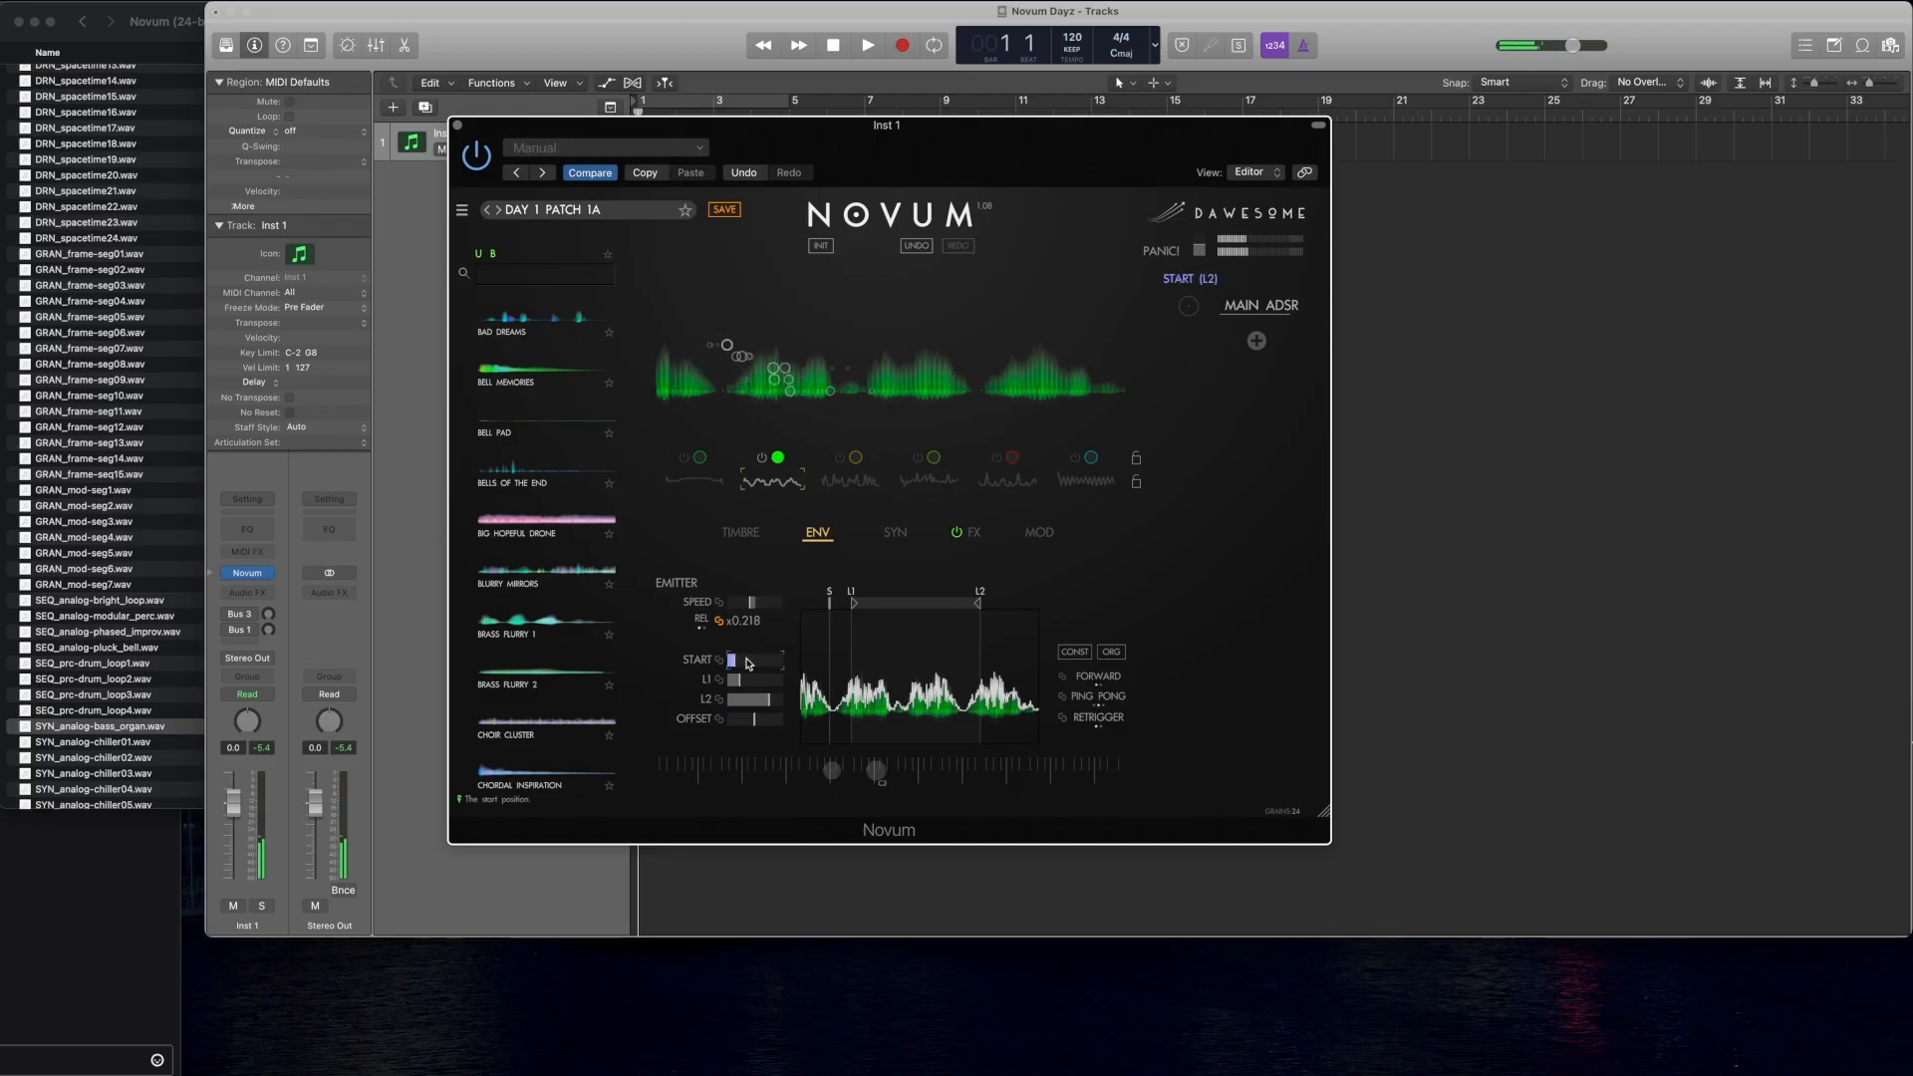
left_click(766, 721)
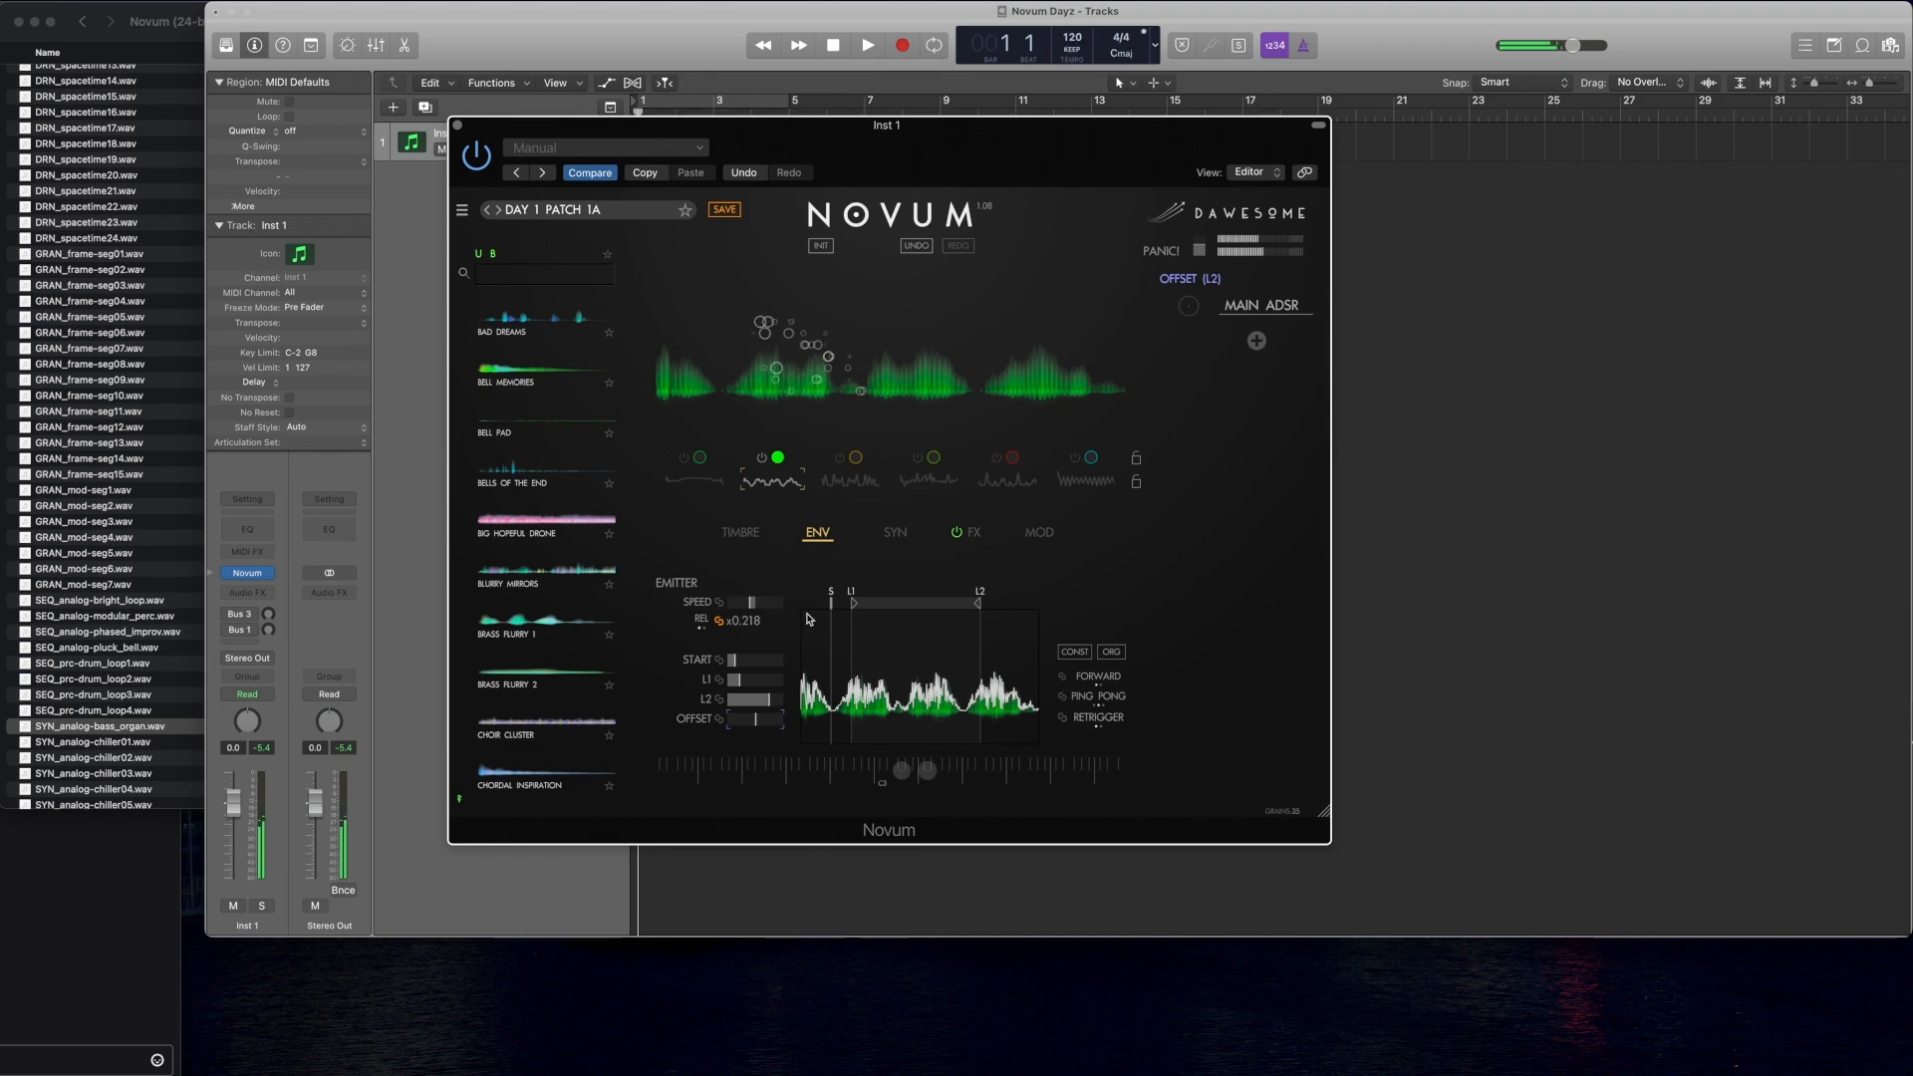
Step: Switch on layer 3, switch off layer 2, and select layer 3 for editing
left_click(842, 457)
left_click(760, 461)
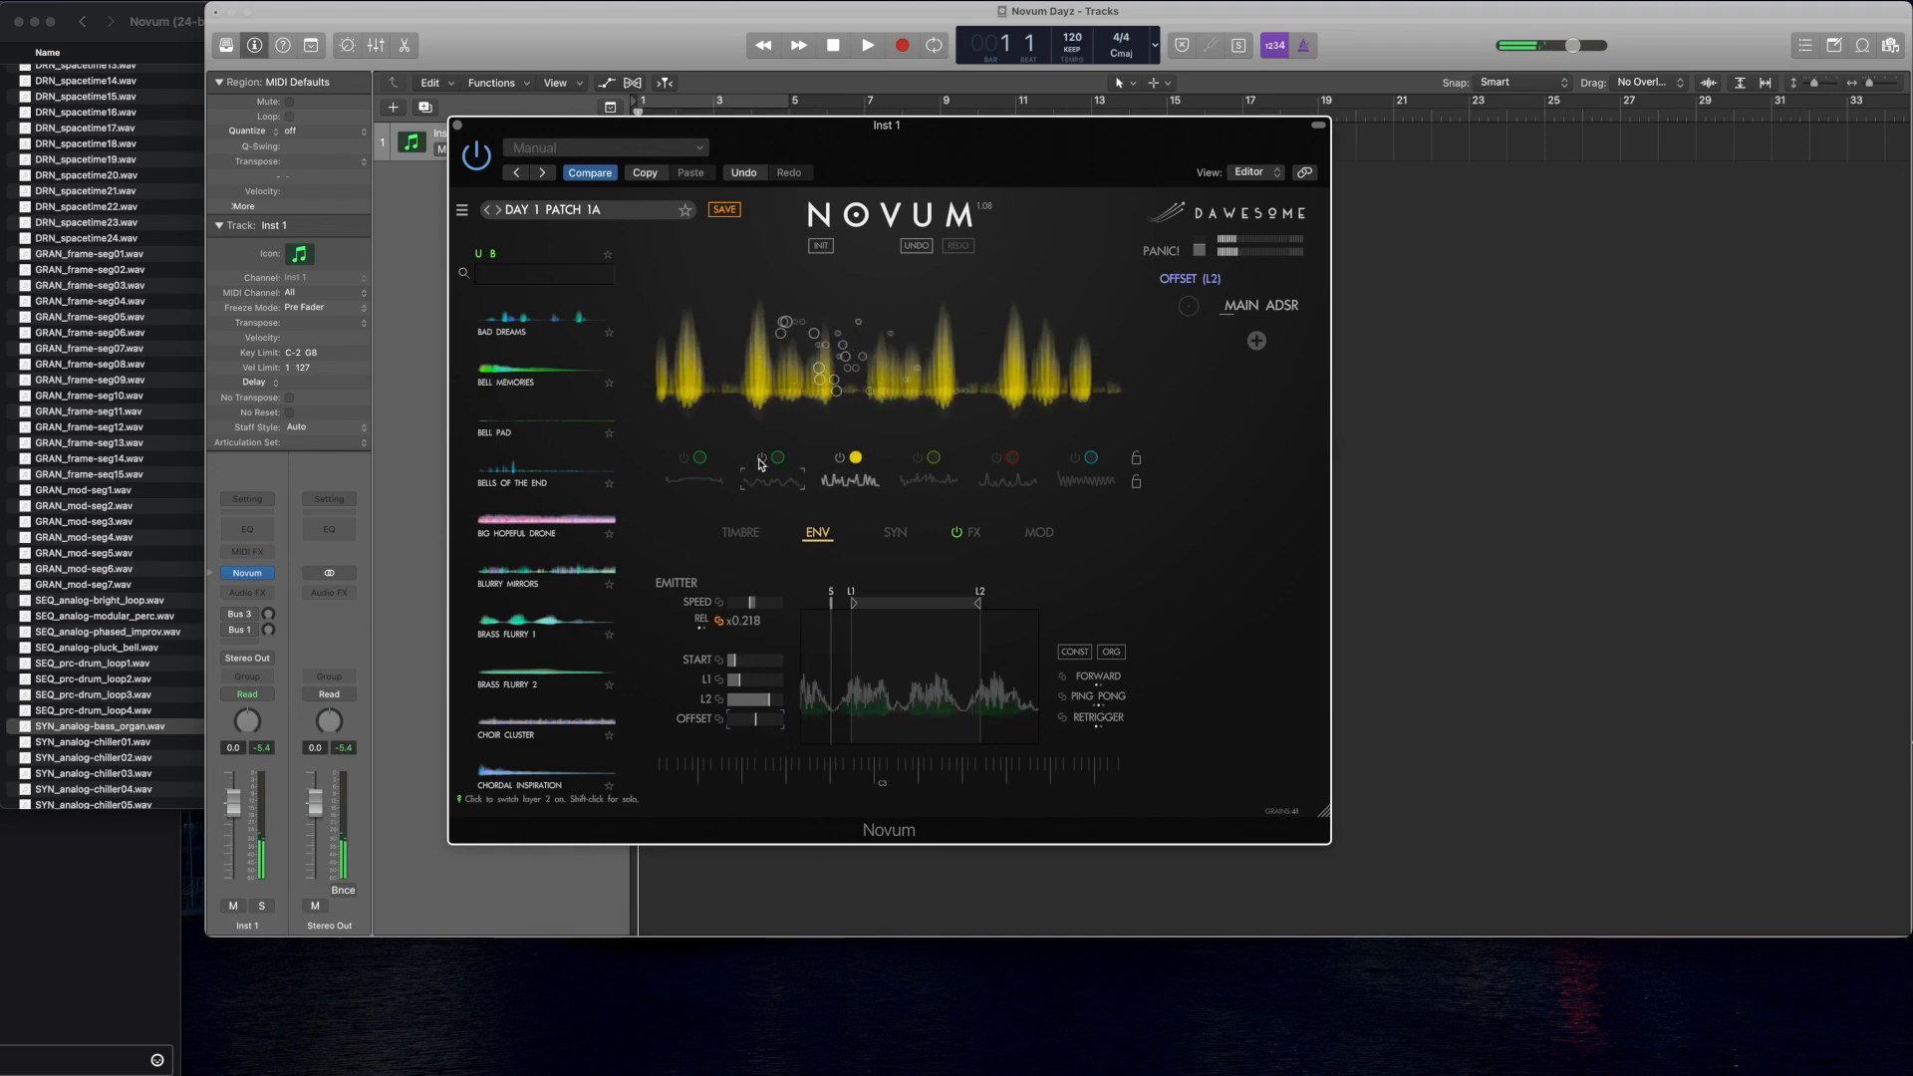
left_click(828, 481)
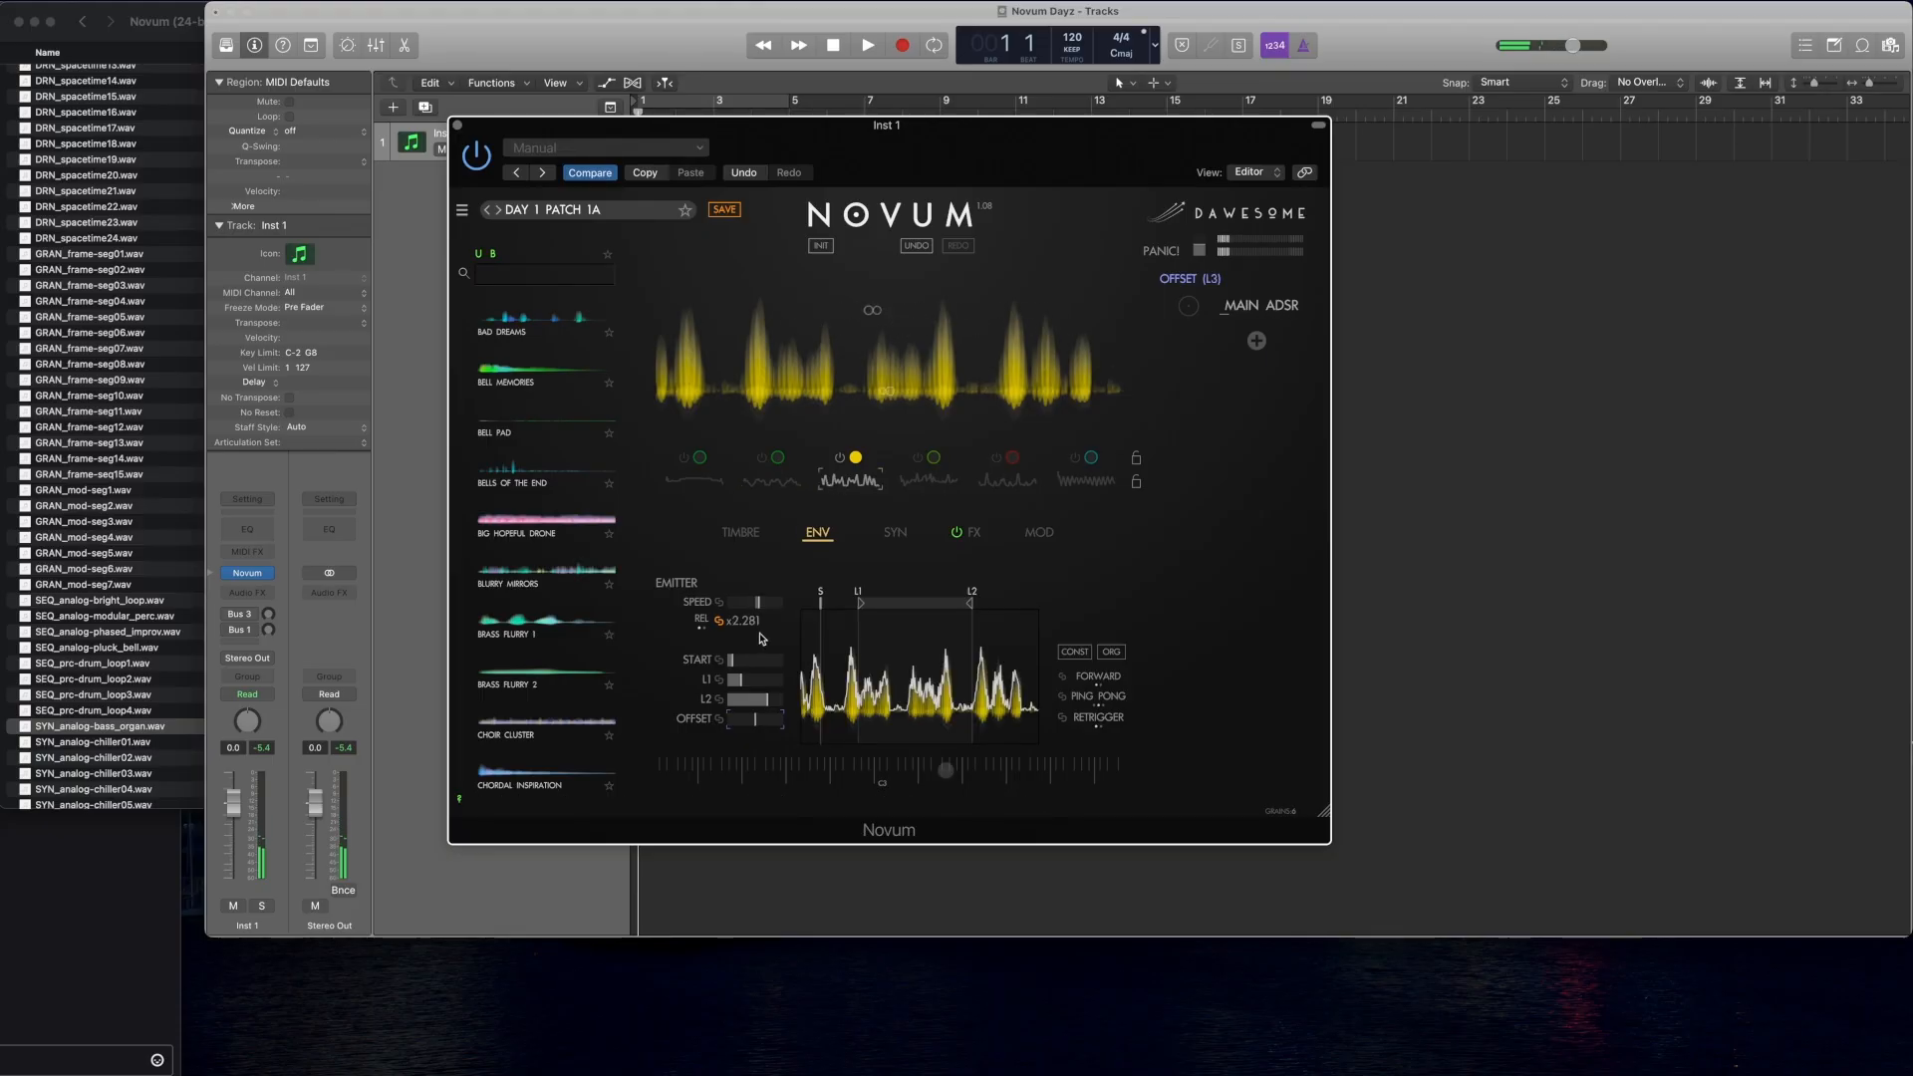
Step: Set layer 3's envelope speed to x3.98, bring its start and loop points closer together, and nudge its offset slightly below centre
mouse_move(758, 603)
left_mouse_down()
mouse_move(738, 683)
mouse_move(765, 706)
left_mouse_up()
left_click(752, 720)
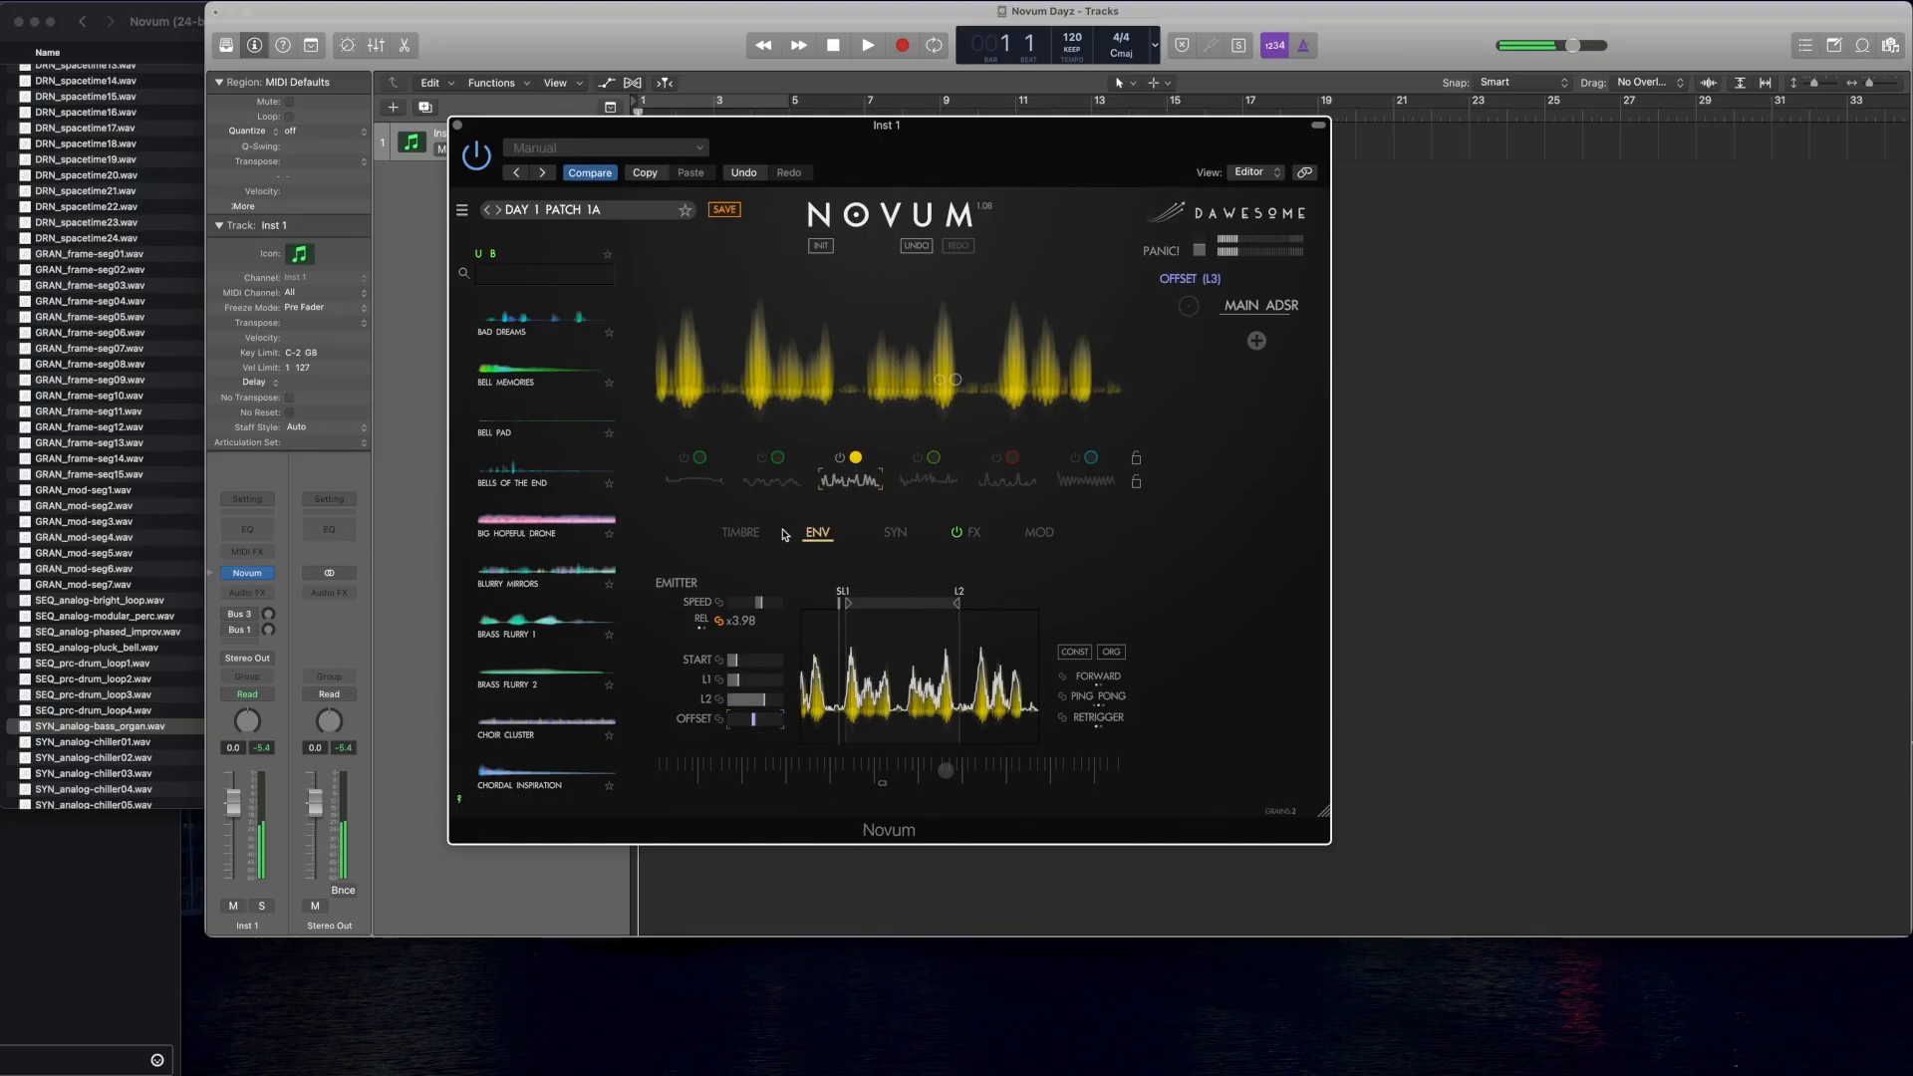
Step: Slightly raise layer 3's grain size and density, and increase its position and time jitter past the middle
left_click(741, 532)
left_click(745, 603)
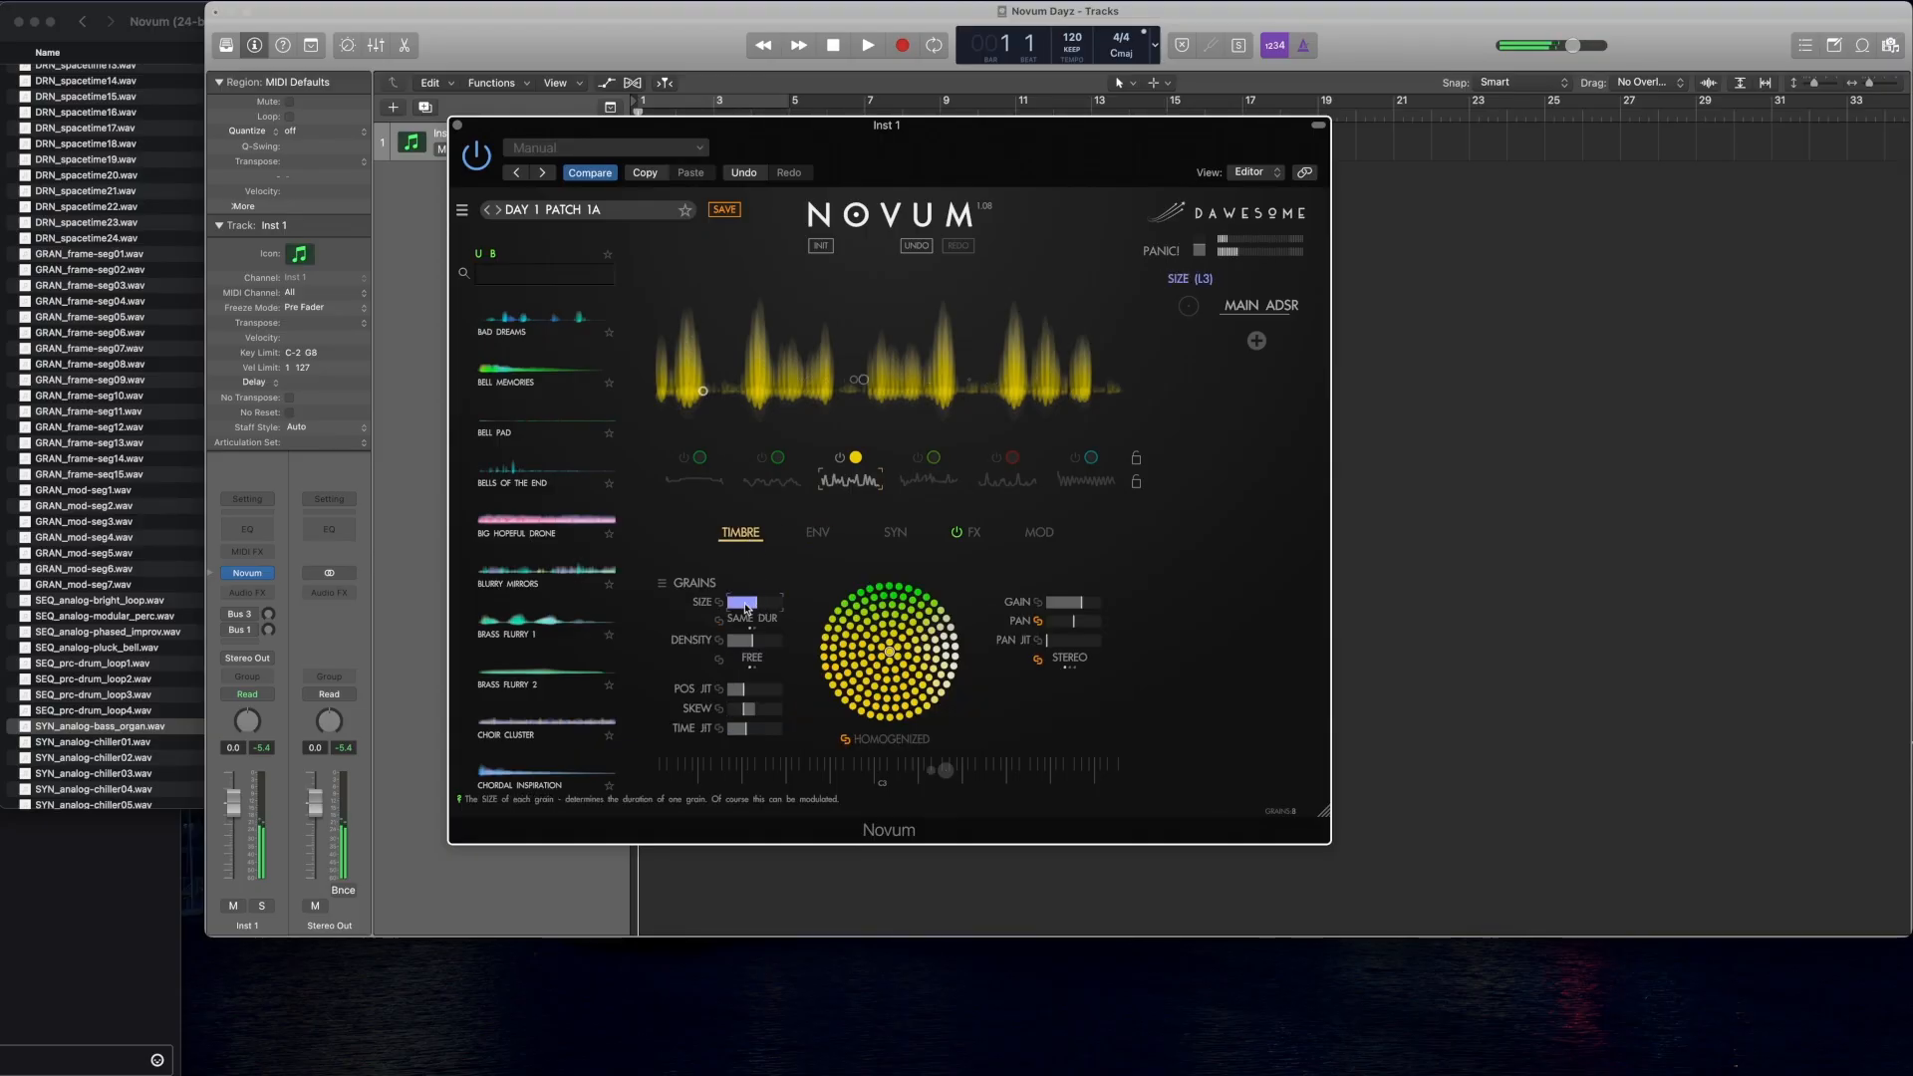
left_click_drag(745, 603, 689, 609)
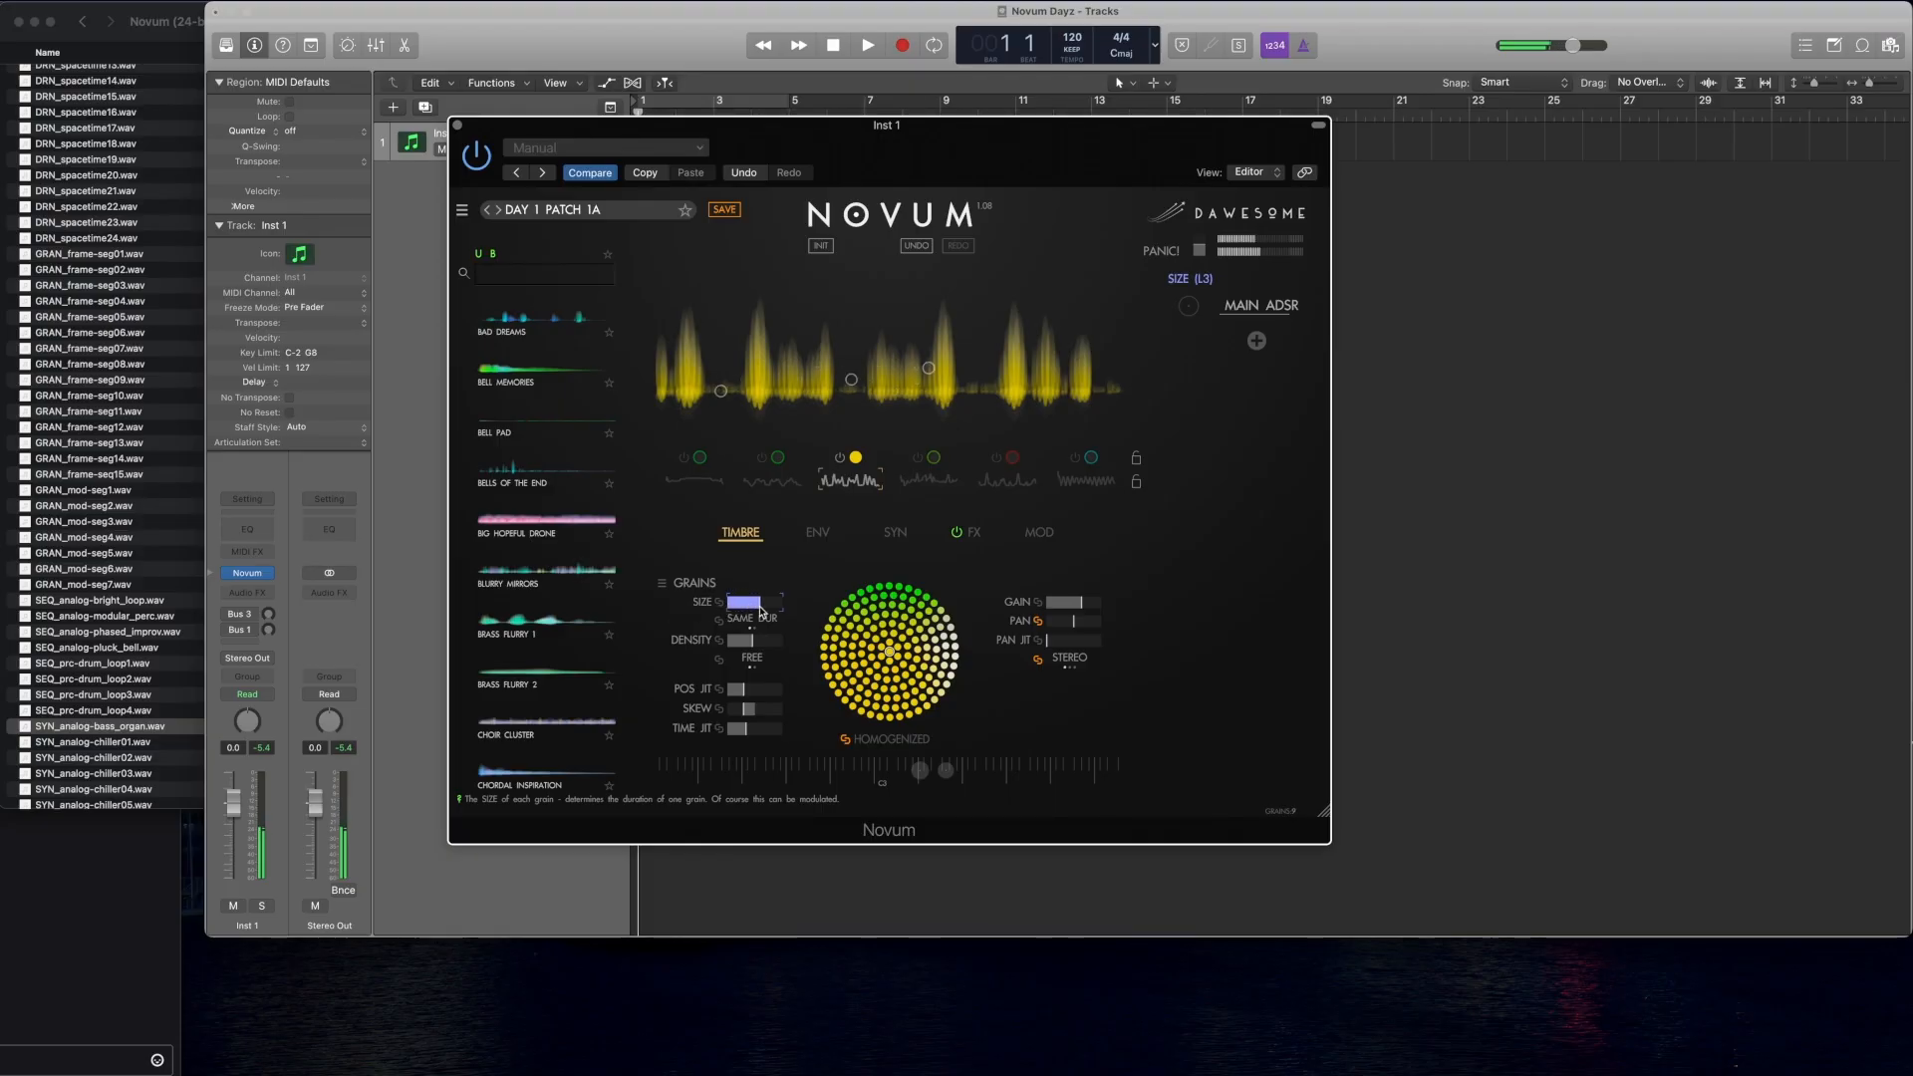
left_click(767, 643)
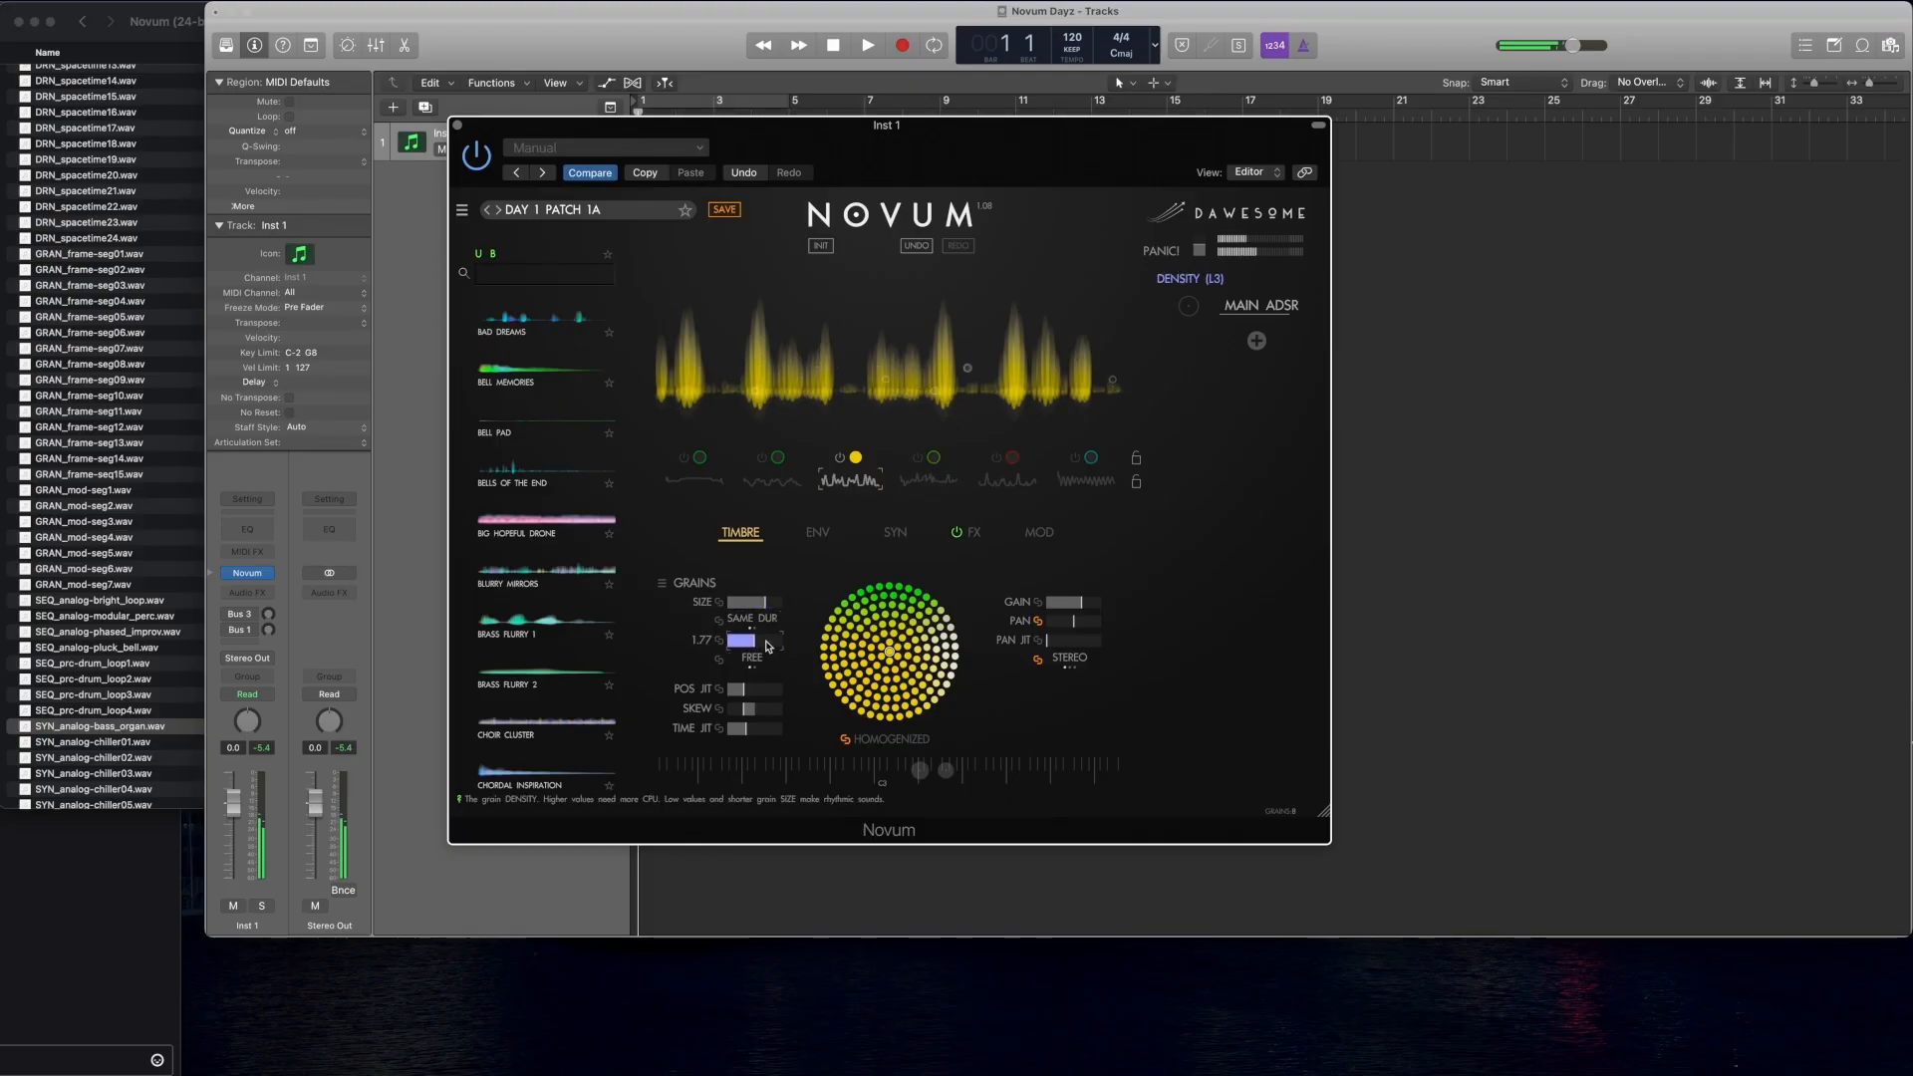
left_click(776, 605)
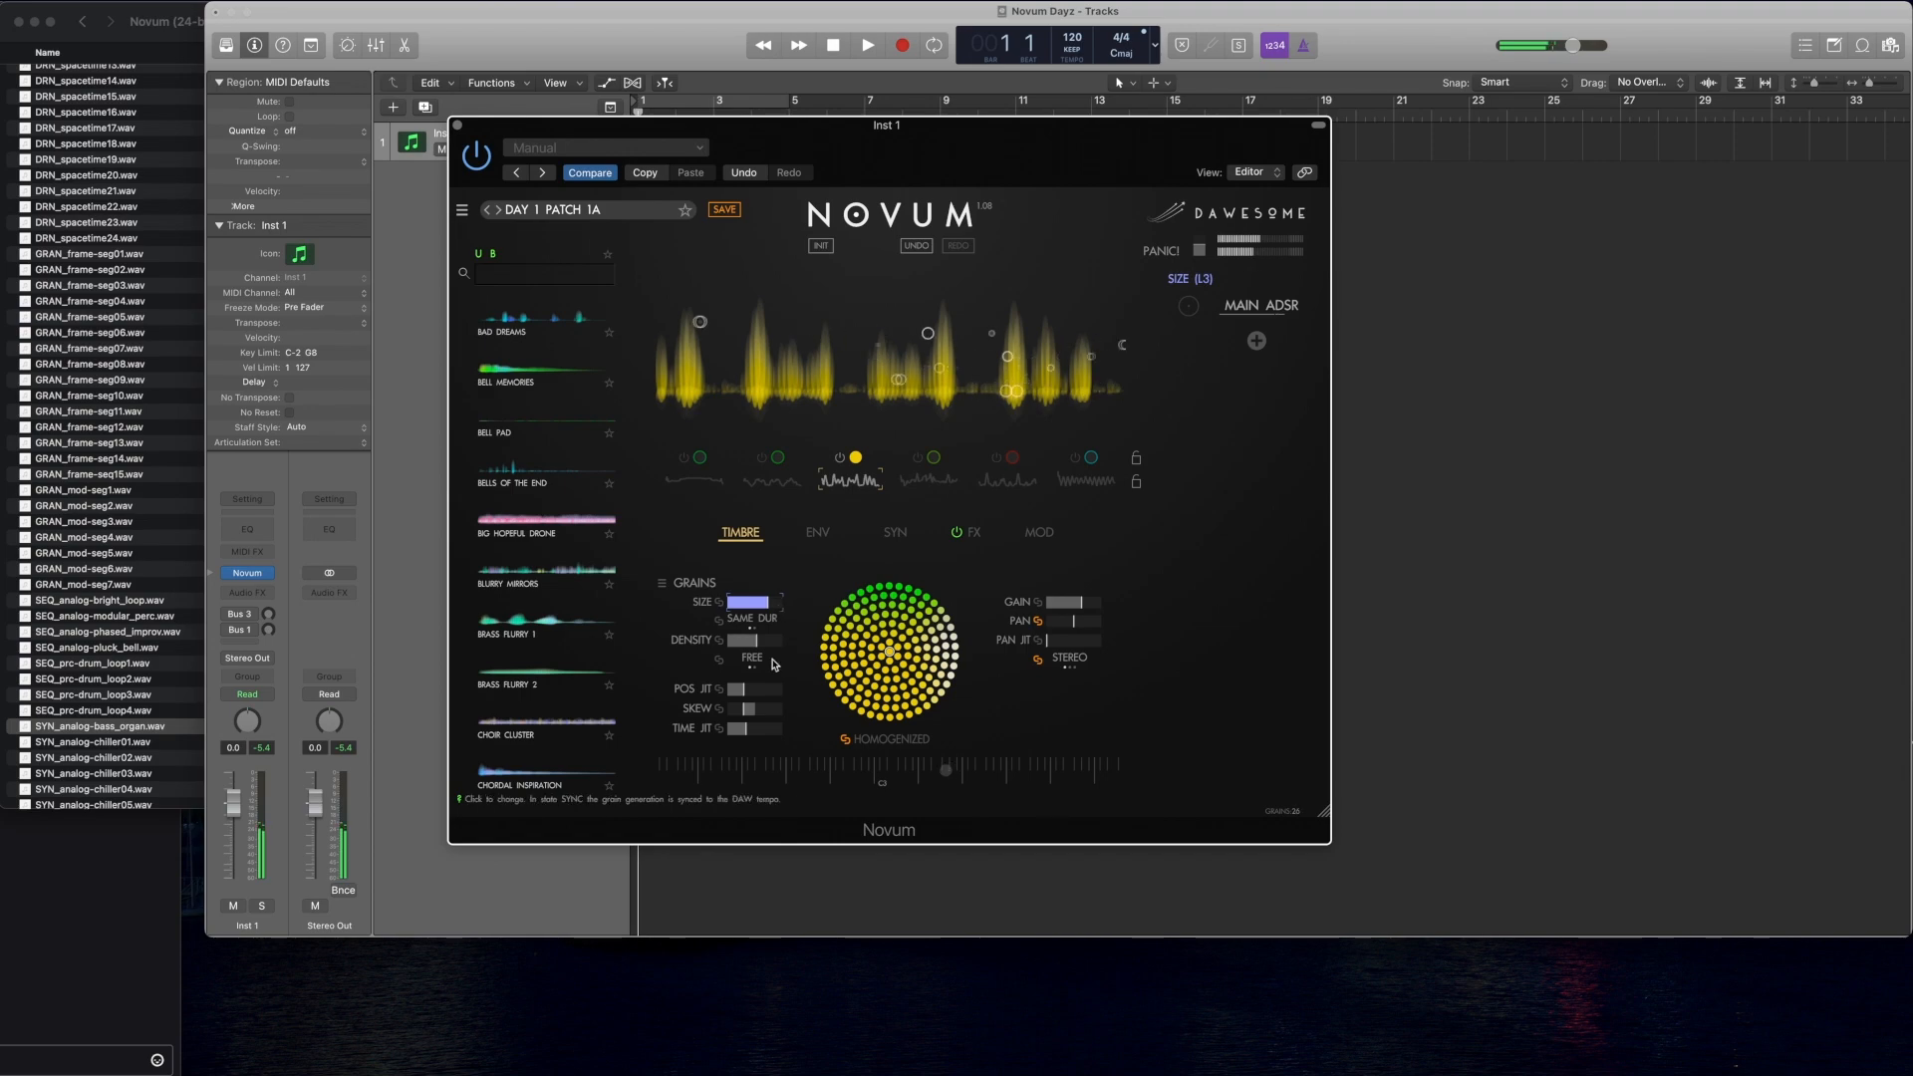
left_click(781, 643)
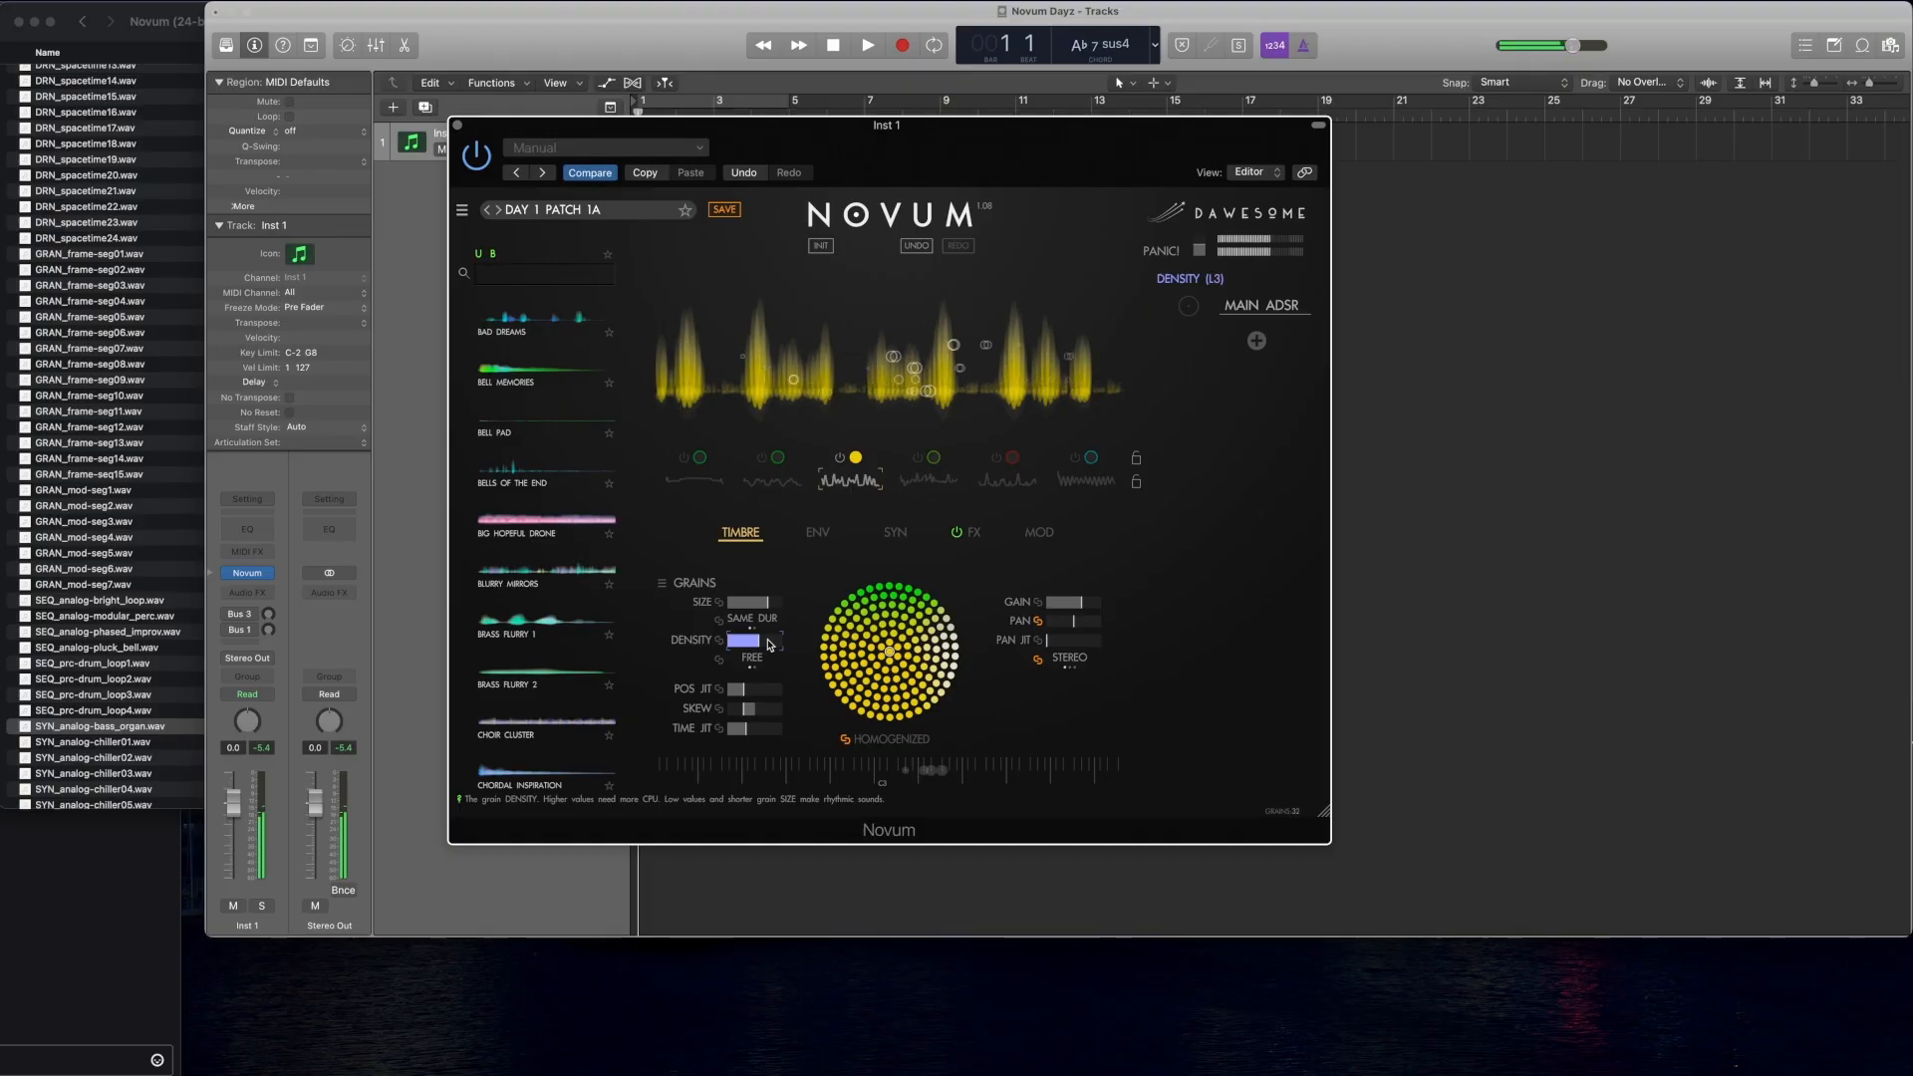
left_click(765, 691)
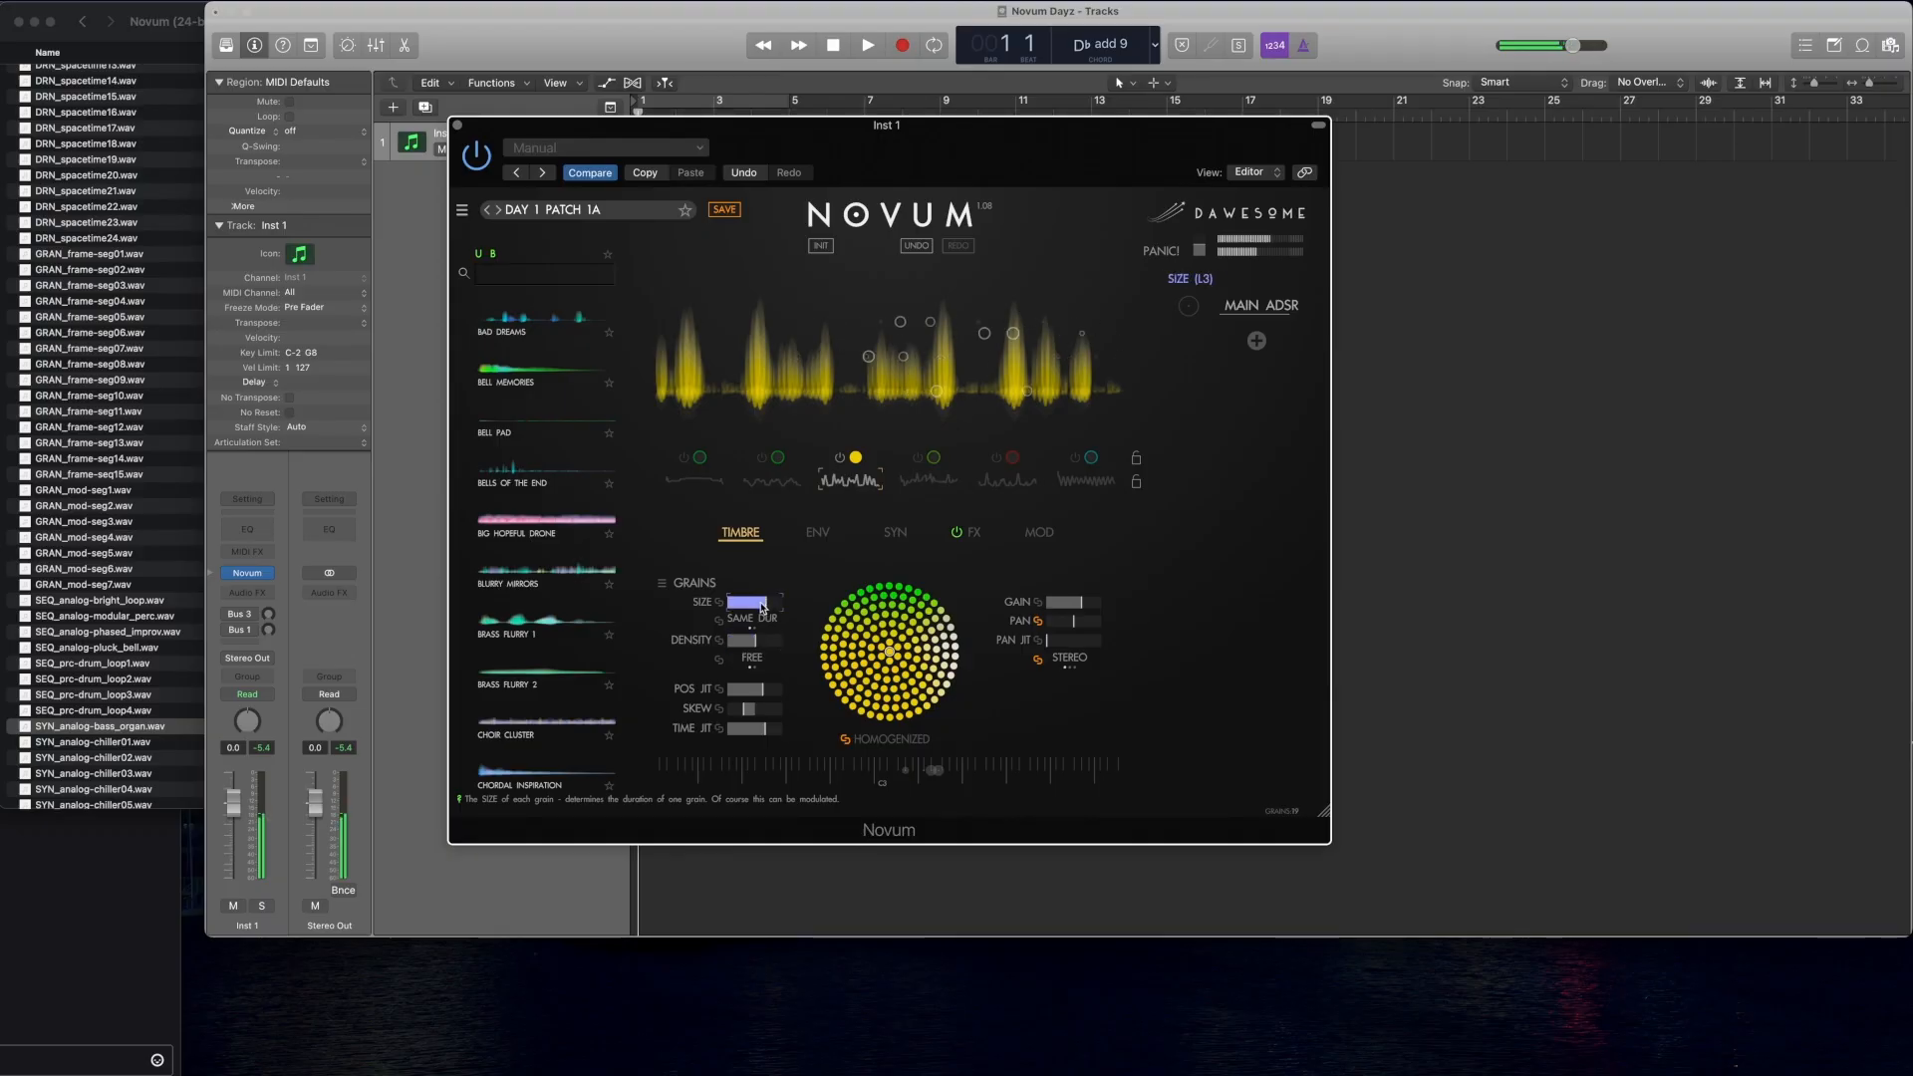
Step: Audition the One Shot and Cycle modes on layer 3's envelope, and return it to Ping Pong
left_click(817, 532)
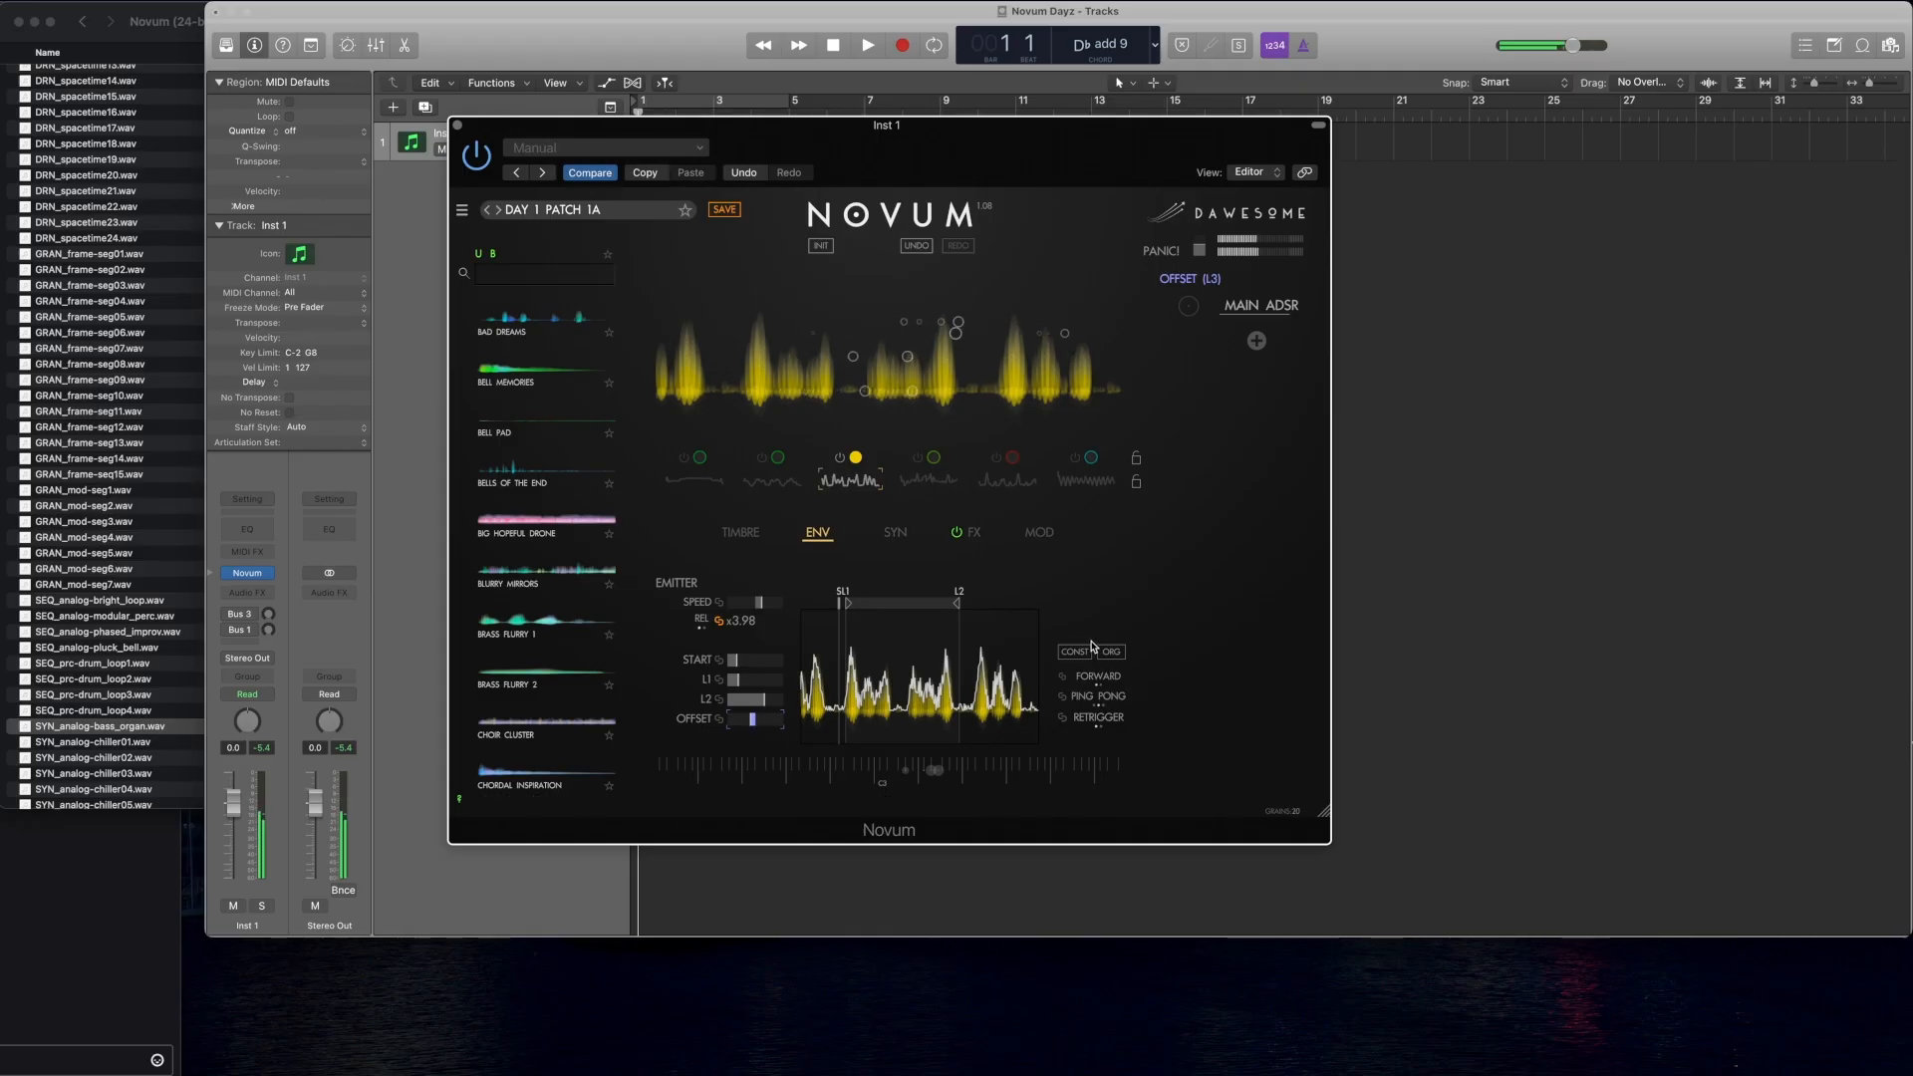
left_click(1116, 698)
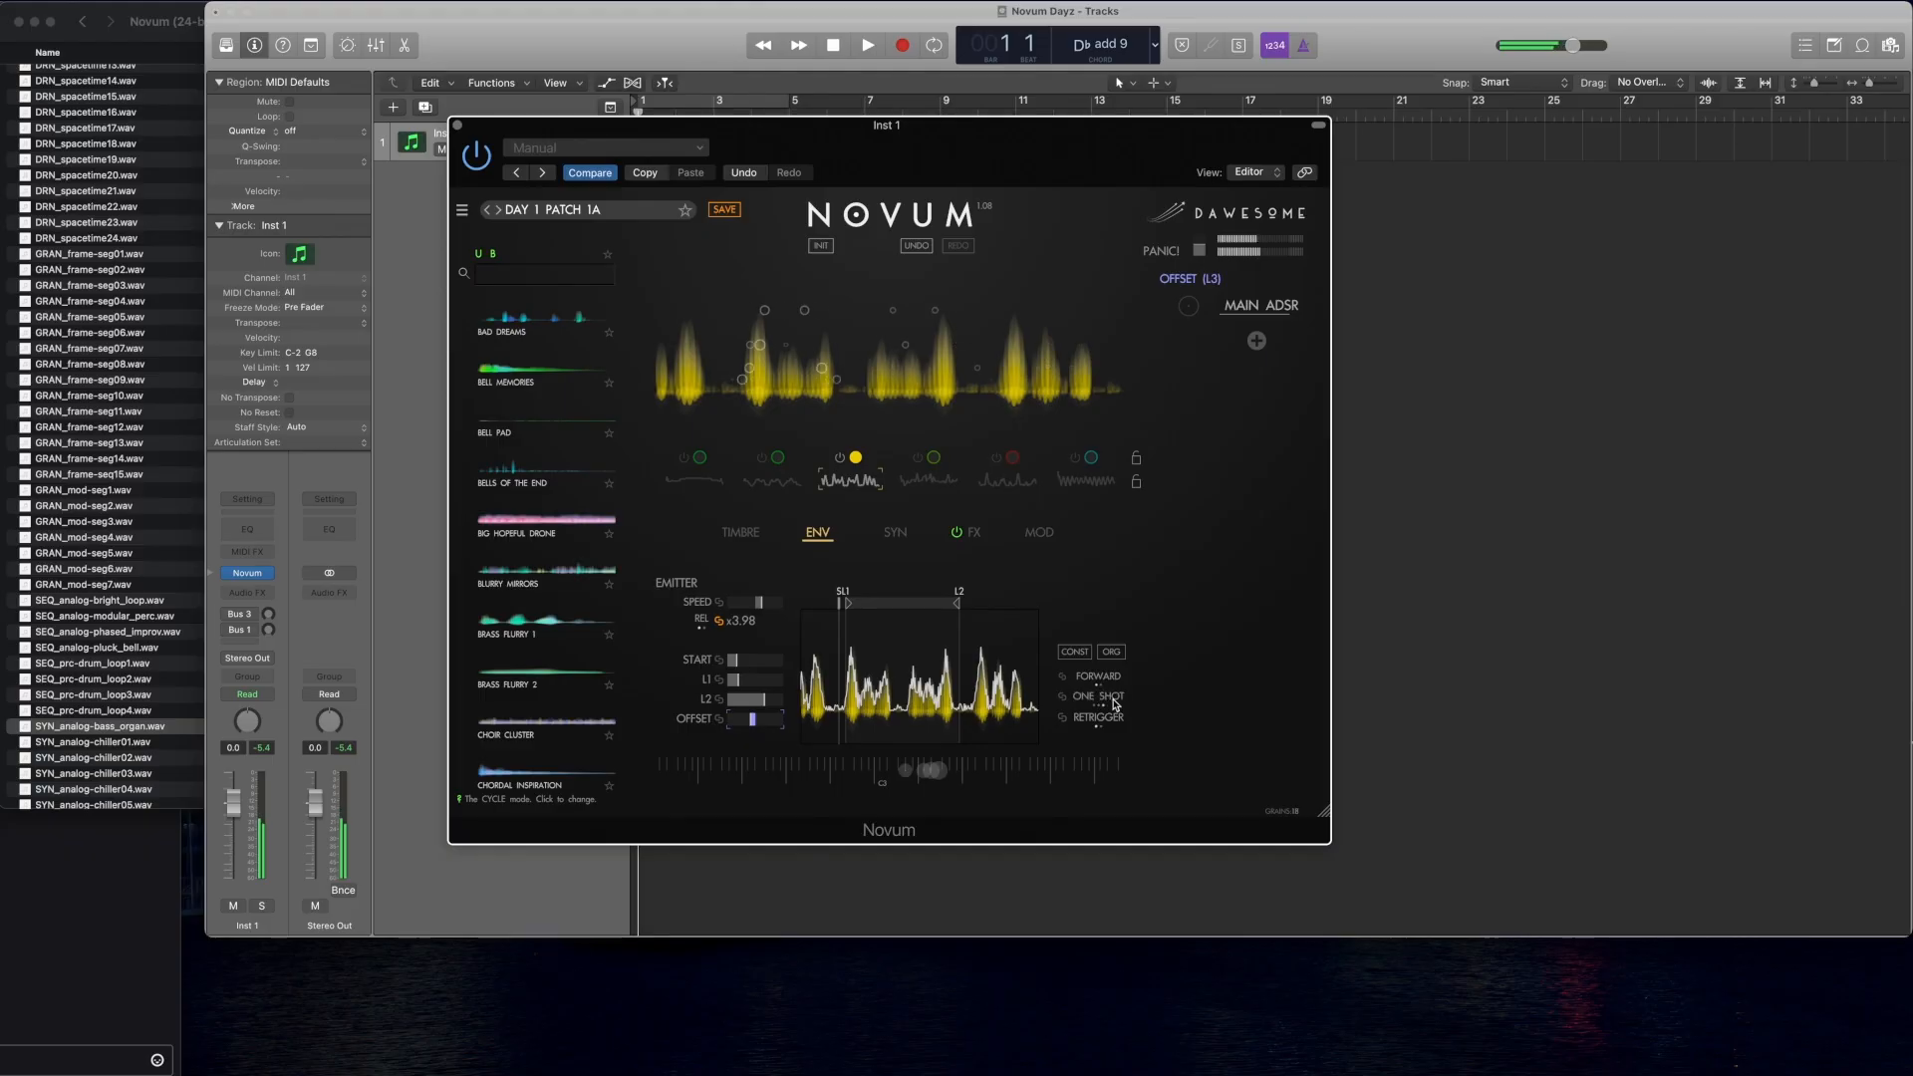
left_click(1113, 697)
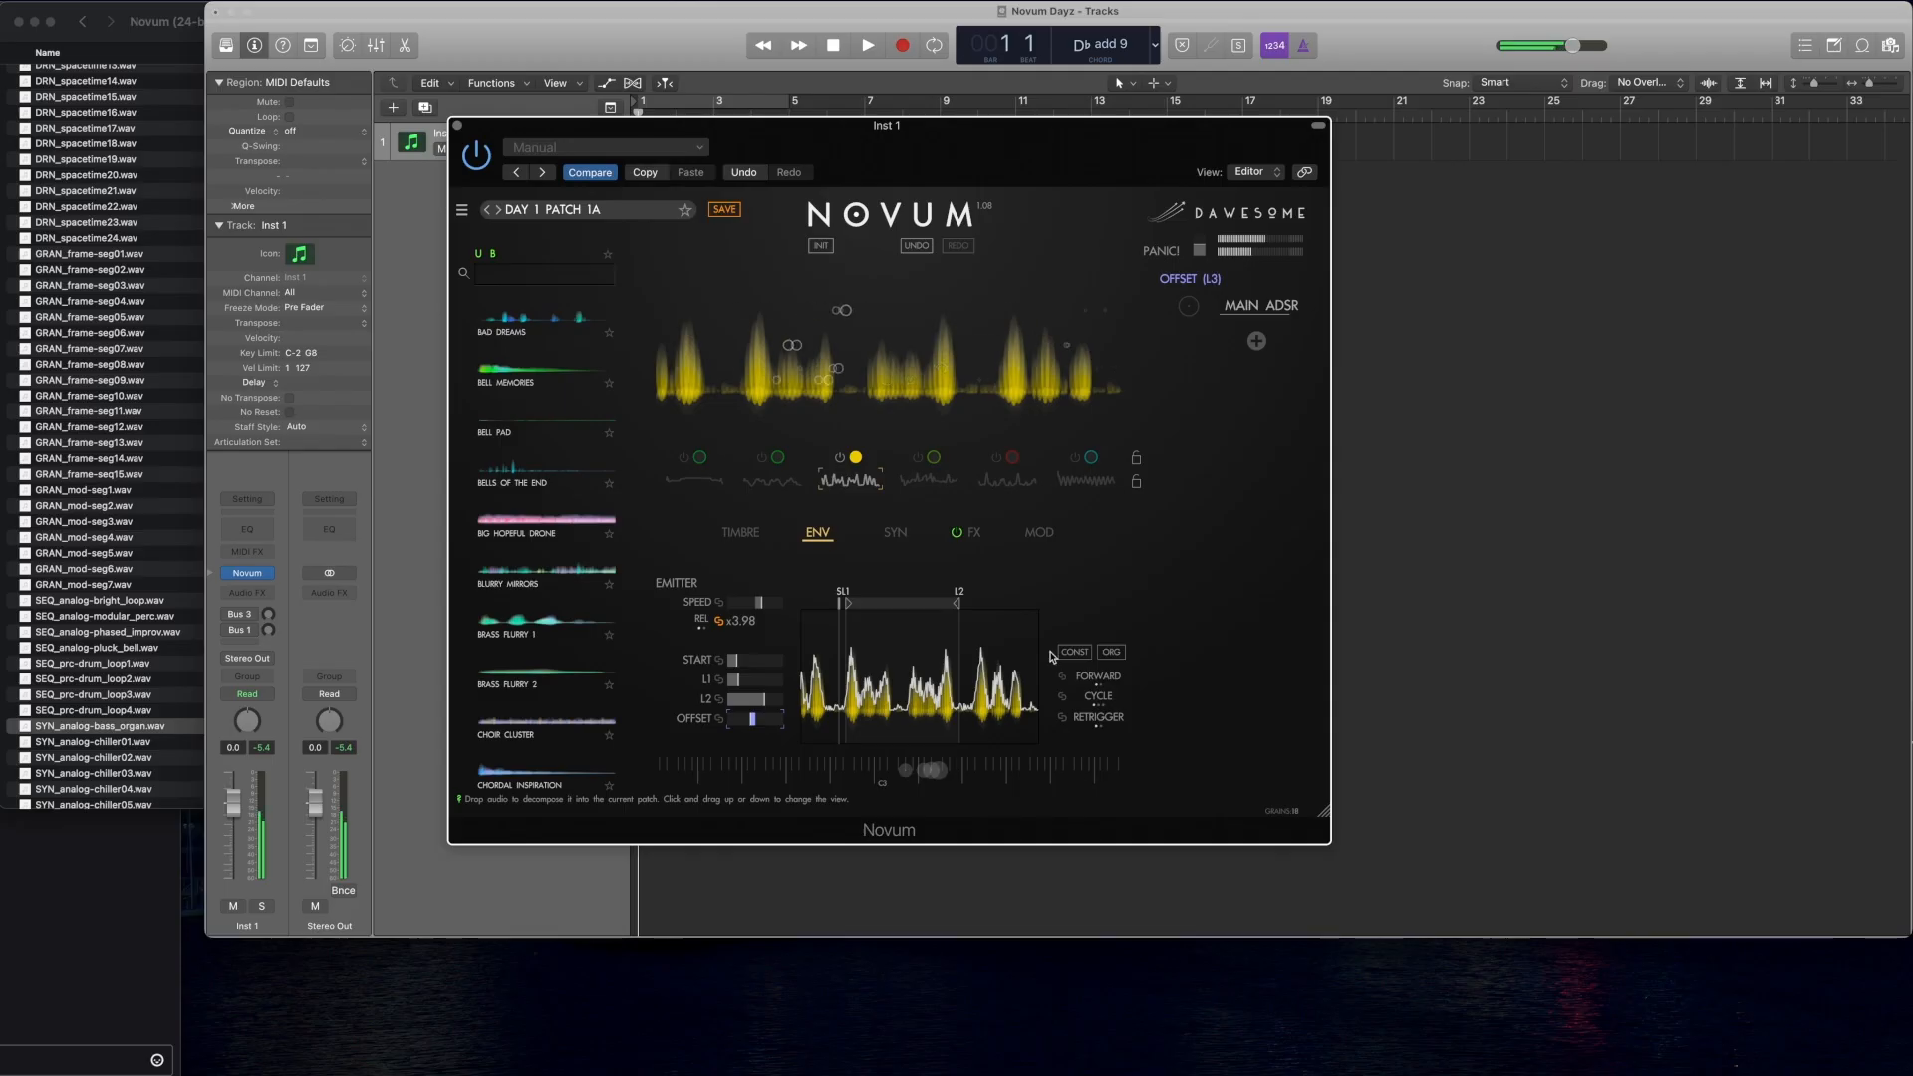
left_click(1109, 698)
left_click(1108, 698)
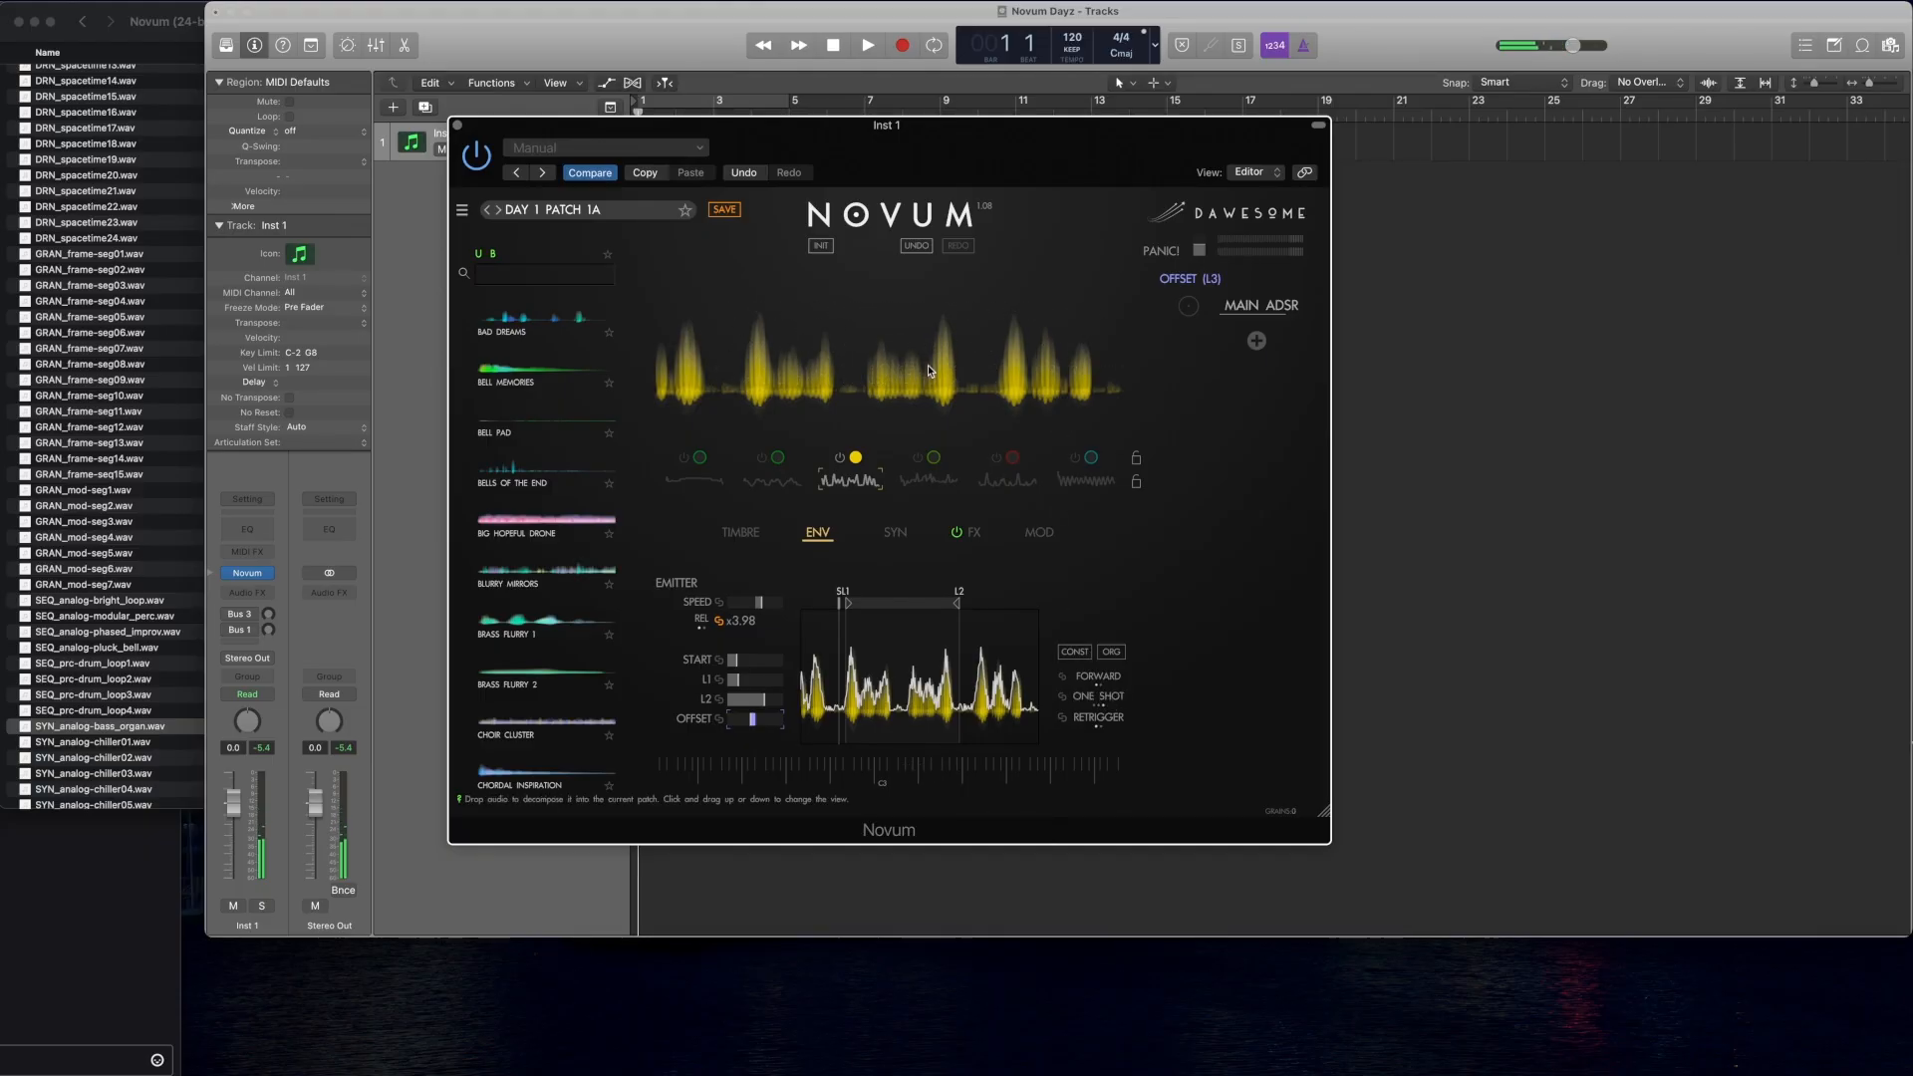
left_click(1102, 697)
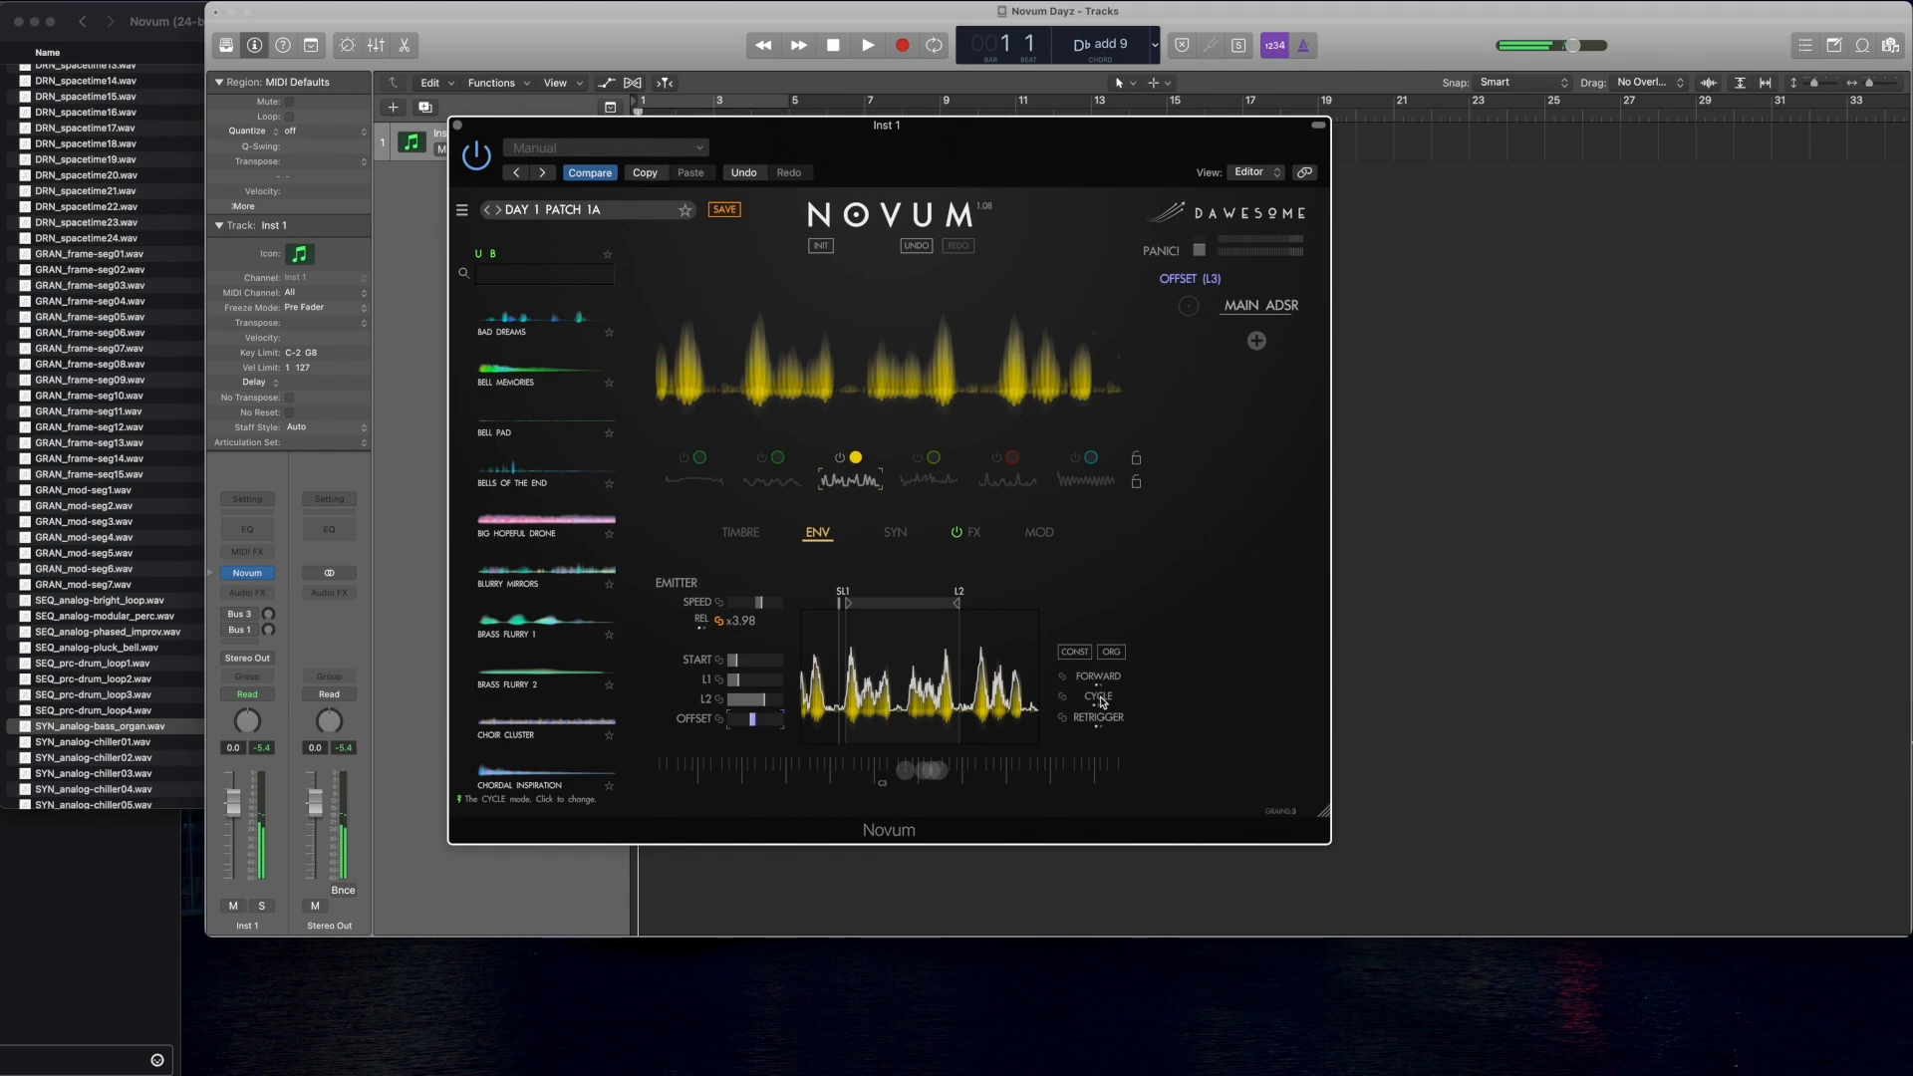
left_click(1102, 697)
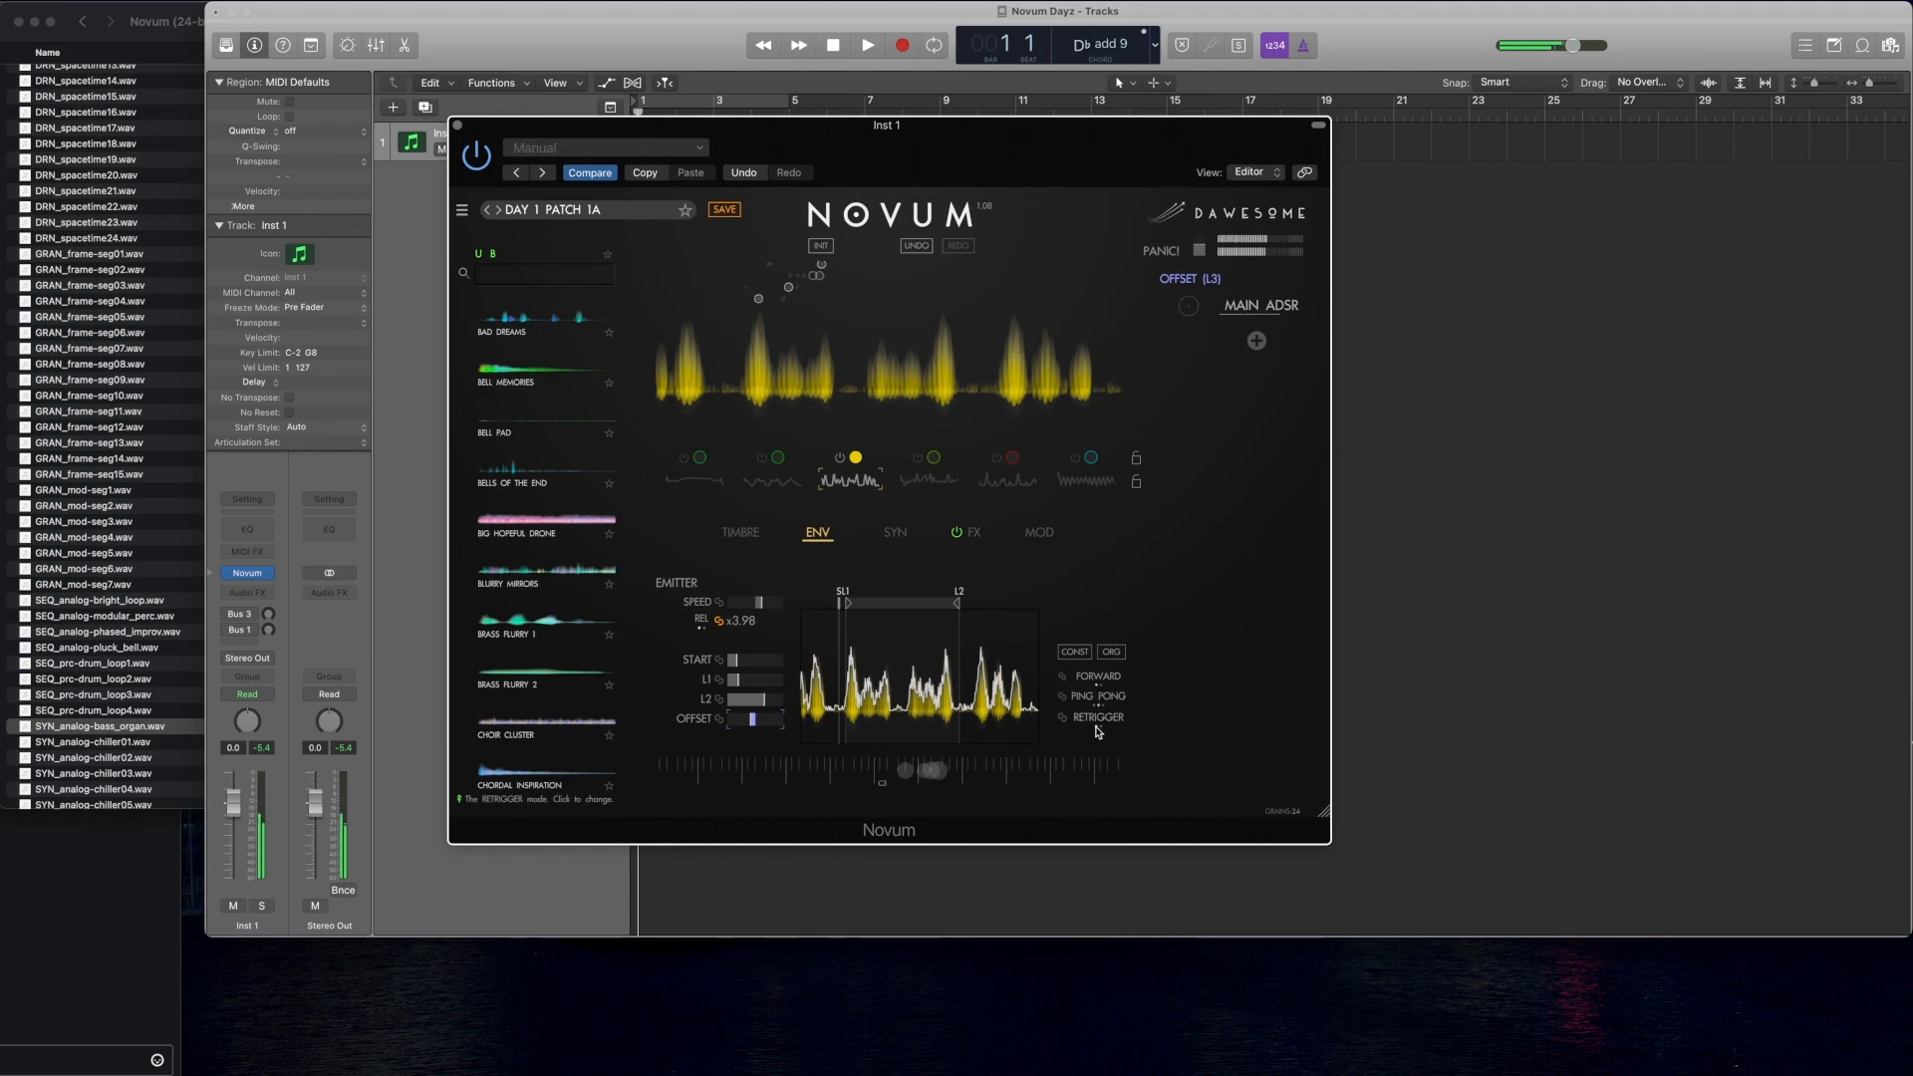
left_click(893, 533)
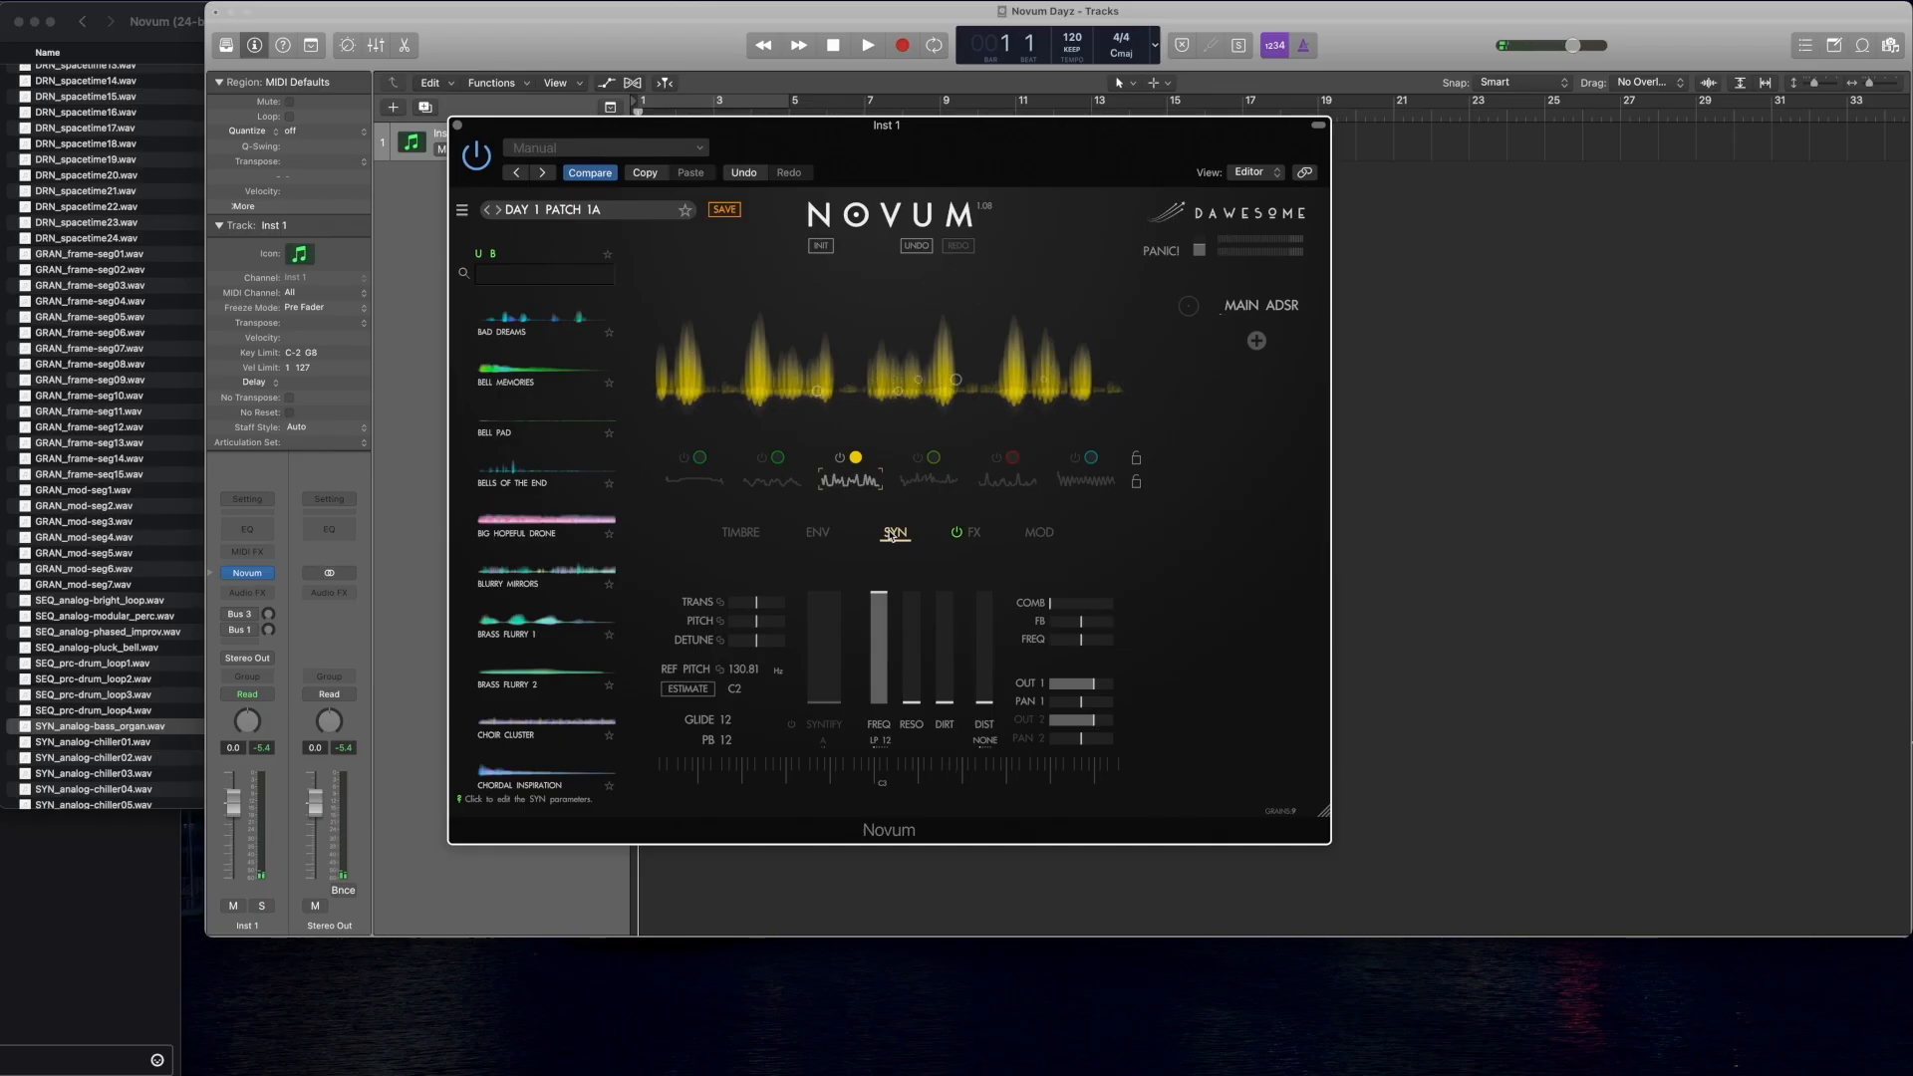
left_click(1039, 532)
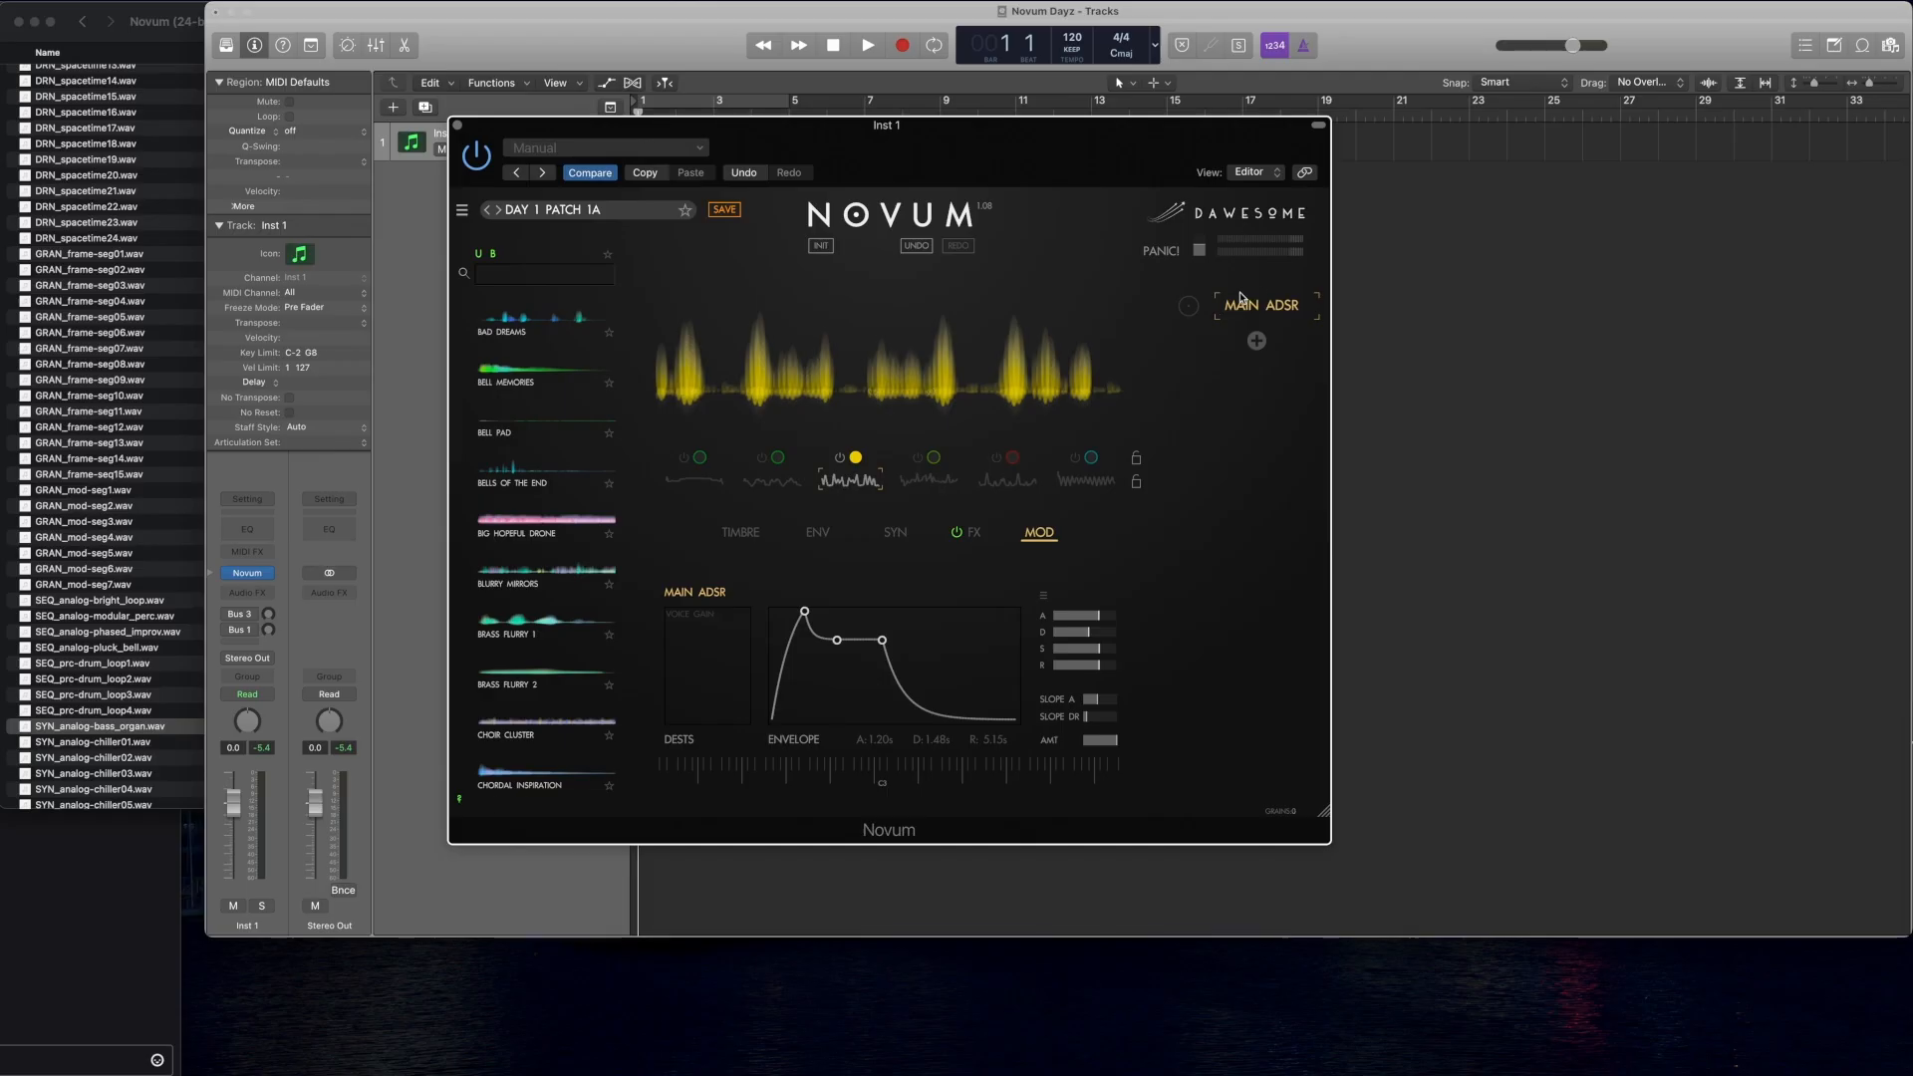
left_click(897, 534)
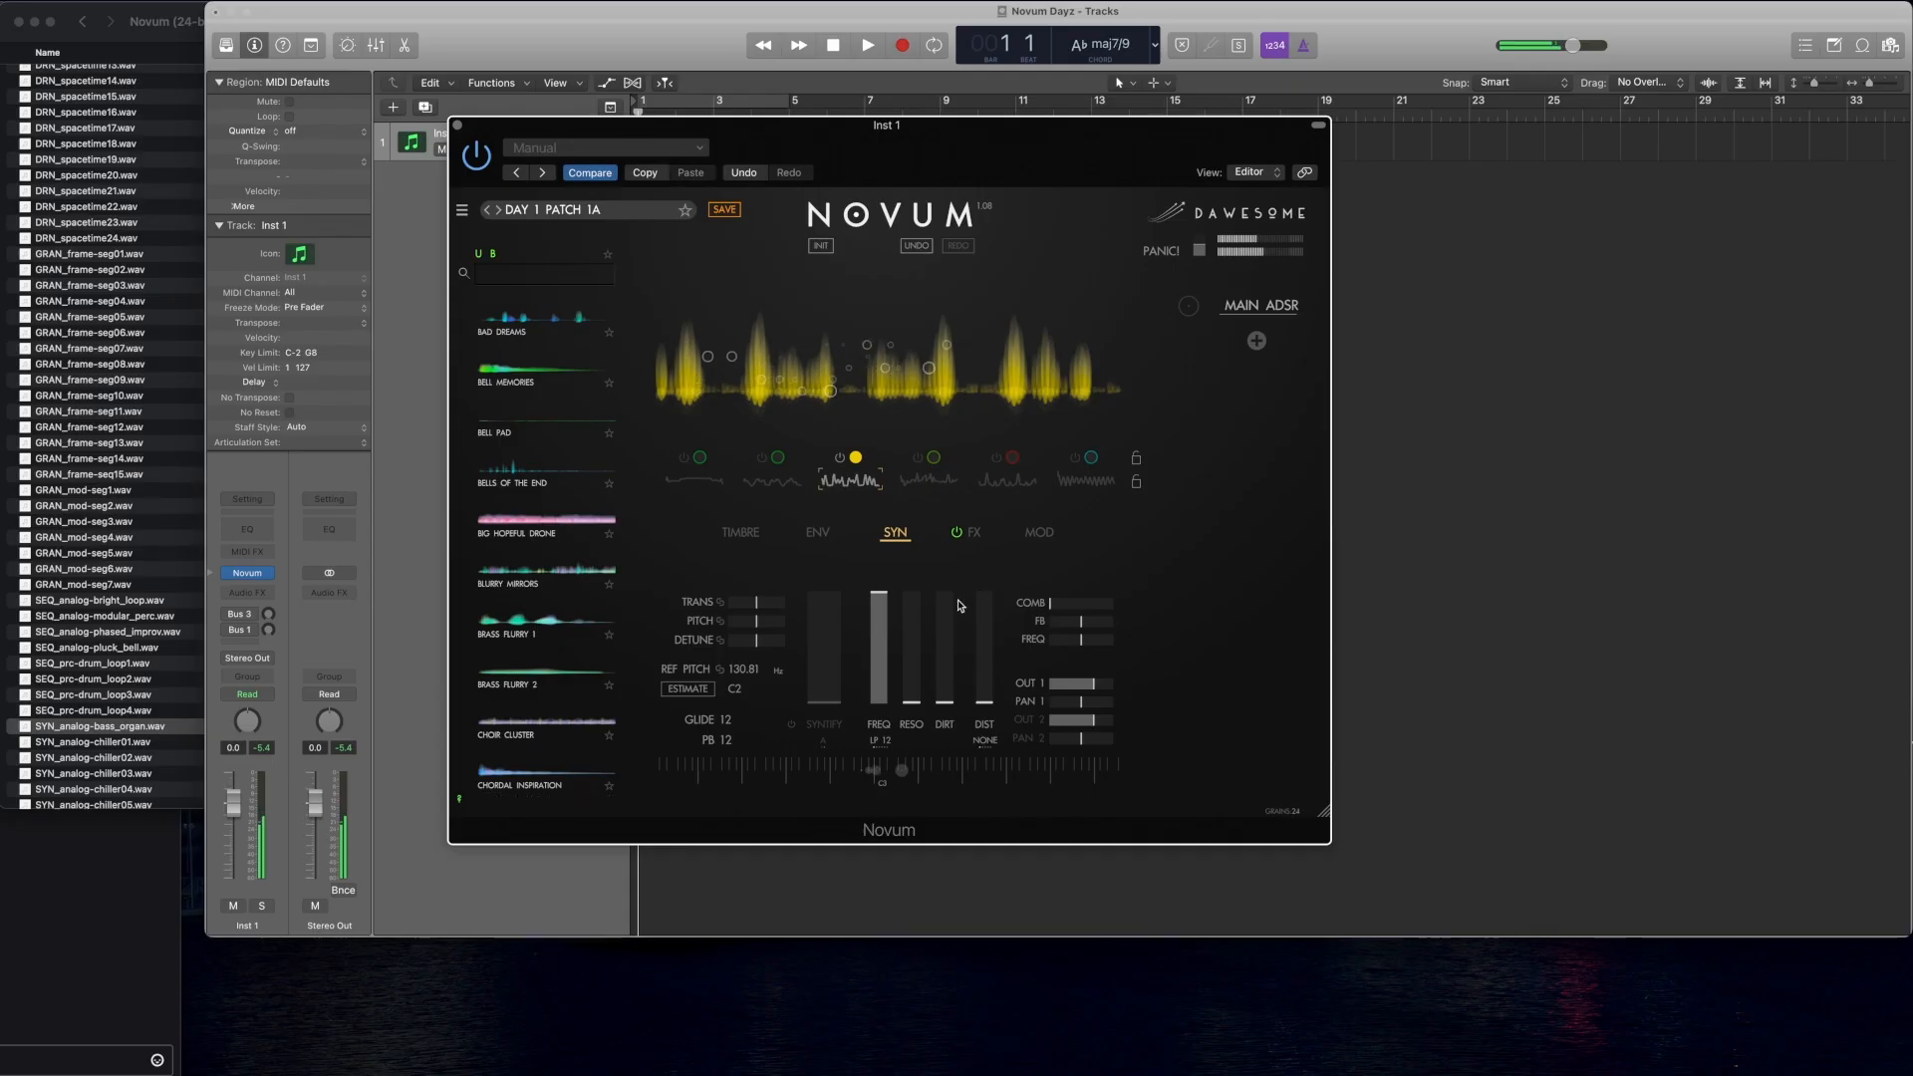
Step: Switch on layer 4, switch off layer 3, and select layer 4 for editing
left_click(920, 480)
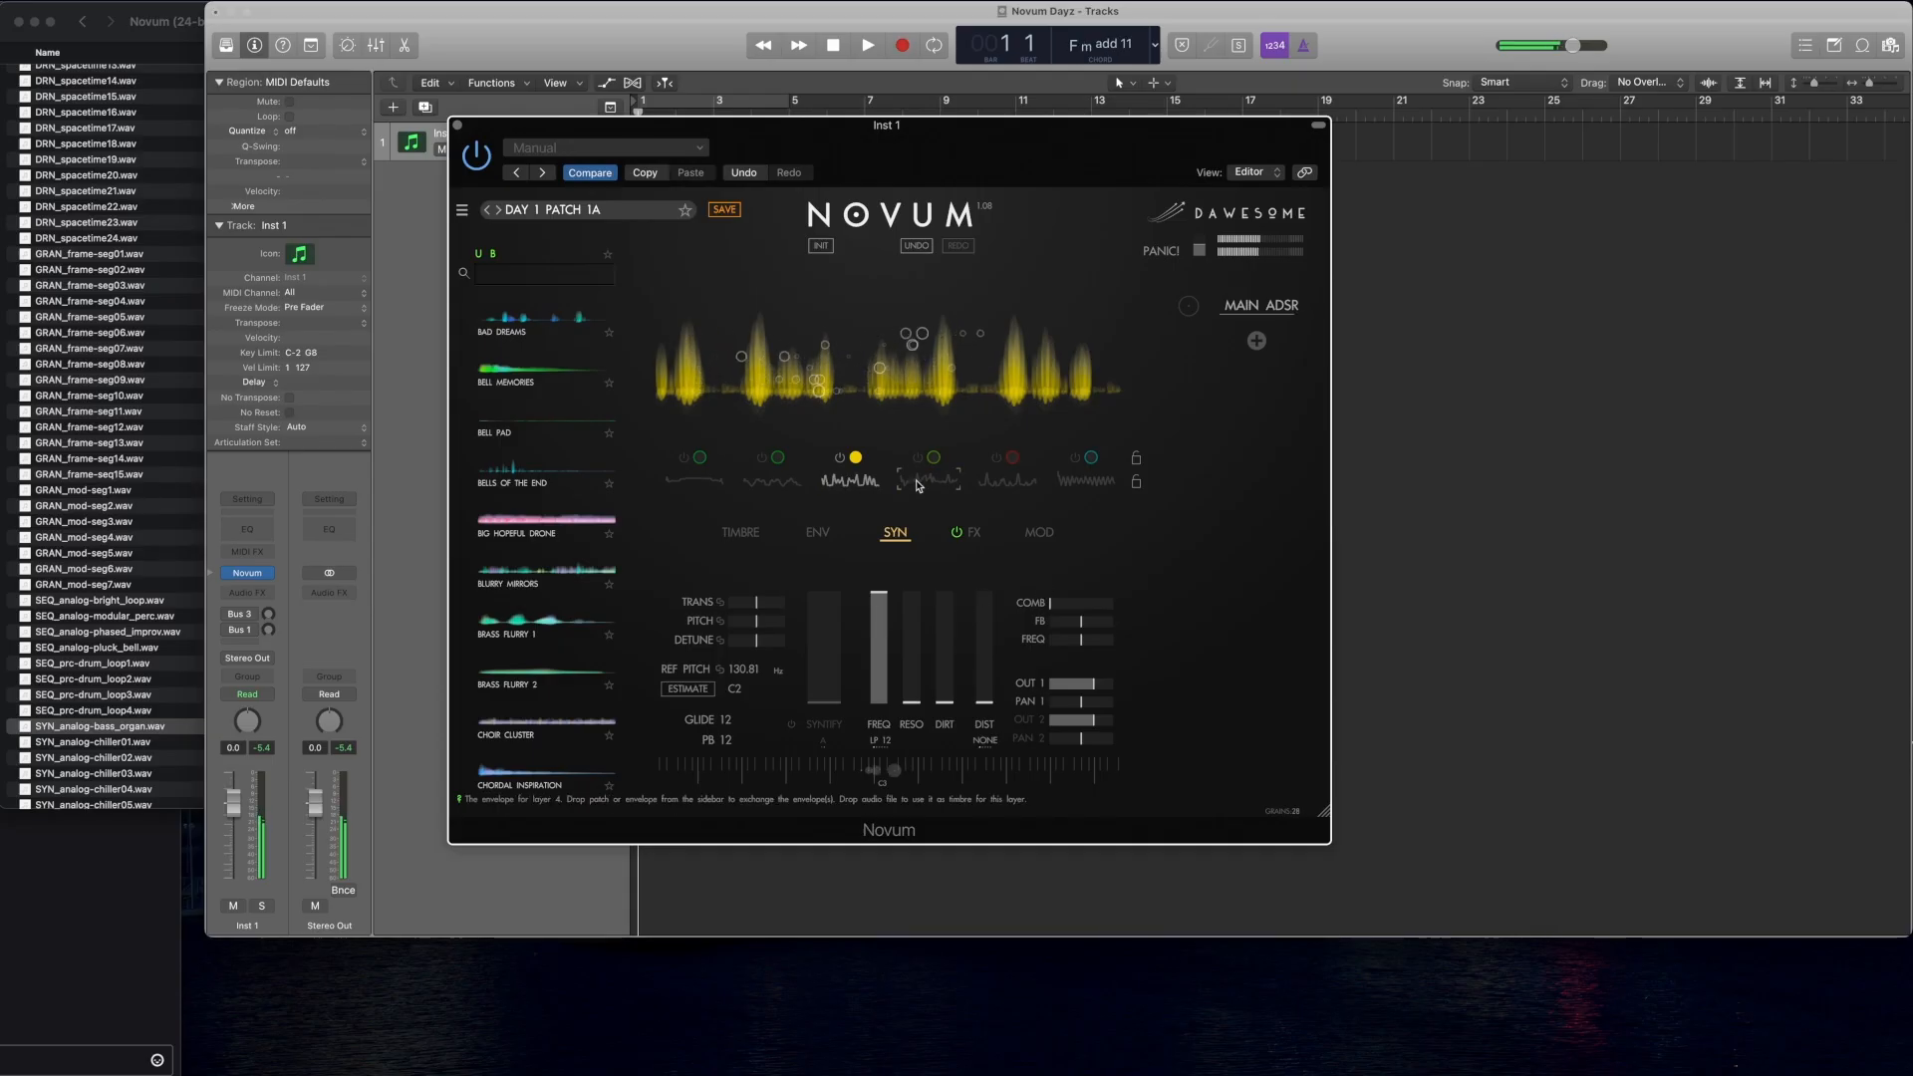
left_click(871, 467)
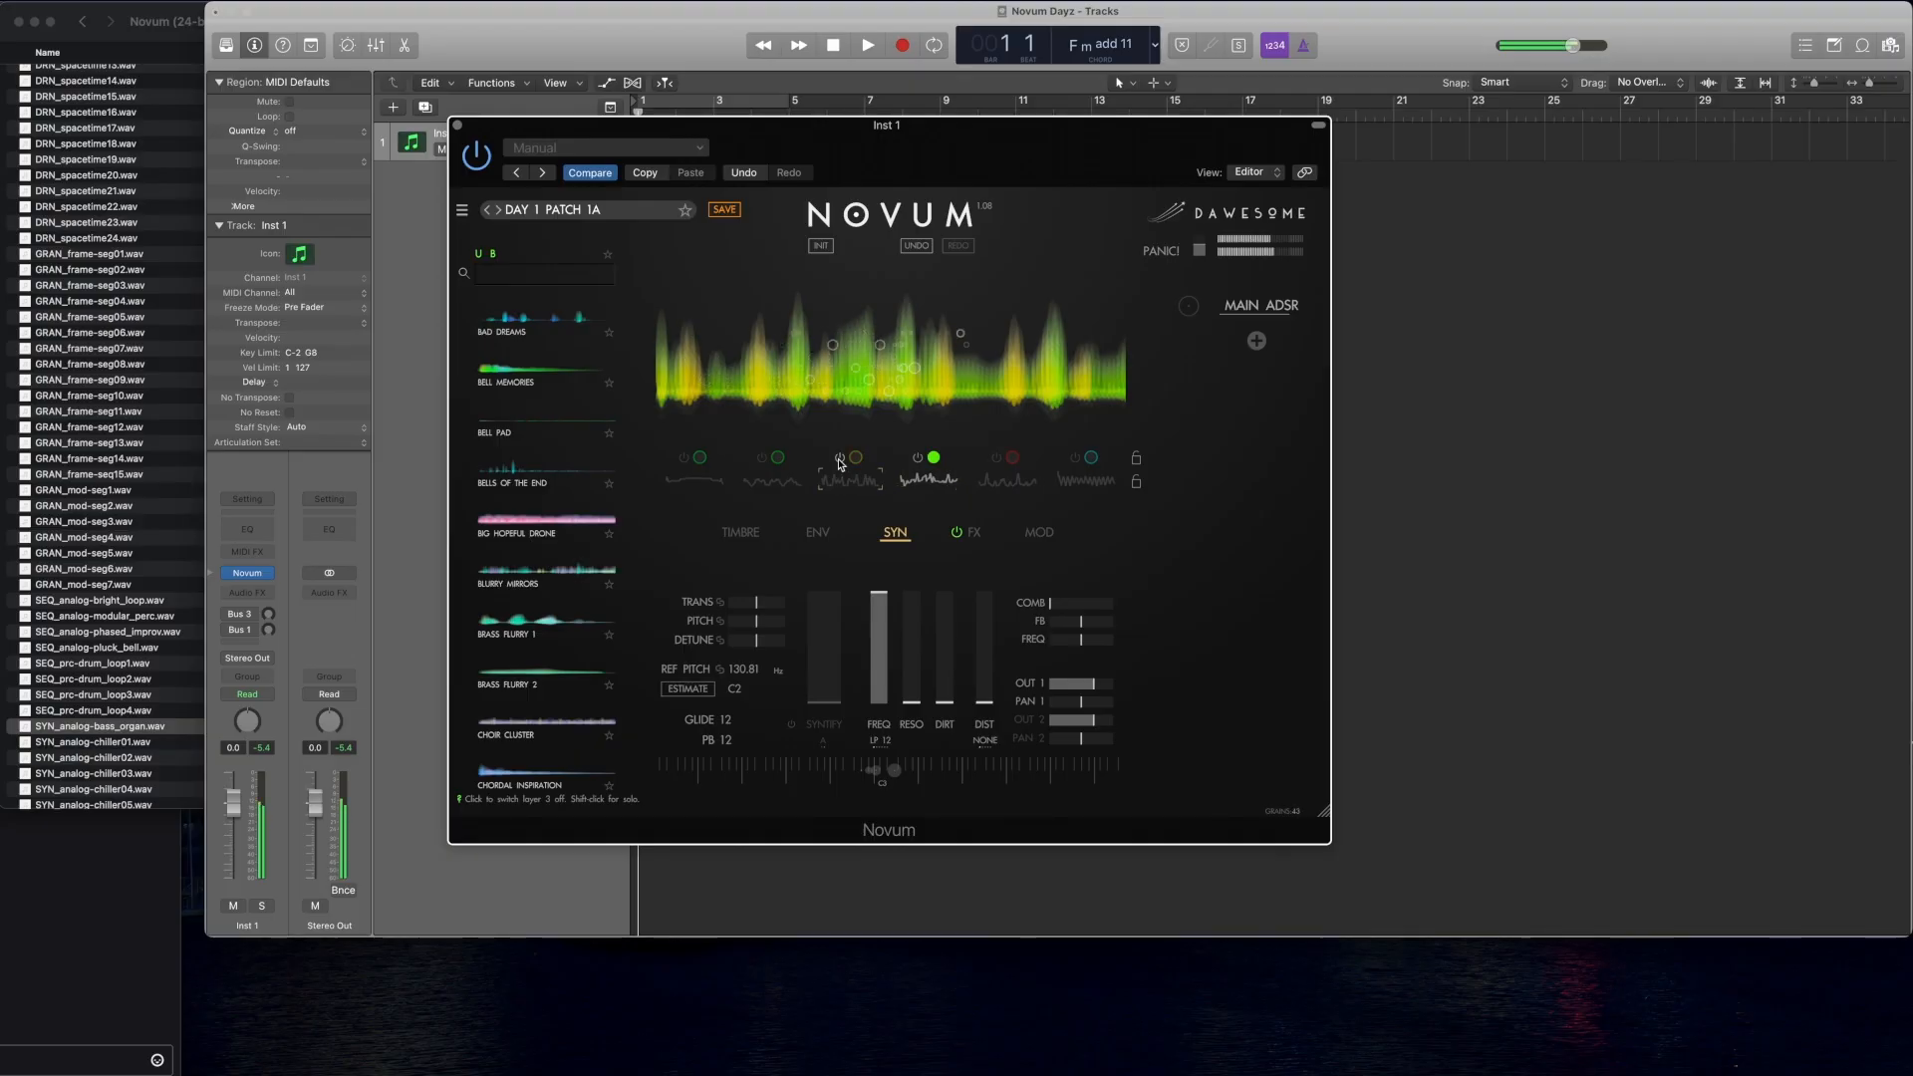
left_click(933, 482)
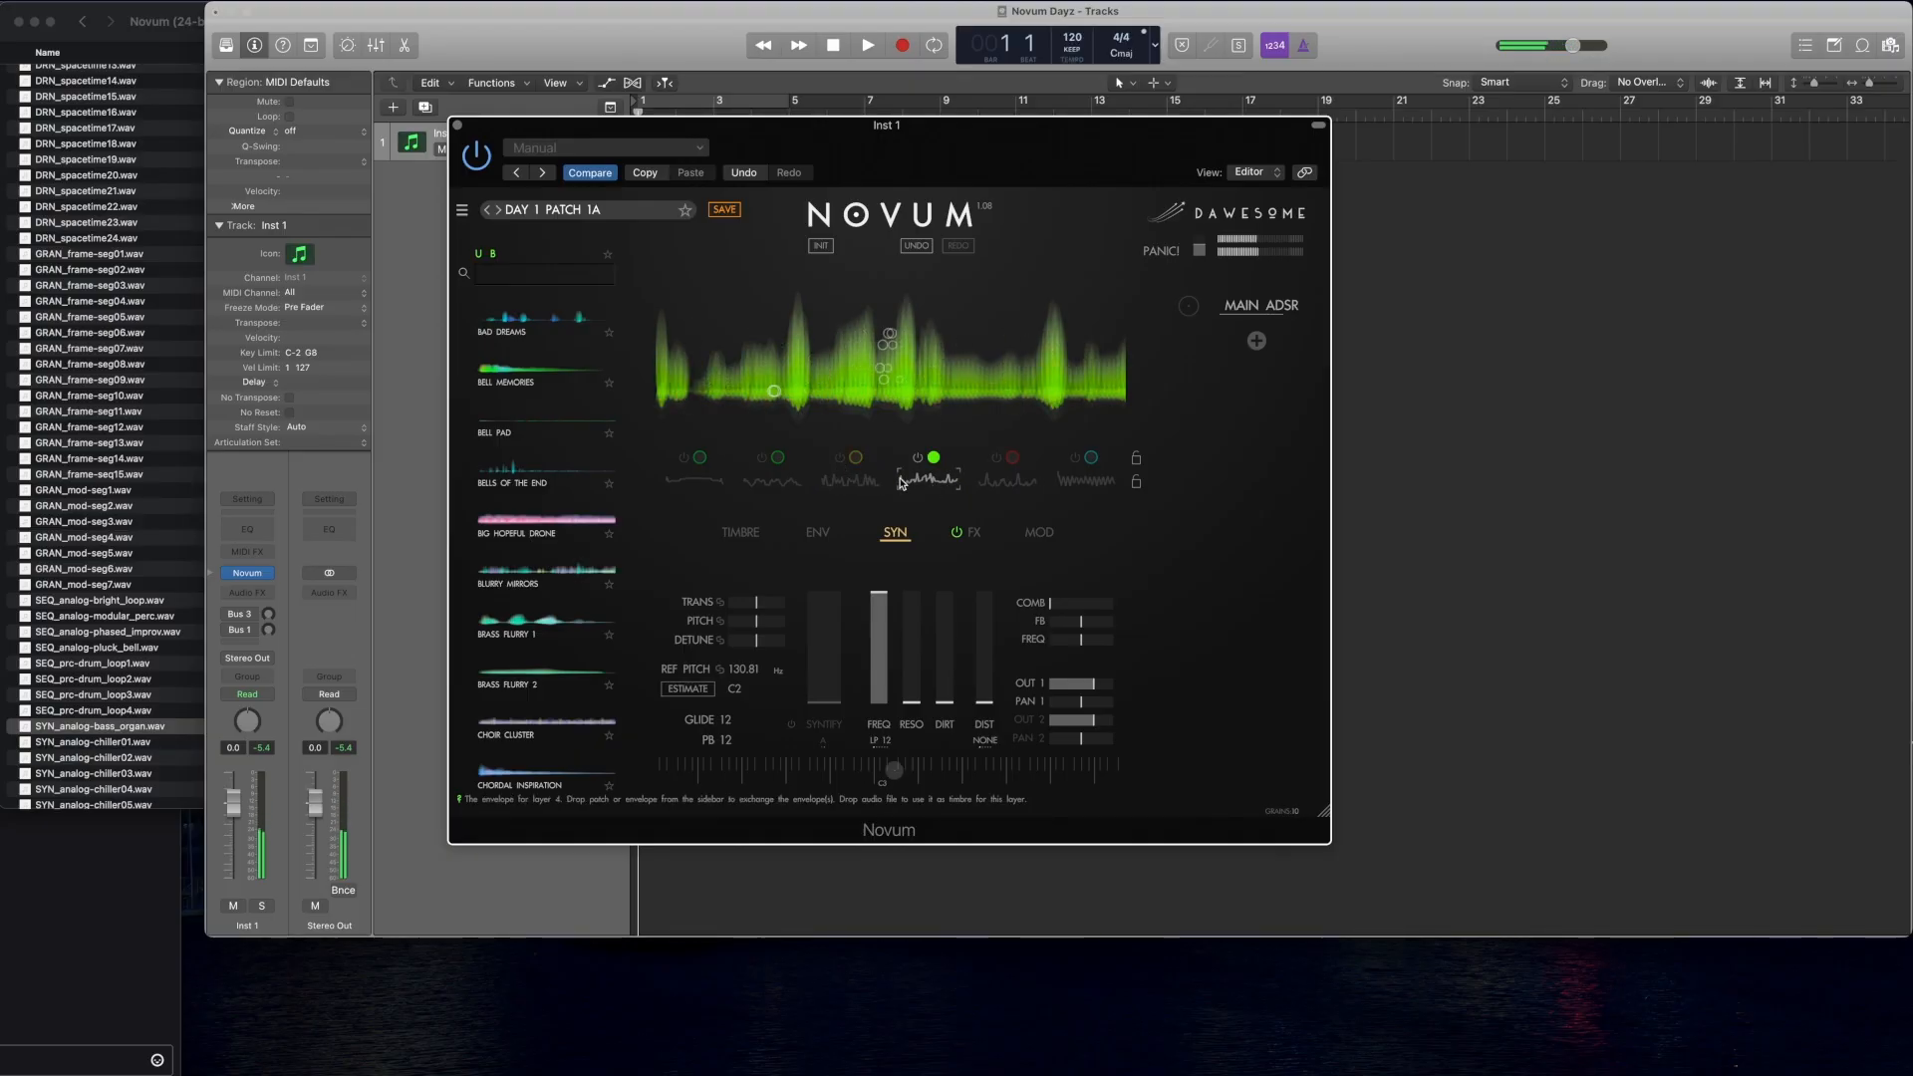
Step: Slightly lower layer 4's gain and grain size, and raise its density, position jitter, skew and time jitter
left_click(740, 532)
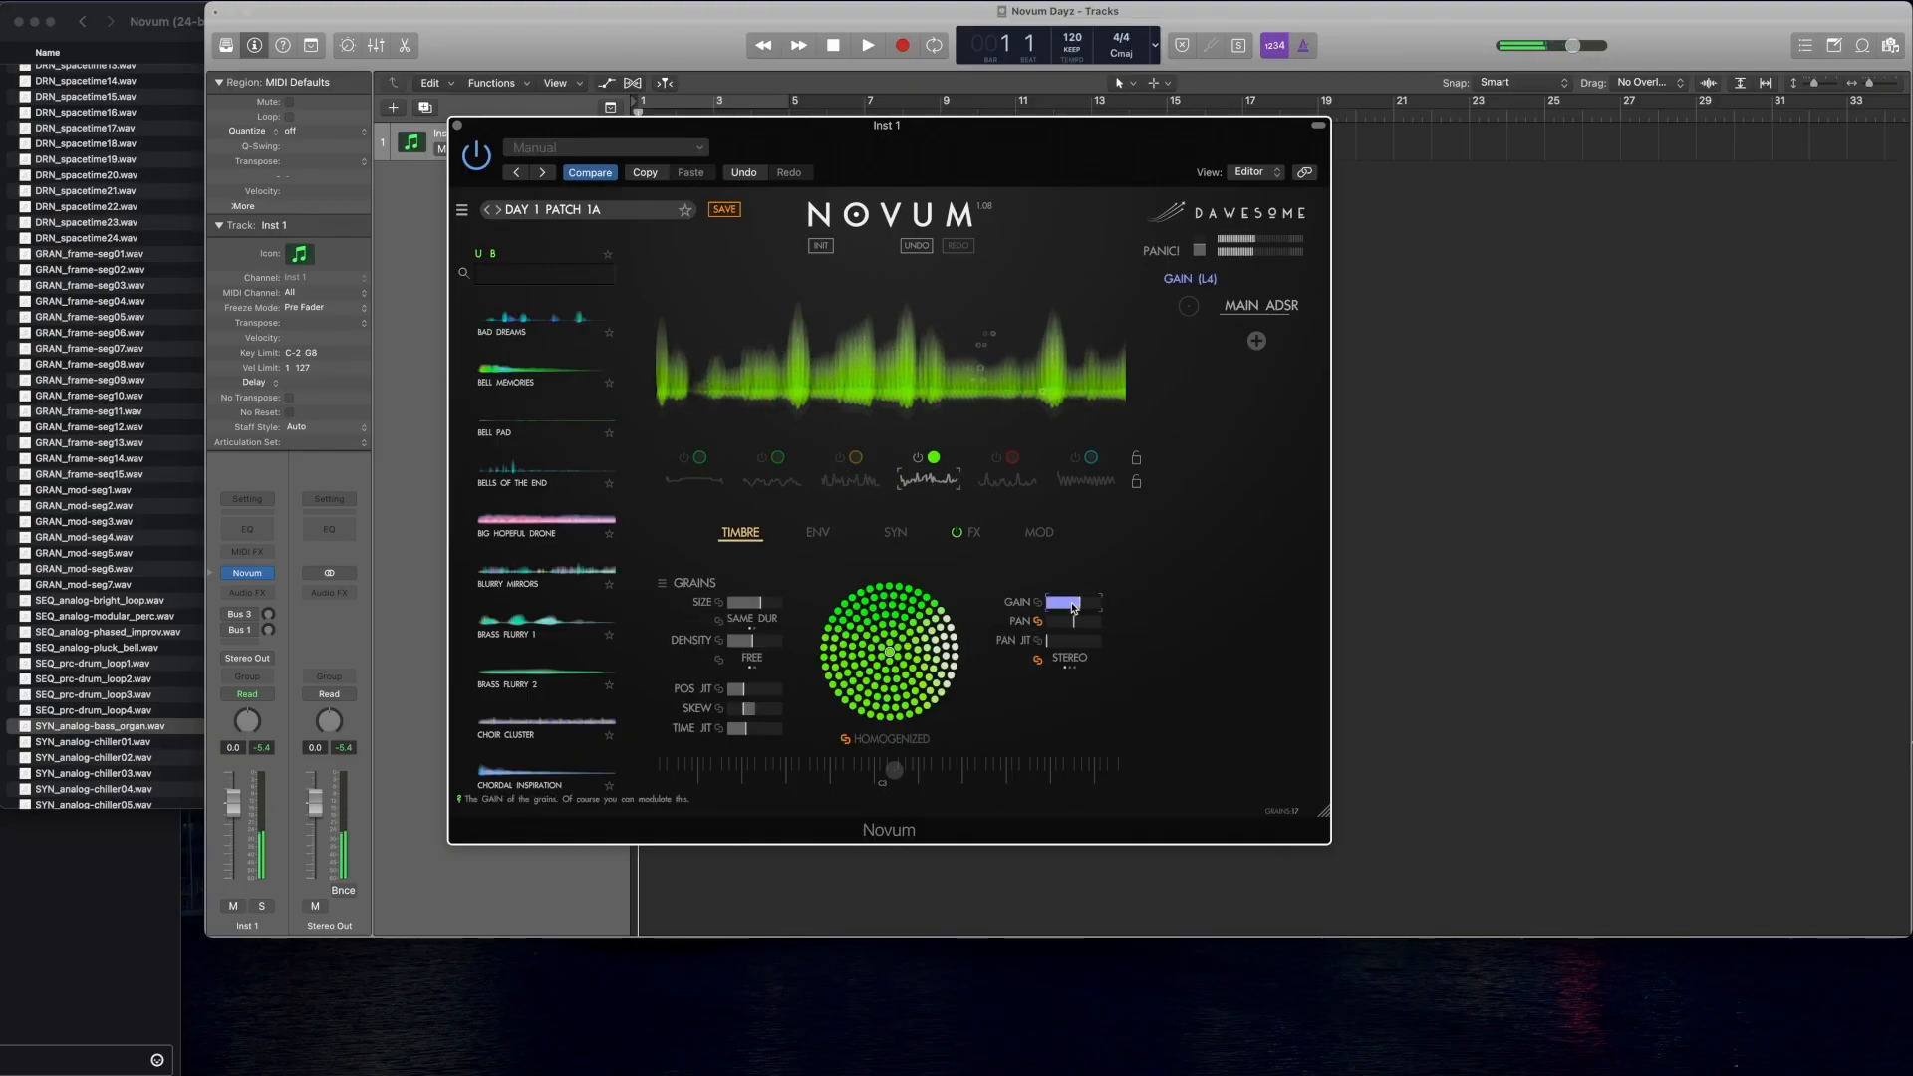
left_click_drag(754, 643, 757, 644)
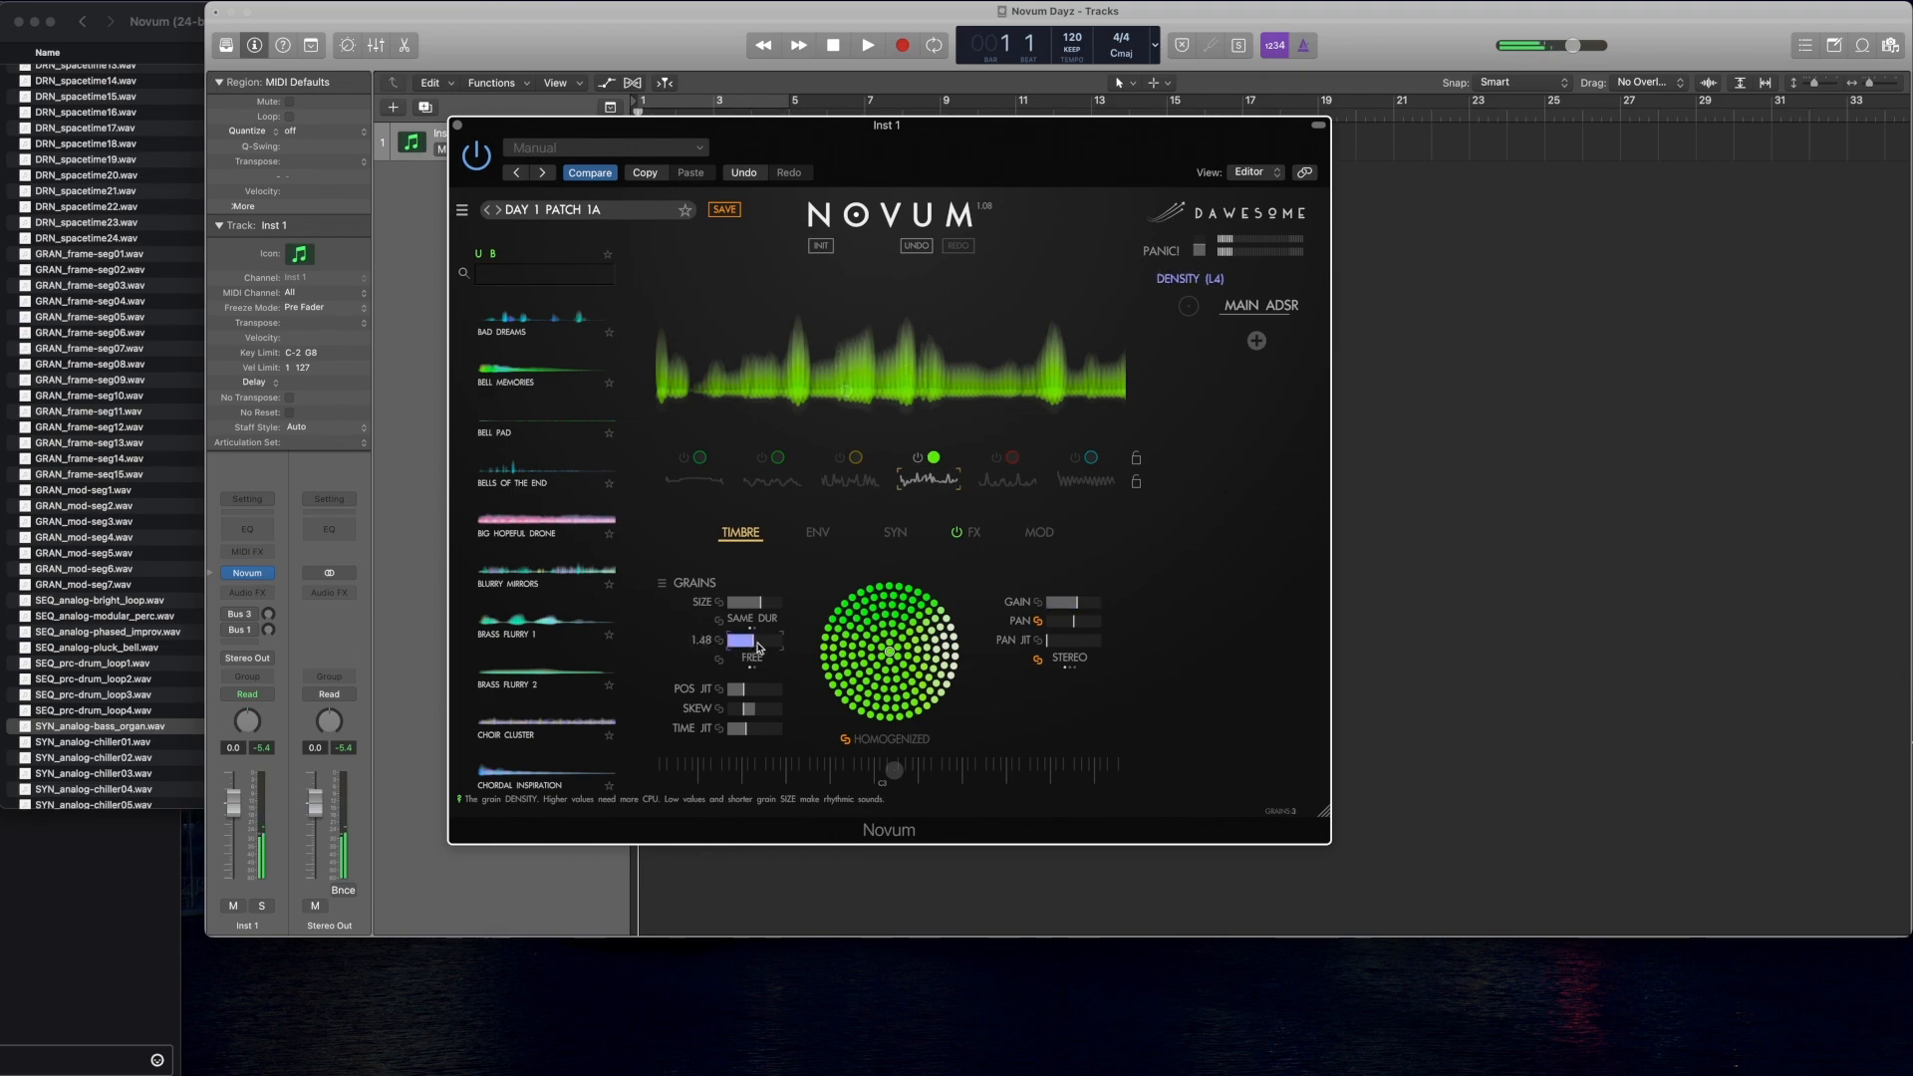
left_click(766, 602)
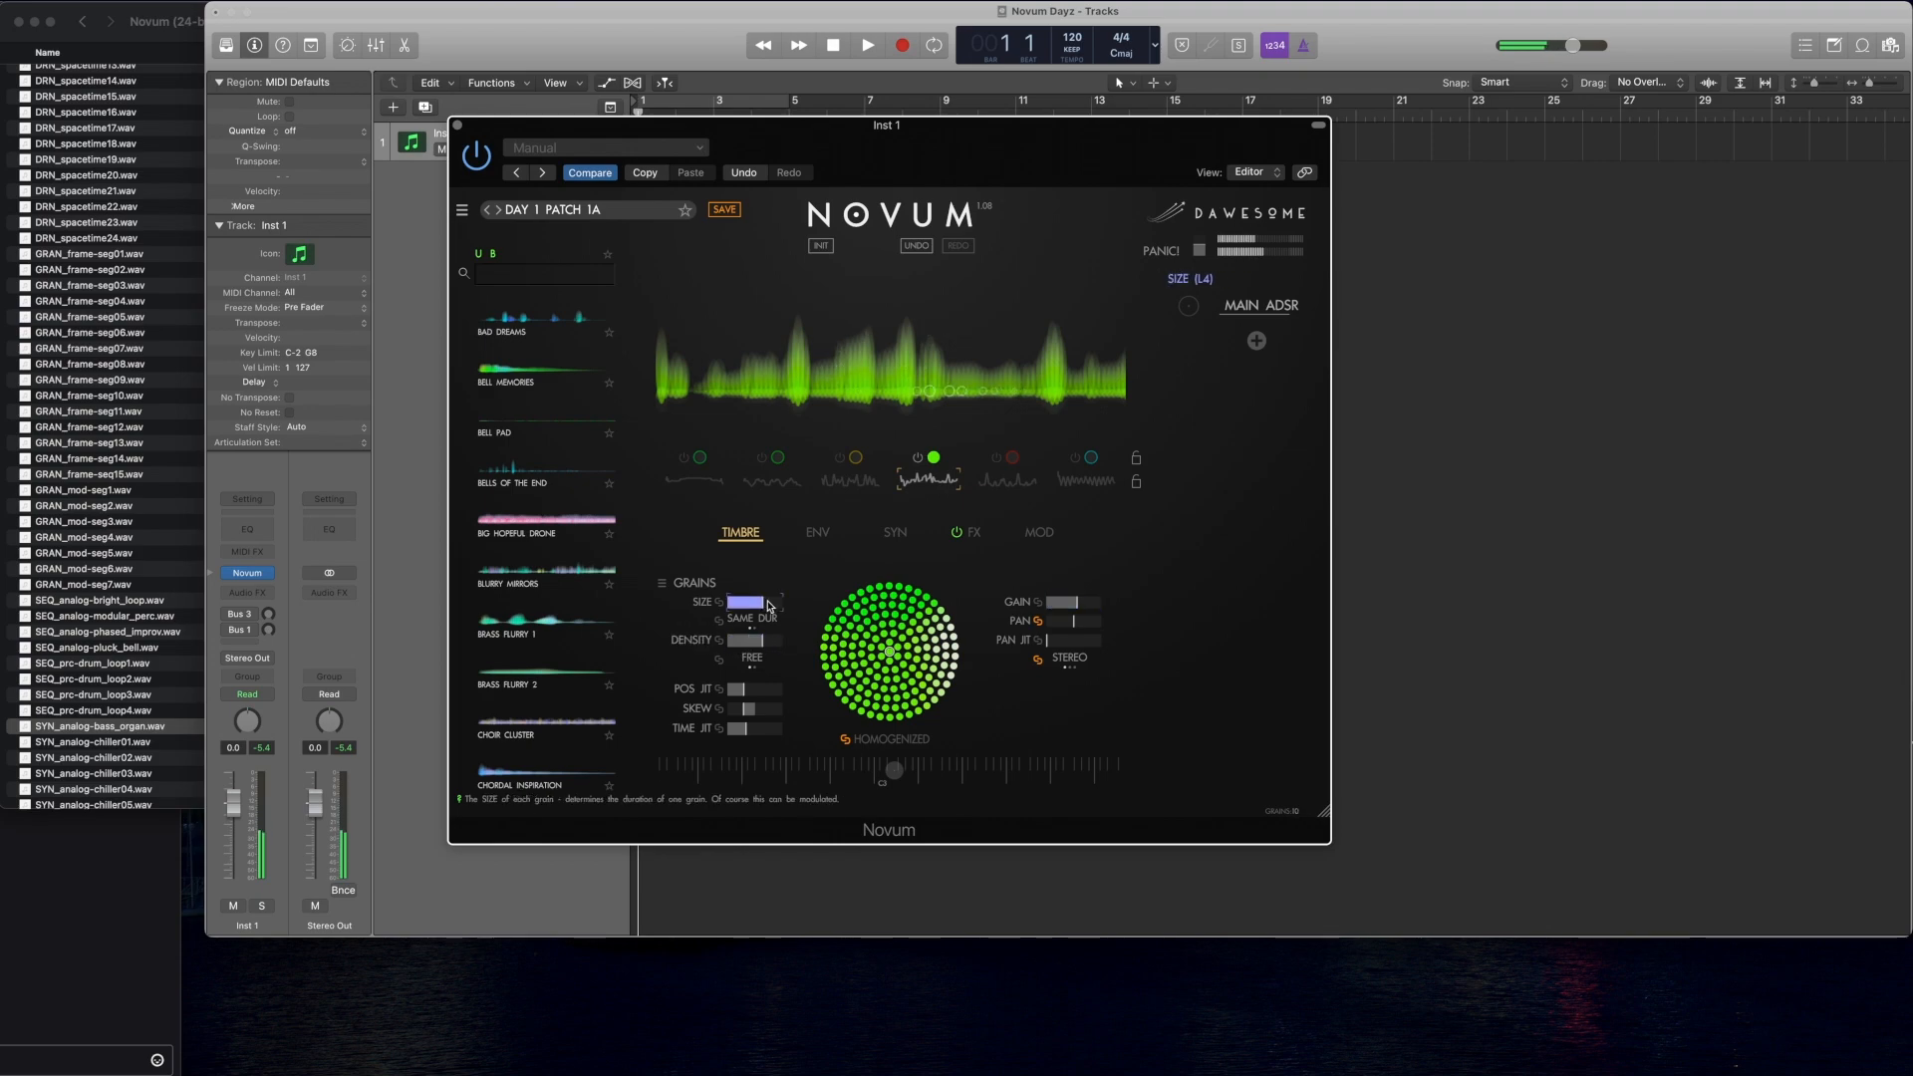
left_click(745, 688)
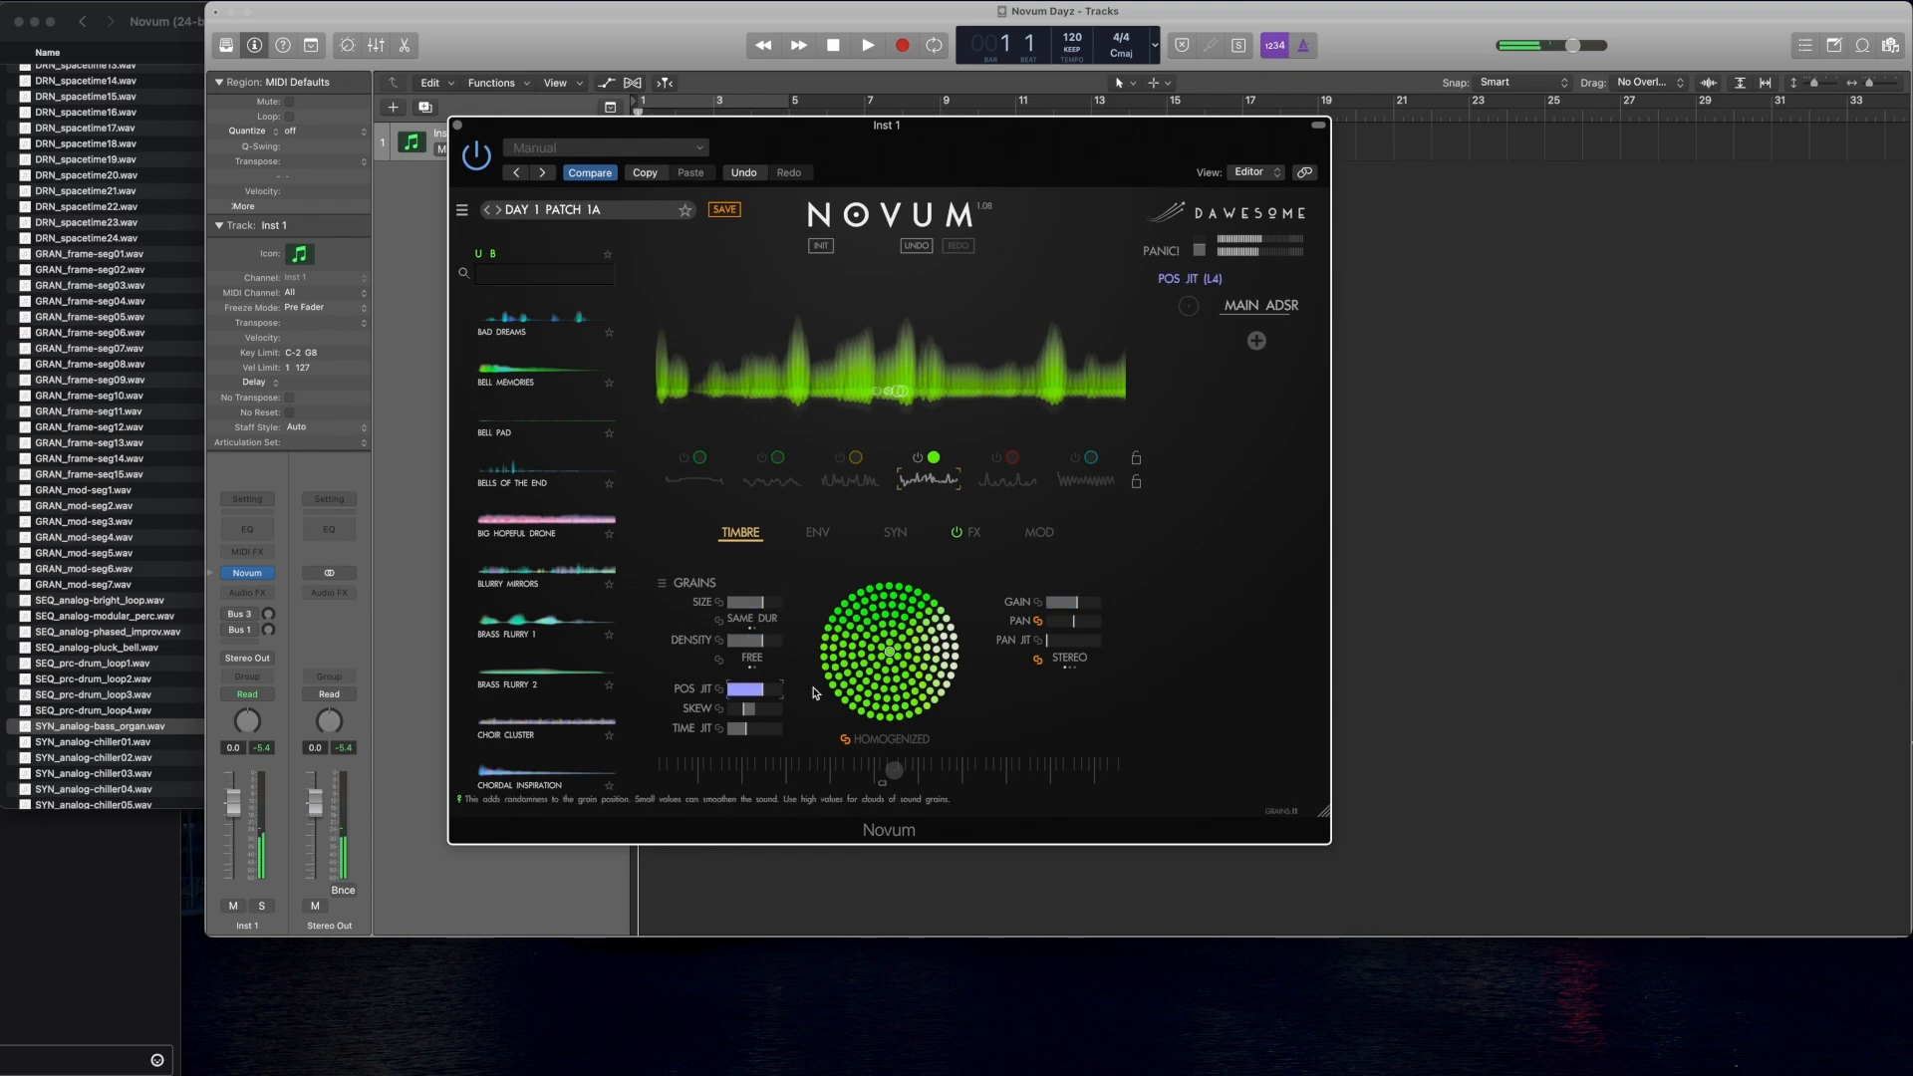
left_click(777, 728)
left_click(777, 709)
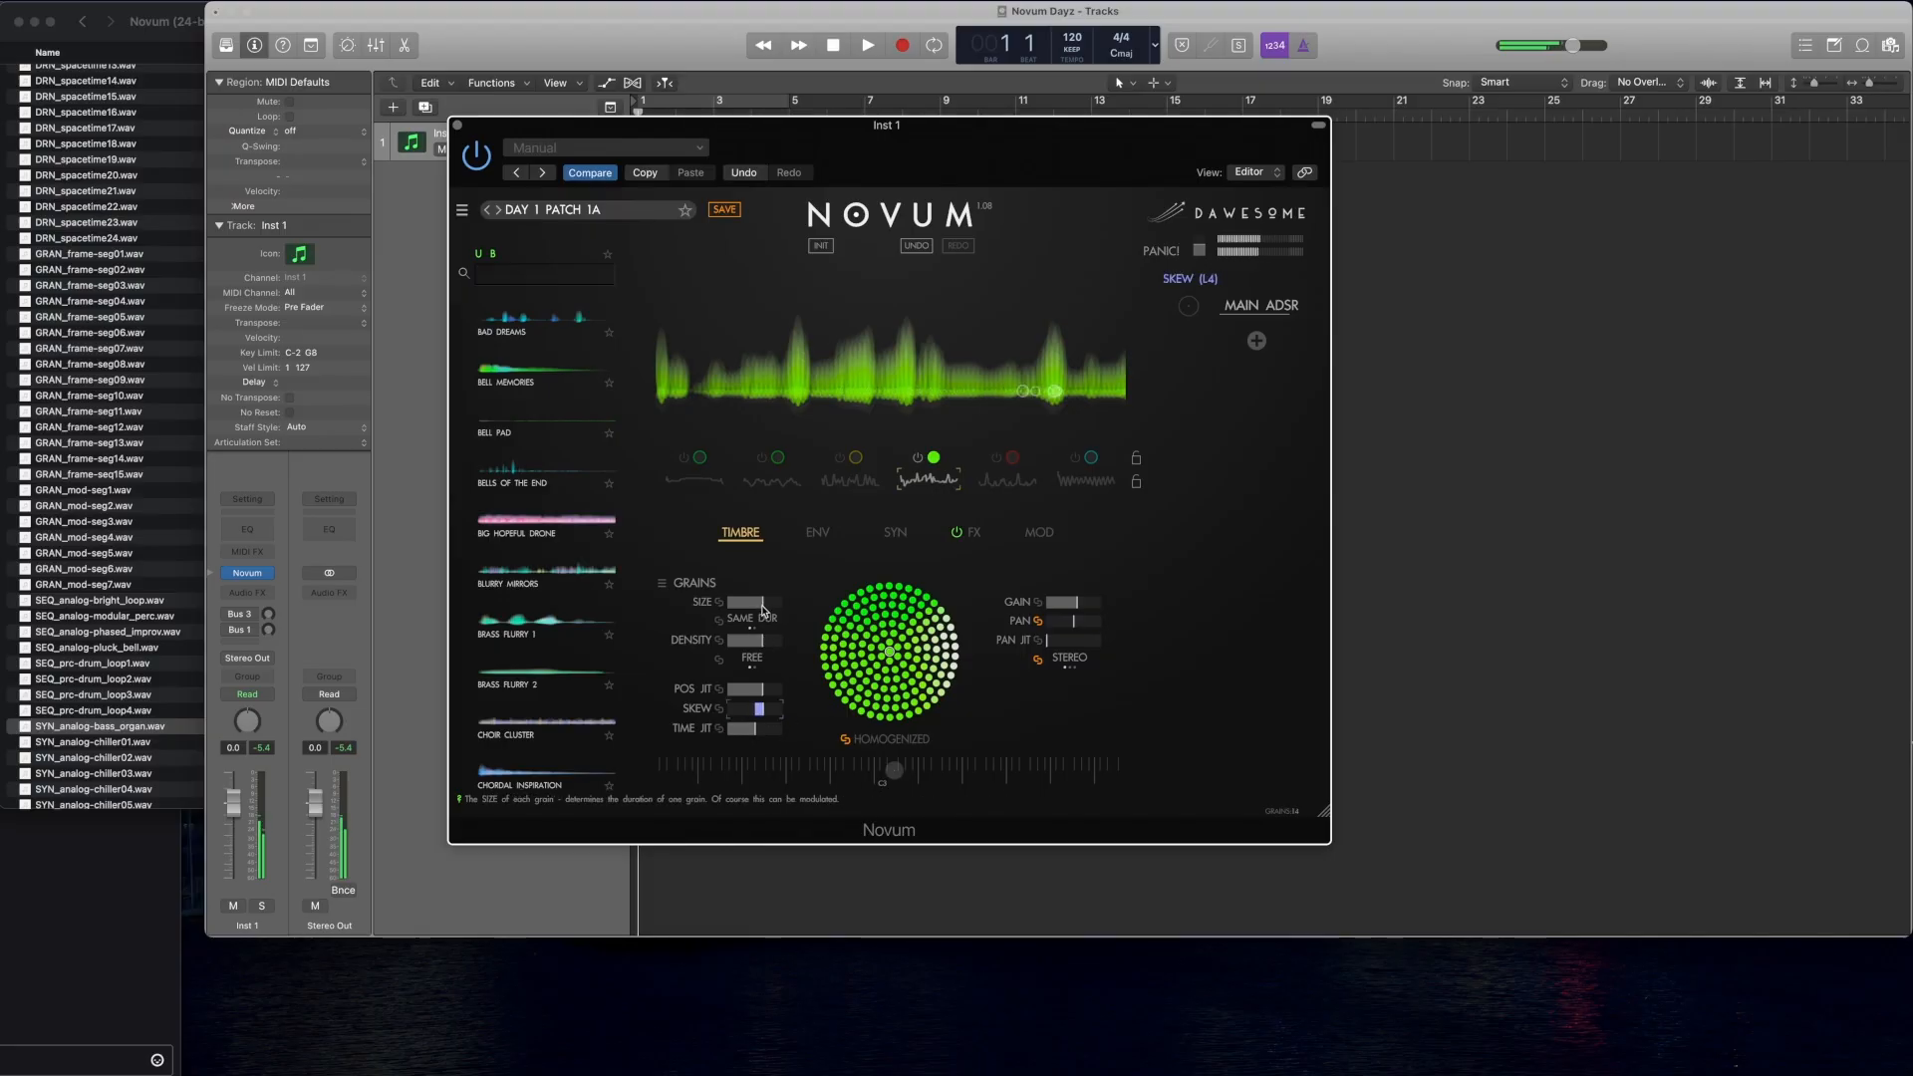
left_click(744, 602)
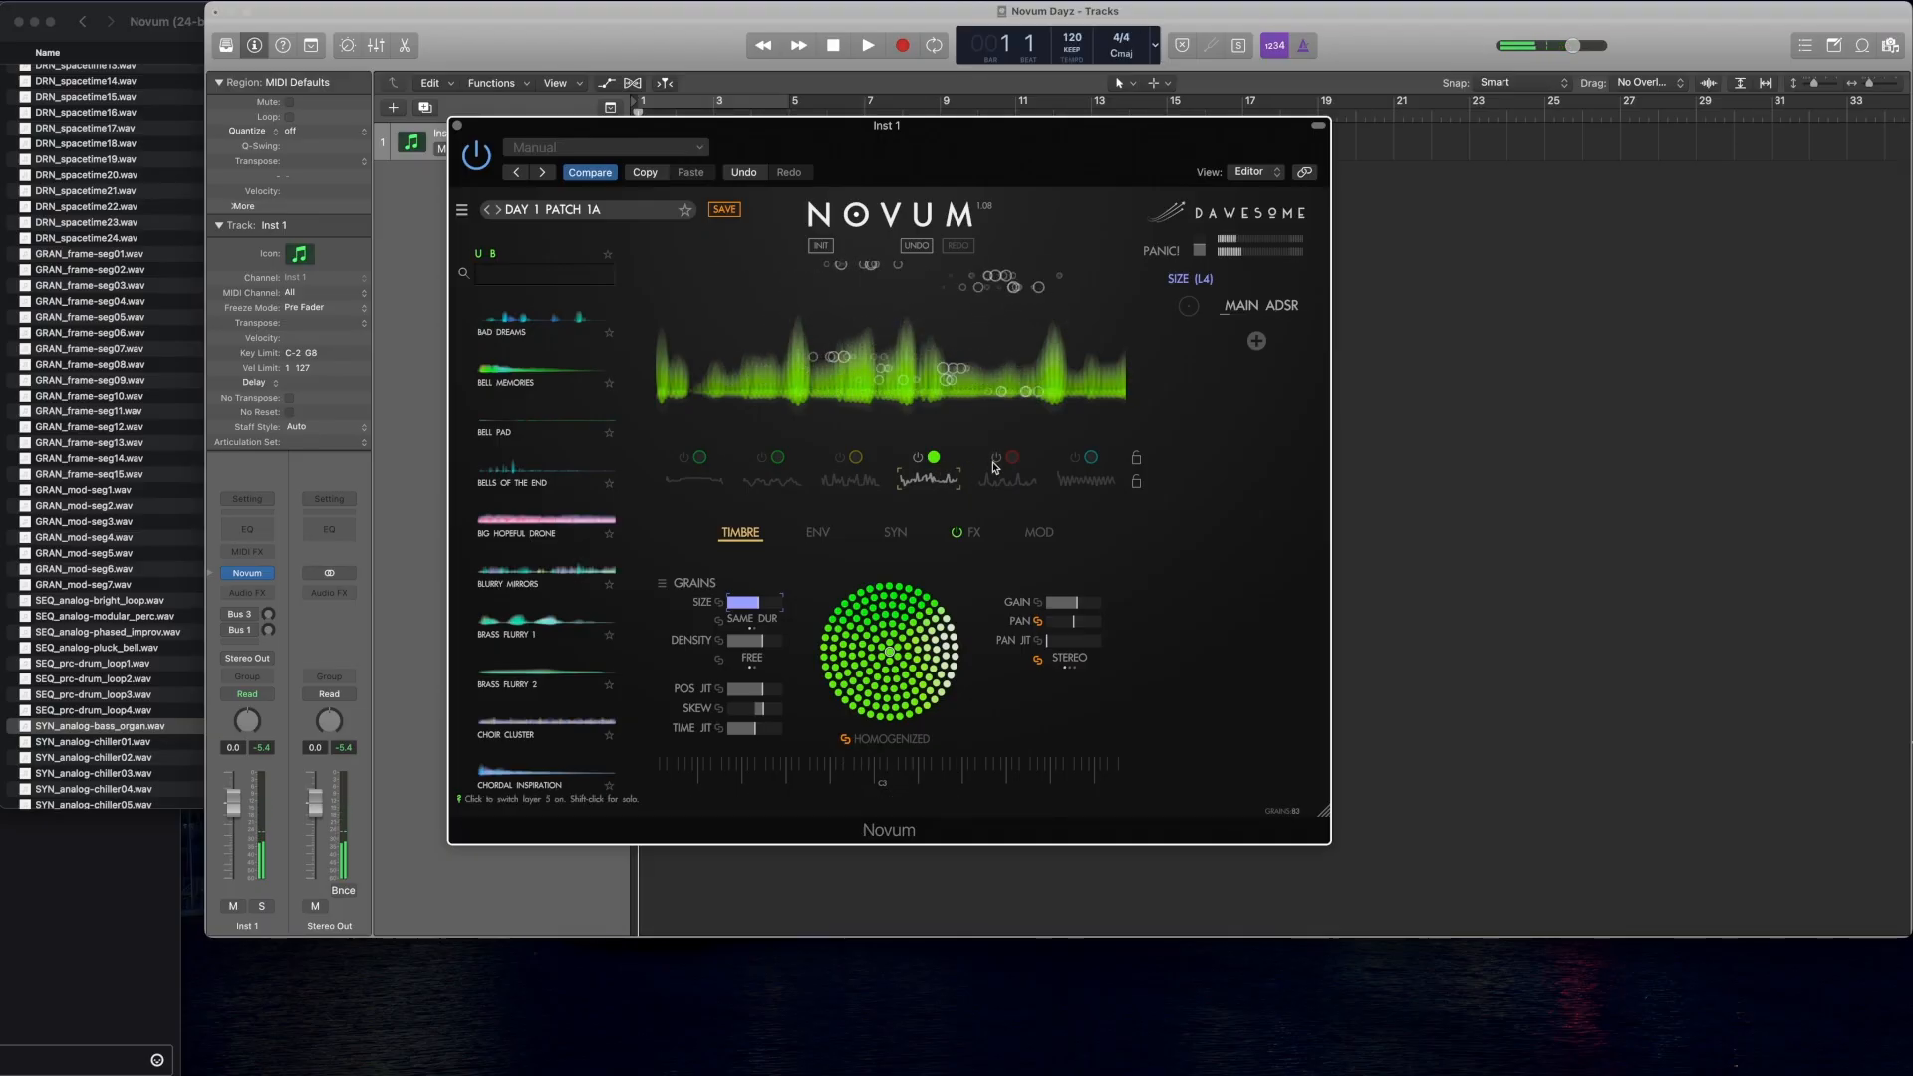
Step: Change the active layer from 4 to 5, slightly increase its grain size, and fine-tune its density and position jitter
left_click(917, 458)
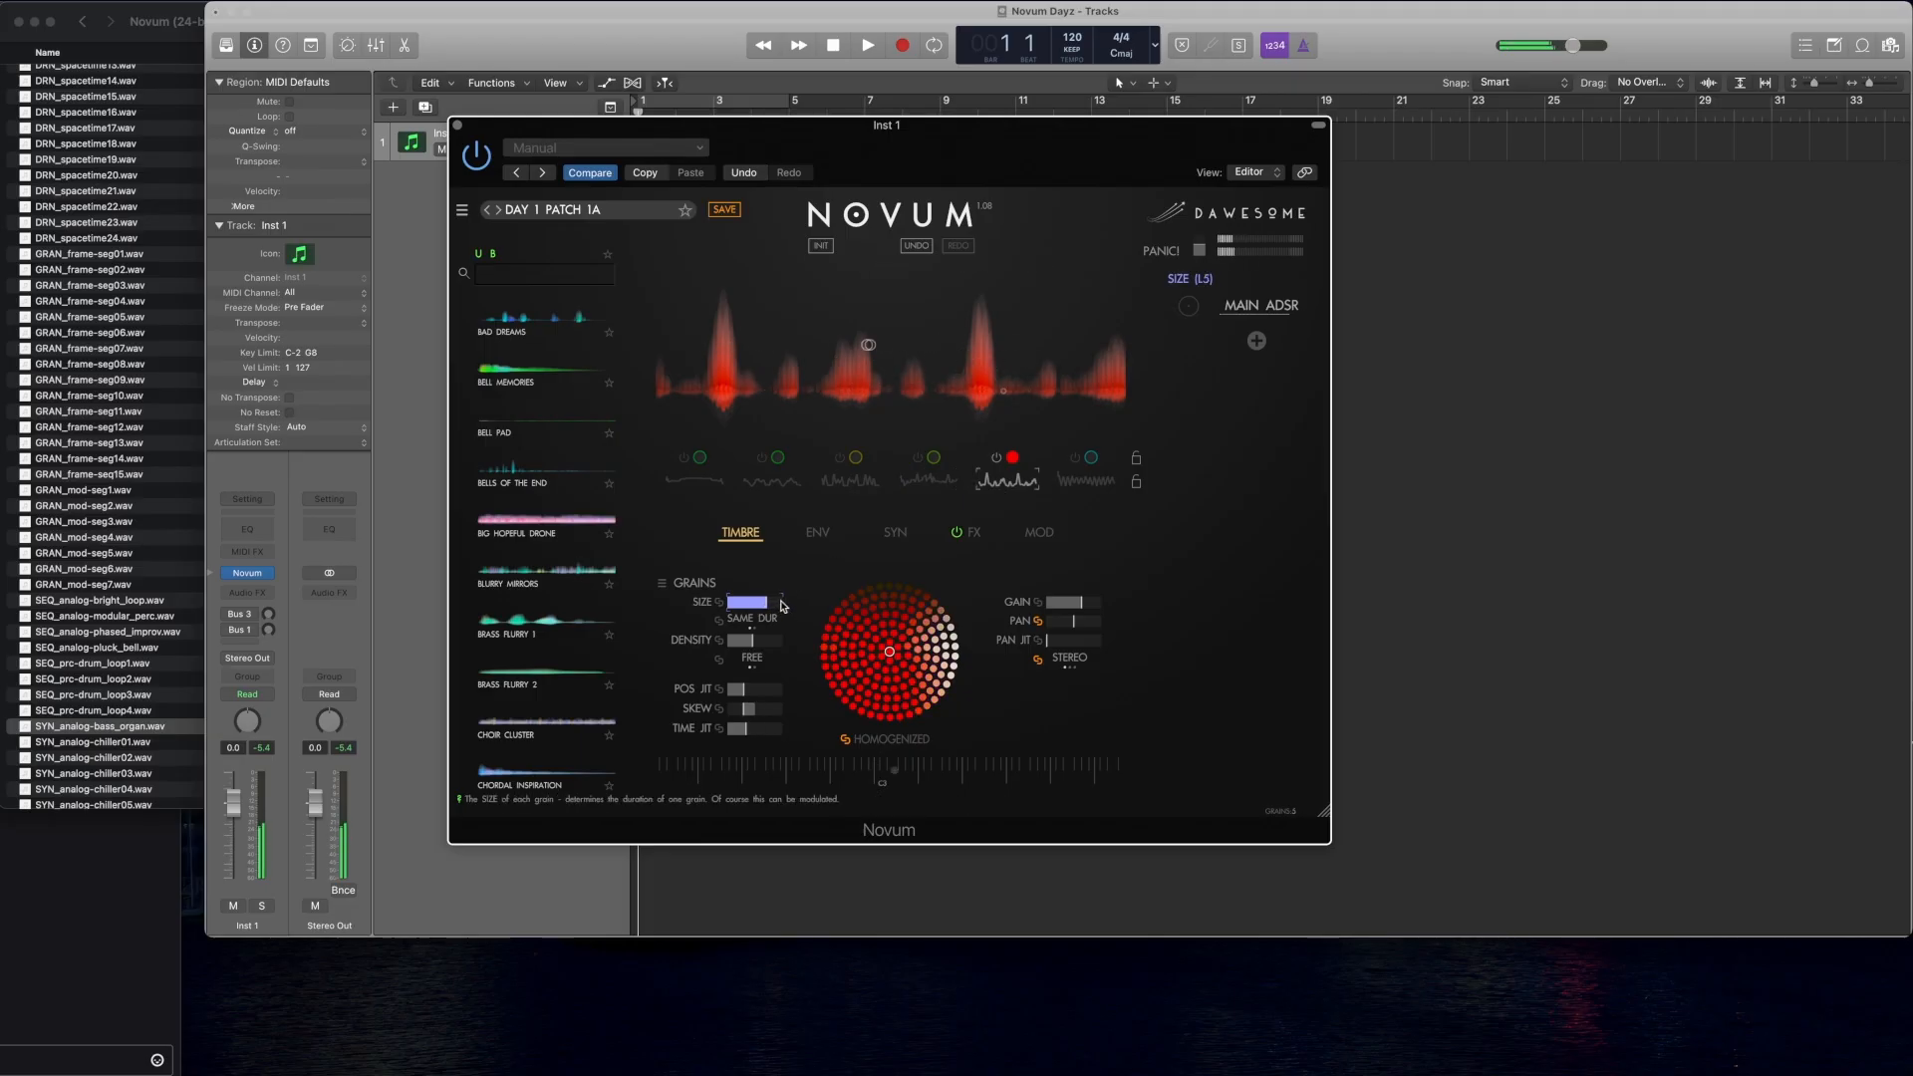
mouse_move(752, 640)
left_mouse_down()
mouse_move(835, 639)
mouse_move(754, 639)
left_mouse_up()
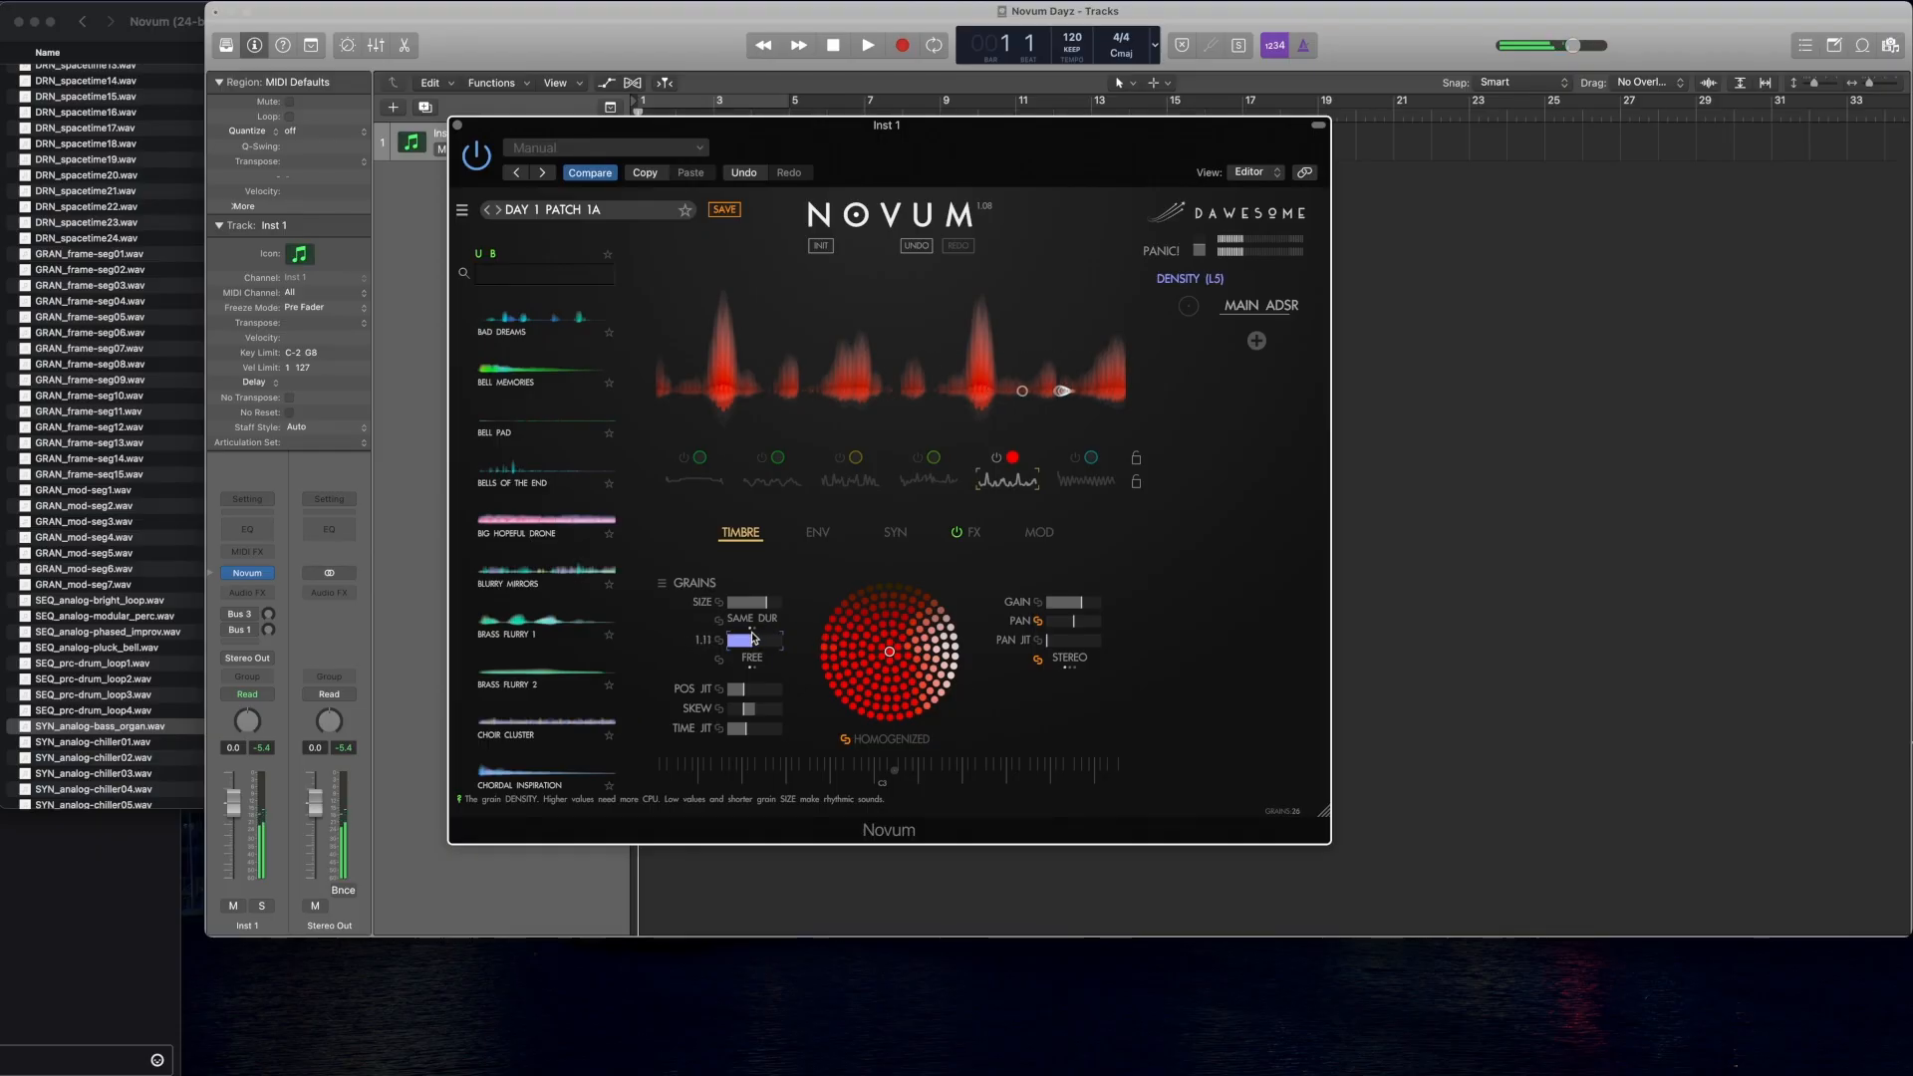
left_click(742, 689)
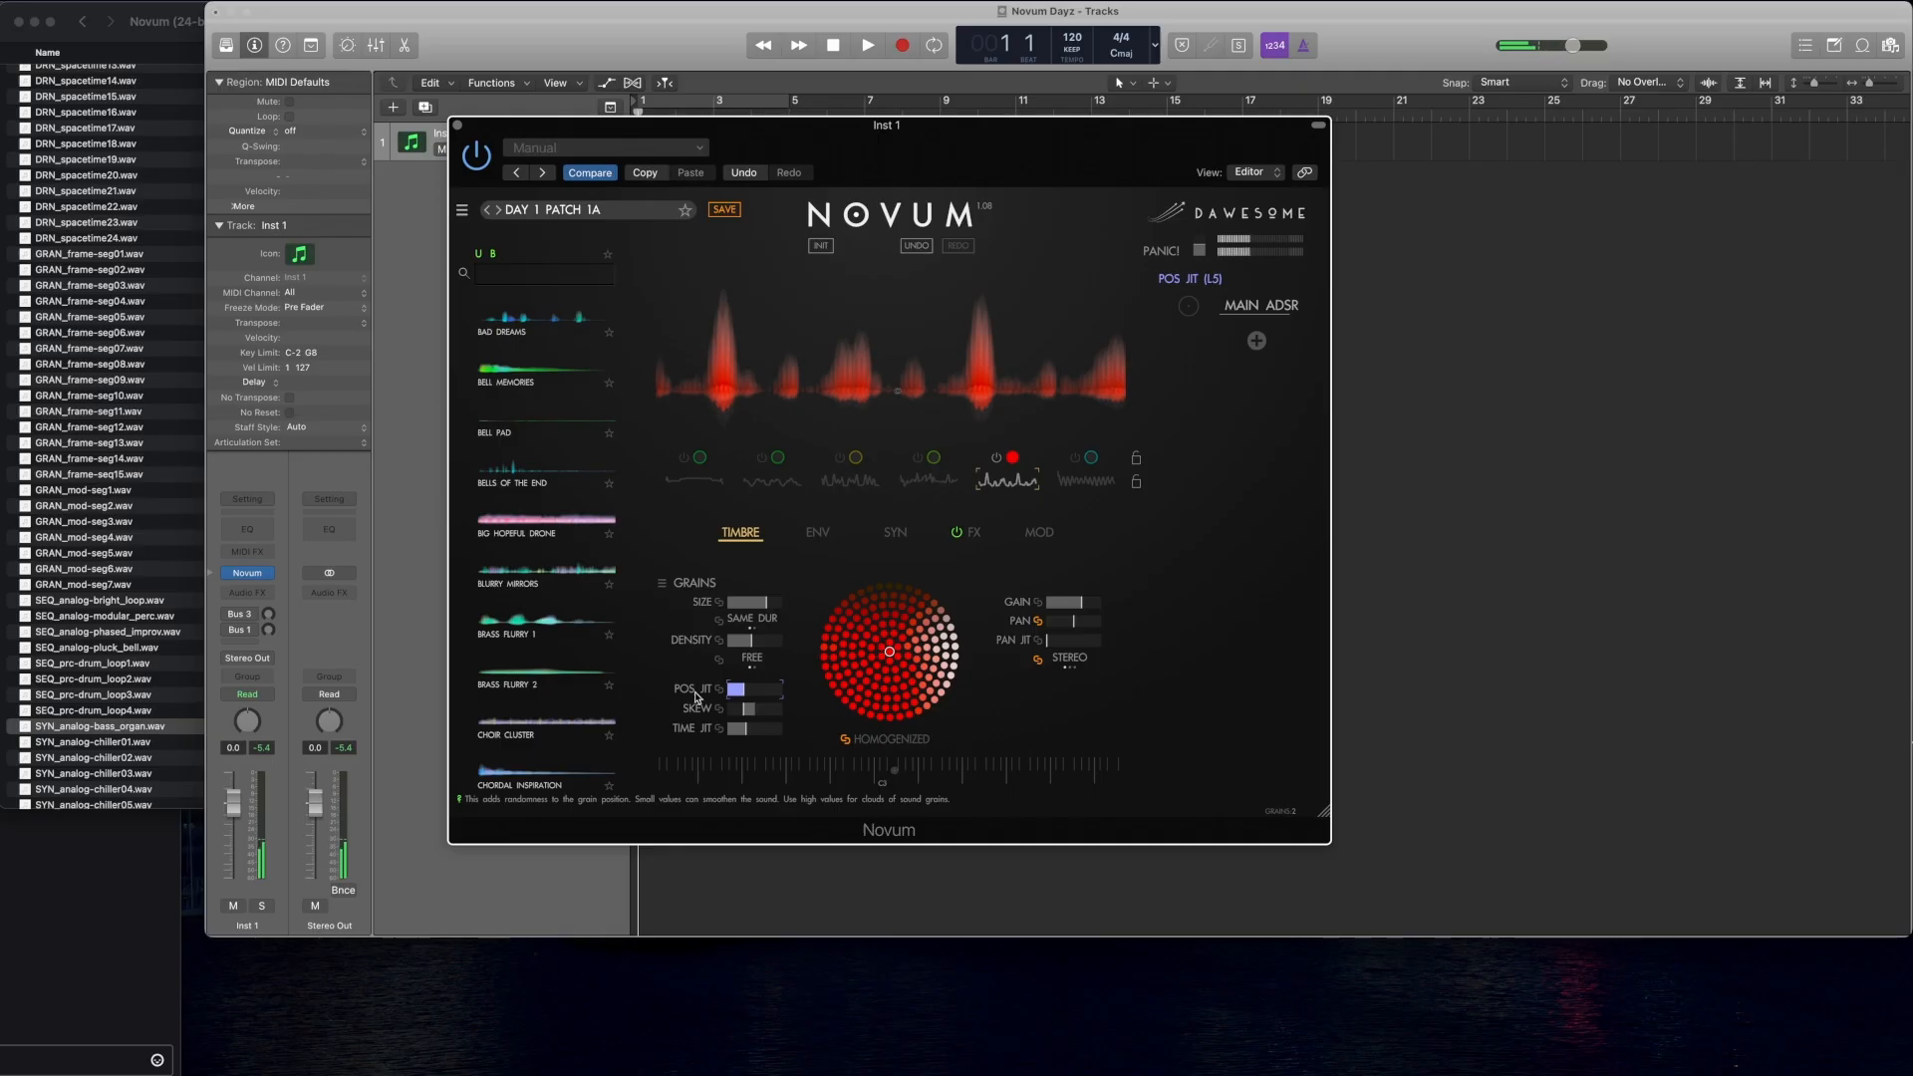
Step: Move layer 5's first envelope loop point earlier, close to its start point
left_click(826, 537)
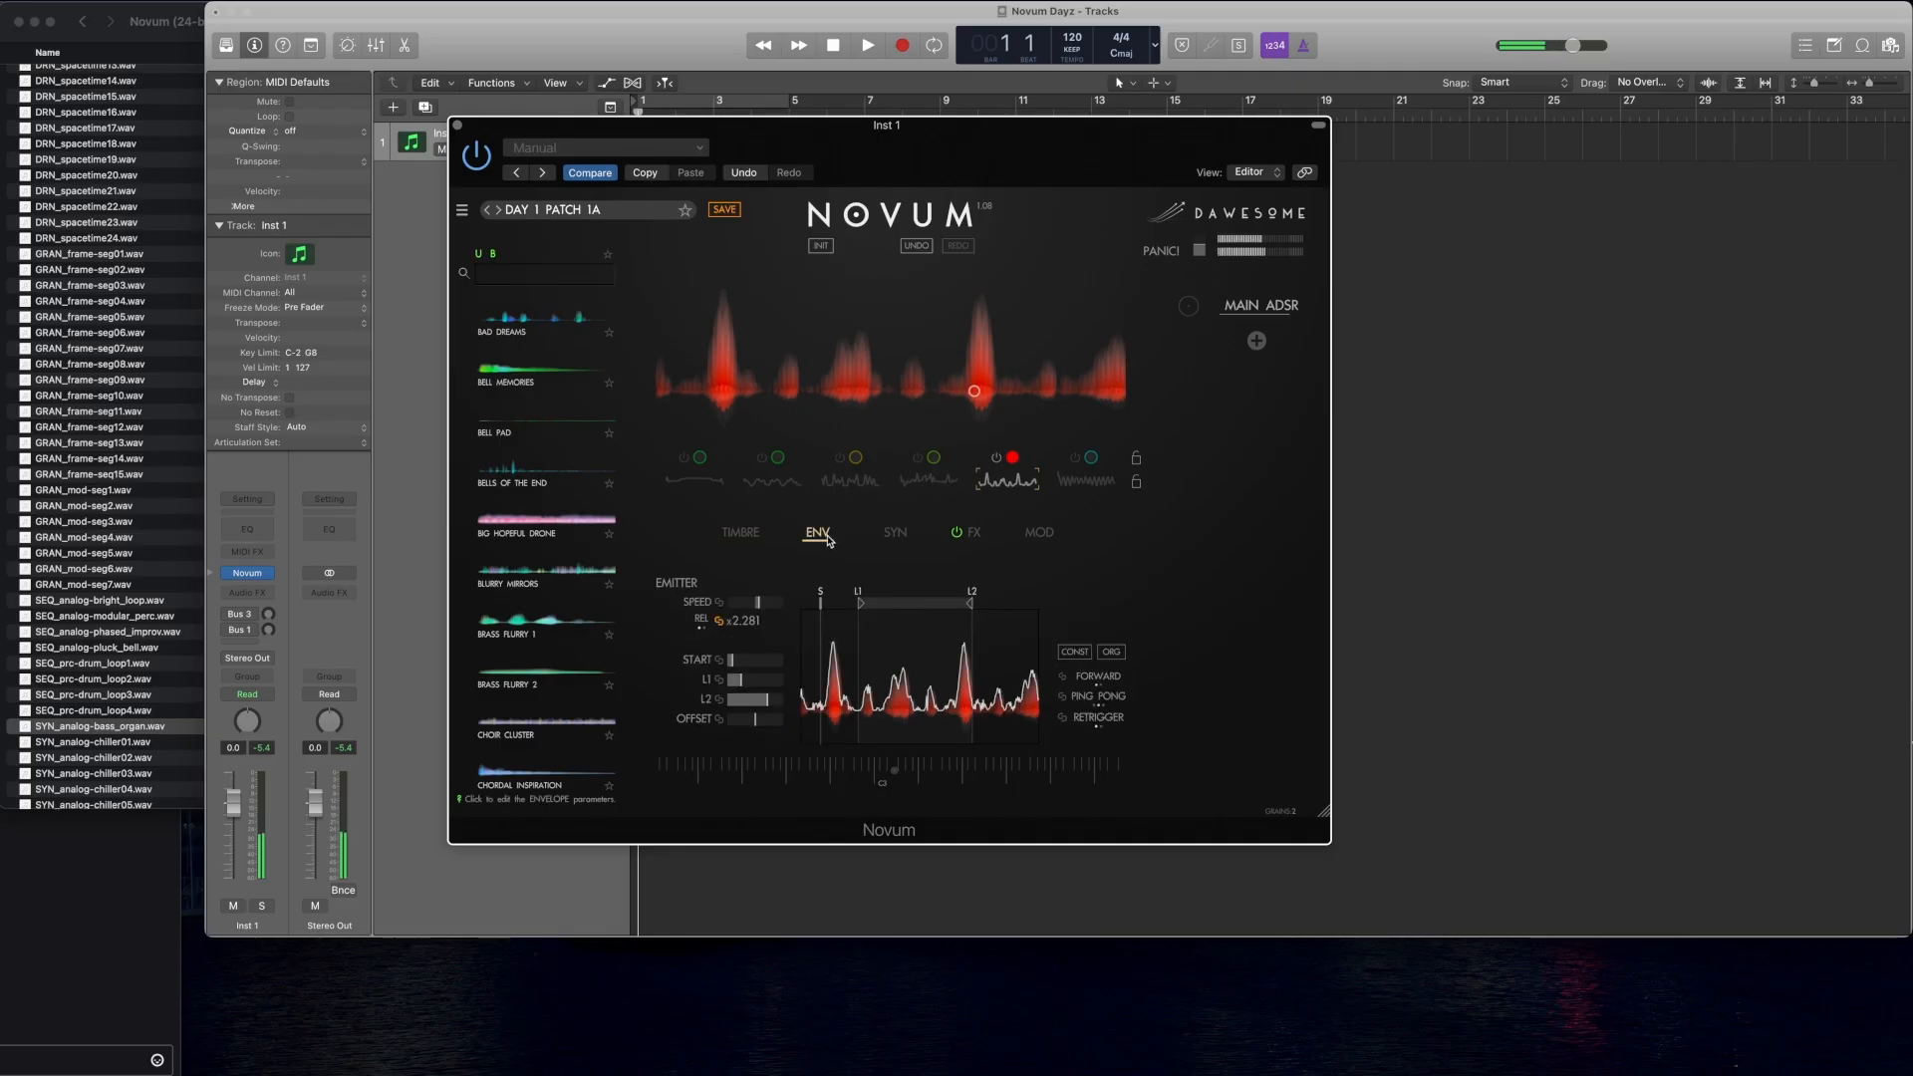
left_click_drag(846, 605, 825, 605)
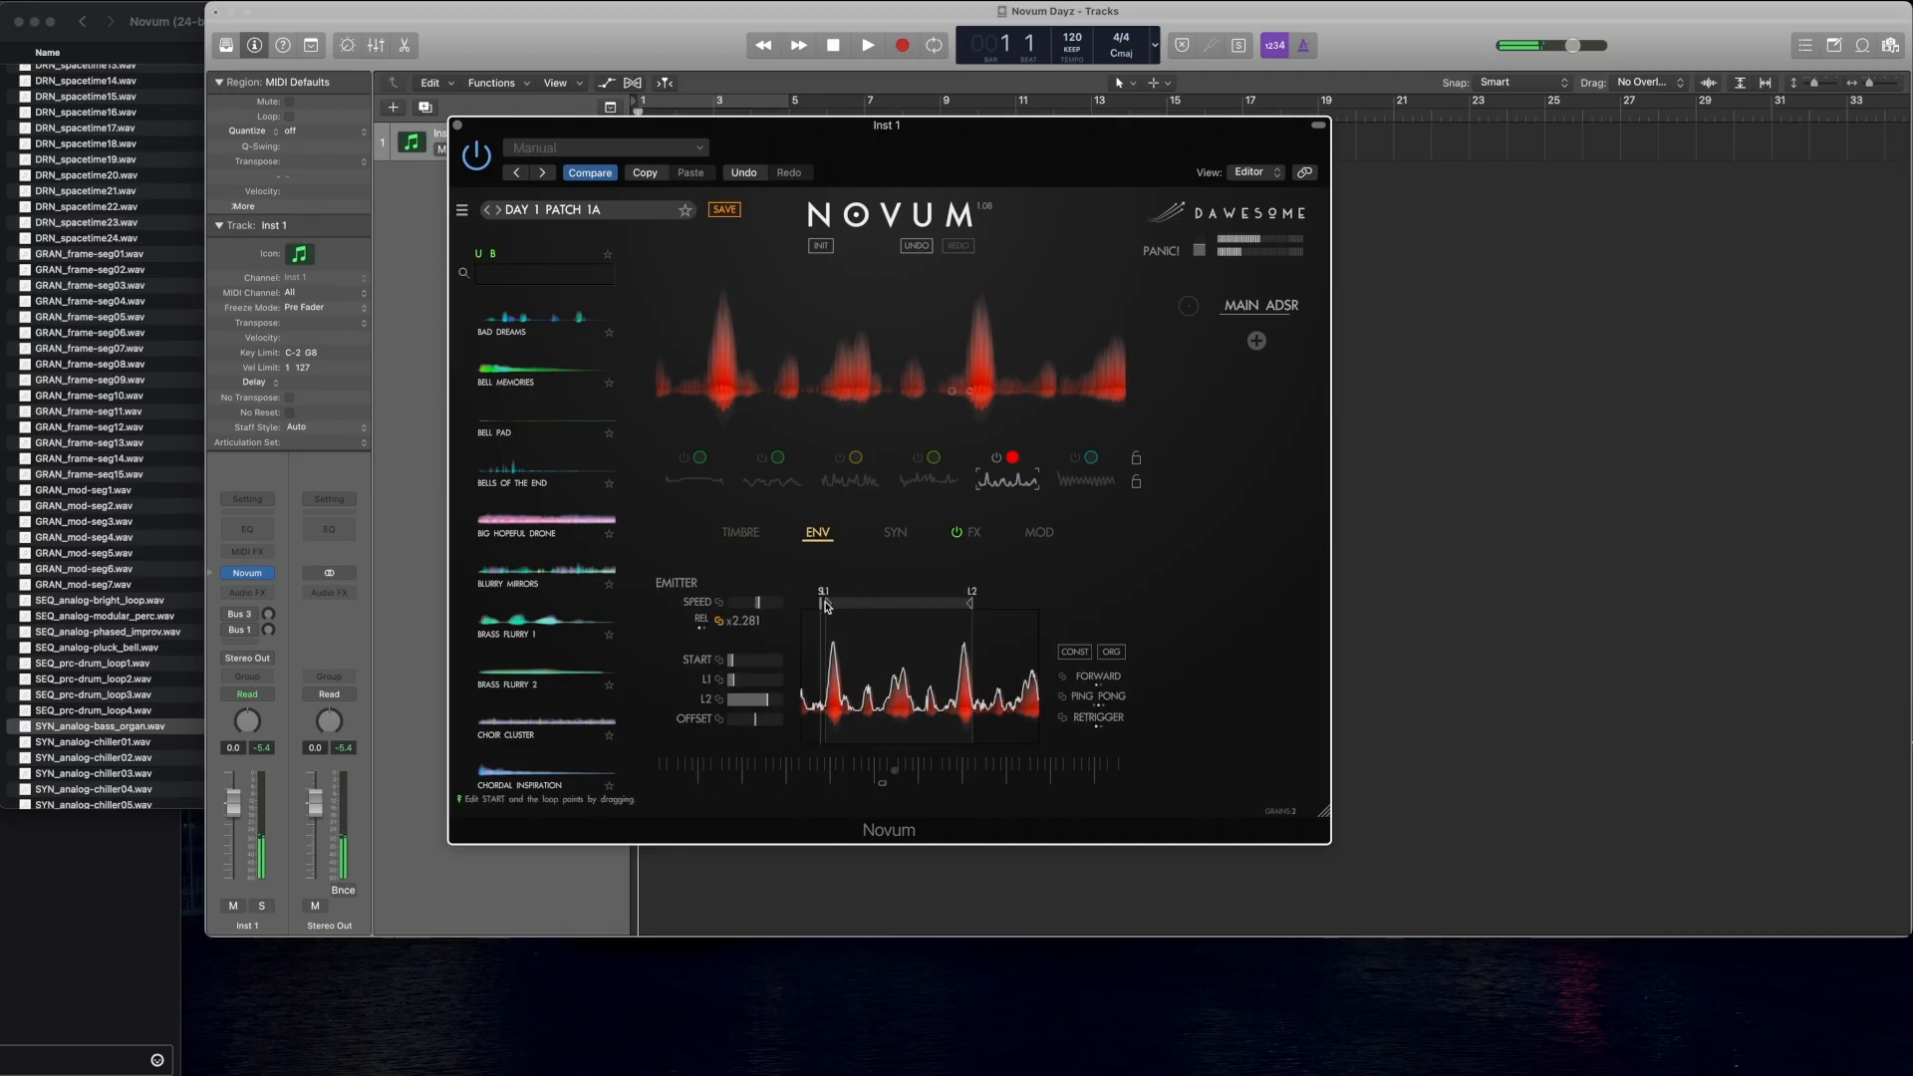
Step: Move layer 5's second envelope loop point and start point later, and slightly lower its offset
left_click_drag(973, 604, 1013, 604)
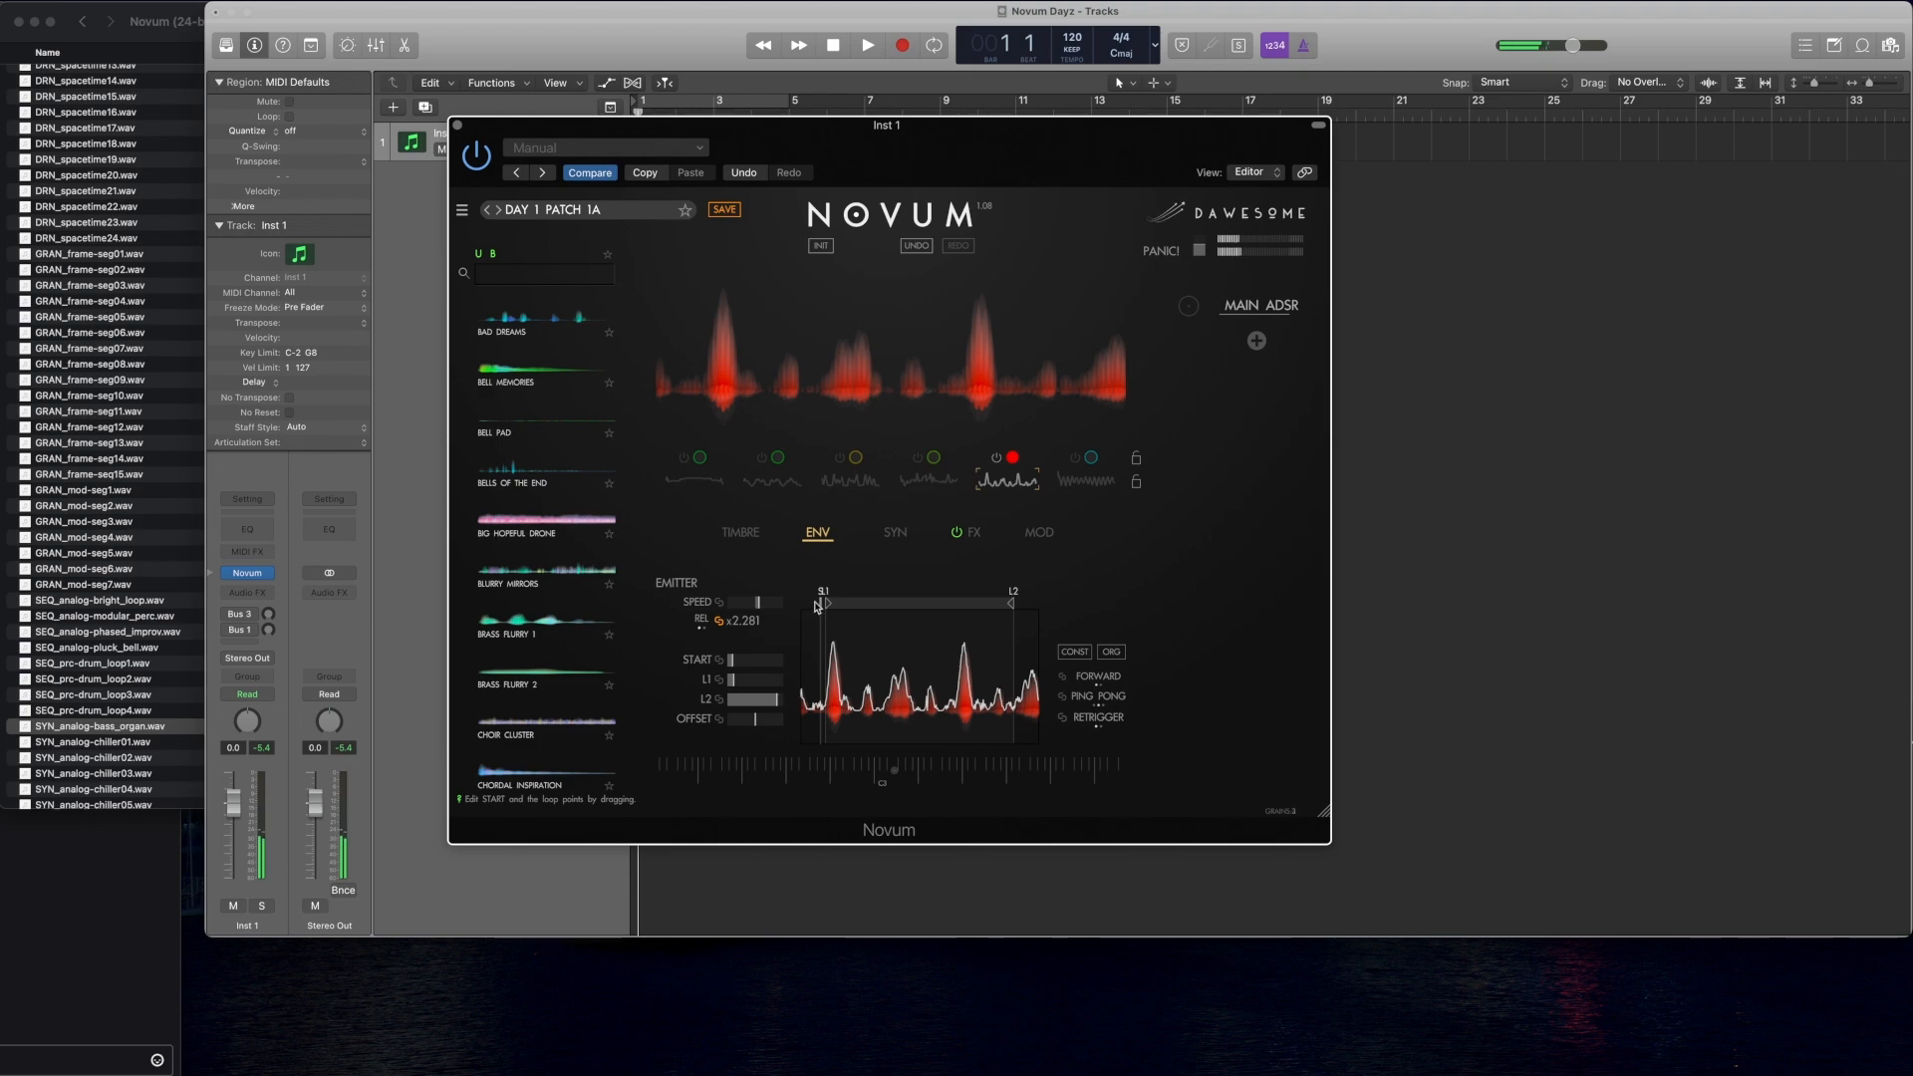
left_click_drag(818, 604, 872, 607)
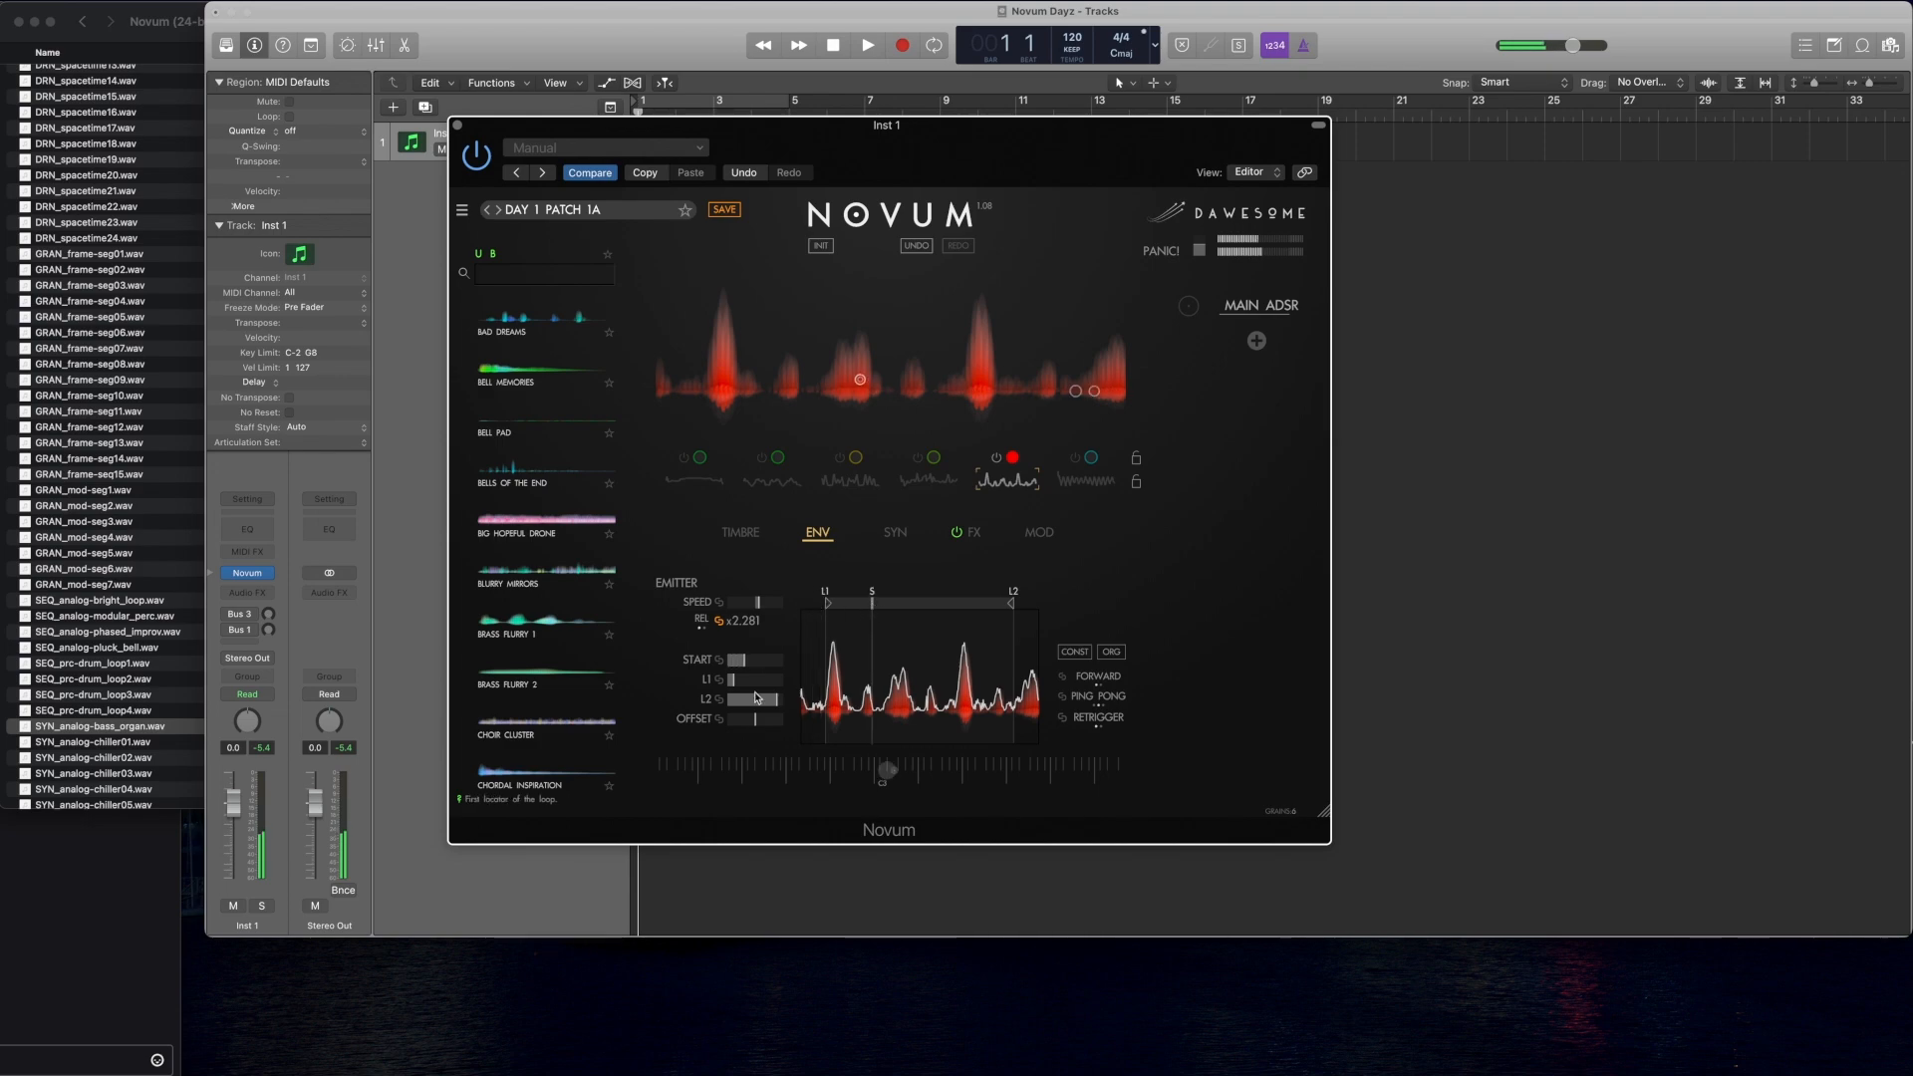
left_click_drag(754, 720, 746, 720)
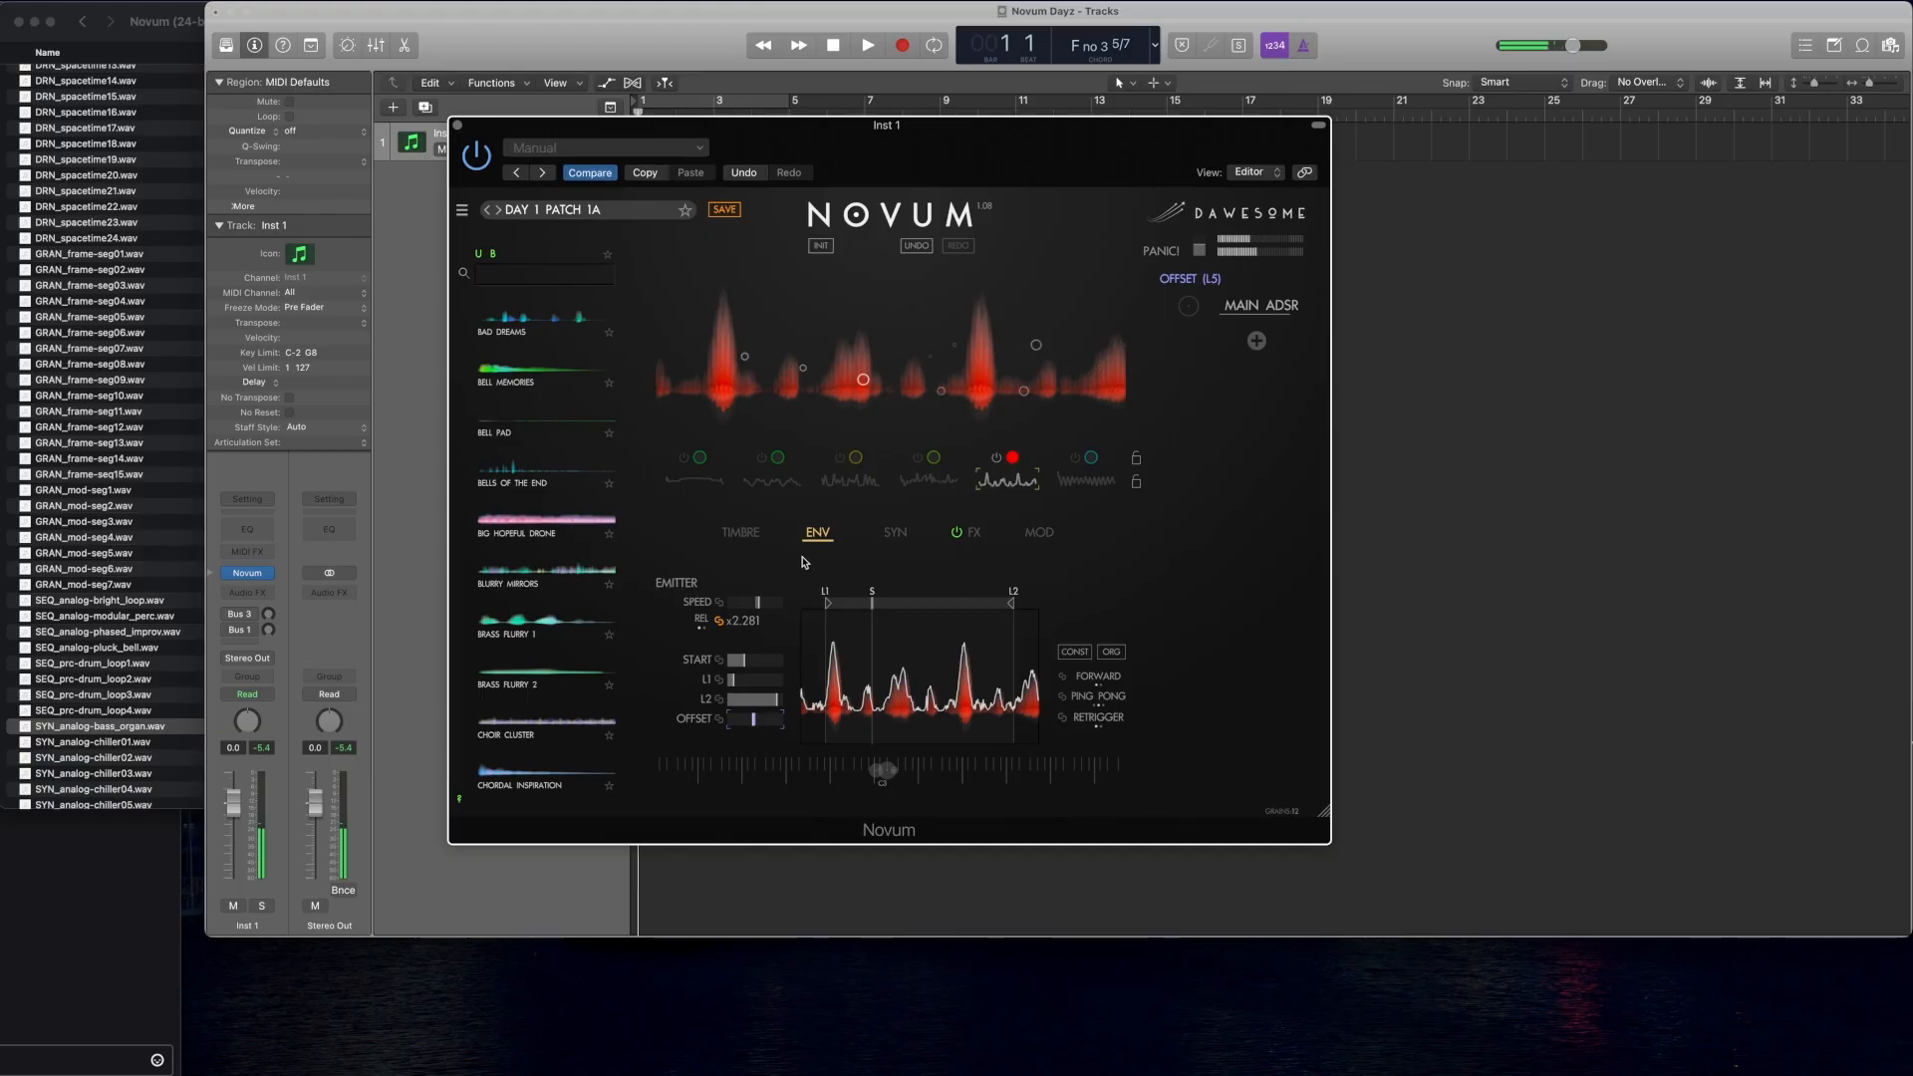
Step: Raise the transpose of layer 5 in its synthesis settings
left_click(907, 538)
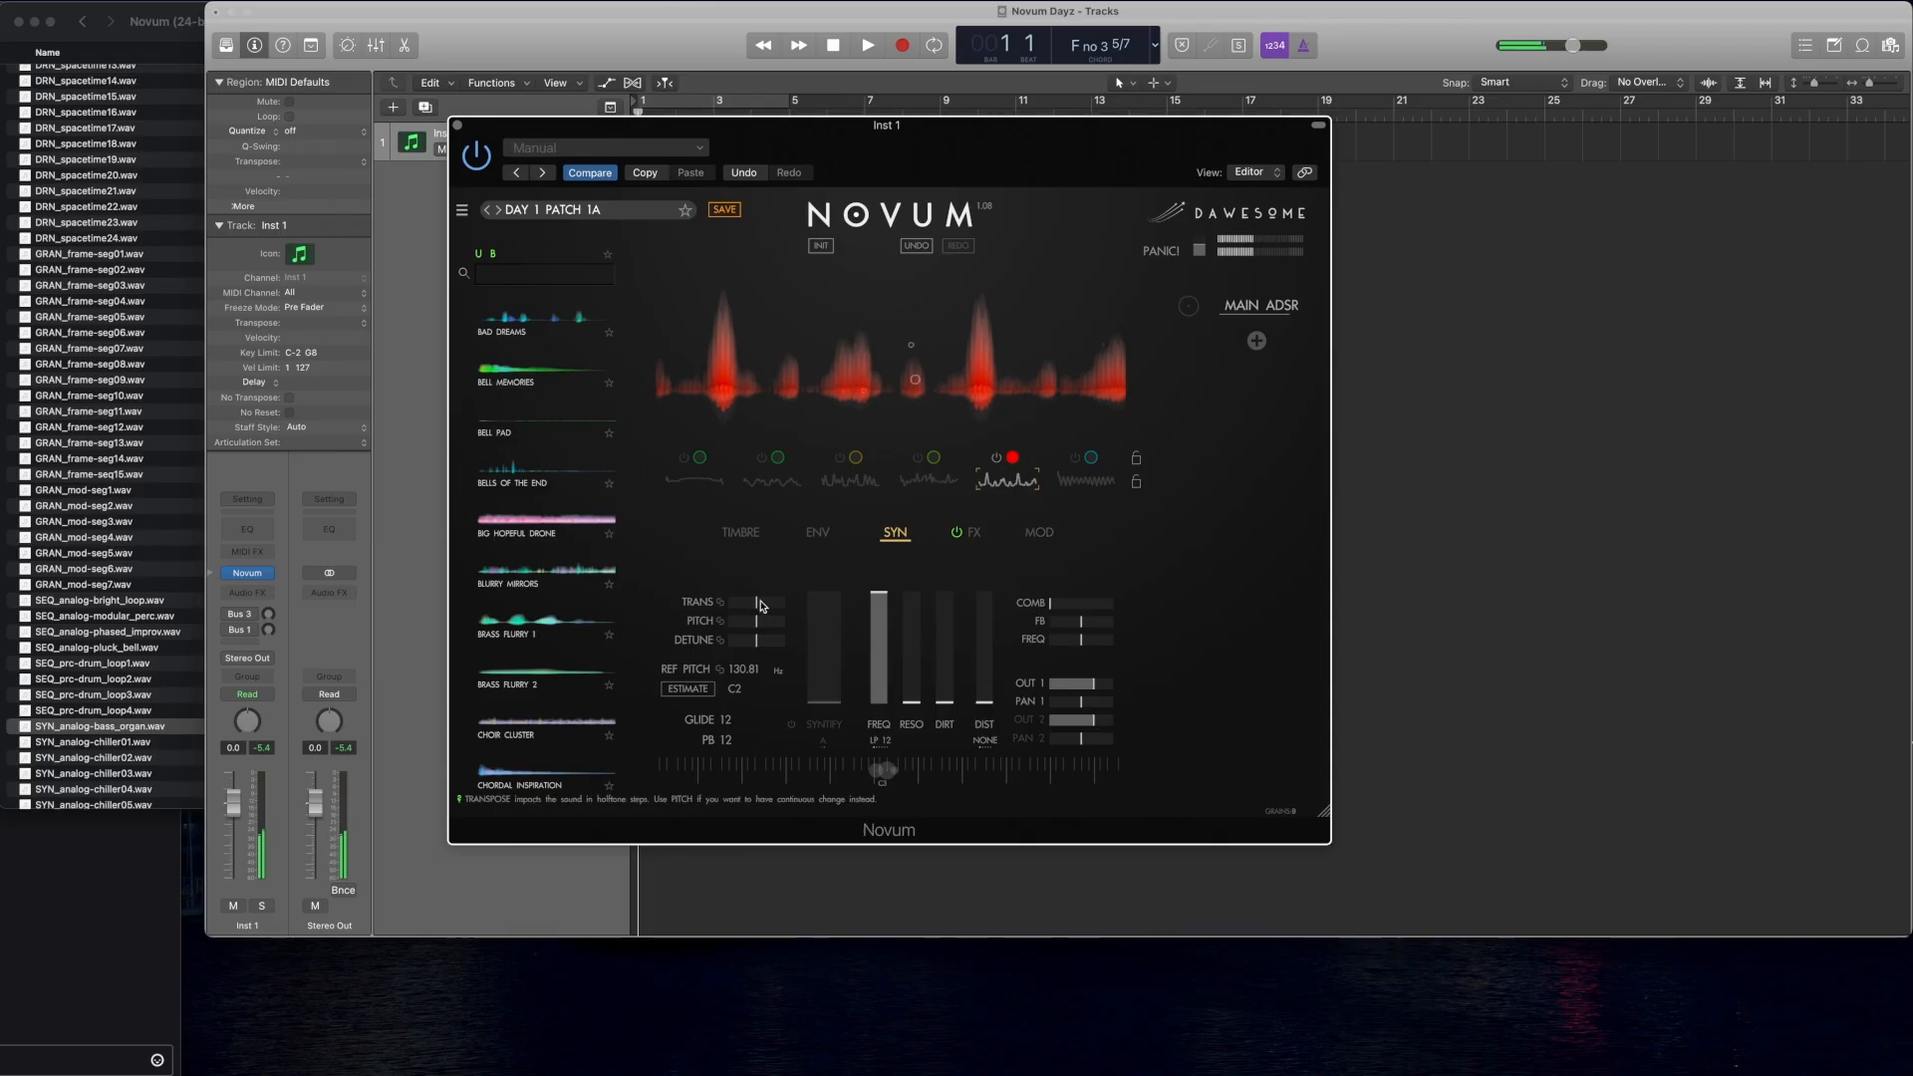
left_click_drag(760, 604, 784, 606)
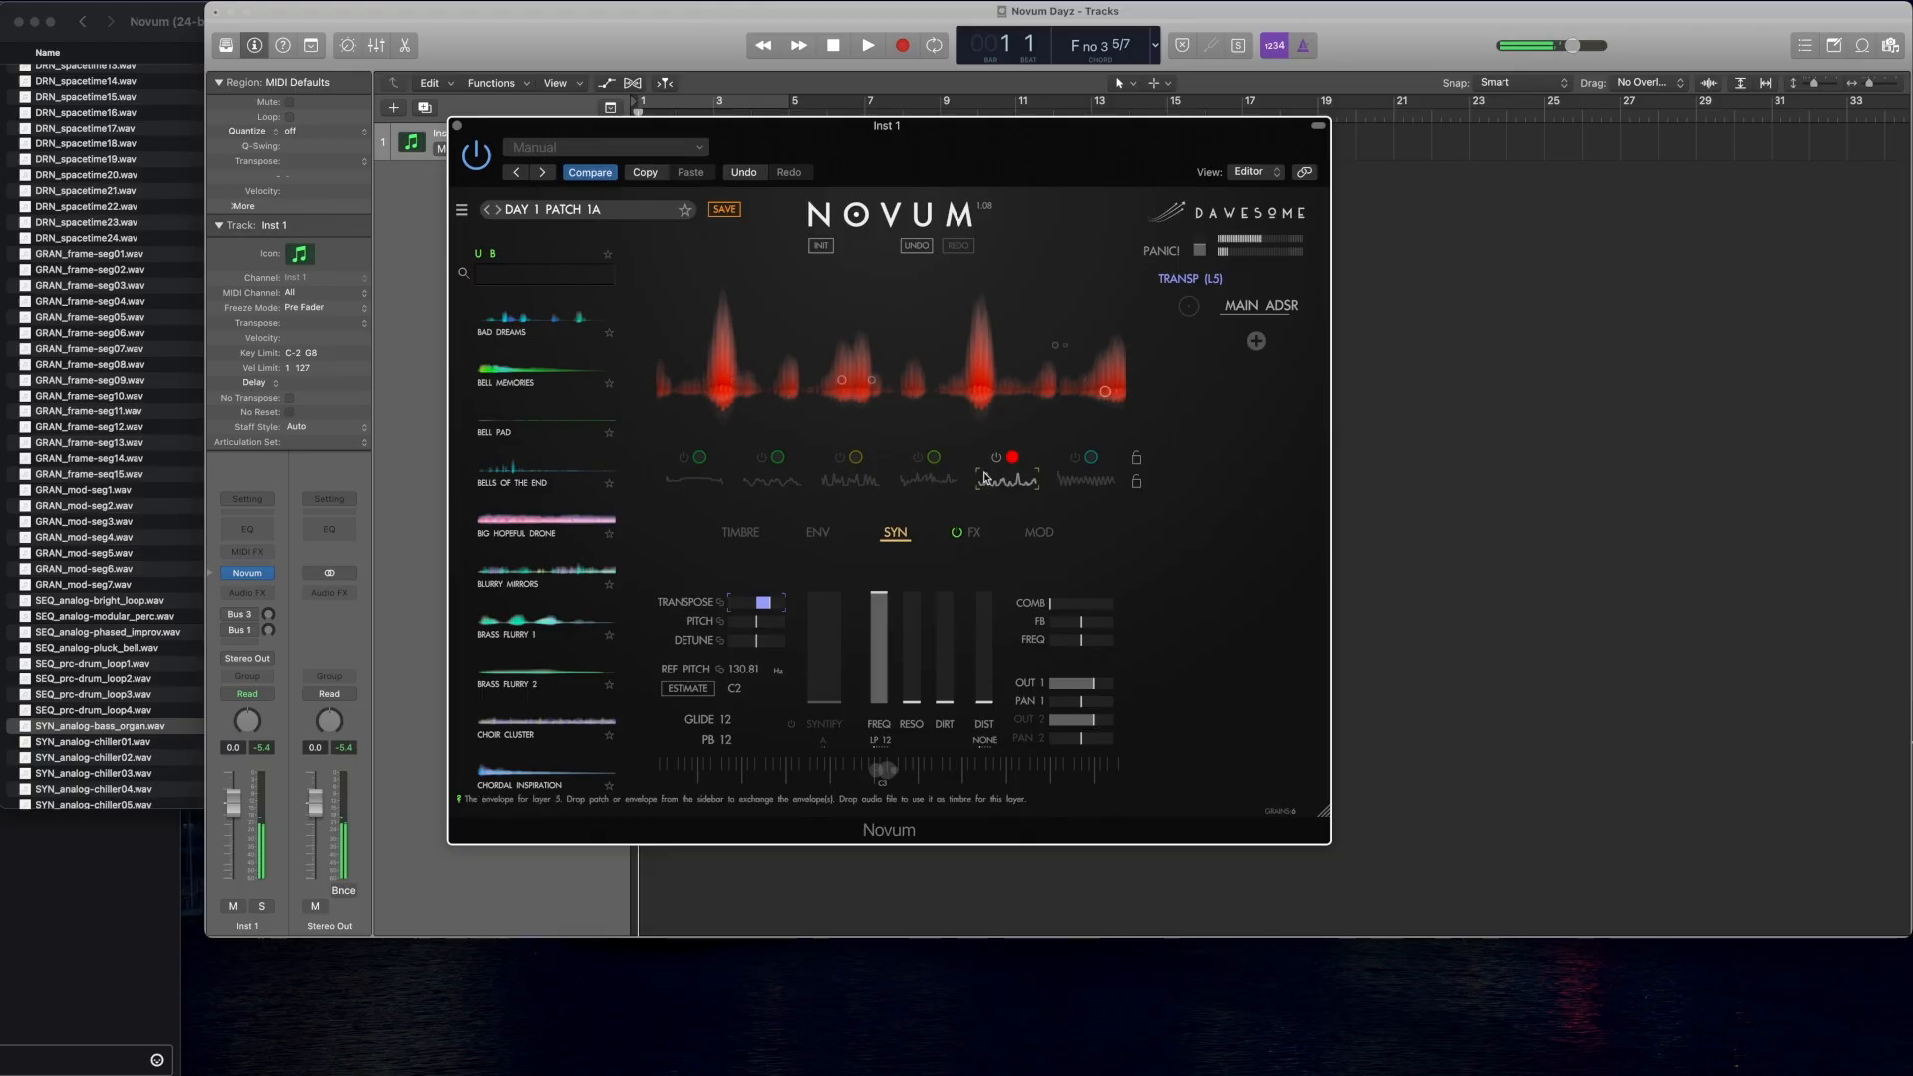
Step: Switch on layers 4, 3, 6, 2 and 1 so that all six layers play together
left_click(918, 460)
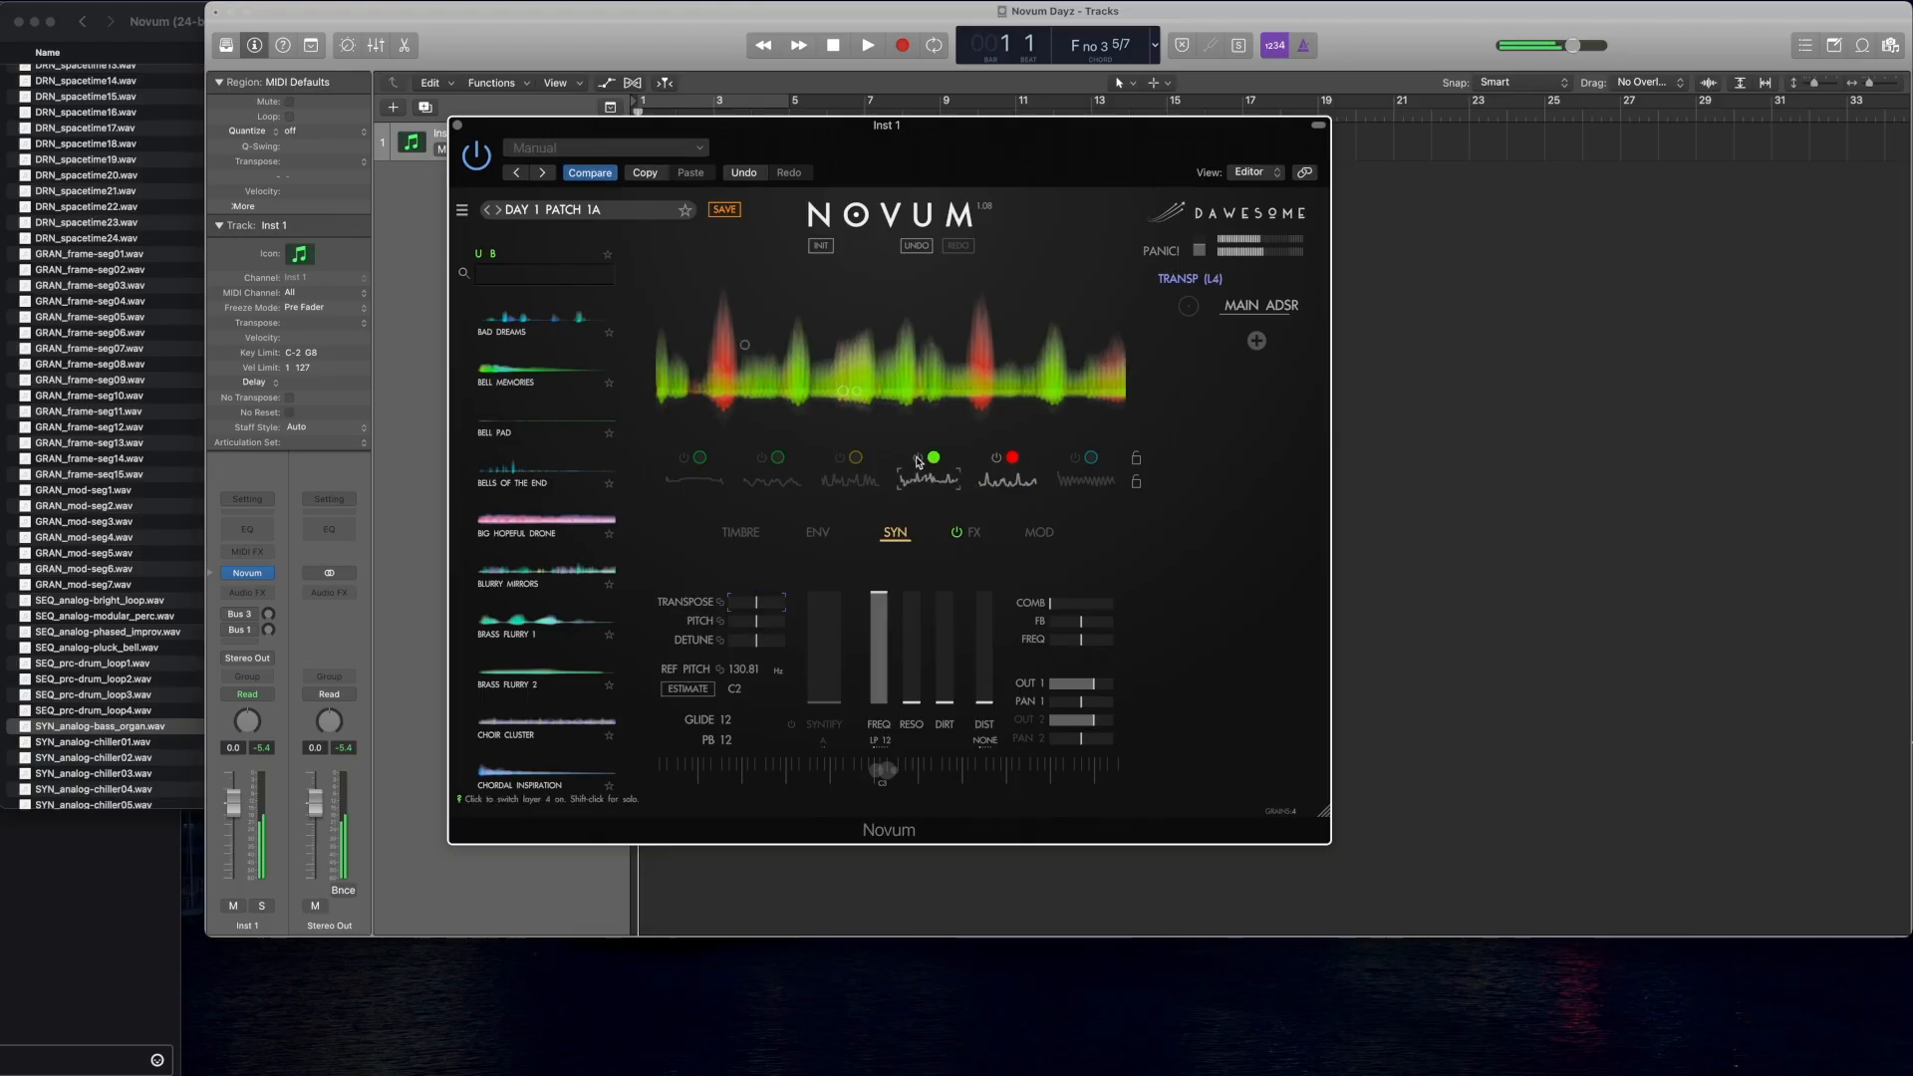
left_click(839, 459)
left_click(1075, 459)
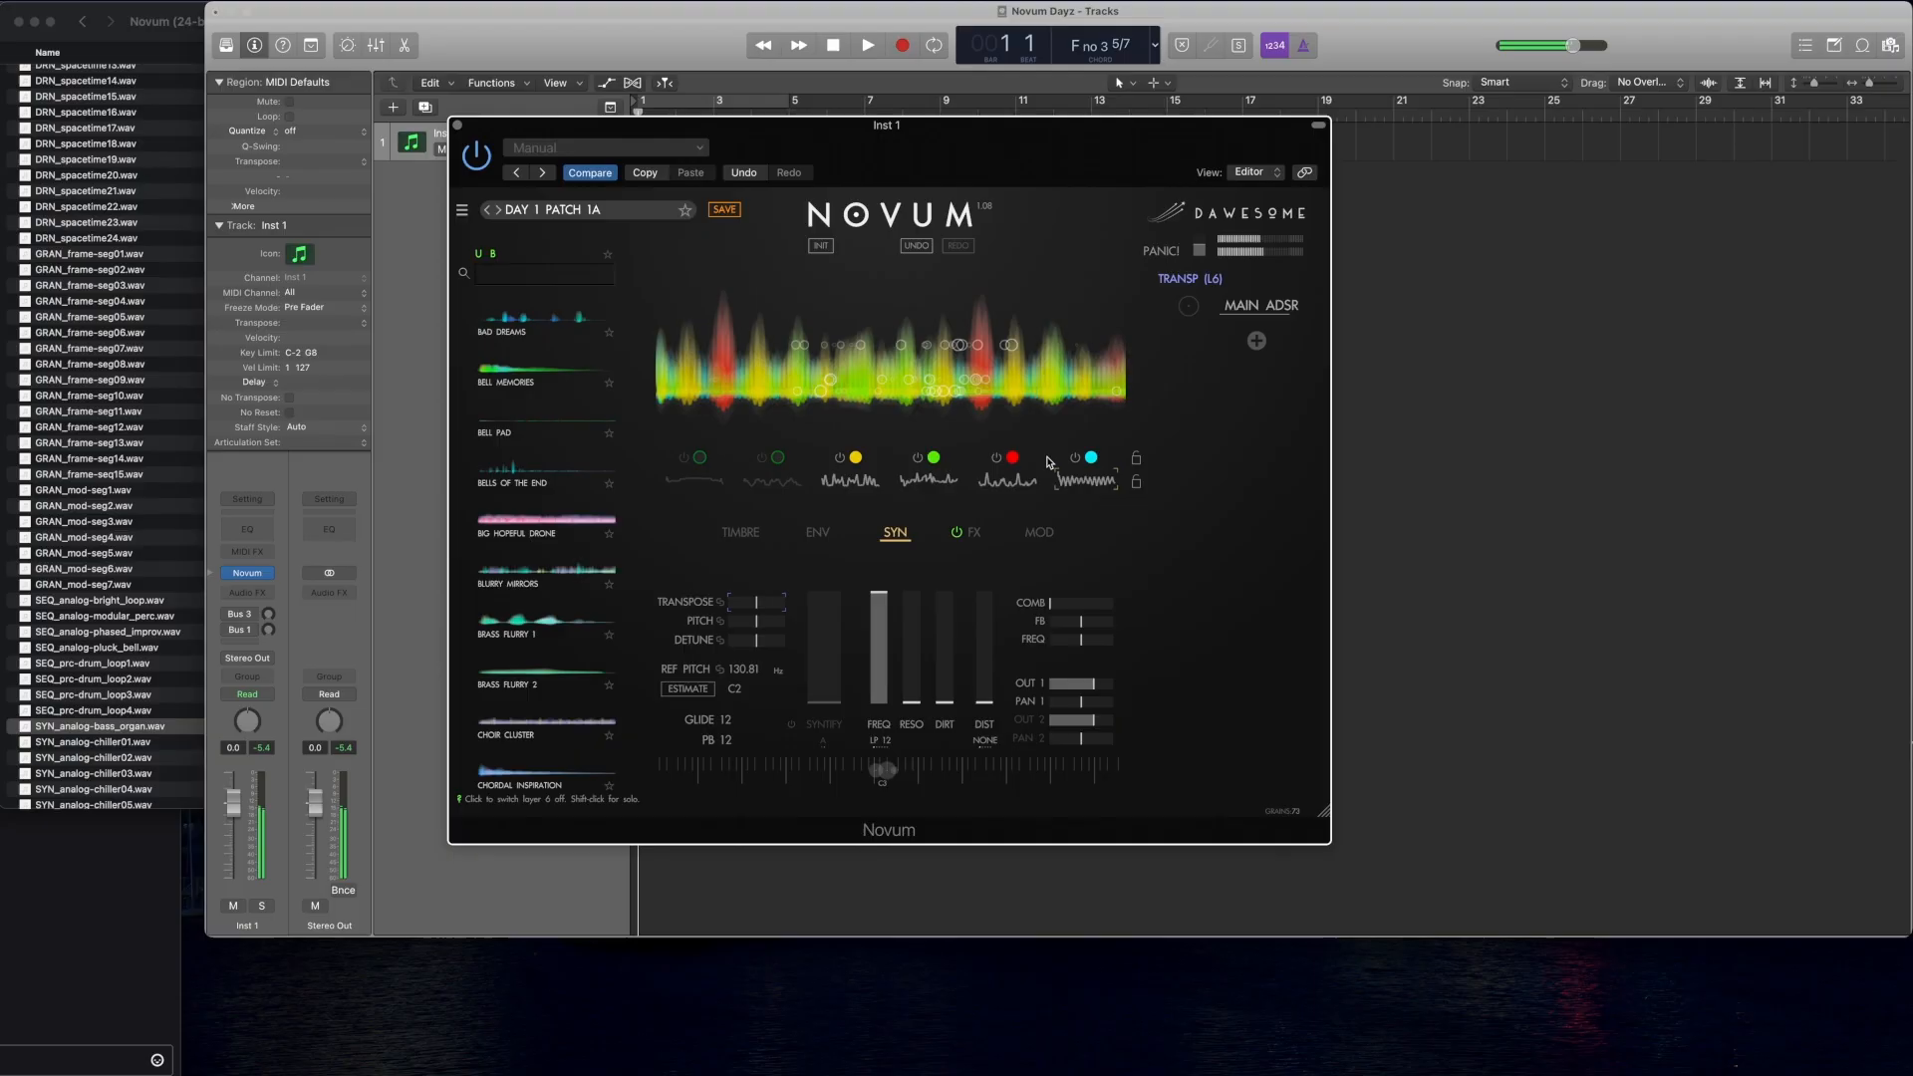
left_click(763, 460)
left_click(684, 458)
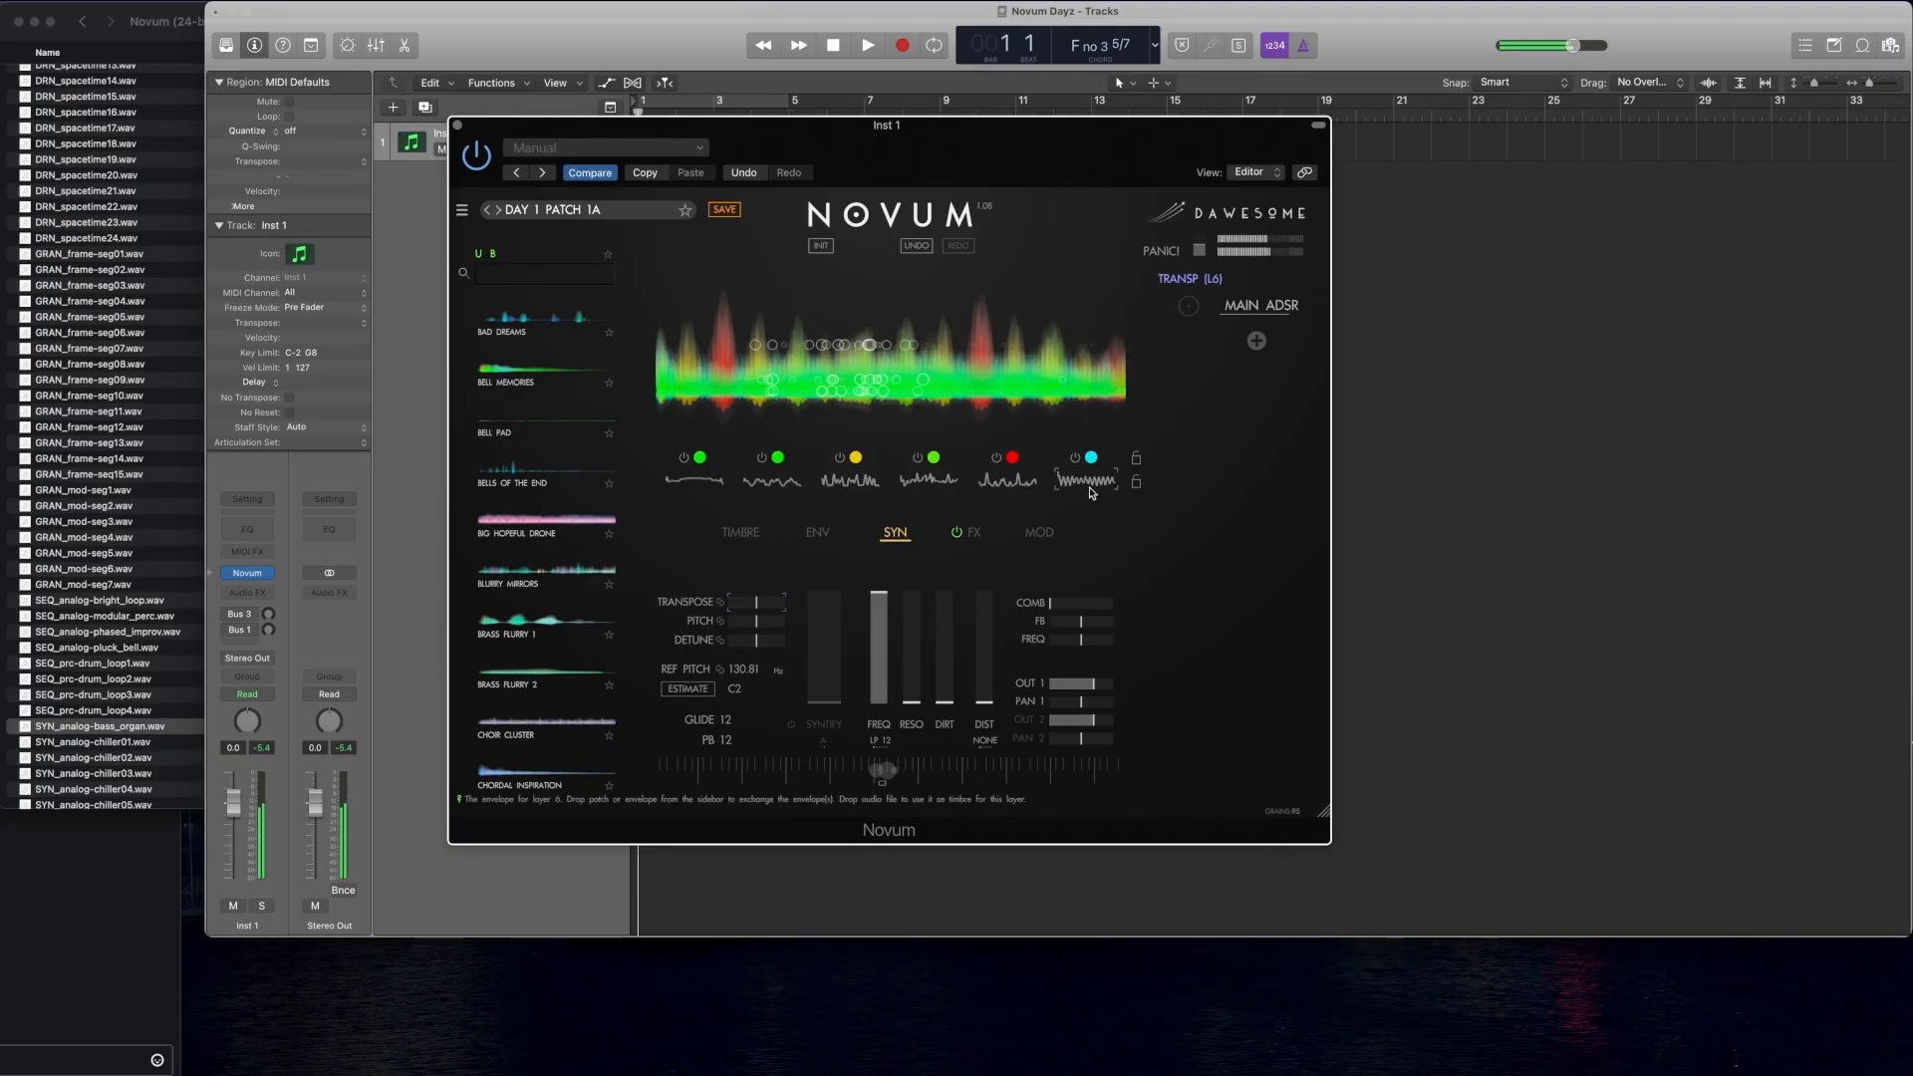
Step: Lower the gain of layer 6 and layer 1 in their timbre settings
left_click(740, 532)
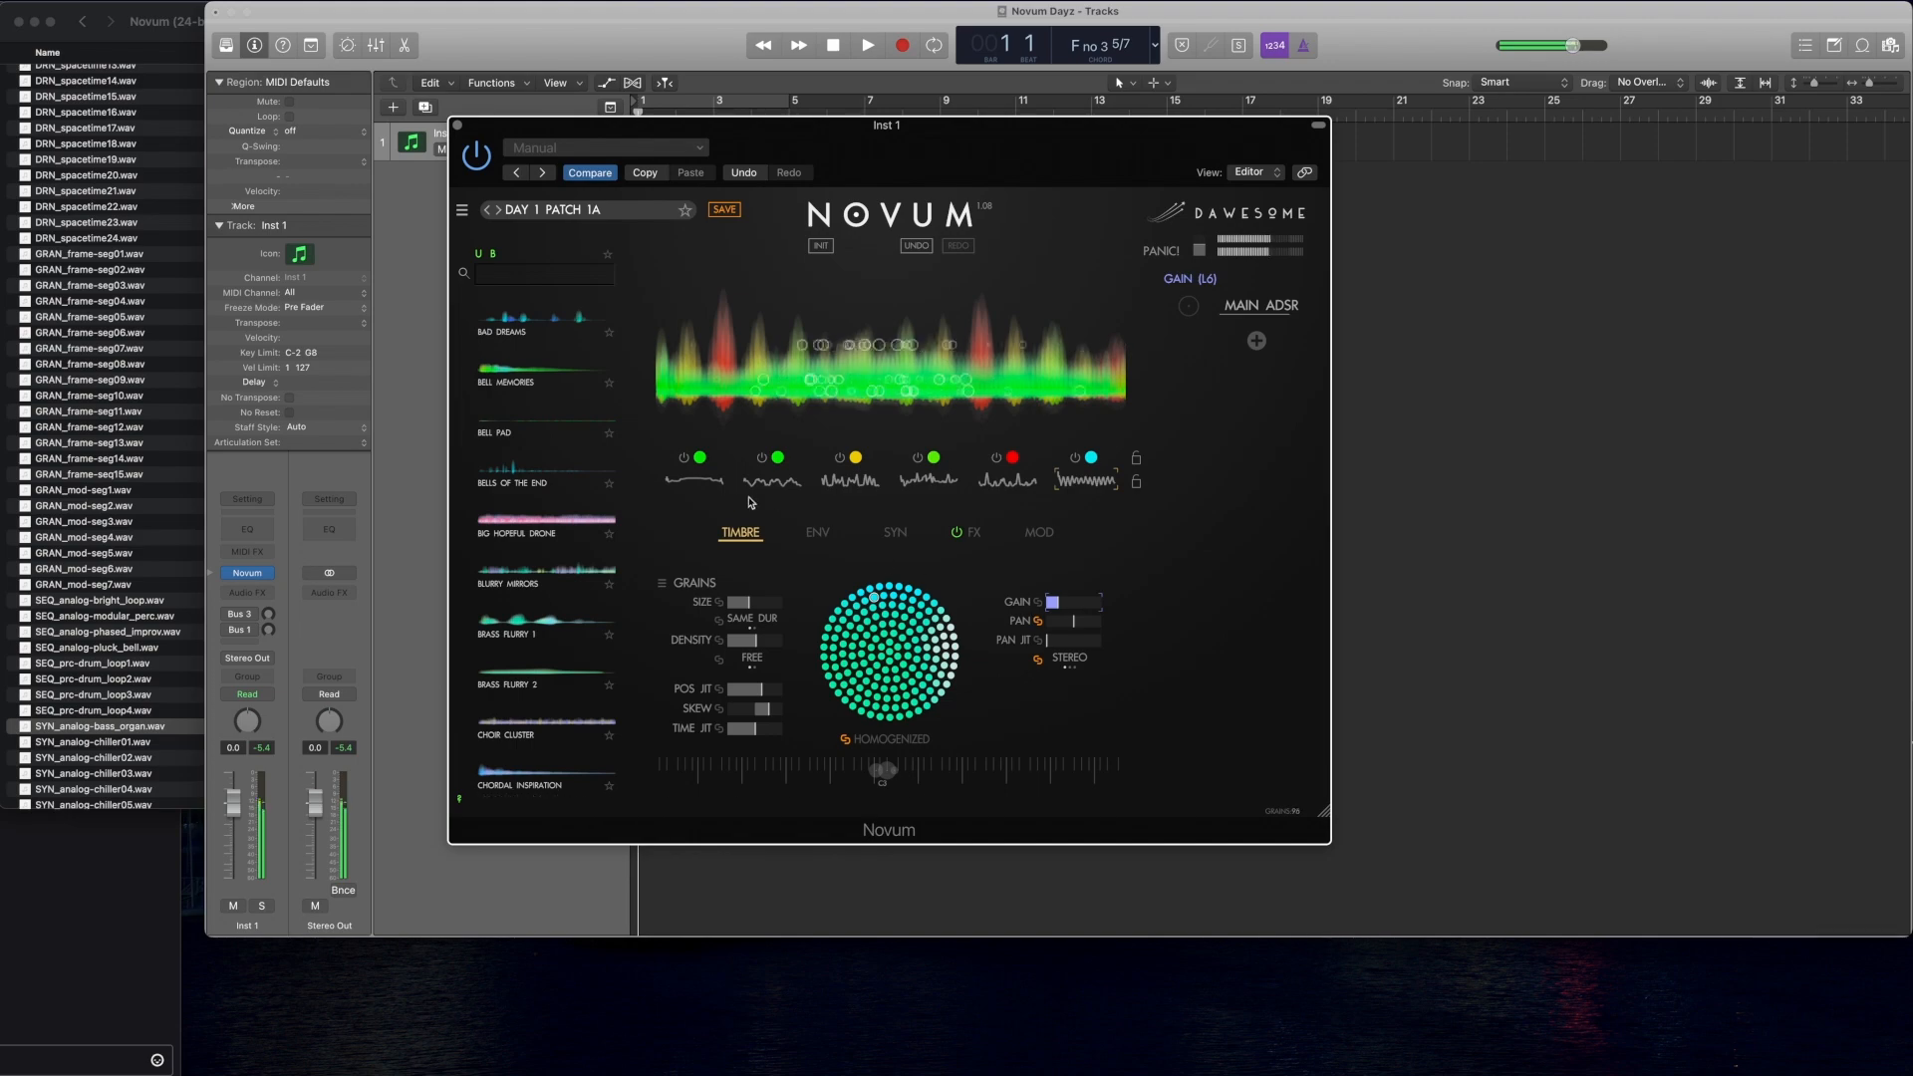
left_click(696, 481)
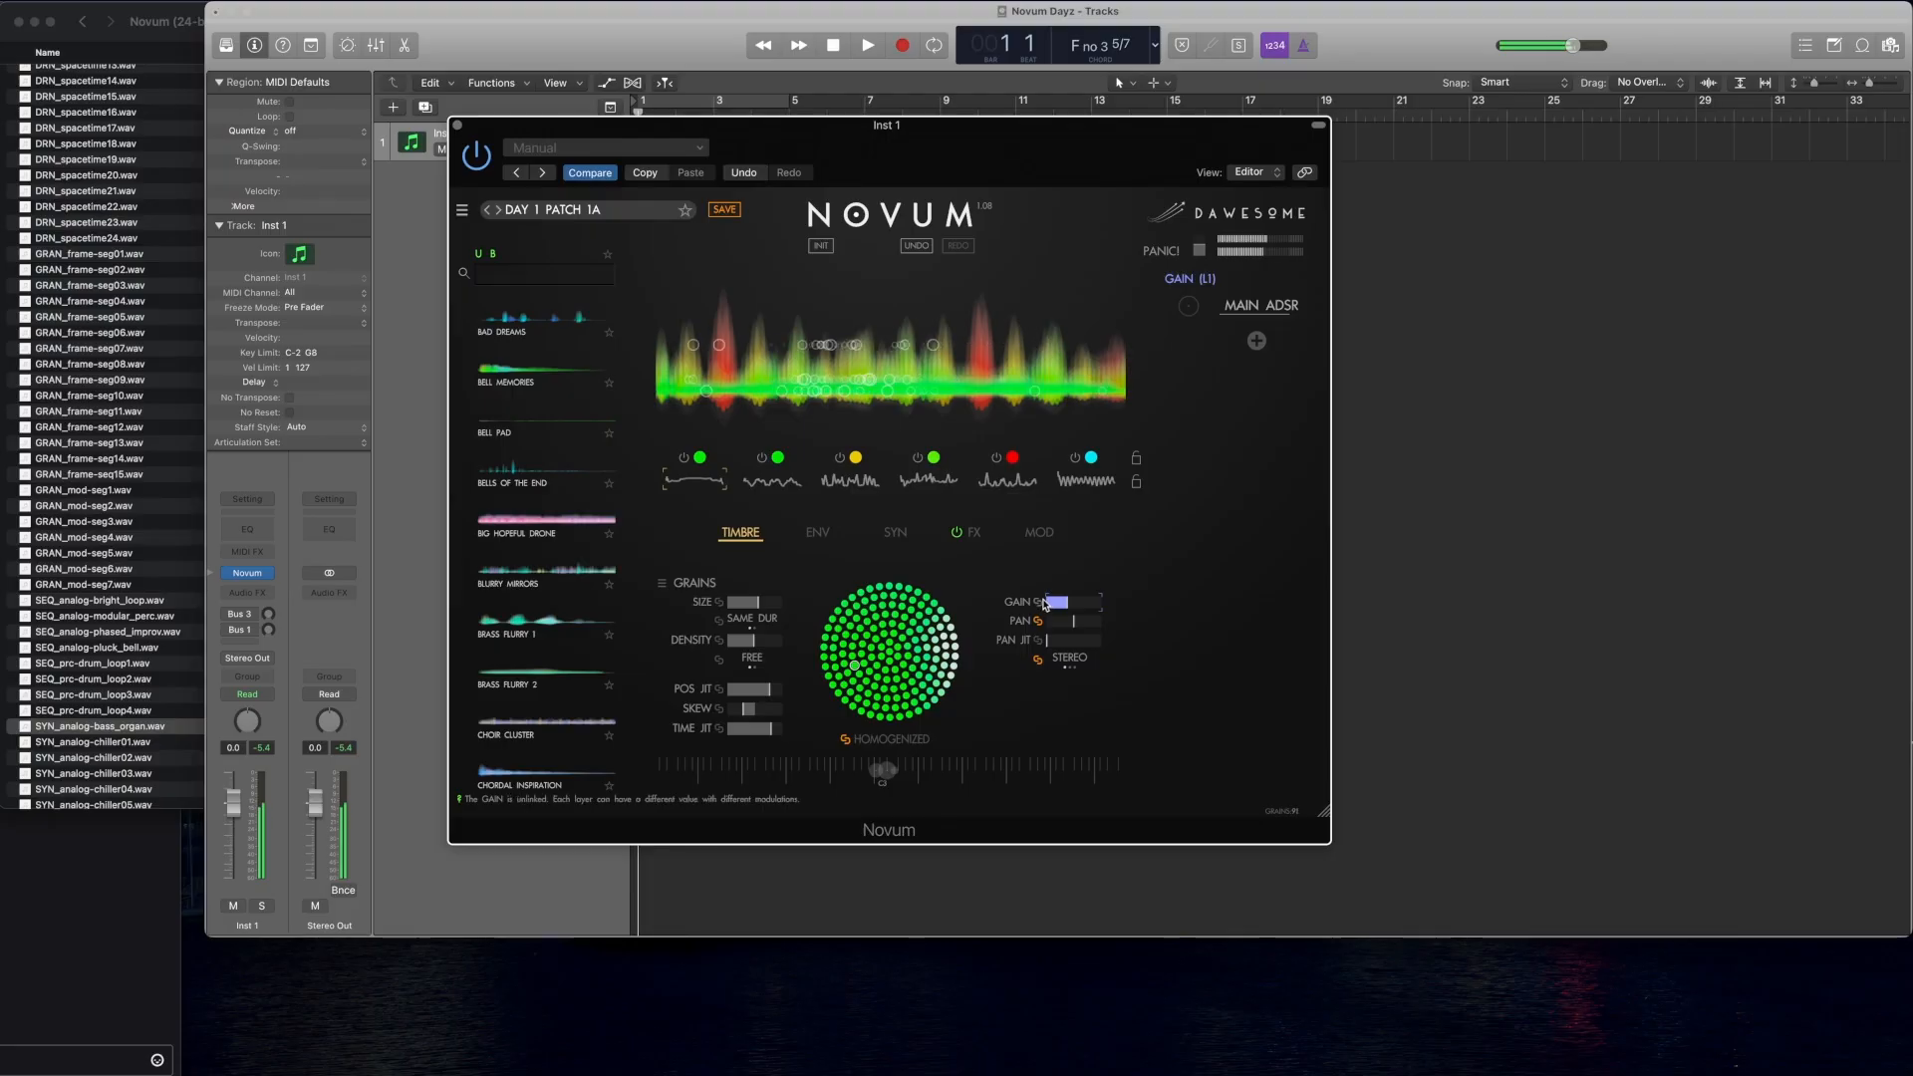
Step: Audition the mix with layers 1 and 6 switched on and off, leaving layer 1 off and layer 6 on
left_click(684, 460)
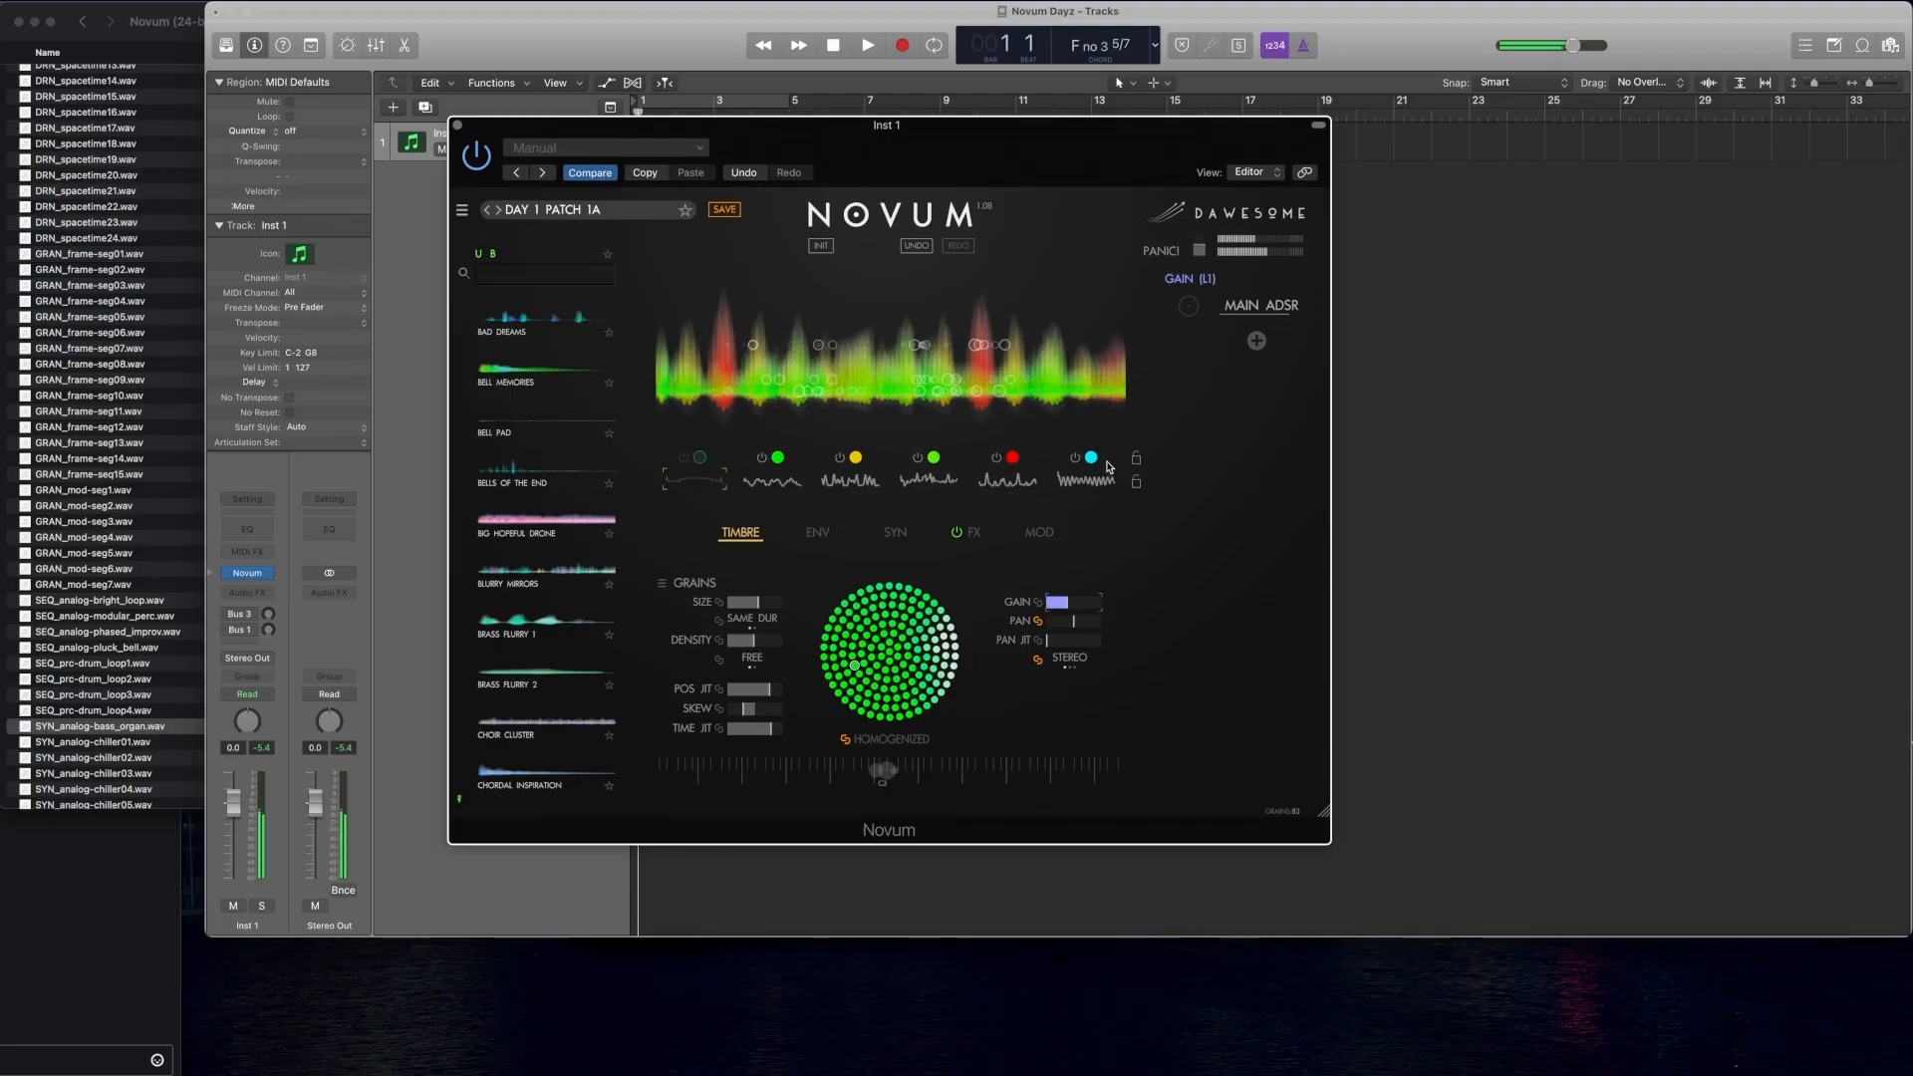
left_click(1075, 460)
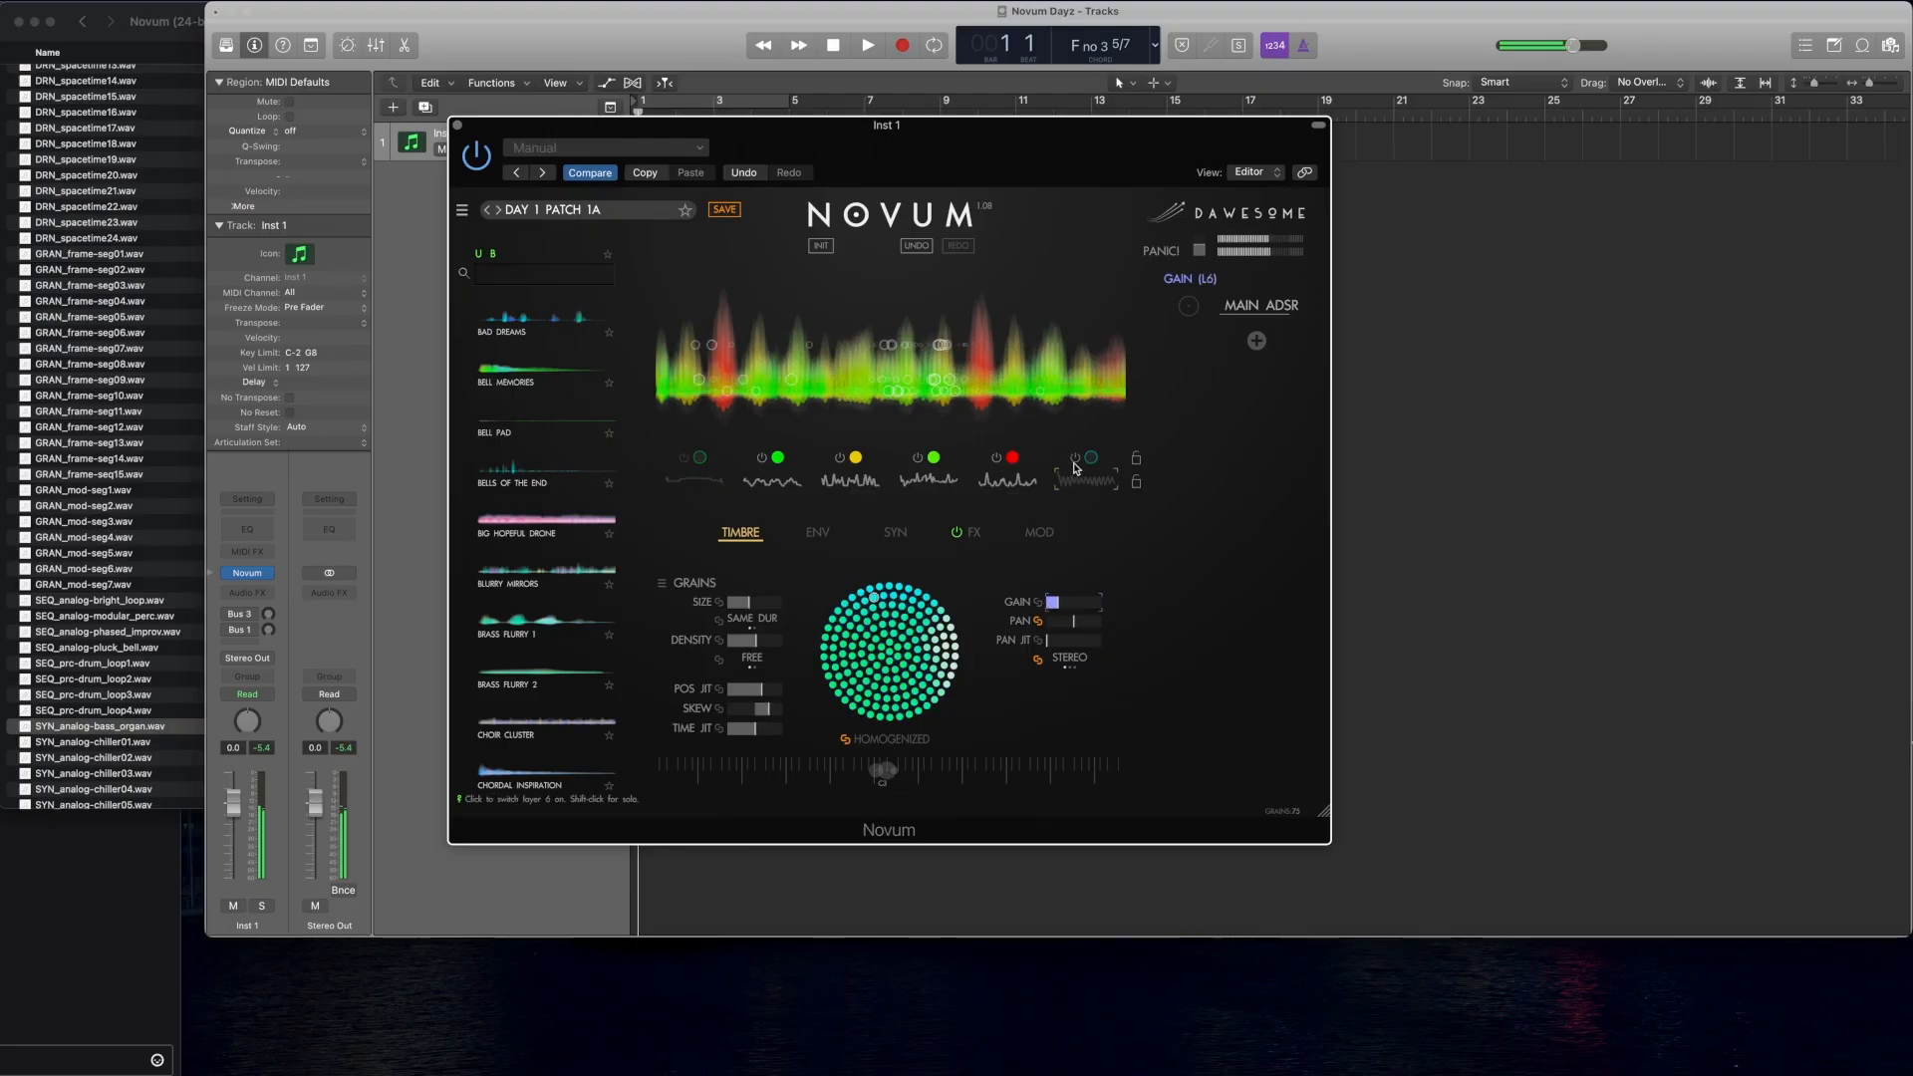
left_click(1076, 462)
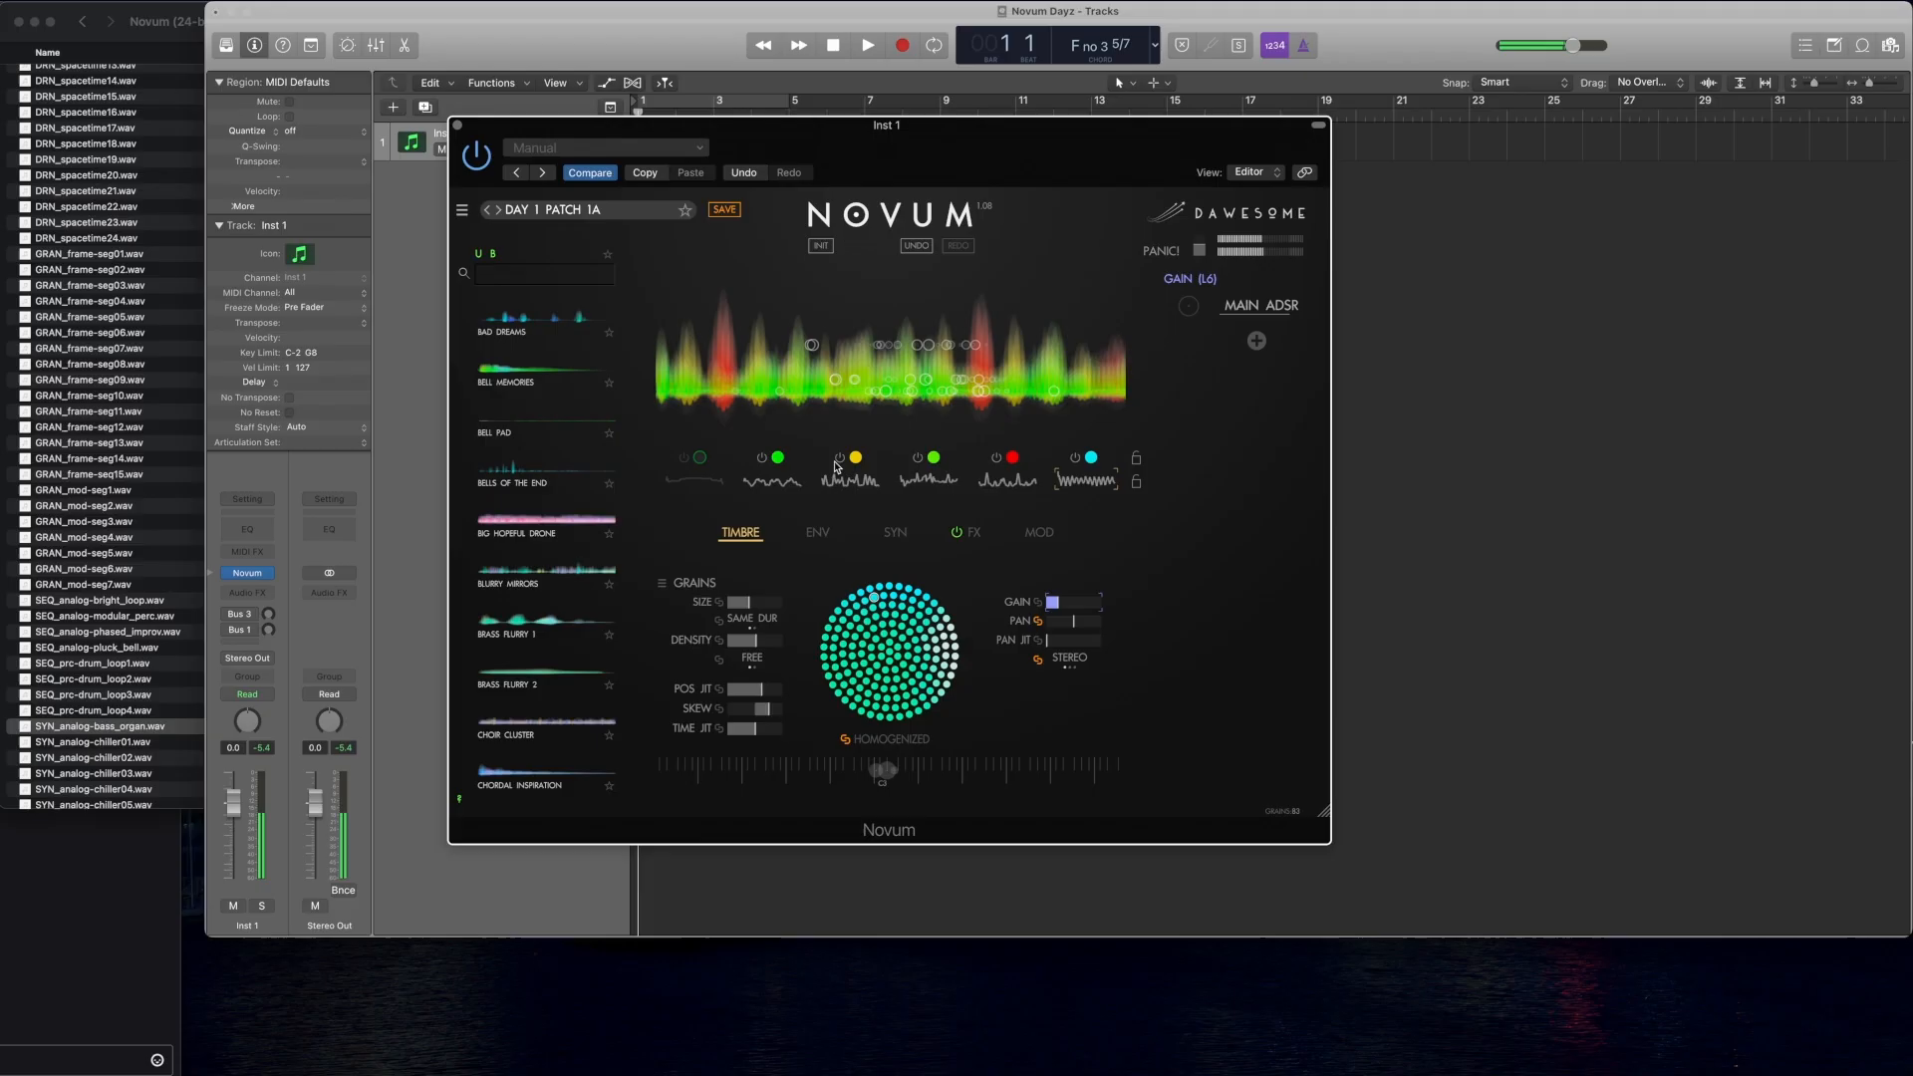
left_click(681, 463)
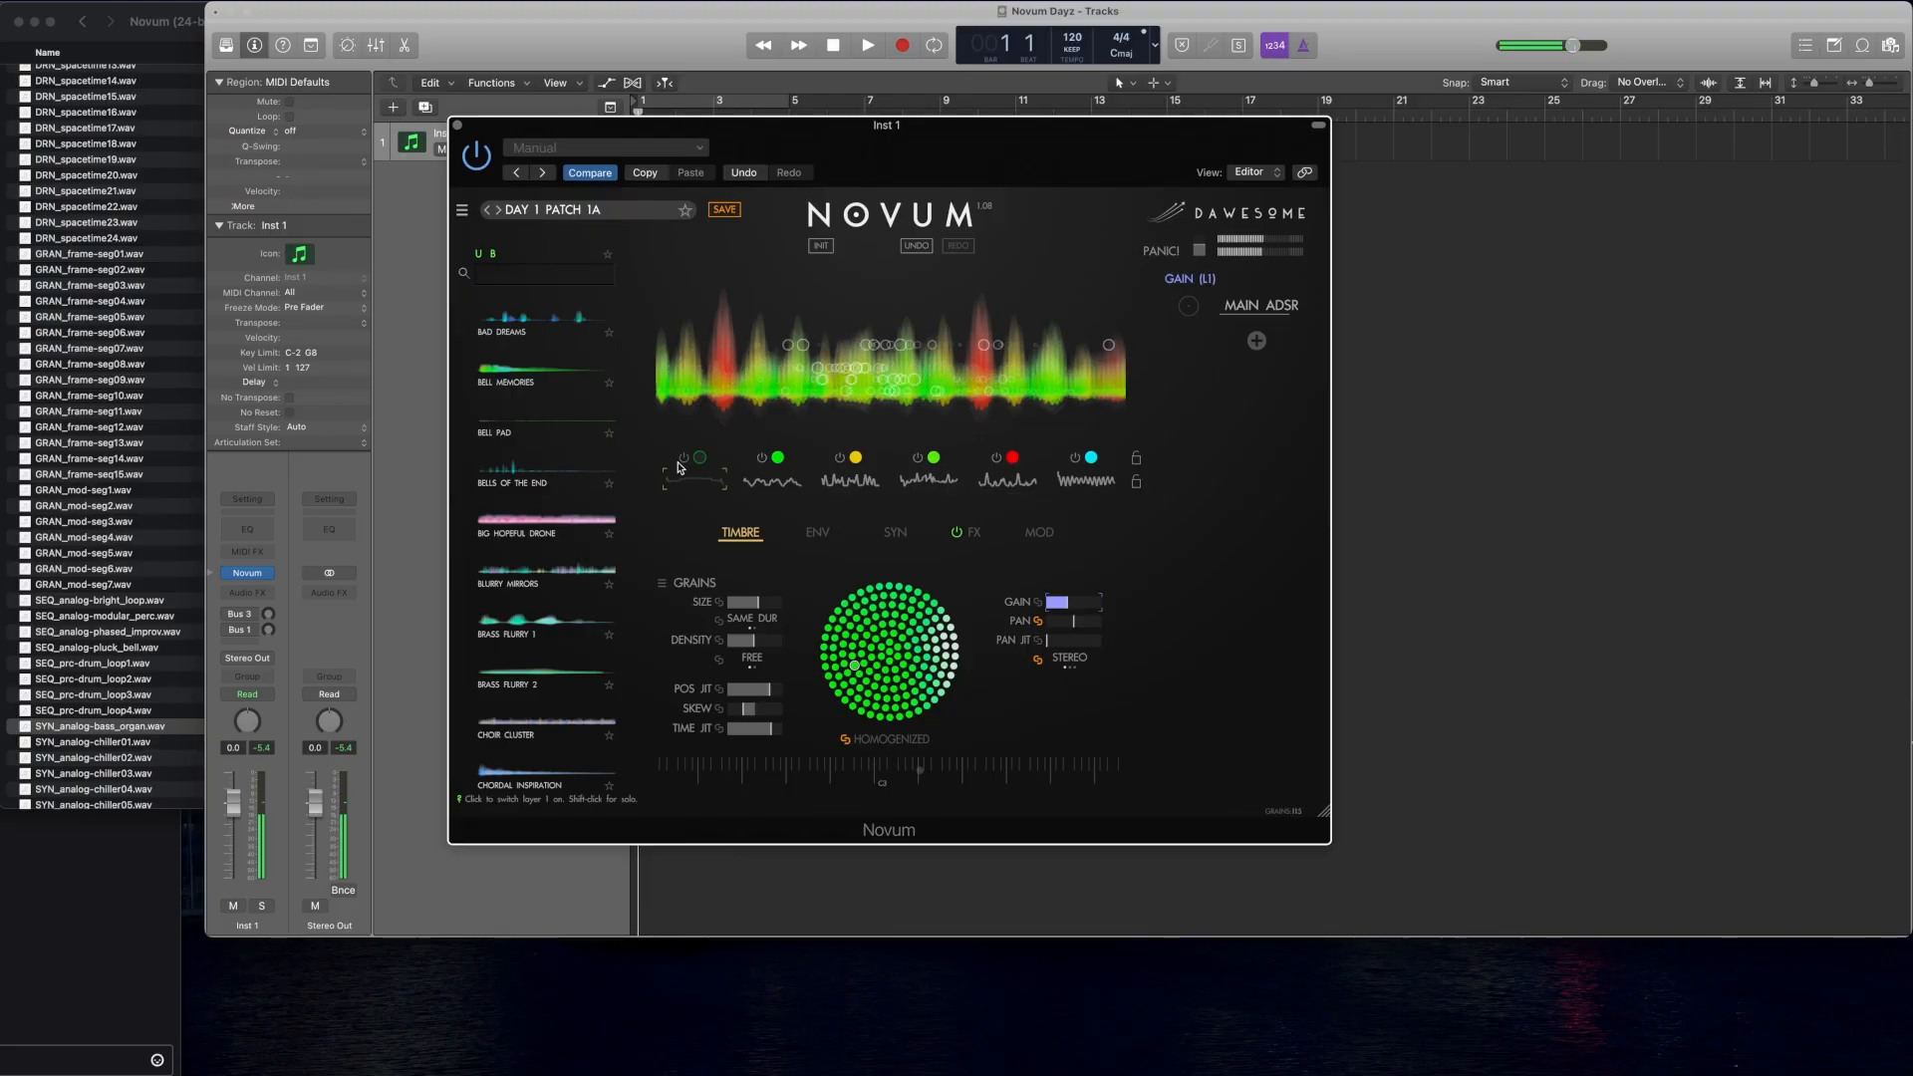
Step: Switch off layers 2, 3, 4 and 6 so that only layer 5 plays
left_click(1013, 485)
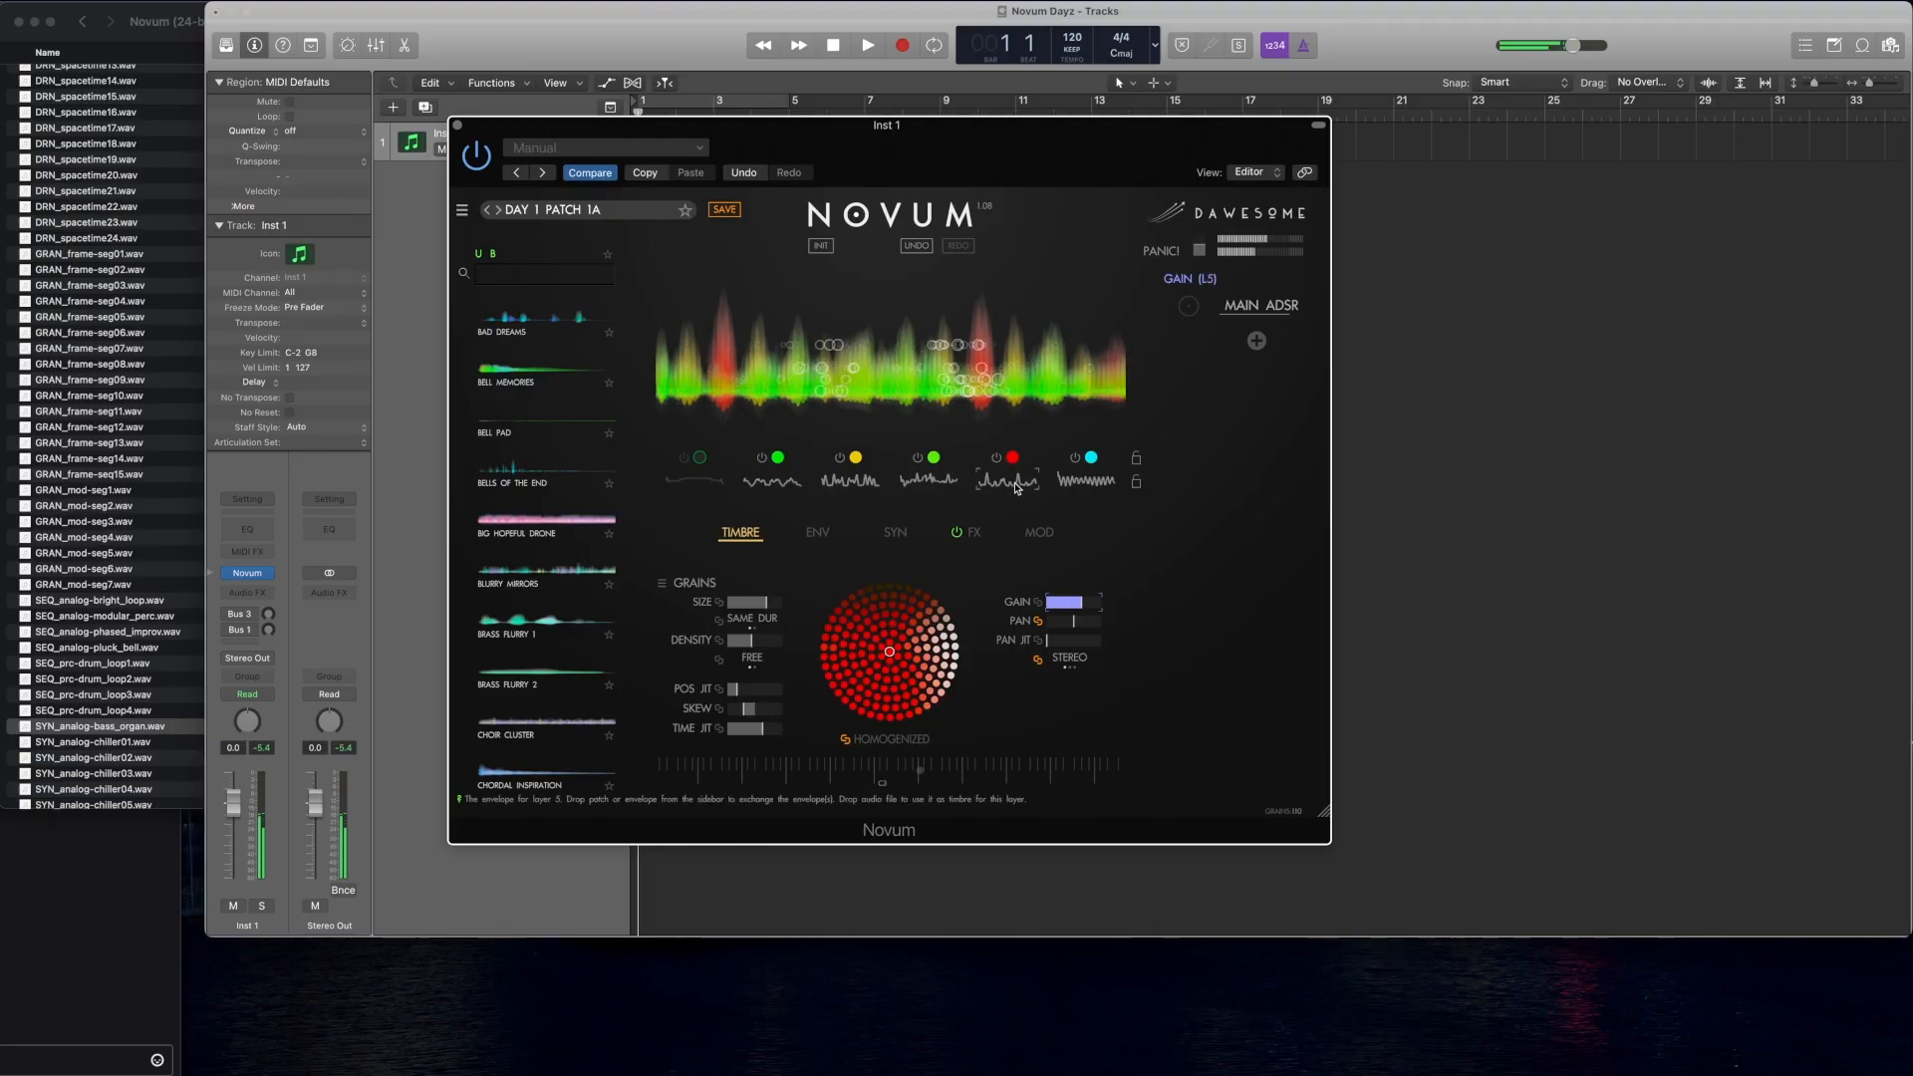
left_click(762, 458)
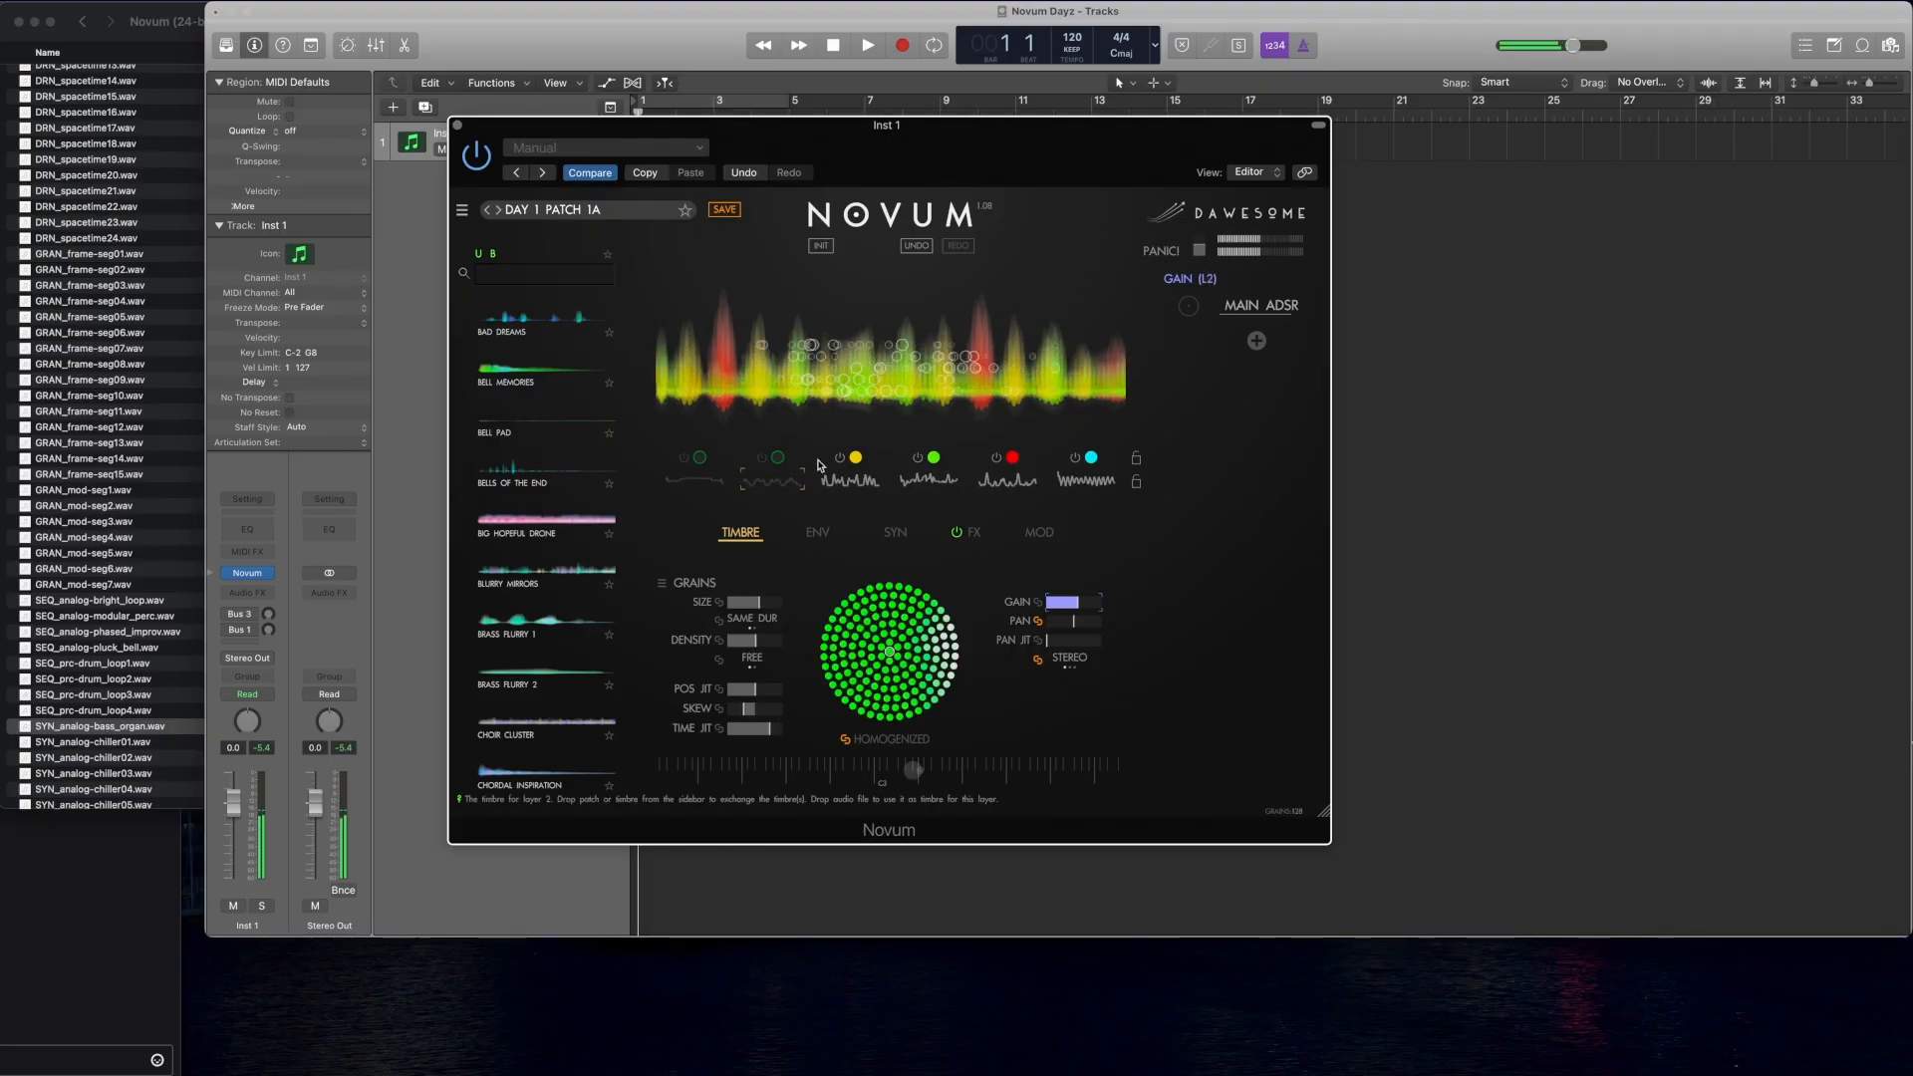
left_click(838, 458)
left_click(917, 458)
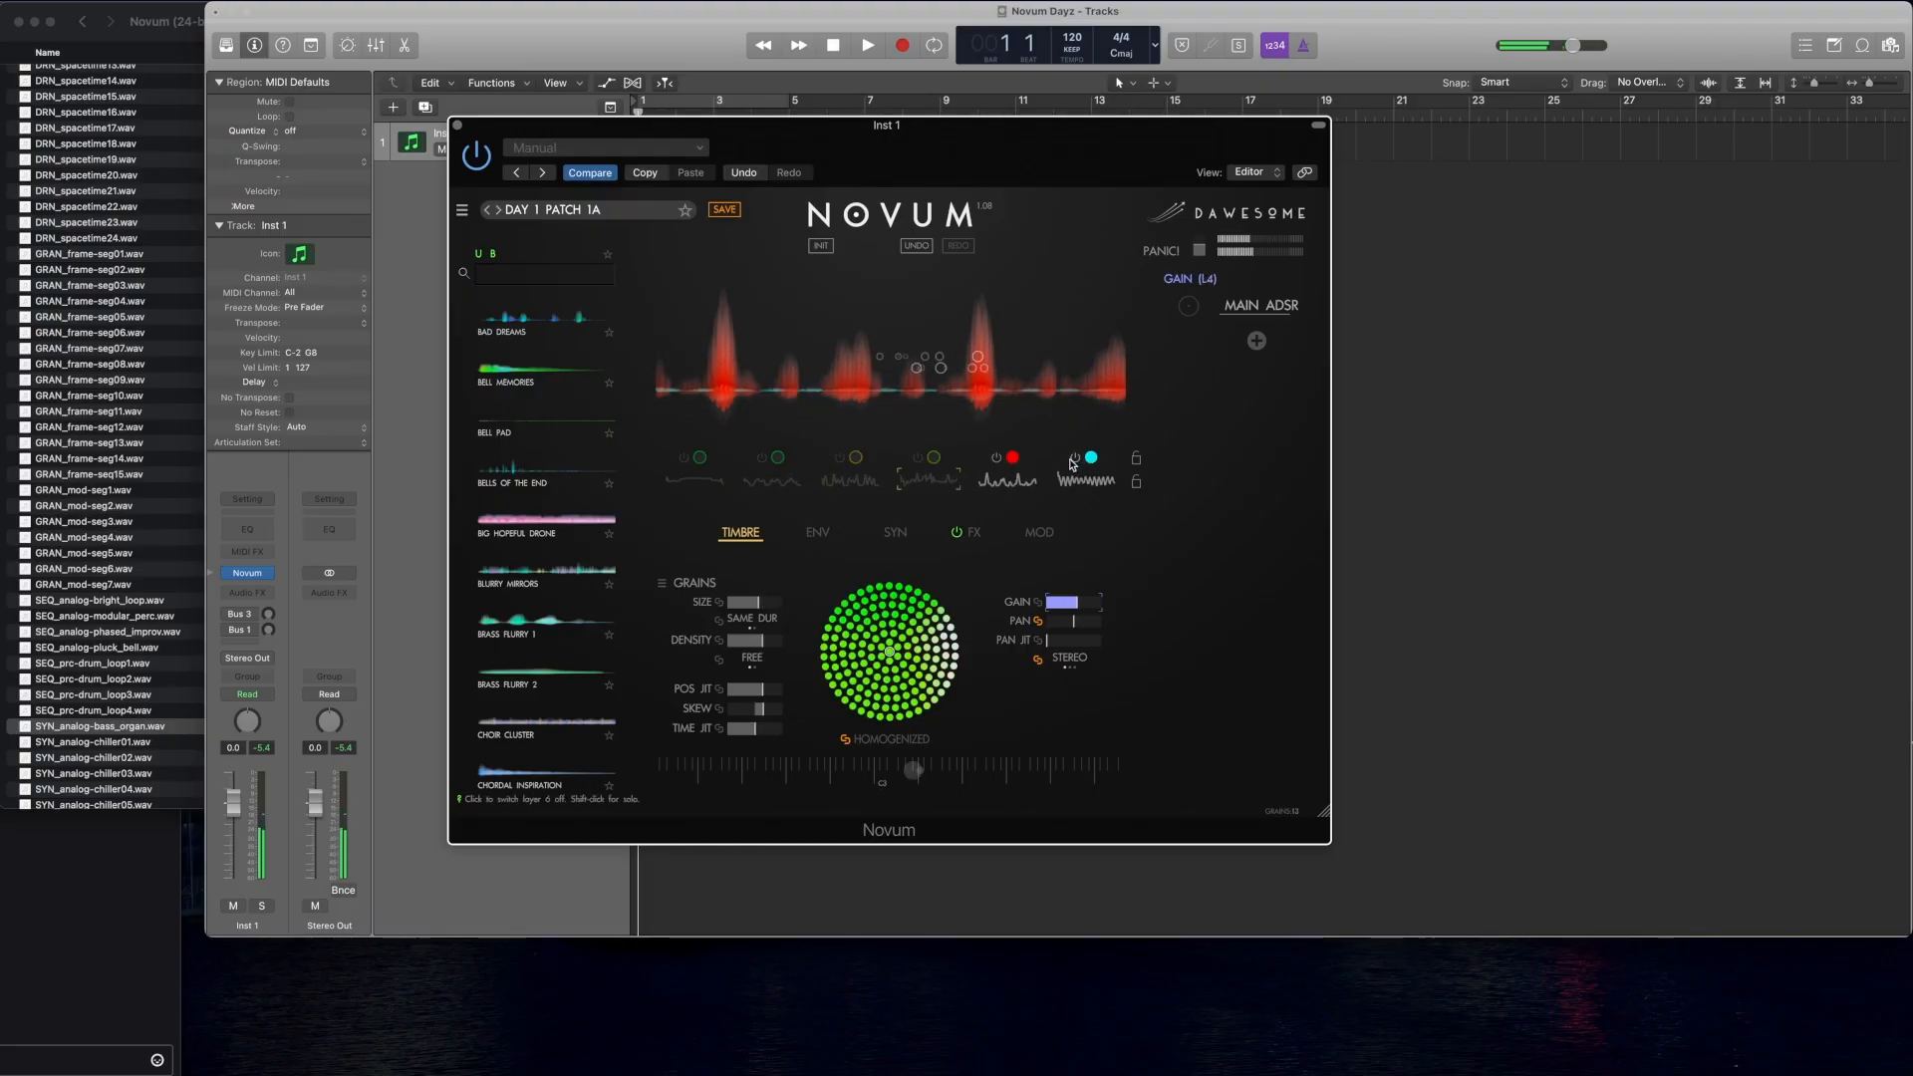
left_click(1074, 458)
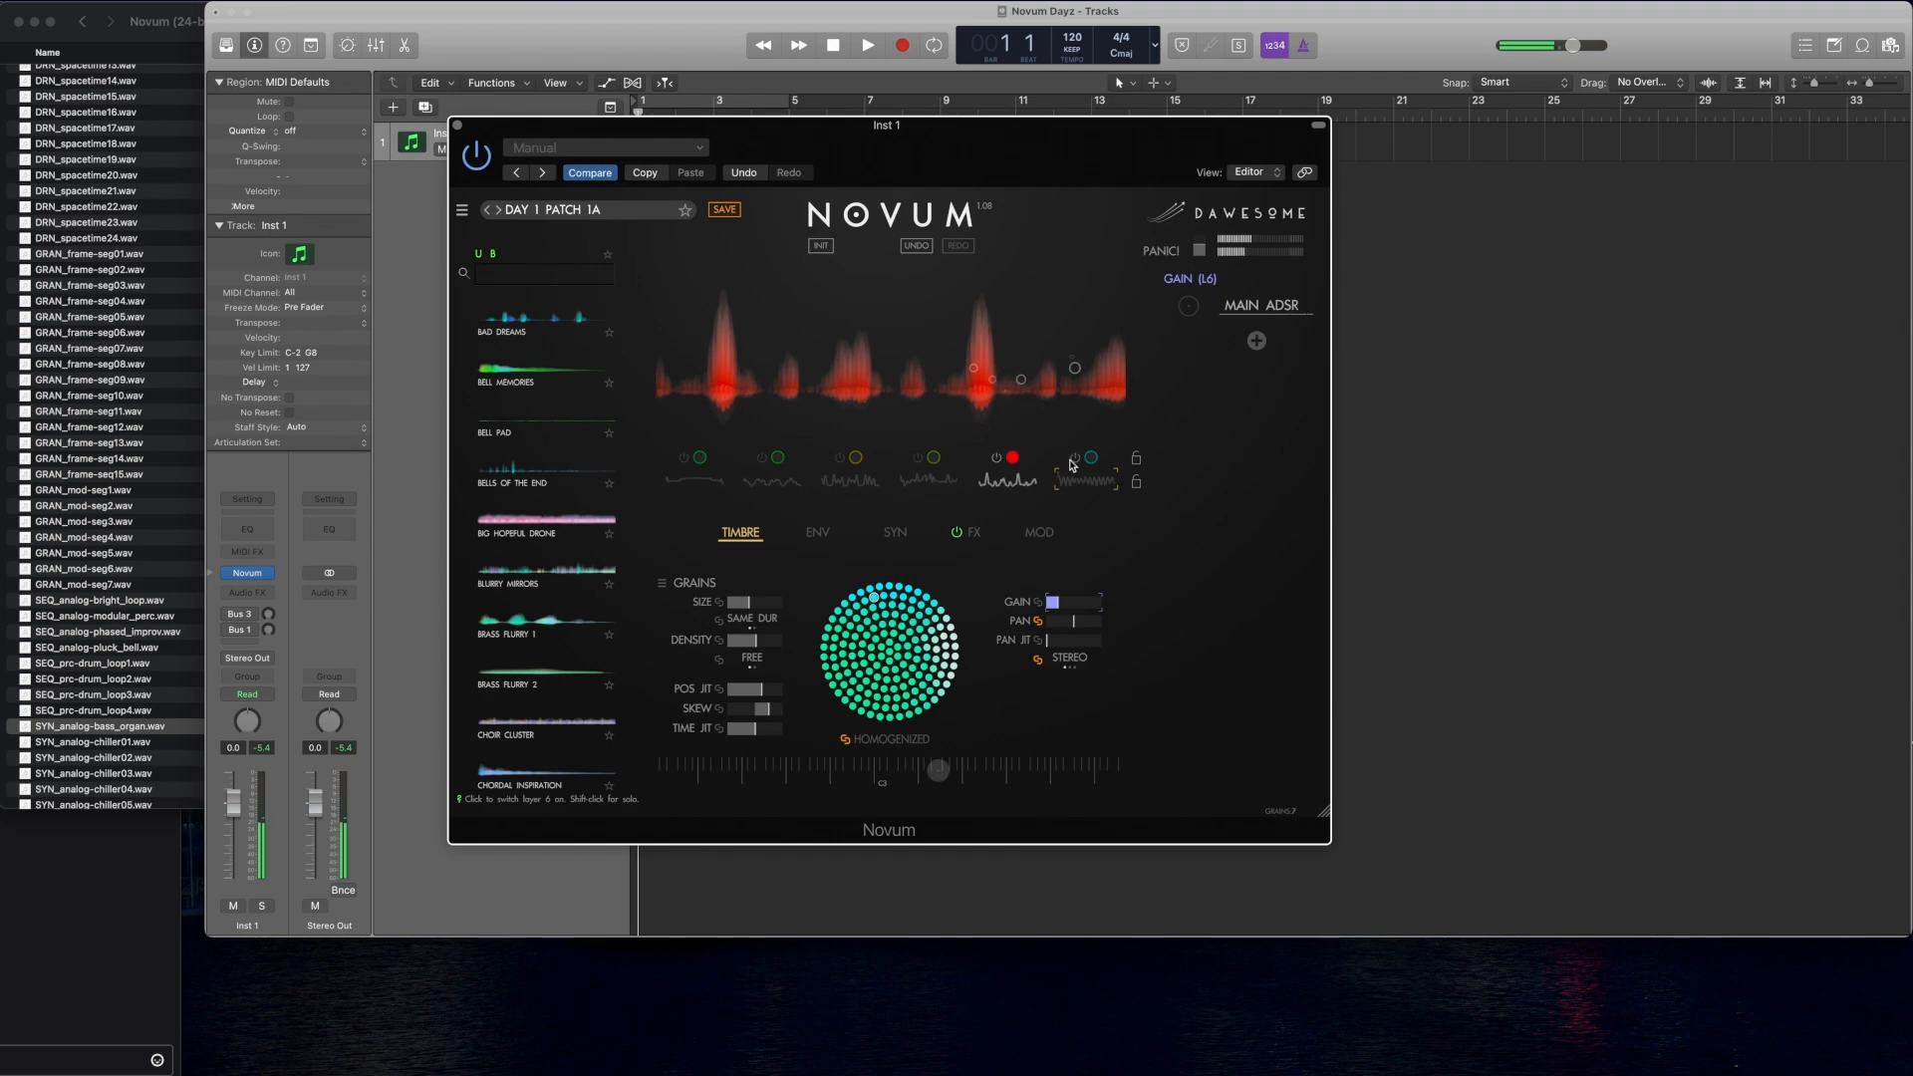
Step: Select layer 5's envelope and move its second loop point earlier to shorten the loop
left_click(895, 532)
left_click(817, 532)
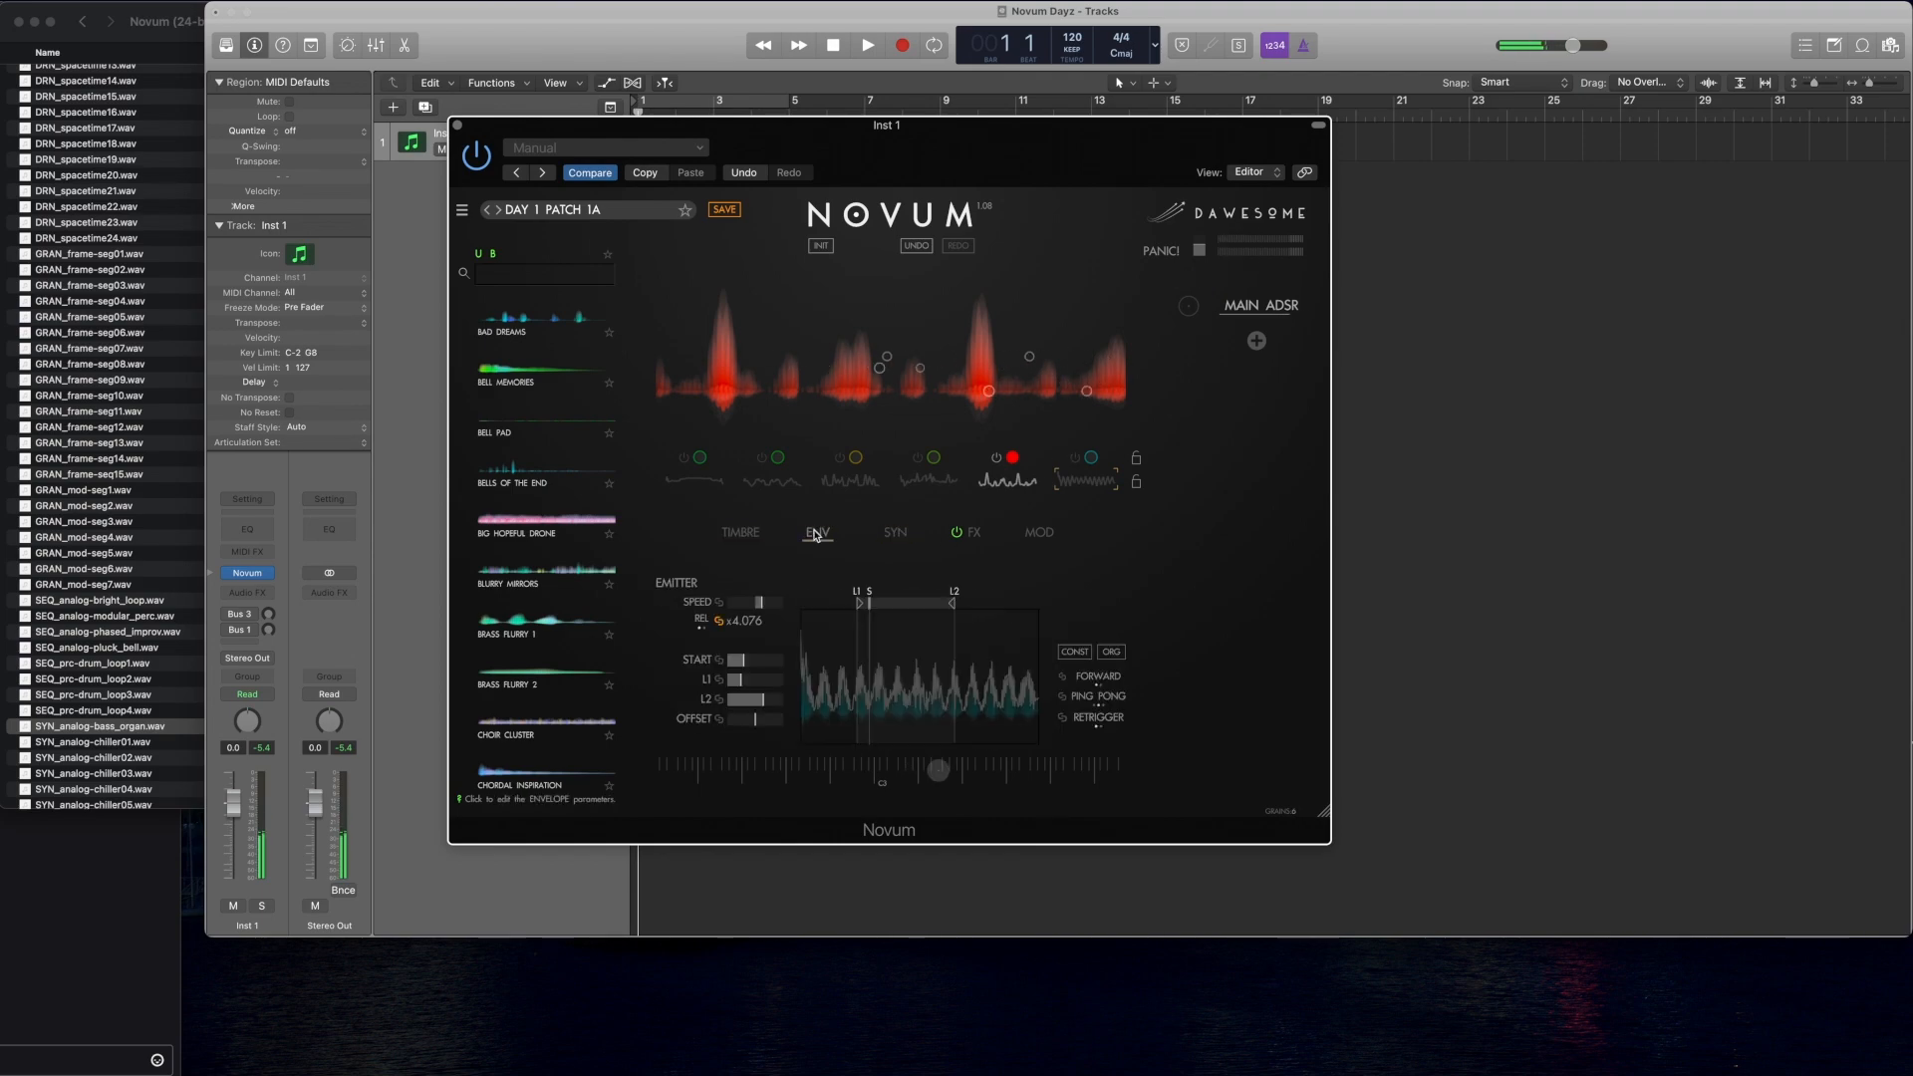
left_click(1001, 483)
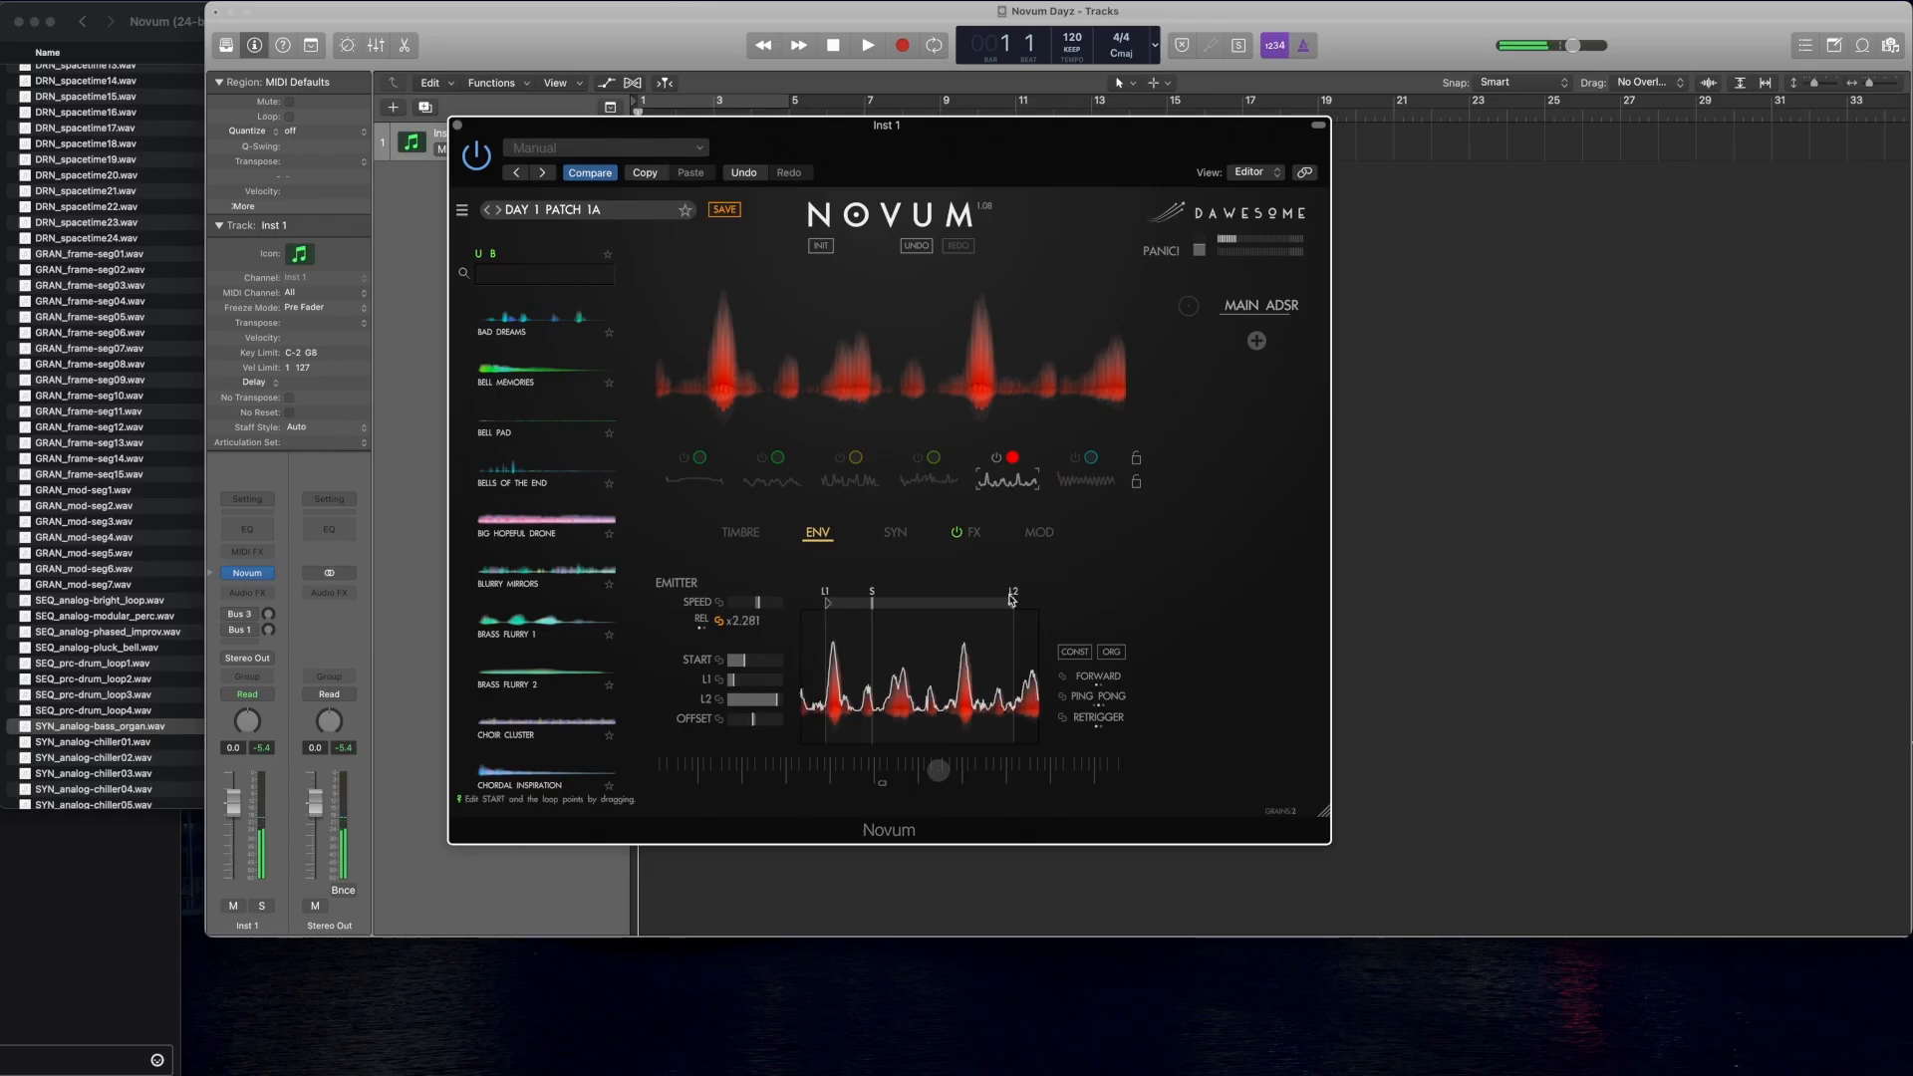
left_click_drag(1011, 599, 917, 606)
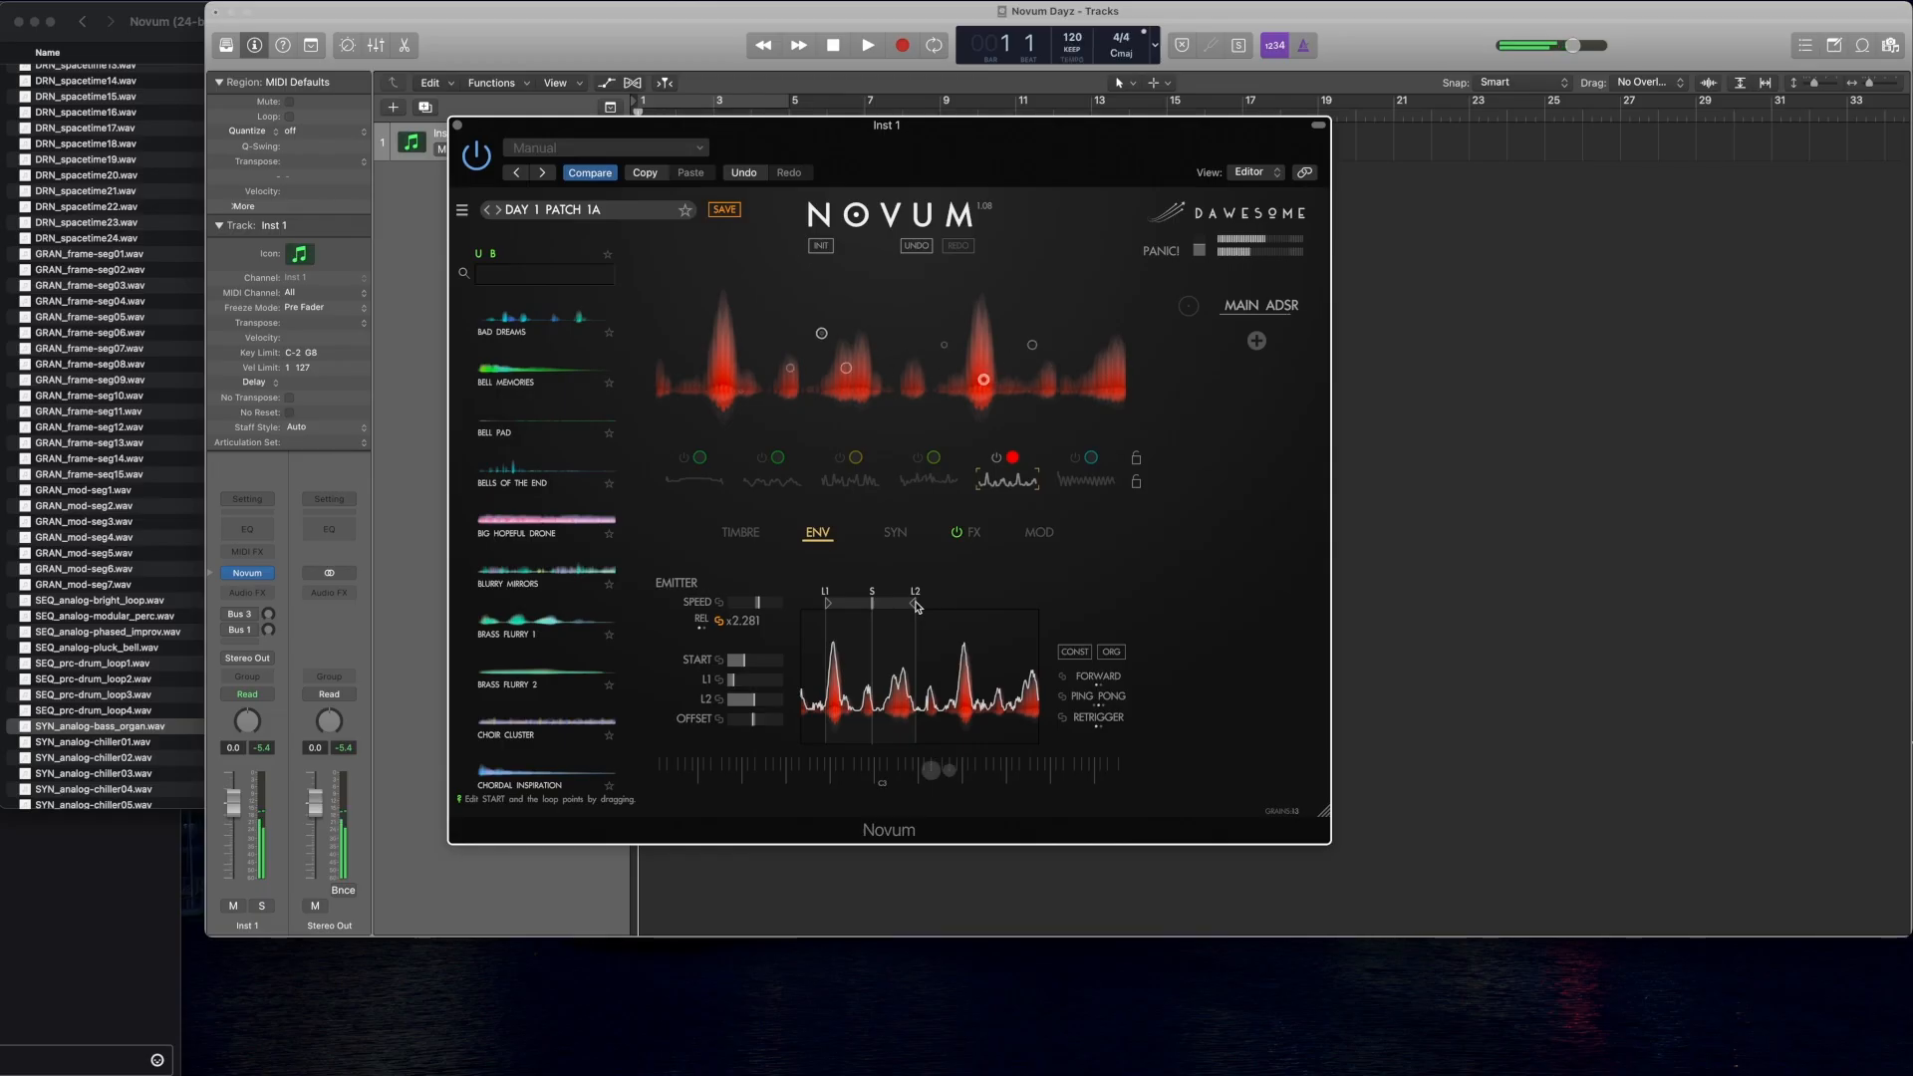
Step: Slow layer 5's emitter speed to about x0.024 and shorten its loop region by moving the start and L2 points earlier
left_click(742, 533)
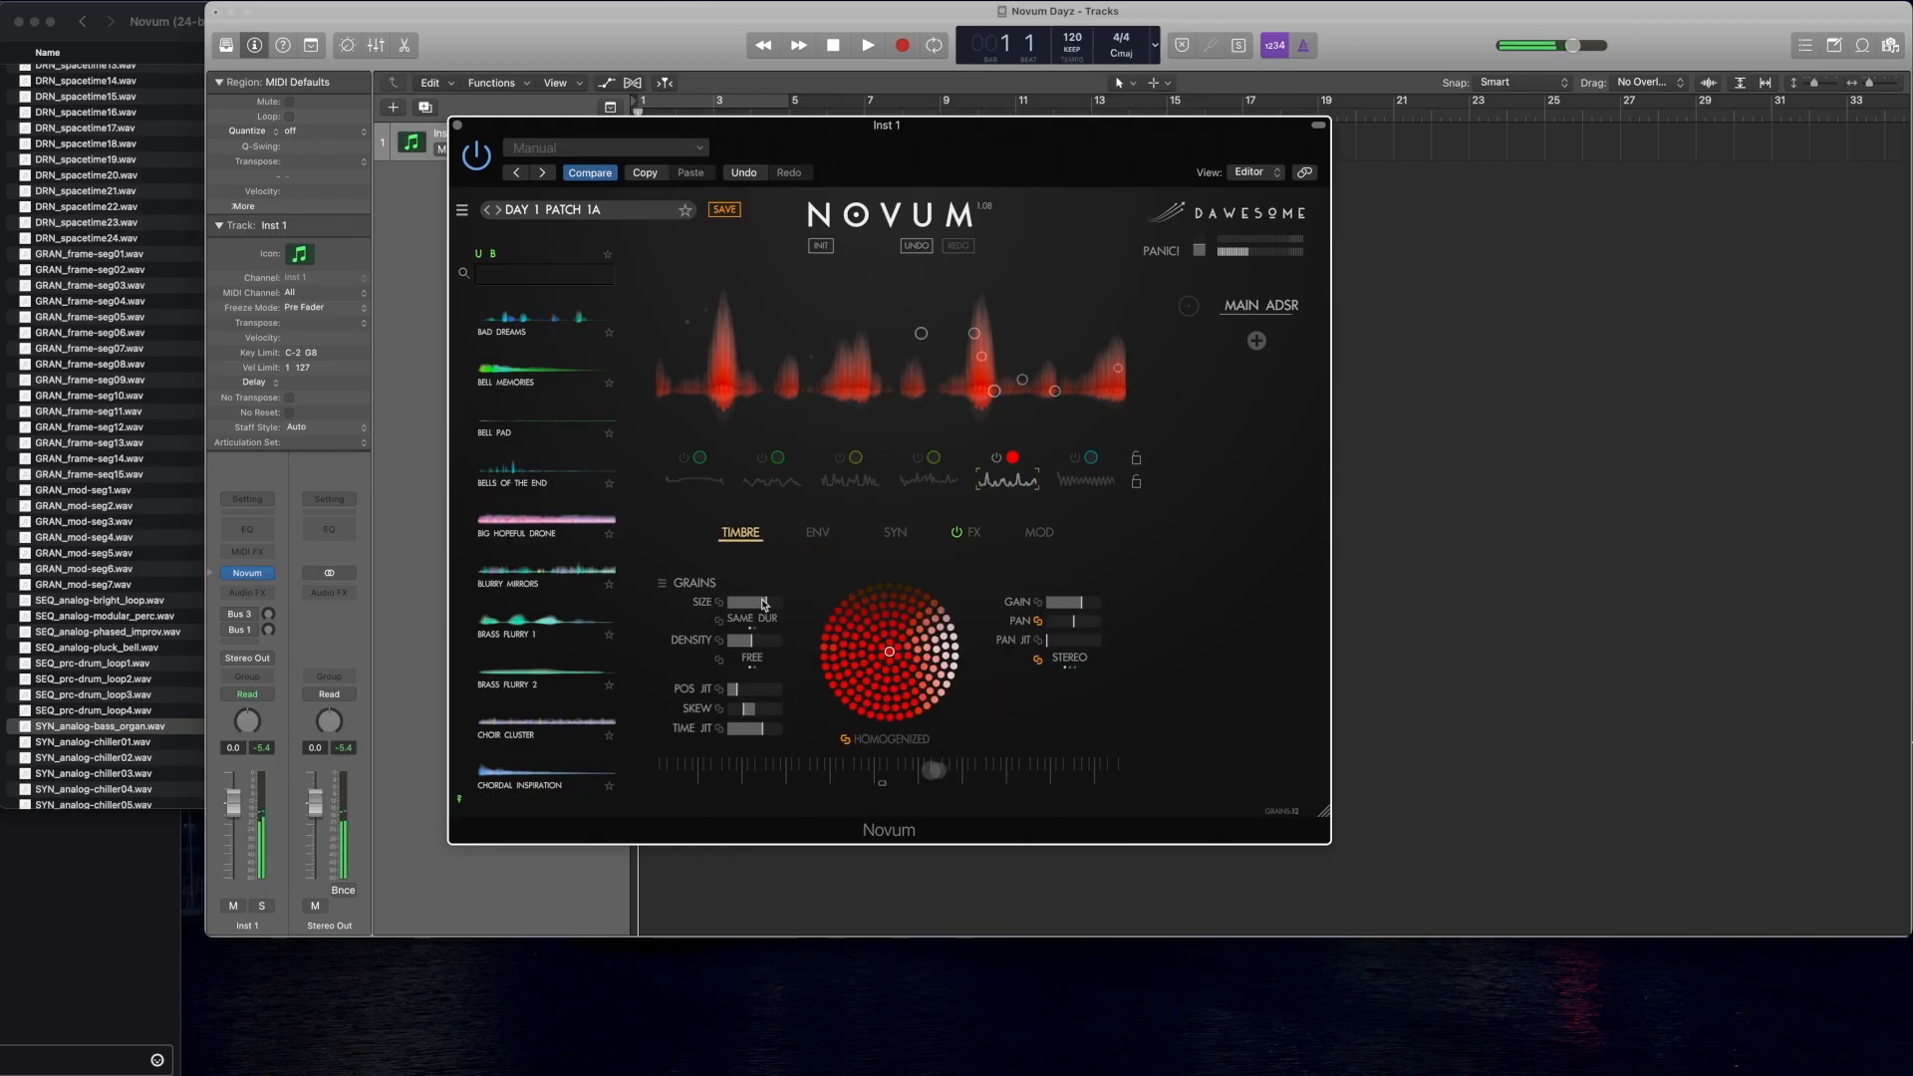
left_click(919, 532)
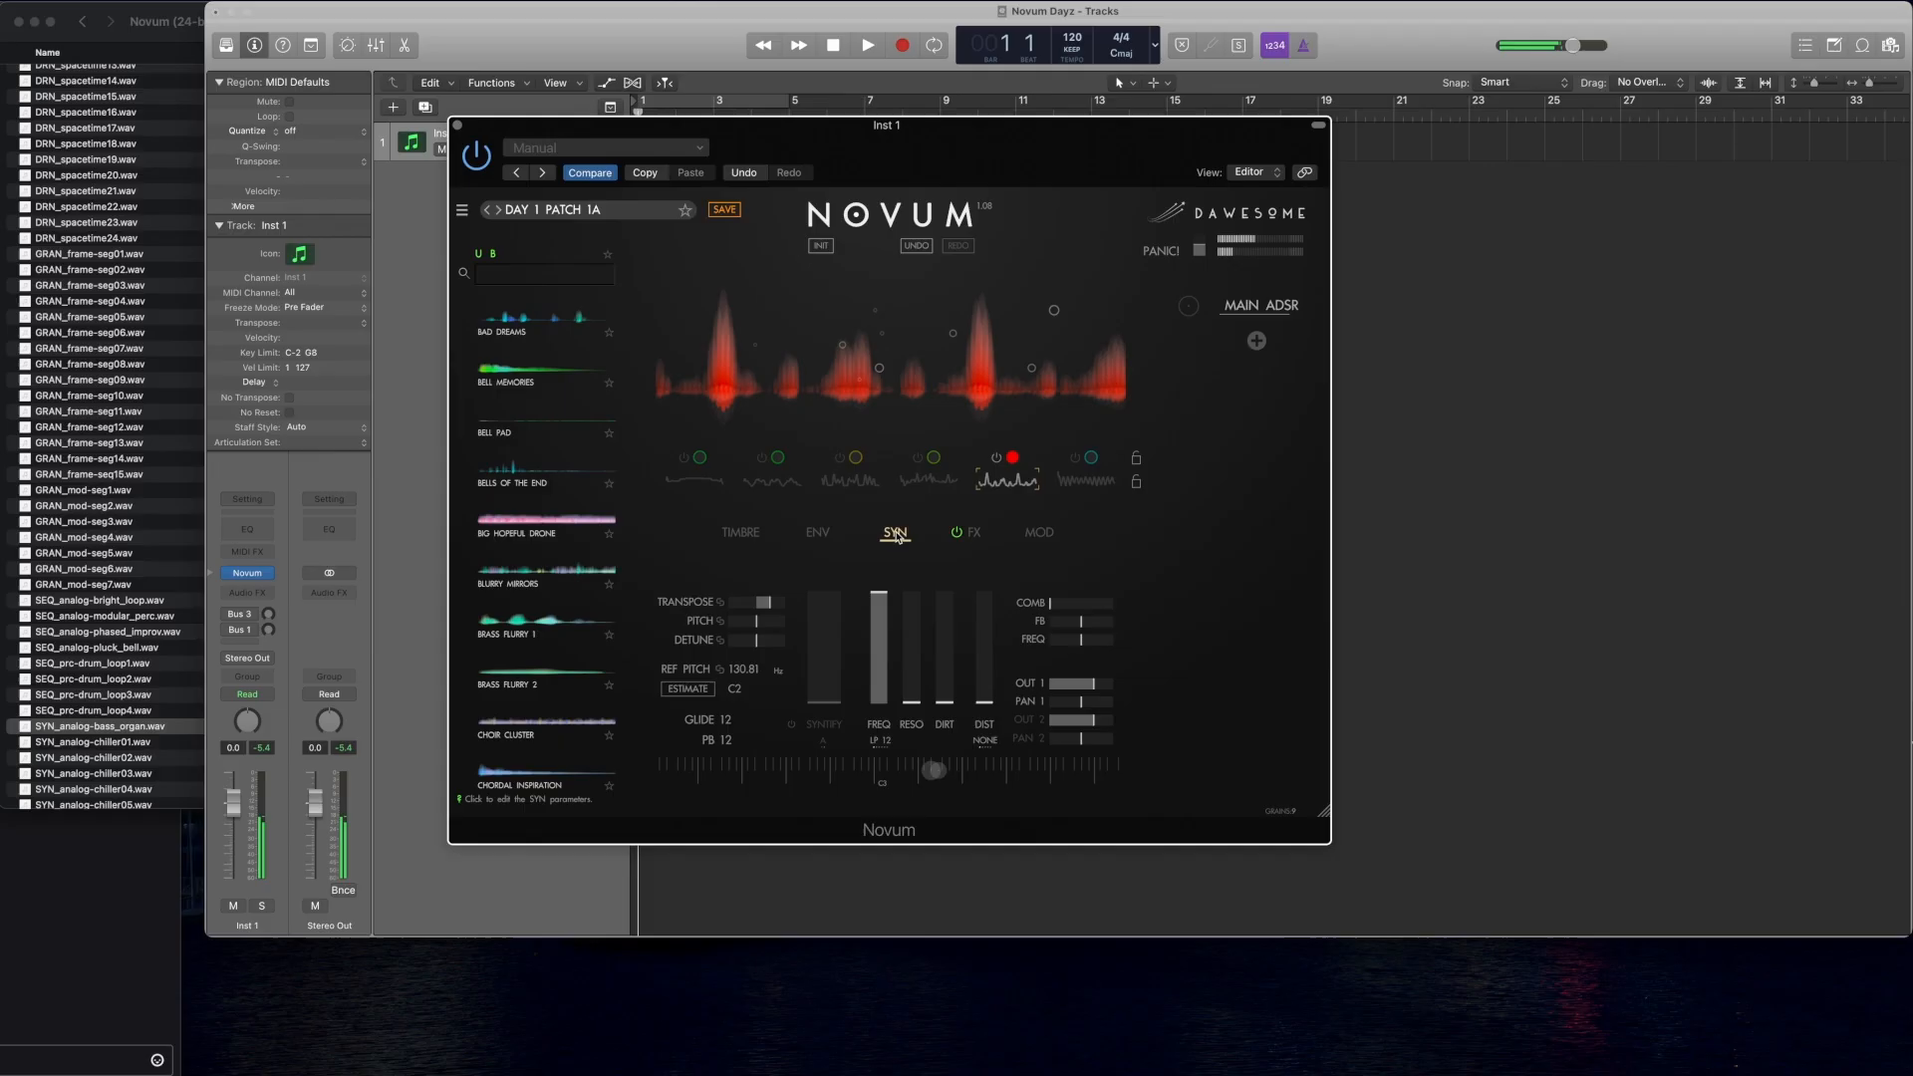
left_click(817, 533)
left_click_drag(749, 606, 712, 607)
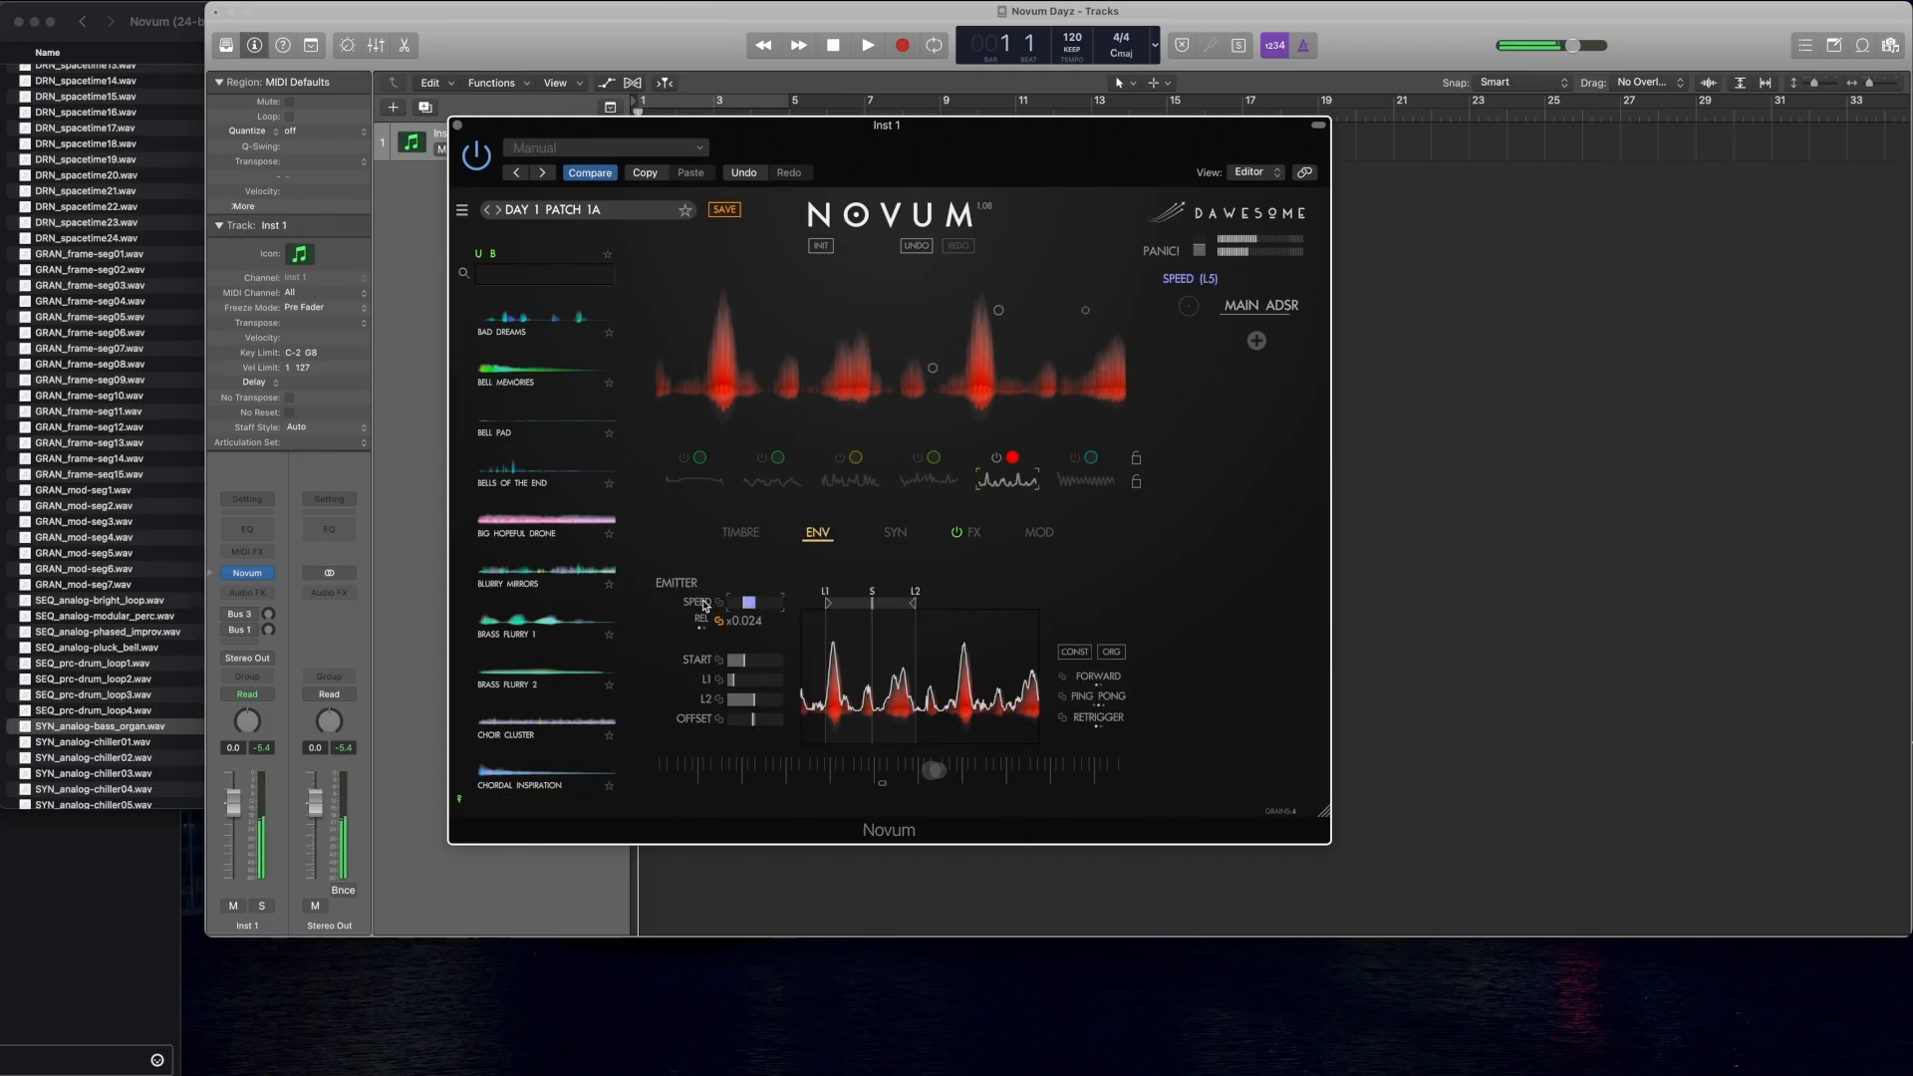
left_click_drag(913, 603, 864, 605)
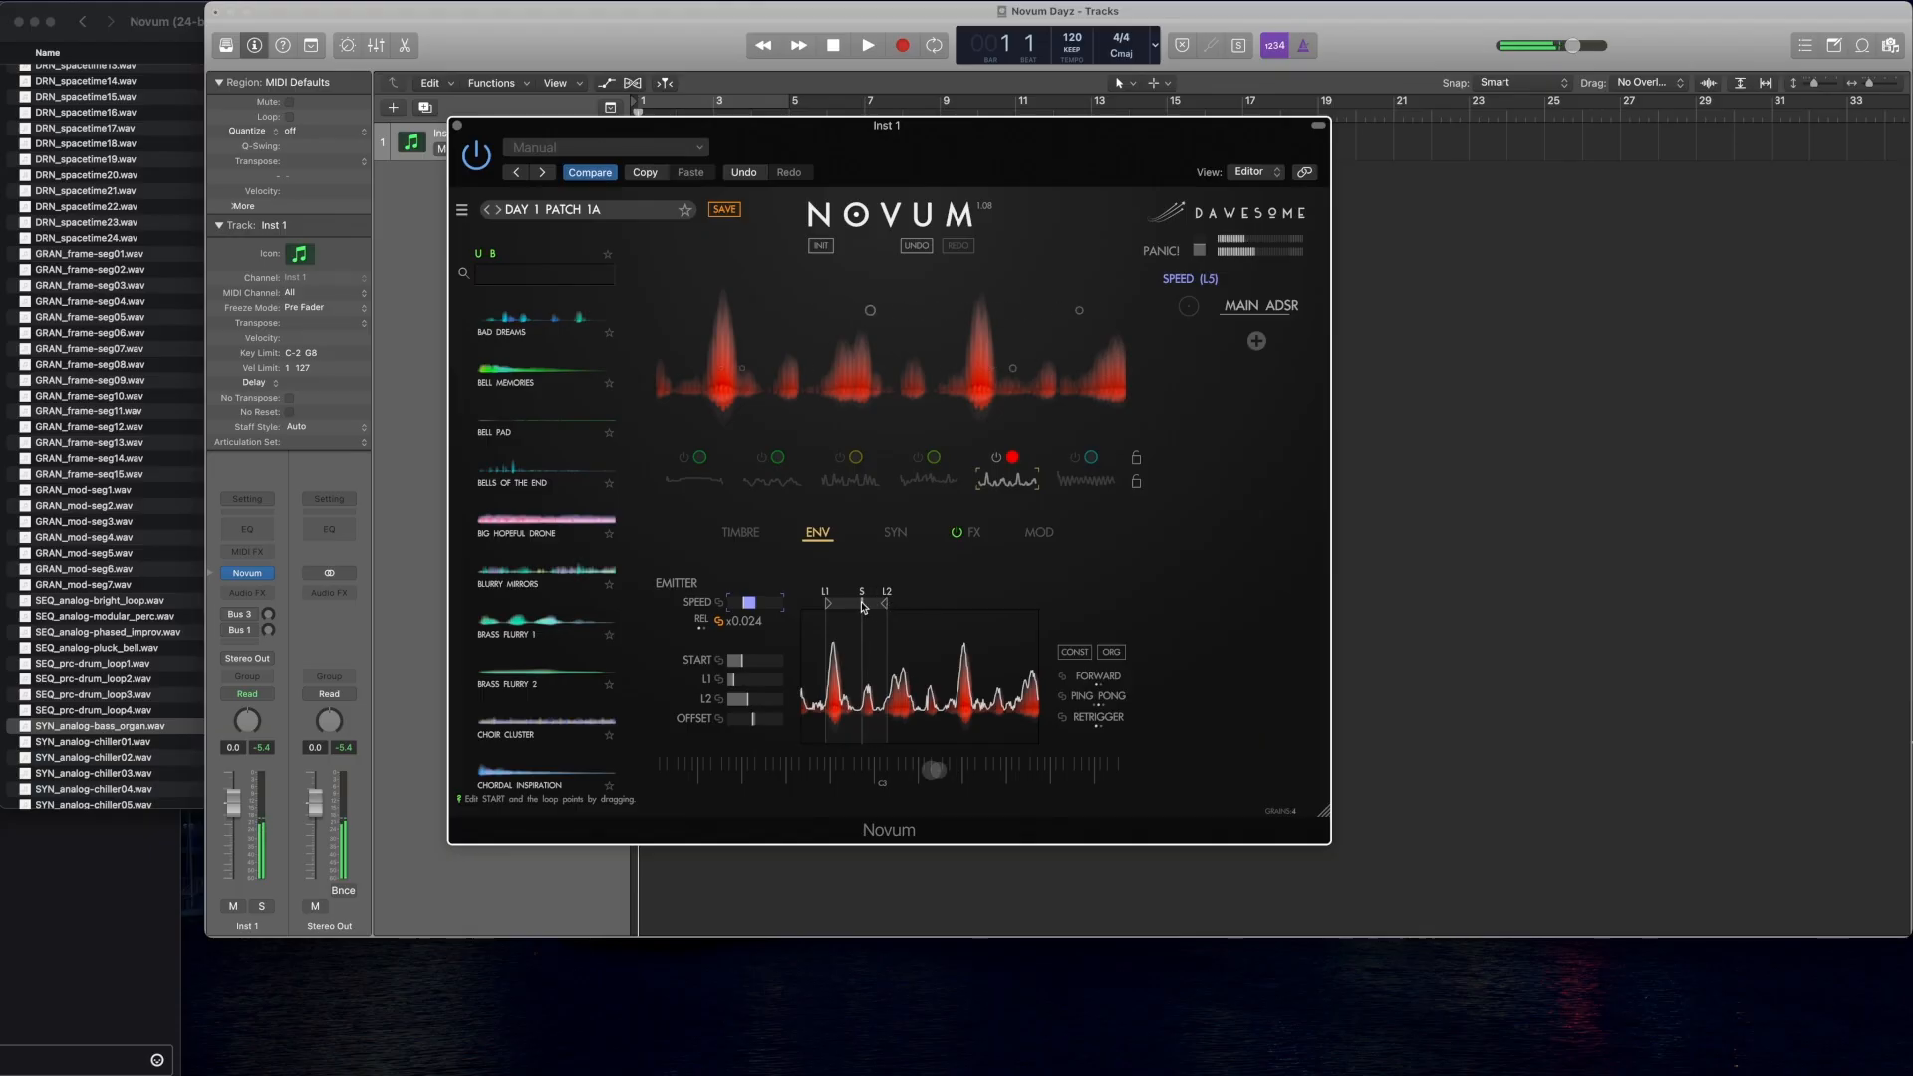
Step: Turn layers 6, 4 and 1 back on and slightly lower layer 1's grain gain
left_click(754, 536)
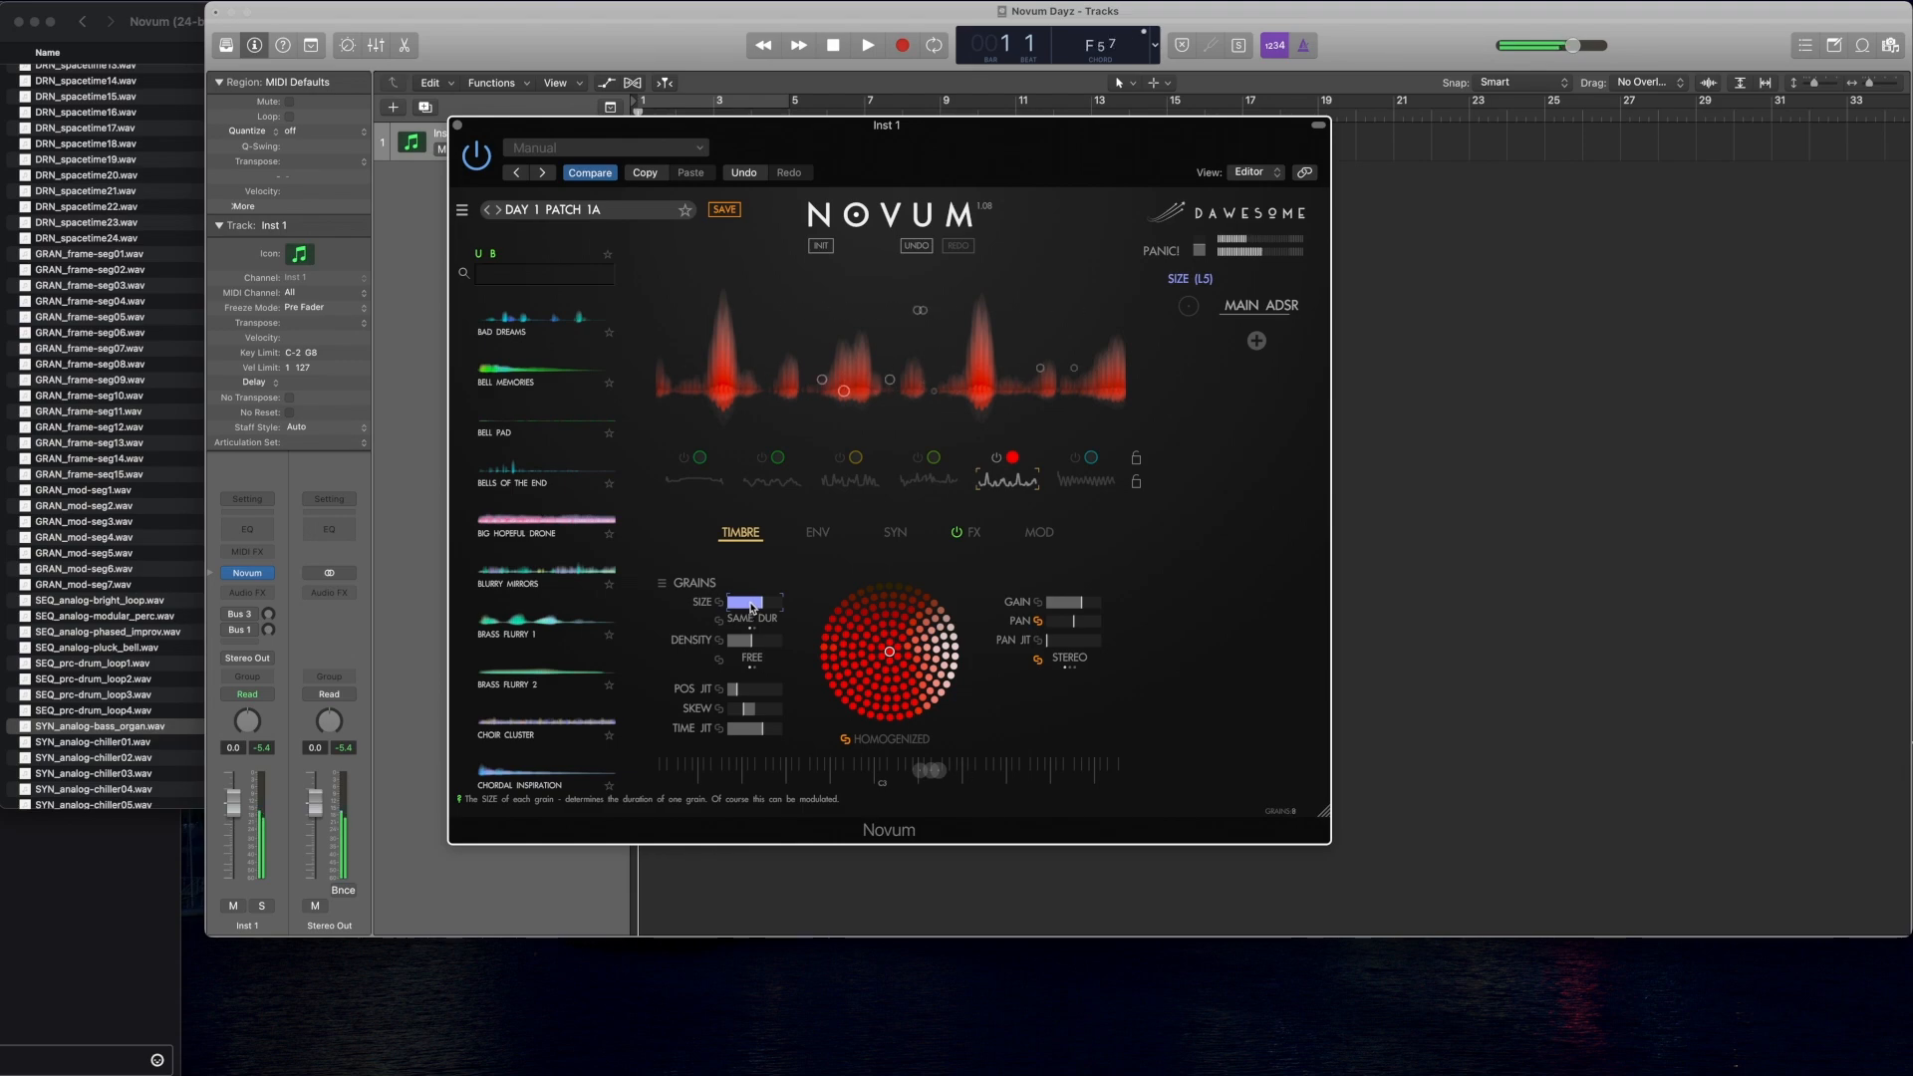
left_click(1075, 460)
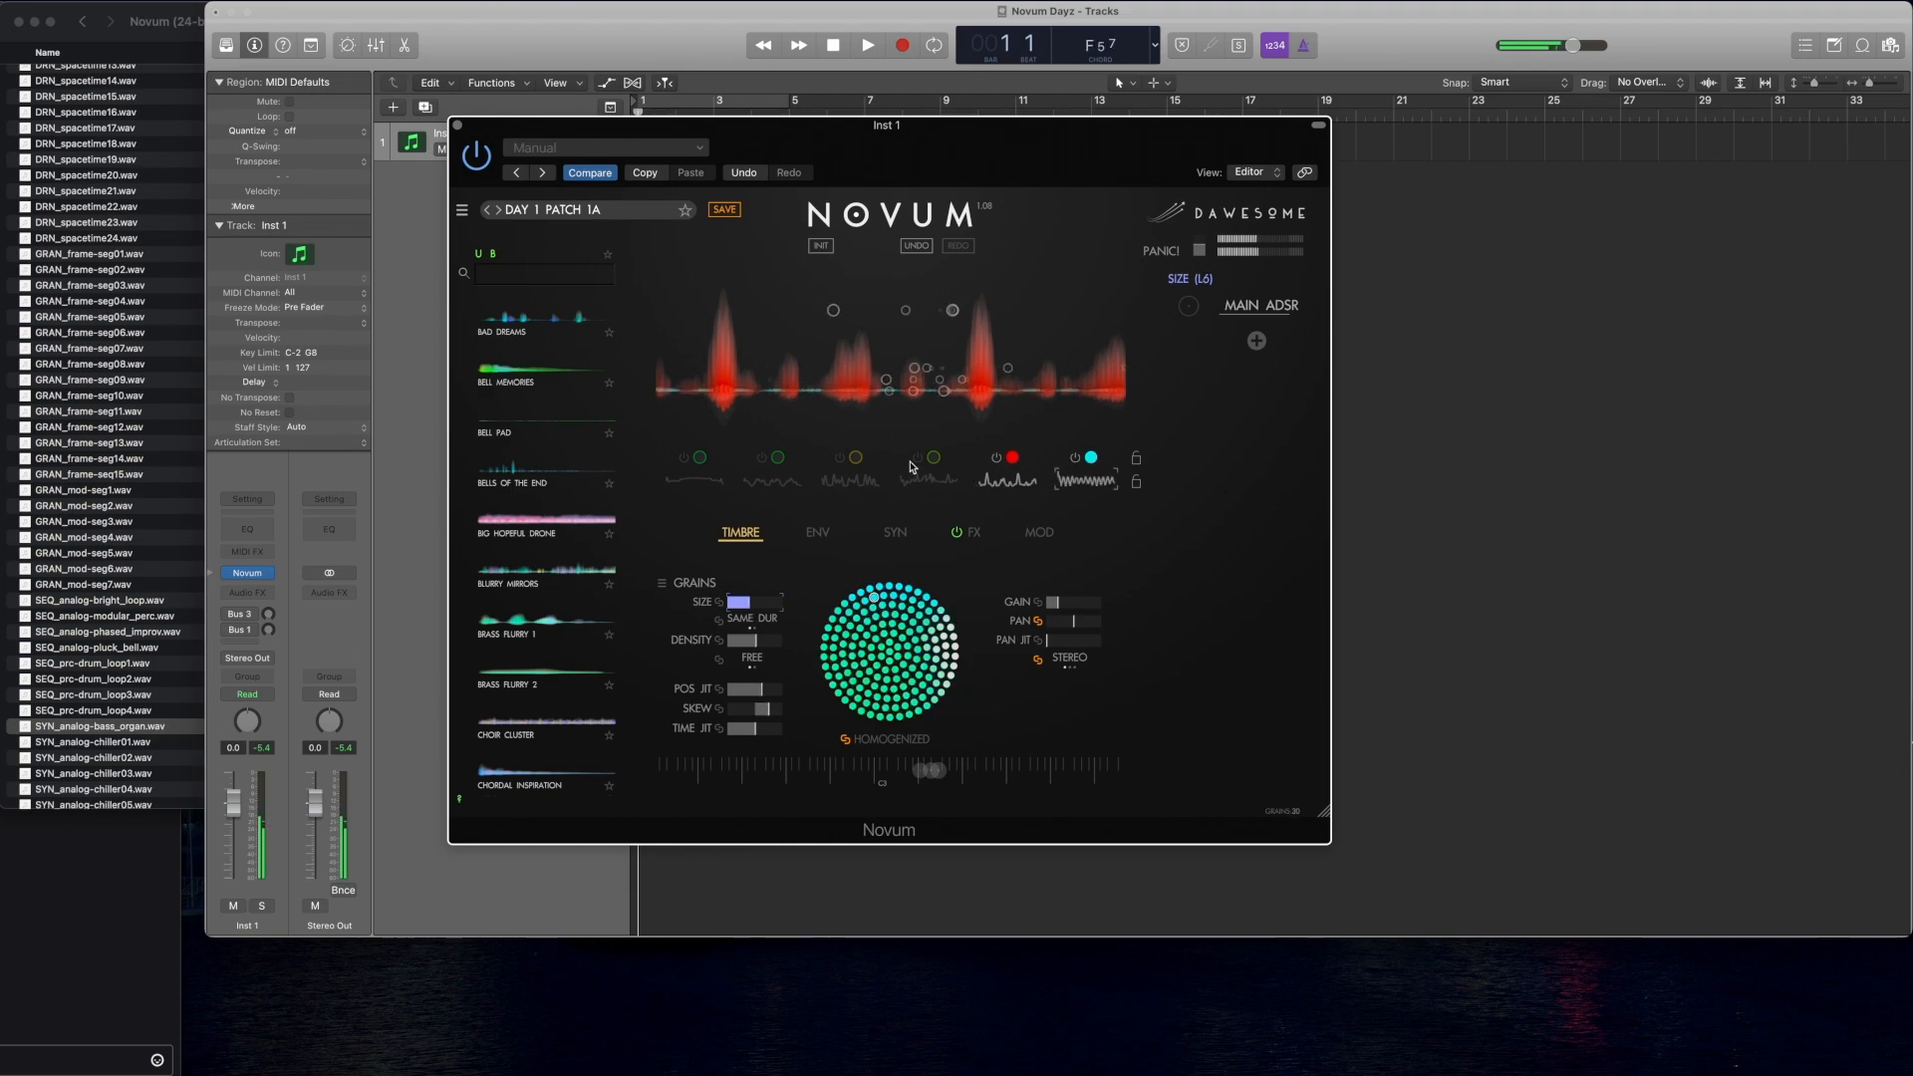
left_click(916, 458)
left_click(684, 459)
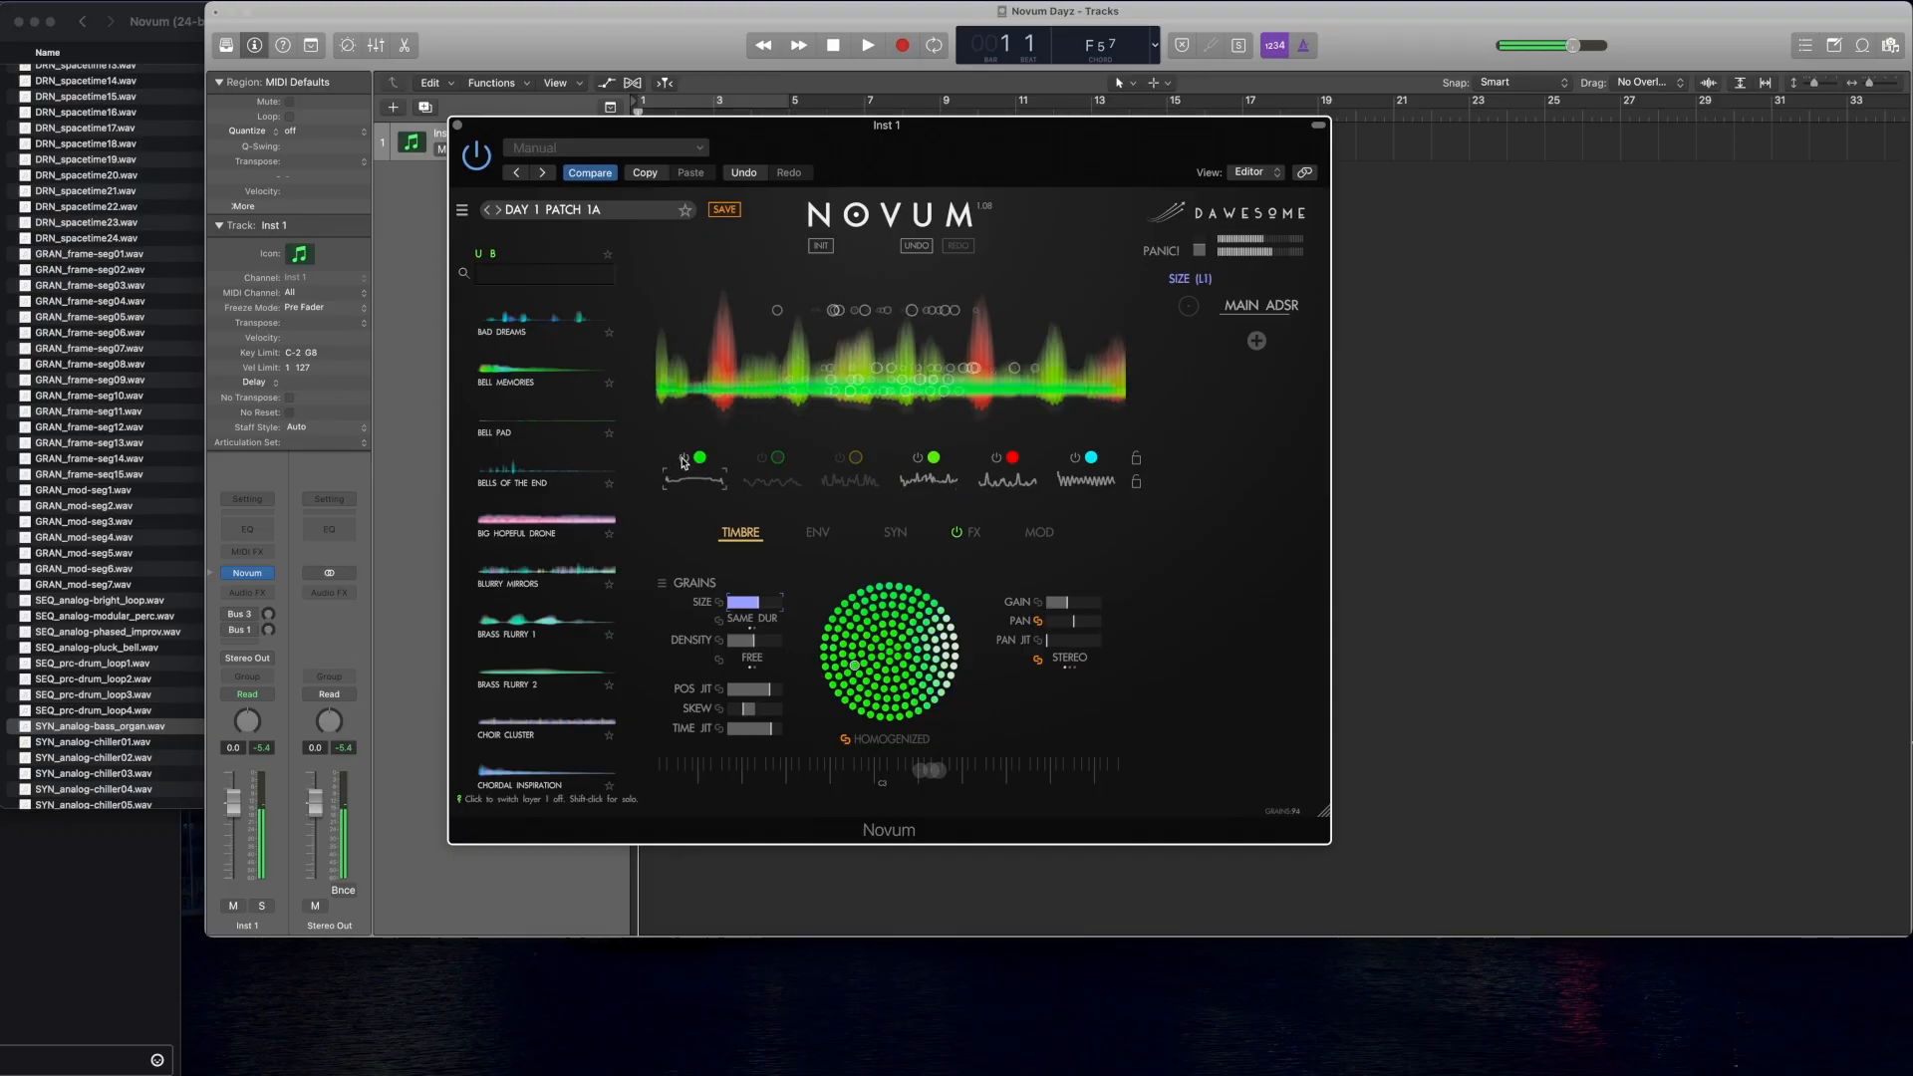
left_click(1053, 603)
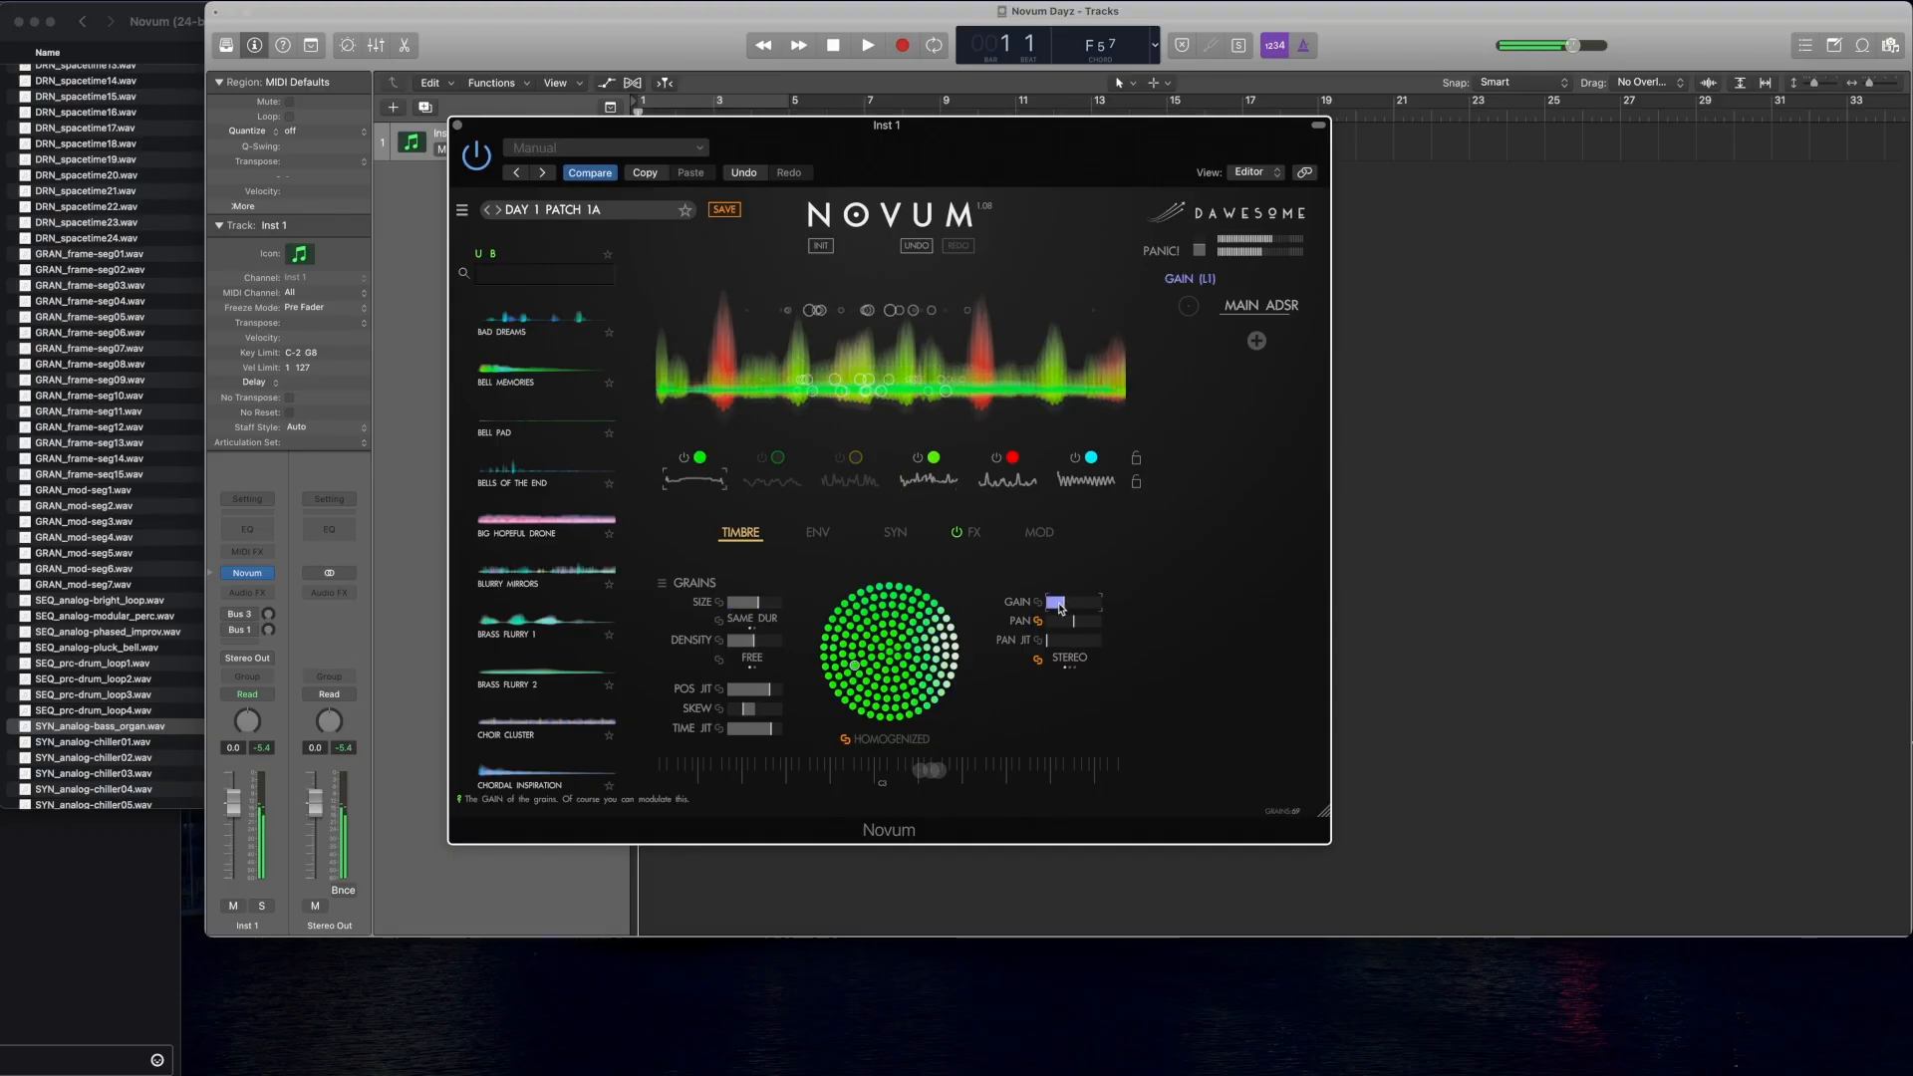
Step: Turn on layers 2 and 3 and balance the grain gain of layers 2 through 5, lowering layer 5
left_click(761, 459)
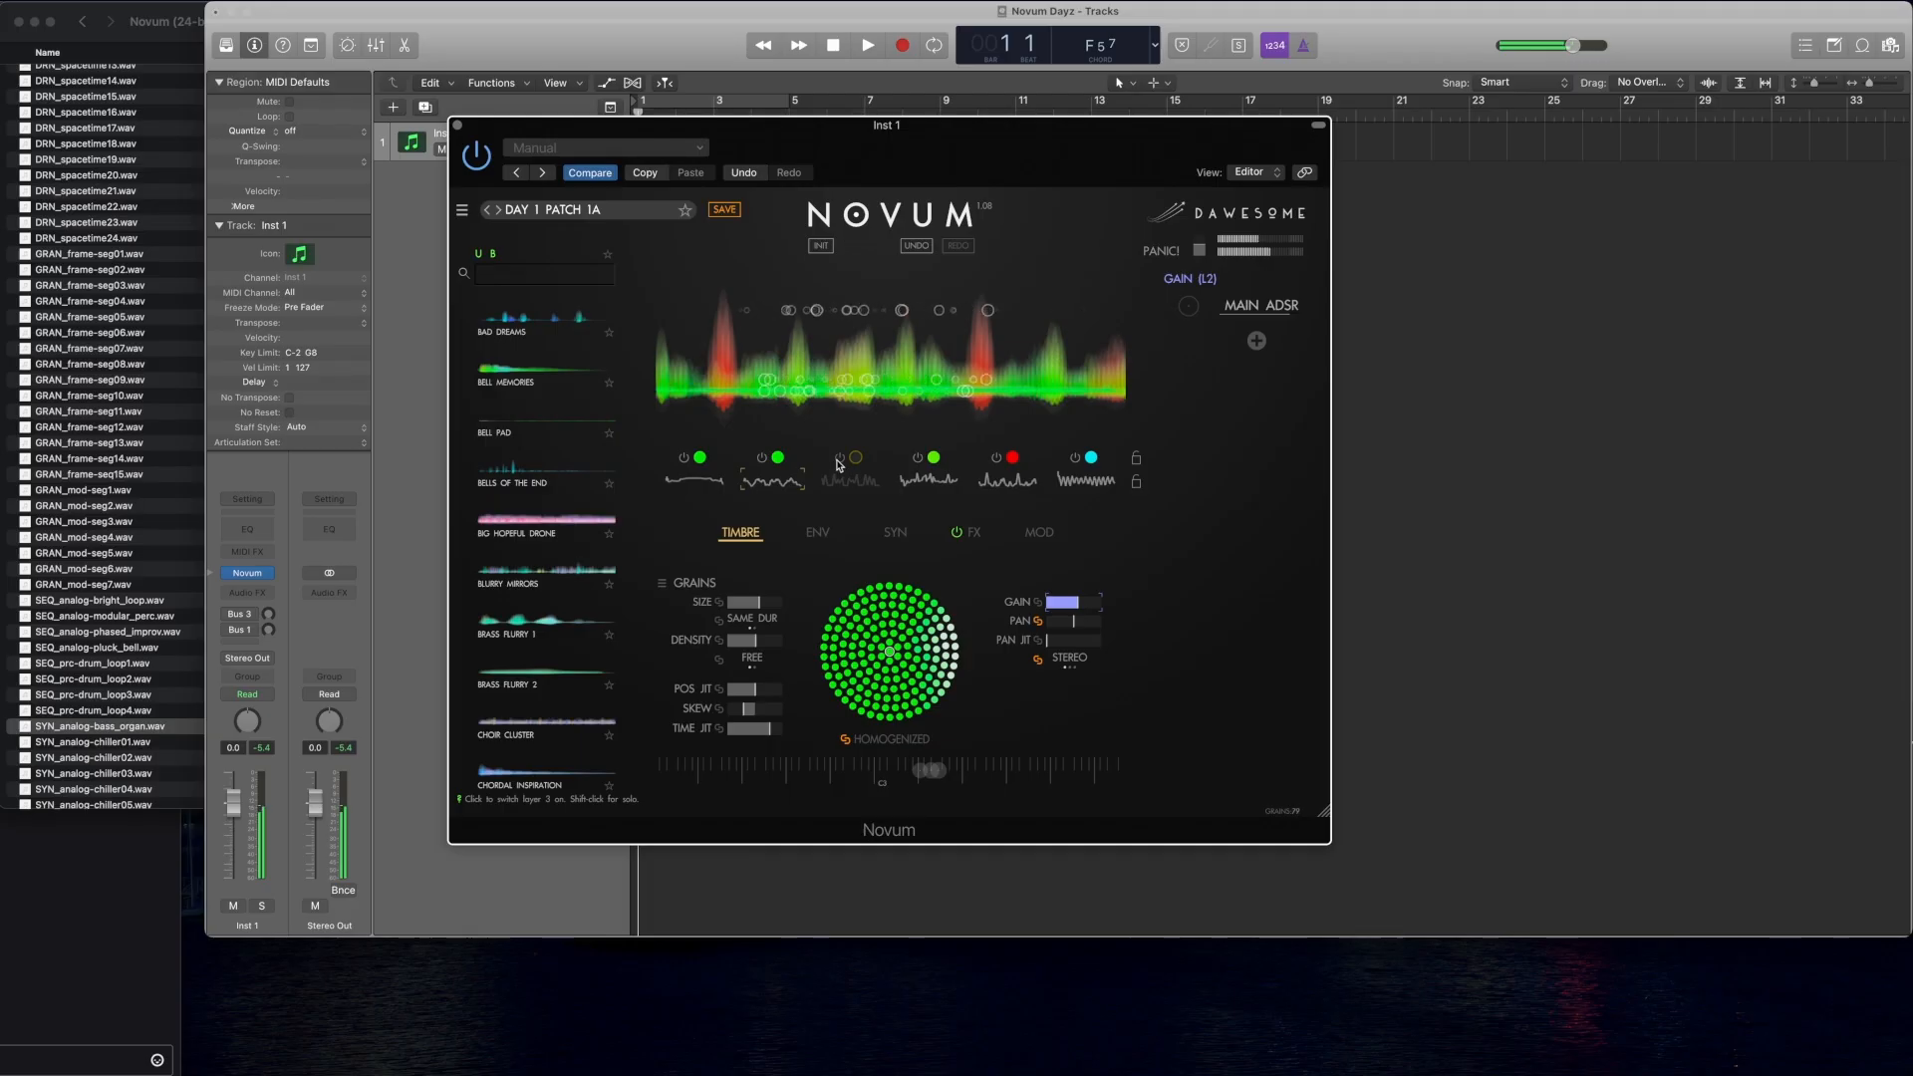
left_click(839, 460)
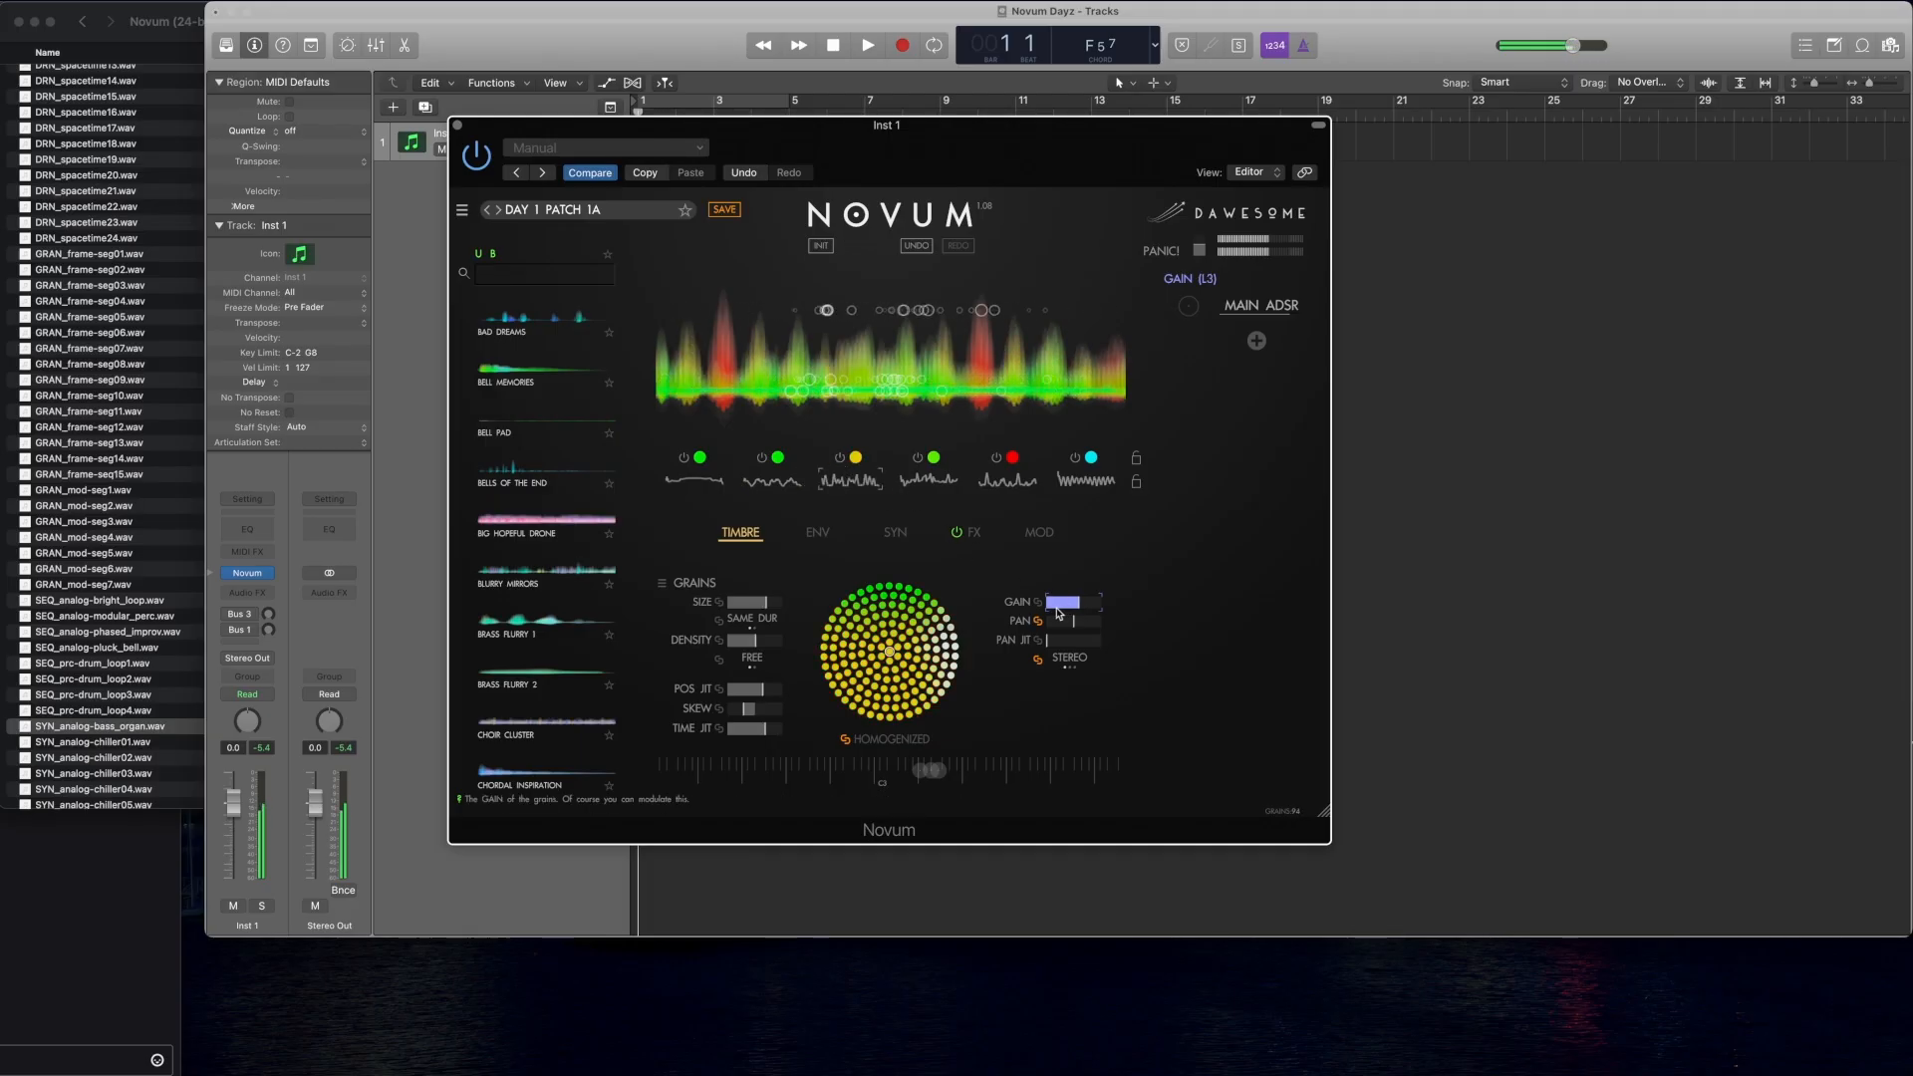
left_click(932, 481)
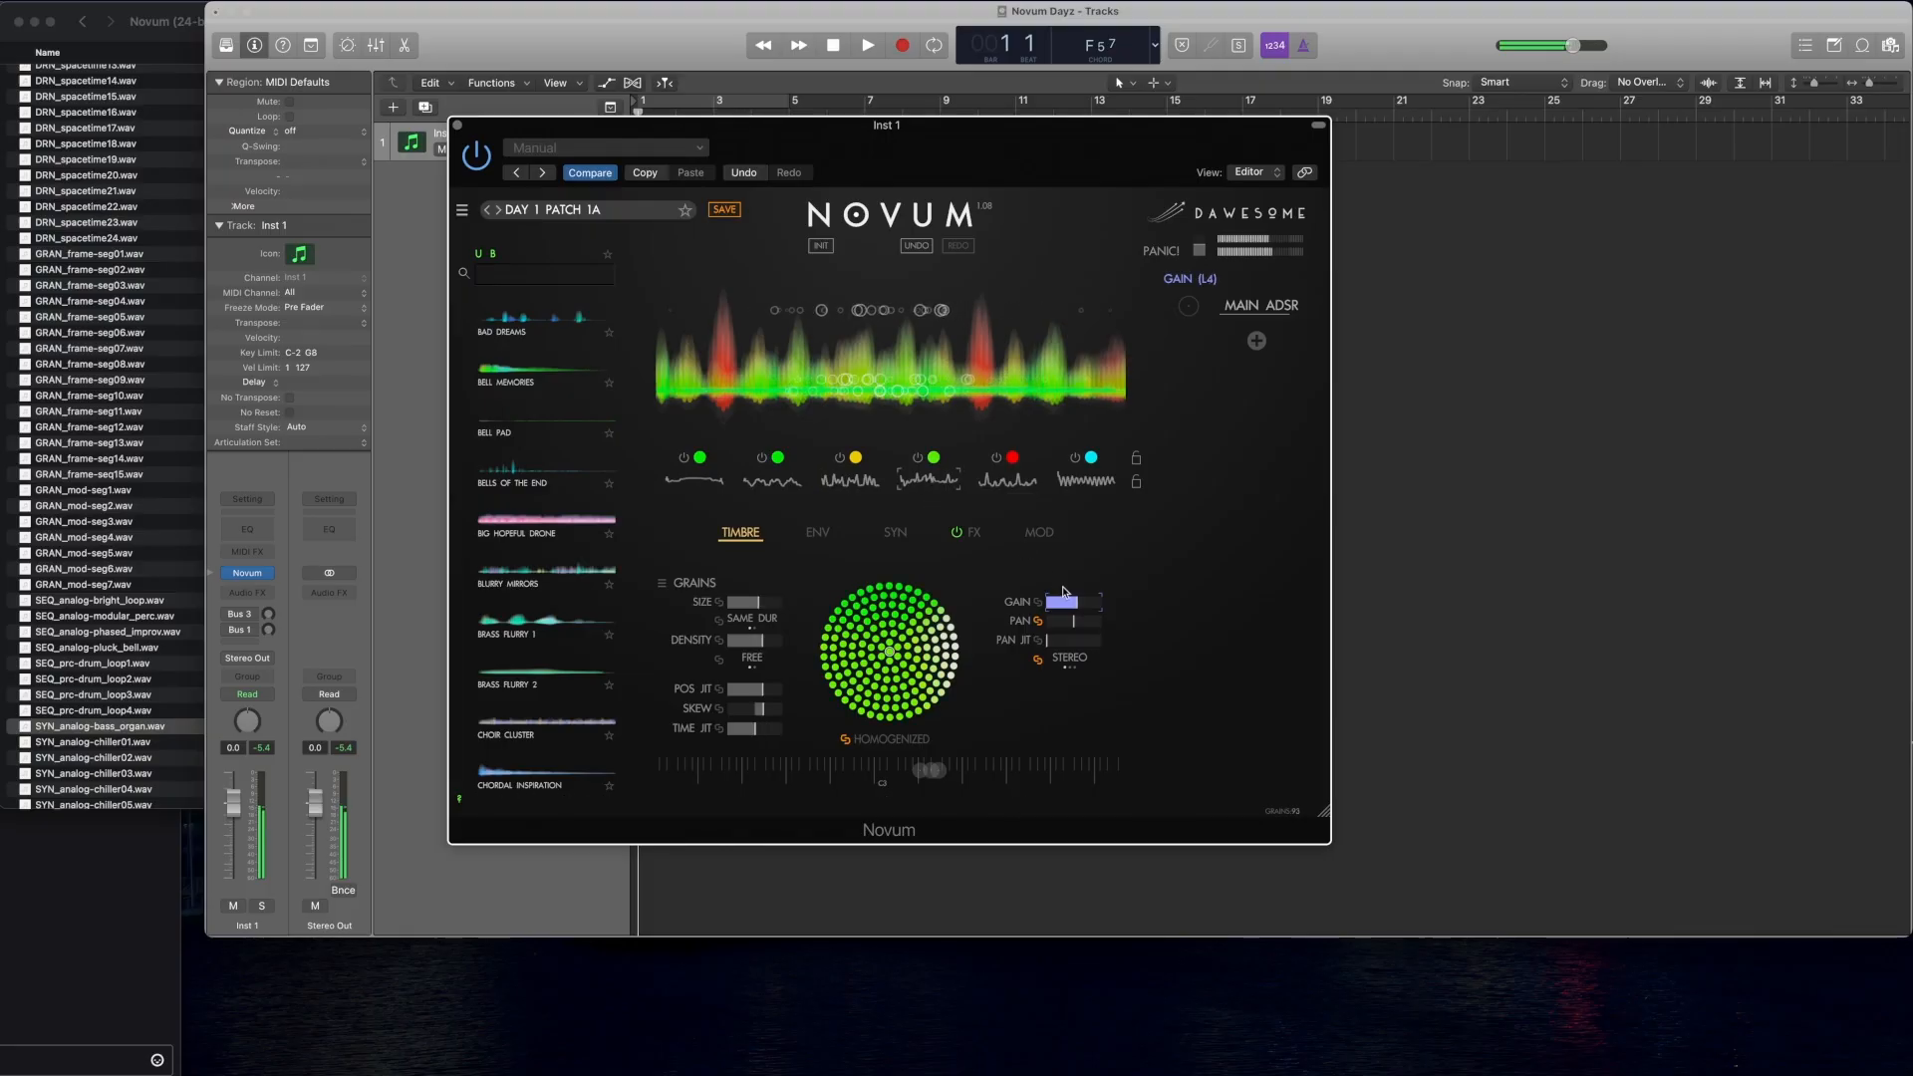
left_click(1009, 480)
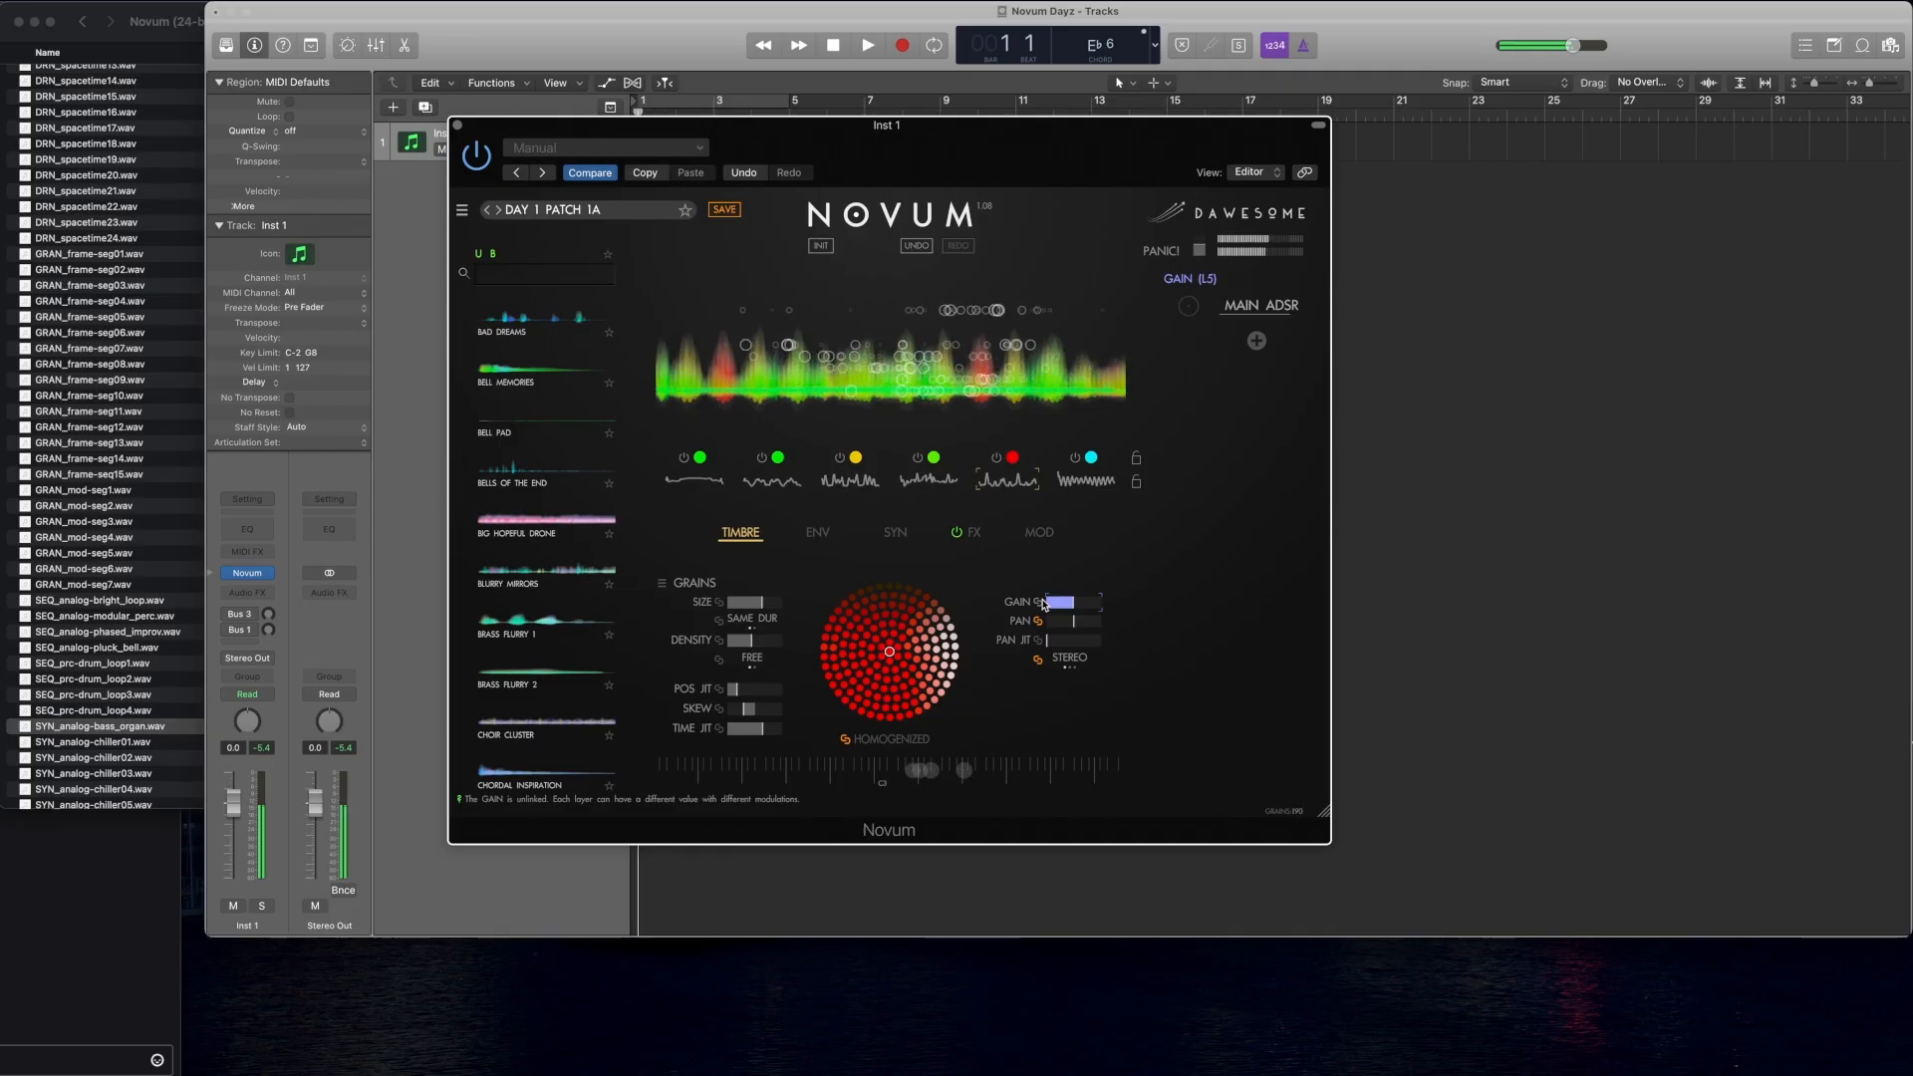
Step: Raise layer 2's gain slightly and switch off layers 1, 3, 4, 5 and 6 to isolate layer 2
left_click(785, 483)
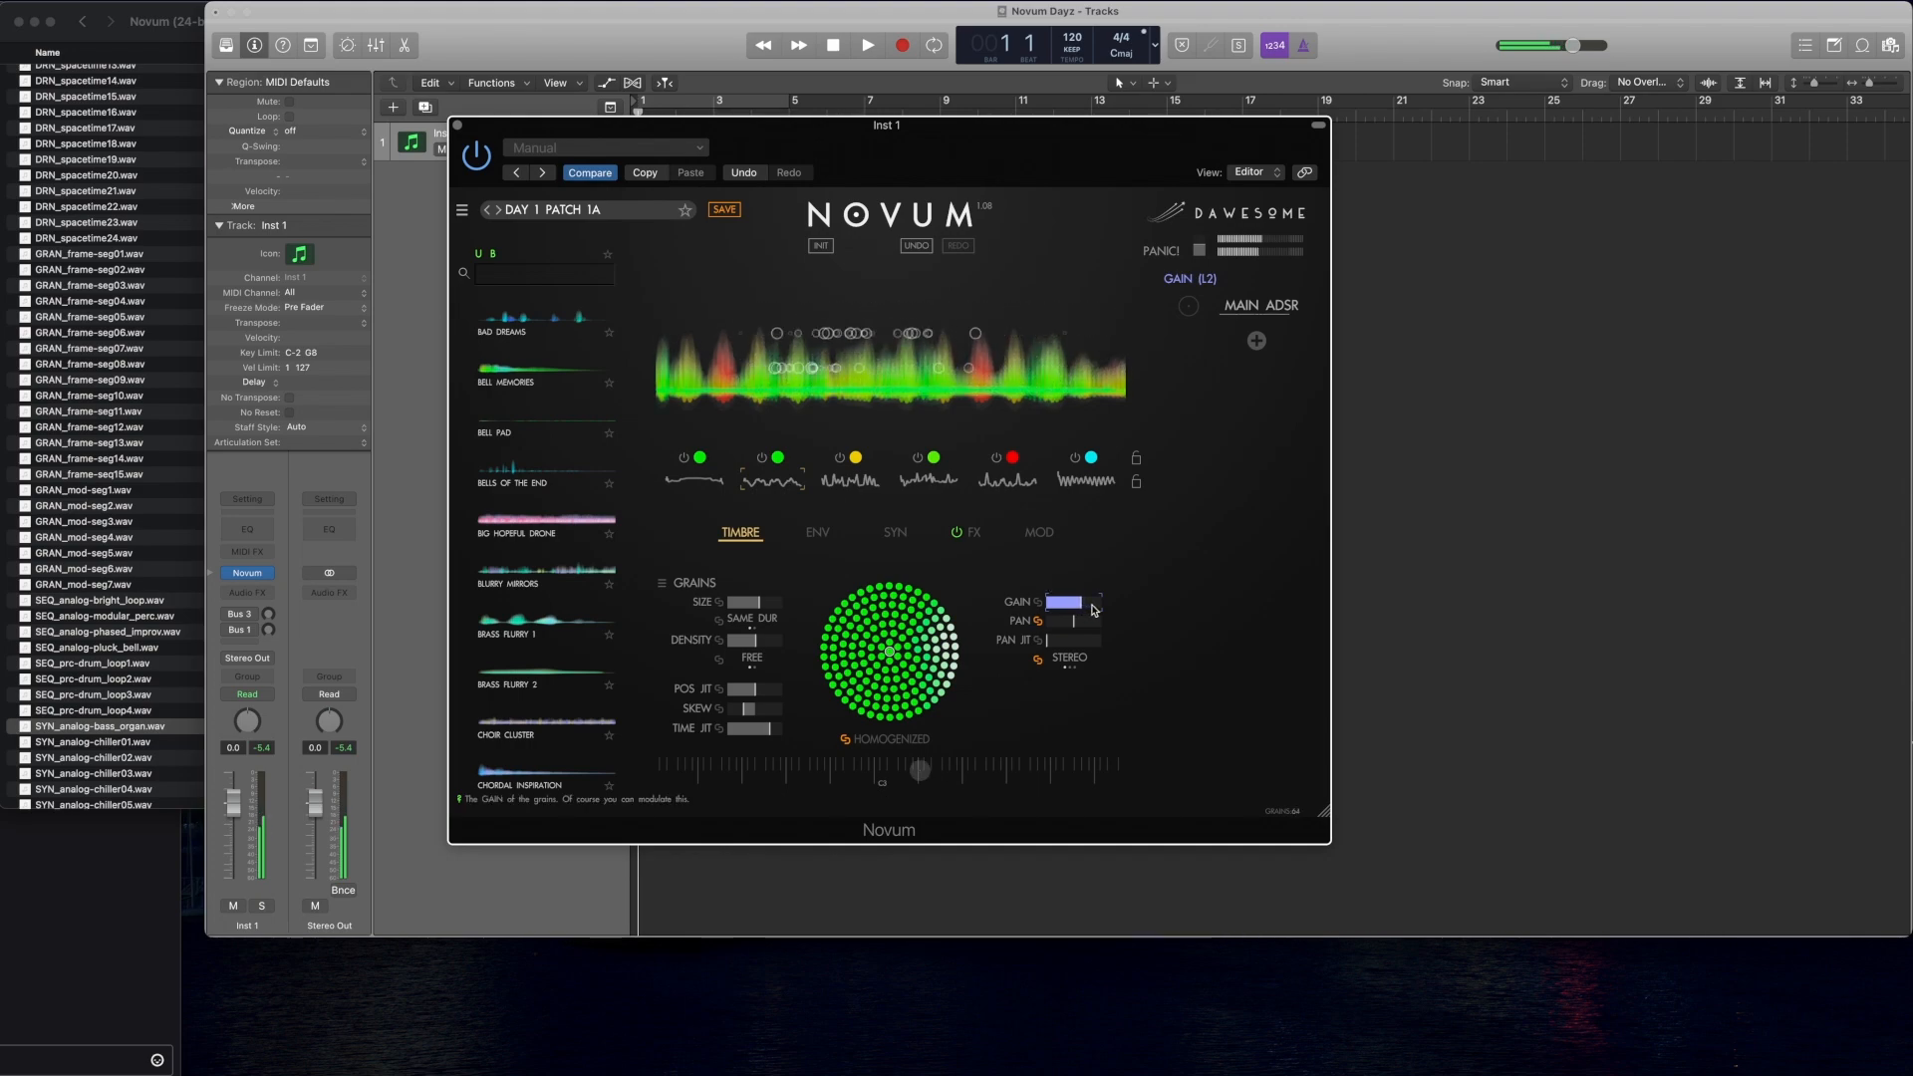
left_click(685, 458)
left_click(841, 458)
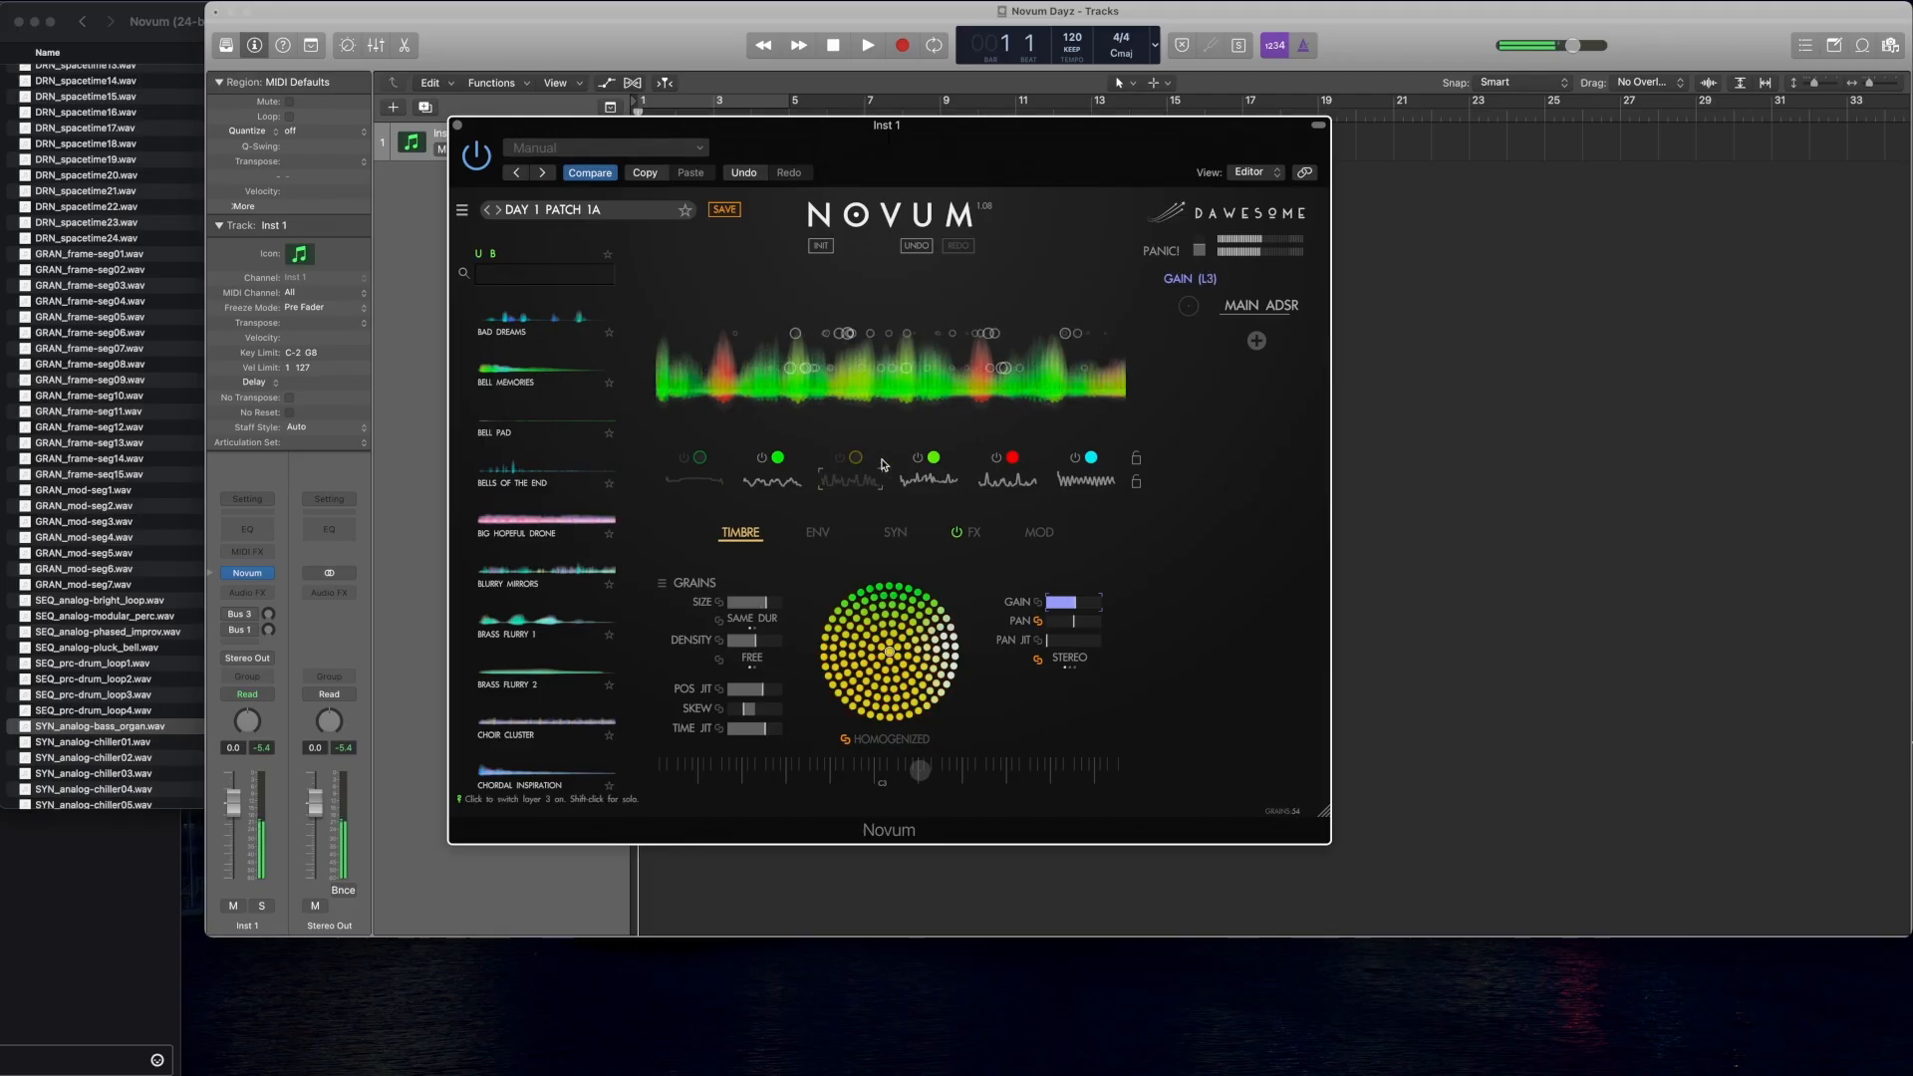
left_click(917, 458)
left_click(996, 458)
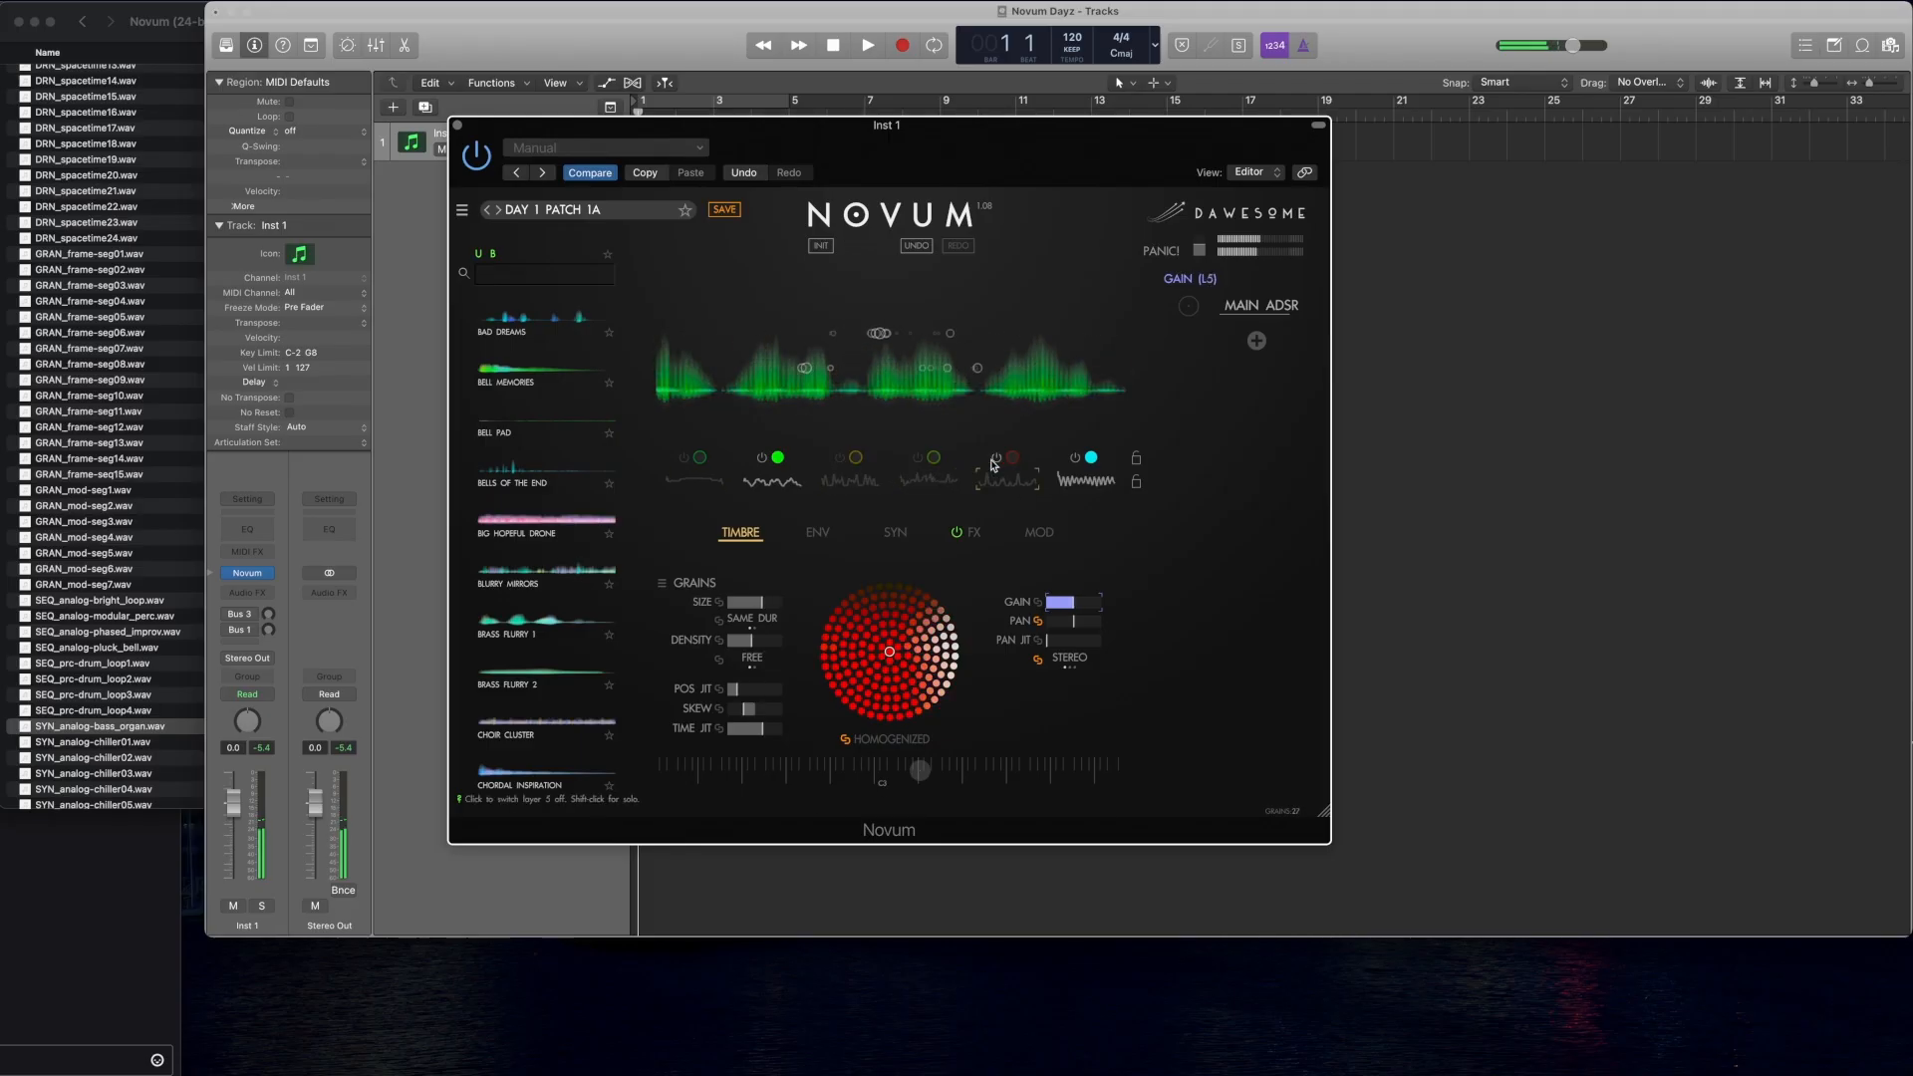
left_click(1073, 458)
left_click(781, 485)
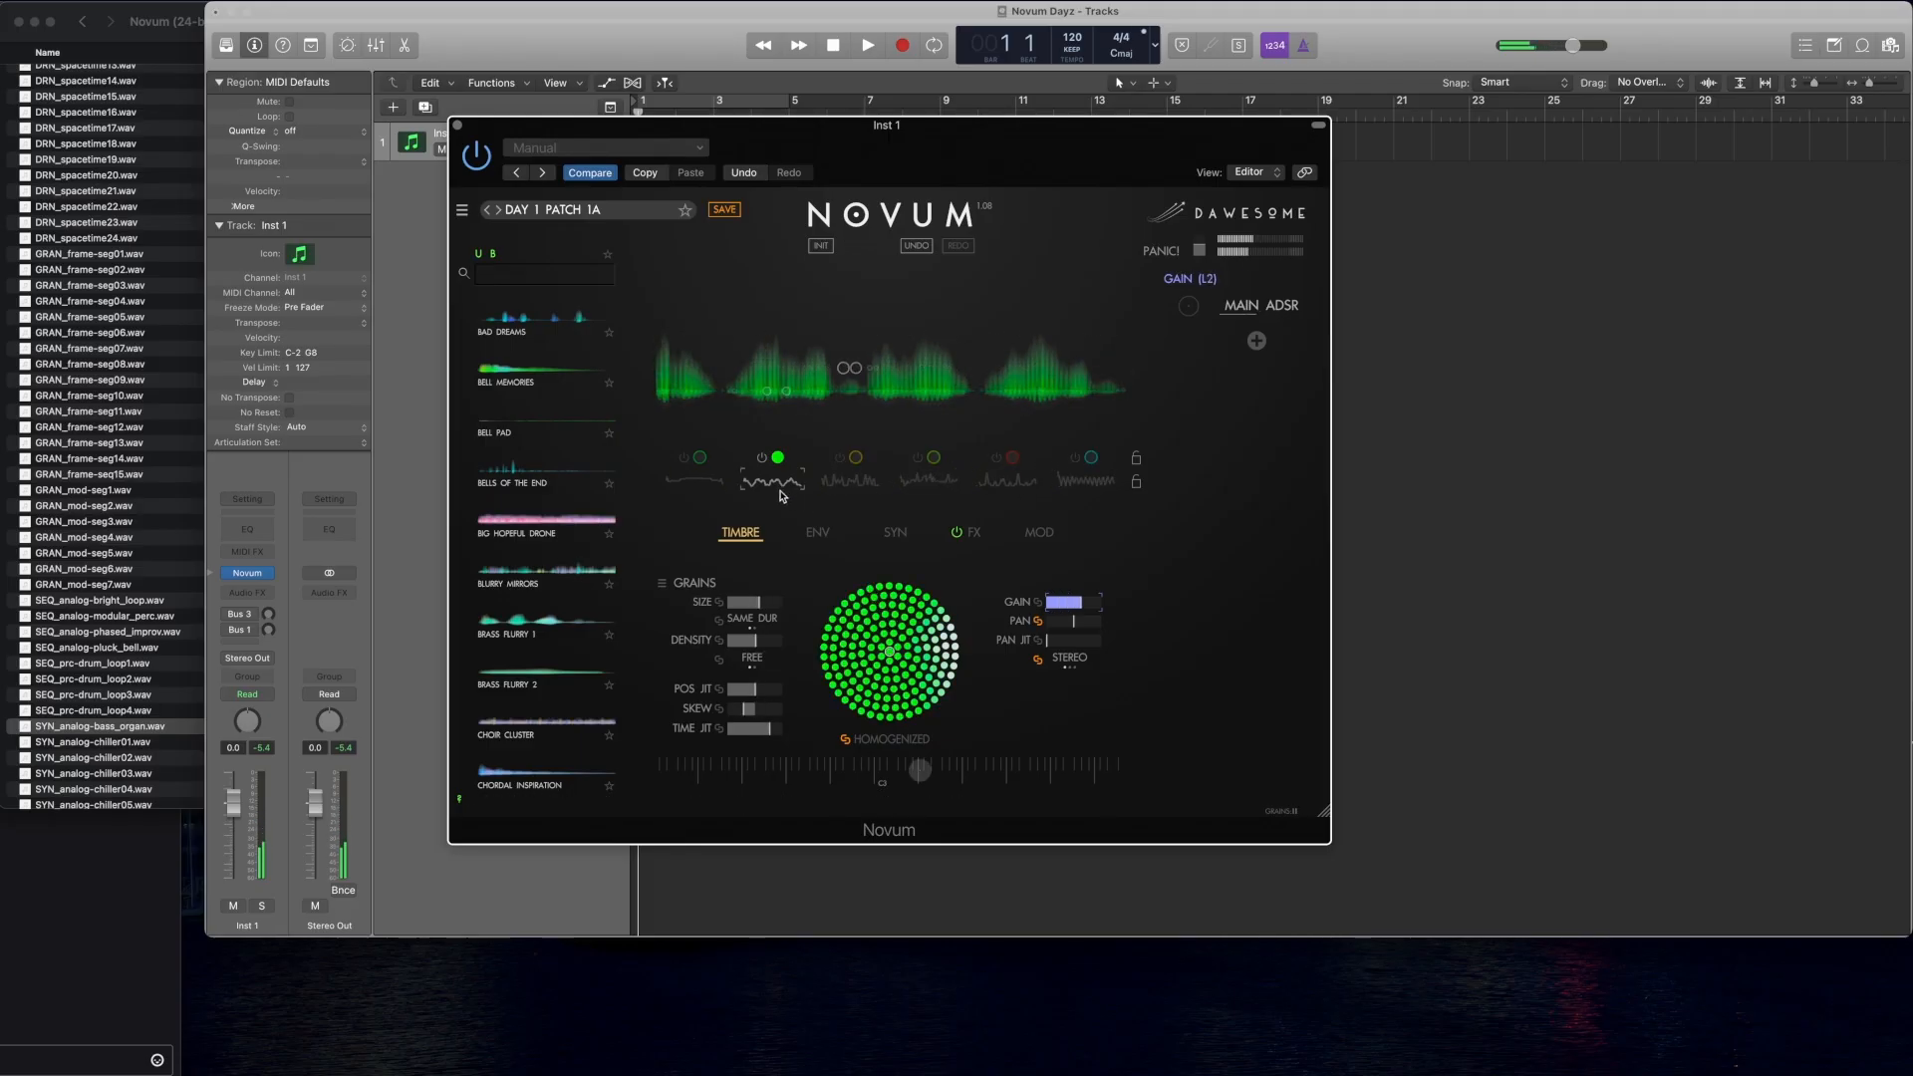
Step: Fine-tune layer 2's grain size and set its grain density to about 2.86
mouse_move(762, 603)
left_mouse_down()
mouse_move(726, 605)
mouse_move(781, 606)
mouse_move(761, 605)
left_mouse_up()
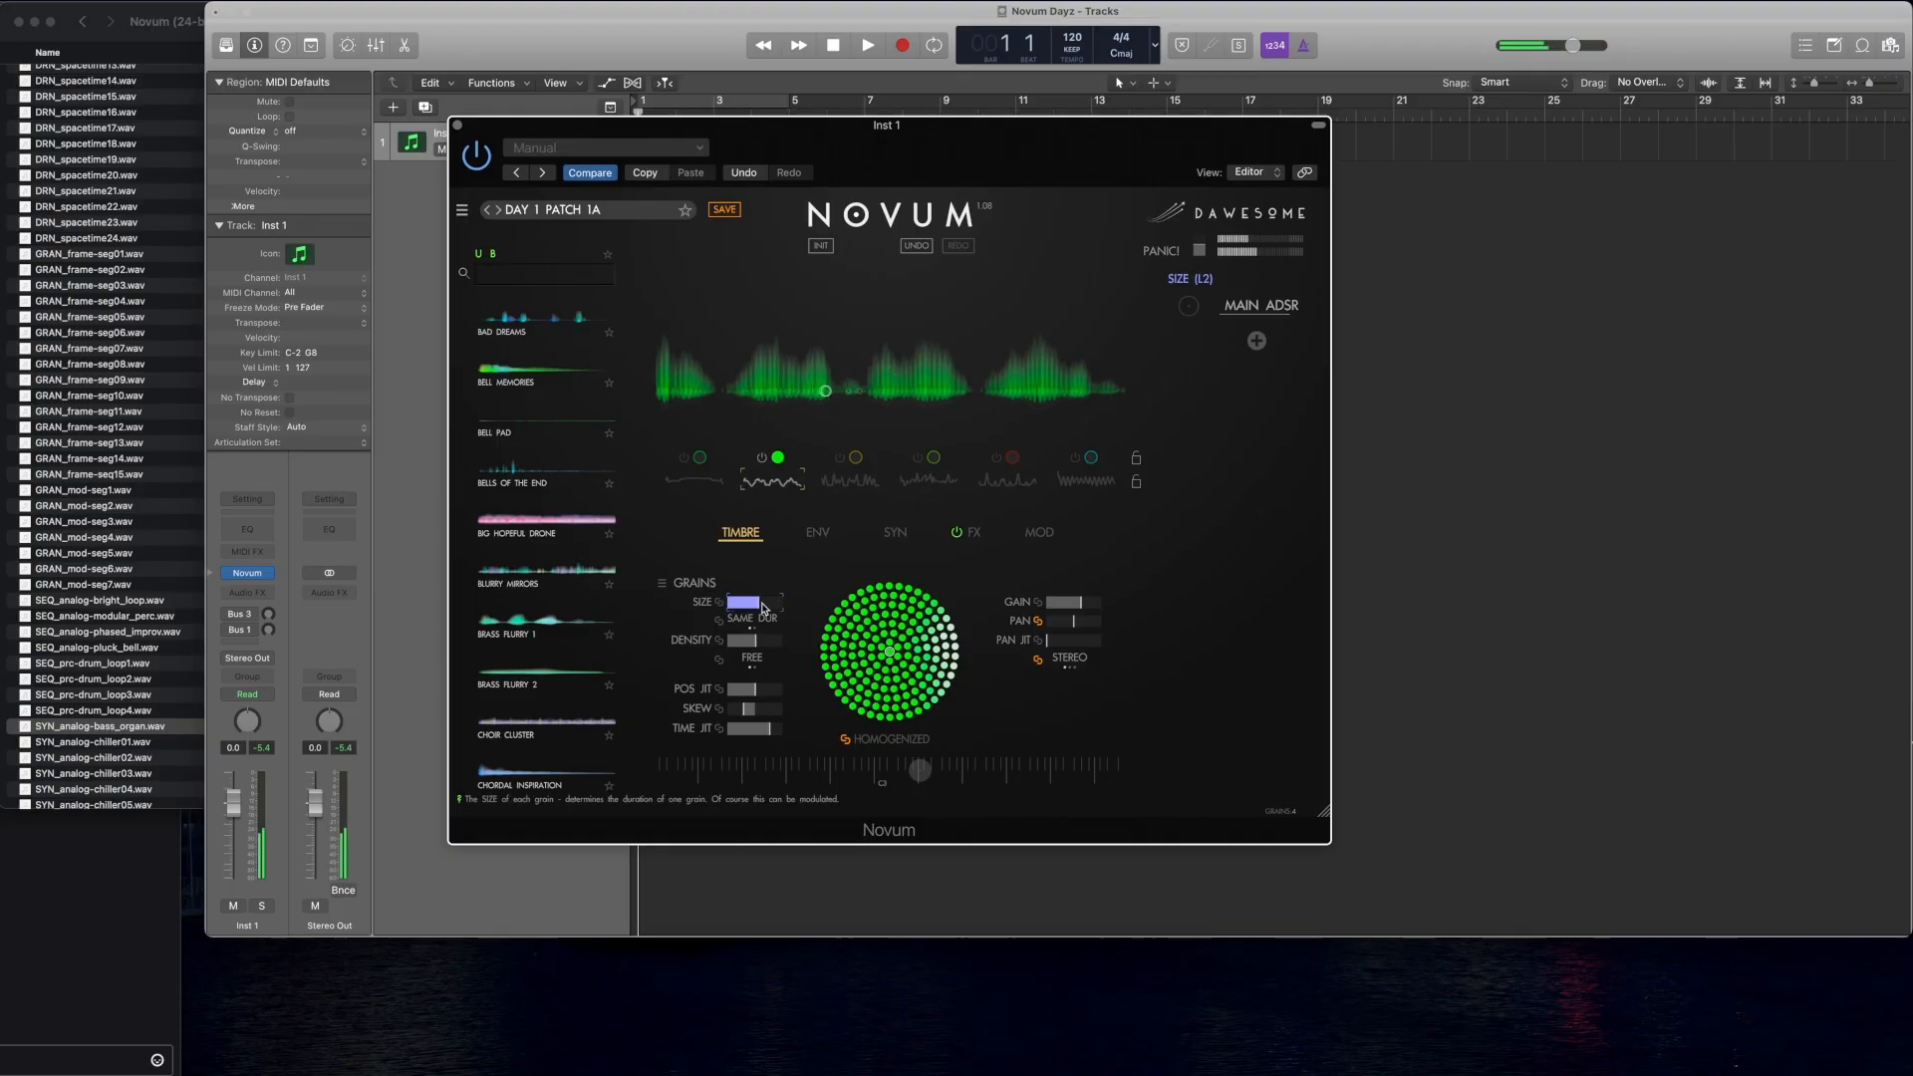
left_click(754, 641)
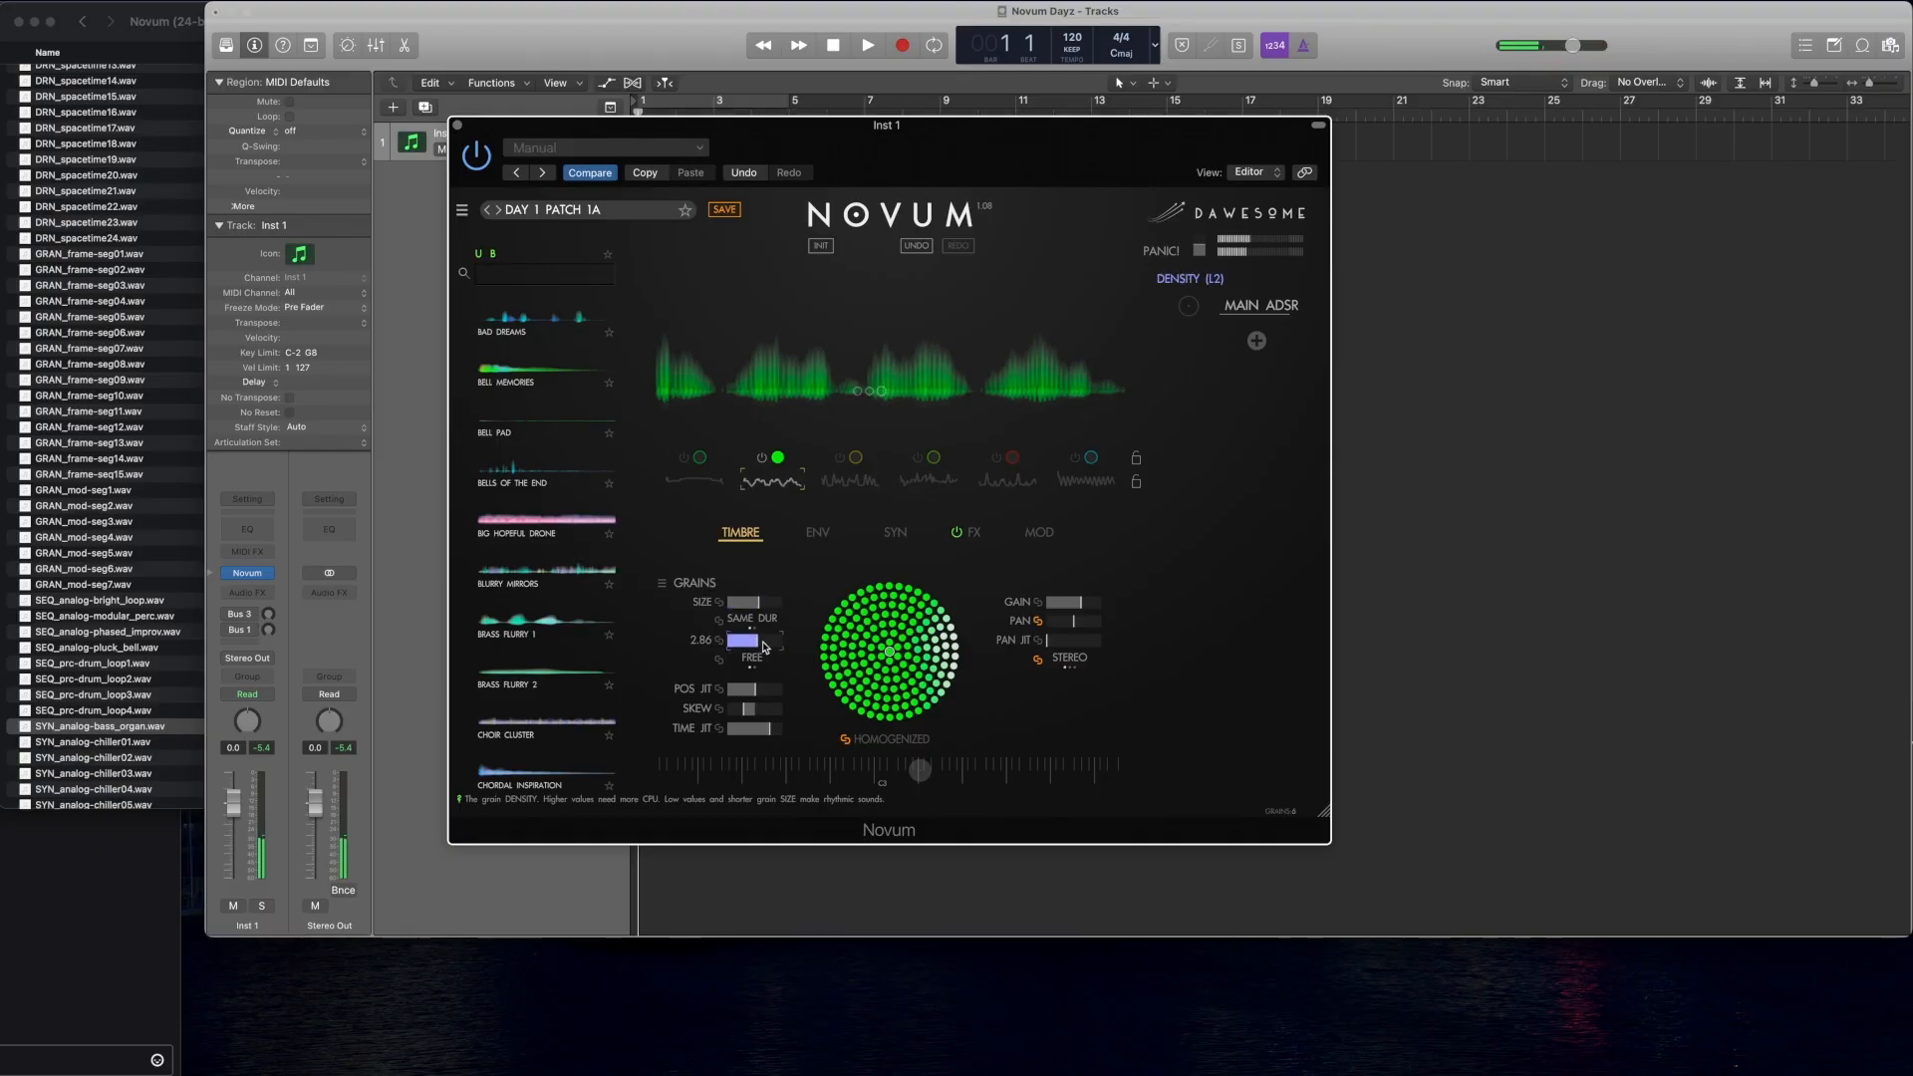
left_click(817, 533)
Step: Transpose layer 2 slightly upward in its synthesis settings
left_click(895, 533)
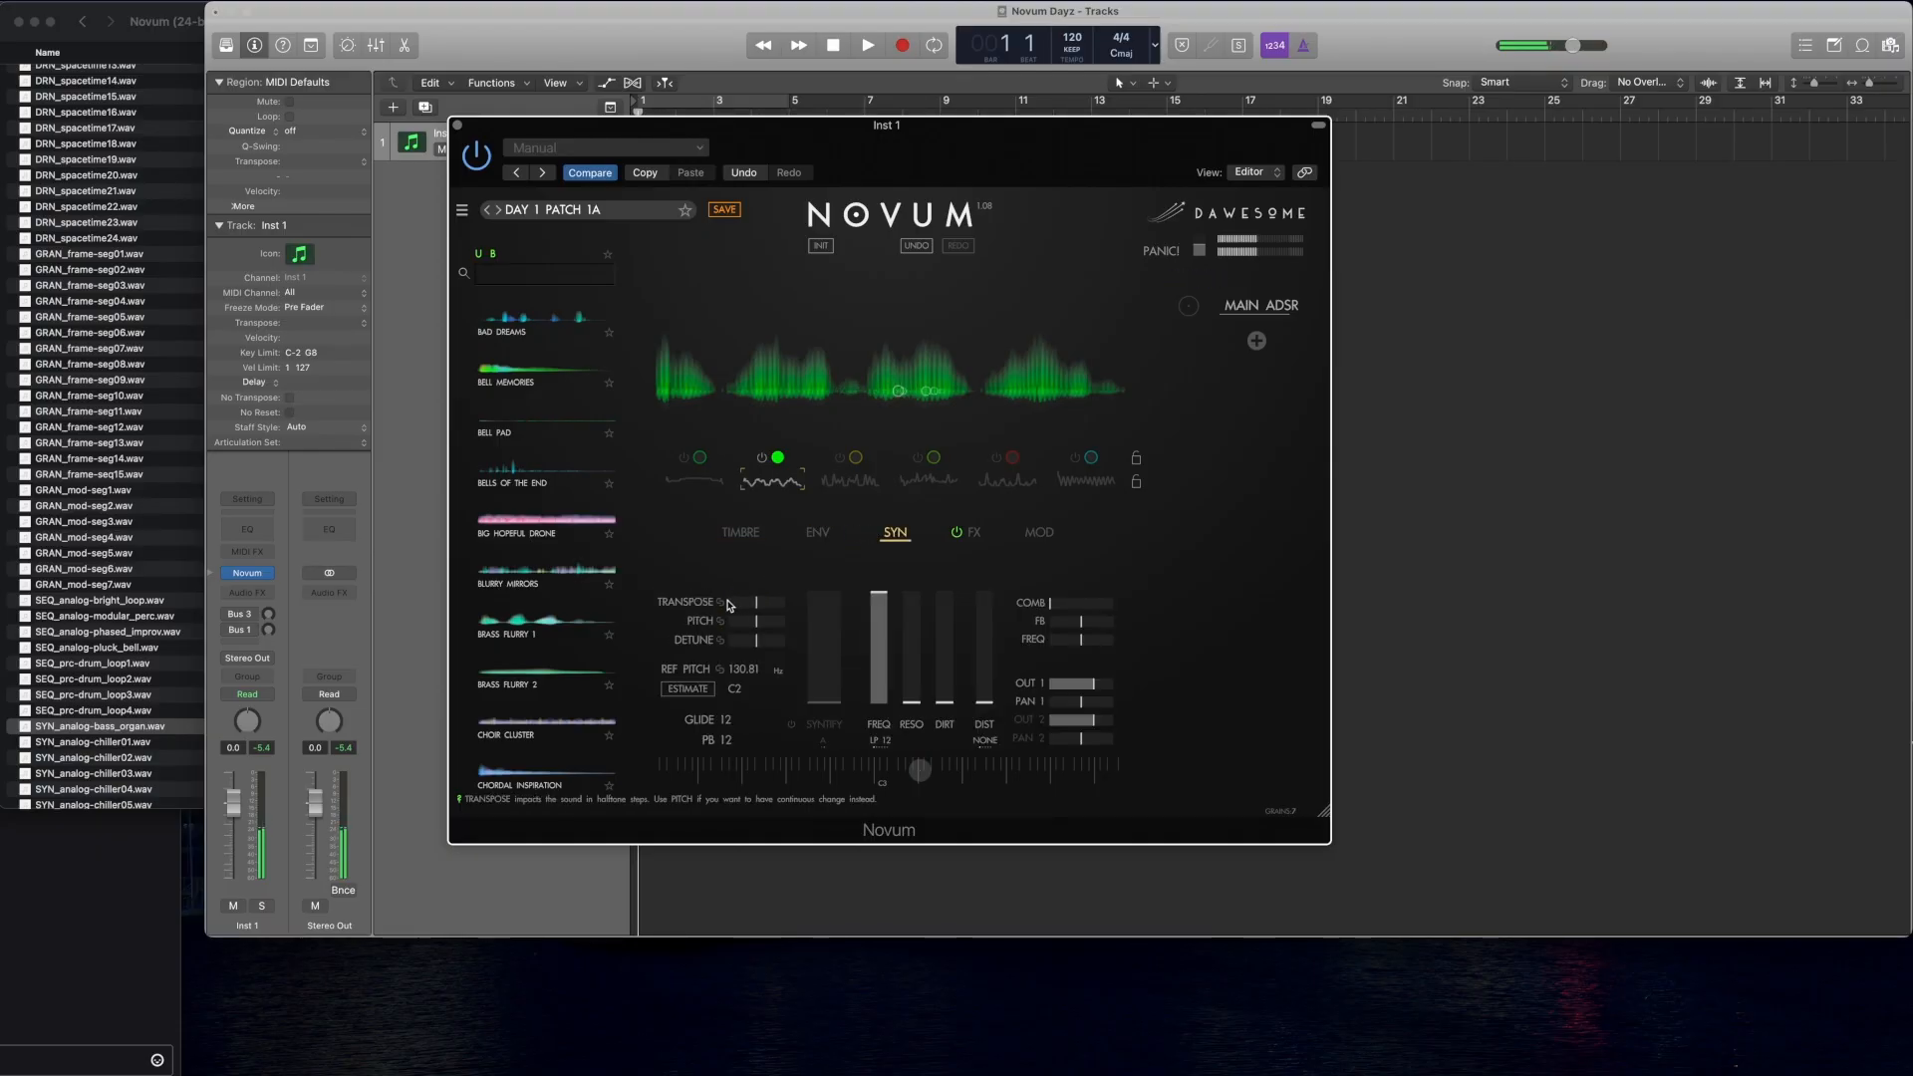
left_click(772, 606)
left_click_drag(772, 605, 784, 606)
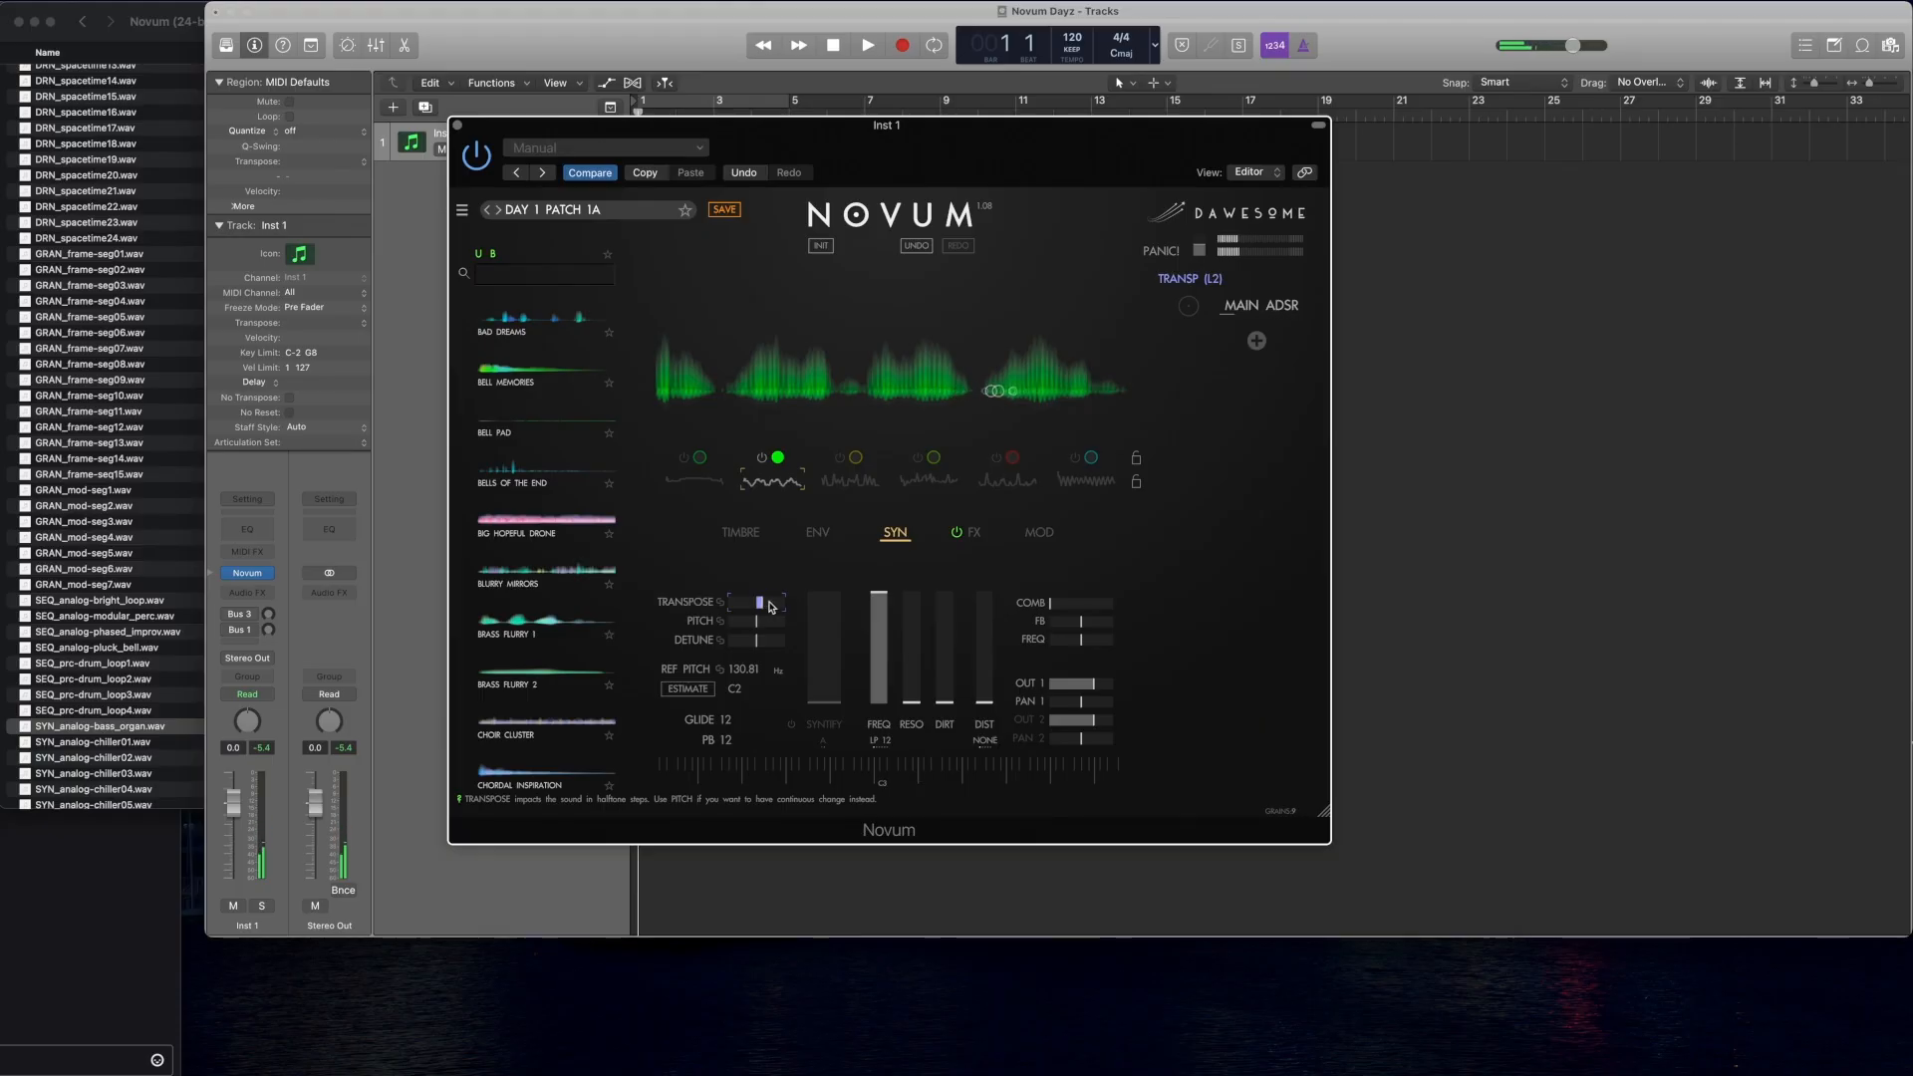
left_click_drag(767, 606, 774, 606)
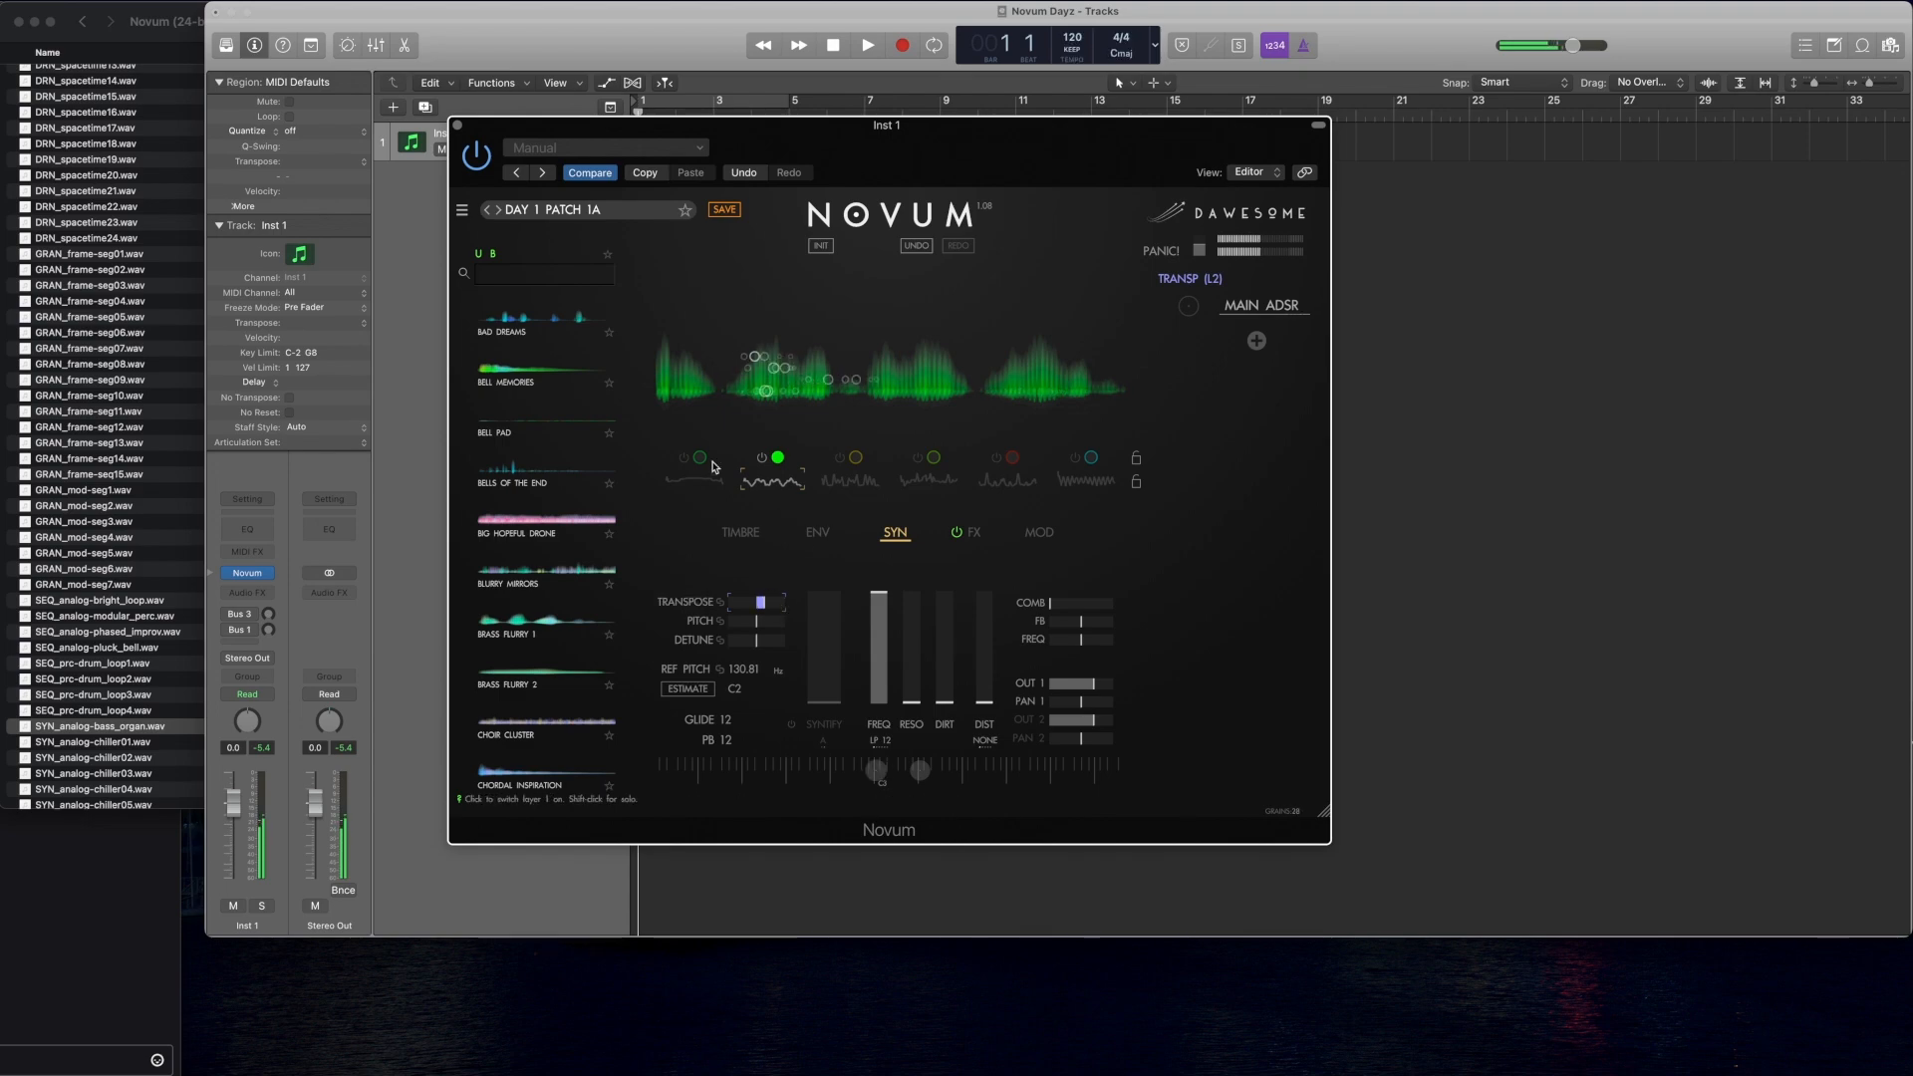
Step: Turn layers 3, 4, 5, 6 and 1 back on so that all six layers play
left_click(842, 458)
left_click(927, 464)
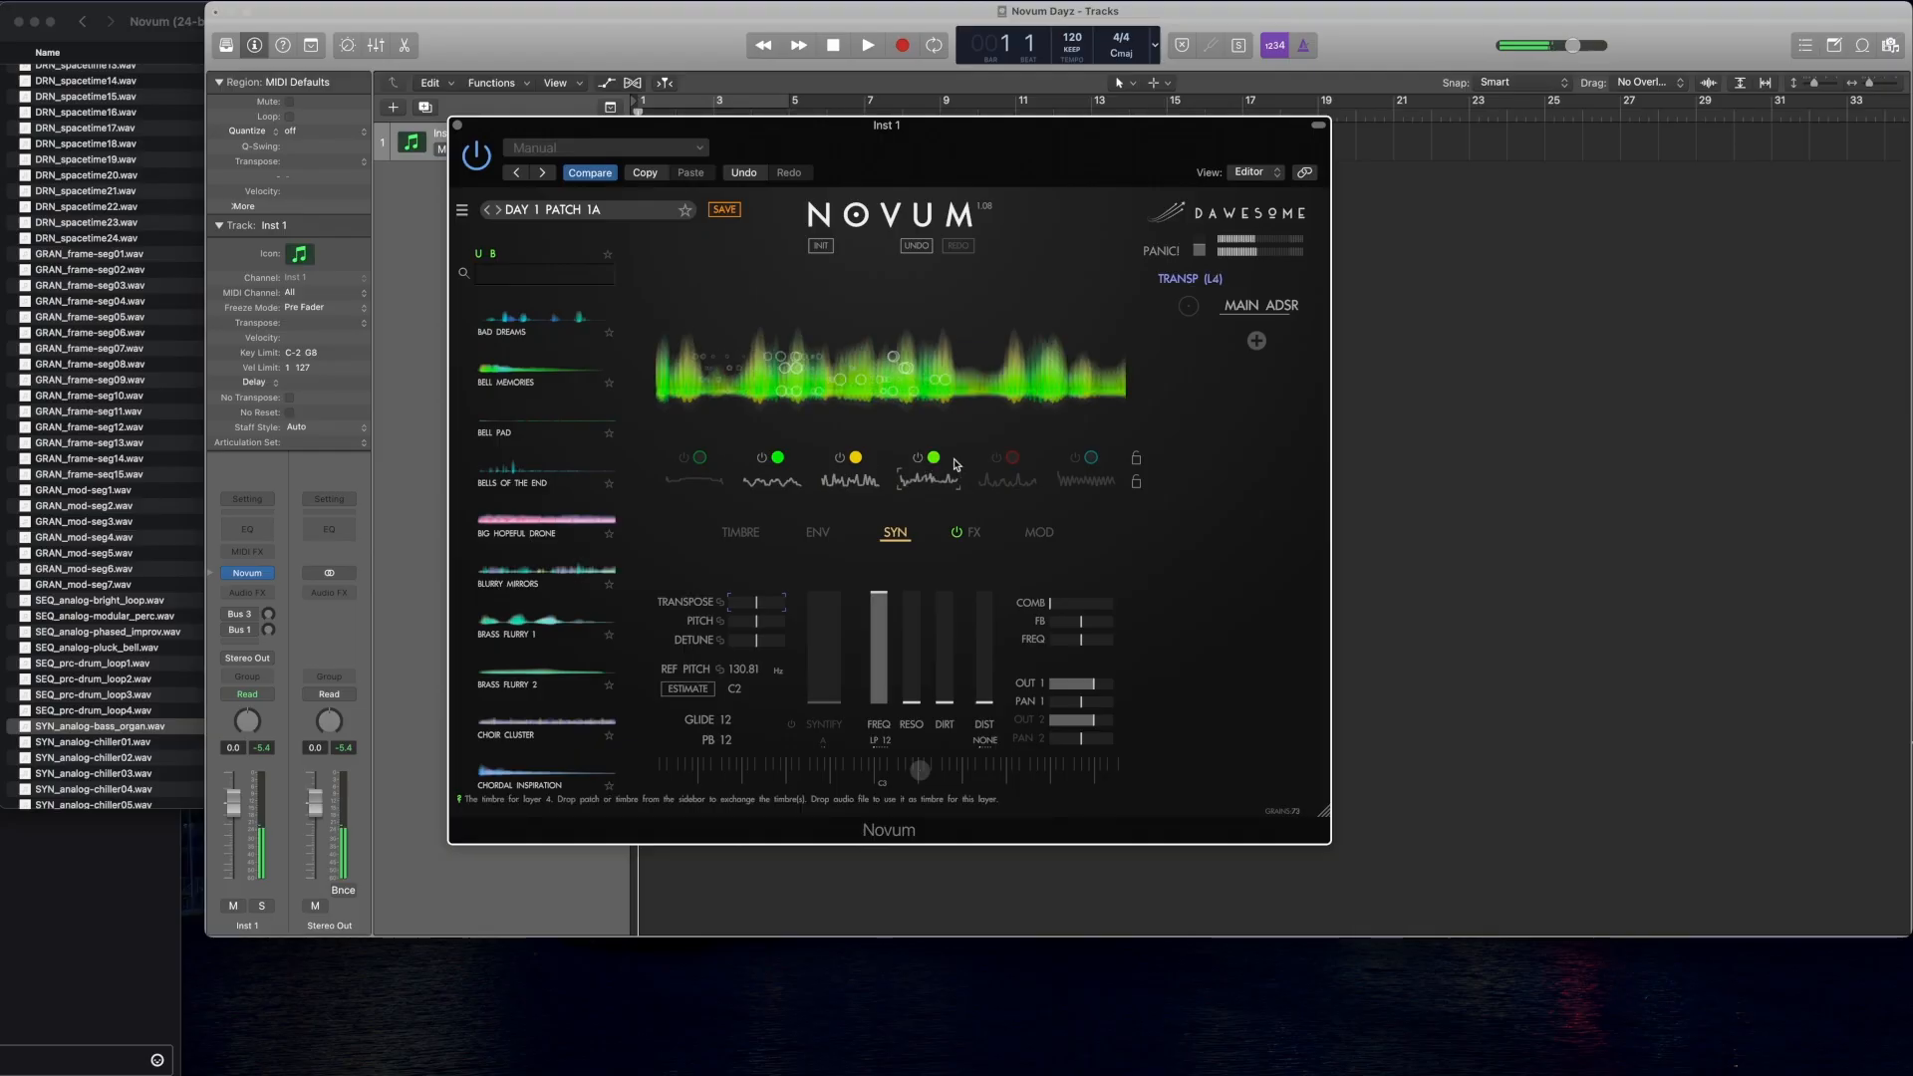
left_click(1007, 464)
left_click(1084, 464)
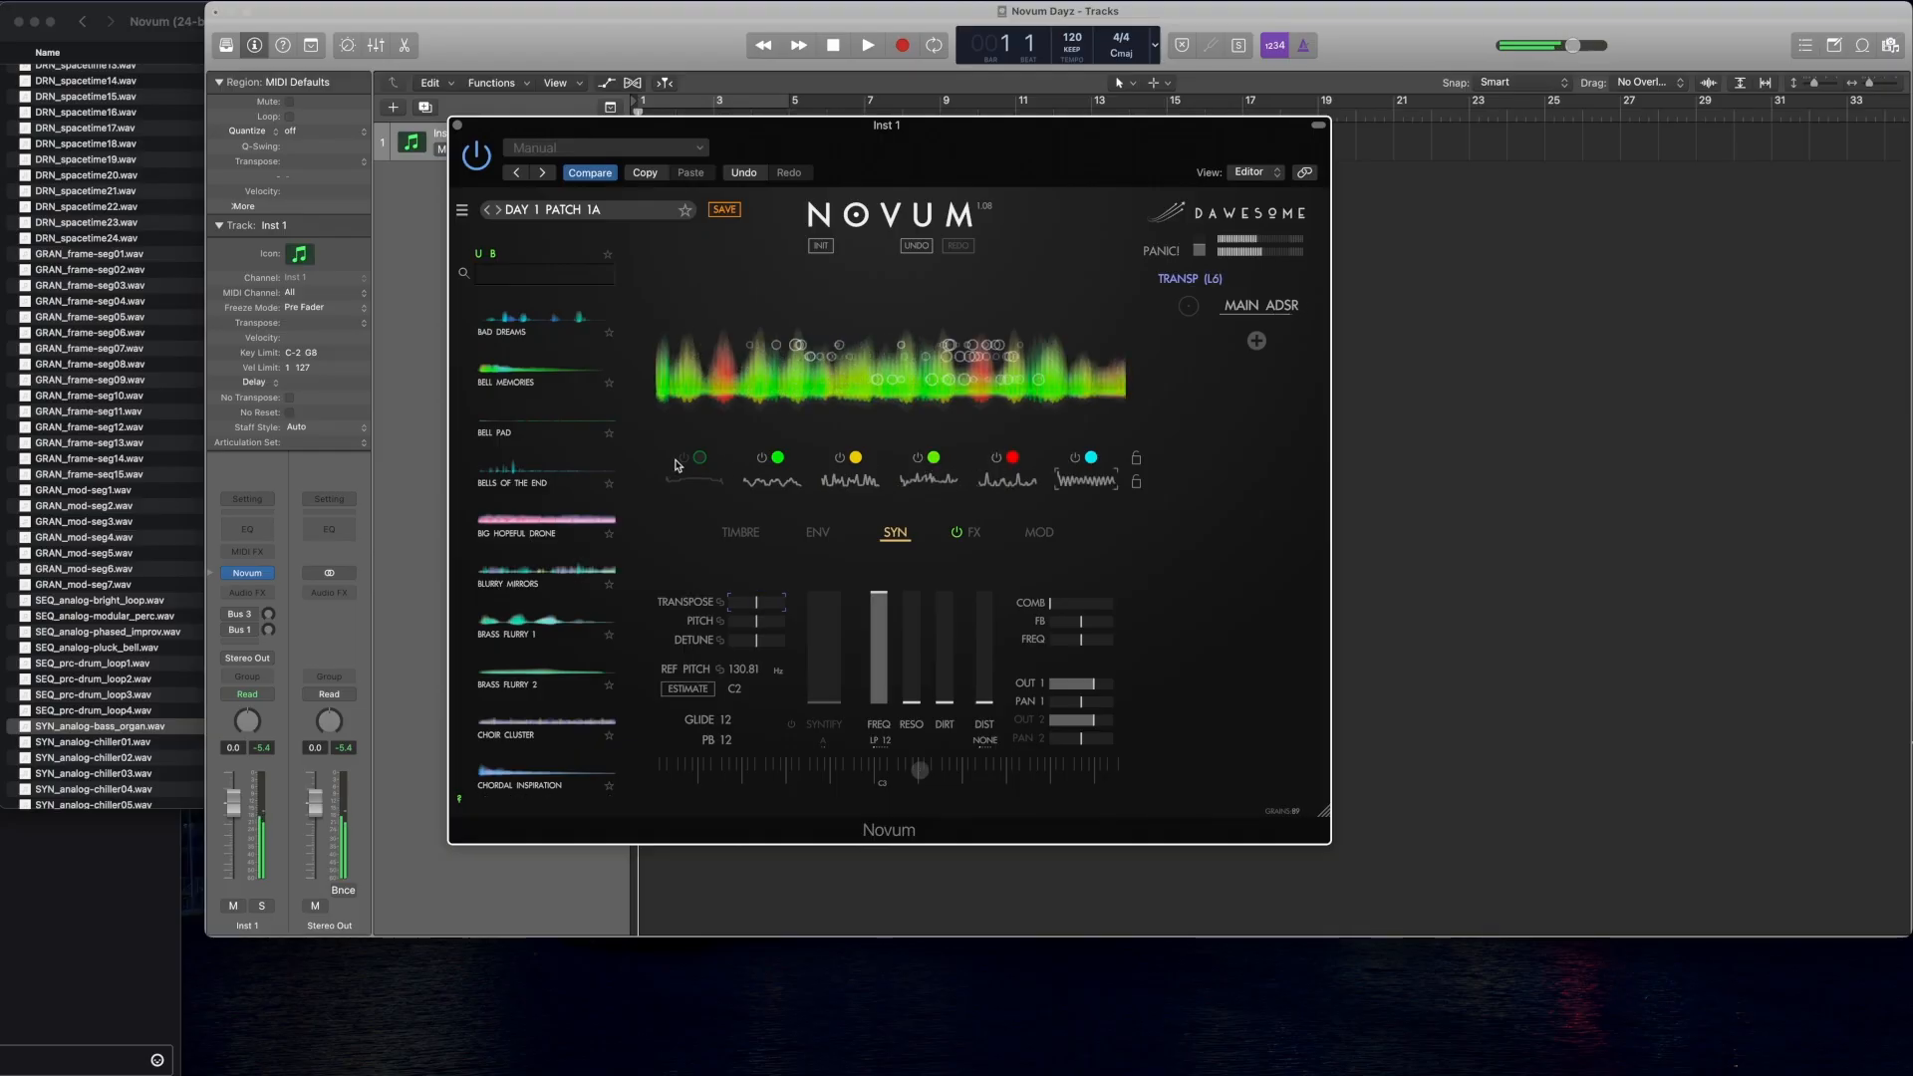
left_click(679, 461)
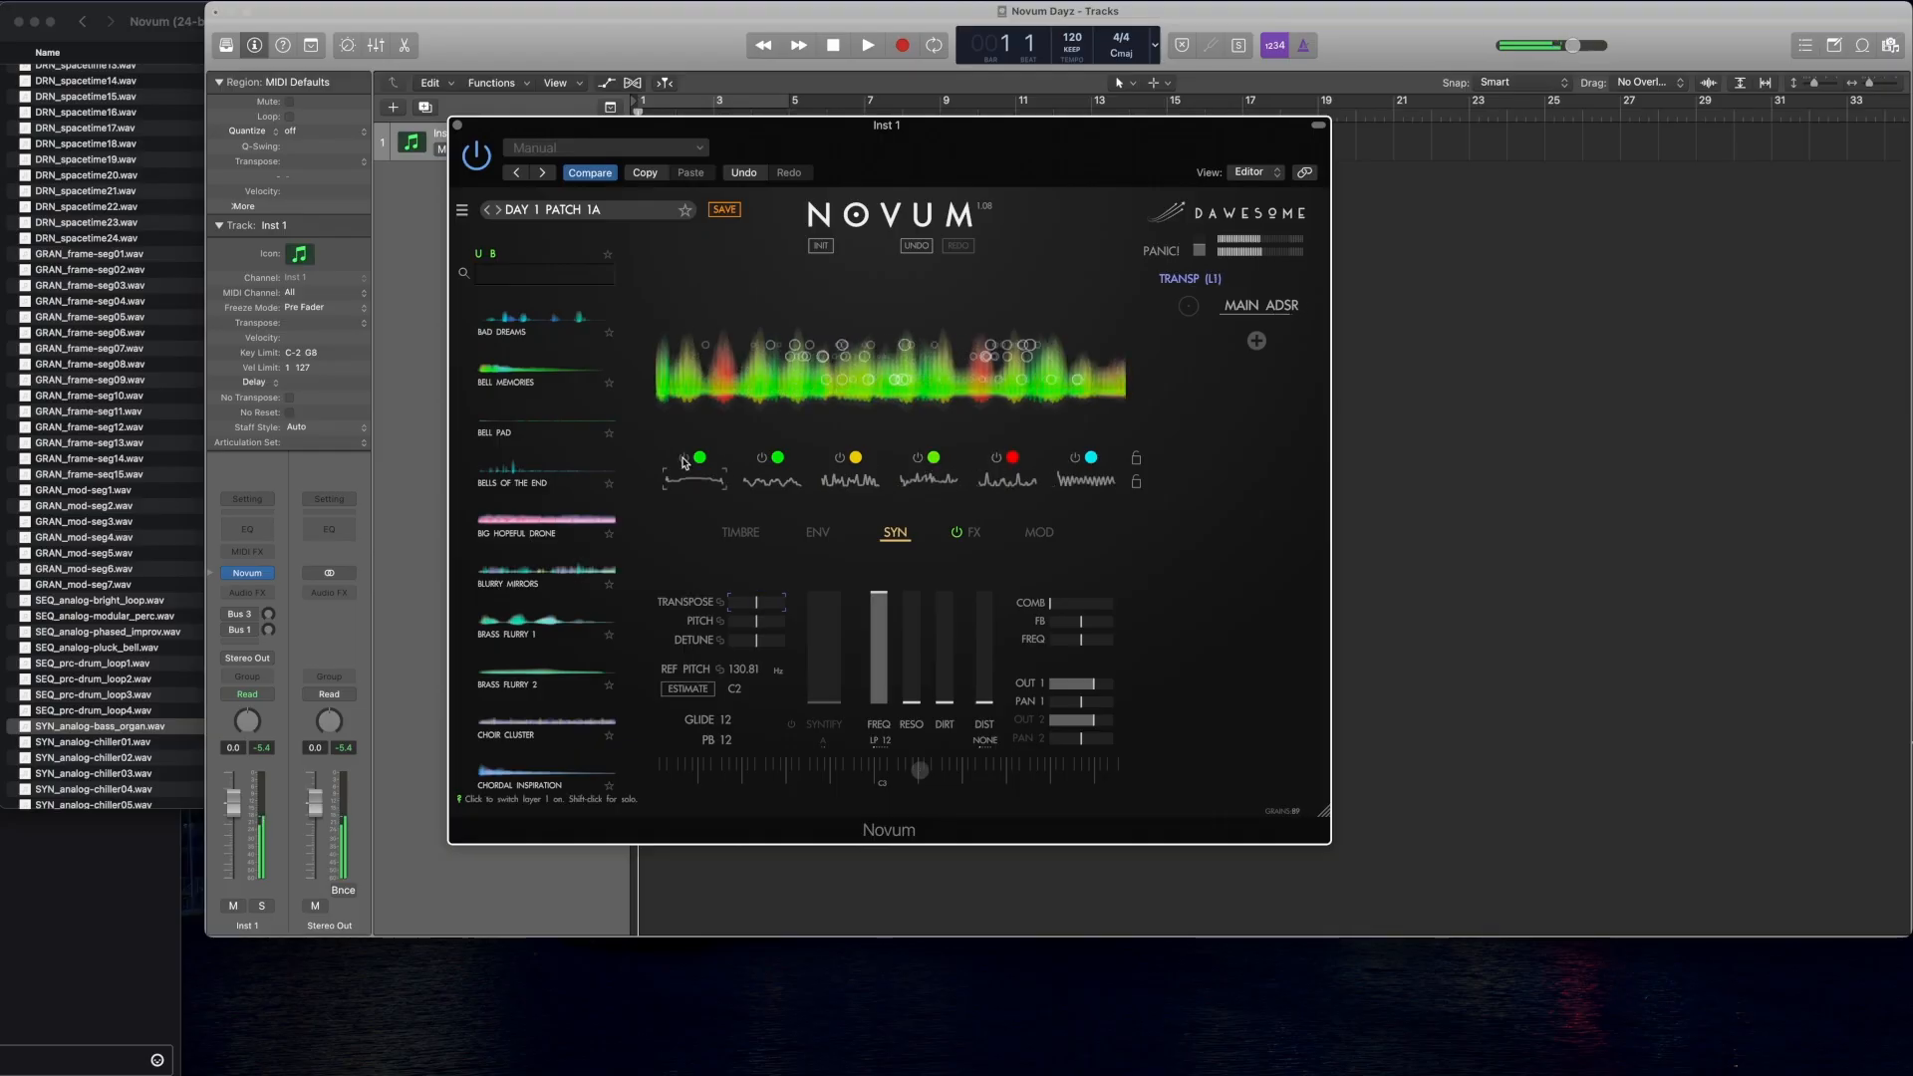
Step: Select layer 2 again and slightly lower its grain gain in the timbre settings
left_click(773, 484)
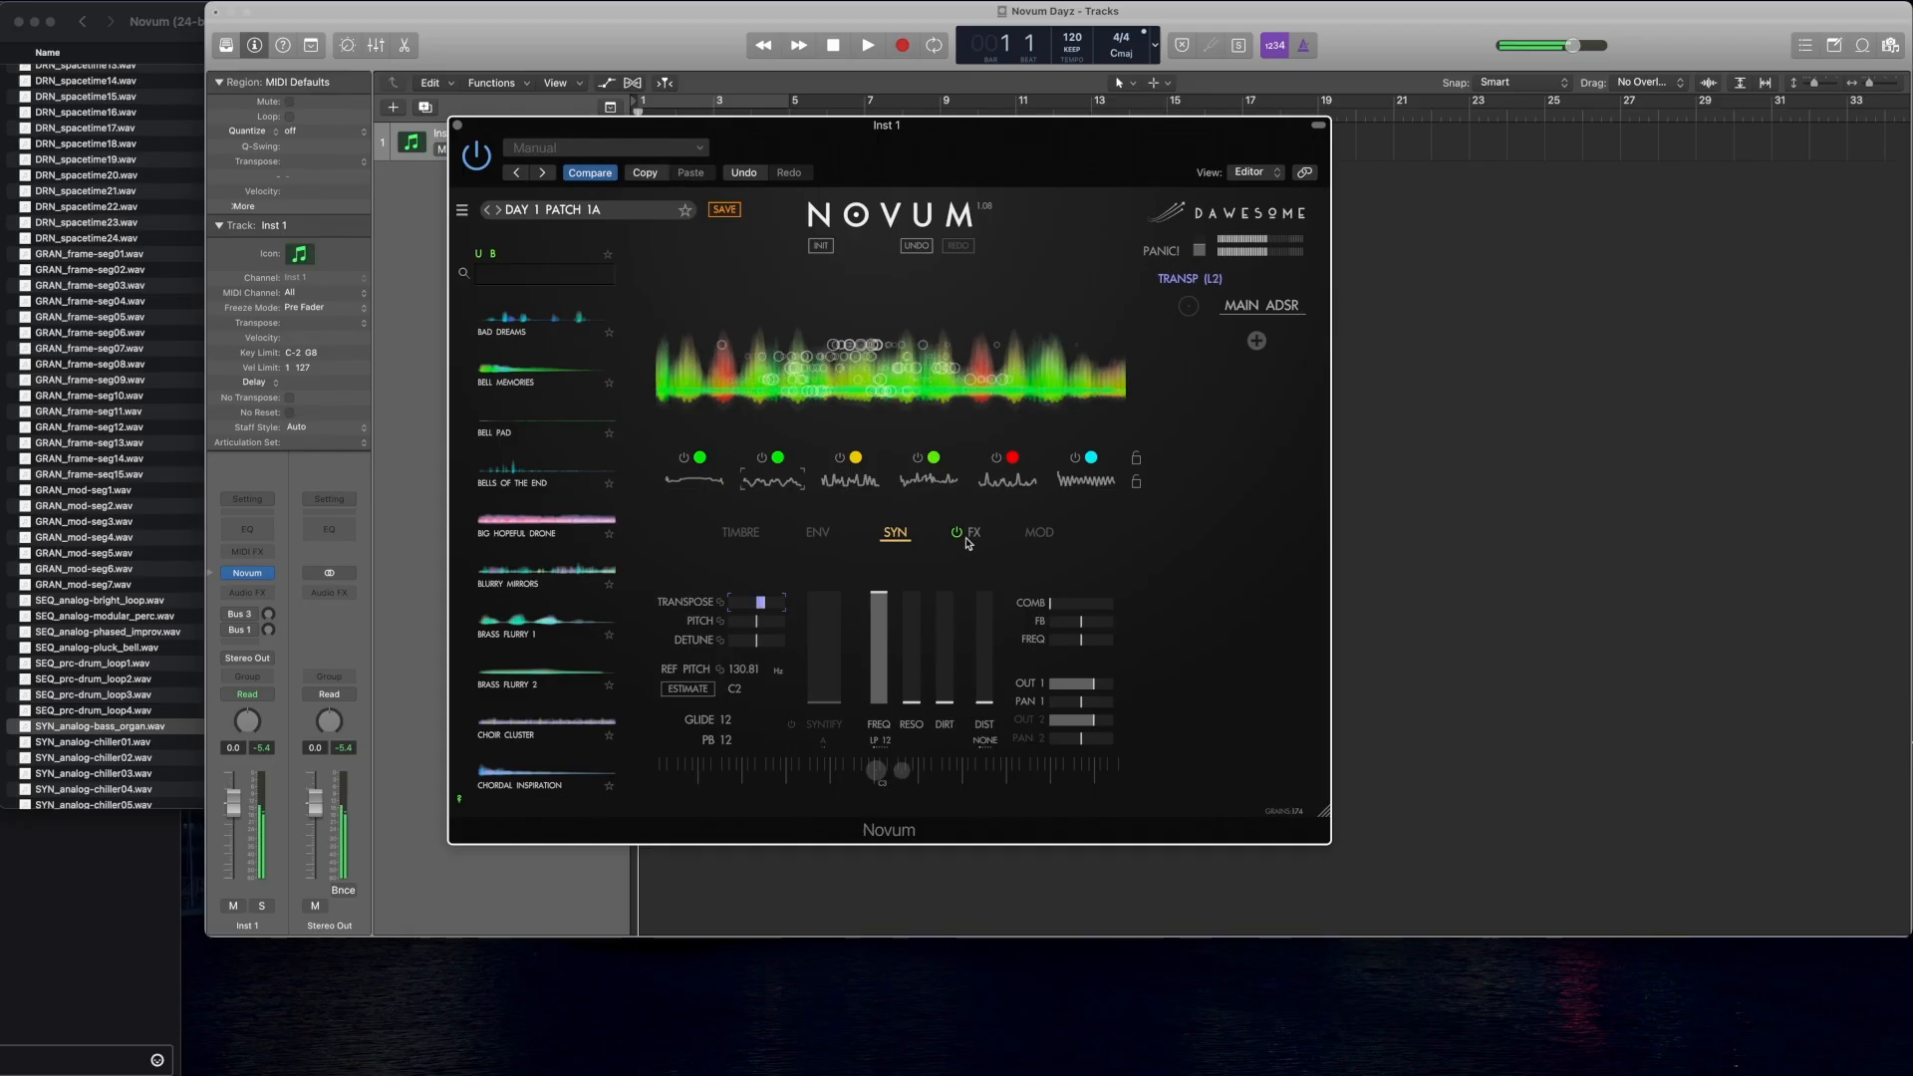
left_click(804, 533)
left_click(740, 532)
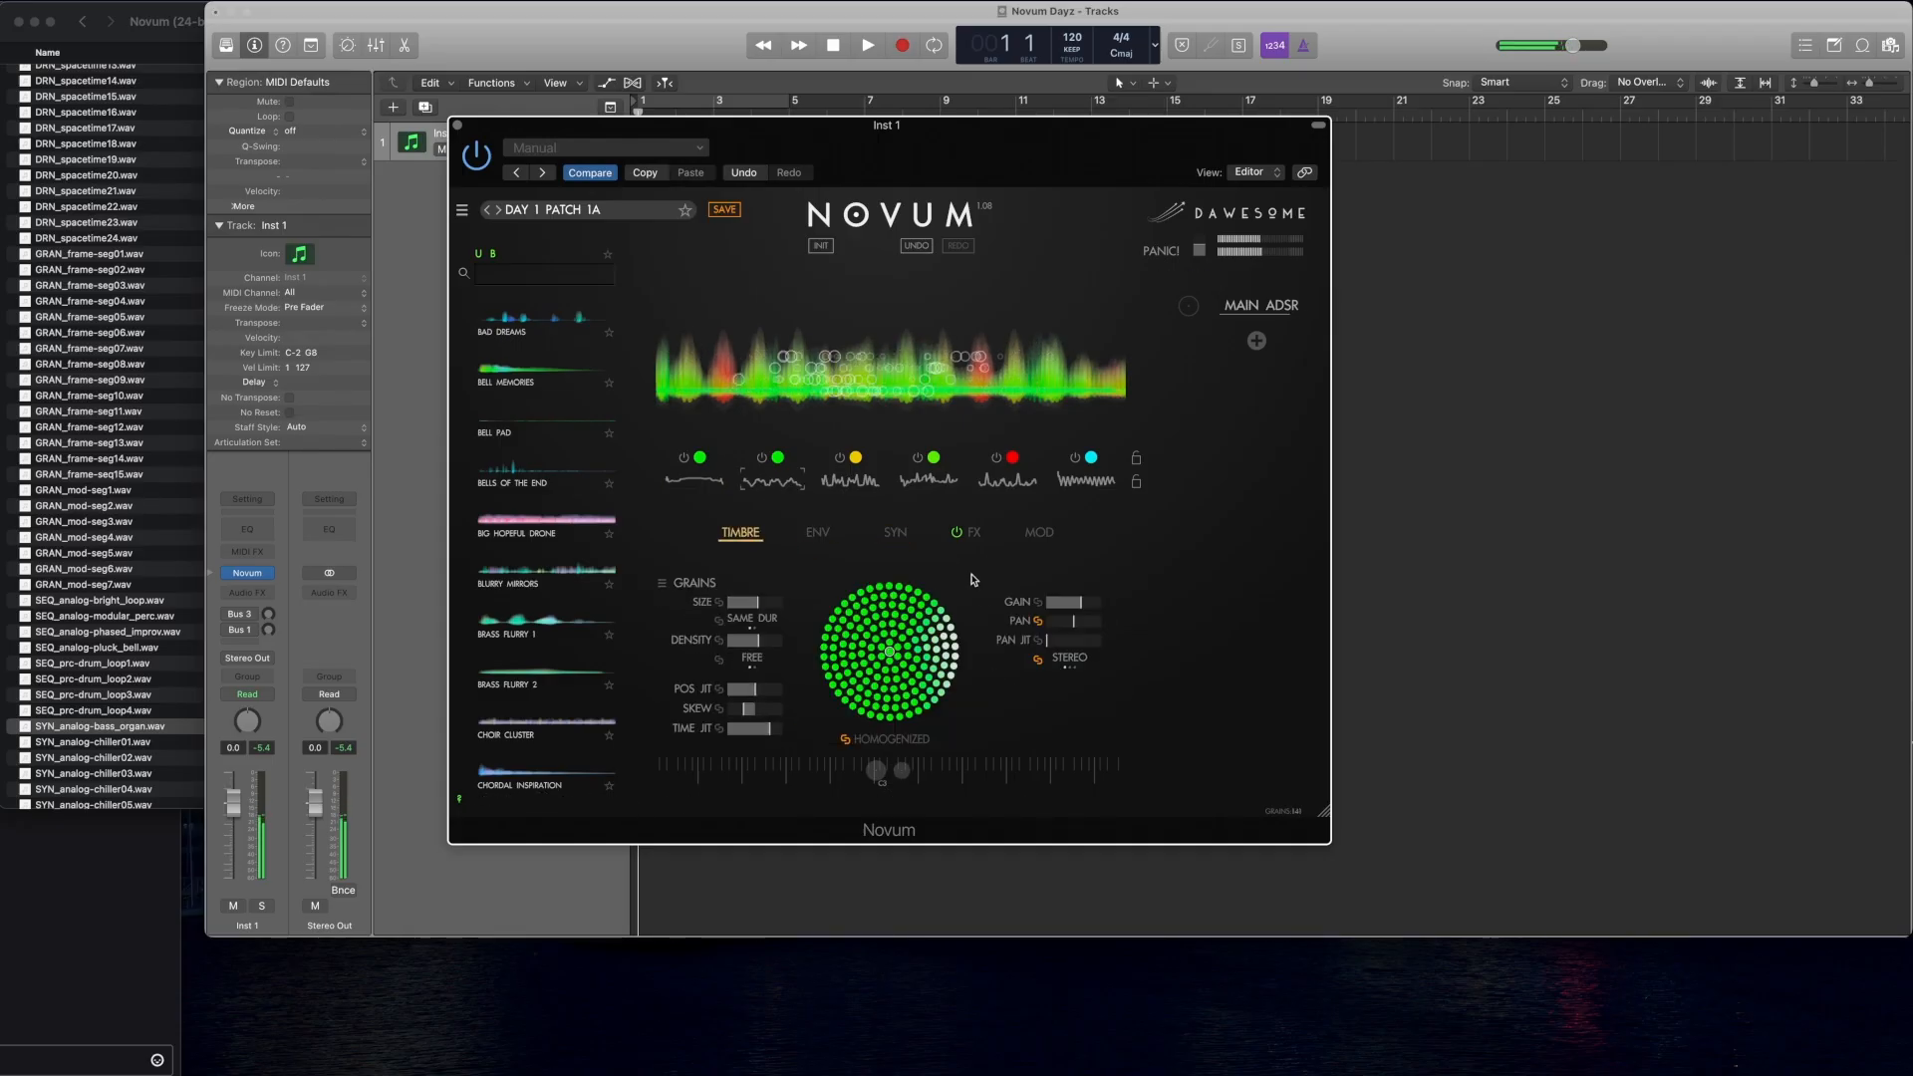
left_click_drag(1082, 609, 1067, 612)
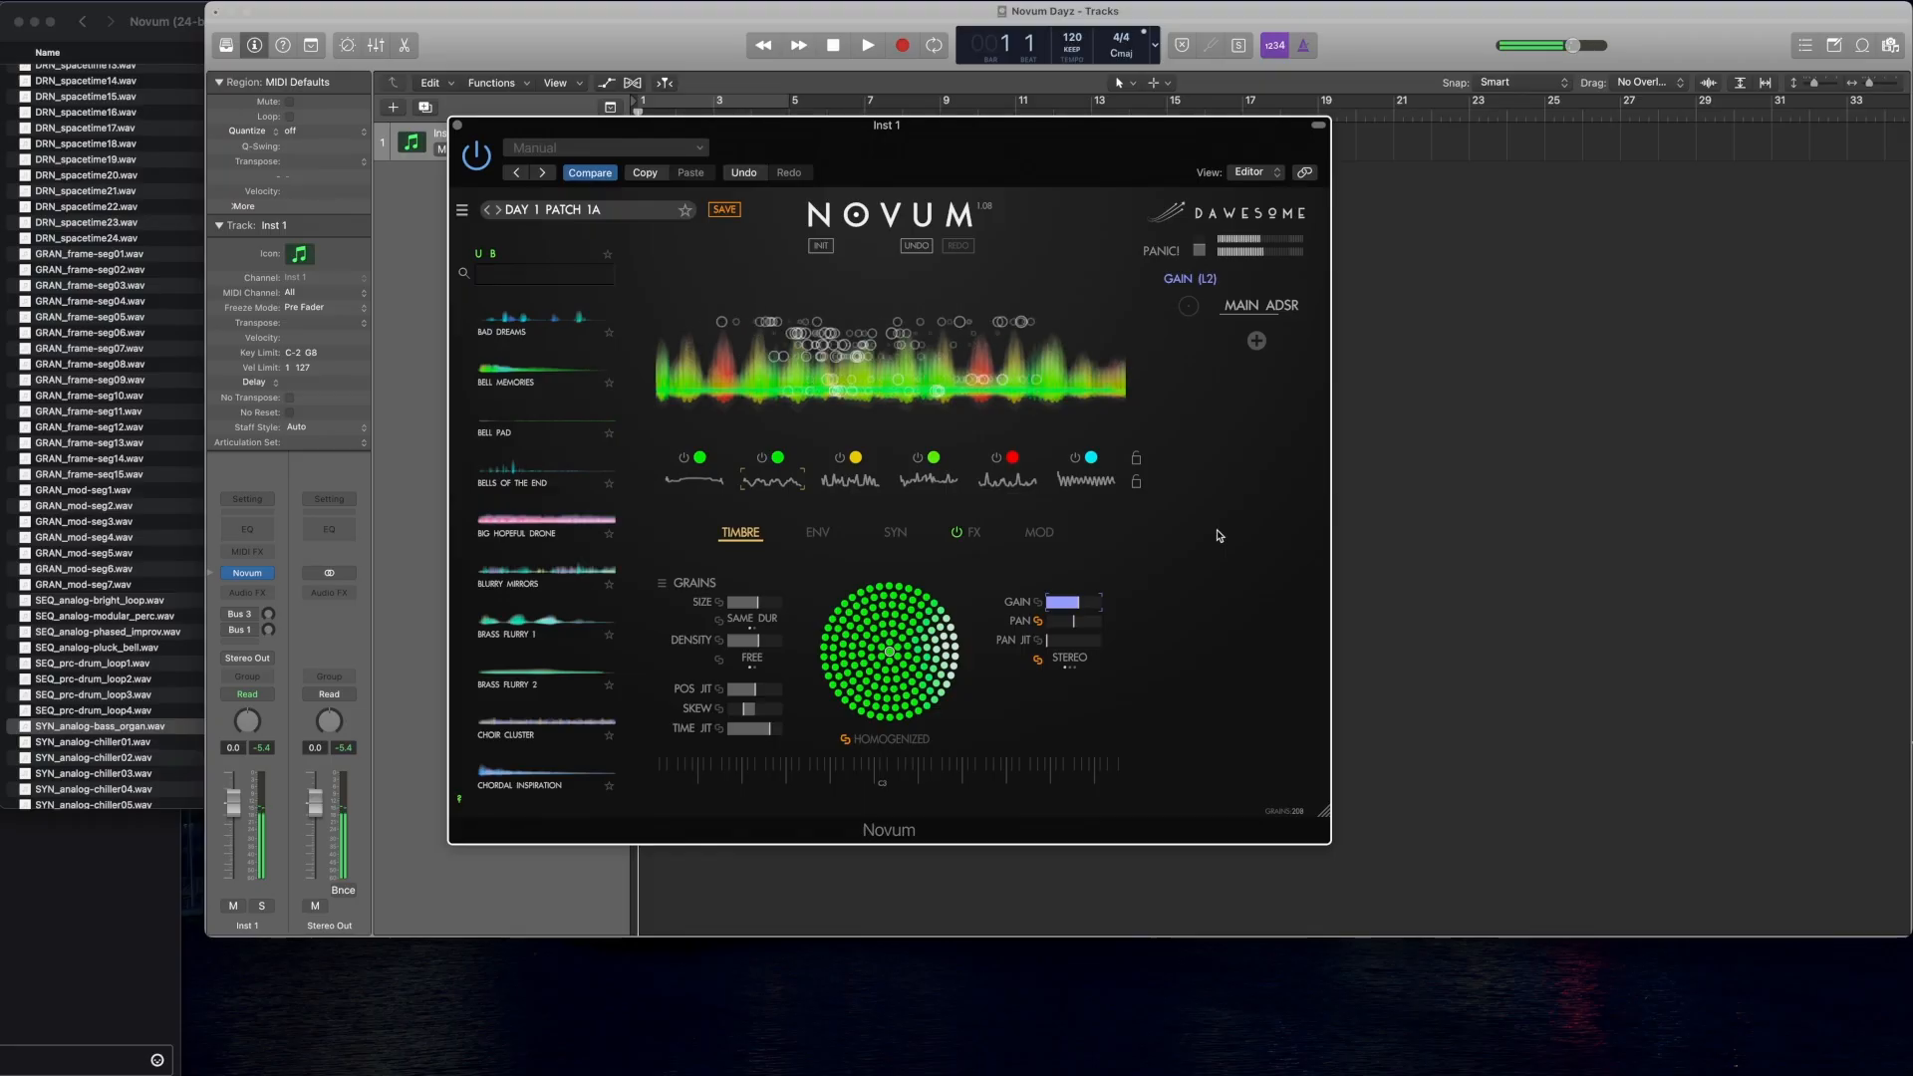
Step: Lengthen the main ADSR to about 3.01 s attack, 2.99 s decay and 7.93 s release, and raise its sustain
left_click(1039, 532)
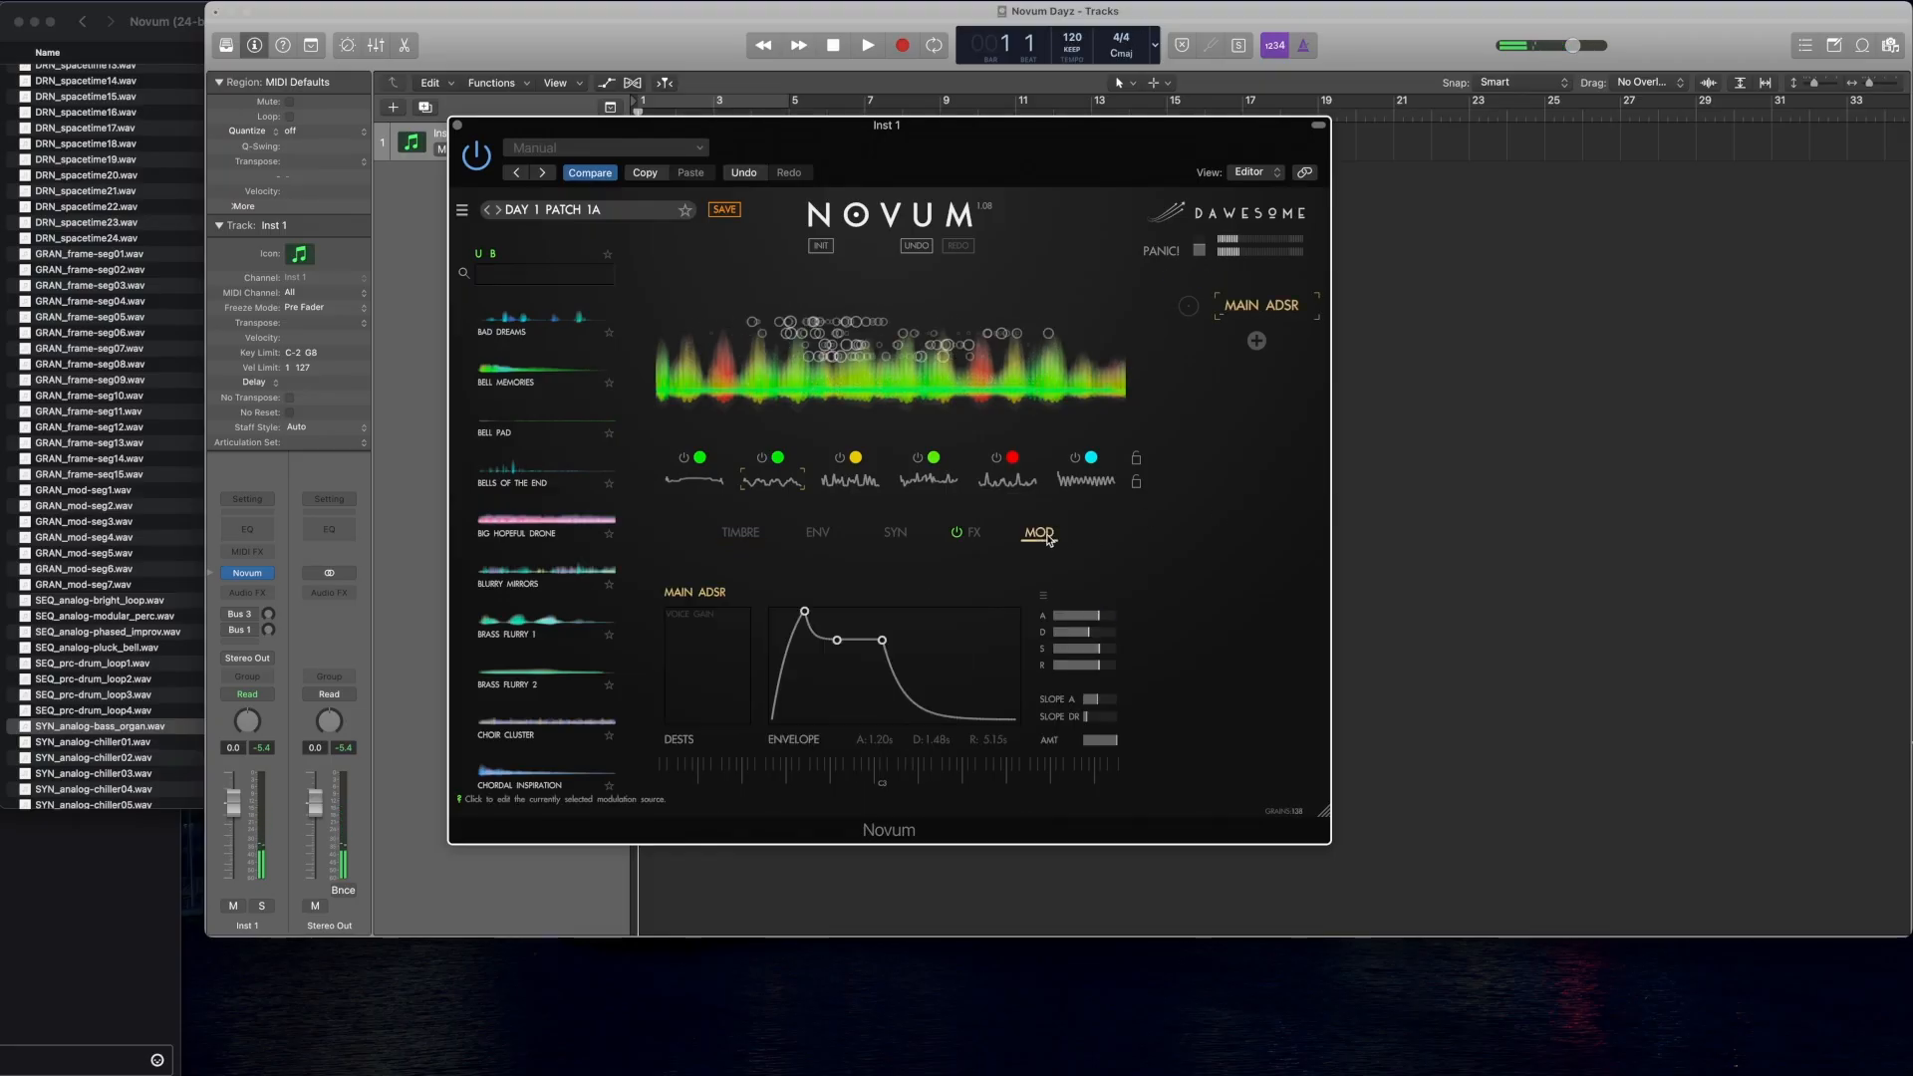
left_click_drag(1096, 664, 1152, 635)
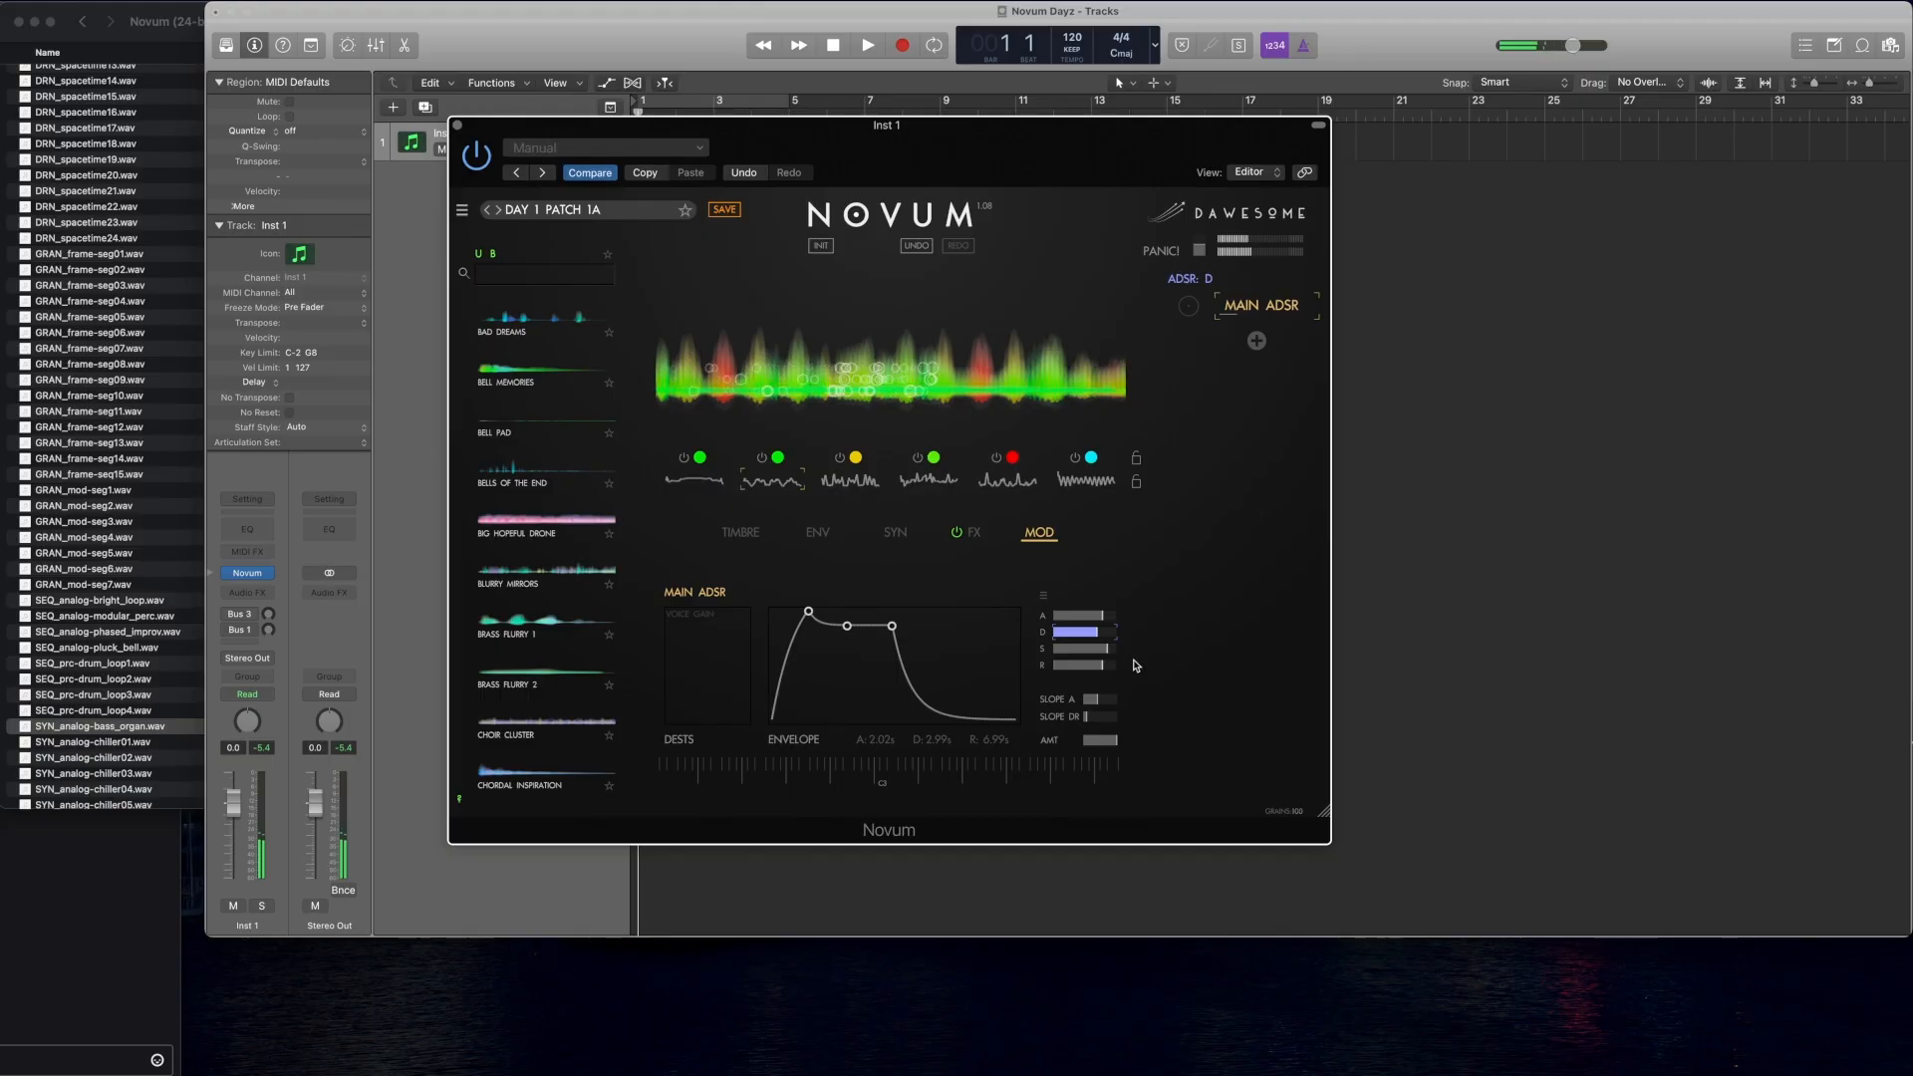
left_click_drag(1112, 666, 1115, 622)
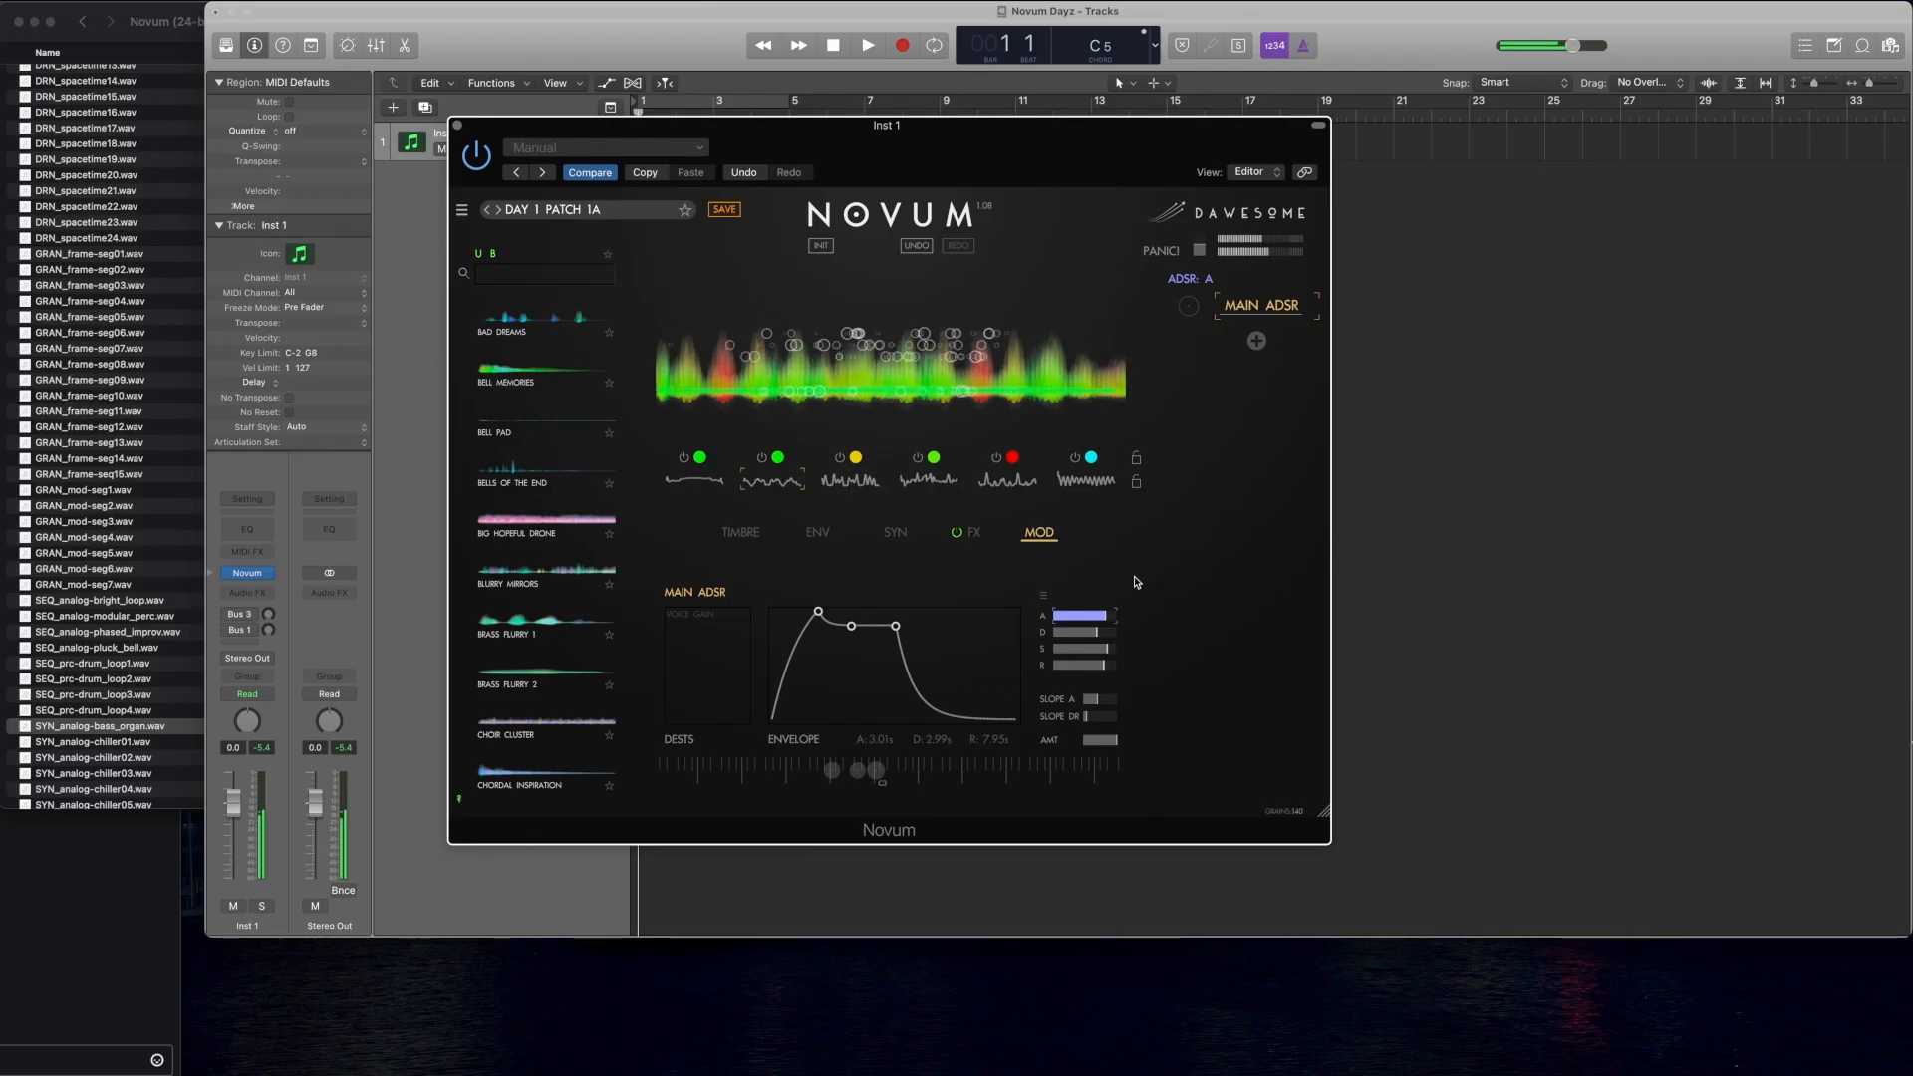
Step: Add a Chorus effect to the empty FX rack
left_click(981, 541)
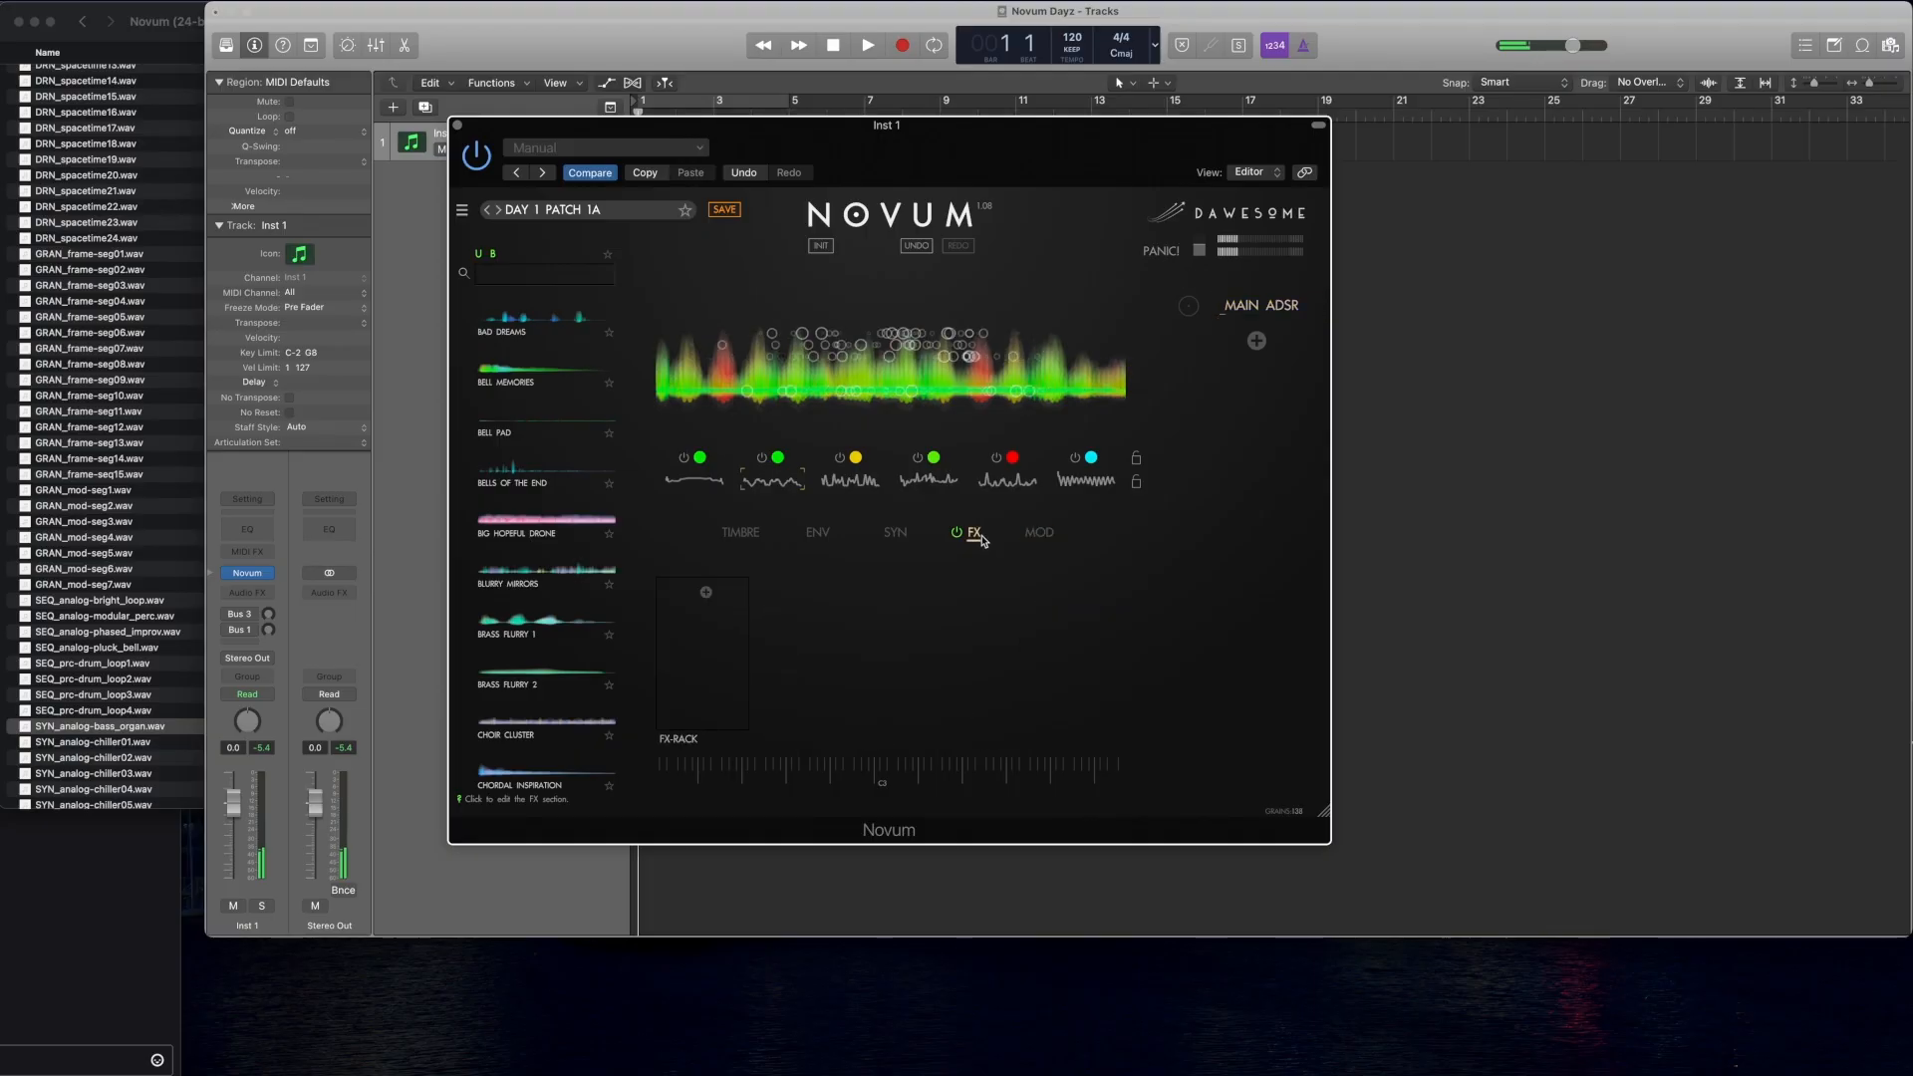
left_click(706, 593)
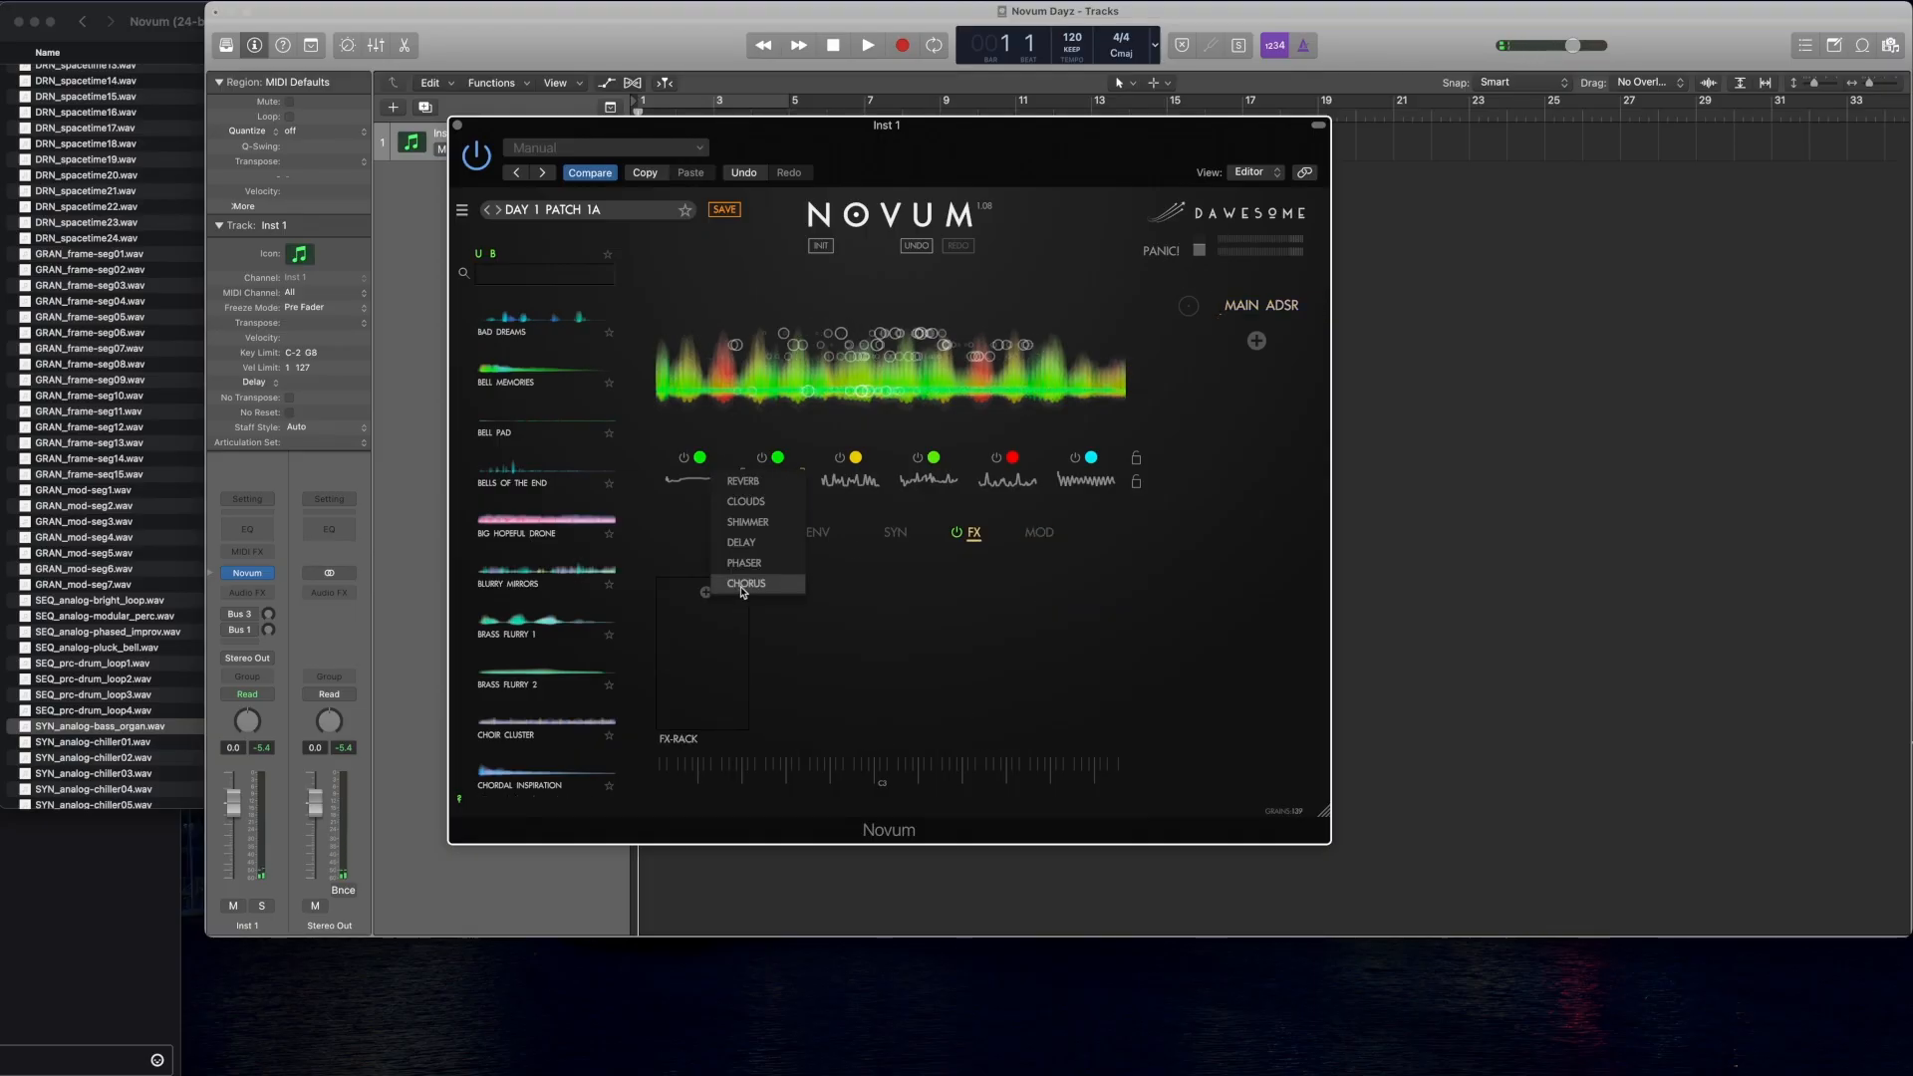
left_click(745, 583)
Step: Adjust the Chorus effect's wet and depth, slow its speed slightly and raise its feedback
left_click_drag(830, 678, 881, 698)
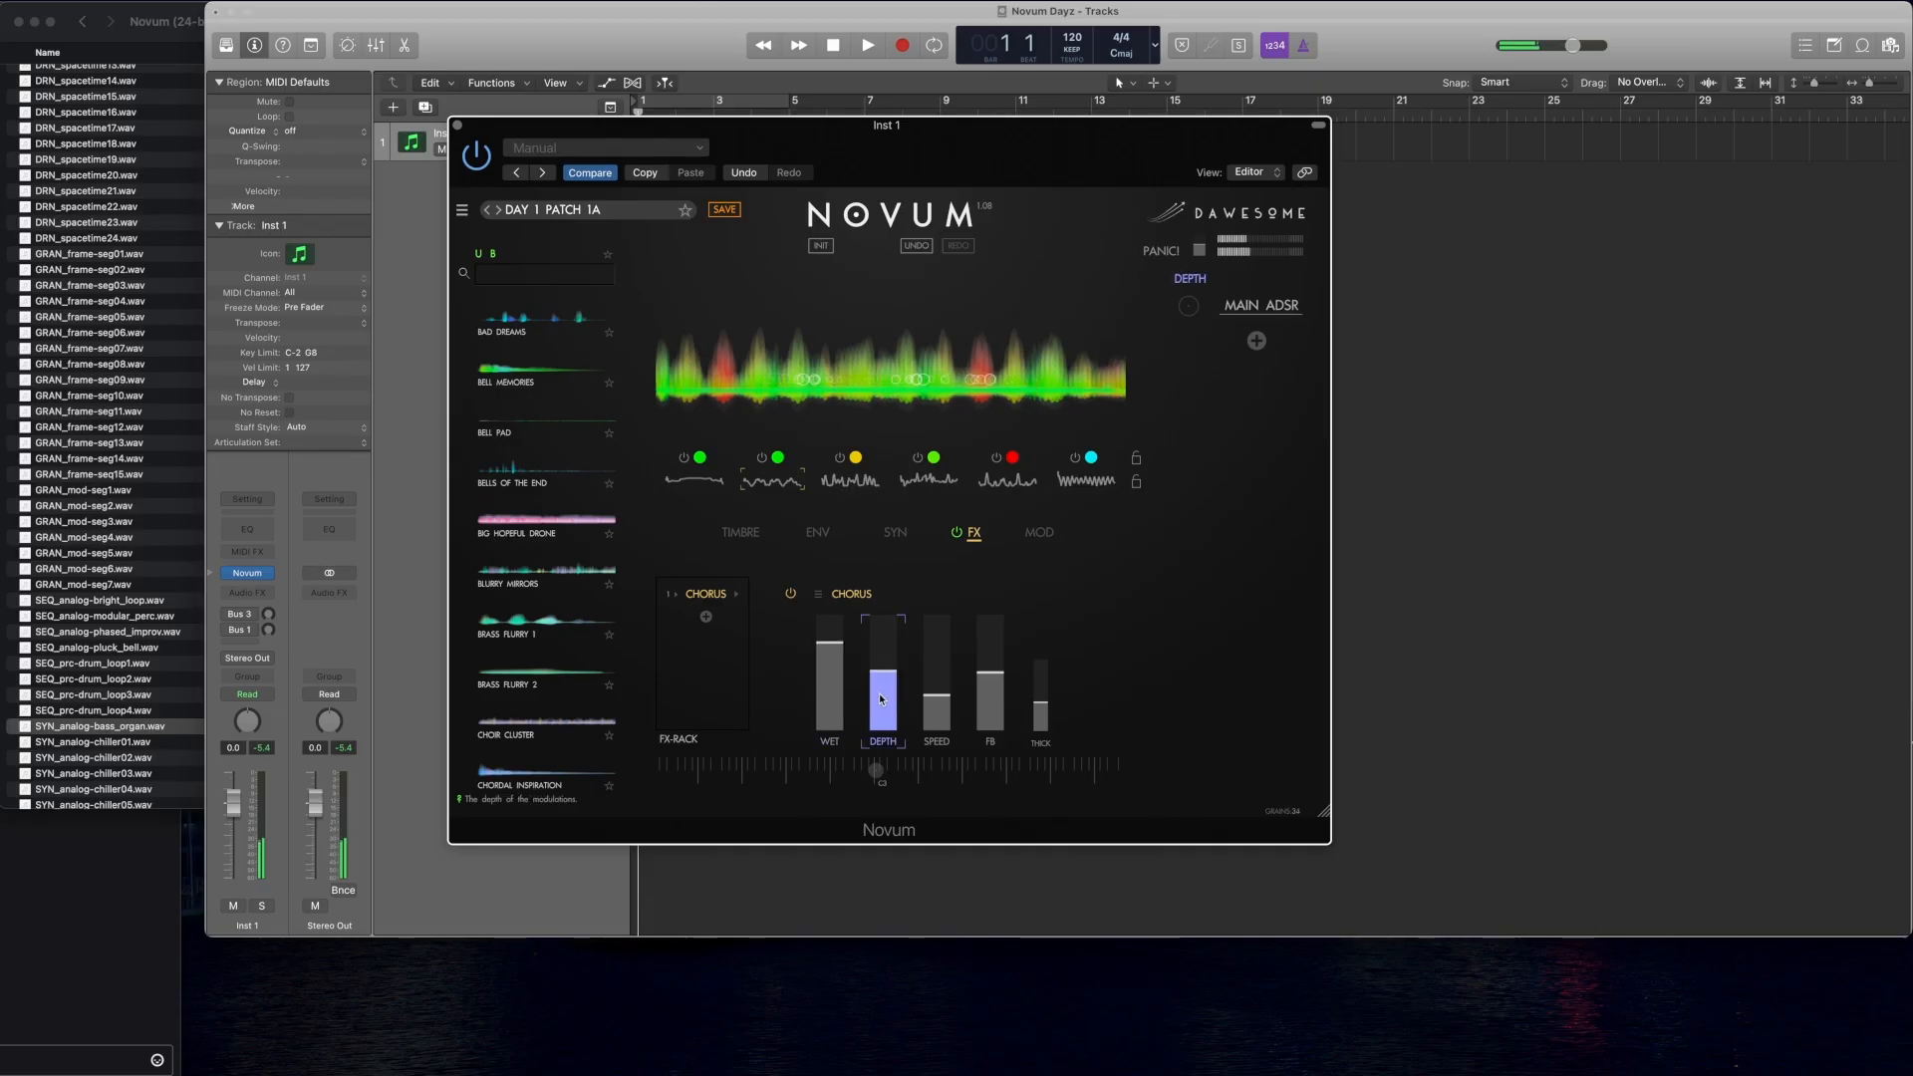
left_click_drag(980, 687, 979, 662)
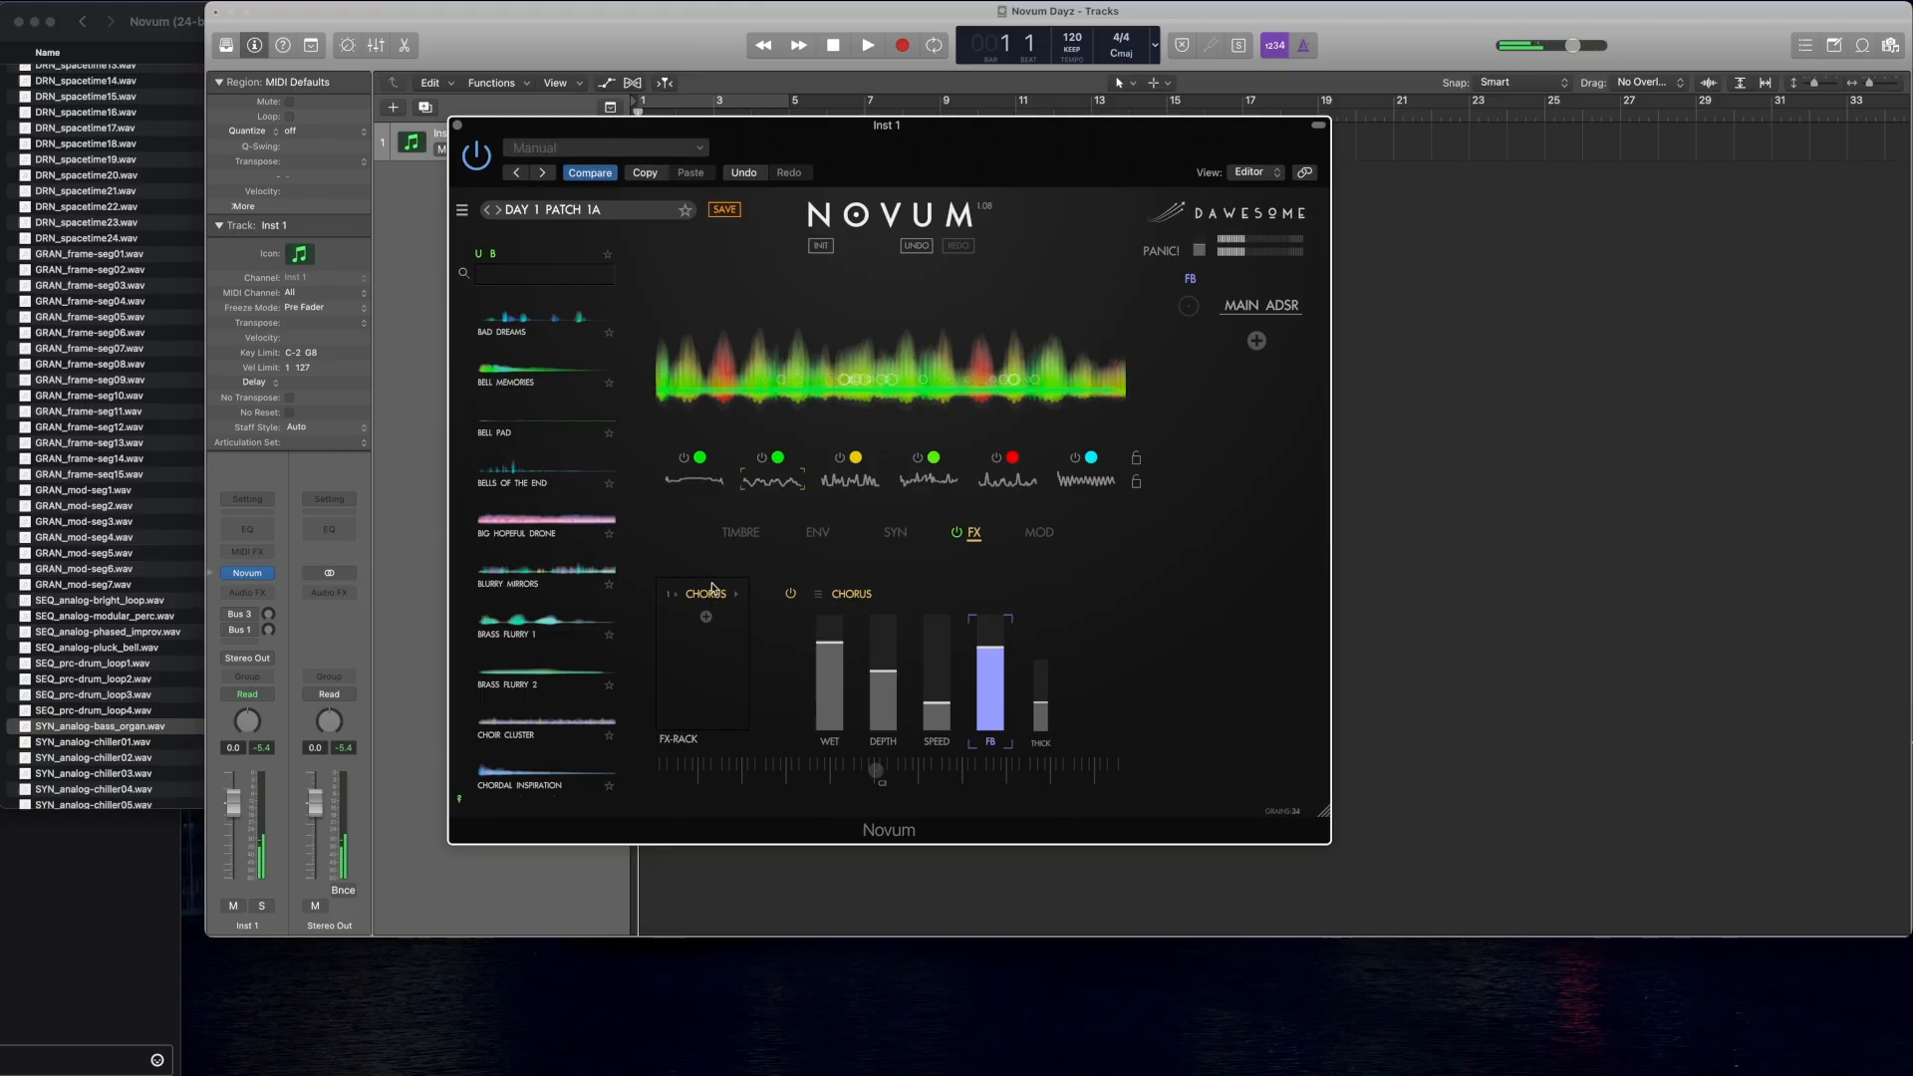
left_click(847, 595)
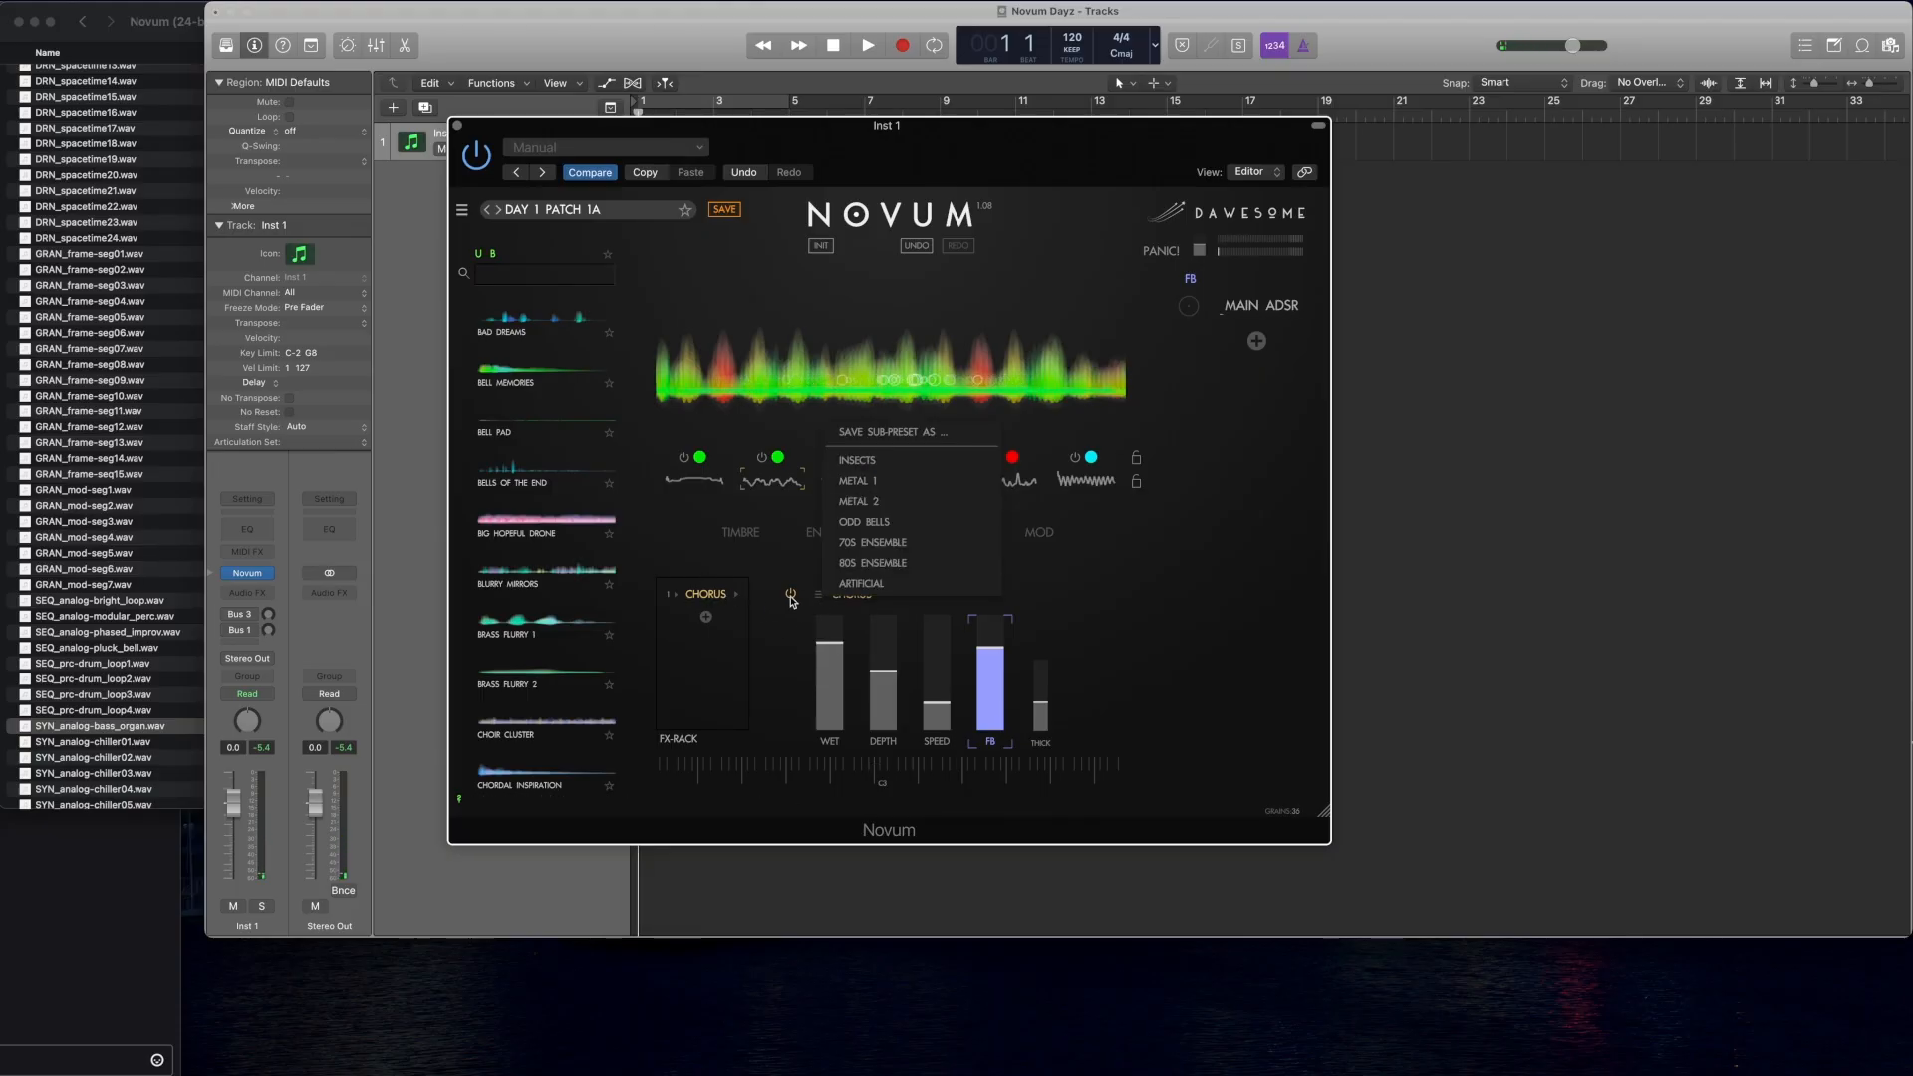
Step: Remove the Chorus effect from the FX rack and add a Shimmer effect in its place
left_click(790, 595)
left_click(732, 597)
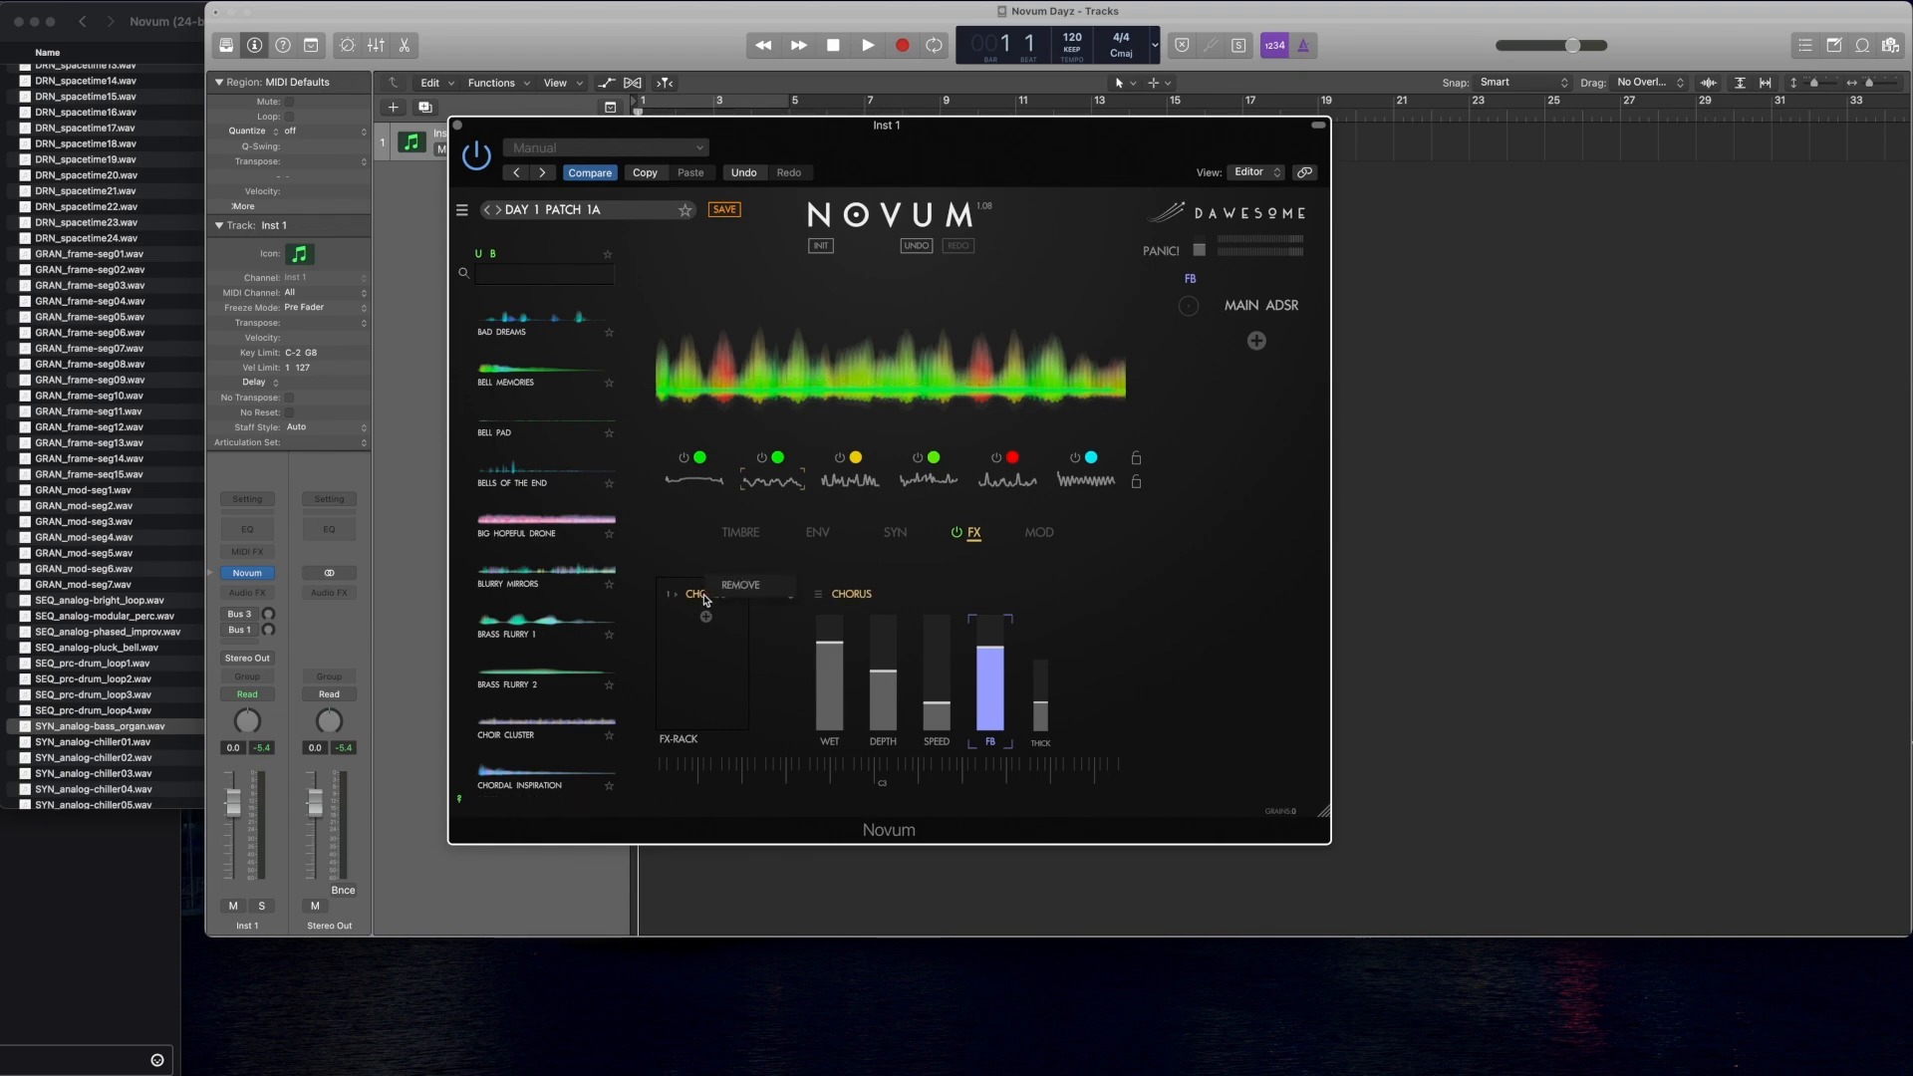
left_click(739, 593)
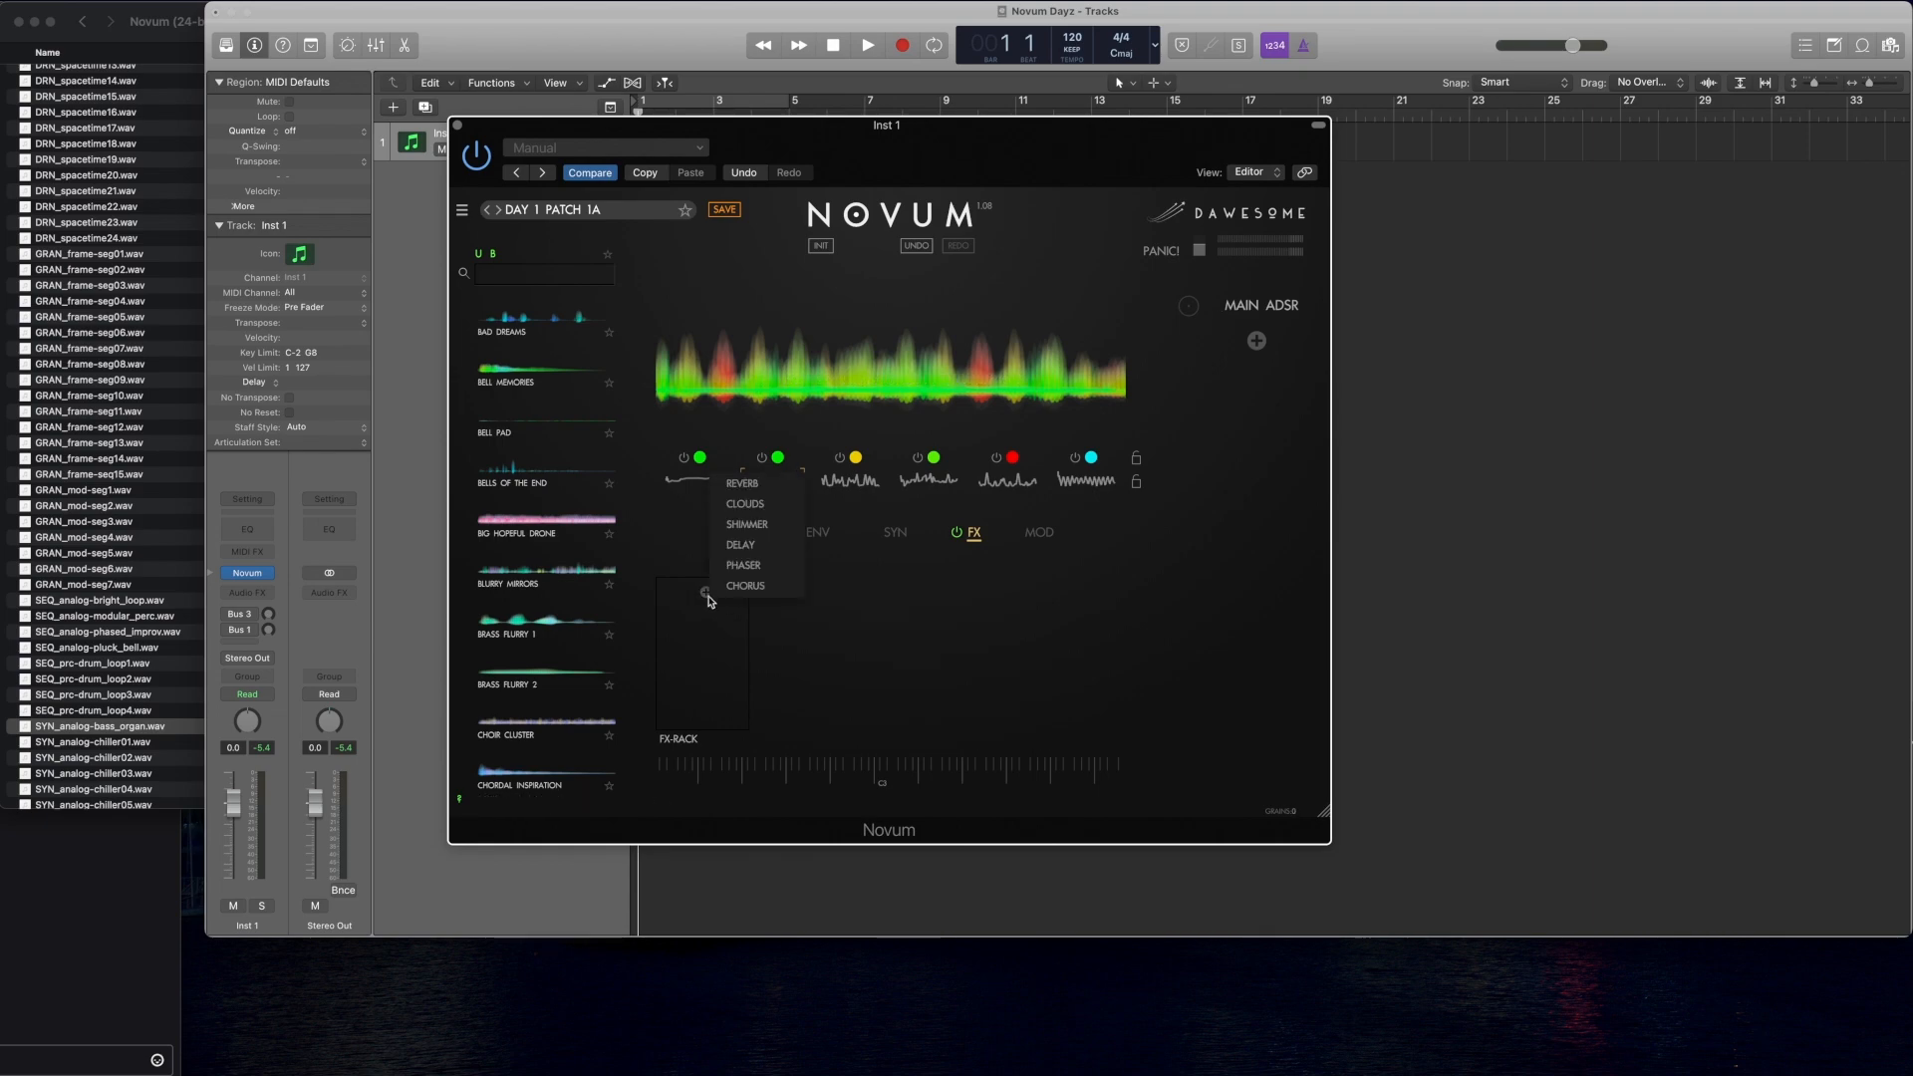
left_click(763, 531)
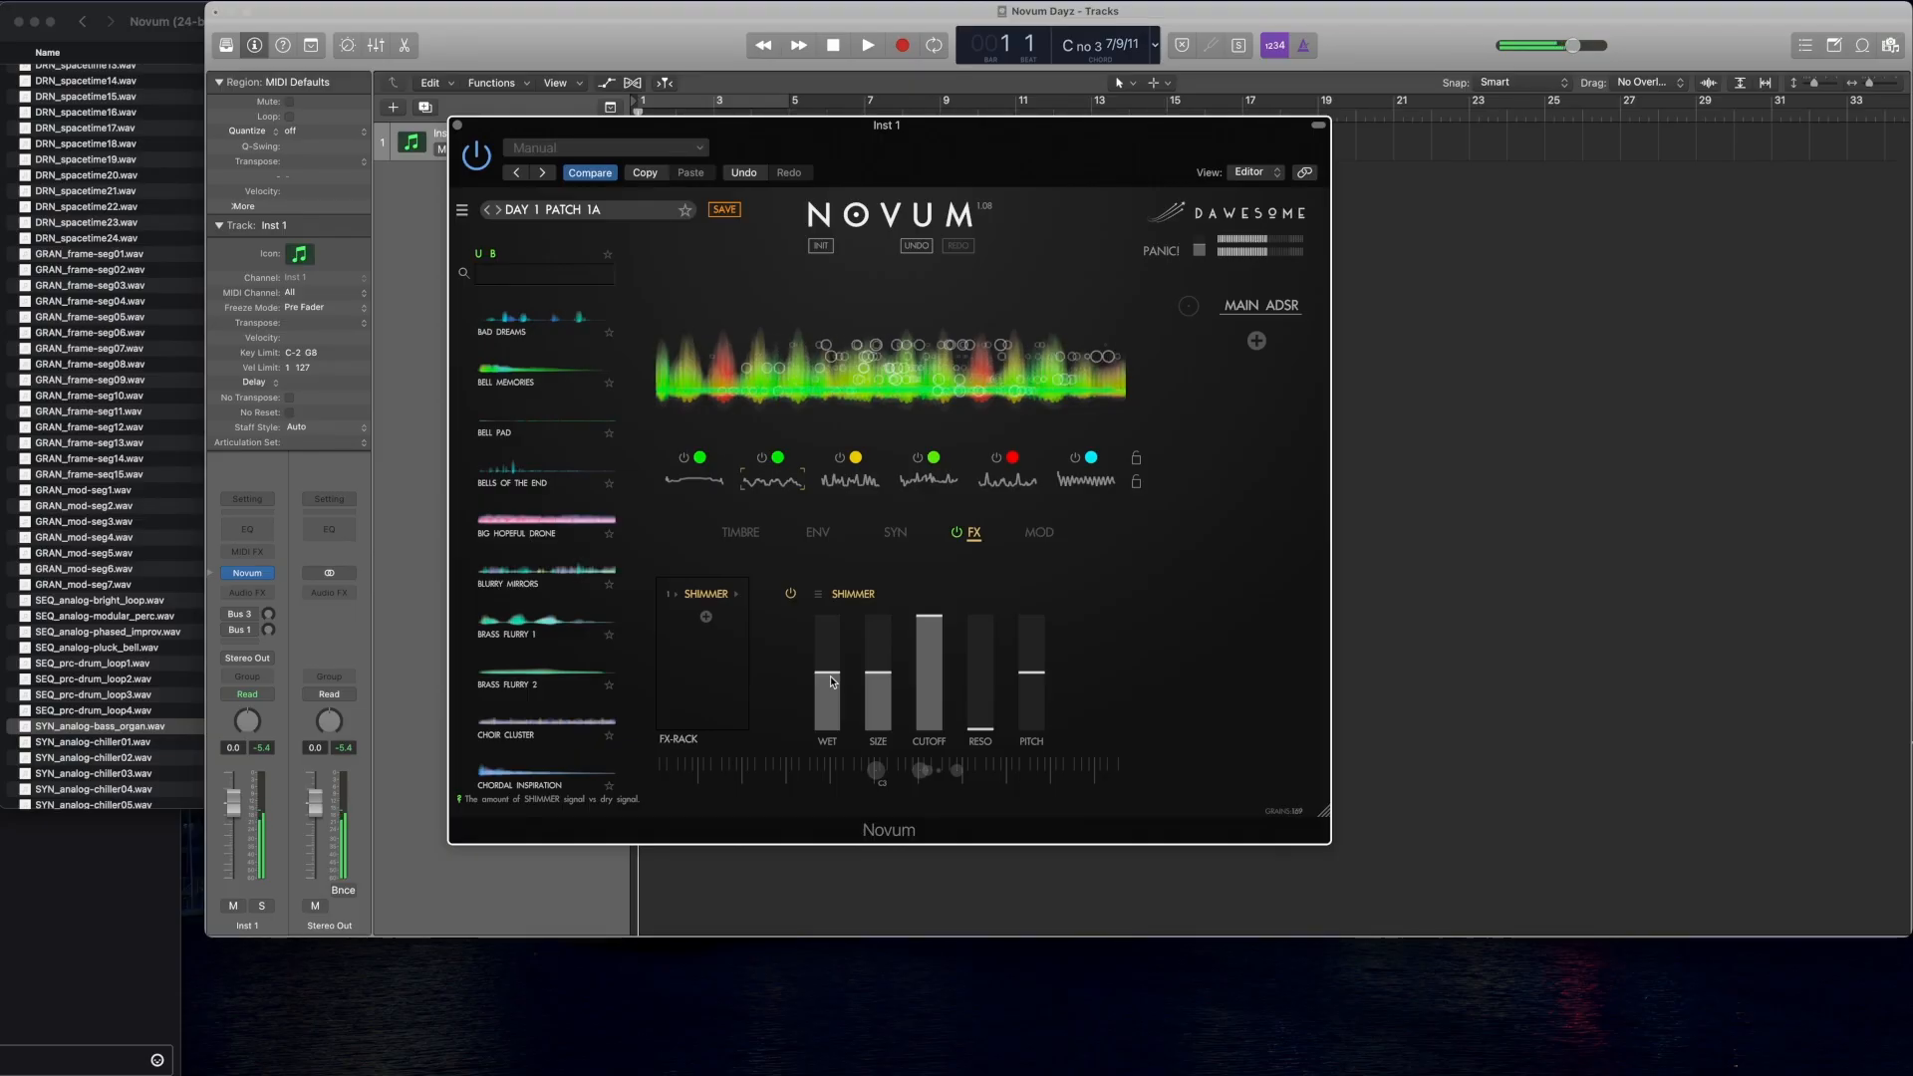
Step: Raise the Shimmer's size, pitch and resonance, and lower its cutoff to about a third
left_click(877, 684)
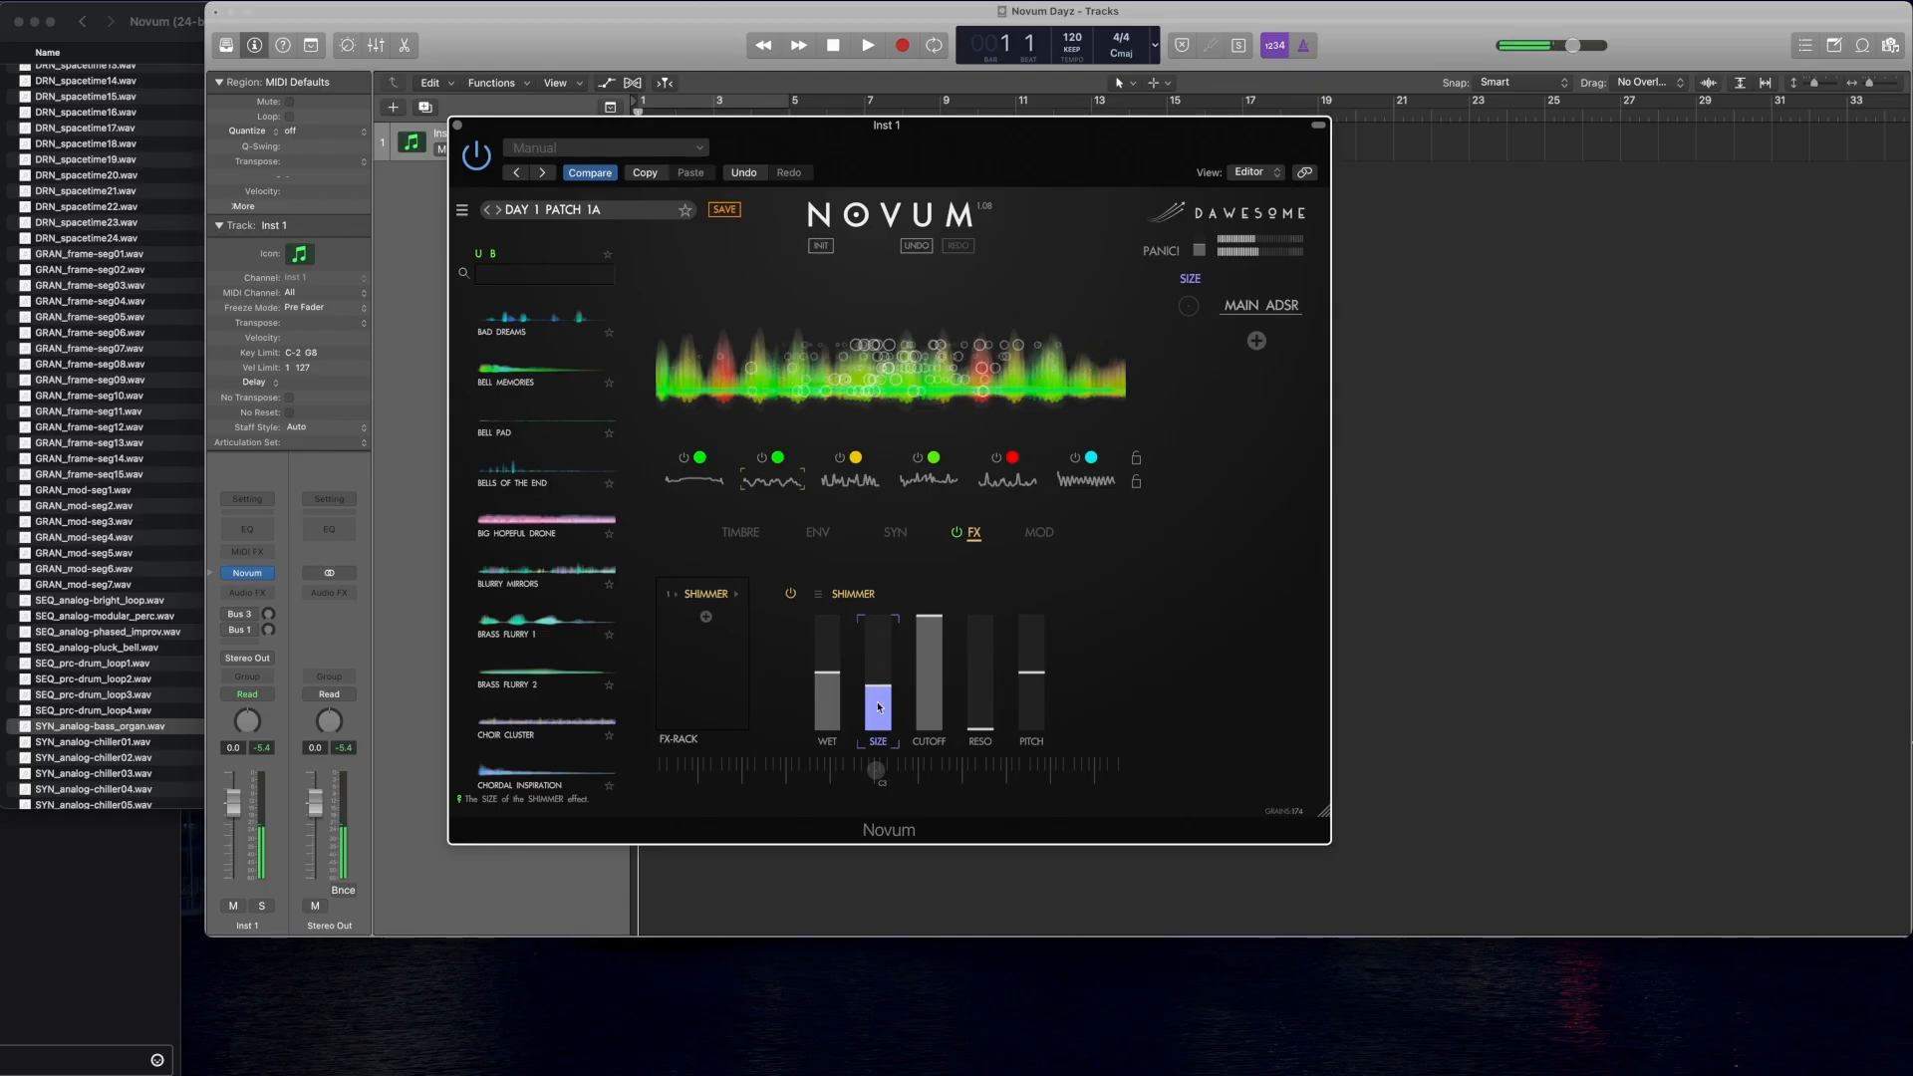
left_click_drag(877, 684, 876, 653)
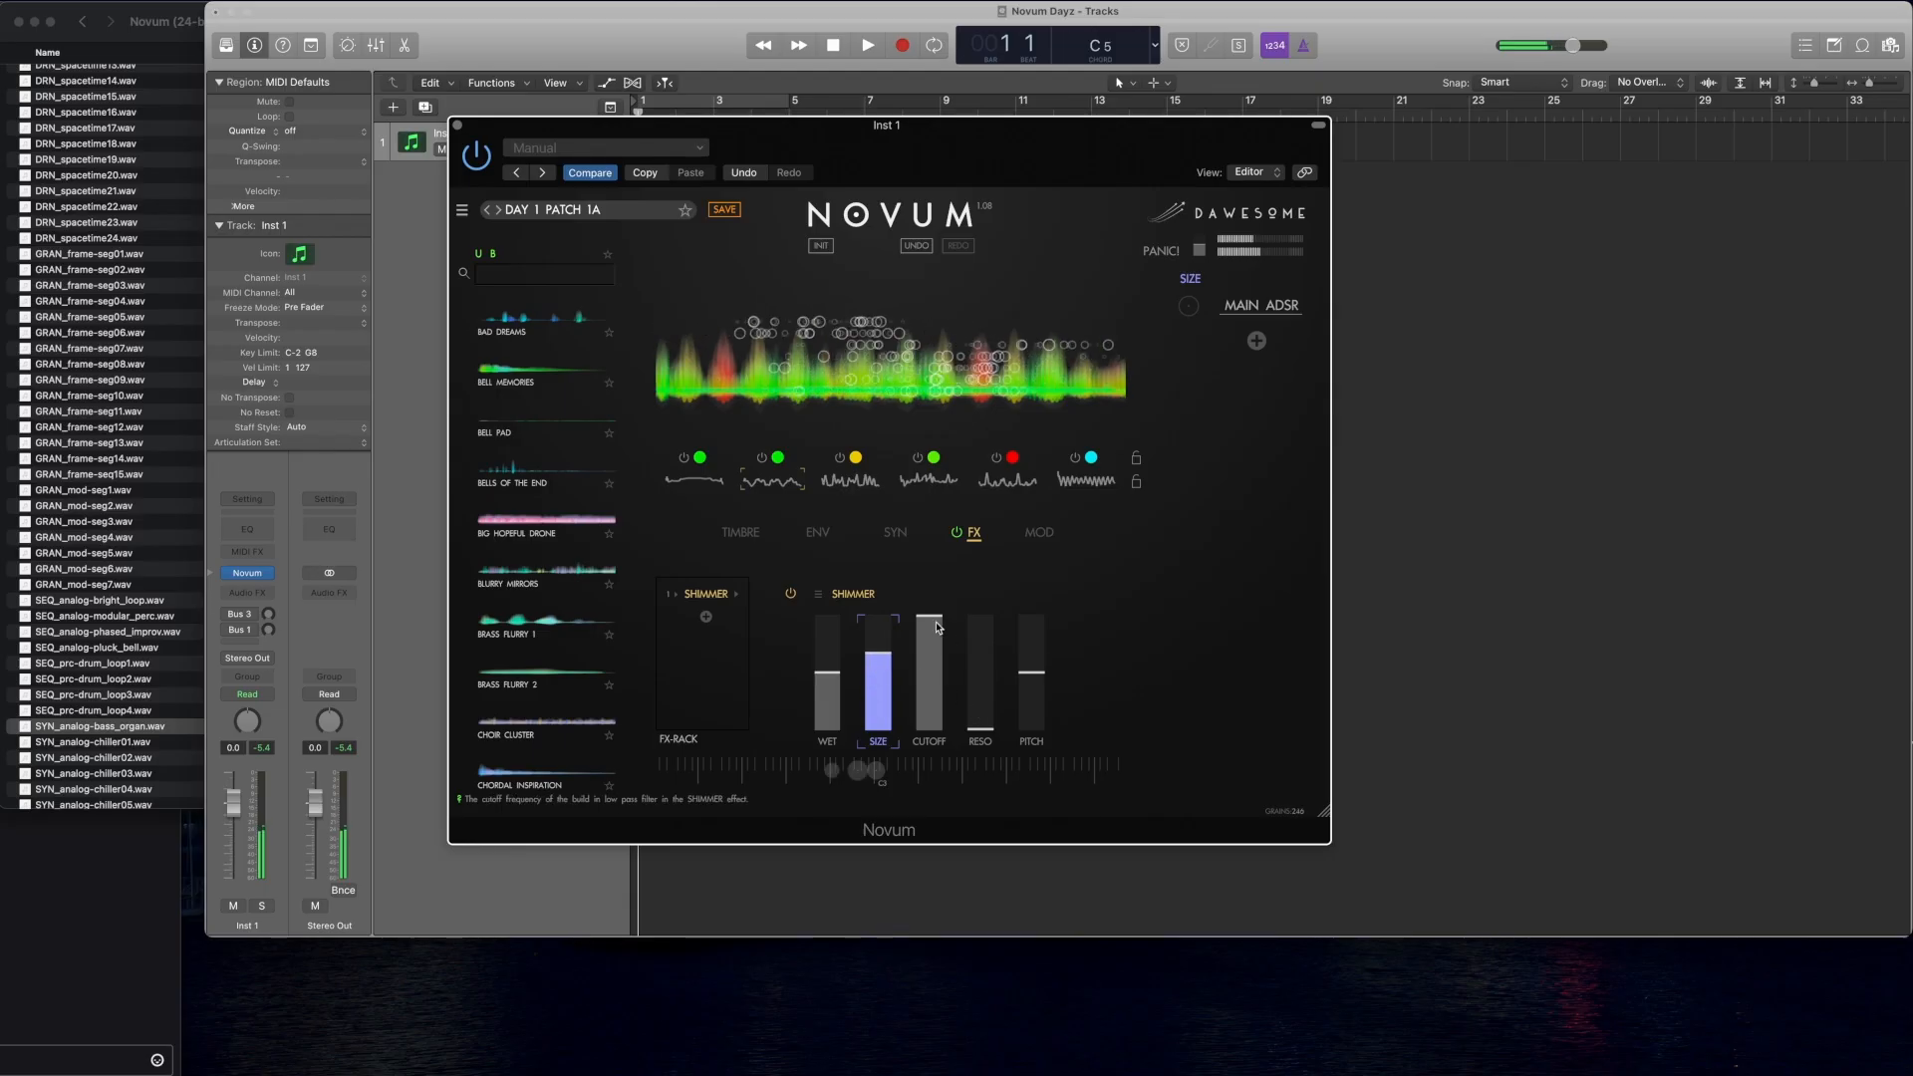
left_click_drag(1034, 677, 1041, 624)
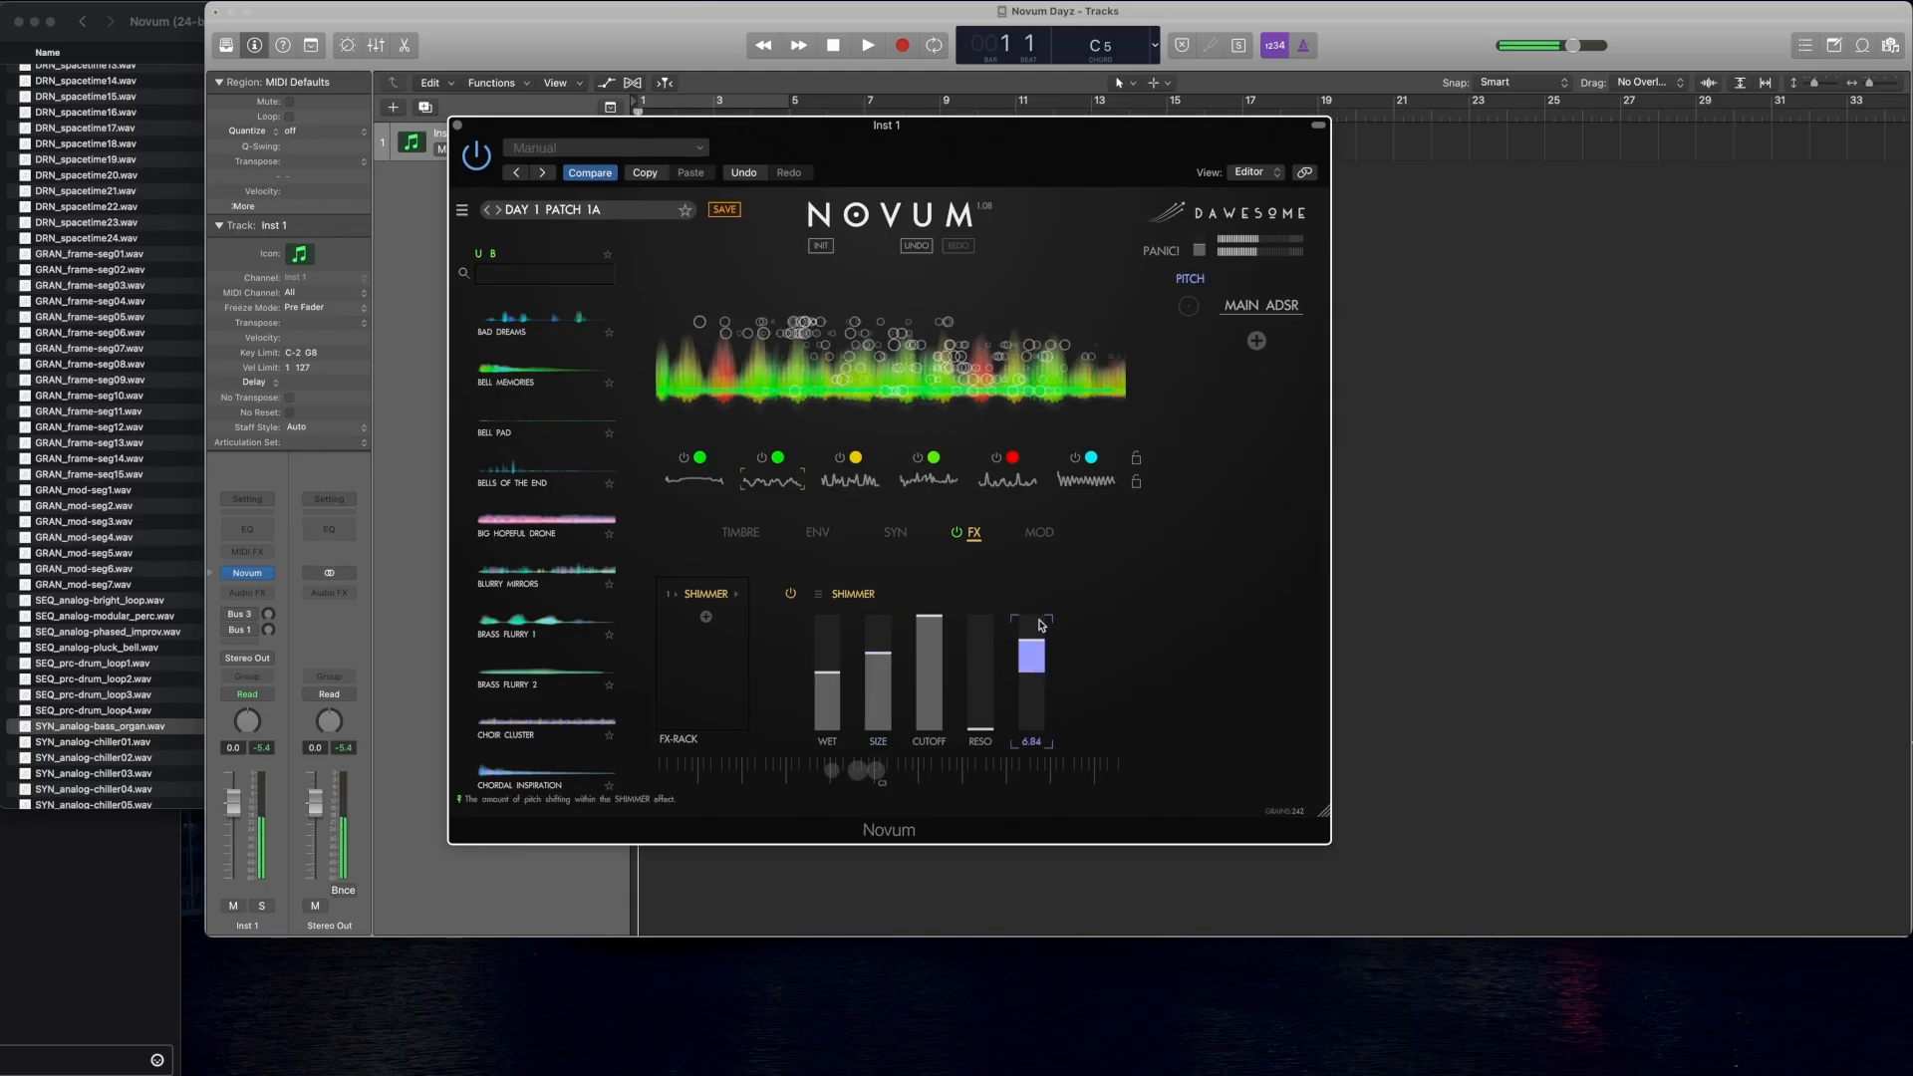
left_click(981, 702)
left_click_drag(982, 702, 929, 782)
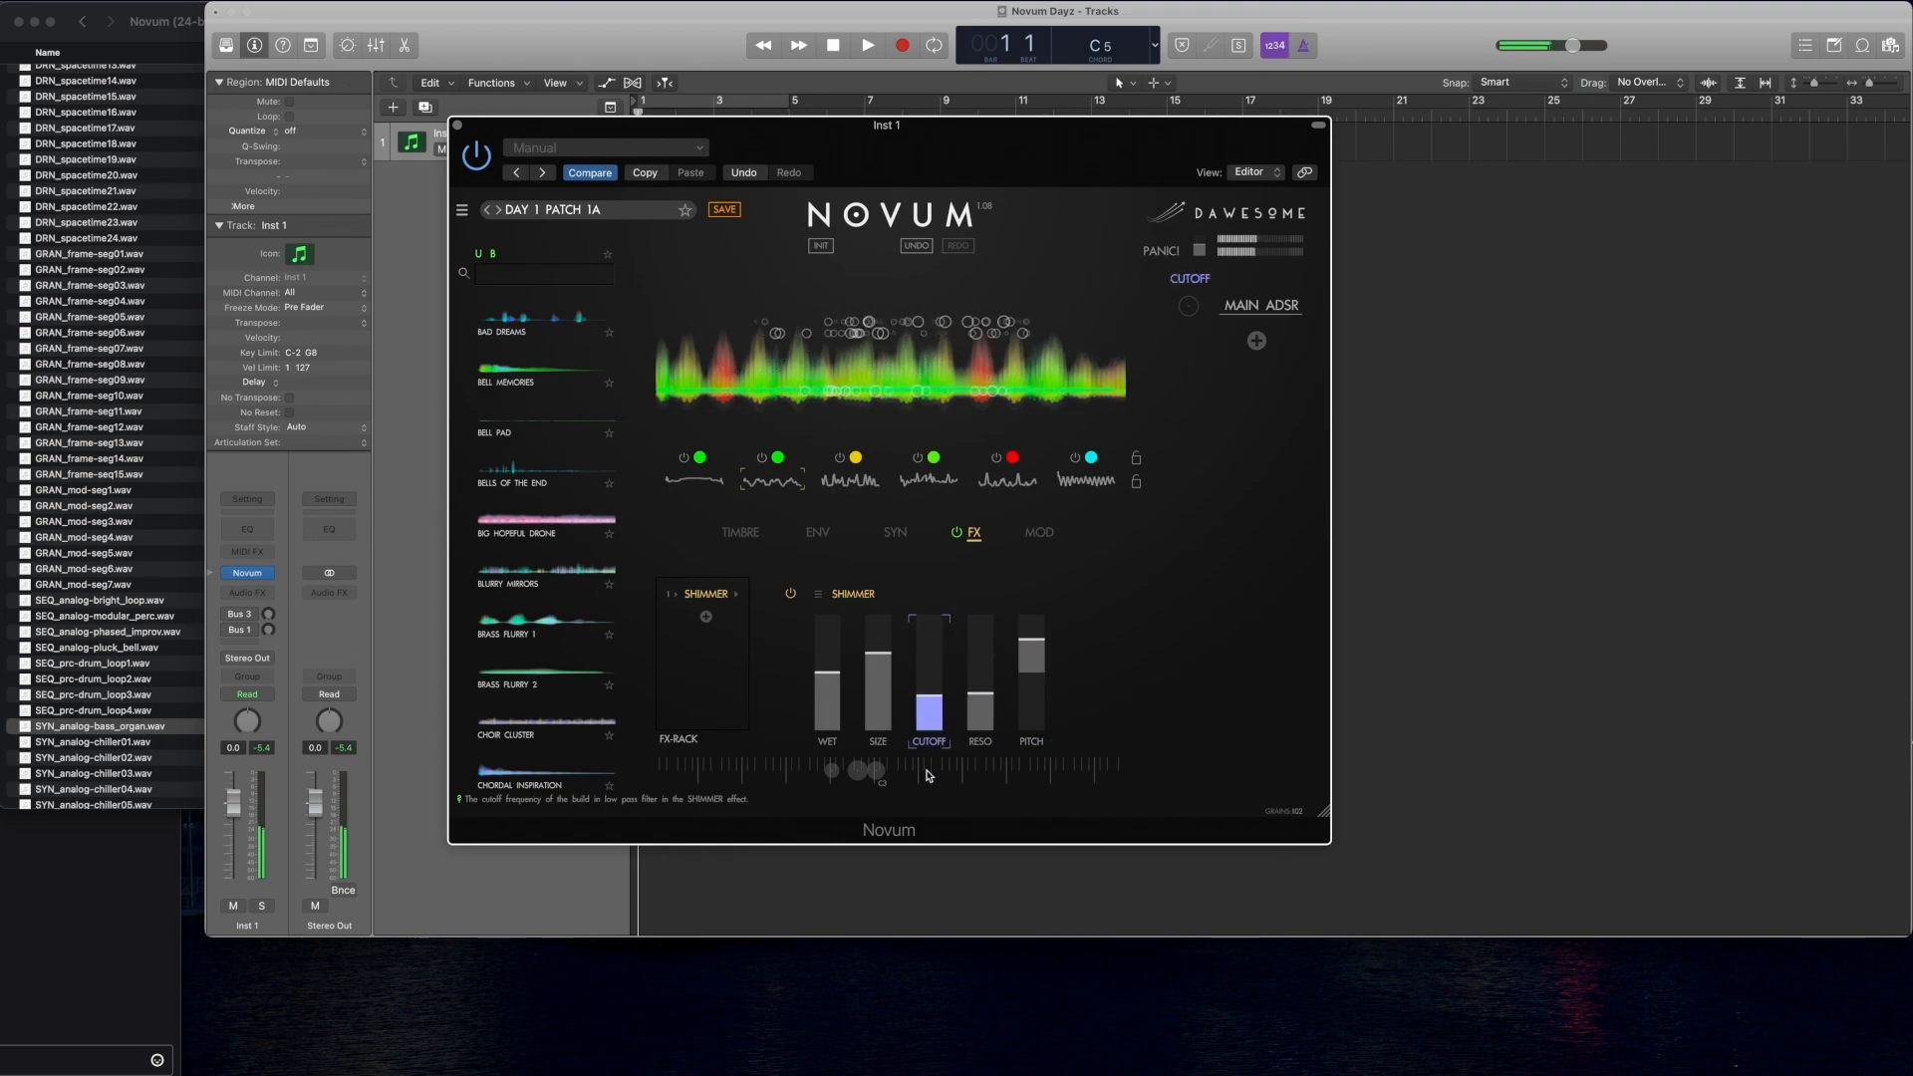
Step: Raise the Shimmer's wet level, size and resonance a little more, and set its pitch to maximum
left_click(835, 655)
left_click_drag(877, 655, 934, 707)
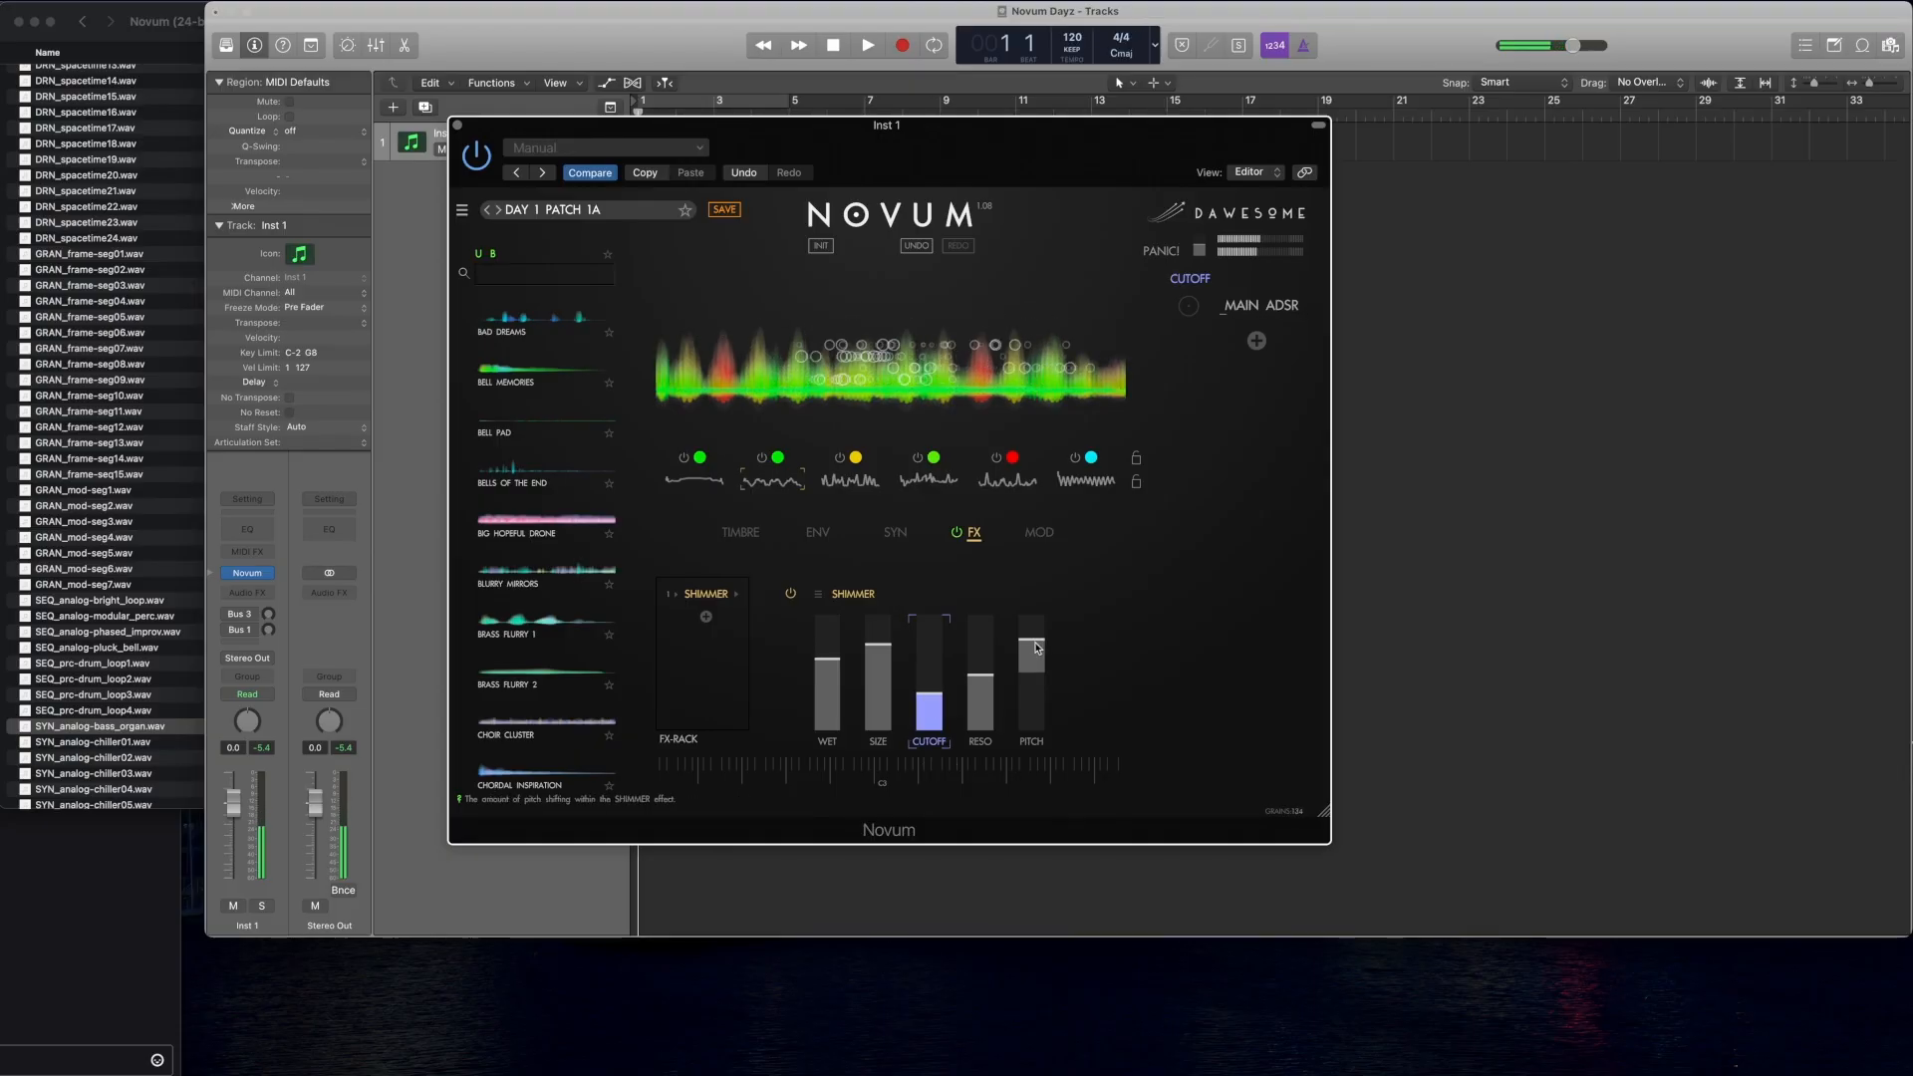
left_click_drag(1036, 648, 1042, 612)
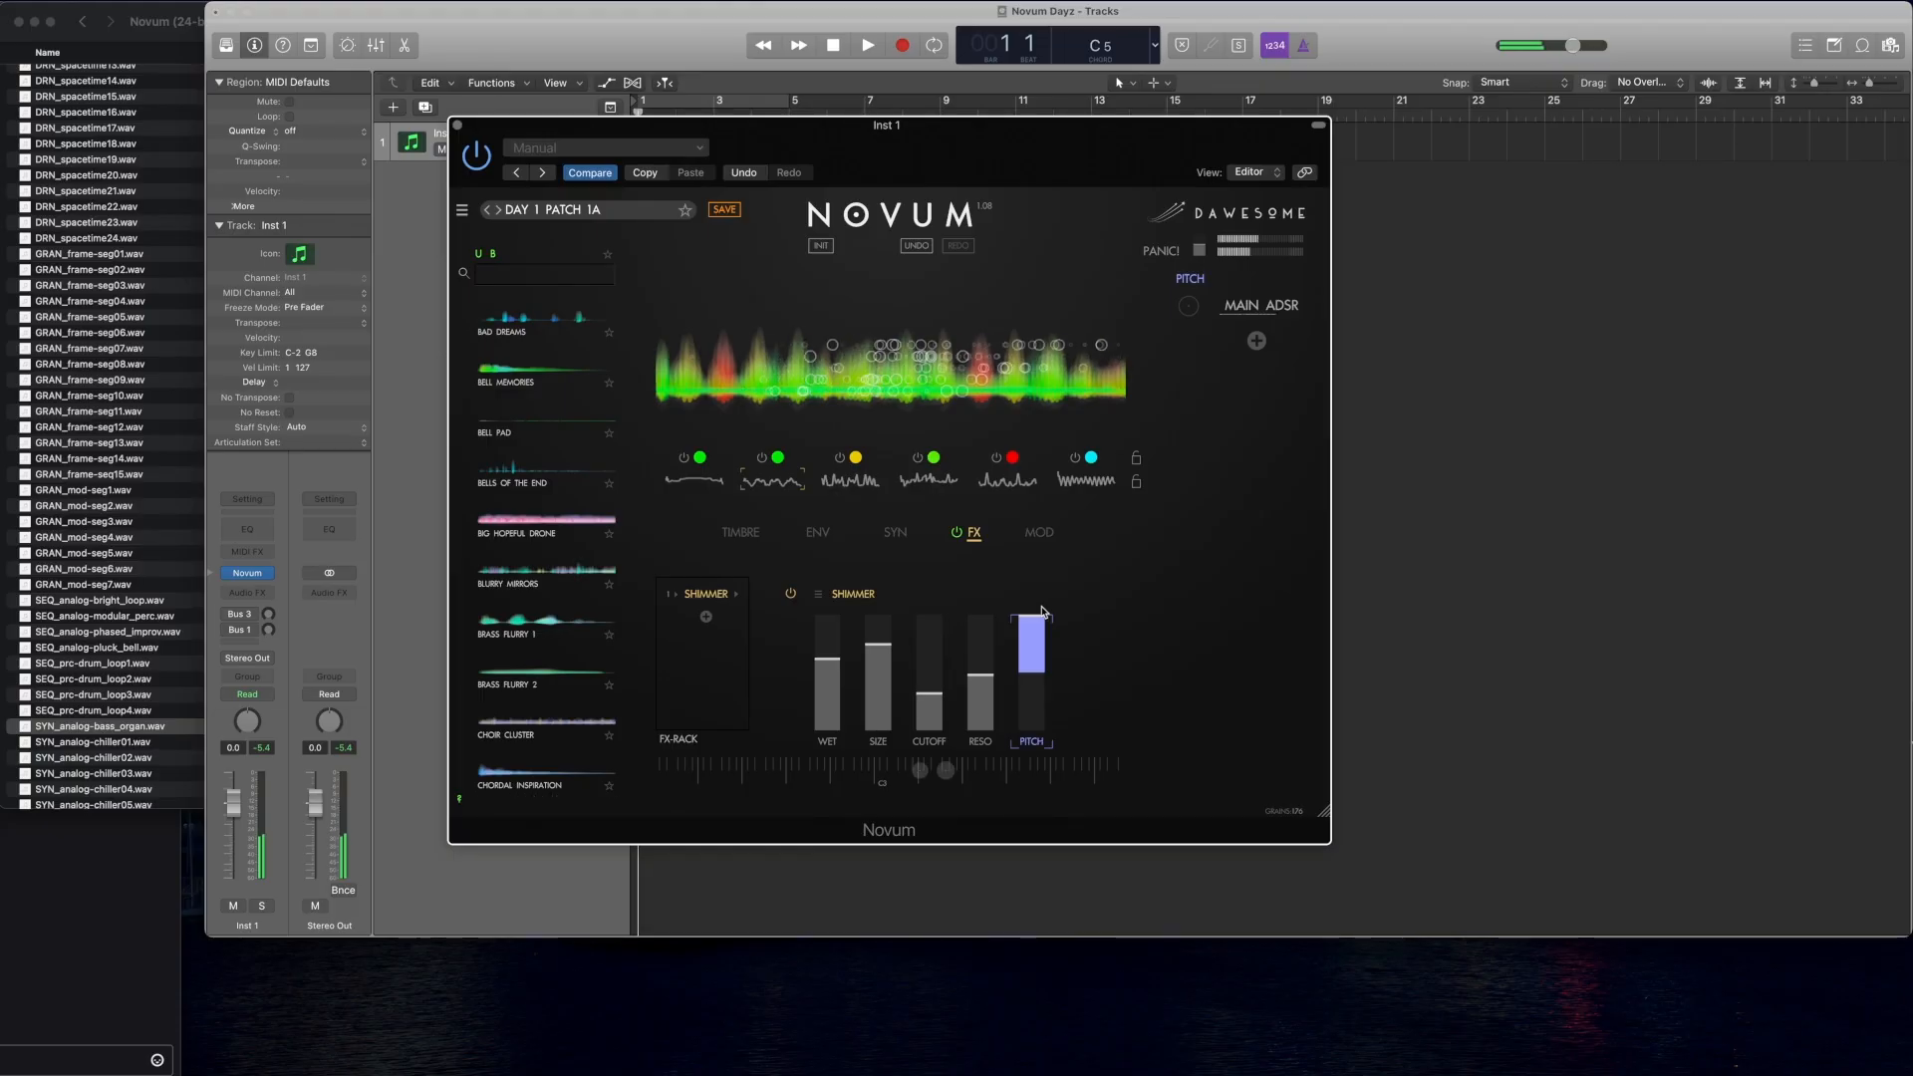
Step: Add a Clouds effect below Shimmer in the FX rack, and slightly lower the Shimmer's wet level and size
left_click(707, 619)
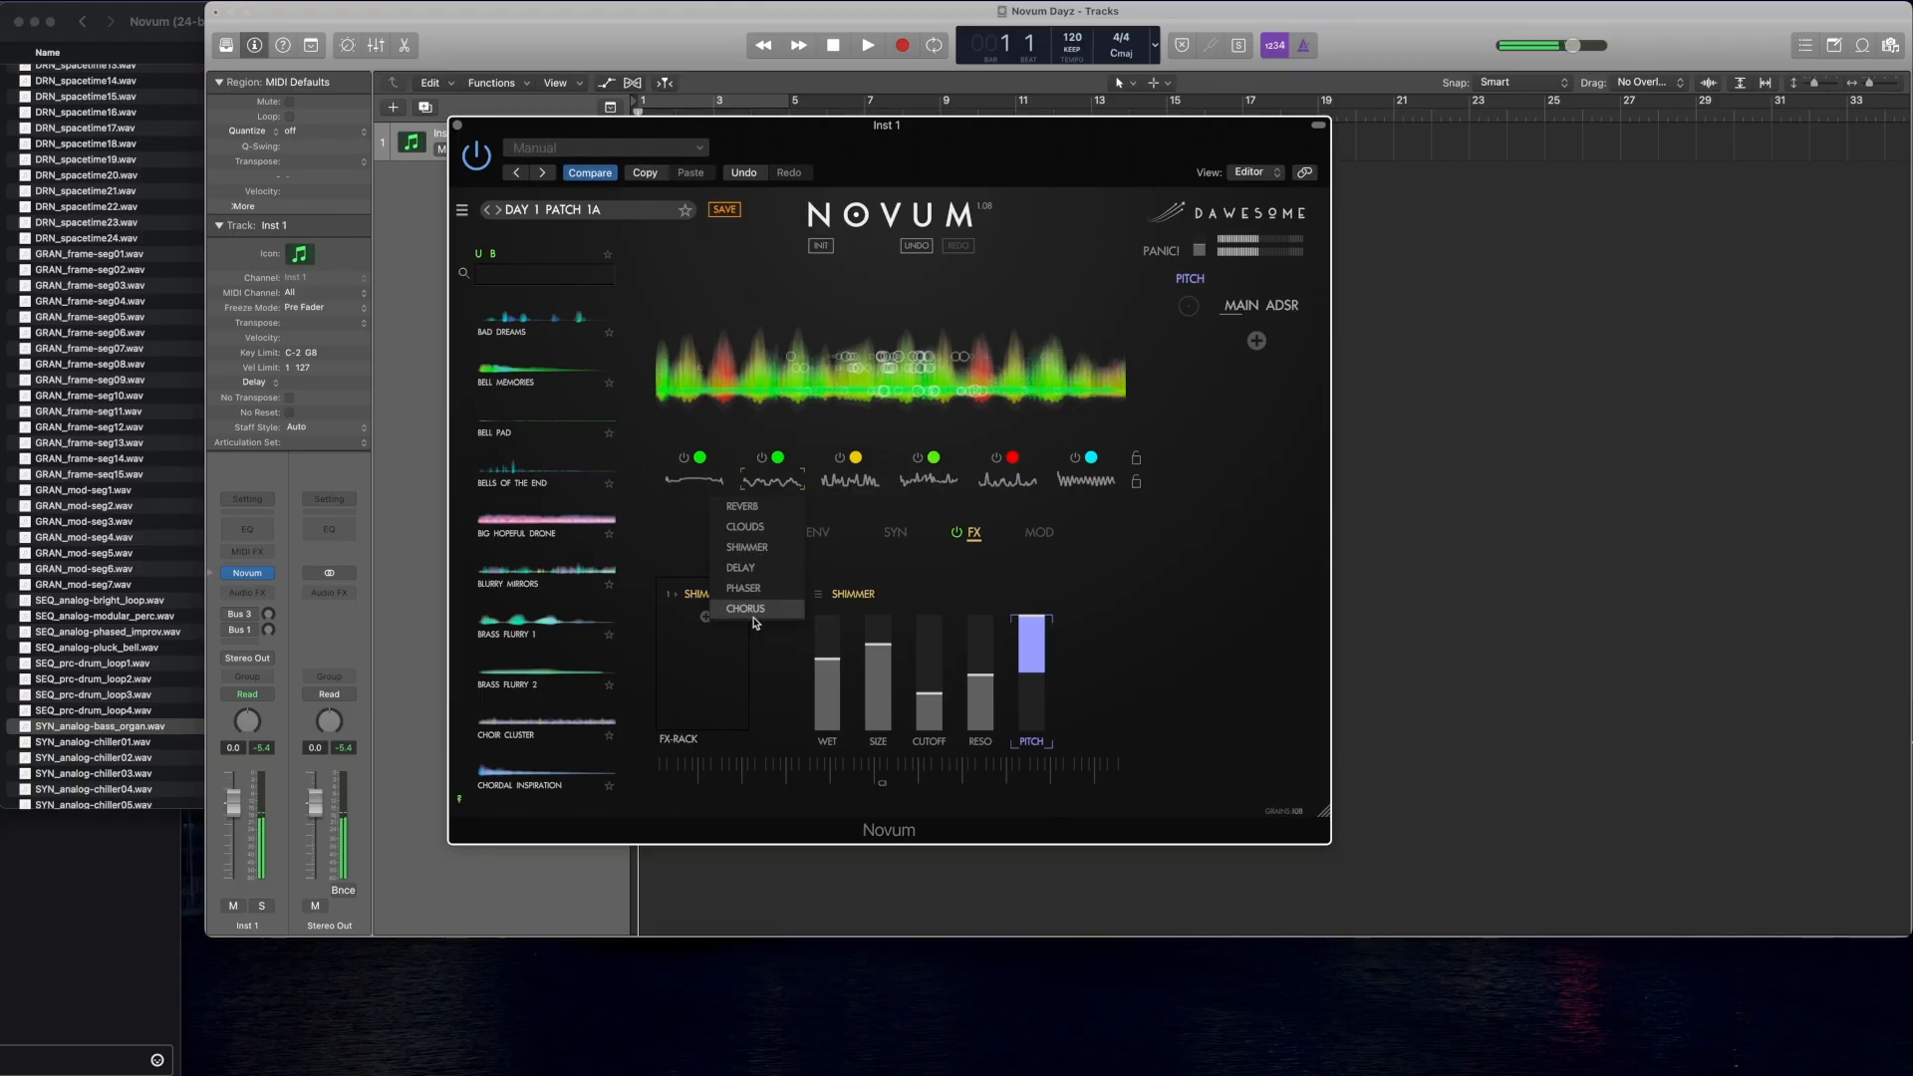
left_click(760, 535)
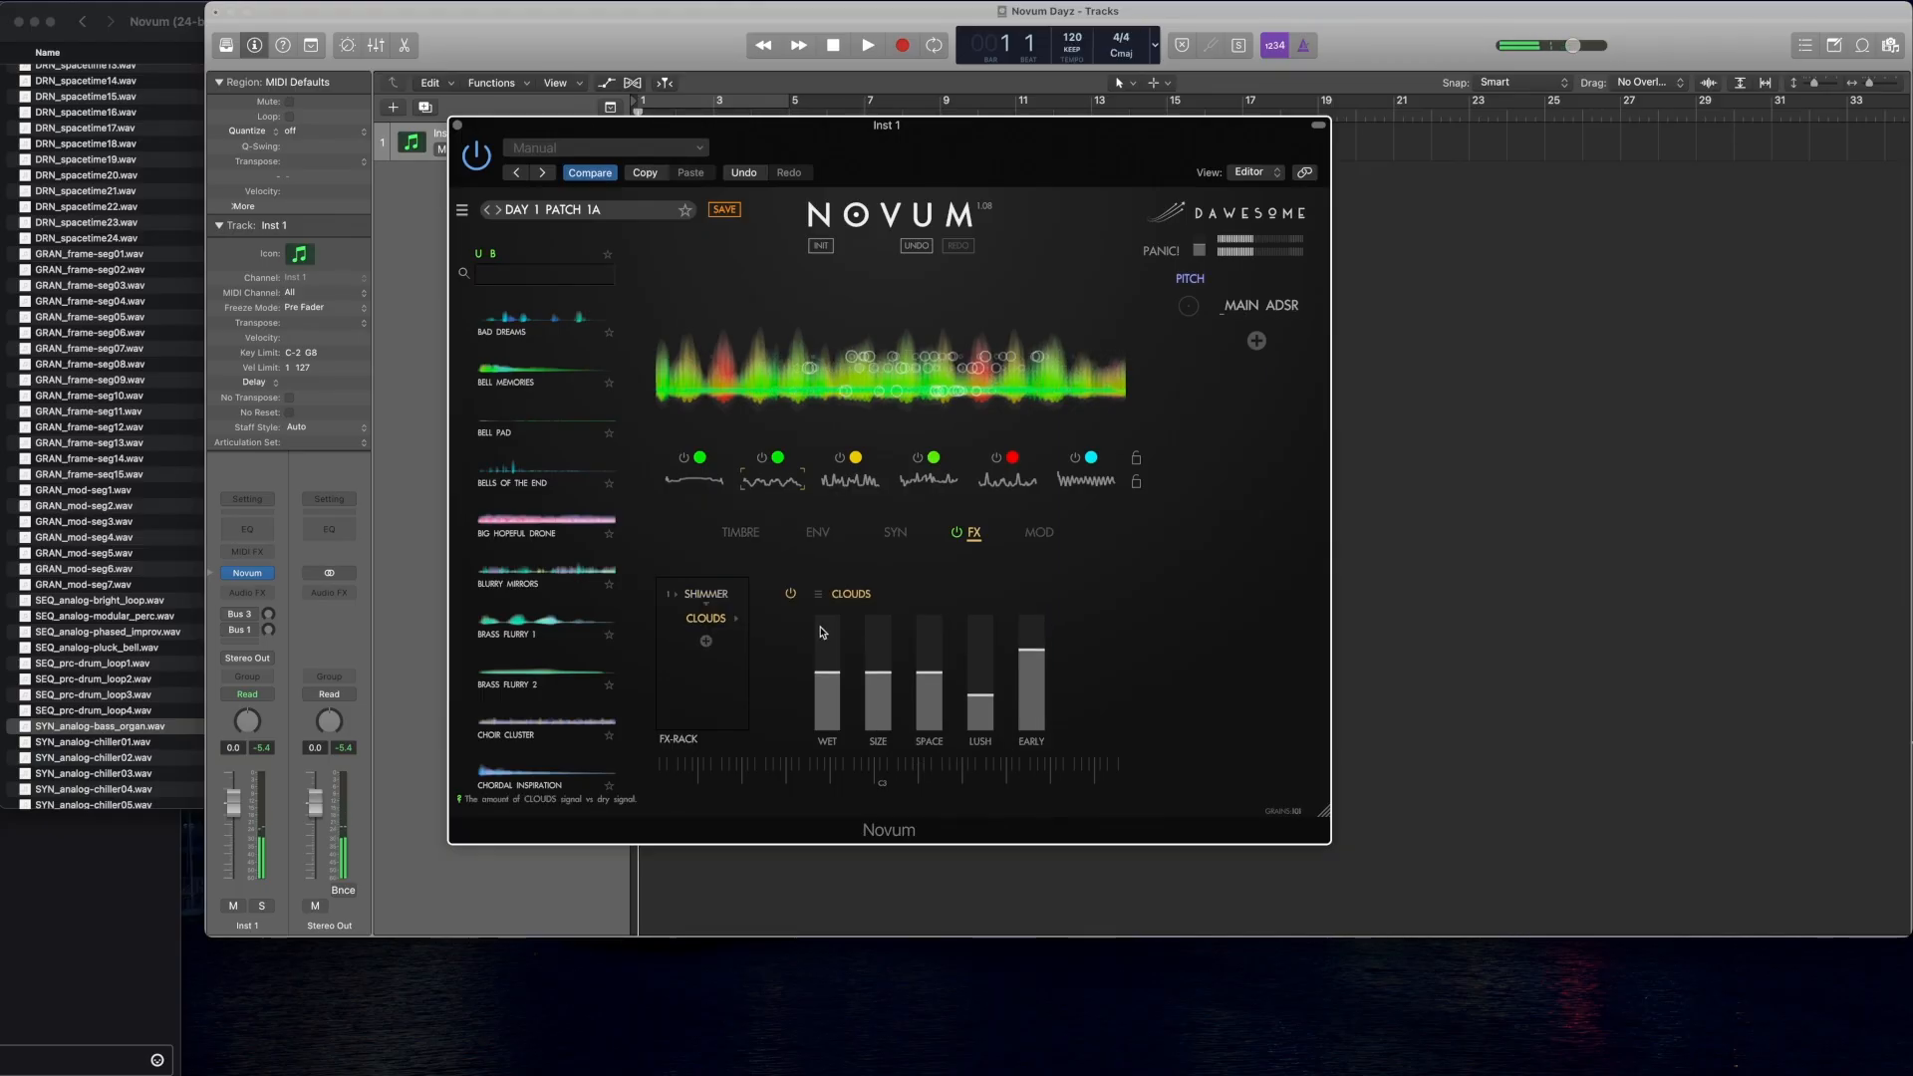
left_click_drag(827, 660, 877, 668)
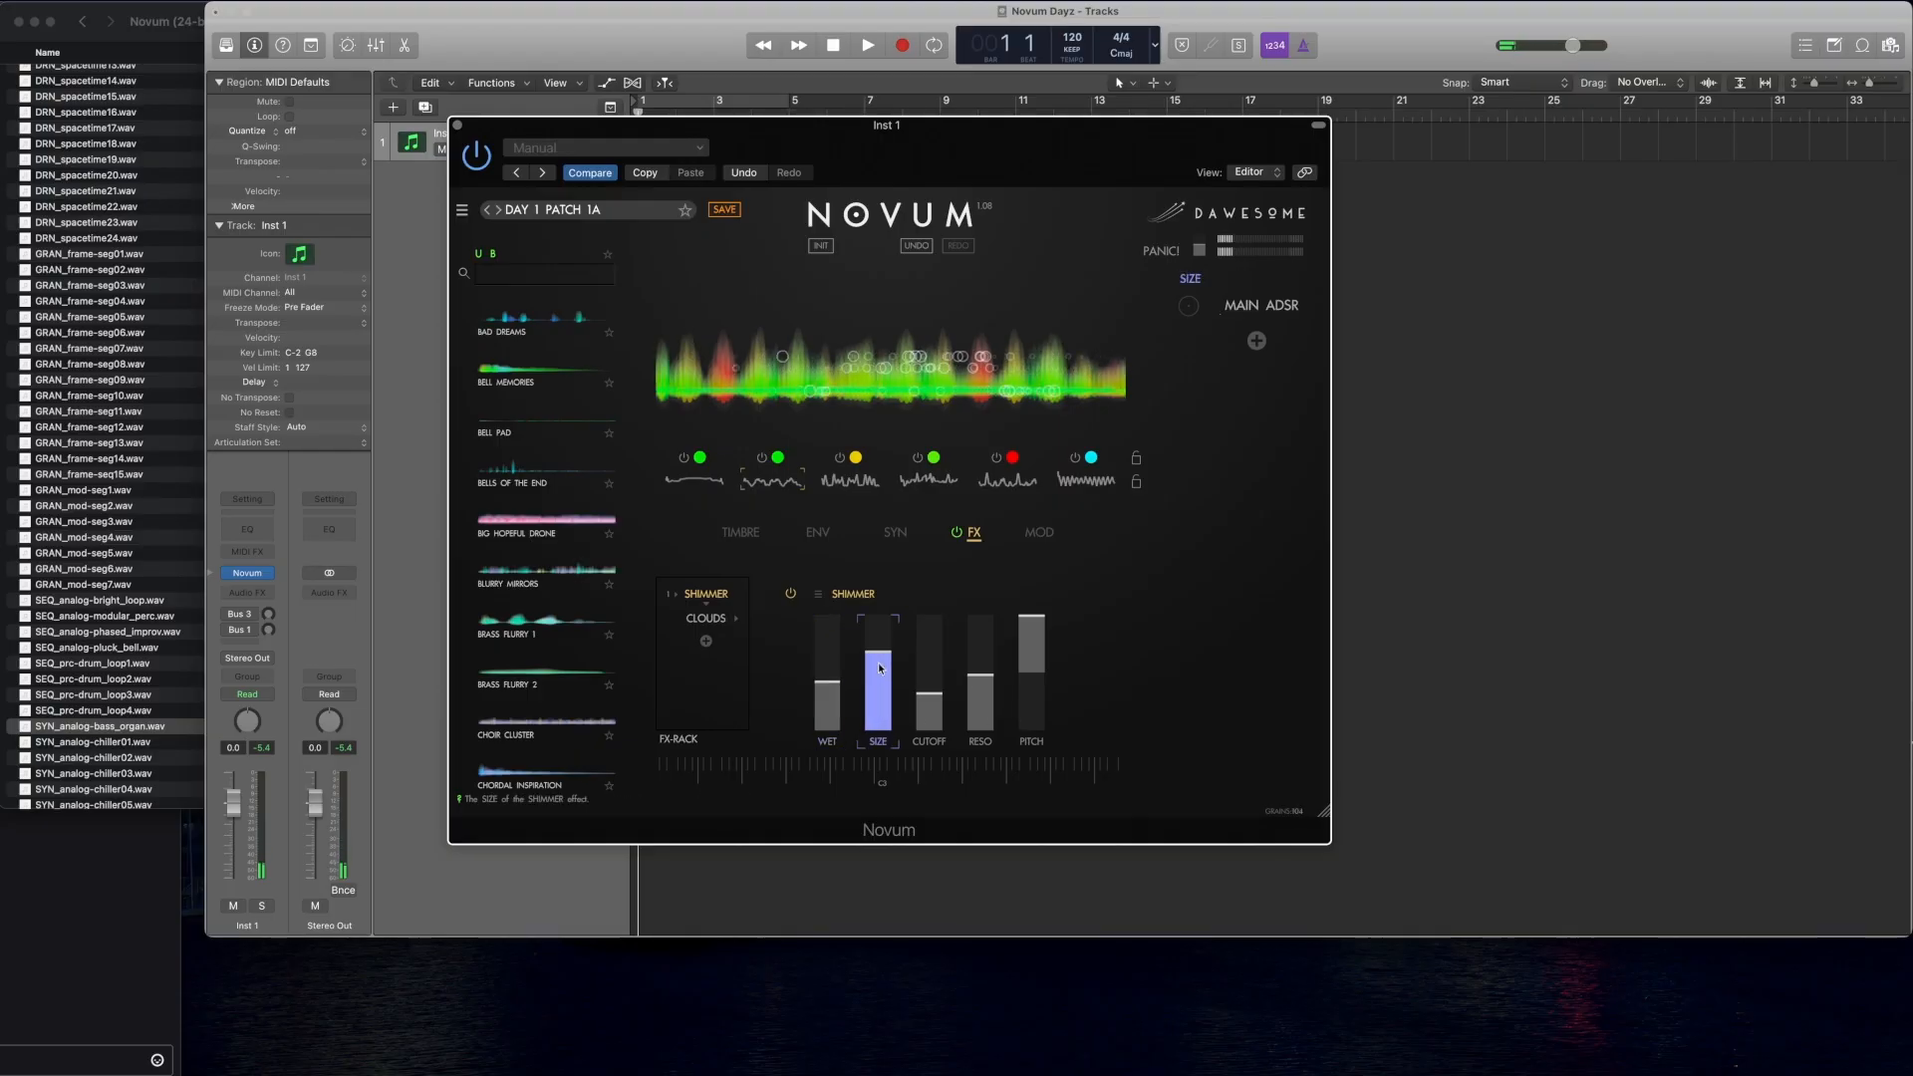
Step: Raise the Clouds effect's size, space and lush, and reduce its early reflections and wet level
left_click(711, 619)
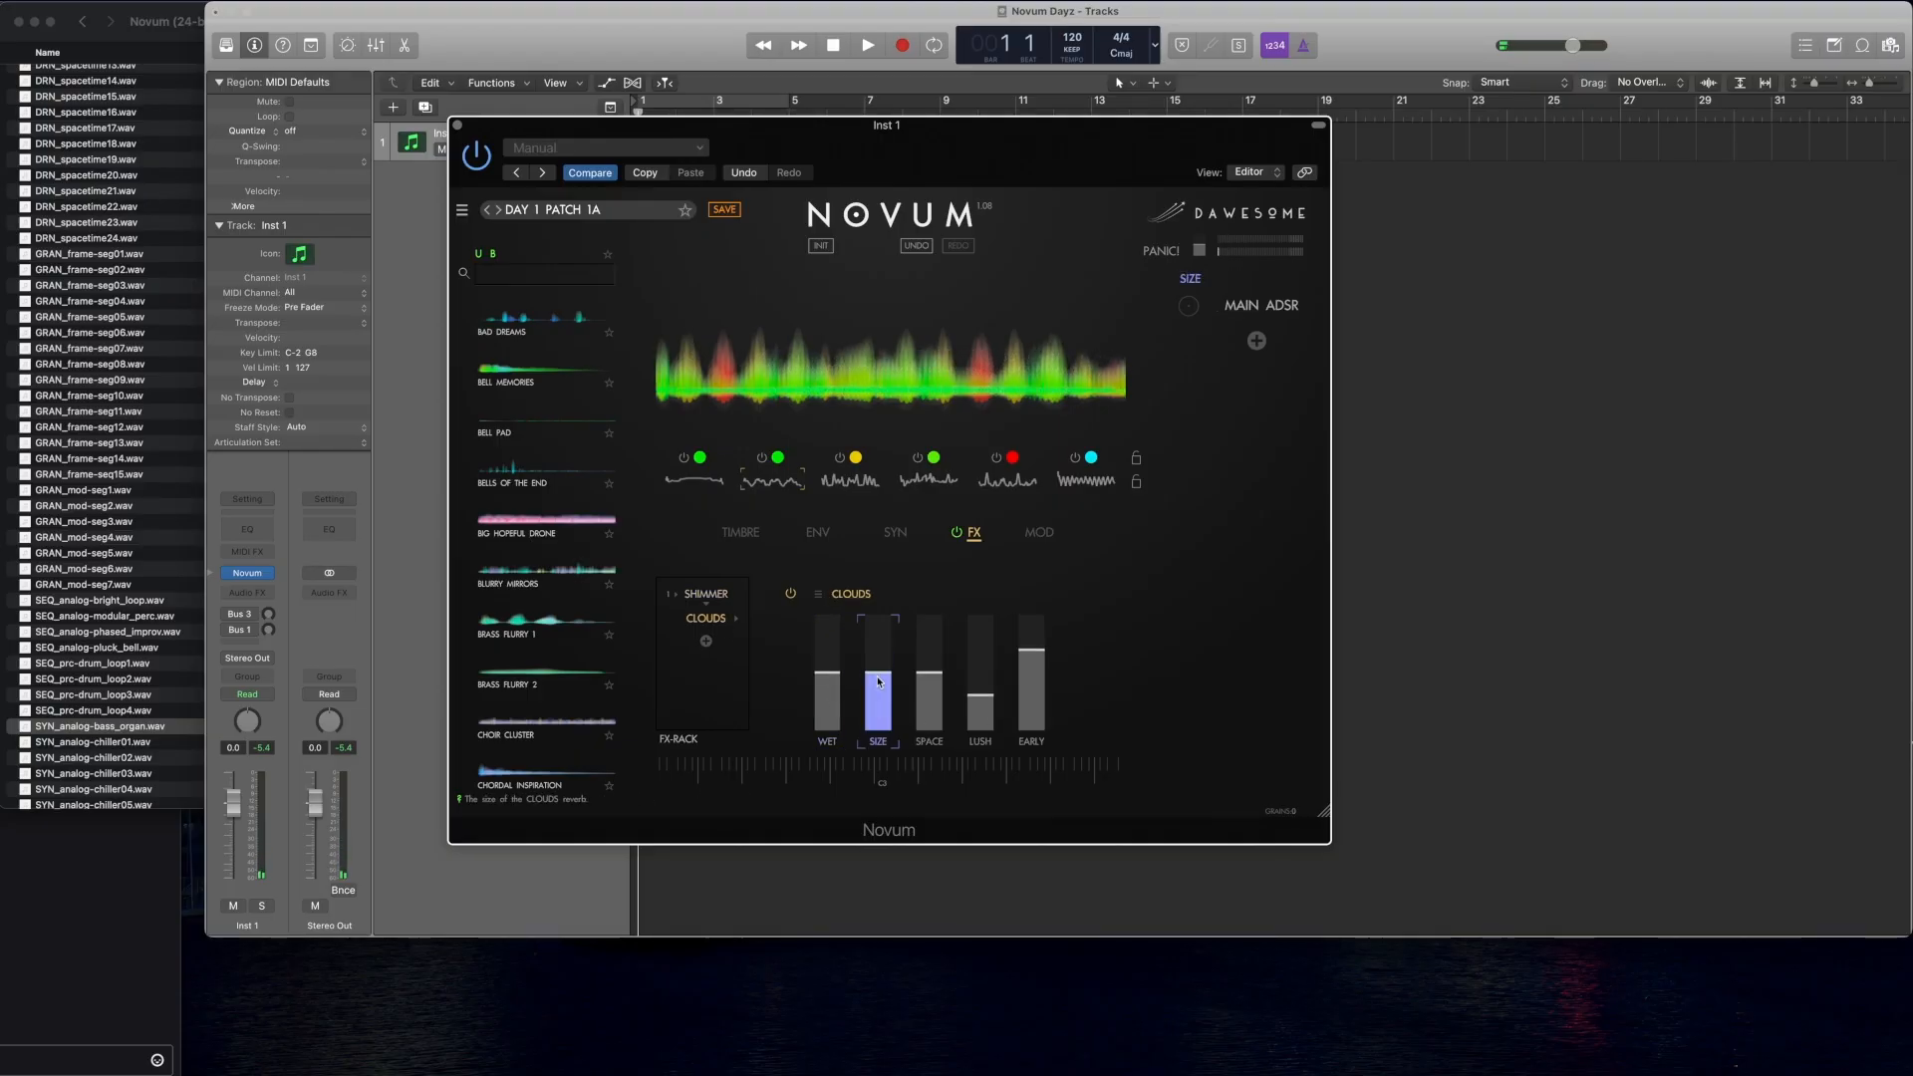
left_click_drag(931, 681, 1037, 703)
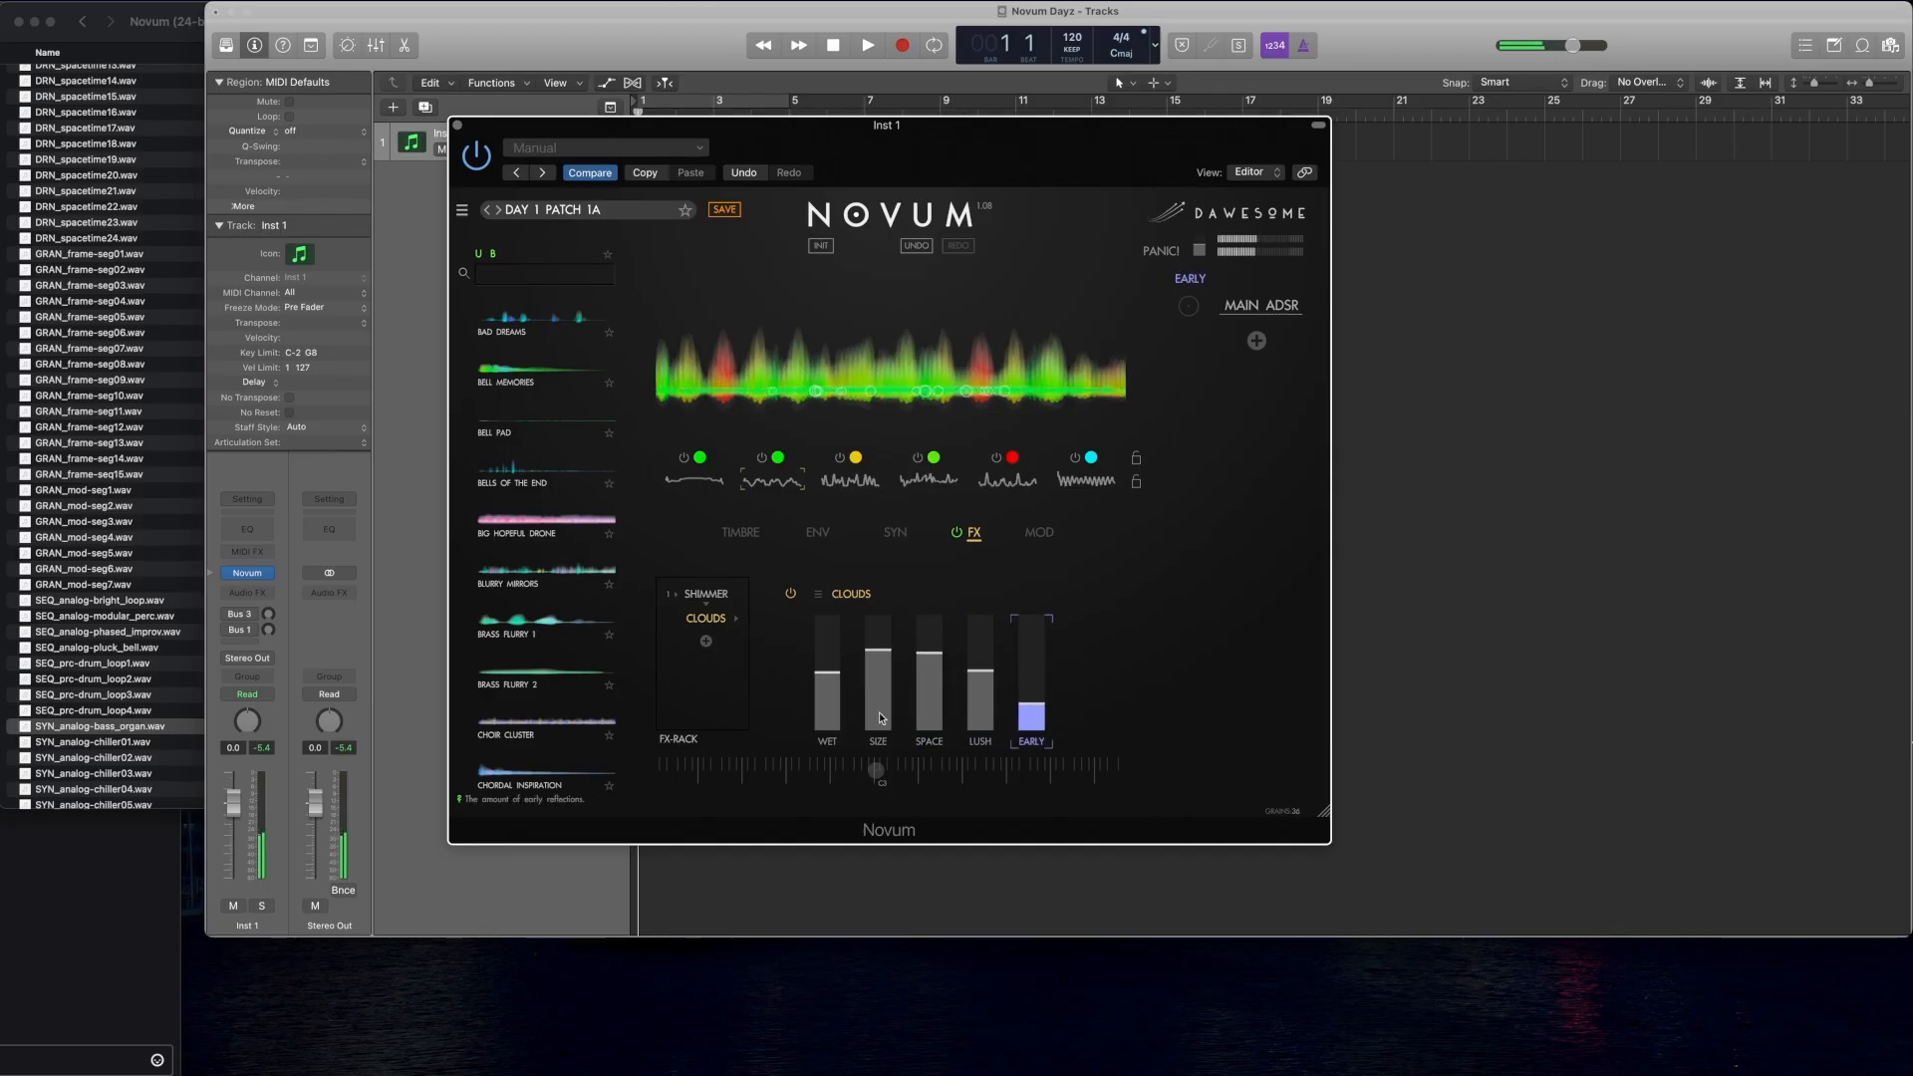
left_click_drag(832, 678, 918, 650)
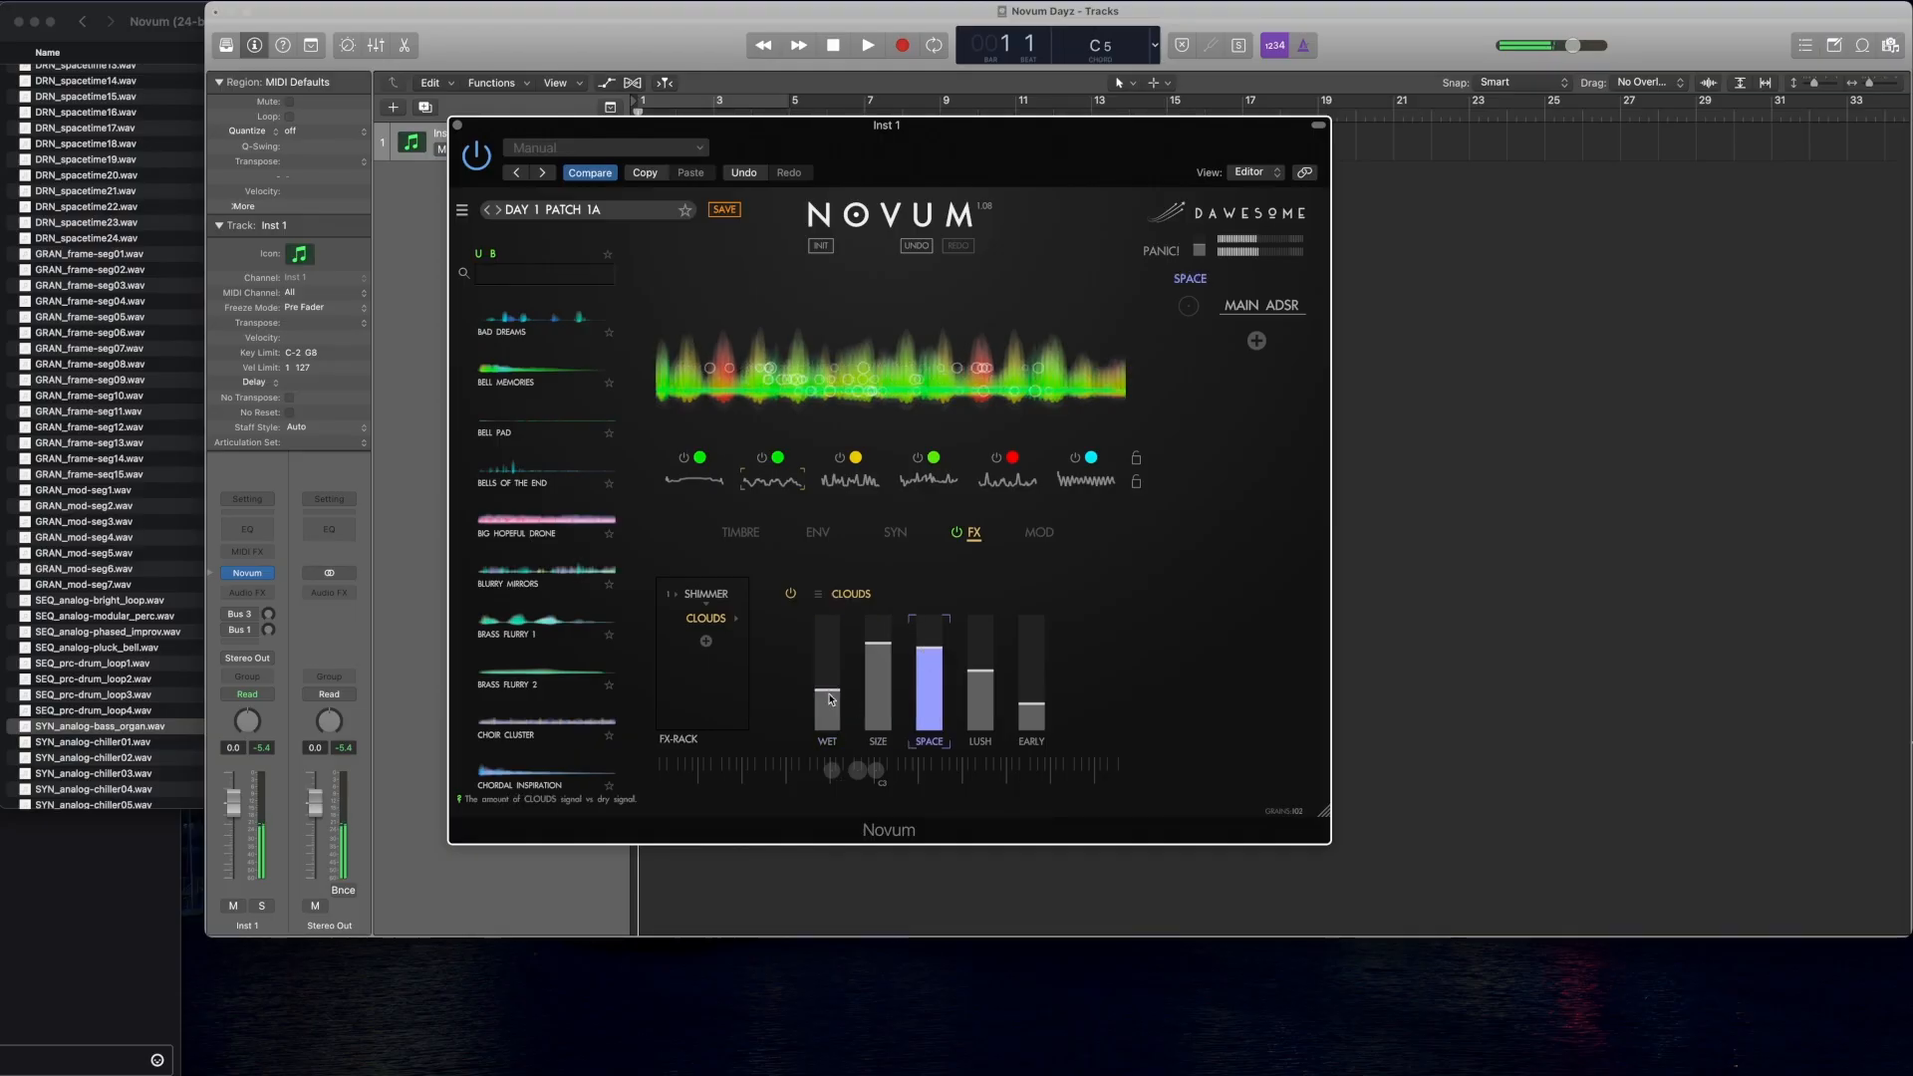
Step: Fine-tune the Clouds effect by slightly lowering space and raising lush, and set its wet level to about a third
left_click_drag(827, 689, 827, 698)
mouse_move(980, 685)
left_mouse_down()
mouse_move(927, 663)
mouse_move(976, 660)
left_mouse_up()
left_click(975, 670)
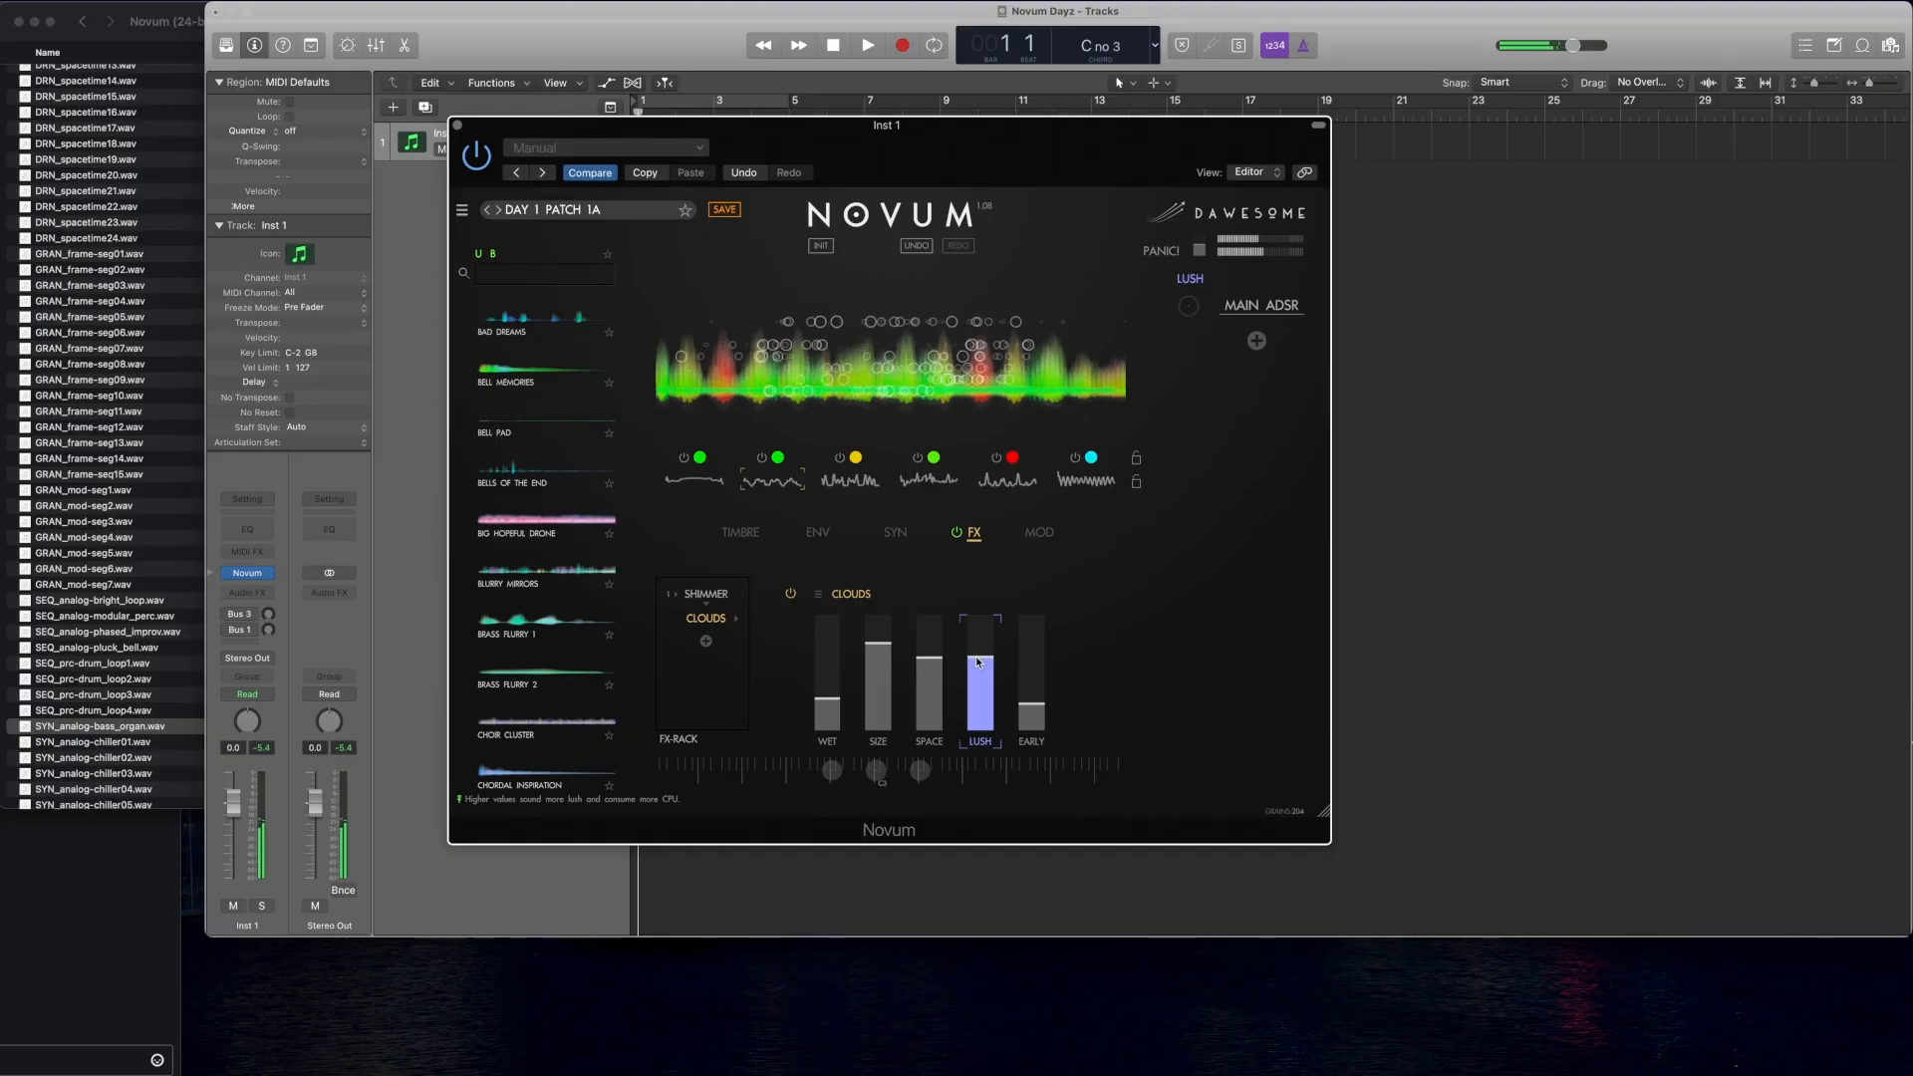
left_click_drag(977, 662, 977, 673)
left_click_drag(837, 714, 825, 623)
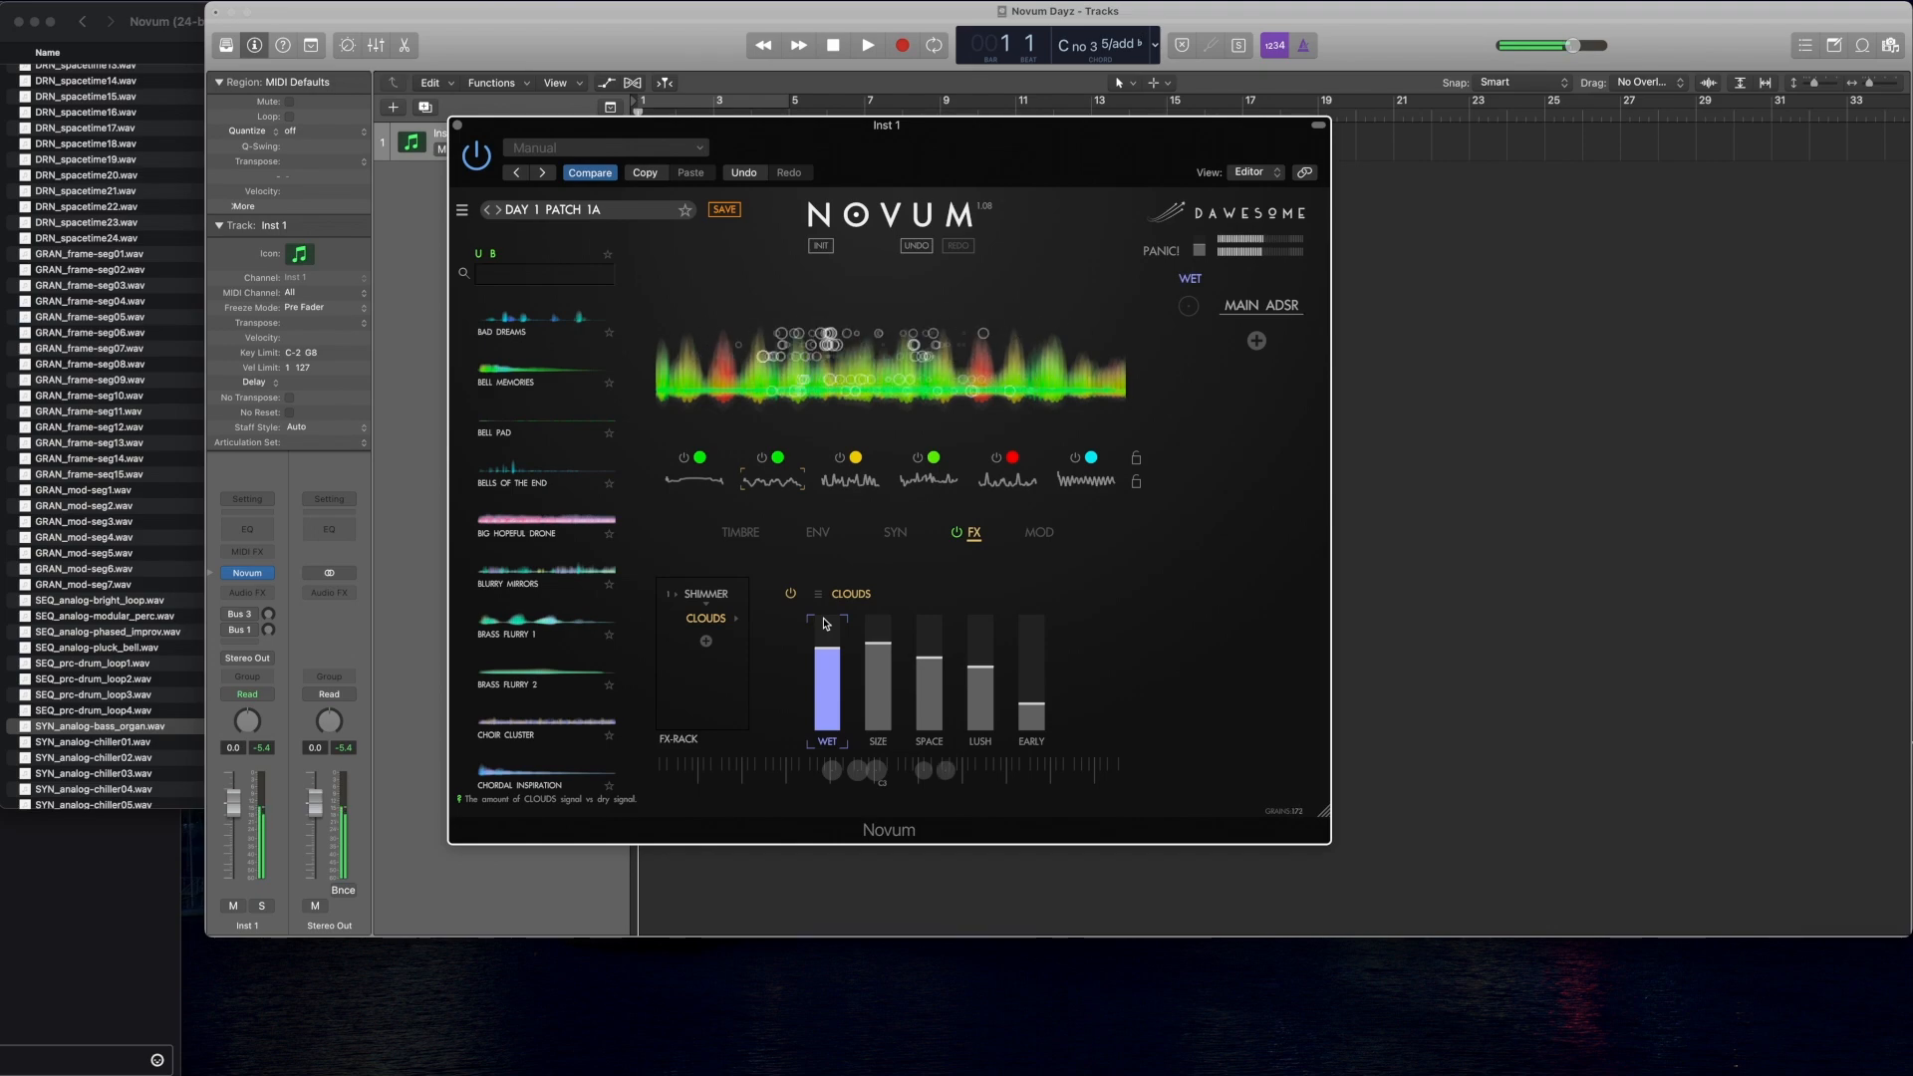
left_click_drag(824, 623, 830, 741)
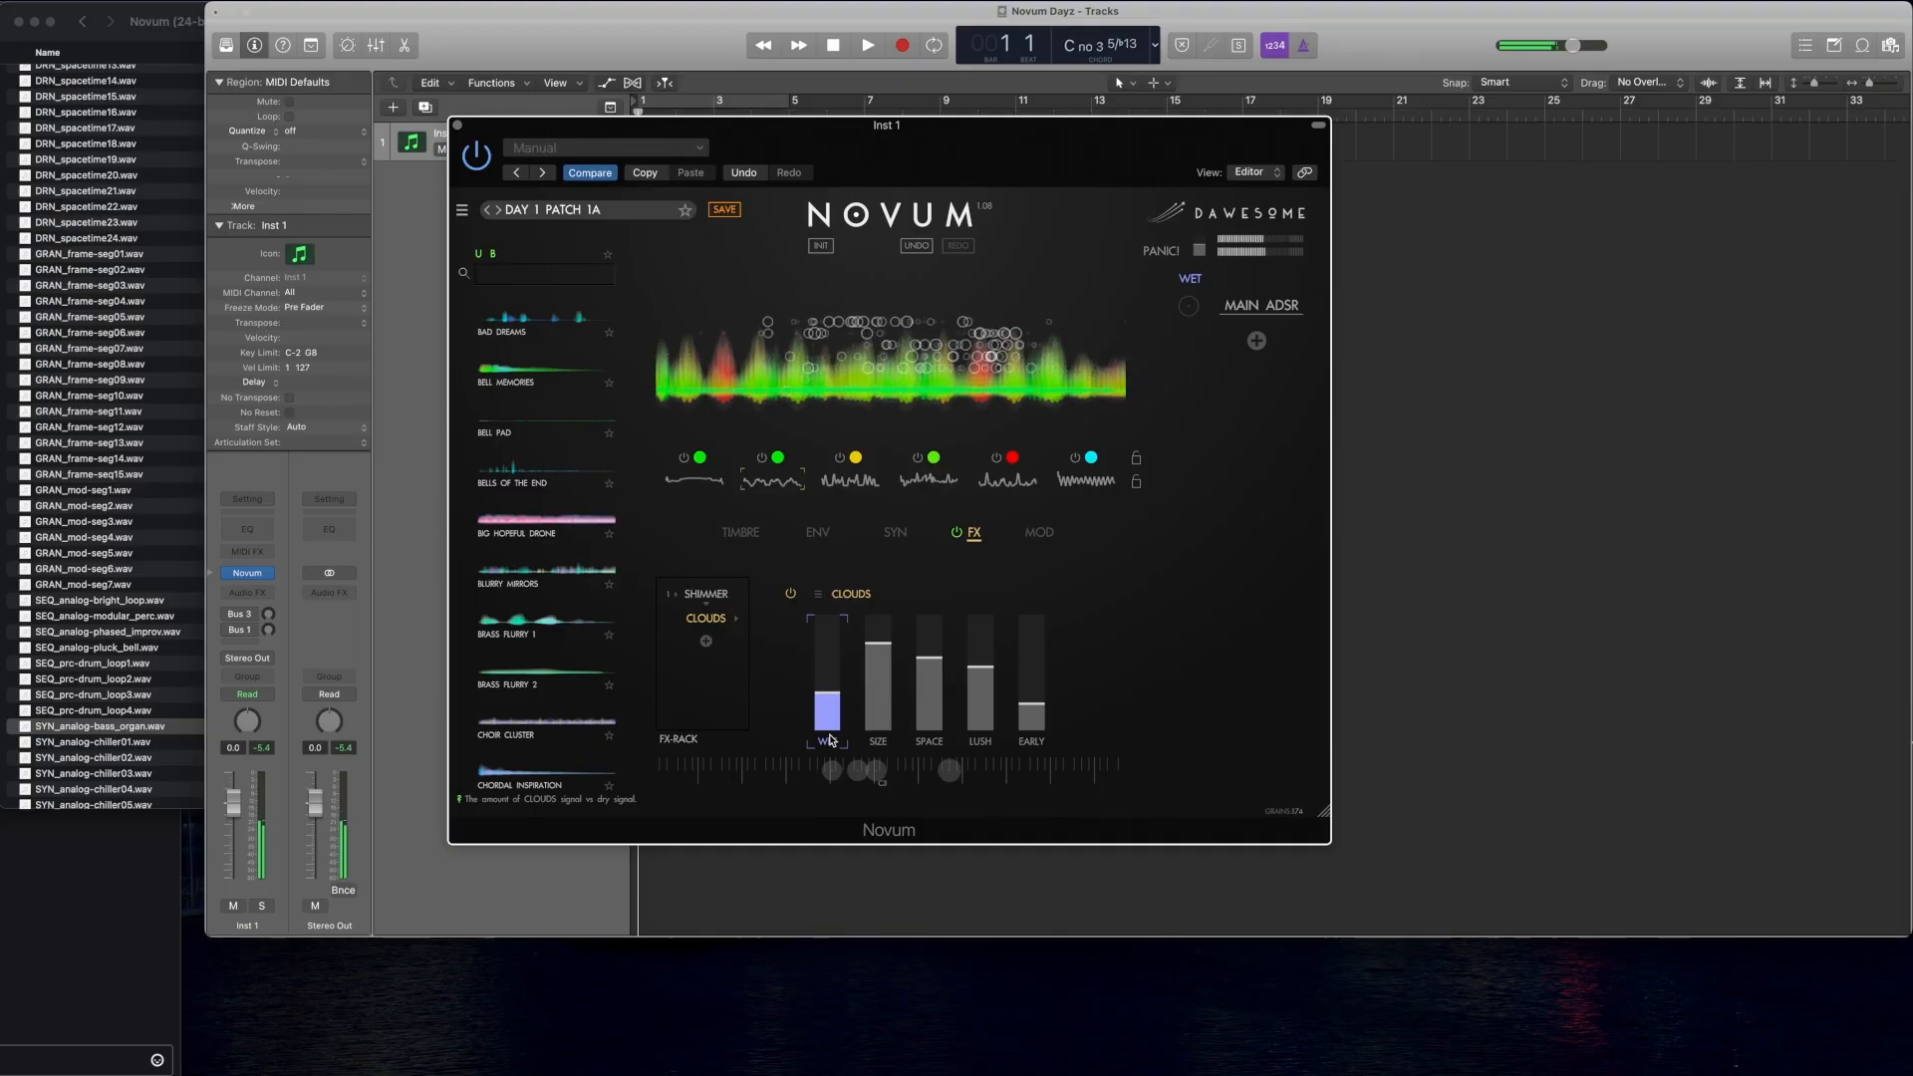
left_click(1796, 975)
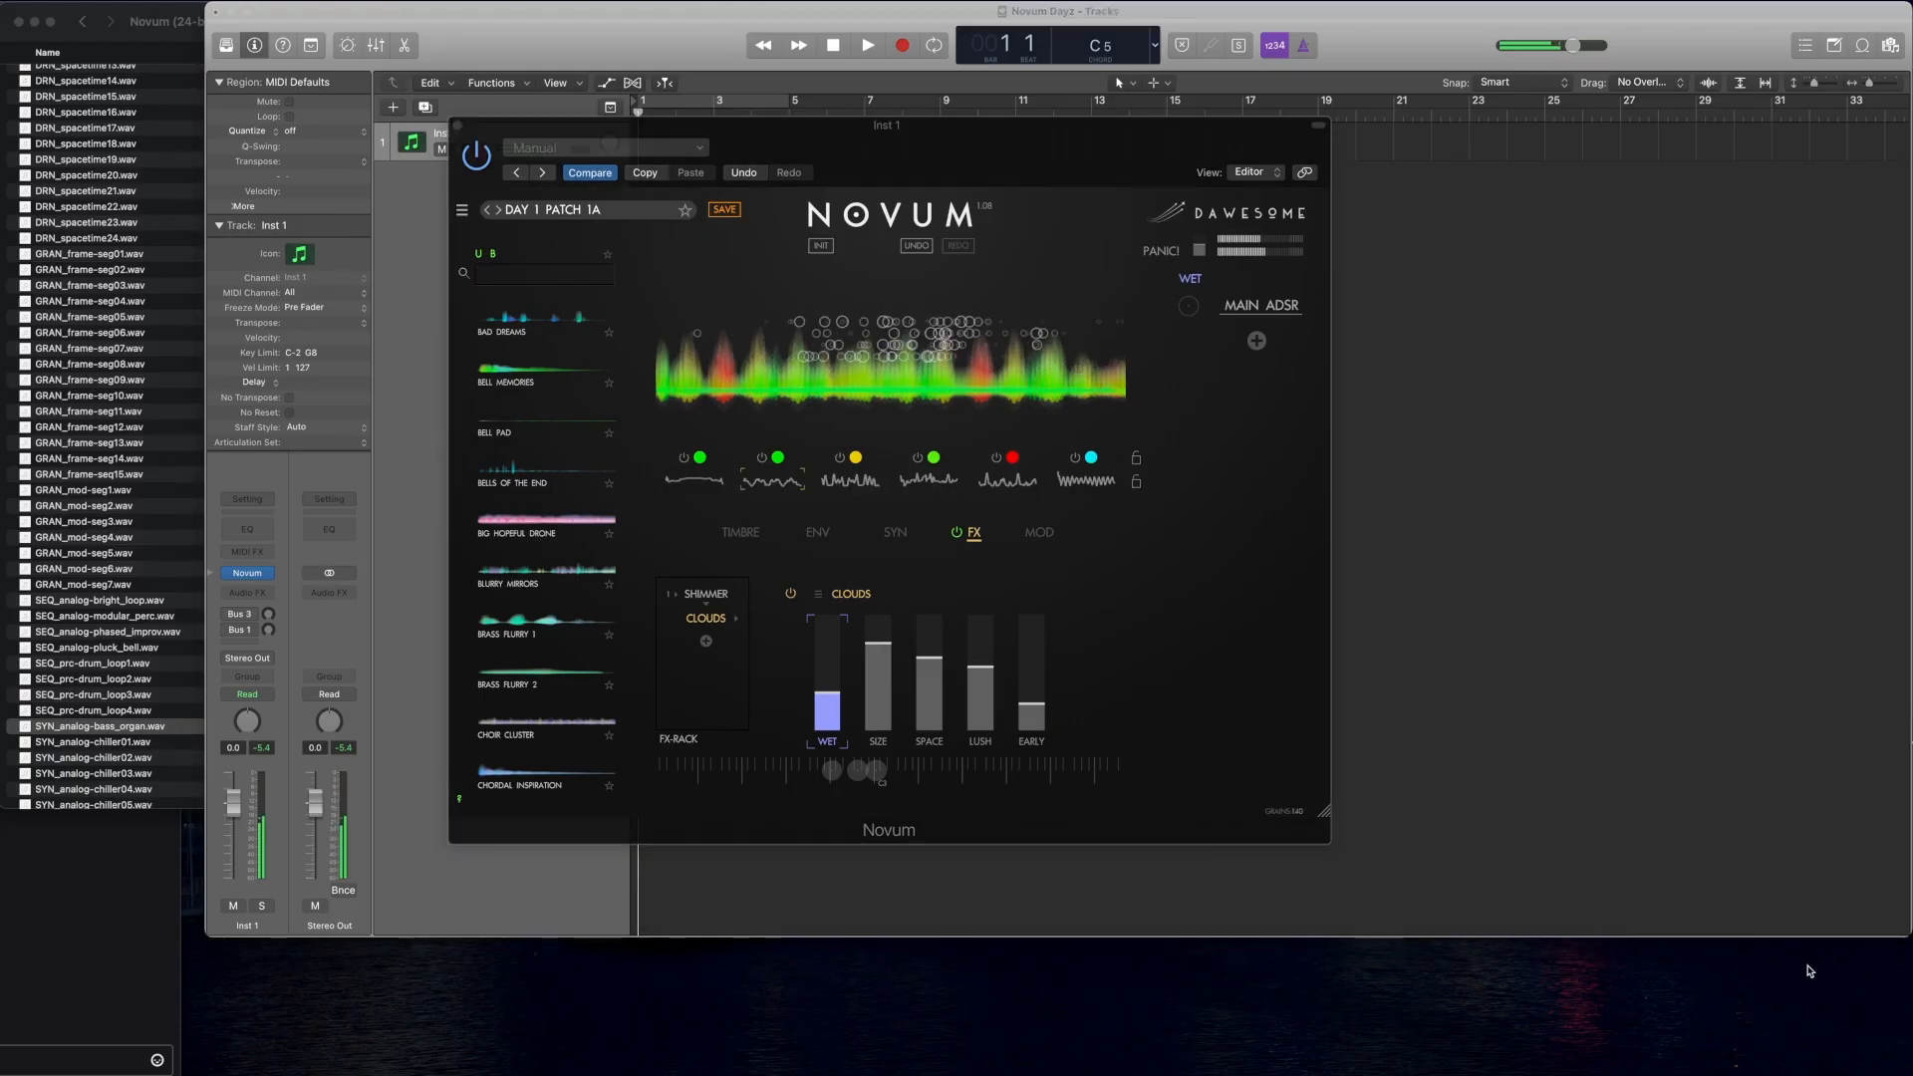
left_click(1079, 150)
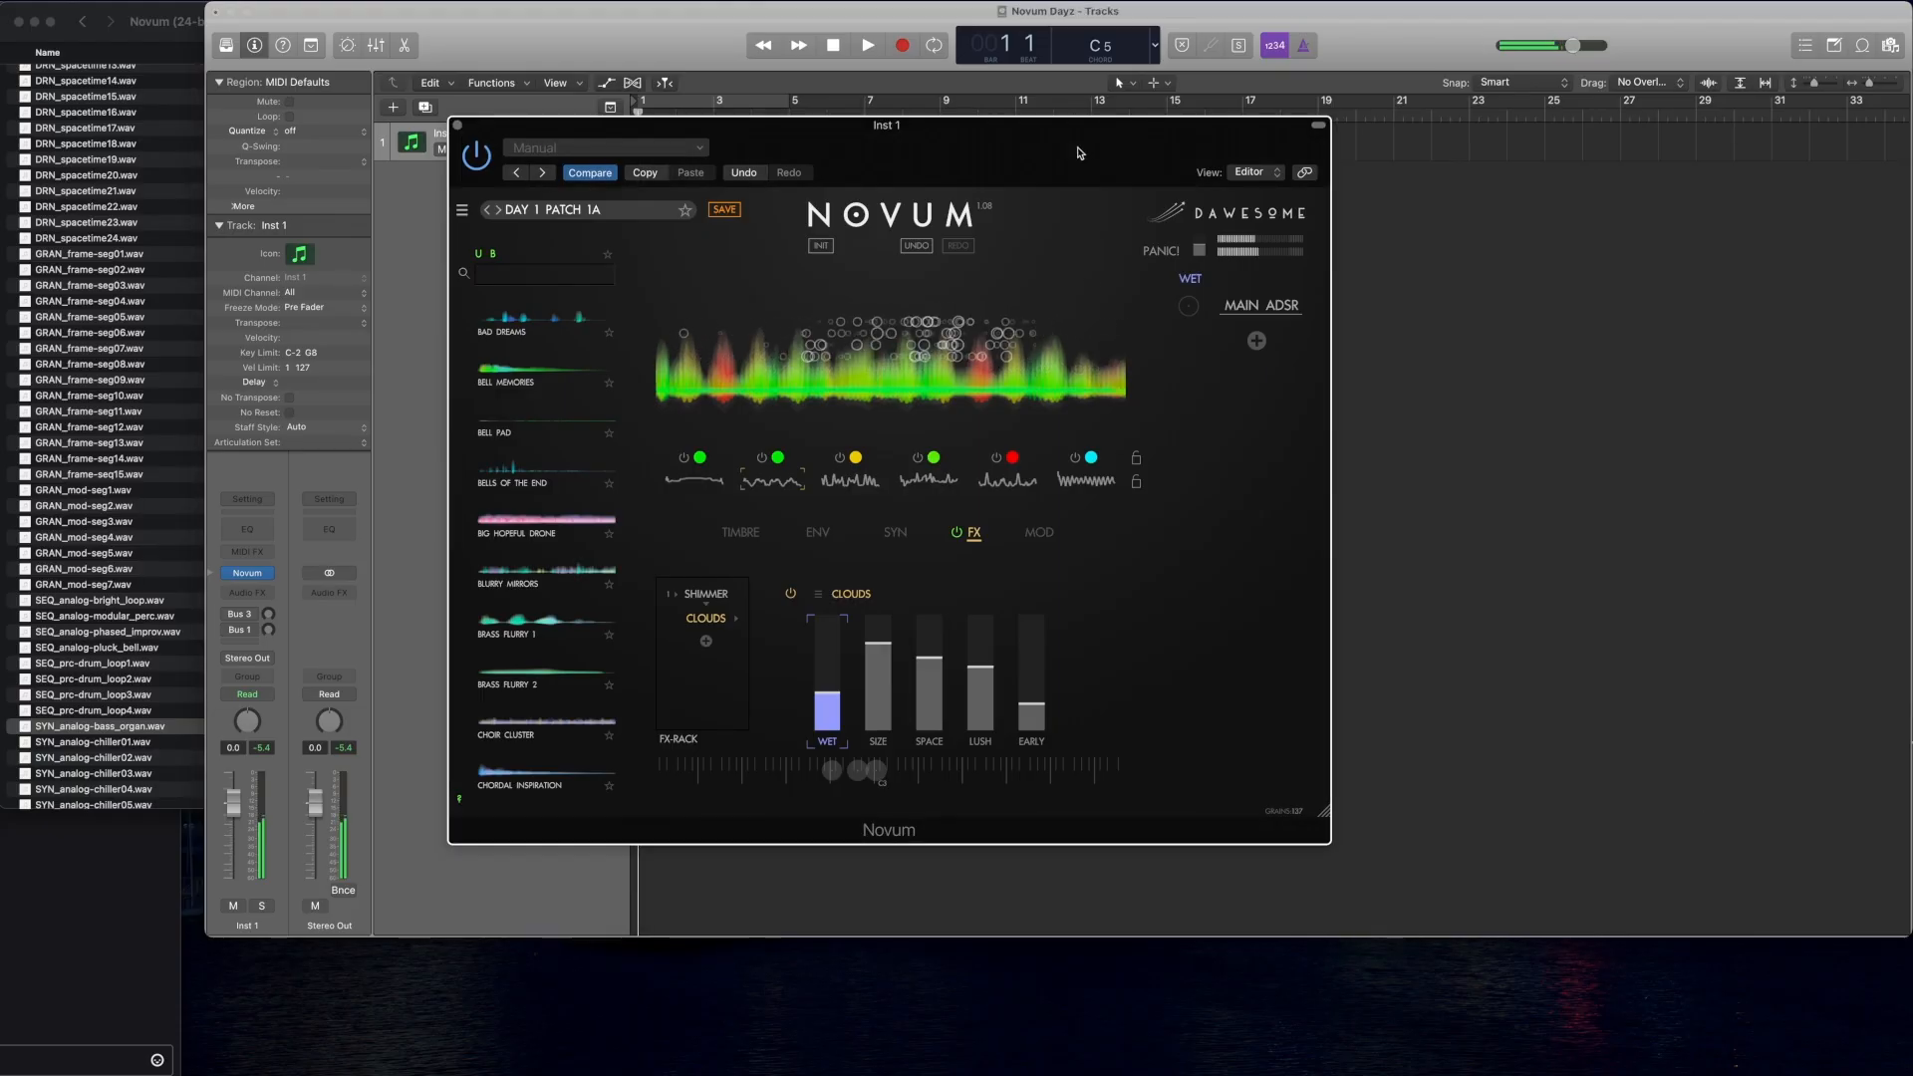
left_click(1467, 275)
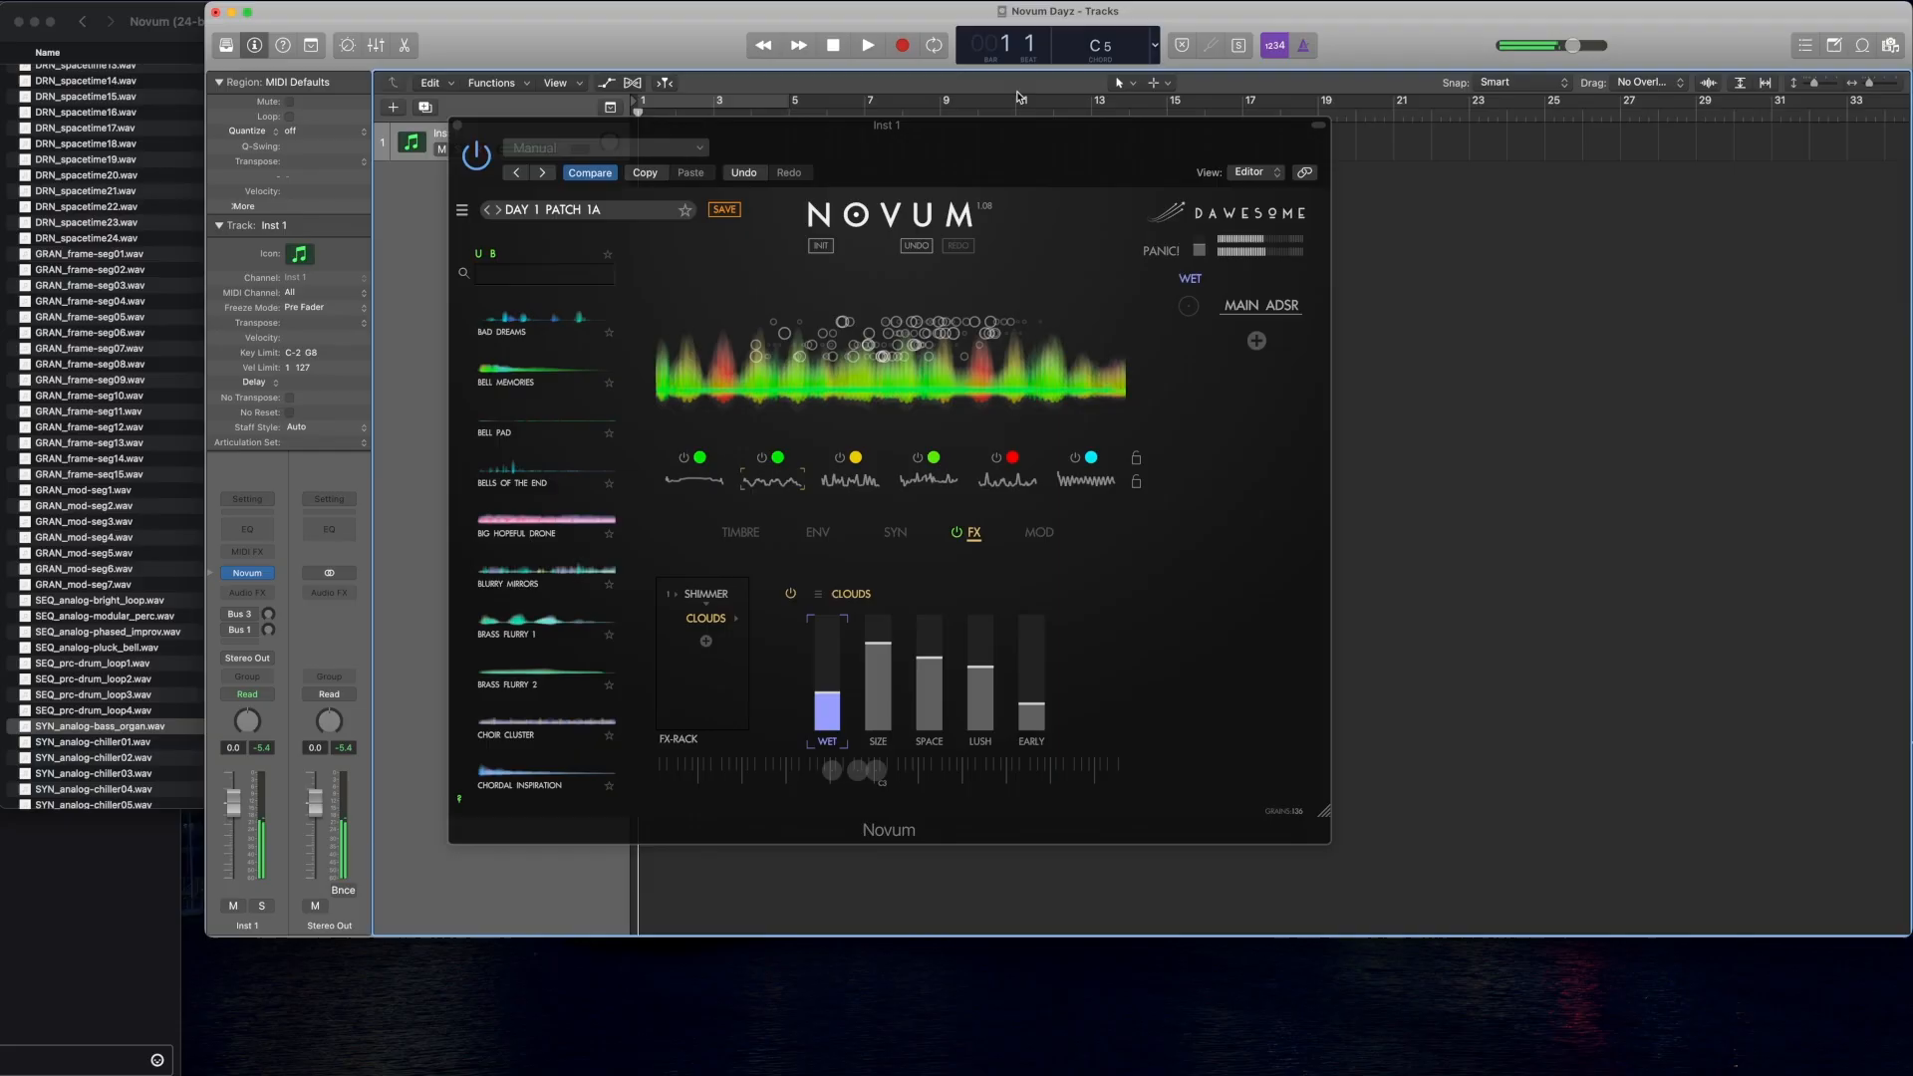
left_click(1028, 146)
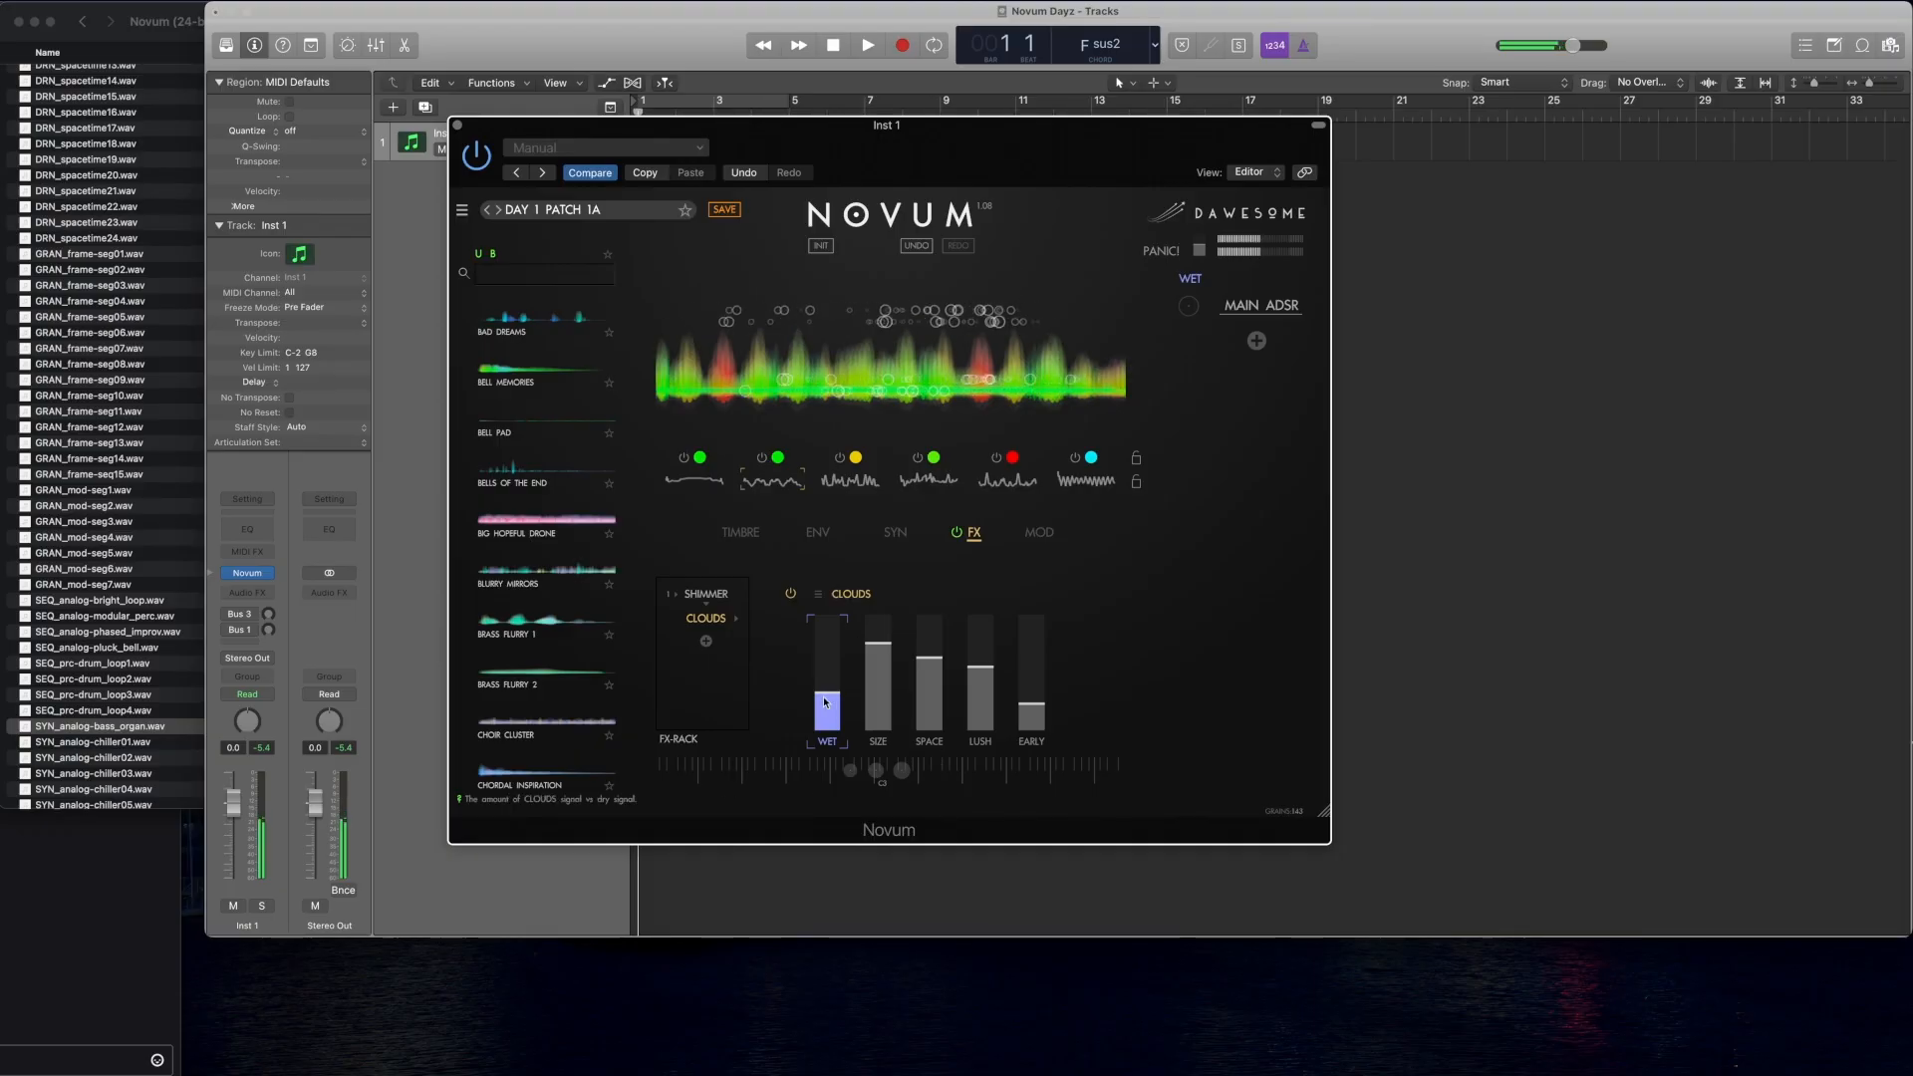
Step: Audition lower and higher Clouds wet levels, and settle the wet amount at about half
left_click_drag(825, 702, 835, 745)
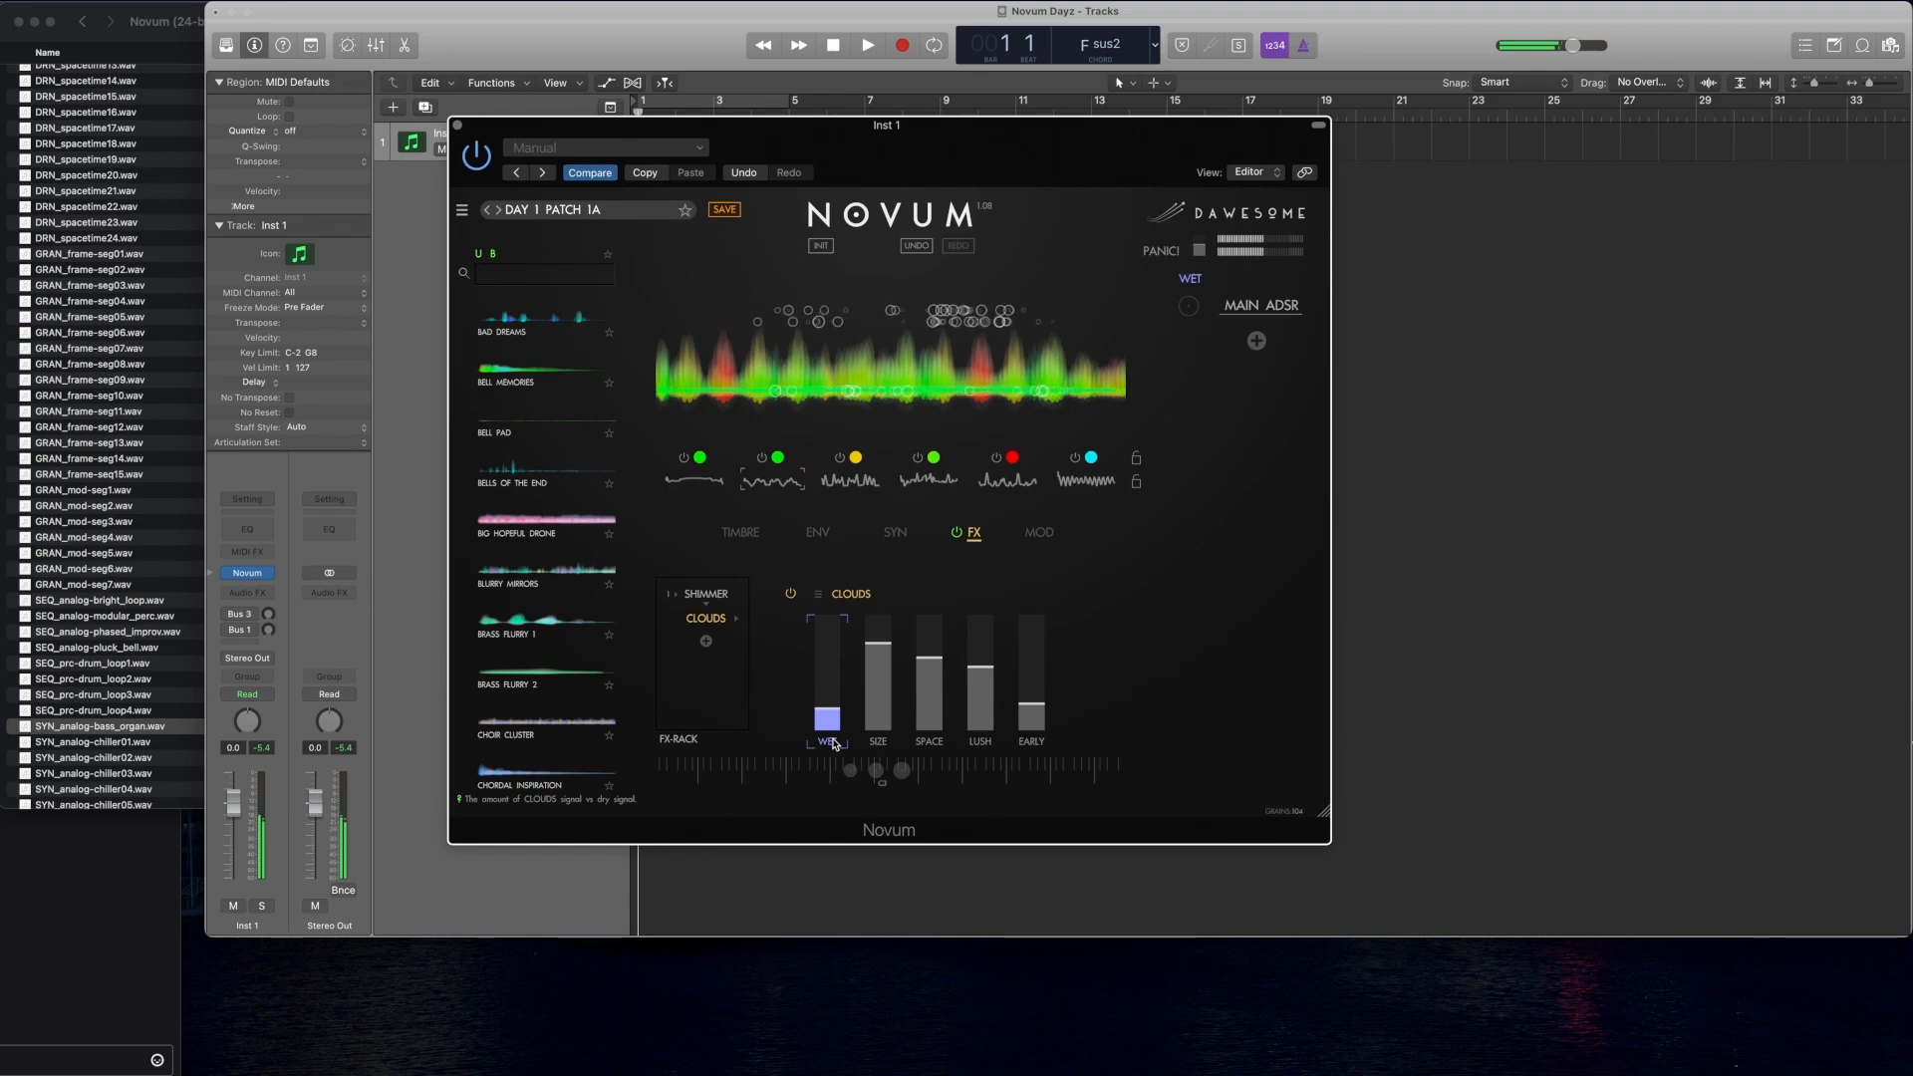
left_click_drag(832, 728, 839, 686)
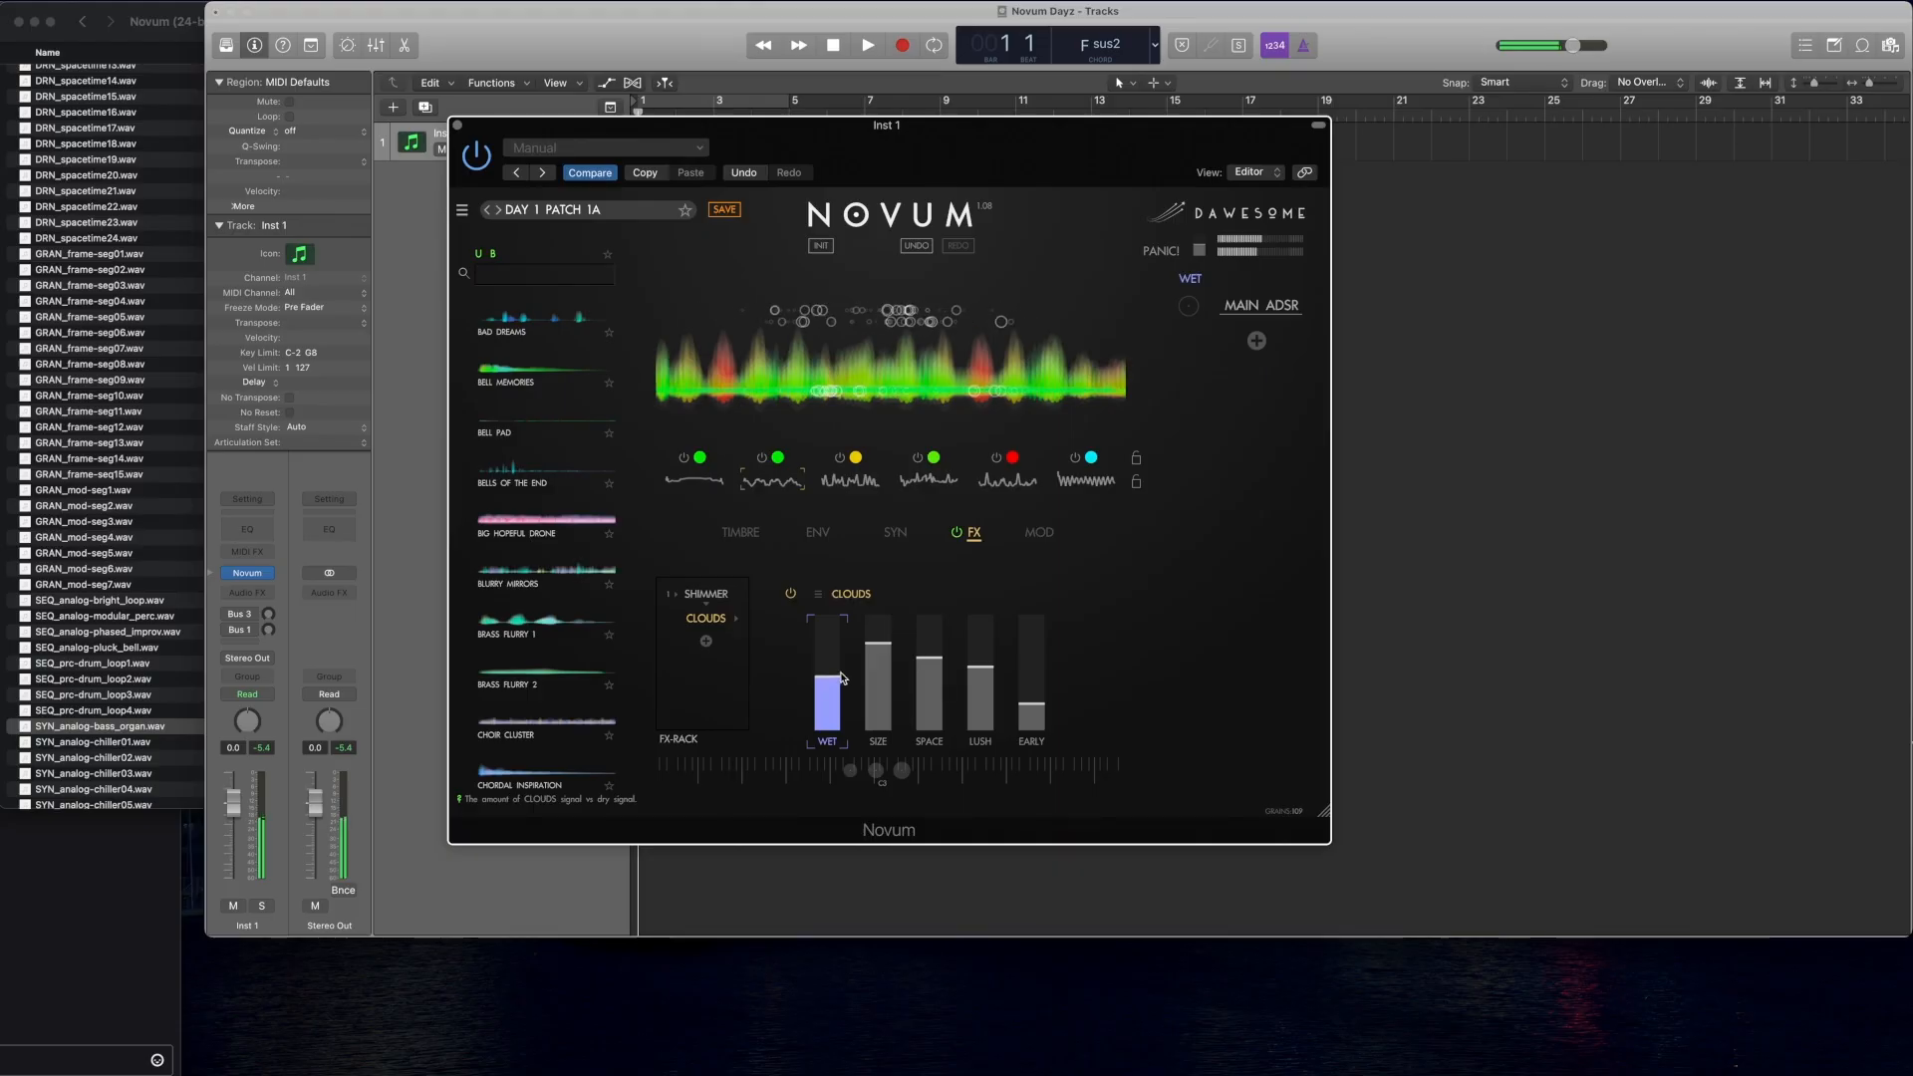
left_click(1823, 976)
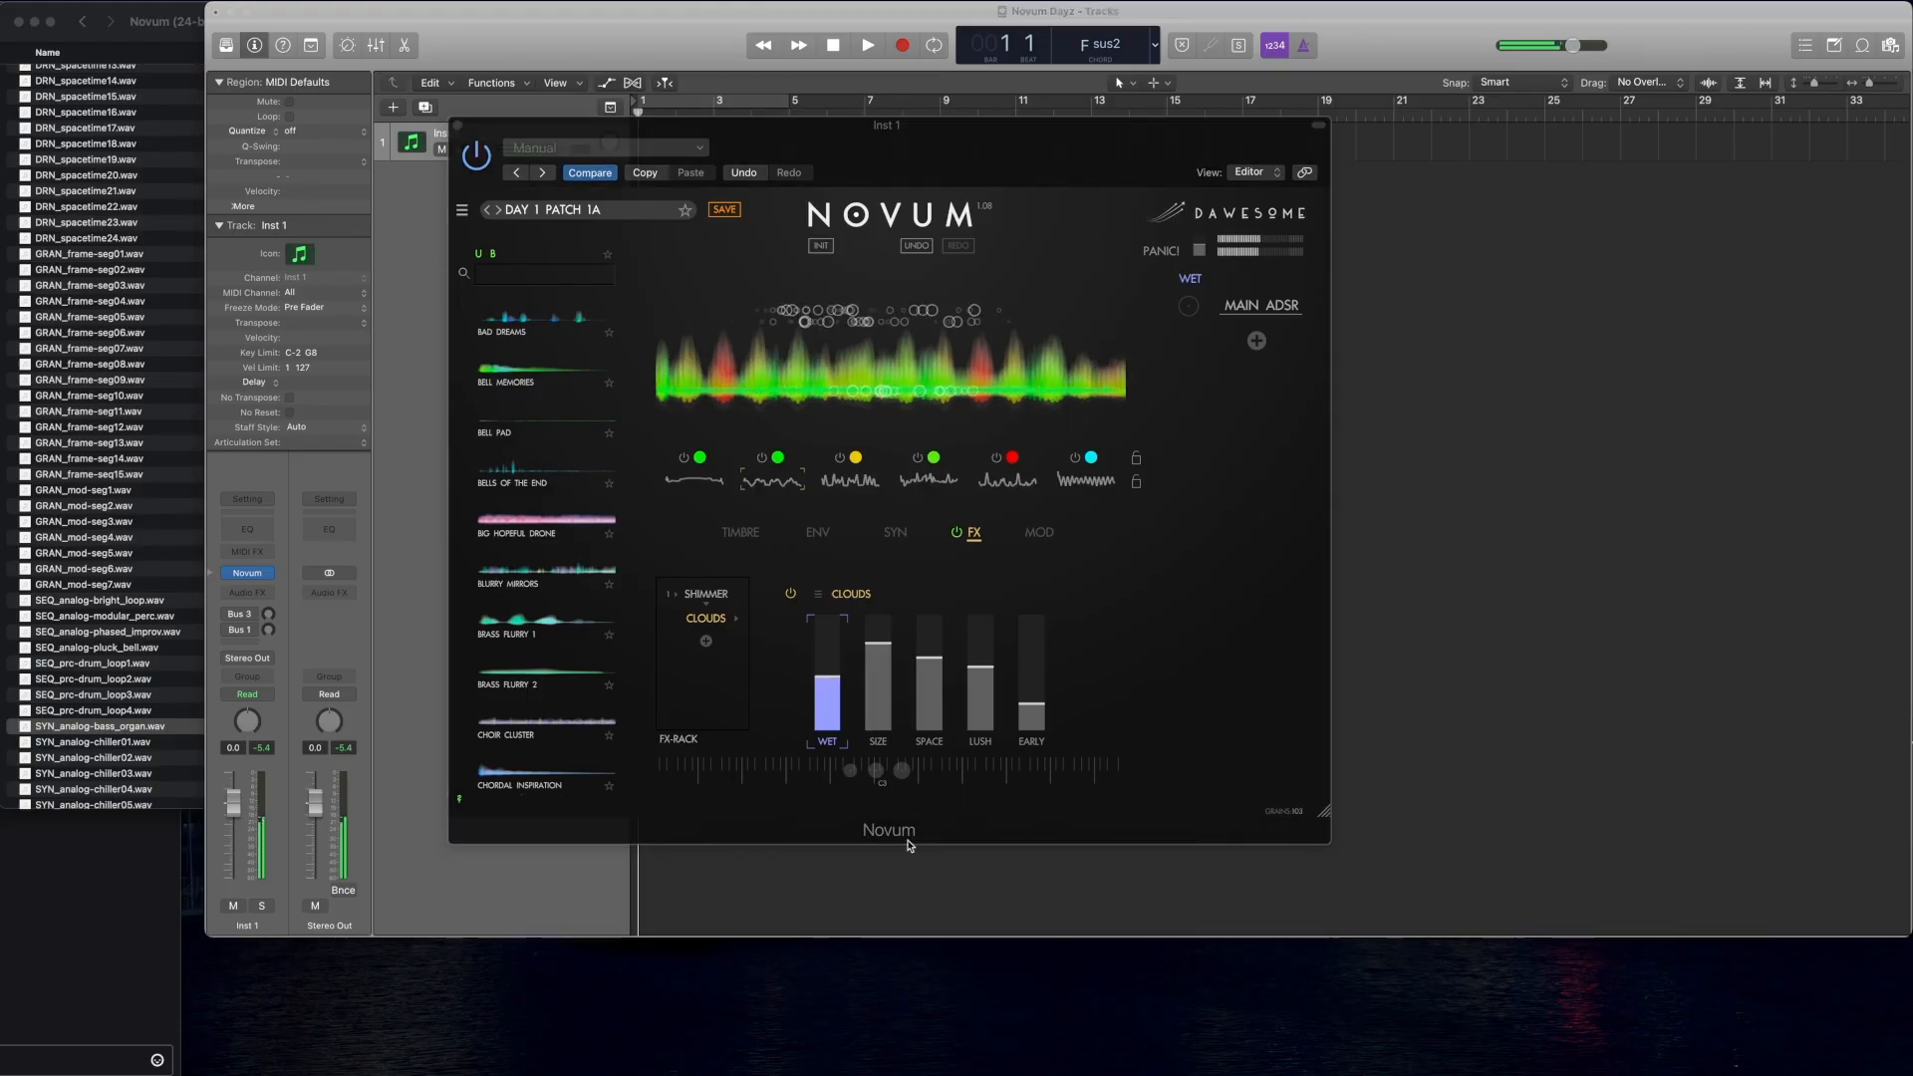
left_click(817, 831)
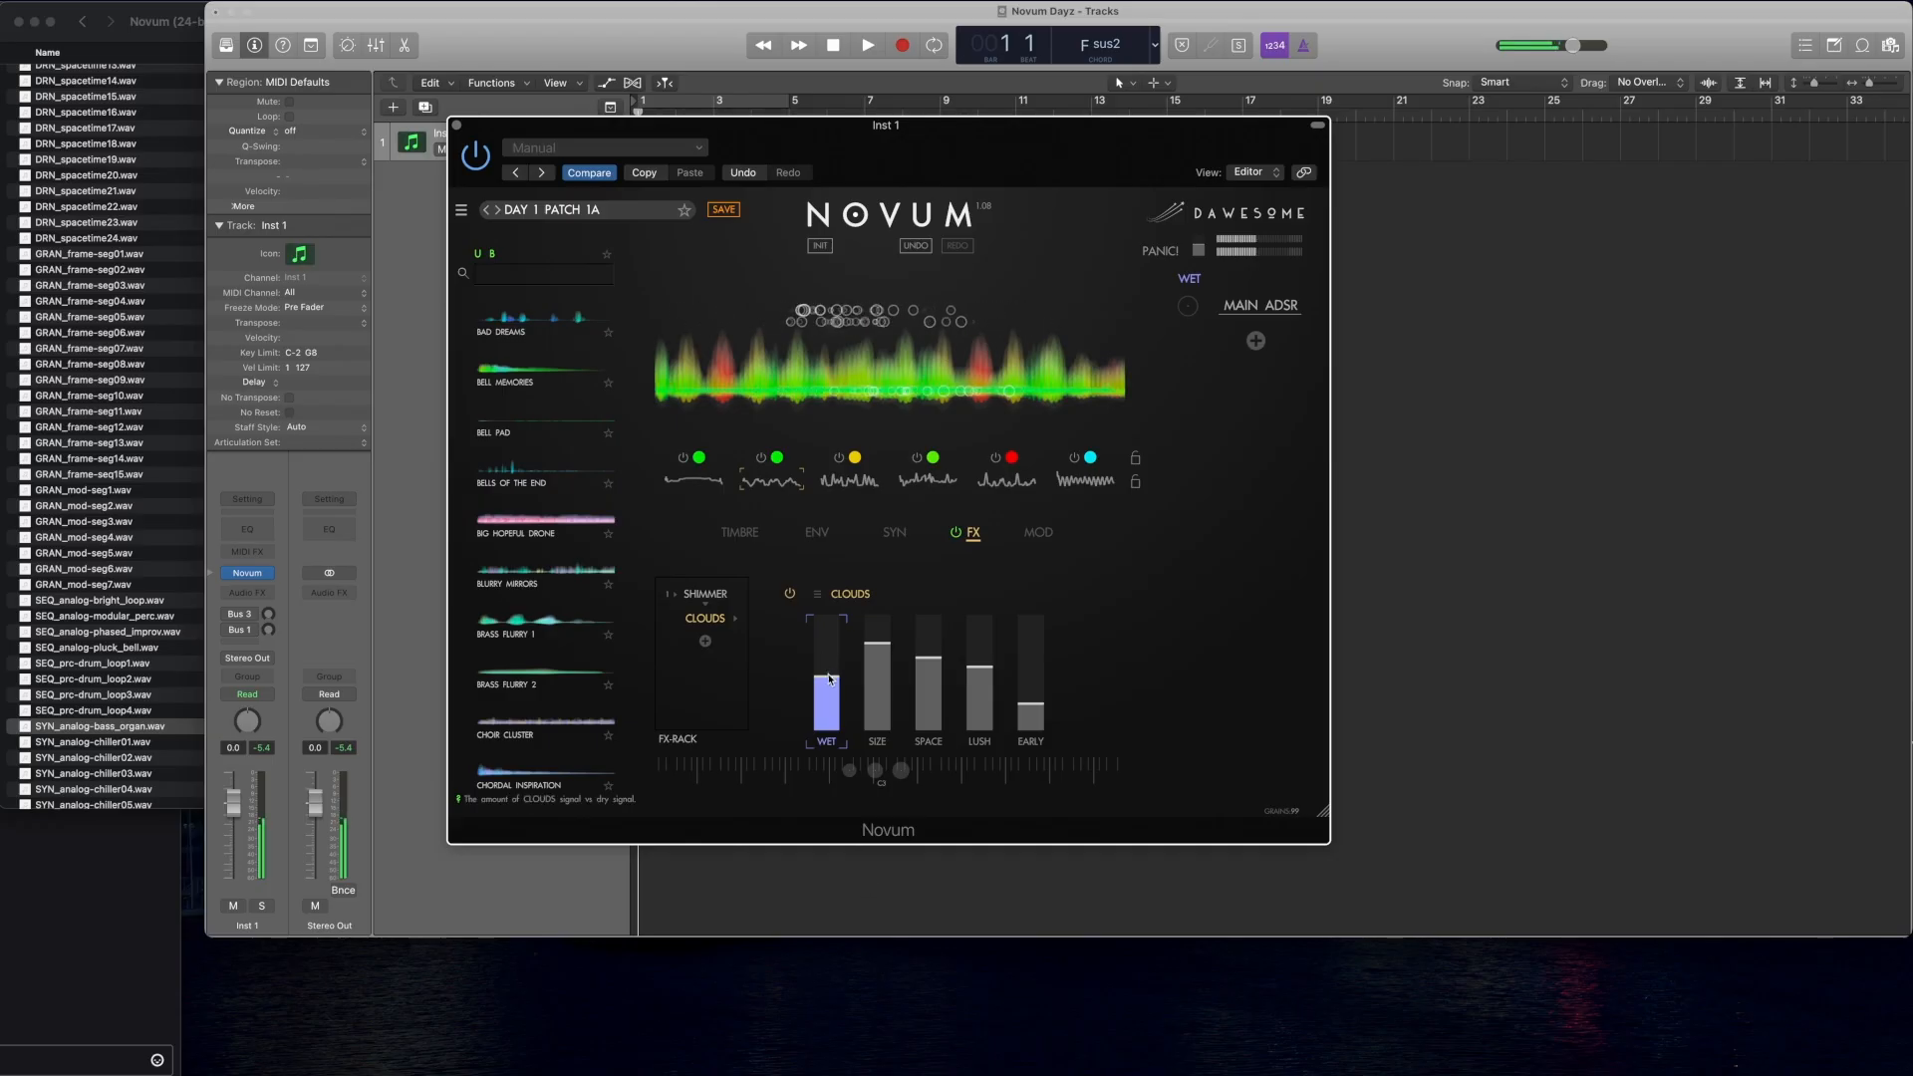
left_click_drag(830, 676, 830, 670)
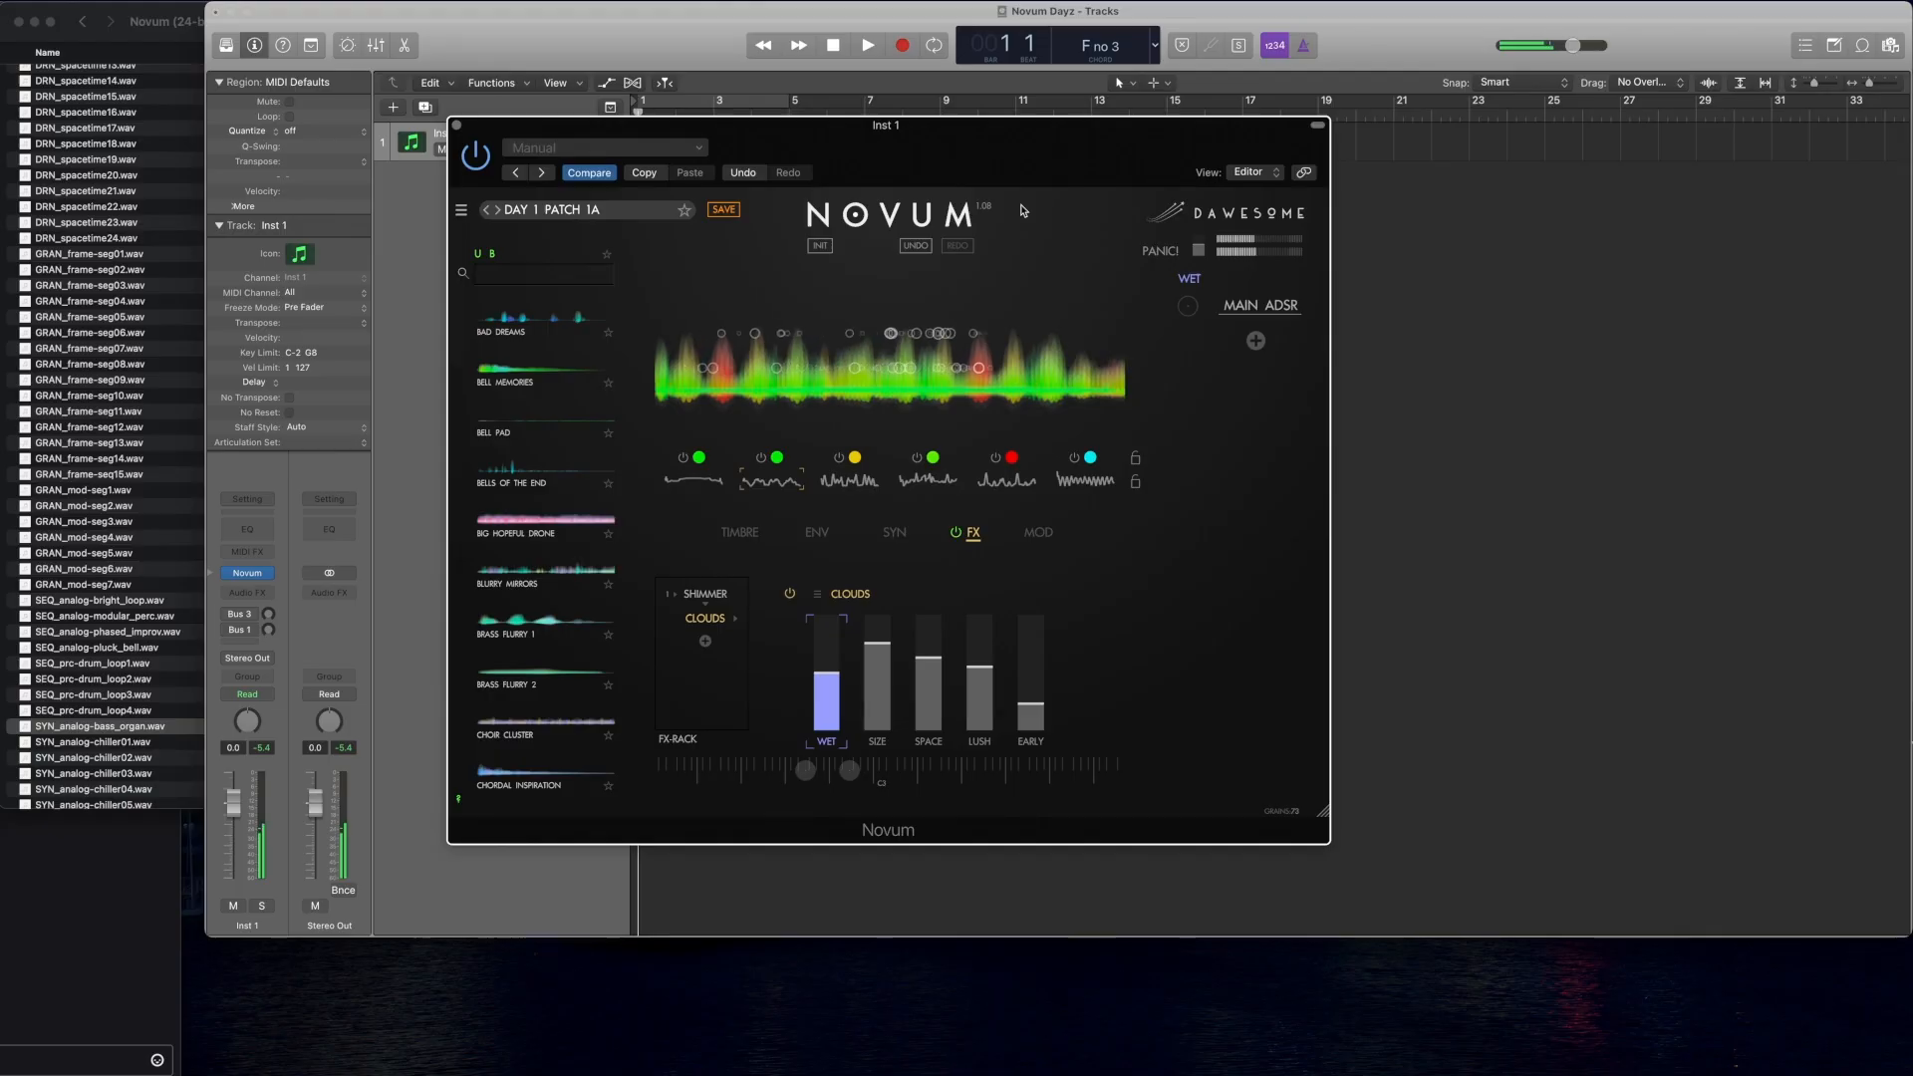
left_click(704, 641)
left_click(1003, 563)
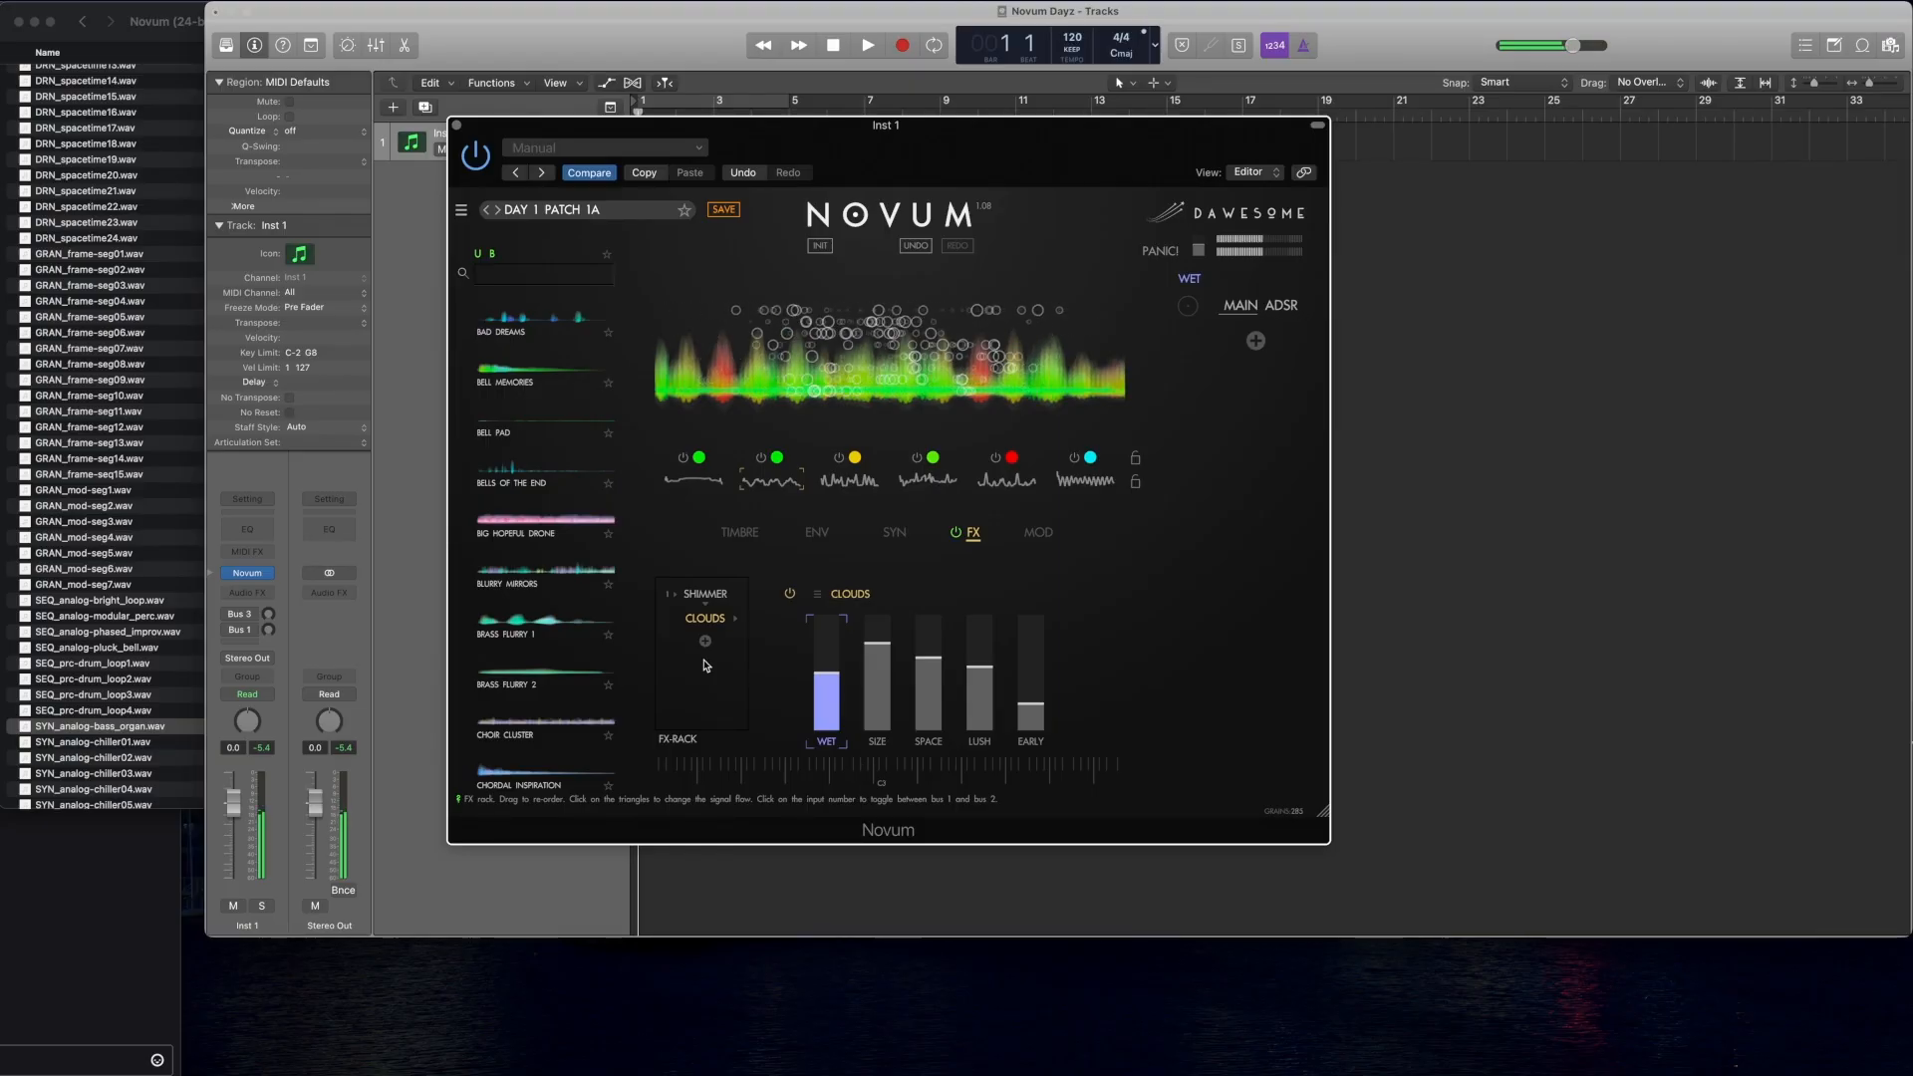
Step: Save the patch under the new name Day 1 Patch 1B in the User Patches folder
left_click(462, 211)
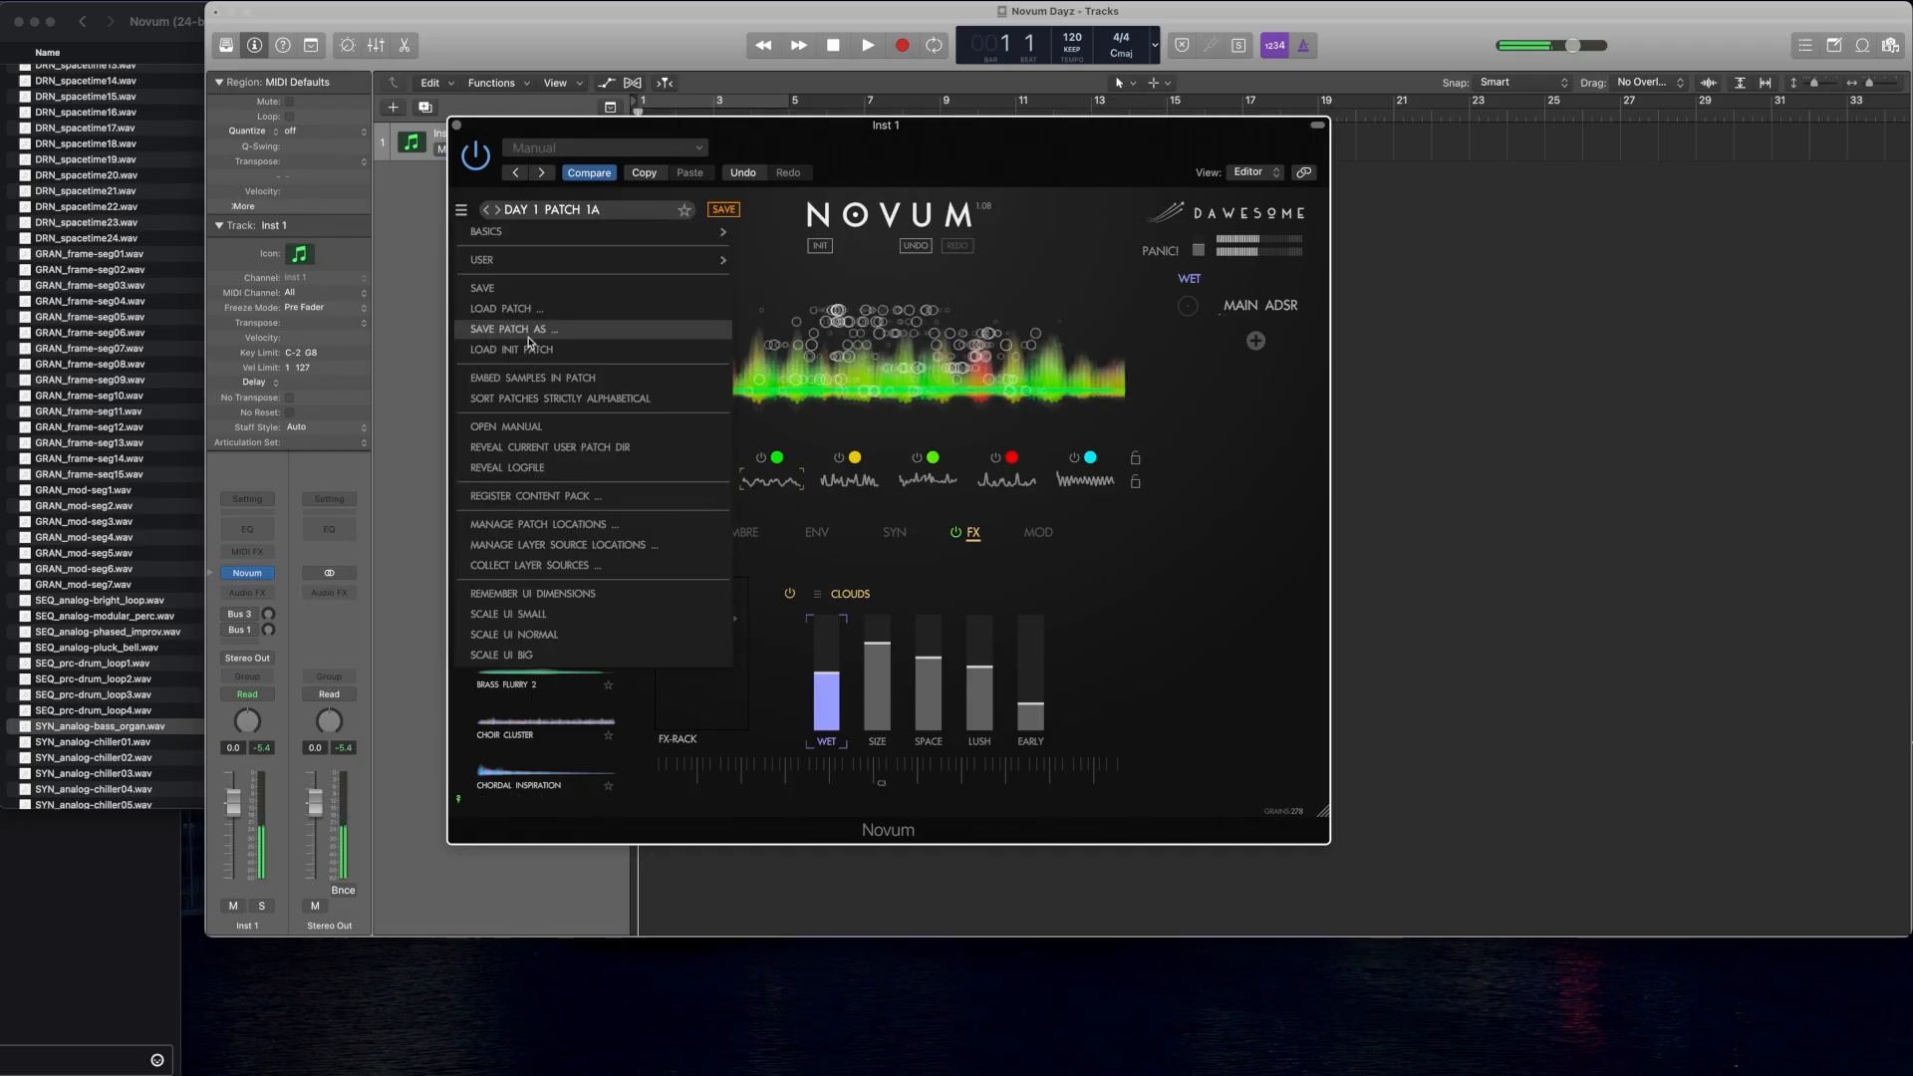
left_click(528, 336)
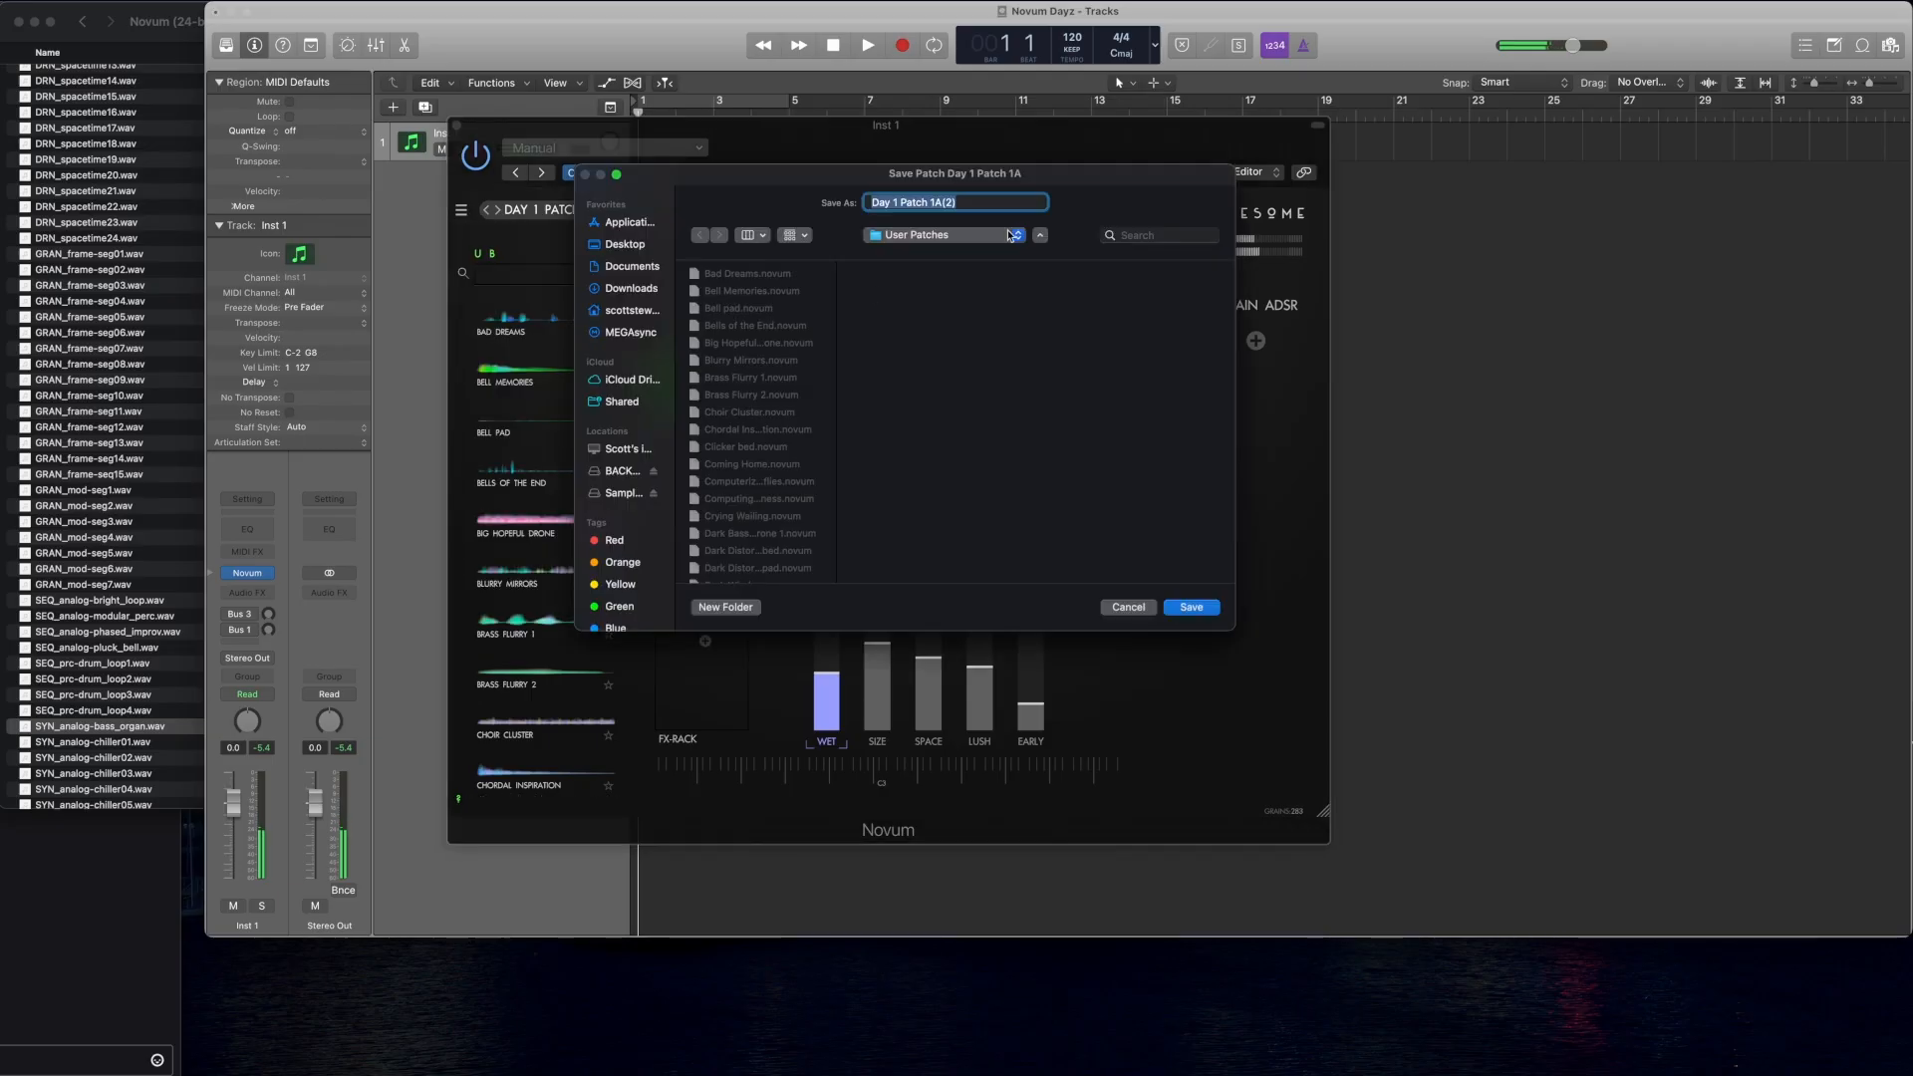
left_click(986, 203)
key("BackSpace")
key("BackSpace")
key("BackSpace")
type("B")
left_click(1202, 612)
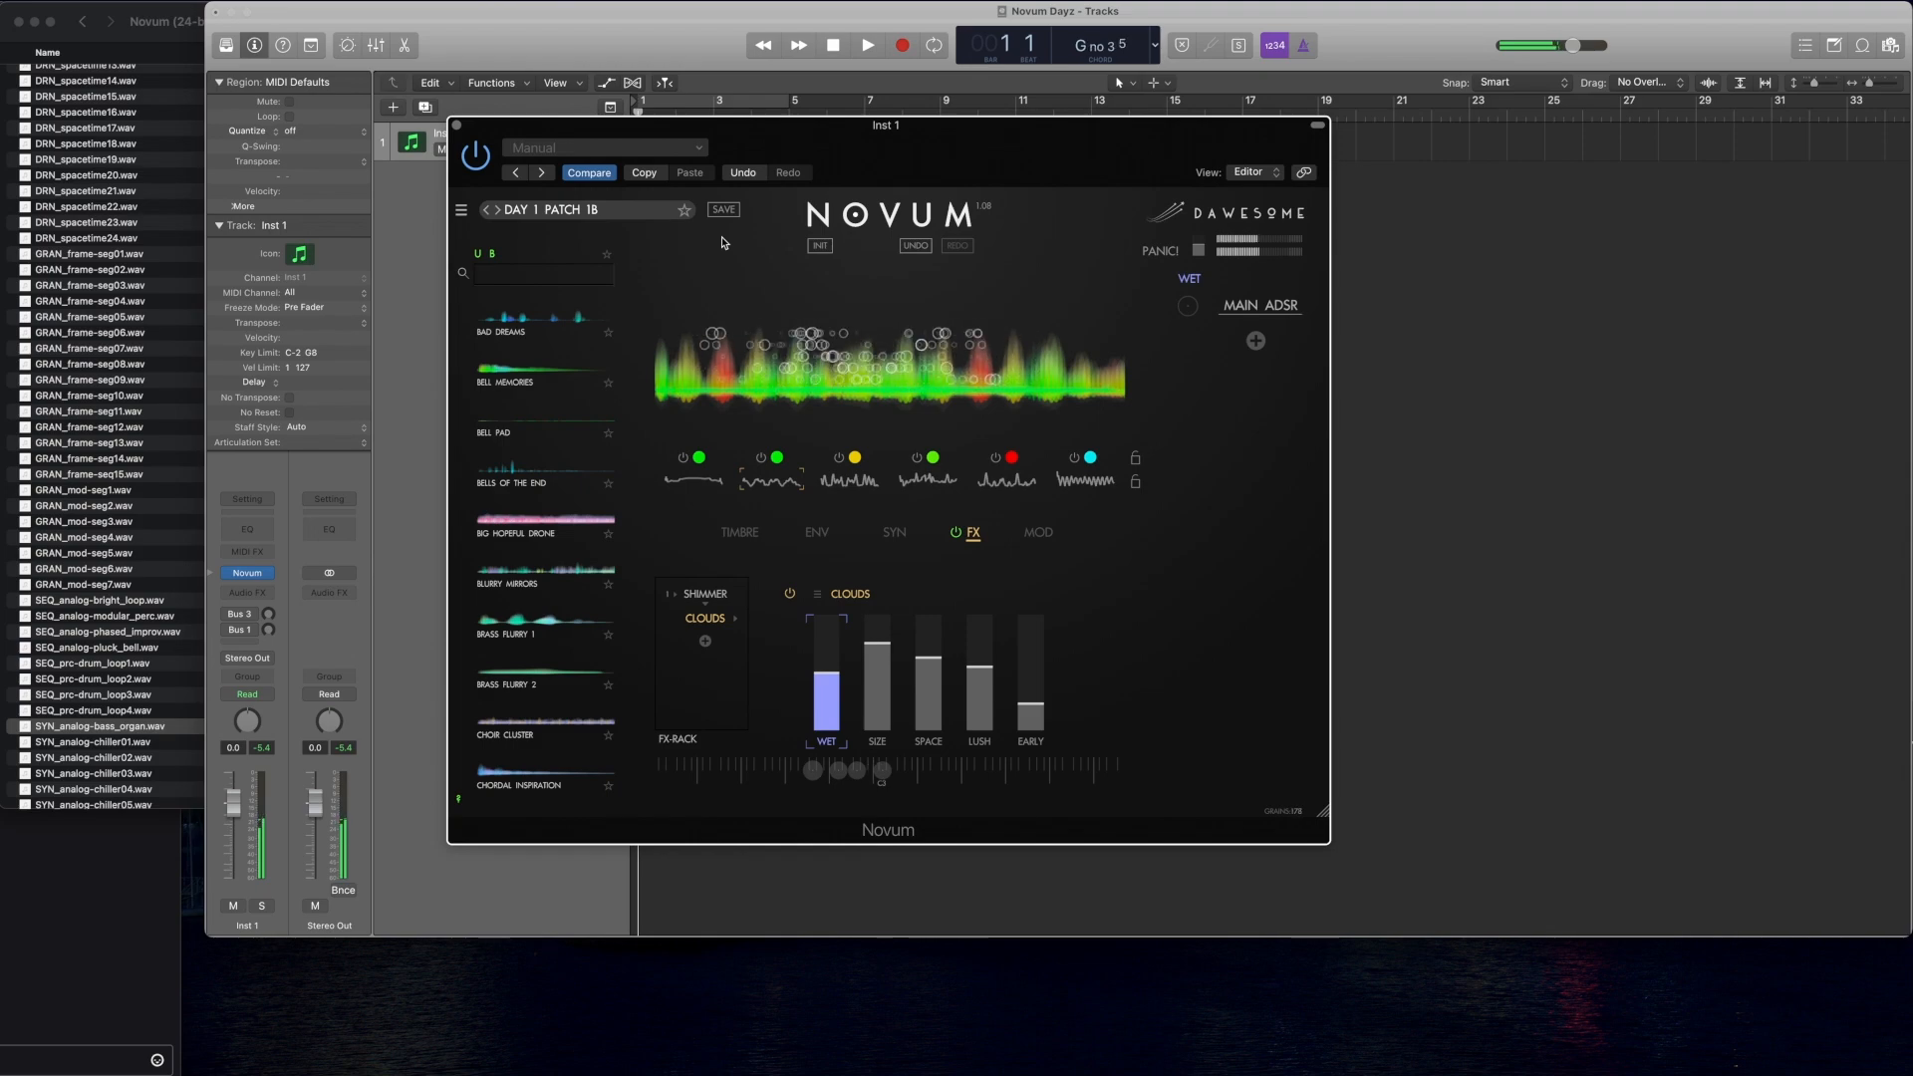
left_click(1820, 973)
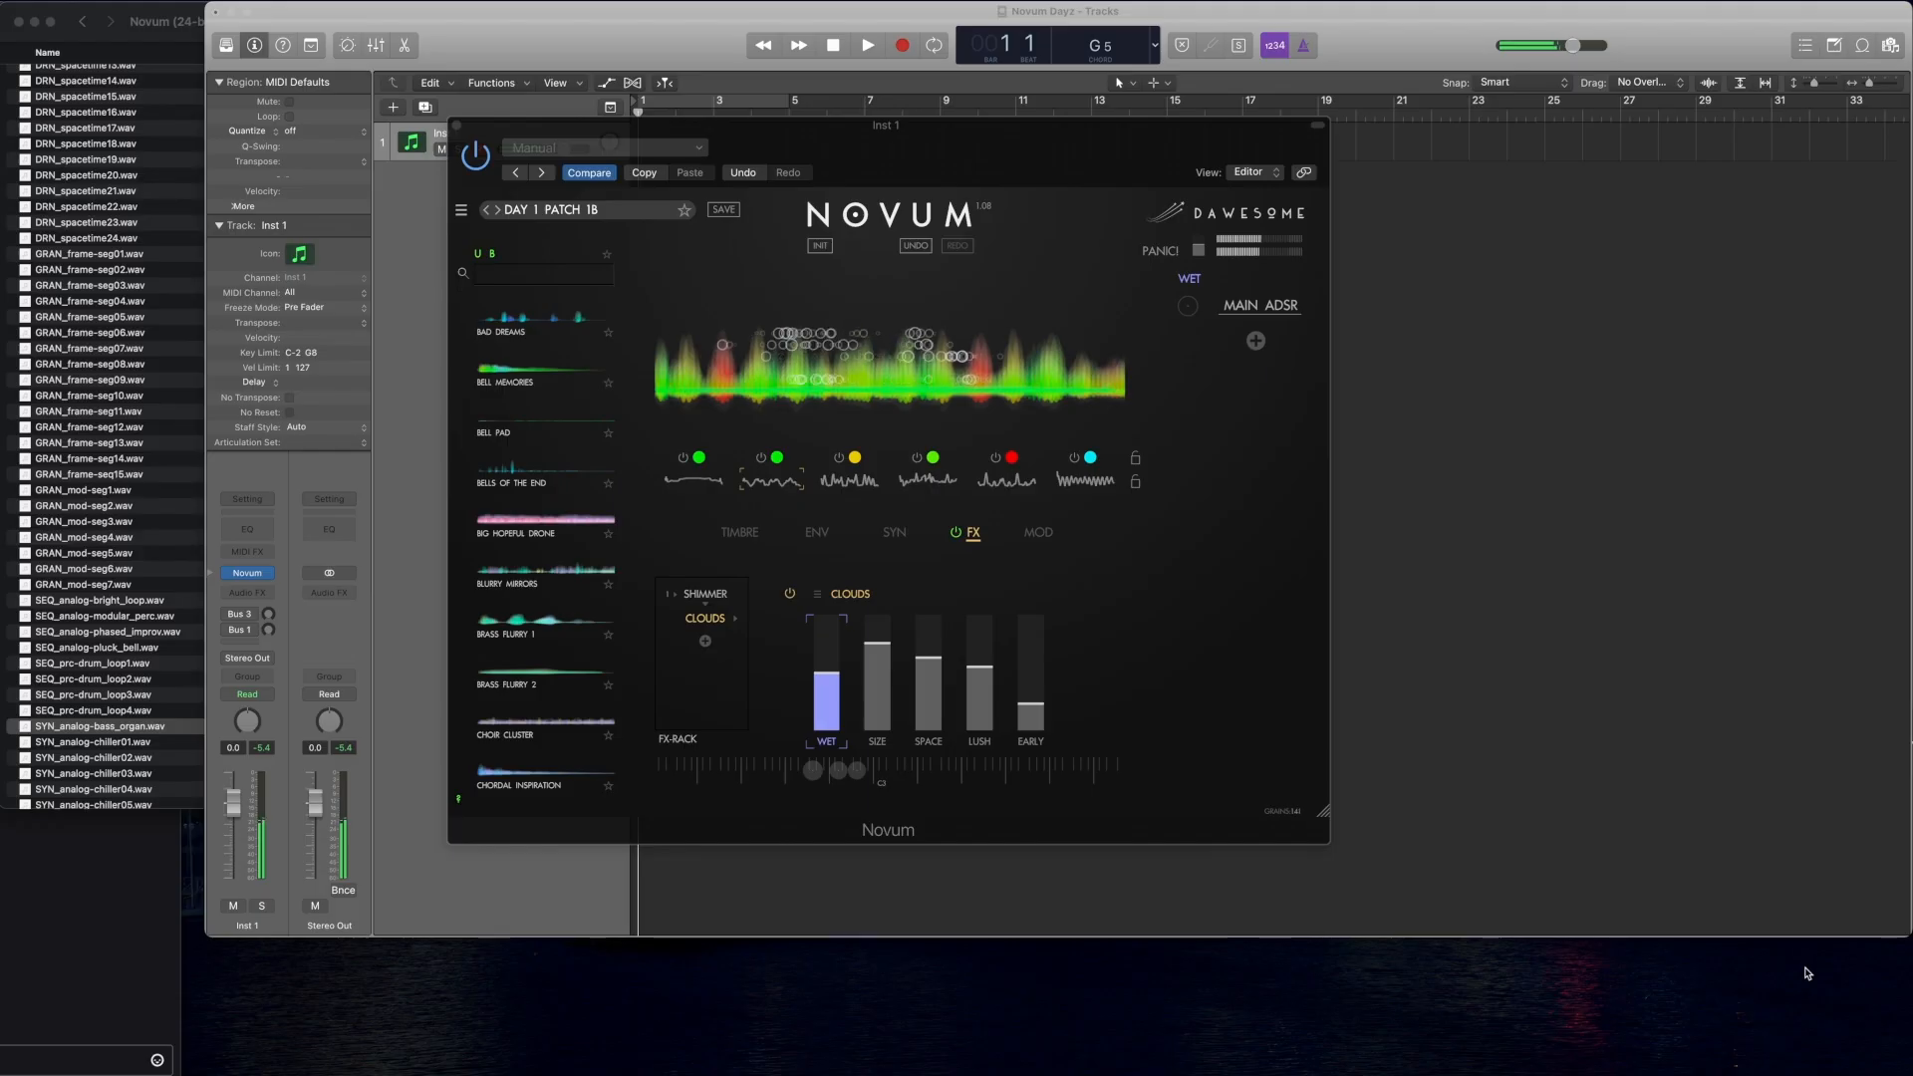
Step: Switch to the Finder sample folder and preview SYN_analog-chiller04, 03, 02 and 01
left_click(797, 827)
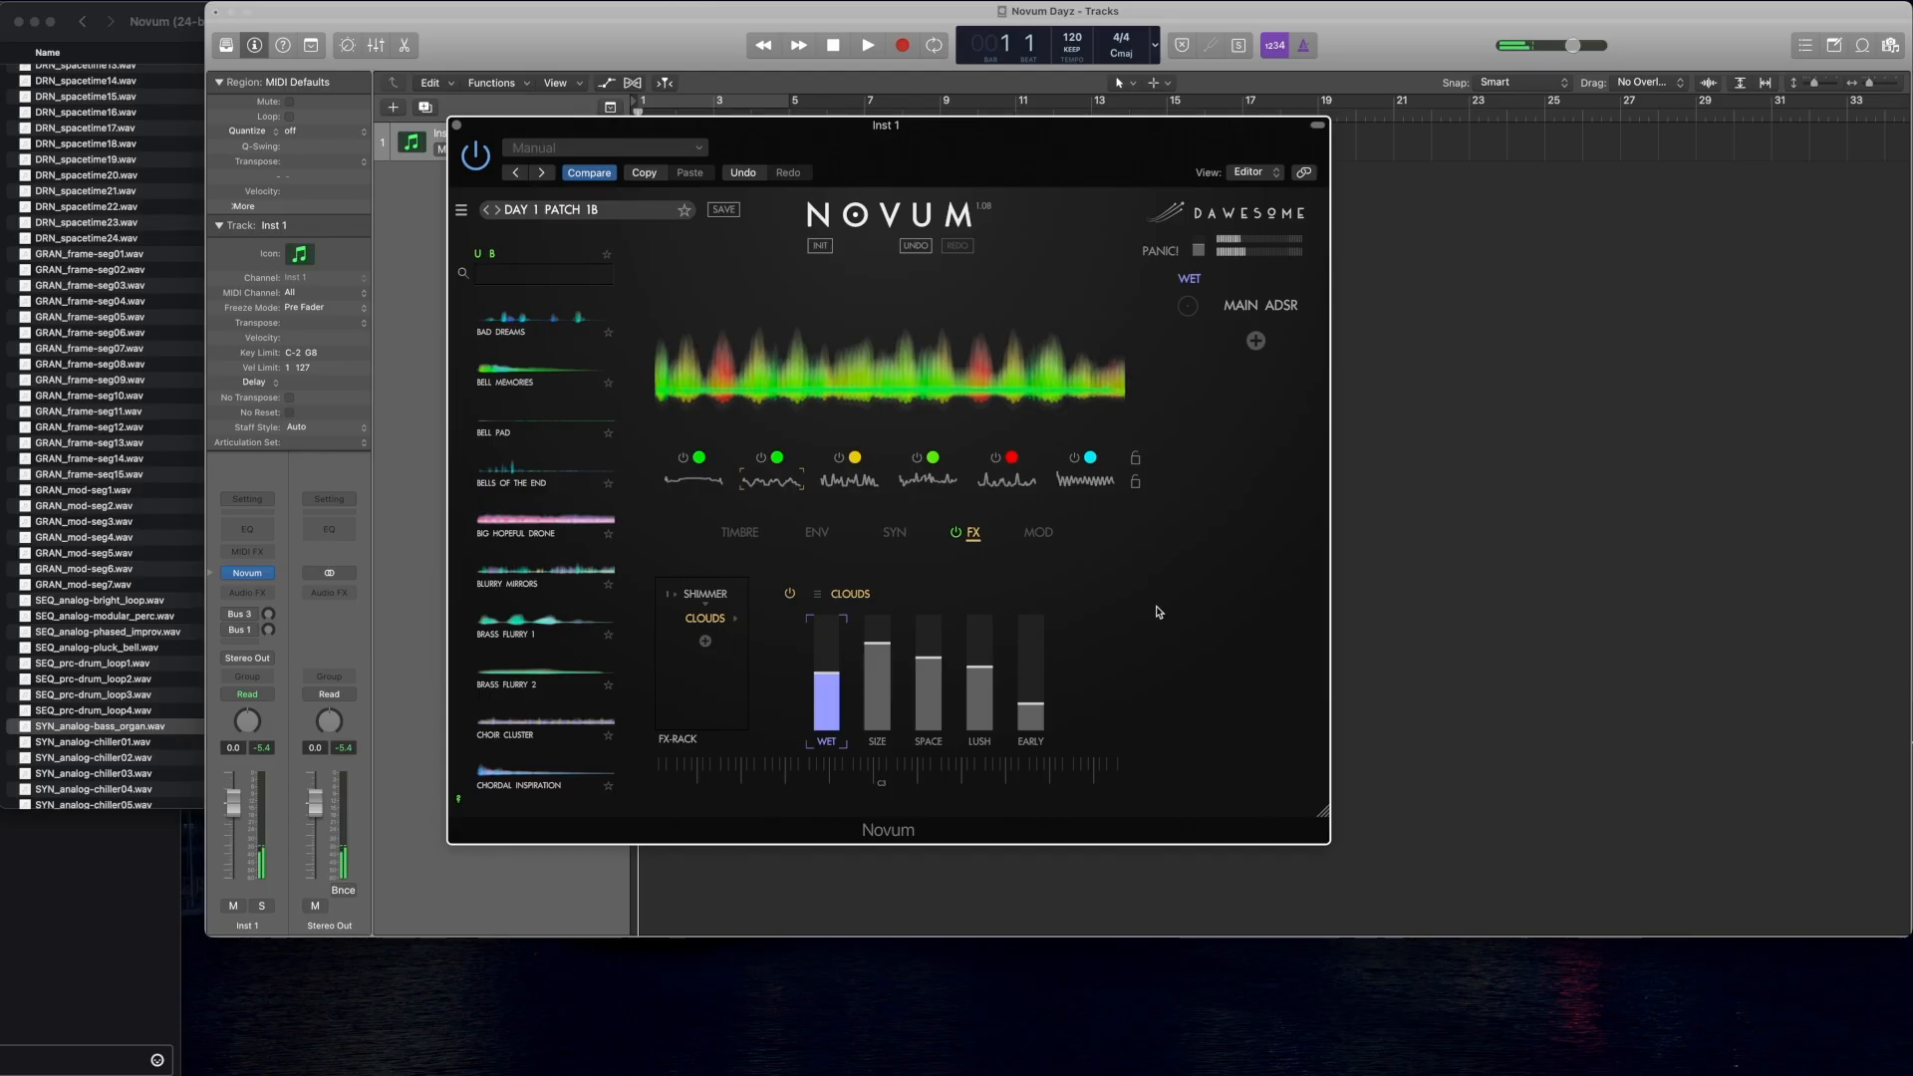
left_click(96, 670)
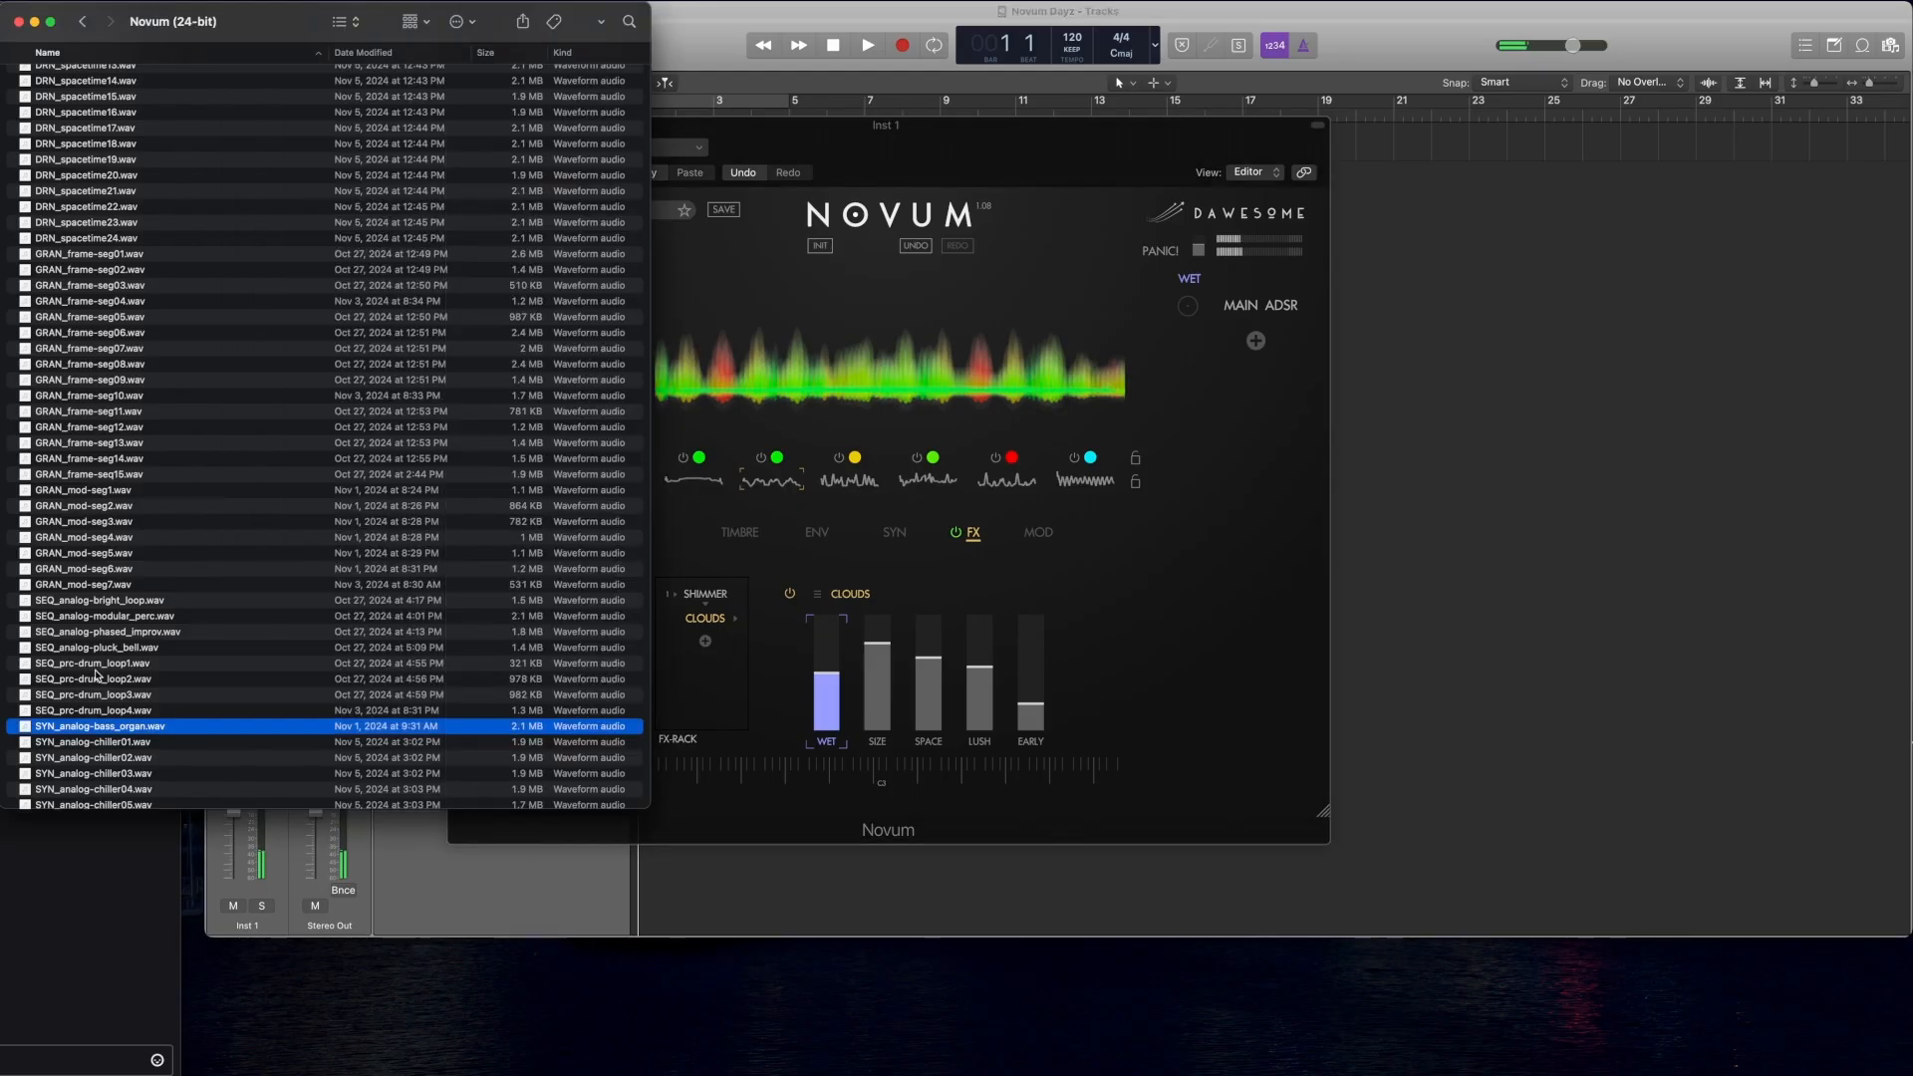
scroll(229, 630, "down", 3)
left_click(192, 702)
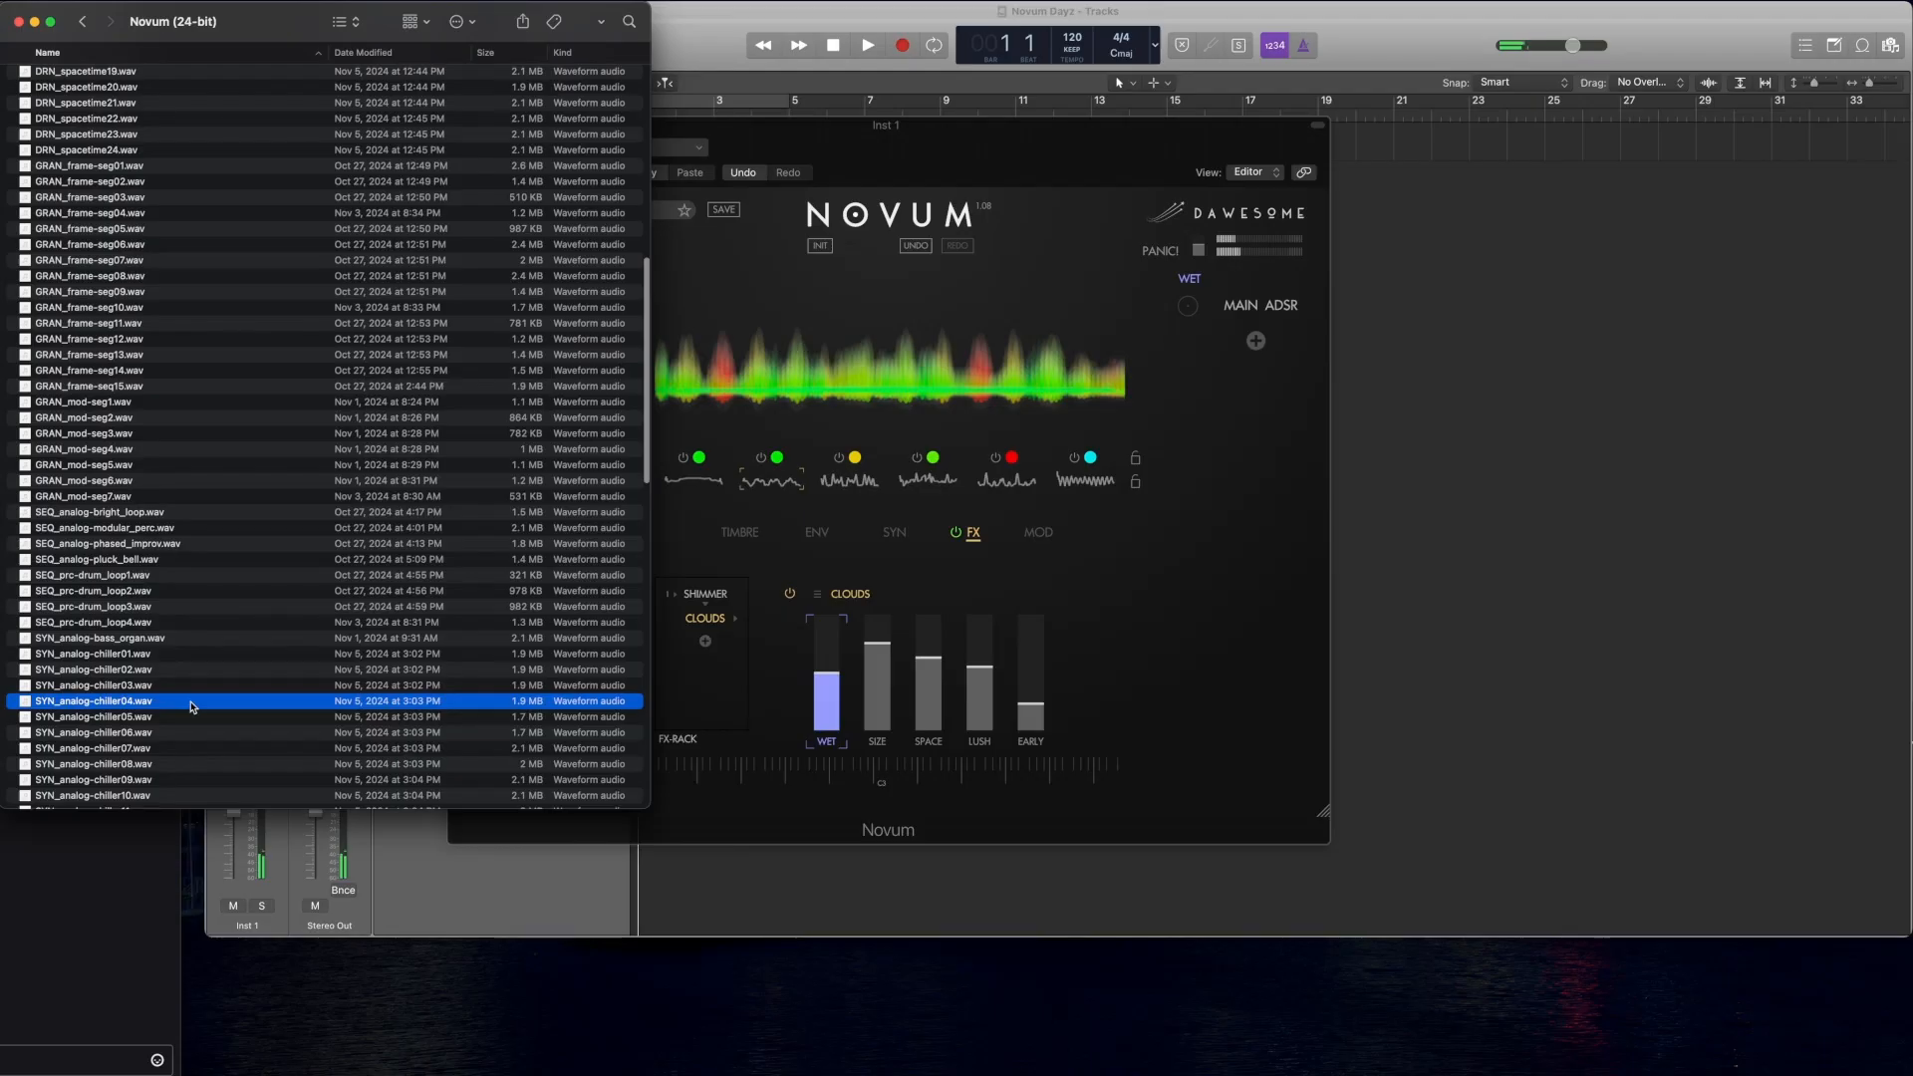
key("space")
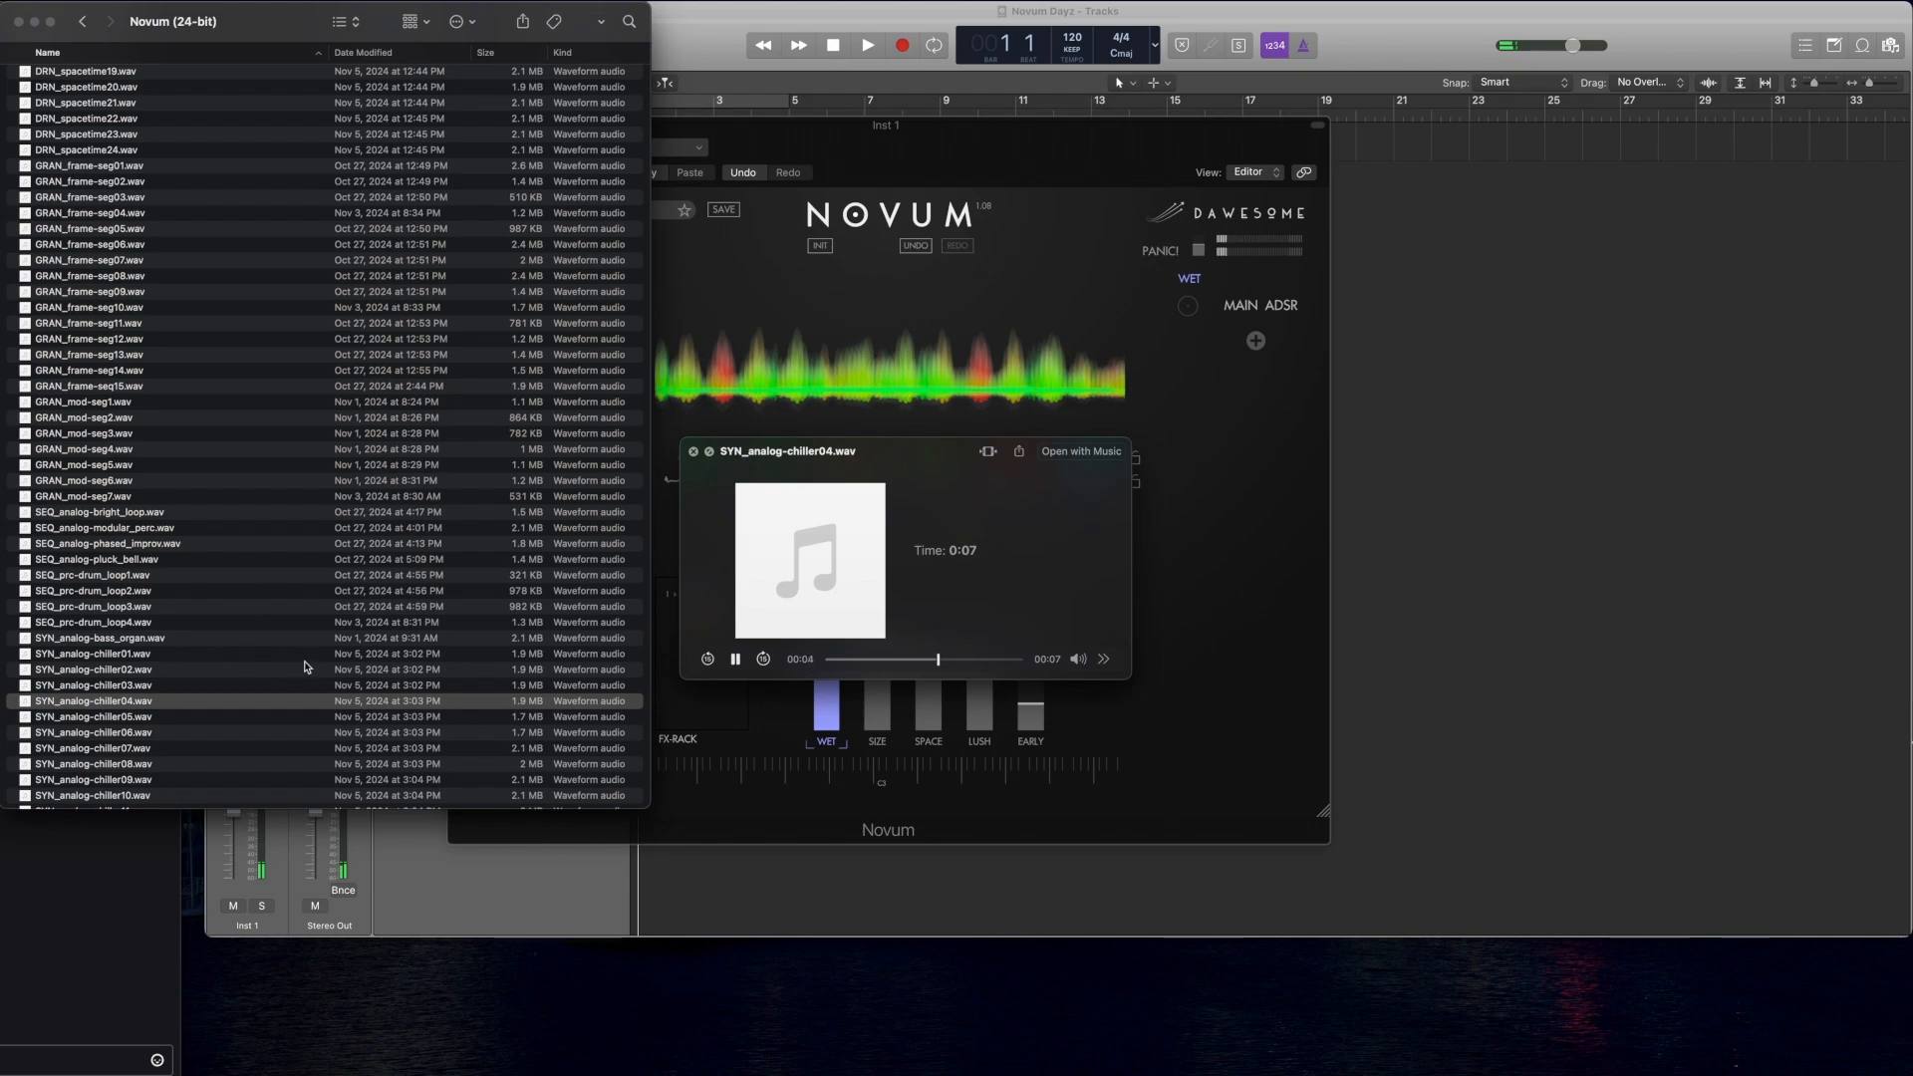
mouse_move(1076, 659)
left_click_drag(1076, 615, 1075, 605)
left_click(186, 687)
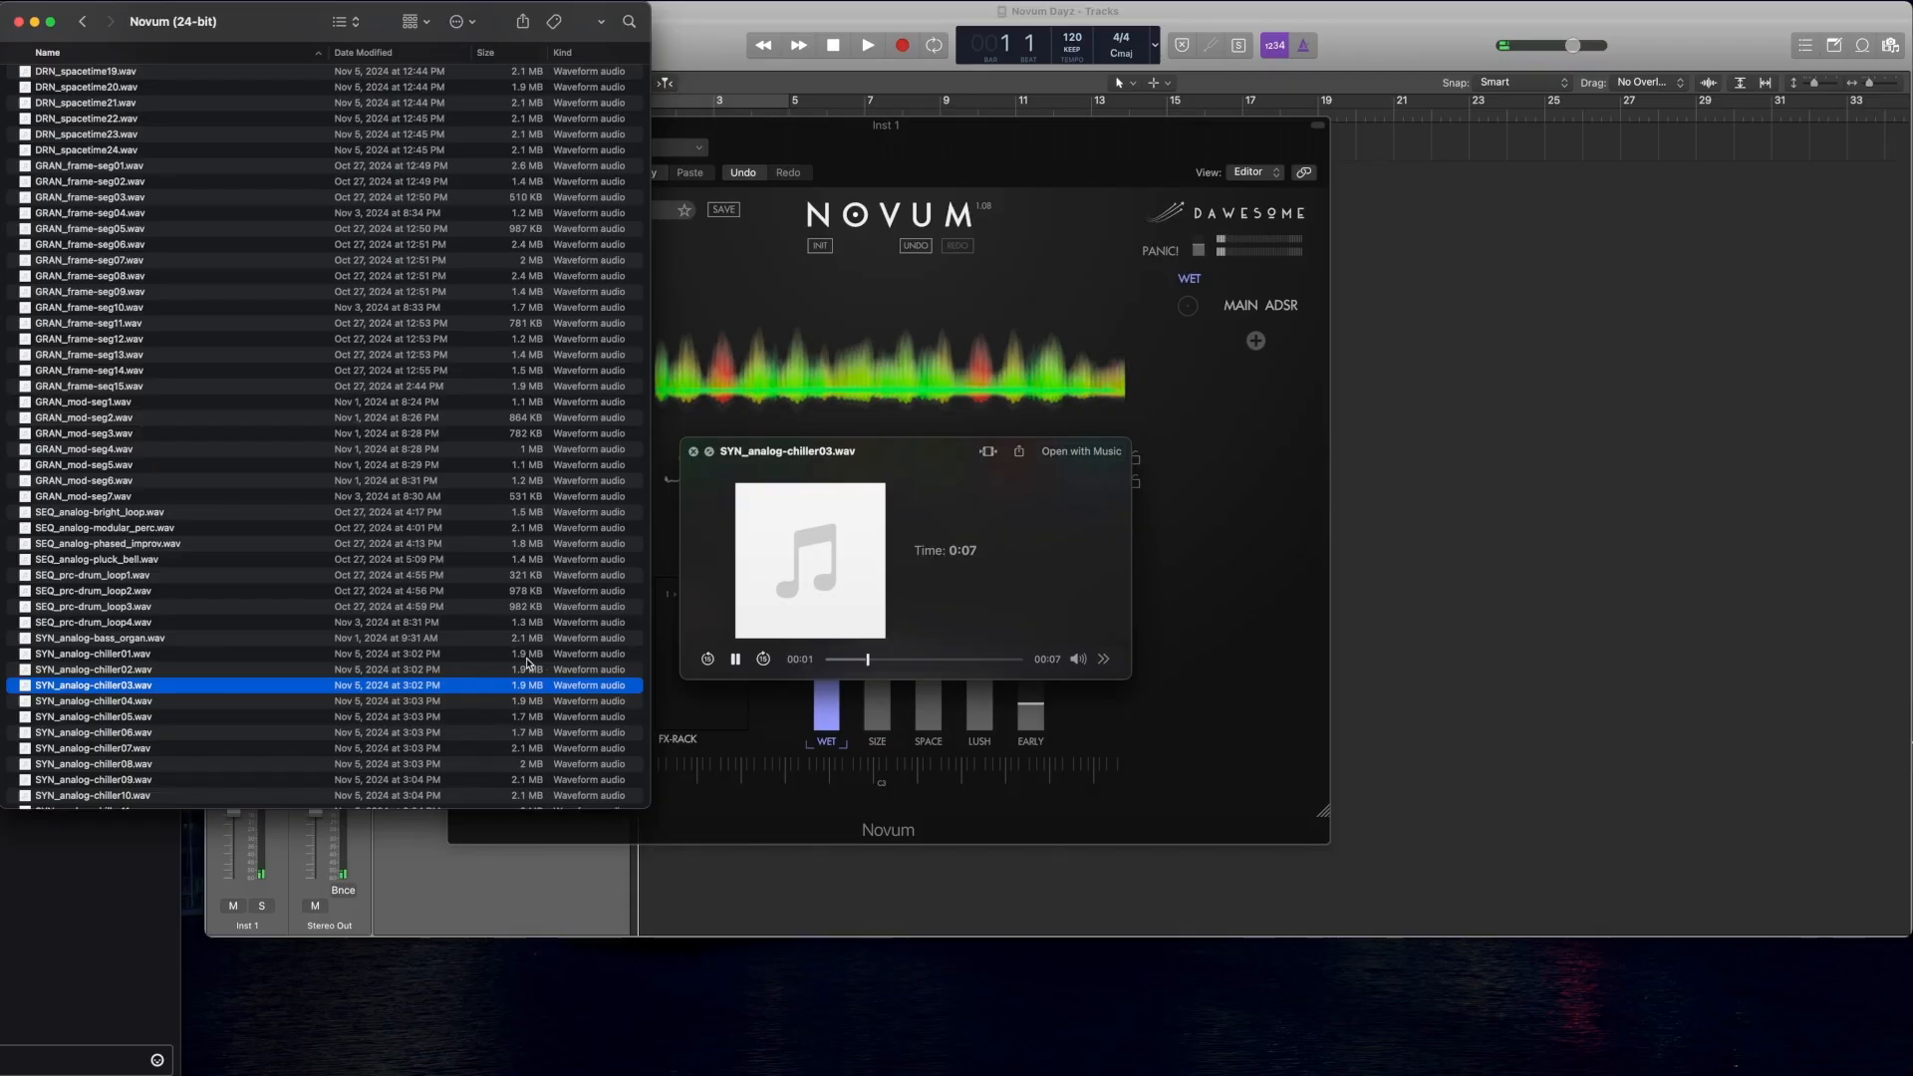
left_click(228, 671)
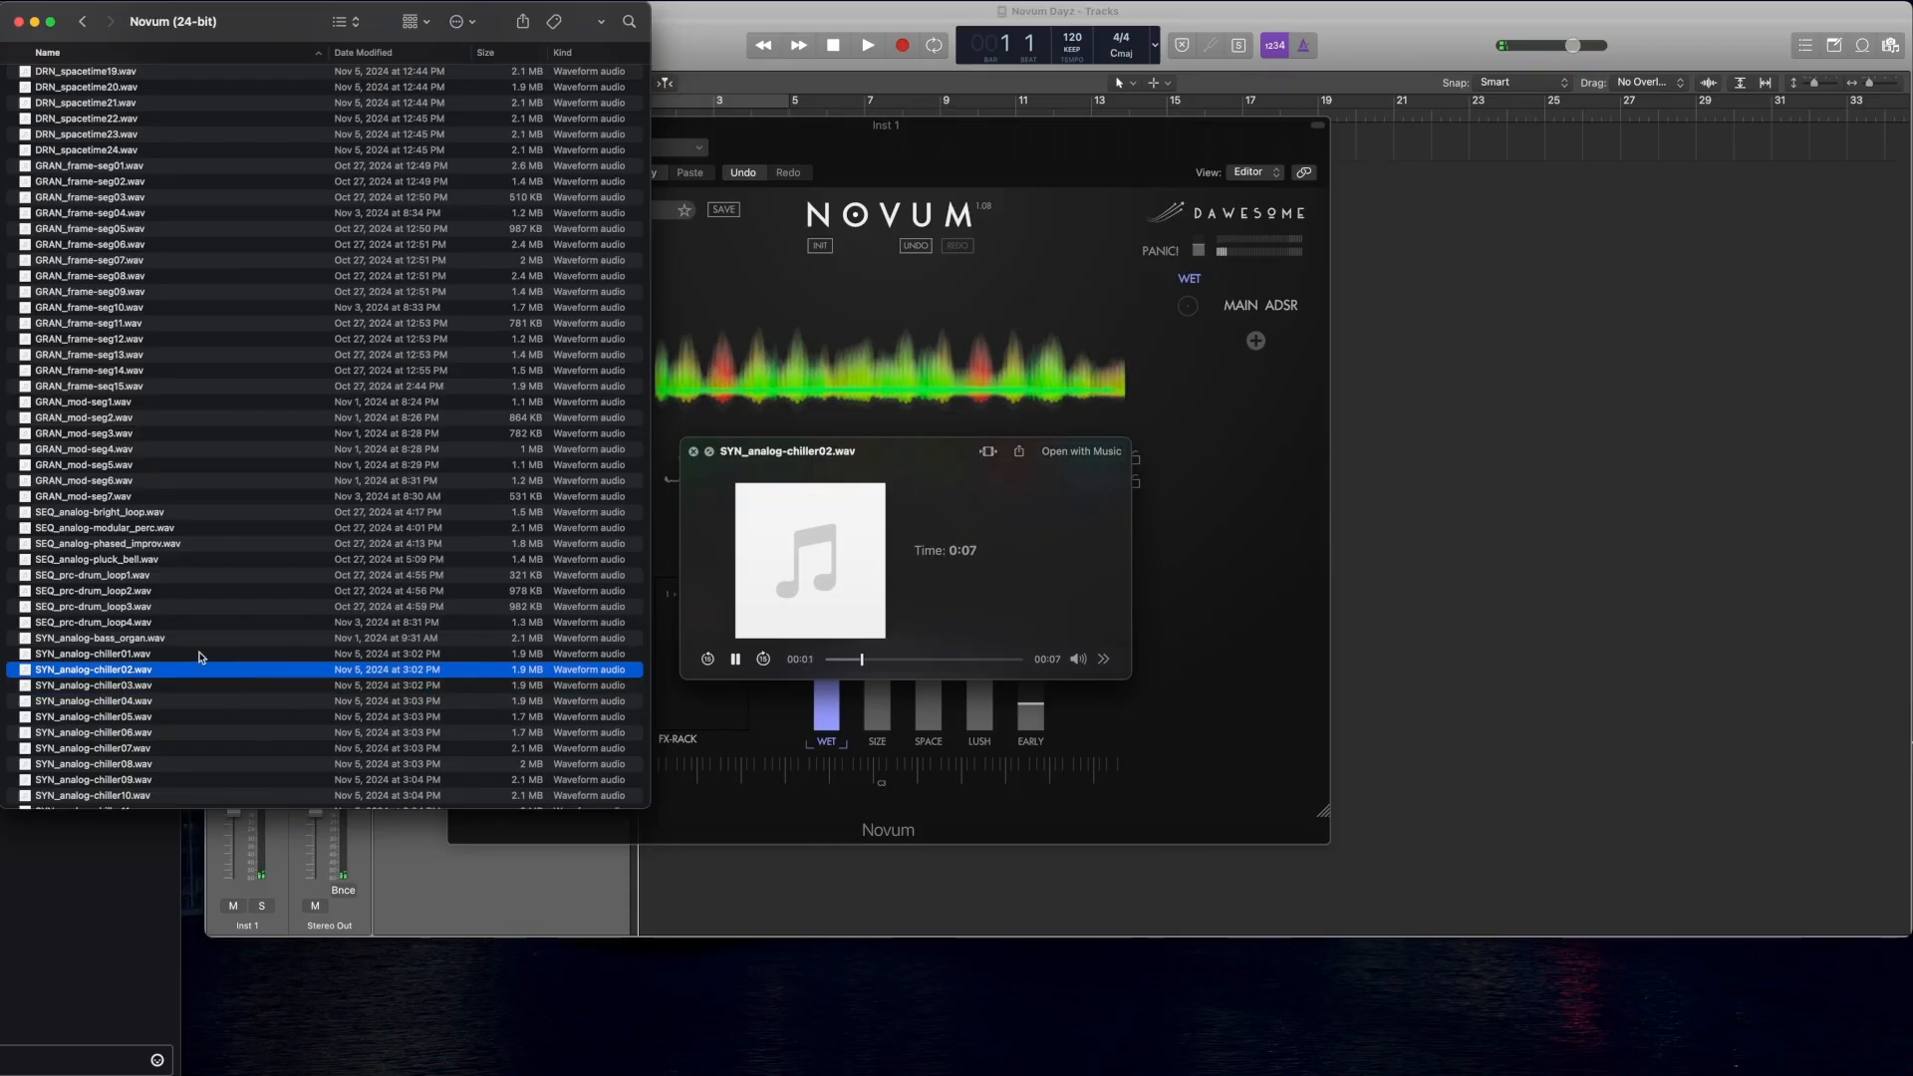
left_click(200, 656)
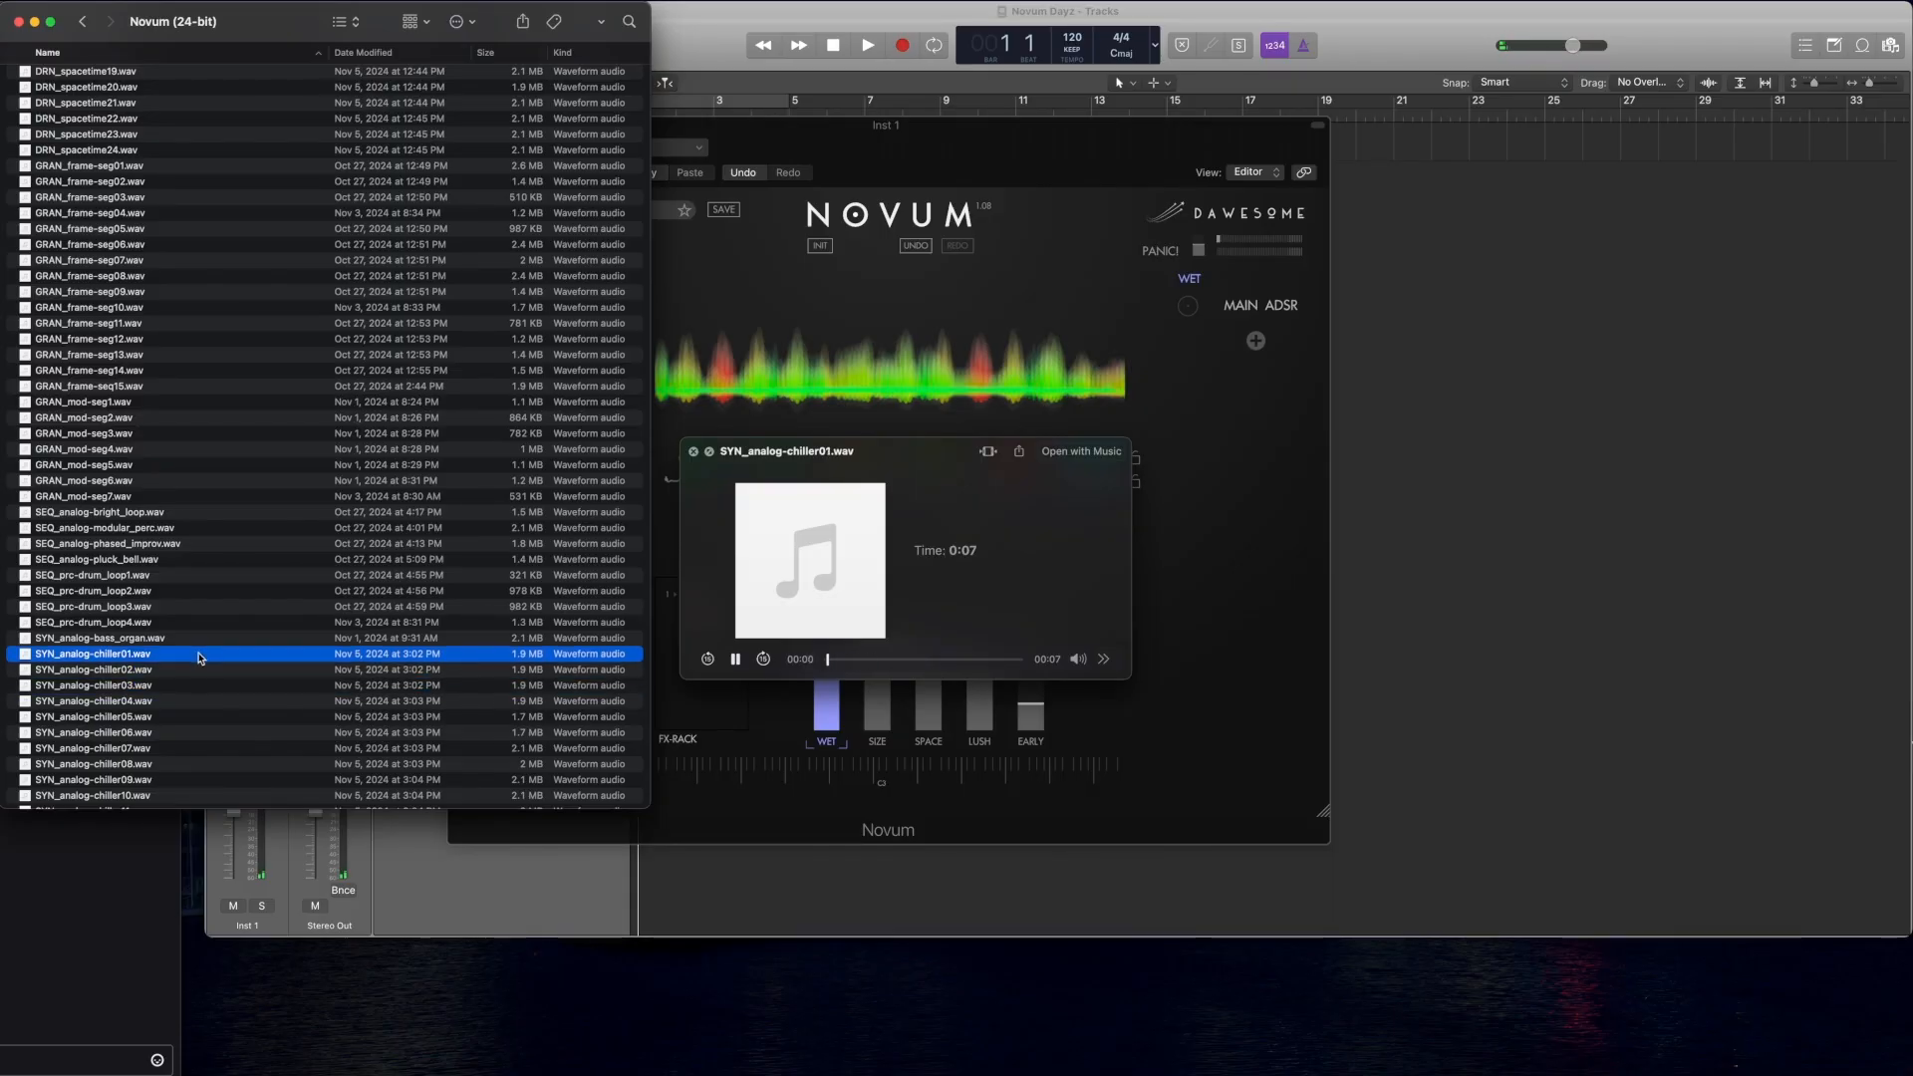
Step: Preview the sequence samples SEQ_analog-pluck_bell, SEQ_prc-drum_loop1, SEQ_prc-drum_loop4 and SEQ_prc-drum_loop3
left_click(177, 564)
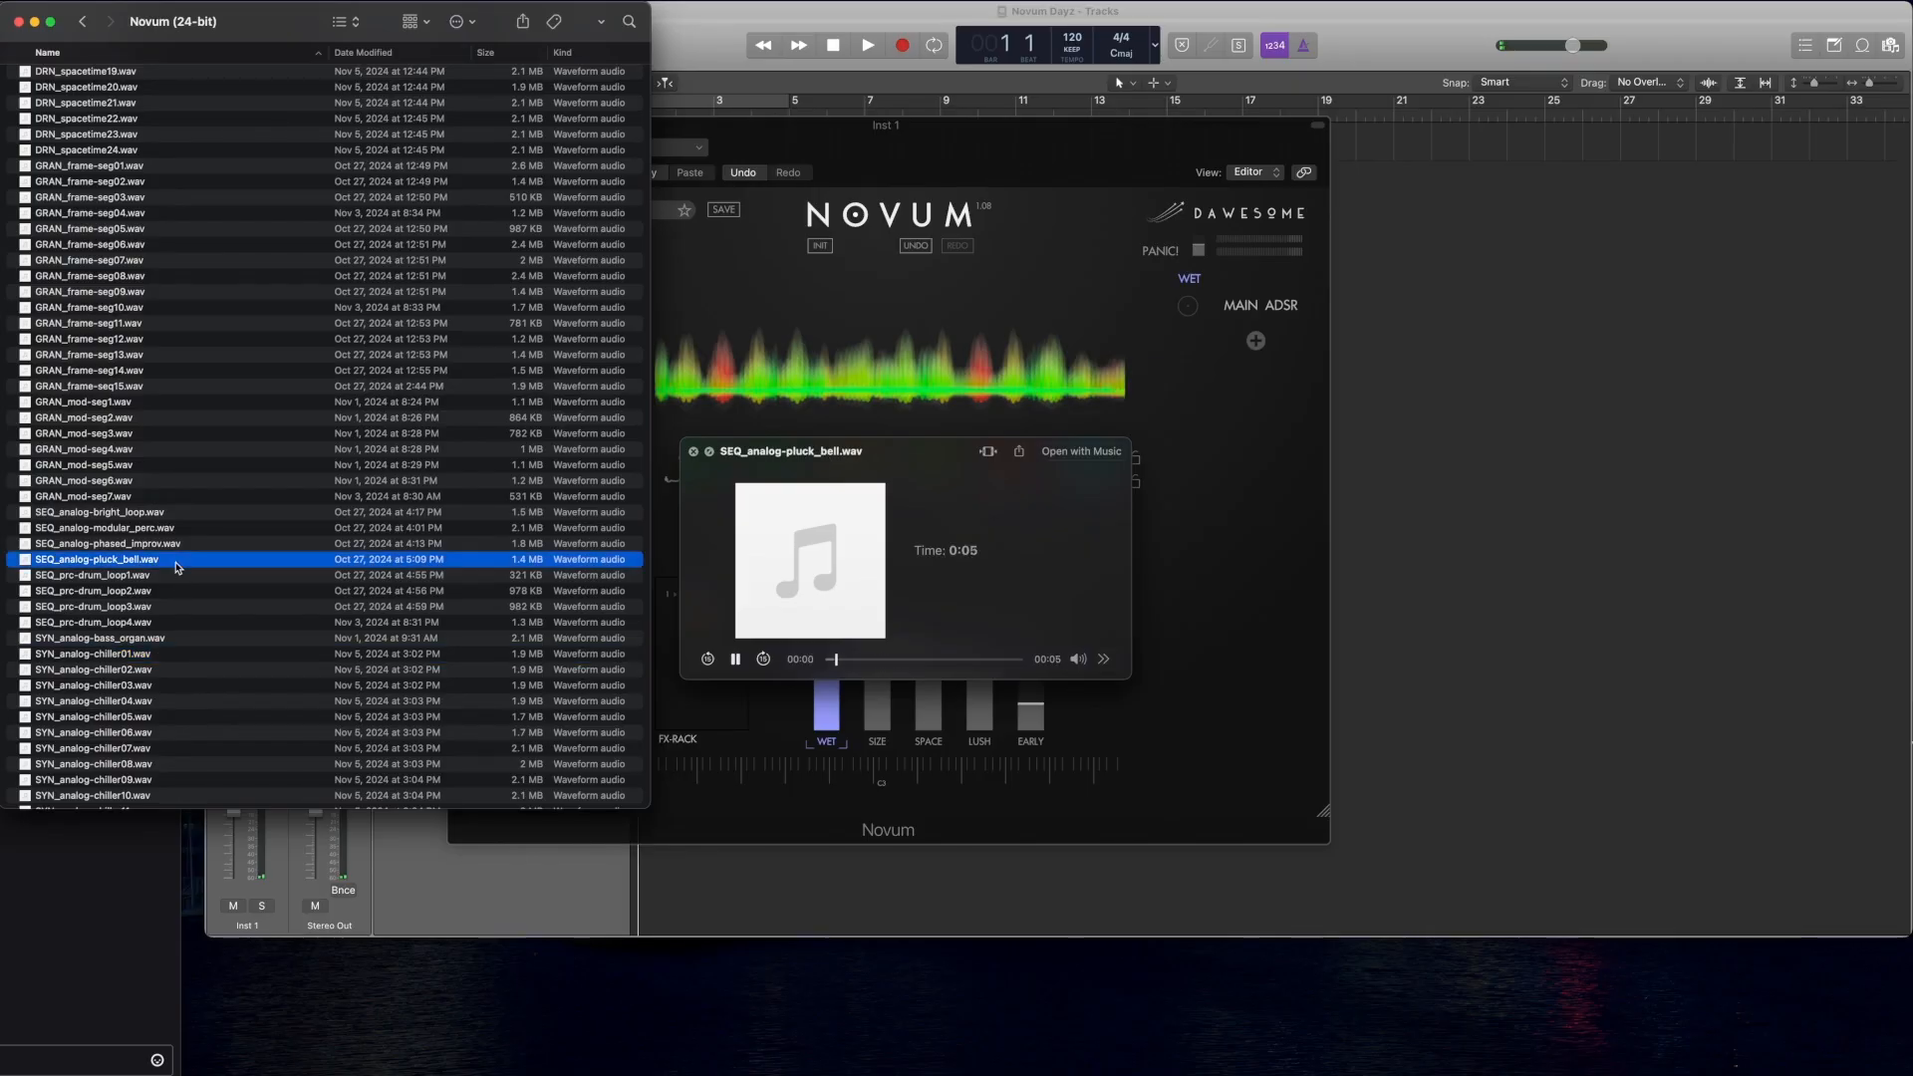
left_click(176, 578)
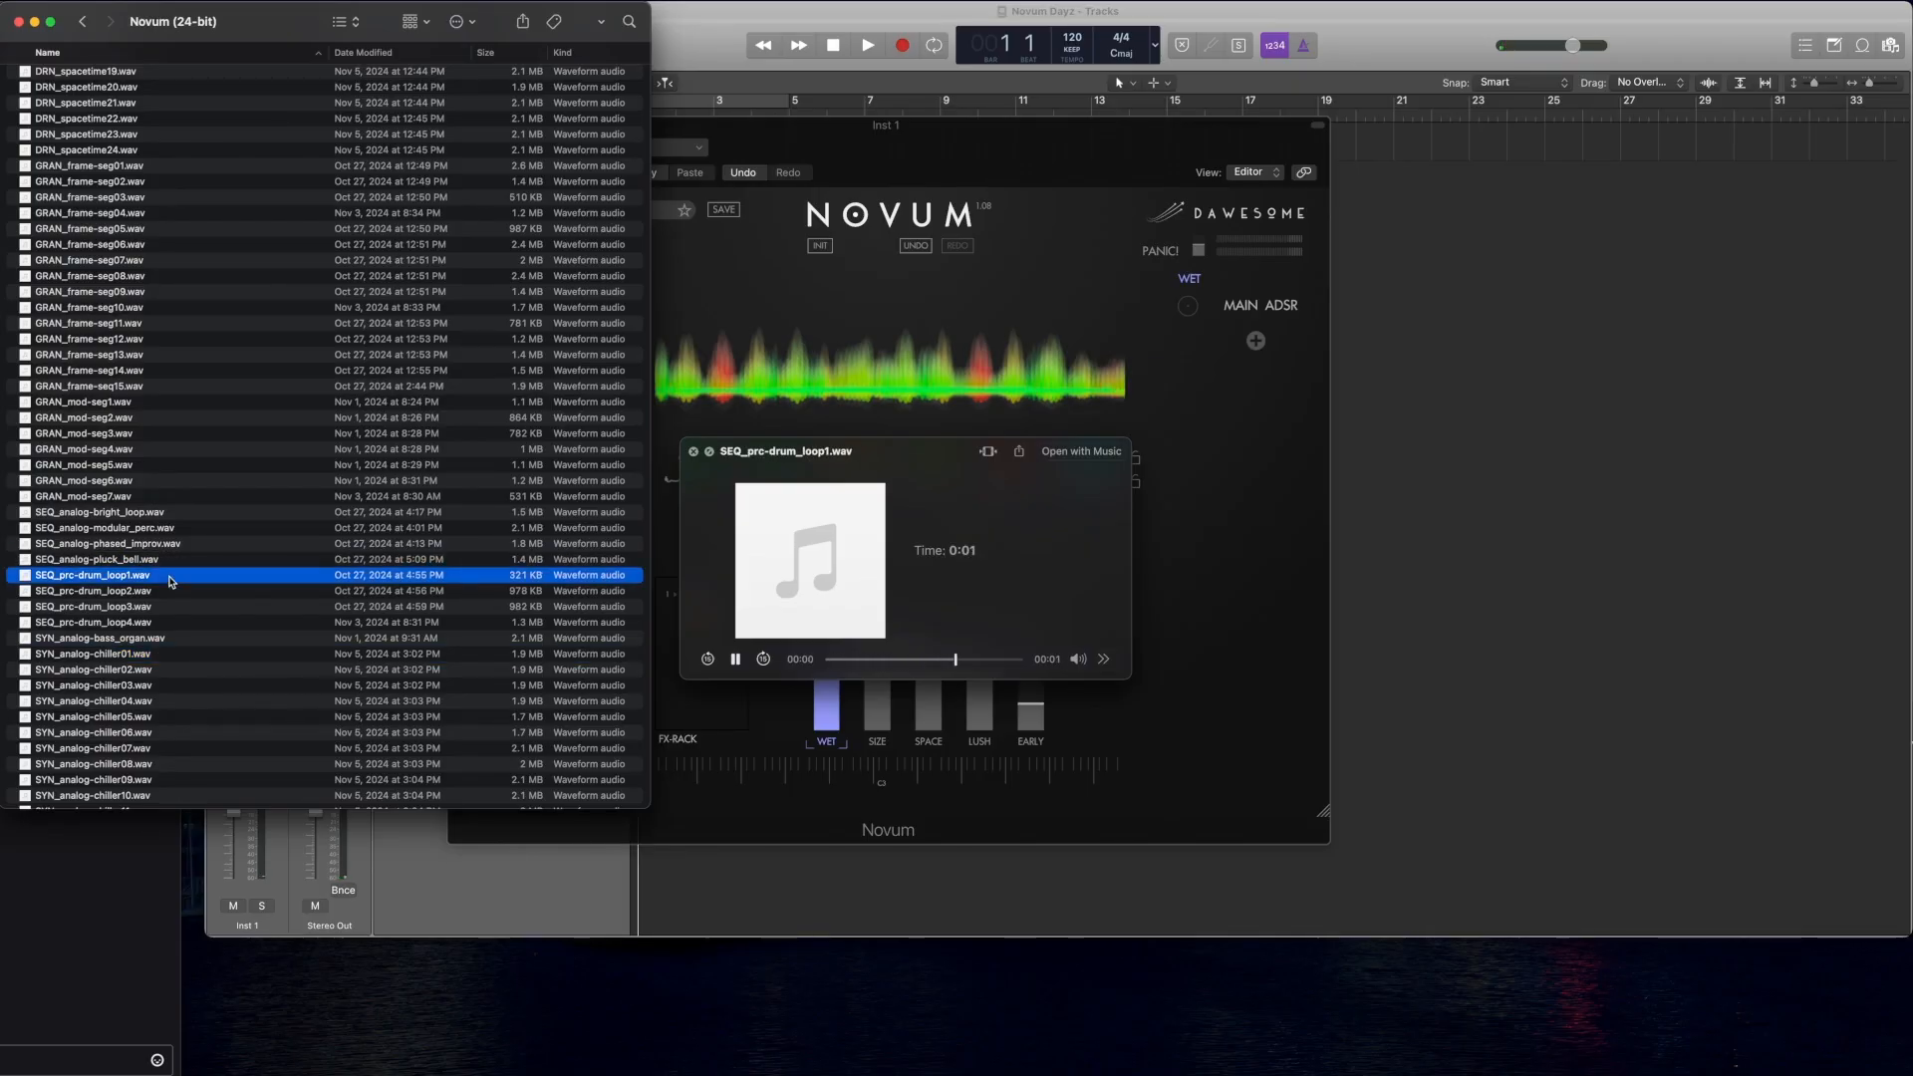
left_click(185, 624)
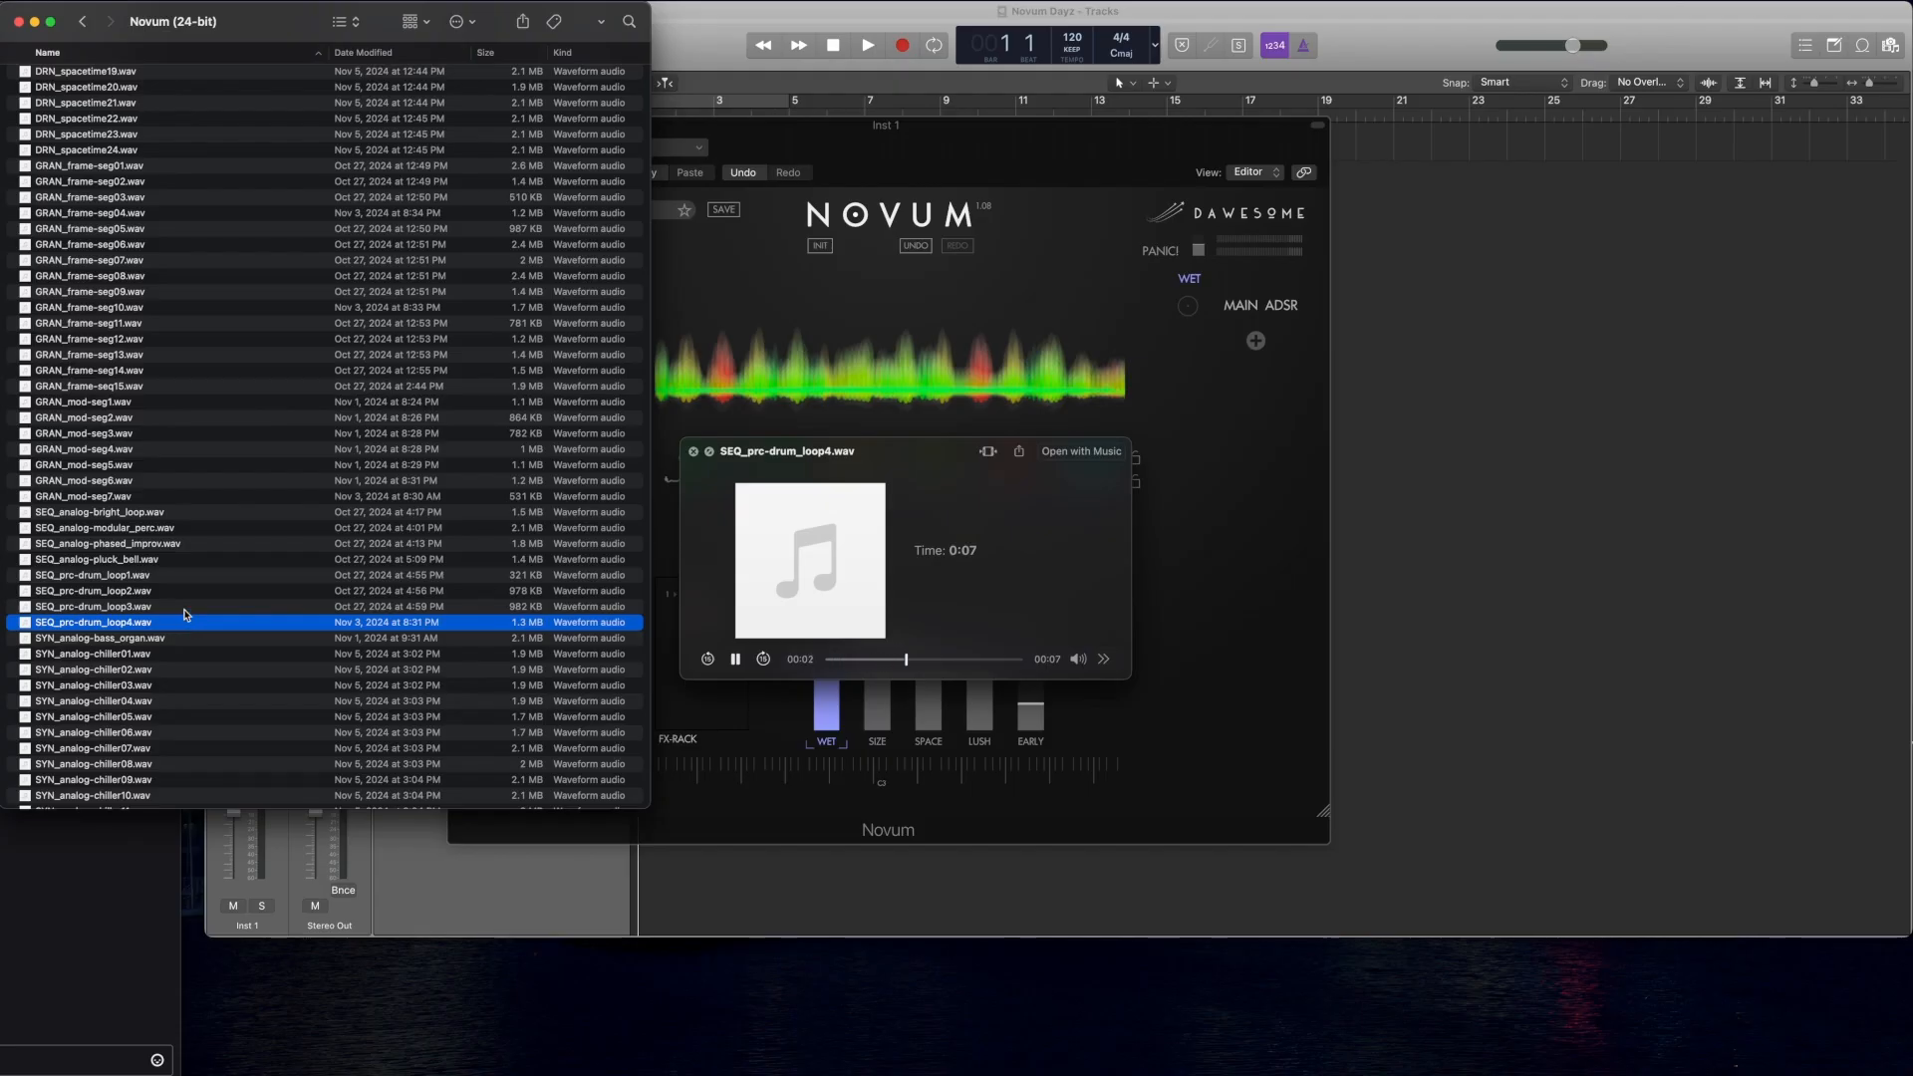
left_click(185, 610)
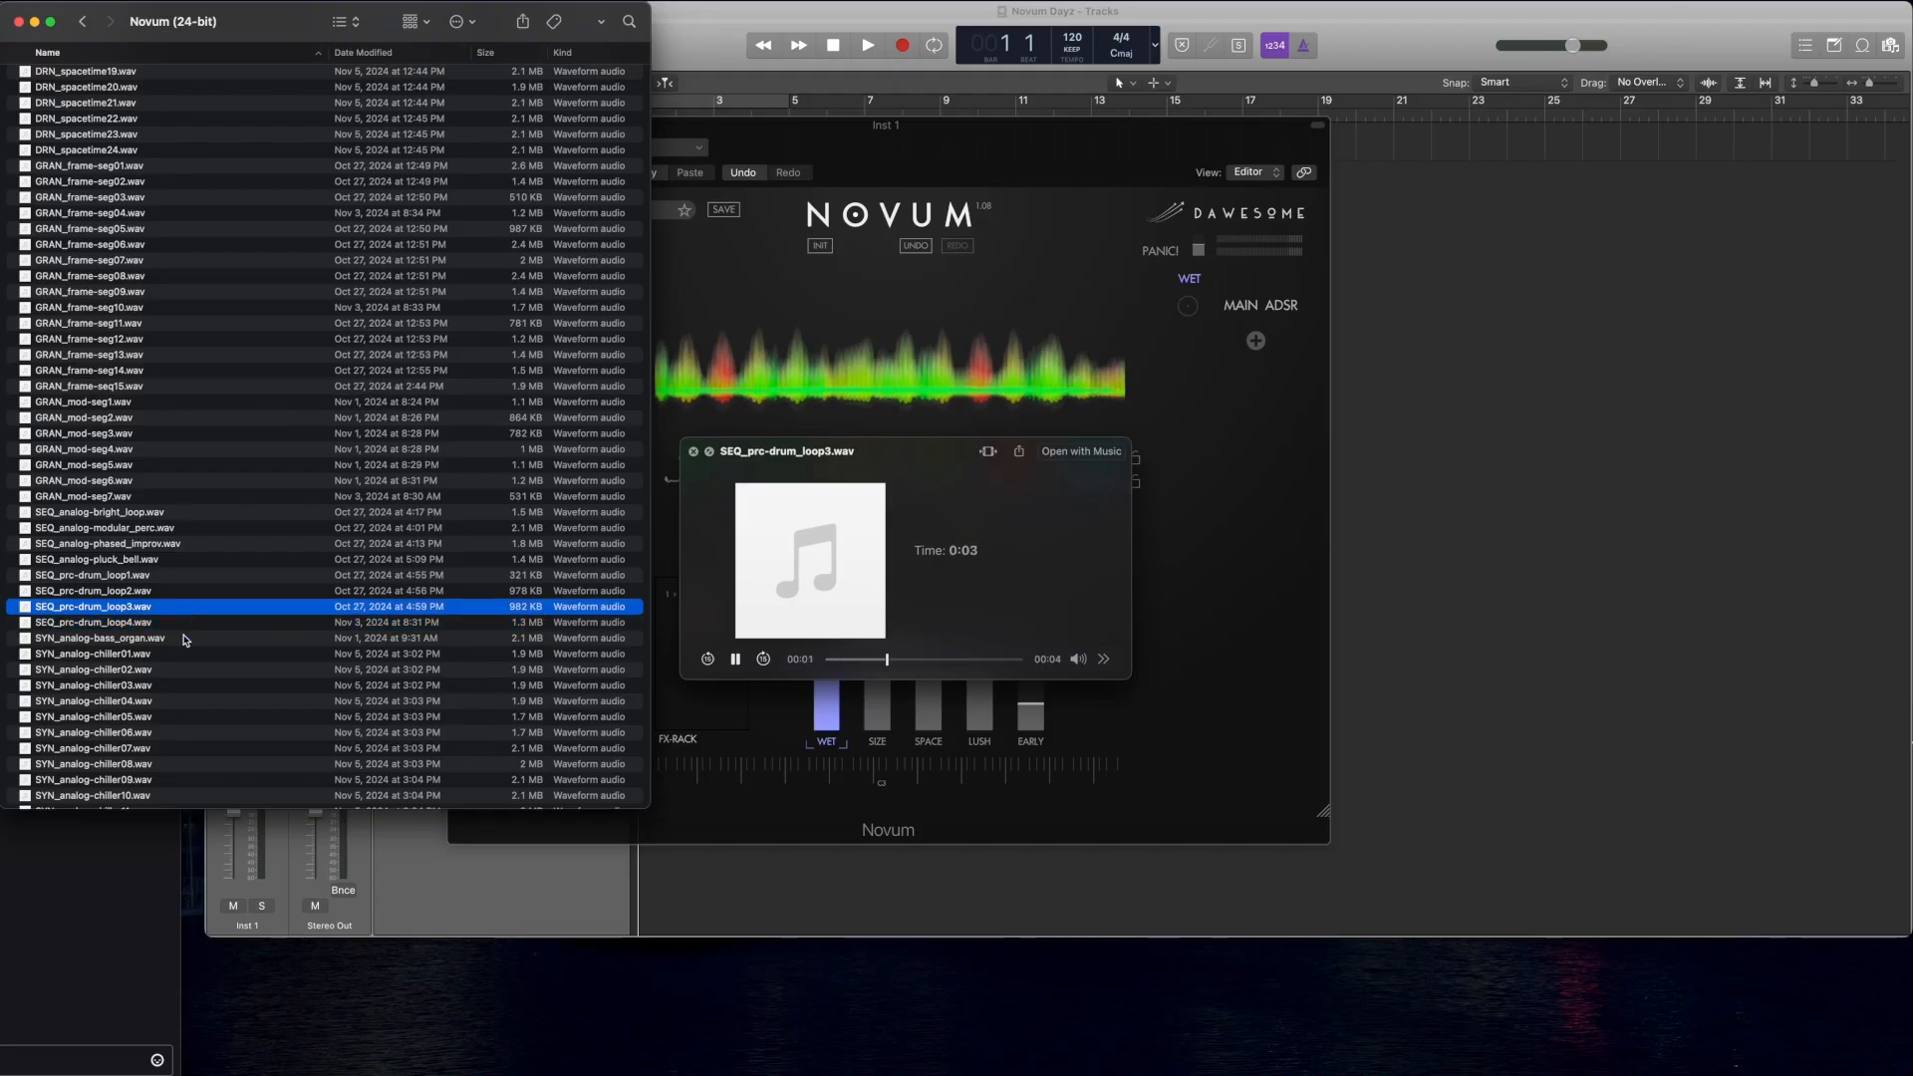
Step: Preview SYN_analog-chiller02, SEQ_analog-modular_perc and GRAN_mod-seg7, and close the preview
left_click(186, 638)
left_click(179, 671)
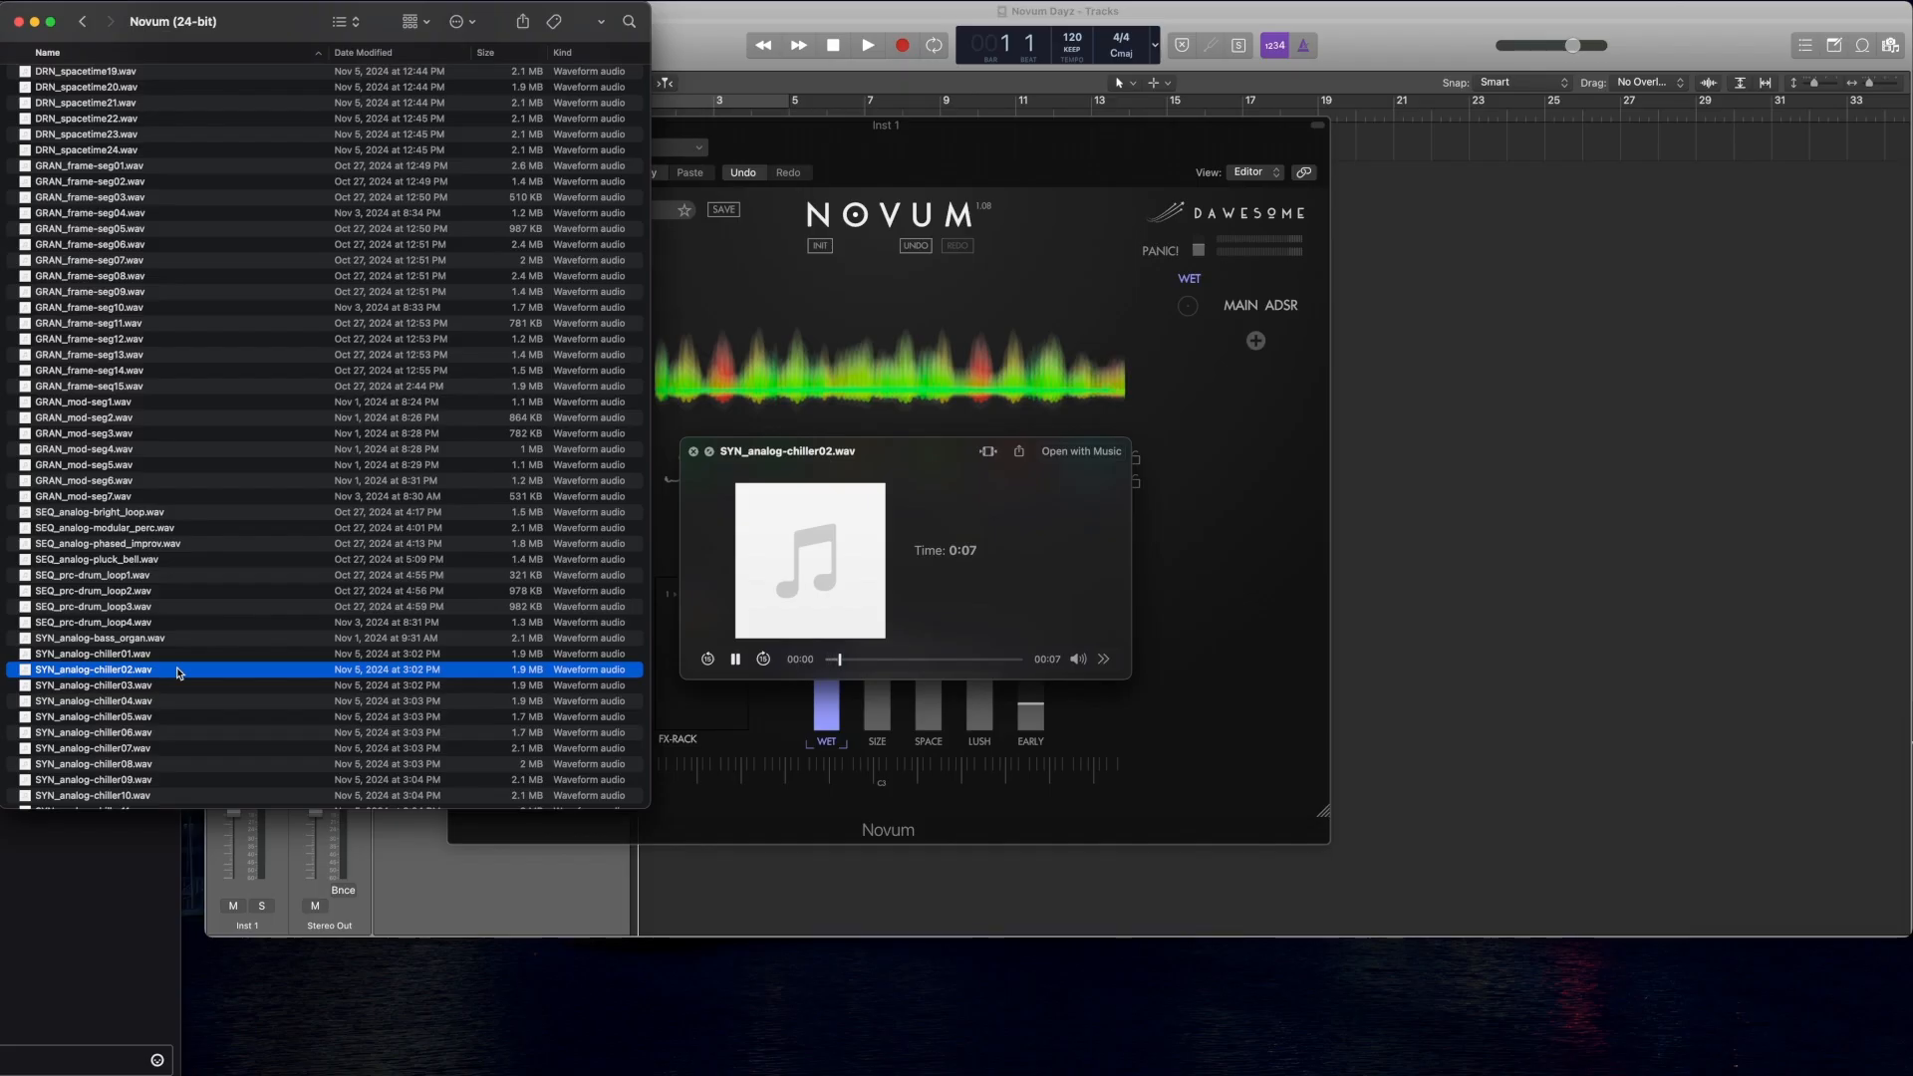
left_click(174, 529)
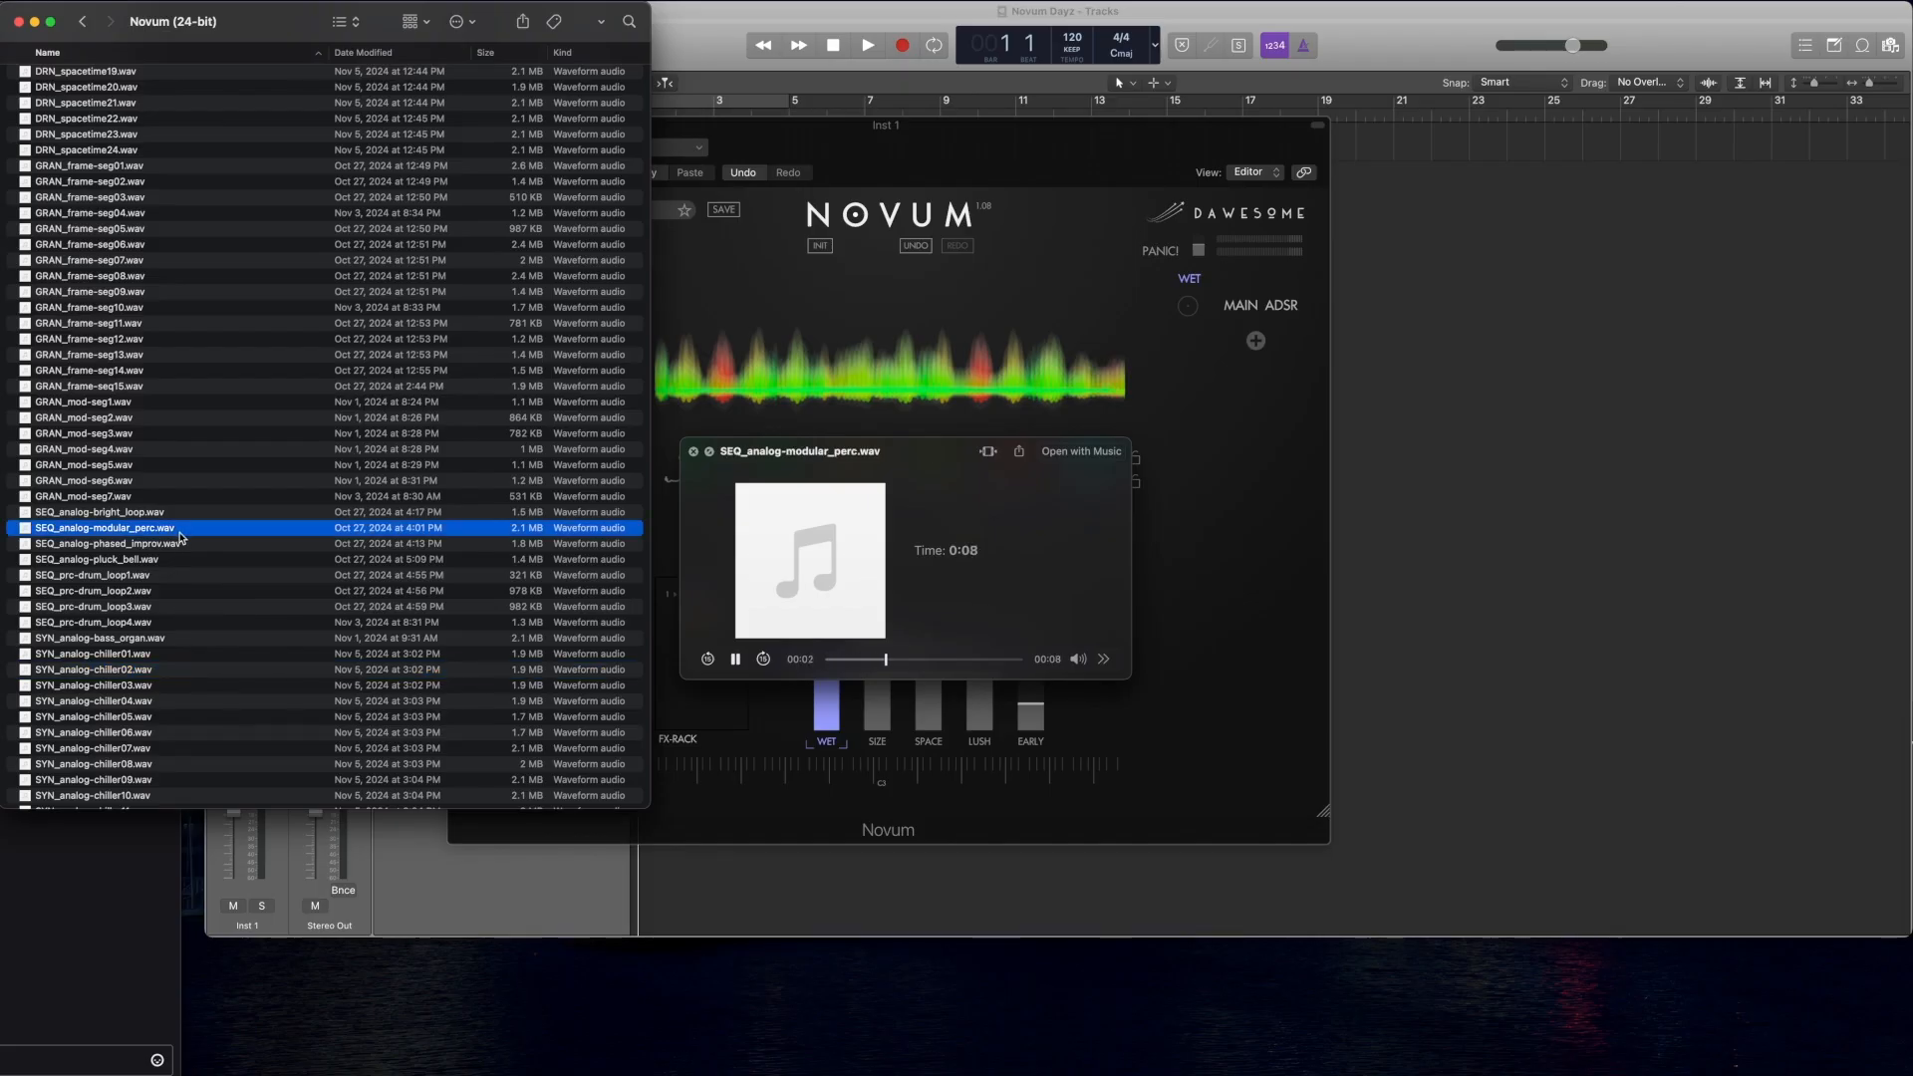
left_click(170, 500)
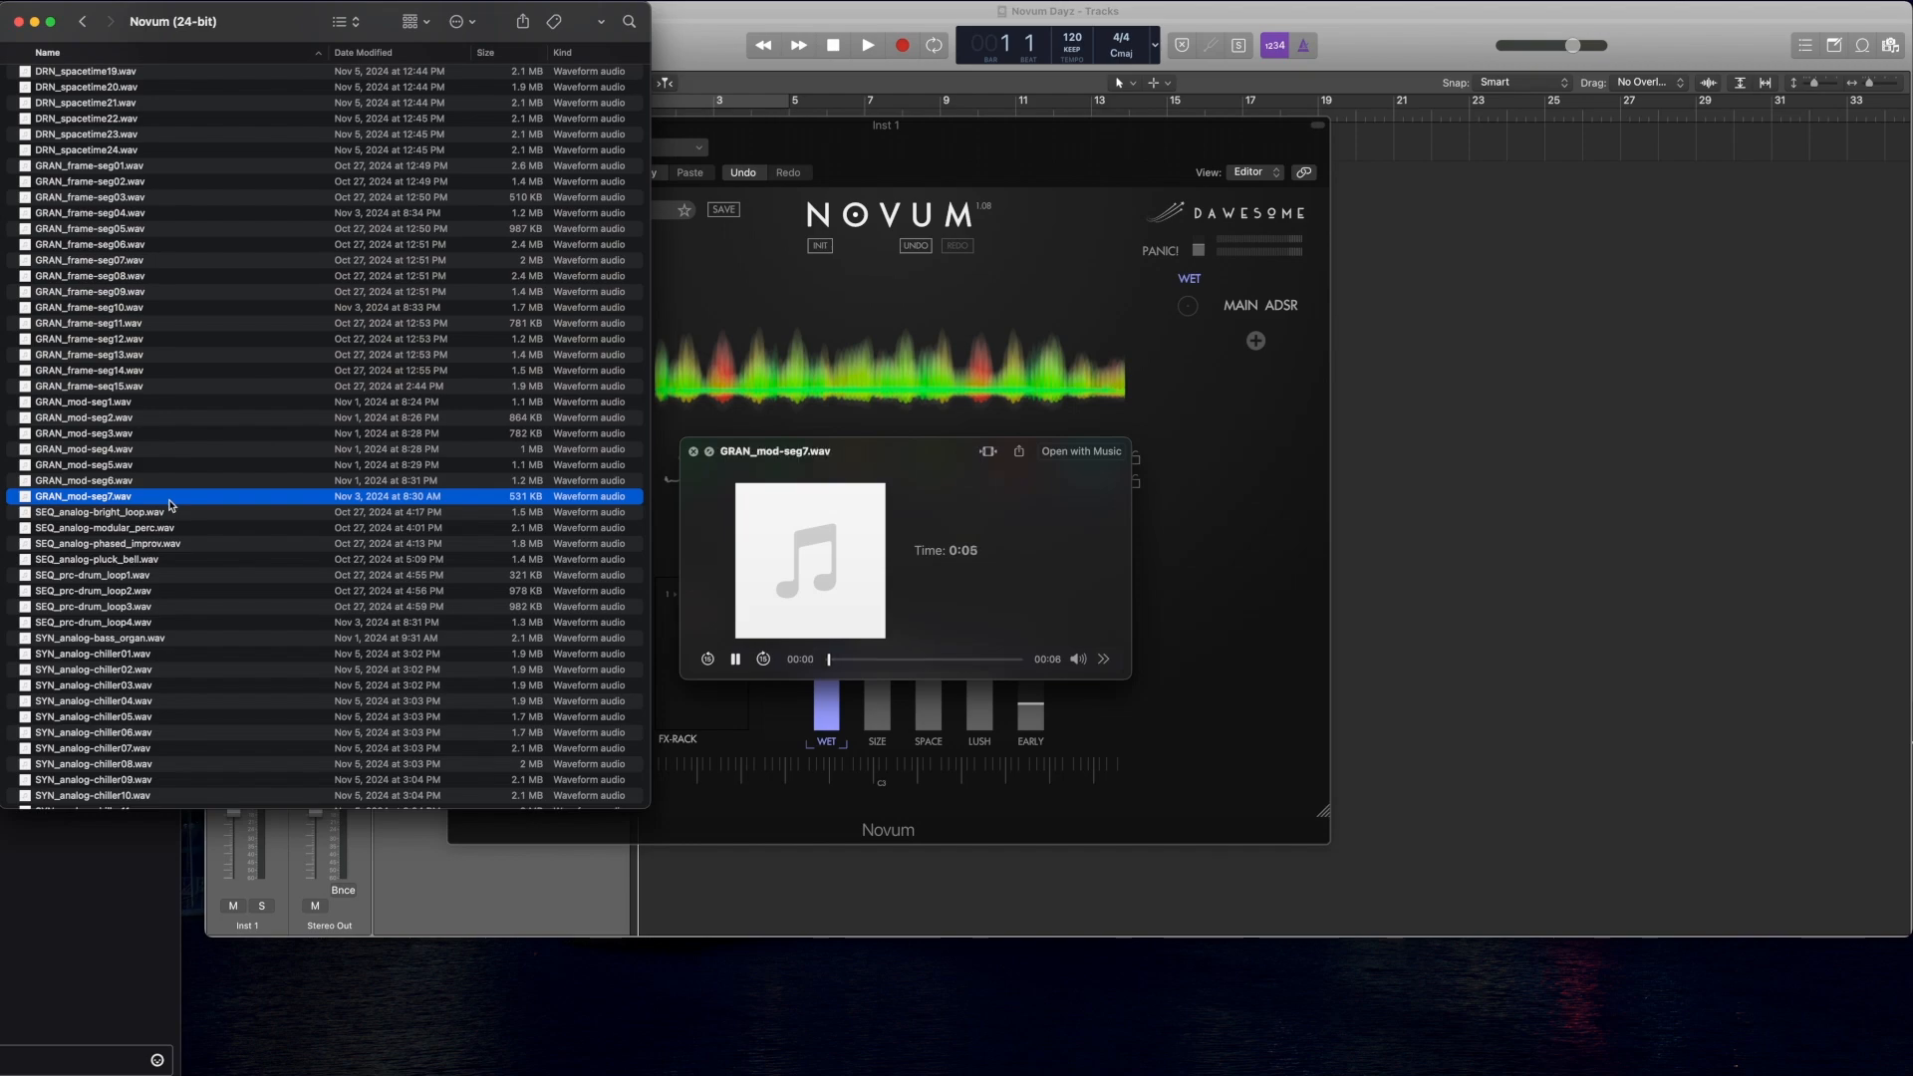
left_click(166, 739)
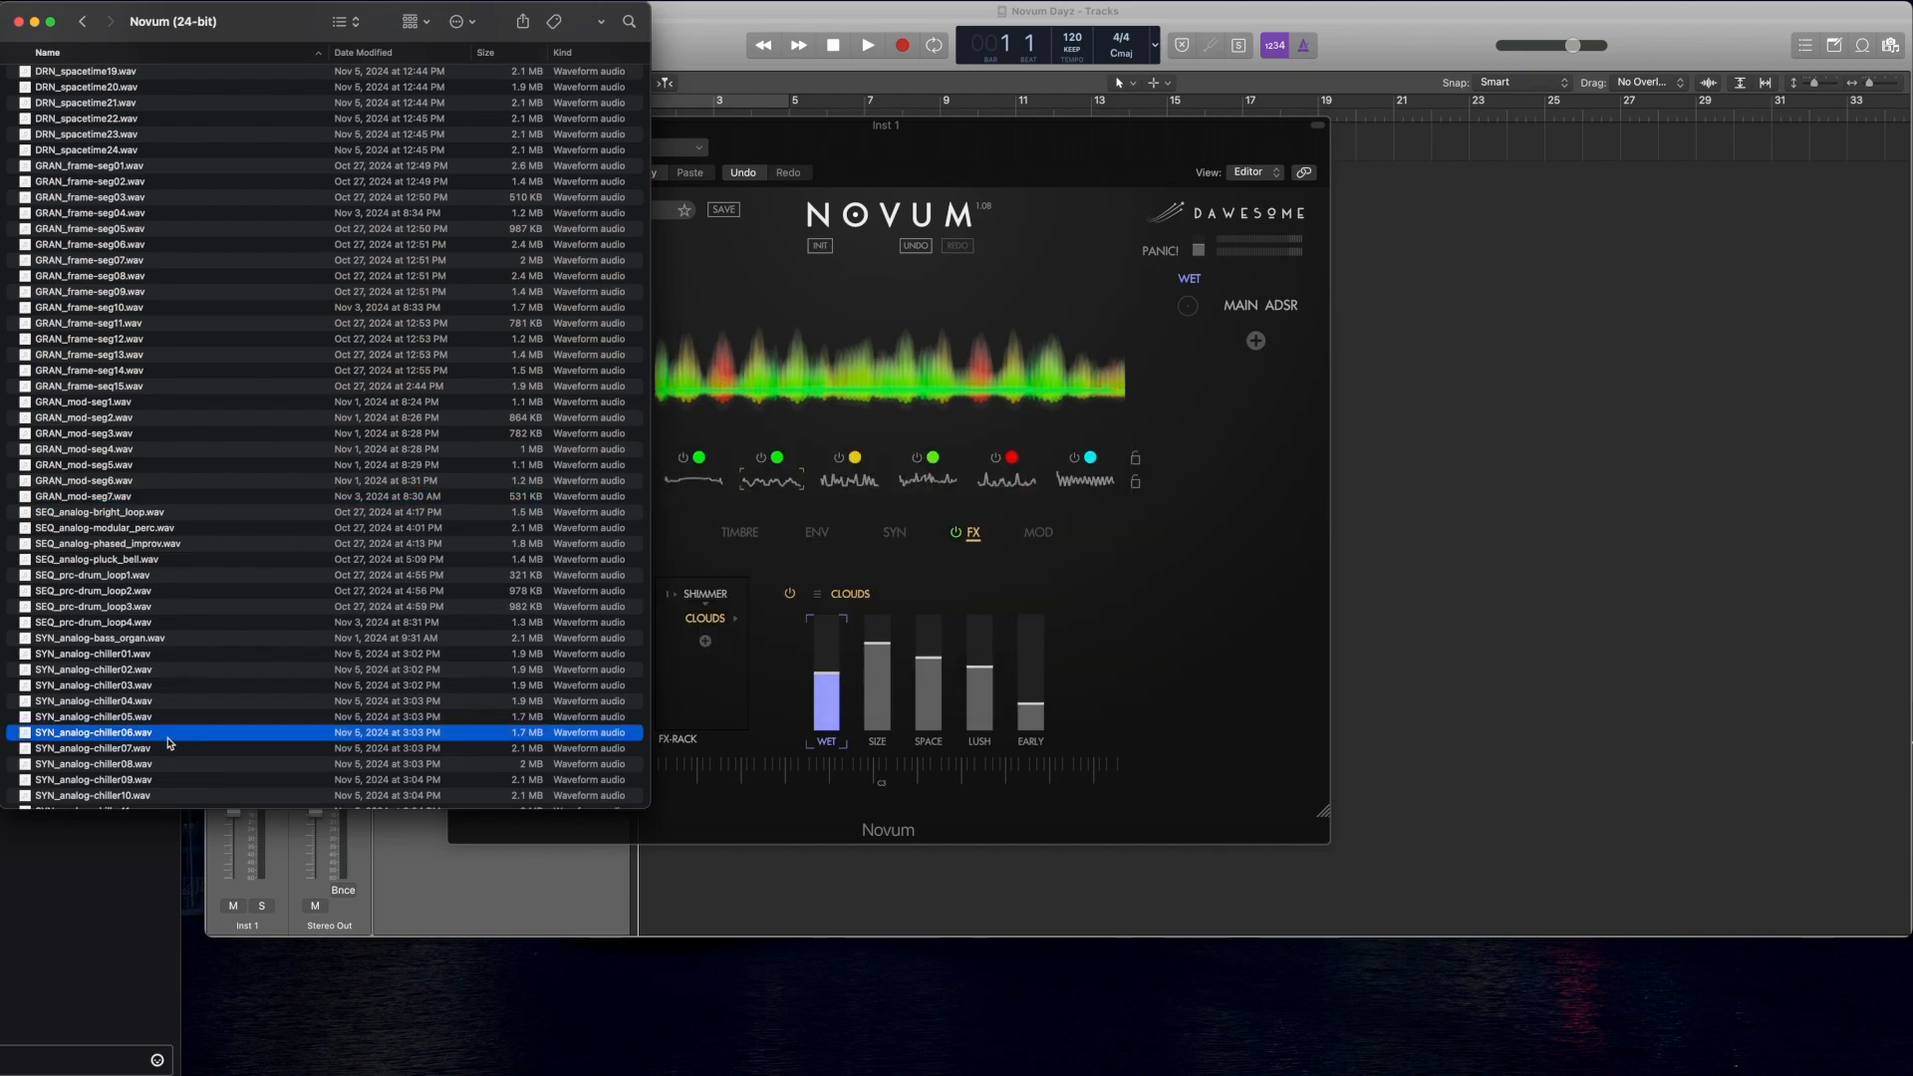
Step: Preview the bass samples SYN_analog-dist_bass1 and SYN_analog-granular_bass
scroll(169, 742, "down", 5)
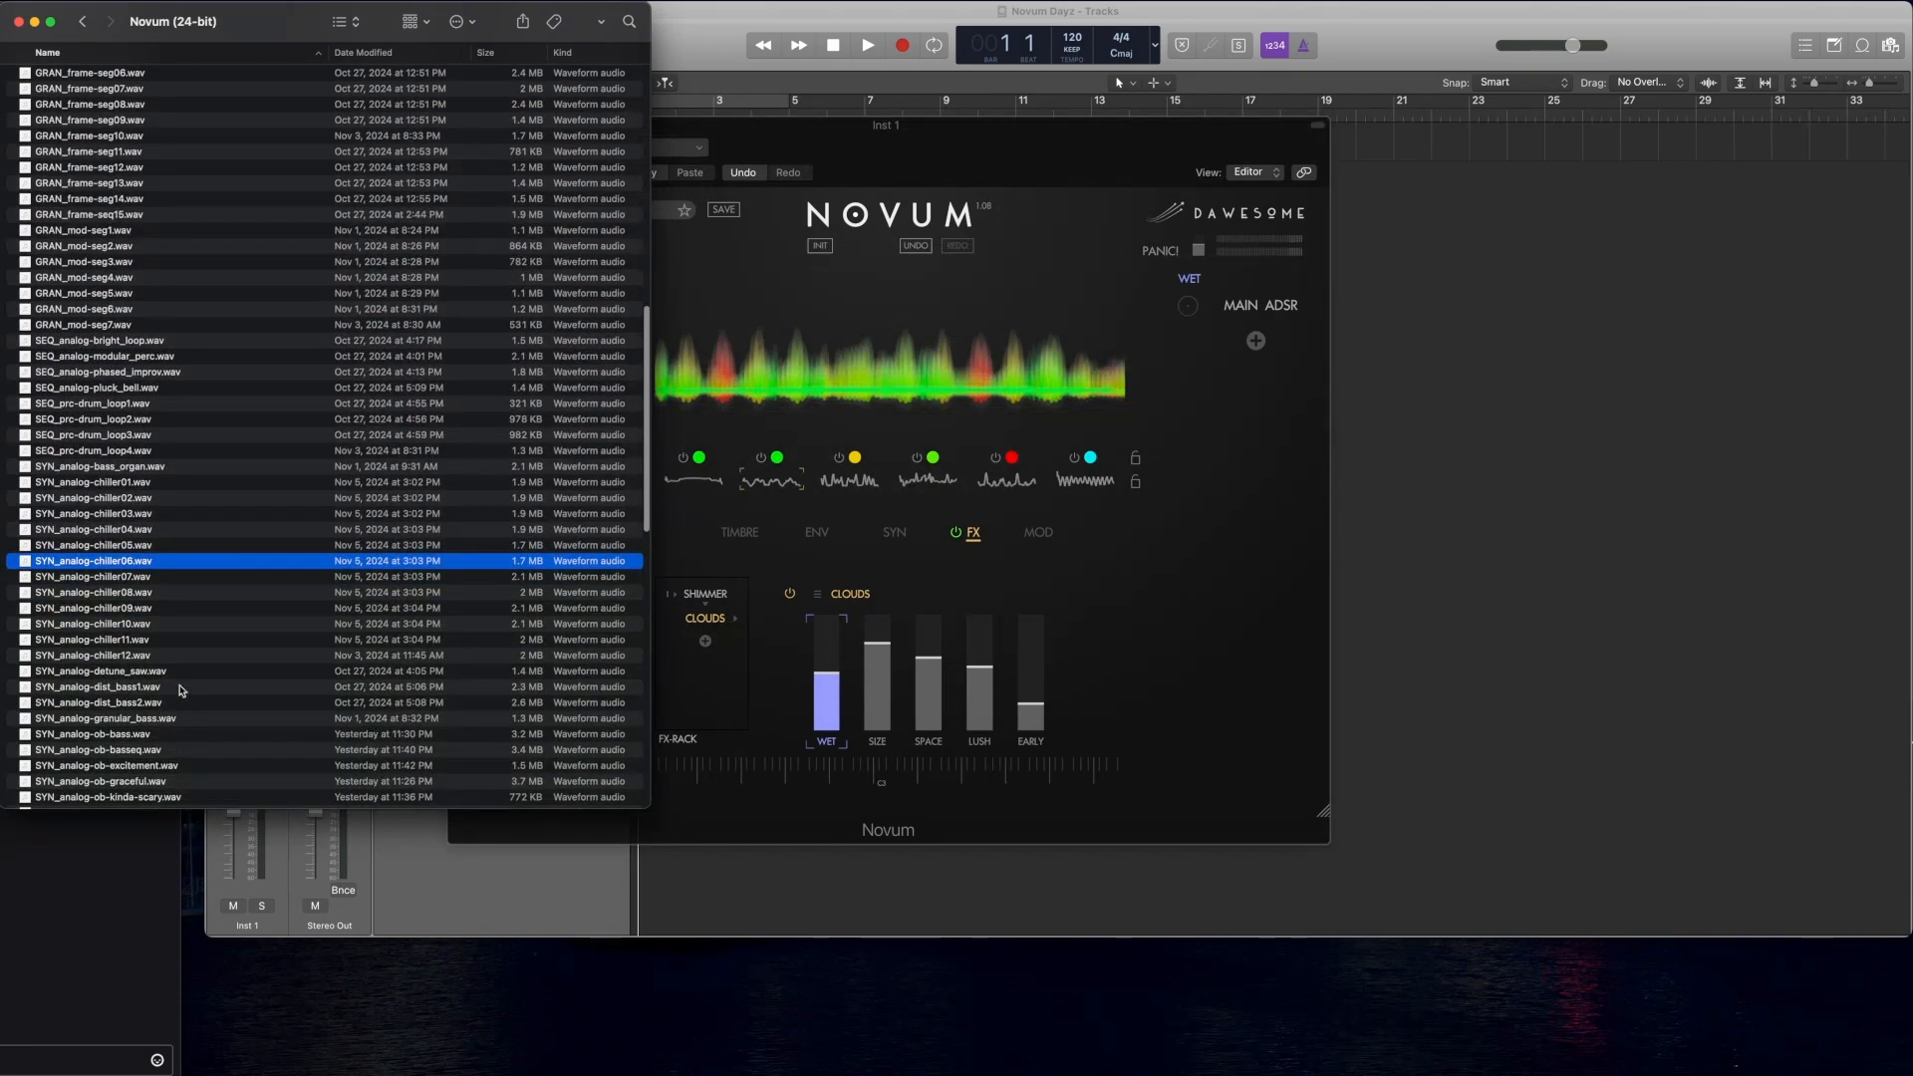
left_click(180, 693)
key("space")
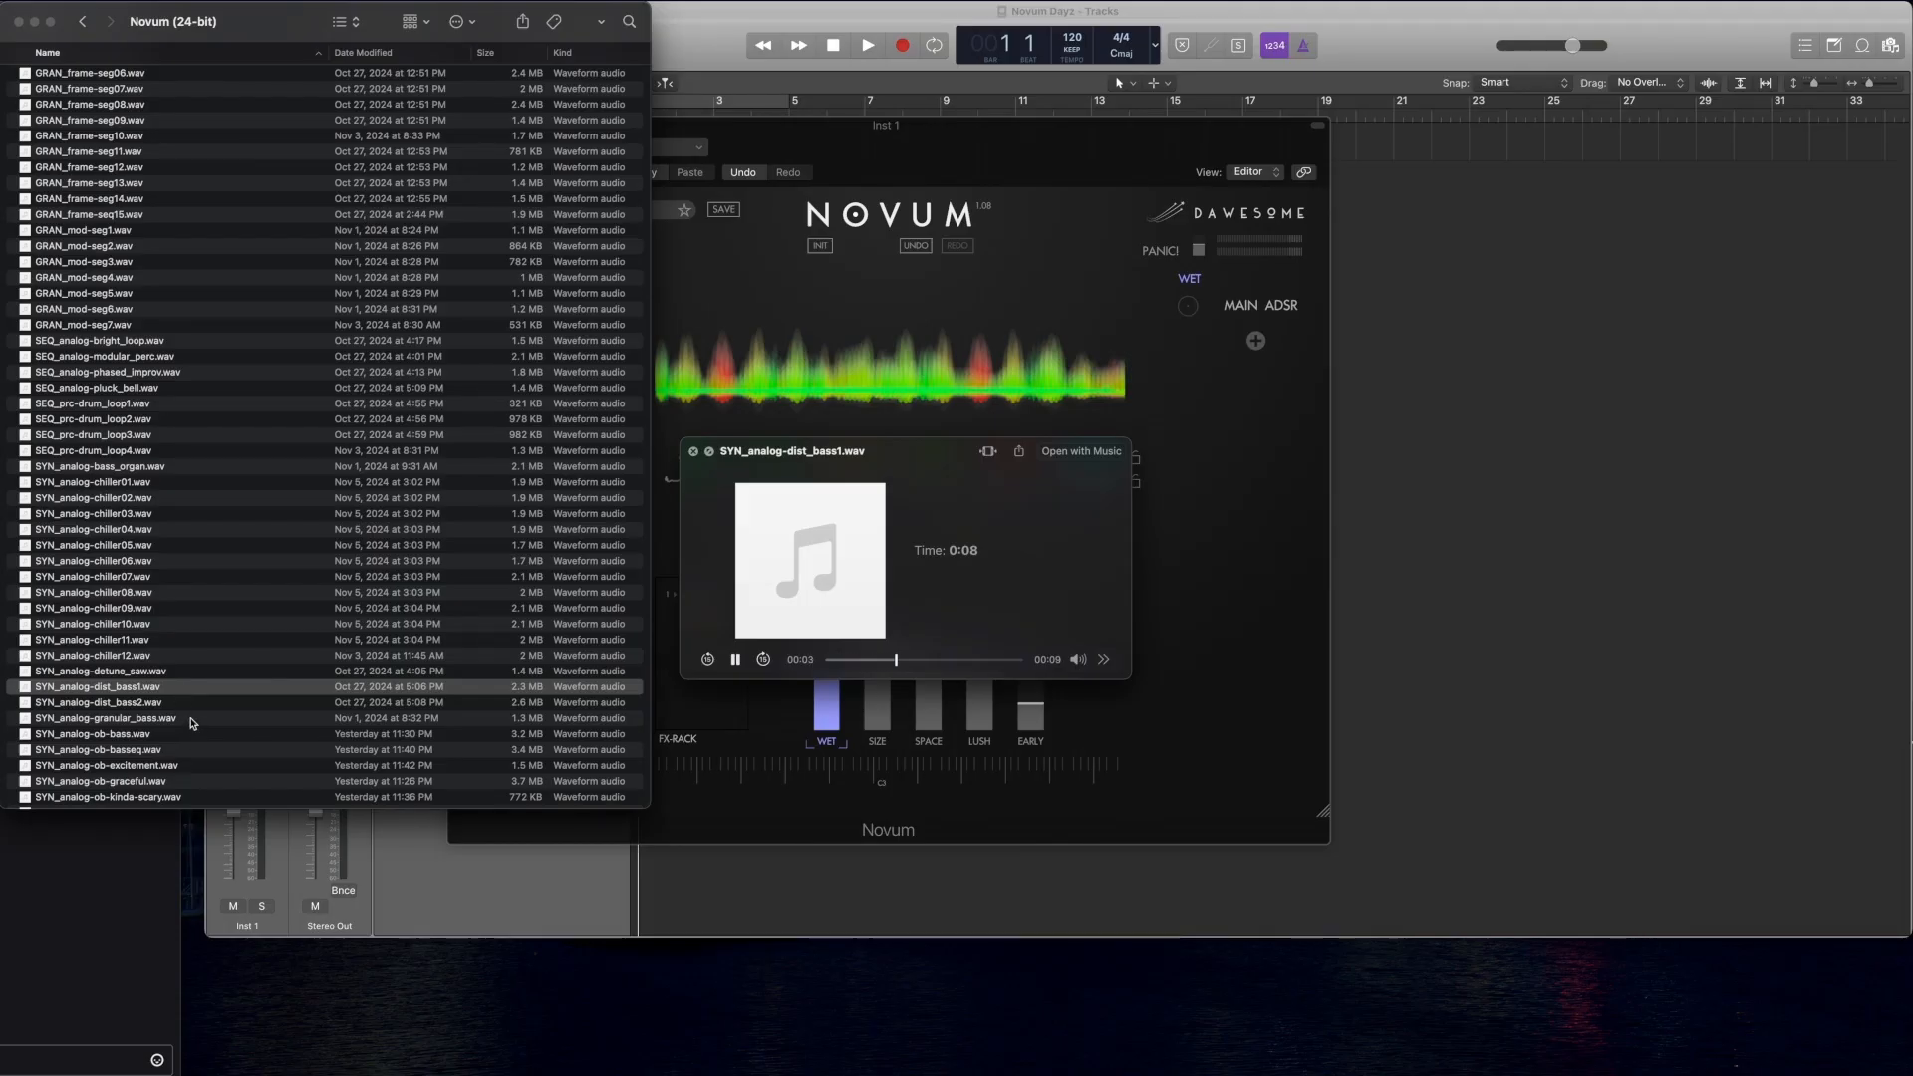
key("space")
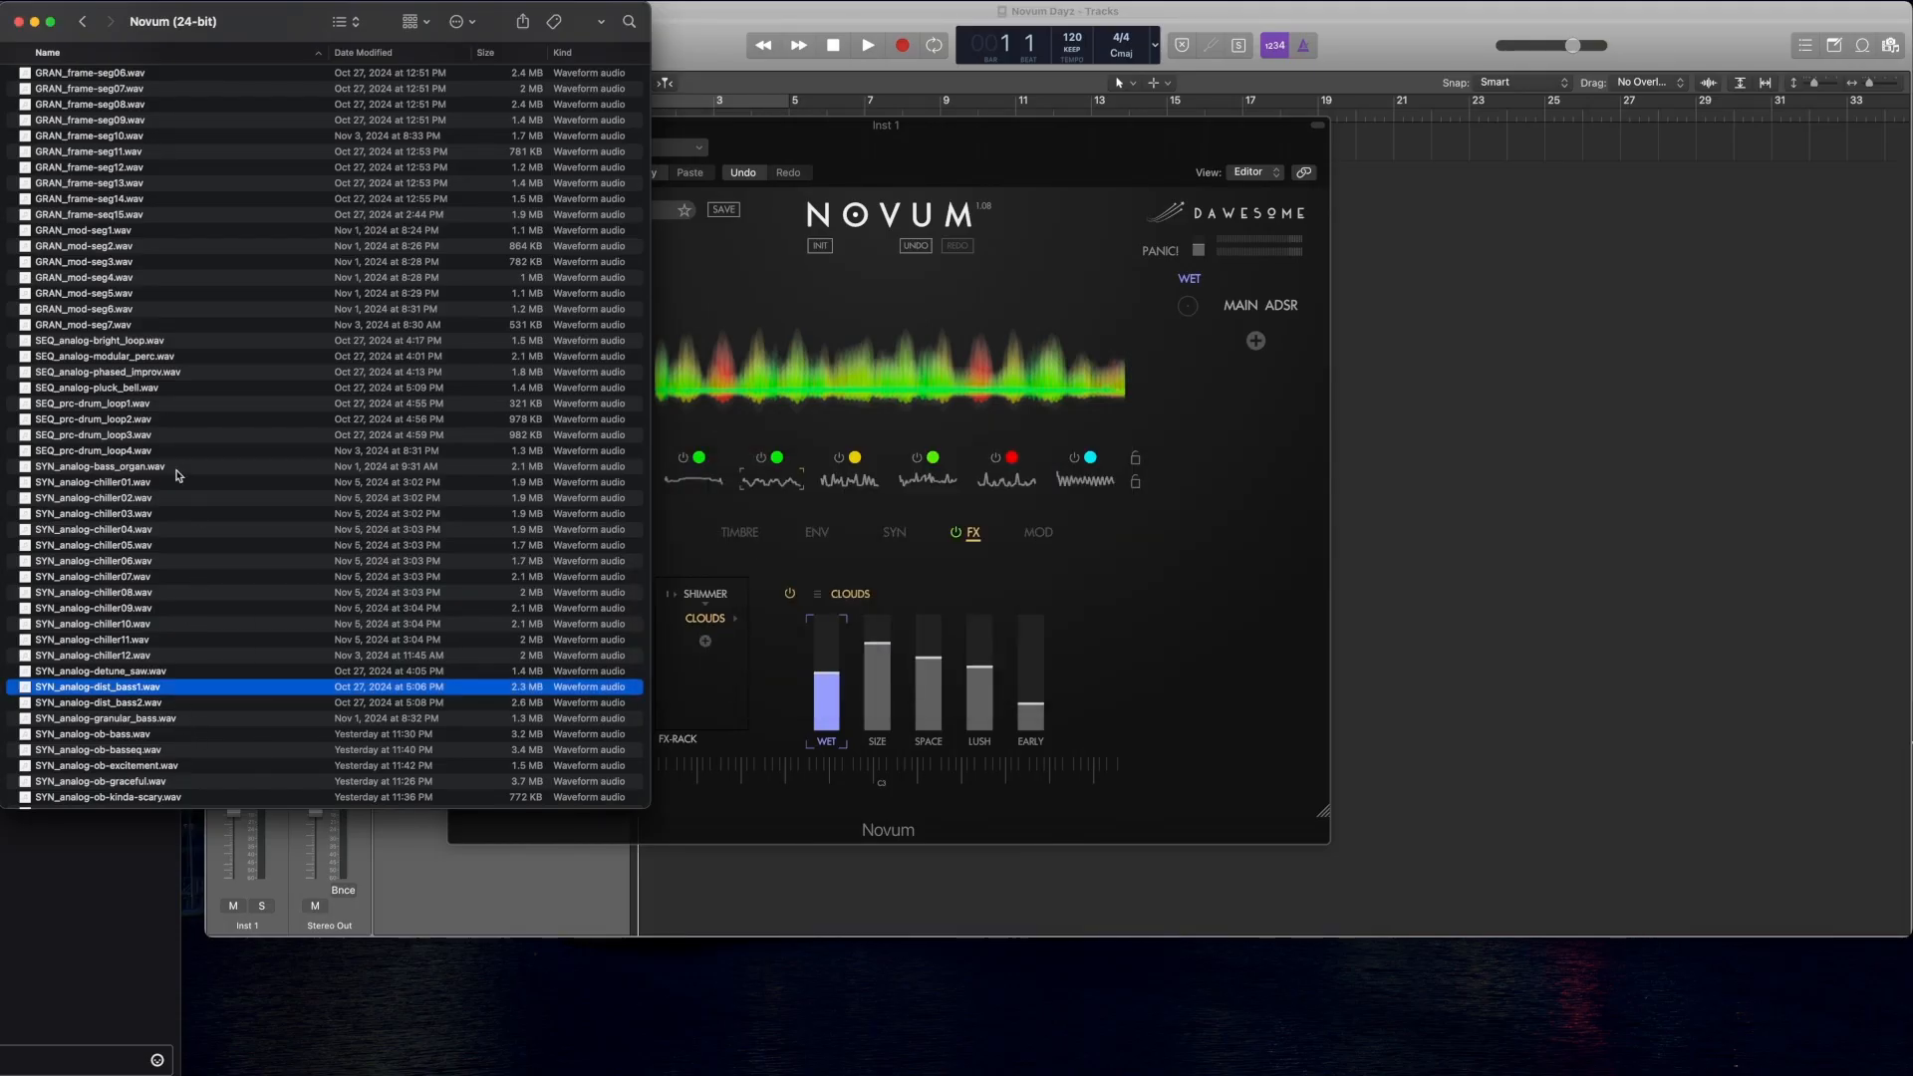
left_click(176, 721)
key("space")
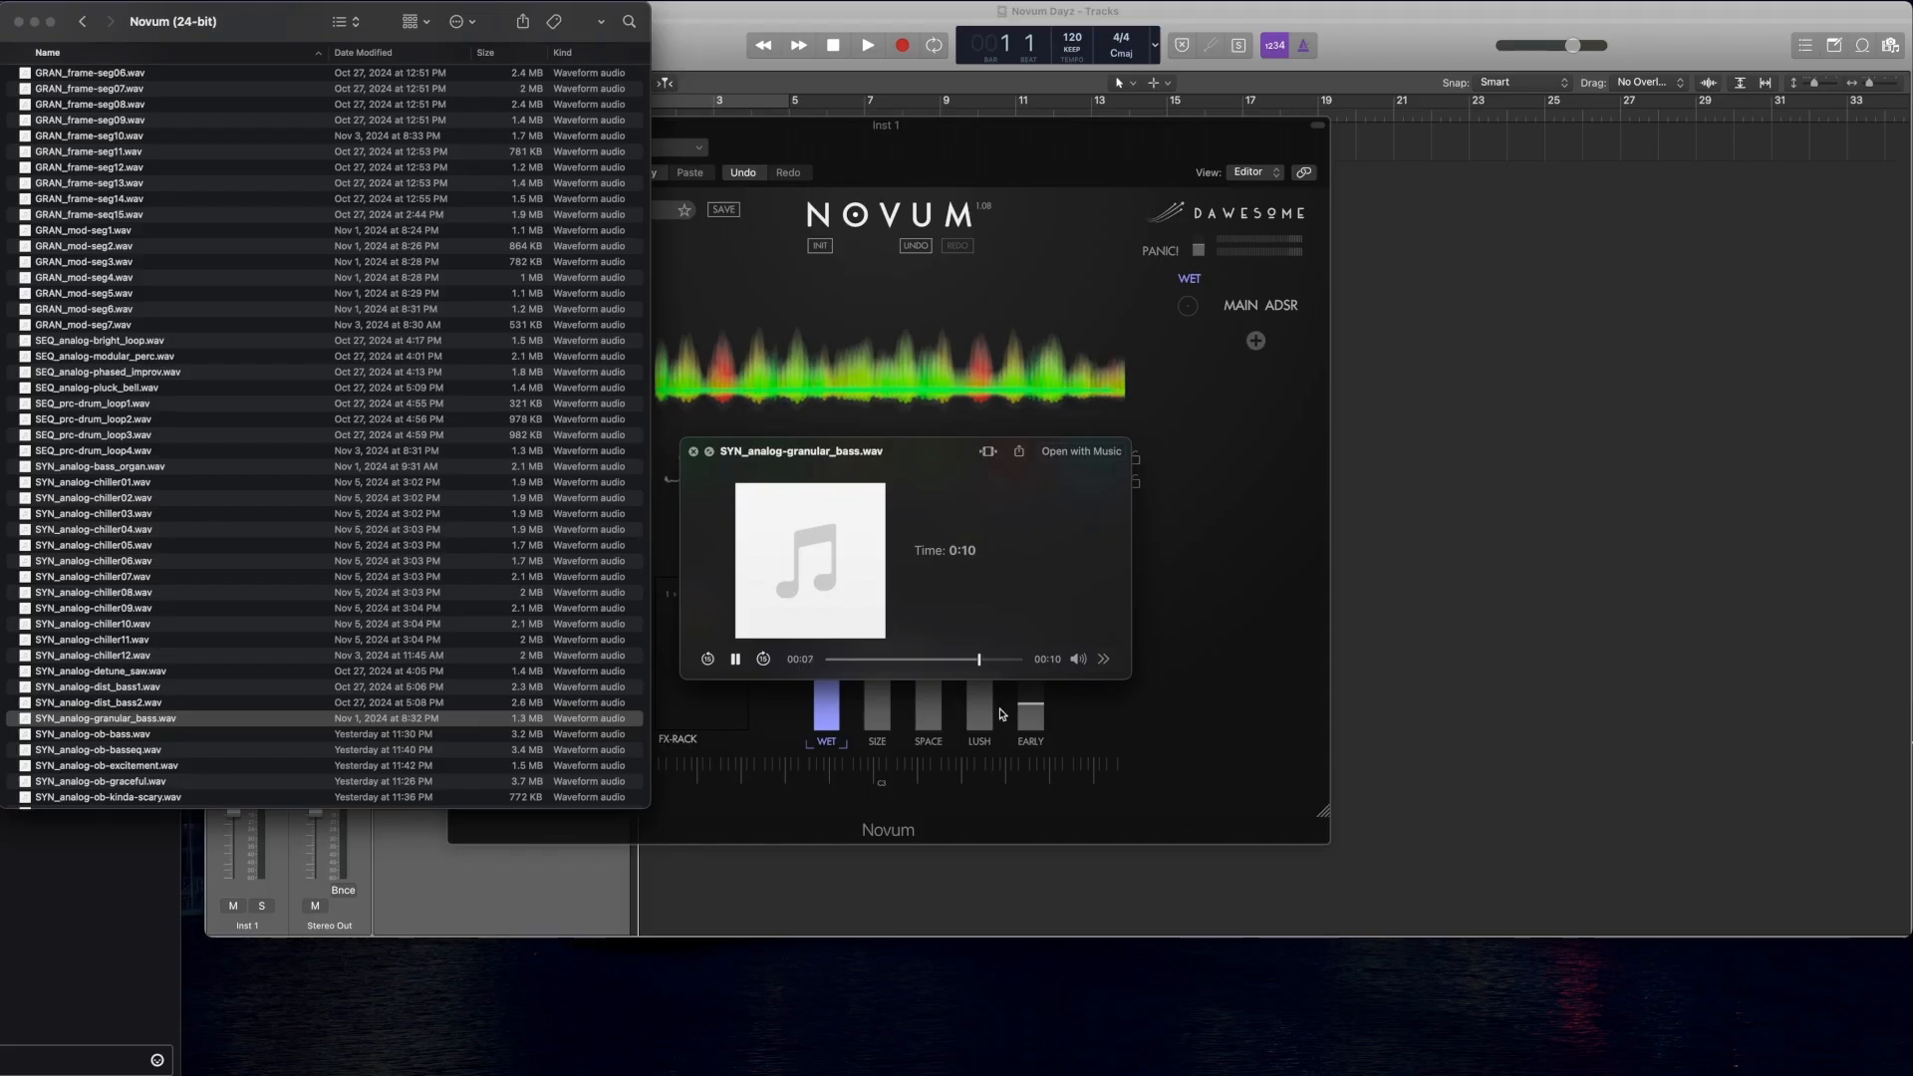
mouse_move(1080, 662)
Step: Preview the FM samples SYN_fm-01-additive and SYN_fm-02-kalimba
scroll(220, 678, "down", 4)
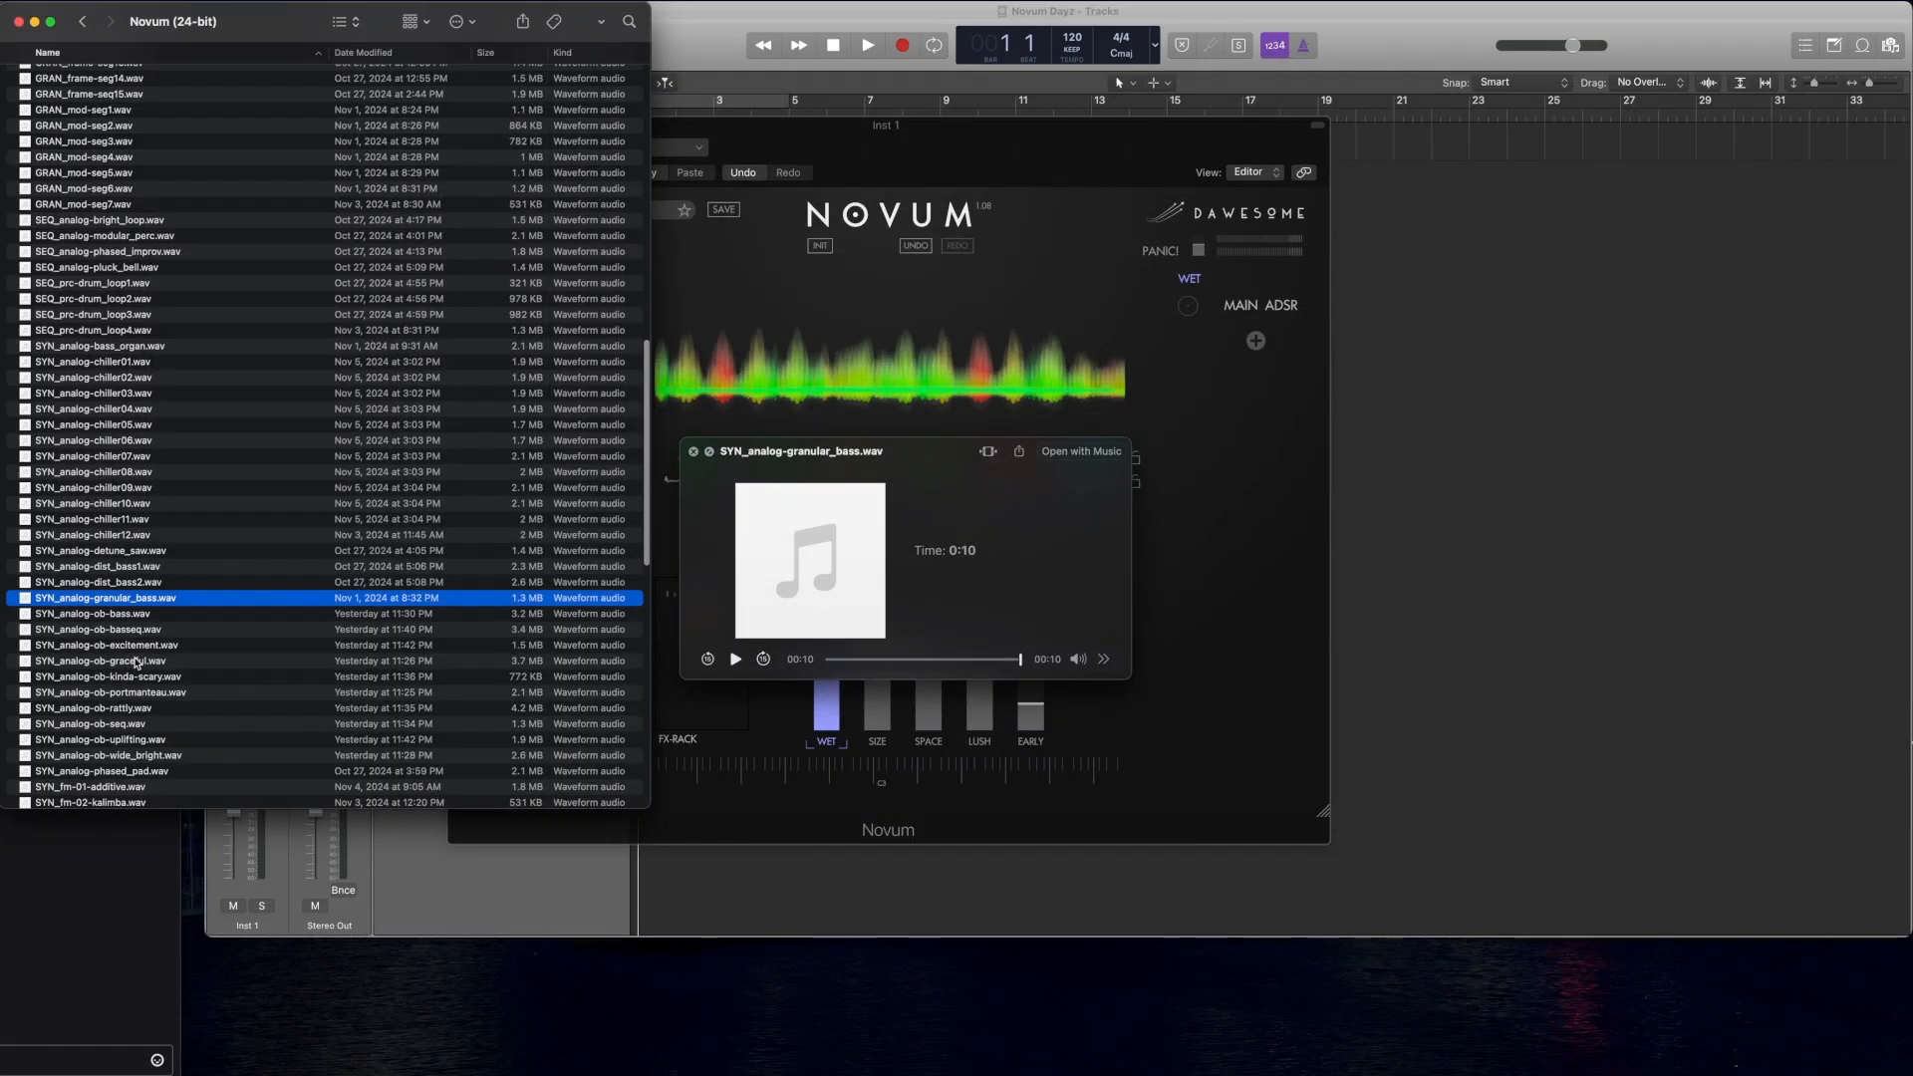
scroll(147, 710, "down", 3)
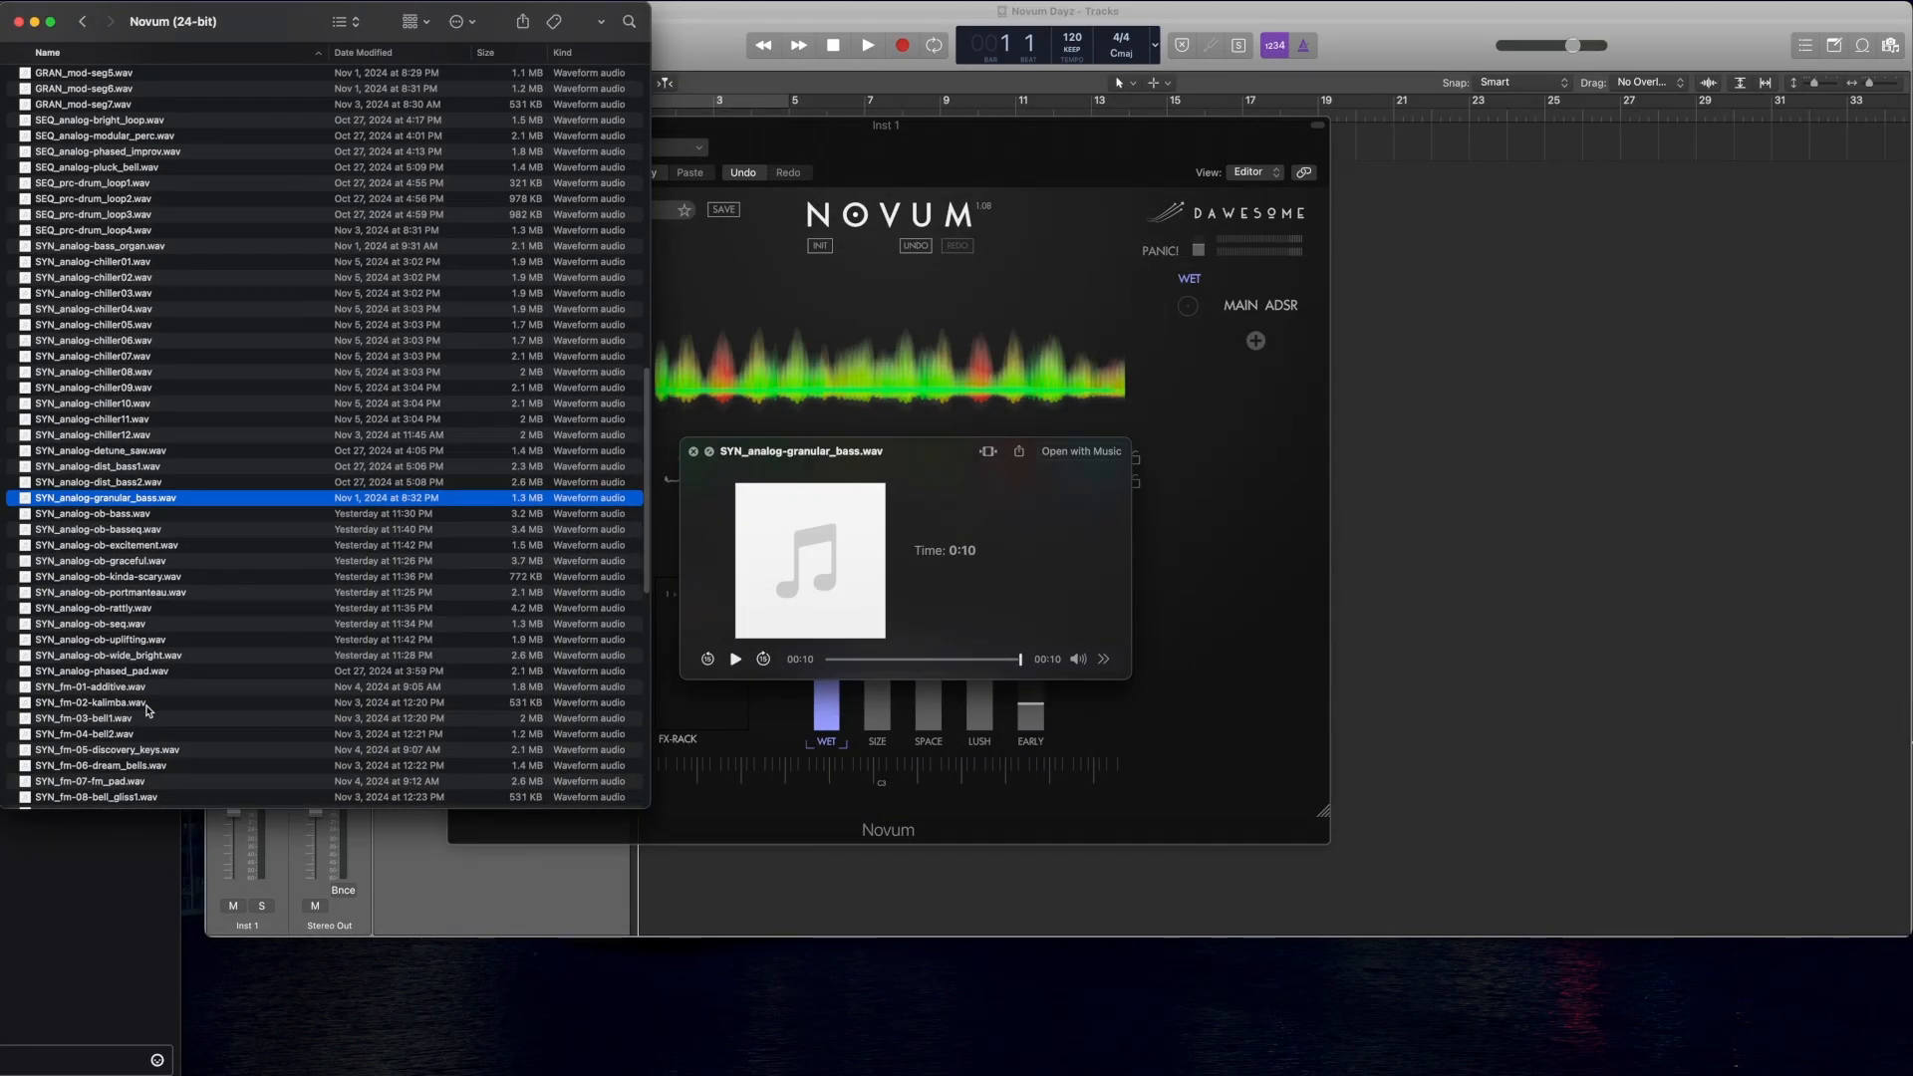
left_click(187, 688)
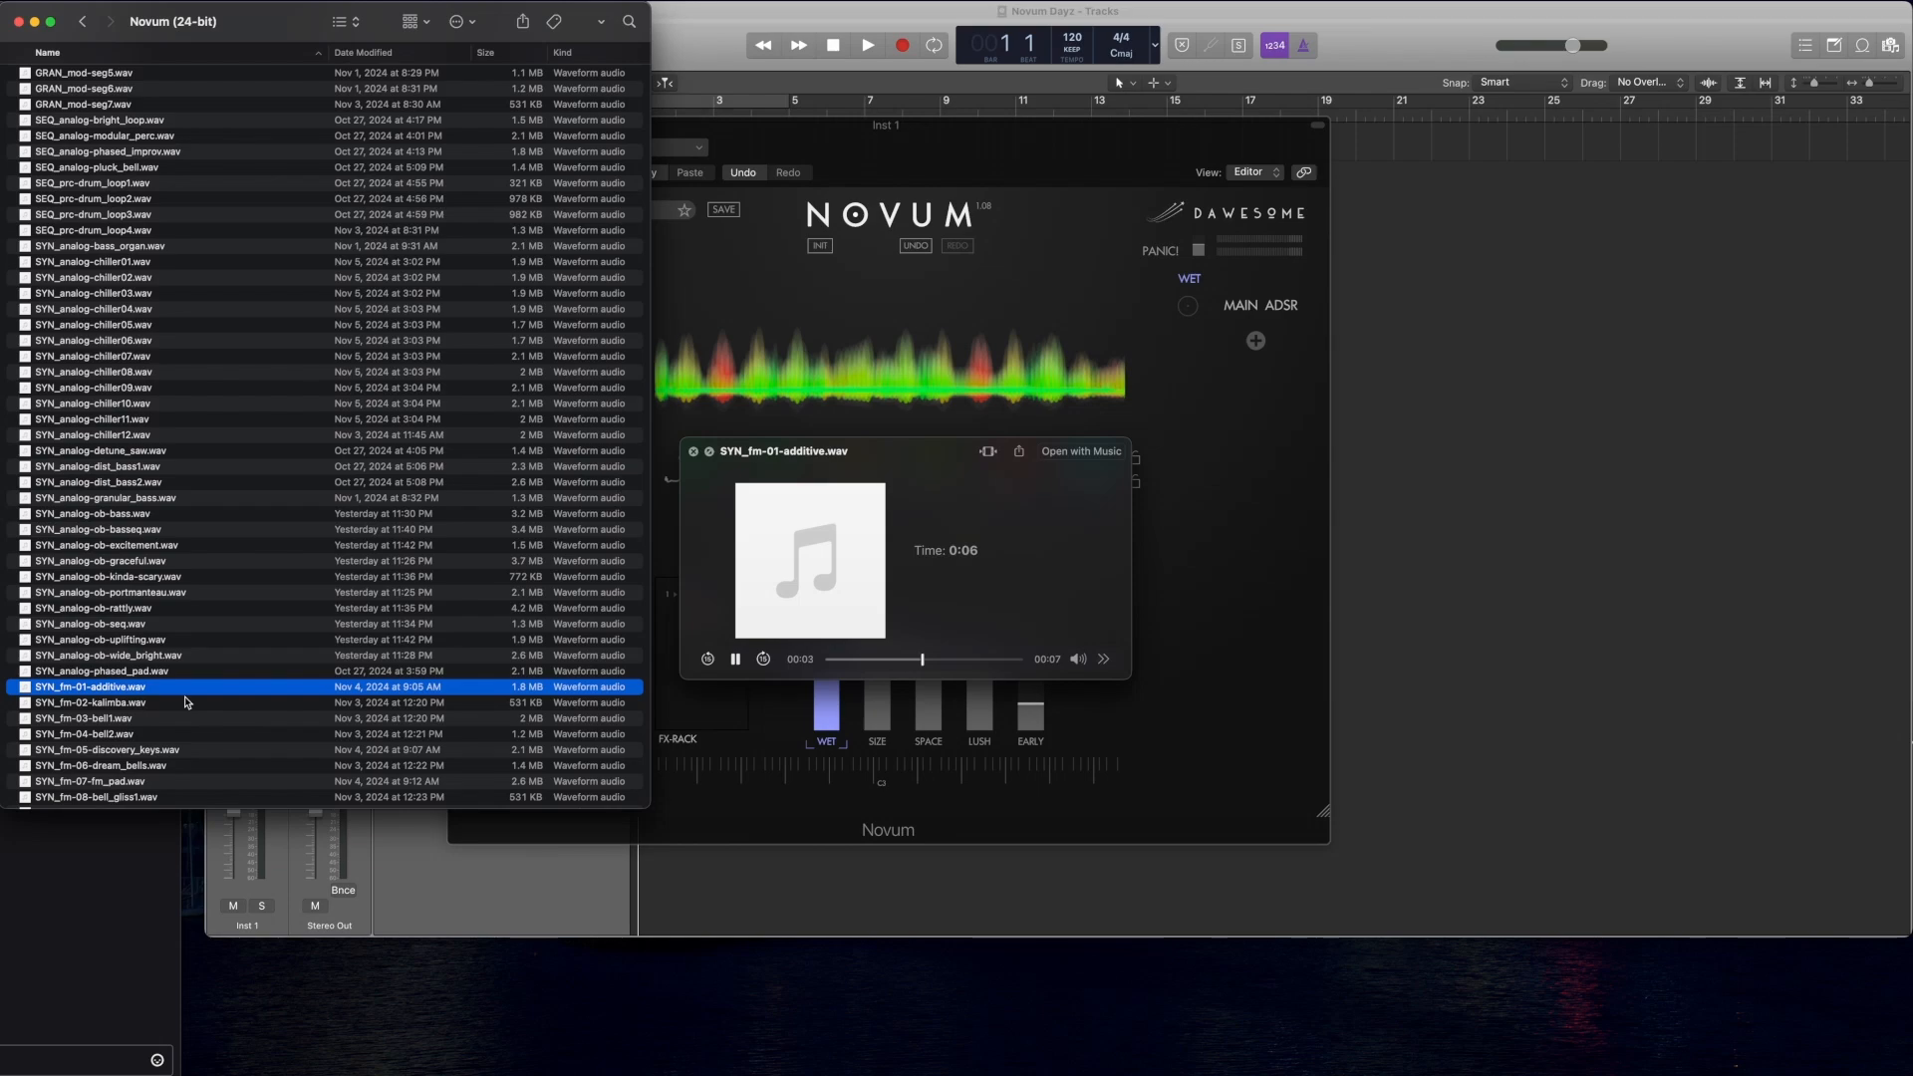
left_click(192, 703)
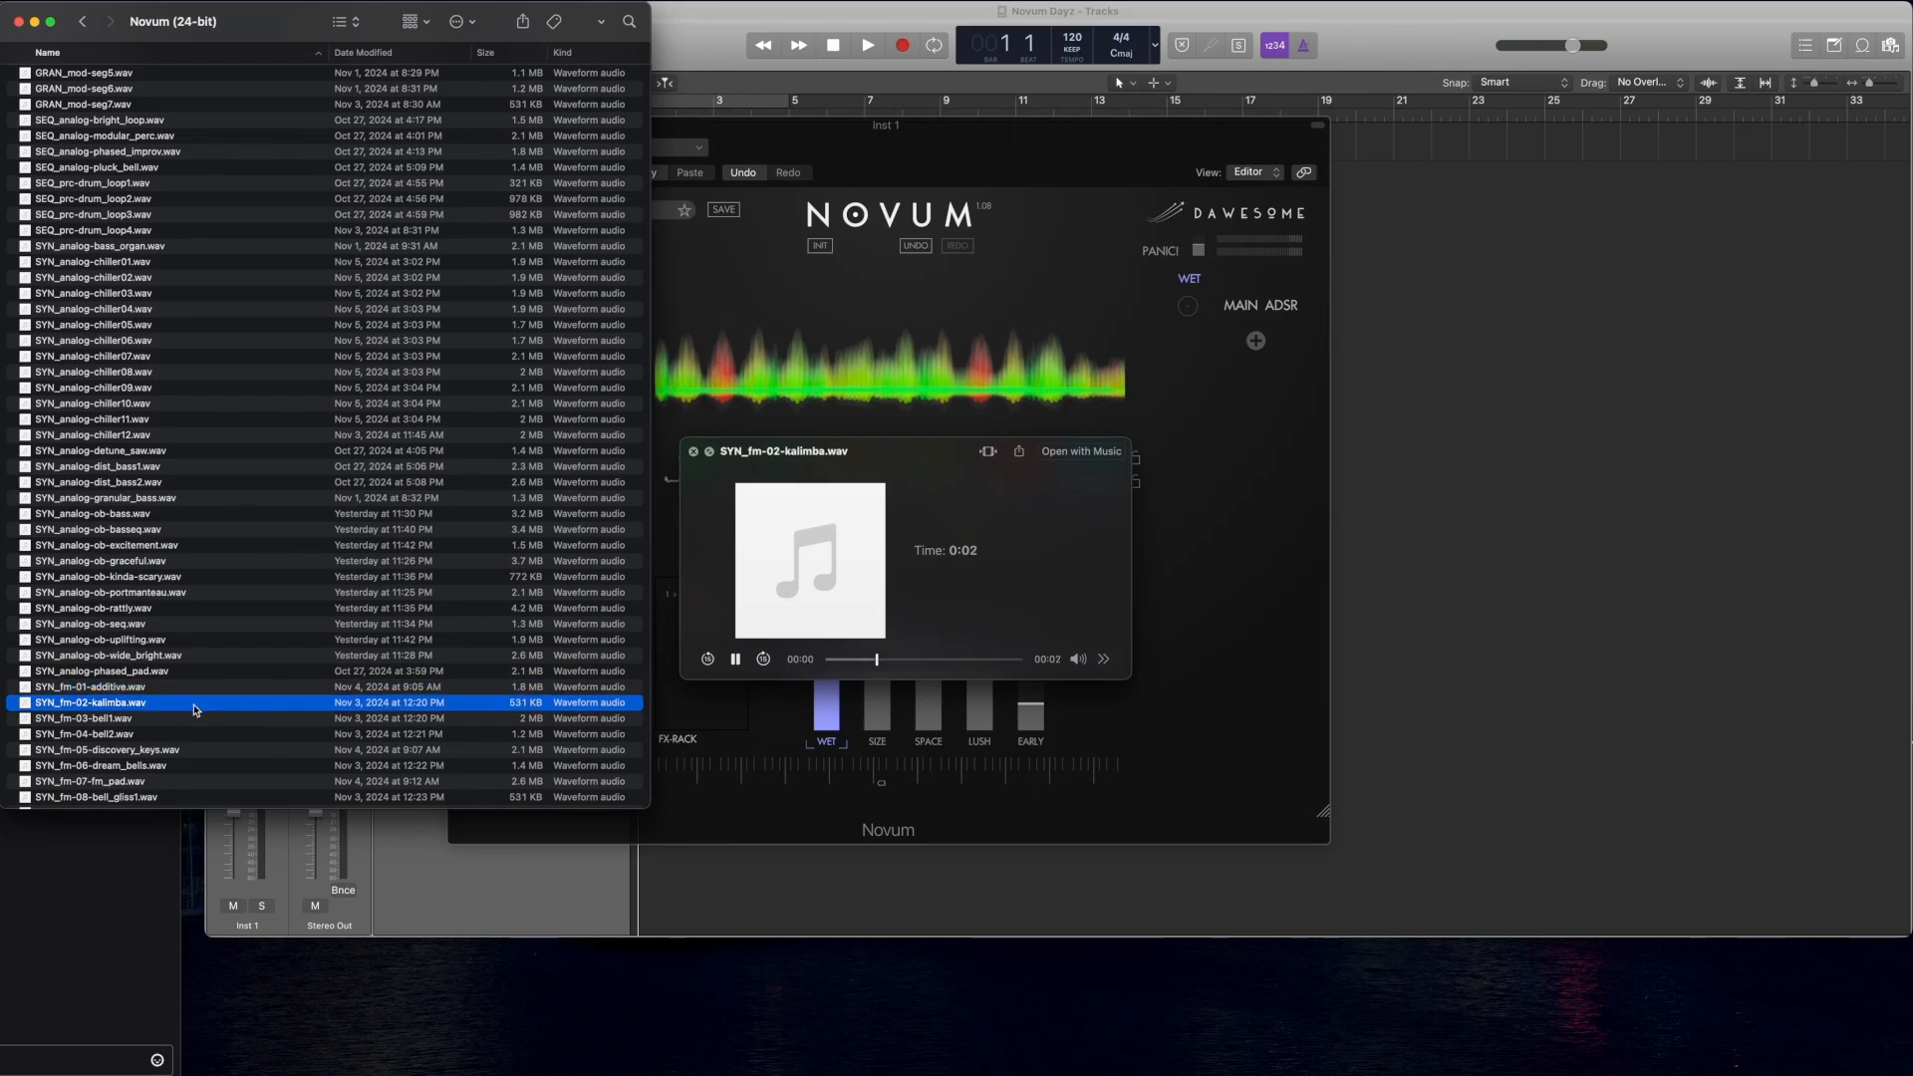
Step: Replay SYN_fm-01-additive.wav and load it into Novum's main spectral display so it is decomposed into the current patch
left_click(150, 690)
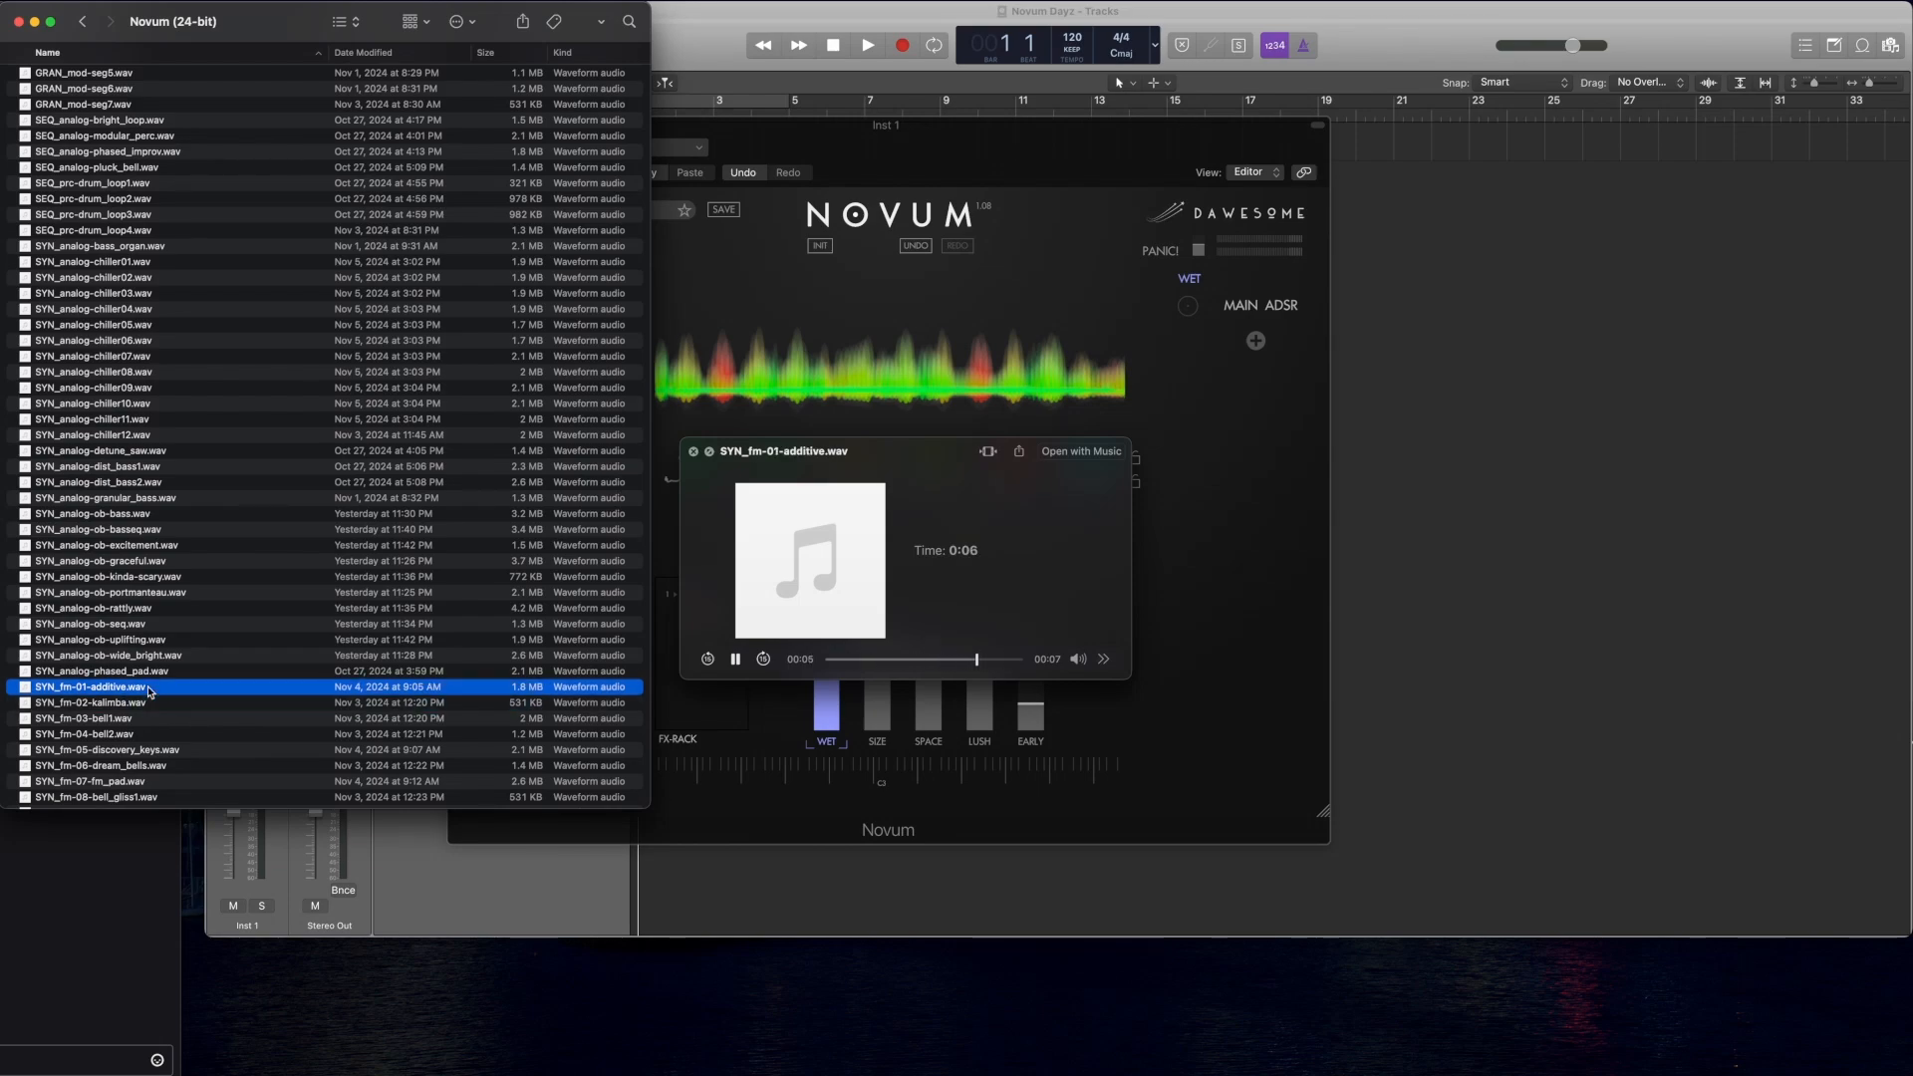
key("space")
left_click_drag(149, 689, 938, 348)
left_click(1016, 157)
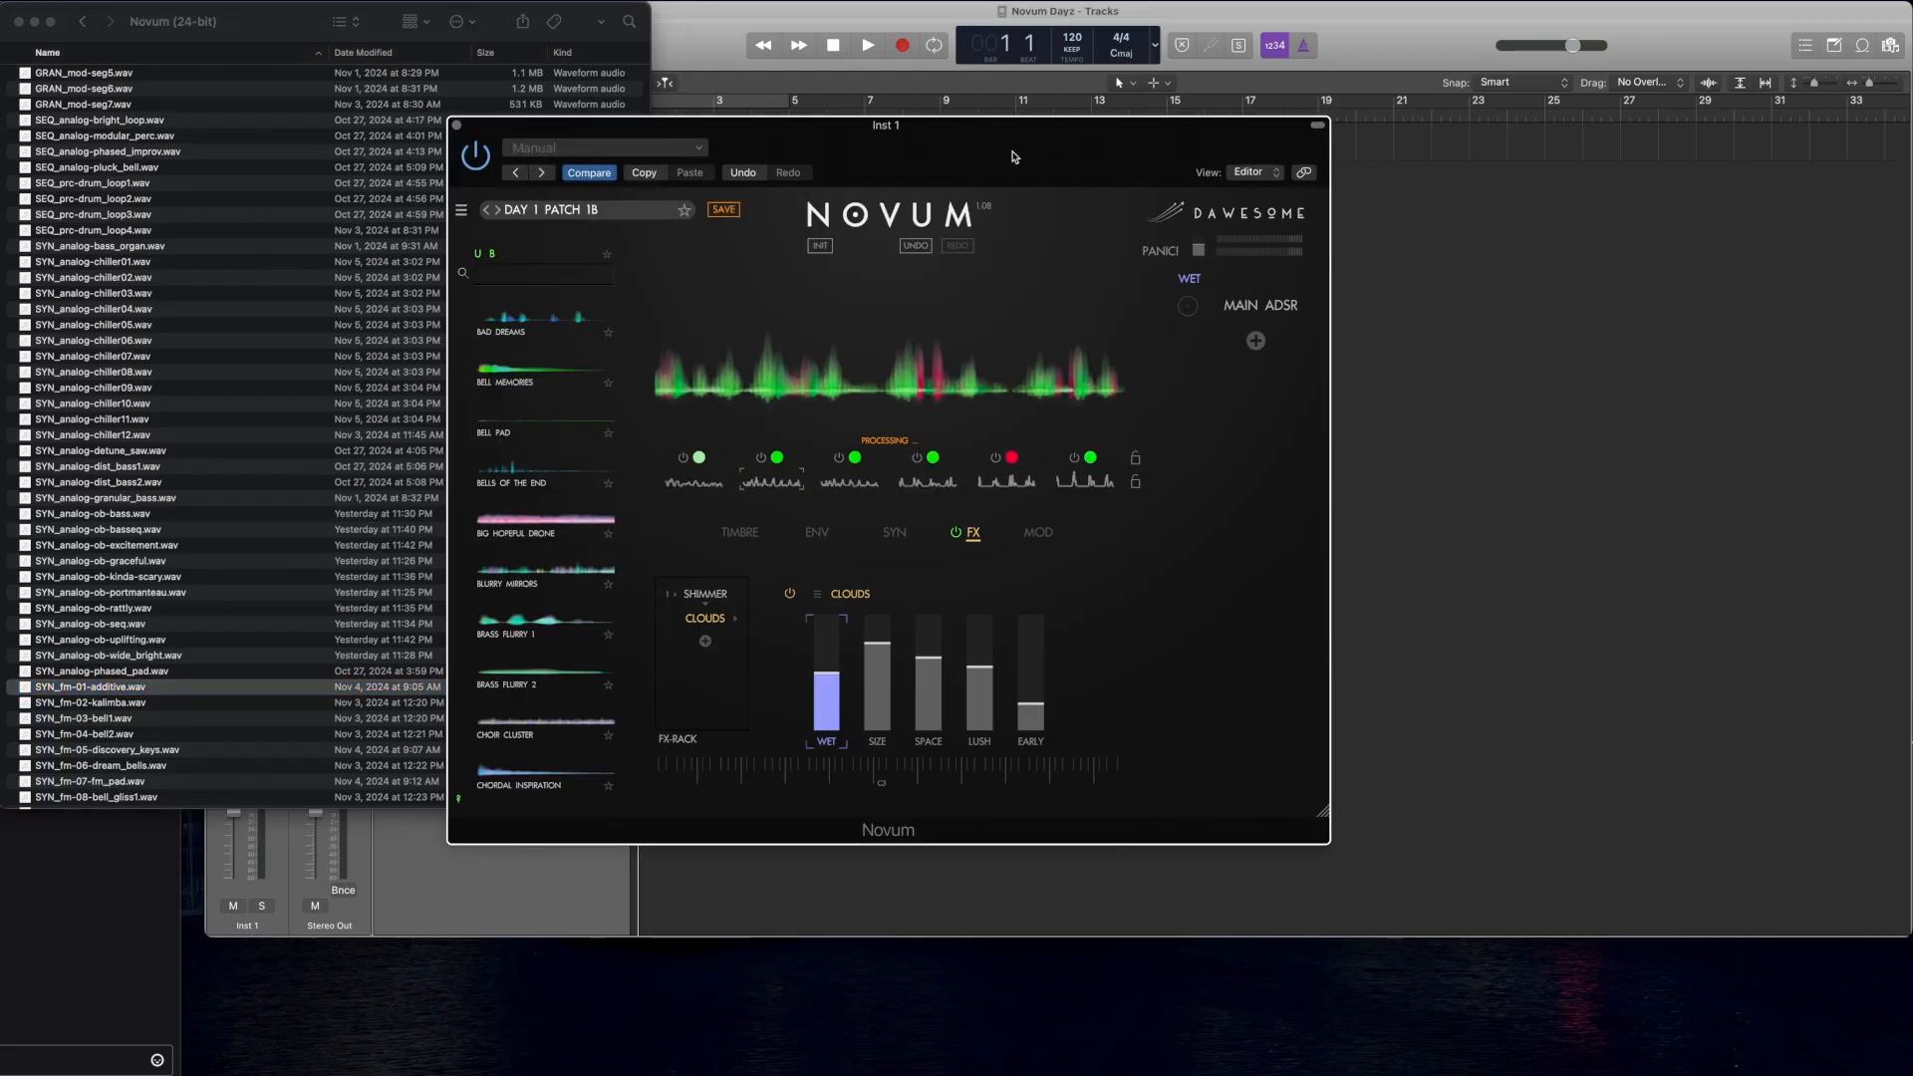
left_click(1248, 178)
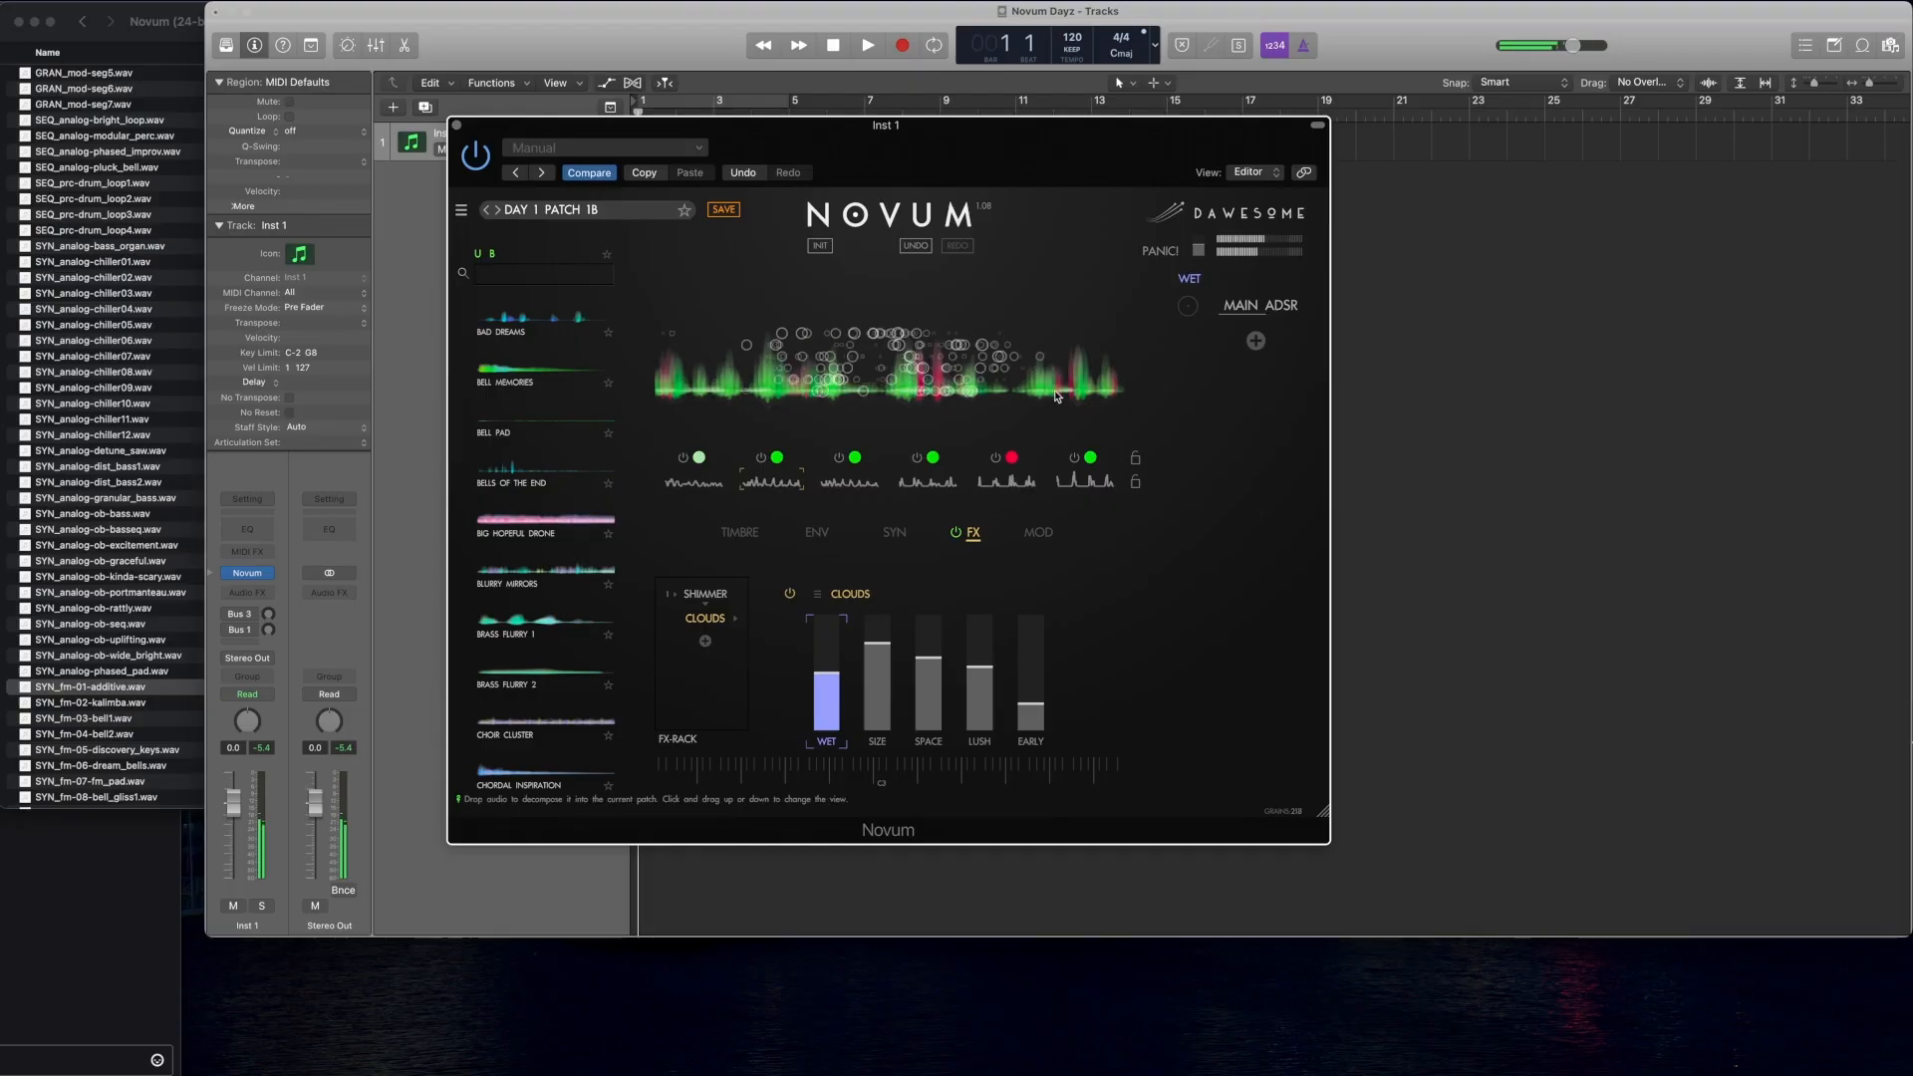
Step: Examine the second layer's synthesis, envelope and timbre settings, and compare the grain settings of the other layers
left_click(893, 534)
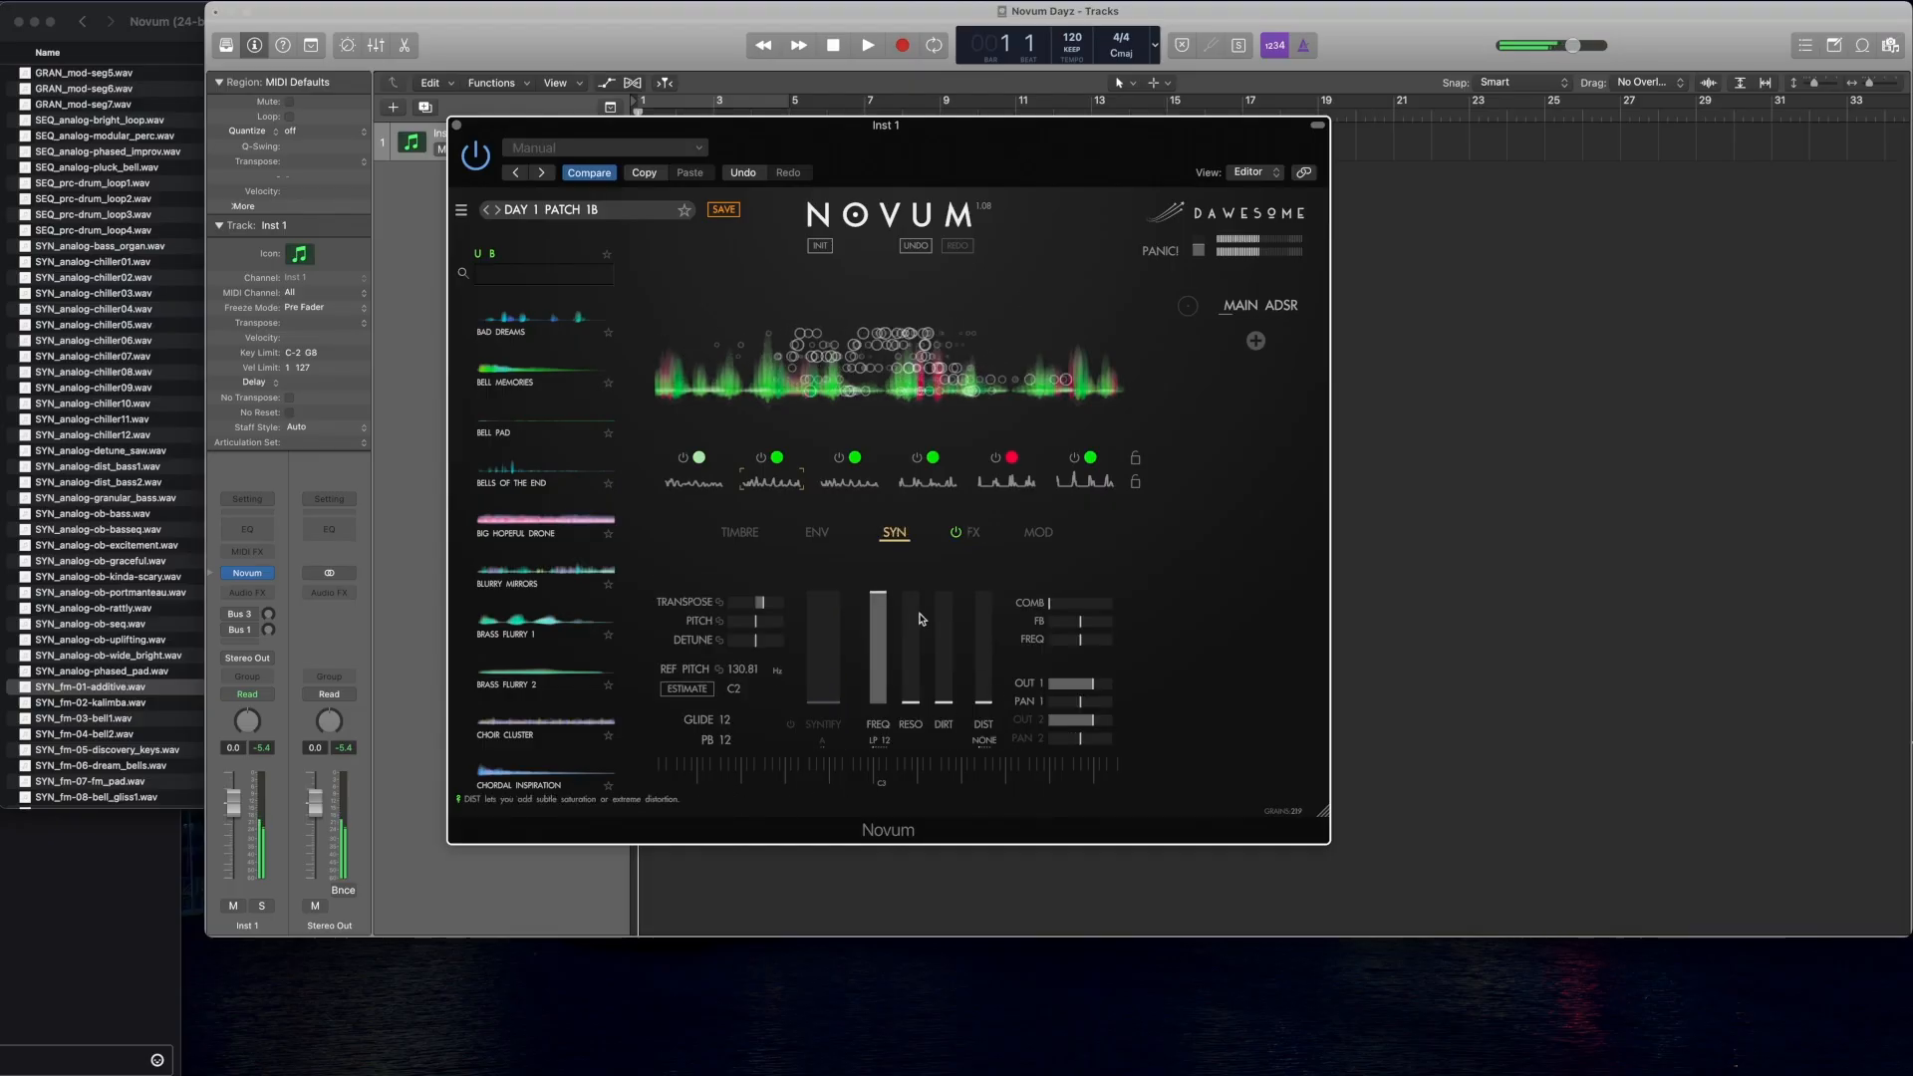
left_click(816, 532)
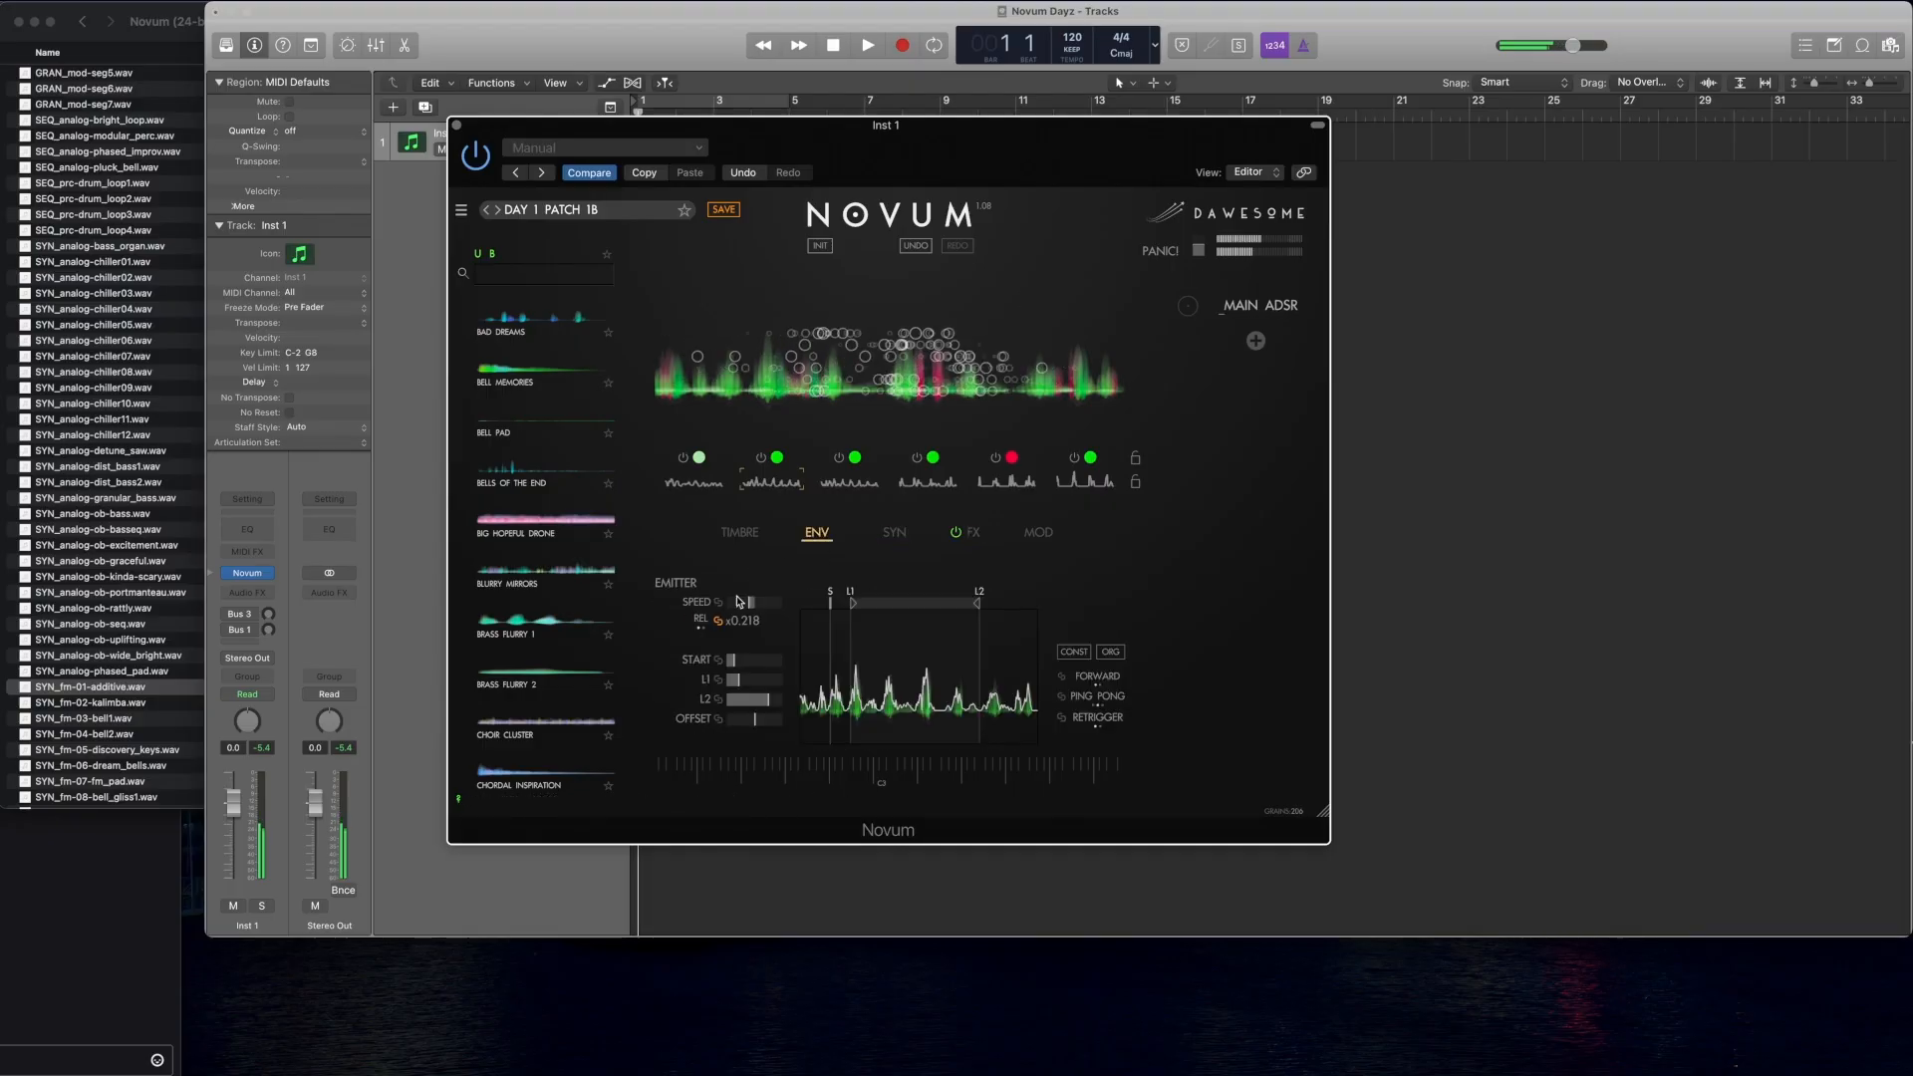
left_click(740, 533)
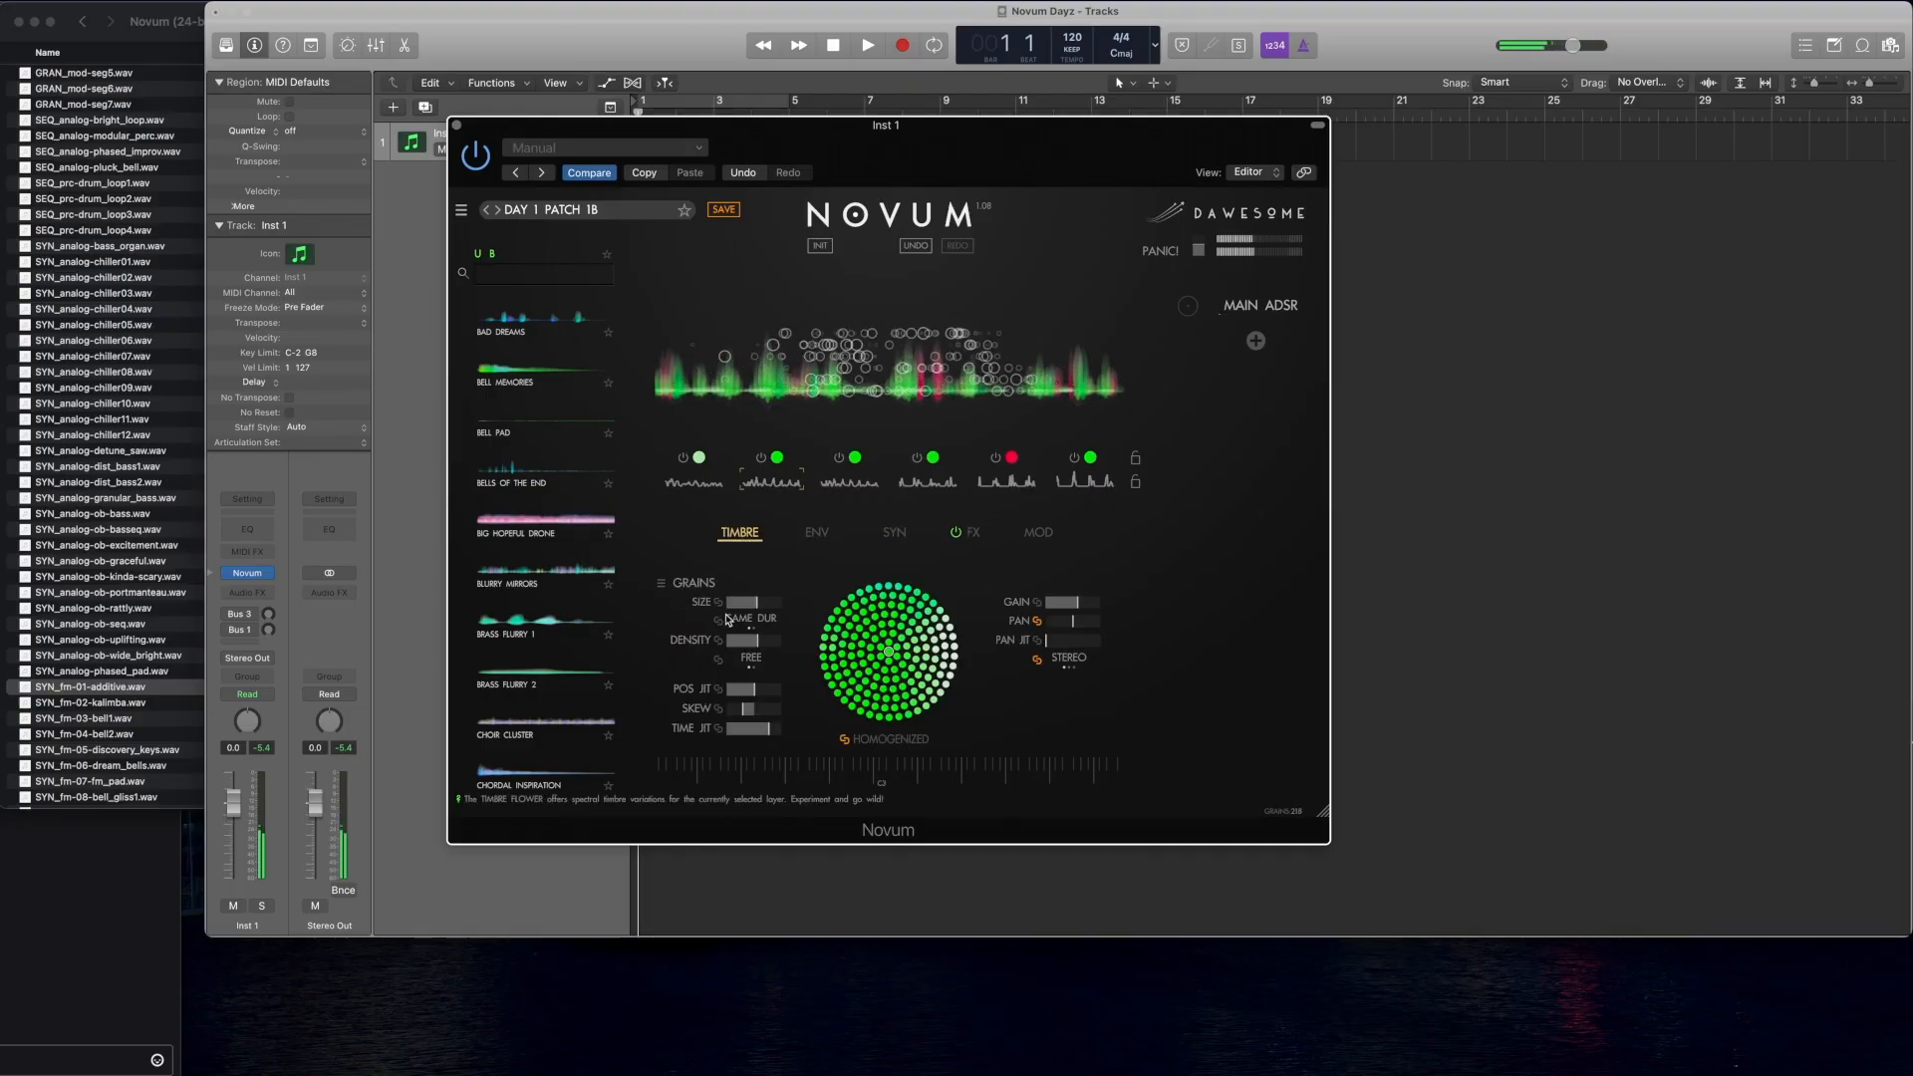
left_click(929, 485)
left_click(703, 486)
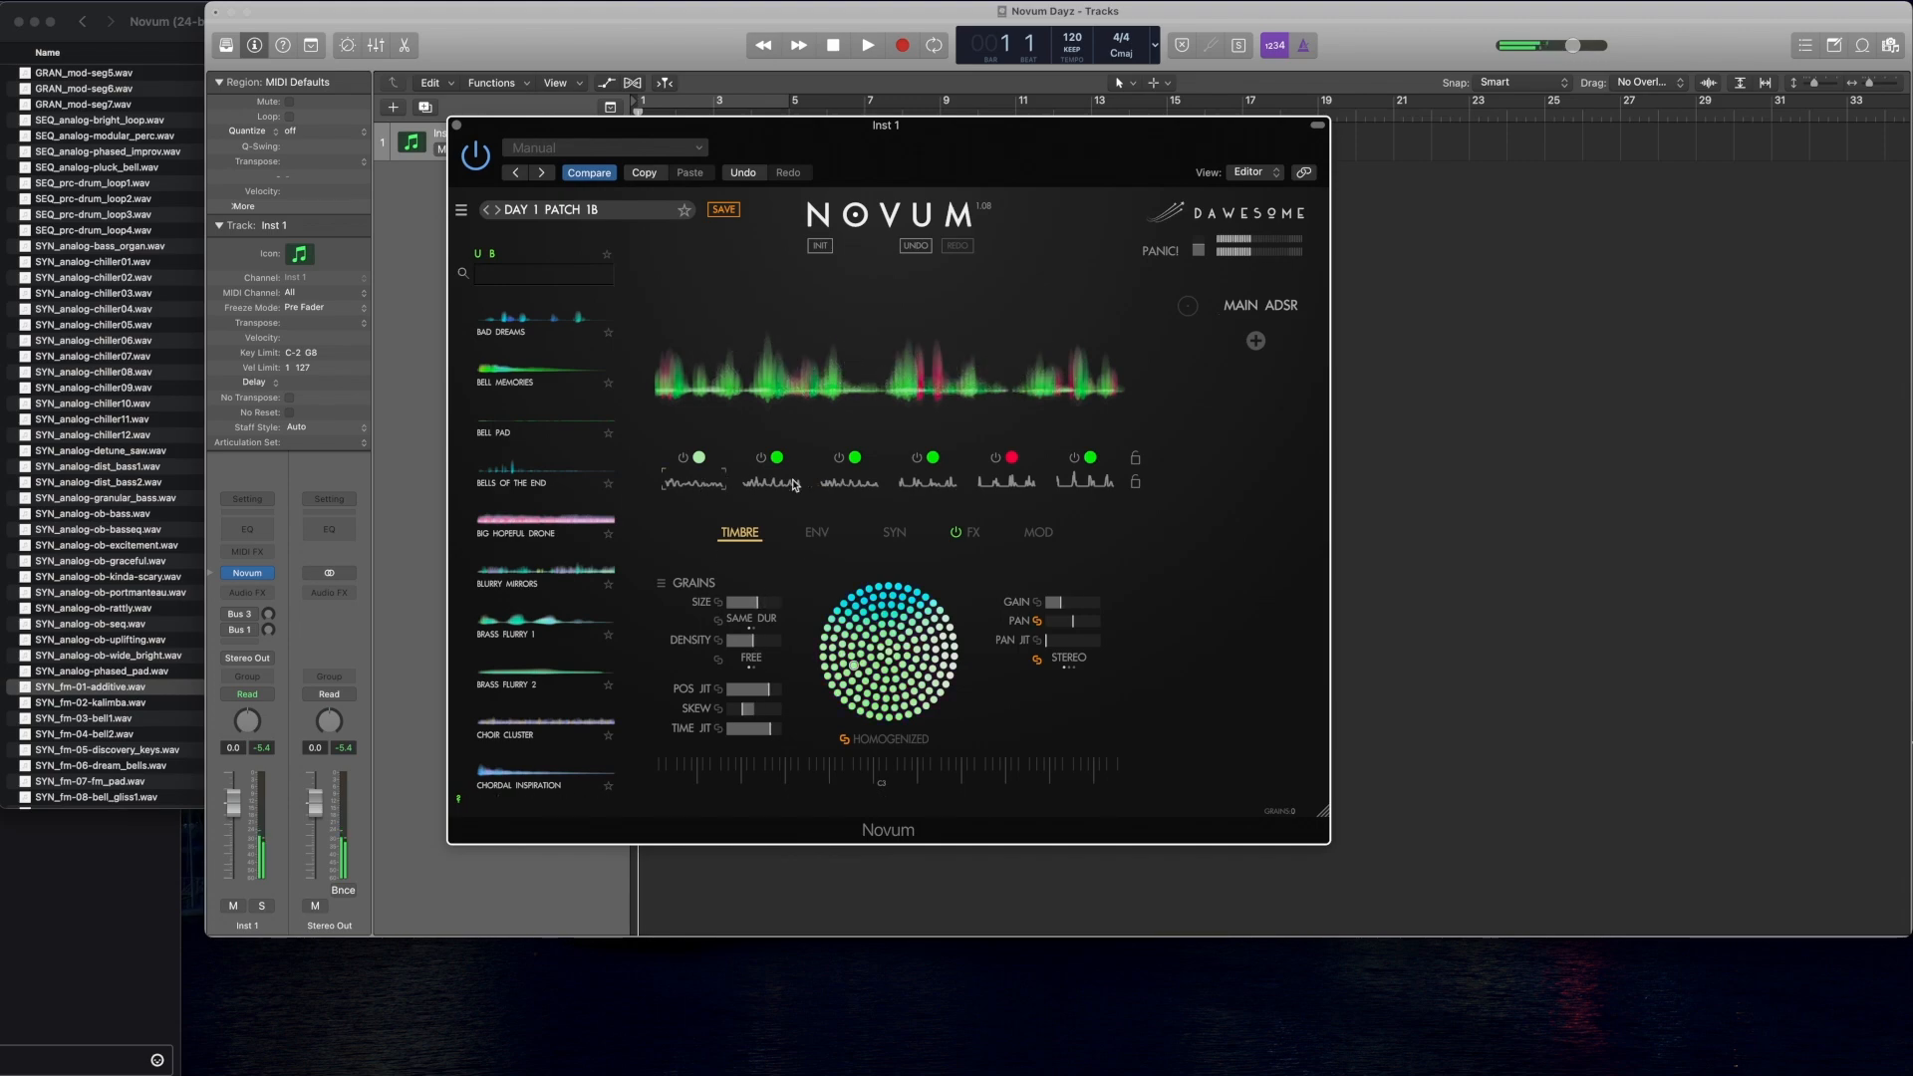
left_click(1033, 487)
left_click(1067, 488)
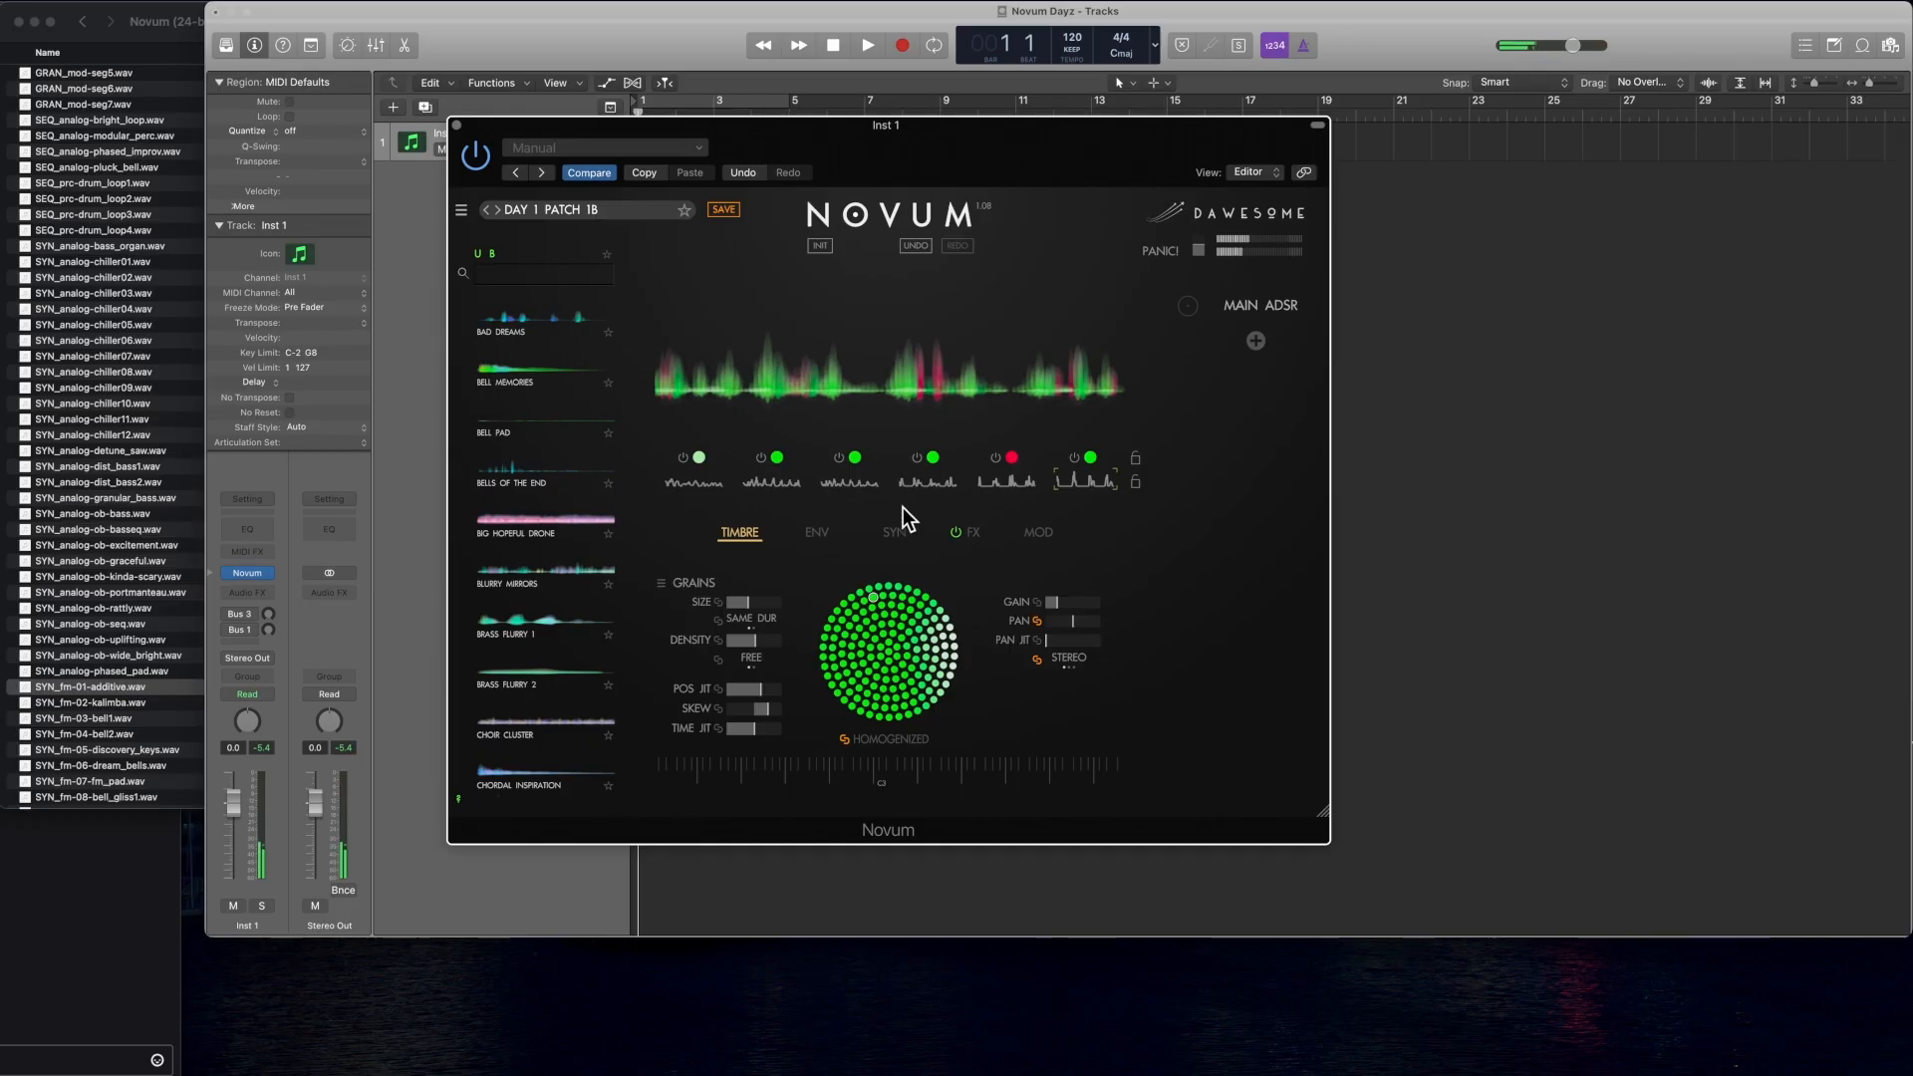
Step: Examine the emitter envelope settings of layers two to six in turn
left_click(821, 530)
left_click(777, 482)
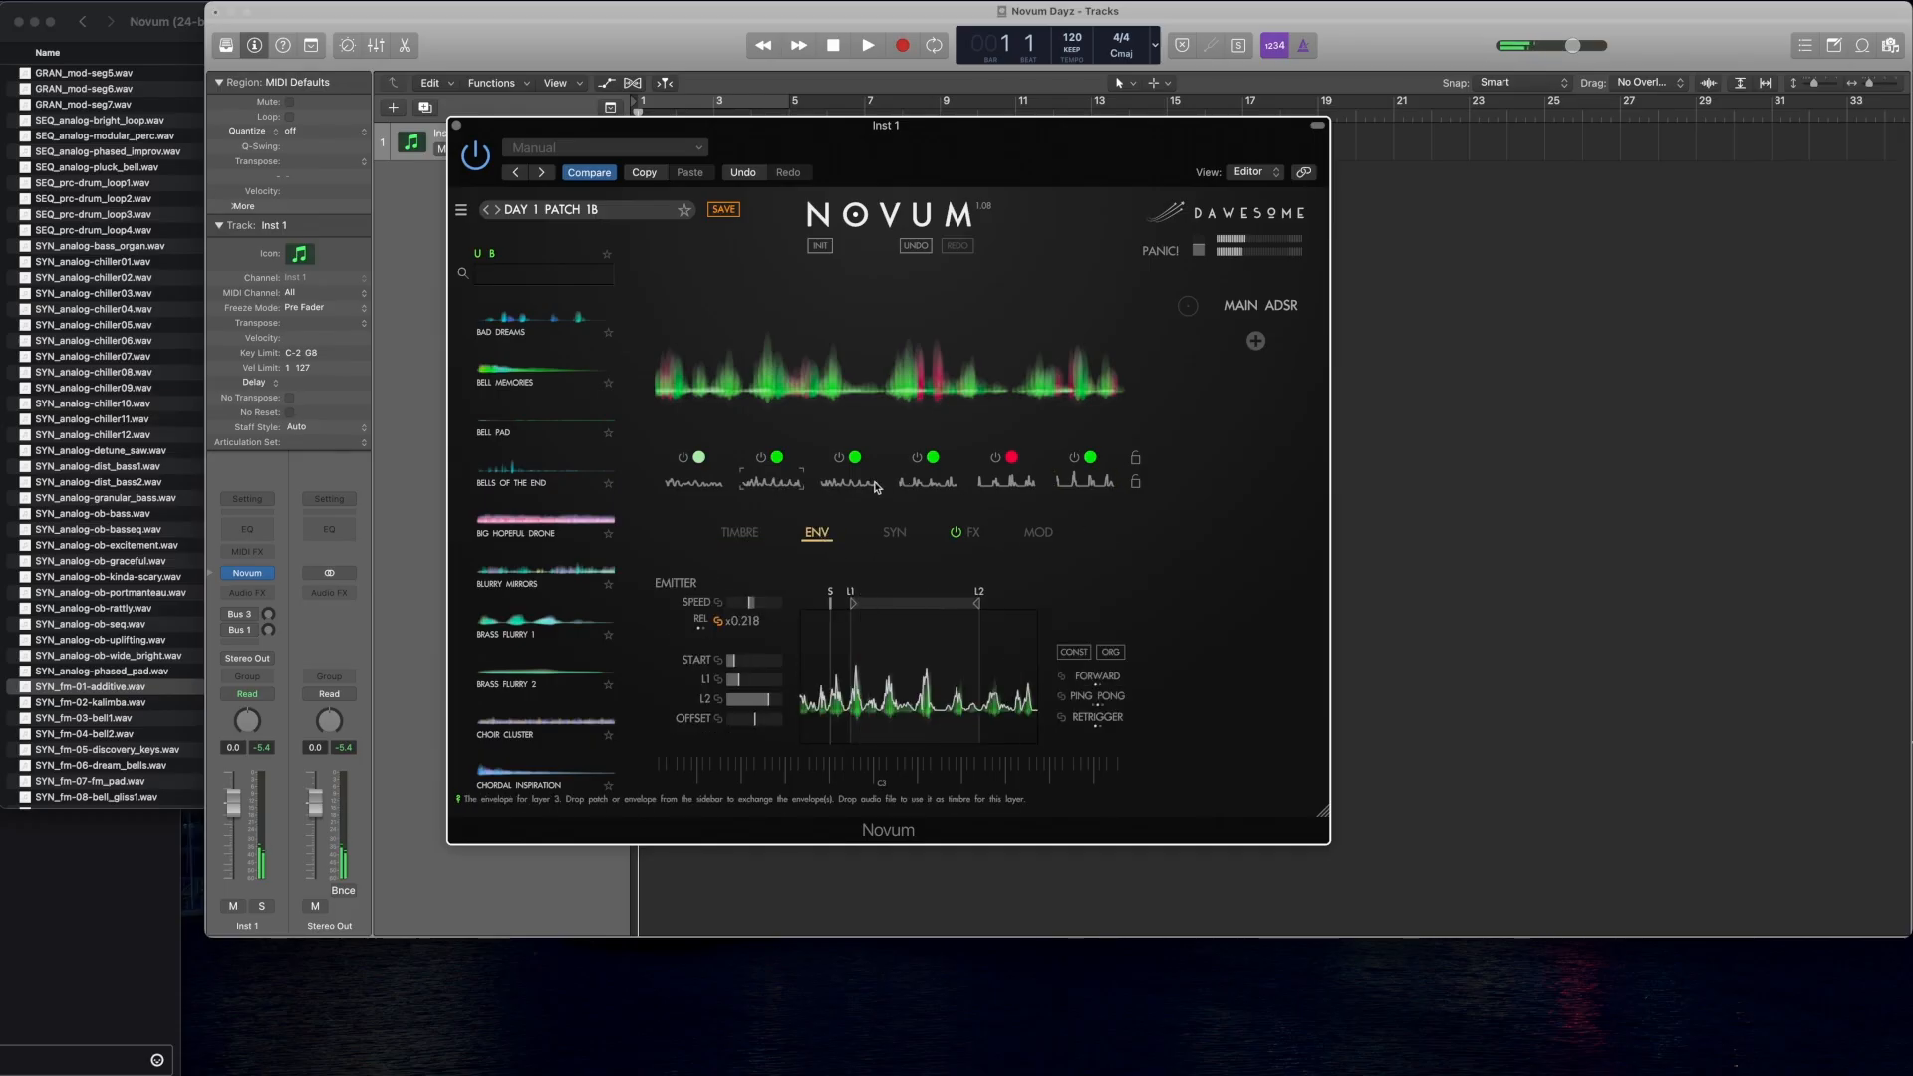
left_click(874, 483)
left_click(916, 483)
left_click(1004, 482)
left_click(1086, 482)
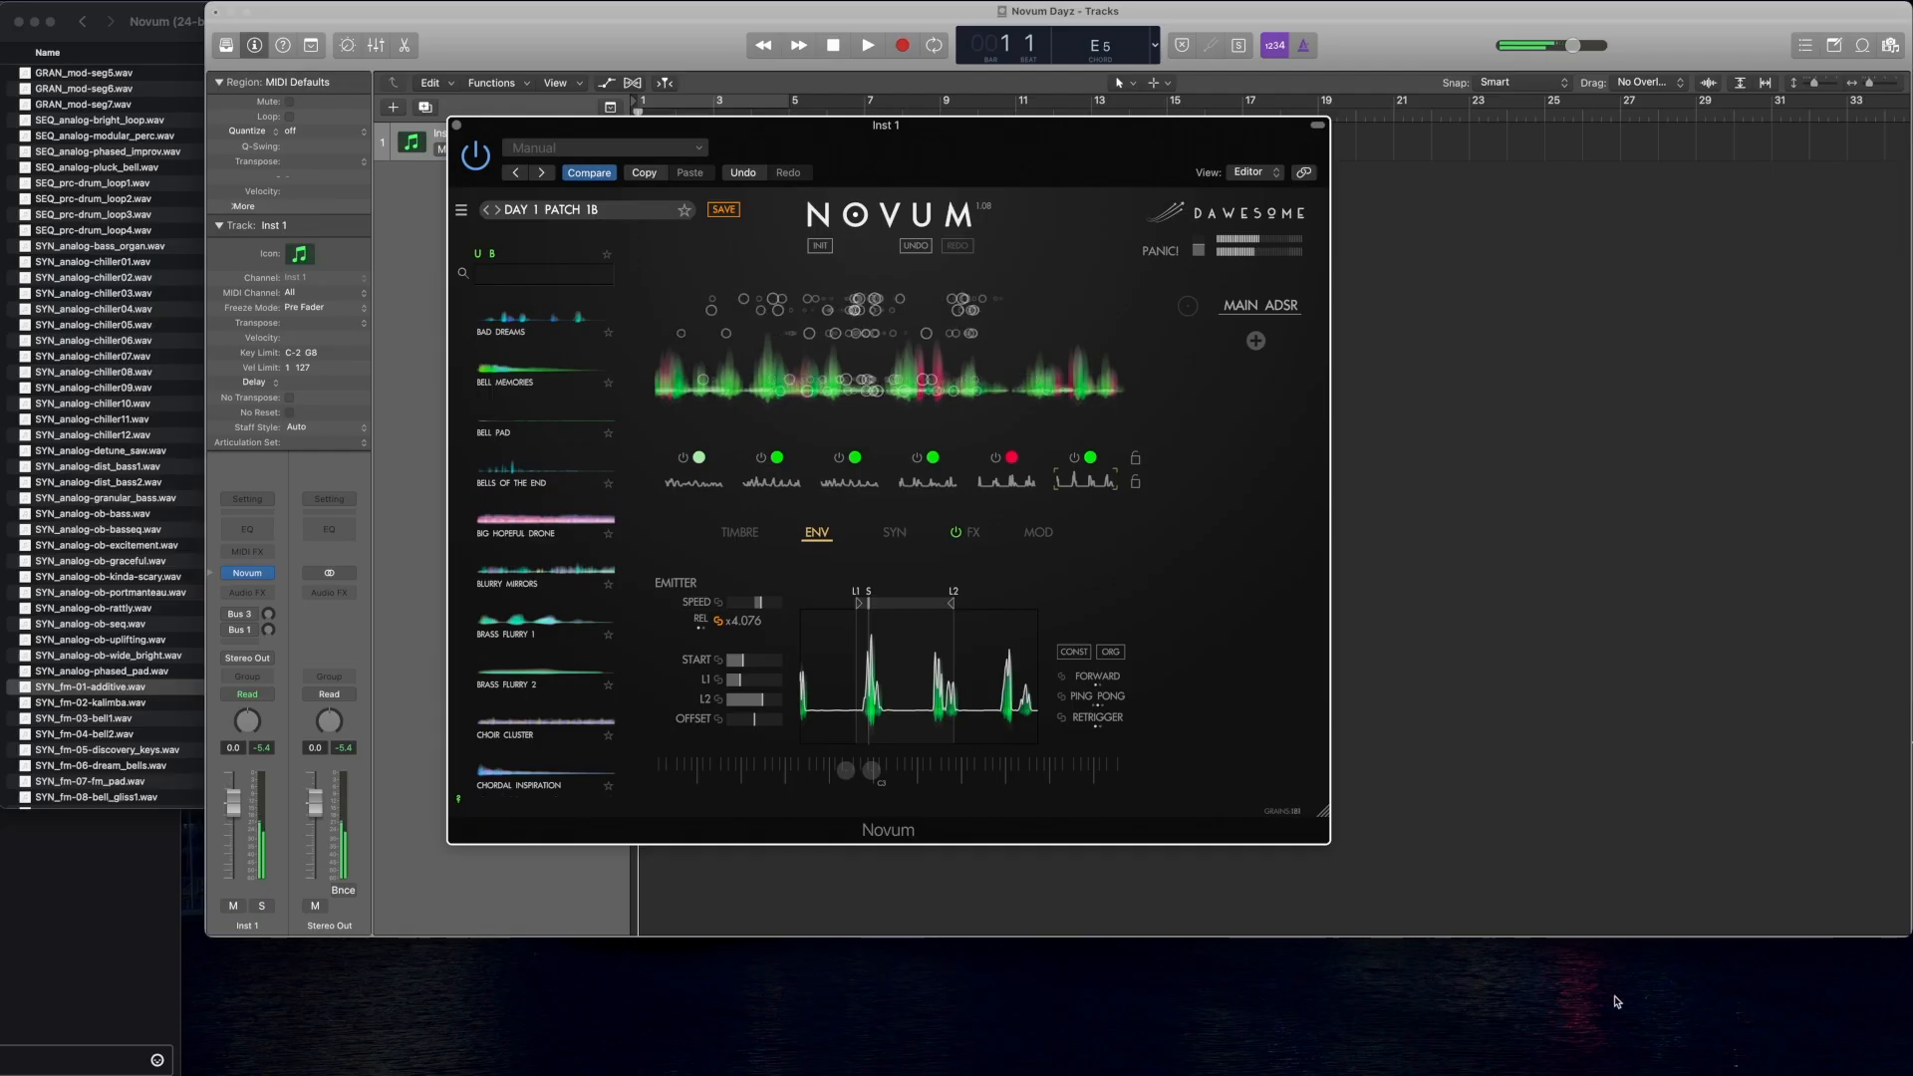
left_click(1808, 973)
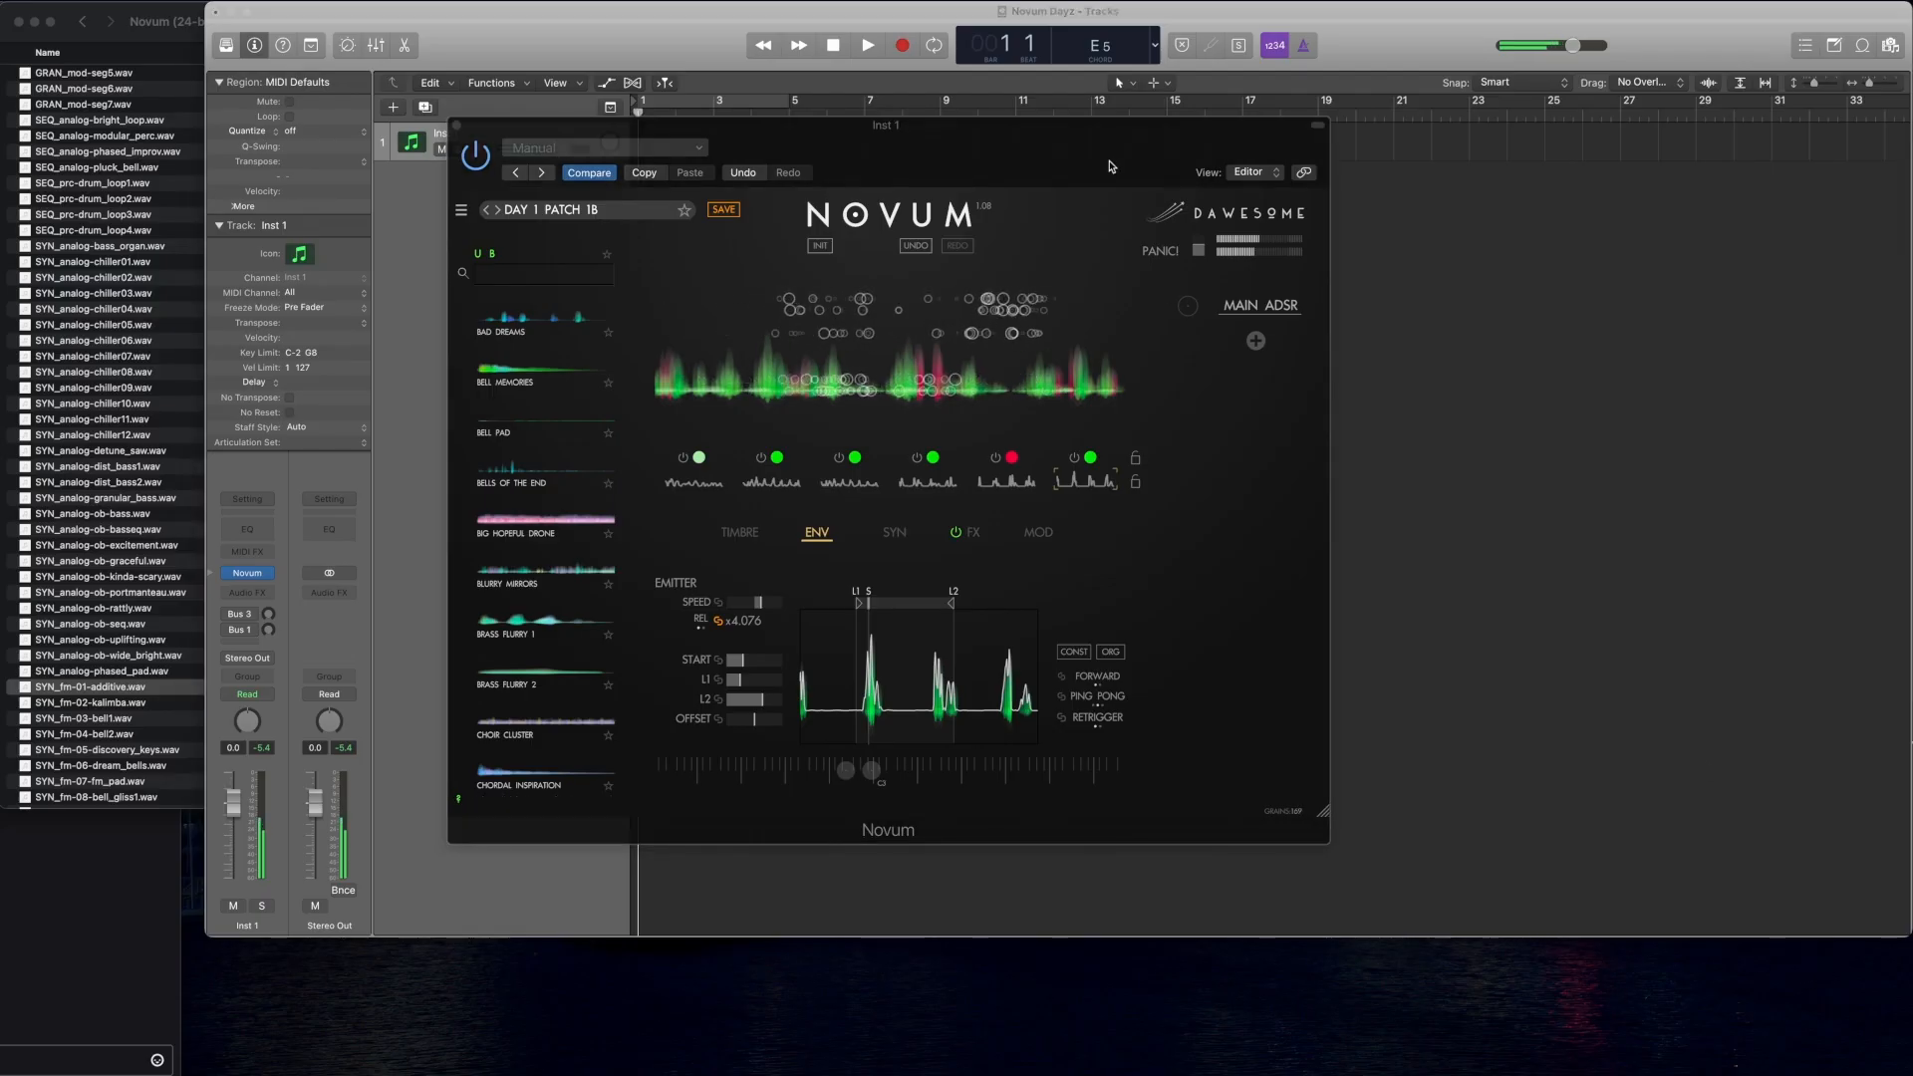
left_click(1048, 155)
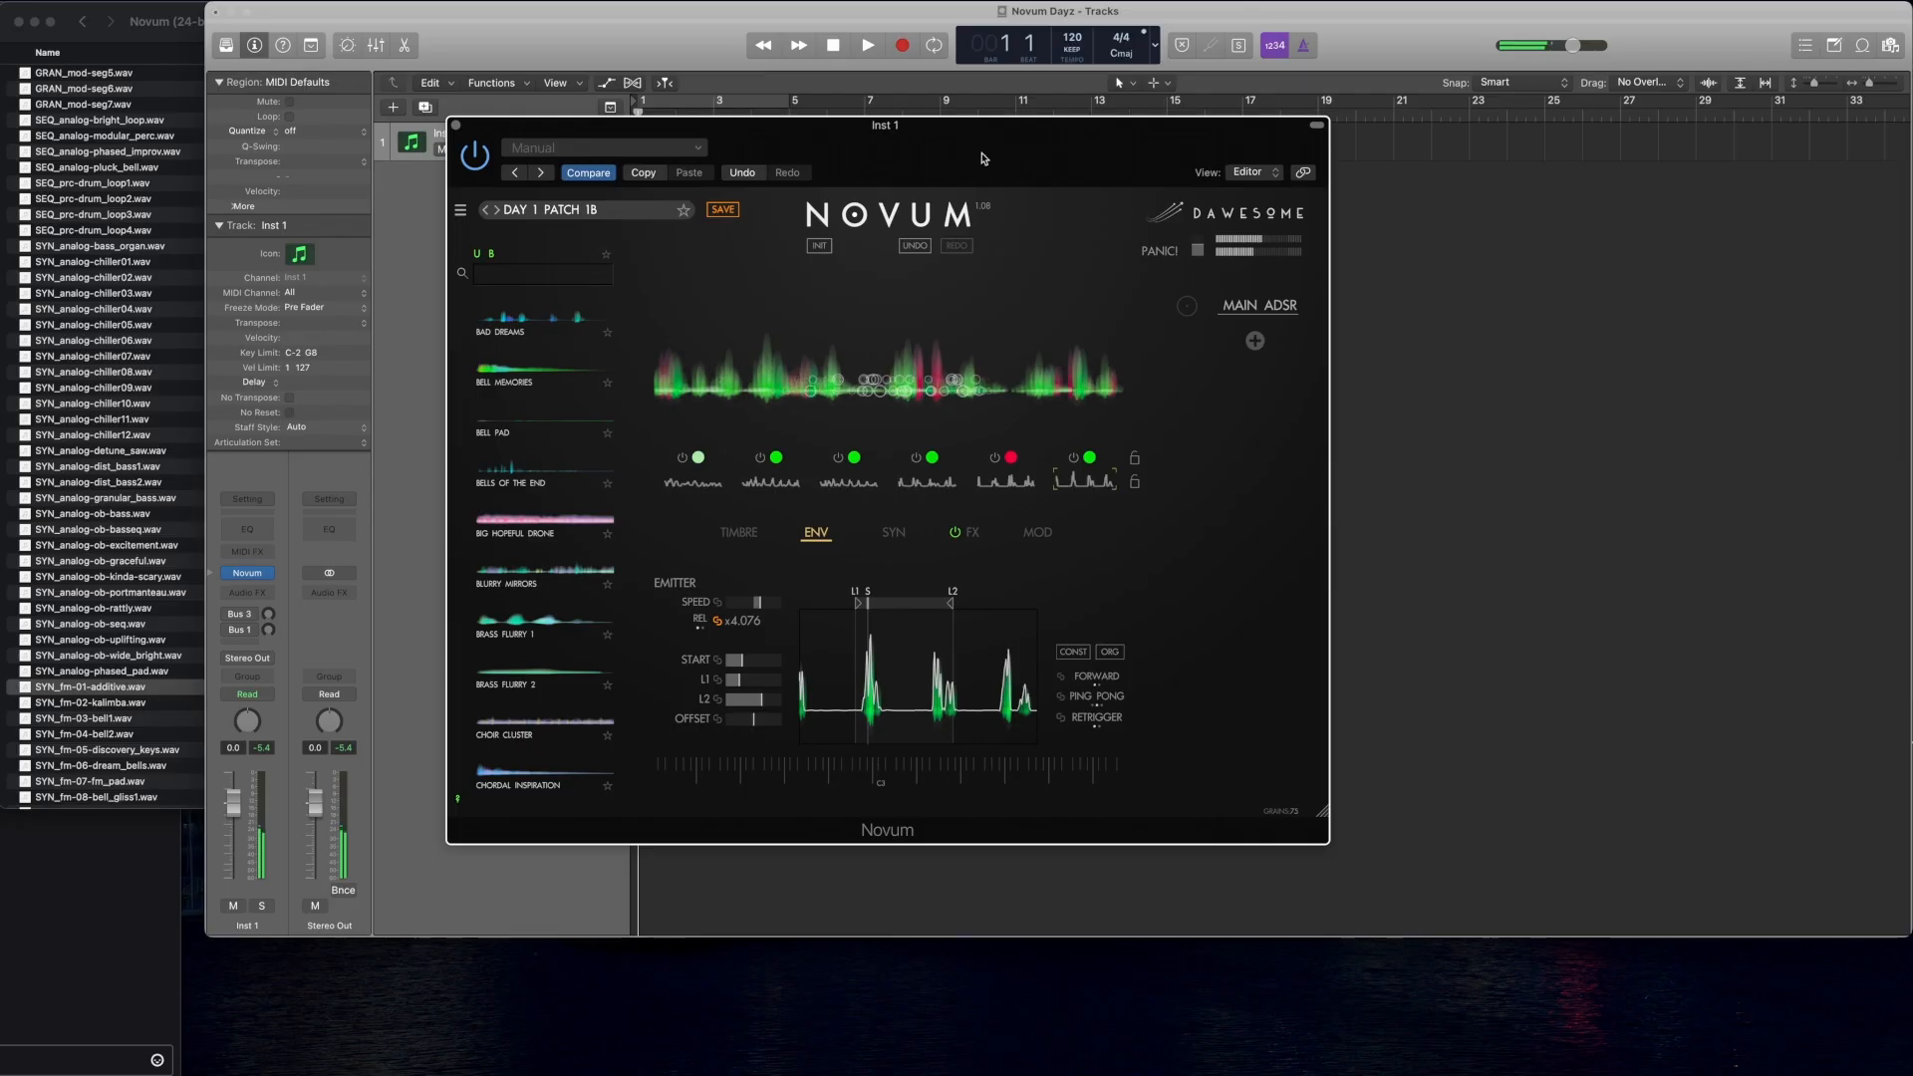
Step: Save the current patch as a new user patch named "Day 1 Patch 1C"
left_click(460, 211)
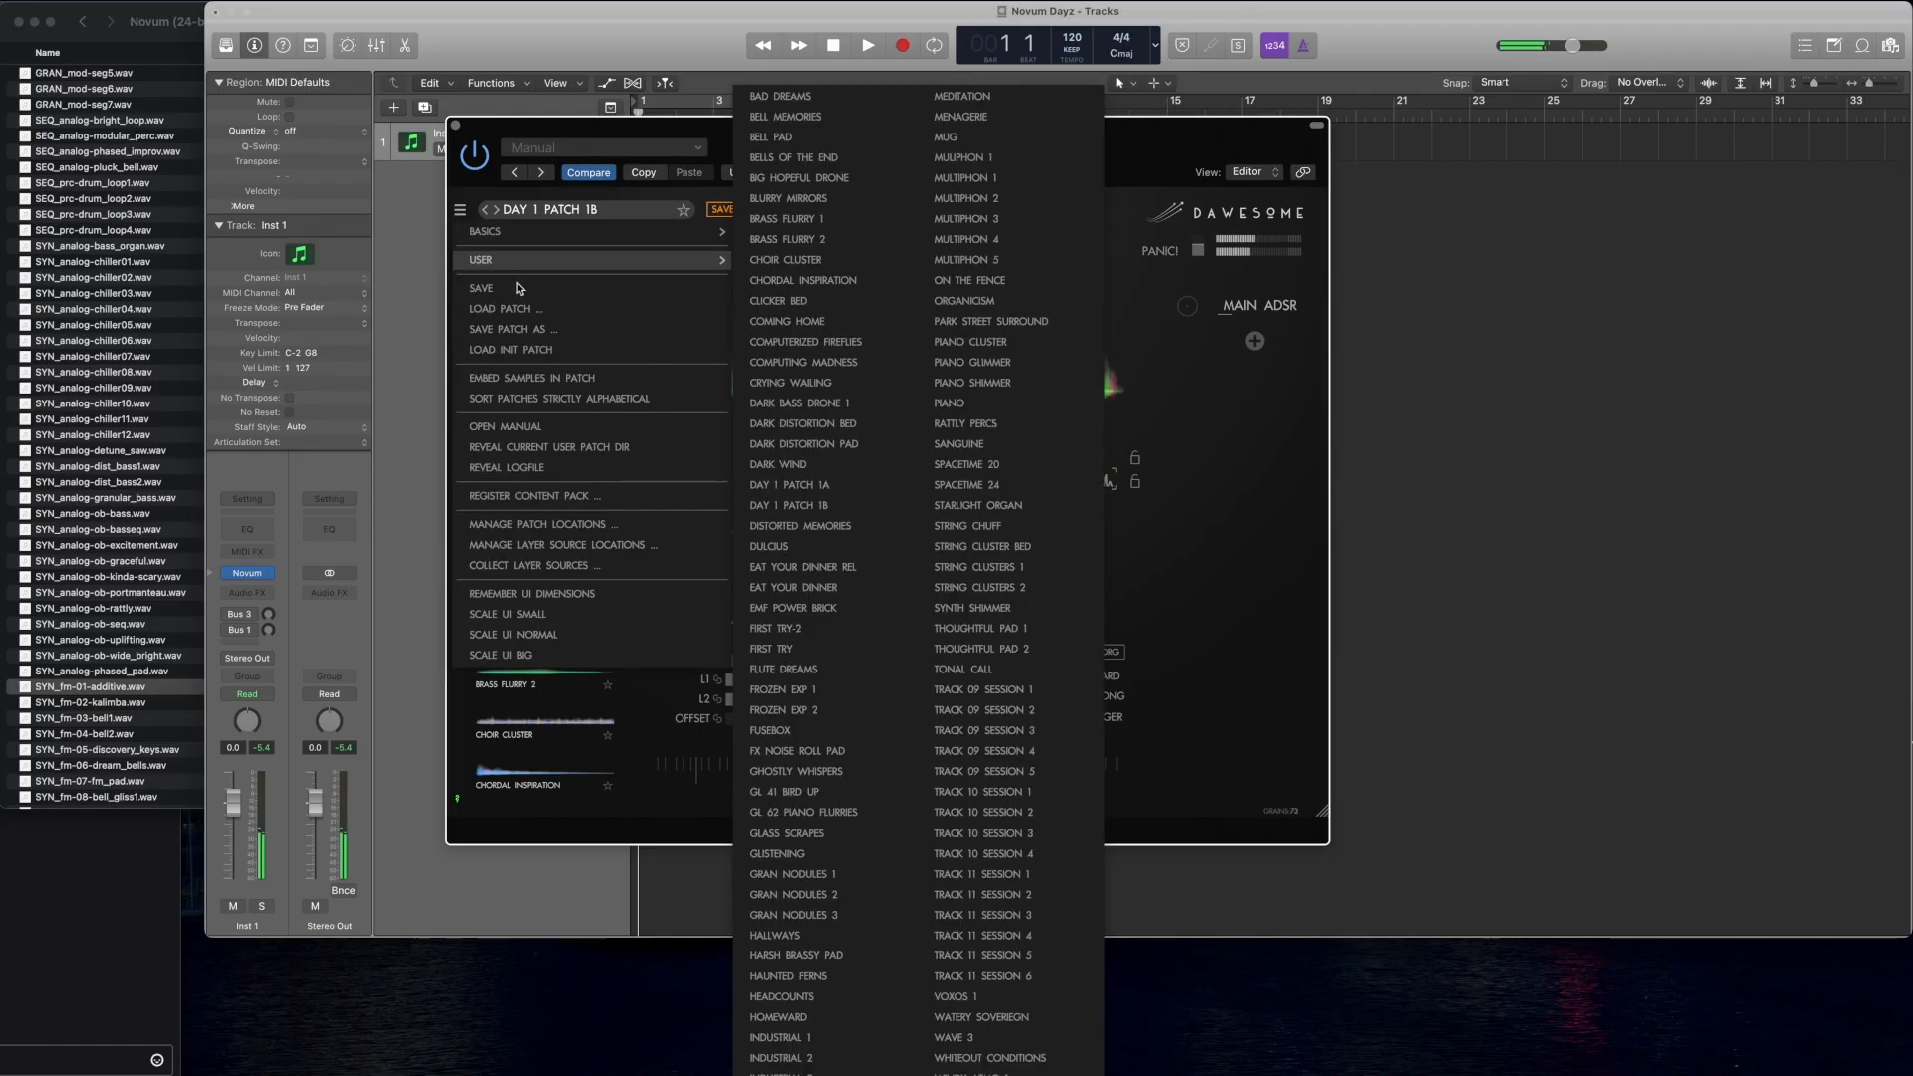
left_click(863, 283)
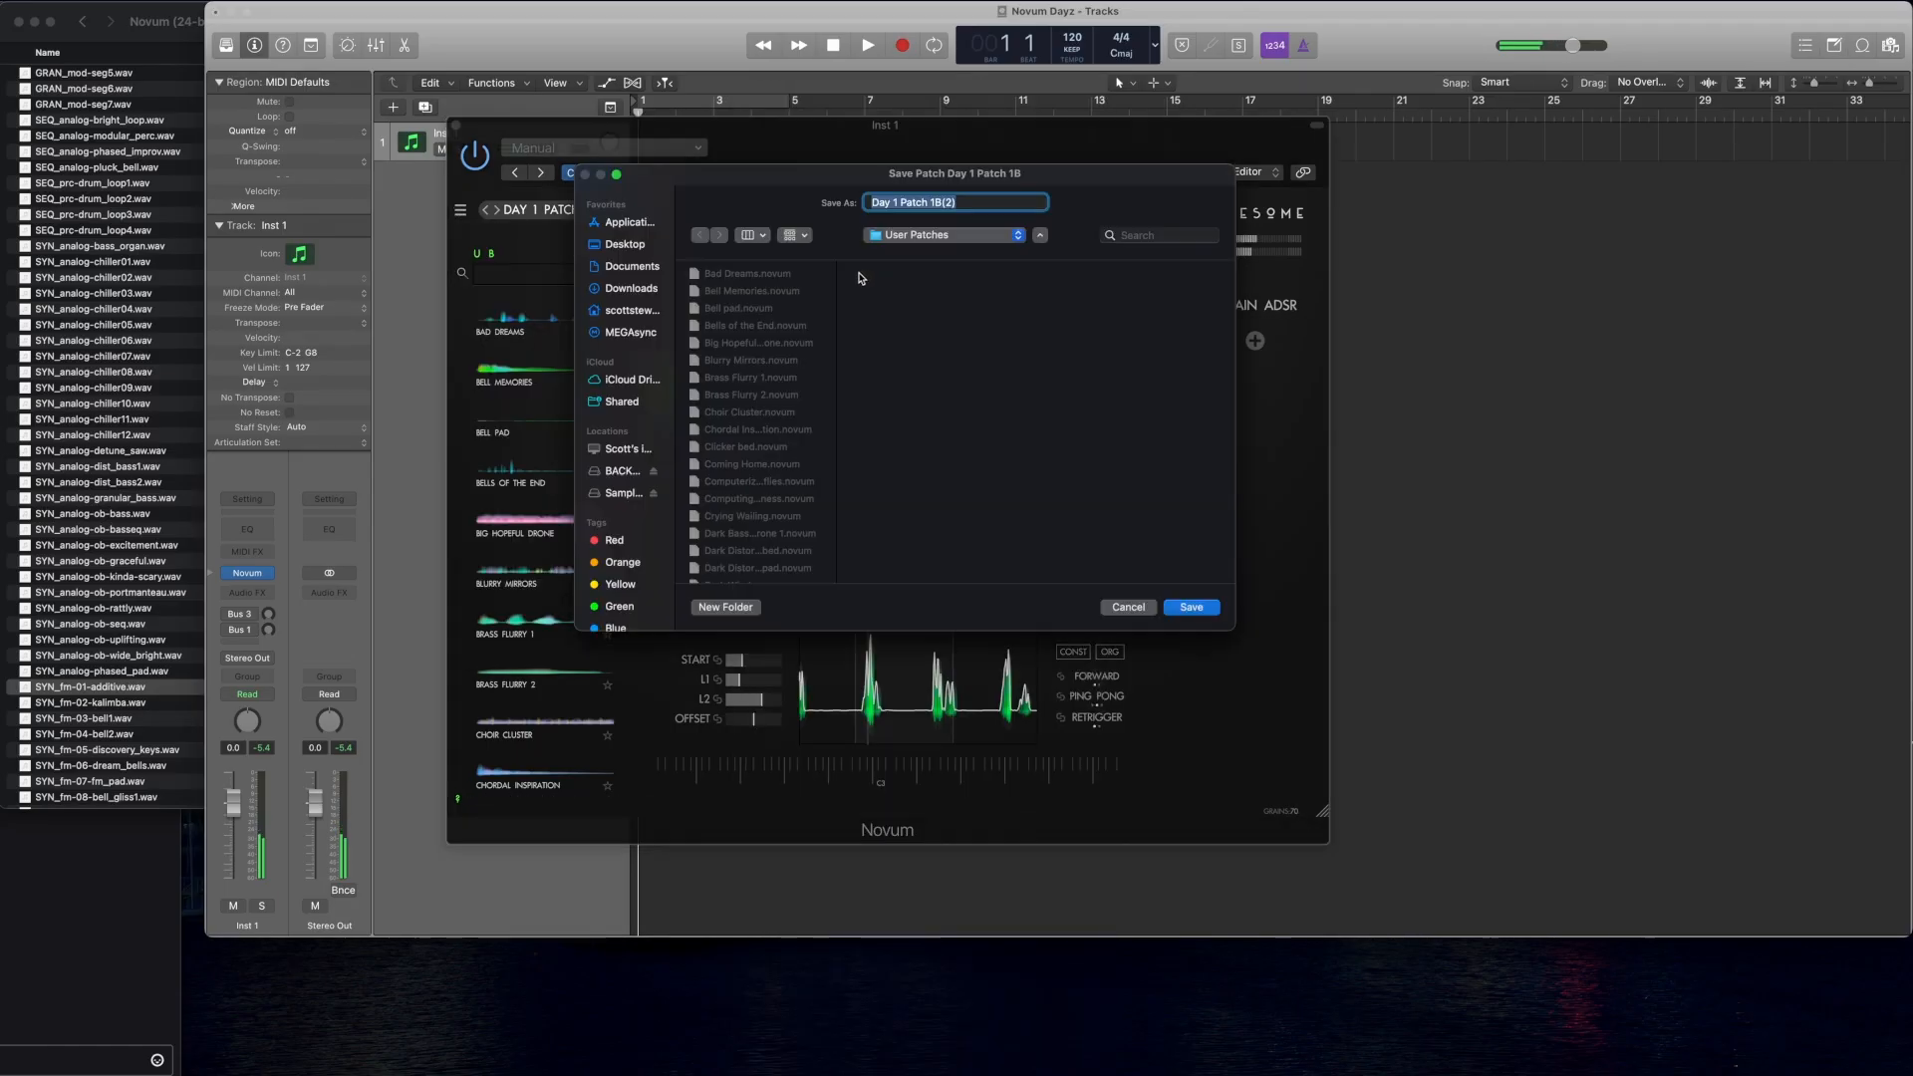
left_click(981, 203)
type("(2")
key("BackSpace")
key("BackSpace")
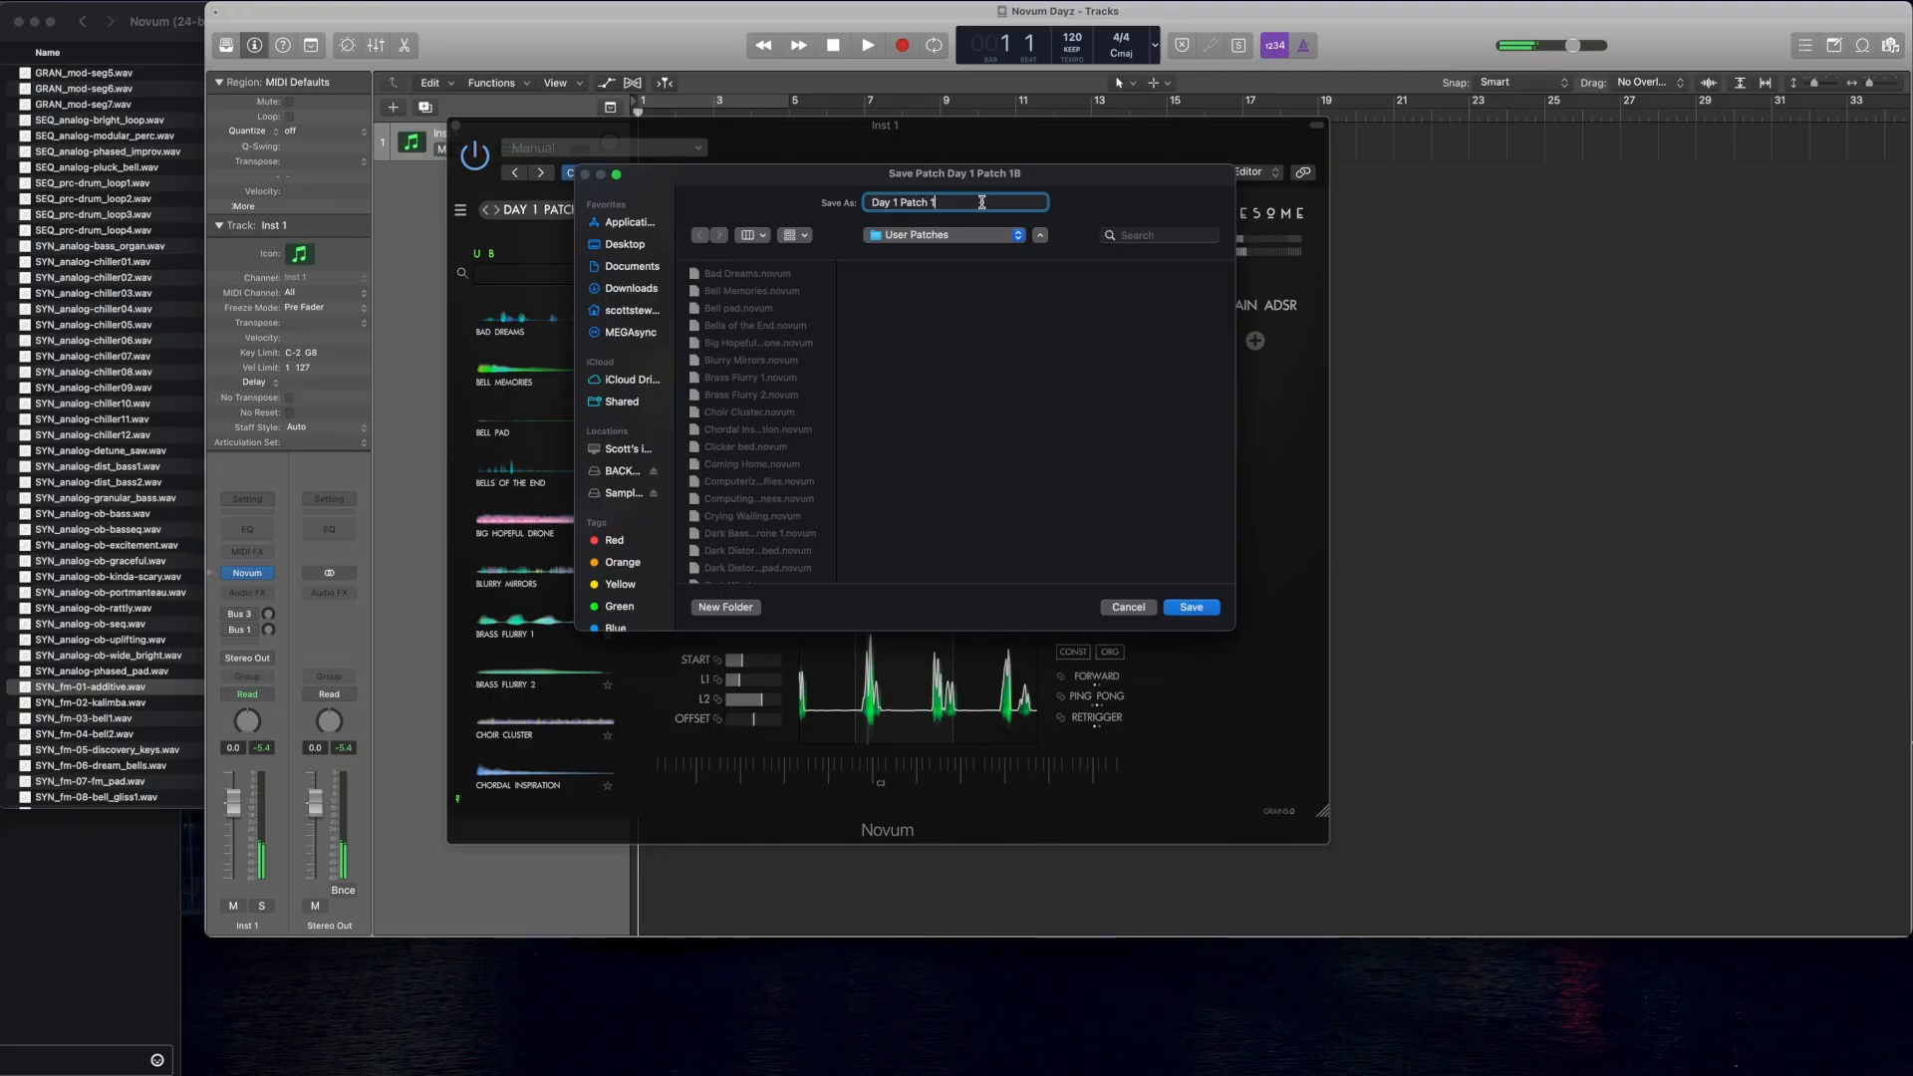
type("C")
left_click(1194, 609)
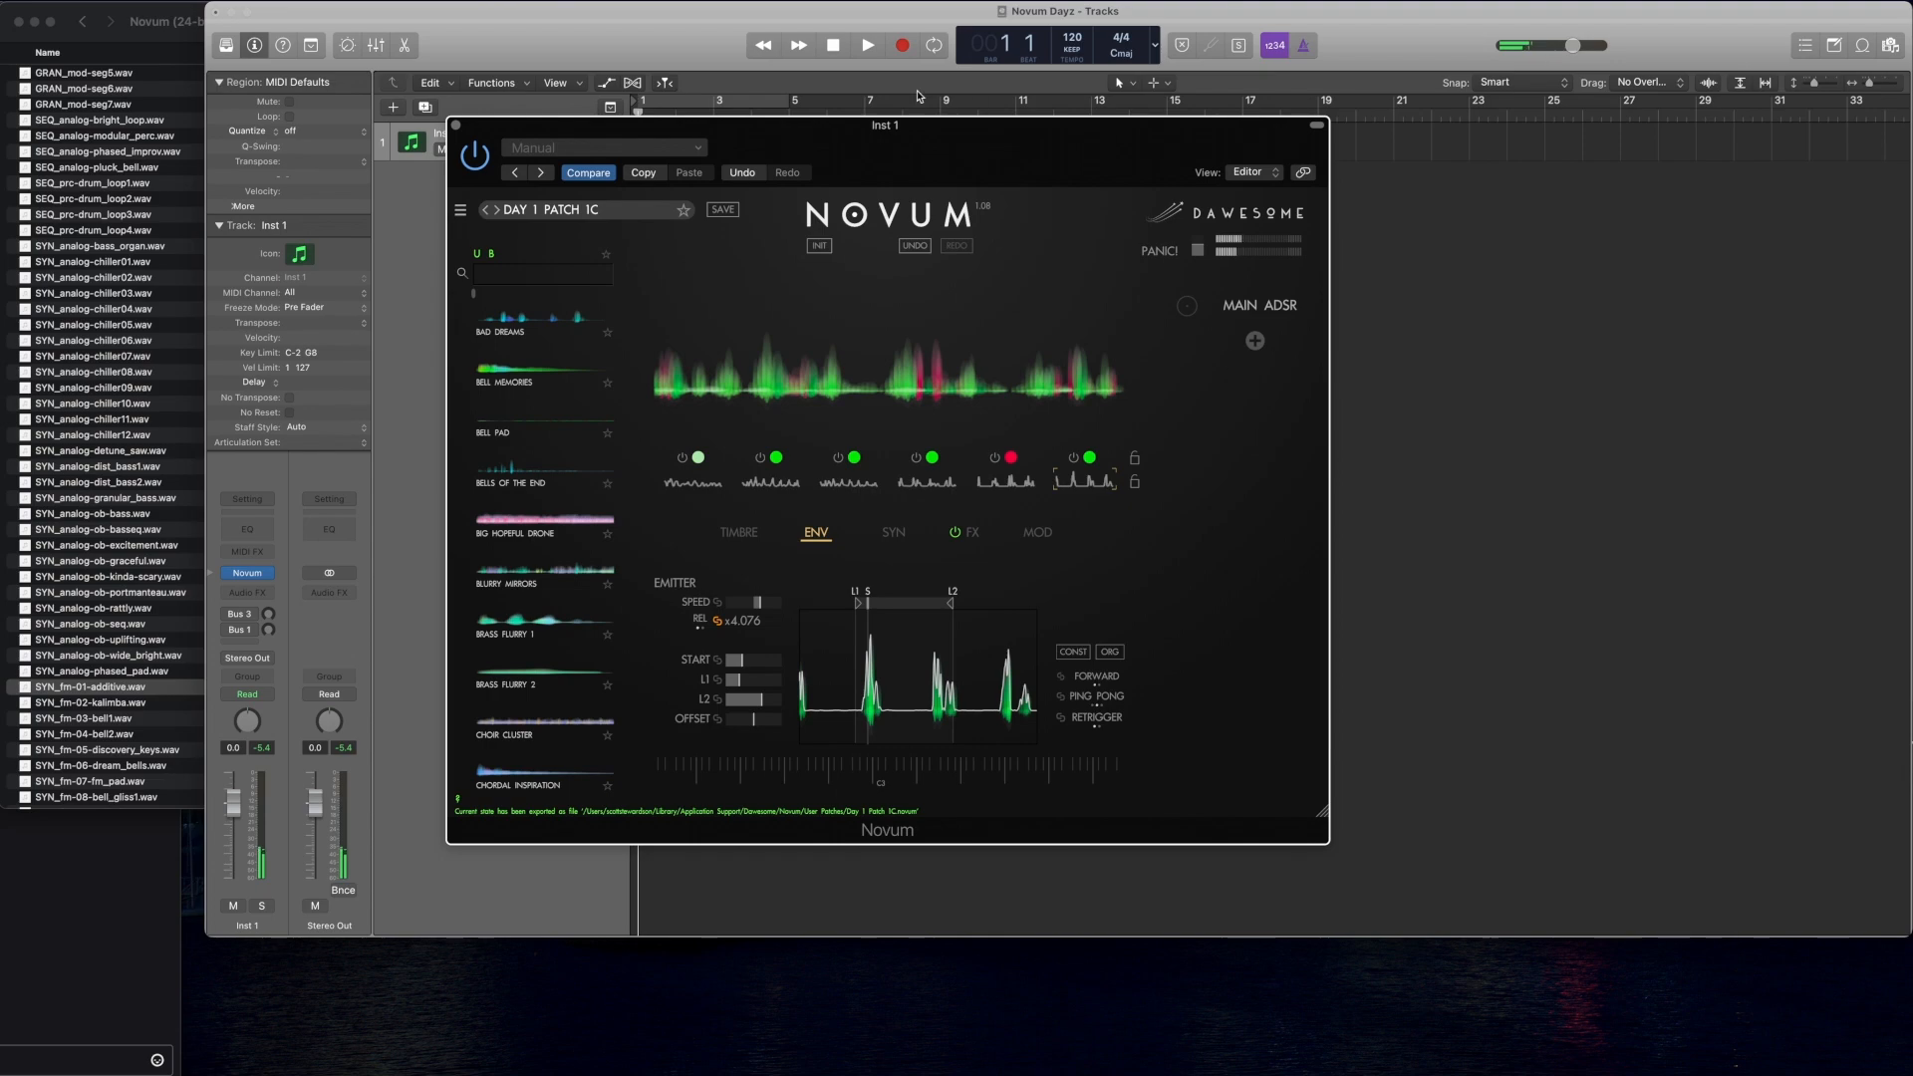
Step: Preview the FM samples SYN_fm-02-kalimba.wav and SYN_fm-05-discovery_keys.wav in the Novum (24-bit) sample folder
left_click(100, 541)
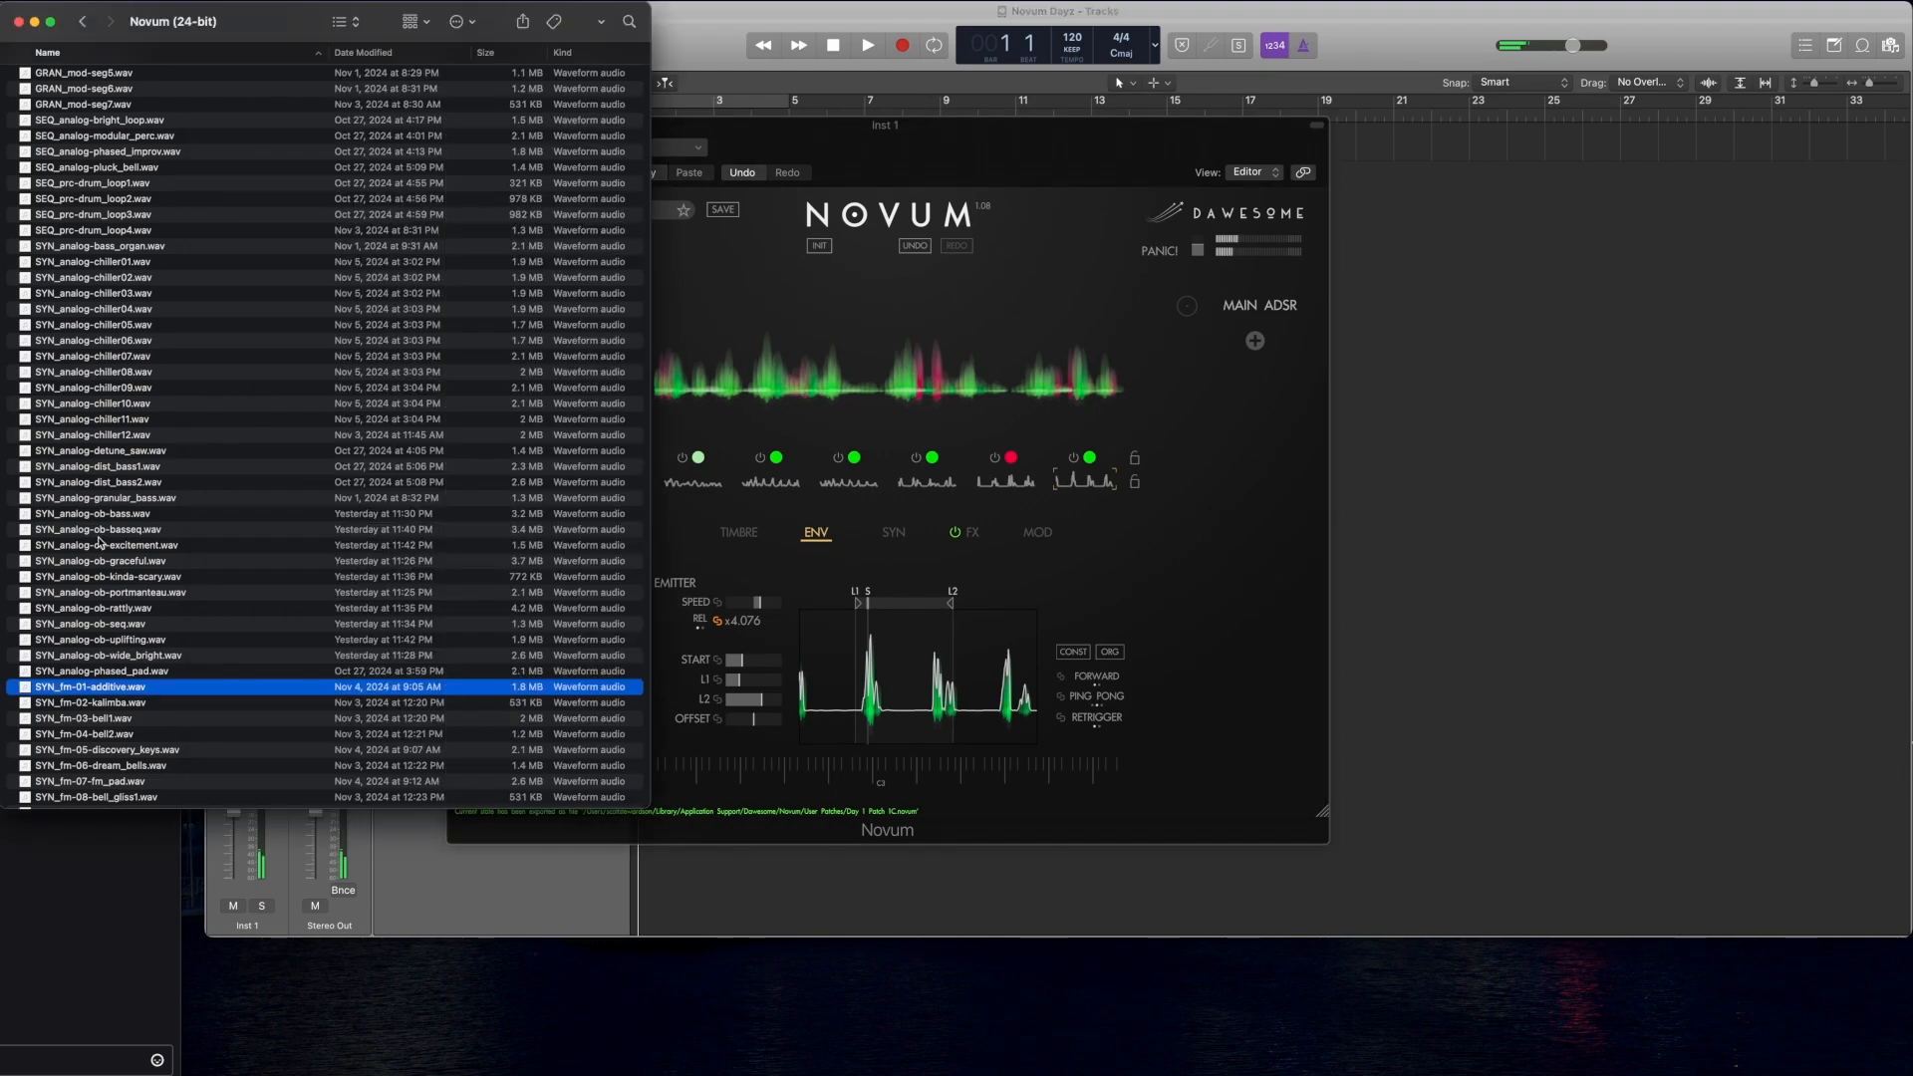
left_click(243, 707)
key("space")
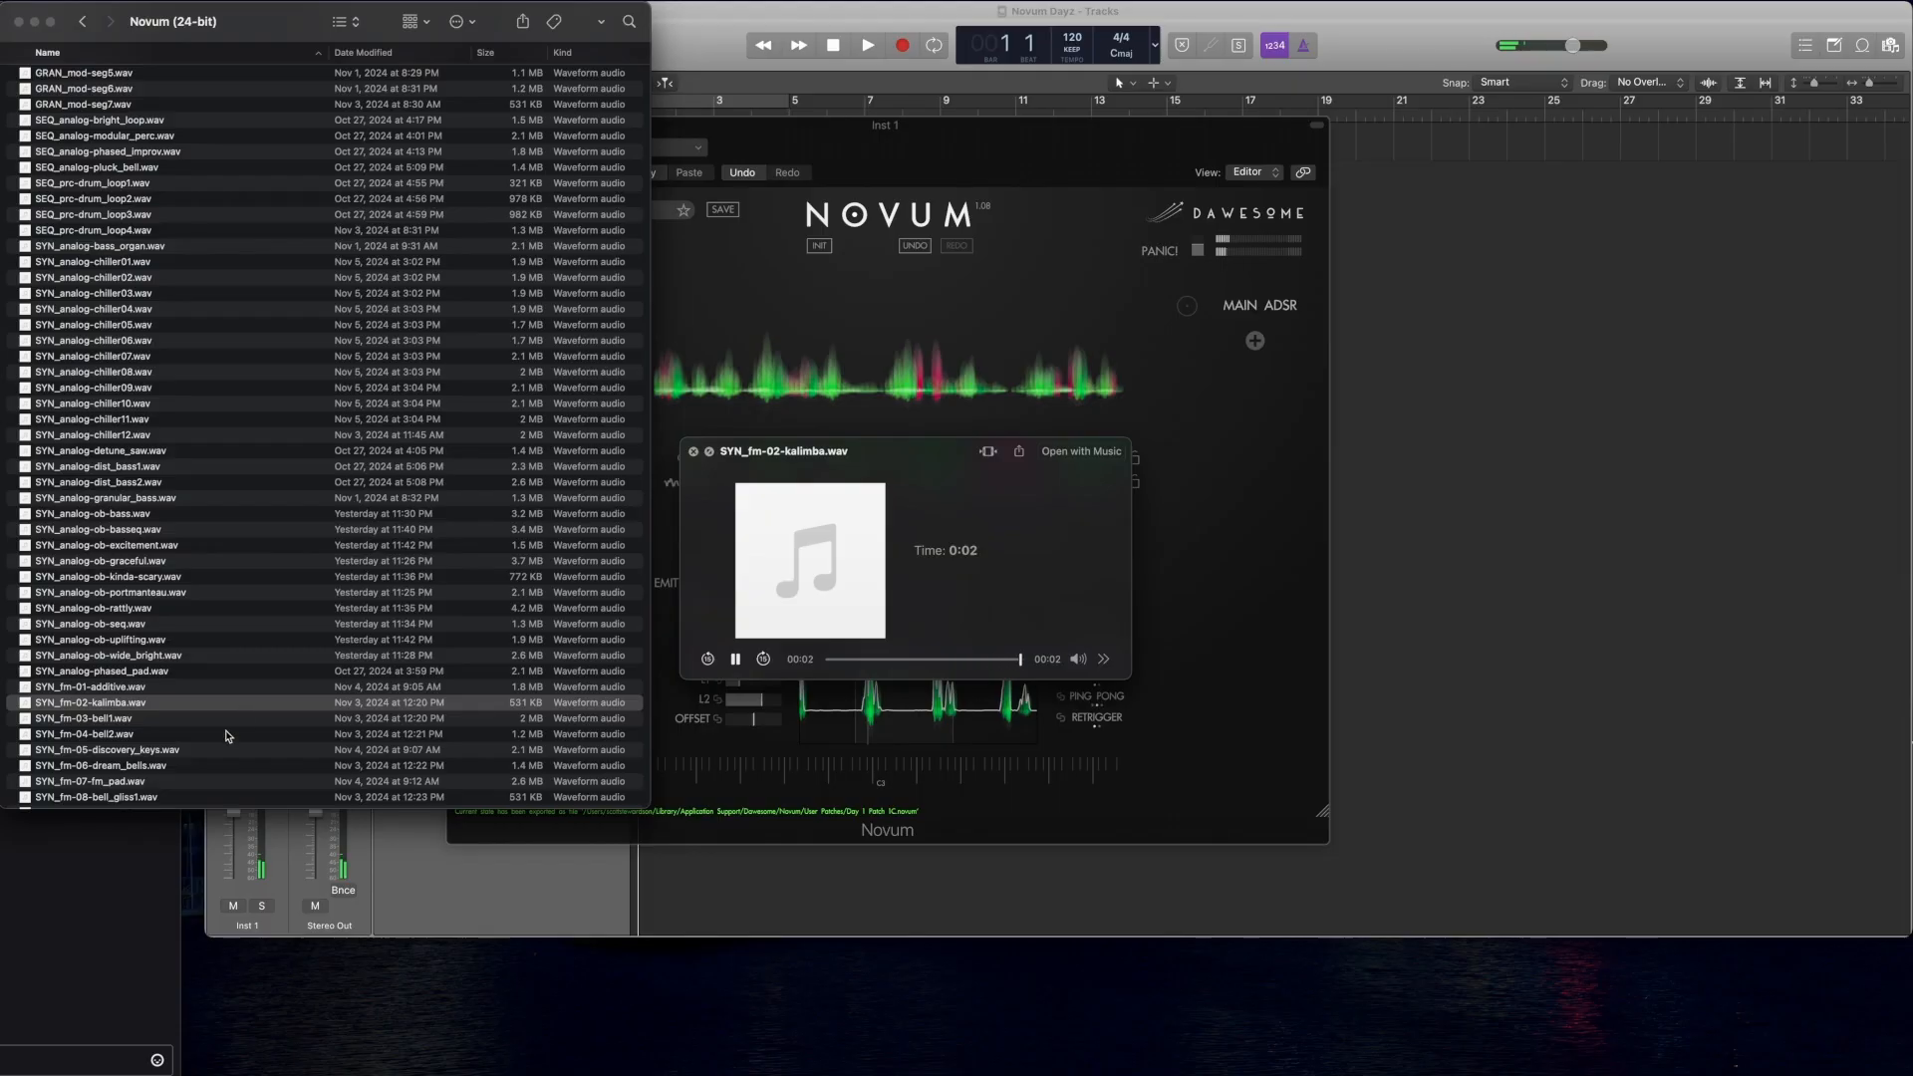
left_click(194, 750)
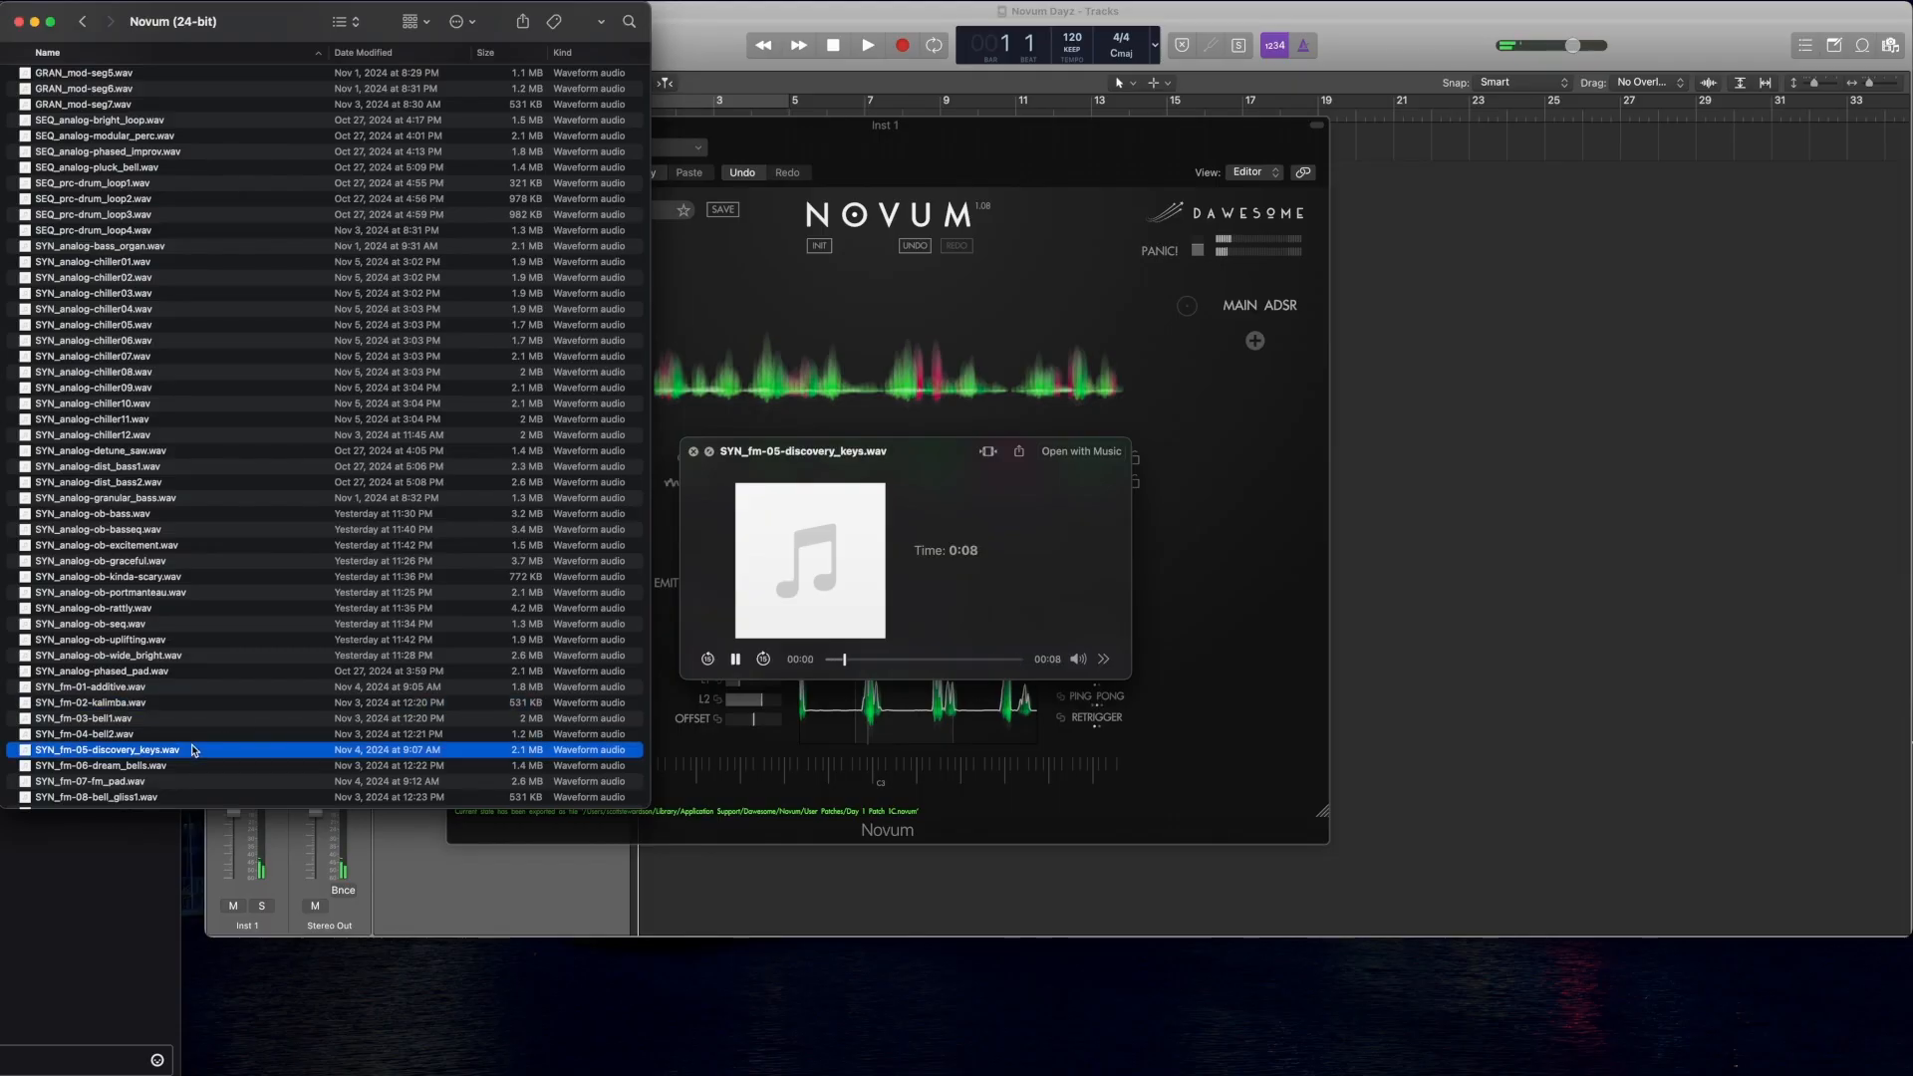
key("space")
Step: Load SYN_fm-05-discovery_keys.wav into Novum's main spectral display so it is decomposed into the current patch
left_click_drag(151, 752, 795, 347)
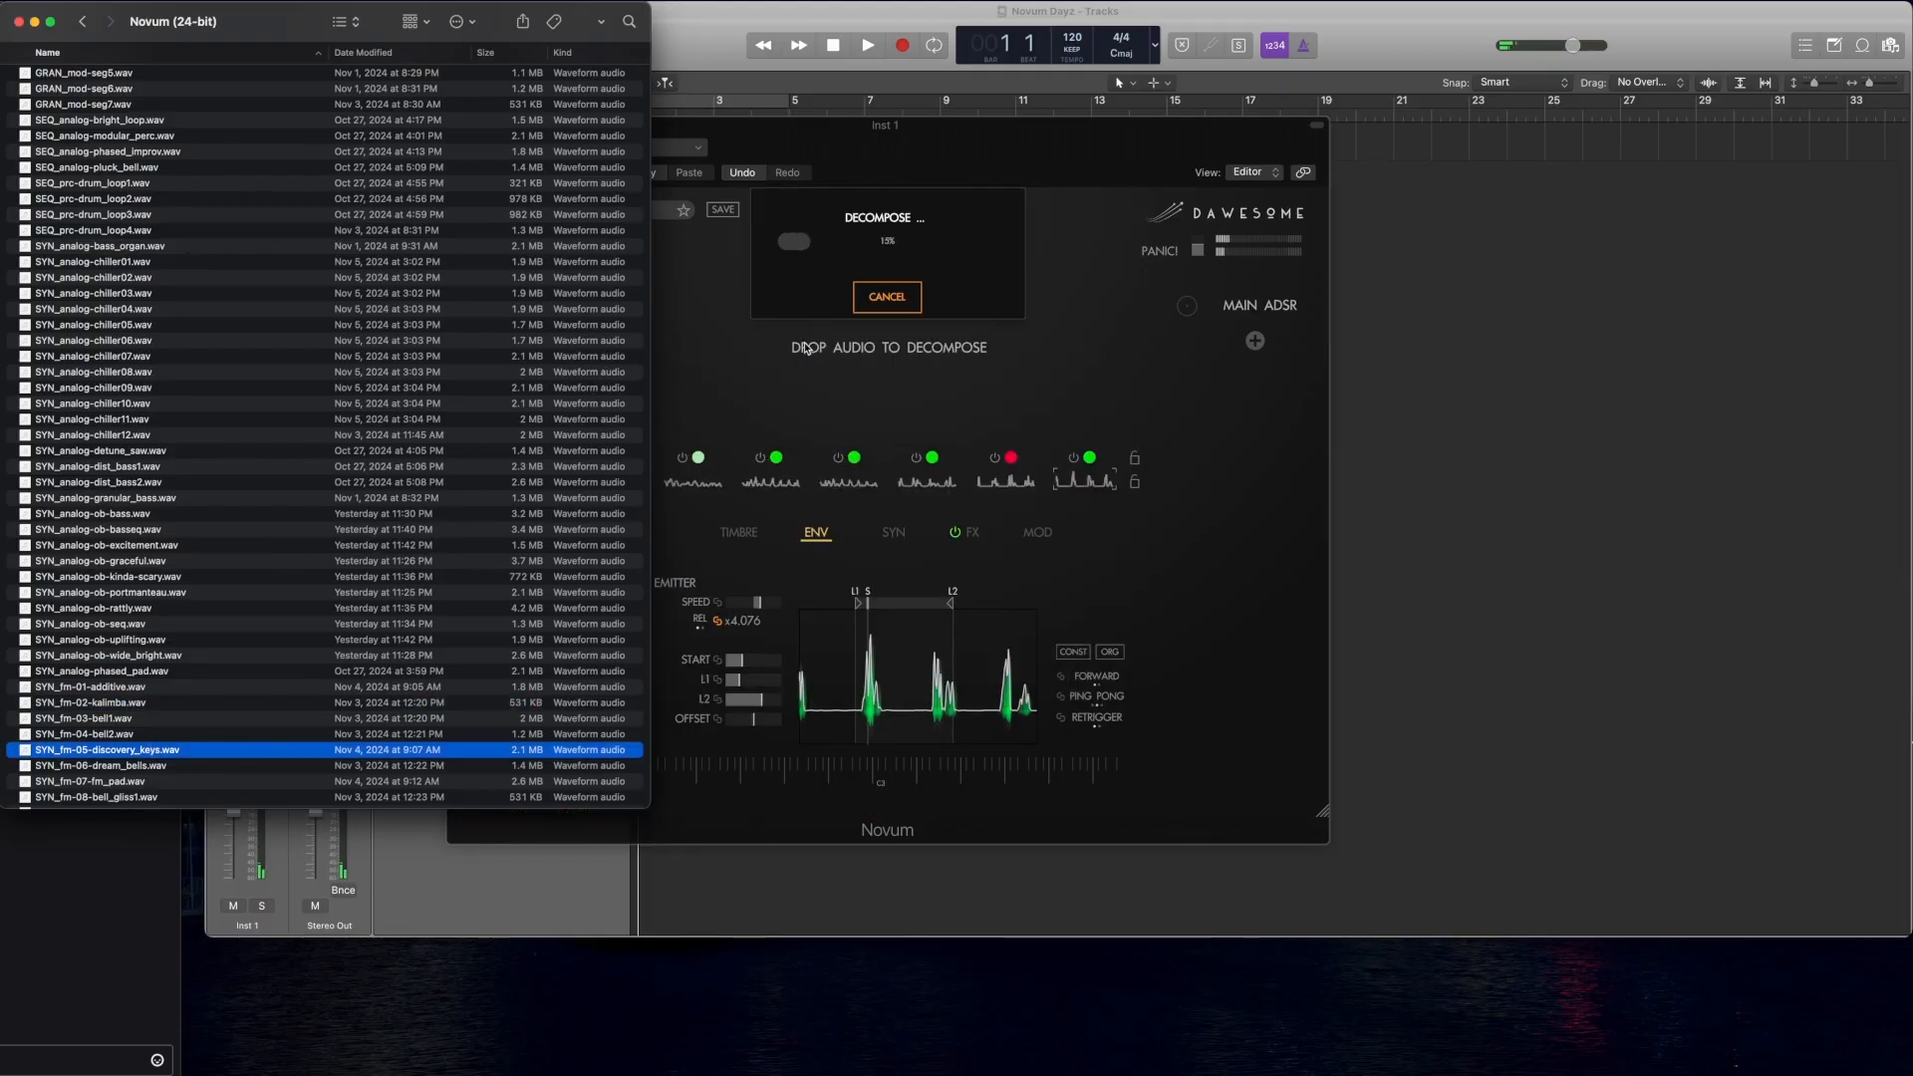
left_click(1447, 179)
left_click(1099, 148)
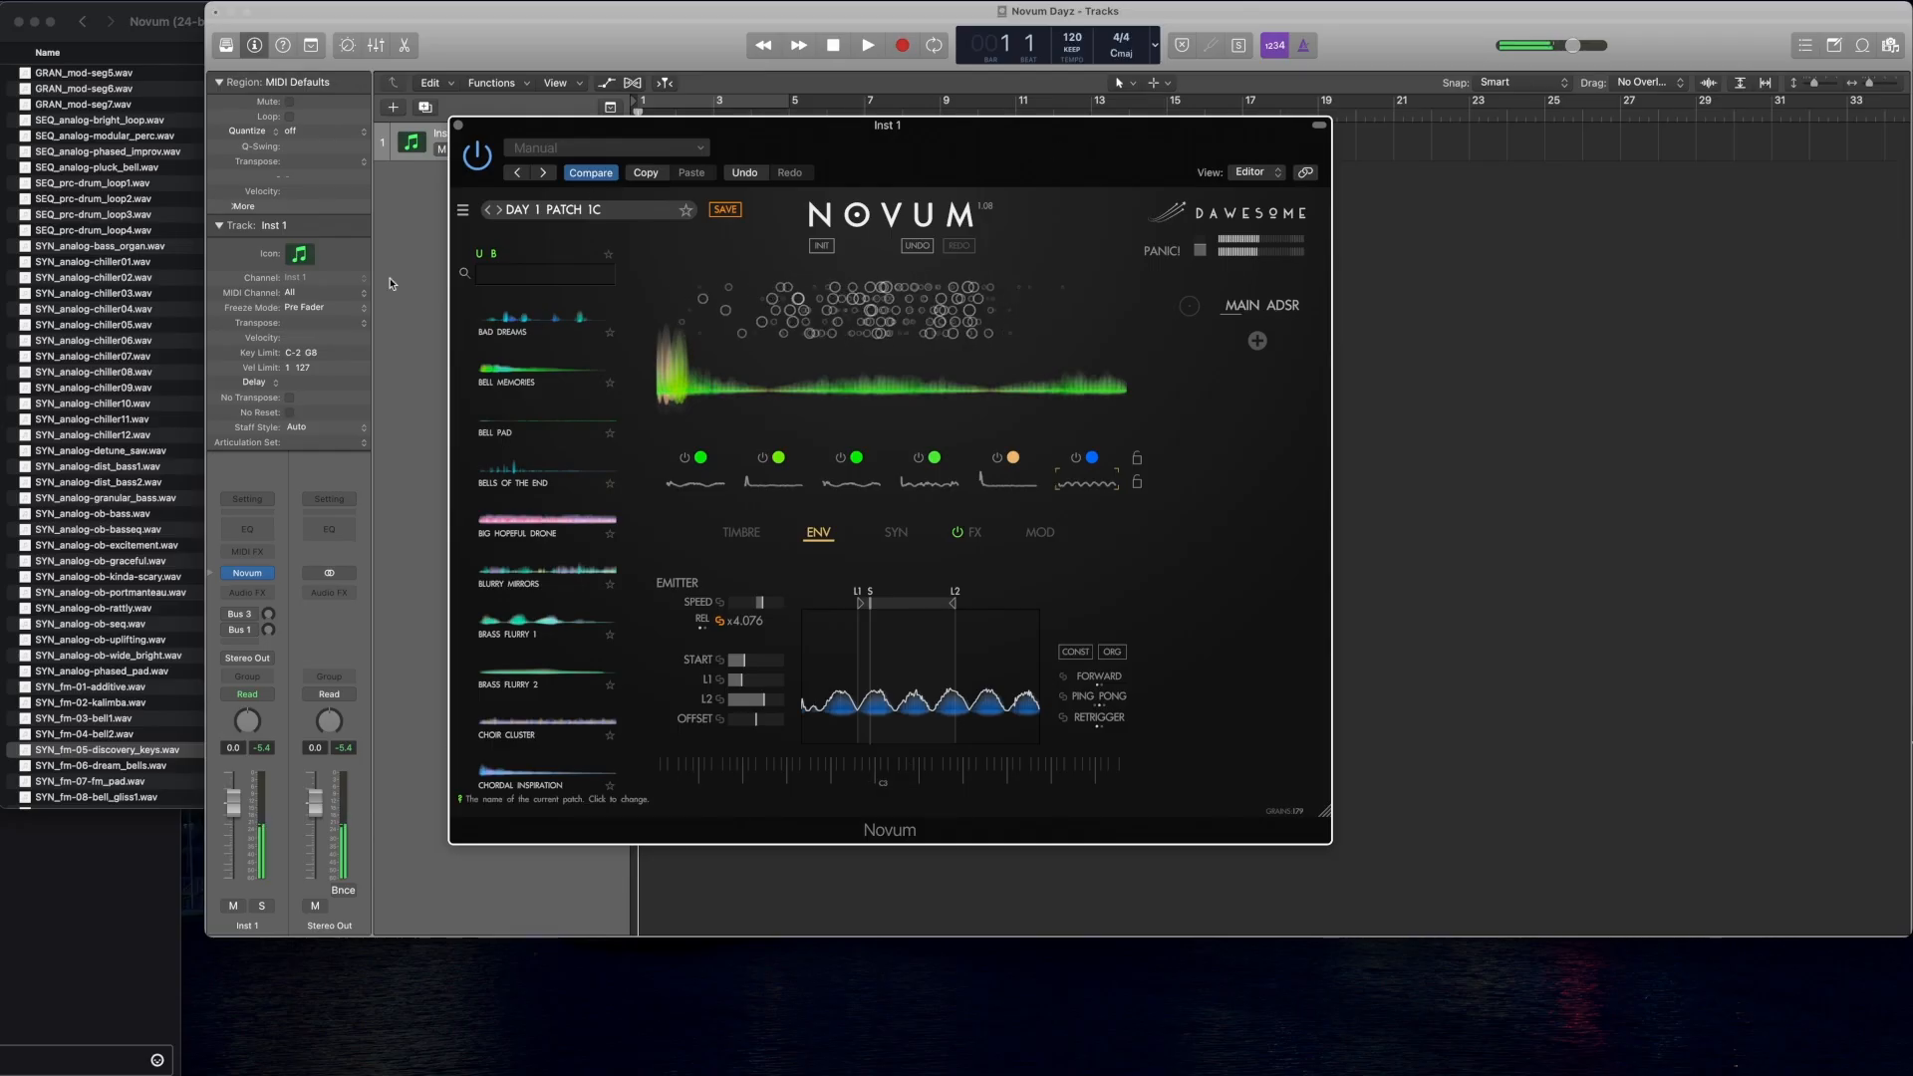
Step: Replace the patch's source by decomposing SYN_analog-detune_saw.wav in Novum's main spectral display
left_click_drag(100, 451, 664, 379)
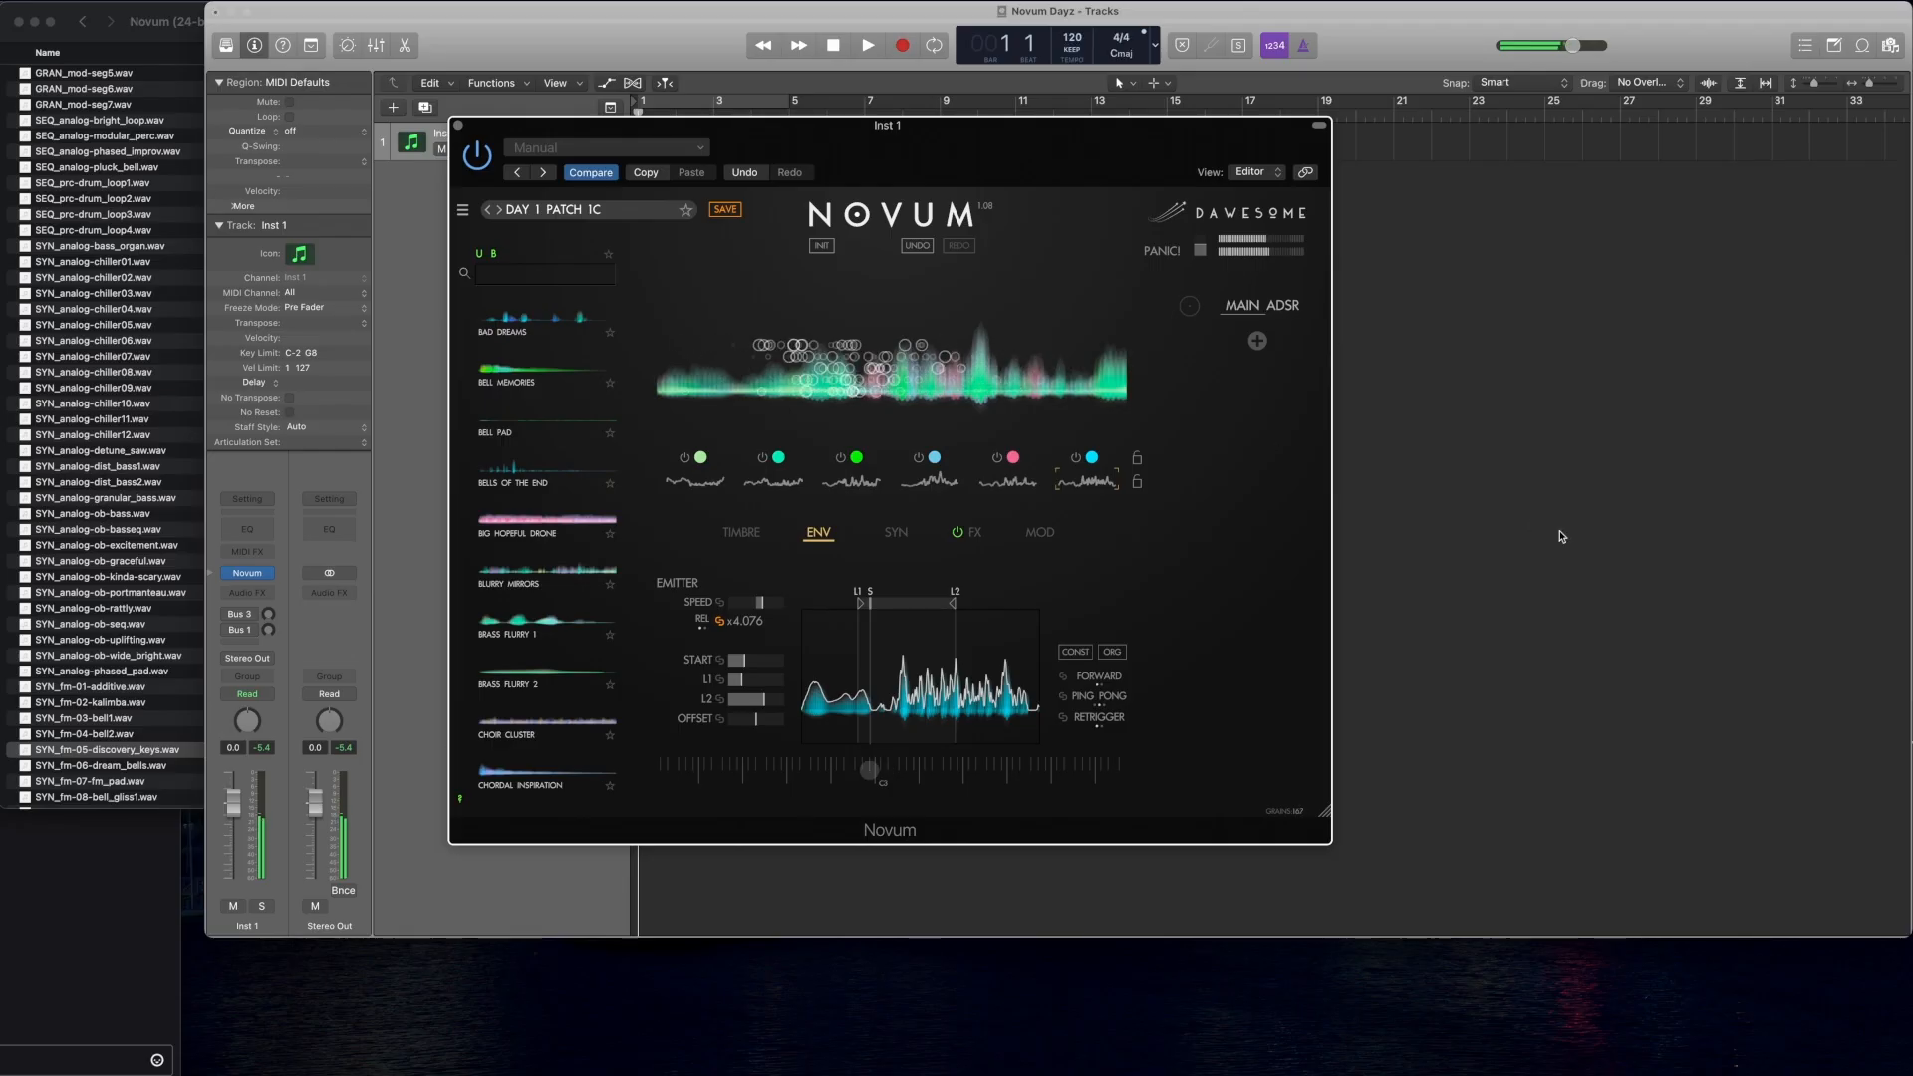
left_click(1815, 975)
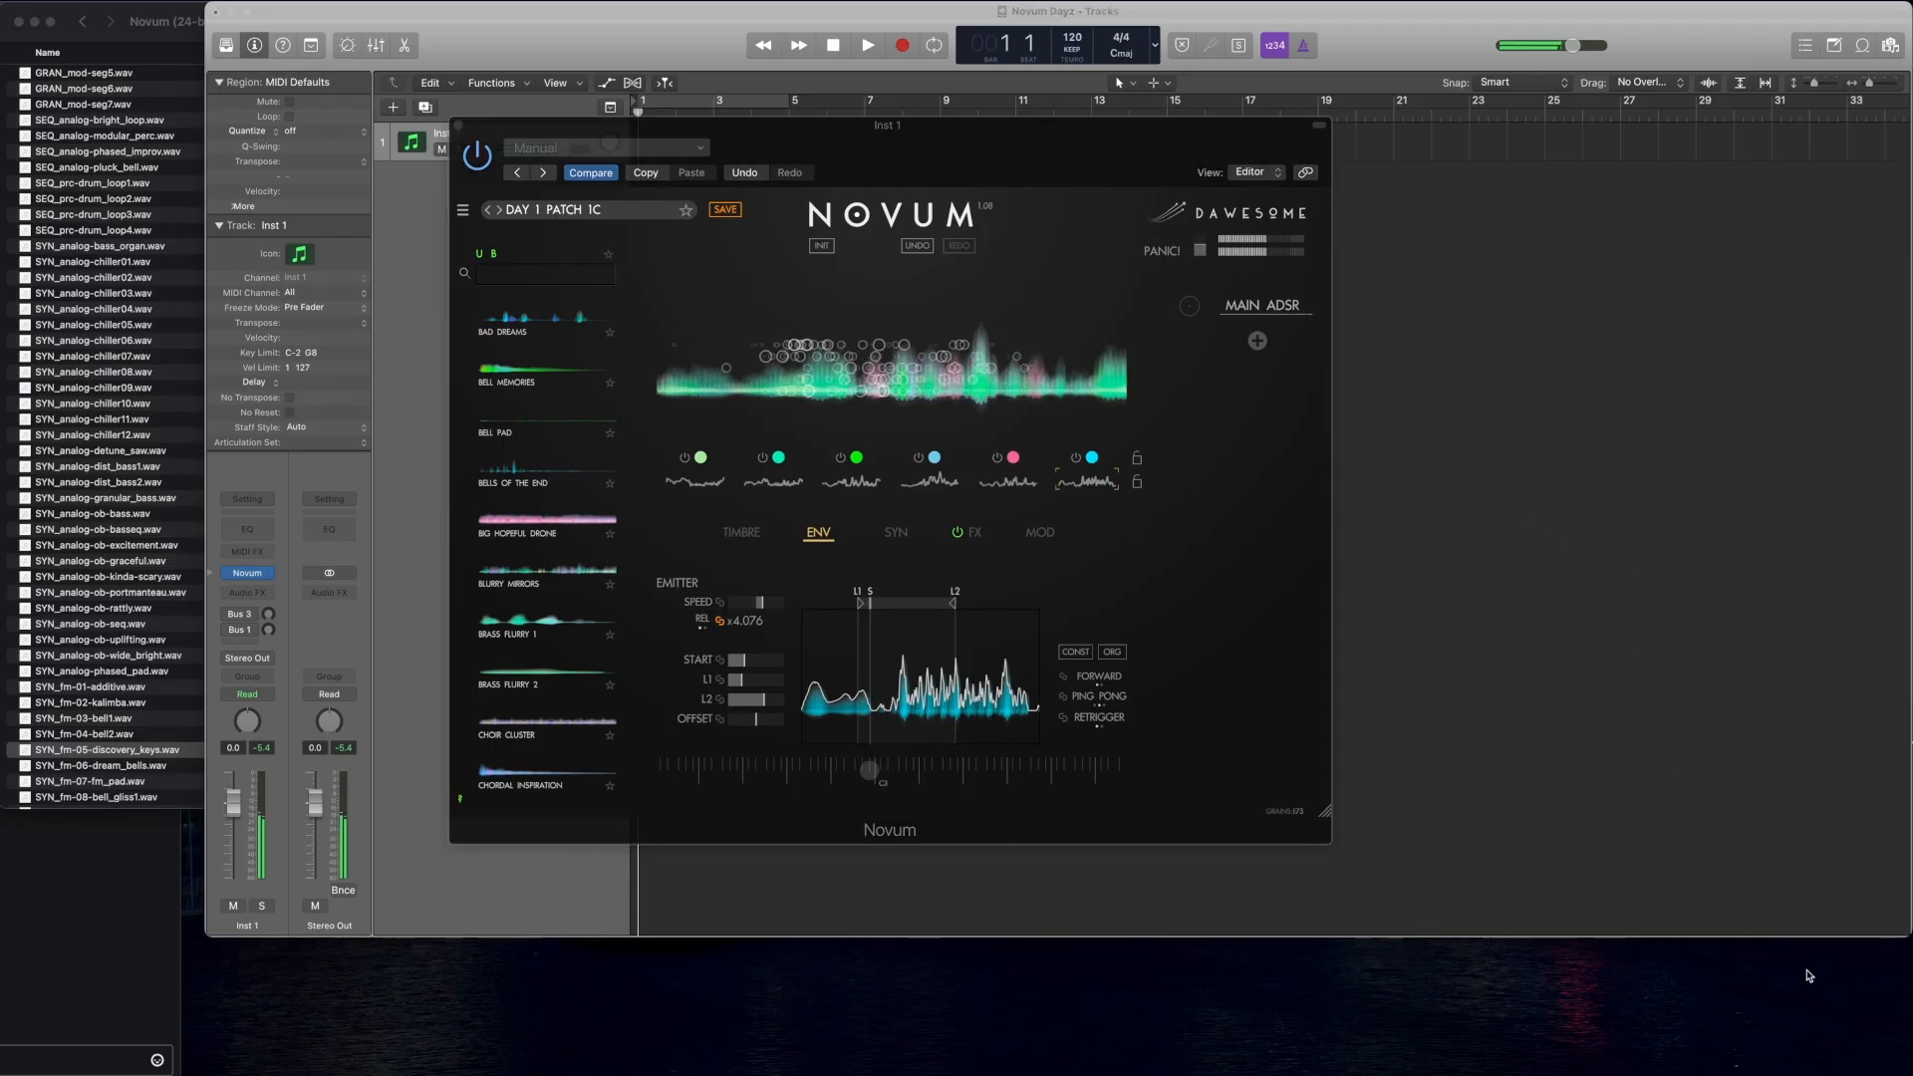
left_click(1495, 260)
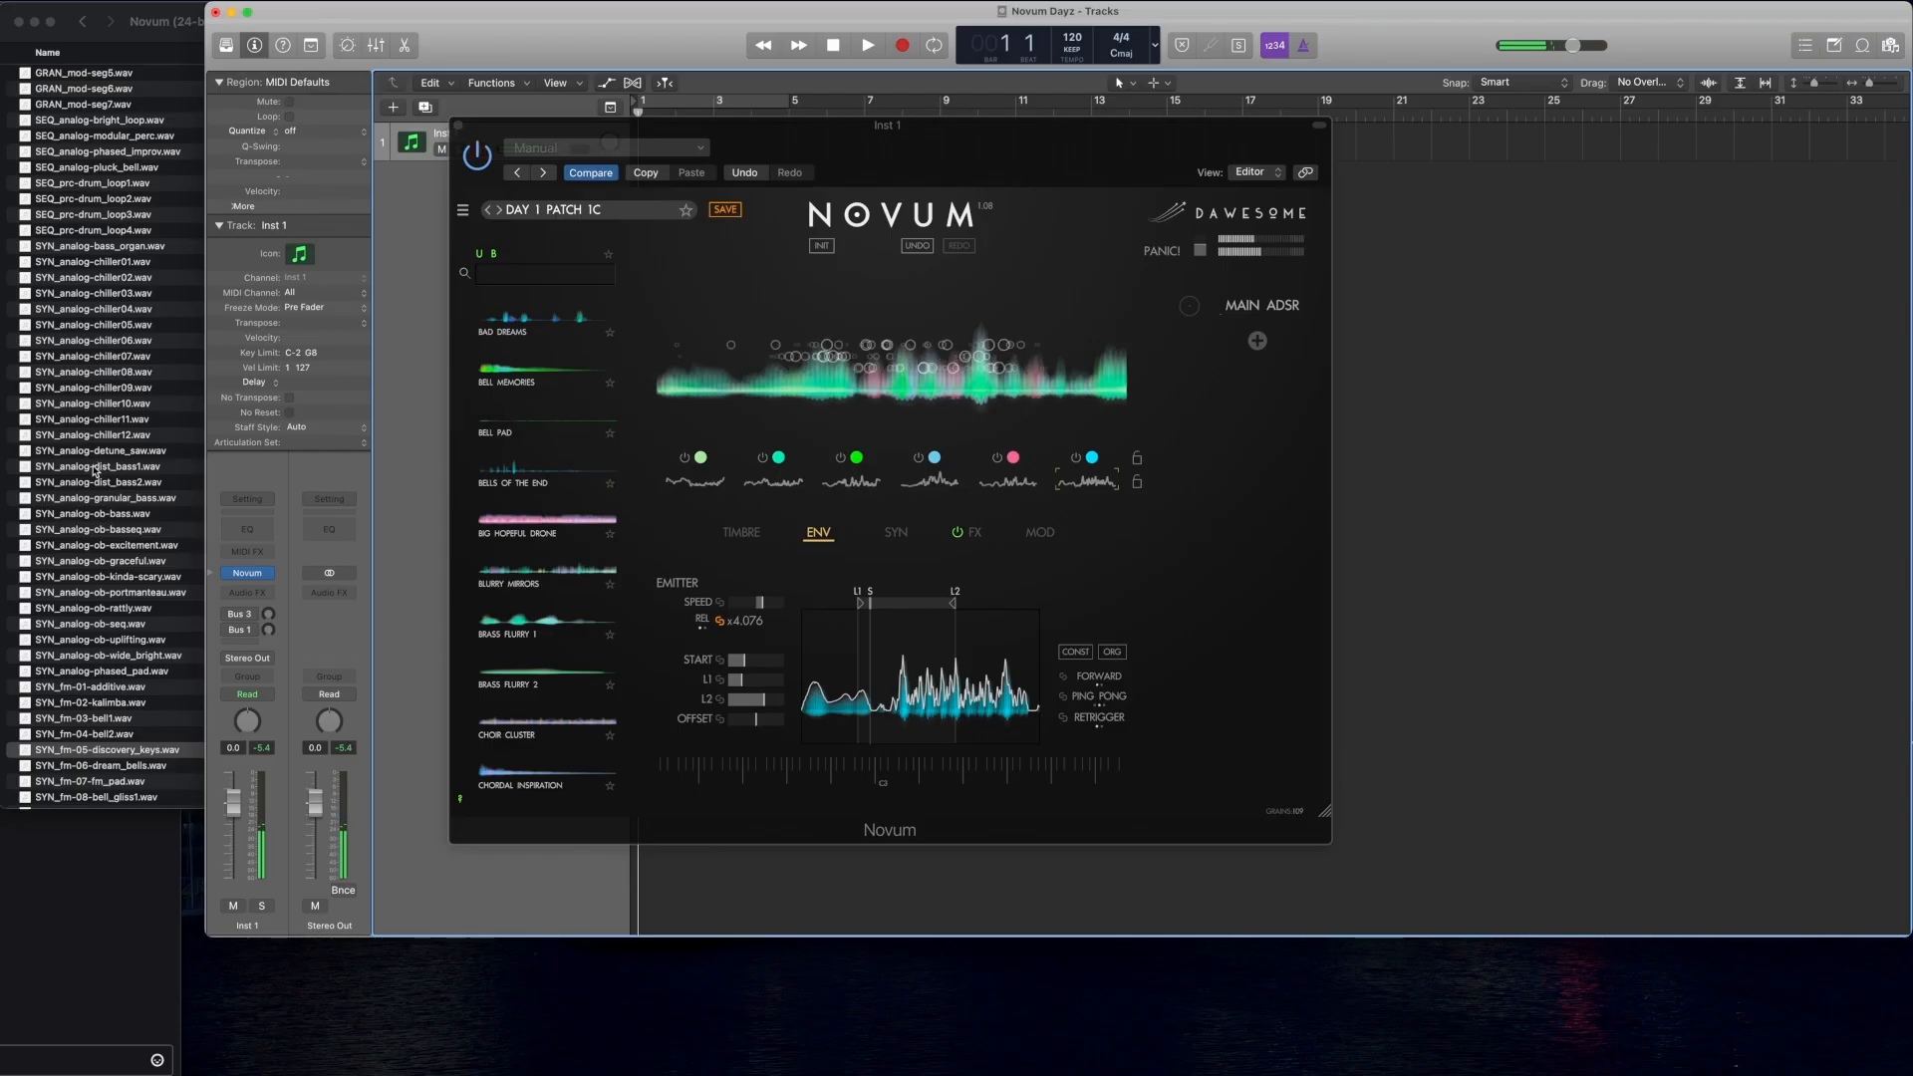
Step: Decompose SYN_analog-dist_bass1.wav in the main spectral display and save the patch as "Day 1 Patch 1D"
left_click_drag(81, 472, 819, 365)
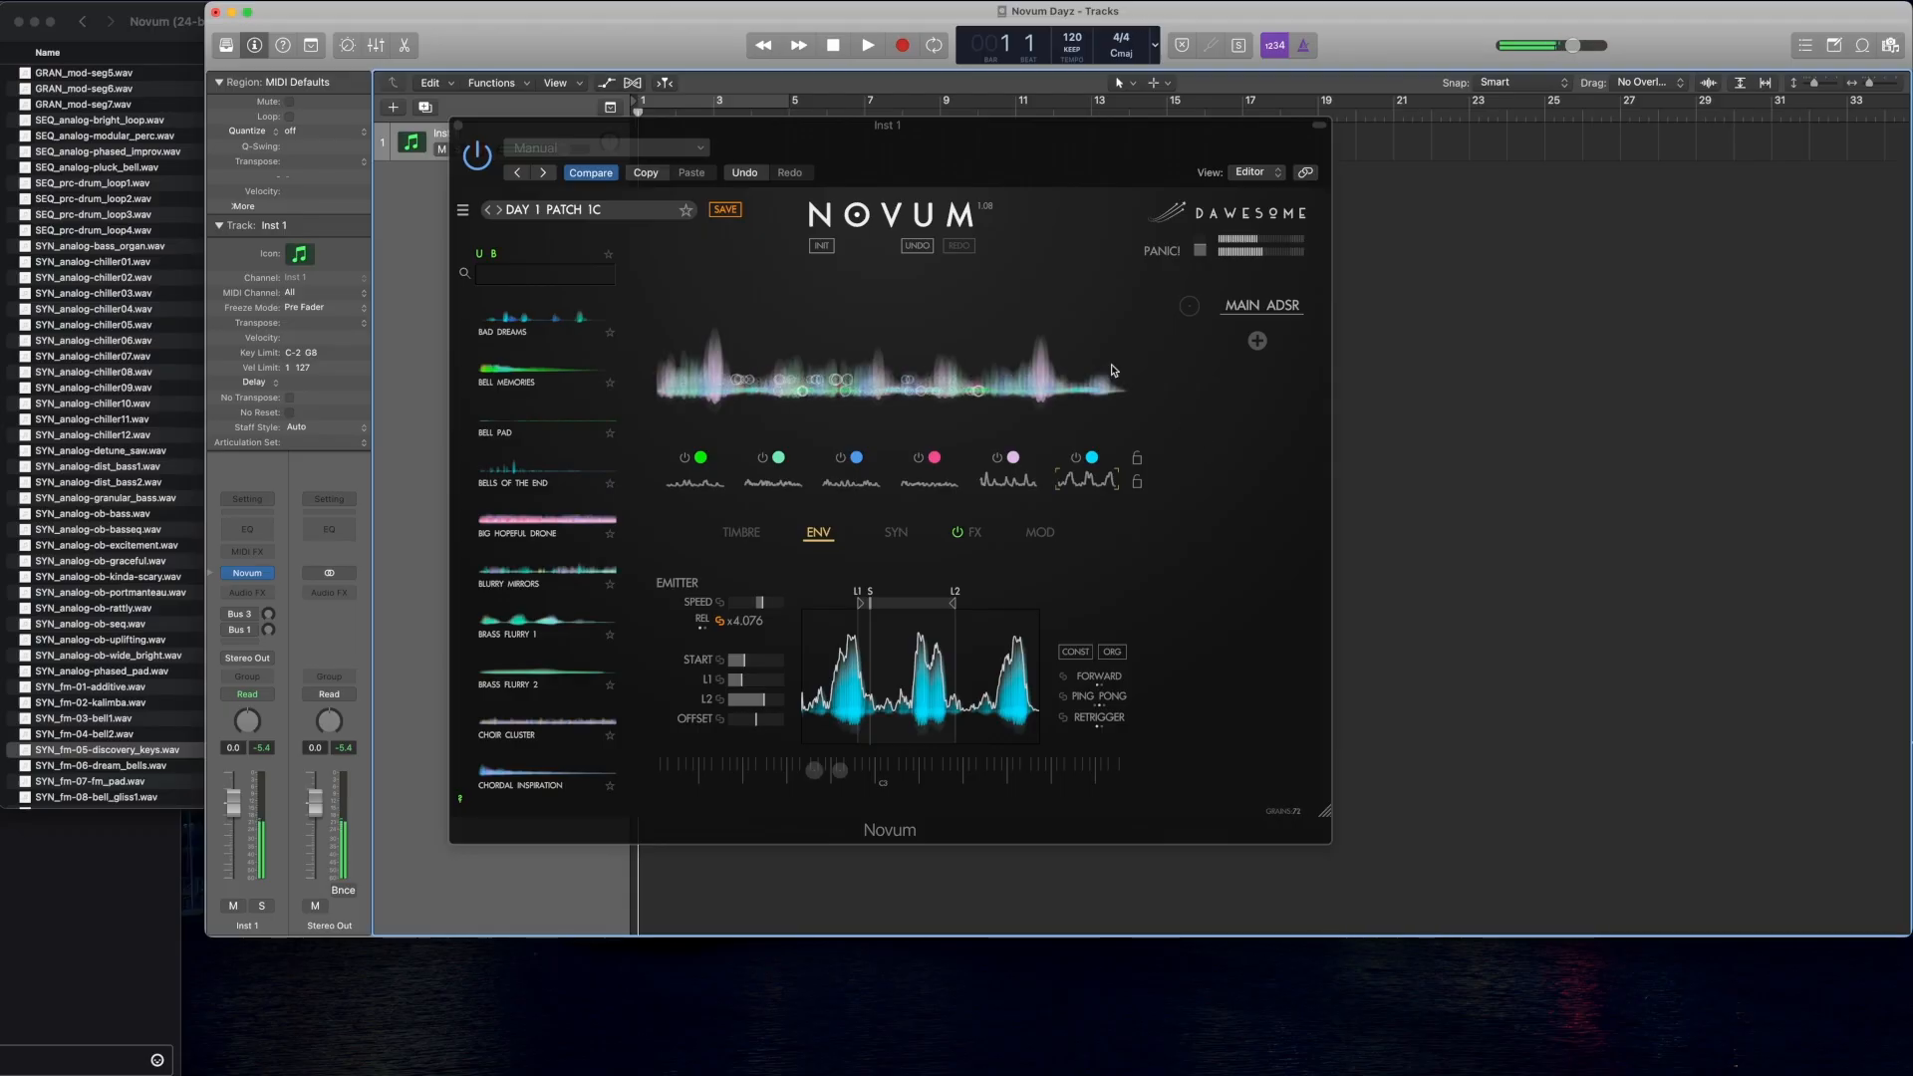
left_click(464, 212)
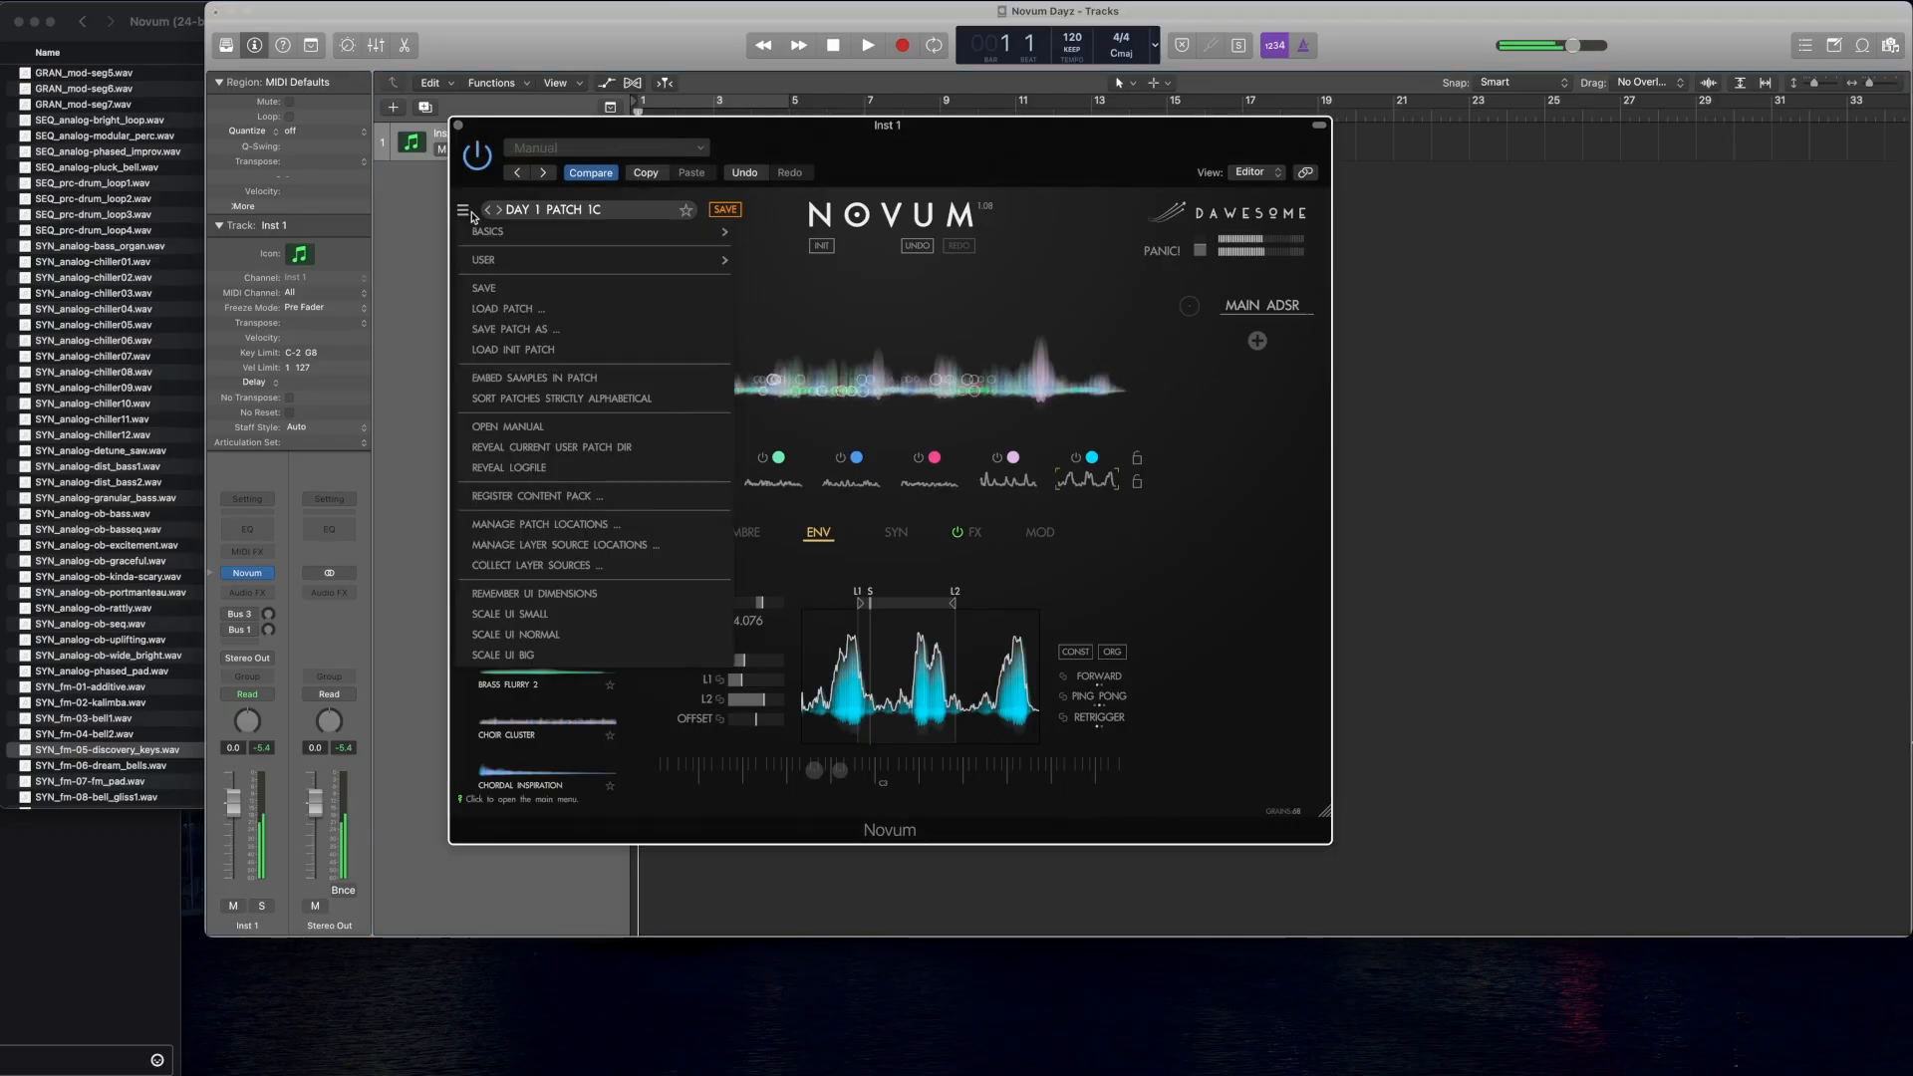
left_click(525, 329)
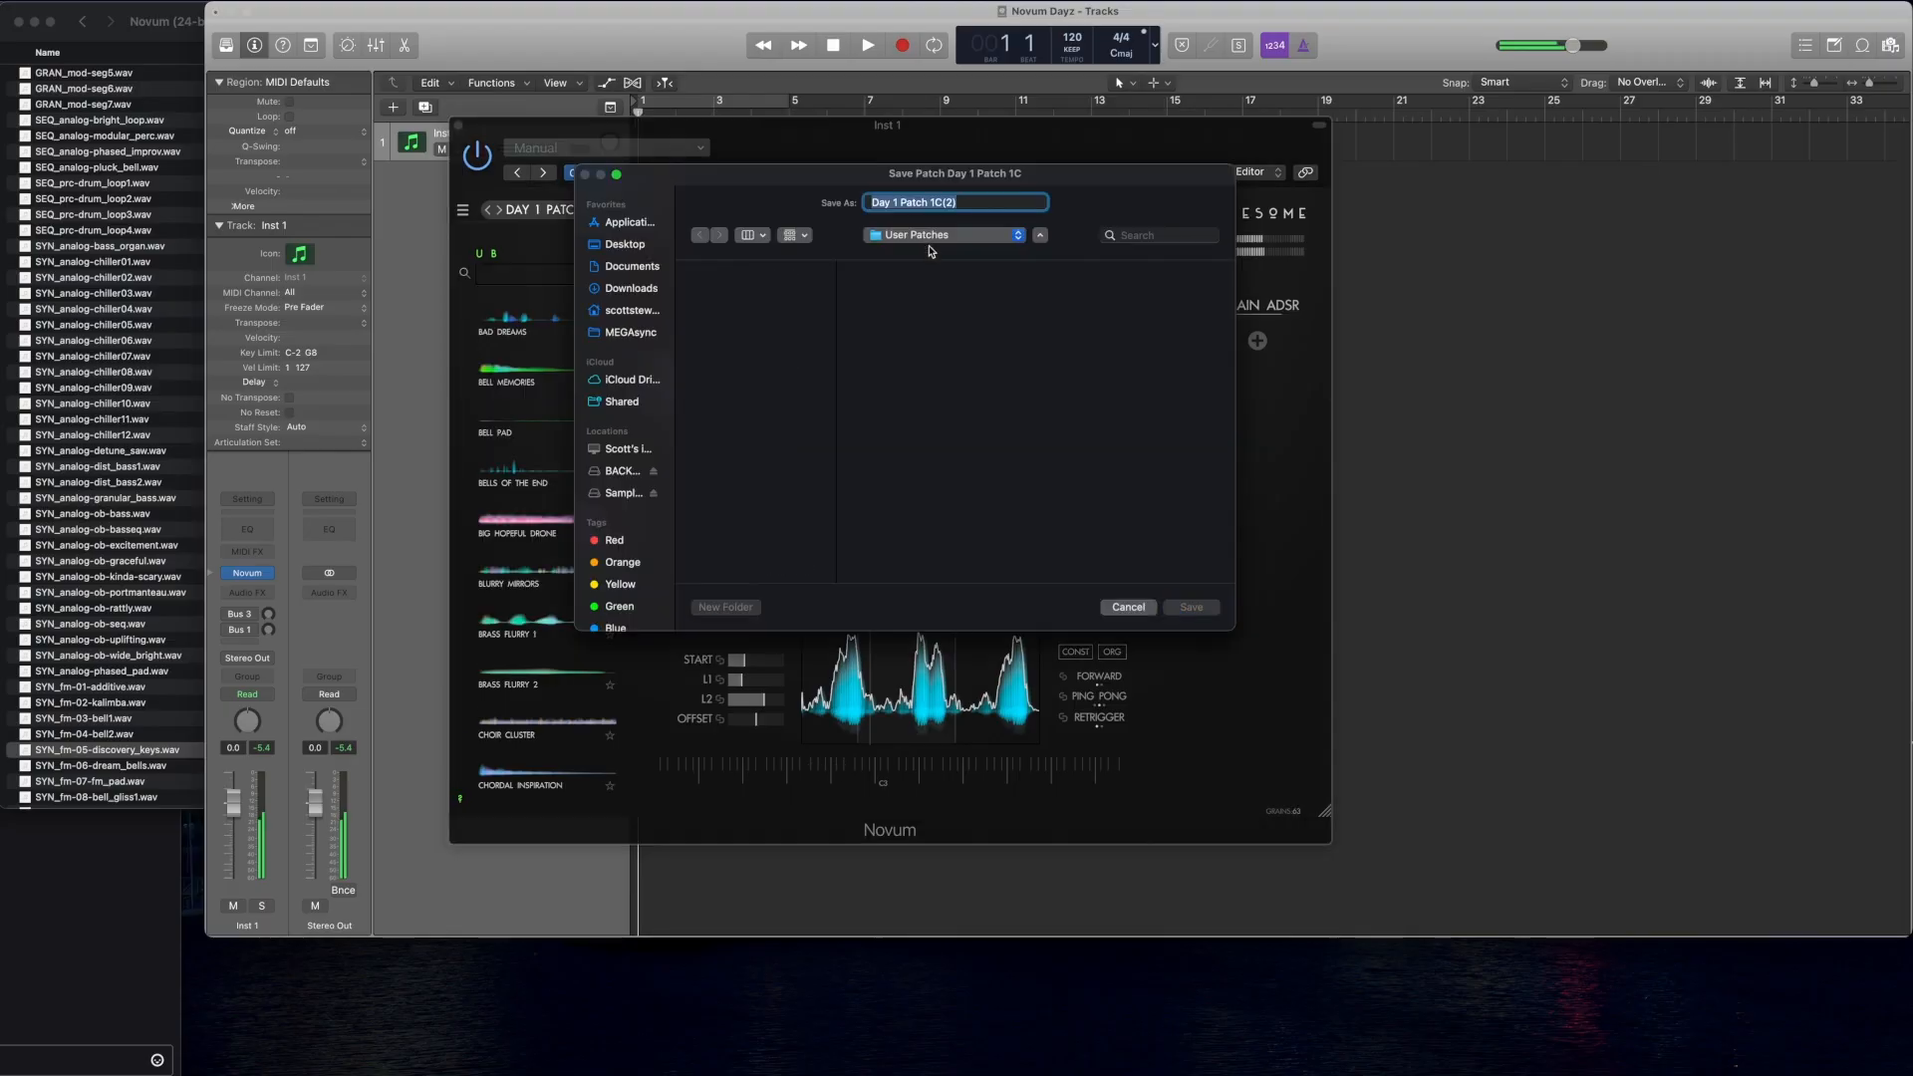
left_click(987, 202)
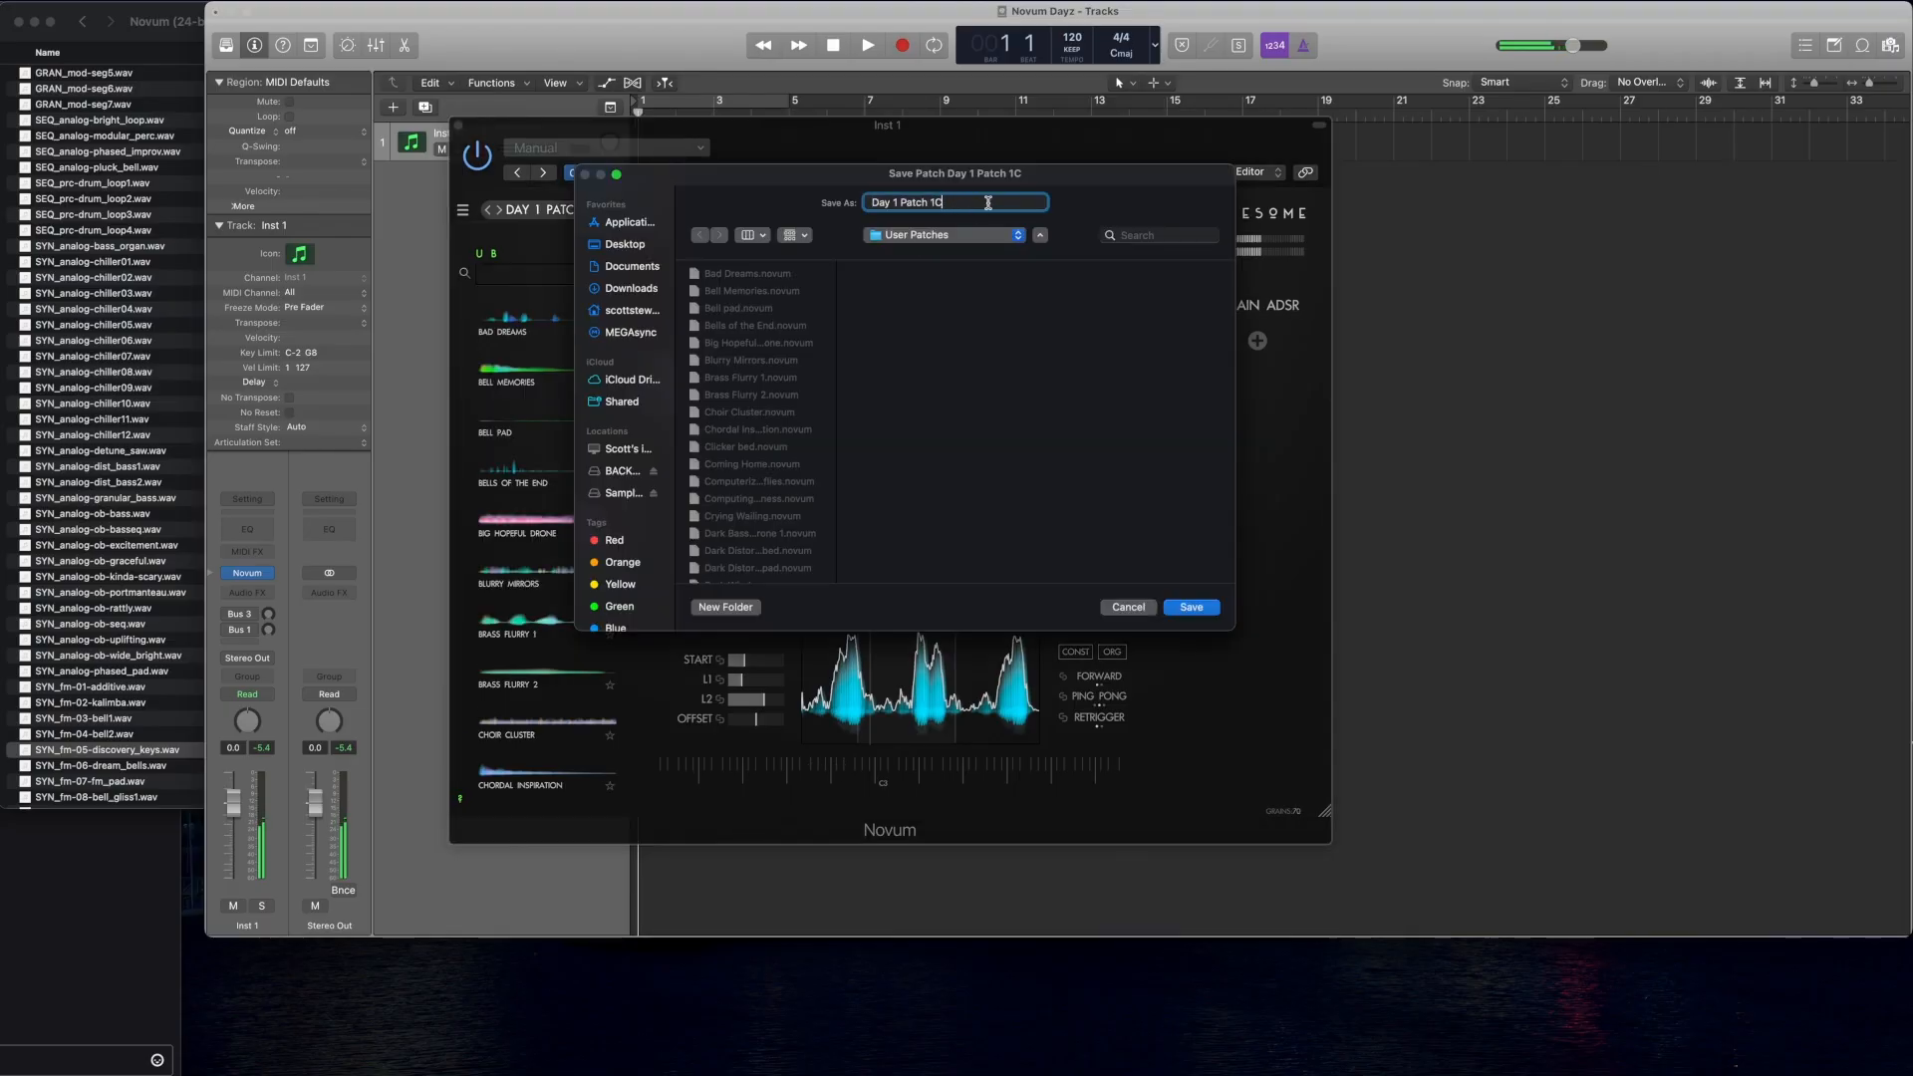
type("D")
left_click(1192, 609)
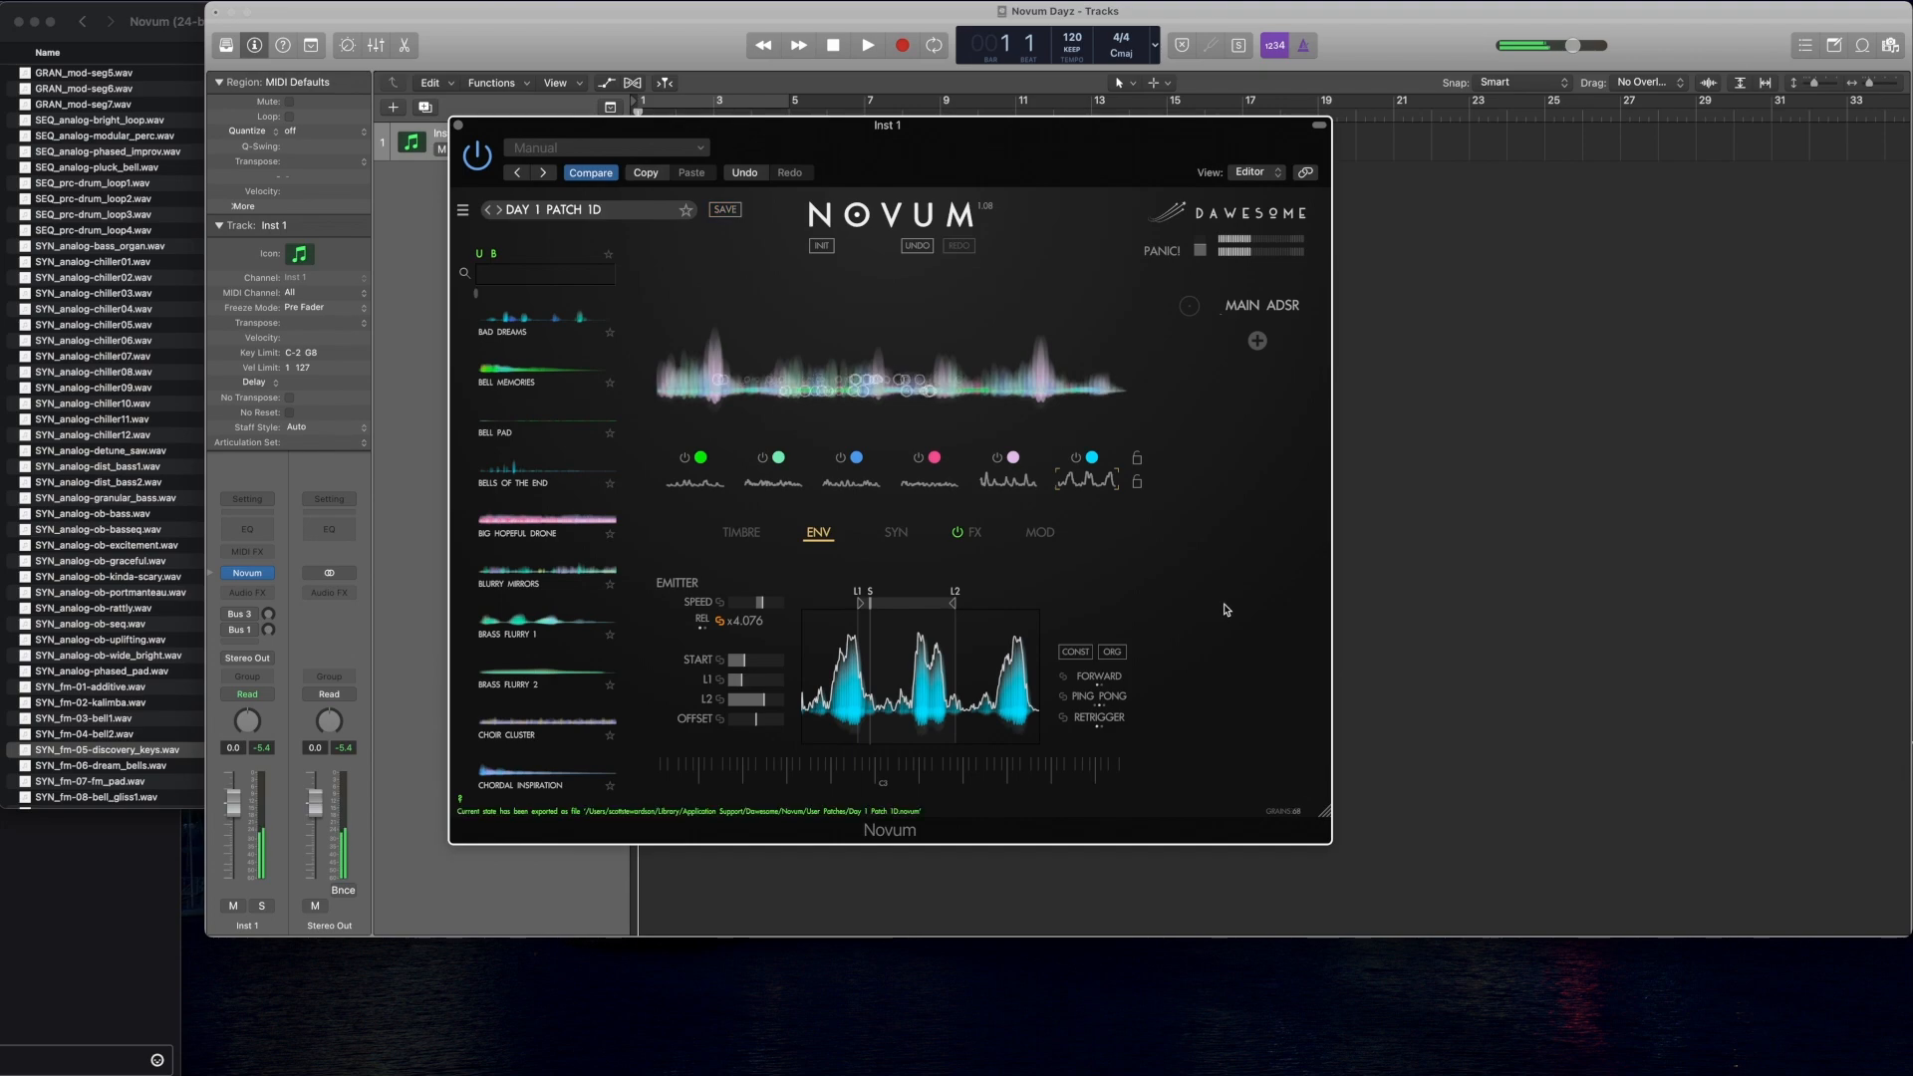
Step: Preview SYN_fm-06-dream_bells.wav and SEQ_prc-drum_loop2.wav in the sample folder, and close the preview
left_click(51, 536)
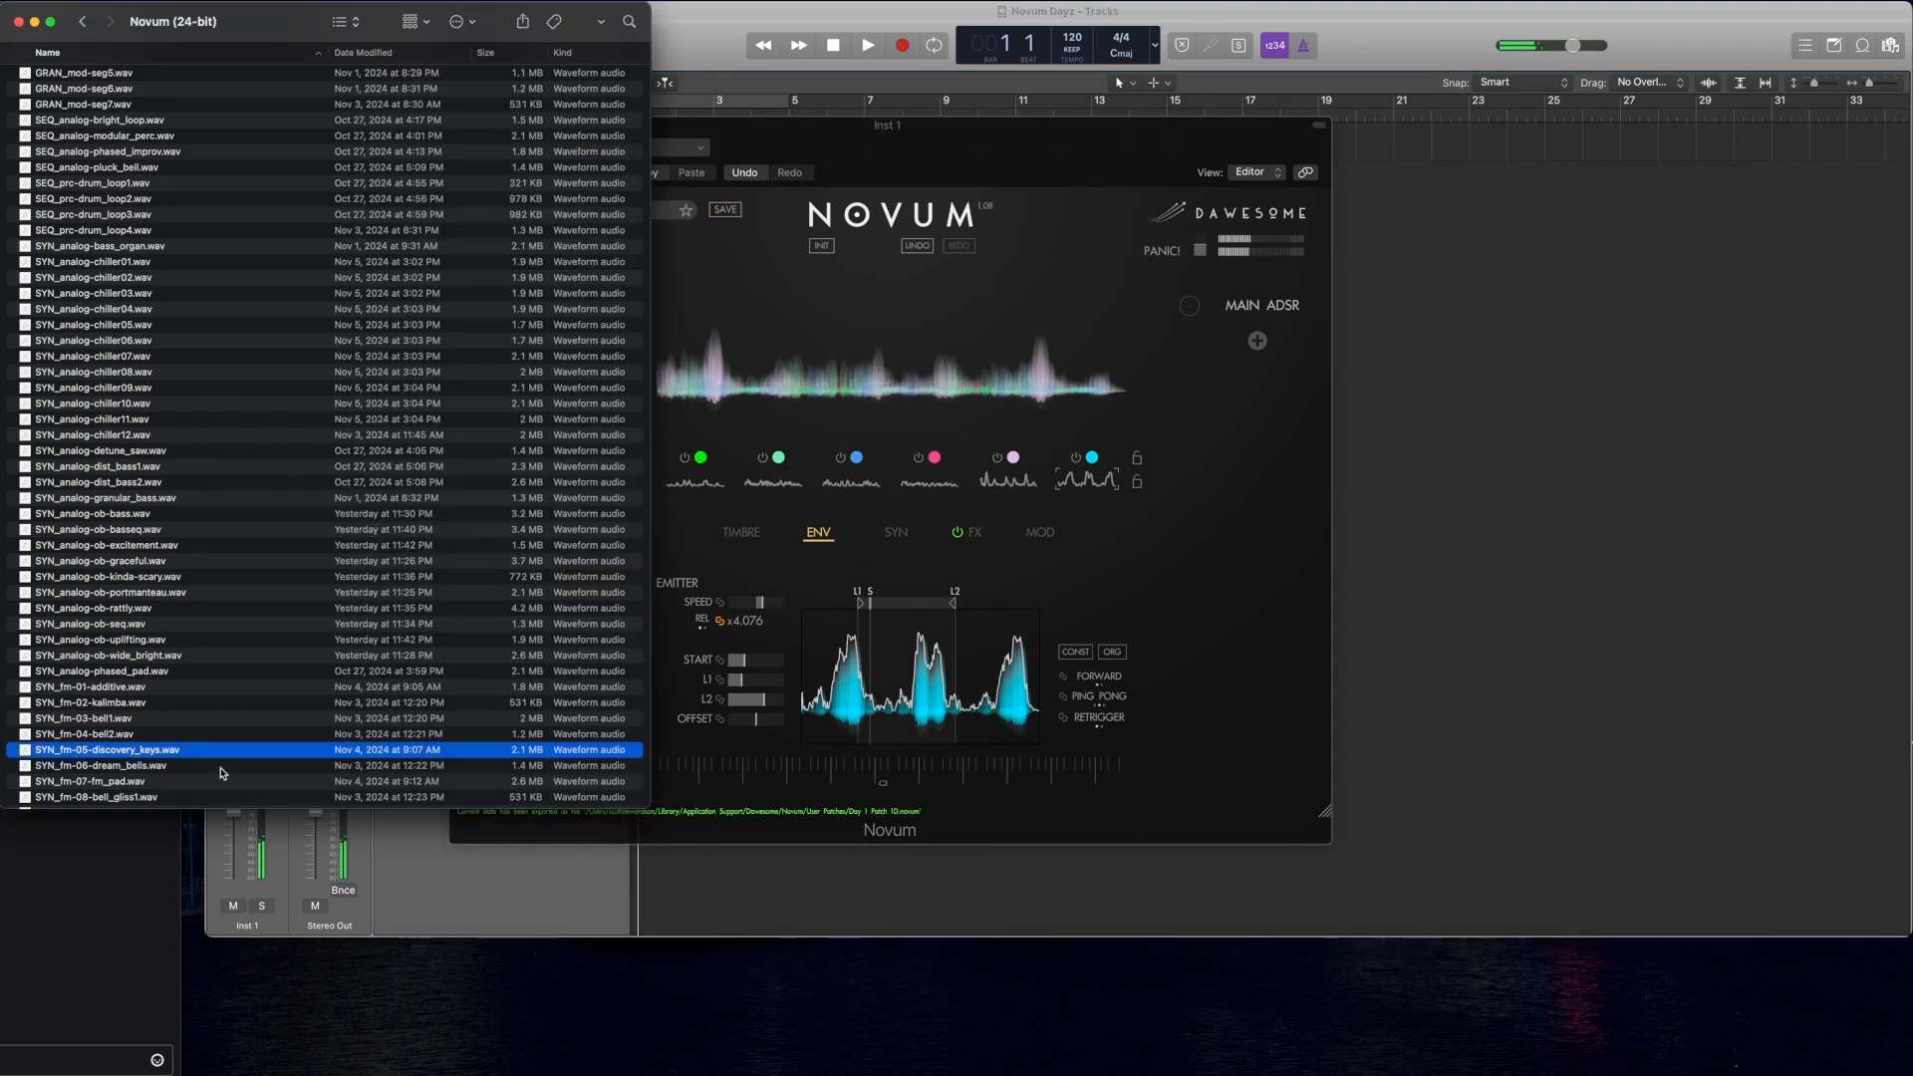
key("Down")
left_click_drag(403, 812, 404, 824)
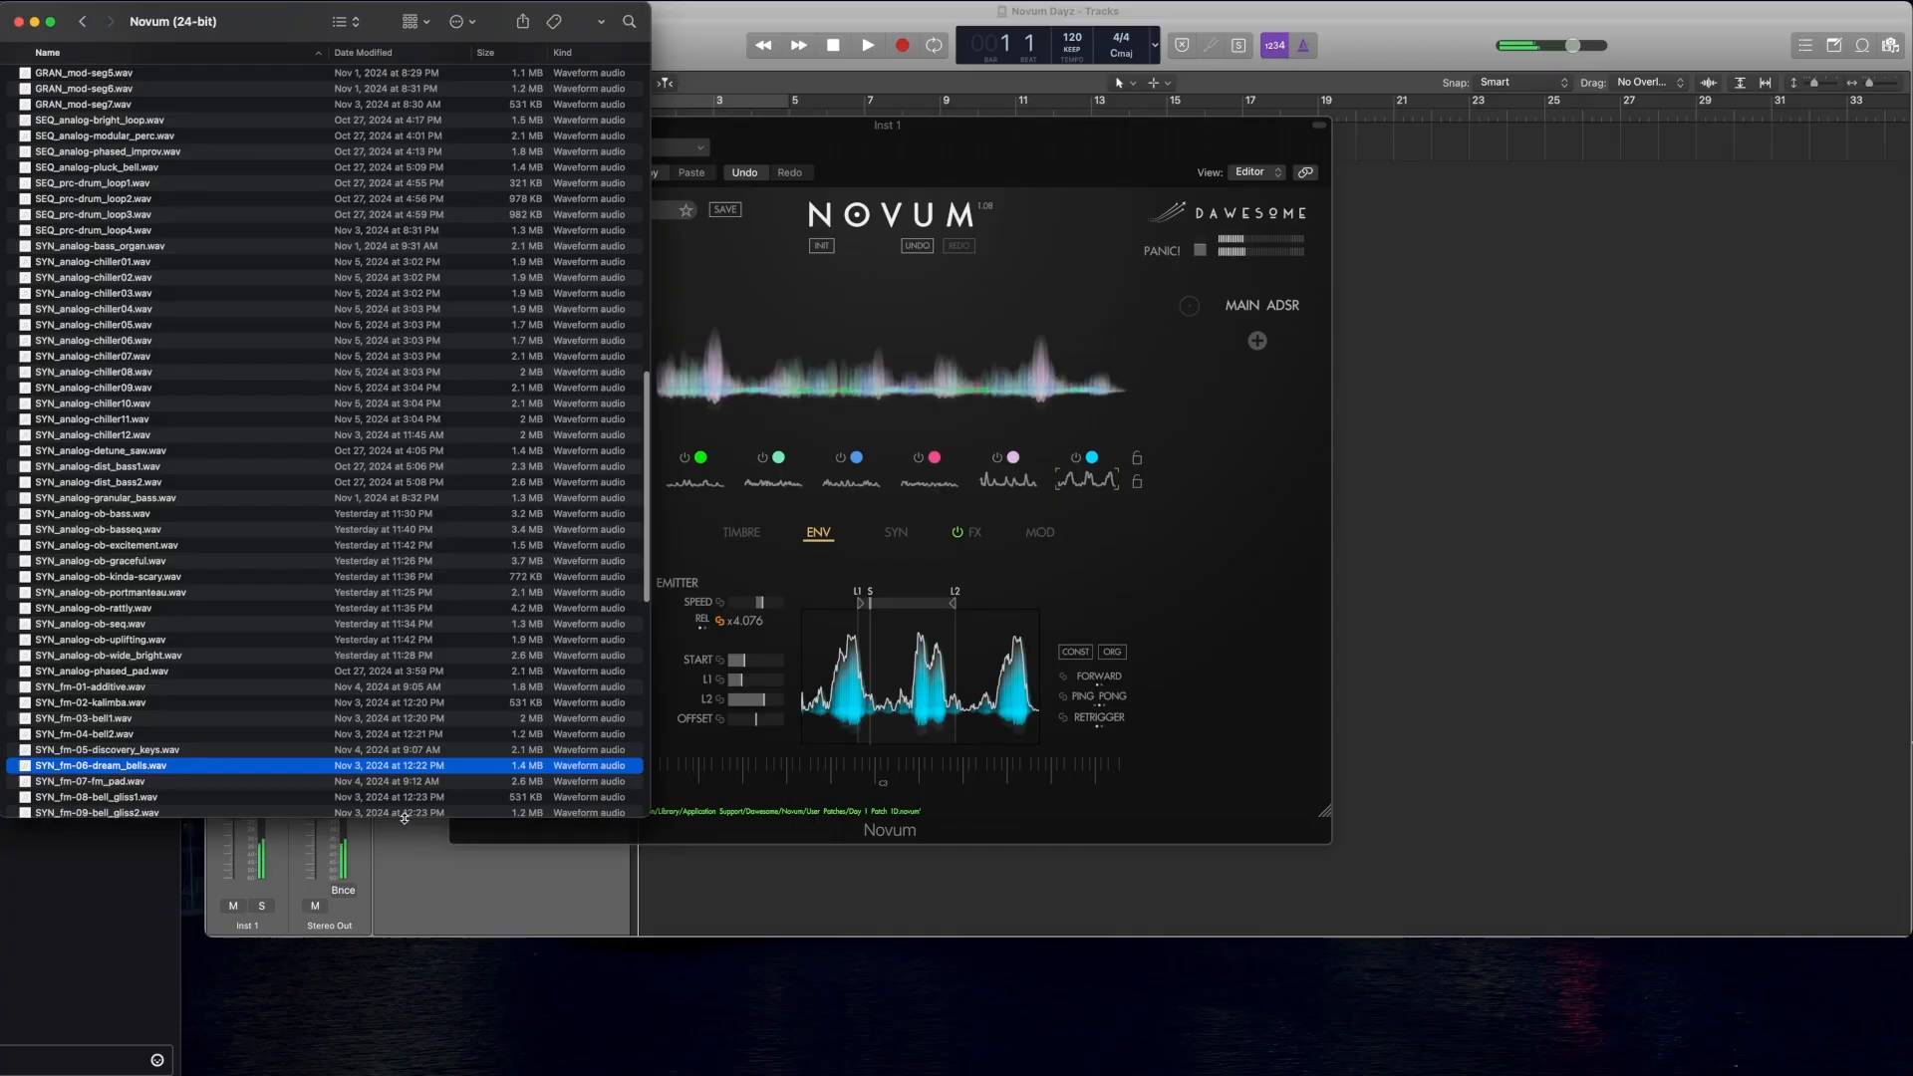
key("space")
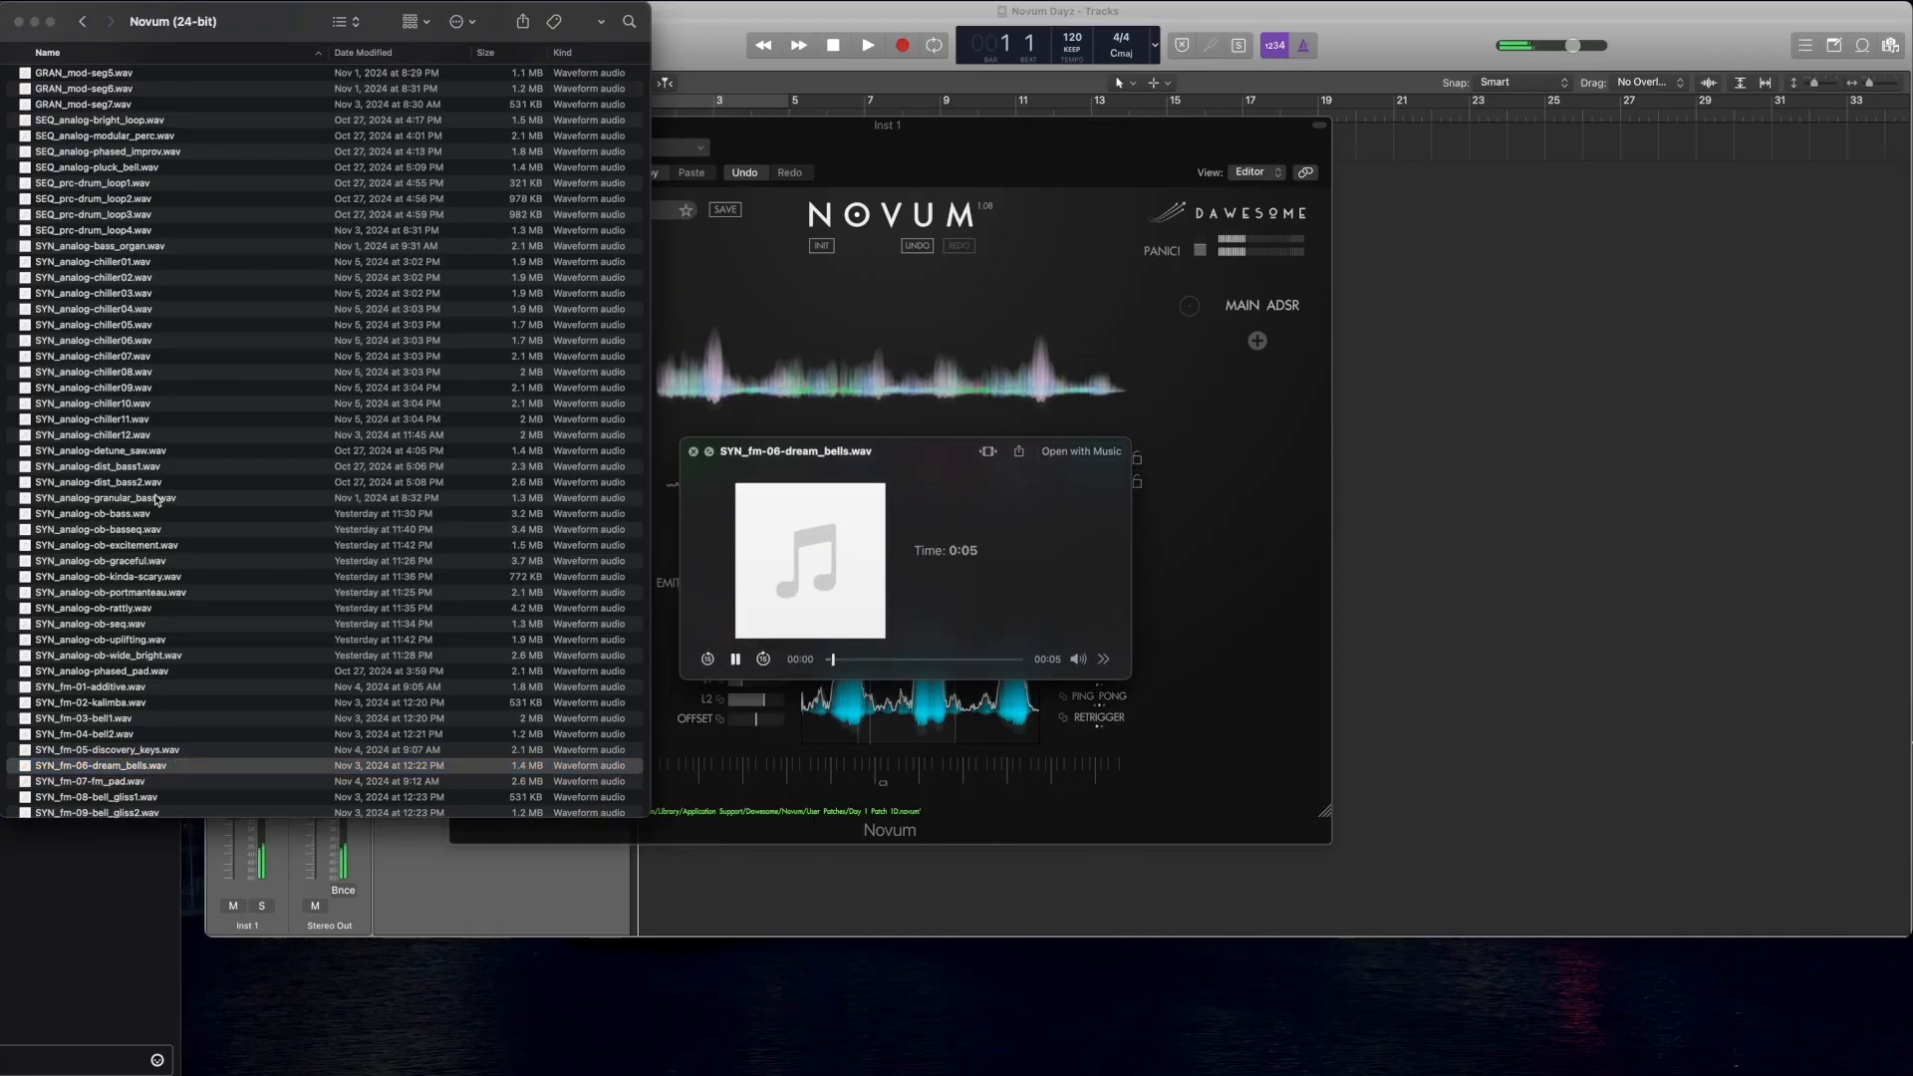
left_click(194, 202)
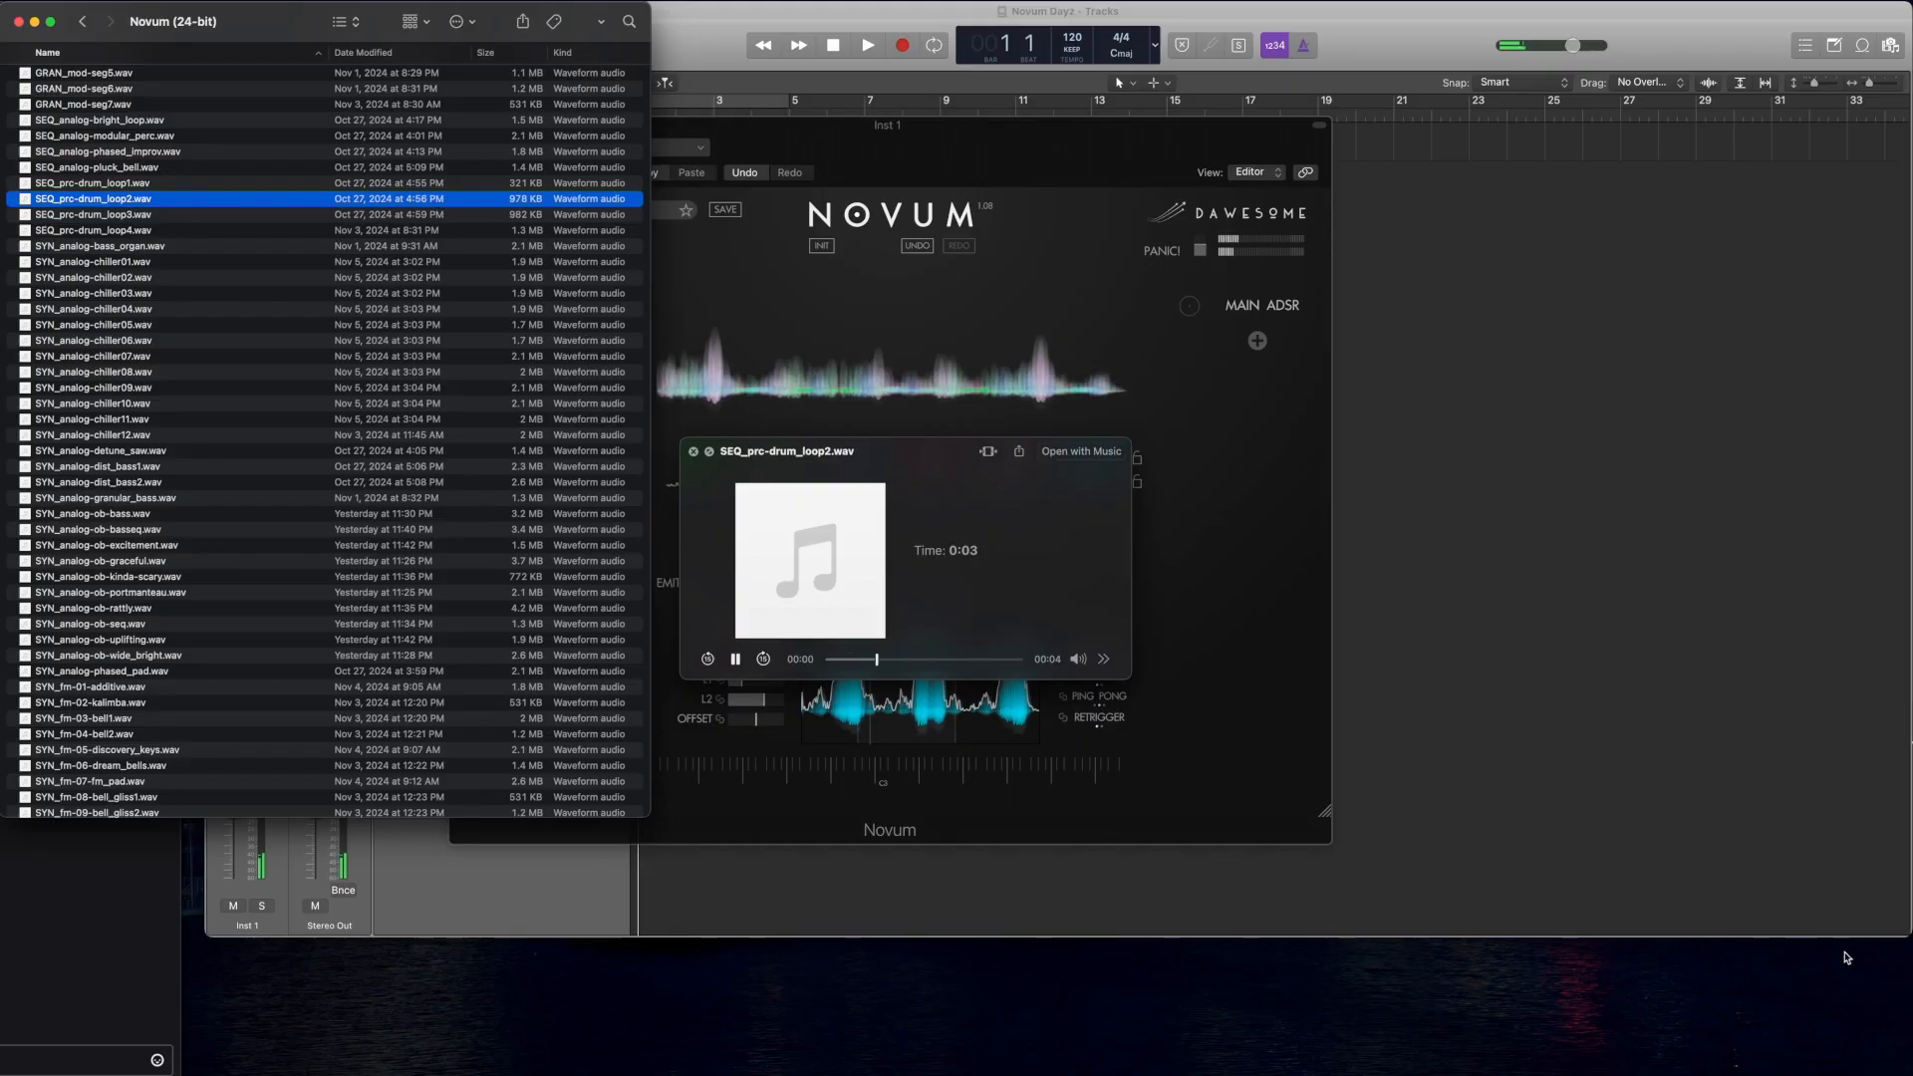
left_click(1803, 975)
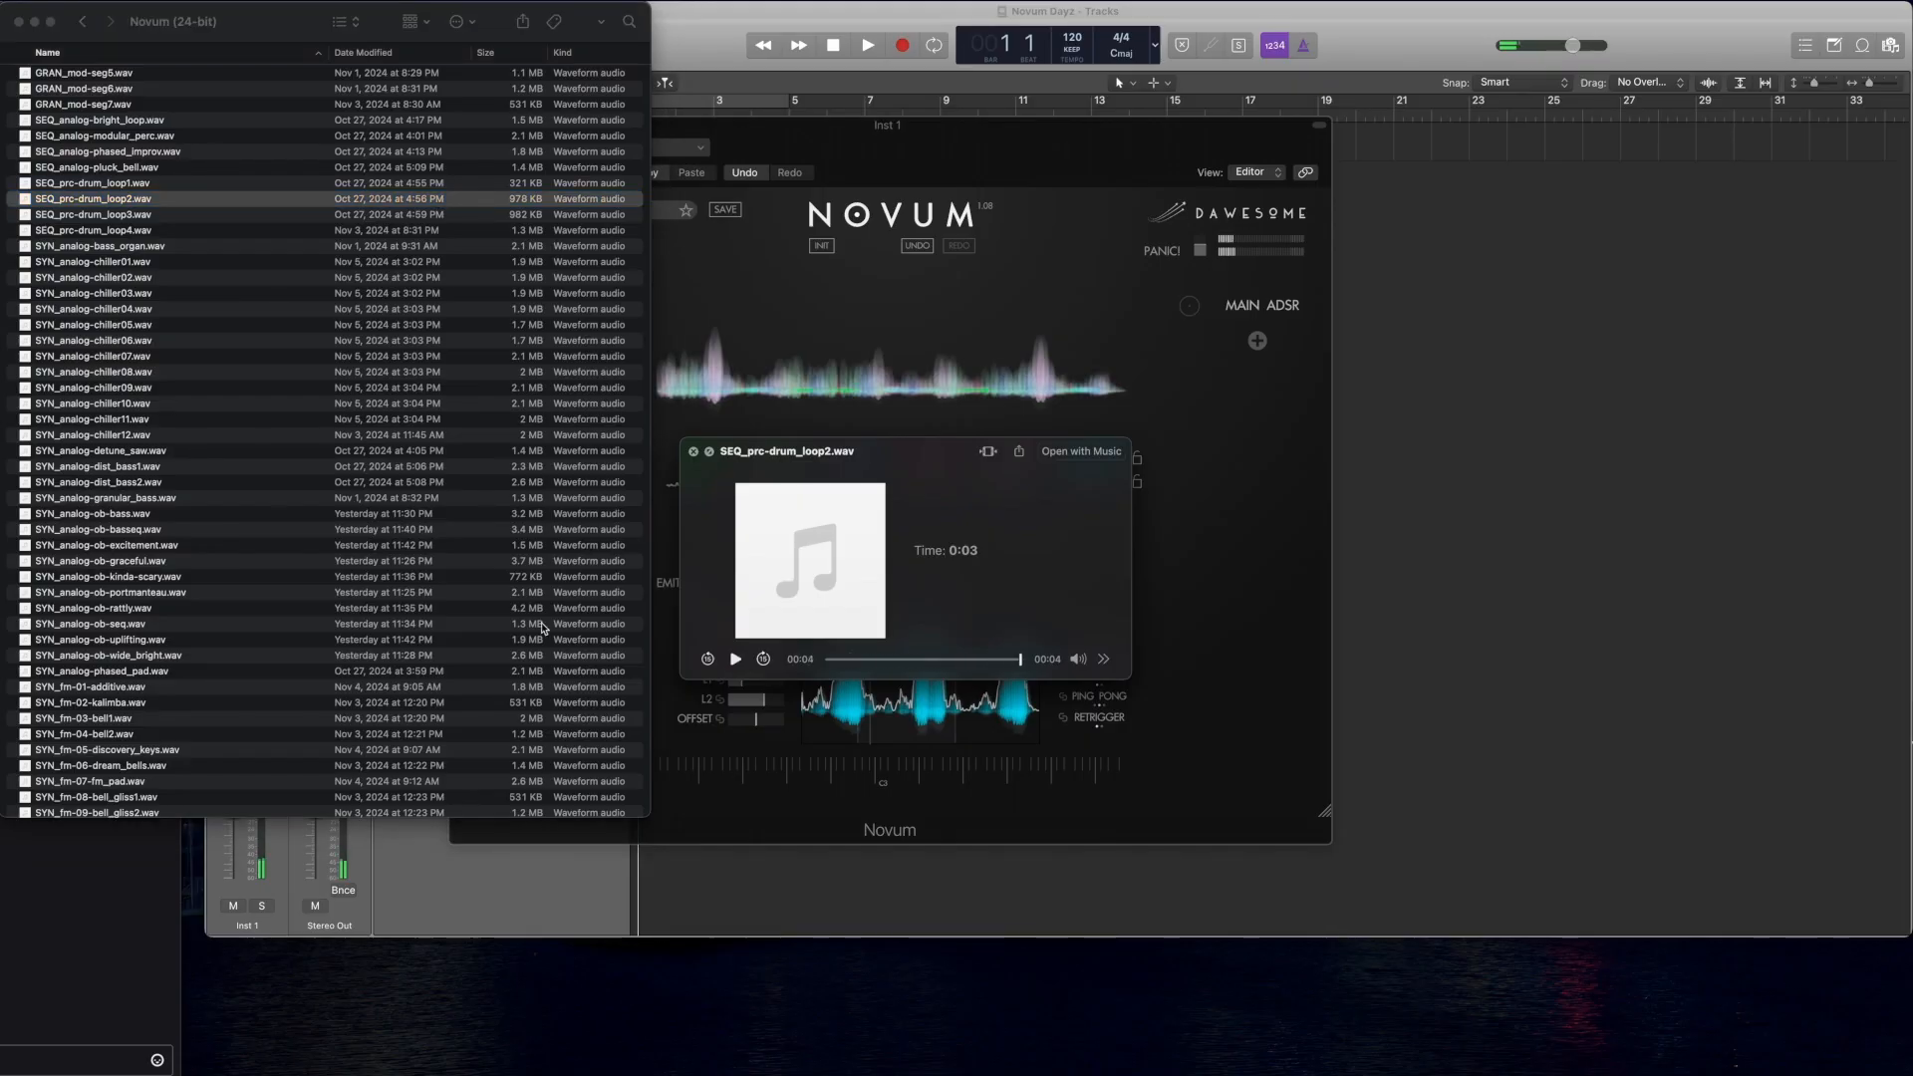
scroll(225, 544, "down", 3)
left_click(177, 528)
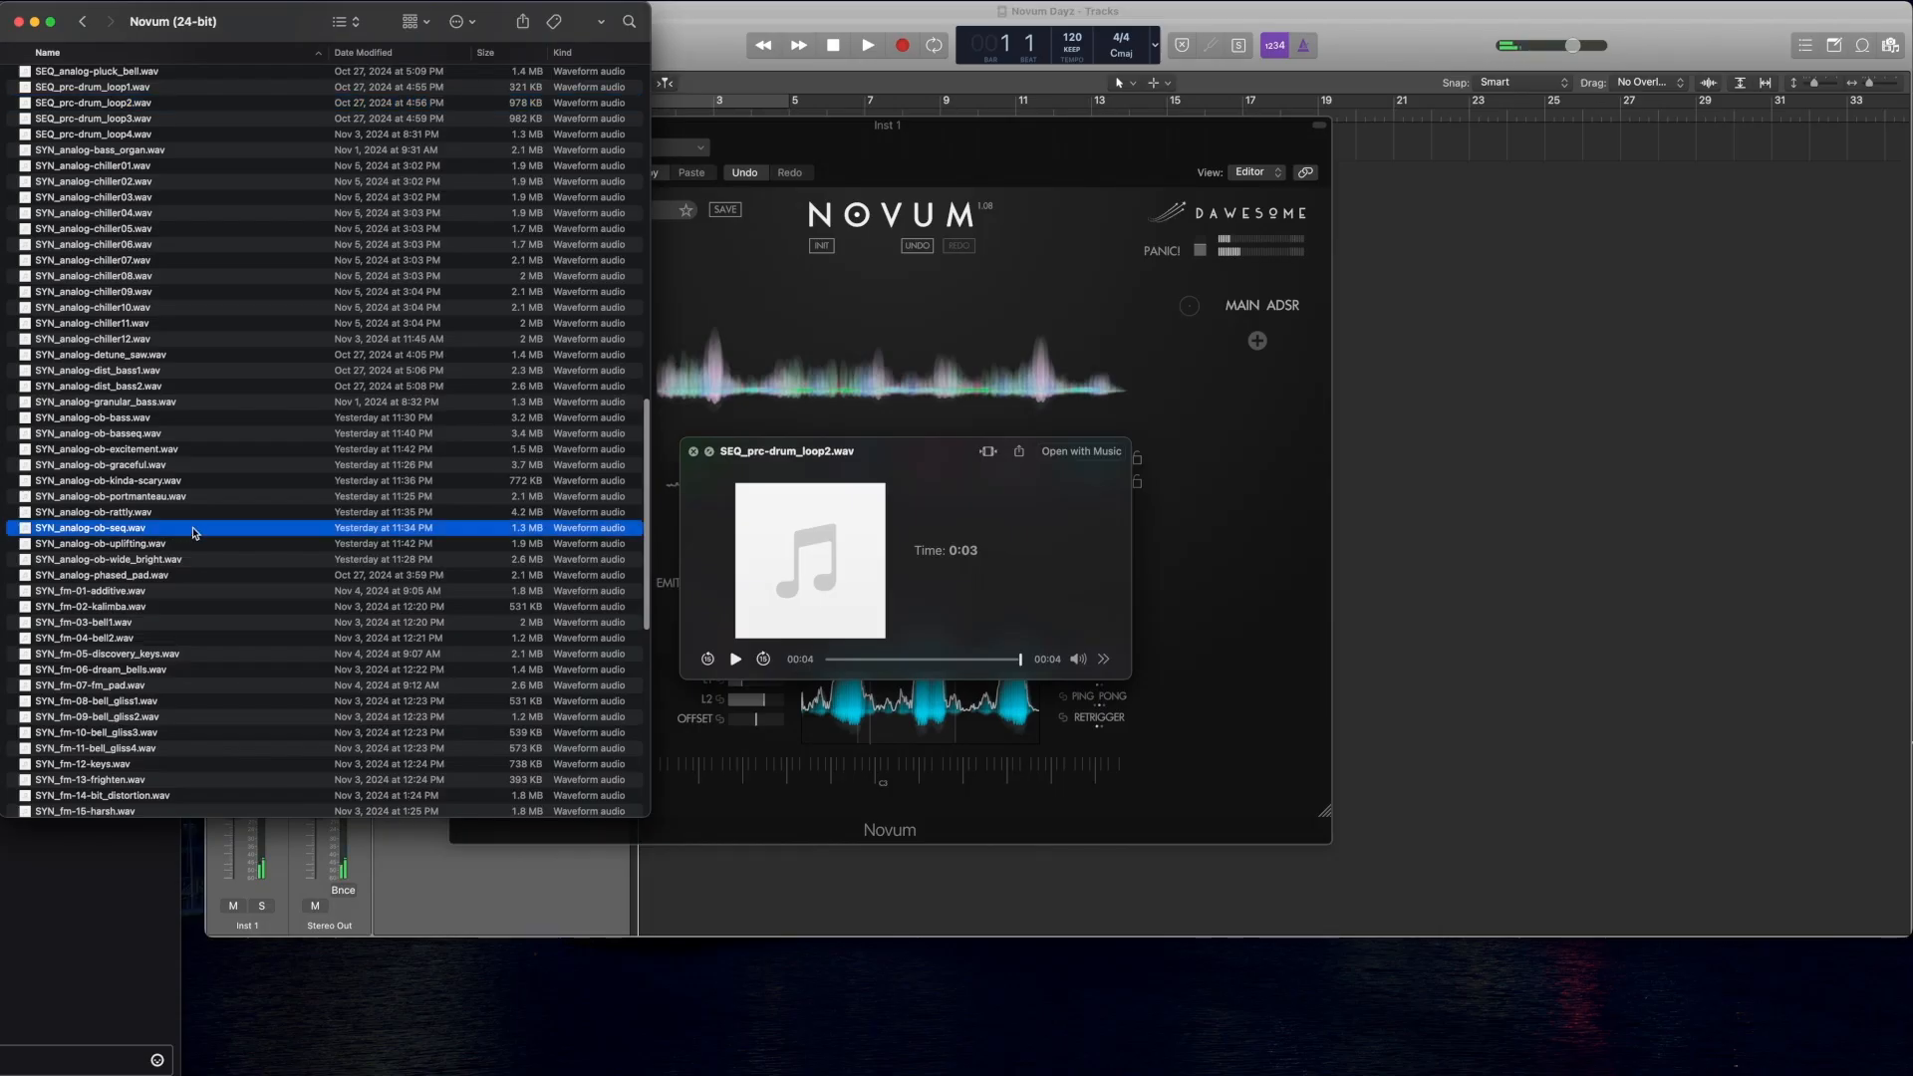
left_click(180, 528)
key("space")
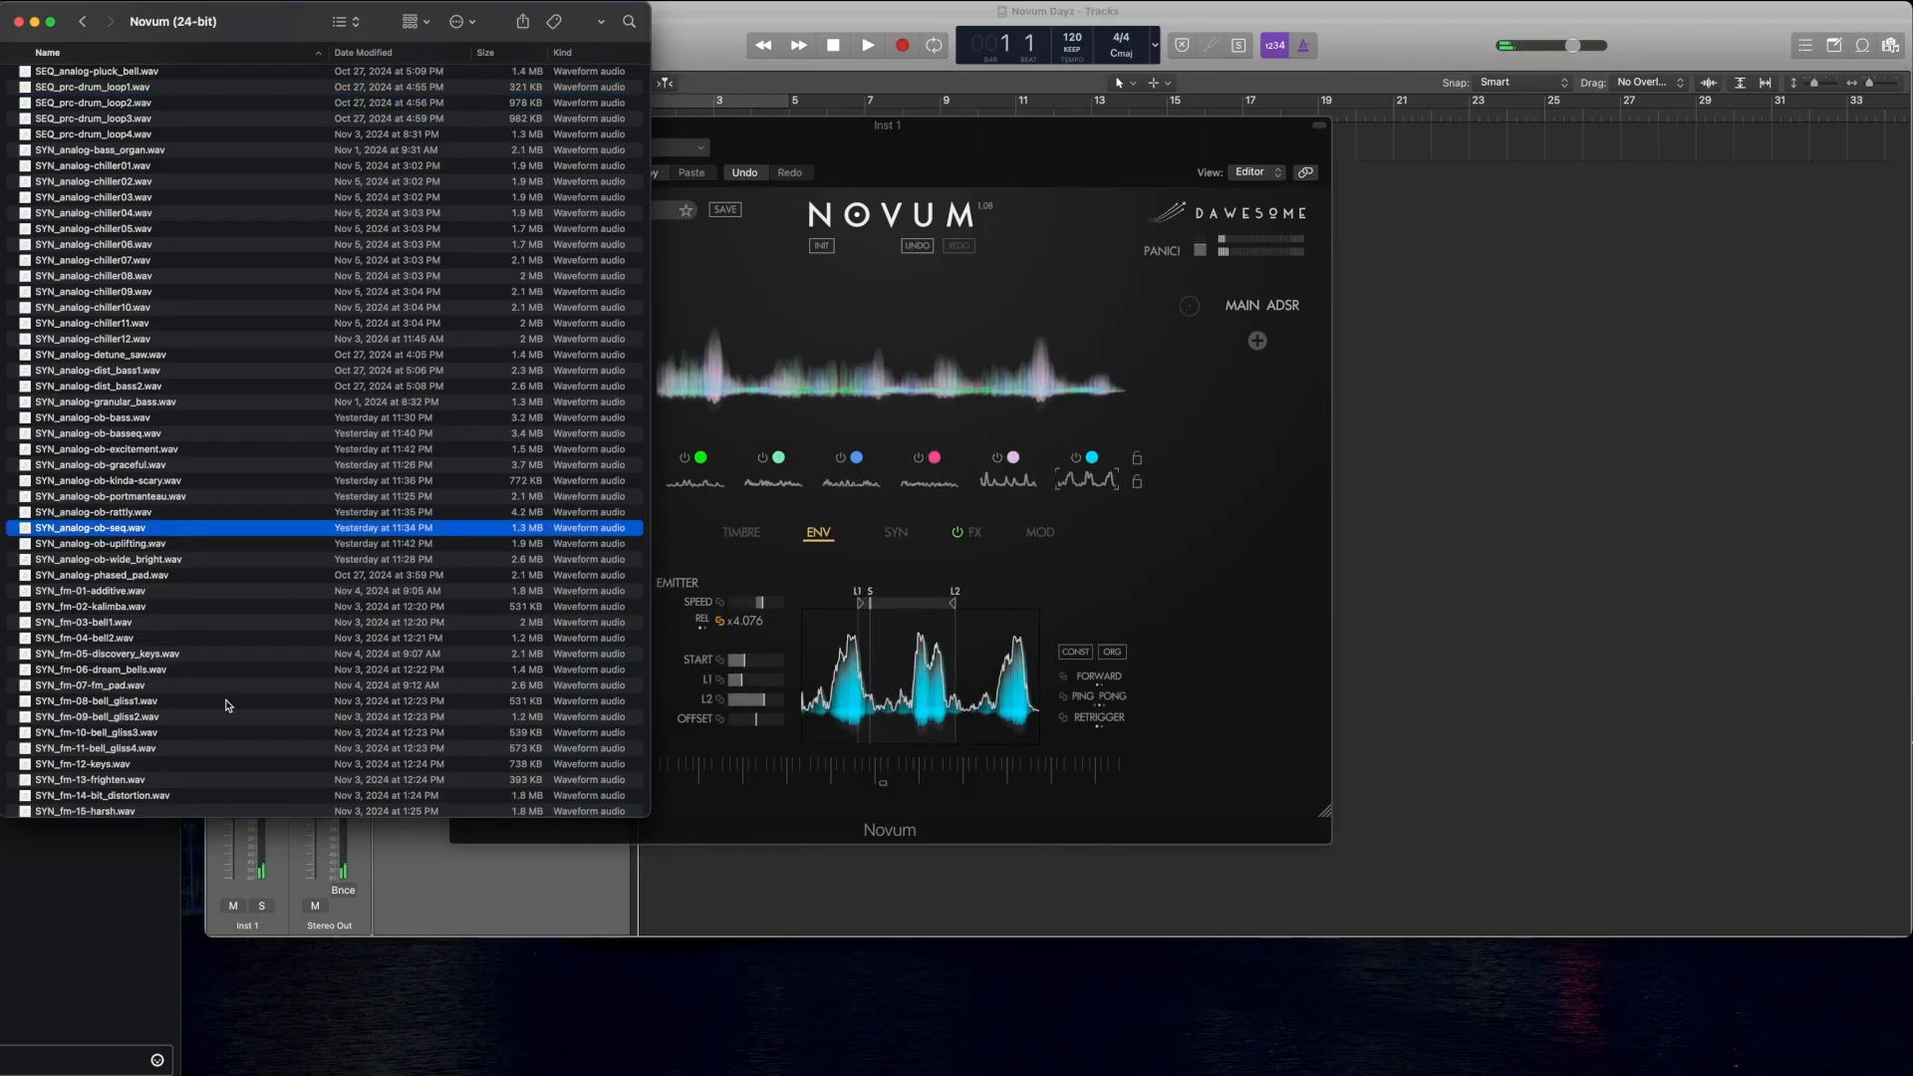
Step: Find SYN_fm-19-low_lfo3.wav among the FM samples and load it into Novum's main spectral display to be decomposed
left_click(227, 703)
scroll(214, 688, "down", 2)
scroll(206, 671, "down", 3)
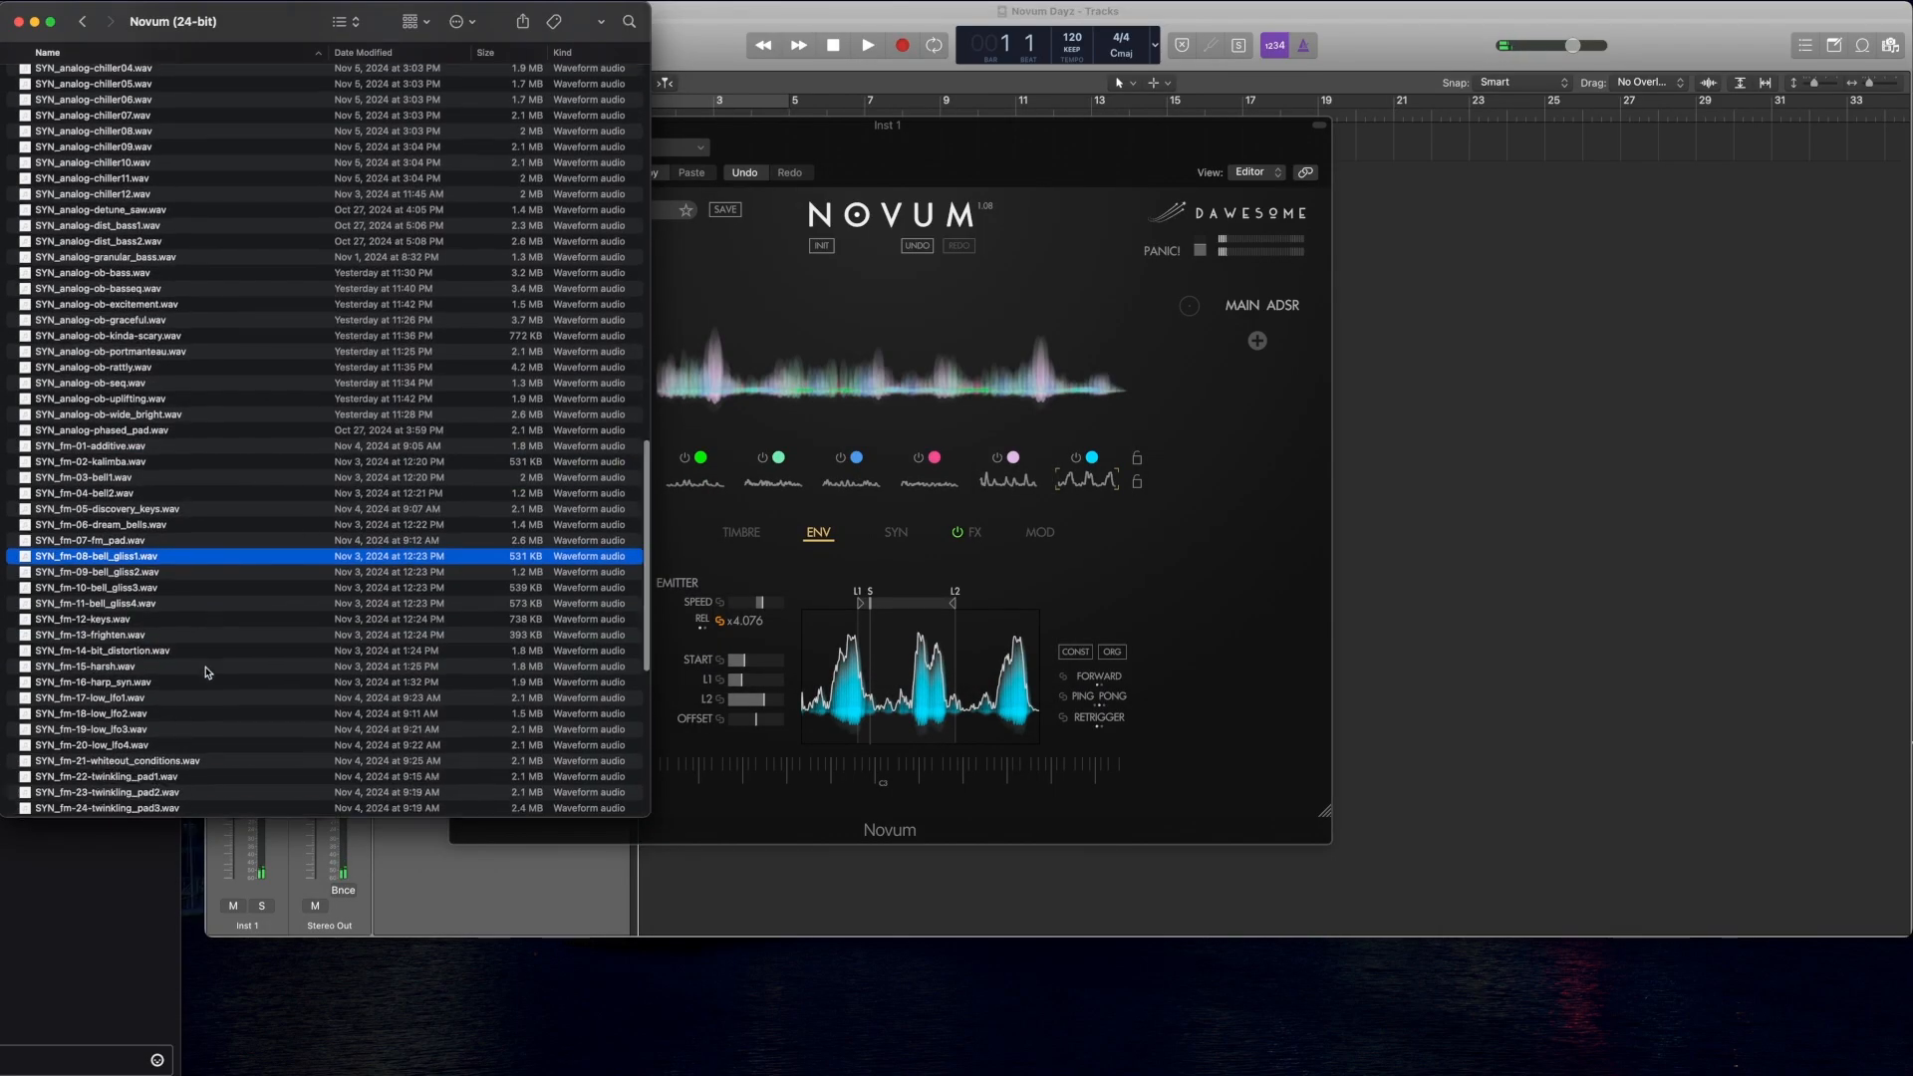
left_click(199, 615)
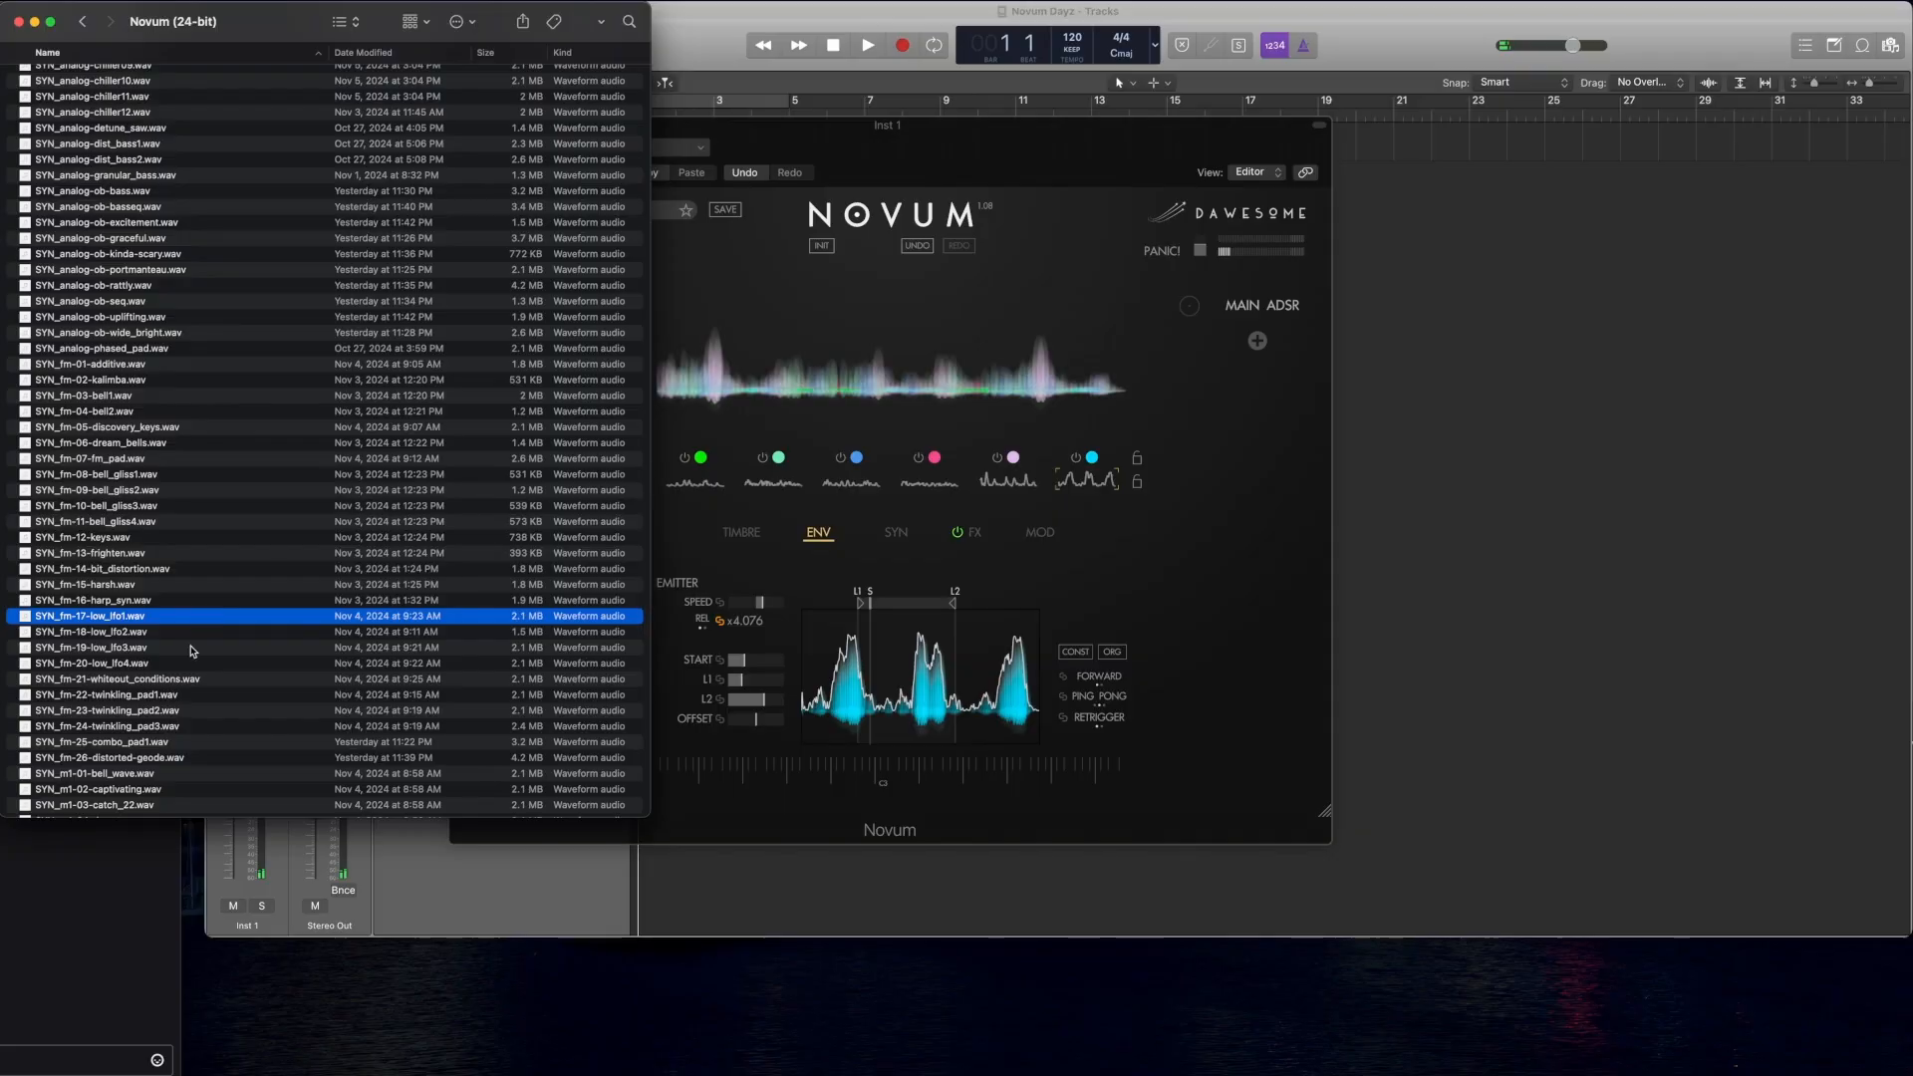
left_click(195, 647)
left_click_drag(131, 650, 893, 379)
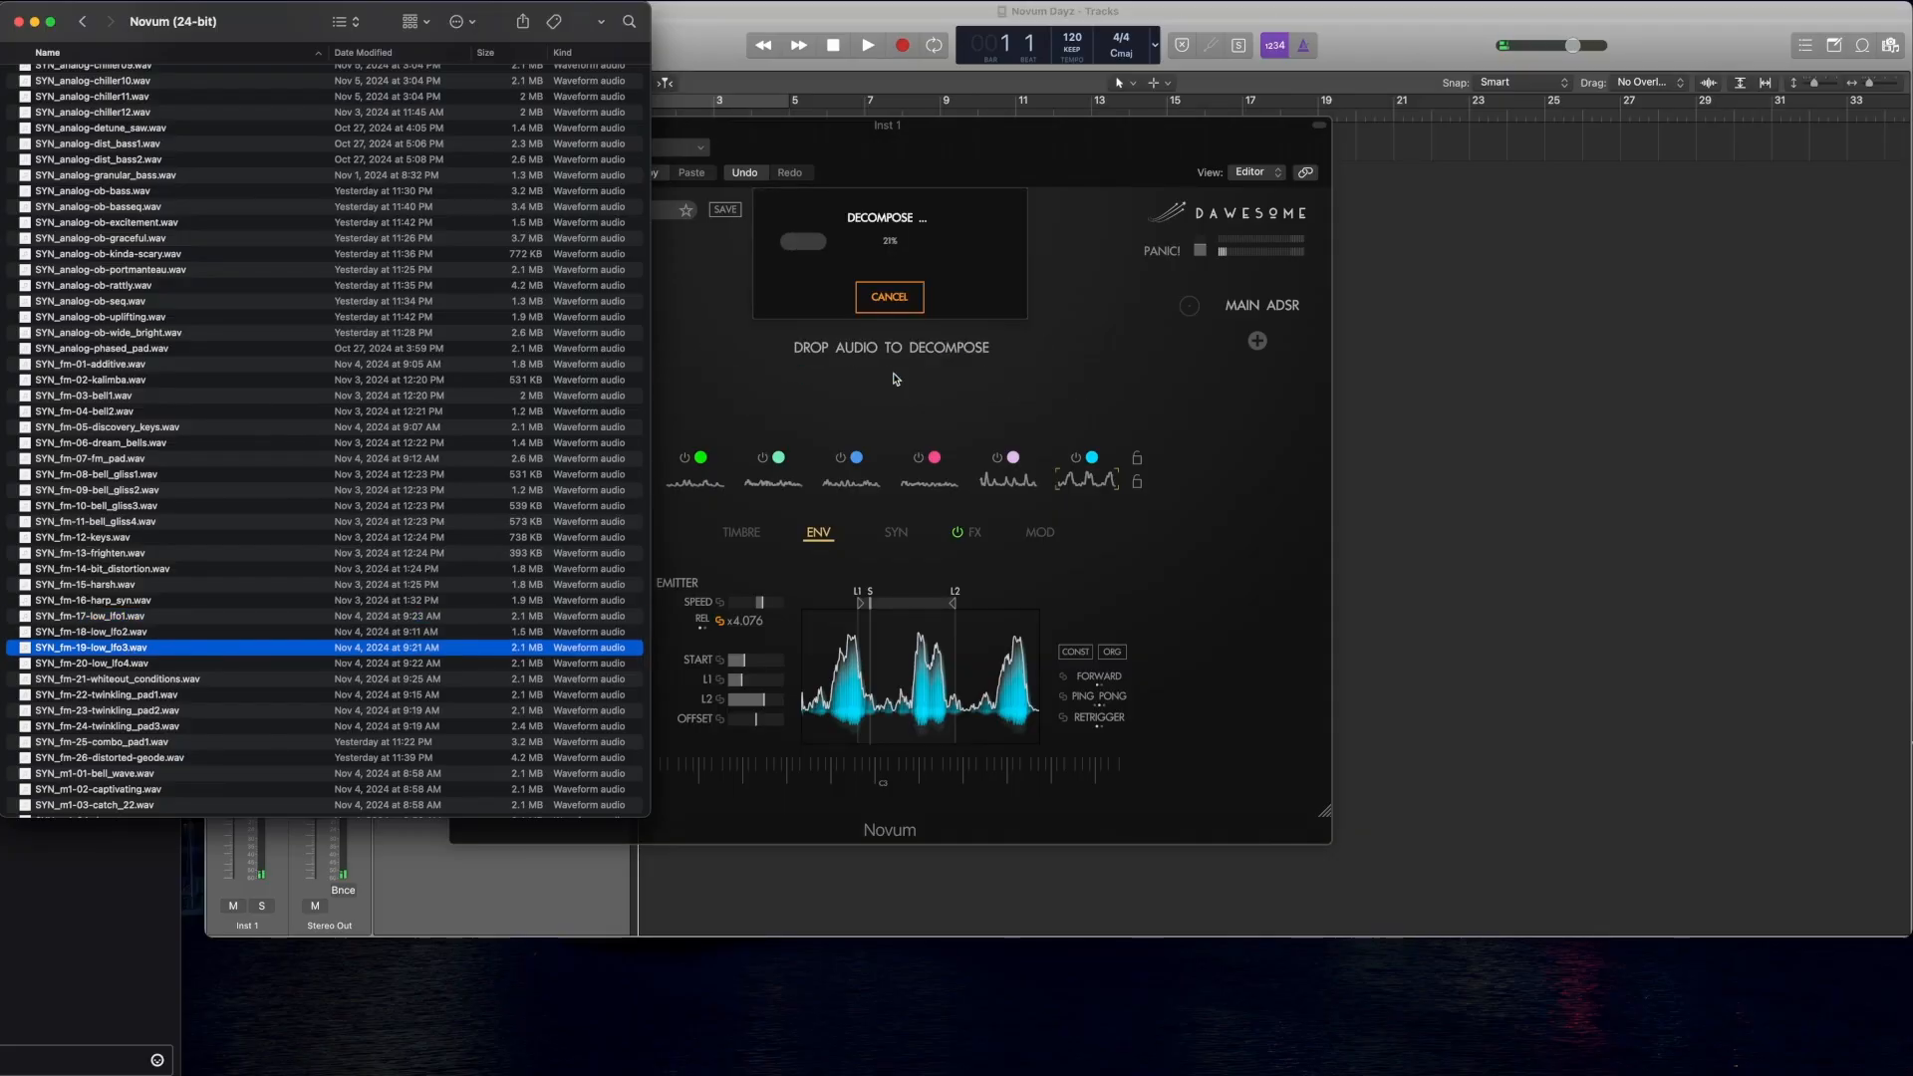
left_click(1025, 158)
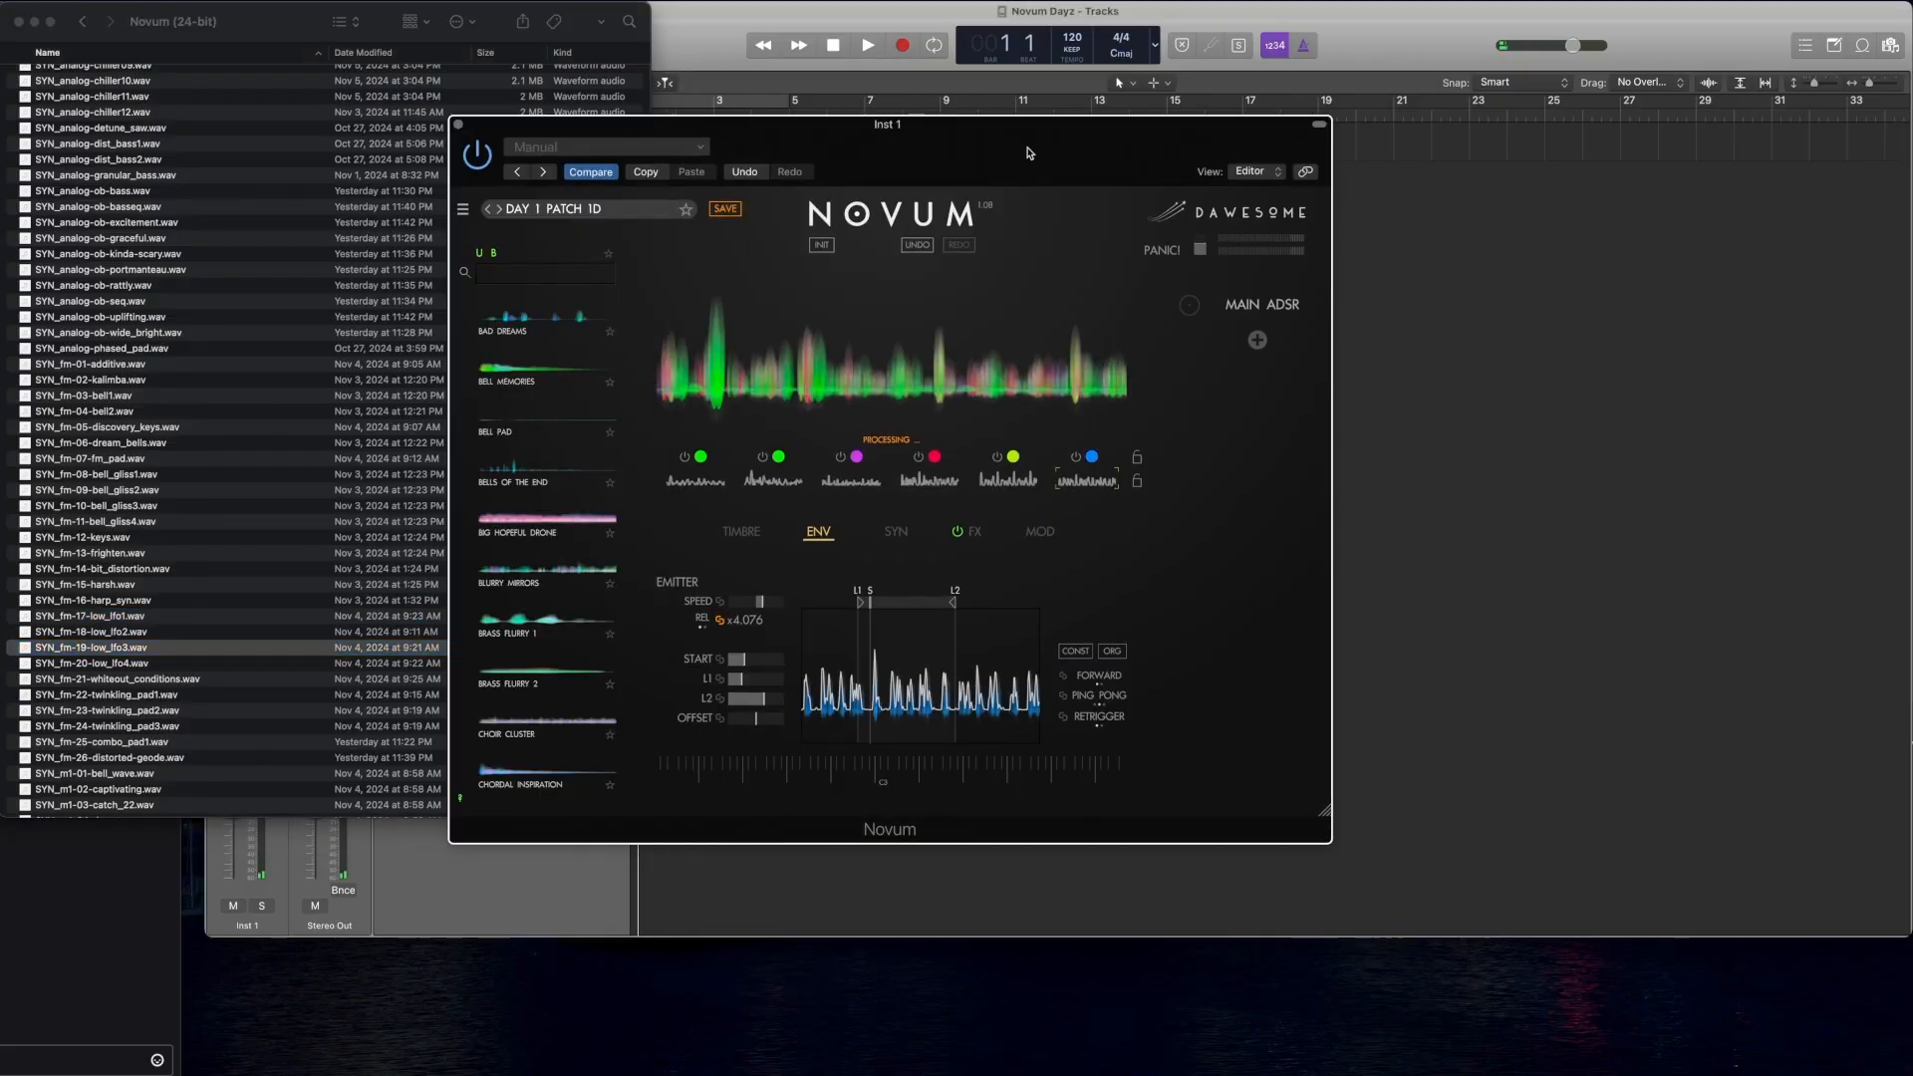
left_click(1032, 133)
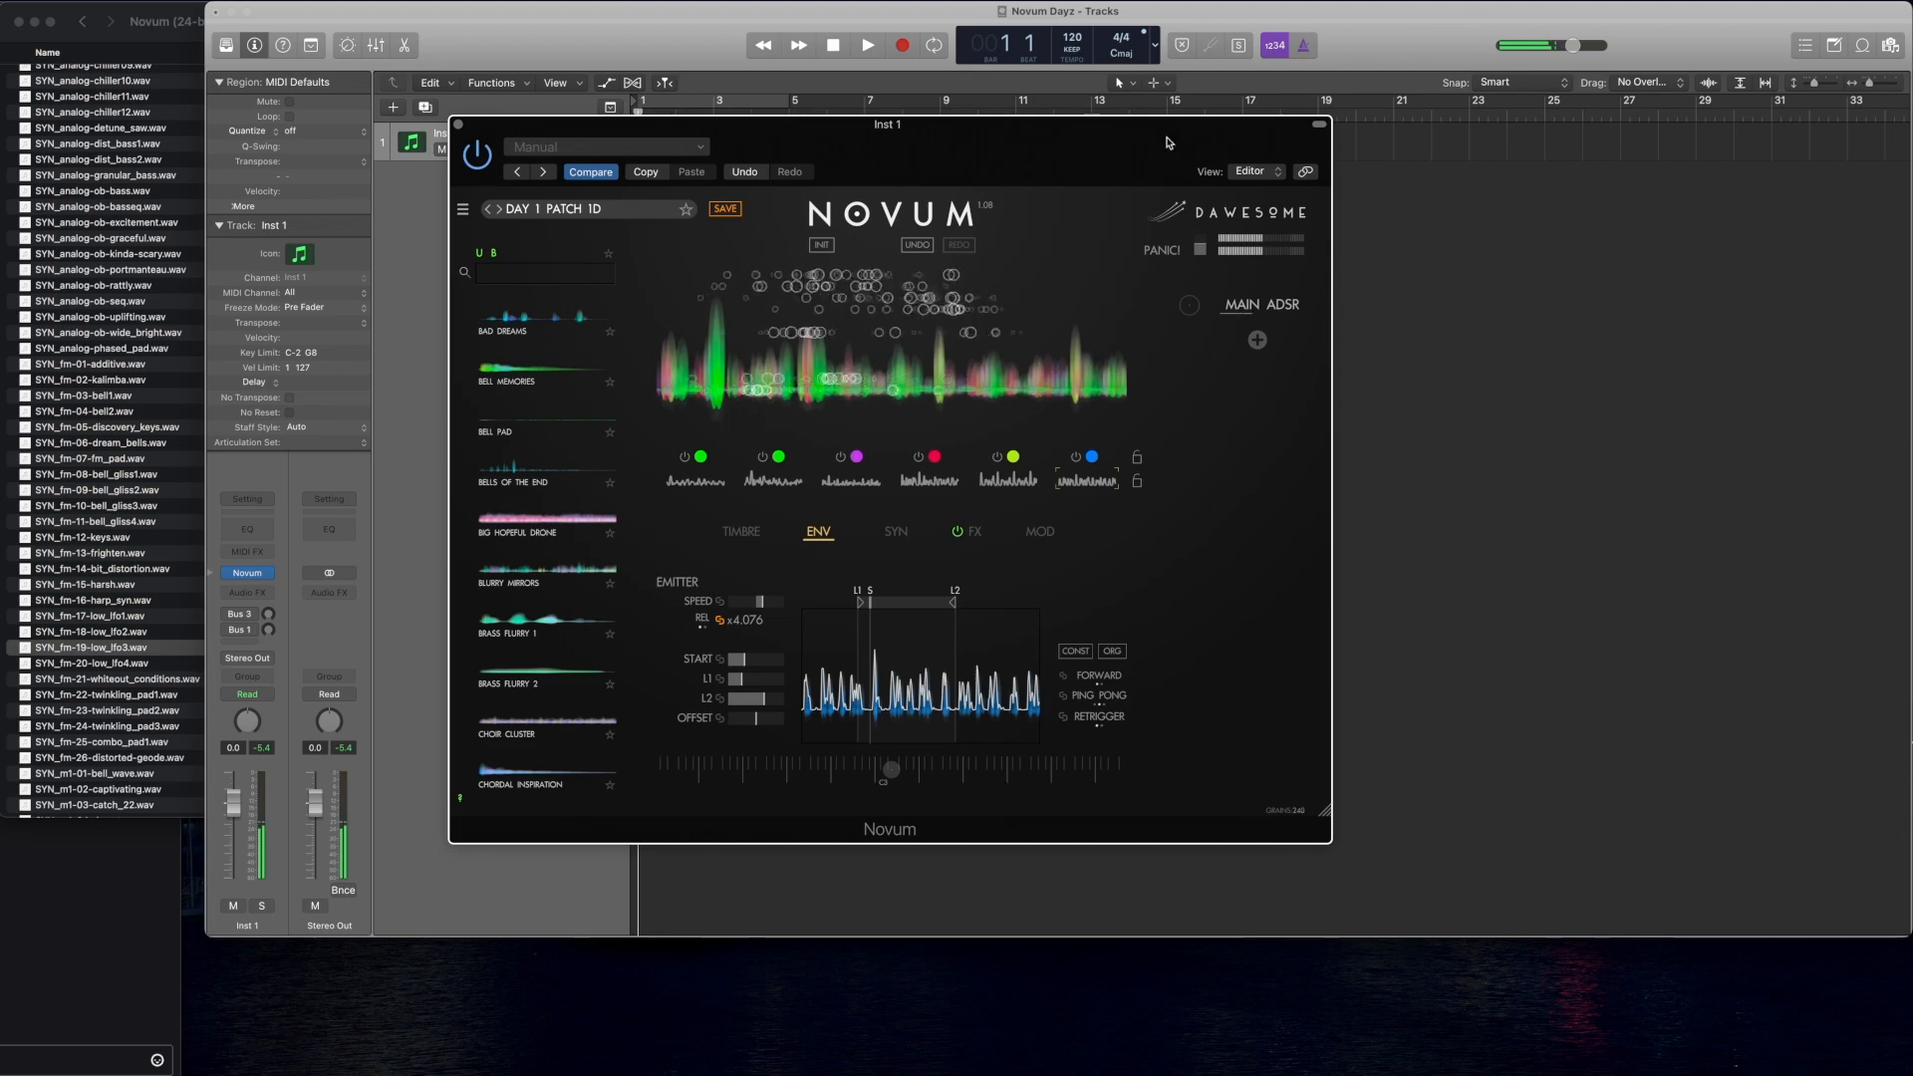
Step: Set the synthesis reference pitch of layers six, five and four to C3
left_click(895, 531)
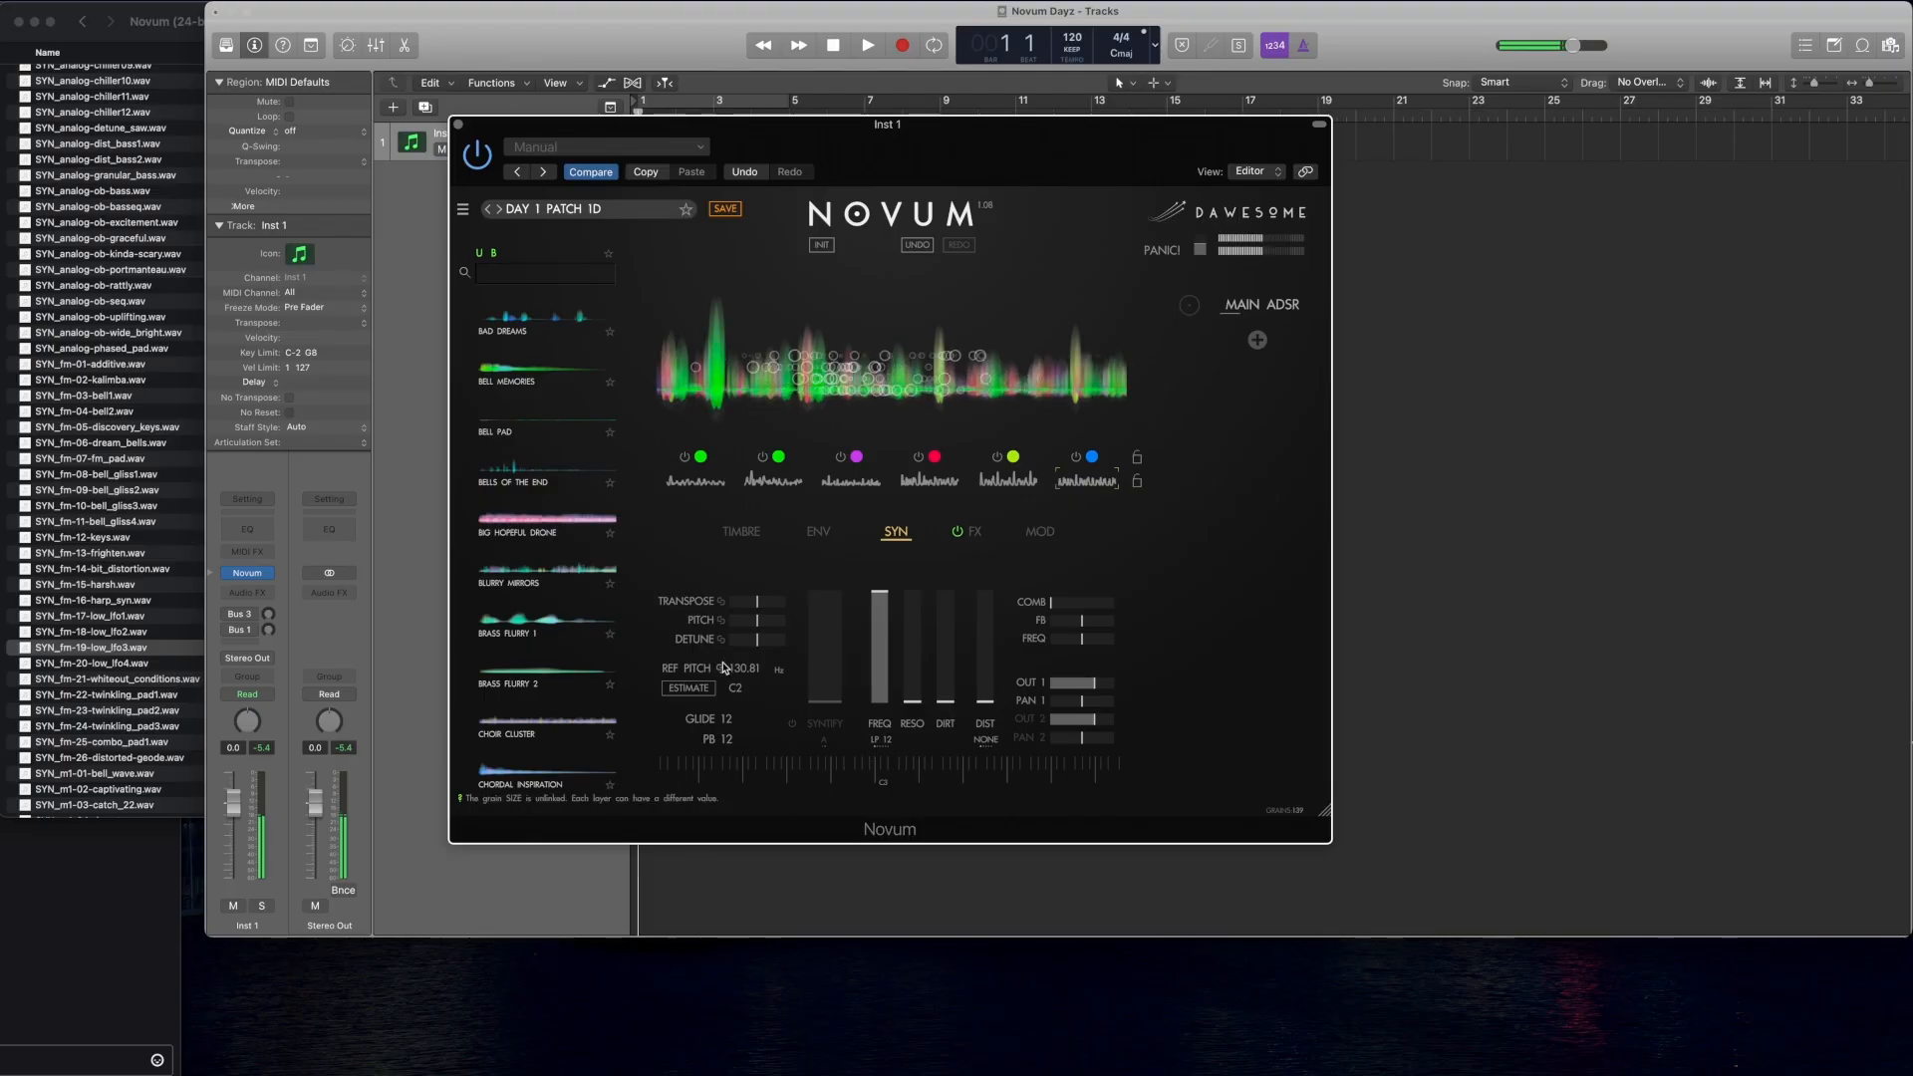
left_click(738, 691)
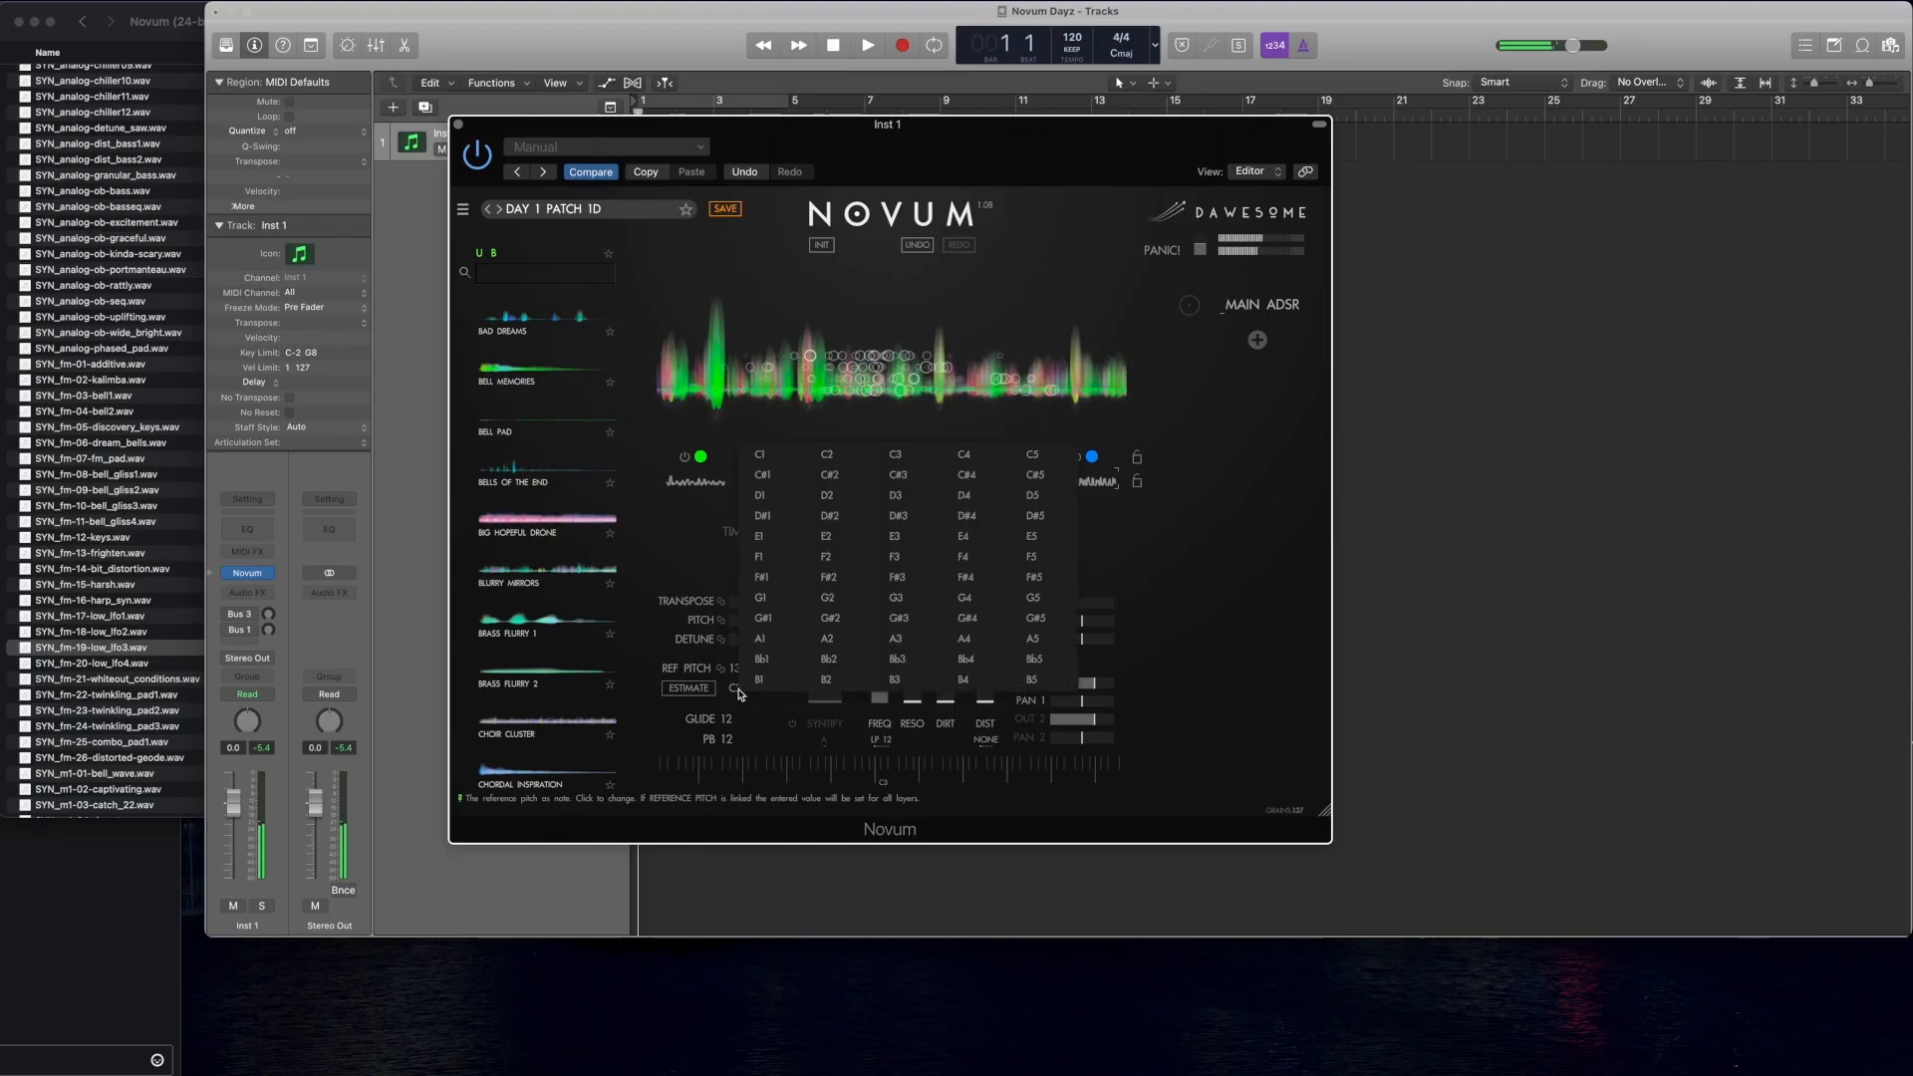
left_click(895, 454)
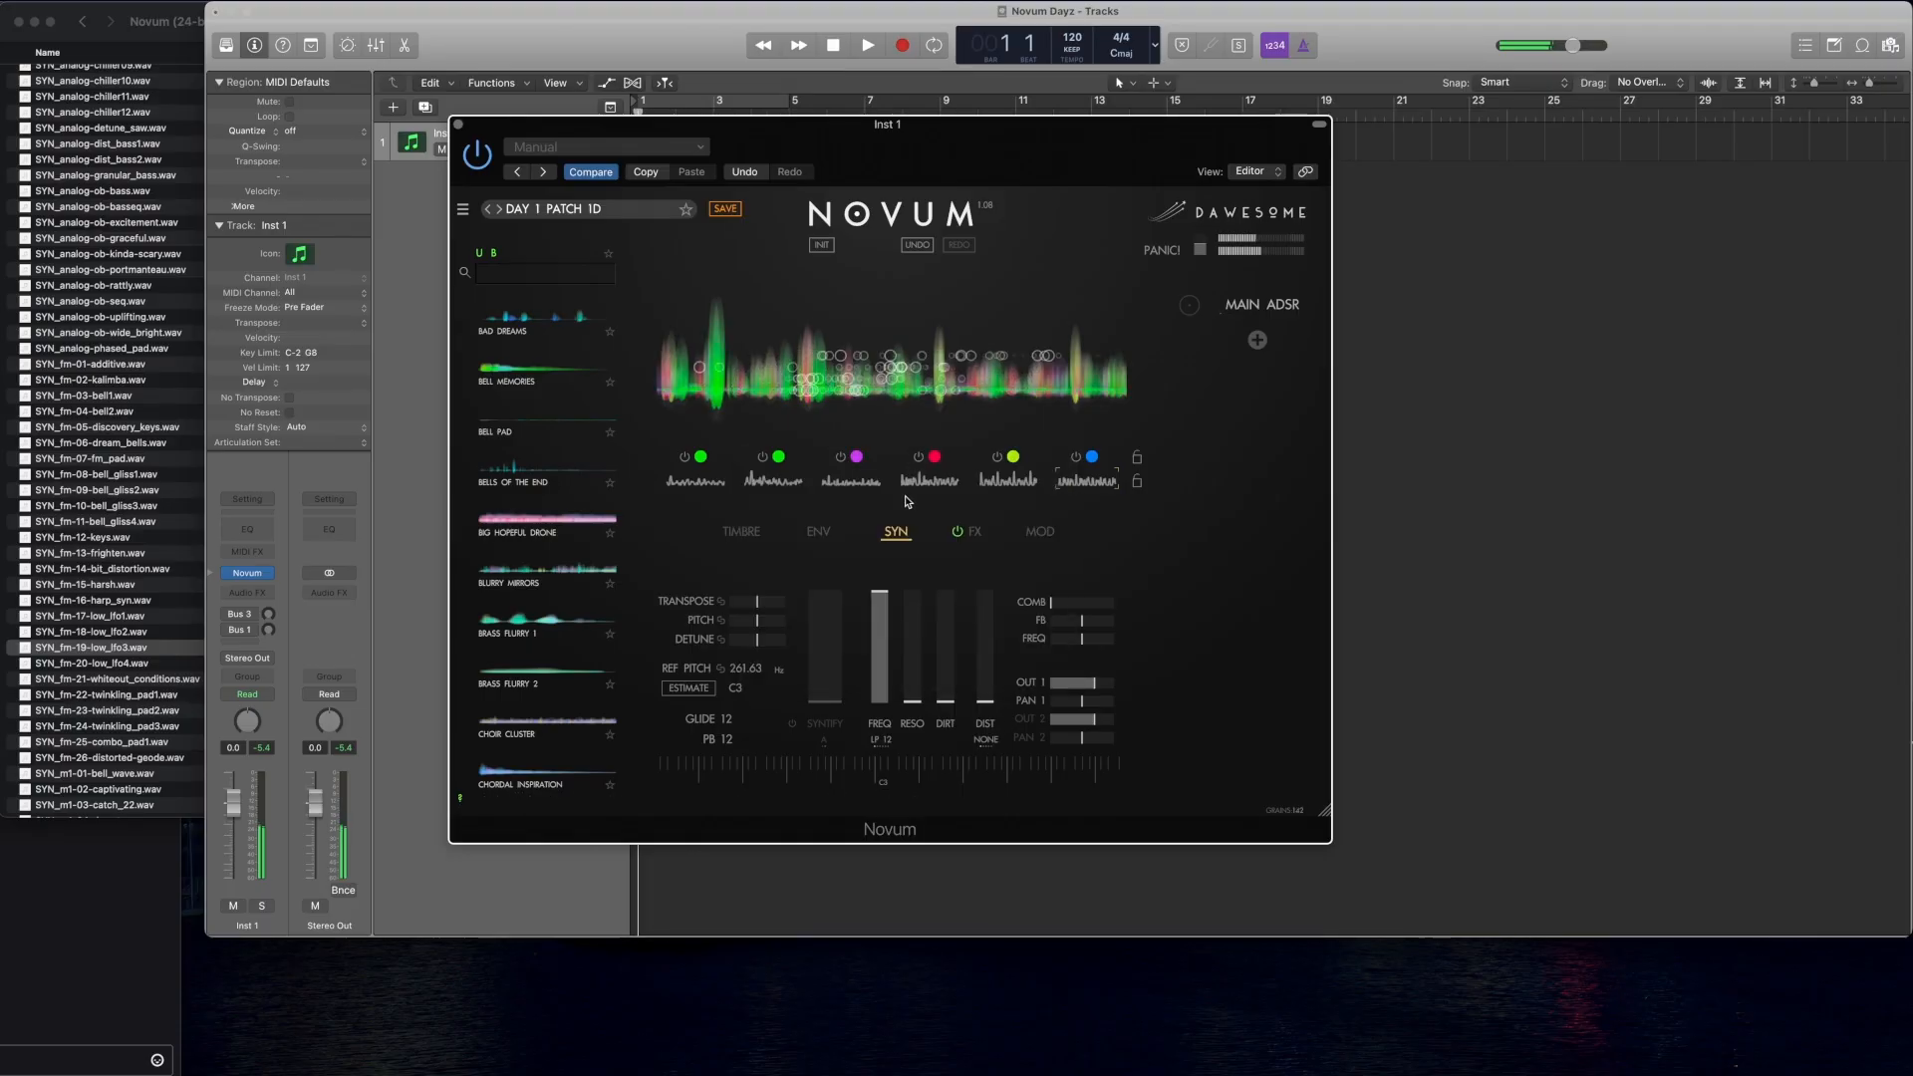
left_click(739, 691)
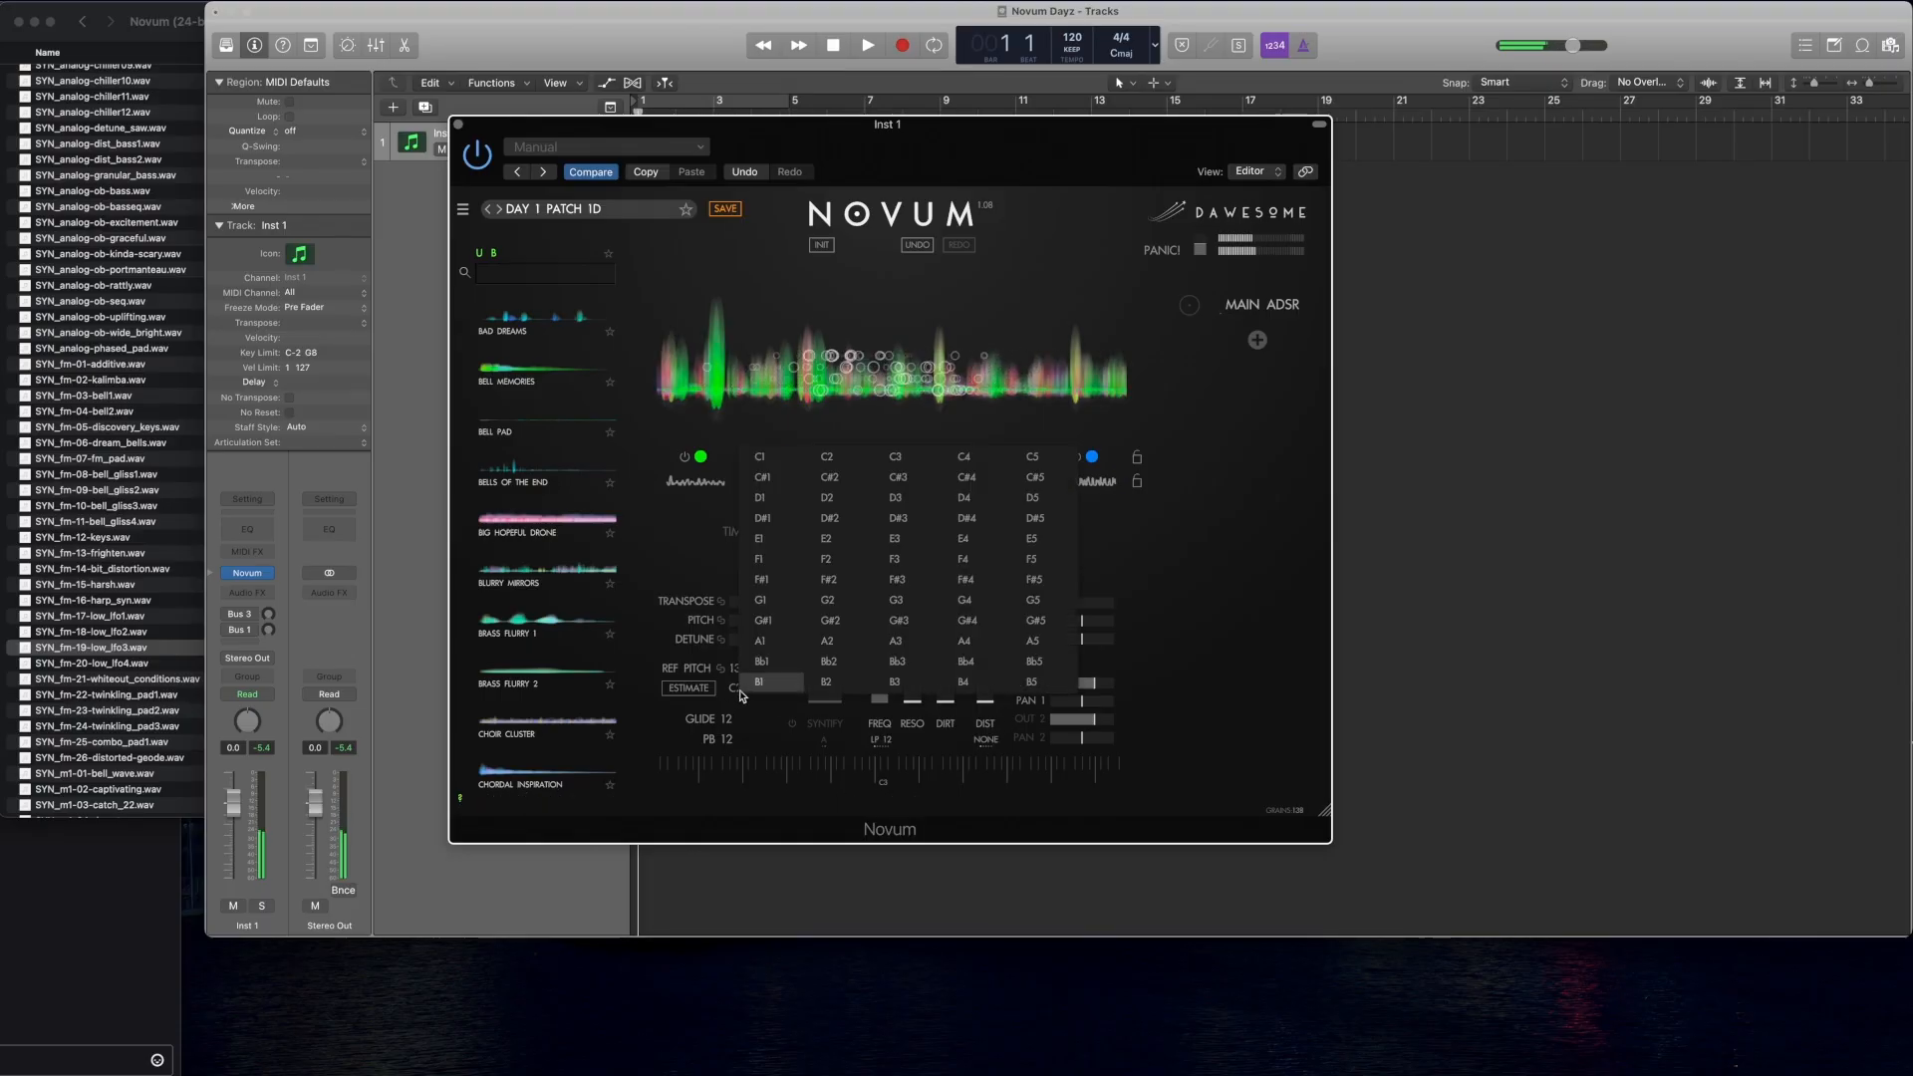
left_click(895, 464)
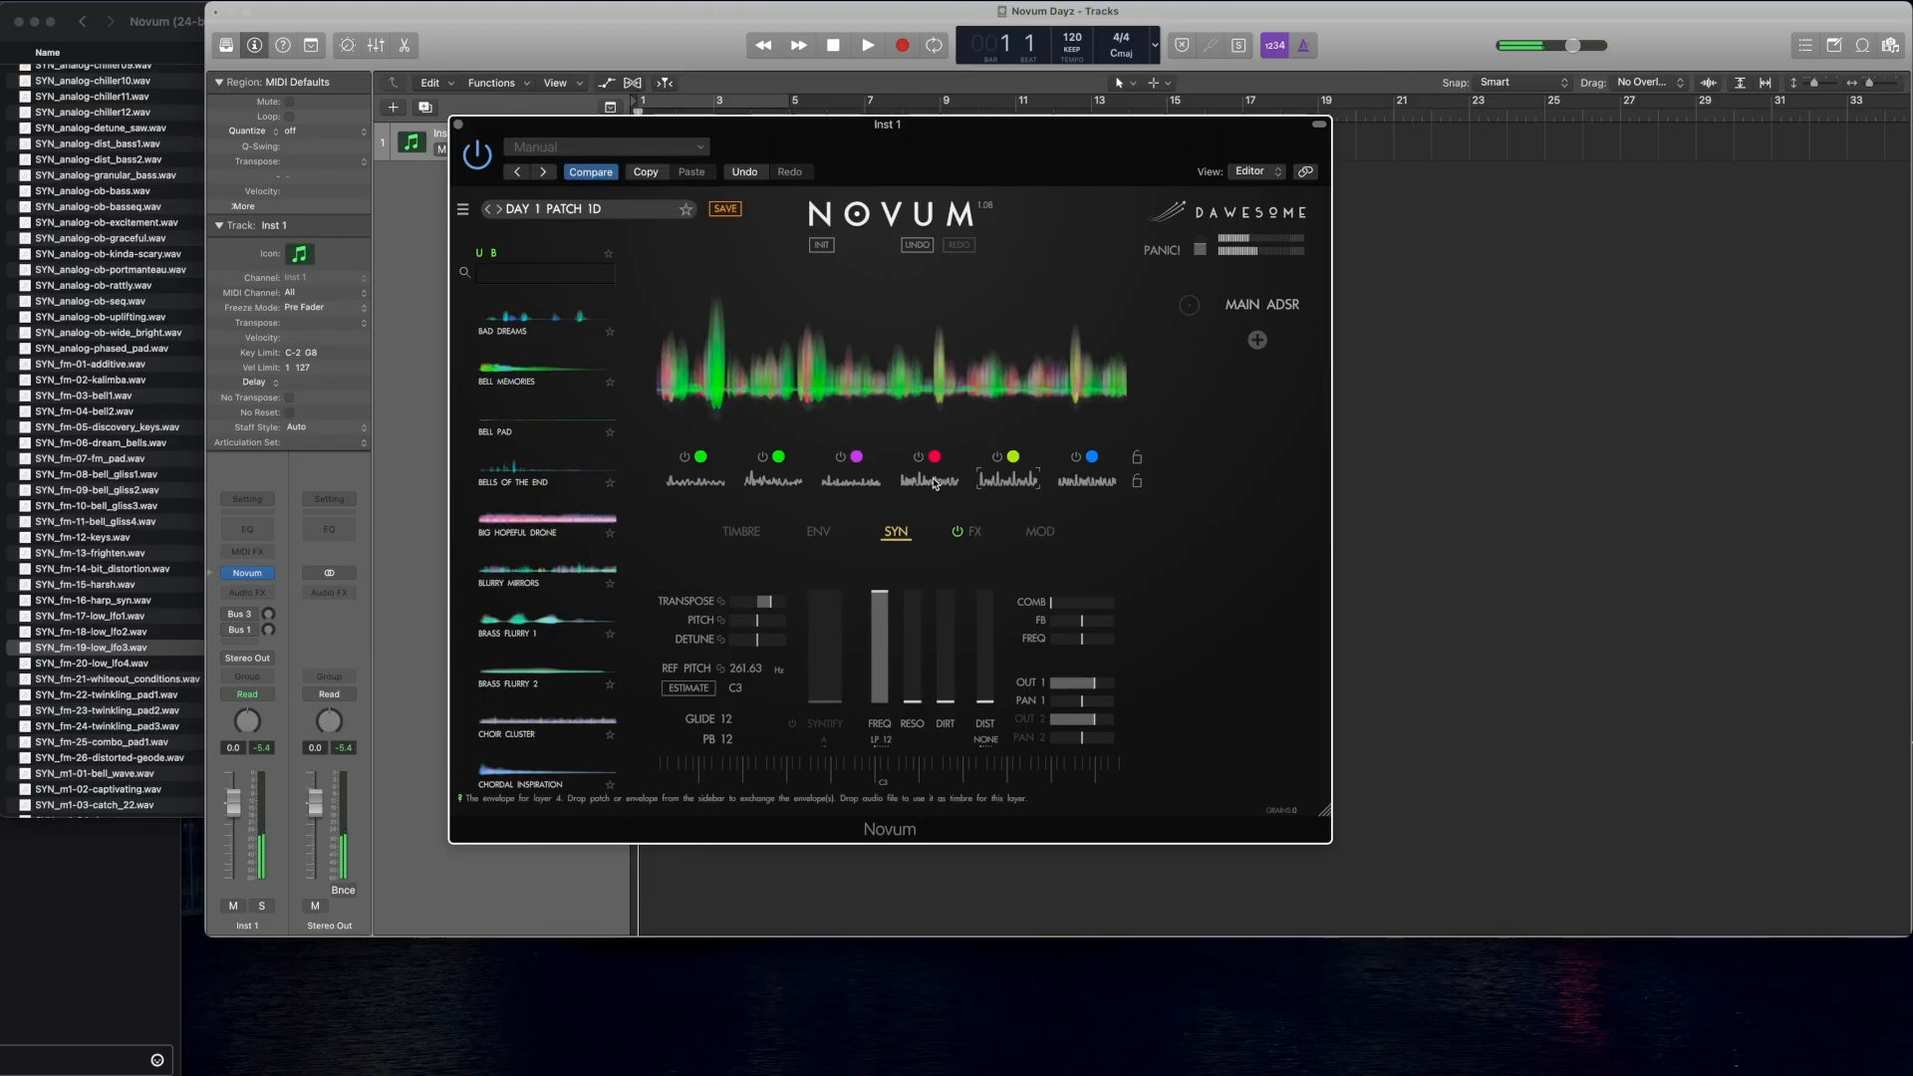
left_click(745, 691)
left_click(747, 692)
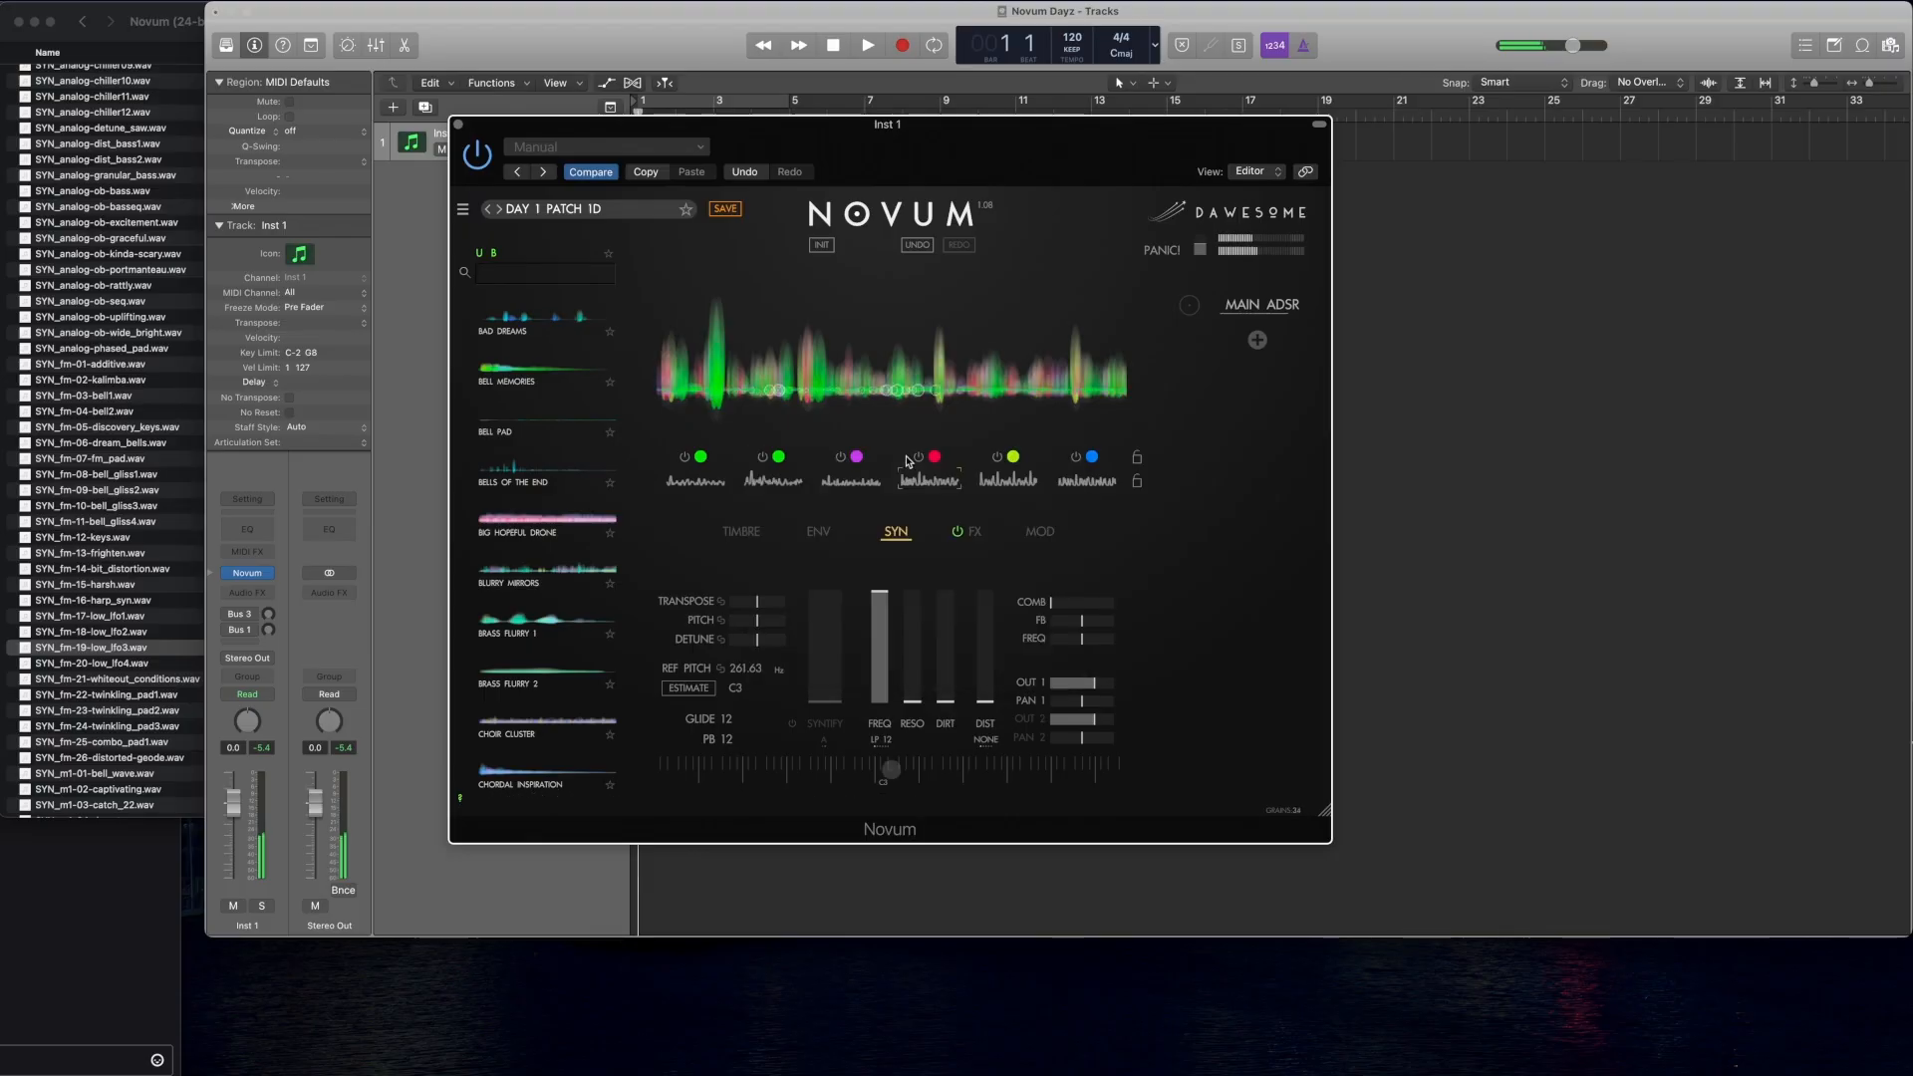
Step: Set the synthesis reference pitch of layers three, two and one to C3
left_click(735, 690)
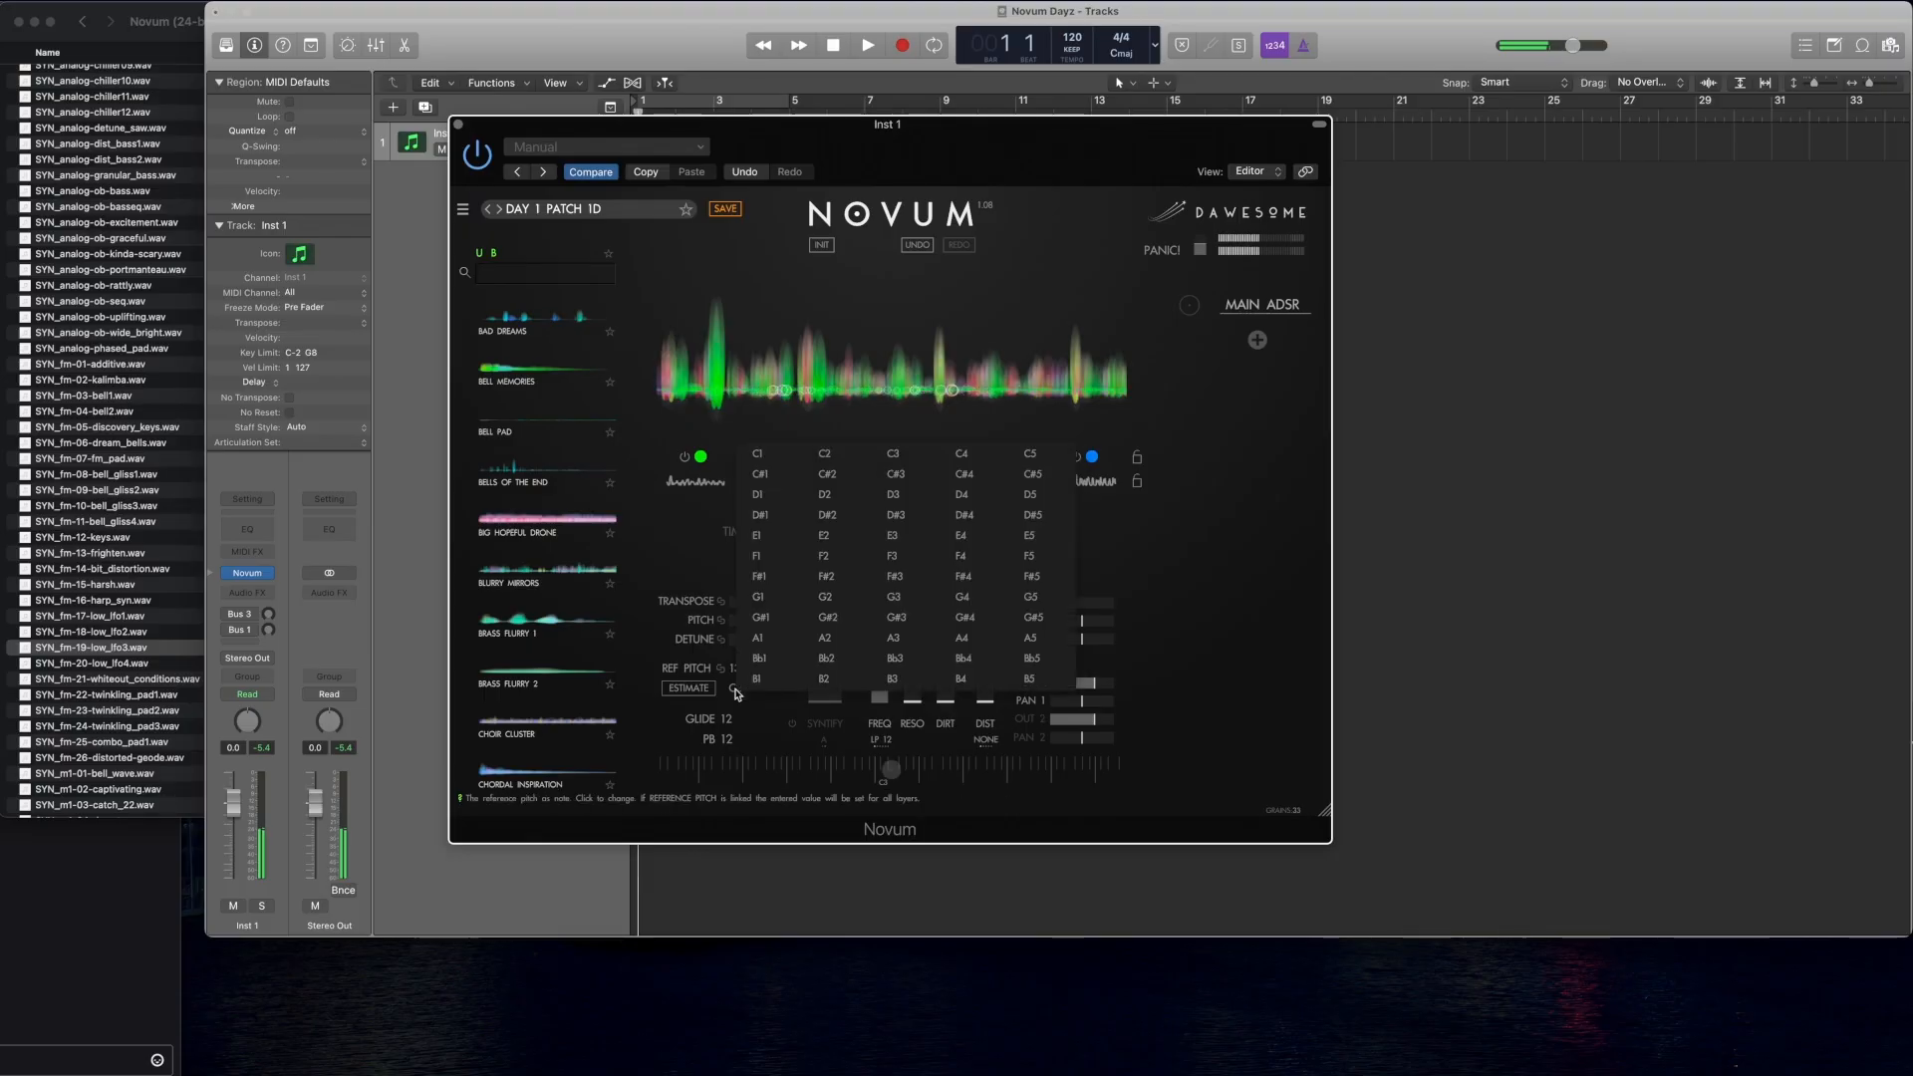
left_click(897, 457)
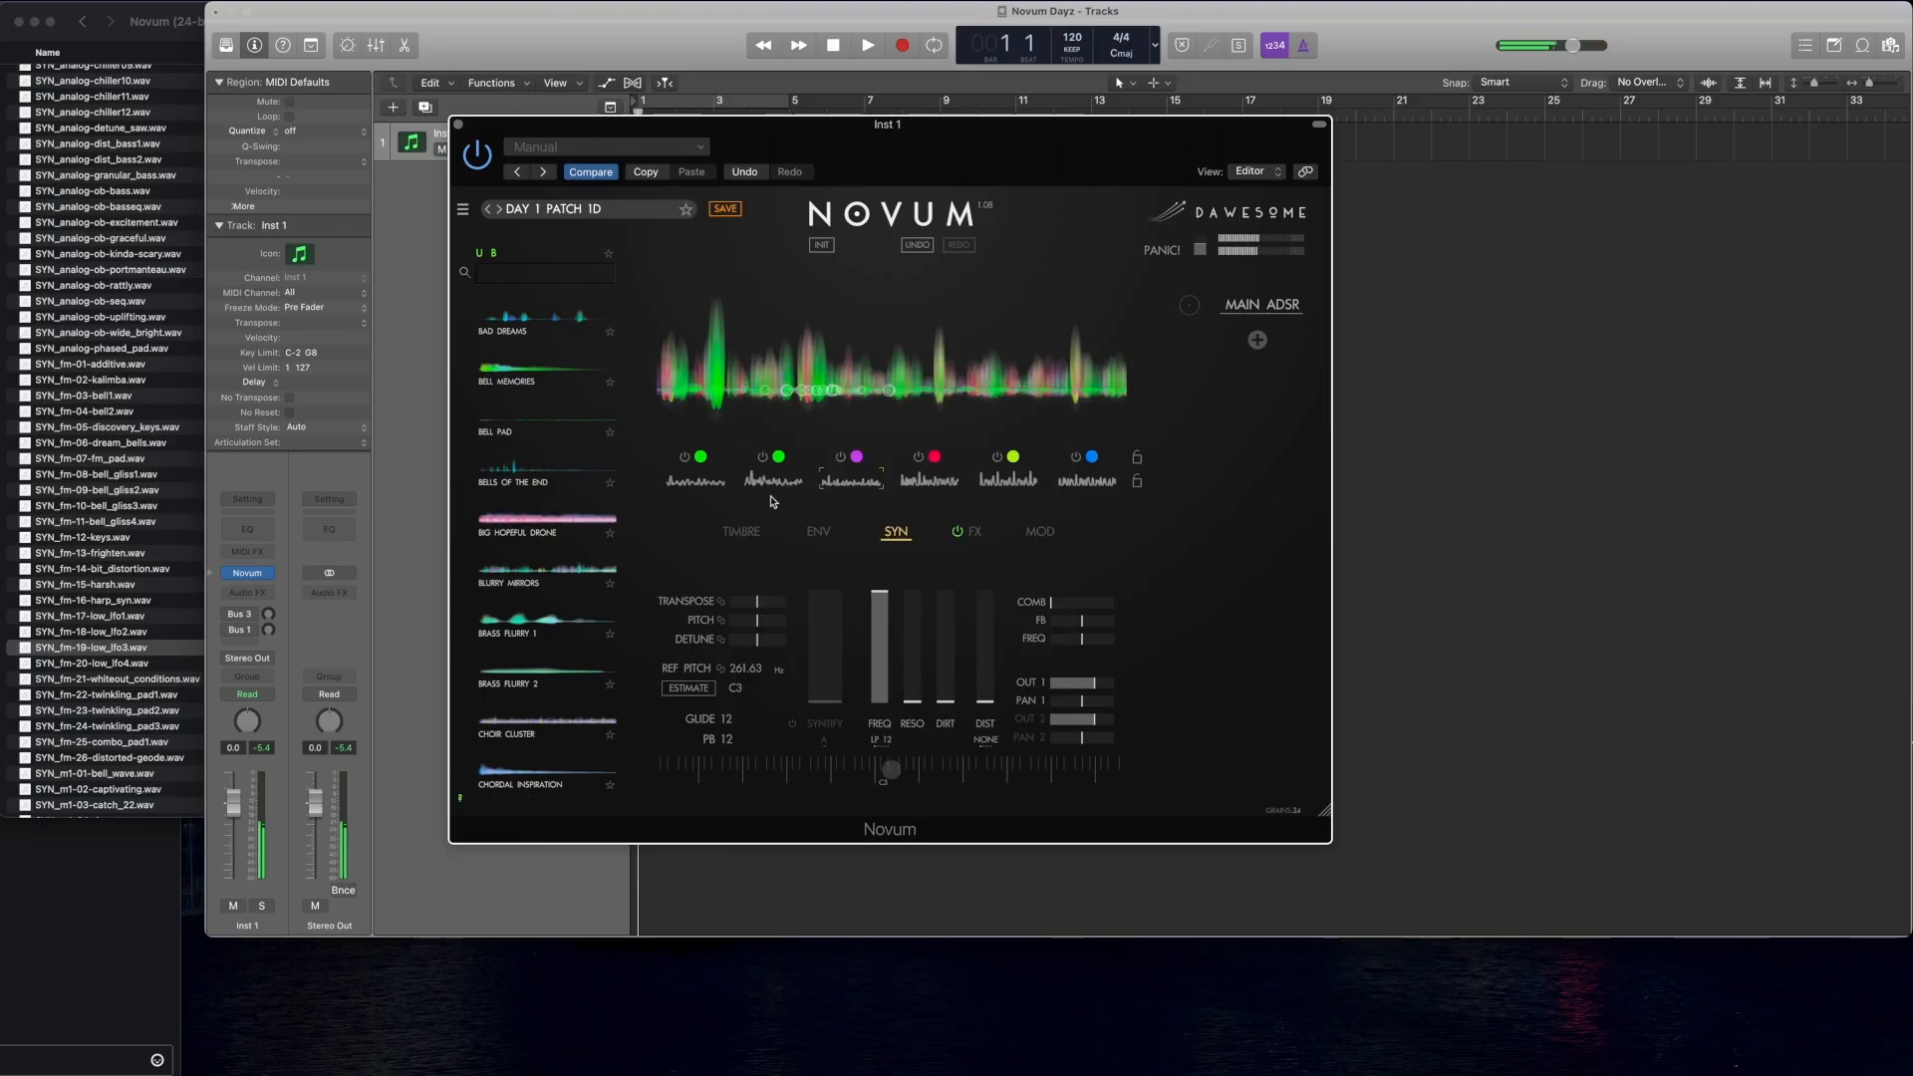
left_click(736, 689)
left_click(822, 458)
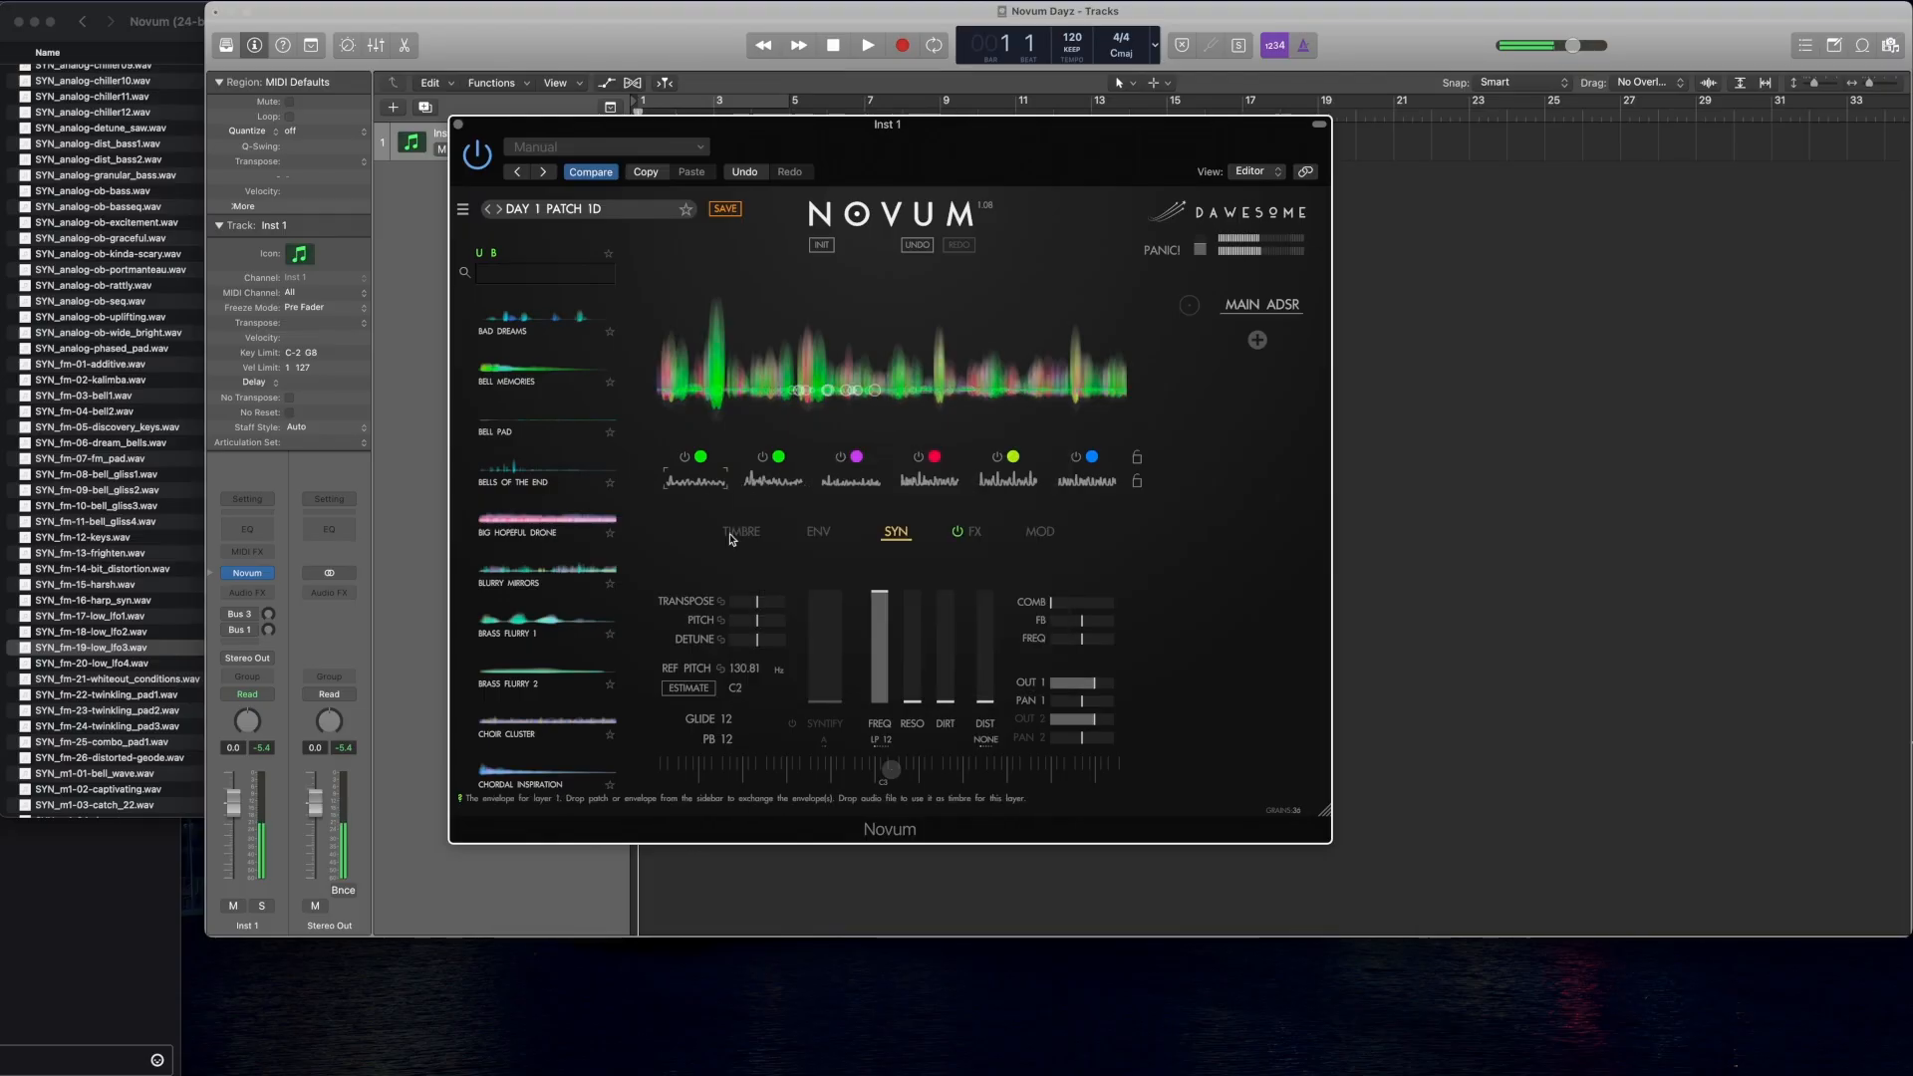
left_click(735, 688)
left_click(896, 453)
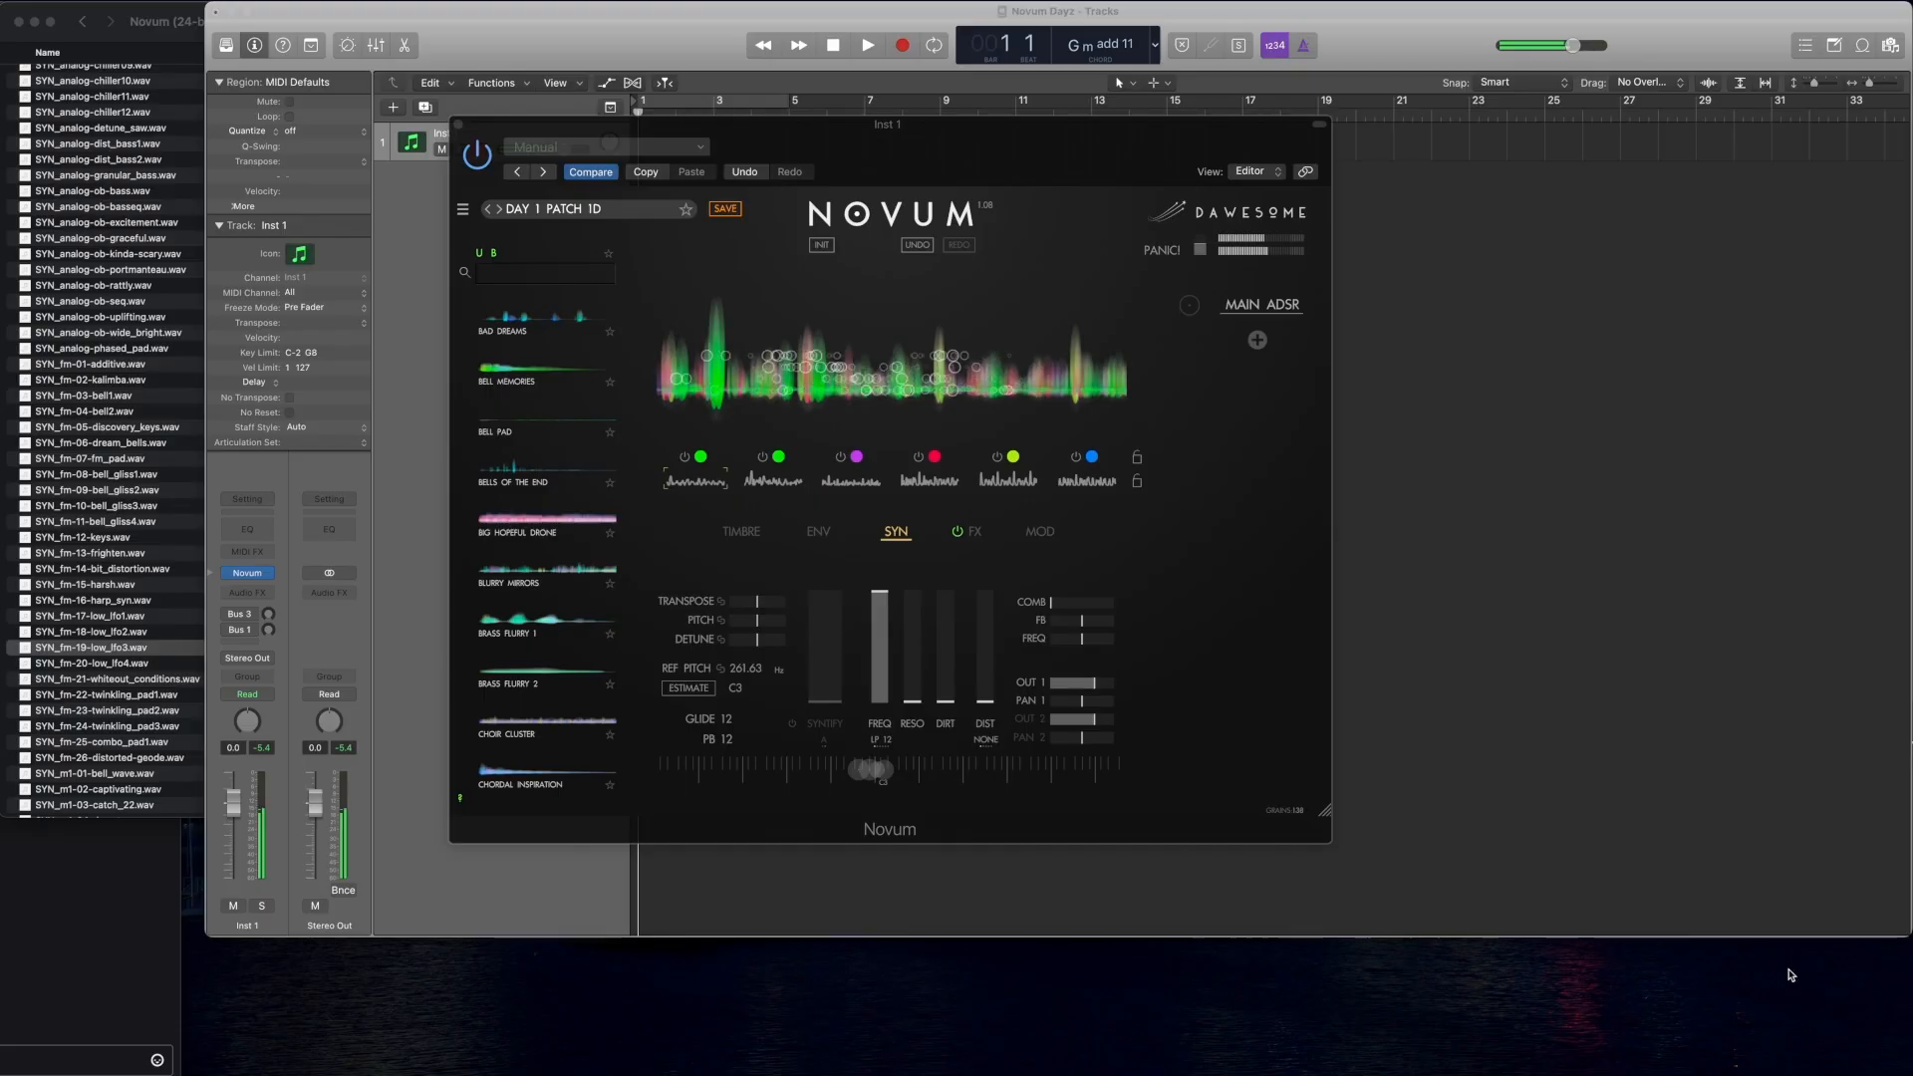
Step: Save the patch under the new name "Day 1 Patch 1E" in the User Patches folder
left_click(1100, 147)
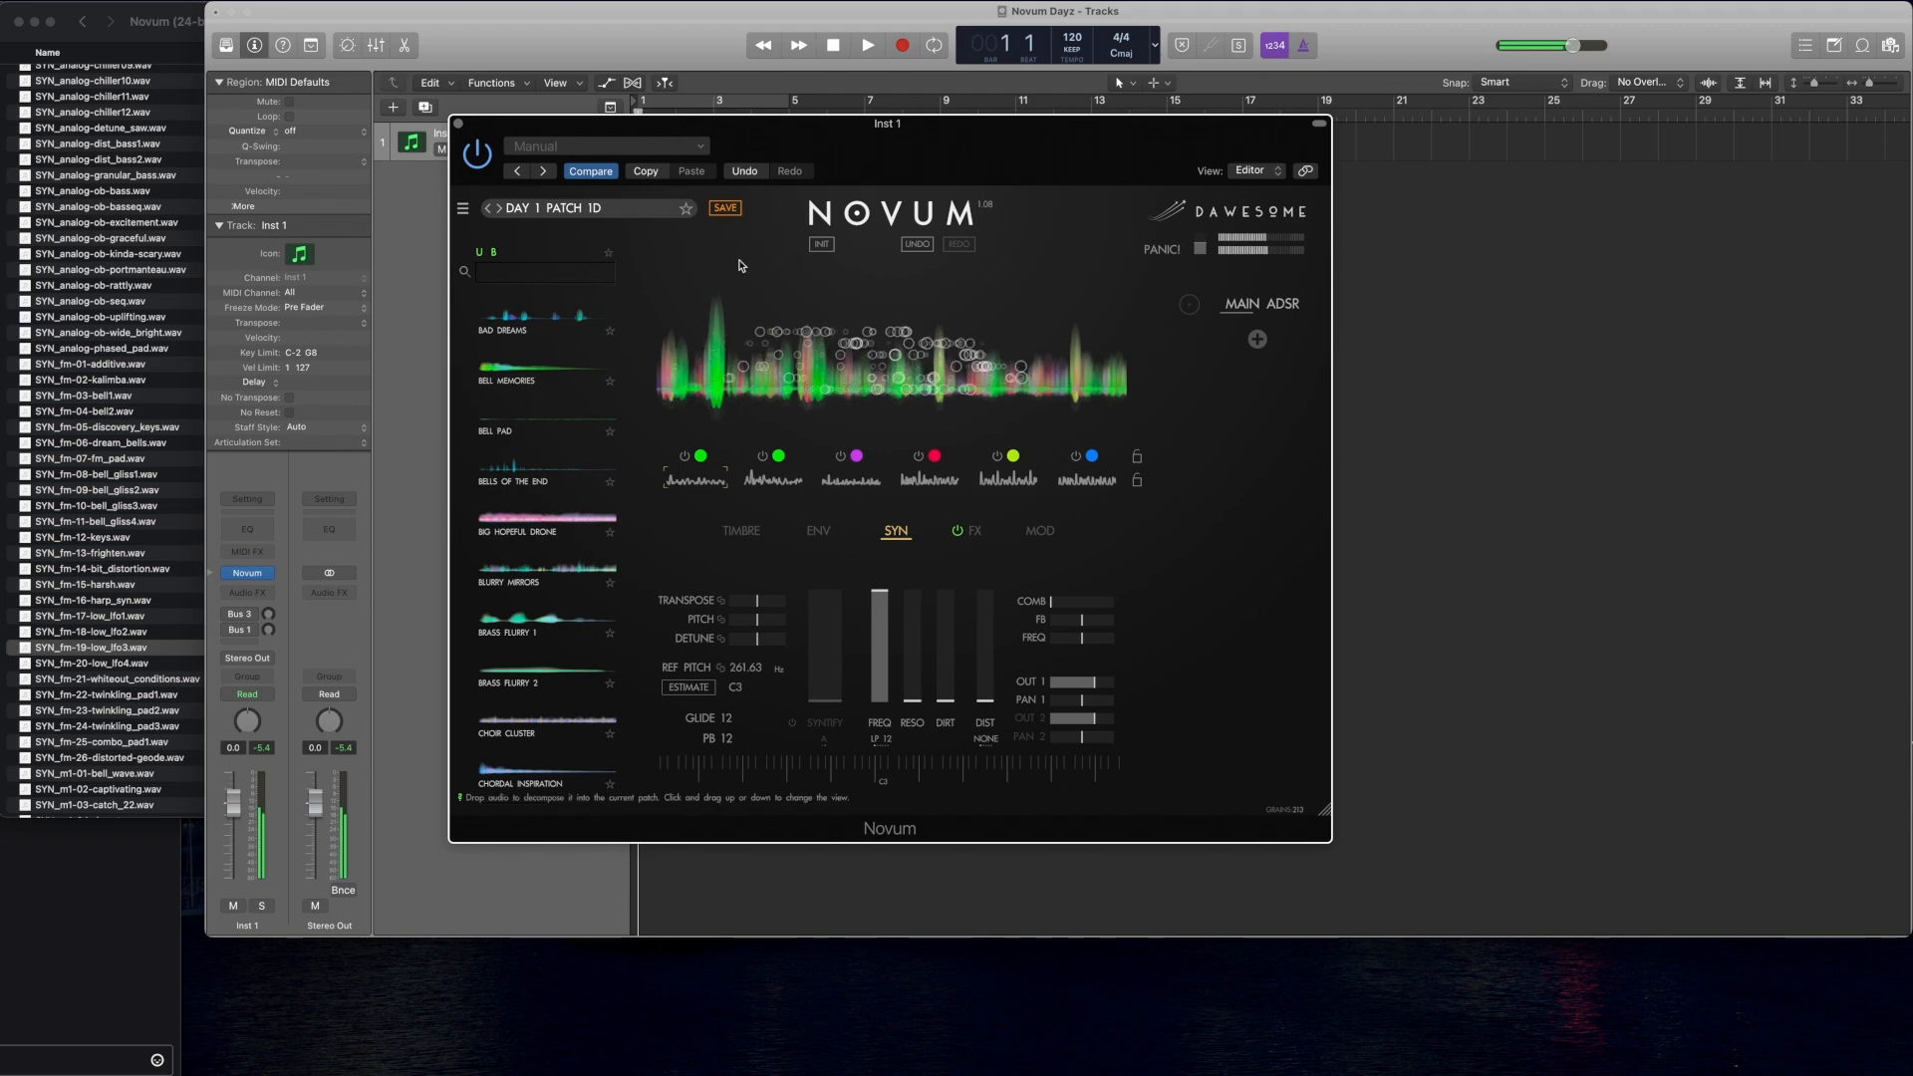
left_click(464, 210)
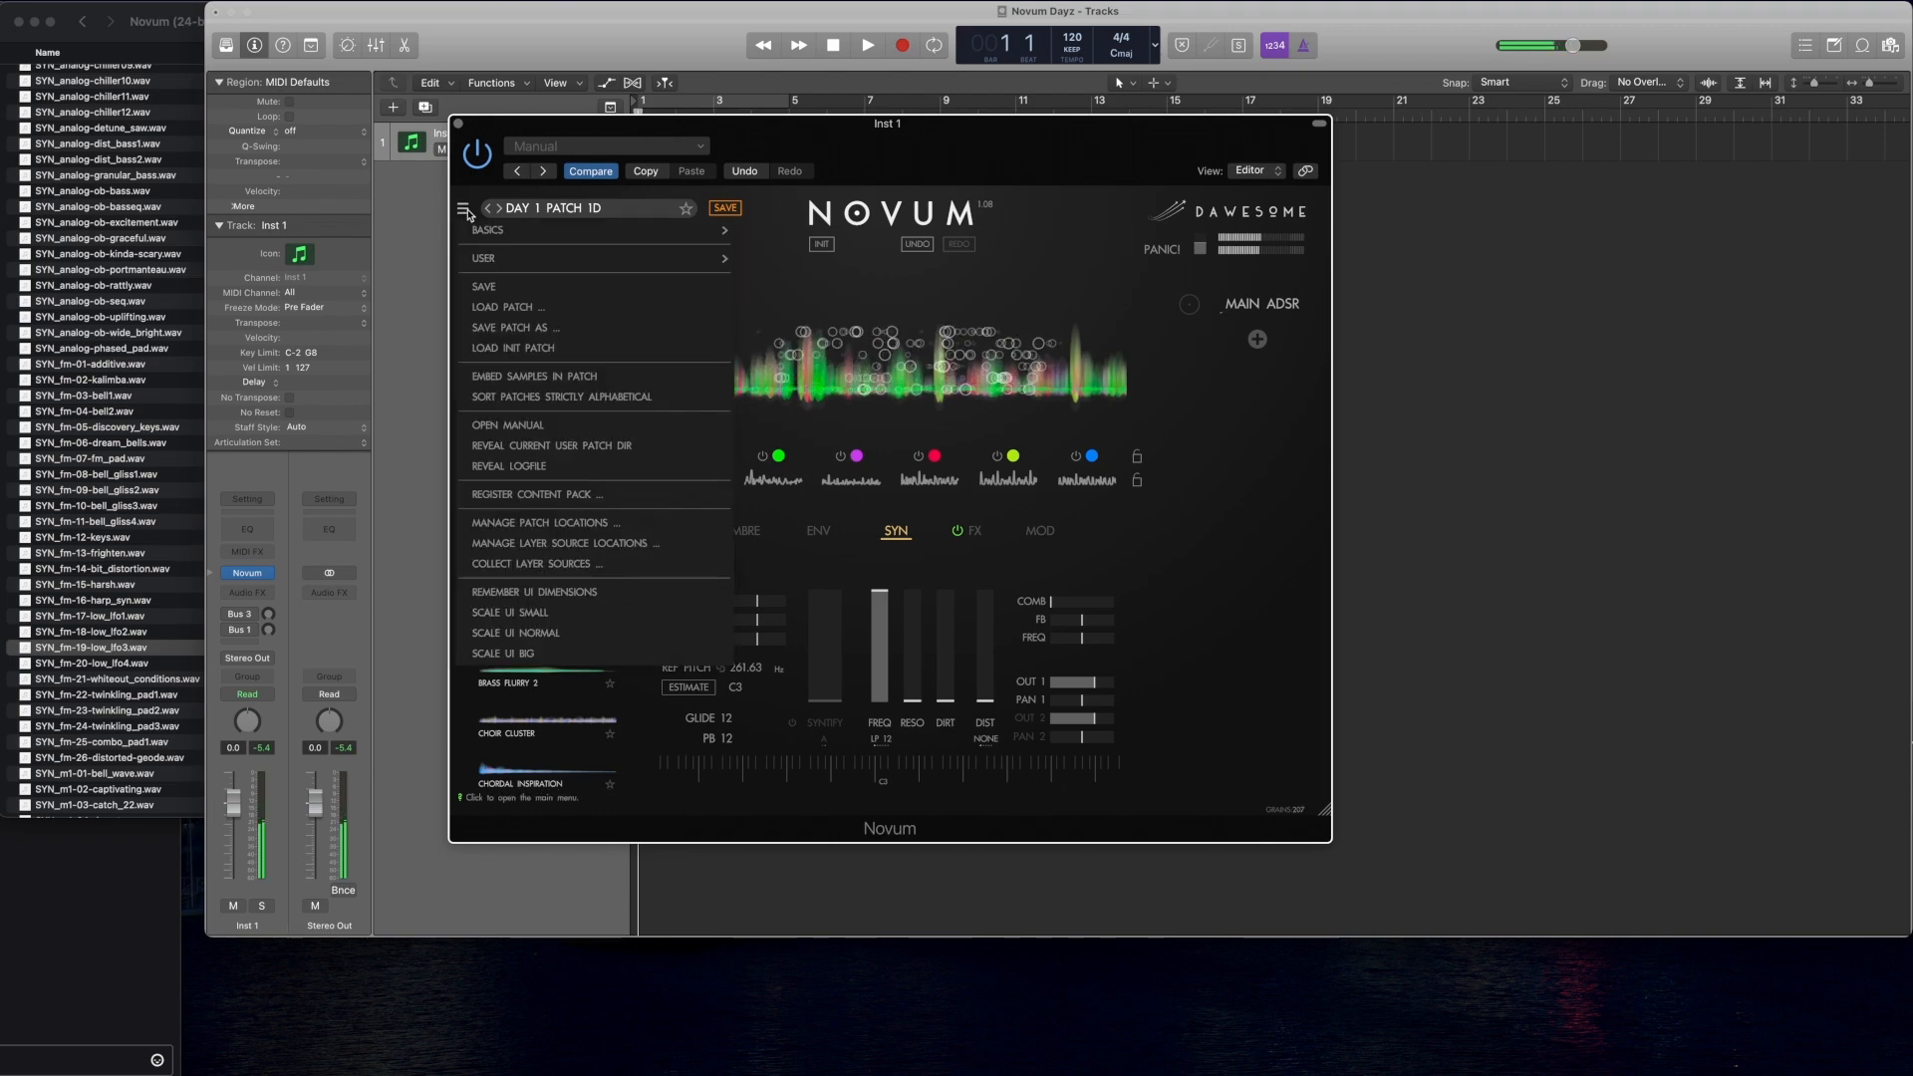
left_click(510, 332)
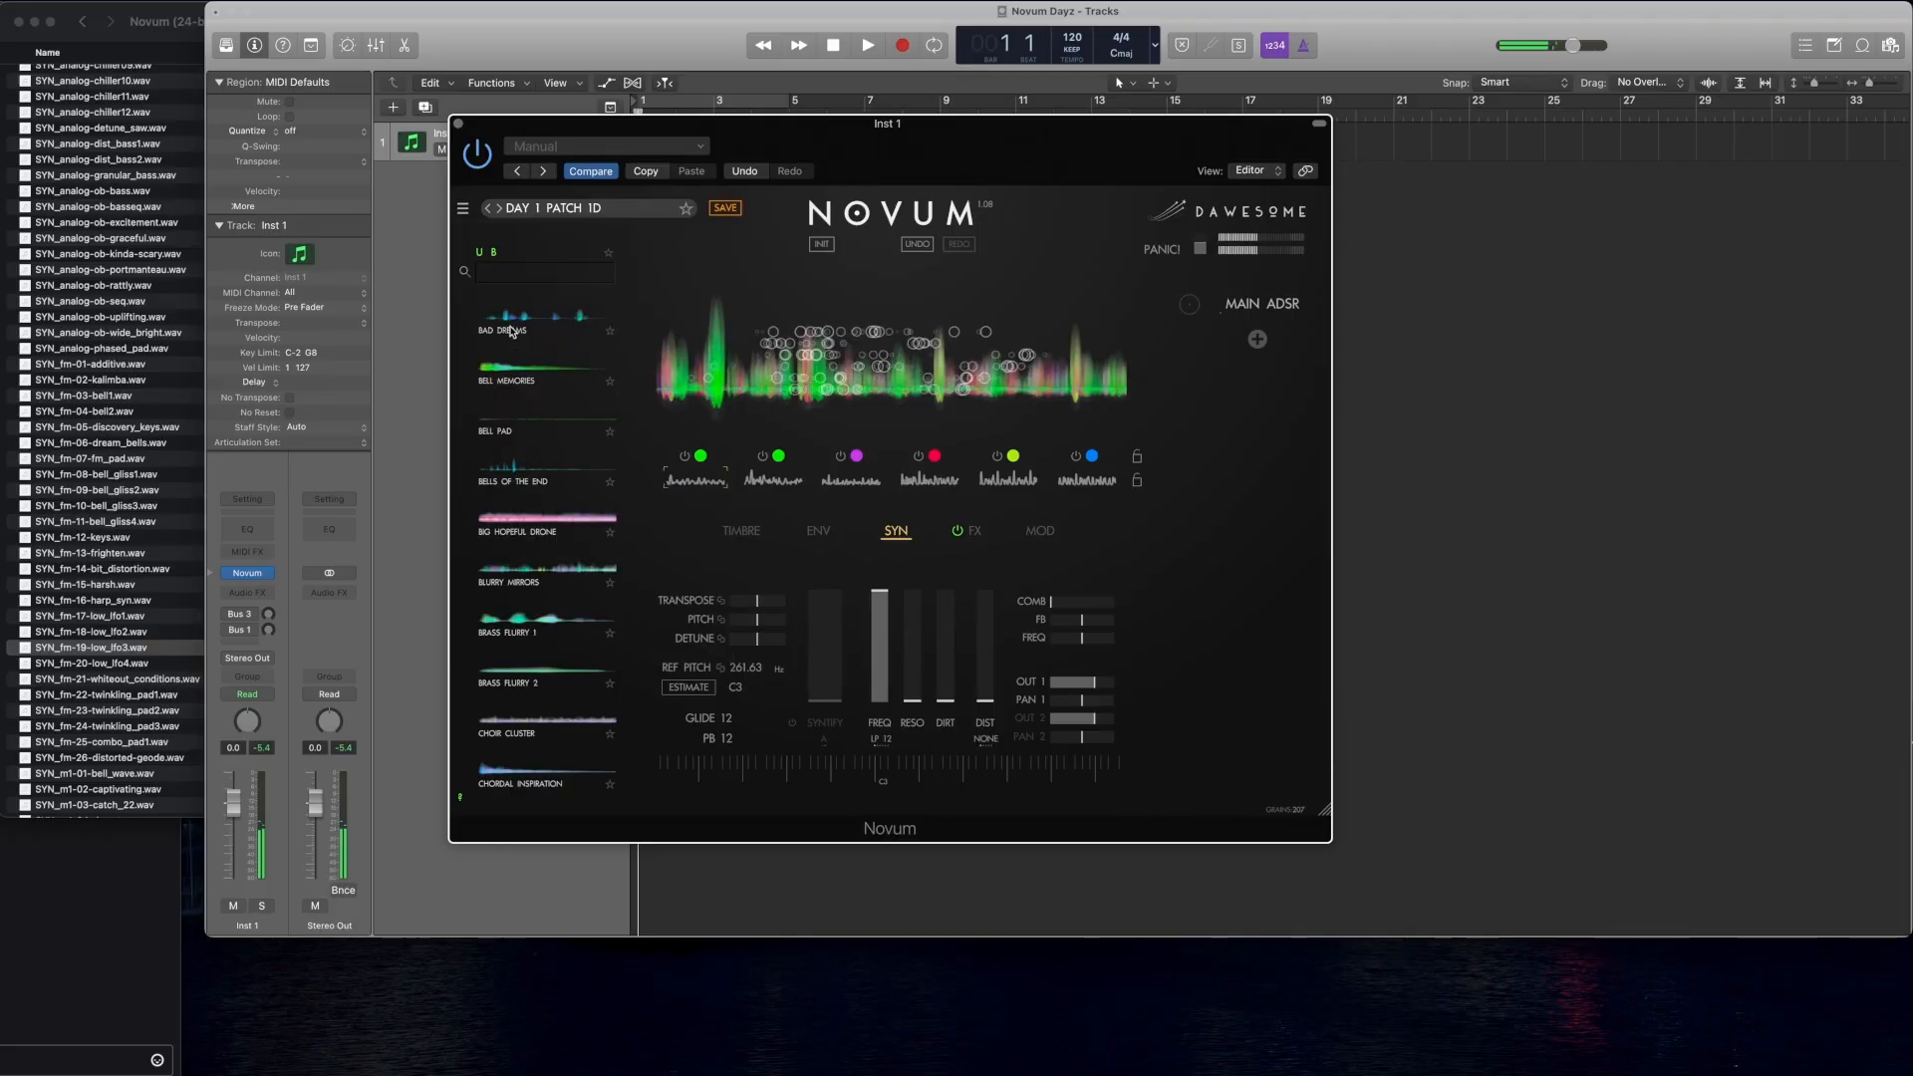
left_click(969, 206)
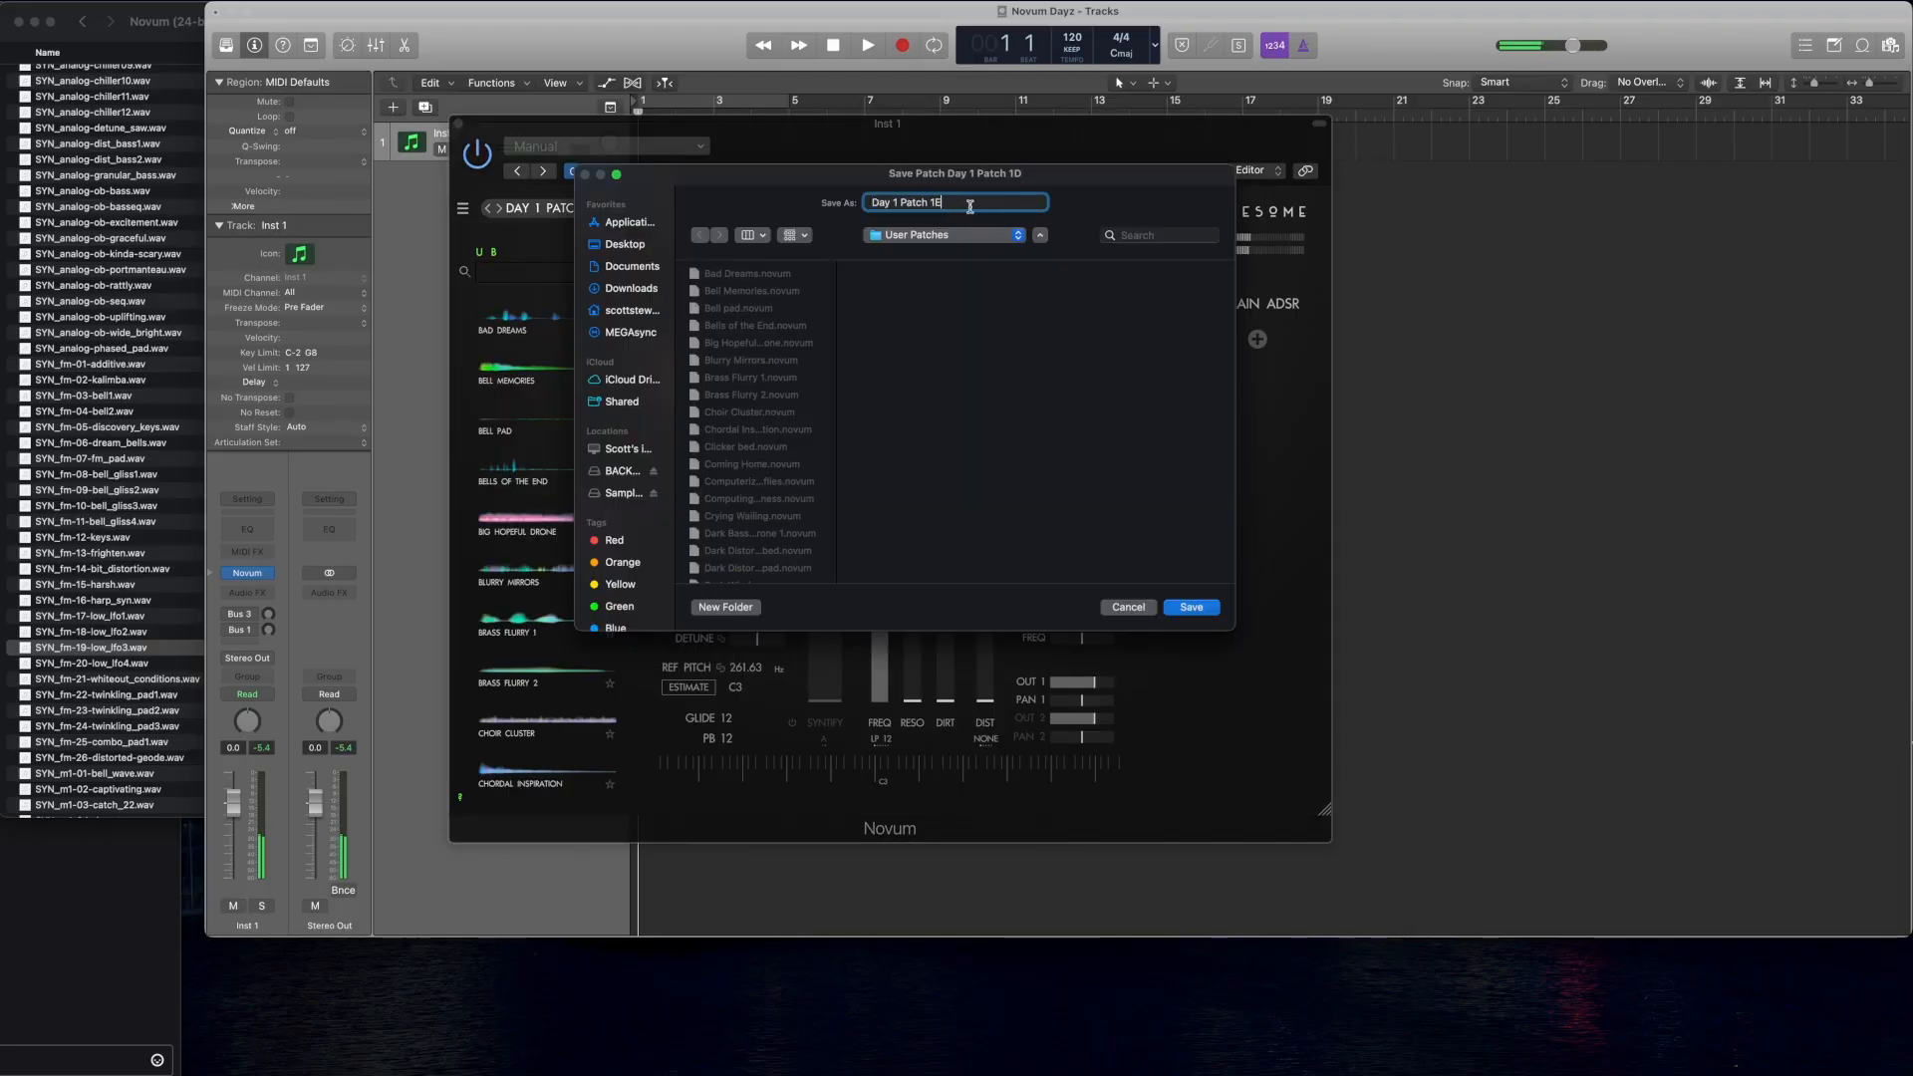
type("E")
key("Return")
Step: Find the analog OB samples in the sample folder and preview SYN_analog-ob-basseq.wav
left_click(105, 535)
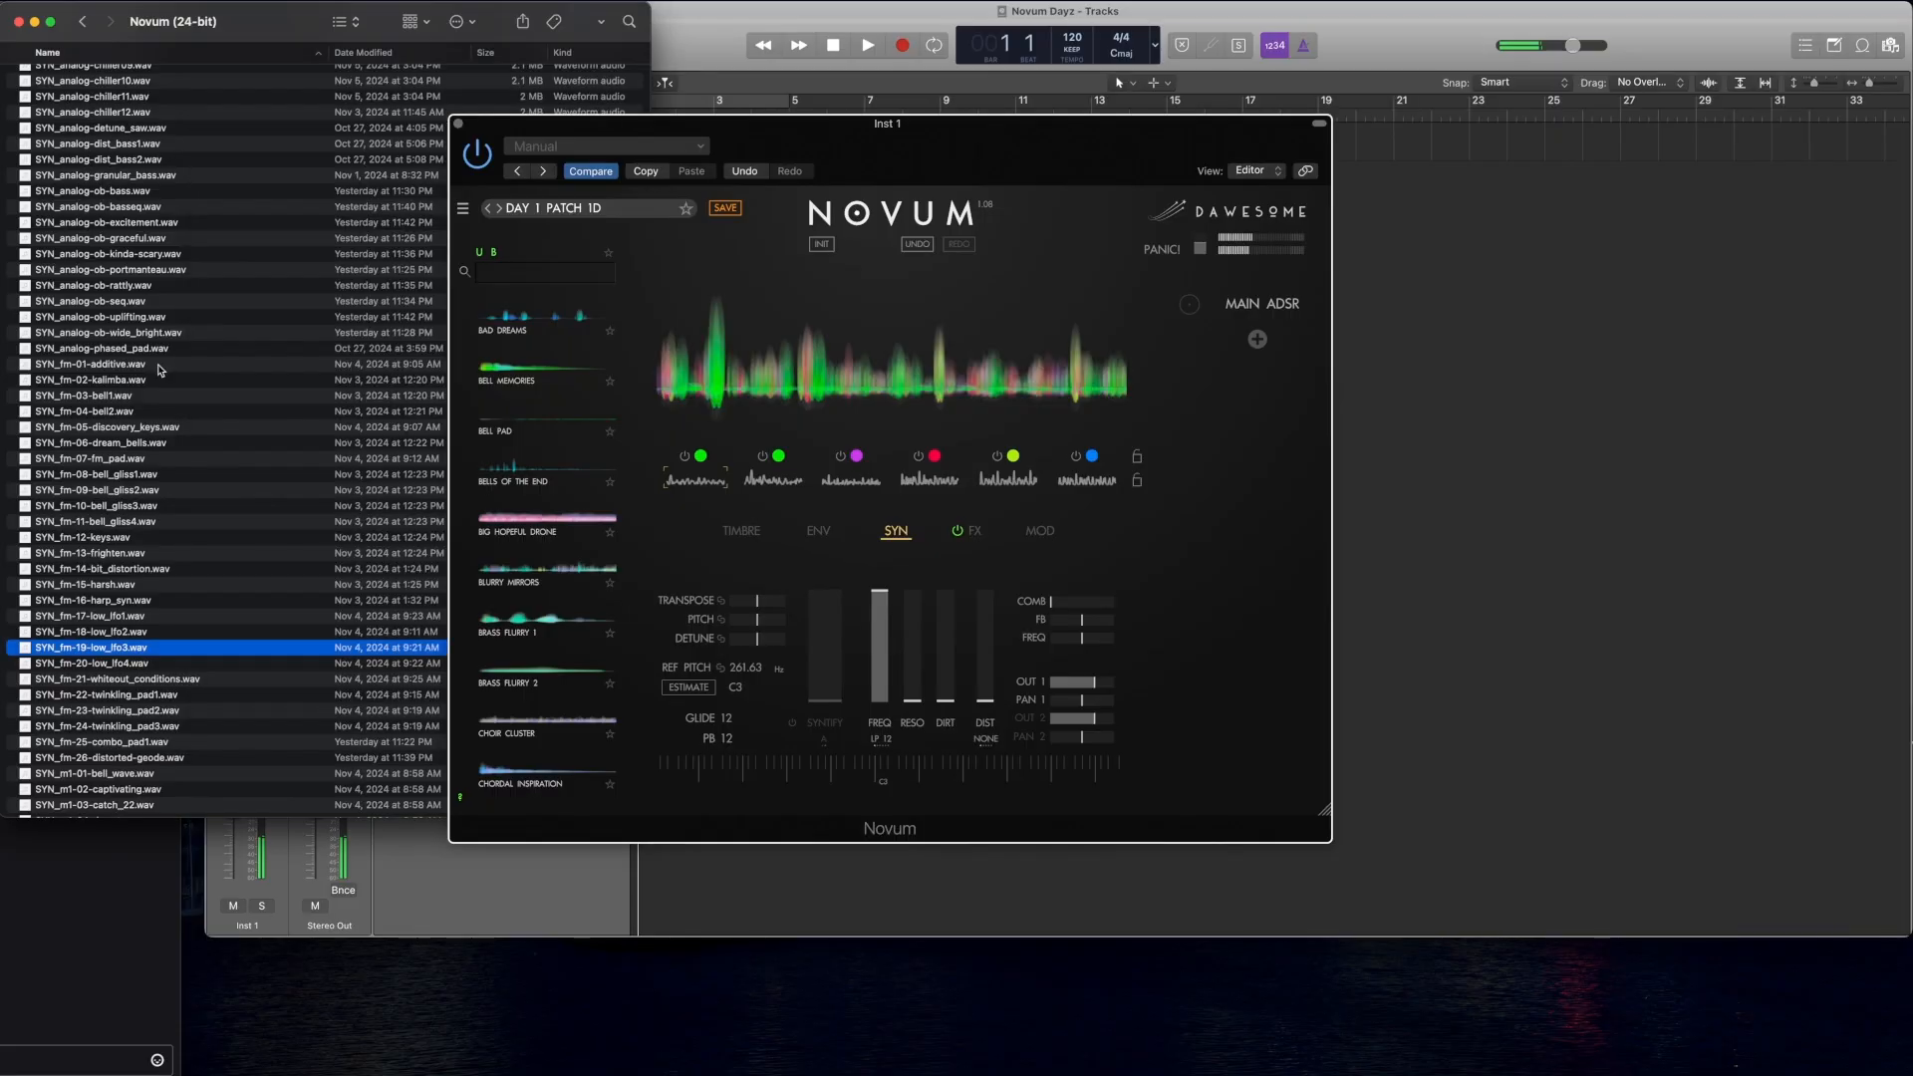
left_click(169, 322)
scroll(169, 324, "up", 4)
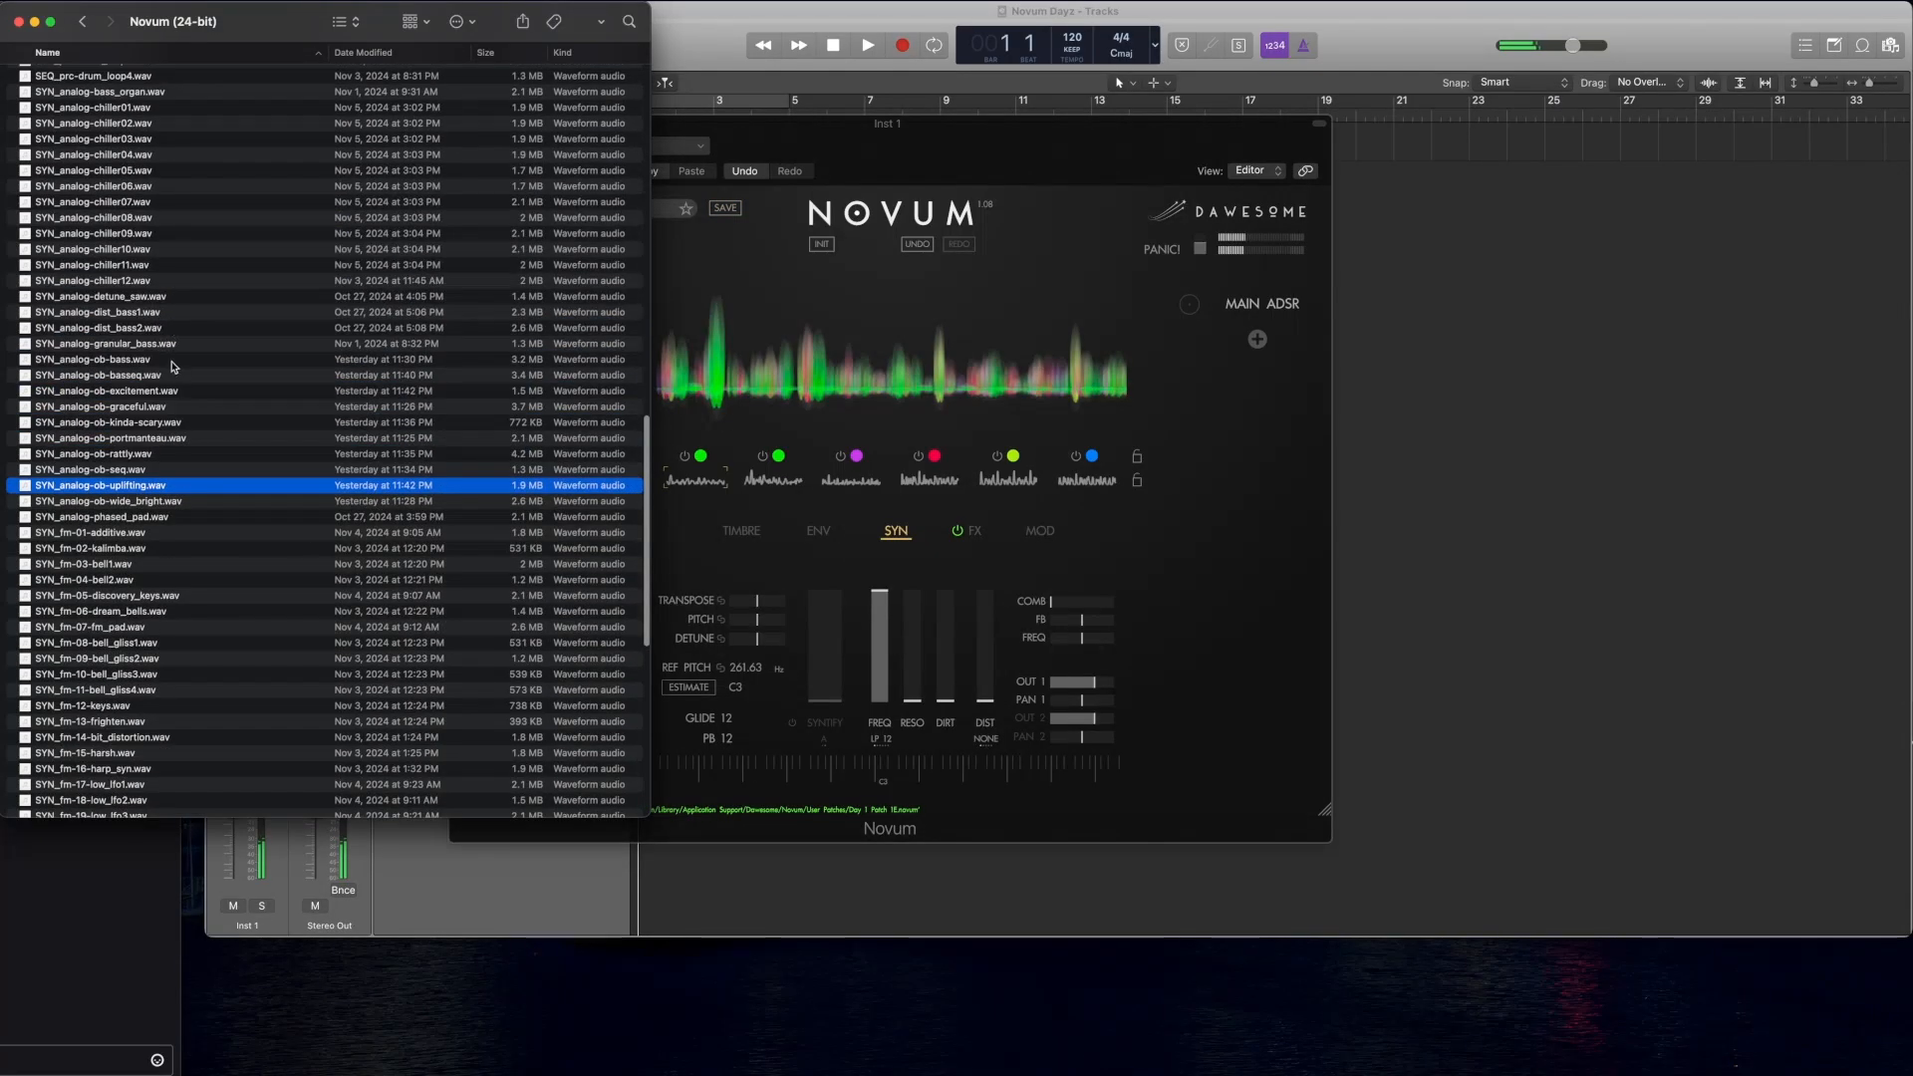
left_click(171, 362)
left_click(183, 377)
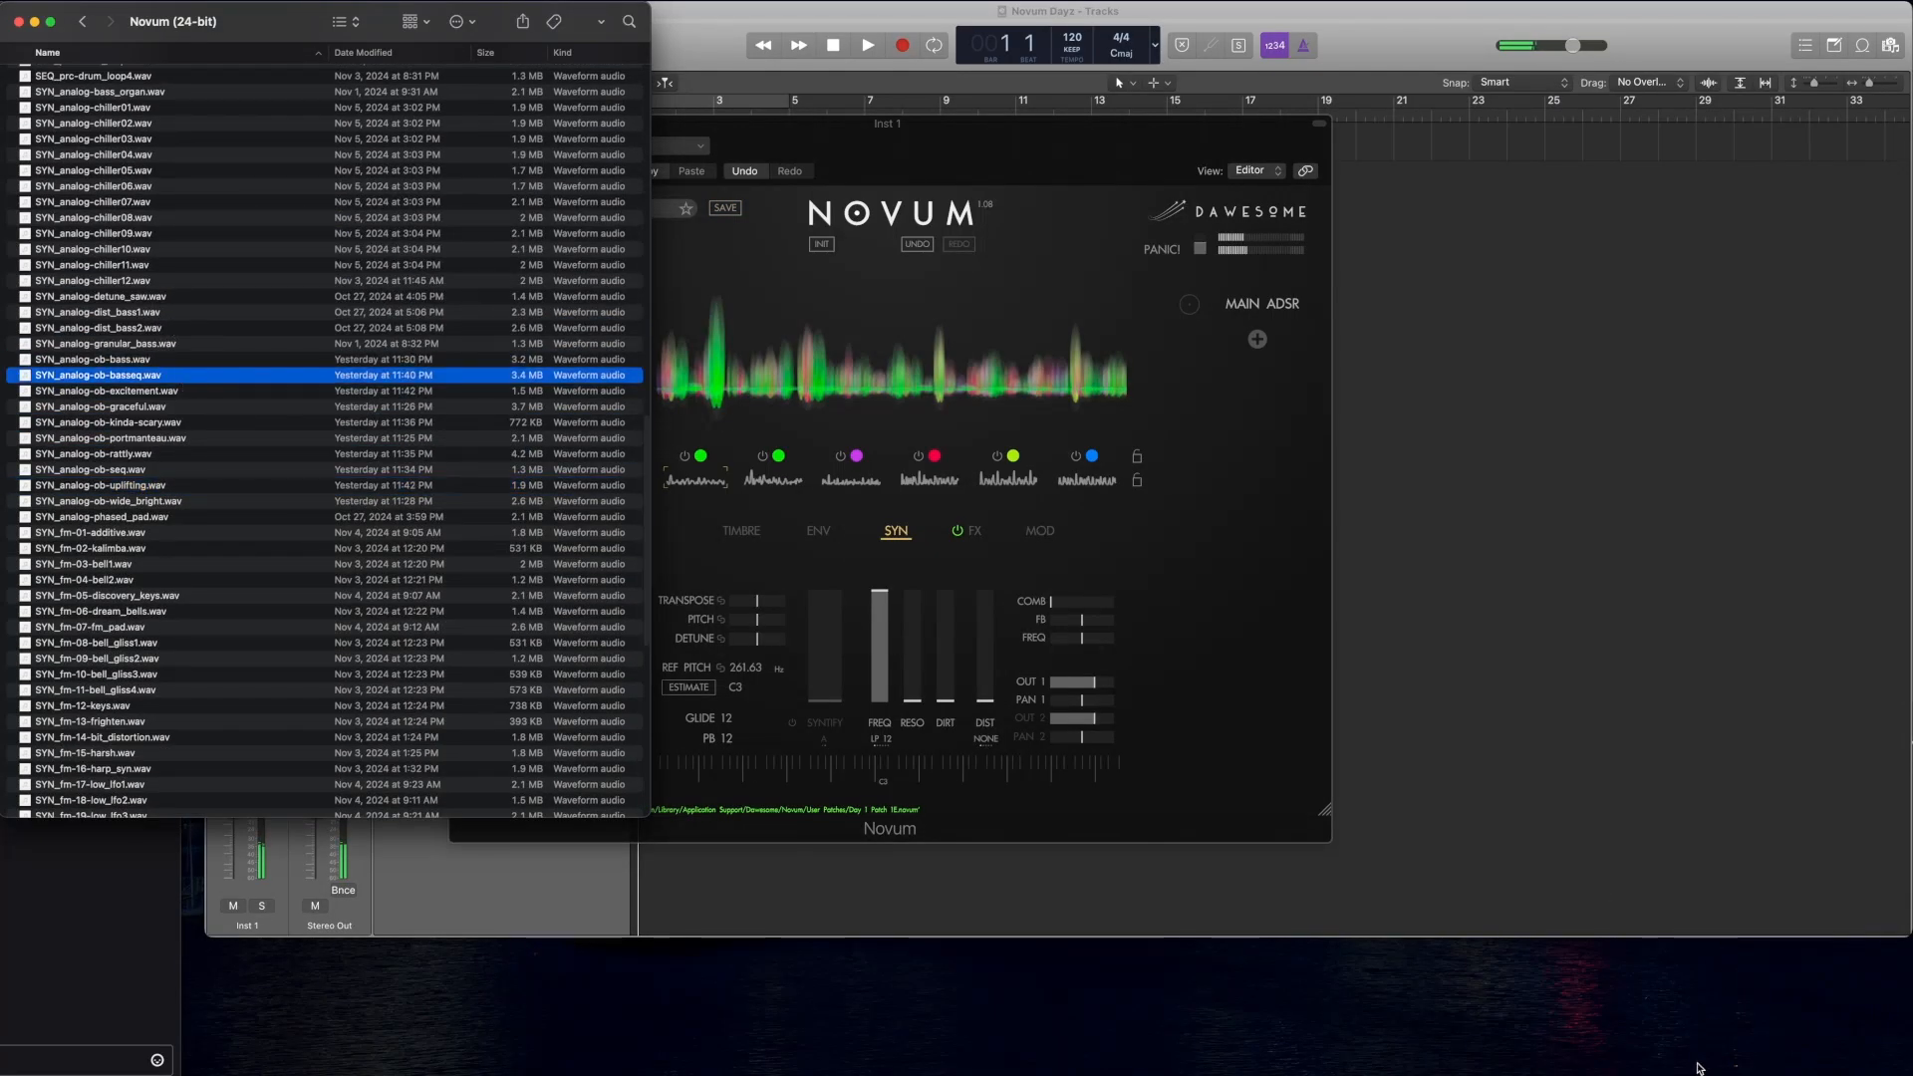
left_click(1788, 976)
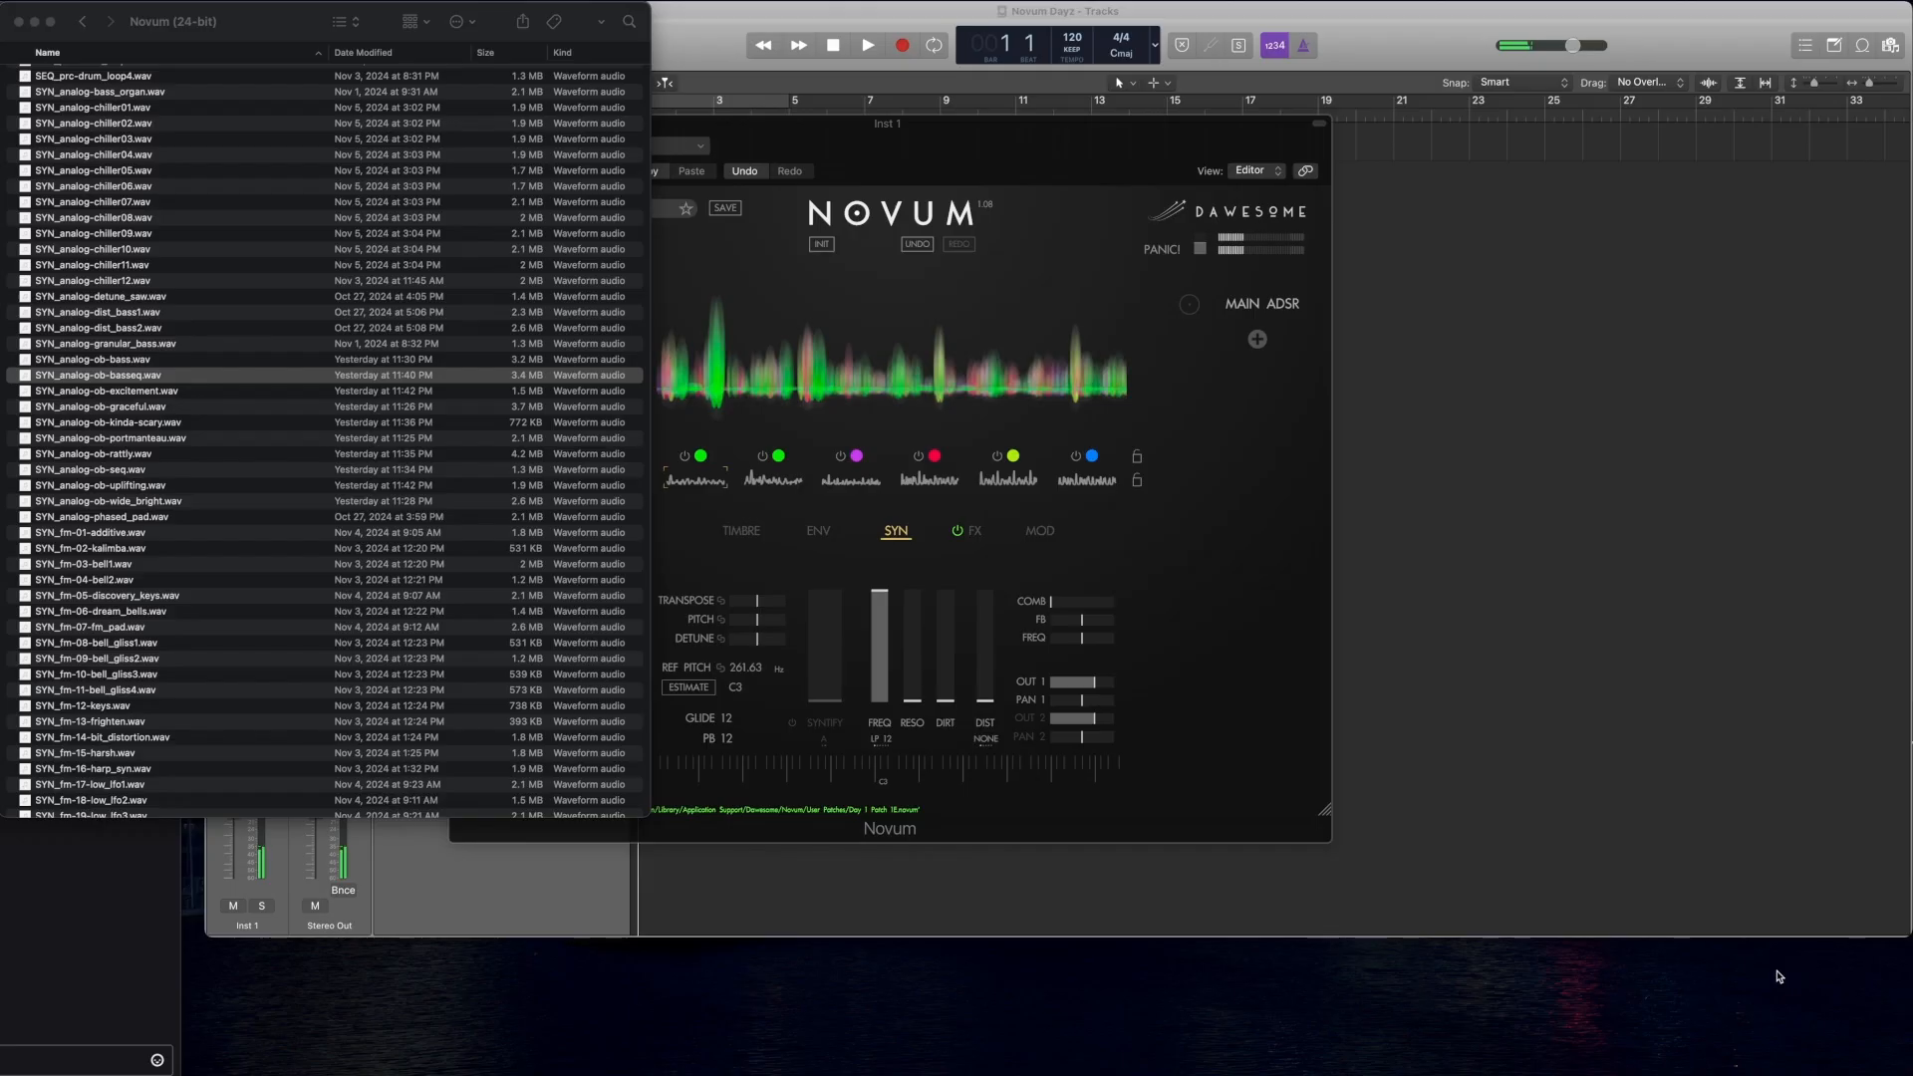
left_click(202, 491)
key("space")
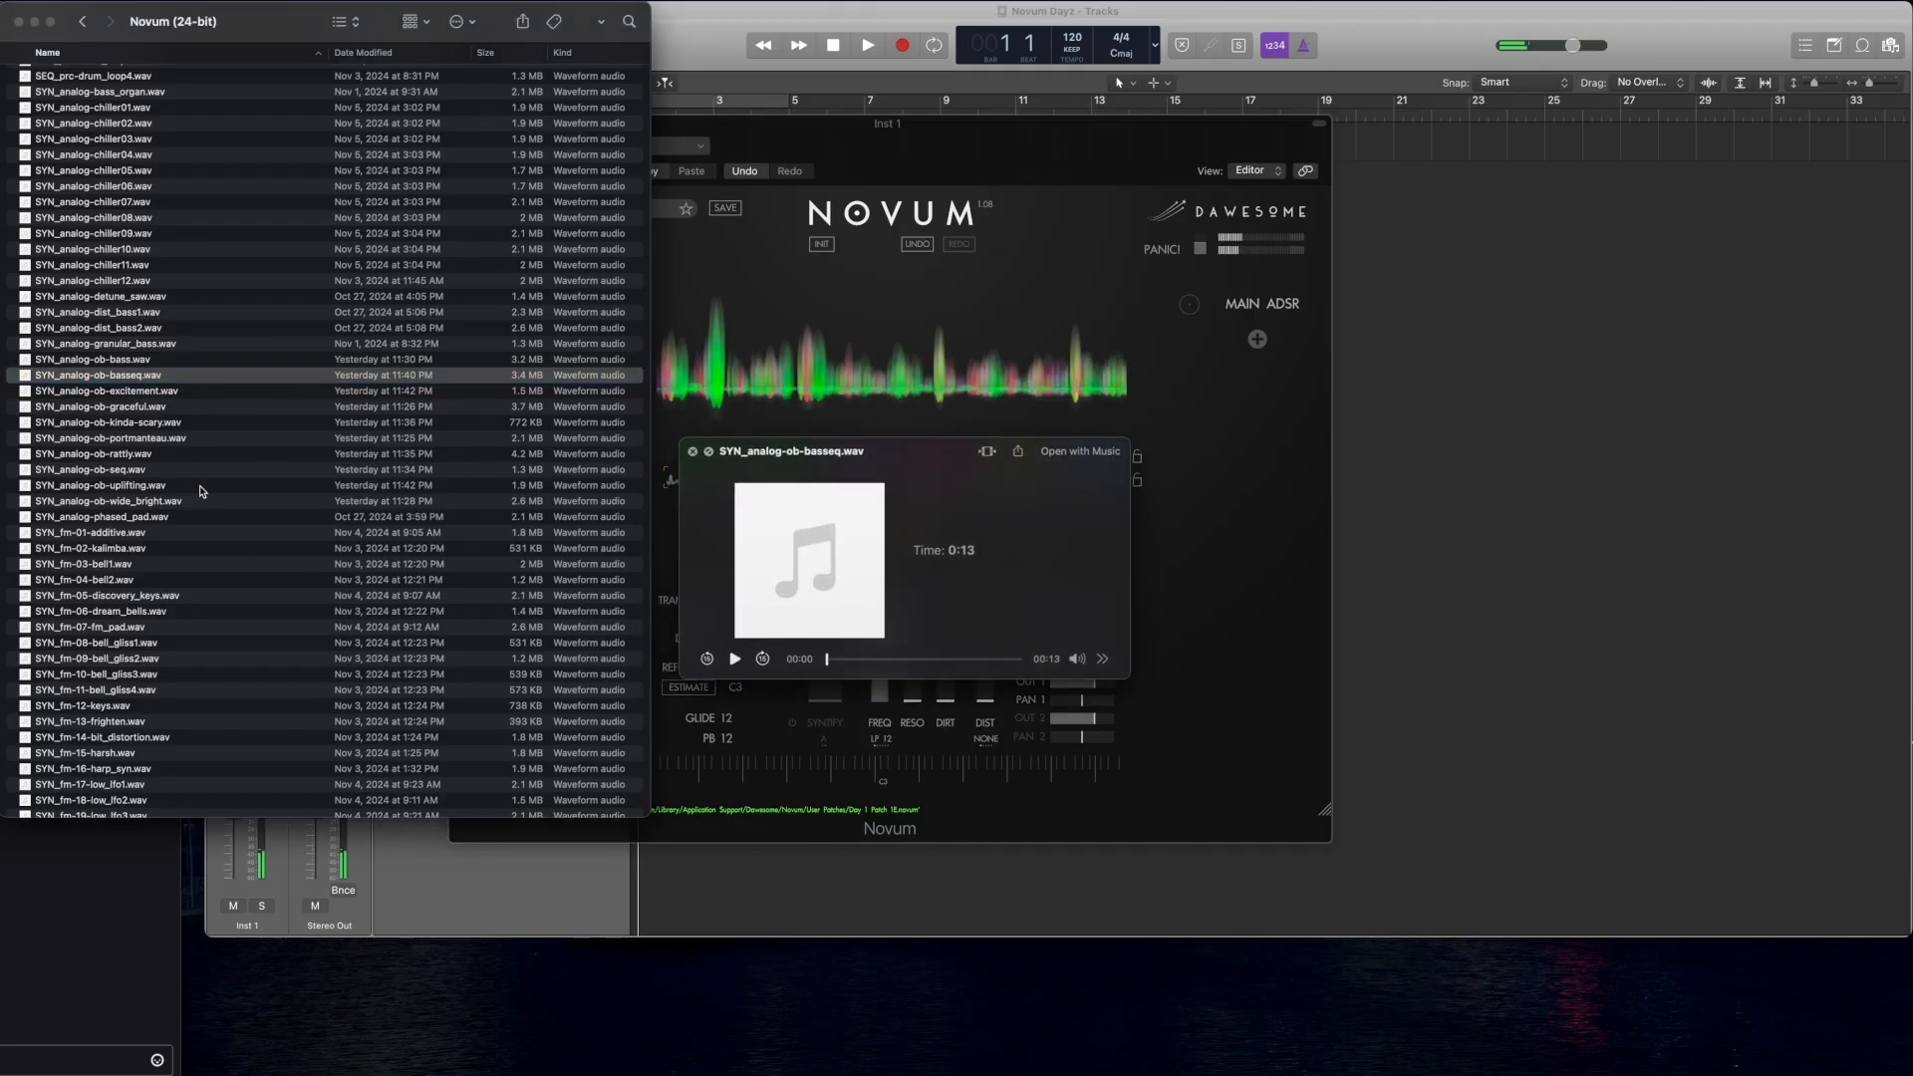
Step: Preview SYN_analog-ob-bass.wav, SYN_analog-ob-portmanteau.wav and SYN_analog-ob-wide_bright.wav in the sample folder
left_click(222, 362)
left_click(230, 359)
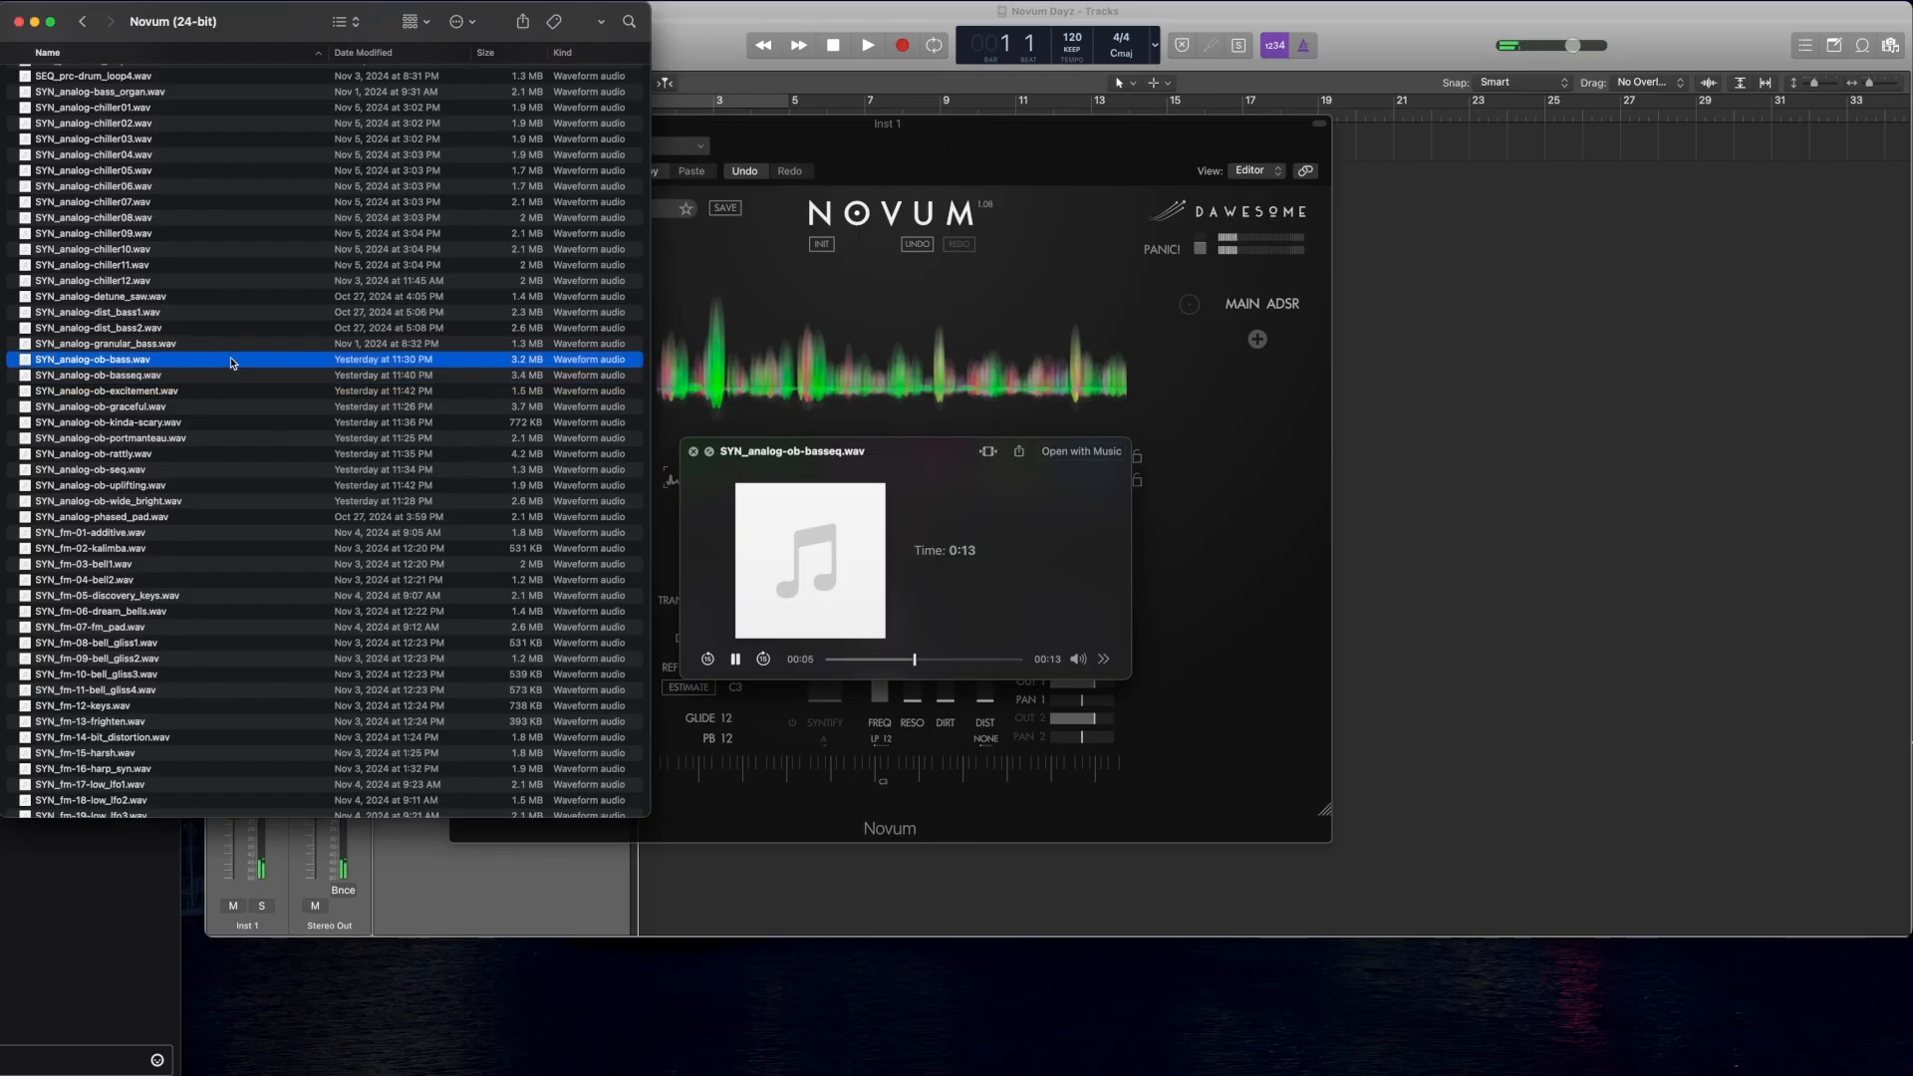
scroll(260, 477, "up", 3)
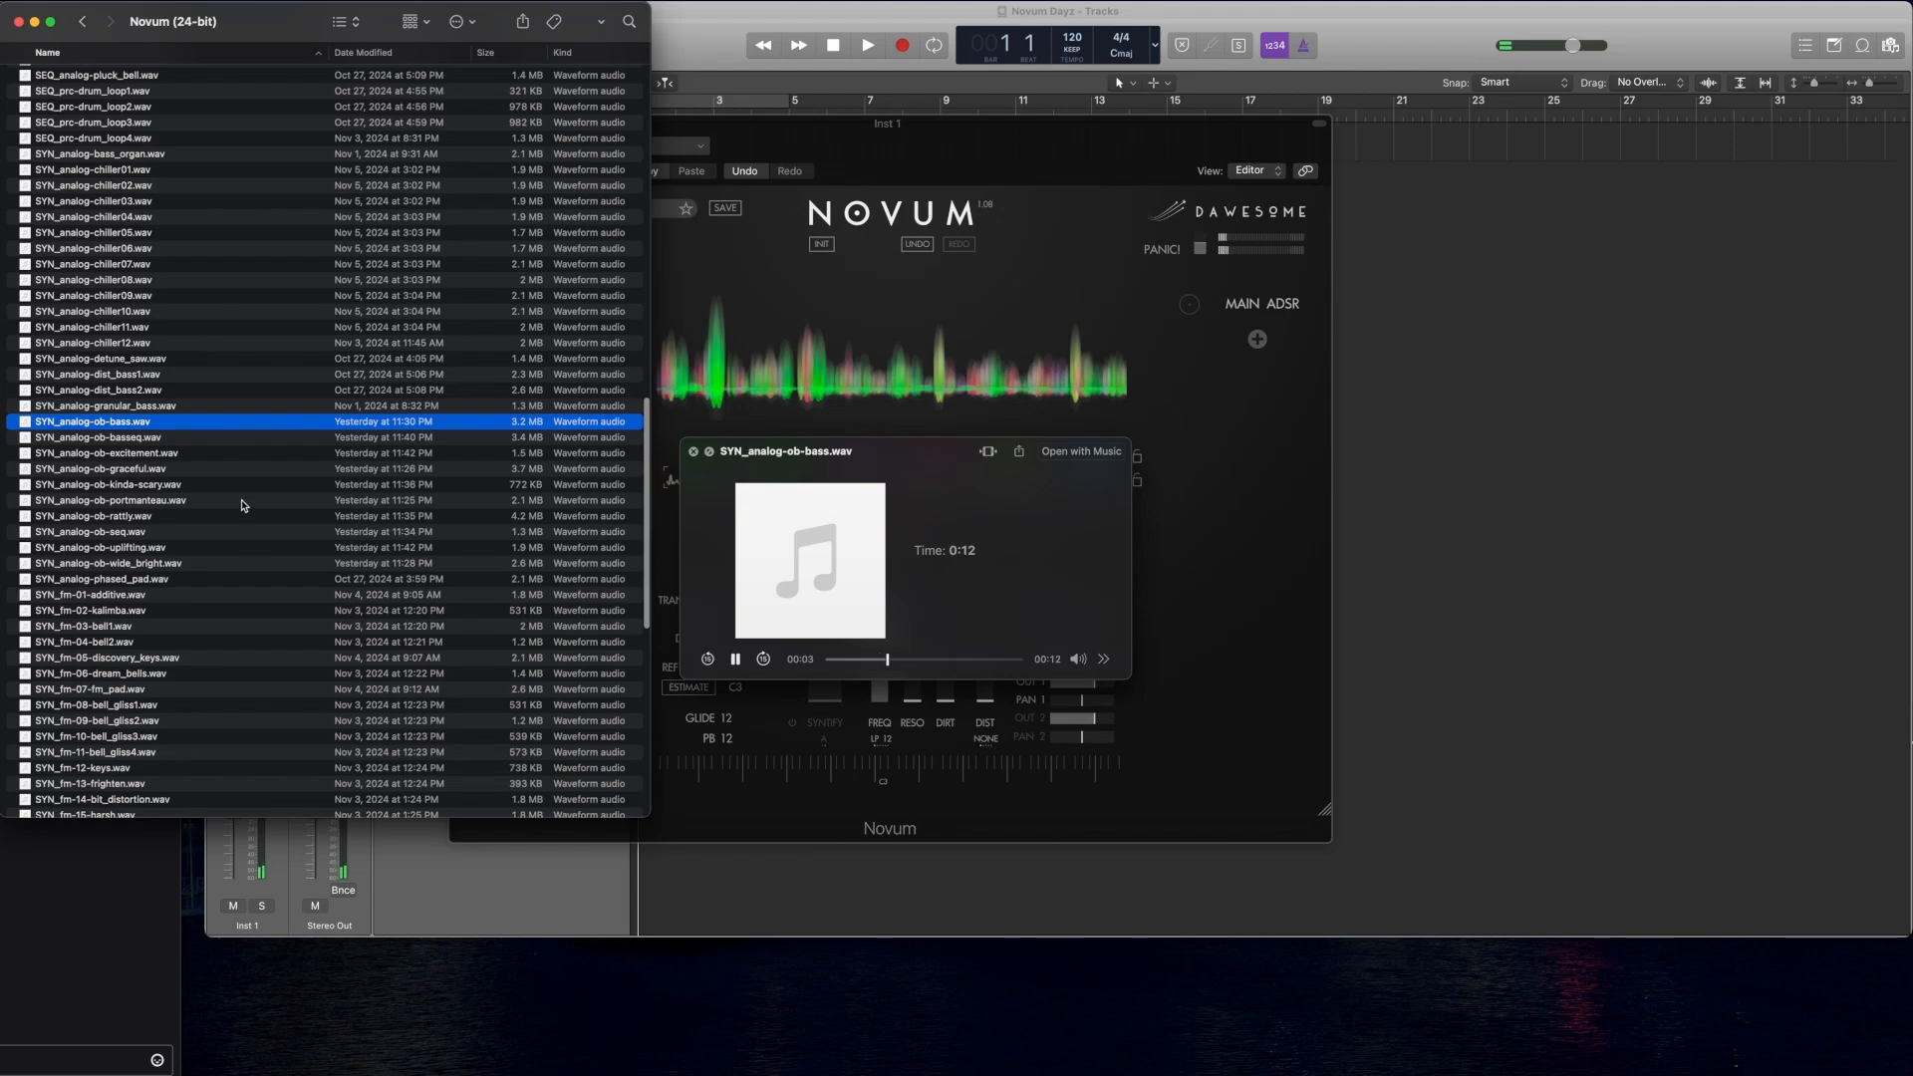
left_click(217, 500)
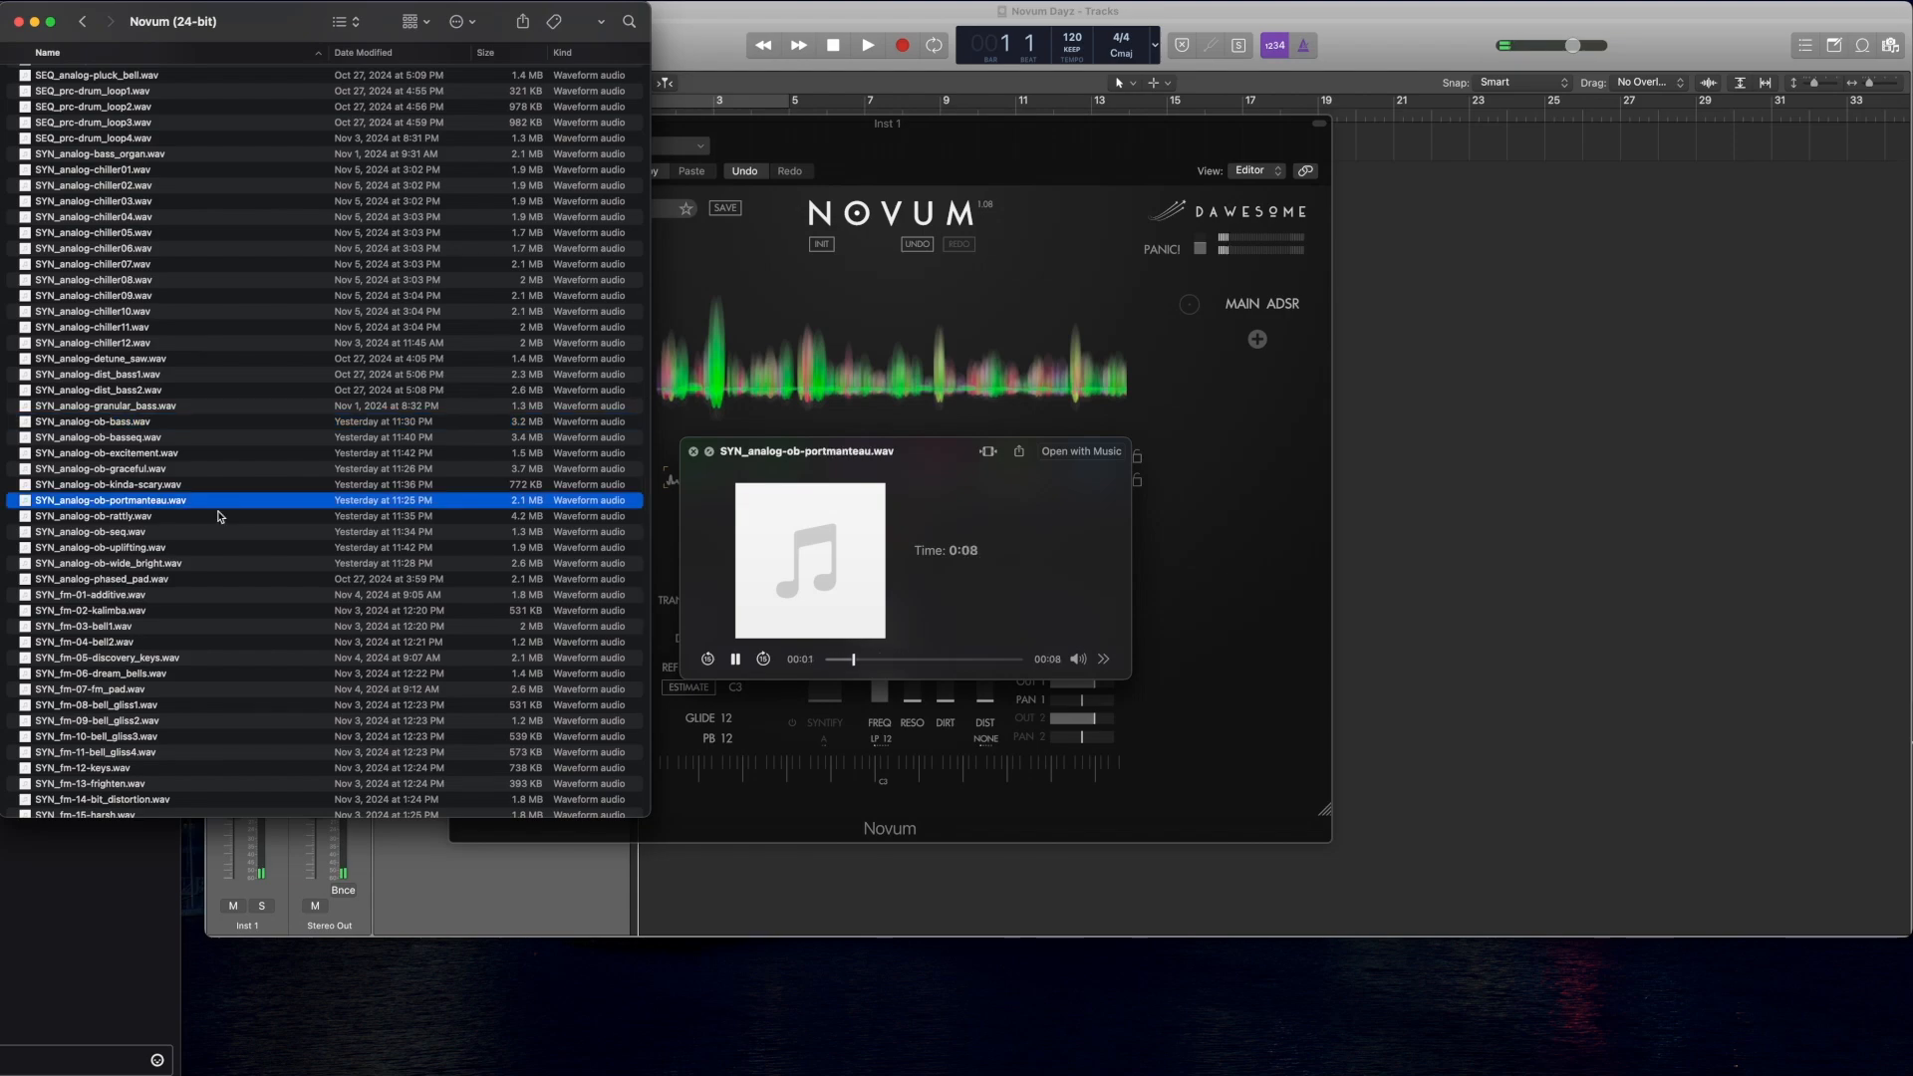
left_click(224, 568)
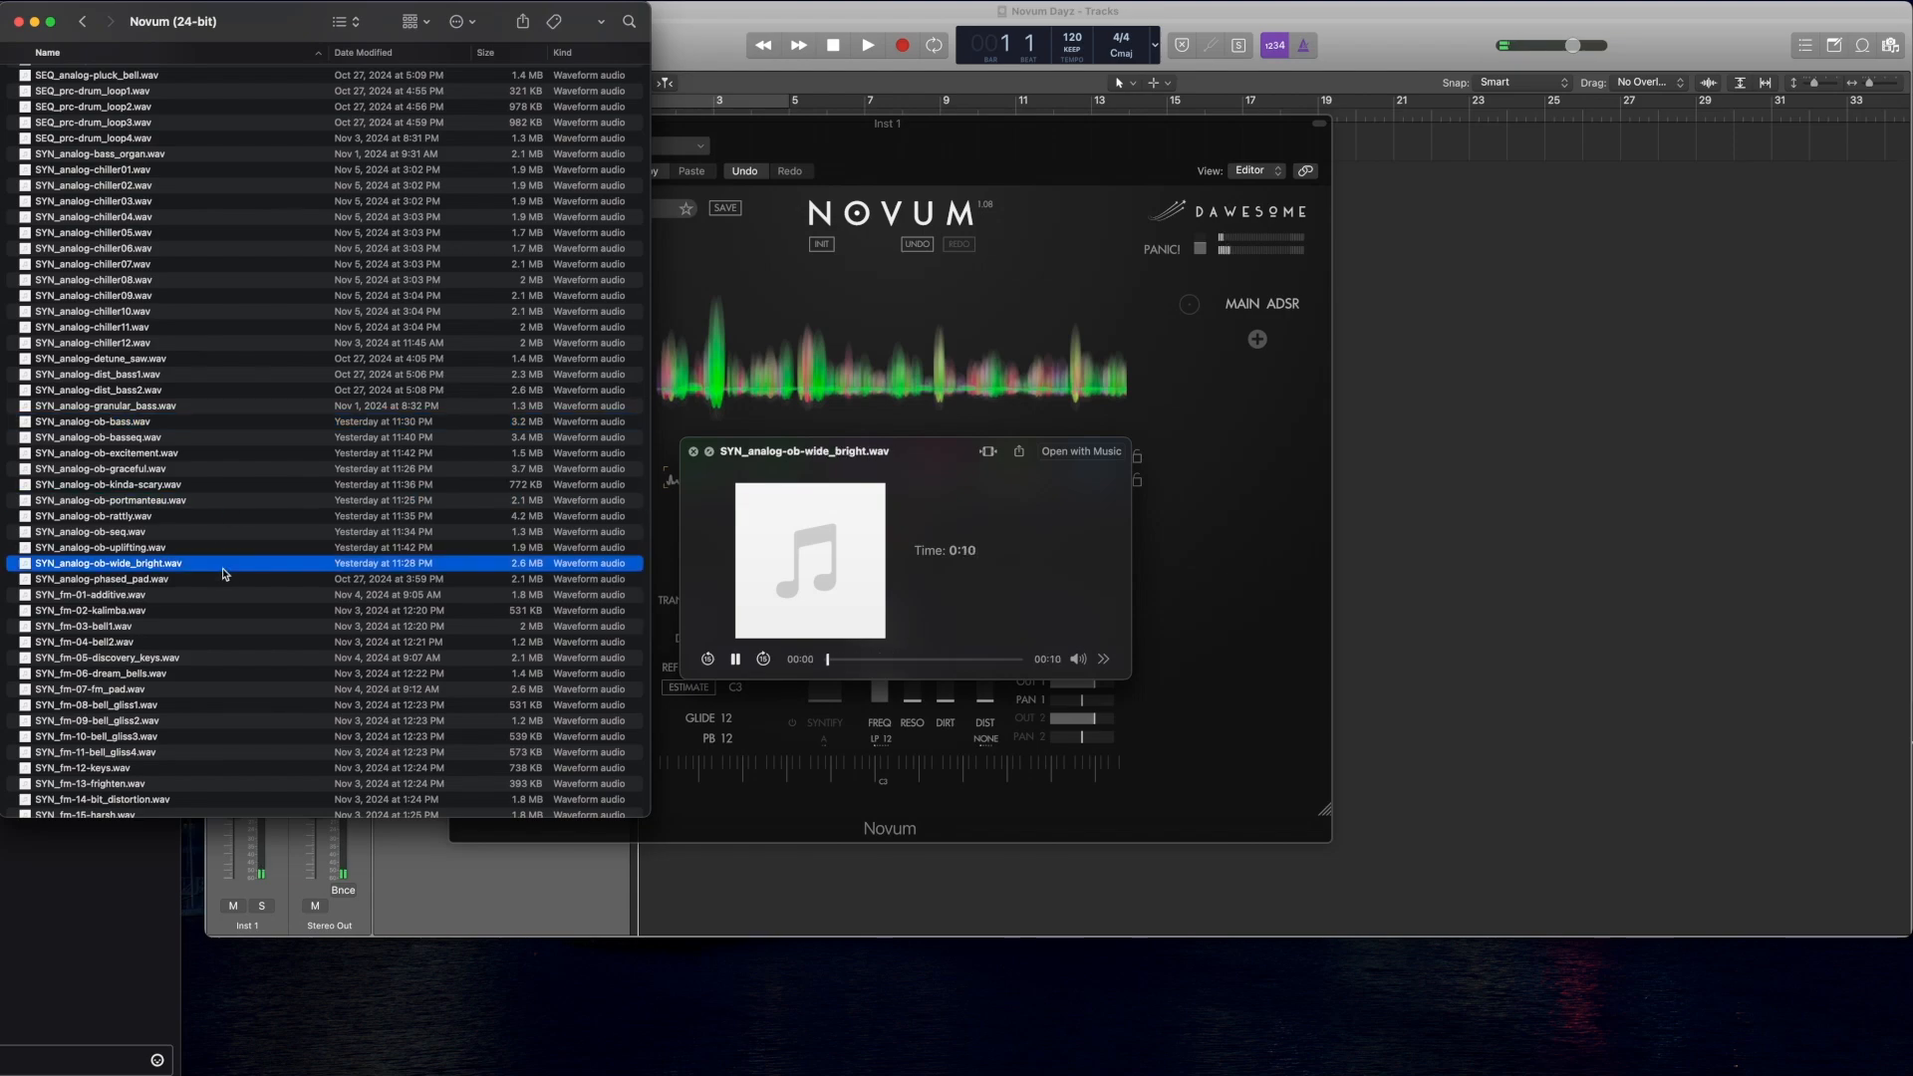
Step: Preview SYN_analog-phased_pad.wav and decompose it in Novum's main spectral display
left_click(221, 581)
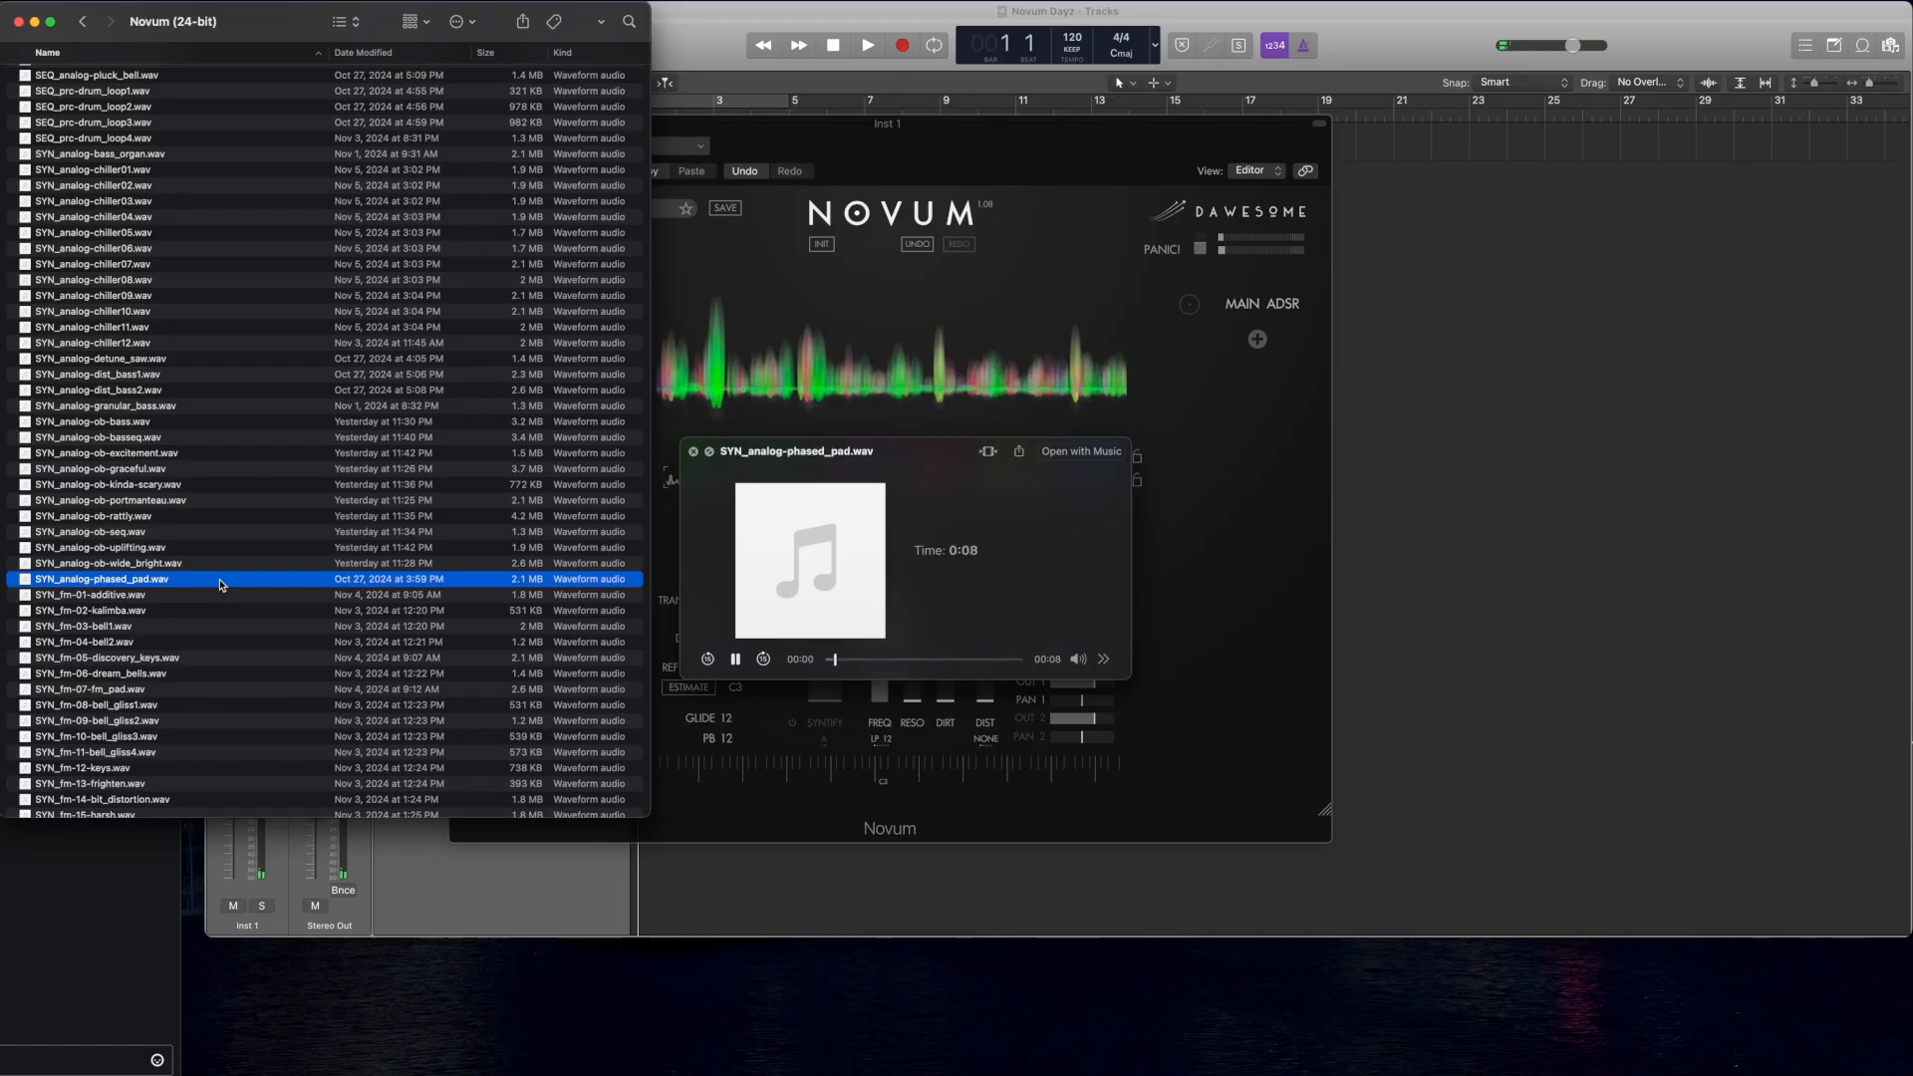
key("space")
left_click_drag(149, 573, 618, 379)
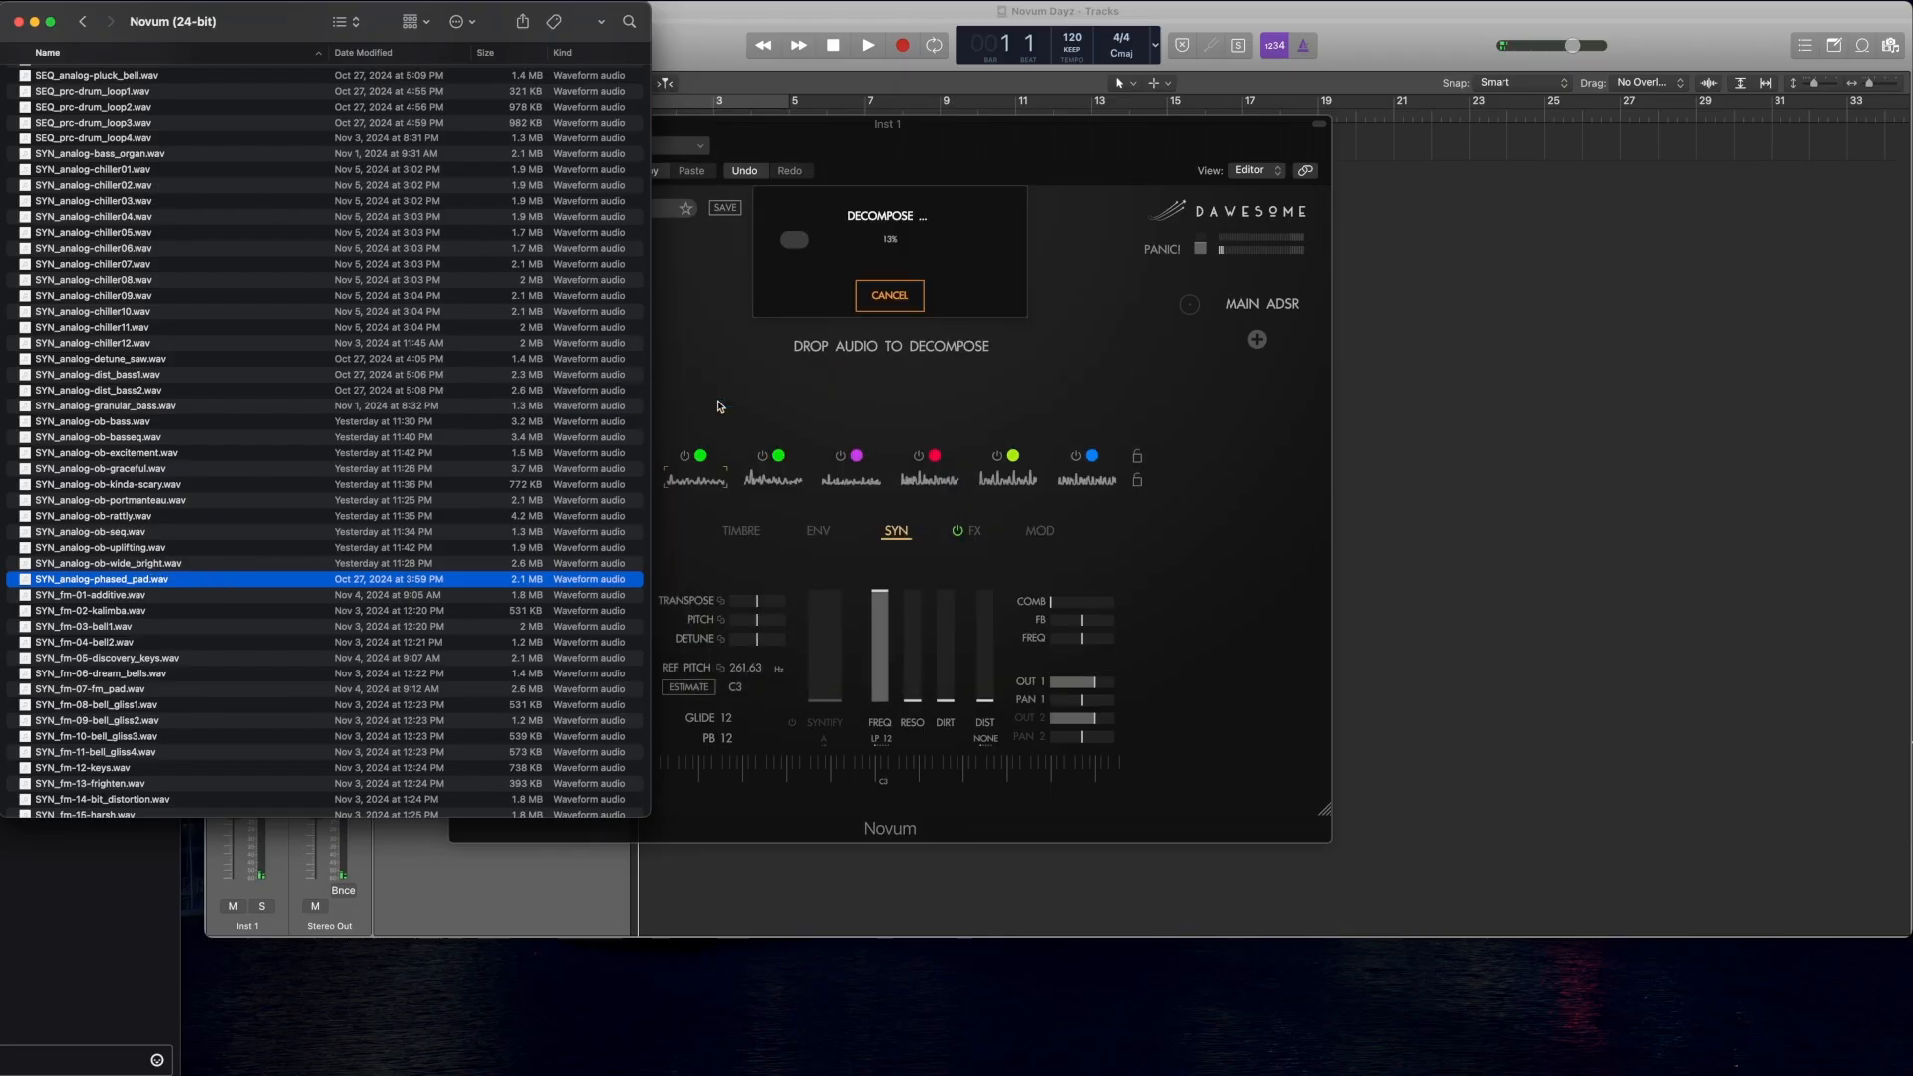
left_click(937, 138)
left_click(1439, 189)
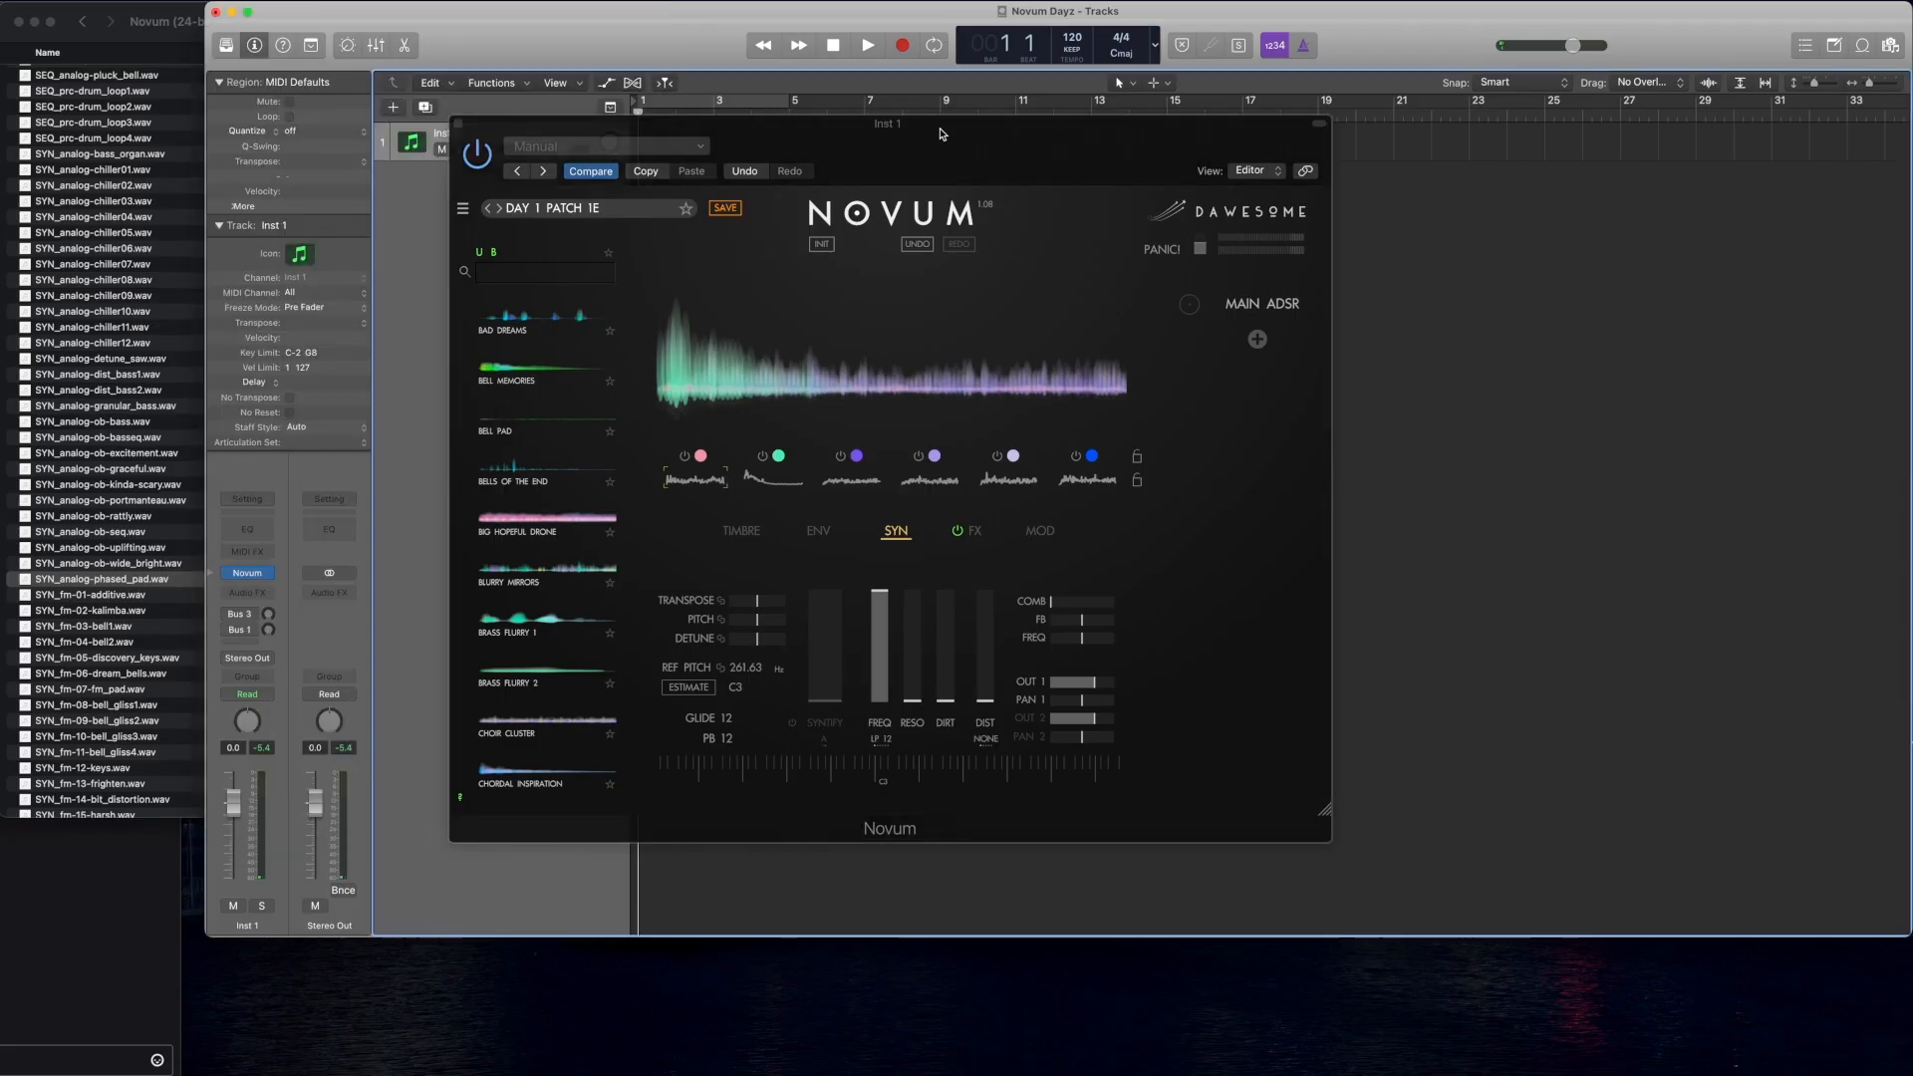
left_click(935, 136)
left_click_drag(933, 136, 935, 135)
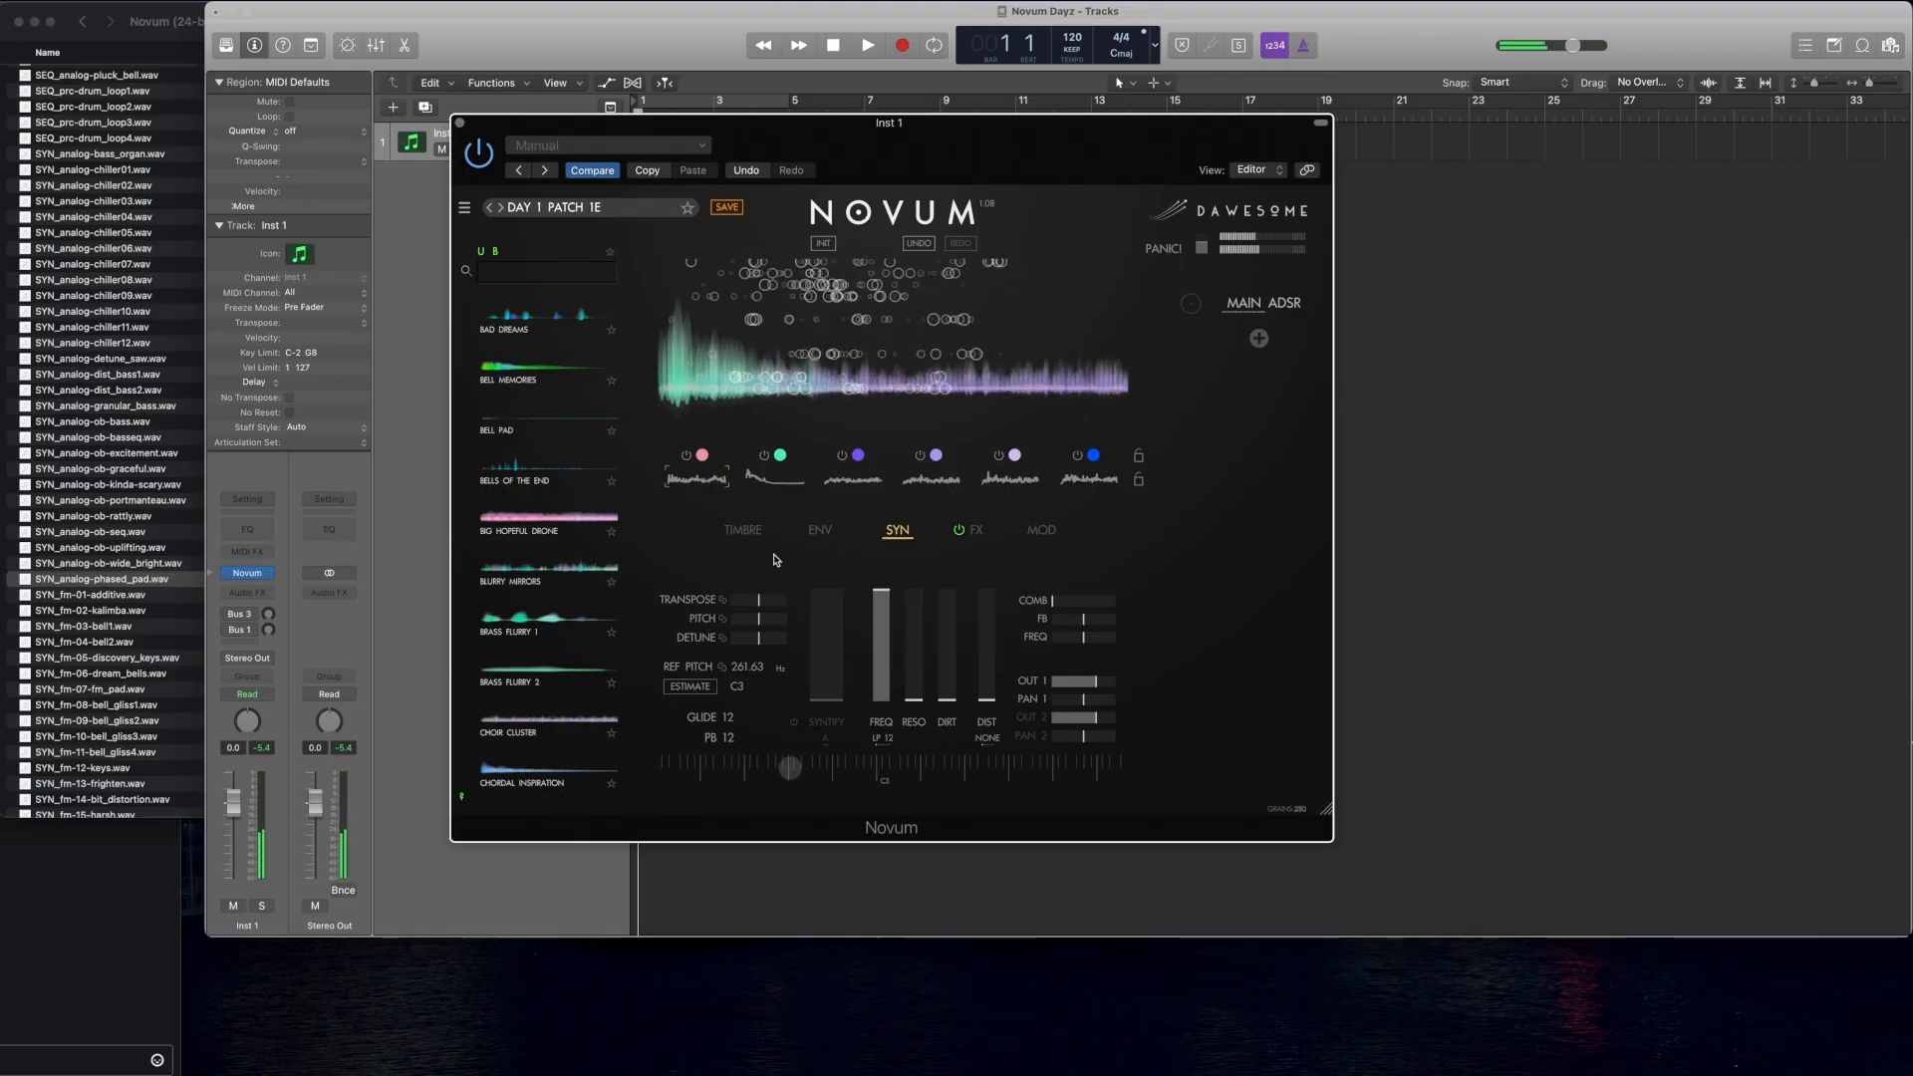
Step: Isolate layer one by switching off layers two through six, and raise its grain gain to about half
left_click(765, 455)
left_click(842, 455)
left_click(920, 455)
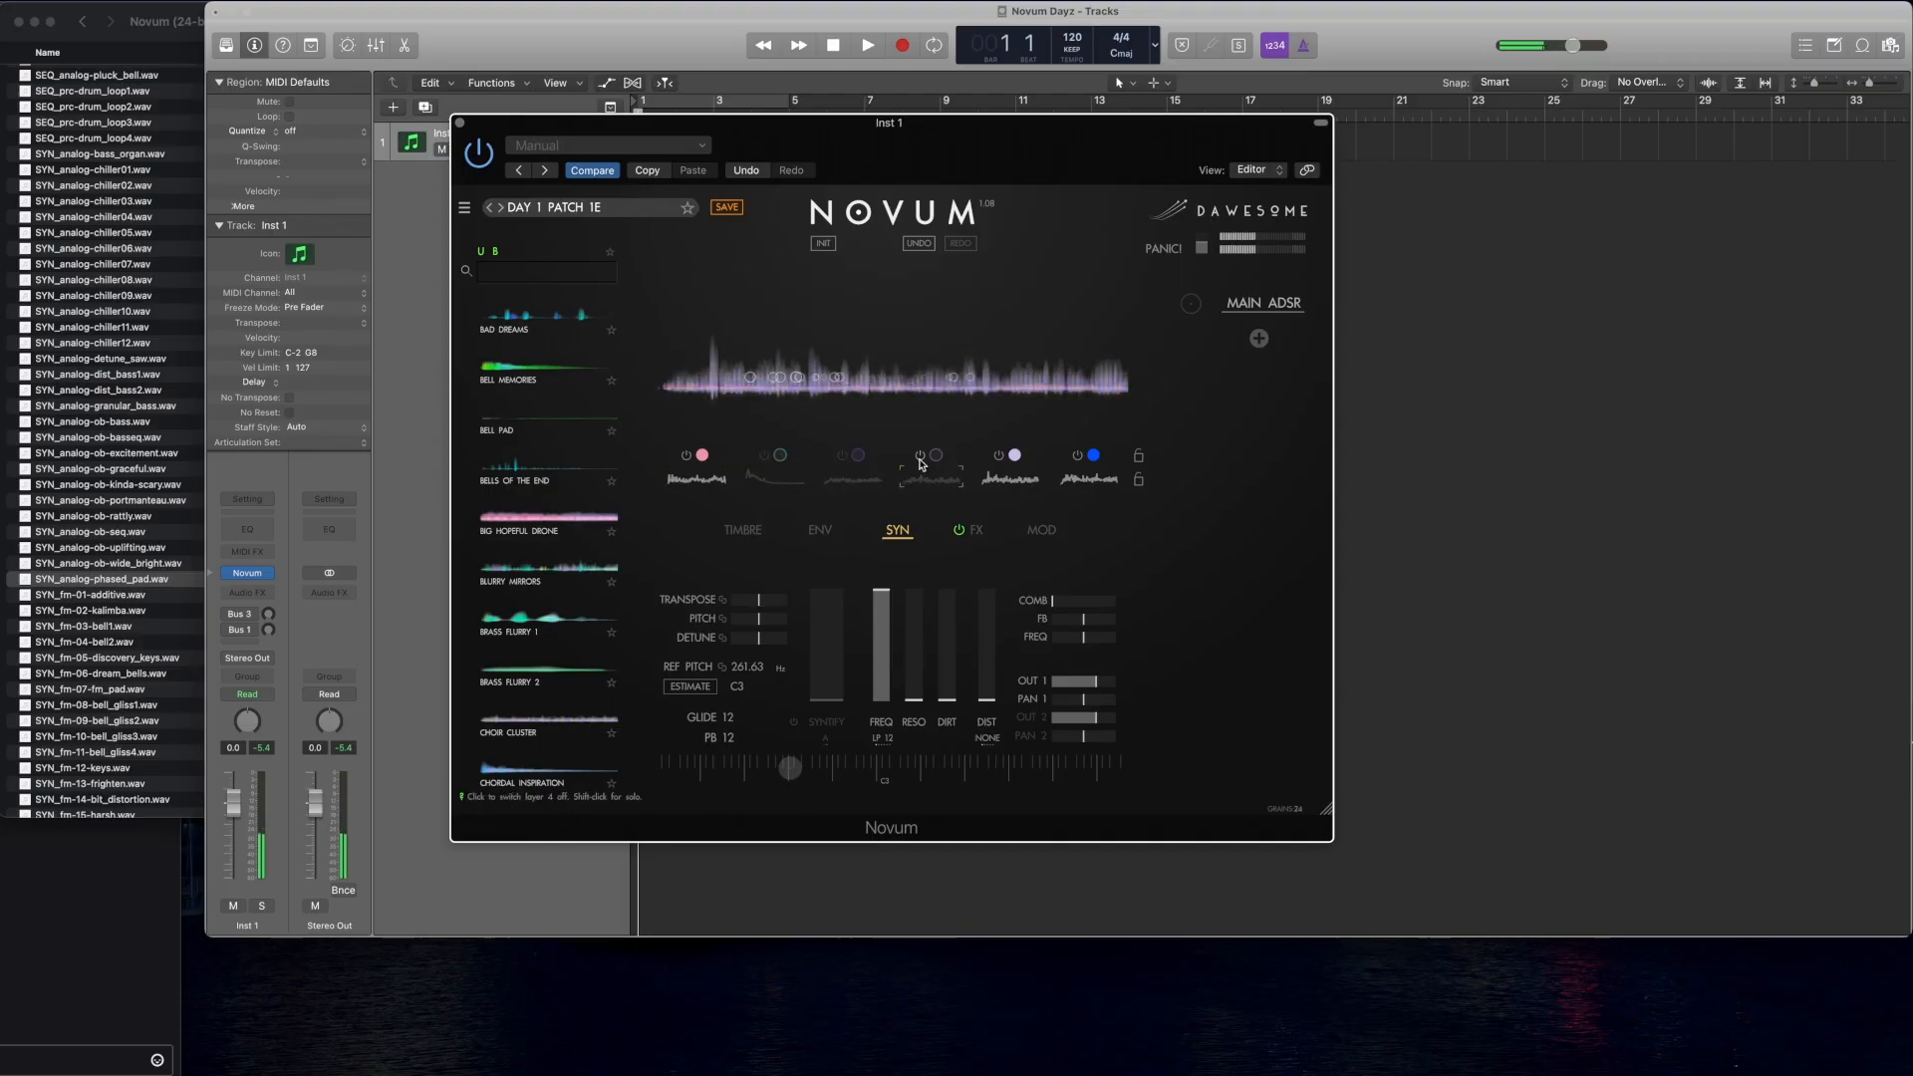
left_click(998, 455)
left_click(1077, 456)
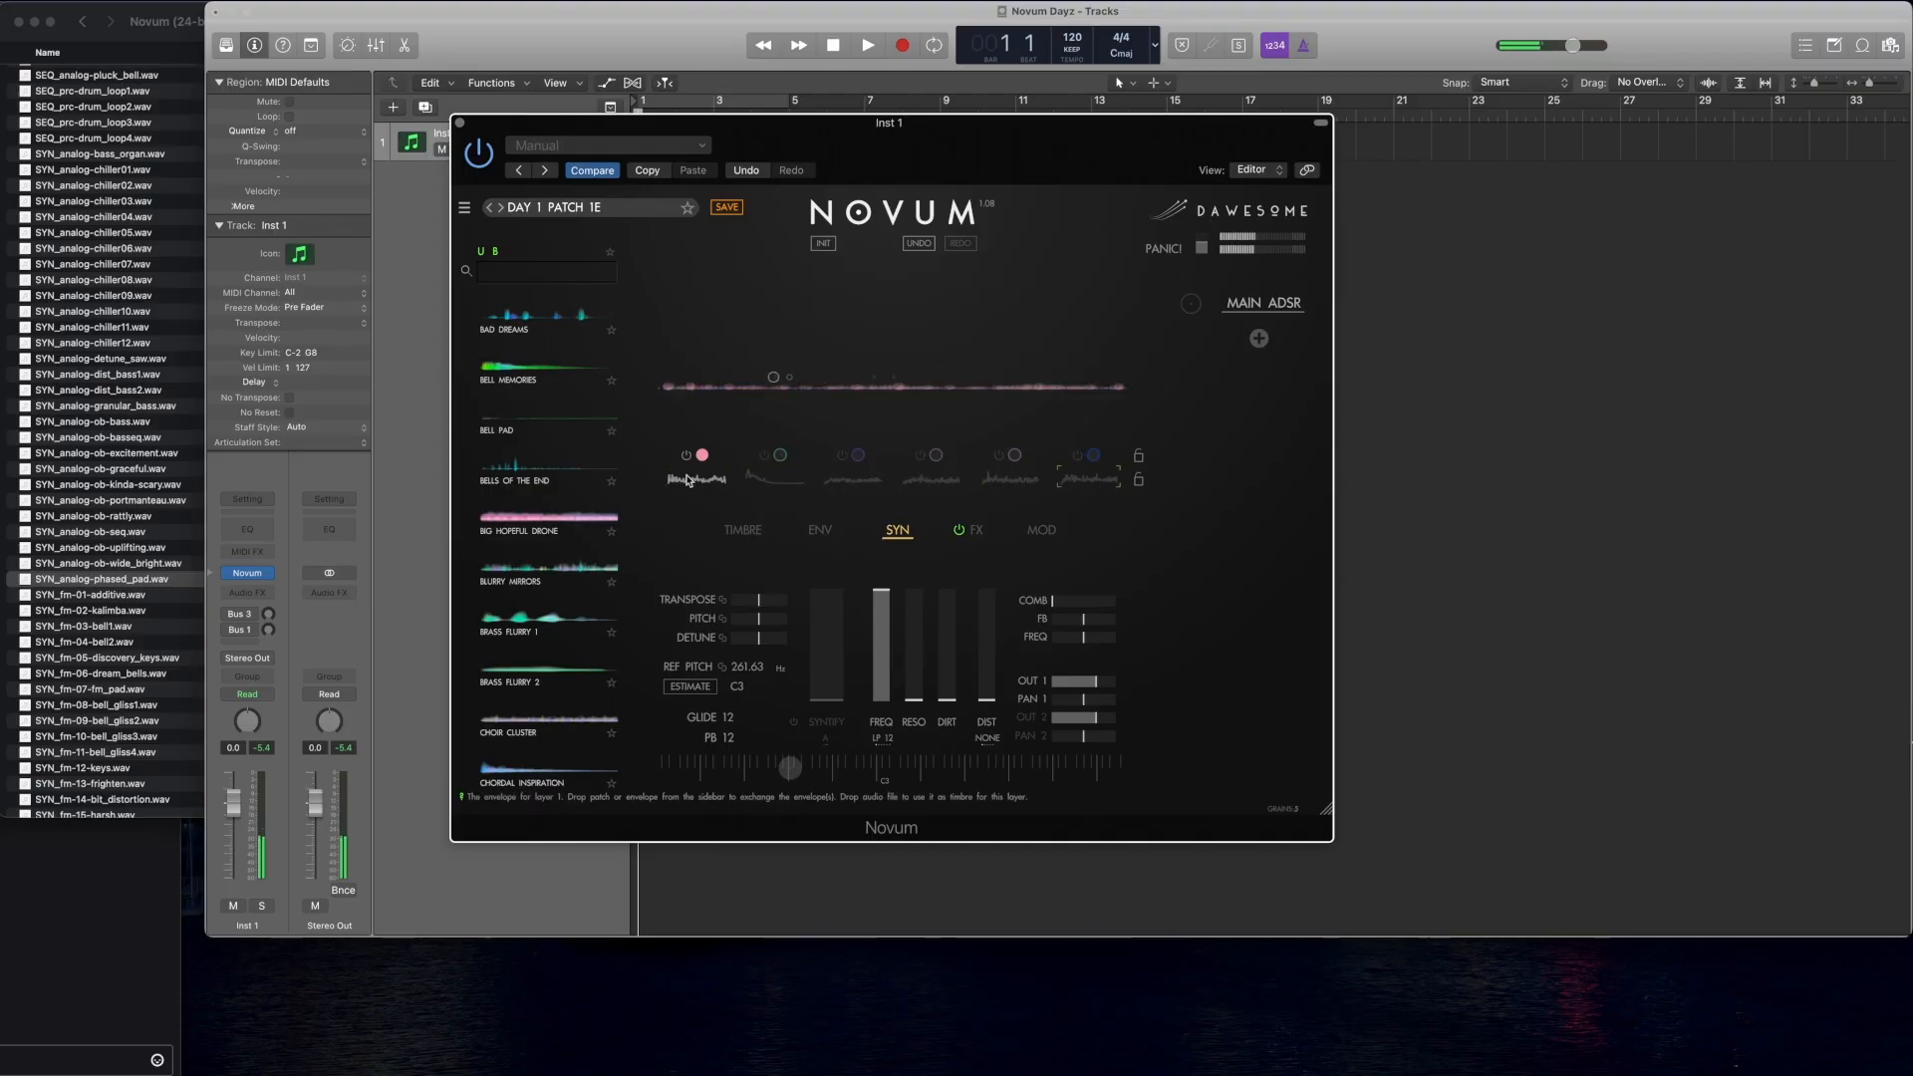
left_click(756, 534)
left_click_drag(1059, 598, 1122, 603)
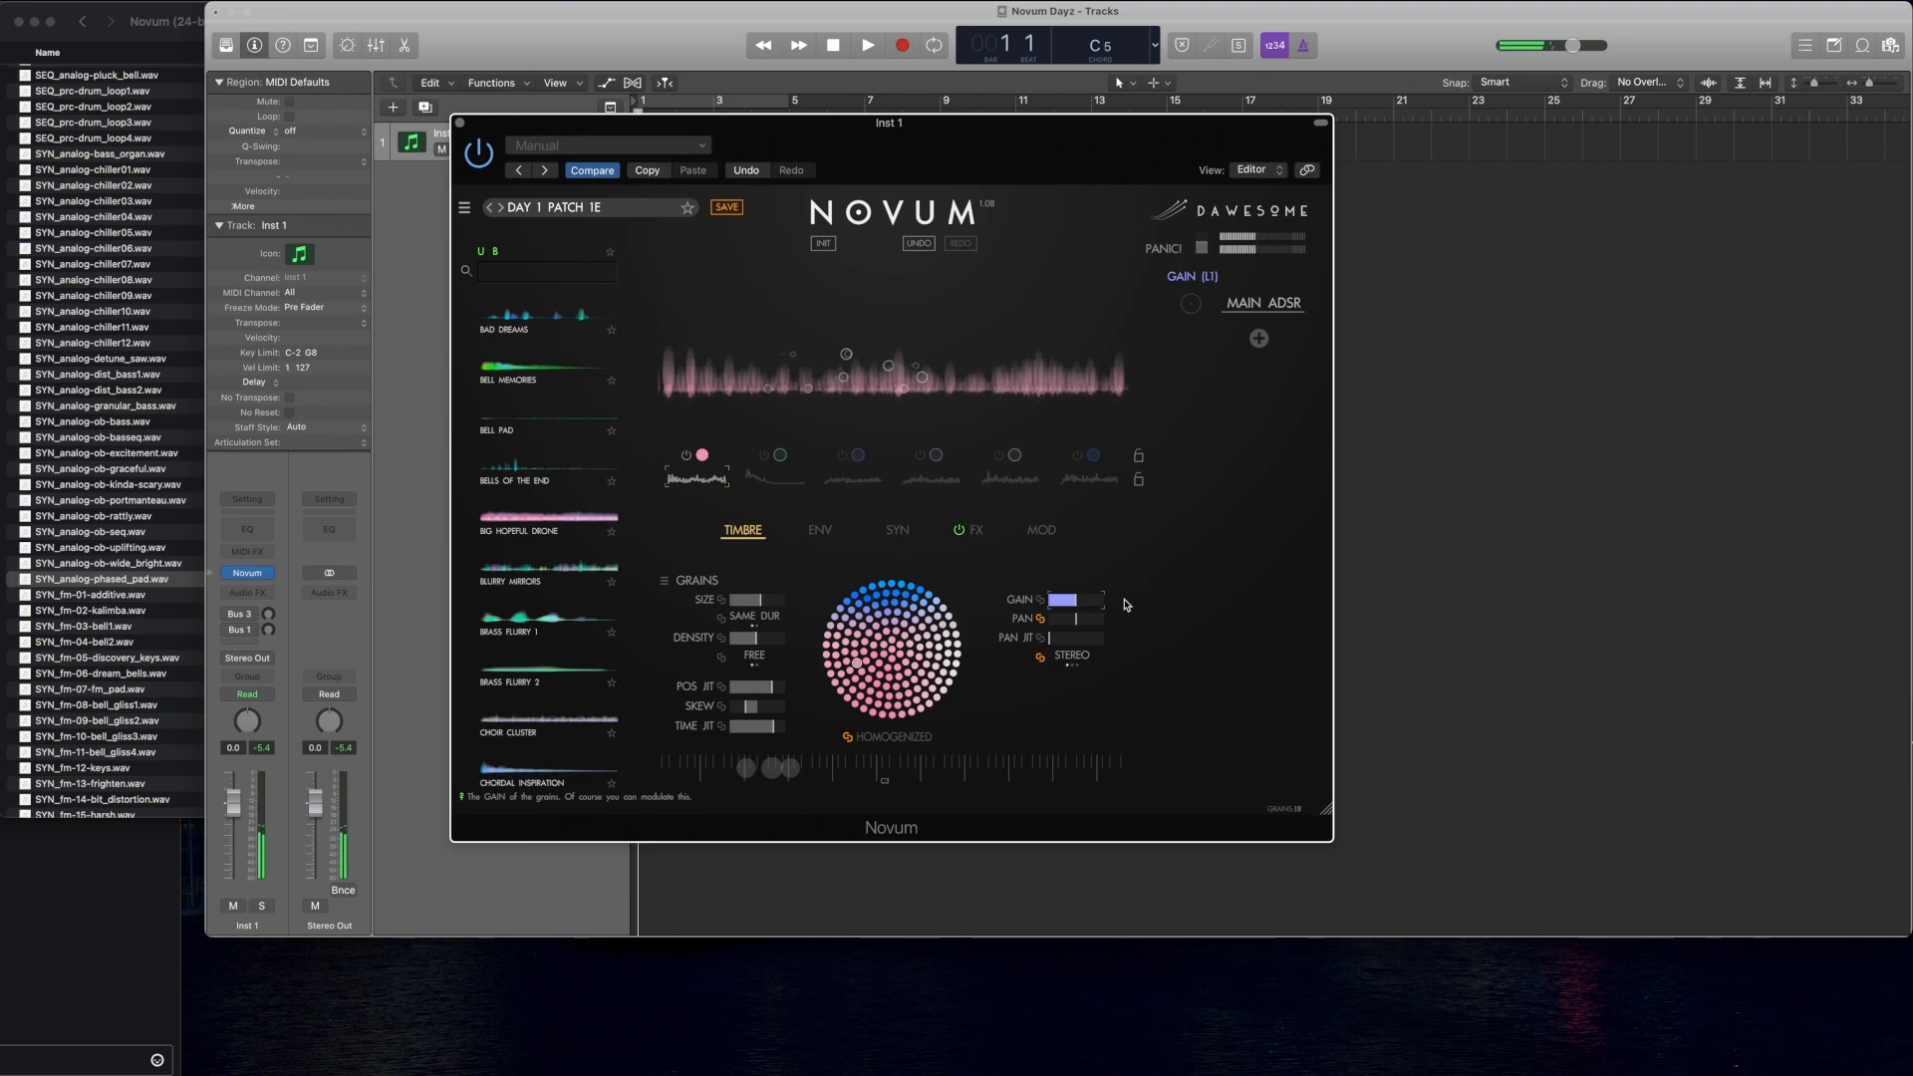
Step: Isolate layer two in place of layer one, raising its grain gain and moving its emitter start slightly earlier
left_click(763, 464, "shift")
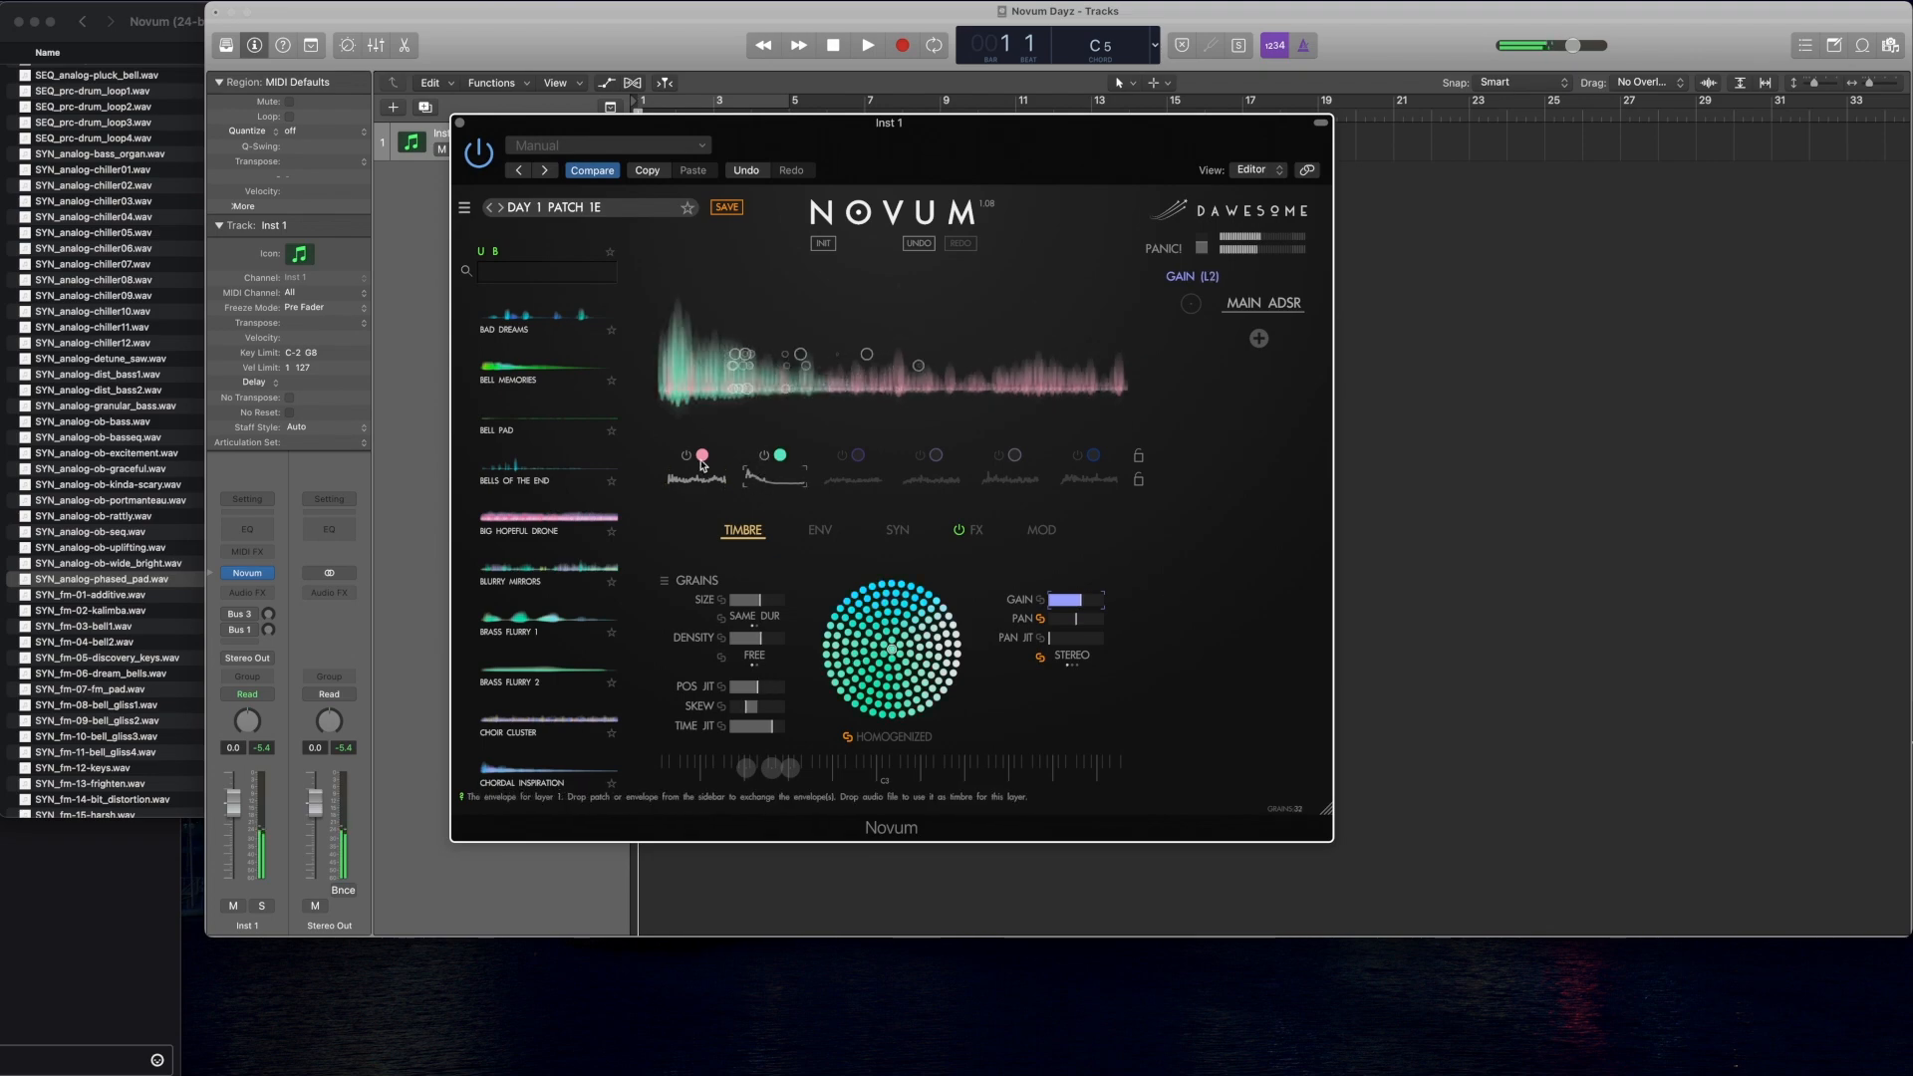
left_click(765, 482)
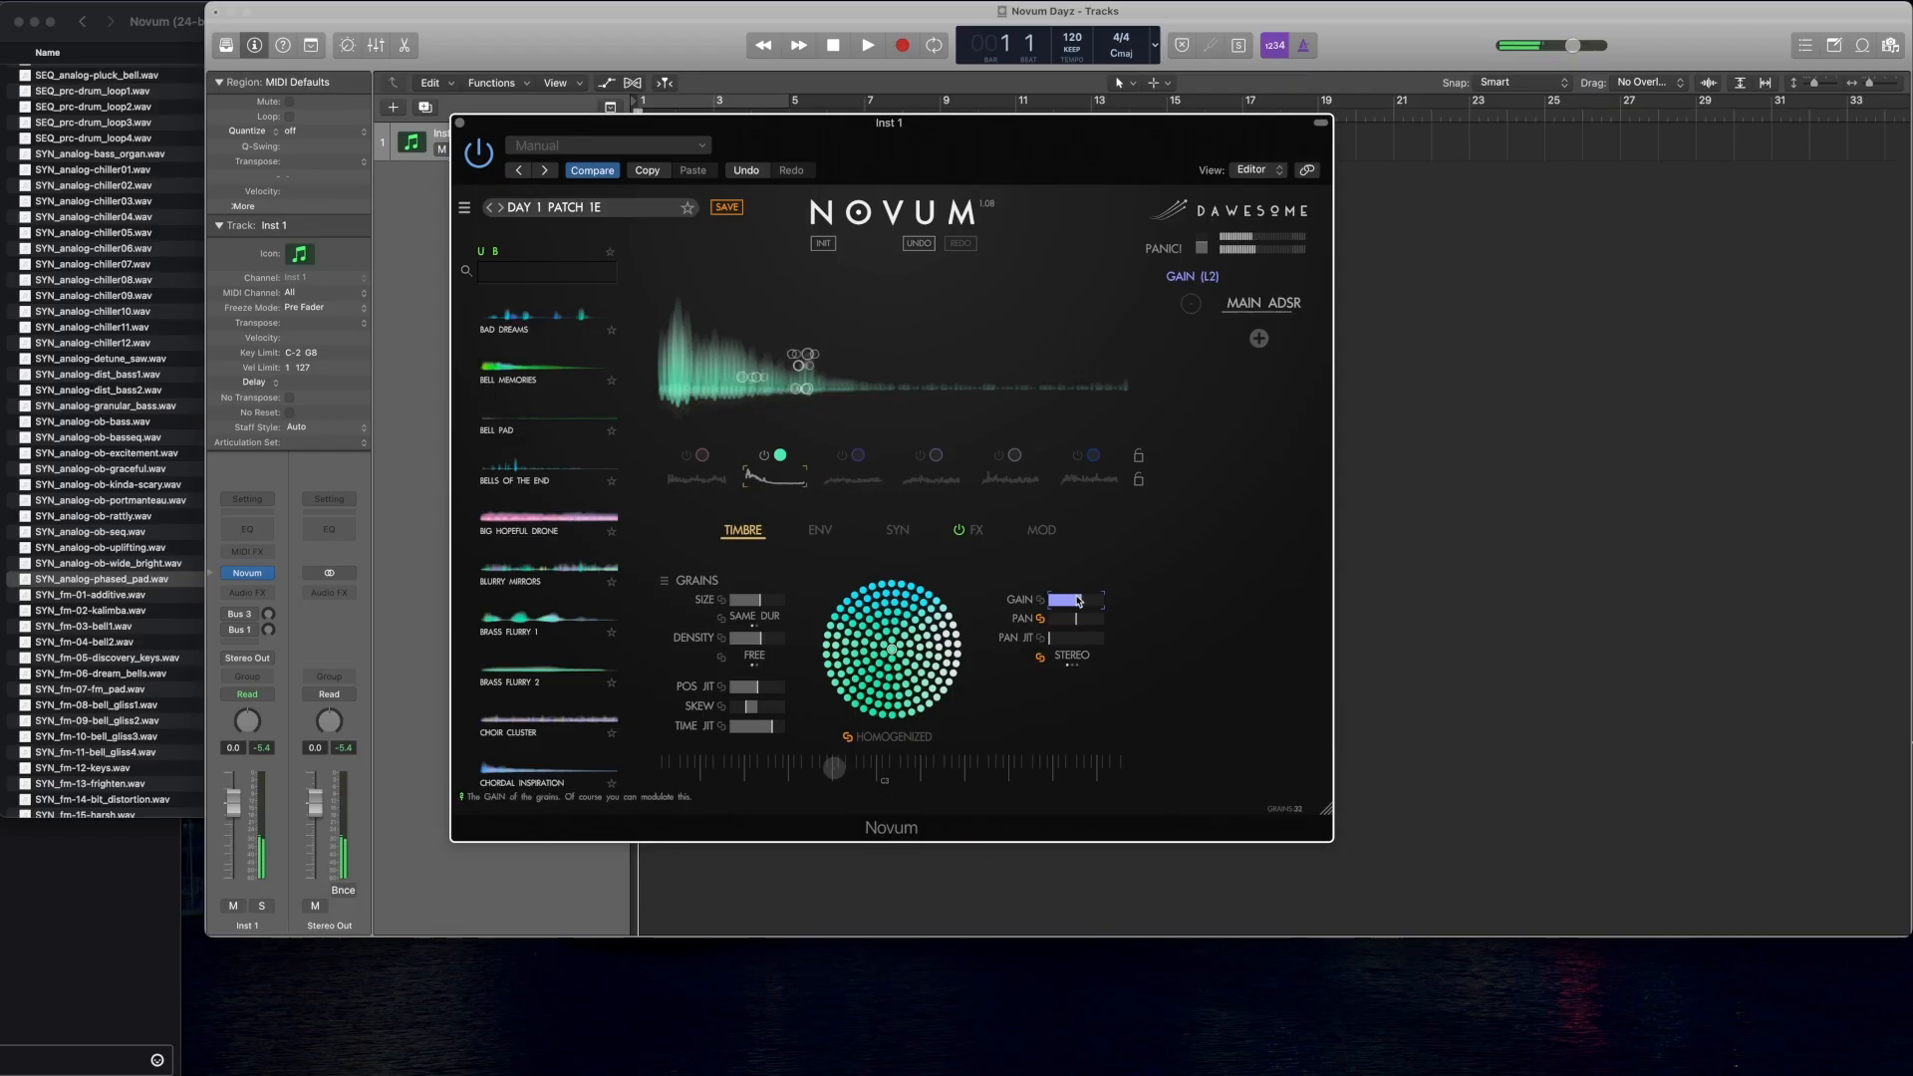
left_click_drag(1083, 604, 1096, 604)
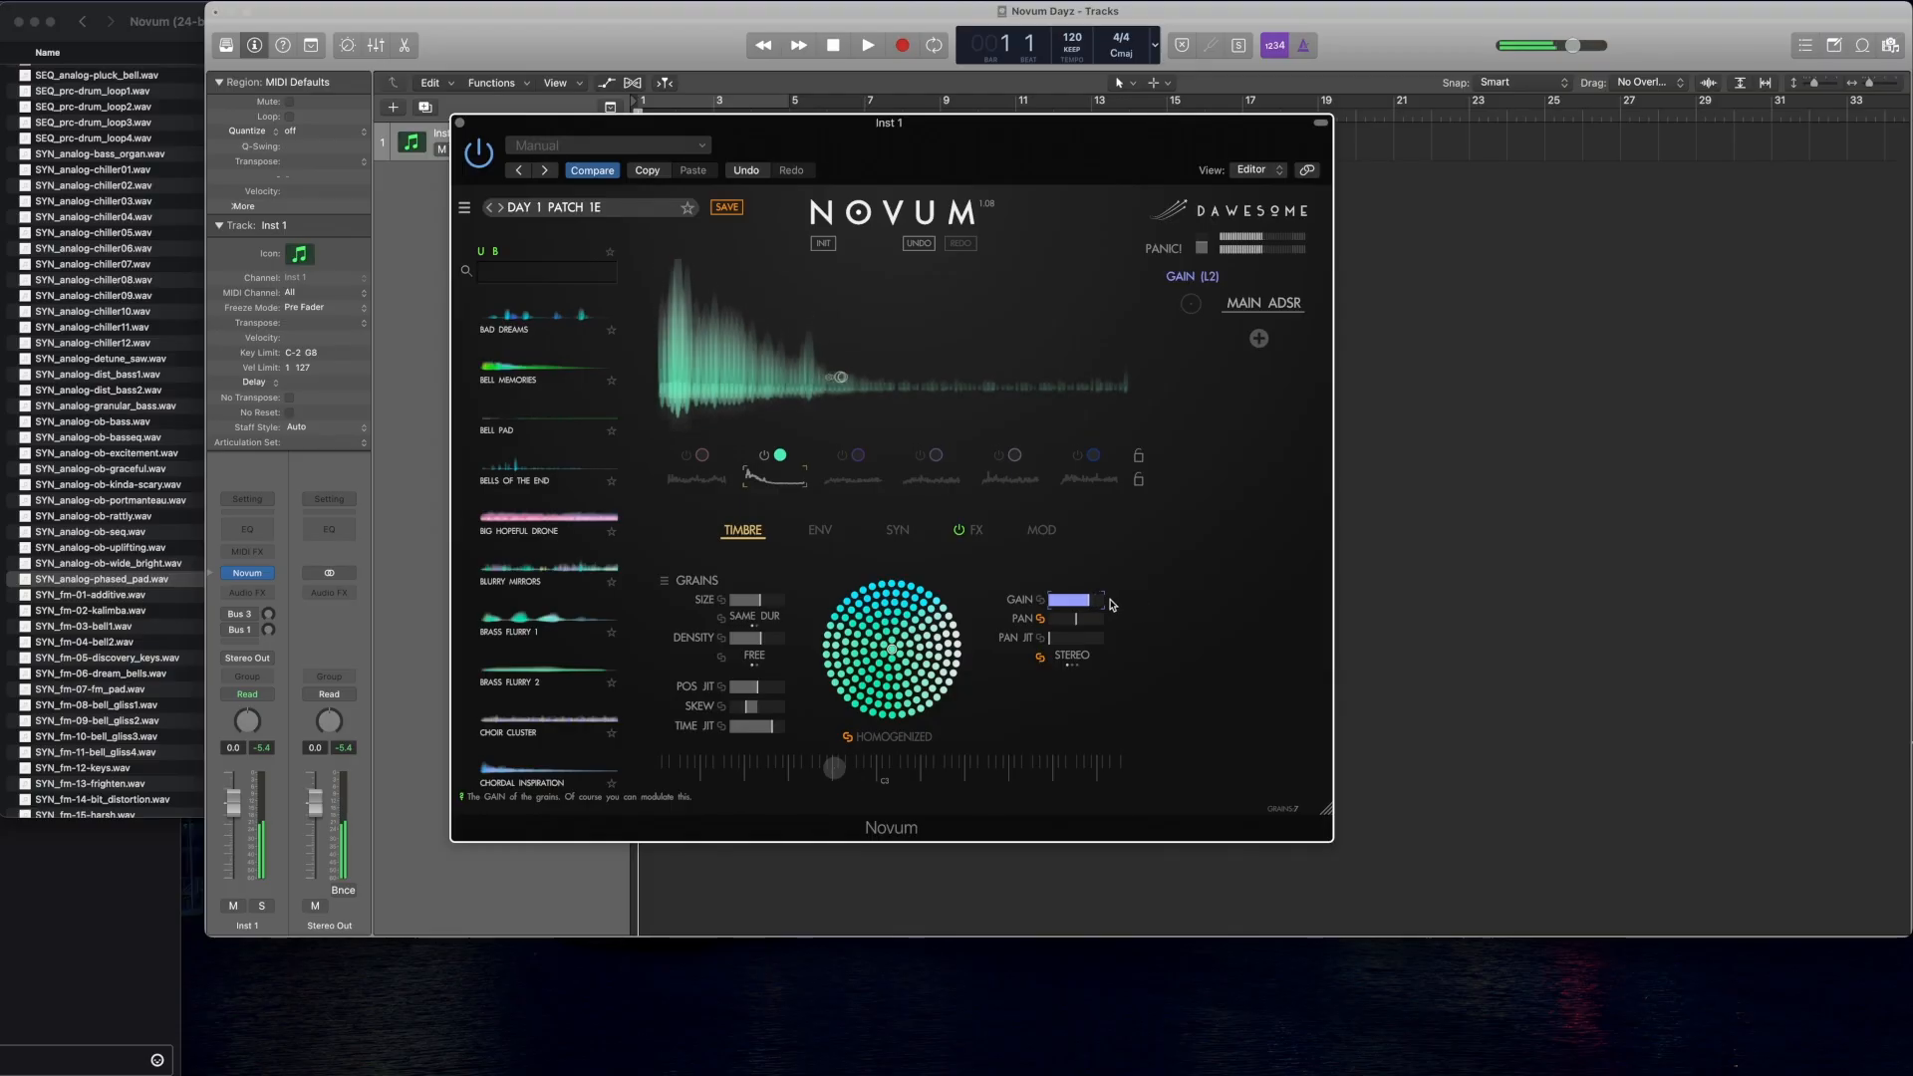
left_click(823, 538)
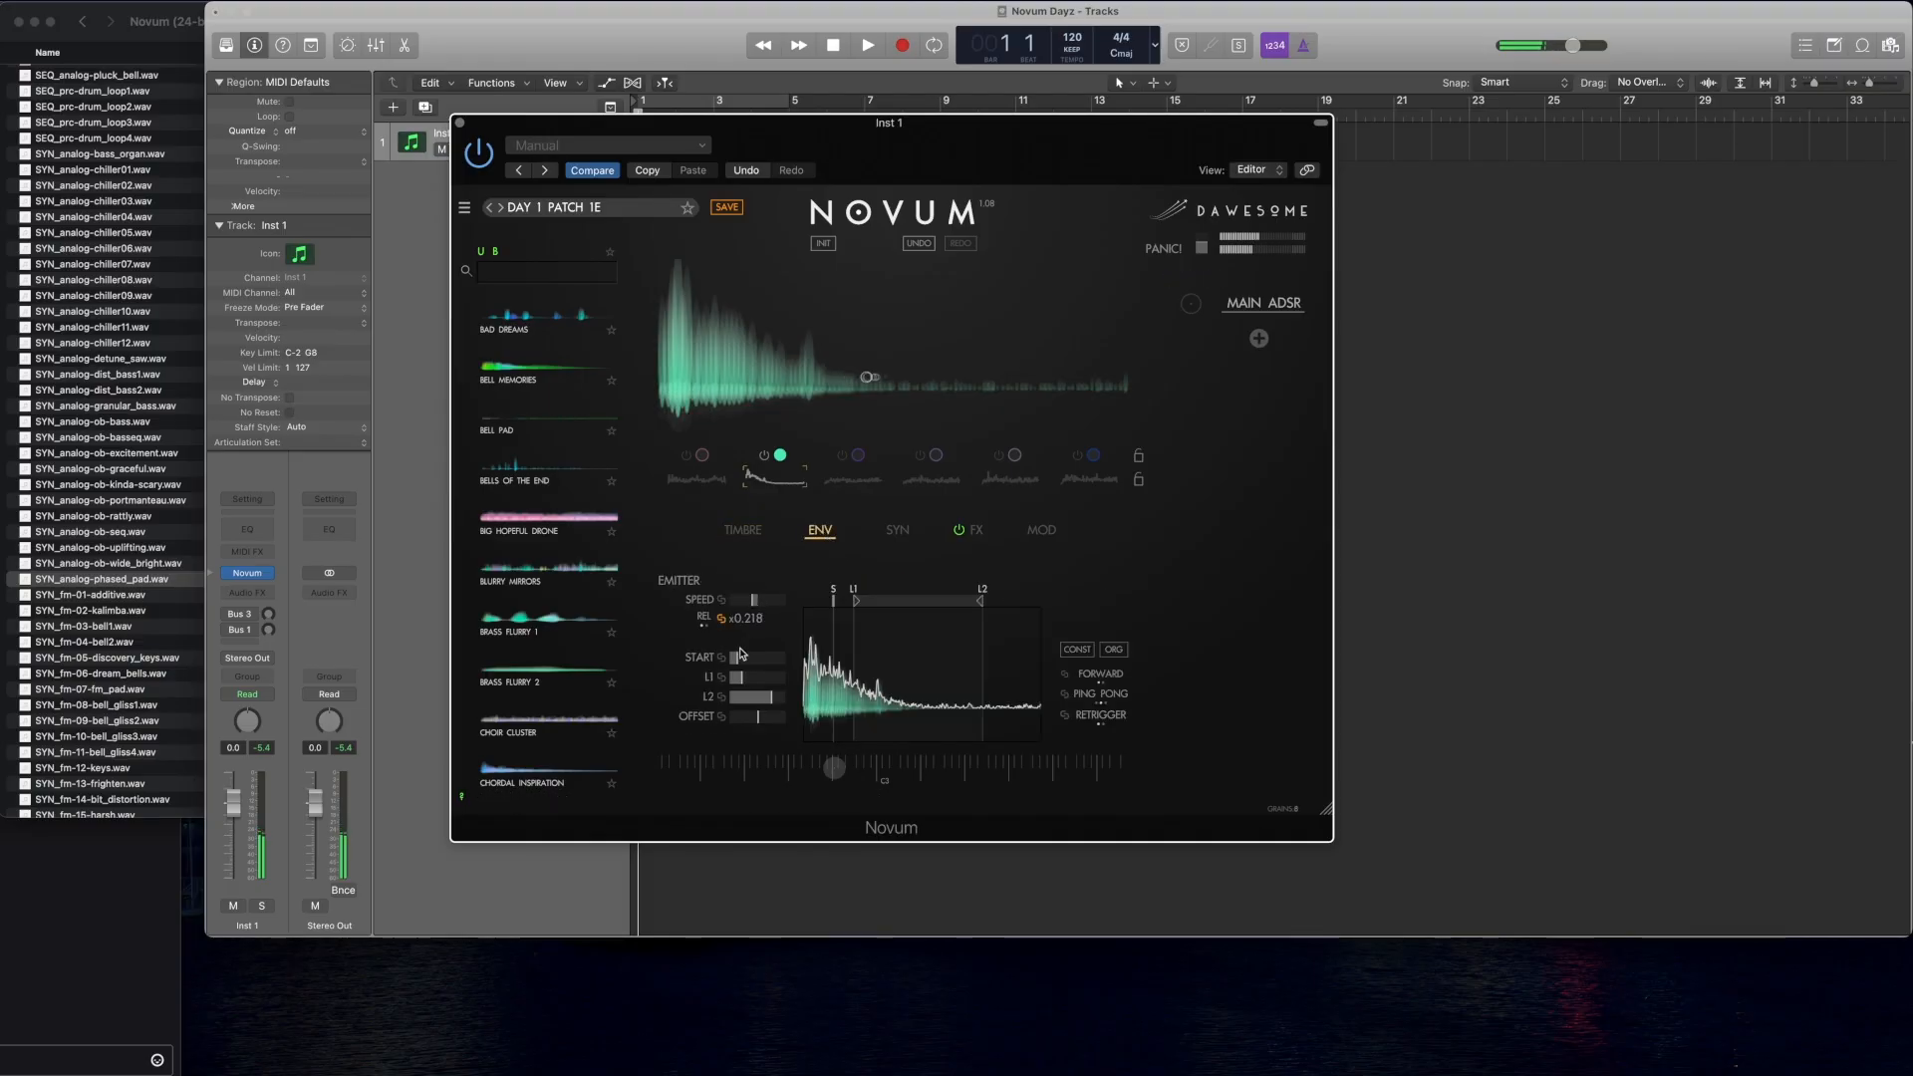
left_click_drag(738, 660, 749, 663)
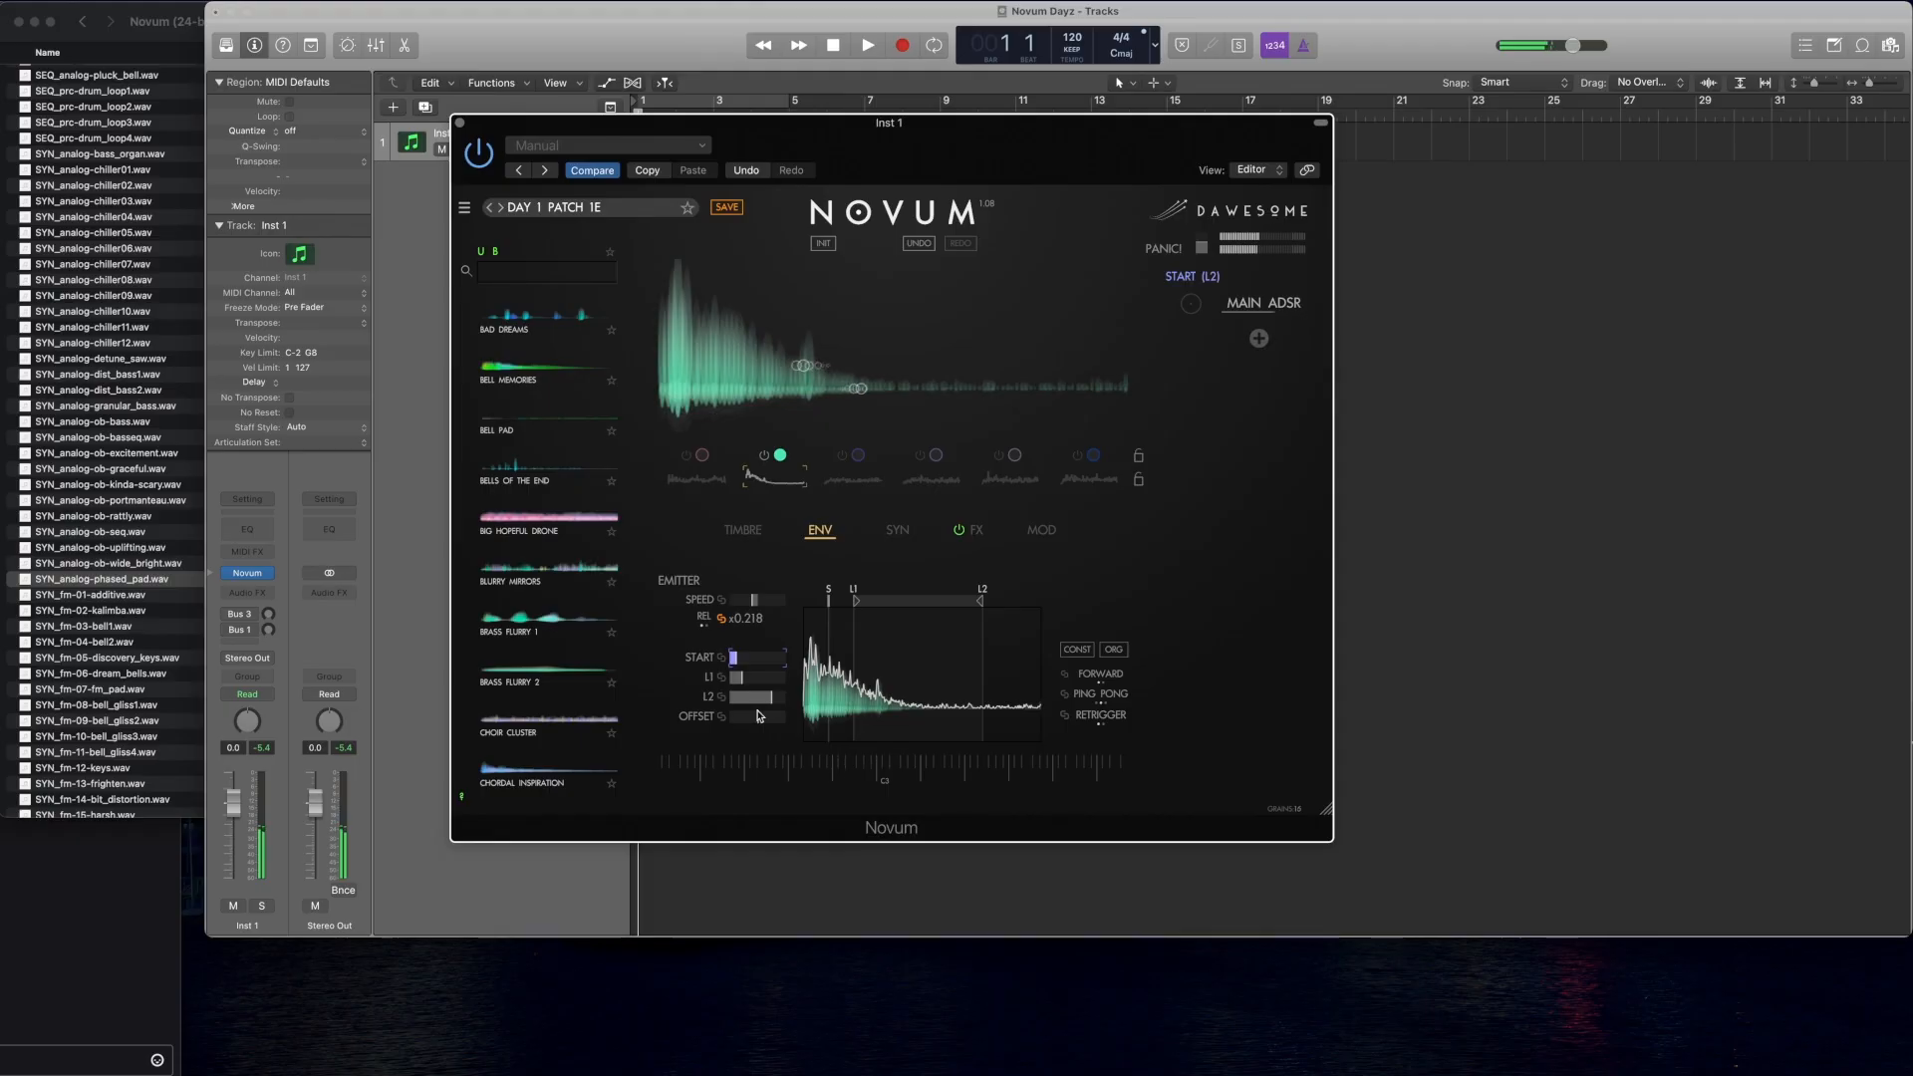
Step: Save the patch under the new name "Day 1 Patch 2F" in the User Patches folder
left_click(464, 211)
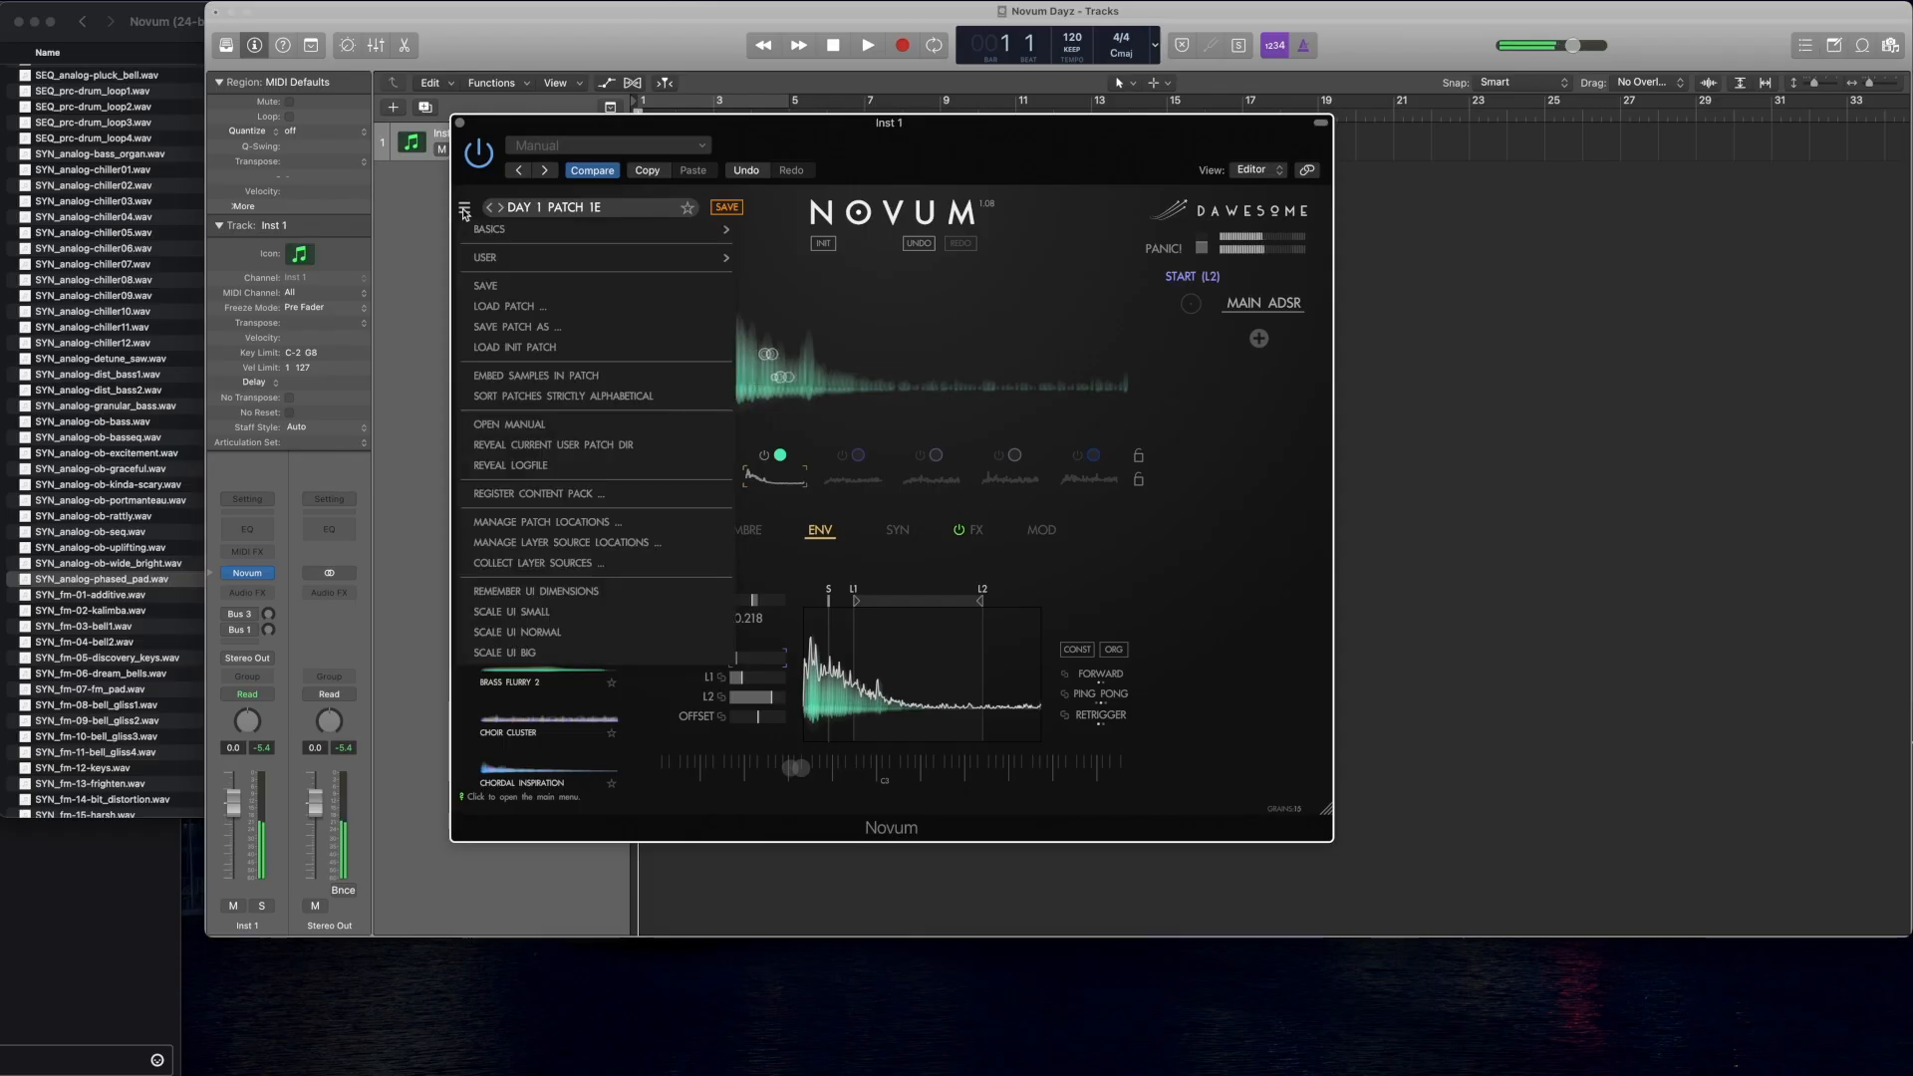
left_click(558, 329)
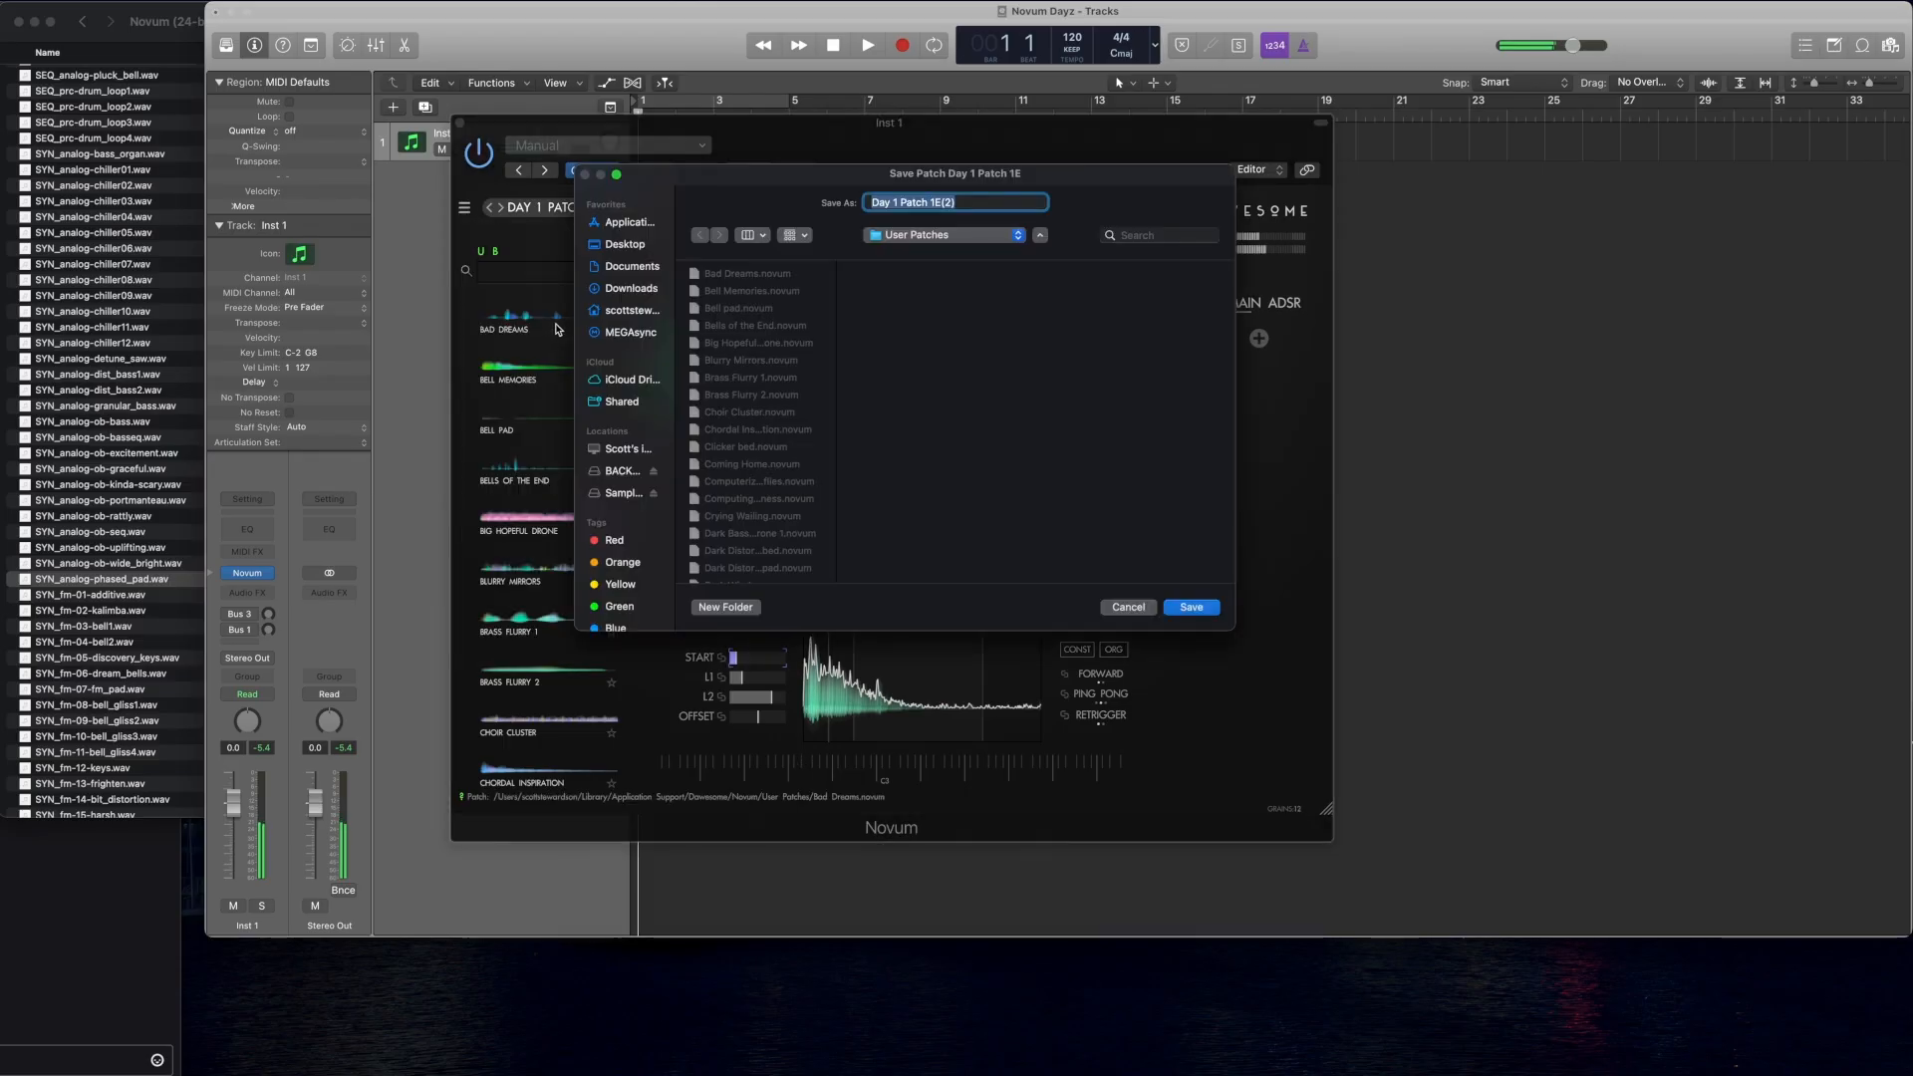
left_click(966, 204)
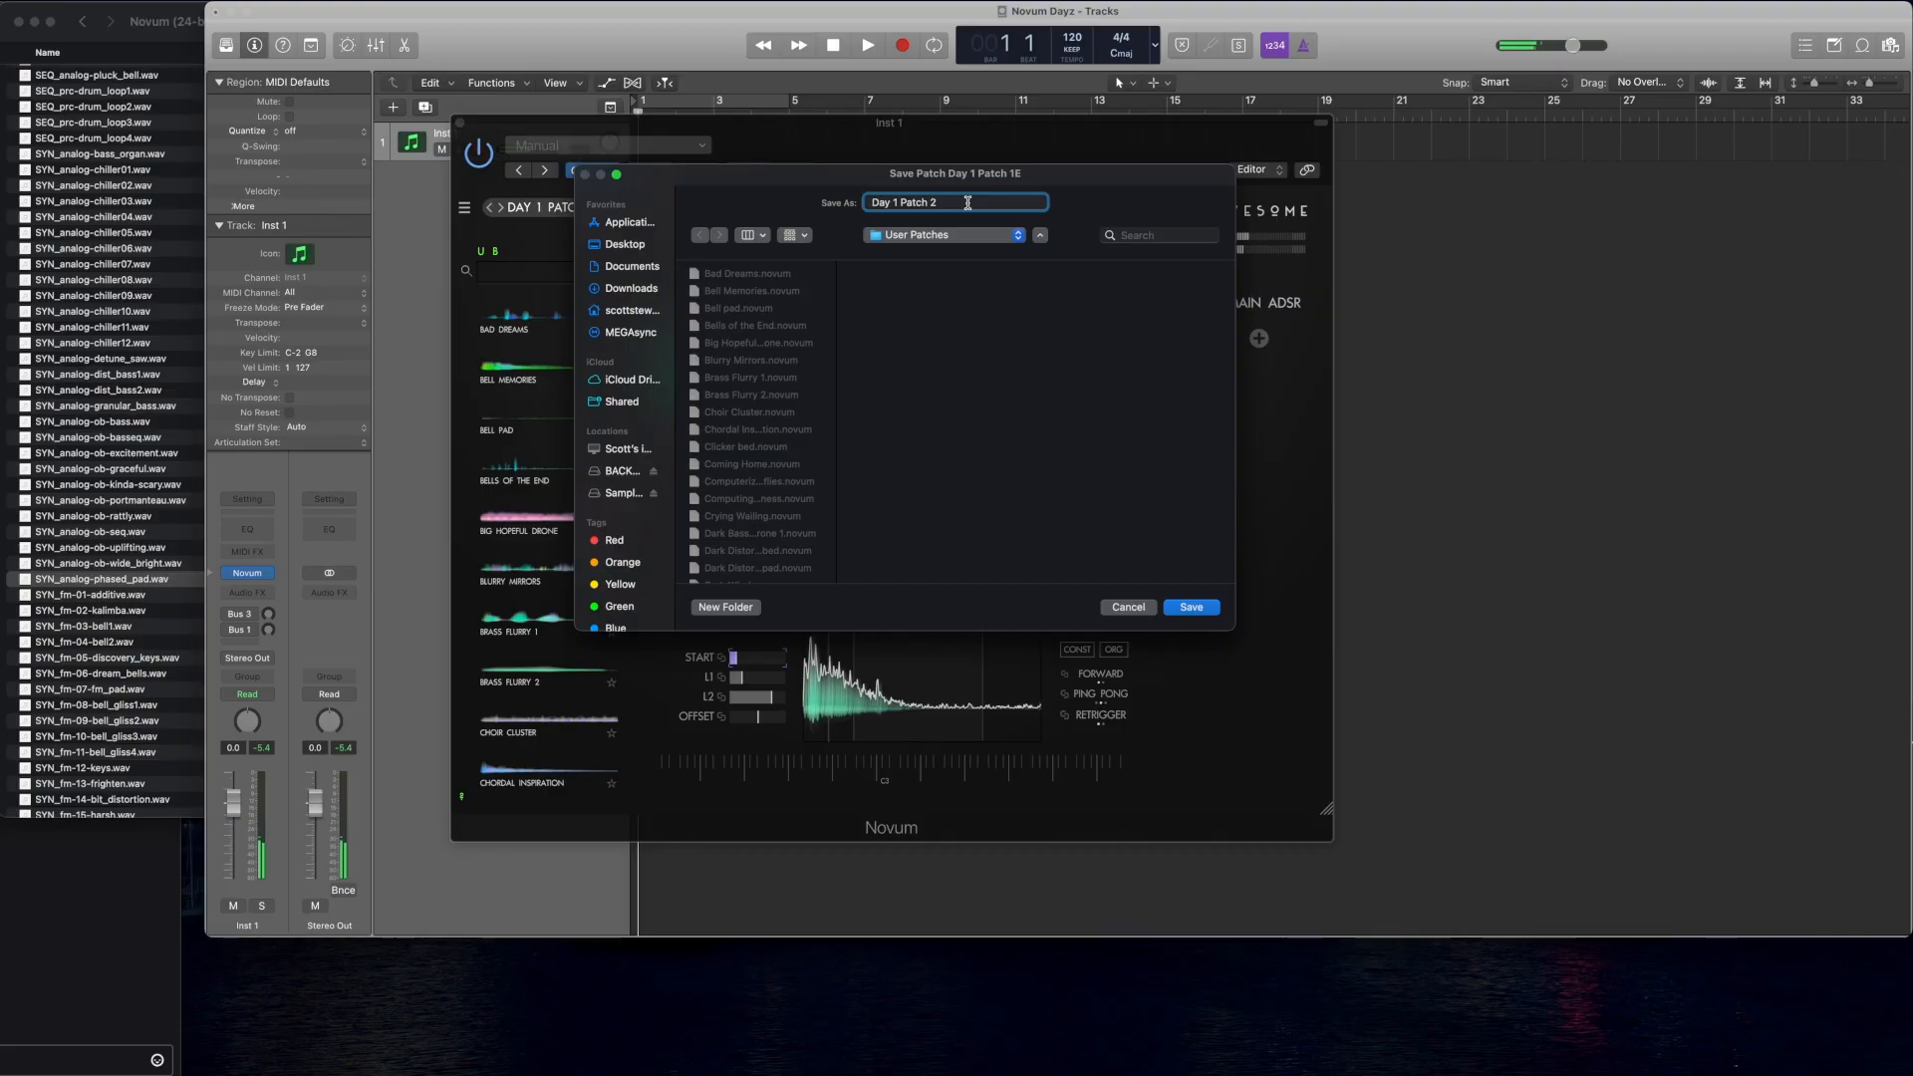
left_click(1196, 609)
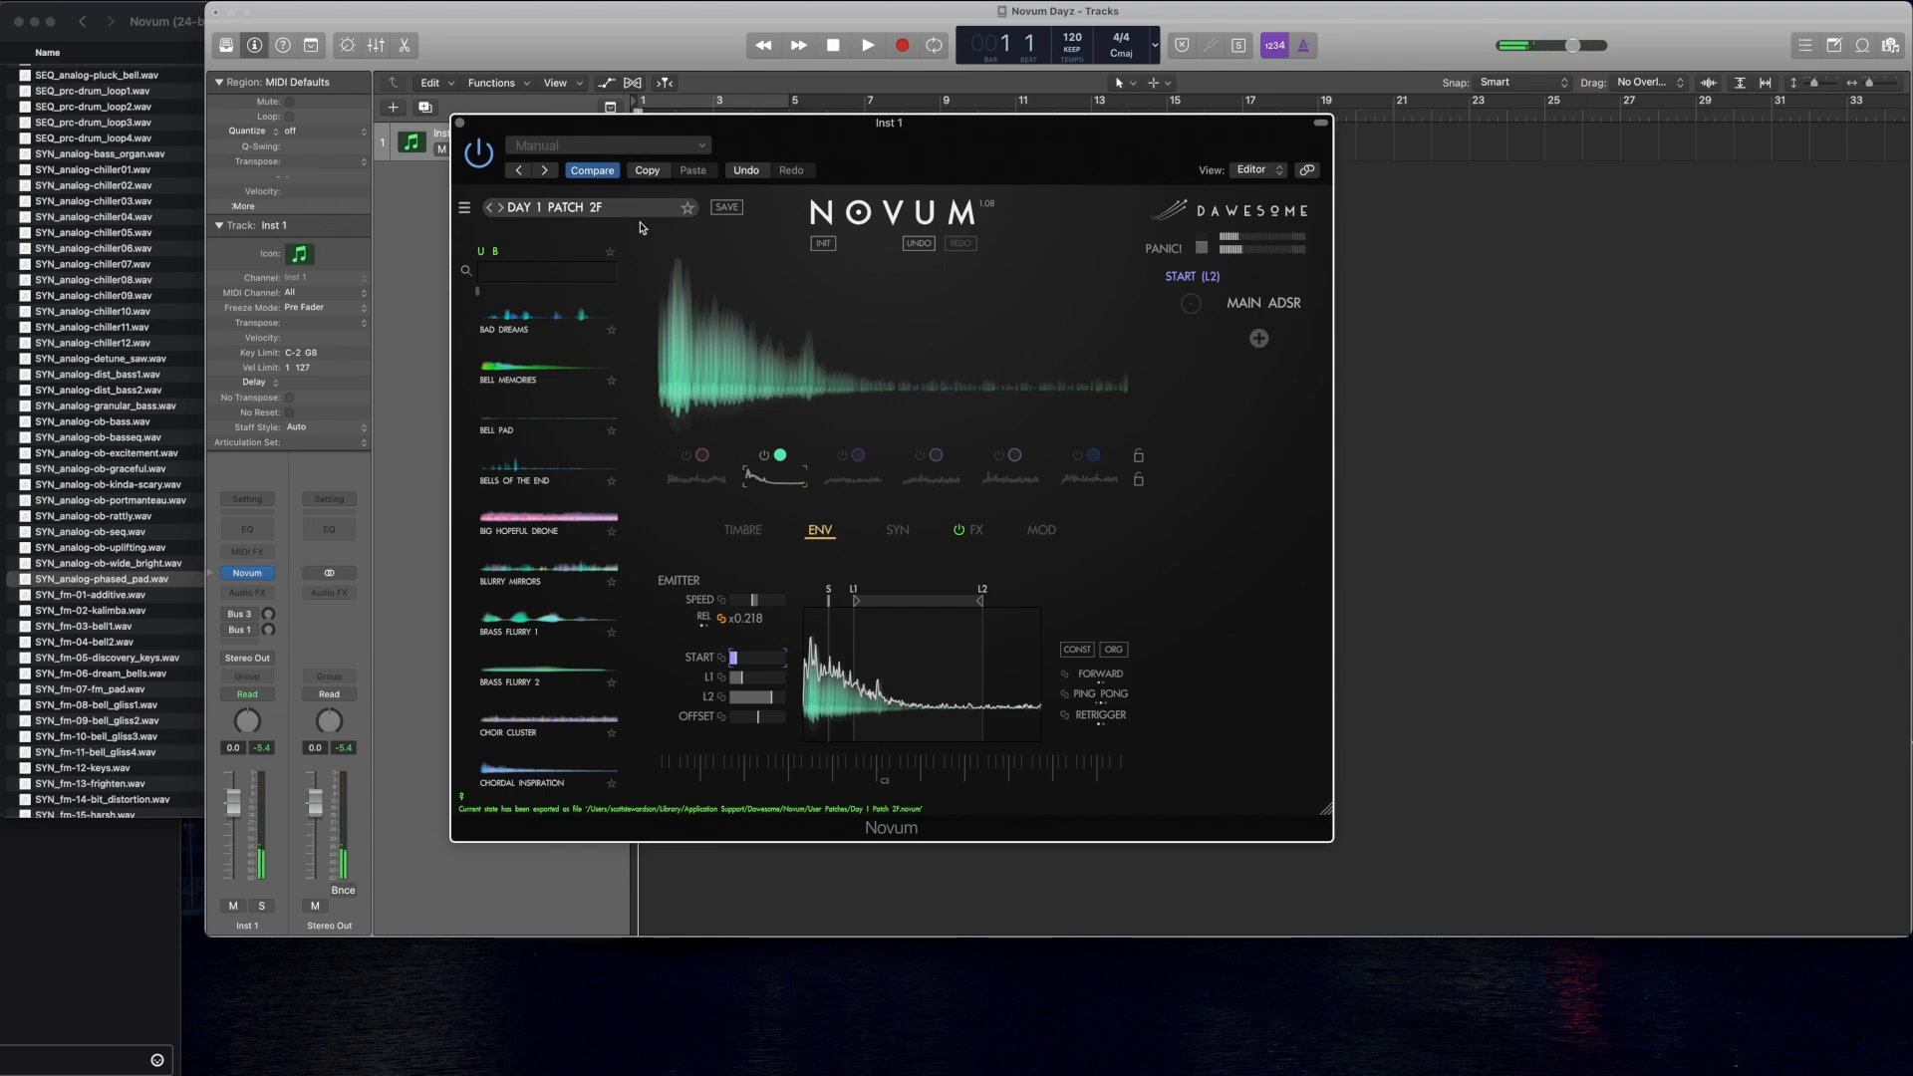
Step: Isolate layer one in place of layer two and raise its grain gain to about two-thirds
left_click(685, 456)
left_click(769, 457)
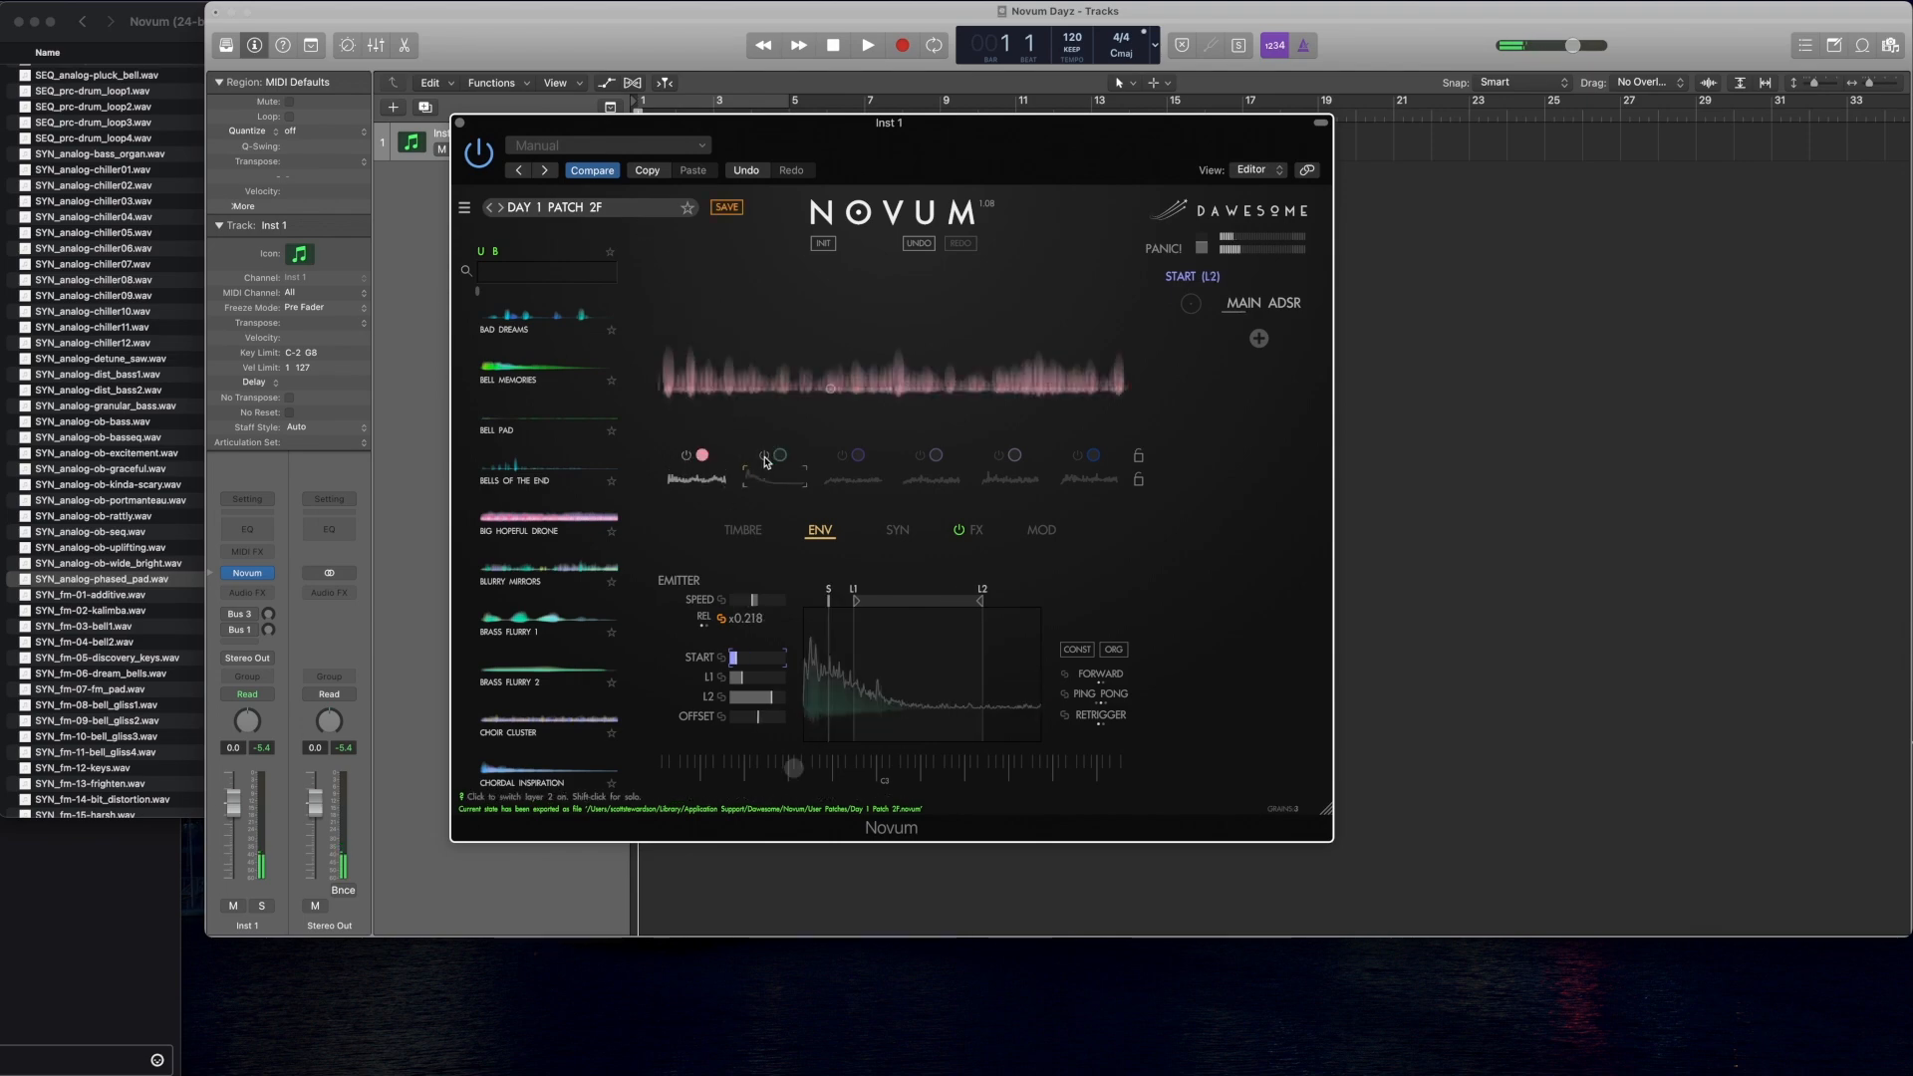
left_click(895, 531)
left_click(742, 530)
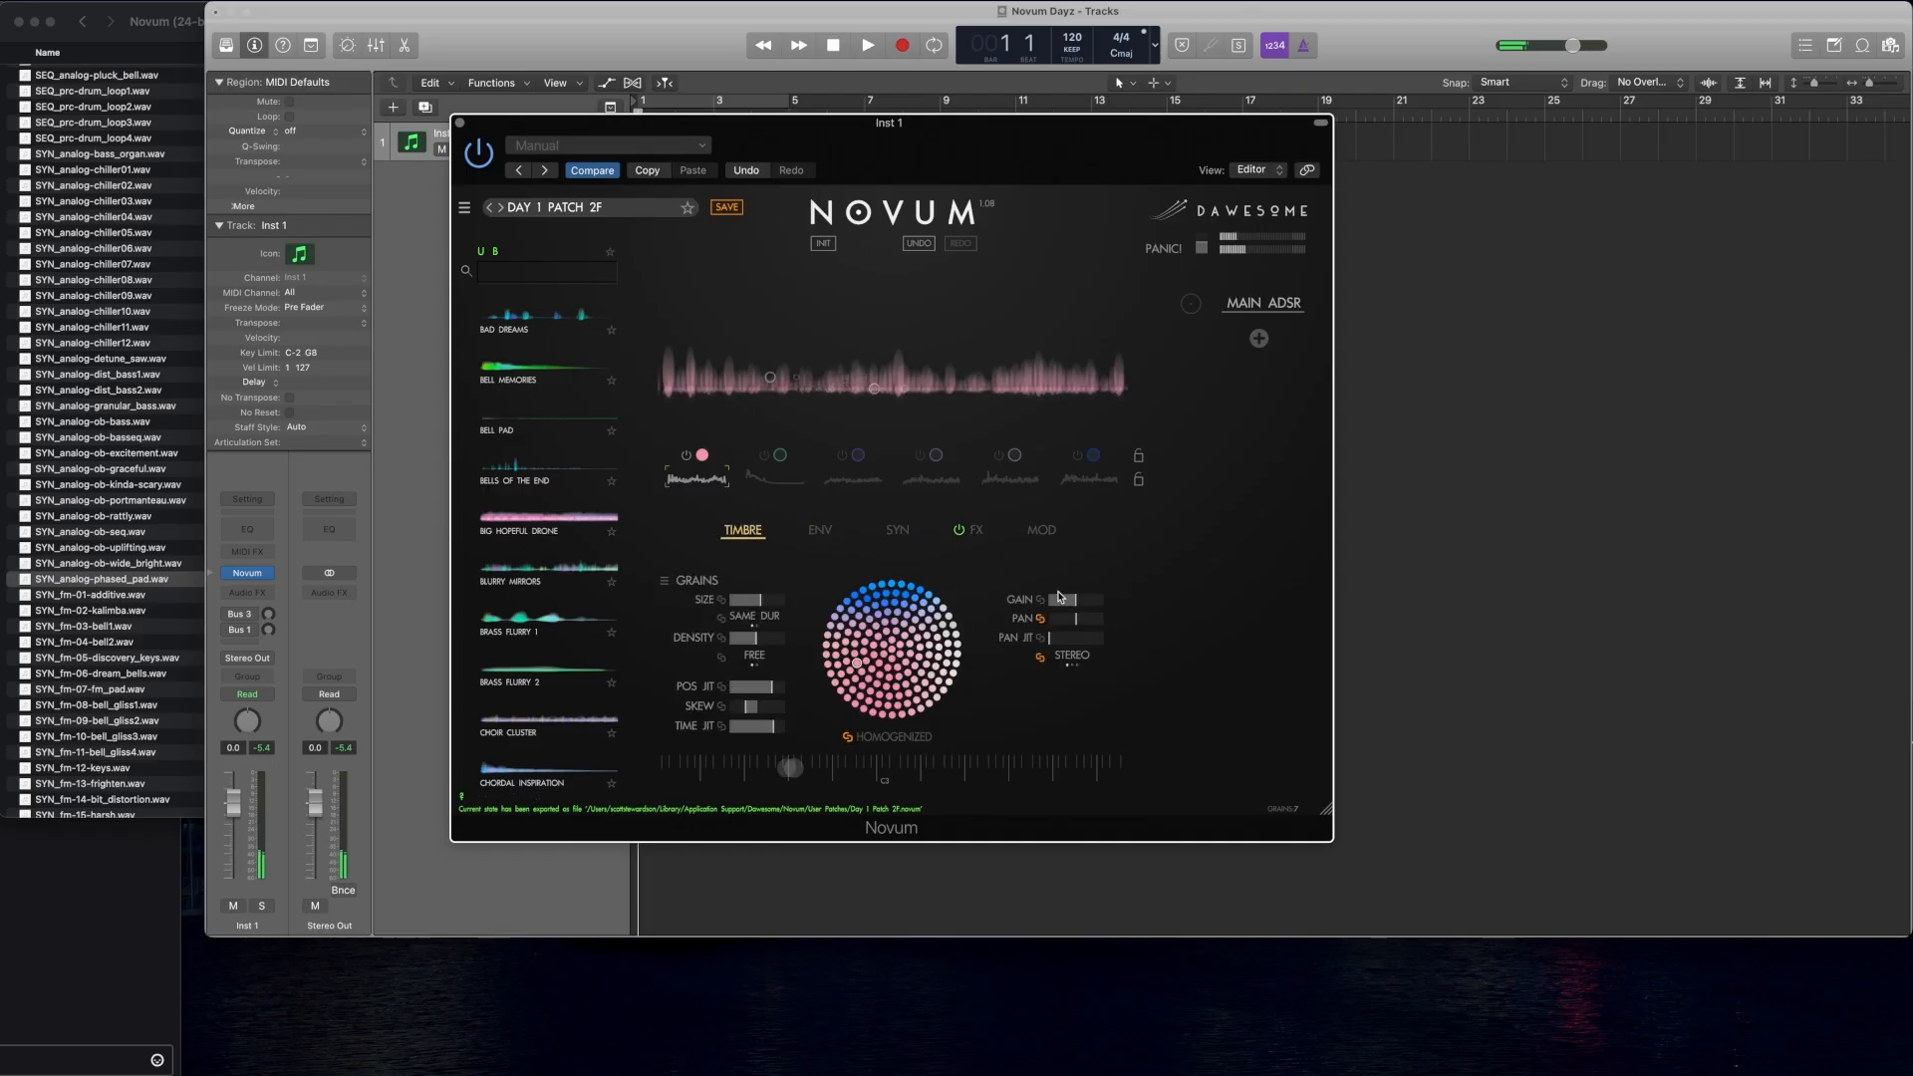
left_click_drag(1092, 600, 1103, 602)
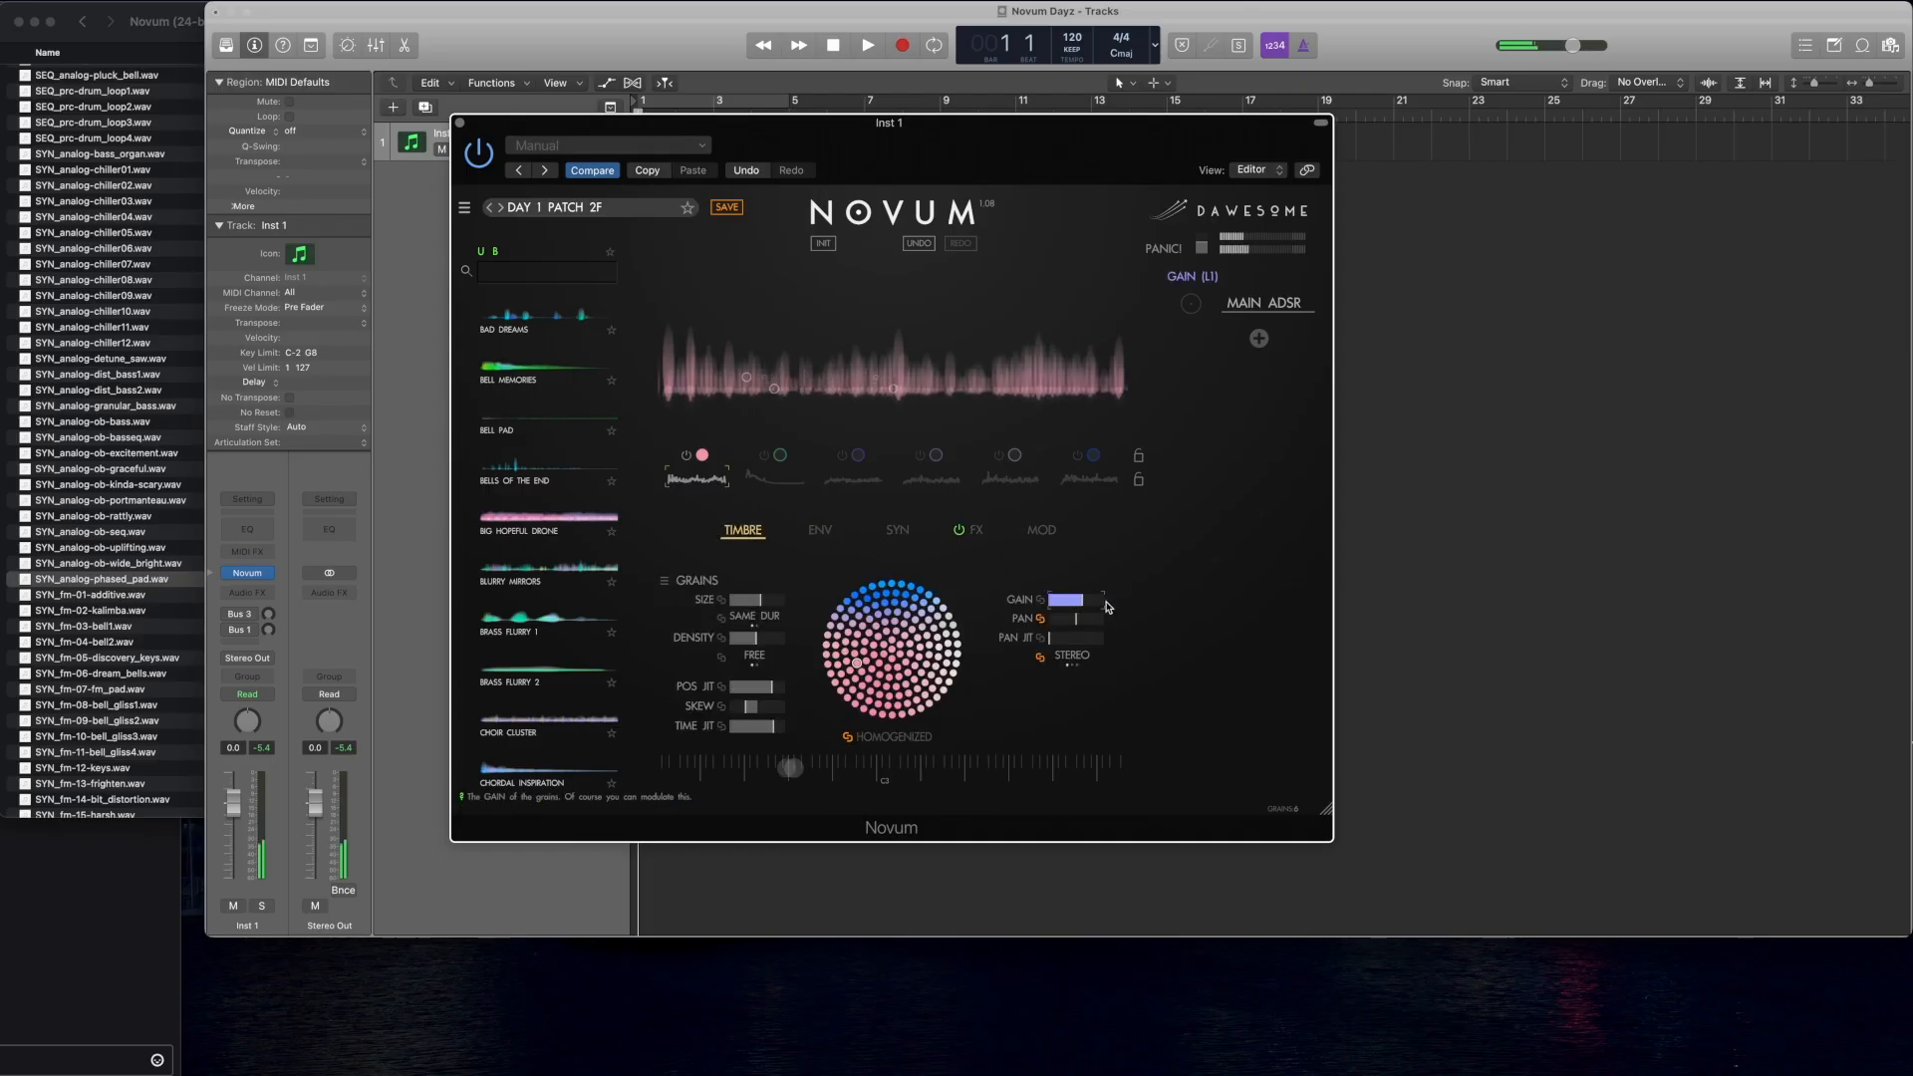
Step: Isolate layer three in place of layer one and raise its grain gain to about two-thirds
left_click(842, 460)
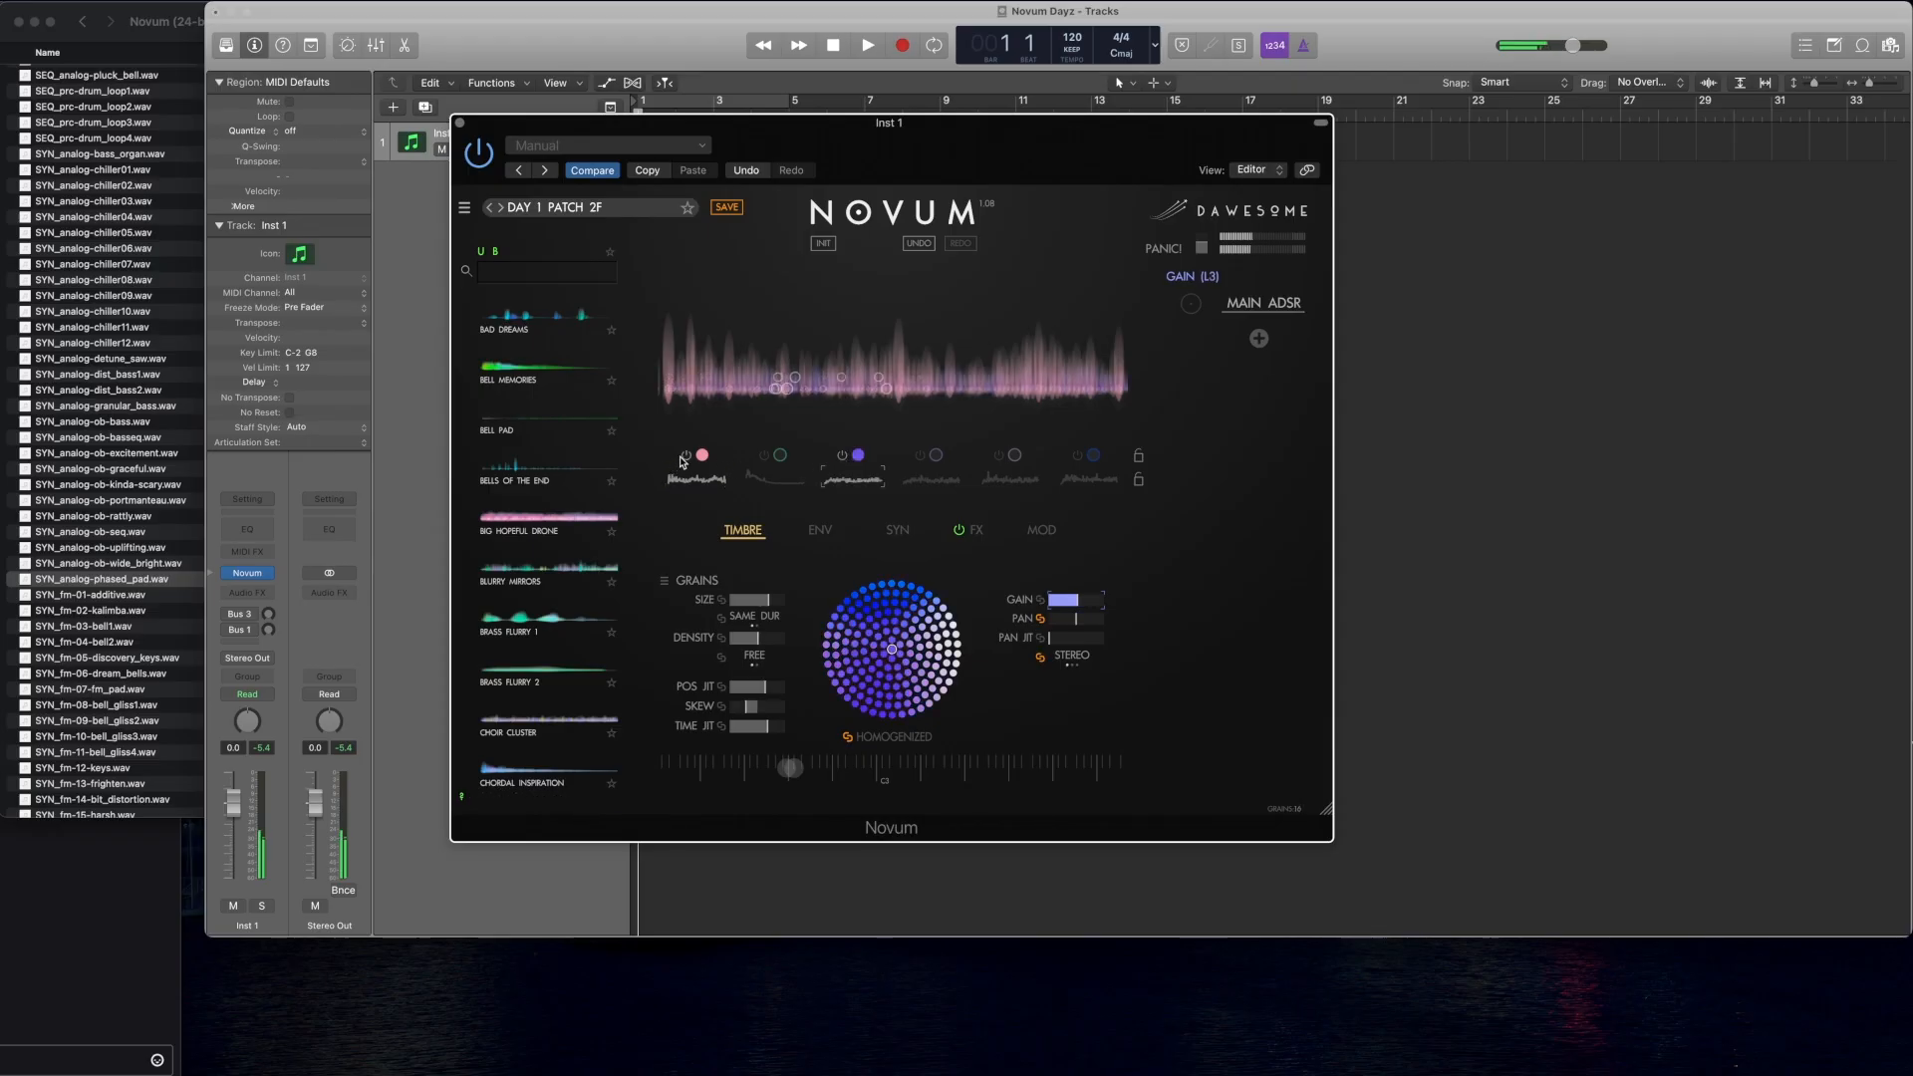
left_click(683, 457)
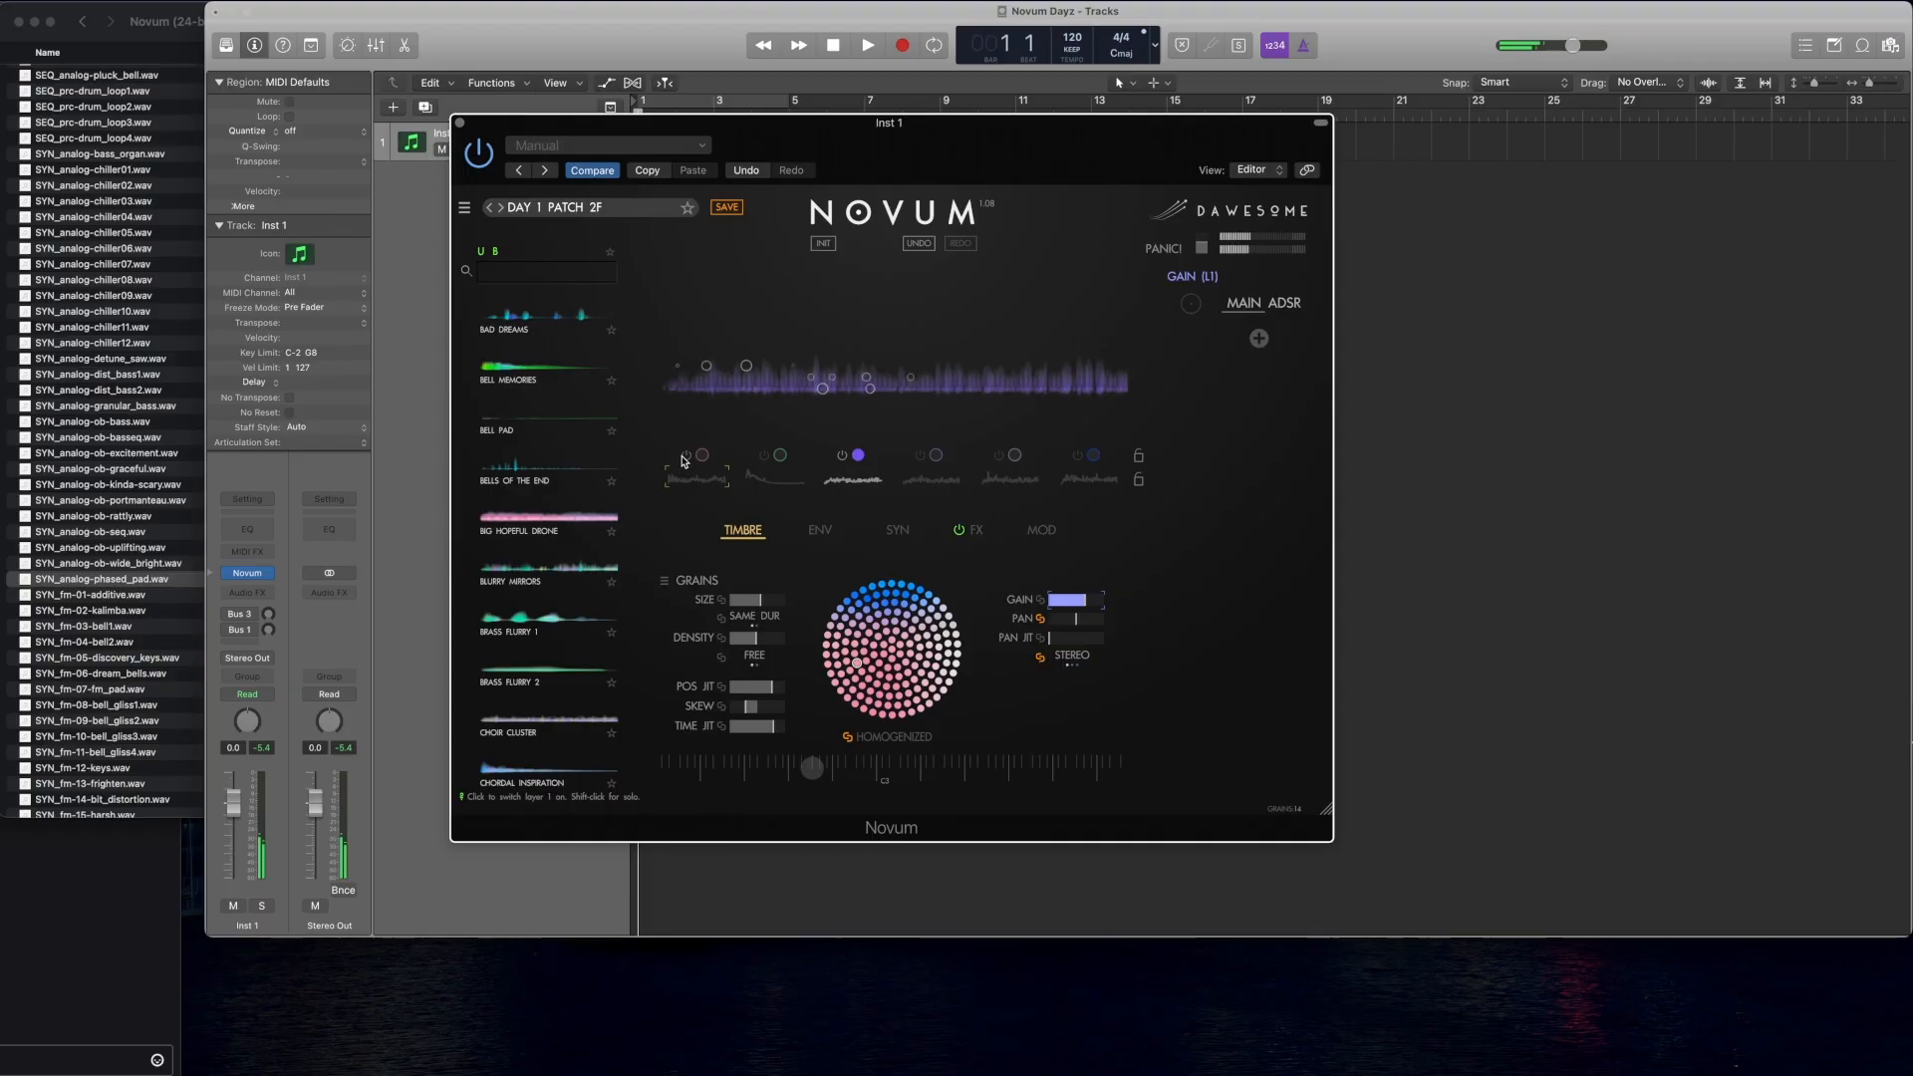
left_click(842, 483)
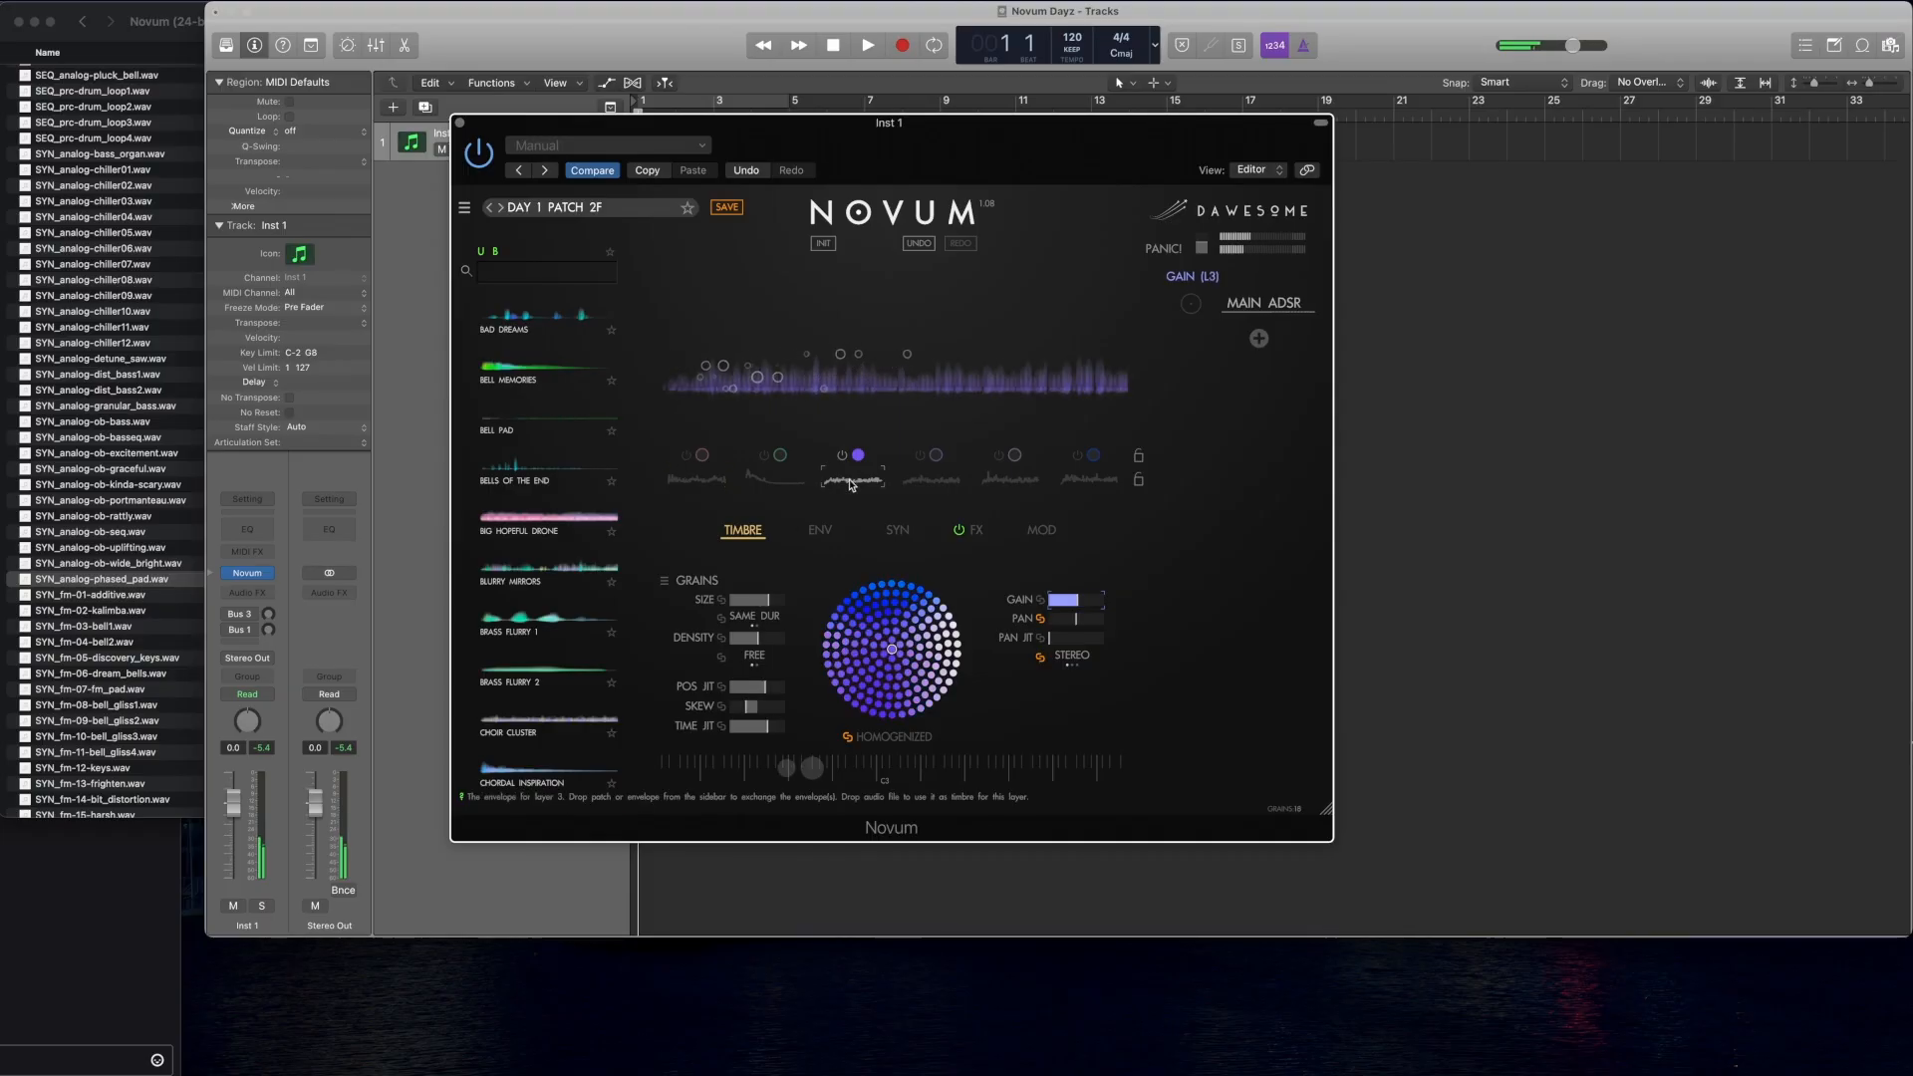
left_click_drag(1085, 599, 1103, 599)
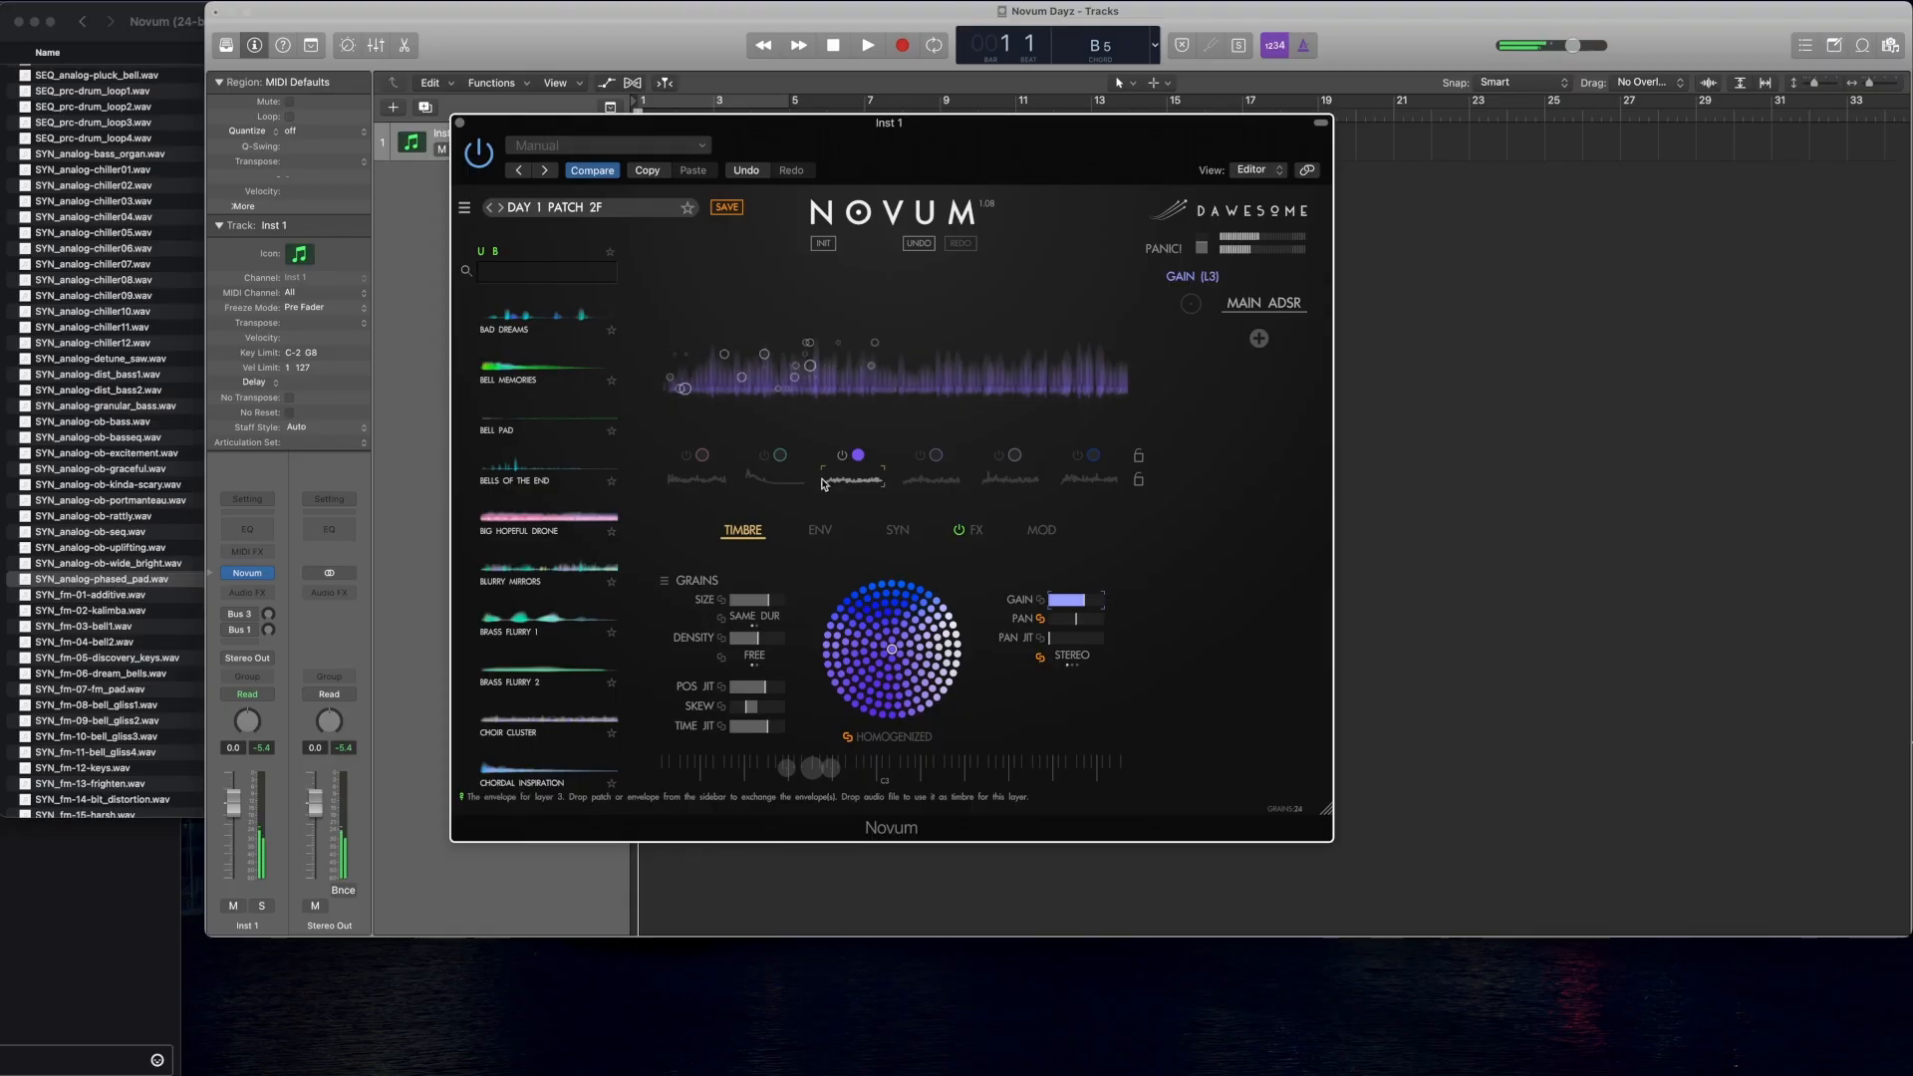
Step: Blend layer one with layer three for comparison, and isolate layer four with a higher grain gain
left_click(686, 462)
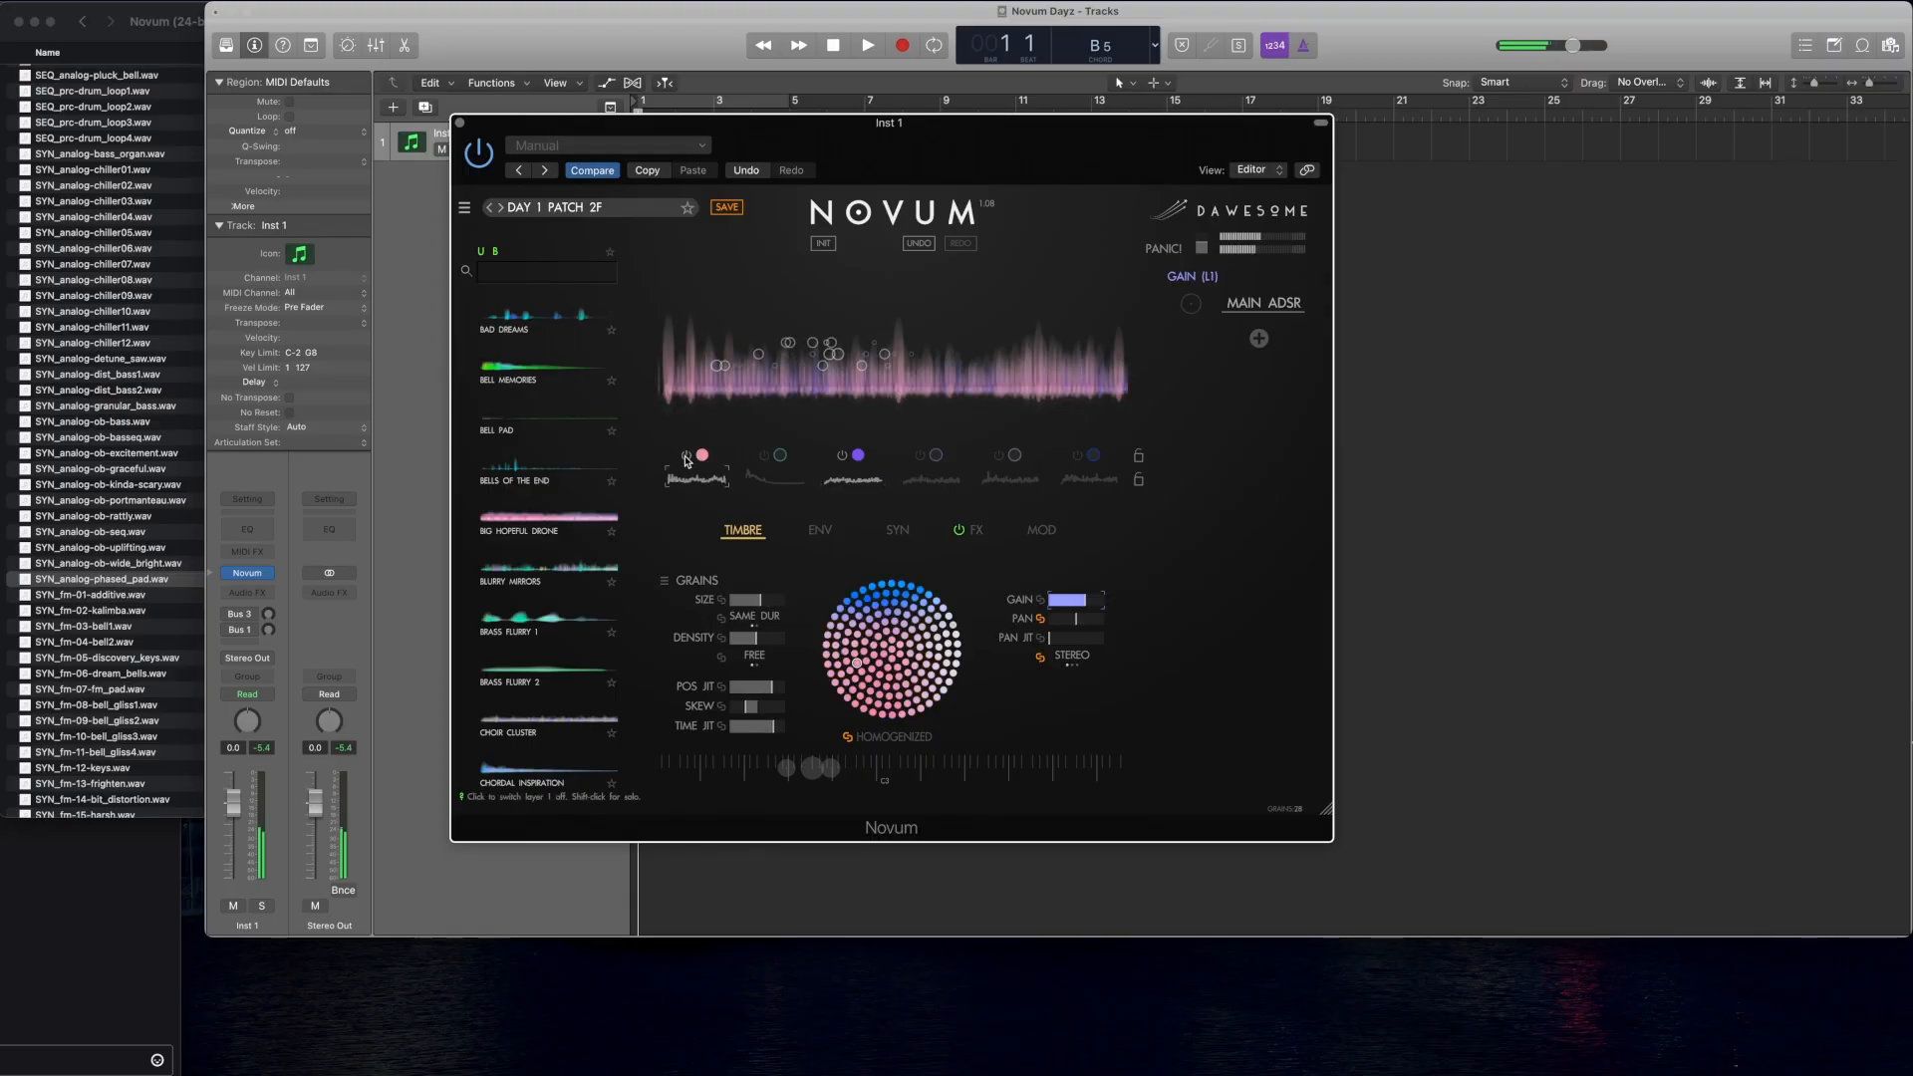
left_click(861, 486)
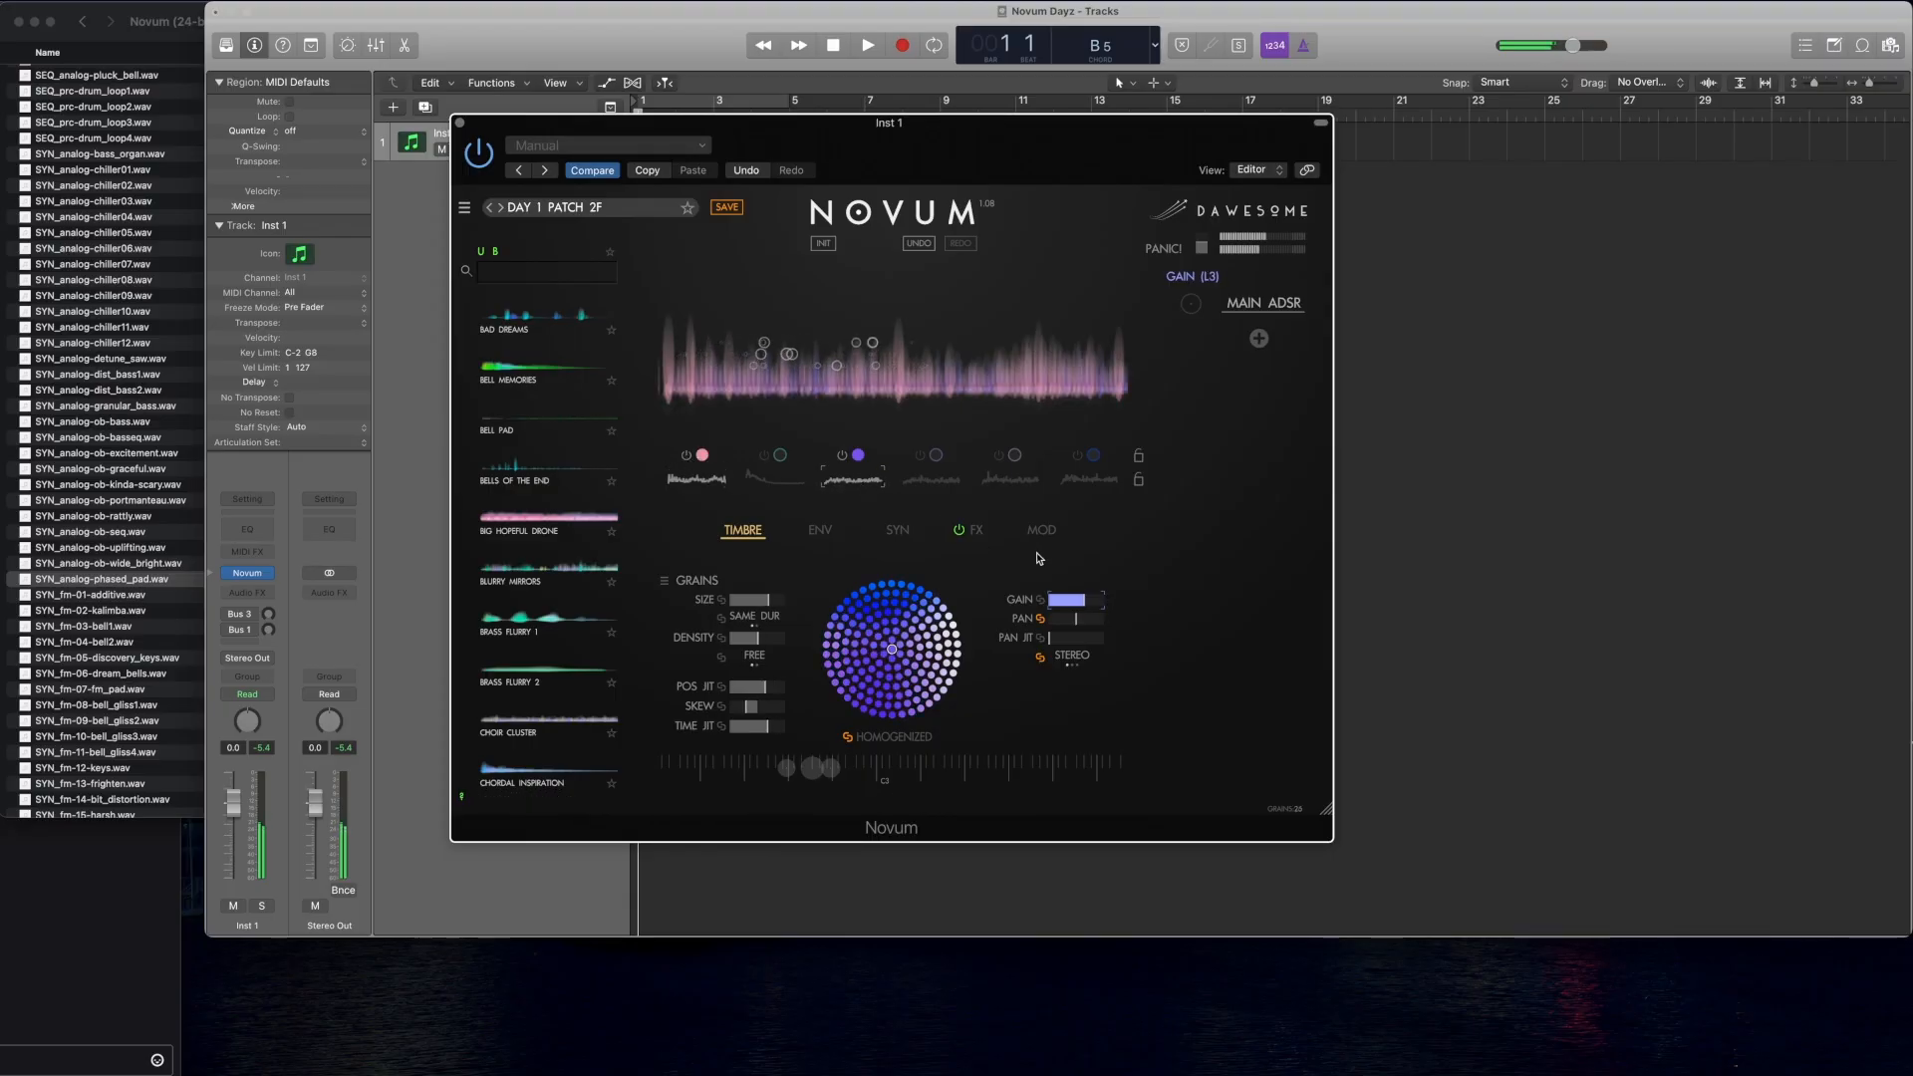
left_click(932, 476)
left_click(841, 458)
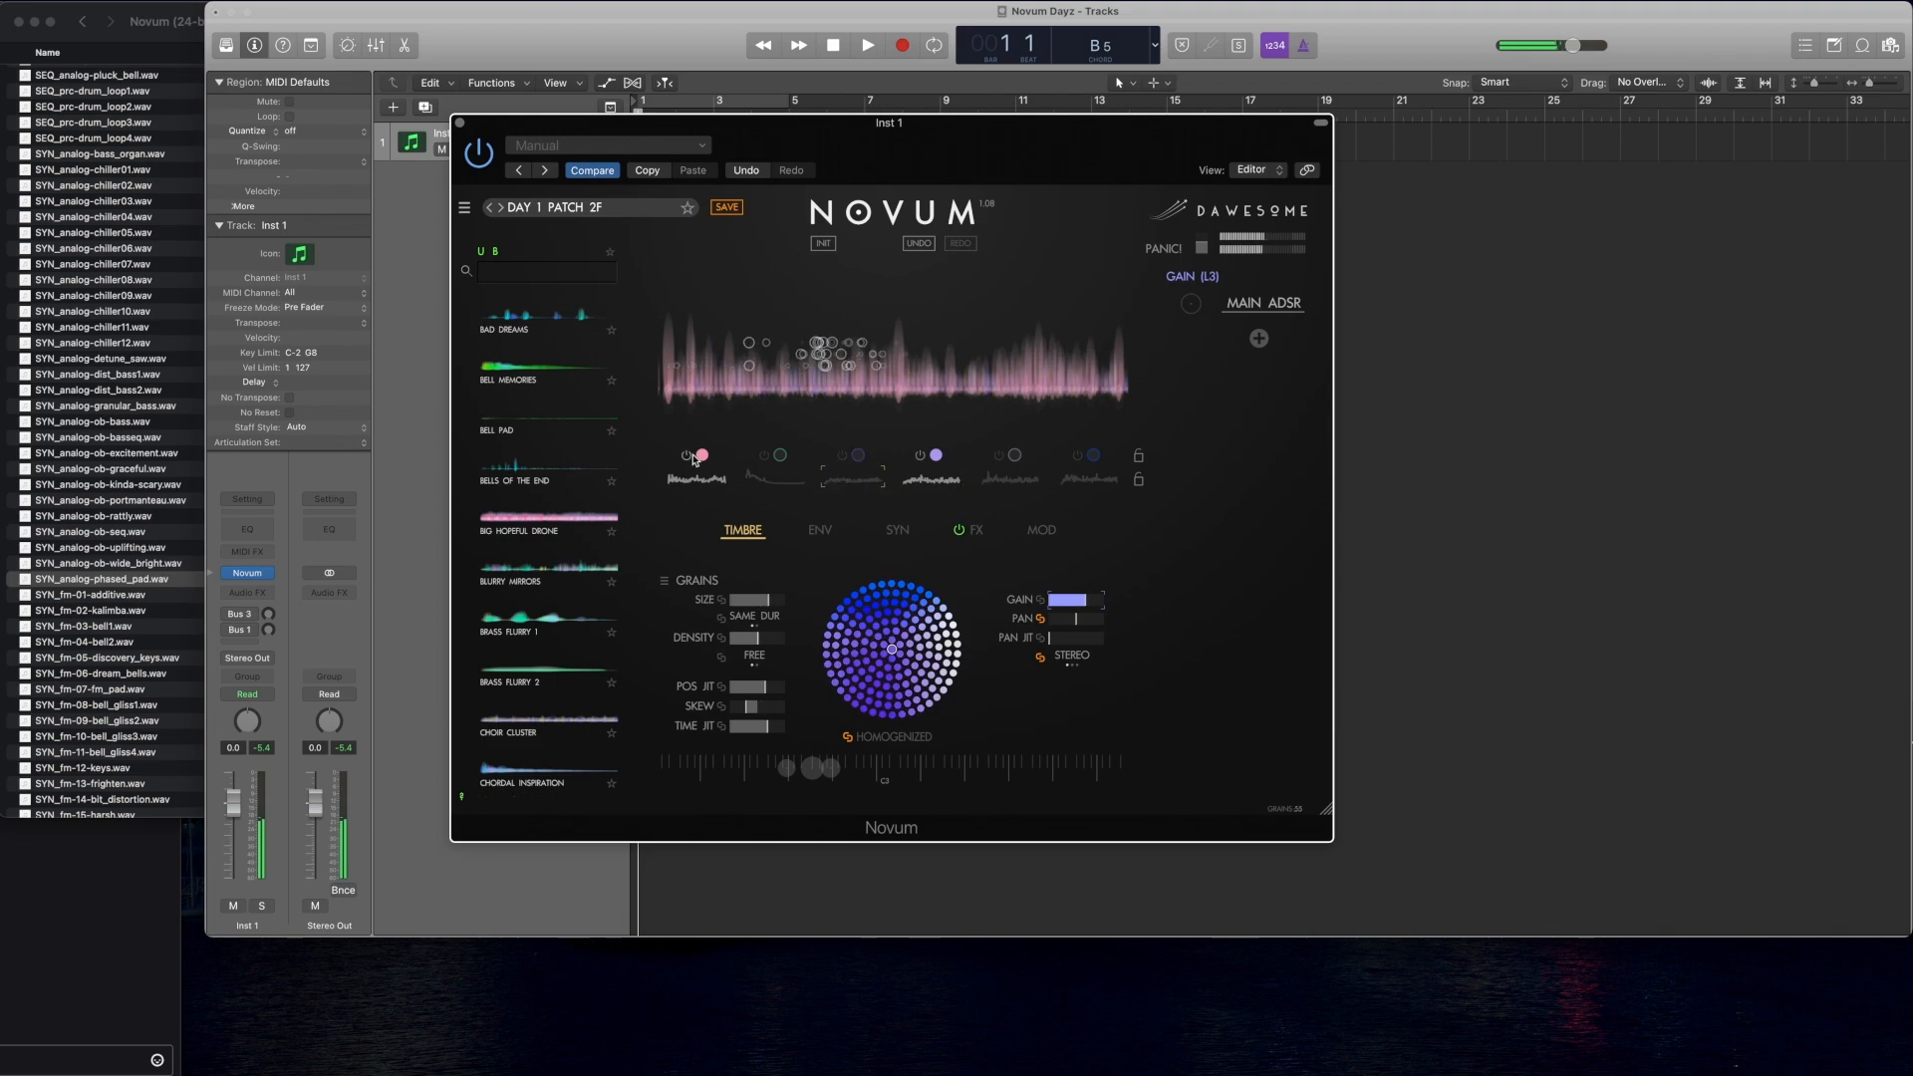
left_click(687, 457)
left_click(955, 482)
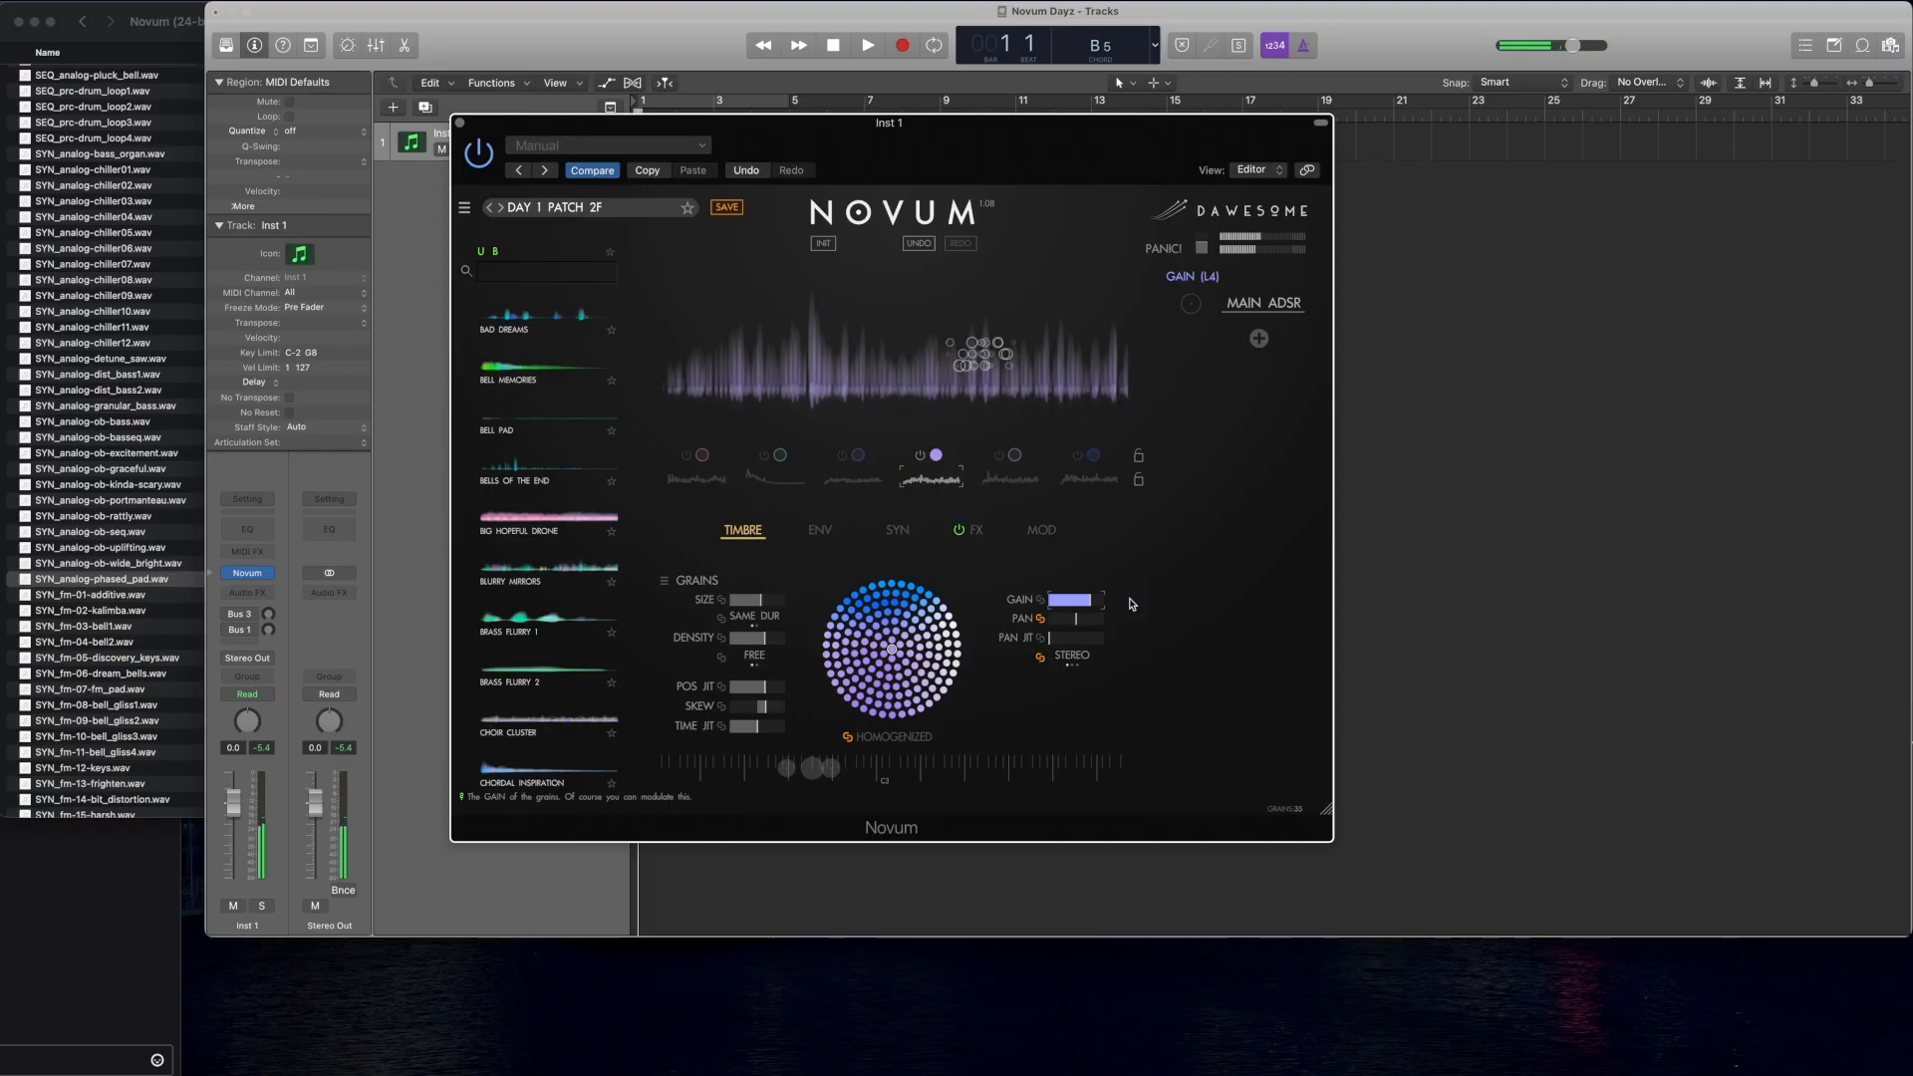
Step: Isolate layer five, shorten its grain size, set its emitter speed to x3.805 and shift its start and loop region later
left_click(1009, 470)
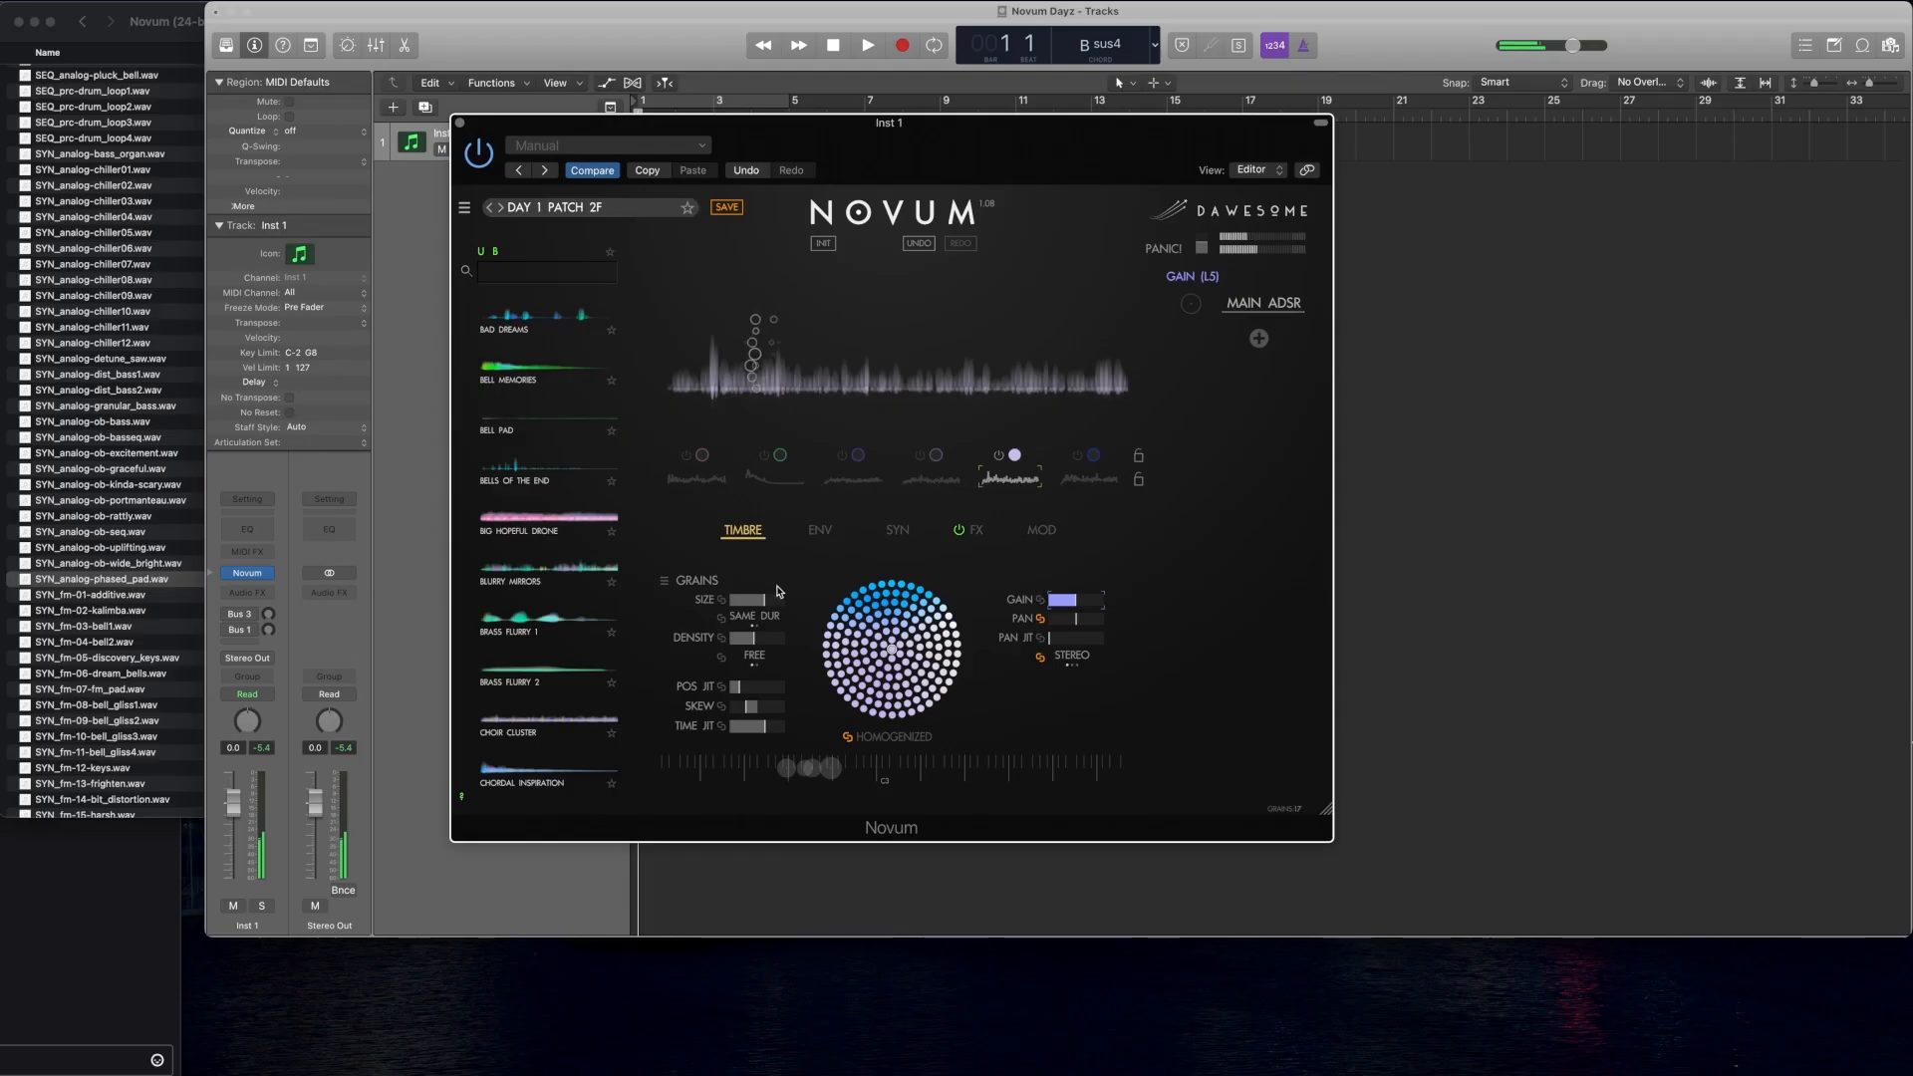
left_click(766, 603)
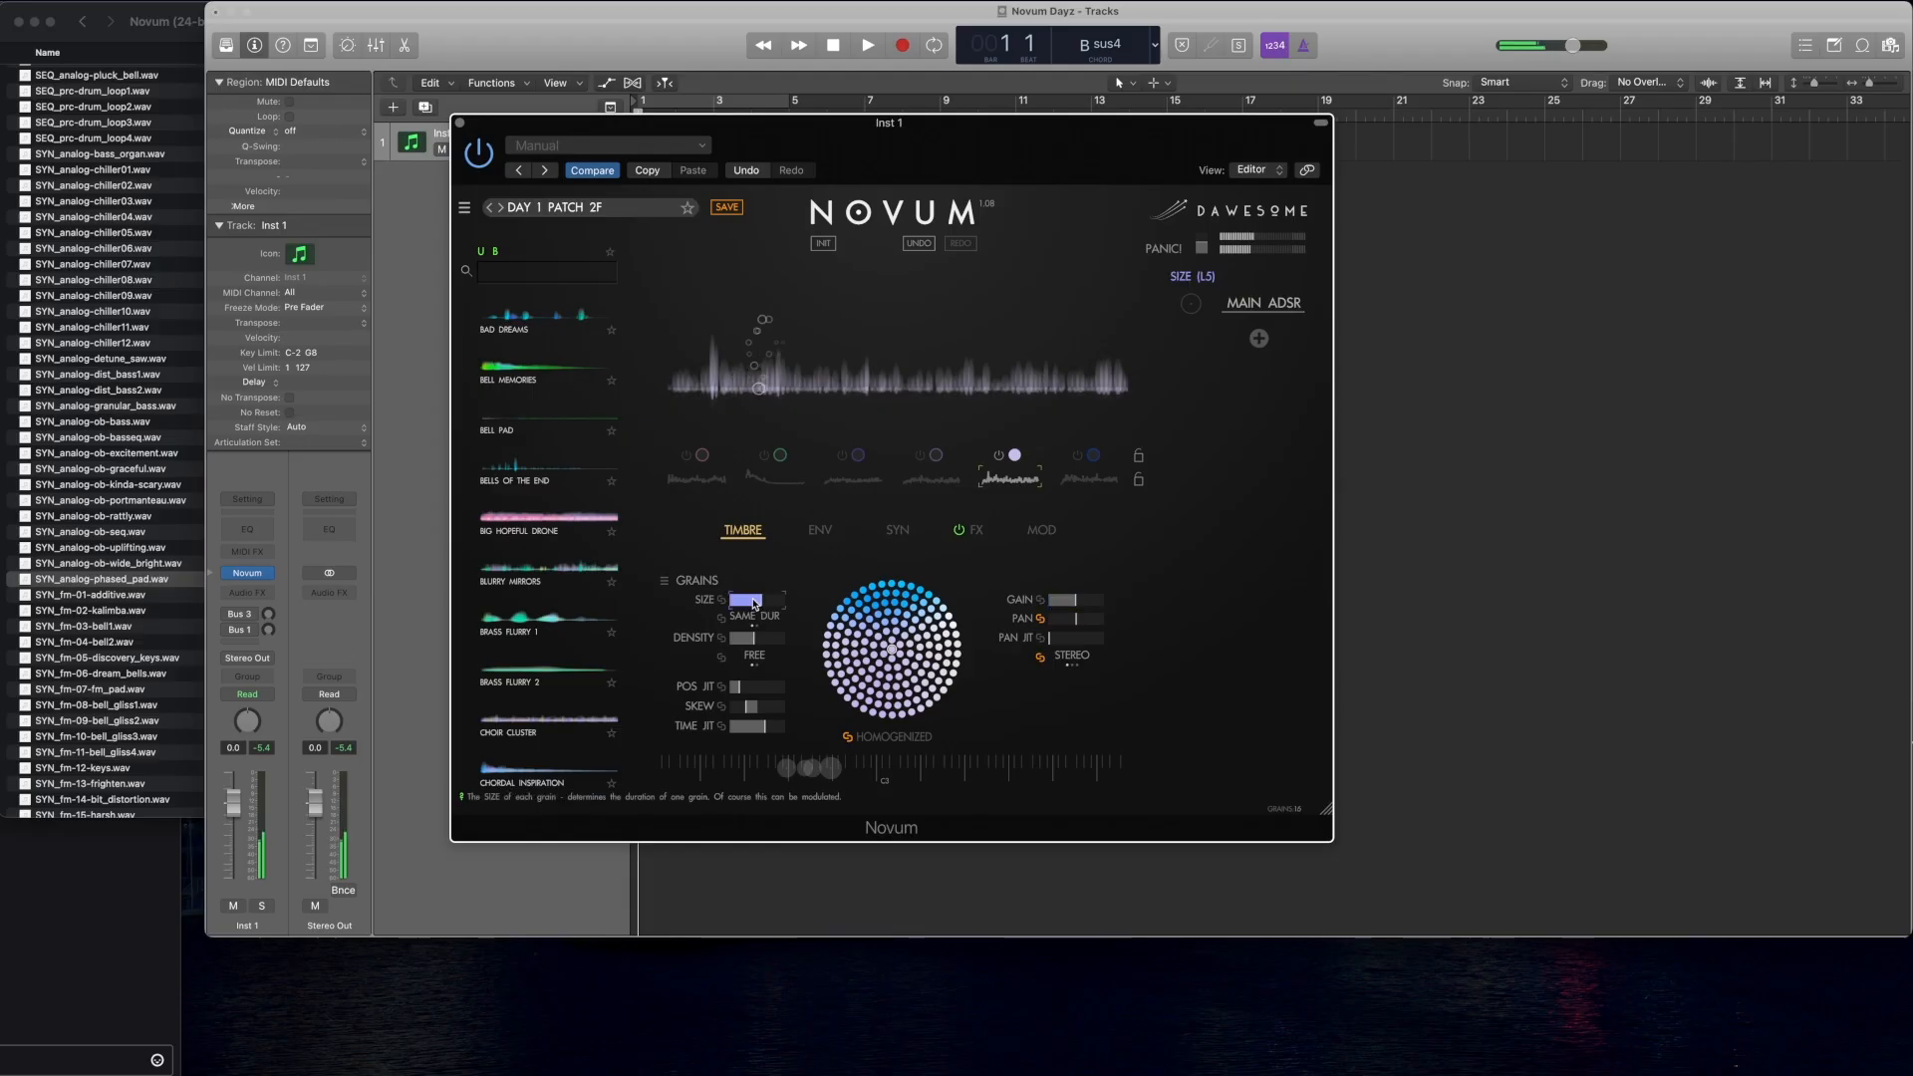
left_click(821, 532)
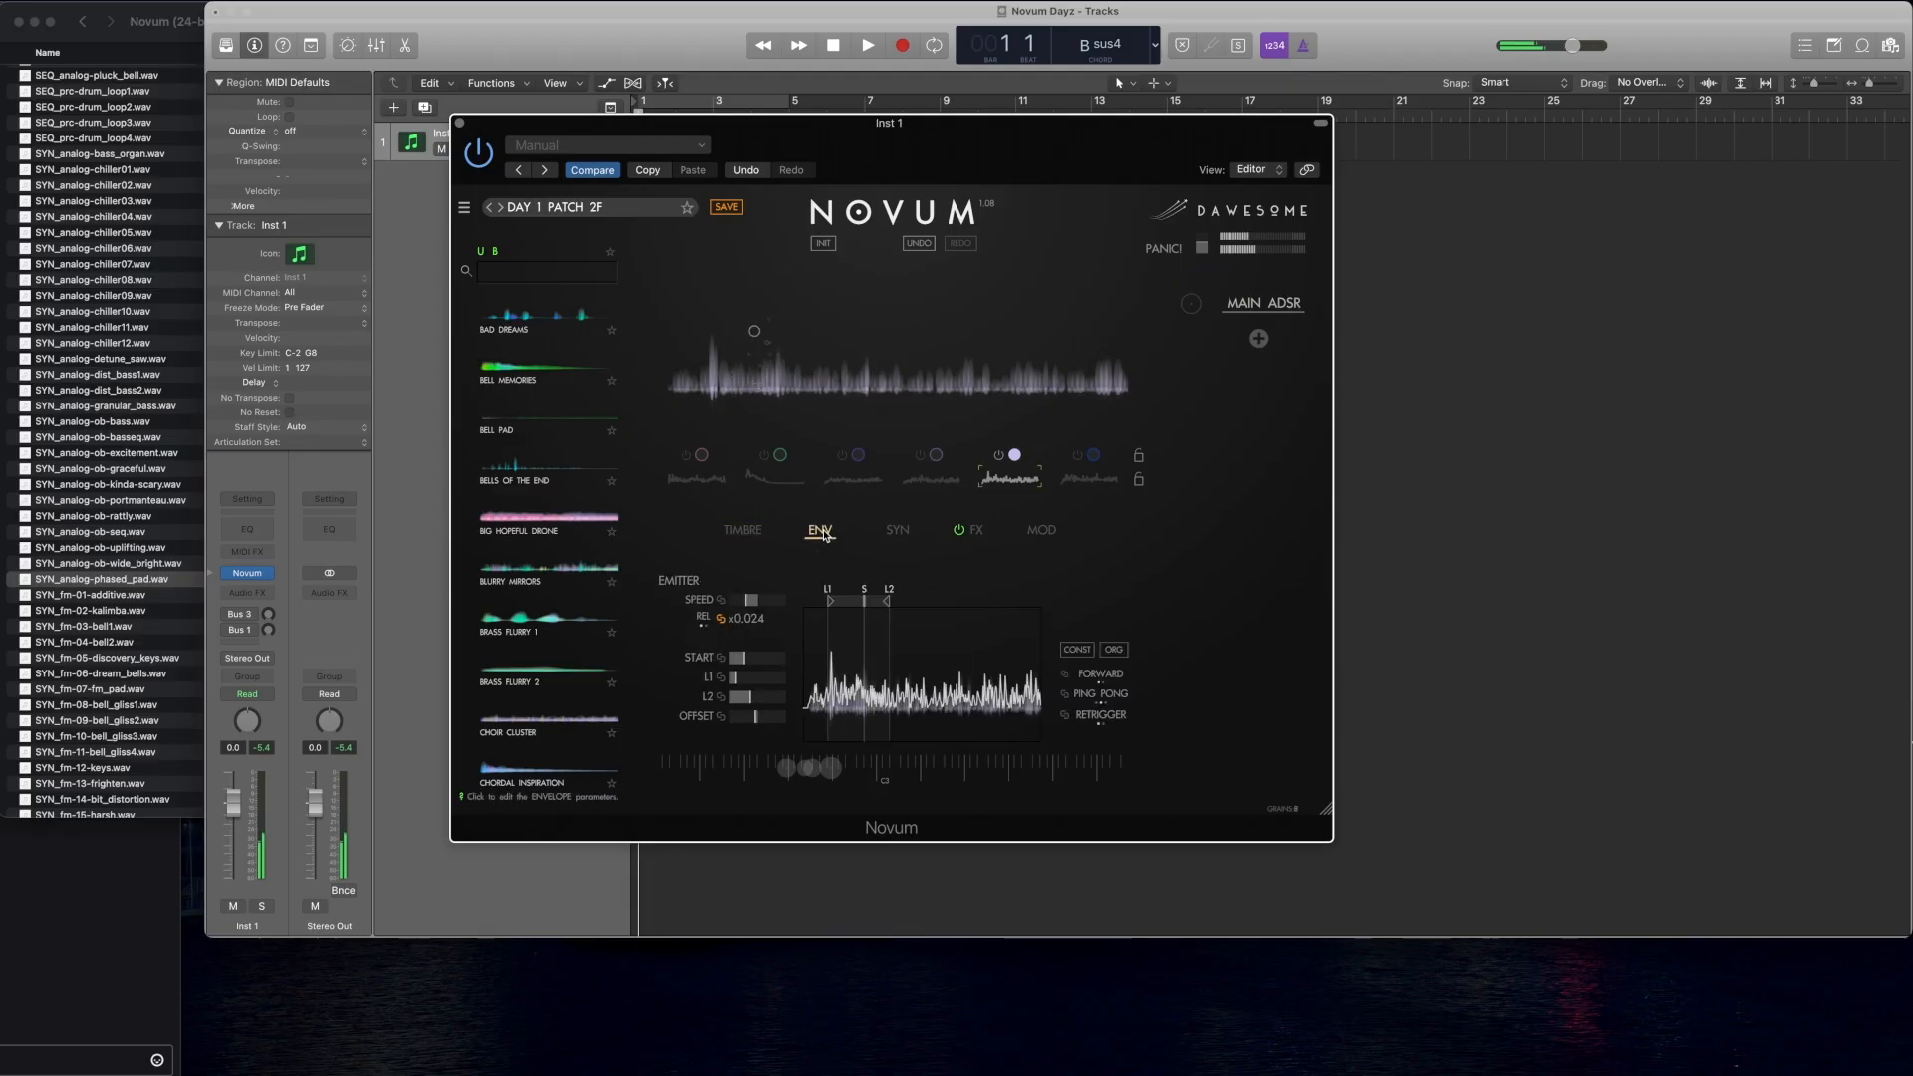
left_click_drag(753, 600, 810, 601)
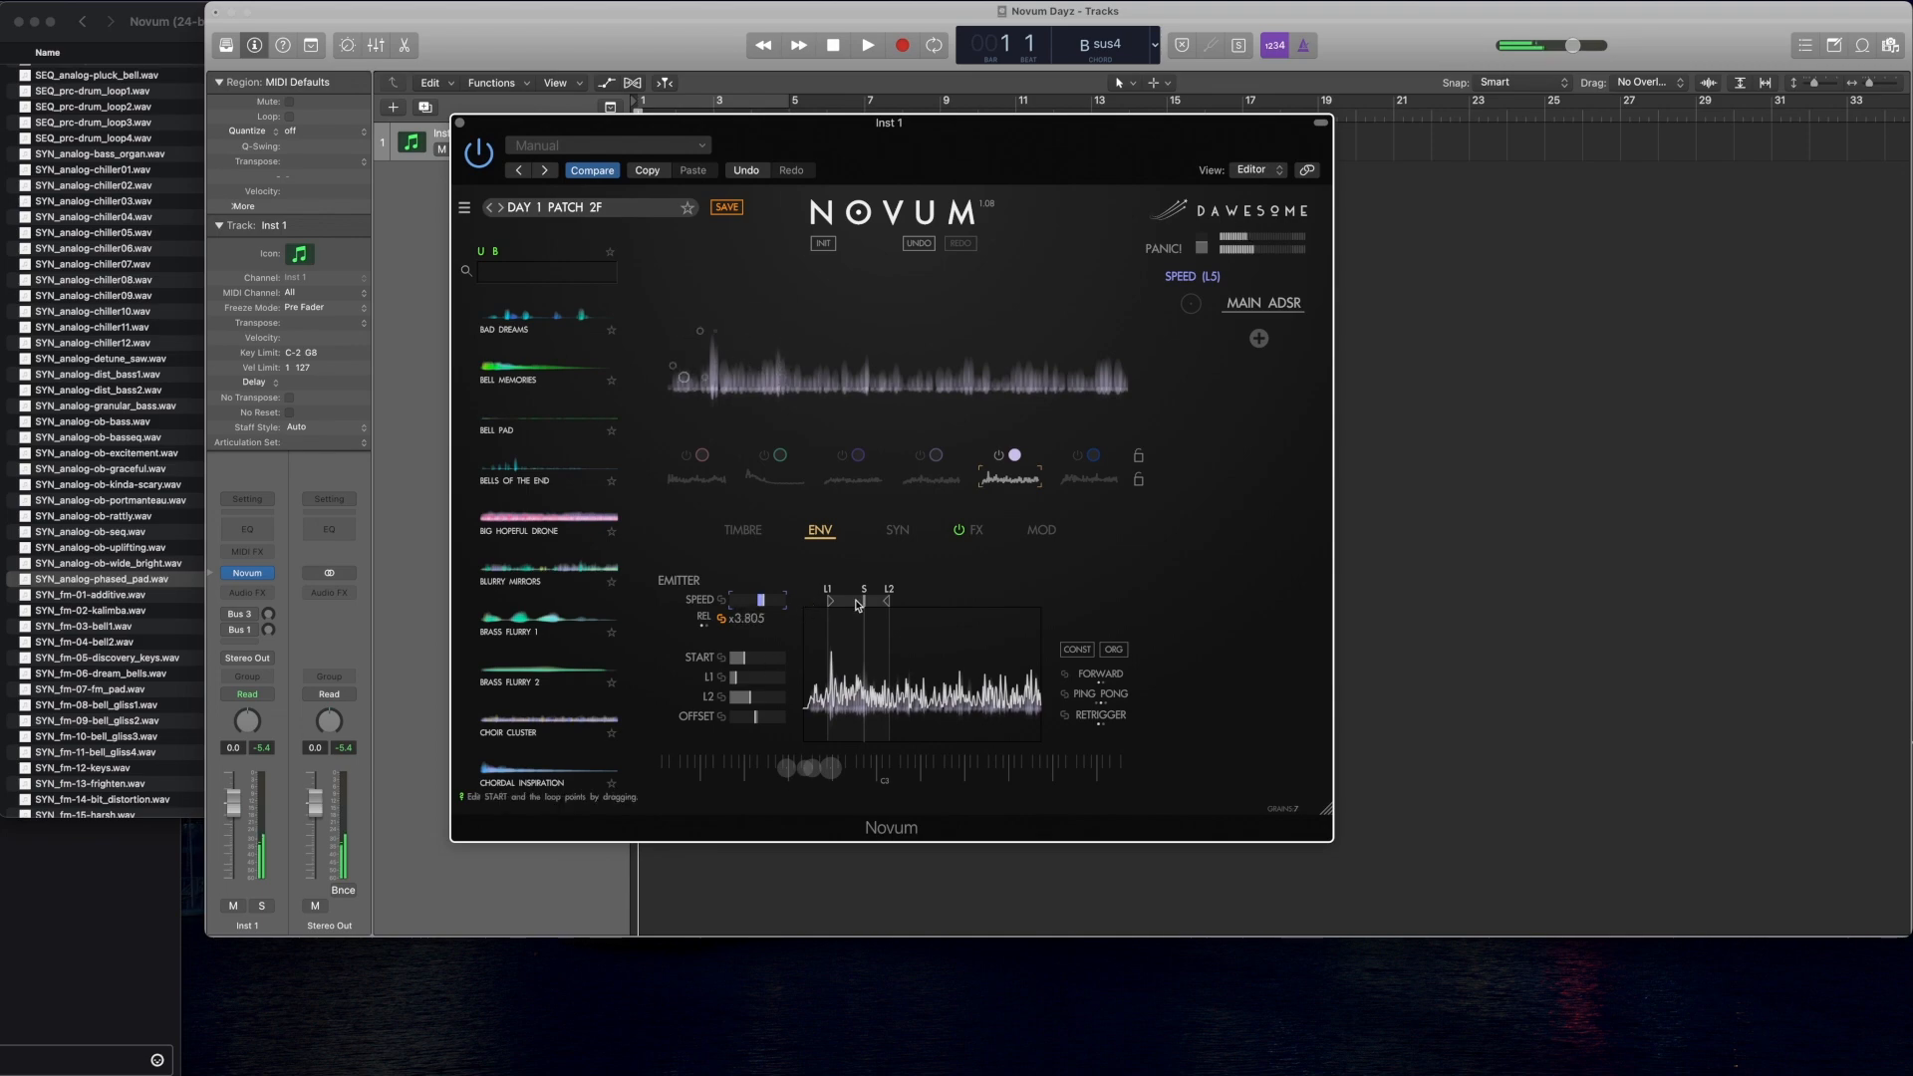
mouse_move(864, 600)
left_mouse_down()
mouse_move(941, 600)
mouse_move(845, 603)
left_mouse_up()
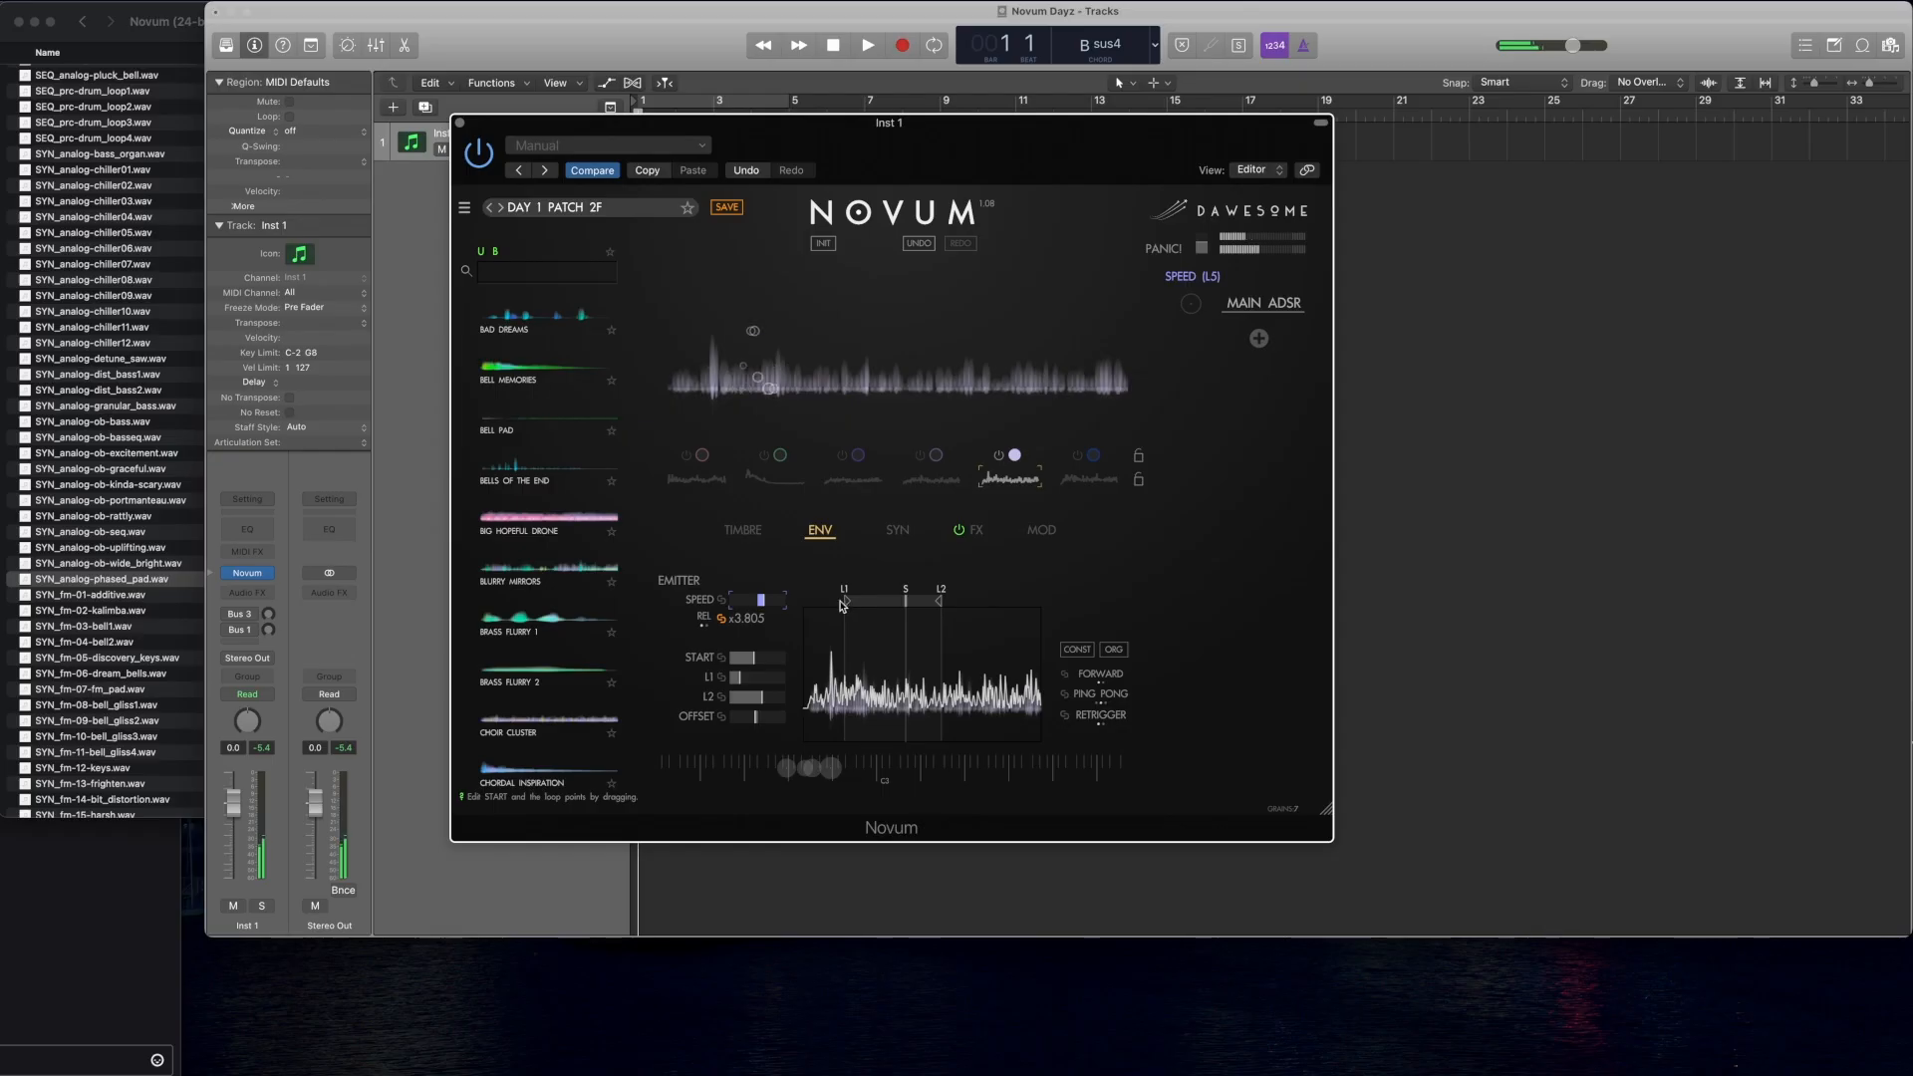
Step: Isolate layer six and raise its grain gain slightly, to about 40 percent
left_click(1077, 456)
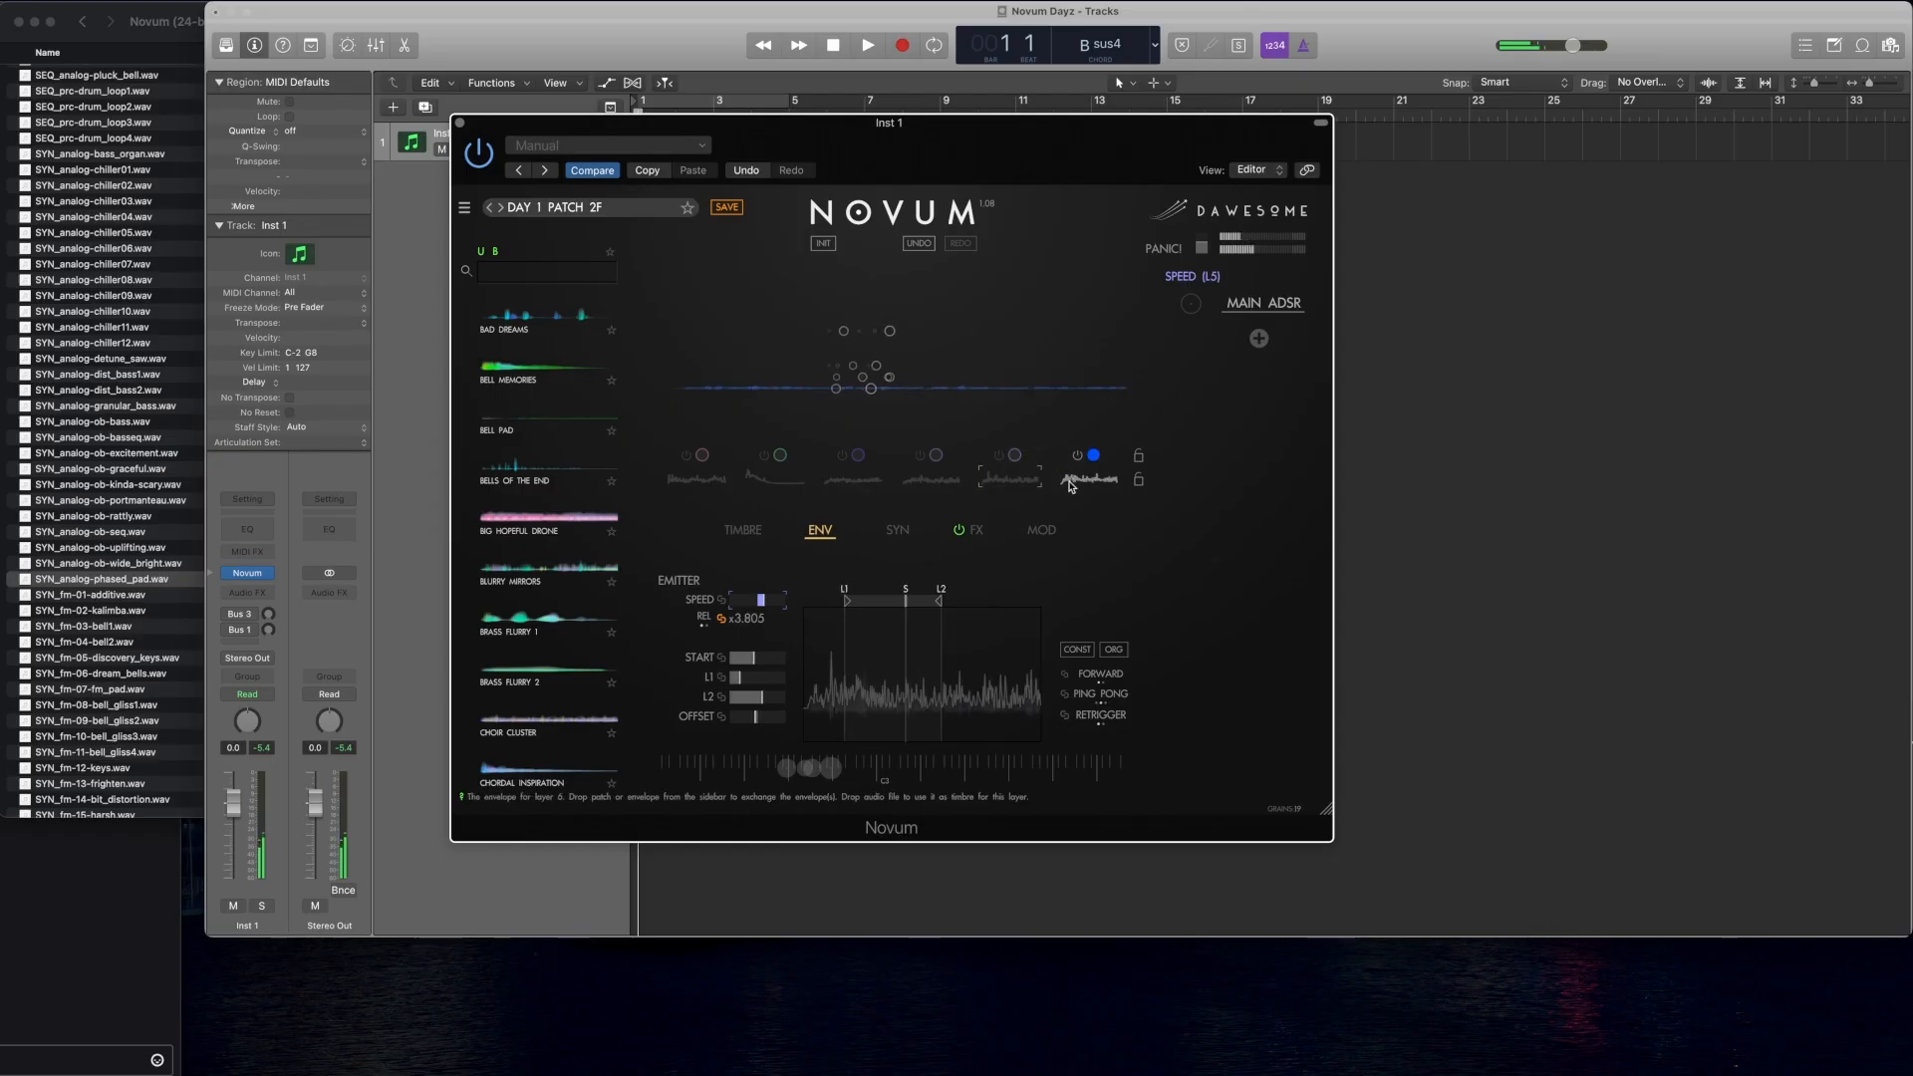
left_click(742, 530)
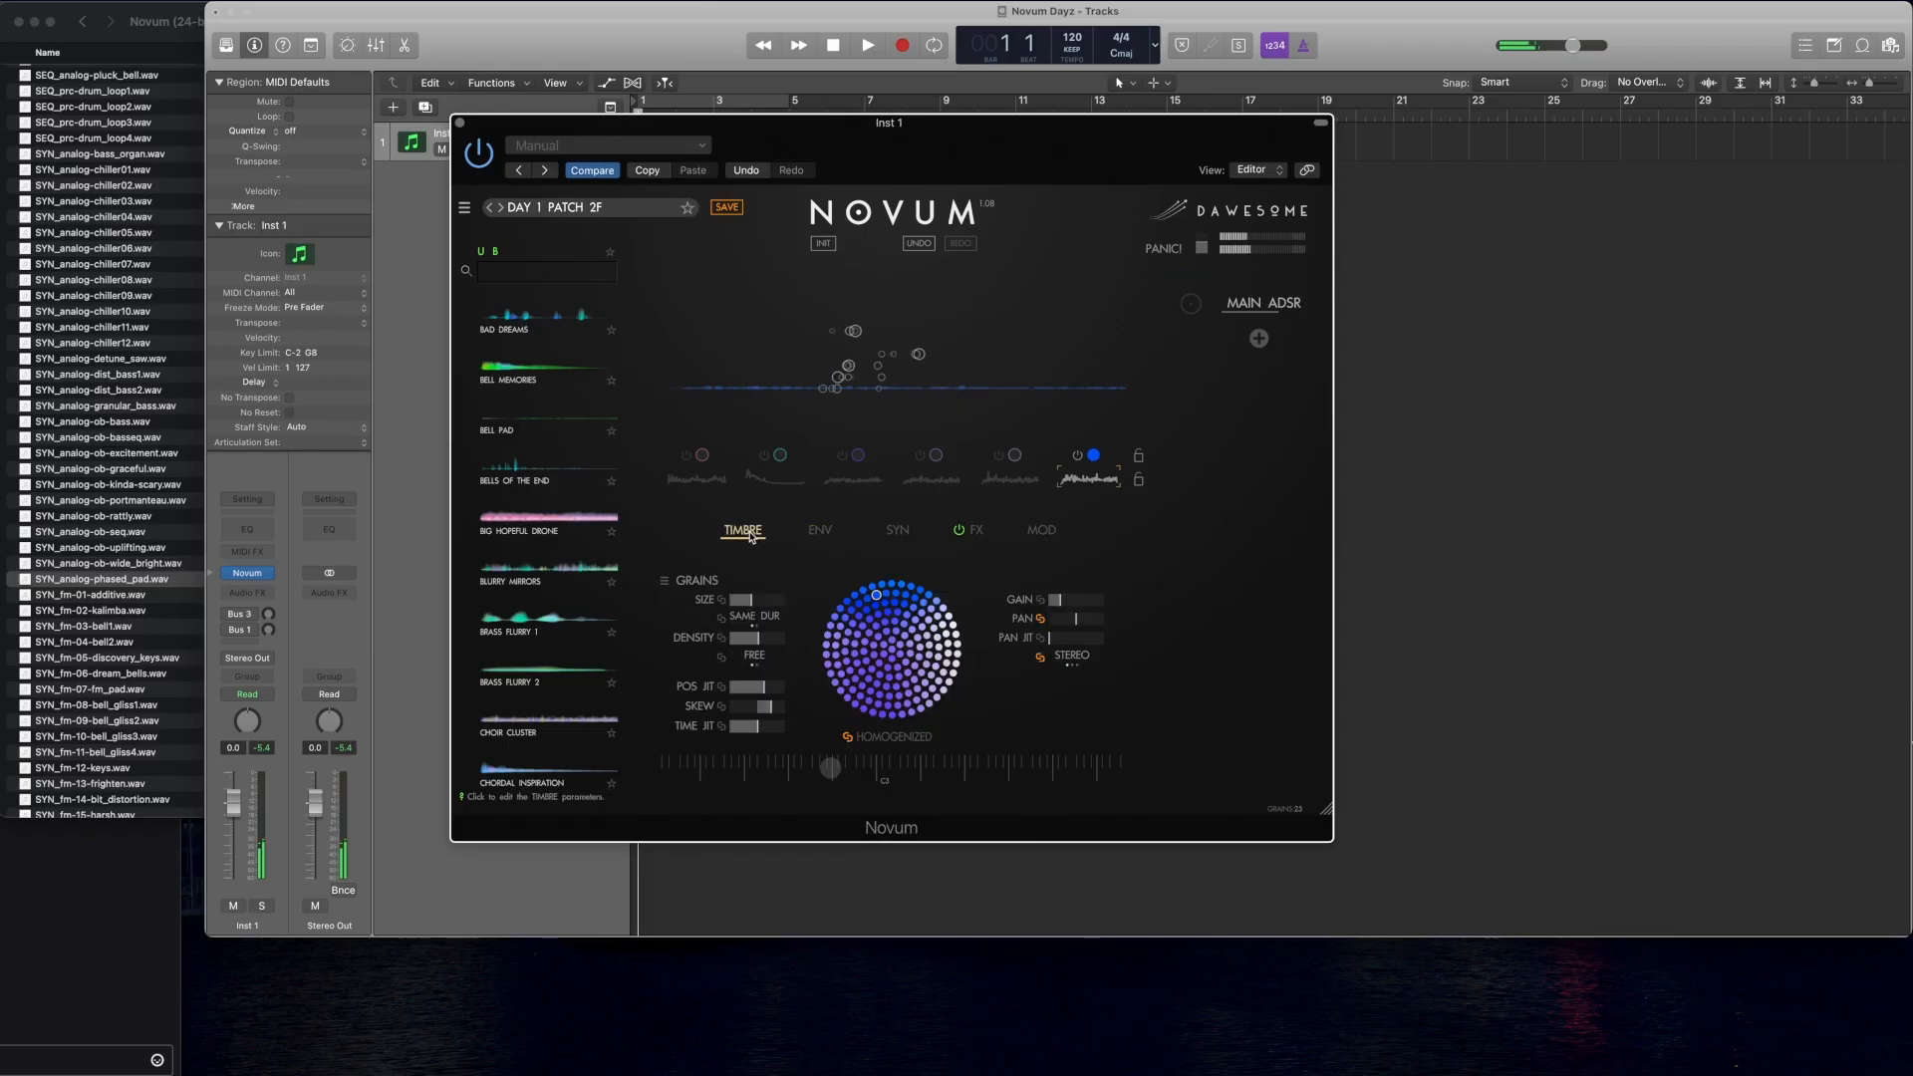
left_click_drag(1062, 602, 1126, 601)
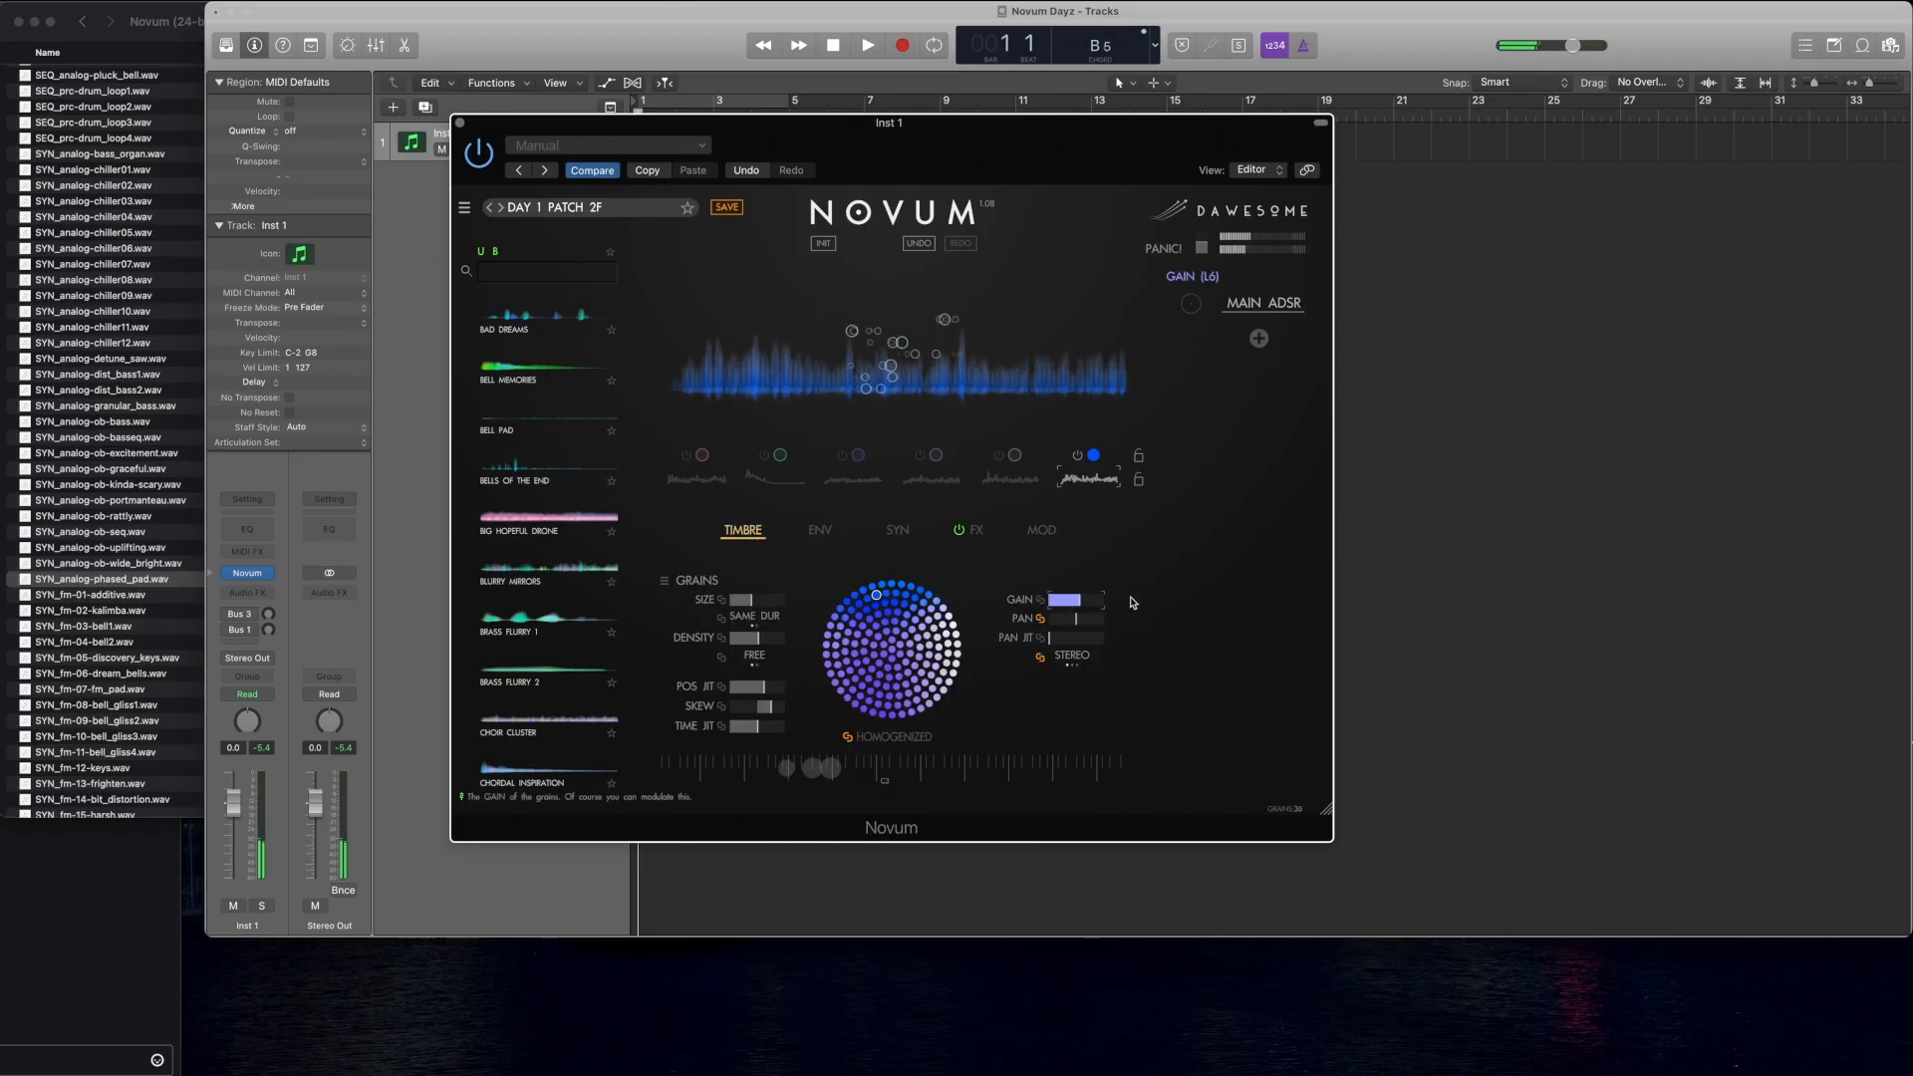
left_click_drag(1133, 603, 1095, 602)
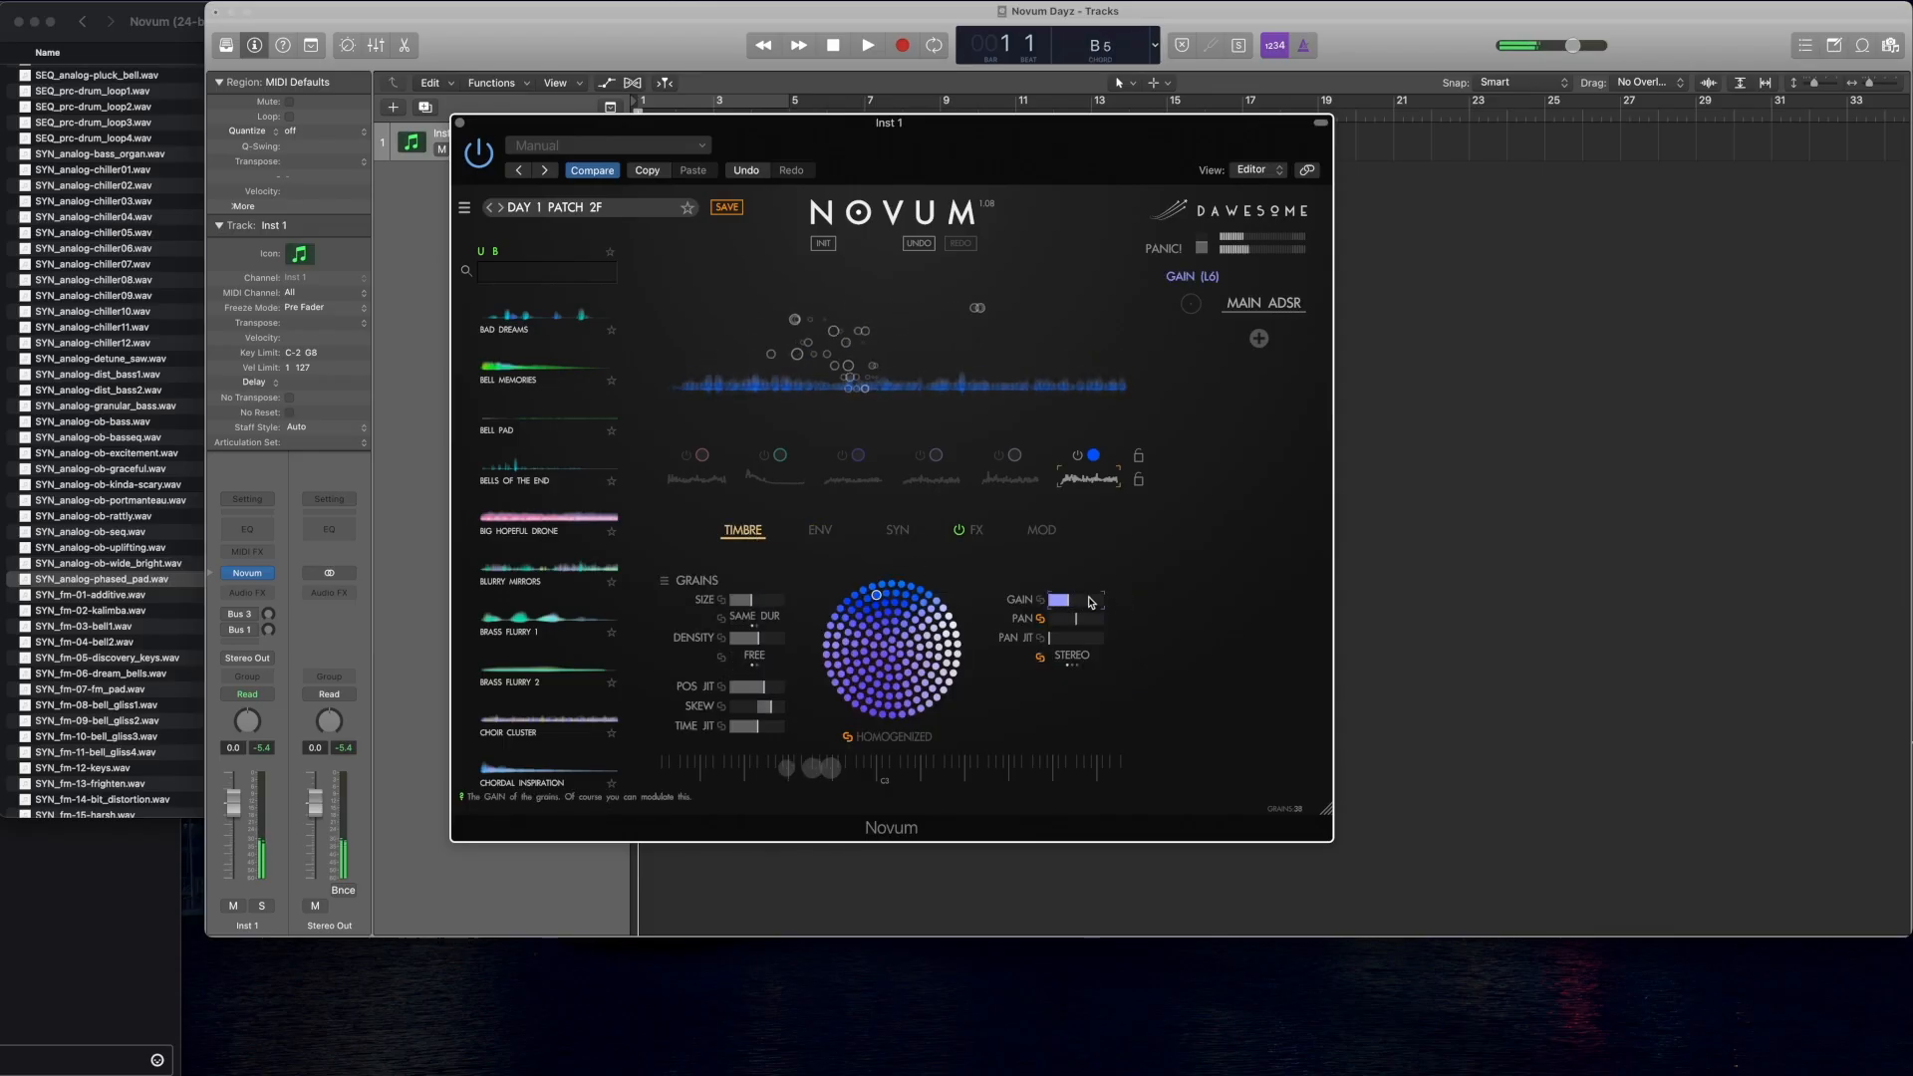
Step: Switch layers five, four, three and one back on alongside layer six, leaving layer two off
left_click(998, 456)
left_click(920, 456)
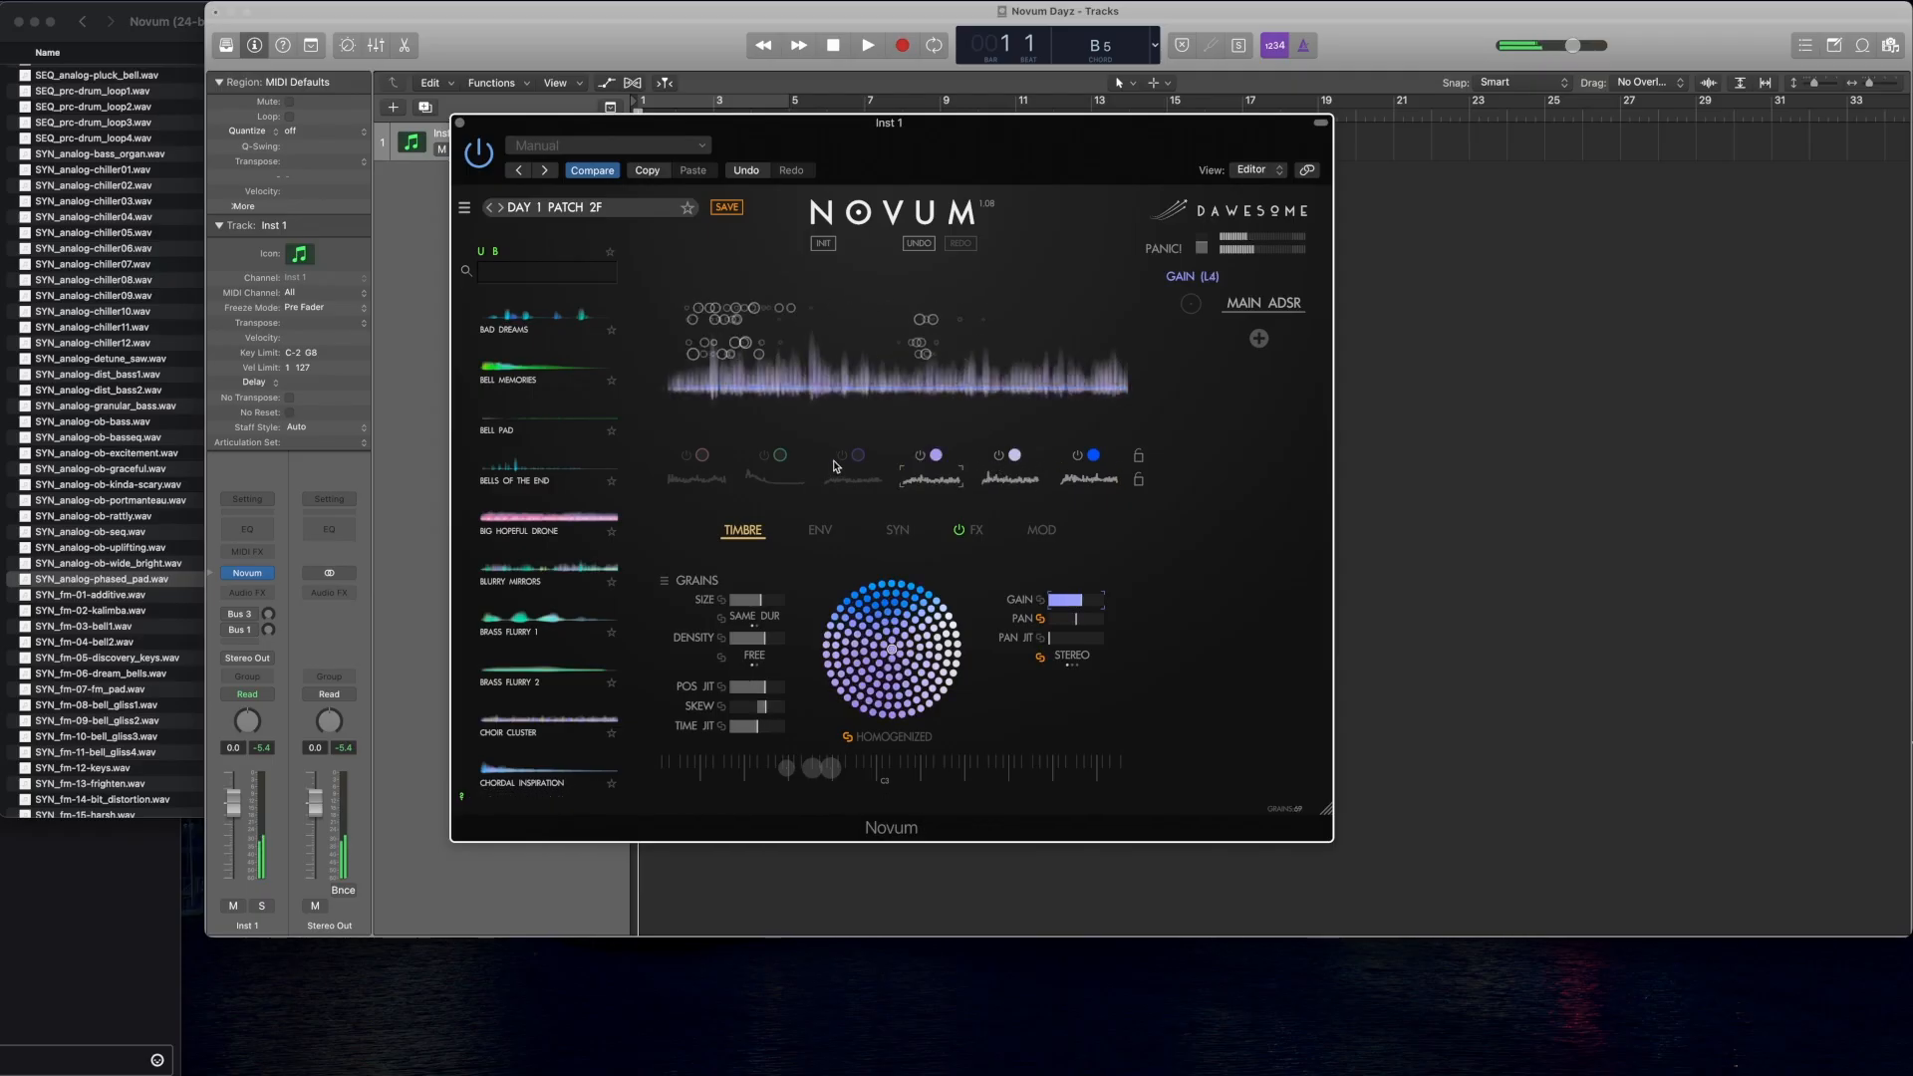
left_click(842, 456)
left_click(685, 455)
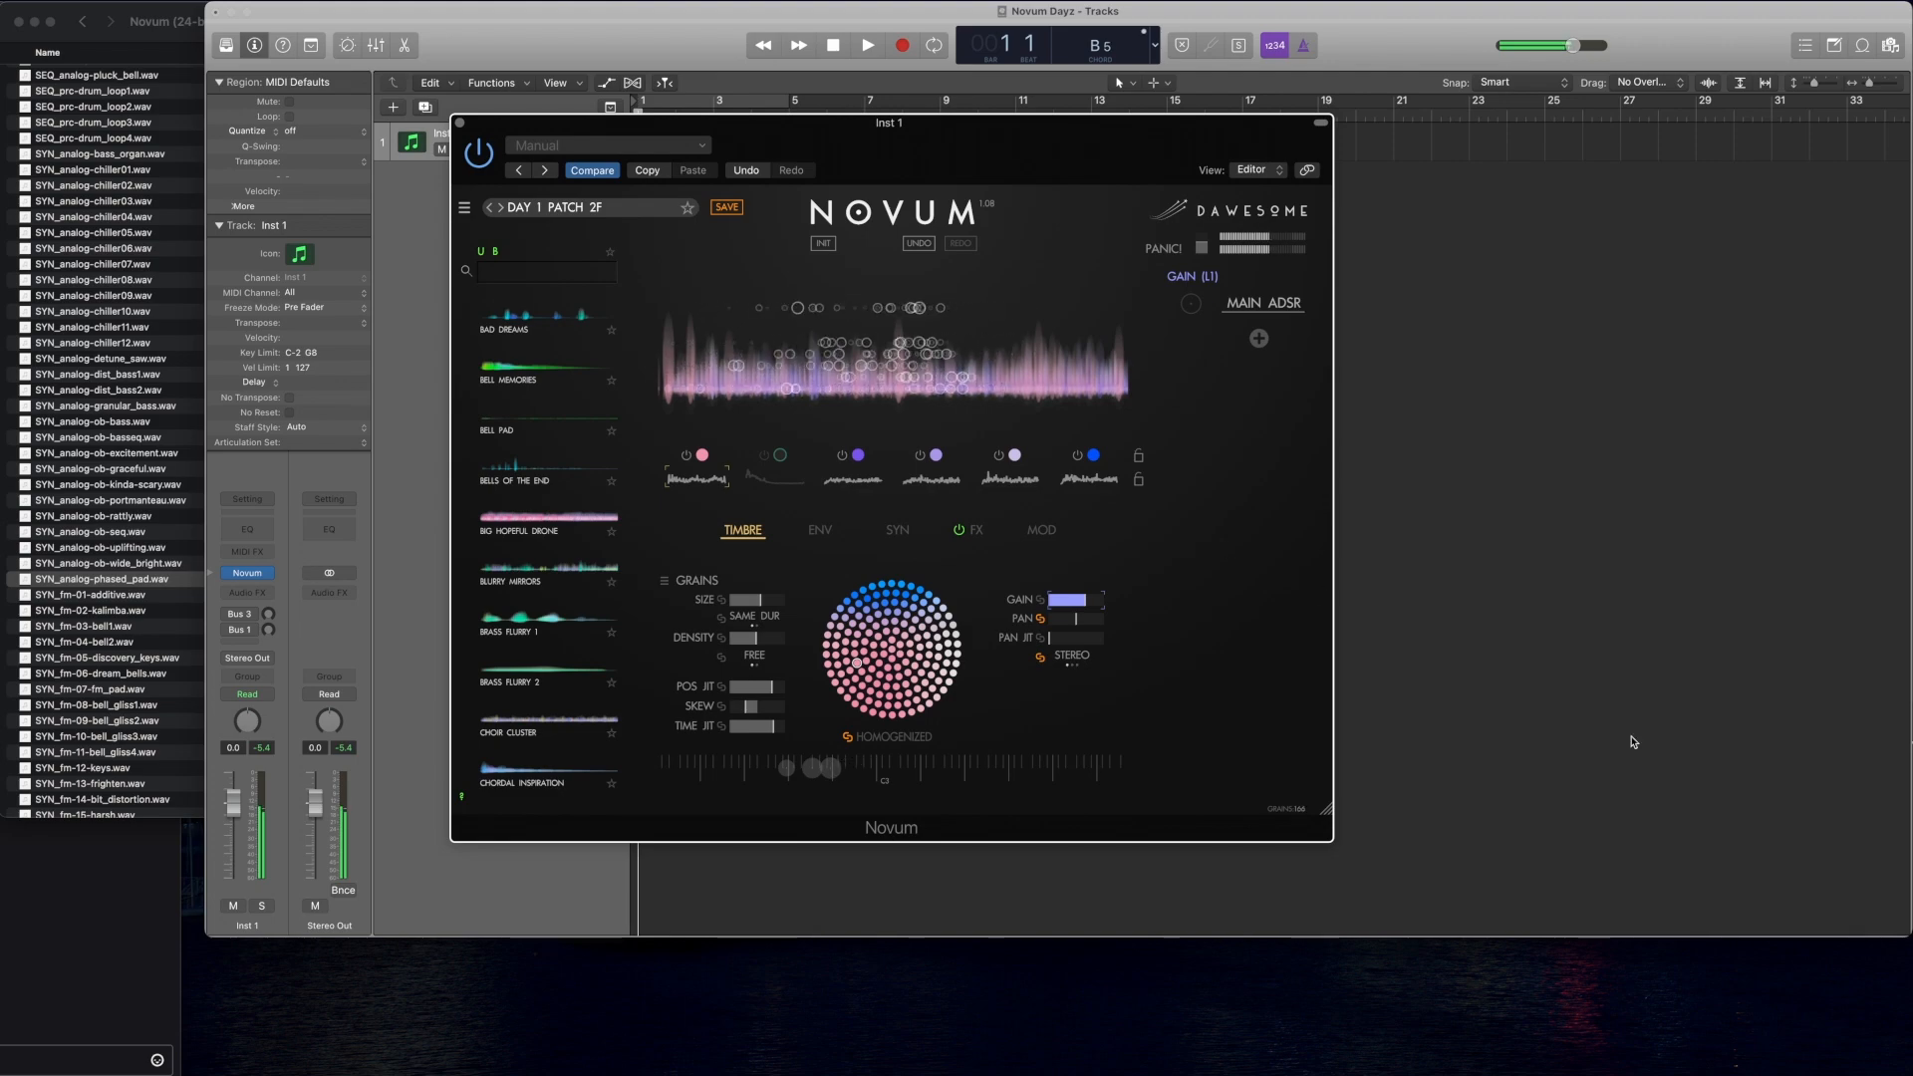
left_click(1779, 974)
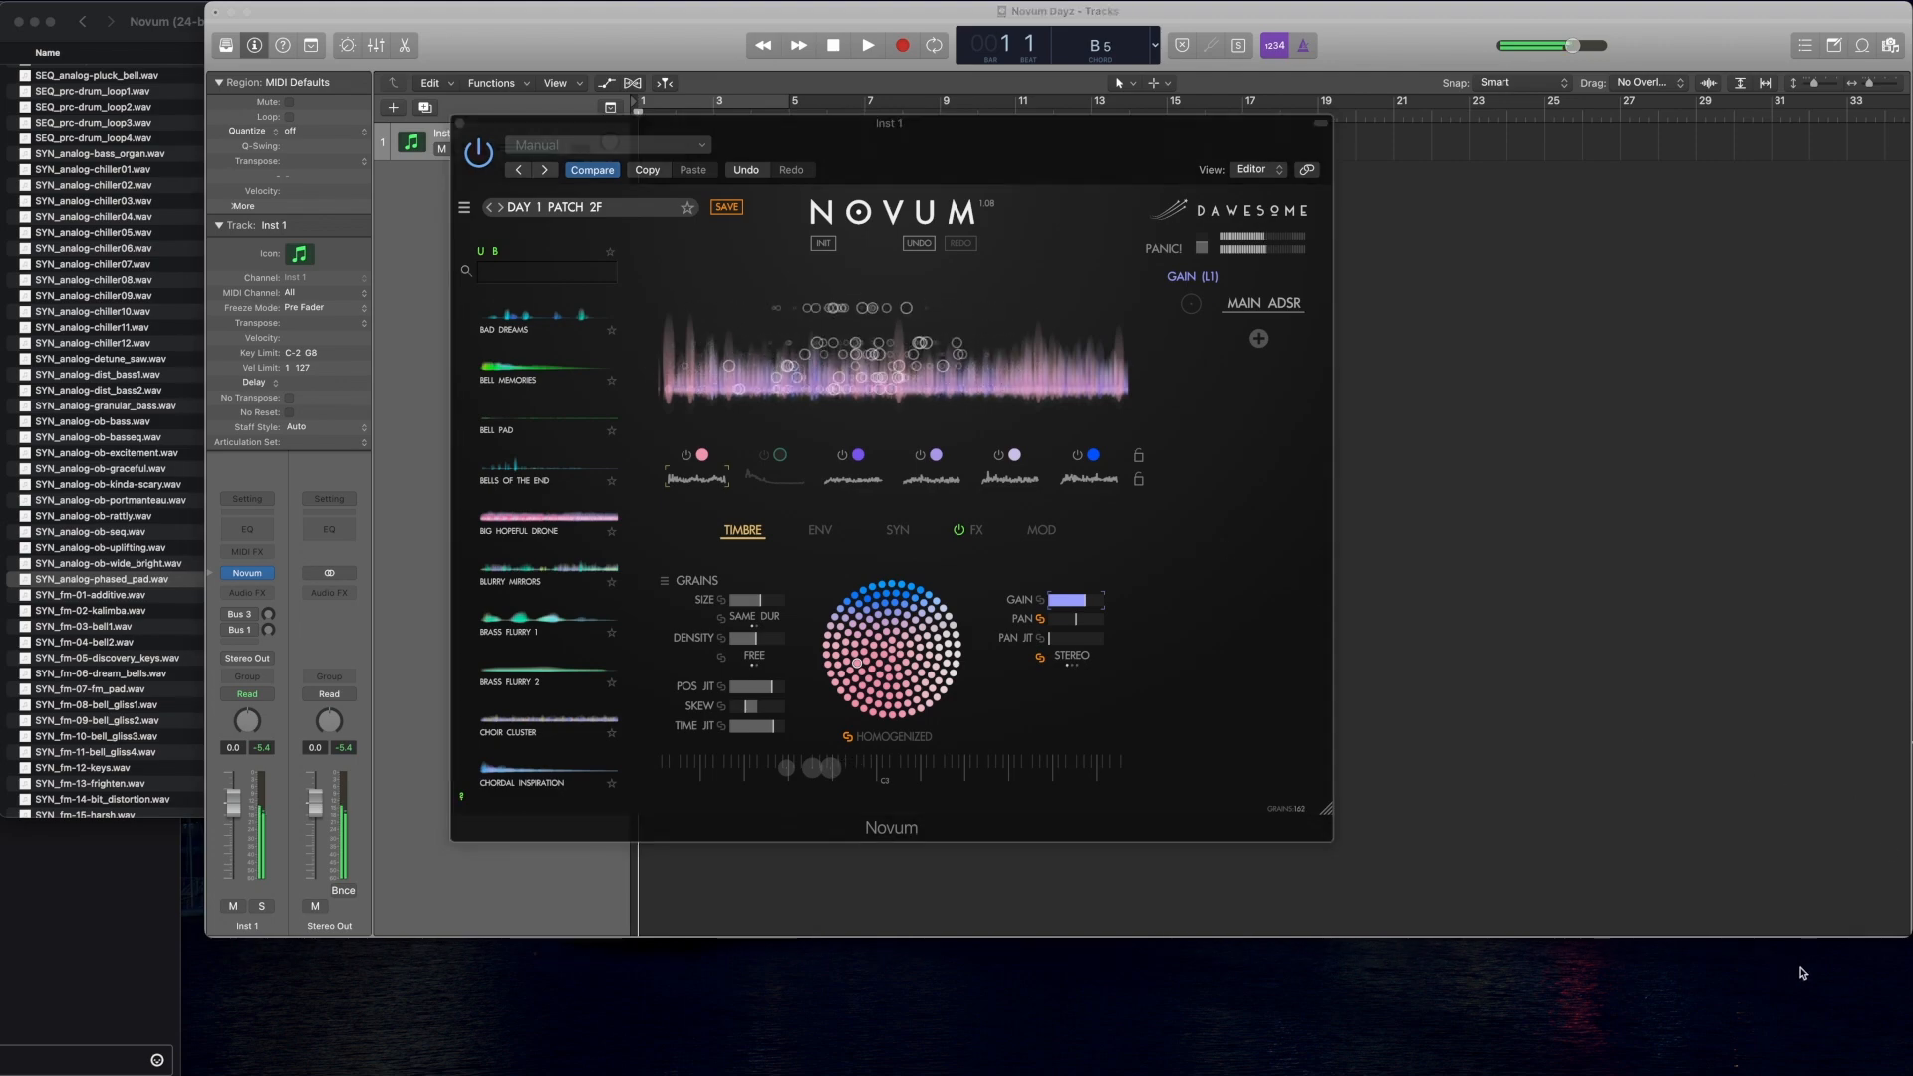
left_click(1016, 124)
left_click(1108, 141)
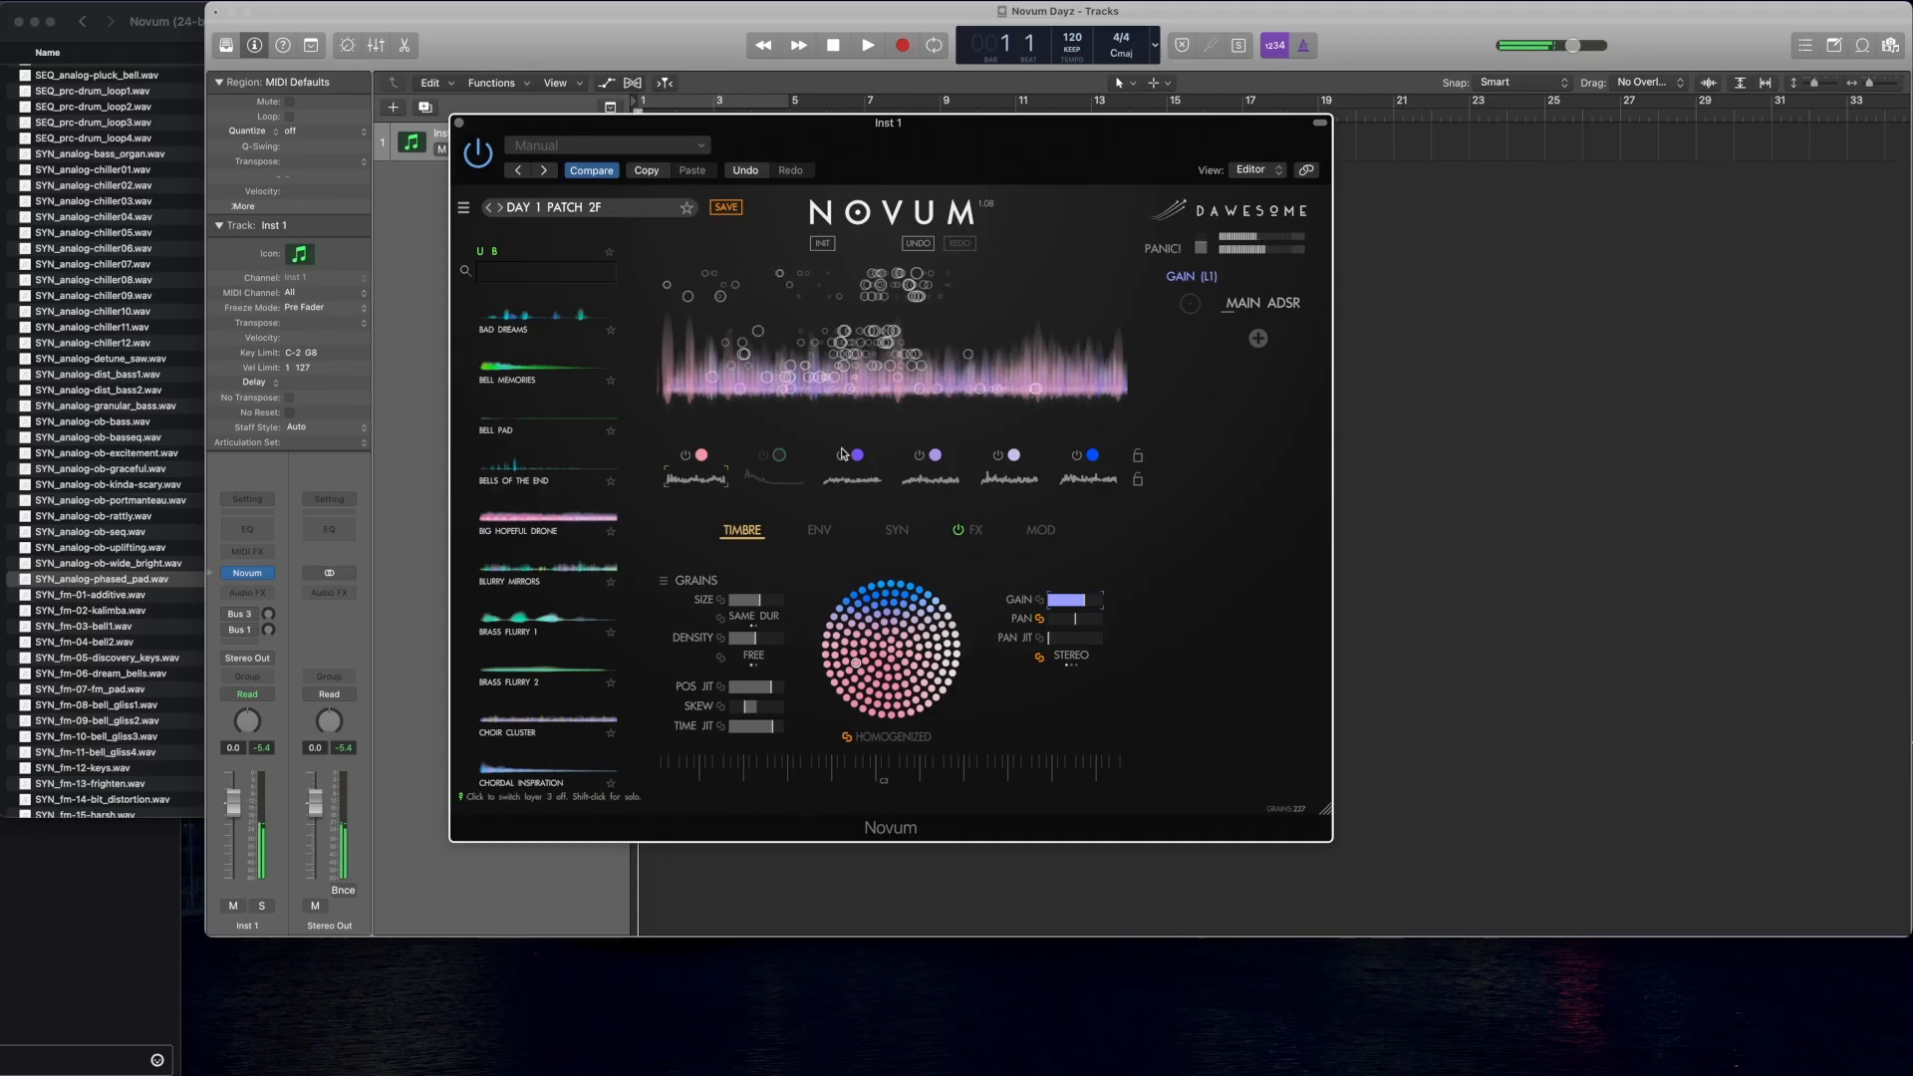
Step: Set layer one's reference pitch to C4
left_click(818, 530)
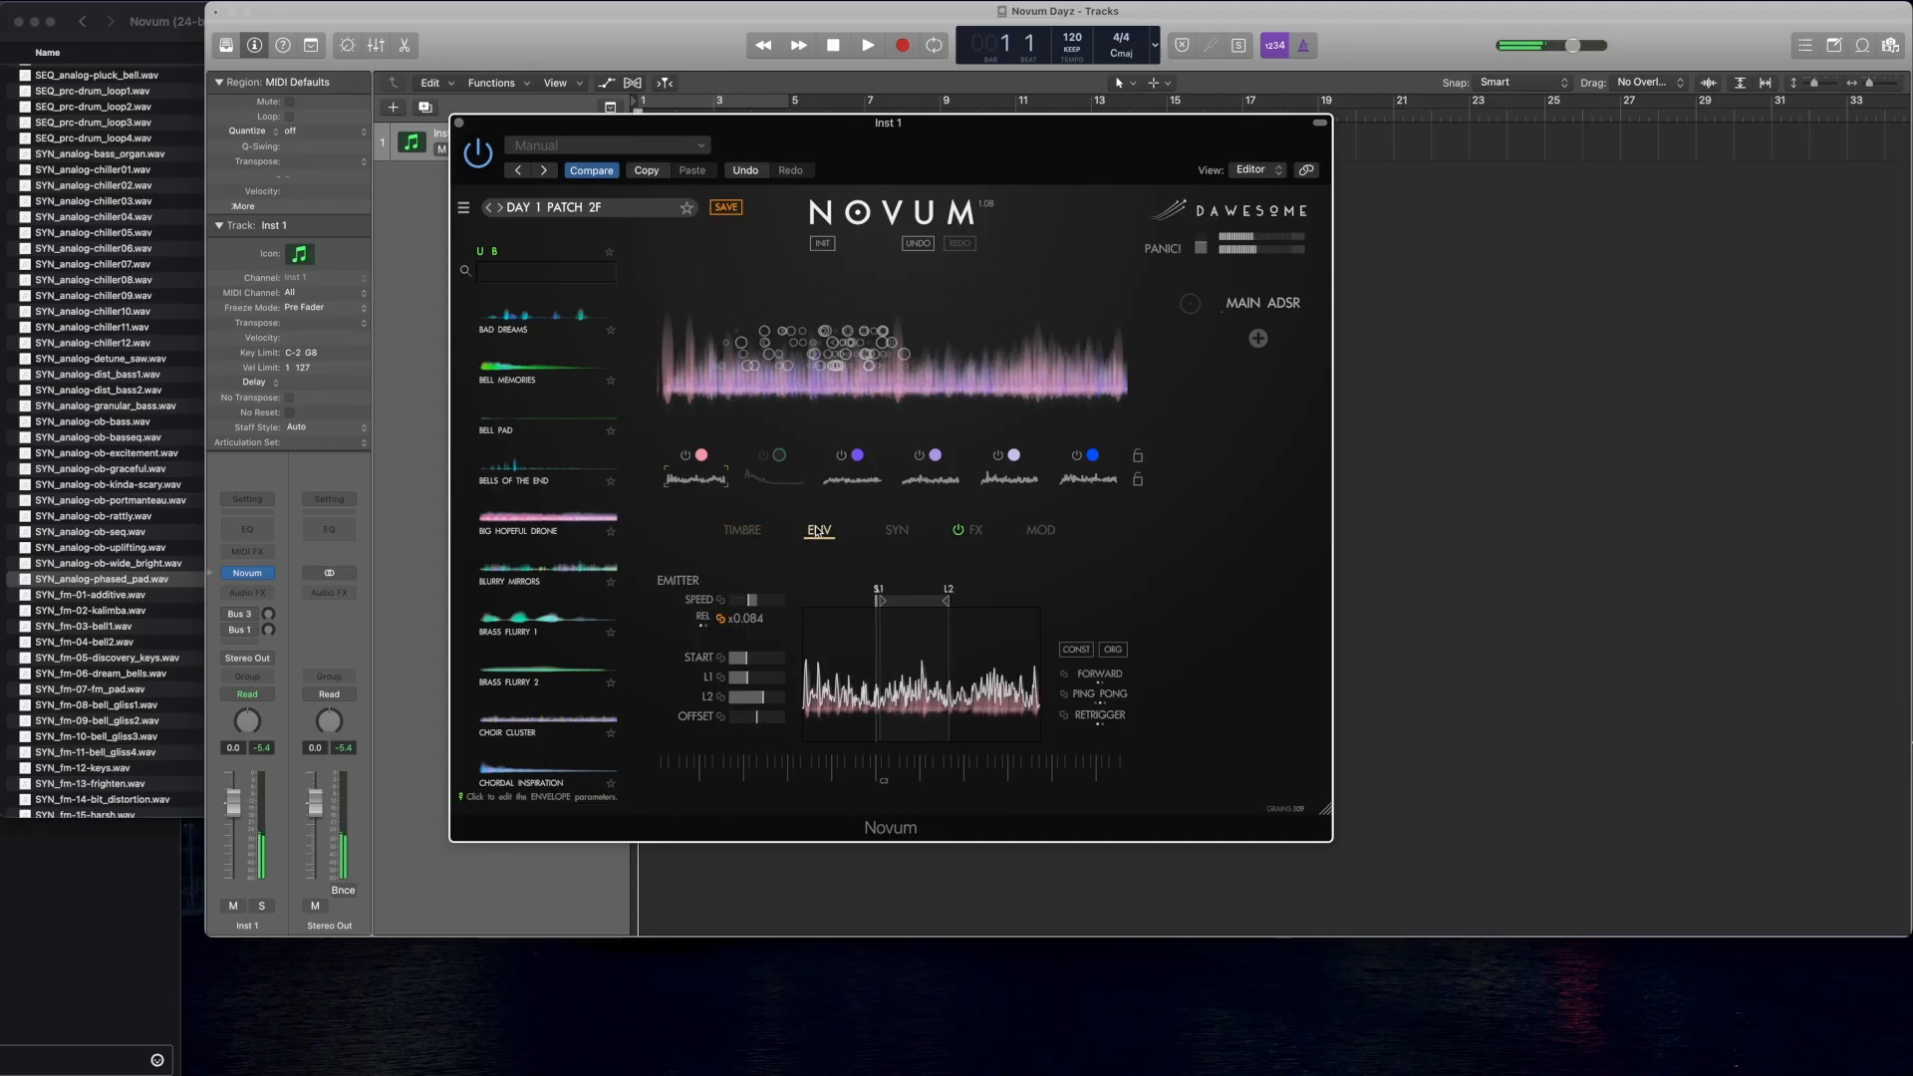
left_click(743, 530)
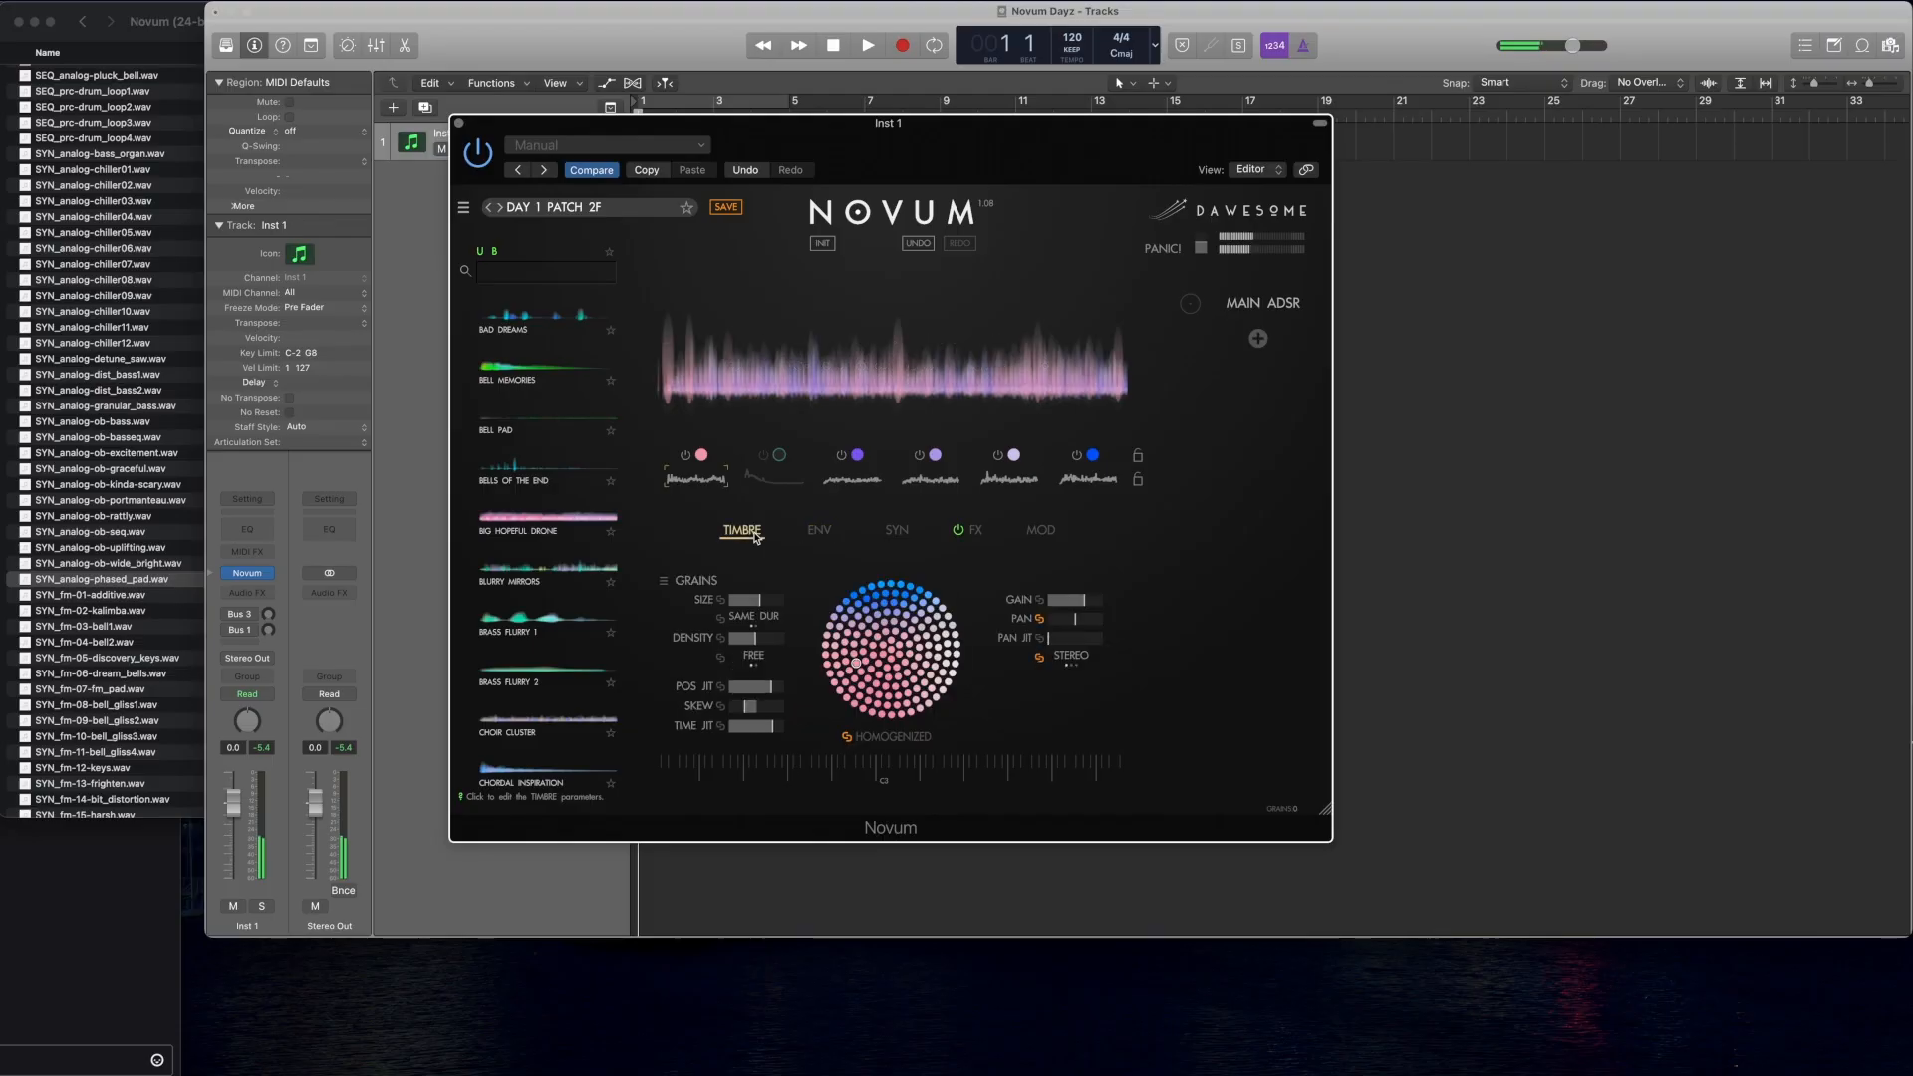
left_click(840, 531)
left_click(897, 530)
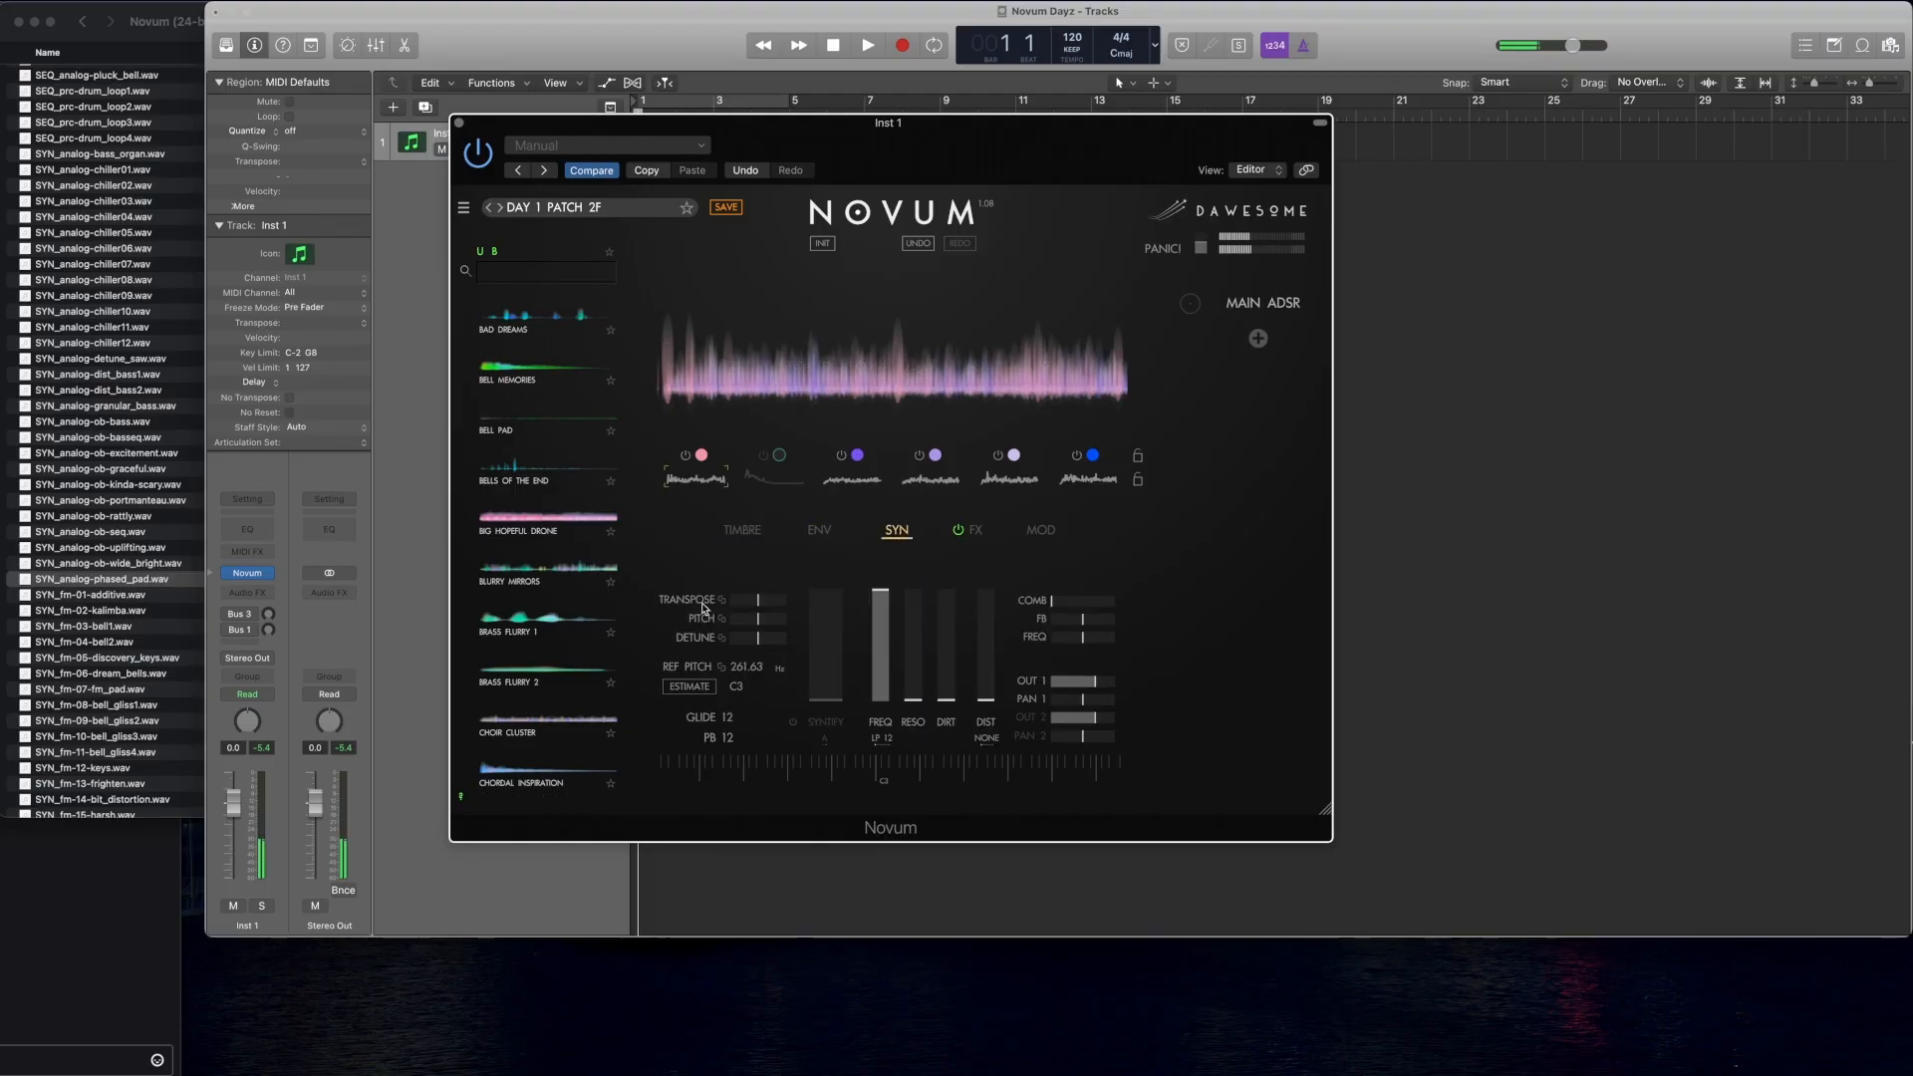
left_click(736, 686)
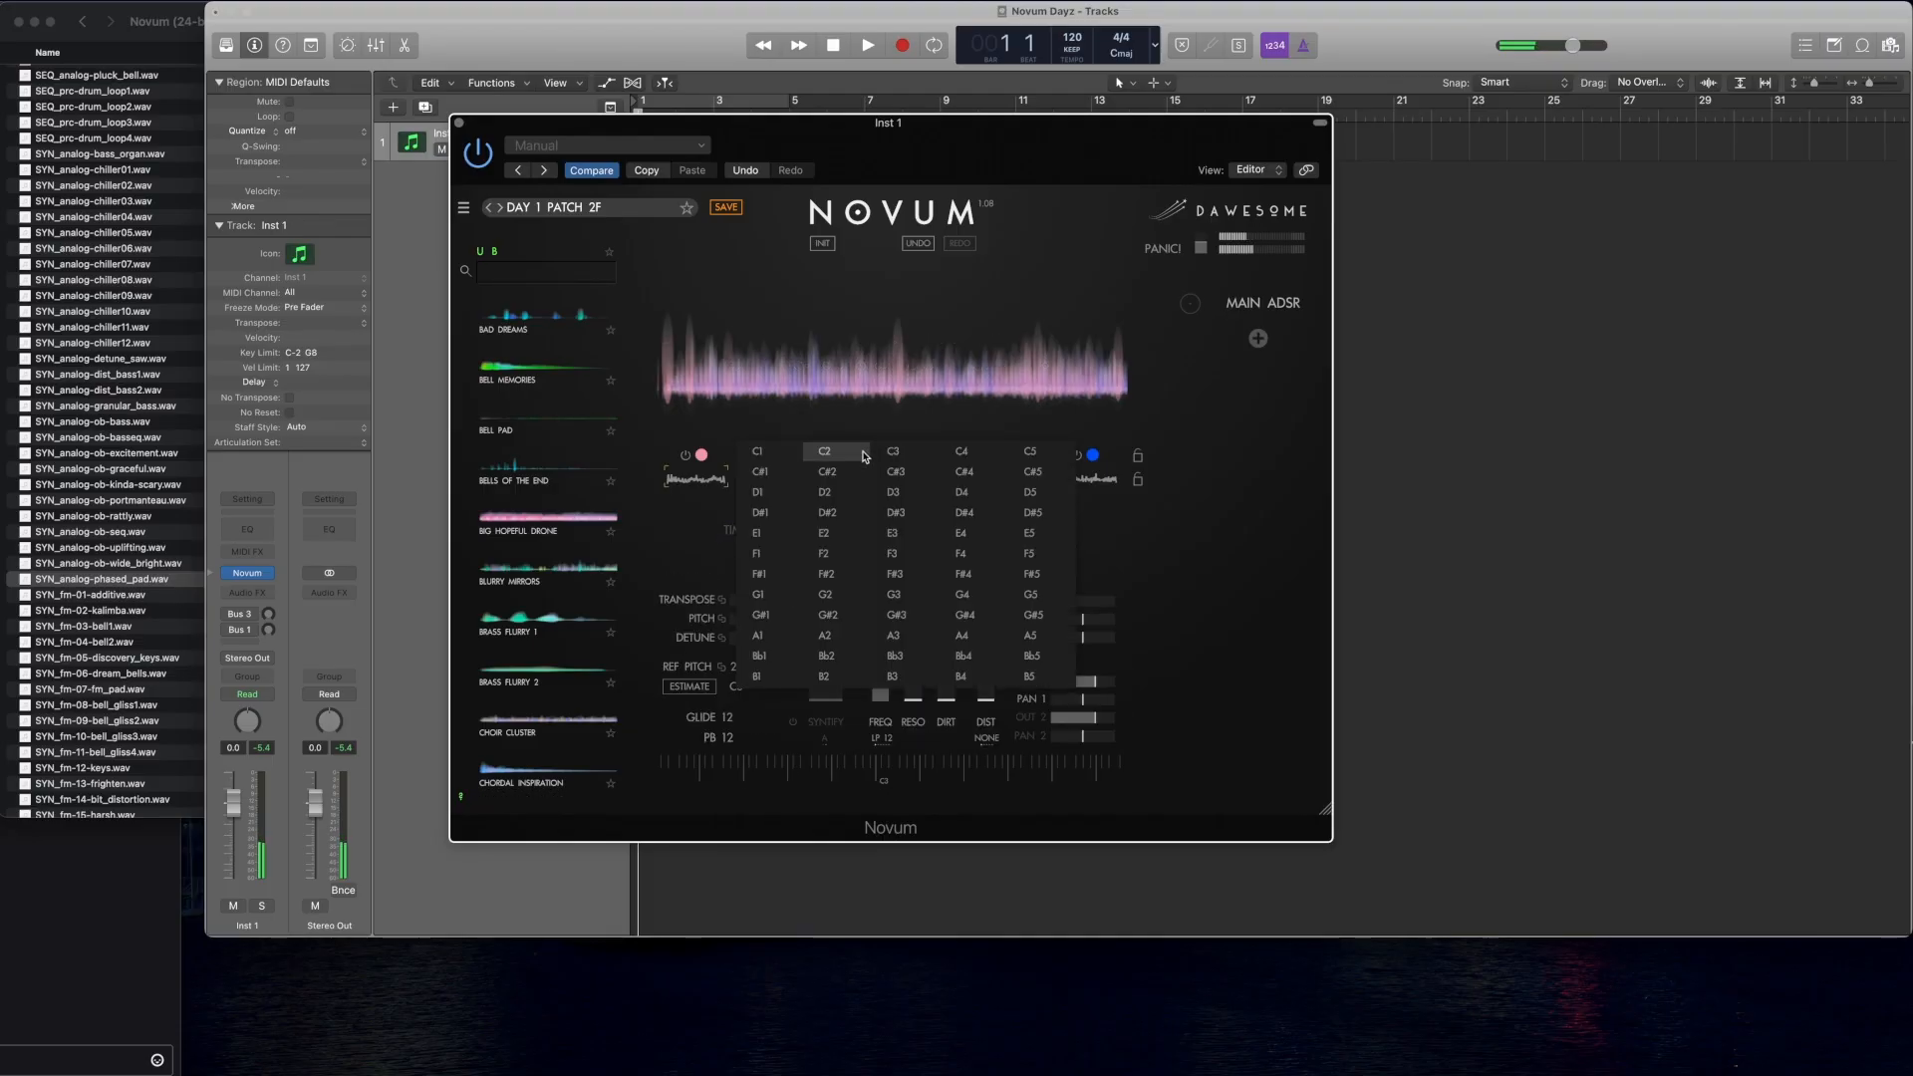
left_click(962, 452)
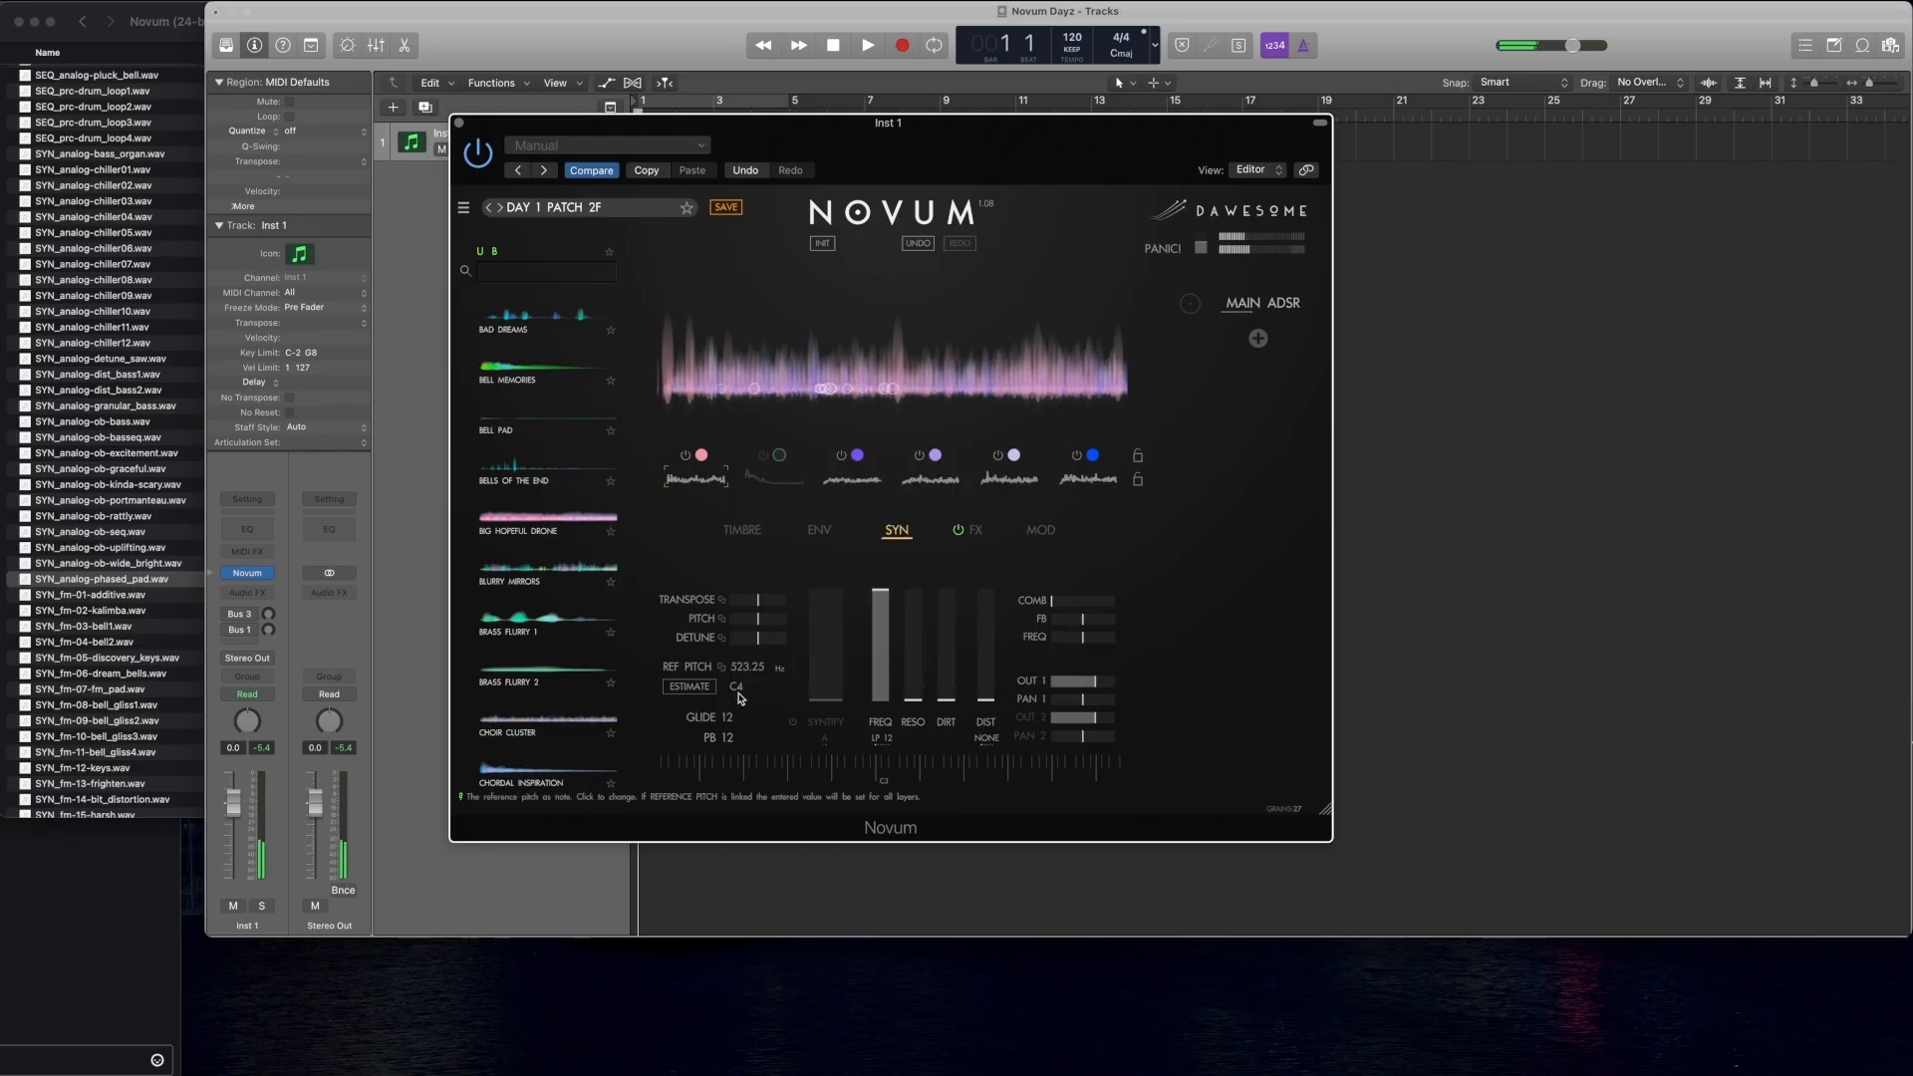
Step: Isolate layer one by switching off layers three through six
left_click(841, 455)
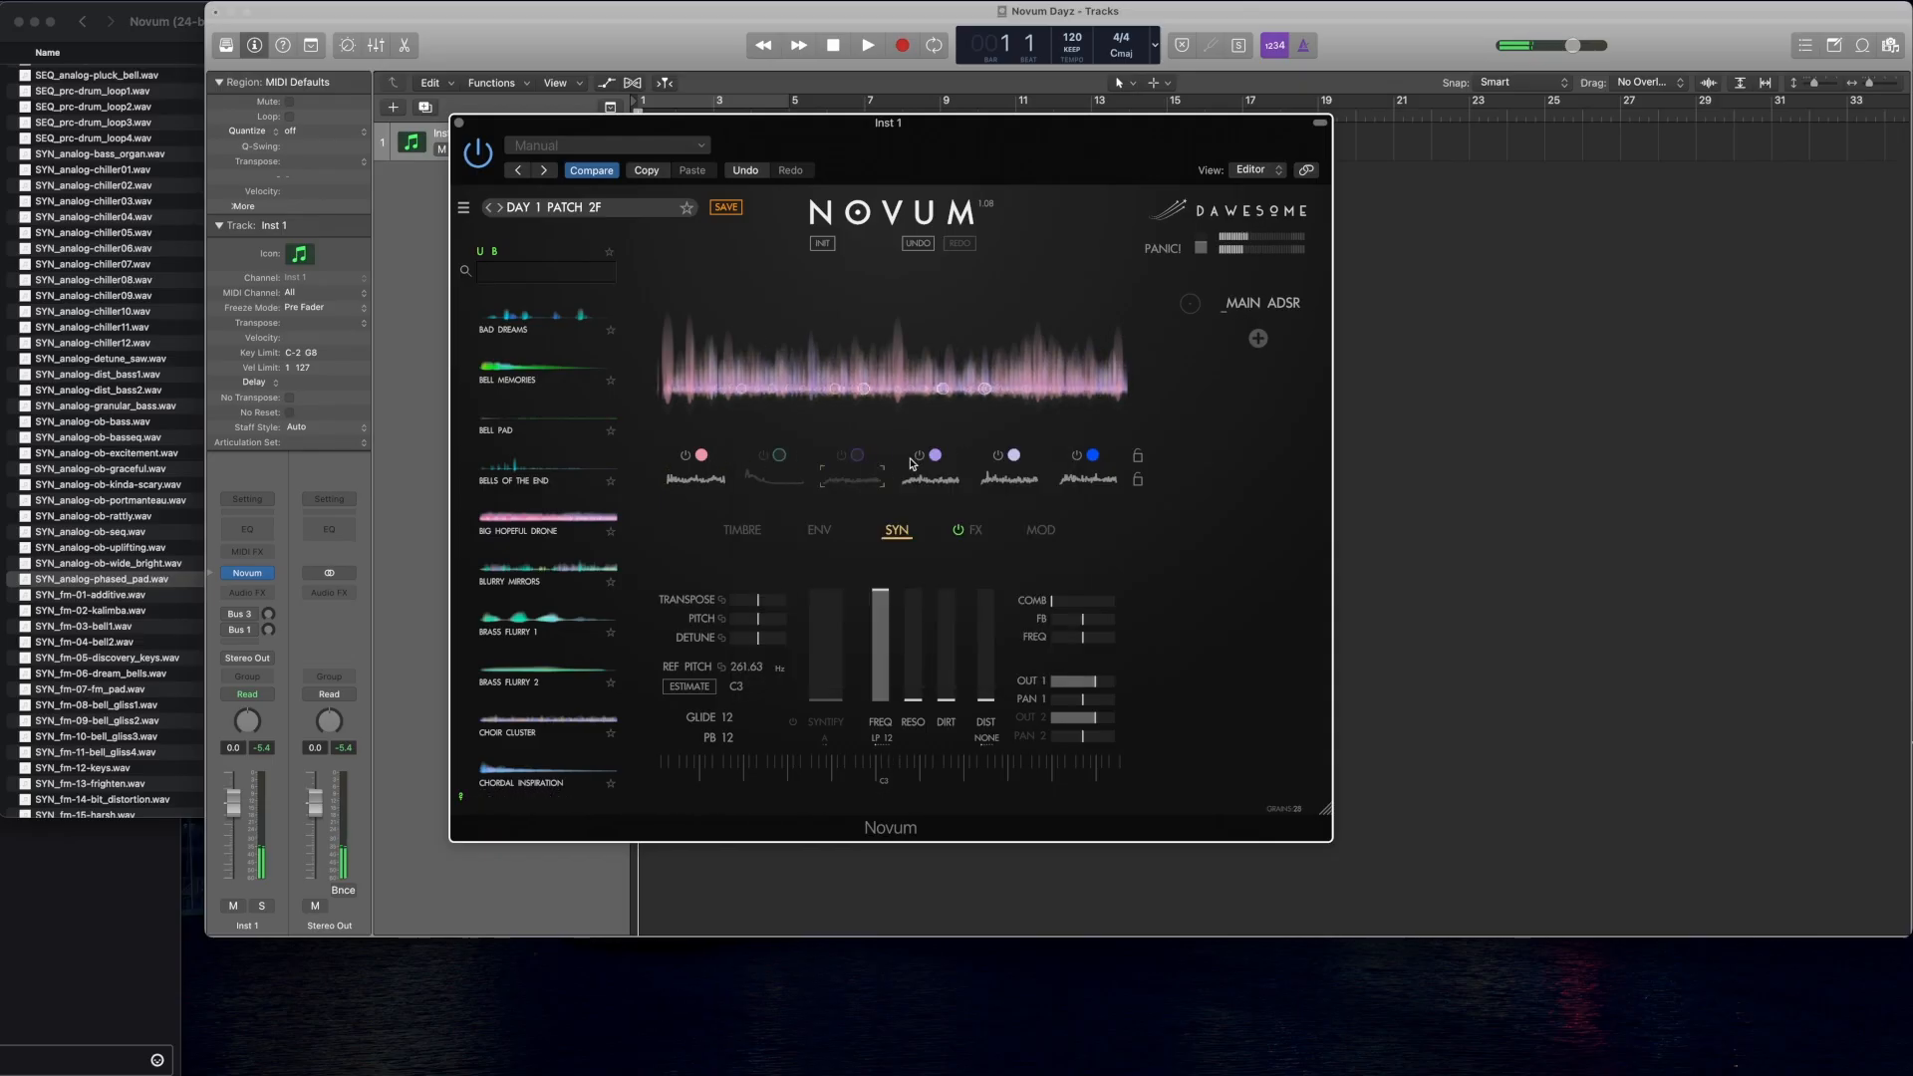
left_click(919, 455)
left_click(997, 455)
left_click(1076, 455)
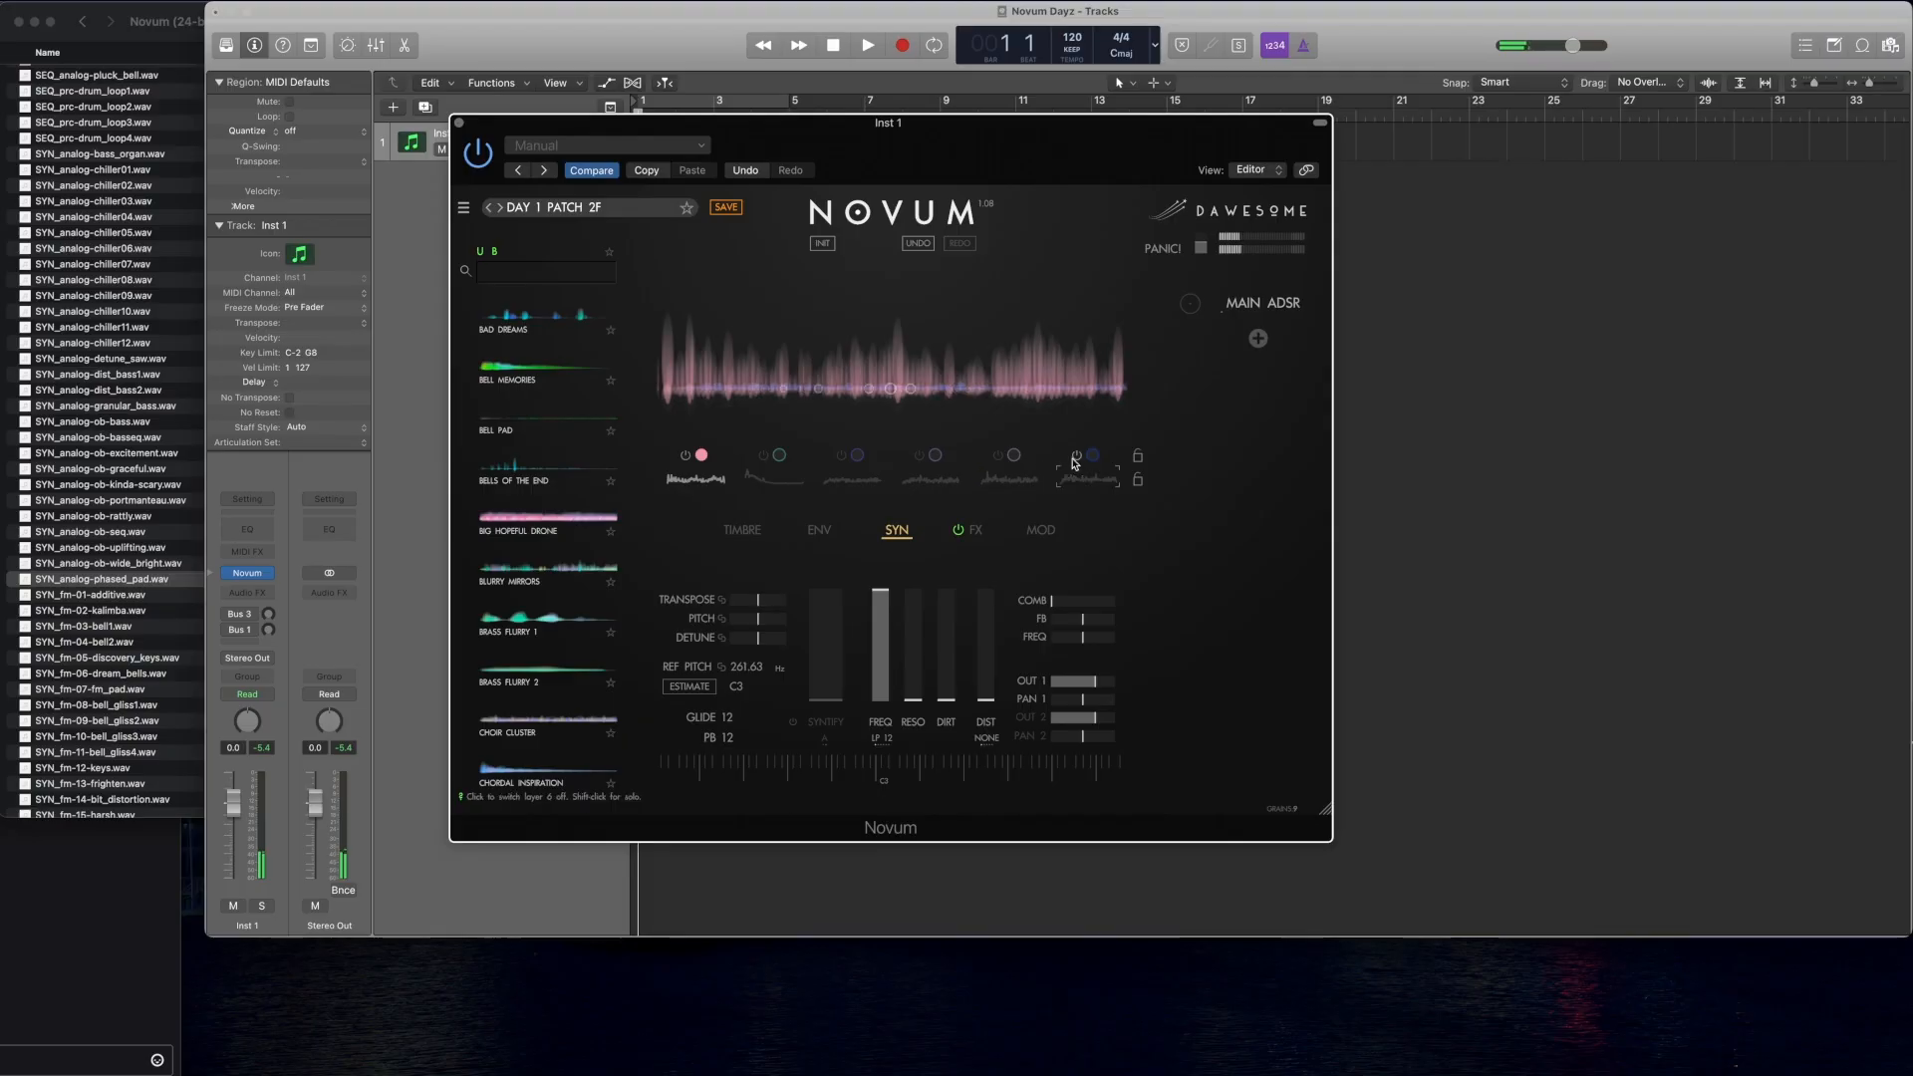
Step: Try a C5 reference pitch on layer one and return it to C4
left_click(698, 487)
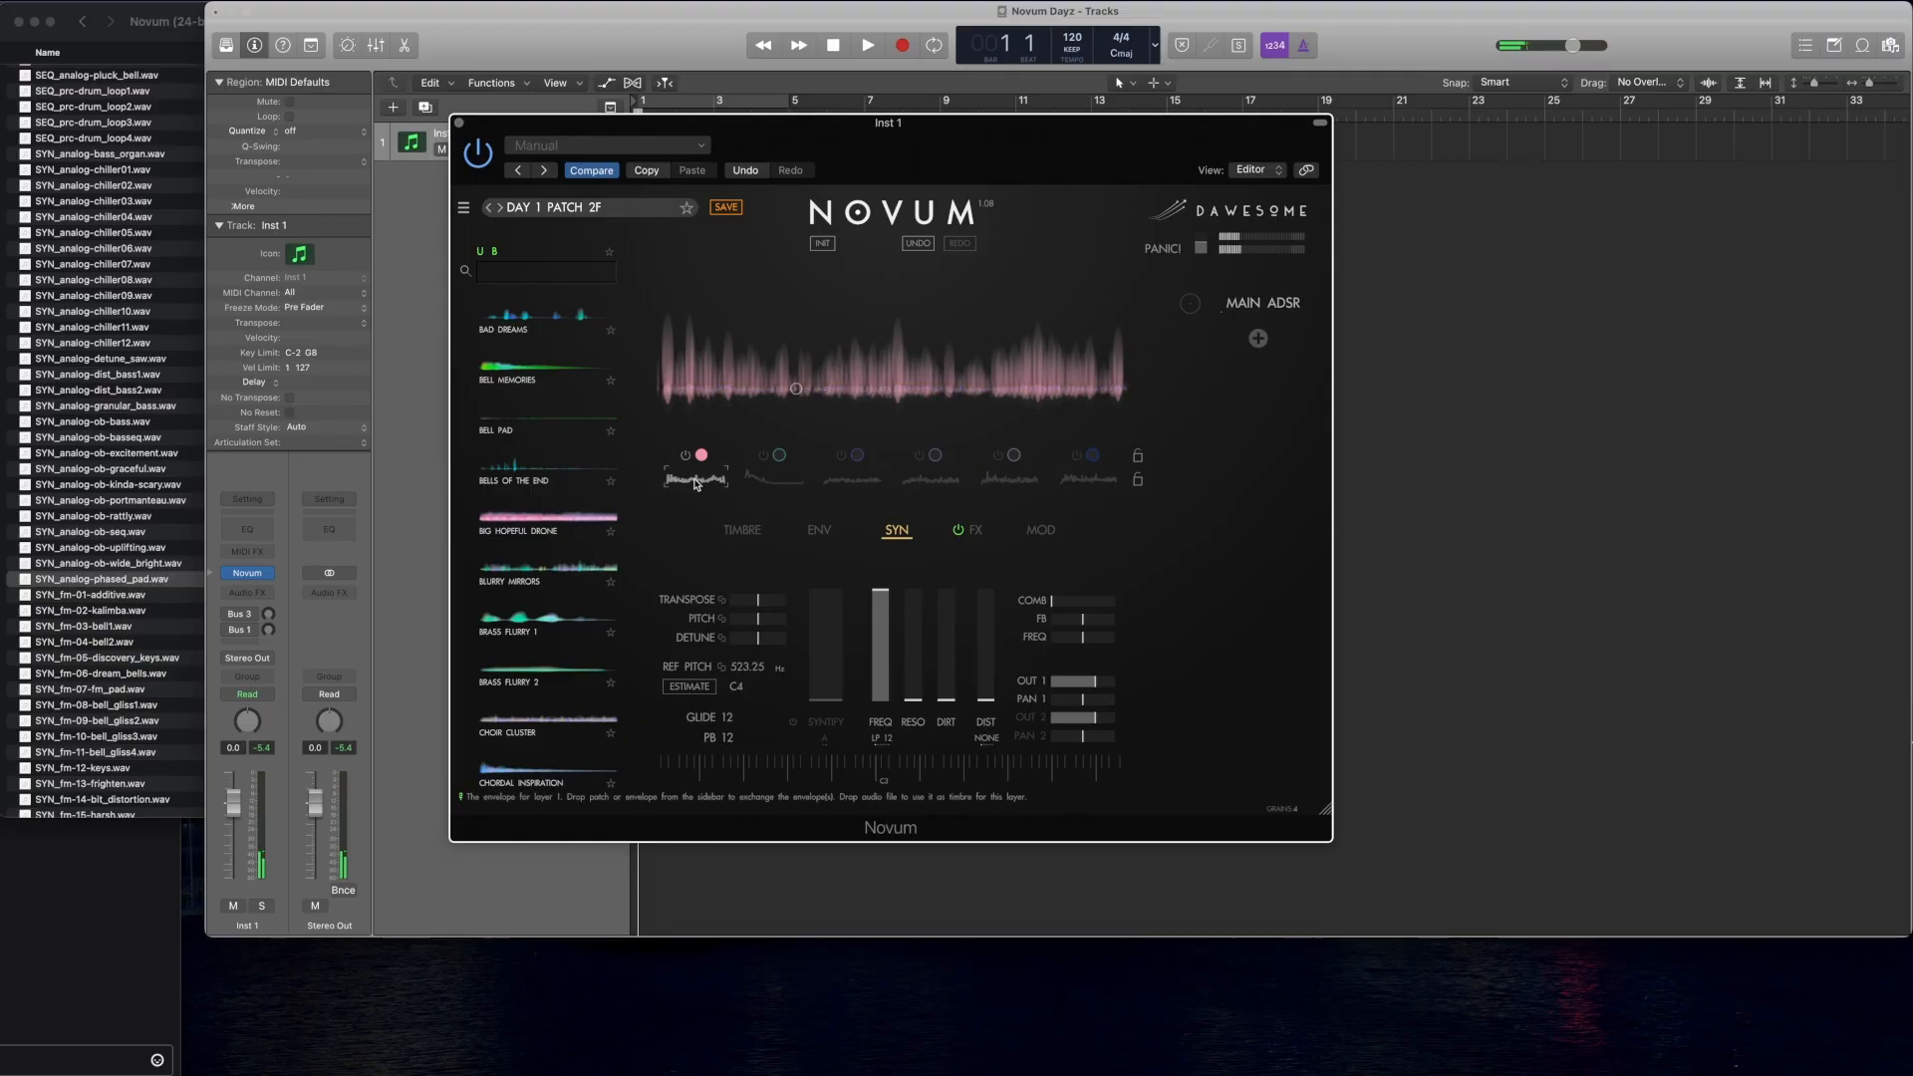
left_click(735, 688)
left_click(1029, 450)
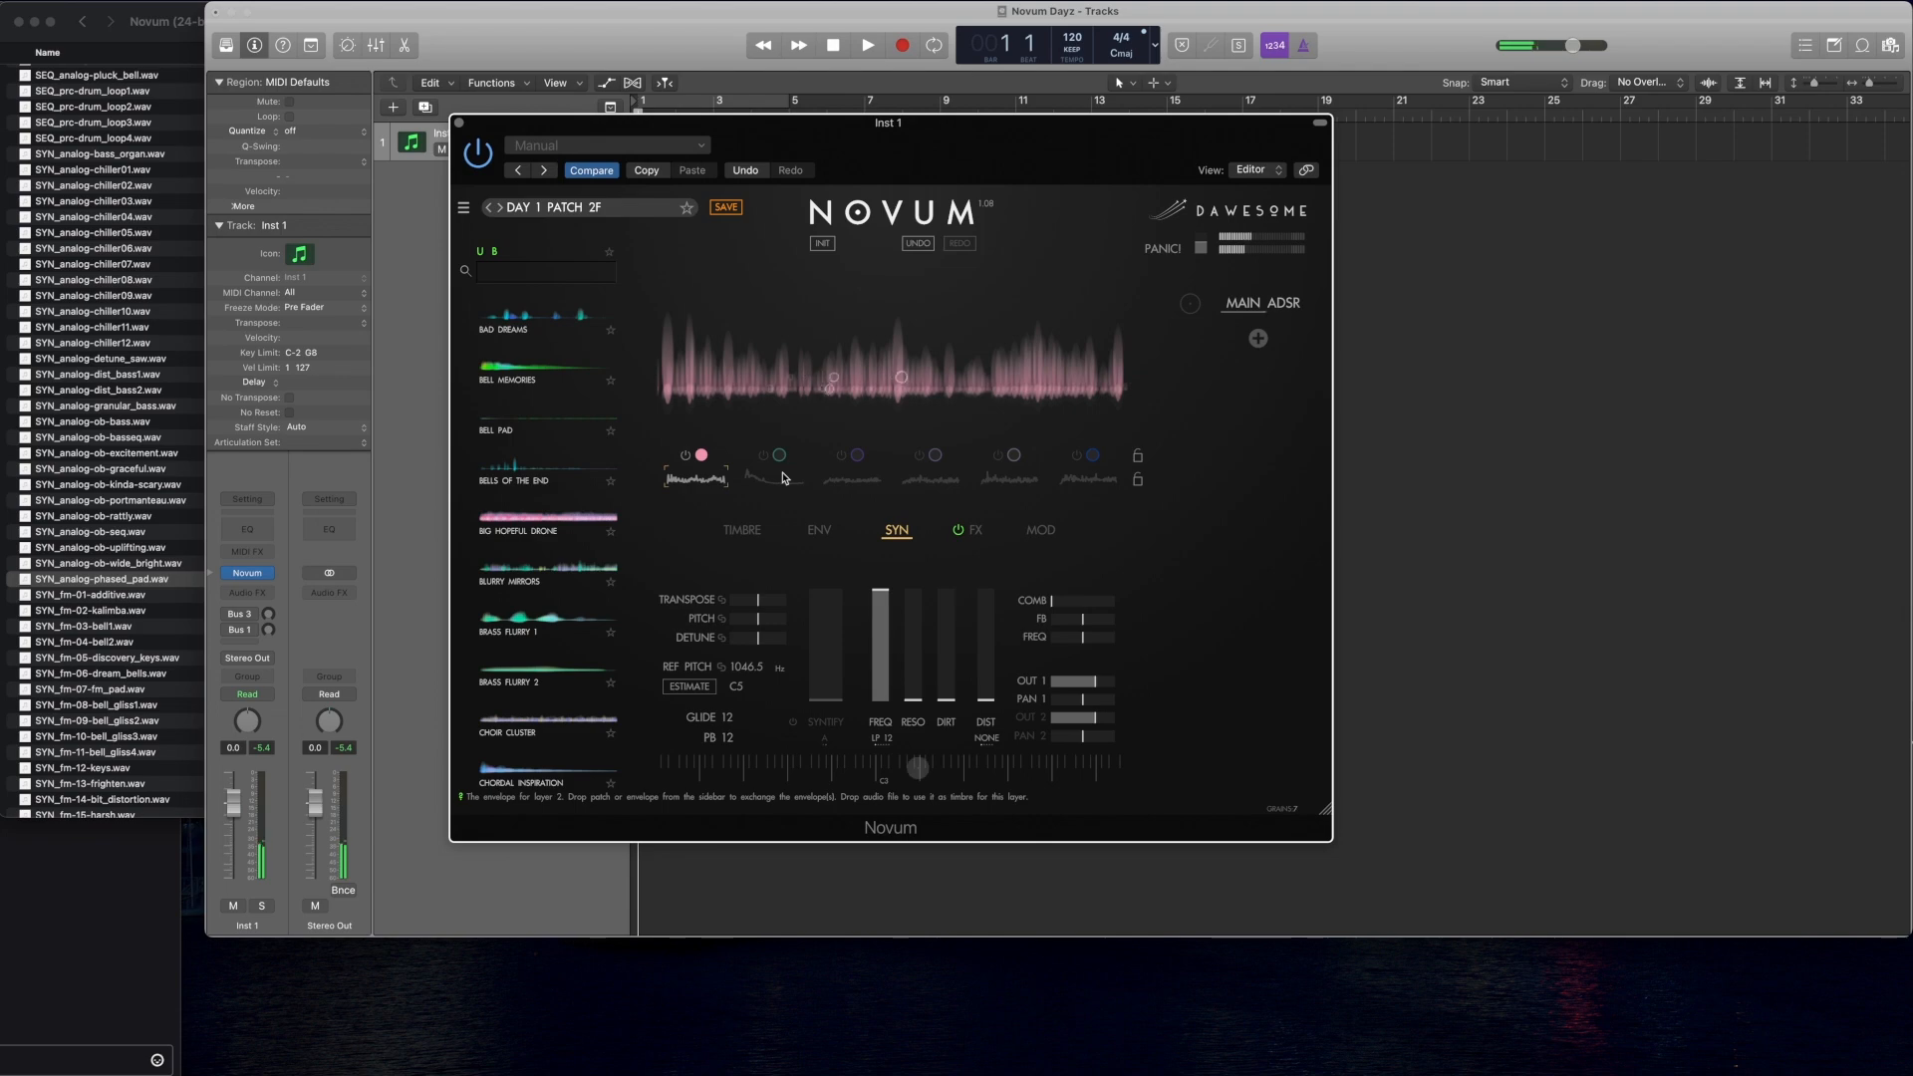
left_click(735, 686)
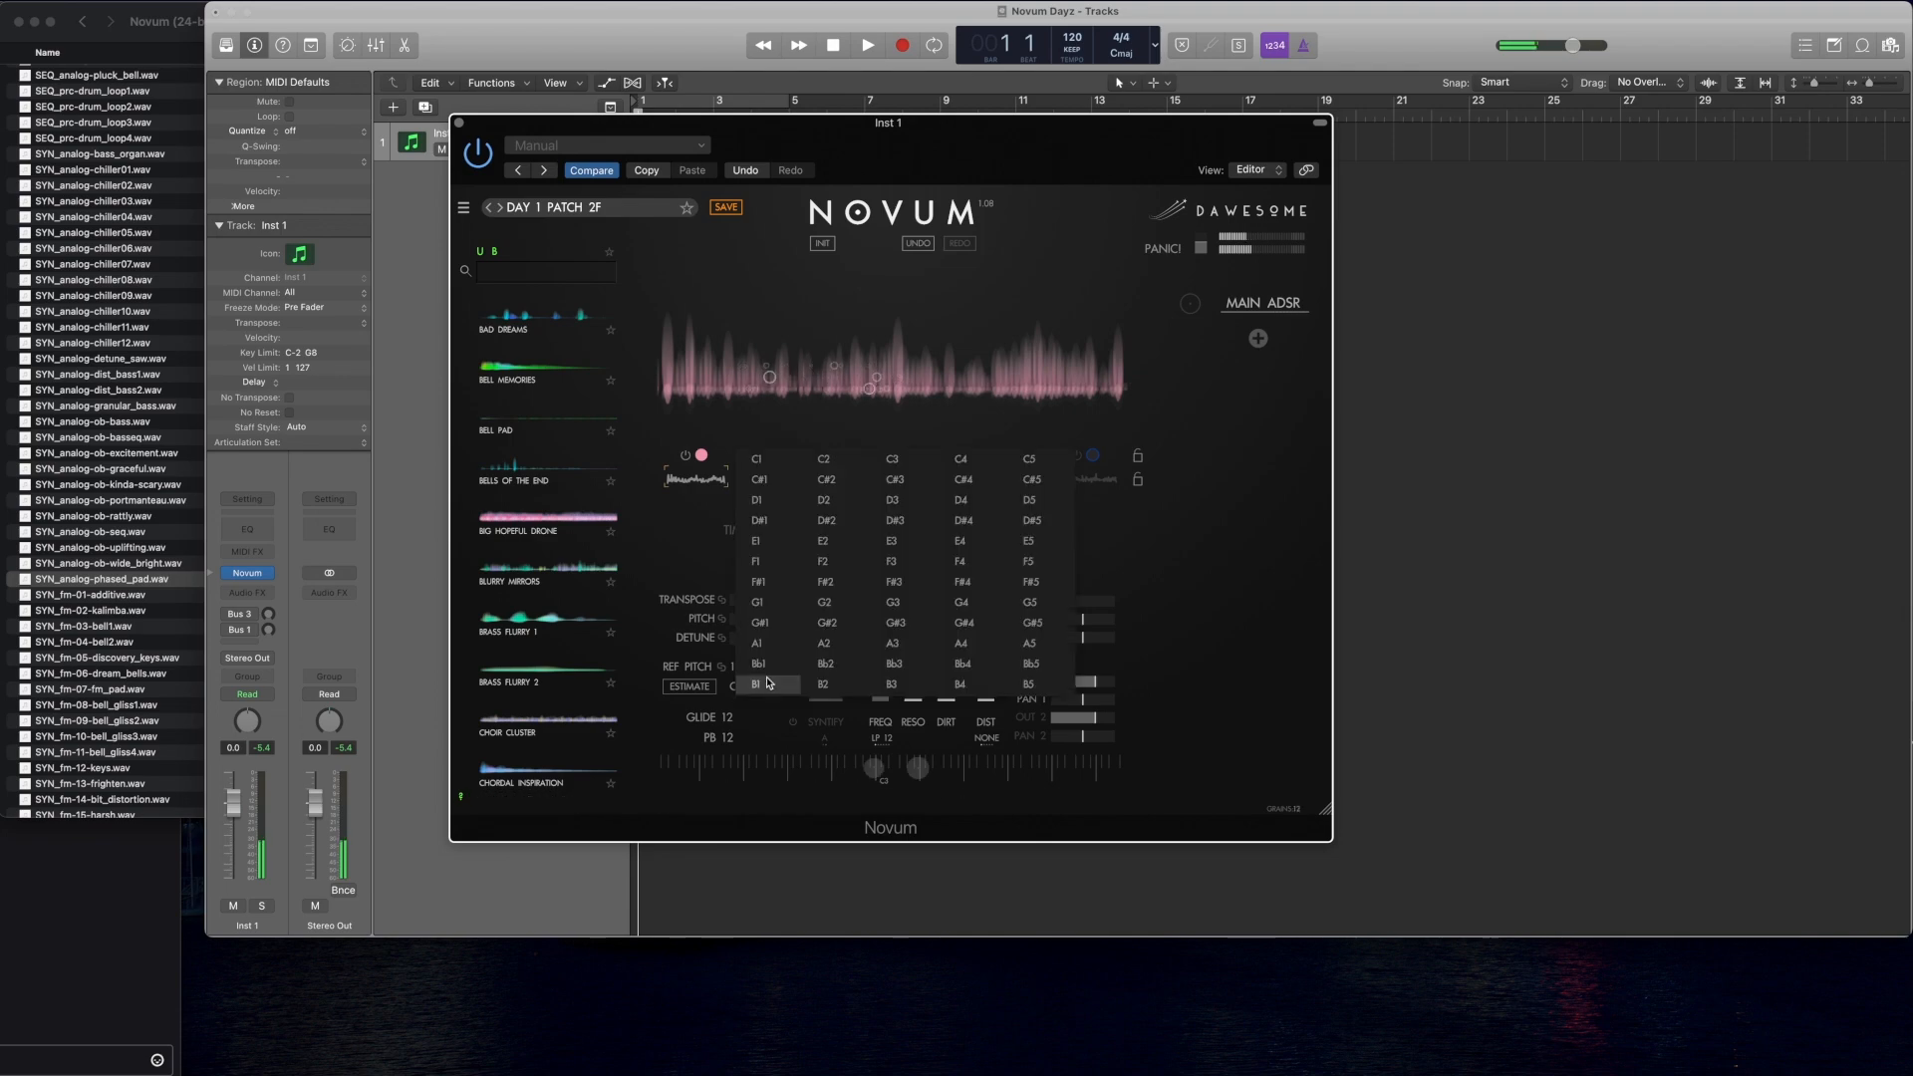
left_click(967, 461)
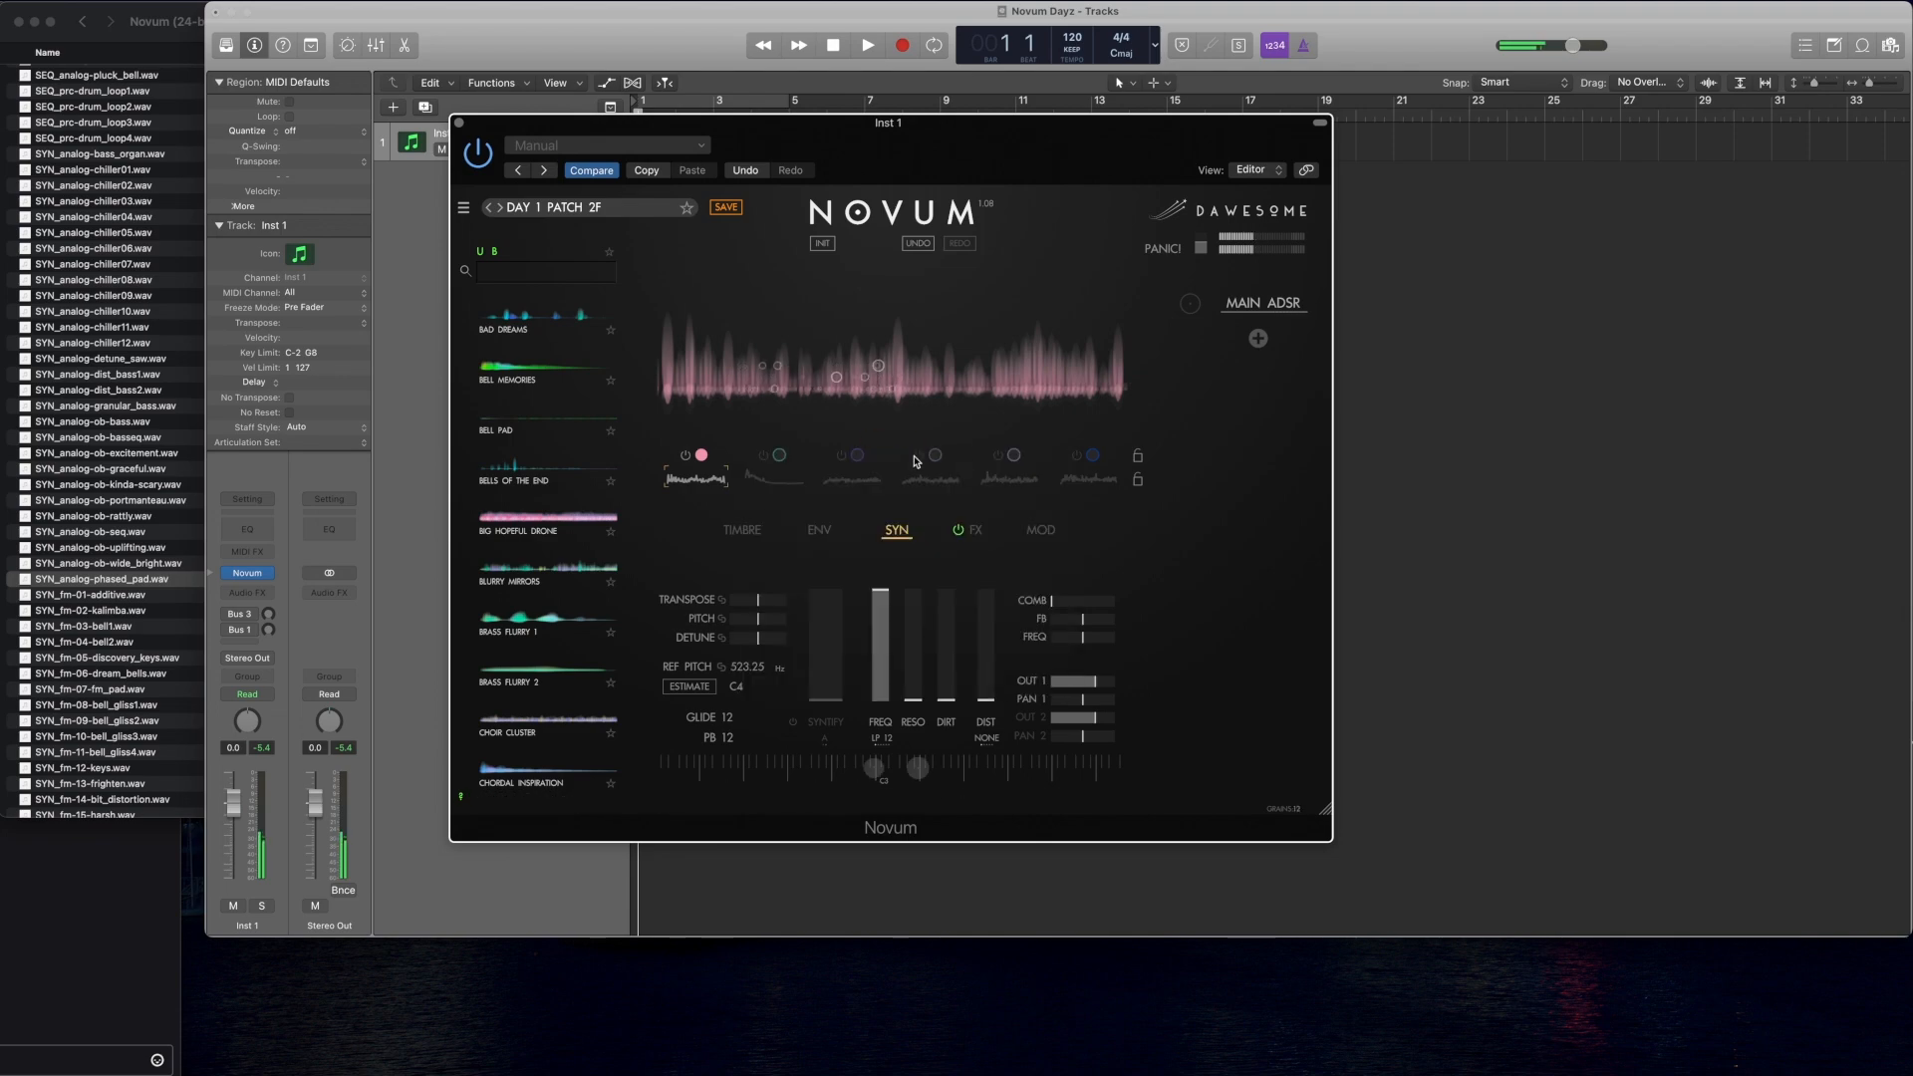
Step: Switch layer three on and set the reference pitch of layers three, four, five and six to C4
left_click(848, 484)
left_click(735, 686)
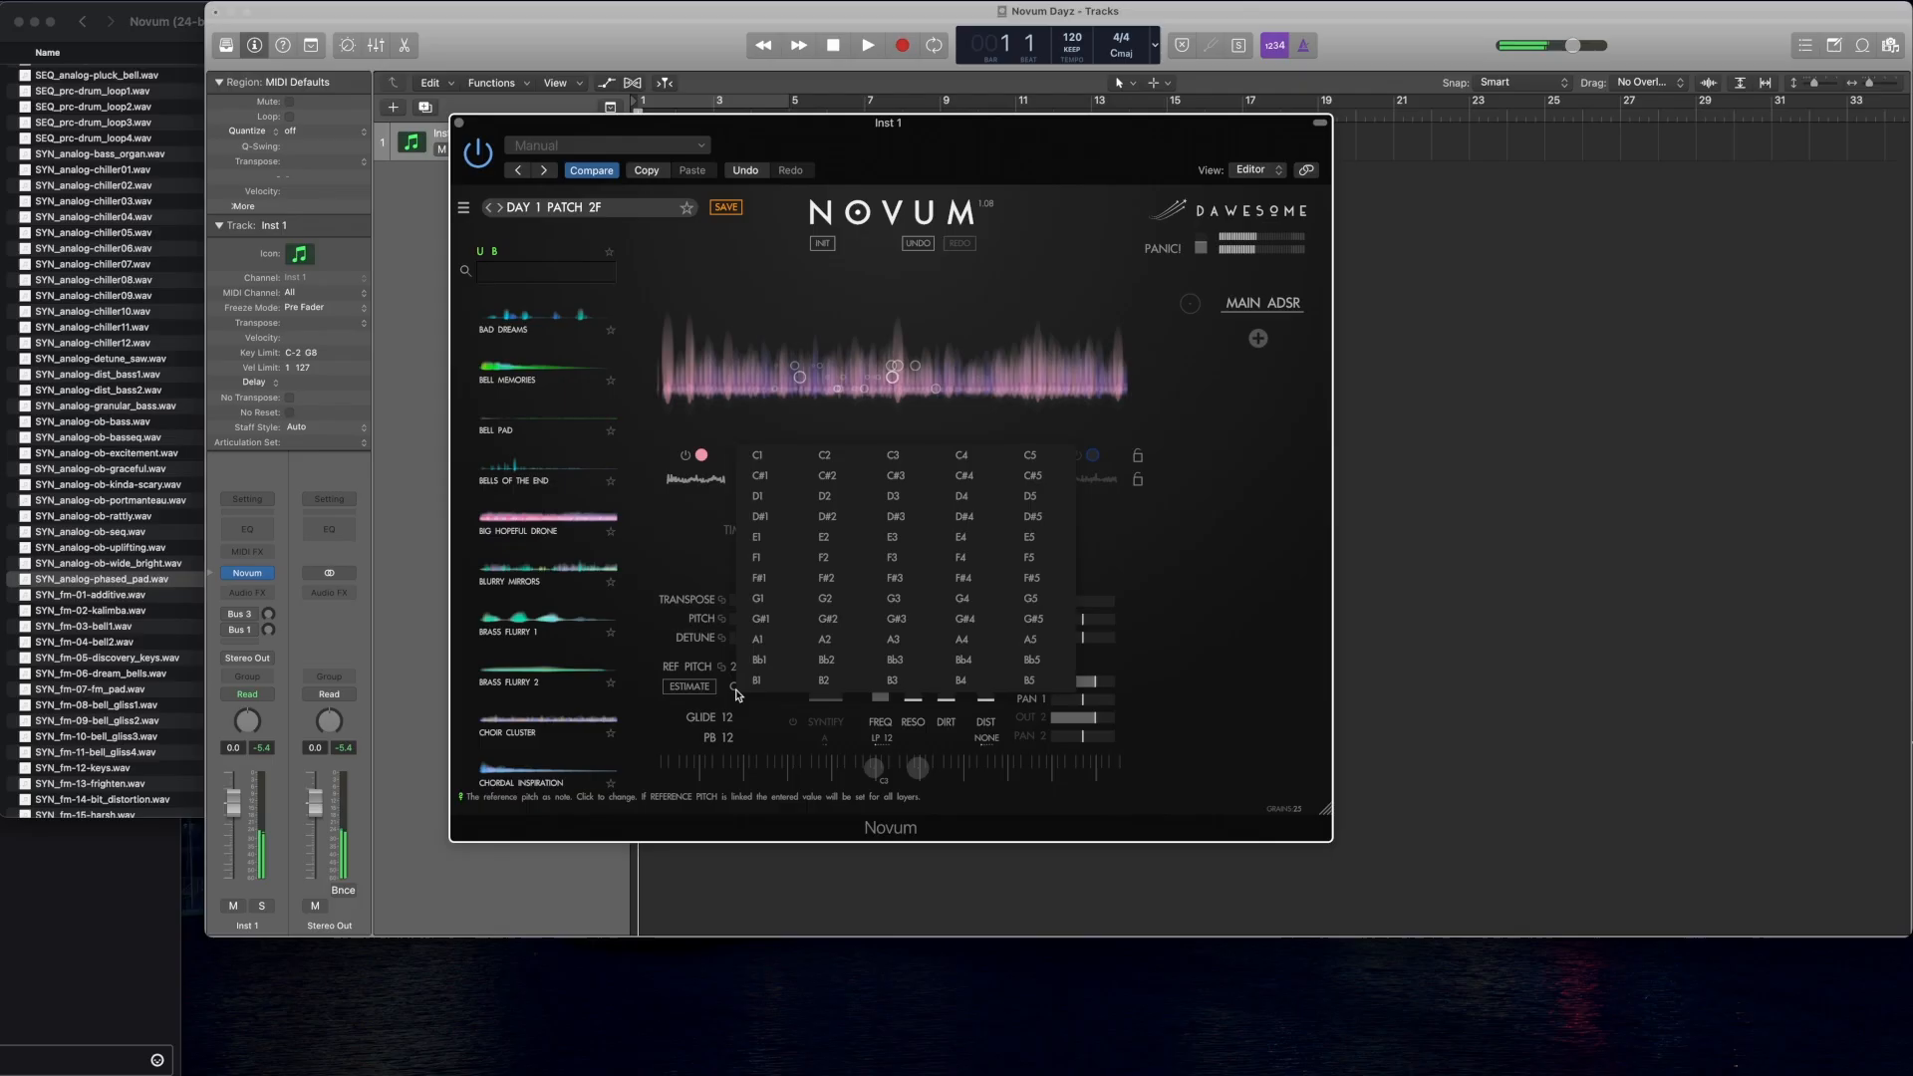
left_click(968, 460)
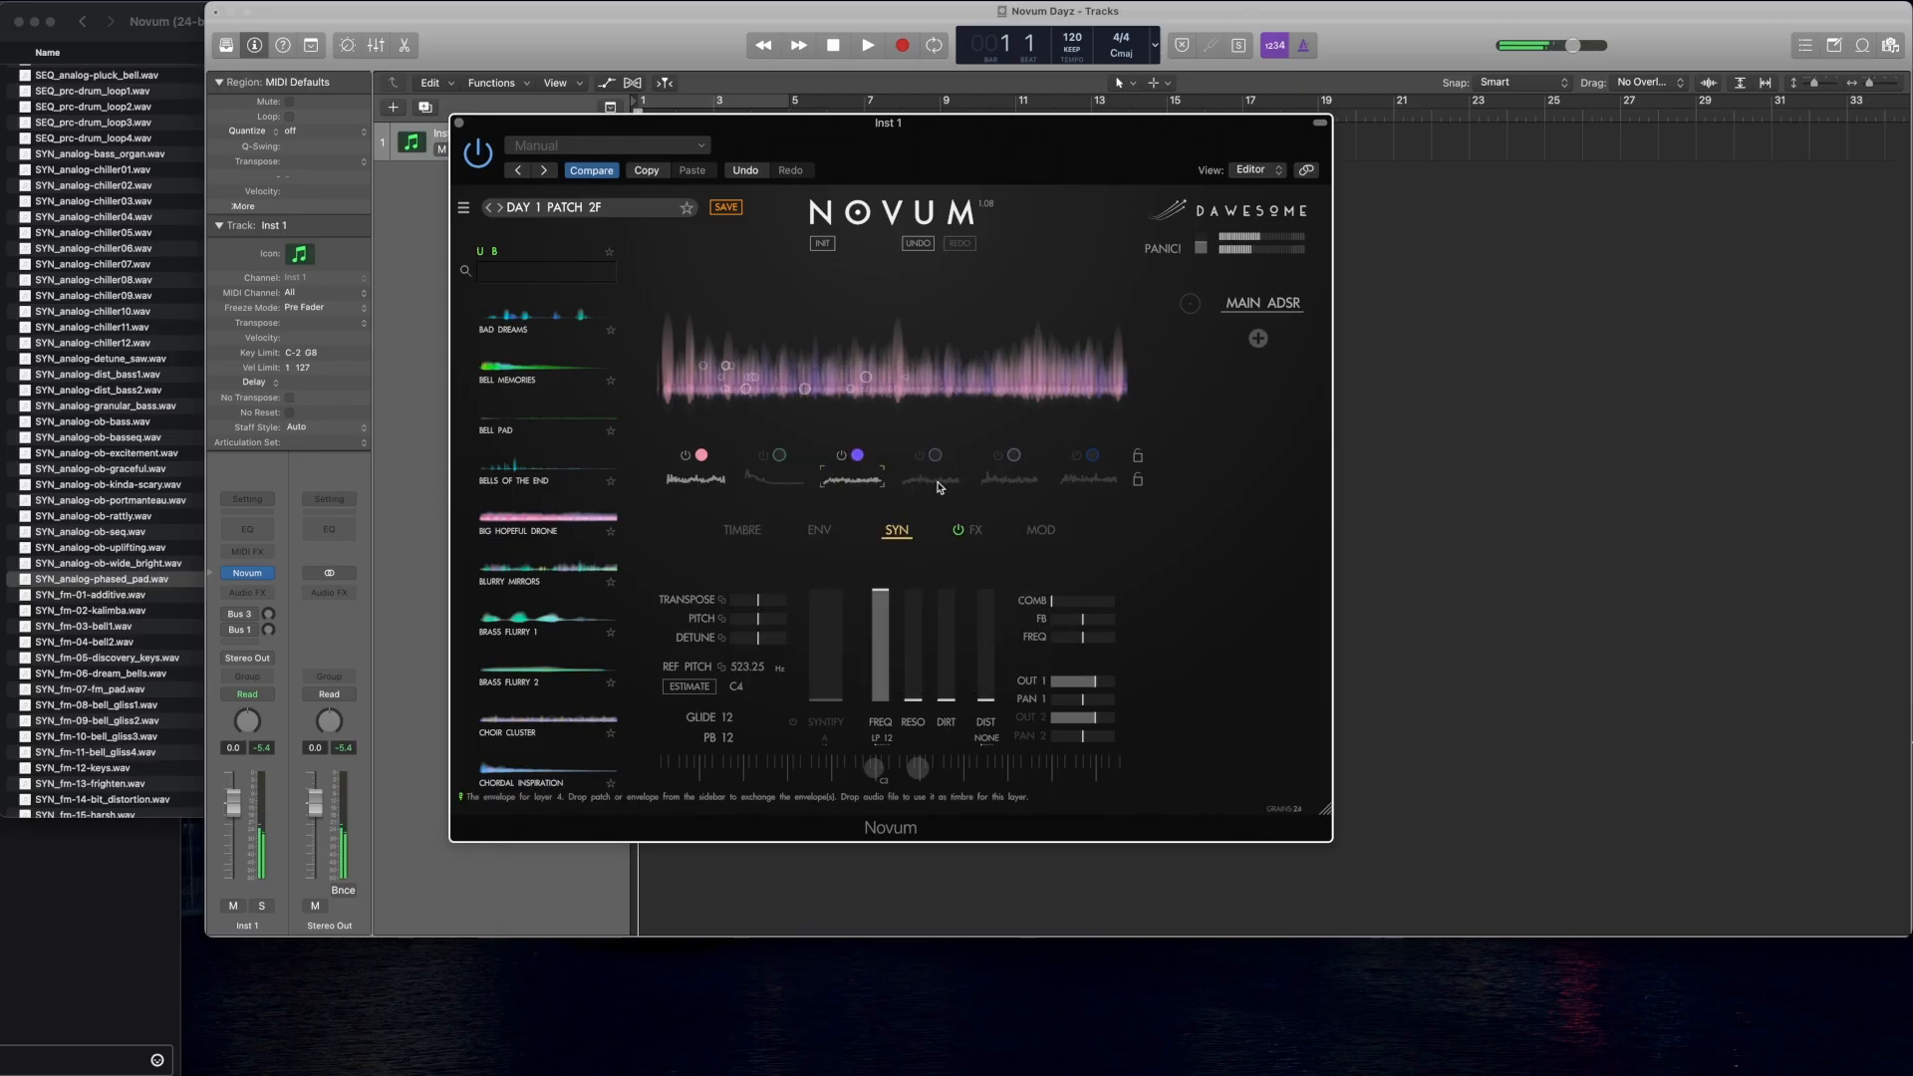
left_click(735, 687)
left_click(957, 460)
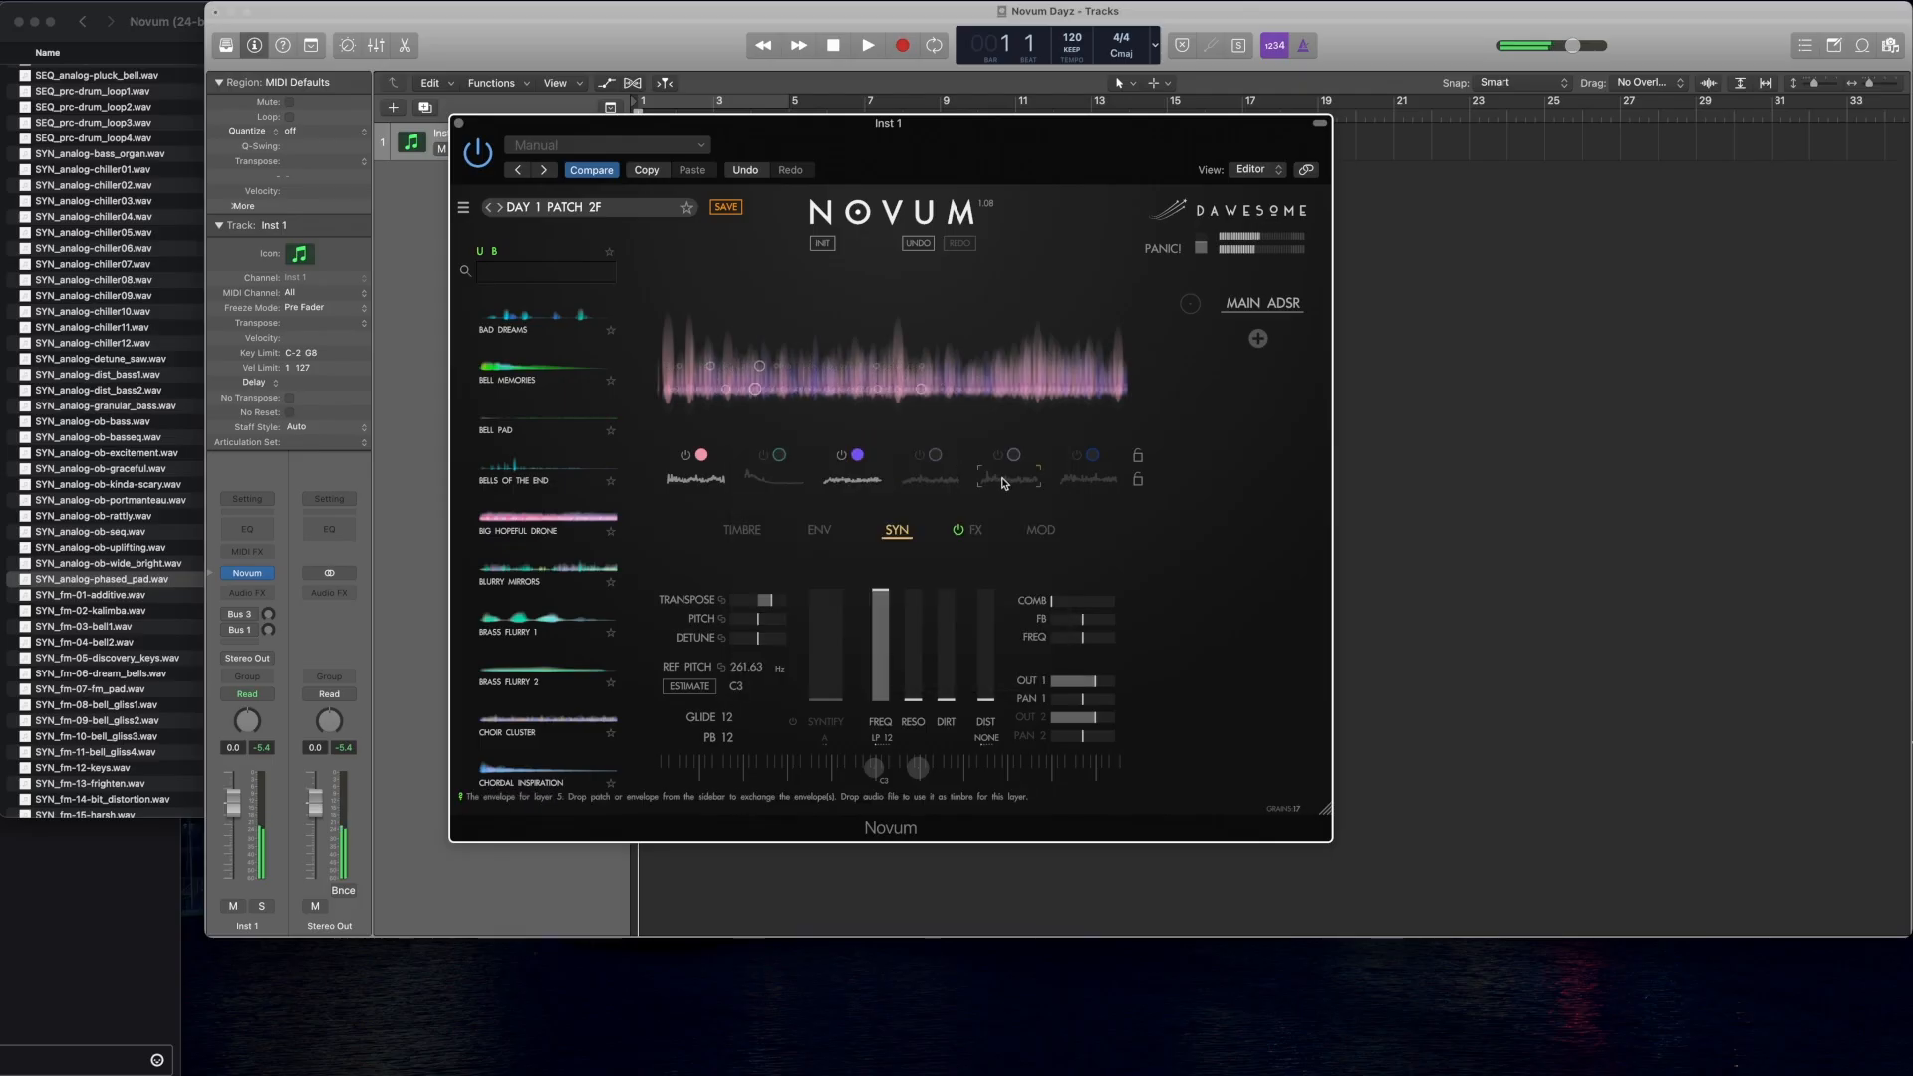
left_click(737, 688)
left_click(890, 453)
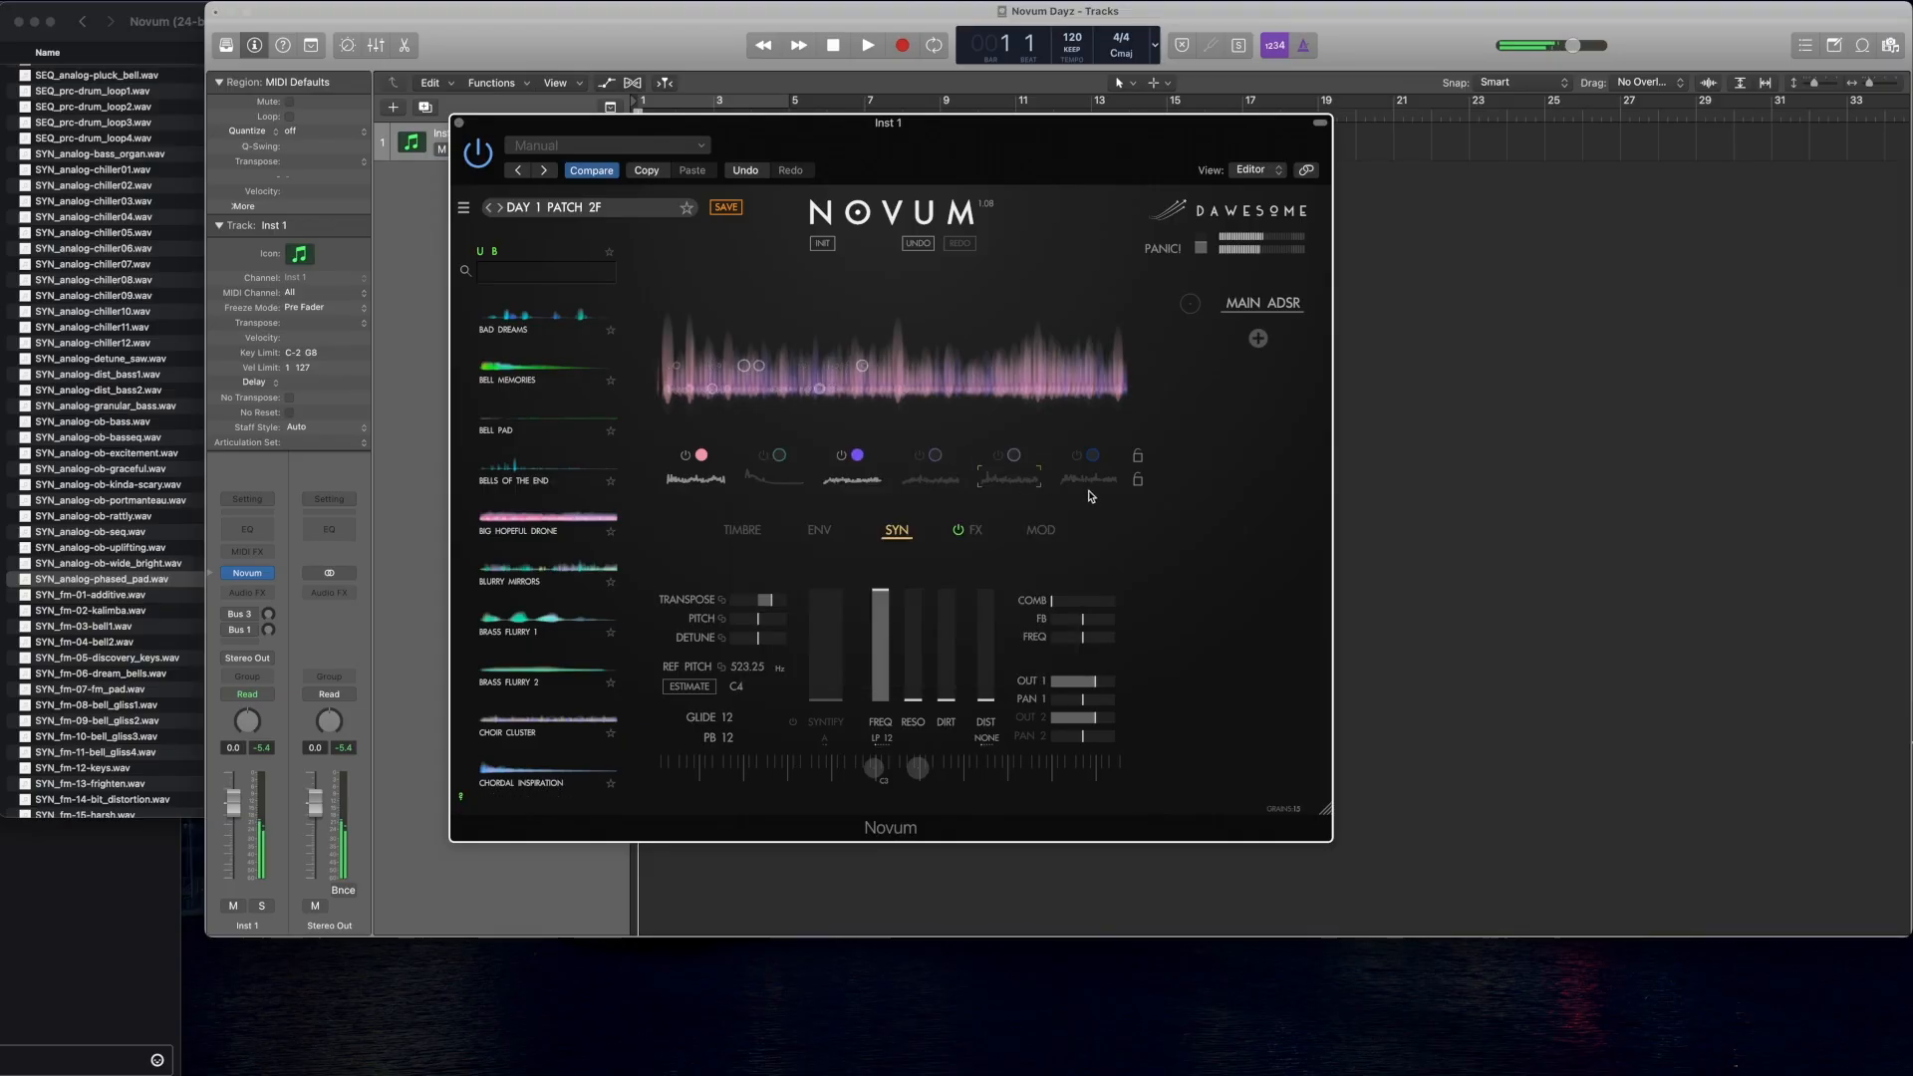
left_click(735, 687)
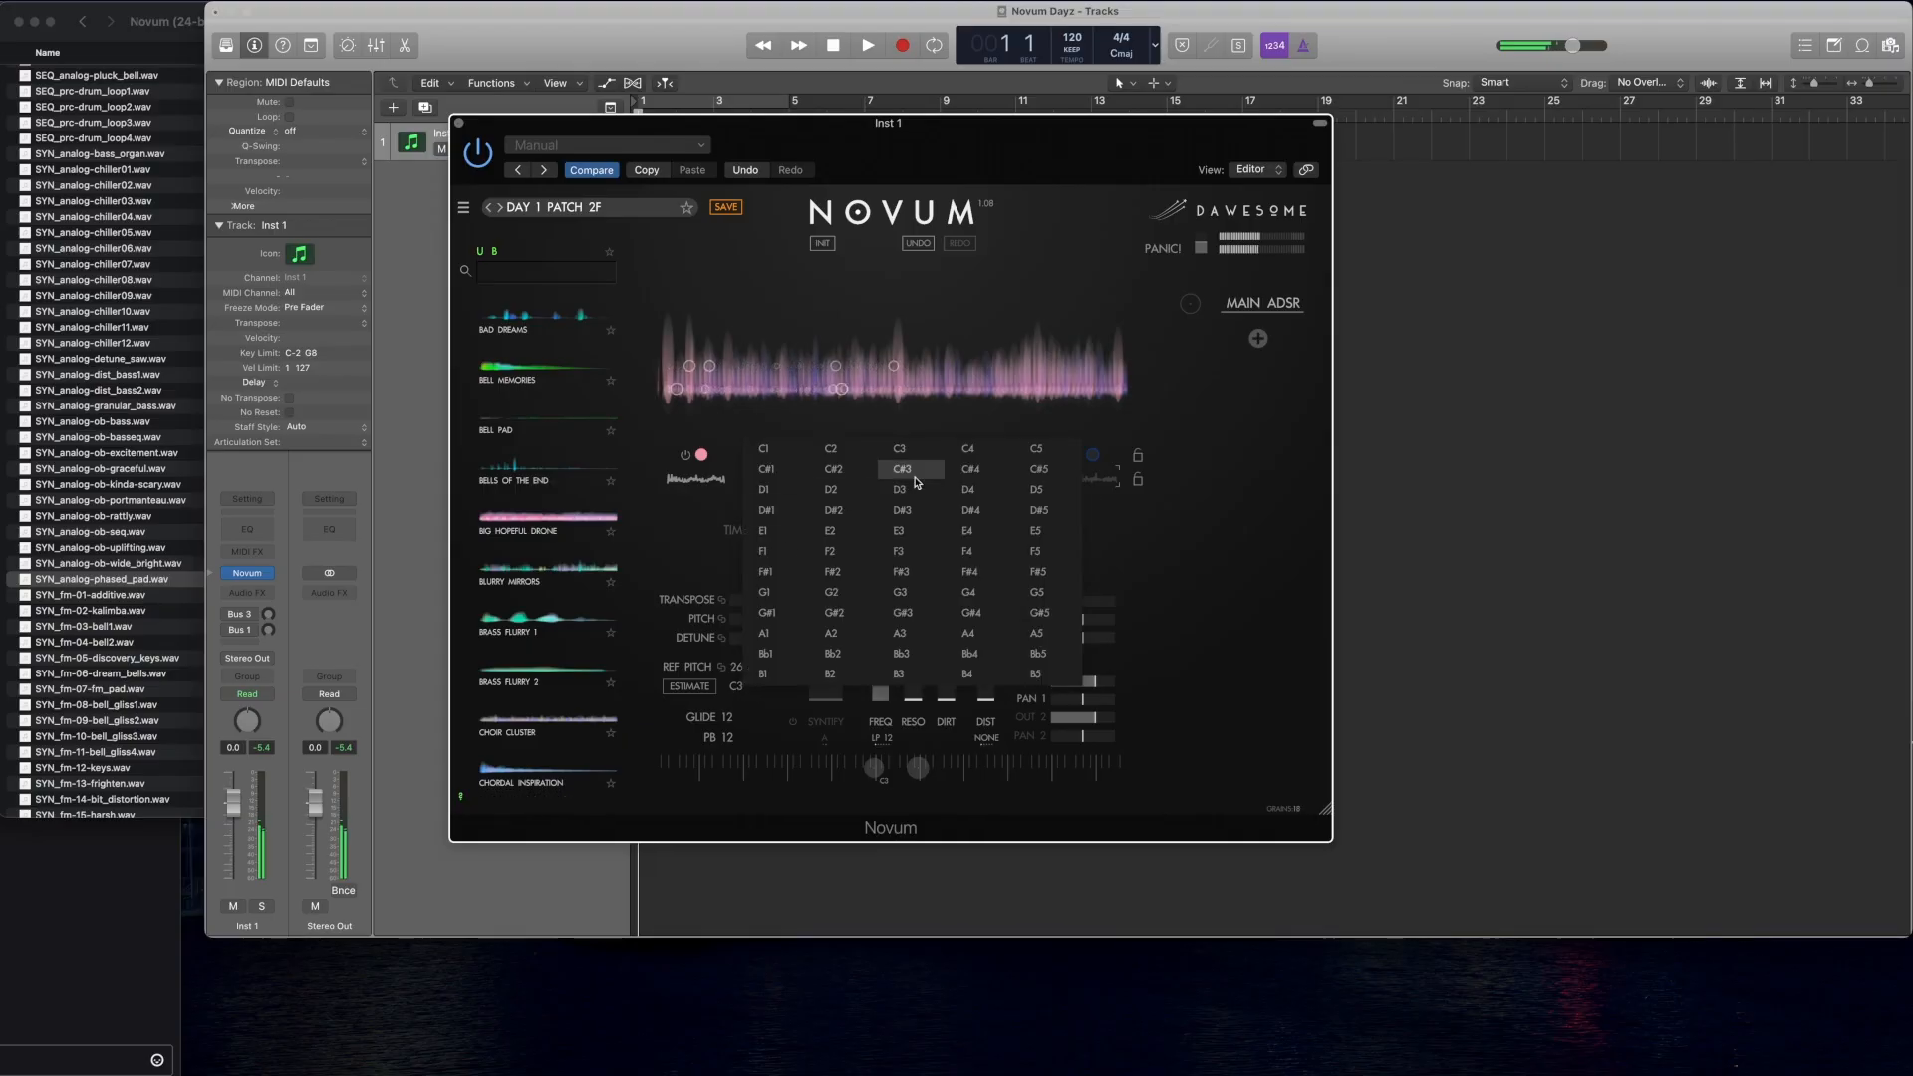
left_click(968, 456)
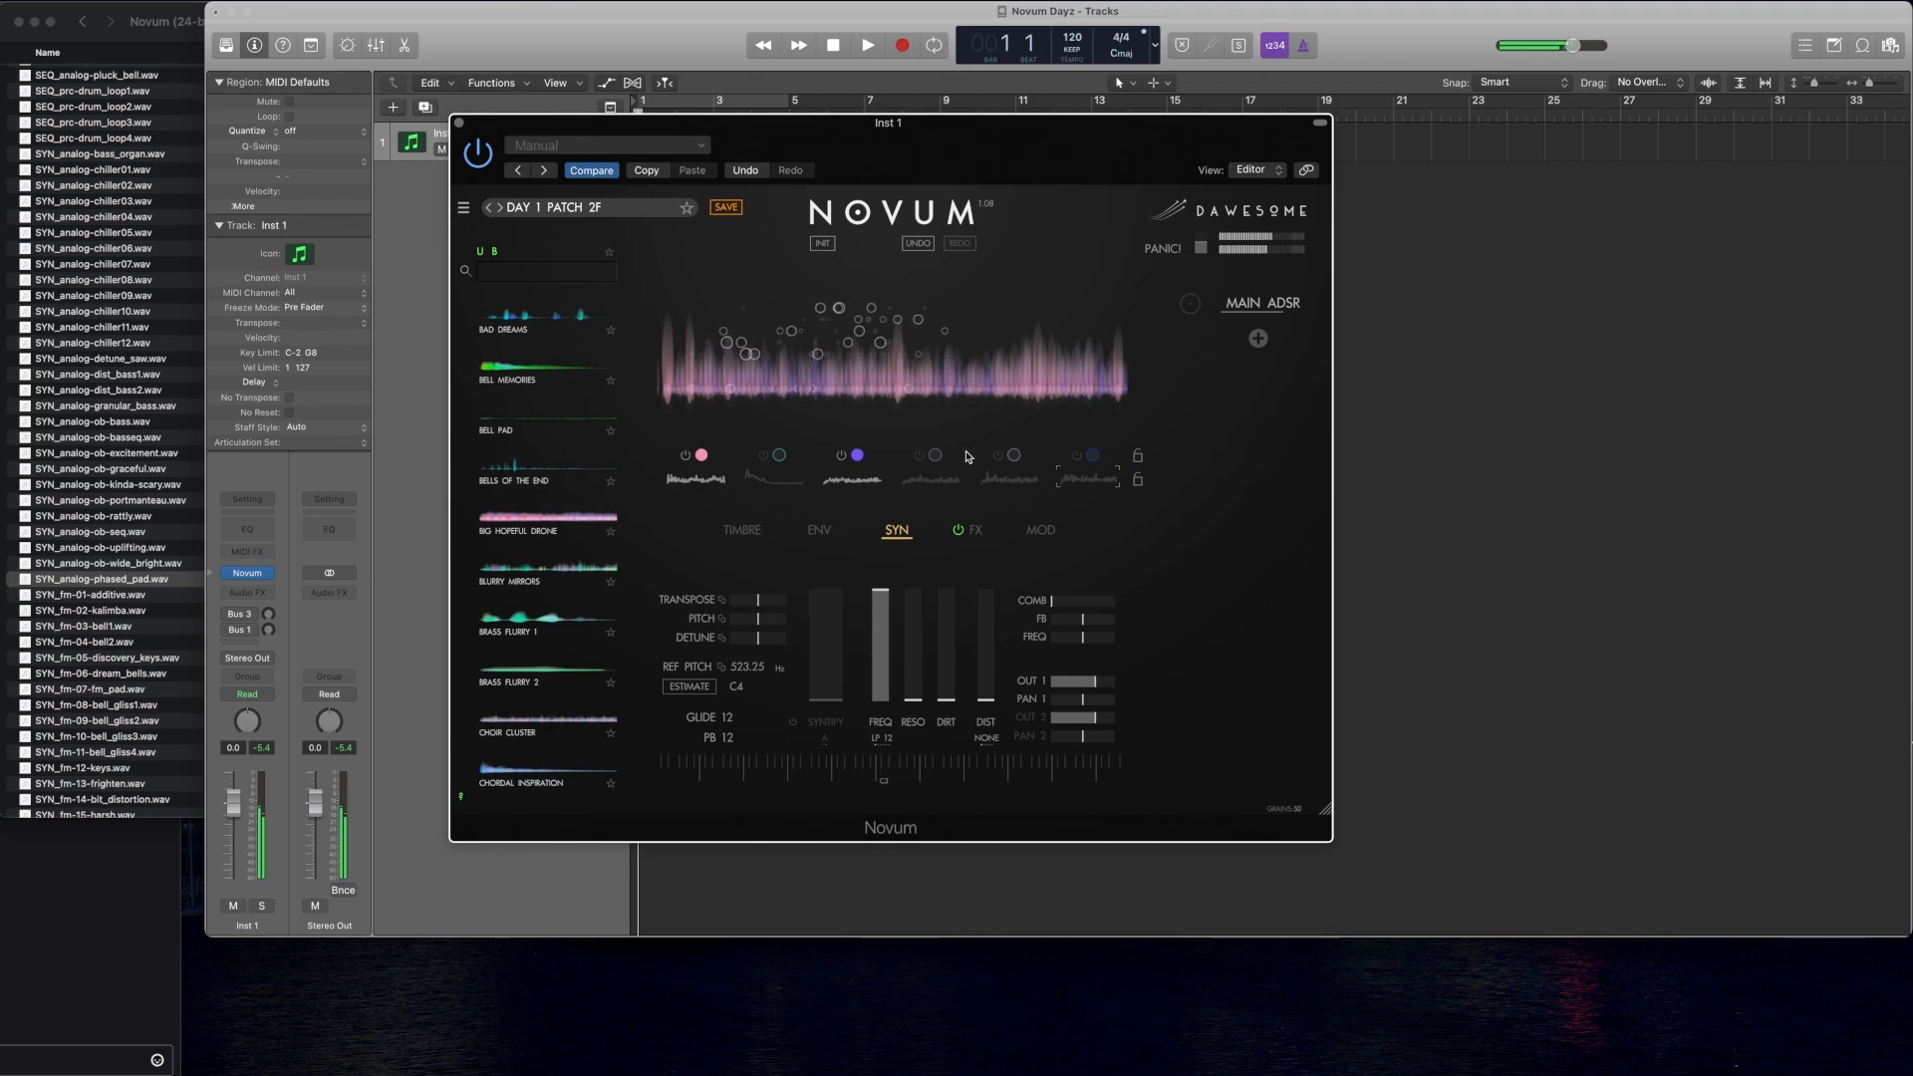
Step: Save the patch under the new name Day 1 Patch 1F in User Patches
left_click(465, 208)
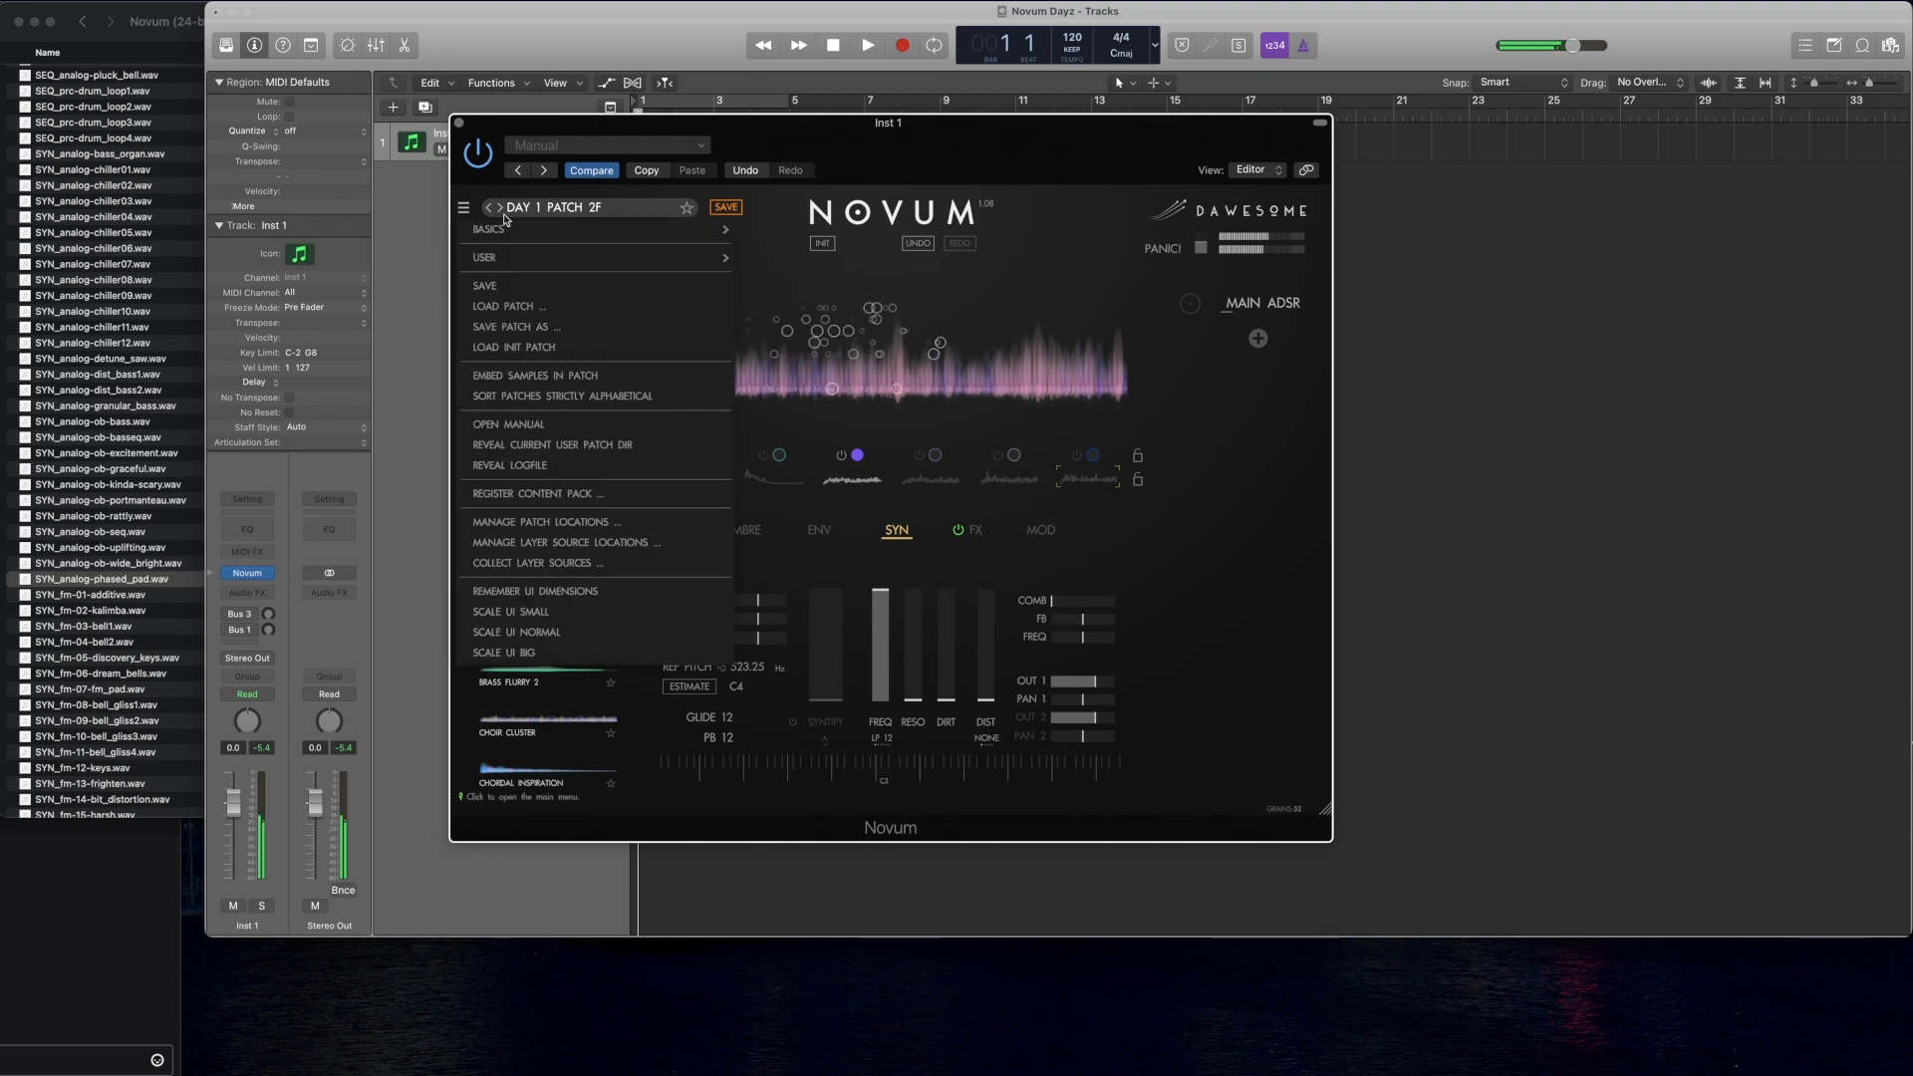
left_click(528, 330)
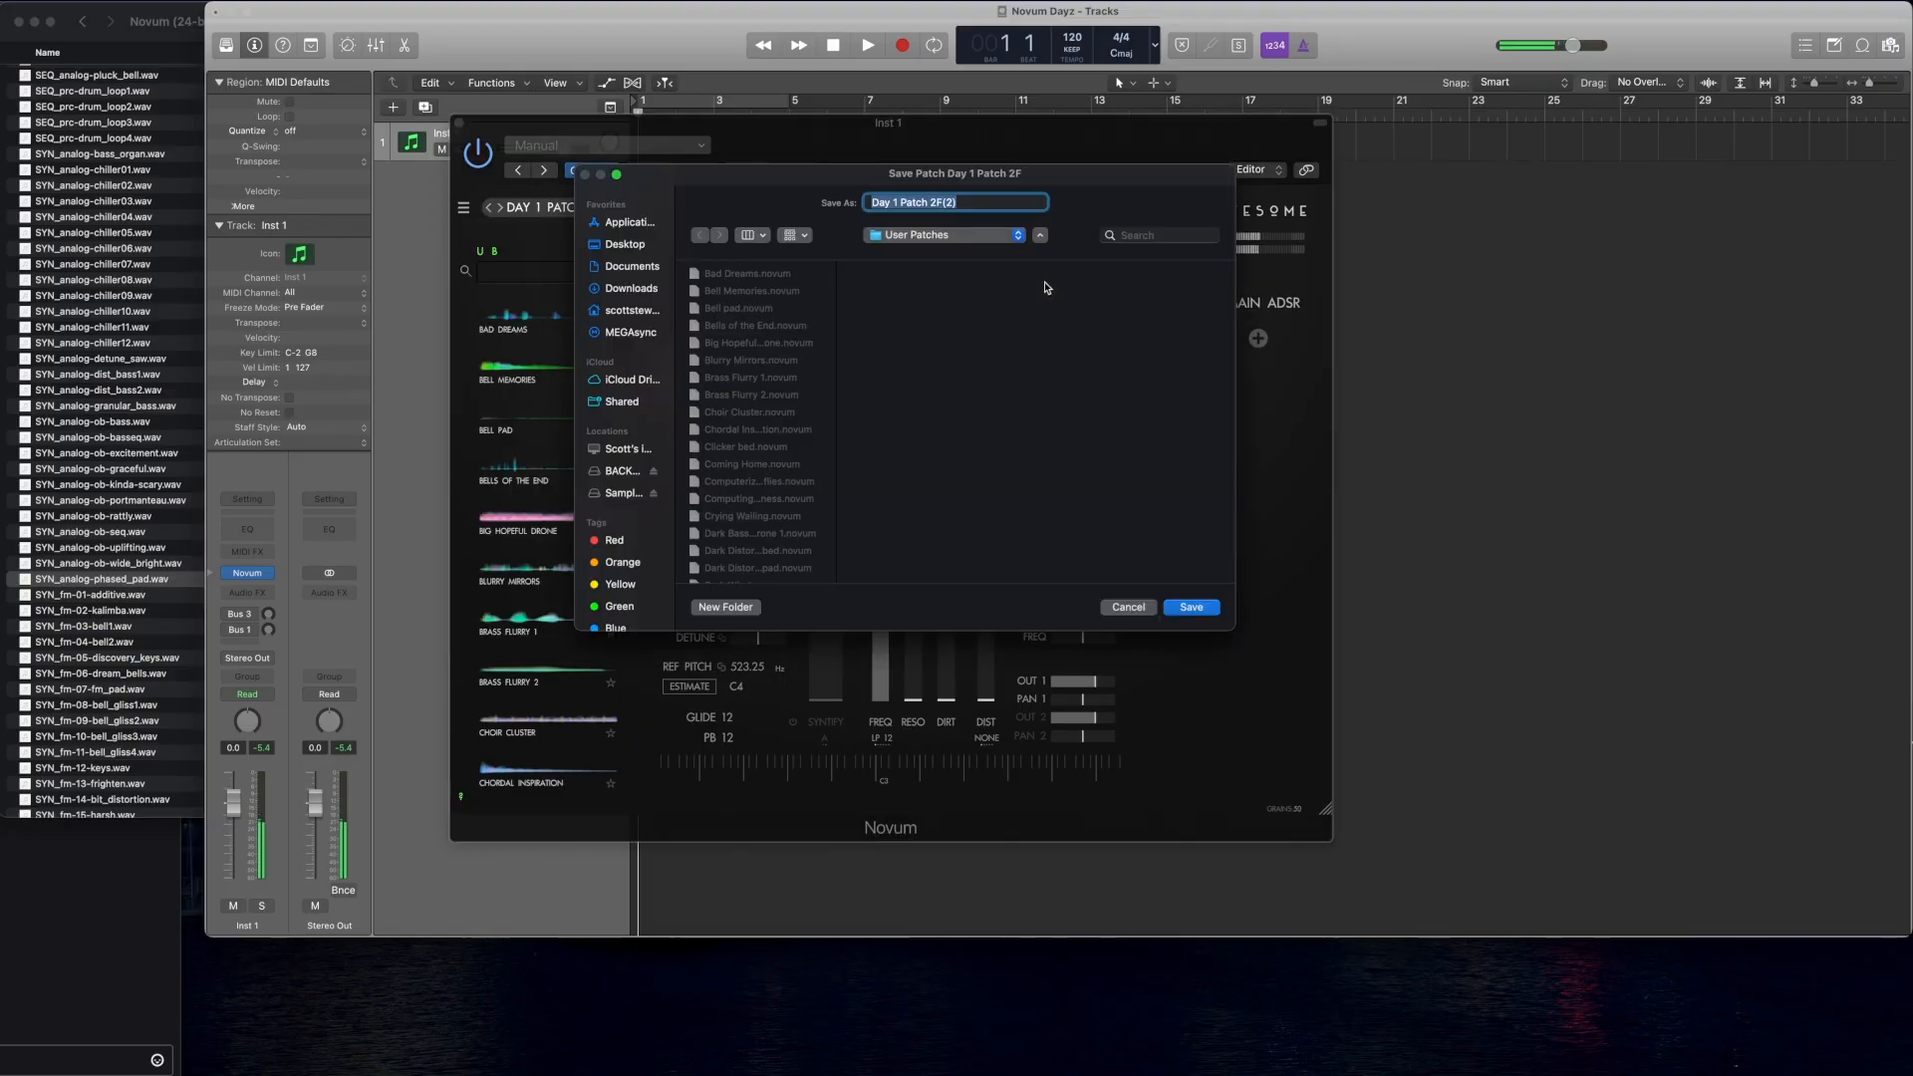
left_click(963, 201)
key("BackSpace")
key("BackSpace")
key("BackSpace")
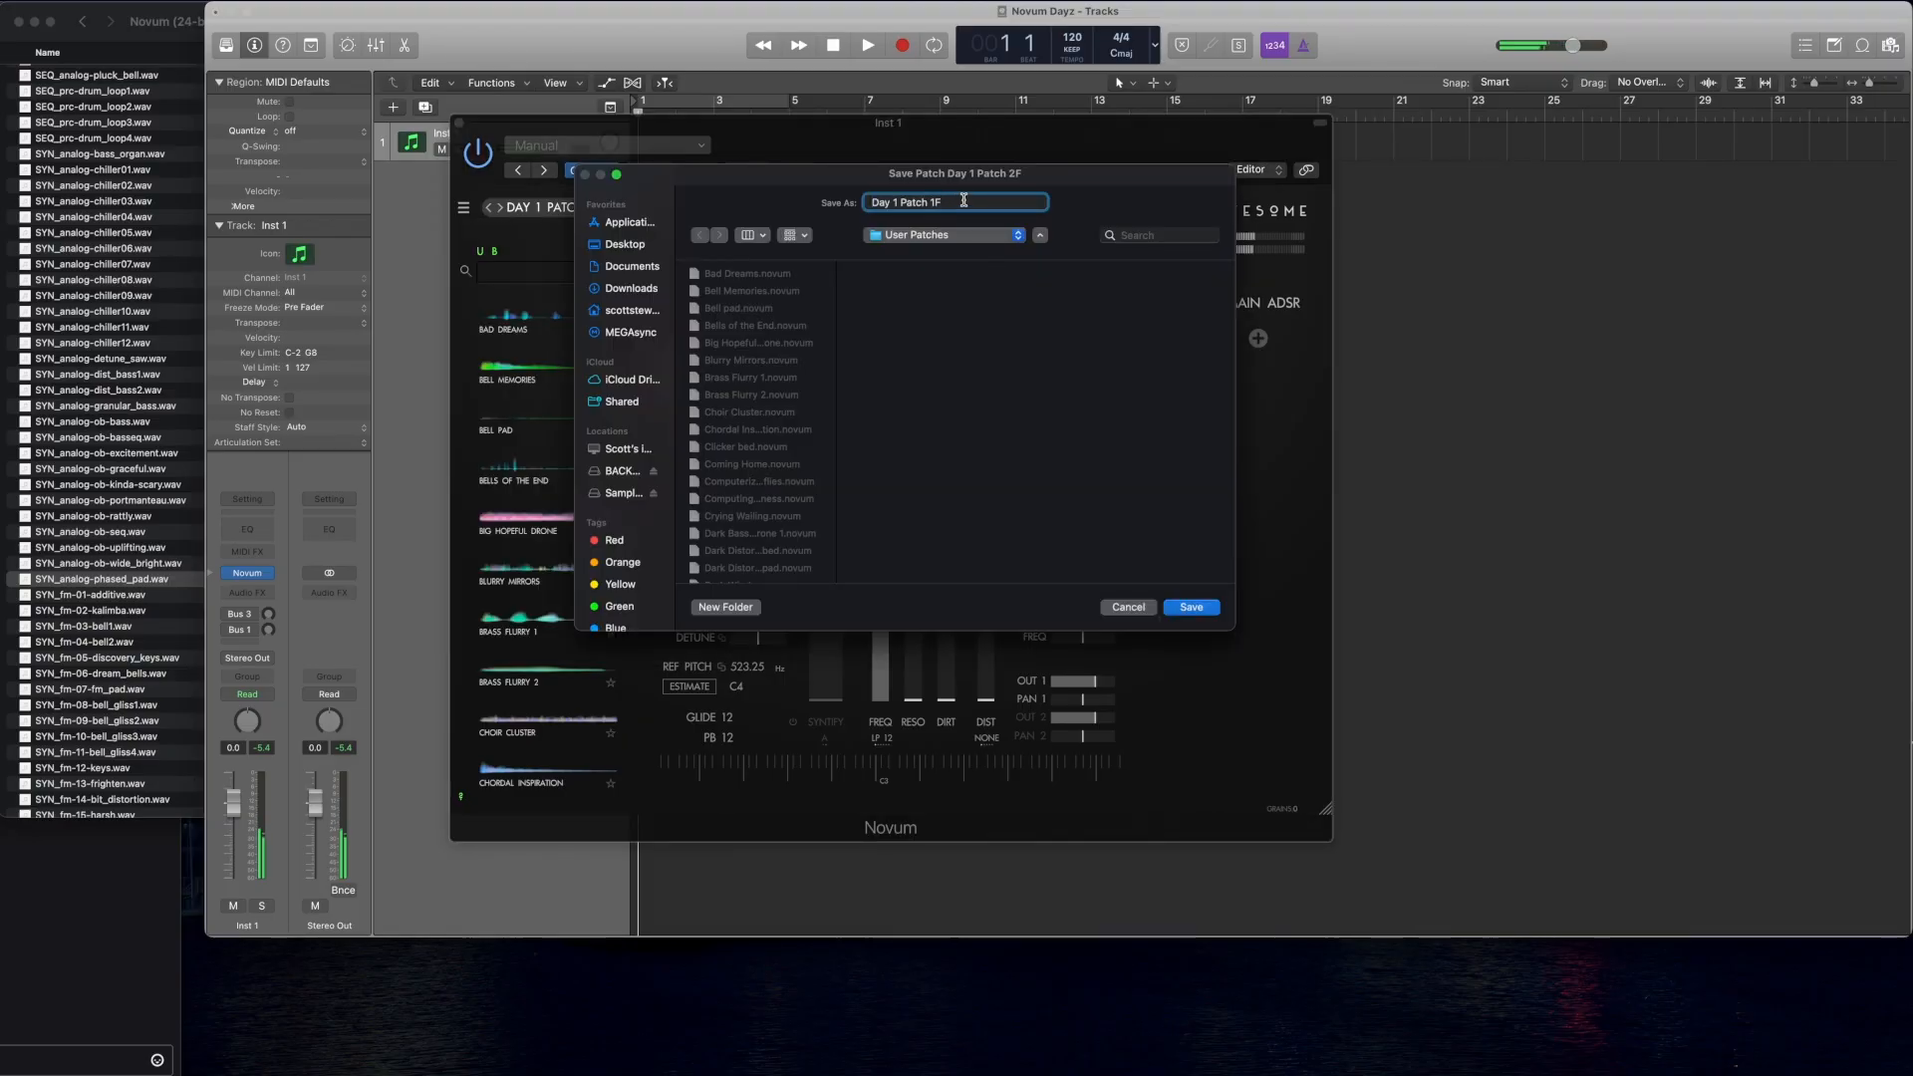
key("Return")
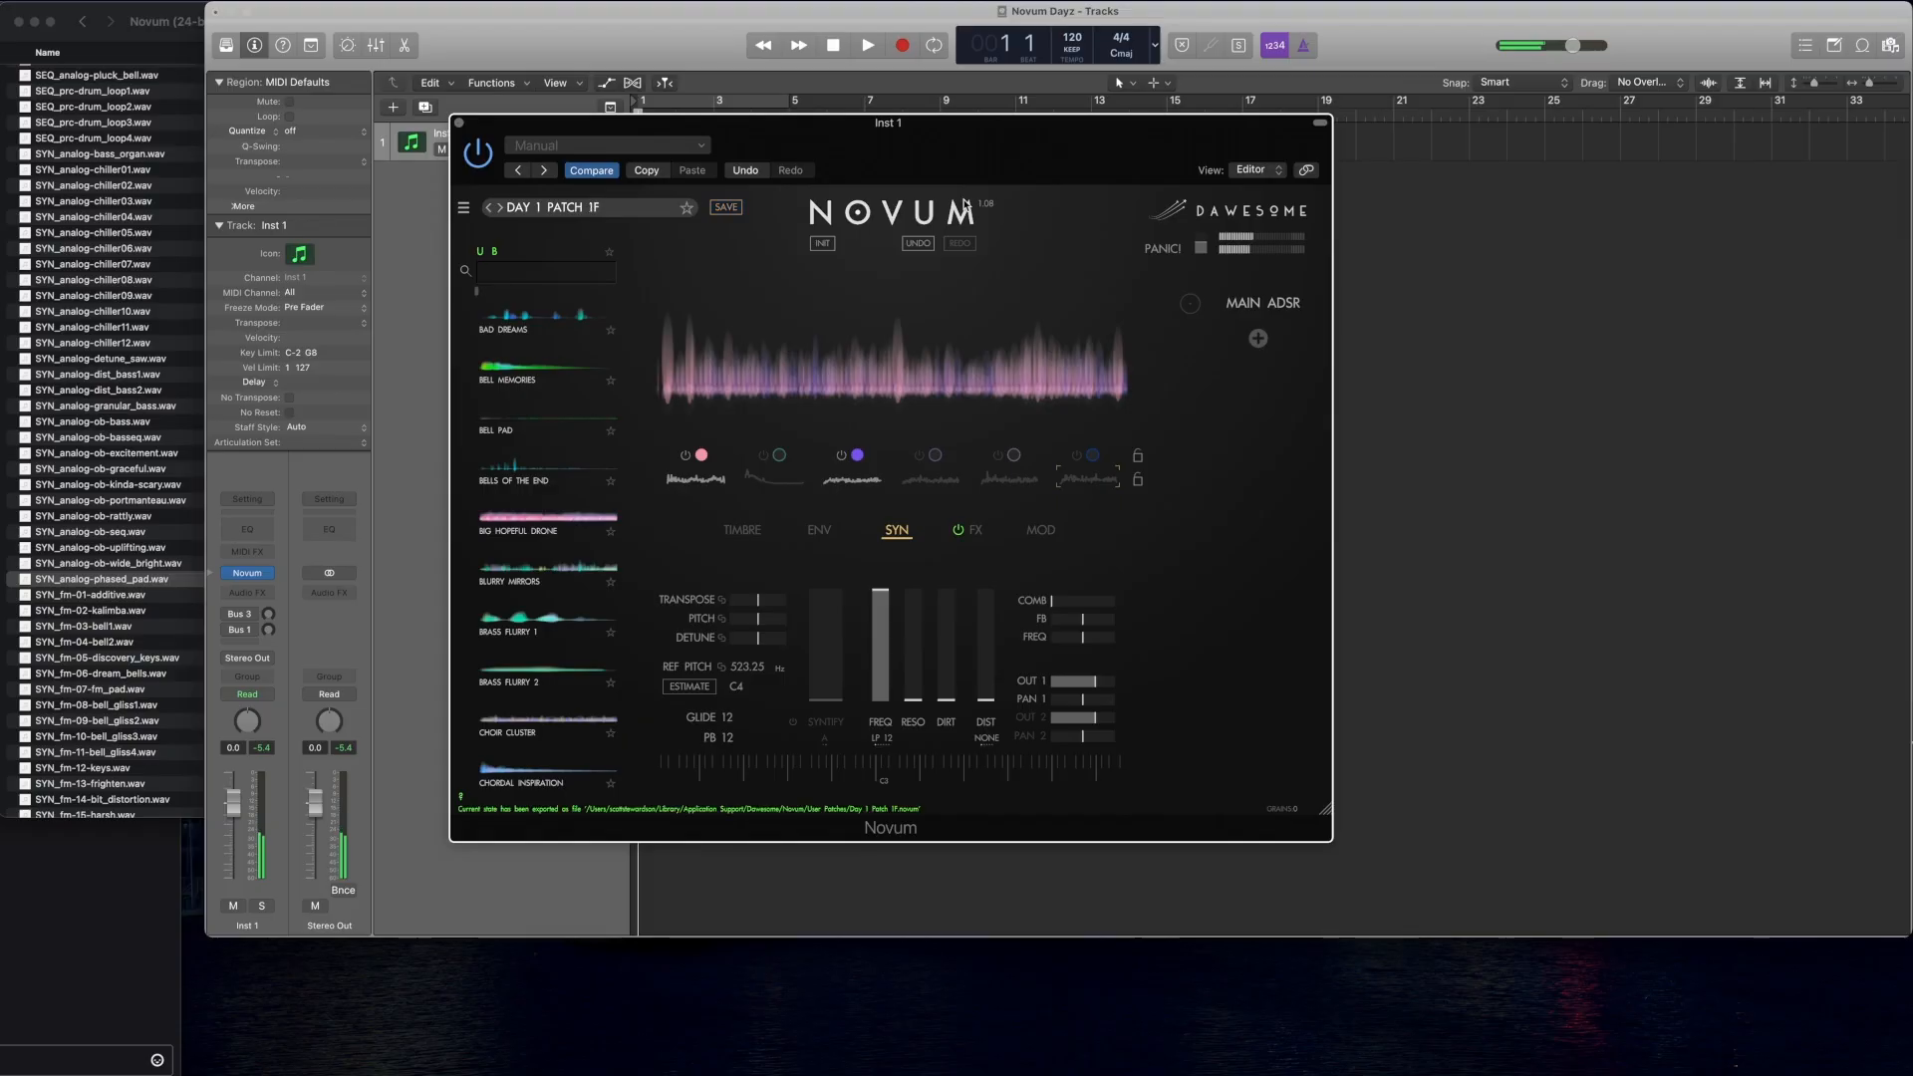
left_click(138, 395)
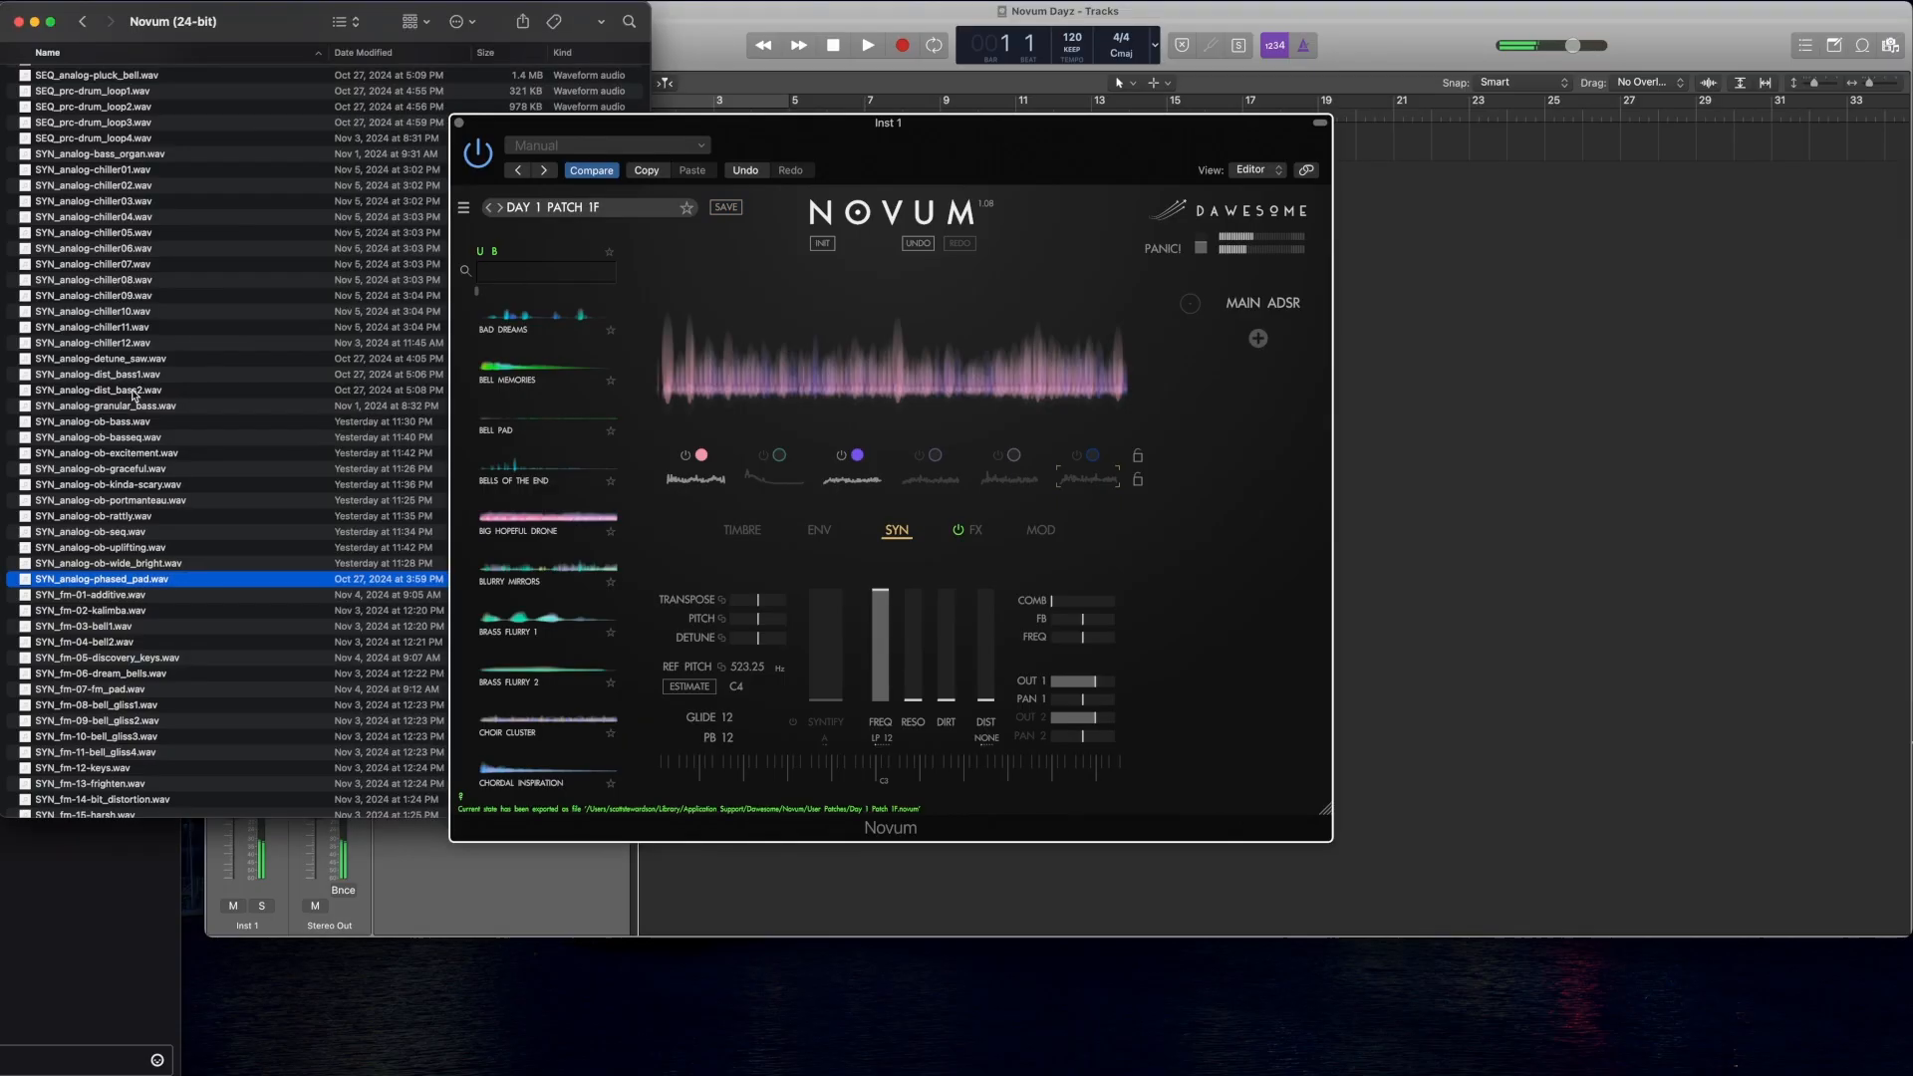
scroll(229, 539, "down", 5)
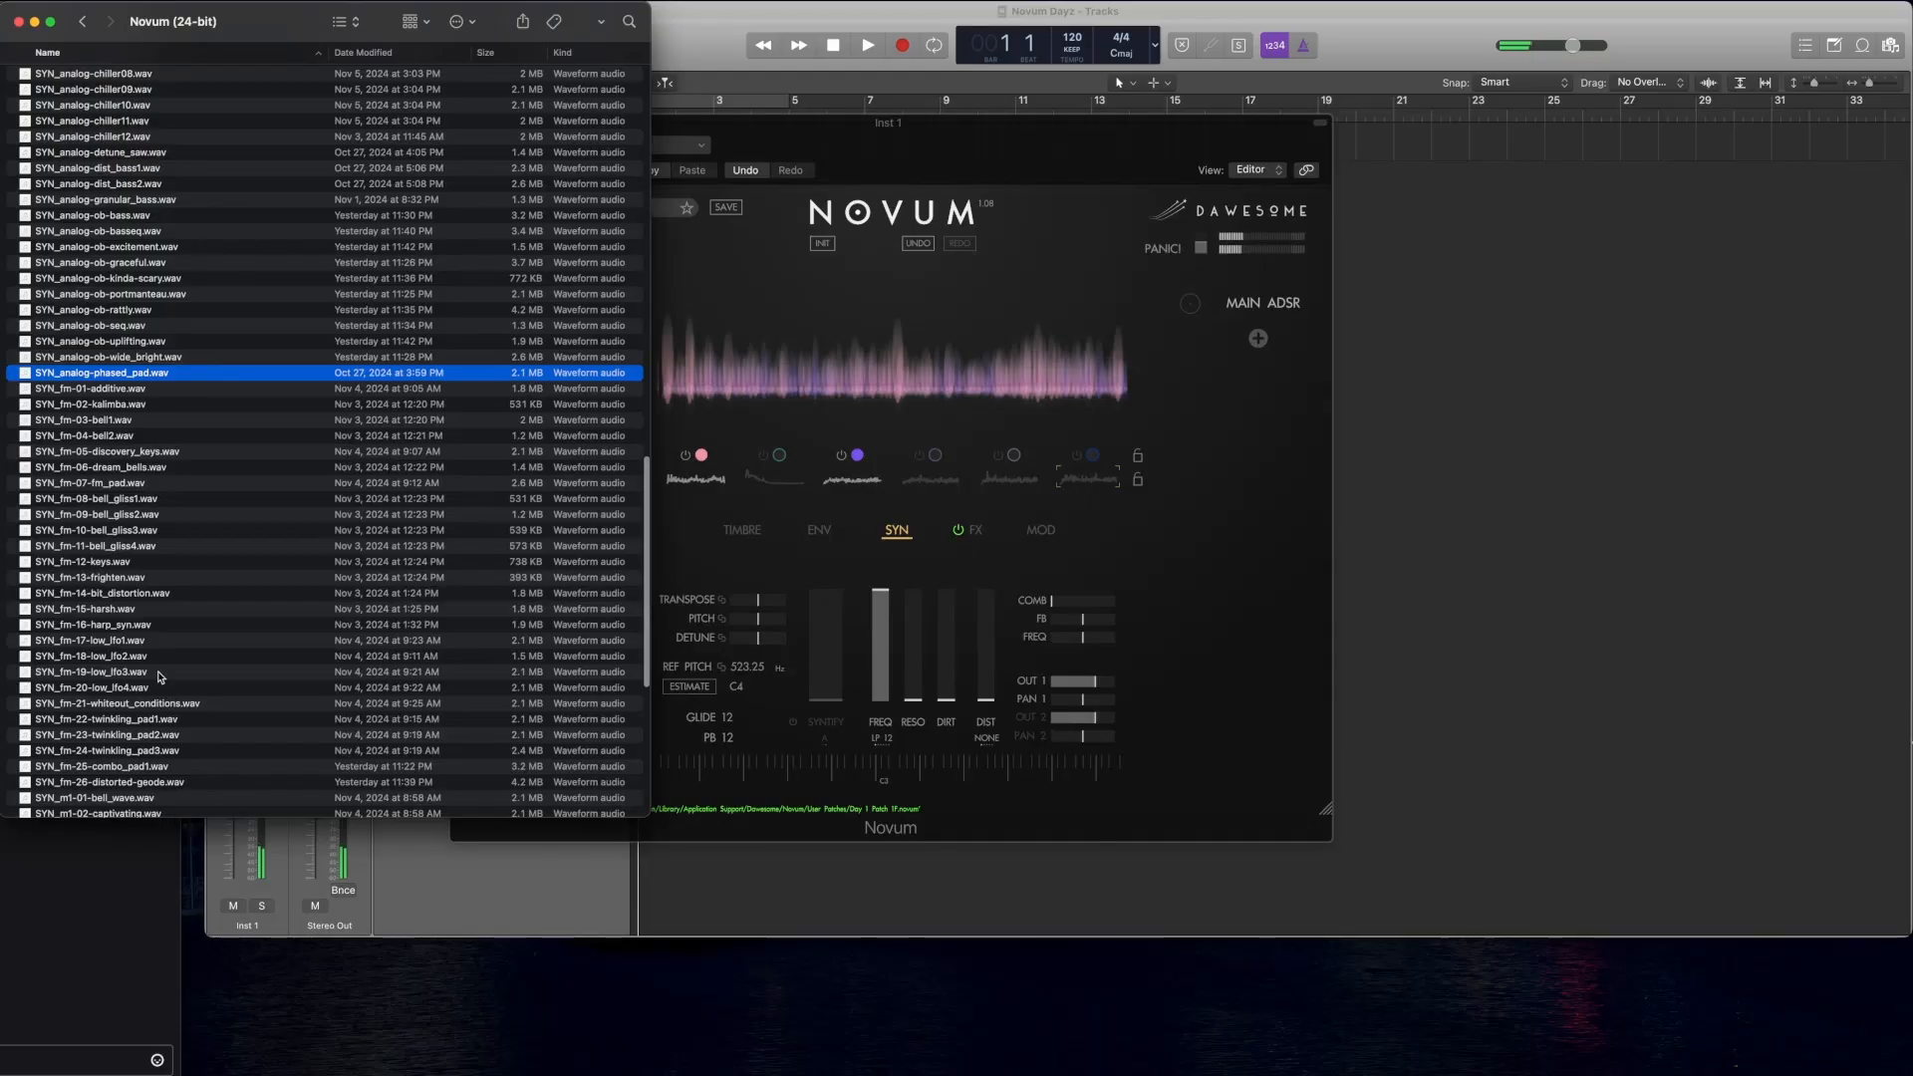
scroll(154, 628, "down", 3)
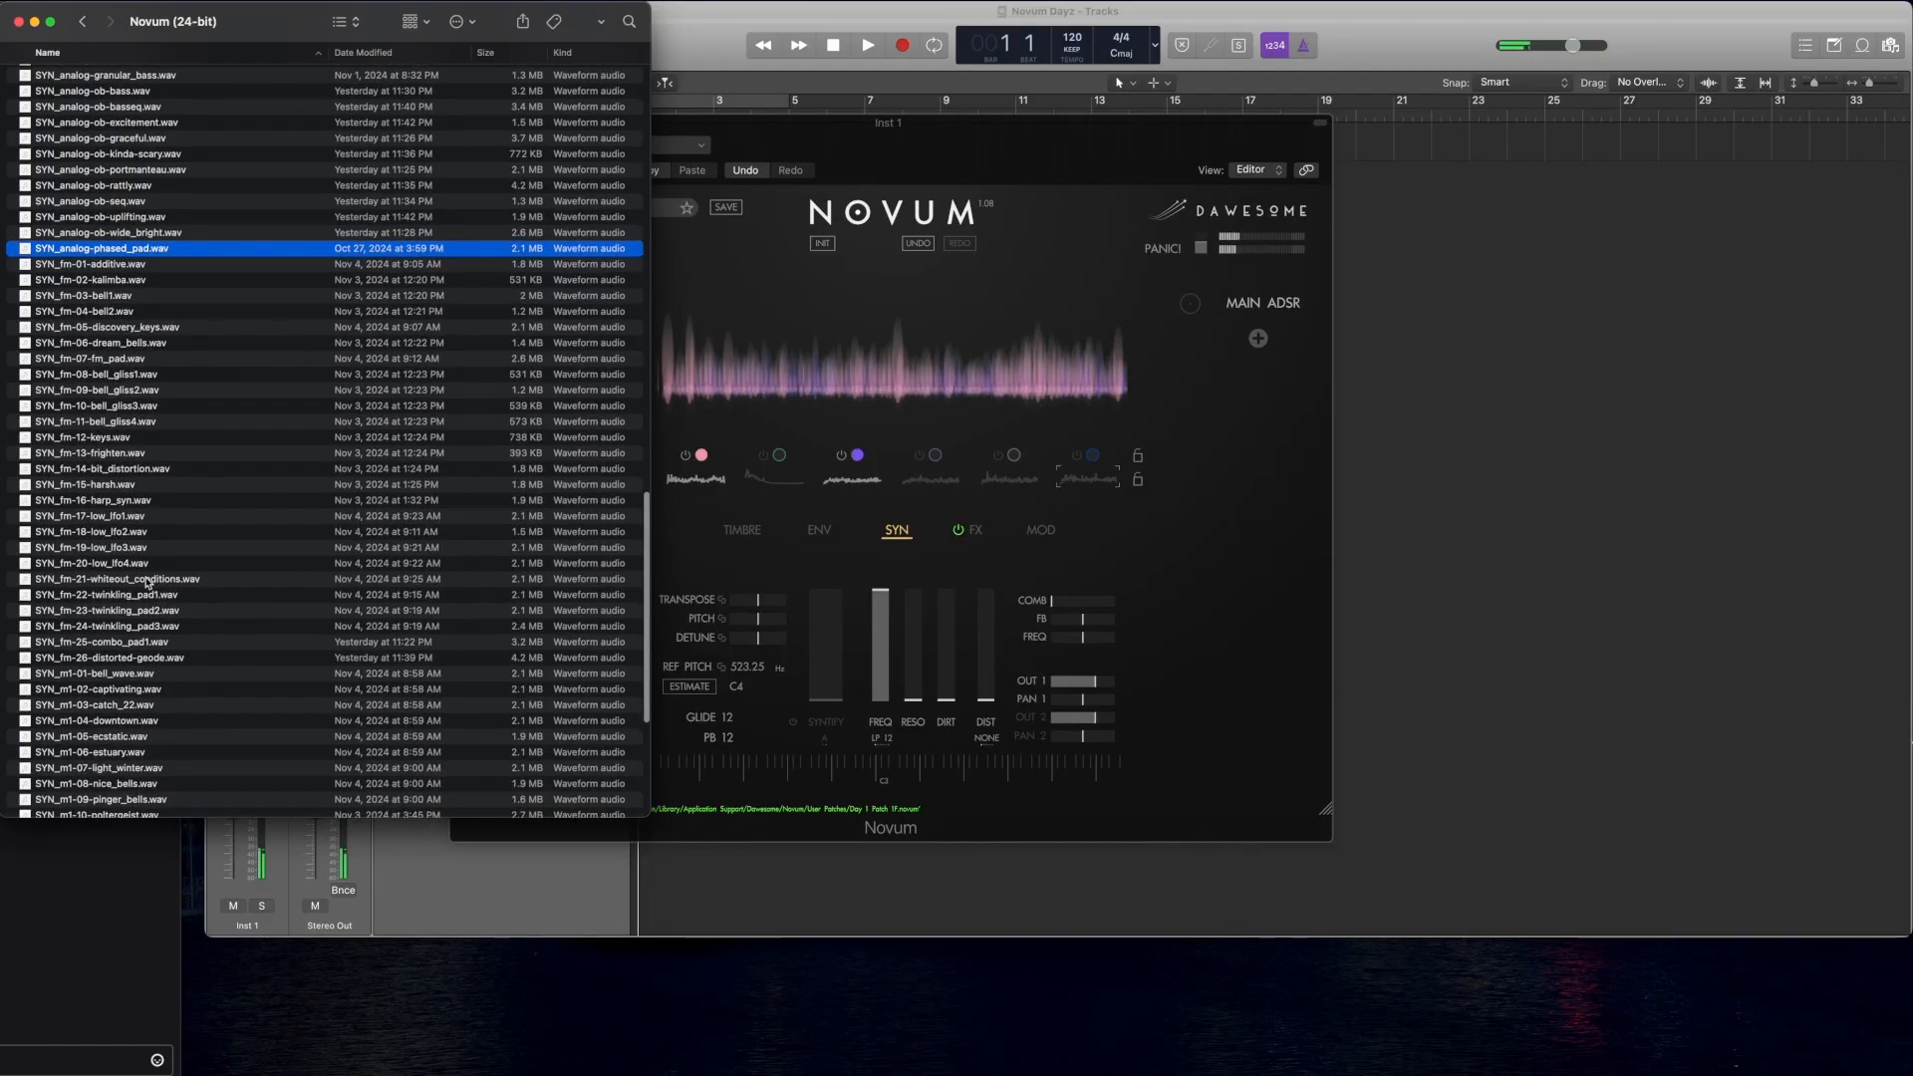
left_click_drag(147, 582, 153, 295)
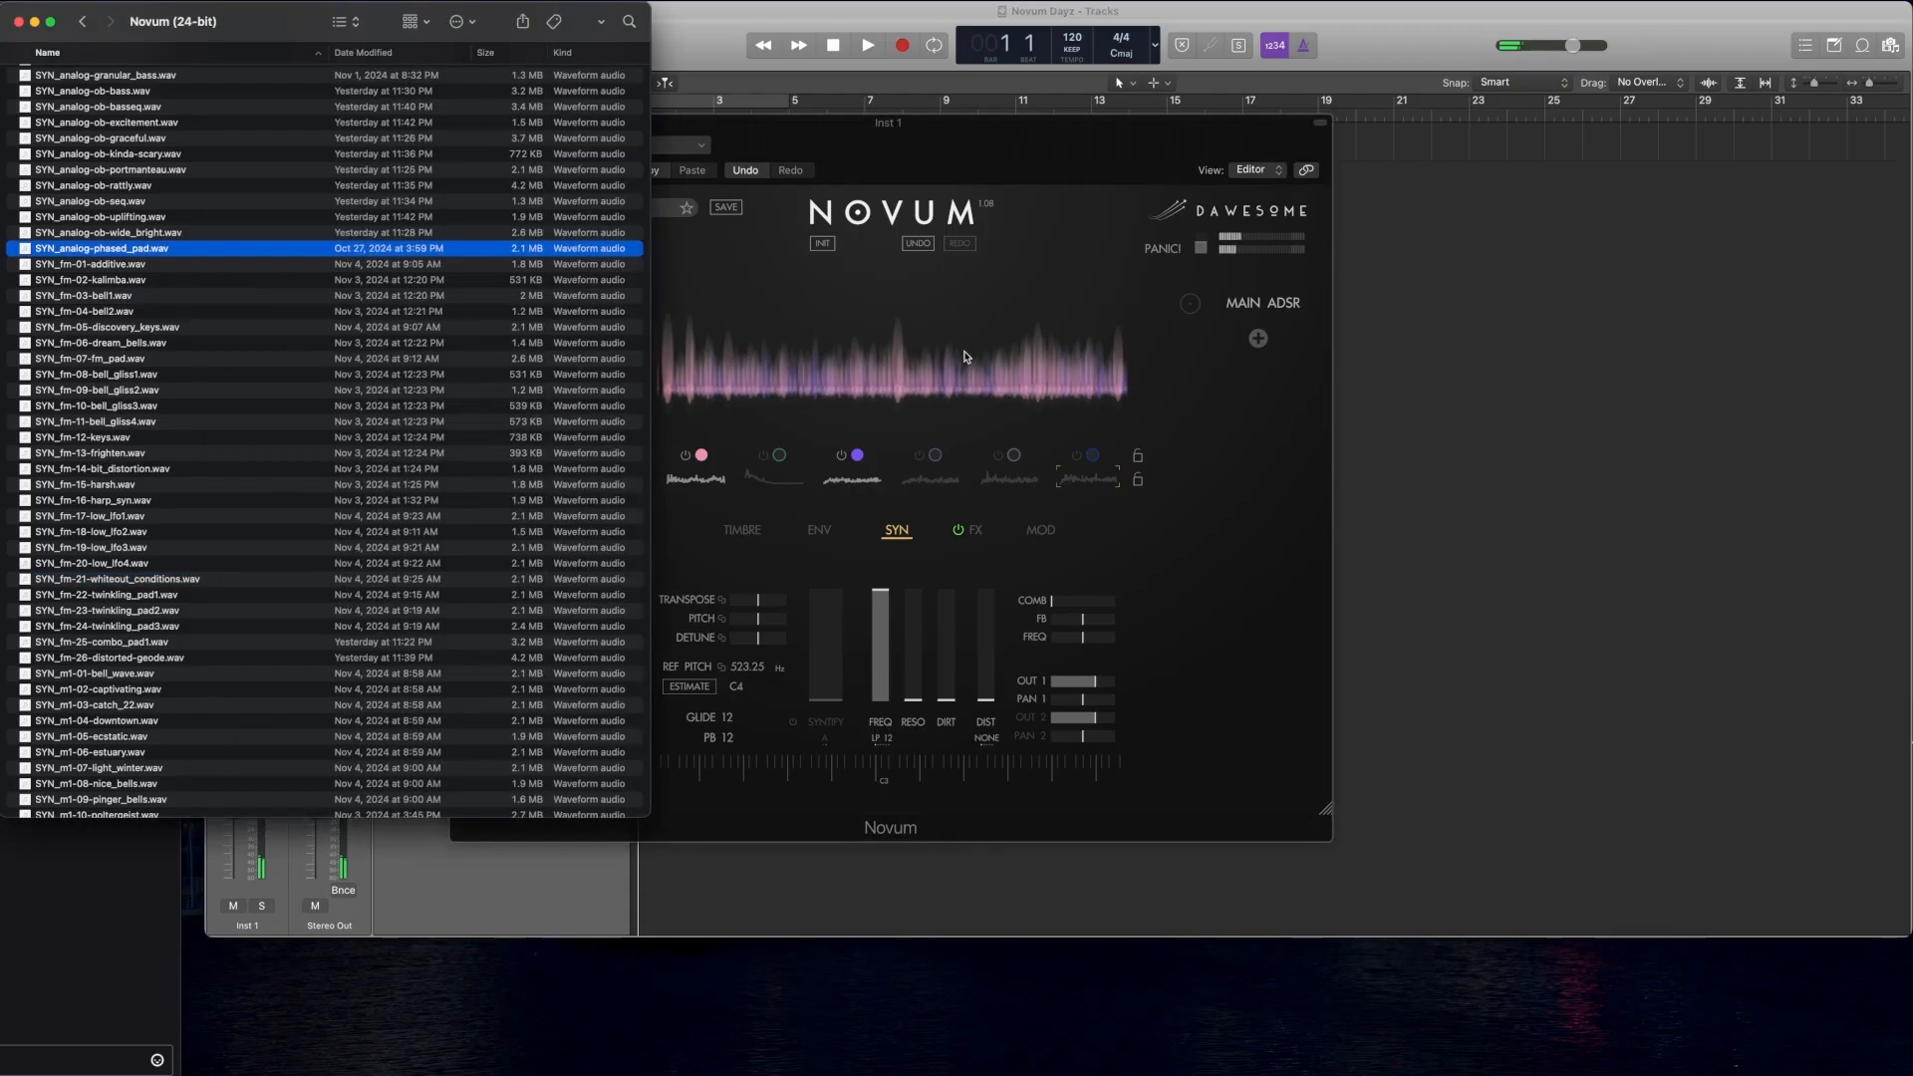
Step: Switch layers four, five and six back on and overwrite the saved Day 1 Patch 1F
left_click(1064, 144)
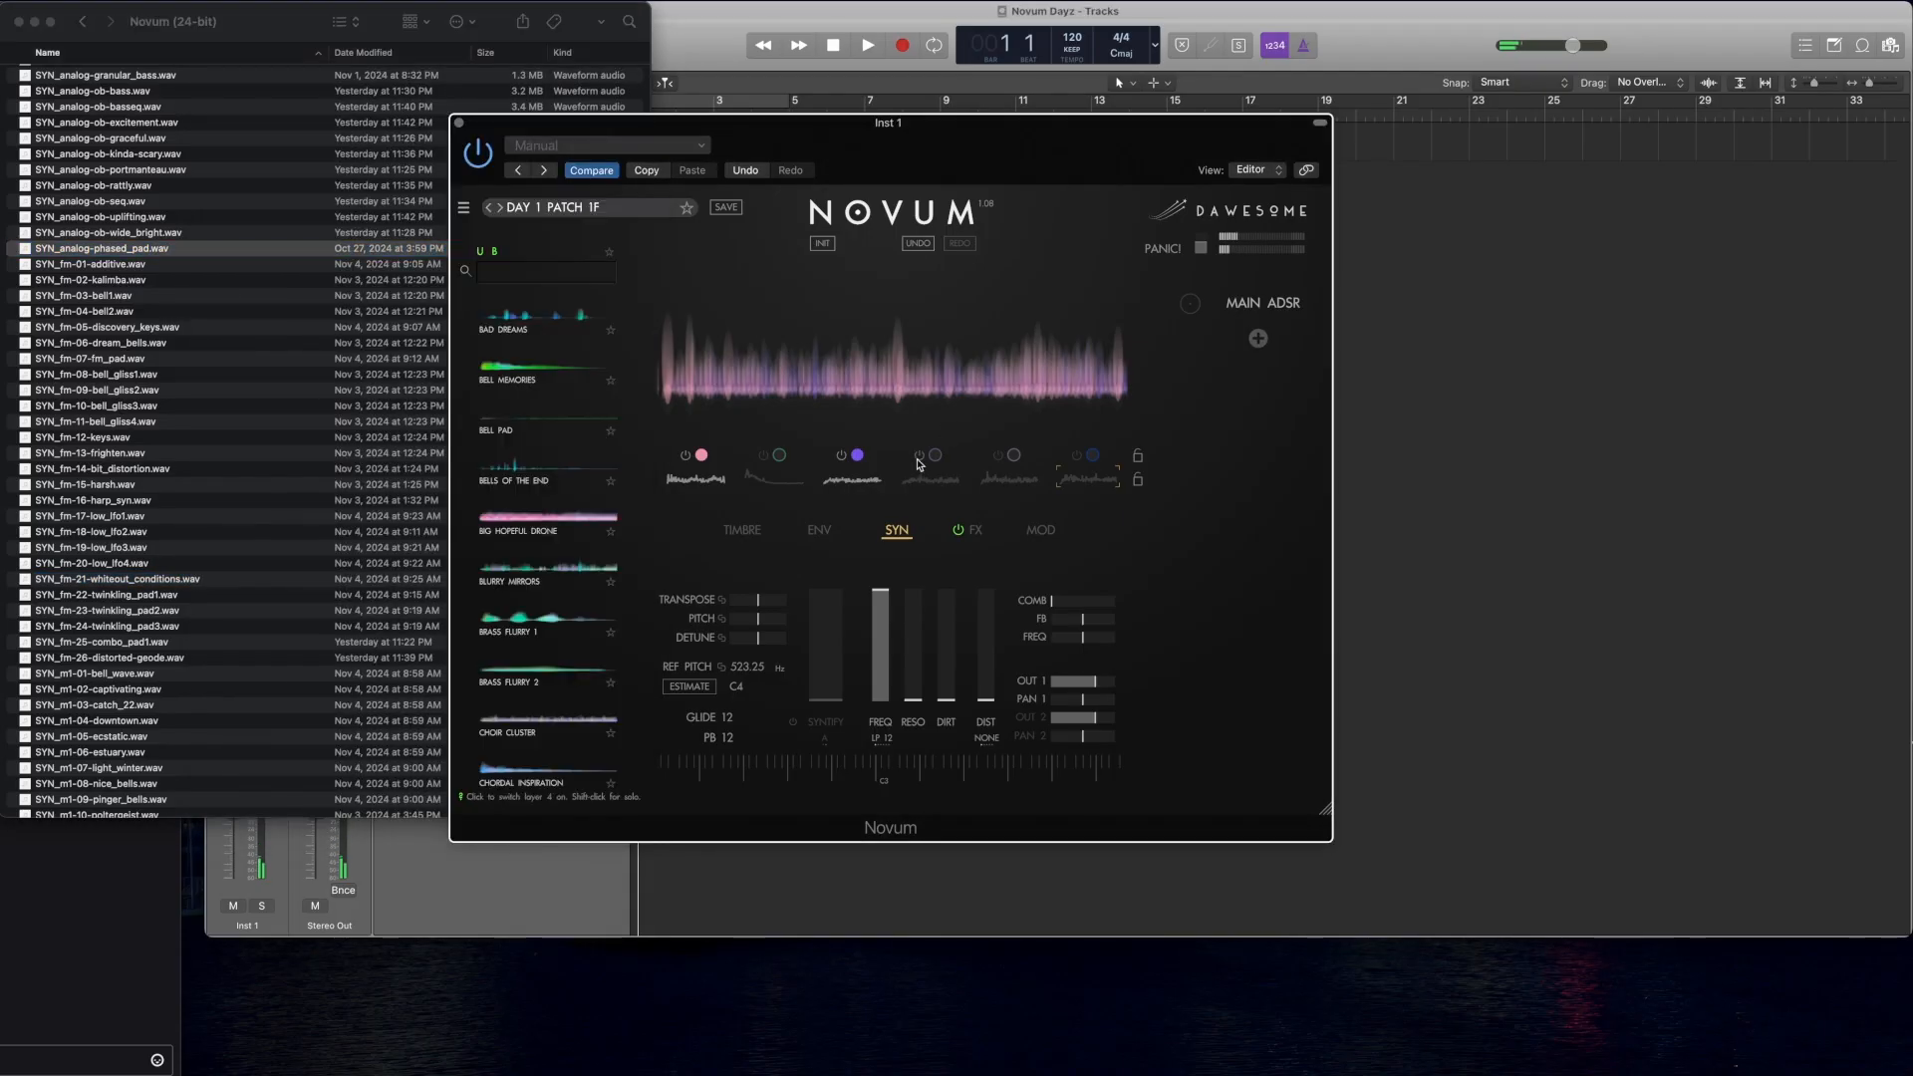
left_click(997, 456)
left_click(1077, 457)
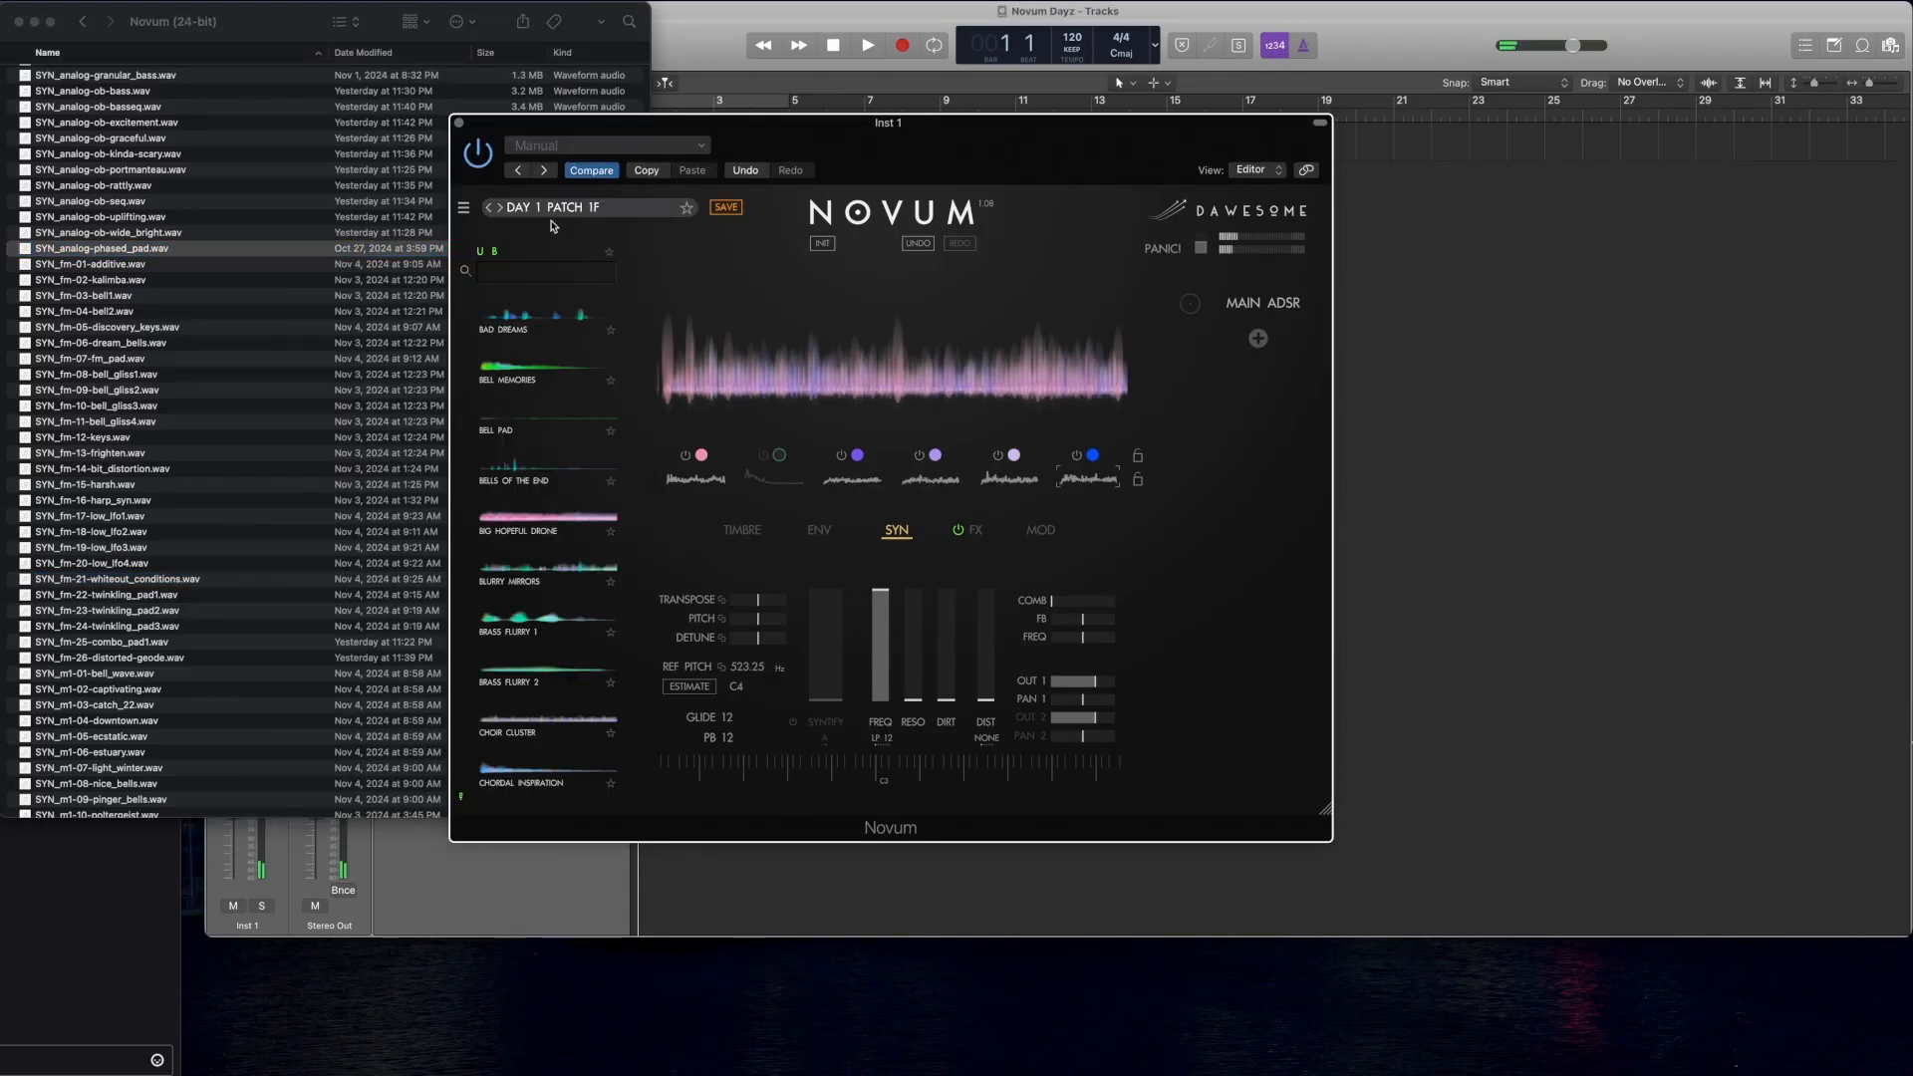
left_click(728, 211)
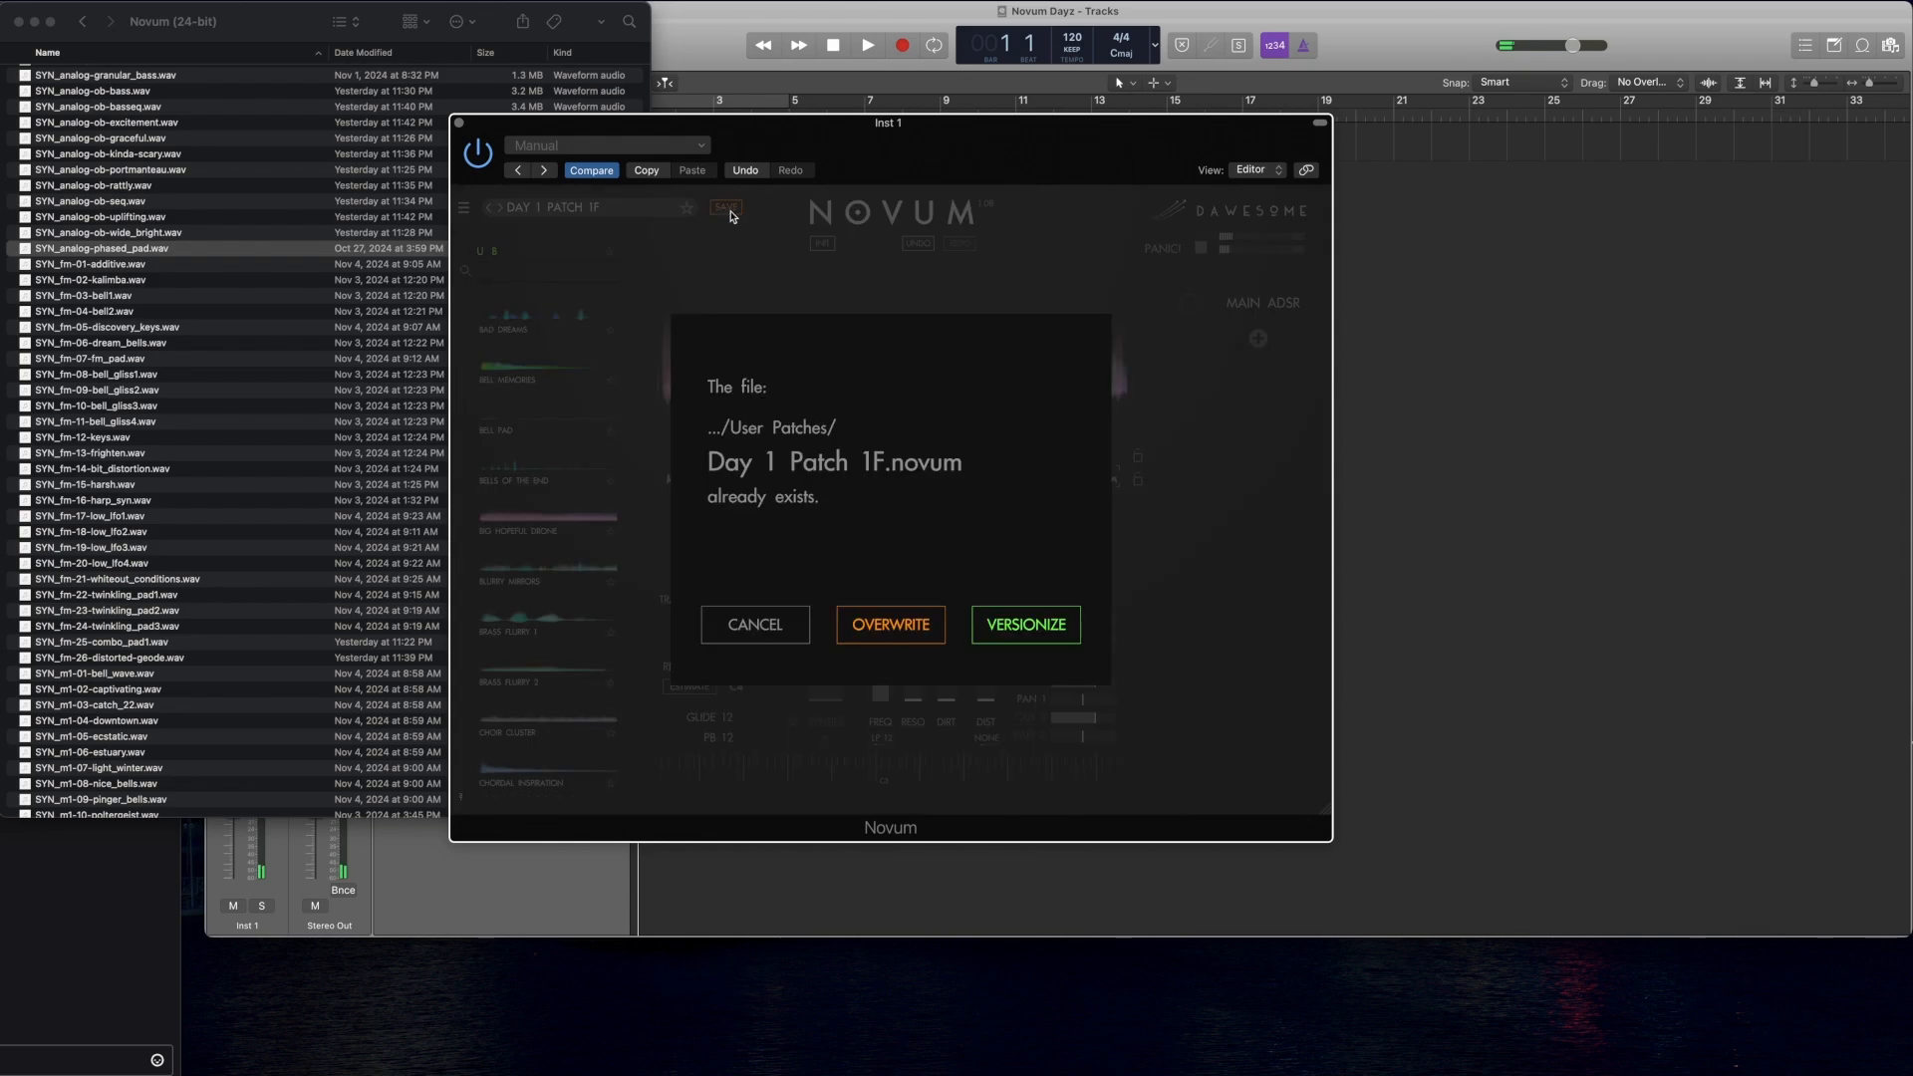
left_click(927, 625)
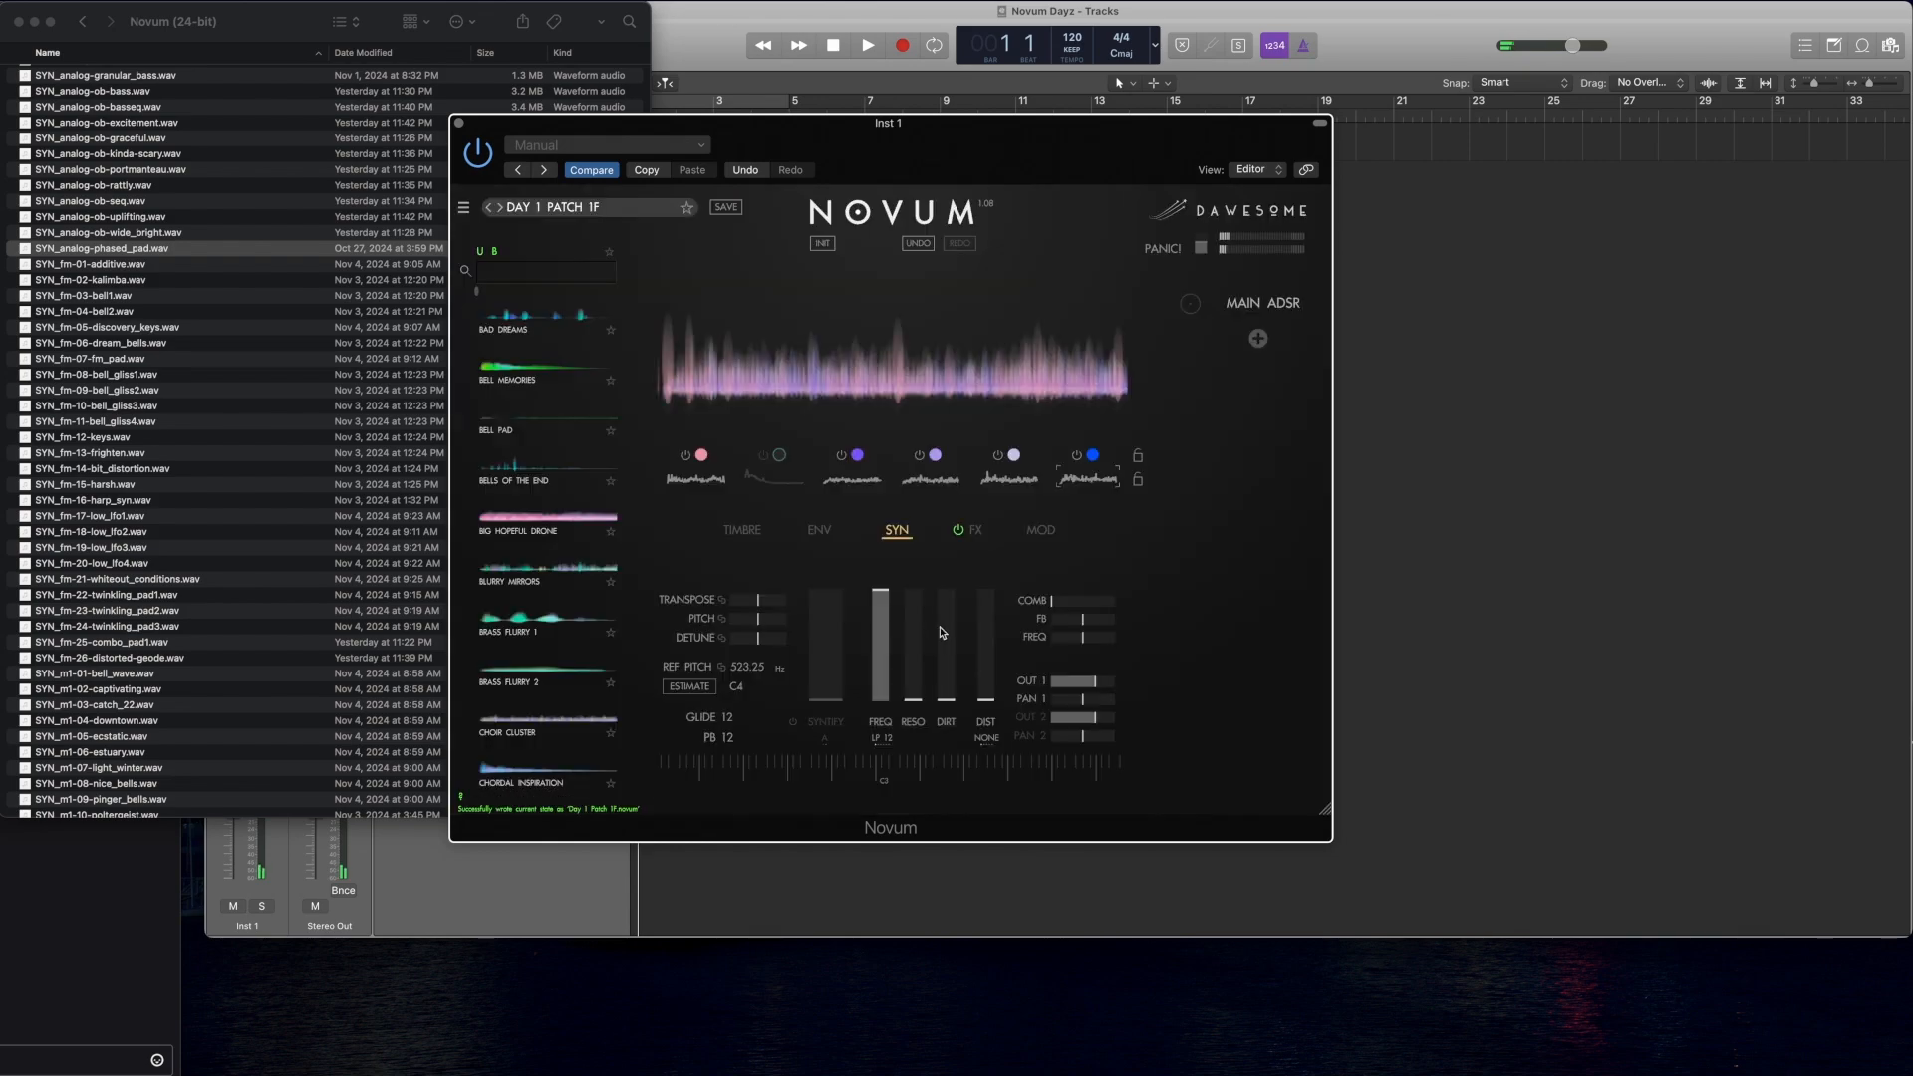
Step: Decompose SYN_fm-21-whiteout_conditions.wav into the patch, and replace it with SYN_fm-26-distorted-geode.wav as the source
left_click(181, 405)
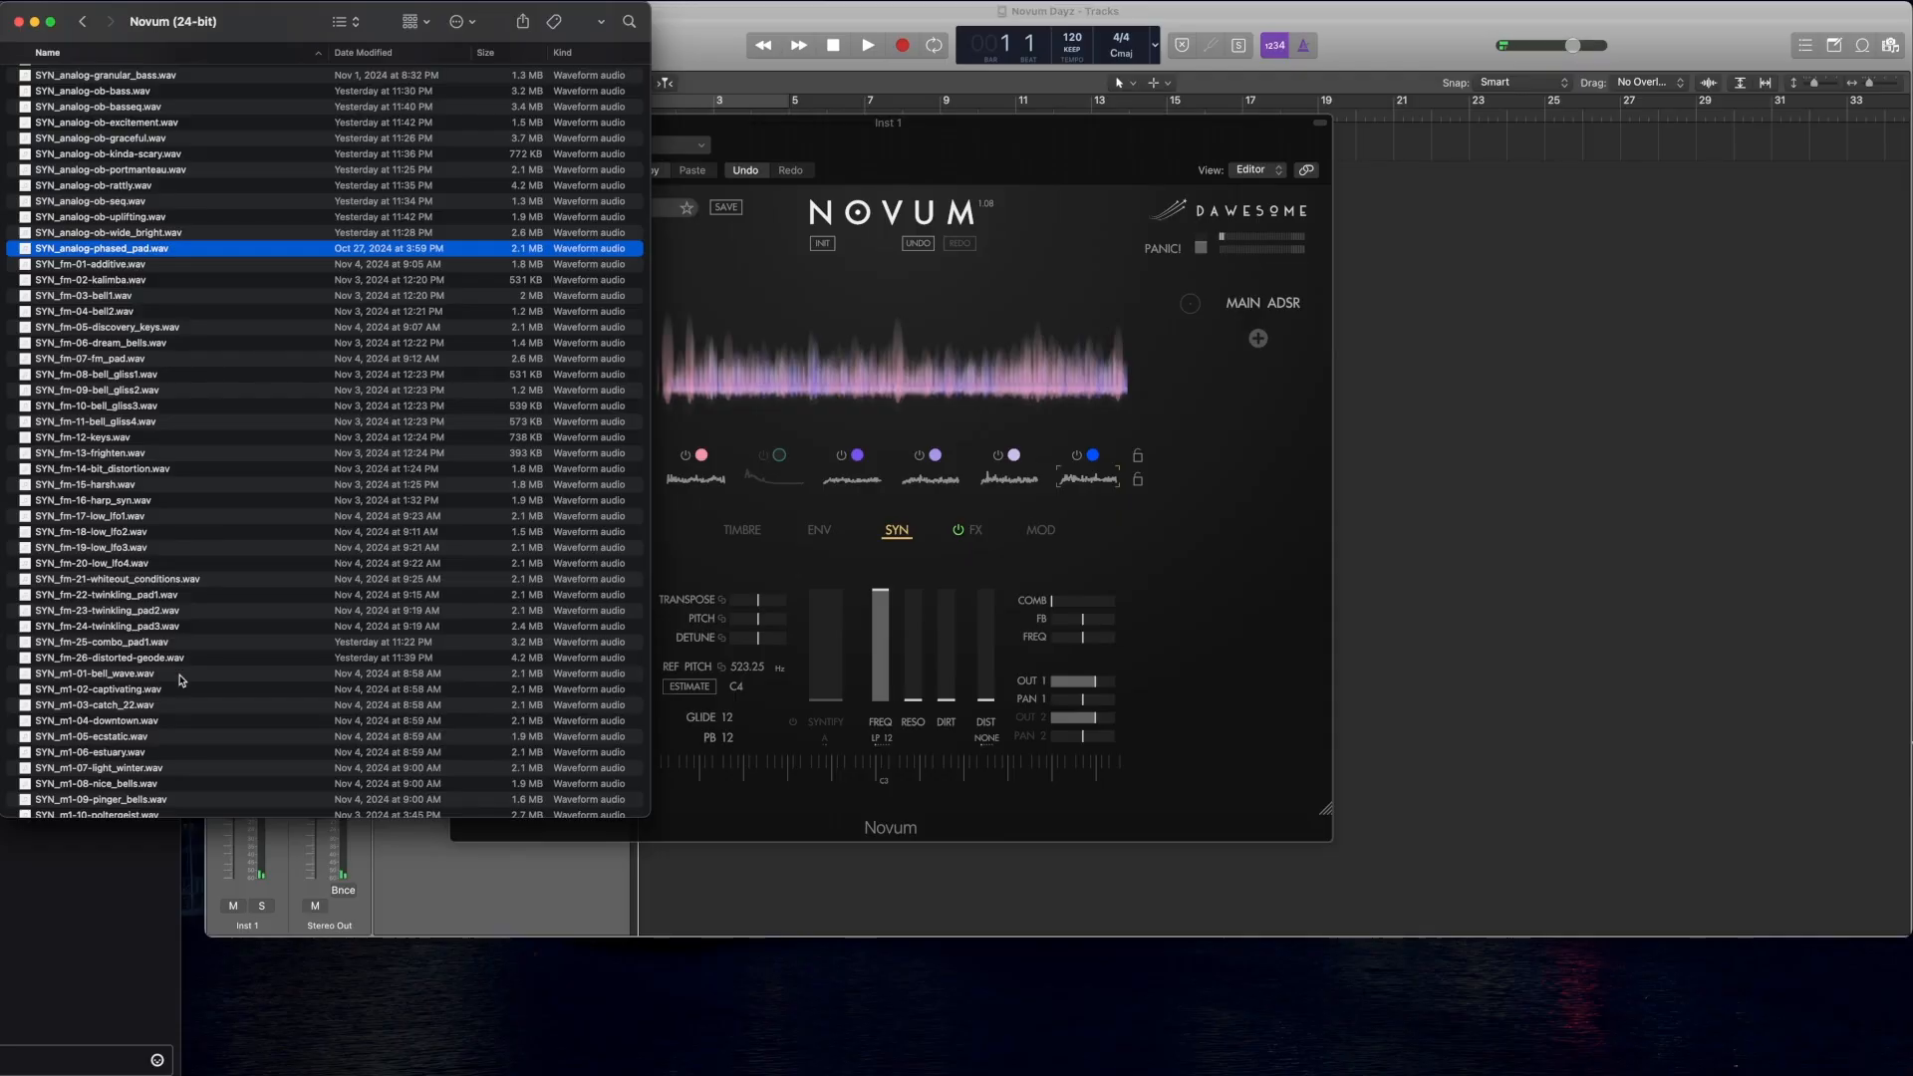
left_click_drag(140, 584, 887, 374)
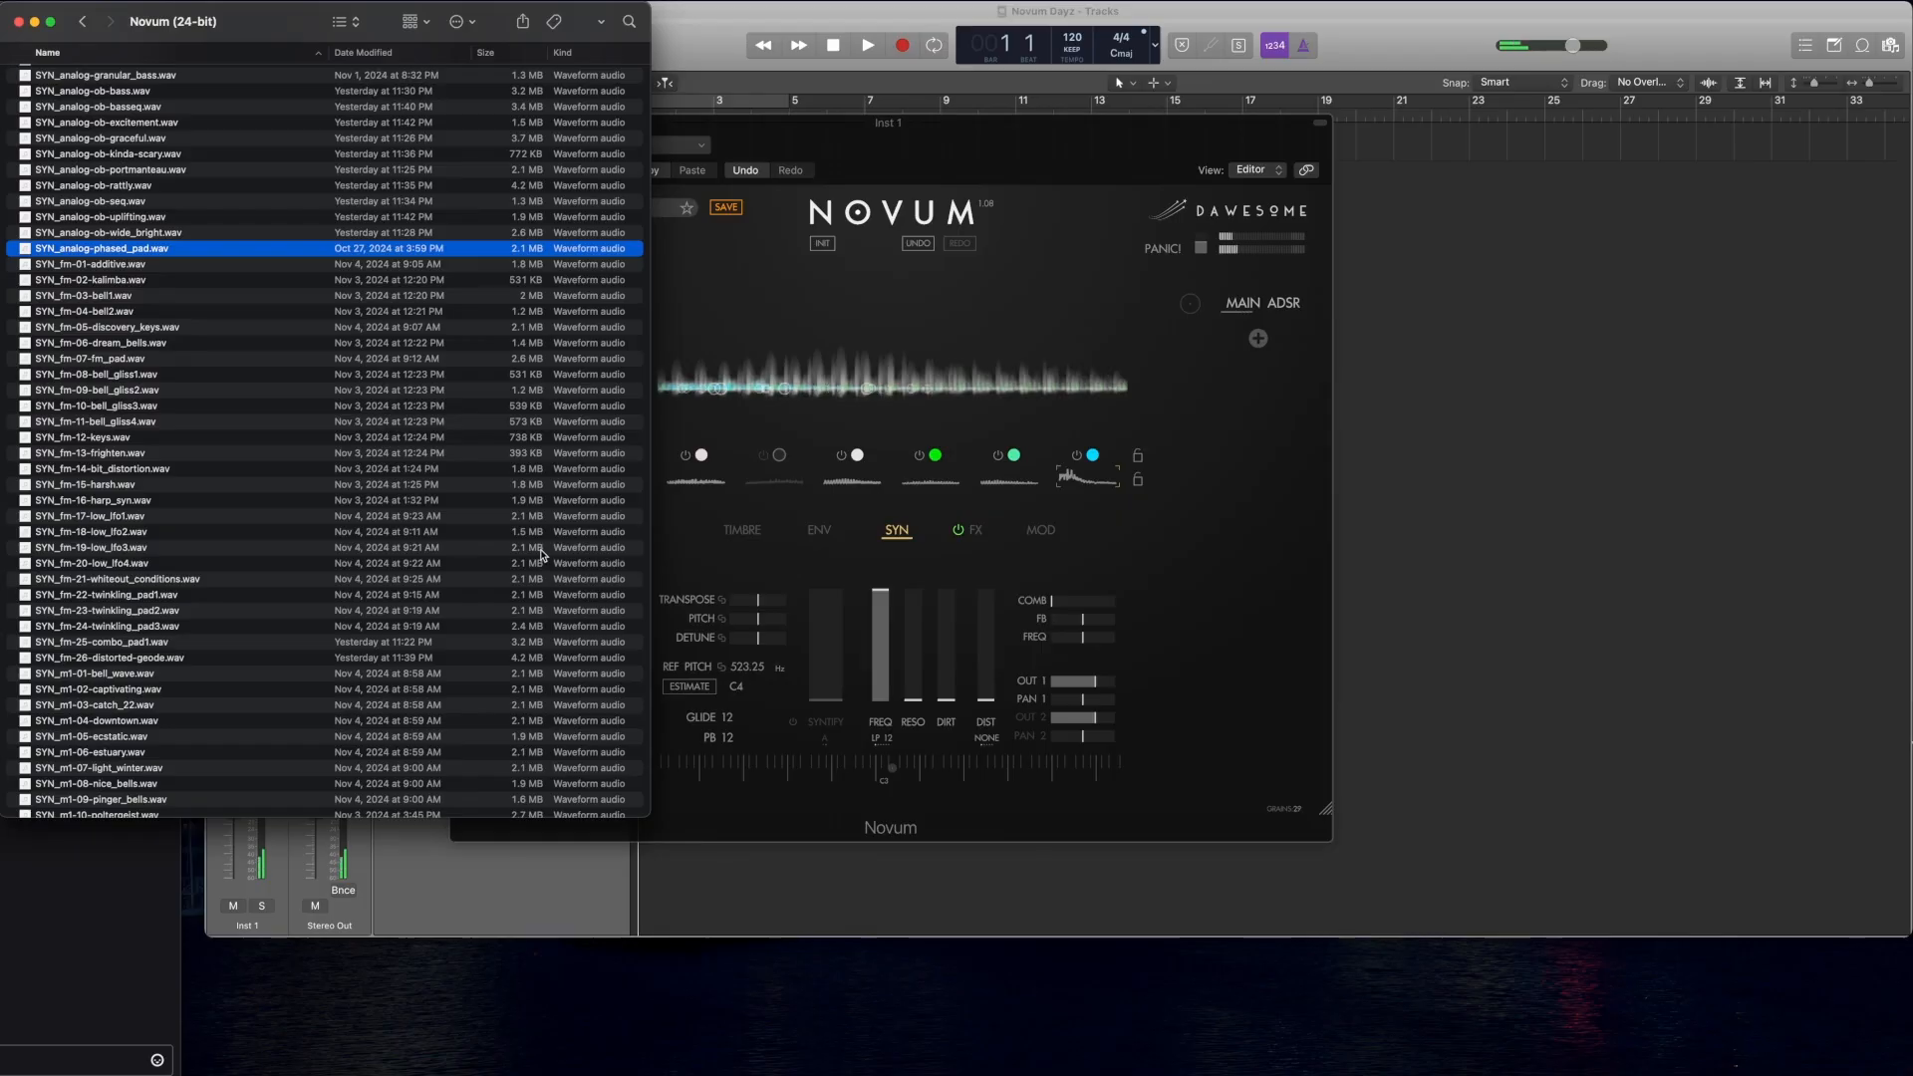
left_click(1069, 140)
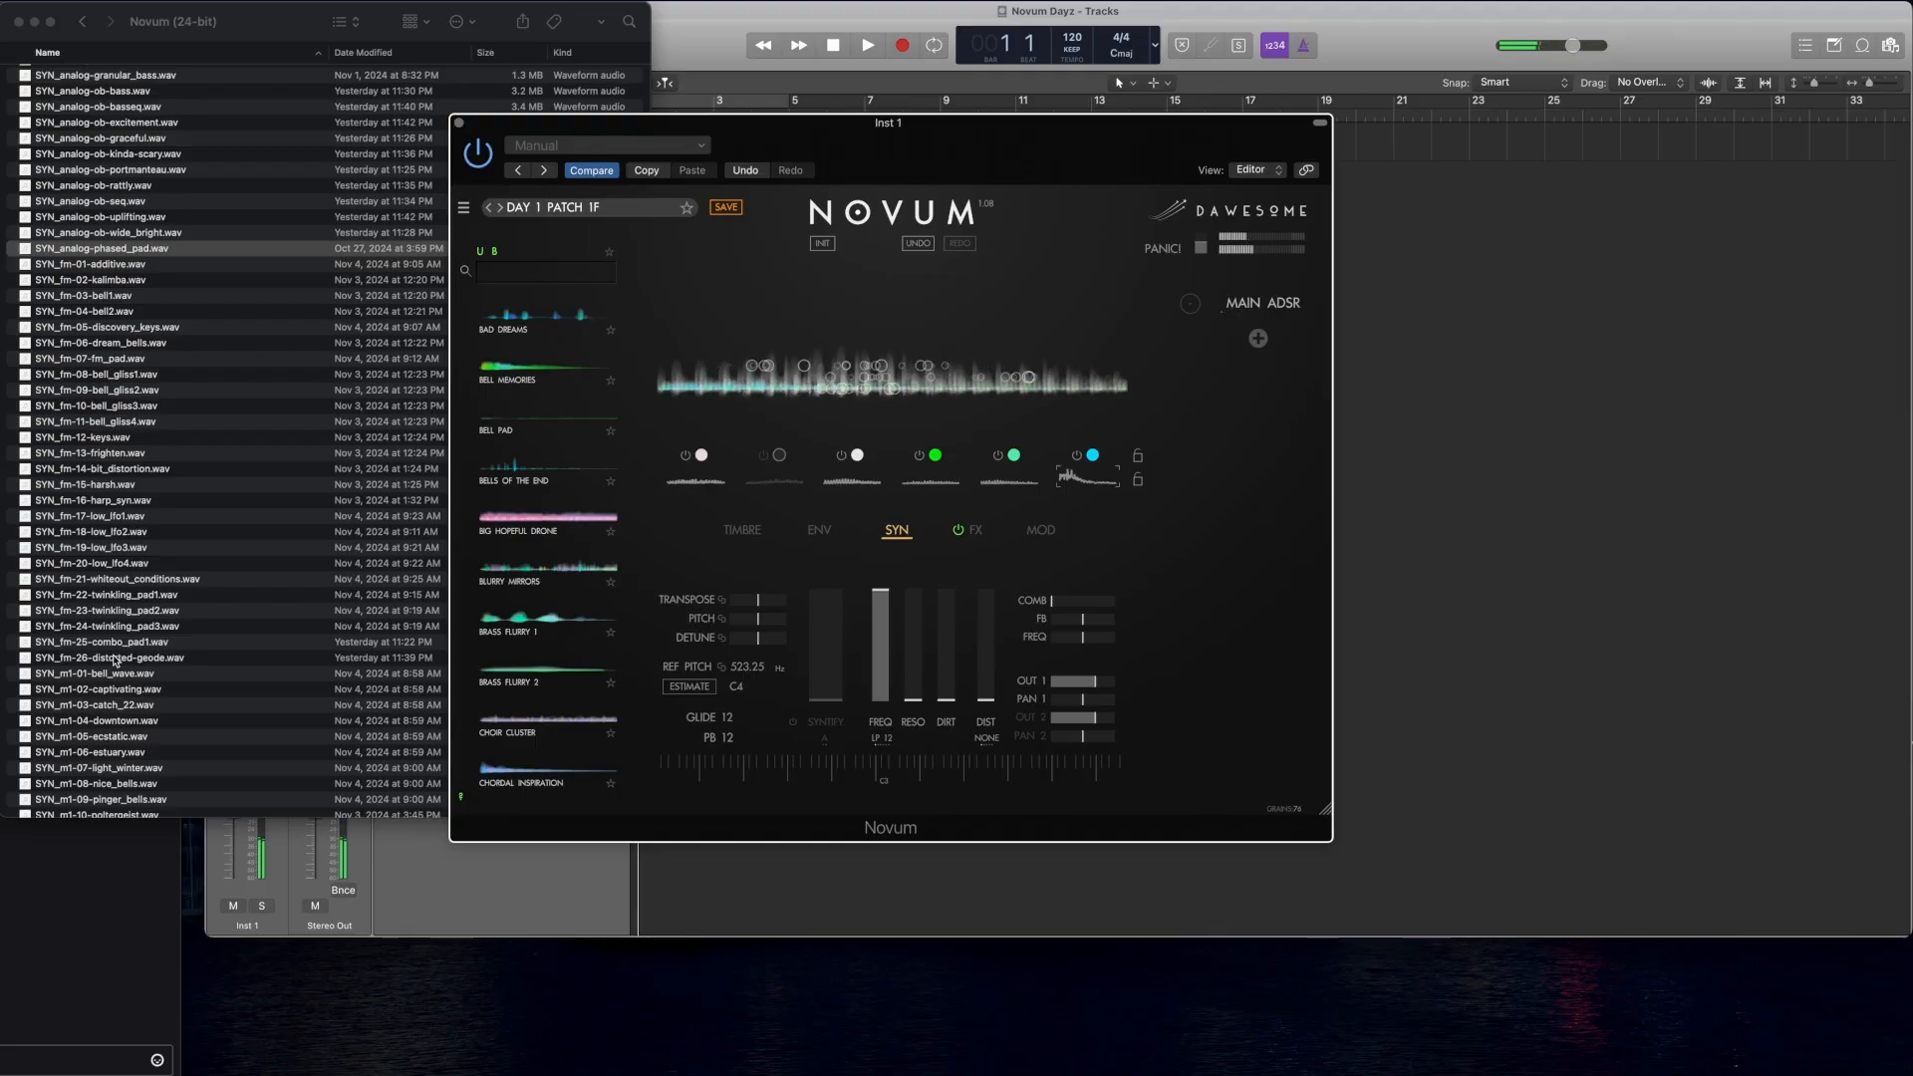
left_click_drag(112, 663, 749, 358)
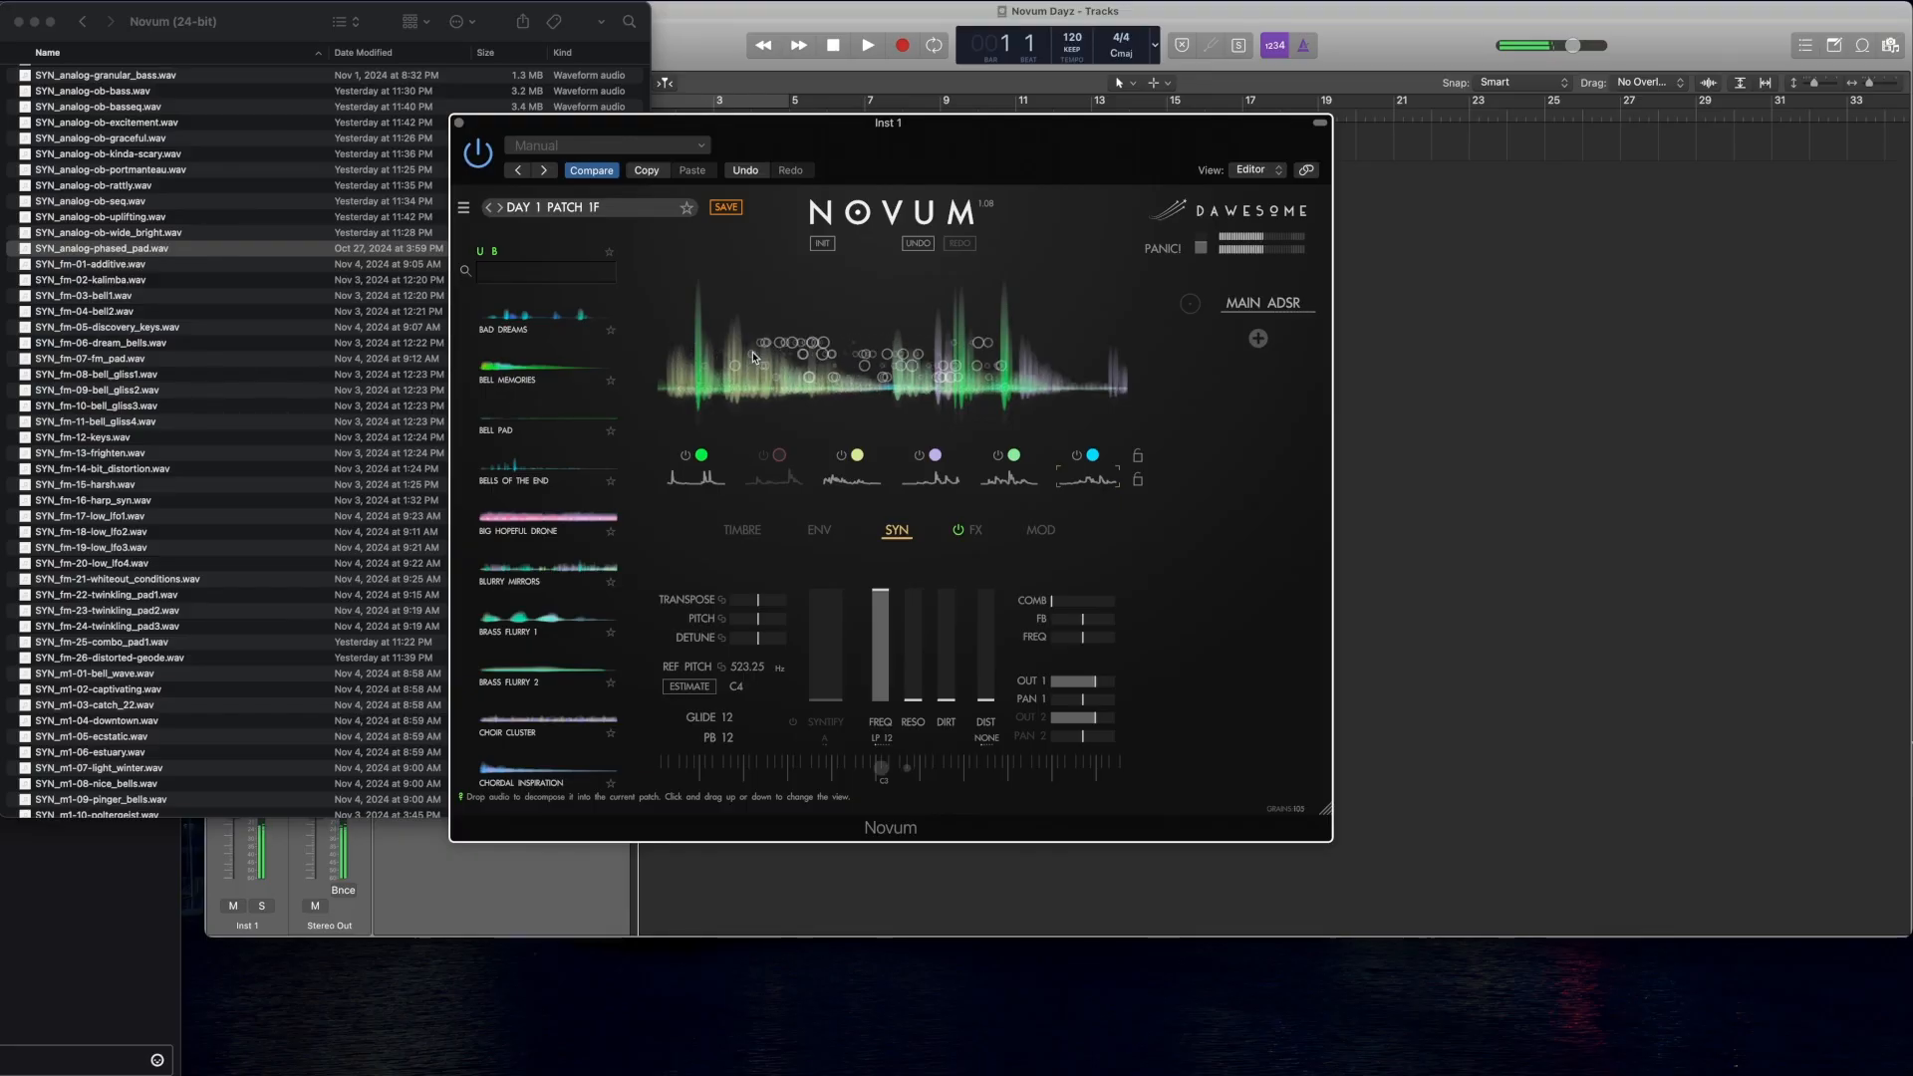
left_click(1575, 462)
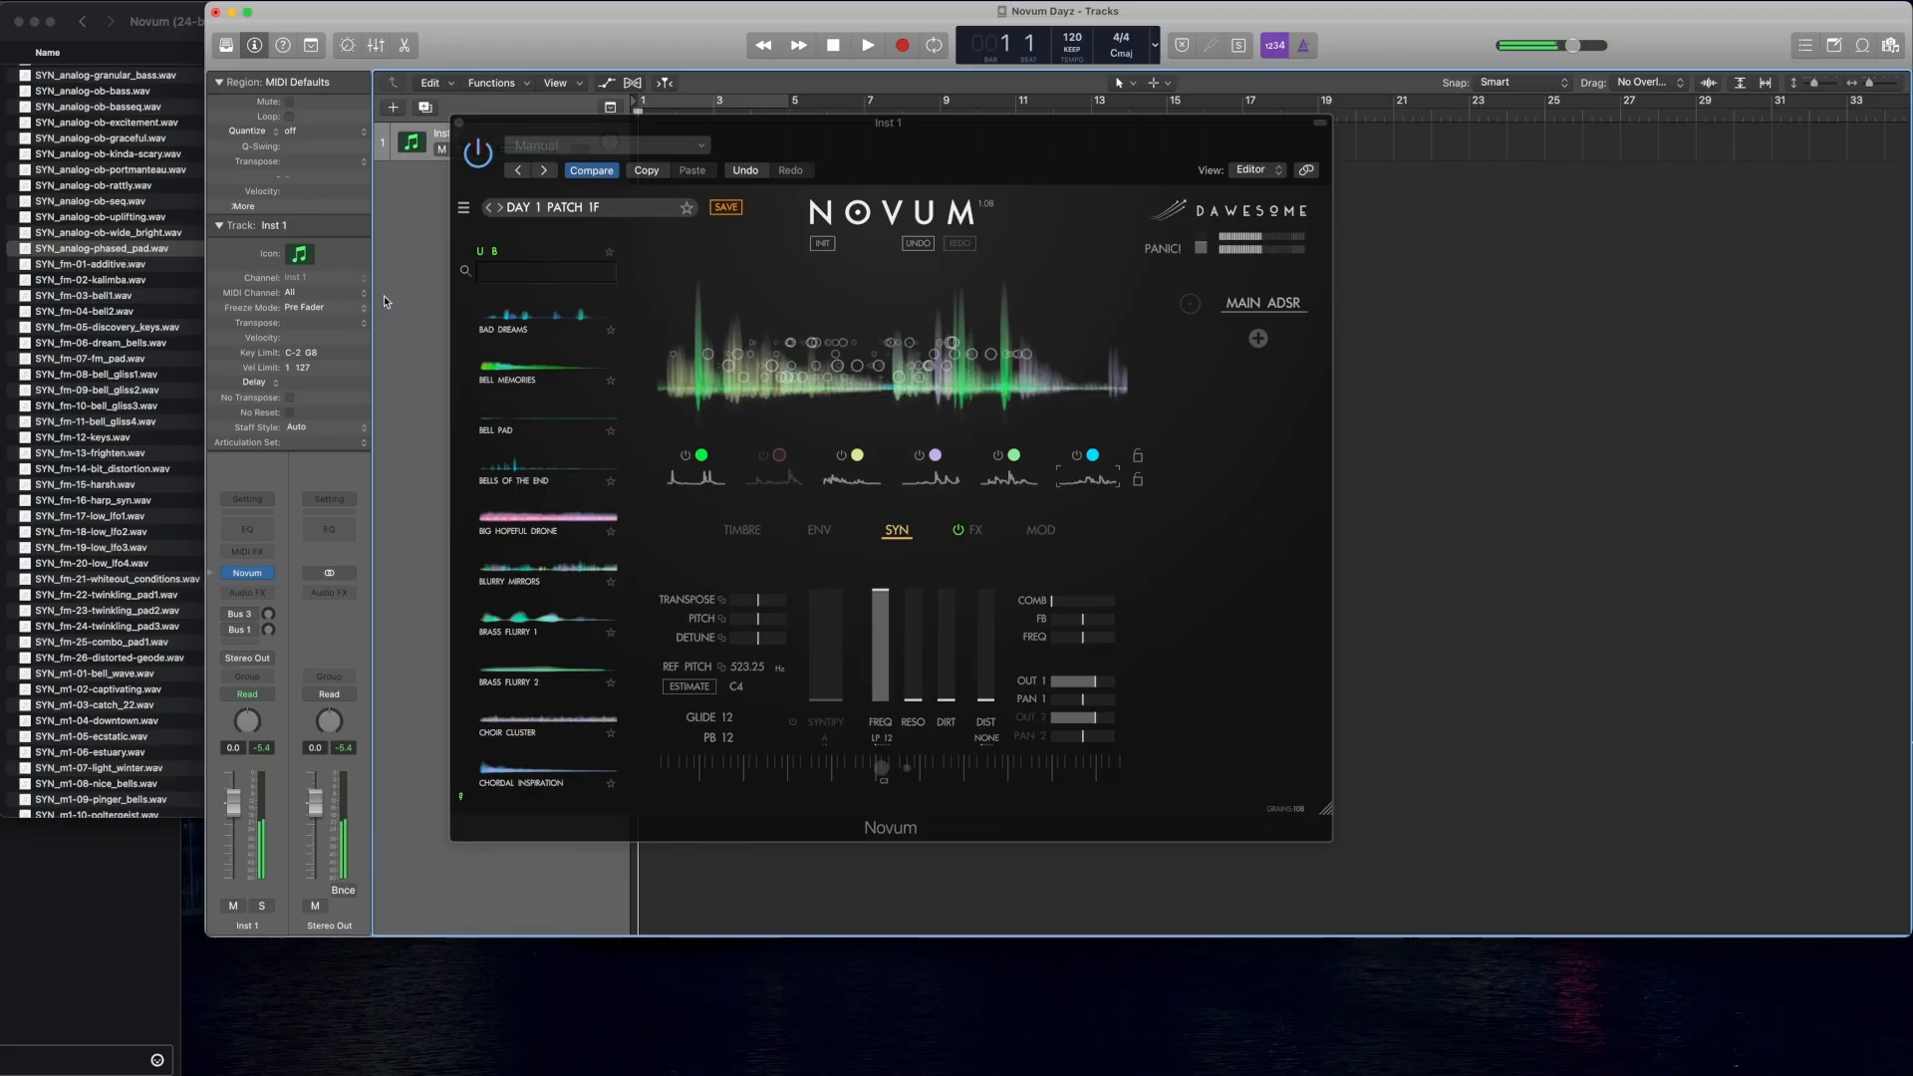
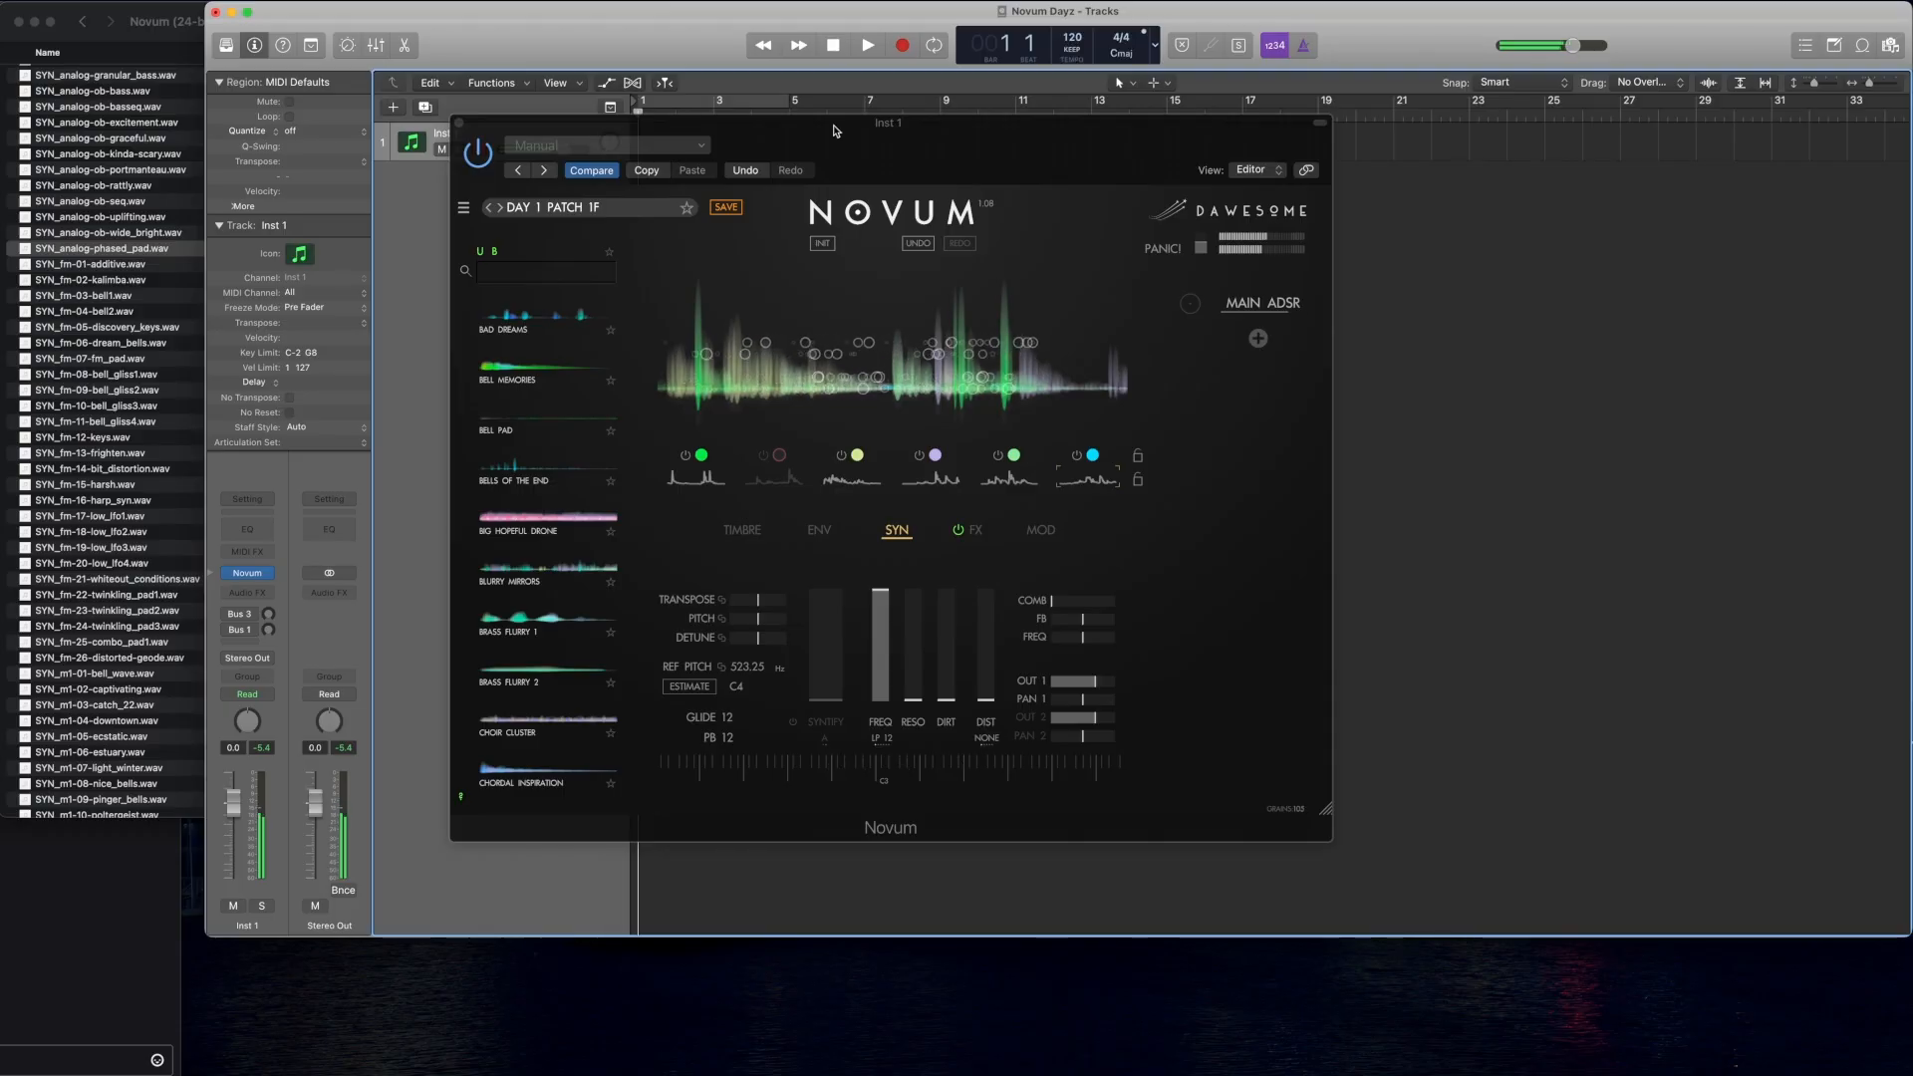
Step: Save the distorted-geode variation as Day 1 Patch 1G in User Patches
left_click(464, 210)
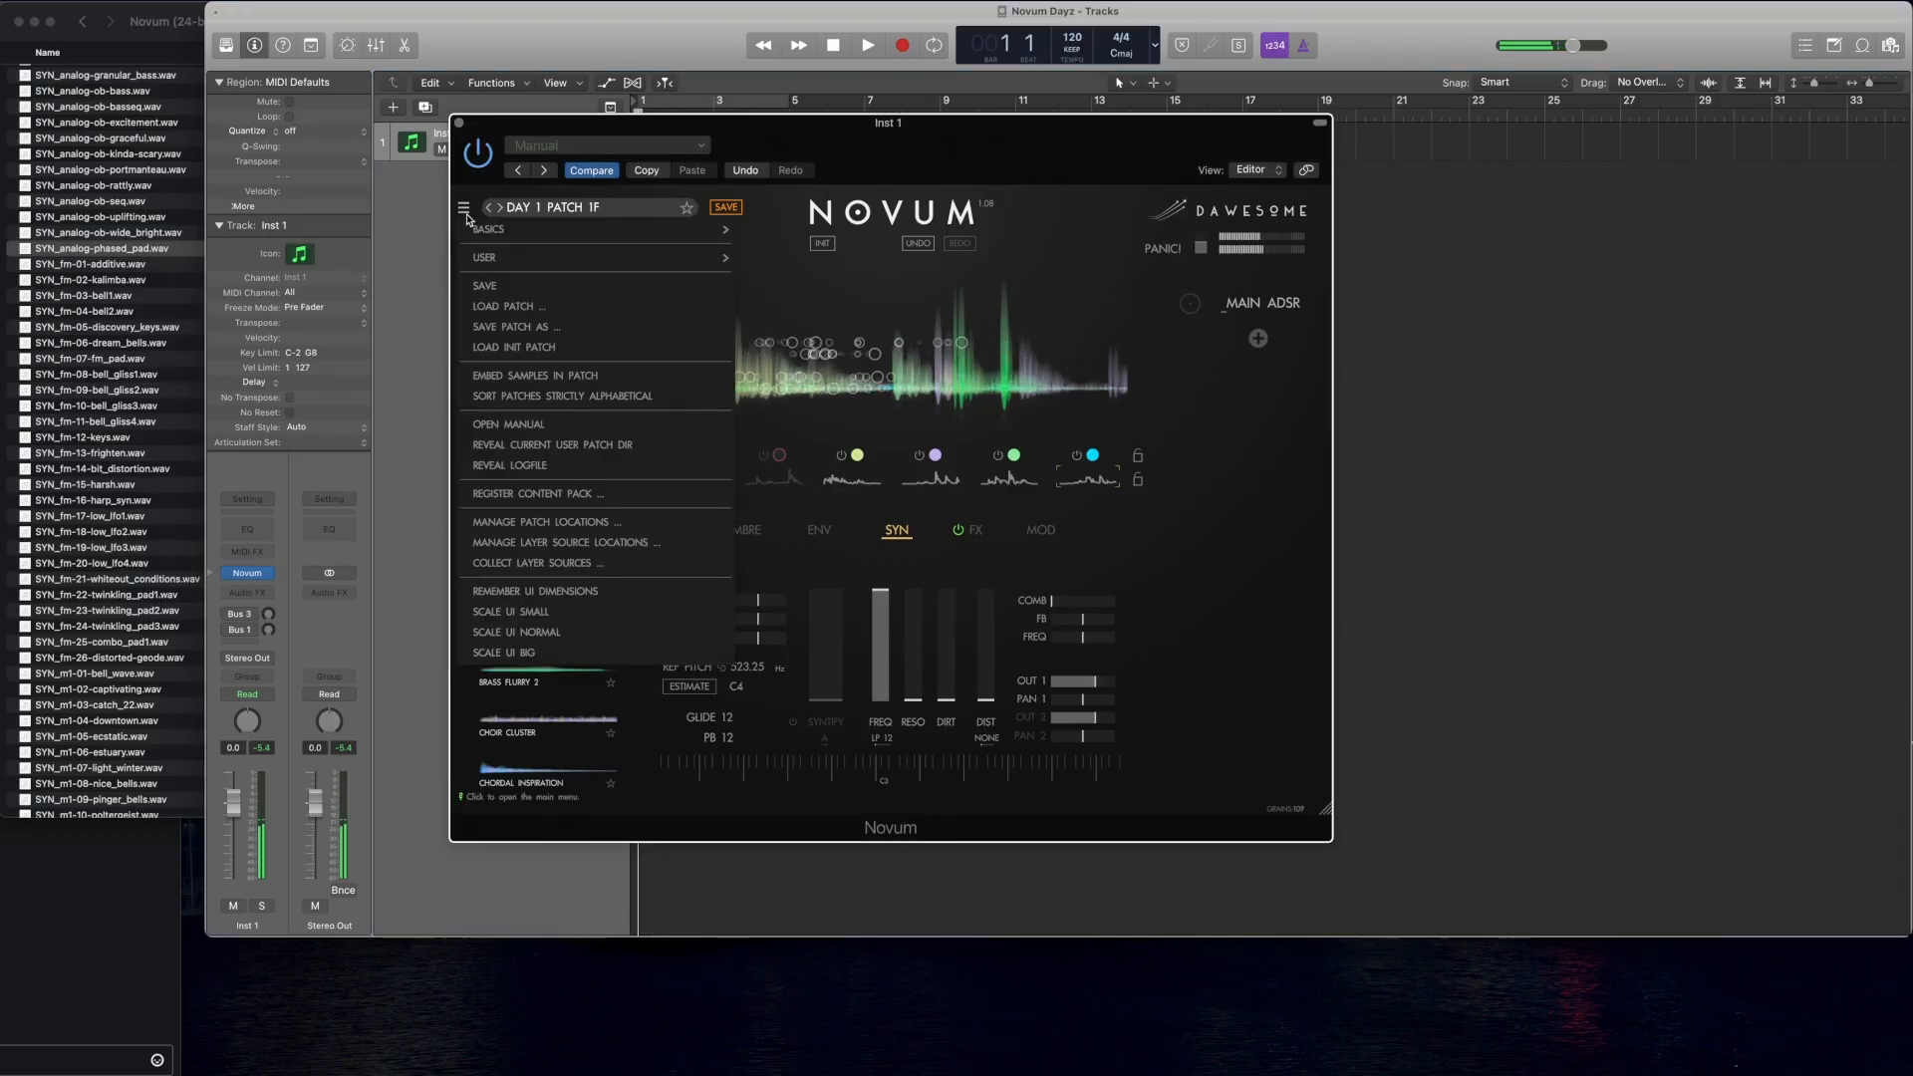
left_click(518, 331)
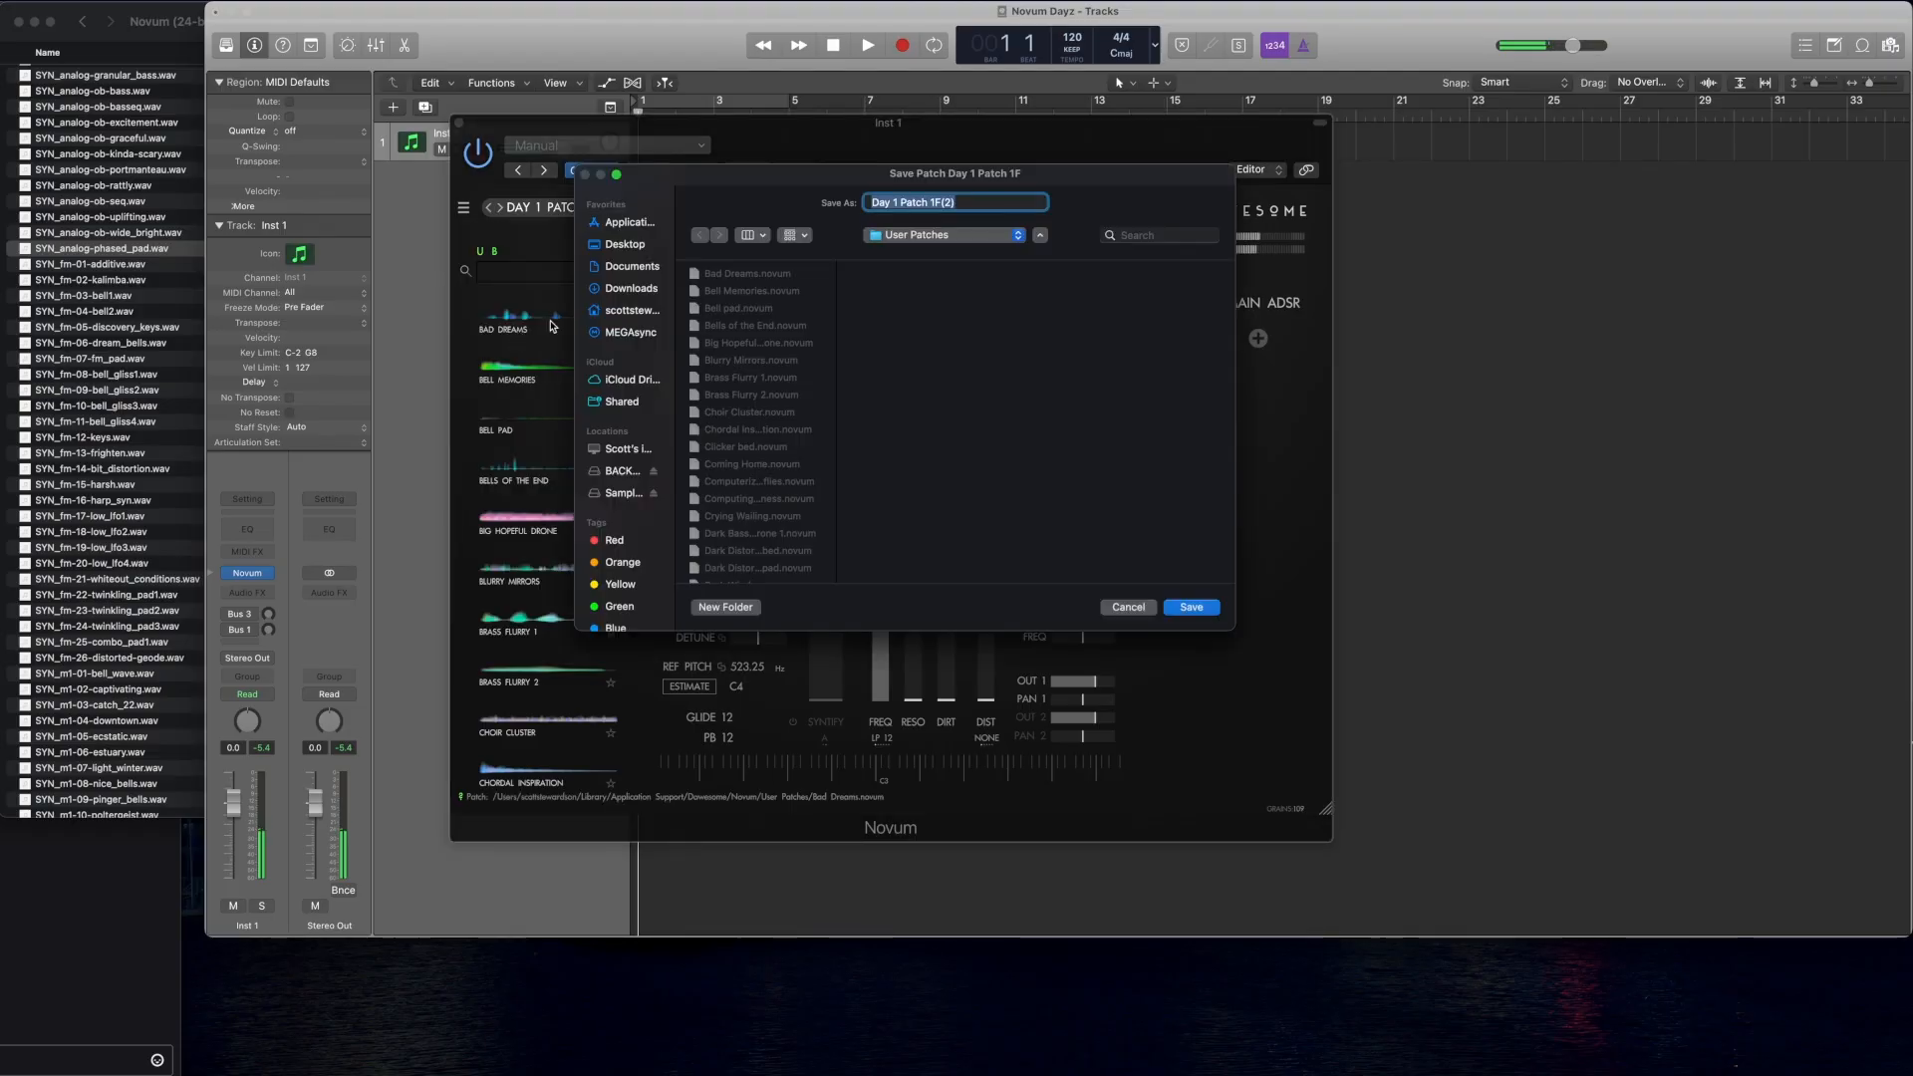
left_click(942, 204)
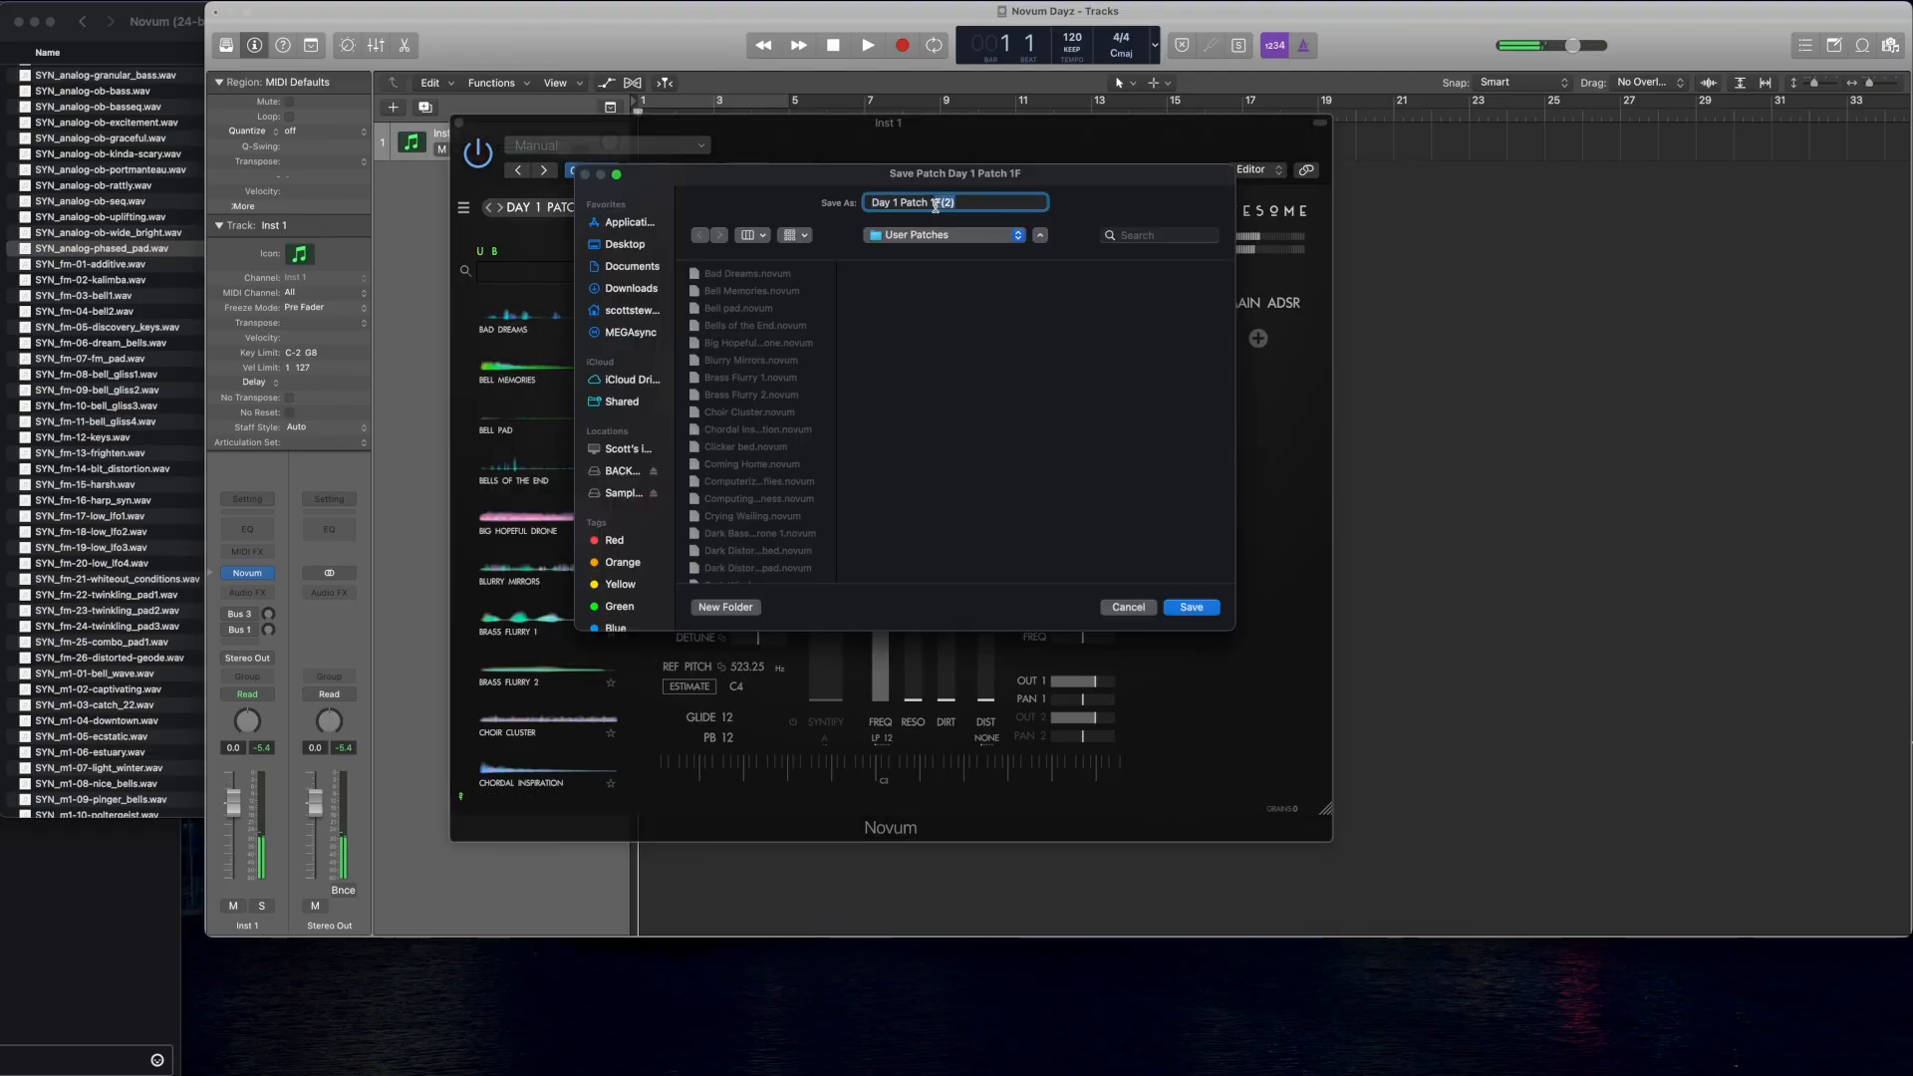
key("BackSpace")
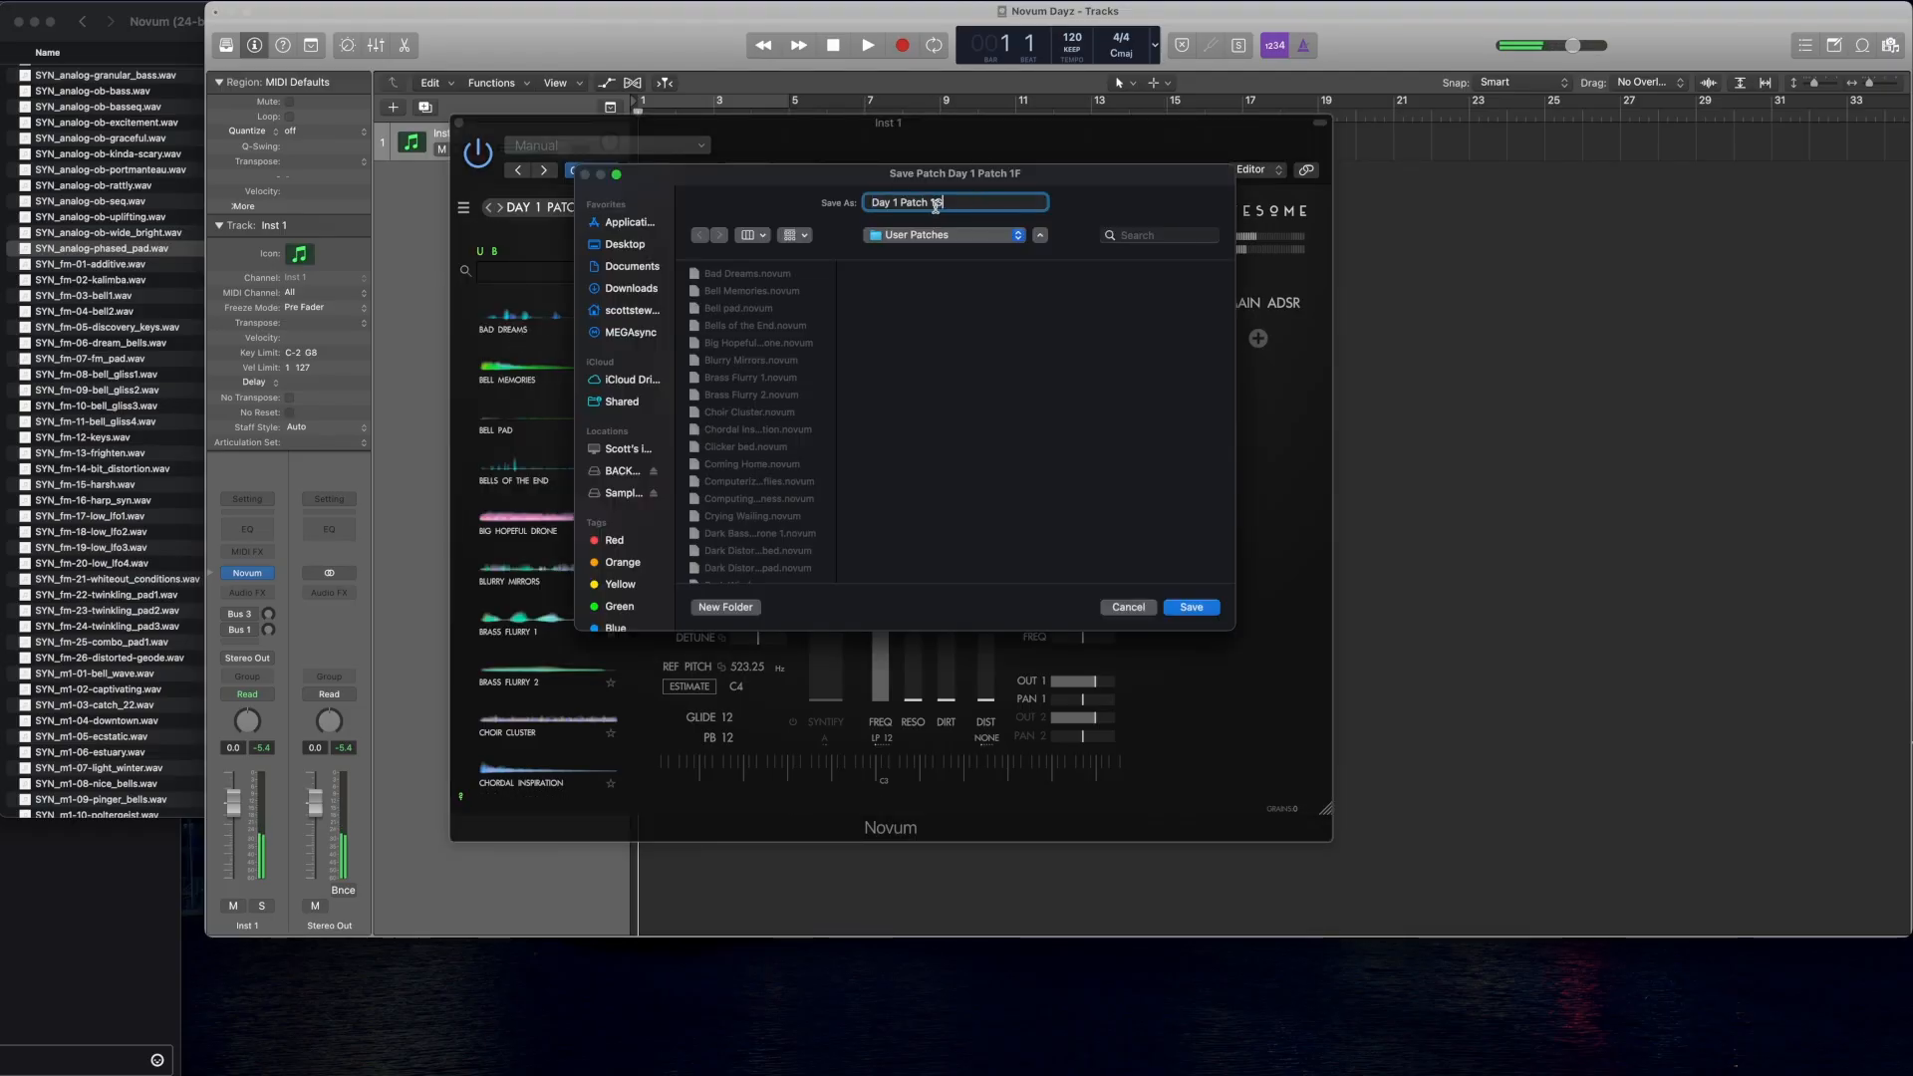
left_click(1190, 606)
Step: Switch to the Novum (24-bit) sample folder in Finder and select SYN_fm-25-combo_pad1.wav
left_click(122, 507)
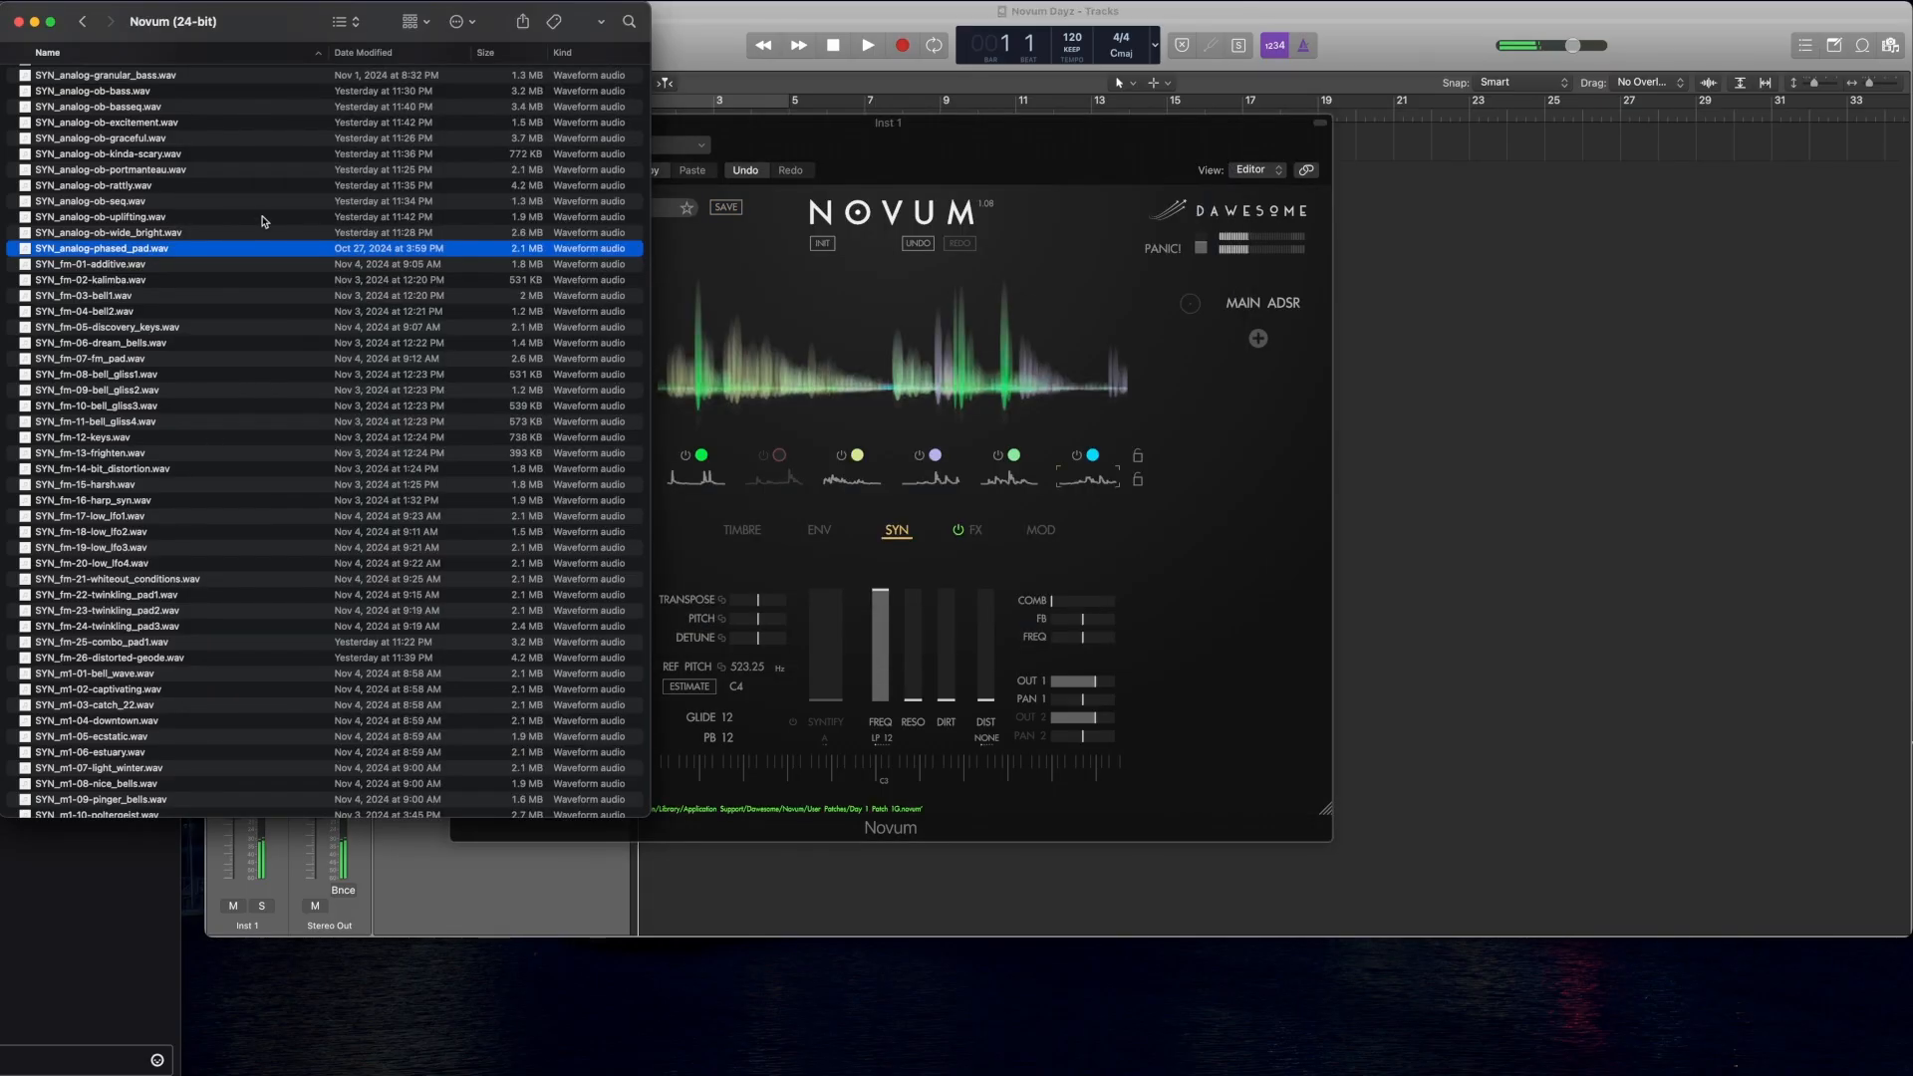
left_click(193, 233)
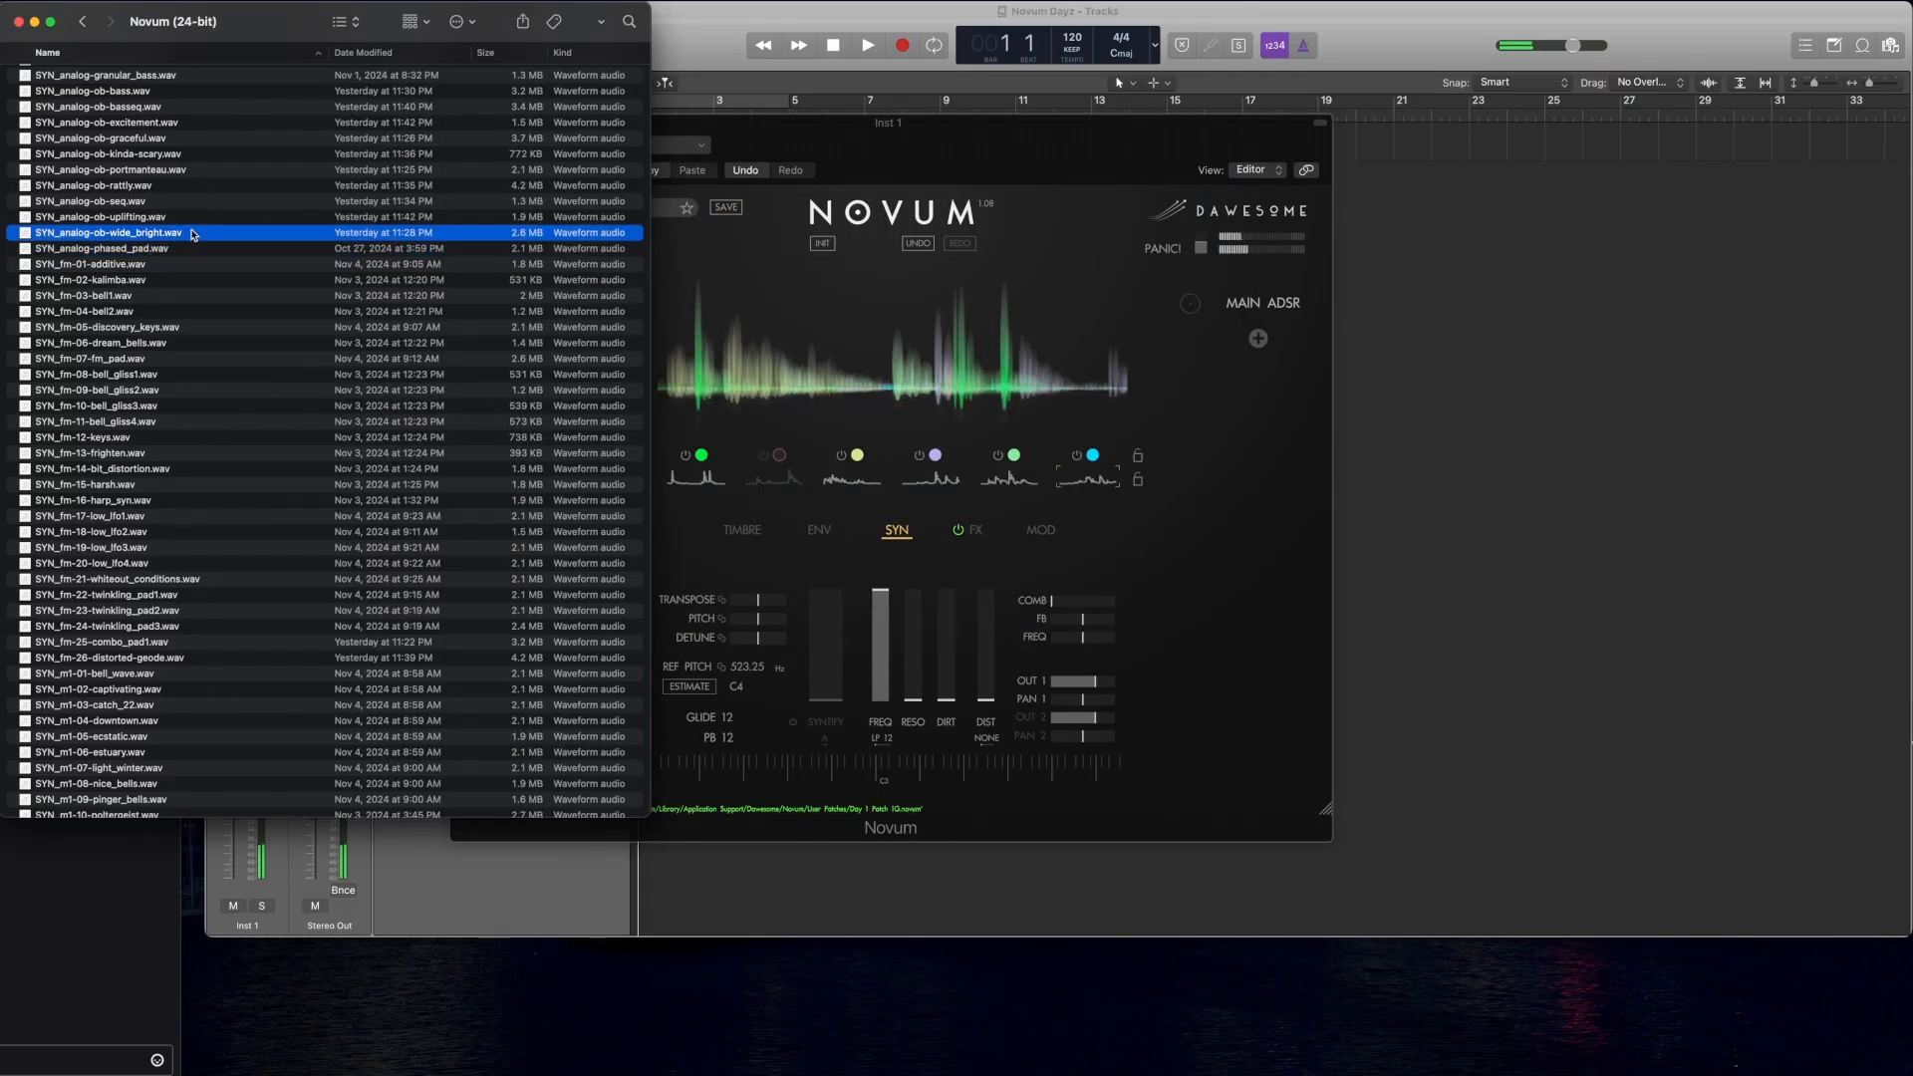
left_click(274, 456)
left_click(230, 659)
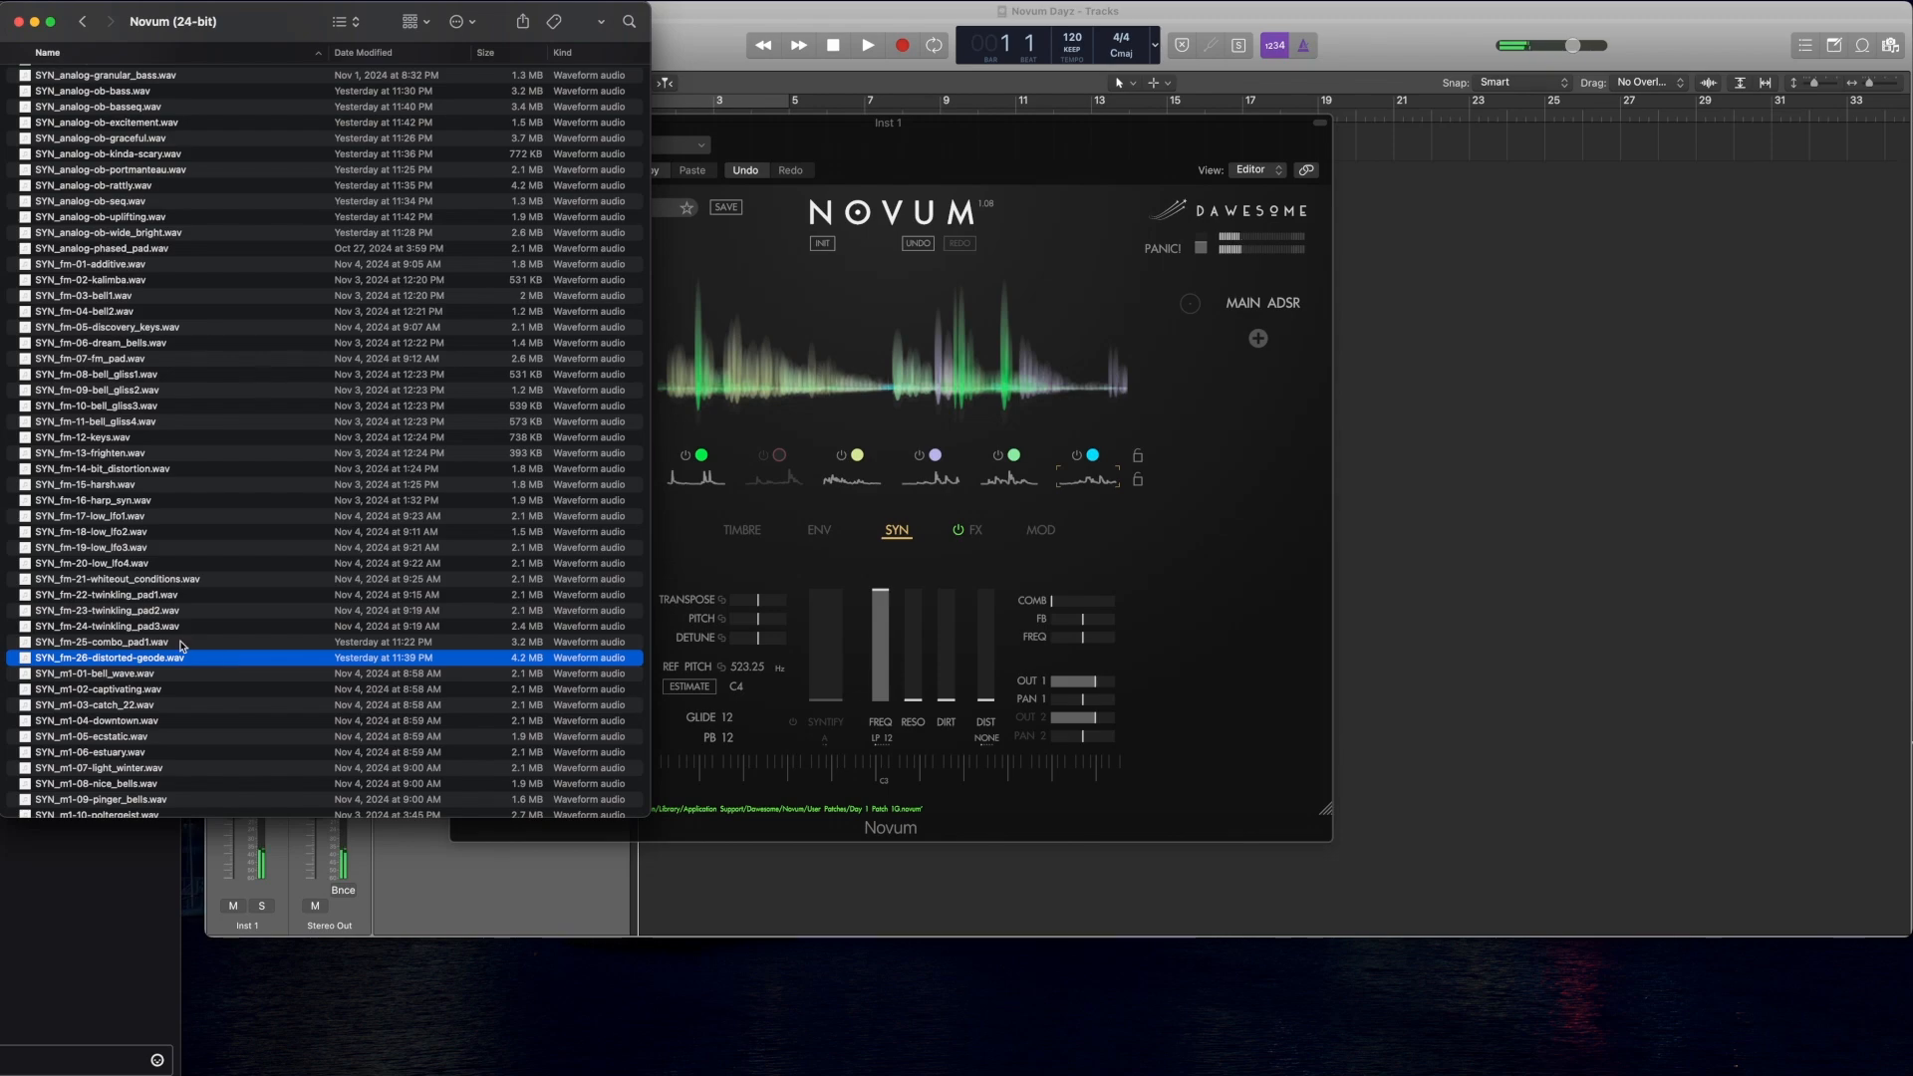
left_click(182, 644)
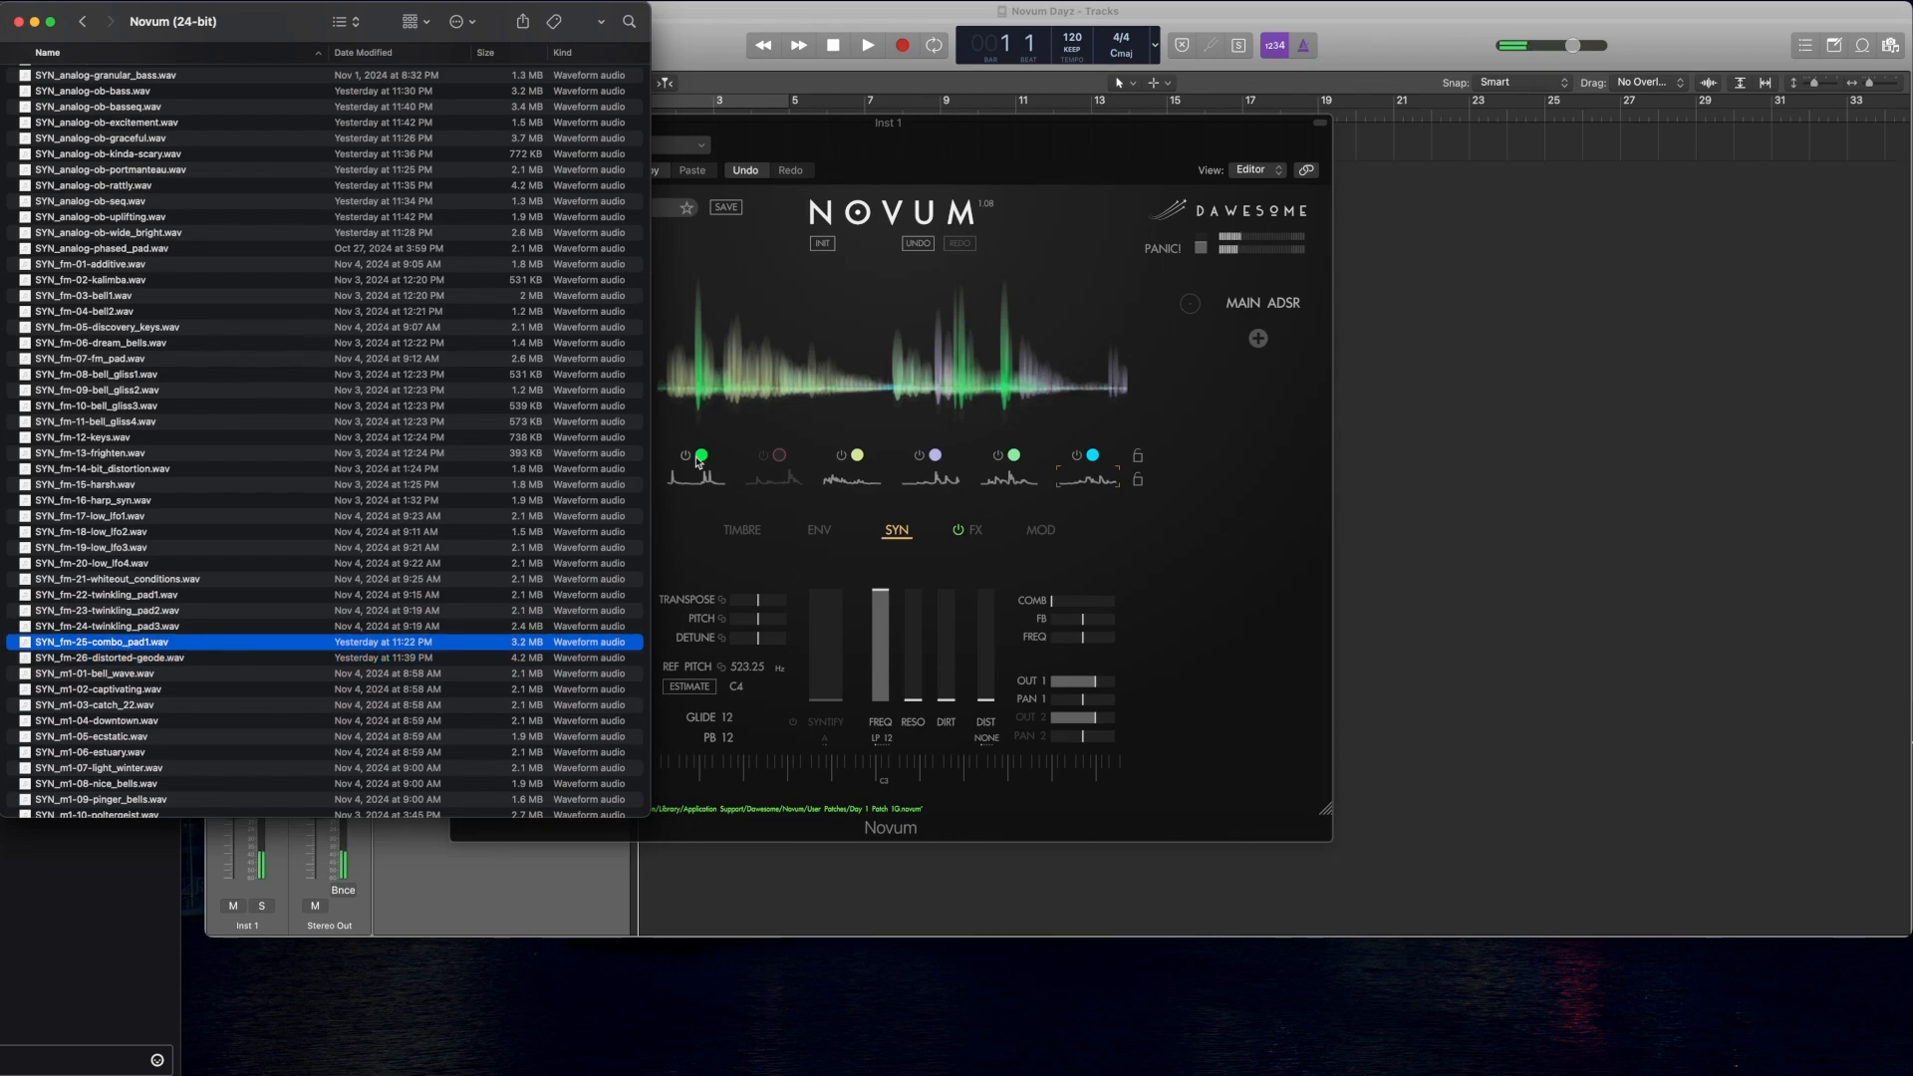
Step: Compare the patch with layer two on and off, leaving layer two switched on
left_click(762, 459)
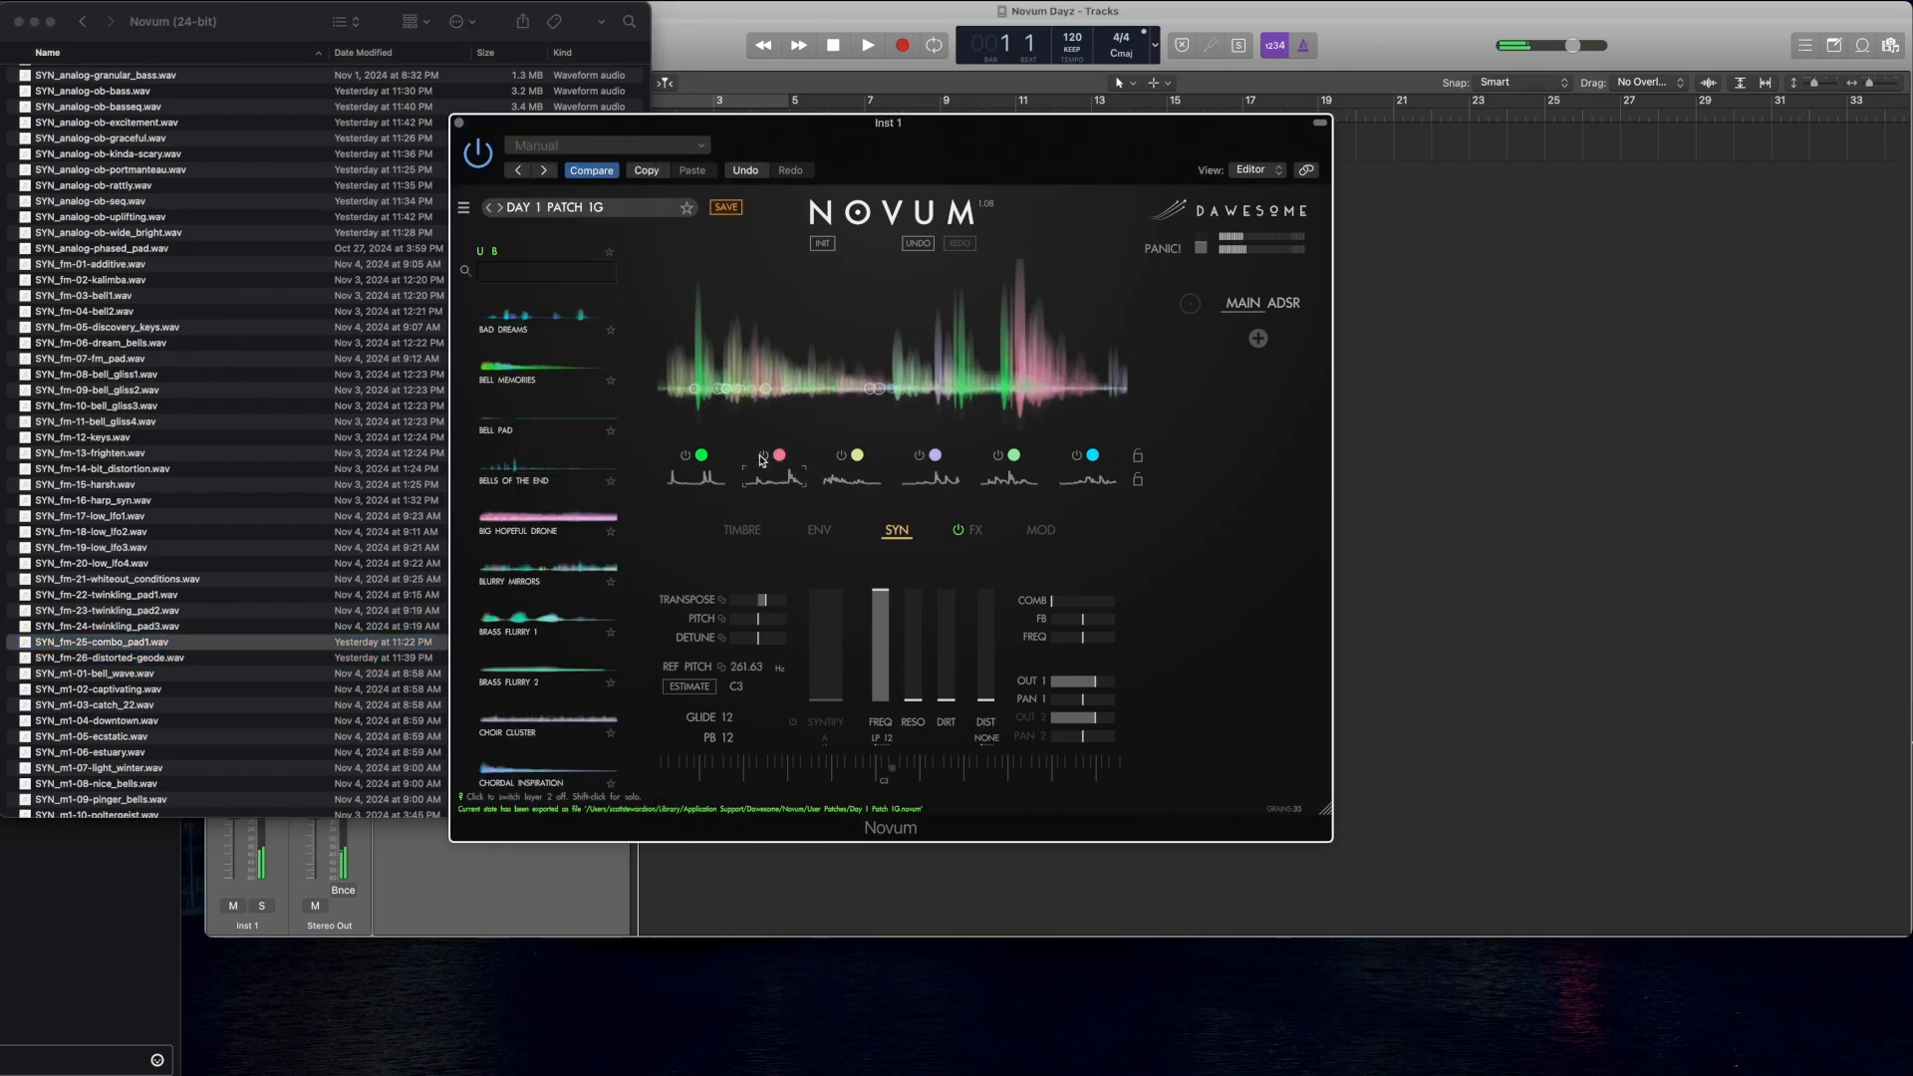
left_click(762, 459)
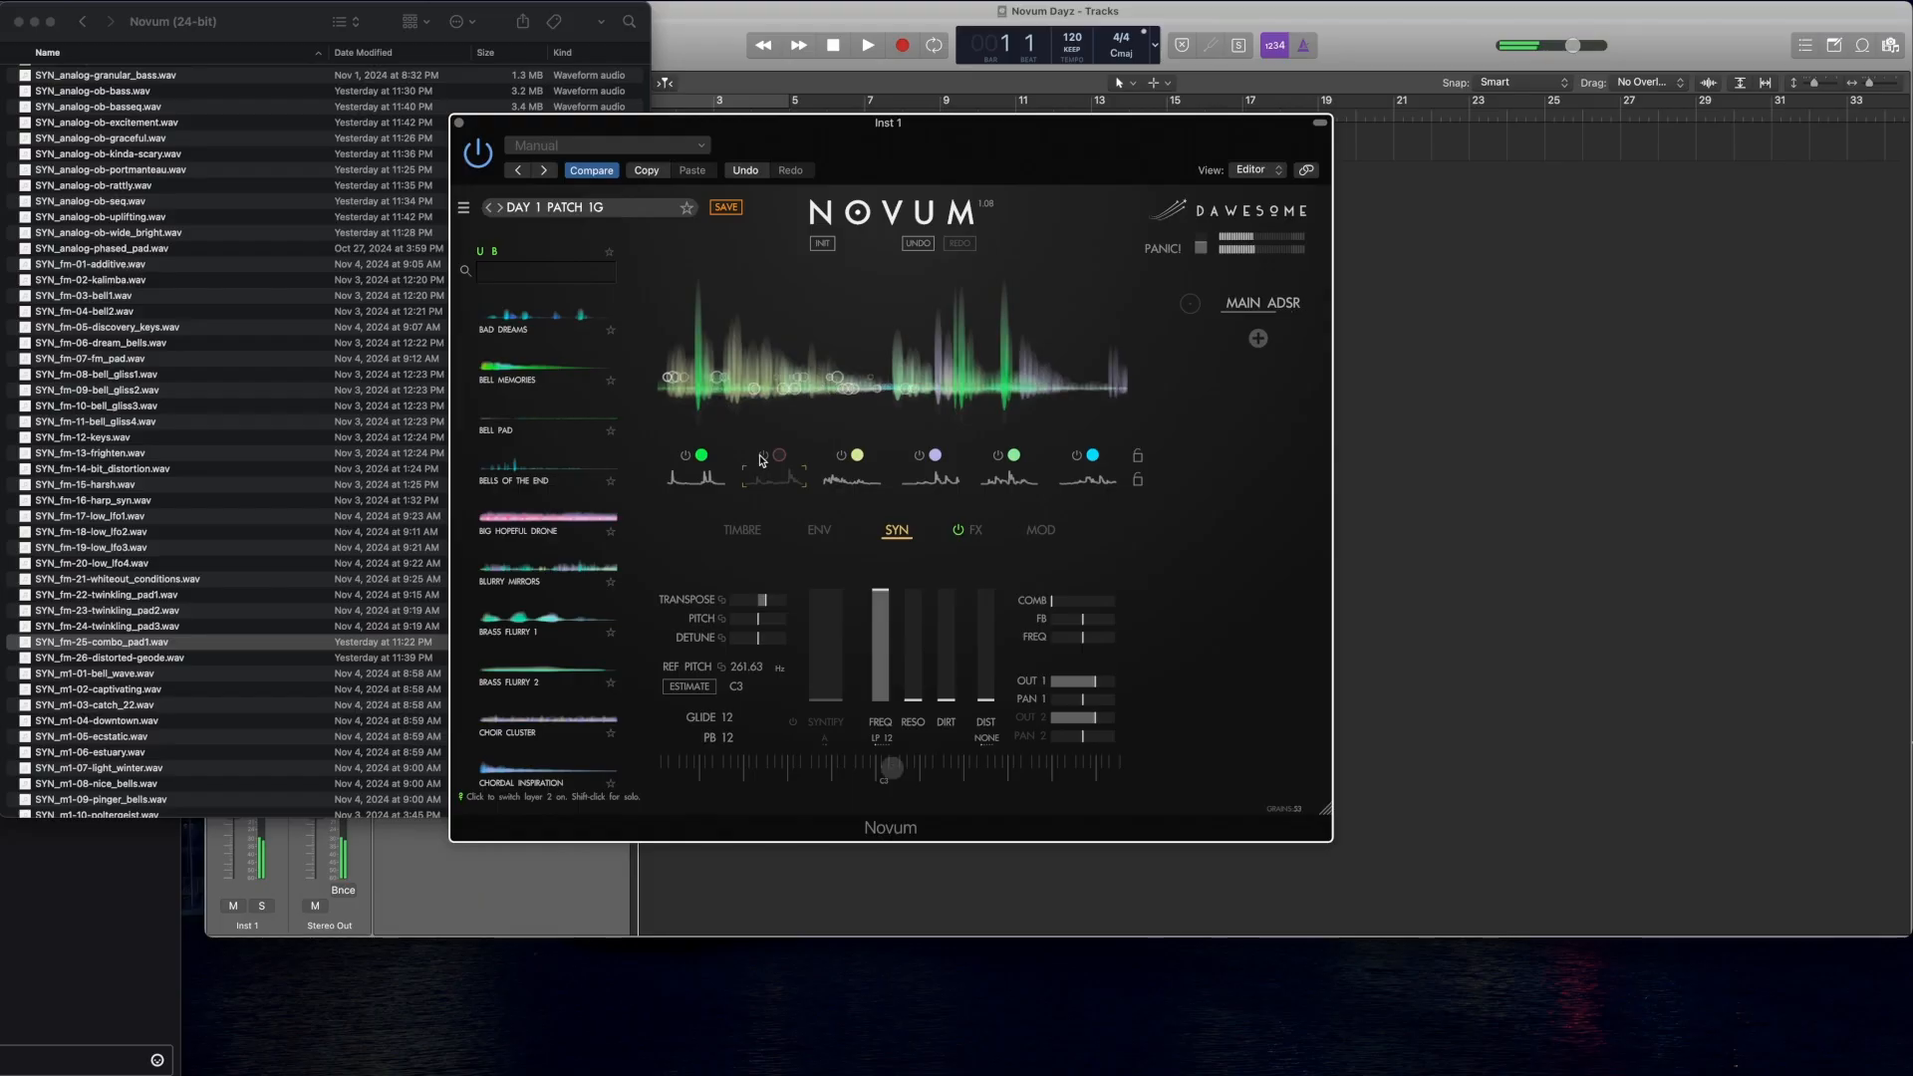
left_click(762, 459)
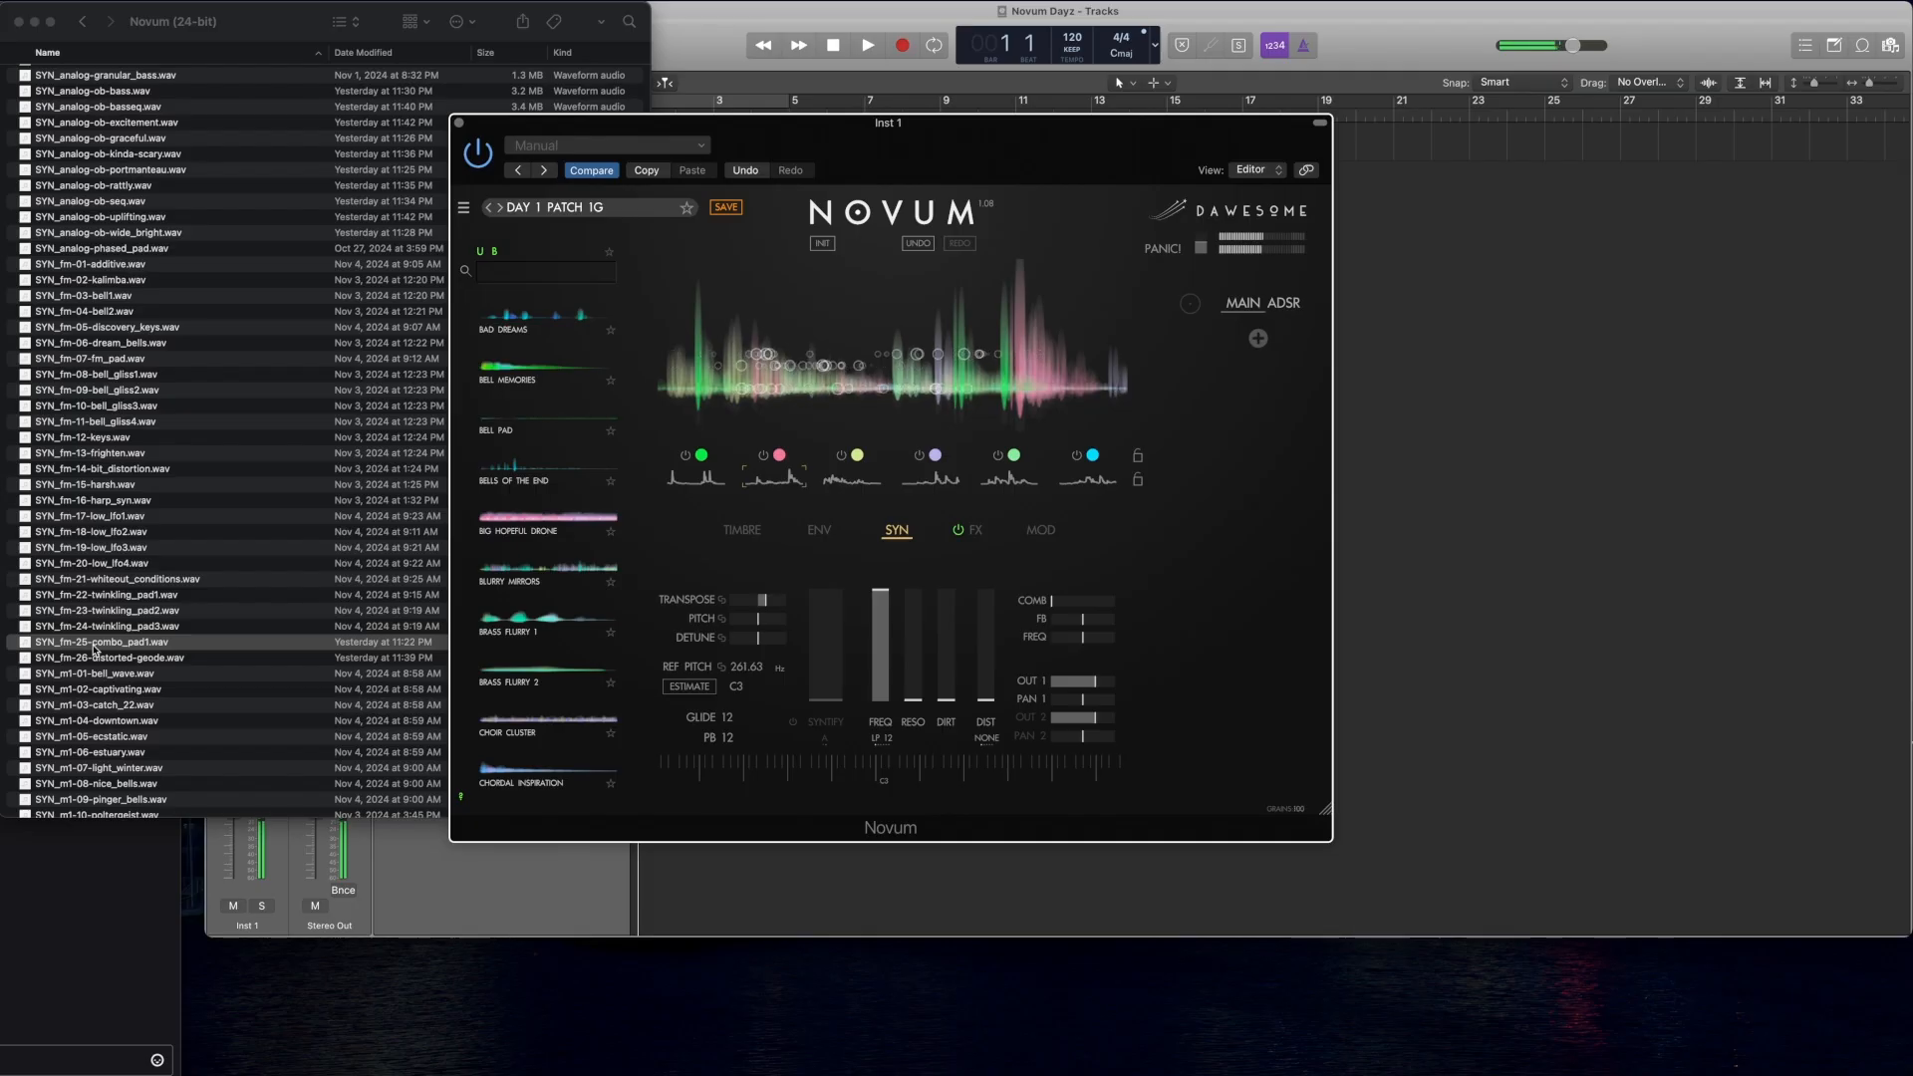
Step: Replace the patch's source with SYN_fm-25-combo_pad1.wav, and isolate layer six by switching off layers one to five
left_click_drag(96, 649, 882, 353)
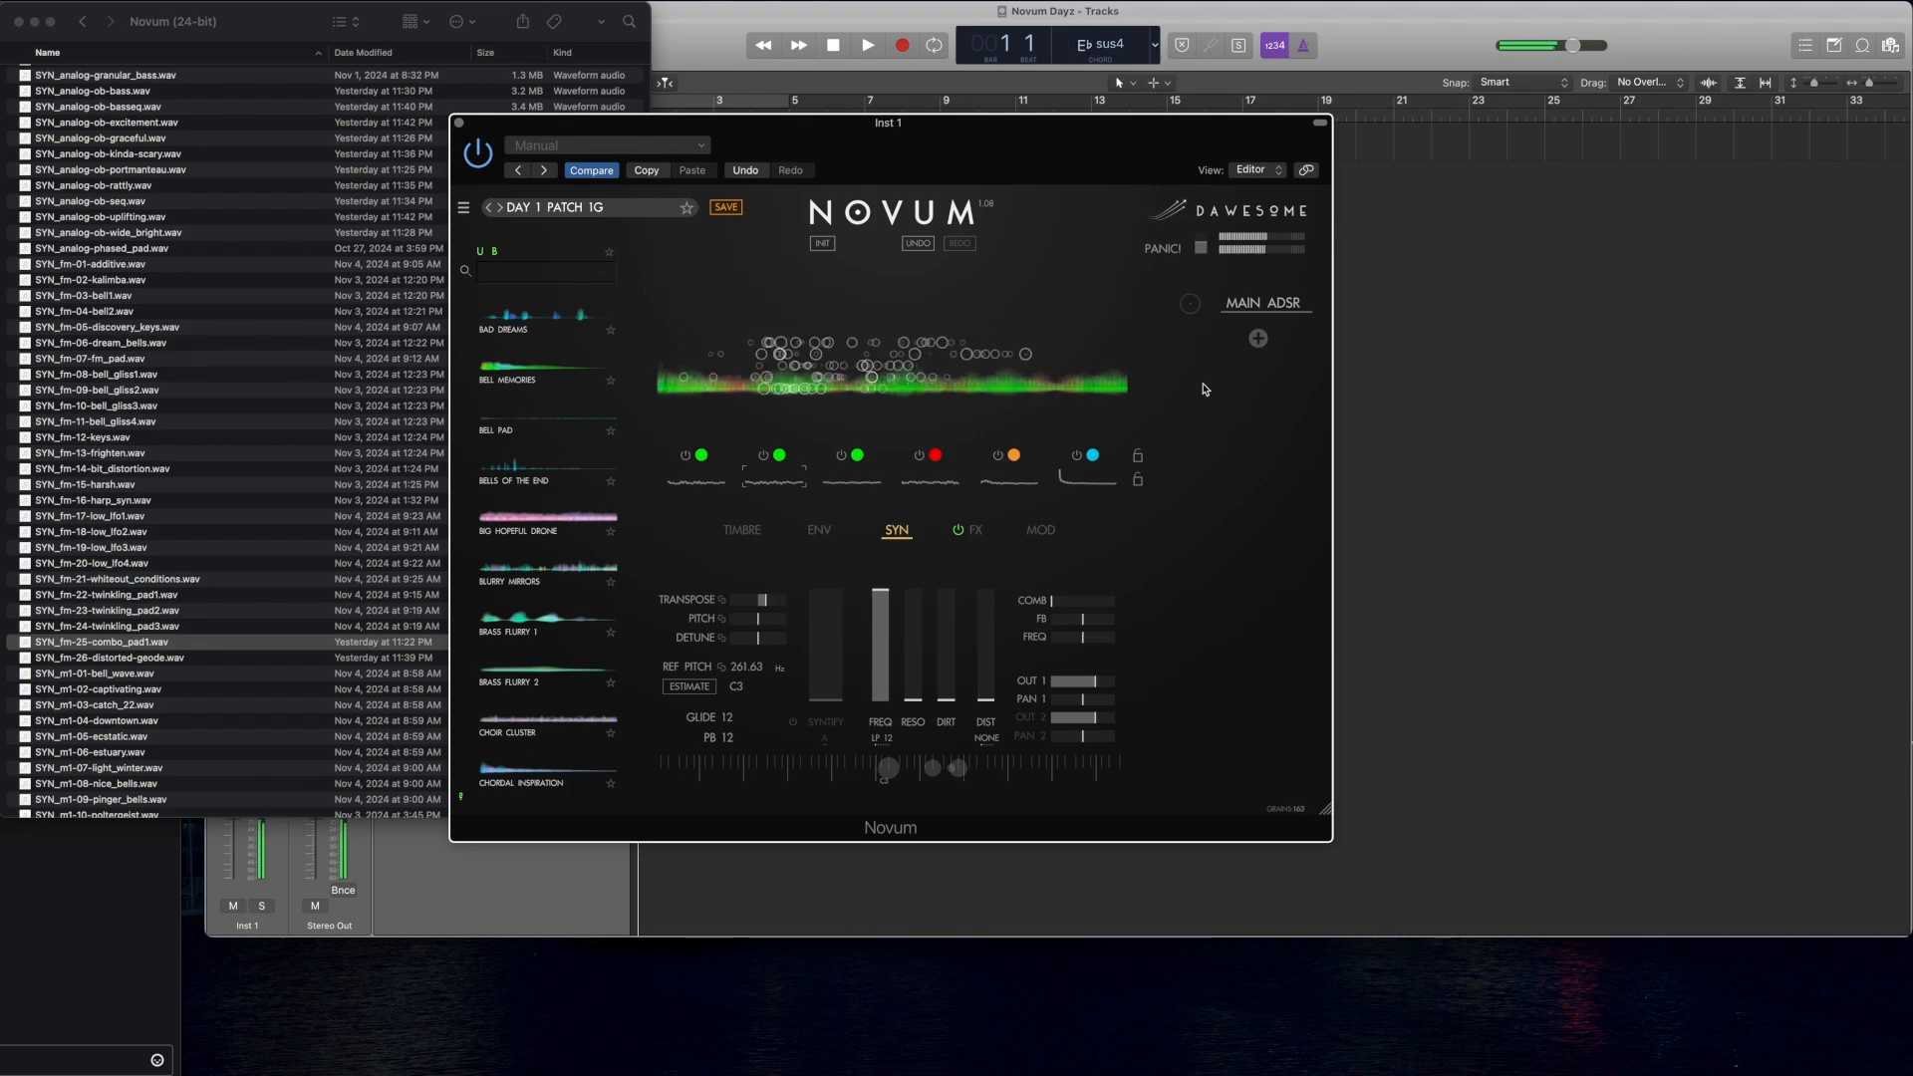
left_click(1075, 471)
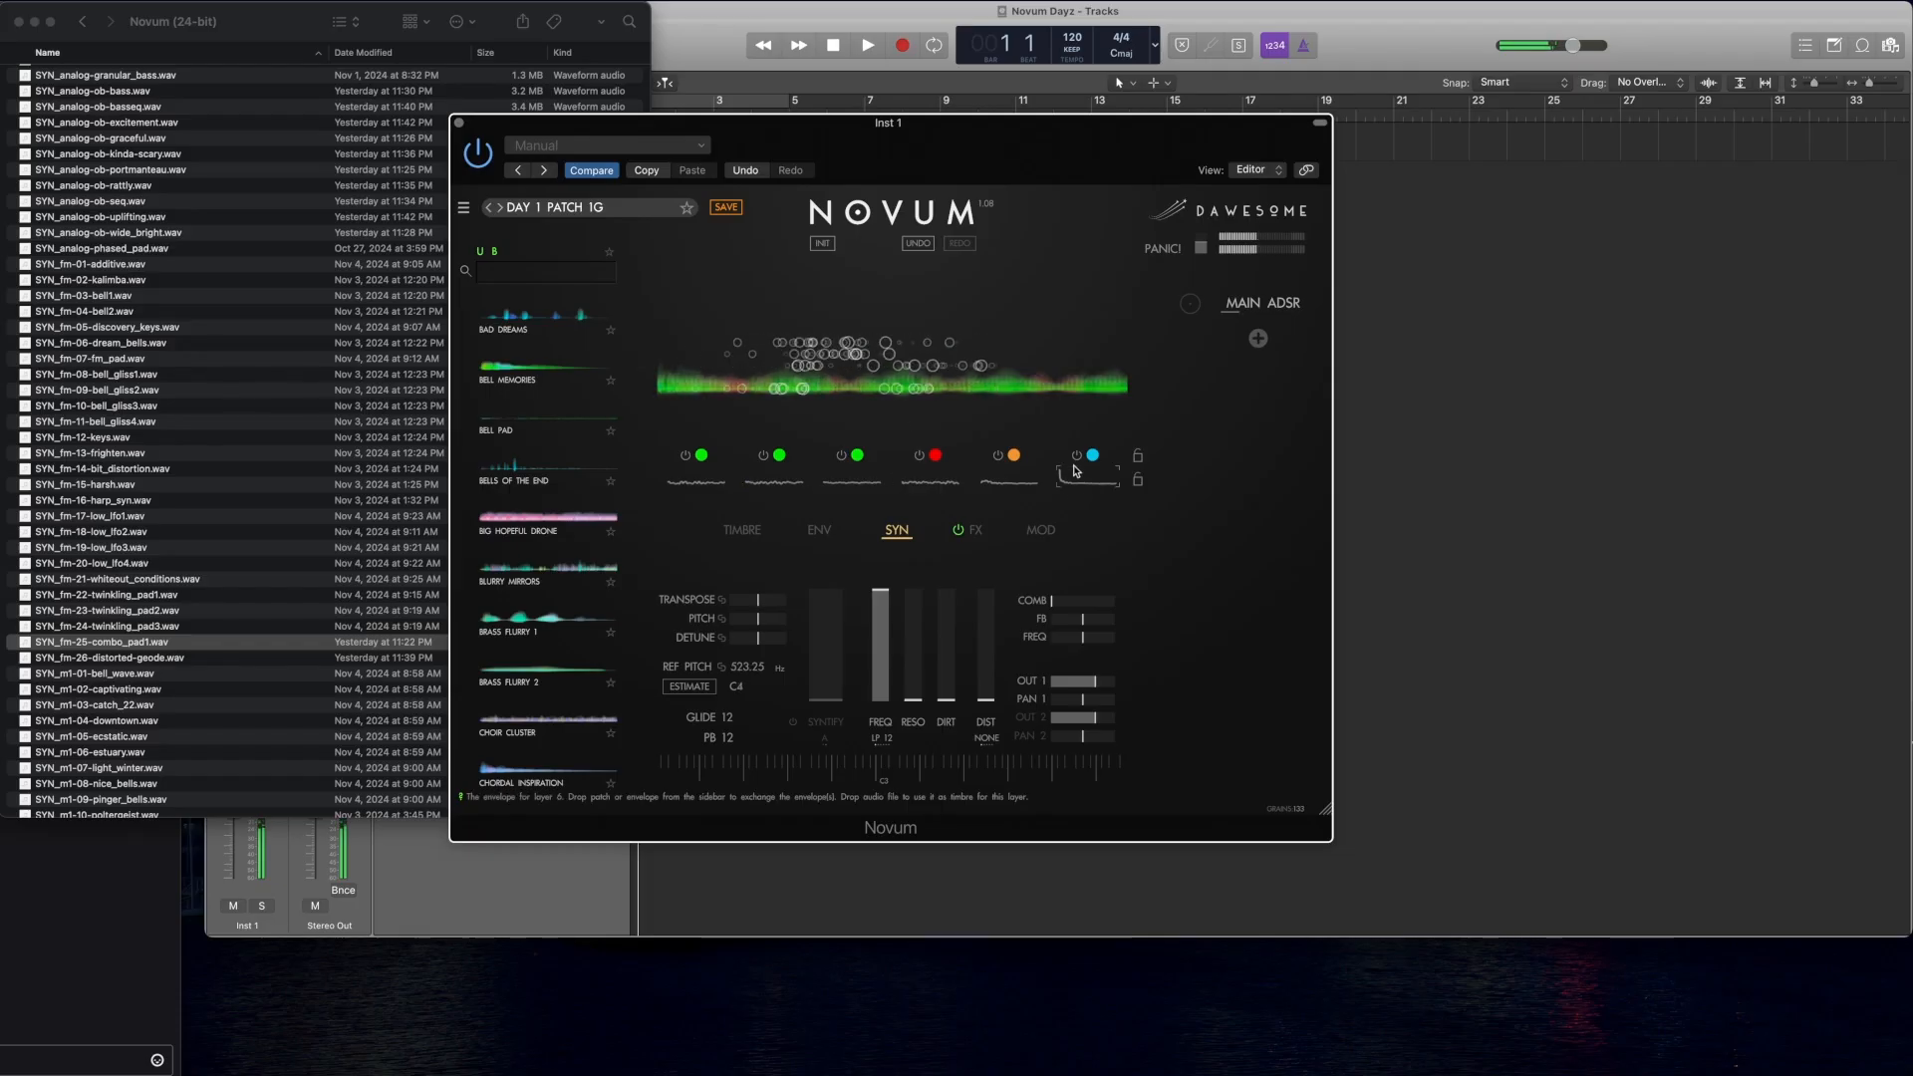
left_click(986, 462)
left_click(917, 458)
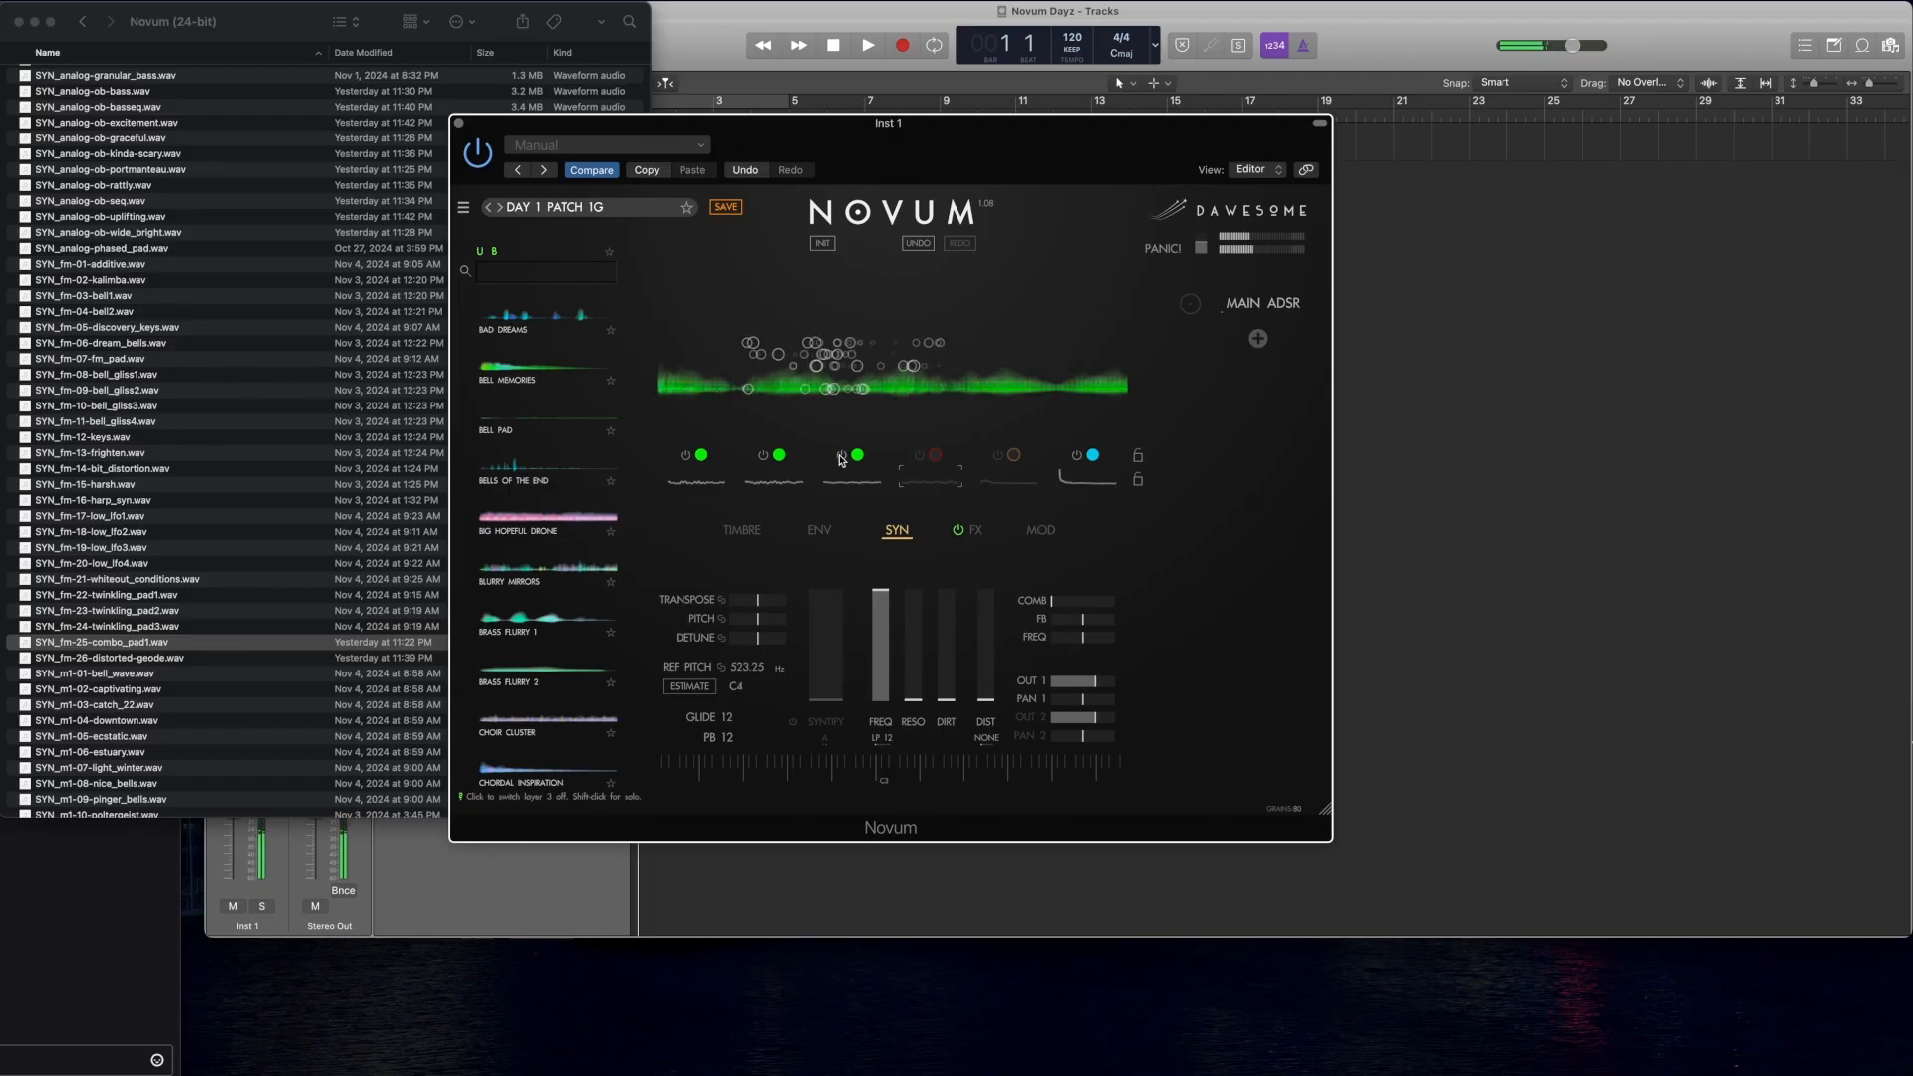
left_click(840, 459)
left_click(763, 458)
left_click(685, 458)
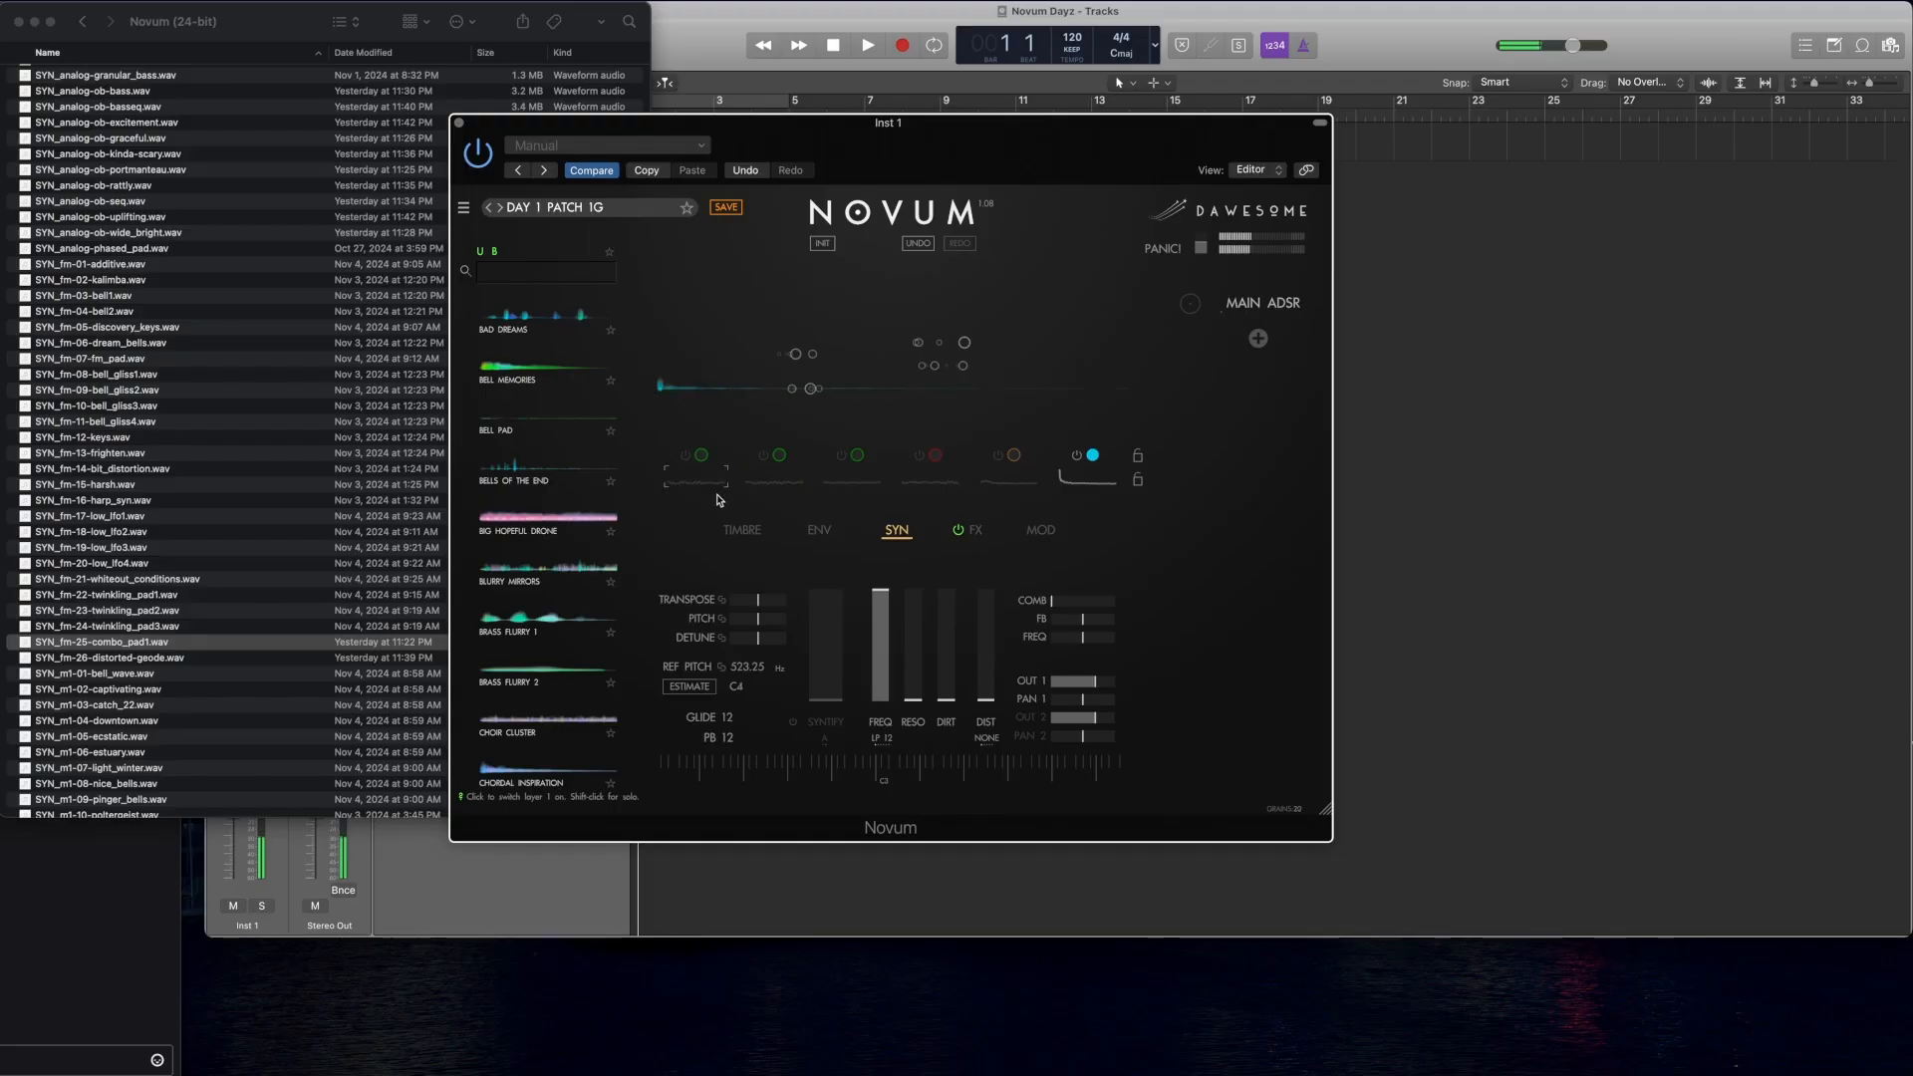
Step: Set layer six's emitter speed to x0.519, and move its start point to the very beginning and loop point L1 earlier
left_click(765, 529)
left_click(1081, 476)
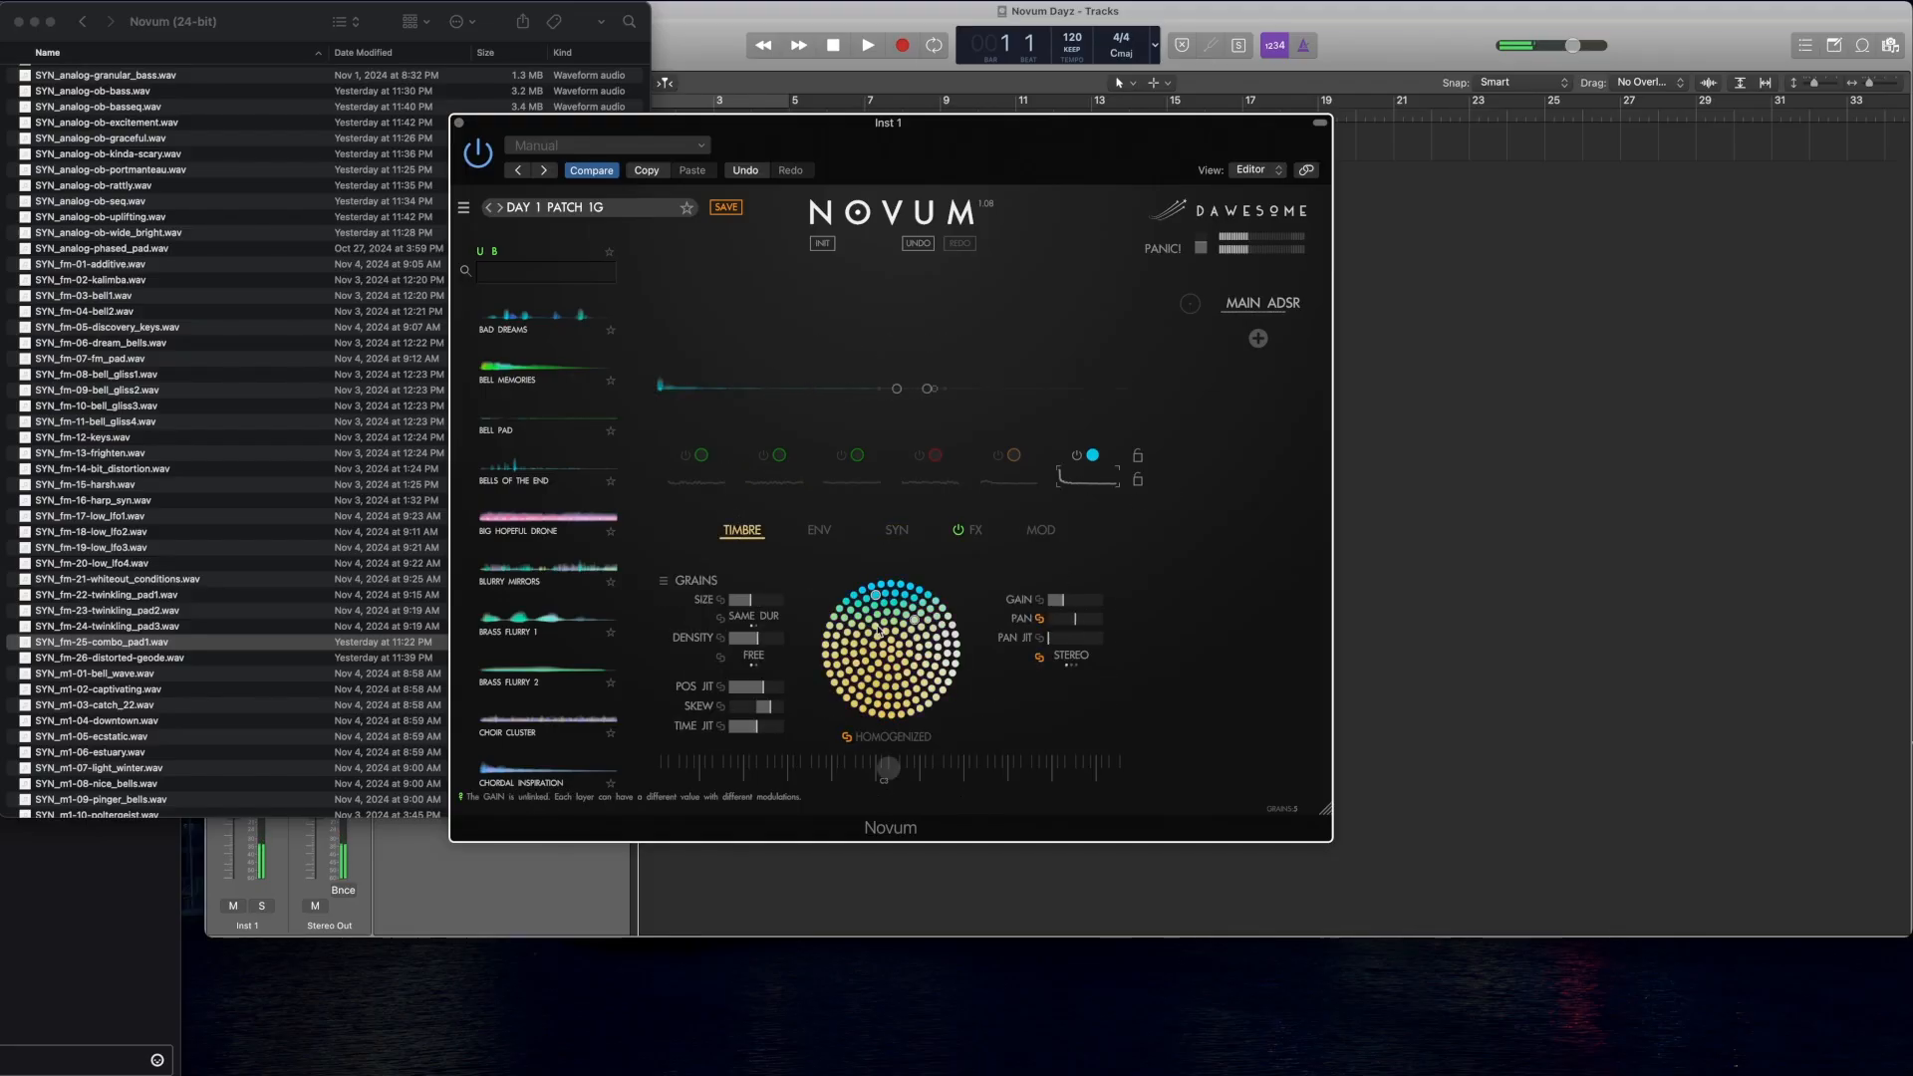
left_click(817, 531)
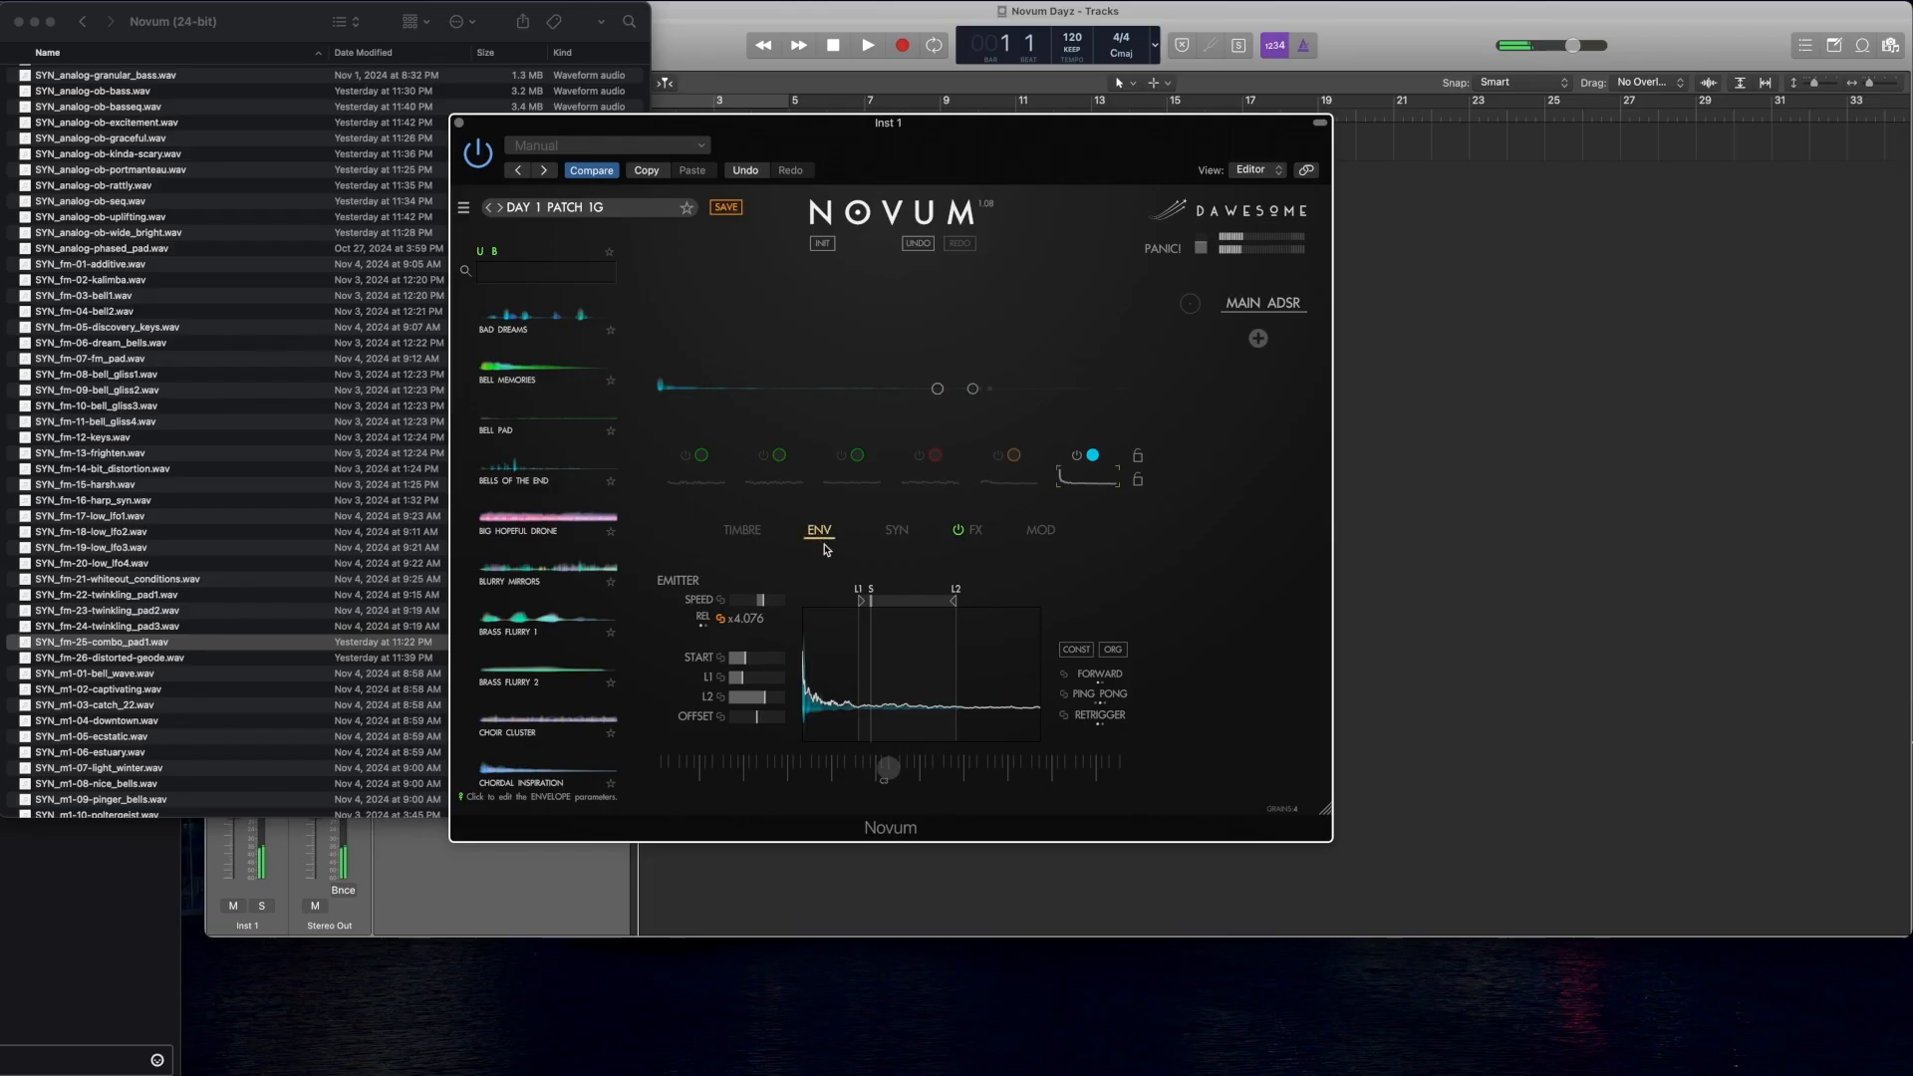
left_click_drag(864, 605, 817, 603)
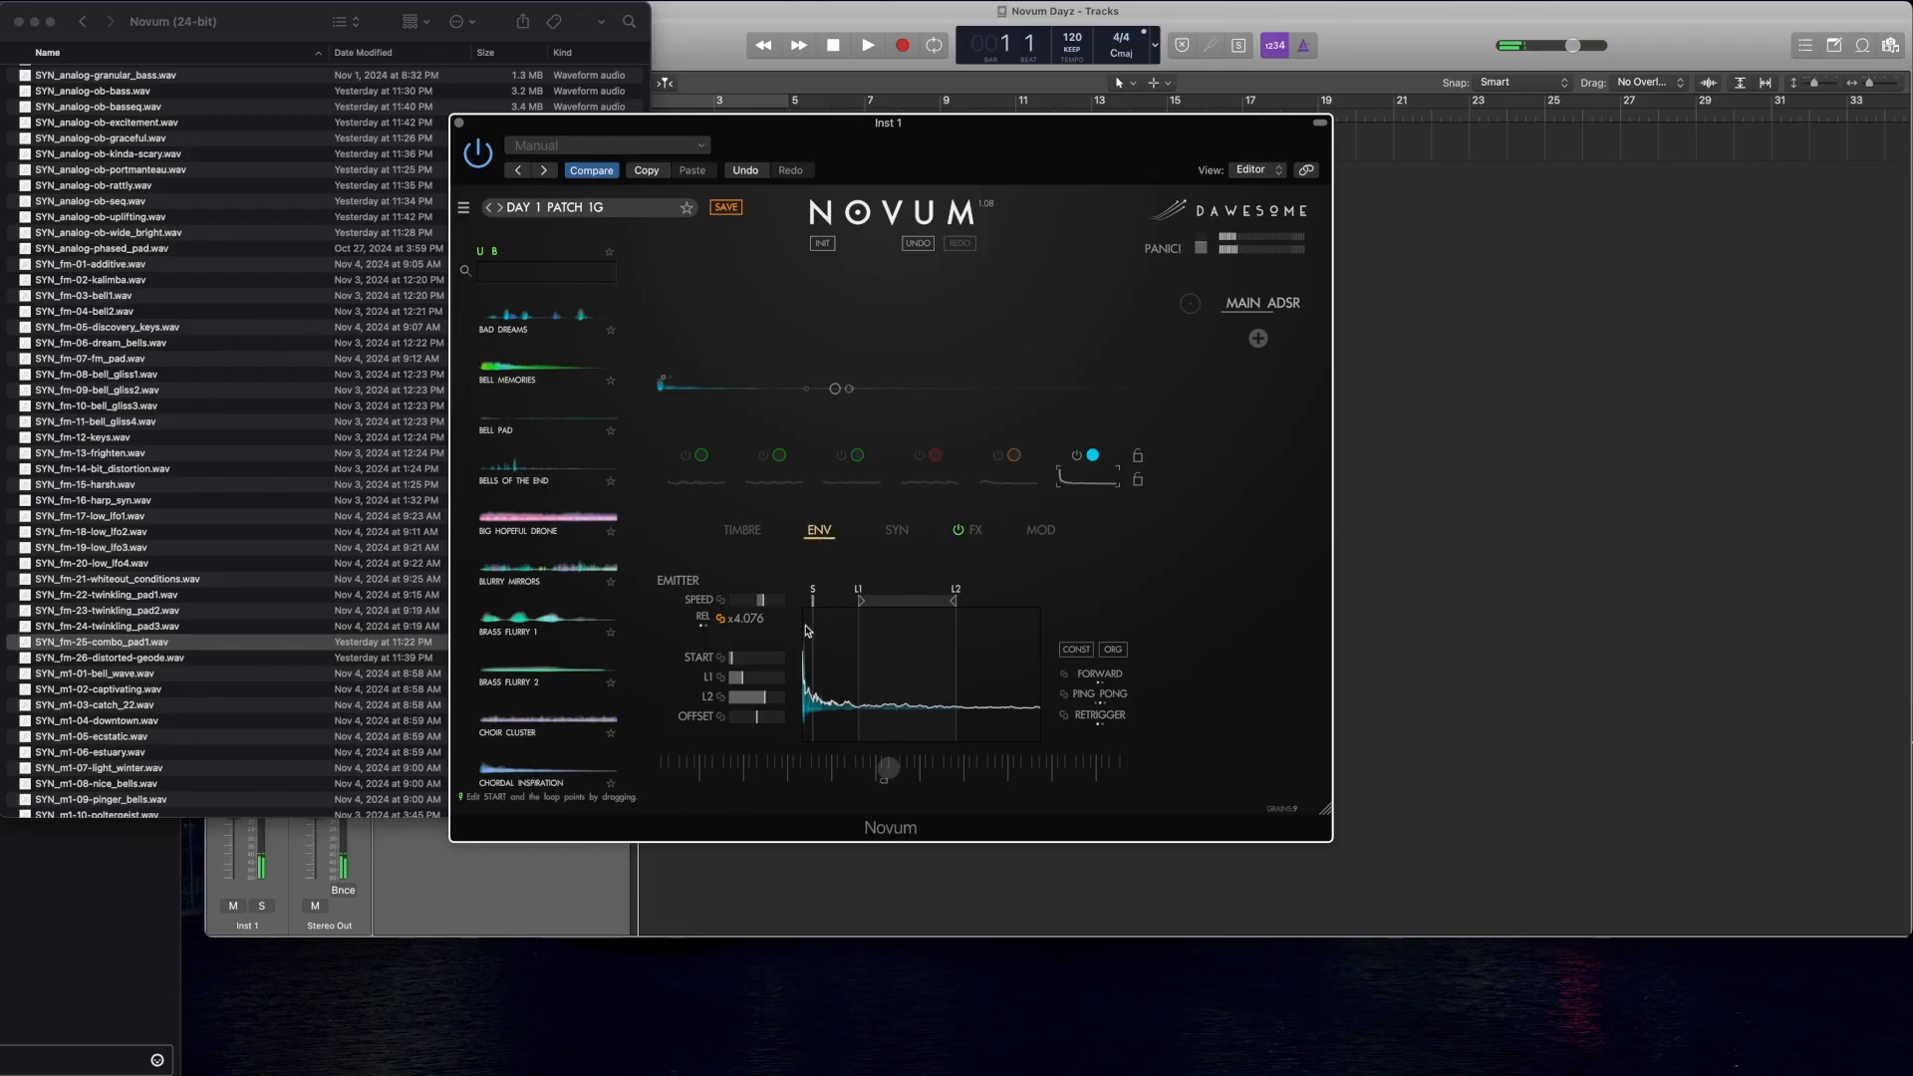
left_click_drag(862, 601, 728, 602)
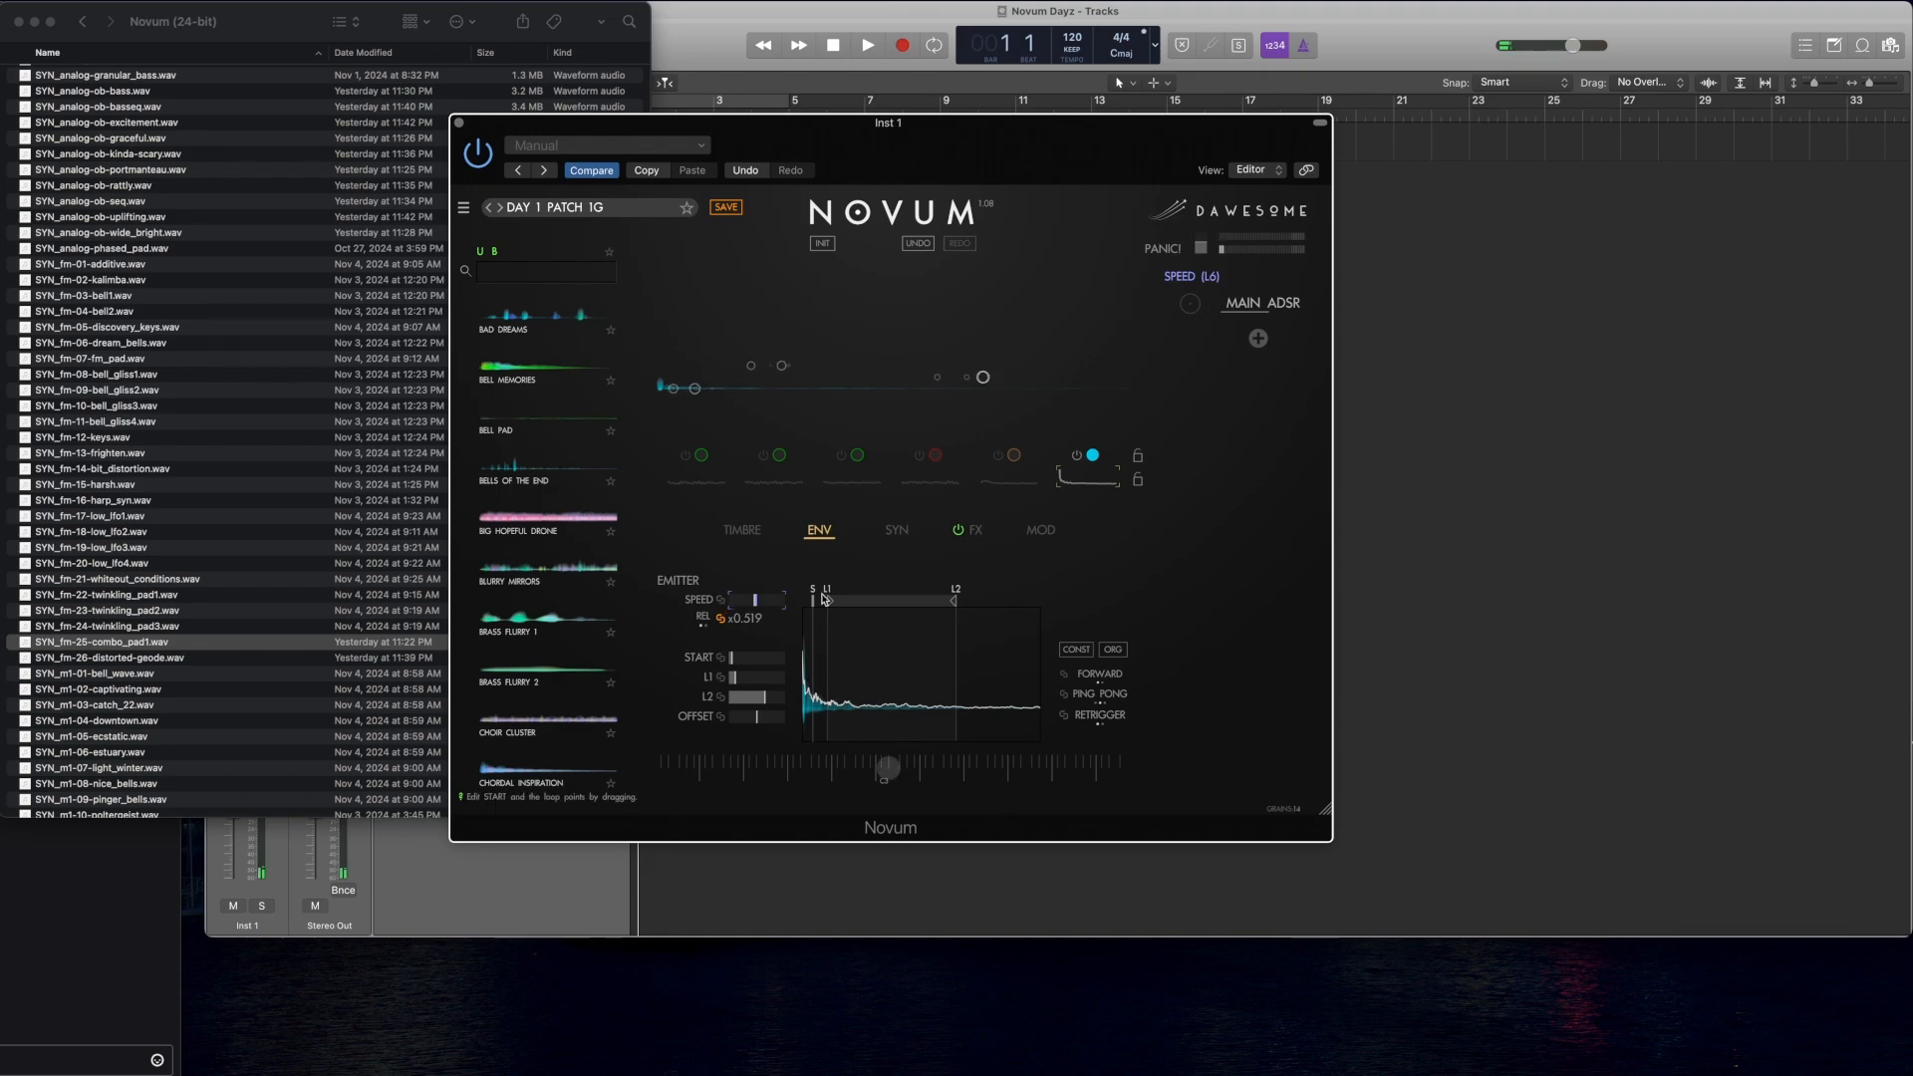
left_click_drag(812, 602, 790, 606)
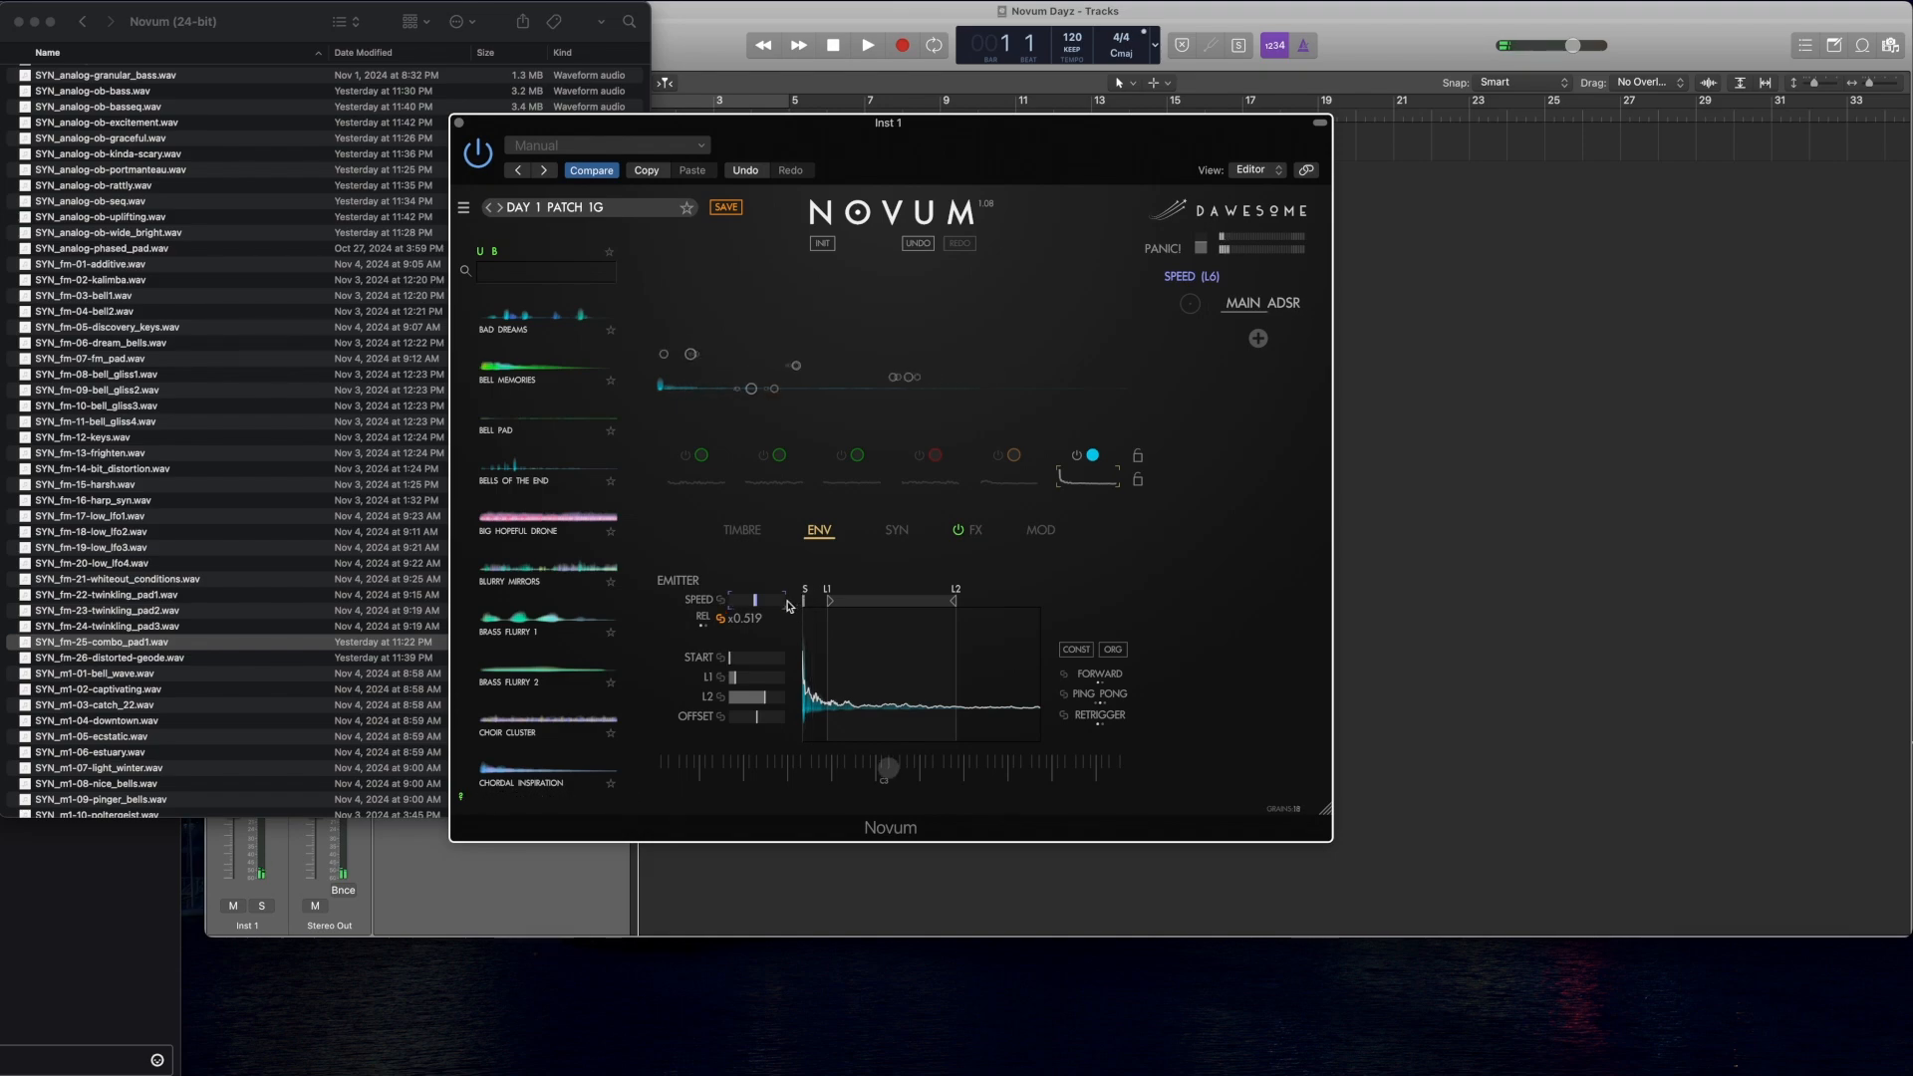
Step: Raise layer six's grain gain to about half of its range
left_click(742, 530)
left_click_drag(1061, 601, 1176, 600)
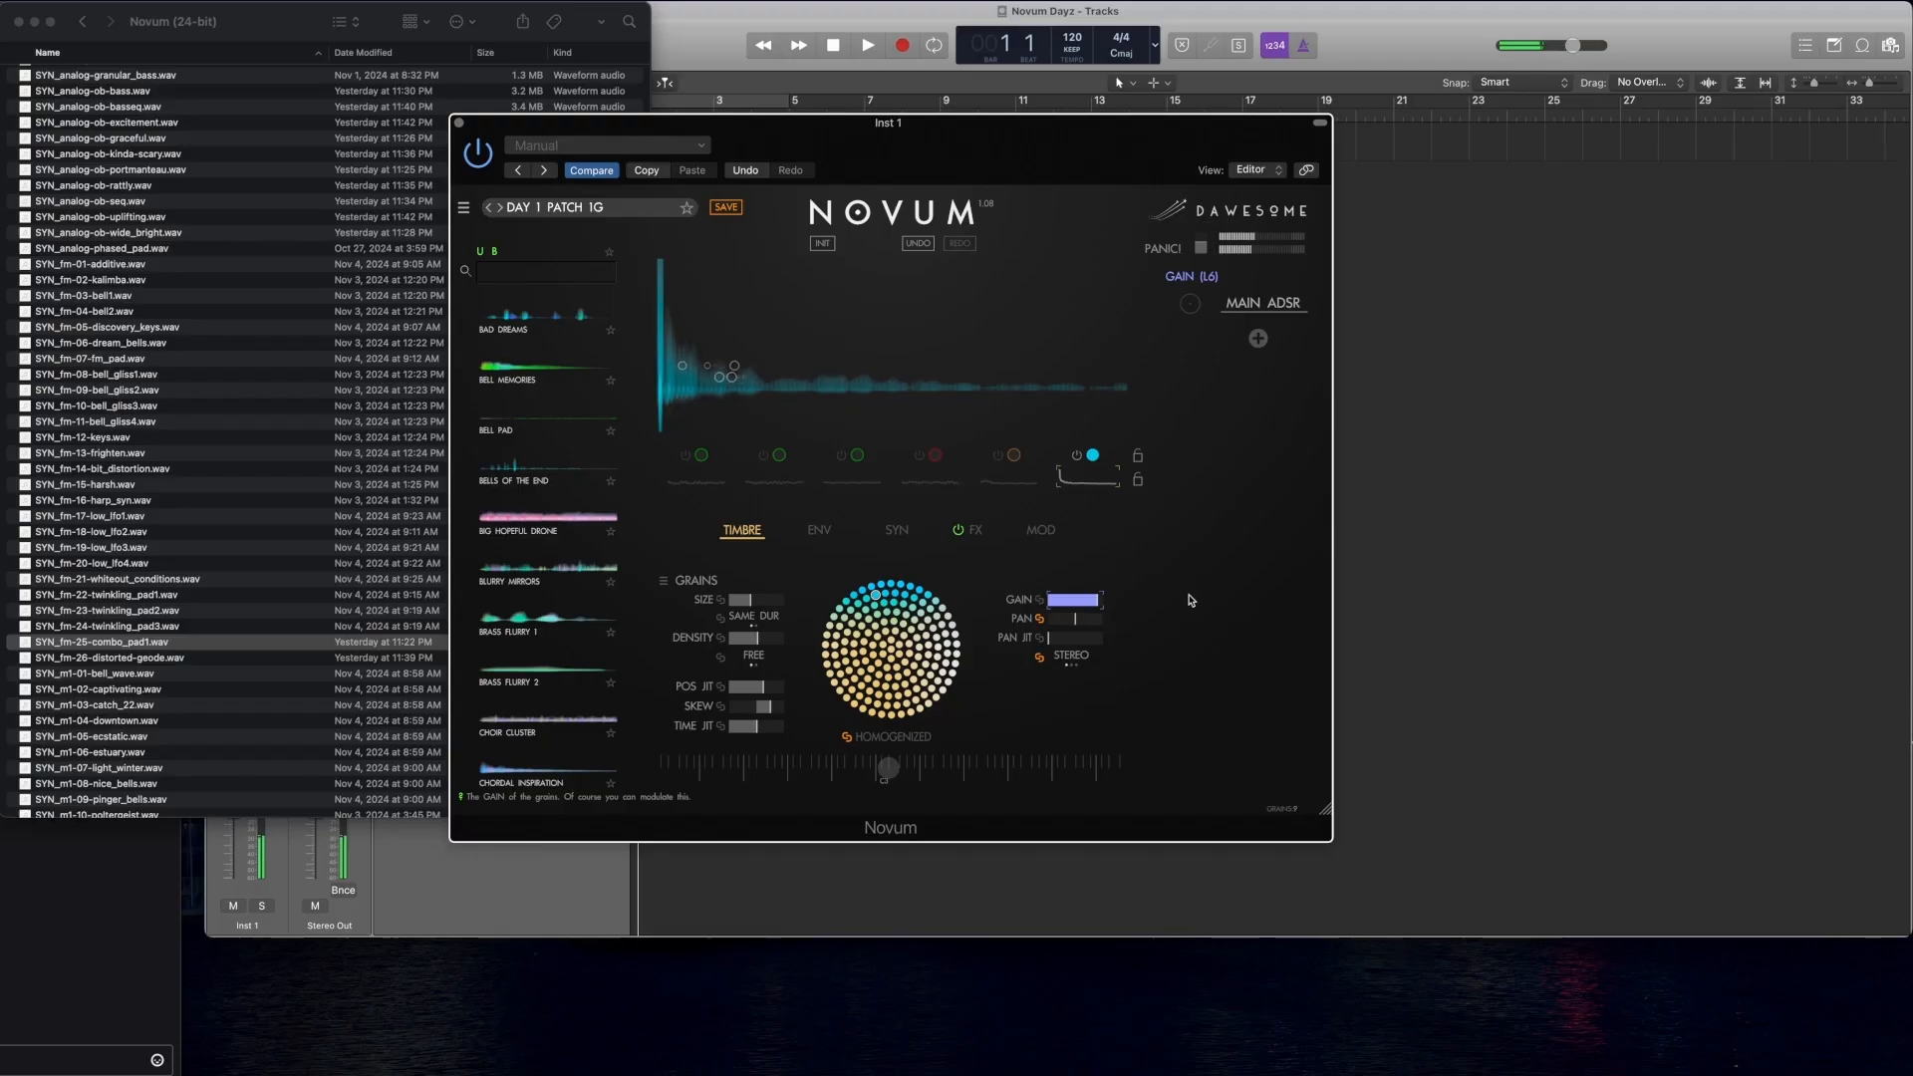
left_click_drag(1201, 598, 1099, 600)
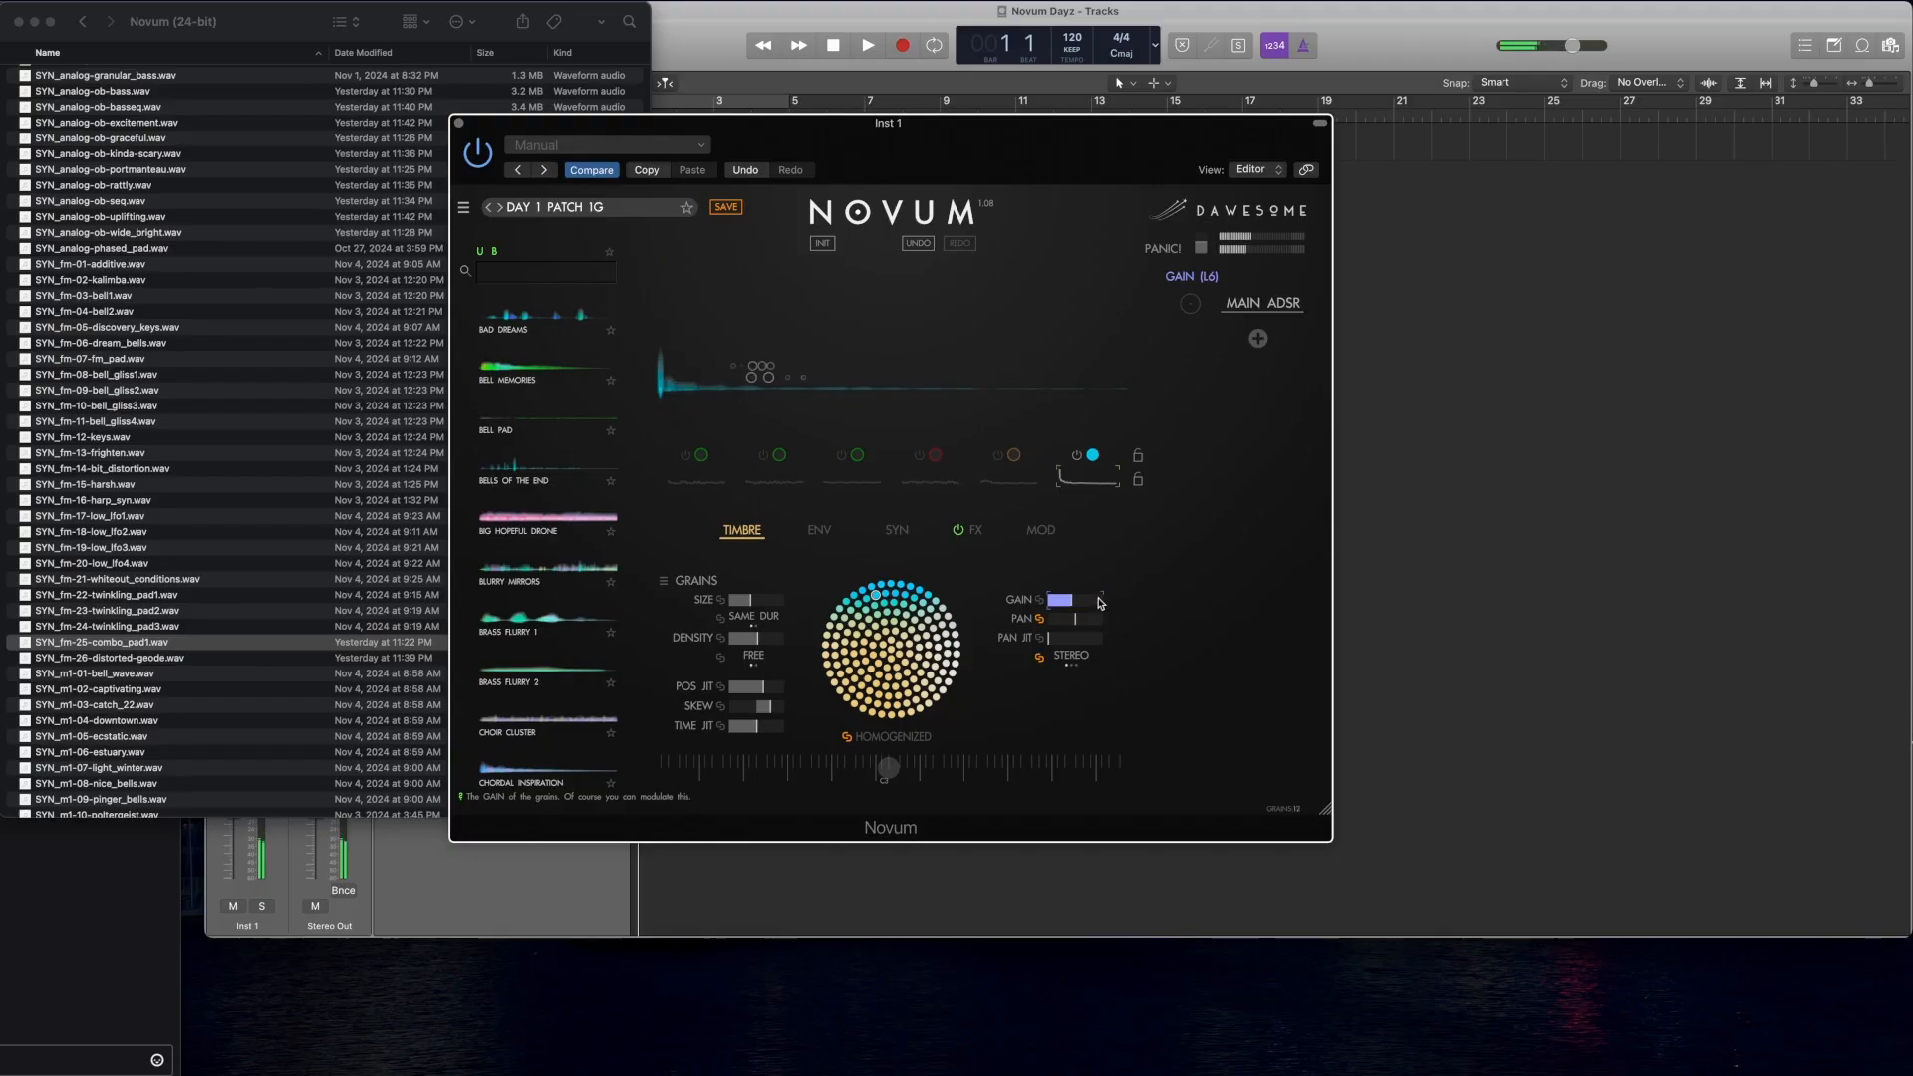
Step: Isolate layer five and raise its gain to about 70 percent, and widen its envelope loop with an earlier start point
left_click(995, 456)
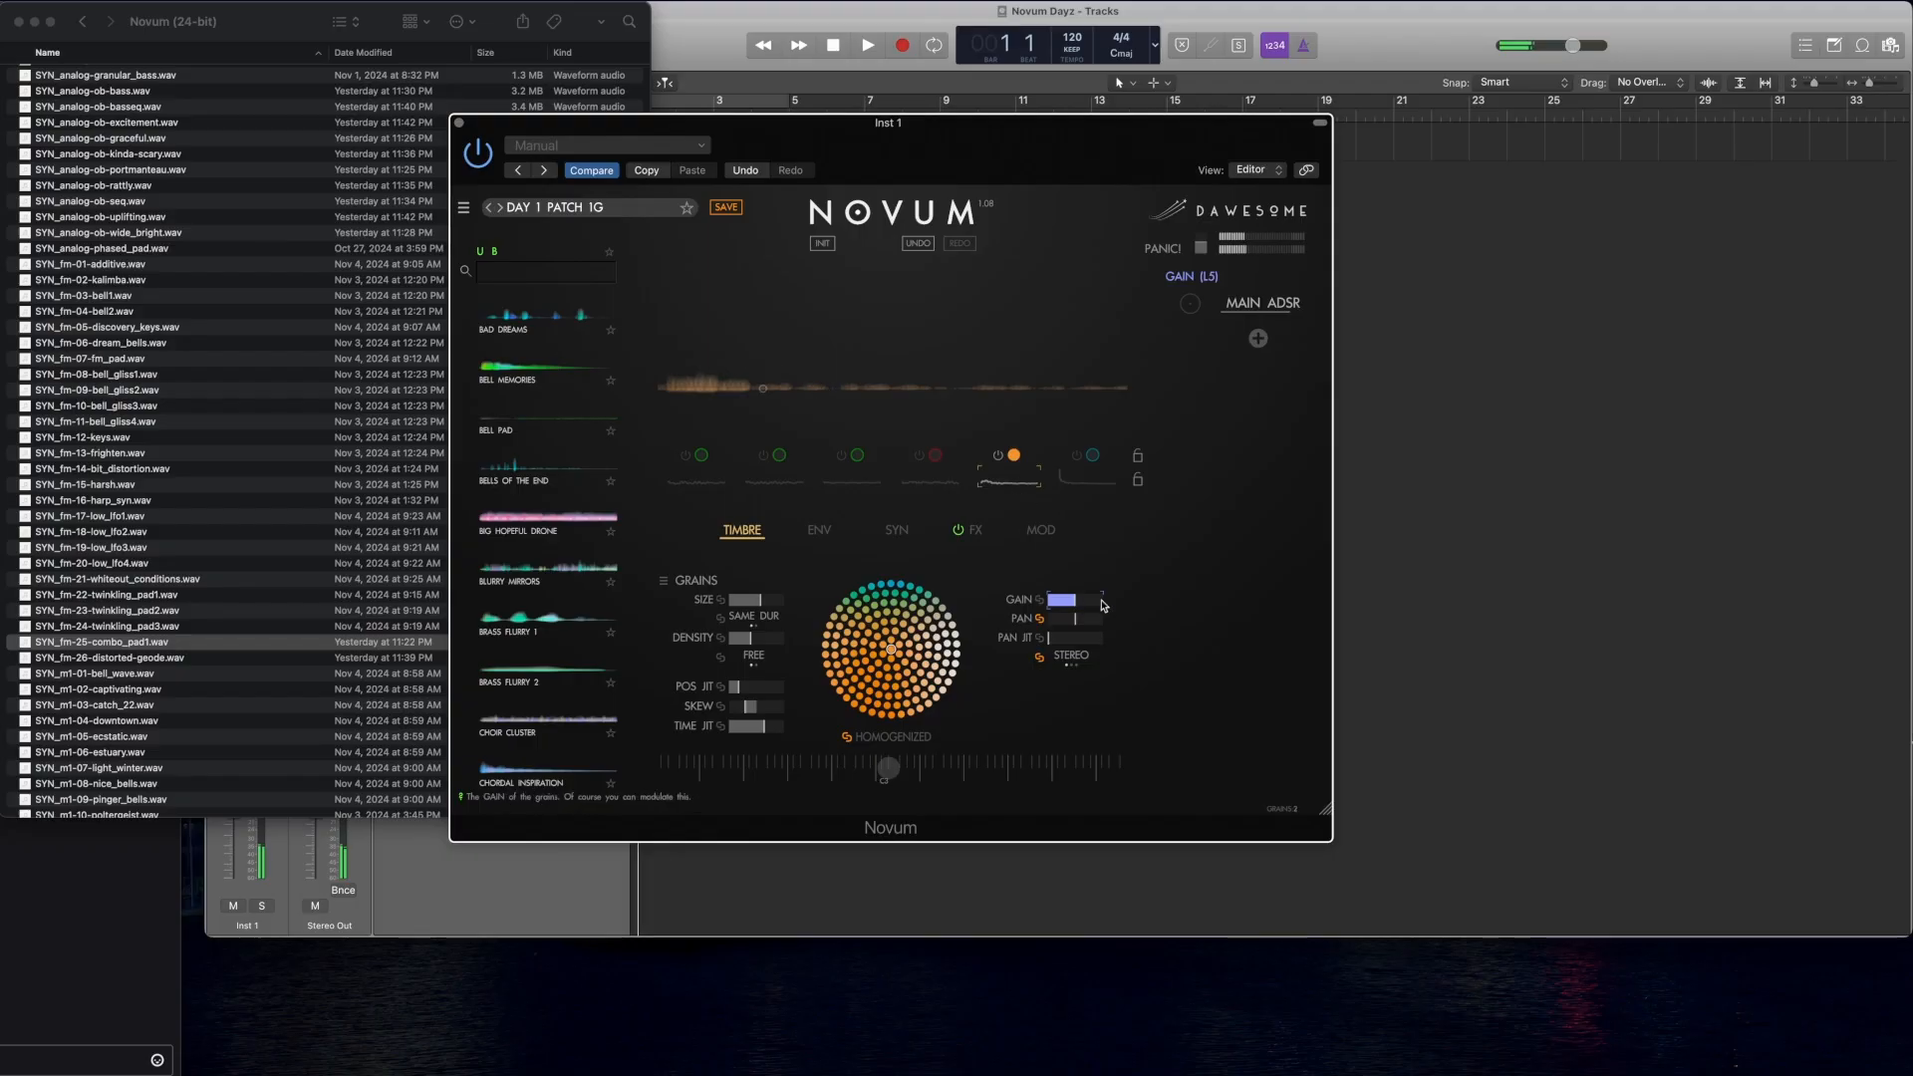
left_click_drag(1106, 602, 1129, 601)
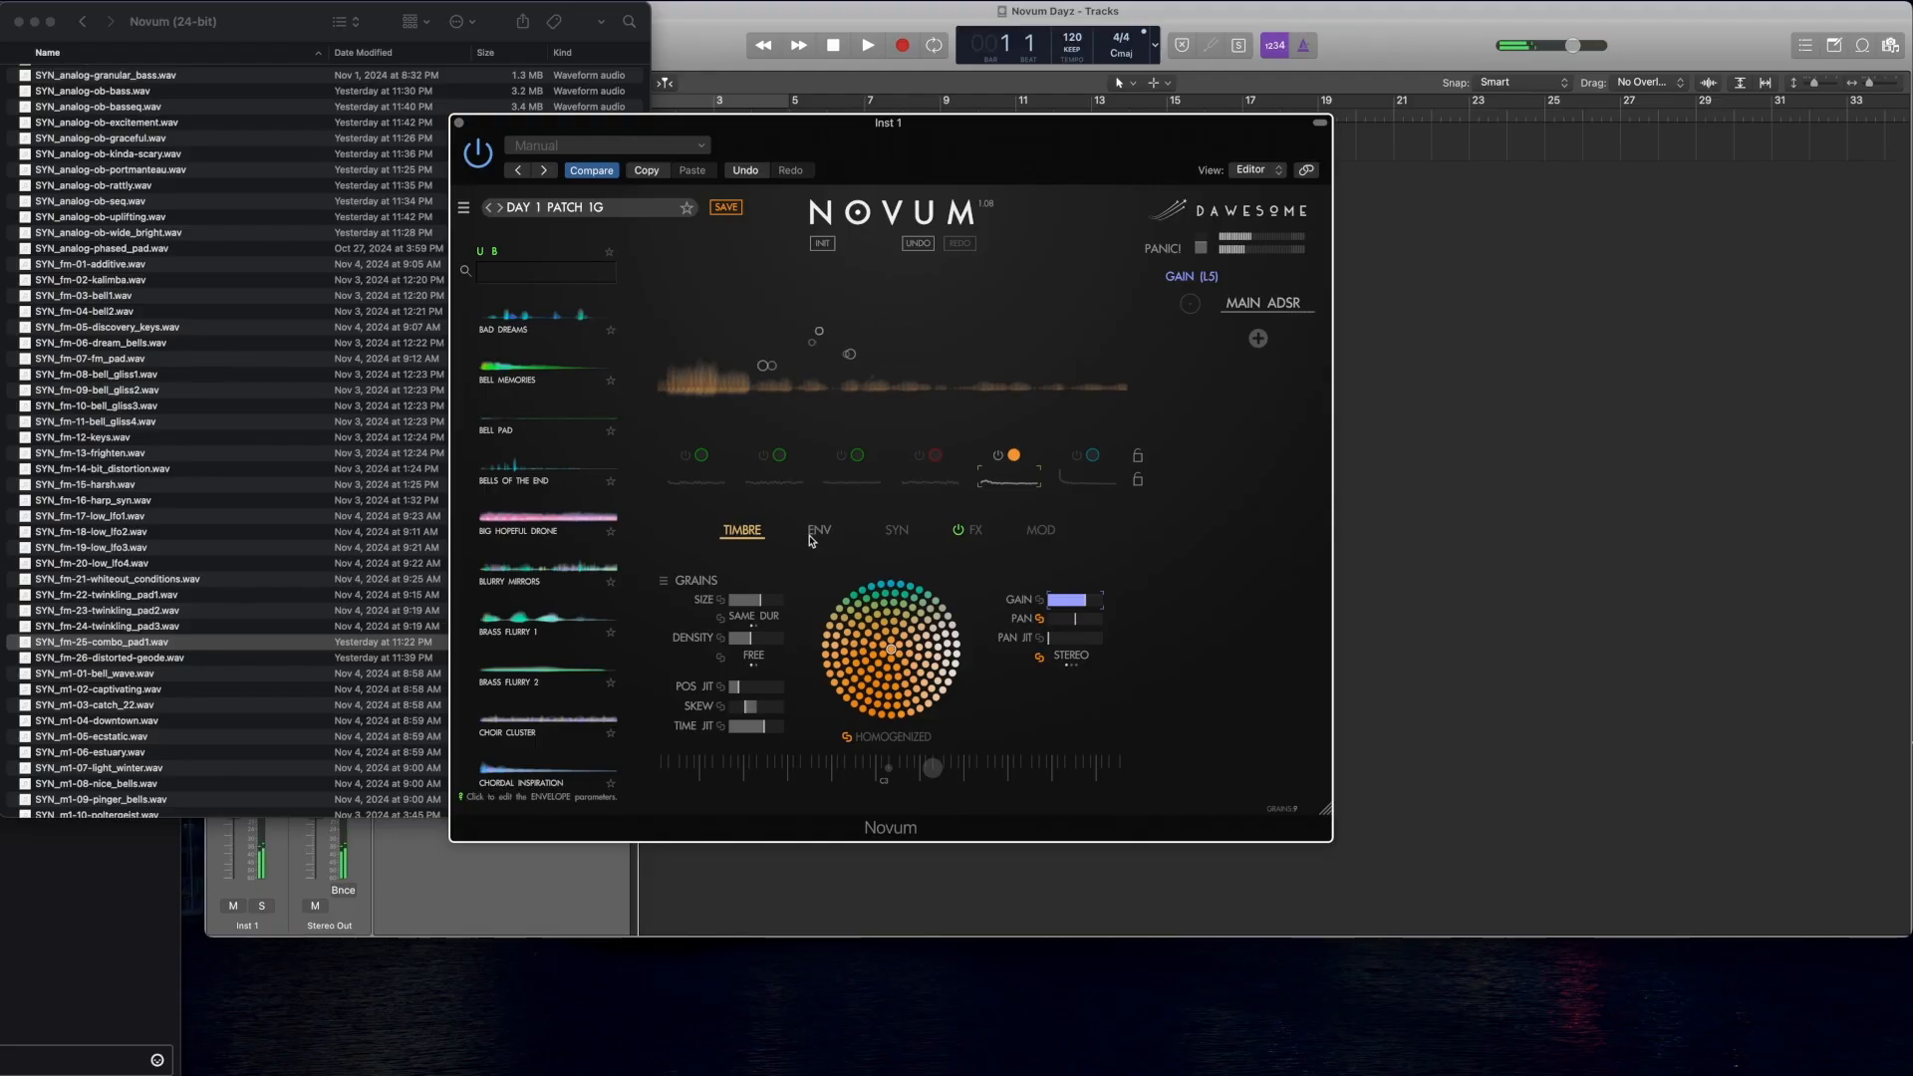
left_click(892, 531)
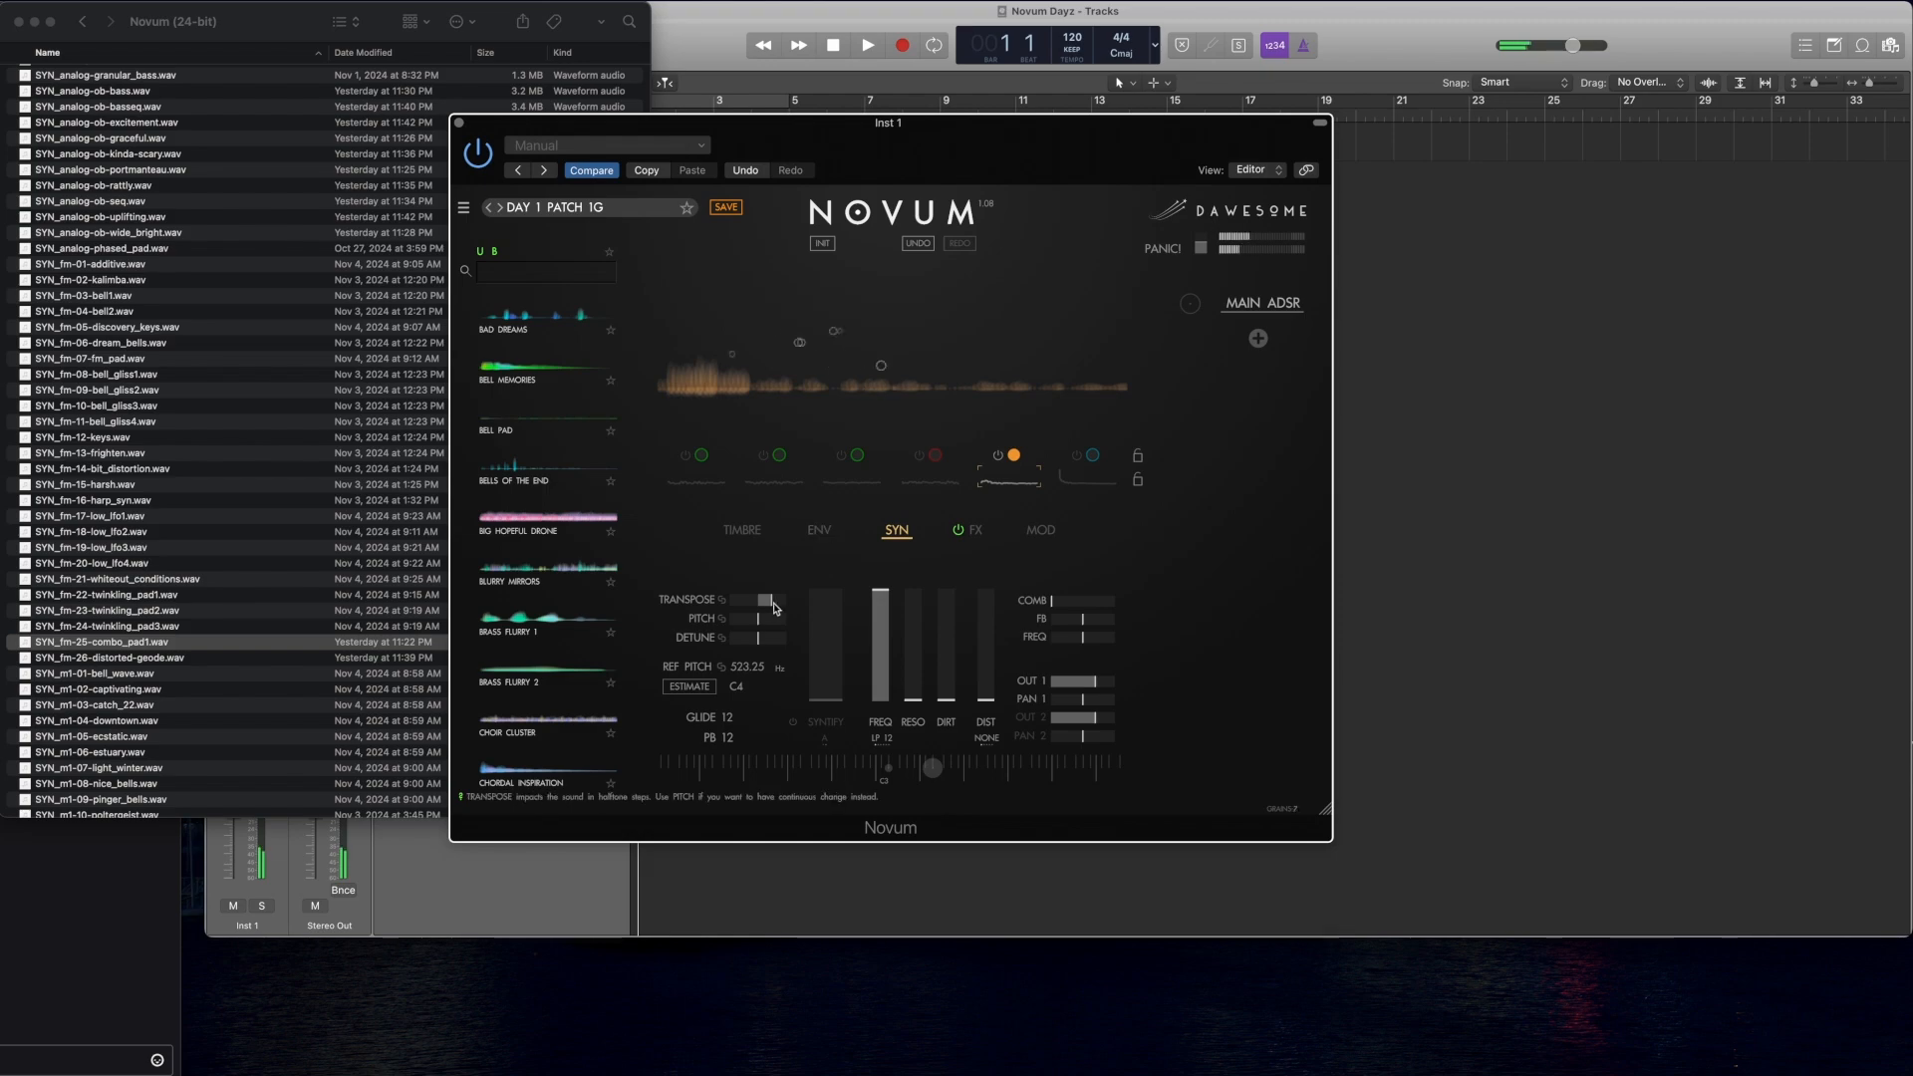
left_click(819, 530)
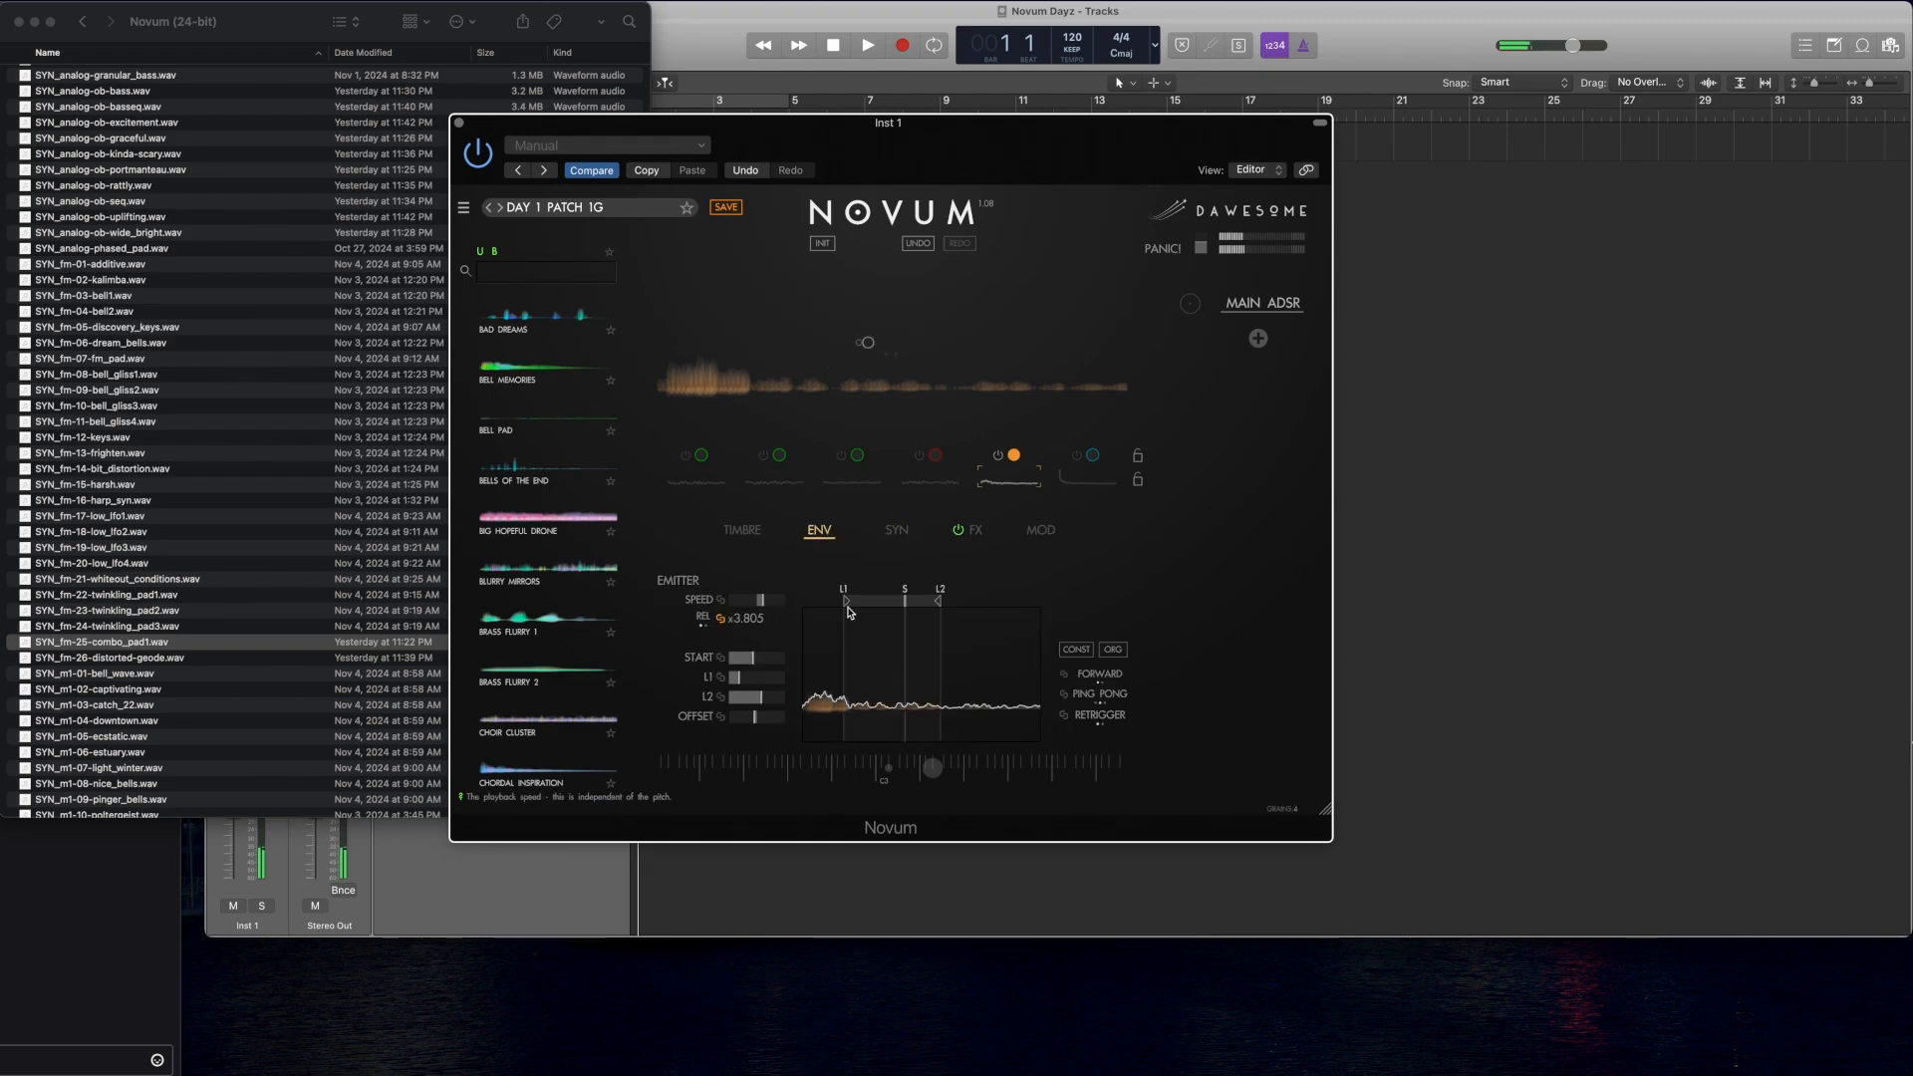
mouse_move(846, 601)
left_mouse_down()
mouse_move(816, 601)
mouse_move(979, 601)
left_mouse_up()
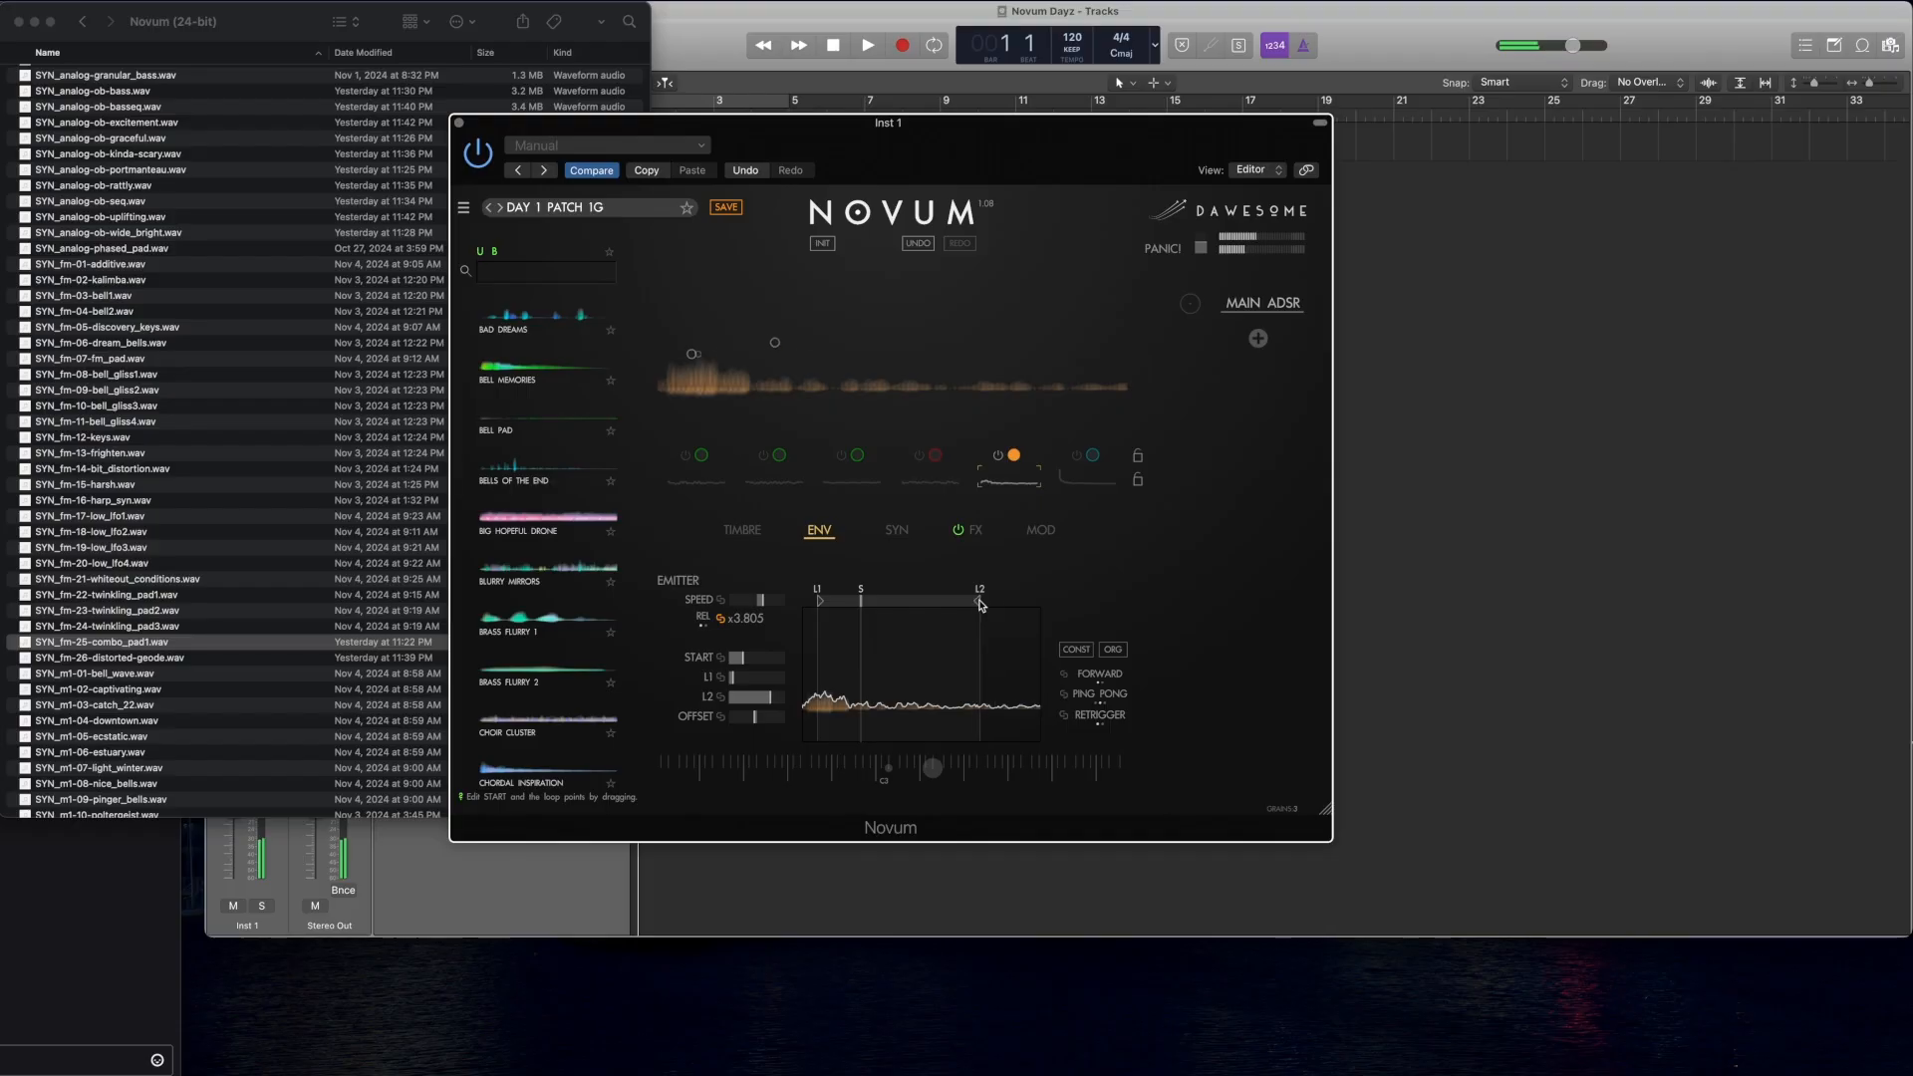
Step: Move layer four's start point closer to L1, and switch layers four, three, two, one and six back on
left_click(915, 480)
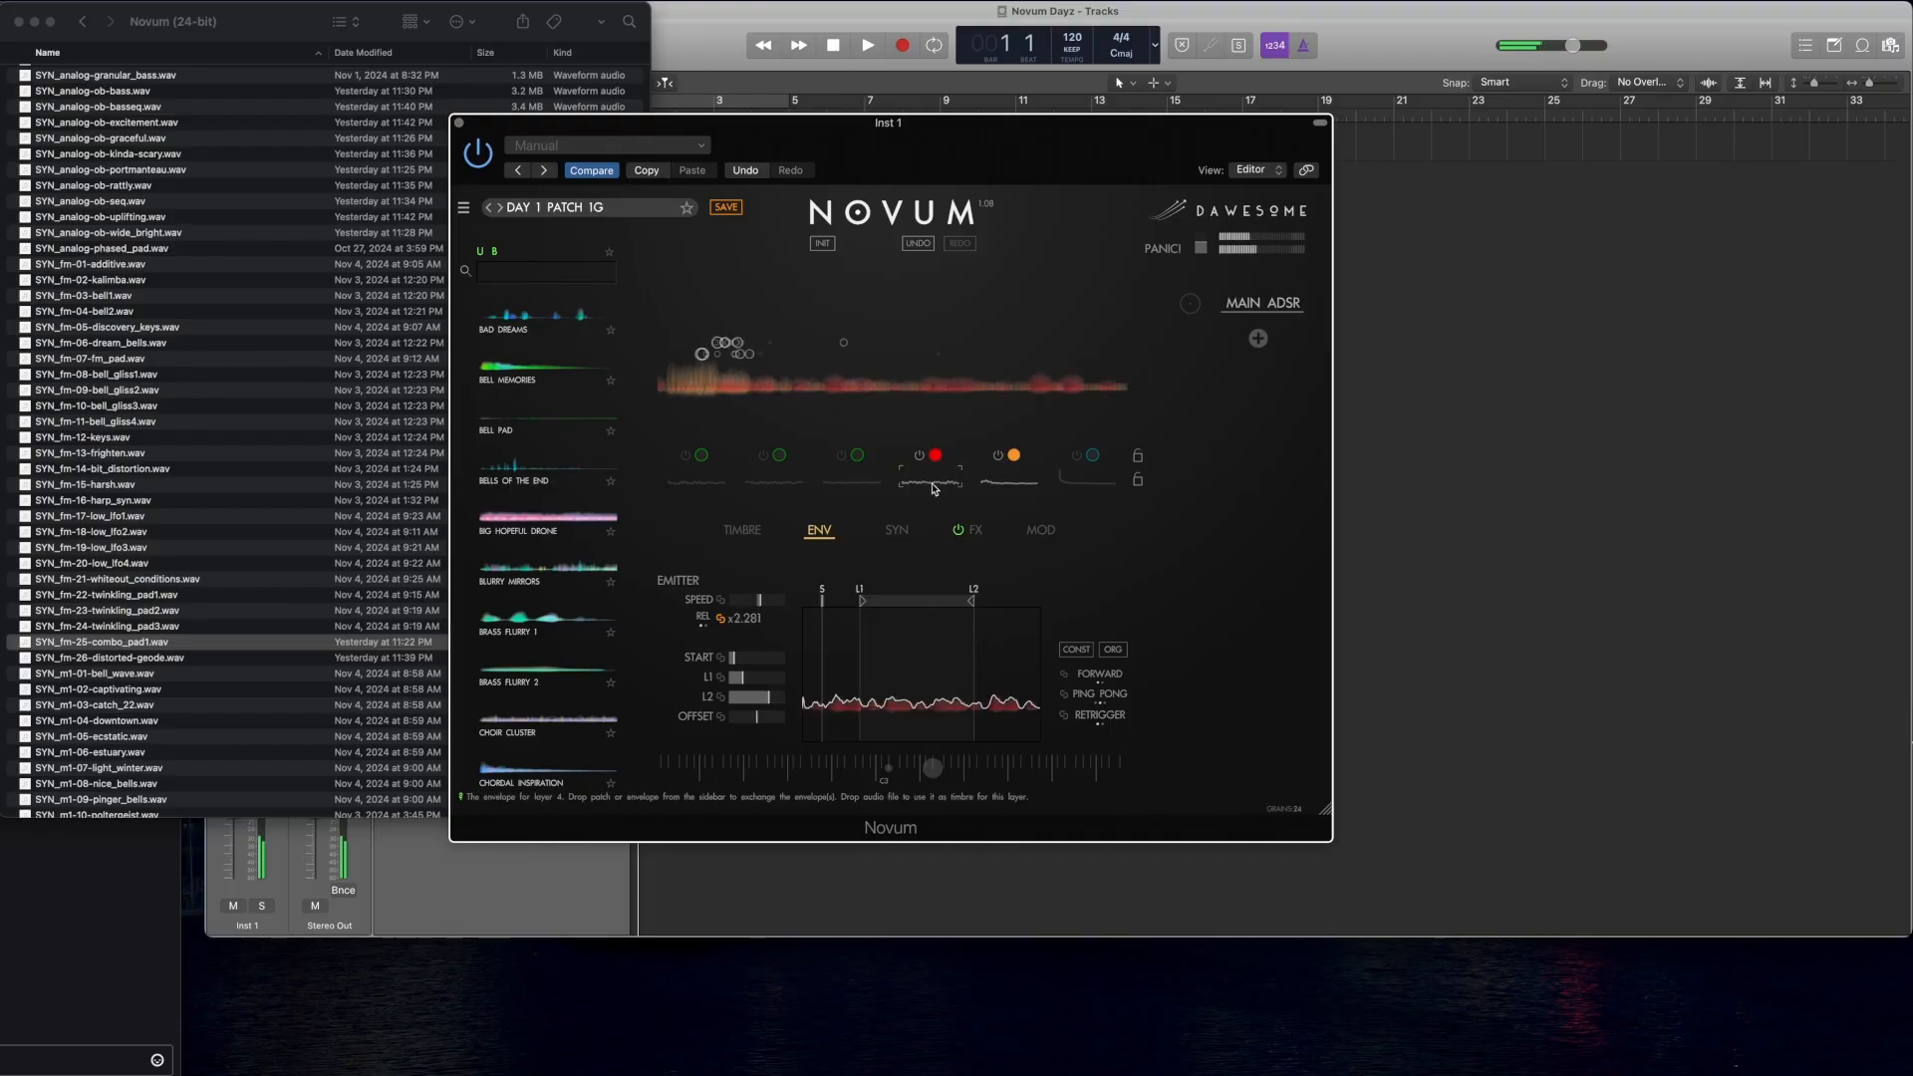
left_click_drag(822, 598, 843, 598)
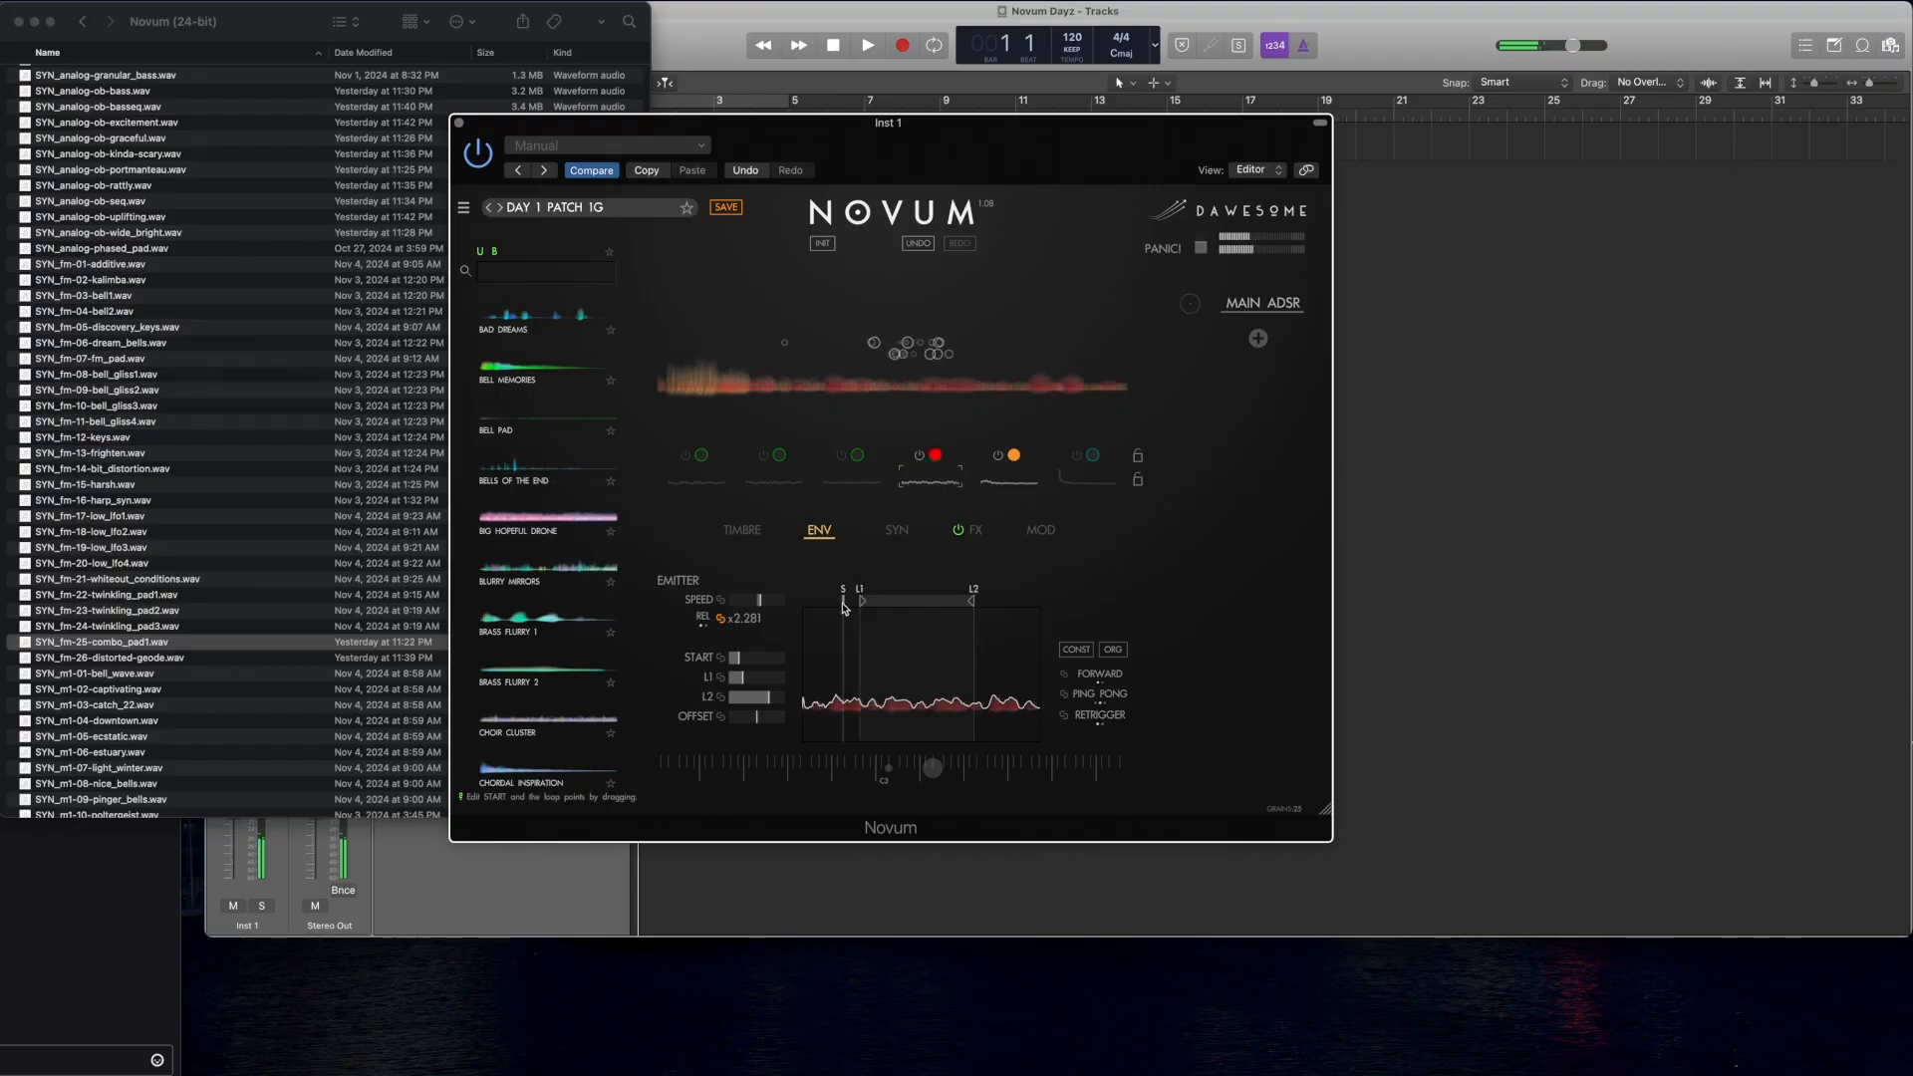
left_click(852, 480)
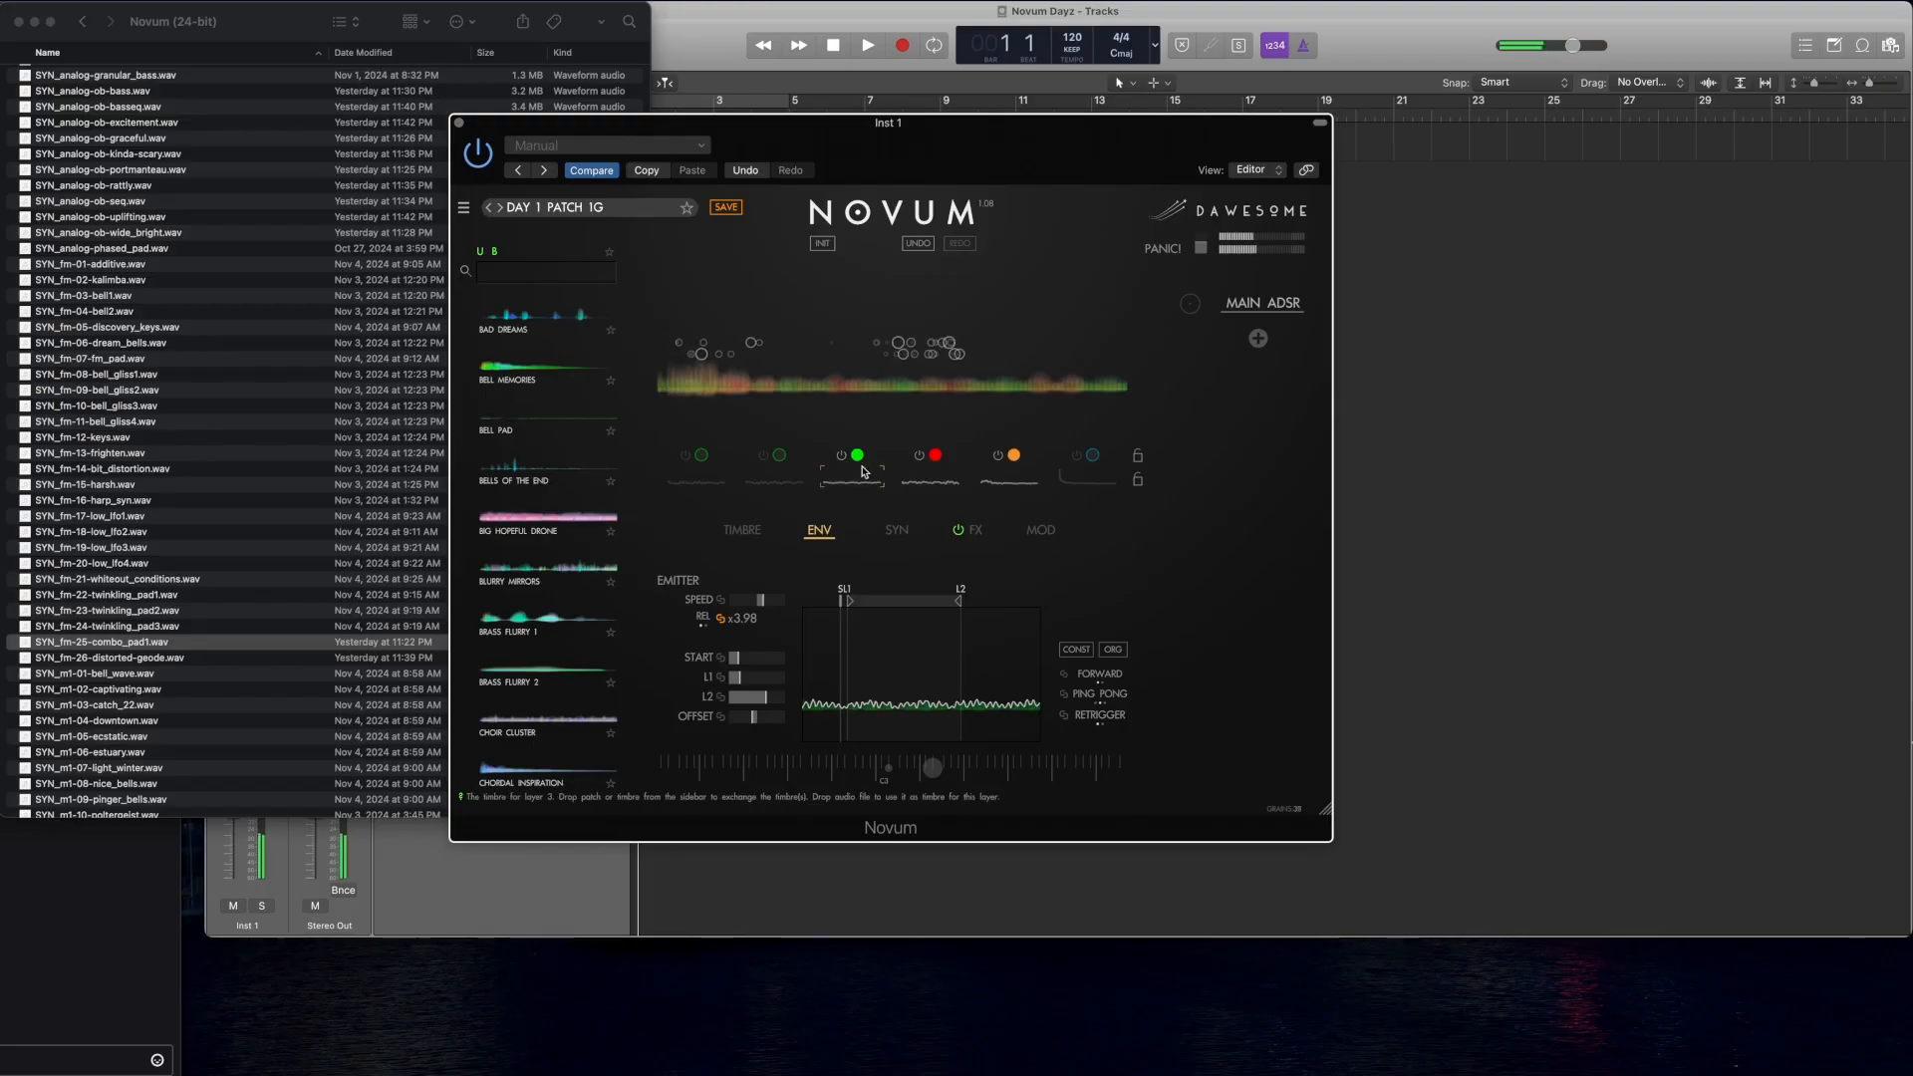
left_click(741, 529)
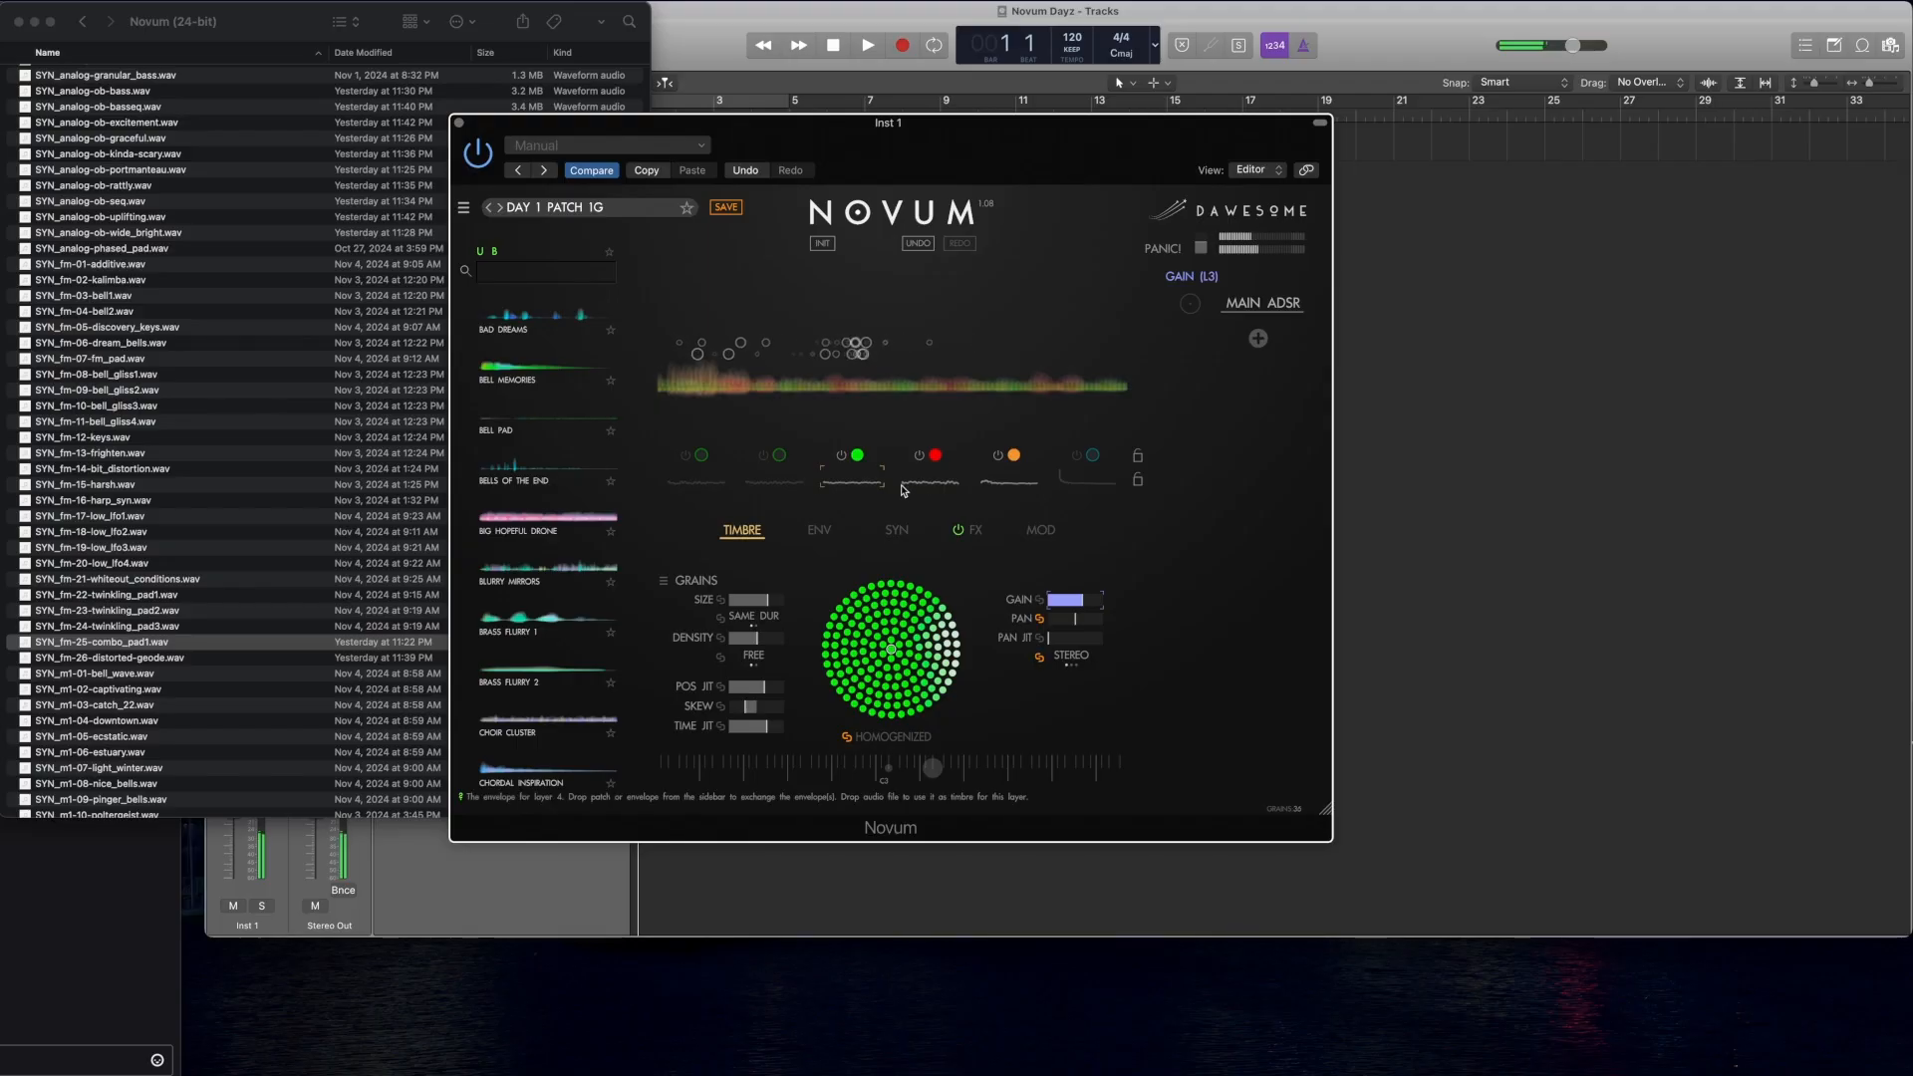
left_click(764, 458)
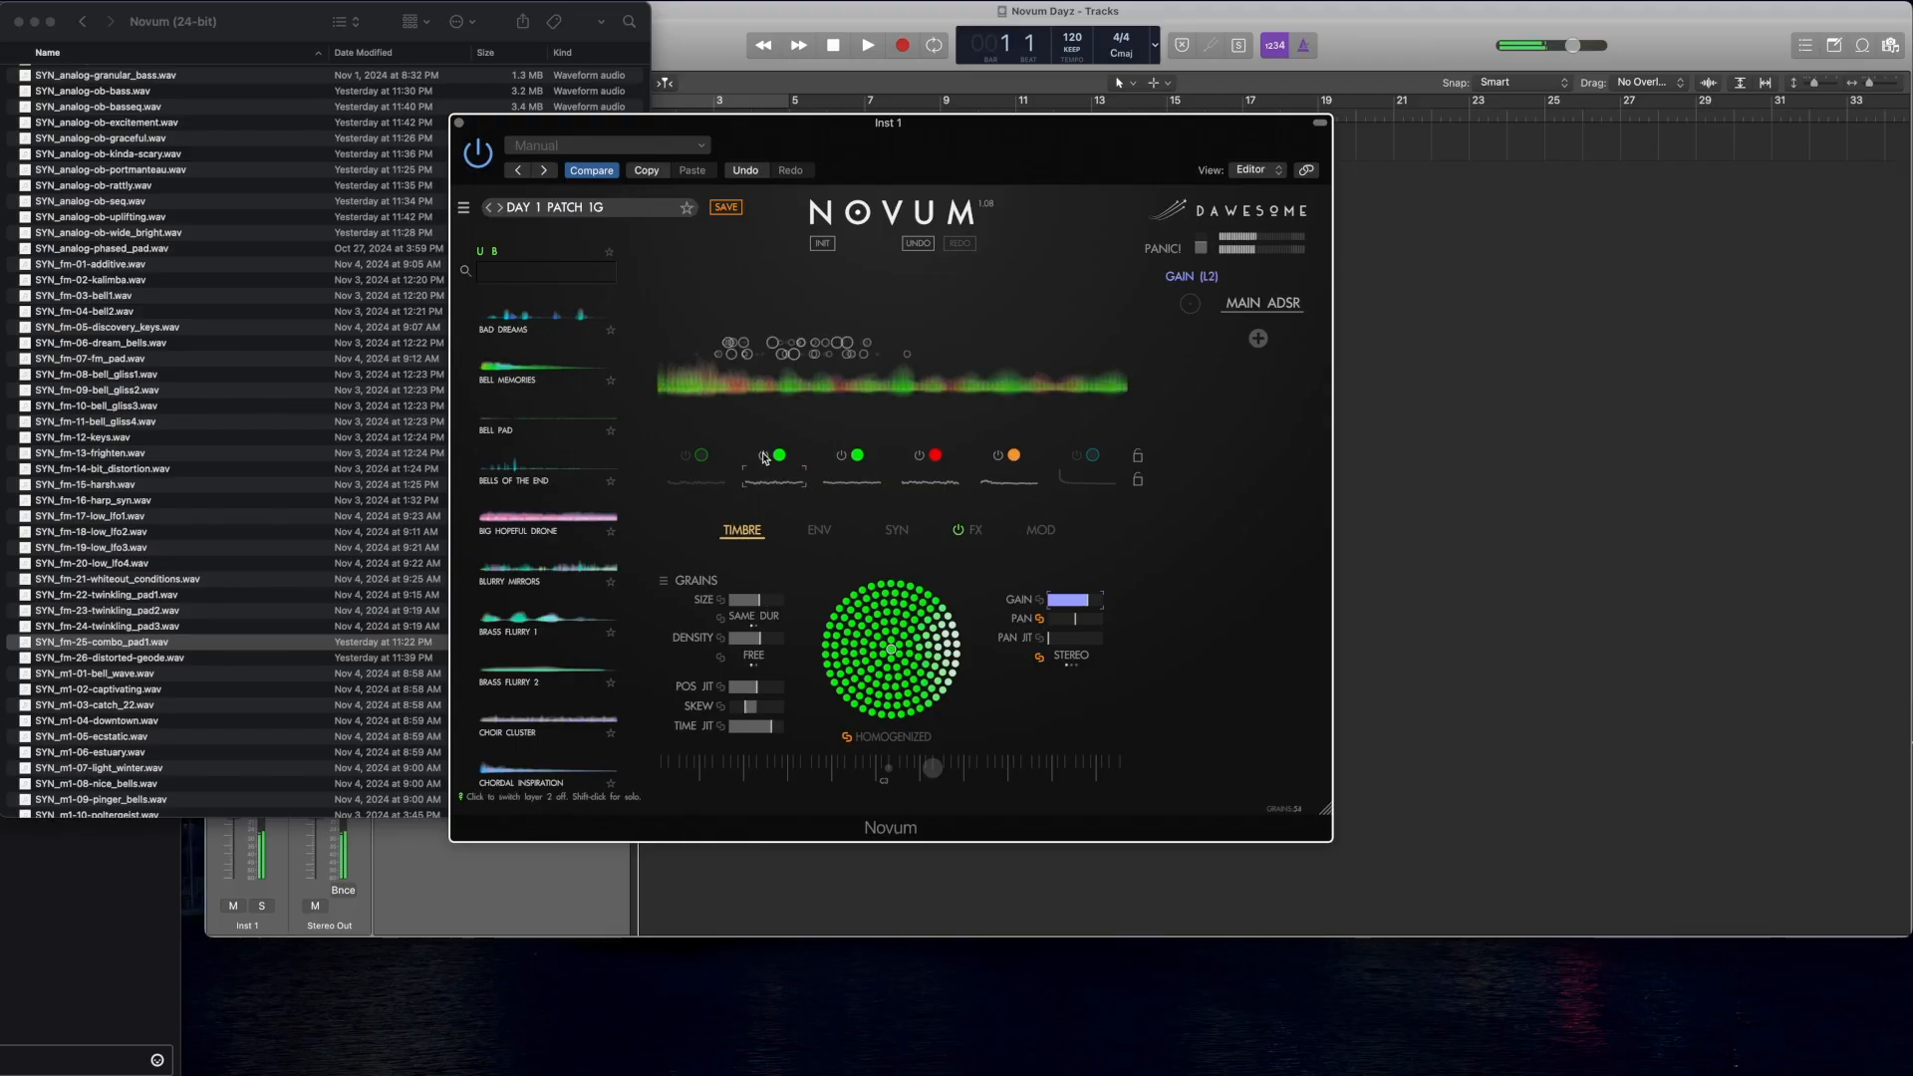
left_click(693, 474)
left_click(1078, 456)
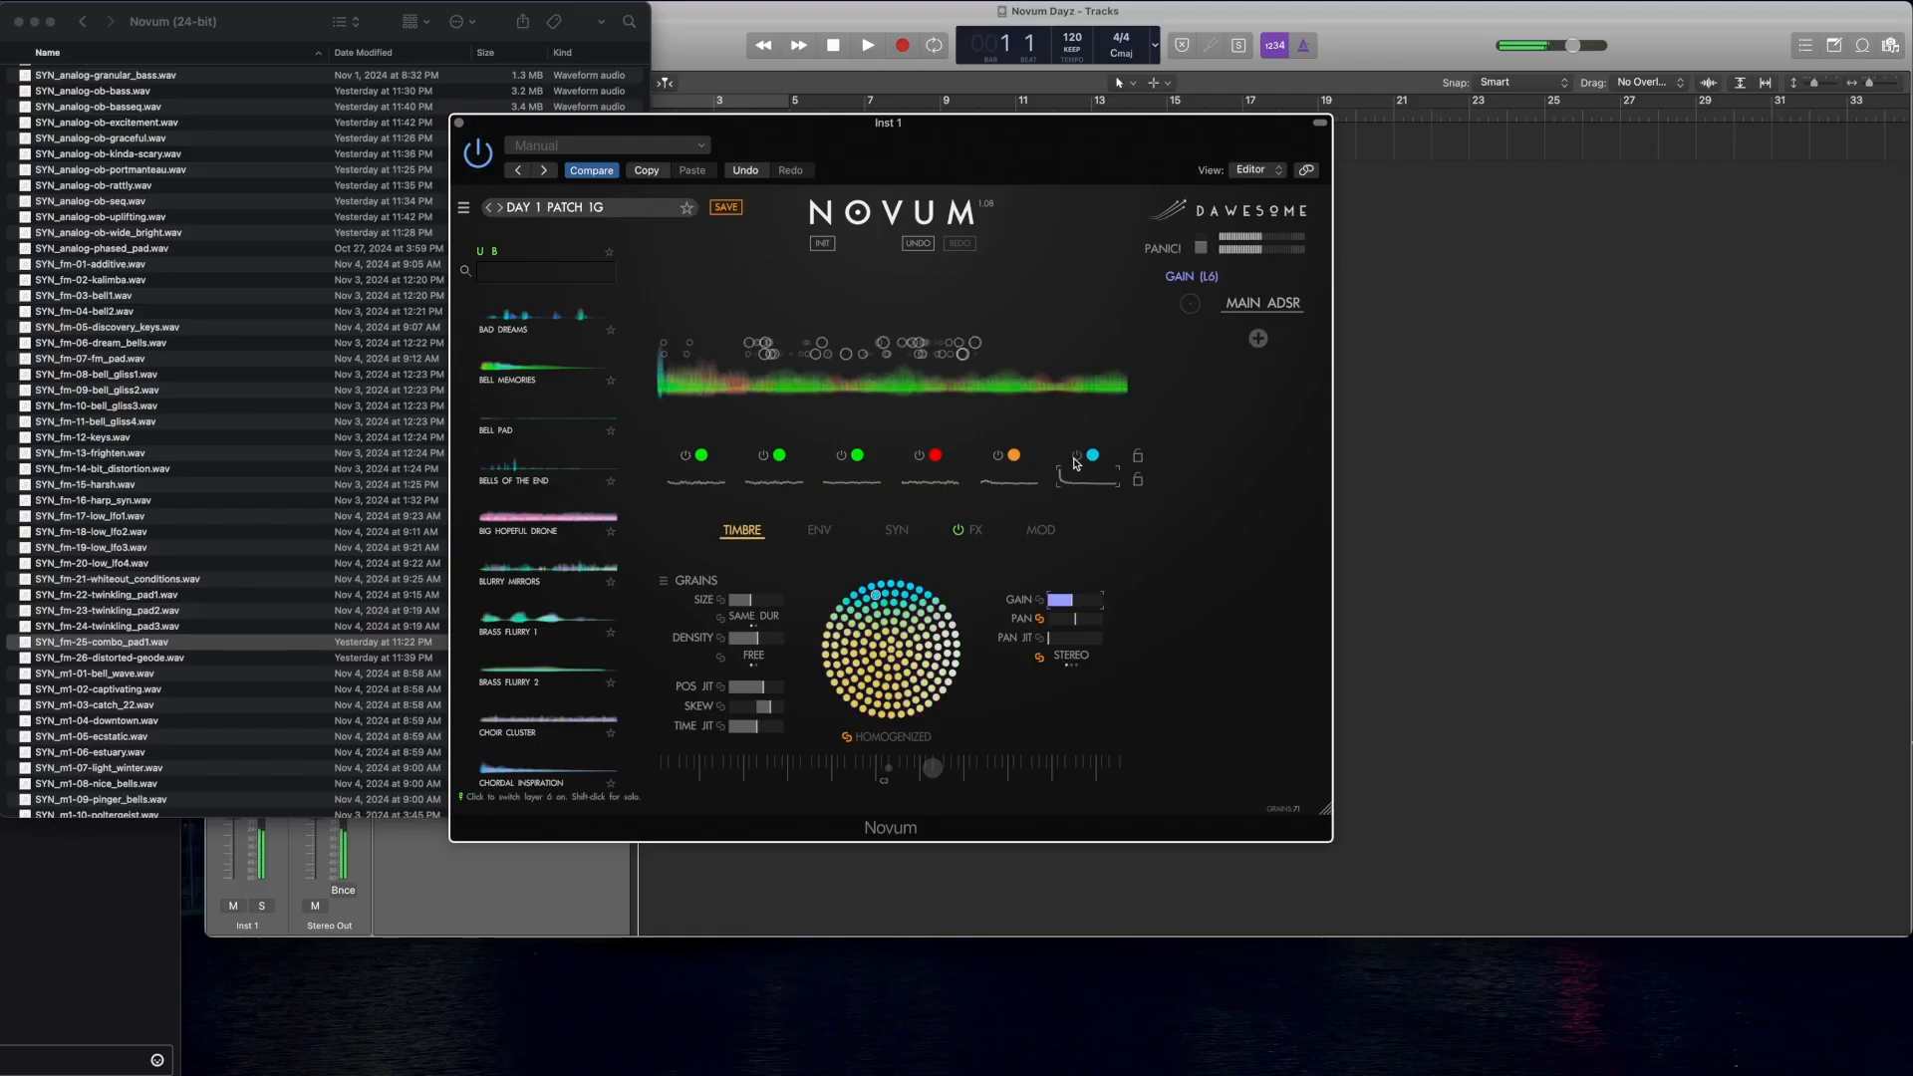
Step: Audition all six layers together and check the gain of the individual layers, ending on layer six
left_click(999, 488)
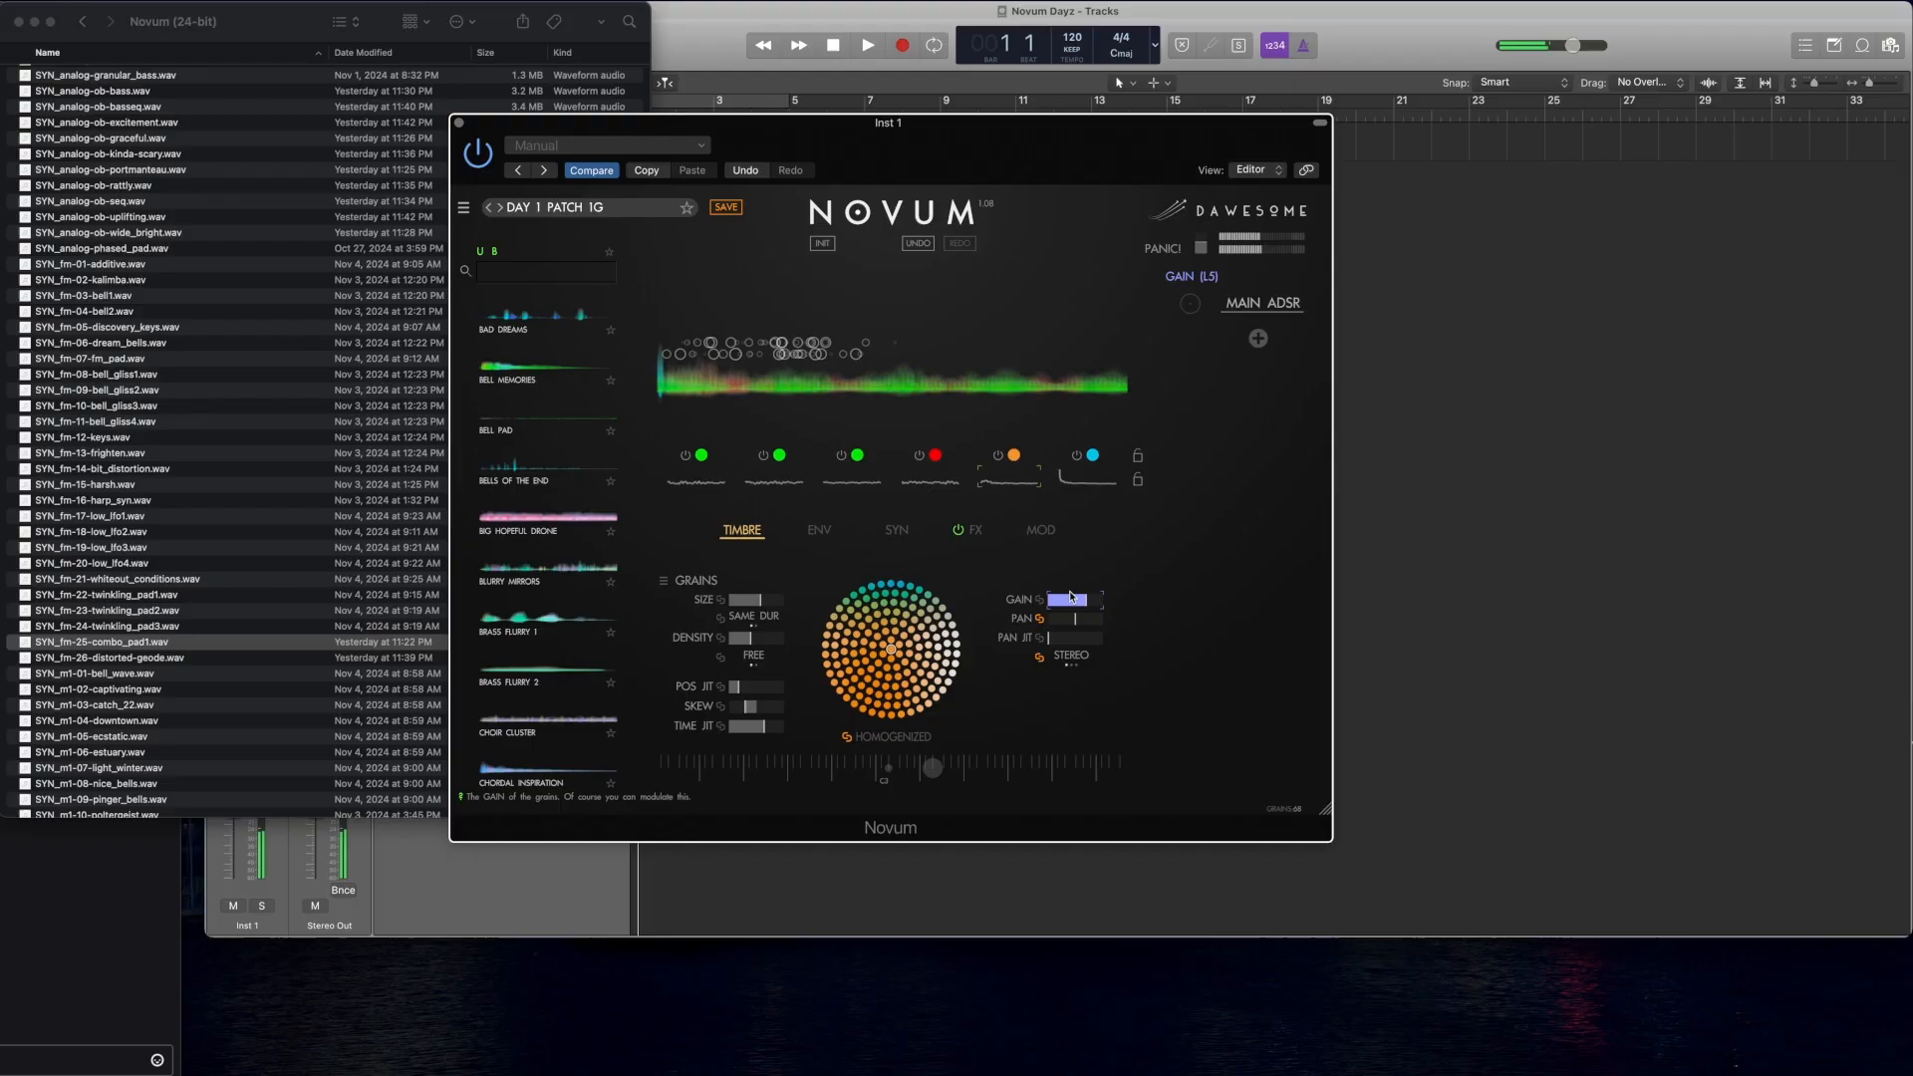
left_click(924, 485)
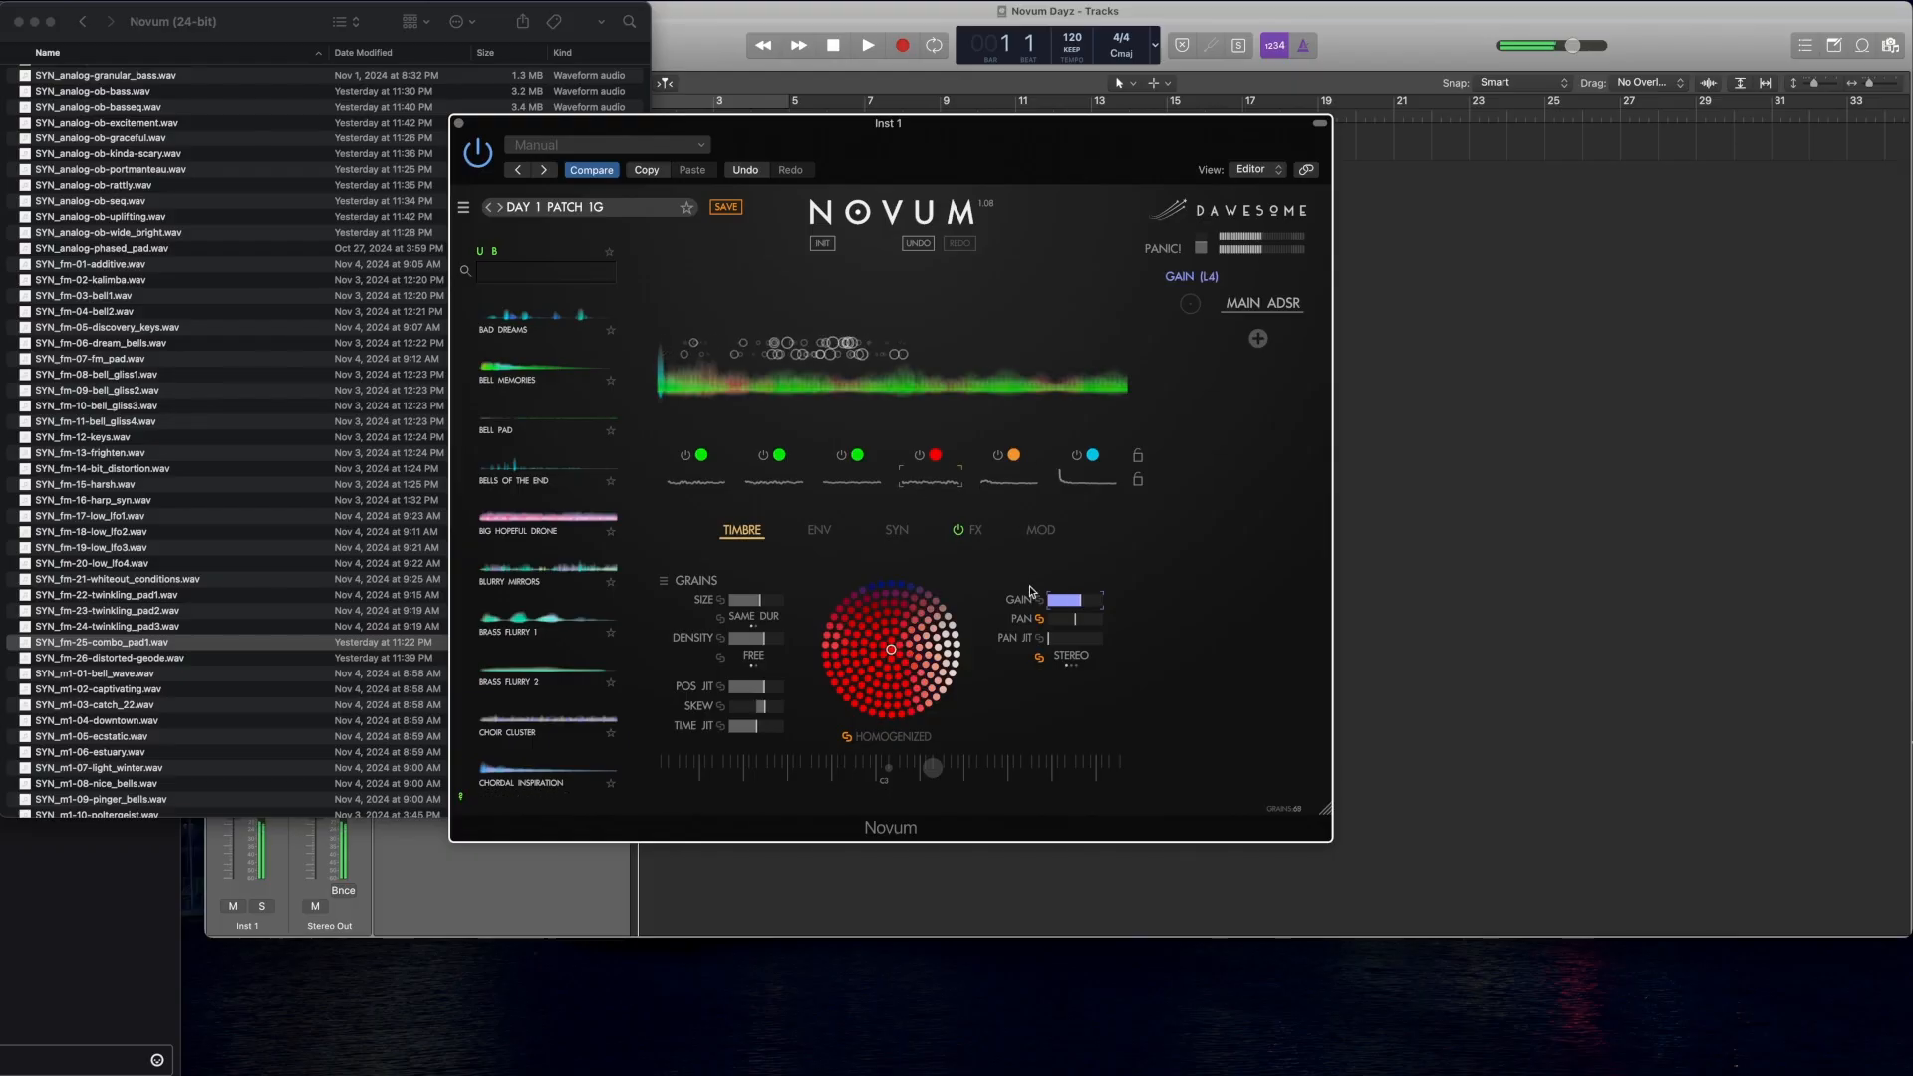
left_click(1008, 488)
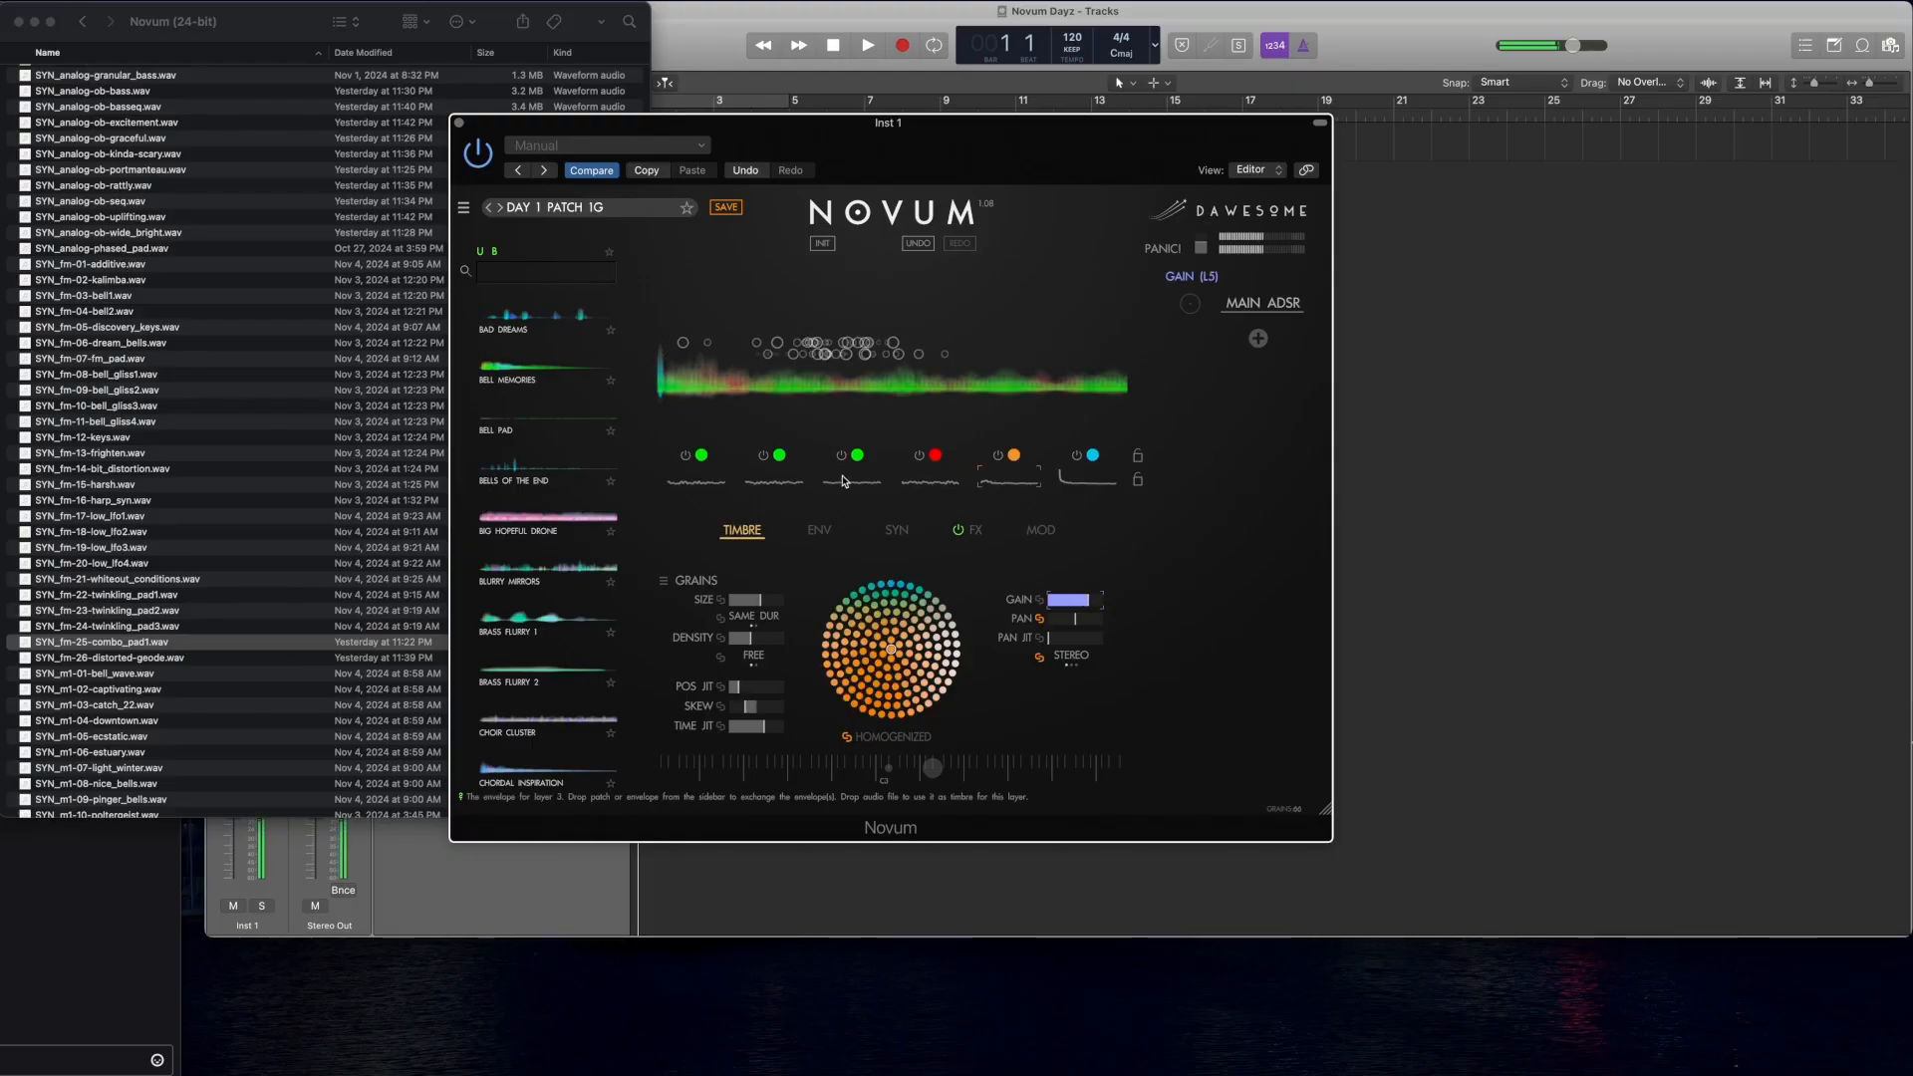
left_click(695, 485)
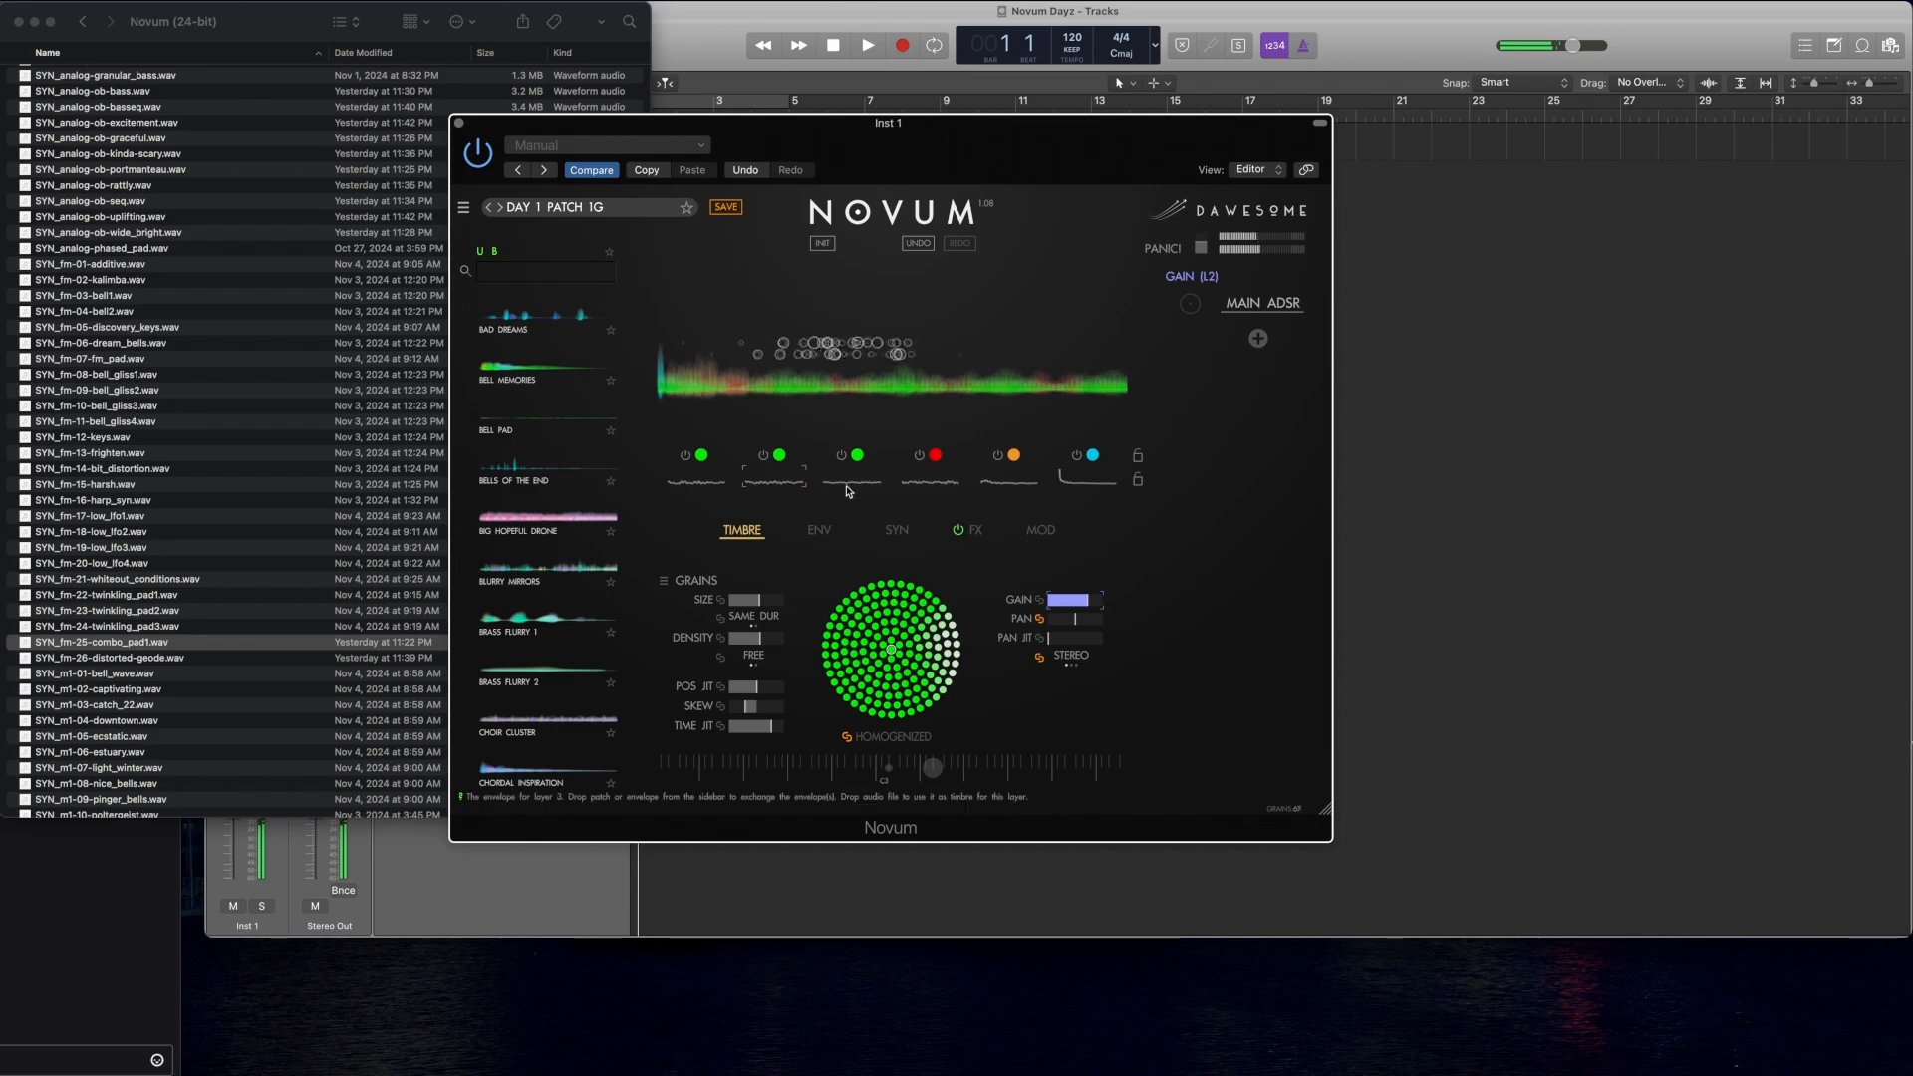
left_click(1086, 480)
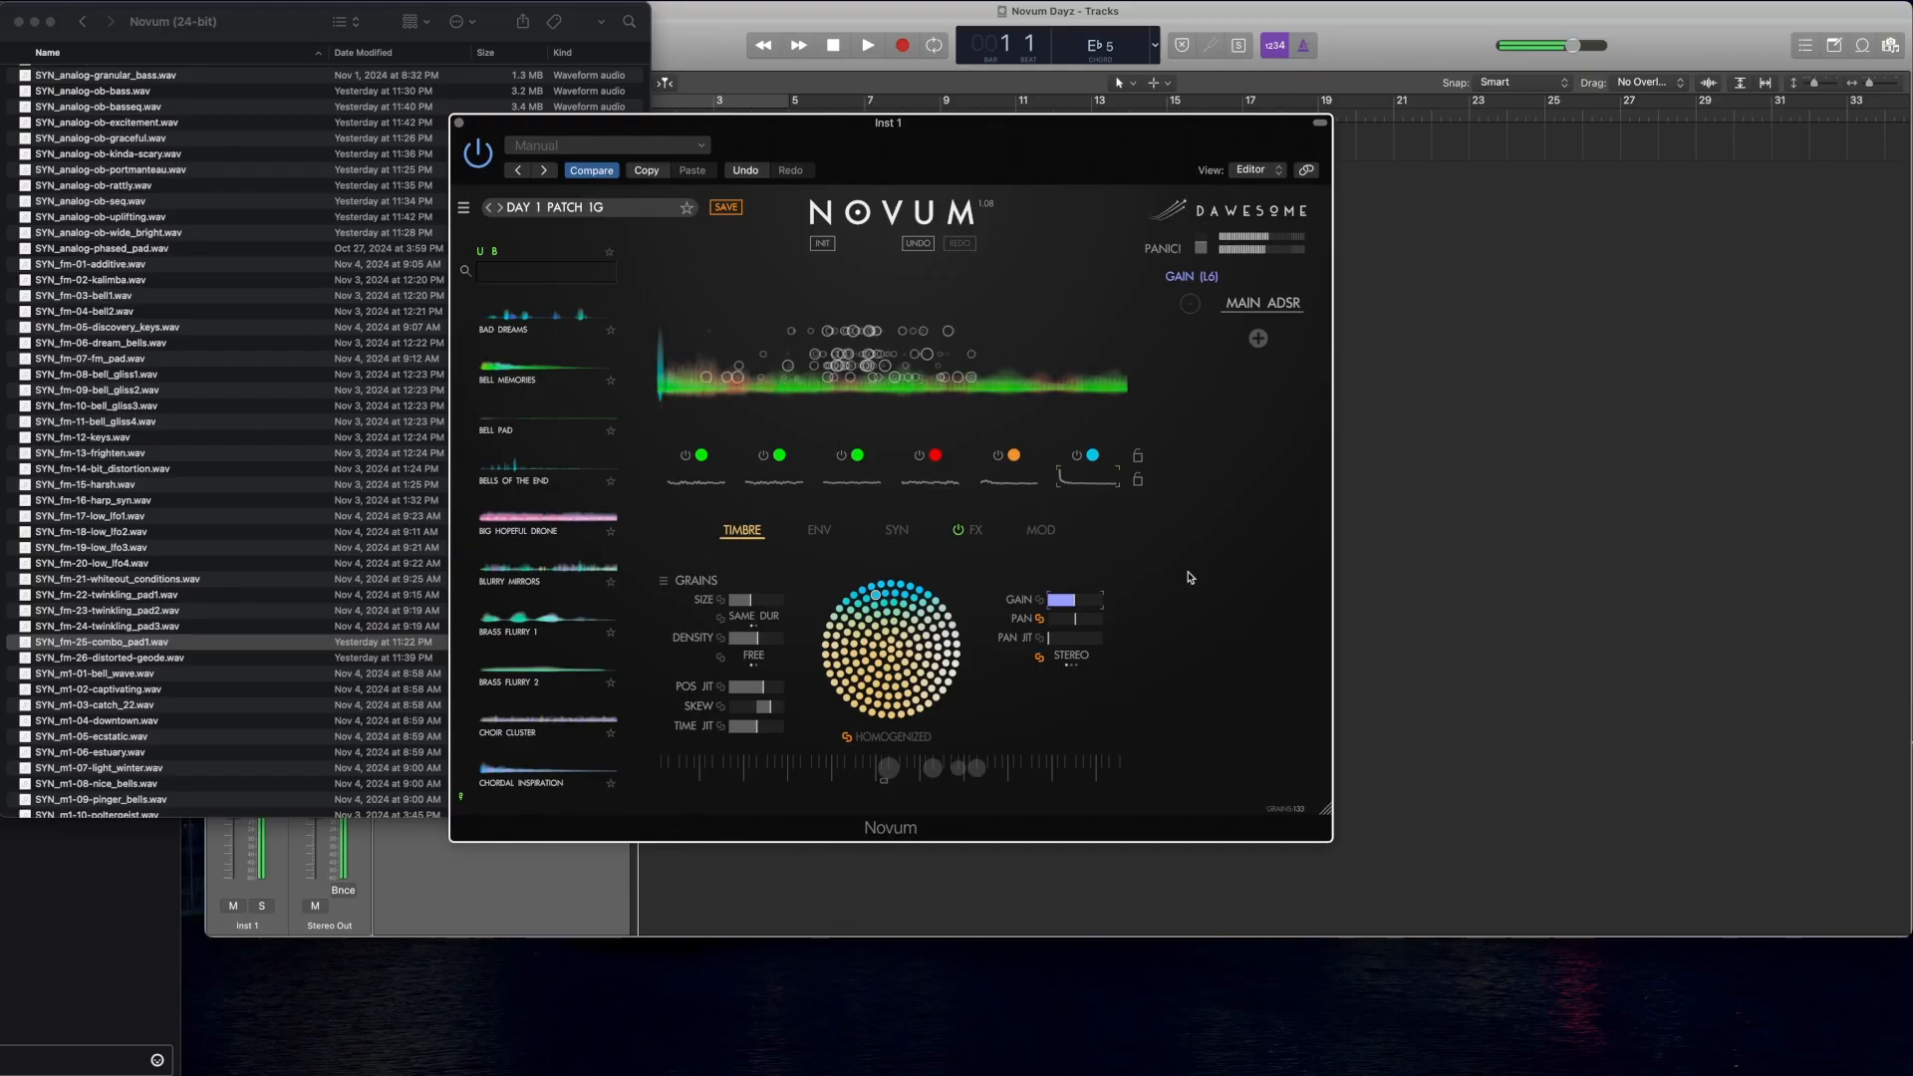
left_click(1806, 974)
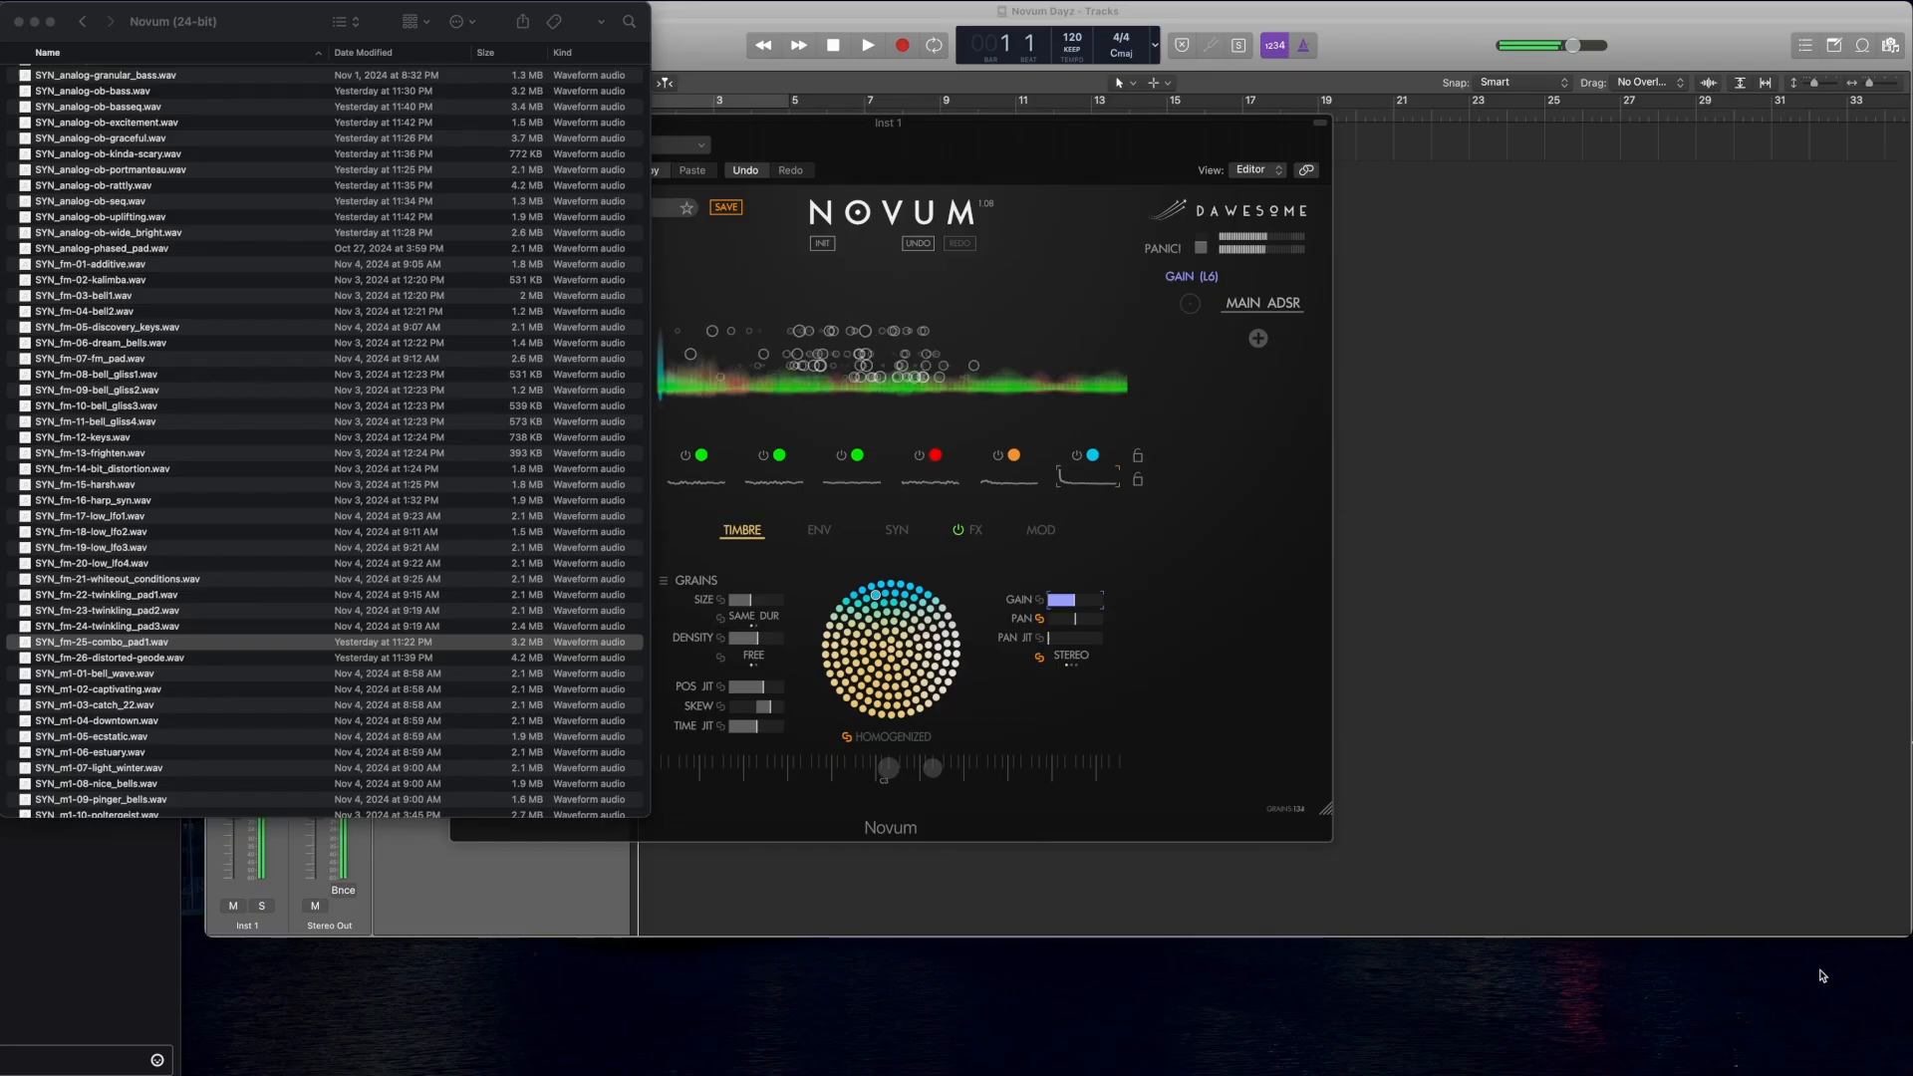
left_click(1047, 148)
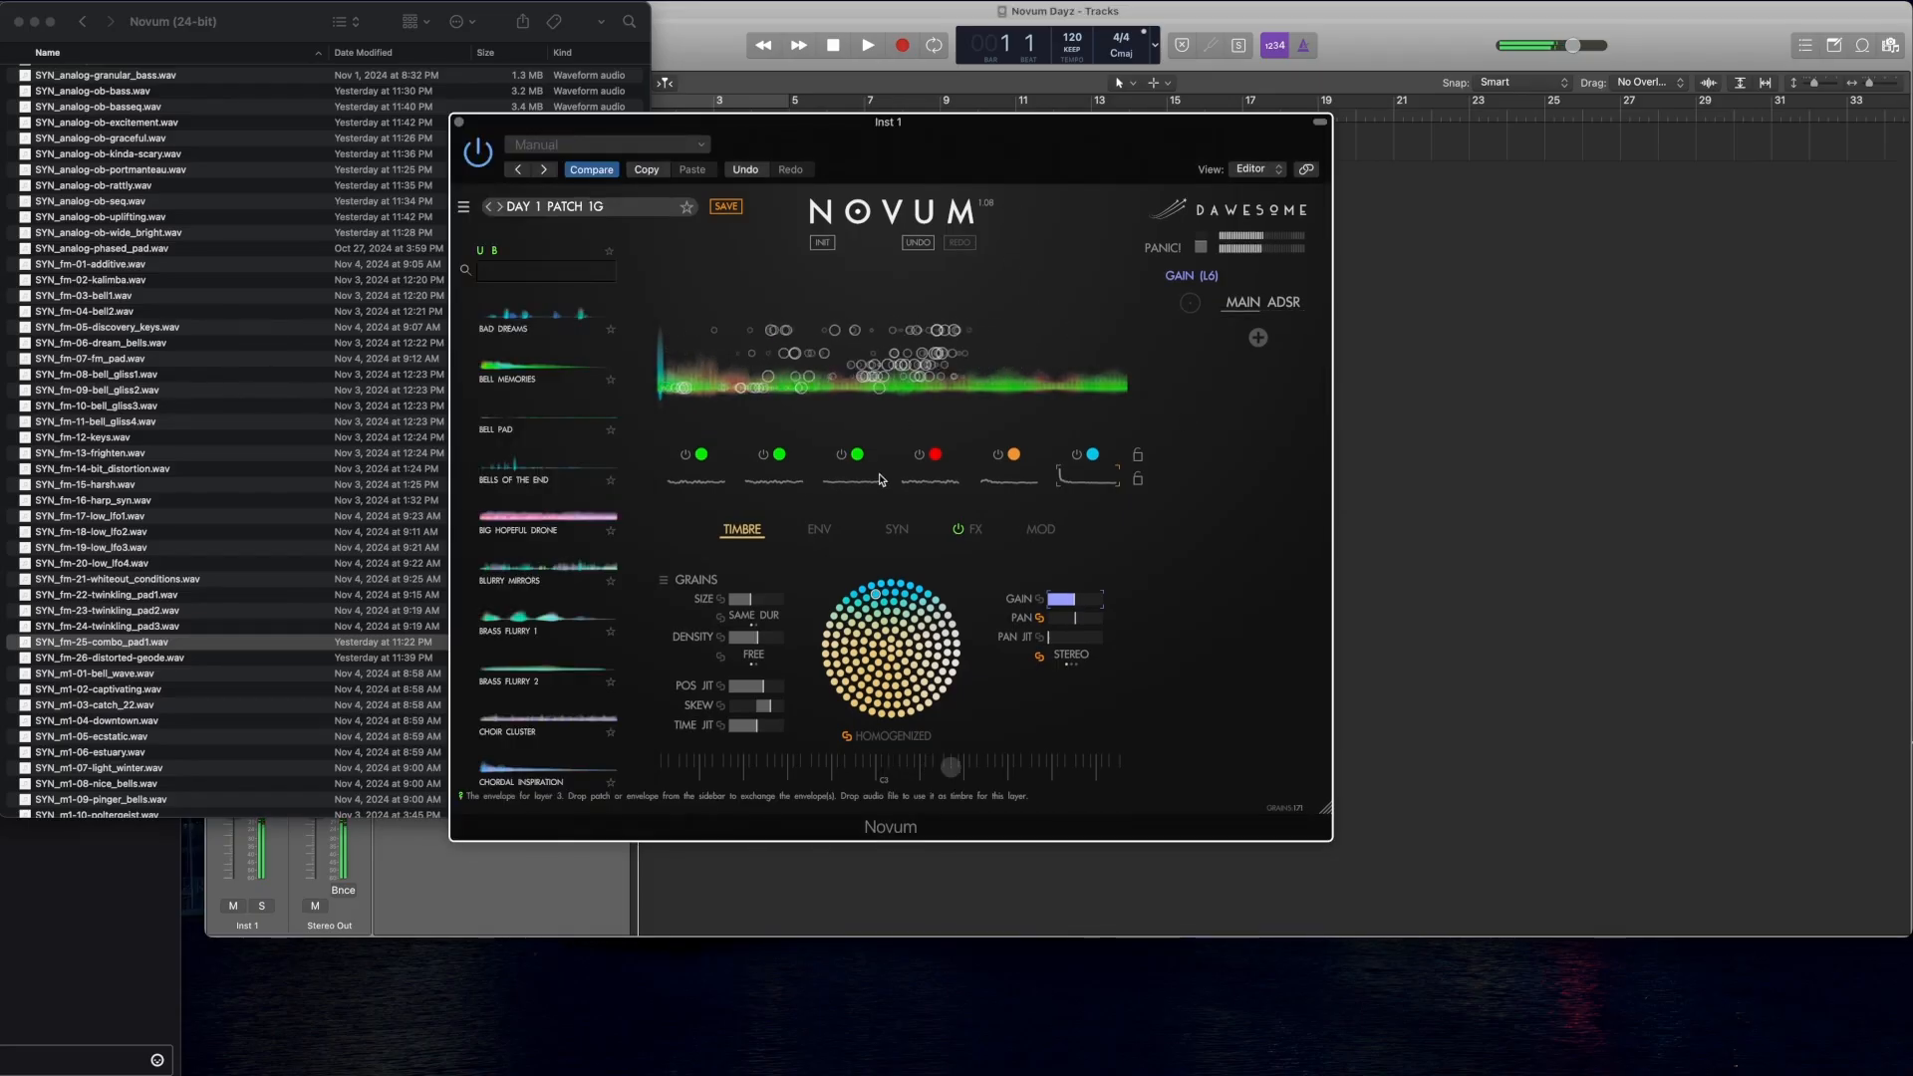
Step: Set the reference pitch of layers six and five to C3
left_click(818, 531)
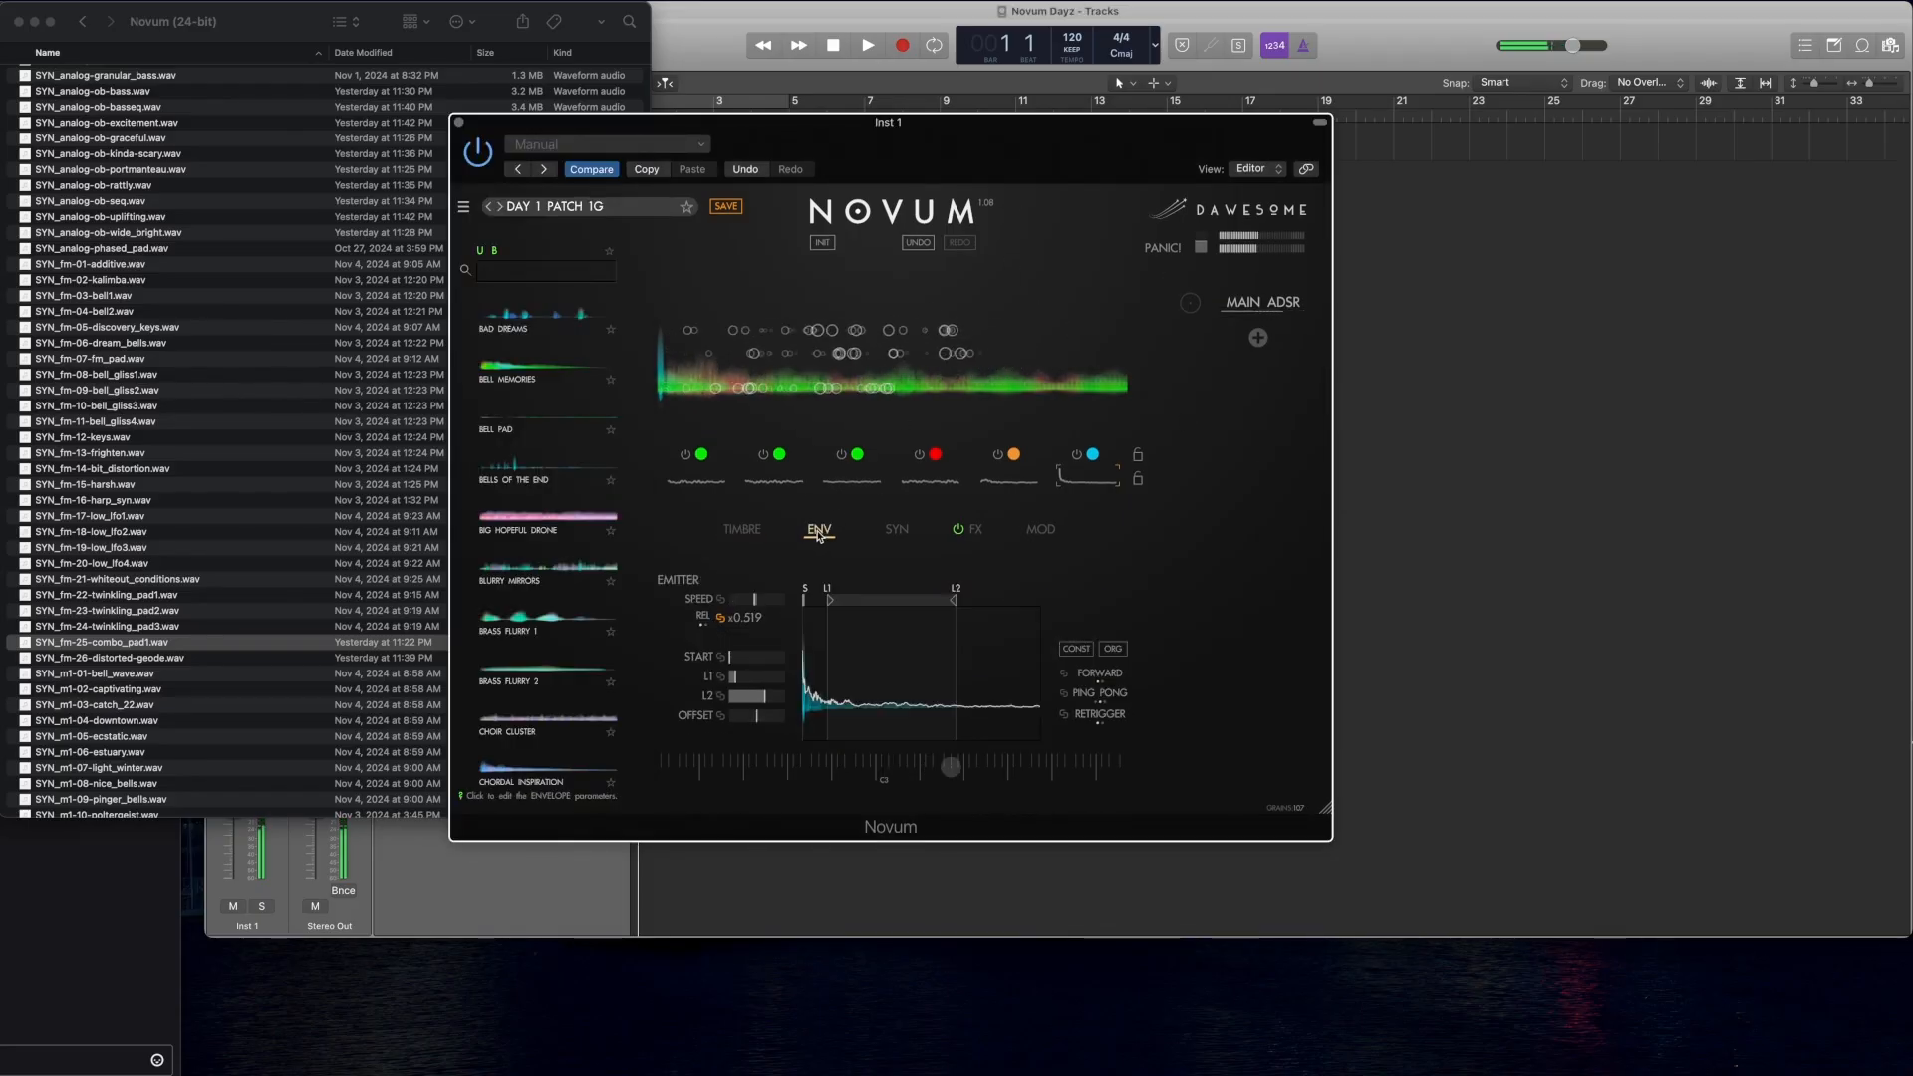
left_click(899, 531)
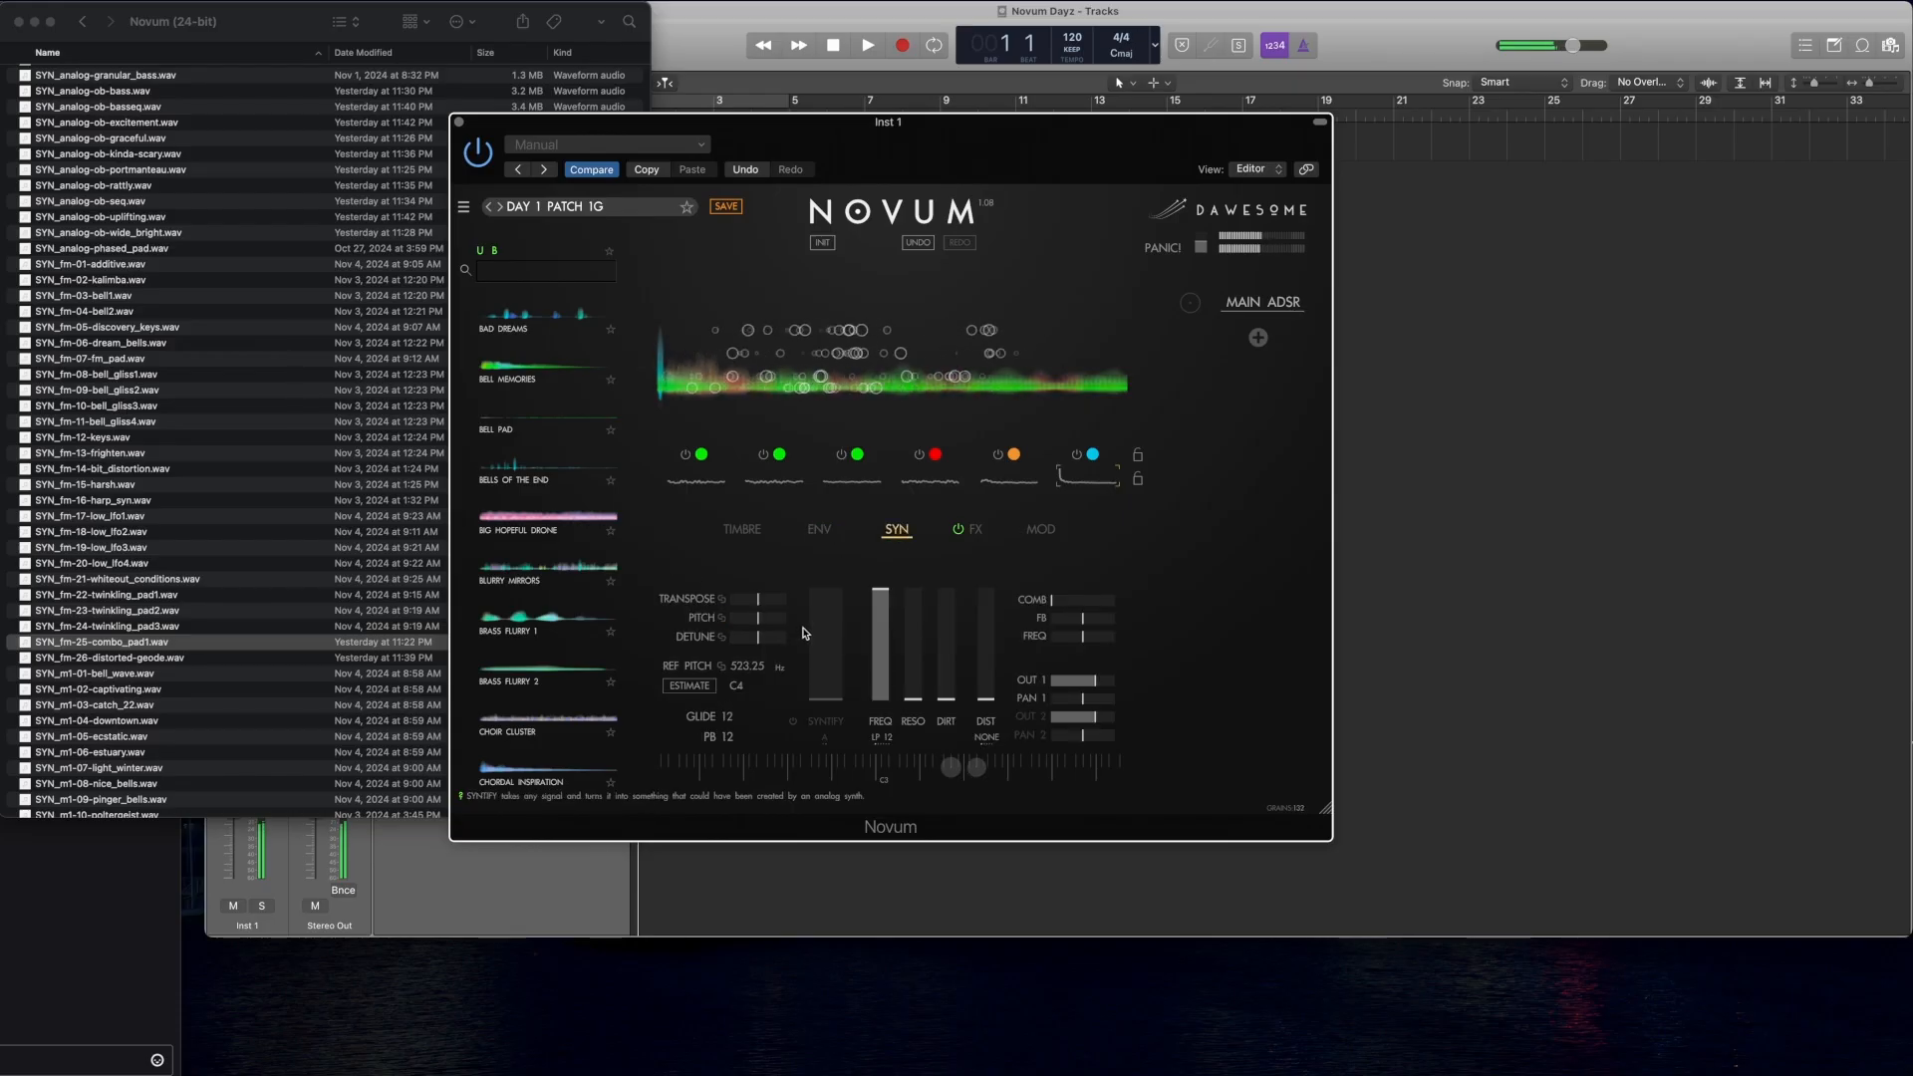
left_click(736, 685)
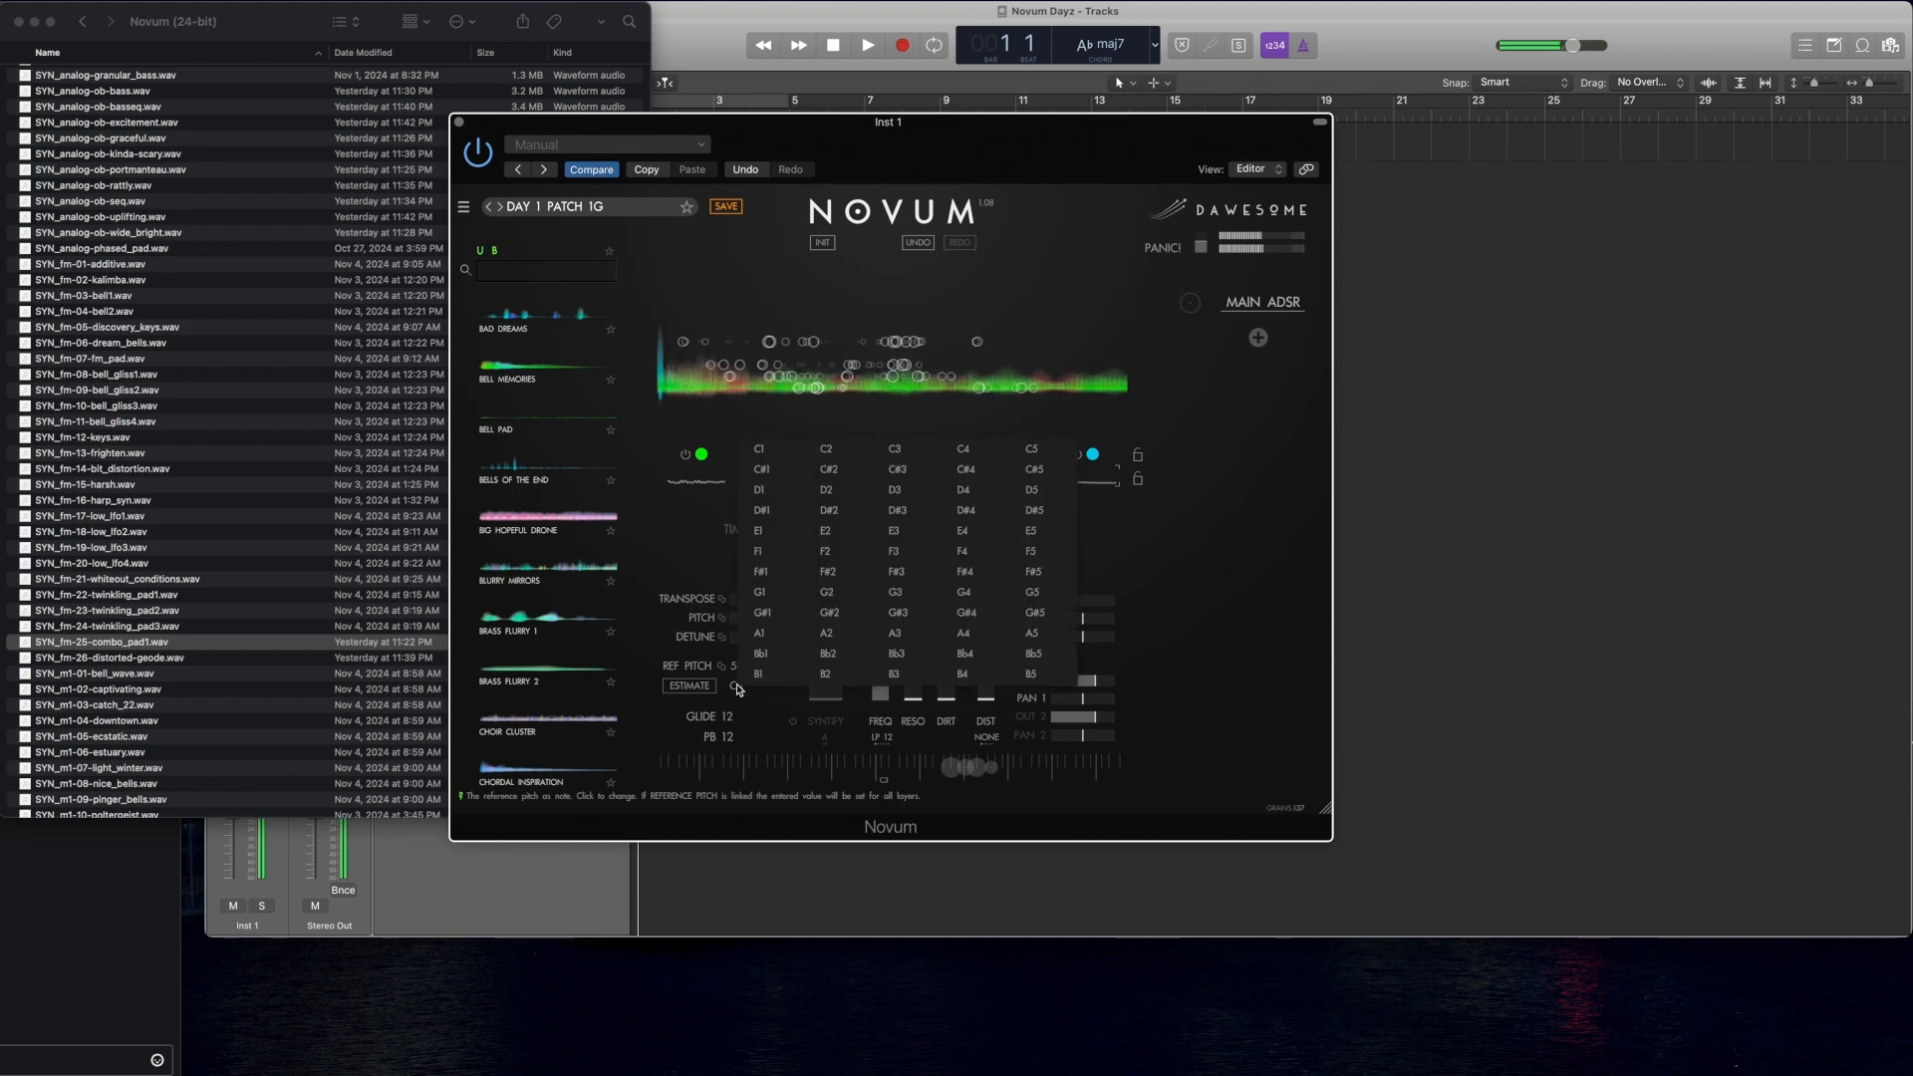
left_click(895, 448)
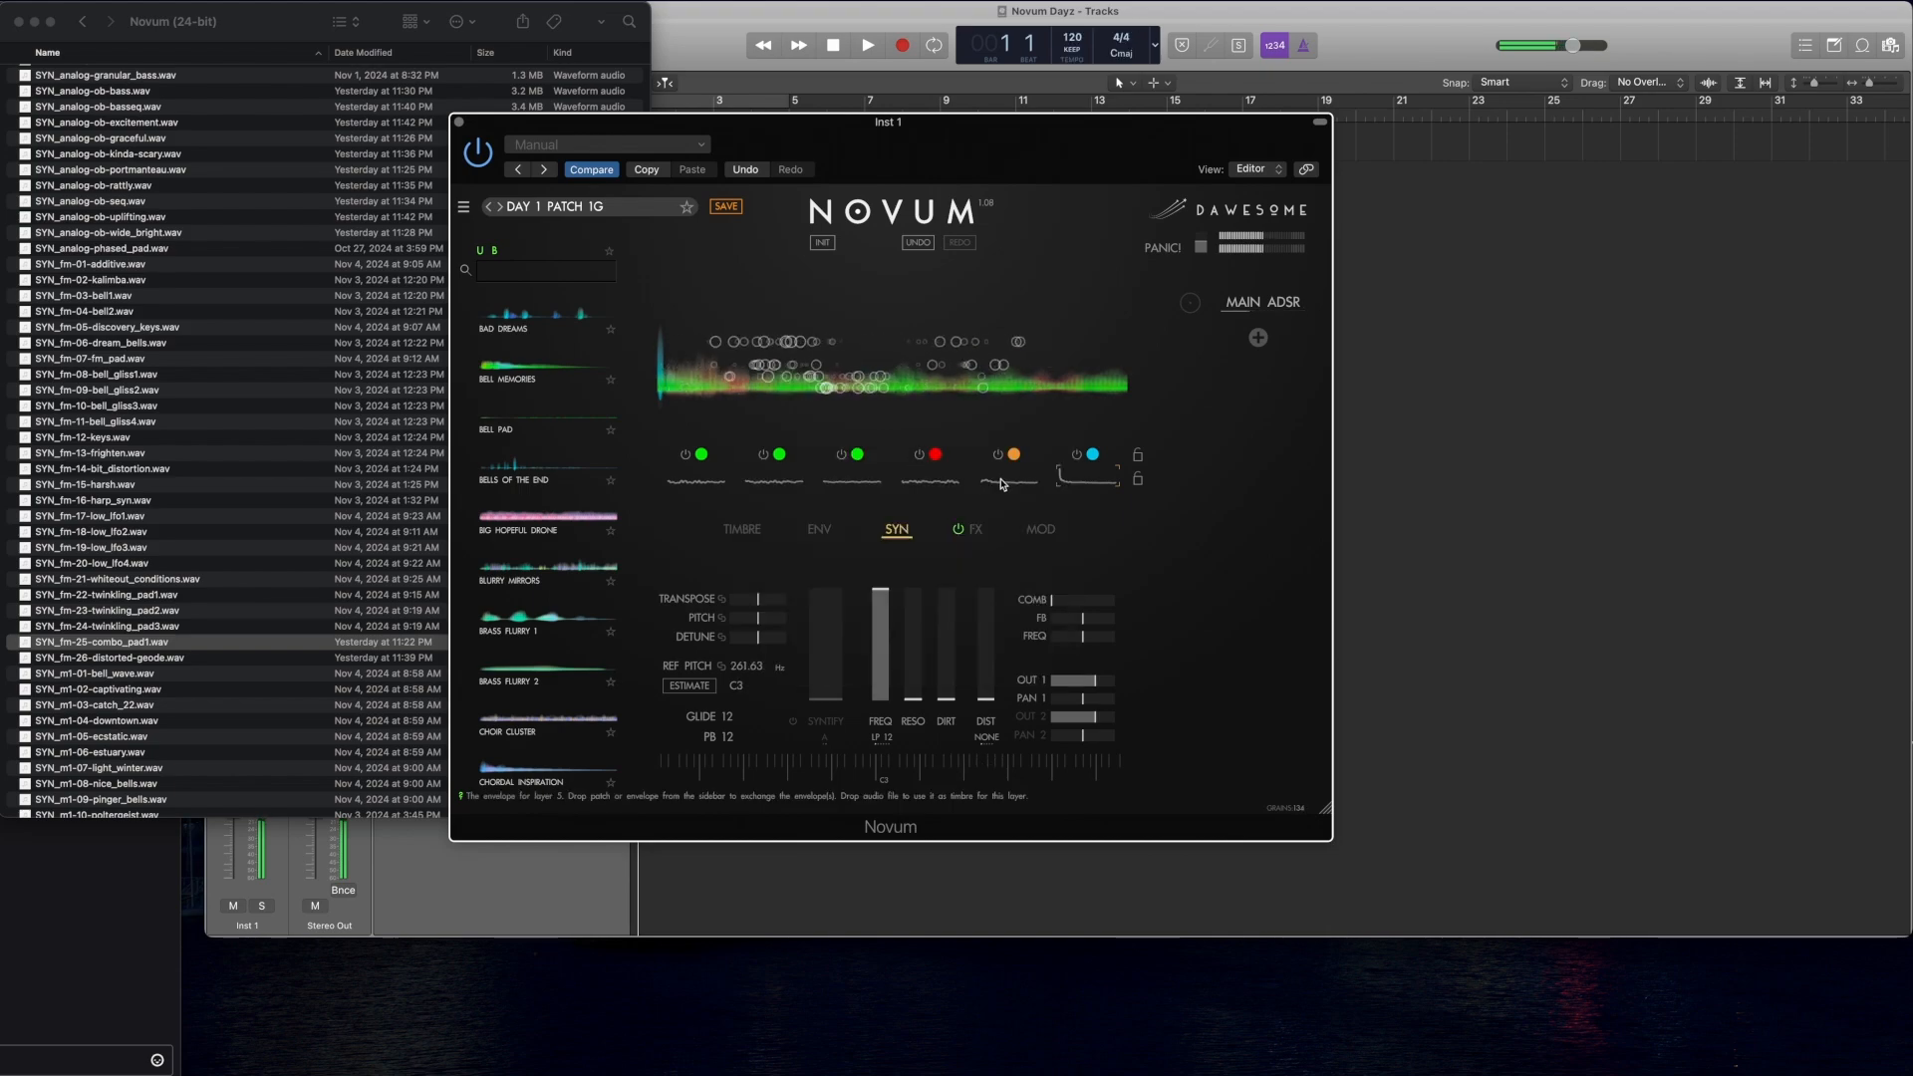
left_click(736, 685)
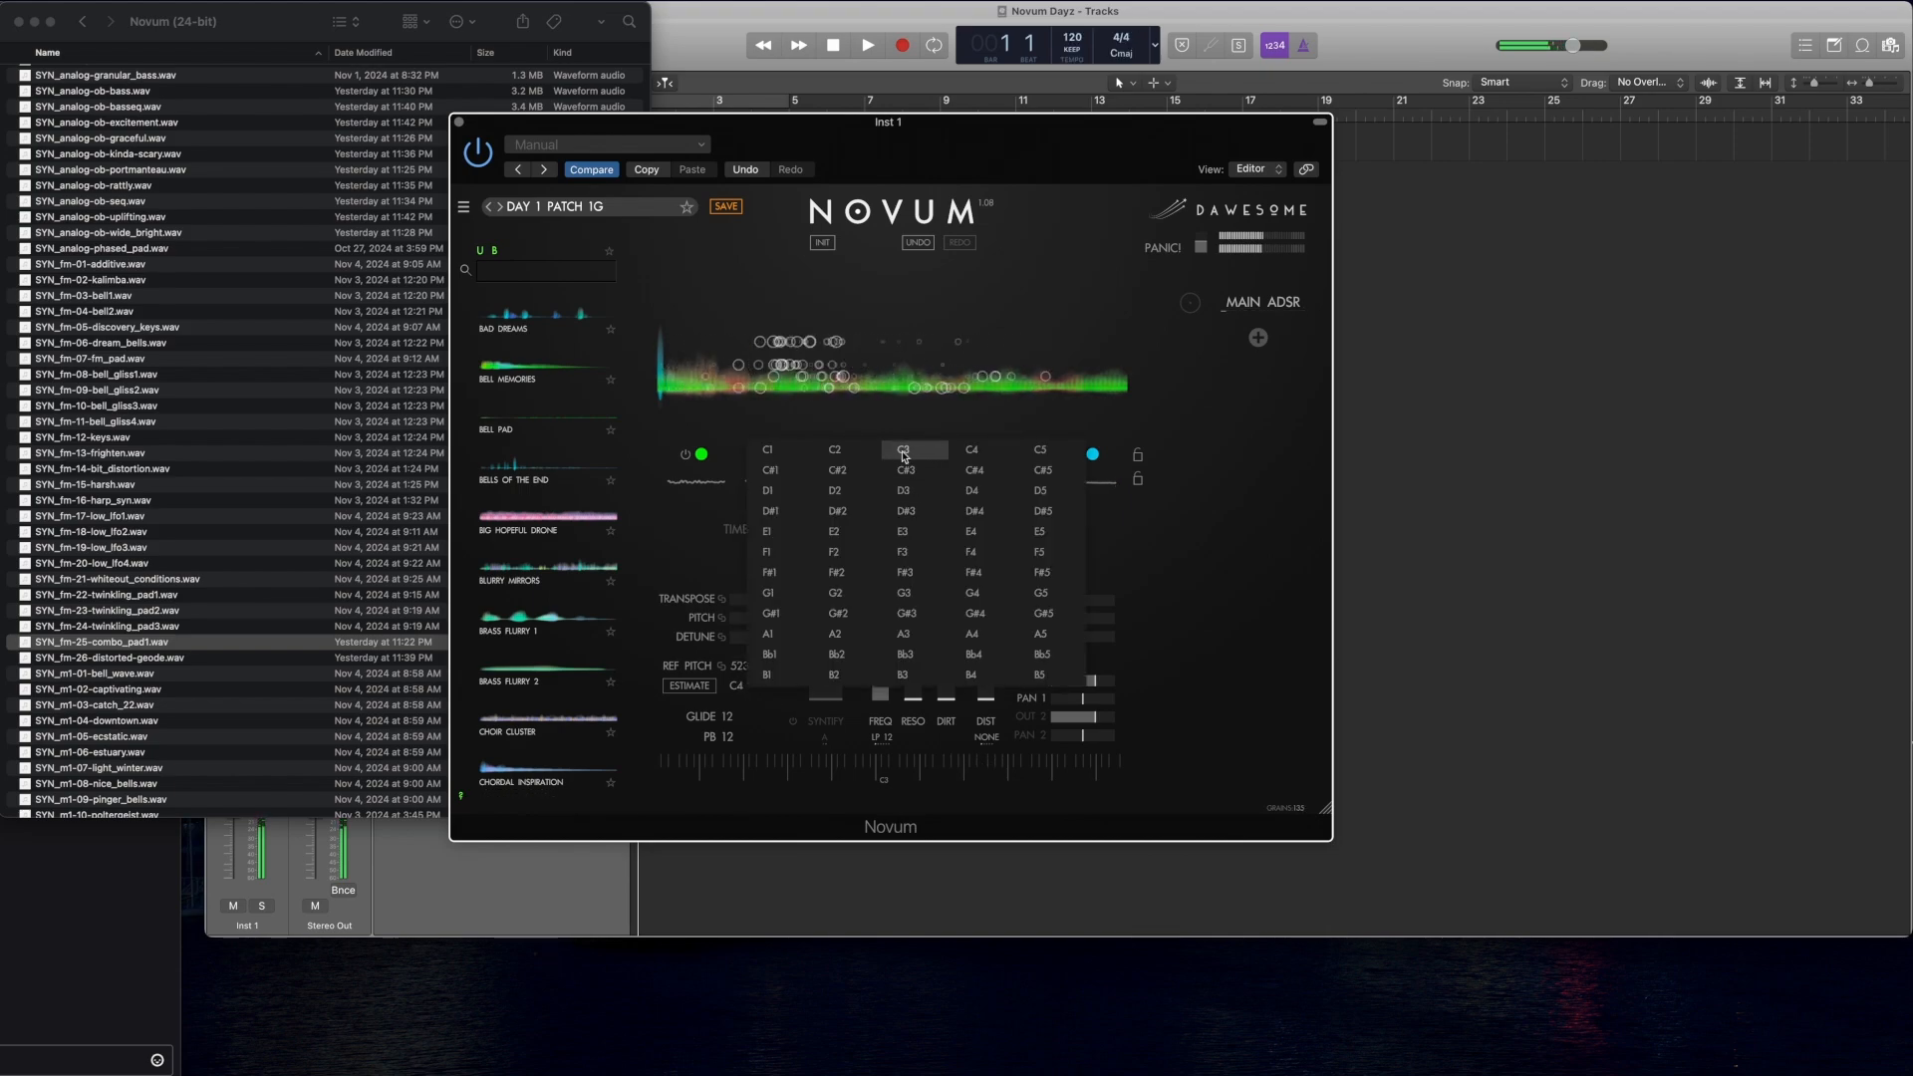
left_click(904, 454)
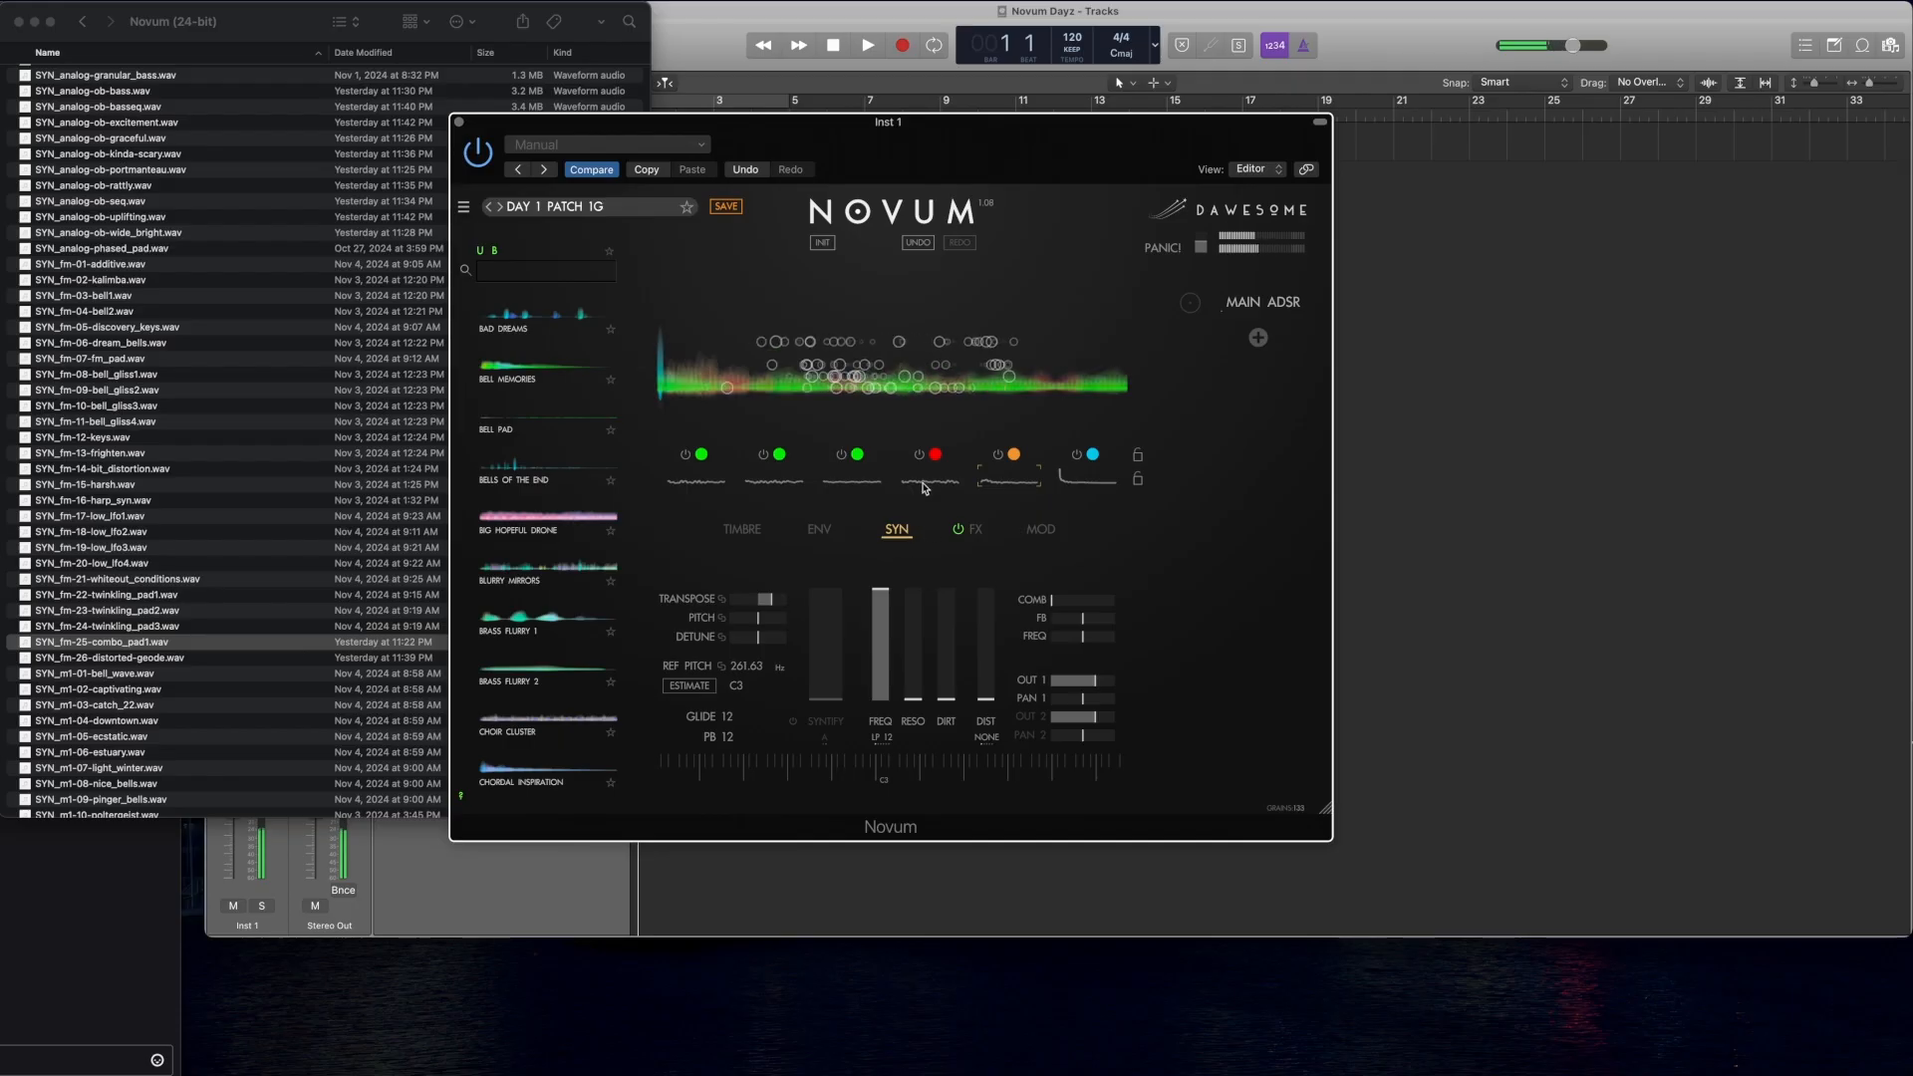
Step: Set the reference pitch of layers four, three, two and one to C3
left_click(926, 486)
left_click(740, 686)
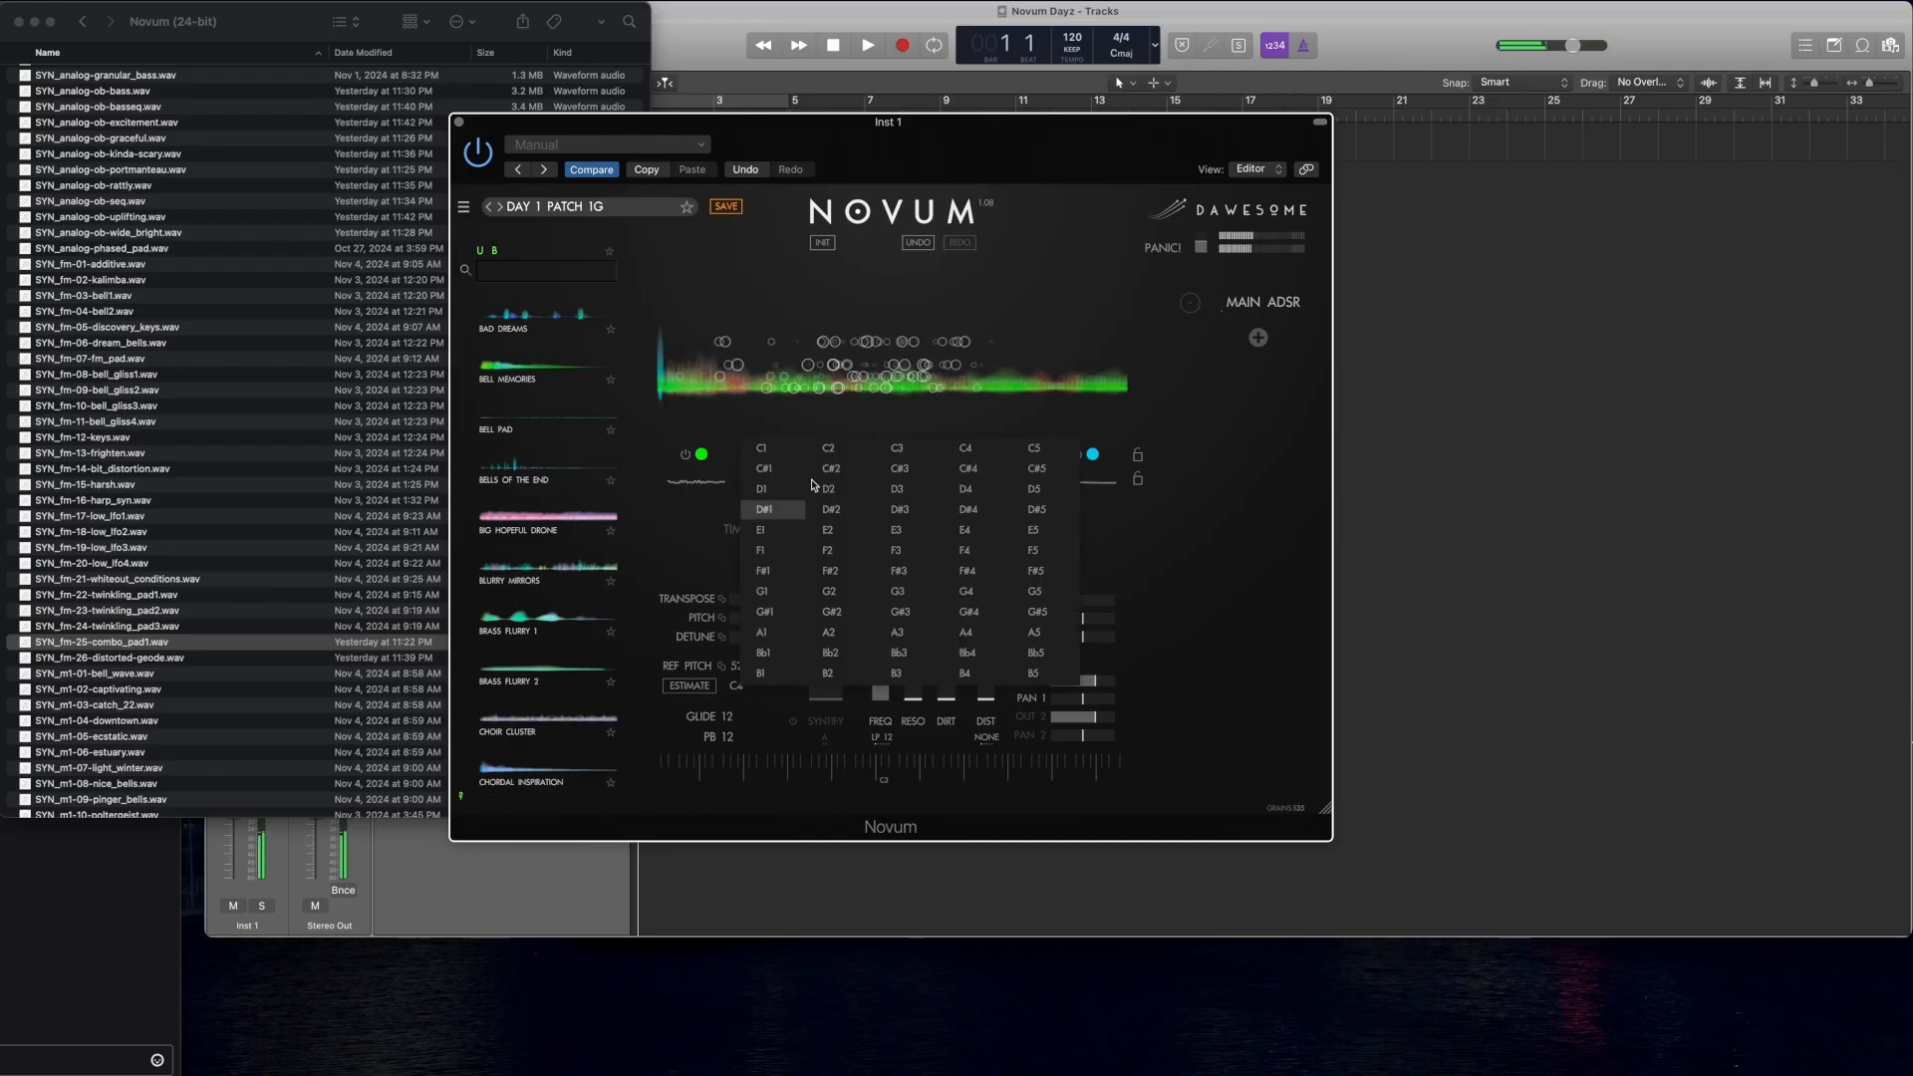
left_click(899, 455)
left_click(862, 479)
left_click(738, 685)
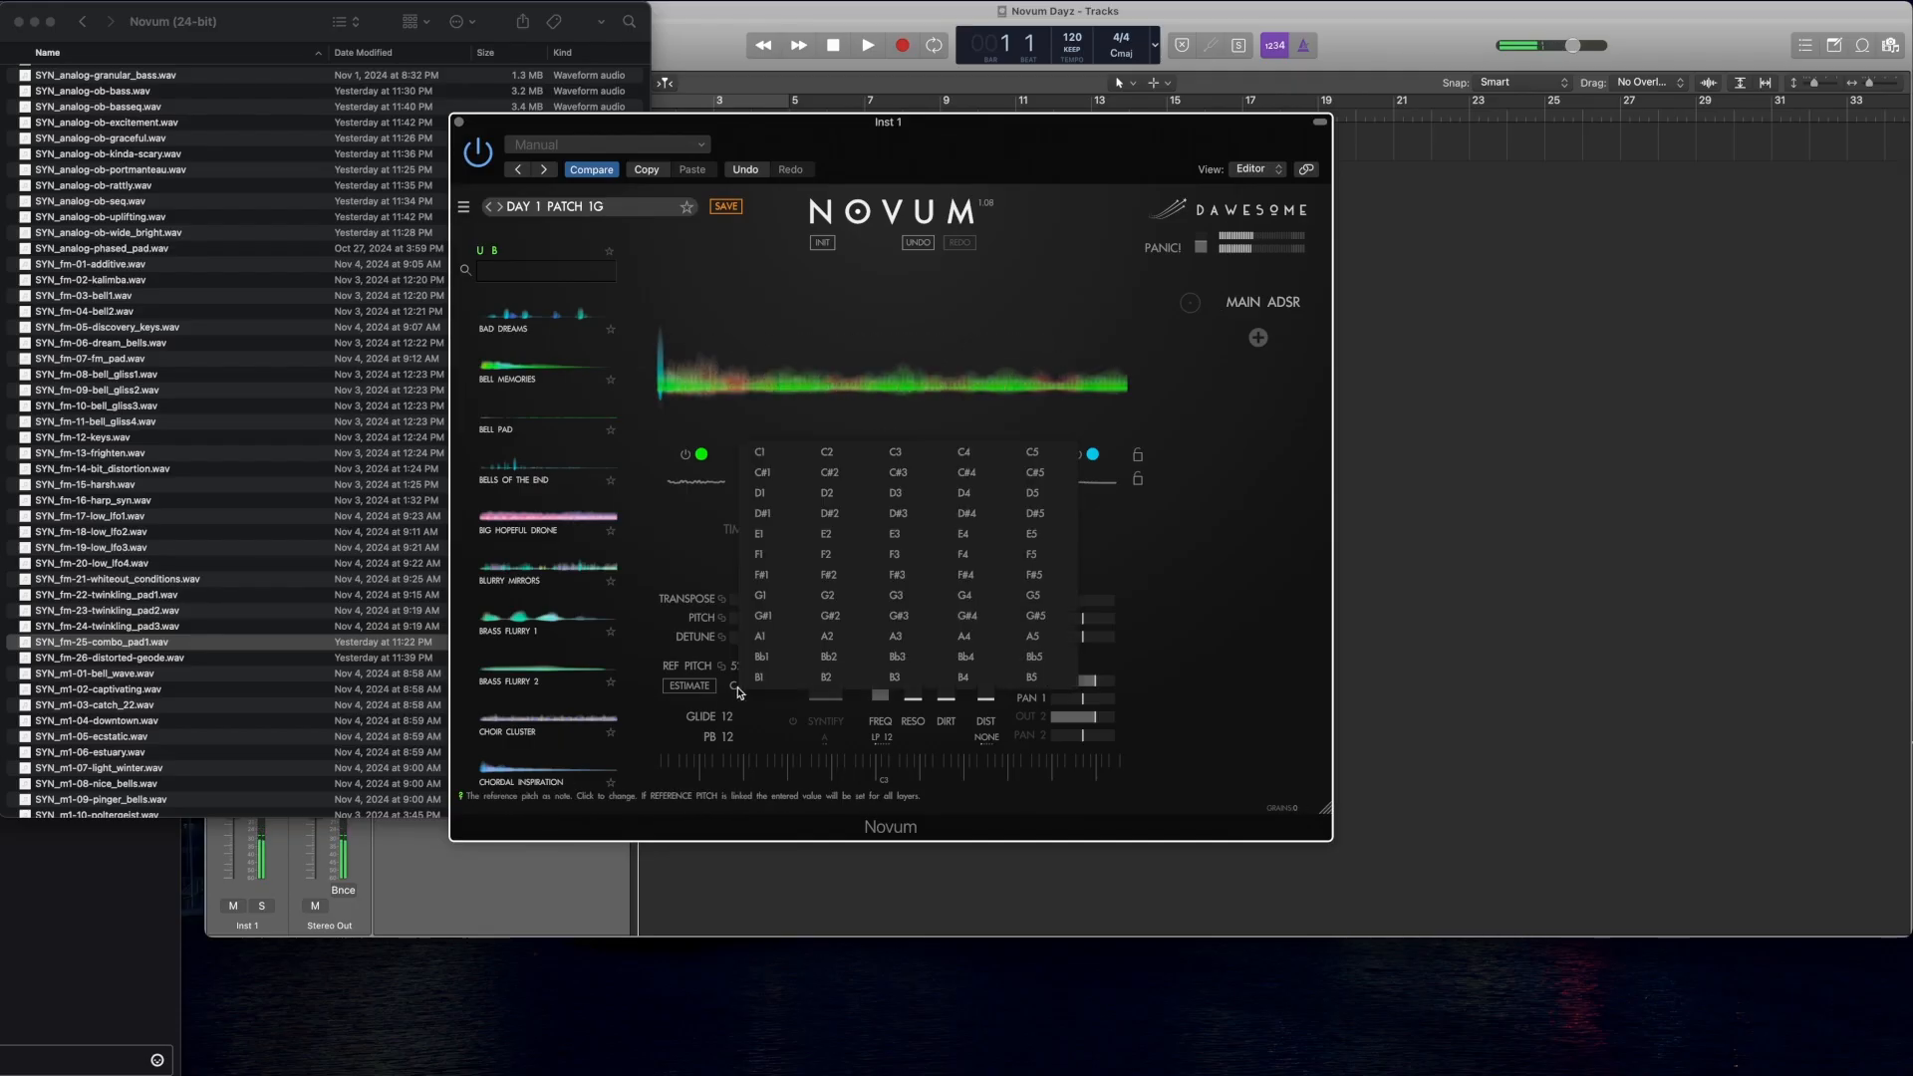
left_click(913, 454)
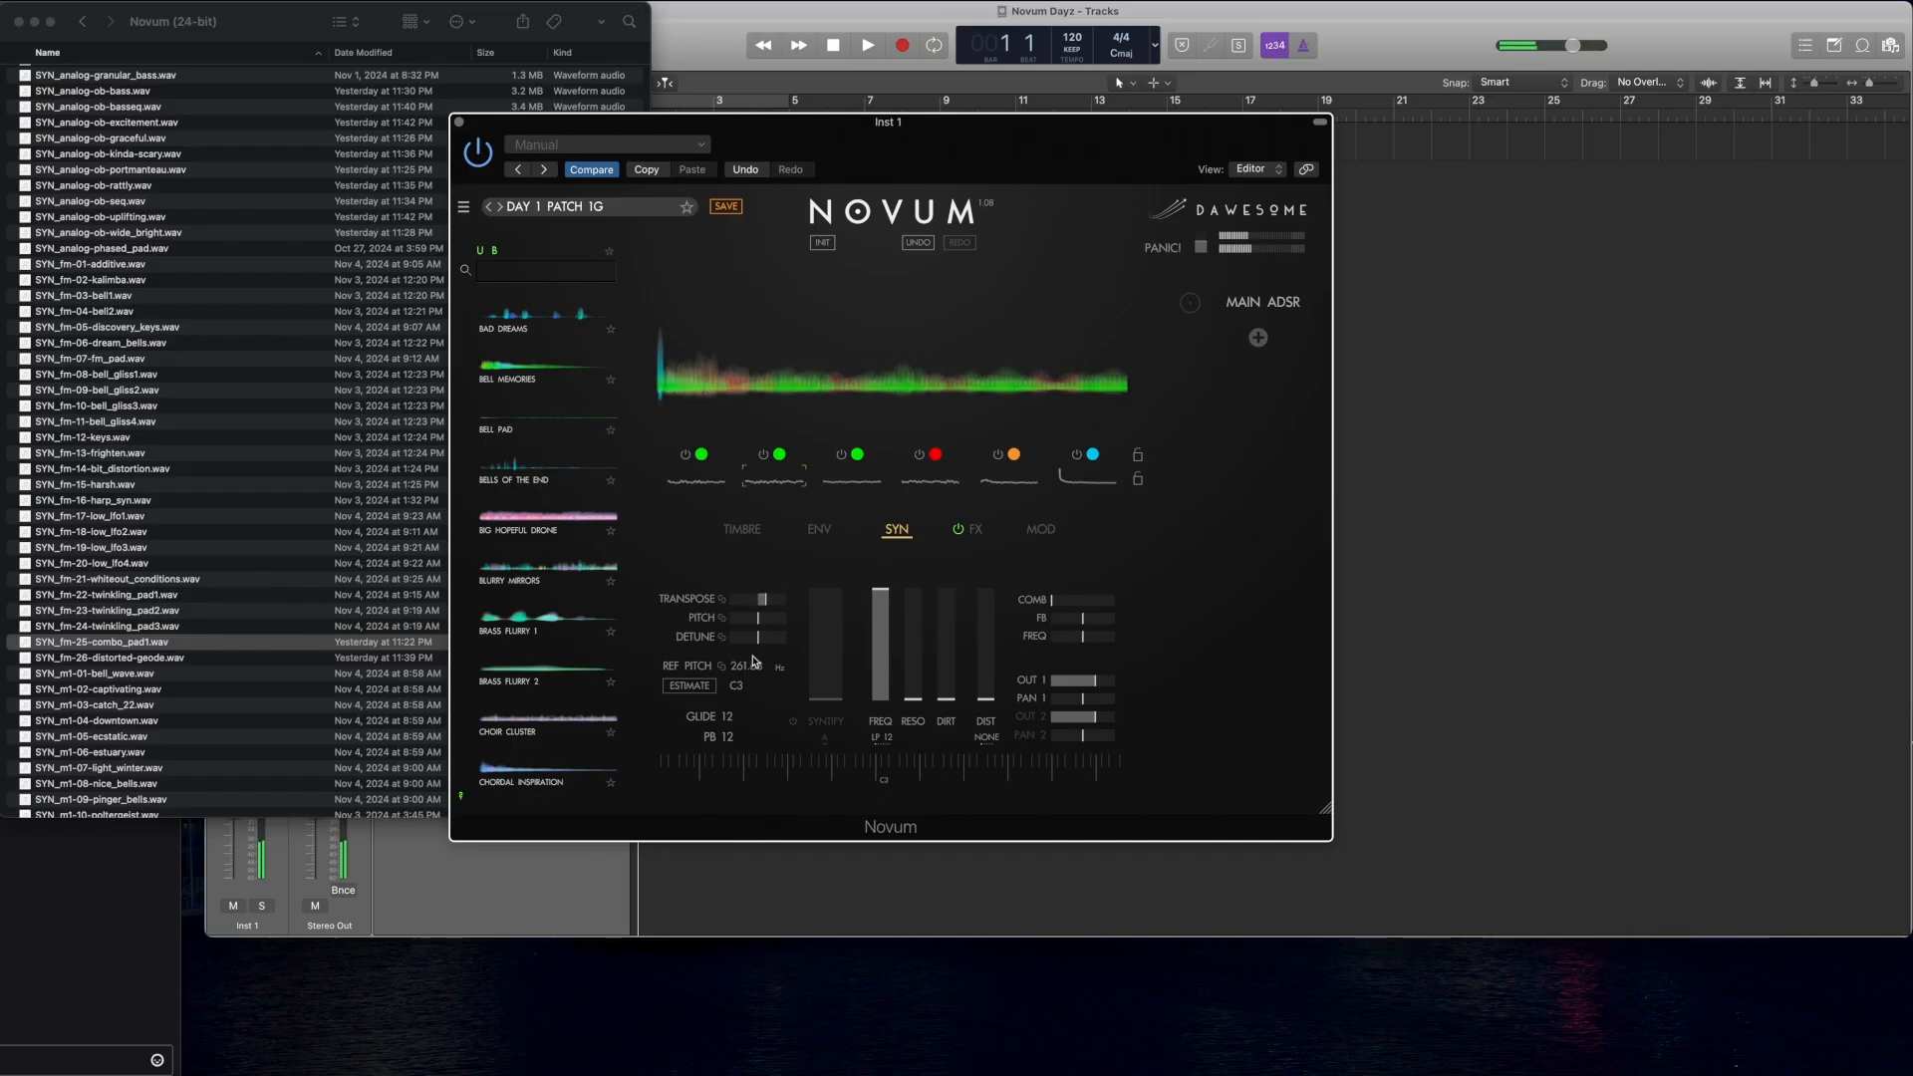
left_click(701, 483)
left_click(737, 686)
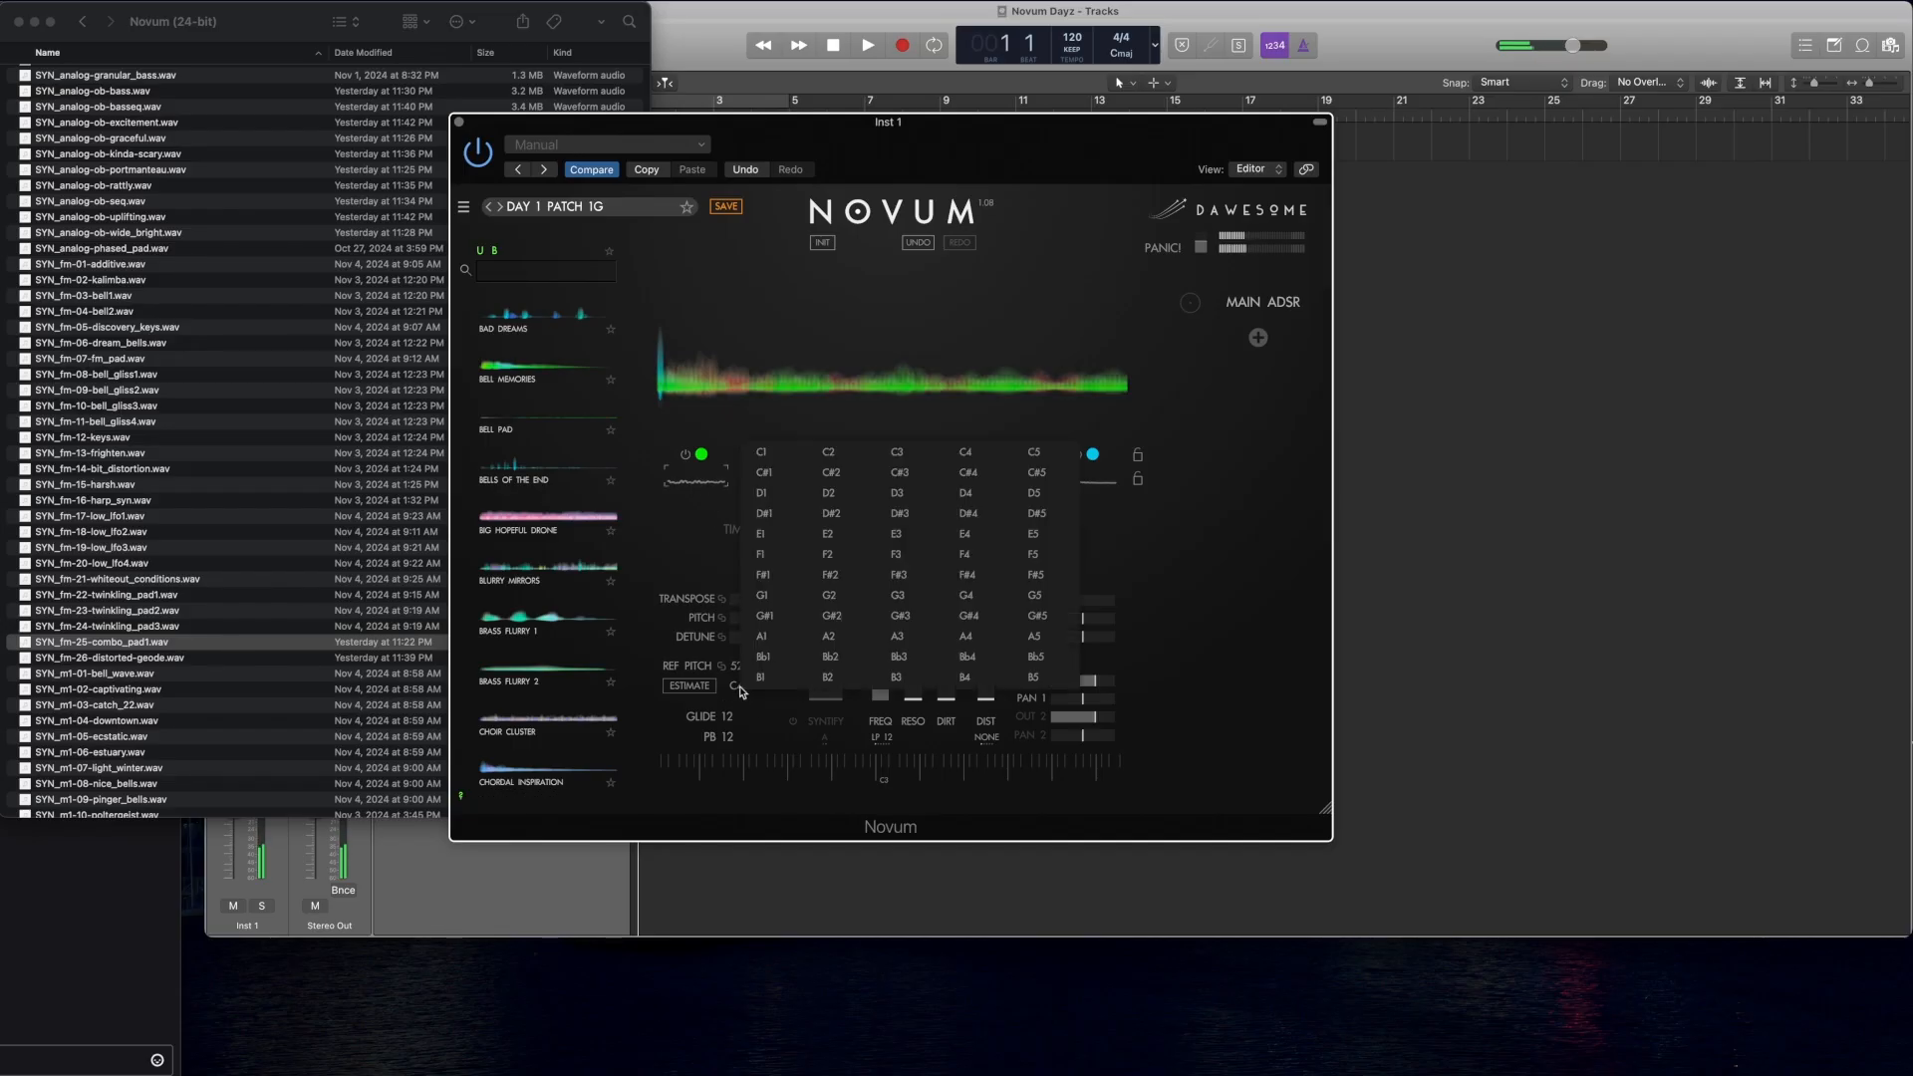
left_click(904, 454)
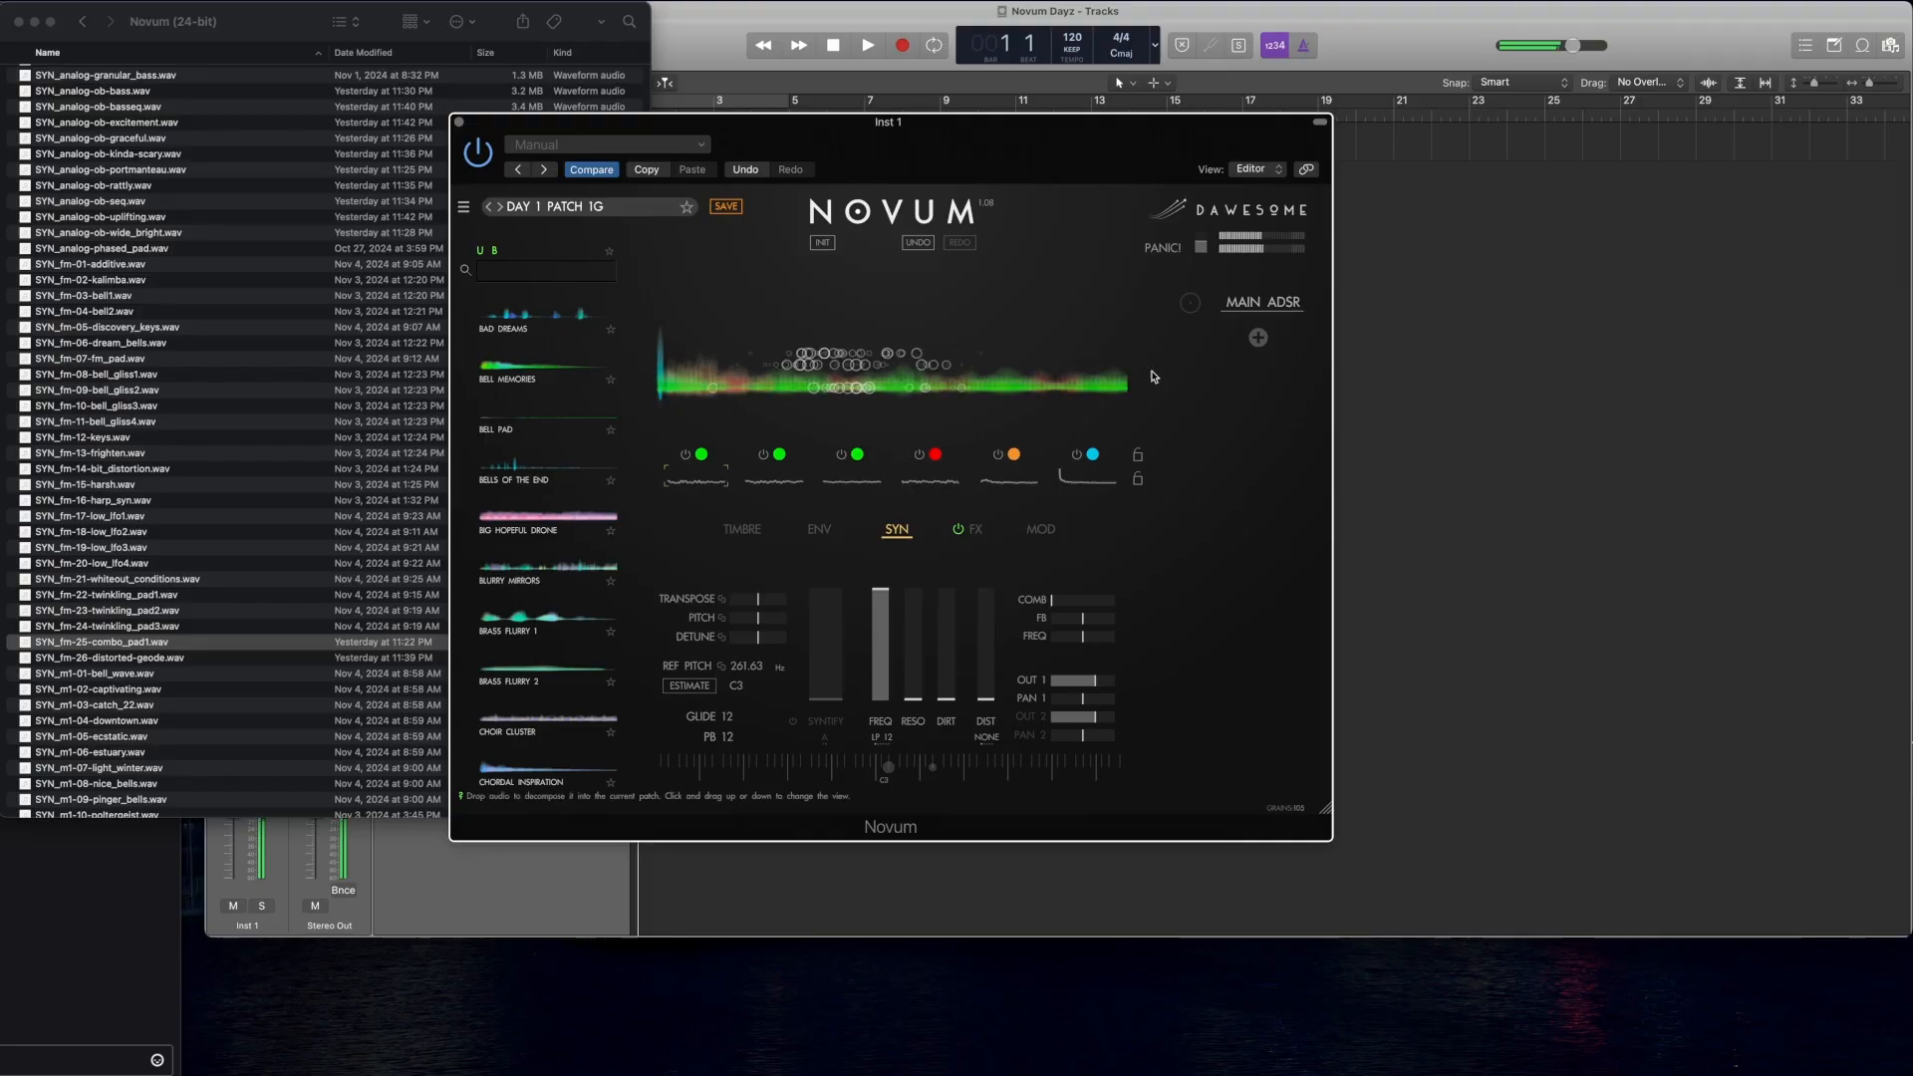
Step: Save the patch as a new variation named Day 1 Patch 1H in the User Patches folder
left_click(1445, 316)
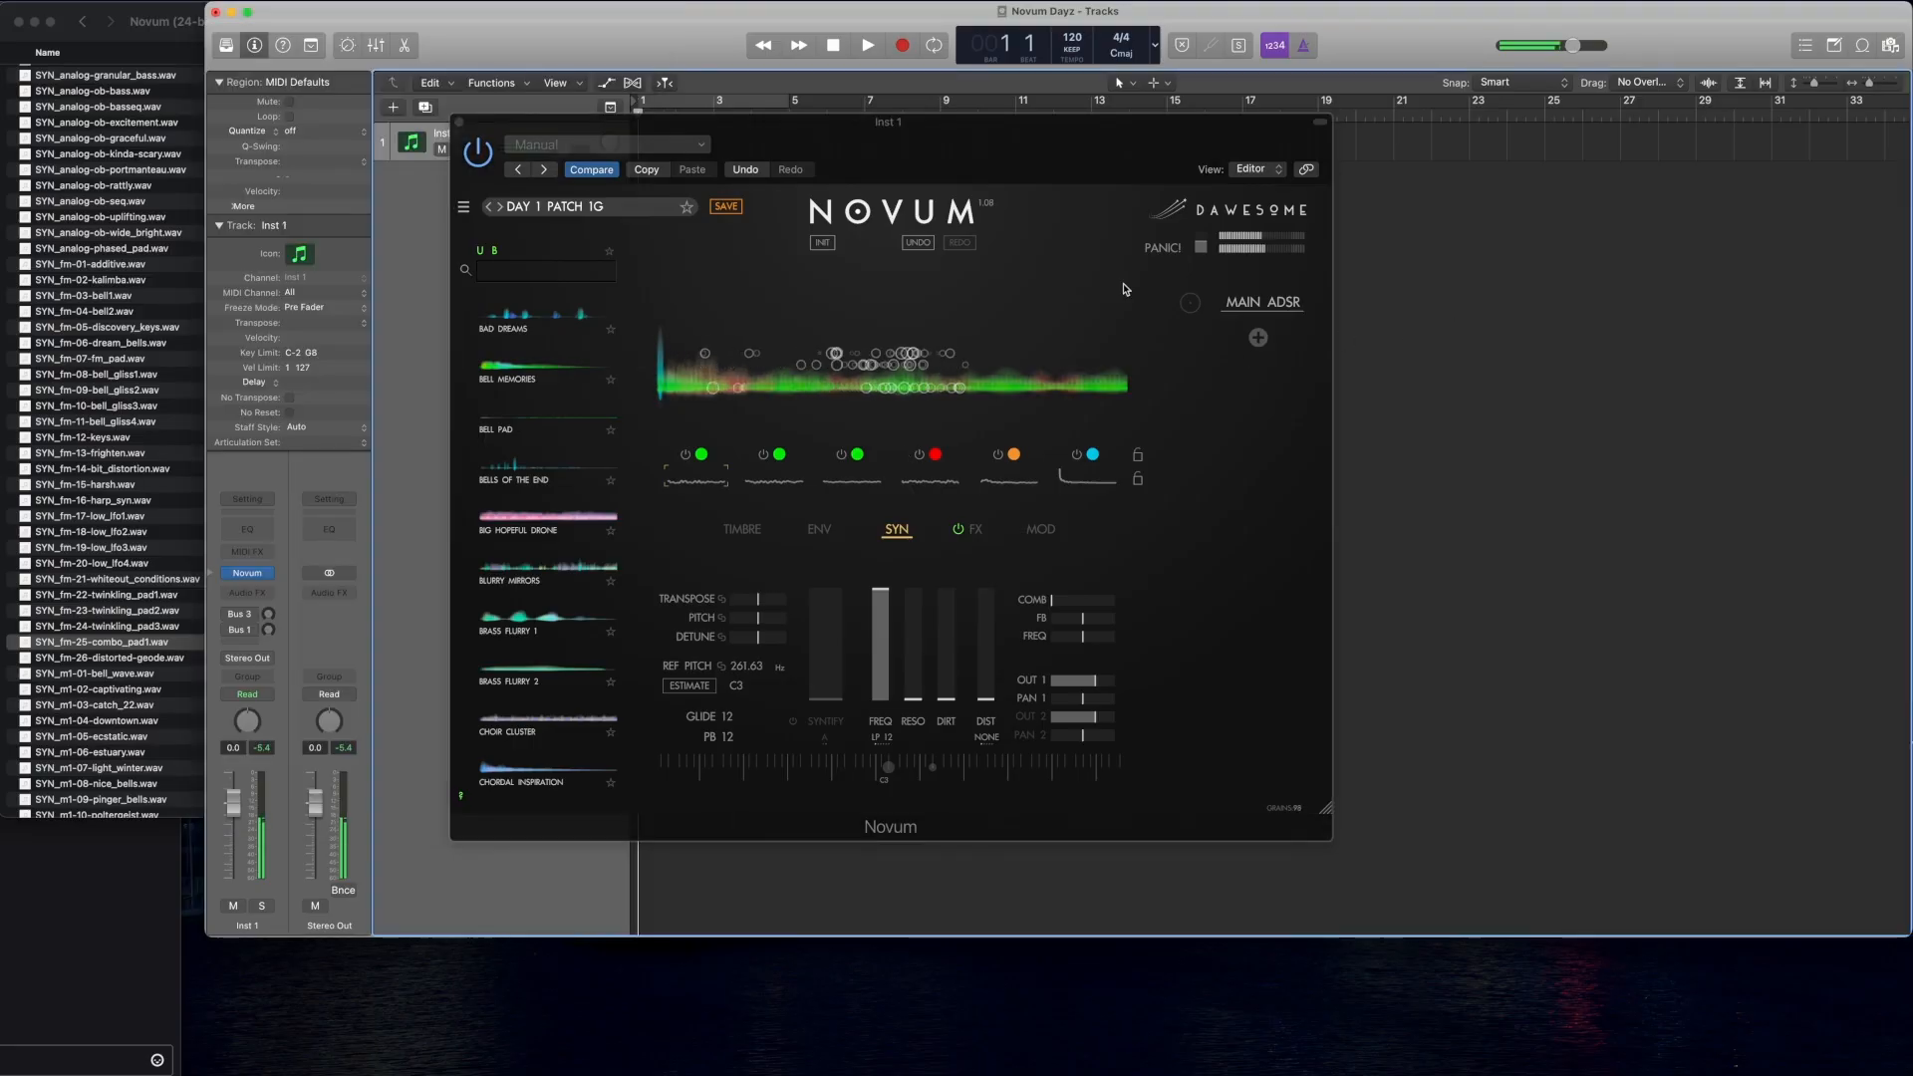
left_click(1069, 122)
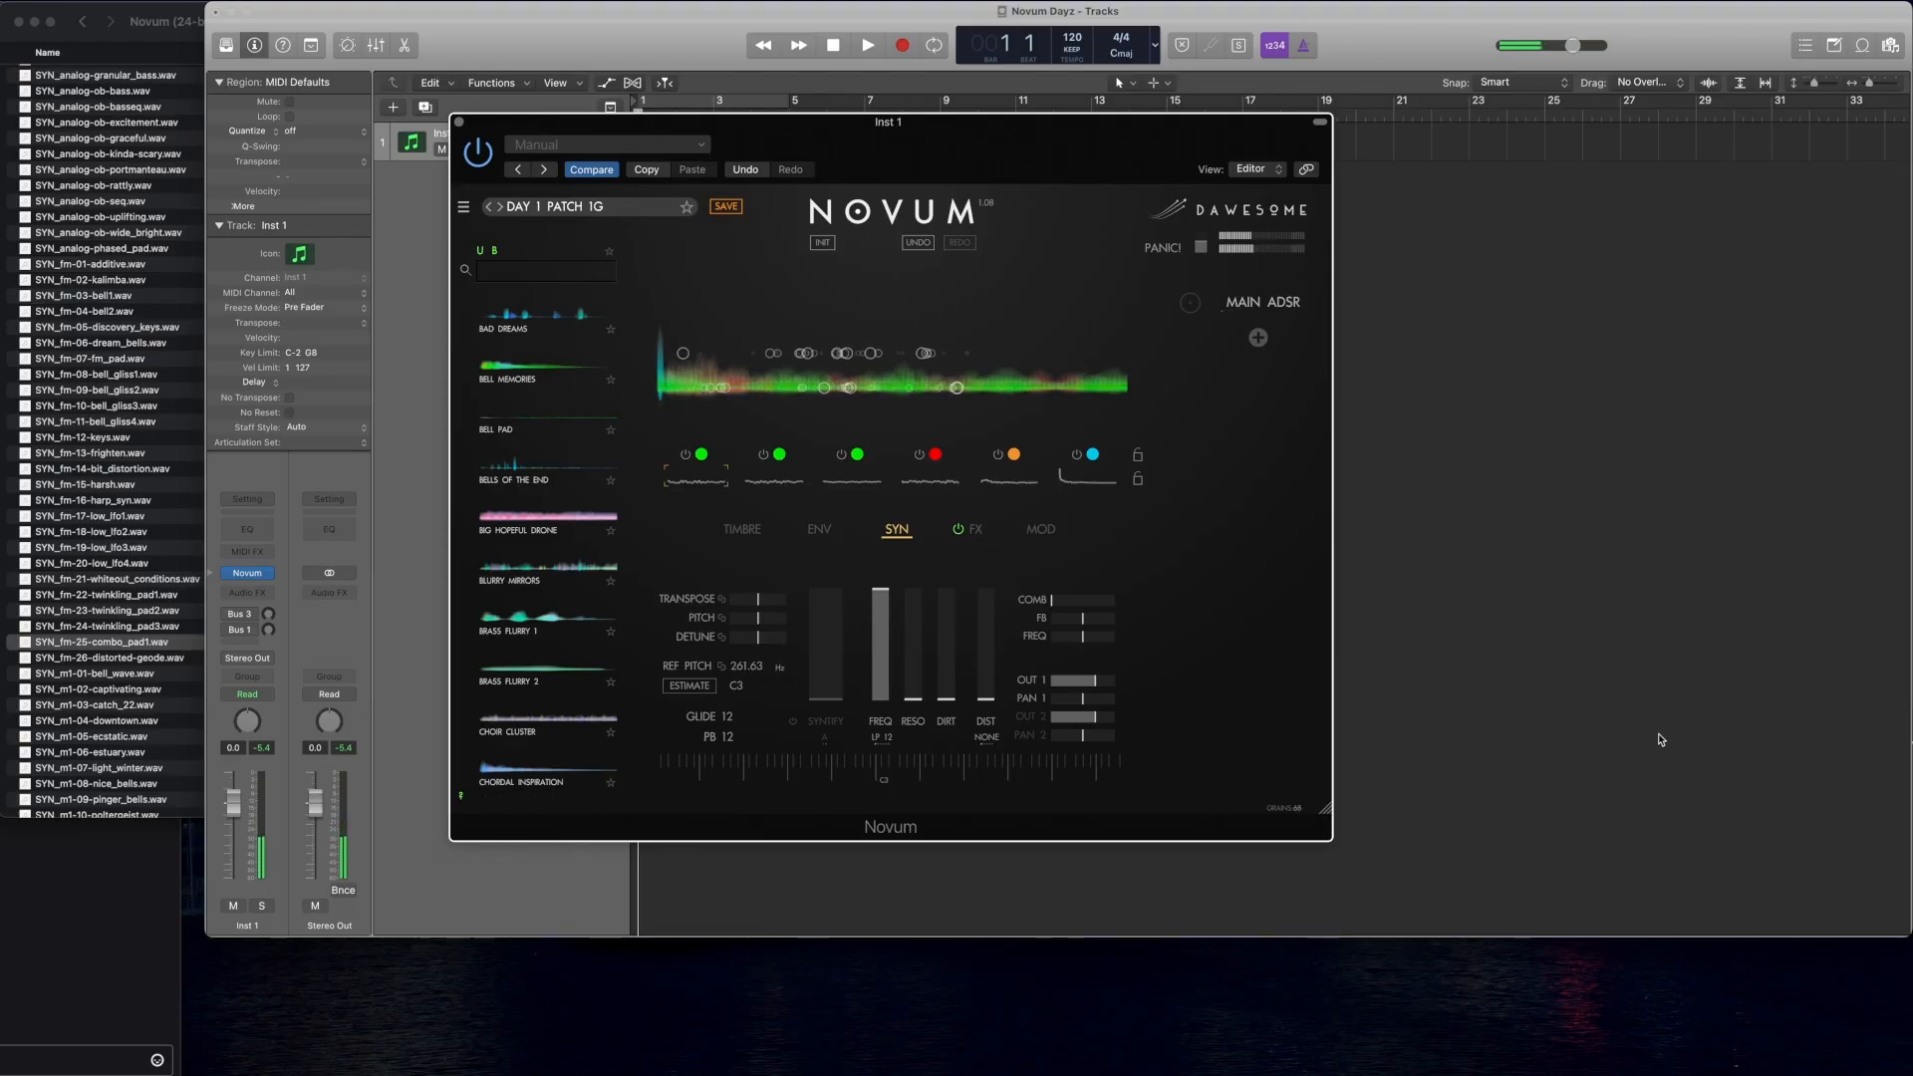
left_click(464, 213)
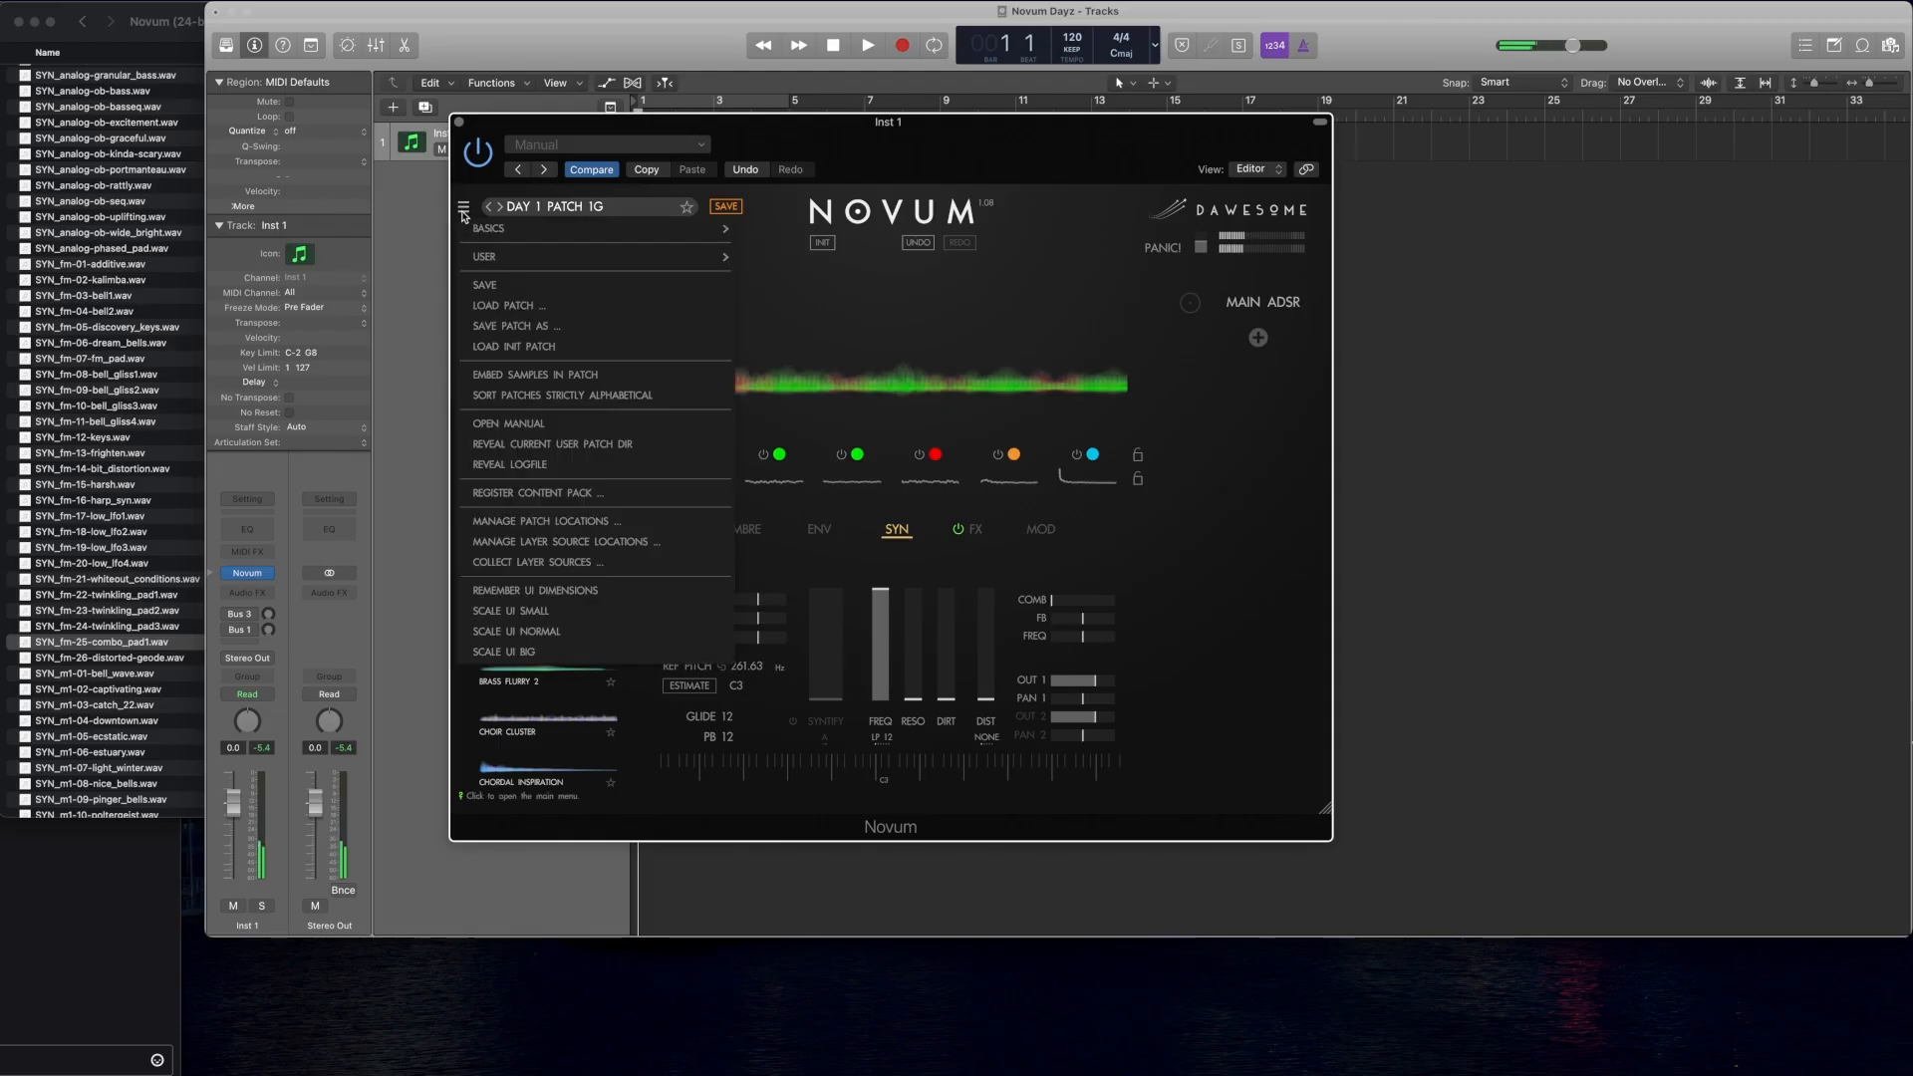
left_click(549, 327)
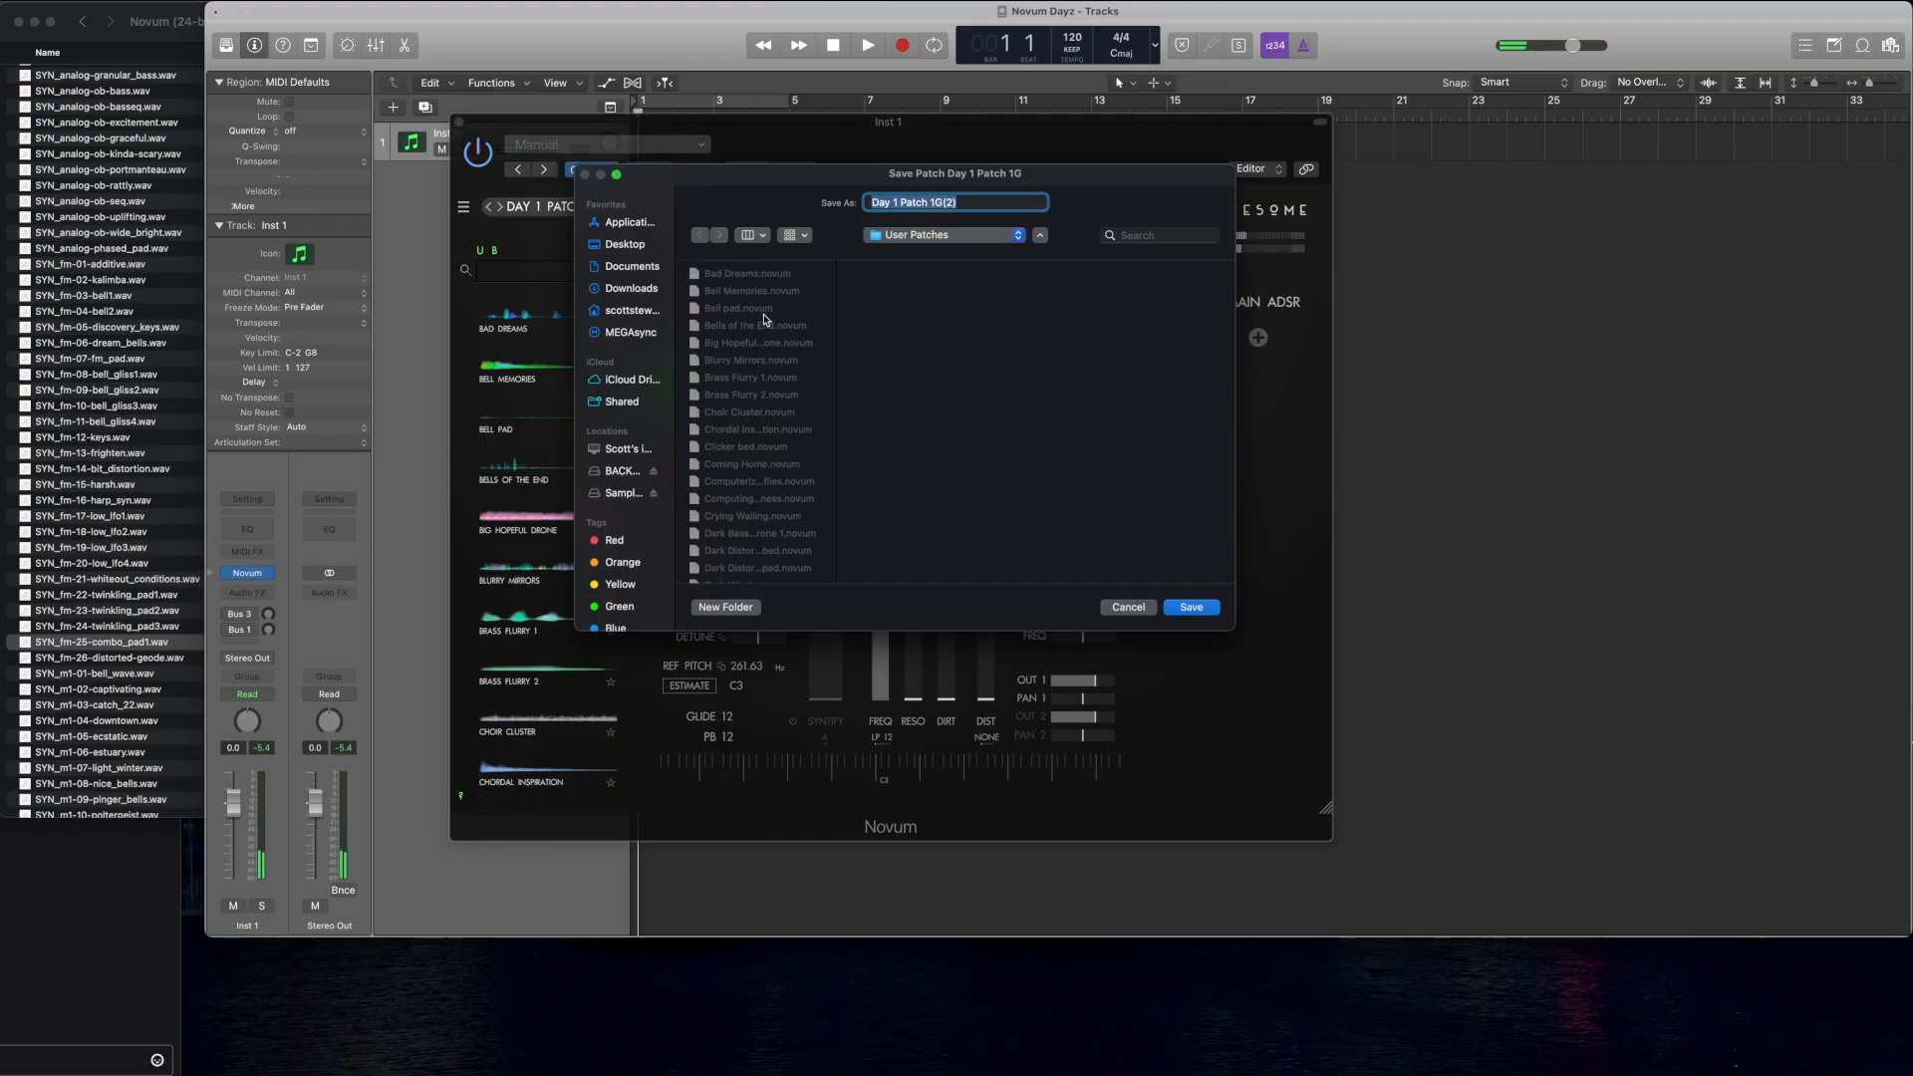
left_click(973, 203)
key("BackSpace")
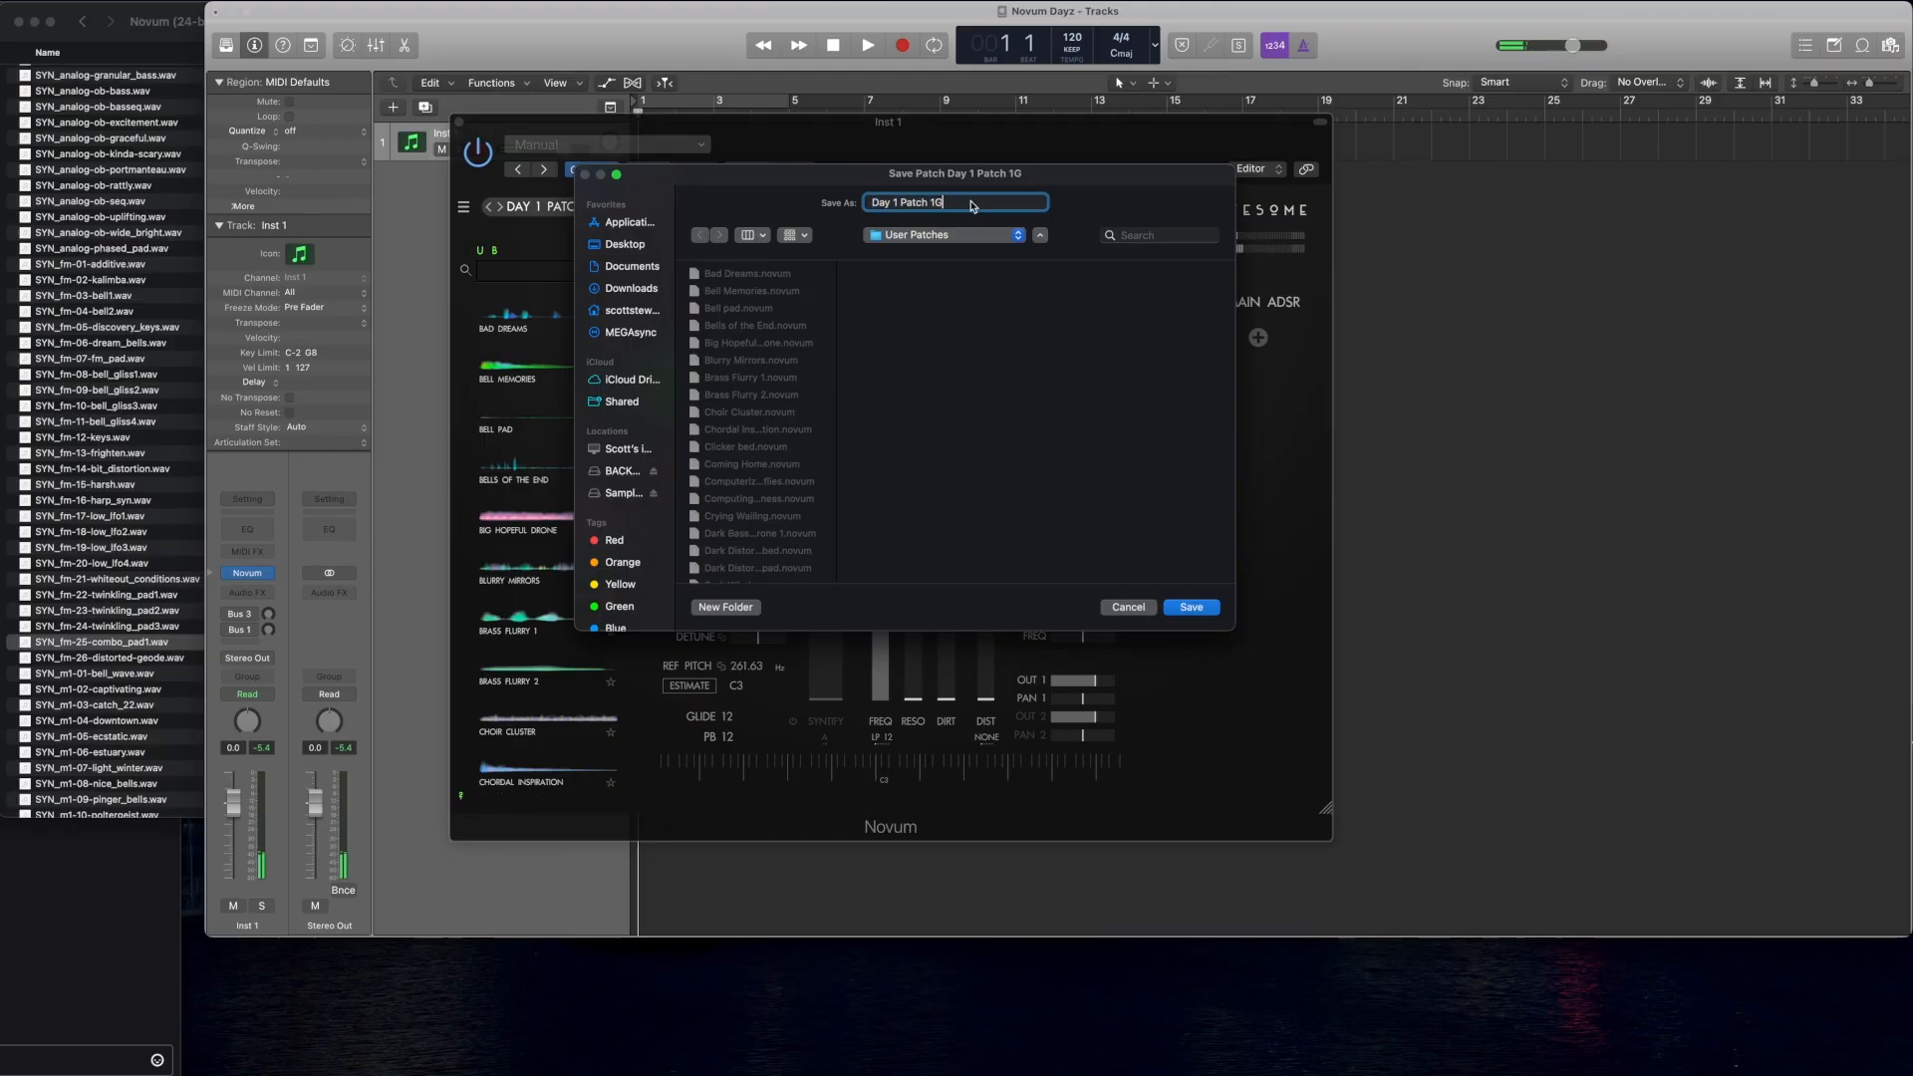
key("BackSpace")
type("H")
left_click(1190, 610)
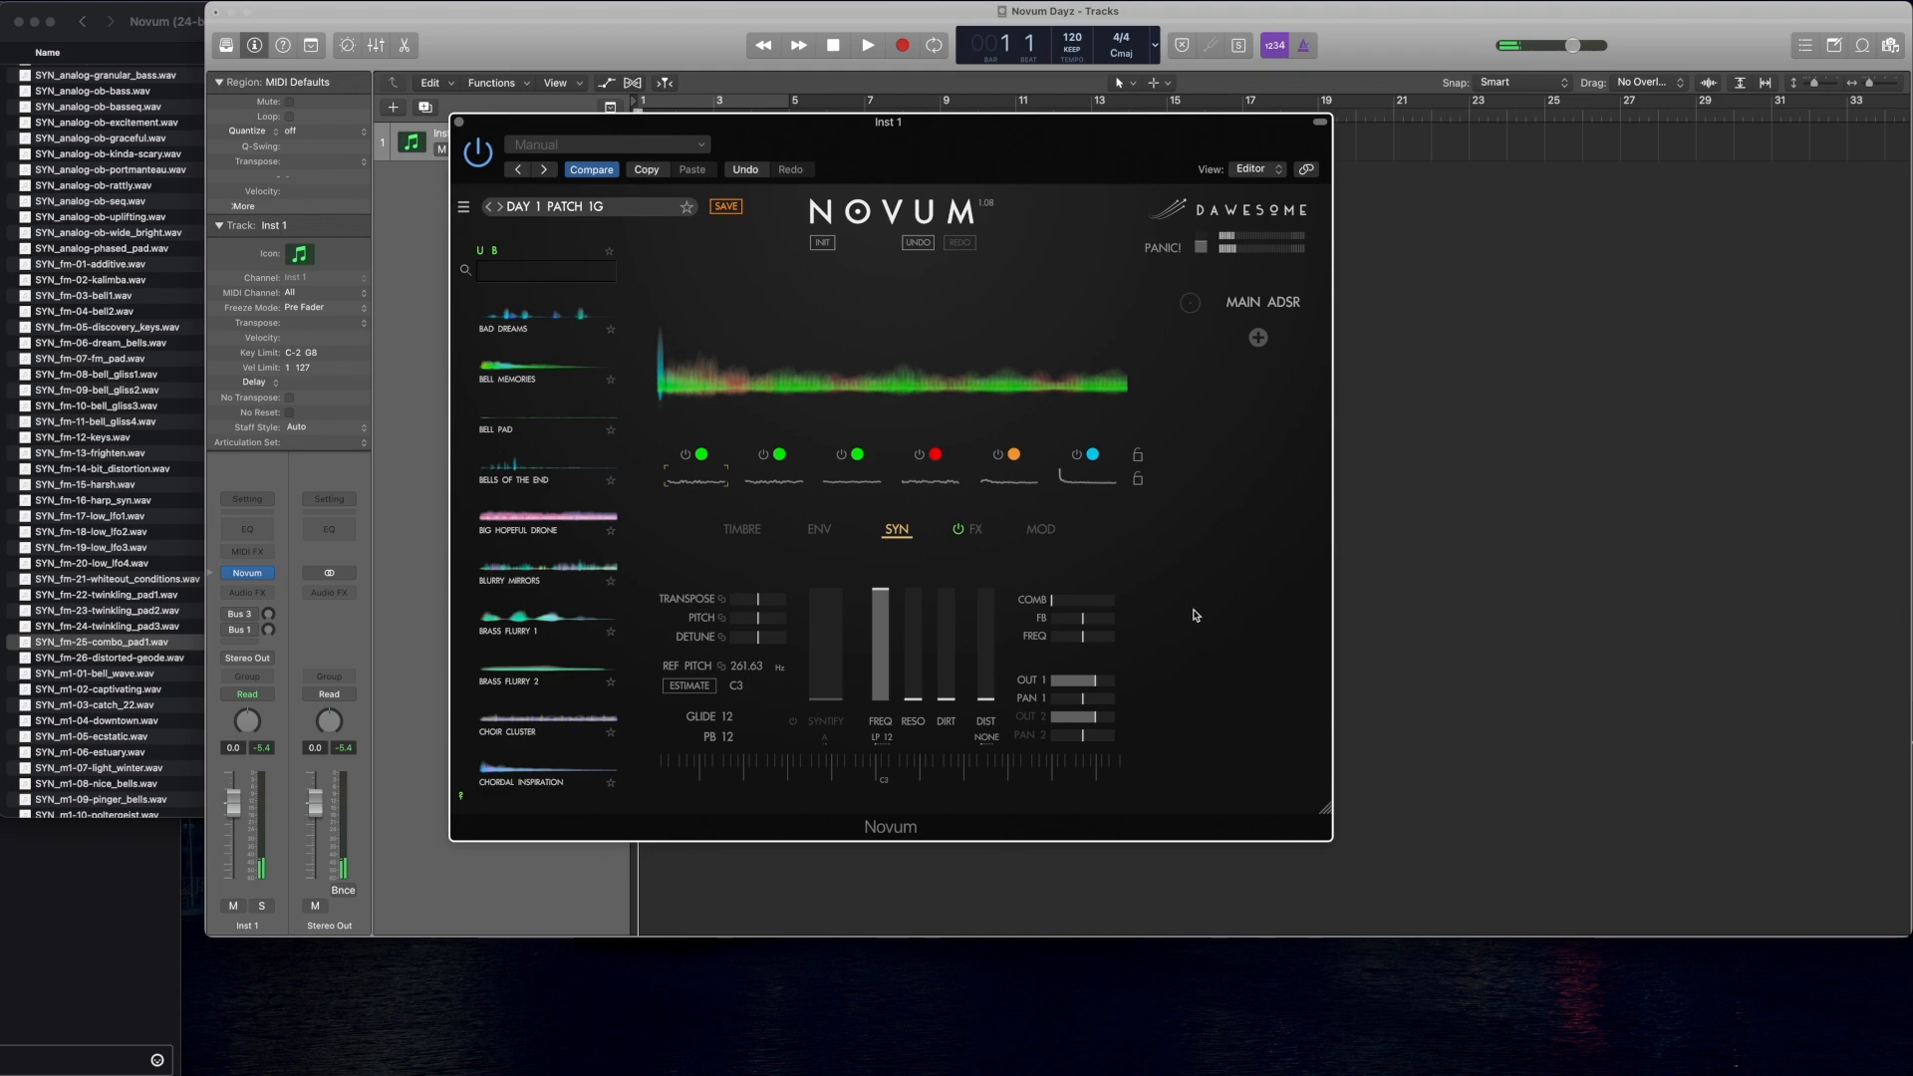
Step: Switch to Finder and look through the synth, vector, sequence and granular source samples in the Novum (24-bit) folder
left_click(123, 539)
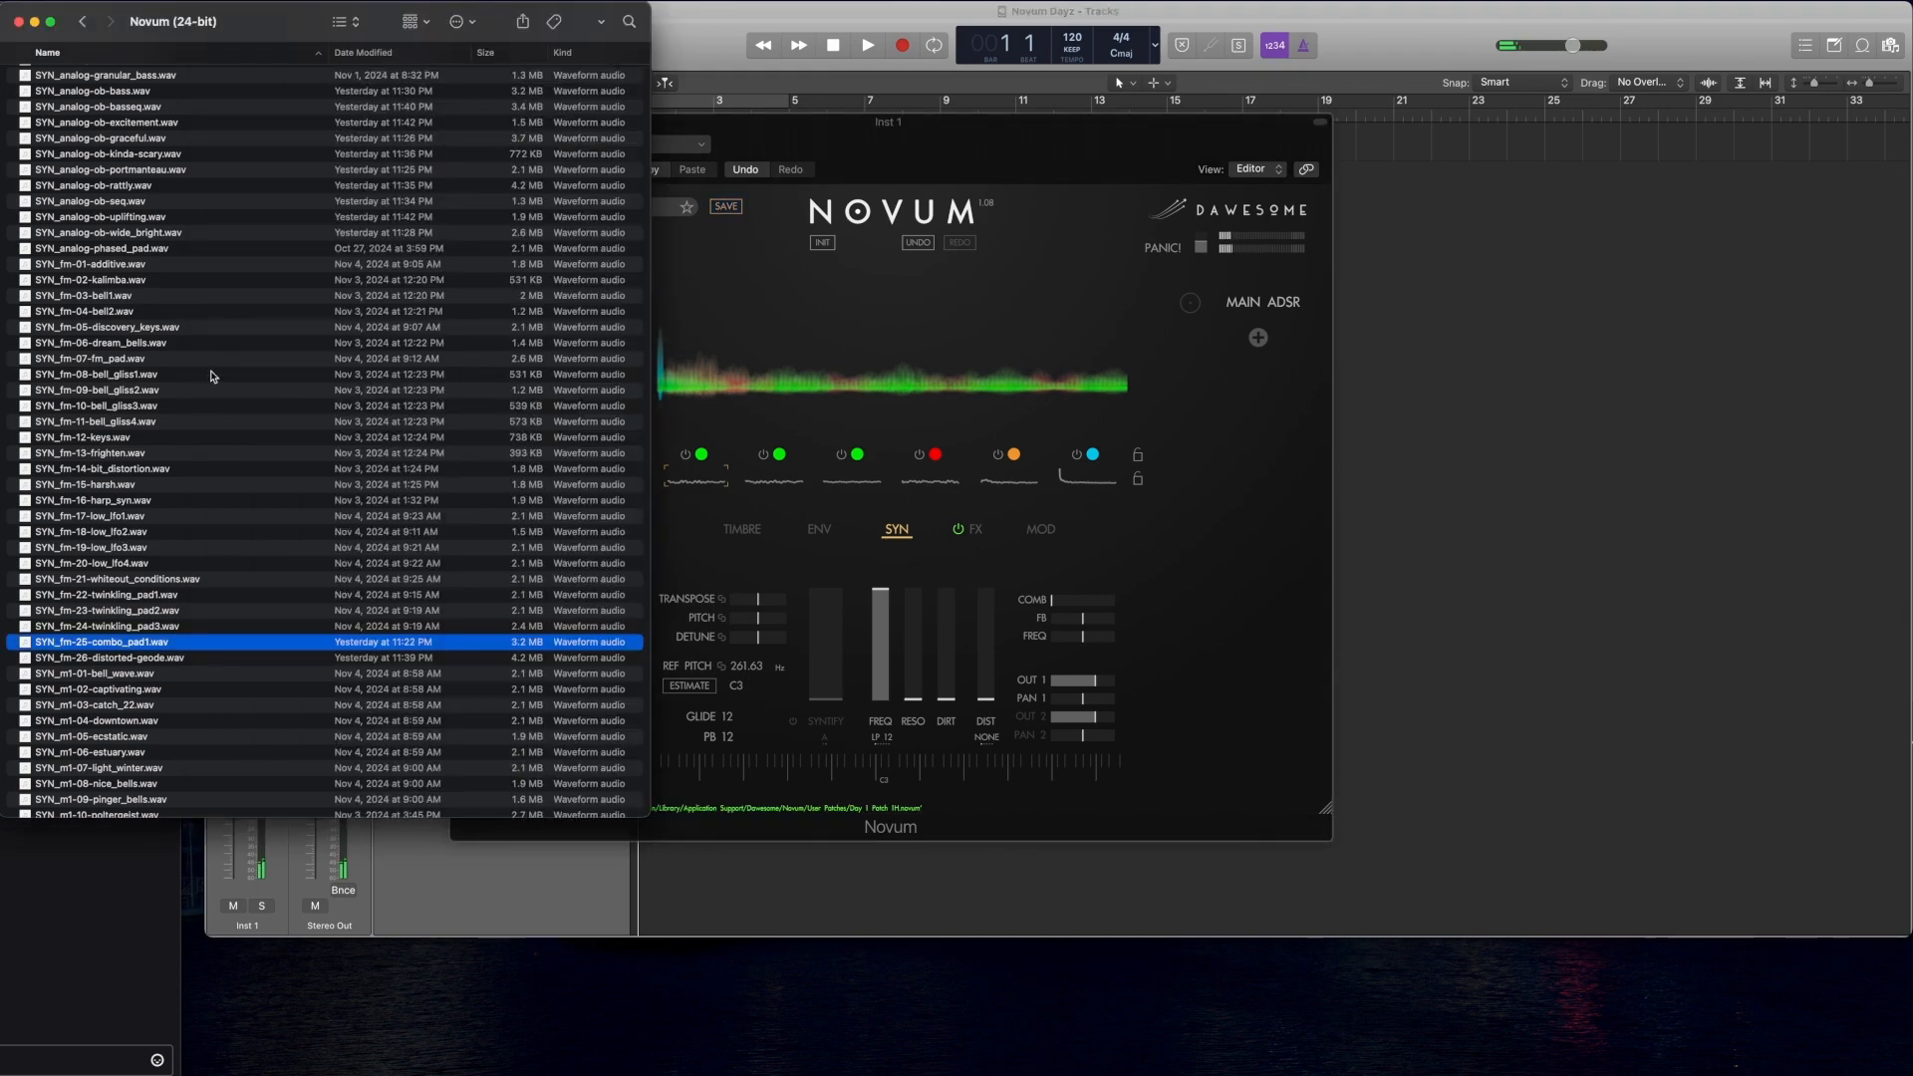
left_click(190, 453)
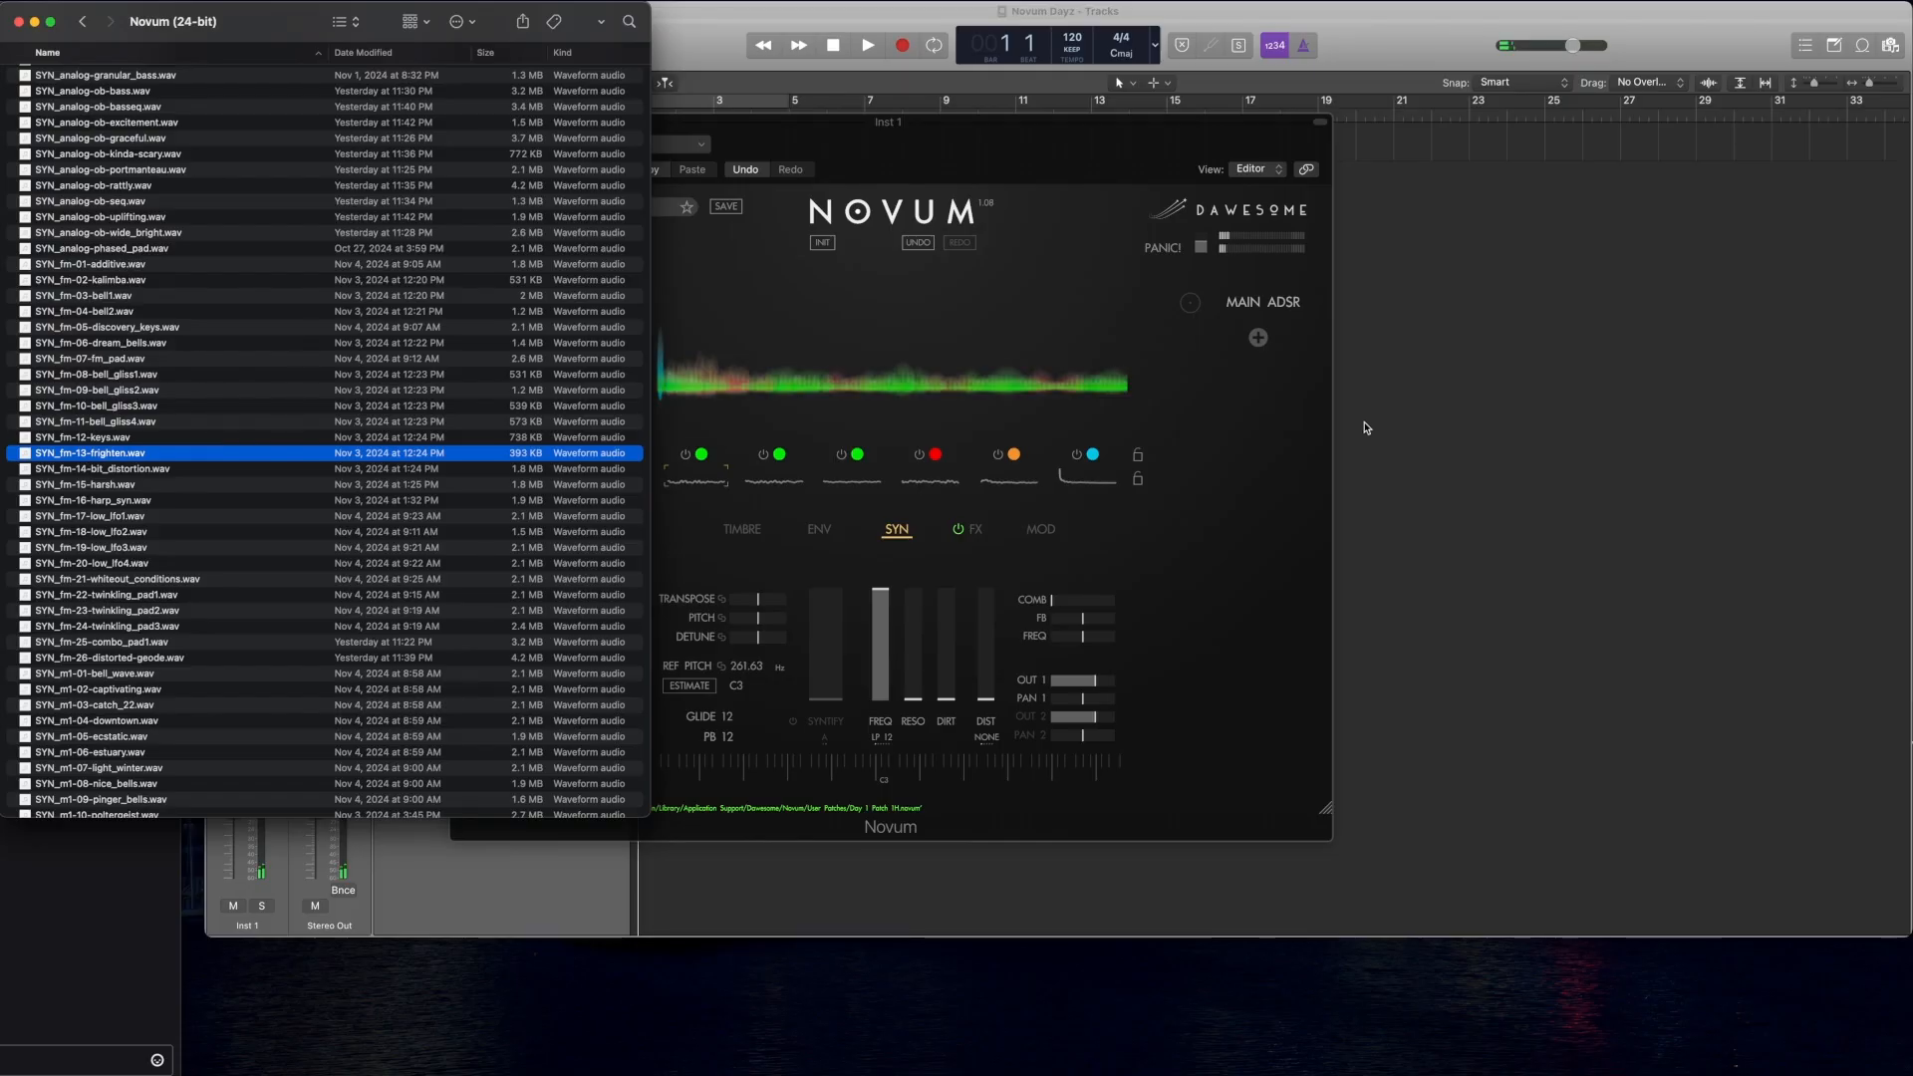
left_click(1280, 454)
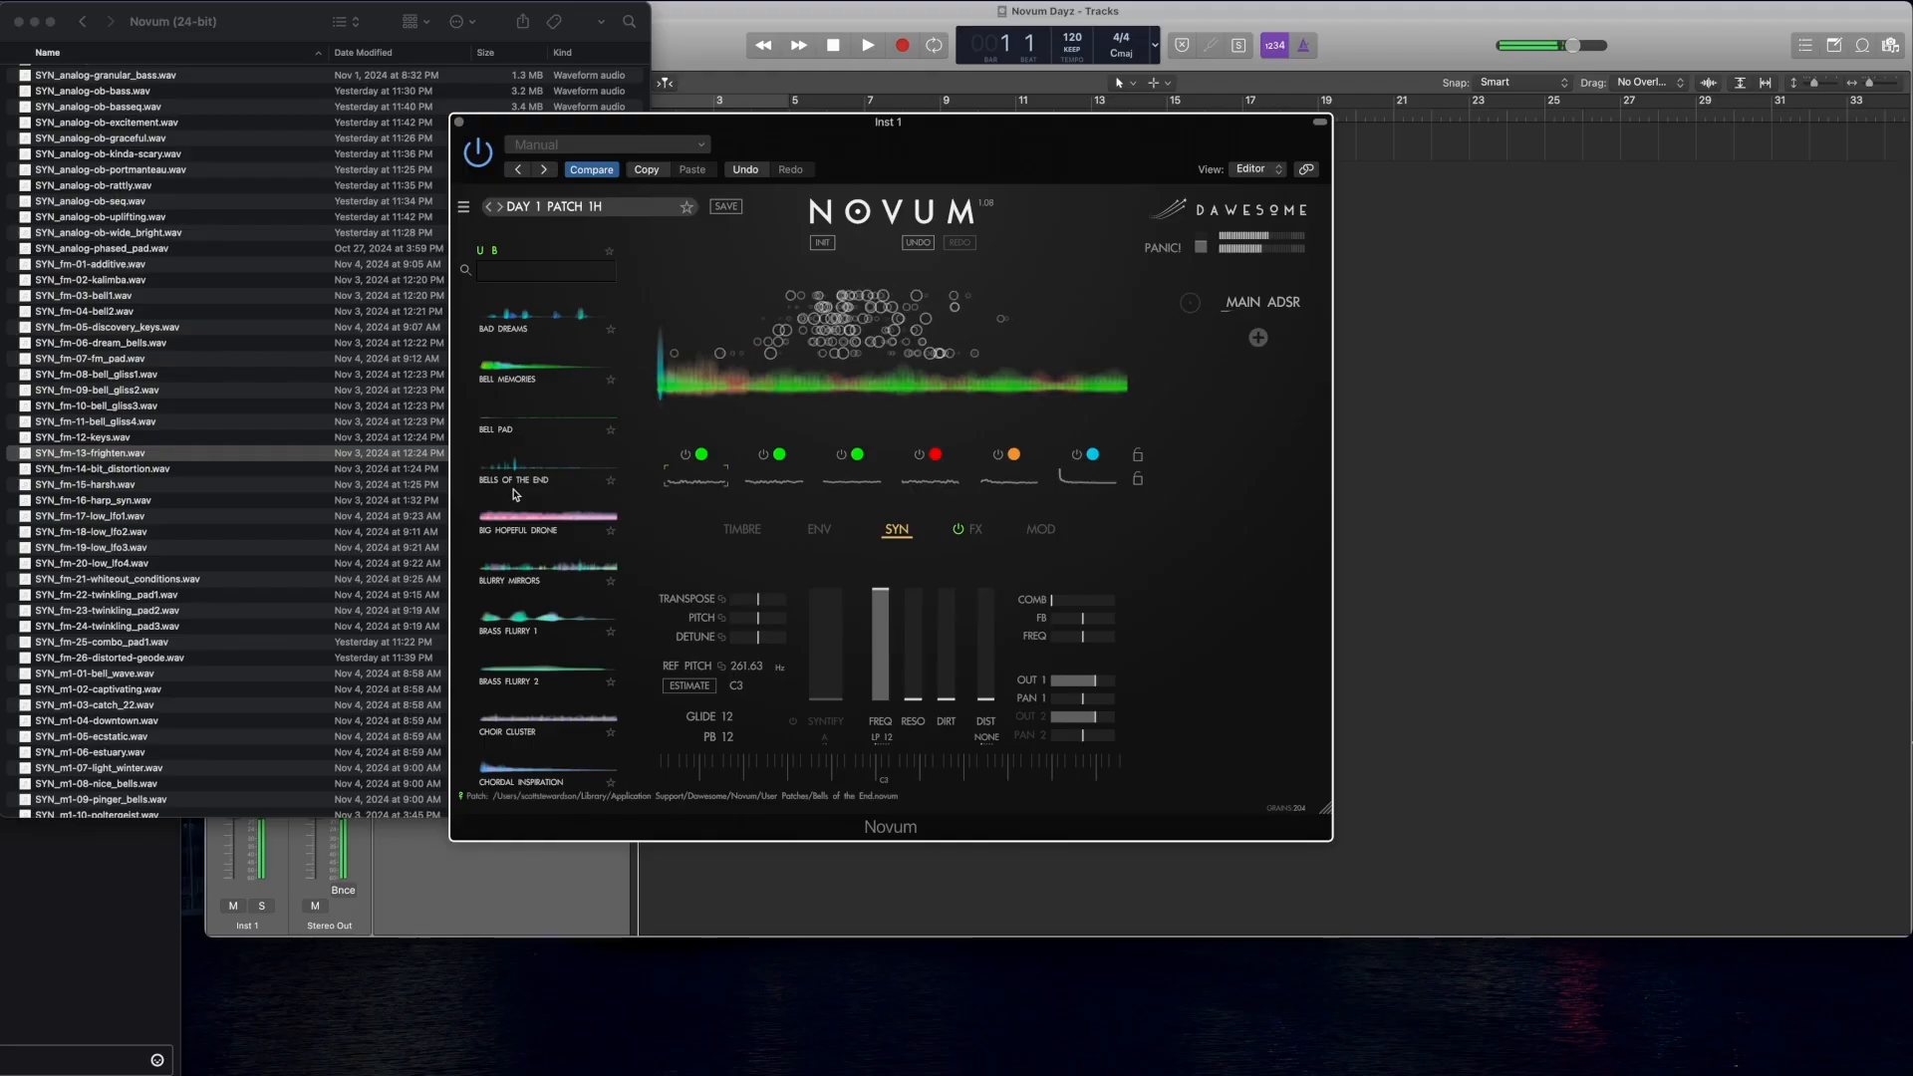
scroll(229, 517, "up", 1)
scroll(229, 517, "up", 15)
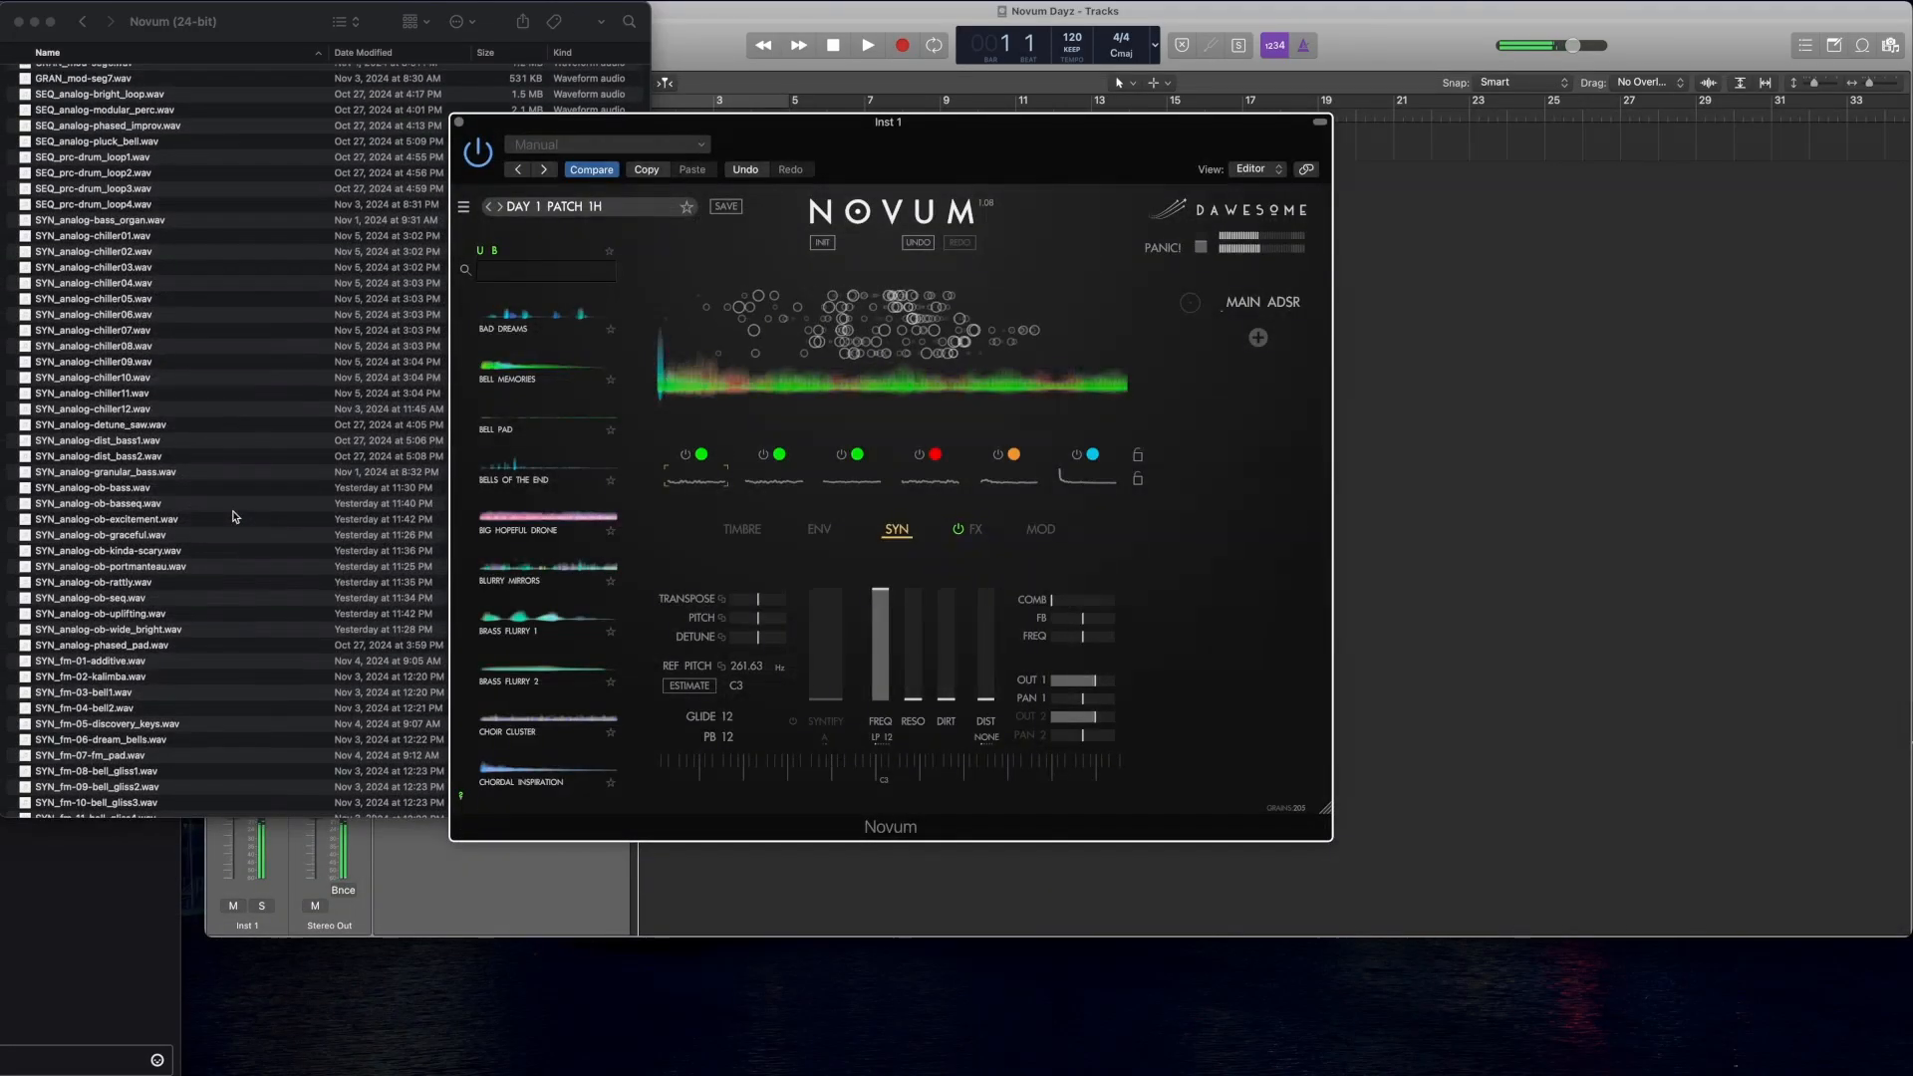
scroll(234, 516, "down", 15)
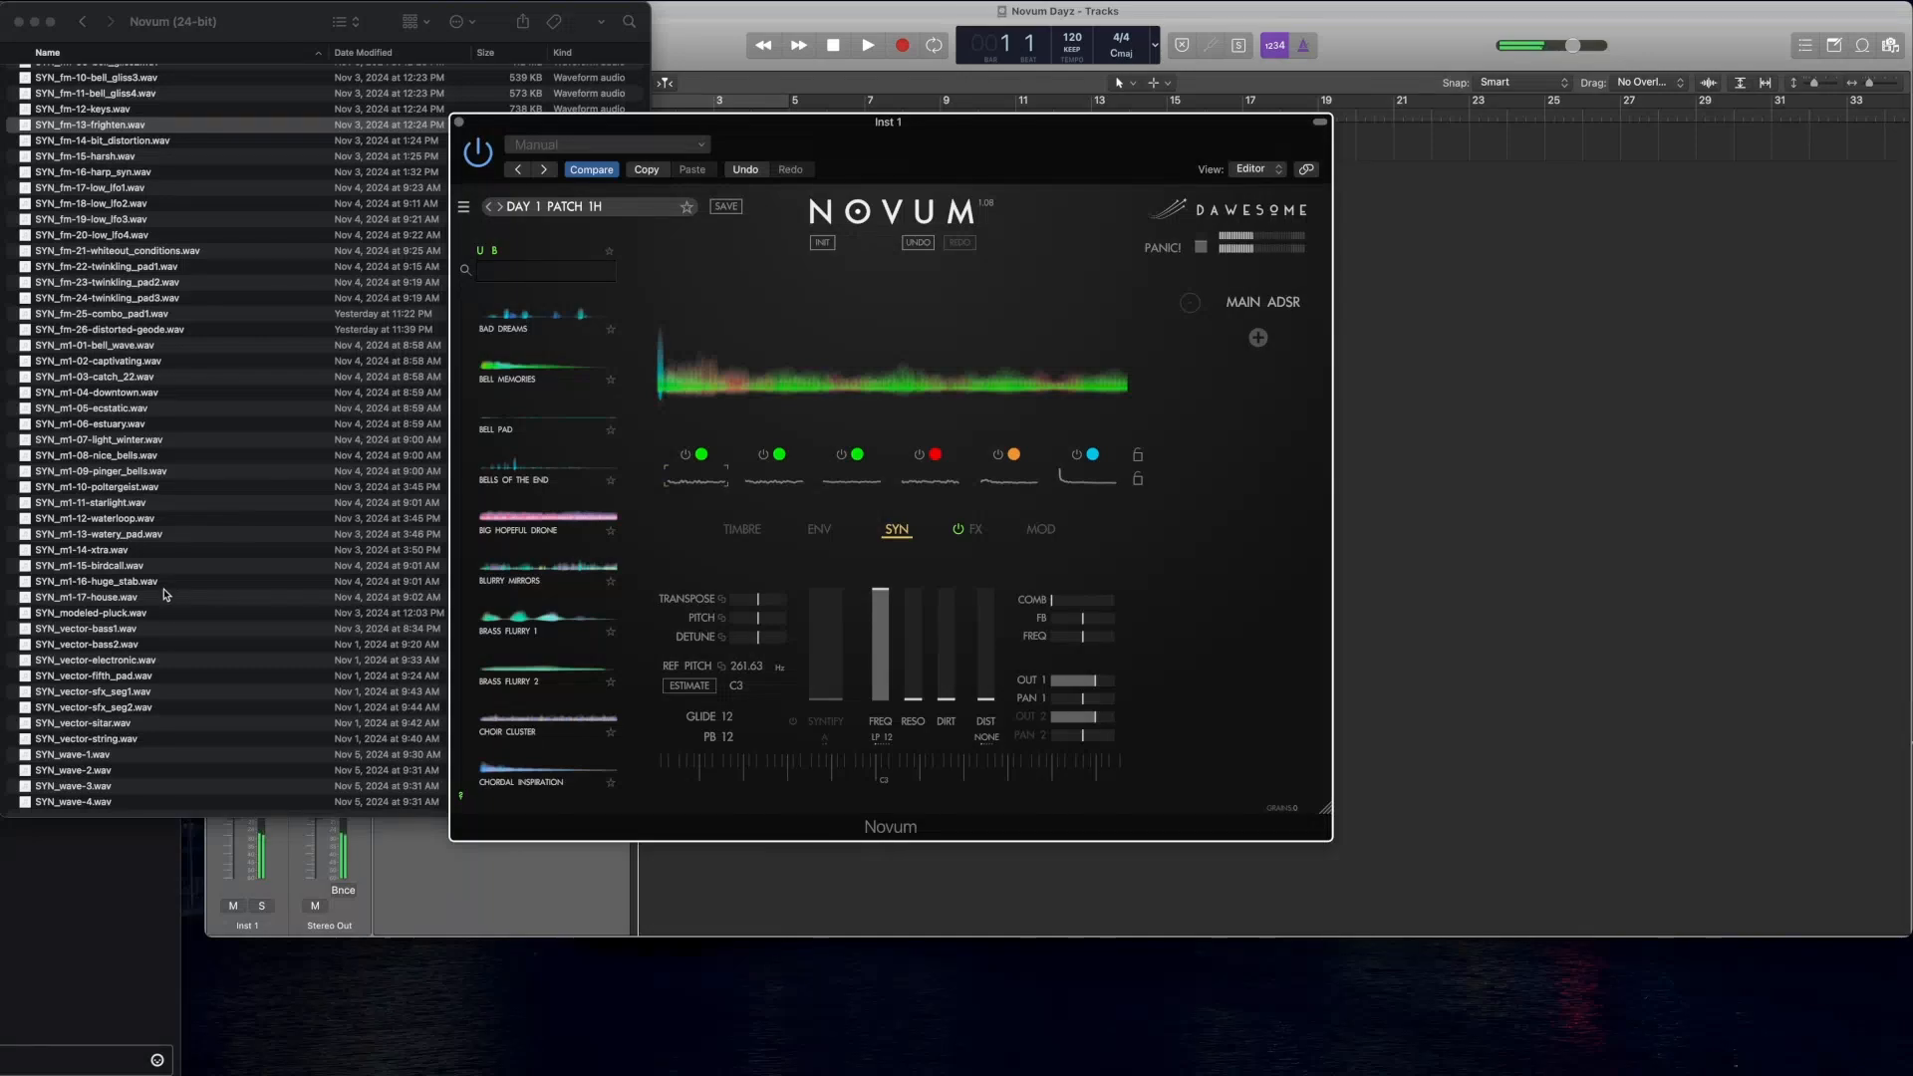
left_click(167, 595)
left_click(211, 610)
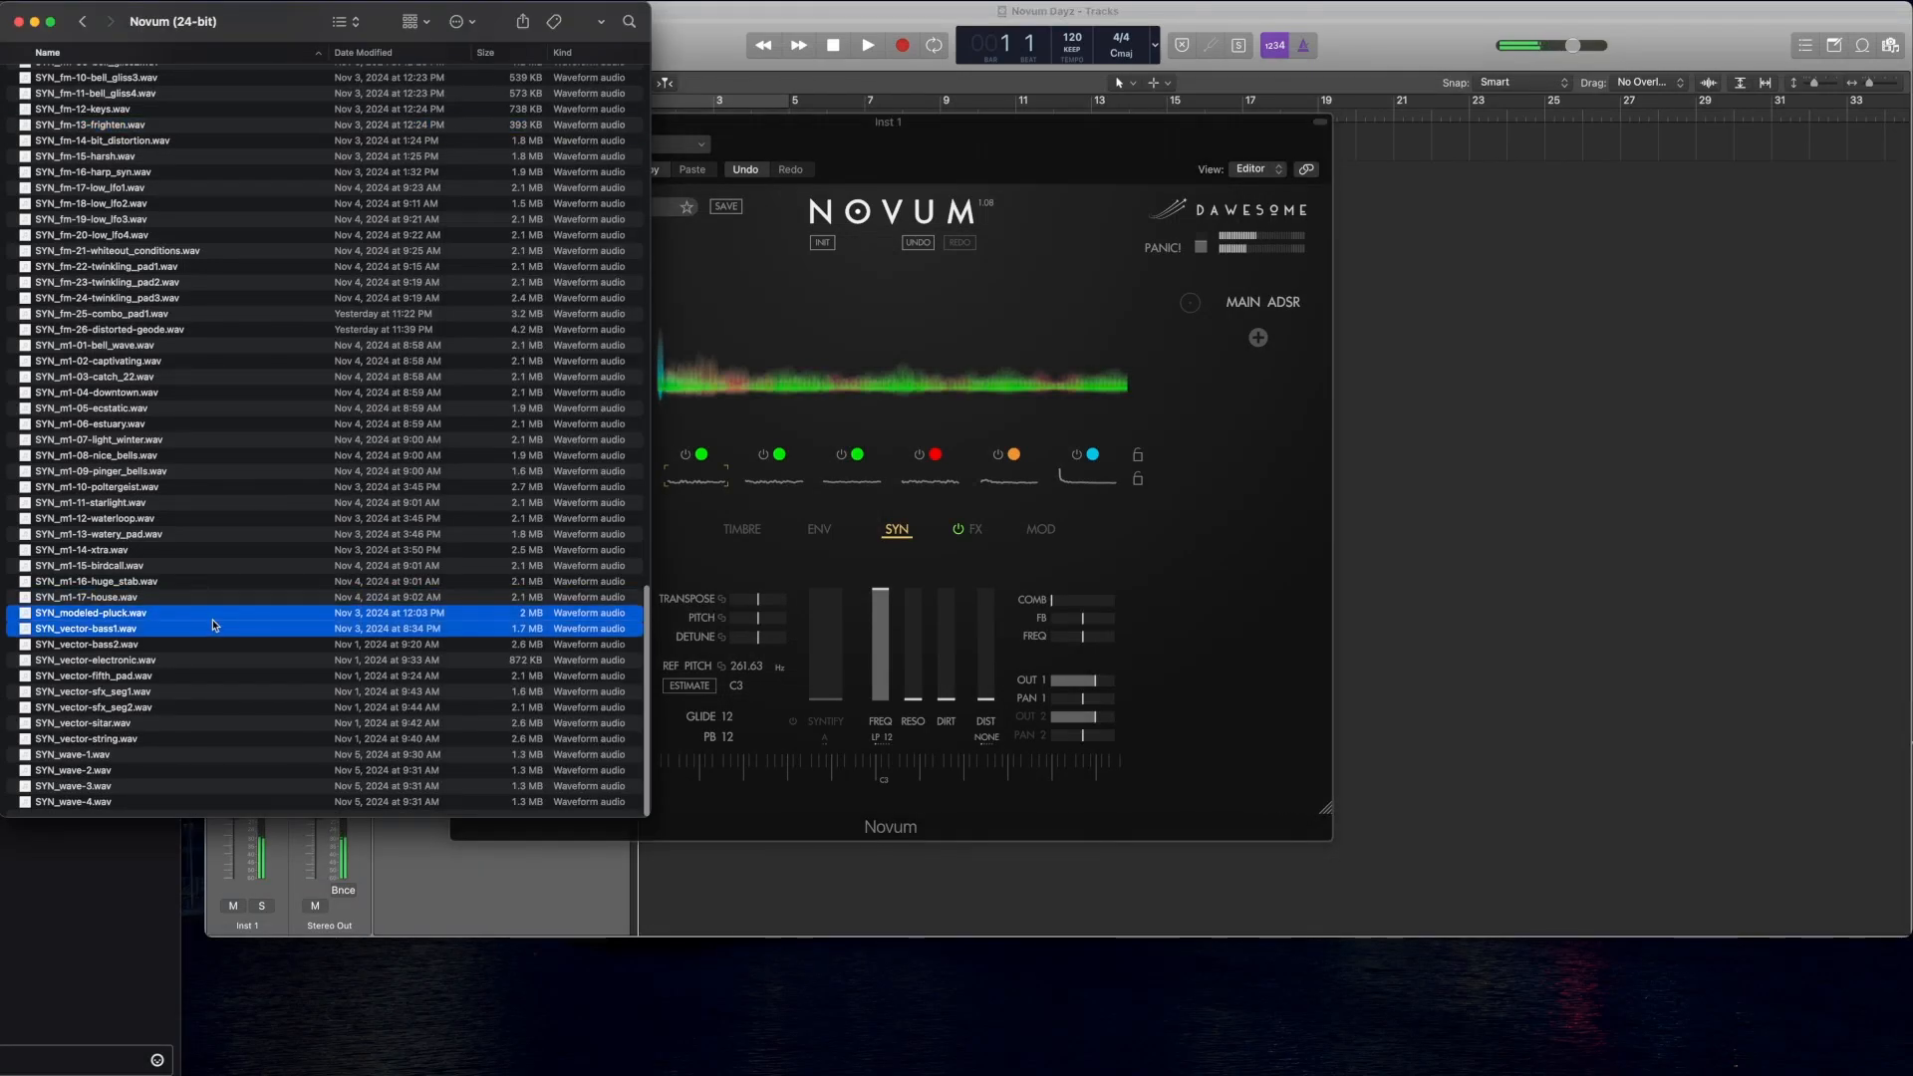
left_click(242, 677)
scroll(242, 682, "up", 15)
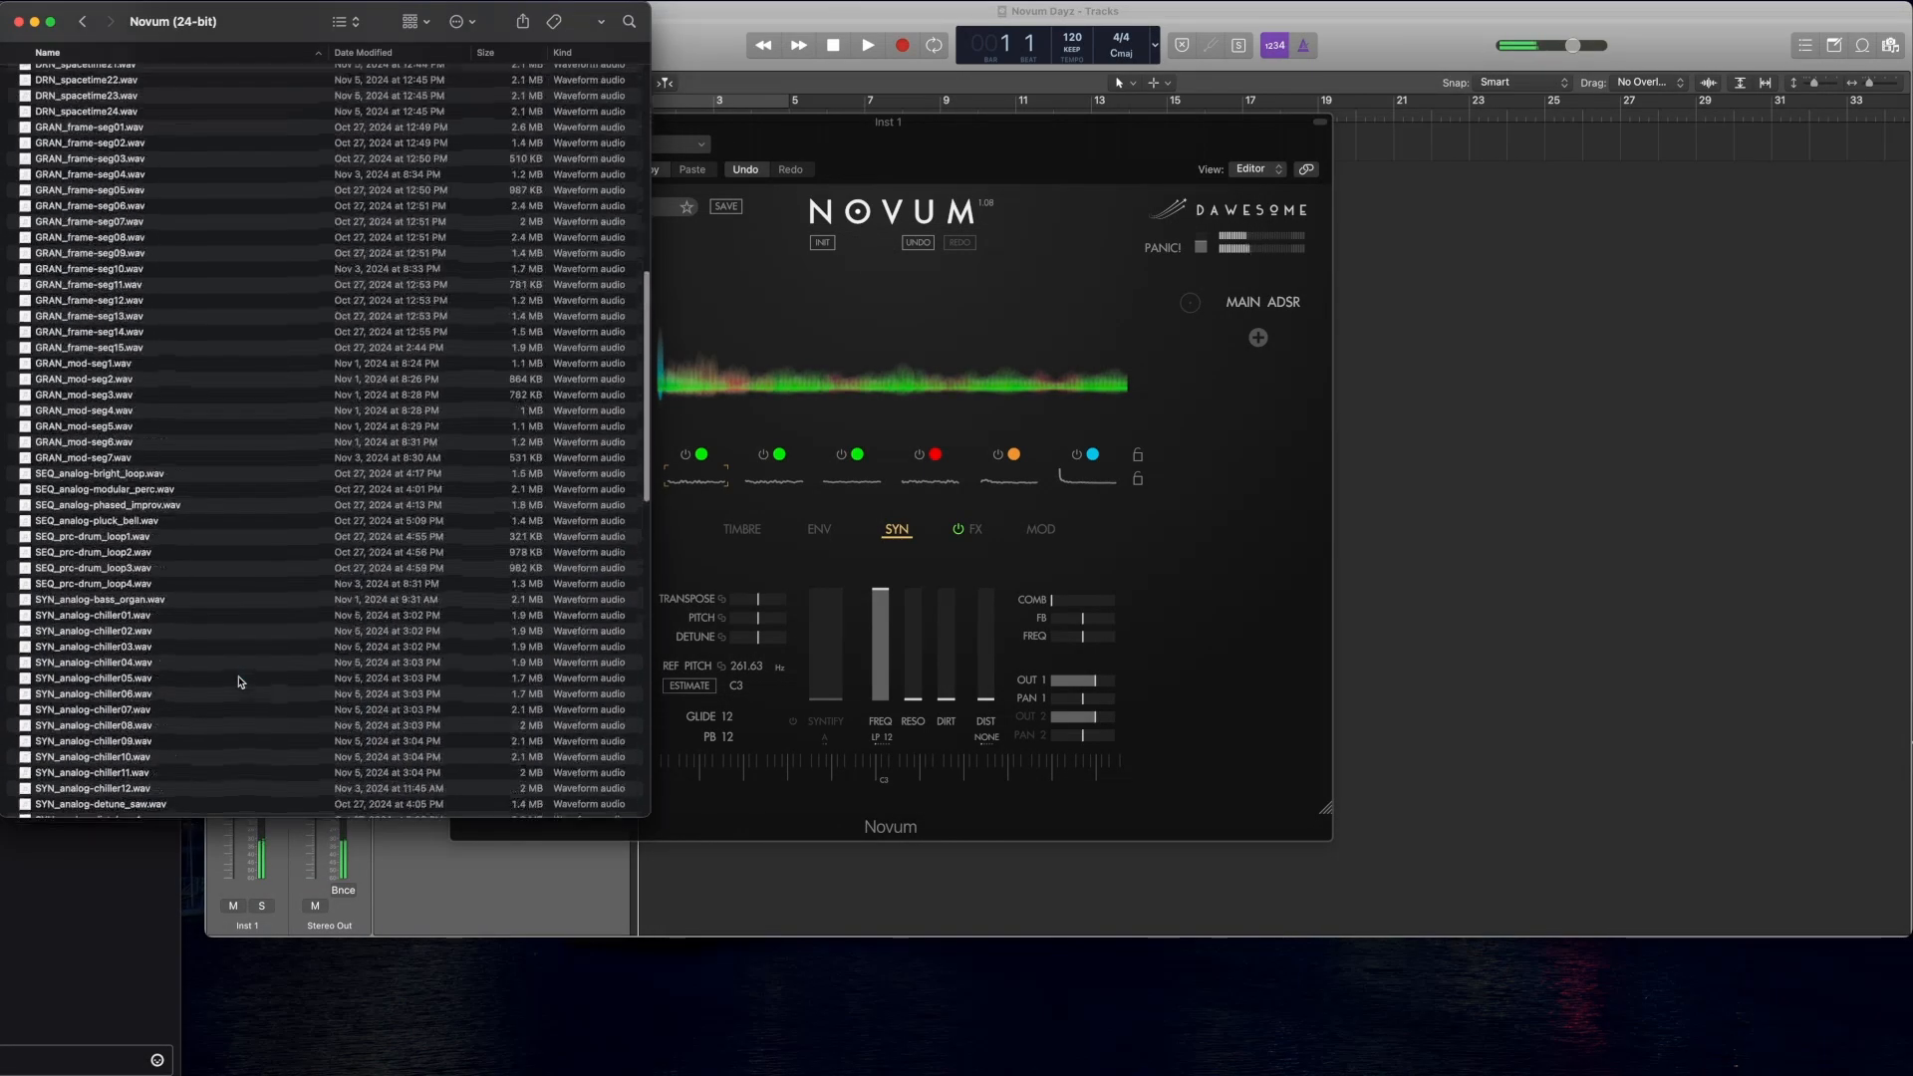
left_click(1056, 134)
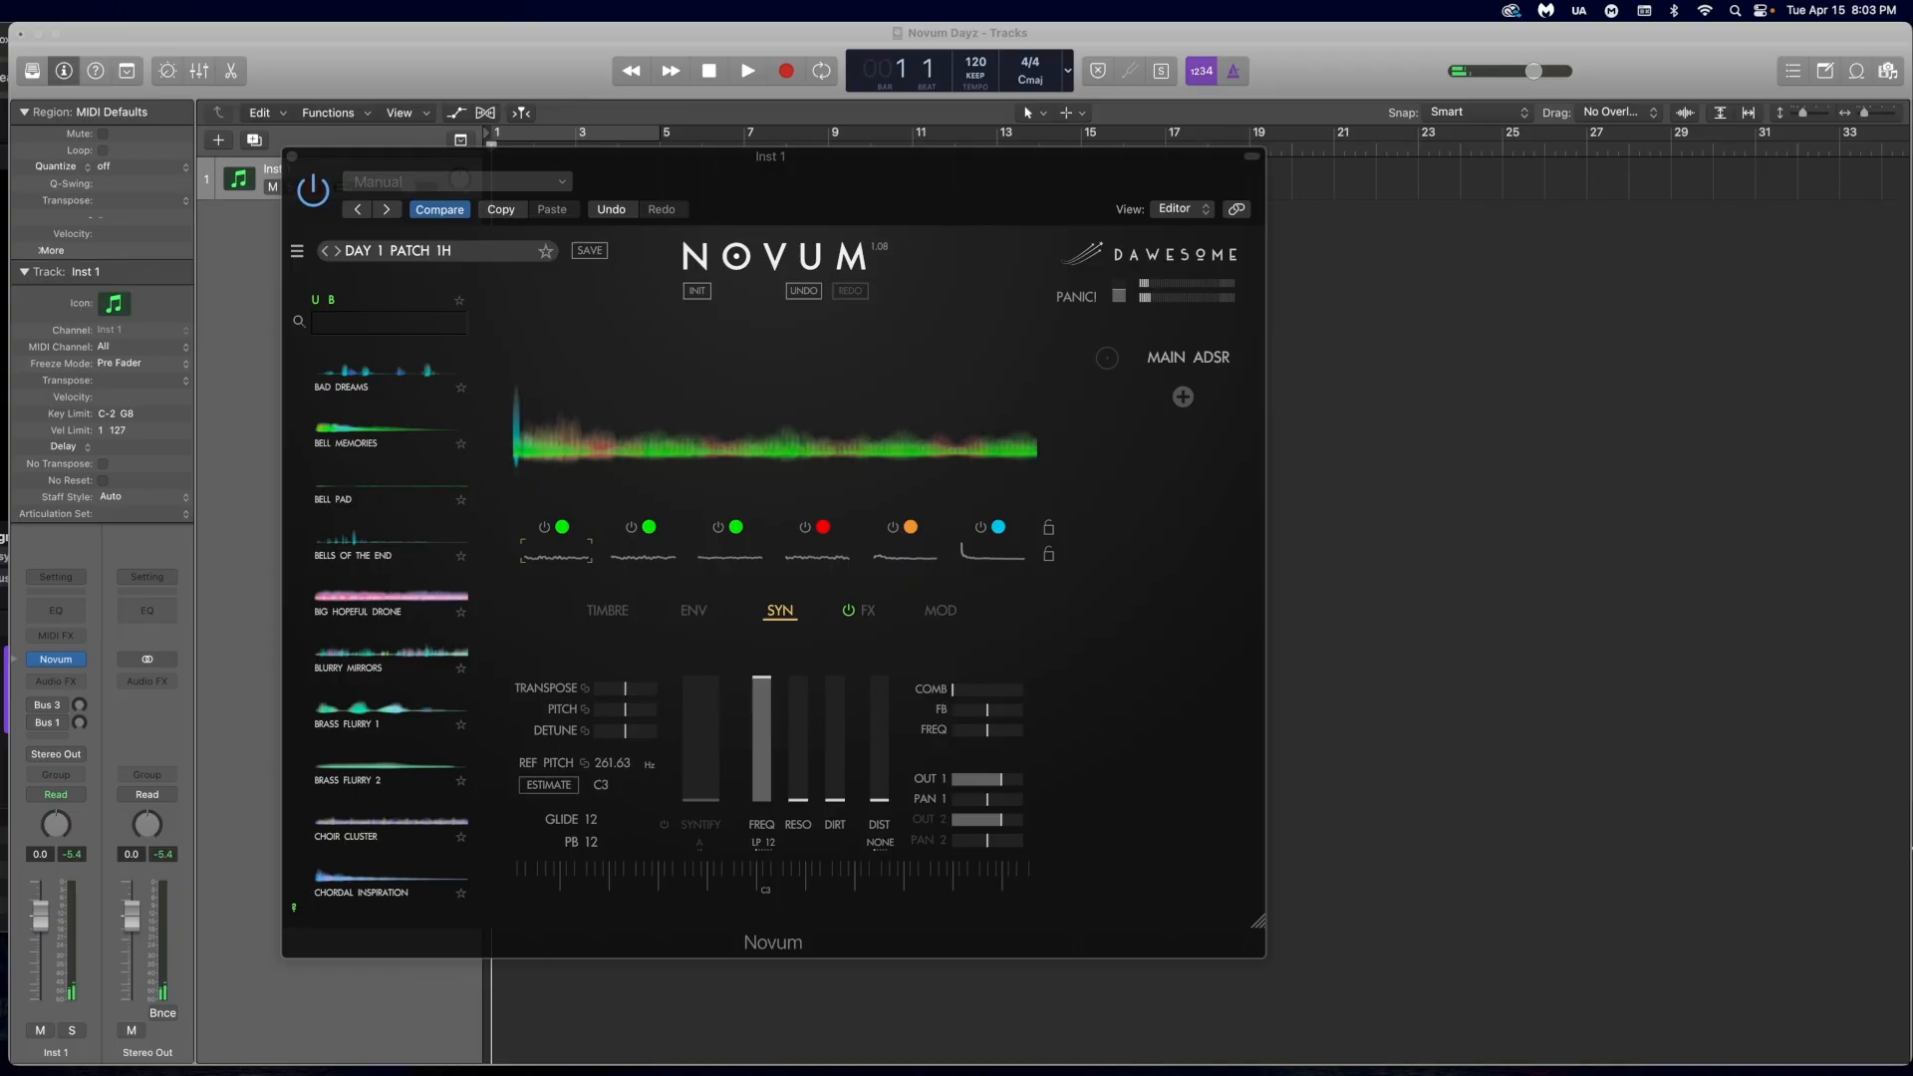
key("super+Tab")
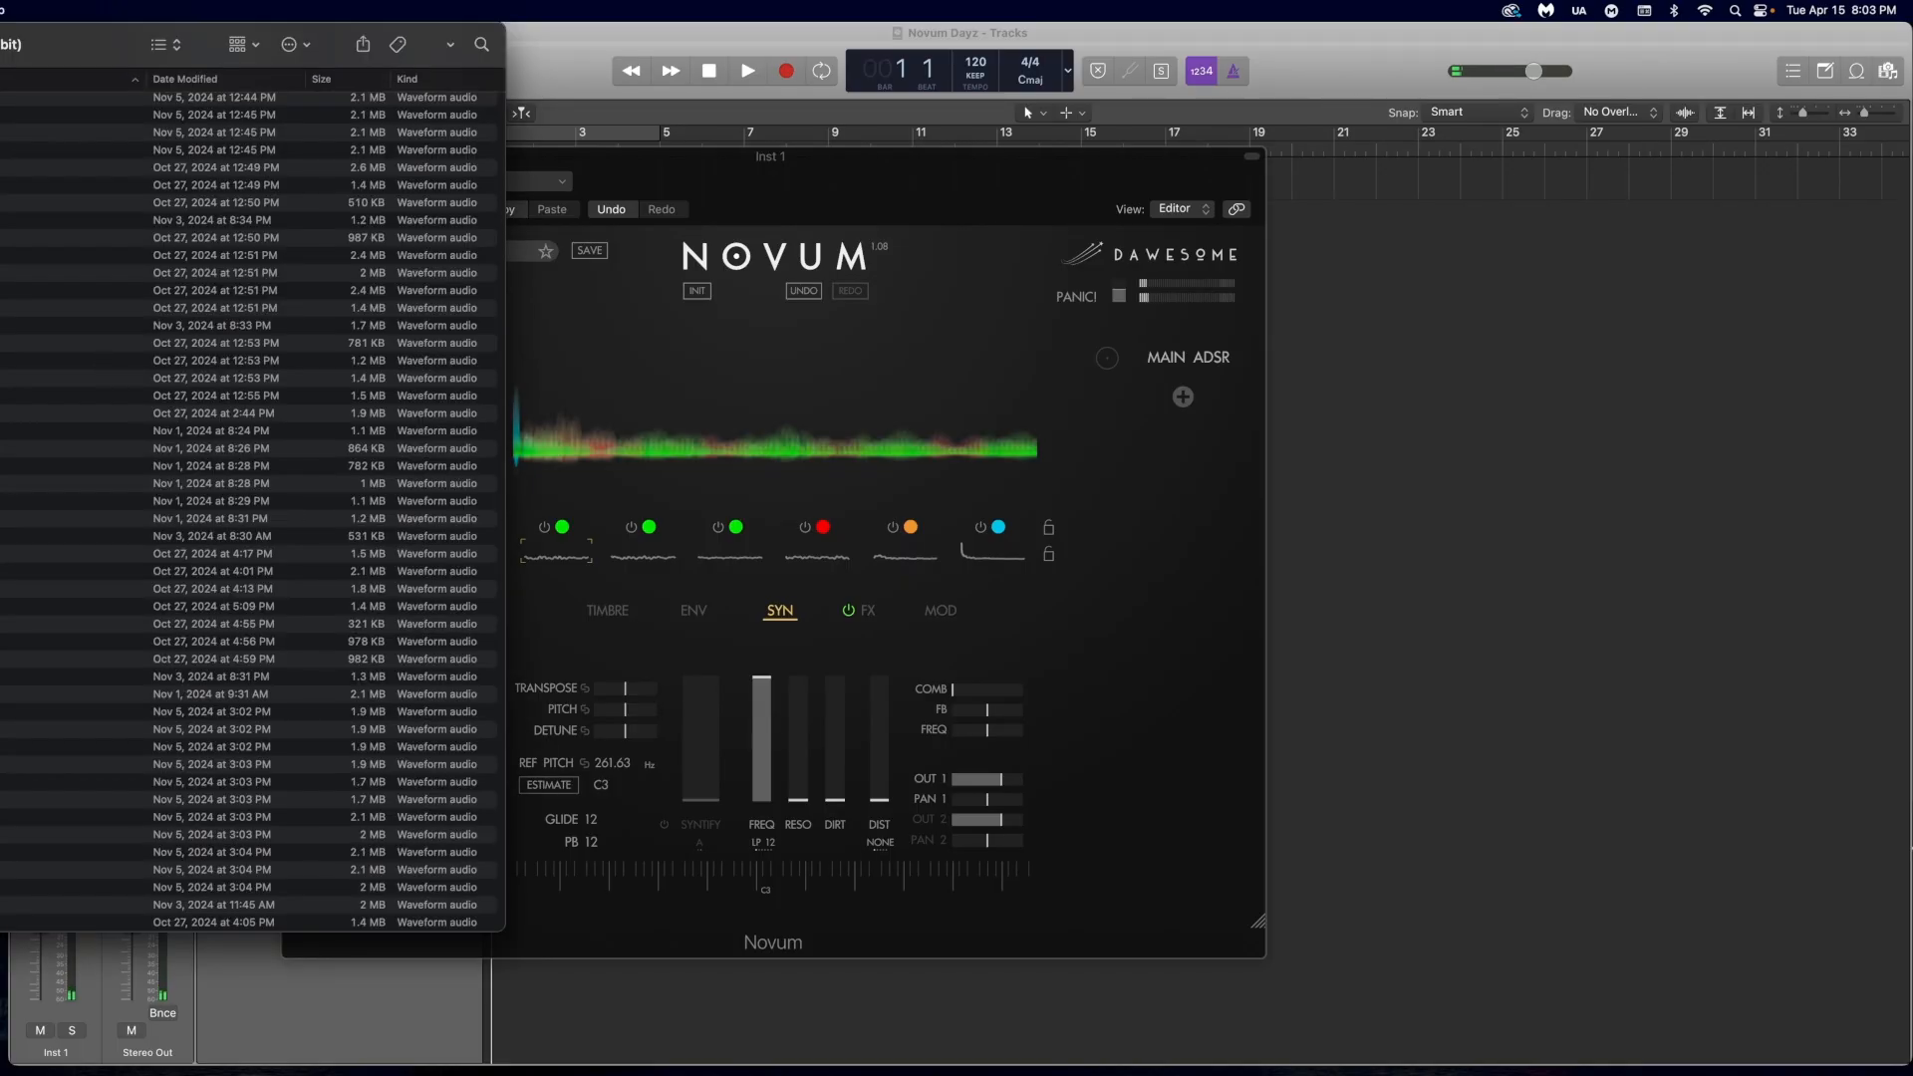
left_click(1363, 218)
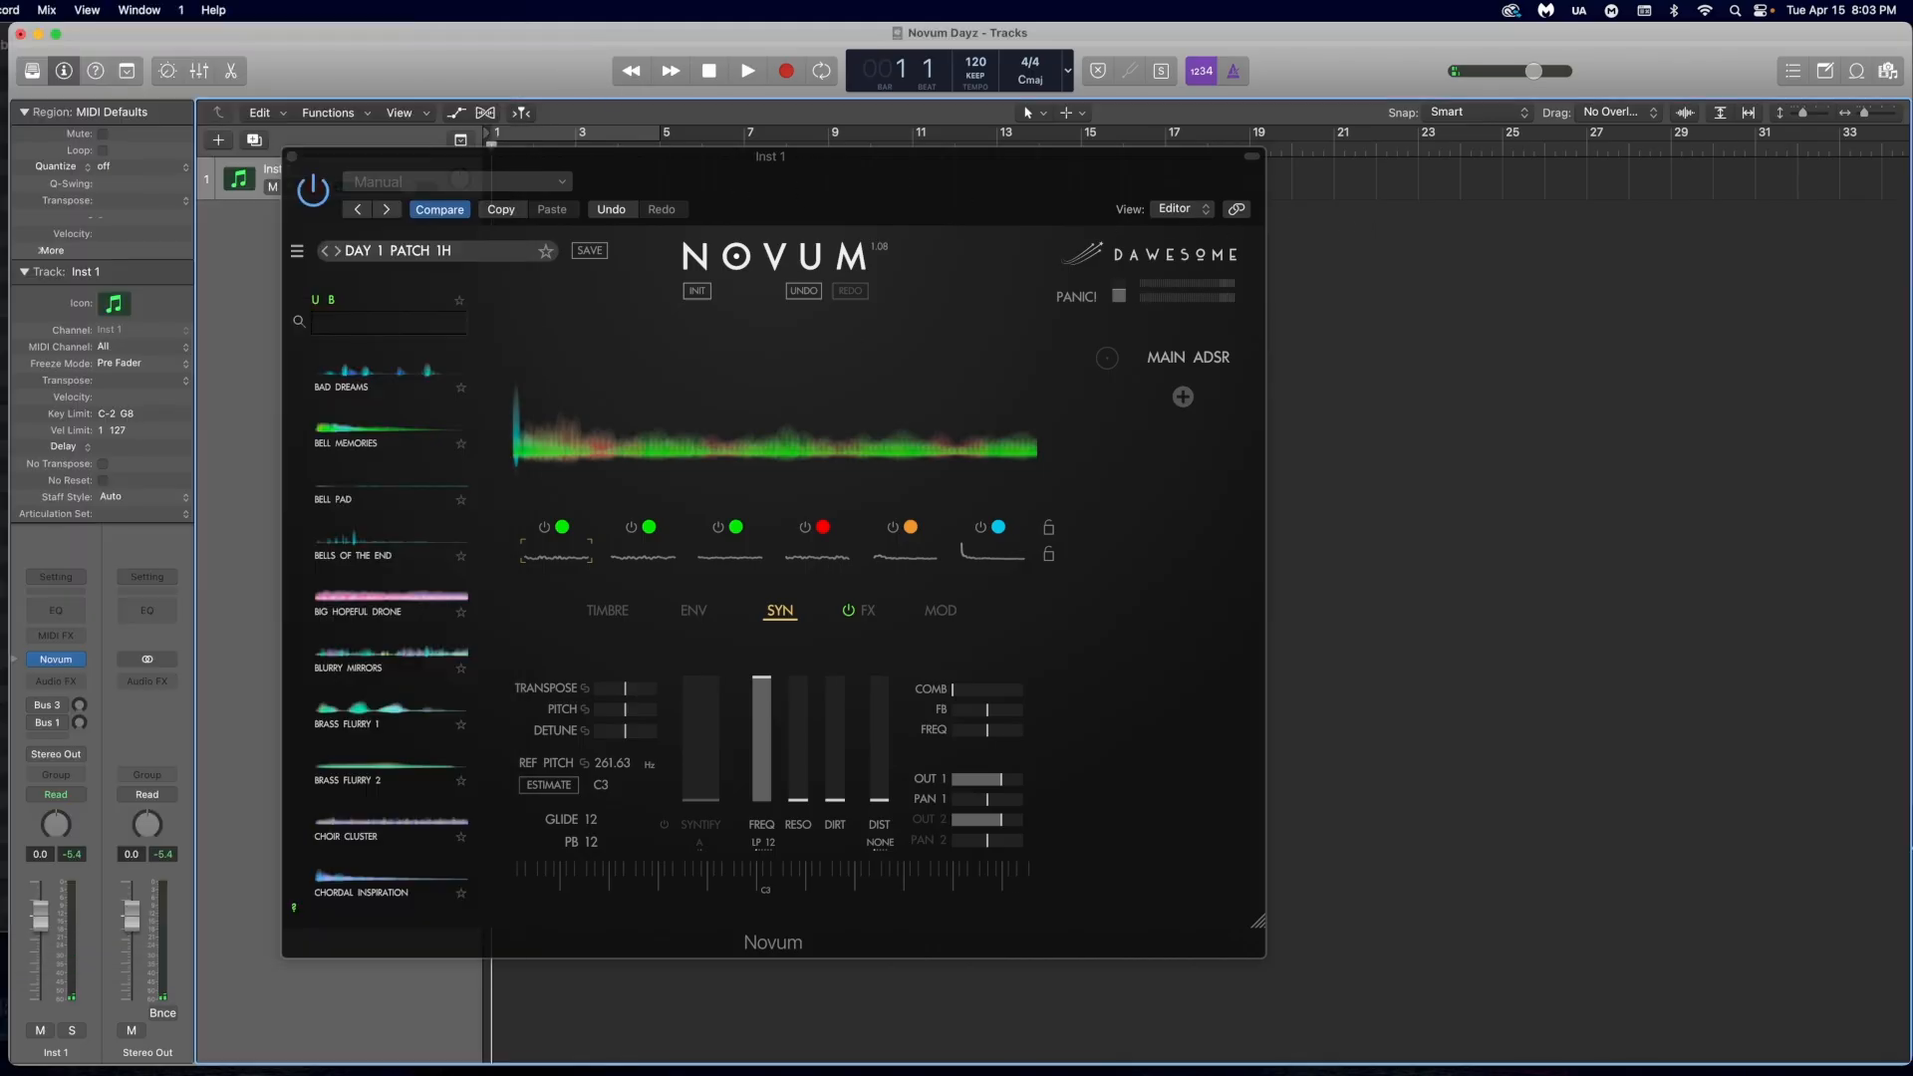
left_click(1911, 848)
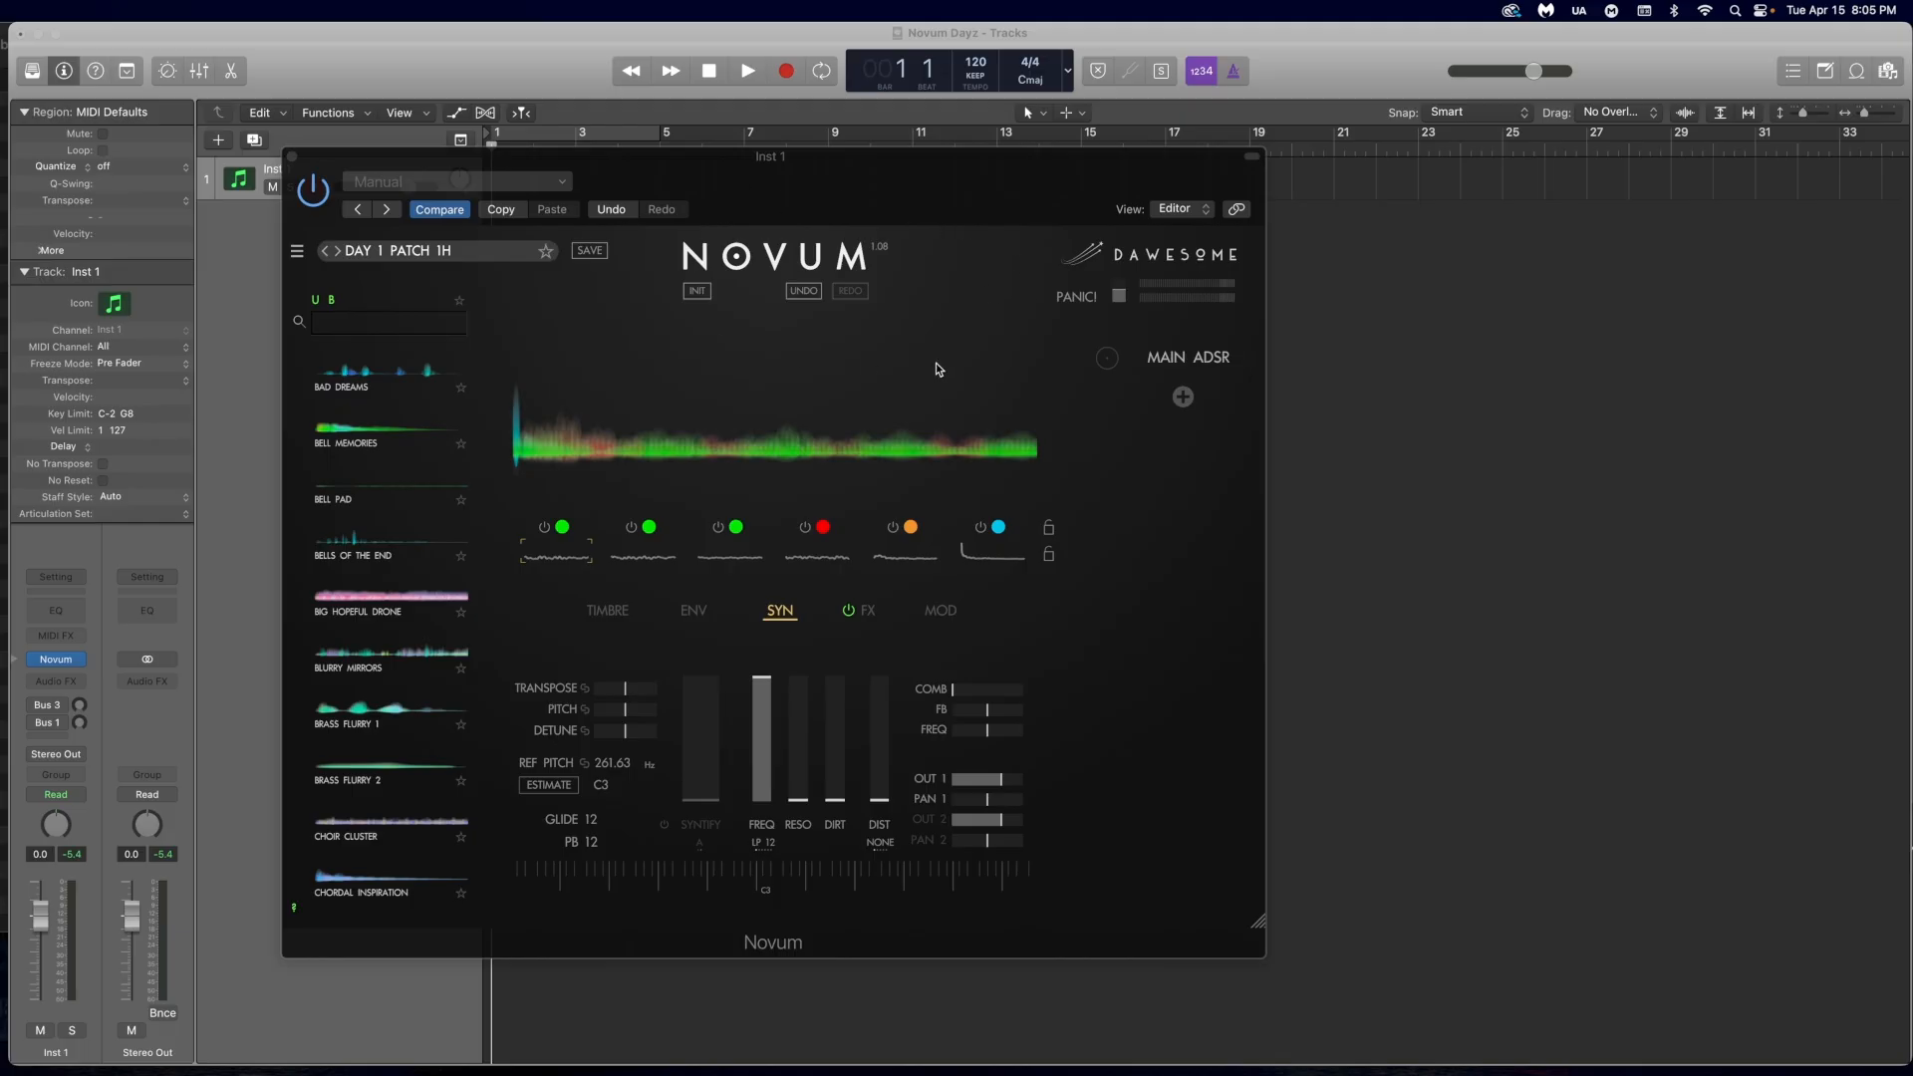
left_click(3, 374)
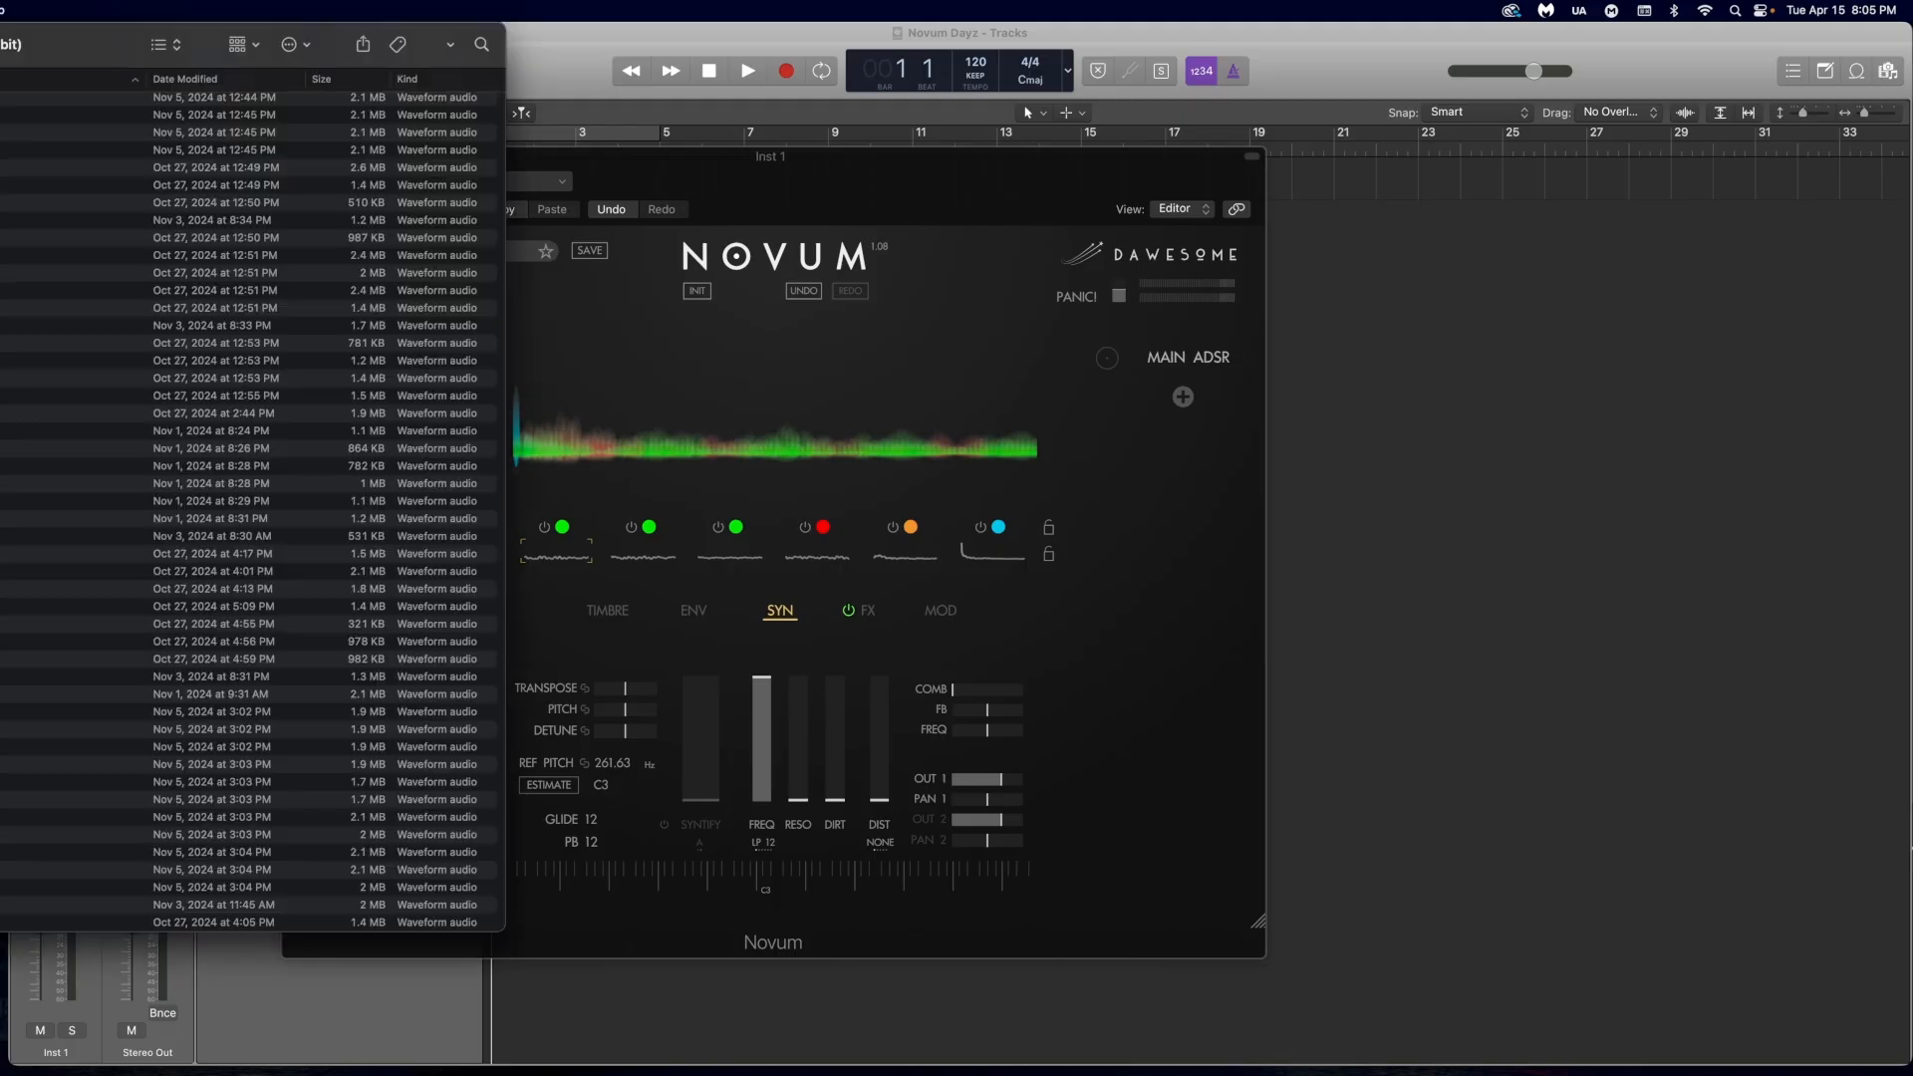
left_click(899, 177)
left_click(1395, 205)
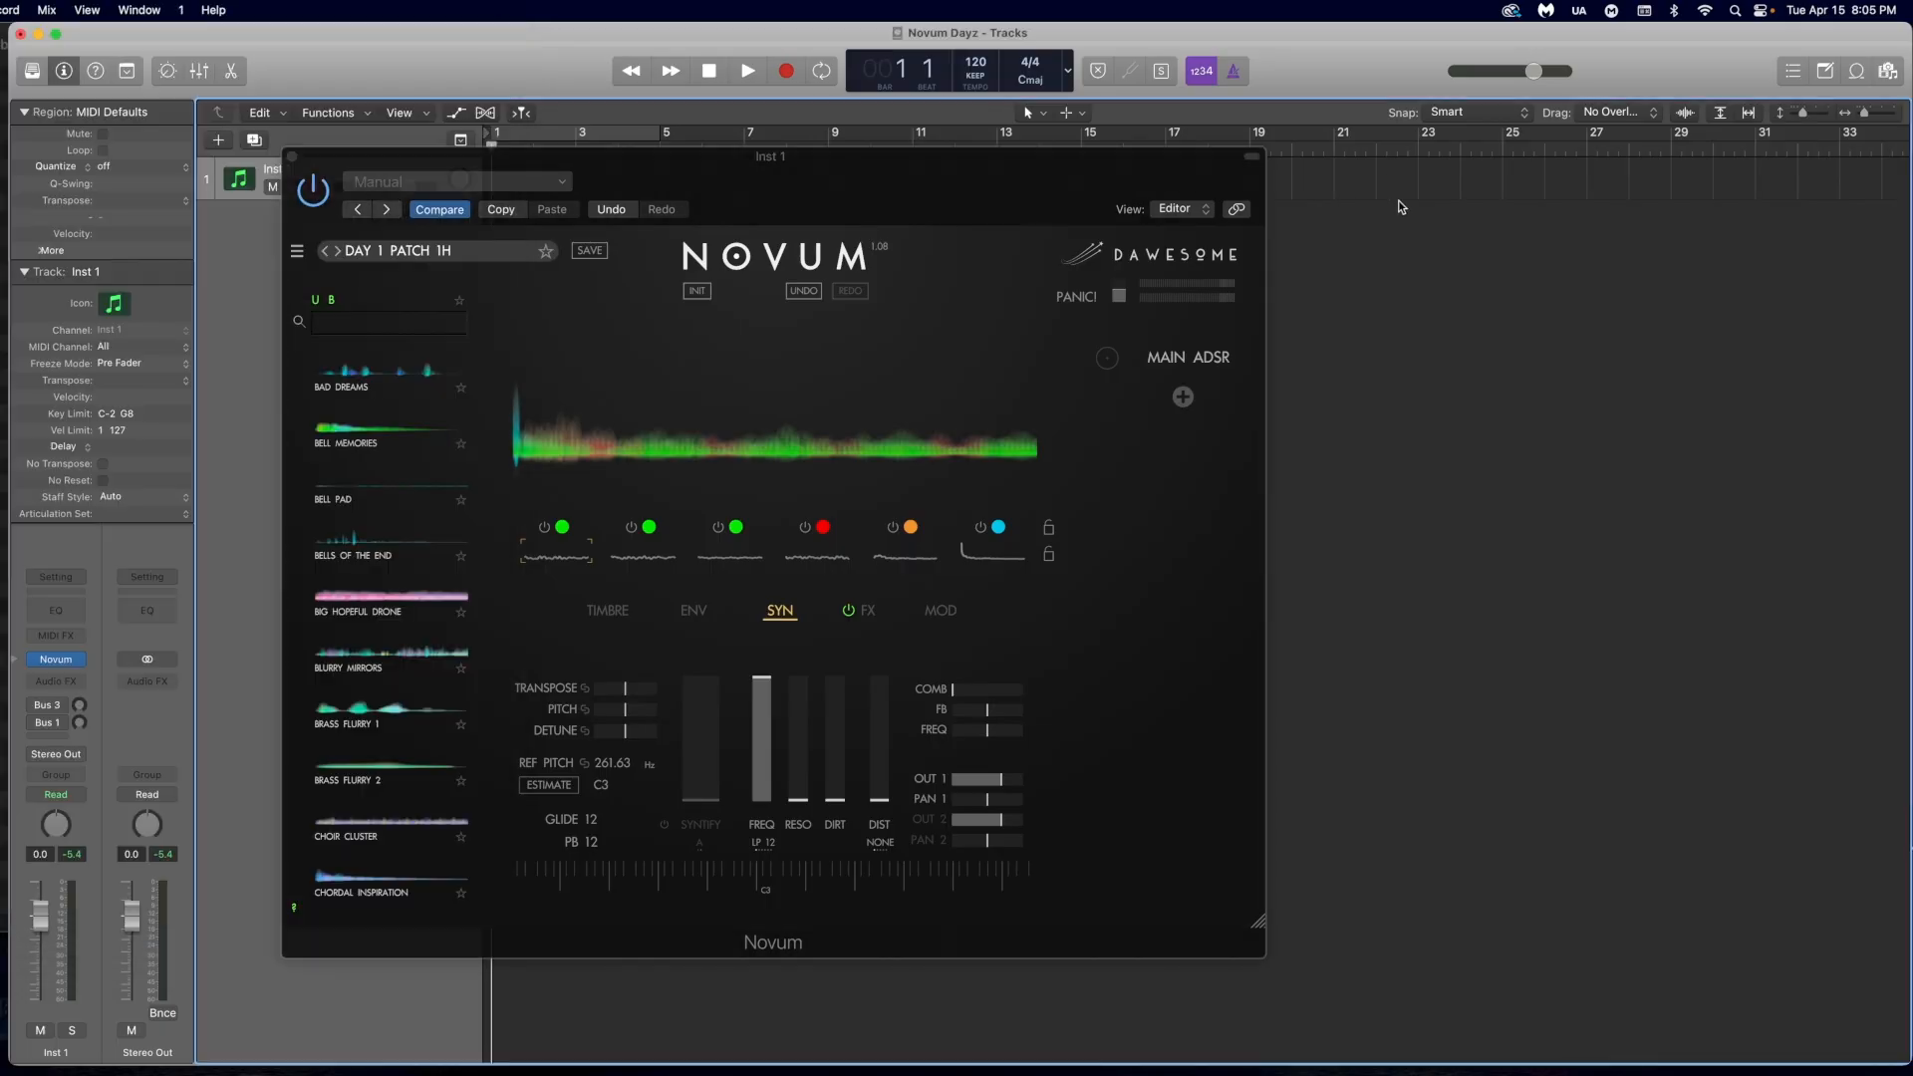